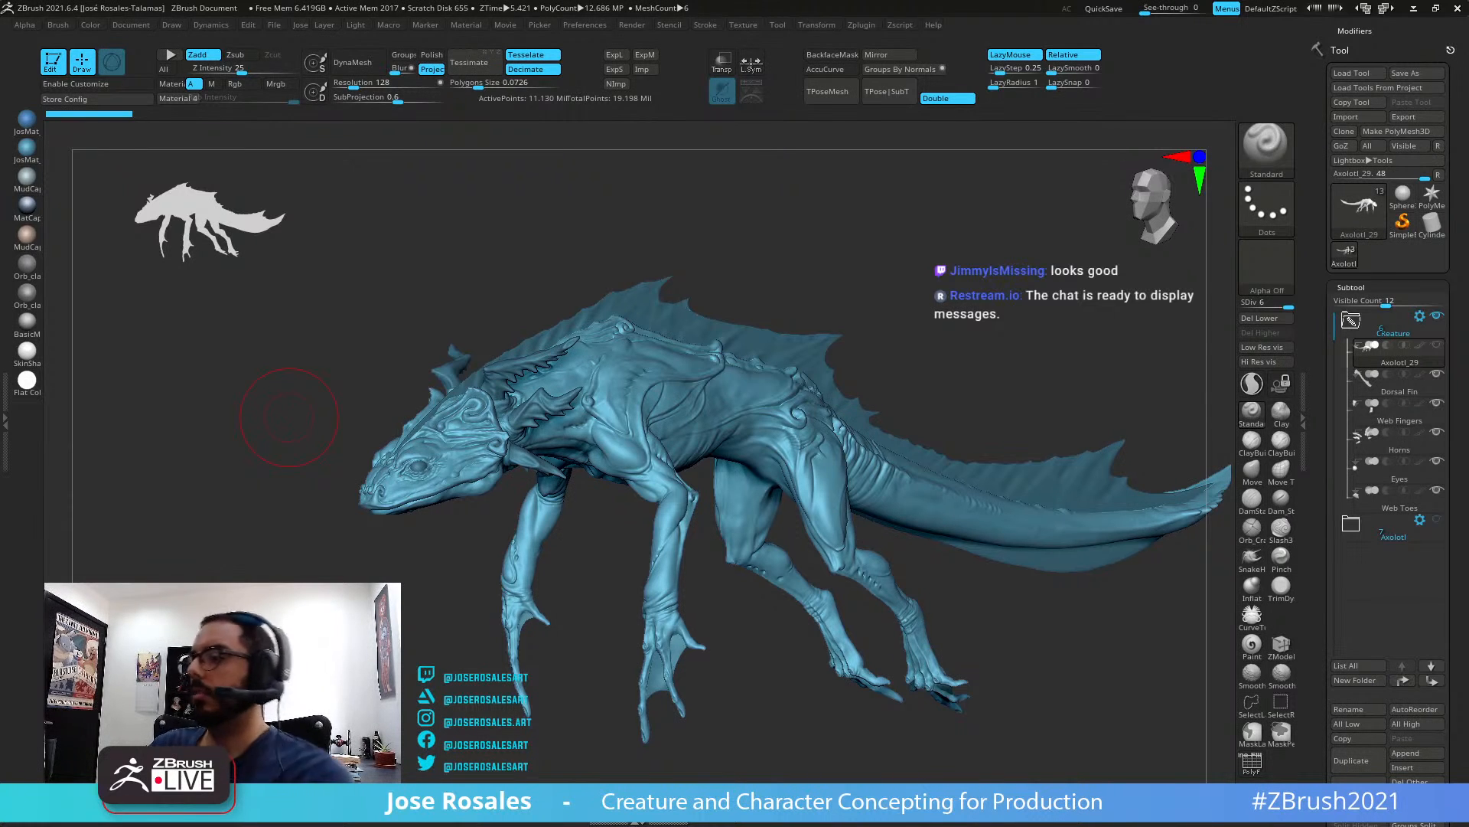
# Switch the creature's material to the white SkinShade material
pyautogui.moveTo(880, 337)
pyautogui.mouseDown()
pyautogui.moveTo(885, 350)
pyautogui.moveTo(773, 337)
pyautogui.moveTo(853, 340)
pyautogui.mouseUp()
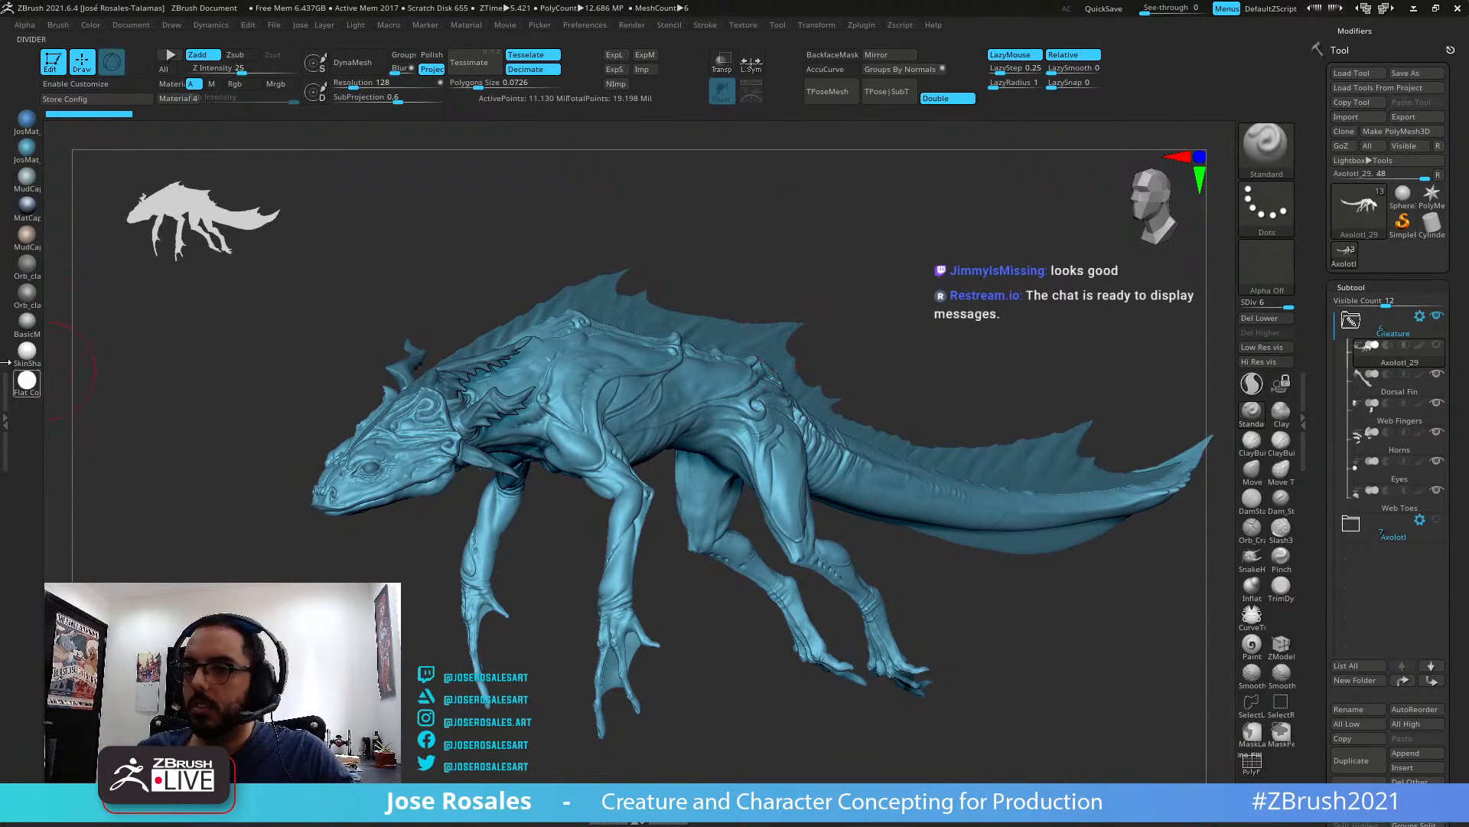
pyautogui.click(28, 353)
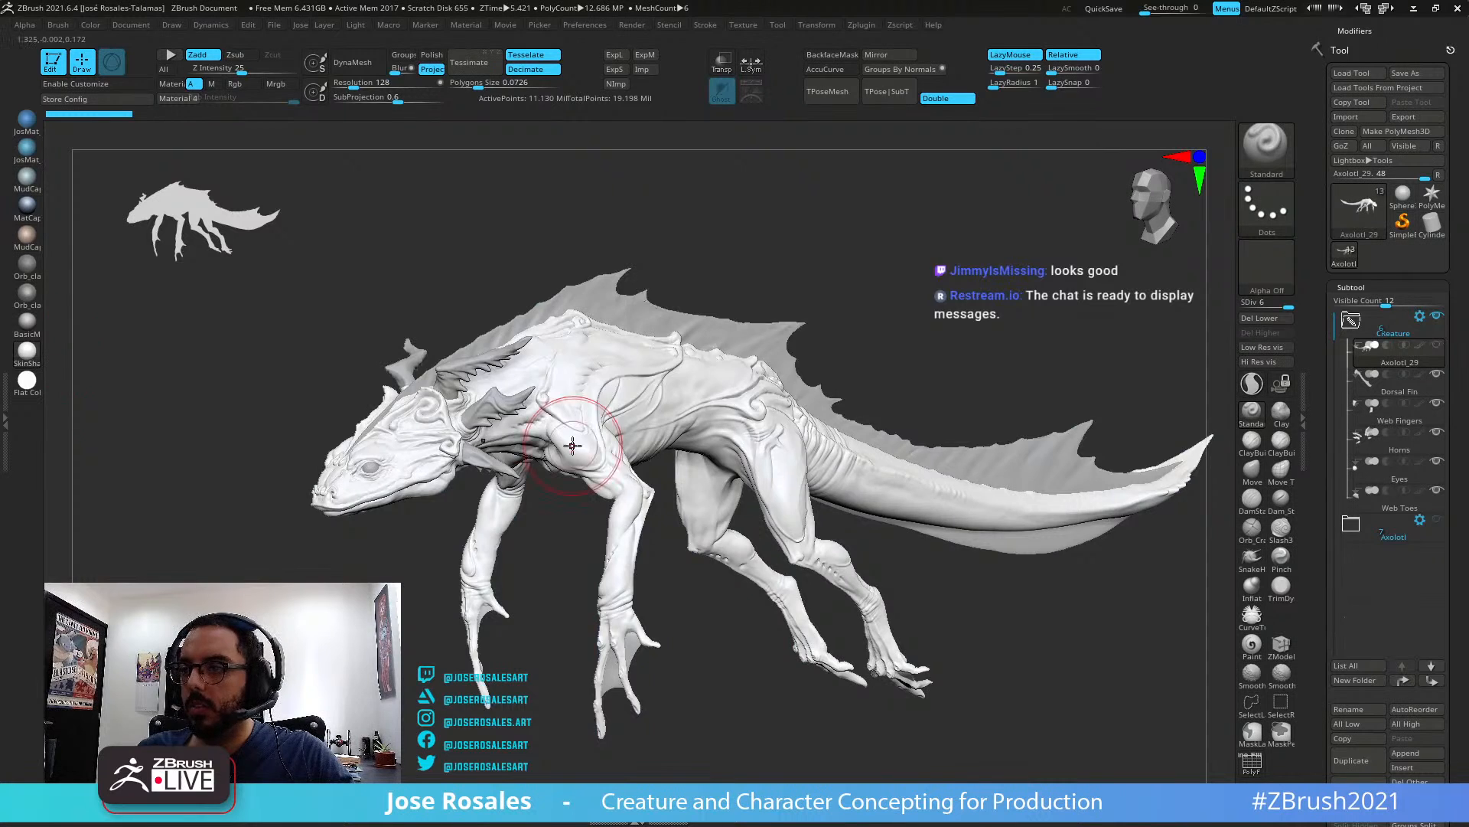
# Examine the sculpted creature from the front, both sides and the rear, checking head, torso, legs and tail
pyautogui.moveTo(607, 443); pyautogui.dragTo(475, 525, button='right')
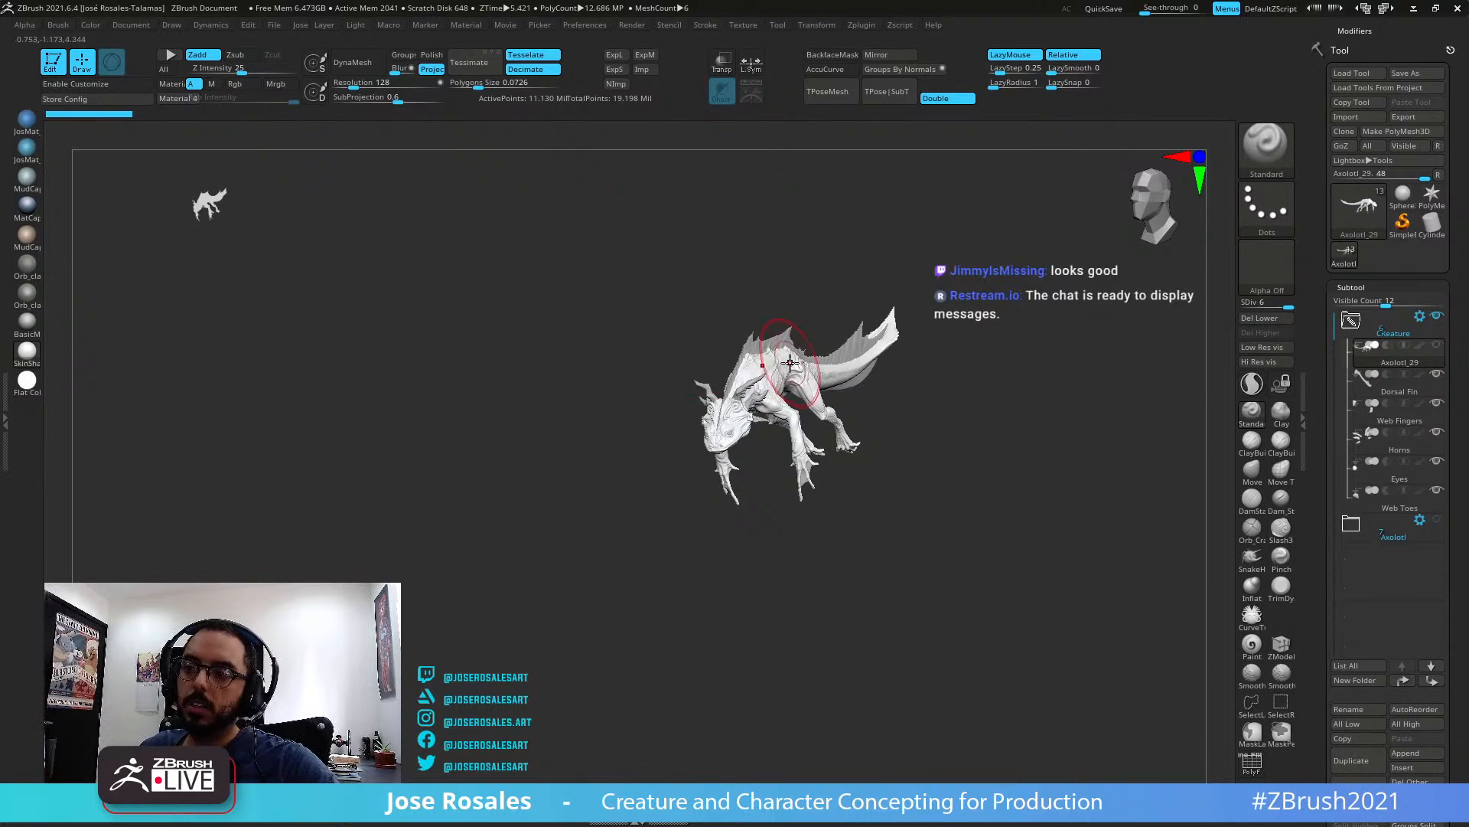
pyautogui.moveTo(812, 371); pyautogui.dragTo(675, 483, button='right')
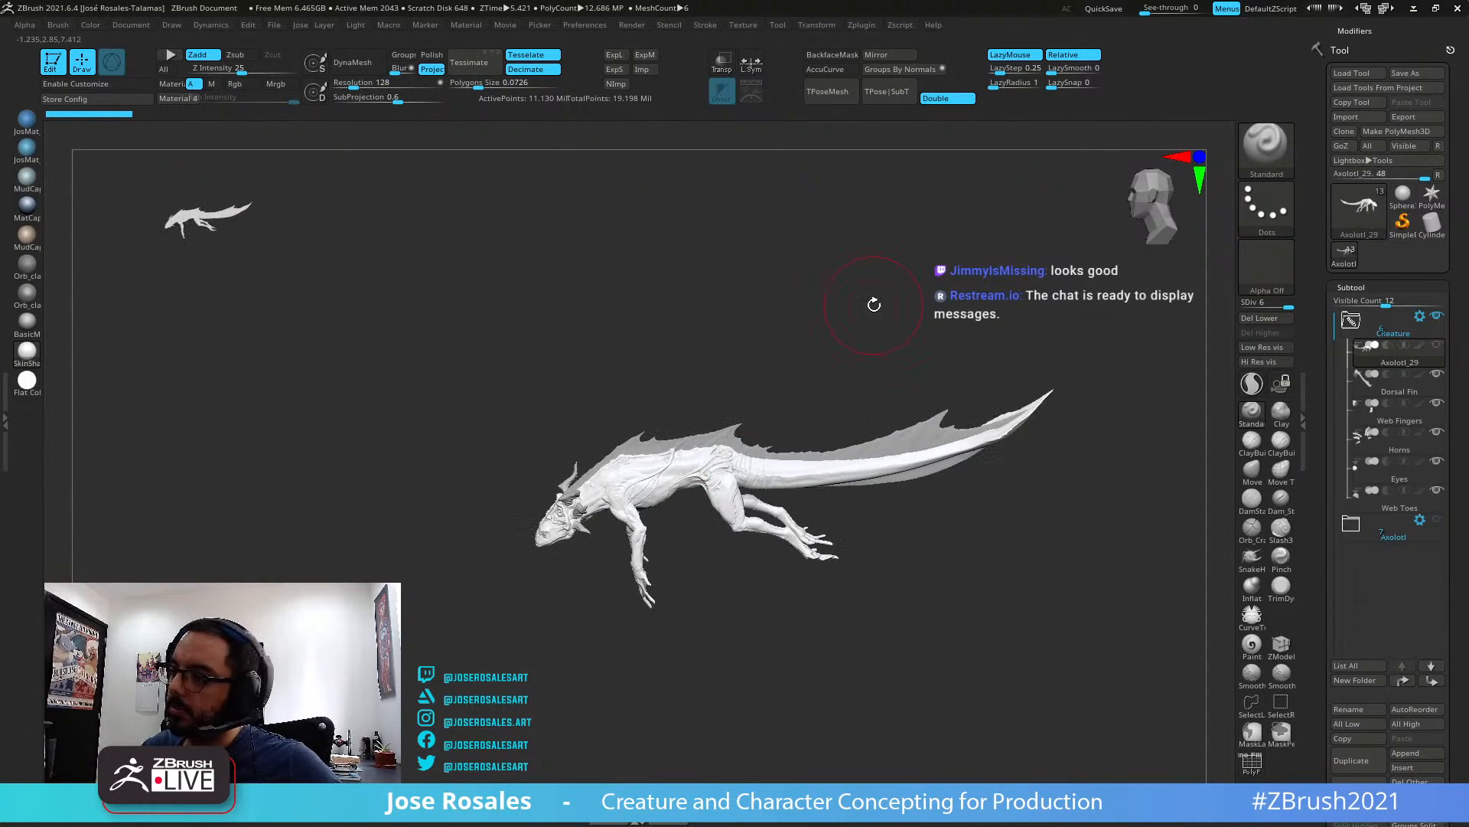
pyautogui.moveTo(847, 505); pyautogui.dragTo(688, 476, button='right')
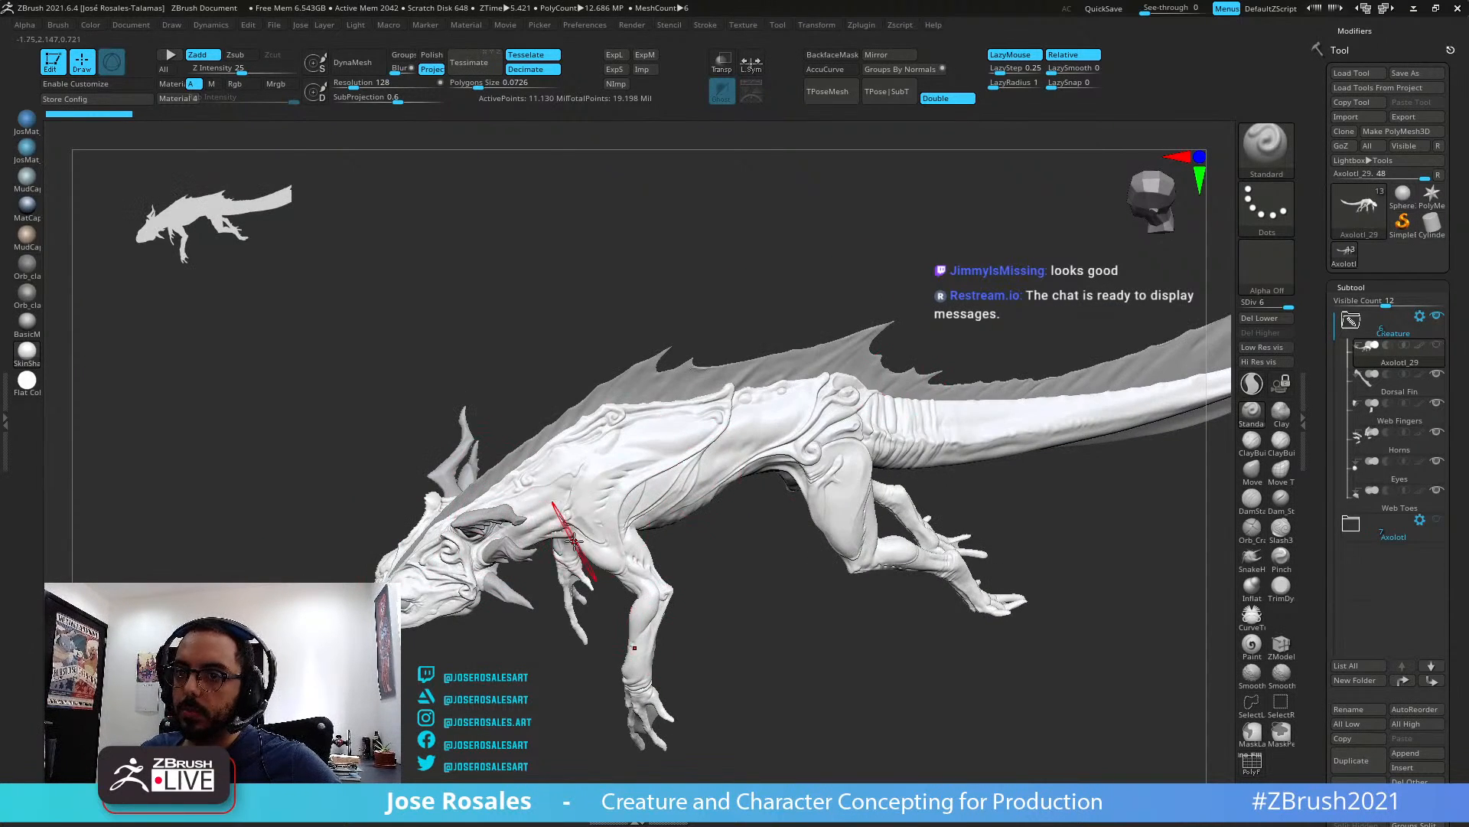
pyautogui.moveTo(574, 541); pyautogui.dragTo(398, 493, button='right')
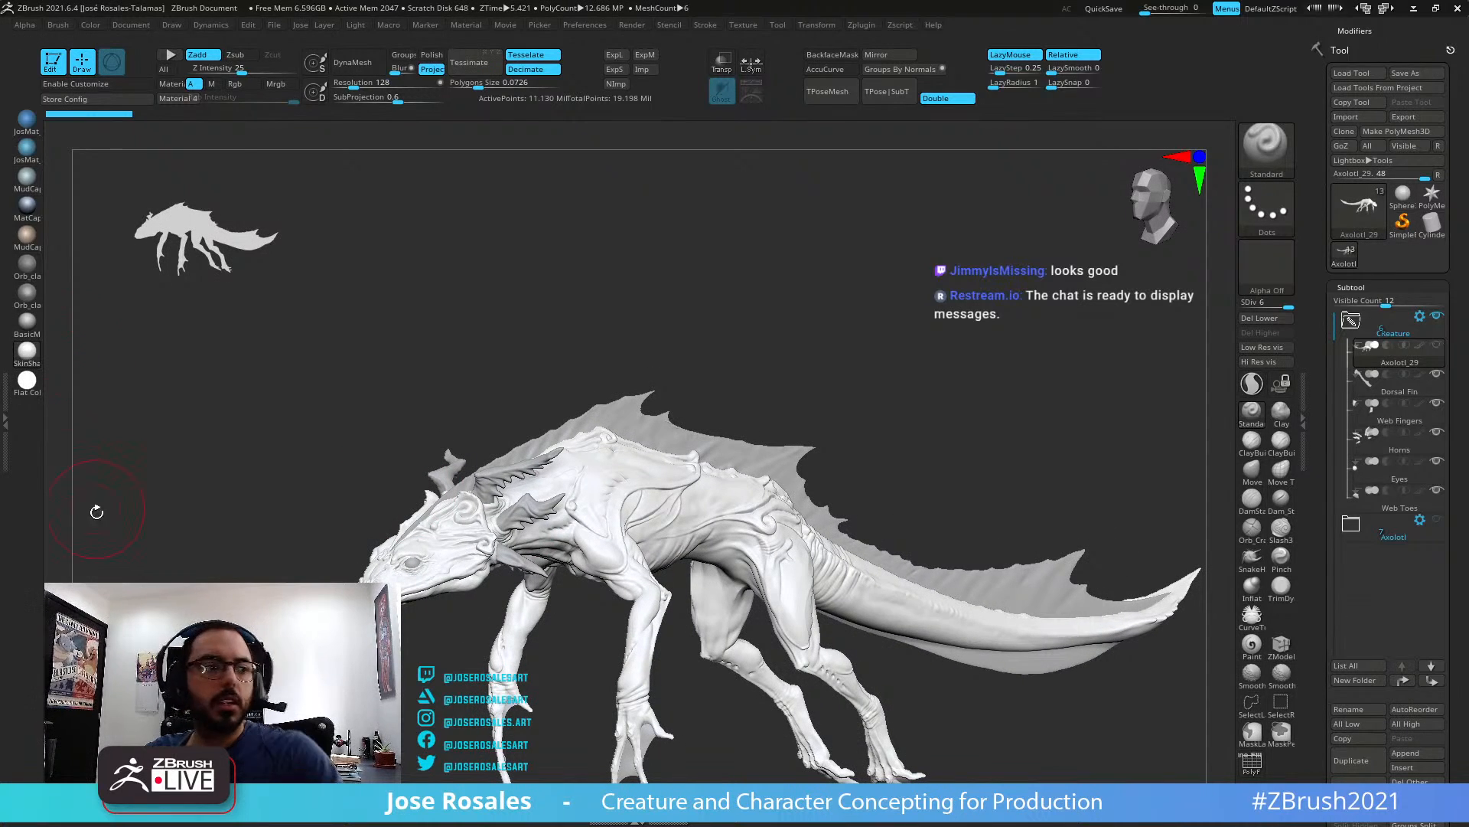
pyautogui.moveTo(574, 503); pyautogui.dragTo(589, 394, button='right')
pyautogui.moveTo(787, 361); pyautogui.dragTo(632, 313, button='right')
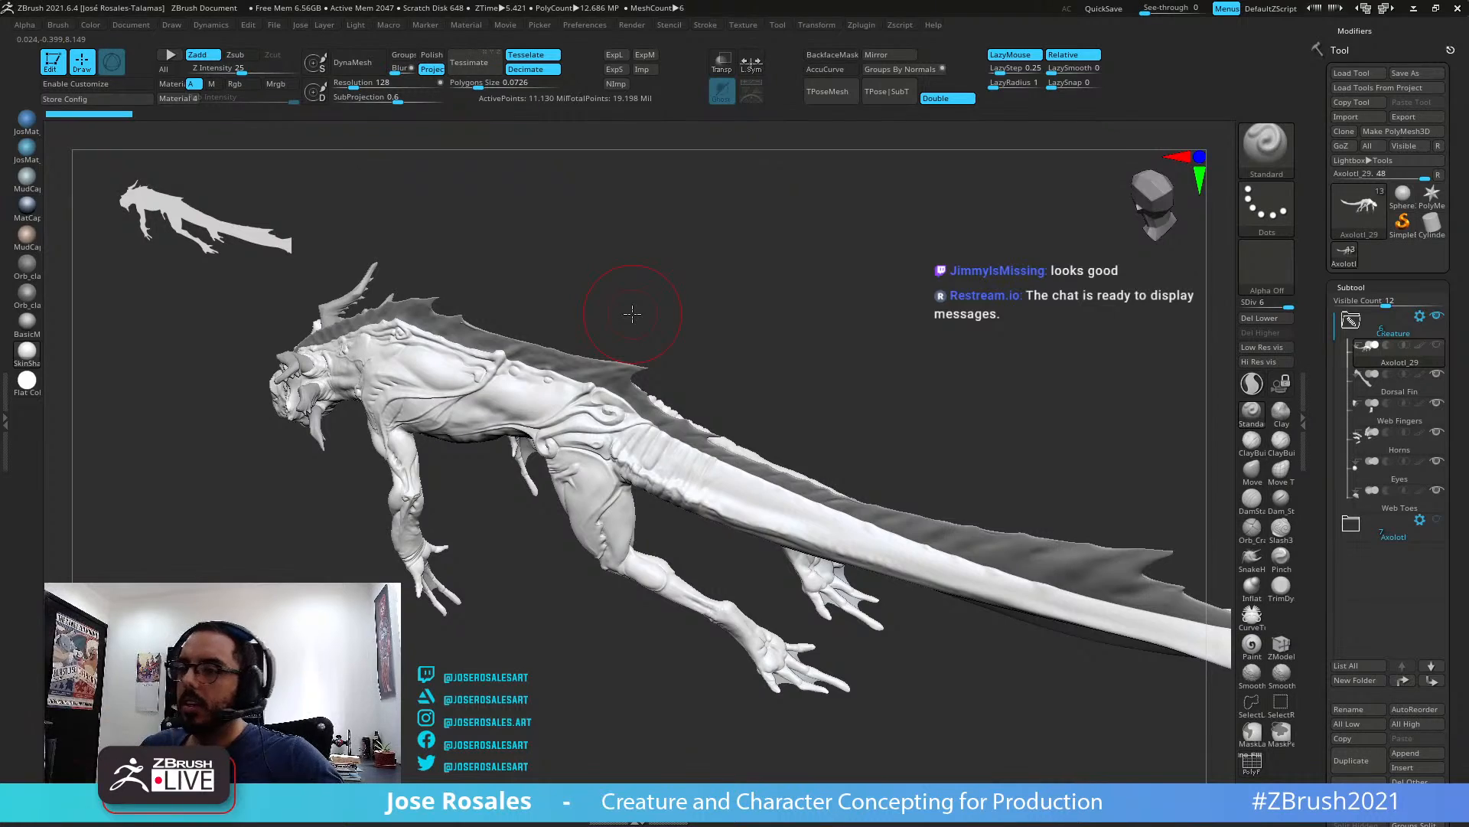
pyautogui.moveTo(632, 313); pyautogui.dragTo(607, 420, button='right')
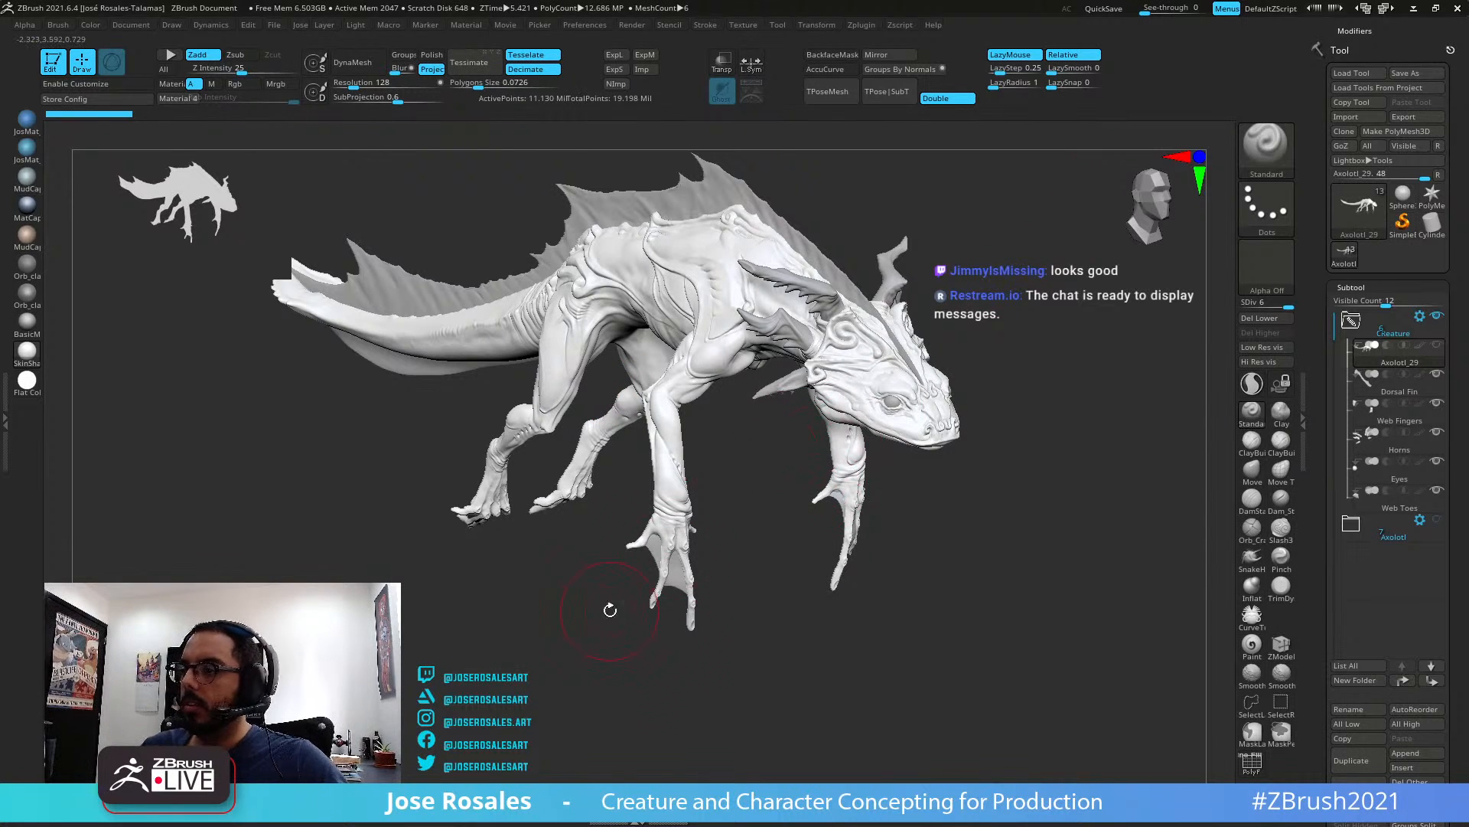
pyautogui.moveTo(807, 653); pyautogui.dragTo(702, 561)
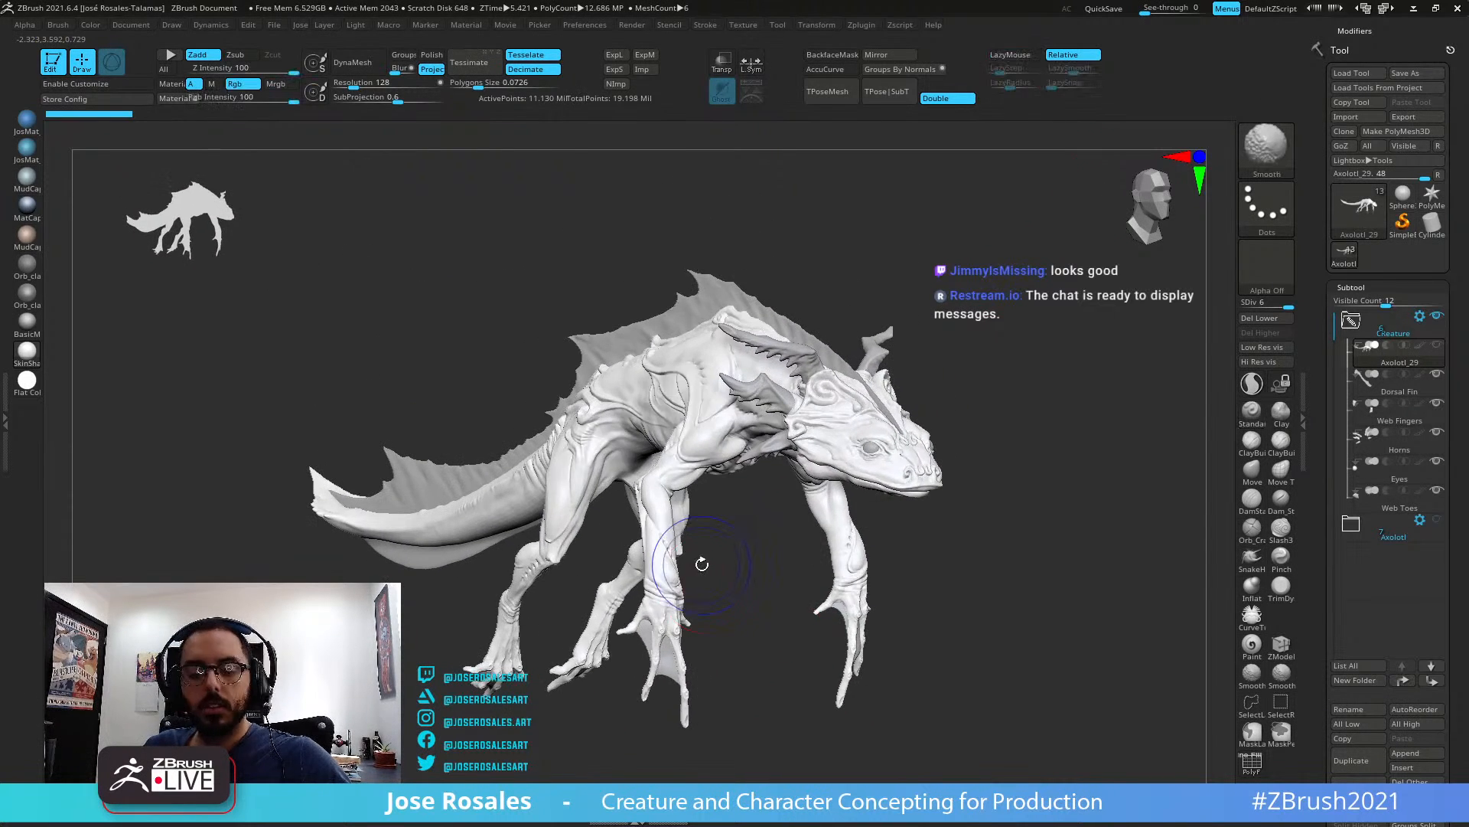
# Insert a Sphere3D mesh as a new subtool alongside the creature
pyautogui.press('F1')
pyautogui.press('F1')
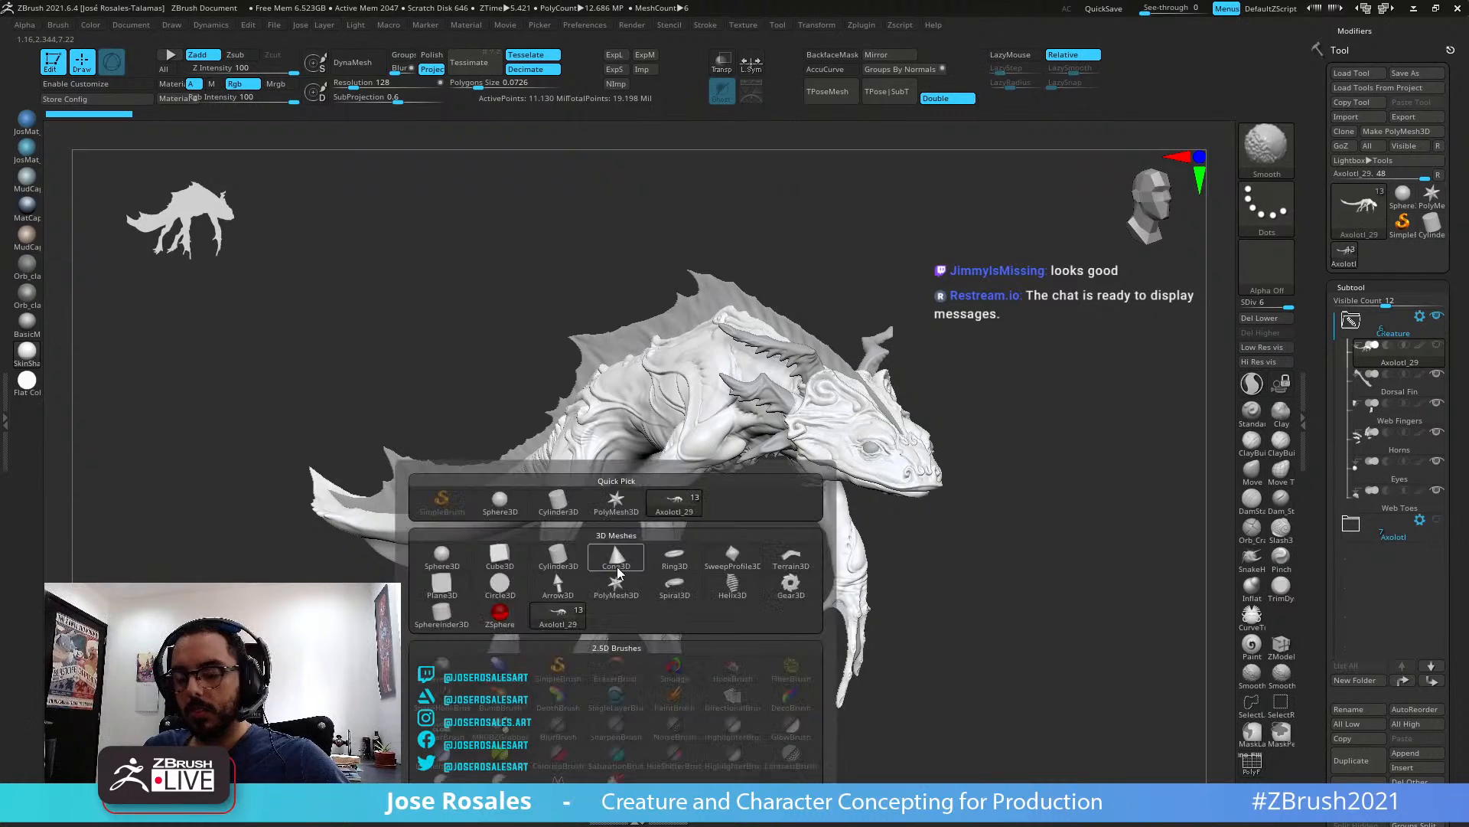
pyautogui.click(442, 554)
pyautogui.moveTo(692, 531); pyautogui.dragTo(817, 492)
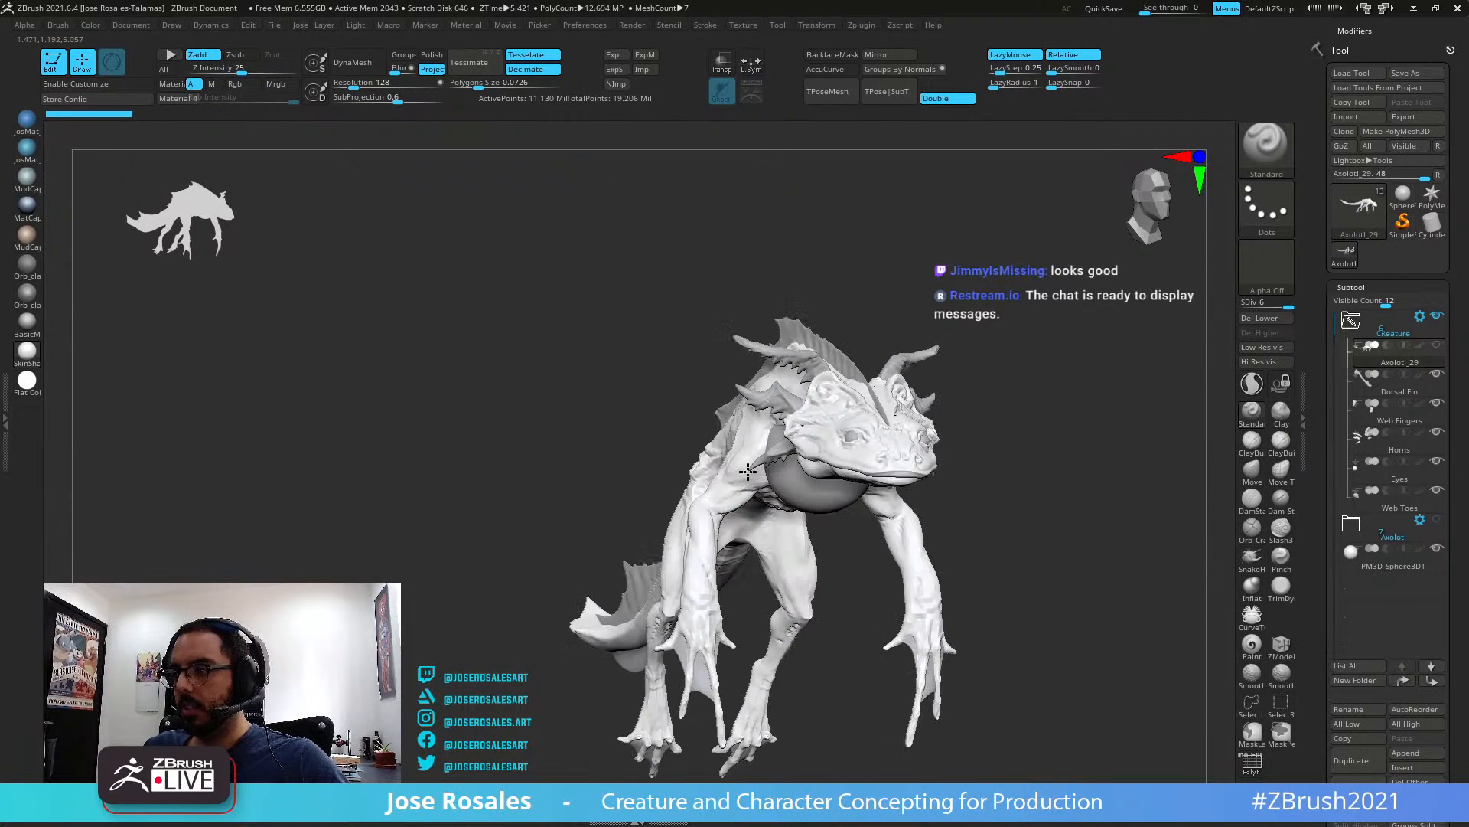
# Select the sphere for transforming, make the Axolotl_29 body visible and collapse the Creature folder
pyautogui.moveTo(699, 519); pyautogui.dragTo(683, 492)
pyautogui.press('w')
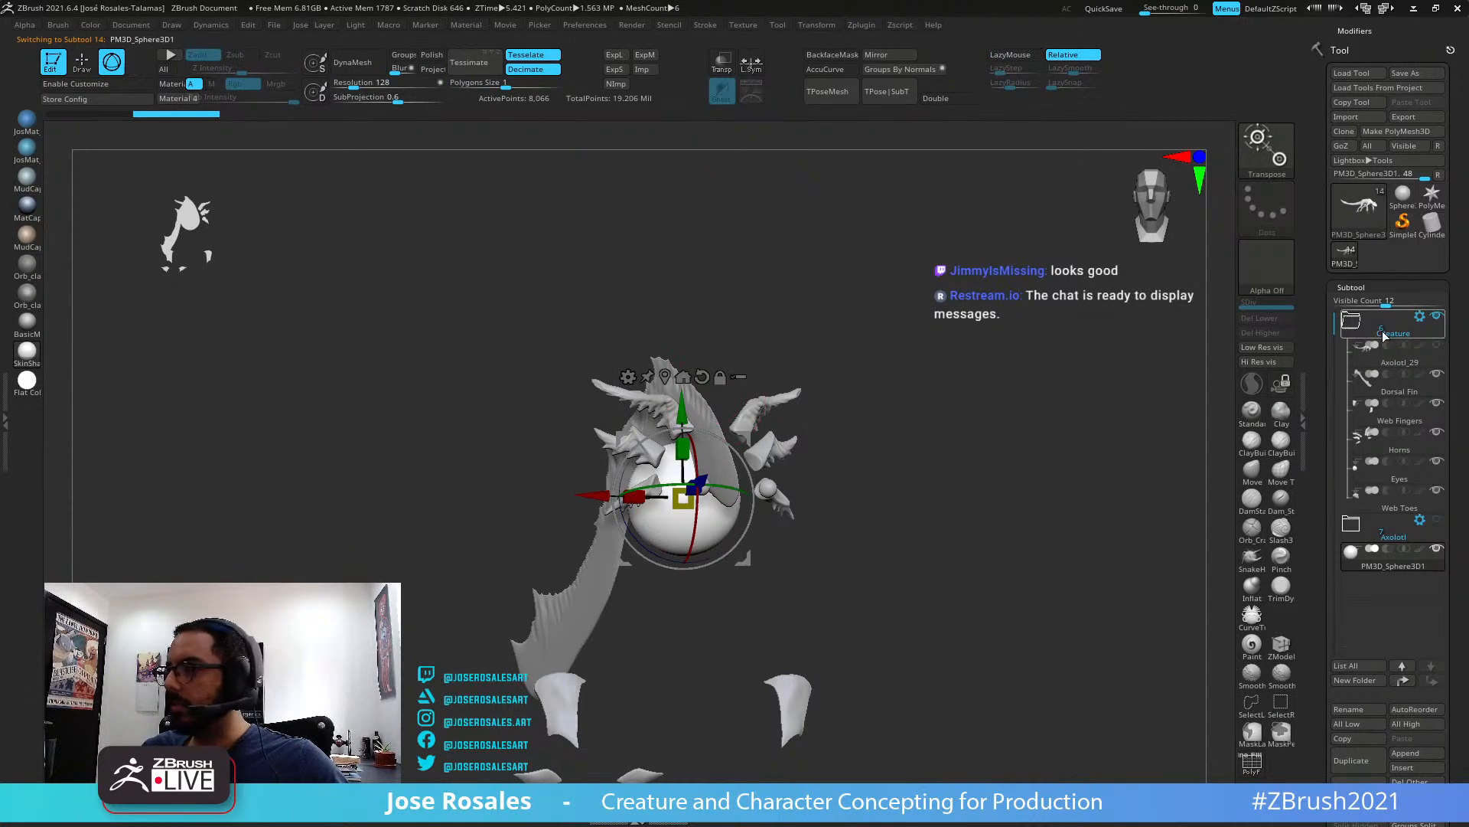
pyautogui.click(1435, 349)
pyautogui.click(1350, 321)
pyautogui.moveTo(842, 501); pyautogui.dragTo(758, 490)
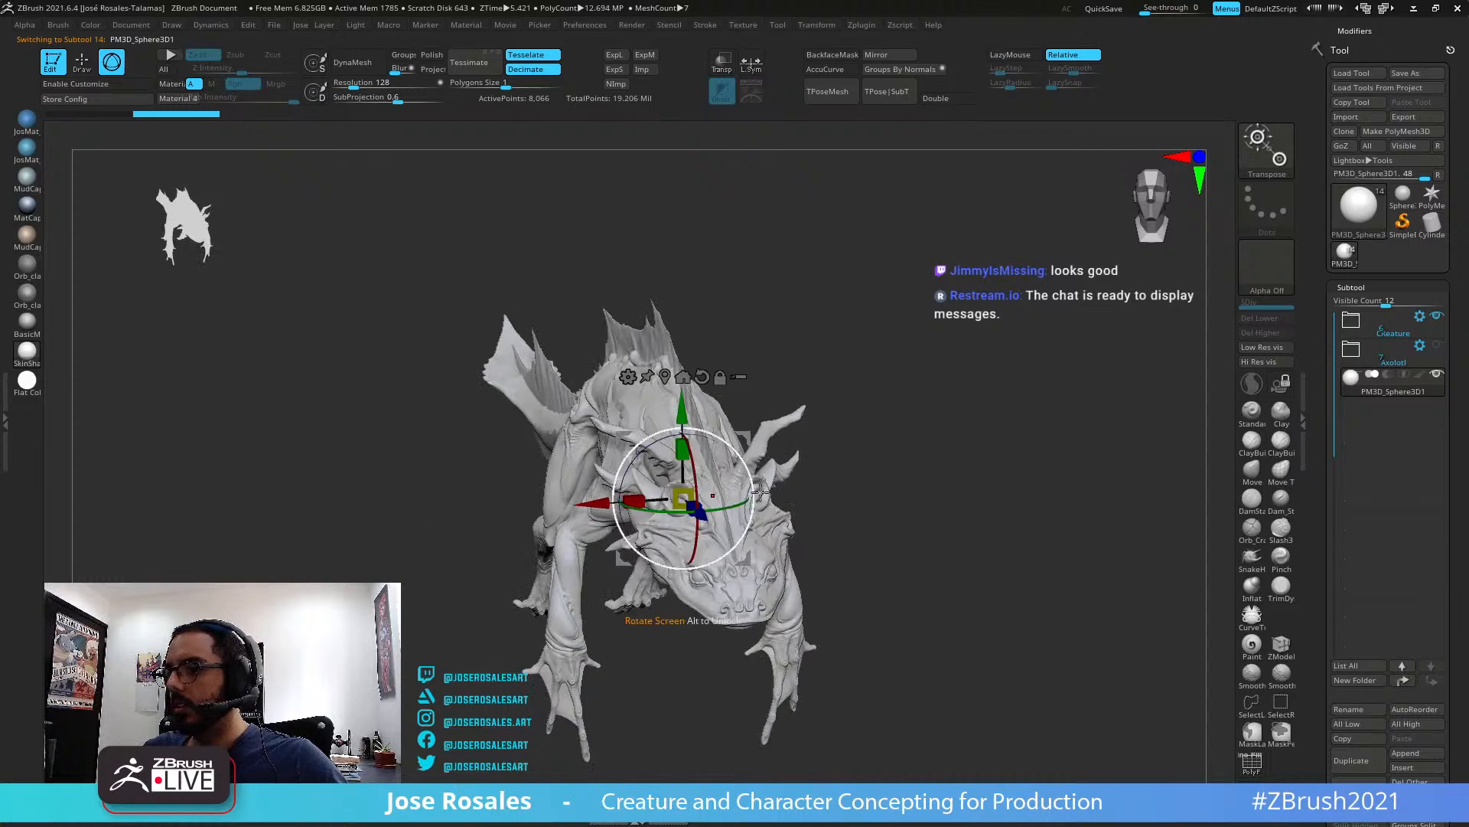
# Move the sphere out of the creature's body to an open spot beside its torso
pyautogui.moveTo(745, 439); pyautogui.dragTo(454, 390)
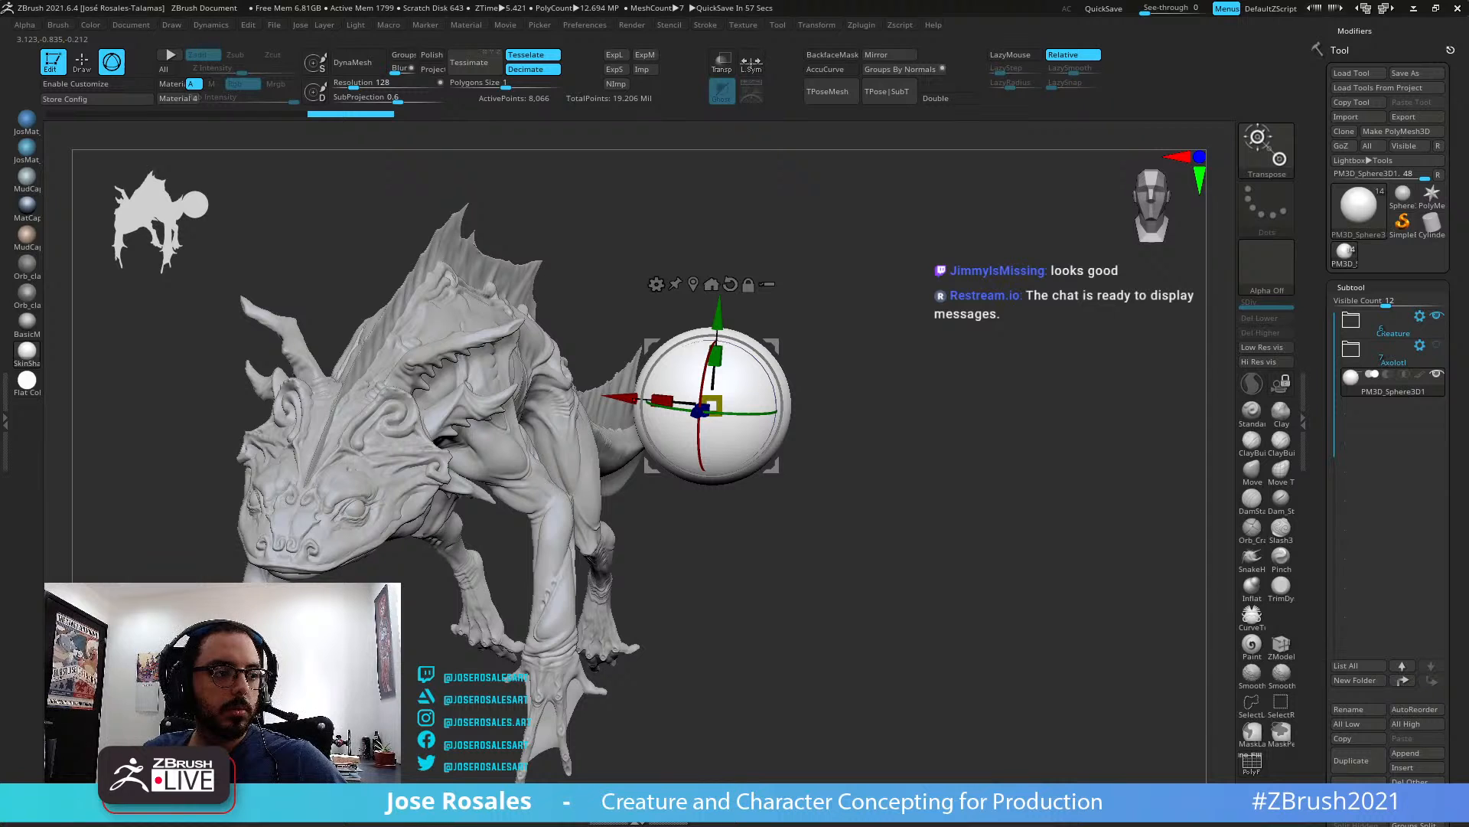
pyautogui.moveTo(930, 395); pyautogui.dragTo(816, 373)
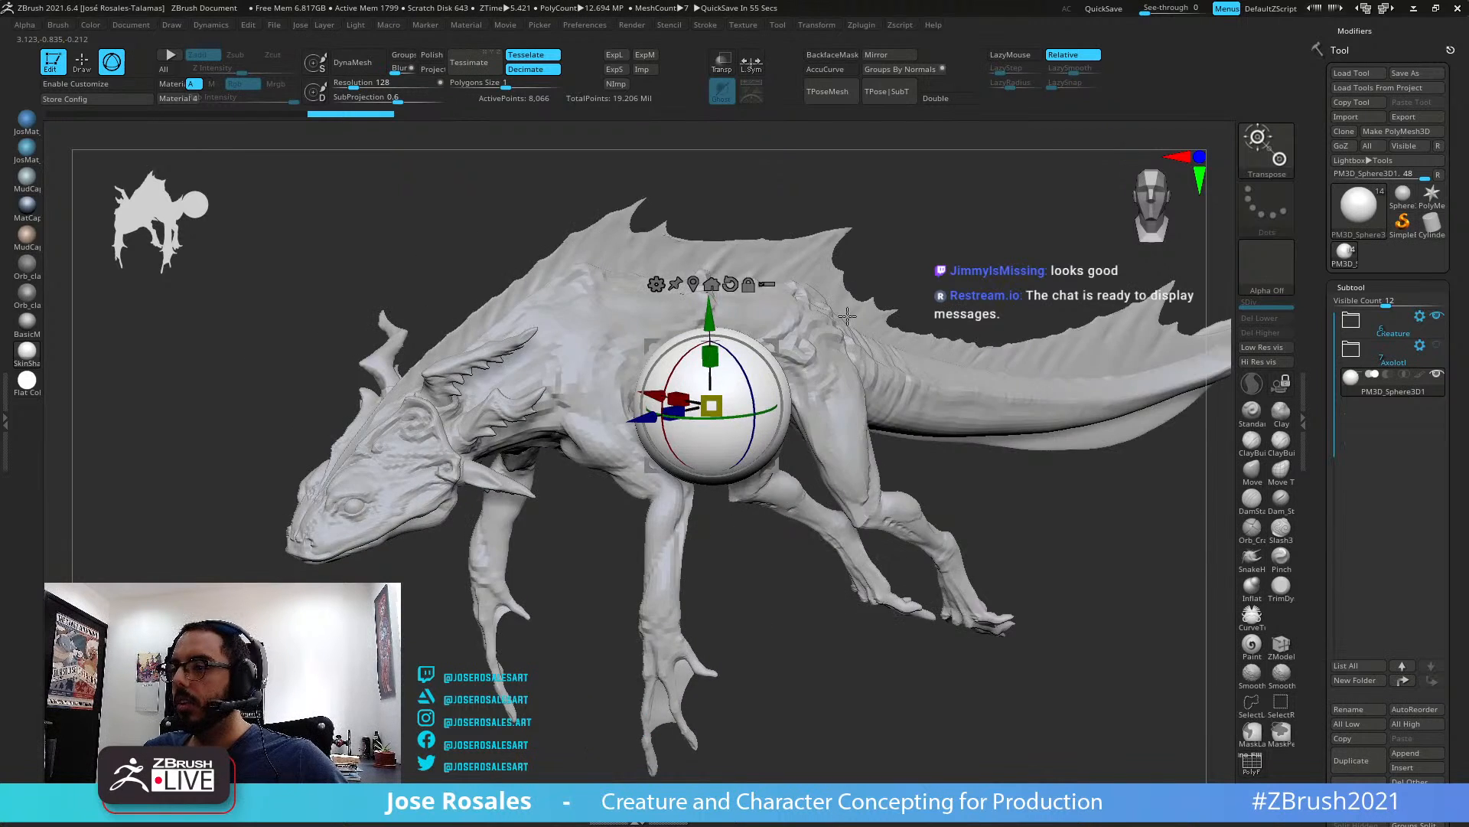
pyautogui.moveTo(848, 315); pyautogui.dragTo(801, 297)
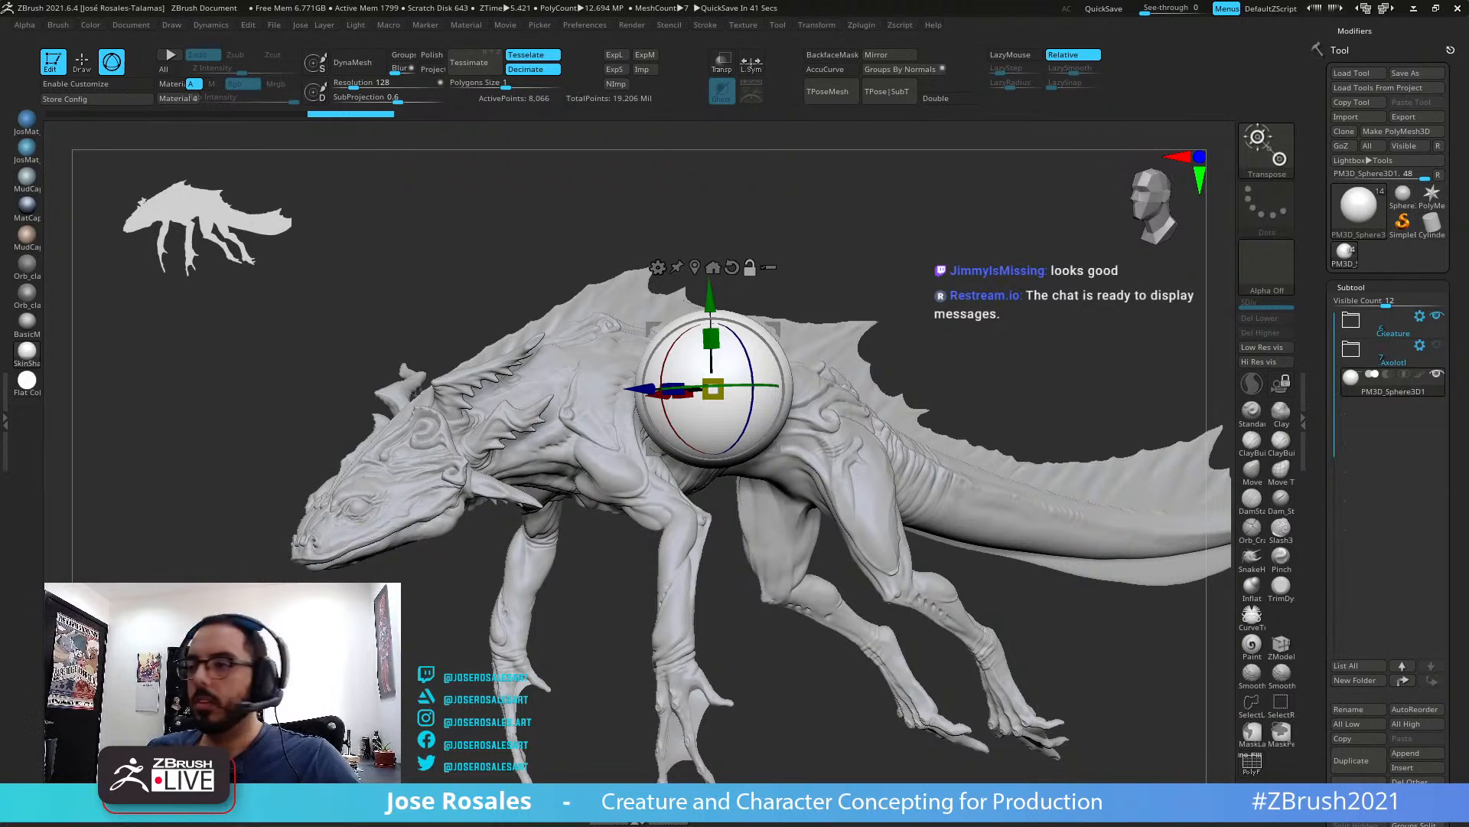
pyautogui.moveTo(1049, 368); pyautogui.dragTo(1074, 306)
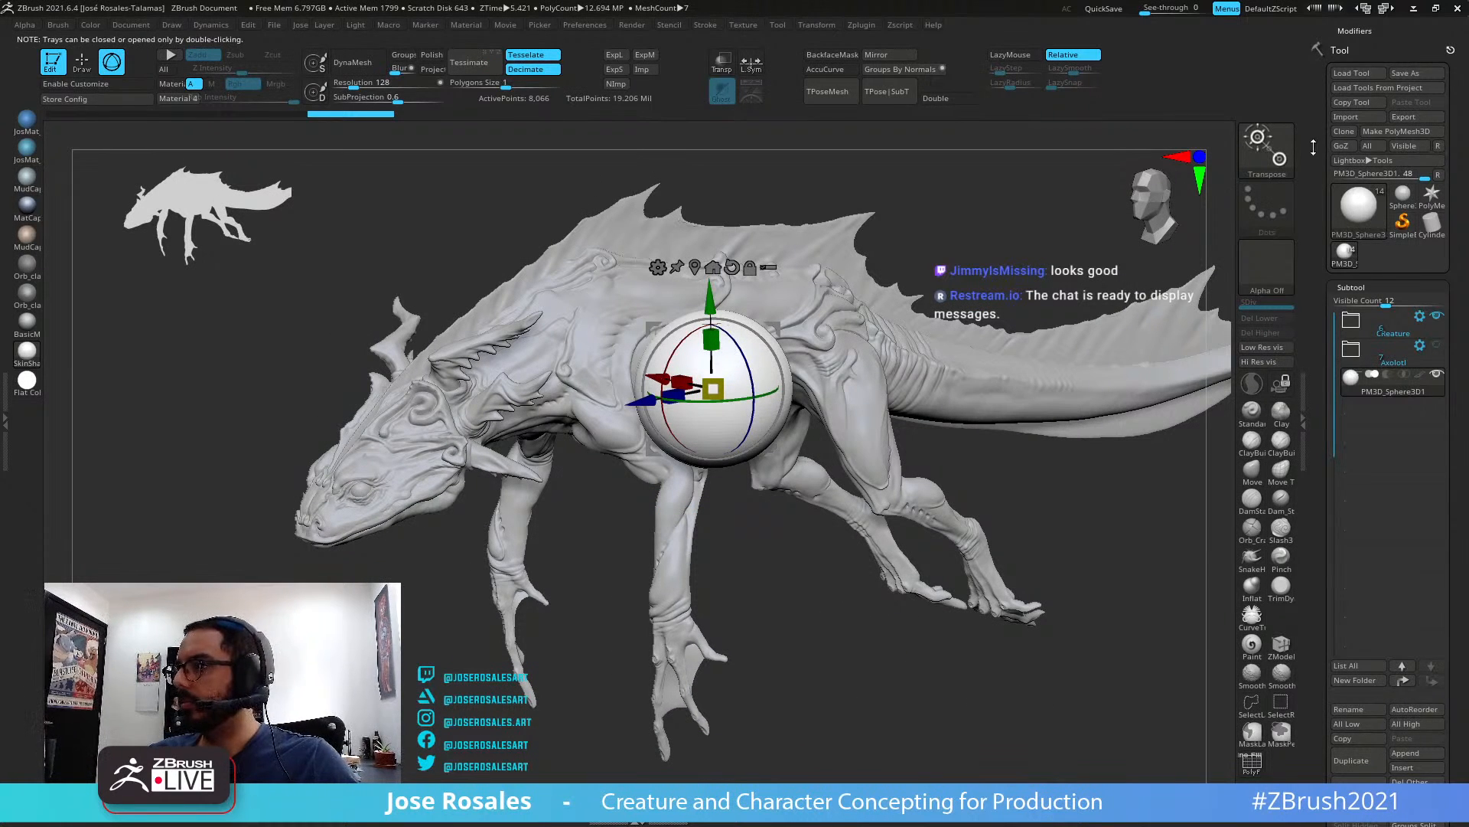
# Bring the color controls into view and set the active color to cyan, R 0, G 236, B 255
pyautogui.moveTo(1313, 382); pyautogui.dragTo(1313, 704)
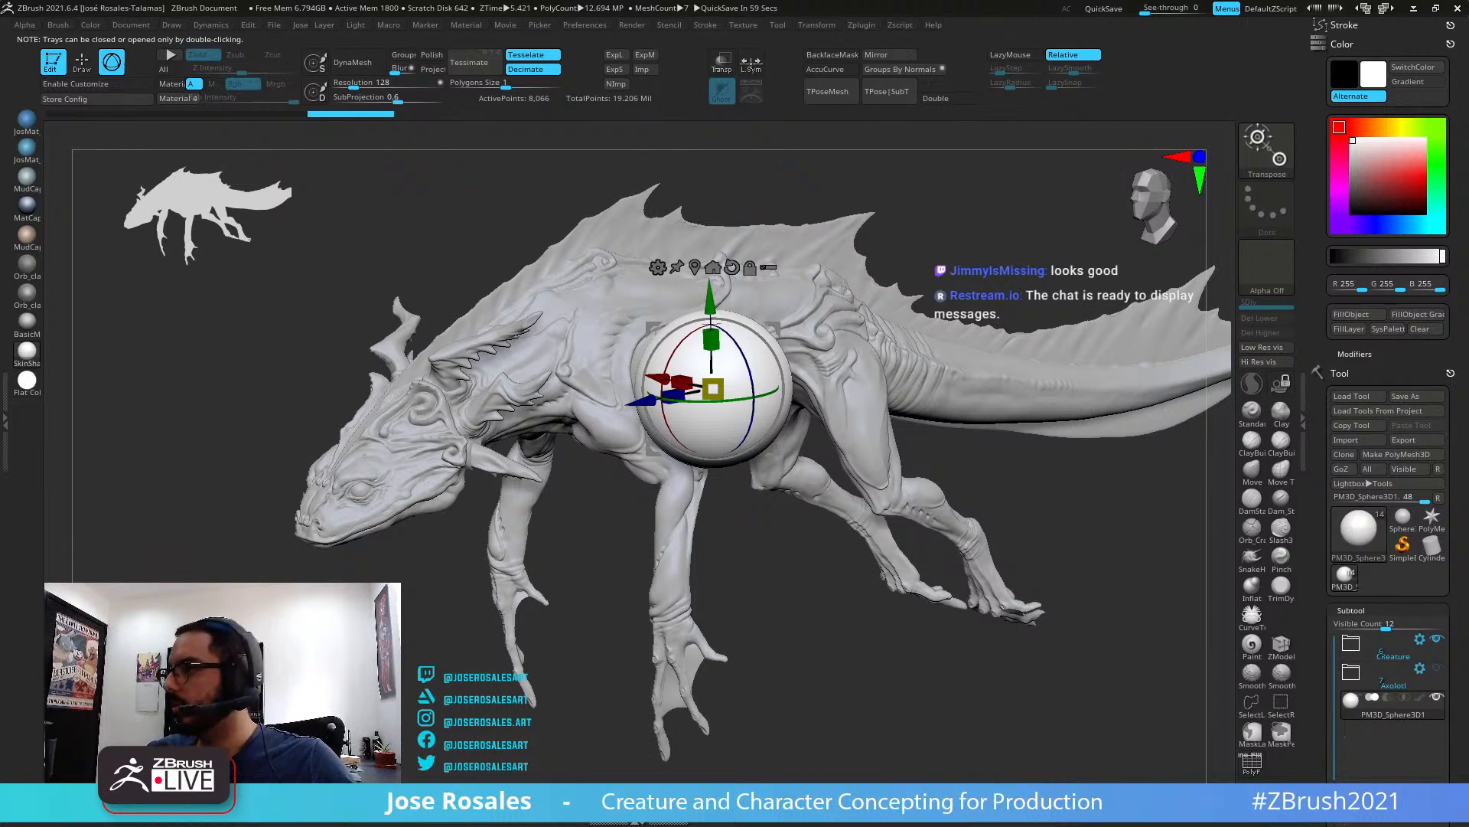
pyautogui.moveTo(1415, 229); pyautogui.dragTo(1423, 225)
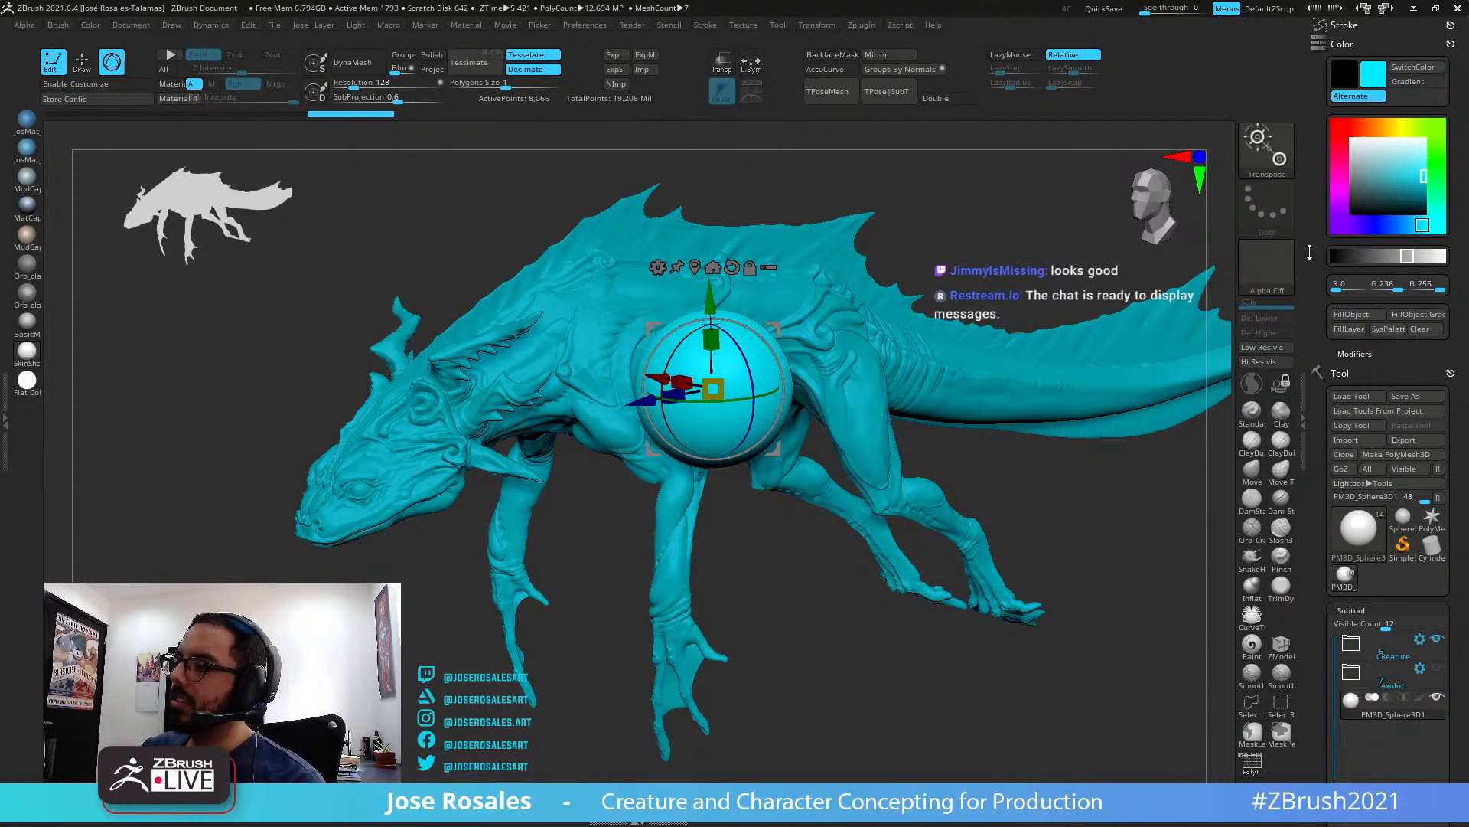
# Set the active color to a light gray, R 212, G 212, B 212
pyautogui.click(1424, 255)
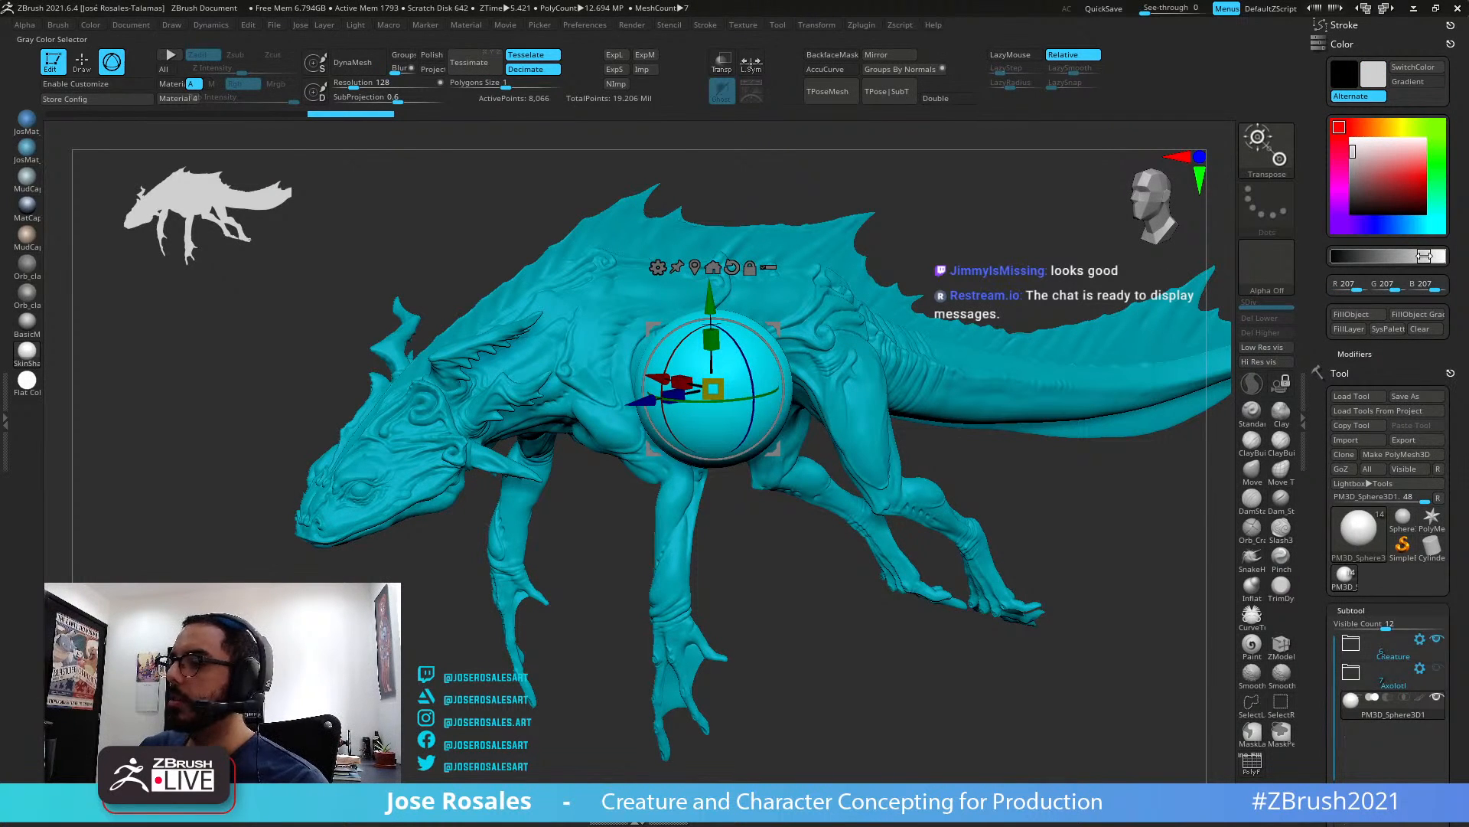
pyautogui.moveTo(1424, 256); pyautogui.dragTo(1422, 251)
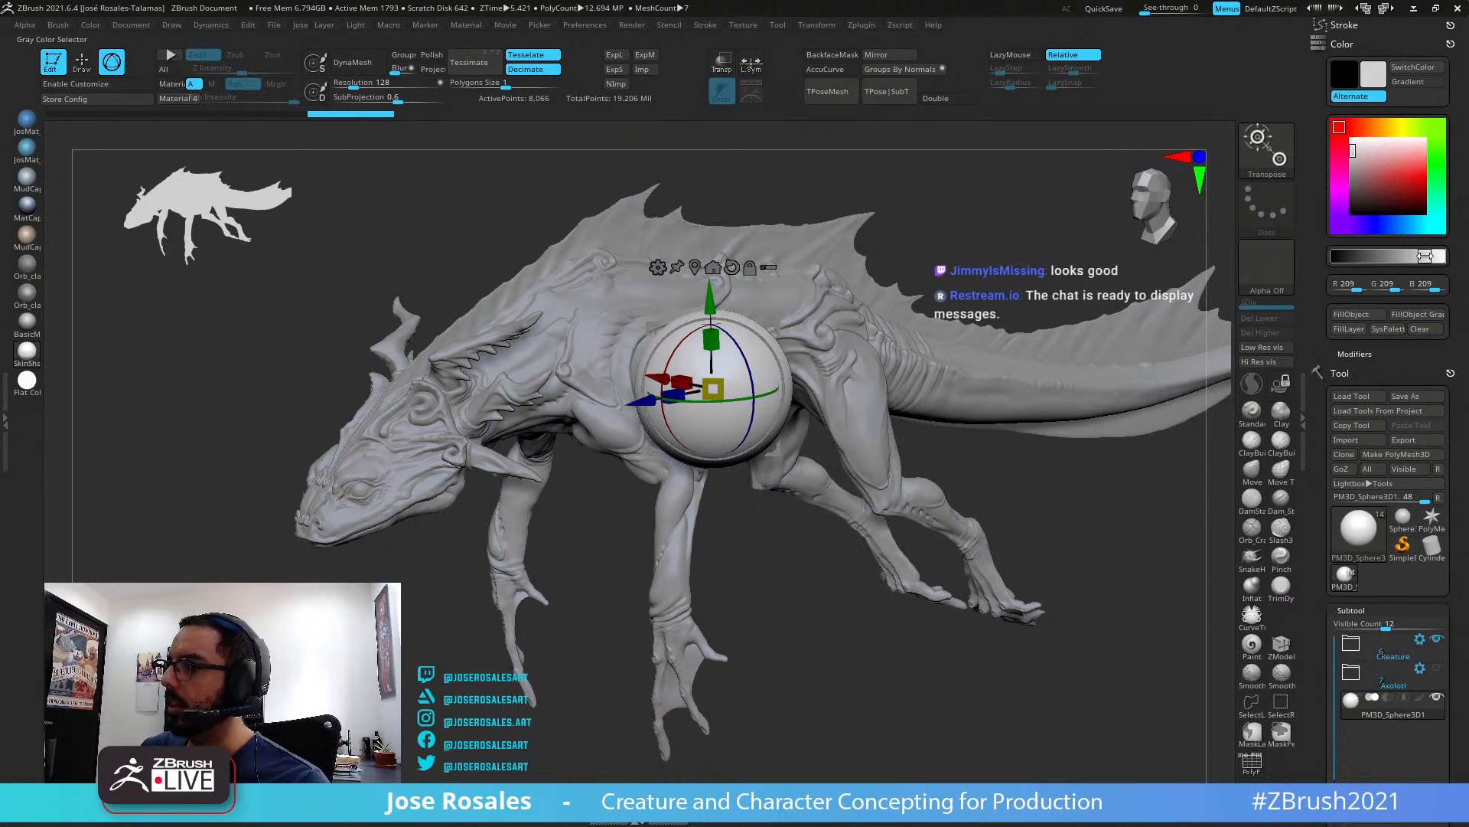
pyautogui.click(1421, 256)
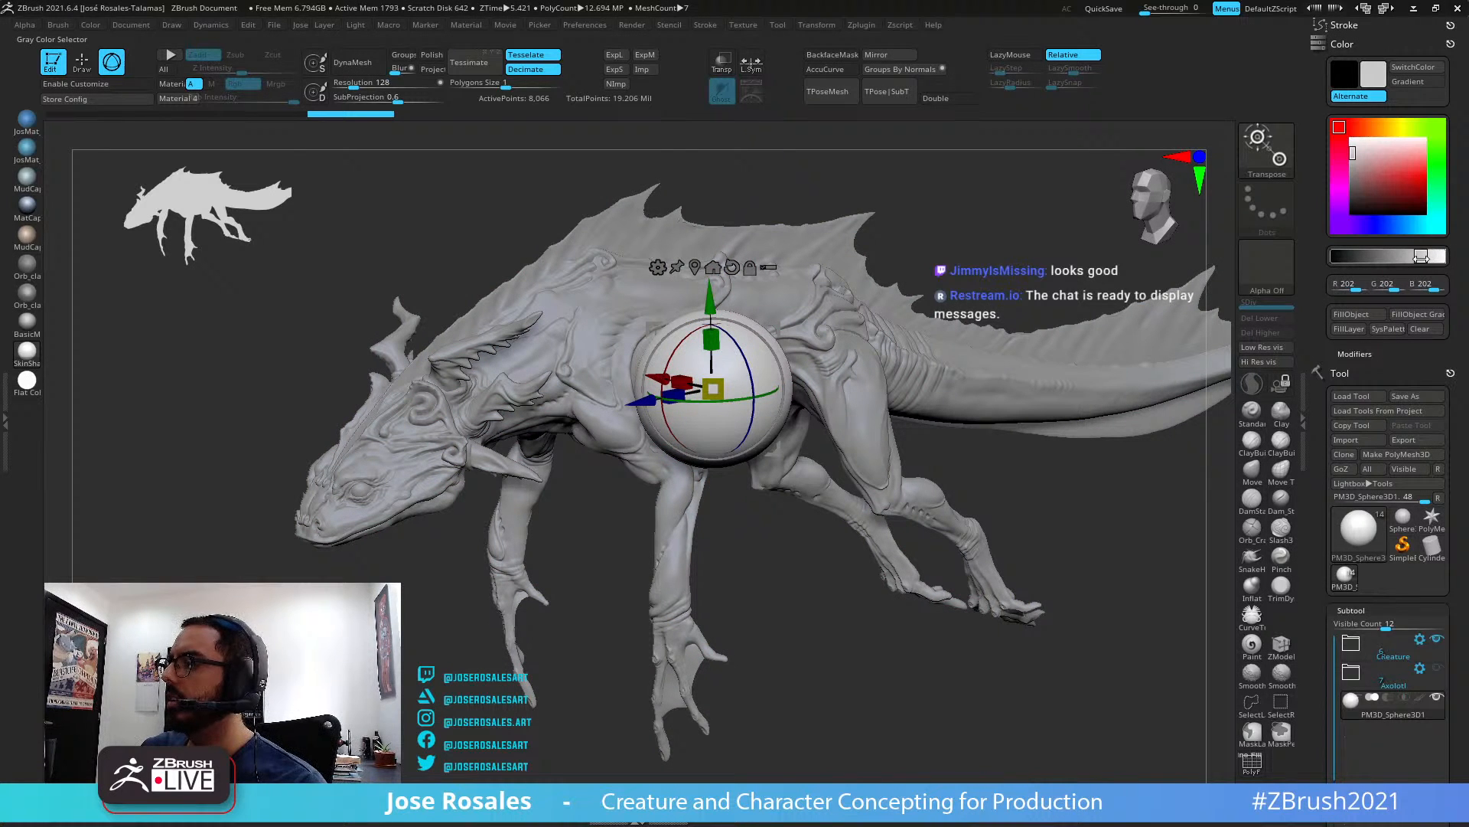
pyautogui.moveTo(1421, 256); pyautogui.dragTo(1426, 256)
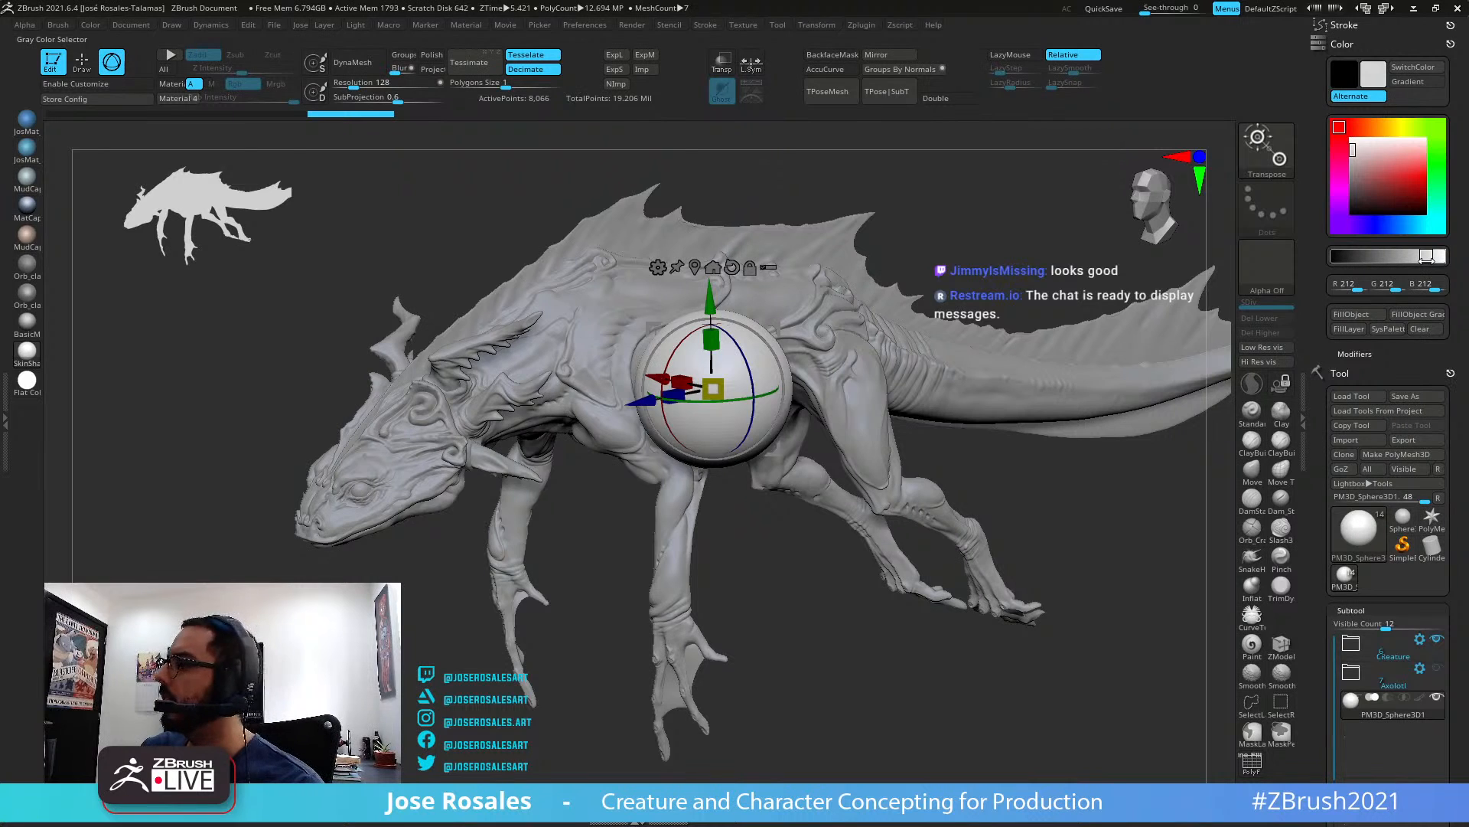
# Set the active color to a saturated cyan, R 0, G 228, B 255
pyautogui.click(1419, 225)
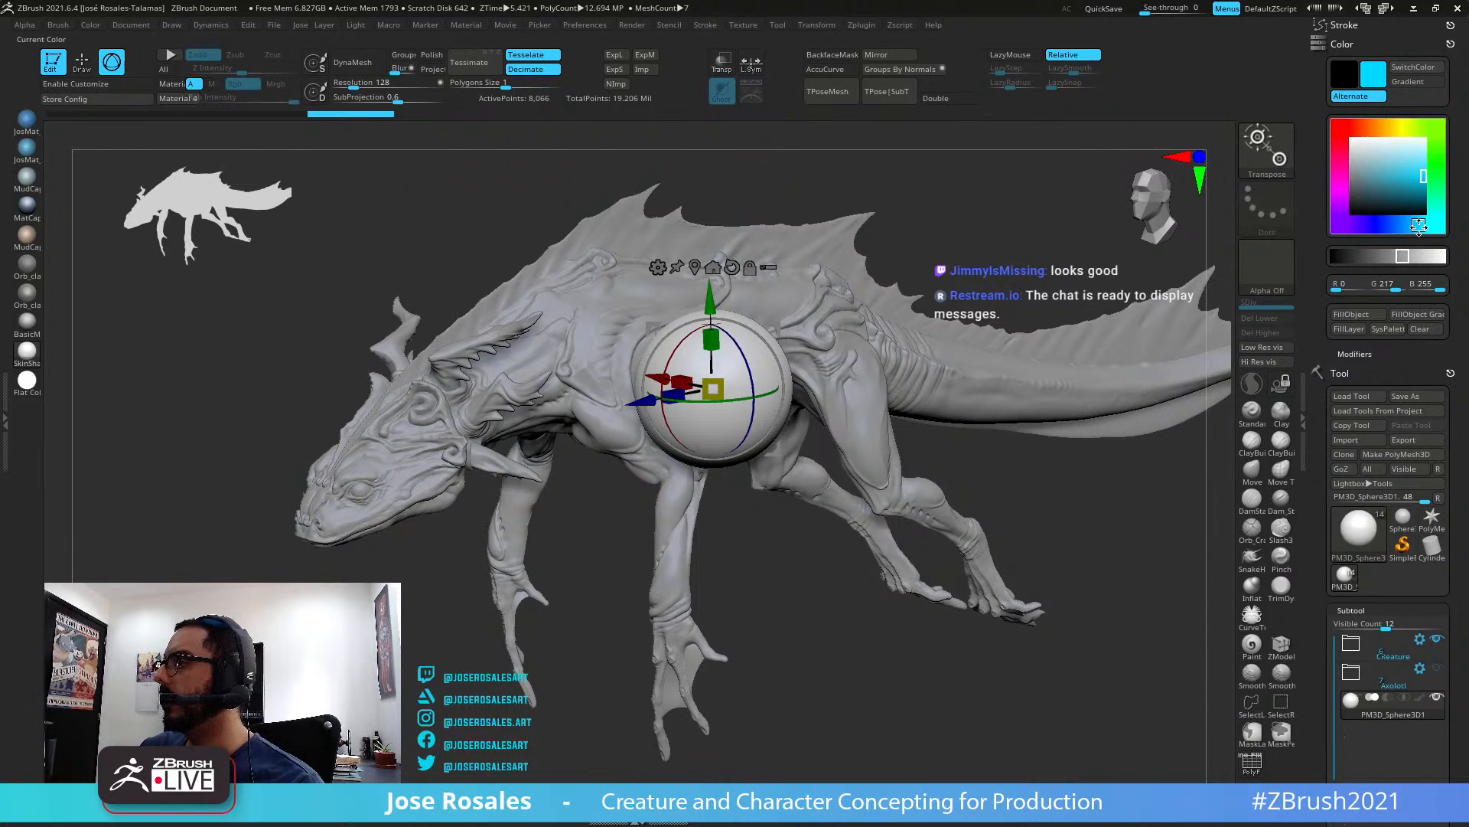
pyautogui.moveTo(1419, 227); pyautogui.dragTo(1421, 225)
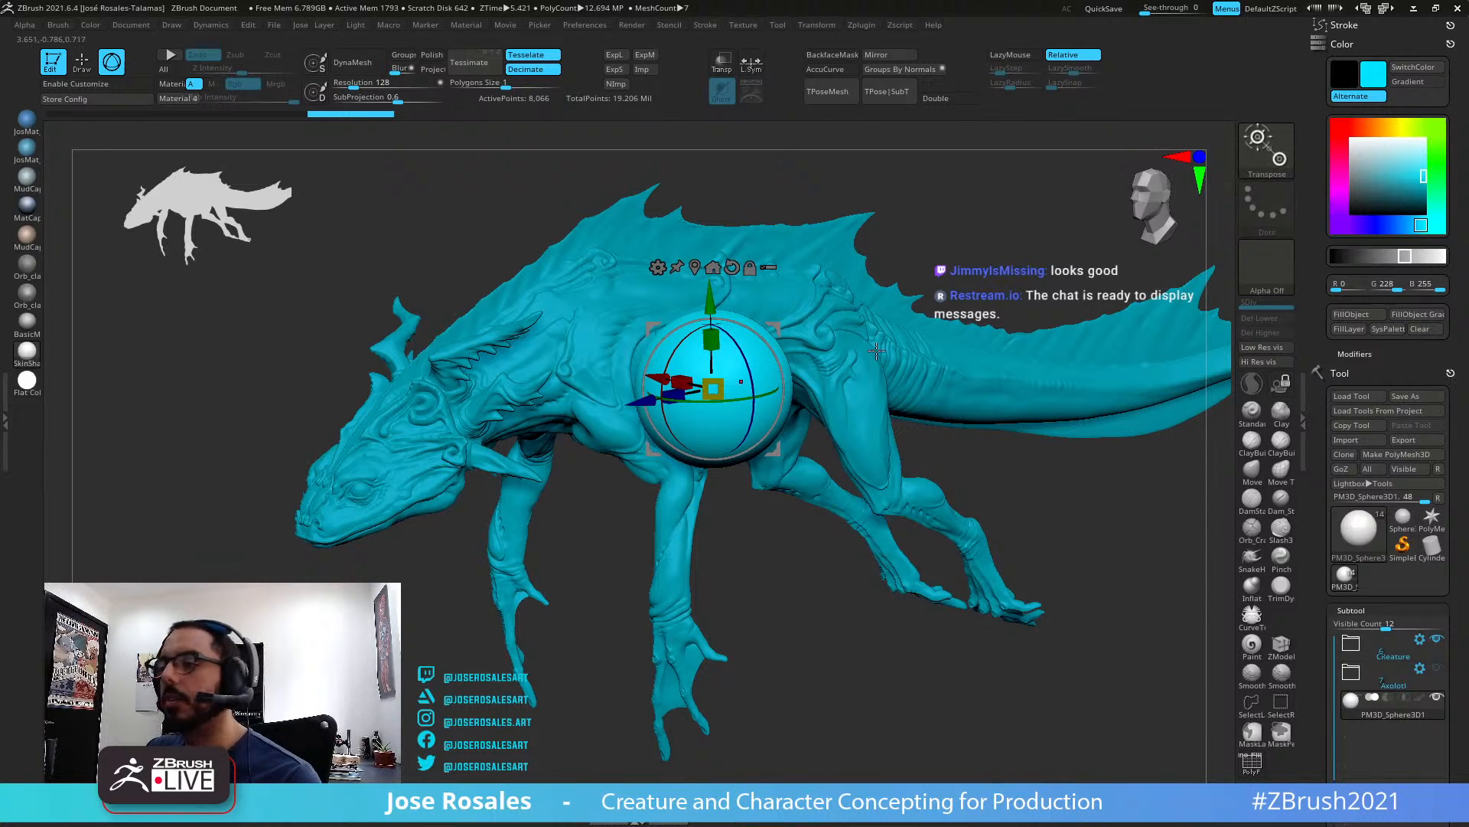
# Set the active color to pure white, R 255, G 255, B 255, and fill the sphere with it
pyautogui.moveTo(756, 511); pyautogui.dragTo(863, 427)
pyautogui.keyDown('alt'); pyautogui.moveTo(1066, 364); pyautogui.dragTo(1029, 420); pyautogui.keyUp('alt')
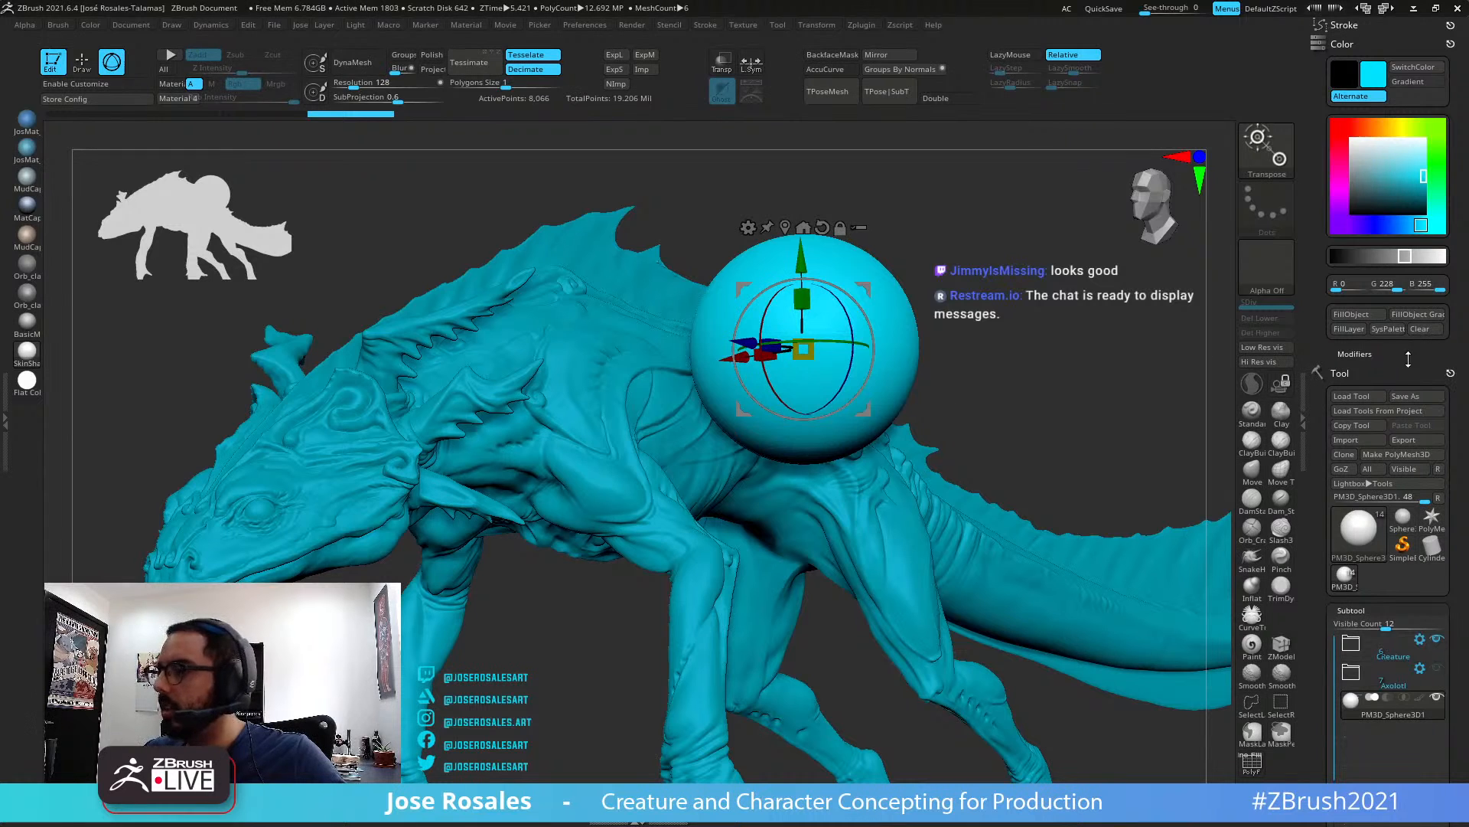
pyautogui.click(1348, 256)
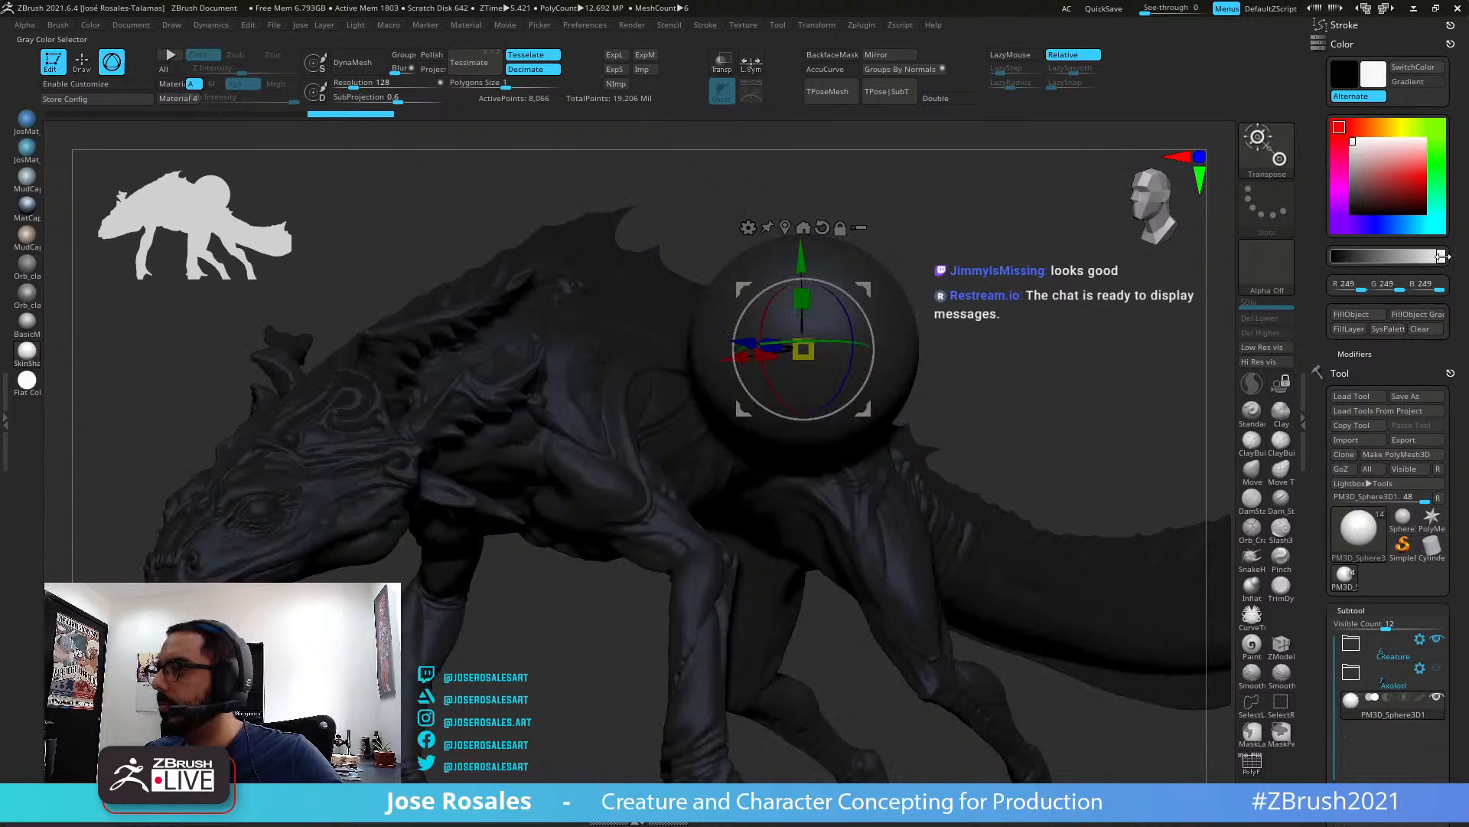
pyautogui.click(1442, 257)
pyautogui.click(1354, 314)
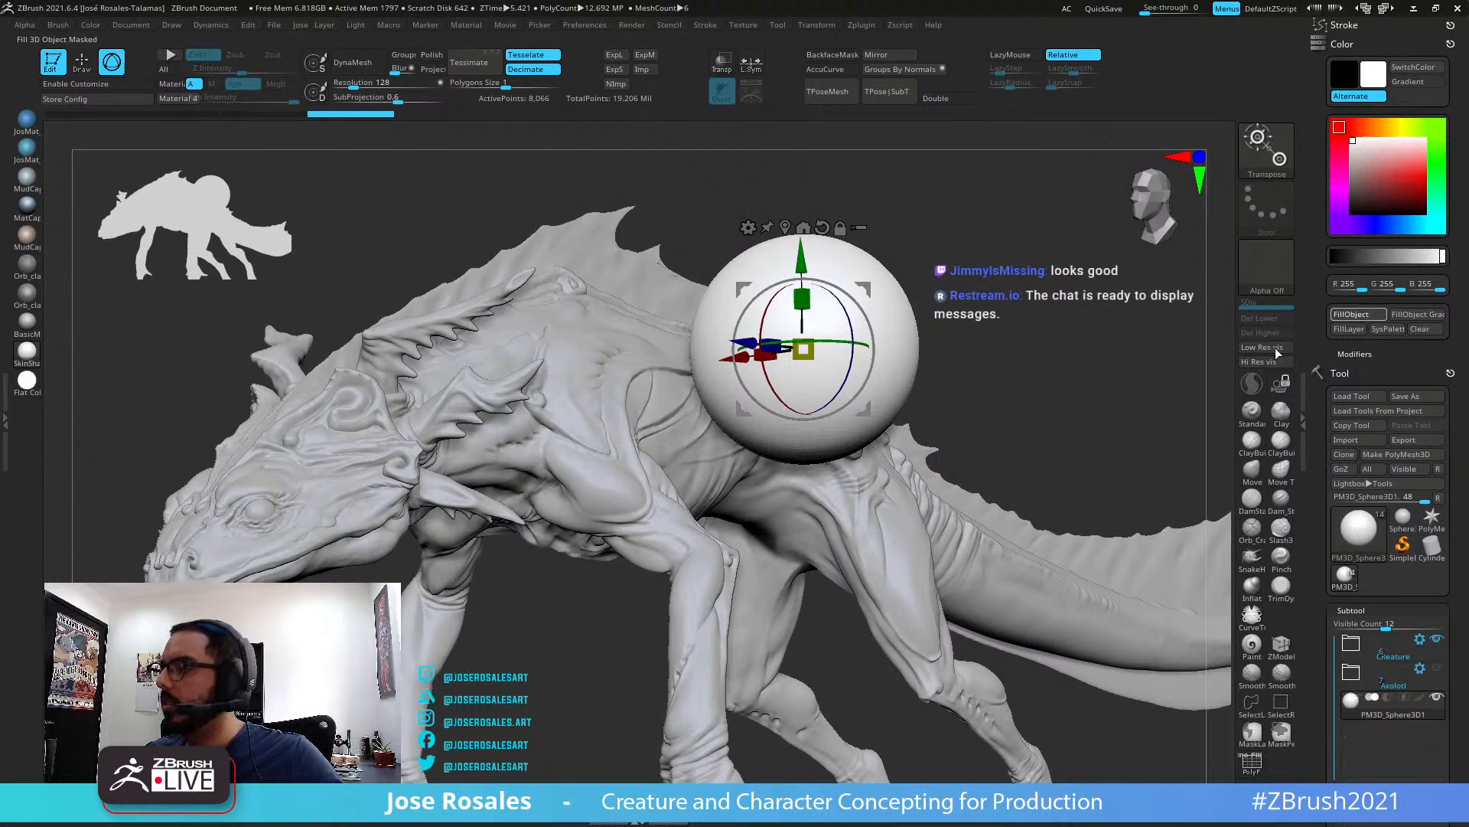
# Isolate the sphere from the other subtools and set the active color to light gray, R 222, G 222, B 222
pyautogui.moveTo(977, 403)
pyautogui.mouseDown()
pyautogui.moveTo(1043, 390)
pyautogui.moveTo(1000, 416)
pyautogui.mouseUp()
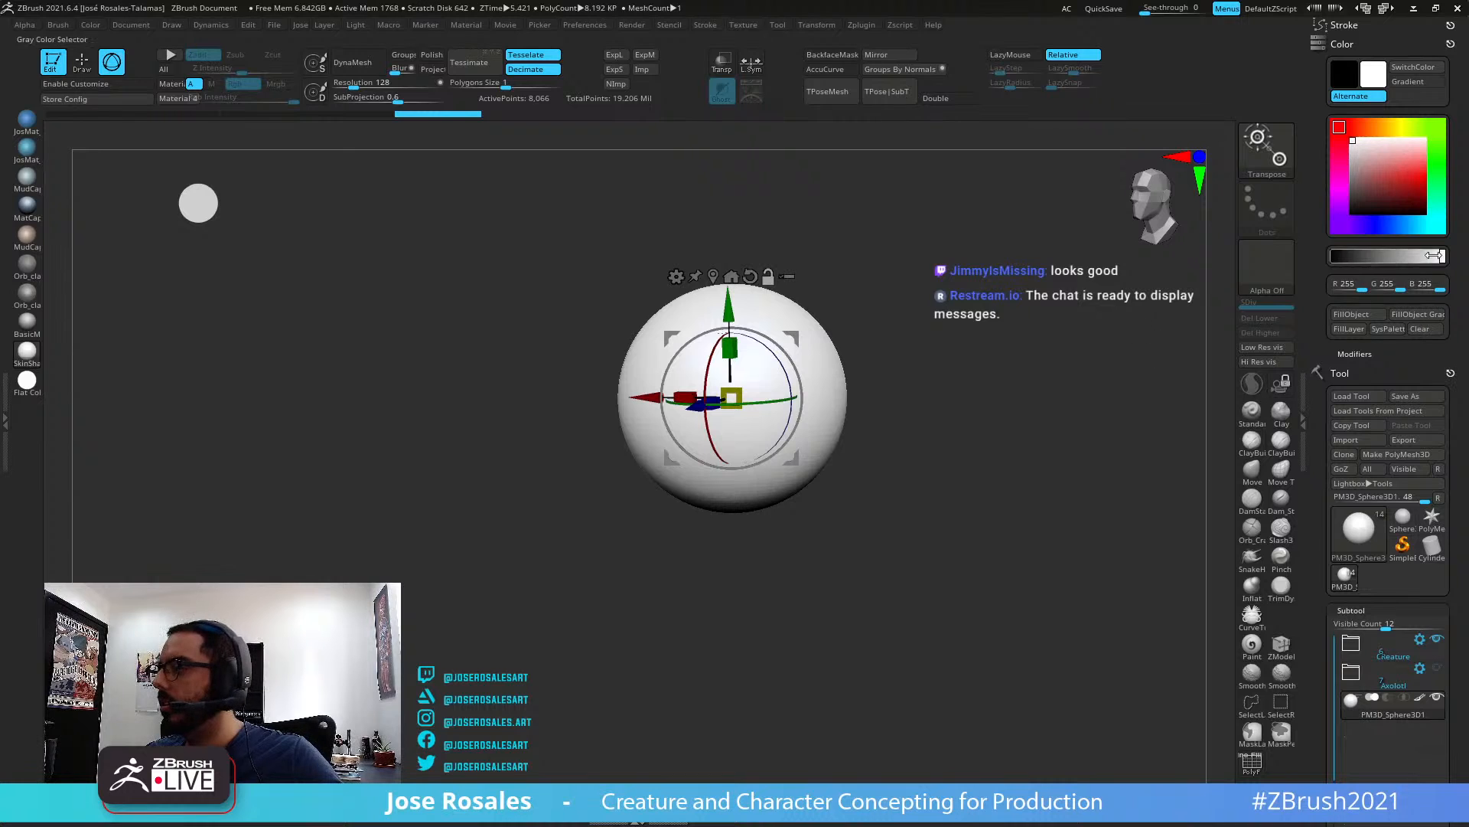
pyautogui.click(1424, 224)
pyautogui.click(1430, 254)
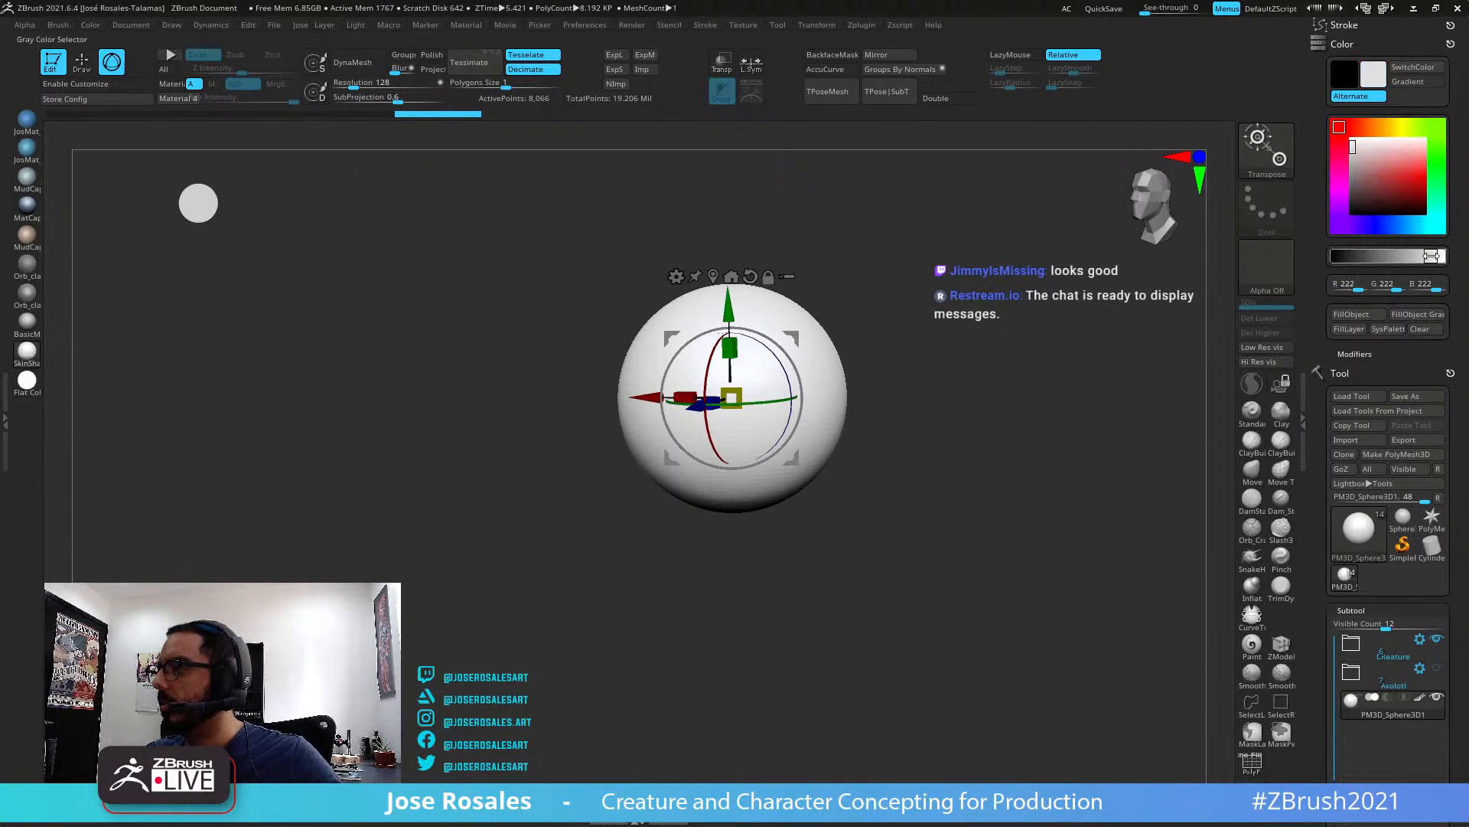
# Set the active color to a softer cyan, R 83, G 228, B 240
pyautogui.click(1423, 224)
pyautogui.moveTo(1422, 181); pyautogui.dragTo(1414, 163)
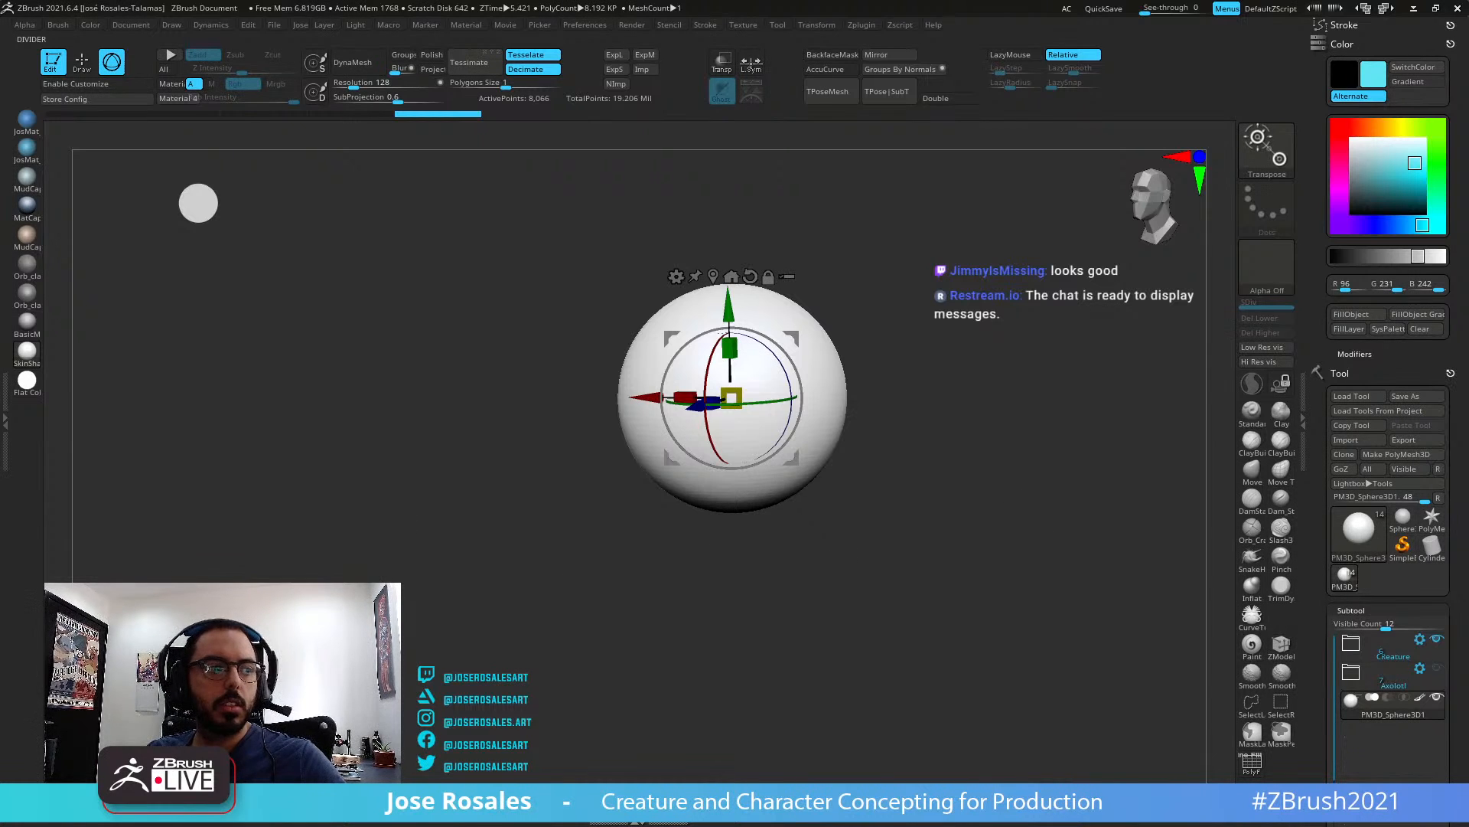
pyautogui.moveTo(1406, 165); pyautogui.dragTo(1414, 165)
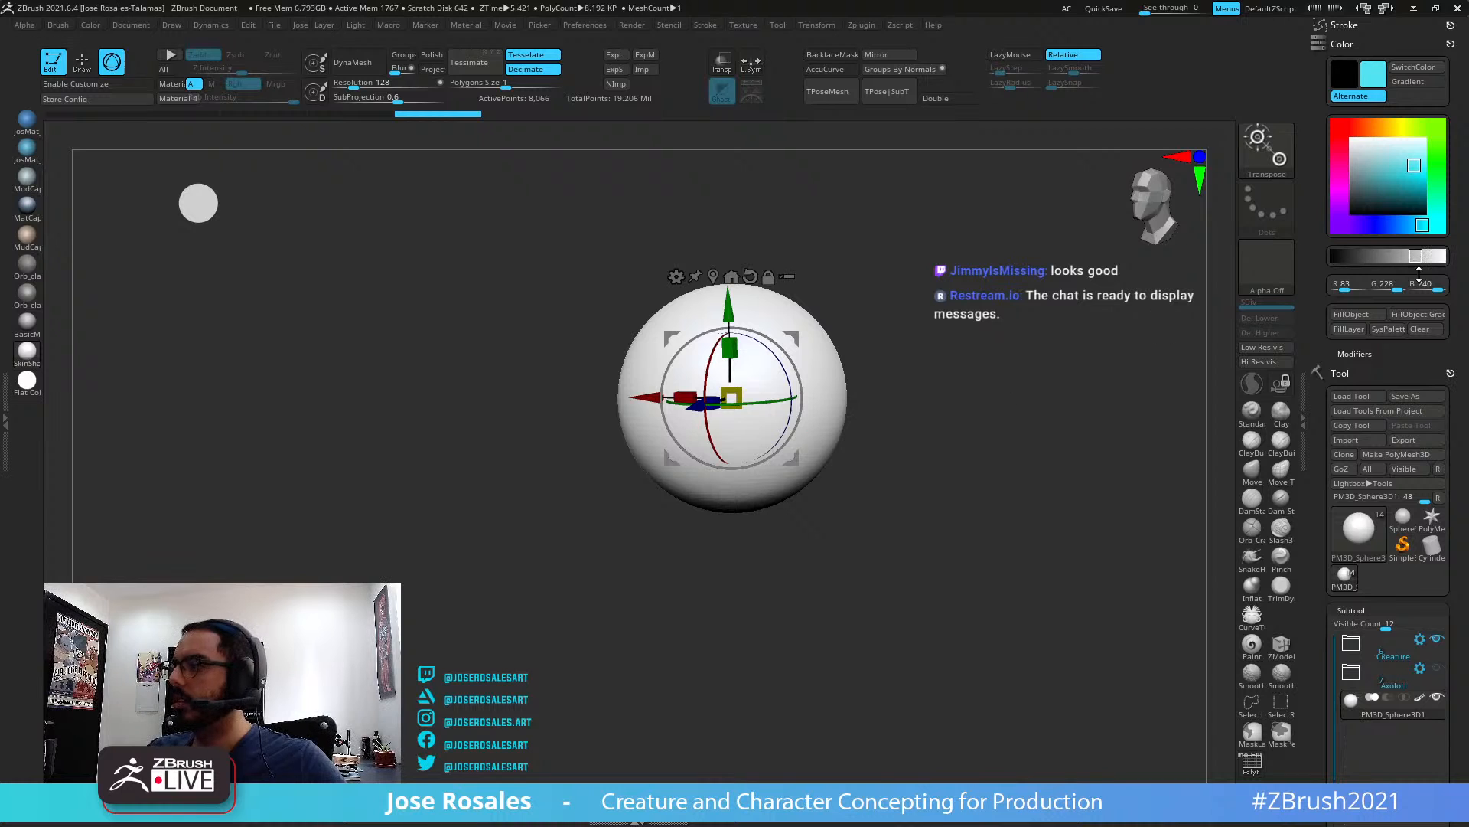
# Set the active color to gray, R 206, G 206, B 206, and choose the Paint brush for the sphere
pyautogui.click(1413, 255)
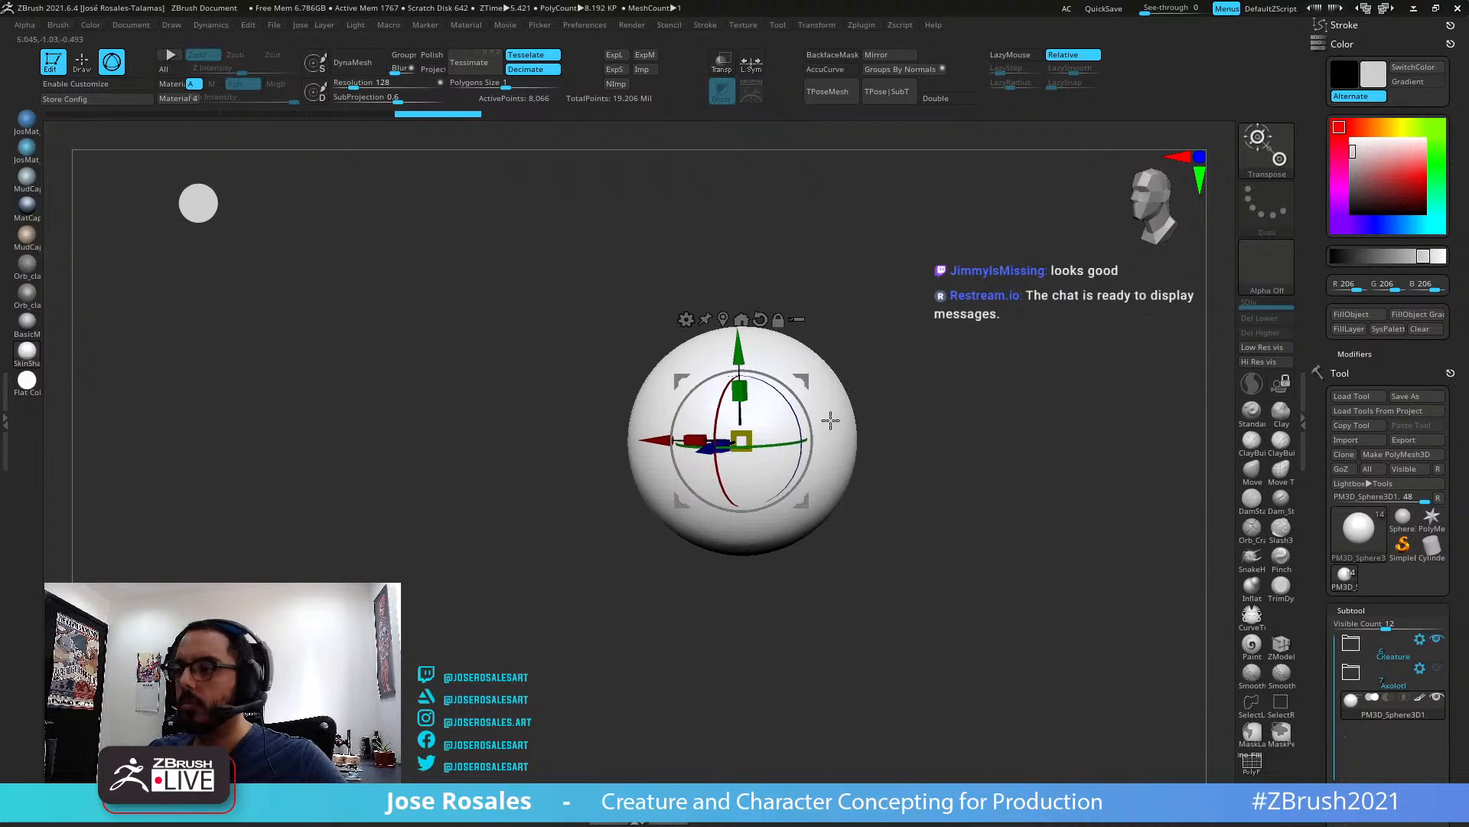
pyautogui.press('b')
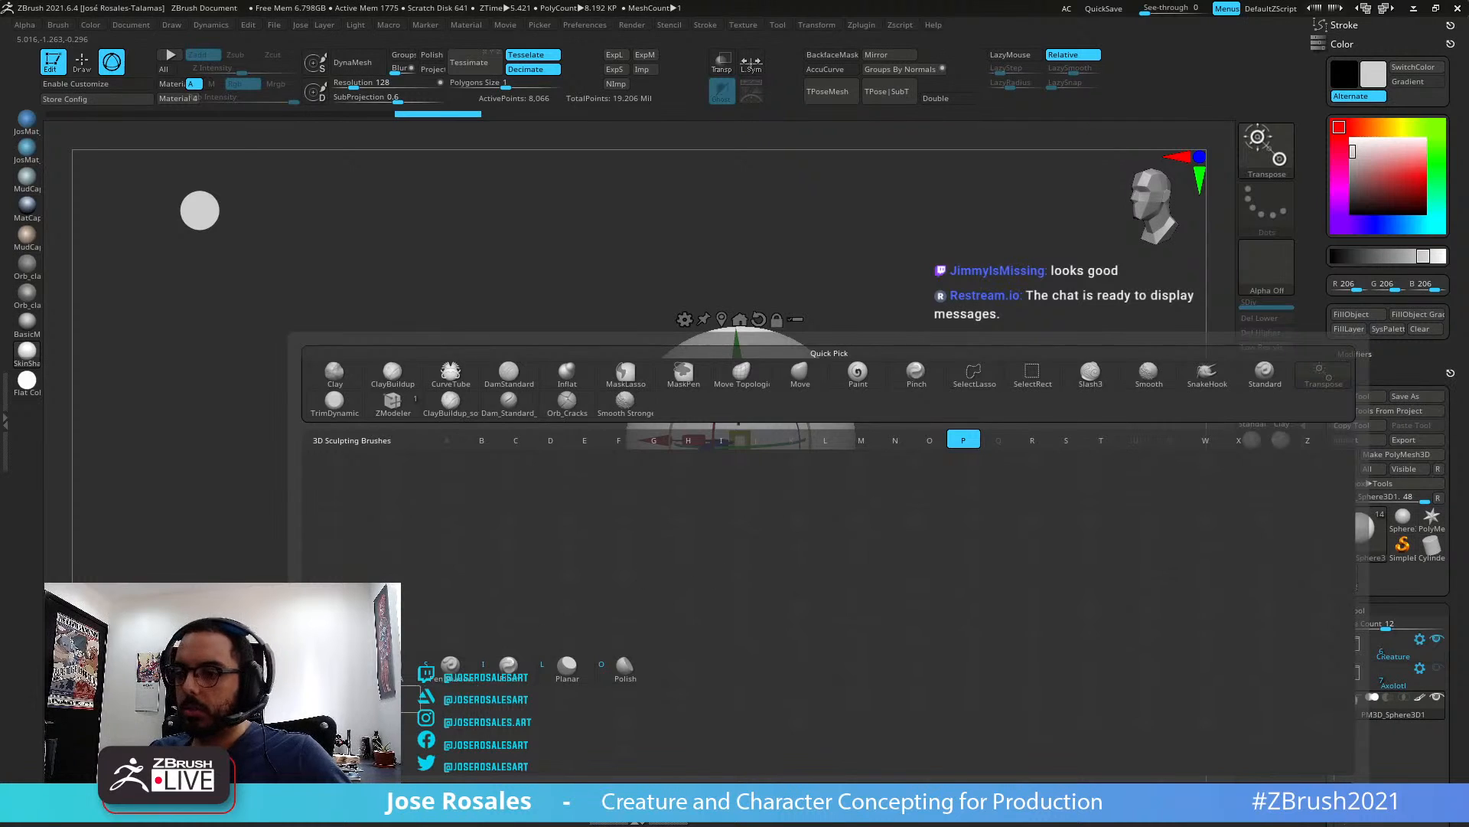
pyautogui.press('a')
pyautogui.keyDown('alt'); pyautogui.moveTo(708, 434); pyautogui.dragTo(798, 437, button='right'); pyautogui.keyUp('alt')
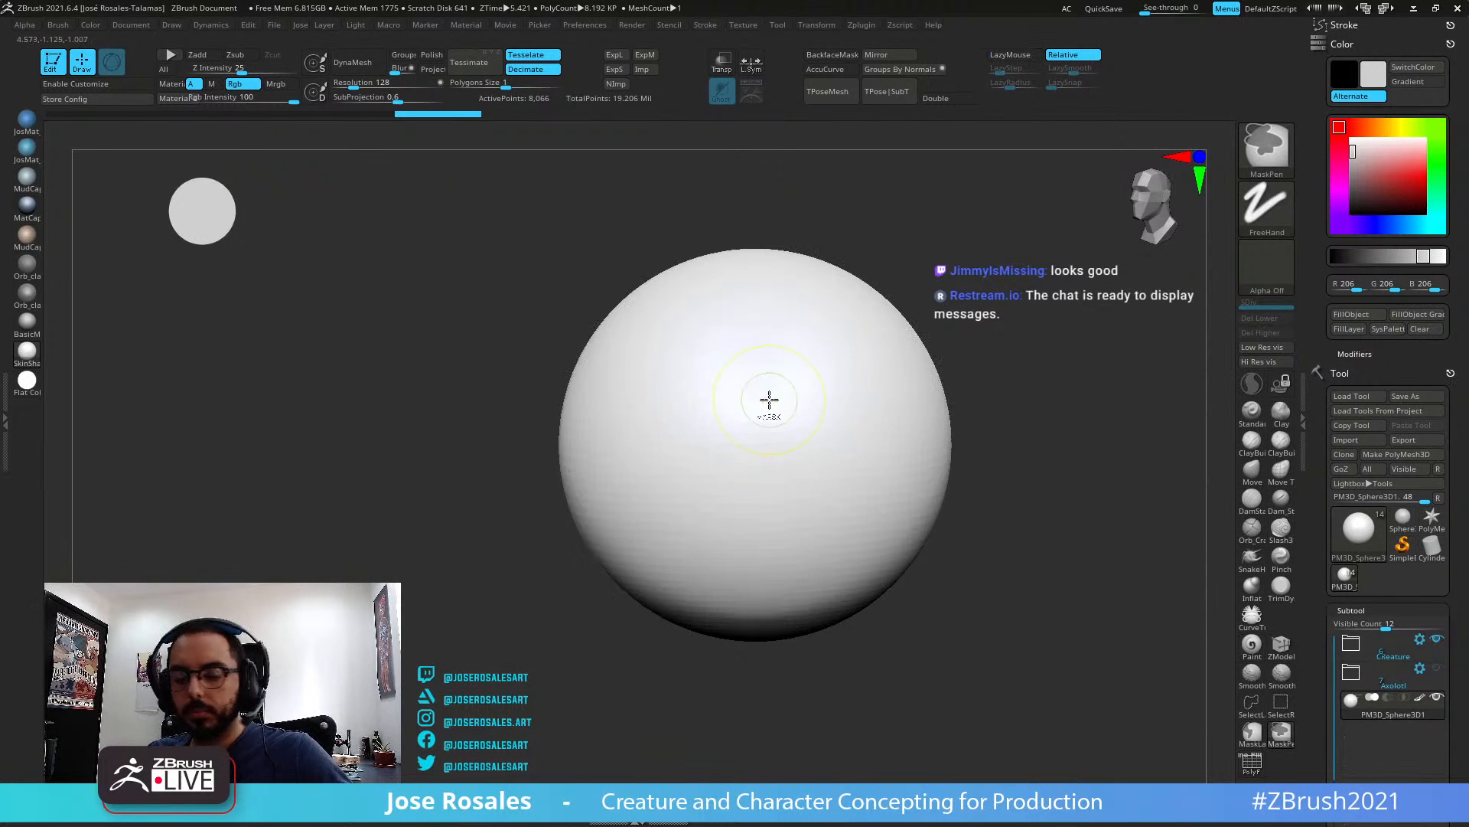
# Subdivide the sphere twice, up to subdivision level 3
pyautogui.hotkey('ctrl', 'd')
pyautogui.hotkey('ctrl', 'd')
# Try a gray paint stroke on the upper front of the sphere and undo it
pyautogui.press('s')
pyautogui.moveTo(796, 399)
pyautogui.mouseDown()
pyautogui.moveTo(761, 355)
pyautogui.moveTo(850, 390)
pyautogui.mouseUp()
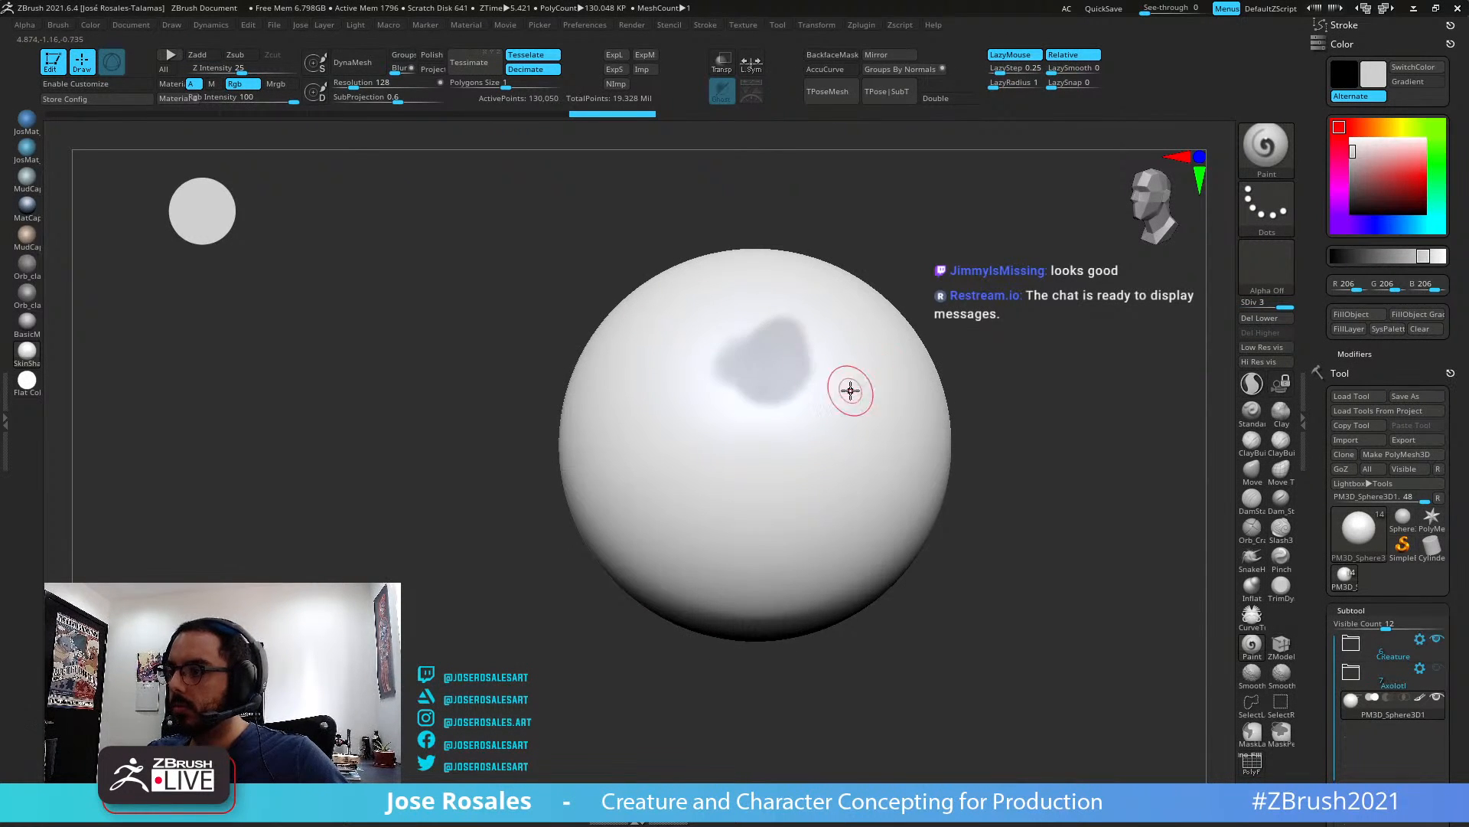
pyautogui.hotkey('ctrl', 'z')
pyautogui.moveTo(929, 337); pyautogui.dragTo(948, 382)
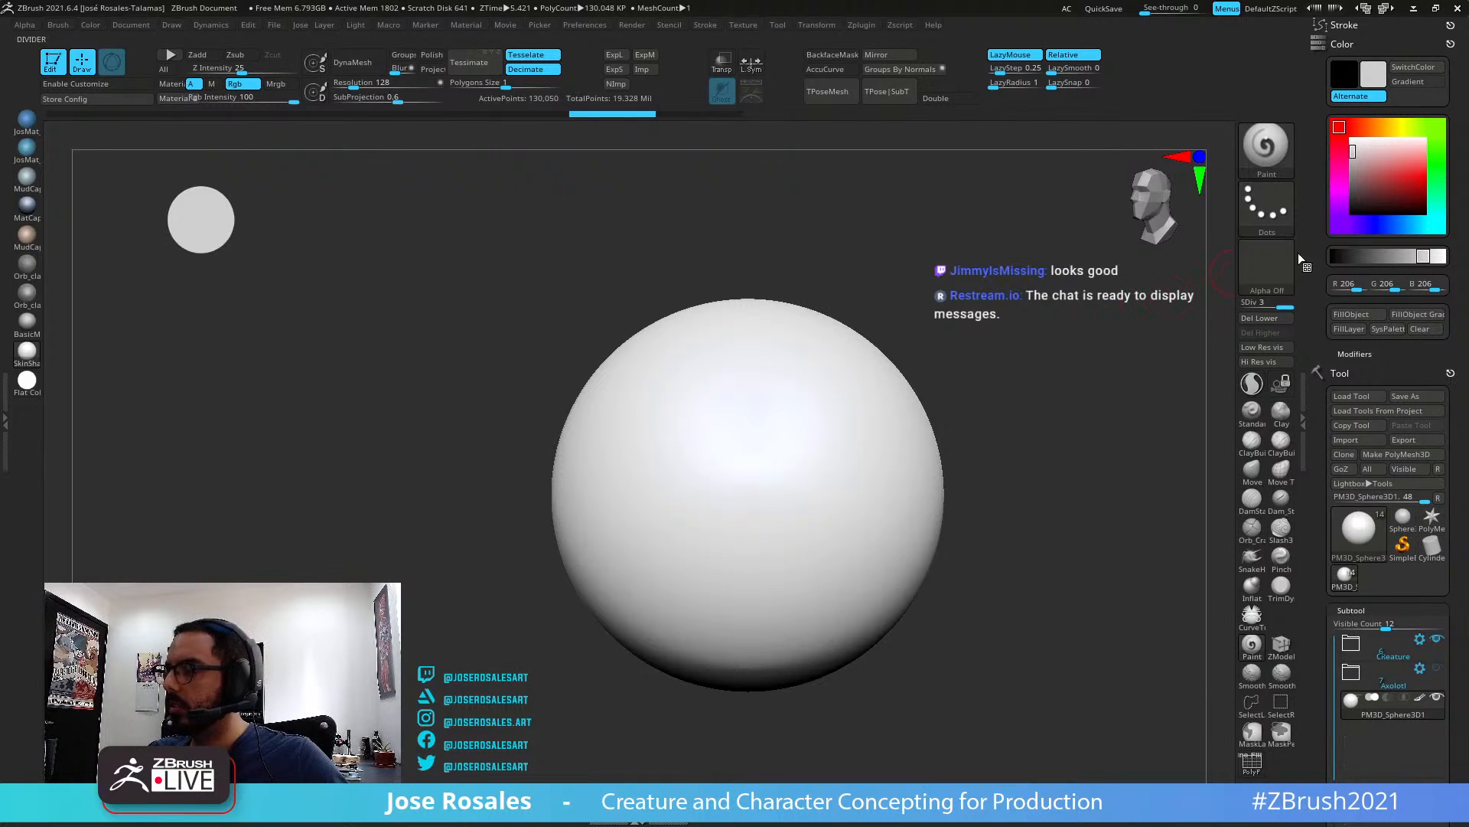
# Set the active color to cyan, R 72, G 236, B 246, and paint a round spot on the upper front of the sphere
pyautogui.click(1425, 225)
pyautogui.moveTo(1414, 256); pyautogui.dragTo(1425, 255)
pyautogui.click(1424, 225)
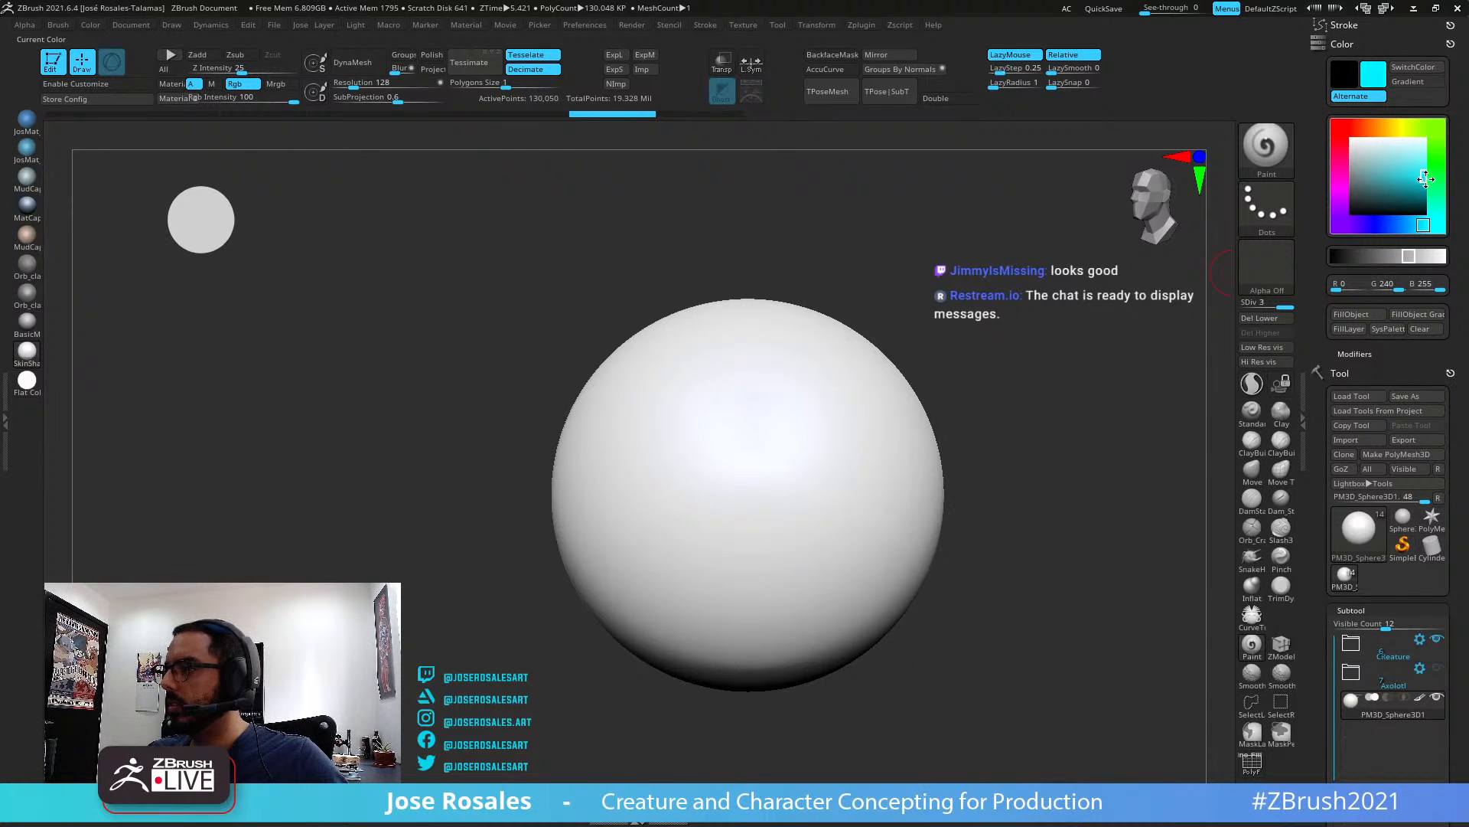
pyautogui.moveTo(1424, 178); pyautogui.dragTo(1420, 166)
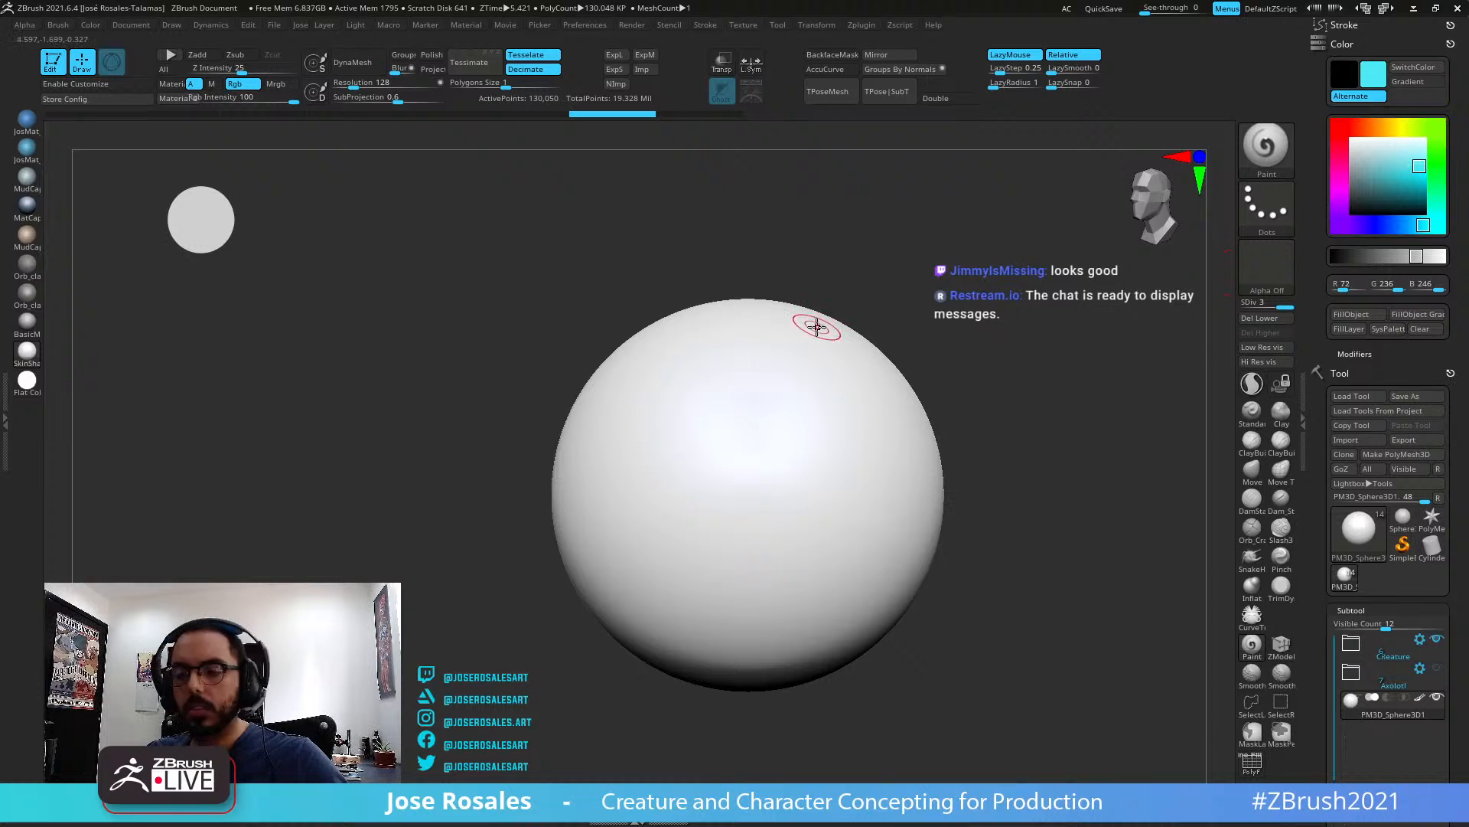
pyautogui.moveTo(754, 404)
pyautogui.mouseDown()
pyautogui.moveTo(789, 451)
pyautogui.moveTo(744, 444)
pyautogui.mouseUp()
# Sample the cyan from the painted spot on the sphere as the active color
pyautogui.keyDown('ctrl'); pyautogui.moveTo(872, 342); pyautogui.dragTo(811, 422, button='right'); pyautogui.keyUp('ctrl')
pyautogui.keyDown('alt'); pyautogui.moveTo(715, 420); pyautogui.dragTo(608, 321, button='right'); pyautogui.keyUp('alt')
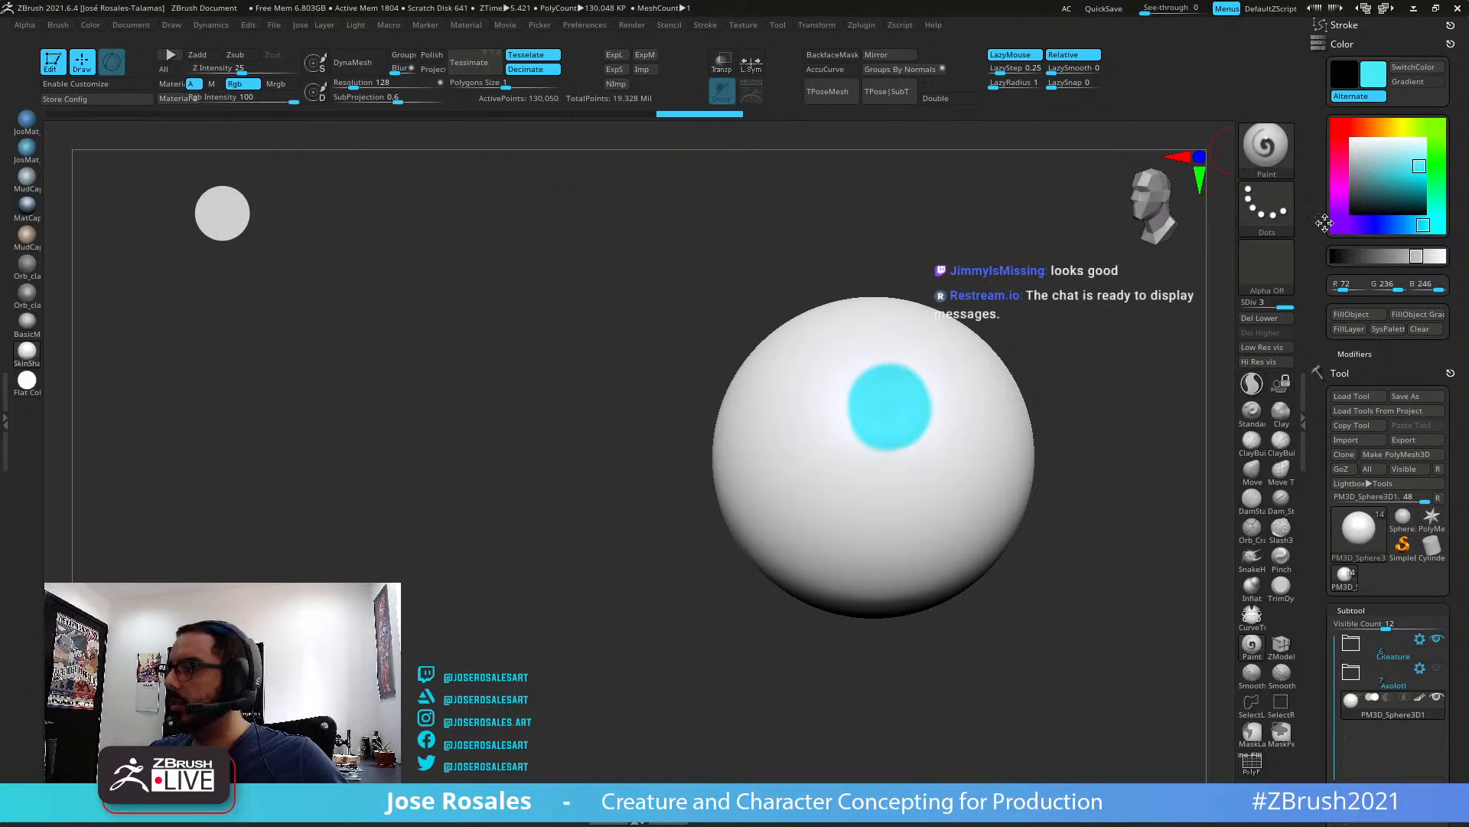
pyautogui.moveTo(1371, 174); pyautogui.dragTo(890, 416)
pyautogui.keyDown('alt'); pyautogui.moveTo(1109, 301); pyautogui.dragTo(1032, 289, button='right'); pyautogui.keyUp('alt')
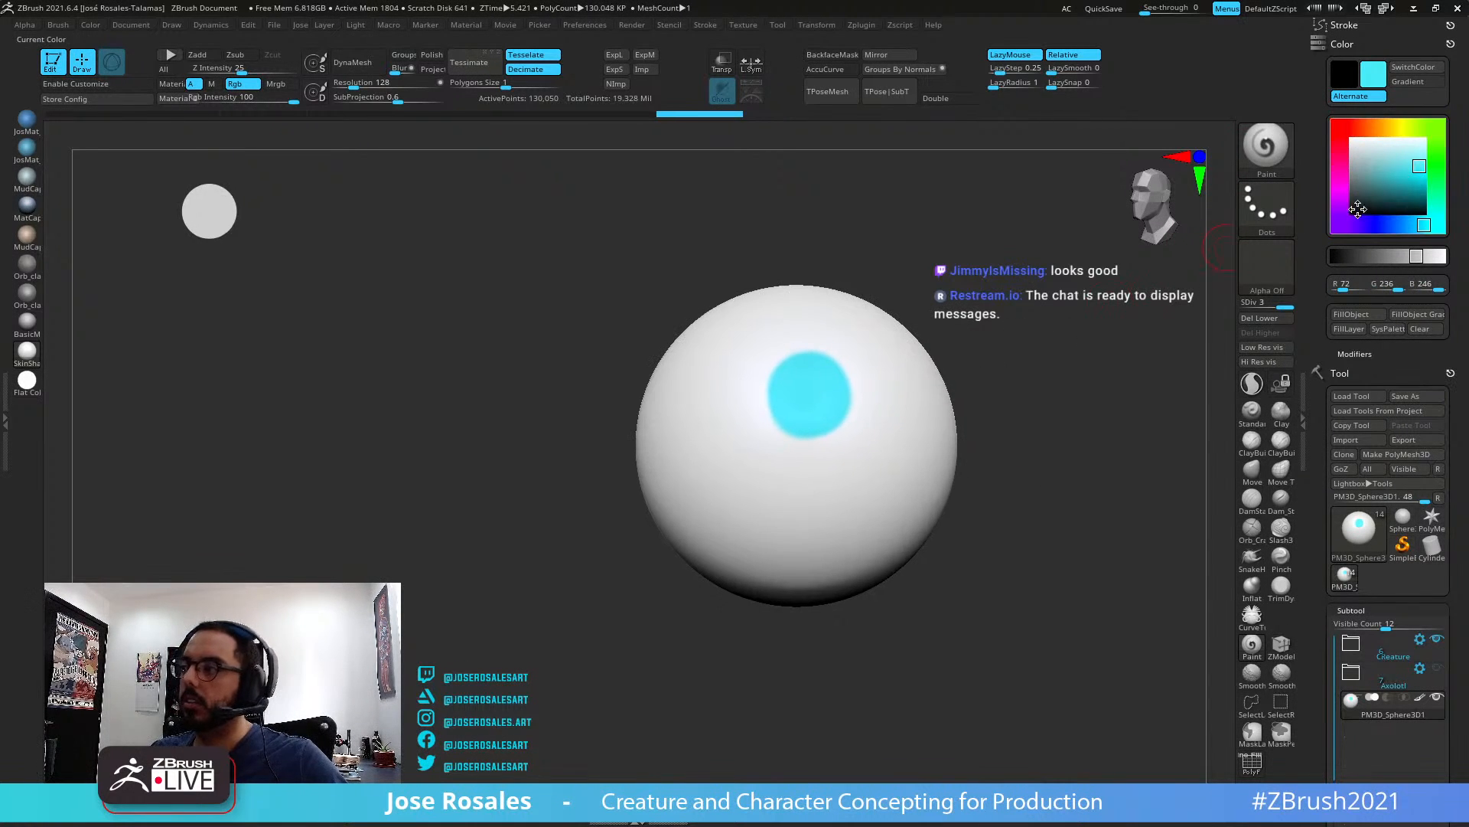
pyautogui.moveTo(1377, 175); pyautogui.dragTo(825, 402)
pyautogui.moveTo(1018, 343)
pyautogui.keyDown('alt'); pyautogui.mouseDown(button='right')
pyautogui.moveTo(1146, 297)
pyautogui.moveTo(1041, 296)
pyautogui.moveTo(1018, 339)
pyautogui.mouseUp(button='right'); pyautogui.keyUp('alt')
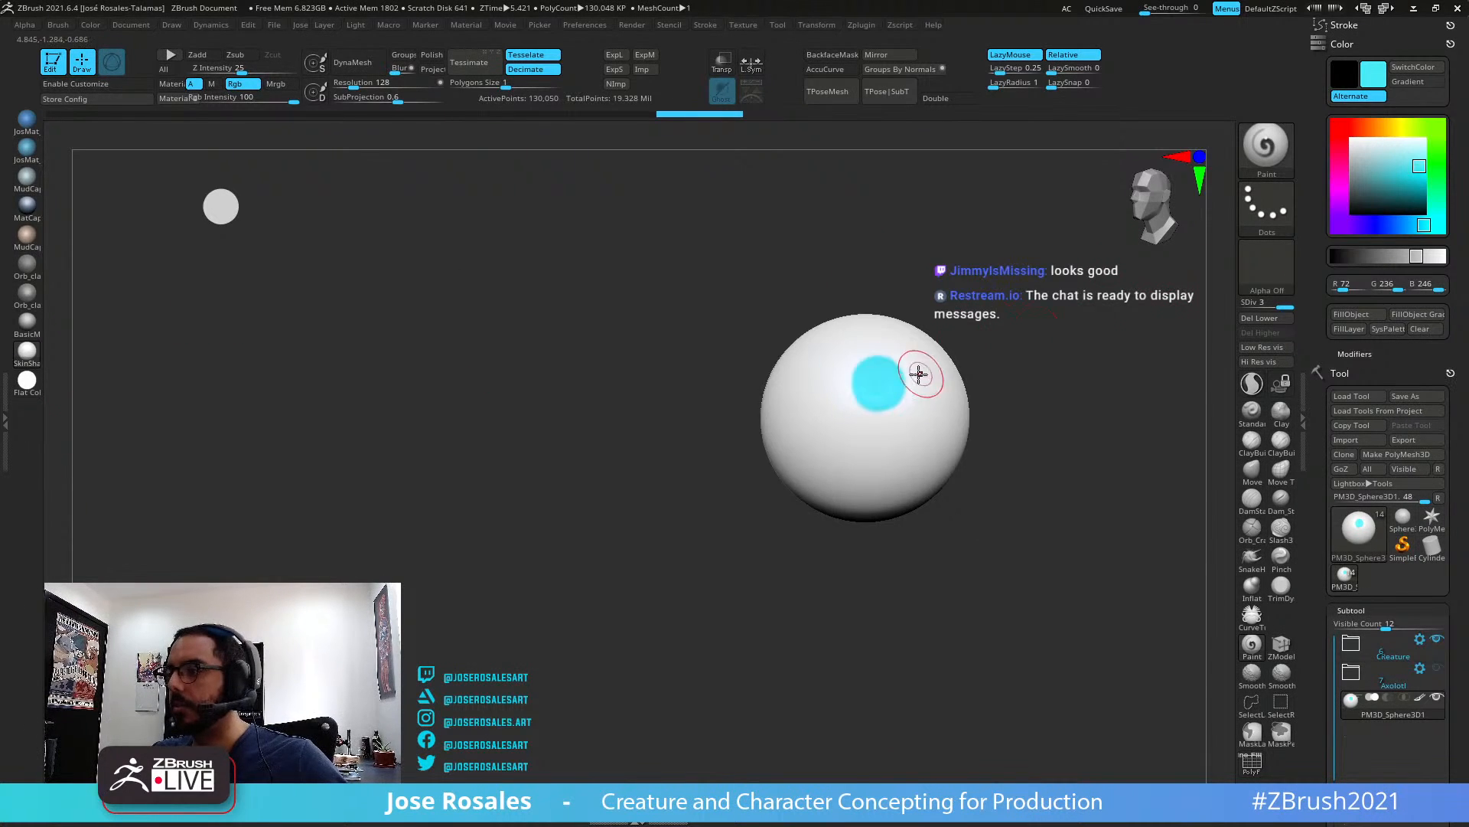
pyautogui.moveTo(918, 374); pyautogui.dragTo(868, 374, button='right')
pyautogui.keyDown('ctrl'); pyautogui.moveTo(869, 374); pyautogui.dragTo(1164, 264, button='right'); pyautogui.keyUp('ctrl')
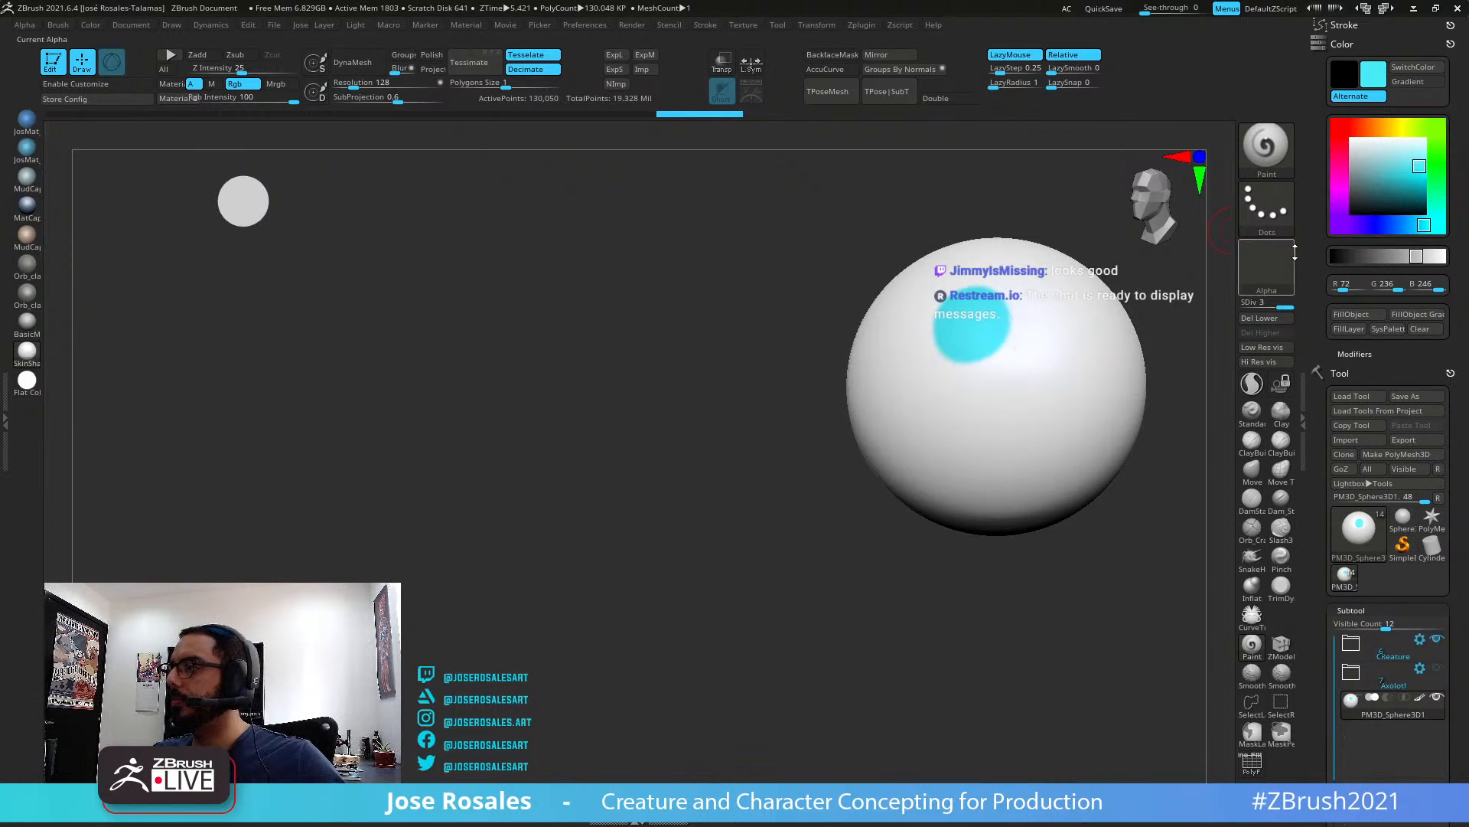
pyautogui.press('c')
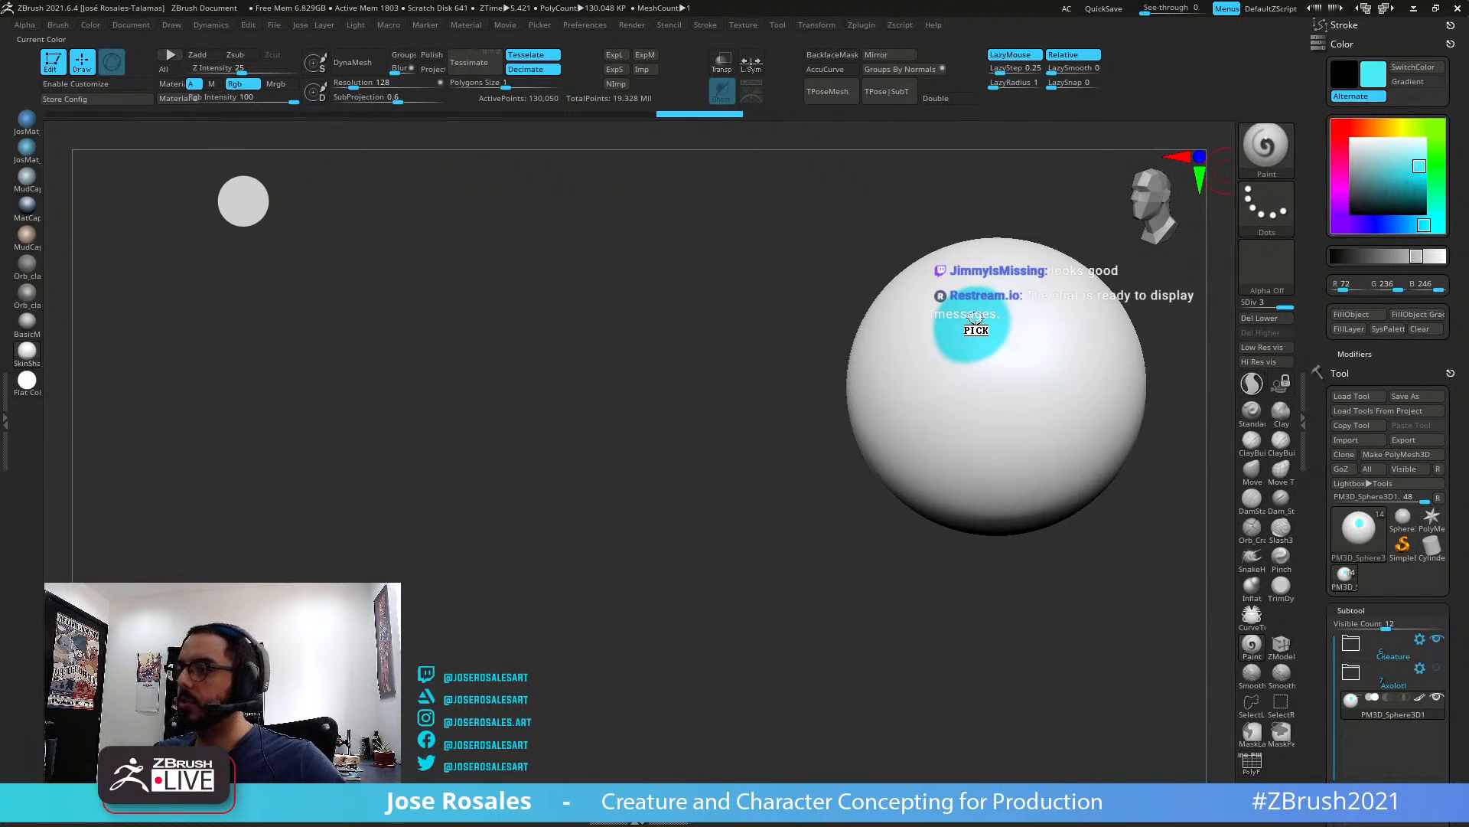
# Shift the active color's hue to green, R 72, G 246, B 97
pyautogui.click(1399, 172)
pyautogui.moveTo(1399, 171); pyautogui.dragTo(1400, 170)
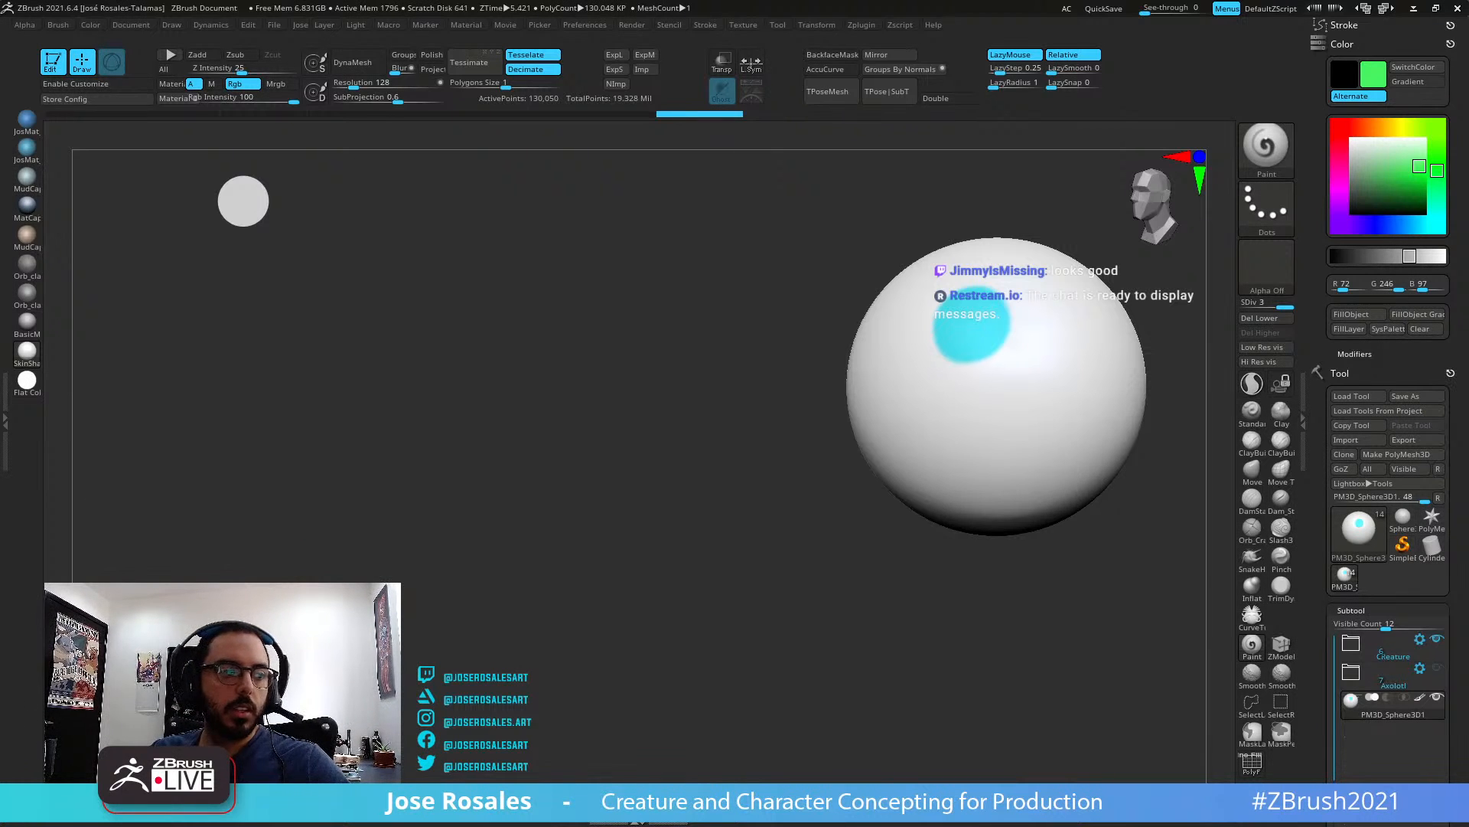
pyautogui.moveTo(984, 295); pyautogui.dragTo(839, 406, button='right')
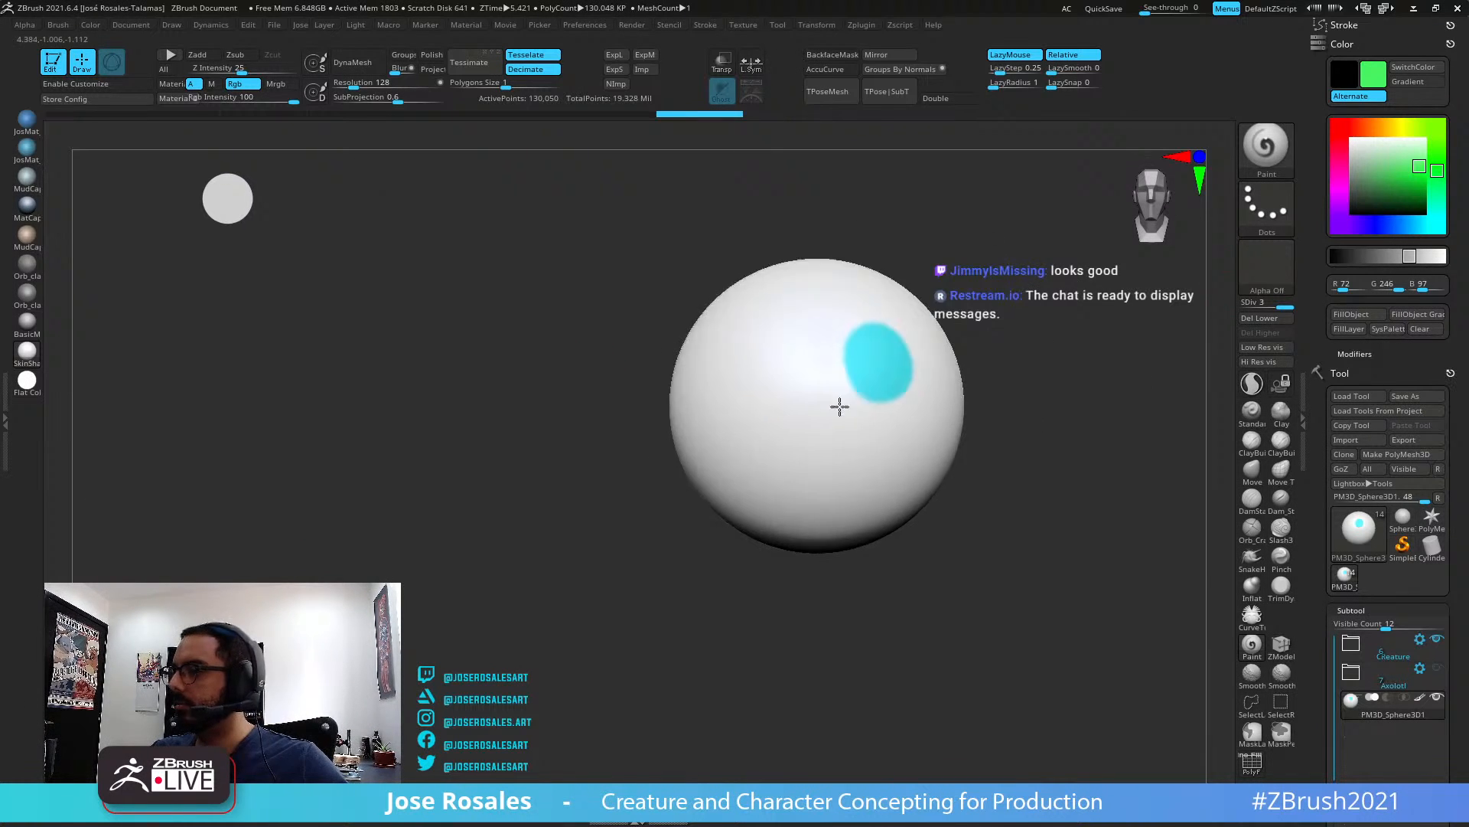
# Change the active color to magenta and adjust its RGB components to R 246, G 45, B 156
pyautogui.click(1332, 178)
pyautogui.moveTo(909, 367); pyautogui.dragTo(1044, 328, button='right')
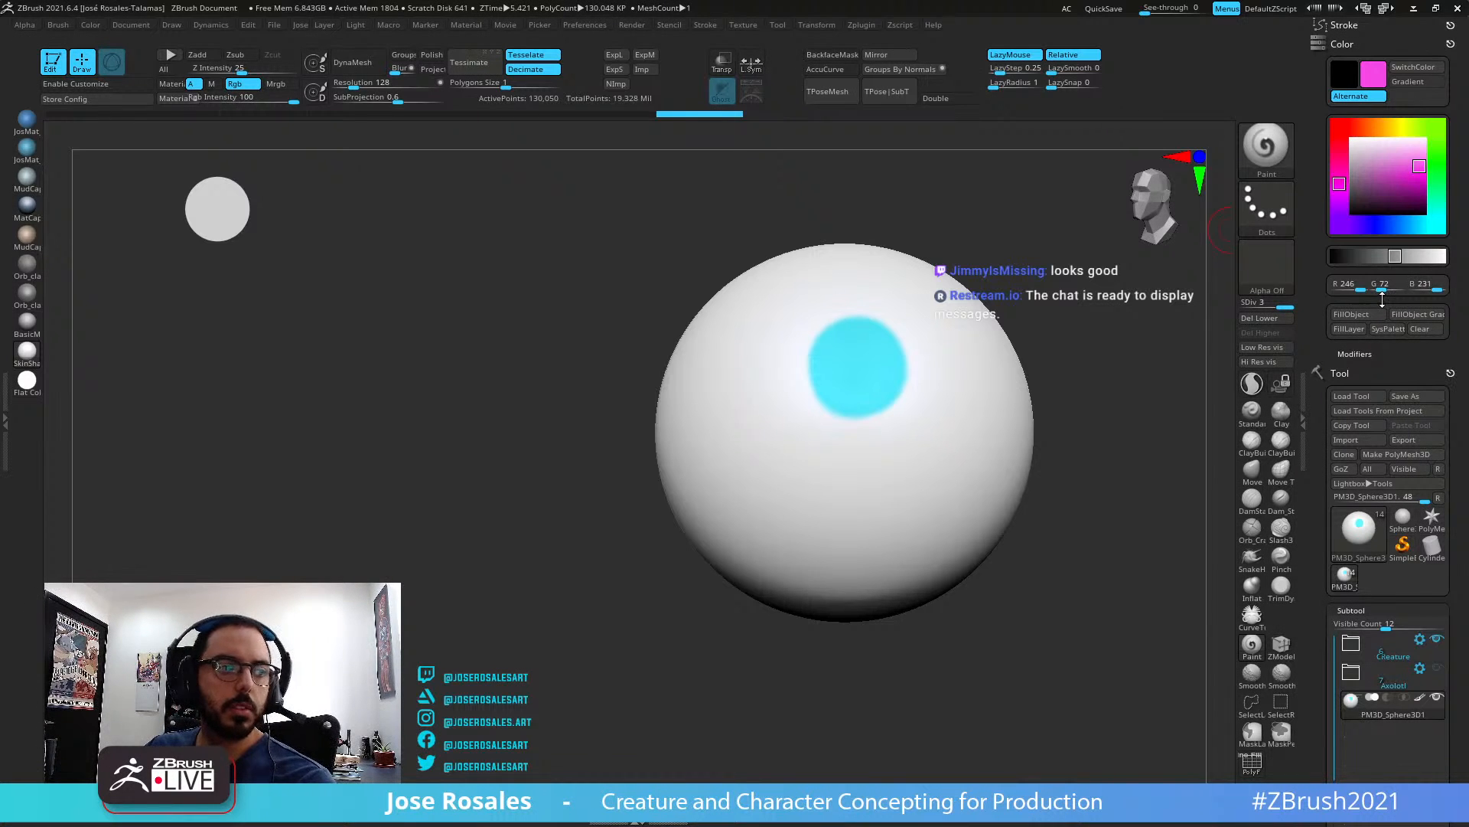
pyautogui.moveTo(1401, 291)
pyautogui.mouseDown()
pyautogui.moveTo(1377, 289)
pyautogui.moveTo(1431, 286)
pyautogui.mouseUp()
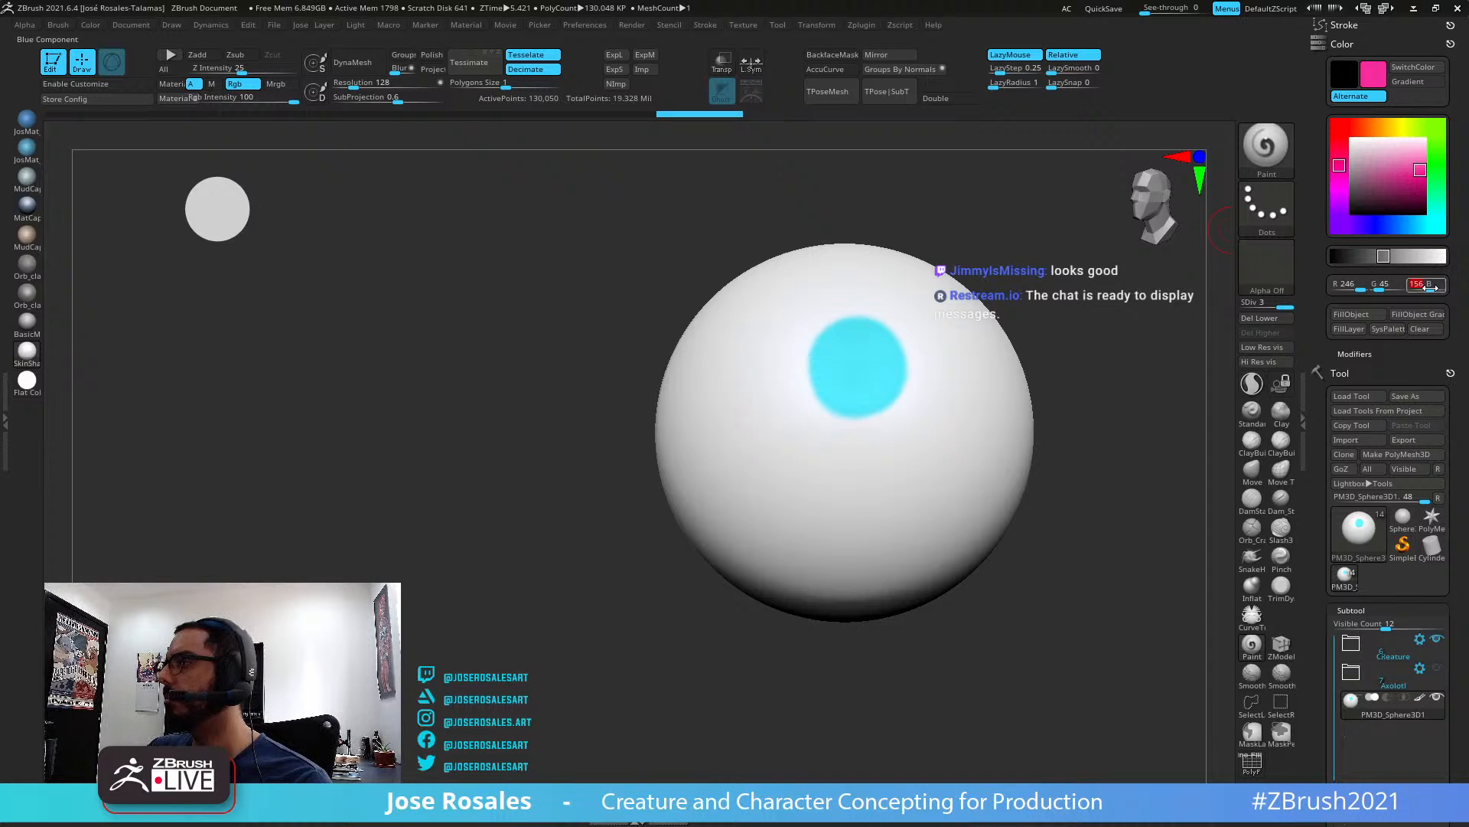
pyautogui.click(1419, 286)
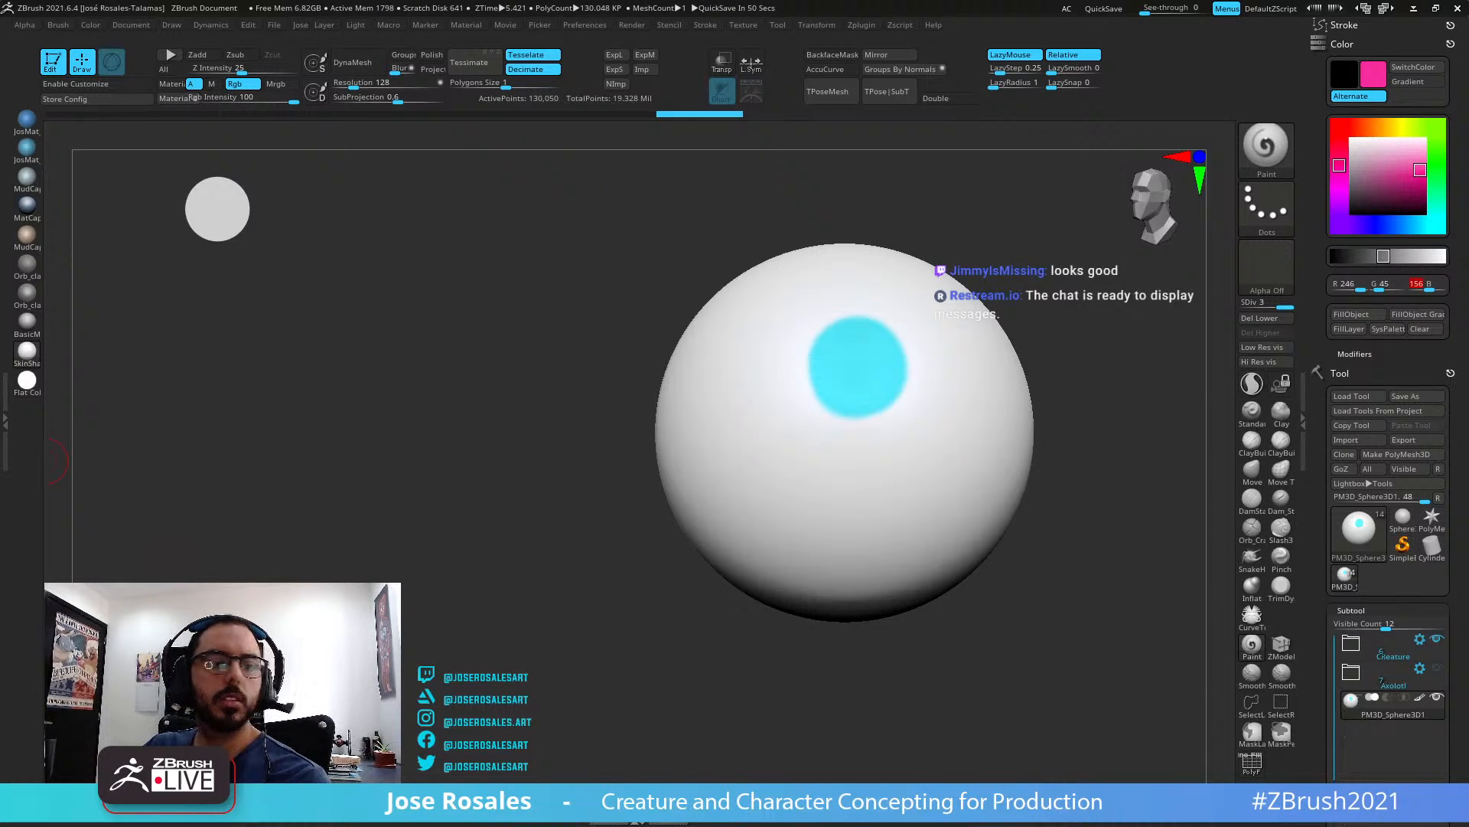
# Enter R 240, G 22, B 142 for the active color and paint a pink spot overlapping the cyan spot's lower edge
pyautogui.click(1350, 287)
pyautogui.write('2')
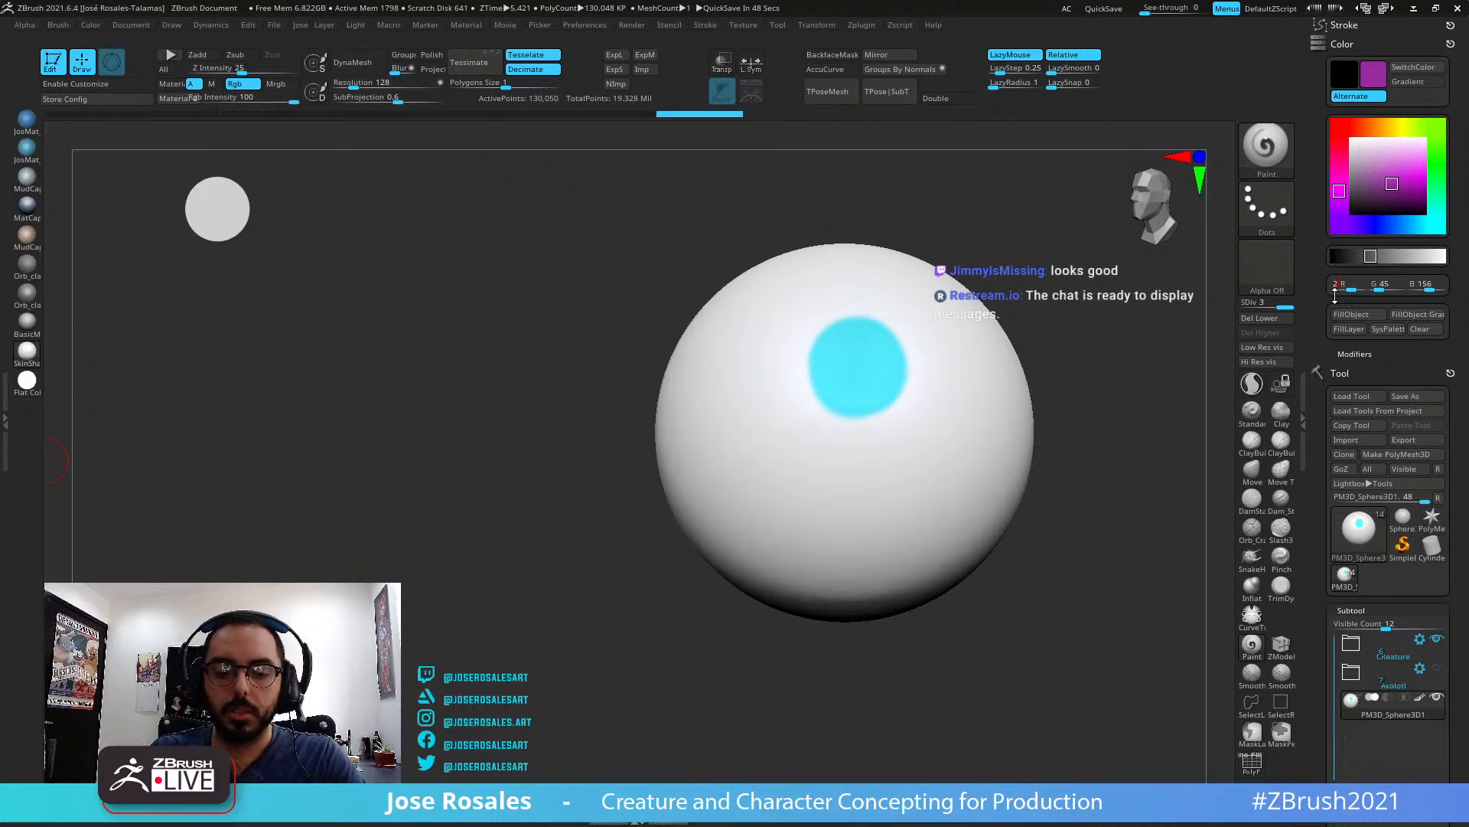
pyautogui.write('40')
pyautogui.press('Tab')
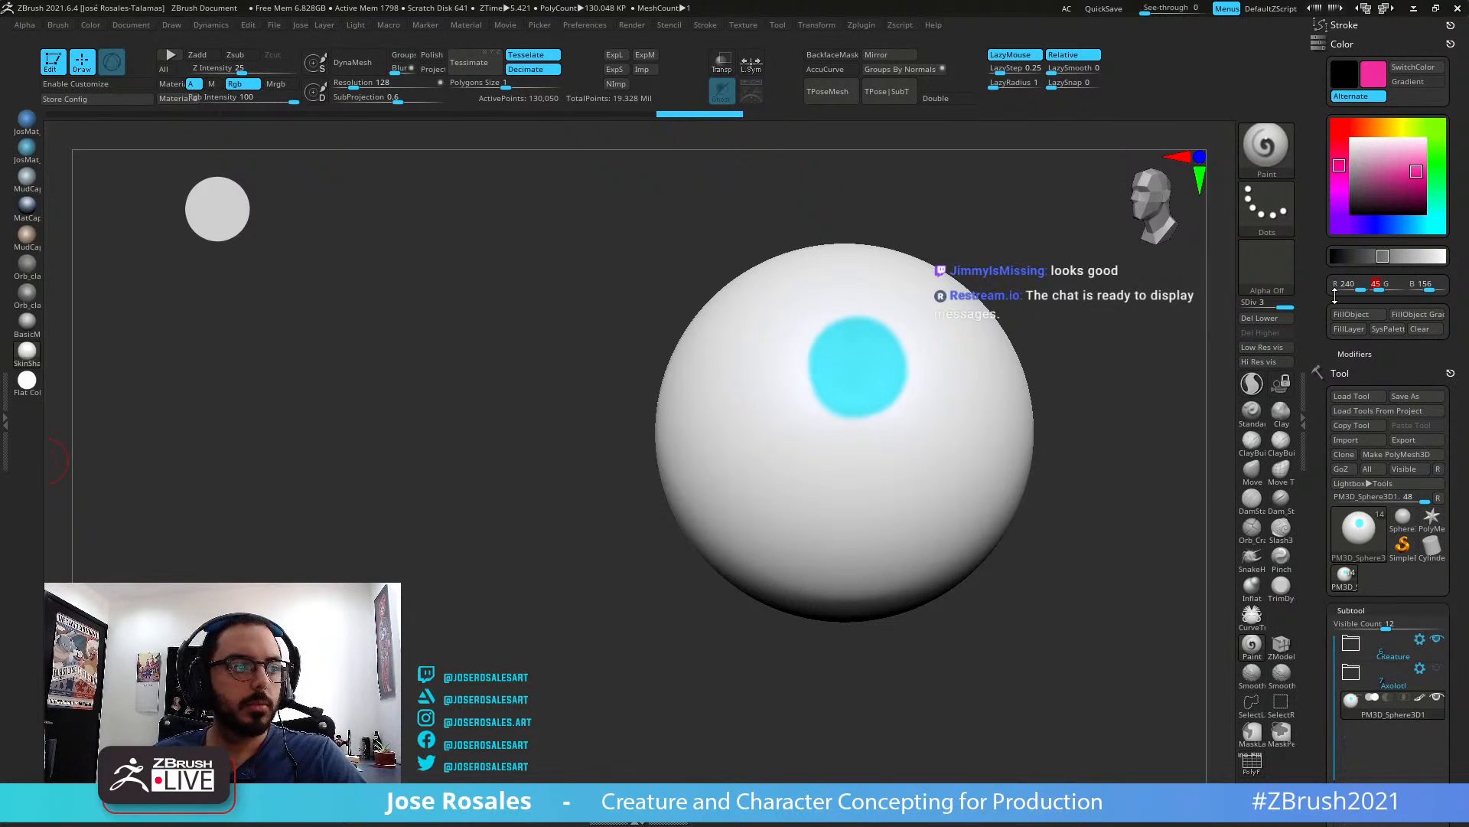
pyautogui.write('22')
pyautogui.press('Tab')
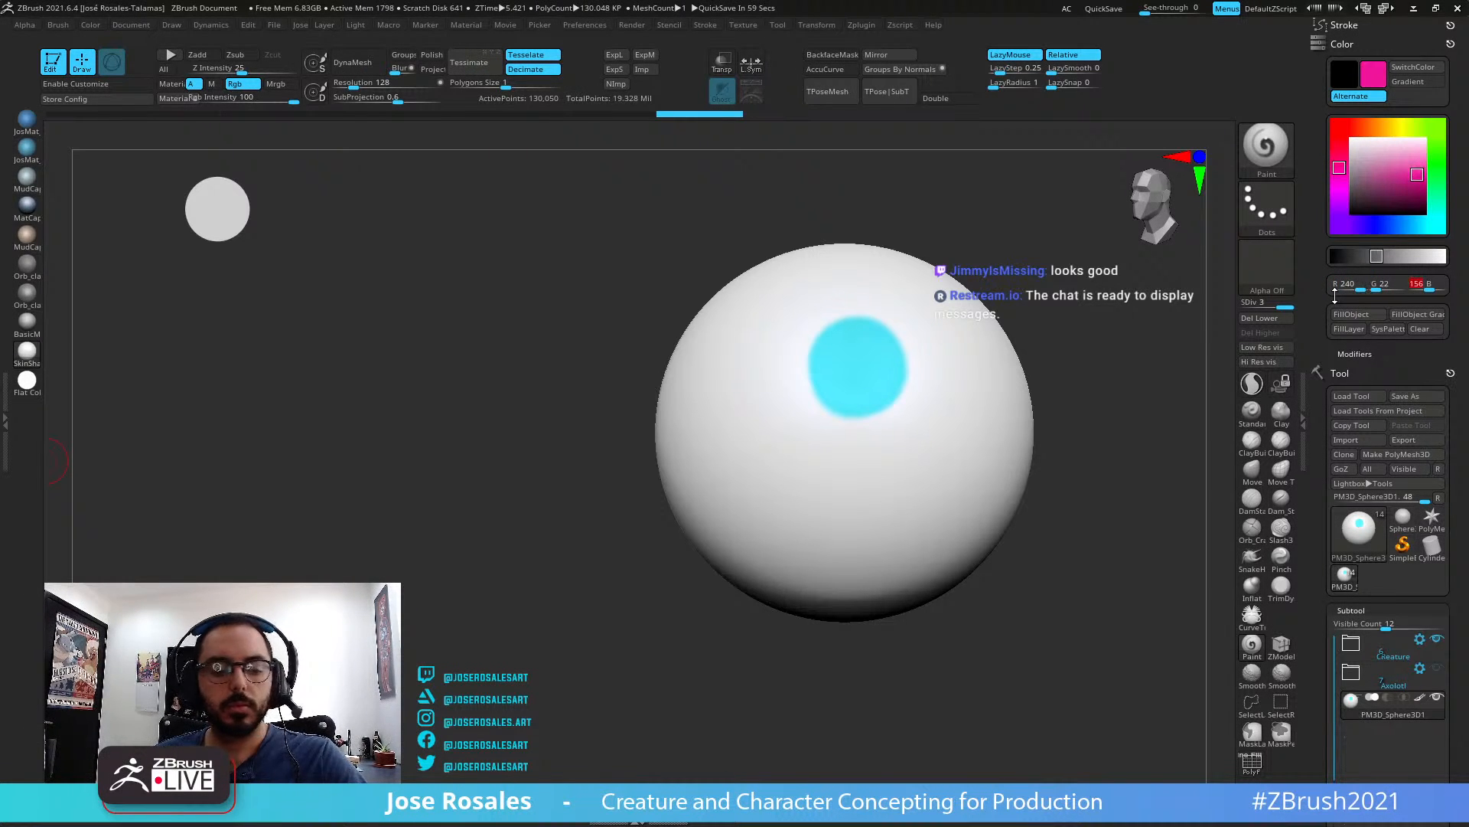
pyautogui.write('1')
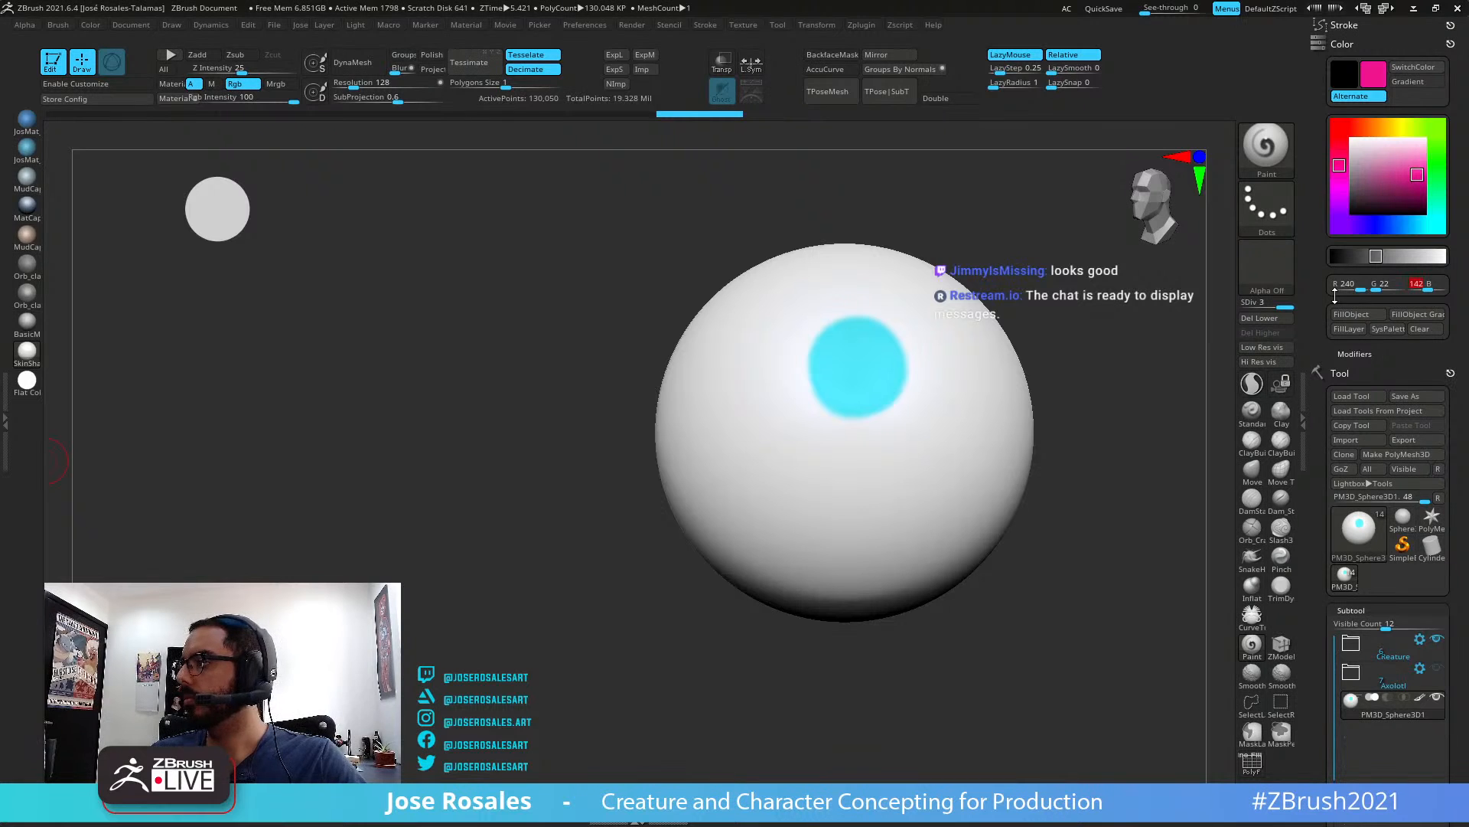
pyautogui.write('42')
pyautogui.moveTo(868, 436)
pyautogui.mouseDown()
pyautogui.moveTo(900, 406)
pyautogui.moveTo(885, 408)
pyautogui.mouseUp()
# Show all subtools and examine how the active pink looks on the creature beside the painted sphere
pyautogui.moveTo(1054, 317)
pyautogui.keyDown('alt'); pyautogui.mouseDown()
pyautogui.moveTo(863, 338)
pyautogui.moveTo(803, 371)
pyautogui.mouseUp(); pyautogui.keyUp('alt')
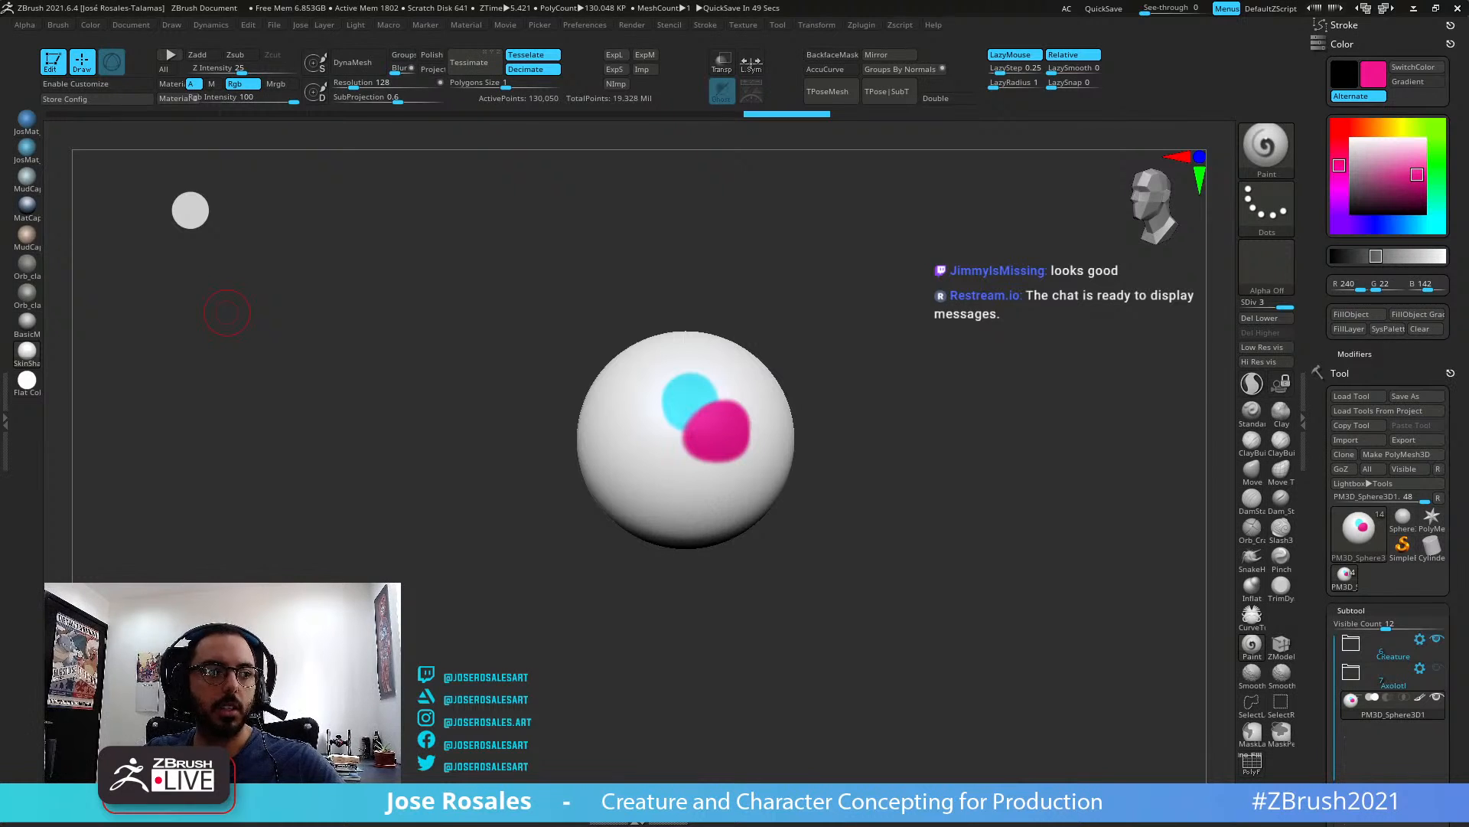
pyautogui.moveTo(696, 406); pyautogui.dragTo(948, 351, button='right')
pyautogui.hotkey('shift', 's')
pyautogui.moveTo(459, 440); pyautogui.dragTo(746, 266, button='right')
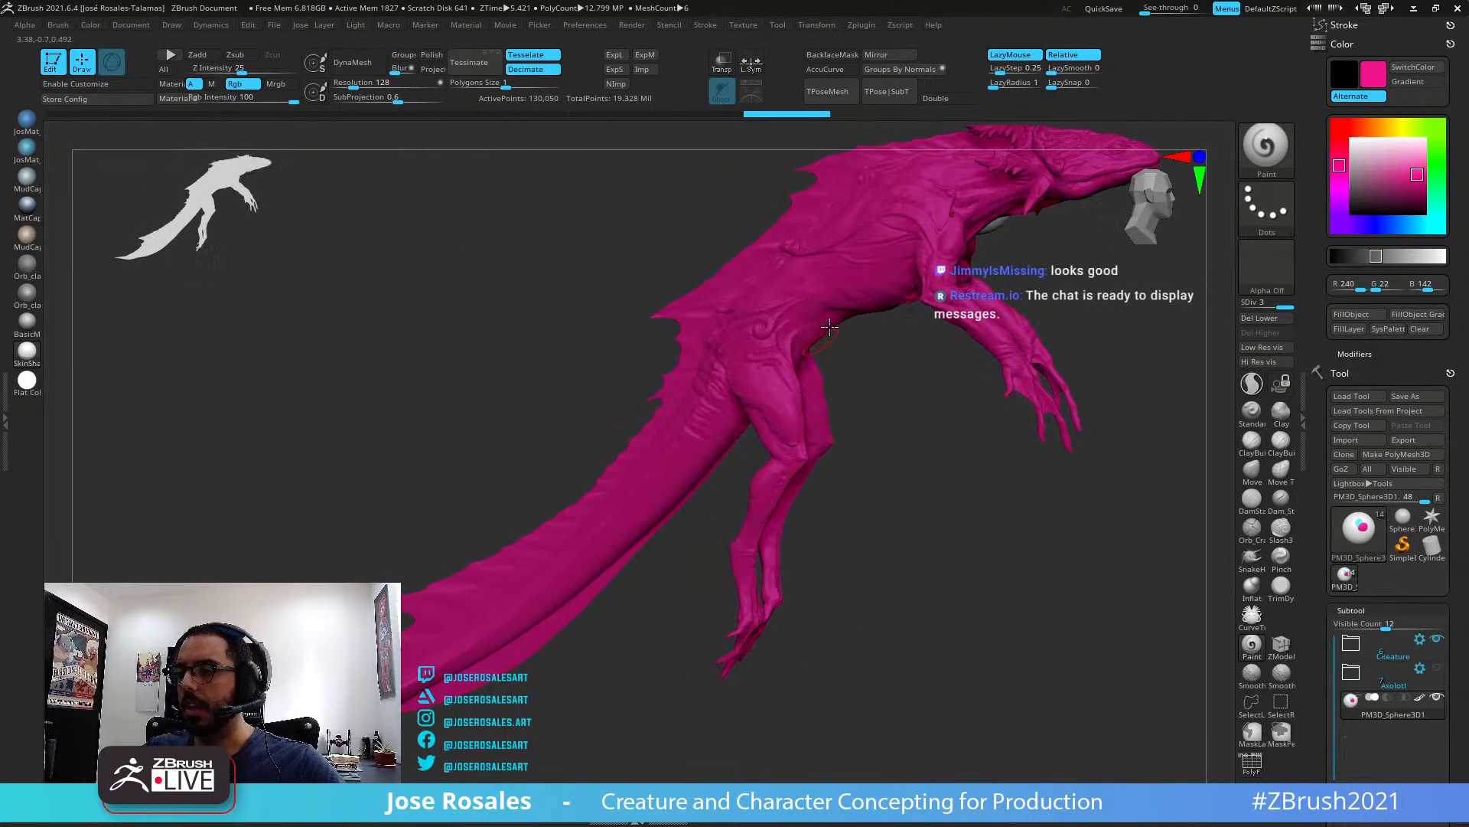
pyautogui.moveTo(558, 569); pyautogui.dragTo(822, 371, button='right')
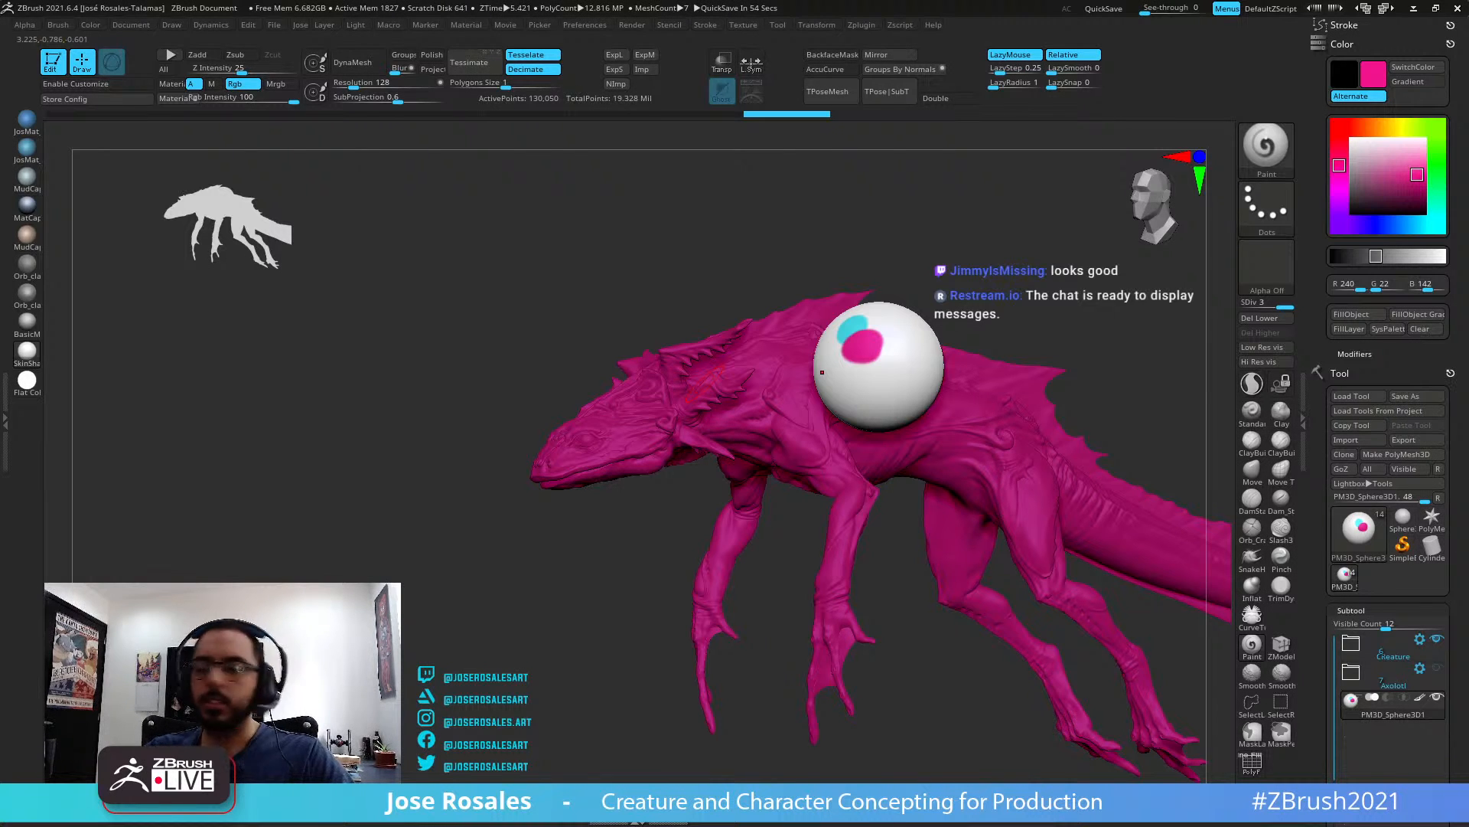
pyautogui.moveTo(721, 461); pyautogui.dragTo(918, 429, button='right')
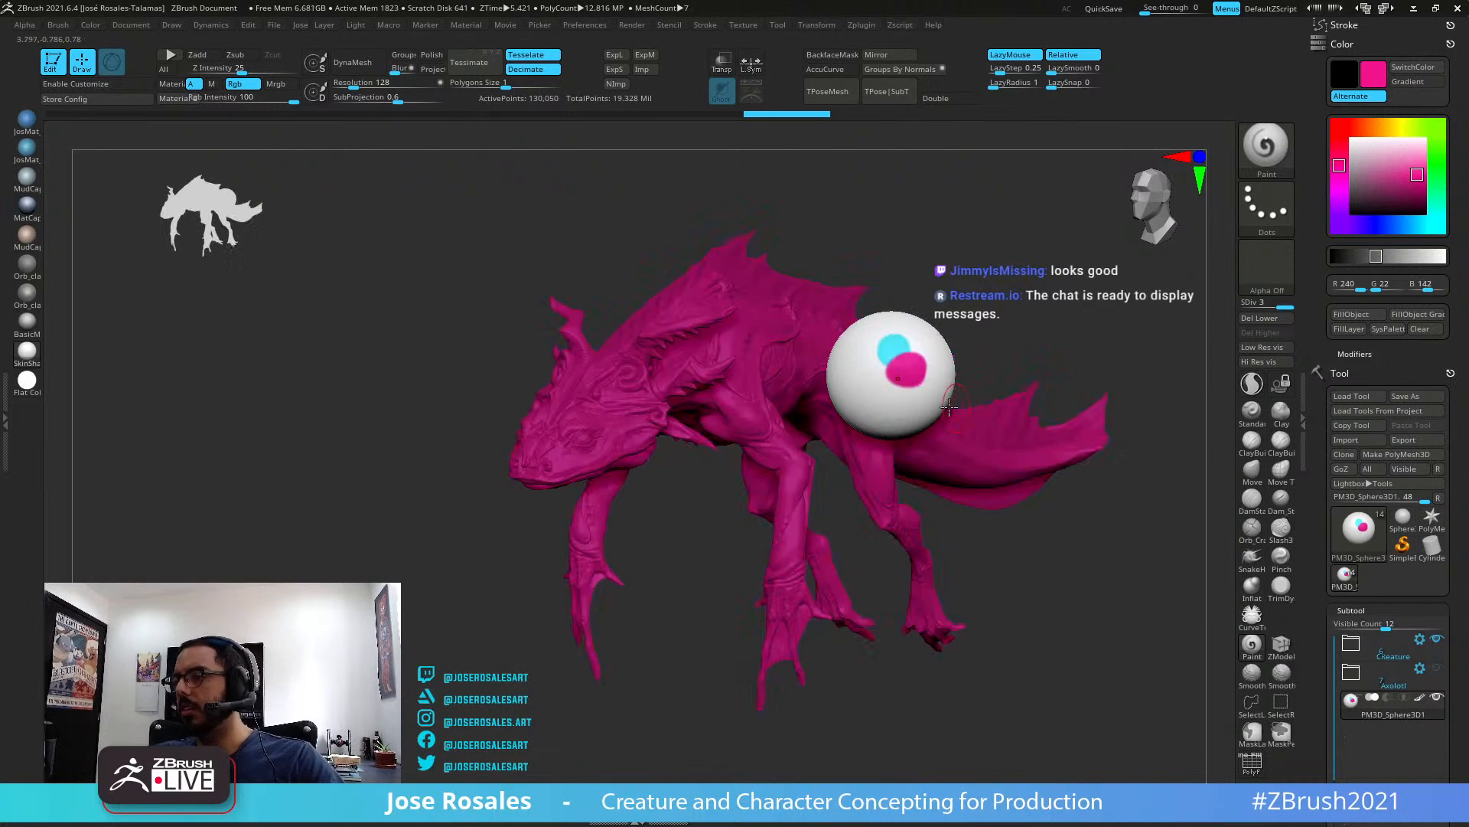
# Set the active color to dark purple, R 106, G 10, B 88
pyautogui.click(1336, 165)
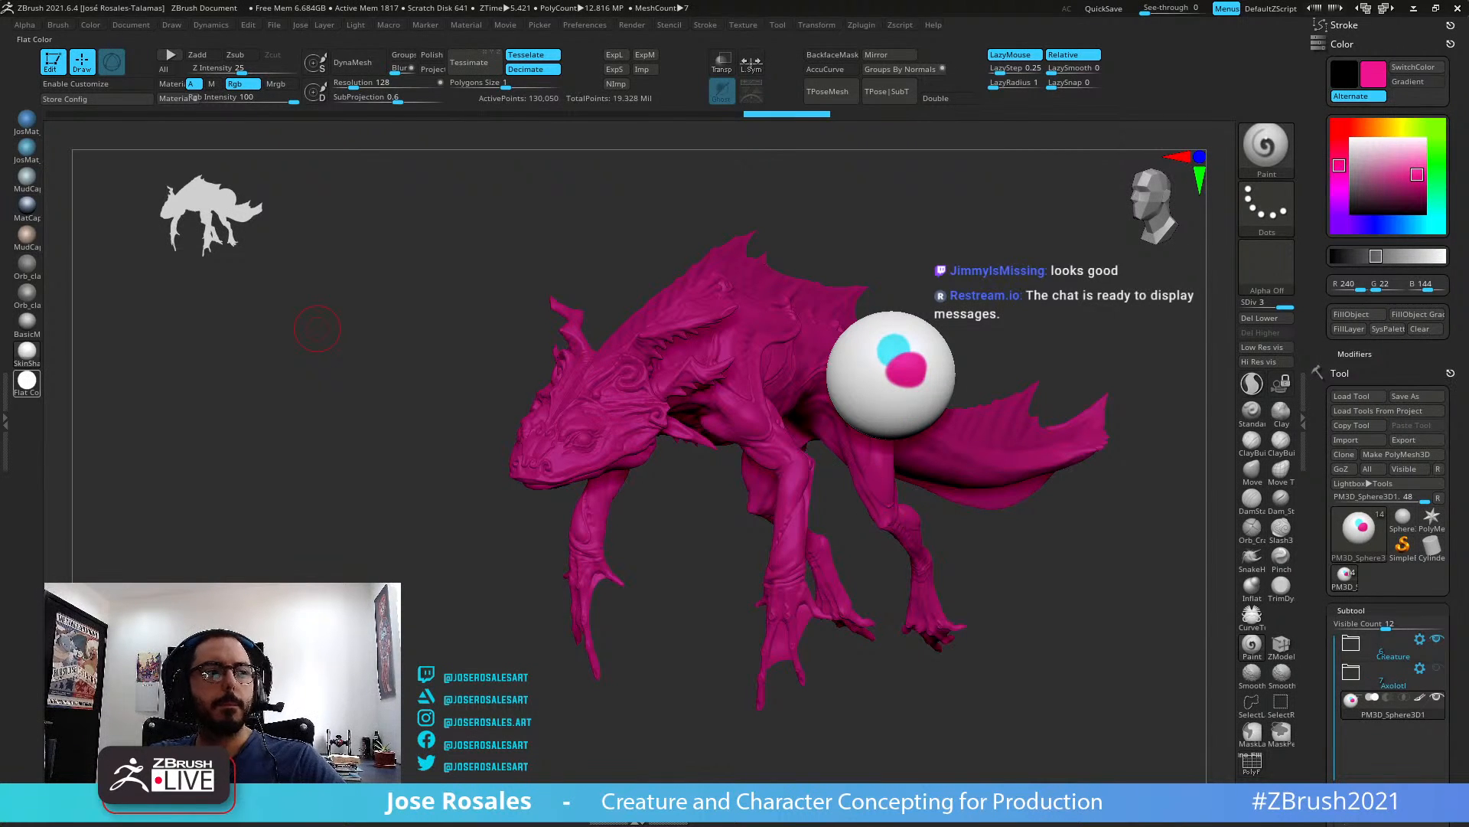
pyautogui.click(1335, 179)
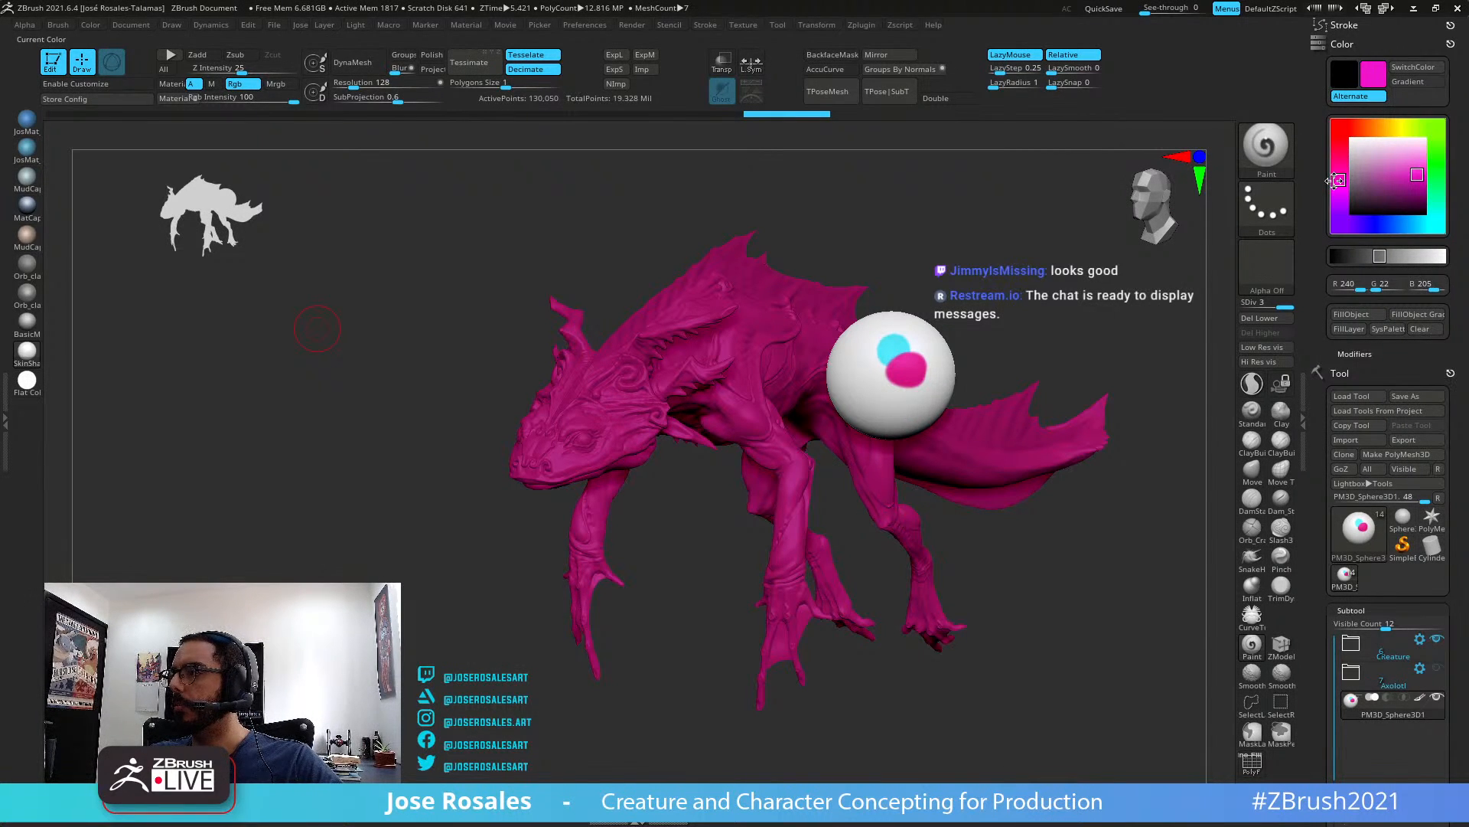
pyautogui.moveTo(1416, 176); pyautogui.dragTo(1415, 195)
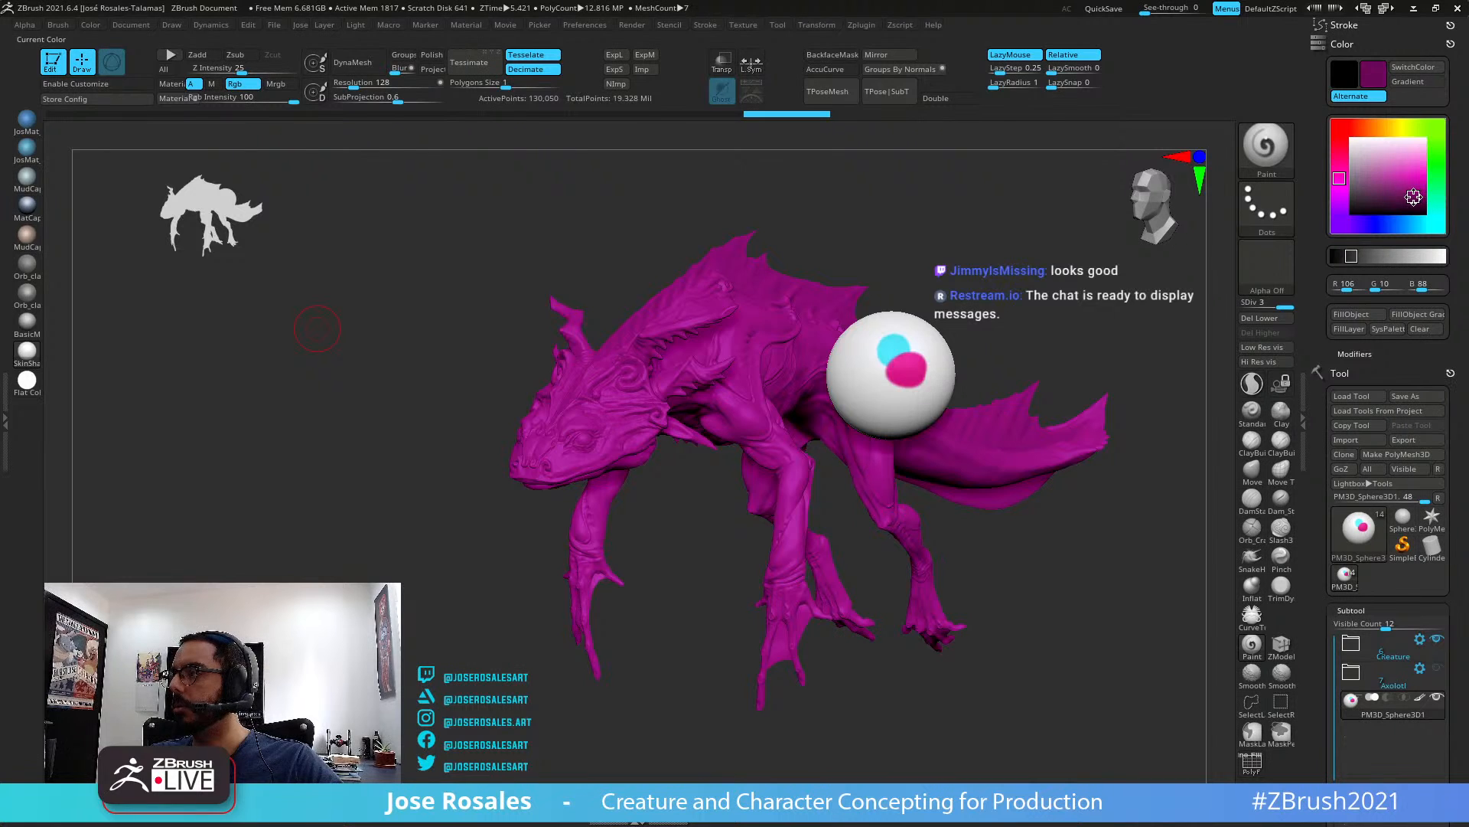
# Isolate the sphere and paint a dark purple spot at the lower right edge of the pink spot
pyautogui.keyDown('ctrl'); pyautogui.keyDown('shift'); pyautogui.click(969, 334); pyautogui.keyUp('shift'); pyautogui.keyUp('ctrl')
pyautogui.press('f')
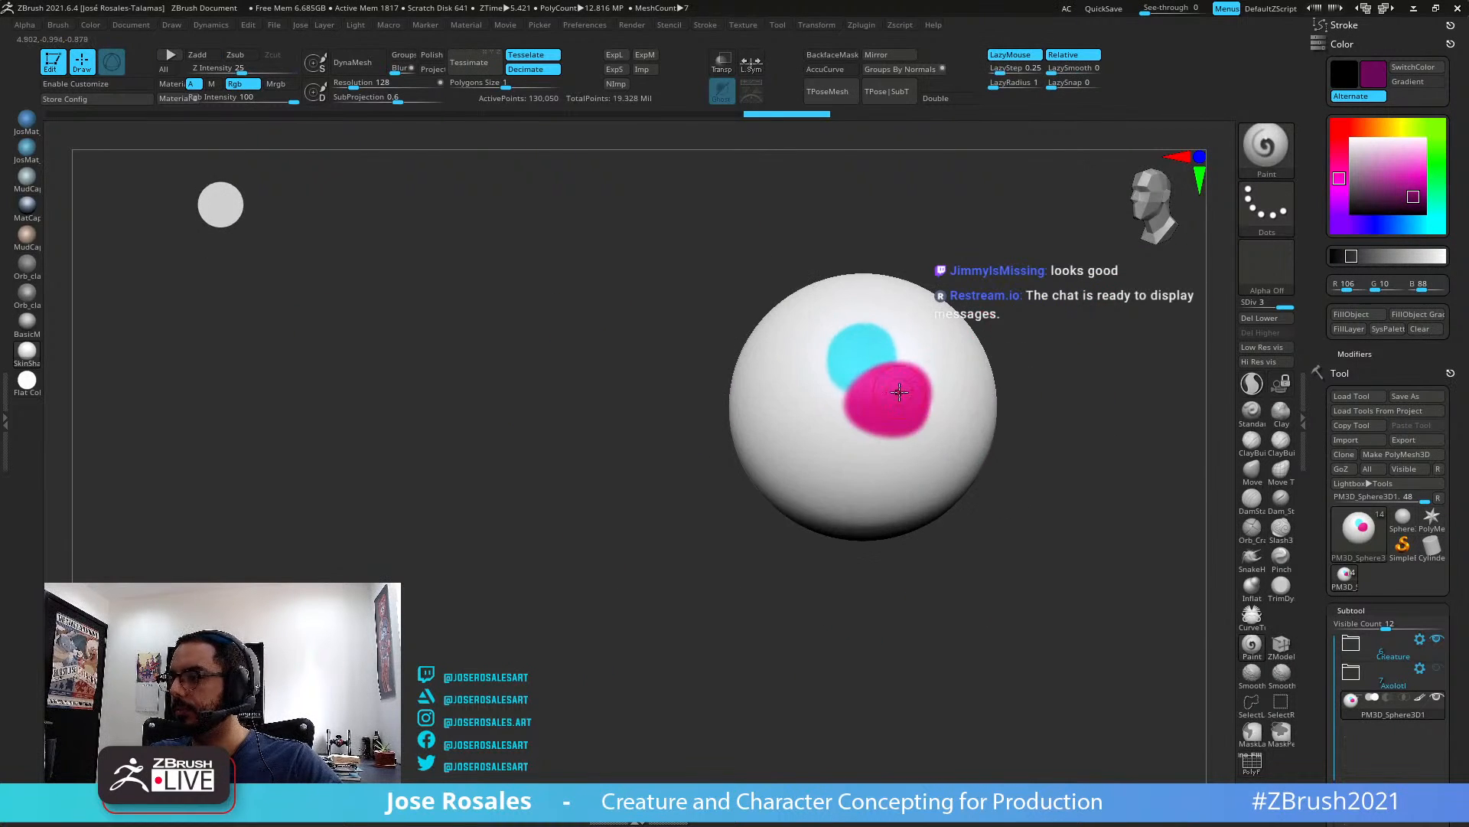
pyautogui.moveTo(900, 392)
pyautogui.mouseDown(button='right')
pyautogui.moveTo(810, 472)
pyautogui.moveTo(830, 471)
pyautogui.mouseUp(button='right')
pyautogui.moveTo(838, 460); pyautogui.dragTo(839, 490)
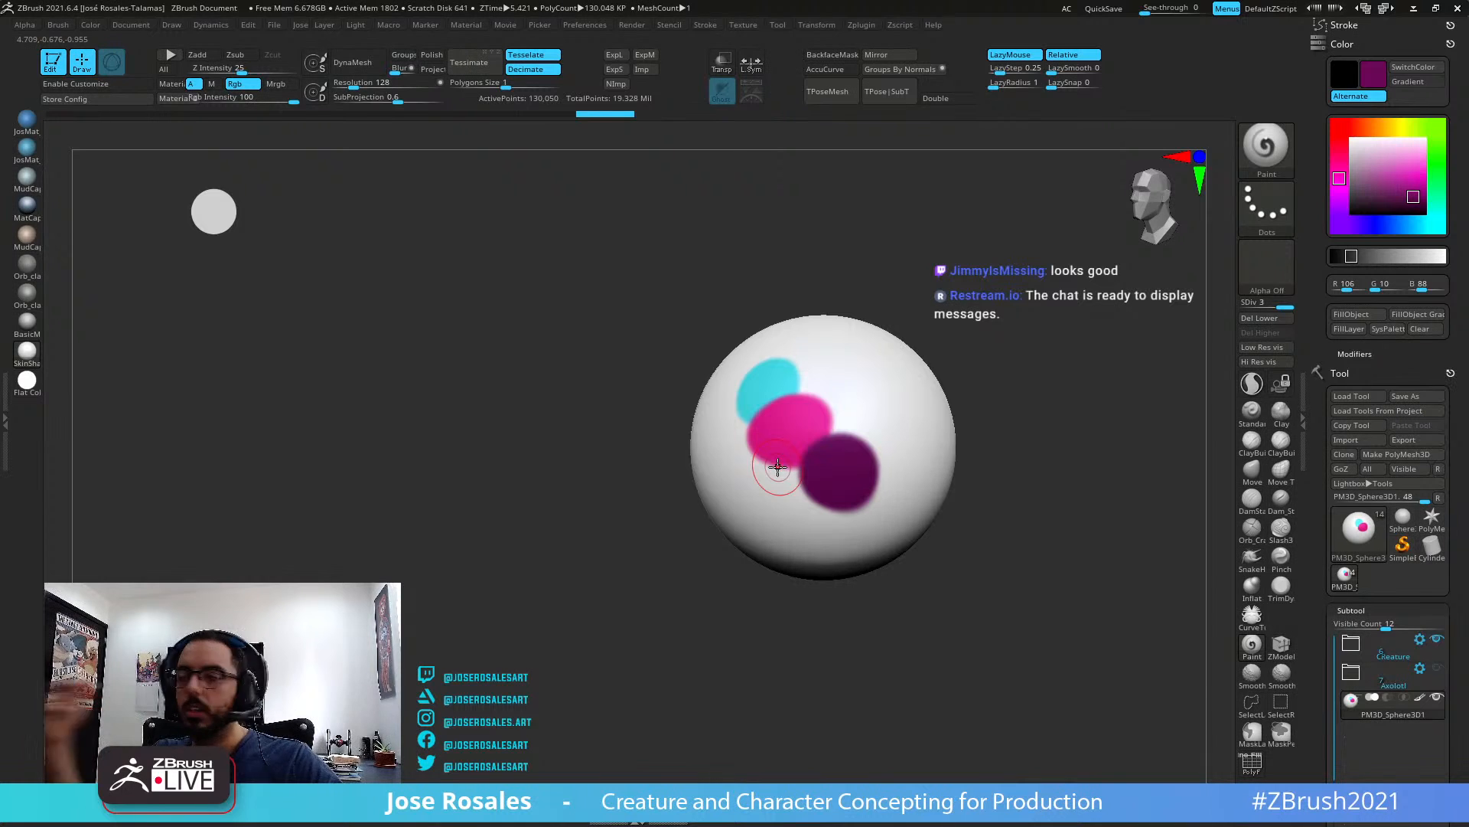
# Set the active color to a golden ochre and paint a patch on the sphere to the left of the pink spot
pyautogui.moveTo(673, 383); pyautogui.dragTo(932, 223, button='right')
pyautogui.keyDown('ctrl'); pyautogui.moveTo(997, 292); pyautogui.dragTo(1148, 337, button='right'); pyautogui.keyUp('ctrl')
pyautogui.click(1393, 126)
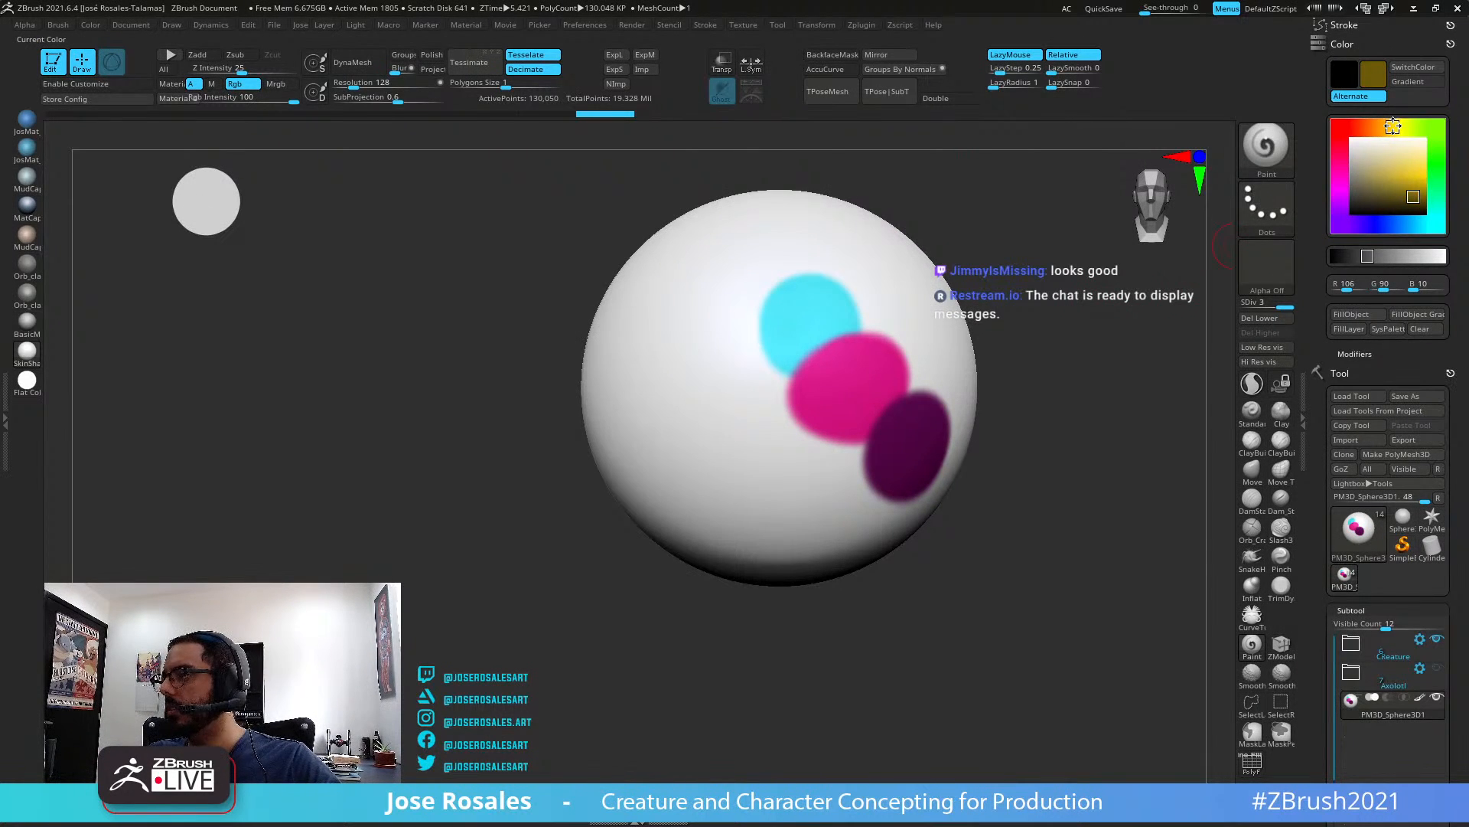
pyautogui.click(1401, 176)
pyautogui.click(1387, 126)
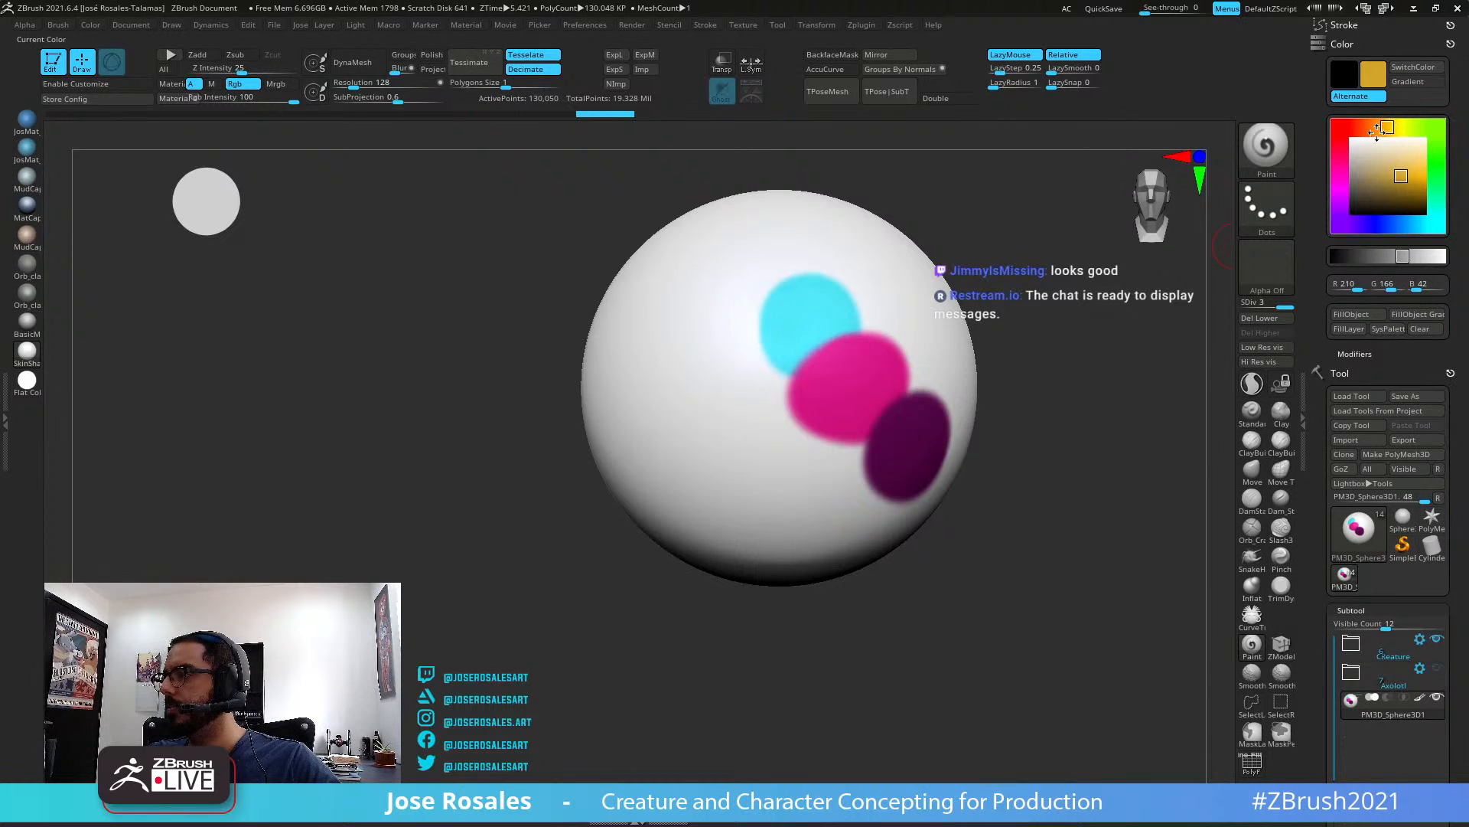
pyautogui.click(1382, 127)
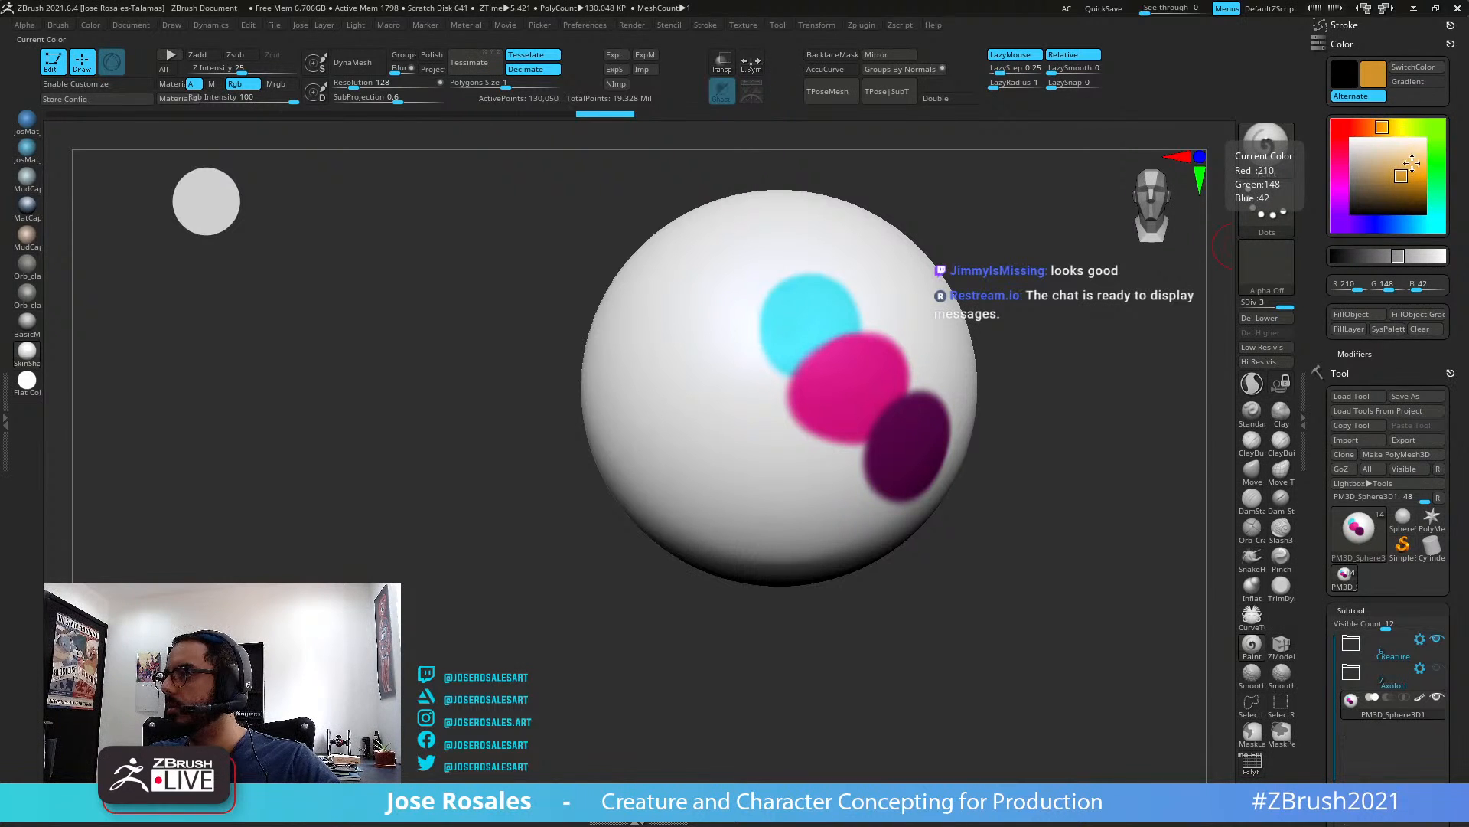
pyautogui.click(1409, 176)
pyautogui.moveTo(811, 425)
pyautogui.mouseDown(button='right')
pyautogui.moveTo(748, 436)
pyautogui.moveTo(764, 424)
pyautogui.mouseUp(button='right')
pyautogui.moveTo(764, 424)
pyautogui.mouseDown()
pyautogui.moveTo(774, 397)
pyautogui.moveTo(781, 430)
pyautogui.moveTo(727, 425)
pyautogui.mouseUp()
# Set the active color to light beige, R 245, G 215, B 164, and paint over the ochre patch with it
pyautogui.moveTo(727, 424)
pyautogui.keyDown('ctrl'); pyautogui.mouseDown(button='right')
pyautogui.moveTo(810, 500)
pyautogui.moveTo(828, 448)
pyautogui.moveTo(816, 406)
pyautogui.moveTo(853, 409)
pyautogui.moveTo(800, 399)
pyautogui.mouseUp(button='right'); pyautogui.keyUp('ctrl')
pyautogui.moveTo(1411, 168); pyautogui.dragTo(1412, 153)
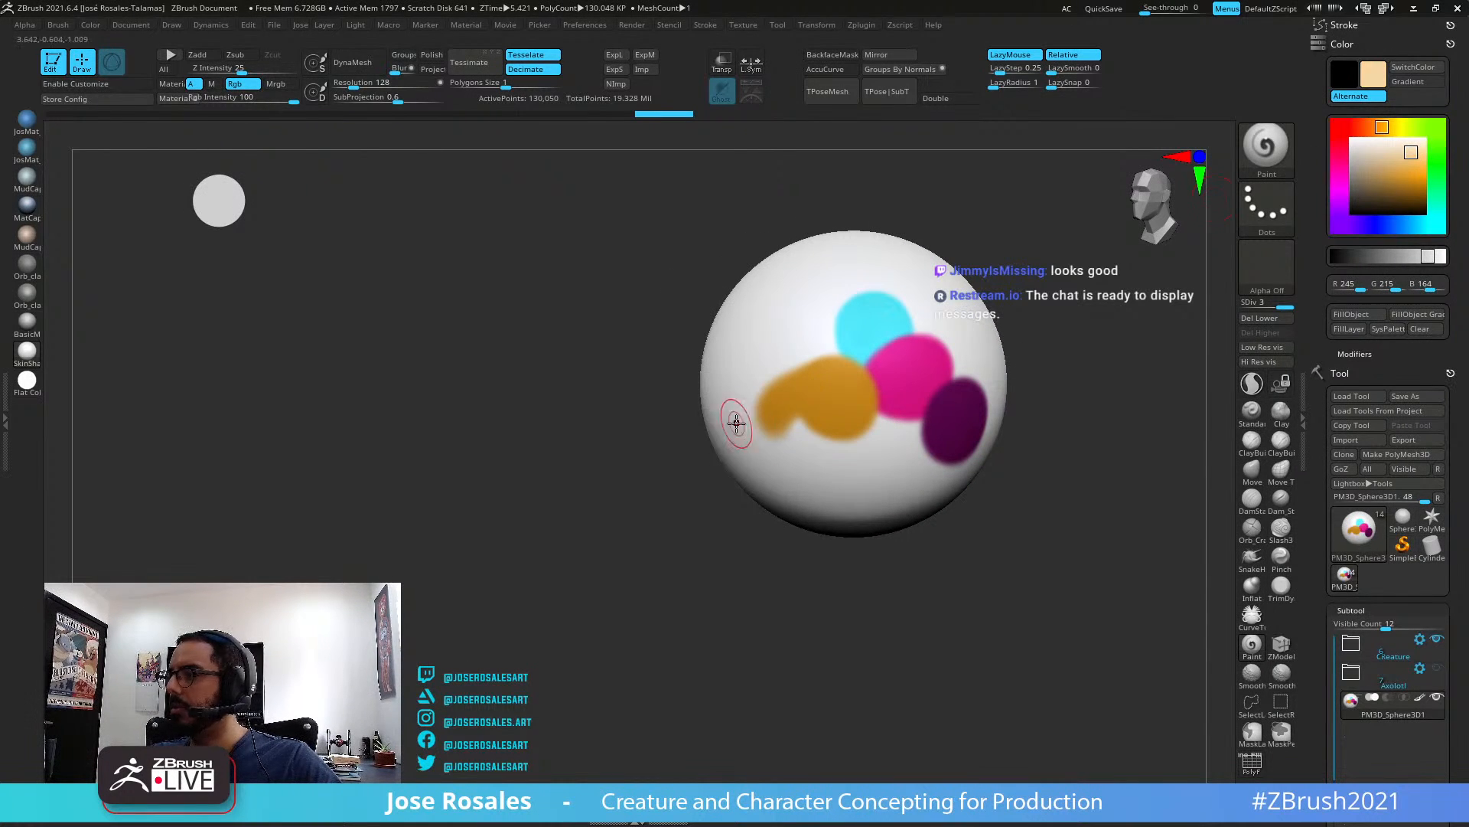
pyautogui.moveTo(736, 423)
pyautogui.mouseDown()
pyautogui.moveTo(804, 382)
pyautogui.moveTo(794, 429)
pyautogui.moveTo(842, 368)
pyautogui.moveTo(853, 419)
pyautogui.mouseUp()
# Lighten the active color to cream, R 252, G 226, B 182, and paint it over the beige patch
pyautogui.moveTo(1091, 300)
pyautogui.keyDown('ctrl'); pyautogui.mouseDown(button='right')
pyautogui.moveTo(1040, 319)
pyautogui.moveTo(1048, 352)
pyautogui.moveTo(1060, 349)
pyautogui.mouseUp(button='right'); pyautogui.keyUp('ctrl')
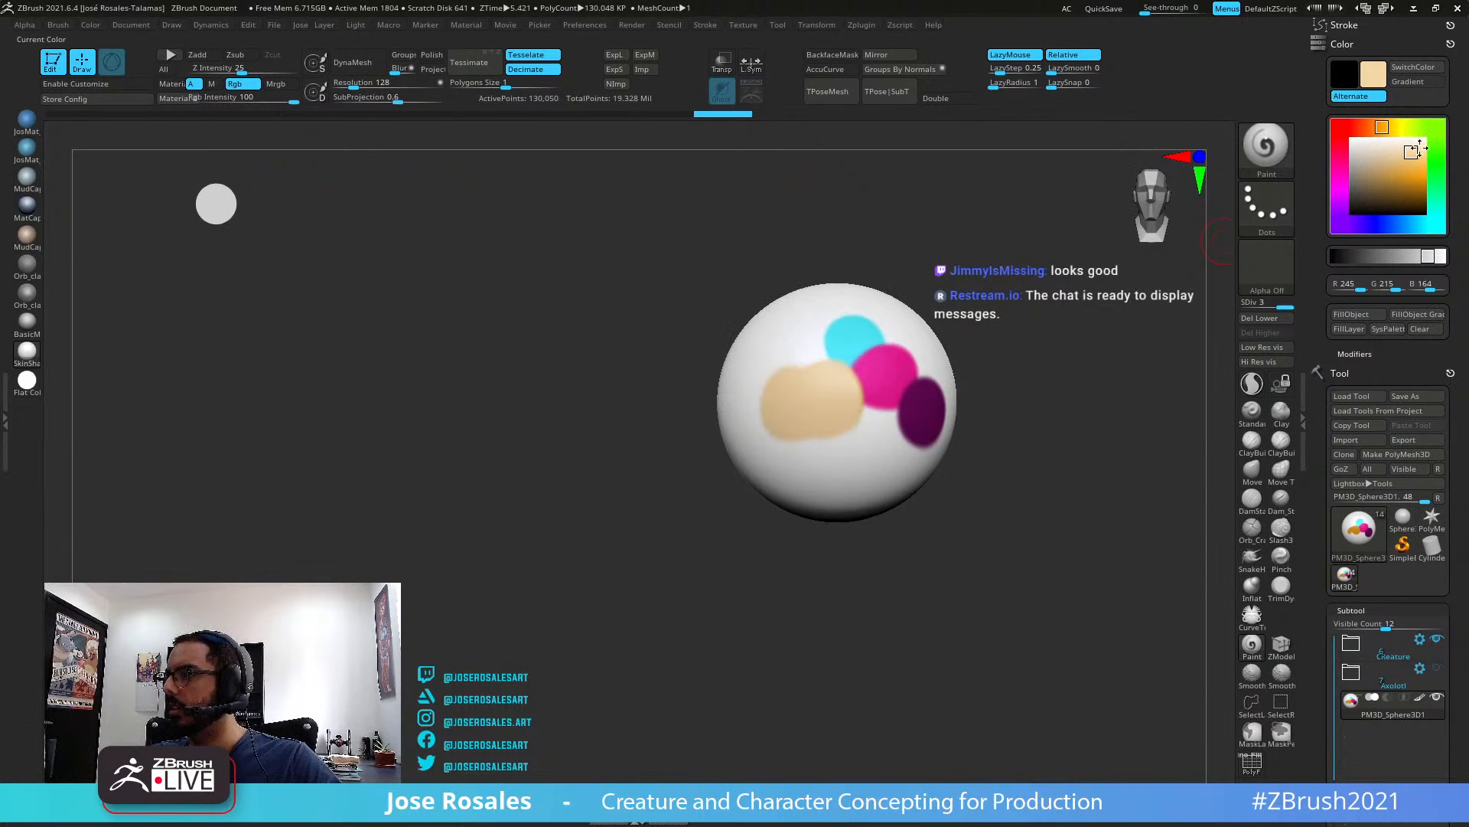
pyautogui.moveTo(1418, 148); pyautogui.dragTo(1417, 145)
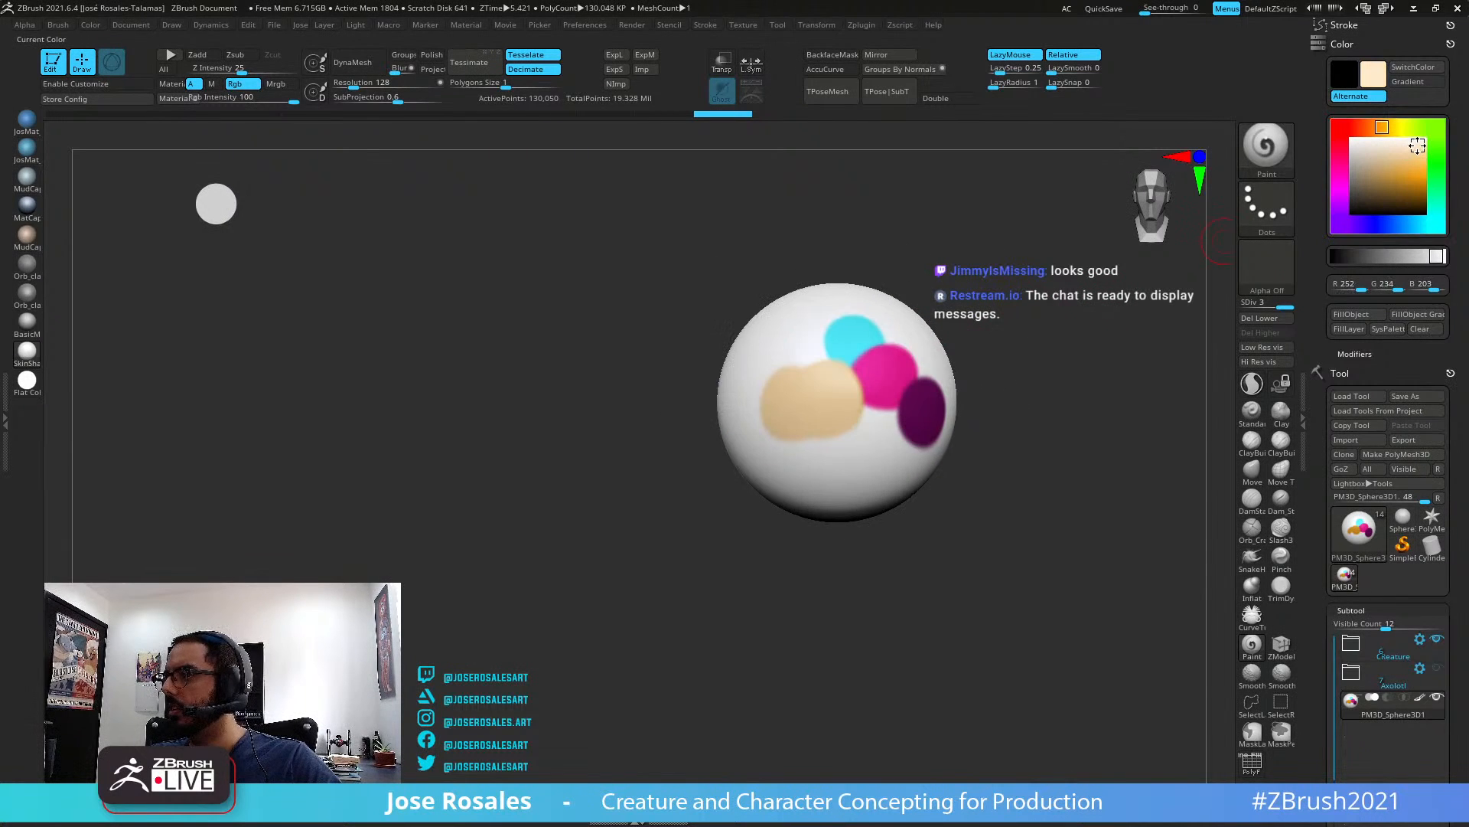
pyautogui.moveTo(837, 379); pyautogui.dragTo(833, 421)
pyautogui.moveTo(833, 421)
pyautogui.mouseDown(button='right')
pyautogui.moveTo(830, 443)
pyautogui.moveTo(862, 344)
pyautogui.moveTo(886, 353)
pyautogui.mouseUp(button='right')
pyautogui.click(821, 395)
# Show all subtools again and frame the creature together with the painted sphere
pyautogui.moveTo(887, 353)
pyautogui.mouseDown(button='right')
pyautogui.moveTo(935, 375)
pyautogui.moveTo(898, 436)
pyautogui.moveTo(582, 384)
pyautogui.mouseUp(button='right')
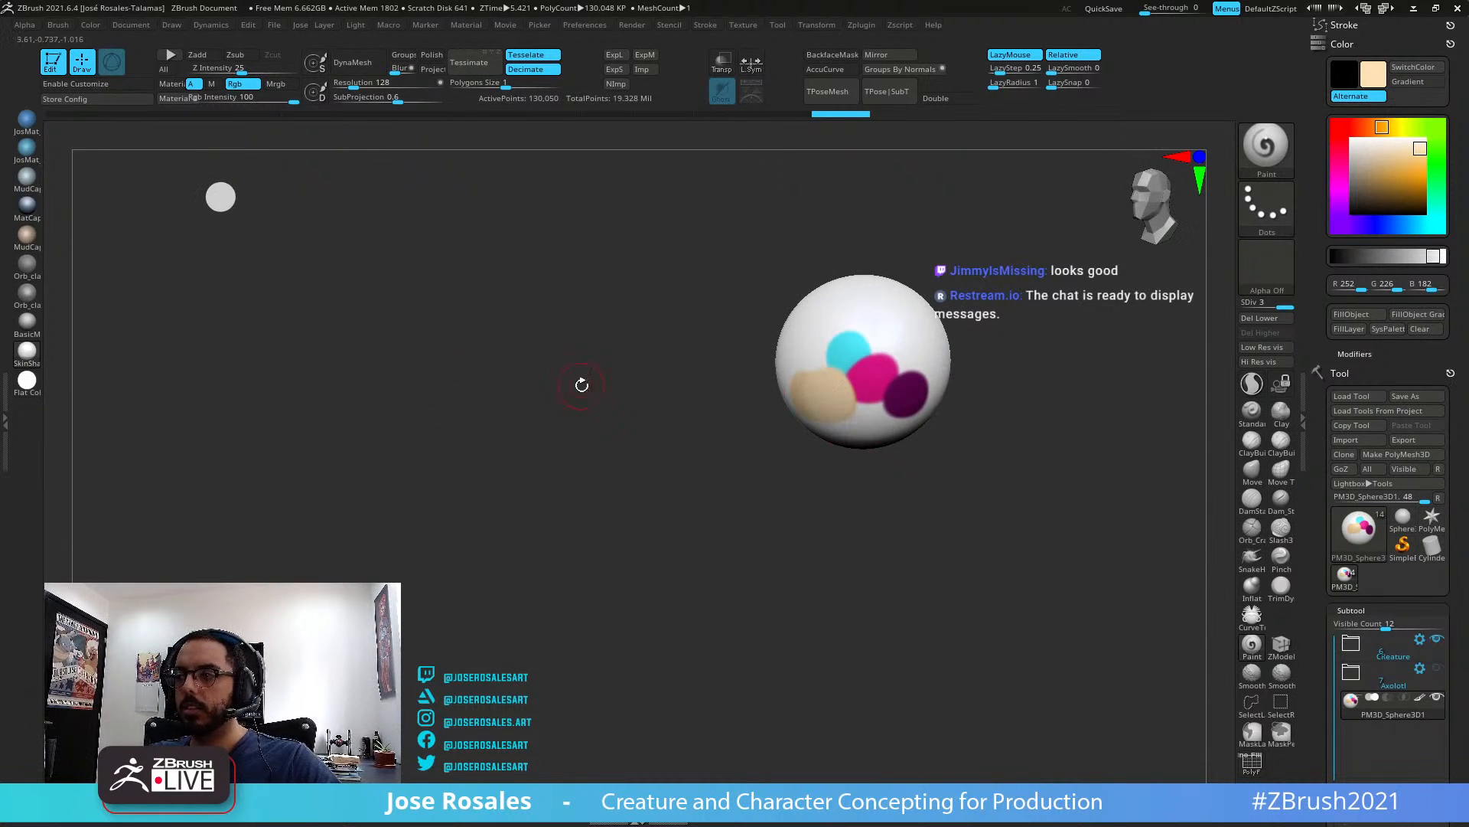
pyautogui.hotkey('shift', 's')
pyautogui.keyDown('ctrl'); pyautogui.moveTo(673, 426); pyautogui.dragTo(935, 373, button='right'); pyautogui.keyUp('ctrl')
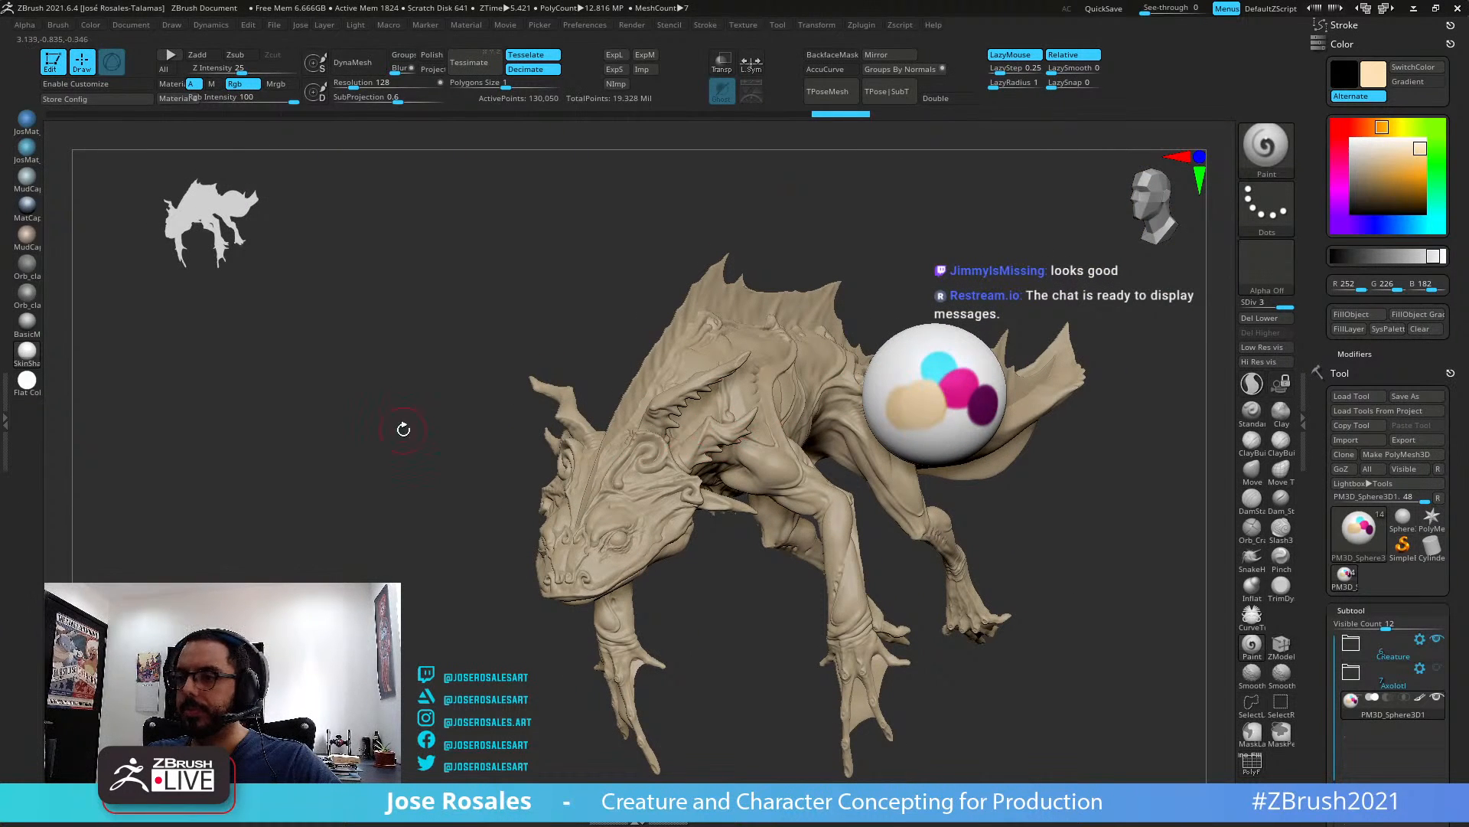
# Pick the cyan, R 72, G 236, B 246, from the sphere and fill the creature's body subtool, Axolotl_29, with it
pyautogui.press('c')
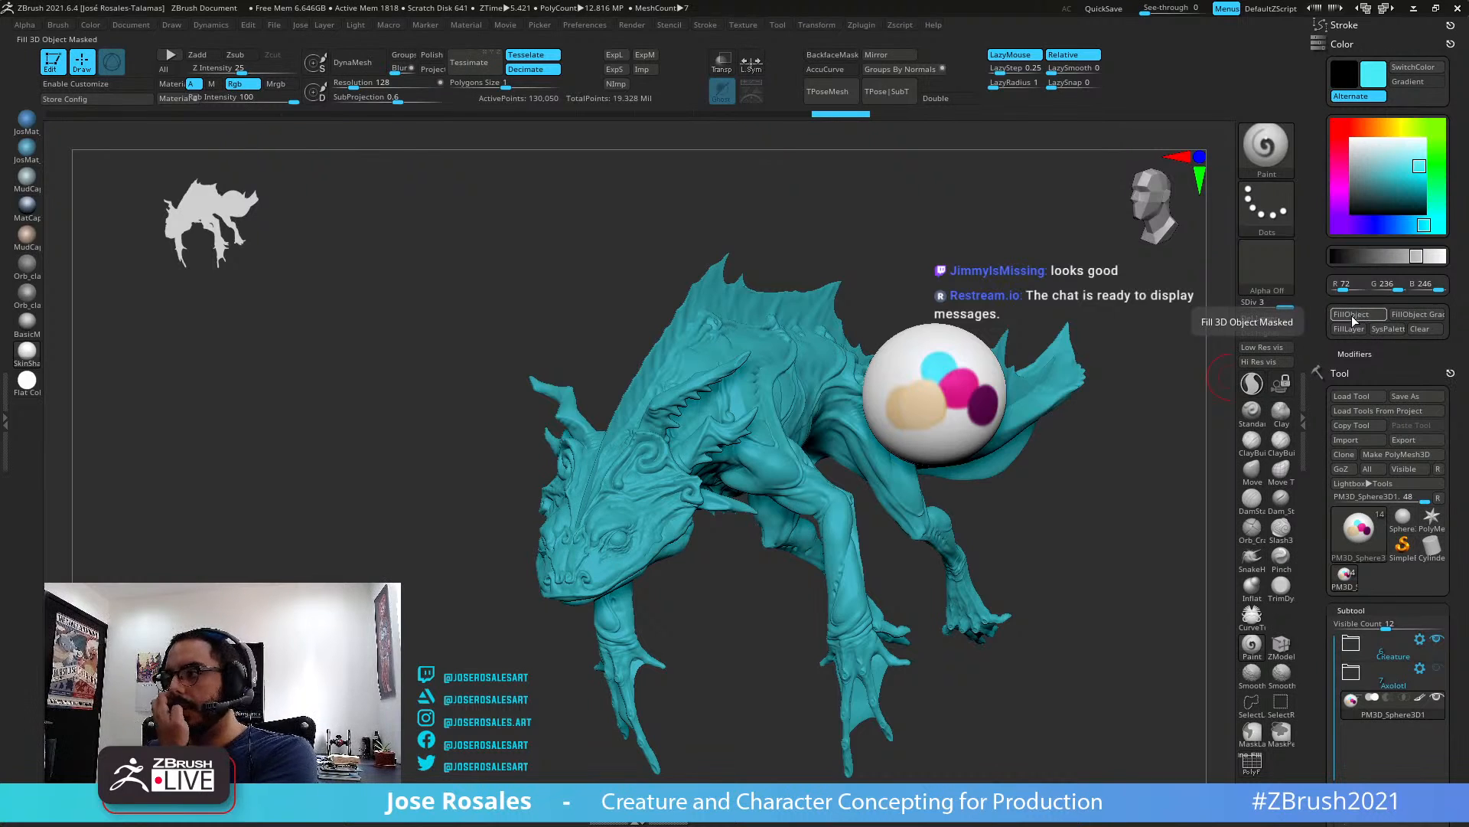
pyautogui.keyDown('alt'); pyautogui.click(748, 463); pyautogui.keyUp('alt')
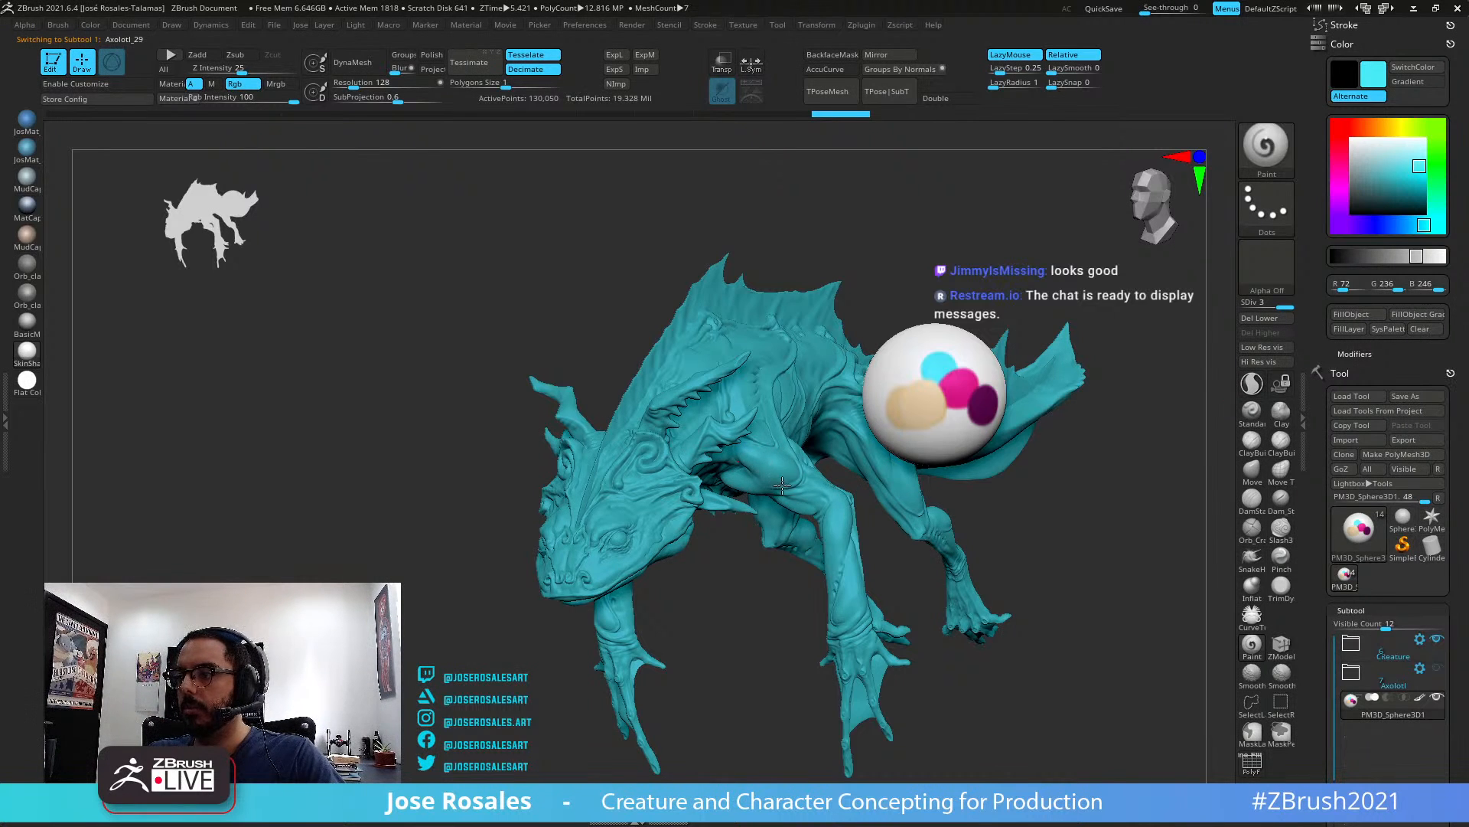
pyautogui.click(1353, 314)
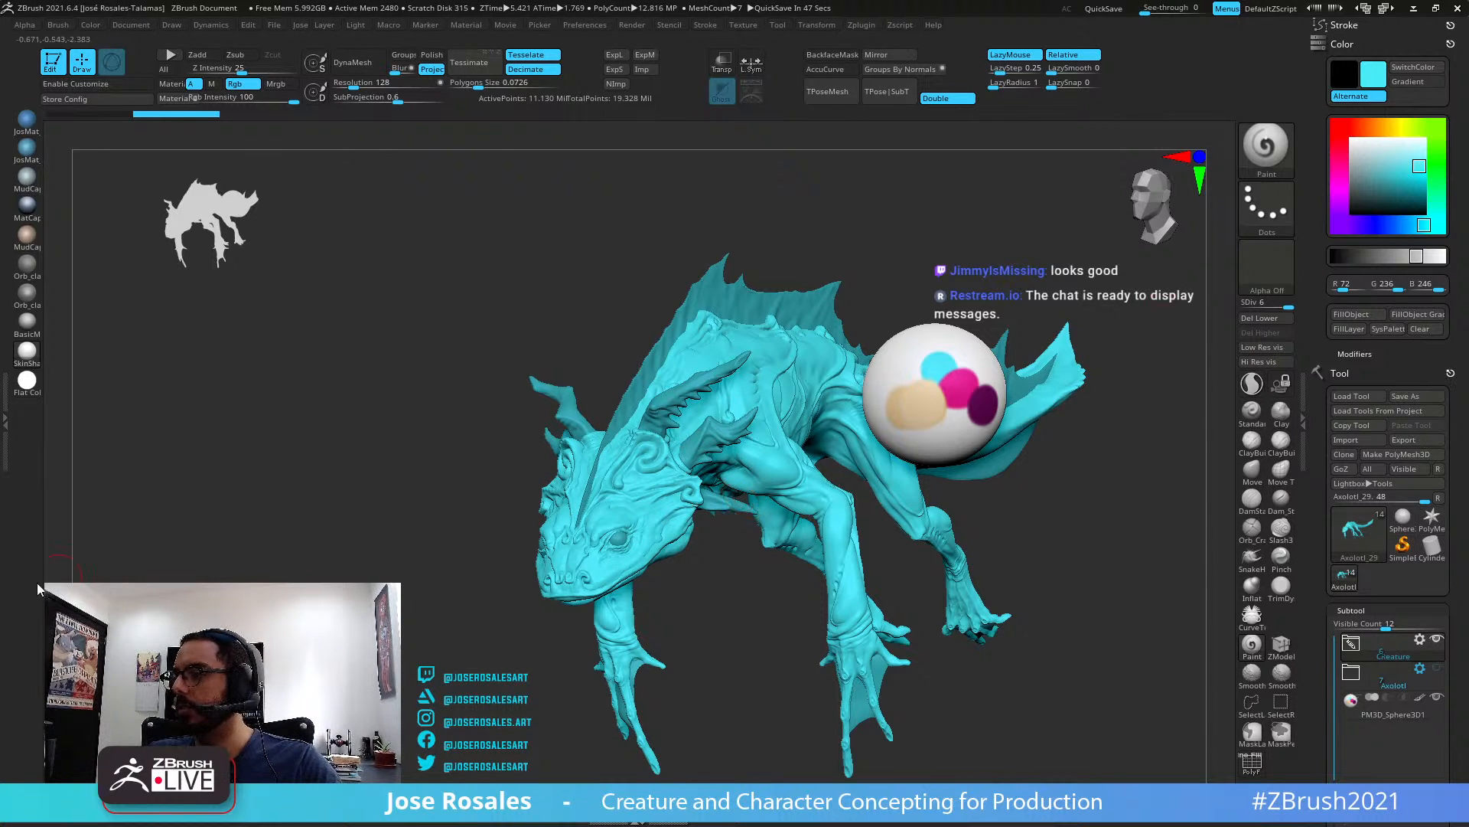
pyautogui.moveTo(1072, 459); pyautogui.dragTo(843, 385)
pyautogui.keyDown('ctrl'); pyautogui.moveTo(1123, 337); pyautogui.dragTo(860, 387, button='right'); pyautogui.keyUp('ctrl')
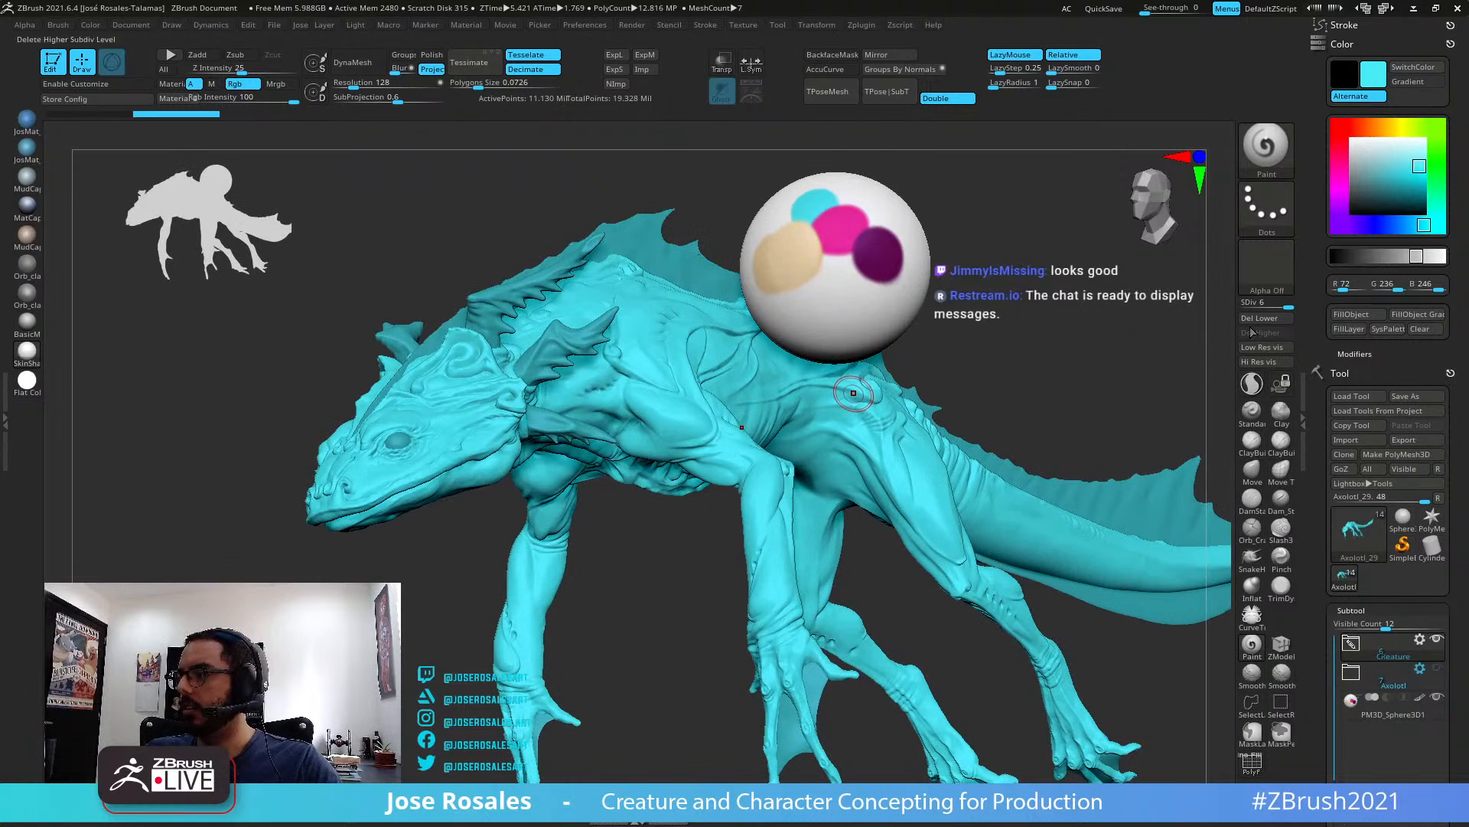
pyautogui.hotkey('shift', 's')
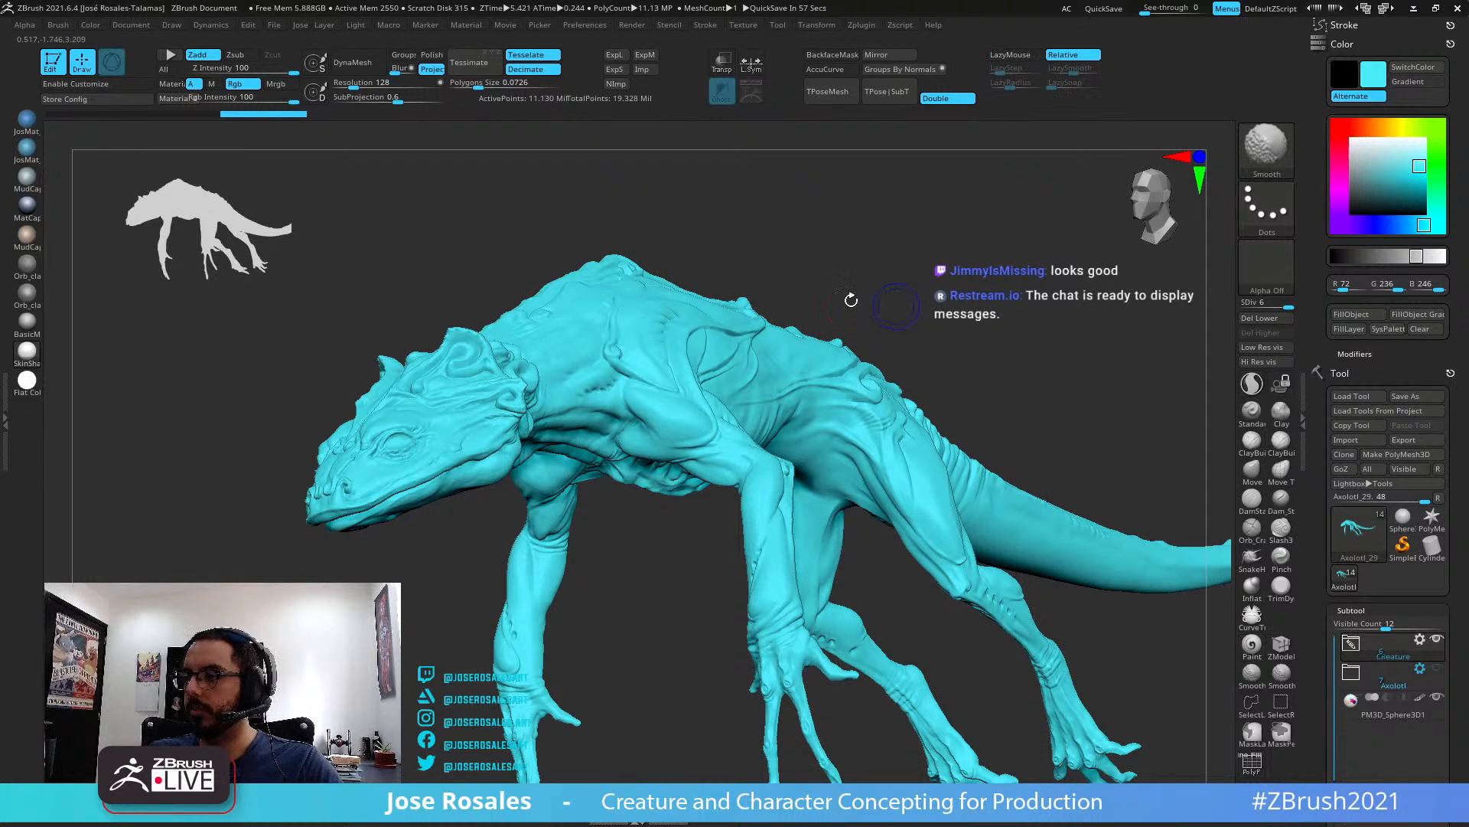
pyautogui.moveTo(850, 300); pyautogui.dragTo(839, 351)
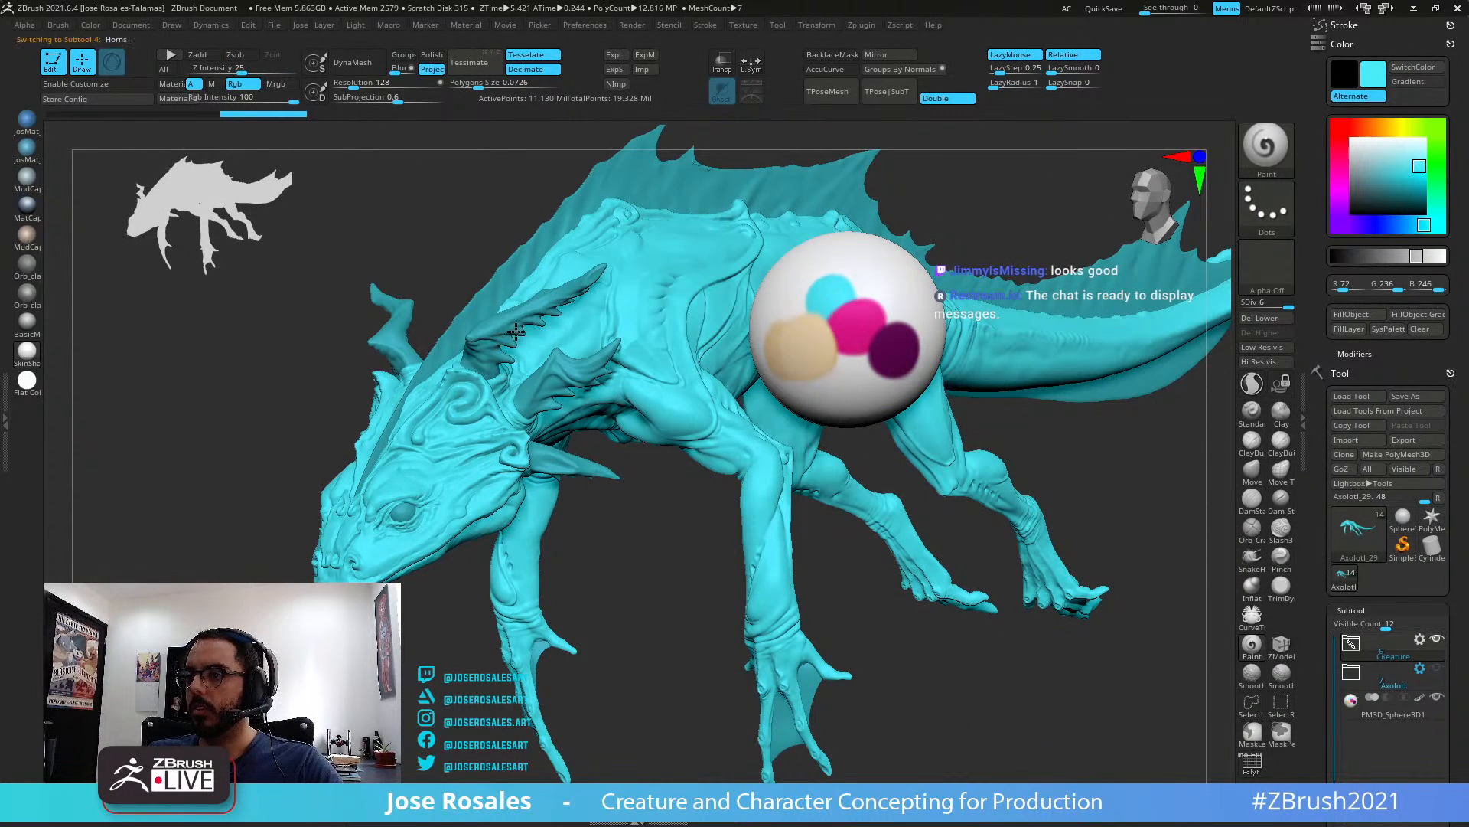
# Make the horns the active subtool and pick the hot pink, R 240, G 22, B 142, from the sphere
pyautogui.keyDown('alt'); pyautogui.click(519, 338); pyautogui.keyUp('alt')
pyautogui.press('c')
pyautogui.press('c')
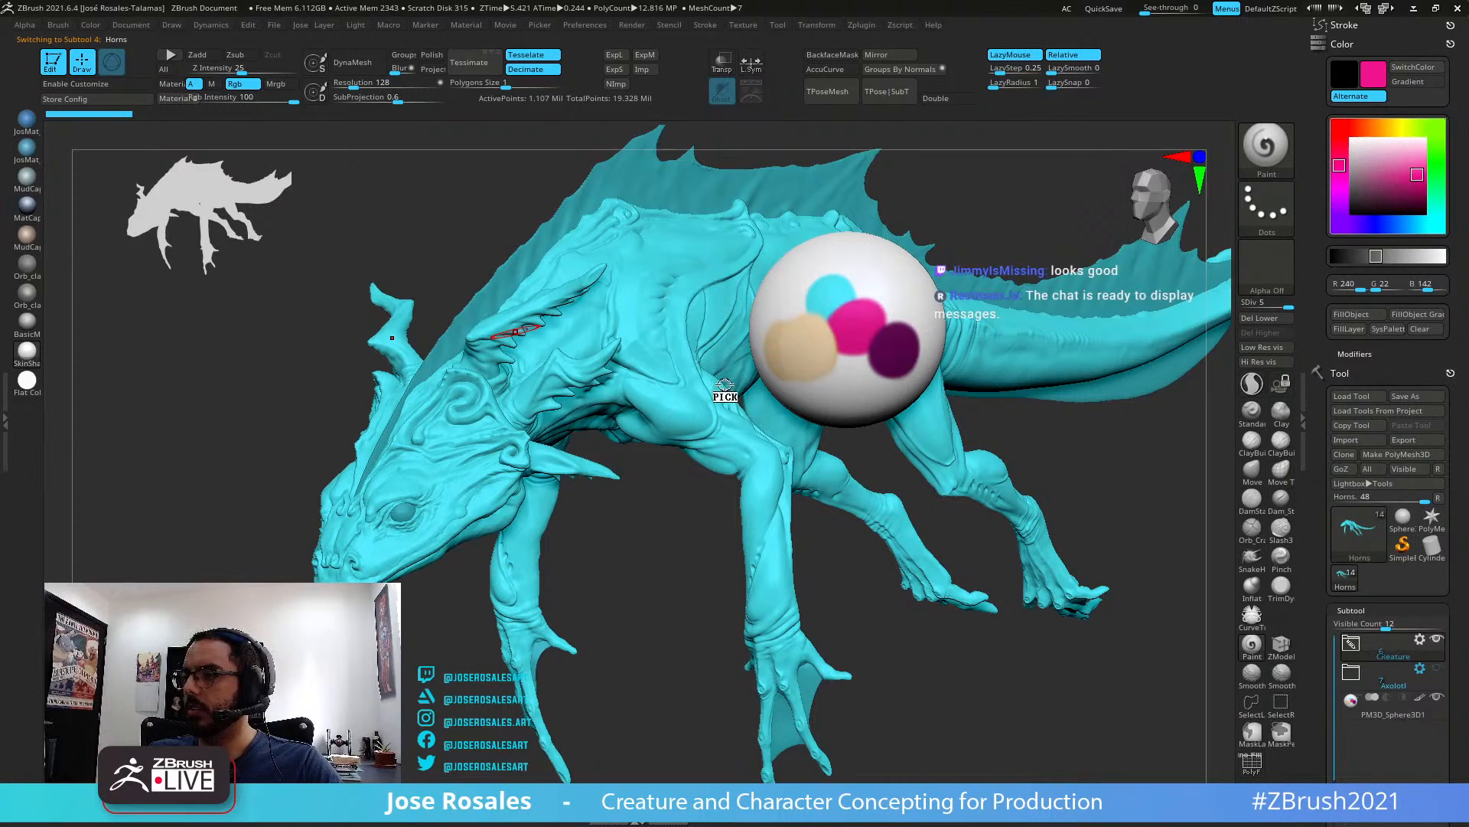
pyautogui.moveTo(567, 573); pyautogui.dragTo(442, 480)
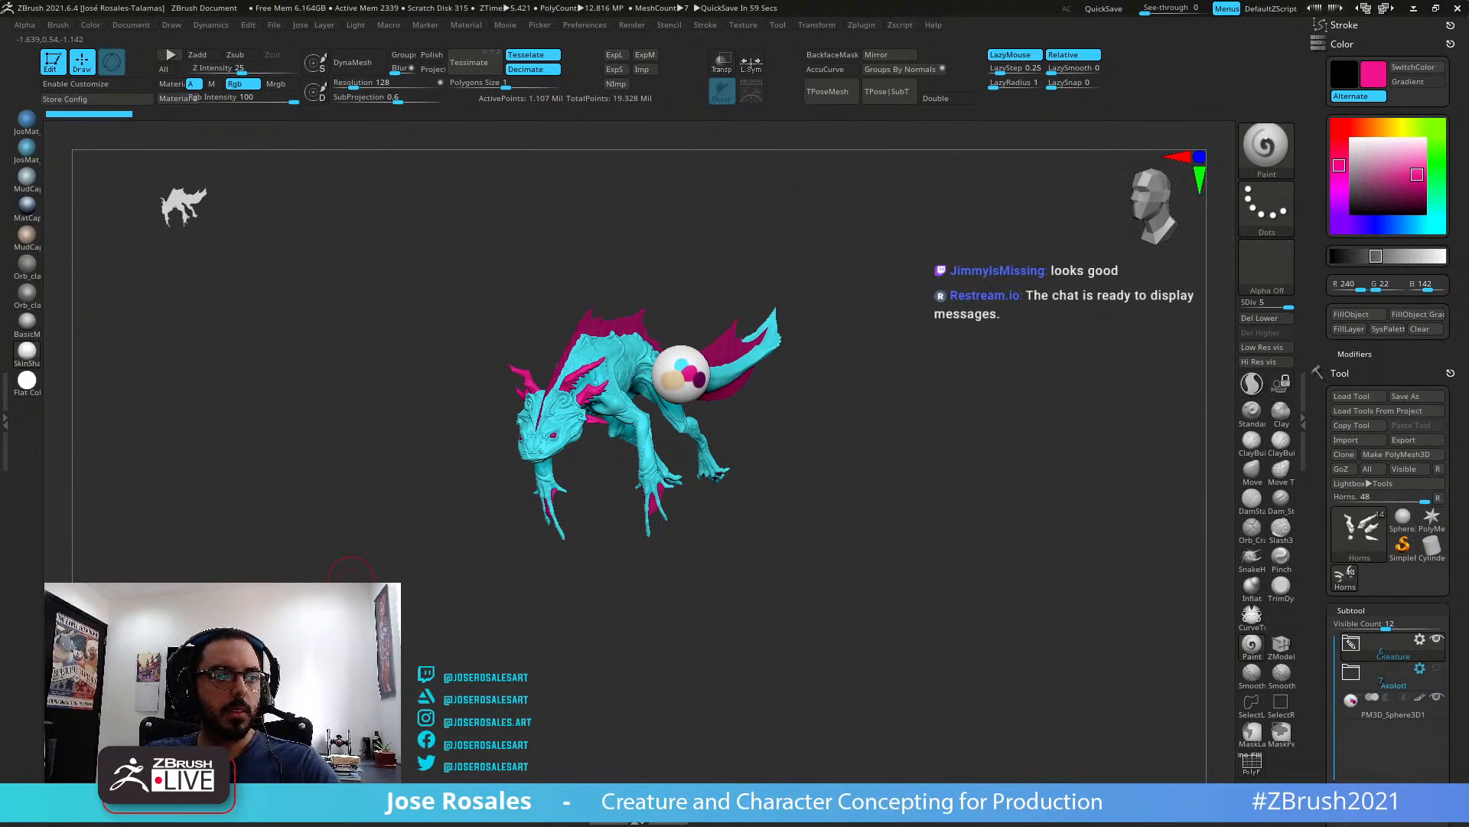
pyautogui.keyDown('alt'); pyautogui.moveTo(893, 376); pyautogui.dragTo(966, 490); pyautogui.keyUp('alt')
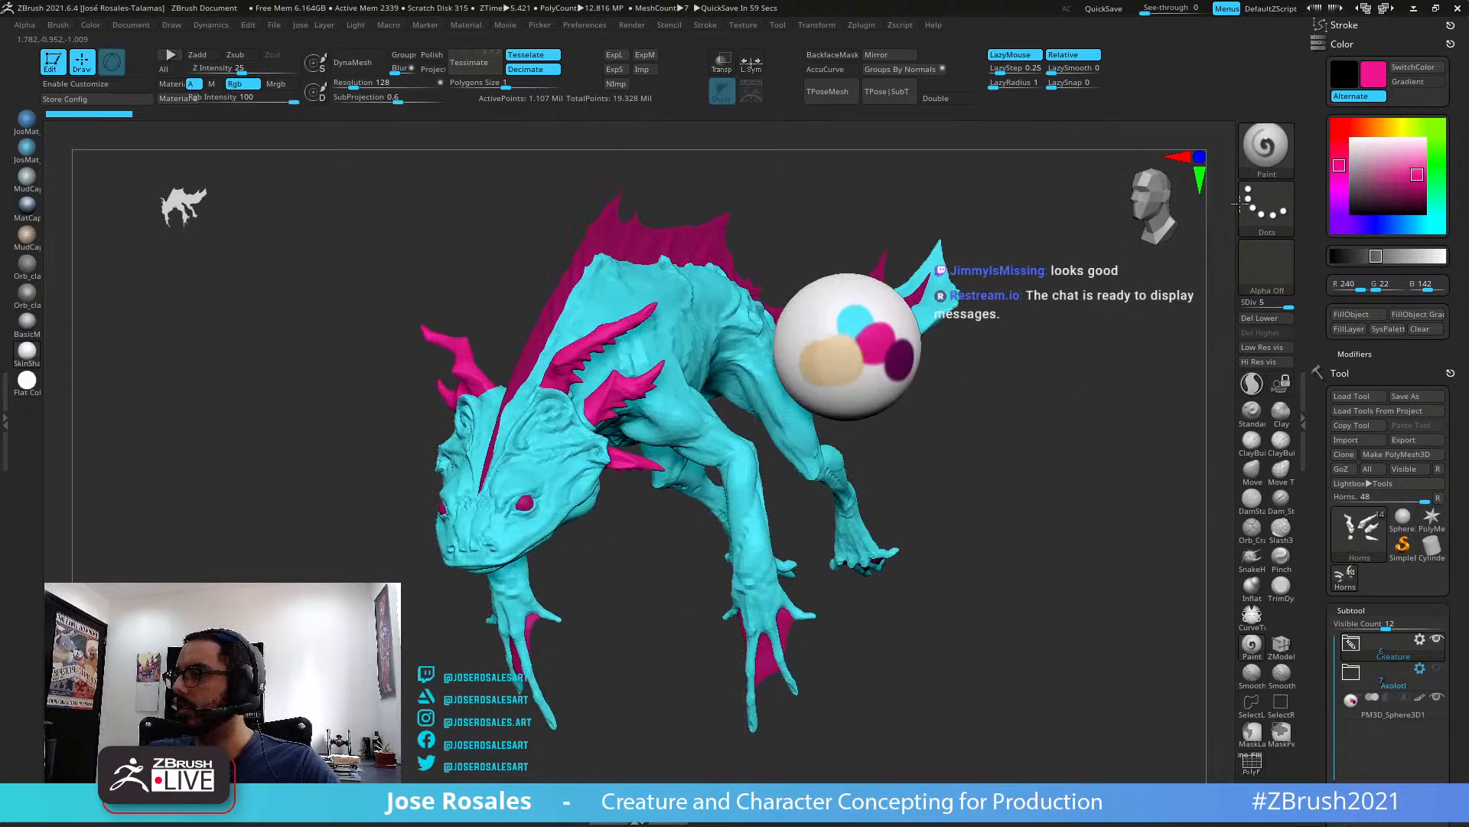
# Set the active color to lavender, R 214, G 182, B 242, and paint a swatch on the sphere above the dark purple spot
pyautogui.moveTo(1397, 173); pyautogui.dragTo(877, 341)
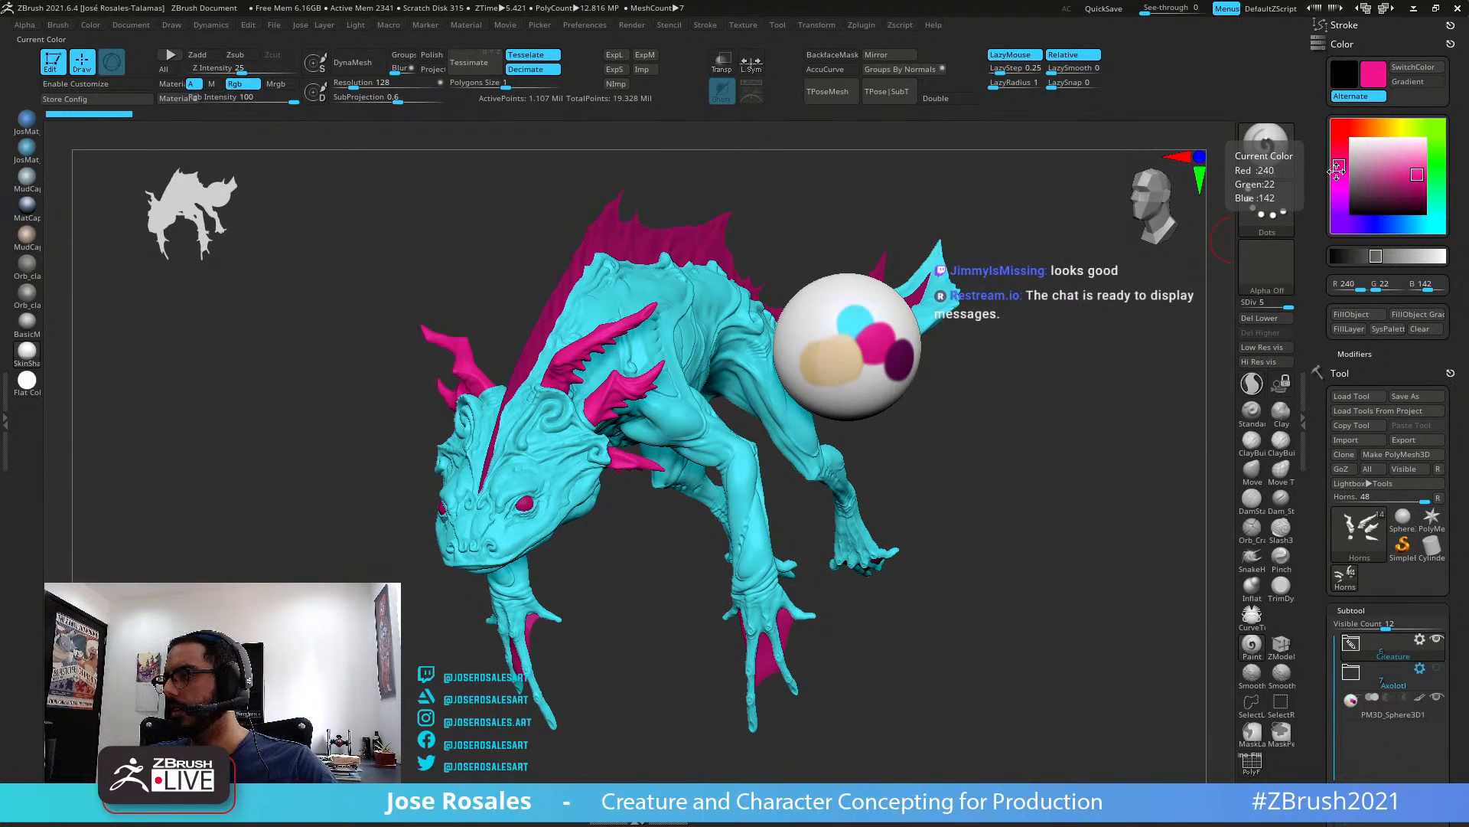
pyautogui.moveTo(1337, 170); pyautogui.dragTo(1342, 222)
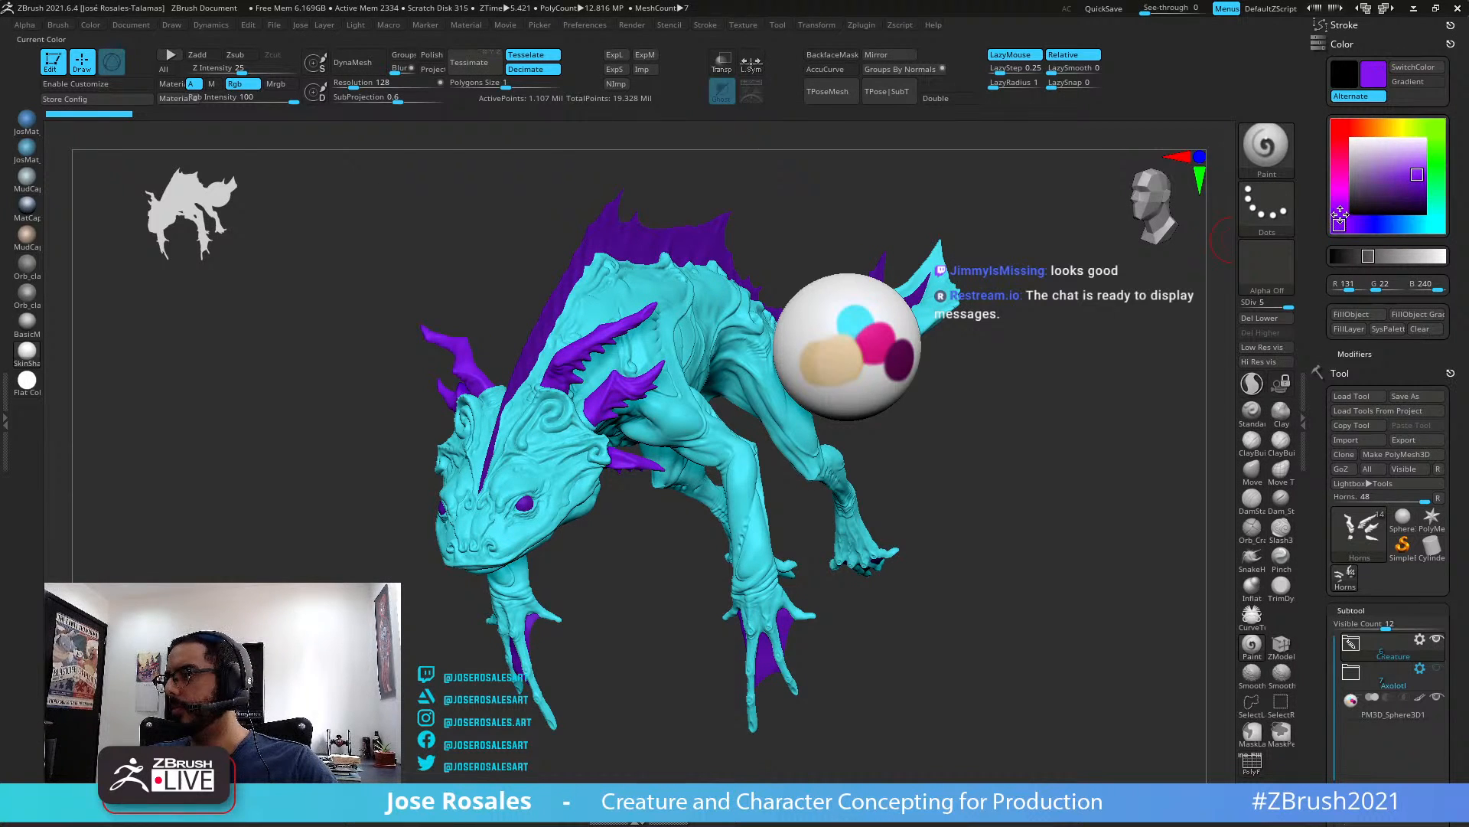
pyautogui.moveTo(1340, 222); pyautogui.dragTo(1341, 214)
pyautogui.click(1406, 154)
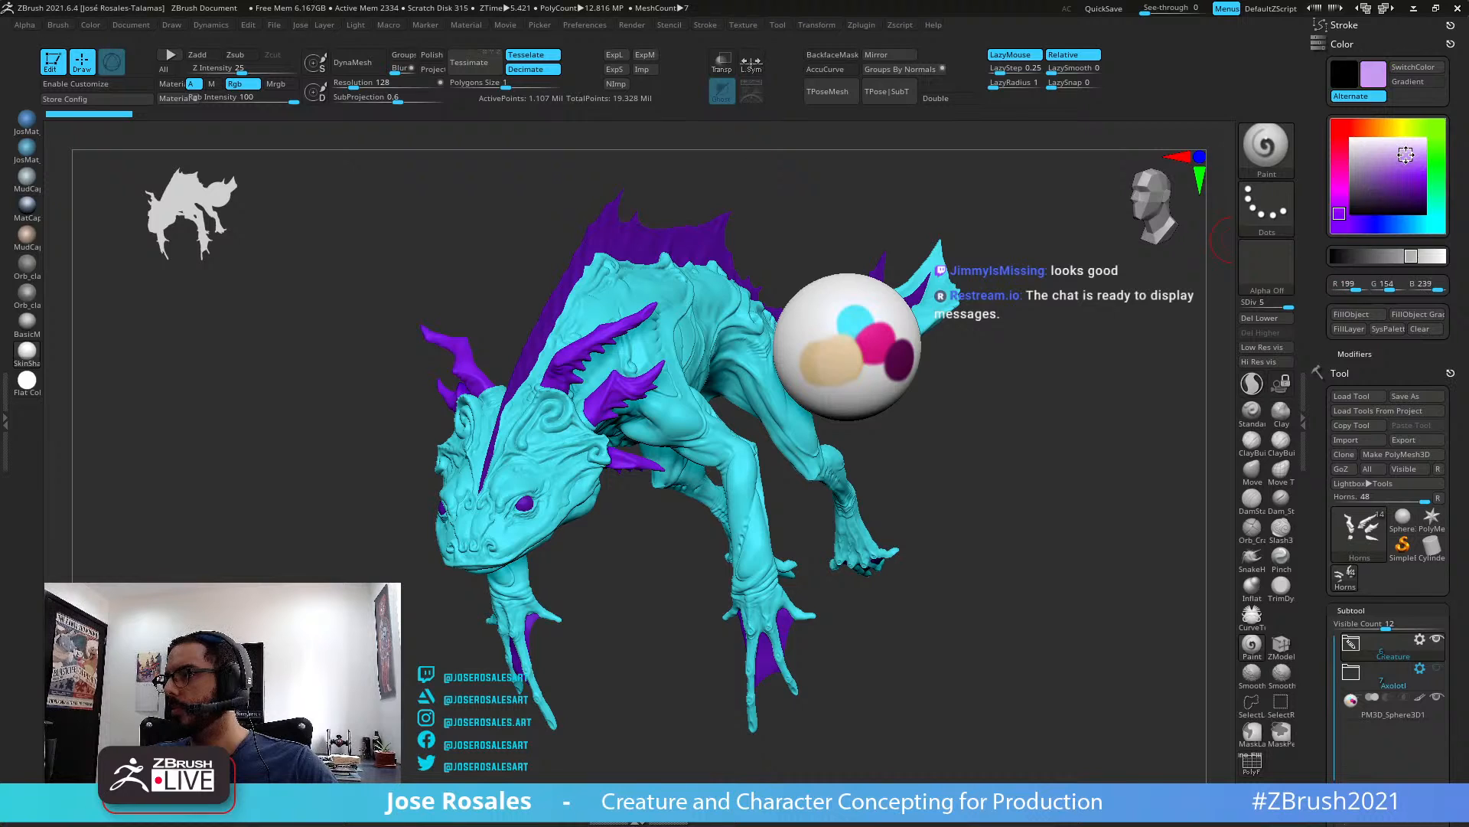
pyautogui.moveTo(1412, 151); pyautogui.dragTo(1403, 150)
pyautogui.moveTo(957, 460); pyautogui.dragTo(905, 302)
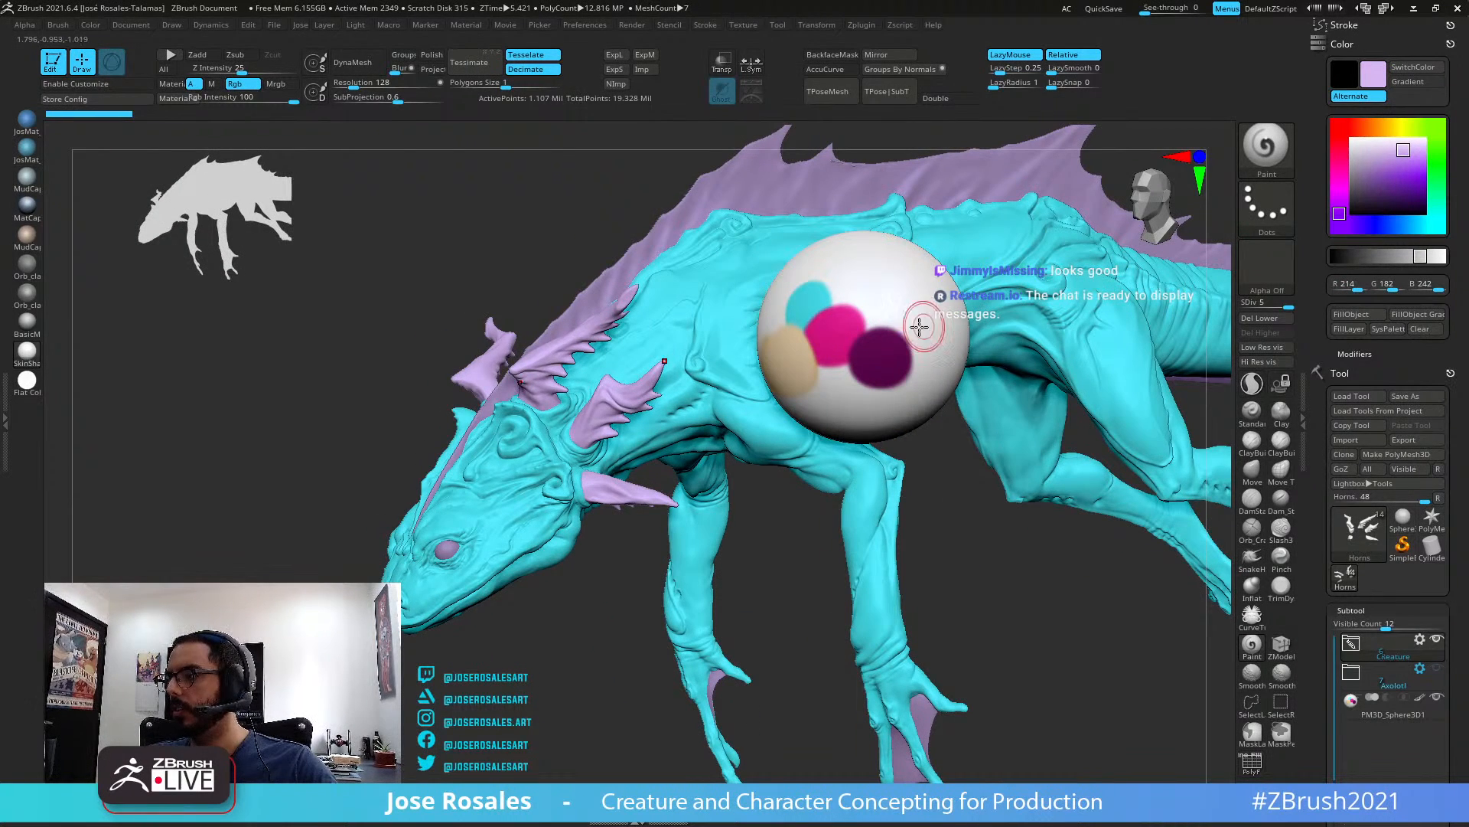
pyautogui.press('b')
pyautogui.press('p')
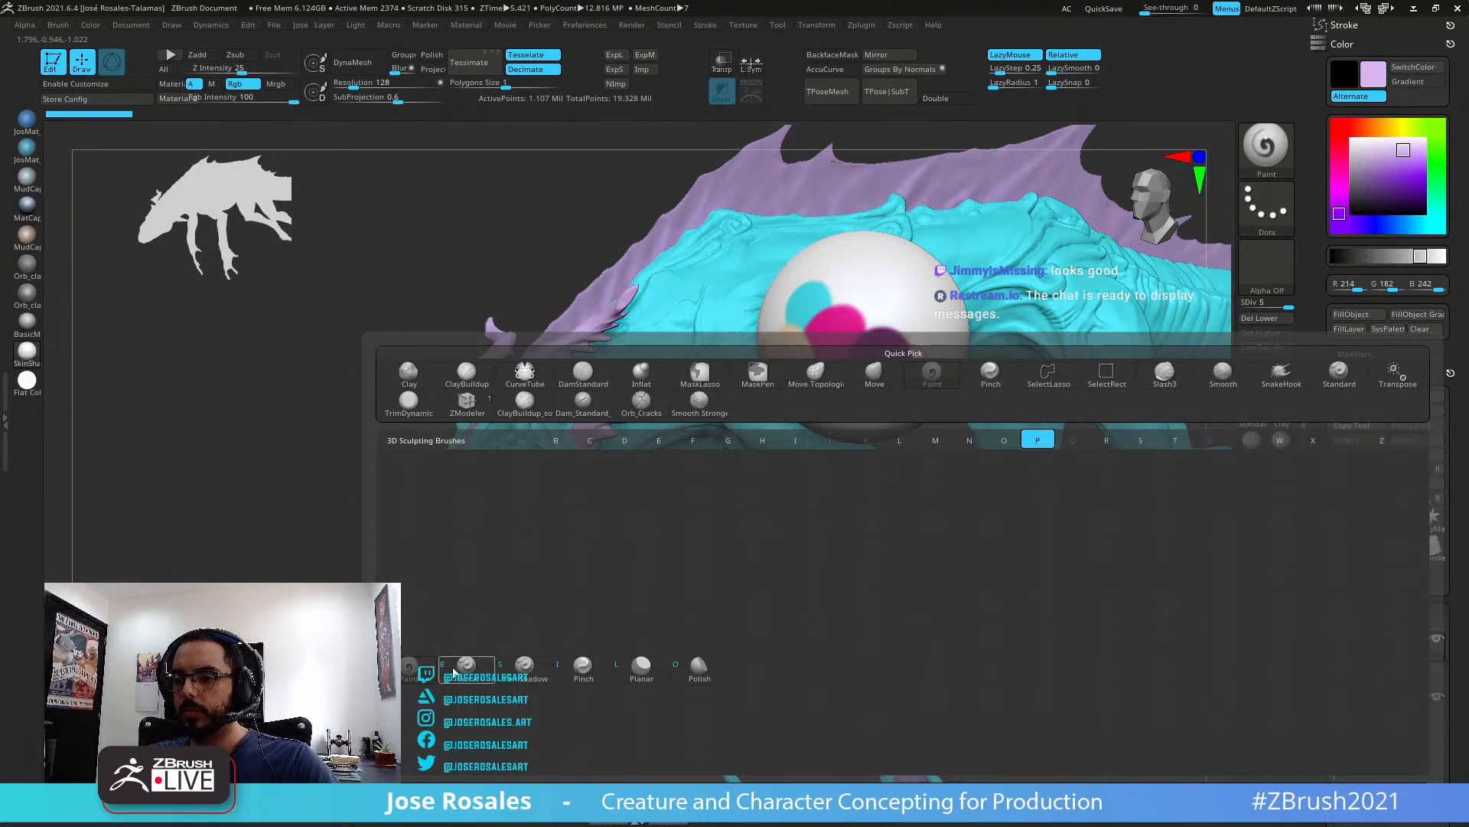
pyautogui.keyDown('alt'); pyautogui.click(899, 310); pyautogui.keyUp('alt')
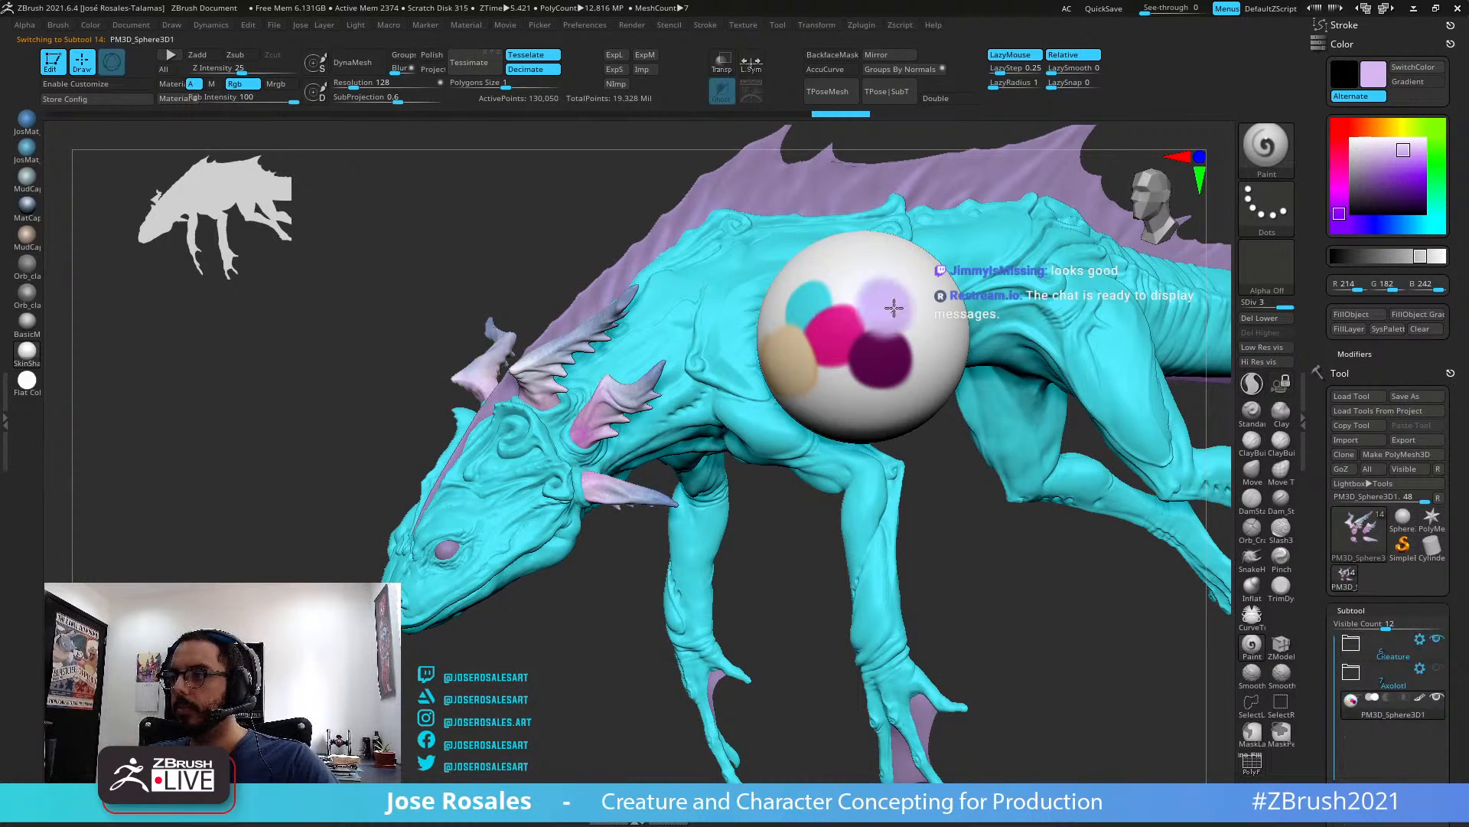
pyautogui.moveTo(893, 308); pyautogui.dragTo(892, 314)
# Pick the cyan from the sphere, lighten it to R 169, G 237, B 241, and paint a swatch above the cyan spot
pyautogui.moveTo(892, 314)
pyautogui.mouseDown(button='right')
pyautogui.moveTo(912, 375)
pyautogui.moveTo(1124, 246)
pyautogui.mouseUp(button='right')
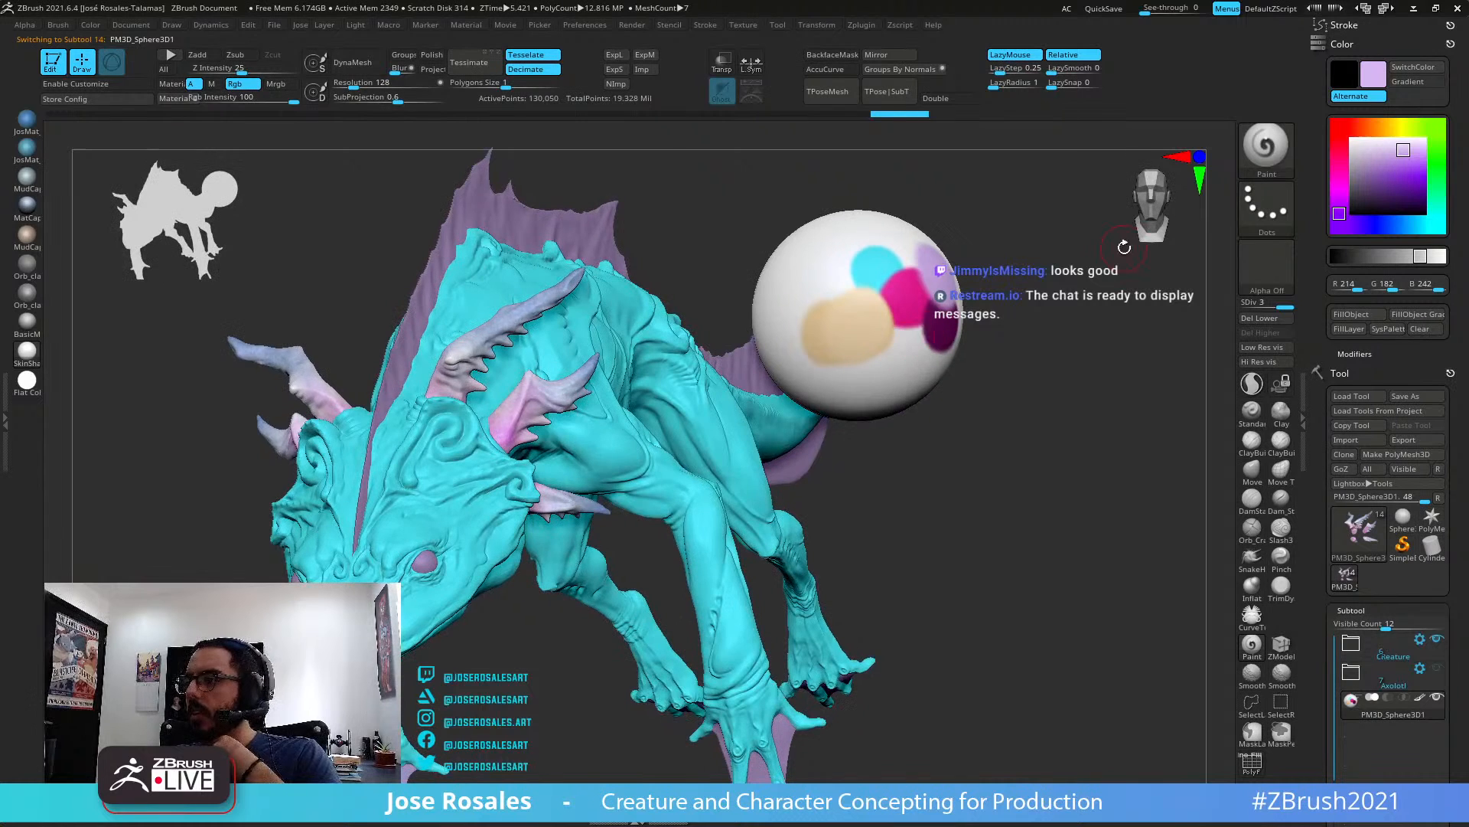
pyautogui.moveTo(1374, 181); pyautogui.dragTo(880, 264)
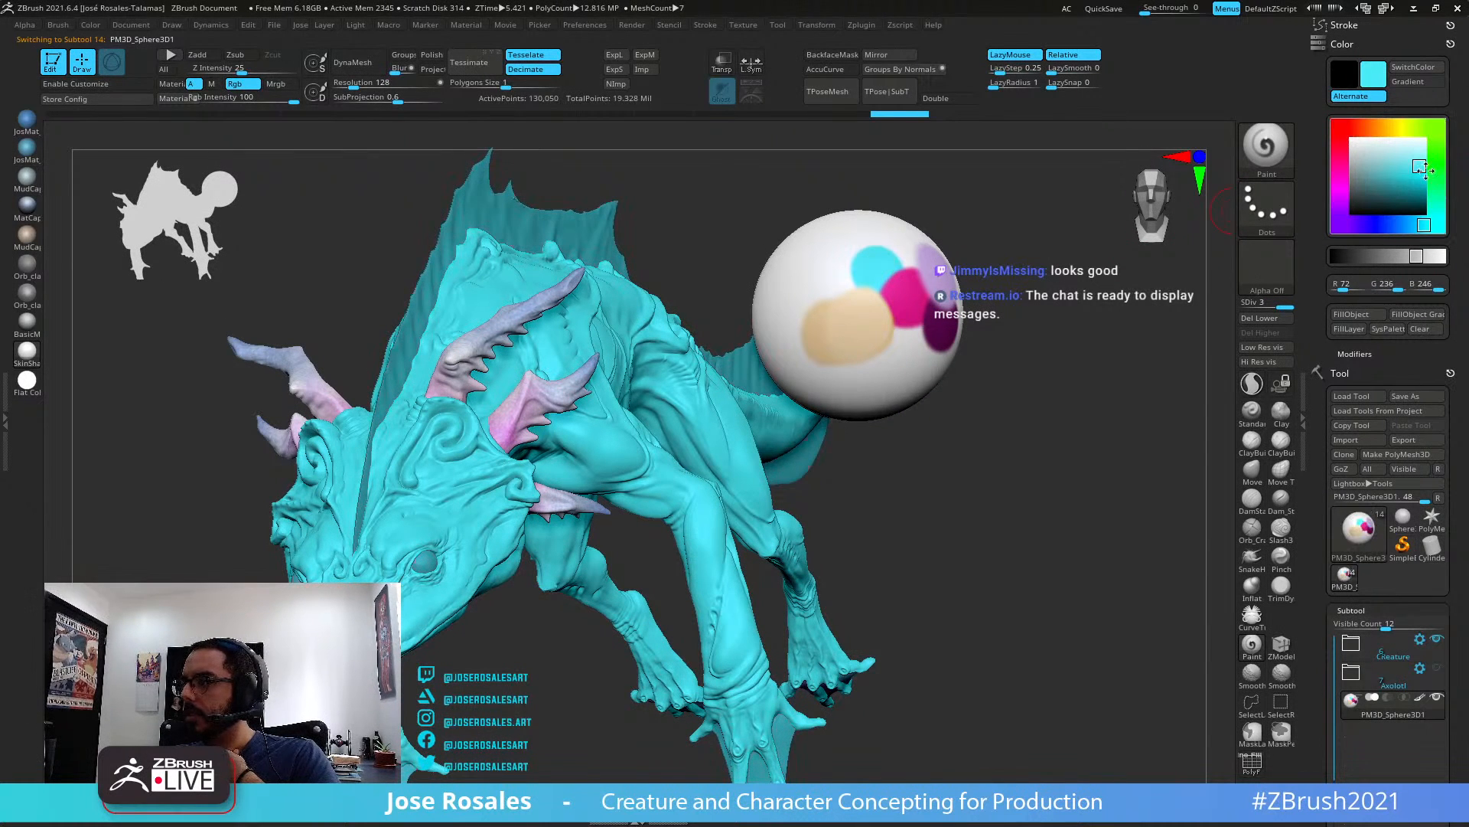
pyautogui.moveTo(1408, 168); pyautogui.dragTo(1416, 146)
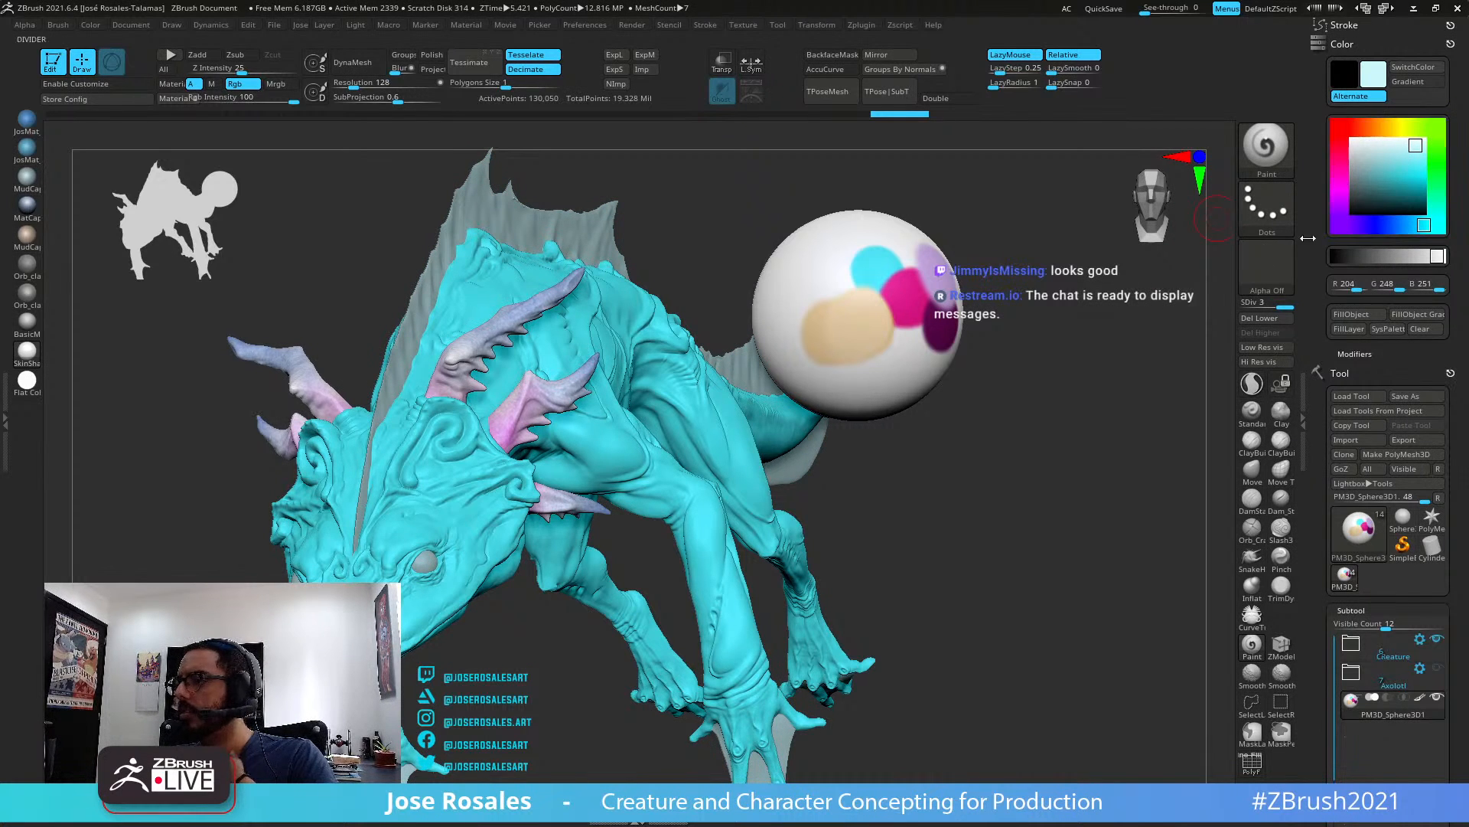
pyautogui.moveTo(1341, 202); pyautogui.dragTo(878, 268)
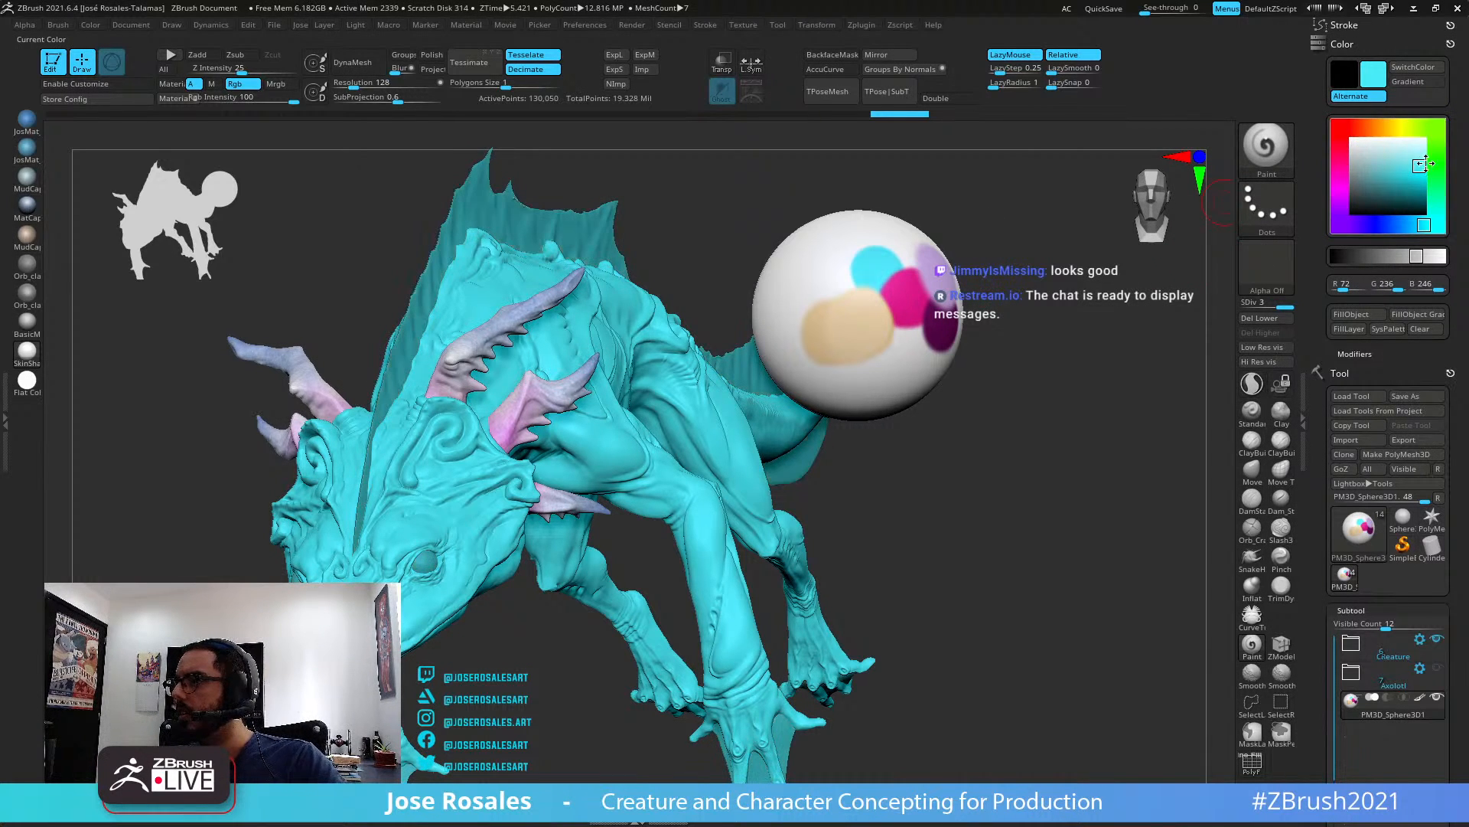
pyautogui.click(1400, 153)
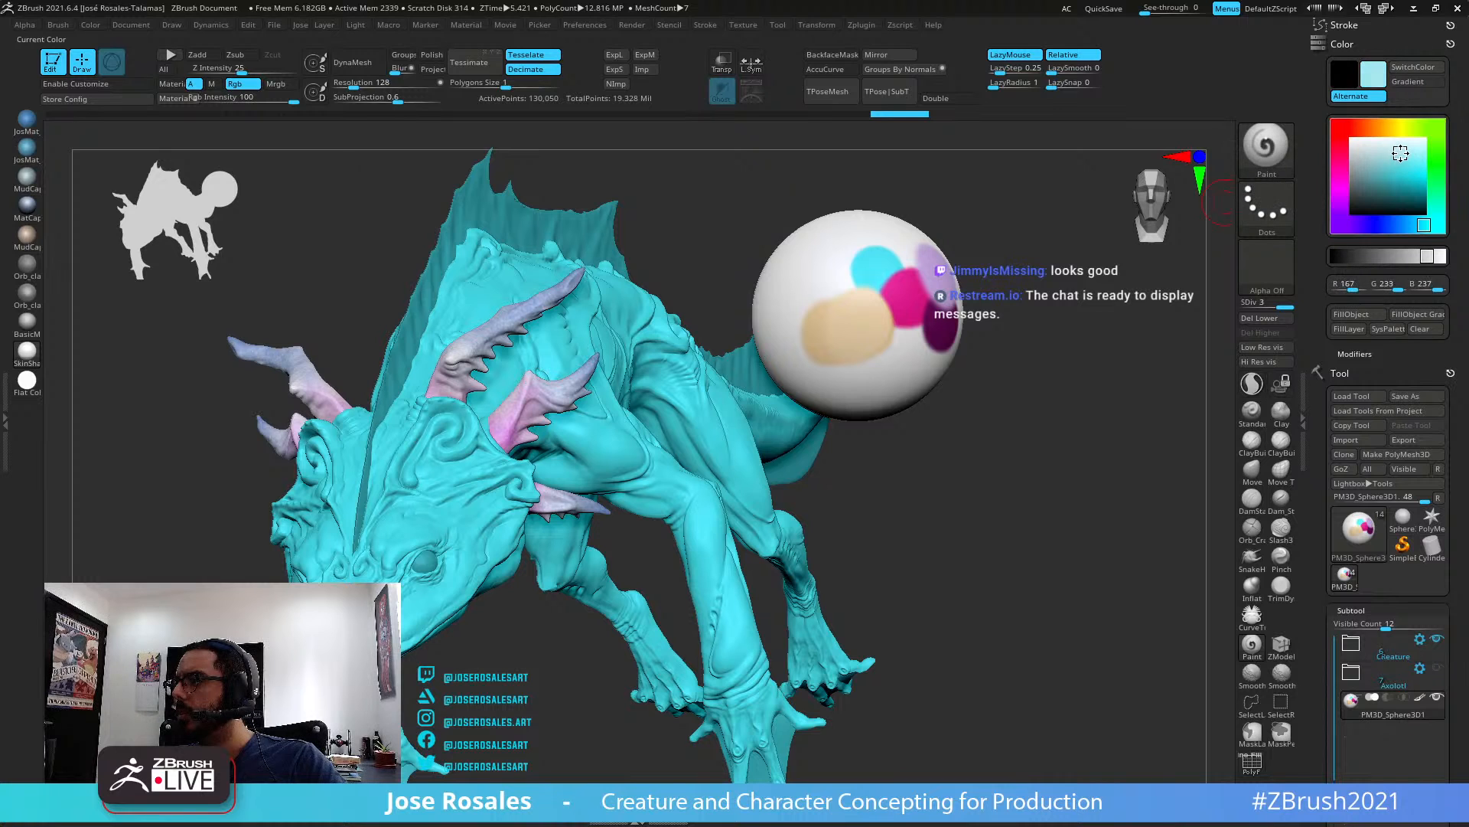
pyautogui.moveTo(829, 295); pyautogui.dragTo(893, 223, button='right')
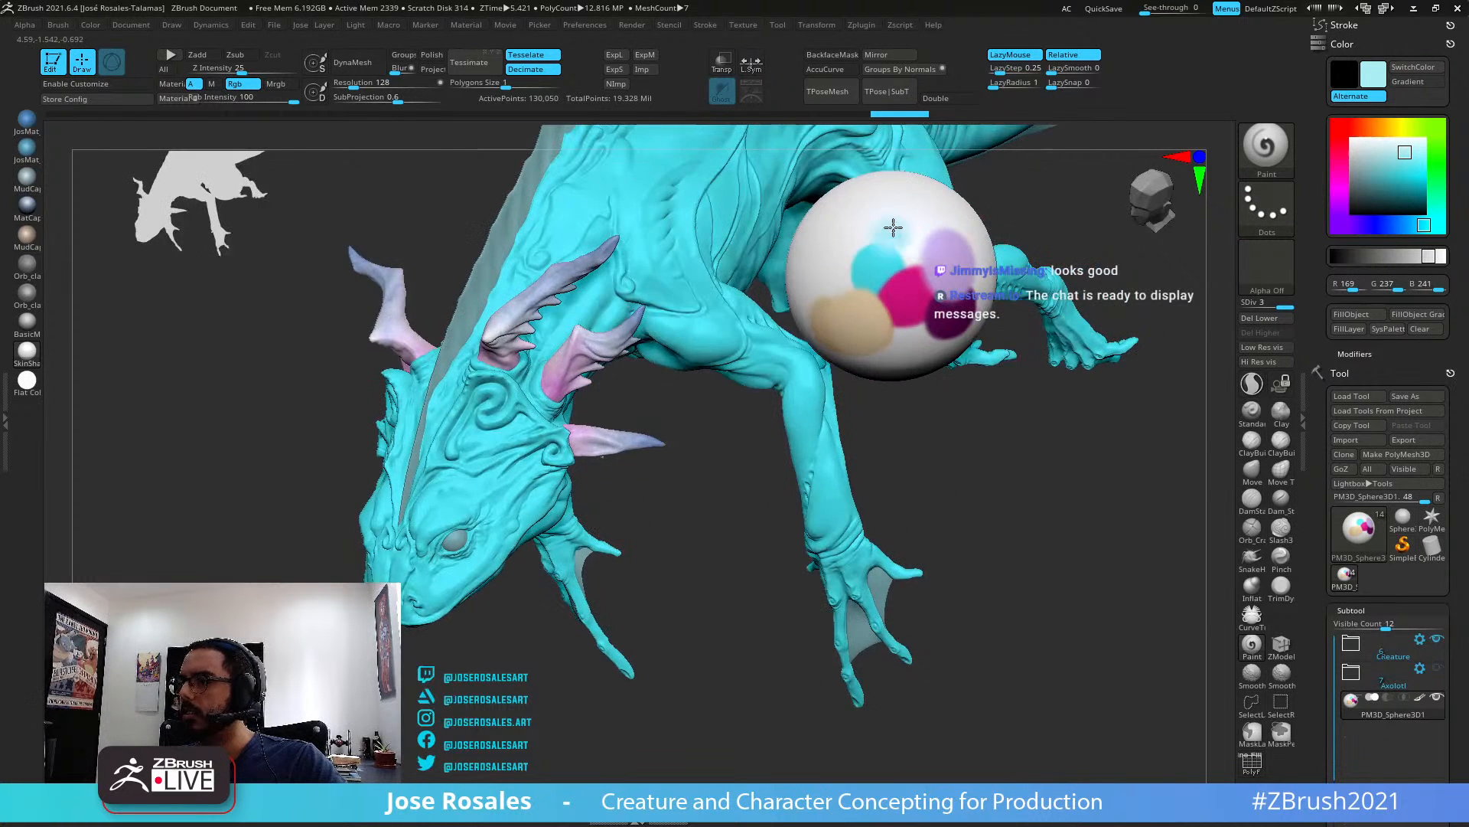
# Darken the active color to deep teal, R 3, G 136, B 144, and paint a swatch beside the cyan spot, spaced away from it
pyautogui.click(1425, 224)
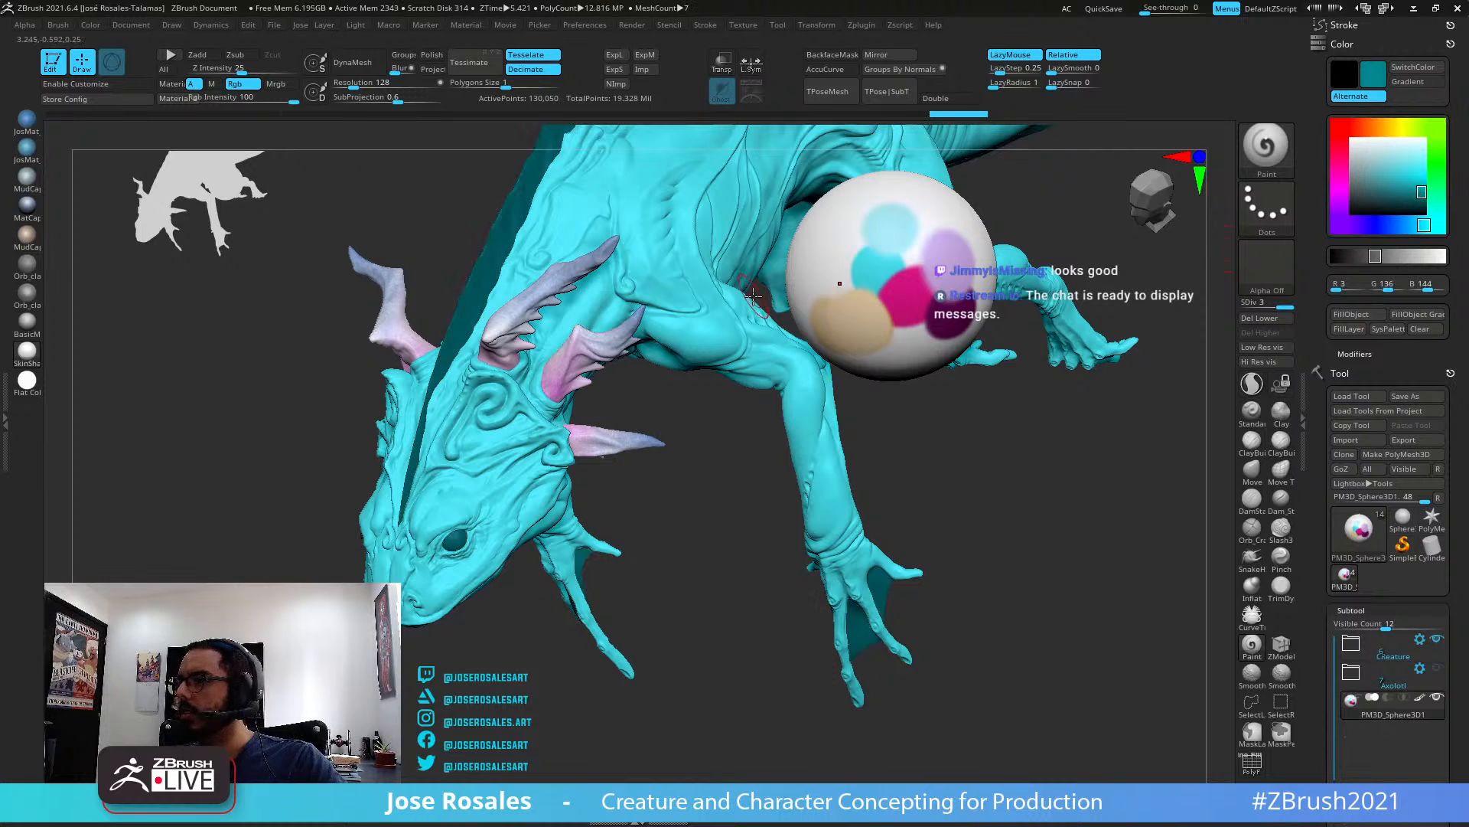
pyautogui.moveTo(833, 272); pyautogui.dragTo(828, 268)
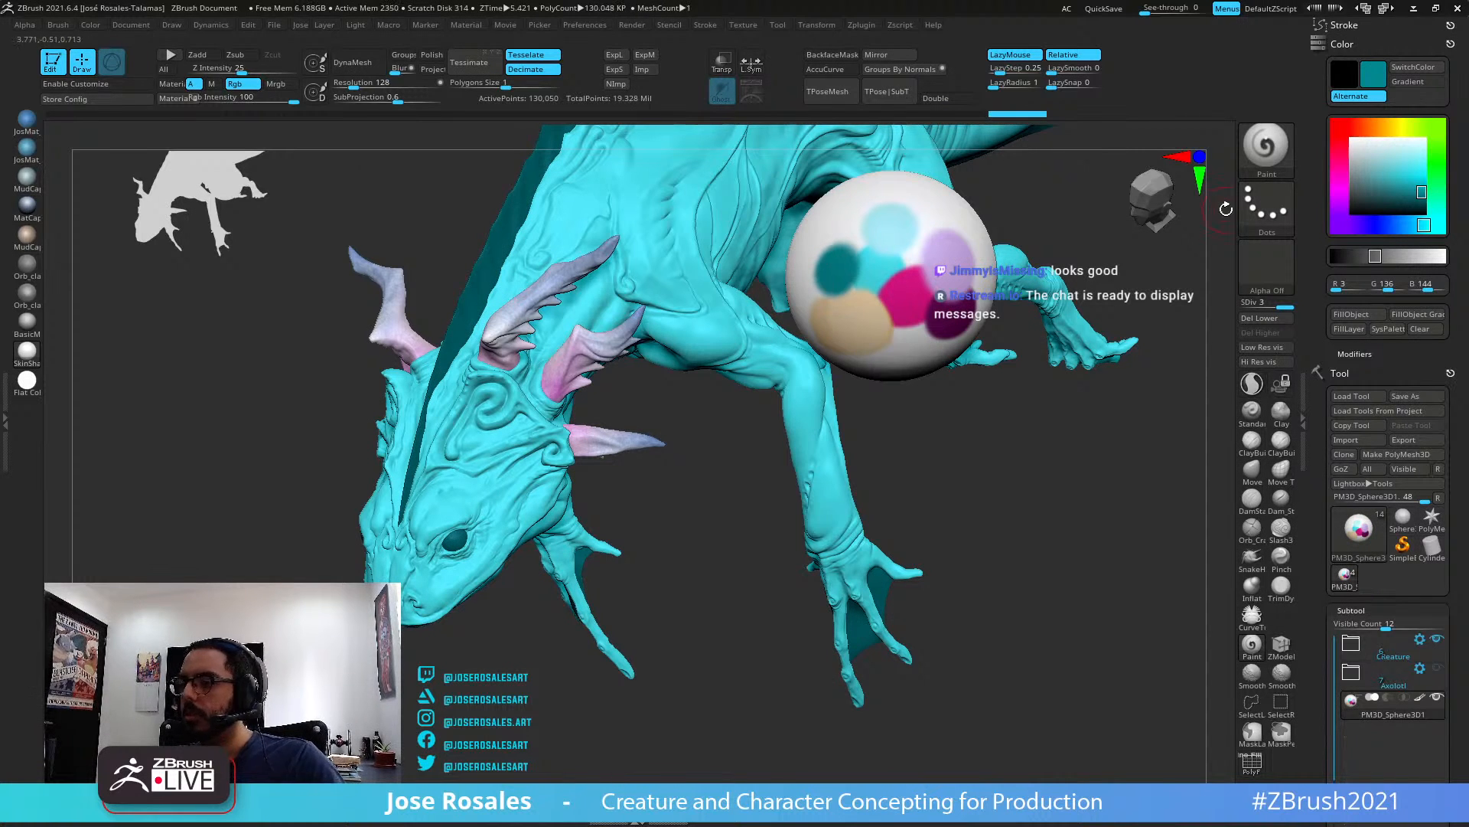
pyautogui.press('ctrl')
pyautogui.hotkey('ctrl', 'z')
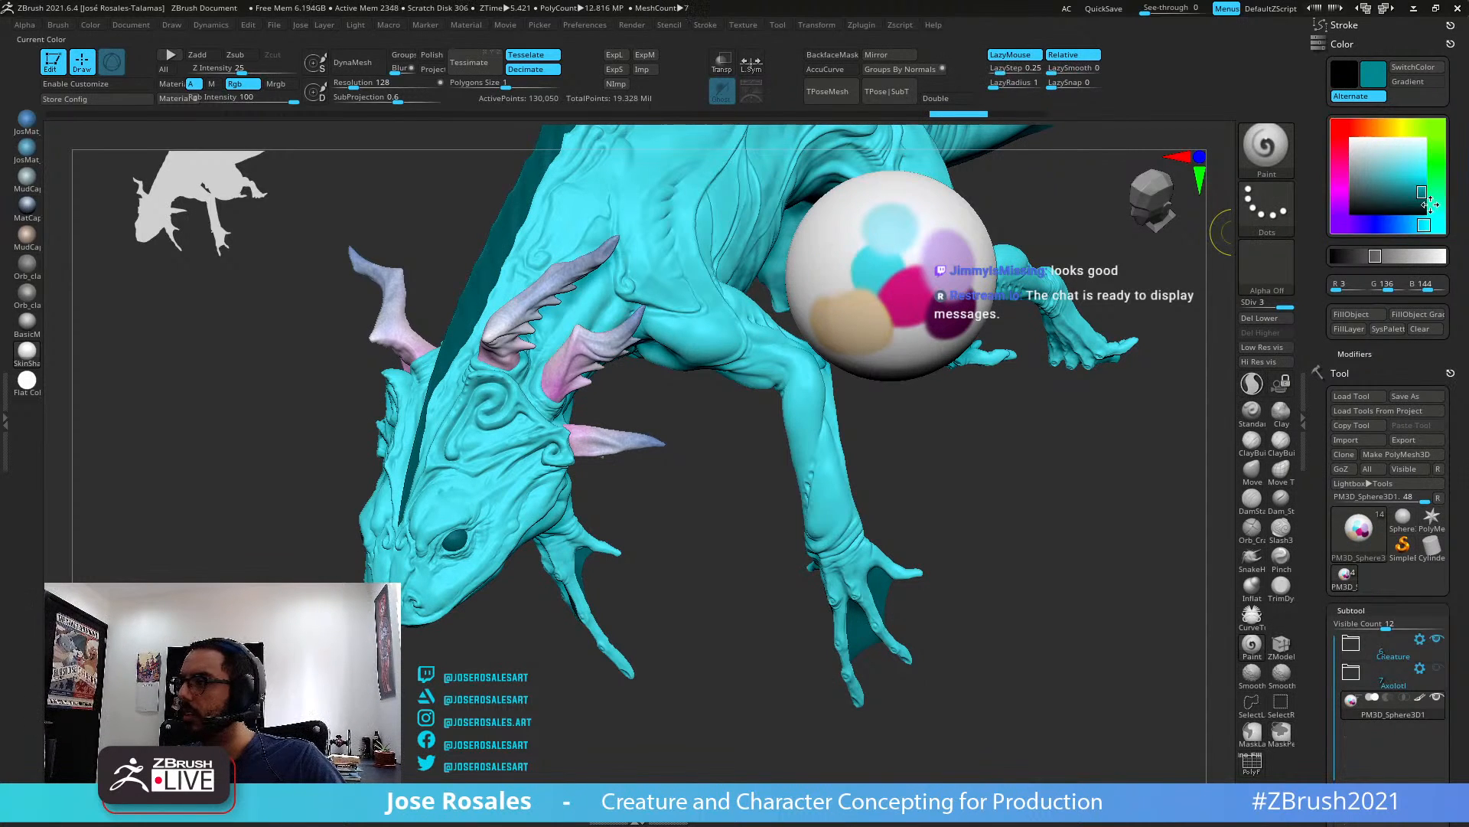
pyautogui.moveTo(796, 282); pyautogui.dragTo(807, 275)
# Brighten the active color to mid teal, R 3, G 197, B 209, and paint a swatch between the deep teal and cyan spots
pyautogui.moveTo(1419, 188); pyautogui.dragTo(1423, 182)
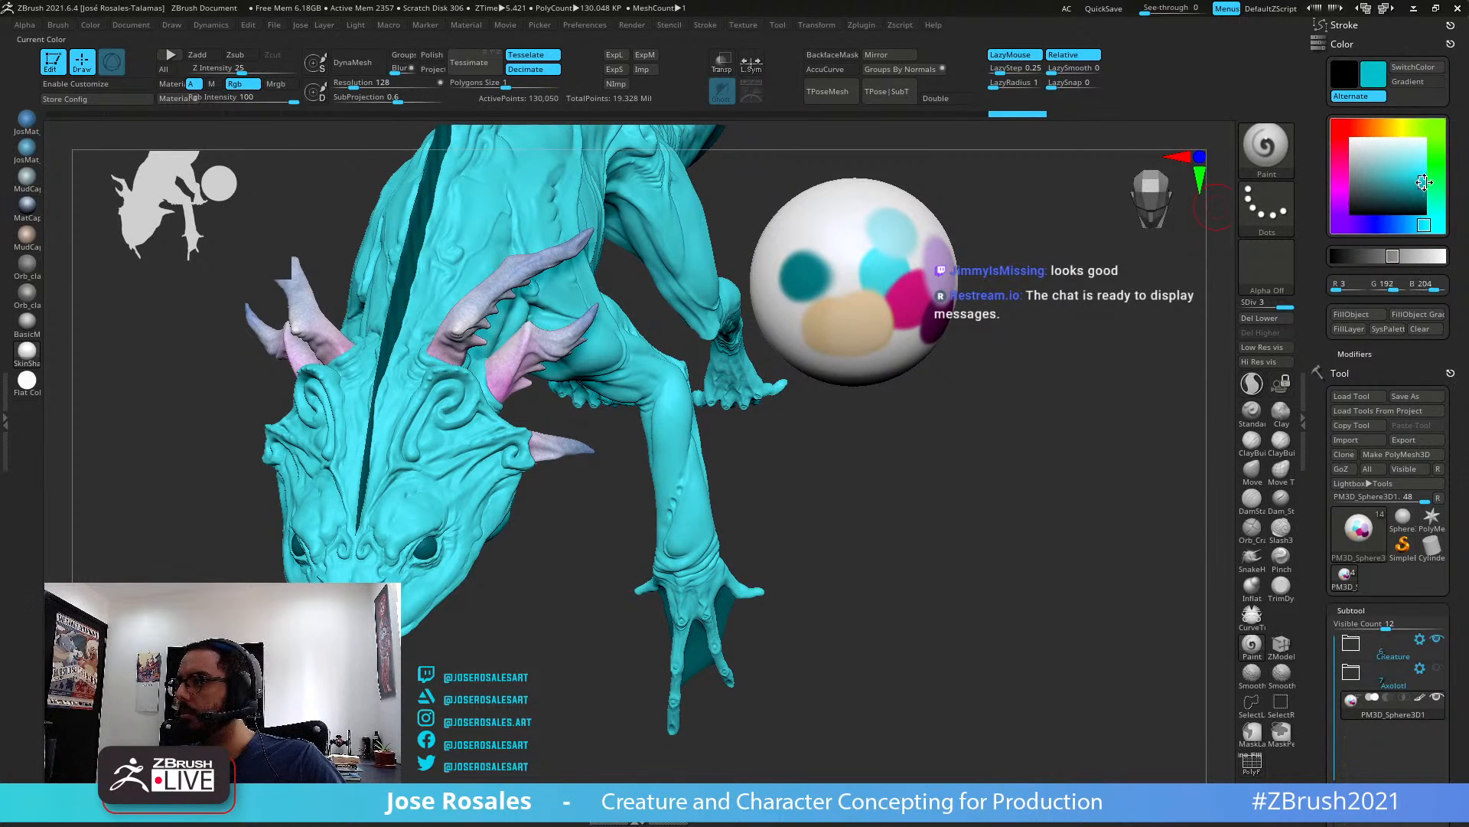
pyautogui.moveTo(842, 277)
pyautogui.mouseDown()
pyautogui.moveTo(854, 265)
pyautogui.moveTo(846, 277)
pyautogui.mouseUp()
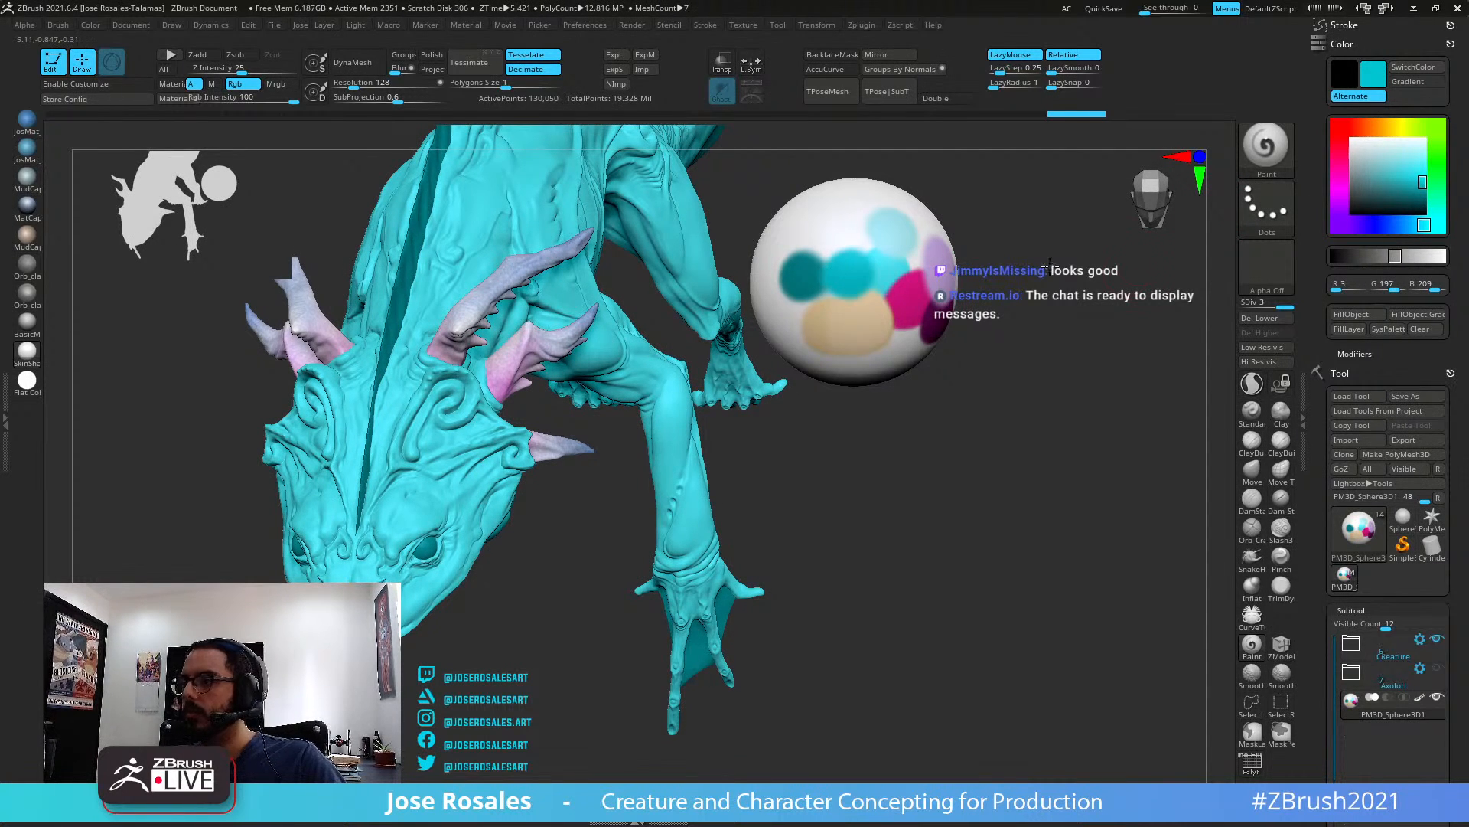
pyautogui.moveTo(955, 281)
pyautogui.keyDown('ctrl'); pyautogui.mouseDown(button='right')
pyautogui.moveTo(930, 268)
pyautogui.moveTo(896, 382)
pyautogui.moveTo(935, 383)
pyautogui.moveTo(1018, 331)
pyautogui.mouseUp(button='right'); pyautogui.keyUp('ctrl')
# Pick the original cyan, R 72, G 236, B 246, from the sphere and touch up its swatch
pyautogui.moveTo(1377, 172)
pyautogui.mouseDown()
pyautogui.moveTo(846, 367)
pyautogui.moveTo(859, 370)
pyautogui.mouseUp()
pyautogui.moveTo(911, 353)
pyautogui.mouseDown(button='right')
pyautogui.moveTo(935, 368)
pyautogui.moveTo(922, 436)
pyautogui.mouseUp(button='right')
pyautogui.moveTo(859, 370)
pyautogui.mouseDown()
pyautogui.moveTo(870, 361)
pyautogui.moveTo(871, 377)
pyautogui.mouseUp()
pyautogui.moveTo(957, 351)
pyautogui.keyDown('ctrl'); pyautogui.mouseDown(button='right')
pyautogui.moveTo(1020, 378)
pyautogui.moveTo(1068, 338)
pyautogui.mouseUp(button='right'); pyautogui.keyUp('ctrl')
pyautogui.moveTo(873, 373); pyautogui.dragTo(868, 372)
pyautogui.moveTo(720, 360)
pyautogui.mouseDown(button='right')
pyautogui.moveTo(696, 358)
pyautogui.moveTo(952, 348)
pyautogui.moveTo(407, 449)
pyautogui.moveTo(605, 369)
pyautogui.mouseUp(button='right')
pyautogui.moveTo(875, 342)
pyautogui.mouseDown(button='right')
pyautogui.moveTo(674, 451)
pyautogui.moveTo(644, 480)
pyautogui.moveTo(659, 536)
pyautogui.moveTo(508, 544)
pyautogui.moveTo(708, 528)
pyautogui.moveTo(662, 509)
pyautogui.moveTo(797, 438)
pyautogui.mouseUp(button='right')
# Select the horns subtool, pick the hot pink, R 240, G 22, B 142, from the sphere, and fill the horns with it
pyautogui.keyDown('alt'); pyautogui.click(659, 470); pyautogui.keyUp('alt')
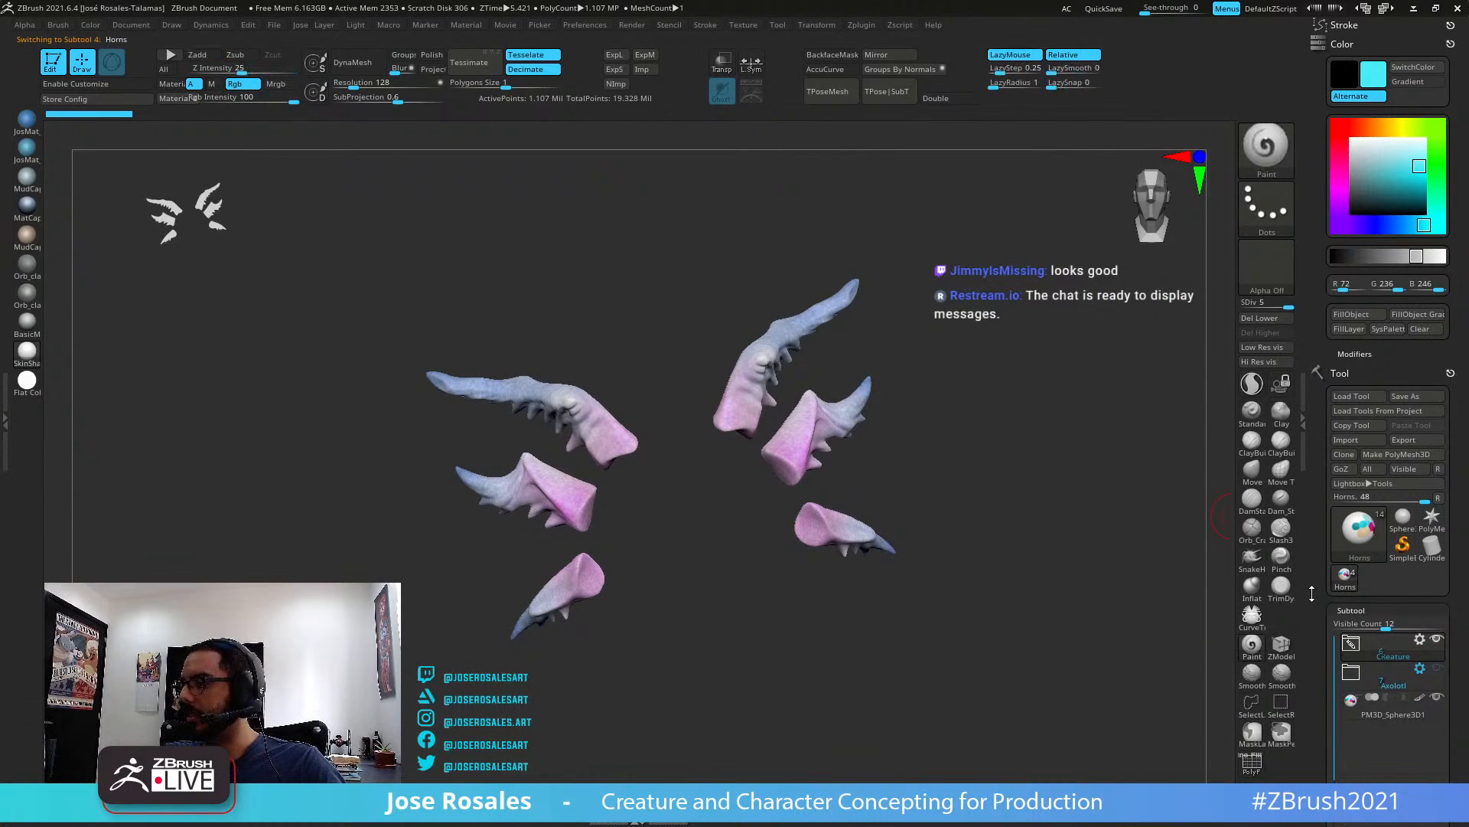
pyautogui.moveTo(1318, 585); pyautogui.dragTo(1319, 494)
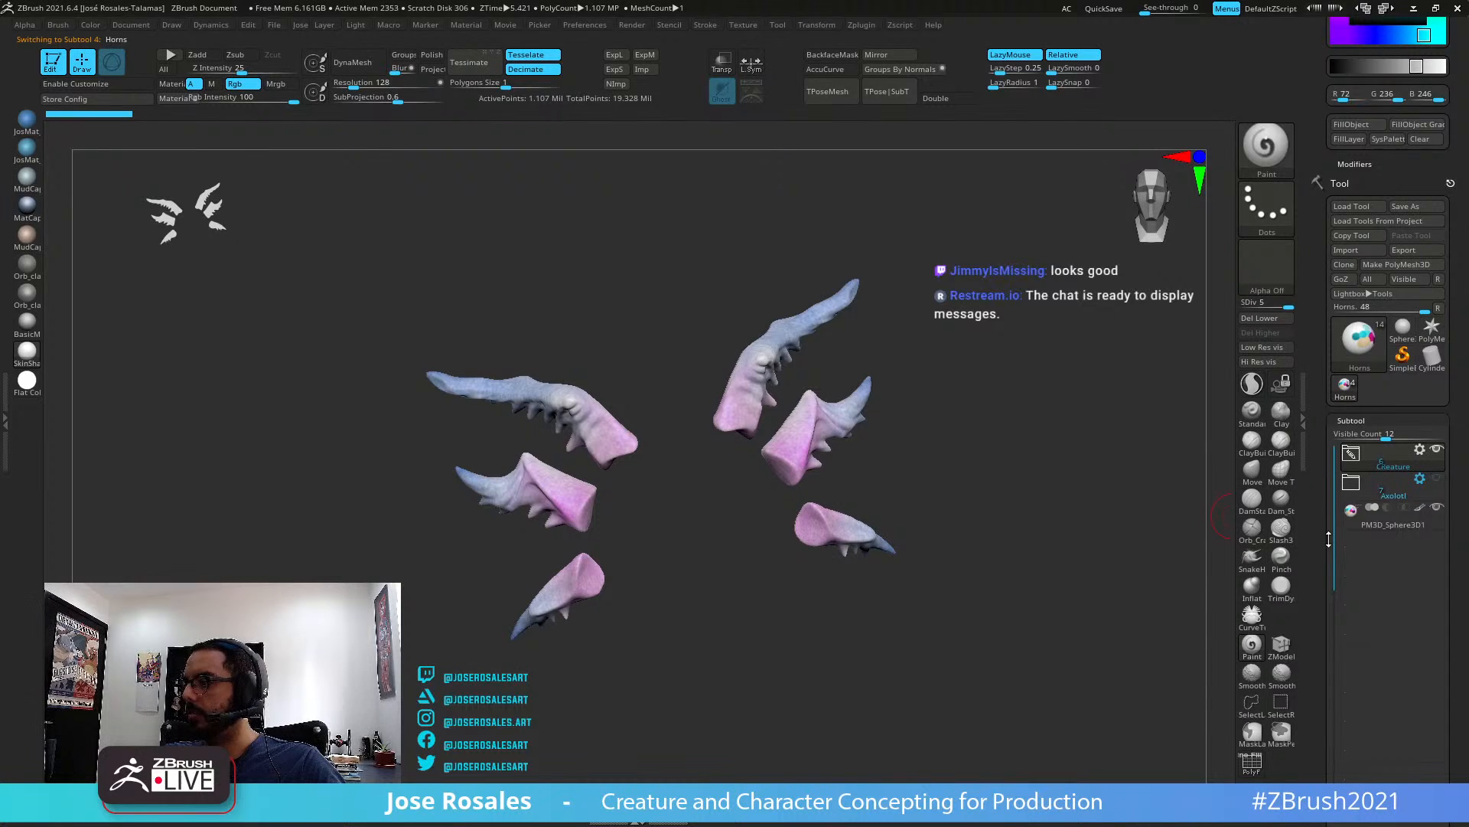
pyautogui.keyDown('ctrl'); pyautogui.keyDown('shift'); pyautogui.click(935, 429); pyautogui.keyUp('shift'); pyautogui.keyUp('ctrl')
pyautogui.keyDown('ctrl'); pyautogui.moveTo(781, 480); pyautogui.dragTo(750, 461, button='right'); pyautogui.keyUp('ctrl')
pyautogui.moveTo(1324, 243); pyautogui.dragTo(1322, 307)
pyautogui.click(1339, 100)
pyautogui.click(1418, 110)
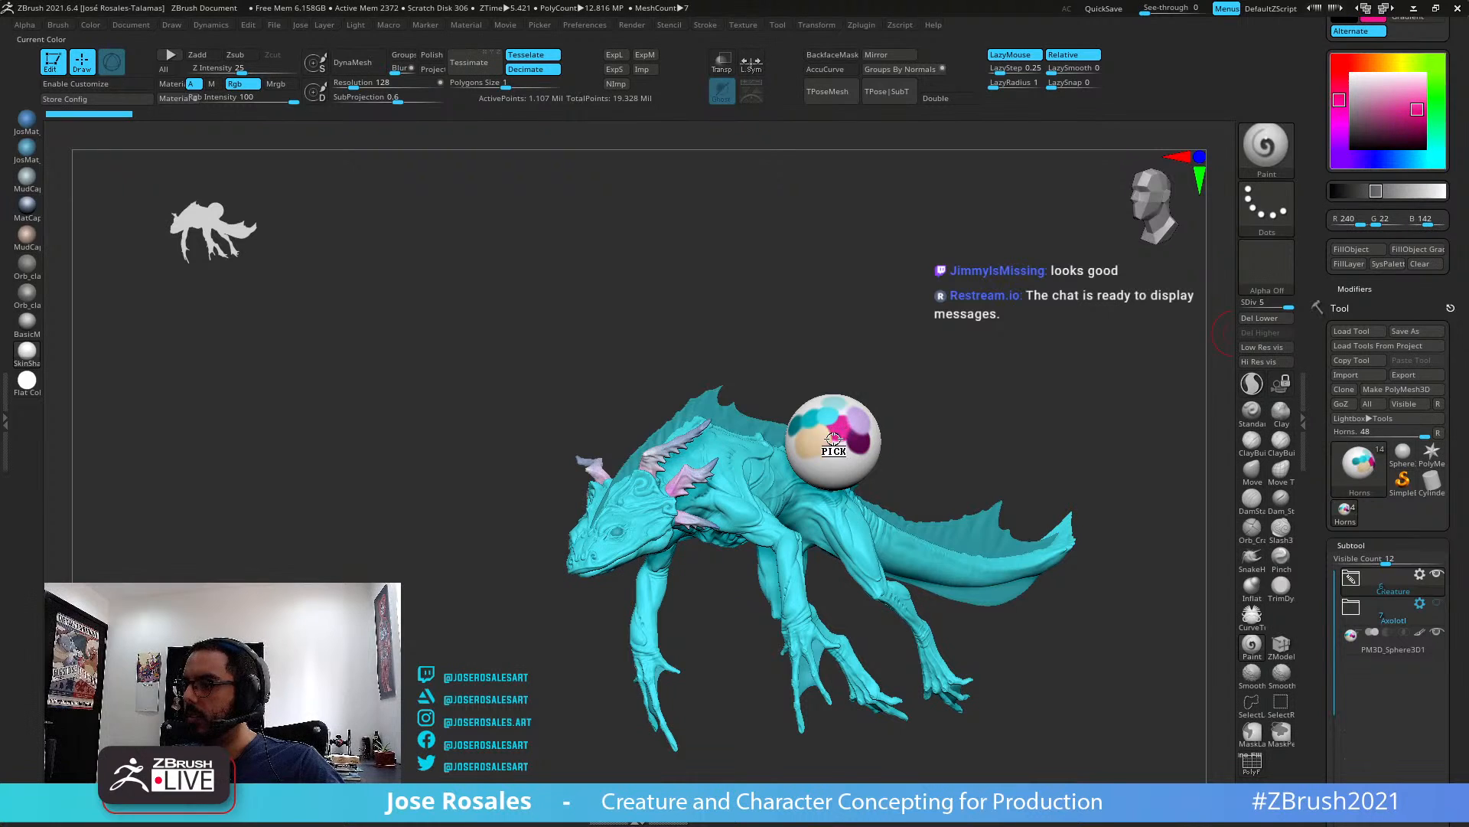
pyautogui.click(1351, 248)
pyautogui.click(1353, 248)
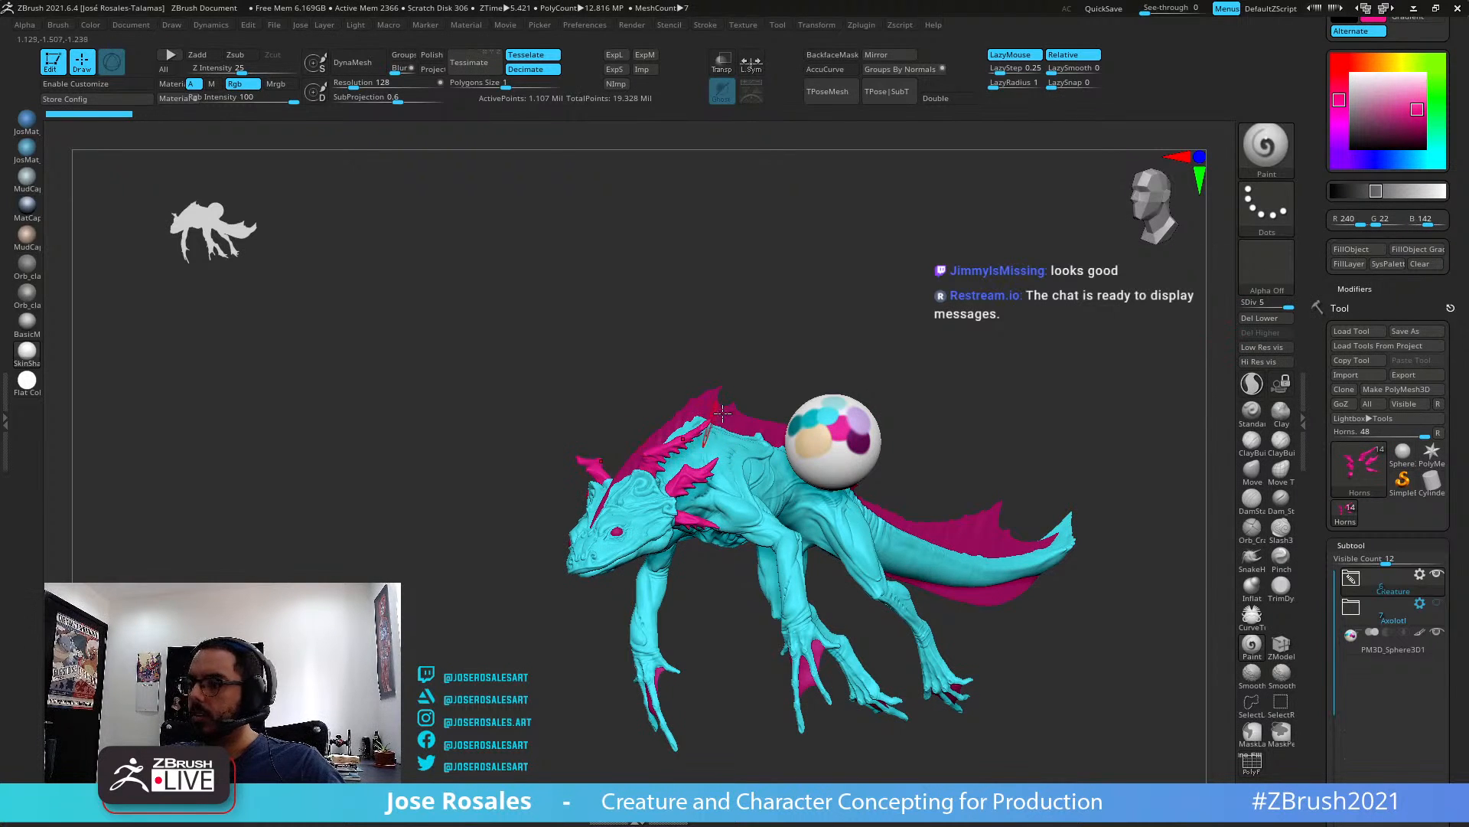
# Make the dorsal fin the active subtool and open the SubTool Master plugin
pyautogui.moveTo(987, 138); pyautogui.dragTo(1032, 161, button='right')
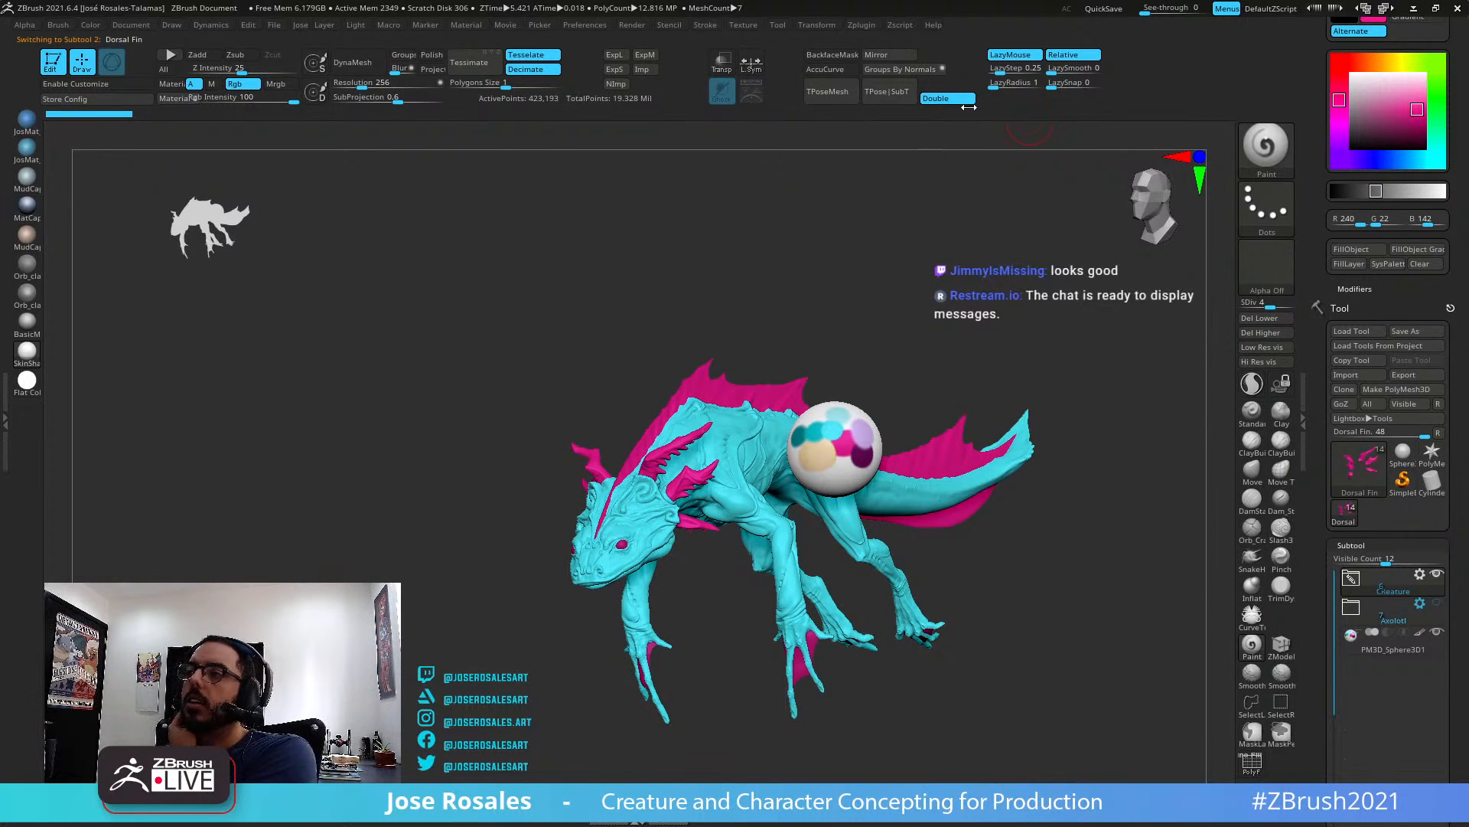
pyautogui.click(897, 25)
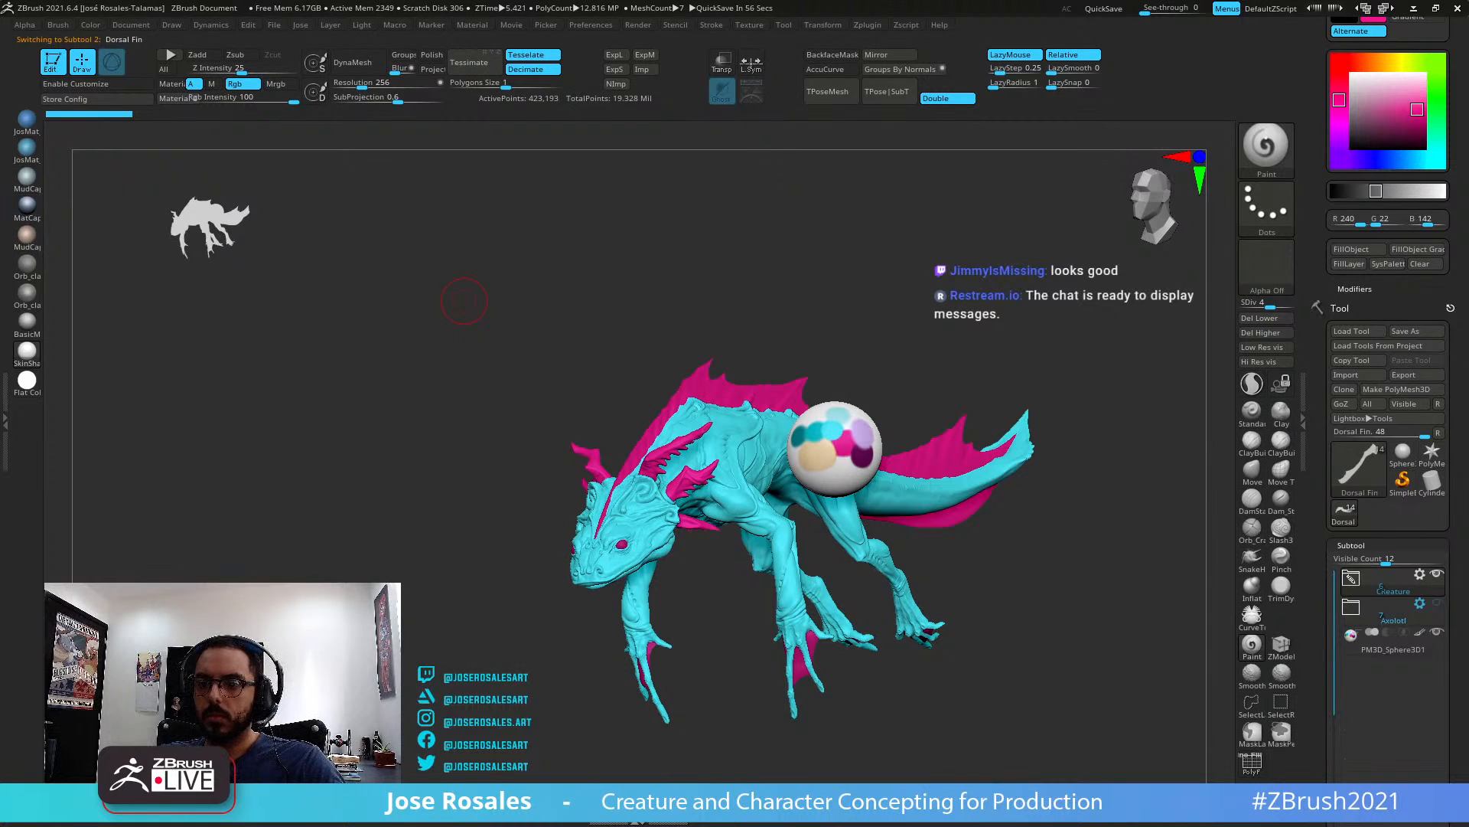
pyautogui.click(822, 25)
pyautogui.moveTo(867, 24)
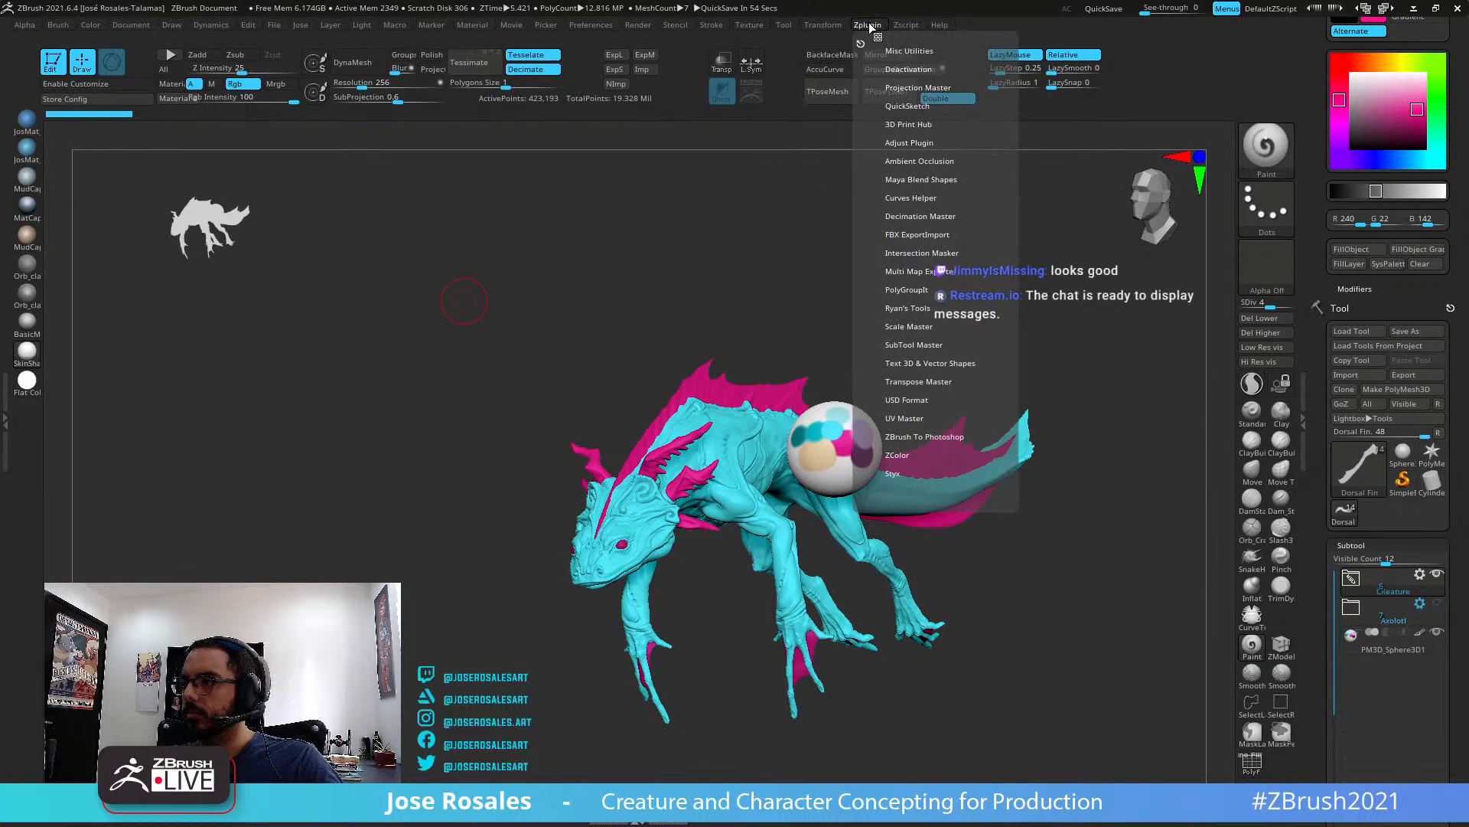
pyautogui.click(914, 344)
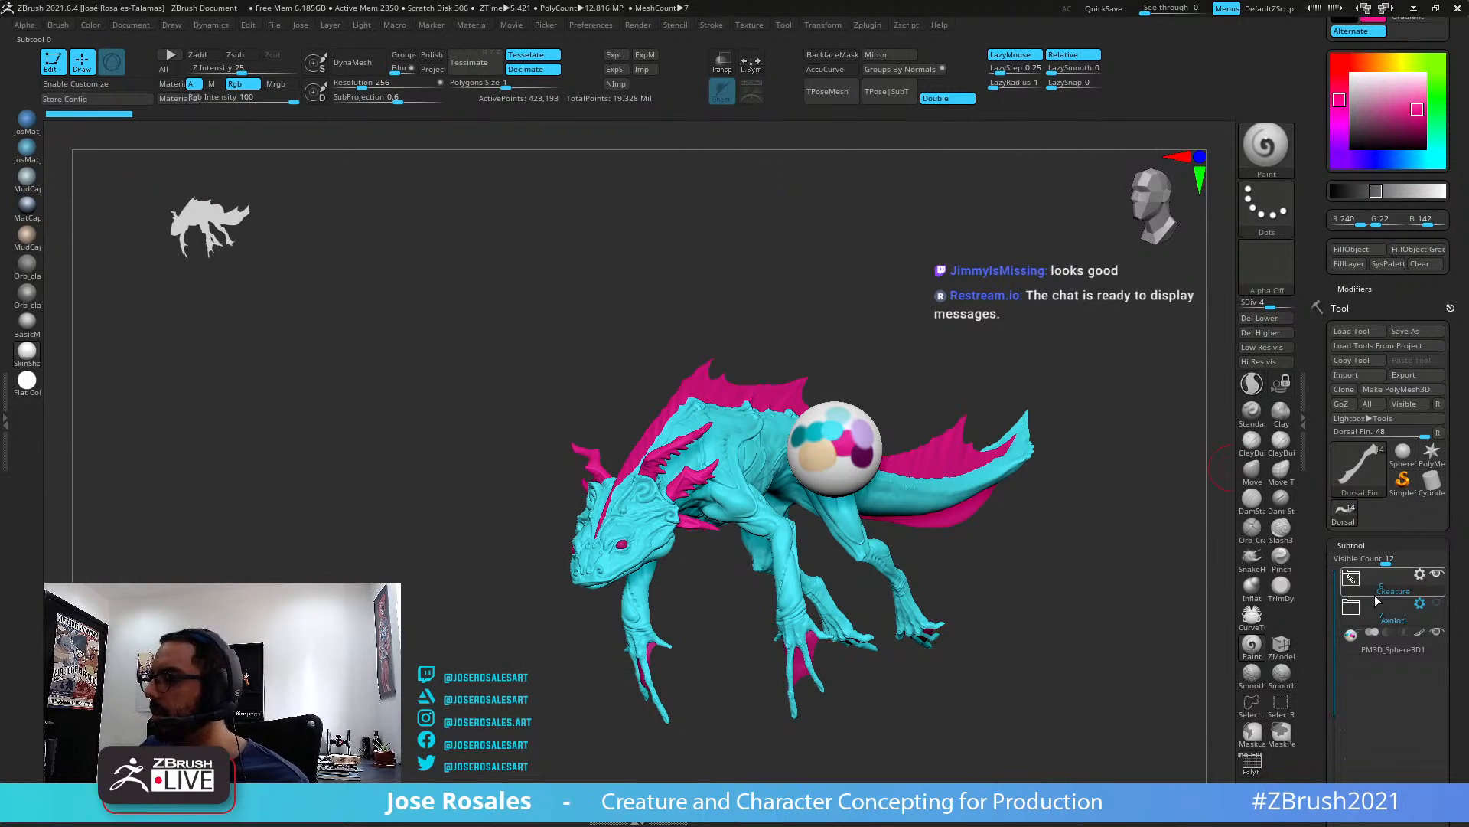
# Expand the Creature folder and switch off the polypaint display of the Axolotl_29 body subtool
pyautogui.click(1347, 581)
pyautogui.click(1425, 604)
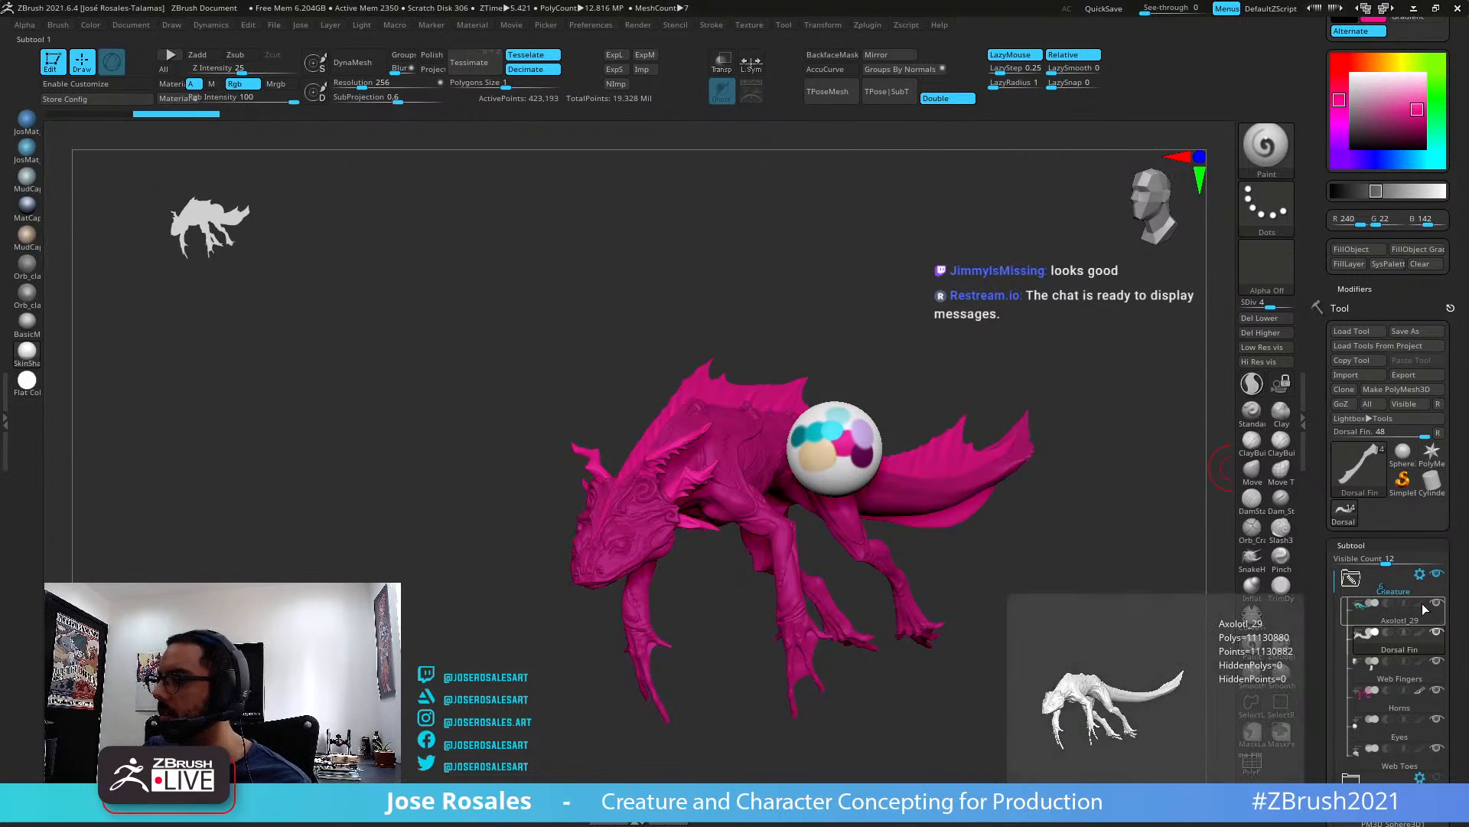
# Hide the Axolotl_29 body, fill all visible subtools with the hot pink using SubTool Master's Color option, and show the body again
pyautogui.click(1435, 603)
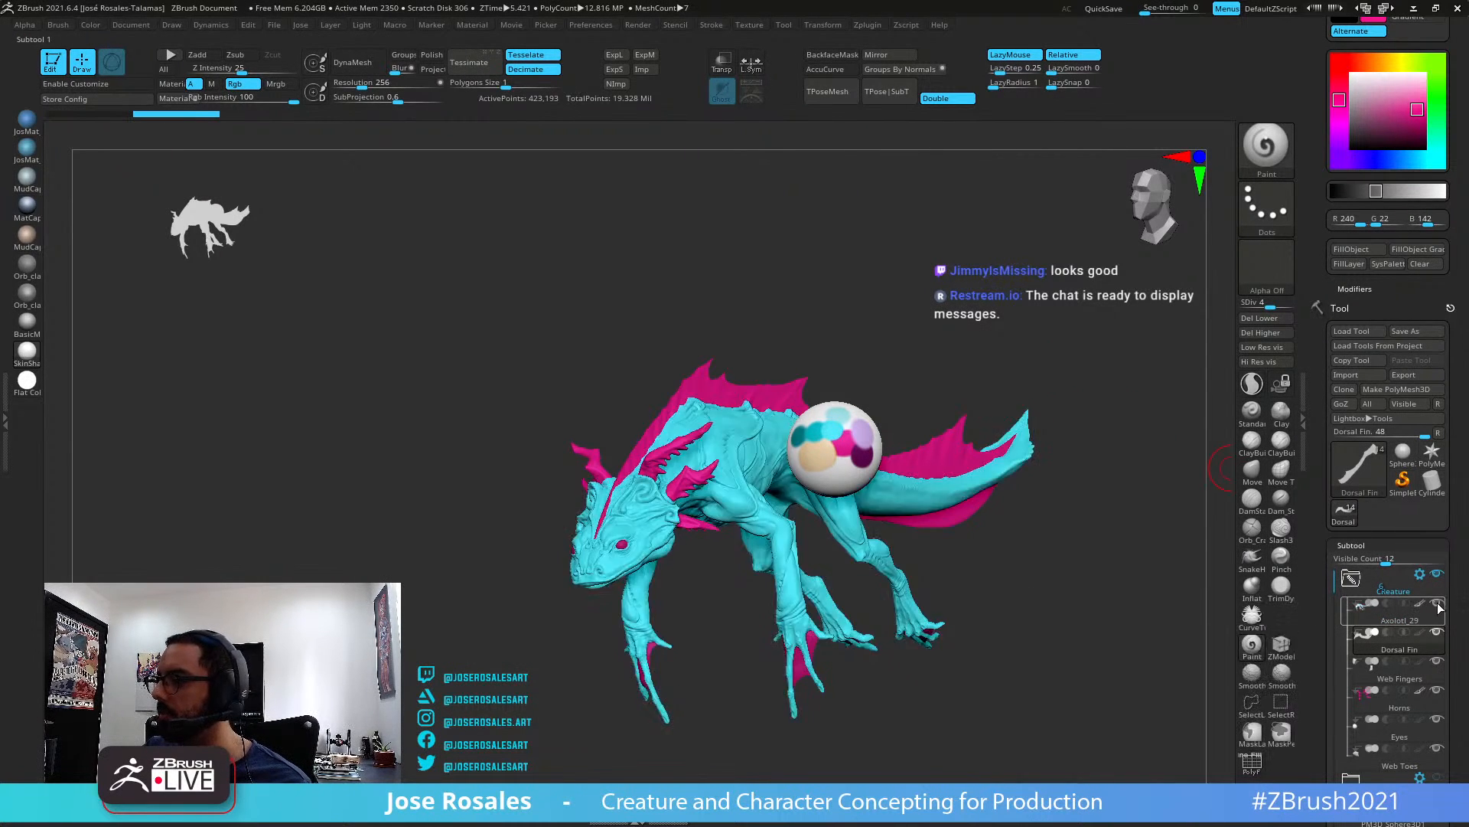
pyautogui.click(868, 25)
pyautogui.click(964, 417)
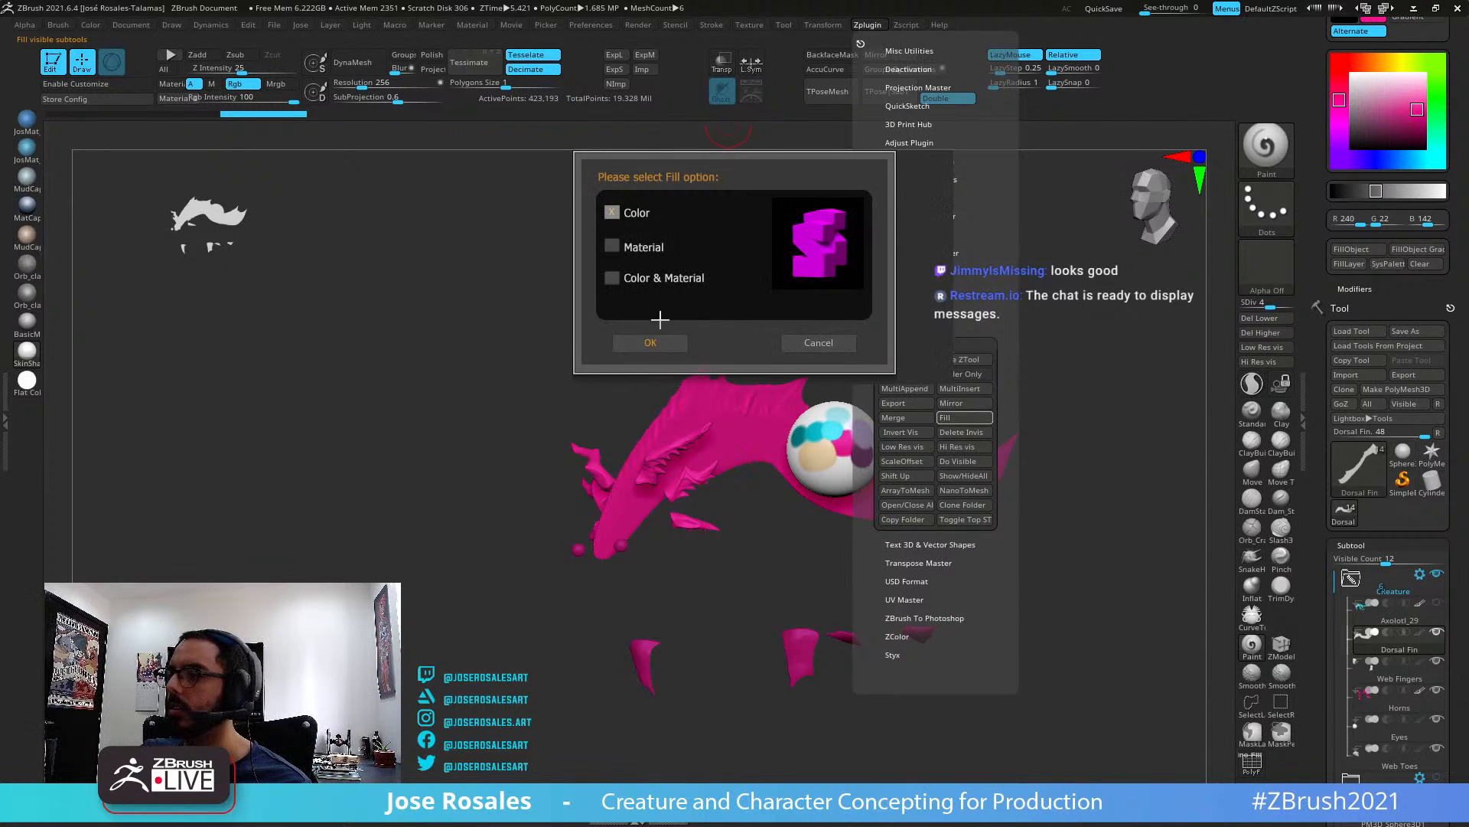
pyautogui.click(654, 342)
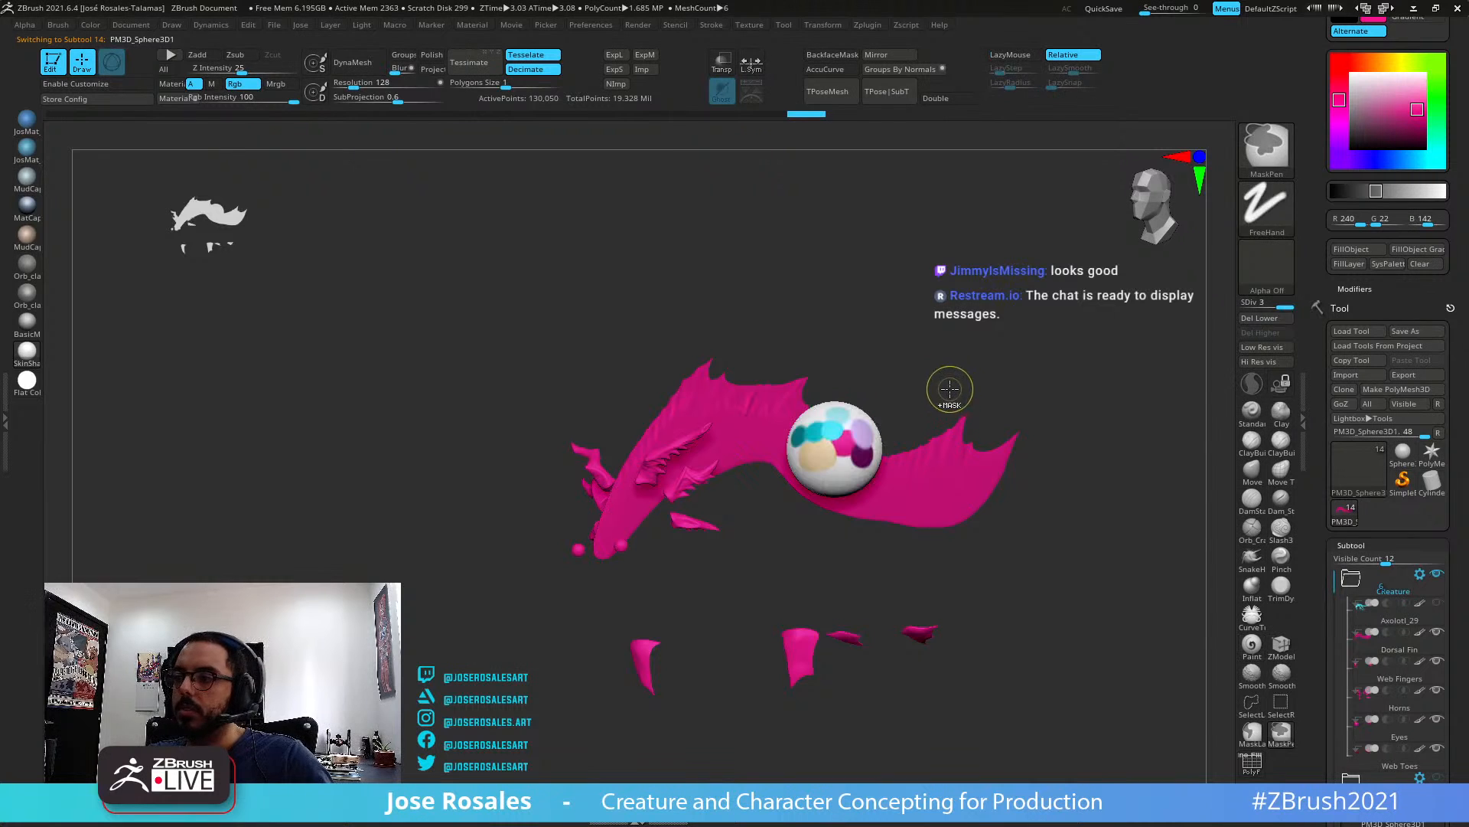
pyautogui.moveTo(897, 295)
pyautogui.keyDown('alt'); pyautogui.mouseDown(button='right')
pyautogui.moveTo(875, 283)
pyautogui.moveTo(899, 332)
pyautogui.moveTo(916, 308)
pyautogui.moveTo(903, 375)
pyautogui.moveTo(904, 336)
pyautogui.mouseUp(button='right'); pyautogui.keyUp('alt')
pyautogui.click(1437, 605)
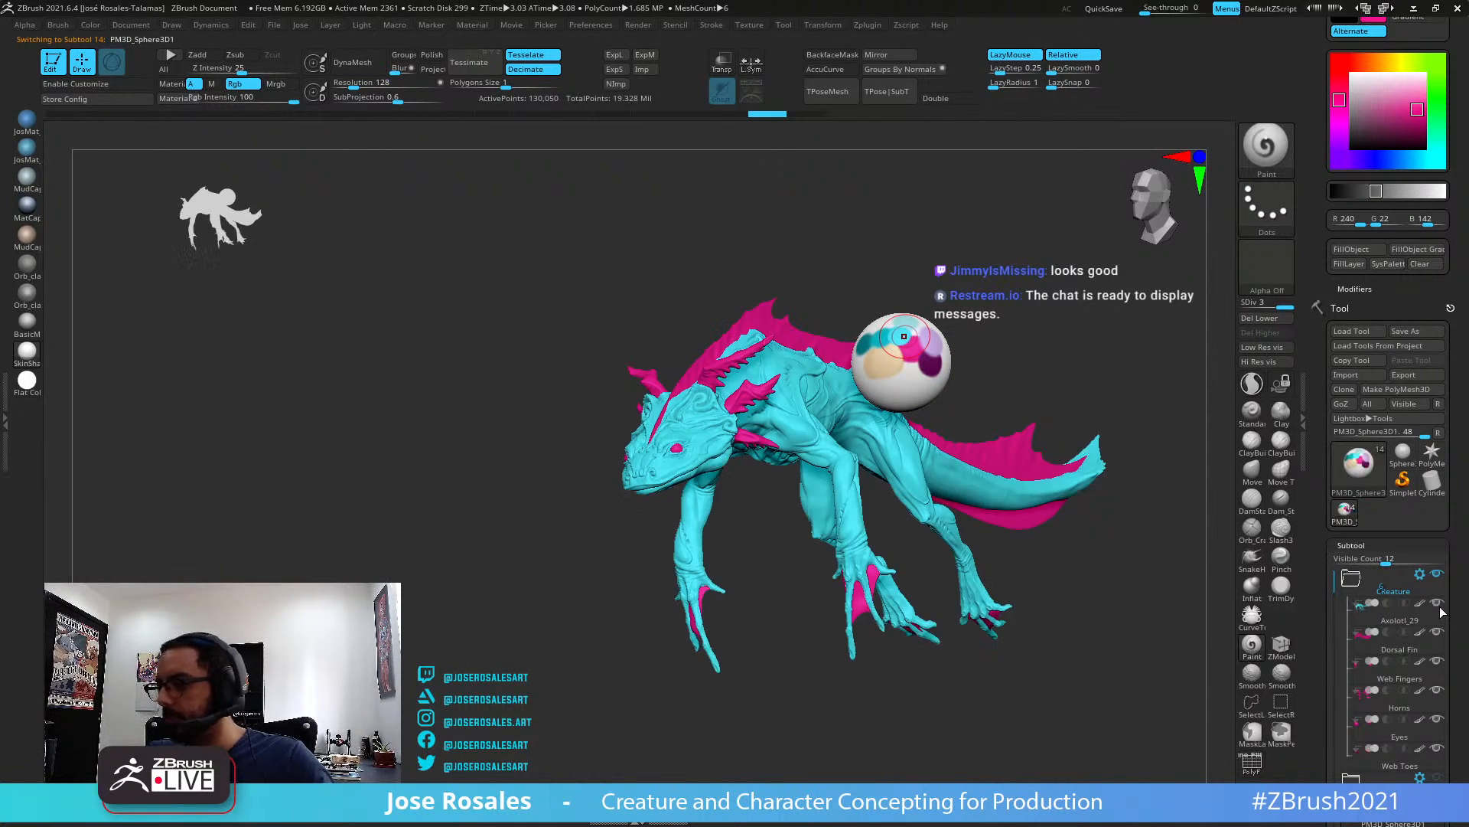
# Select the eyes subtool, pick a light grey, R 195, G 195, B 195, and fill the eyes with it
pyautogui.moveTo(766, 406); pyautogui.dragTo(646, 414, button='right')
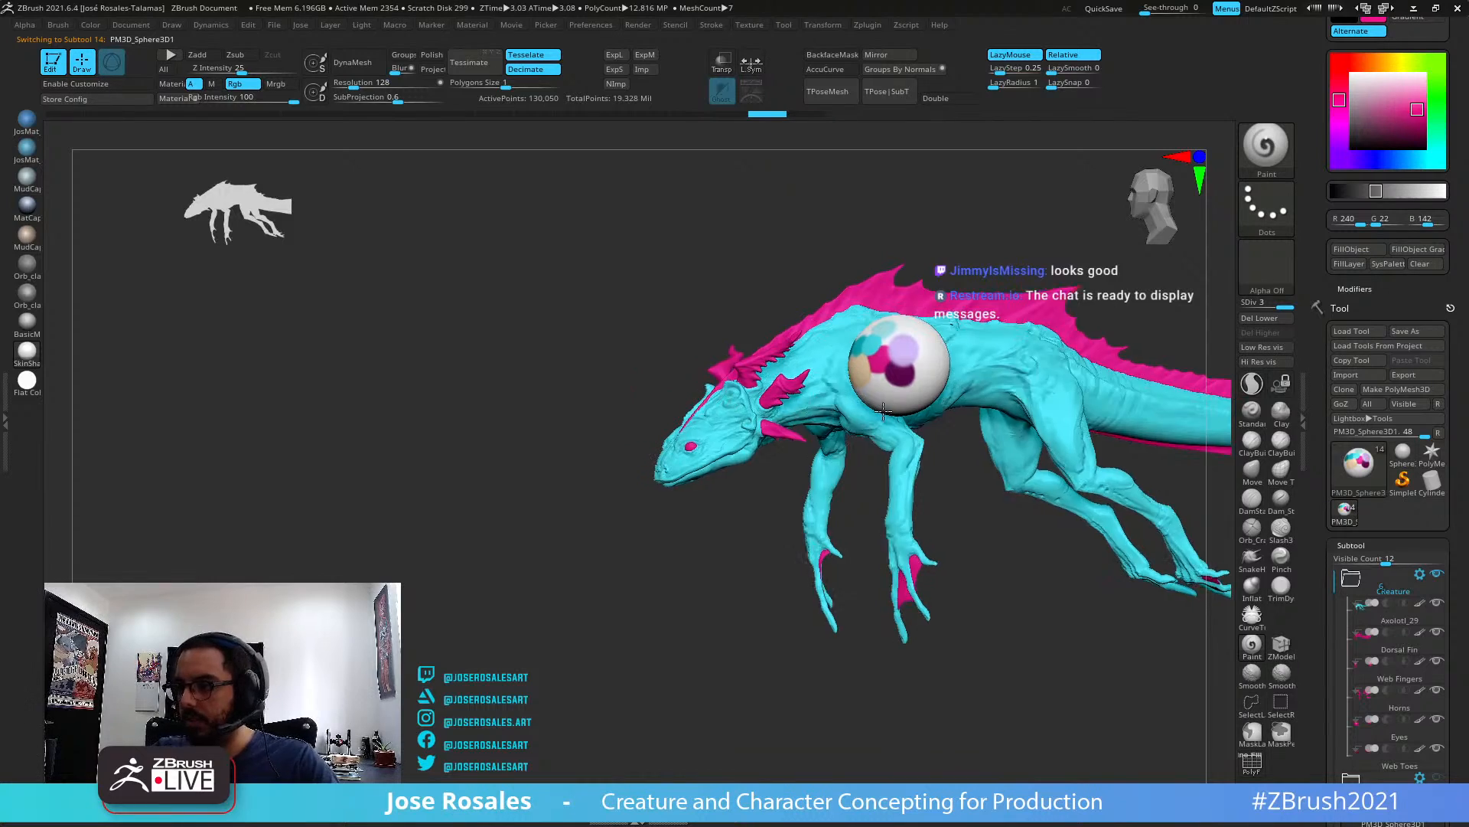
pyautogui.keyDown('ctrl'); pyautogui.moveTo(883, 411); pyautogui.dragTo(460, 579, button='right'); pyautogui.keyUp('ctrl')
pyautogui.keyDown('alt'); pyautogui.click(464, 579); pyautogui.keyUp('alt')
pyautogui.moveTo(531, 535); pyautogui.dragTo(771, 380, button='right')
pyautogui.click(1418, 191)
pyautogui.click(1359, 251)
pyautogui.moveTo(897, 331); pyautogui.dragTo(601, 433, button='right')
pyautogui.moveTo(1000, 398); pyautogui.dragTo(823, 357, button='right')
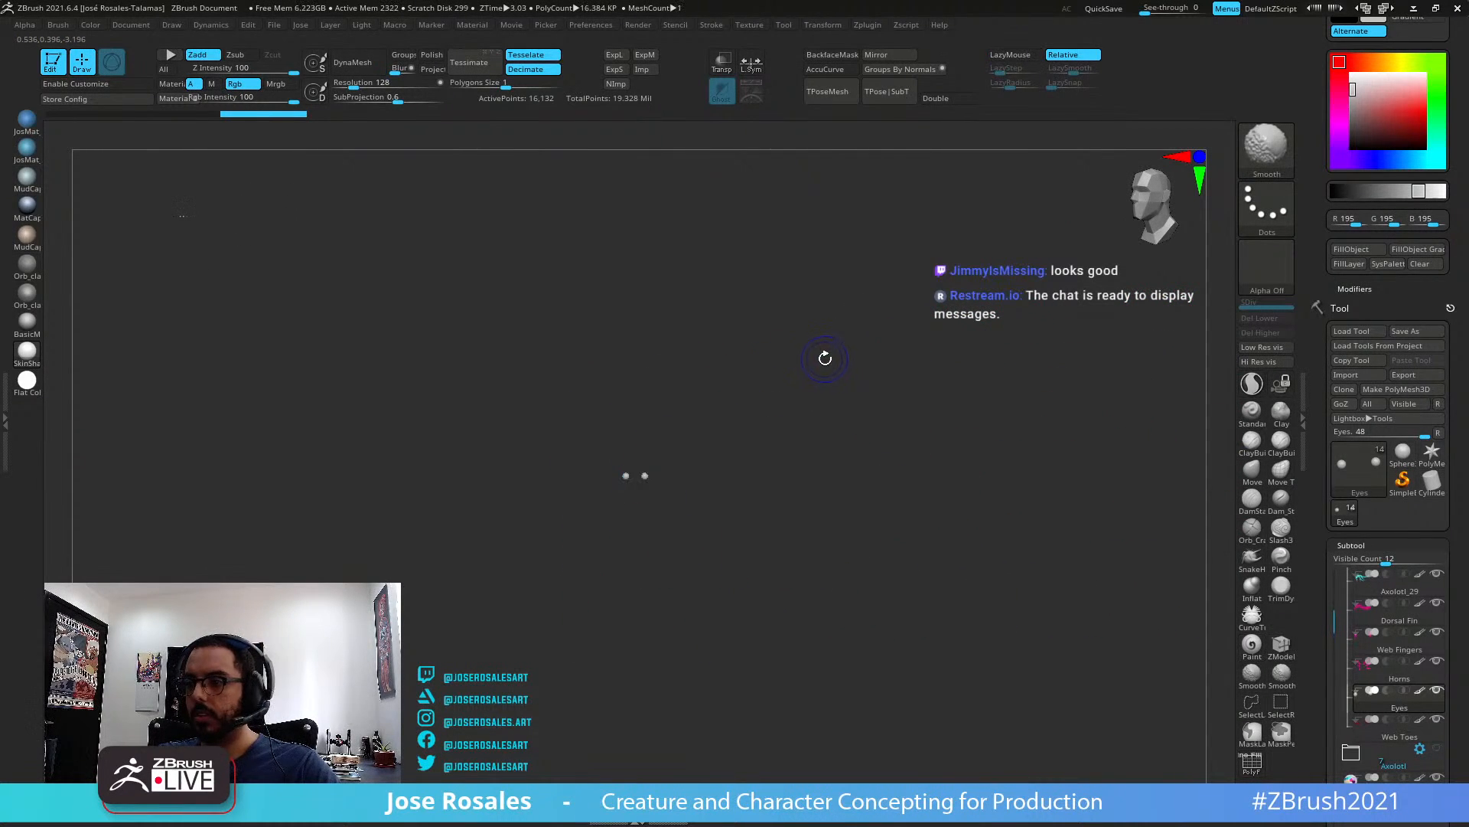
pyautogui.keyDown('ctrl'); pyautogui.moveTo(655, 451); pyautogui.dragTo(823, 453, button='right'); pyautogui.keyUp('ctrl')
# Make the body the active subtool and examine the creature's base colors from the front, both sides and the back
pyautogui.keyDown('ctrl'); pyautogui.moveTo(949, 145); pyautogui.dragTo(975, 398, button='right'); pyautogui.keyUp('ctrl')
pyautogui.keyDown('alt'); pyautogui.click(975, 396); pyautogui.keyUp('alt')
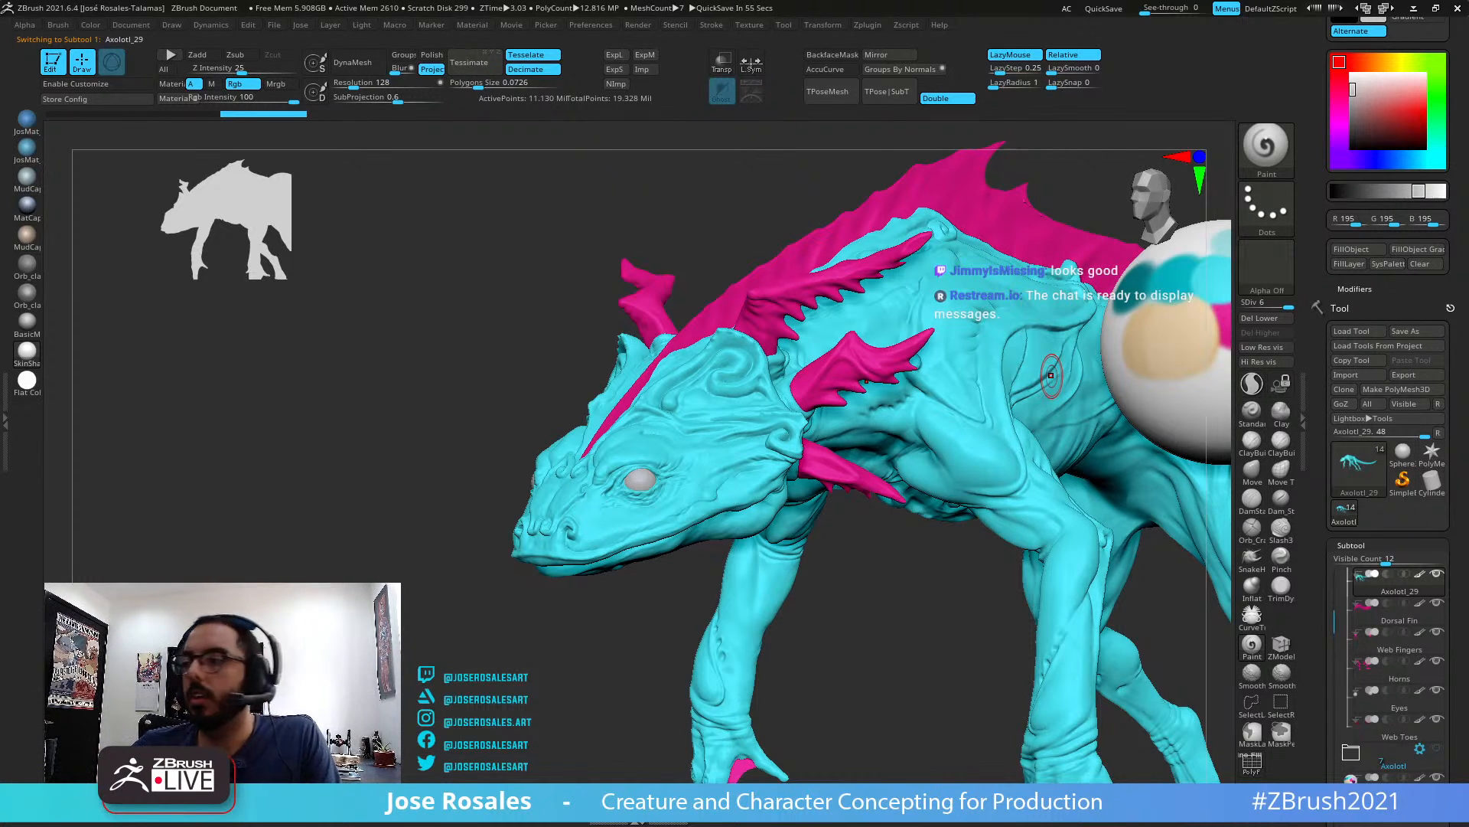
pyautogui.moveTo(566, 334); pyautogui.dragTo(629, 330)
pyautogui.moveTo(115, 343); pyautogui.dragTo(207, 341)
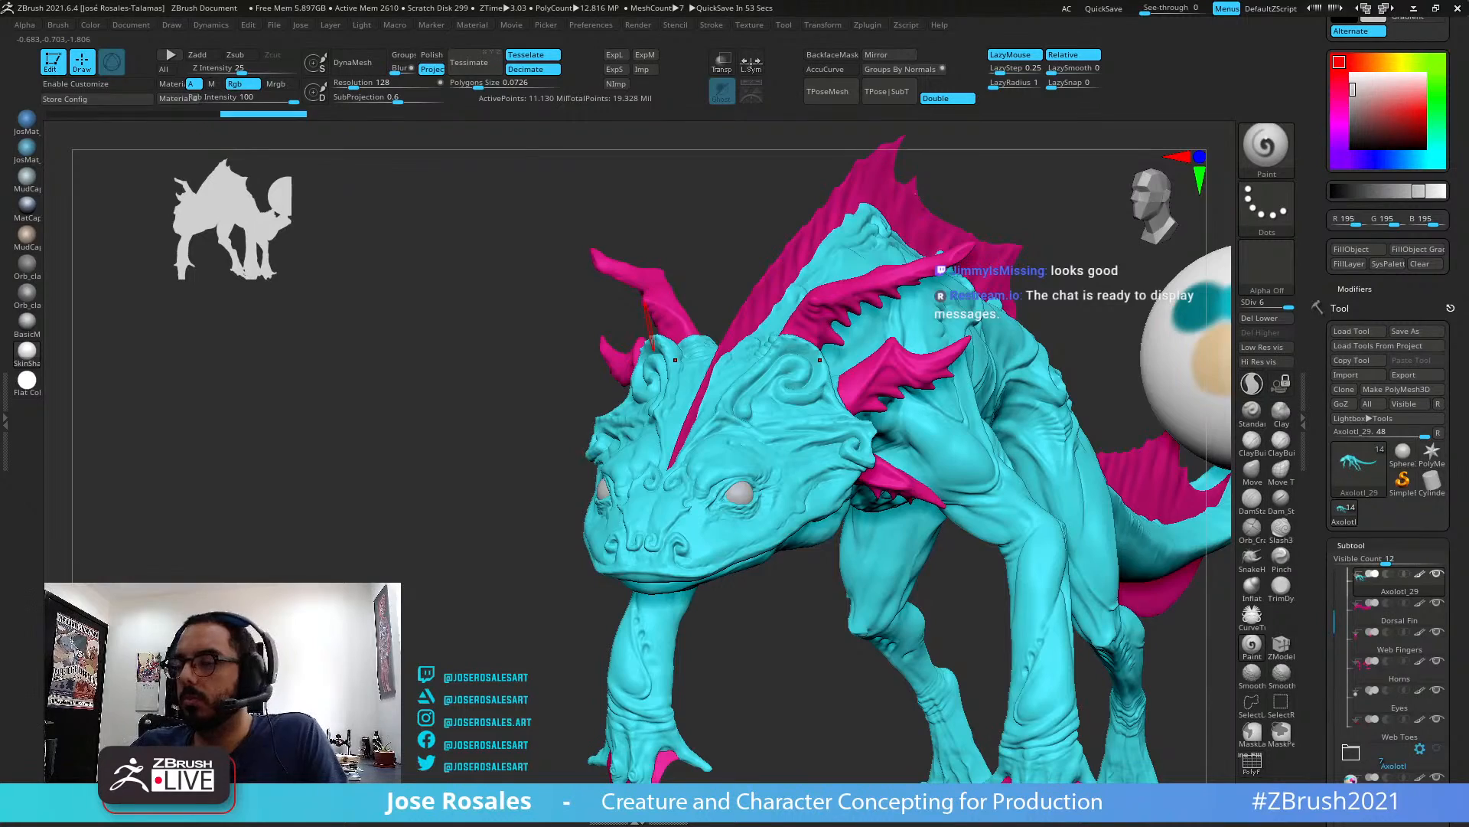
pyautogui.moveTo(903, 420); pyautogui.dragTo(730, 391, button='right')
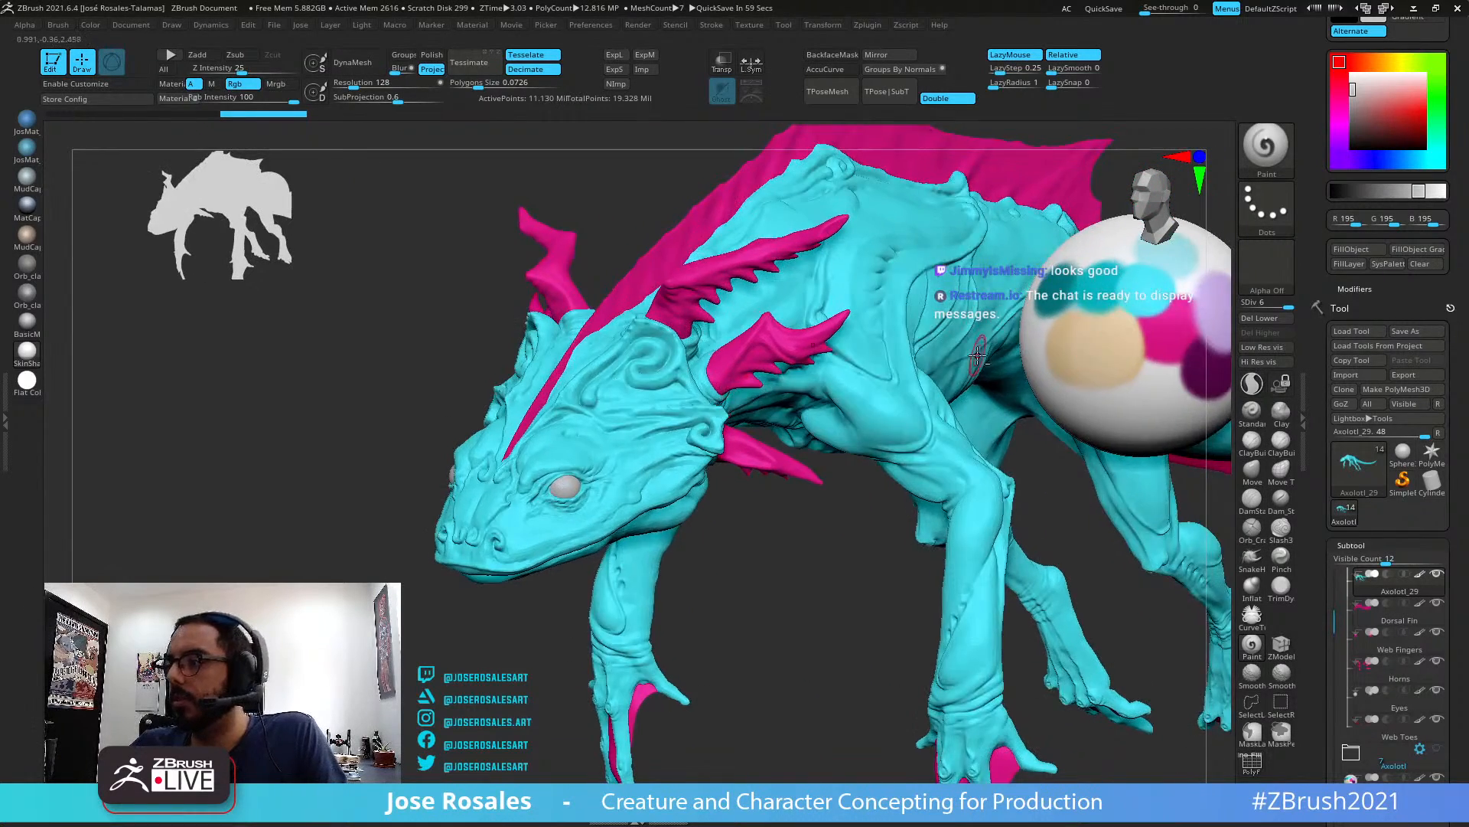
pyautogui.keyDown('ctrl'); pyautogui.moveTo(978, 354); pyautogui.dragTo(791, 430, button='right'); pyautogui.keyUp('ctrl')
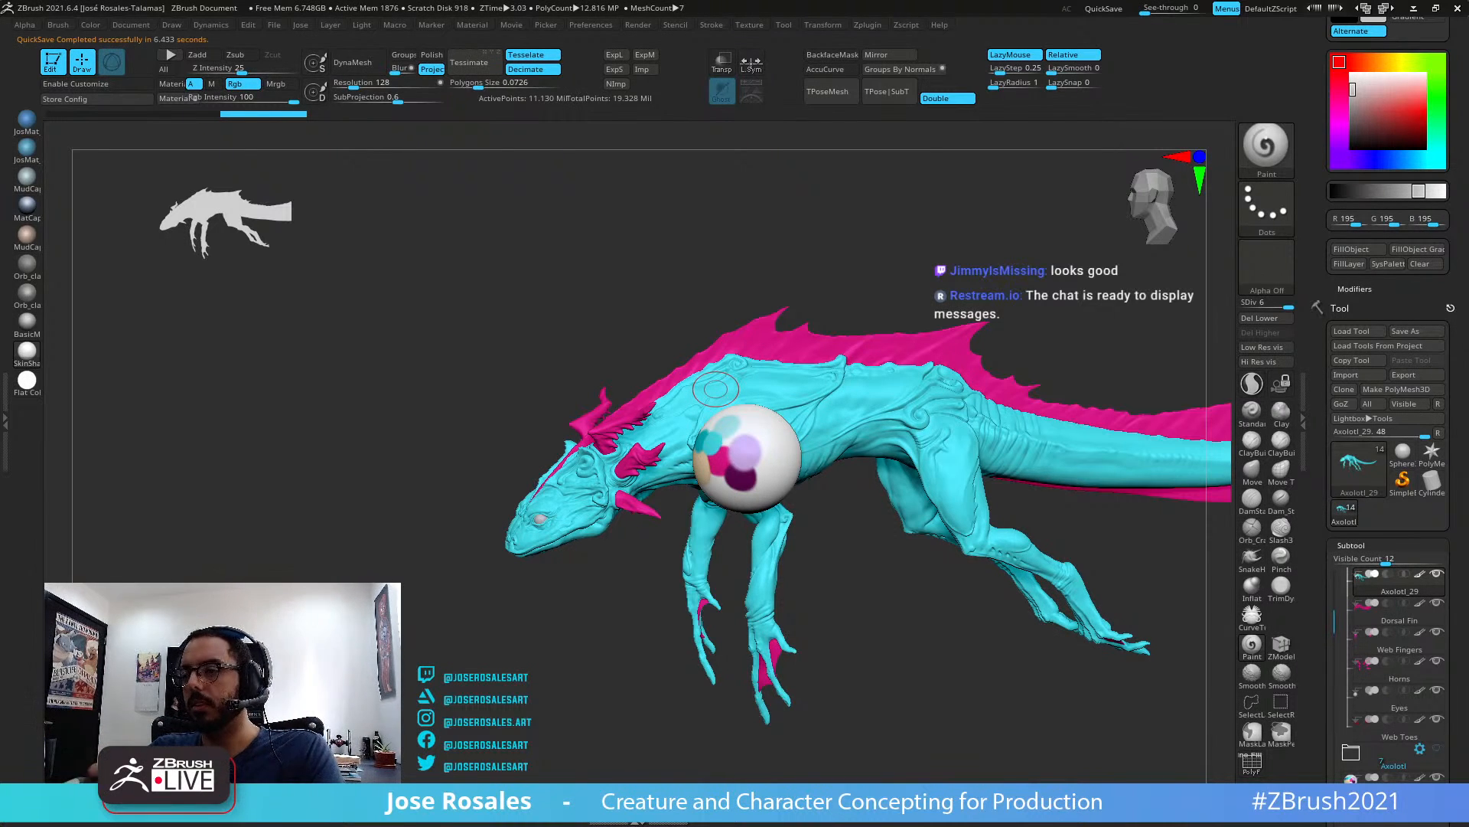
pyautogui.moveTo(716, 388); pyautogui.dragTo(919, 440, button='right')
pyautogui.moveTo(1001, 509); pyautogui.dragTo(737, 469, button='right')
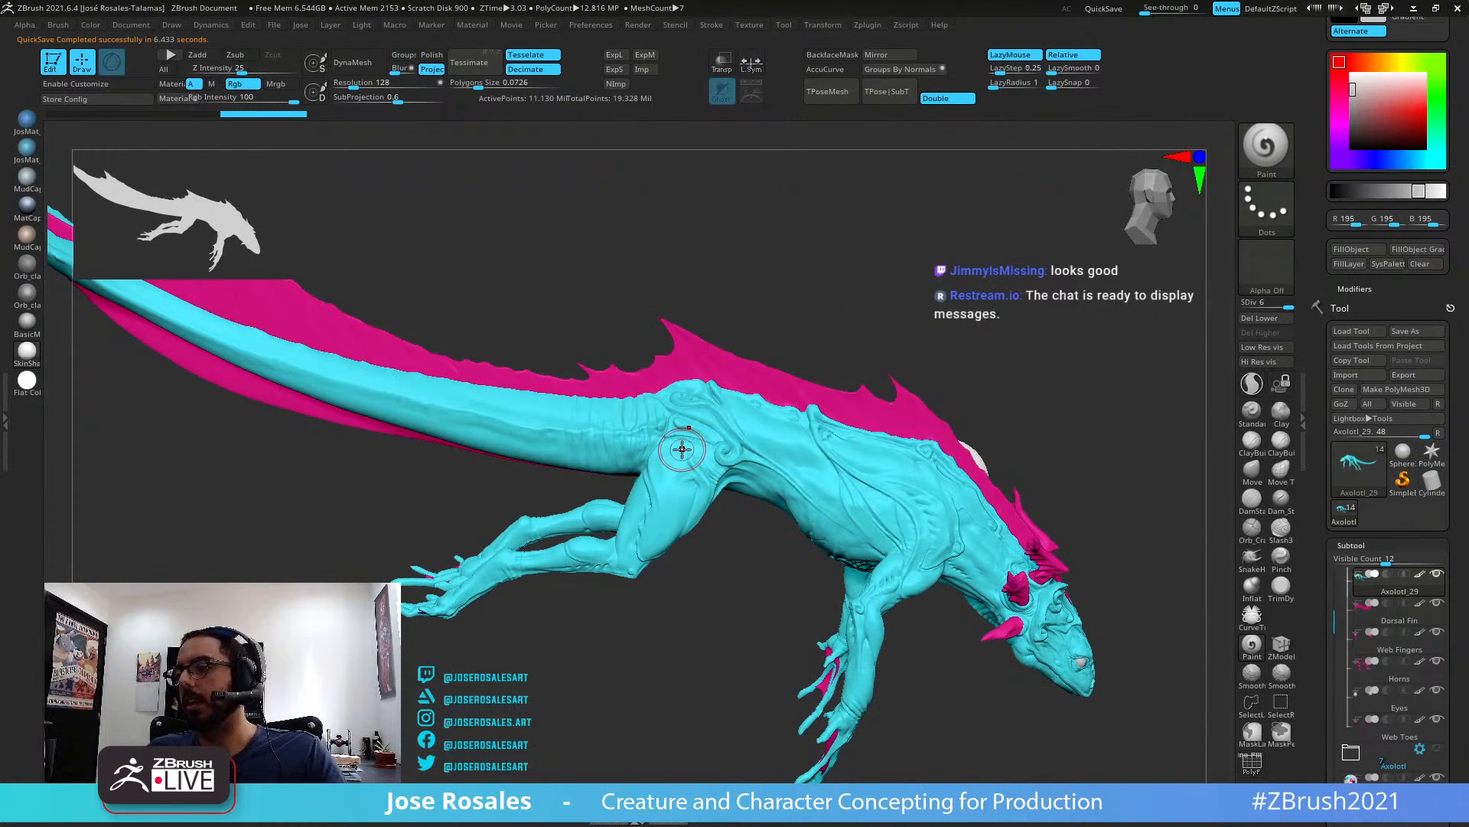
pyautogui.moveTo(868, 395); pyautogui.dragTo(859, 449, button='right')
pyautogui.moveTo(841, 381); pyautogui.dragTo(734, 440, button='right')
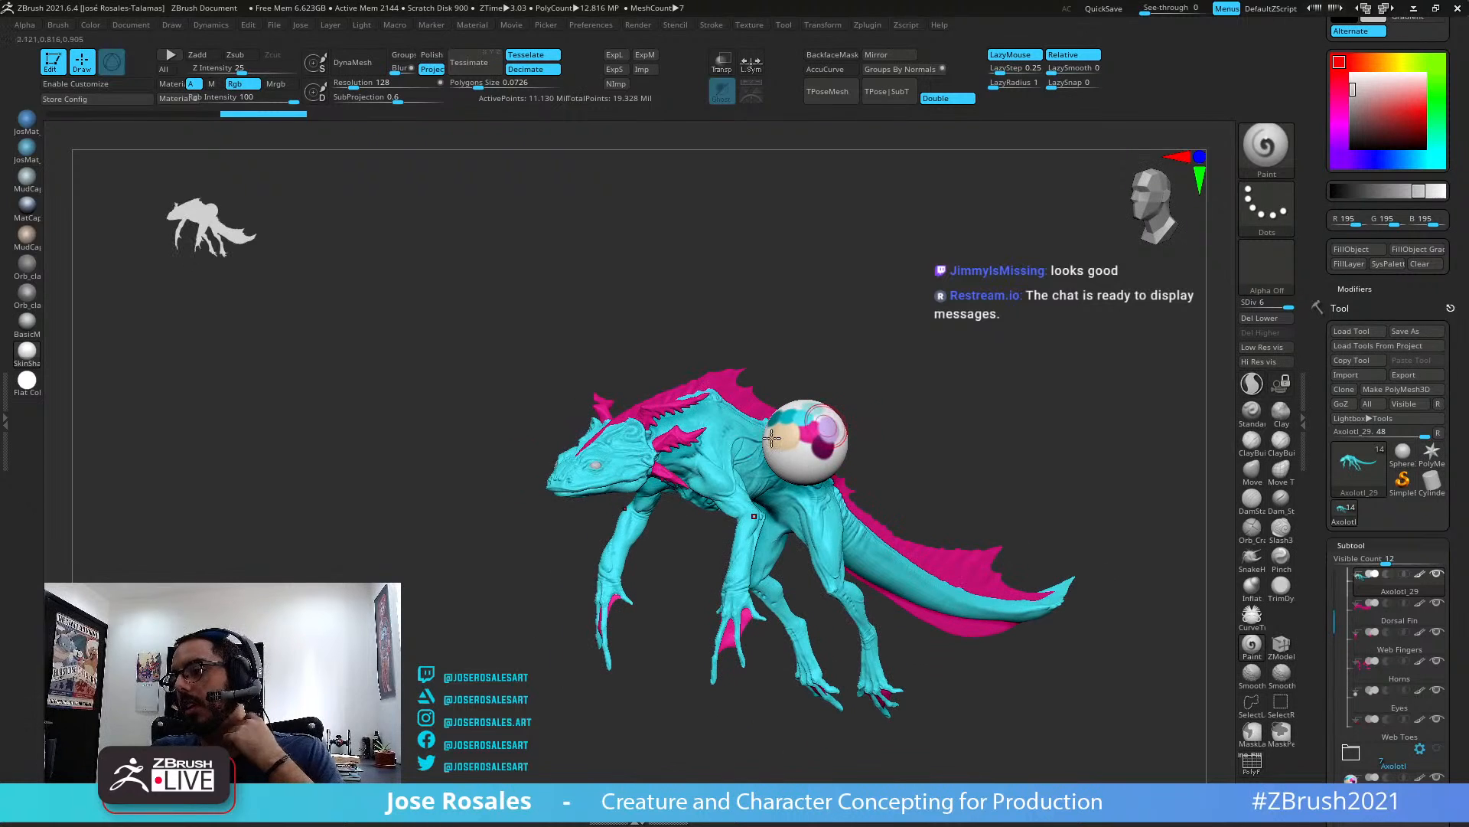
# Select the palette sphere, move it clear above the creature's back, and return to Draw mode
pyautogui.keyDown('alt'); pyautogui.click(811, 450); pyautogui.keyUp('alt')
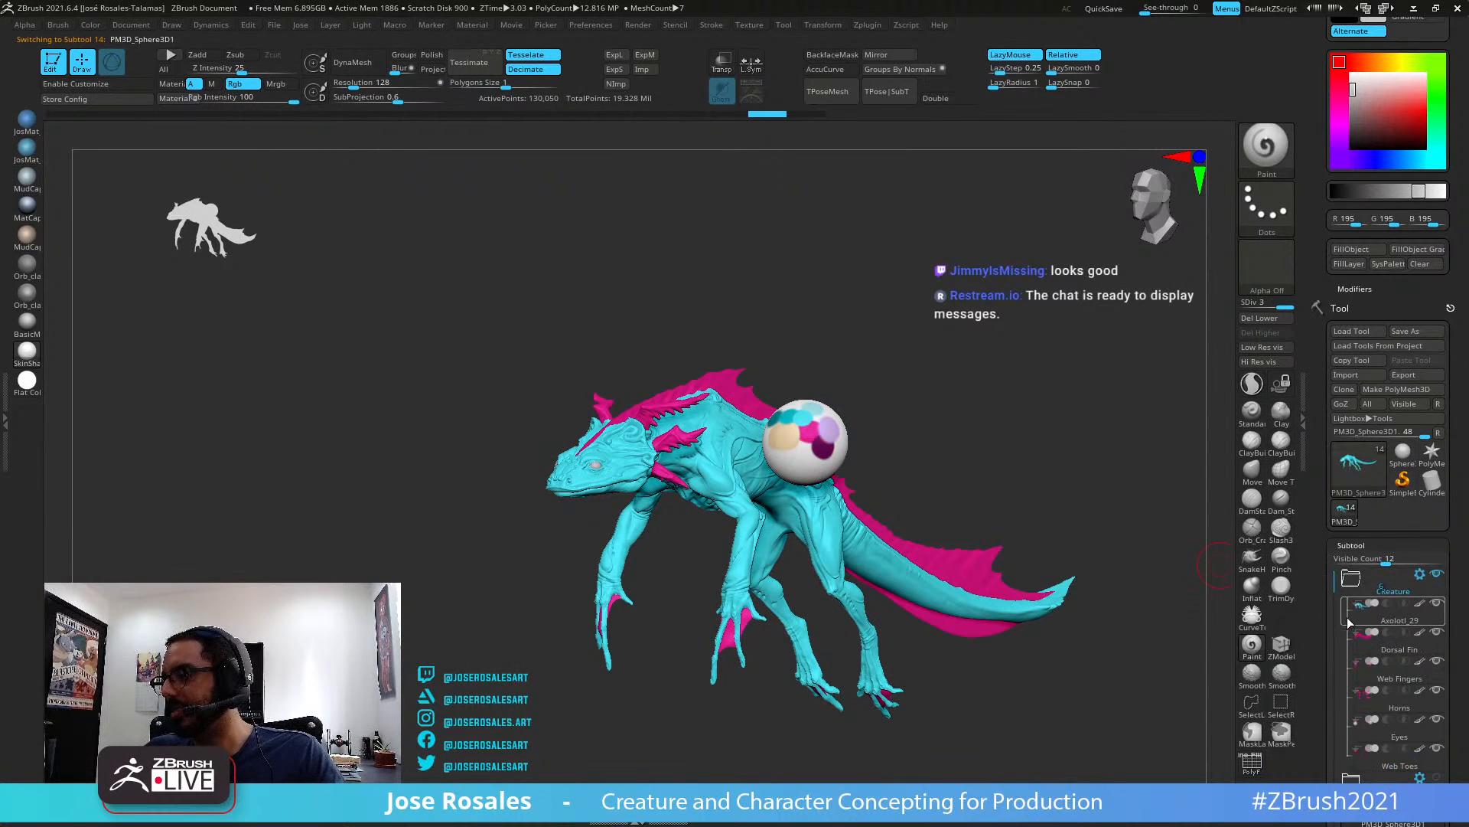
pyautogui.scroll(-3, 1324, 674)
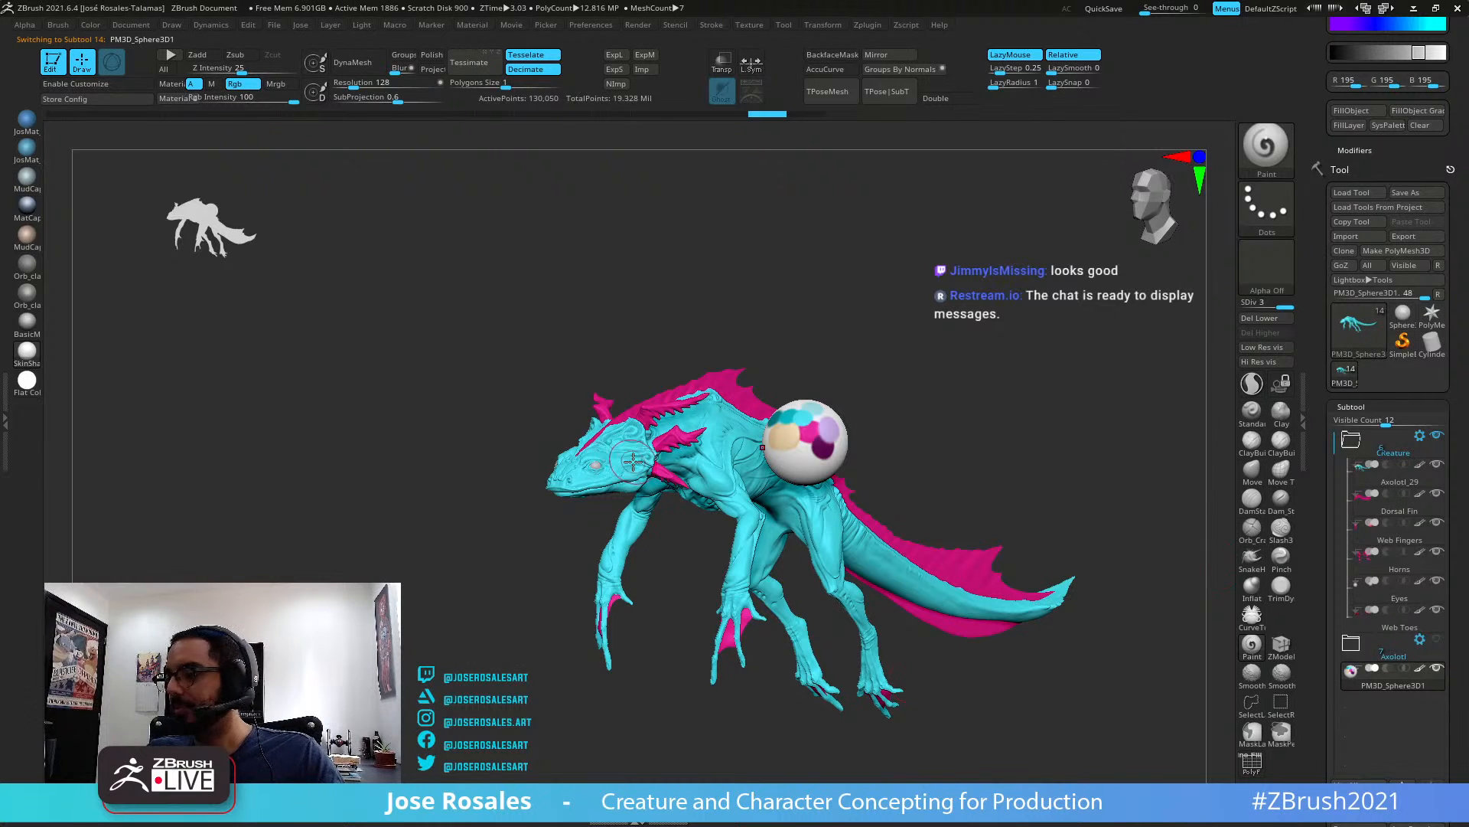
pyautogui.keyDown('shift'); pyautogui.moveTo(919, 492); pyautogui.dragTo(940, 498, button='right'); pyautogui.keyUp('shift')
pyautogui.moveTo(905, 385); pyautogui.dragTo(920, 322)
pyautogui.moveTo(924, 417); pyautogui.dragTo(796, 421)
pyautogui.moveTo(925, 320); pyautogui.dragTo(974, 254)
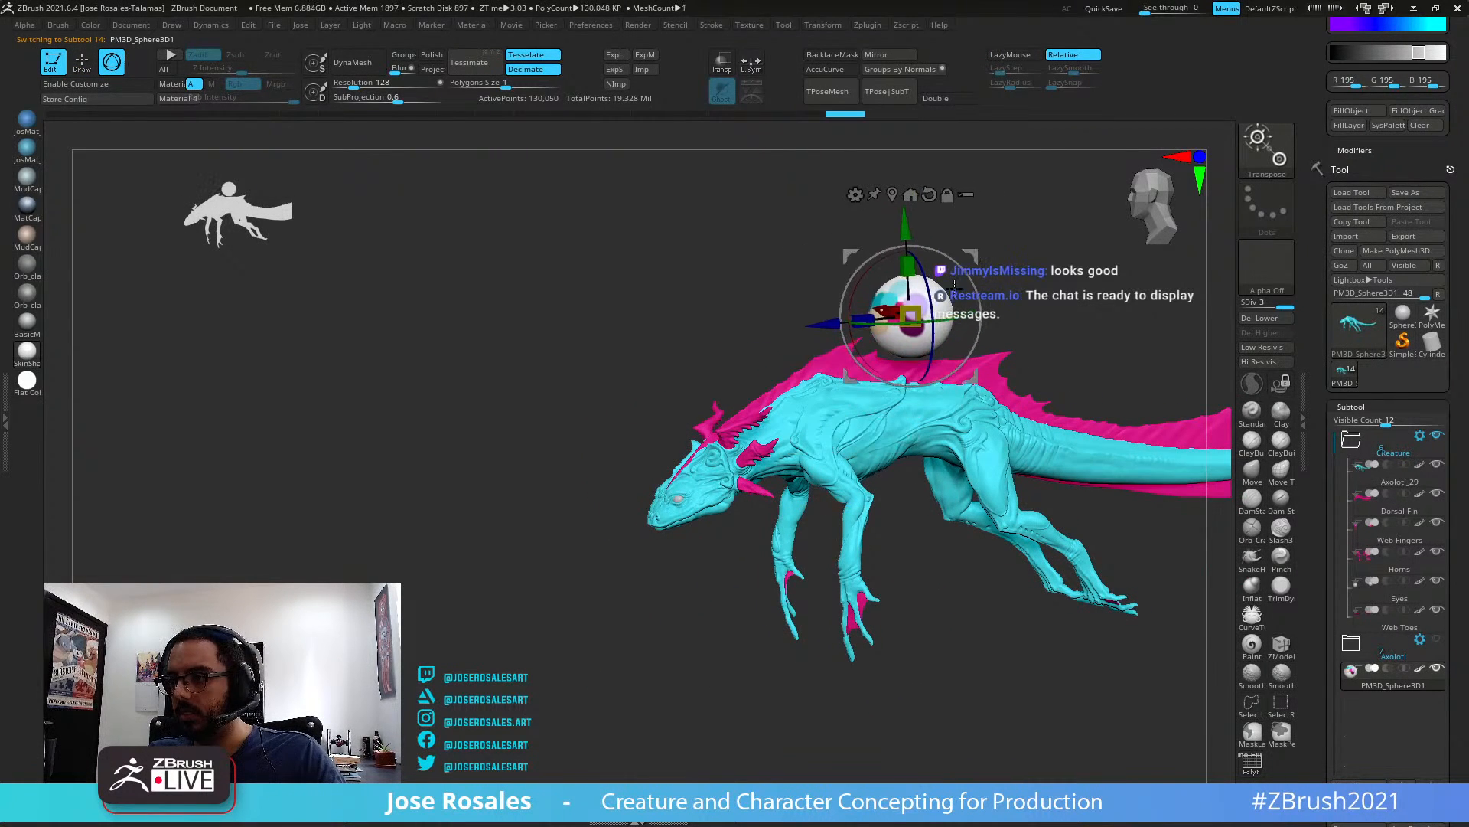
pyautogui.keyDown('alt'); pyautogui.moveTo(948, 198); pyautogui.dragTo(878, 214); pyautogui.keyUp('alt')
pyautogui.moveTo(919, 282); pyautogui.dragTo(886, 315)
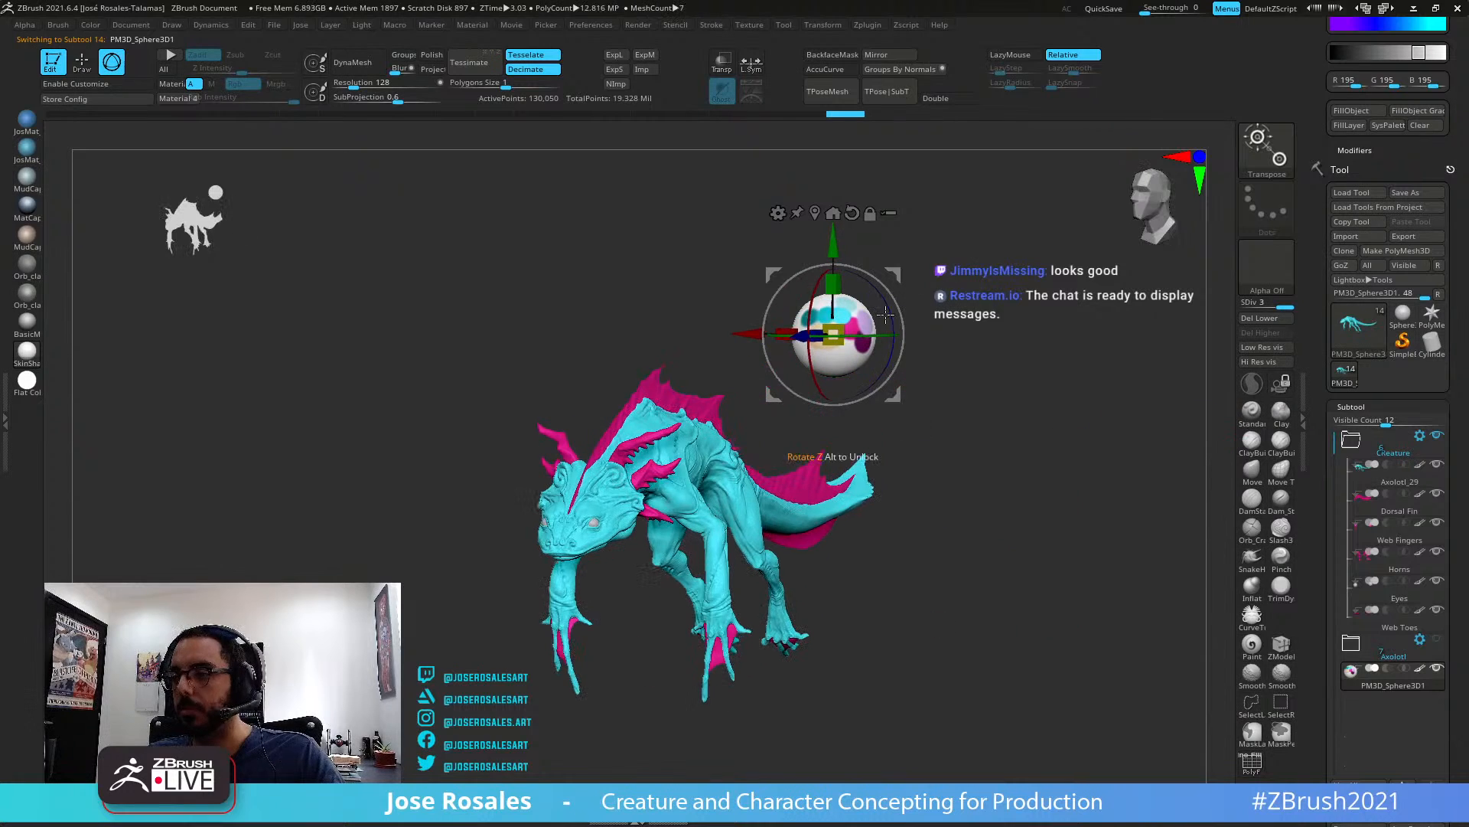
pyautogui.press('q')
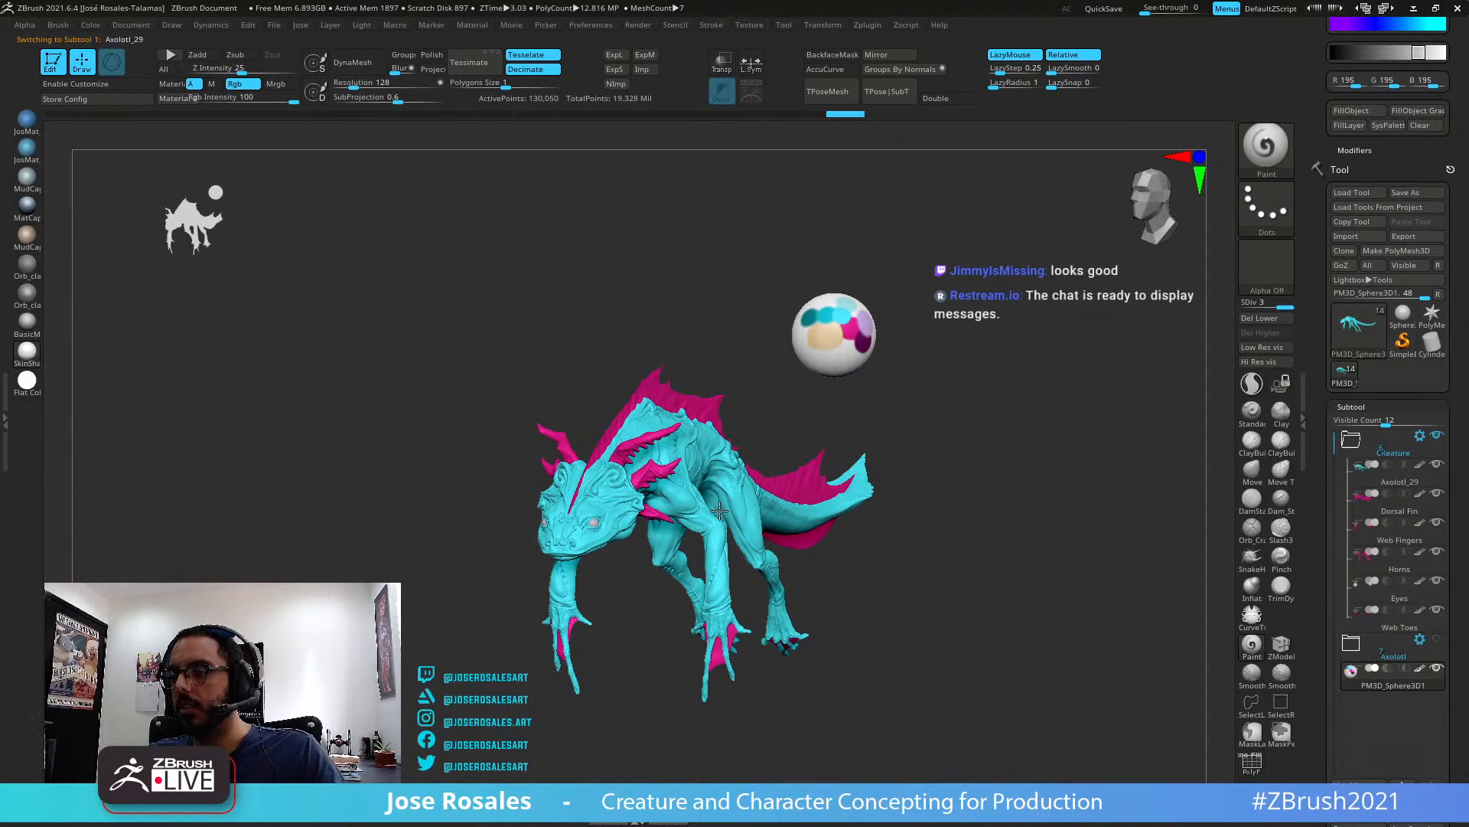
# Hide the fins, webs, horns and eyes so that only the Axolotl_29 body and the palette sphere are shown
pyautogui.moveTo(723, 511); pyautogui.dragTo(1235, 482, button='right')
pyautogui.keyDown('shift'); pyautogui.click(1437, 435); pyautogui.keyUp('shift')
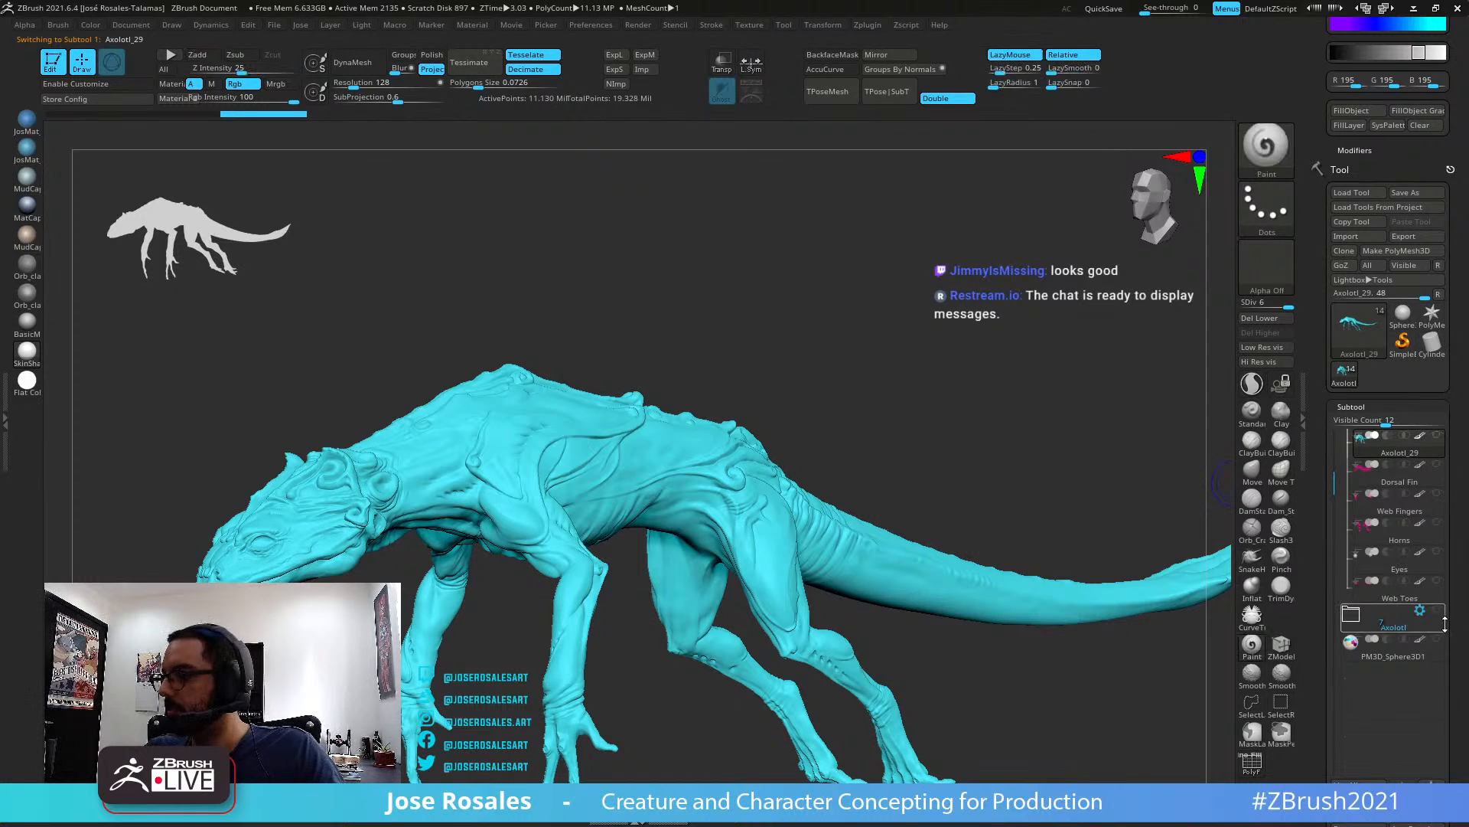
pyautogui.click(1407, 654)
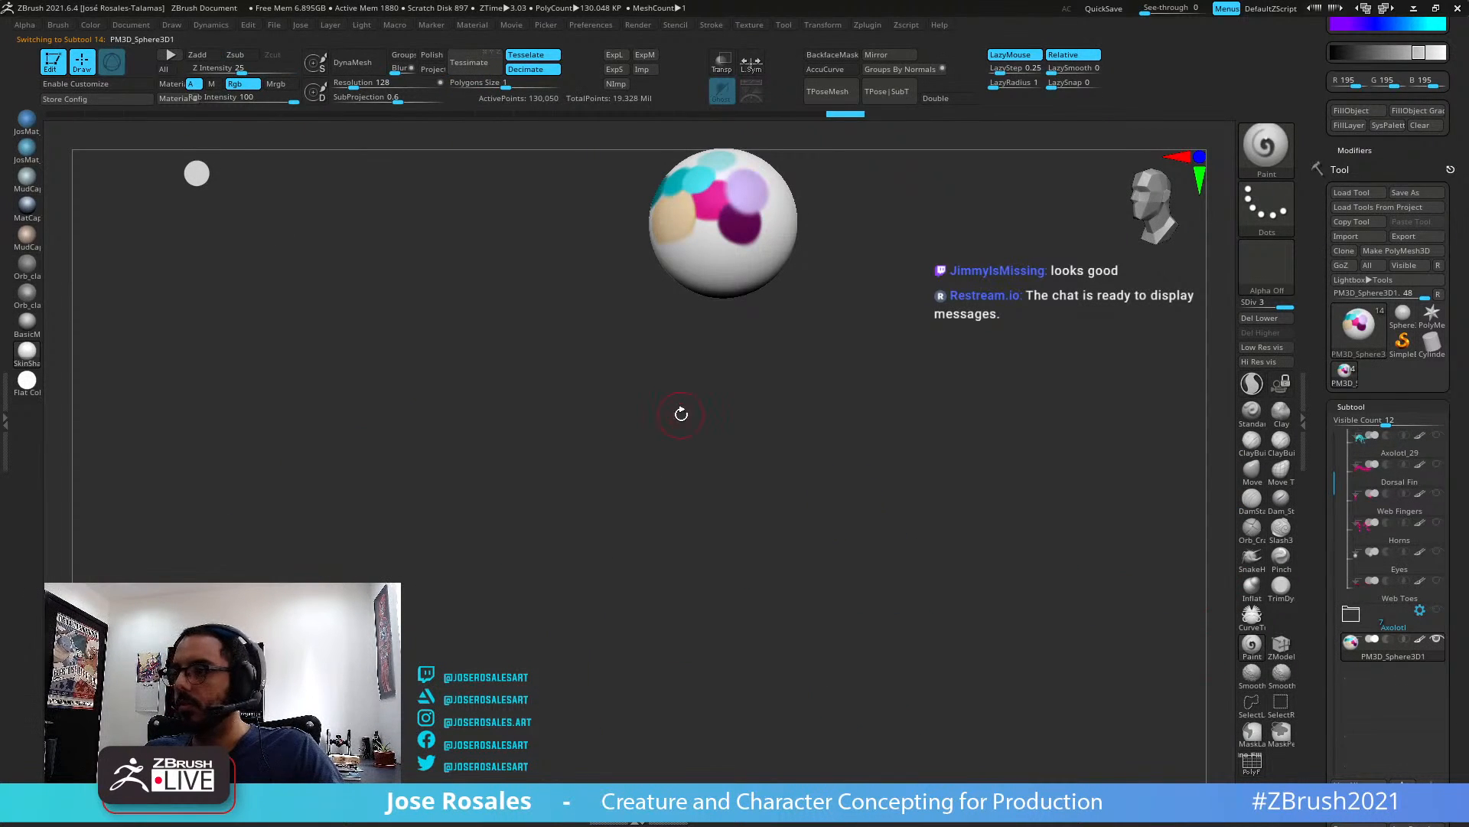
pyautogui.keyDown('alt'); pyautogui.moveTo(628, 372); pyautogui.dragTo(979, 404, button='right'); pyautogui.keyUp('alt')
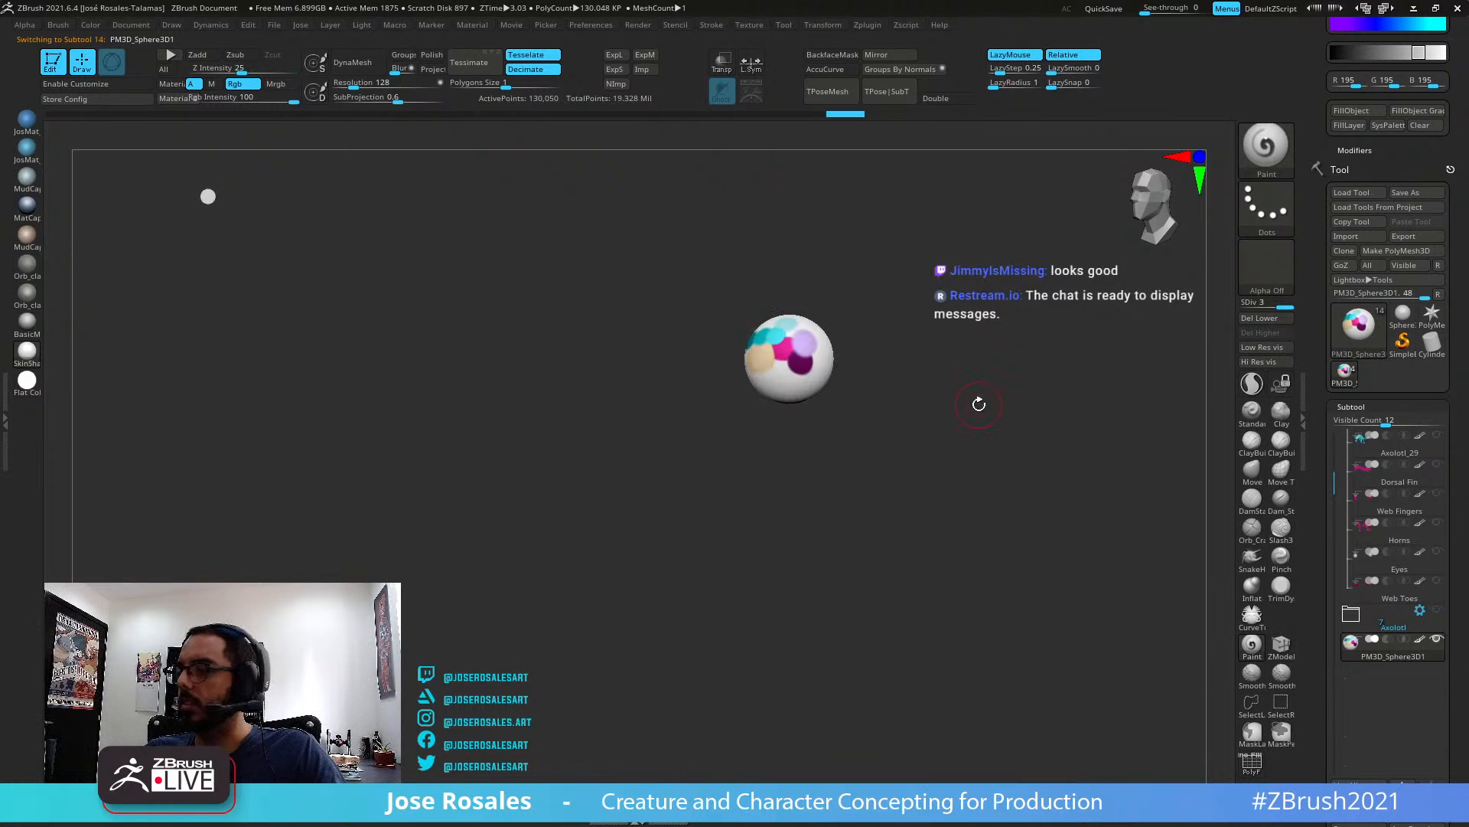
pyautogui.click(1437, 440)
pyautogui.hotkey('shift', 's')
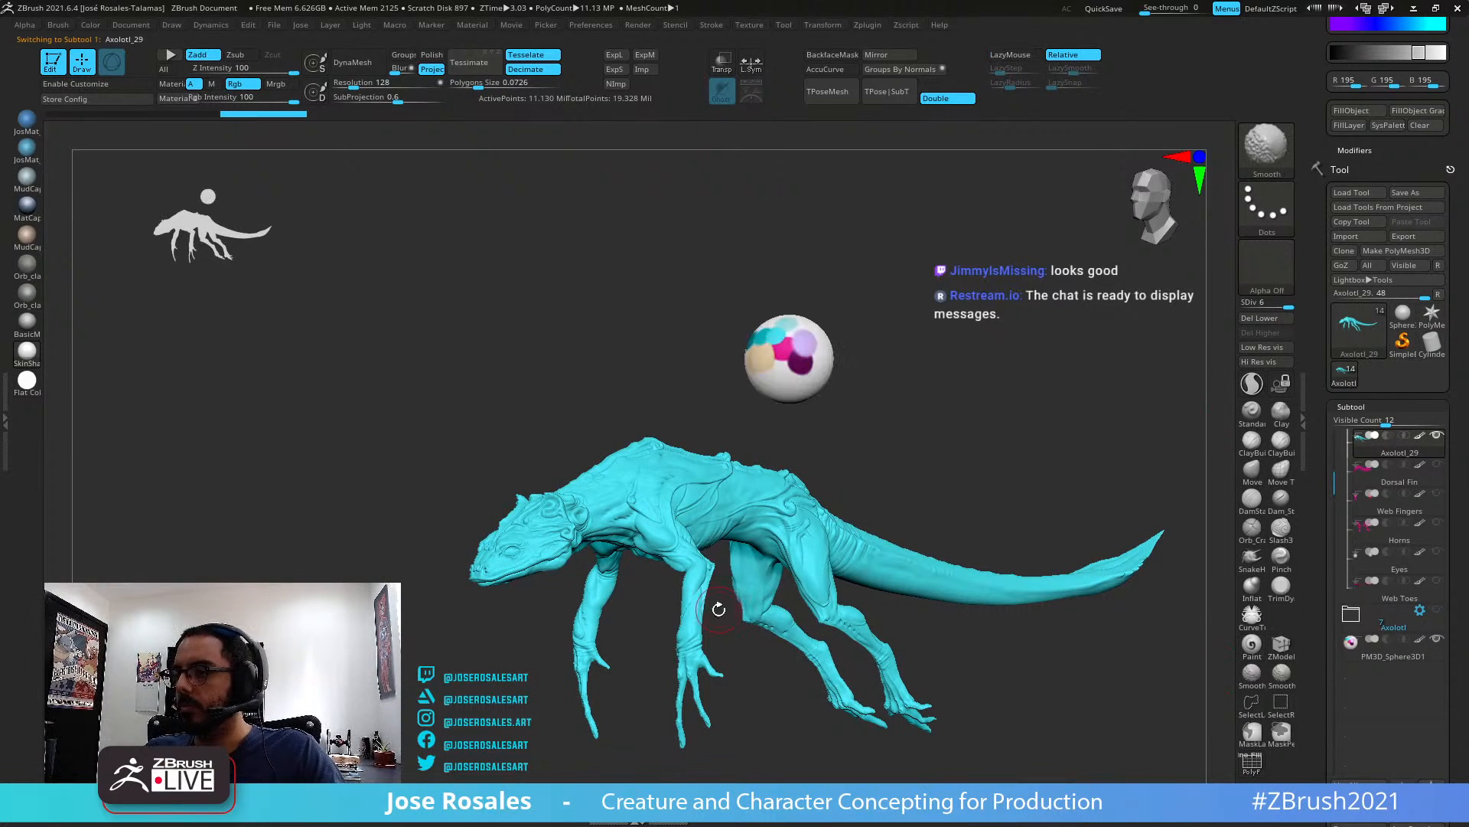
pyautogui.moveTo(718, 610); pyautogui.dragTo(771, 503, button='right')
pyautogui.moveTo(814, 255); pyautogui.dragTo(498, 475, button='right')
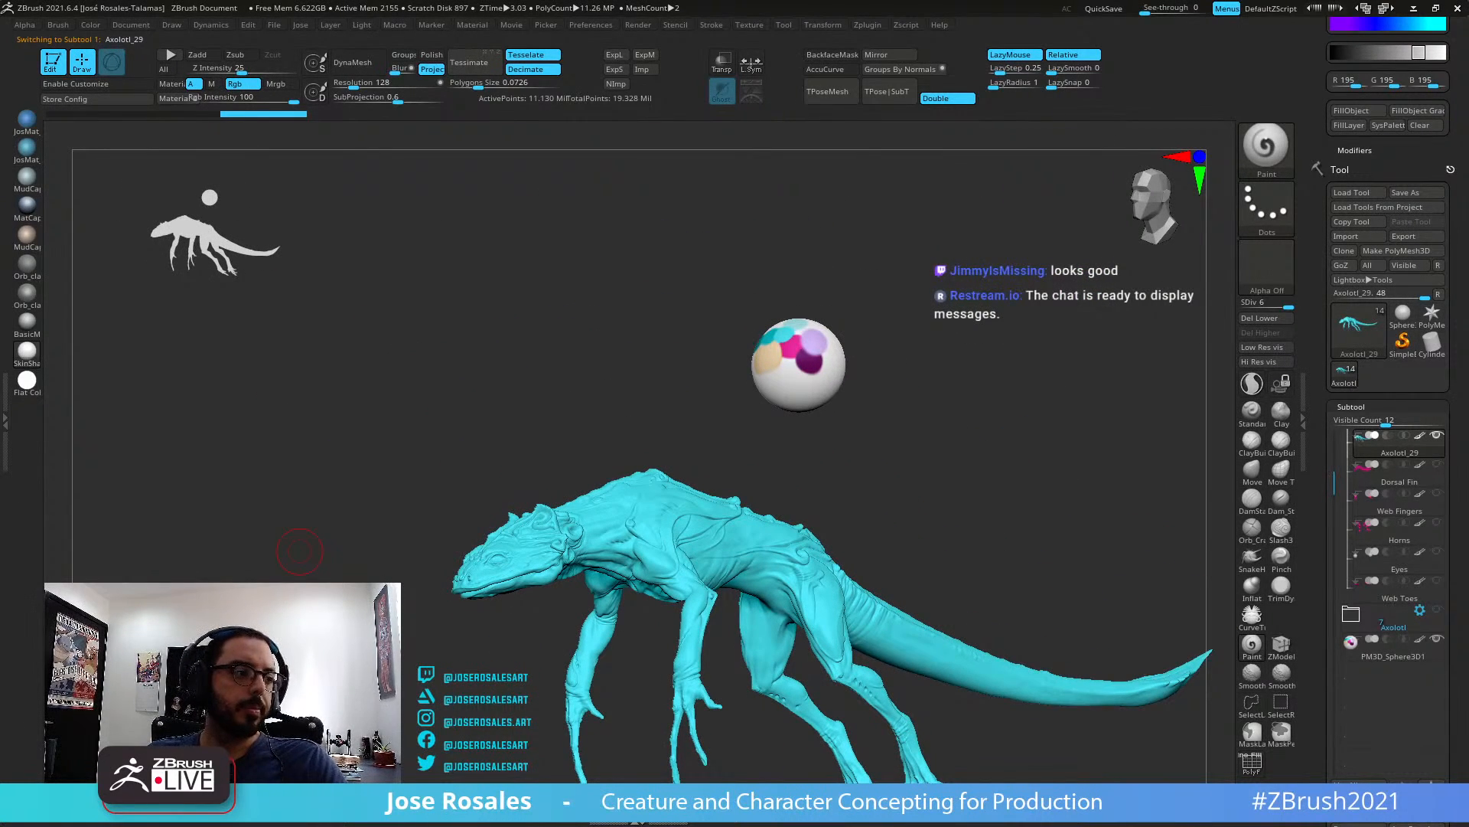
pyautogui.moveTo(300, 550); pyautogui.dragTo(499, 534, button='right')
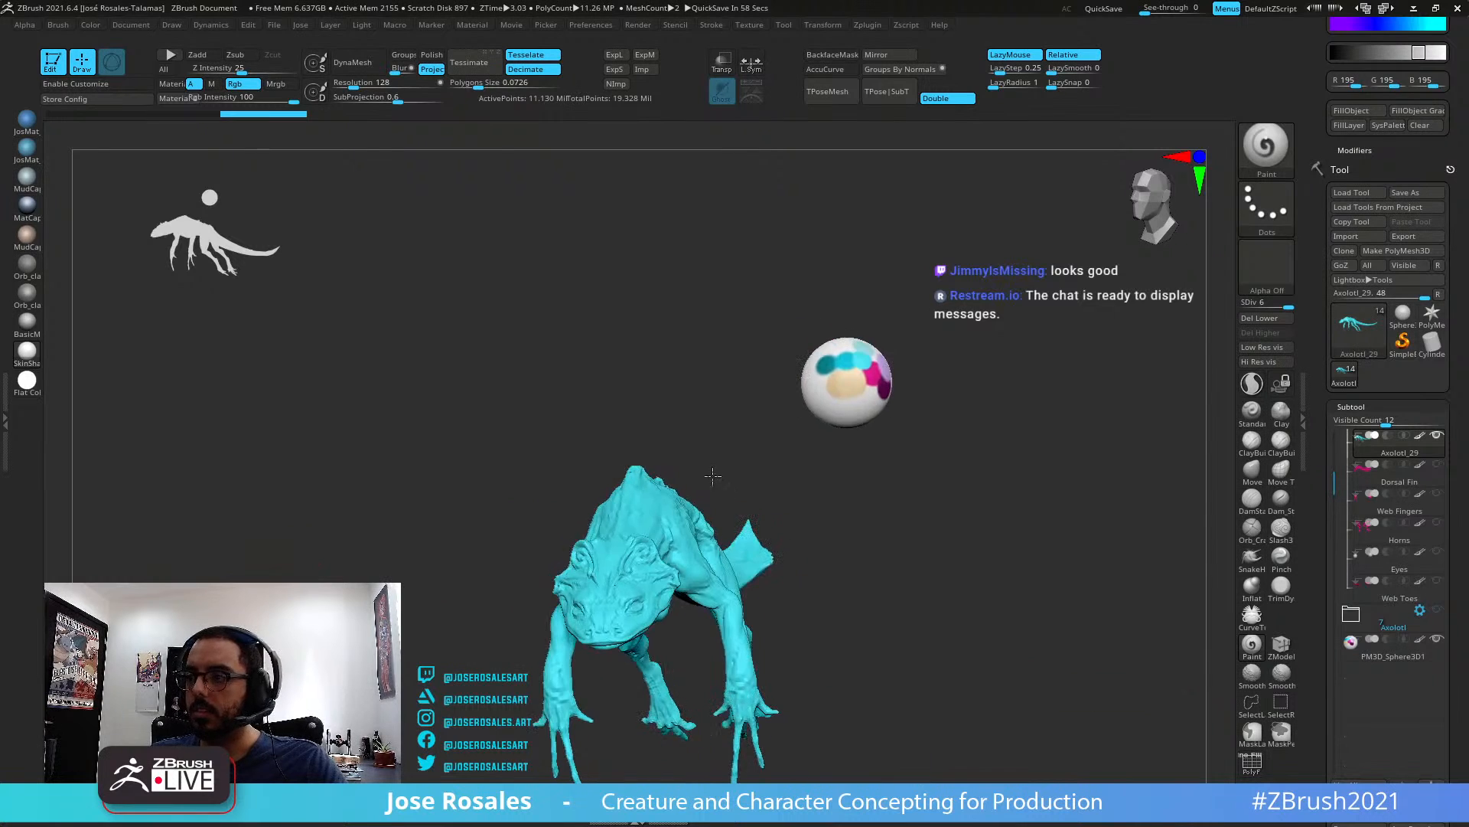
# Make the palette sphere the active subtool and switch from the Paint brush to the Standard brush
pyautogui.keyDown('alt'); pyautogui.click(842, 358); pyautogui.keyUp('alt')
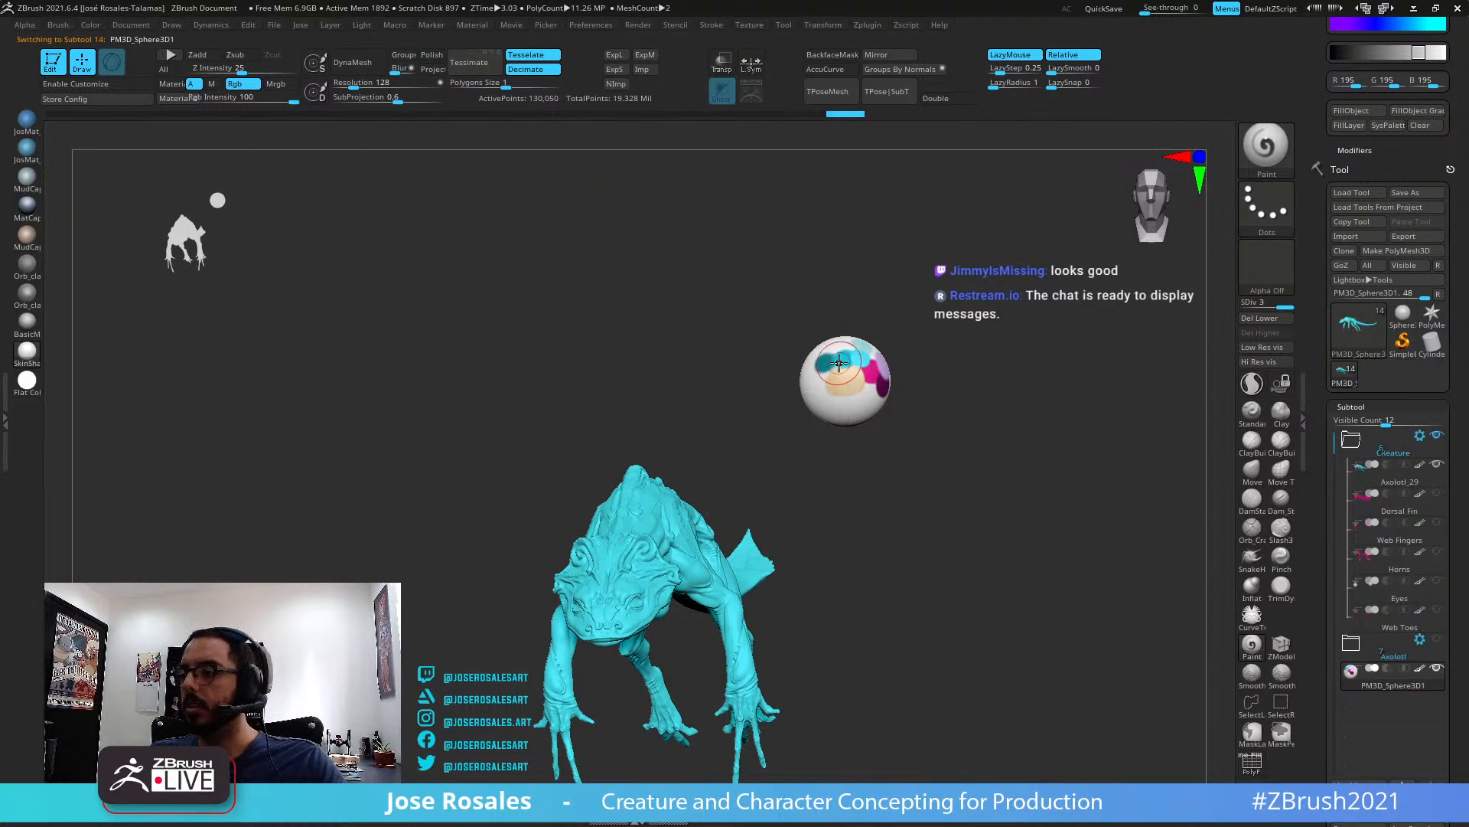
pyautogui.keyDown('ctrl'); pyautogui.moveTo(841, 362); pyautogui.dragTo(1063, 190, button='right'); pyautogui.keyUp('ctrl')
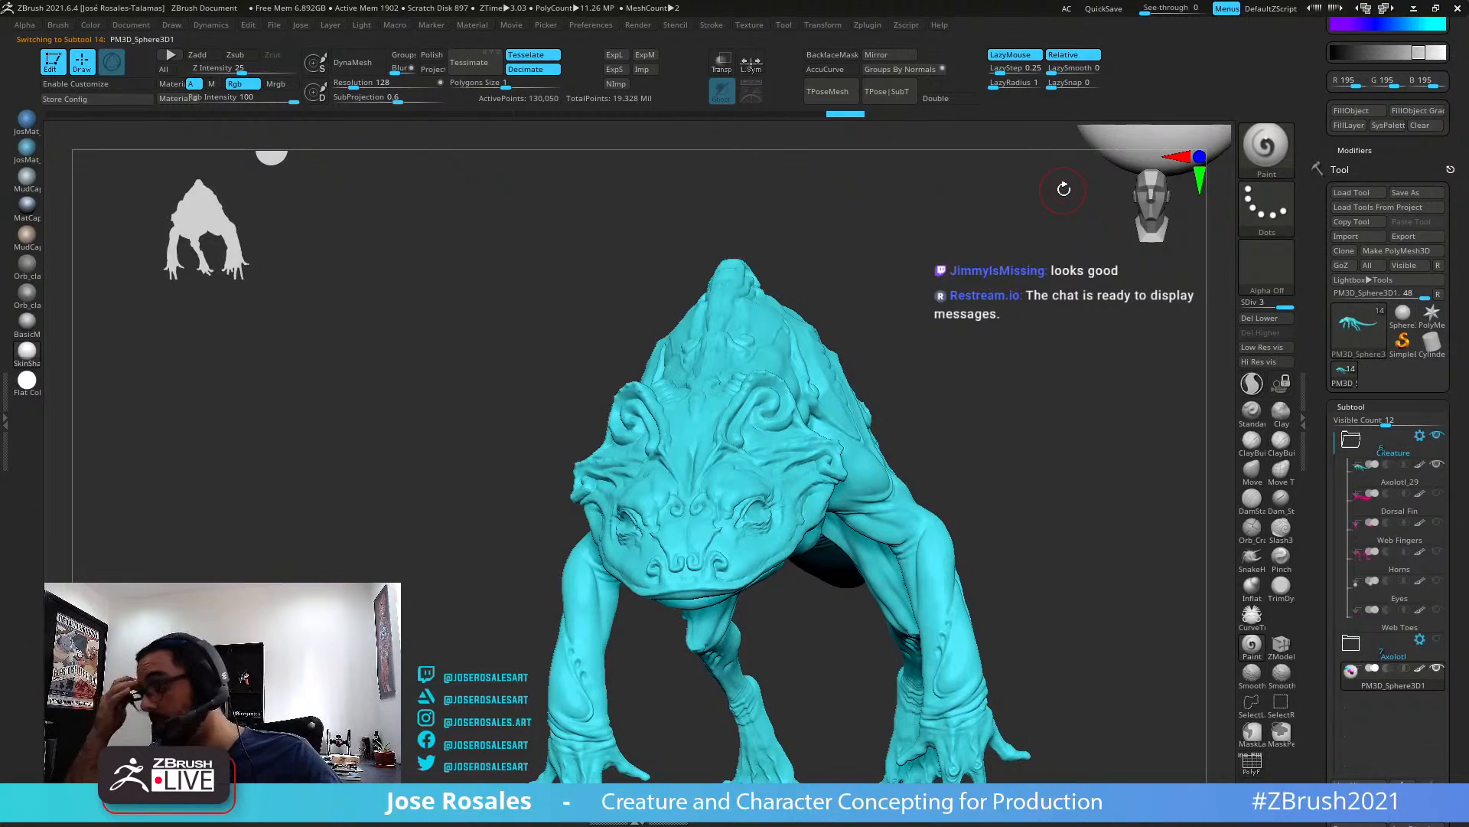
pyautogui.press('1')
pyautogui.moveTo(845, 444)
pyautogui.mouseDown(button='right')
pyautogui.moveTo(951, 426)
pyautogui.moveTo(923, 363)
pyautogui.moveTo(764, 461)
pyautogui.moveTo(729, 450)
pyautogui.mouseUp(button='right')
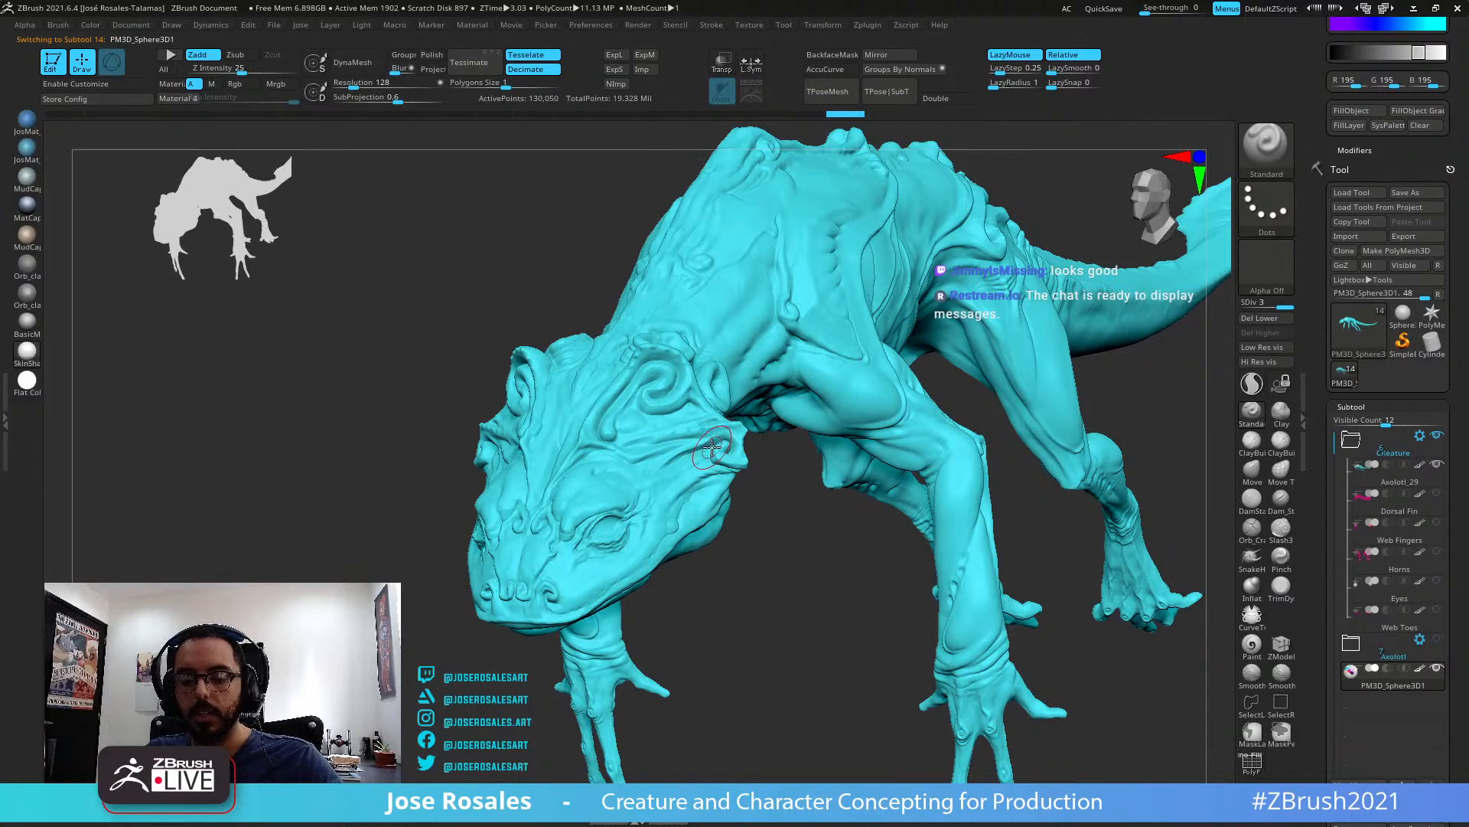
pyautogui.keyDown('alt'); pyautogui.moveTo(892, 378); pyautogui.dragTo(828, 407, button='right'); pyautogui.keyUp('alt')
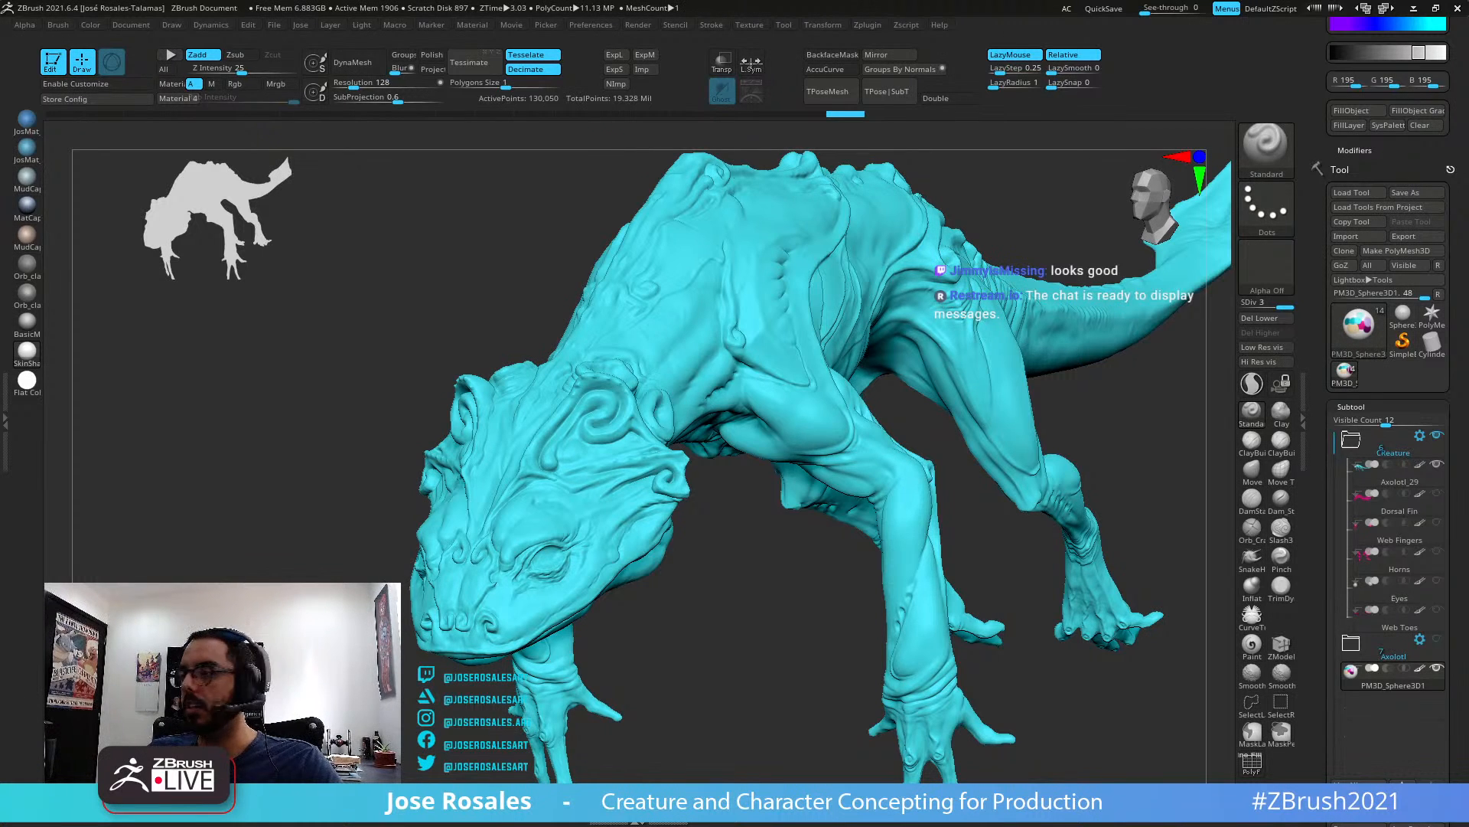
pyautogui.moveTo(539, 215); pyautogui.dragTo(565, 216, button='right')
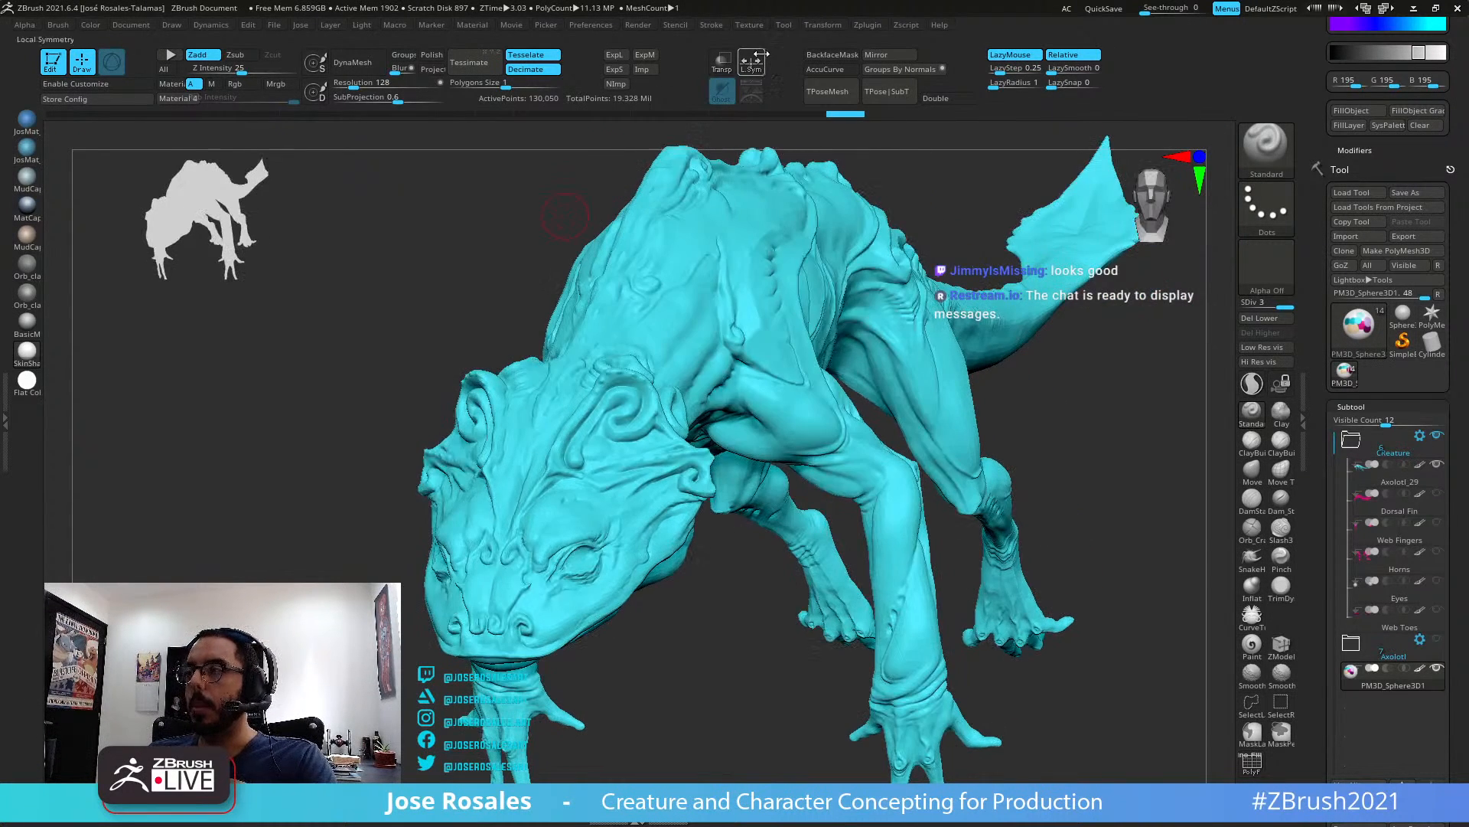
# Set the Standard brush's stroke type to Color Spray
pyautogui.click(715, 25)
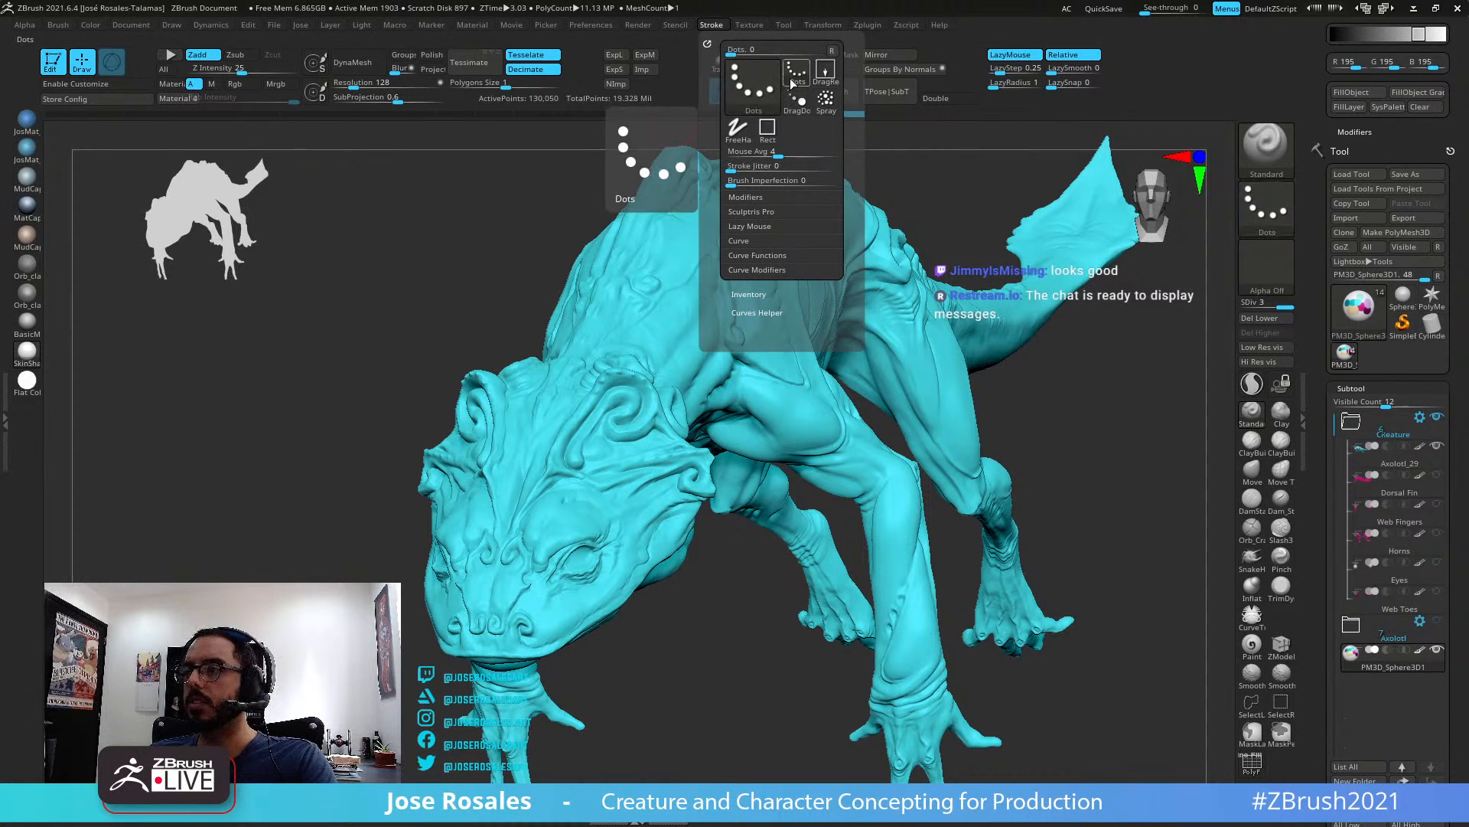
pyautogui.click(827, 101)
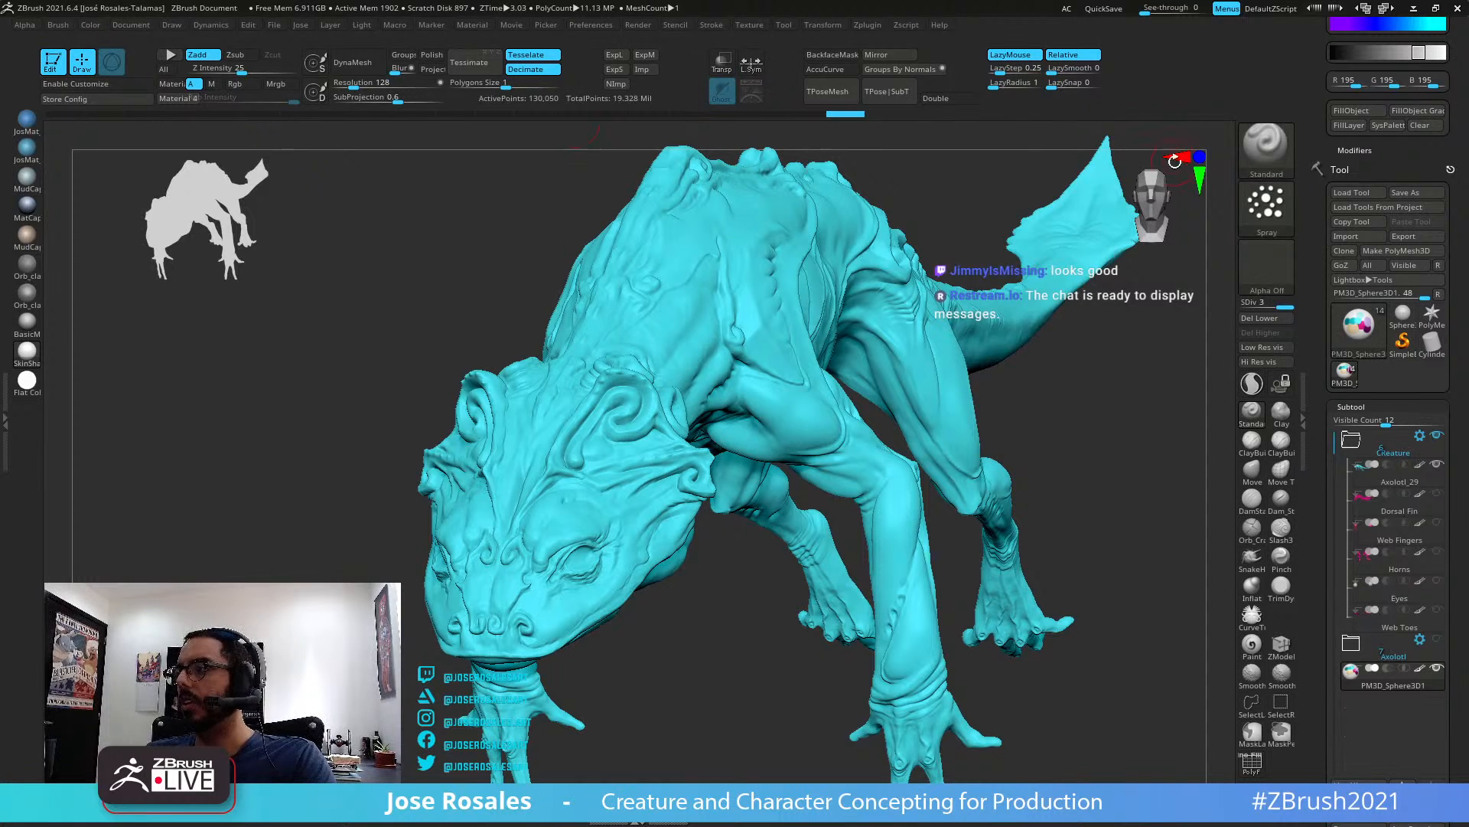
pyautogui.click(1266, 205)
pyautogui.click(1263, 222)
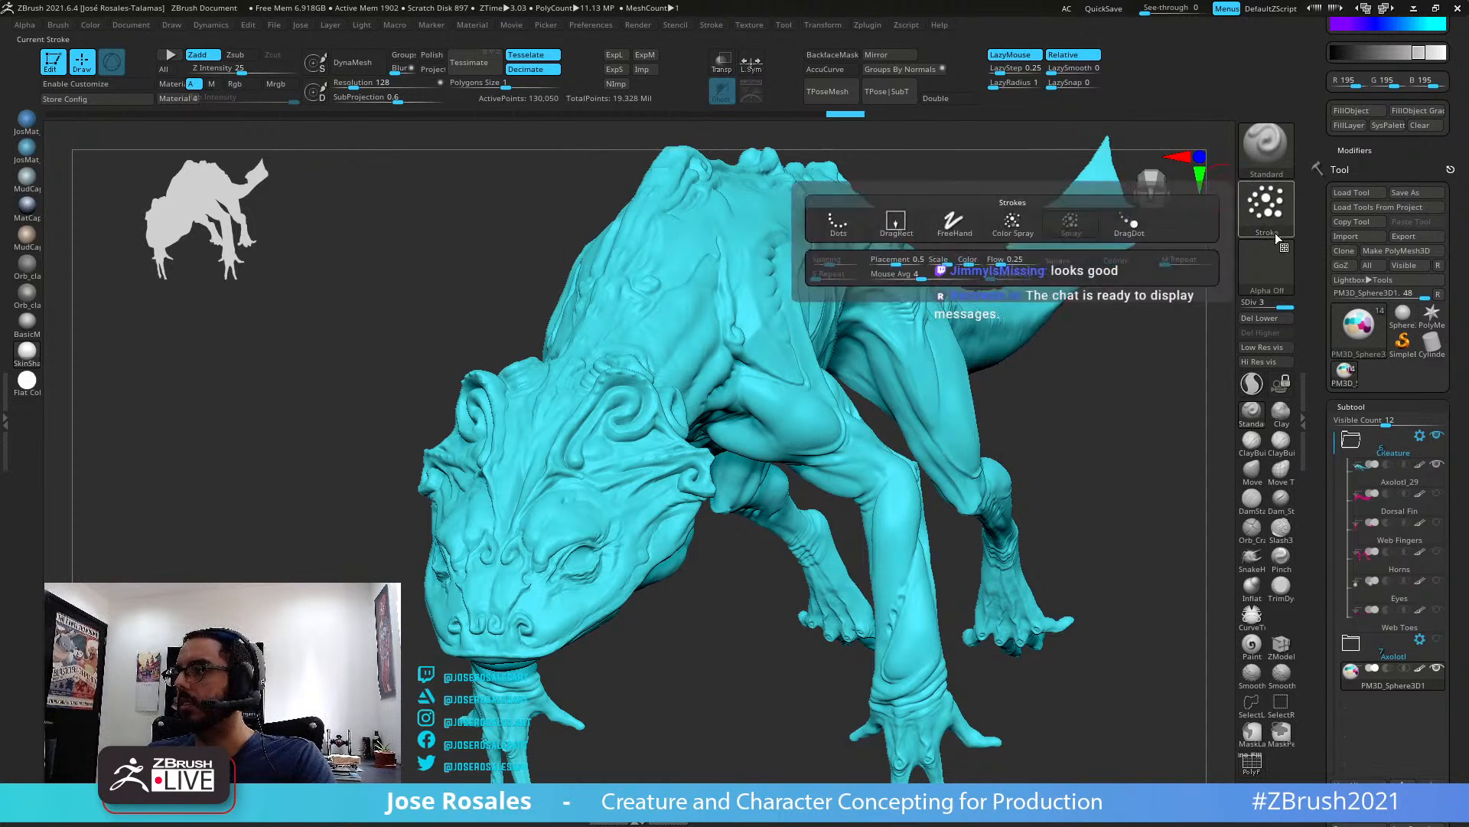
pyautogui.click(1291, 210)
pyautogui.click(1024, 231)
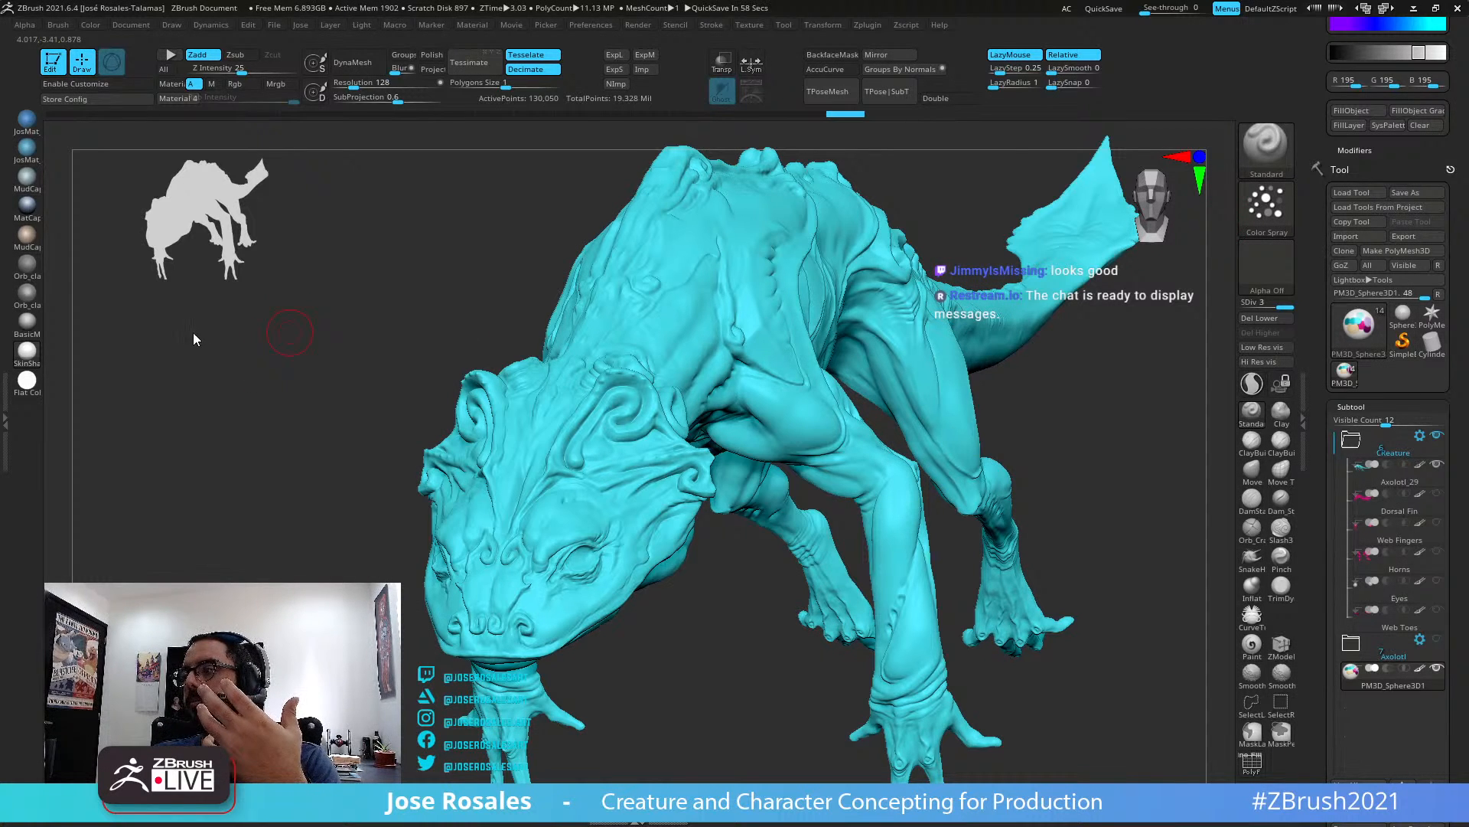
pyautogui.moveTo(1277, 217)
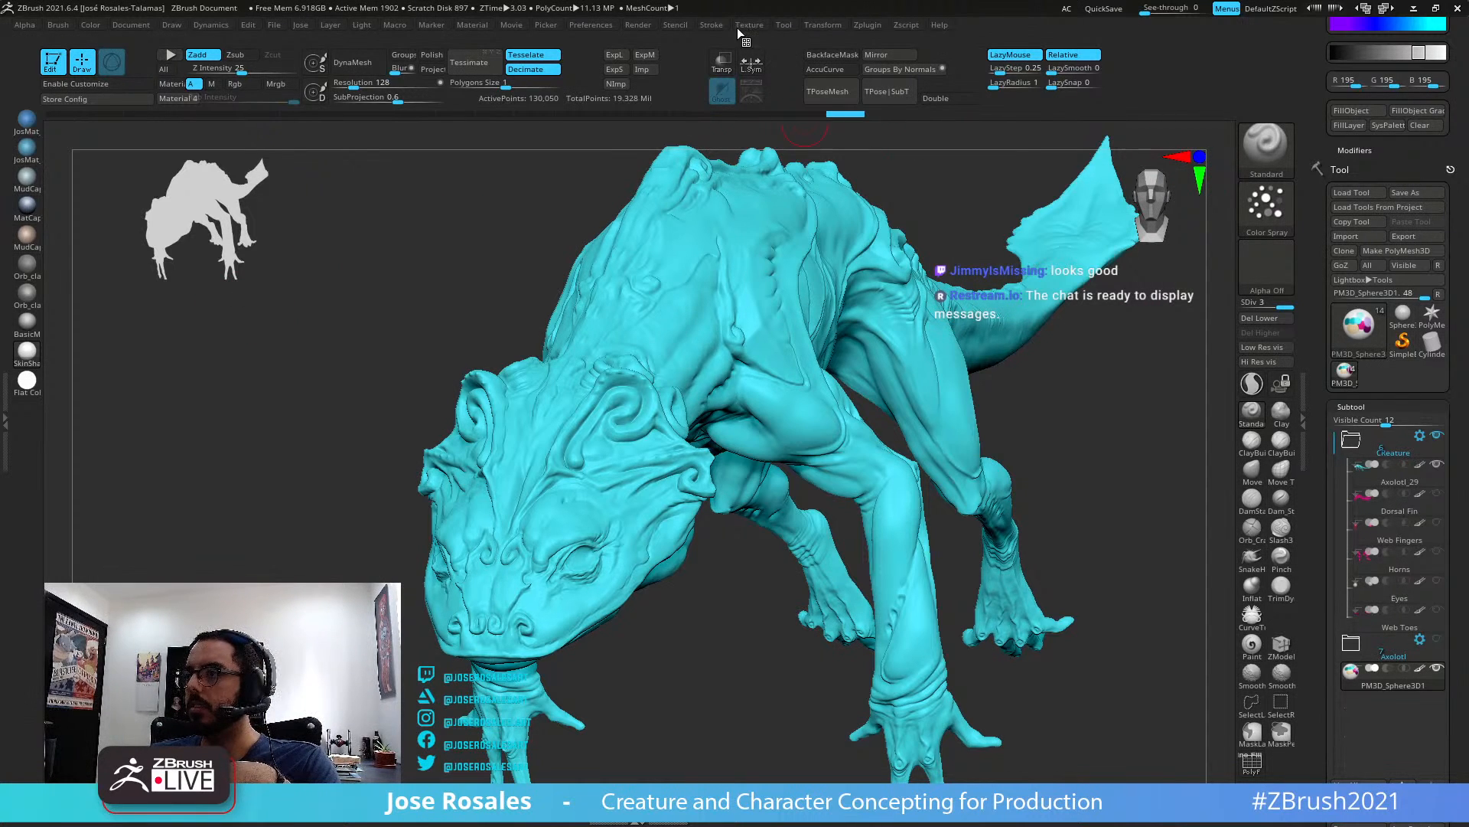
pyautogui.click(1310, 145)
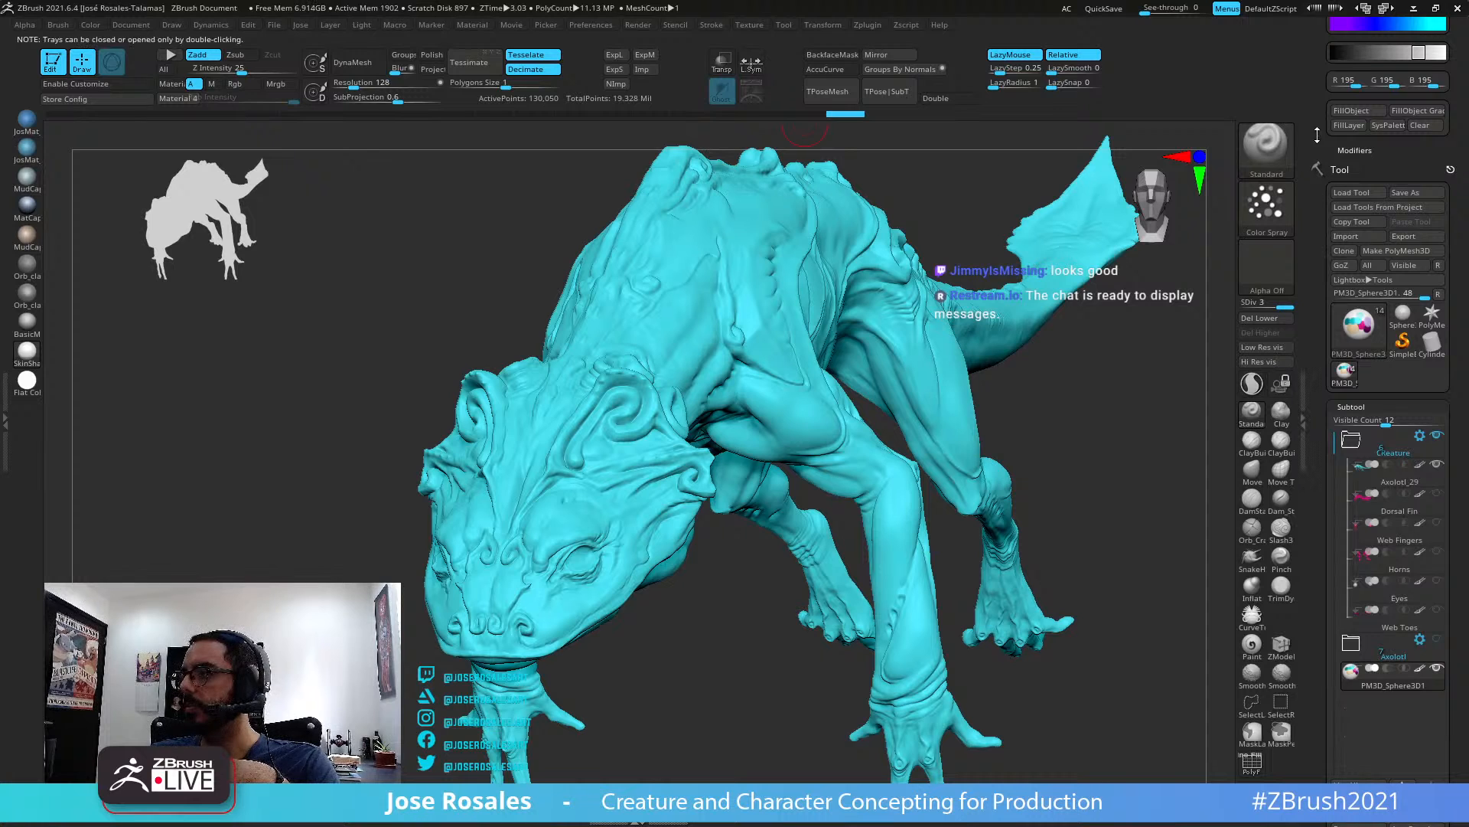
pyautogui.moveTo(1317, 136); pyautogui.dragTo(1323, 290)
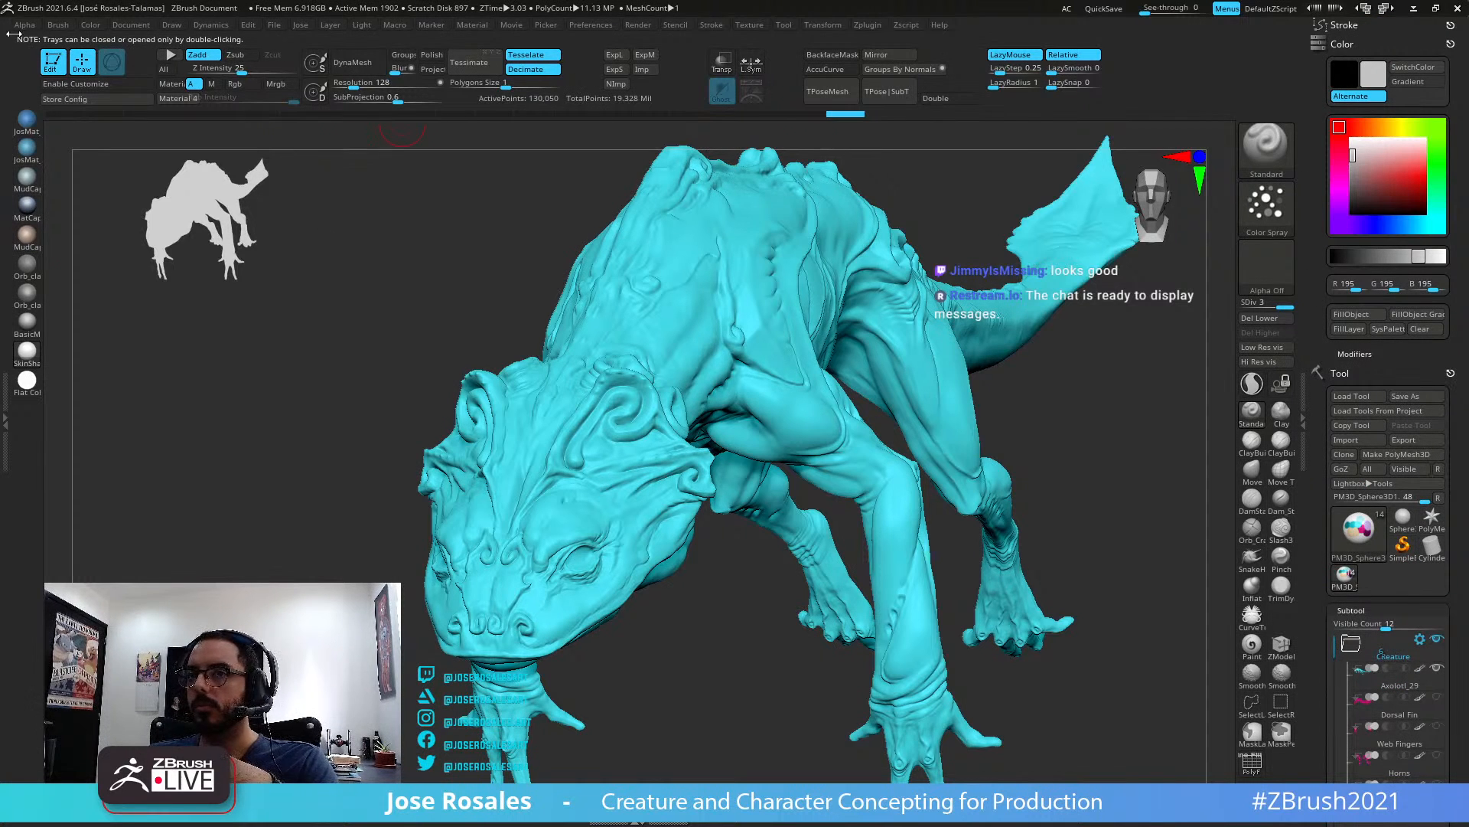
# Dock the Alpha palette in the tray and assign Alpha 08 to the Standard brush
pyautogui.click(21, 26)
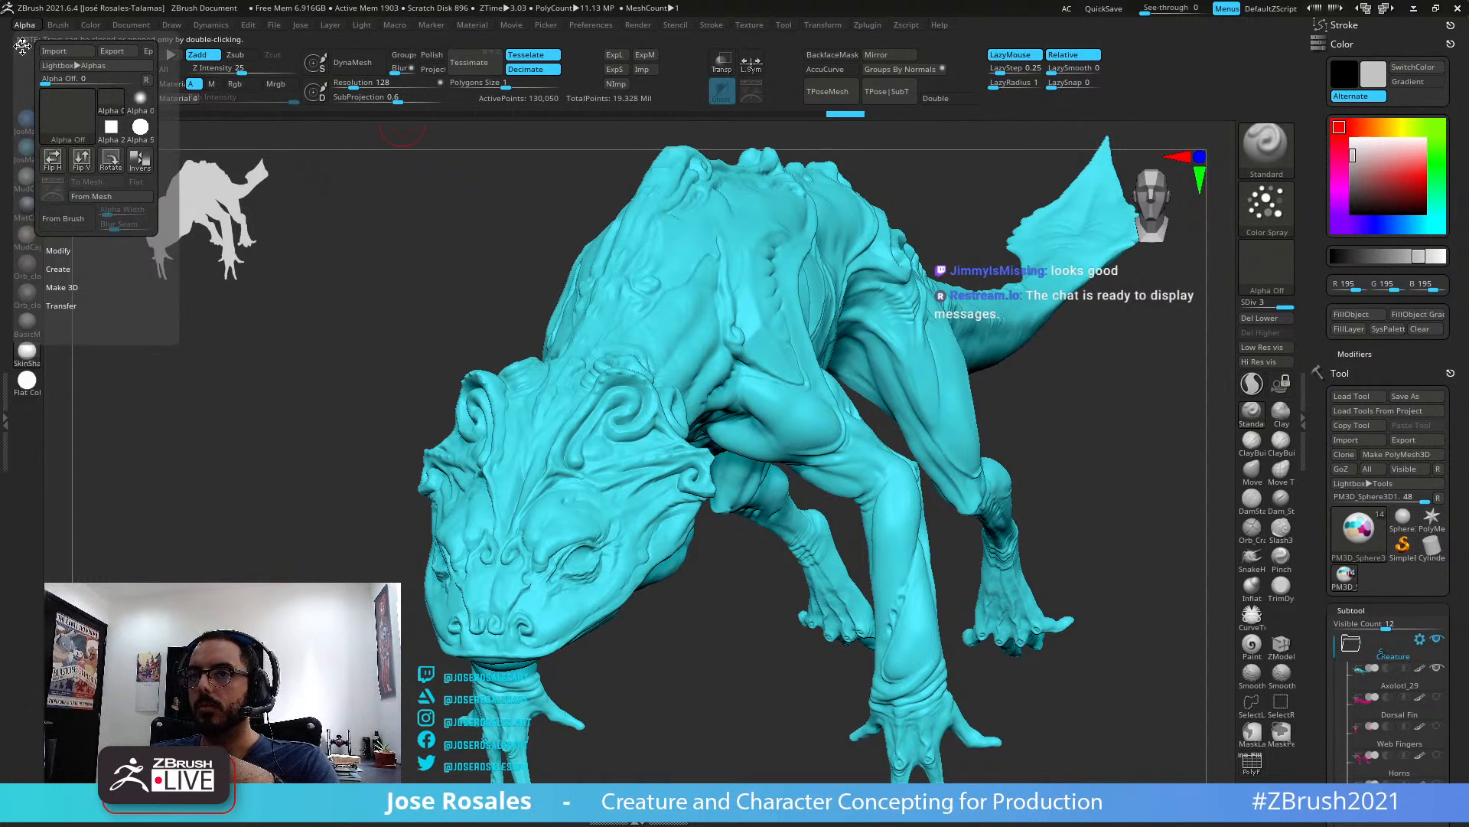
pyautogui.moveTo(21, 46)
pyautogui.mouseDown()
pyautogui.moveTo(811, 20)
pyautogui.moveTo(1377, 92)
pyautogui.moveTo(1385, 31)
pyautogui.mouseUp()
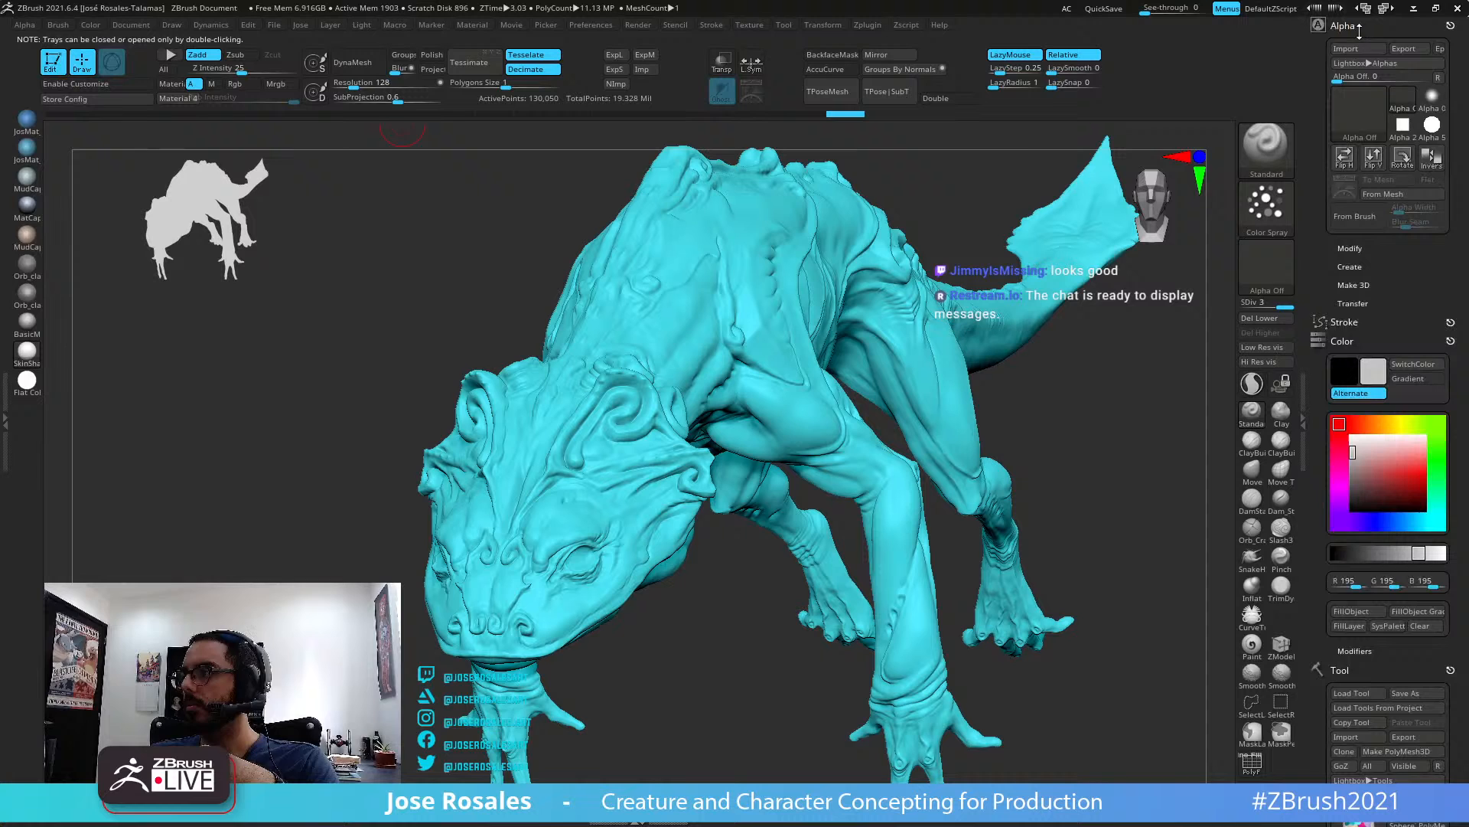
pyautogui.click(1278, 262)
pyautogui.moveTo(1118, 185)
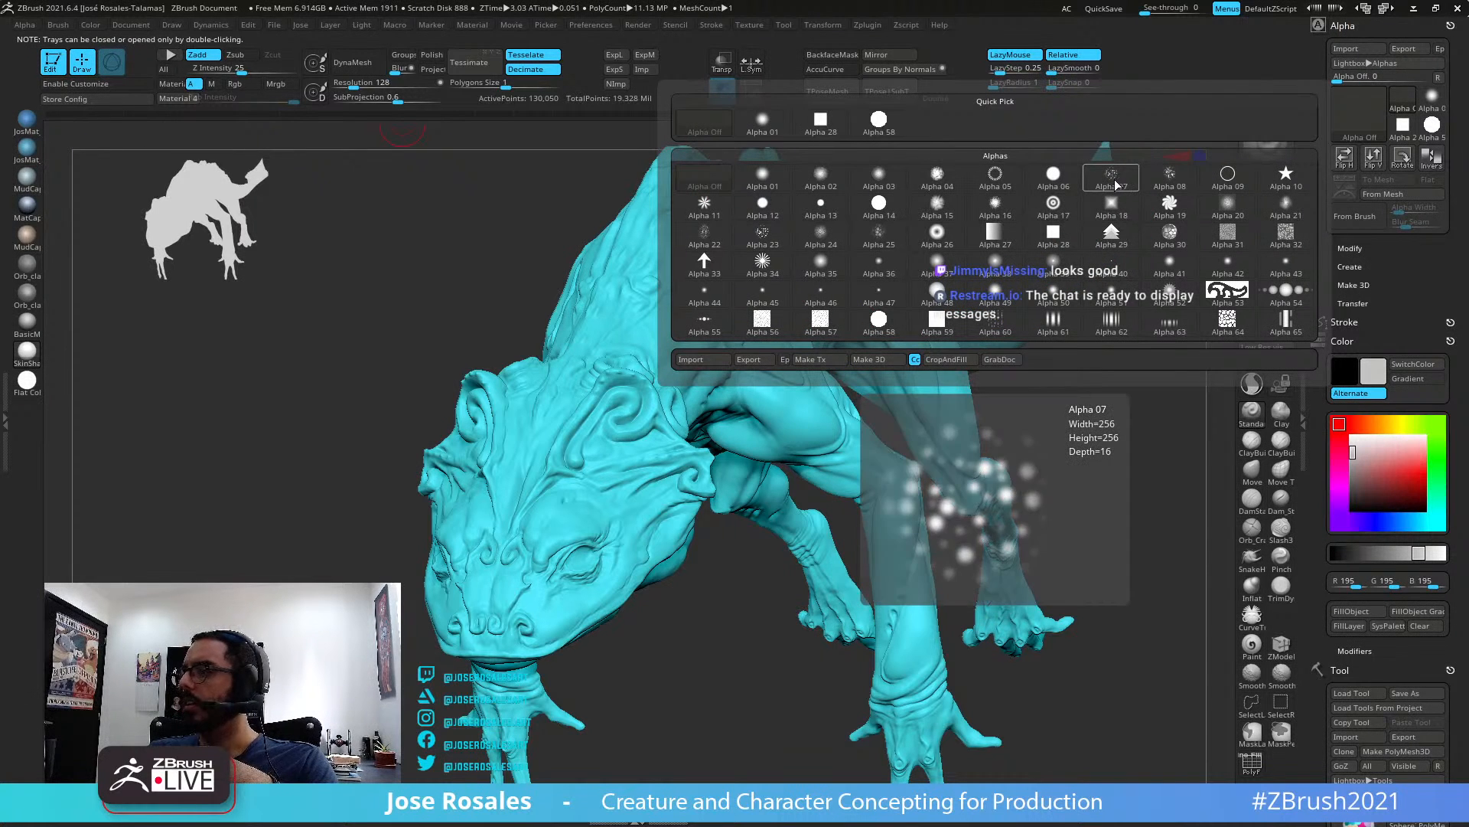
pyautogui.moveTo(1169, 179)
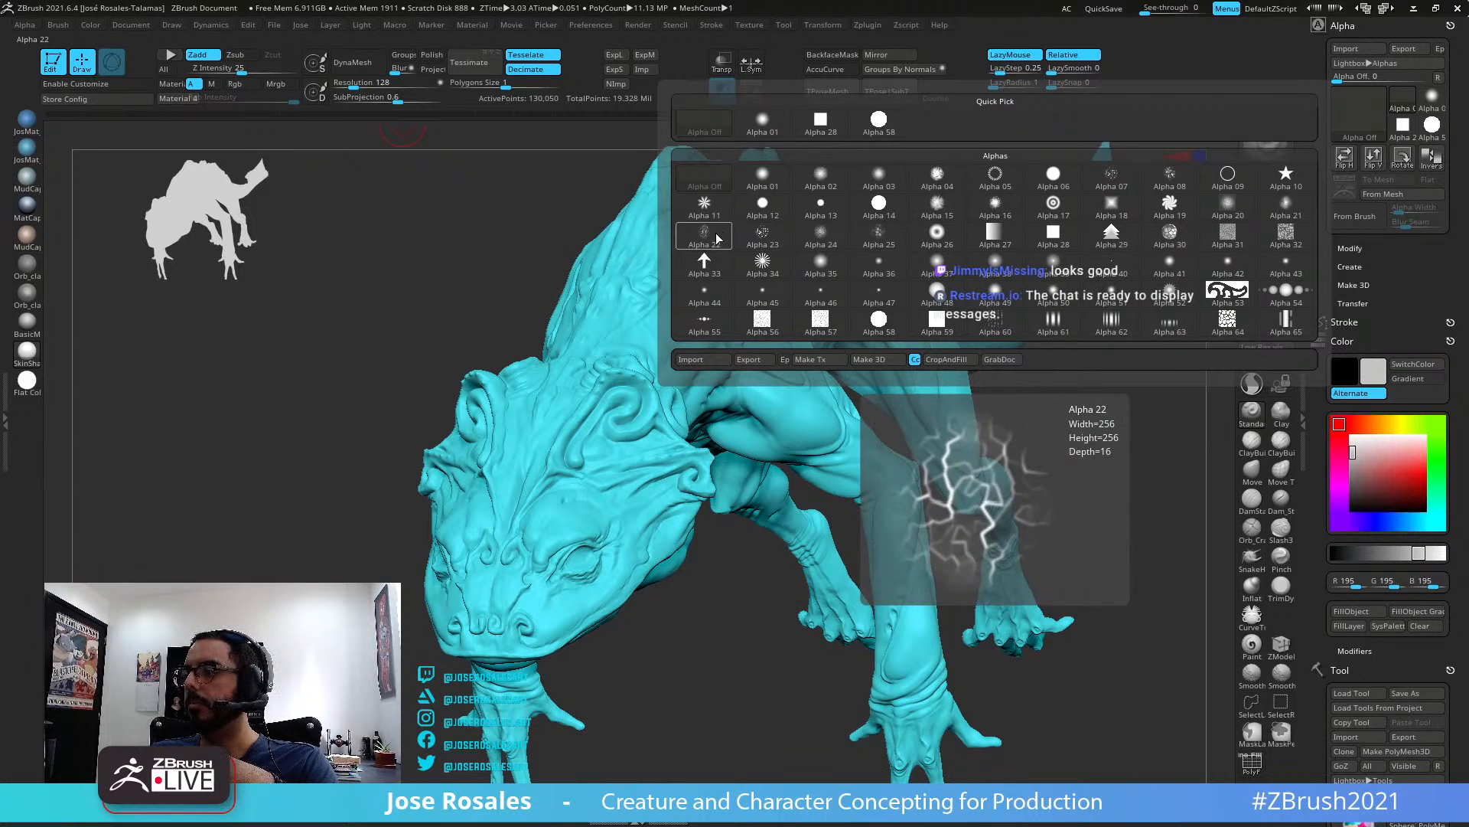
pyautogui.moveTo(756, 238)
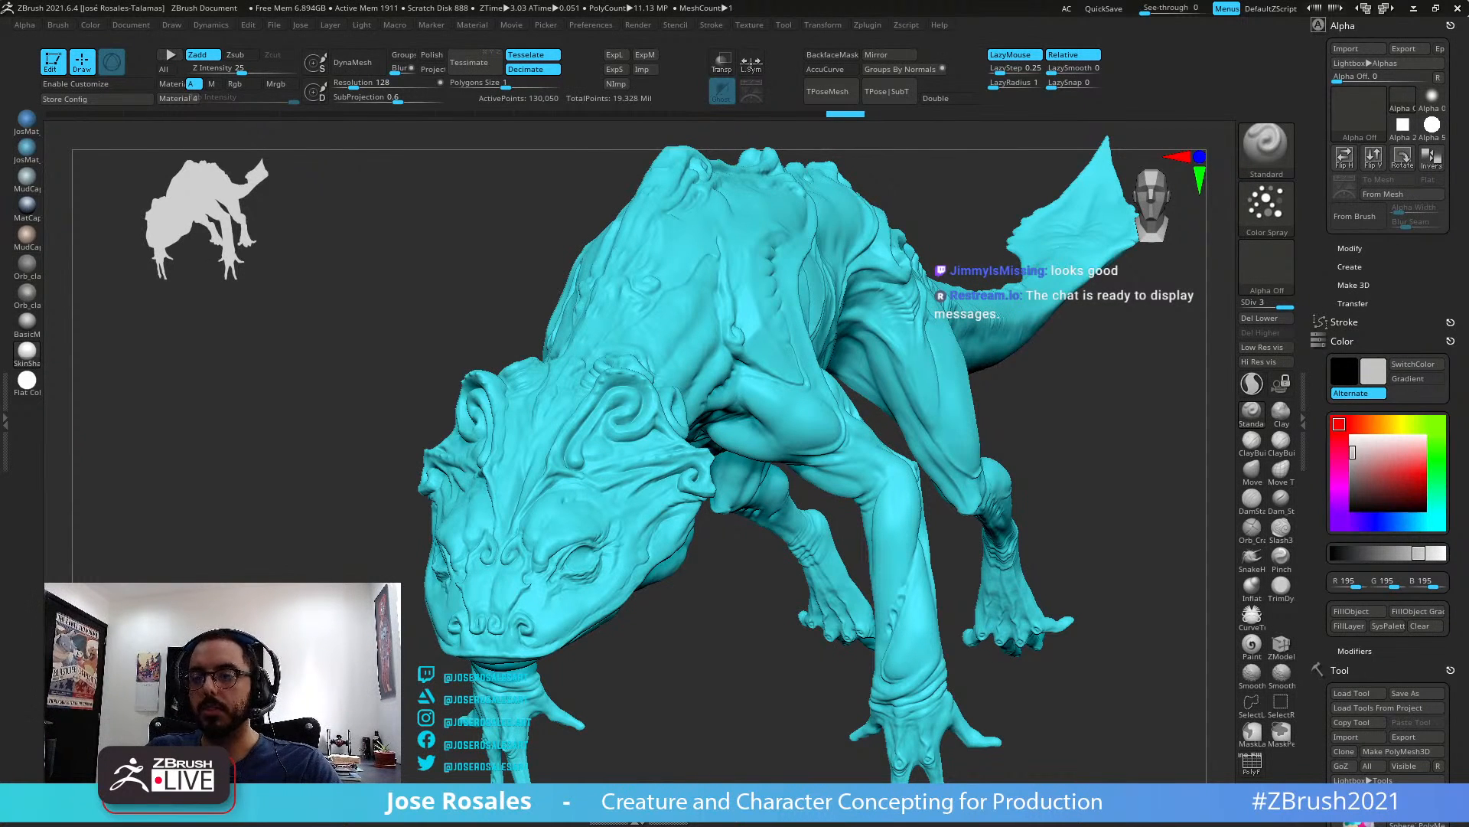
pyautogui.click(1377, 118)
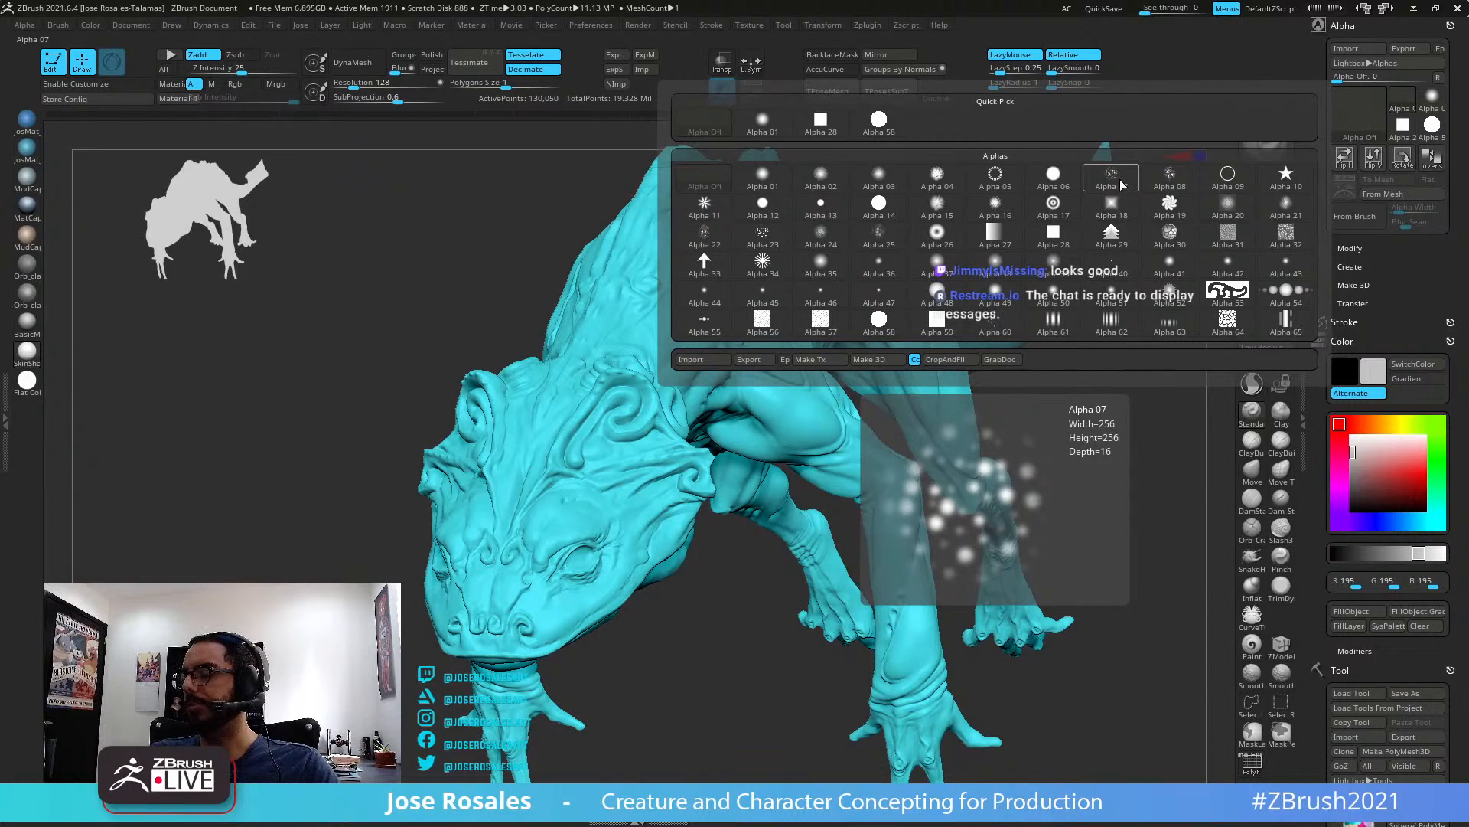
pyautogui.click(1154, 181)
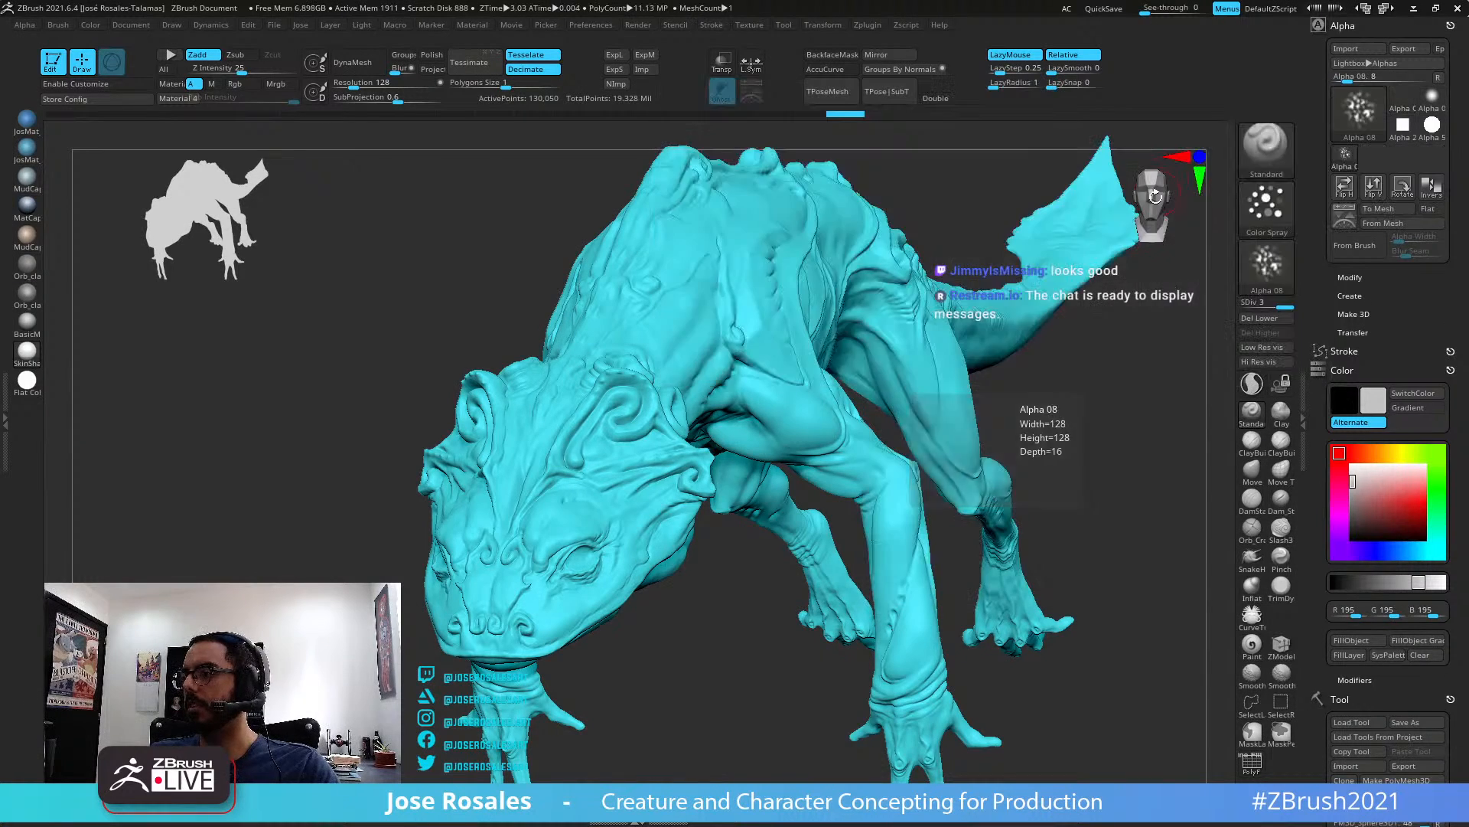
# Make the Axolotl_29 body the active subtool and try a Standard brush spray stroke over its eye
pyautogui.moveTo(731, 405); pyautogui.dragTo(650, 387, button='right')
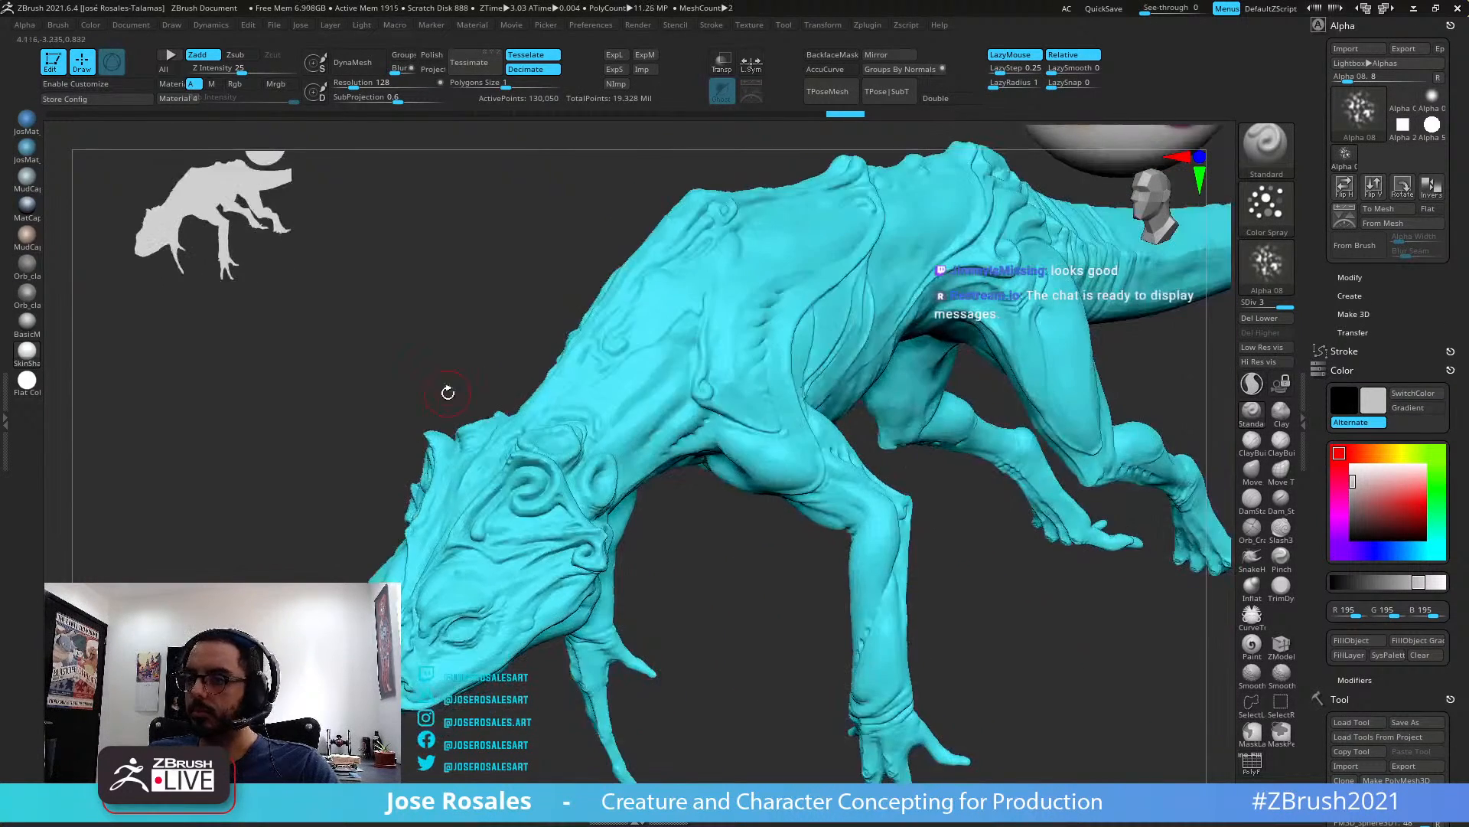
pyautogui.moveTo(845, 490); pyautogui.dragTo(430, 515, button='right')
pyautogui.keyDown('alt'); pyautogui.moveTo(514, 452); pyautogui.dragTo(730, 380, button='right'); pyautogui.keyUp('alt')
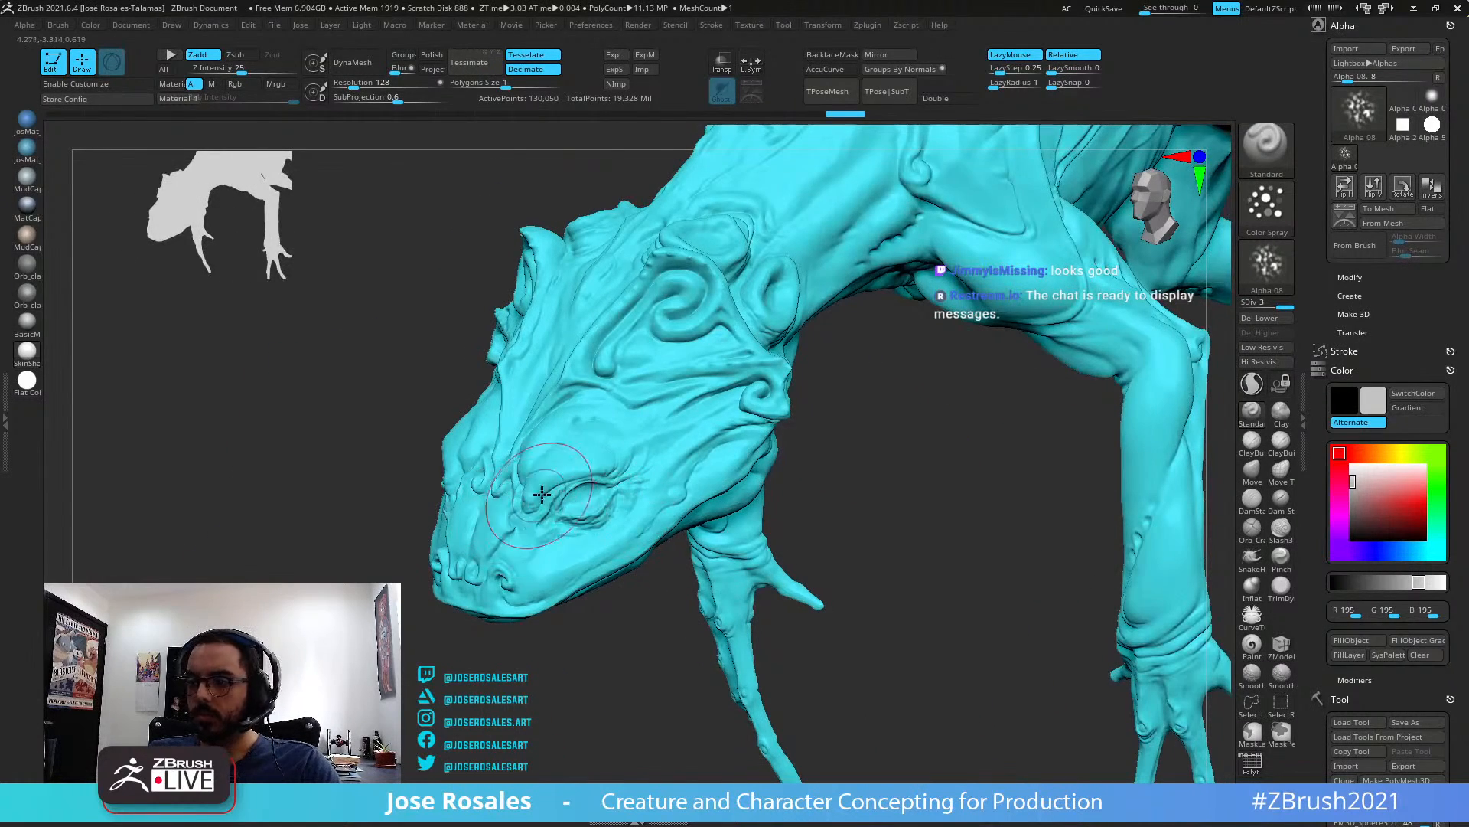
pyautogui.keyDown('alt'); pyautogui.click(540, 517); pyautogui.keyUp('alt')
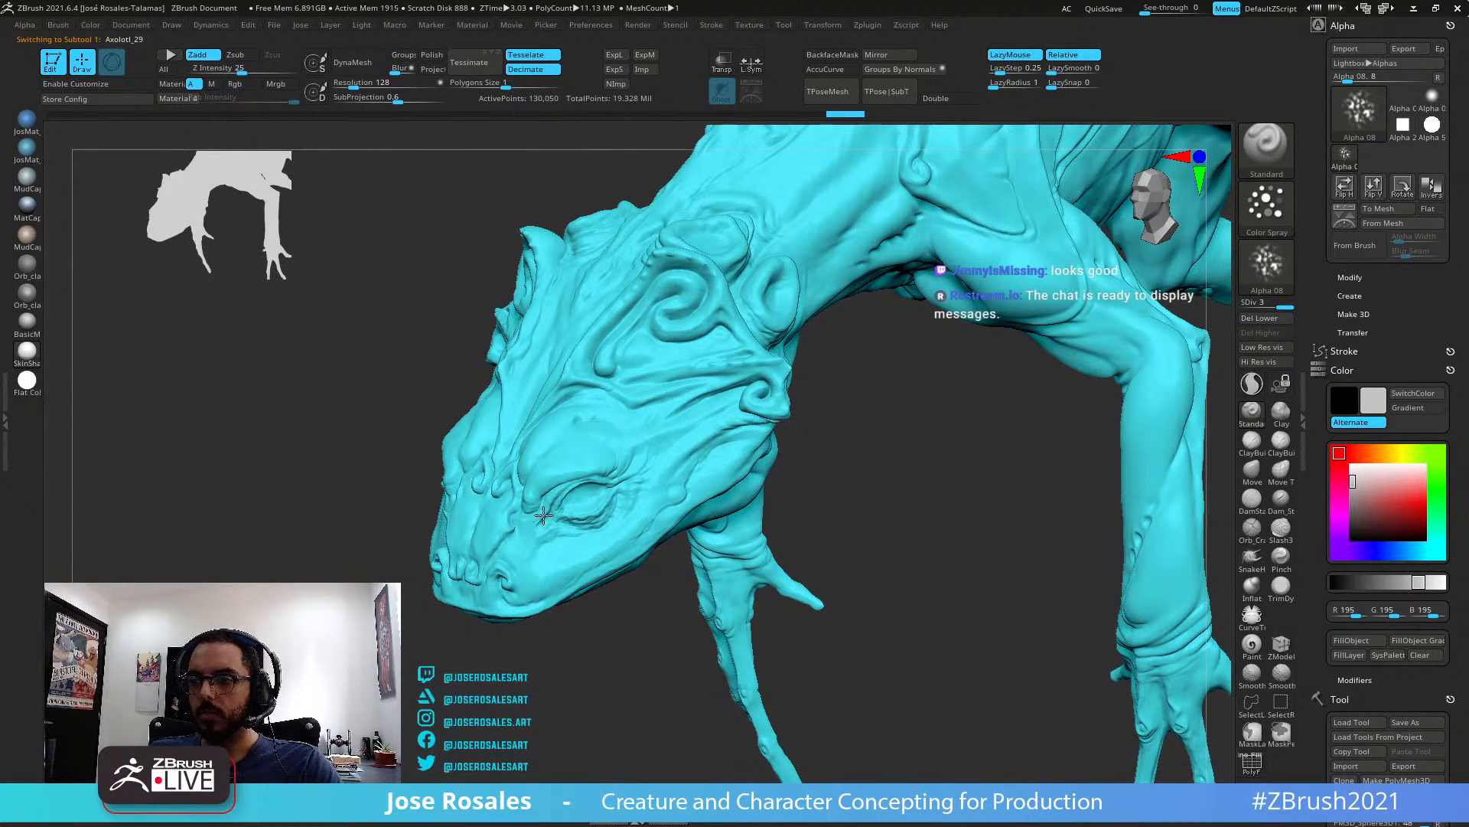
pyautogui.moveTo(529, 495); pyautogui.dragTo(553, 522, button='right')
pyautogui.moveTo(574, 512)
pyautogui.mouseDown()
pyautogui.moveTo(582, 501)
pyautogui.moveTo(615, 520)
pyautogui.mouseUp()
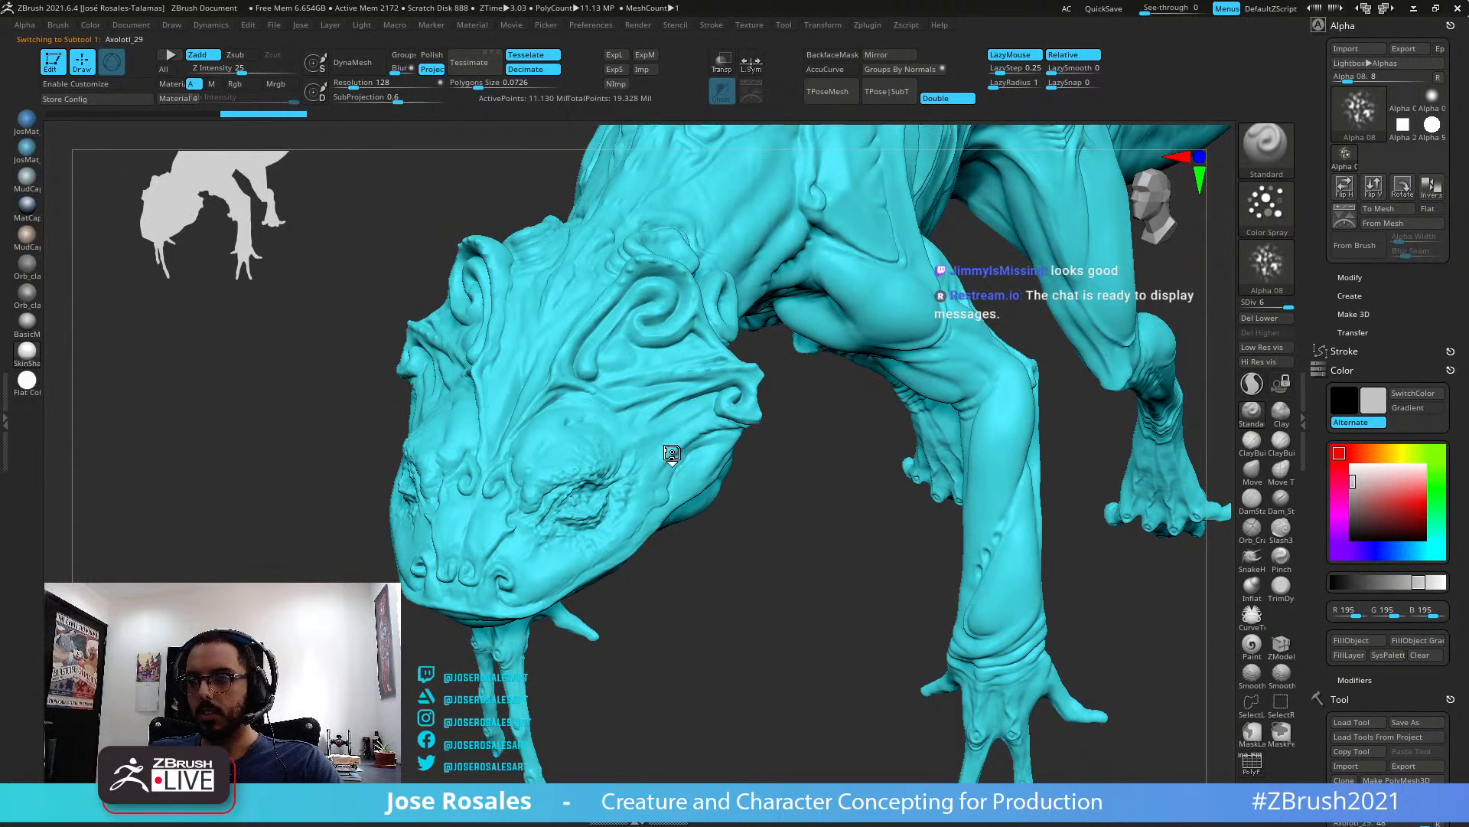
# Return the Standard brush to the Dots stroke with its alpha turned off
pyautogui.click(1259, 216)
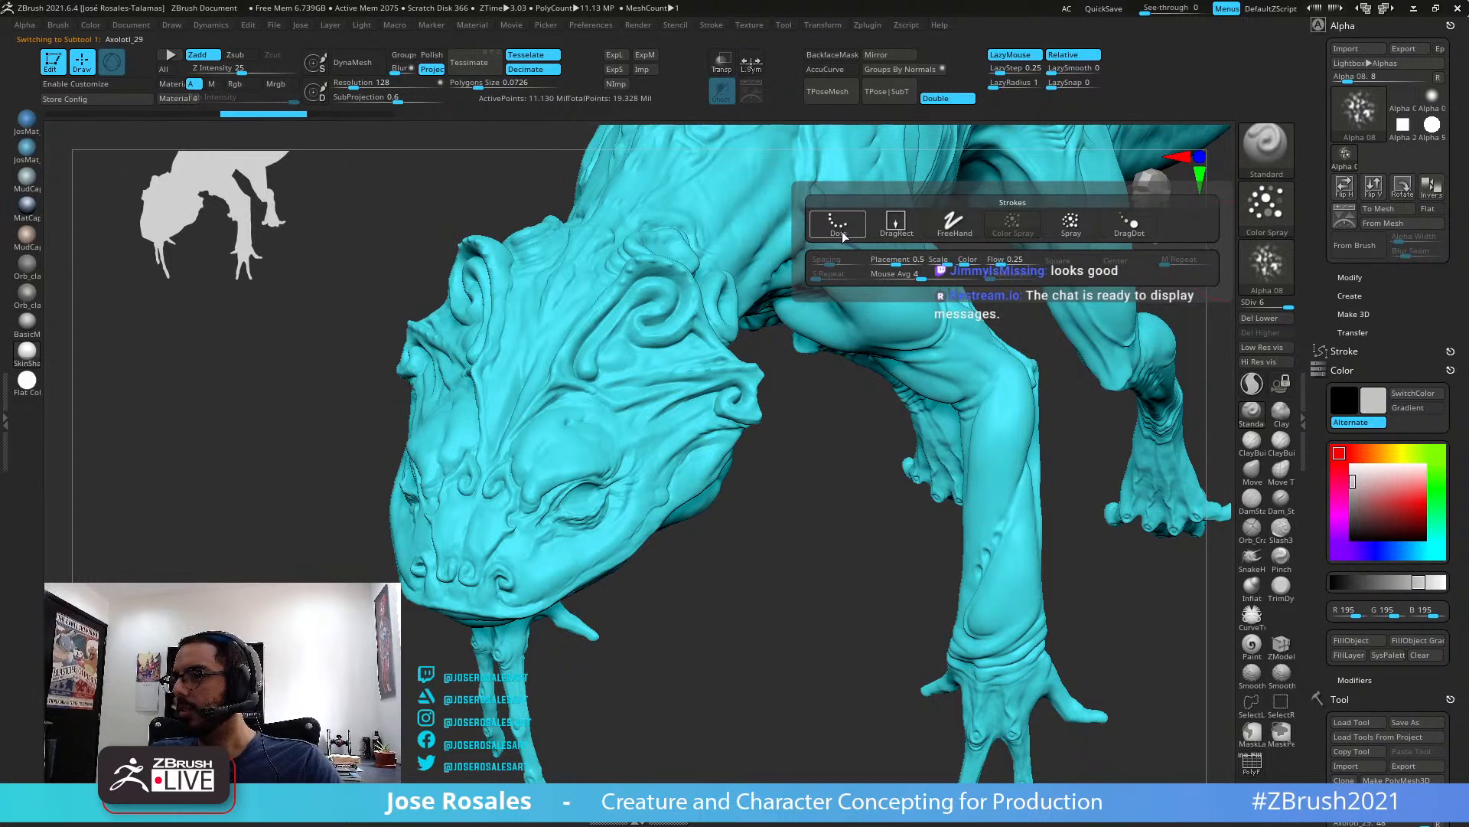
pyautogui.click(842, 235)
pyautogui.click(1252, 272)
pyautogui.click(1242, 205)
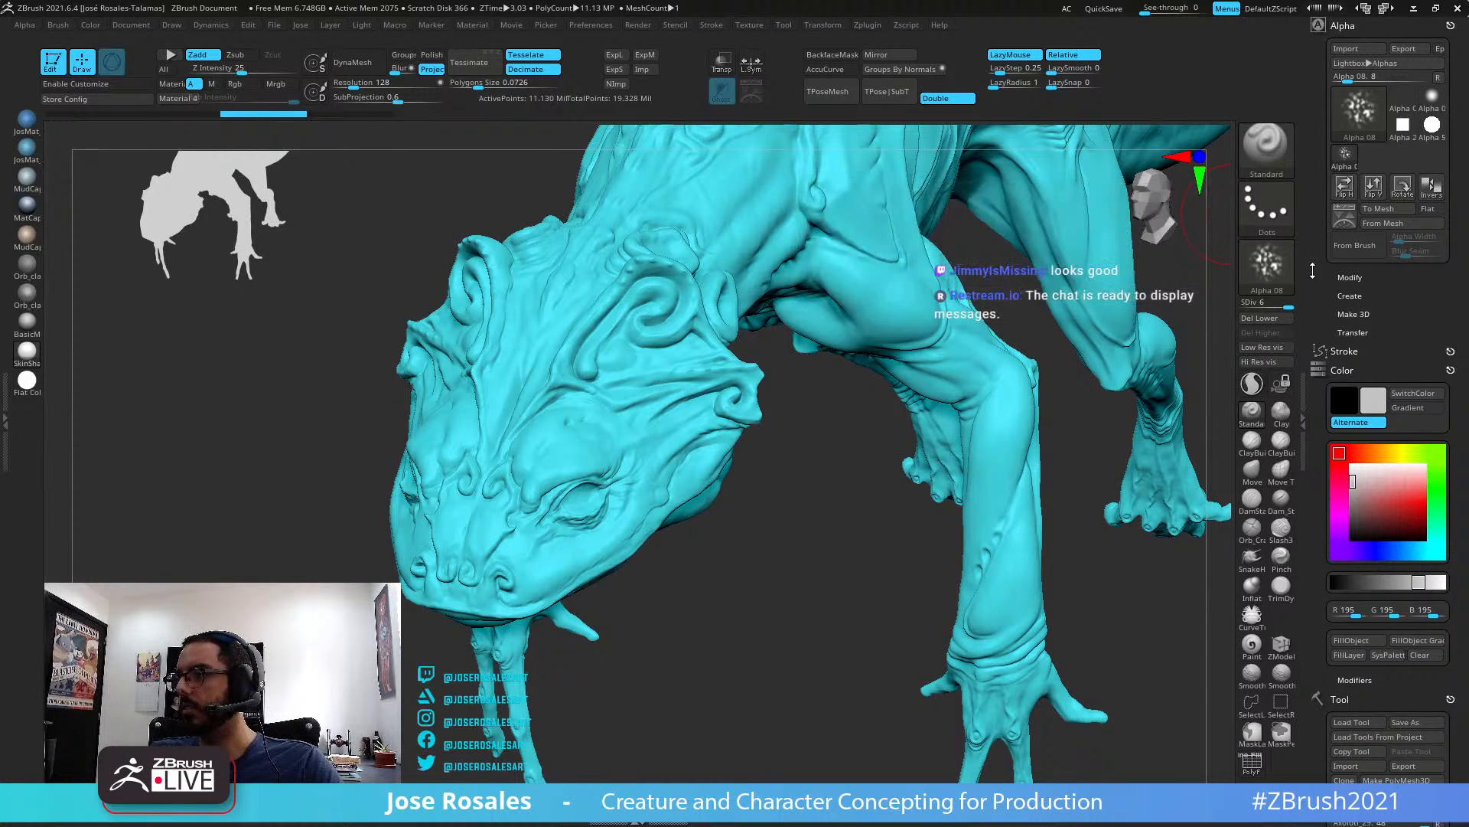
pyautogui.click(1255, 217)
pyautogui.click(1271, 267)
pyautogui.click(606, 284)
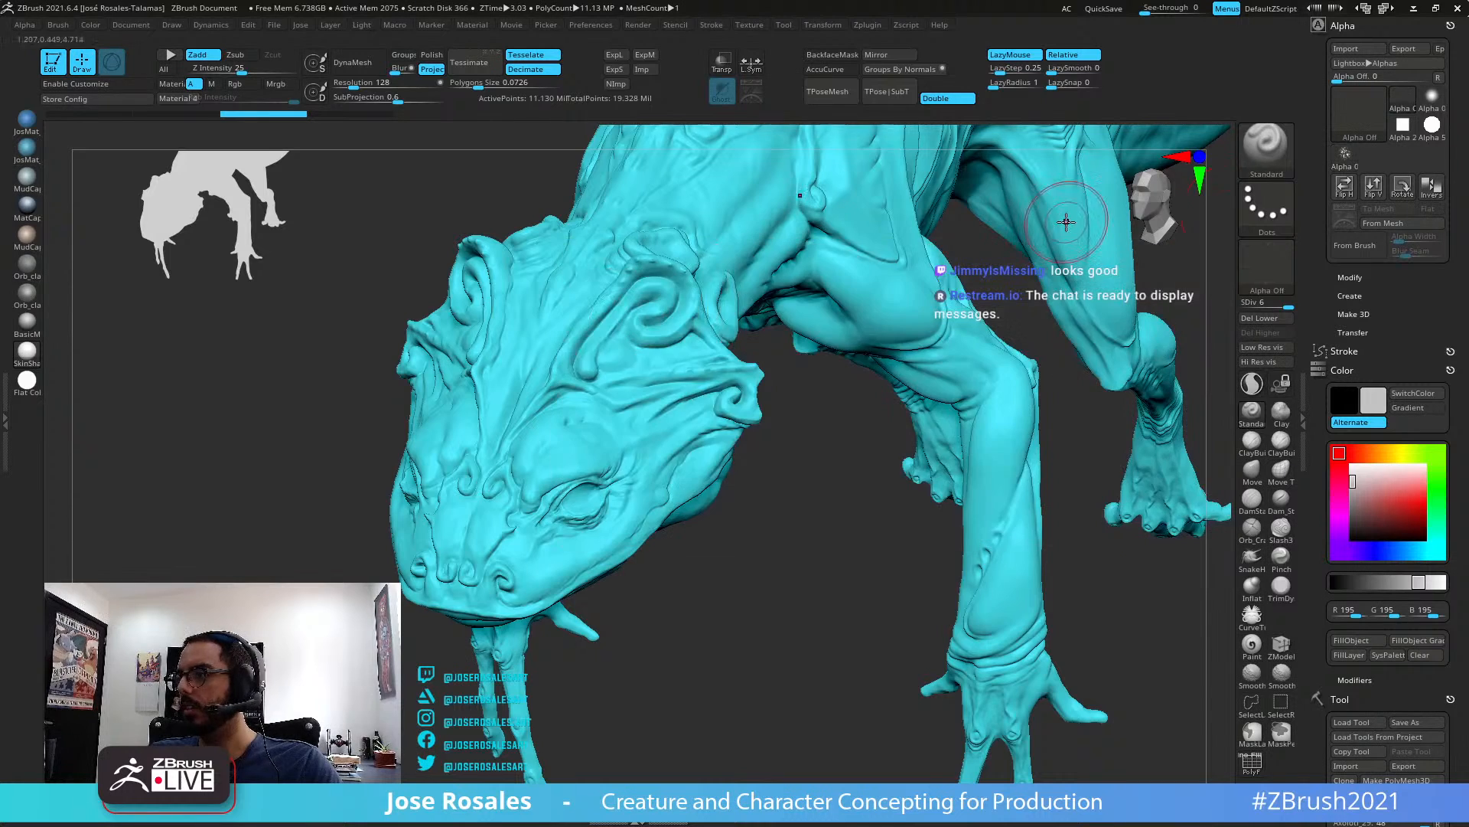
# Switch from the Standard brush to the Paint brush
pyautogui.click(1252, 154)
pyautogui.press('p')
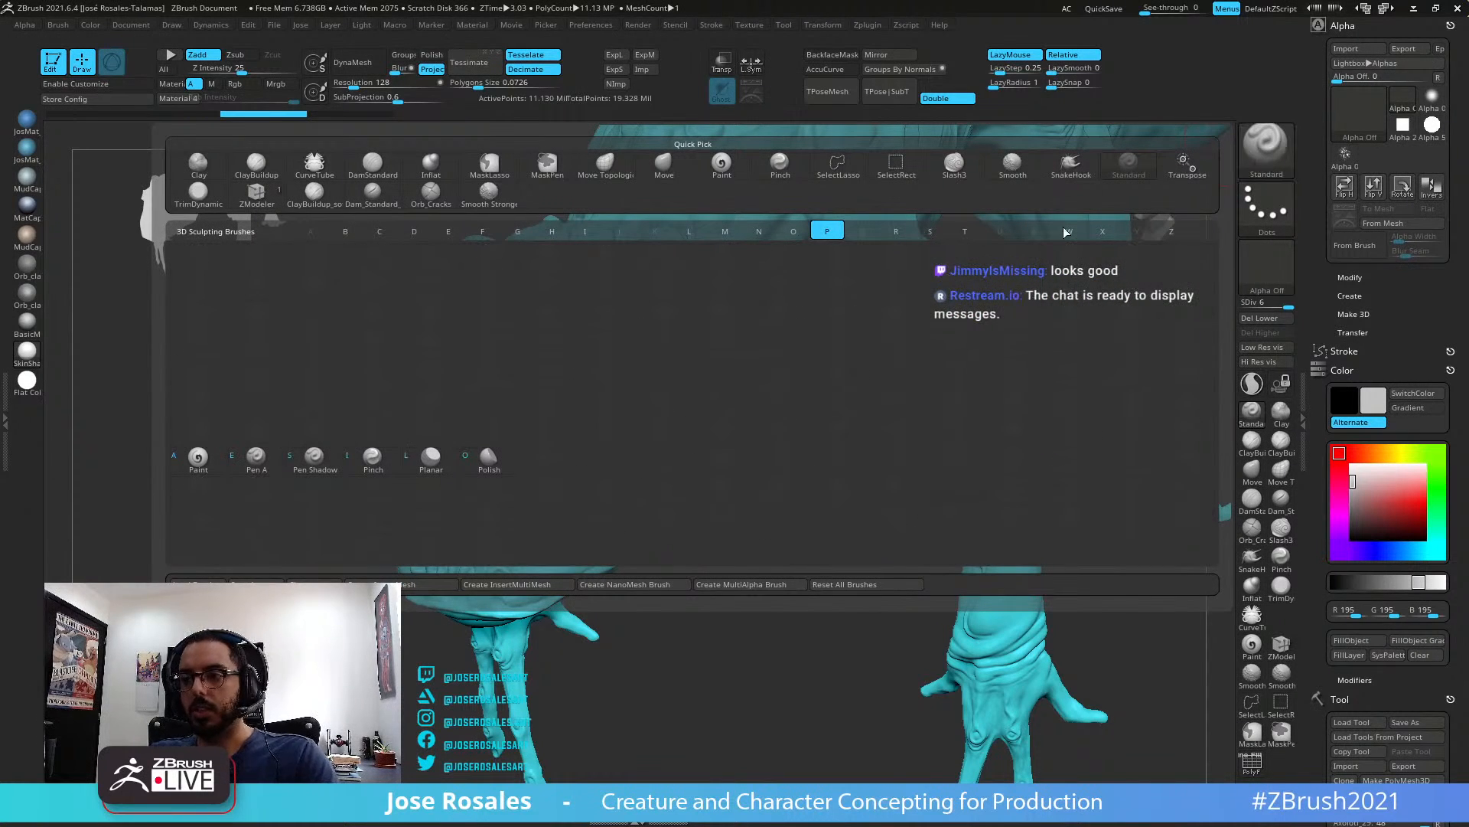
pyautogui.click(223, 483)
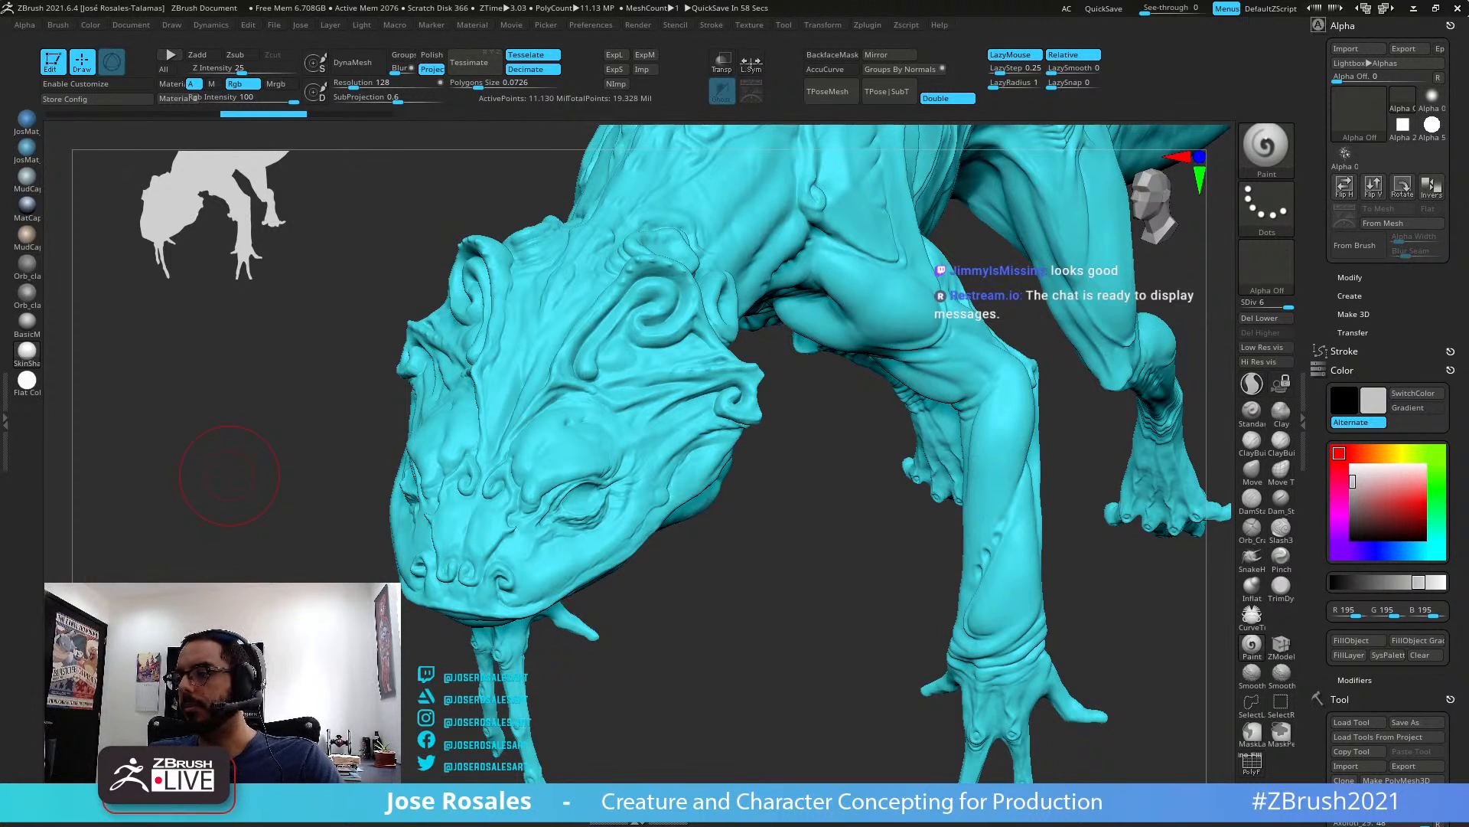
# Pick the darker cyan (R 3, G 197, B 209) from the palette sphere and try it around the eyes
pyautogui.moveTo(771, 370); pyautogui.dragTo(842, 288)
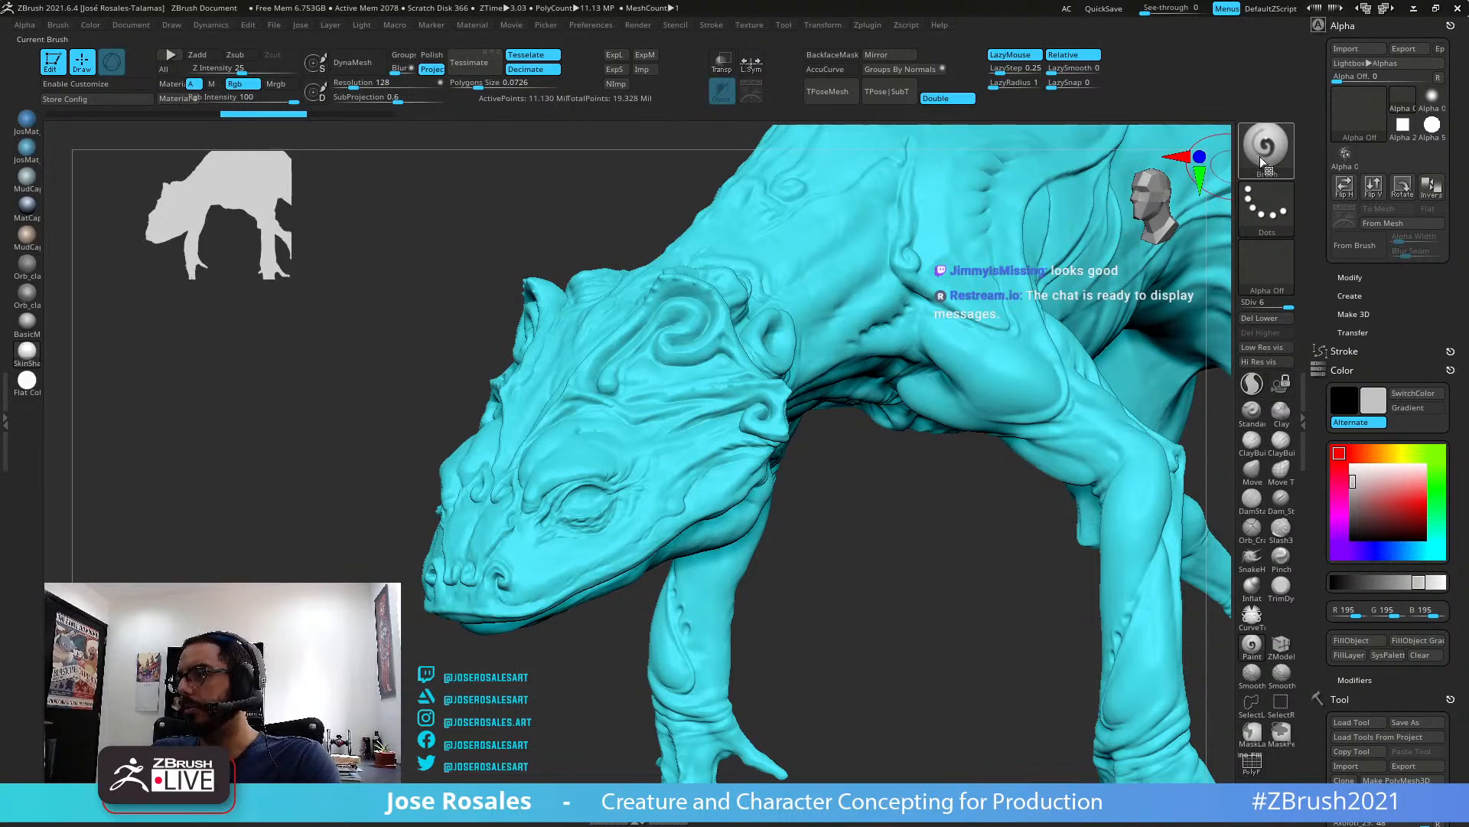
pyautogui.moveTo(551, 478); pyautogui.dragTo(584, 475, button='right')
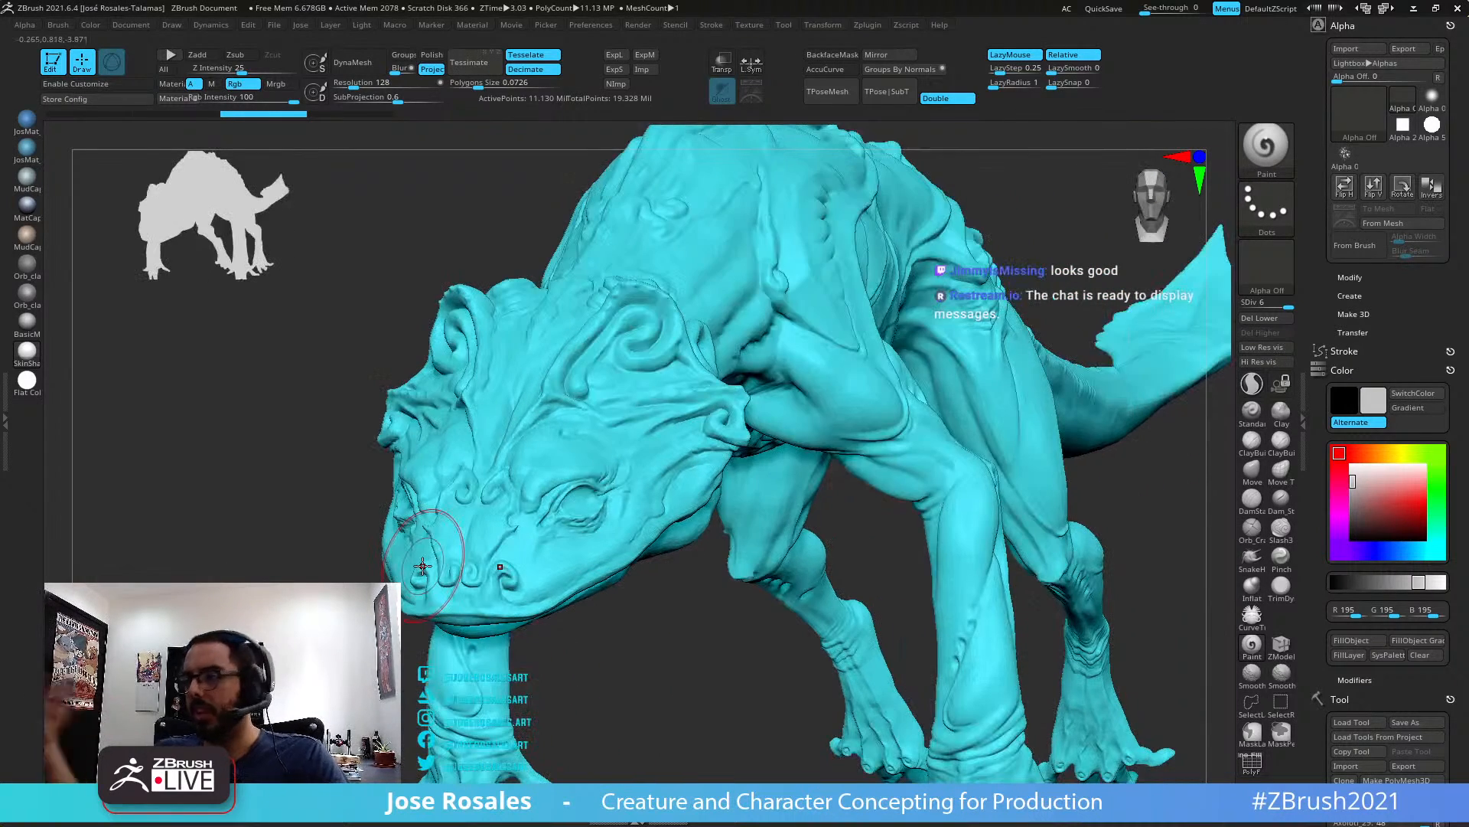
pyautogui.moveTo(985, 397); pyautogui.dragTo(1010, 387, button='right')
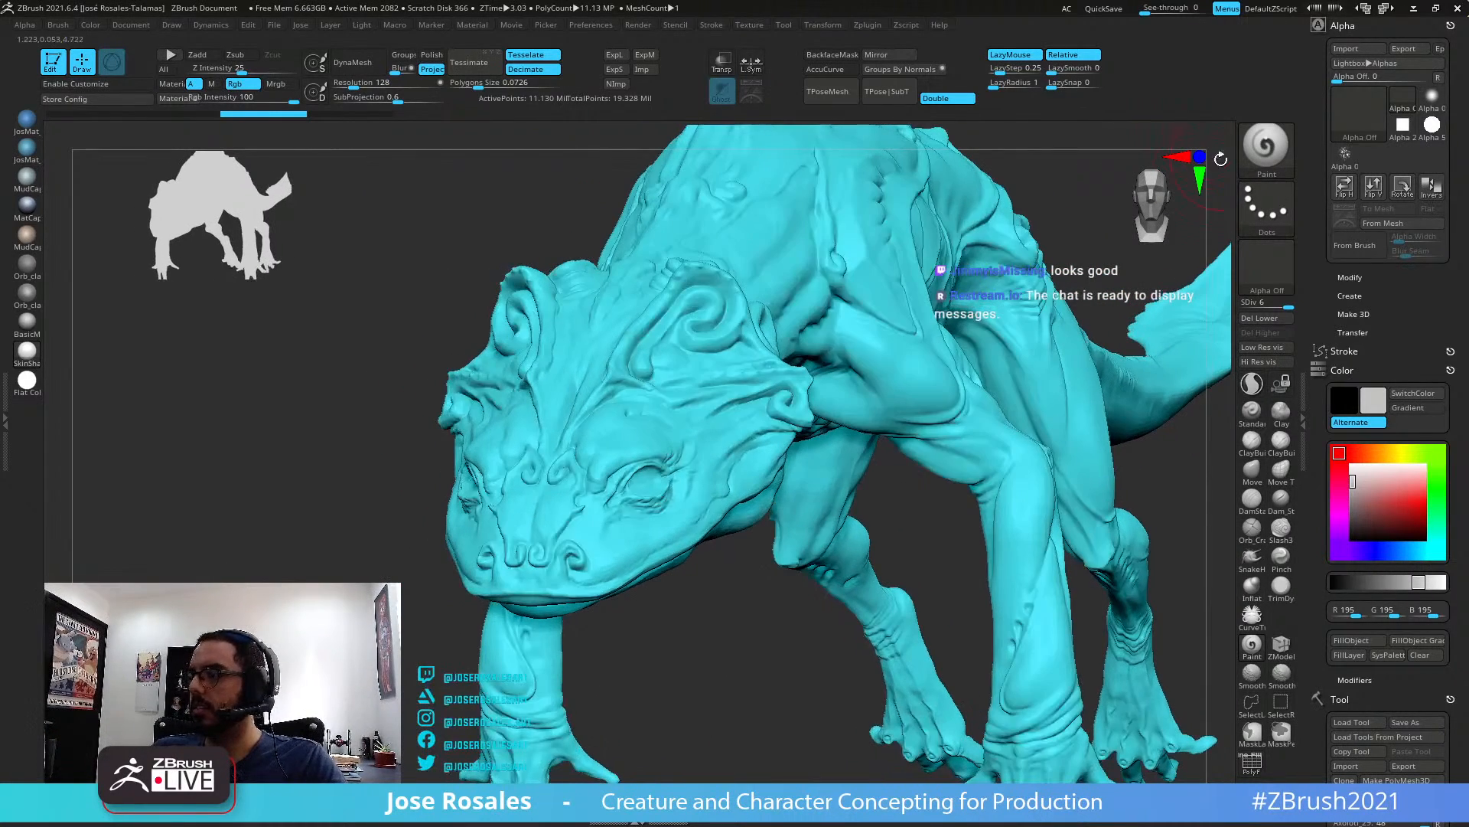
pyautogui.moveTo(663, 482)
pyautogui.keyDown('ctrl'); pyautogui.mouseDown(button='right')
pyautogui.moveTo(761, 481)
pyautogui.moveTo(967, 436)
pyautogui.moveTo(845, 488)
pyautogui.mouseUp(button='right'); pyautogui.keyUp('ctrl')
pyautogui.press('f')
pyautogui.moveTo(1373, 400)
pyautogui.mouseDown()
pyautogui.moveTo(1131, 240)
pyautogui.moveTo(1002, 319)
pyautogui.moveTo(988, 280)
pyautogui.mouseUp()
pyautogui.keyDown('ctrl'); pyautogui.moveTo(831, 484); pyautogui.dragTo(867, 594, button='right'); pyautogui.keyUp('ctrl')
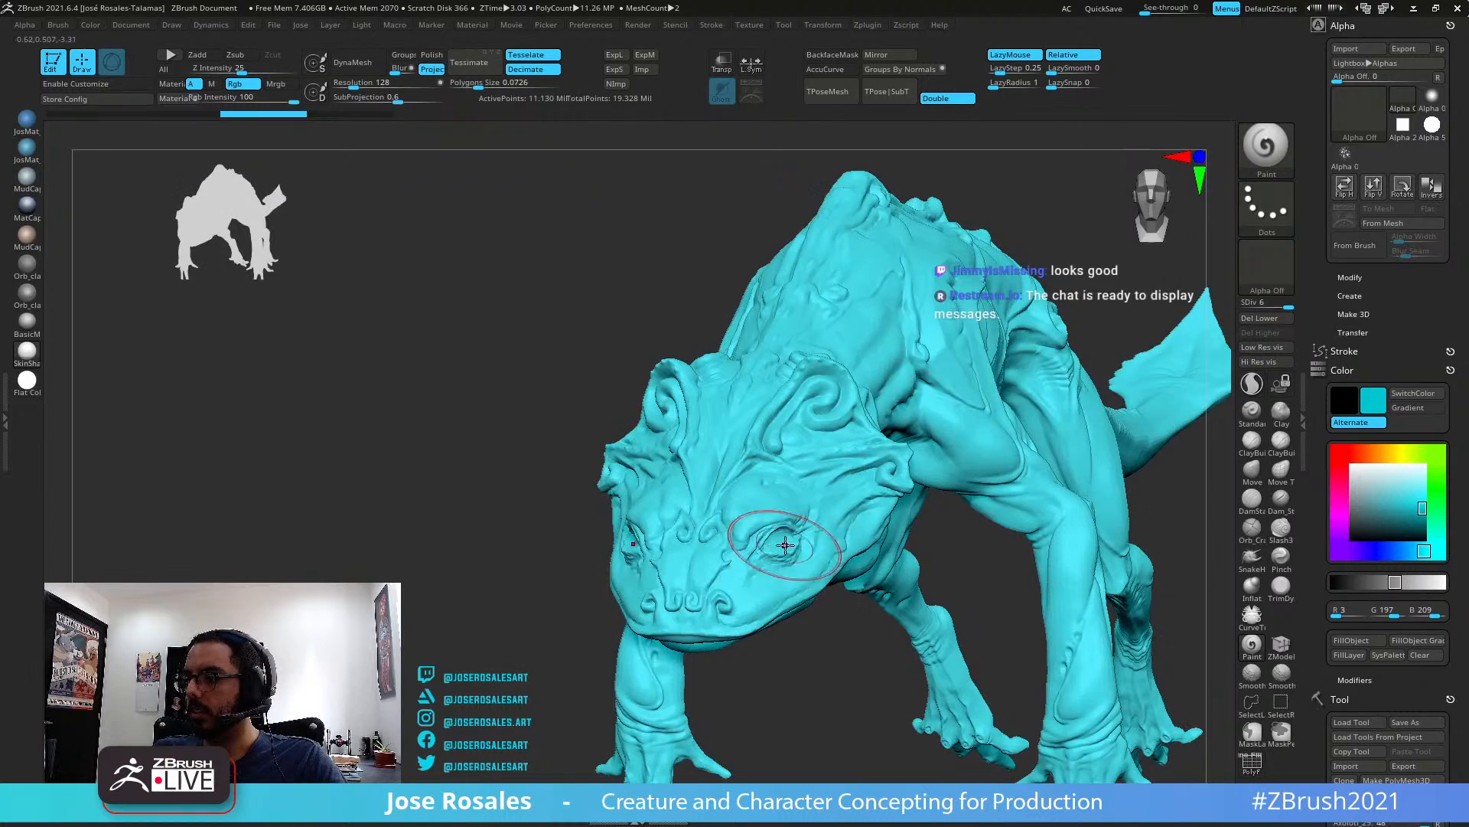
pyautogui.keyDown('ctrl'); pyautogui.moveTo(801, 553); pyautogui.dragTo(793, 492, button='right'); pyautogui.keyUp('ctrl')
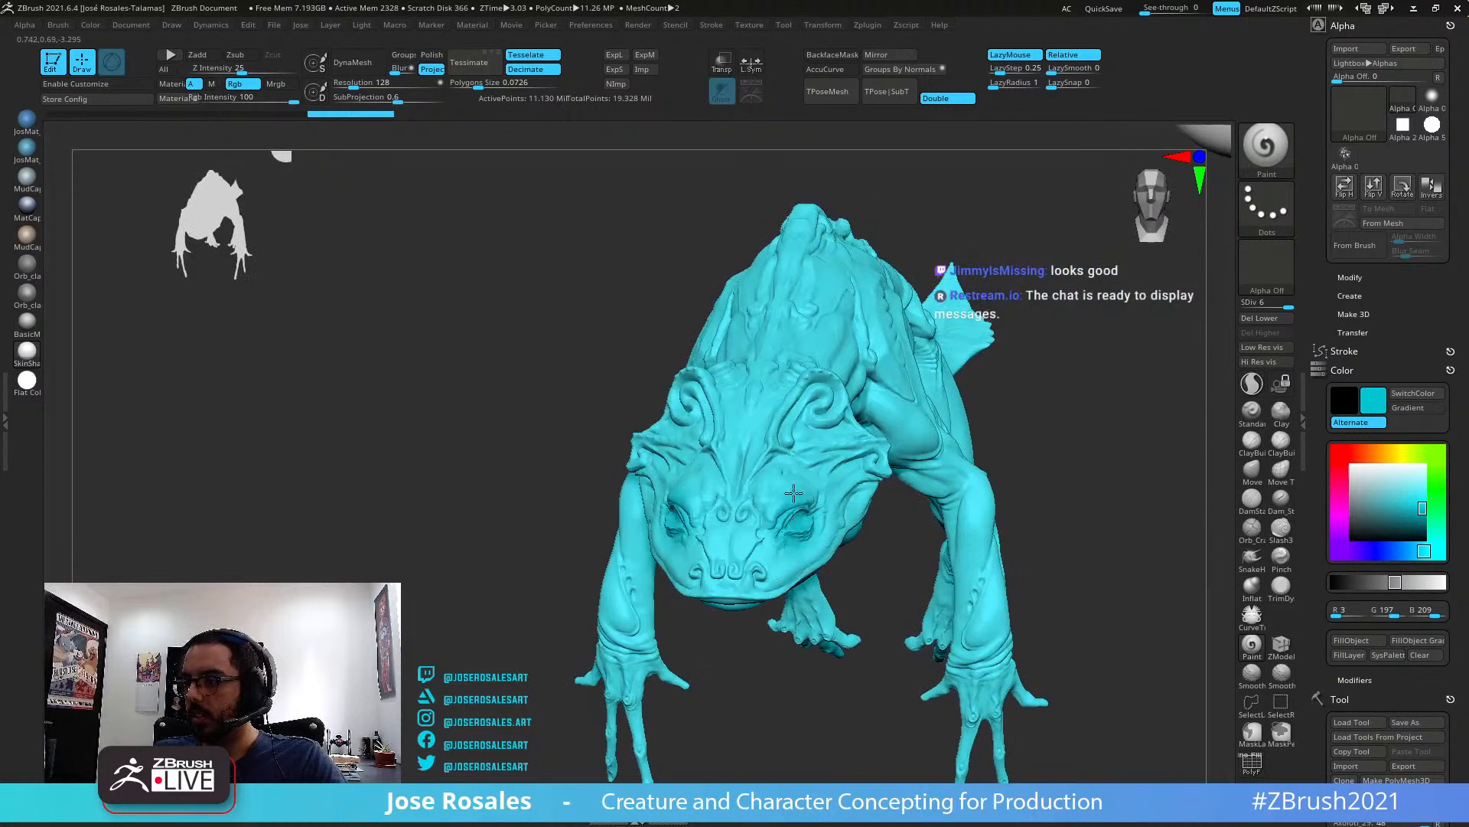
# Set the Paint brush to the Color Spray stroke type with Alpha 08
pyautogui.click(1247, 218)
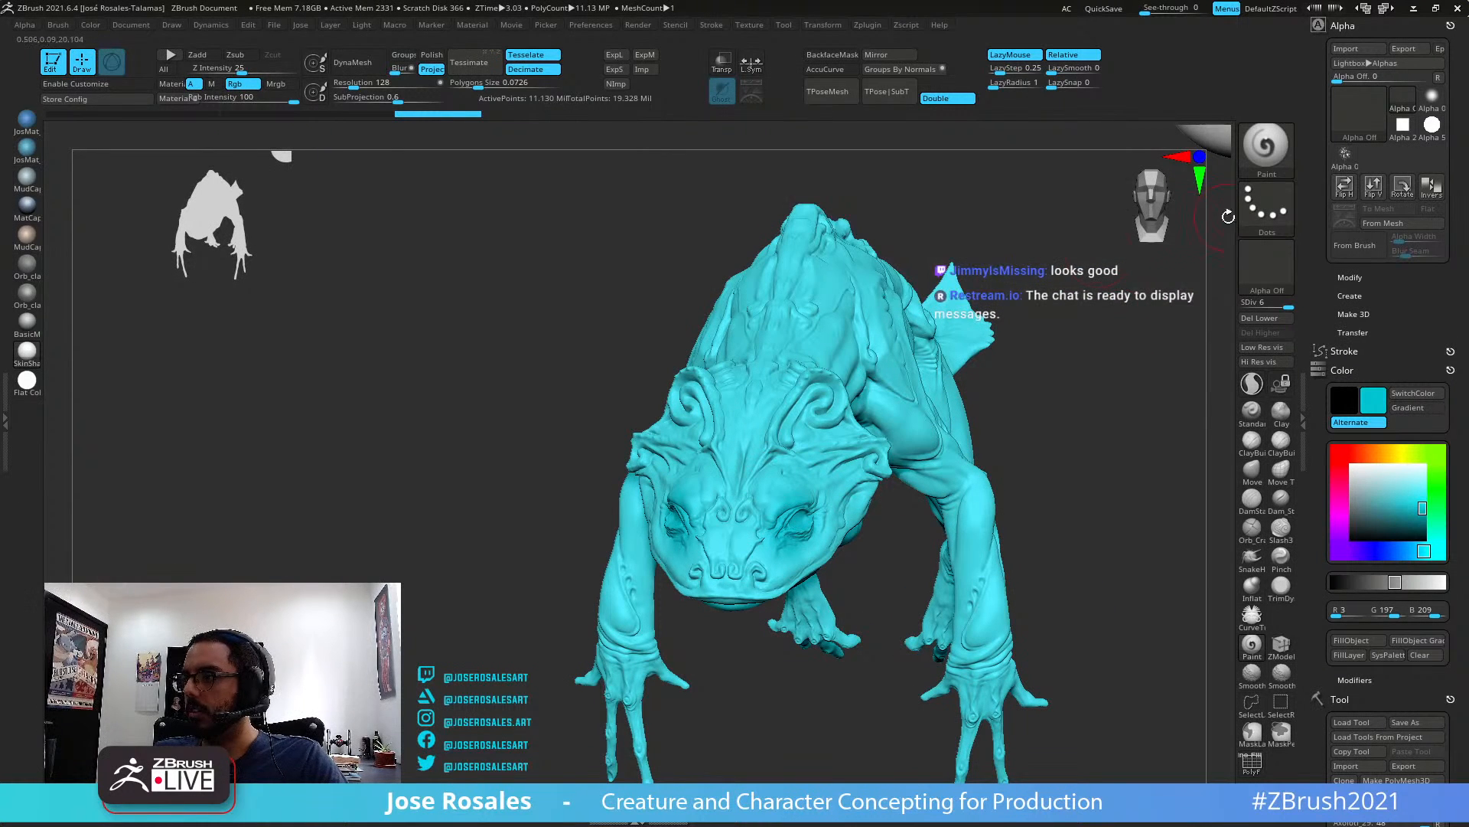
pyautogui.click(1243, 222)
pyautogui.press('ctrl')
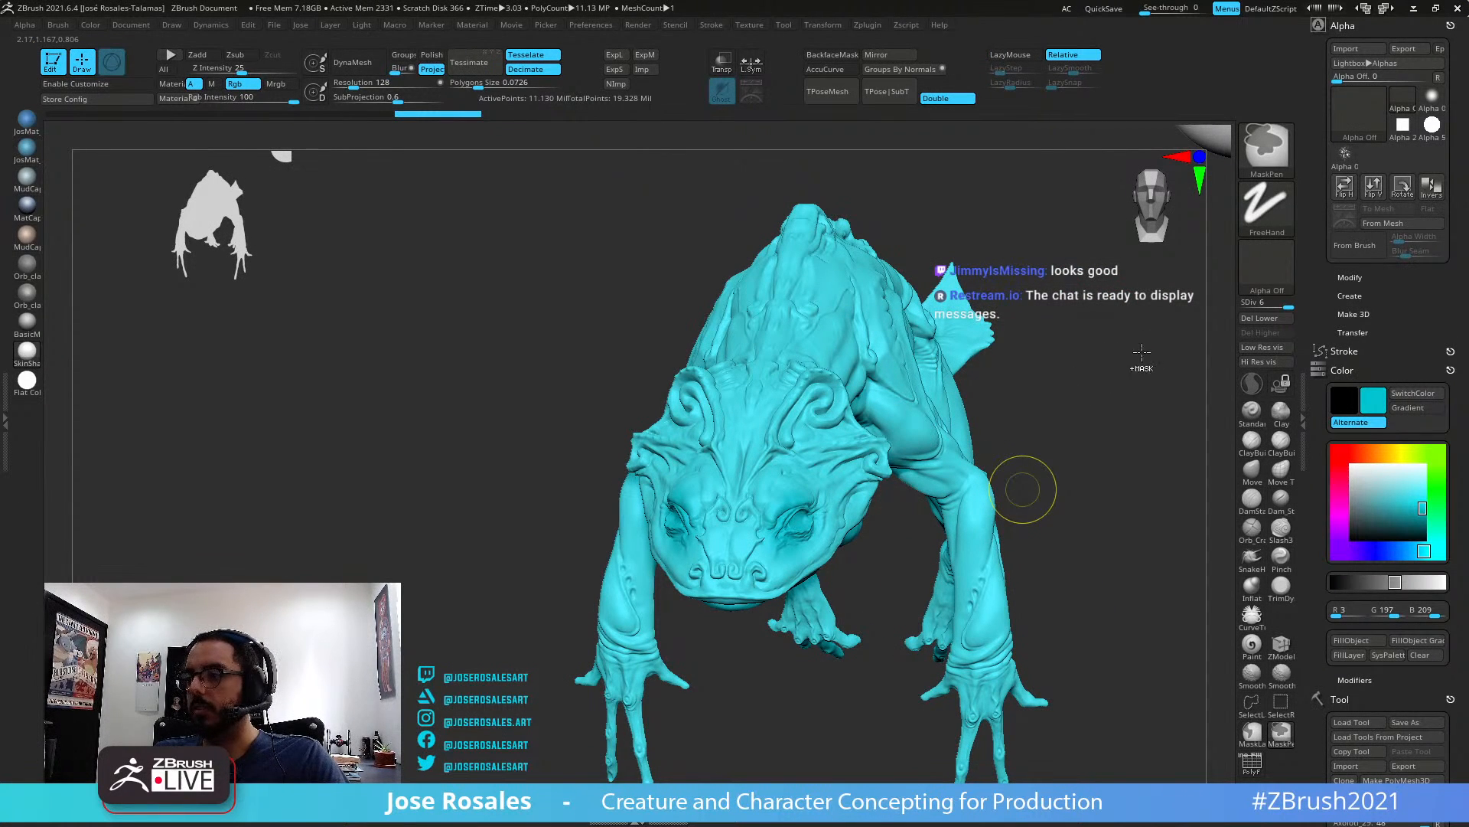
pyautogui.click(1260, 213)
pyautogui.click(1013, 224)
pyautogui.click(1267, 264)
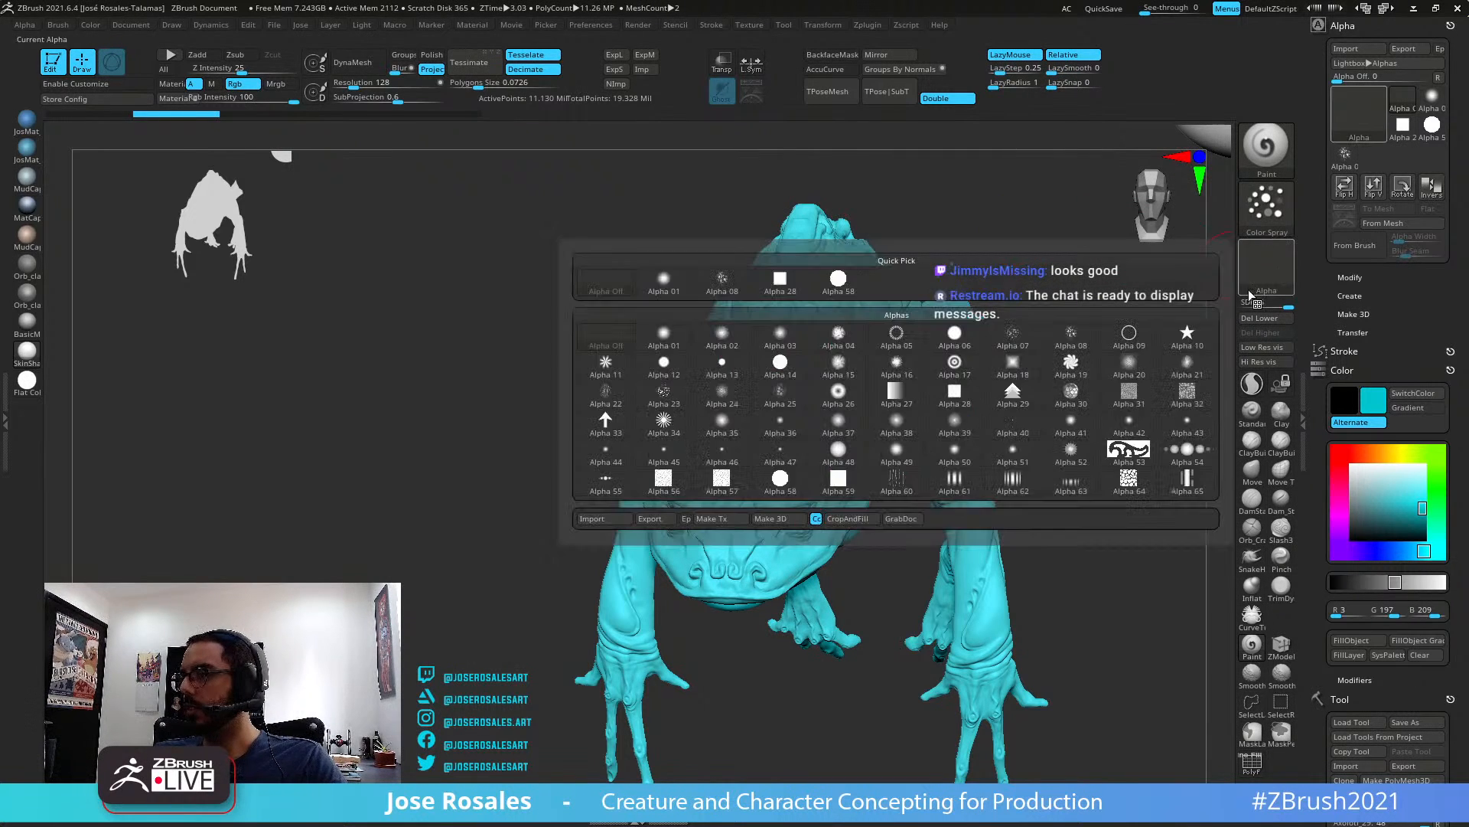
pyautogui.click(1018, 341)
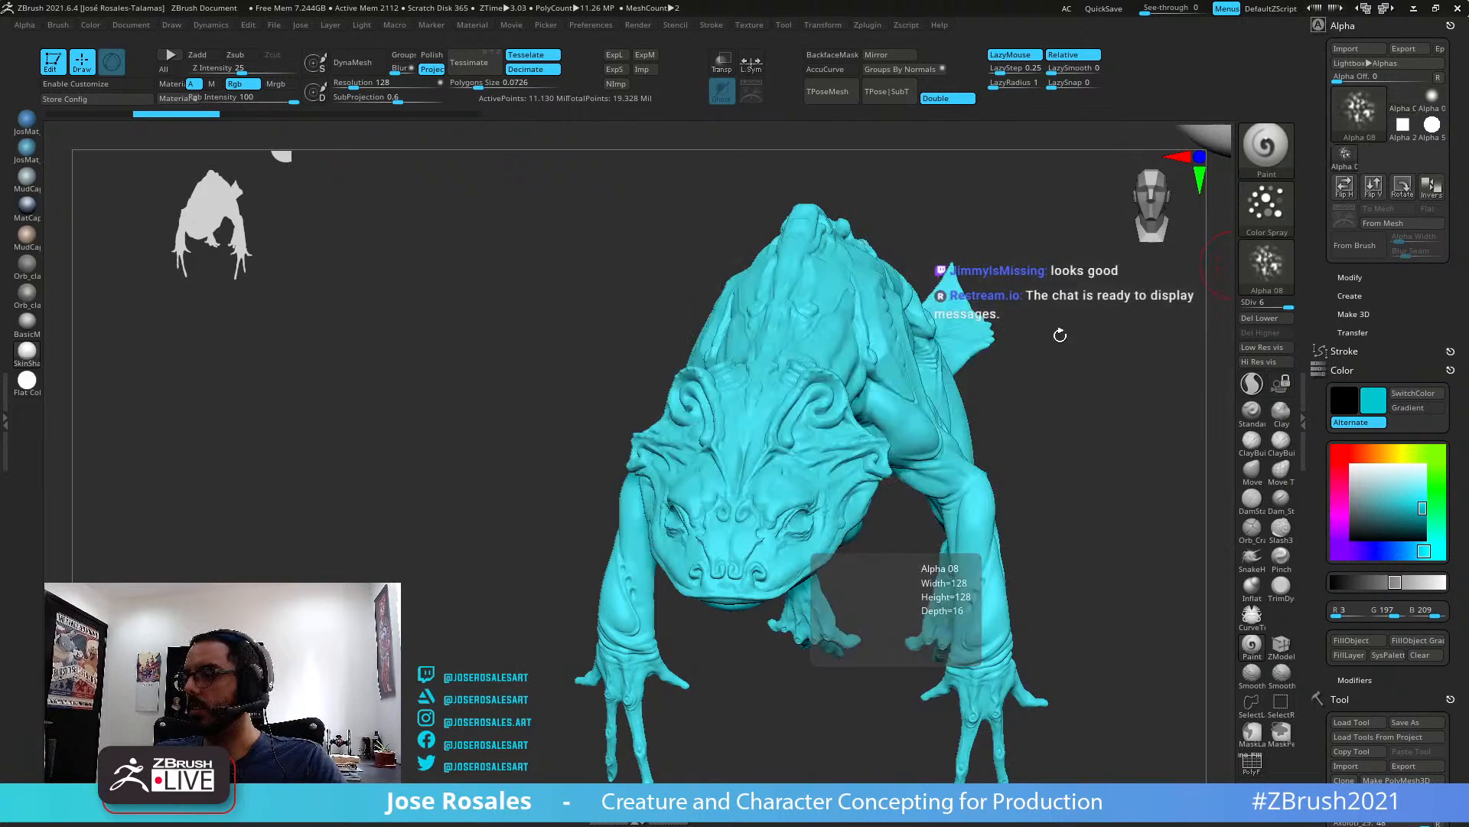
# Spray the darker cyan around the creature's eye and down the side of its snout
pyautogui.press('space')
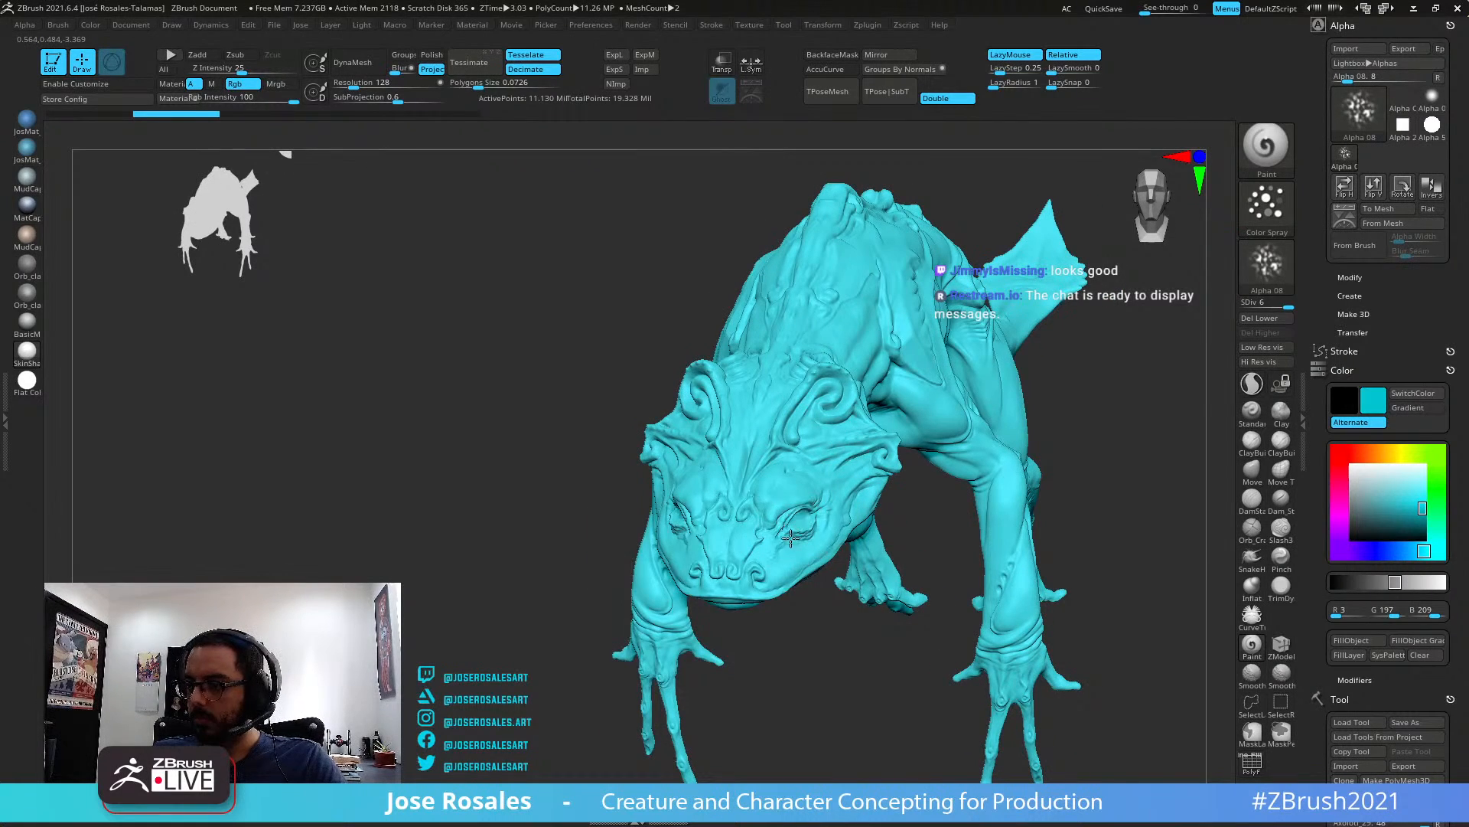
pyautogui.moveTo(816, 563)
pyautogui.mouseDown(button='right')
pyautogui.moveTo(754, 469)
pyautogui.moveTo(905, 531)
pyautogui.mouseUp(button='right')
pyautogui.moveTo(813, 508)
pyautogui.mouseDown()
pyautogui.moveTo(790, 583)
pyautogui.moveTo(739, 589)
pyautogui.moveTo(747, 564)
pyautogui.mouseUp()
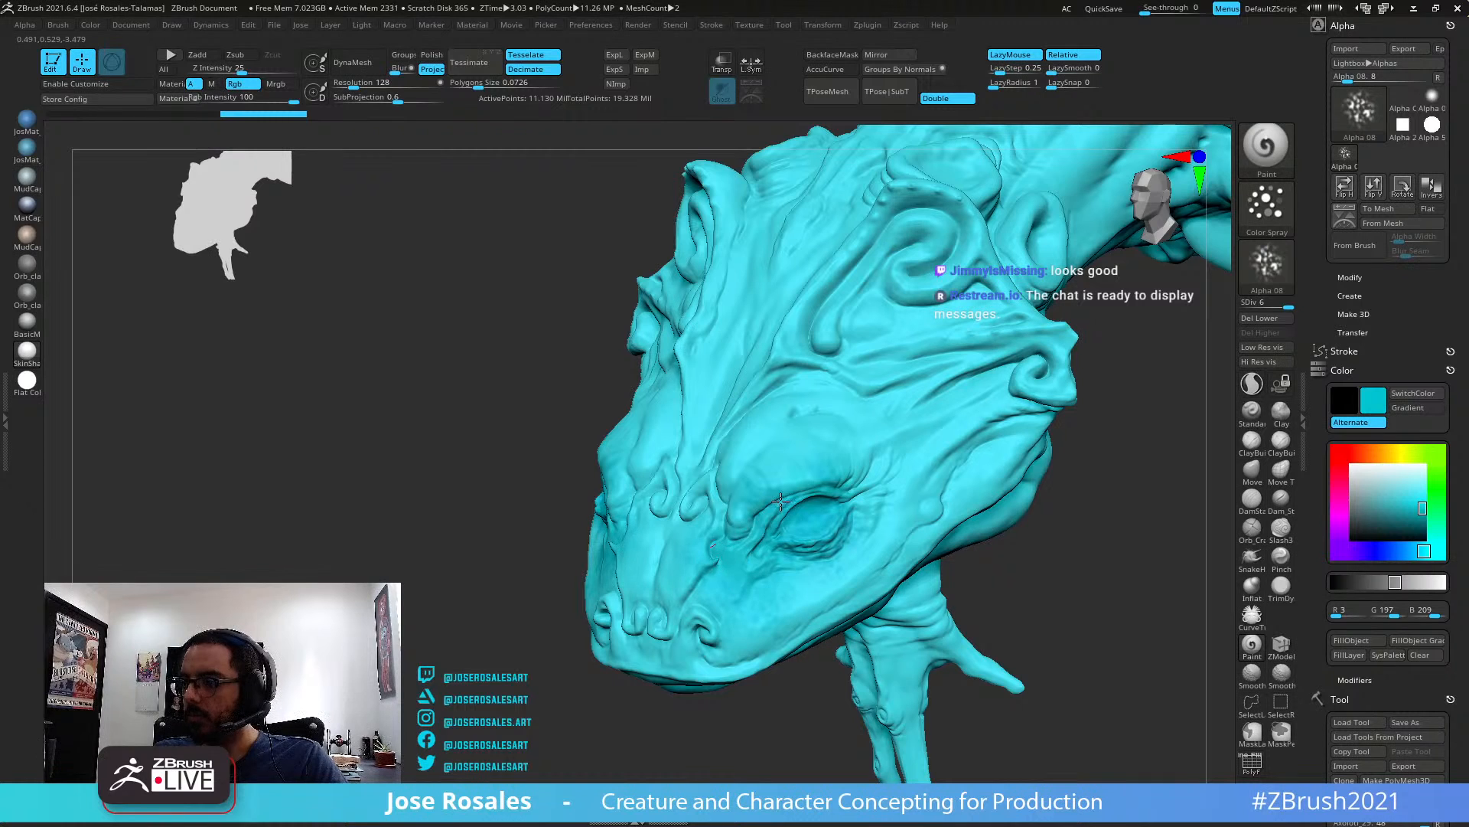
pyautogui.moveTo(857, 430)
pyautogui.mouseDown()
pyautogui.moveTo(886, 420)
pyautogui.moveTo(841, 482)
pyautogui.moveTo(898, 471)
pyautogui.mouseUp()
pyautogui.moveTo(810, 476)
pyautogui.mouseDown()
pyautogui.moveTo(757, 535)
pyautogui.moveTo(772, 588)
pyautogui.mouseUp()
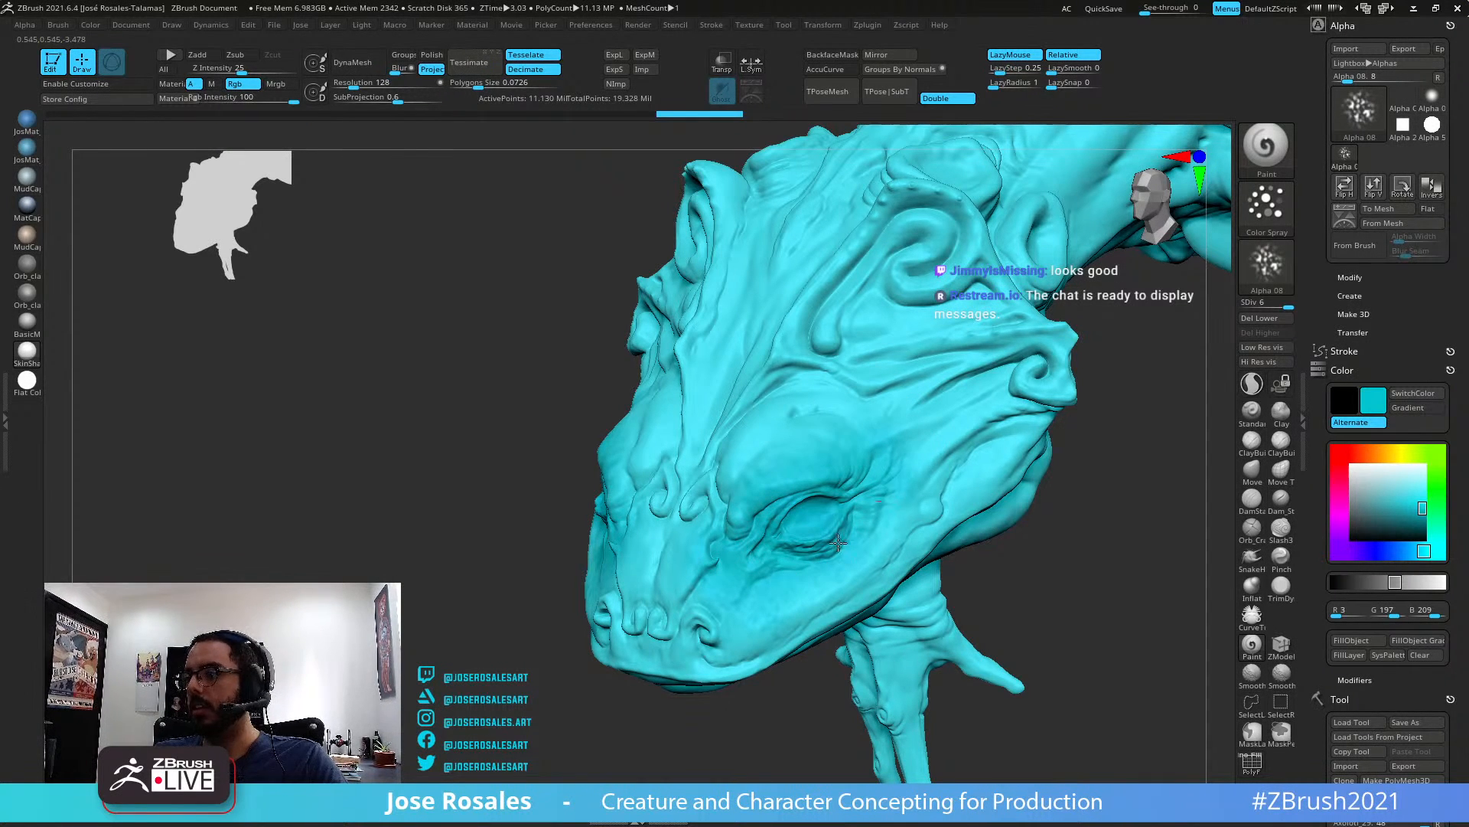
# Switch to the Flat Color material and examine the sprayed color variation around the eye up close
pyautogui.click(26, 382)
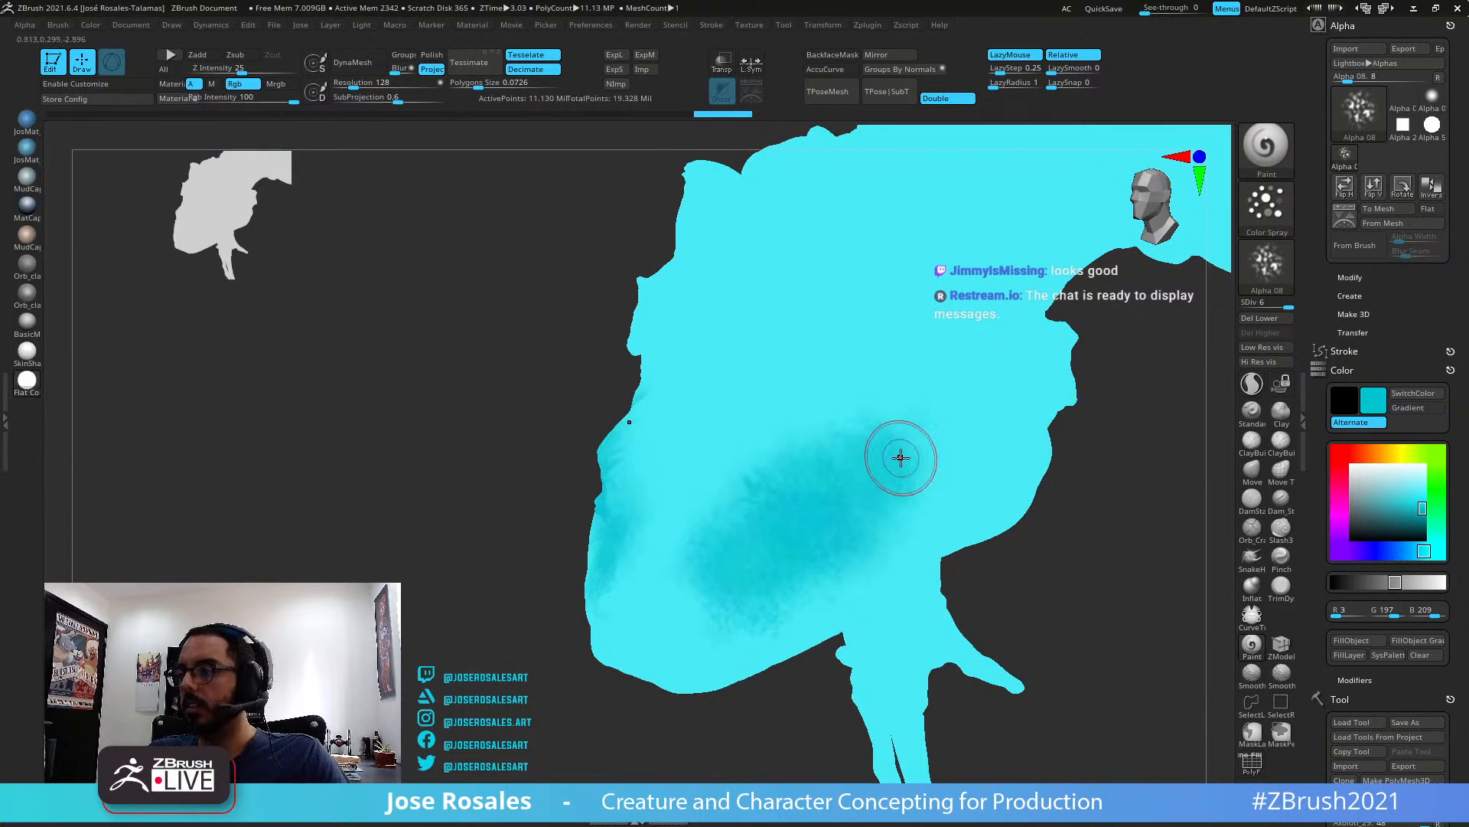
pyautogui.moveTo(895, 456)
pyautogui.keyDown('ctrl'); pyautogui.mouseDown(button='right')
pyautogui.moveTo(915, 521)
pyautogui.moveTo(810, 450)
pyautogui.moveTo(857, 498)
pyautogui.moveTo(840, 482)
pyautogui.mouseUp(button='right'); pyautogui.keyUp('ctrl')
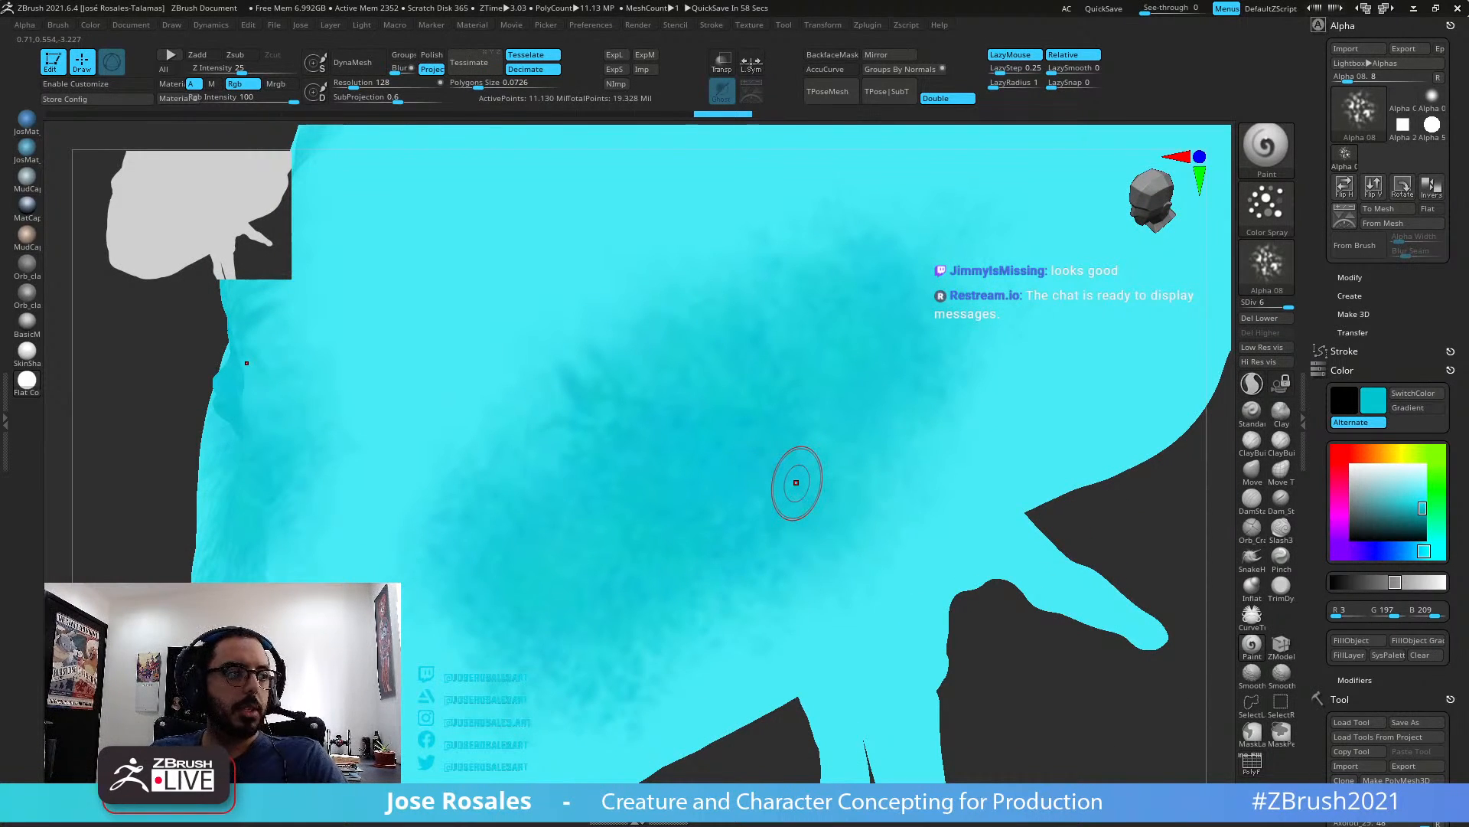
pyautogui.moveTo(796, 483)
pyautogui.mouseDown(button='right')
pyautogui.moveTo(787, 462)
pyautogui.moveTo(774, 515)
pyautogui.moveTo(796, 490)
pyautogui.mouseUp(button='right')
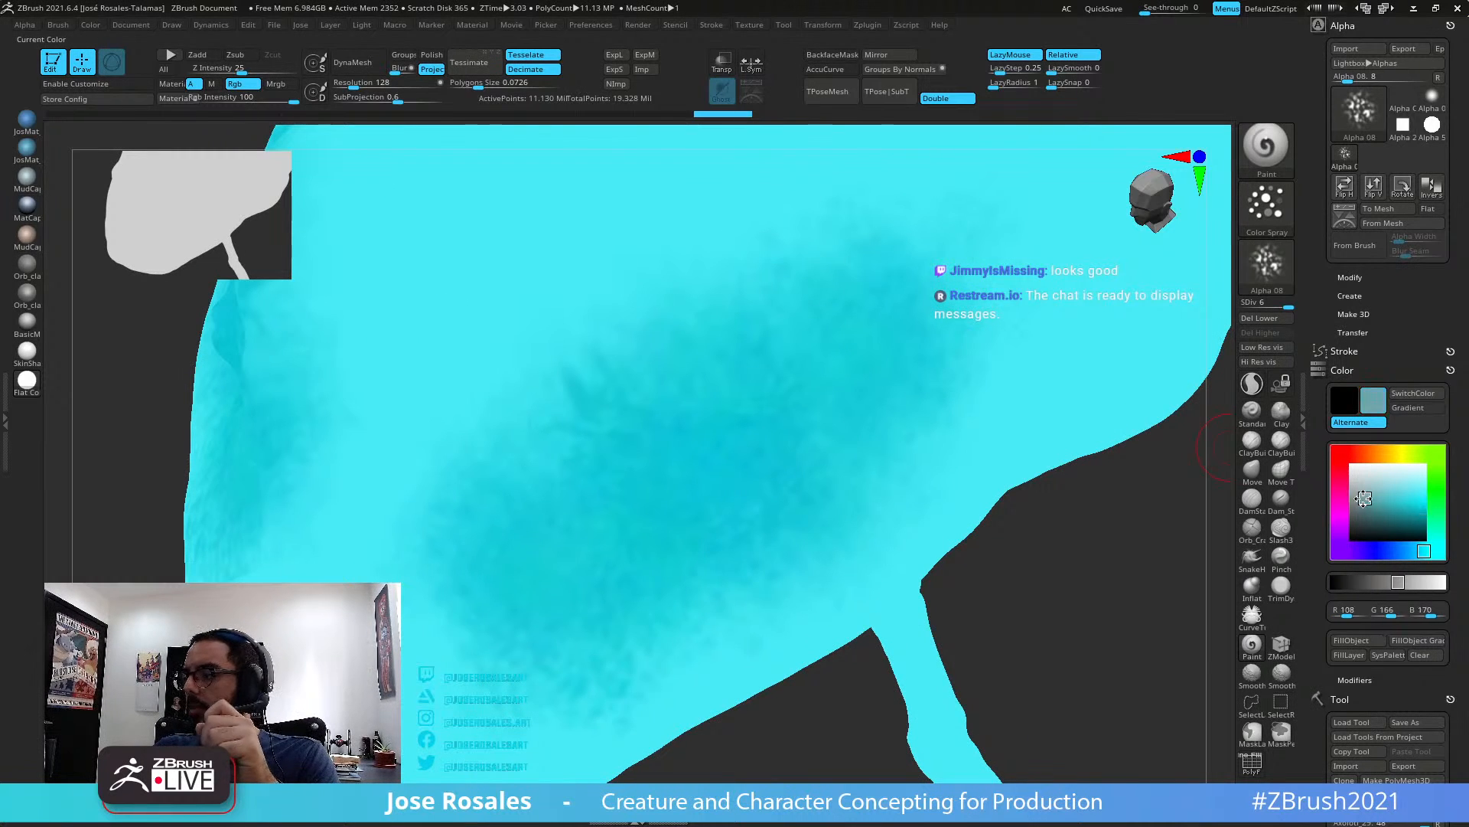
# Spray magenta (R 247, G 0, B 225) and yellow (R 247, G 240, B 0) over the cyan area around the eye
pyautogui.moveTo(1370, 502); pyautogui.dragTo(1338, 505)
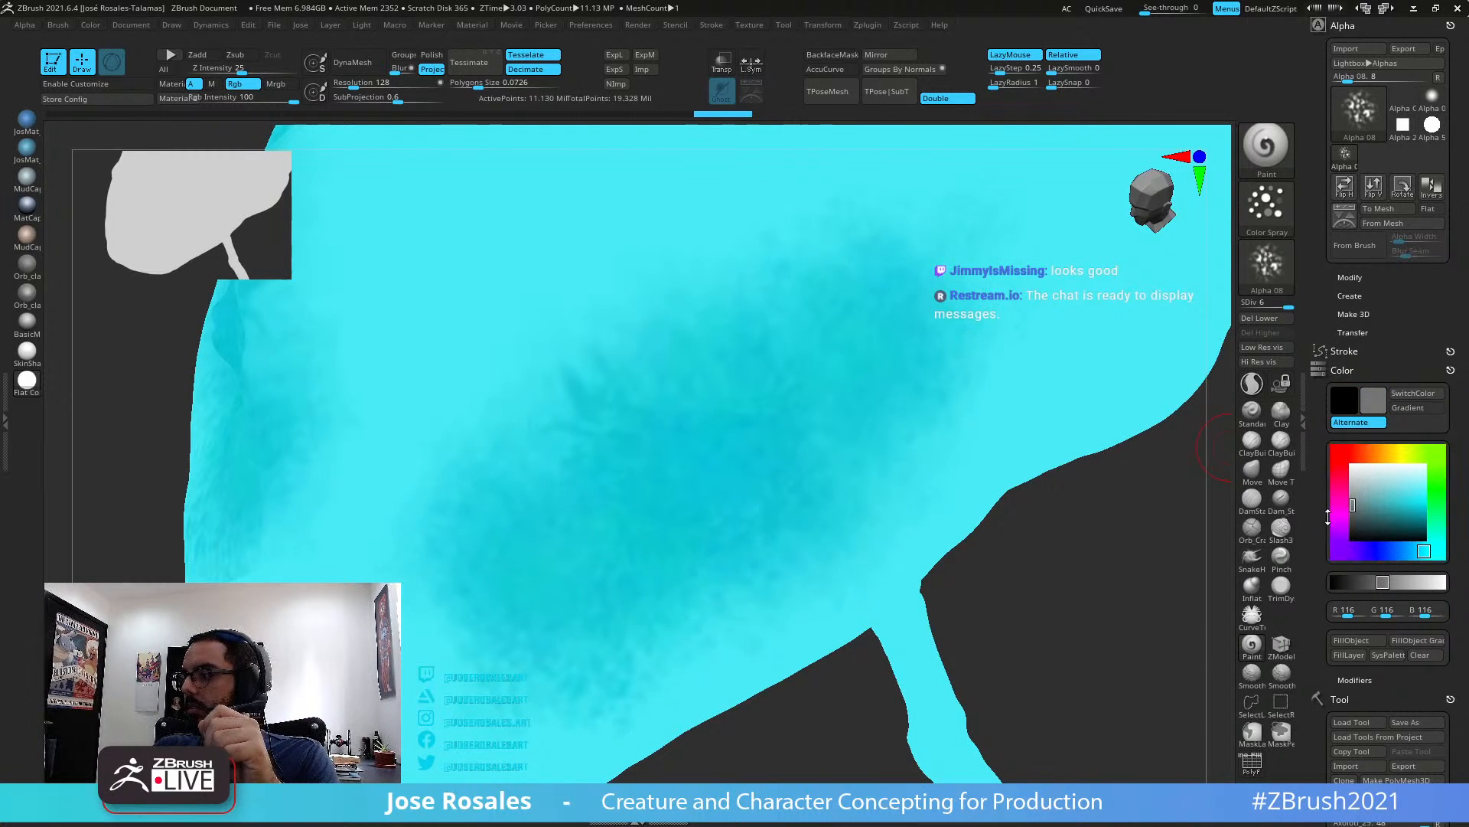
pyautogui.click(1340, 511)
pyautogui.moveTo(1421, 487); pyautogui.dragTo(1428, 503)
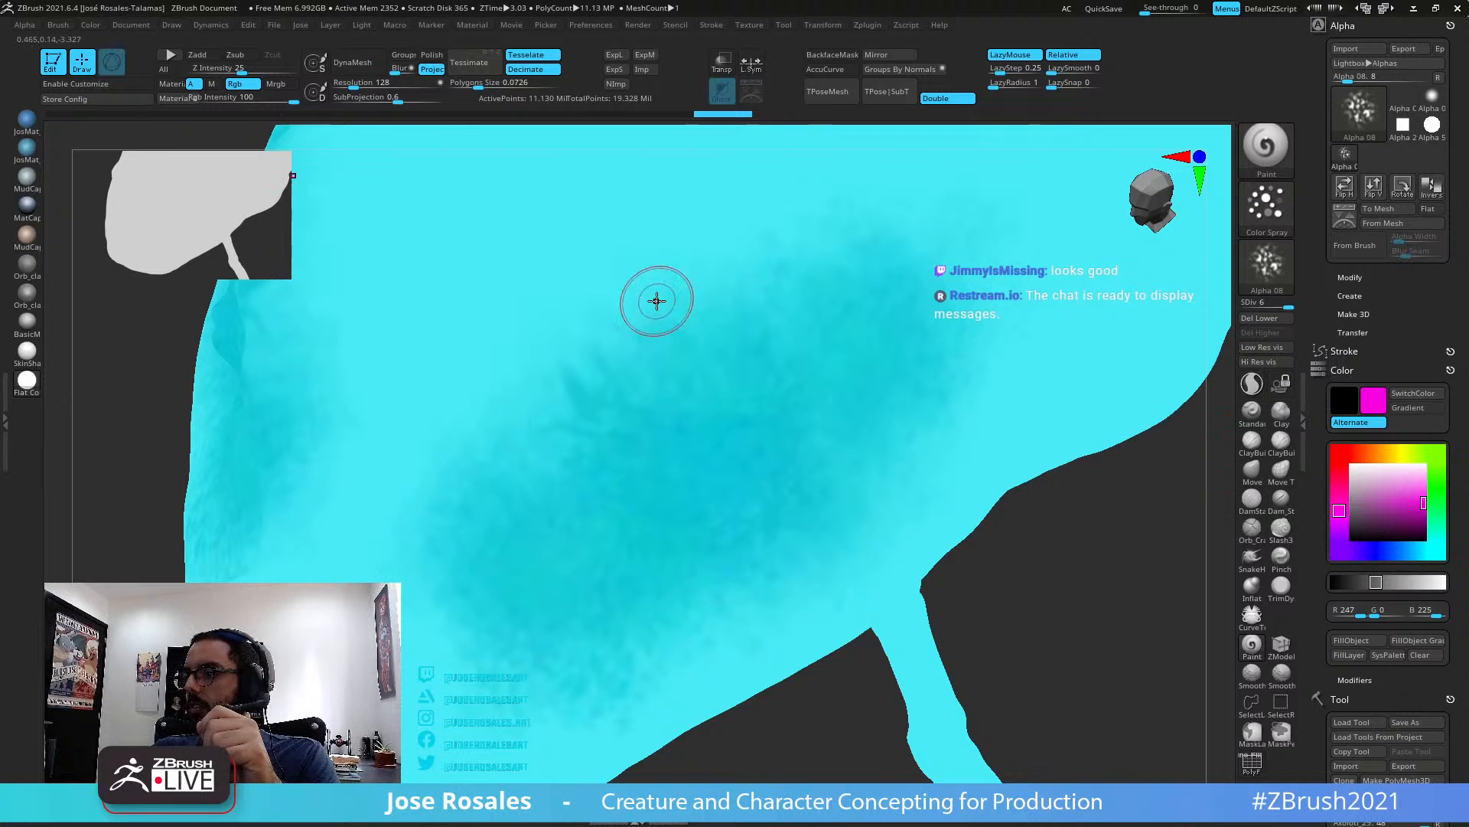
pyautogui.moveTo(657, 300)
pyautogui.mouseDown()
pyautogui.moveTo(635, 322)
pyautogui.moveTo(766, 428)
pyautogui.moveTo(589, 566)
pyautogui.moveTo(698, 548)
pyautogui.moveTo(673, 613)
pyautogui.moveTo(863, 360)
pyautogui.moveTo(670, 413)
pyautogui.moveTo(887, 398)
pyautogui.mouseUp()
pyautogui.moveTo(888, 398); pyautogui.dragTo(842, 413, button='right')
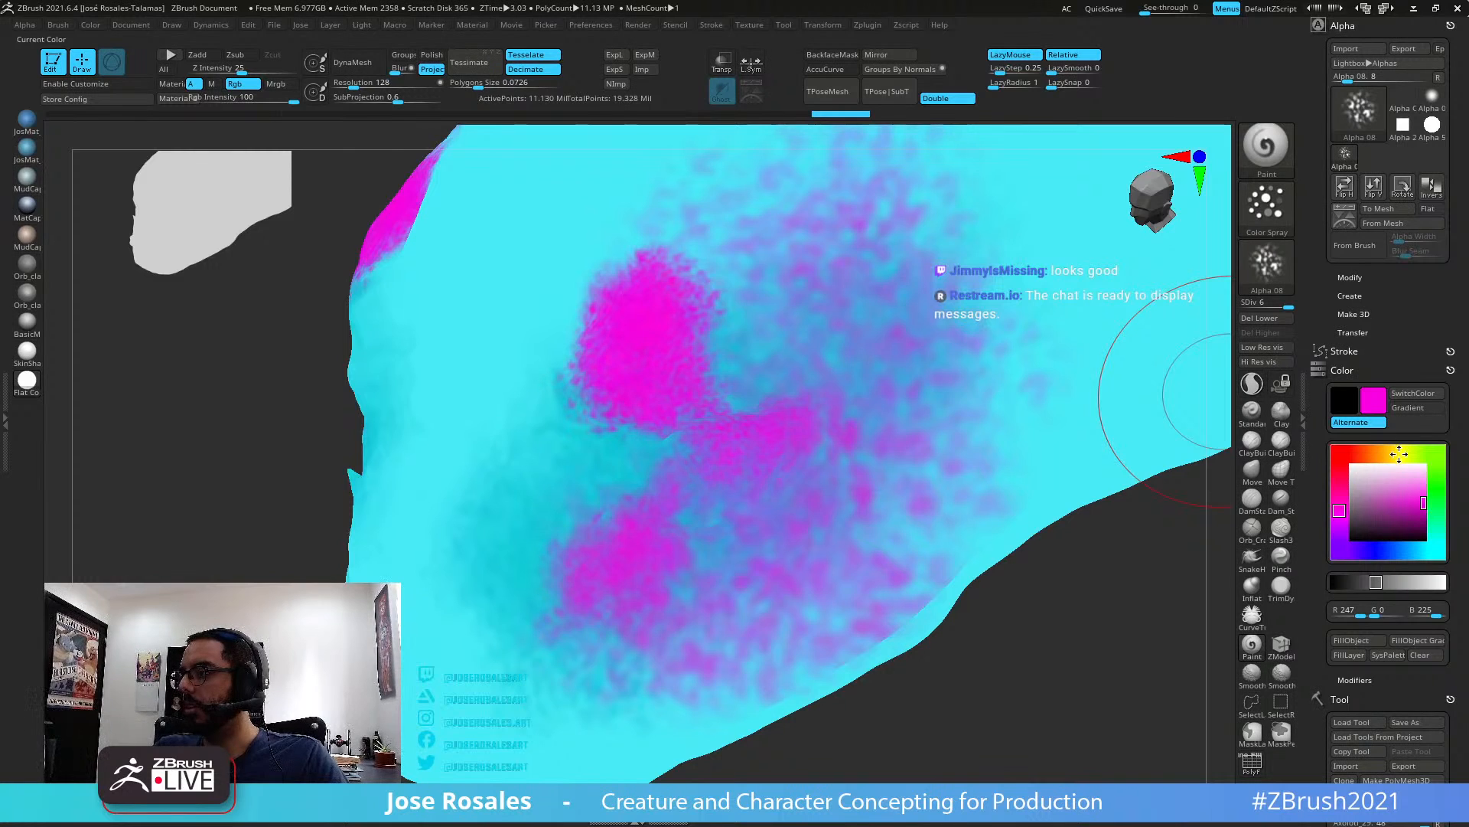
pyautogui.click(1399, 455)
pyautogui.moveTo(880, 377)
pyautogui.mouseDown()
pyautogui.moveTo(805, 344)
pyautogui.moveTo(952, 446)
pyautogui.moveTo(664, 478)
pyautogui.moveTo(734, 505)
pyautogui.mouseUp()
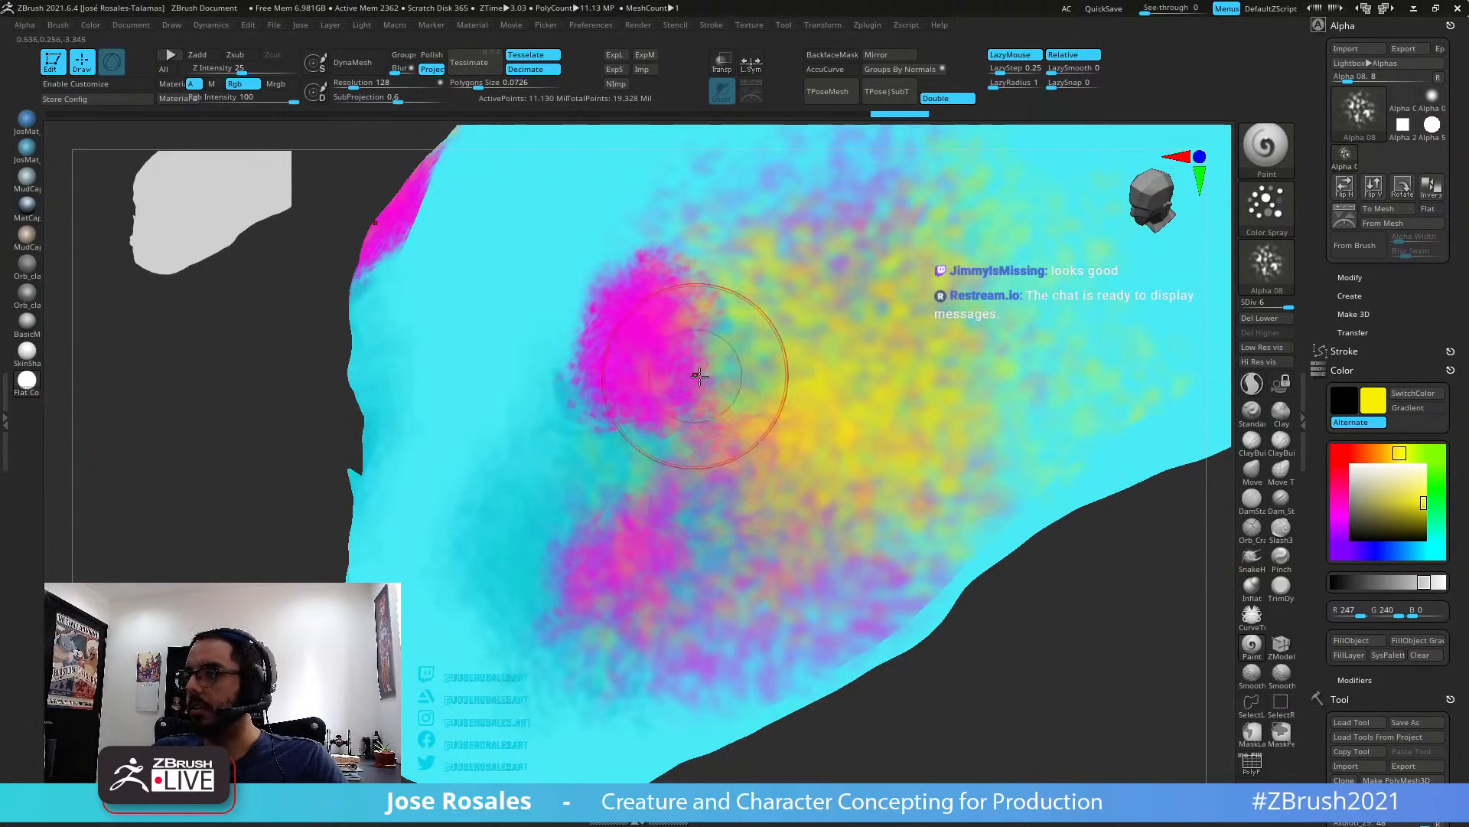
# Undo the magenta and yellow sprays around the creature's eye, leaving the darker cyan
pyautogui.moveTo(752, 365)
pyautogui.keyDown('ctrl'); pyautogui.mouseDown(button='right')
pyautogui.moveTo(715, 404)
pyautogui.moveTo(859, 433)
pyautogui.moveTo(860, 416)
pyautogui.moveTo(1007, 318)
pyautogui.moveTo(816, 498)
pyautogui.mouseUp(button='right'); pyautogui.keyUp('ctrl')
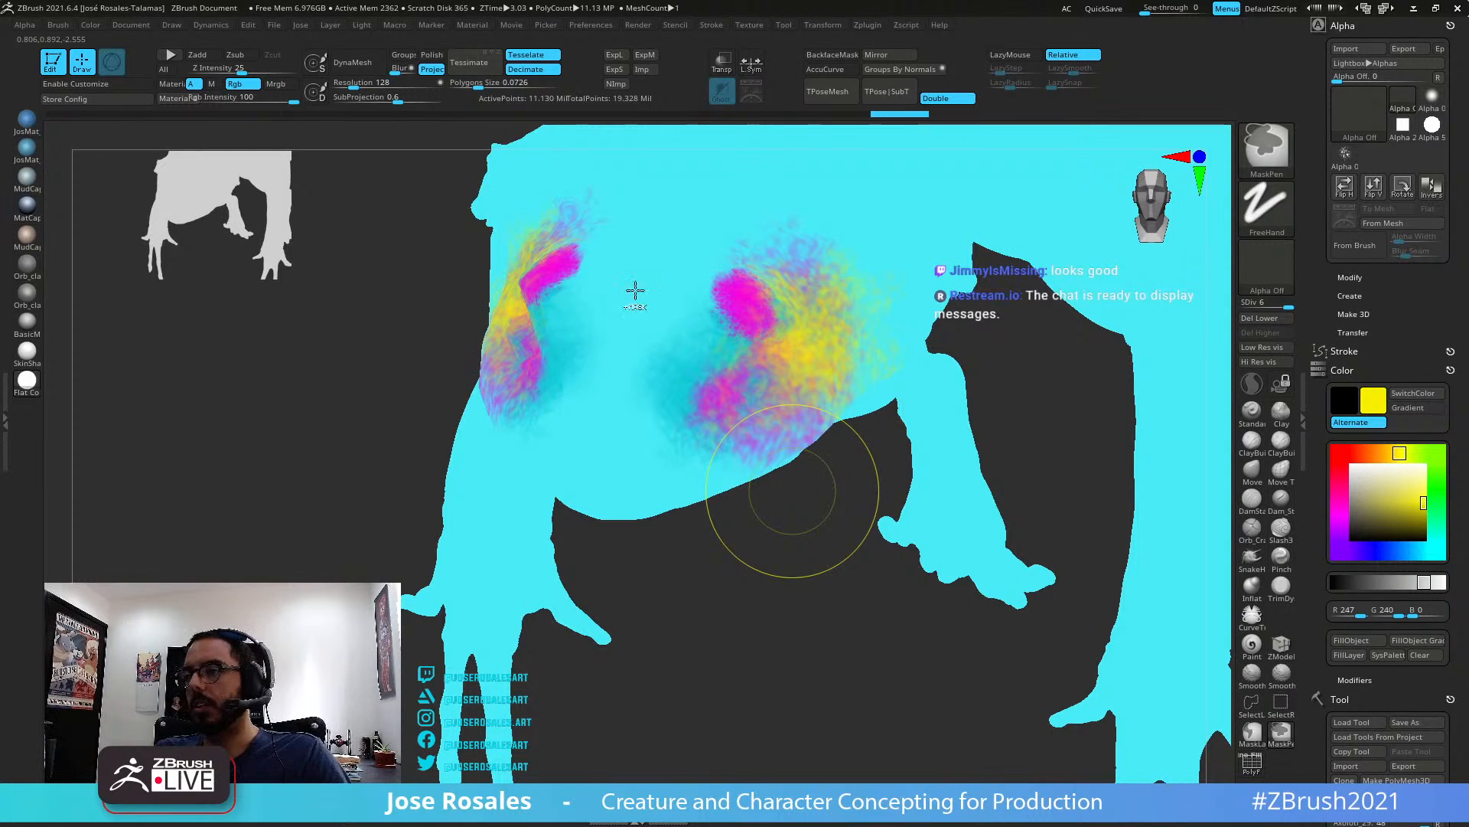
pyautogui.hotkey('ctrl', 'z')
pyautogui.moveTo(741, 505); pyautogui.dragTo(986, 187, button='right')
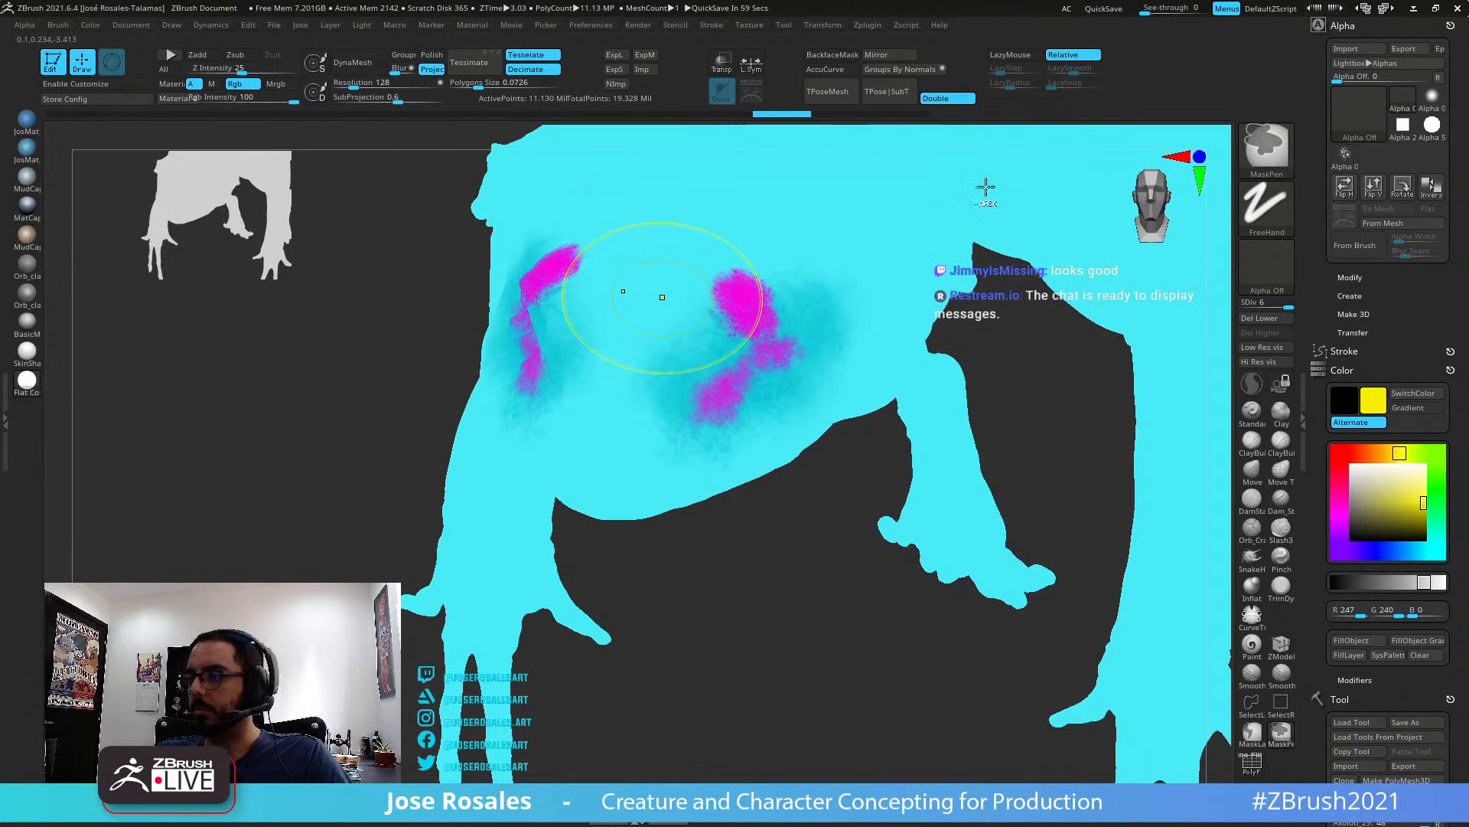
pyautogui.hotkey('ctrl', 'z')
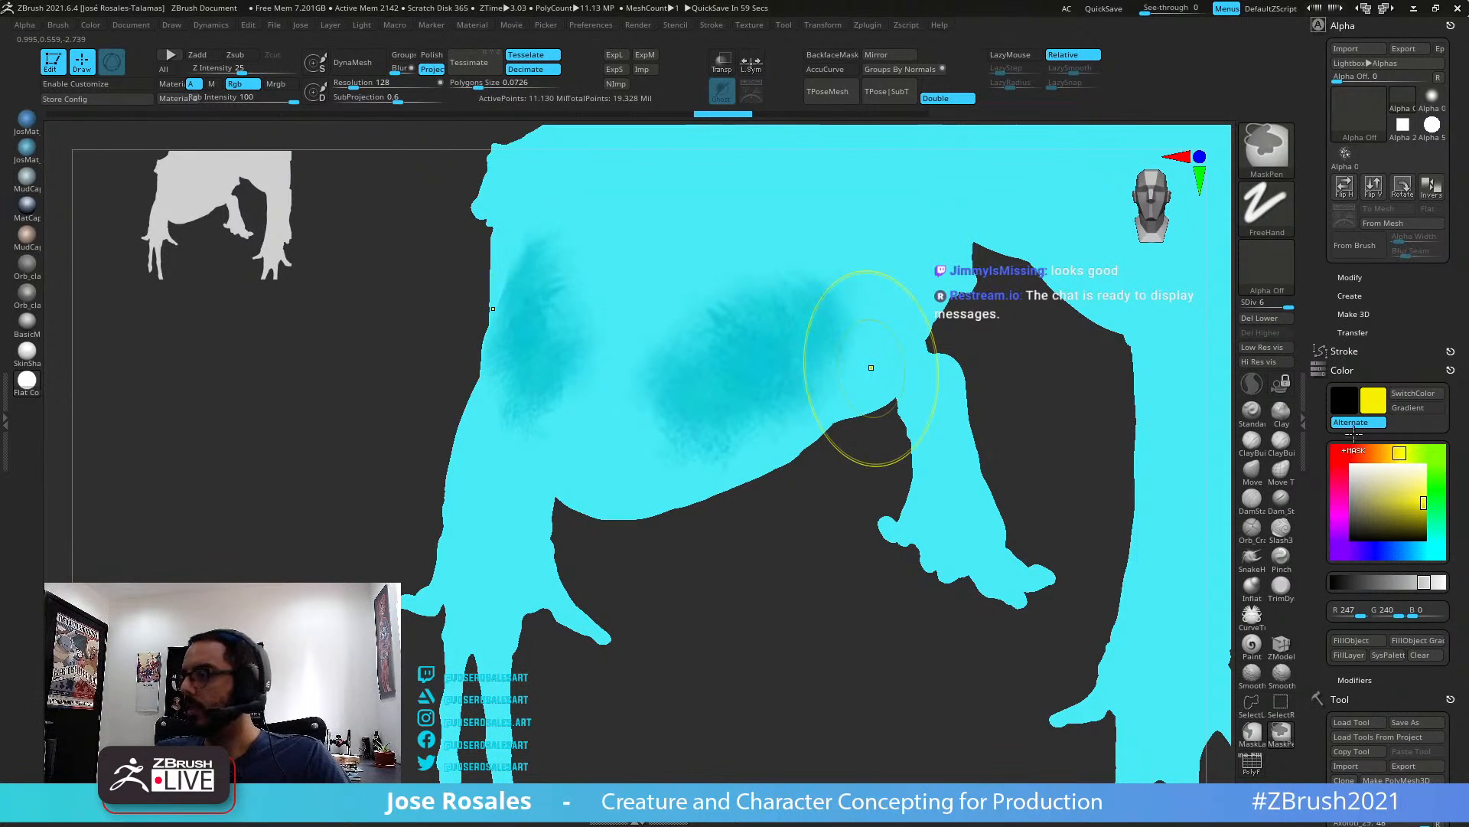
pyautogui.moveTo(836, 338)
pyautogui.keyDown('ctrl'); pyautogui.mouseDown(button='right')
pyautogui.moveTo(906, 315)
pyautogui.moveTo(834, 421)
pyautogui.mouseUp(button='right'); pyautogui.keyUp('ctrl')
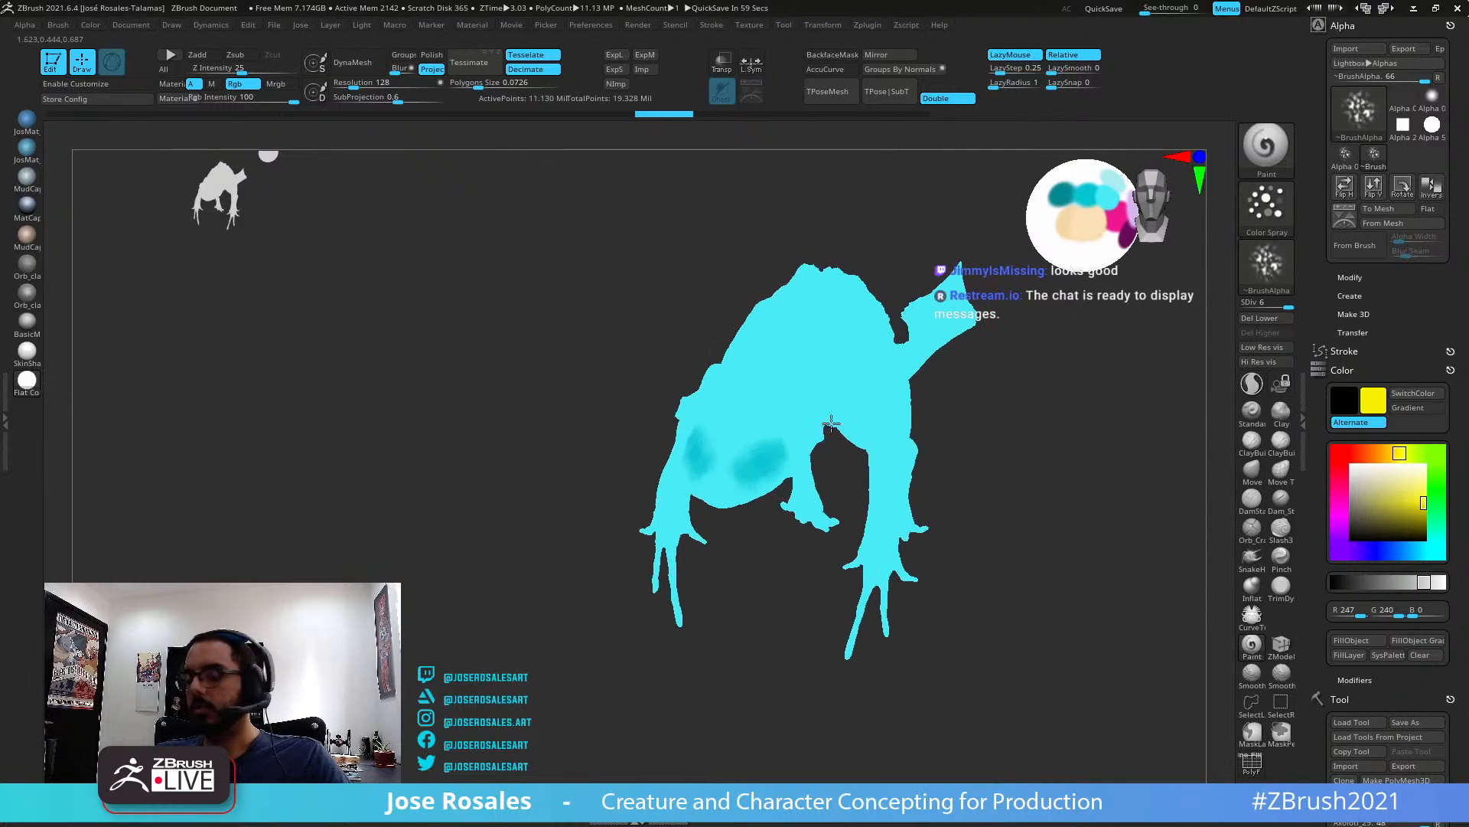
# Switch to the SkinShade material, sample the dark teal (R 3, G 136, B 144) from the palette sphere and resize the brush for the head
pyautogui.click(27, 351)
pyautogui.moveTo(426, 311); pyautogui.dragTo(1157, 316)
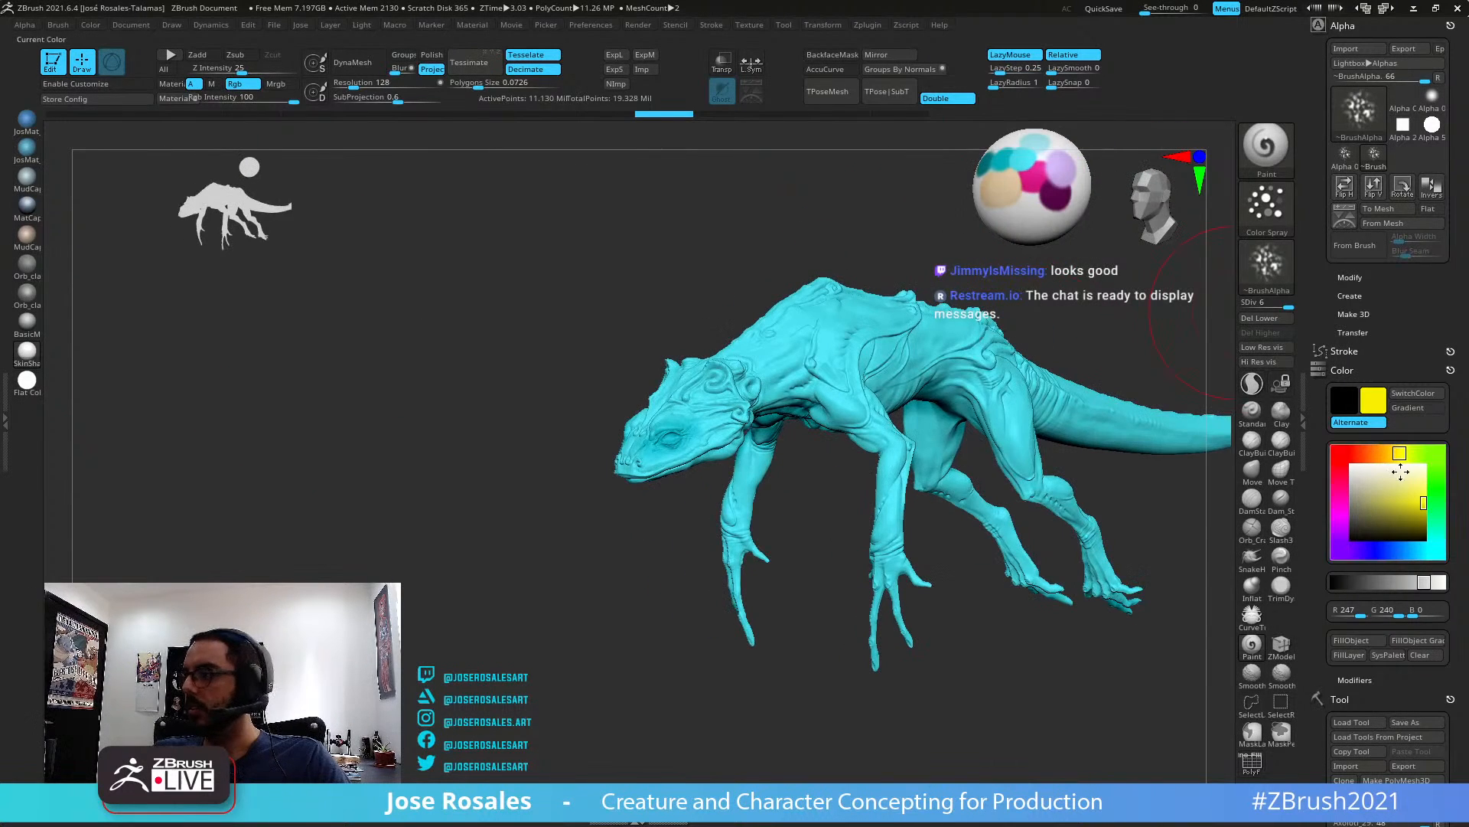
pyautogui.moveTo(1382, 498); pyautogui.dragTo(983, 175)
pyautogui.moveTo(1017, 228); pyautogui.dragTo(1110, 248)
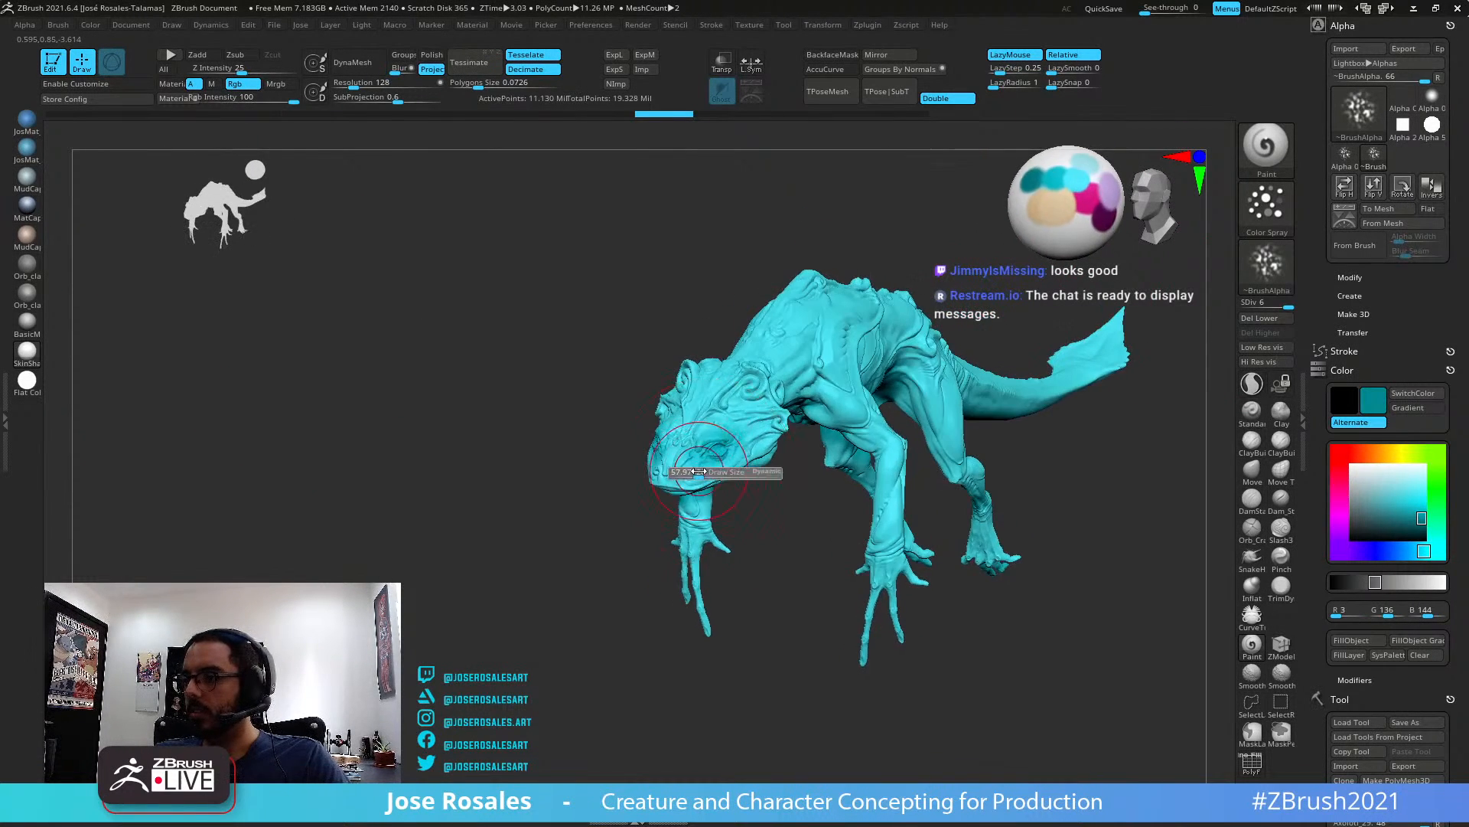
pyautogui.moveTo(710, 451)
pyautogui.keyDown('ctrl'); pyautogui.mouseDown(button='right')
pyautogui.moveTo(818, 473)
pyautogui.moveTo(818, 446)
pyautogui.mouseUp(button='right'); pyautogui.keyUp('ctrl')
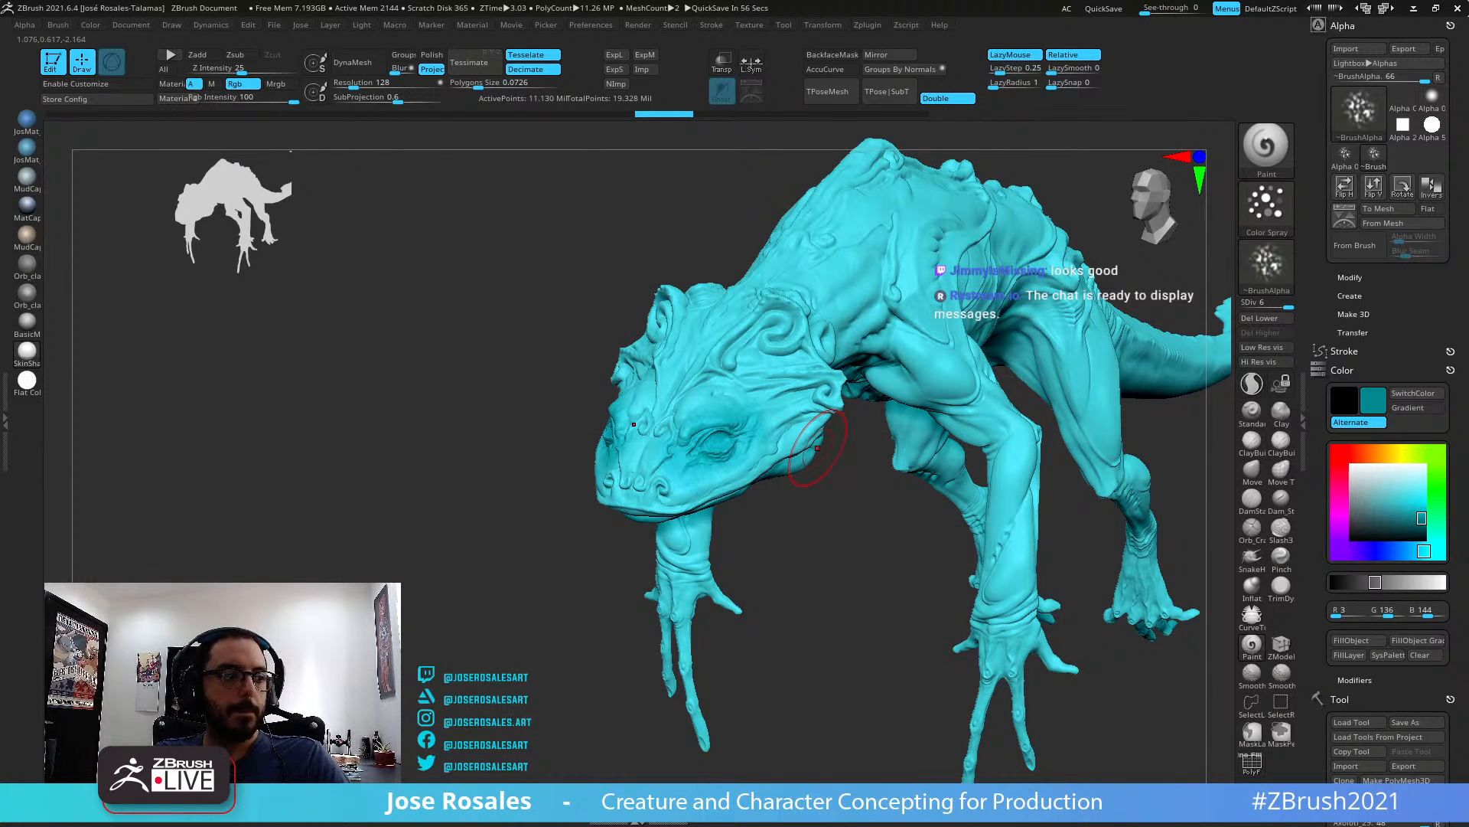
# Spray the dark teal over the forehead and the curled crests, and undo the last stroke behind the head
pyautogui.moveTo(818, 448)
pyautogui.mouseDown(button='right')
pyautogui.moveTo(694, 431)
pyautogui.moveTo(681, 353)
pyautogui.mouseUp(button='right')
pyautogui.moveTo(688, 338)
pyautogui.mouseDown()
pyautogui.moveTo(674, 421)
pyautogui.moveTo(656, 358)
pyautogui.moveTo(678, 340)
pyautogui.moveTo(691, 256)
pyautogui.moveTo(714, 263)
pyautogui.mouseUp()
pyautogui.moveTo(490, 253); pyautogui.dragTo(604, 234, button='right')
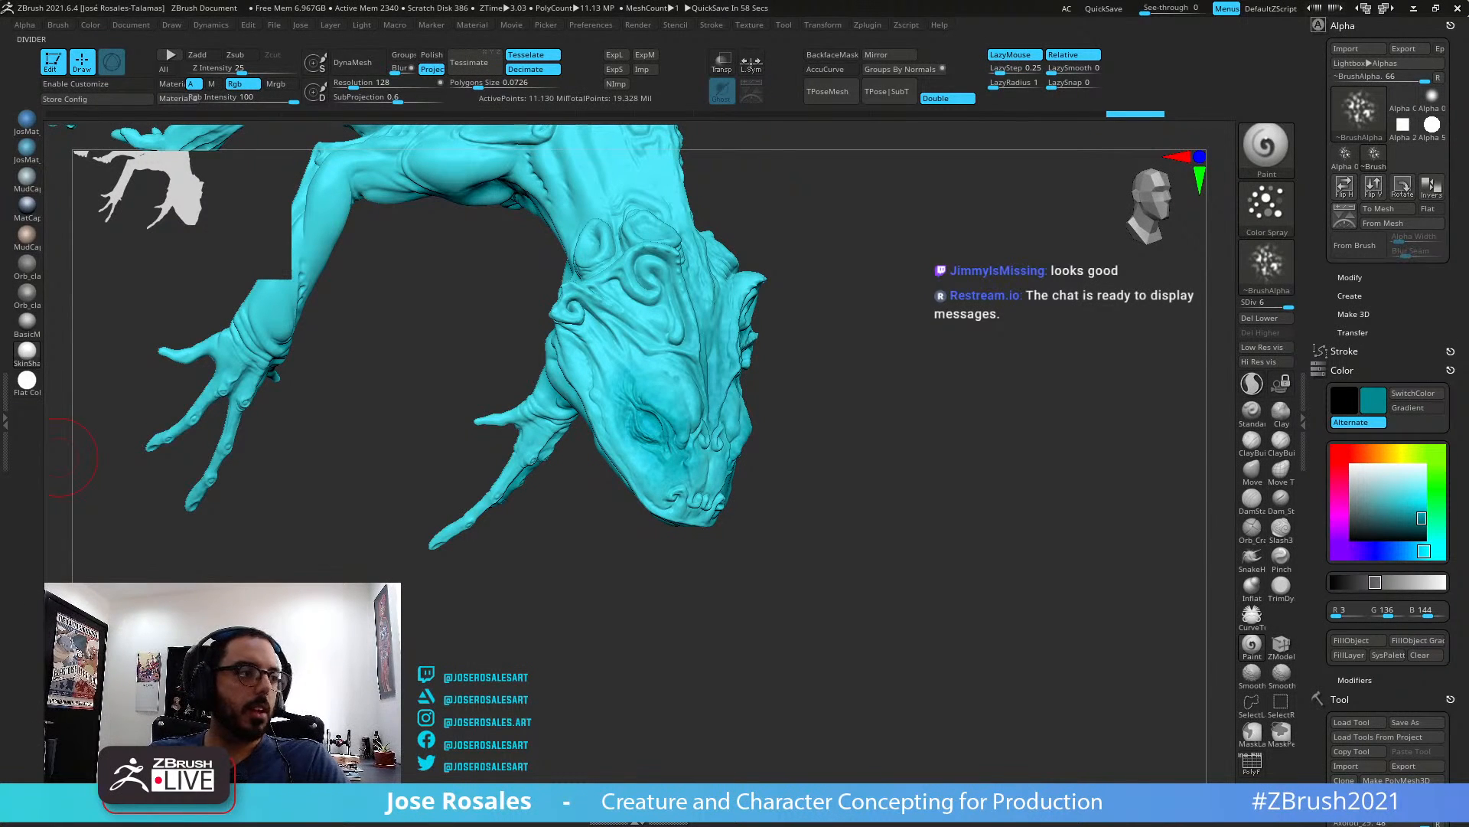
pyautogui.moveTo(949, 383)
pyautogui.mouseDown(button='right')
pyautogui.moveTo(740, 380)
pyautogui.moveTo(635, 423)
pyautogui.moveTo(637, 408)
pyautogui.moveTo(651, 478)
pyautogui.moveTo(620, 493)
pyautogui.moveTo(634, 495)
pyautogui.mouseUp(button='right')
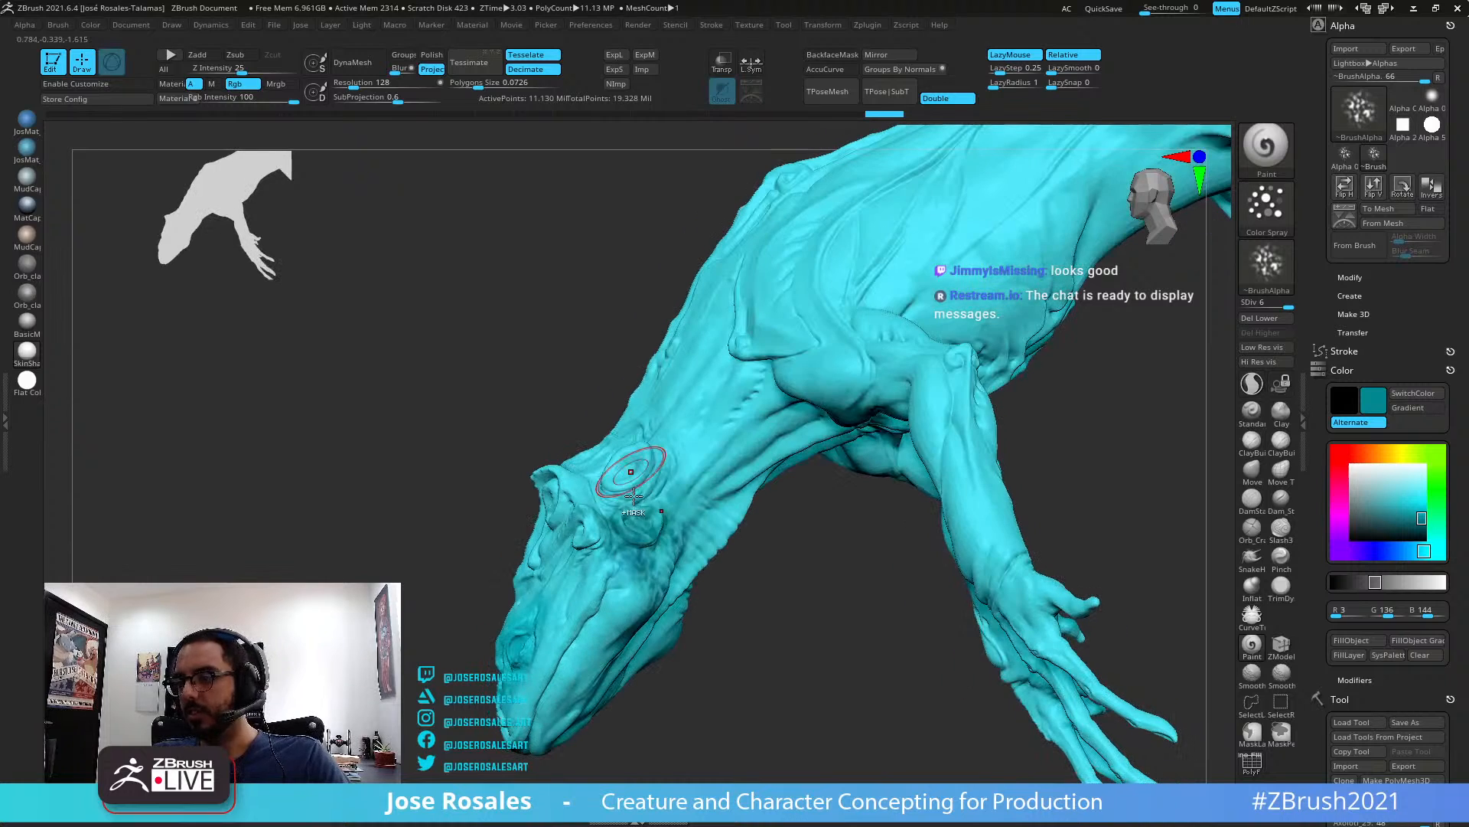
pyautogui.hotkey('ctrl', 'z')
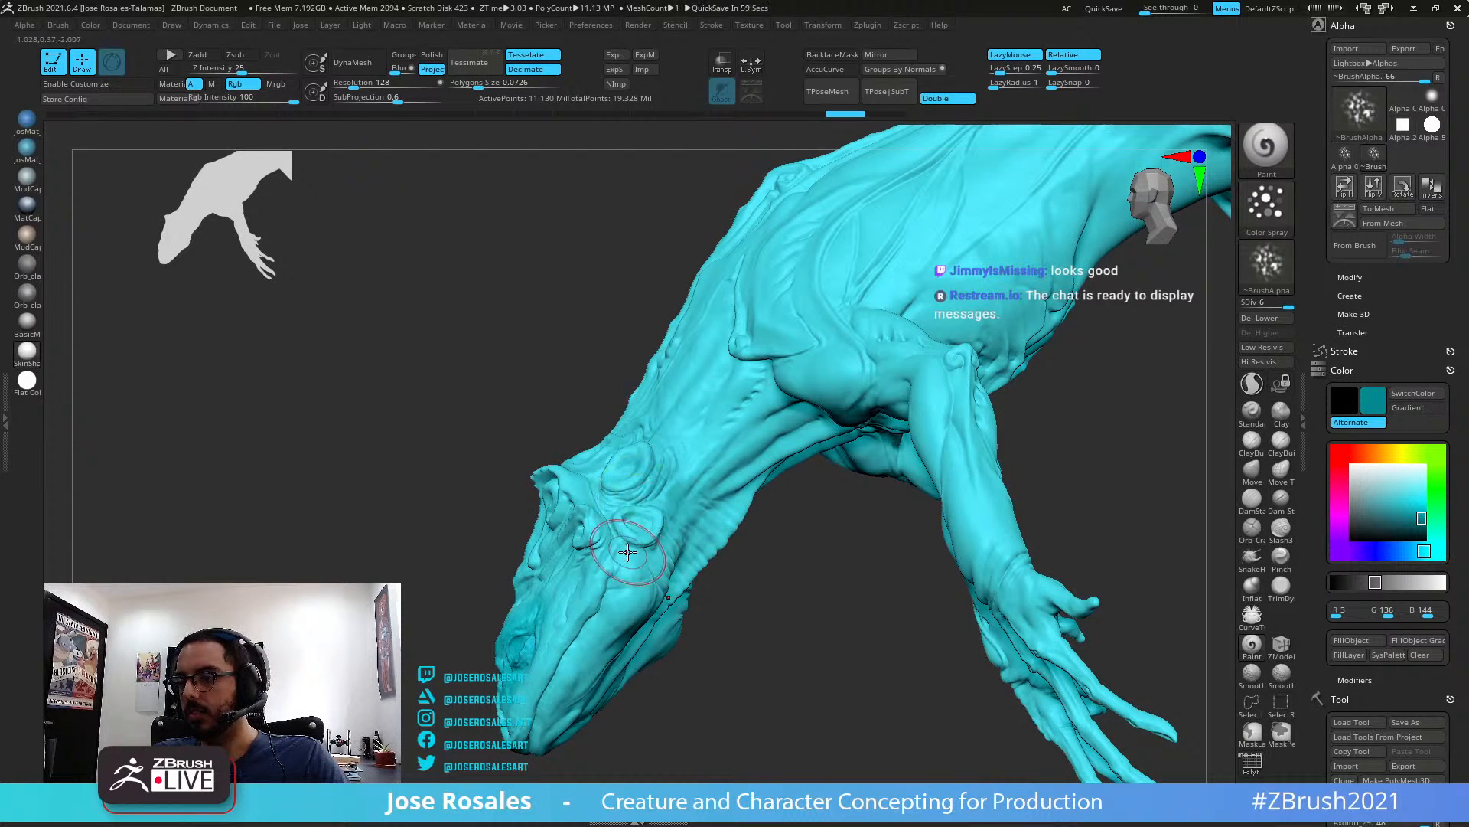
# Spray the dark teal over the back of the head, between the curled crests and onto the neck
pyautogui.moveTo(627, 550)
pyautogui.mouseDown()
pyautogui.moveTo(635, 568)
pyautogui.moveTo(662, 553)
pyautogui.moveTo(621, 612)
pyautogui.mouseUp()
pyautogui.moveTo(621, 615); pyautogui.dragTo(632, 583, button='right')
pyautogui.moveTo(632, 583)
pyautogui.mouseDown()
pyautogui.moveTo(706, 545)
pyautogui.moveTo(726, 471)
pyautogui.mouseUp()
pyautogui.moveTo(726, 471); pyautogui.dragTo(731, 440, button='right')
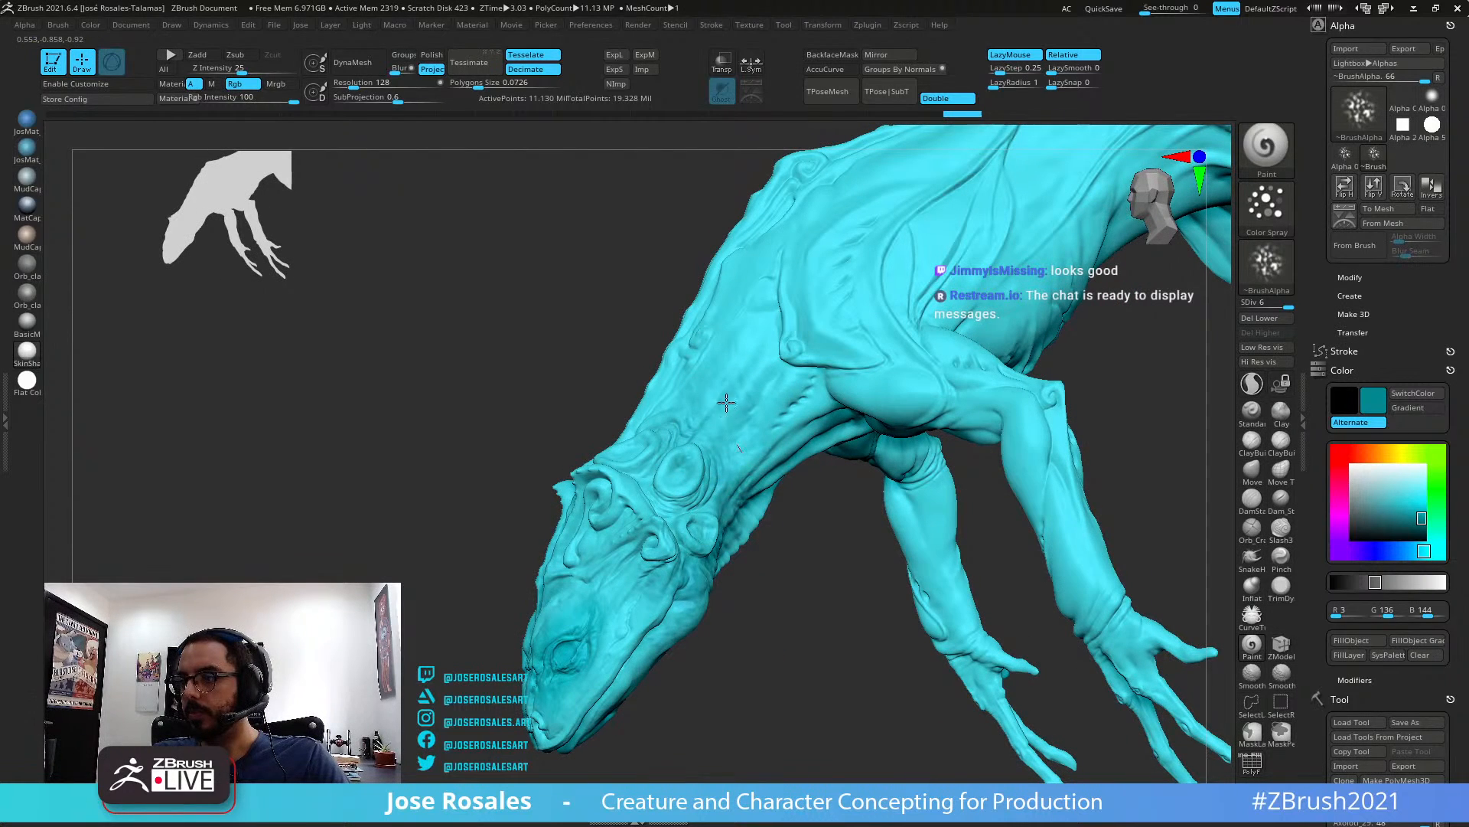
pyautogui.moveTo(691, 503); pyautogui.dragTo(622, 448, button='right')
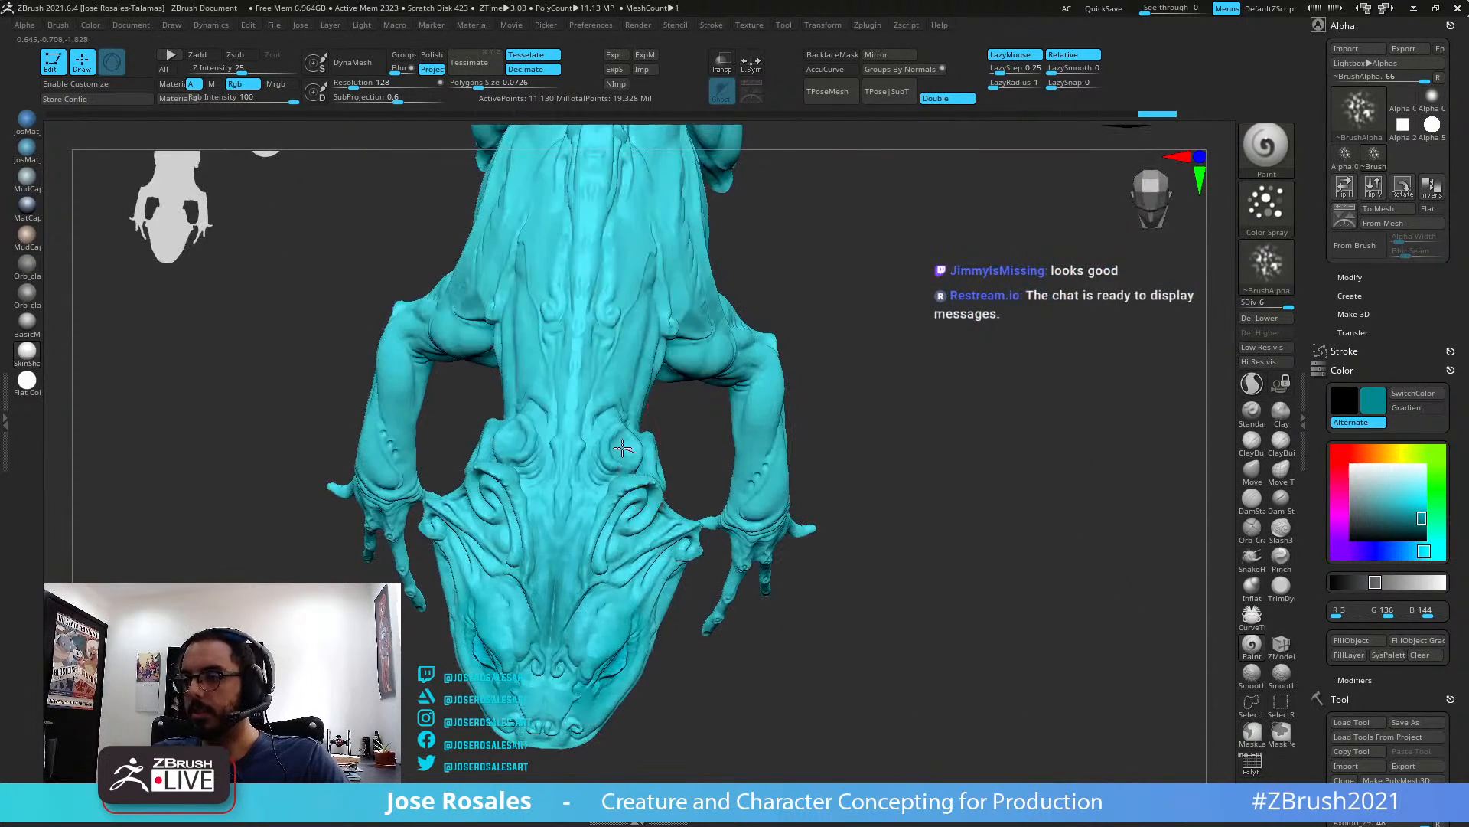
pyautogui.moveTo(653, 501)
pyautogui.mouseDown(button='right')
pyautogui.moveTo(660, 471)
pyautogui.moveTo(664, 541)
pyautogui.moveTo(597, 538)
pyautogui.moveTo(551, 459)
pyautogui.mouseUp(button='right')
pyautogui.press('s')
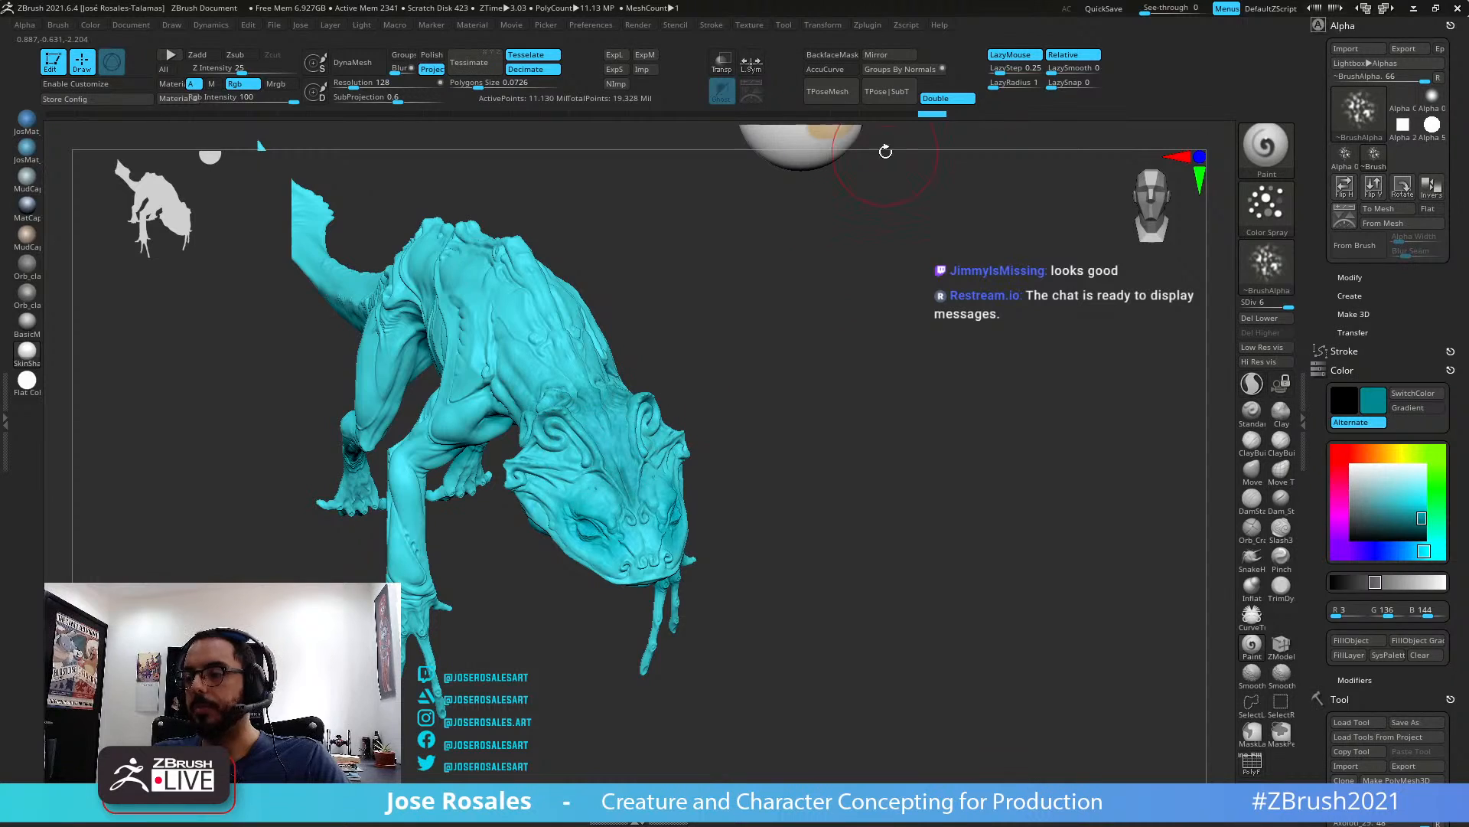
# Deepen the shading in and around the eye sockets with a smaller dark teal spray
pyautogui.moveTo(625, 360)
pyautogui.mouseDown(button='right')
pyautogui.moveTo(525, 482)
pyautogui.moveTo(553, 511)
pyautogui.moveTo(455, 540)
pyautogui.moveTo(605, 470)
pyautogui.mouseUp(button='right')
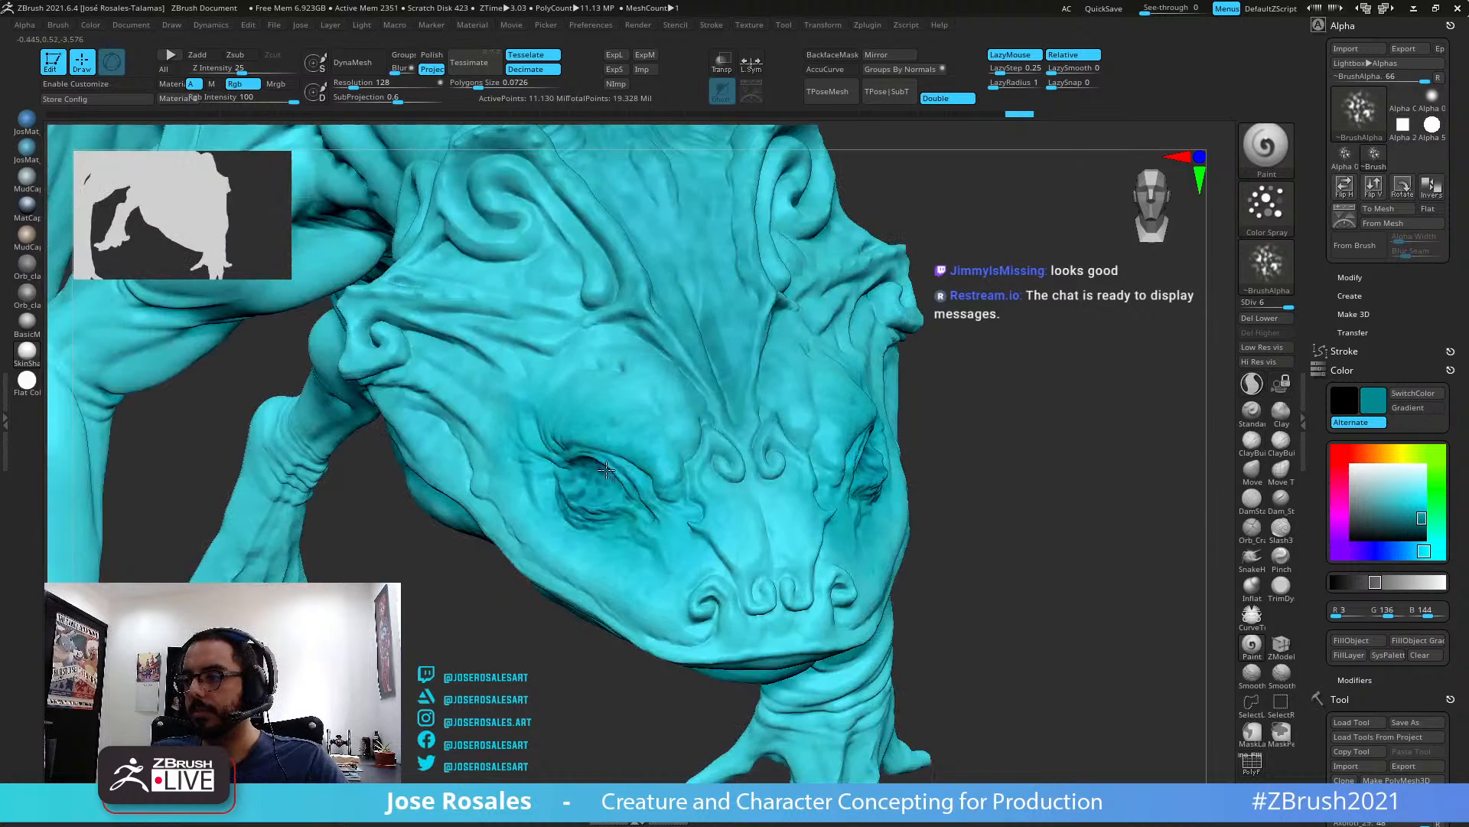
pyautogui.moveTo(635, 484); pyautogui.dragTo(594, 509)
pyautogui.moveTo(671, 520)
pyautogui.keyDown('ctrl'); pyautogui.mouseDown(button='right')
pyautogui.moveTo(689, 475)
pyautogui.moveTo(652, 519)
pyautogui.mouseUp(button='right'); pyautogui.keyUp('ctrl')
pyautogui.press('s')
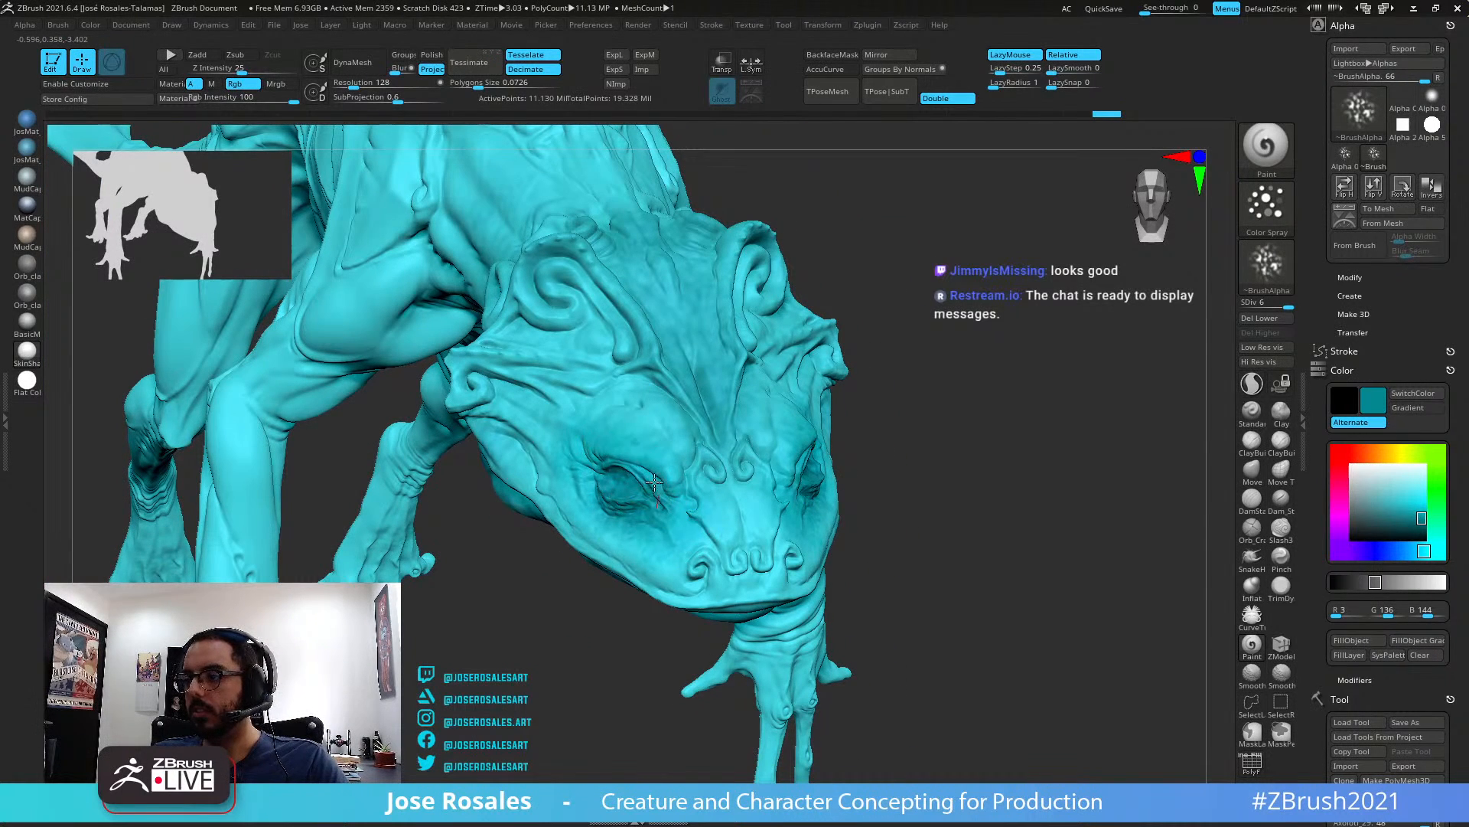
pyautogui.moveTo(636, 472); pyautogui.dragTo(601, 500, button='right')
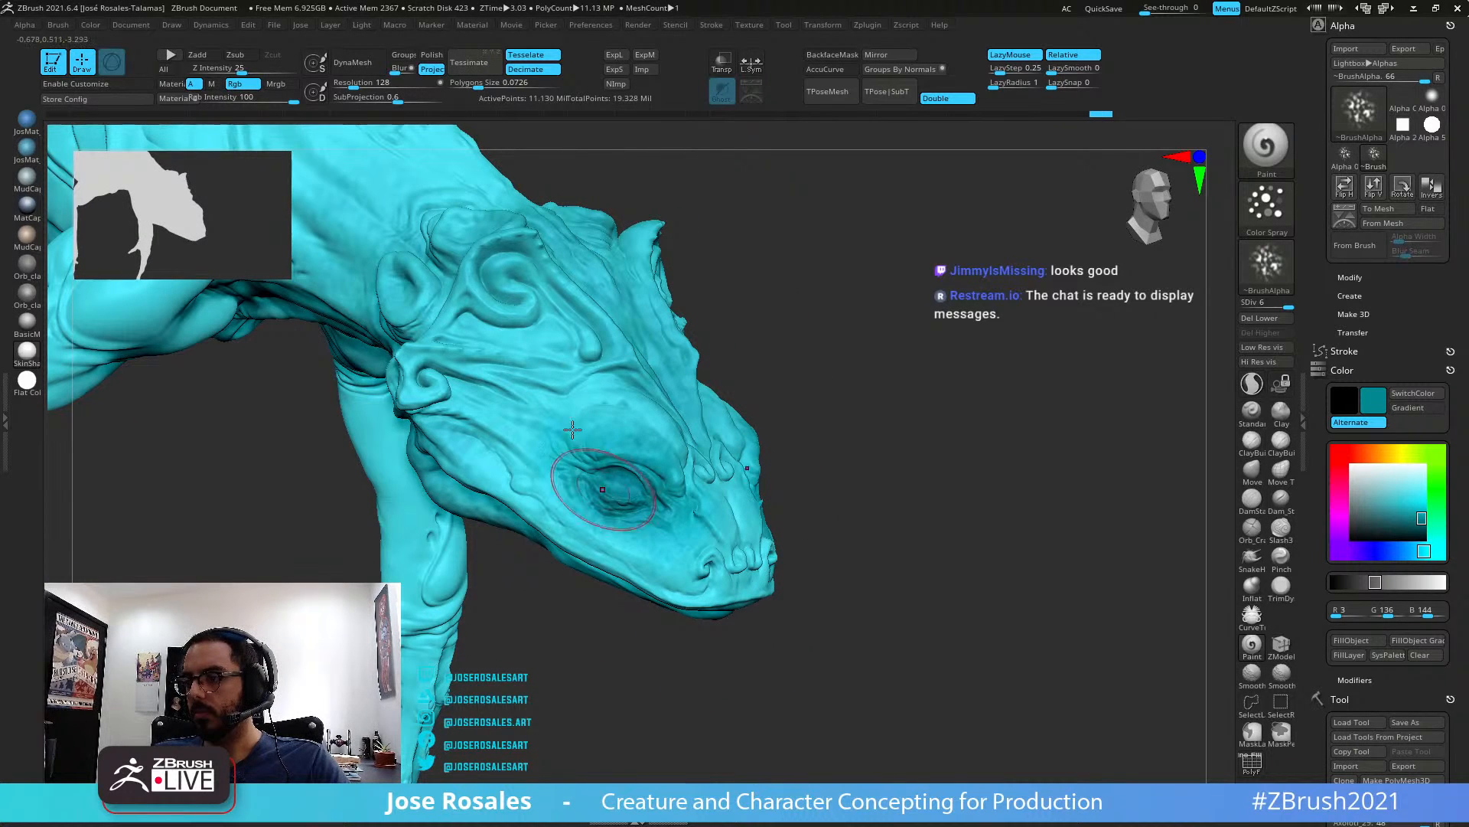
pyautogui.moveTo(670, 539); pyautogui.dragTo(744, 449, button='right')
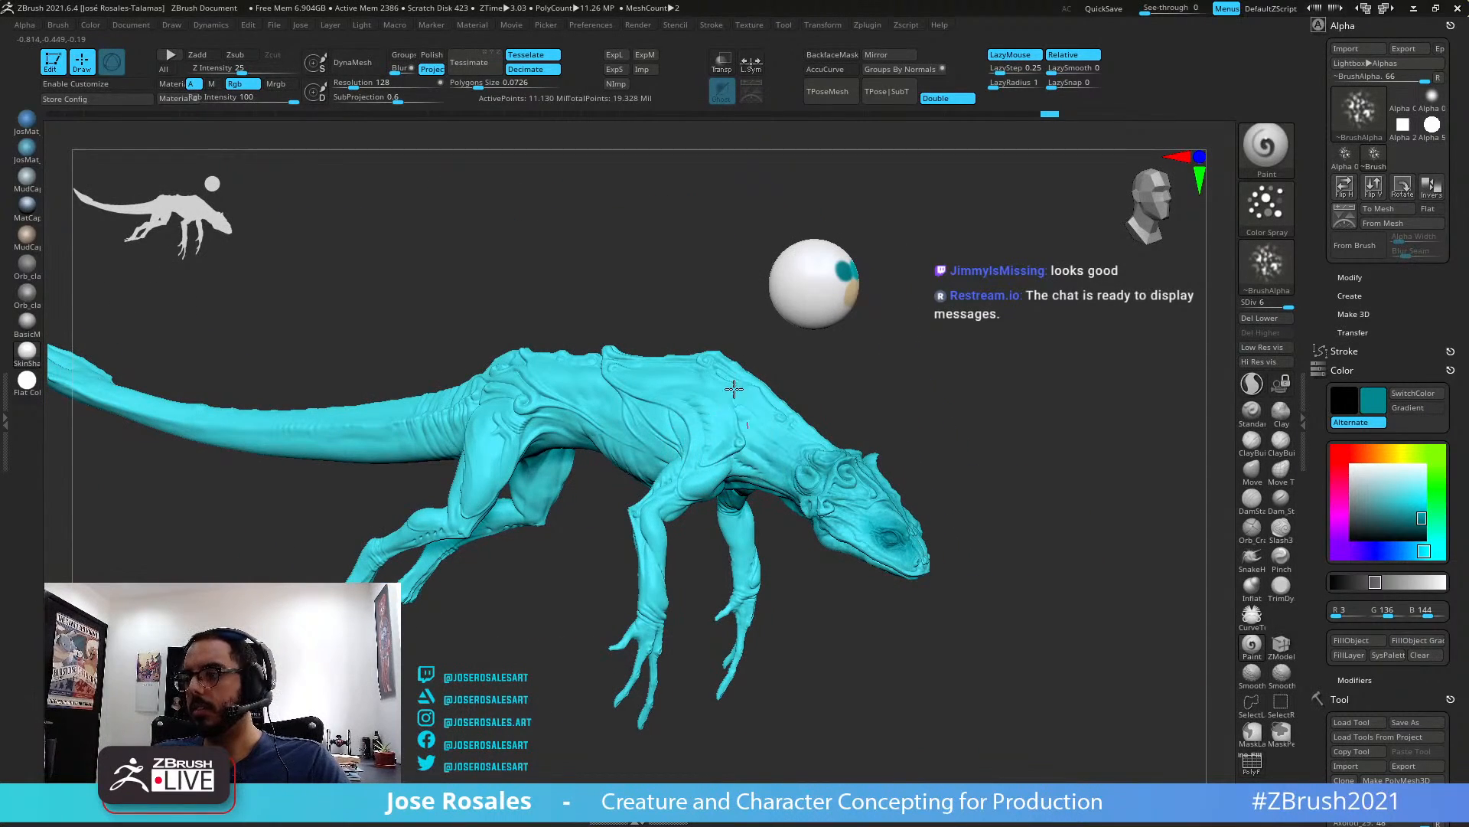
# Spray mottled dark teal patches over the creature's shoulder and the base of its neck
pyautogui.moveTo(743, 454); pyautogui.dragTo(762, 486, button='right')
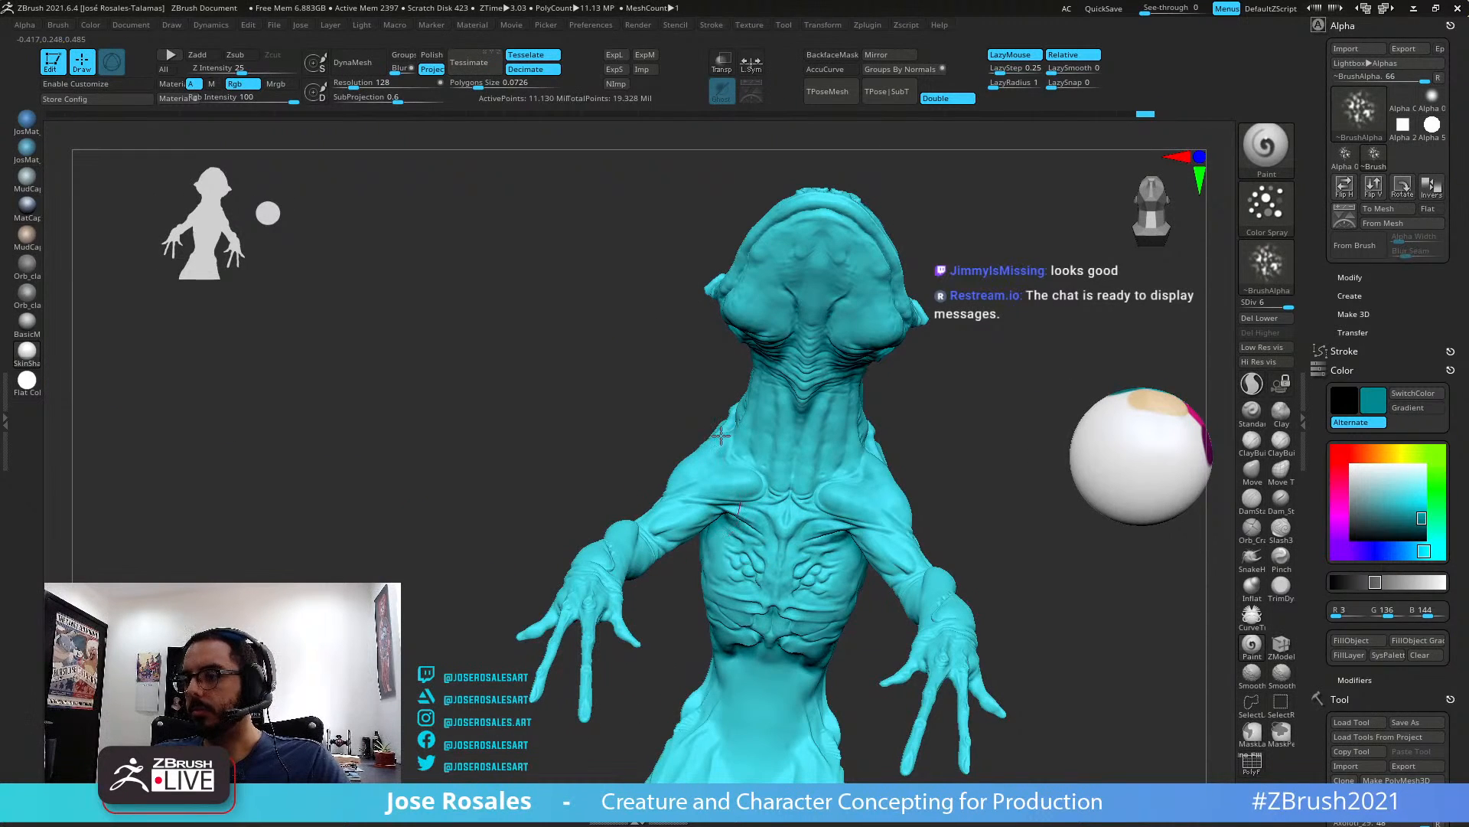
pyautogui.moveTo(725, 538); pyautogui.dragTo(708, 541, button='right')
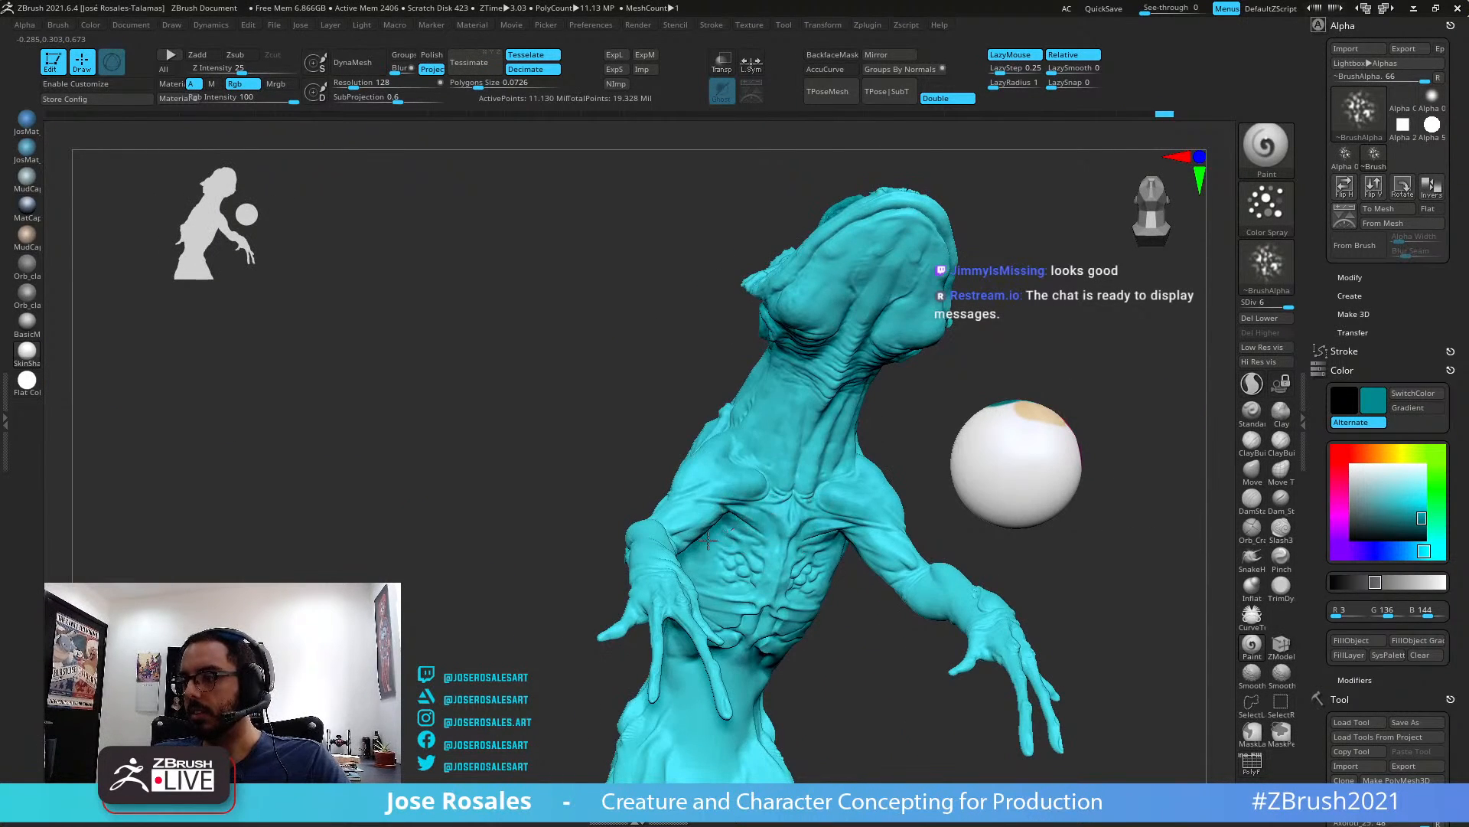
pyautogui.moveTo(787, 481)
pyautogui.mouseDown(button='right')
pyautogui.moveTo(801, 494)
pyautogui.moveTo(900, 484)
pyautogui.moveTo(881, 464)
pyautogui.mouseUp(button='right')
pyautogui.moveTo(884, 467)
pyautogui.mouseDown()
pyautogui.moveTo(919, 459)
pyautogui.moveTo(960, 407)
pyautogui.mouseUp()
pyautogui.moveTo(884, 528)
pyautogui.mouseDown(button='right')
pyautogui.moveTo(768, 409)
pyautogui.moveTo(793, 548)
pyautogui.moveTo(806, 502)
pyautogui.moveTo(741, 564)
pyautogui.moveTo(864, 465)
pyautogui.mouseUp(button='right')
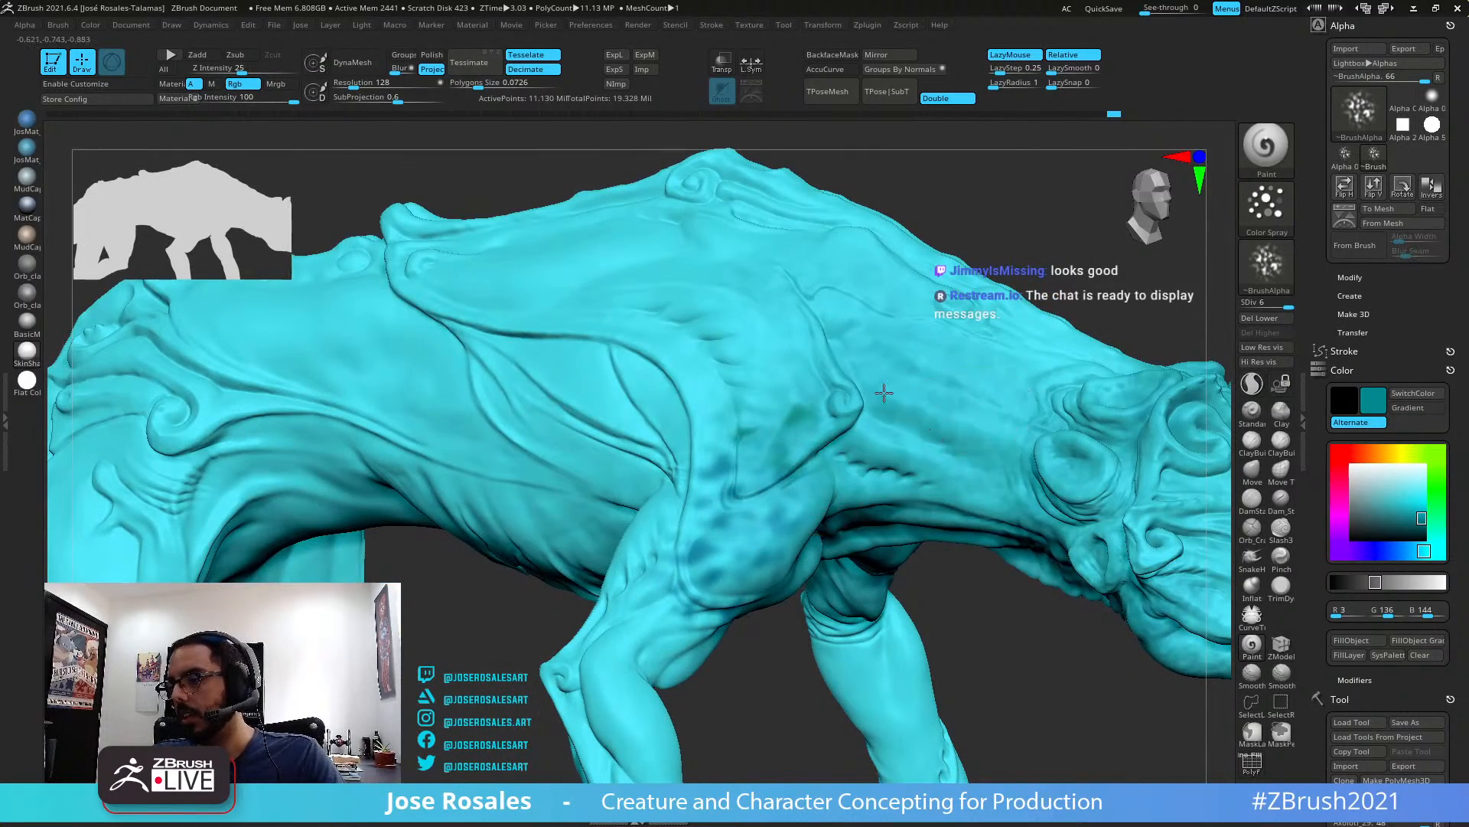
# Spray the dark teal along the creature's flank, shoulder and upper back
pyautogui.moveTo(884, 393)
pyautogui.keyDown('ctrl'); pyautogui.mouseDown(button='right')
pyautogui.moveTo(847, 406)
pyautogui.moveTo(872, 499)
pyautogui.moveTo(962, 466)
pyautogui.moveTo(1028, 502)
pyautogui.mouseUp(button='right'); pyautogui.keyUp('ctrl')
pyautogui.moveTo(970, 461); pyautogui.dragTo(833, 166, button='right')
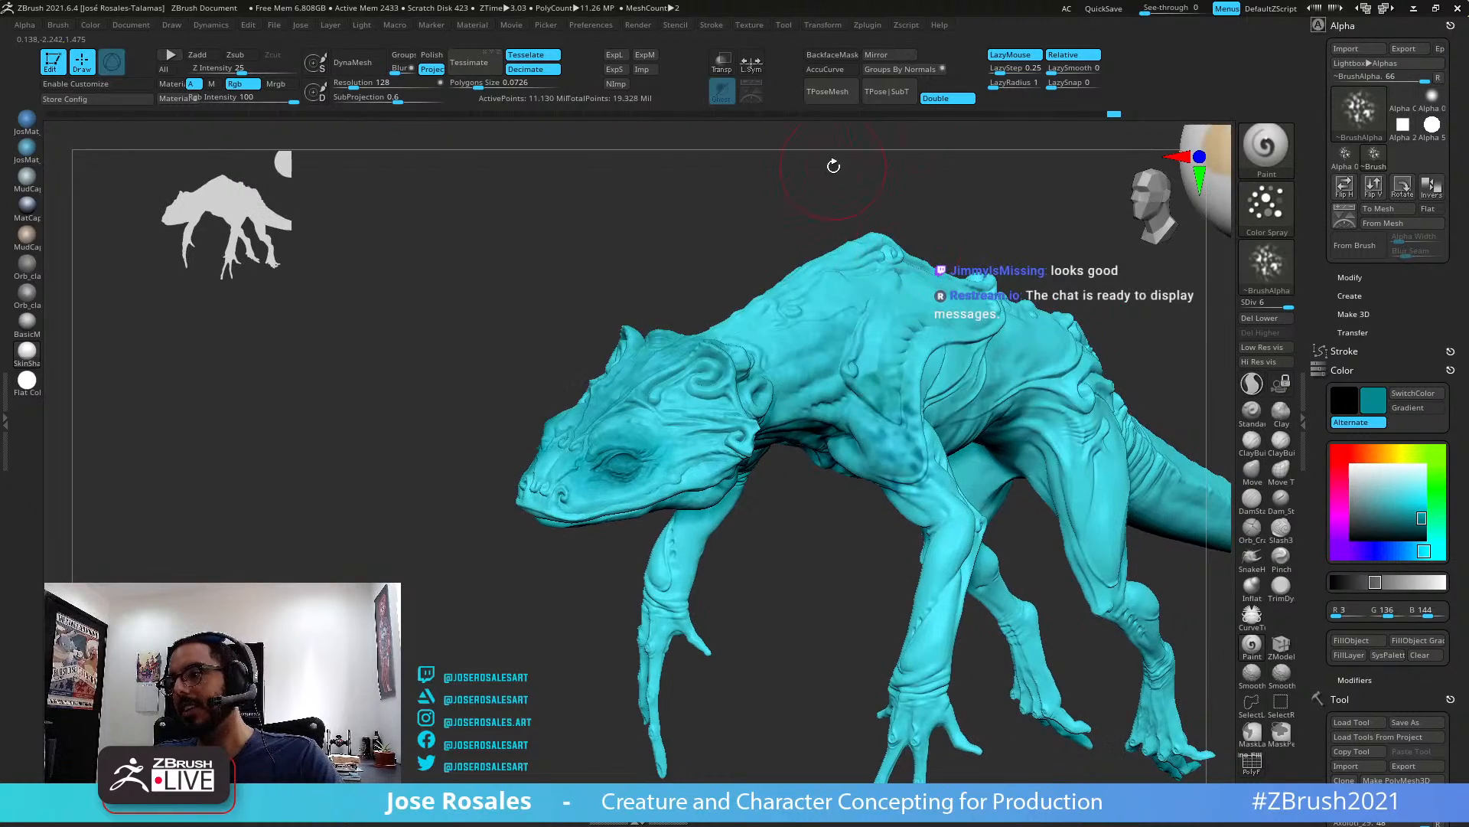
pyautogui.moveTo(890, 375)
pyautogui.mouseDown(button='right')
pyautogui.moveTo(913, 372)
pyautogui.moveTo(919, 444)
pyautogui.moveTo(867, 505)
pyautogui.moveTo(830, 518)
pyautogui.moveTo(796, 483)
pyautogui.moveTo(820, 433)
pyautogui.mouseUp(button='right')
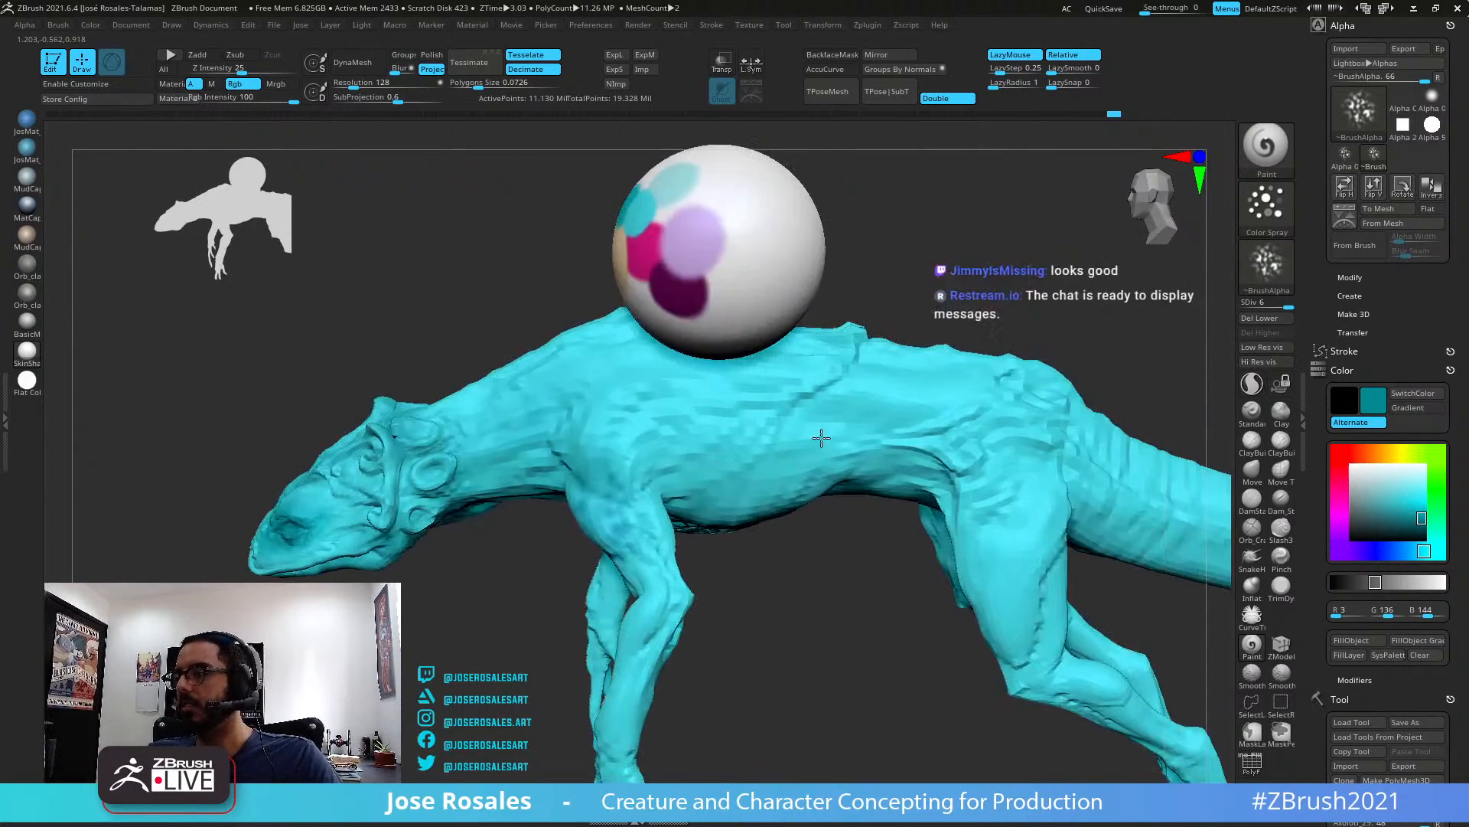
pyautogui.moveTo(668, 498); pyautogui.dragTo(532, 529, button='right')
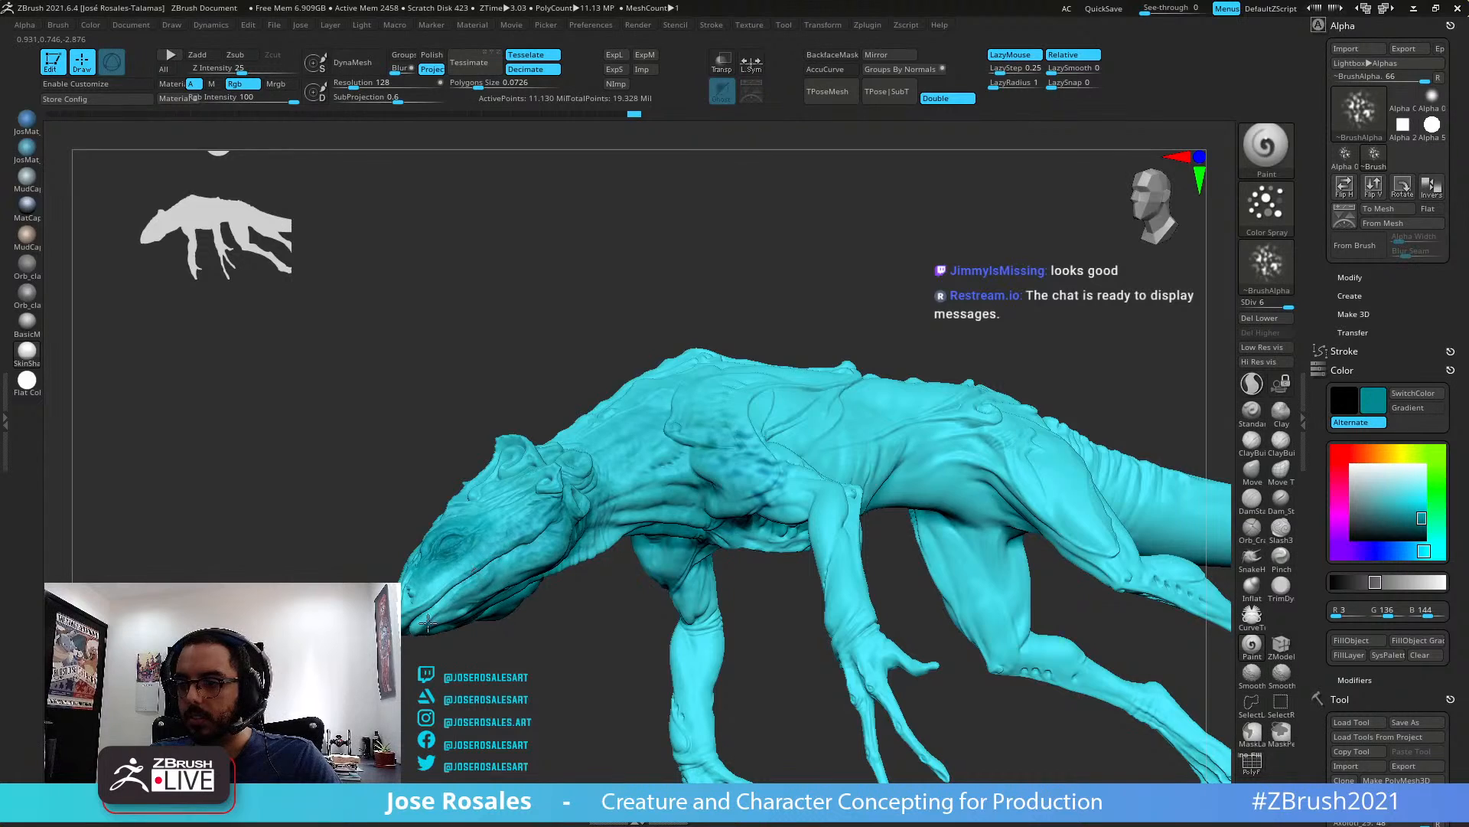
pyautogui.moveTo(479, 571); pyautogui.dragTo(591, 580, button='right')
pyautogui.moveTo(416, 602); pyautogui.dragTo(528, 528, button='right')
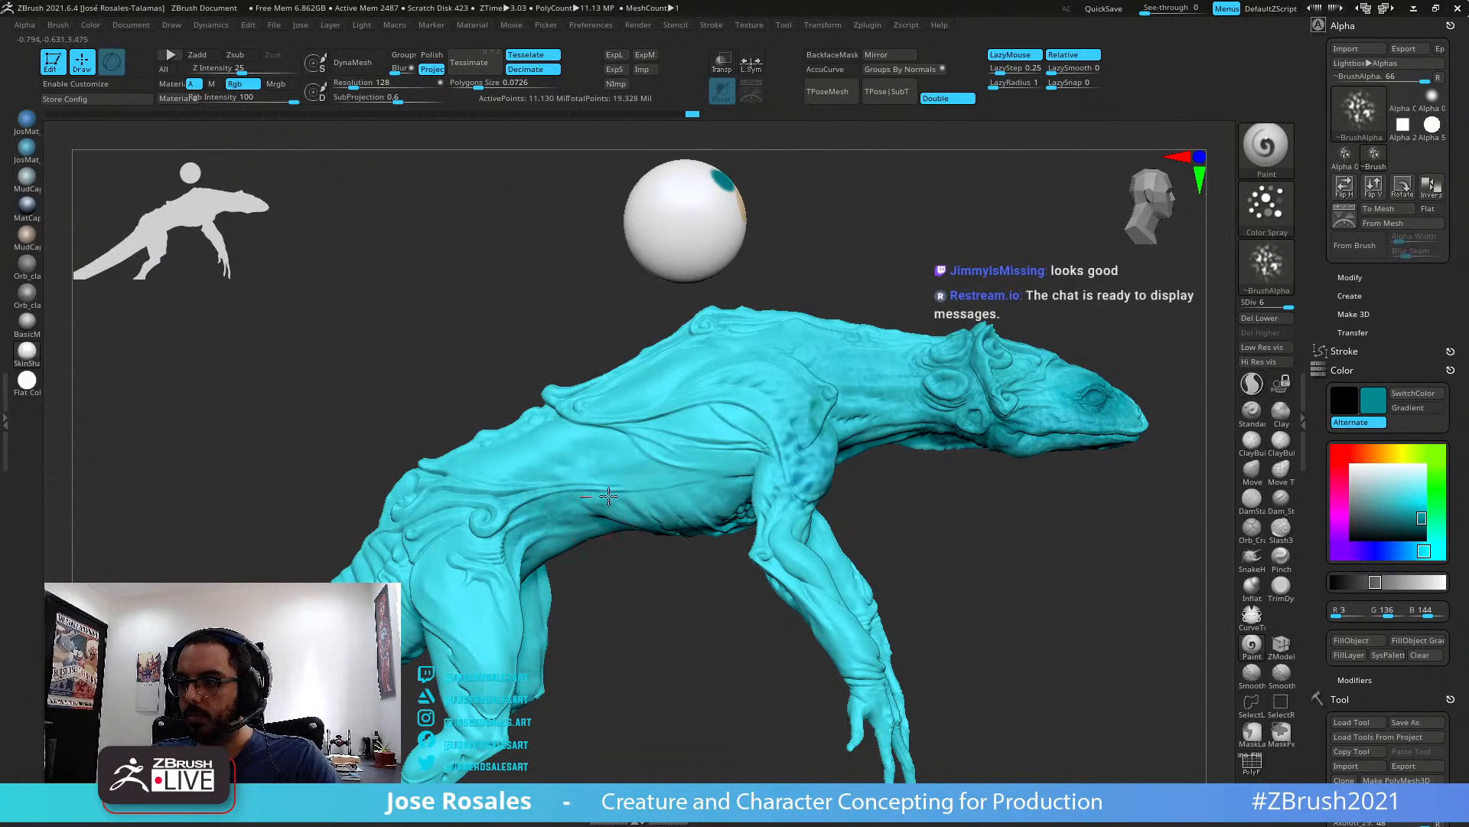
pyautogui.moveTo(664, 491); pyautogui.dragTo(708, 474)
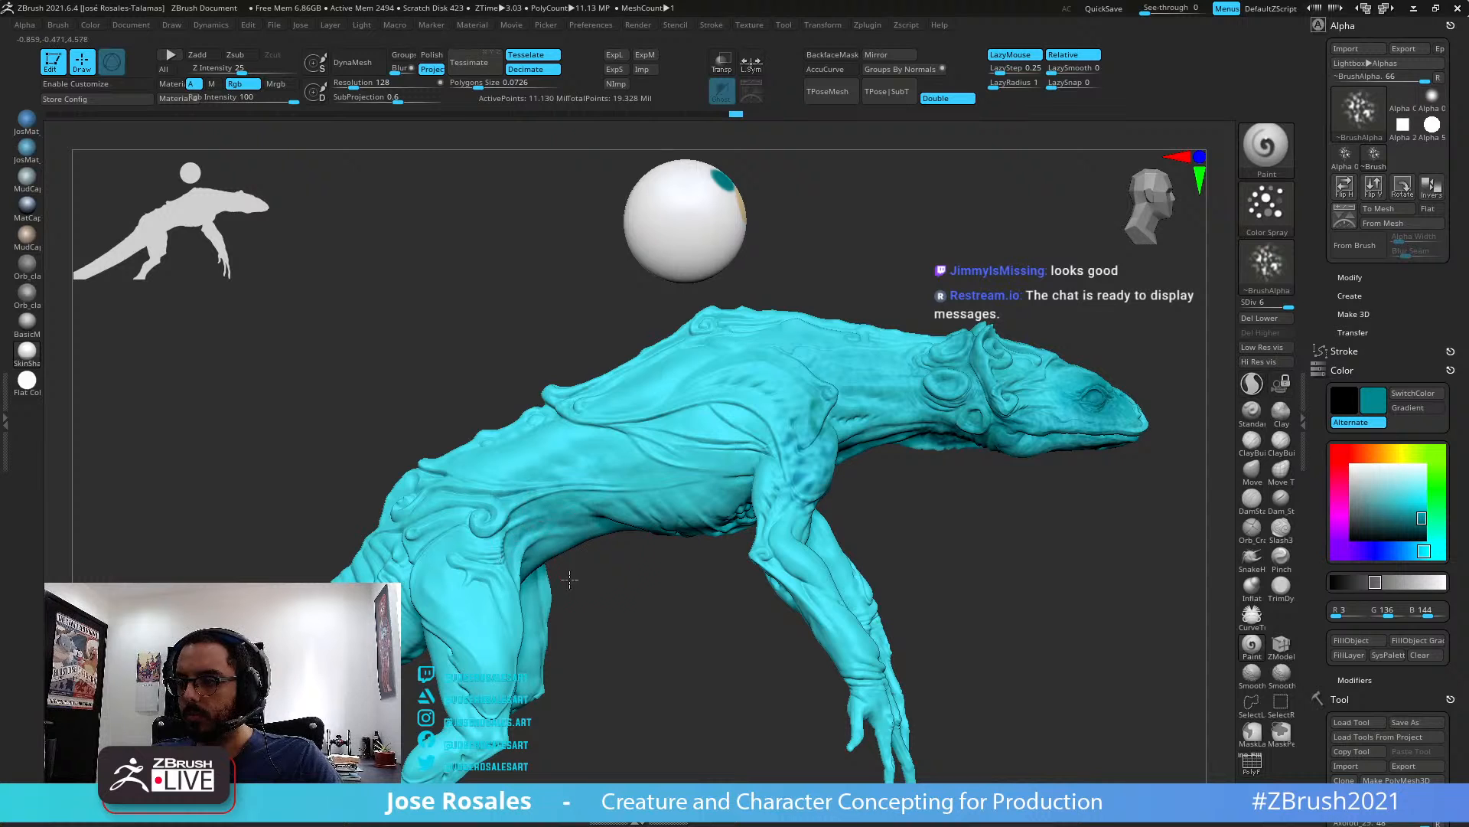
pyautogui.moveTo(831, 478)
pyautogui.mouseDown()
pyautogui.moveTo(747, 453)
pyautogui.moveTo(752, 421)
pyautogui.moveTo(787, 386)
pyautogui.mouseUp()
pyautogui.moveTo(787, 386); pyautogui.dragTo(713, 383, button='right')
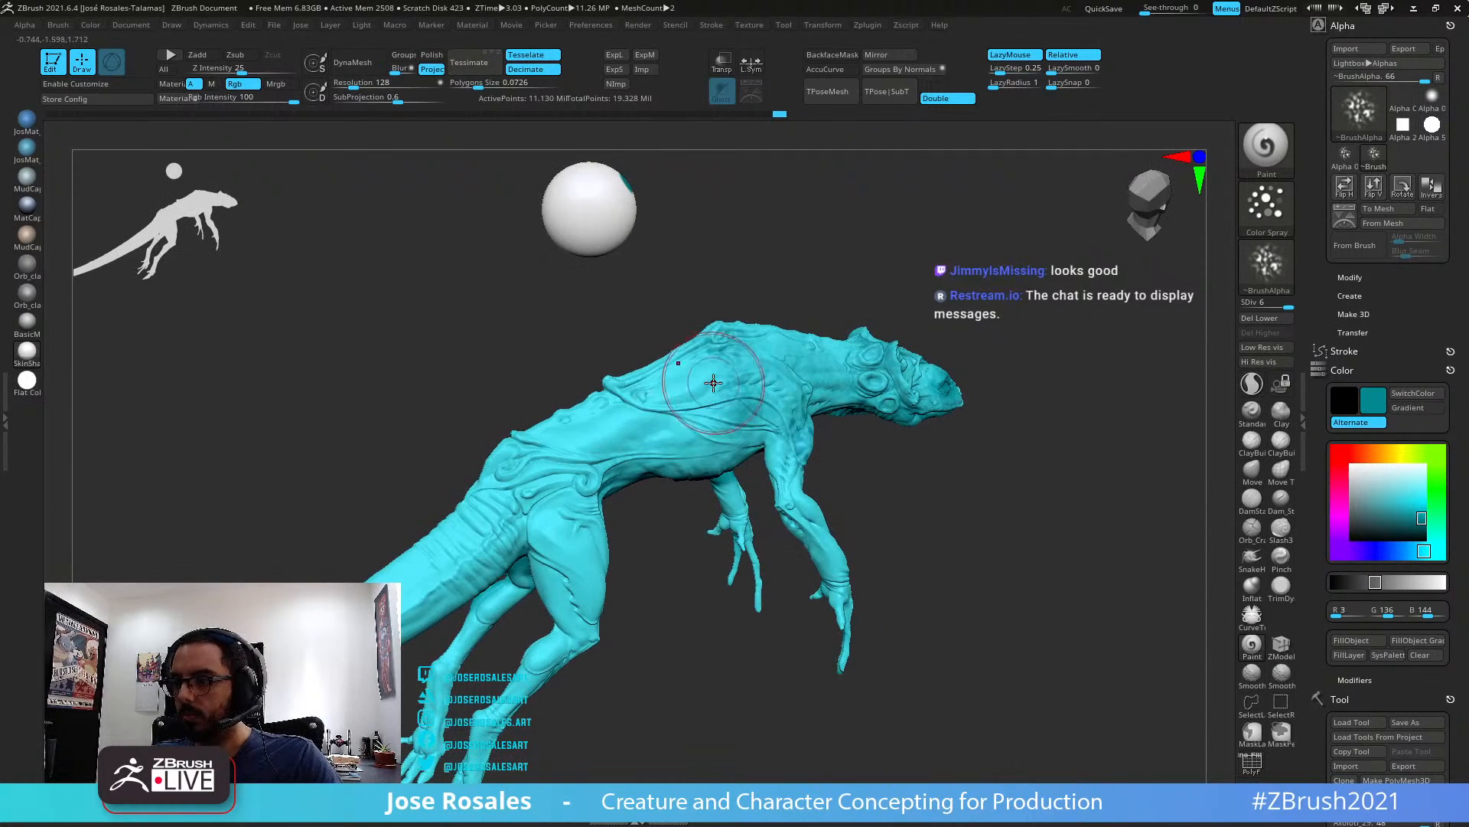
pyautogui.moveTo(713, 383)
pyautogui.mouseDown()
pyautogui.moveTo(629, 375)
pyautogui.moveTo(797, 395)
pyautogui.mouseUp()
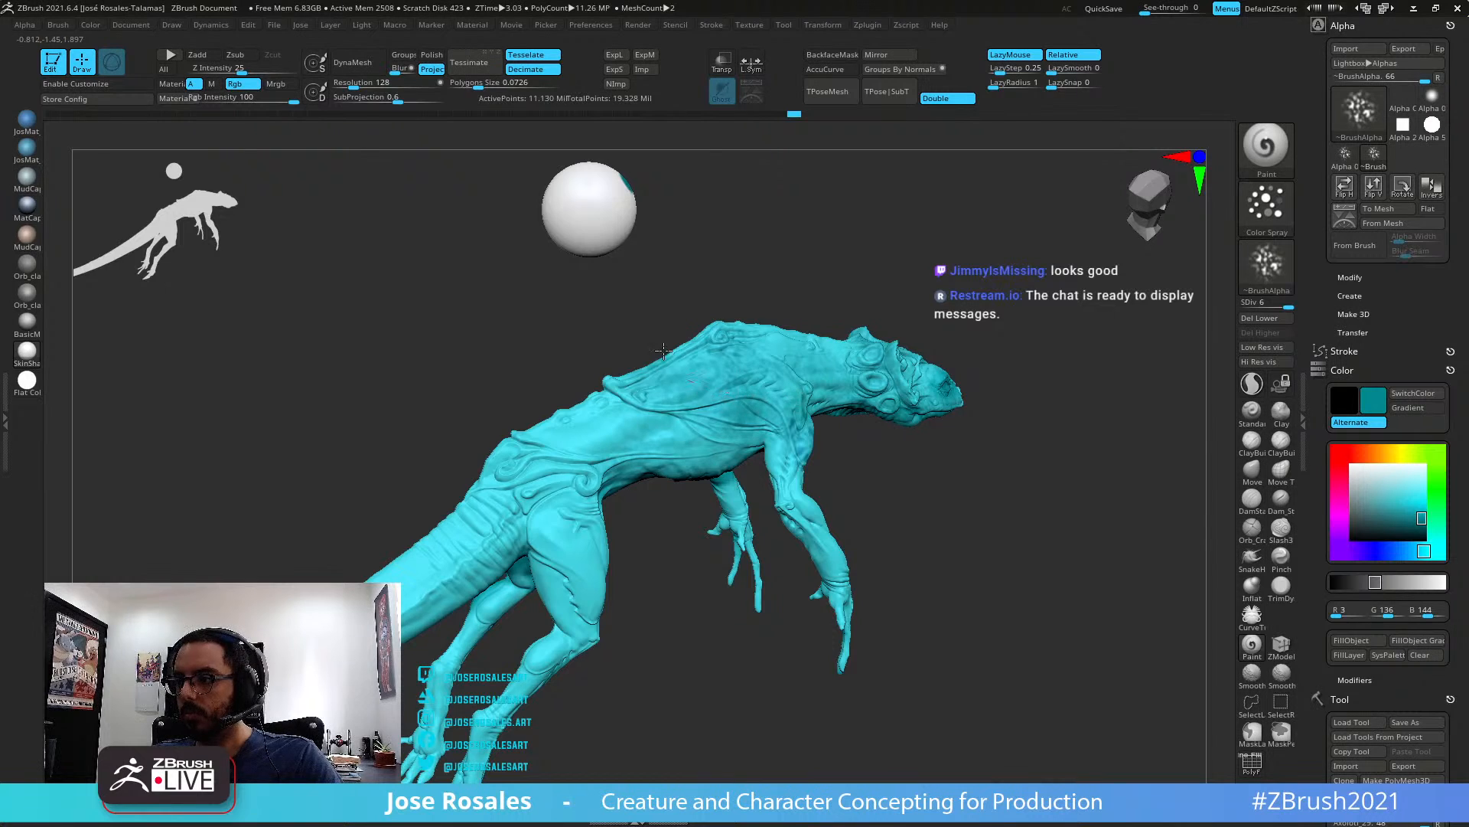
# Build up the mottled dark teal on the raised shoulder blade plate and down the upper foreleg
pyautogui.moveTo(663, 350); pyautogui.dragTo(489, 300, button='right')
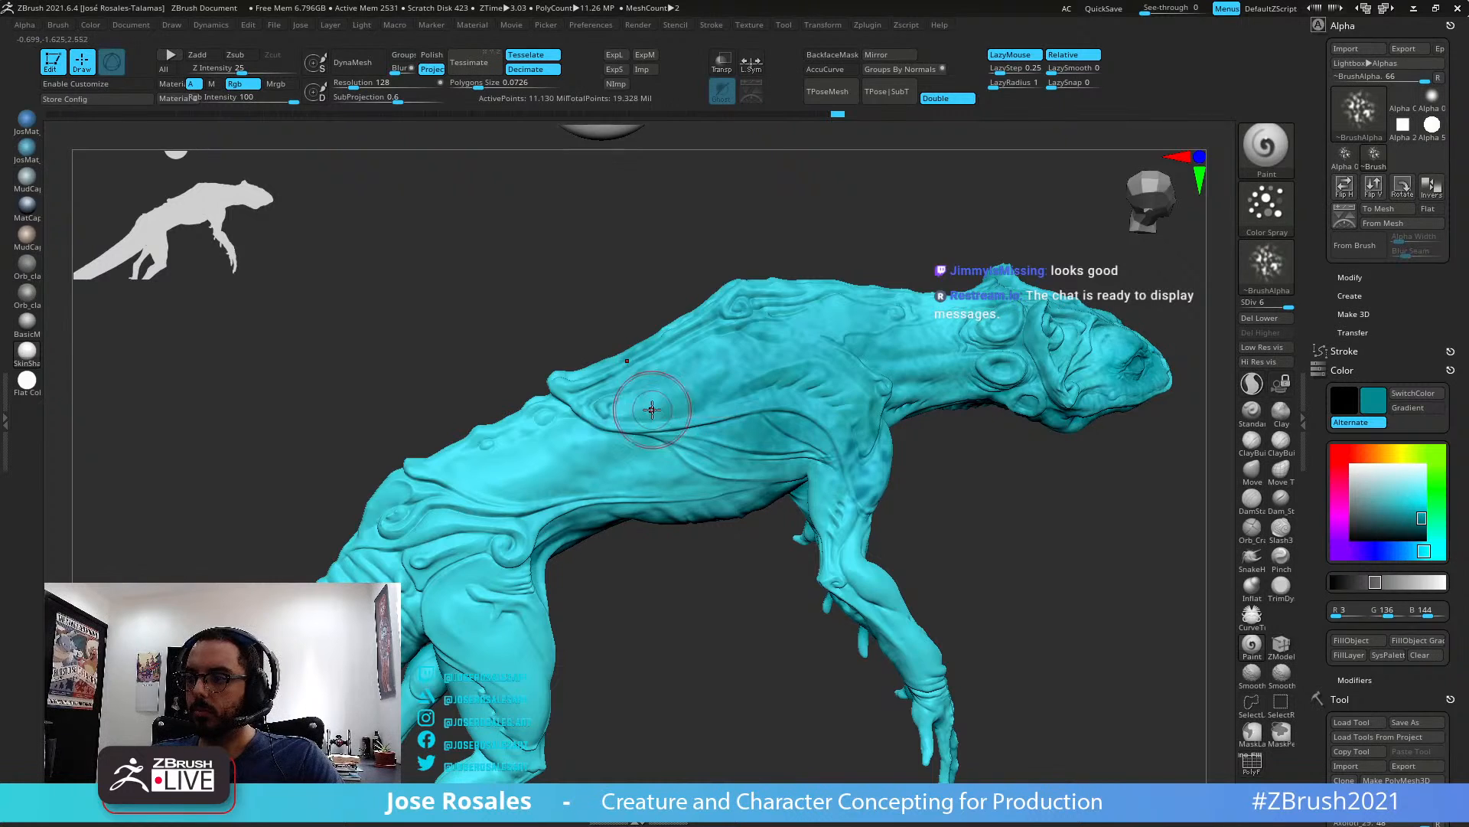
pyautogui.moveTo(640, 411); pyautogui.dragTo(712, 417, button='right')
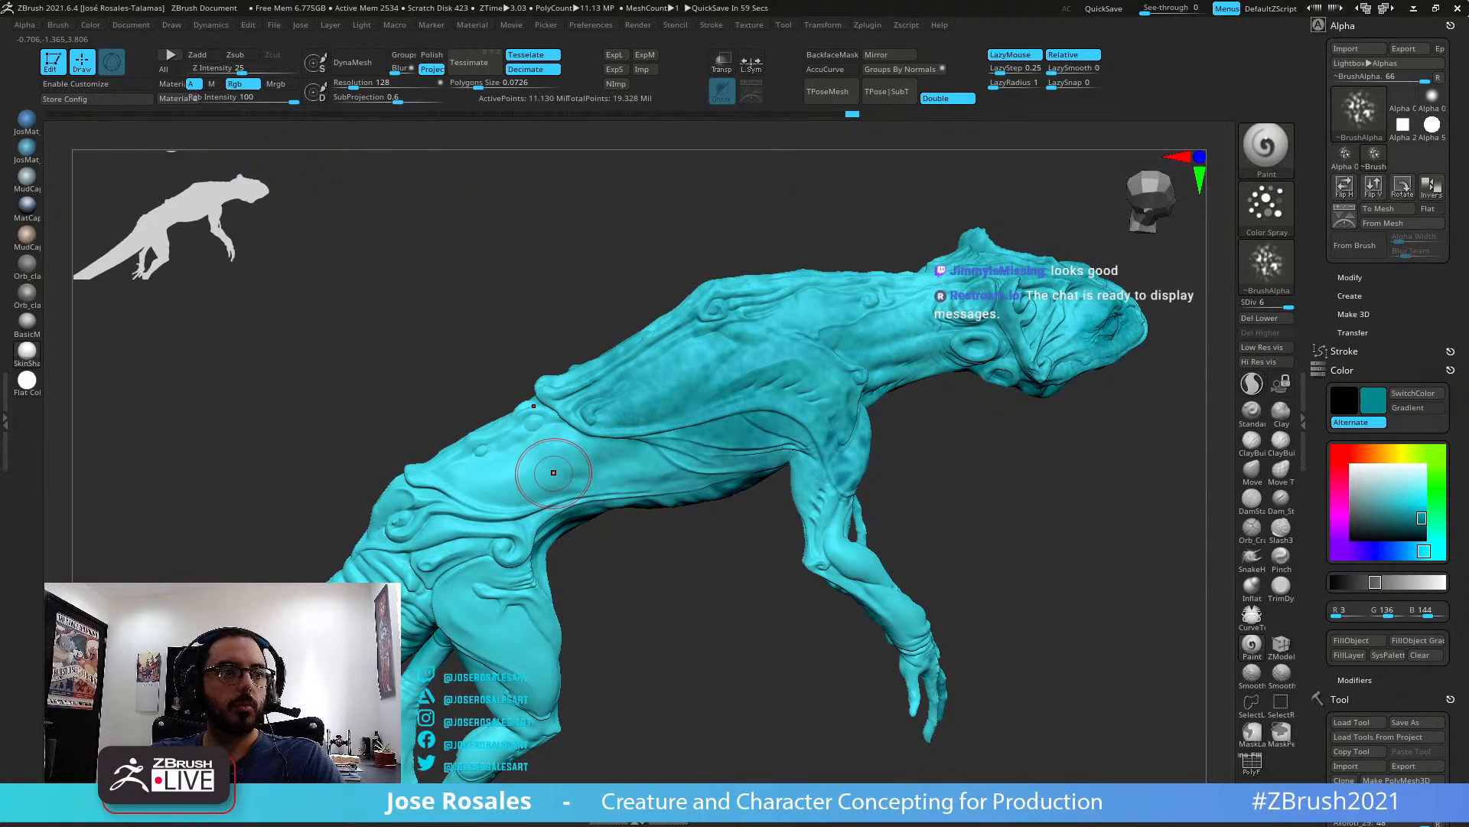
pyautogui.moveTo(851, 397); pyautogui.dragTo(784, 365, button='right')
pyautogui.moveTo(890, 351); pyautogui.dragTo(859, 314, button='right')
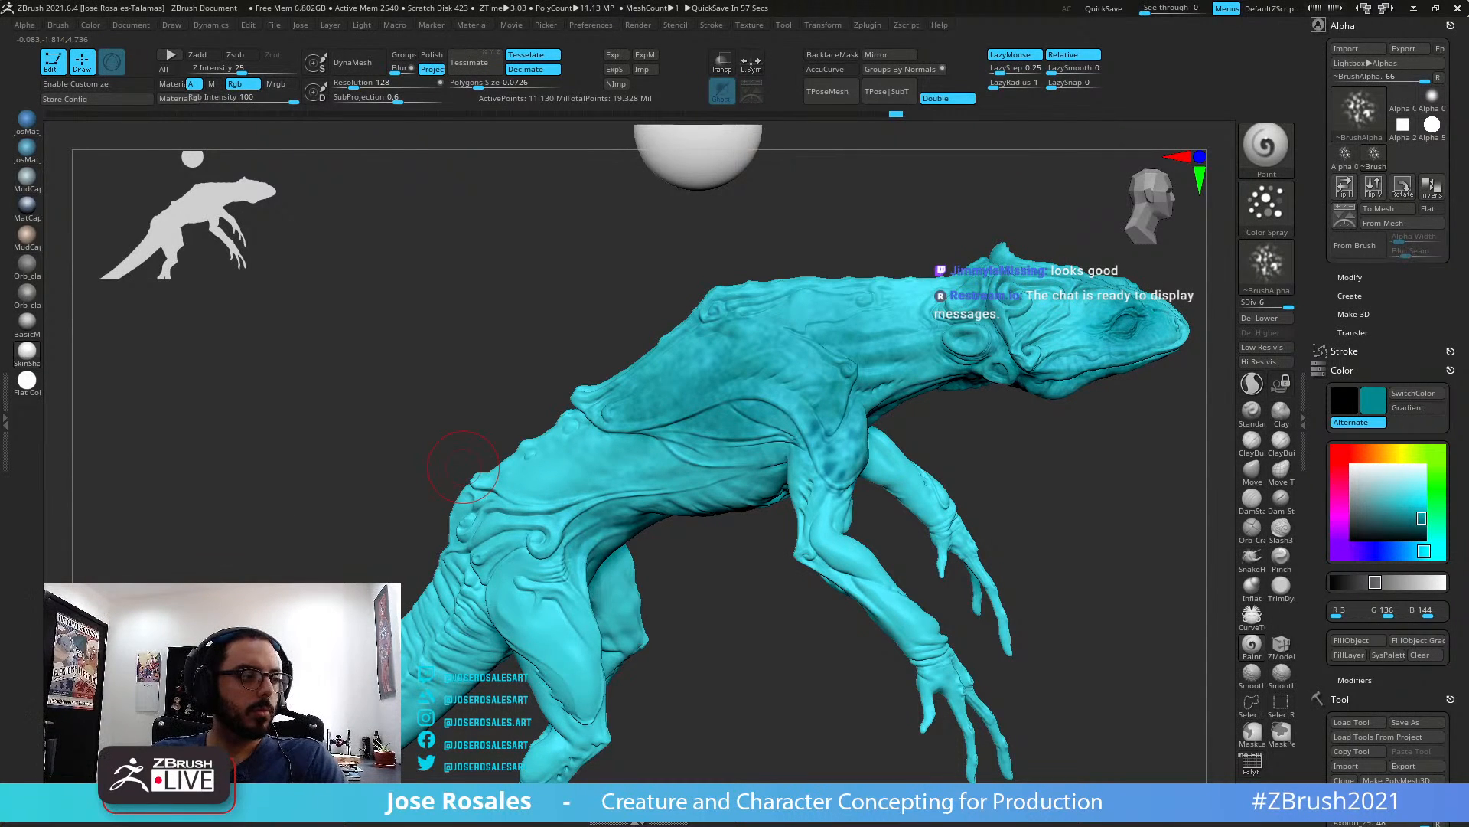
# Spray the dark teal along the spine from the neck down over the back
pyautogui.moveTo(463, 467); pyautogui.dragTo(864, 365, button='right')
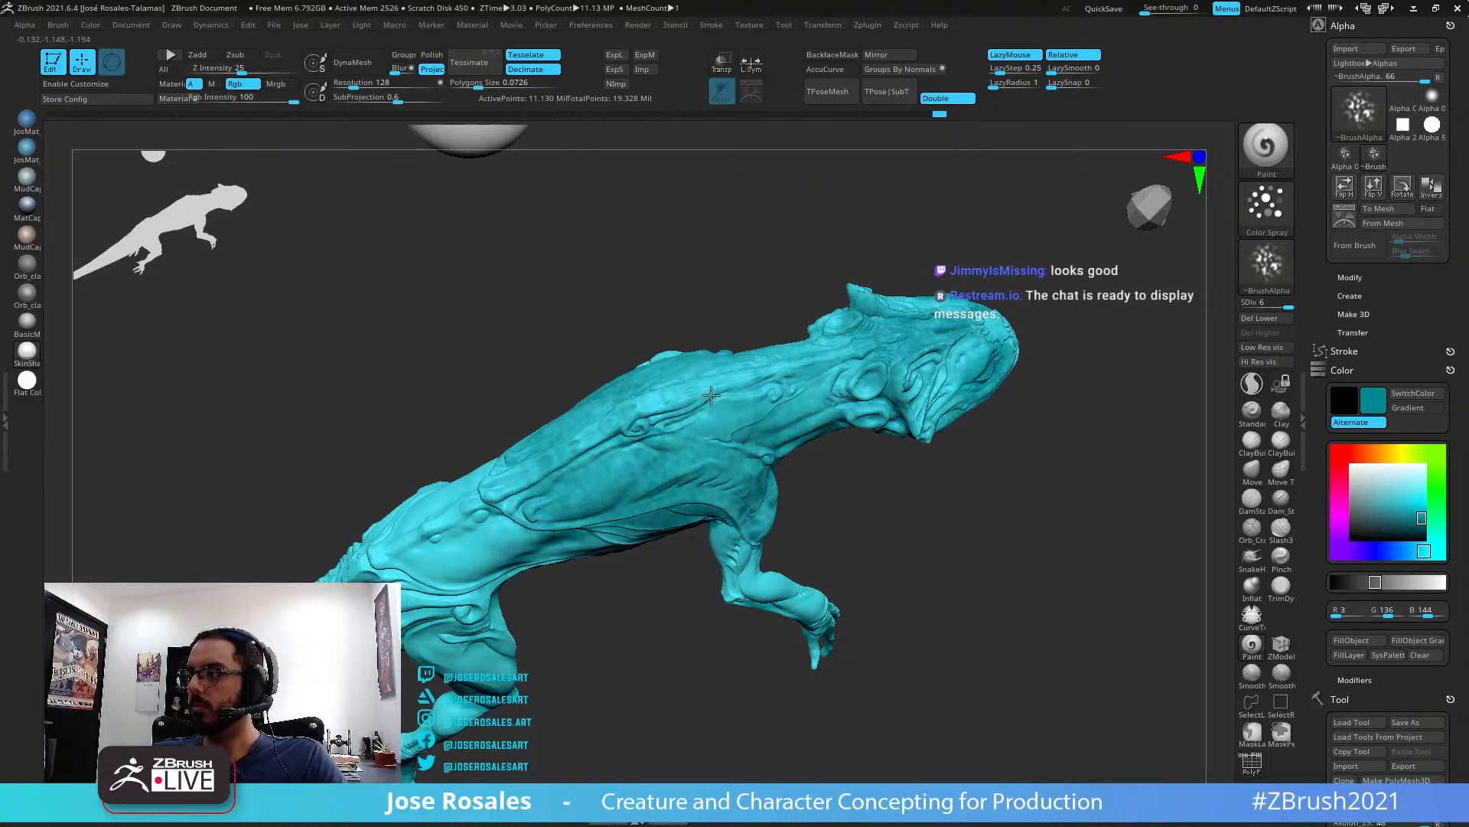
pyautogui.moveTo(852, 354); pyautogui.dragTo(731, 382)
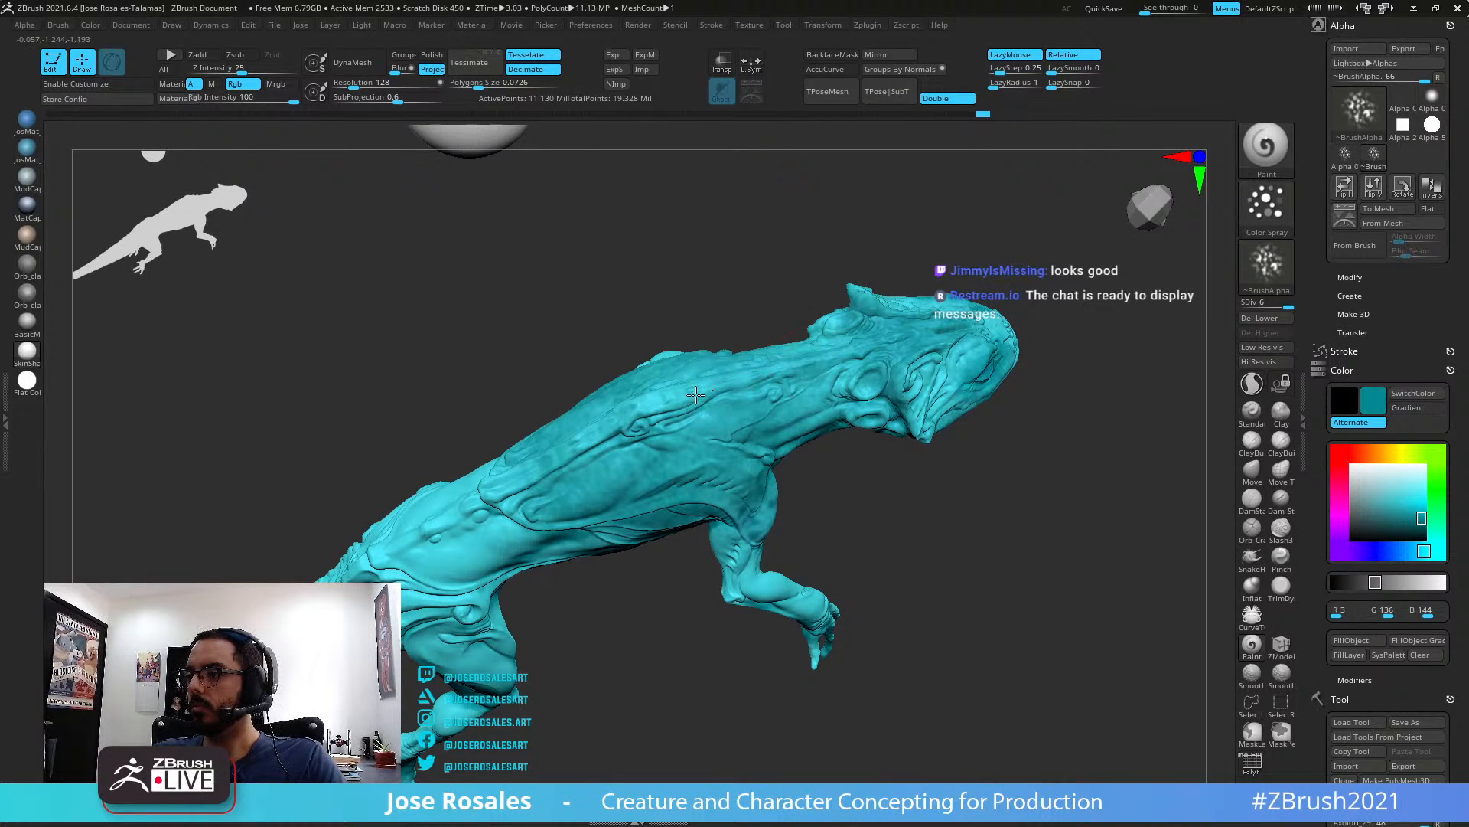
pyautogui.moveTo(625, 417); pyautogui.dragTo(581, 444)
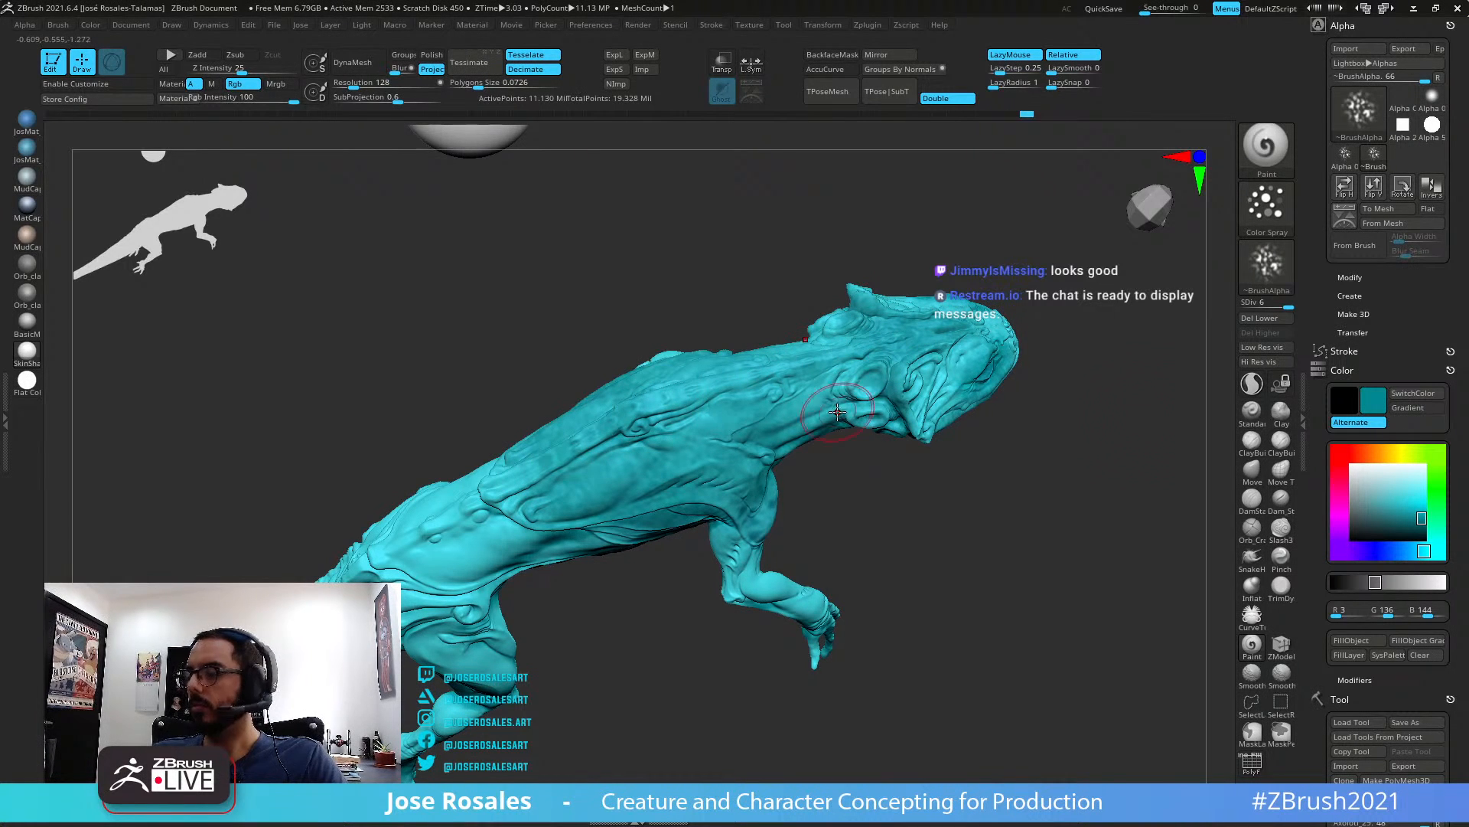
# Darken the teal to R 0, G 76, B 81 and make the palette sphere the active subtool
pyautogui.click(1423, 520)
pyautogui.moveTo(1423, 521); pyautogui.dragTo(1423, 526)
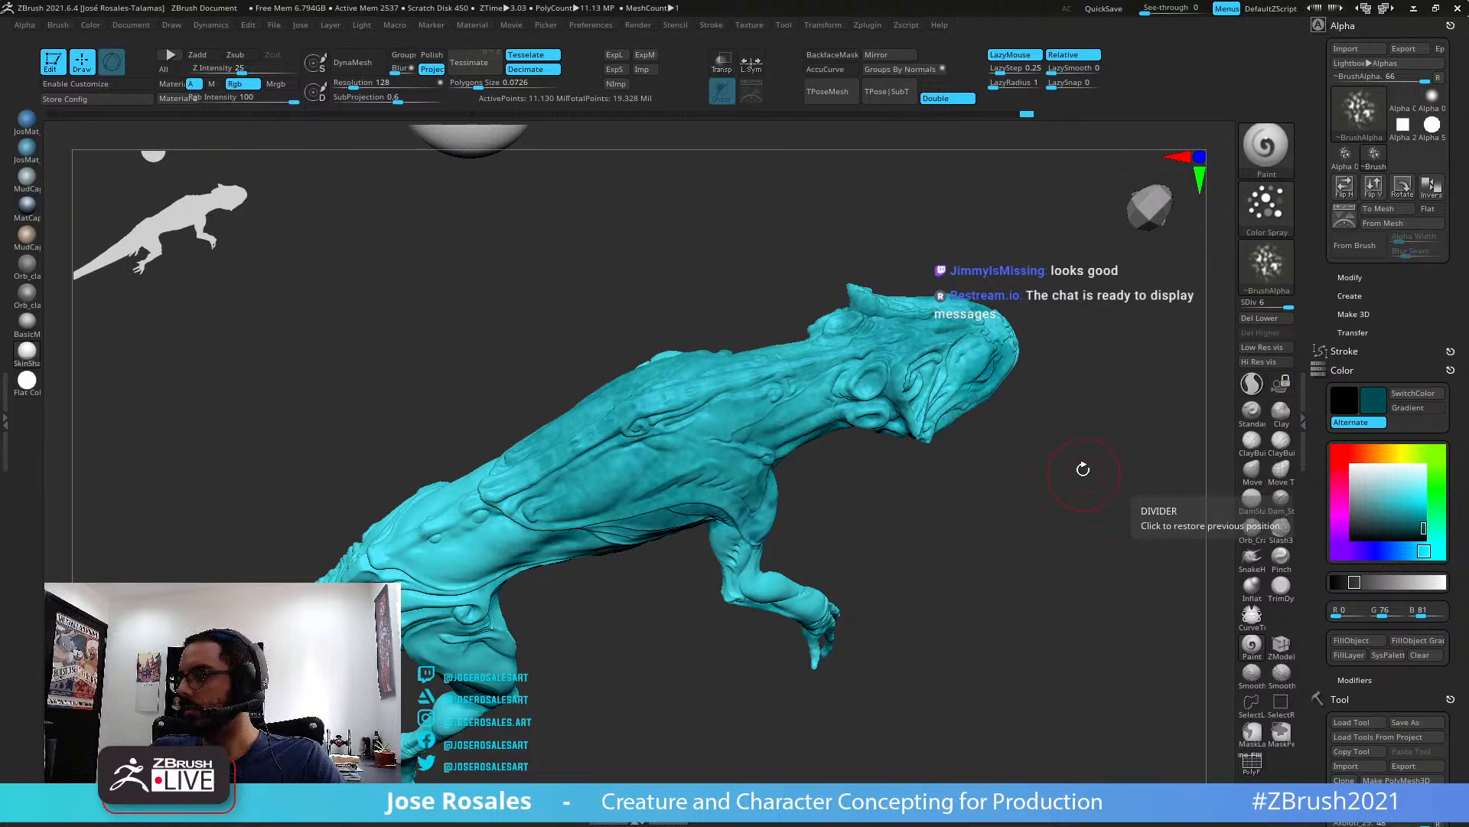
pyautogui.moveTo(1082, 466)
pyautogui.mouseDown()
pyautogui.moveTo(277, 404)
pyautogui.moveTo(366, 354)
pyautogui.moveTo(400, 368)
pyautogui.moveTo(1039, 298)
pyautogui.moveTo(682, 430)
pyautogui.moveTo(498, 374)
pyautogui.mouseUp()
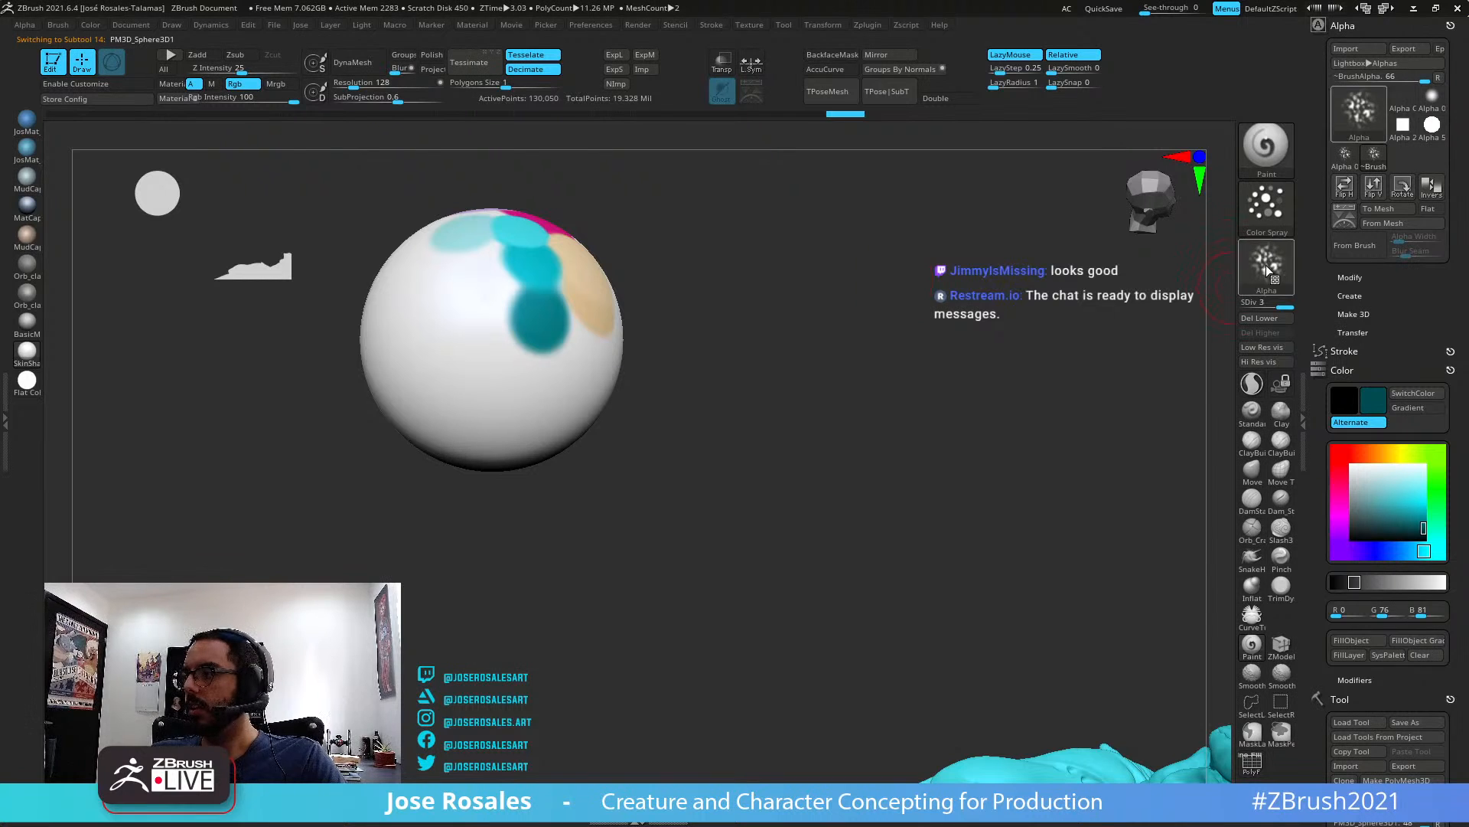
# Switch the stroke to Dots and paint a dark teal swatch below the others on the palette sphere
pyautogui.click(1263, 221)
pyautogui.click(841, 223)
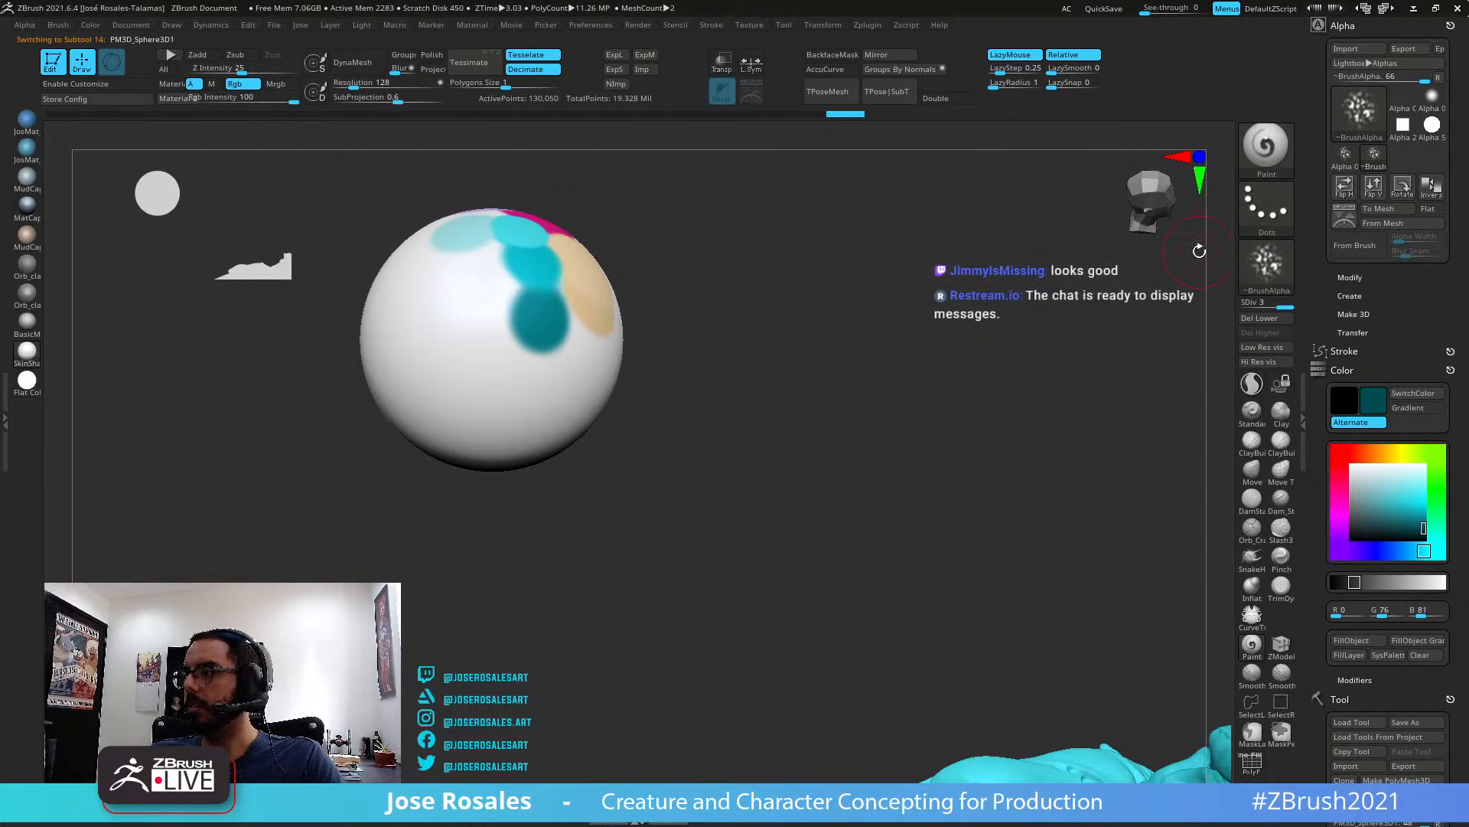
pyautogui.scroll(3, 567, 374)
pyautogui.keyDown('ctrl'); pyautogui.moveTo(567, 373); pyautogui.dragTo(581, 371, button='right'); pyautogui.keyUp('ctrl')
pyautogui.moveTo(525, 352)
pyautogui.mouseDown()
pyautogui.moveTo(494, 336)
pyautogui.moveTo(562, 356)
pyautogui.mouseUp()
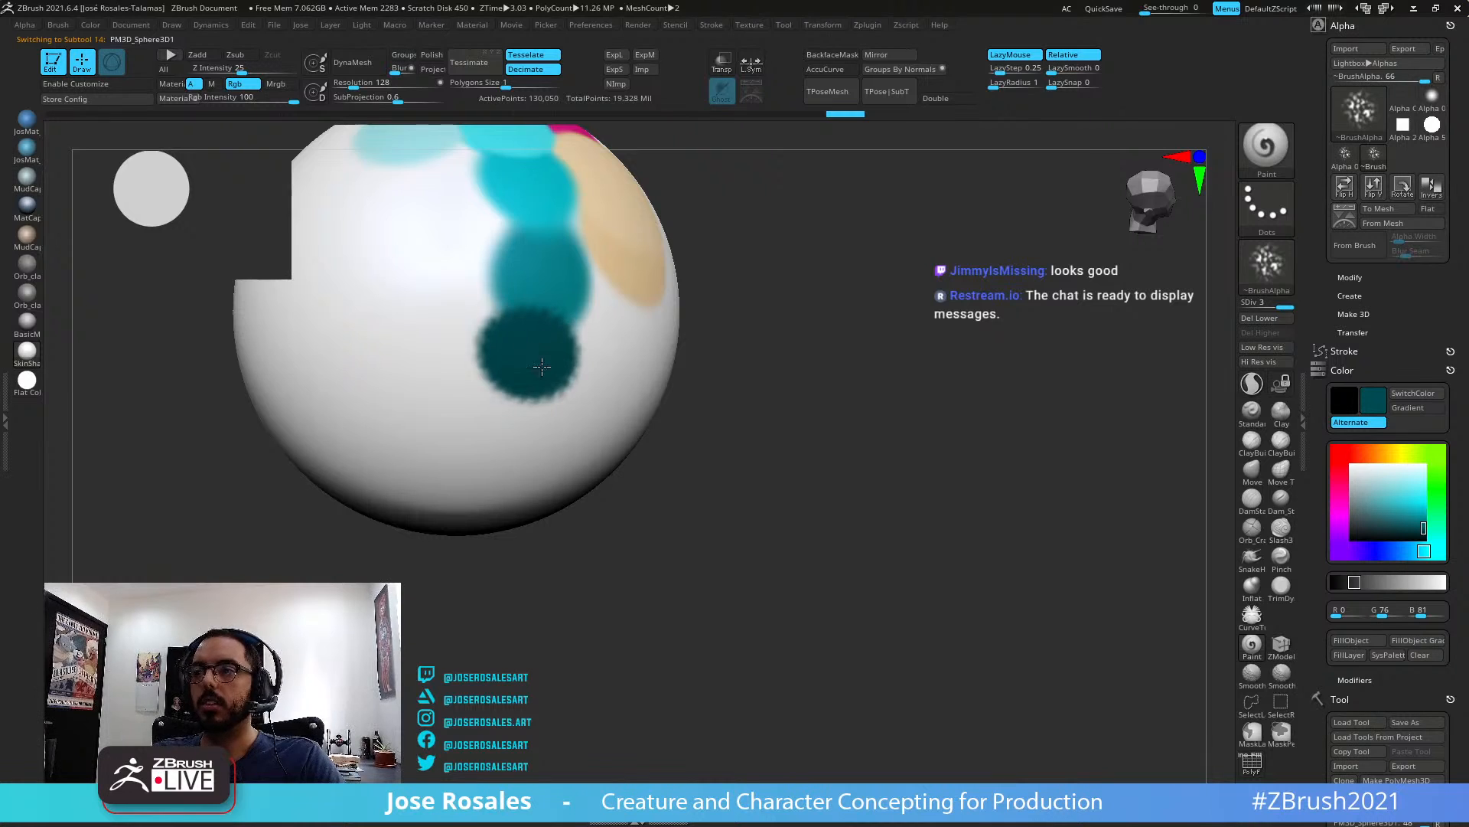
pyautogui.keyDown('ctrl'); pyautogui.moveTo(542, 367); pyautogui.dragTo(630, 319, button='right'); pyautogui.keyUp('ctrl')
# Restore the Color Spray stroke and sample the teal R 3, G 136, B 144 from the palette sphere for painting the creature's body
pyautogui.moveTo(771, 331); pyautogui.dragTo(979, 395, button='right')
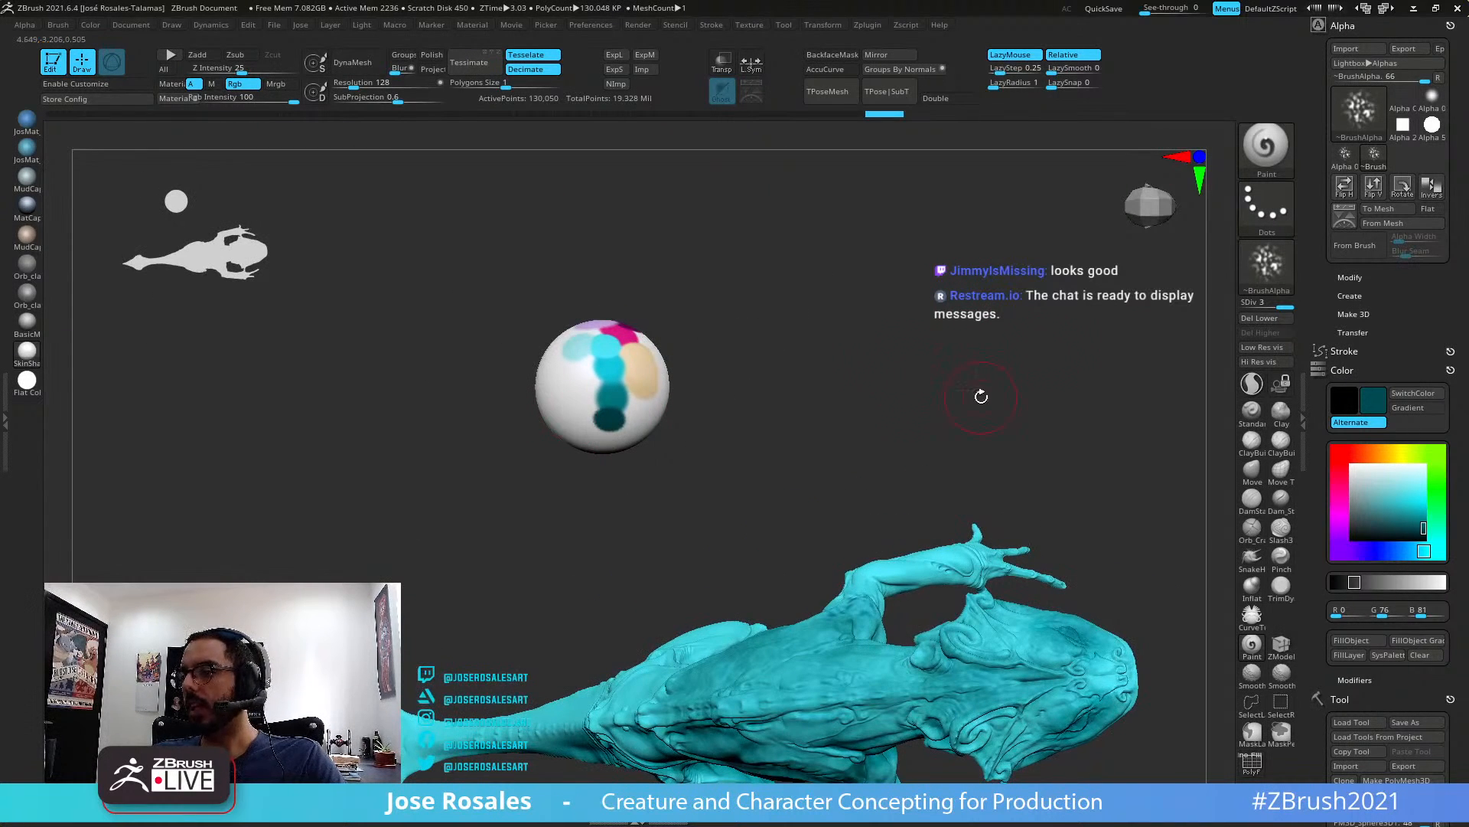
pyautogui.click(1255, 232)
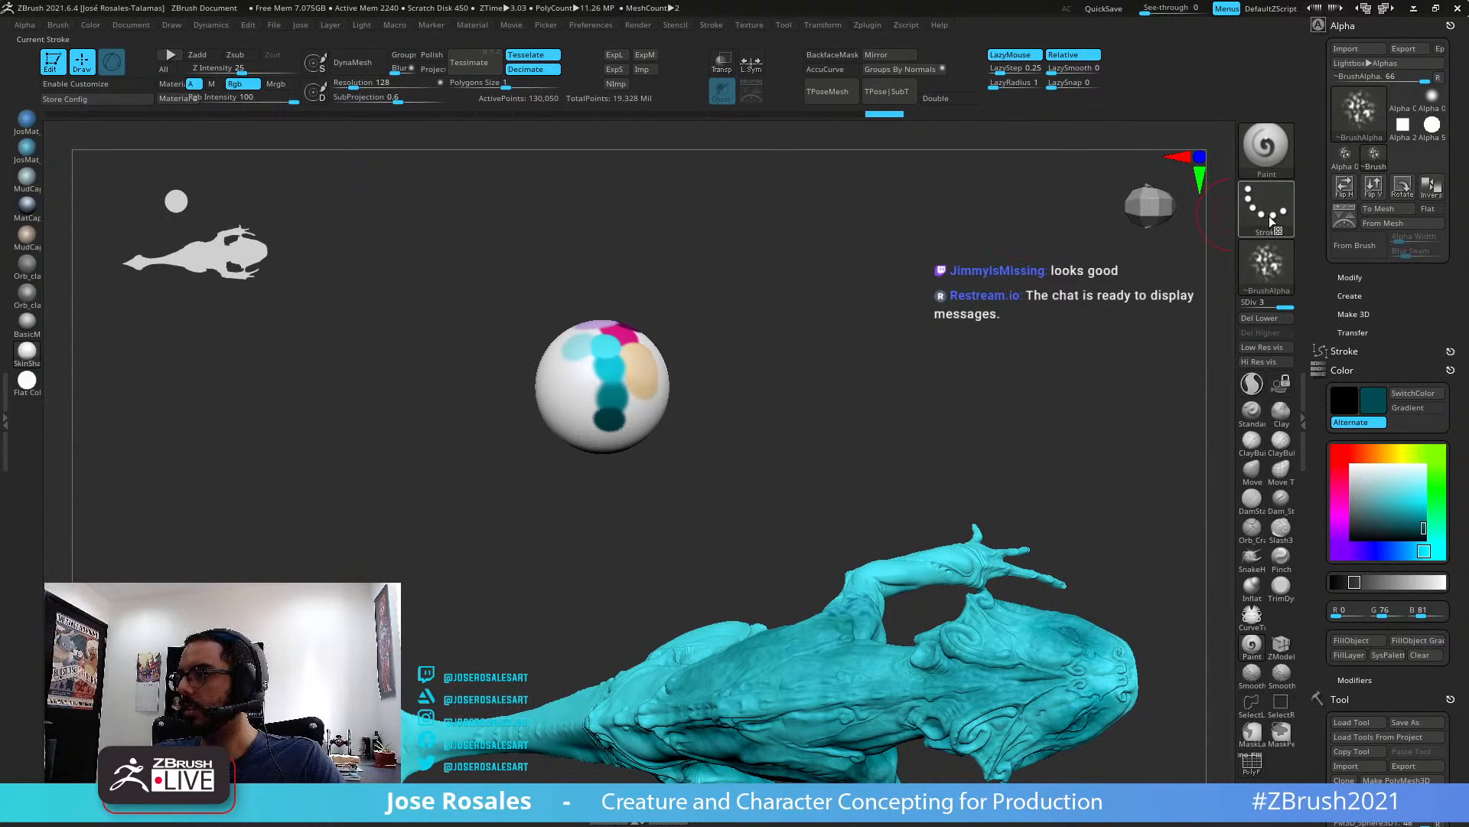
pyautogui.click(1269, 216)
pyautogui.click(1009, 232)
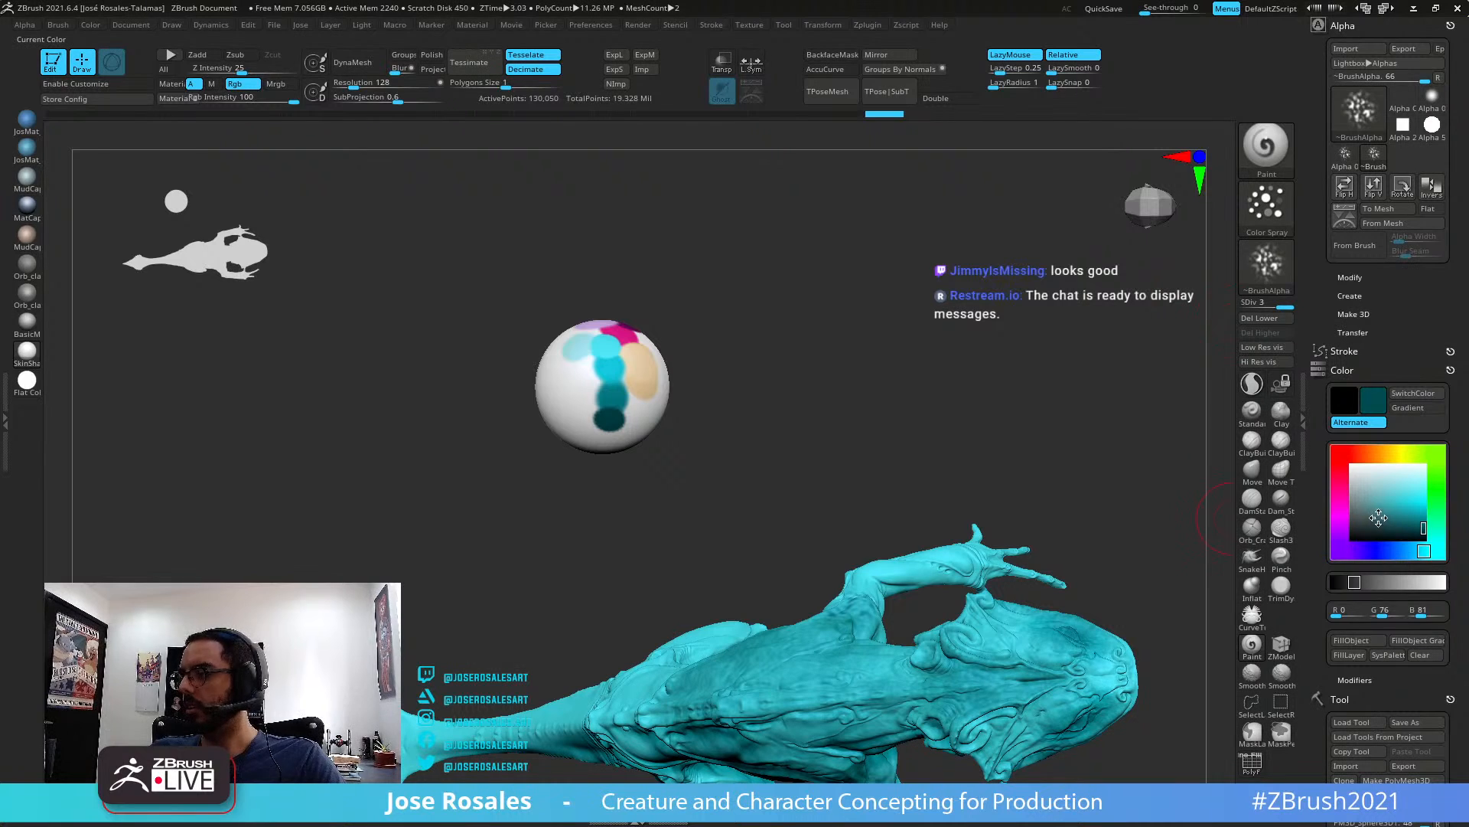
pyautogui.press('c')
pyautogui.moveTo(613, 398)
pyautogui.mouseDown(button='right')
pyautogui.moveTo(749, 656)
pyautogui.moveTo(819, 421)
pyautogui.mouseUp(button='right')
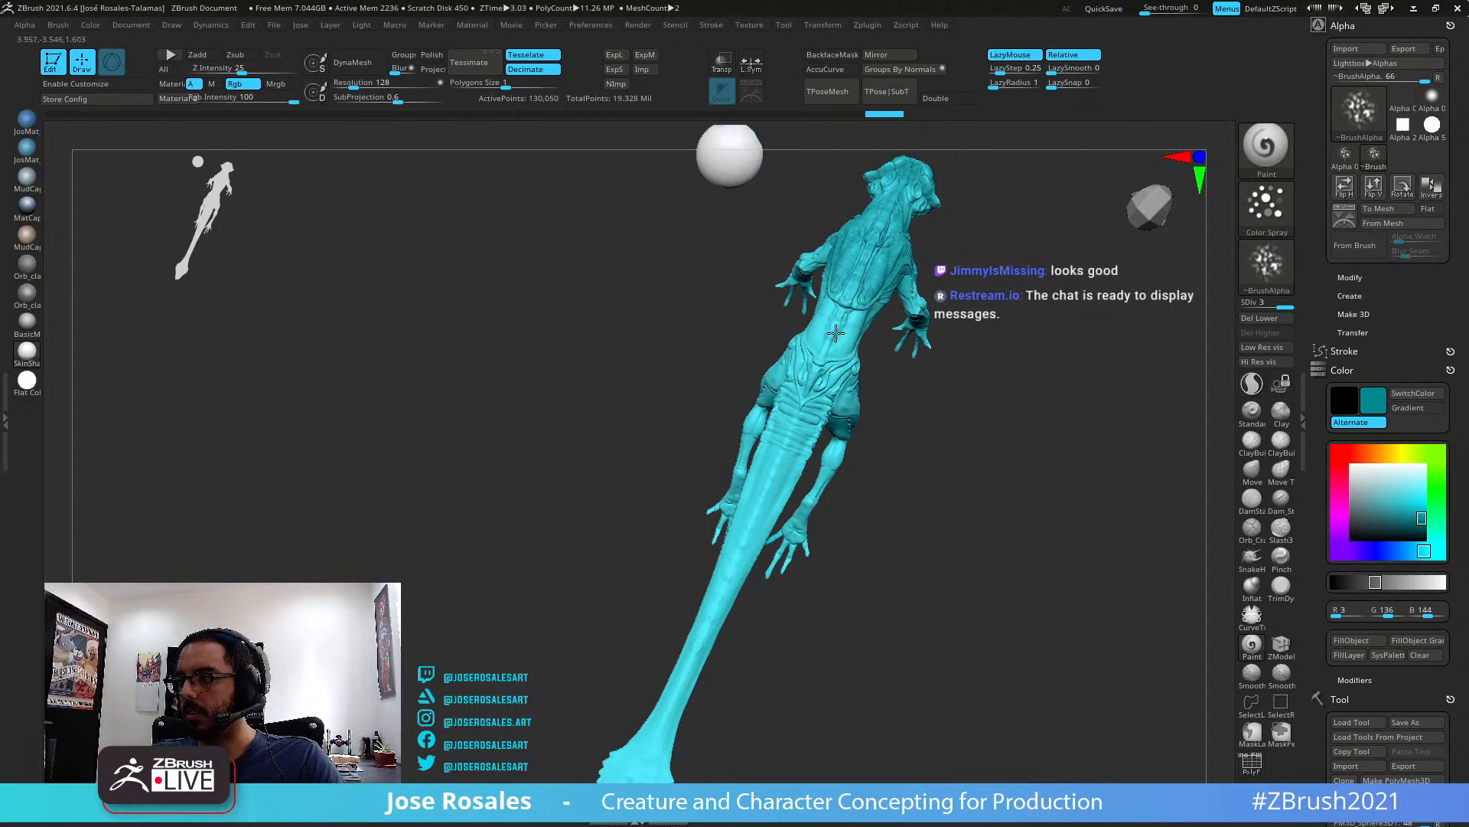
pyautogui.keyDown('alt'); pyautogui.click(836, 337); pyautogui.keyUp('alt')
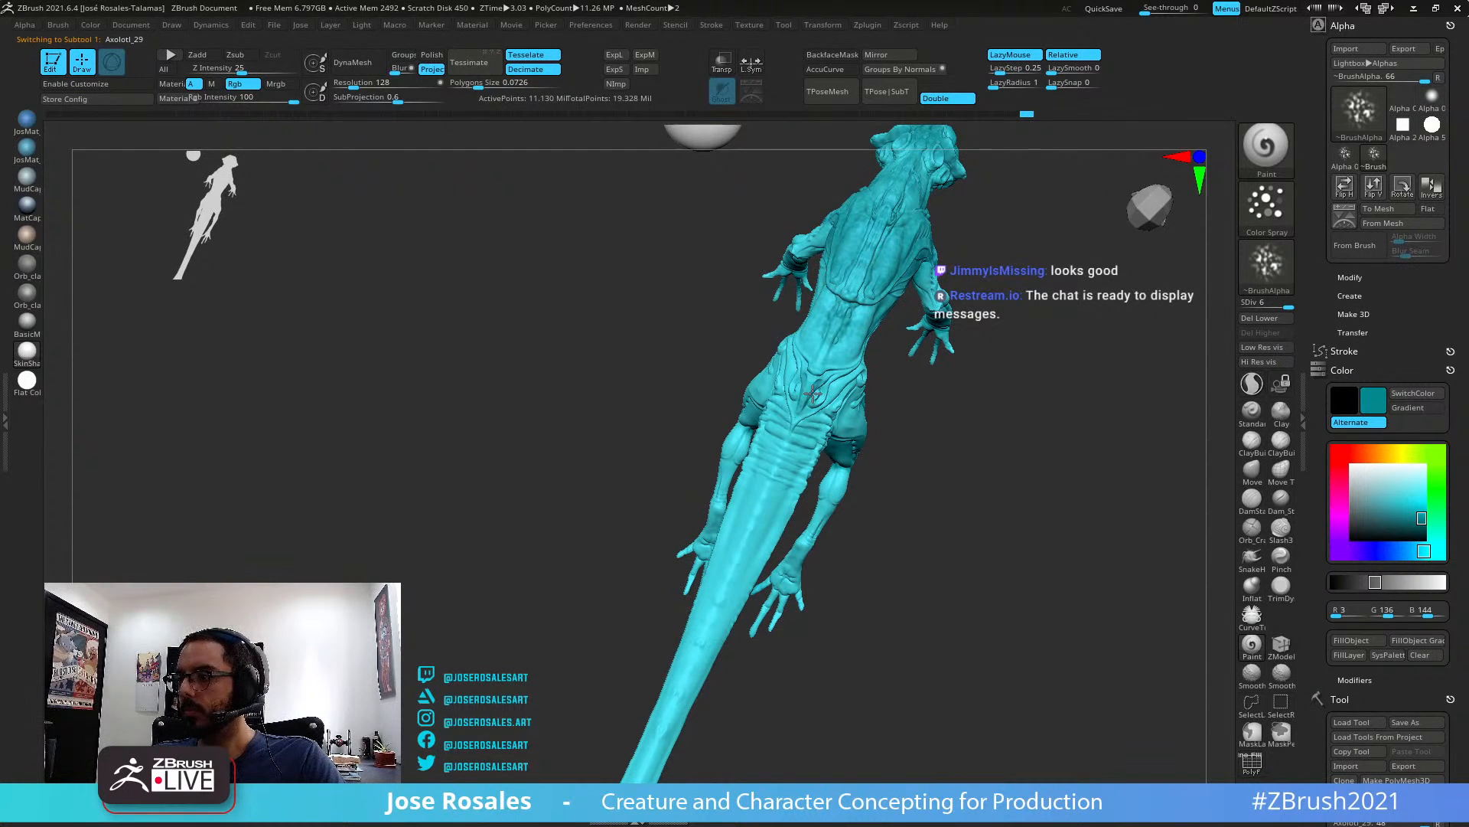
# Spray the teal over the creature's lower back, hips and ringed tail base
pyautogui.moveTo(789, 444); pyautogui.dragTo(855, 290, button='right')
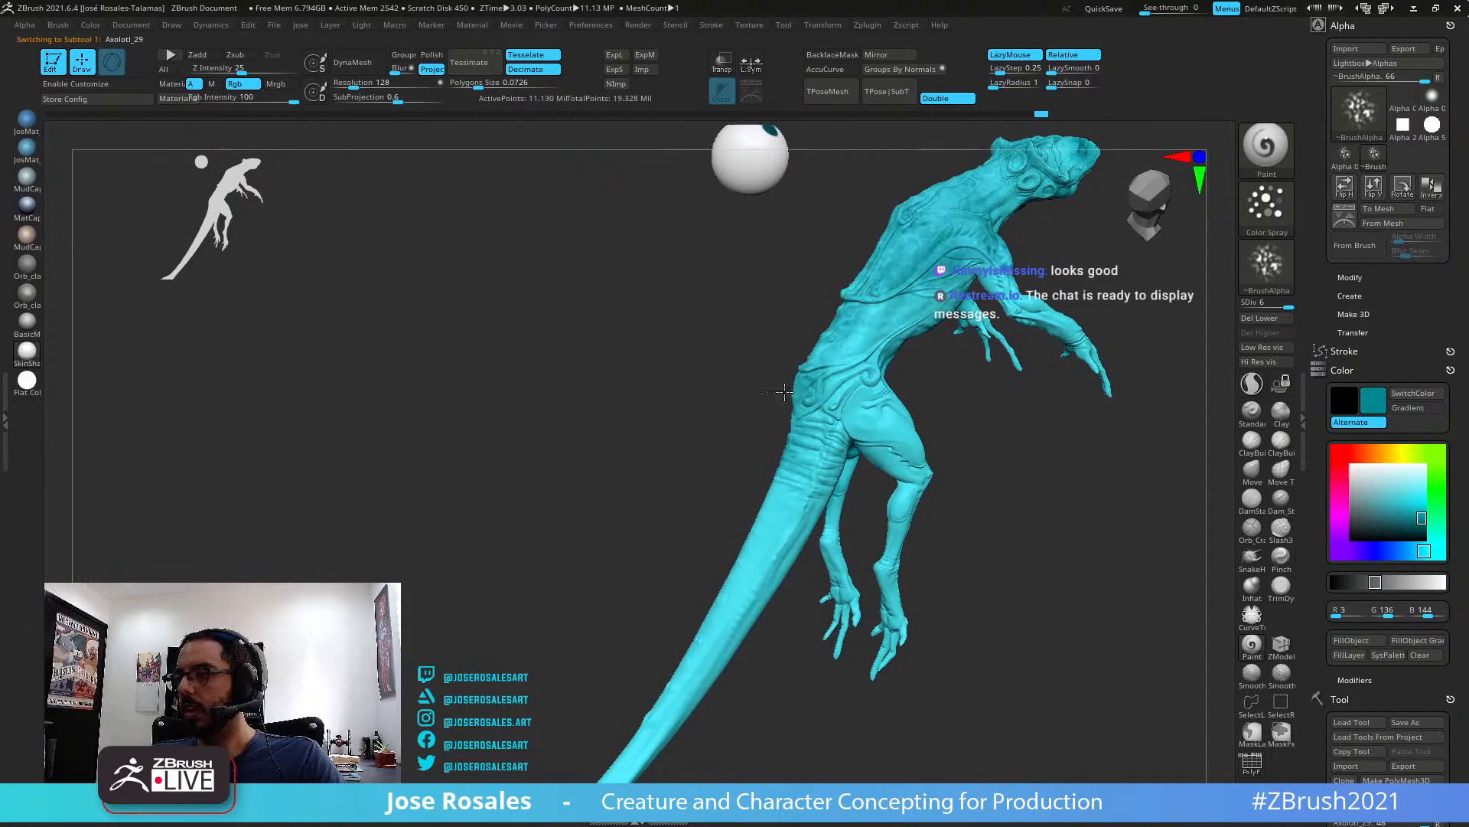
pyautogui.moveTo(785, 392); pyautogui.dragTo(778, 461, button='right')
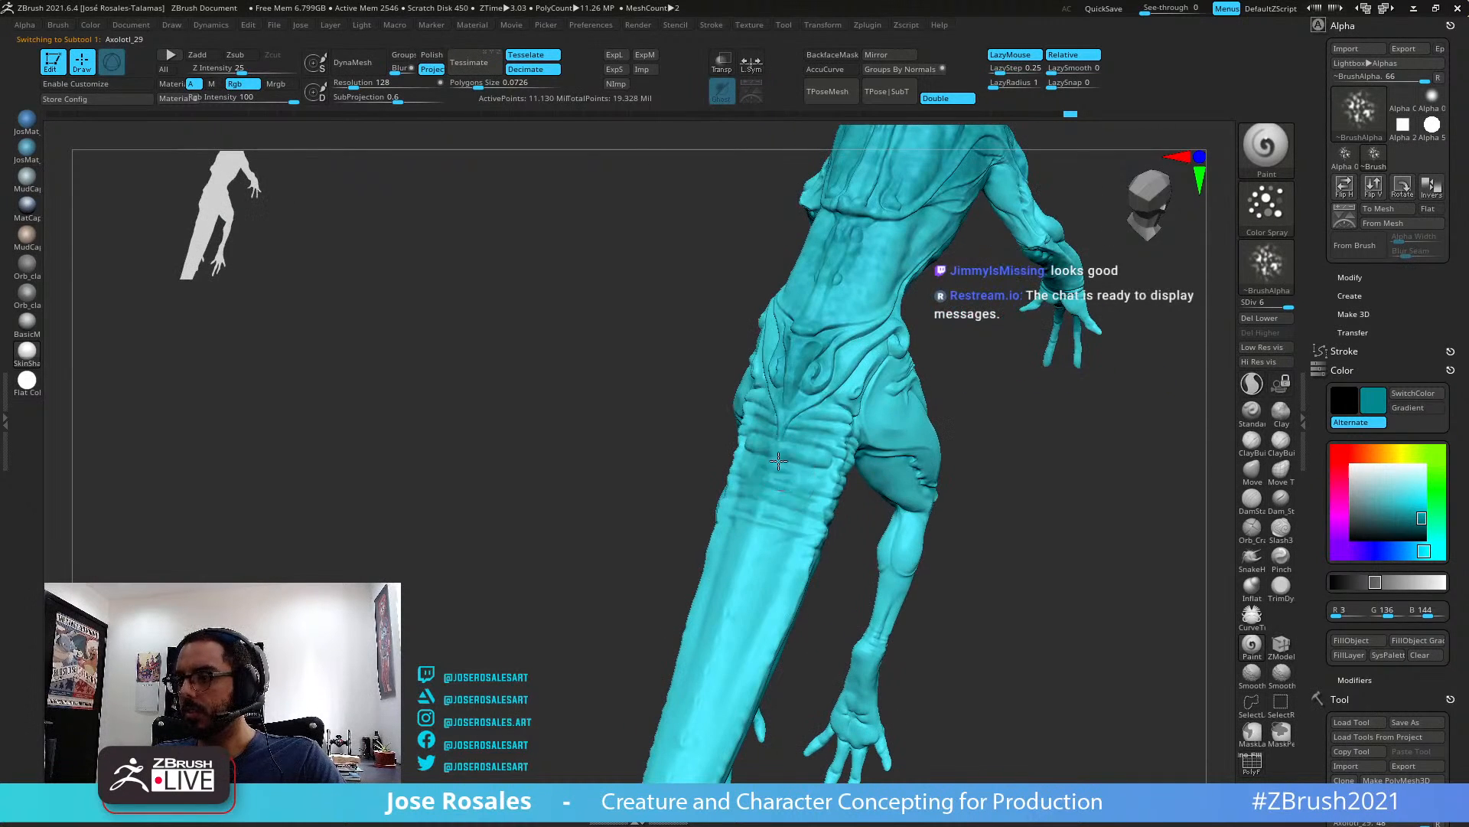
pyautogui.keyDown('ctrl'); pyautogui.moveTo(753, 564); pyautogui.dragTo(741, 515, button='right'); pyautogui.keyUp('ctrl')
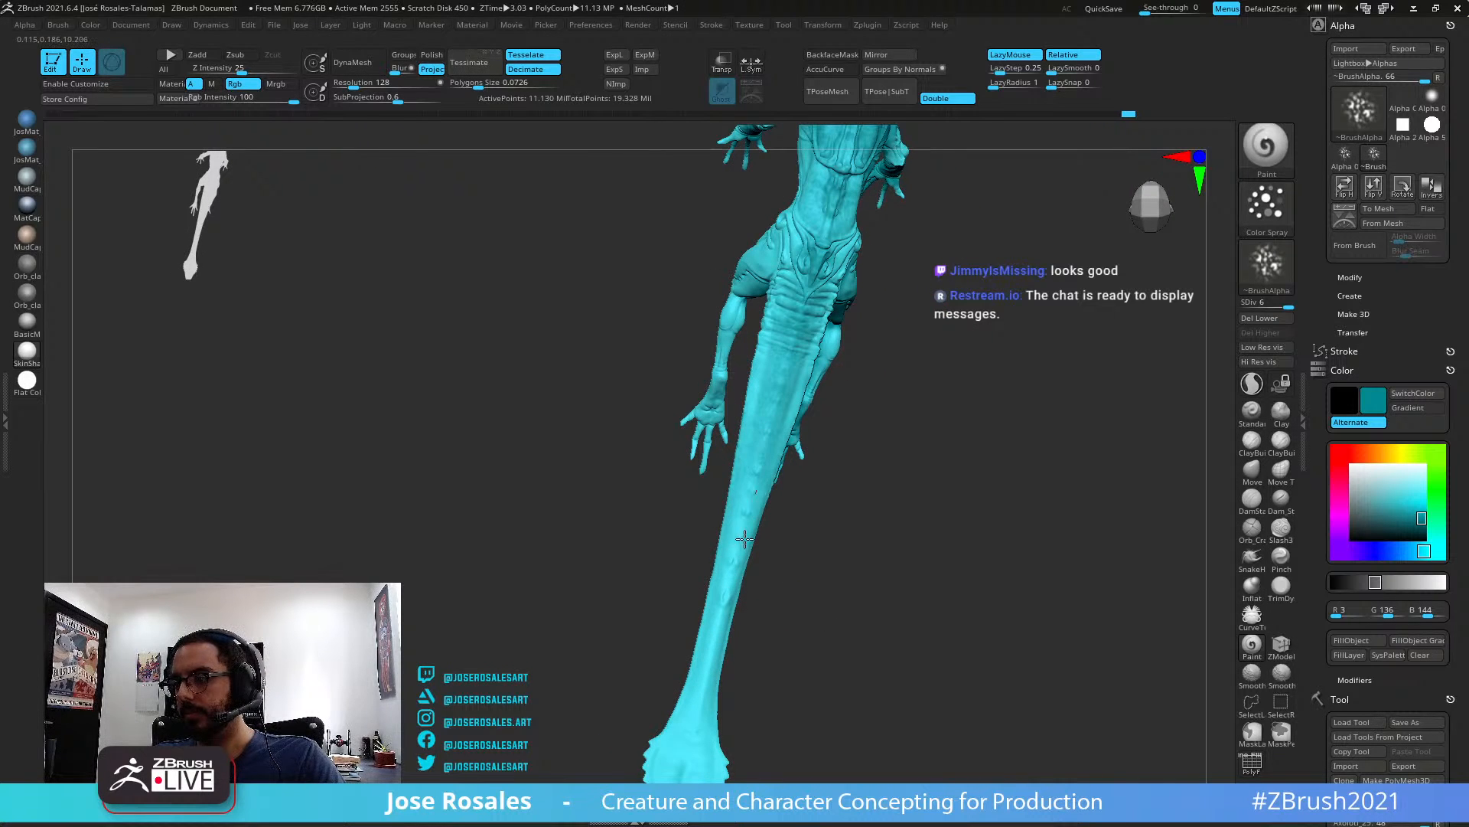
pyautogui.moveTo(758, 452); pyautogui.dragTo(784, 461, button='right')
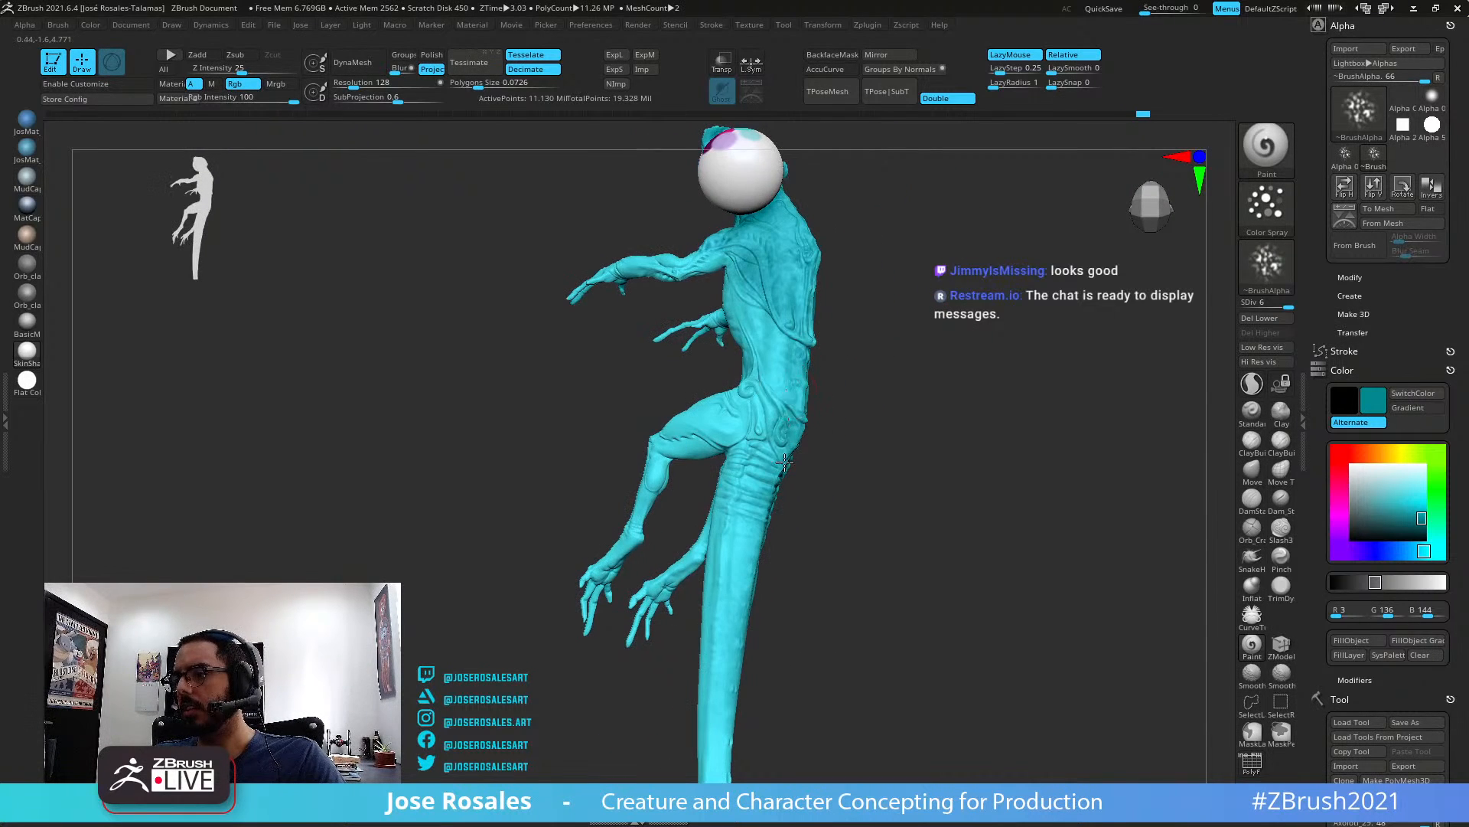
pyautogui.moveTo(749, 374); pyautogui.dragTo(773, 426)
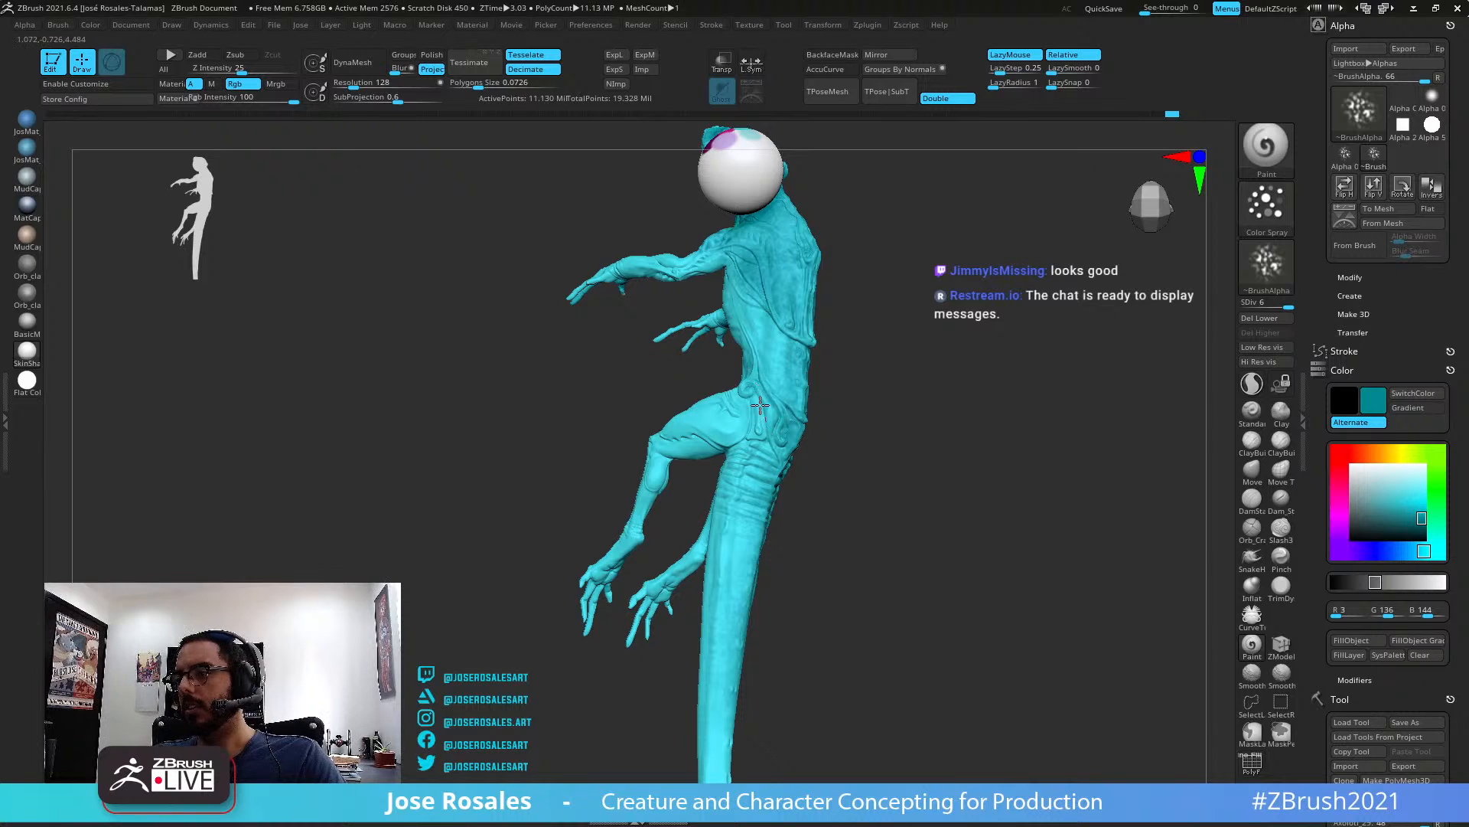
pyautogui.moveTo(742, 370); pyautogui.dragTo(767, 410)
pyautogui.moveTo(759, 406); pyautogui.dragTo(770, 458, button='right')
pyautogui.moveTo(771, 457); pyautogui.dragTo(788, 421)
pyautogui.moveTo(825, 424)
pyautogui.mouseDown(button='right')
pyautogui.moveTo(816, 432)
pyautogui.moveTo(841, 414)
pyautogui.mouseUp(button='right')
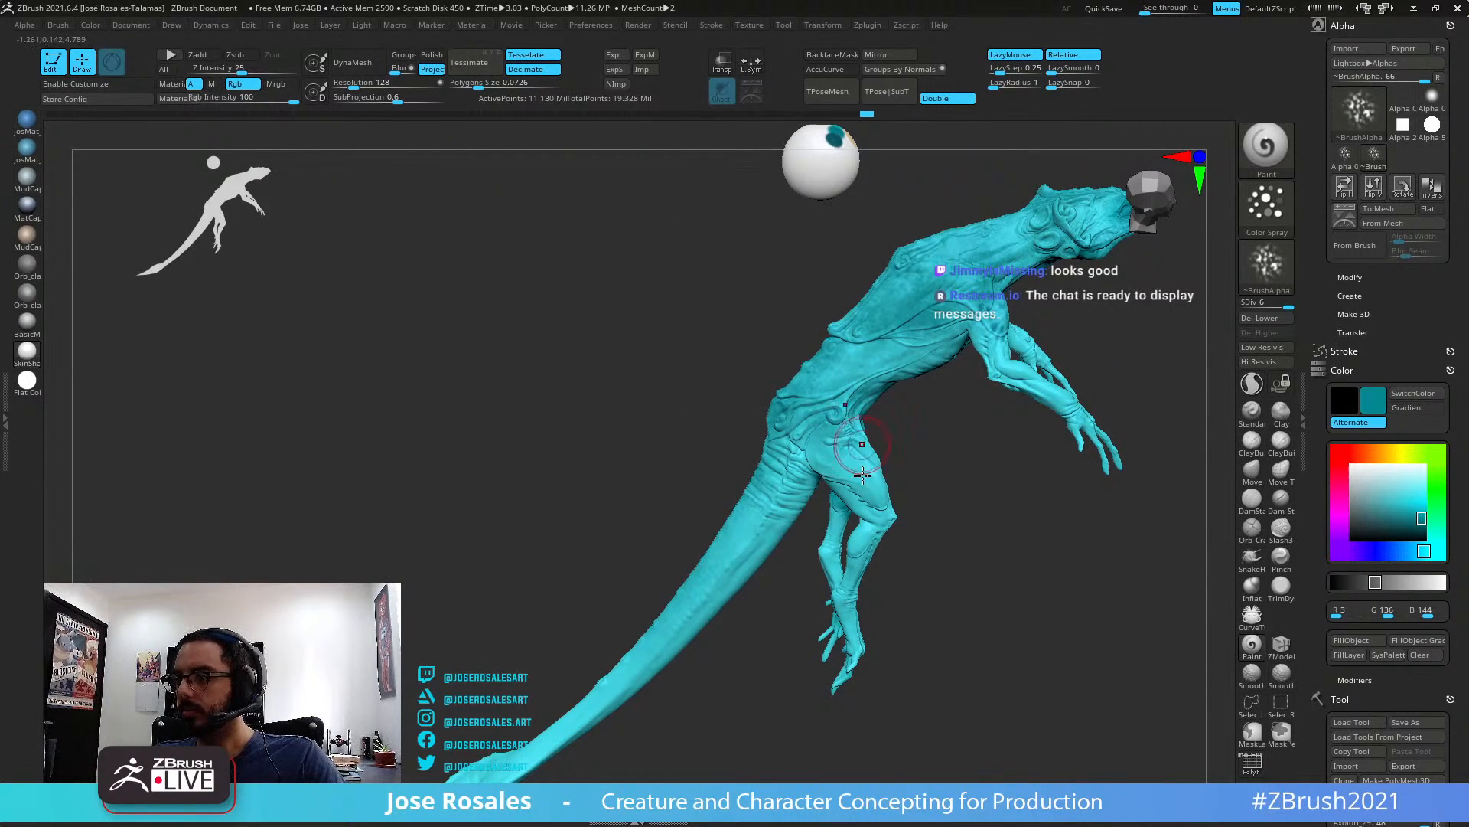
# Spray the teal down the creature's hind thigh, foreleg and front fingers
pyautogui.moveTo(863, 474); pyautogui.dragTo(861, 457, button='right')
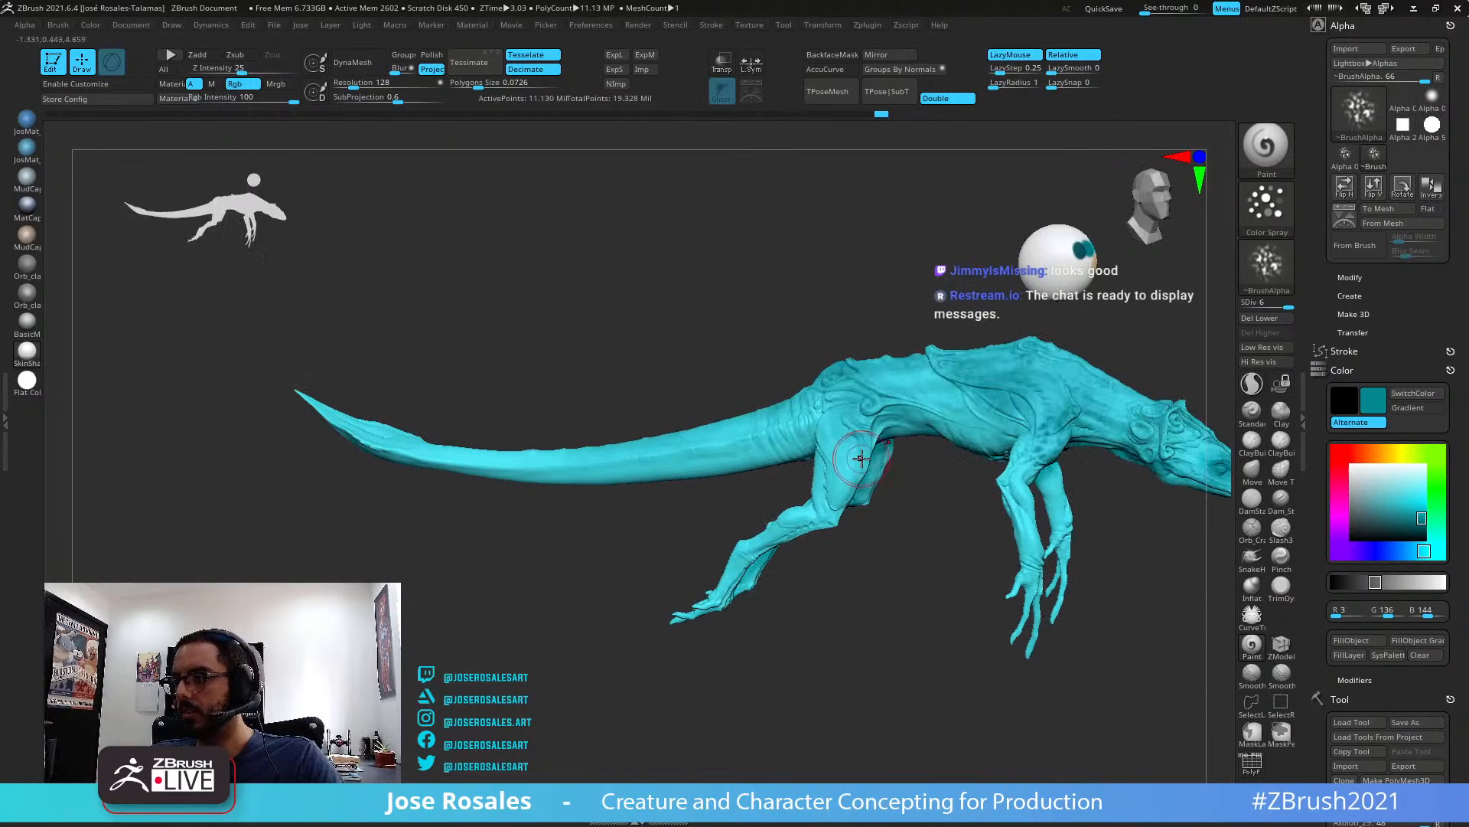
pyautogui.moveTo(856, 431); pyautogui.dragTo(841, 508)
pyautogui.moveTo(851, 460)
pyautogui.mouseDown(button='right')
pyautogui.moveTo(900, 442)
pyautogui.moveTo(917, 534)
pyautogui.moveTo(852, 569)
pyautogui.mouseUp(button='right')
pyautogui.moveTo(881, 531); pyautogui.dragTo(823, 608)
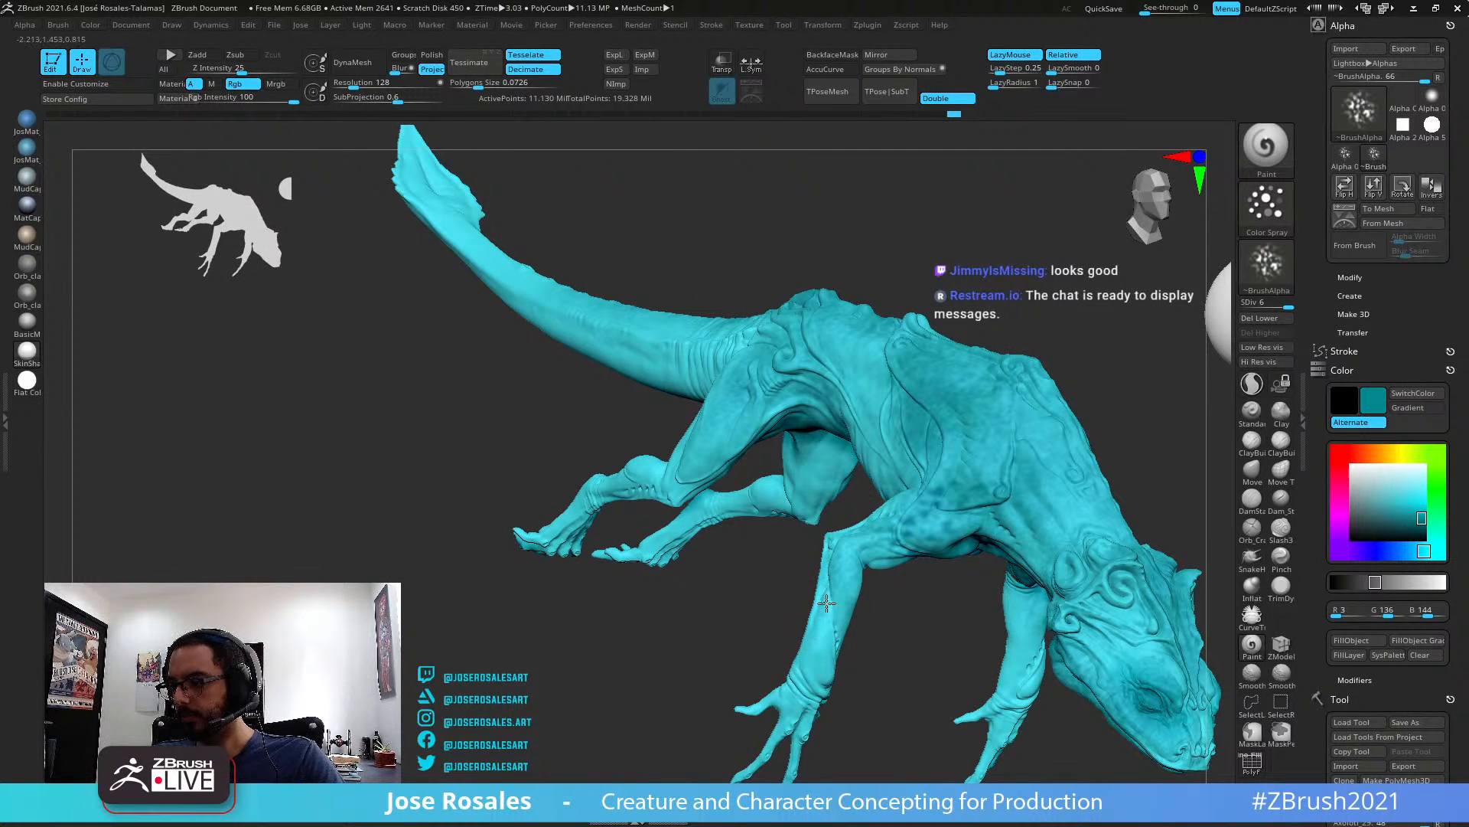
pyautogui.moveTo(777, 715); pyautogui.dragTo(811, 766, button='right')
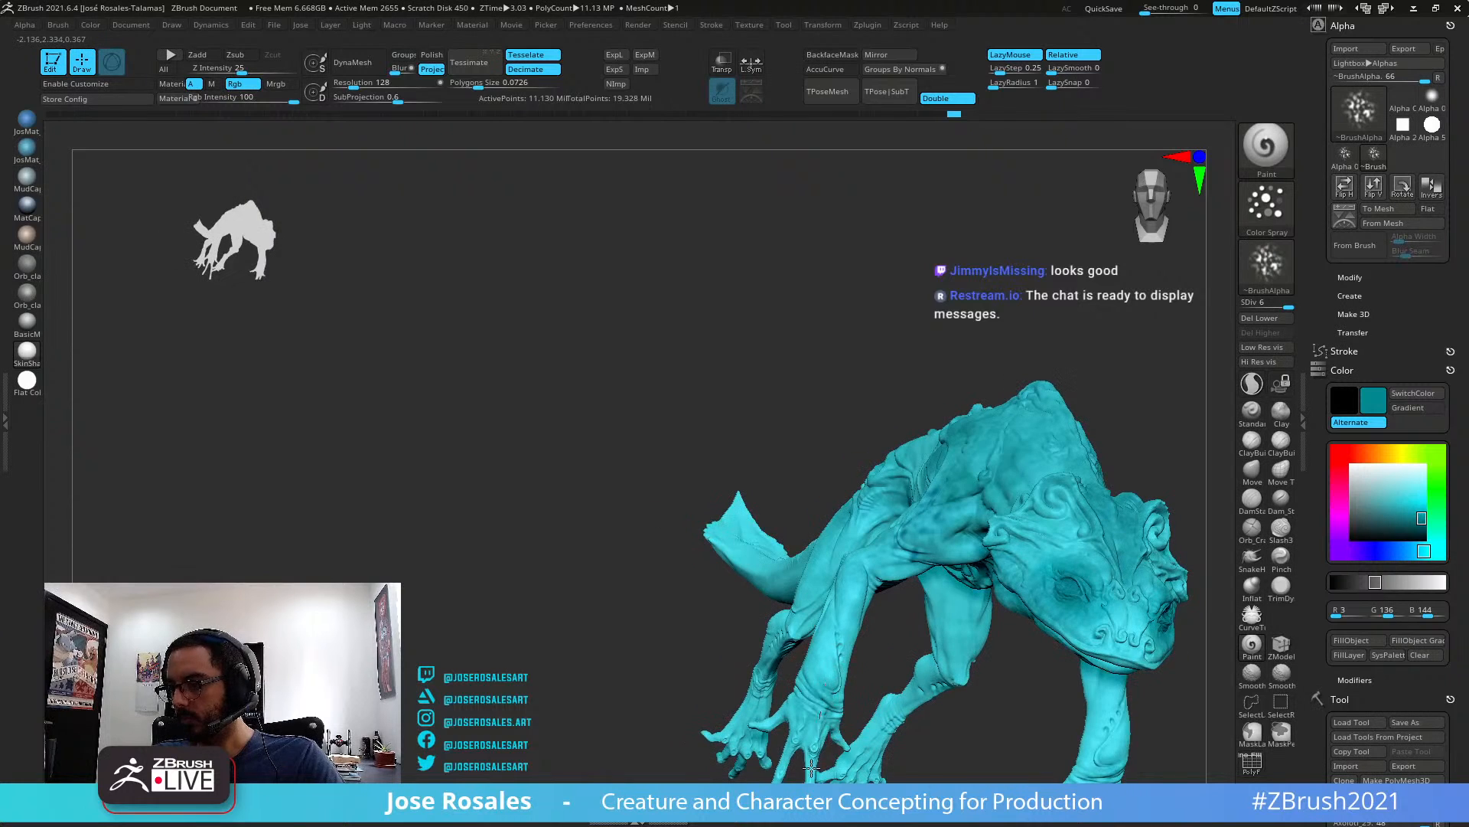
pyautogui.moveTo(848, 593); pyautogui.dragTo(782, 680, button='right')
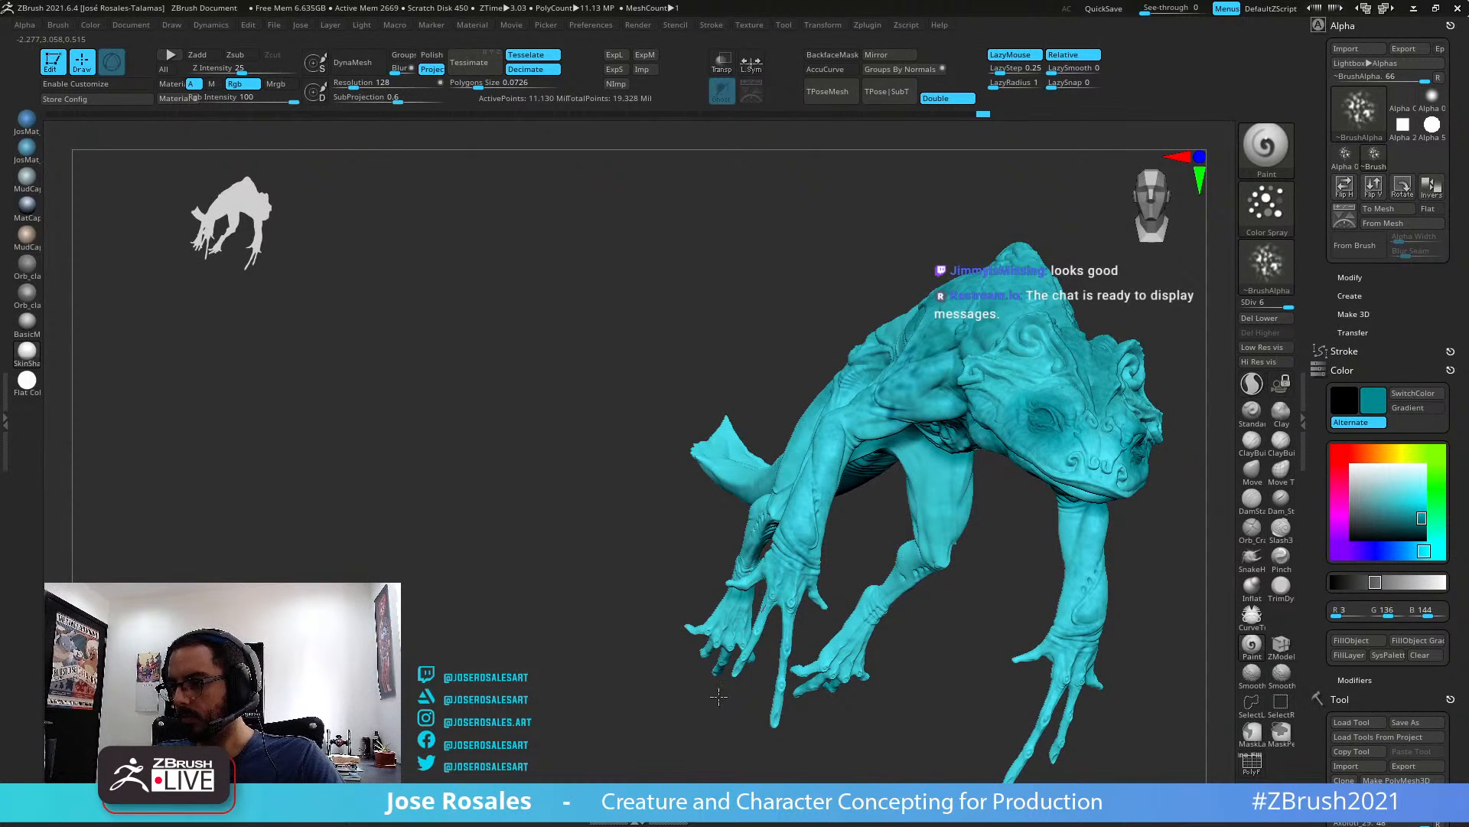
pyautogui.moveTo(789, 581); pyautogui.dragTo(815, 556, button='right')
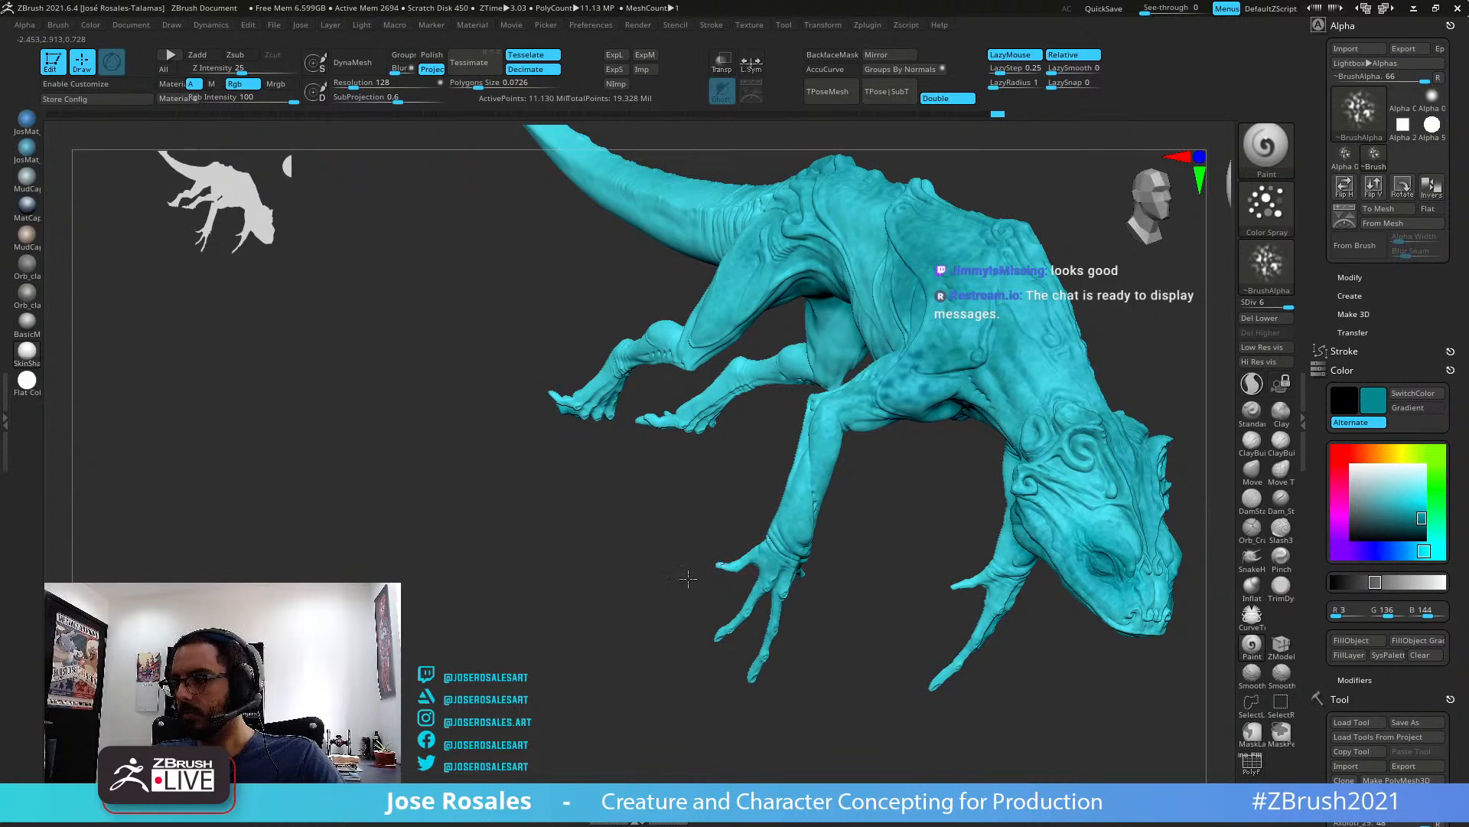
pyautogui.moveTo(815, 455); pyautogui.dragTo(834, 366, button='right')
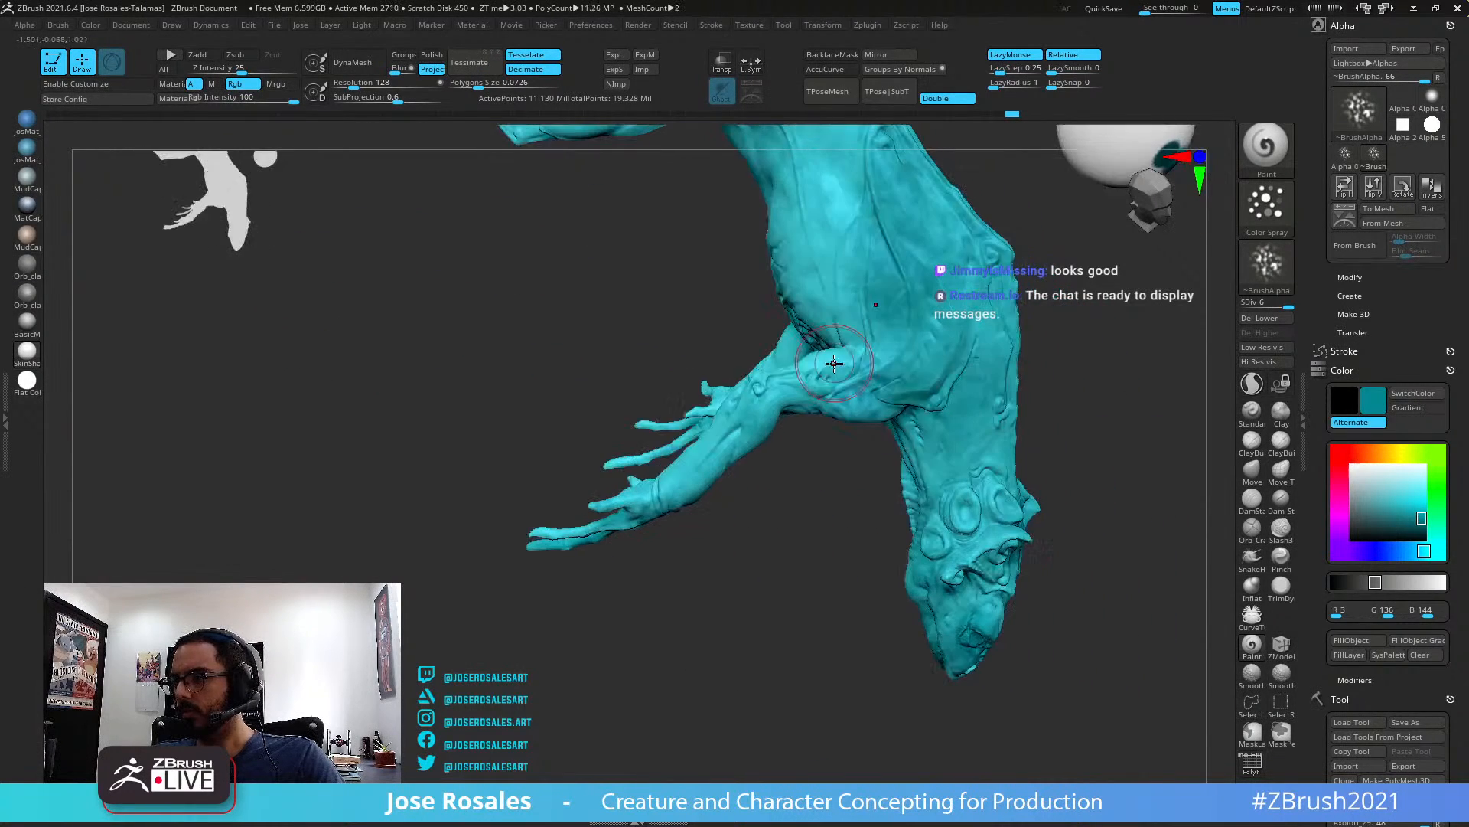
# Adjust the brush size and spray the teal over the upper back, neck and head down to the snout
pyautogui.moveTo(966, 265); pyautogui.dragTo(933, 266, button='right')
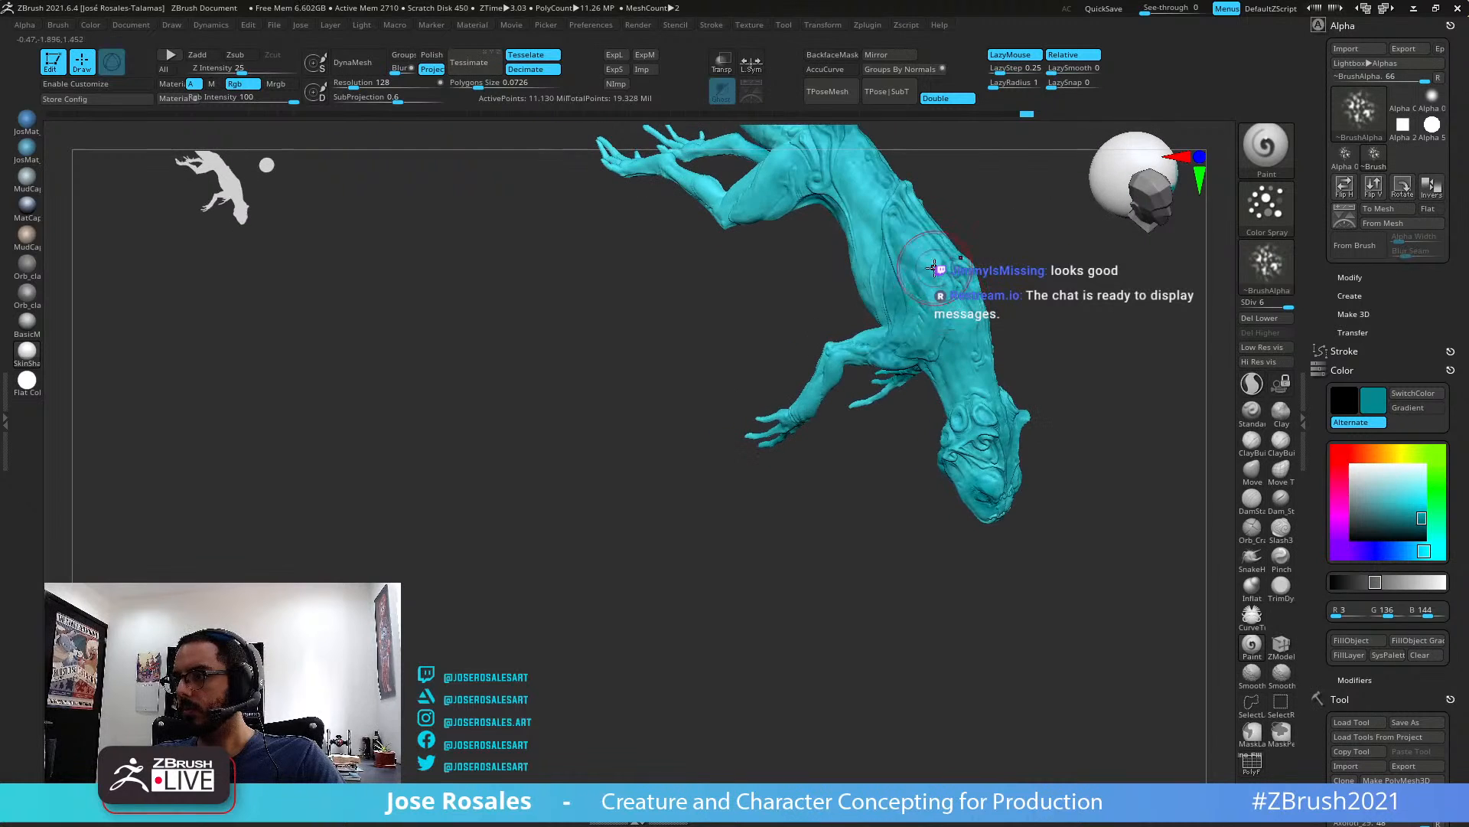
pyautogui.press('s')
pyautogui.moveTo(987, 329); pyautogui.dragTo(972, 327)
pyautogui.moveTo(973, 325)
pyautogui.mouseDown(button='right')
pyautogui.moveTo(1001, 314)
pyautogui.moveTo(979, 304)
pyautogui.mouseUp(button='right')
pyautogui.press('s')
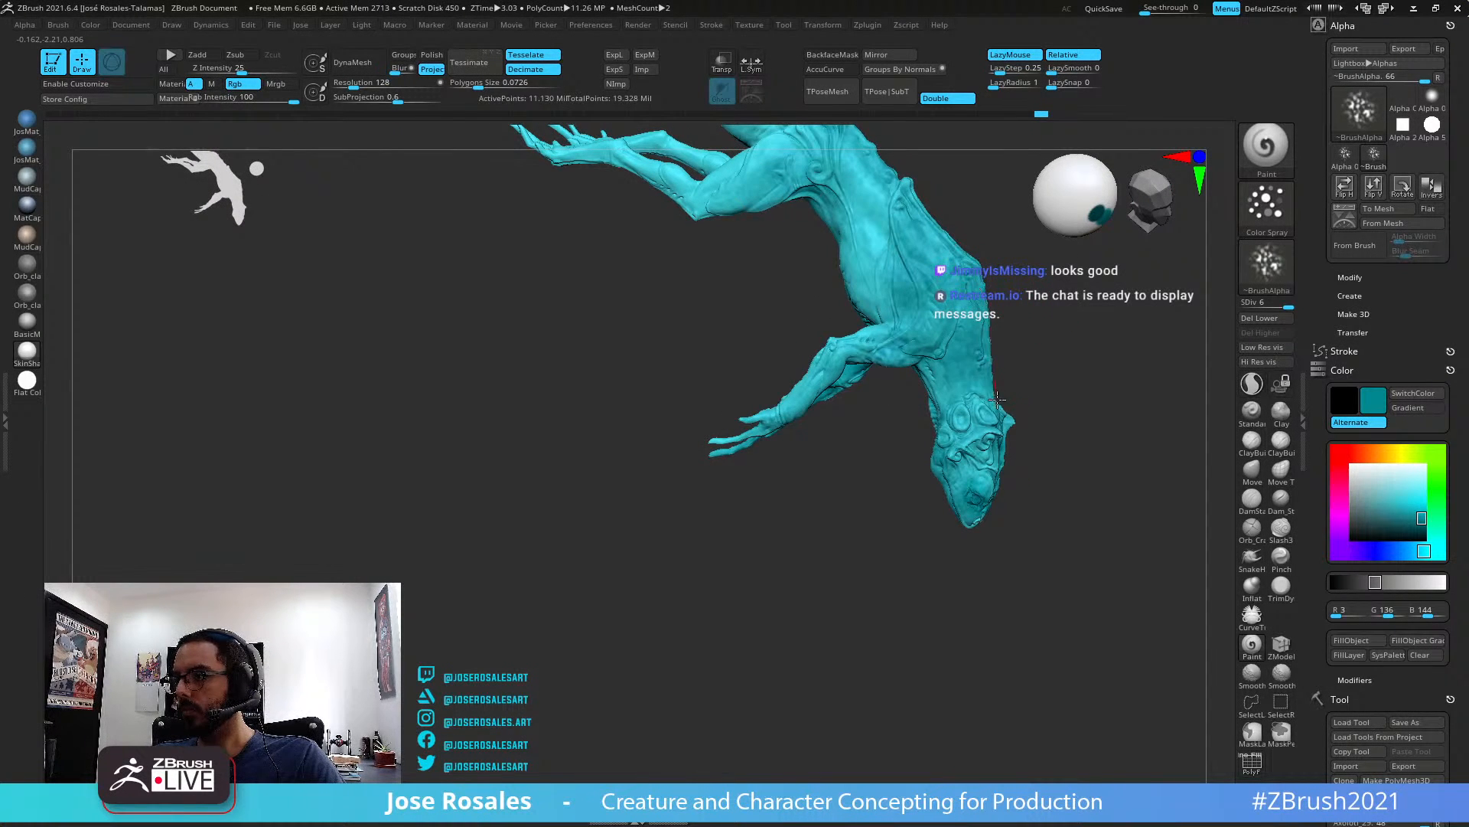
pyautogui.moveTo(941, 250); pyautogui.dragTo(1073, 337, button='right')
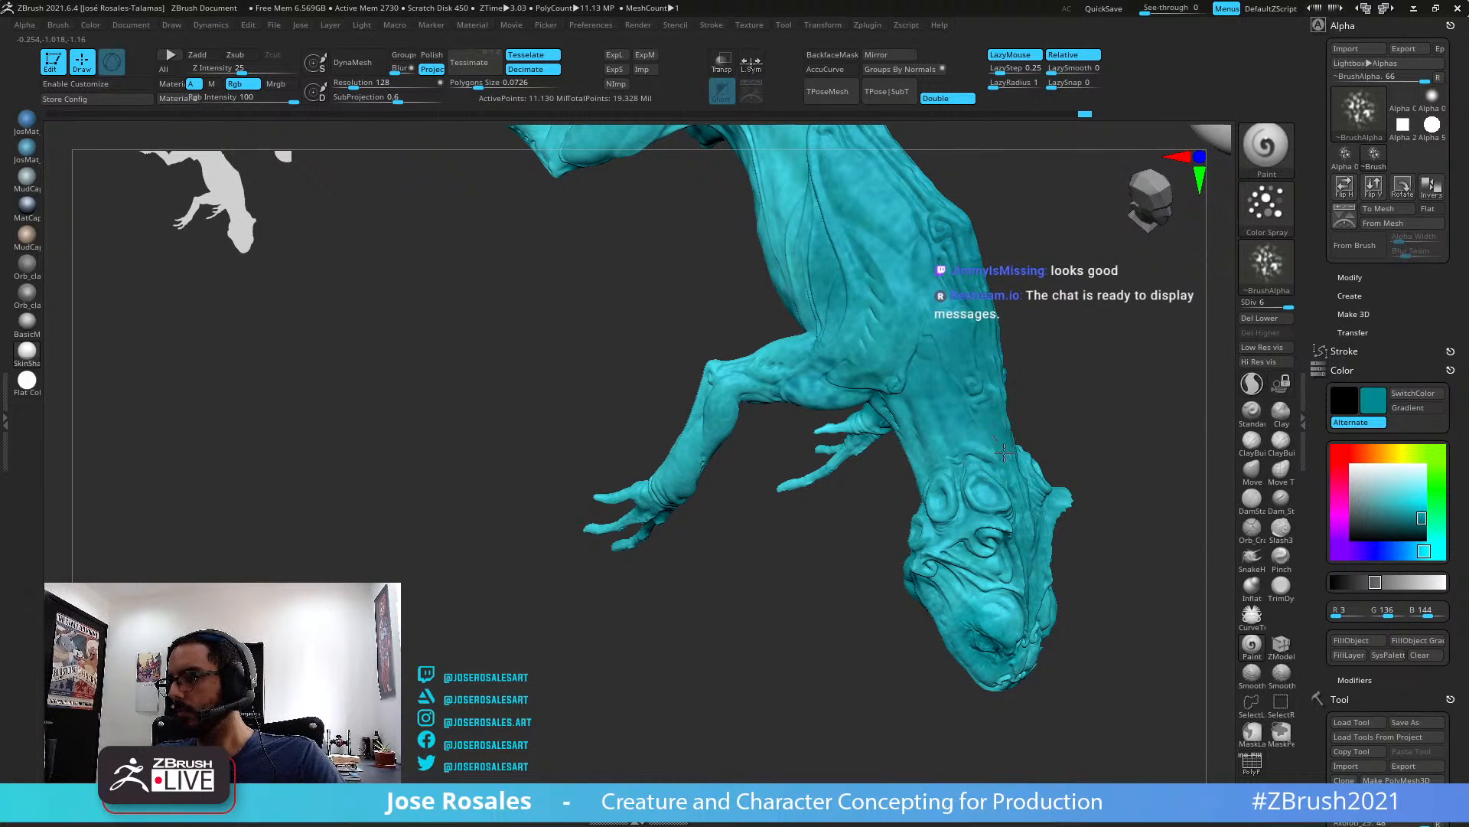
pyautogui.moveTo(1022, 517); pyautogui.dragTo(979, 612, button='right')
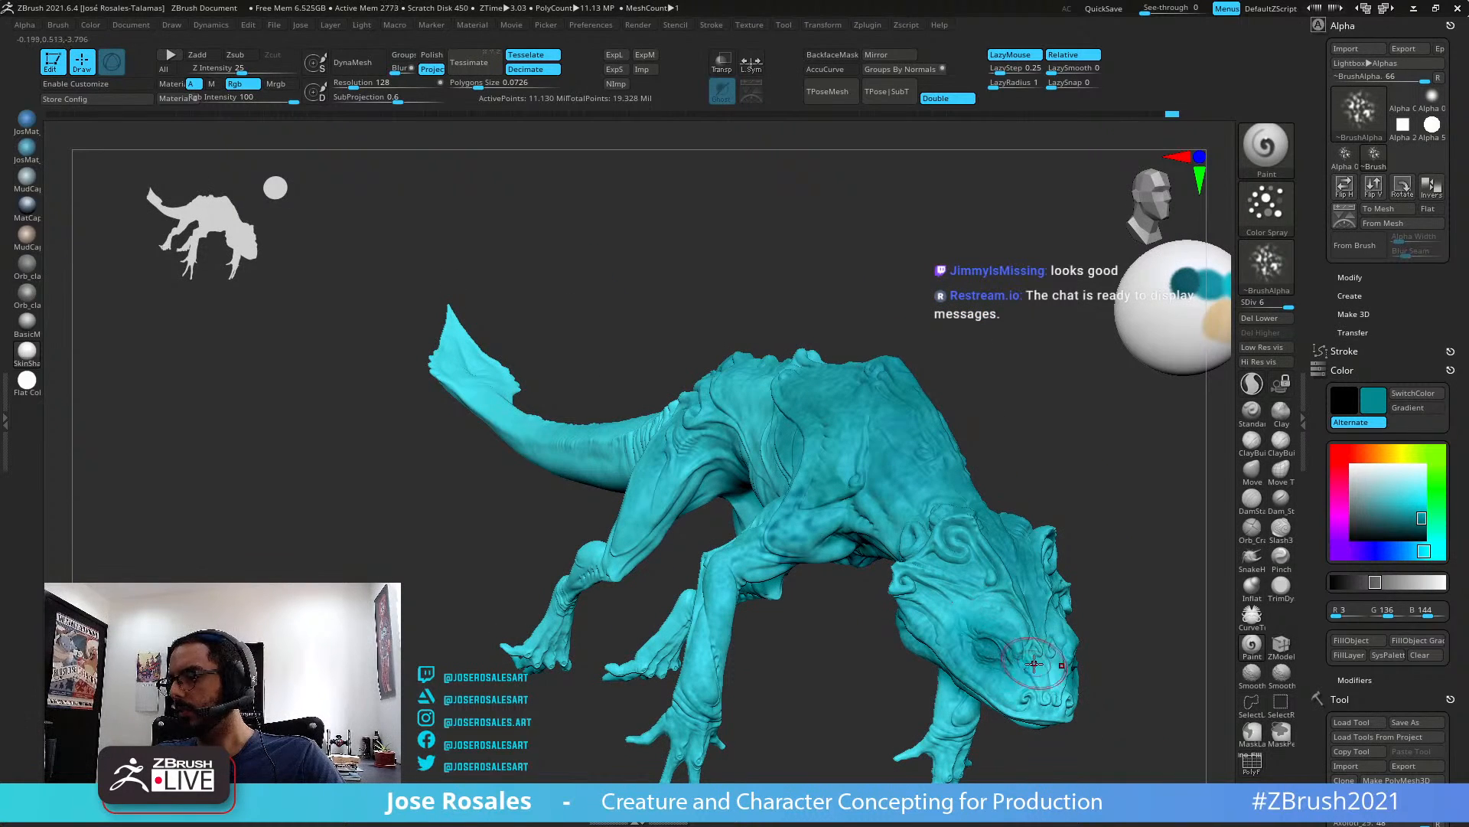
pyautogui.moveTo(976, 716); pyautogui.dragTo(899, 634, button='right')
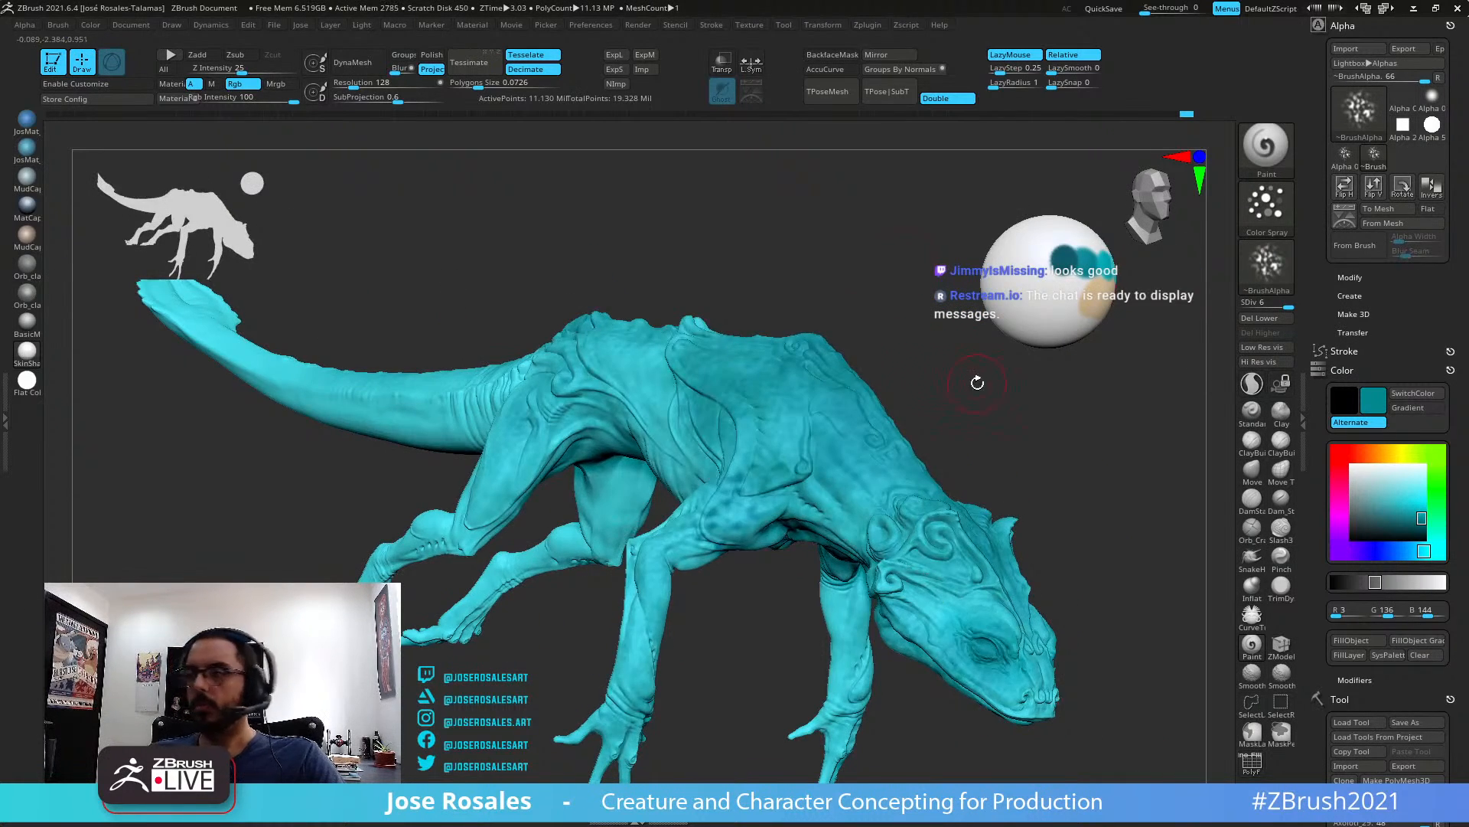
# Sample the peach R 251, G 225, B 181 from the palette sphere and spray it along the middle of the creature's lower jaw
pyautogui.moveTo(977, 383); pyautogui.dragTo(863, 425, button='right')
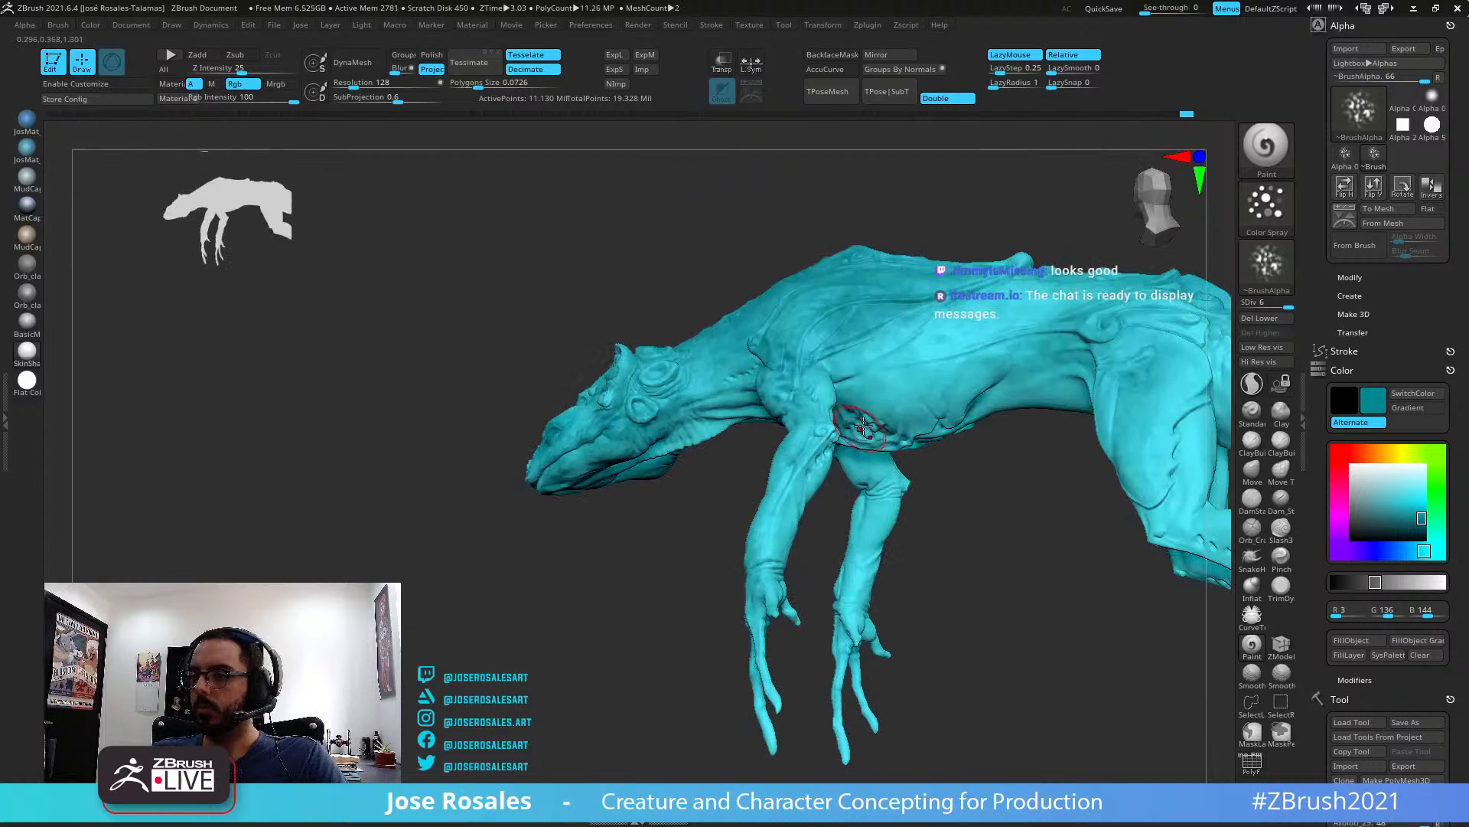
pyautogui.moveTo(835, 475); pyautogui.dragTo(1026, 441, button='right')
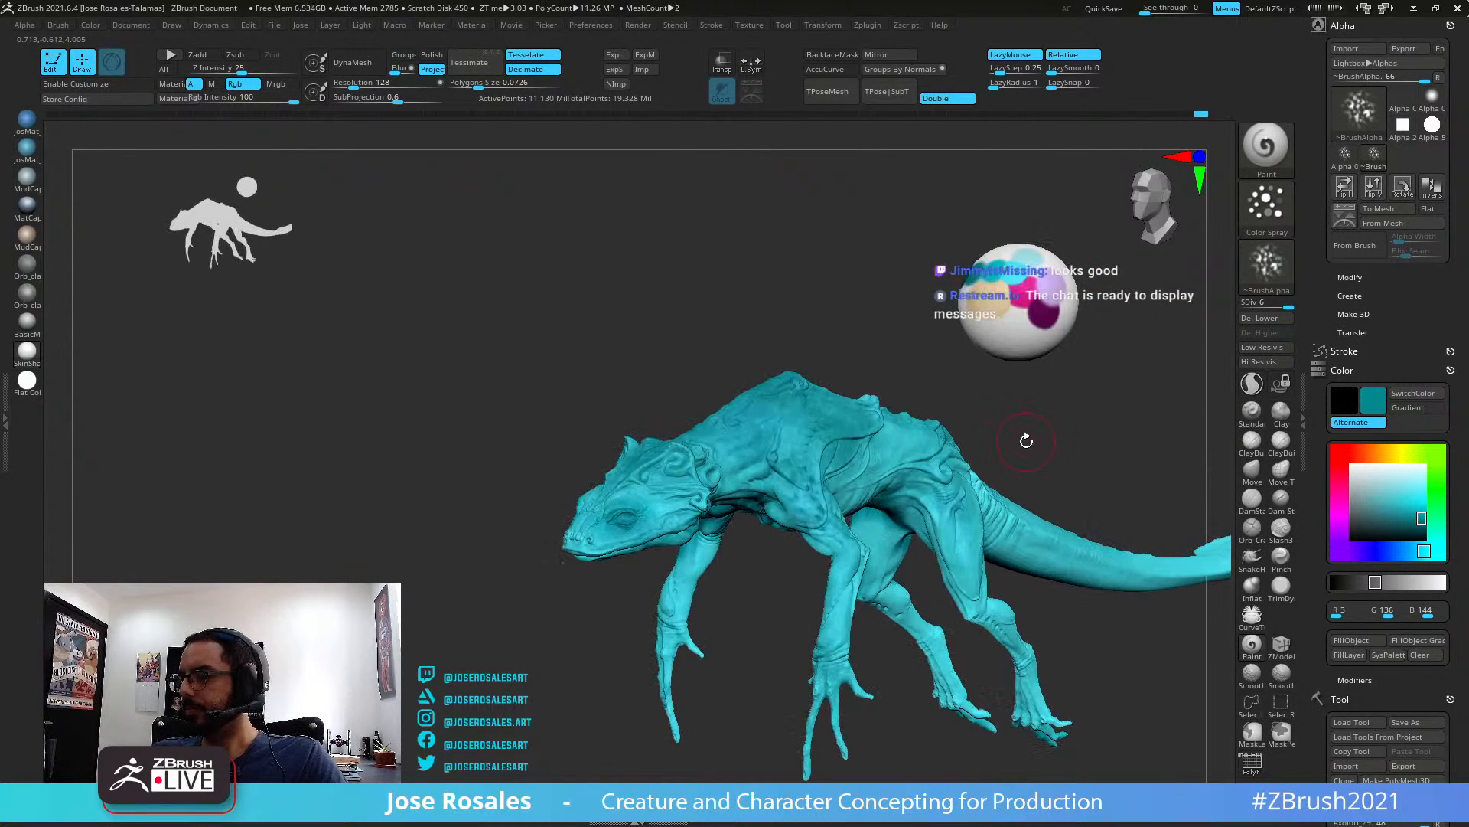
pyautogui.press('c')
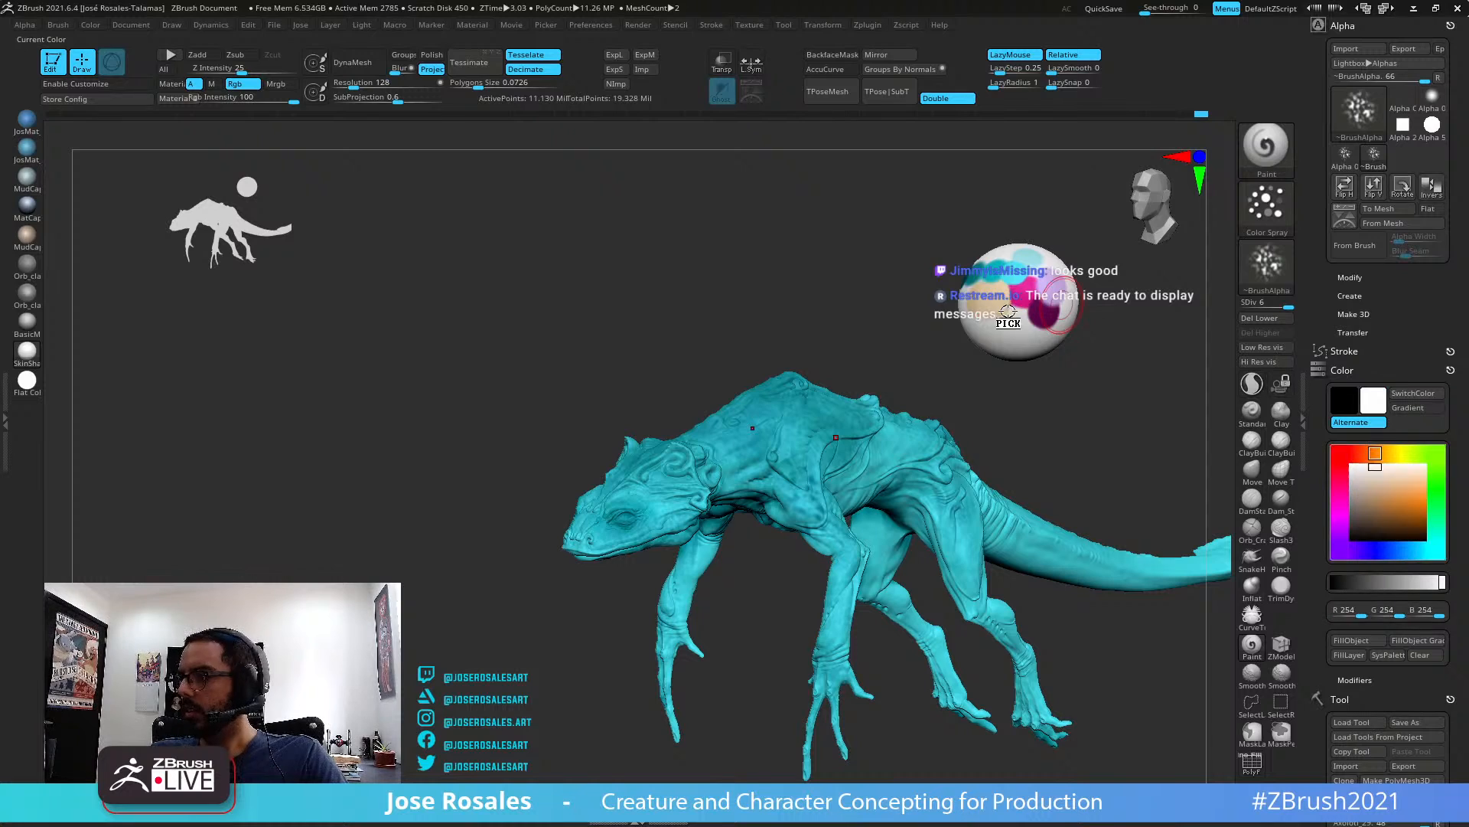
pyautogui.moveTo(880, 476)
pyautogui.mouseDown(button='right')
pyautogui.moveTo(800, 481)
pyautogui.moveTo(787, 506)
pyautogui.moveTo(702, 462)
pyautogui.moveTo(702, 485)
pyautogui.moveTo(724, 459)
pyautogui.mouseUp(button='right')
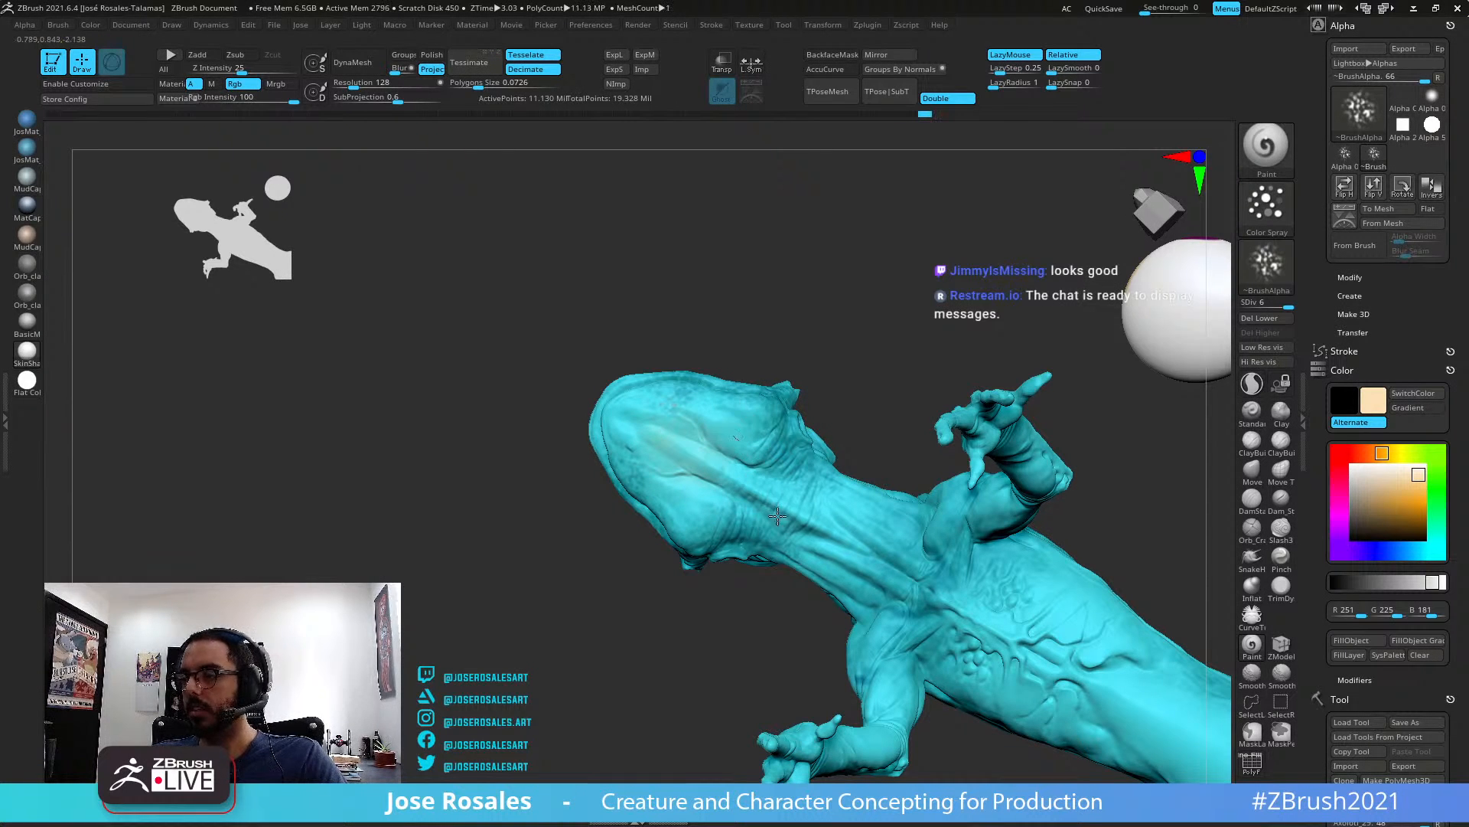
pyautogui.moveTo(674, 425)
pyautogui.mouseDown(button='right')
pyautogui.moveTo(718, 499)
pyautogui.moveTo(788, 491)
pyautogui.mouseUp(button='right')
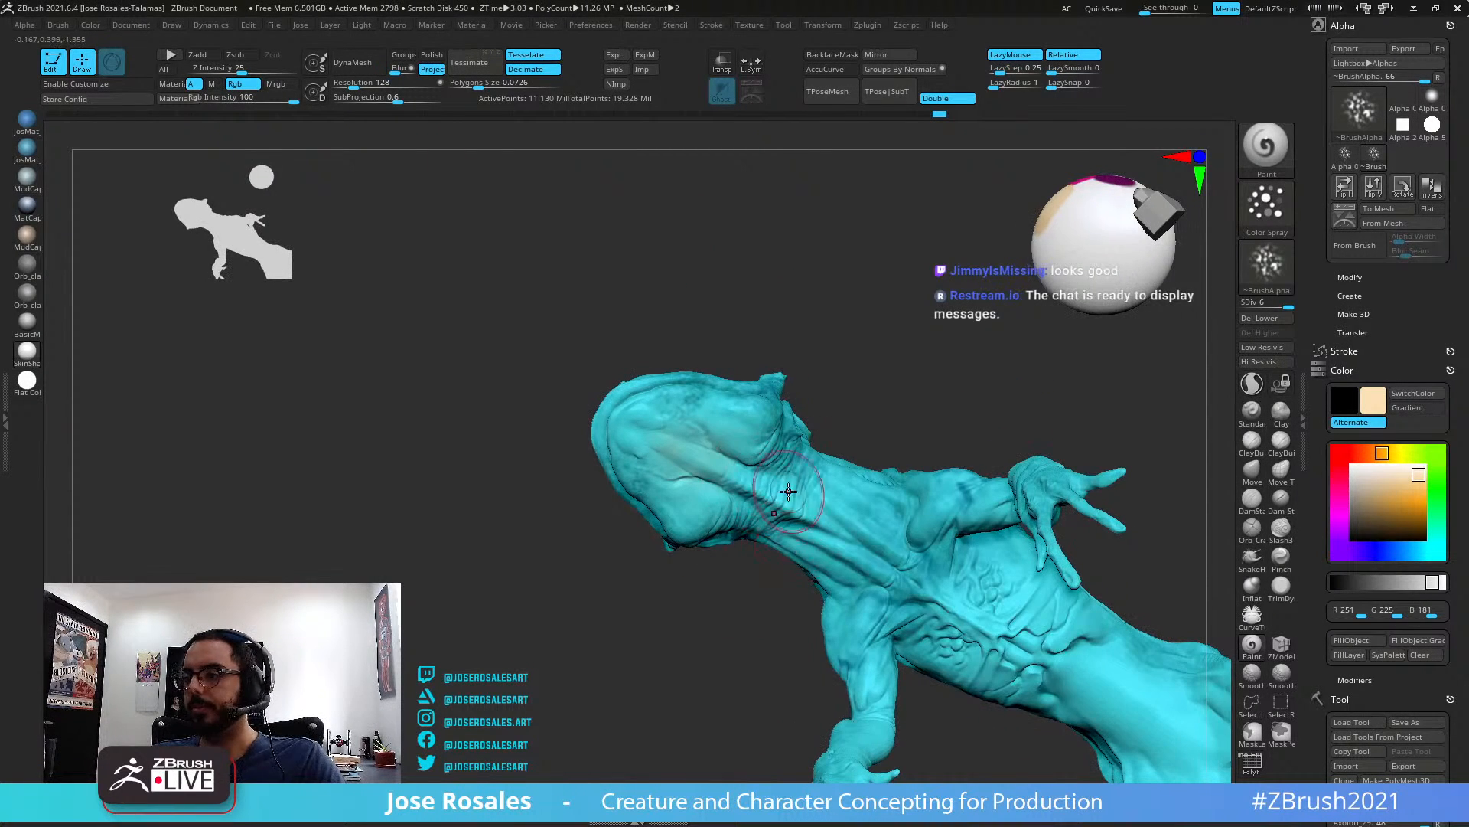
# Spray the peach across the whole underside of the jaw and down the front of the neck
pyautogui.press('ctrl')
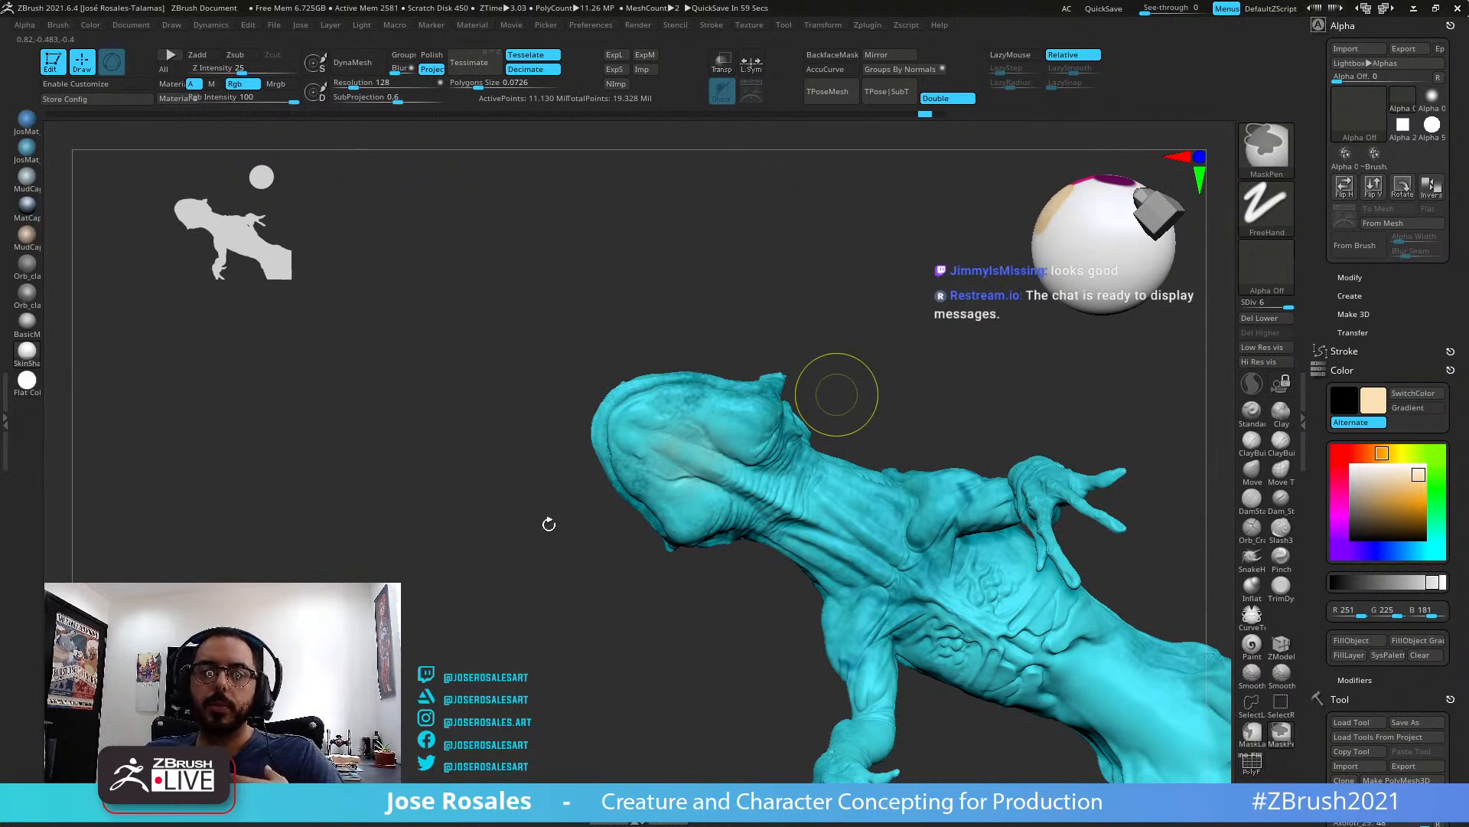
pyautogui.moveTo(860, 508)
pyautogui.mouseDown(button='right')
pyautogui.moveTo(815, 460)
pyautogui.moveTo(1063, 603)
pyautogui.mouseUp(button='right')
pyautogui.keyDown('alt'); pyautogui.moveTo(820, 438); pyautogui.dragTo(739, 324, button='right'); pyautogui.keyUp('alt')
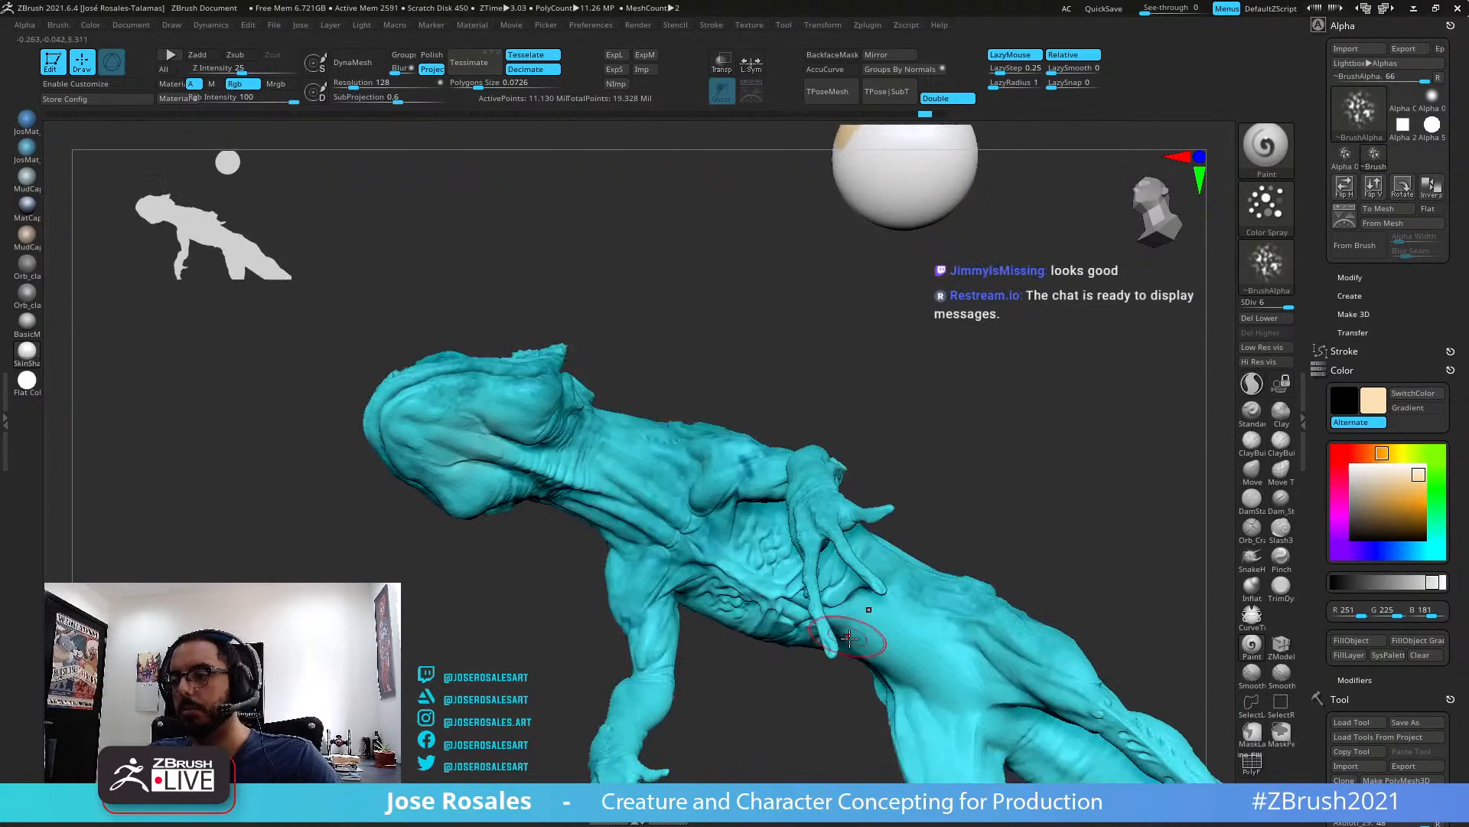
pyautogui.moveTo(864, 637)
pyautogui.mouseDown(button='right')
pyautogui.moveTo(878, 606)
pyautogui.moveTo(859, 469)
pyautogui.mouseUp(button='right')
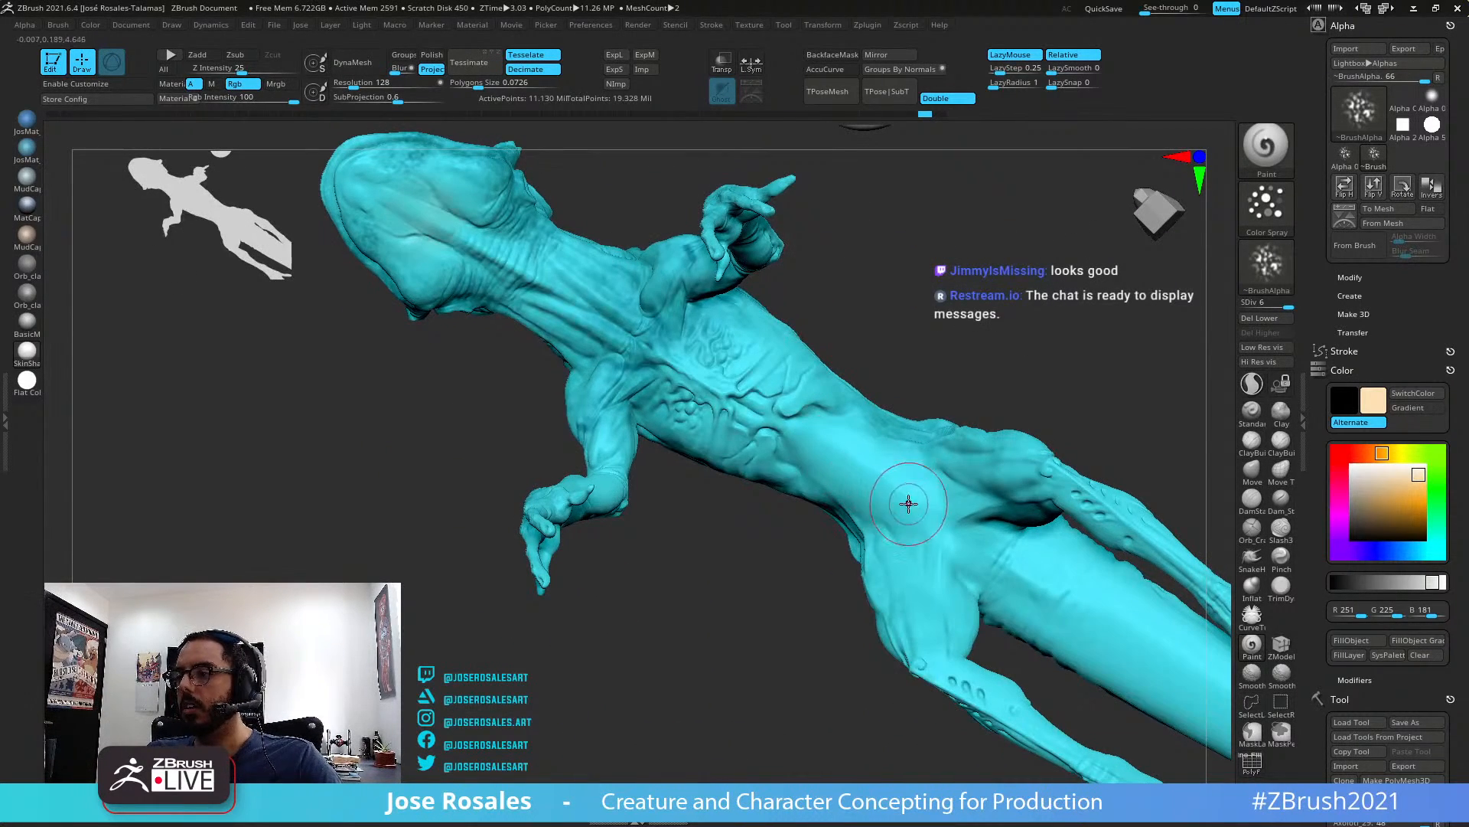
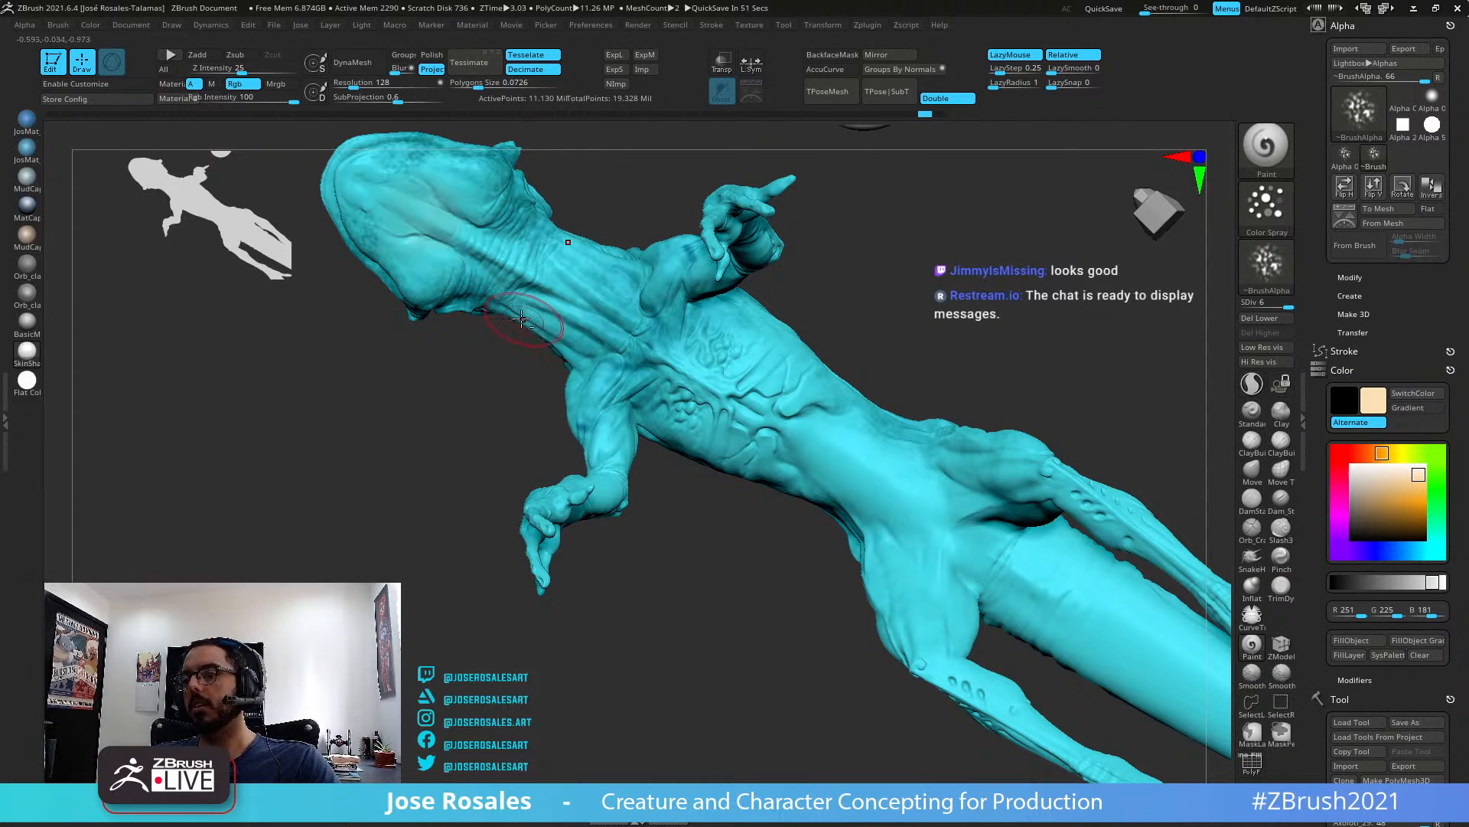
pyautogui.keyDown('alt'); pyautogui.moveTo(521, 318); pyautogui.dragTo(719, 436, button='right'); pyautogui.keyUp('alt')
pyautogui.moveTo(1041, 268); pyautogui.dragTo(976, 262, button='right')
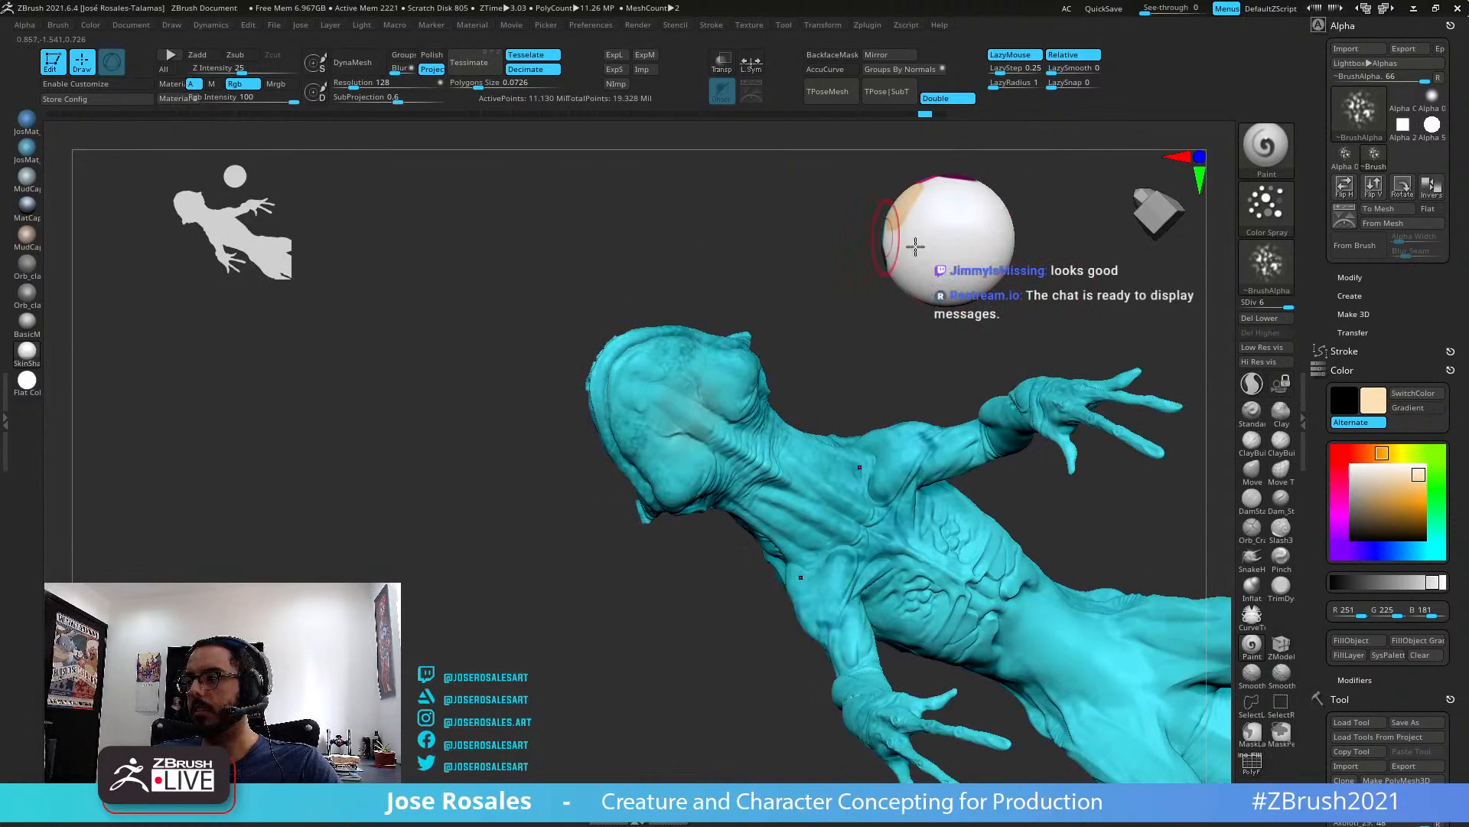
pyautogui.moveTo(734, 432); pyautogui.dragTo(725, 411, button='right')
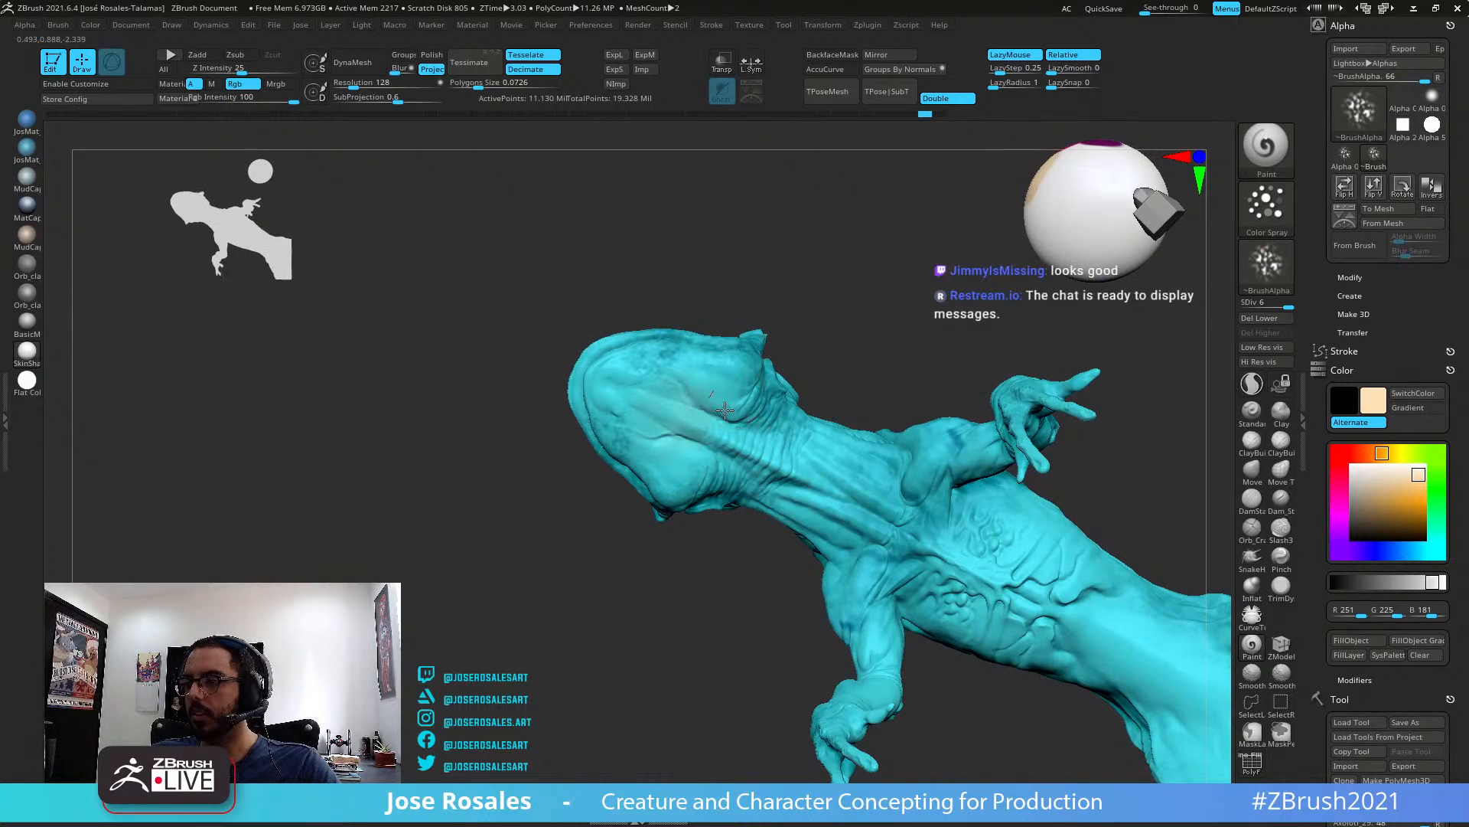
pyautogui.moveTo(747, 398); pyautogui.dragTo(648, 385)
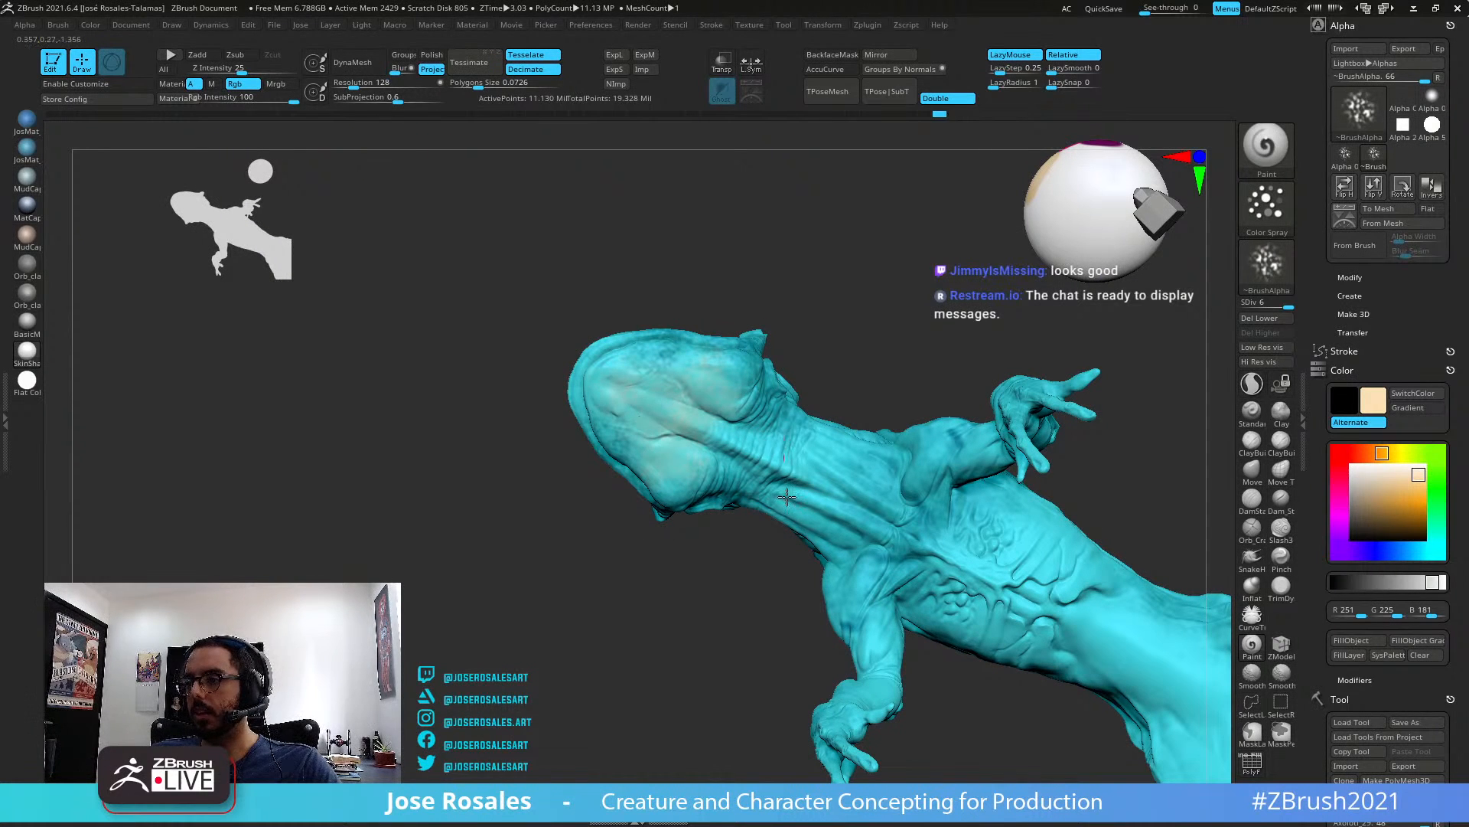
pyautogui.moveTo(787, 497); pyautogui.dragTo(727, 483)
pyautogui.press('ctrl')
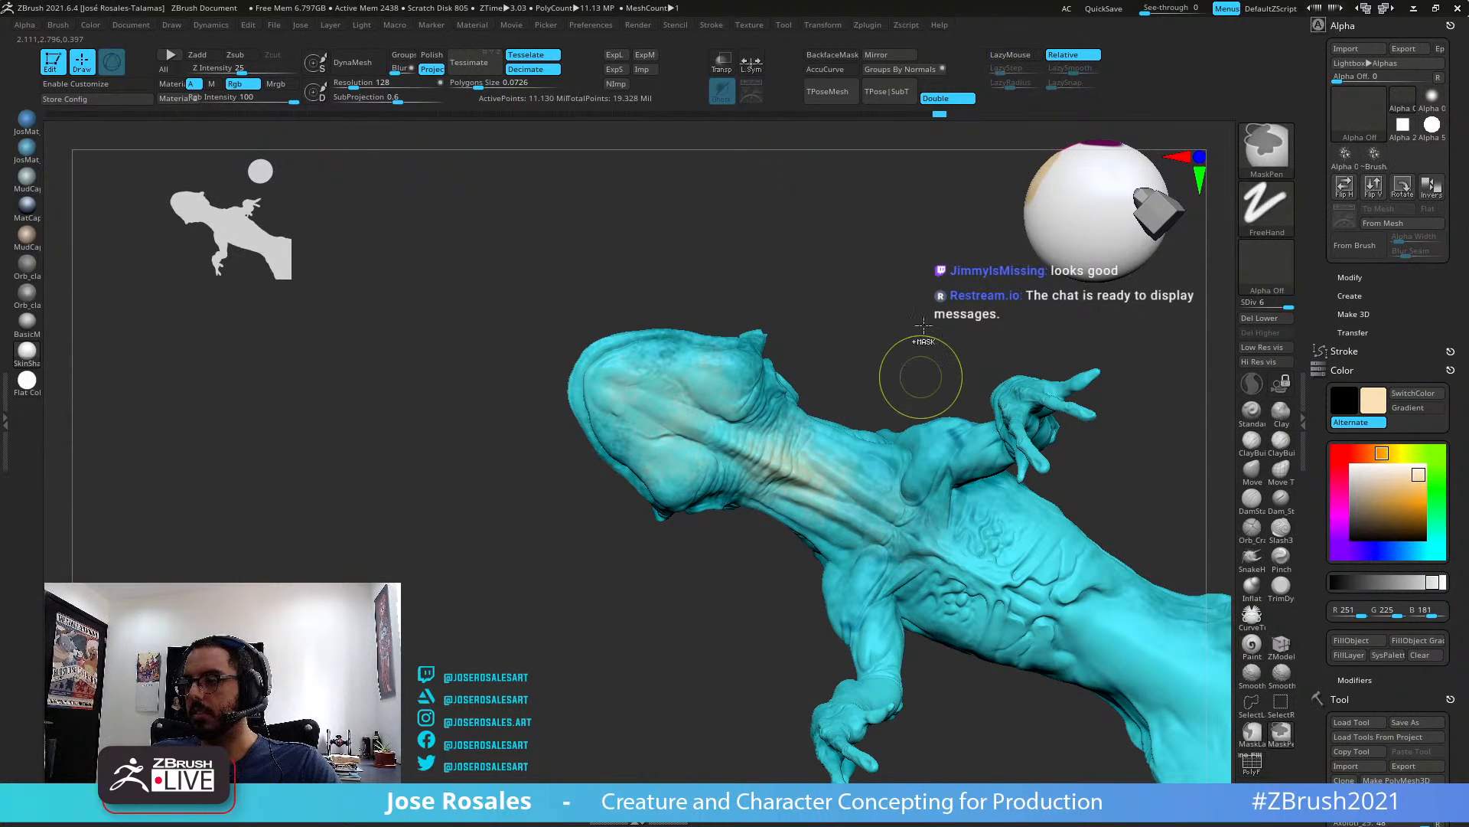
pyautogui.moveTo(900, 337)
pyautogui.mouseDown()
pyautogui.moveTo(878, 468)
pyautogui.moveTo(772, 457)
pyautogui.mouseUp()
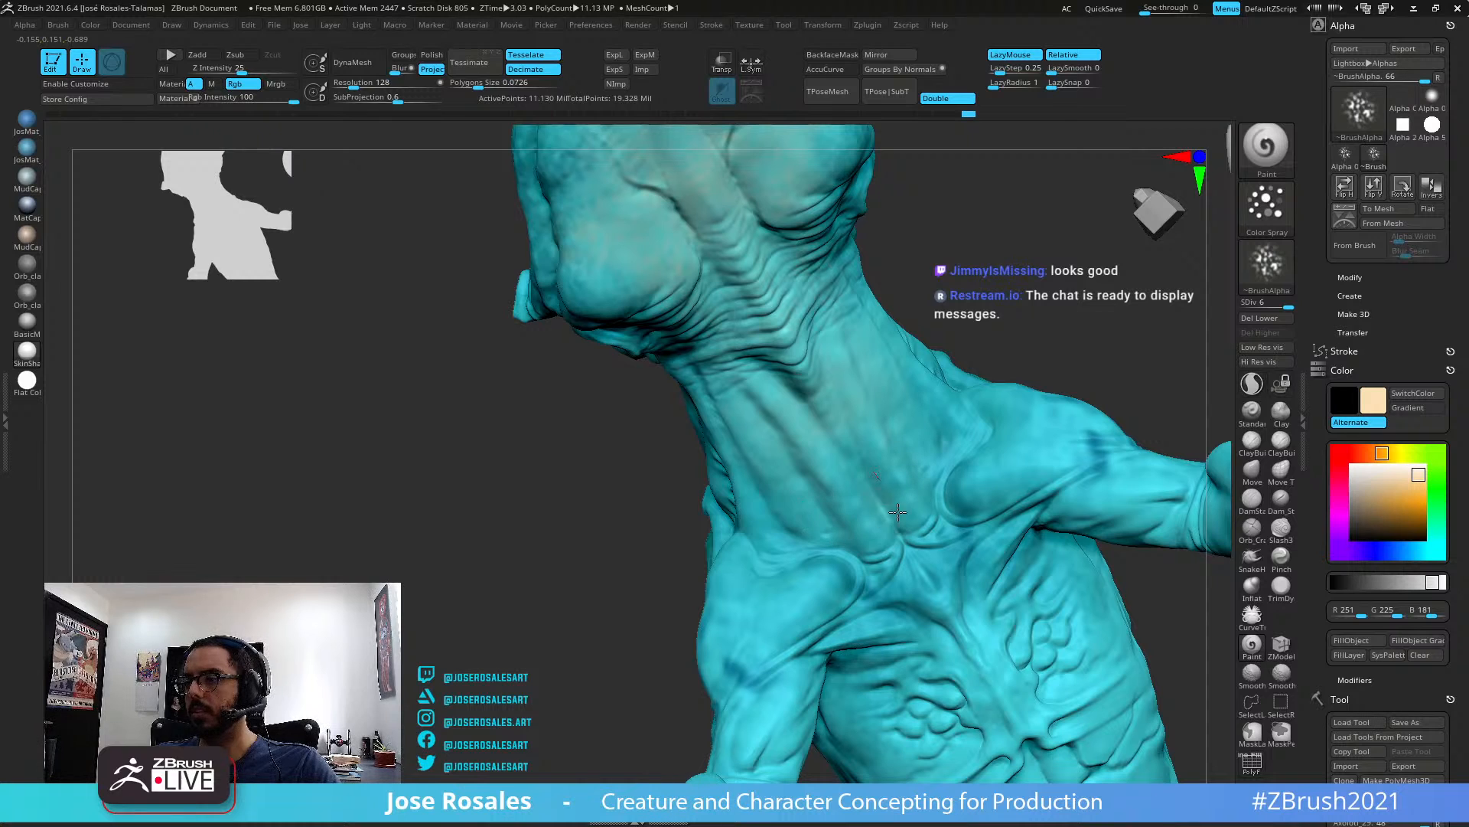
# Blend the peach around the sides of the throat, over the neck wrinkles and behind the jaw
pyautogui.moveTo(762, 407); pyautogui.dragTo(775, 372, button='right')
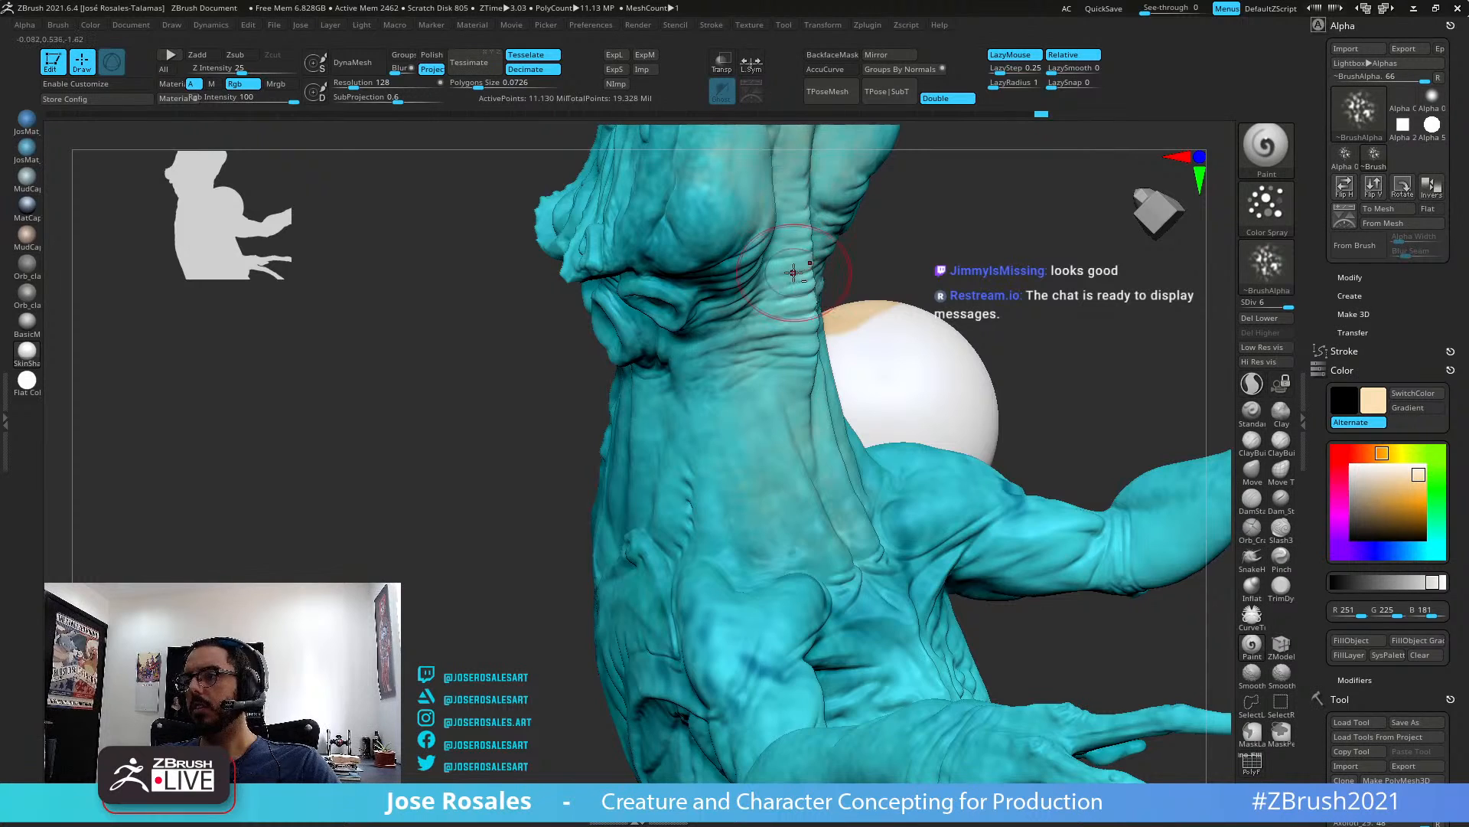
pyautogui.moveTo(786, 220); pyautogui.dragTo(691, 277, button='right')
pyautogui.moveTo(691, 277)
pyautogui.mouseDown()
pyautogui.moveTo(712, 222)
pyautogui.moveTo(738, 213)
pyautogui.moveTo(720, 161)
pyautogui.mouseUp()
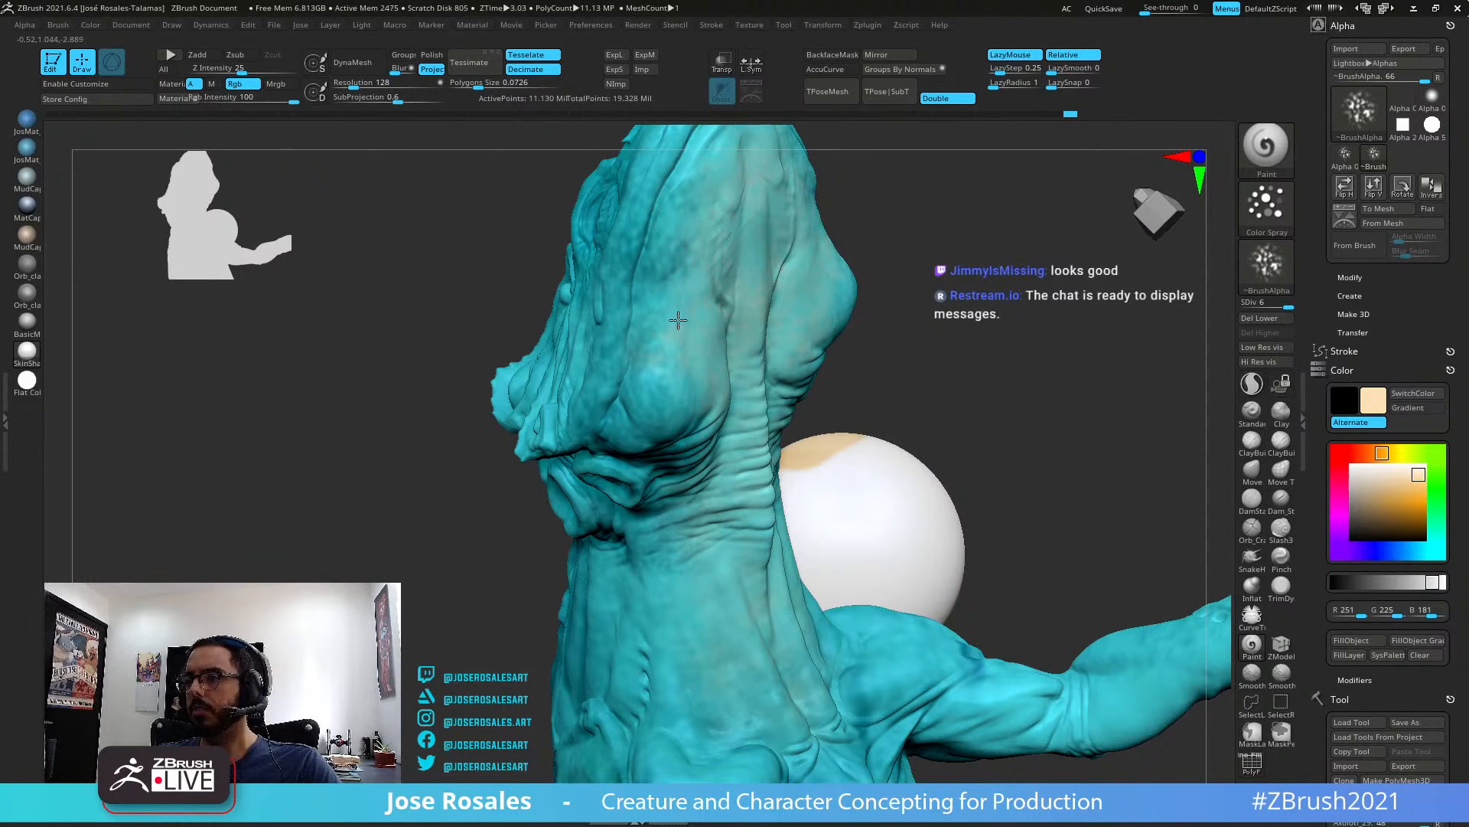
pyautogui.moveTo(649, 478); pyautogui.dragTo(665, 506, button='right')
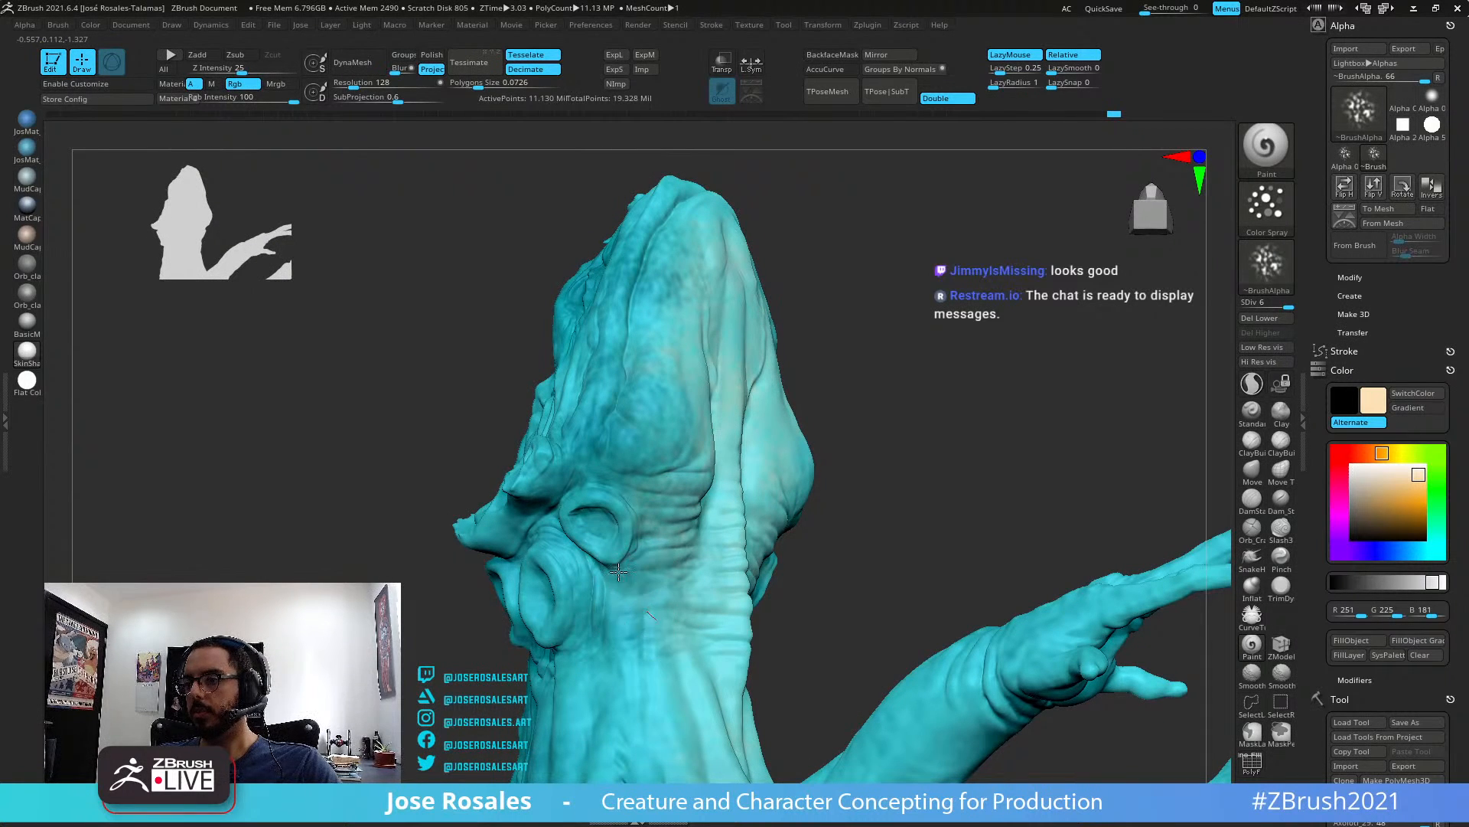
pyautogui.moveTo(685, 681); pyautogui.dragTo(634, 617, button='right')
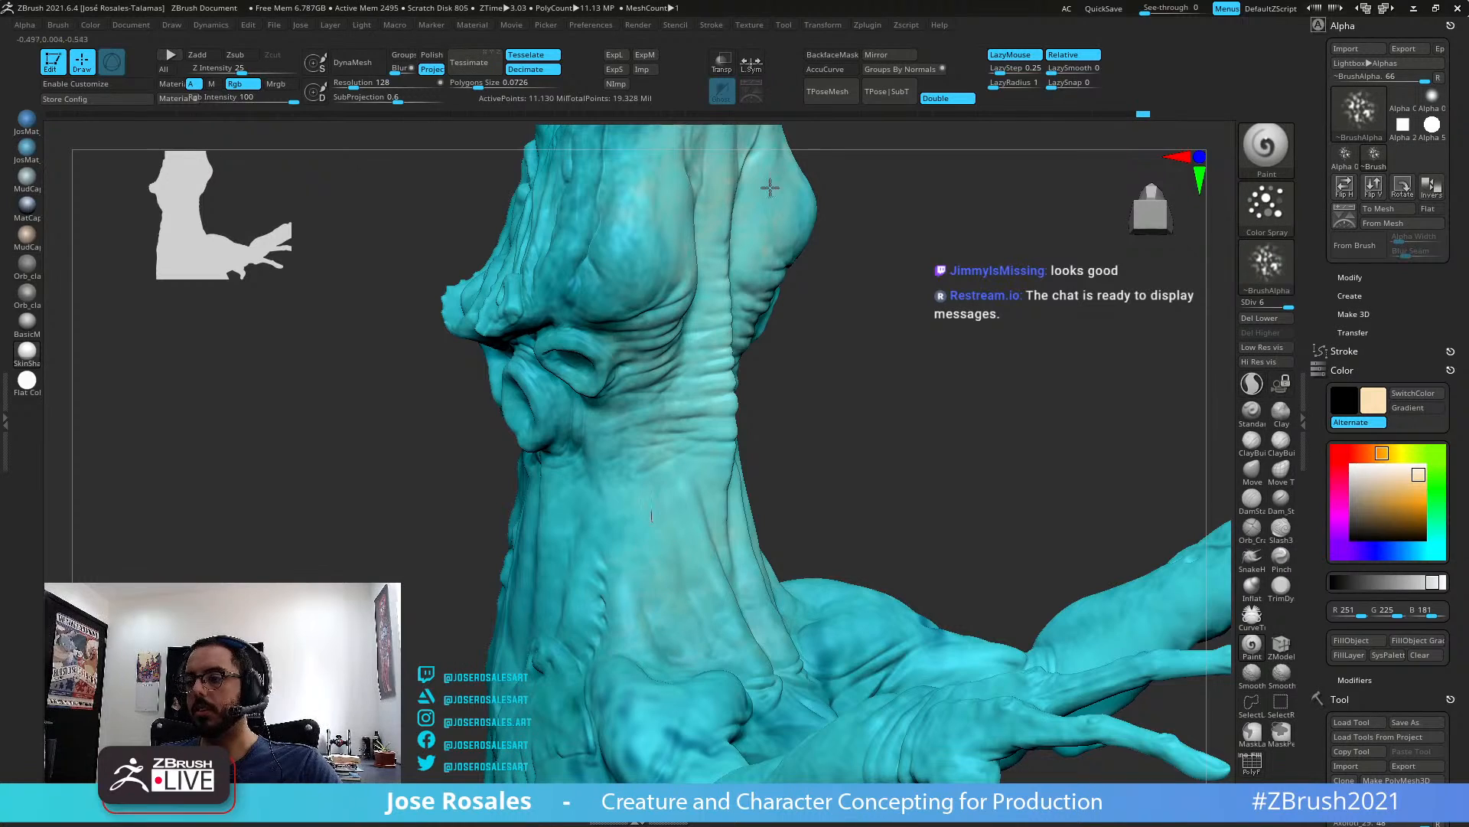
# Spray the peach over the collarbones, upper chest and the sides of the ribcage
pyautogui.moveTo(731, 398); pyautogui.dragTo(793, 546, button='right')
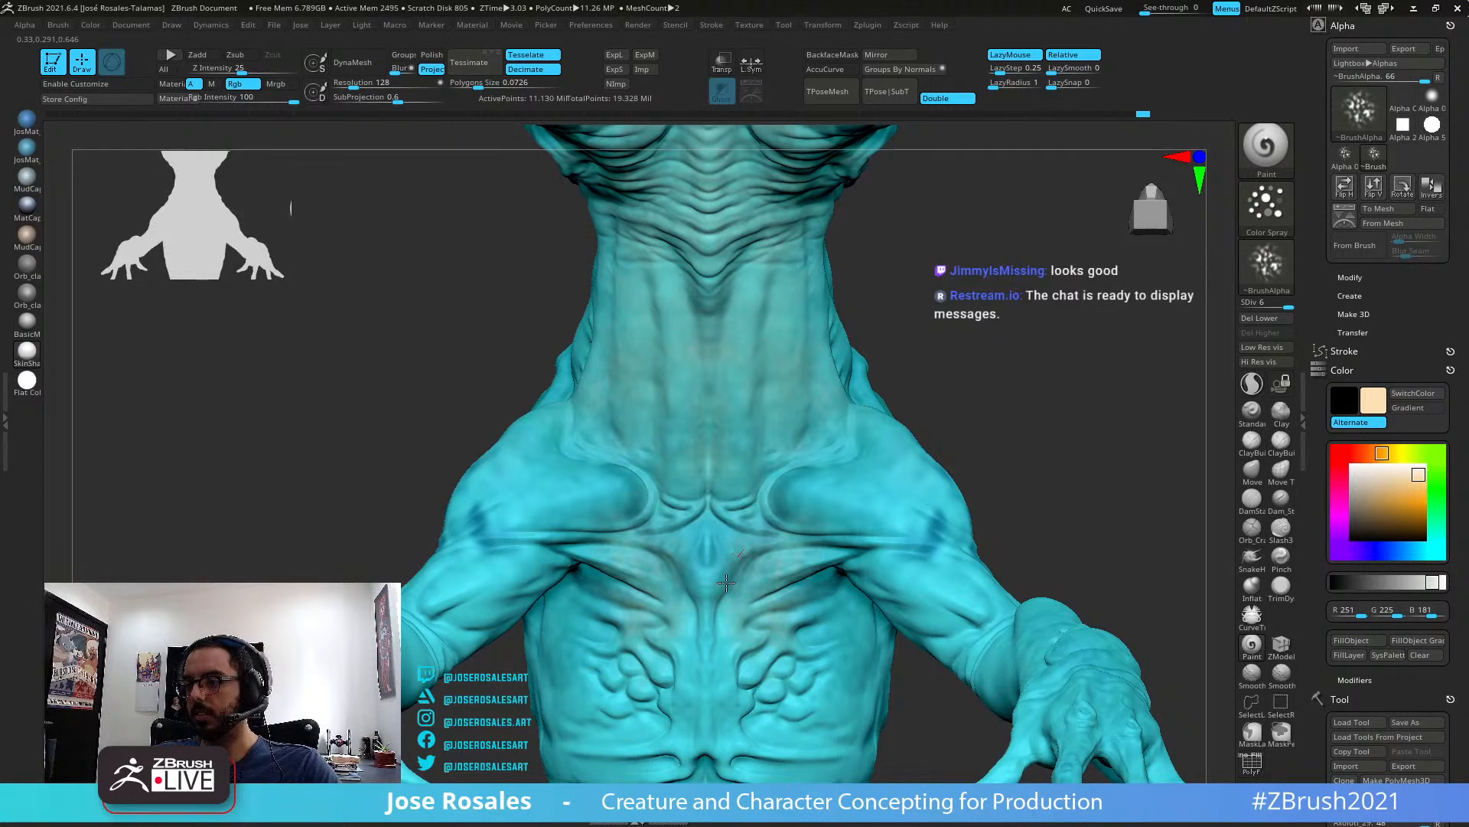
pyautogui.moveTo(795, 550); pyautogui.dragTo(815, 541, button='right')
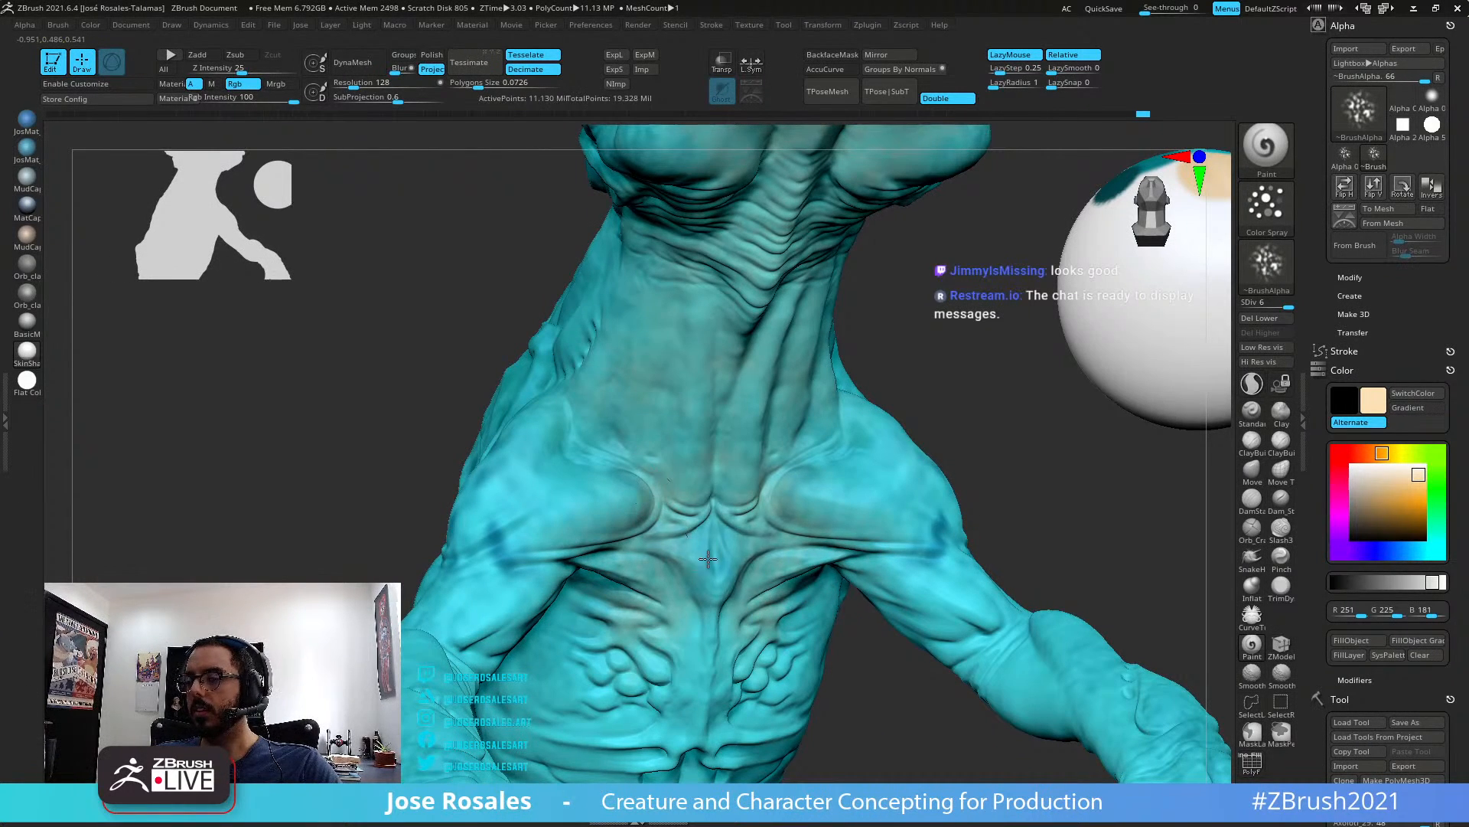
pyautogui.moveTo(708, 559); pyautogui.dragTo(617, 453, button='right')
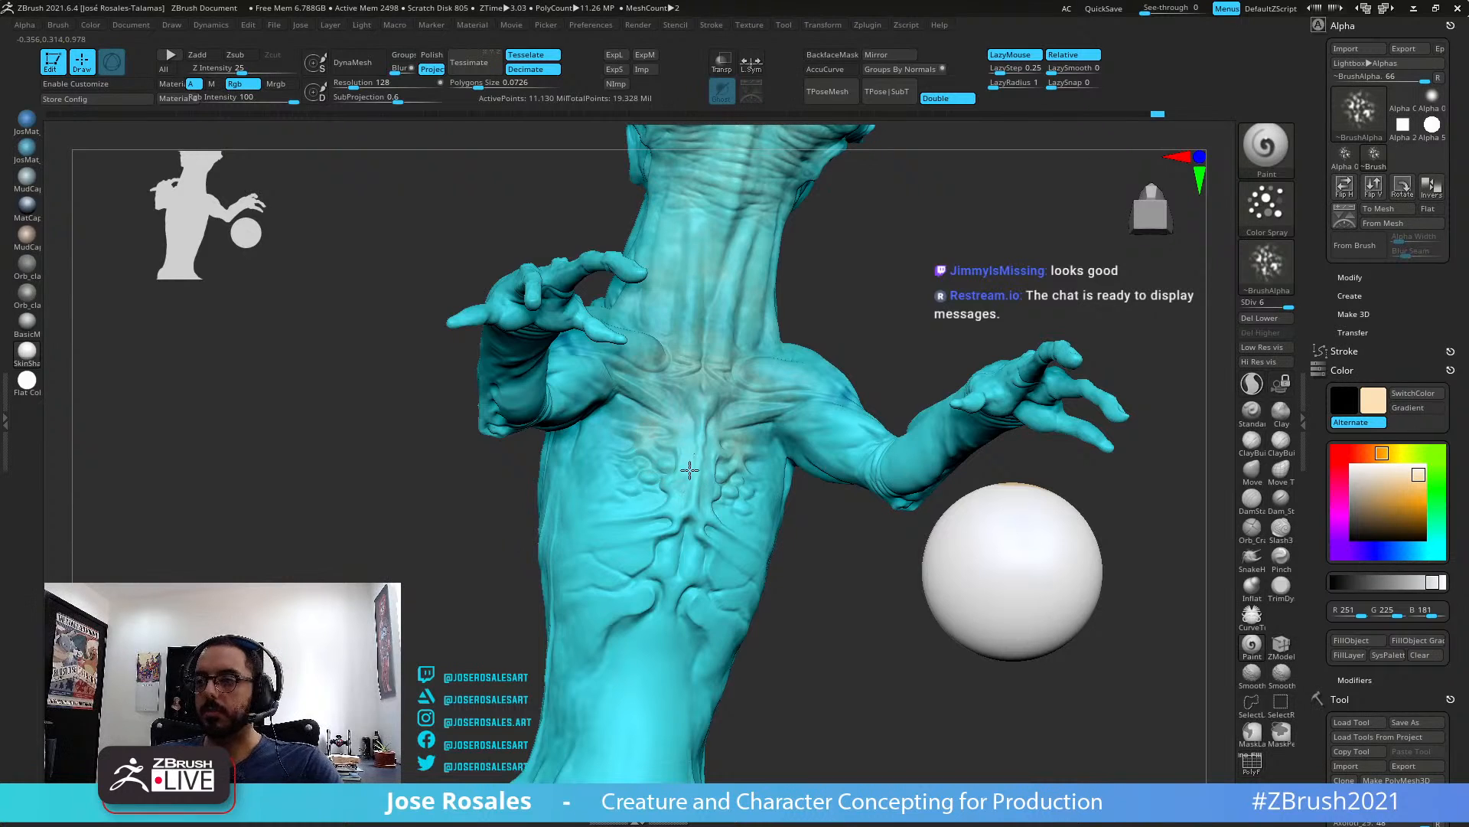
pyautogui.moveTo(736, 624); pyautogui.dragTo(641, 478, button='right')
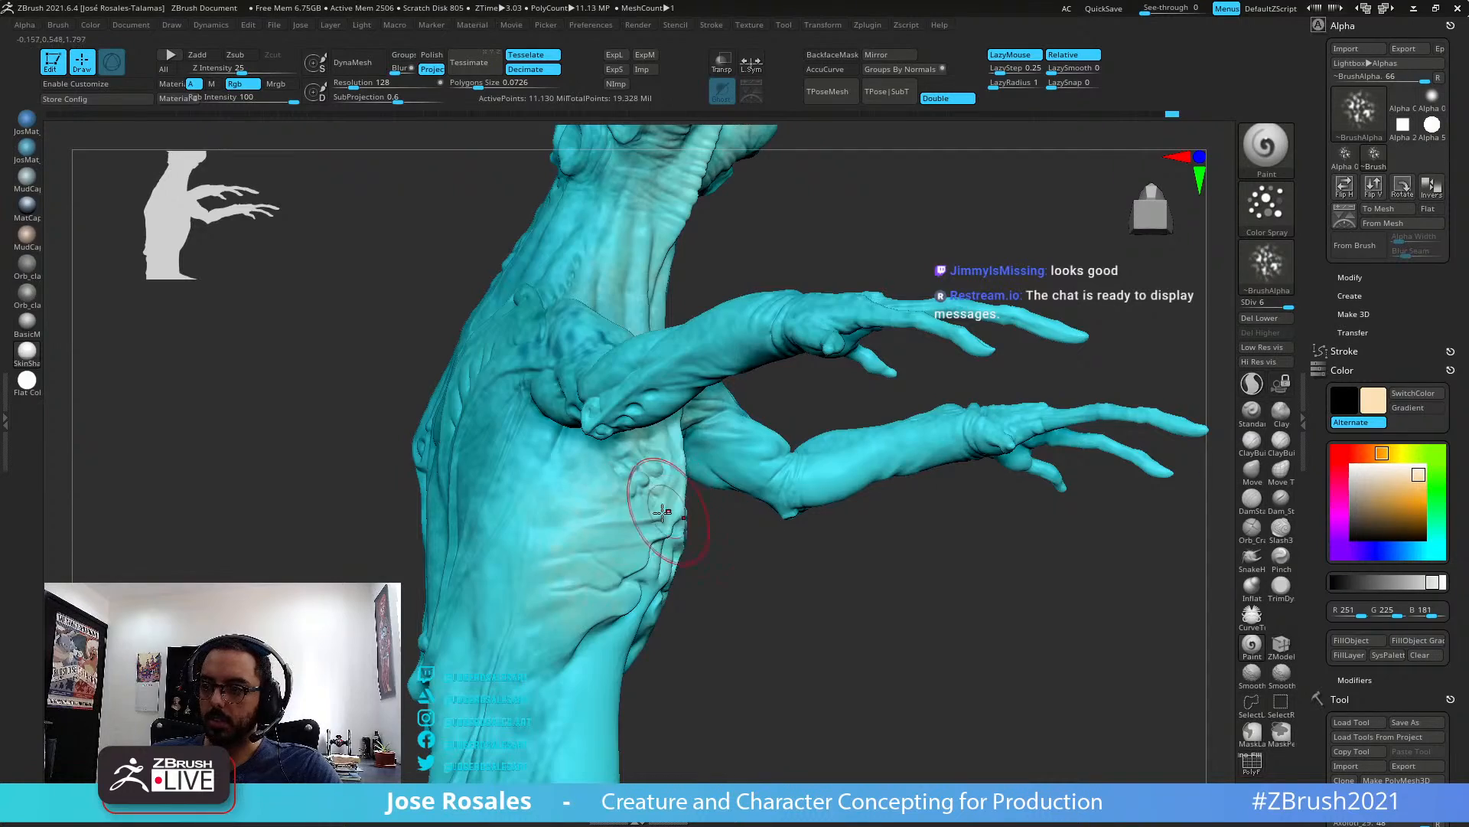
# Try a denser peach spray across the ribcage and undo it
pyautogui.moveTo(555, 505); pyautogui.dragTo(632, 600, button='right')
pyautogui.moveTo(831, 450); pyautogui.dragTo(776, 528, button='right')
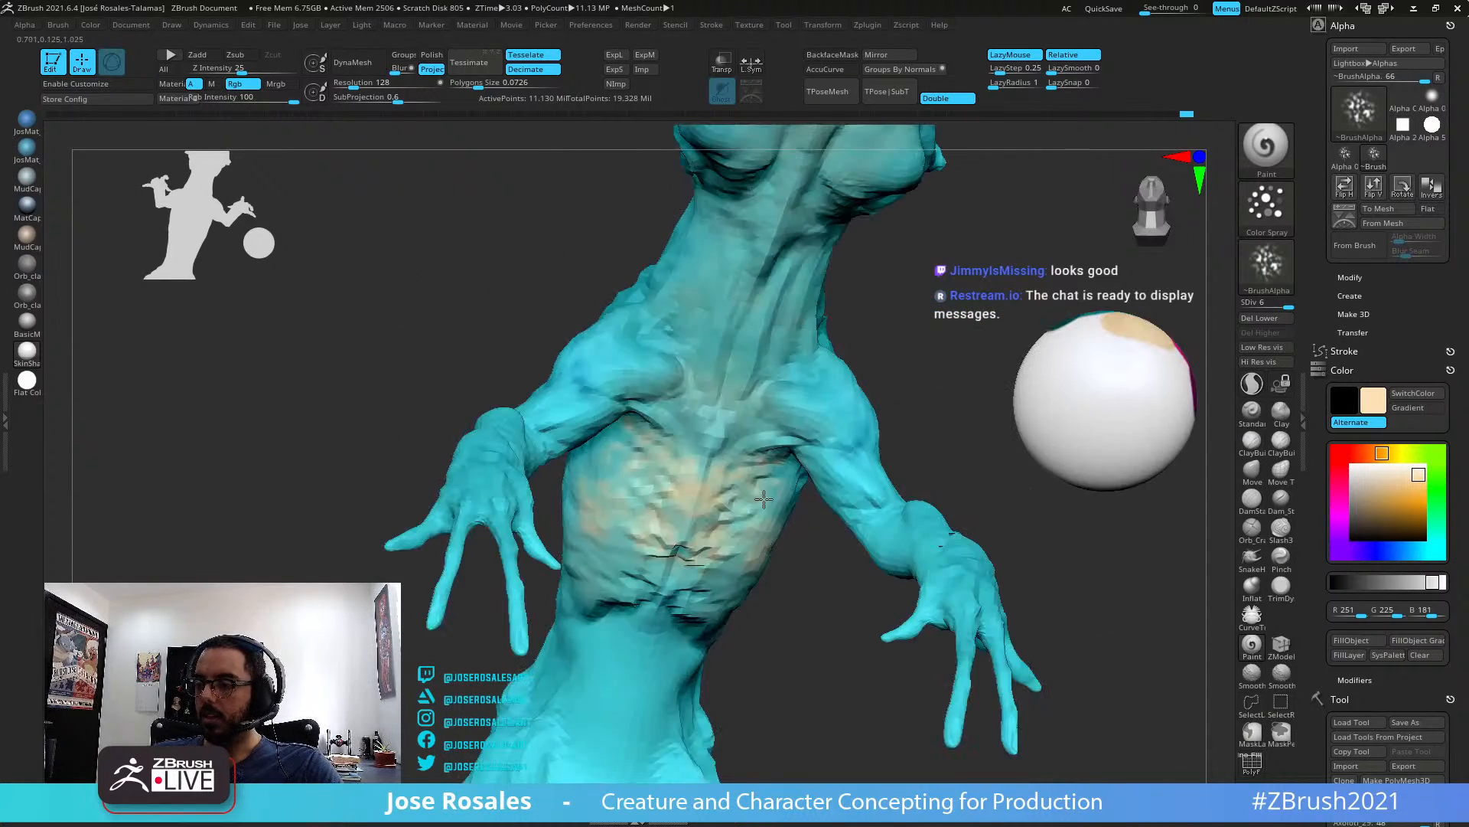
pyautogui.moveTo(670, 498); pyautogui.dragTo(691, 440, button='right')
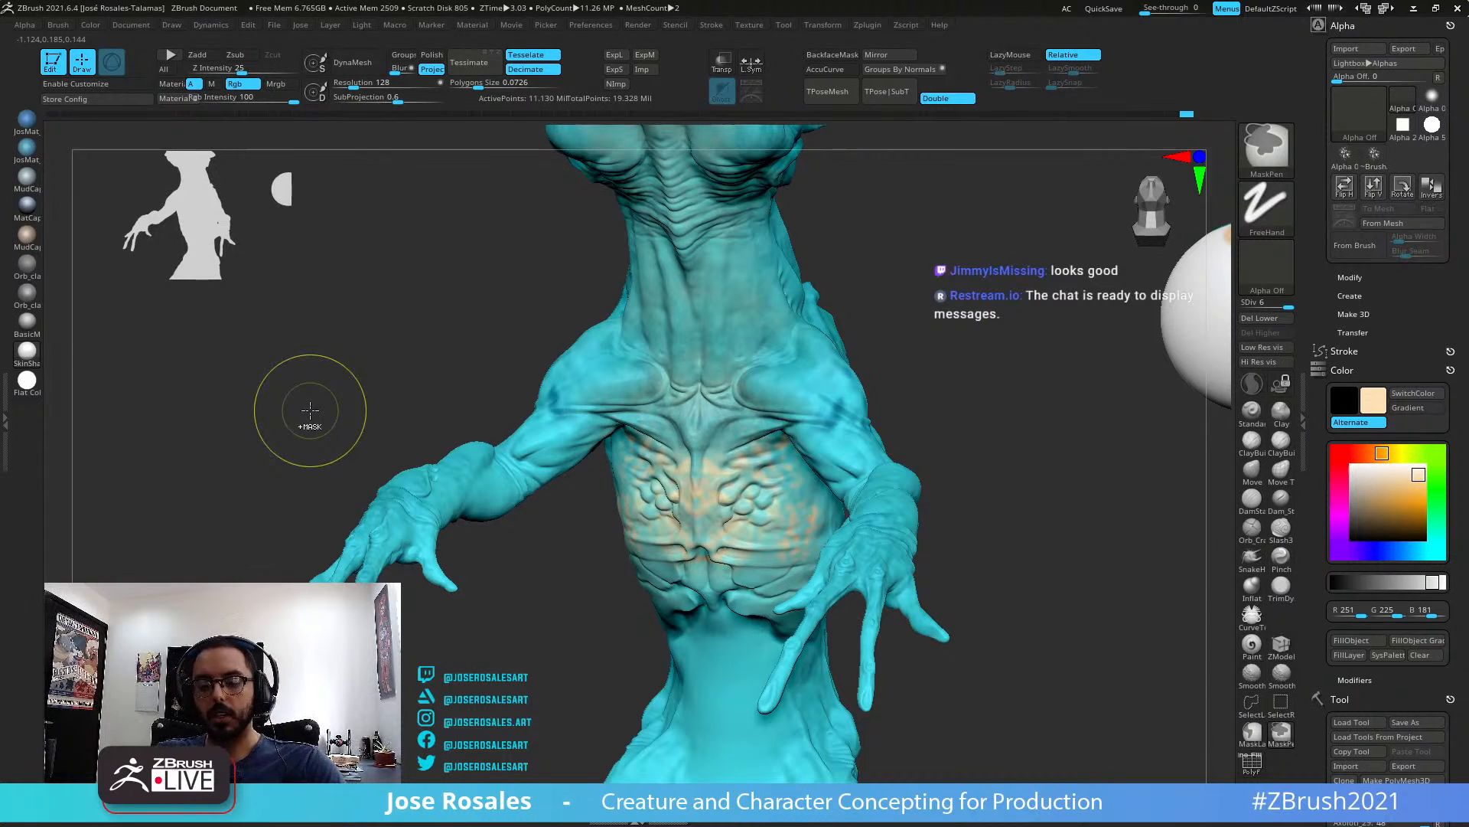
pyautogui.moveTo(768, 480); pyautogui.dragTo(873, 353, button='right')
pyautogui.hotkey('ctrl', 'z')
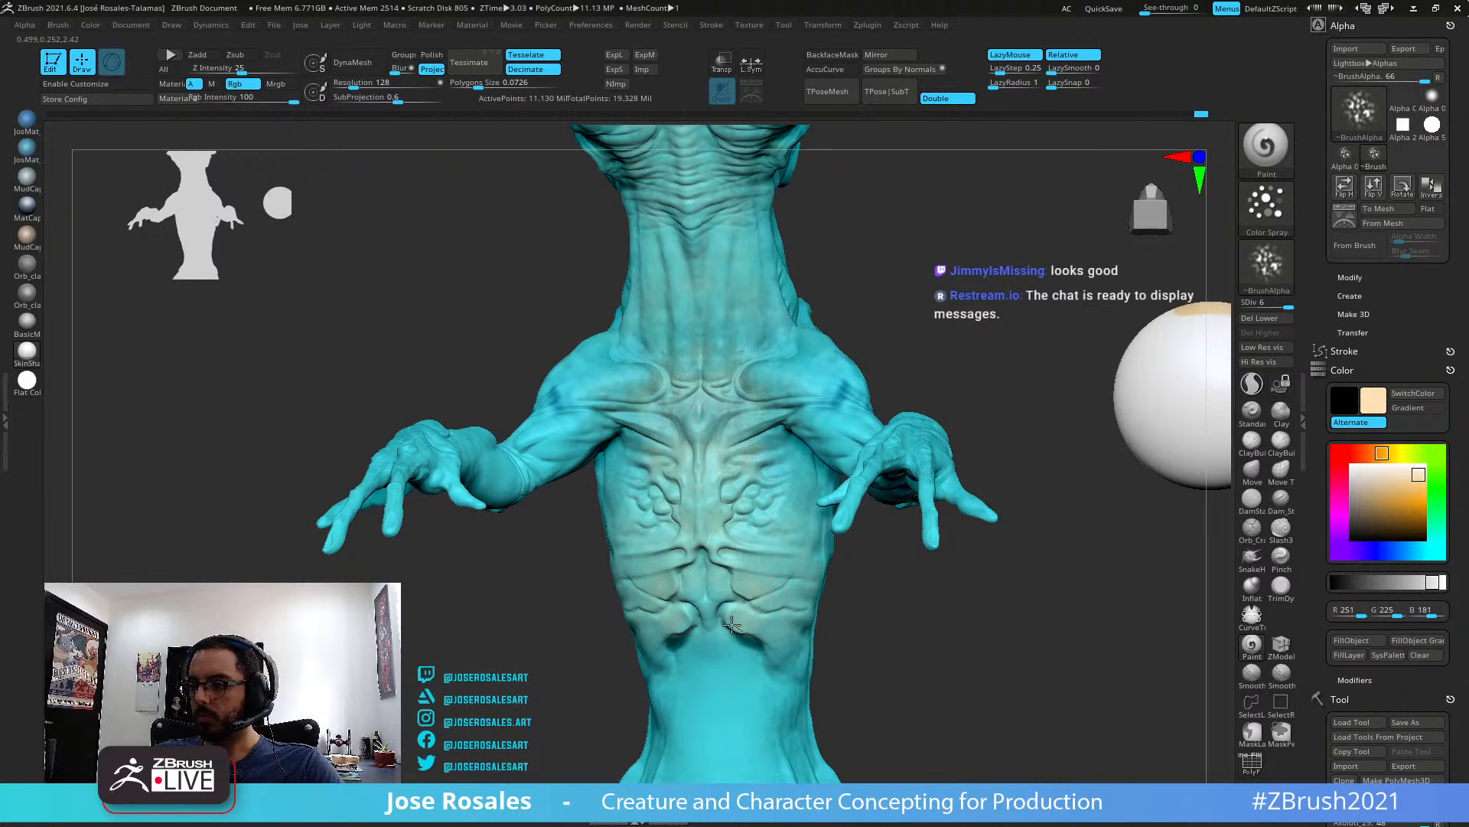
# Spray the peach over the lower ribs and down the flanks beside the belly
pyautogui.moveTo(737, 613); pyautogui.dragTo(747, 536, button='right')
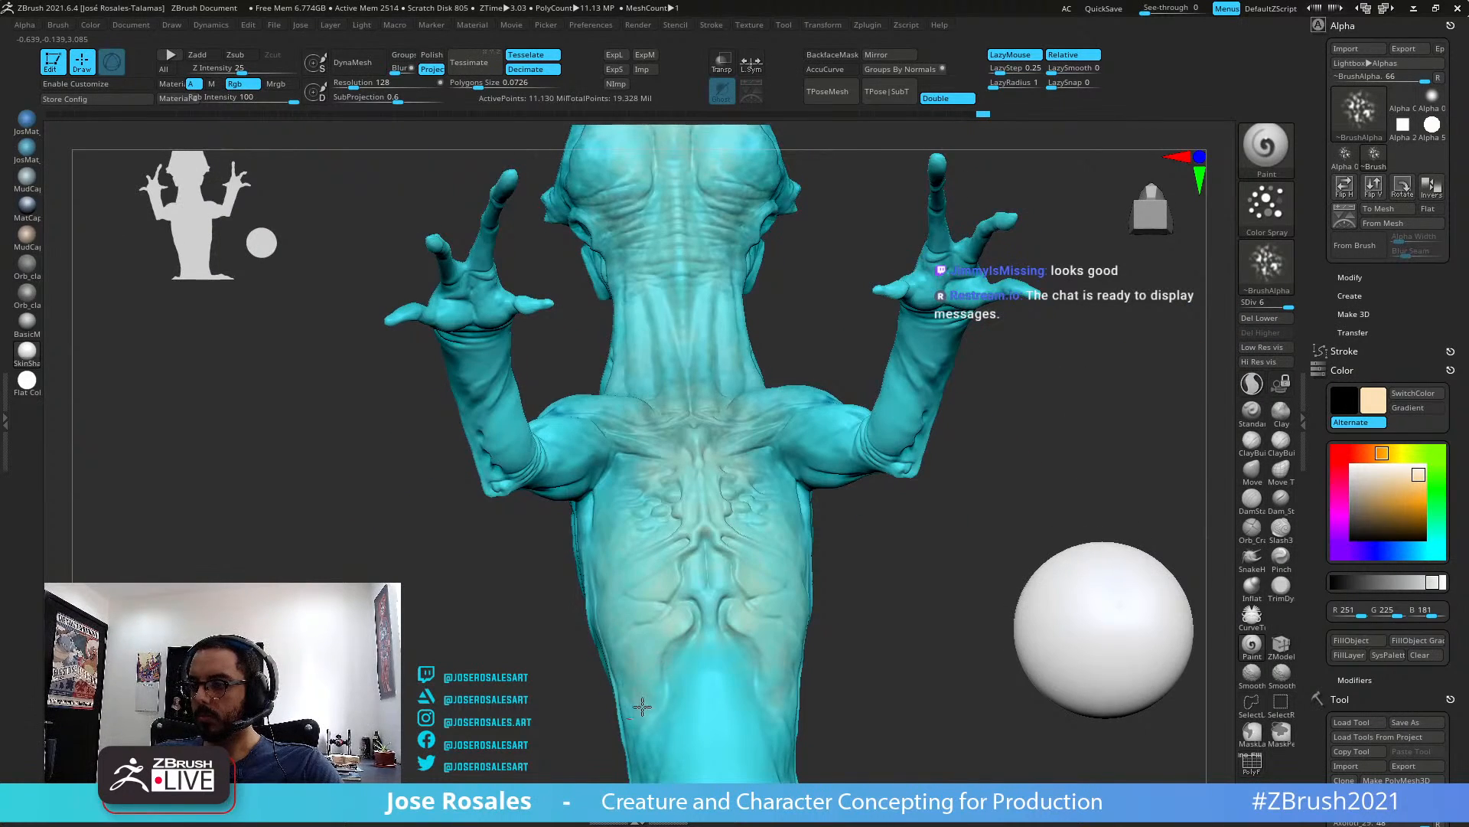
pyautogui.moveTo(642, 706)
pyautogui.mouseDown(button='right')
pyautogui.moveTo(624, 723)
pyautogui.moveTo(638, 715)
pyautogui.moveTo(632, 475)
pyautogui.mouseUp(button='right')
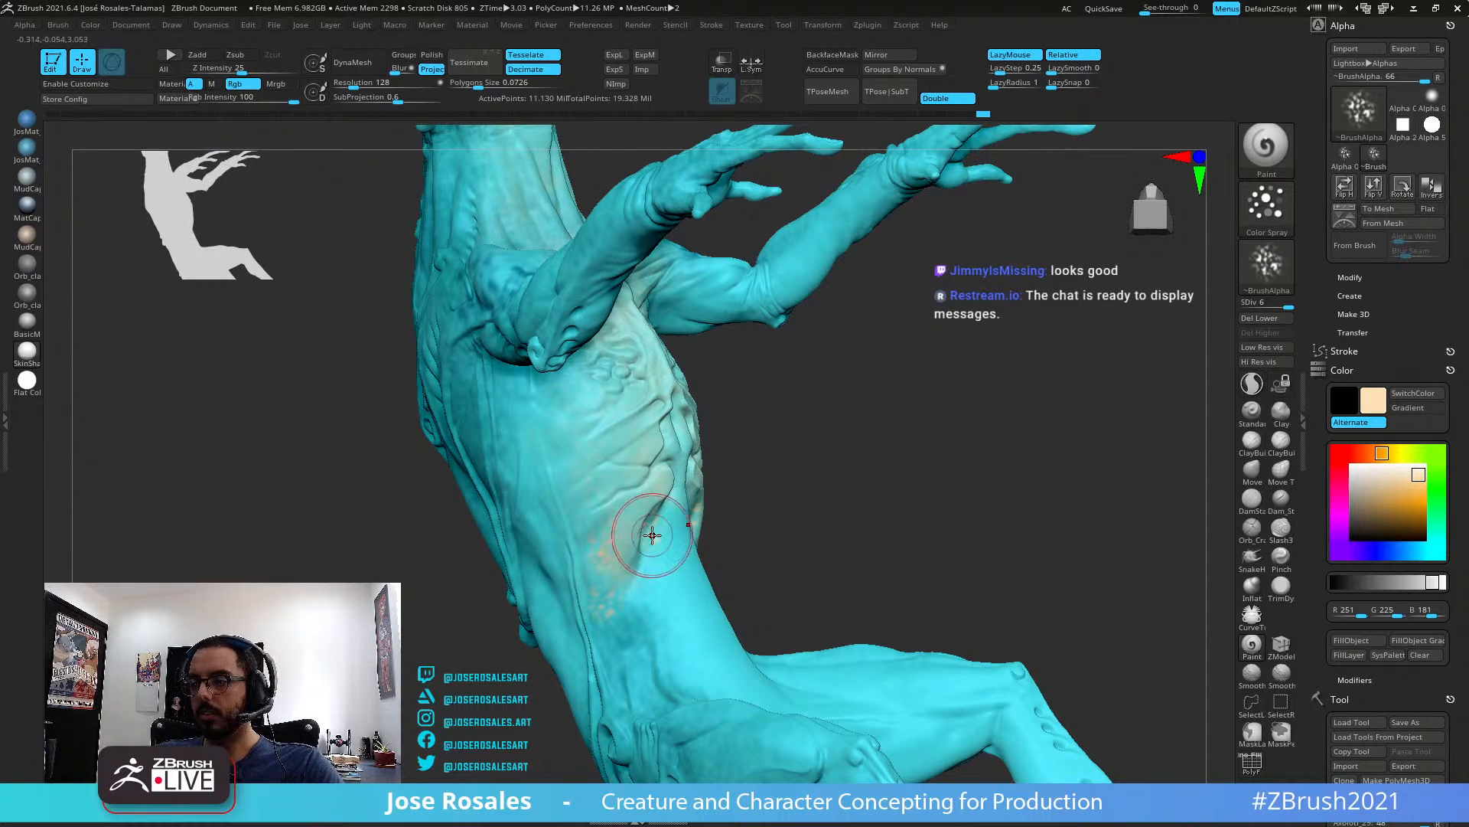
pyautogui.moveTo(672, 525)
pyautogui.mouseDown(button='right')
pyautogui.moveTo(648, 481)
pyautogui.moveTo(657, 458)
pyautogui.mouseUp(button='right')
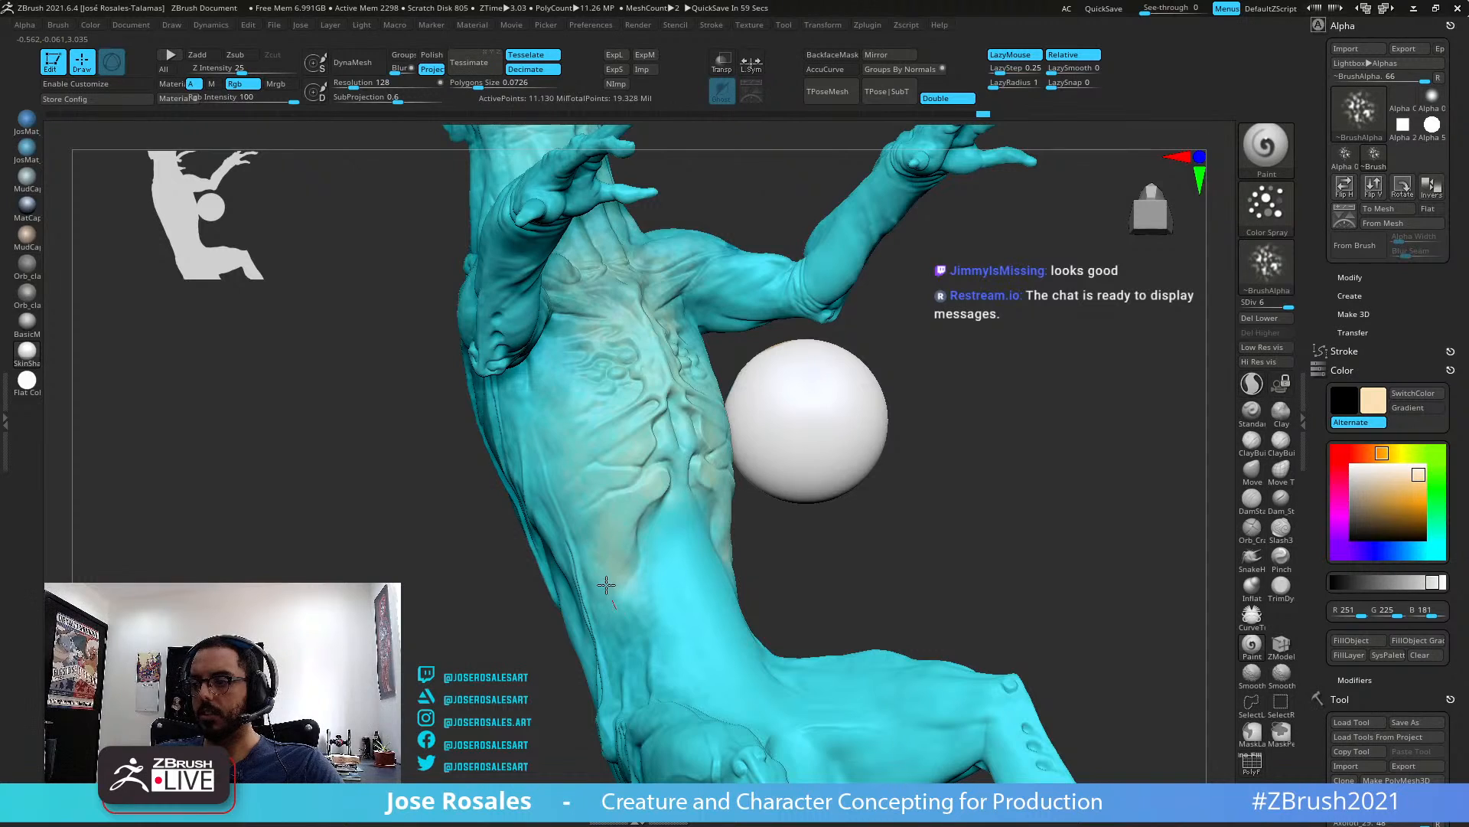
pyautogui.moveTo(631, 576)
pyautogui.mouseDown(button='right')
pyautogui.moveTo(609, 432)
pyautogui.moveTo(564, 623)
pyautogui.moveTo(521, 588)
pyautogui.moveTo(658, 551)
pyautogui.moveTo(955, 429)
pyautogui.mouseUp(button='right')
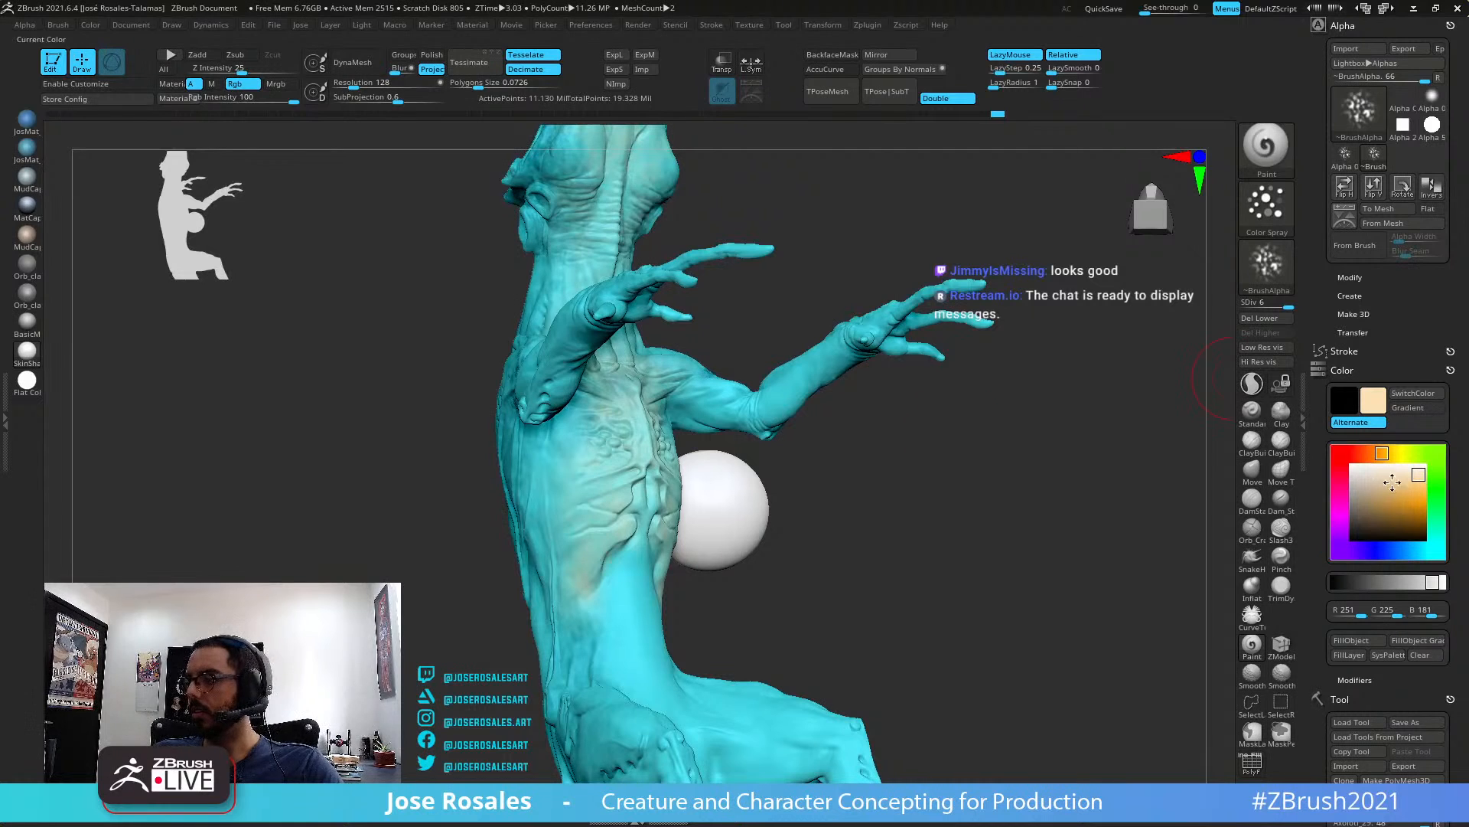
# Sample the cyan R 71, G 235, B 245 from the body and soften the peach edge on the flank with it
pyautogui.moveTo(1392, 481)
pyautogui.mouseDown()
pyautogui.moveTo(879, 449)
pyautogui.moveTo(911, 469)
pyautogui.moveTo(934, 574)
pyautogui.moveTo(635, 640)
pyautogui.mouseUp()
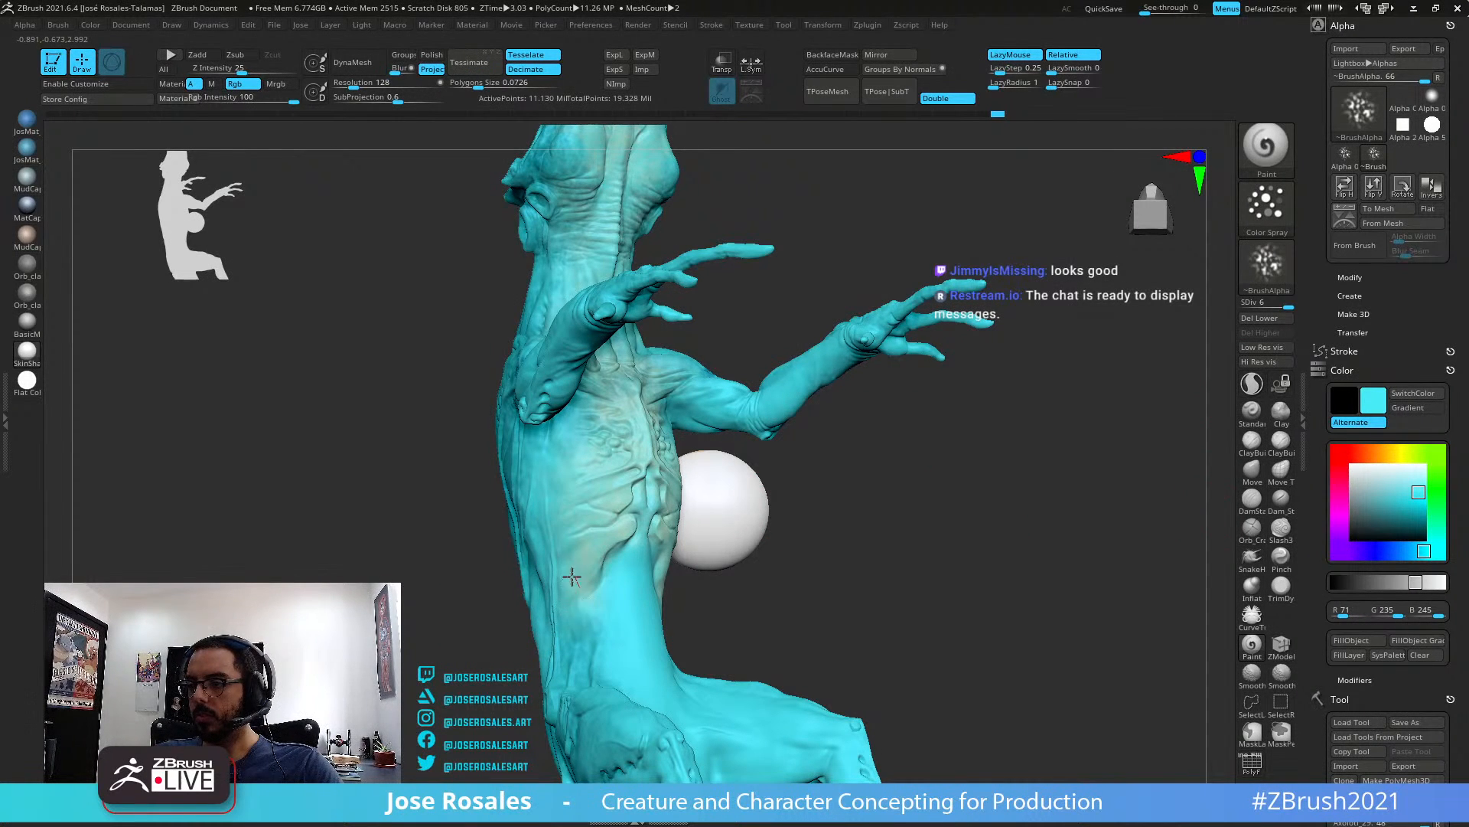
pyautogui.moveTo(571, 576); pyautogui.dragTo(599, 614)
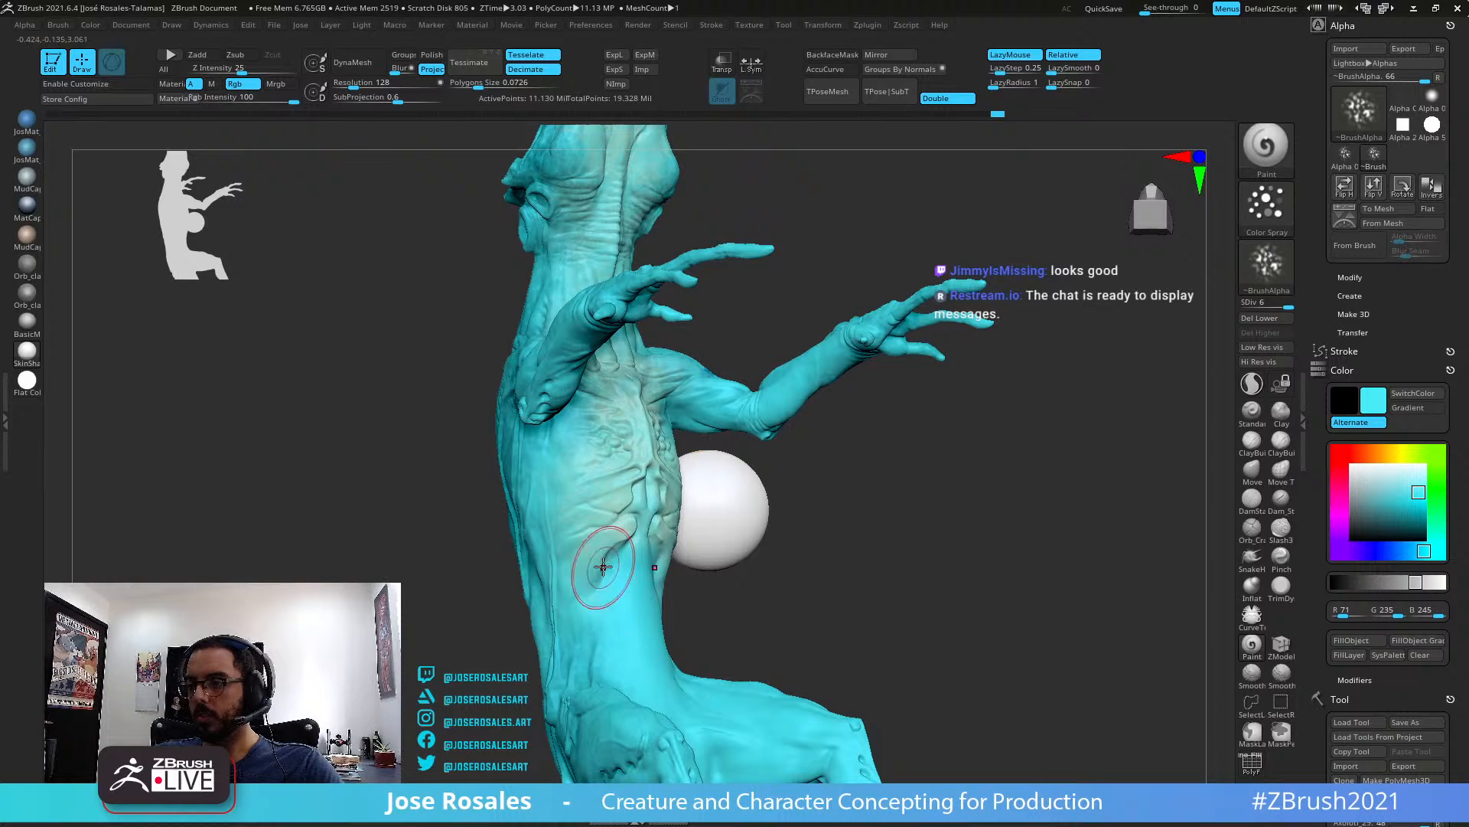
pyautogui.moveTo(459, 582); pyautogui.dragTo(576, 572)
# Resample the peach R 251, G 225, B 181 from the palette sphere and spray it along the underside of the tail and its ringed base
pyautogui.moveTo(969, 542); pyautogui.dragTo(876, 490)
pyautogui.moveTo(1405, 505); pyautogui.dragTo(747, 367)
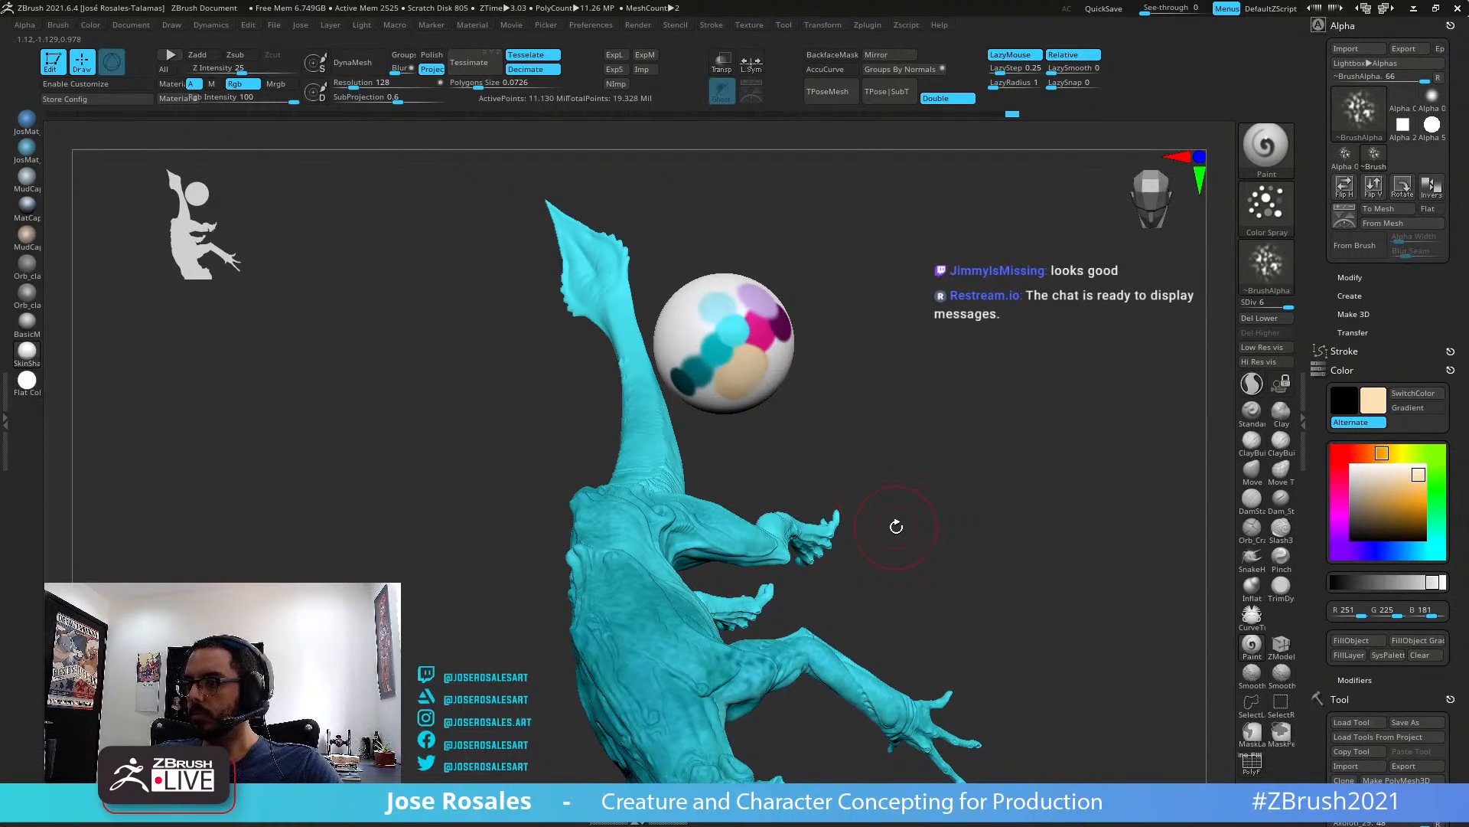
pyautogui.moveTo(896, 525); pyautogui.dragTo(854, 511)
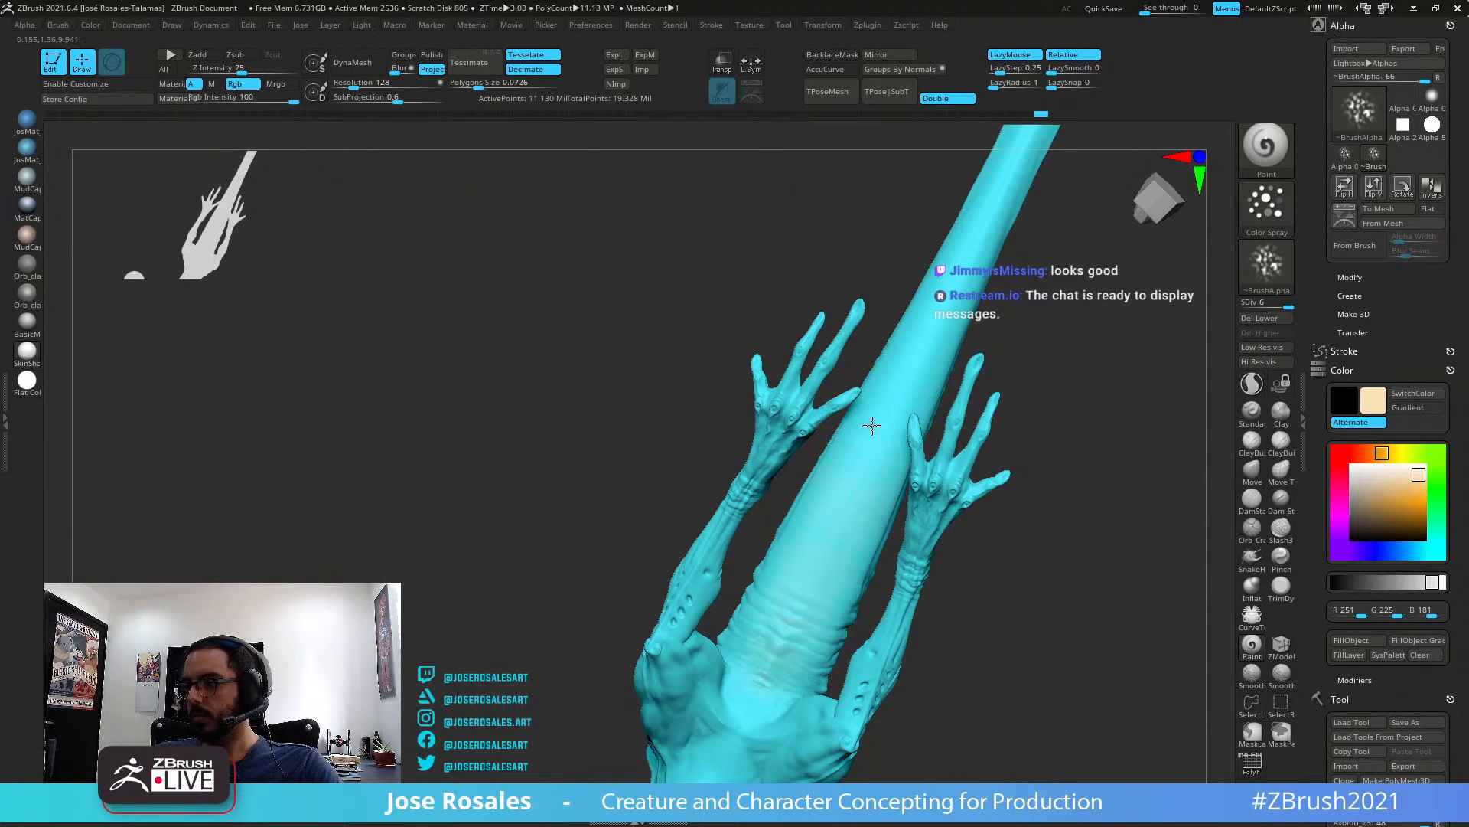
pyautogui.moveTo(717, 702); pyautogui.dragTo(735, 655, button='right')
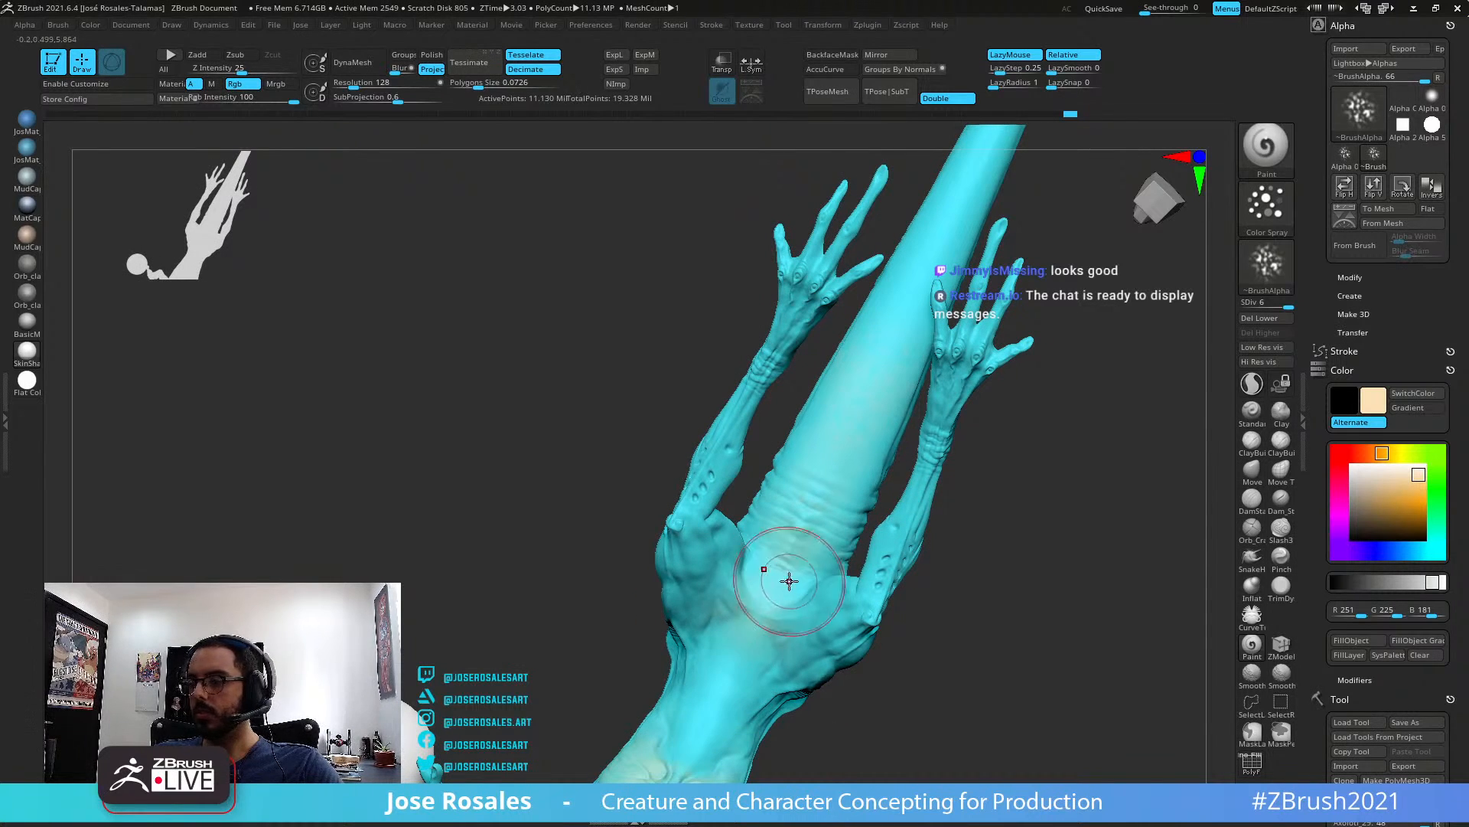
# Try a heavy peach spray over the pelvis between the hind legs and undo it
pyautogui.moveTo(778, 701)
pyautogui.keyDown('alt'); pyautogui.mouseDown(button='right')
pyautogui.moveTo(758, 512)
pyautogui.moveTo(745, 525)
pyautogui.mouseUp(button='right'); pyautogui.keyUp('alt')
pyautogui.moveTo(744, 525)
pyautogui.mouseDown()
pyautogui.moveTo(748, 561)
pyautogui.moveTo(797, 536)
pyautogui.mouseUp()
pyautogui.moveTo(798, 536); pyautogui.dragTo(785, 616, button='right')
pyautogui.press('ctrl')
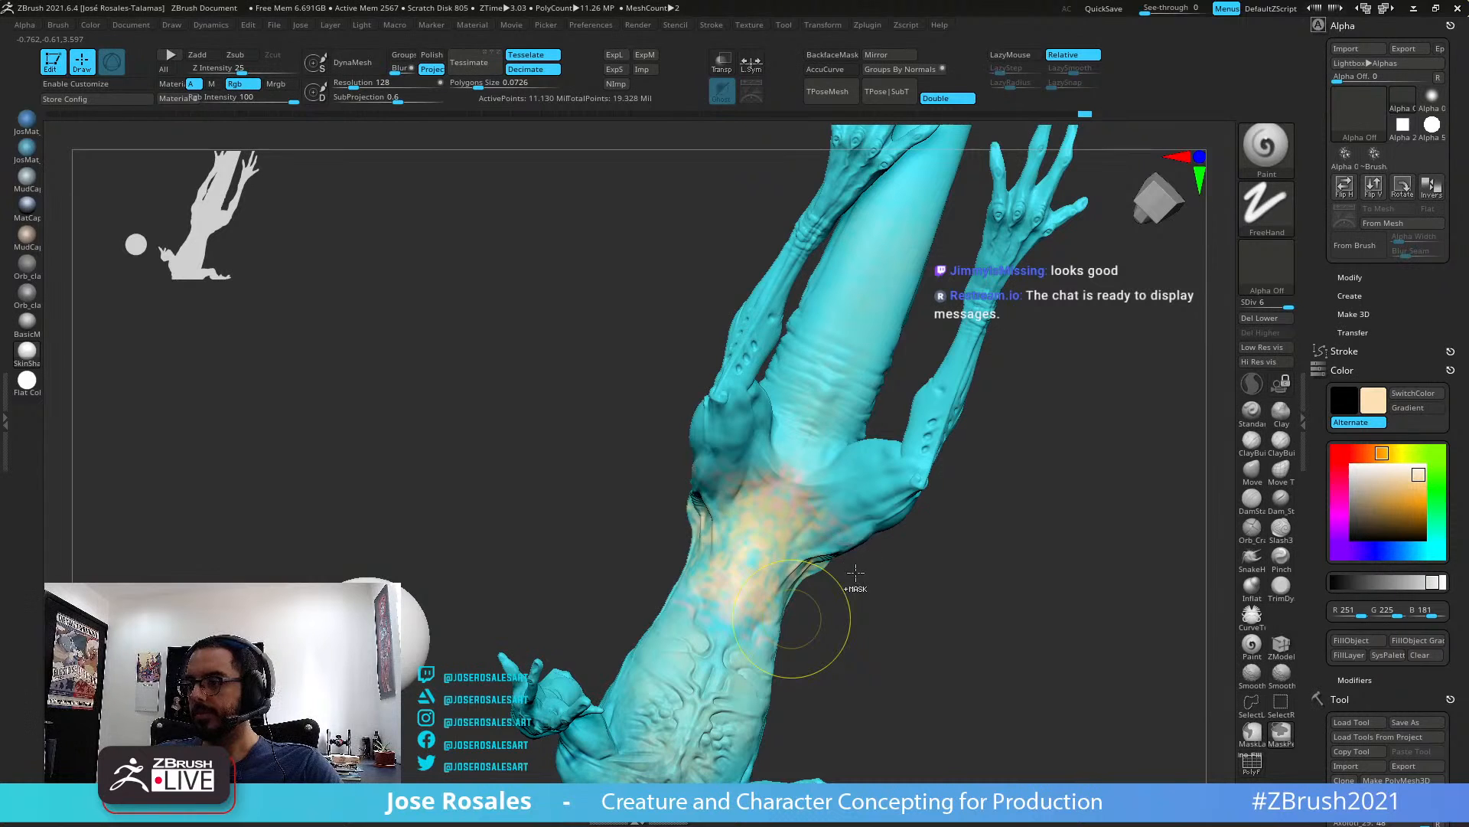
pyautogui.hotkey('ctrl', 'z')
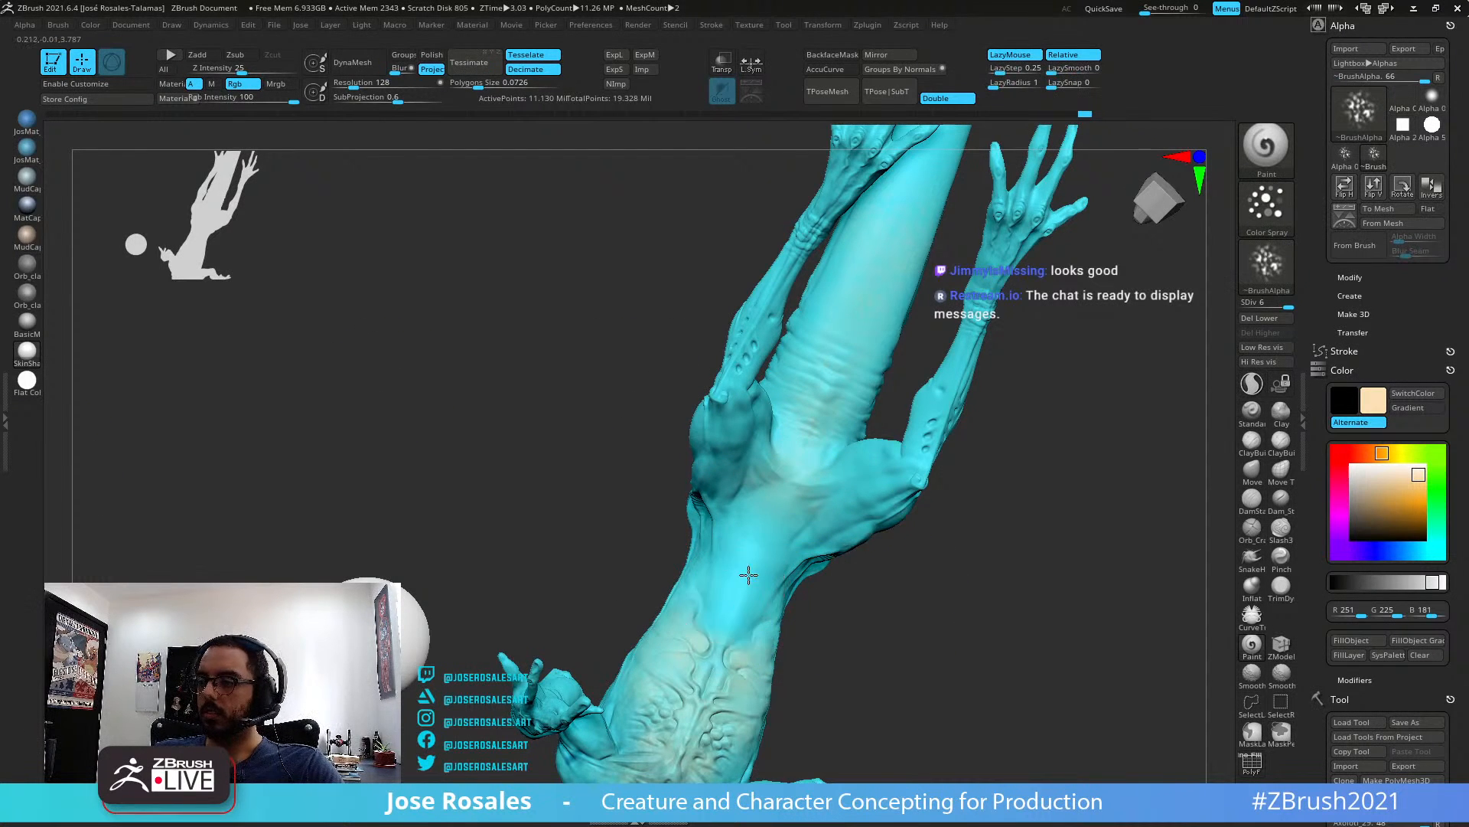
# Spray the peach lightly over the lower abdomen and pelvis, blending it from the belly folds to the tail base
pyautogui.keyDown('ctrl'); pyautogui.moveTo(749, 575); pyautogui.dragTo(746, 563, button='right'); pyautogui.keyUp('ctrl')
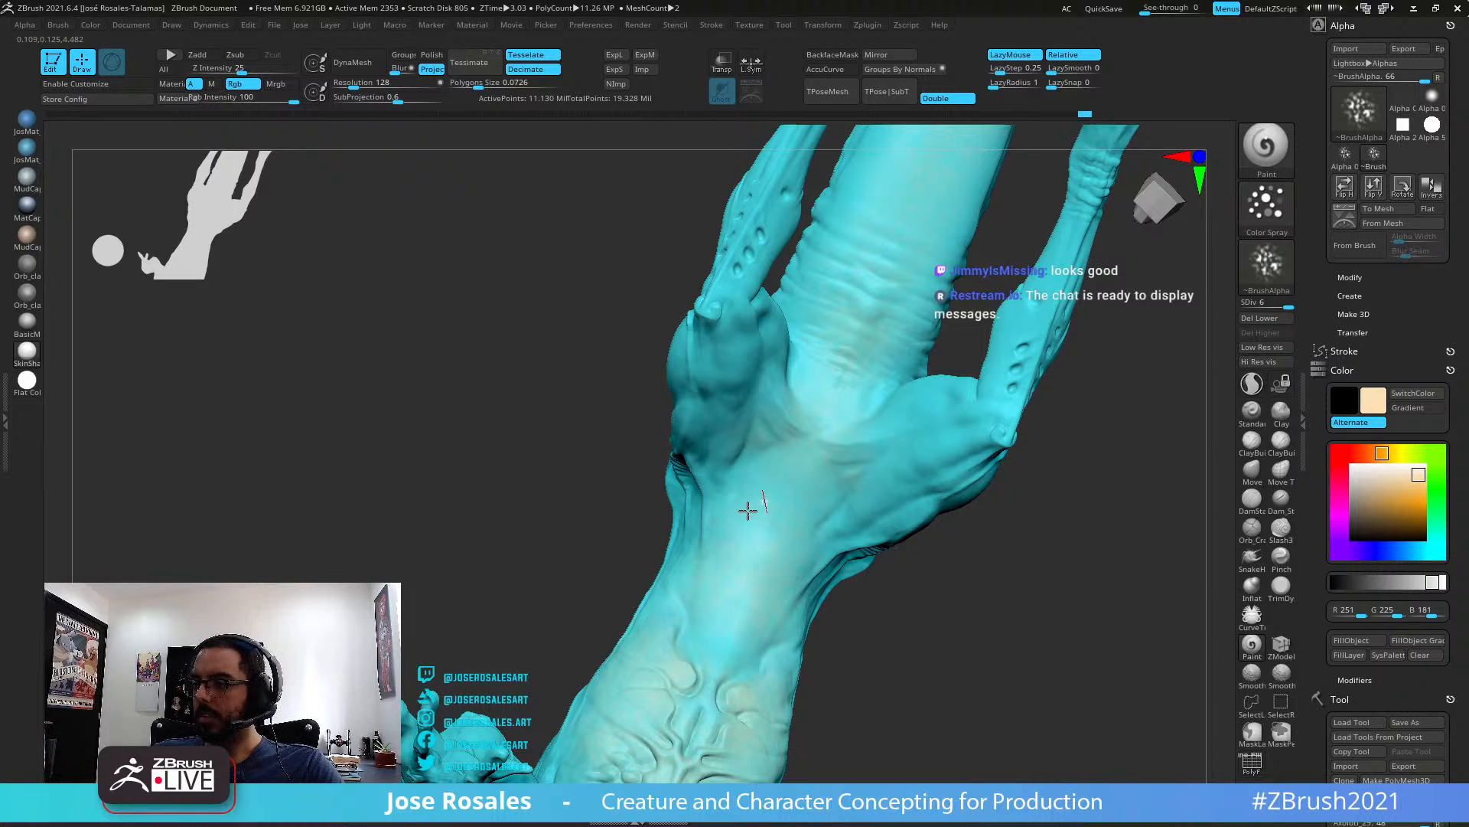
pyautogui.press('ctrl')
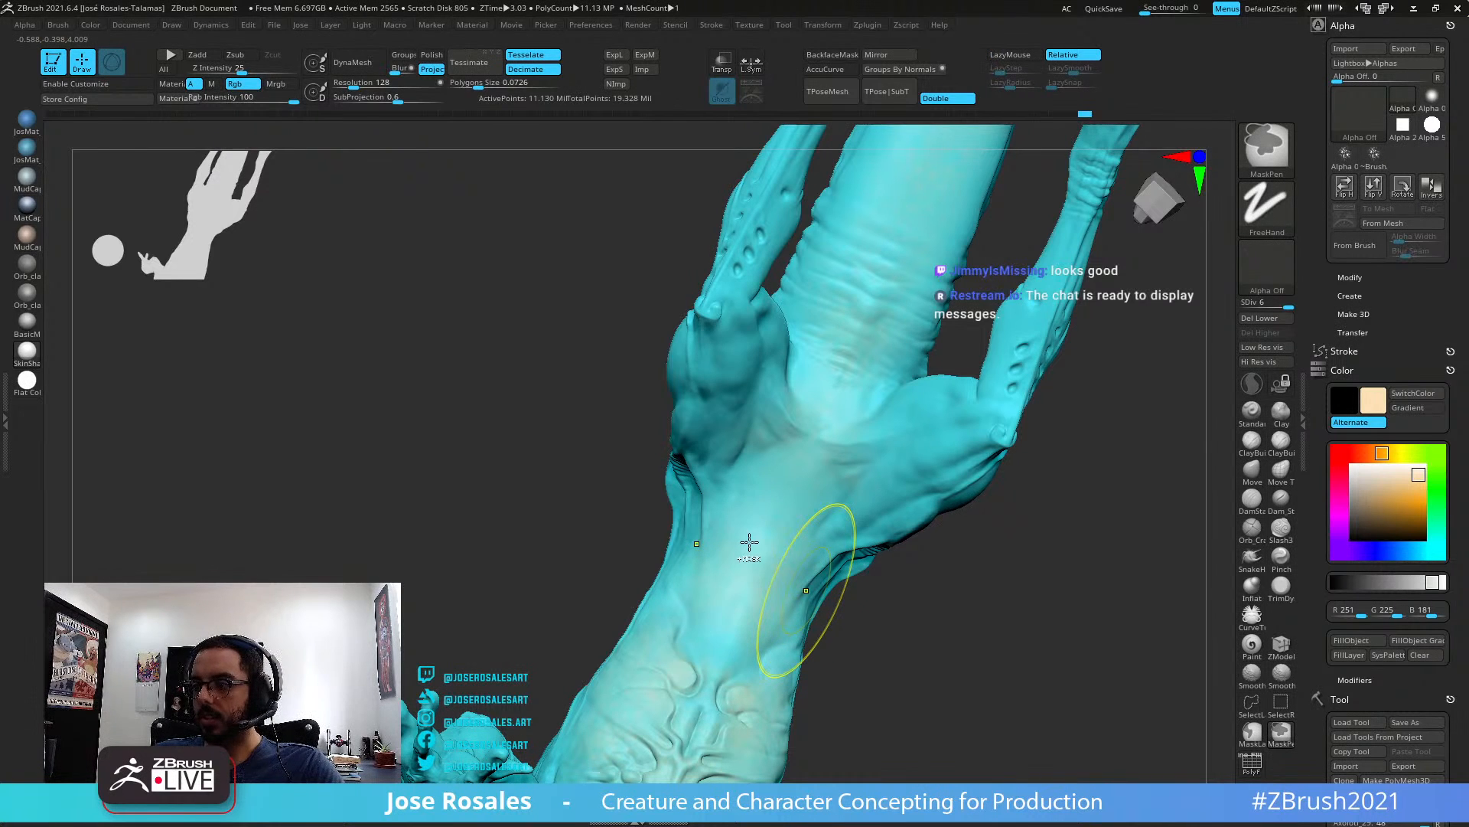
pyautogui.moveTo(733, 555); pyautogui.dragTo(771, 565, button='right')
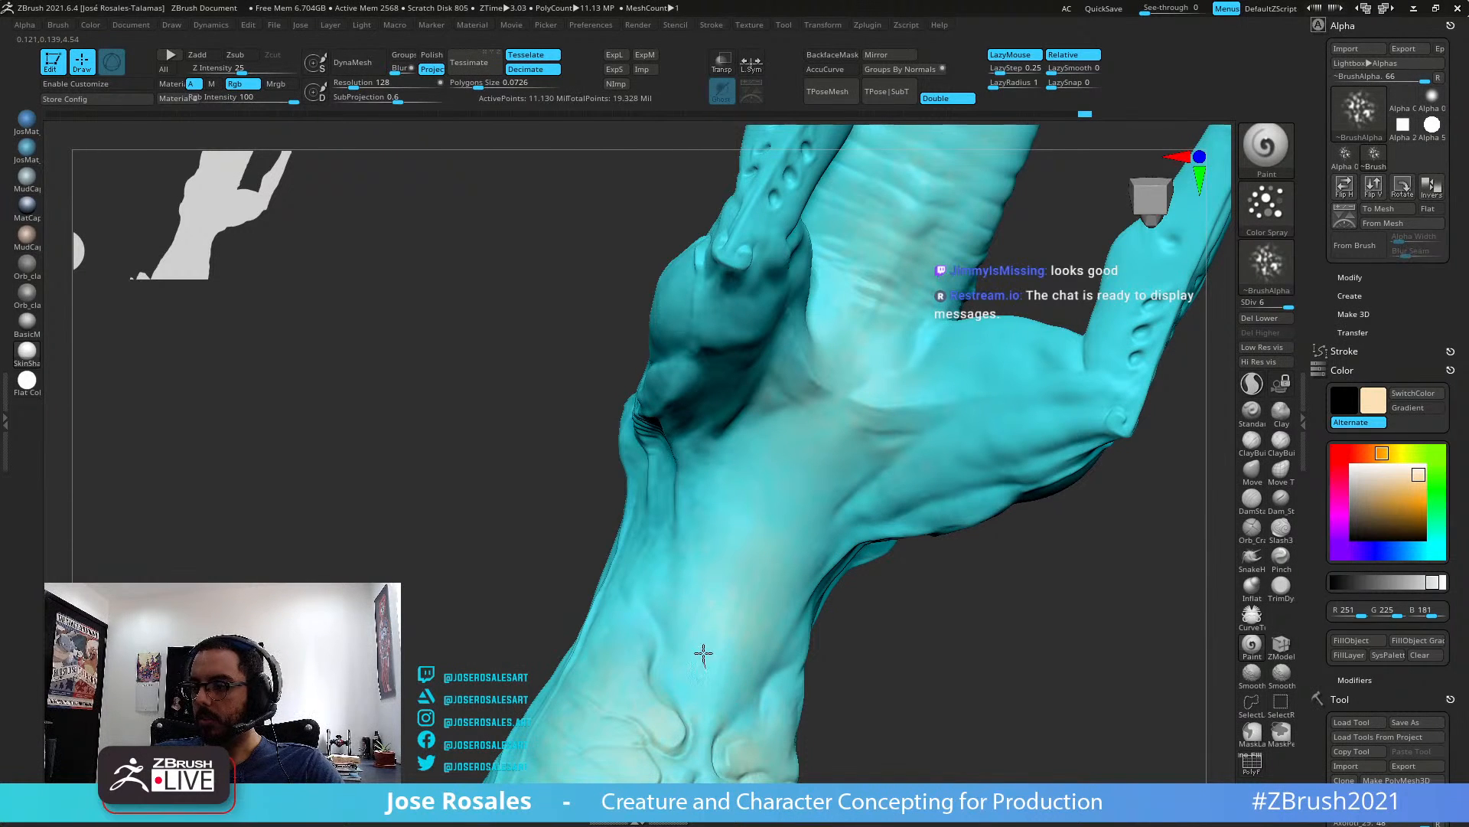
pyautogui.moveTo(784, 468); pyautogui.dragTo(735, 558, button='right')
pyautogui.moveTo(748, 488); pyautogui.dragTo(727, 551)
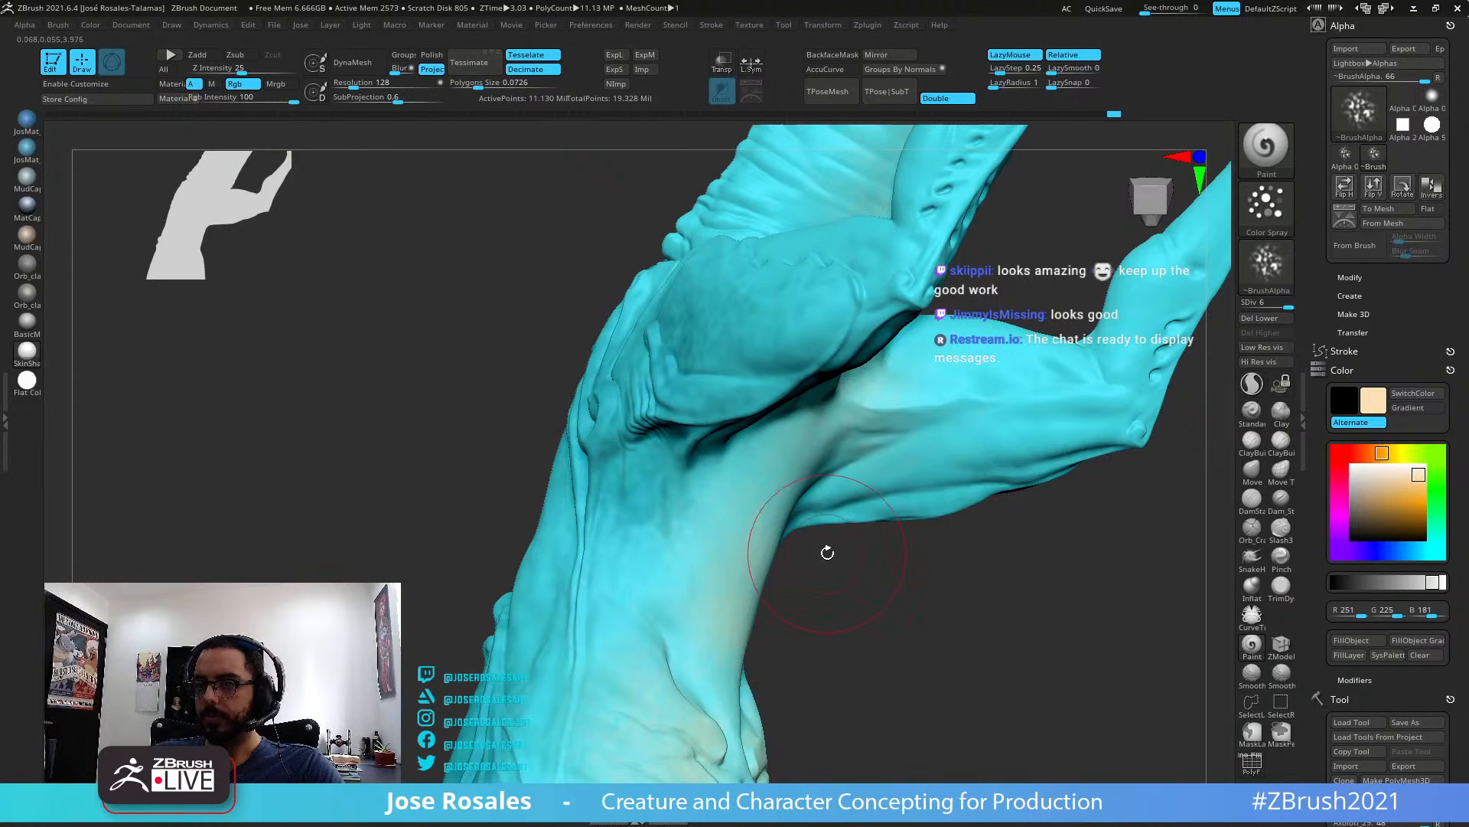
pyautogui.moveTo(827, 551); pyautogui.dragTo(788, 544, button='right')
pyautogui.moveTo(796, 505); pyautogui.dragTo(831, 594)
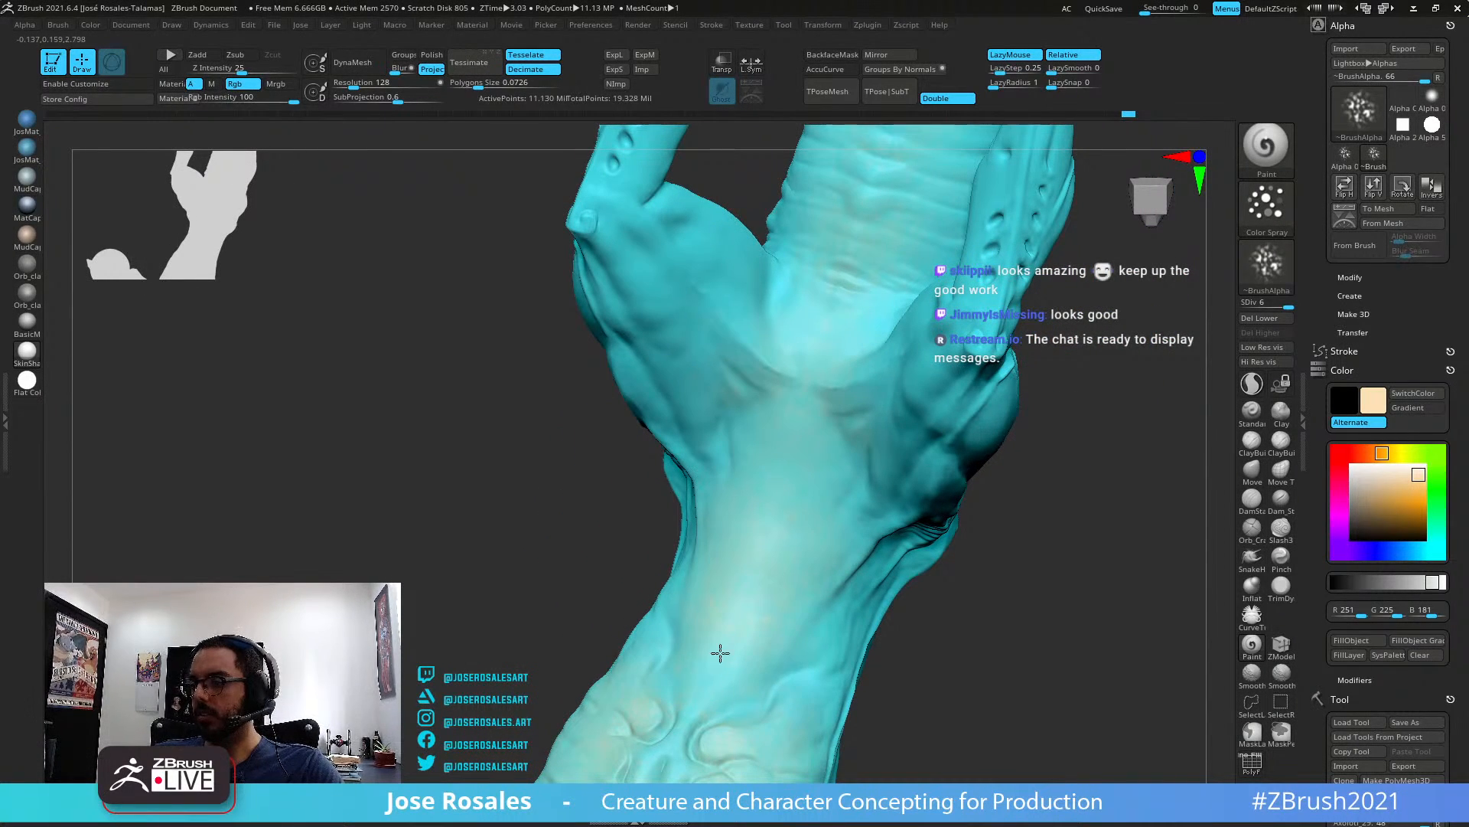
# Spray the peach over the inner thighs of the hind legs
pyautogui.moveTo(846, 535)
pyautogui.mouseDown(button='right')
pyautogui.moveTo(781, 558)
pyautogui.moveTo(822, 519)
pyautogui.moveTo(800, 420)
pyautogui.moveTo(883, 457)
pyautogui.moveTo(869, 407)
pyautogui.moveTo(824, 541)
pyautogui.moveTo(721, 499)
pyautogui.moveTo(755, 525)
pyautogui.moveTo(728, 525)
pyautogui.moveTo(446, 360)
pyautogui.moveTo(741, 470)
pyautogui.mouseUp(button='right')
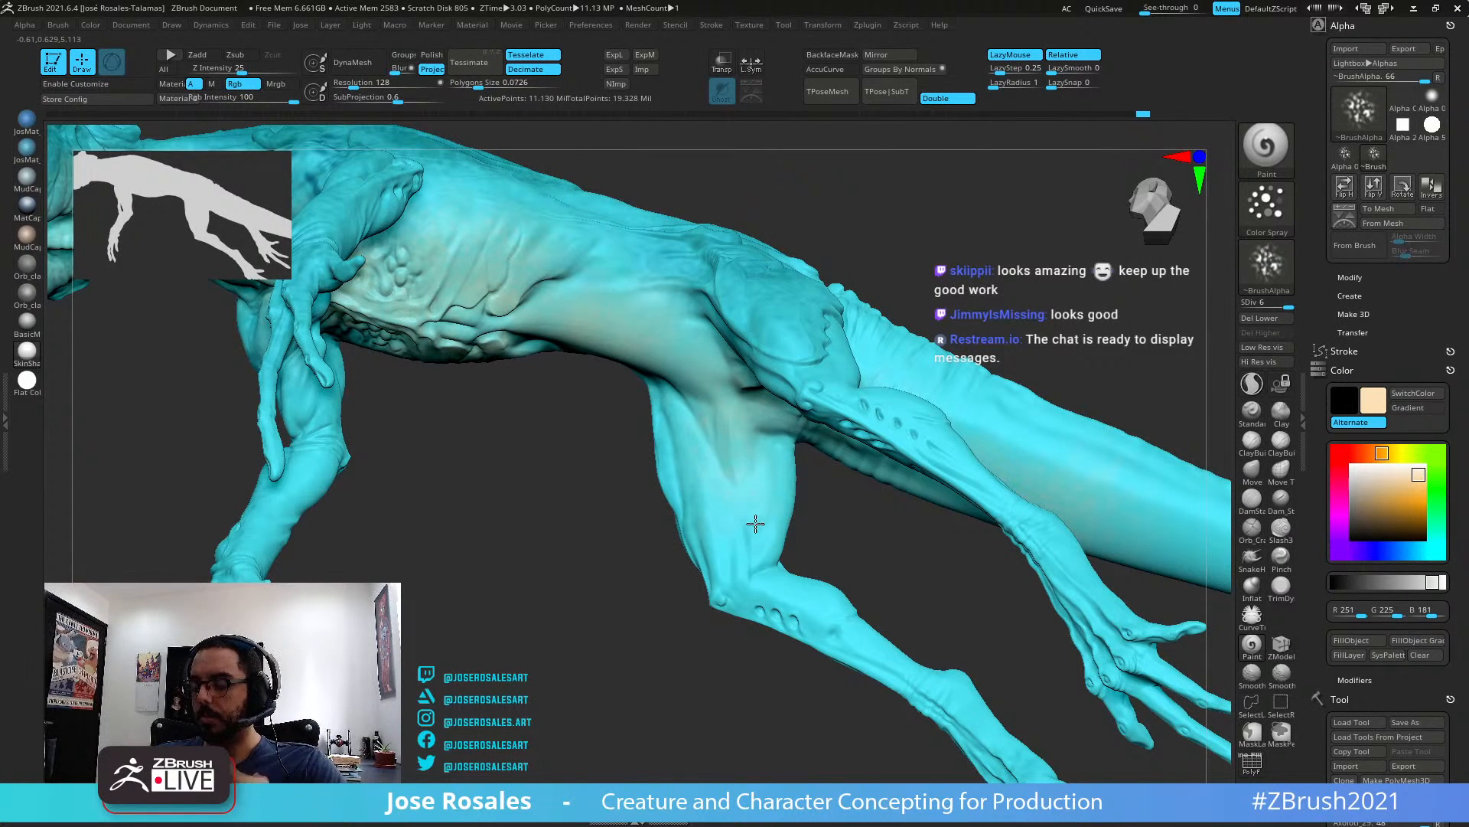
pyautogui.moveTo(786, 468)
pyautogui.mouseDown()
pyautogui.moveTo(748, 453)
pyautogui.moveTo(743, 524)
pyautogui.mouseUp()
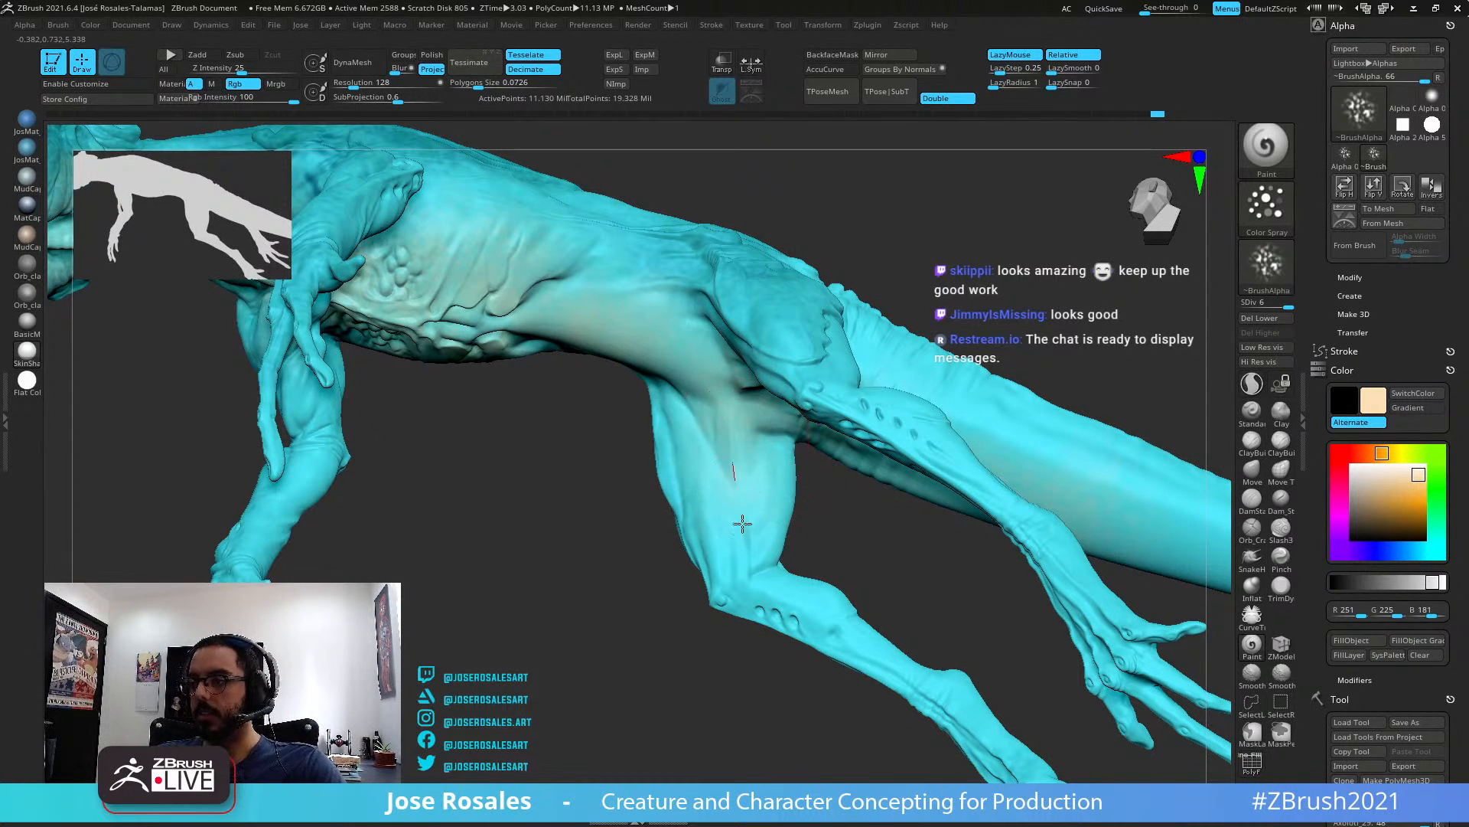
pyautogui.moveTo(739, 394)
pyautogui.mouseDown(button='right')
pyautogui.moveTo(770, 351)
pyautogui.moveTo(727, 328)
pyautogui.mouseUp(button='right')
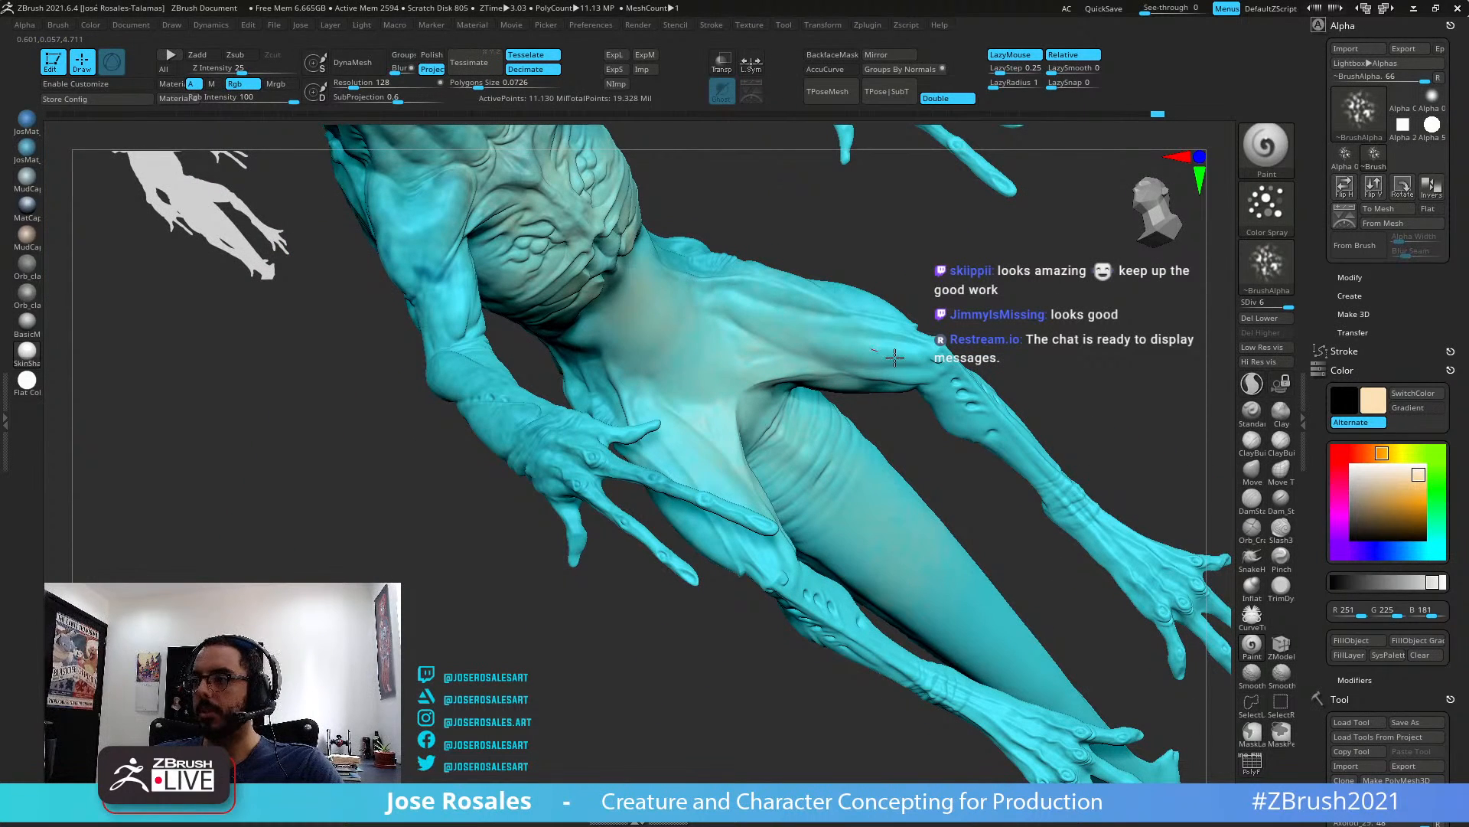
# Extend the peach spray along the underside of the tail and build it up across the hips
pyautogui.press('f')
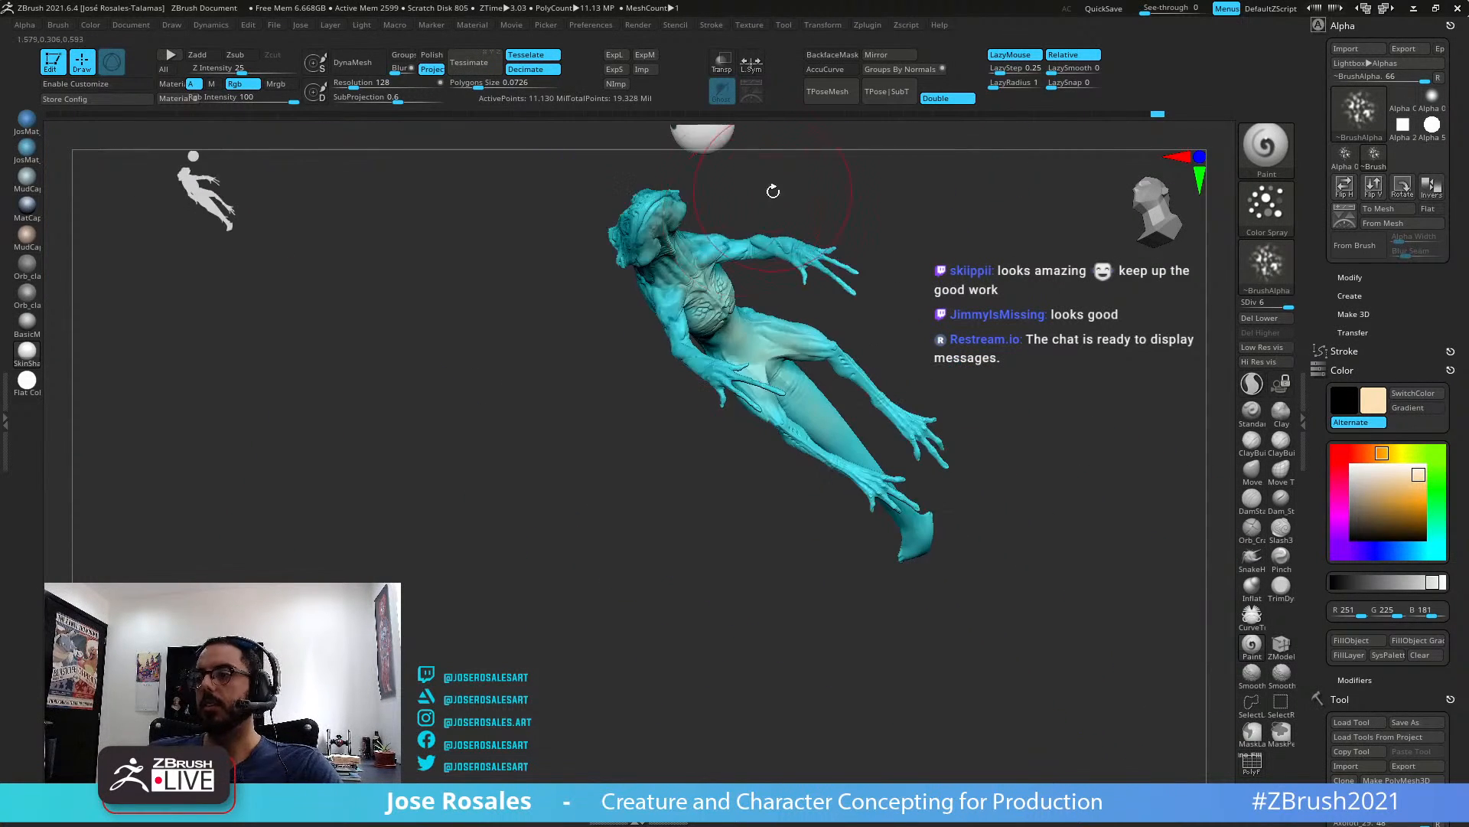
pyautogui.moveTo(640, 334); pyautogui.dragTo(646, 525, button='right')
pyautogui.moveTo(1096, 348); pyautogui.dragTo(673, 501, button='right')
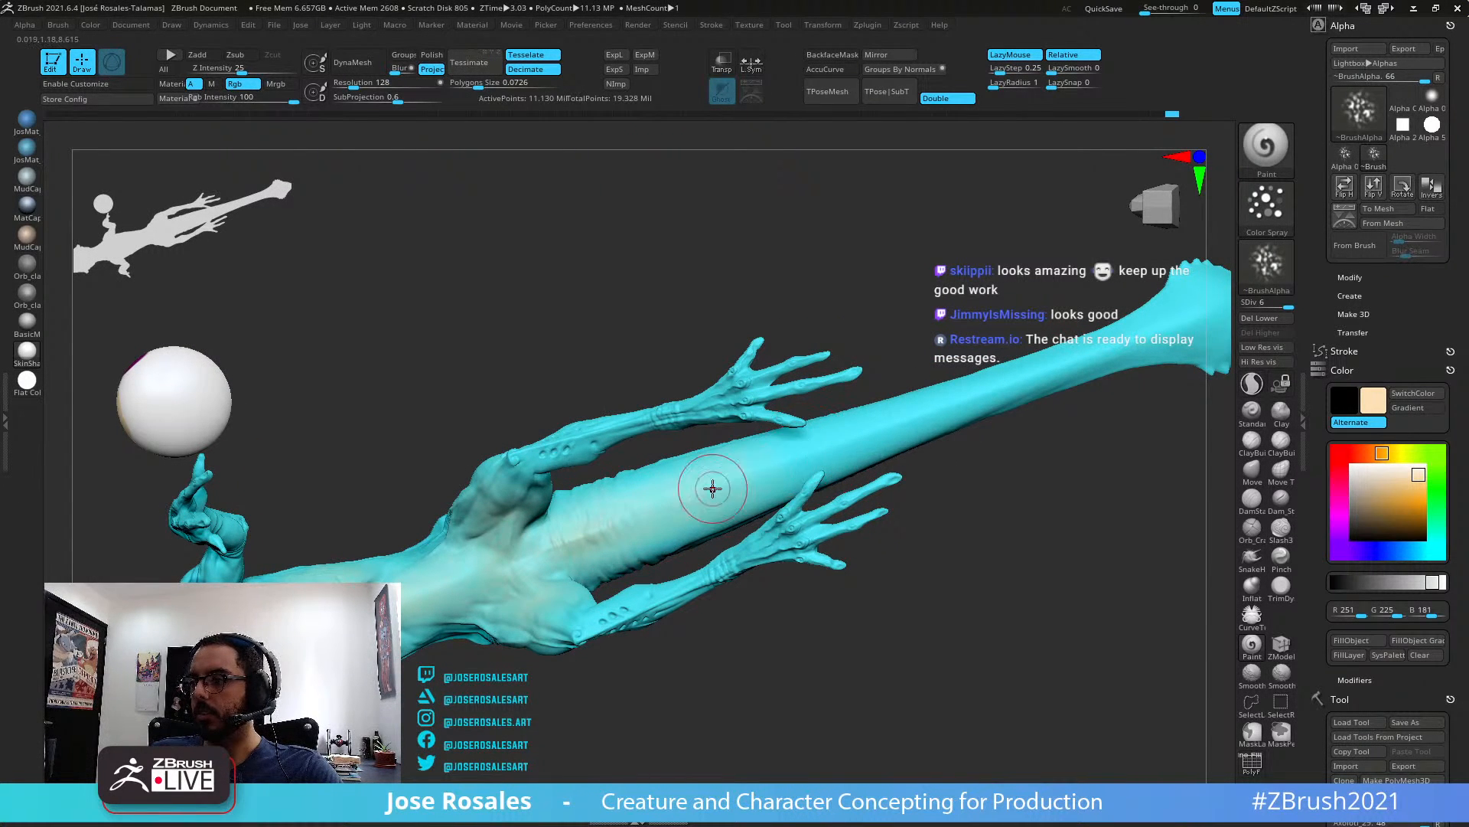
pyautogui.moveTo(653, 502)
pyautogui.mouseDown()
pyautogui.moveTo(508, 551)
pyautogui.moveTo(682, 523)
pyautogui.mouseUp()
pyautogui.moveTo(682, 524); pyautogui.dragTo(512, 400, button='right')
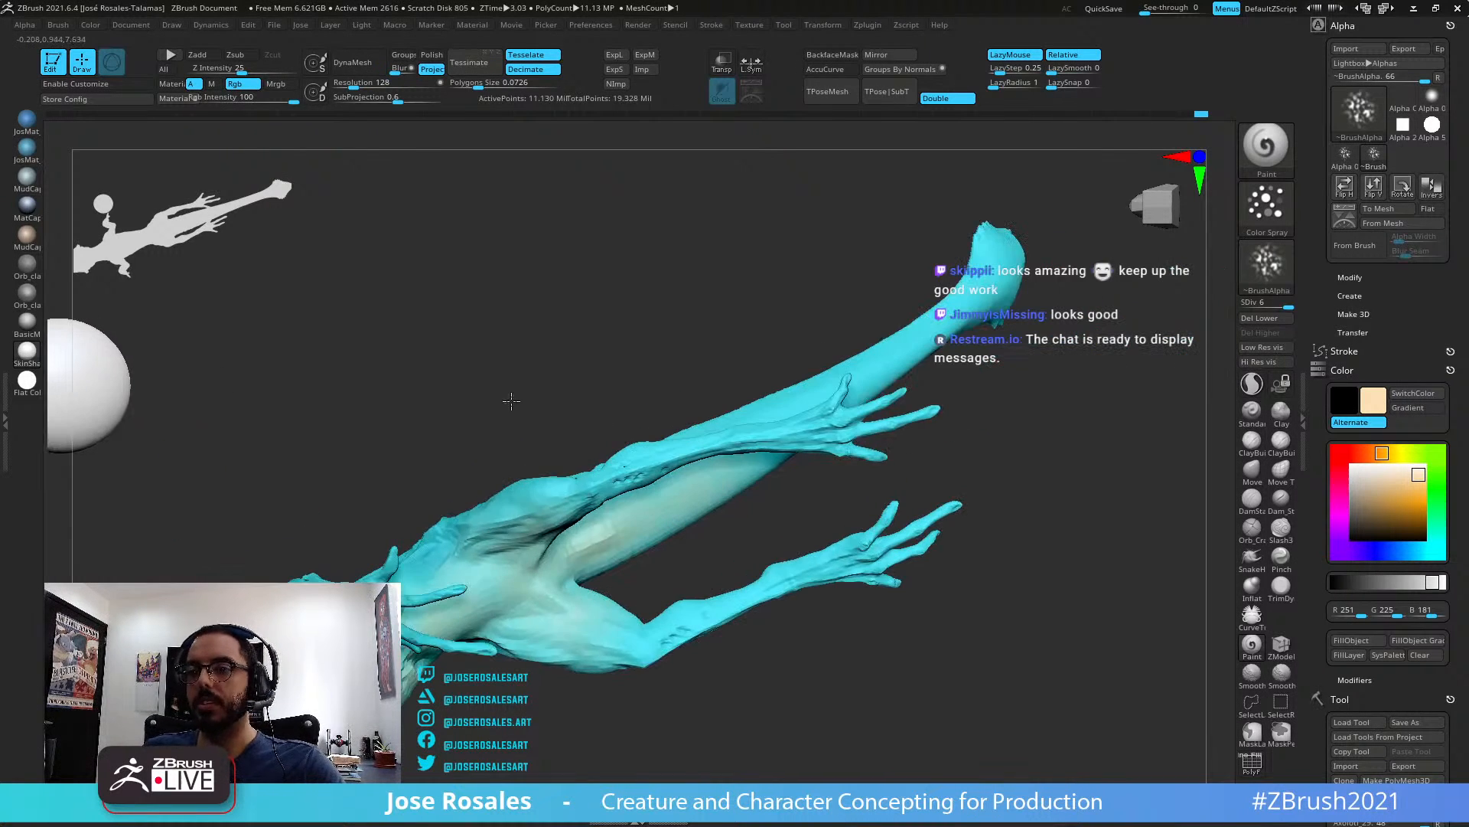
pyautogui.moveTo(827, 451)
pyautogui.mouseDown(button='right')
pyautogui.moveTo(887, 487)
pyautogui.moveTo(841, 493)
pyautogui.mouseUp(button='right')
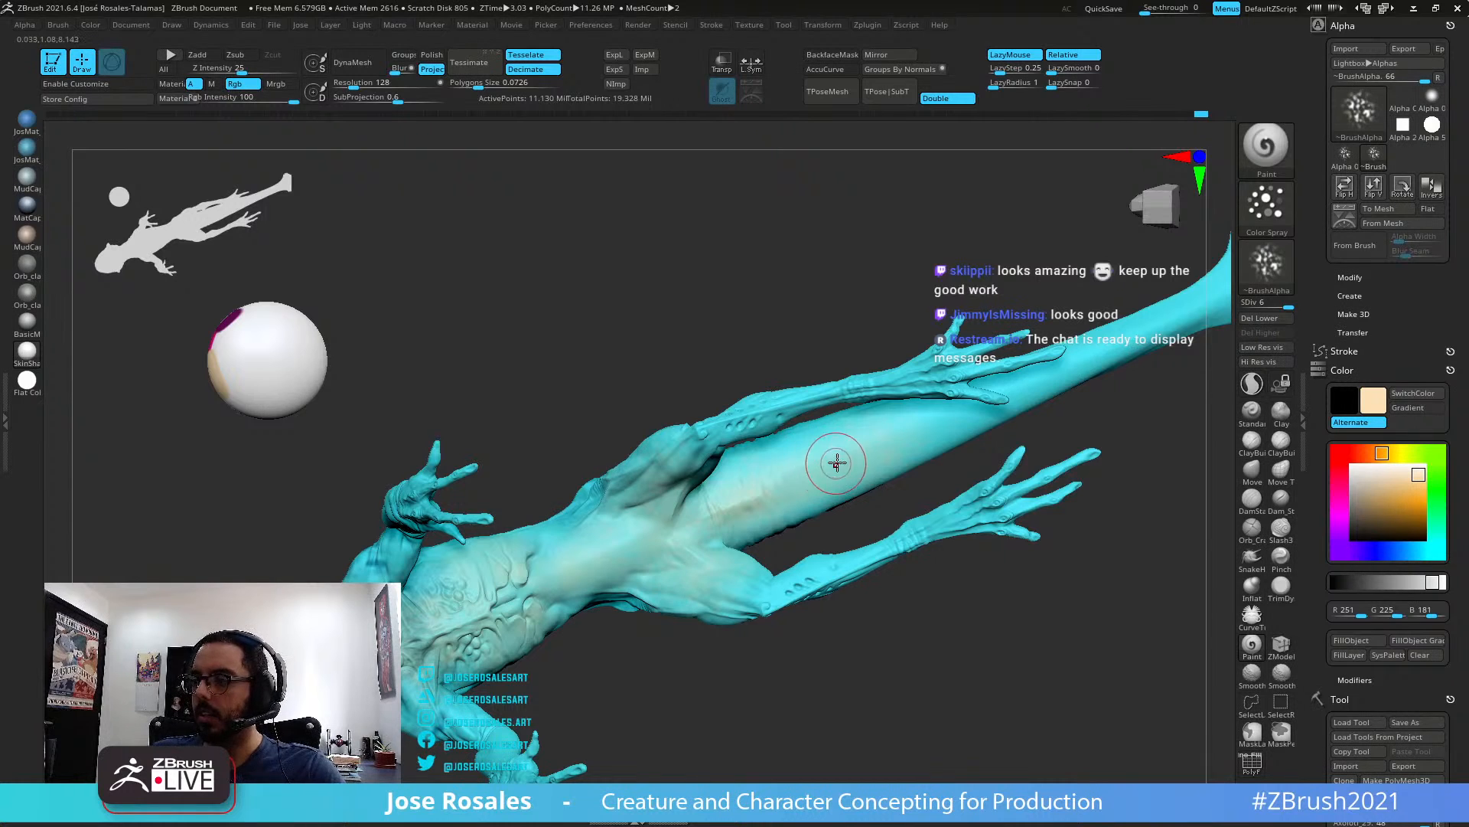
pyautogui.moveTo(726, 464); pyautogui.dragTo(747, 511)
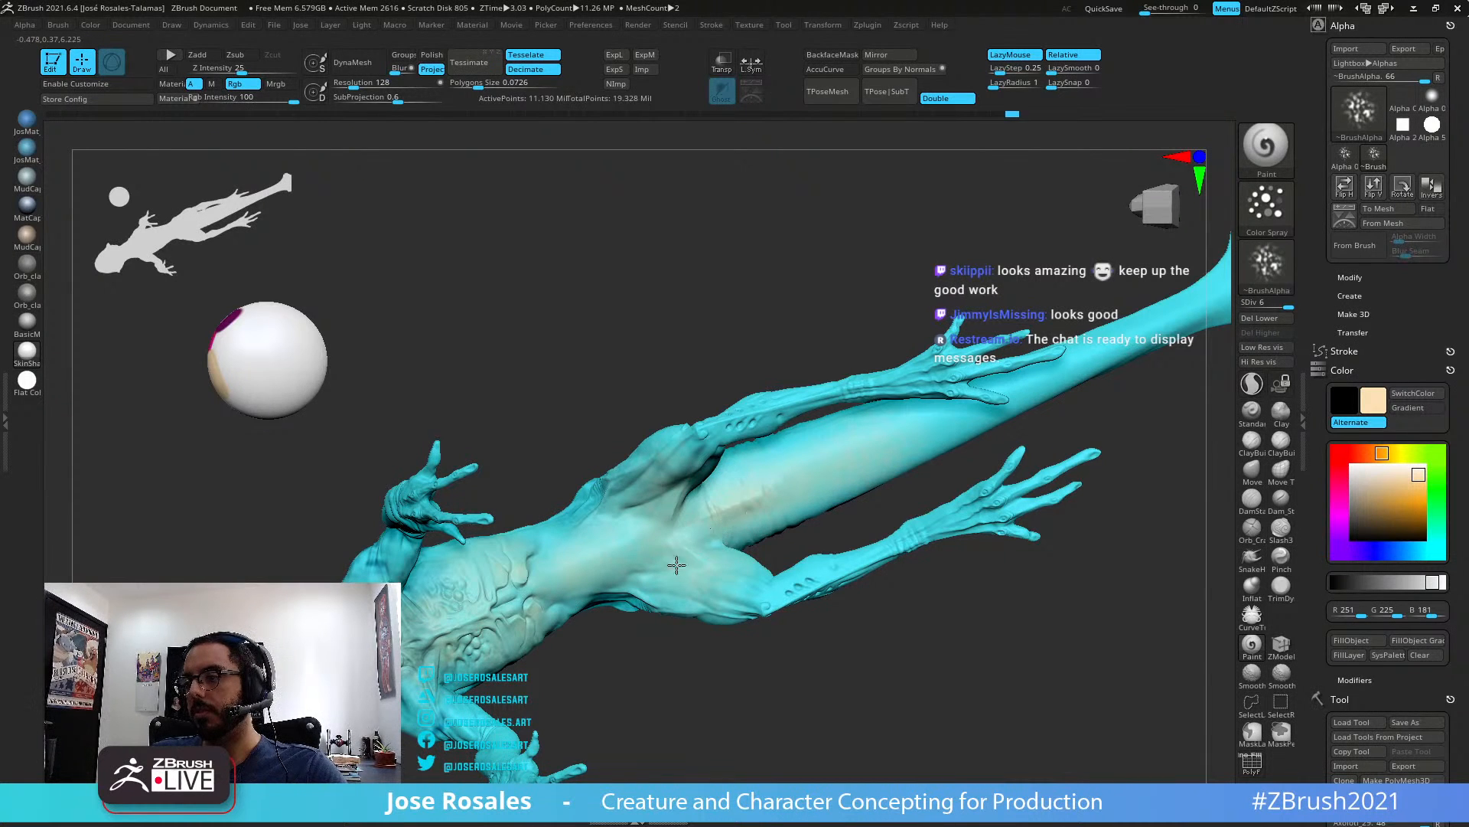
pyautogui.moveTo(676, 564)
pyautogui.mouseDown()
pyautogui.moveTo(689, 535)
pyautogui.moveTo(674, 558)
pyautogui.mouseUp()
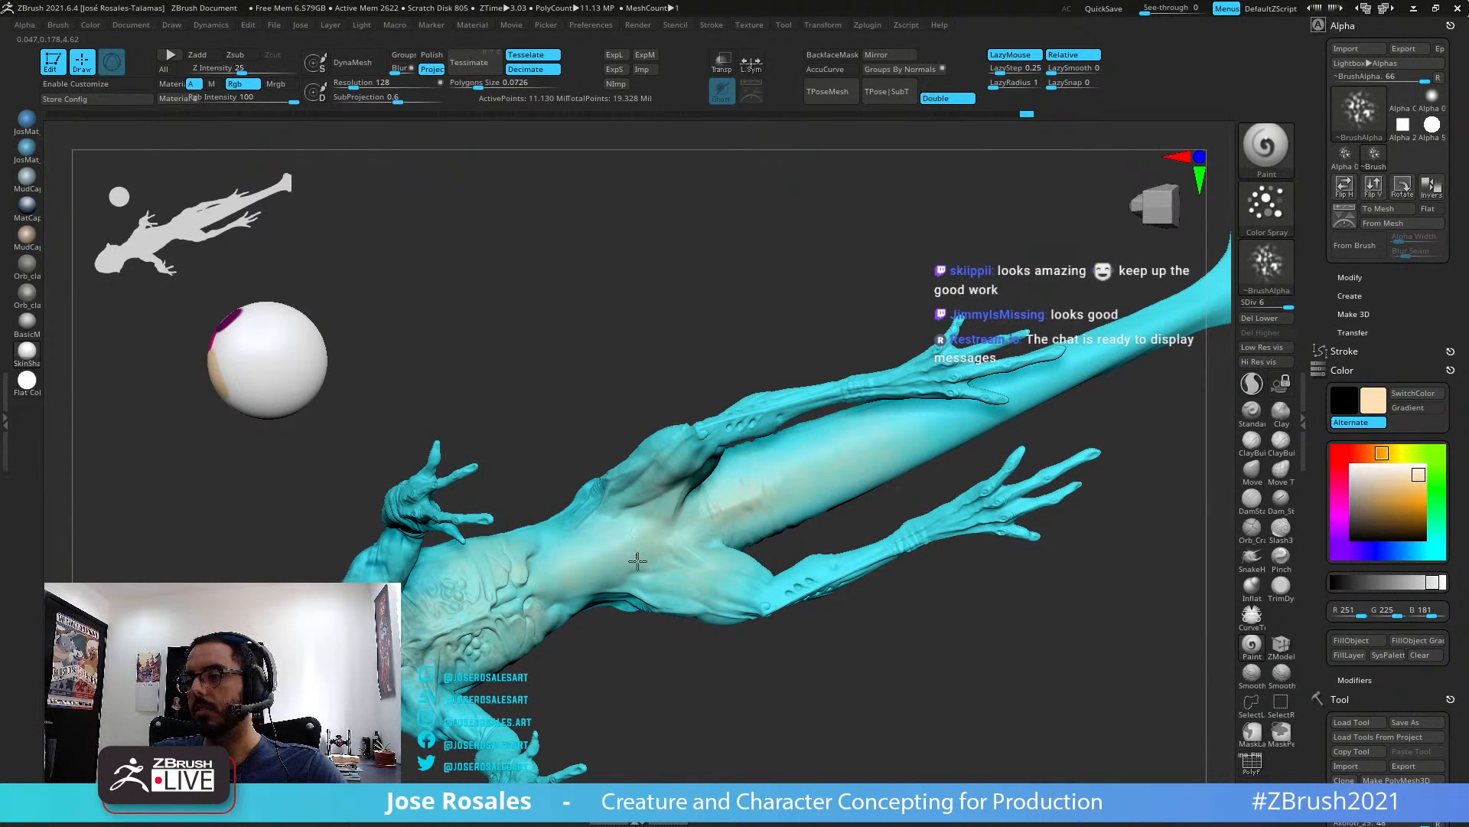
# Spray the peach over the heels and soles of both hind feet
pyautogui.moveTo(754, 450); pyautogui.dragTo(619, 533, button='right')
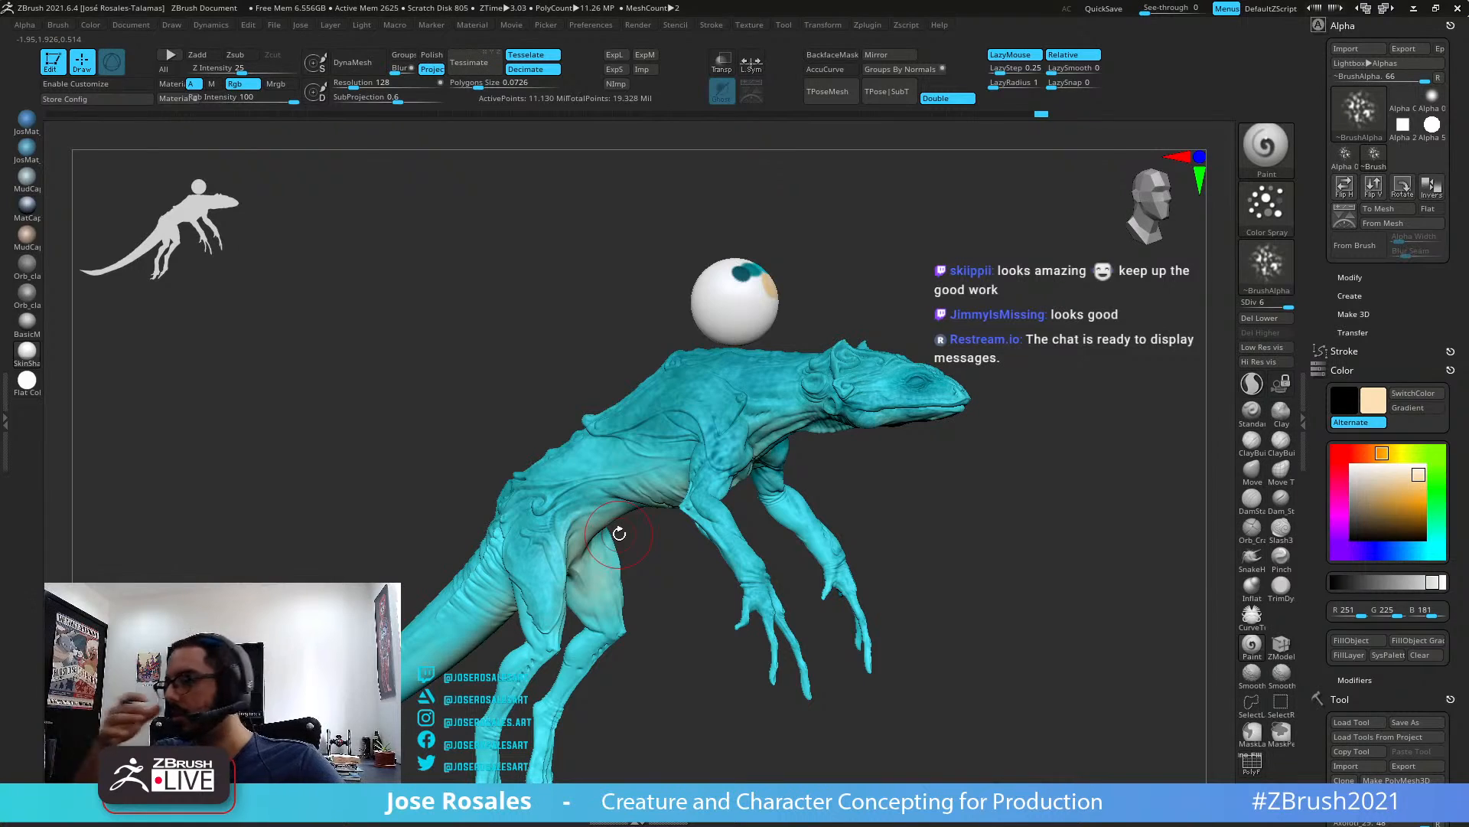
pyautogui.moveTo(619, 533); pyautogui.dragTo(553, 534, button='right')
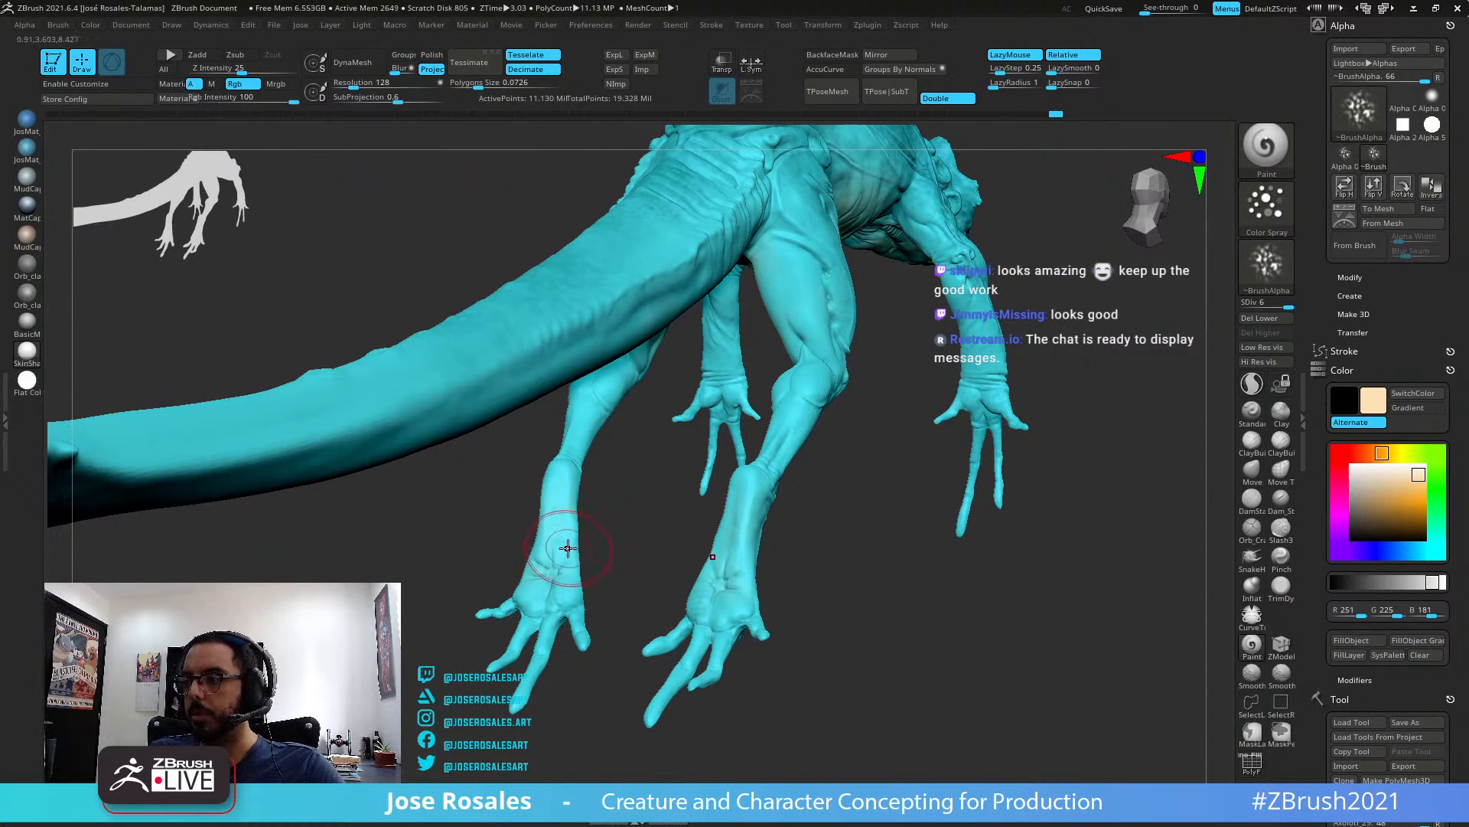
pyautogui.moveTo(551, 523)
pyautogui.keyDown('alt'); pyautogui.mouseDown(button='right')
pyautogui.moveTo(582, 542)
pyautogui.moveTo(551, 509)
pyautogui.mouseUp(button='right'); pyautogui.keyUp('alt')
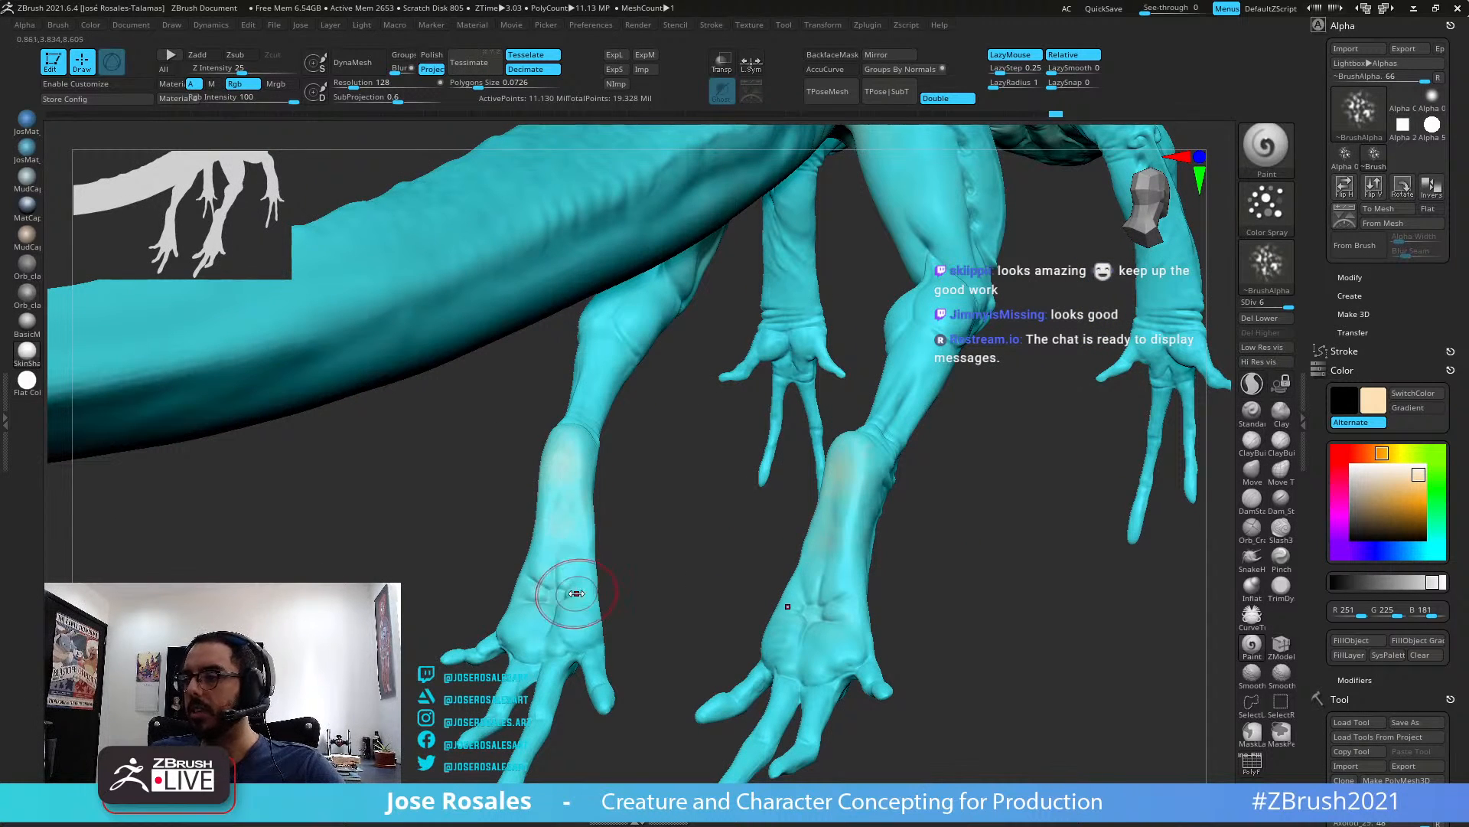
pyautogui.moveTo(577, 593)
pyautogui.mouseDown()
pyautogui.moveTo(541, 609)
pyautogui.moveTo(576, 624)
pyautogui.mouseUp()
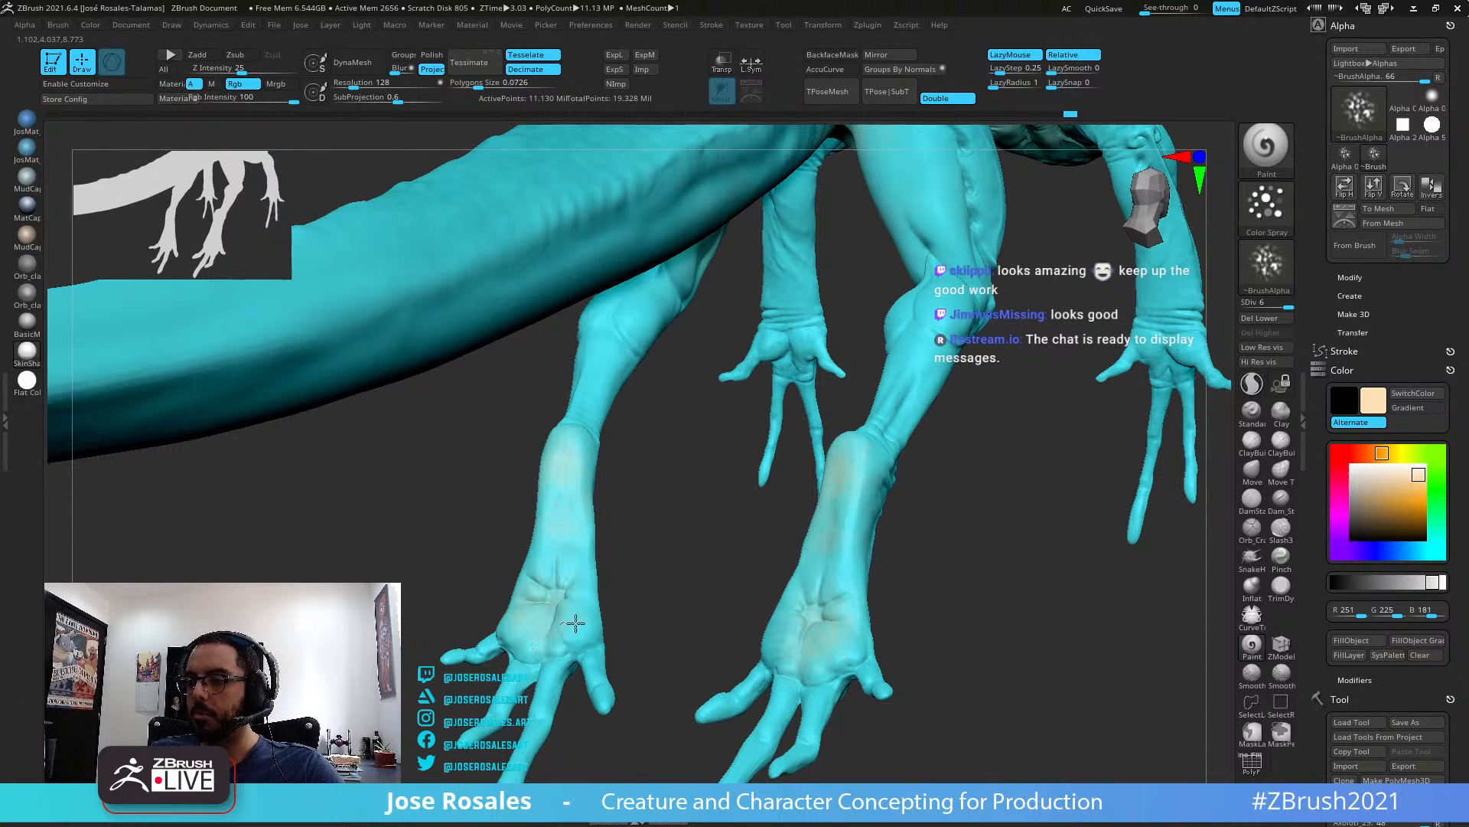
pyautogui.moveTo(572, 455); pyautogui.dragTo(565, 484)
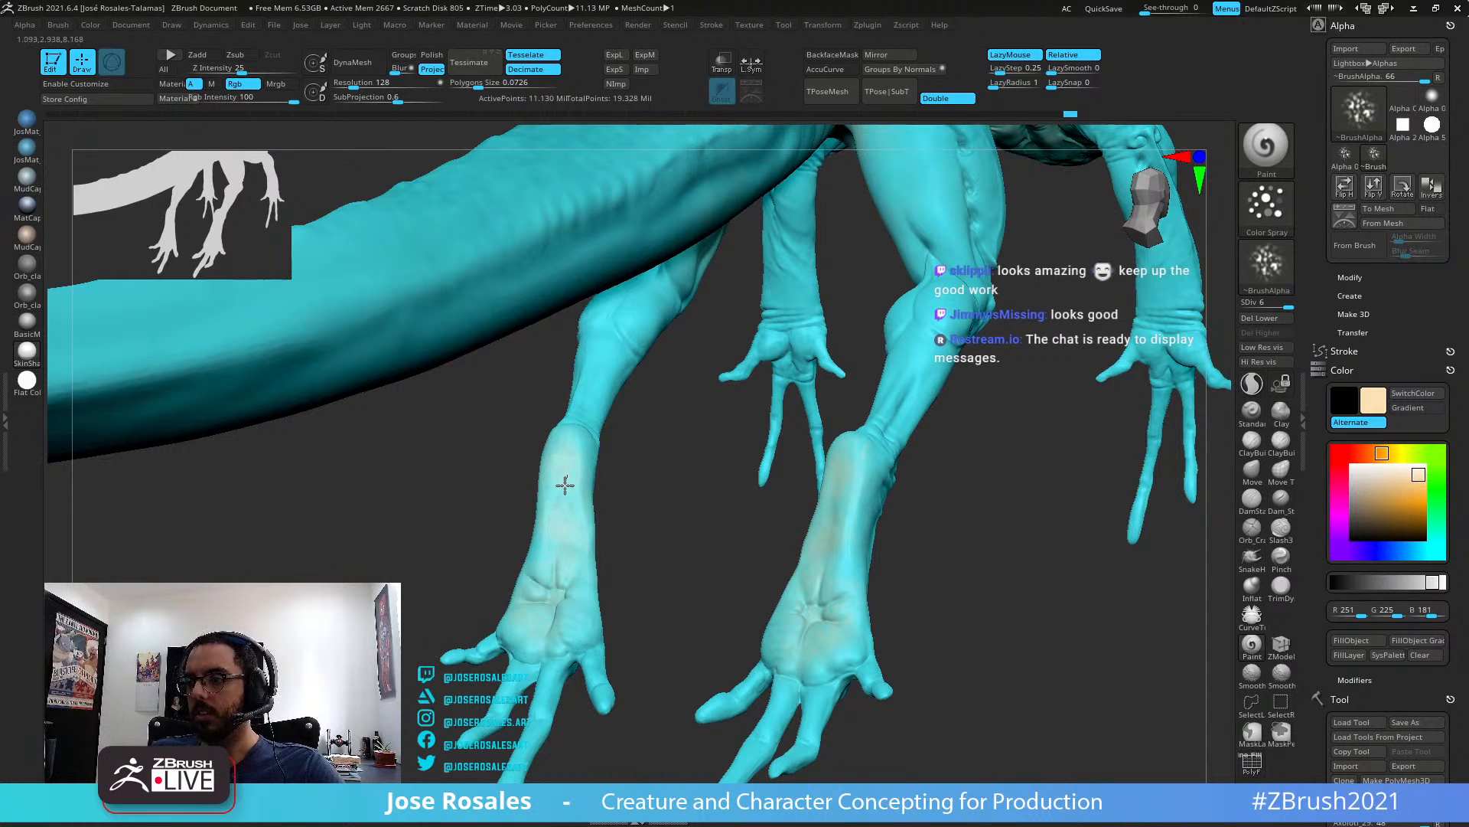
pyautogui.moveTo(530, 588)
pyautogui.mouseDown()
pyautogui.moveTo(519, 605)
pyautogui.moveTo(559, 504)
pyautogui.mouseUp()
pyautogui.moveTo(595, 606); pyautogui.dragTo(572, 637, button='right')
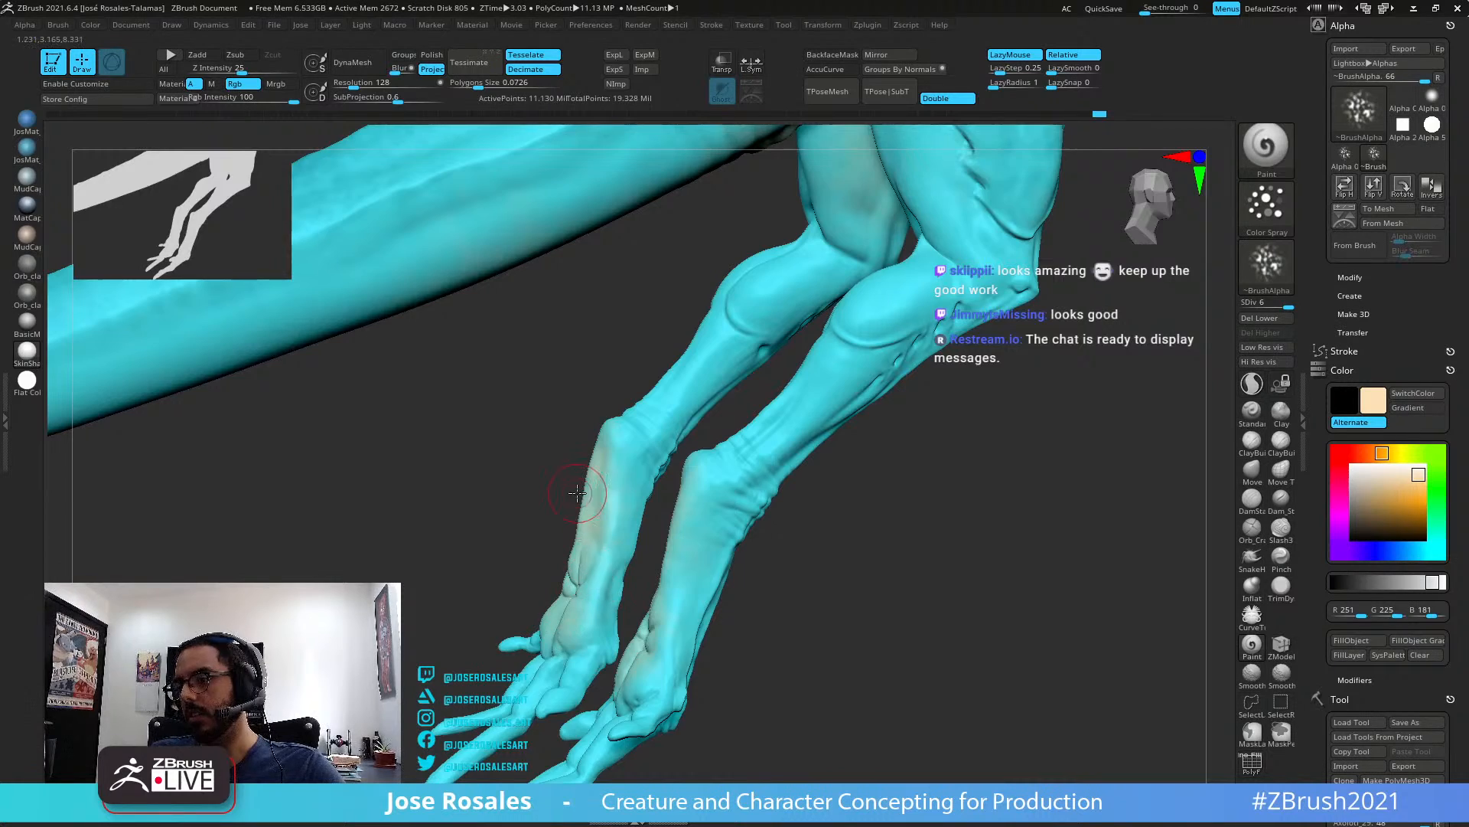
# Spray the peach along the undersides of the hind toes with a smaller brush and strengthen it on the sole pads
pyautogui.moveTo(577, 493)
pyautogui.mouseDown(button='right')
pyautogui.moveTo(616, 445)
pyautogui.moveTo(578, 493)
pyautogui.moveTo(620, 522)
pyautogui.moveTo(632, 470)
pyautogui.mouseUp(button='right')
pyautogui.press('s')
pyautogui.press('ctrl')
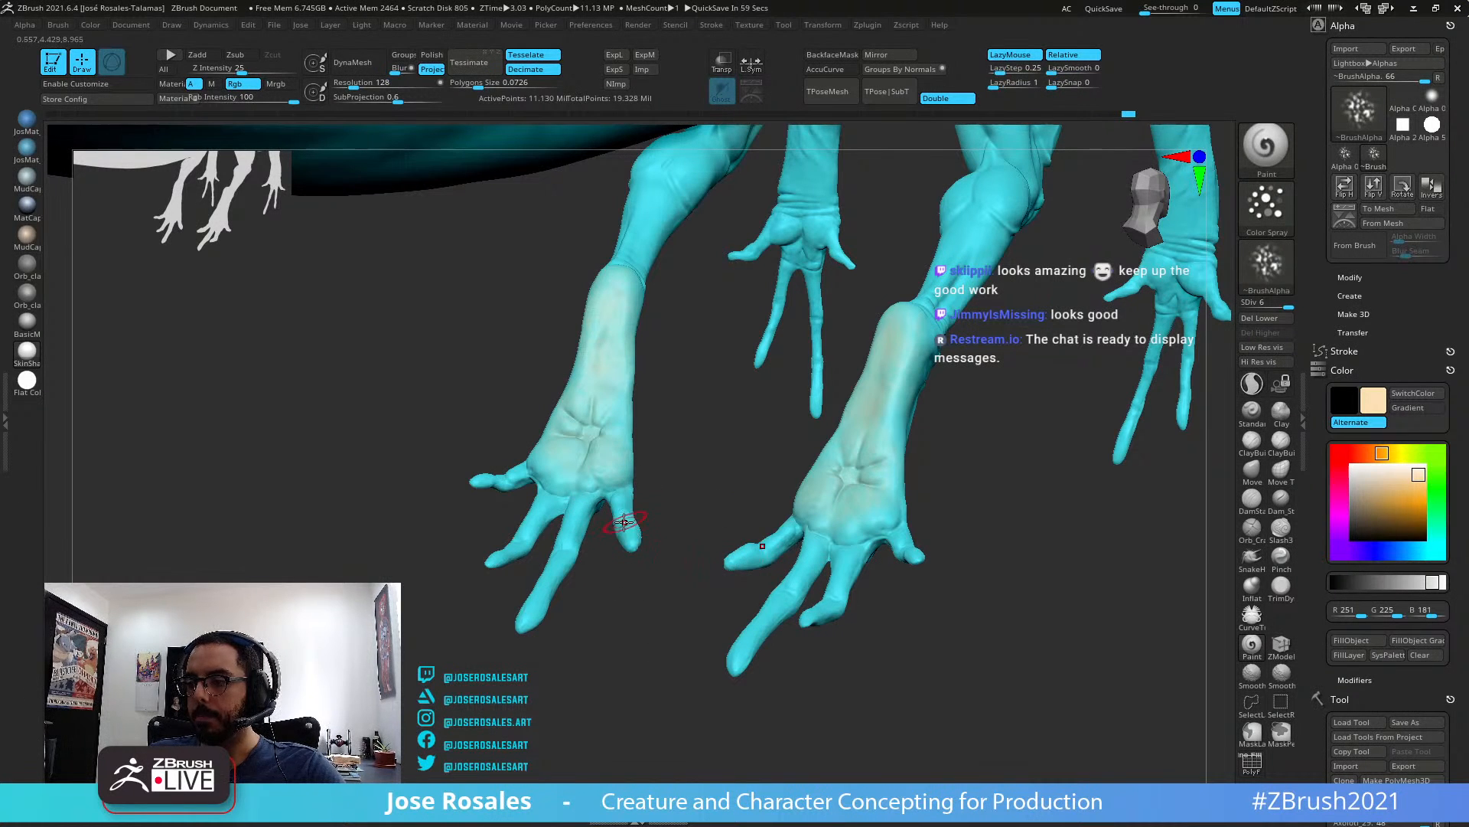
pyautogui.moveTo(561, 545)
pyautogui.mouseDown(button='right')
pyautogui.moveTo(558, 564)
pyautogui.moveTo(527, 473)
pyautogui.mouseUp(button='right')
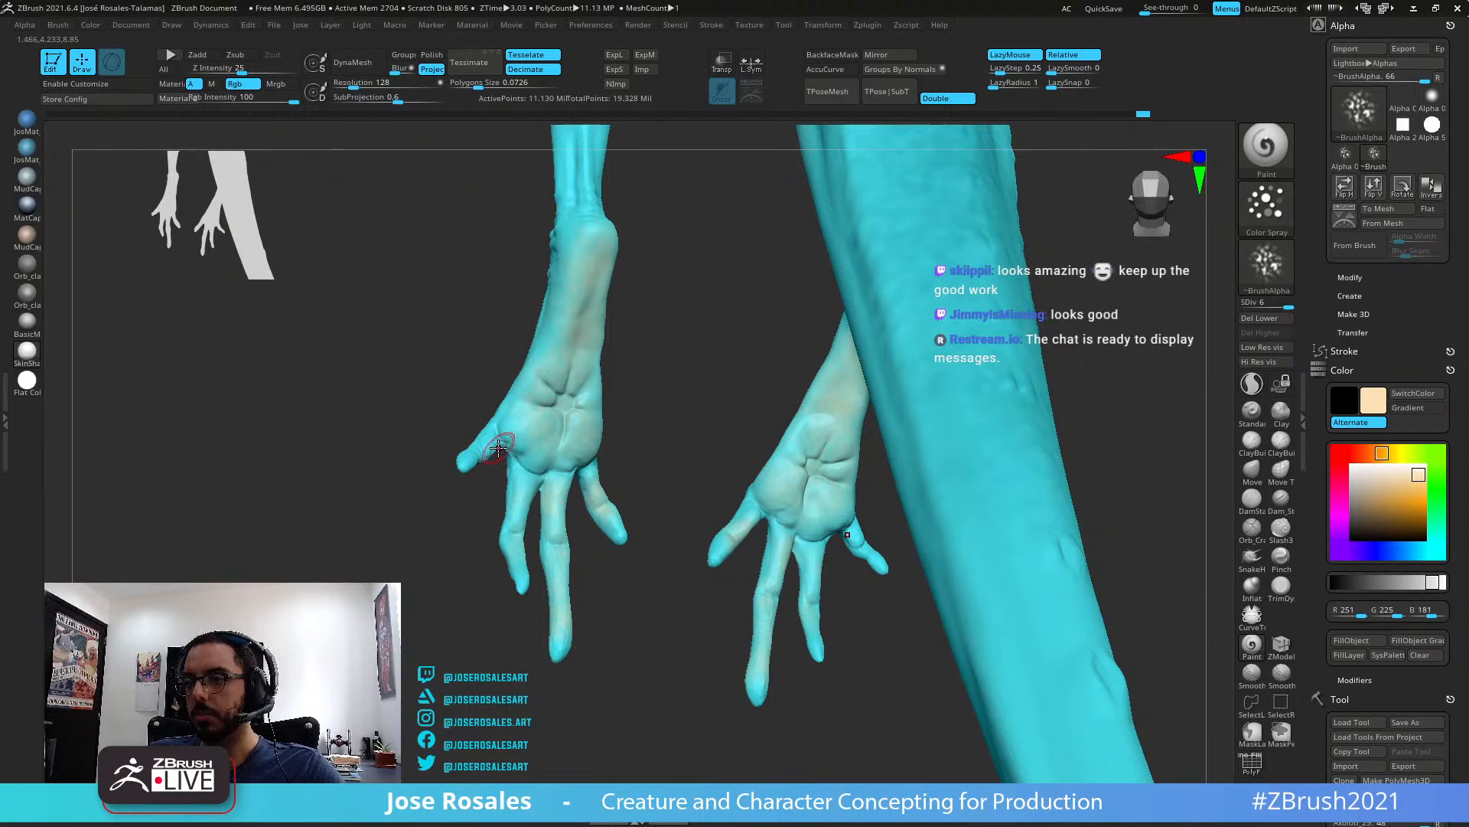
pyautogui.moveTo(548, 445)
pyautogui.mouseDown()
pyautogui.moveTo(558, 427)
pyautogui.moveTo(528, 428)
pyautogui.moveTo(551, 429)
pyautogui.moveTo(579, 353)
pyautogui.mouseUp()
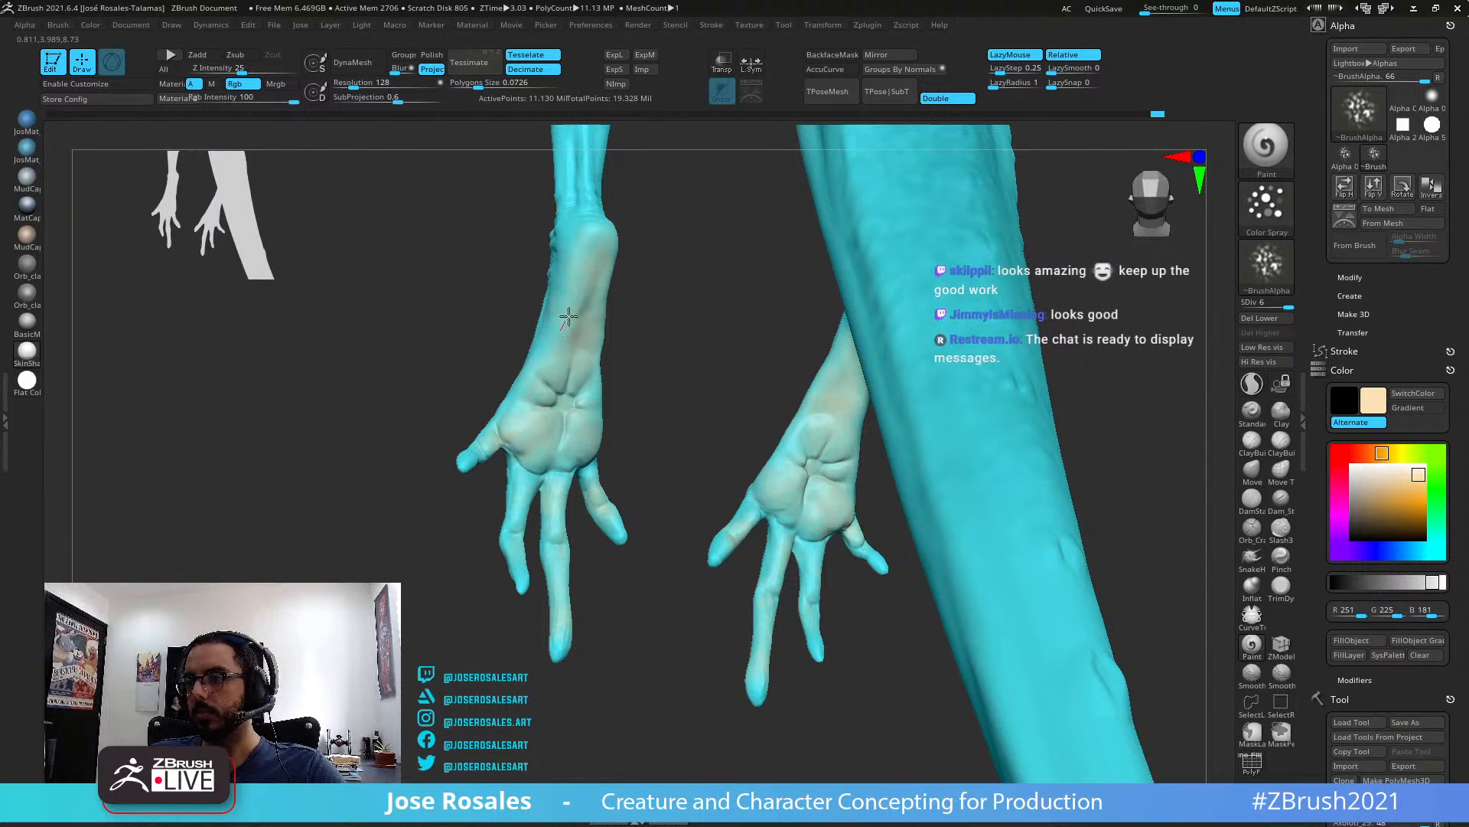
# Spray the peach softly over the palms and fingers of the front hands and the undersides of the forearms
pyautogui.moveTo(569, 316)
pyautogui.mouseDown(button='right')
pyautogui.moveTo(259, 332)
pyautogui.moveTo(581, 416)
pyautogui.moveTo(748, 371)
pyautogui.moveTo(834, 375)
pyautogui.moveTo(757, 354)
pyautogui.moveTo(770, 286)
pyautogui.moveTo(620, 272)
pyautogui.moveTo(711, 498)
pyautogui.moveTo(679, 443)
pyautogui.moveTo(789, 465)
pyautogui.moveTo(766, 429)
pyautogui.moveTo(780, 405)
pyautogui.mouseUp(button='right')
pyautogui.press('ctrl')
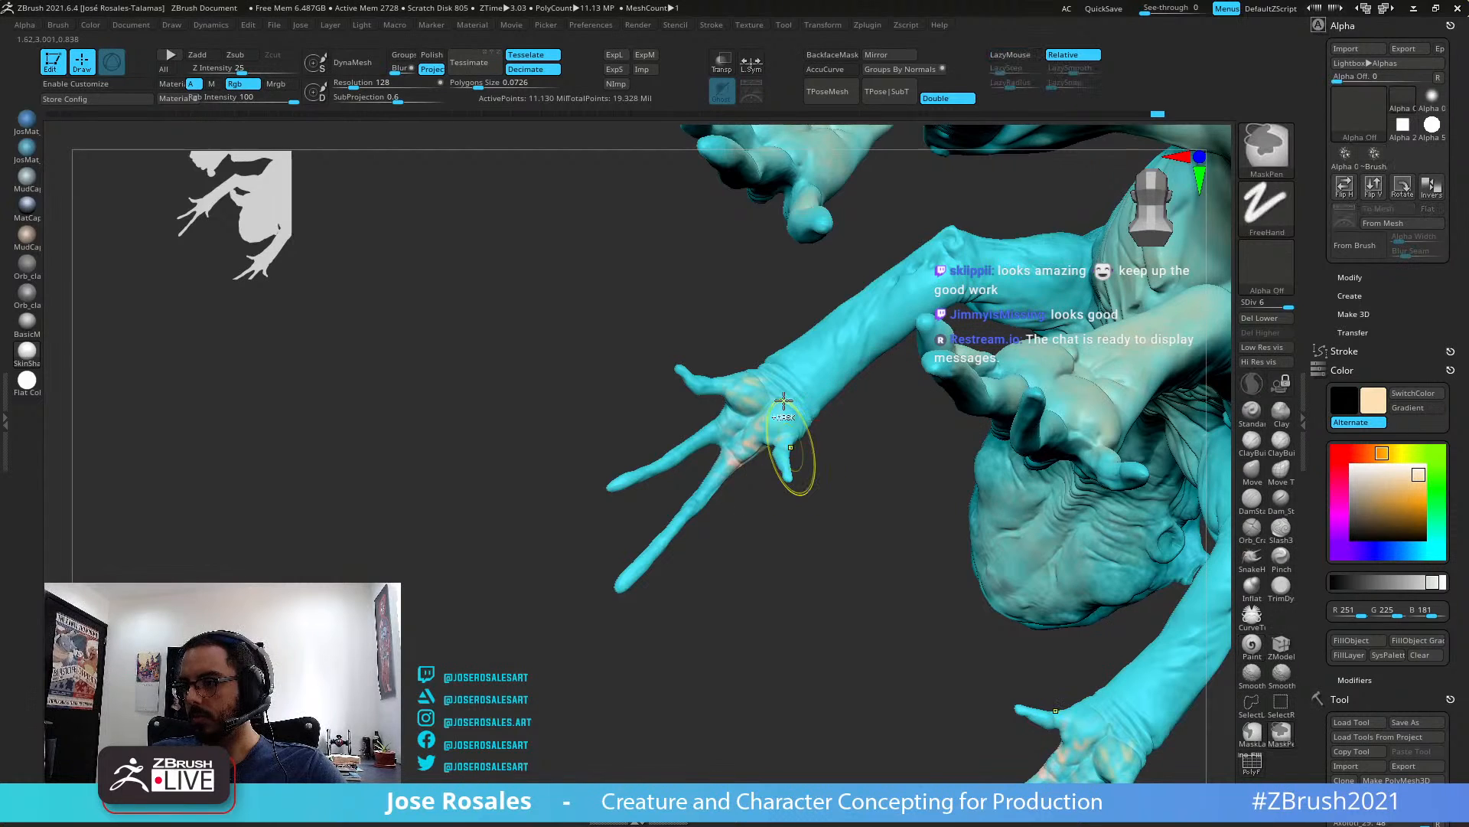
pyautogui.keyDown('ctrl'); pyautogui.moveTo(791, 446); pyautogui.dragTo(775, 388); pyautogui.keyUp('ctrl')
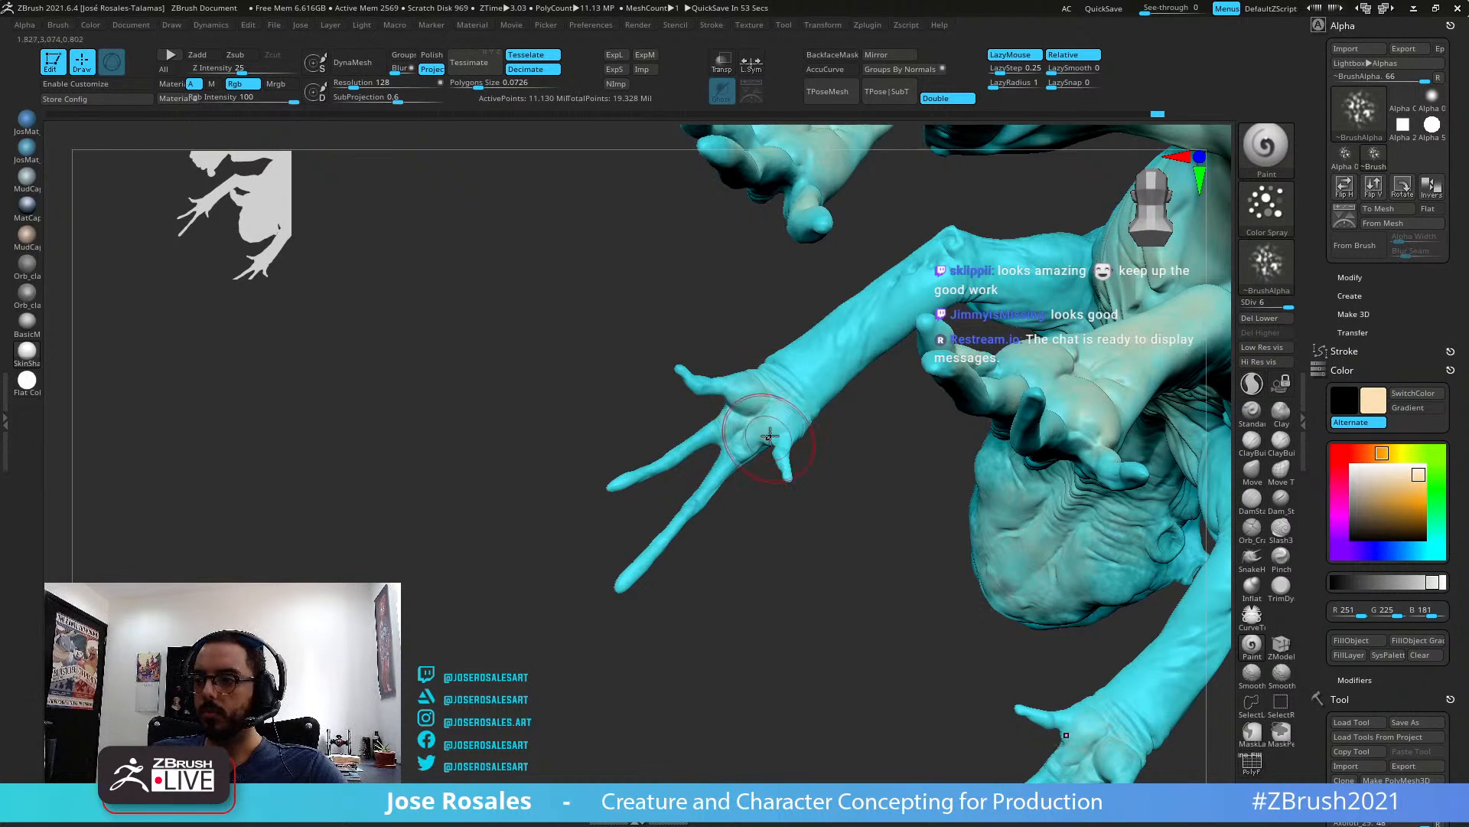
pyautogui.moveTo(772, 424)
pyautogui.mouseDown()
pyautogui.moveTo(802, 378)
pyautogui.moveTo(791, 393)
pyautogui.mouseUp()
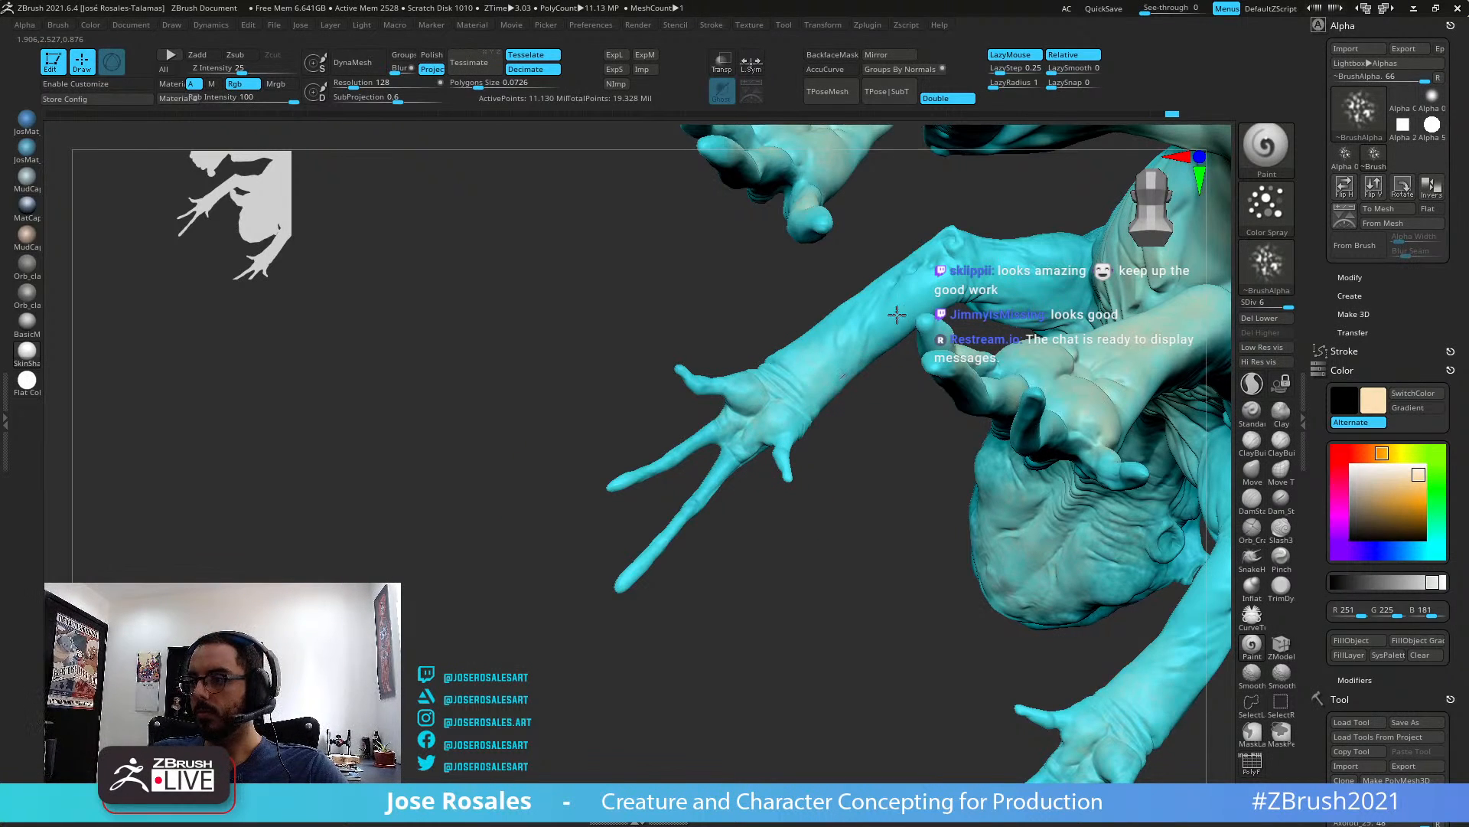
pyautogui.moveTo(823, 380); pyautogui.dragTo(860, 298, button='right')
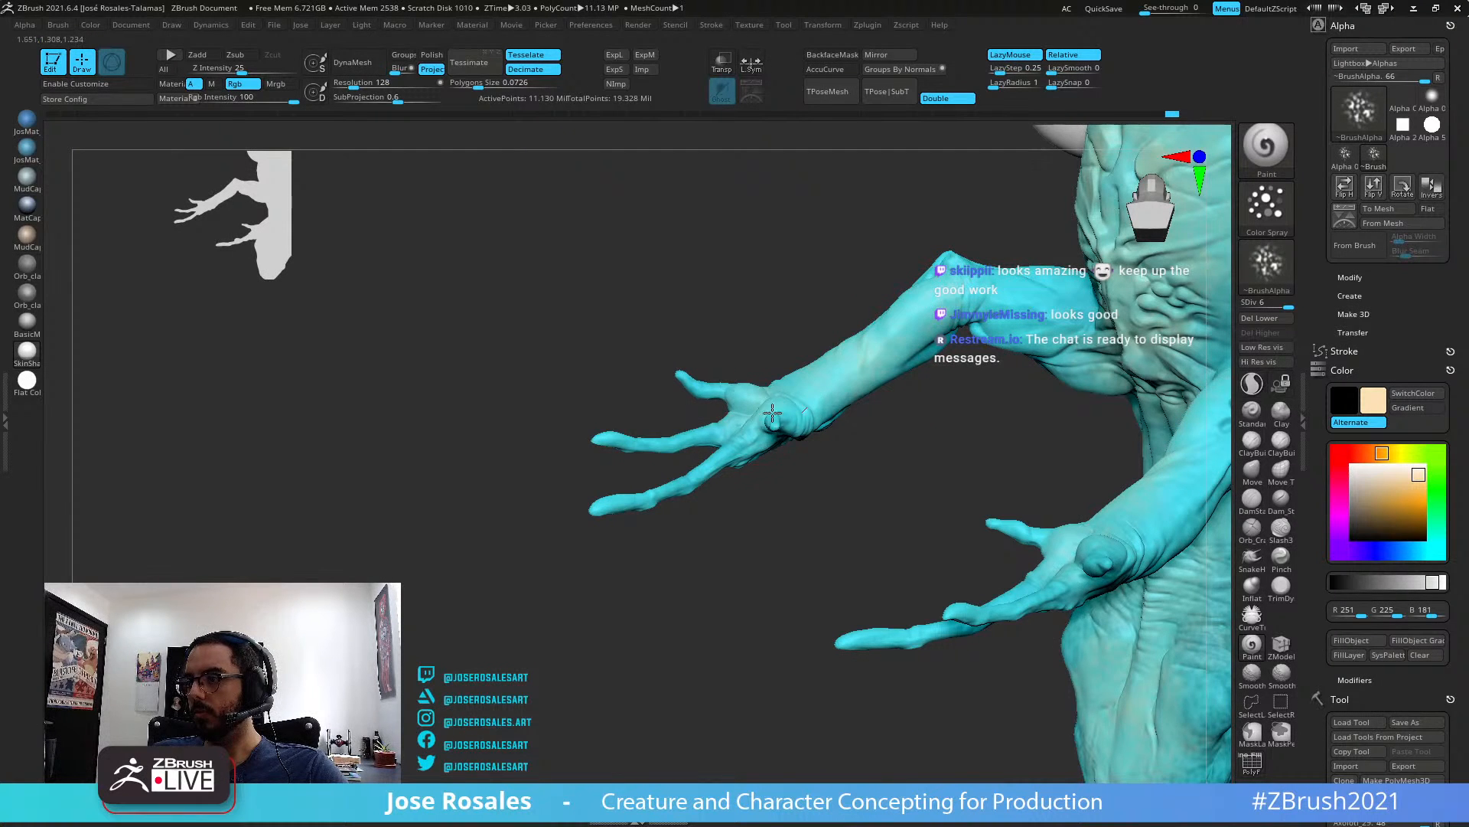
pyautogui.moveTo(773, 413); pyautogui.dragTo(786, 376, button='right')
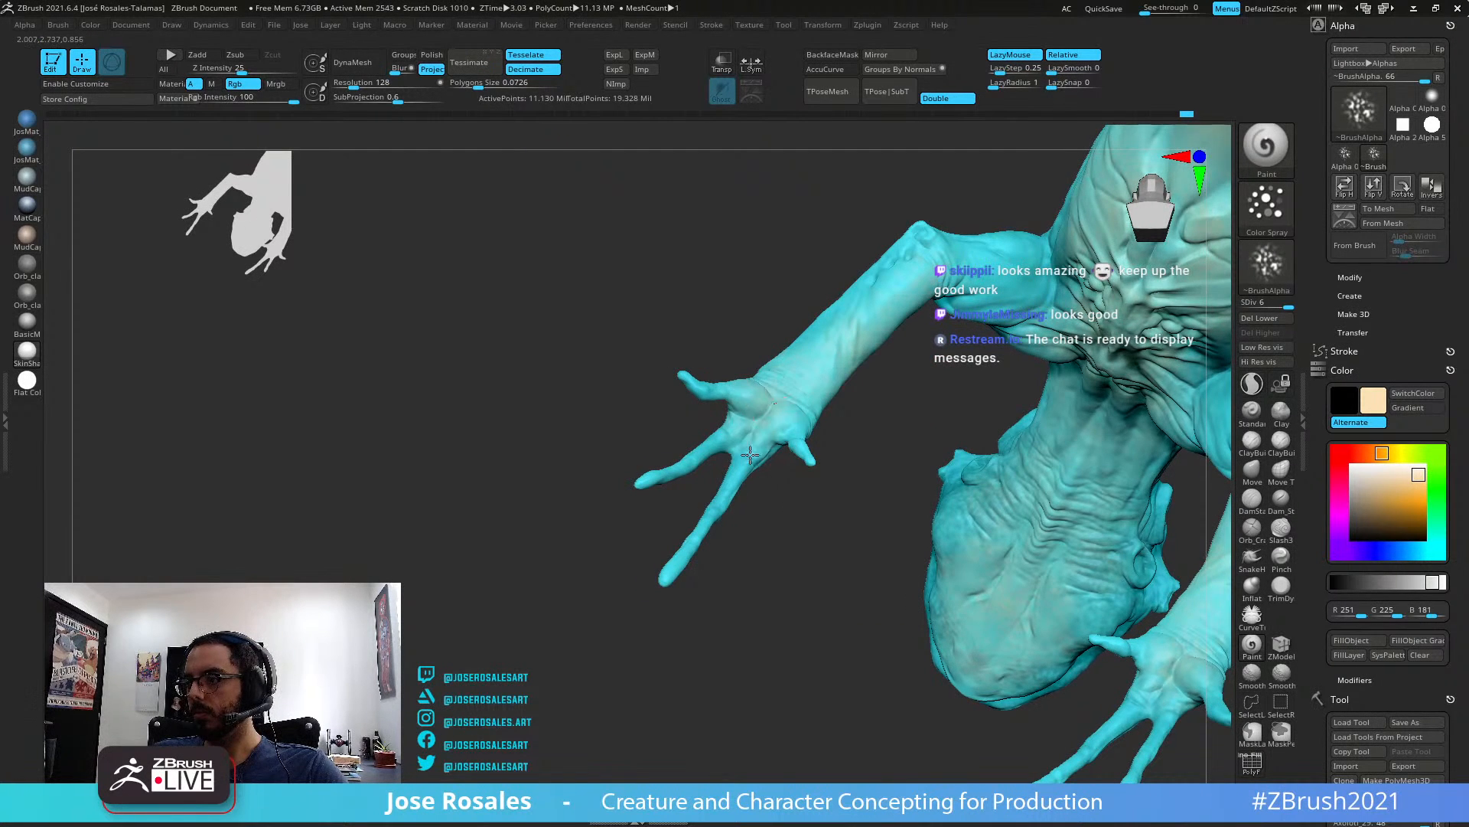
pyautogui.moveTo(793, 459); pyautogui.dragTo(758, 367, button='right')
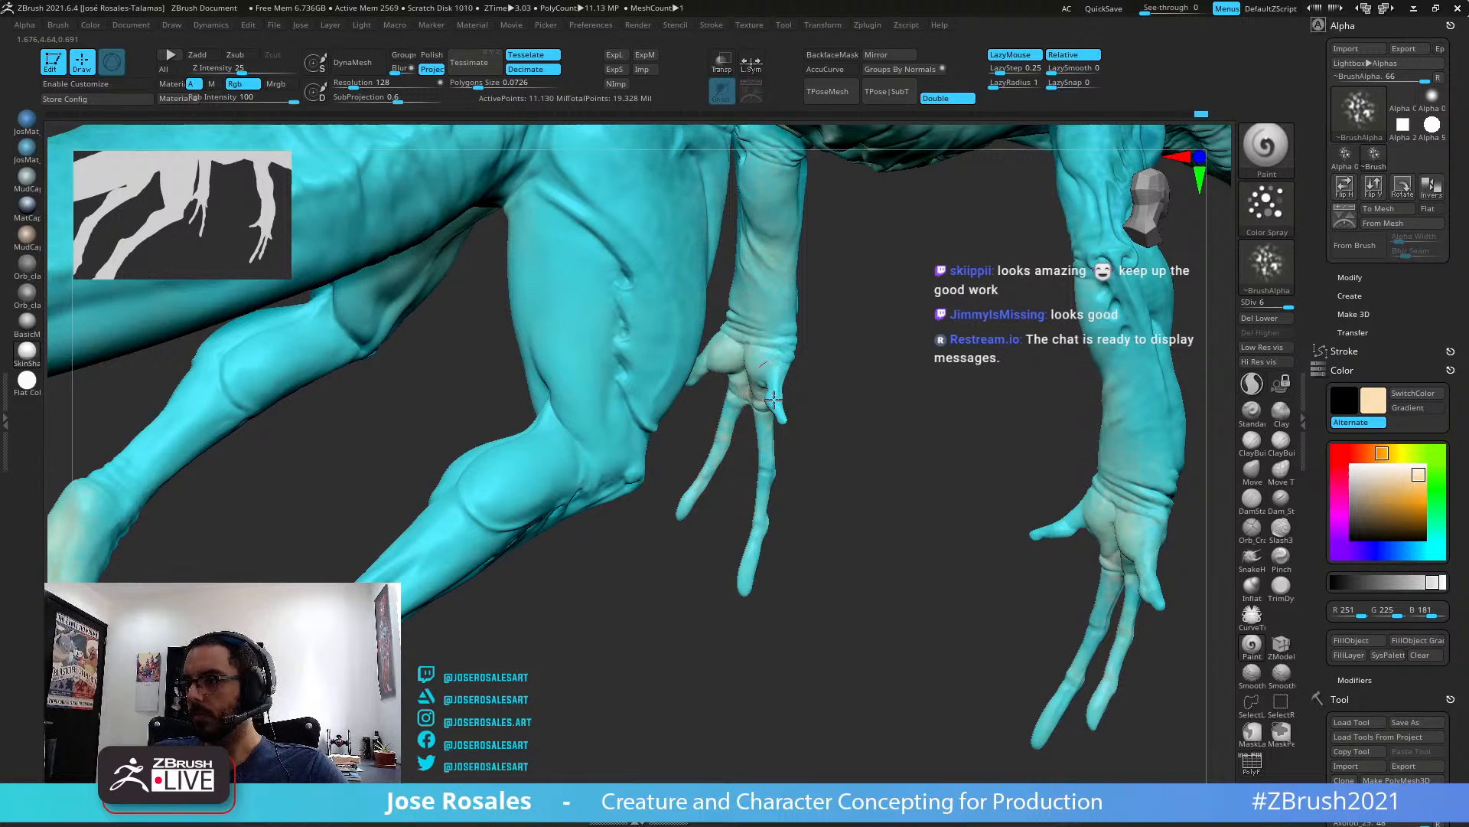
# Sample the dark purple R 106, G 10, B 88 from the palette sphere and spray it over the rounded growths behind the head
pyautogui.moveTo(939, 362); pyautogui.dragTo(902, 369, button='right')
pyautogui.moveTo(1010, 393)
pyautogui.mouseDown(button='right')
pyautogui.moveTo(1003, 360)
pyautogui.moveTo(815, 445)
pyautogui.mouseUp(button='right')
pyautogui.moveTo(1383, 505); pyautogui.dragTo(1002, 409)
pyautogui.moveTo(1002, 409)
pyautogui.keyDown('ctrl'); pyautogui.mouseDown(button='right')
pyautogui.moveTo(689, 528)
pyautogui.moveTo(567, 531)
pyautogui.moveTo(536, 548)
pyautogui.mouseUp(button='right'); pyautogui.keyUp('ctrl')
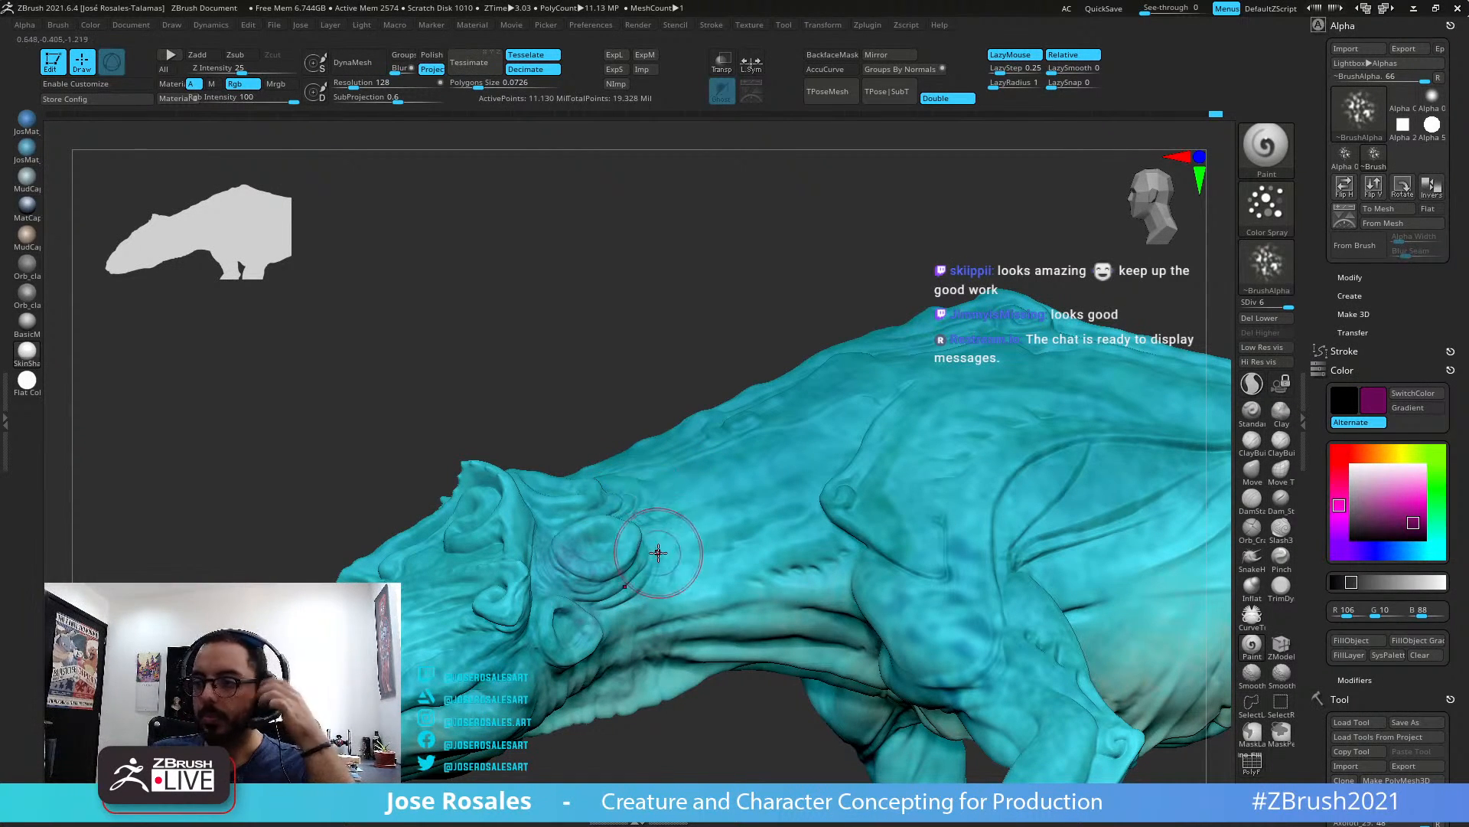
pyautogui.moveTo(589, 529); pyautogui.dragTo(603, 565, button='right')
pyautogui.moveTo(602, 565); pyautogui.dragTo(597, 506)
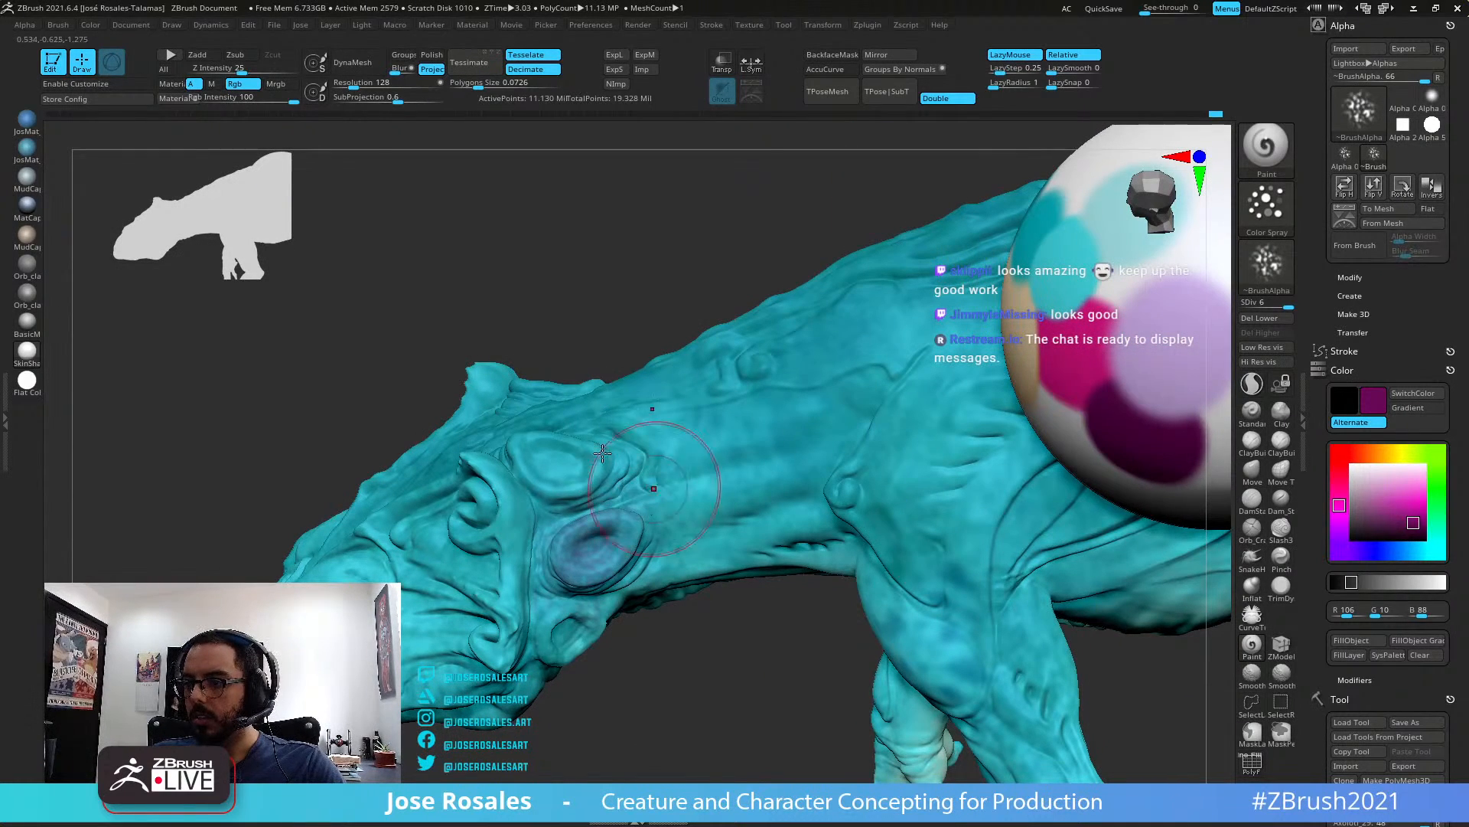
pyautogui.moveTo(632, 419); pyautogui.dragTo(594, 413, button='right')
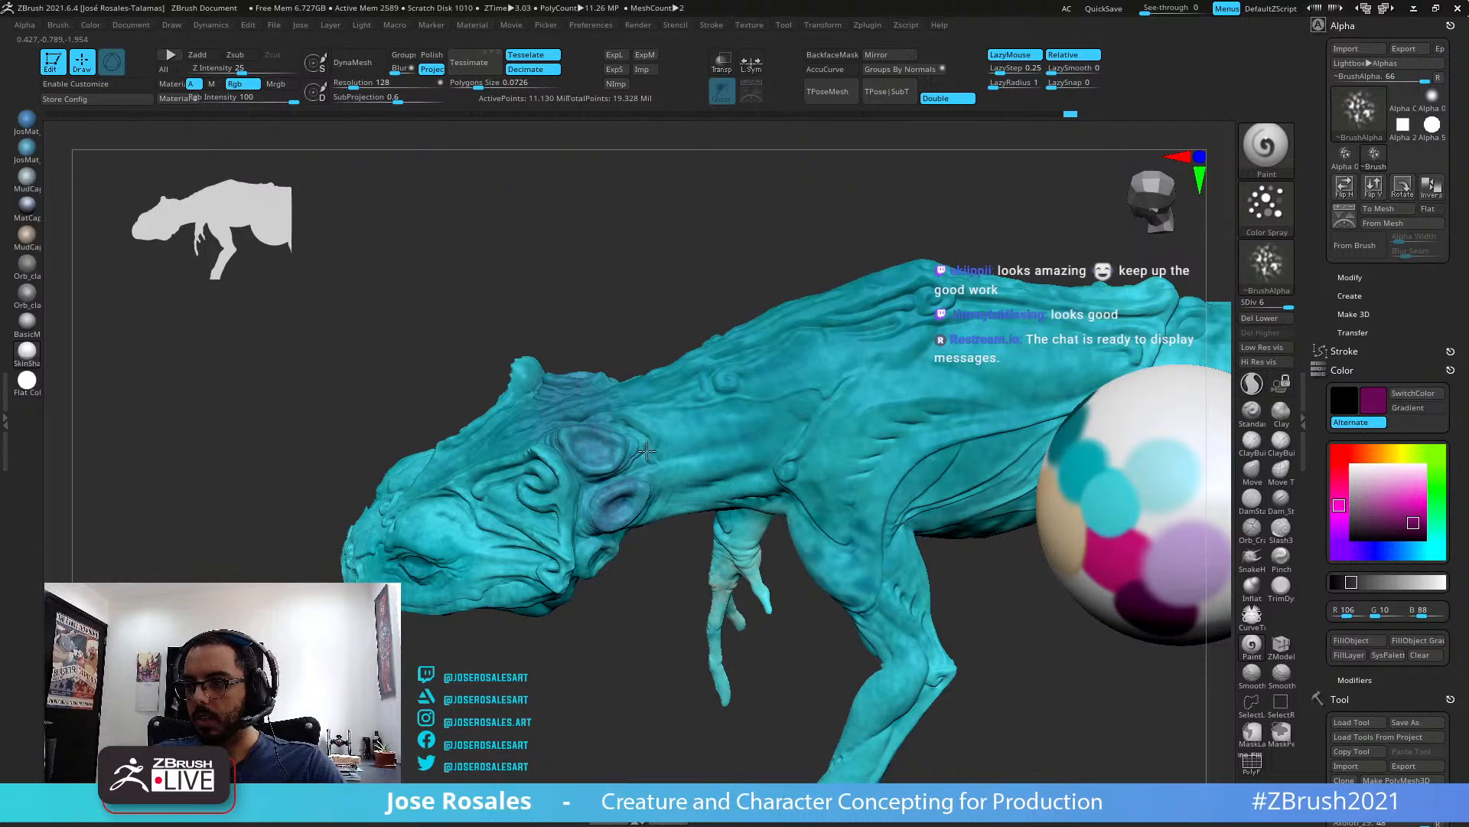
pyautogui.press('ctrl')
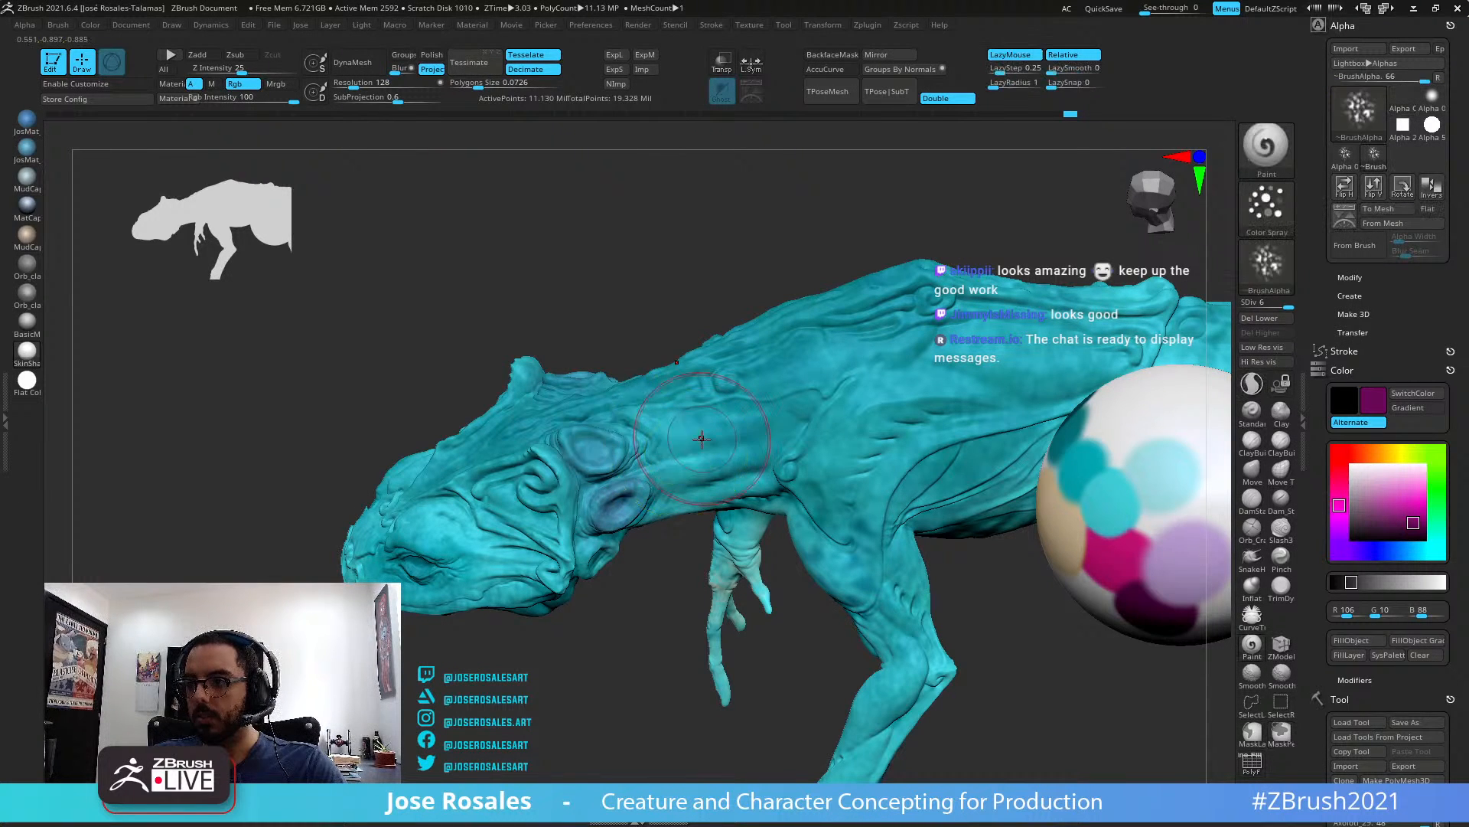
# Spray the dark purple around the rounded growths behind the head and down the side of the upper neck with a smaller brush
pyautogui.press('s')
pyautogui.moveTo(628, 432)
pyautogui.mouseDown()
pyautogui.moveTo(572, 435)
pyautogui.moveTo(635, 472)
pyautogui.mouseUp()
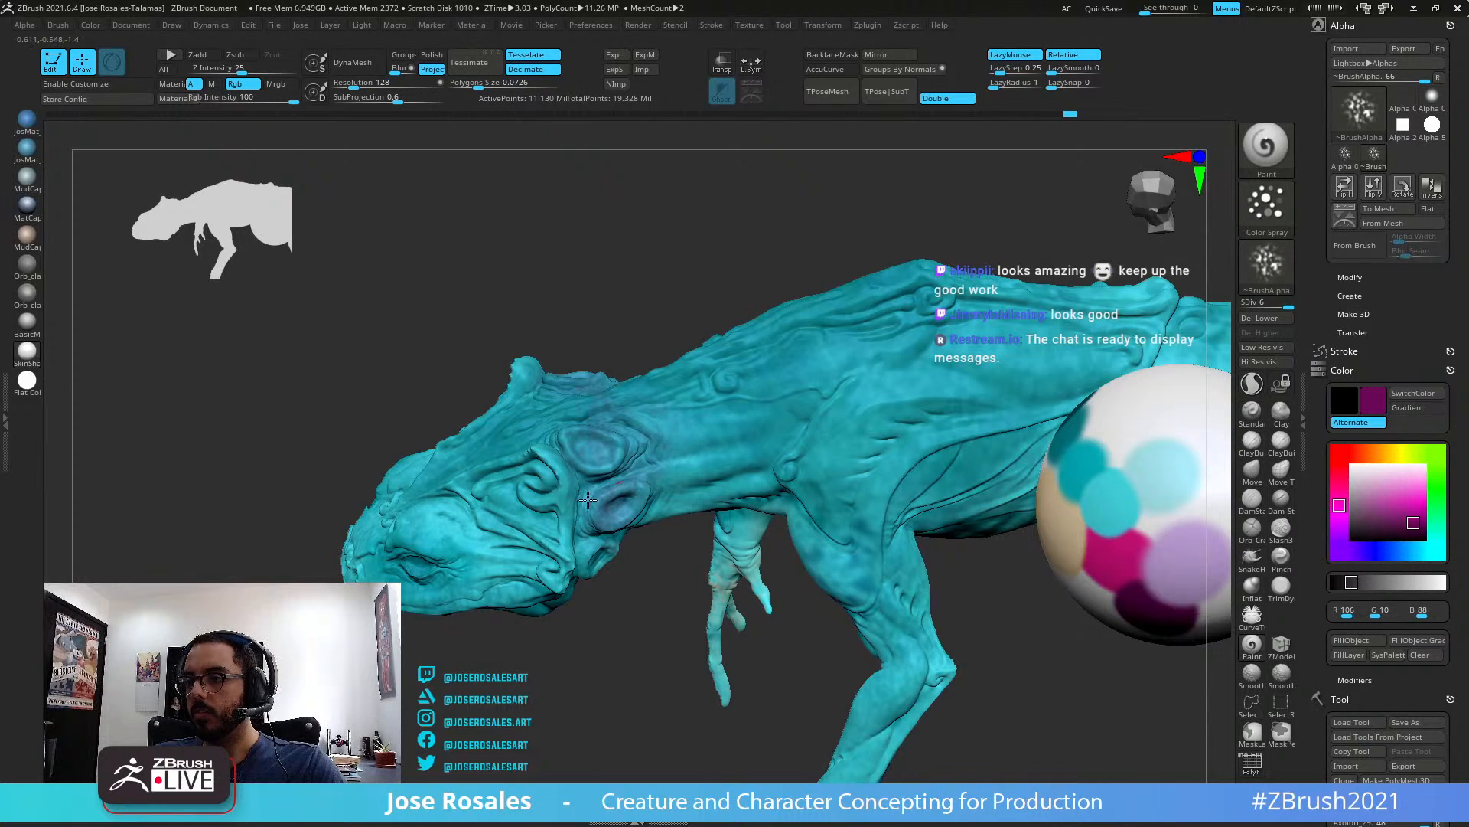
pyautogui.moveTo(630, 559); pyautogui.dragTo(498, 528, button='right')
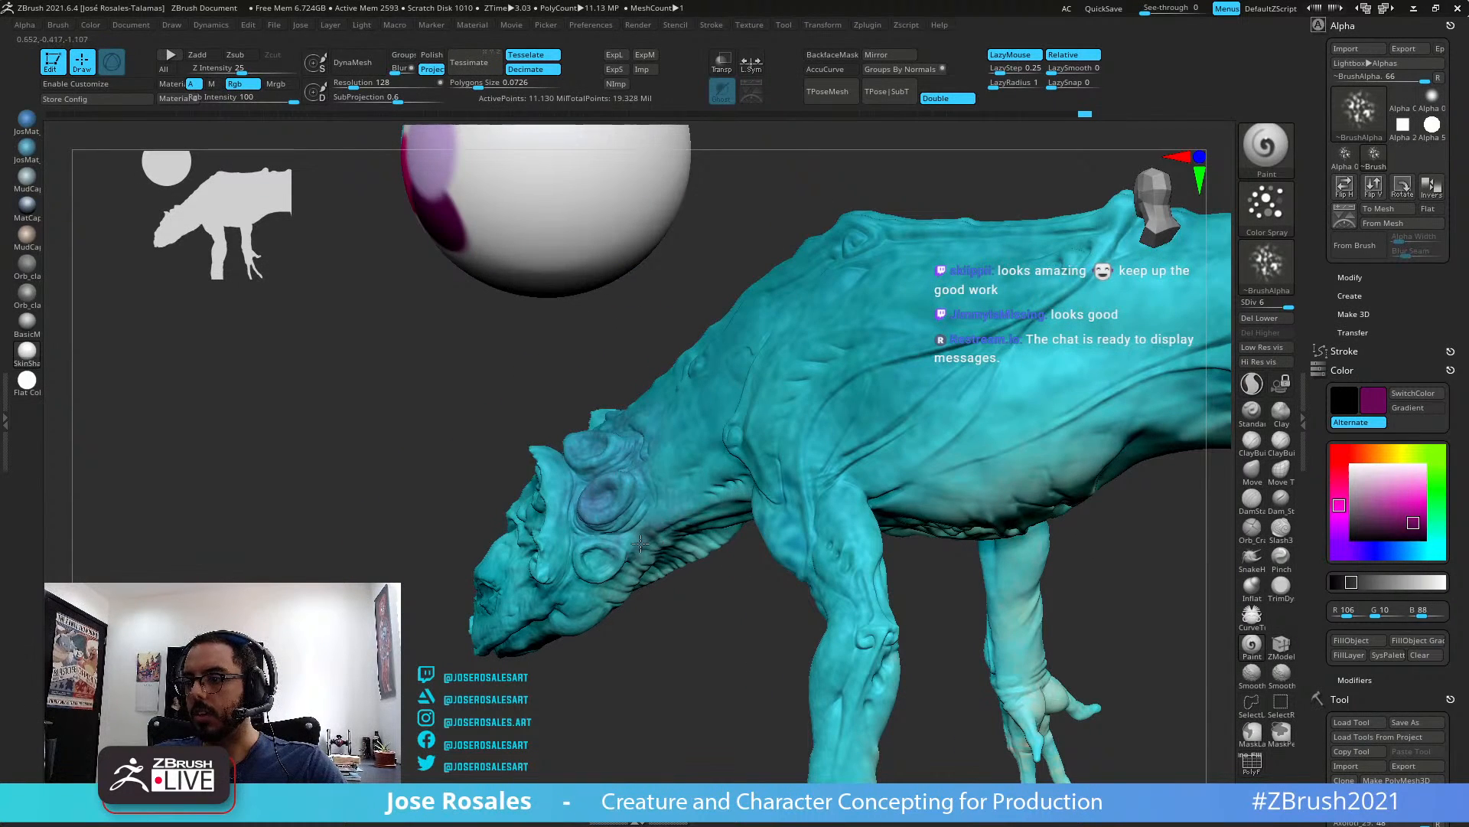
pyautogui.moveTo(622, 589); pyautogui.dragTo(579, 594, button='right')
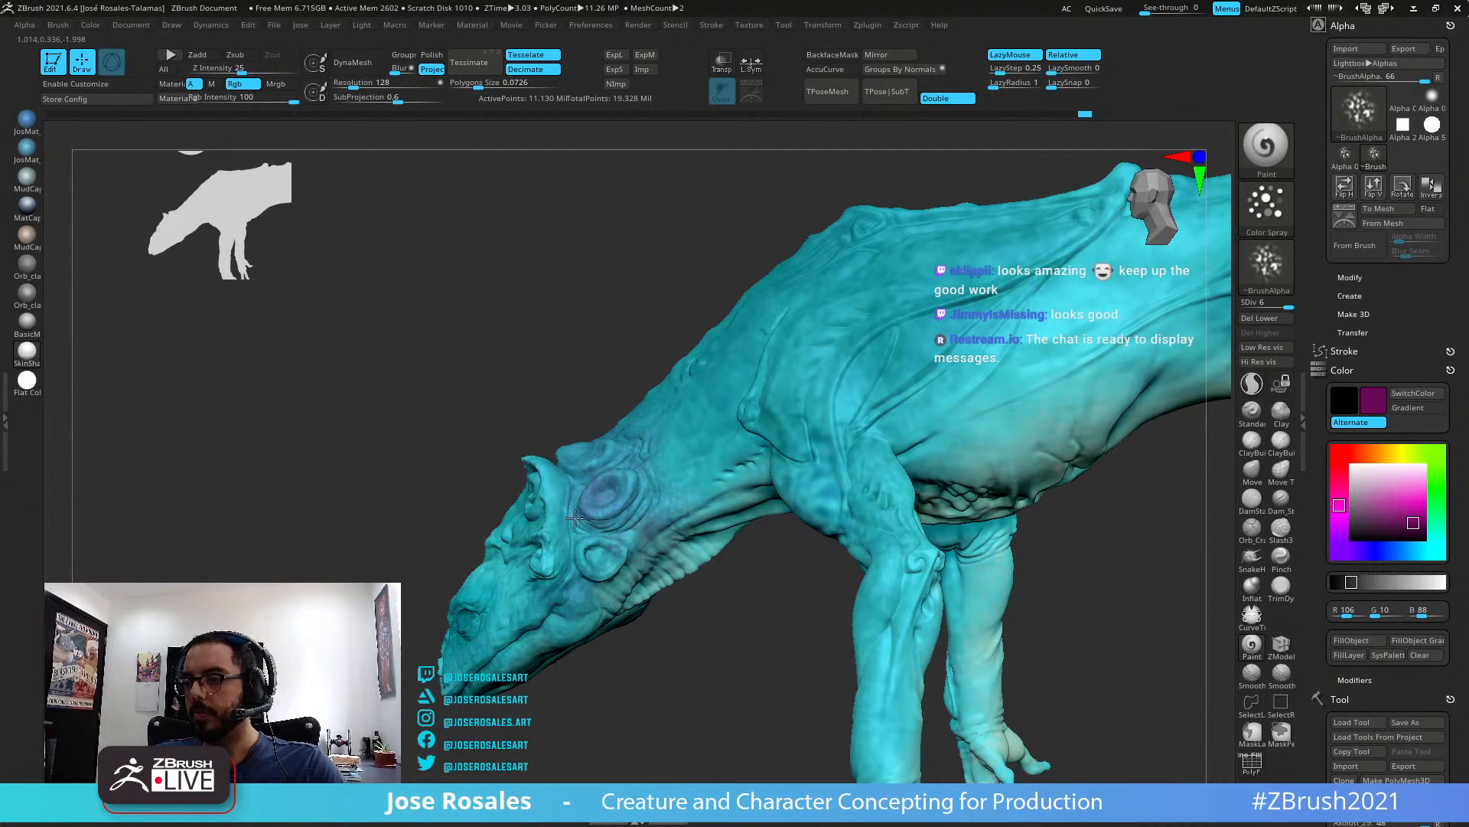
pyautogui.moveTo(574, 518)
pyautogui.mouseDown()
pyautogui.moveTo(566, 555)
pyautogui.moveTo(604, 541)
pyautogui.mouseUp()
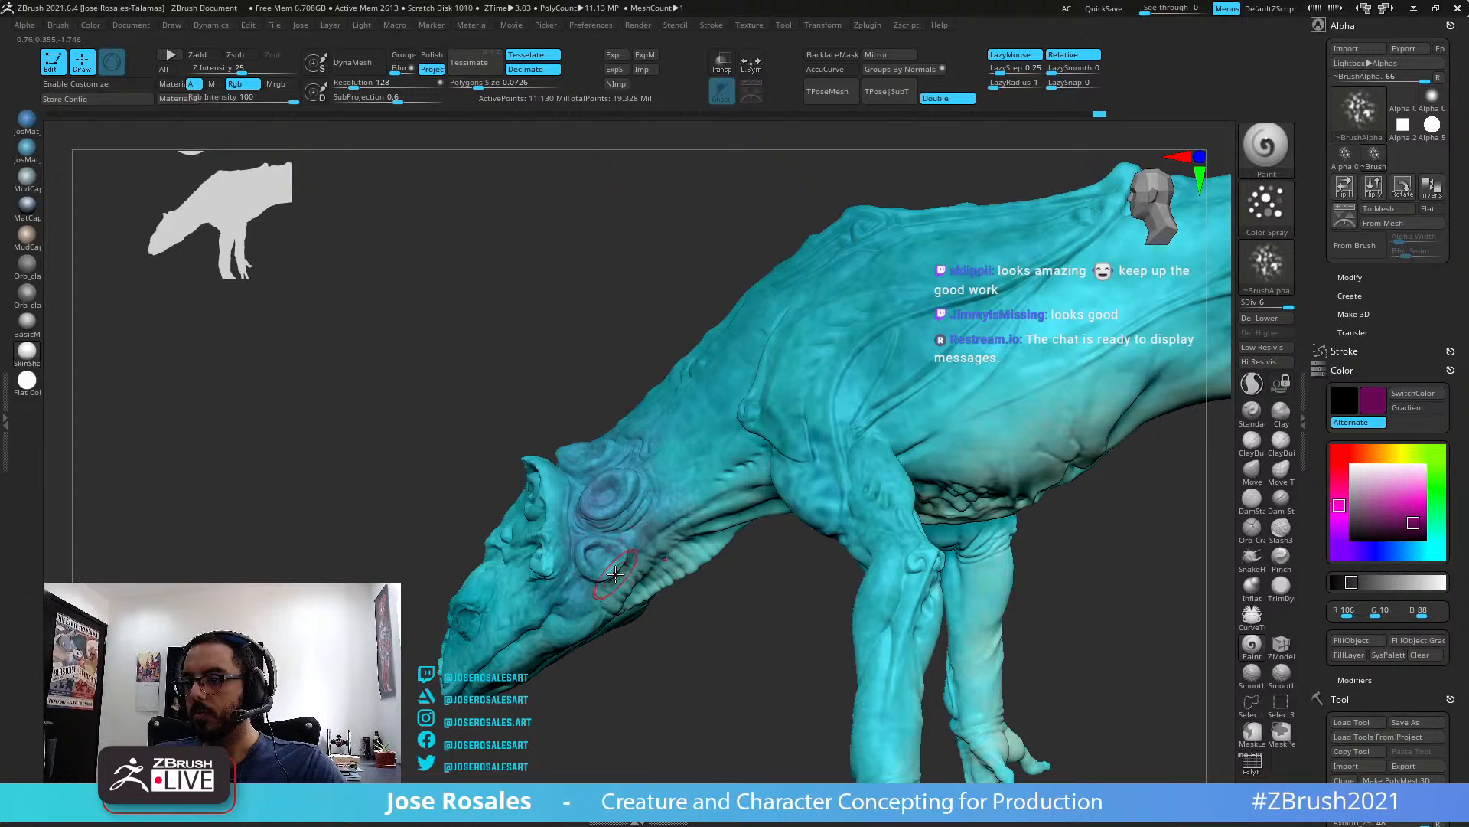
pyautogui.moveTo(613, 575); pyautogui.dragTo(696, 559, button='right')
pyautogui.moveTo(547, 510); pyautogui.dragTo(559, 509)
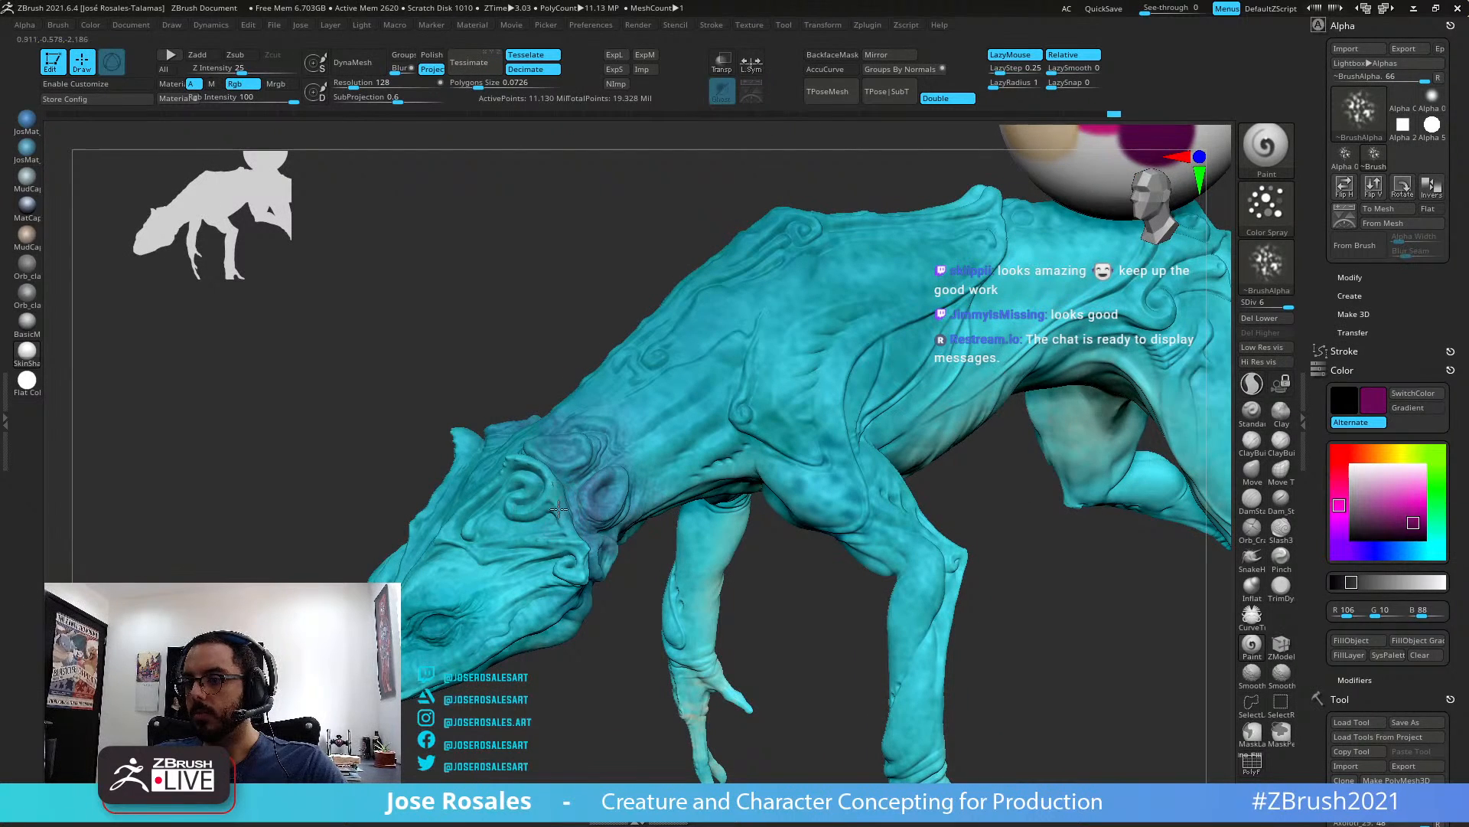
# Sample the magenta R 240, G 22, B 142 from the palette sphere and spray it over the rounded growths, nape and jaw corner
pyautogui.keyDown('alt'); pyautogui.moveTo(1196, 435); pyautogui.dragTo(1084, 577, button='right'); pyautogui.keyUp('alt')
pyautogui.moveTo(1371, 484); pyautogui.dragTo(971, 293)
pyautogui.moveTo(505, 618)
pyautogui.keyDown('alt'); pyautogui.mouseDown(button='right')
pyautogui.moveTo(557, 588)
pyautogui.moveTo(541, 588)
pyautogui.moveTo(523, 628)
pyautogui.mouseUp(button='right'); pyautogui.keyUp('alt')
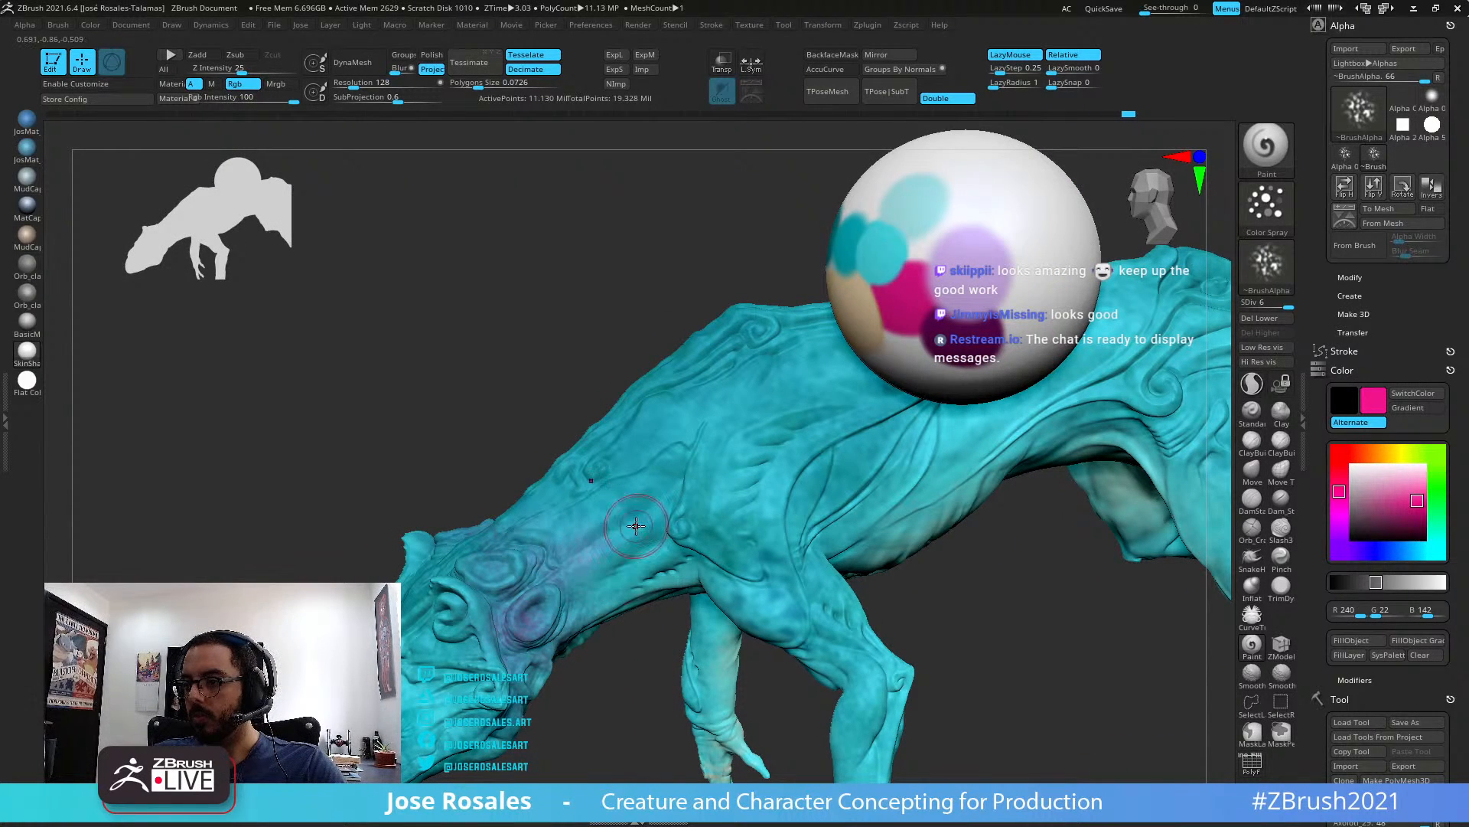
pyautogui.moveTo(545, 520)
pyautogui.mouseDown(button='right')
pyautogui.moveTo(482, 568)
pyautogui.moveTo(513, 582)
pyautogui.moveTo(541, 558)
pyautogui.mouseUp(button='right')
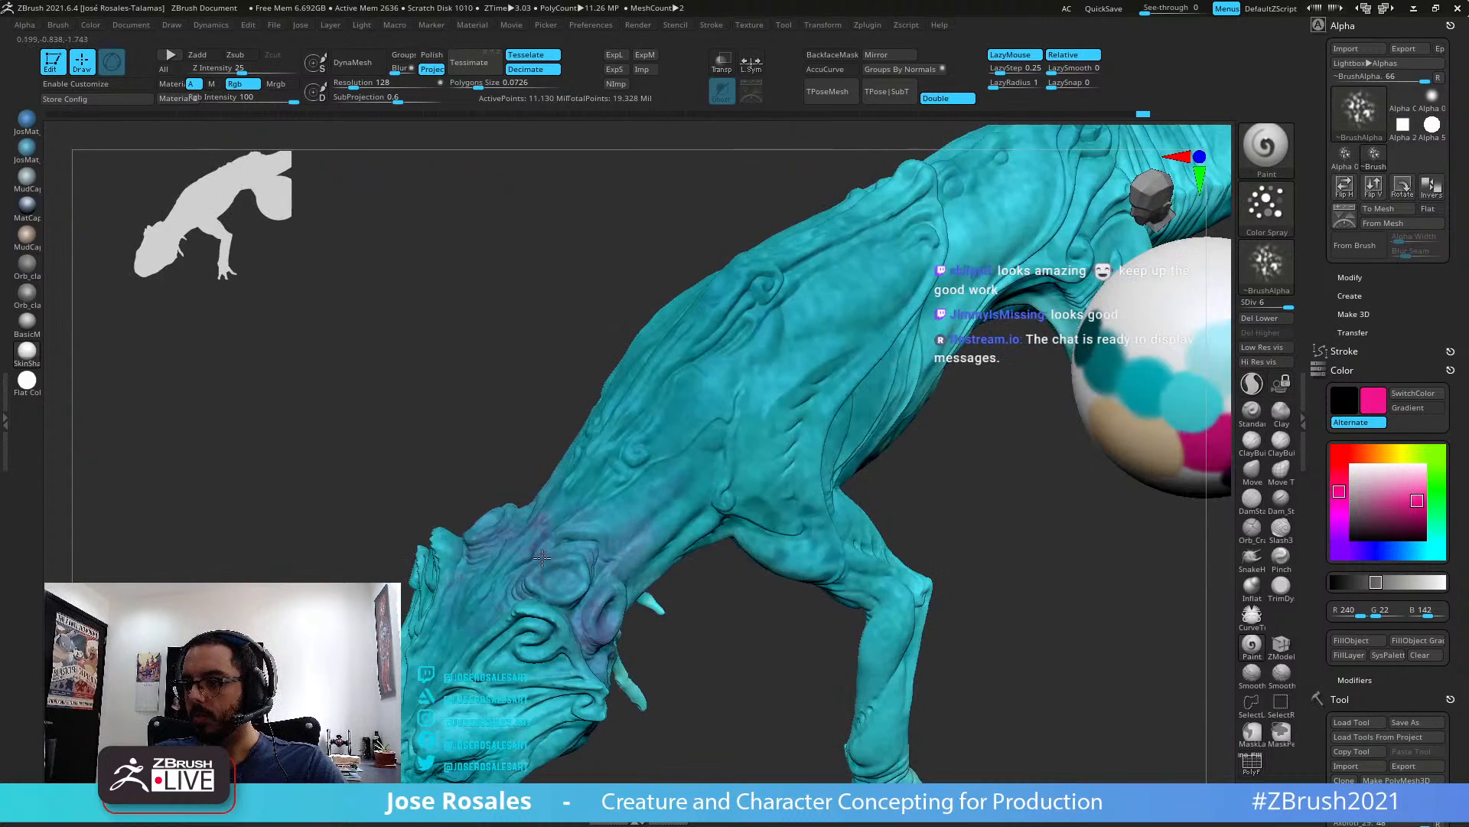
pyautogui.moveTo(585, 645); pyautogui.dragTo(564, 610, button='right')
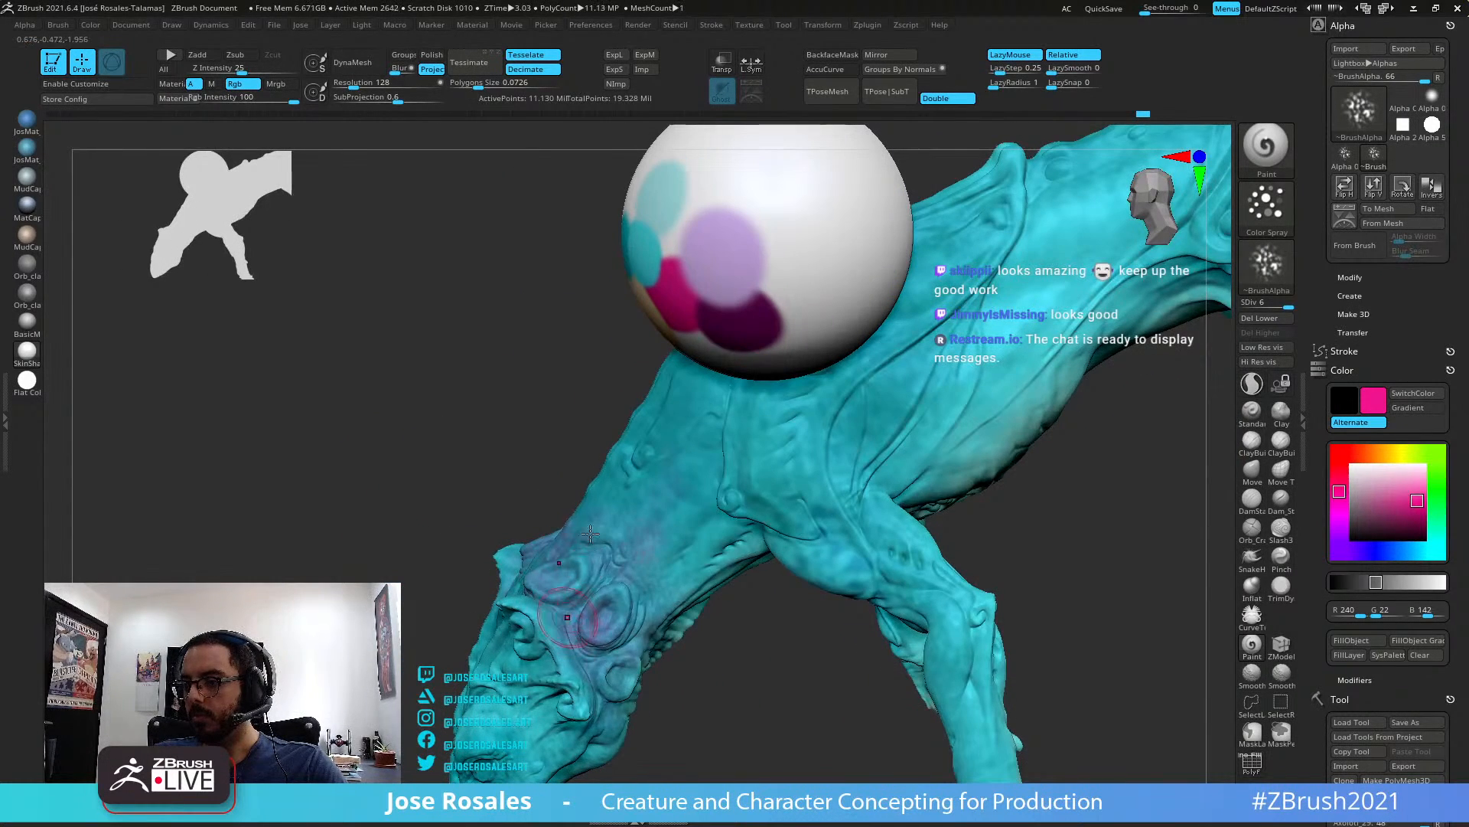
pyautogui.keyDown('alt'); pyautogui.moveTo(630, 689); pyautogui.dragTo(597, 497, button='right'); pyautogui.keyUp('alt')
pyautogui.moveTo(594, 609); pyautogui.dragTo(568, 575, button='right')
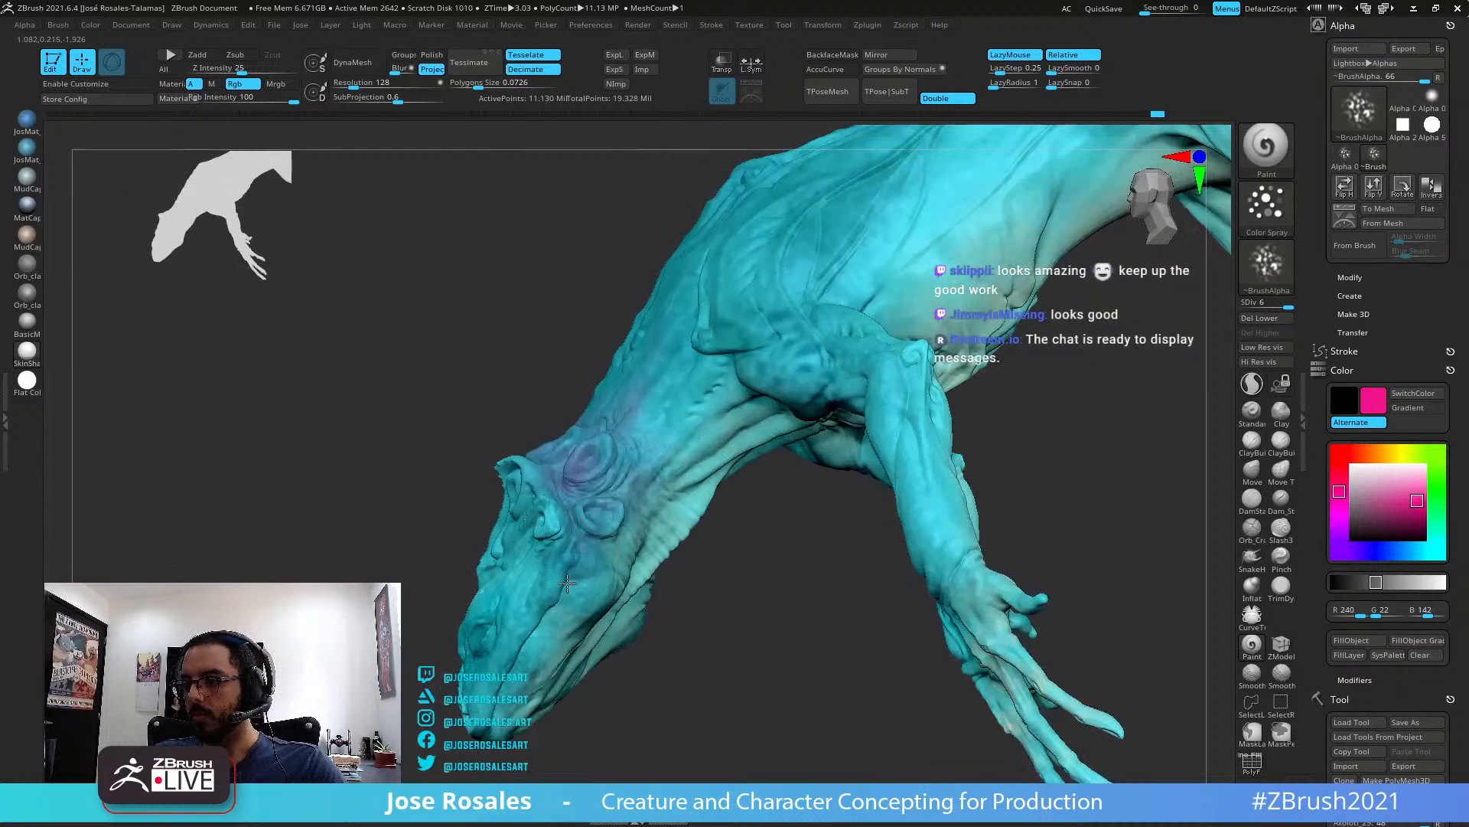
pyautogui.moveTo(581, 542); pyautogui.dragTo(606, 574)
# Sample the cyan R 27, G 185, B 199 and blend it around the jaw corner and cheek
pyautogui.moveTo(533, 643); pyautogui.dragTo(751, 530, button='right')
pyautogui.moveTo(1339, 490); pyautogui.dragTo(689, 558)
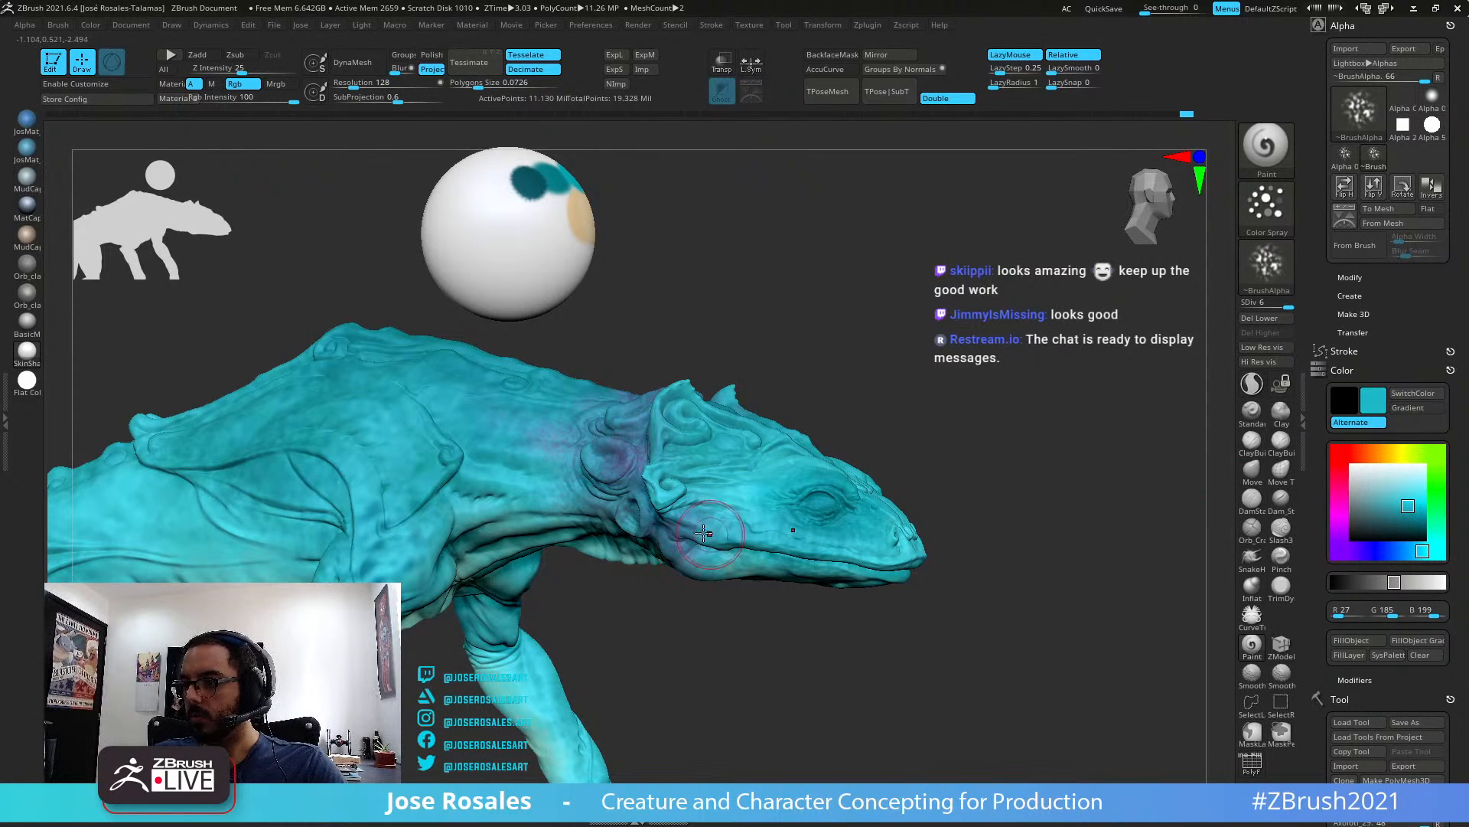
pyautogui.moveTo(725, 581); pyautogui.dragTo(694, 583, button='right')
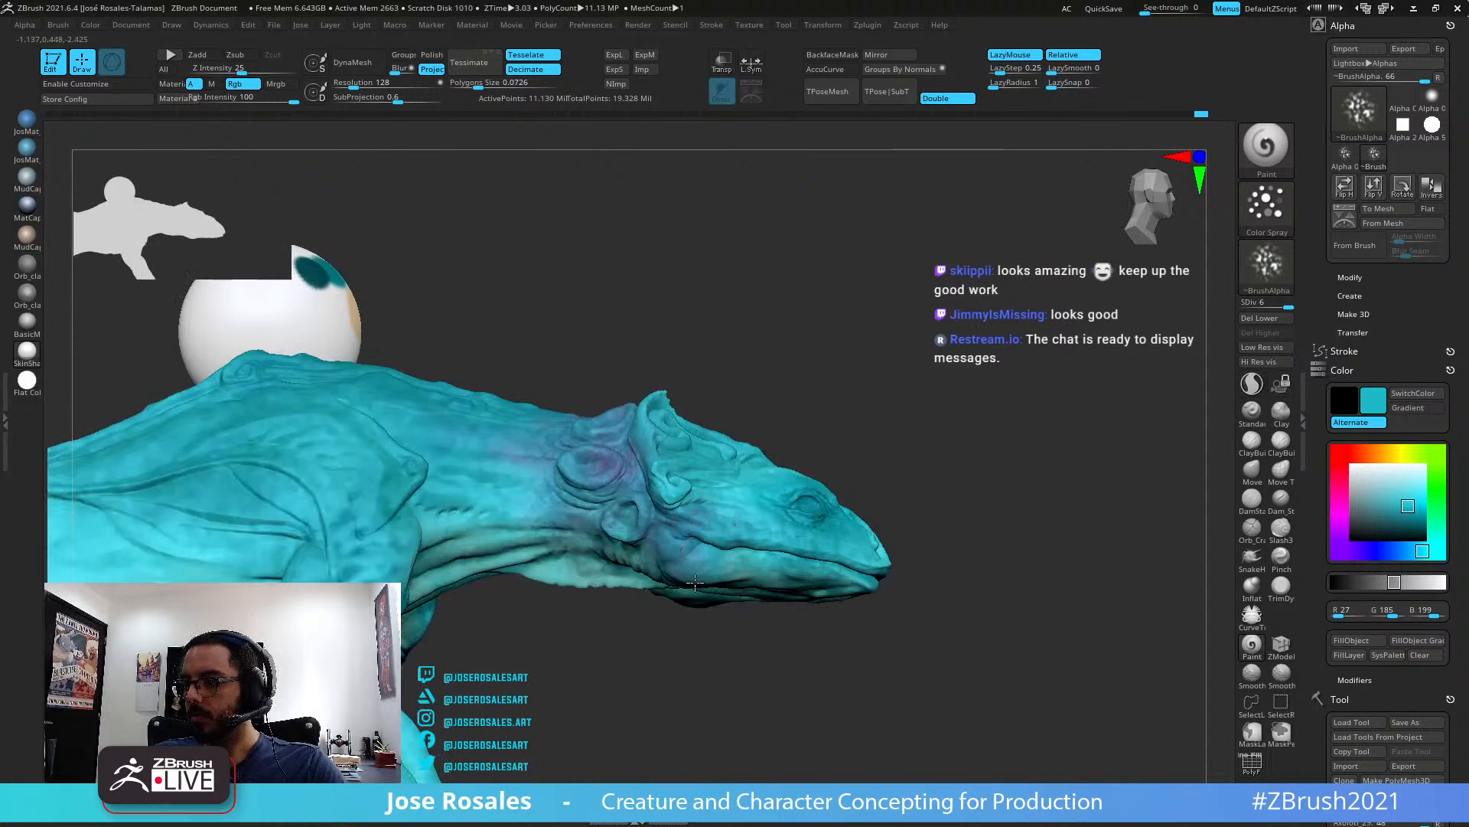
pyautogui.moveTo(899, 527); pyautogui.dragTo(864, 553, button='right')
pyautogui.moveTo(1036, 521); pyautogui.dragTo(1054, 762, button='right')
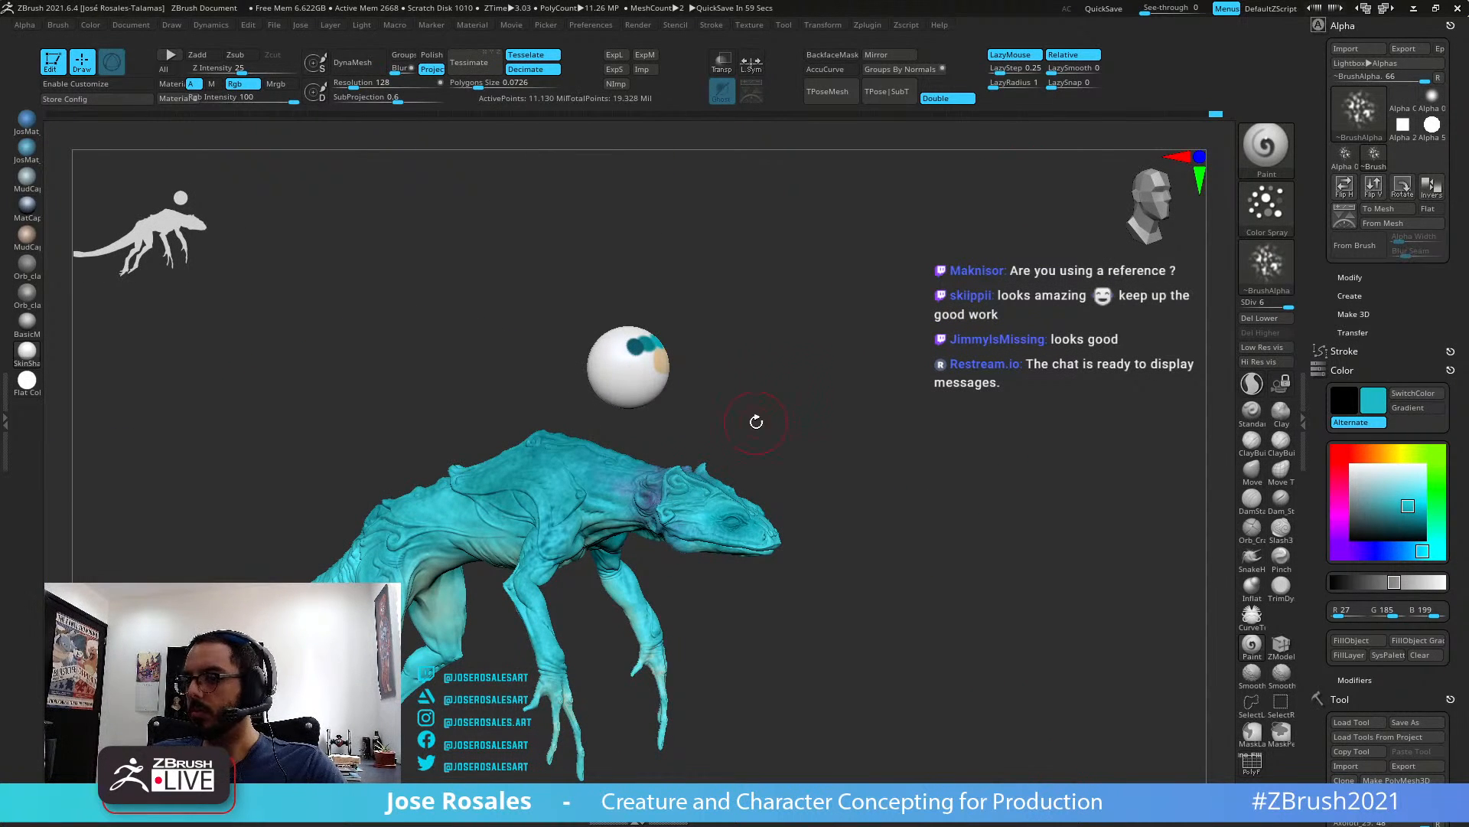
# Sample the lighter cyan R 89, G 215, B 215 and spray it softly along the side of the neck and under the jaw
pyautogui.keyDown('ctrl'); pyautogui.moveTo(698, 502); pyautogui.dragTo(797, 417, button='right'); pyautogui.keyUp('ctrl')
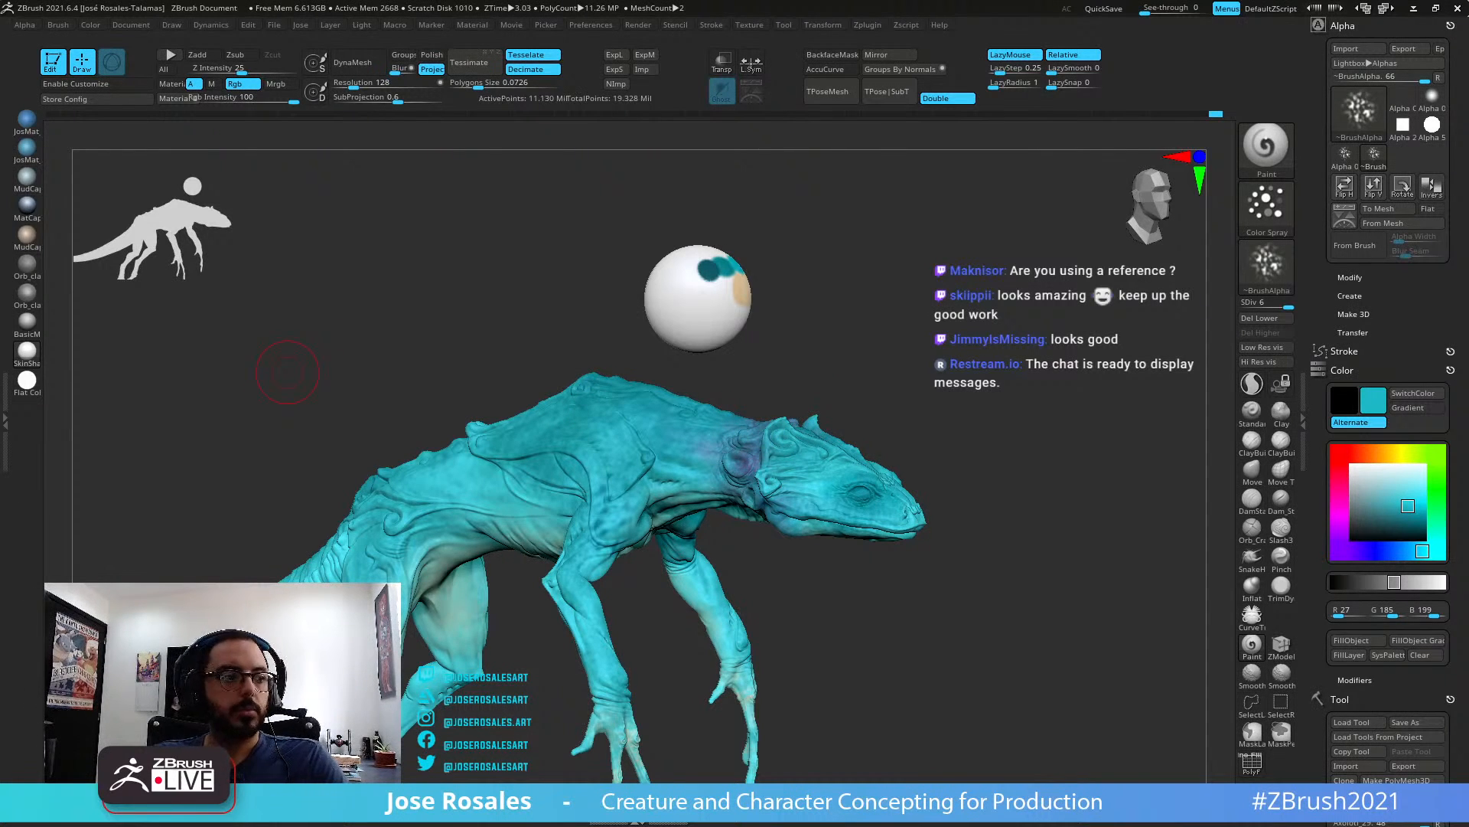
pyautogui.moveTo(825, 450); pyautogui.dragTo(969, 354, button='right')
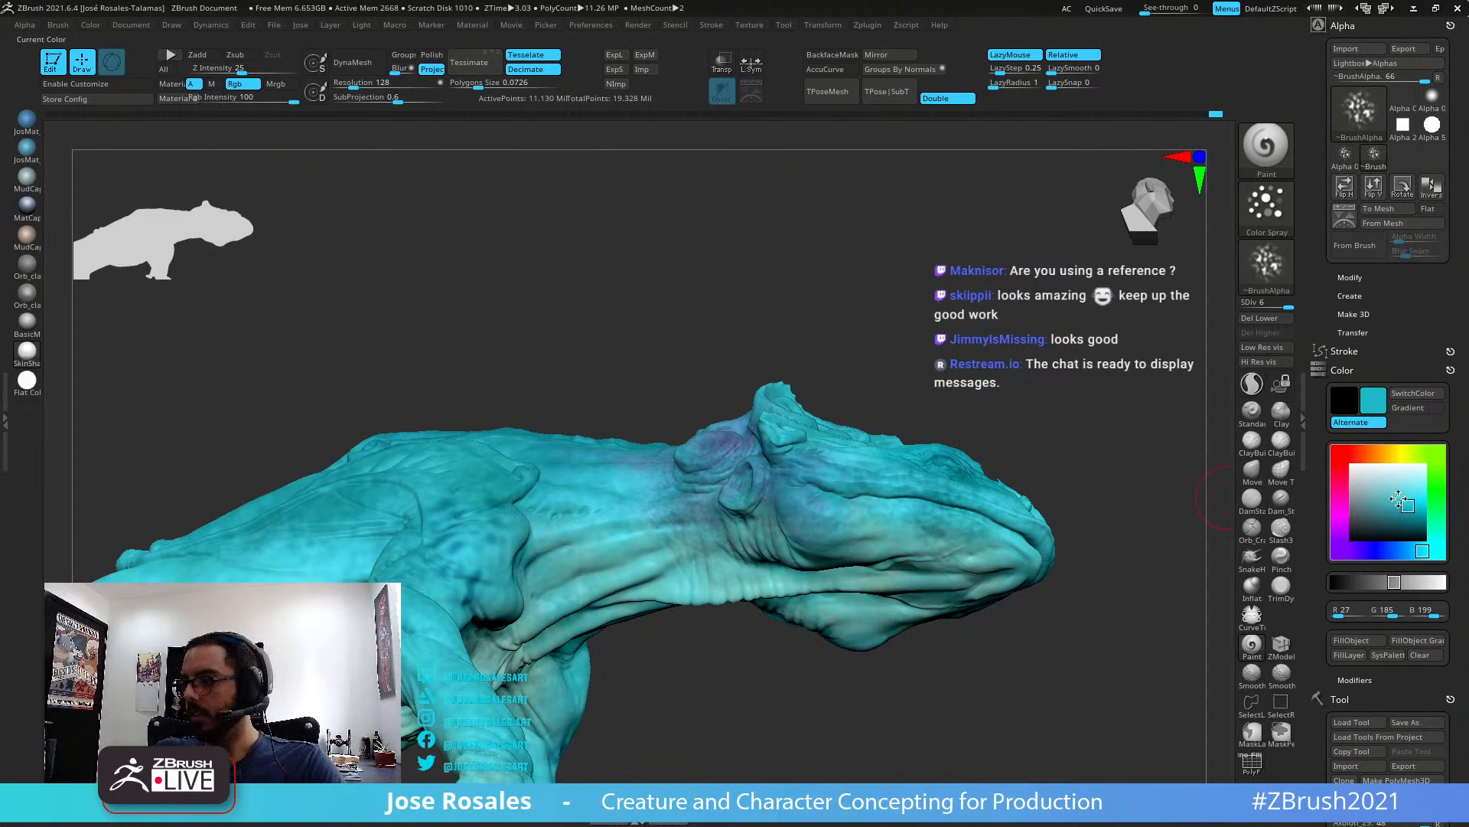
pyautogui.moveTo(1408, 506); pyautogui.dragTo(590, 535)
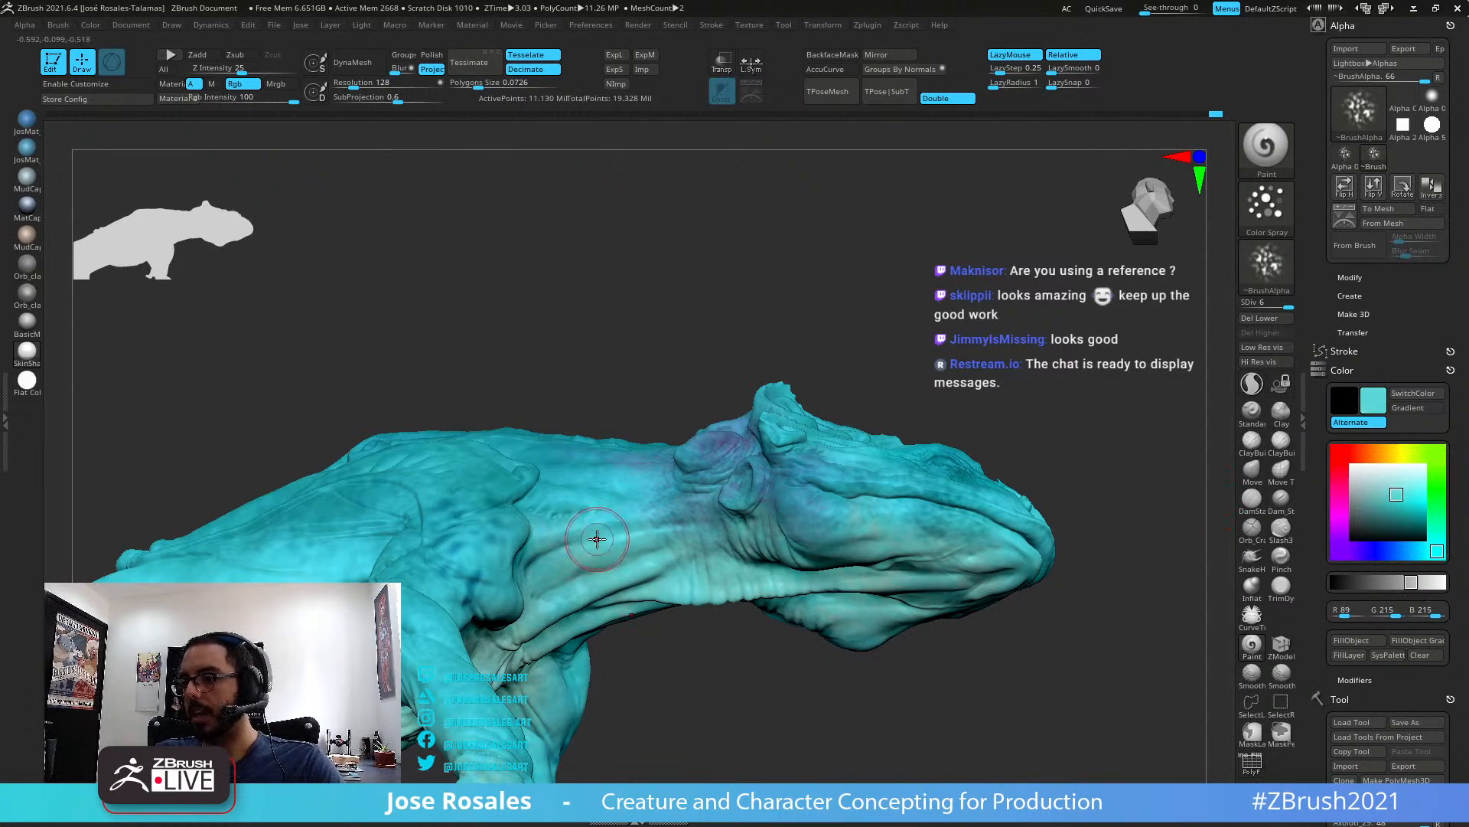
pyautogui.moveTo(590, 534); pyautogui.dragTo(925, 360, button='right')
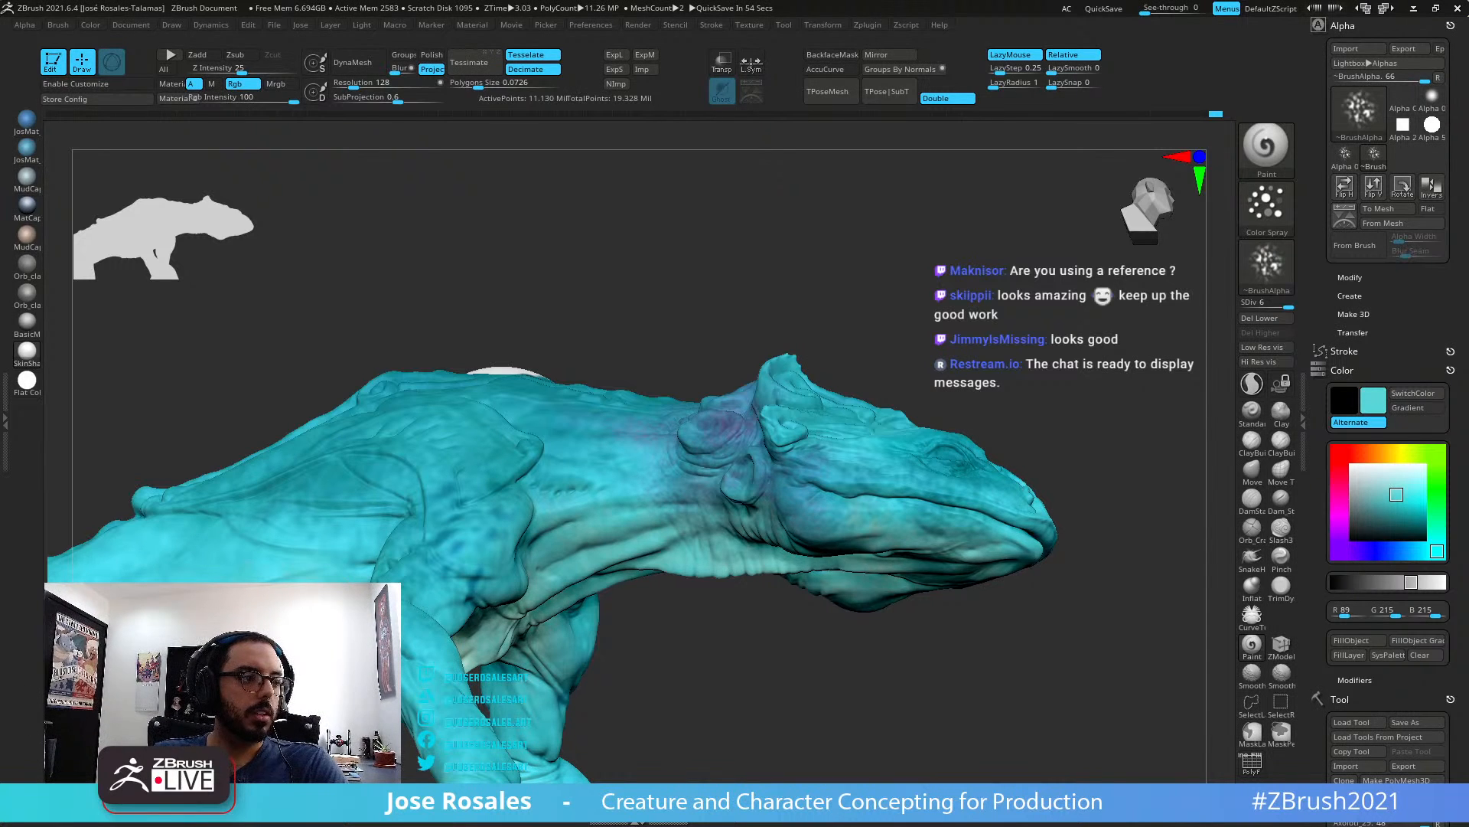
pyautogui.moveTo(688, 612); pyautogui.dragTo(689, 689)
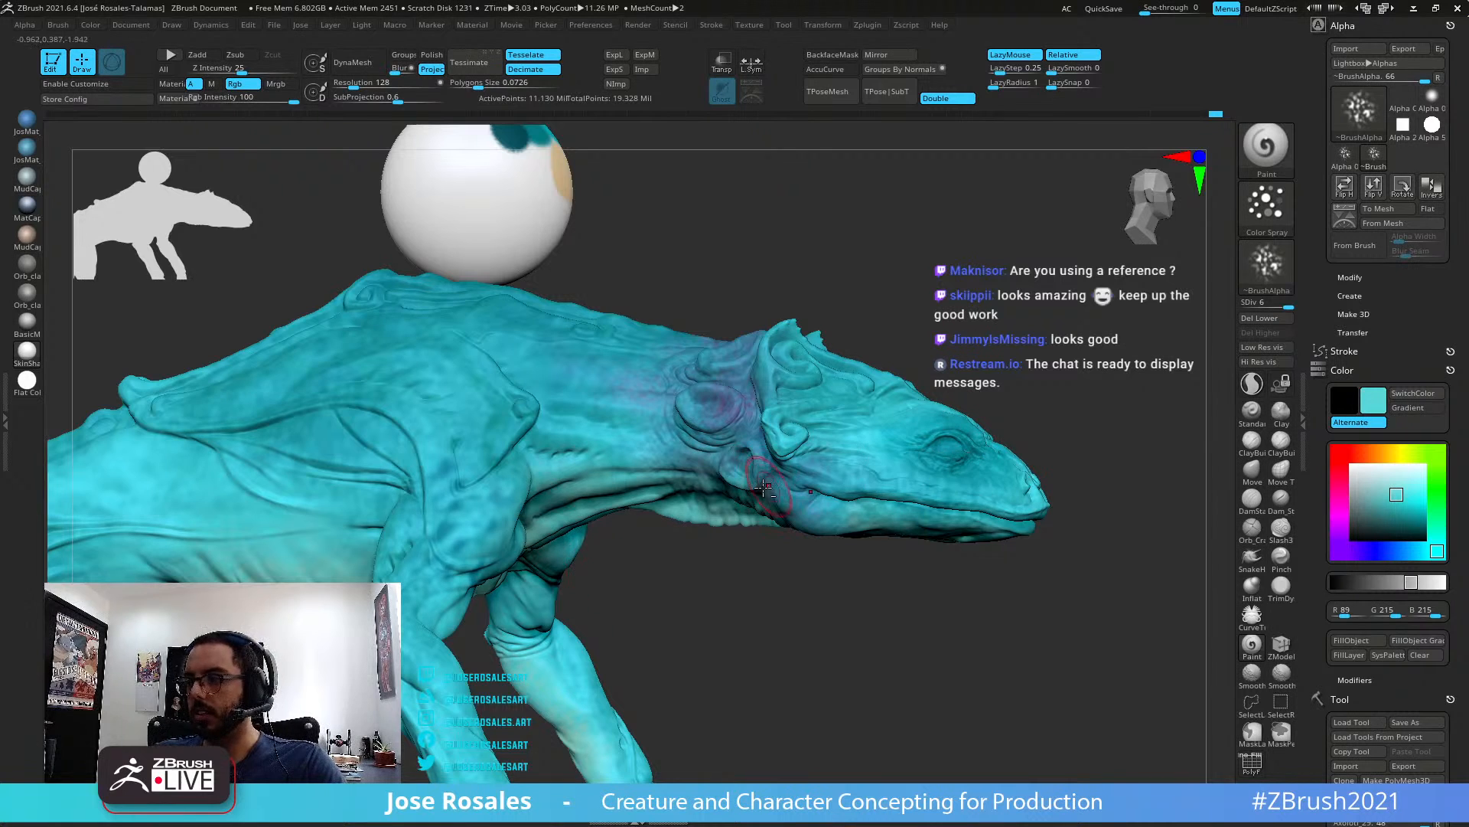
# Examine the creature's overall coloring from both sides and the purple-to-cyan transition around the neck and jaw
pyautogui.keyDown('ctrl'); pyautogui.moveTo(659, 489); pyautogui.dragTo(693, 504, button='right'); pyautogui.keyUp('ctrl')
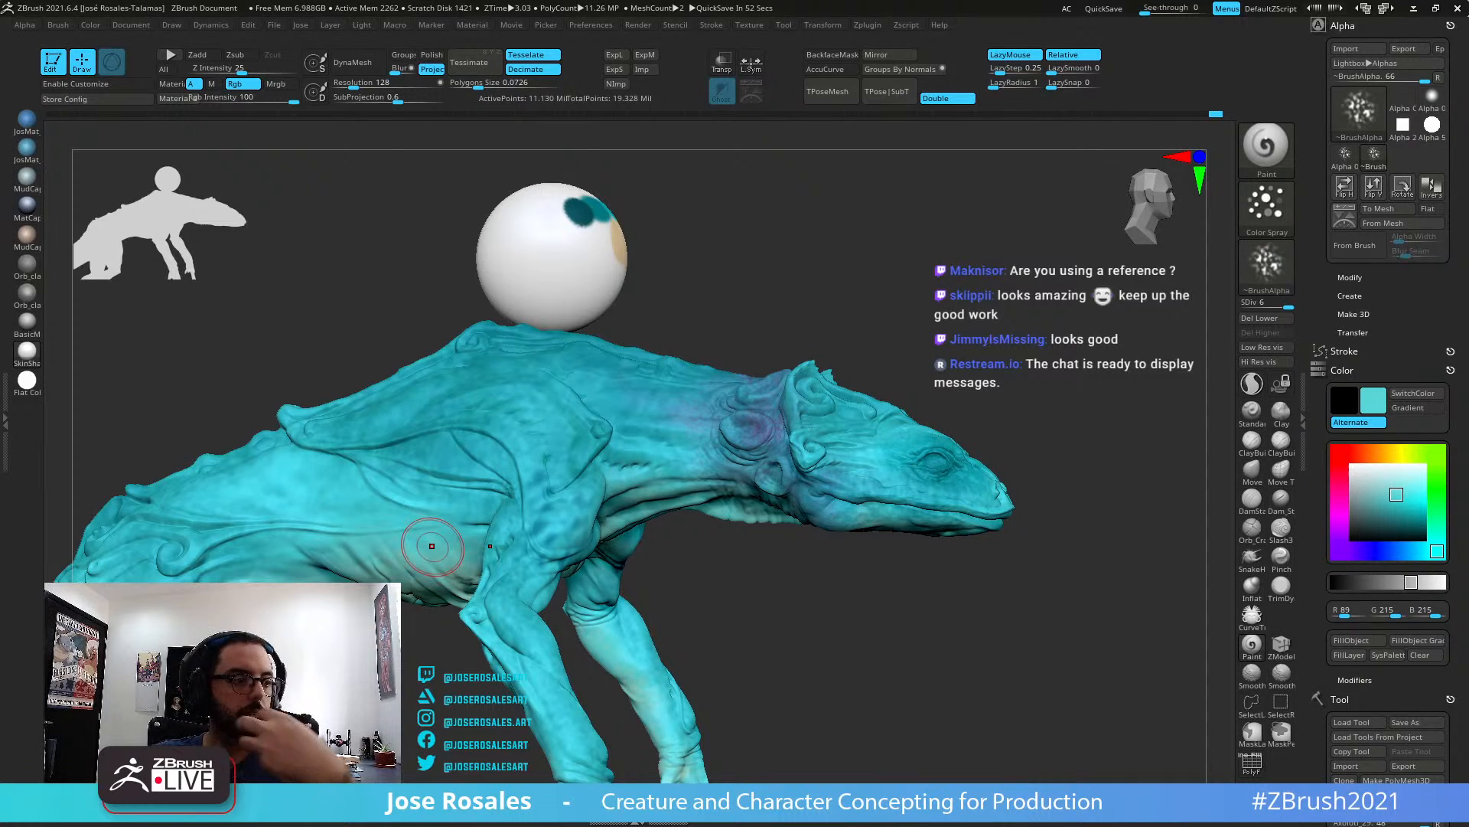
pyautogui.moveTo(432, 545); pyautogui.dragTo(230, 535, button='right')
pyautogui.moveTo(612, 542); pyautogui.dragTo(854, 551, button='right')
pyautogui.keyDown('alt'); pyautogui.moveTo(660, 523); pyautogui.dragTo(650, 367, button='right'); pyautogui.keyUp('alt')
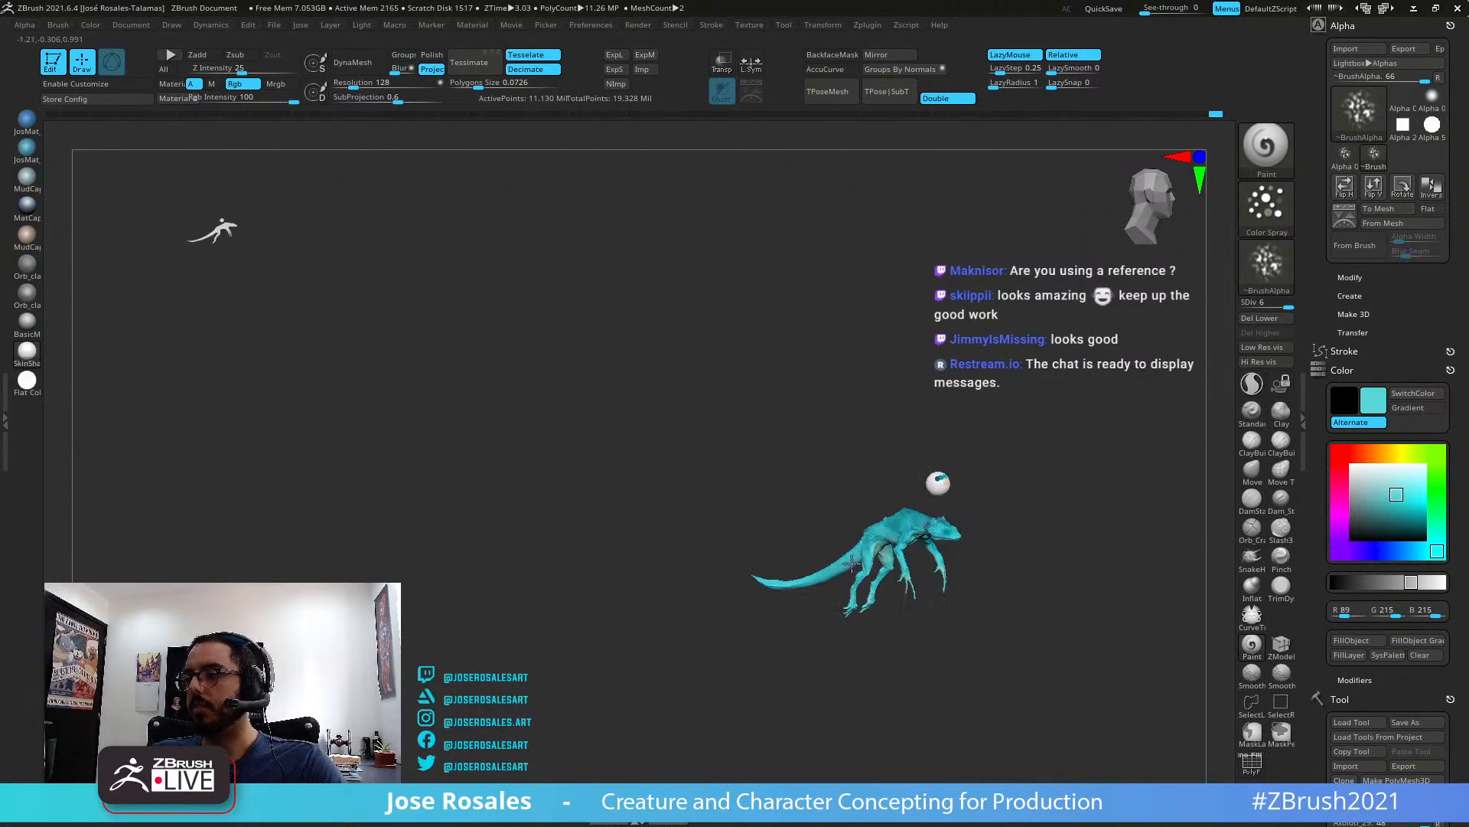
pyautogui.moveTo(830, 518); pyautogui.dragTo(797, 413, button='right')
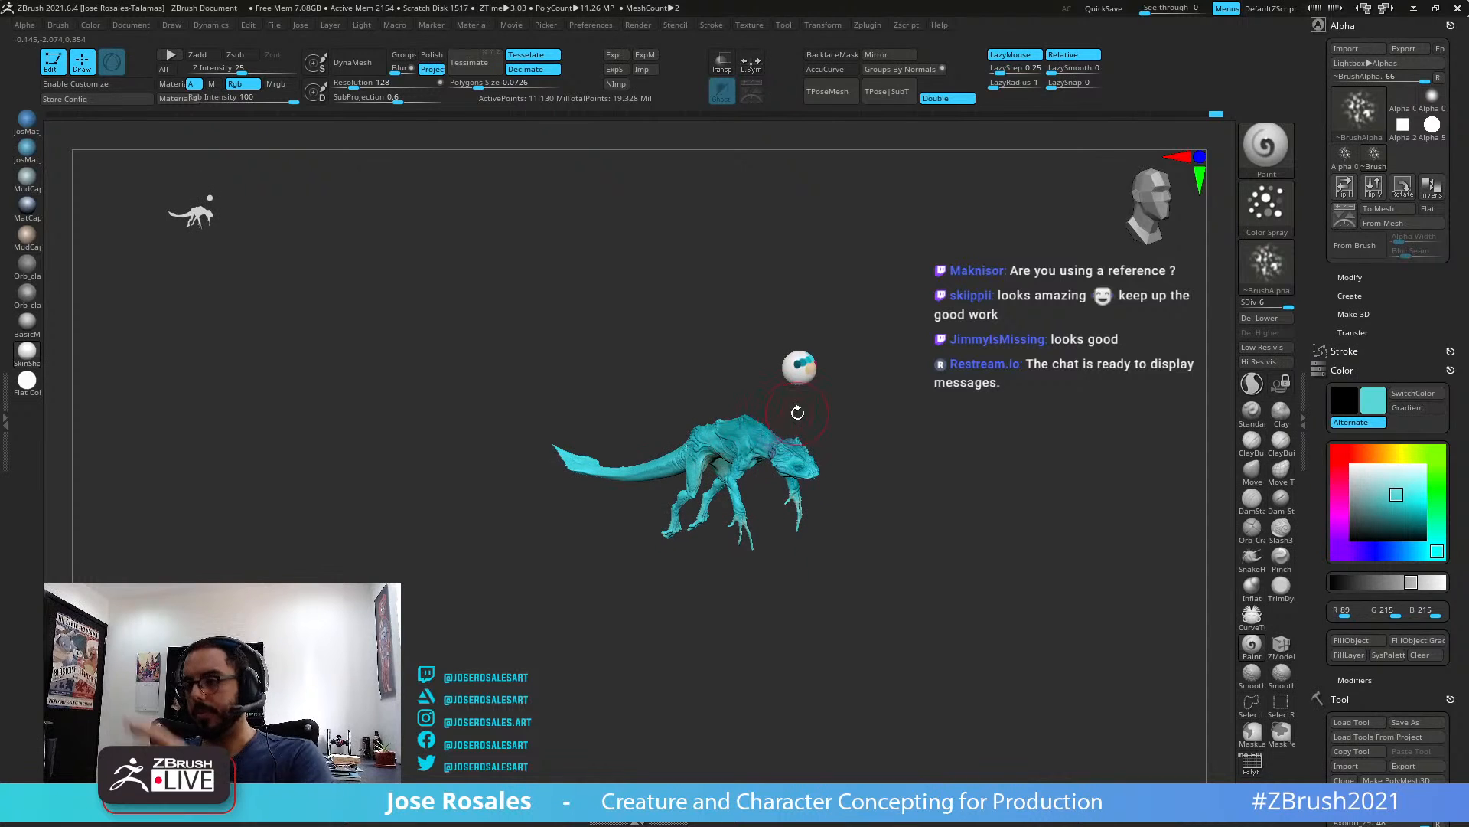
pyautogui.moveTo(796, 492); pyautogui.dragTo(865, 490, button='right')
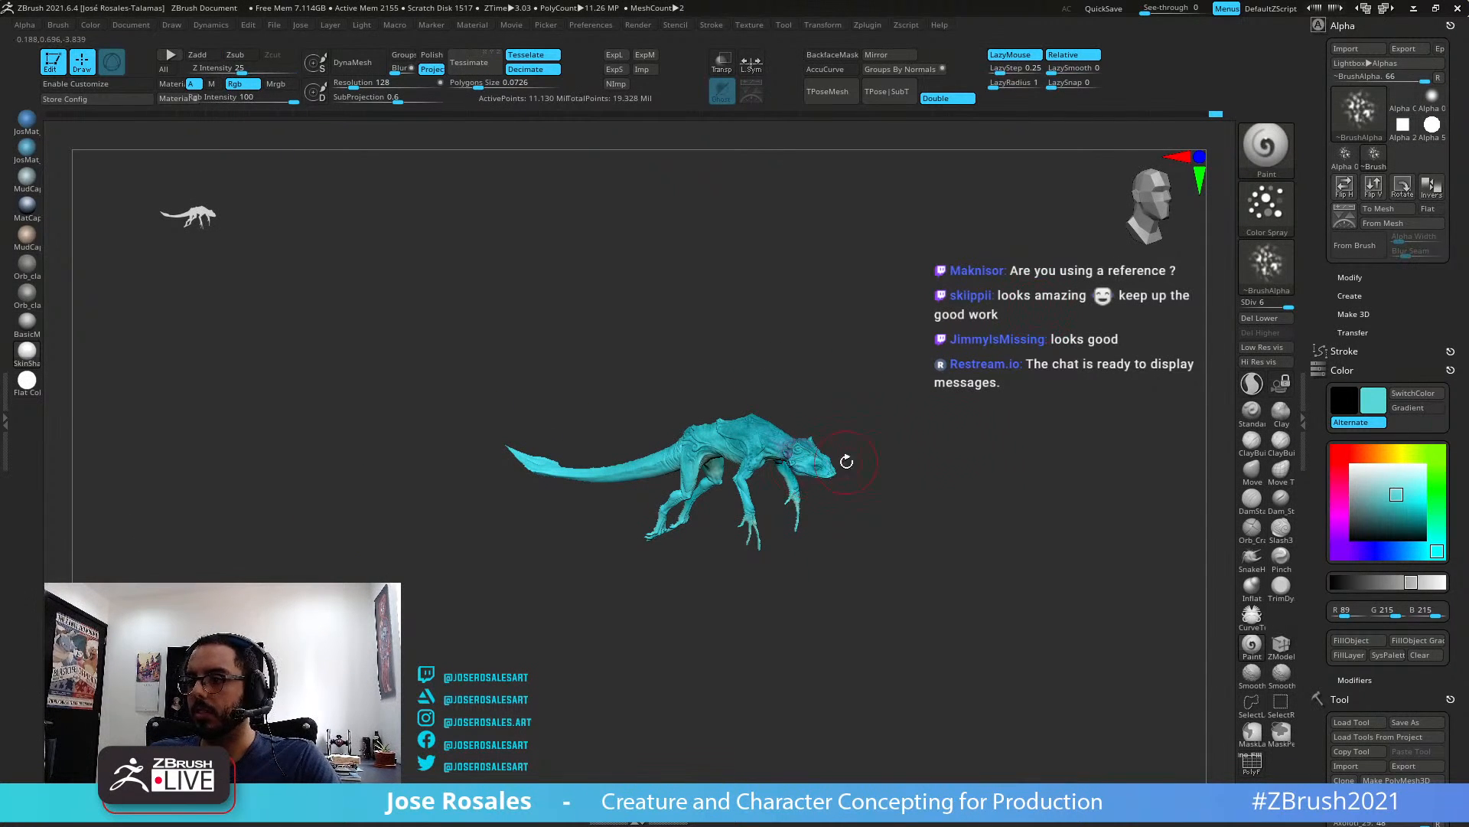
pyautogui.keyDown('ctrl'); pyautogui.moveTo(585, 476); pyautogui.dragTo(548, 551, button='right'); pyautogui.keyUp('ctrl')
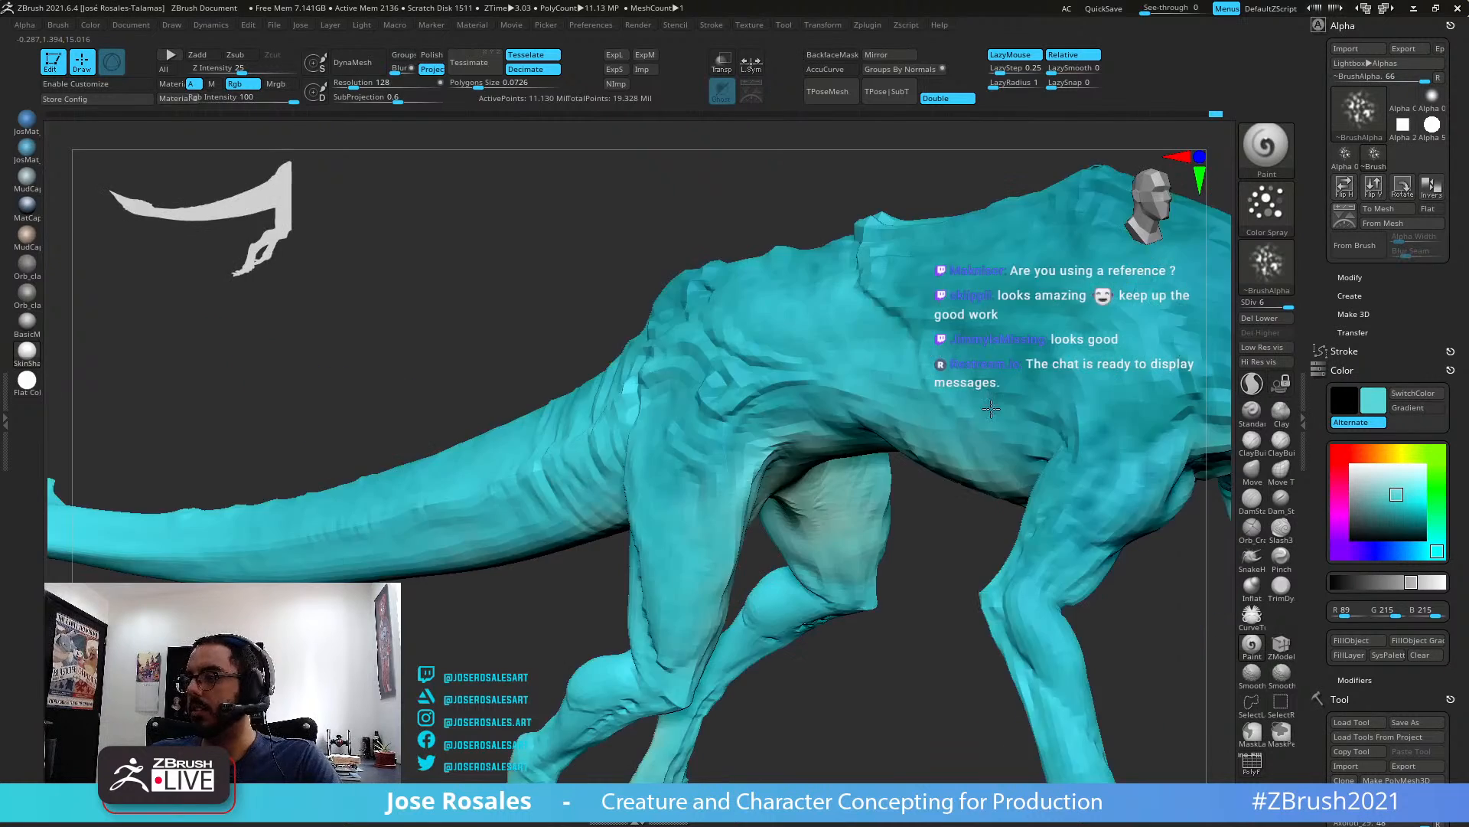
pyautogui.keyDown('alt'); pyautogui.moveTo(960, 407); pyautogui.dragTo(750, 352, button='right'); pyautogui.keyUp('alt')
pyautogui.keyDown('alt'); pyautogui.moveTo(1156, 433); pyautogui.dragTo(887, 577, button='right'); pyautogui.keyUp('alt')
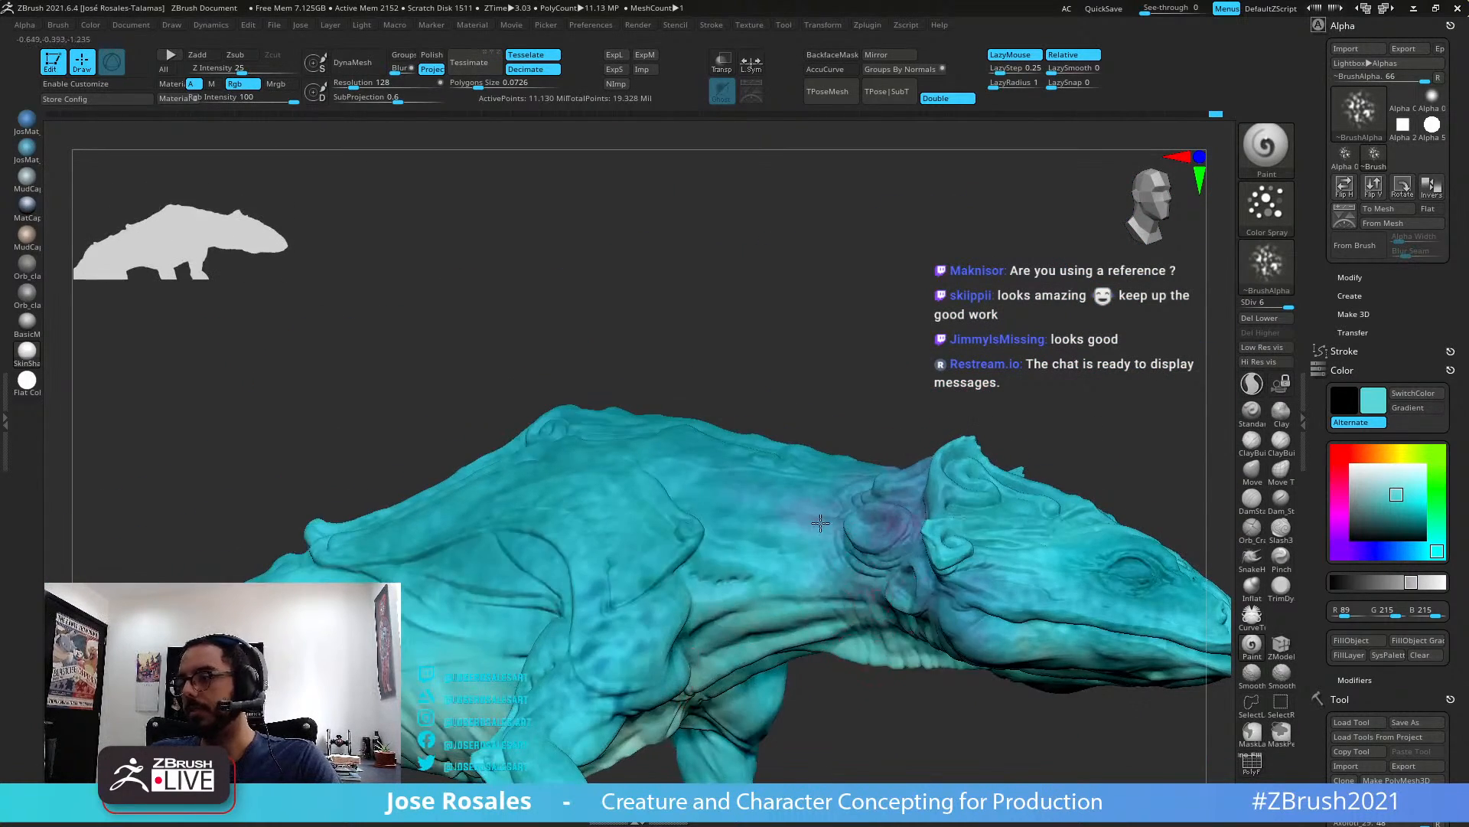
pyautogui.moveTo(859, 653); pyautogui.dragTo(1127, 269, button='right')
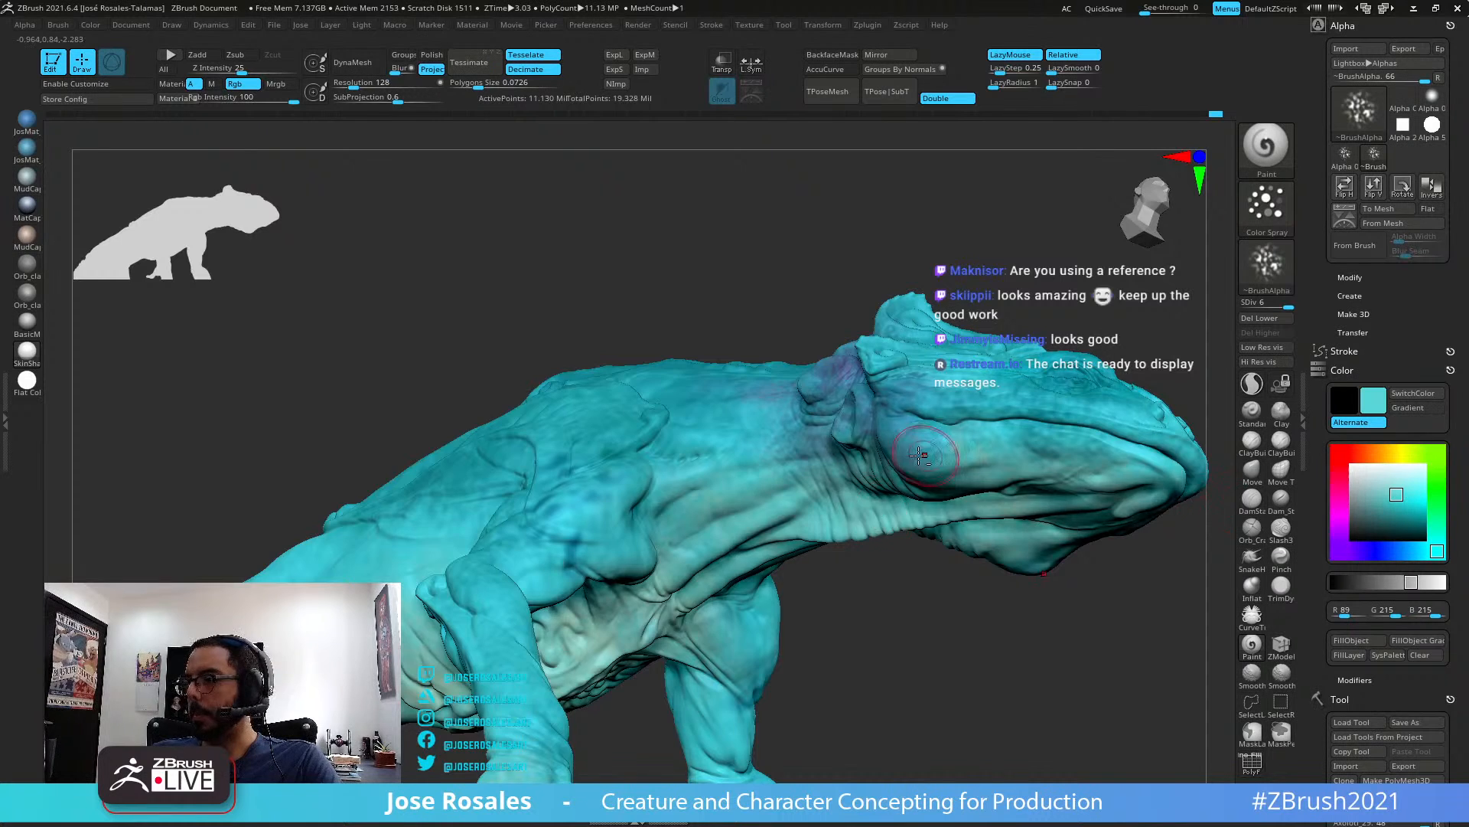
pyautogui.moveTo(994, 459); pyautogui.dragTo(819, 484, button='right')
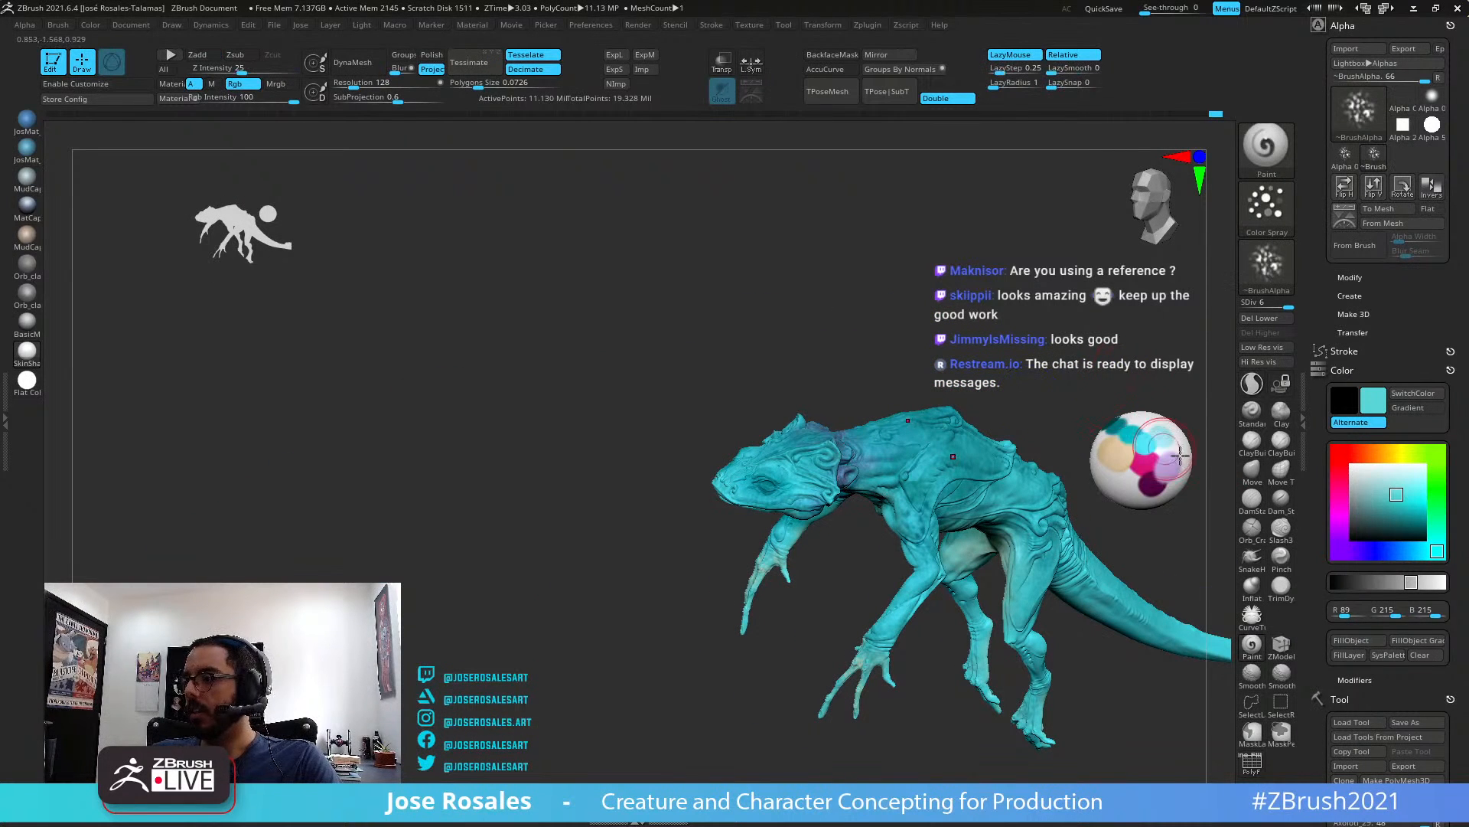
# Sample the magenta R 240, G 22, B 142 from the palette sphere and spray it over the crown, brow ridges and head spirals
pyautogui.press('c')
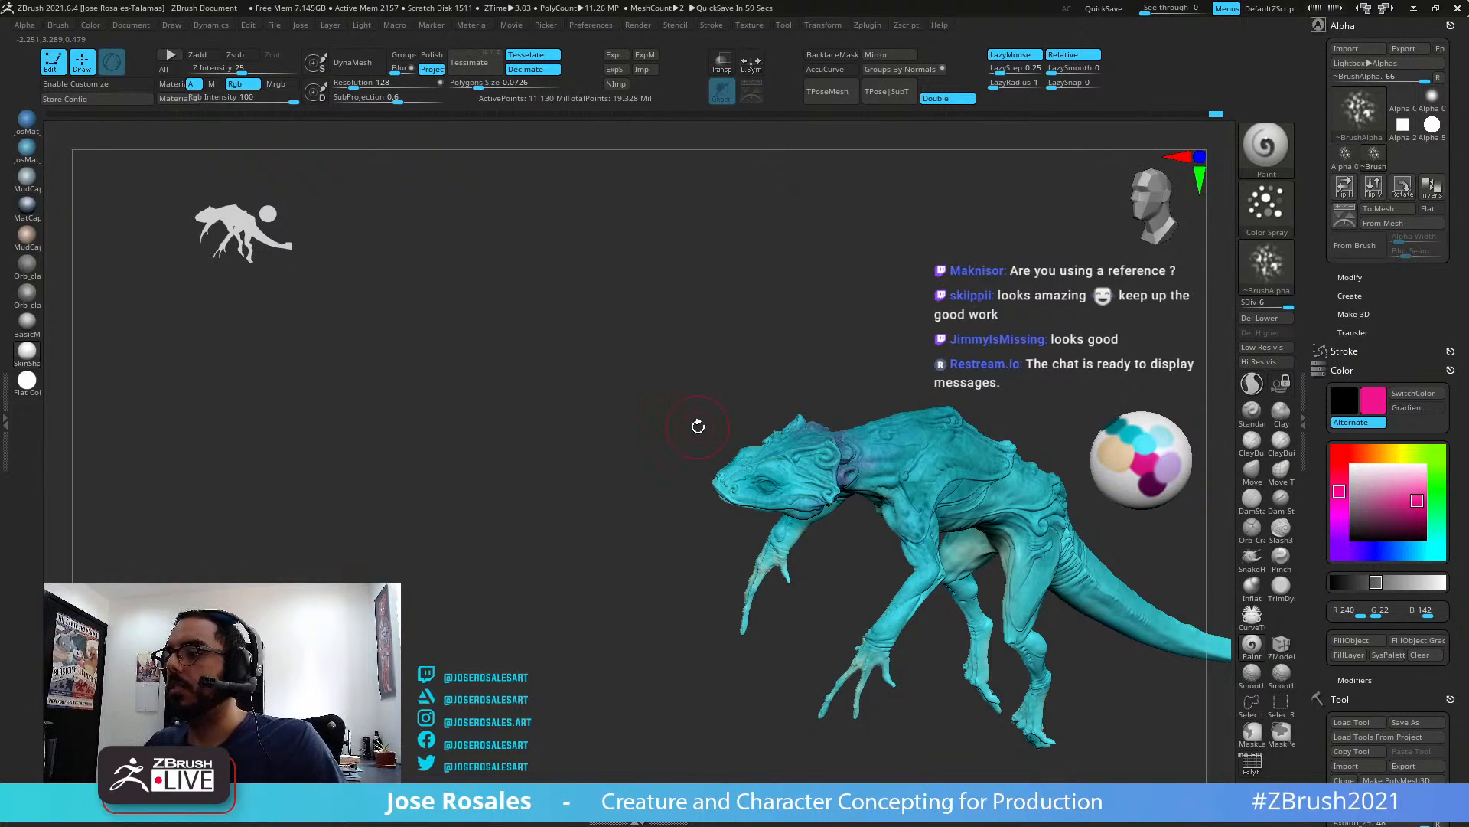
pyautogui.moveTo(698, 427); pyautogui.dragTo(765, 436)
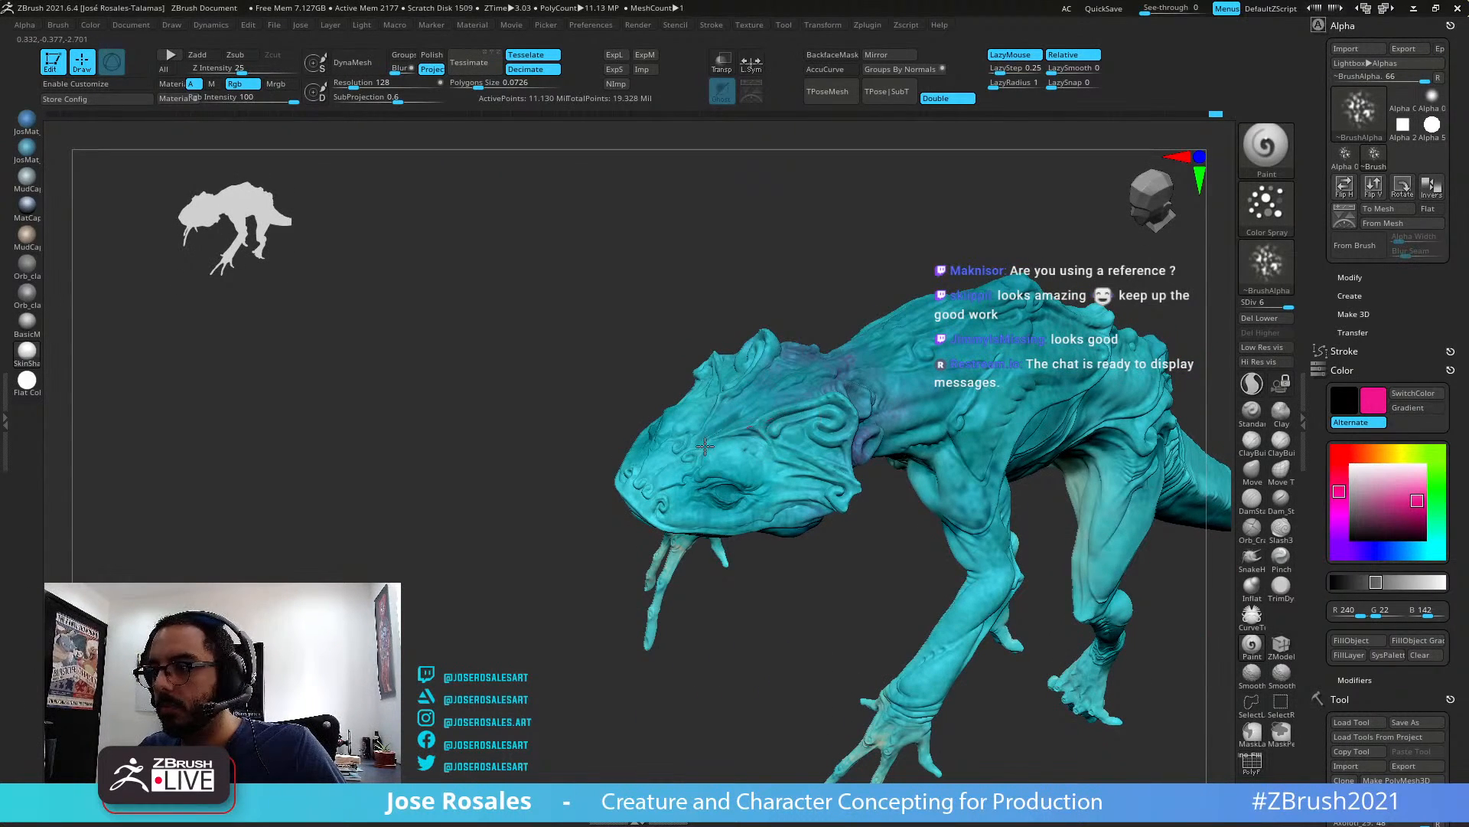
pyautogui.press('ctrl')
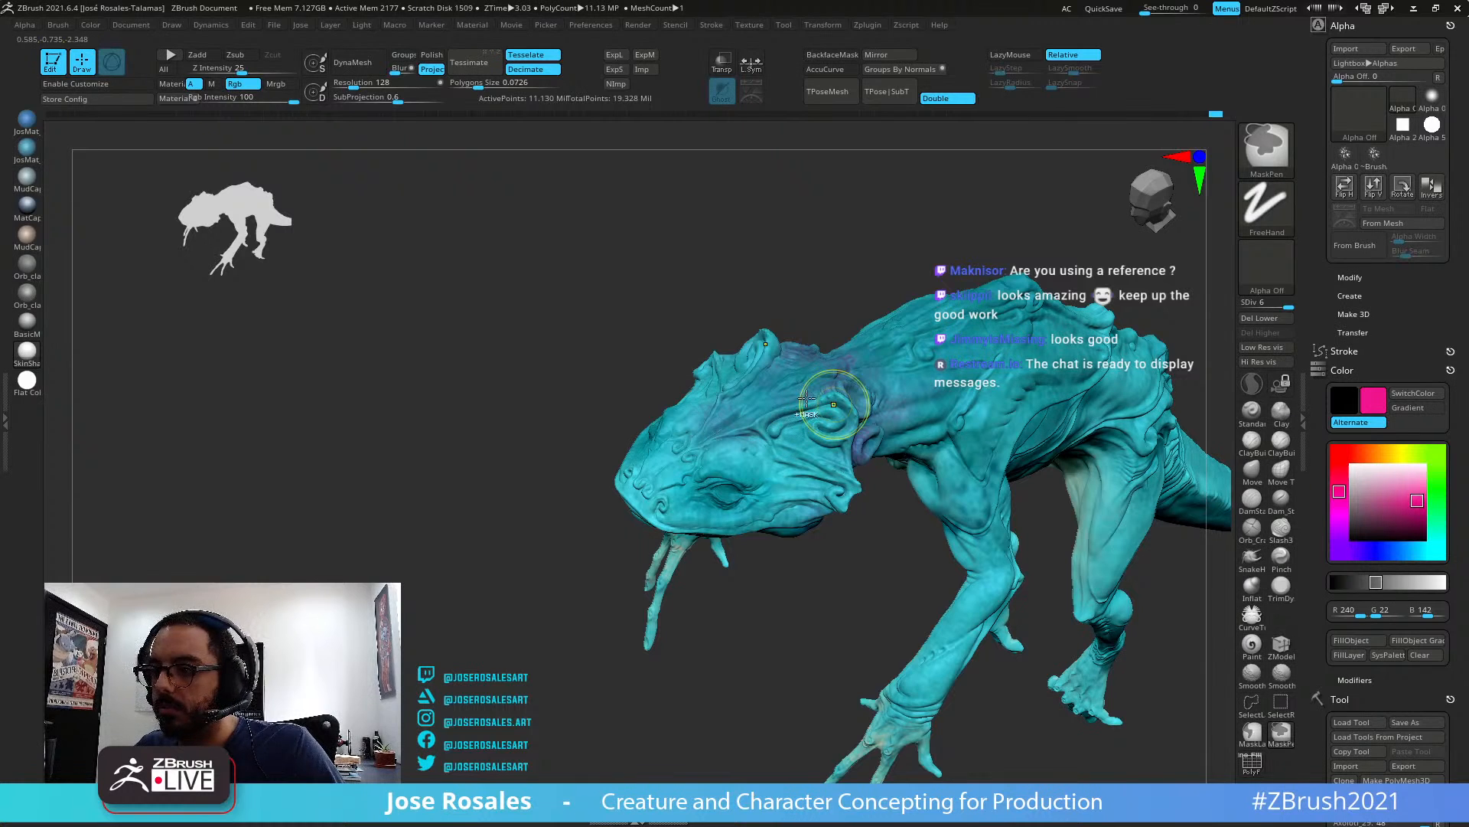
pyautogui.moveTo(739, 428); pyautogui.dragTo(842, 383)
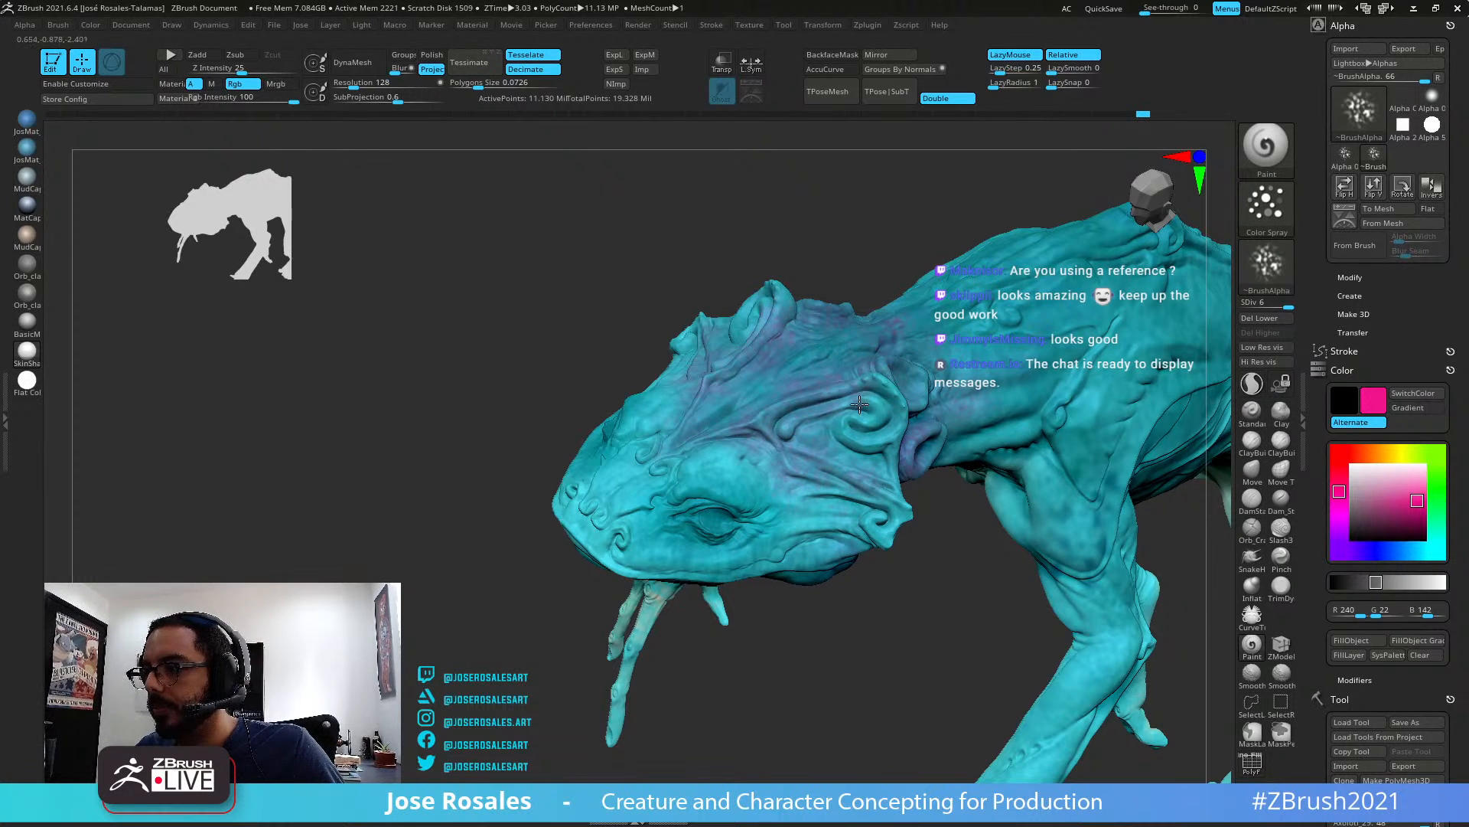
pyautogui.keyDown('ctrl'); pyautogui.moveTo(873, 406); pyautogui.dragTo(1123, 491, button='right'); pyautogui.keyUp('ctrl')
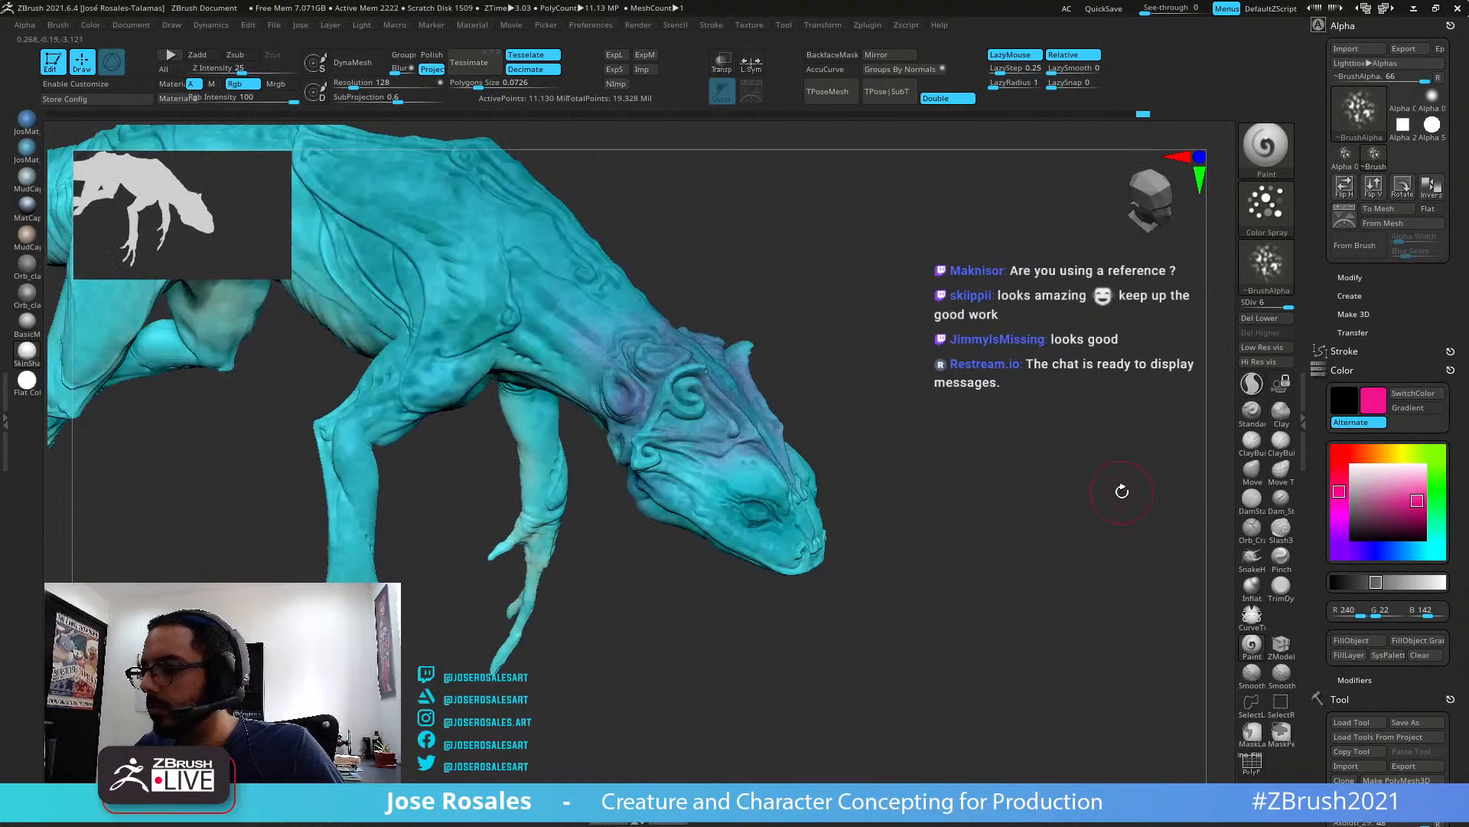
pyautogui.moveTo(633, 451)
pyautogui.mouseDown()
pyautogui.moveTo(684, 465)
pyautogui.moveTo(655, 437)
pyautogui.mouseUp()
# Rotate the palette sphere so its color swatches face the view, then reactivate the Paint brush and reselect the creature
pyautogui.moveTo(691, 387); pyautogui.dragTo(811, 528, button='right')
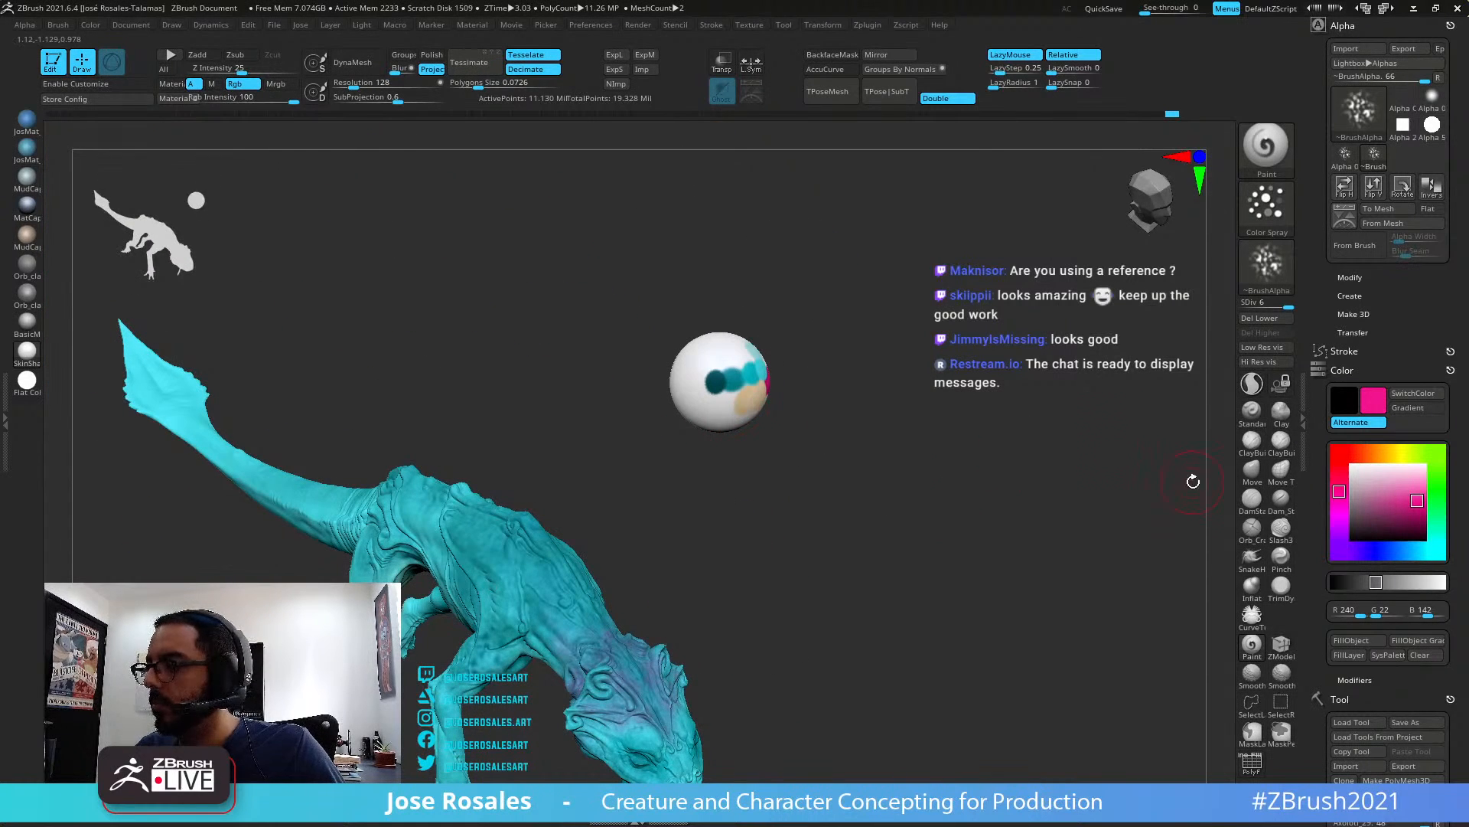
pyautogui.keyDown('alt'); pyautogui.click(712, 388); pyautogui.keyUp('alt')
pyautogui.press('w')
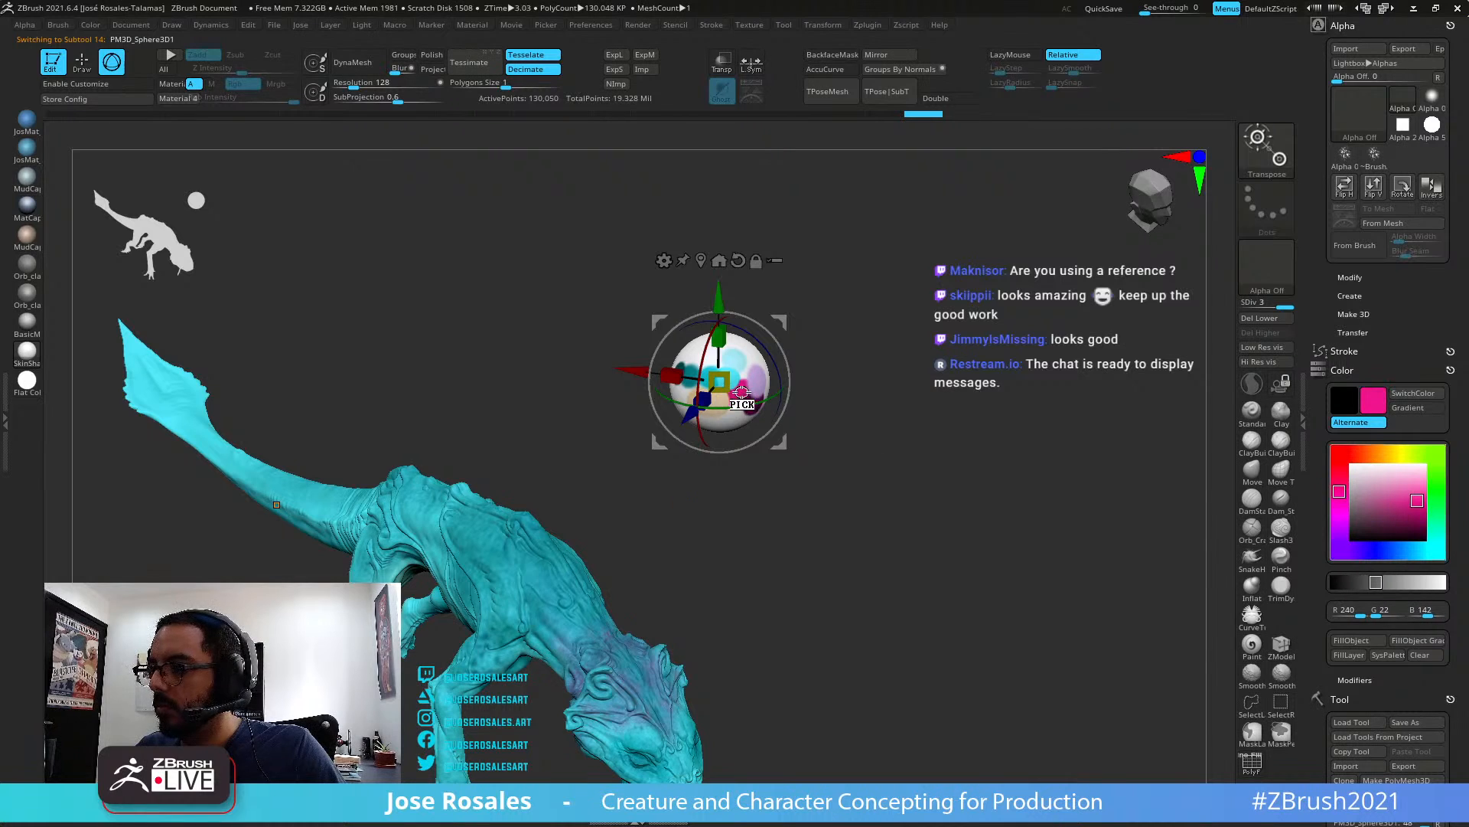
pyautogui.press('b')
pyautogui.press('p')
pyautogui.press('a')
pyautogui.moveTo(842, 436)
pyautogui.mouseDown(button='right')
pyautogui.moveTo(777, 600)
pyautogui.moveTo(577, 525)
pyautogui.moveTo(754, 492)
pyautogui.moveTo(679, 672)
pyautogui.mouseUp(button='right')
pyautogui.keyDown('alt'); pyautogui.click(679, 672); pyautogui.keyUp('alt')
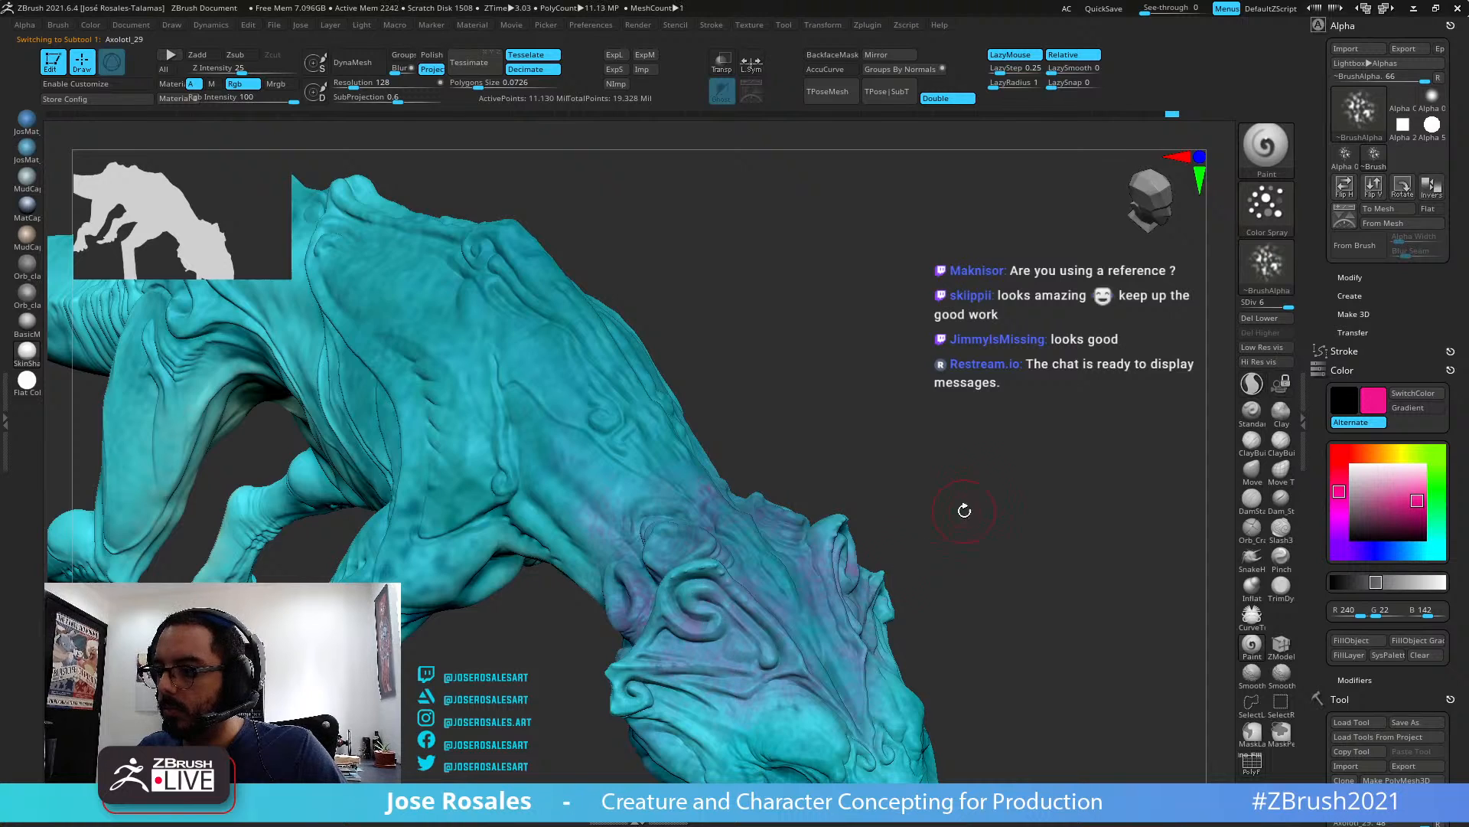
# Sample the dark purple R 106, G 10, B 88 from the palette sphere and spray it into the spirals and ridges atop the head
pyautogui.press('f')
pyautogui.moveTo(895, 393); pyautogui.dragTo(1217, 493, button='right')
pyautogui.click(1414, 522)
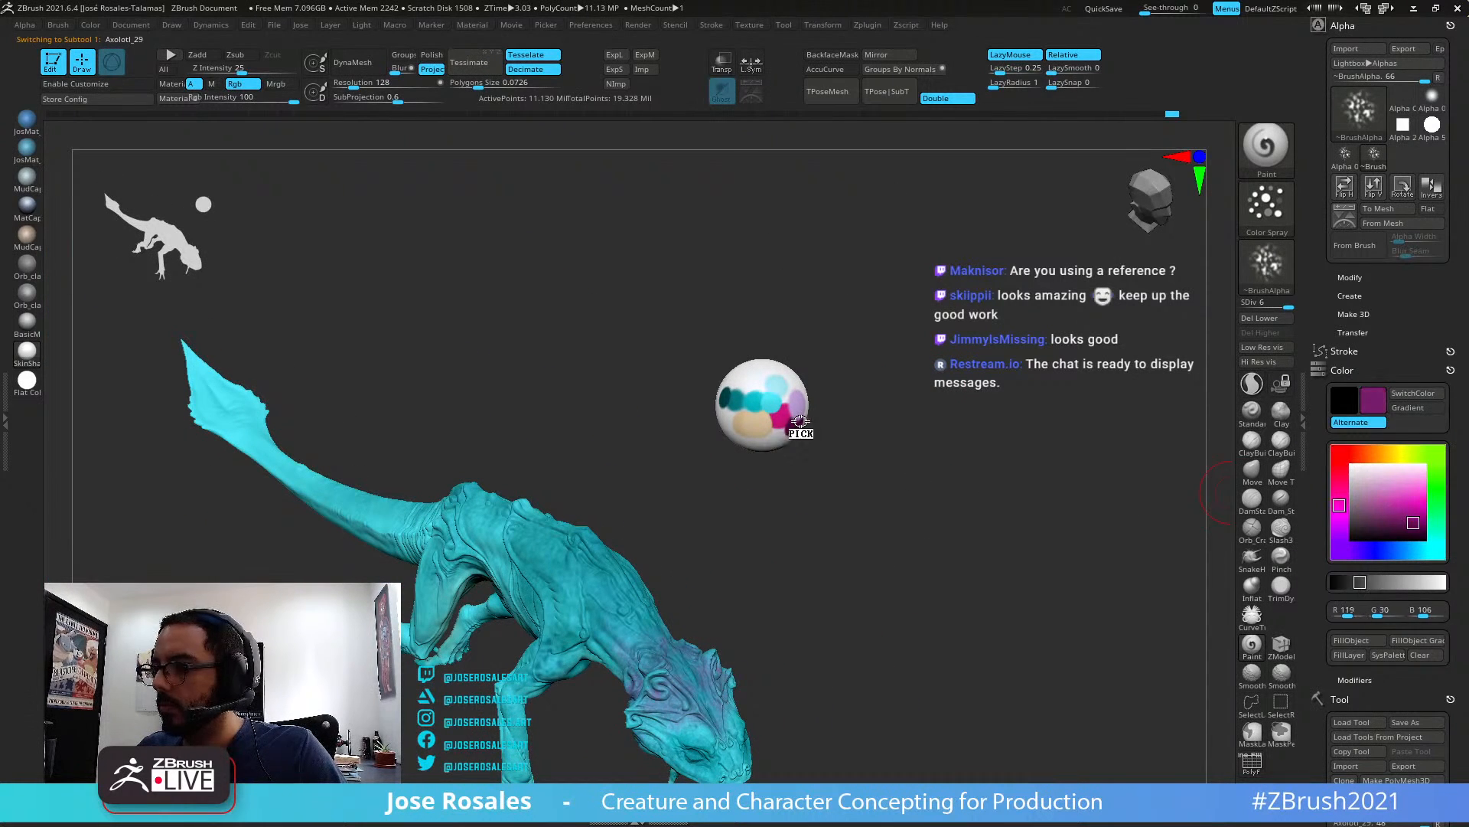
pyautogui.moveTo(788, 498)
pyautogui.mouseDown(button='right')
pyautogui.moveTo(717, 566)
pyautogui.moveTo(798, 438)
pyautogui.mouseUp(button='right')
pyautogui.press('ctrl')
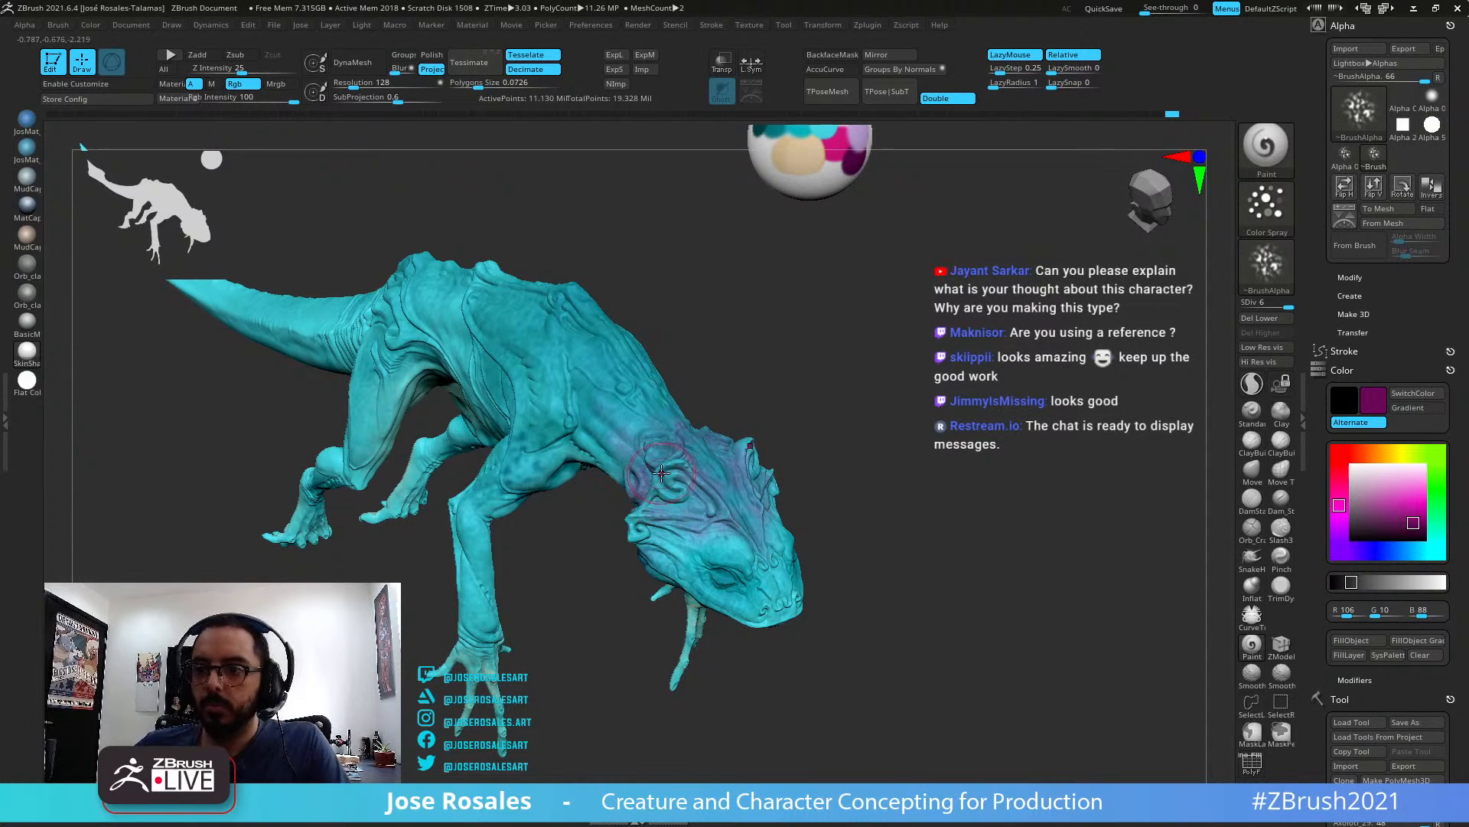
pyautogui.keyDown('ctrl'); pyautogui.moveTo(707, 493); pyautogui.dragTo(731, 508, button='right'); pyautogui.keyUp('ctrl')
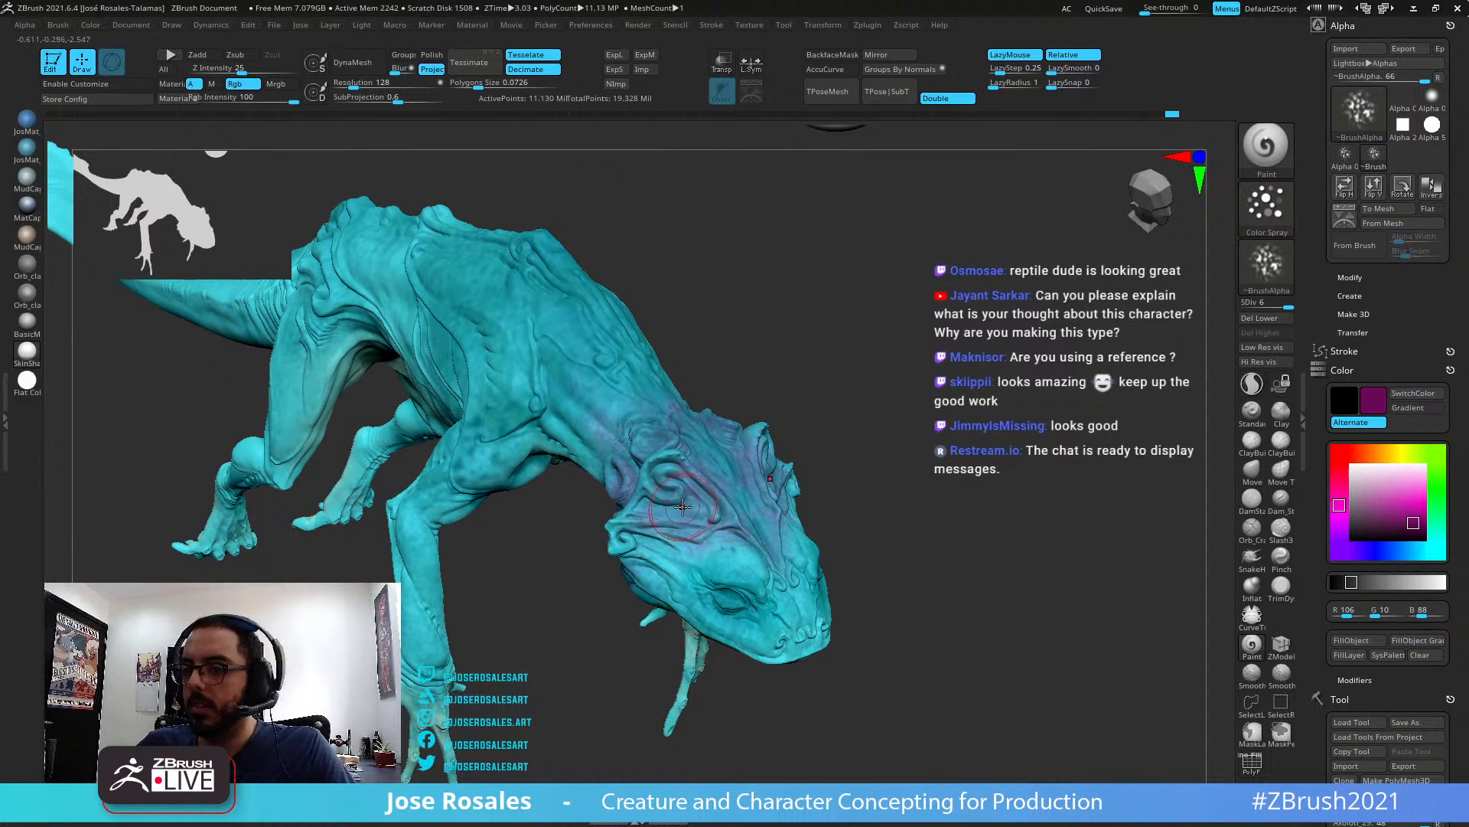
pyautogui.moveTo(682, 506); pyautogui.dragTo(666, 475, button='right')
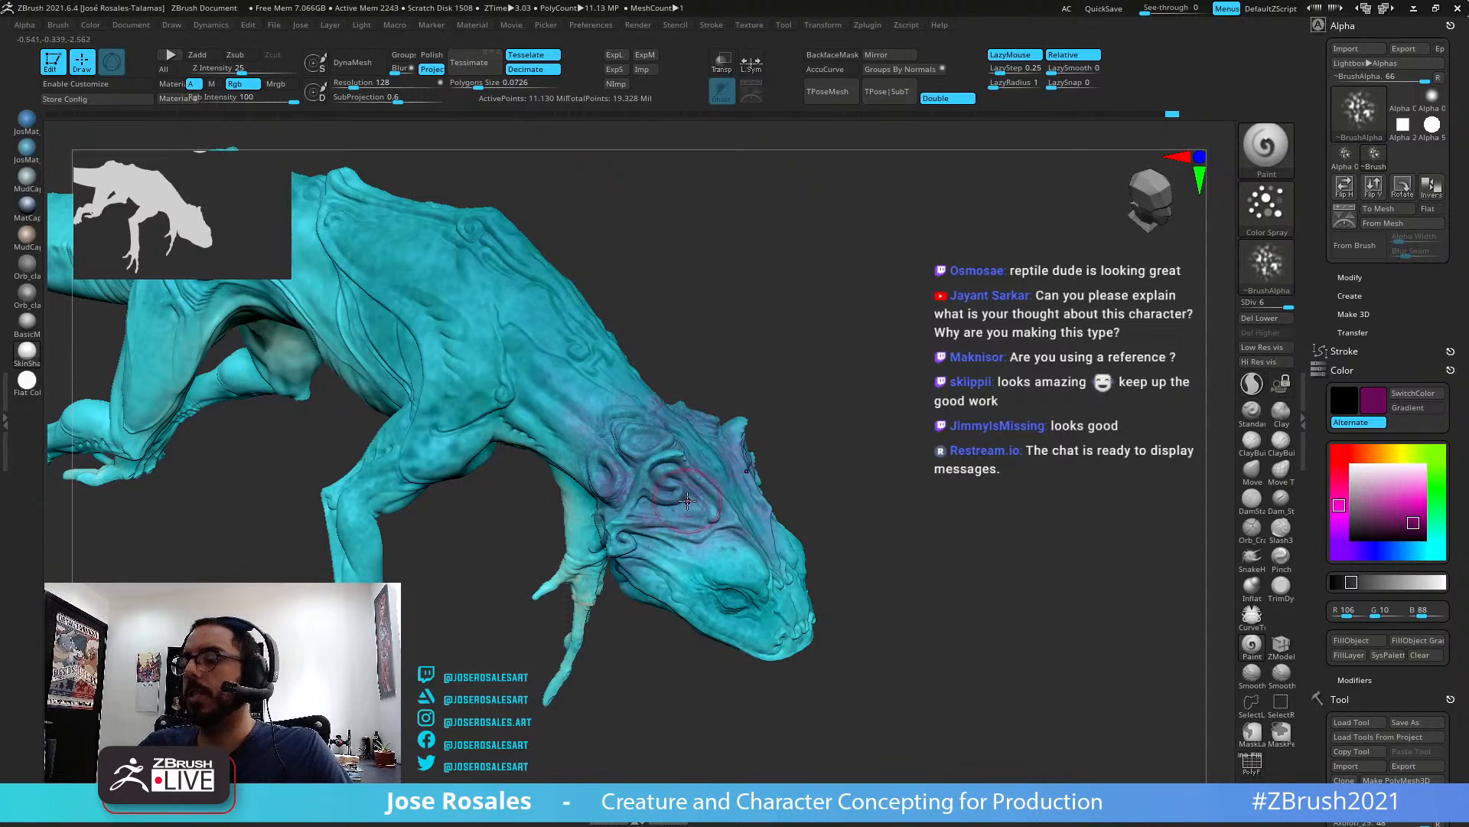
pyautogui.moveTo(687, 500); pyautogui.dragTo(682, 476, button='right')
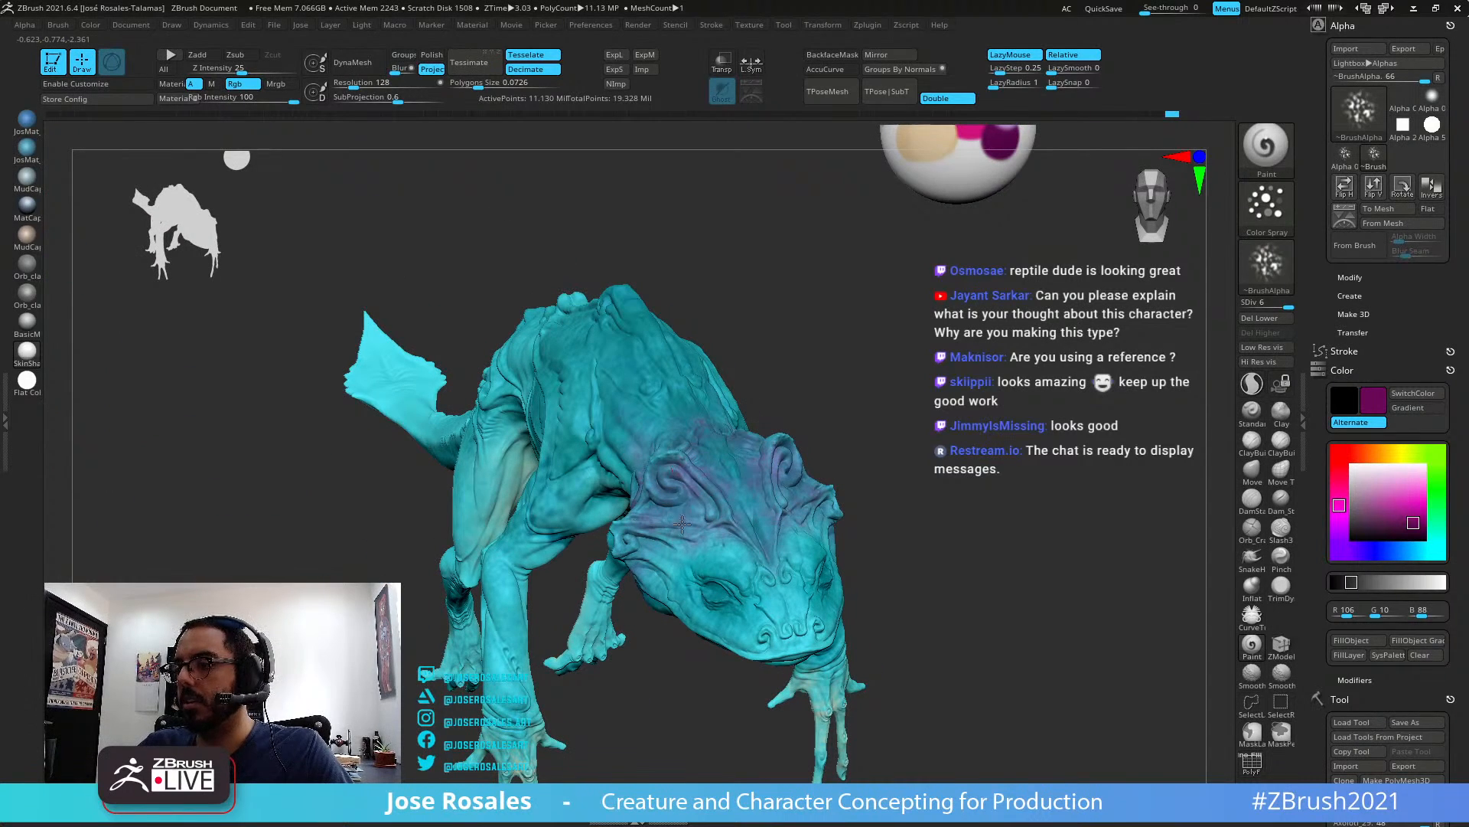
pyautogui.moveTo(680, 565); pyautogui.dragTo(705, 601, button='right')
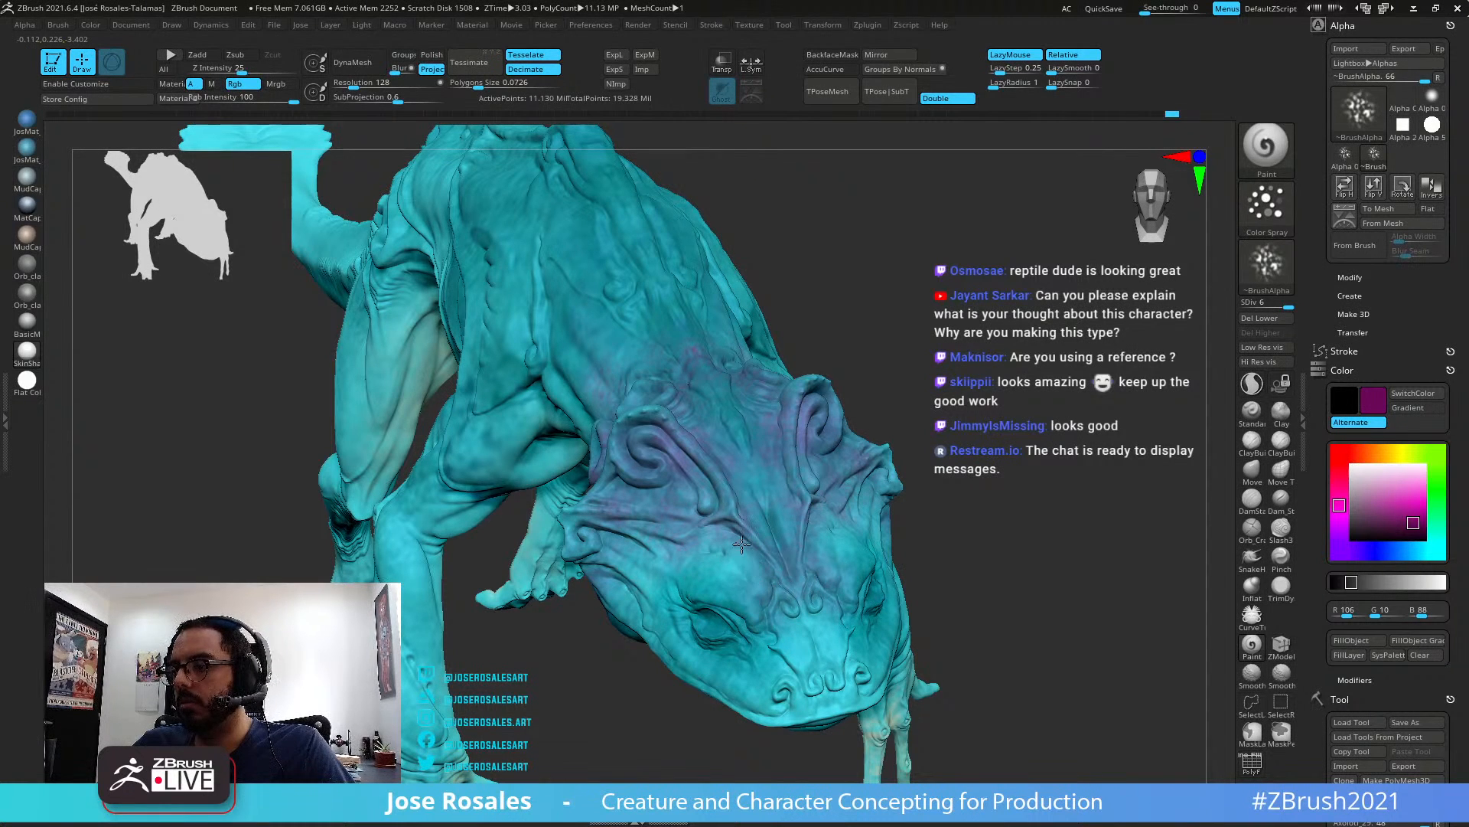
pyautogui.moveTo(769, 547)
pyautogui.mouseDown(button='right')
pyautogui.moveTo(761, 607)
pyautogui.moveTo(782, 648)
pyautogui.moveTo(803, 647)
pyautogui.mouseUp(button='right')
pyautogui.moveTo(796, 635); pyautogui.dragTo(804, 689)
pyautogui.press('ctrl')
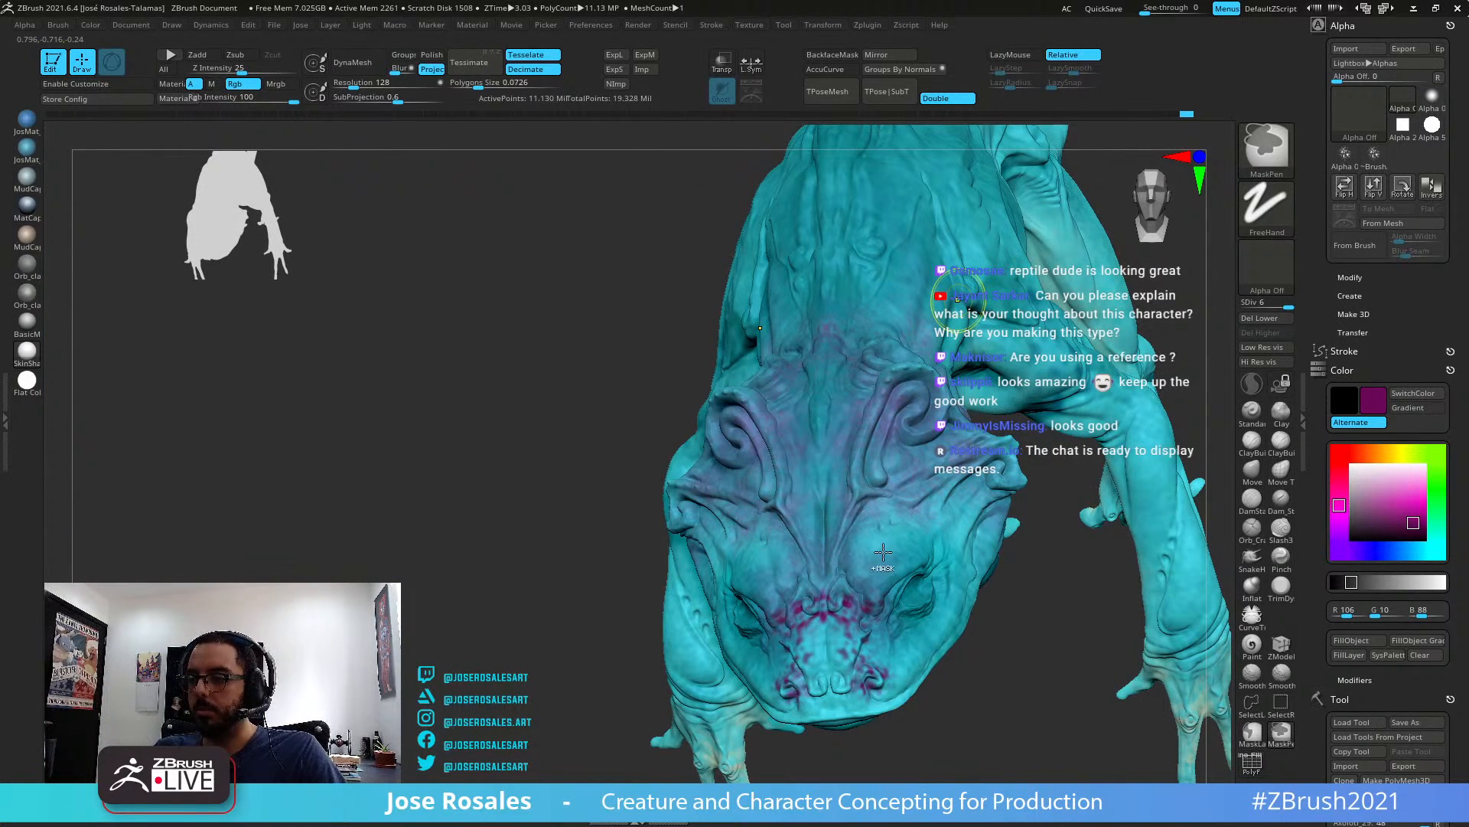
pyautogui.hotkey('ctrl', 'z')
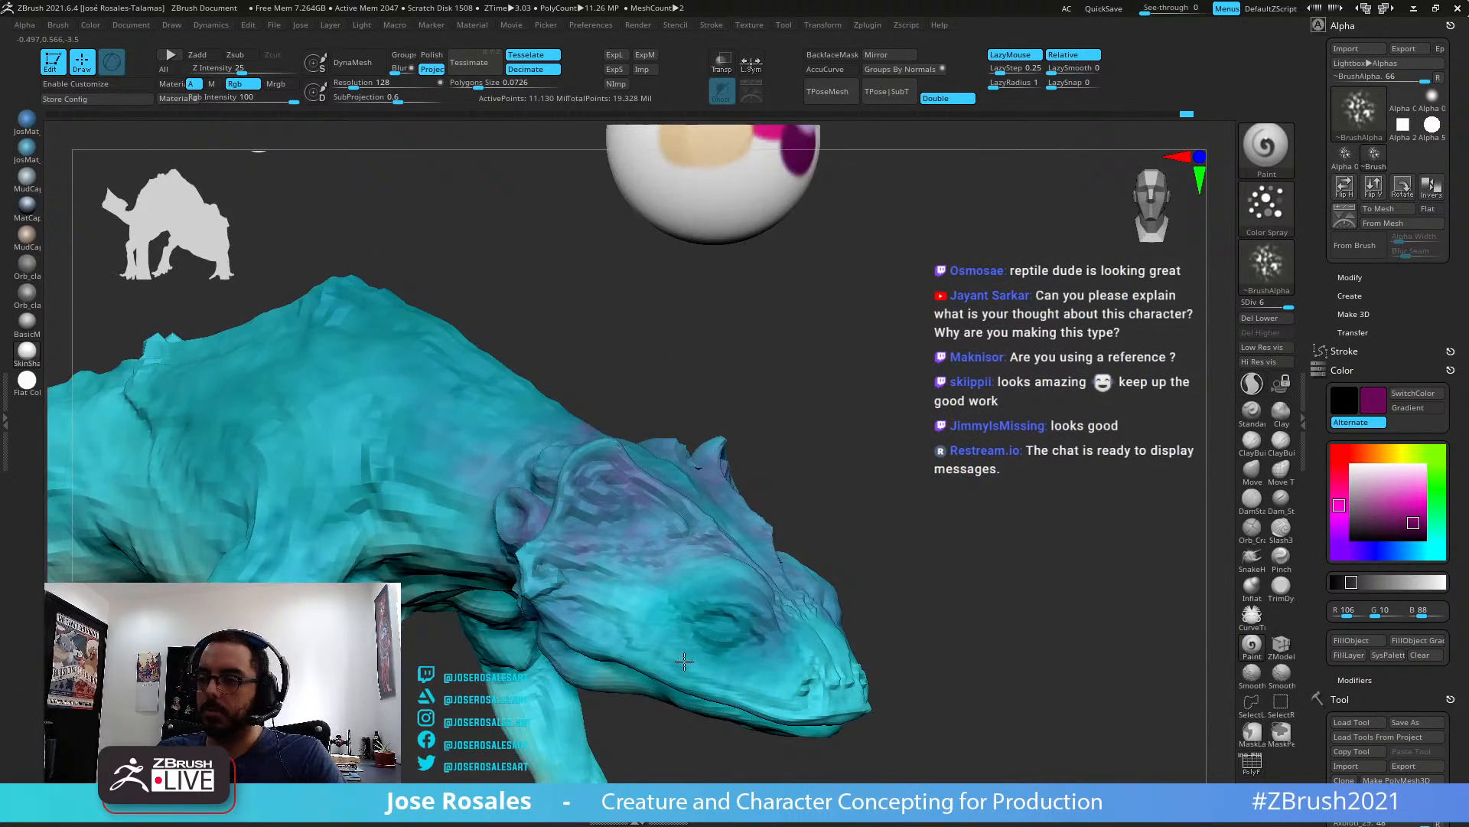
# Spray soft dark purple accents over the creature's brow and the carved ridges of its head crest
pyautogui.moveTo(684, 661); pyautogui.dragTo(887, 523, button='right')
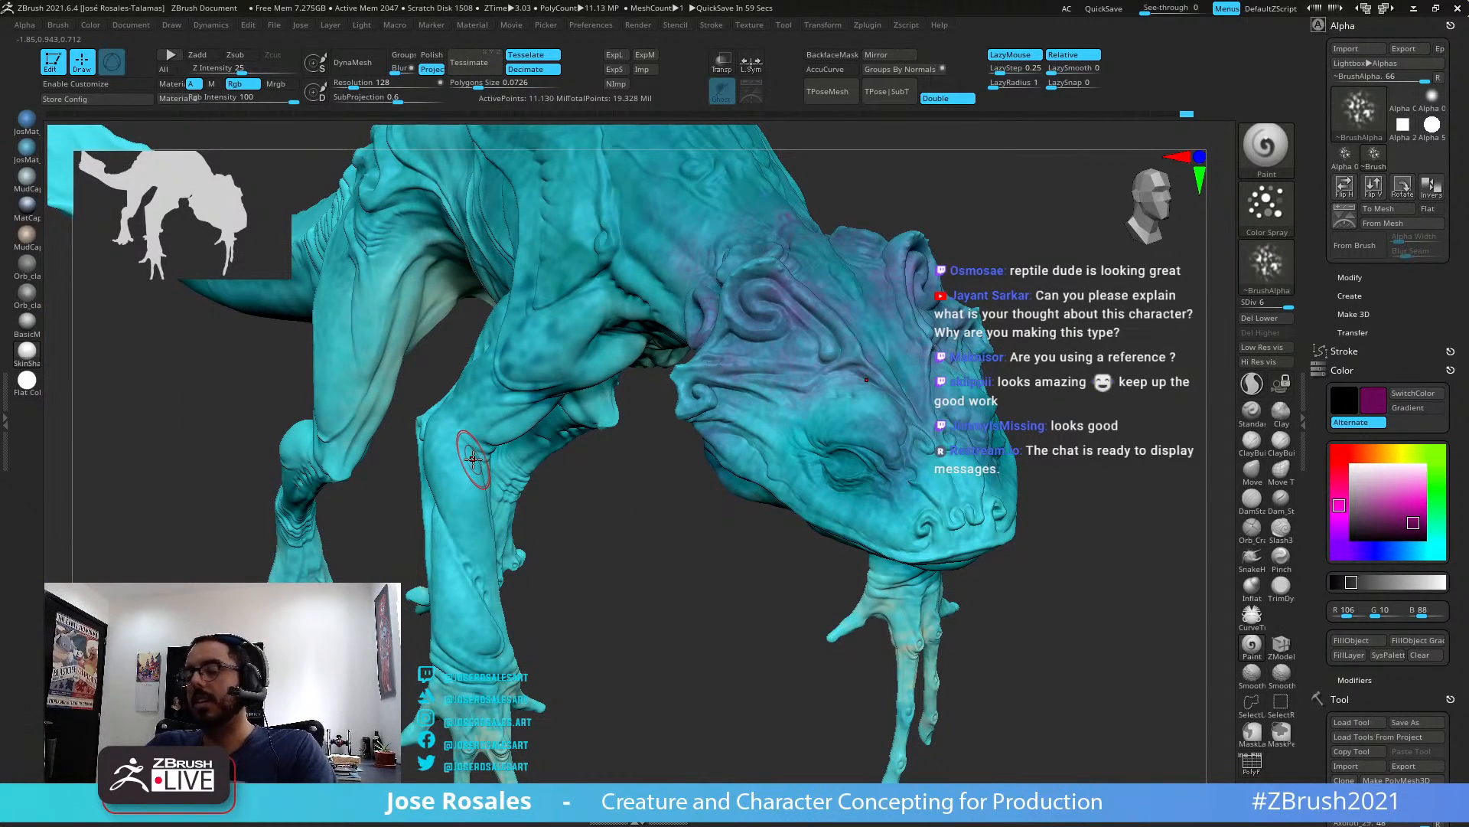
pyautogui.keyDown('ctrl'); pyautogui.moveTo(534, 489); pyautogui.dragTo(613, 480, button='right'); pyautogui.keyUp('ctrl')
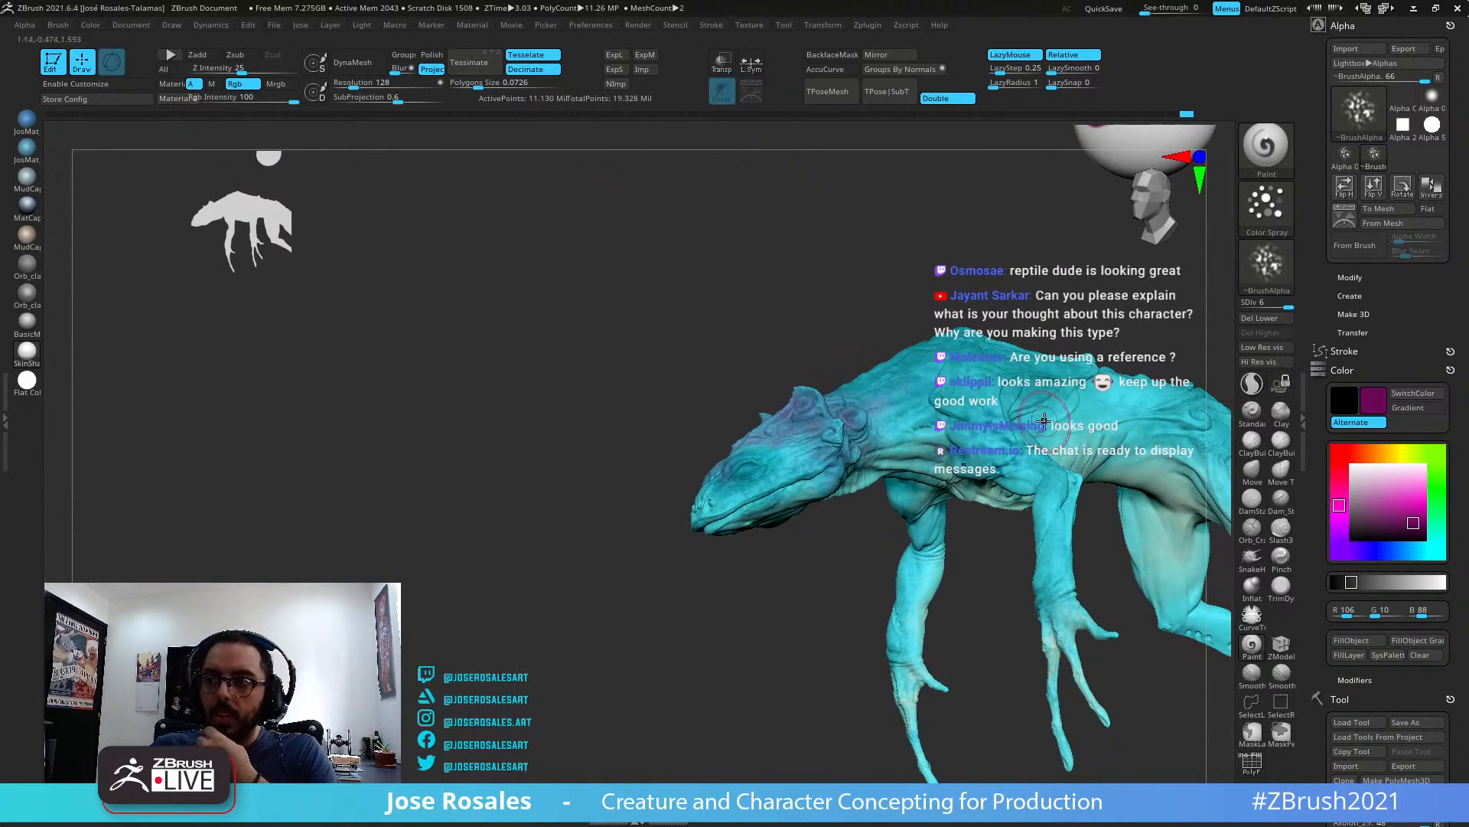
pyautogui.moveTo(831, 333); pyautogui.dragTo(999, 463, button='right')
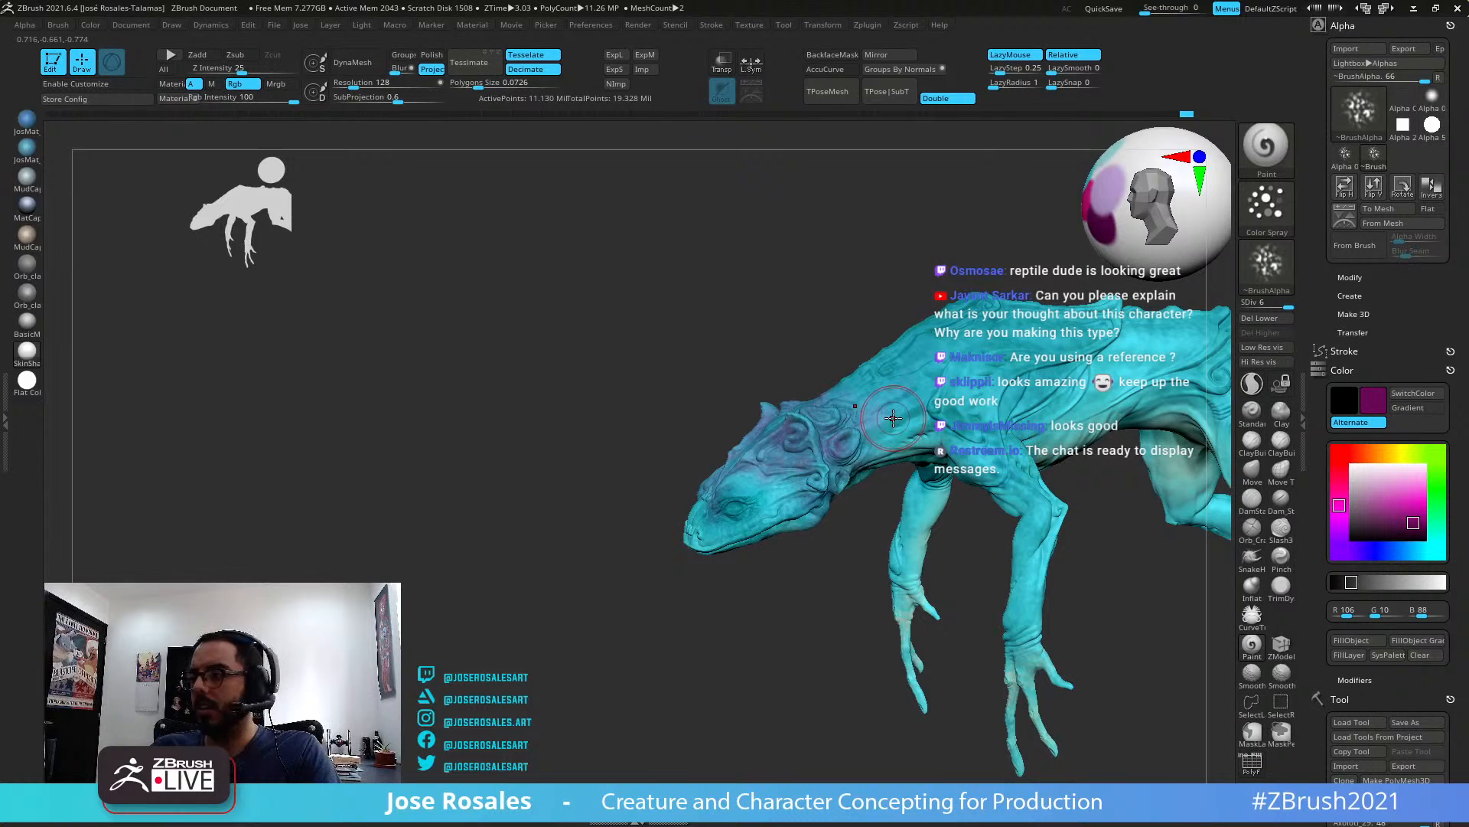
pyautogui.keyDown('ctrl'); pyautogui.moveTo(754, 509); pyautogui.dragTo(789, 479, button='right'); pyautogui.keyUp('ctrl')
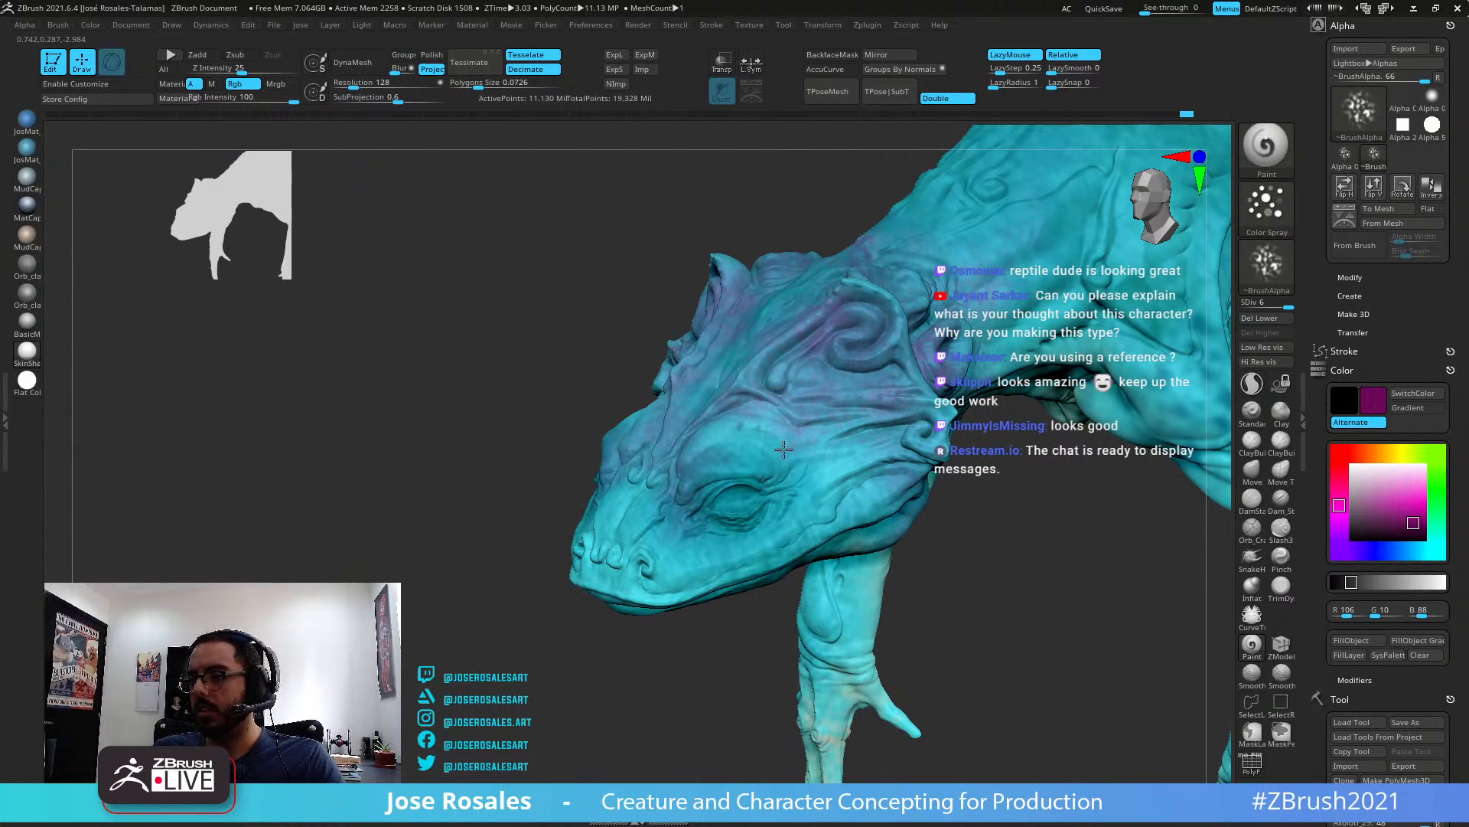
pyautogui.moveTo(792, 452); pyautogui.dragTo(772, 513, button='right')
pyautogui.moveTo(858, 453); pyautogui.dragTo(817, 444, button='right')
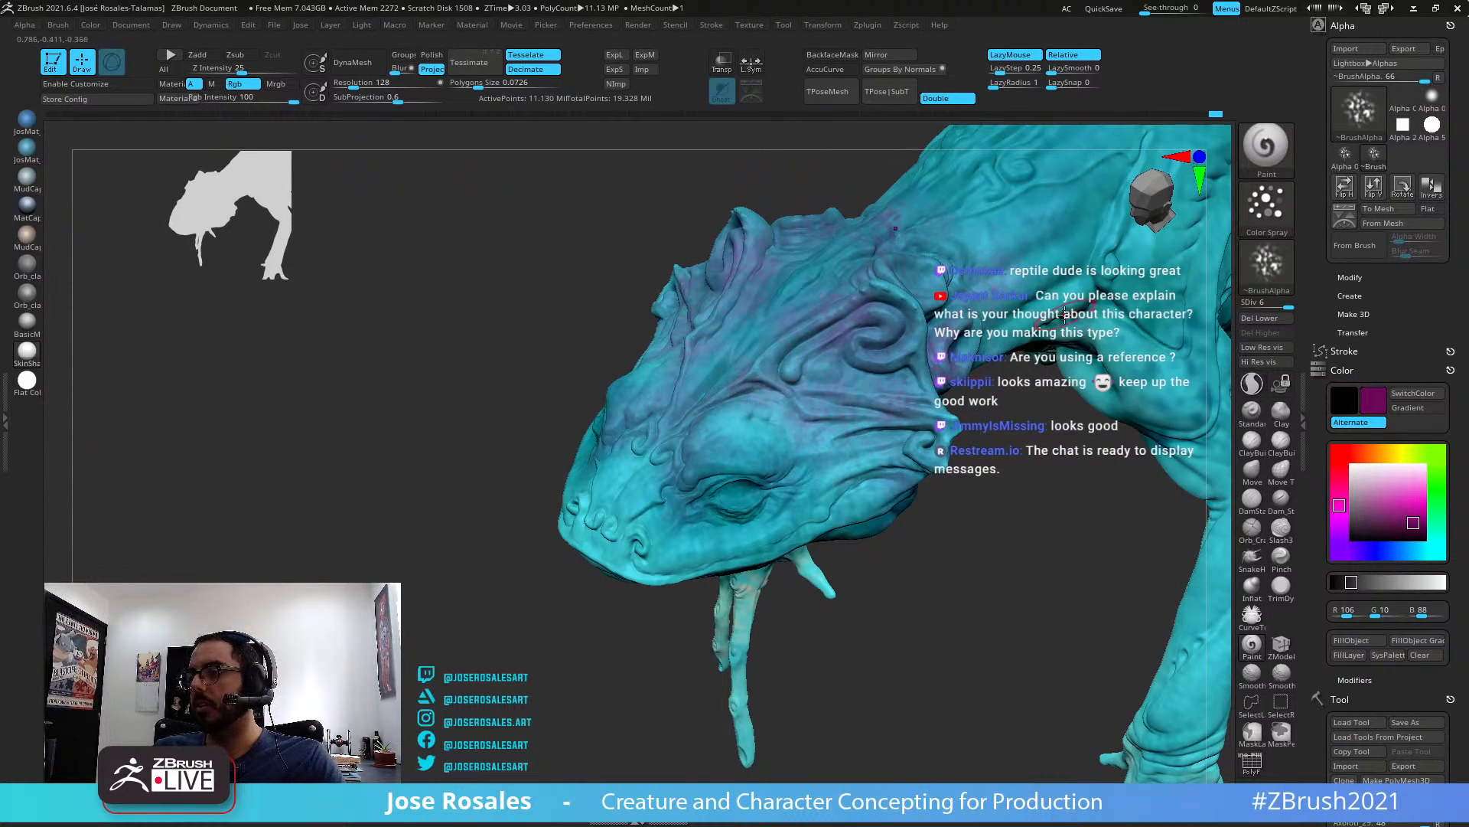
pyautogui.moveTo(801, 394); pyautogui.dragTo(379, 421, button='right')
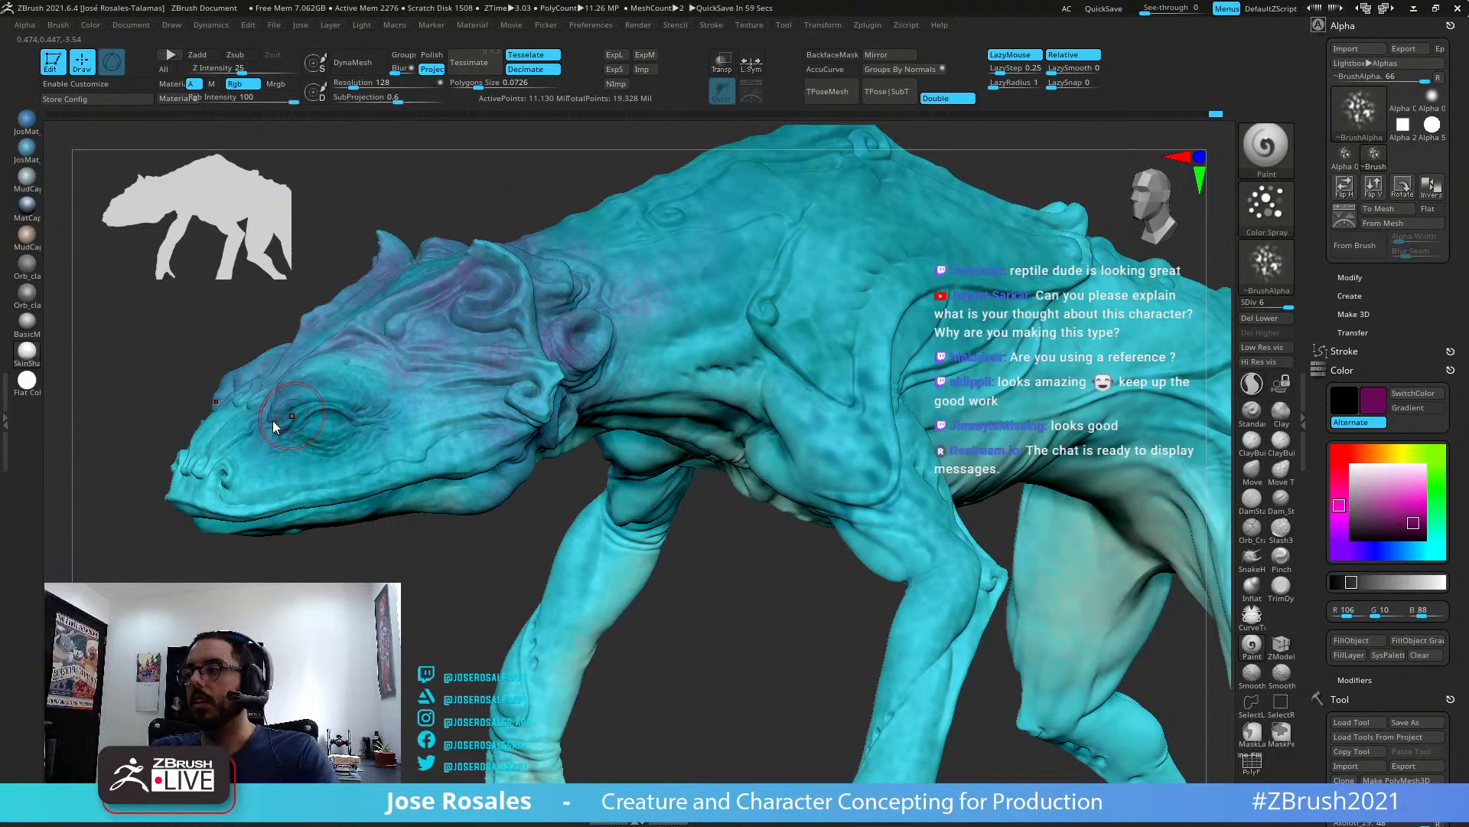
# Spray dark purple shading around the eye and along the snout and nostrils
pyautogui.moveTo(489, 388); pyautogui.dragTo(597, 395, button='right')
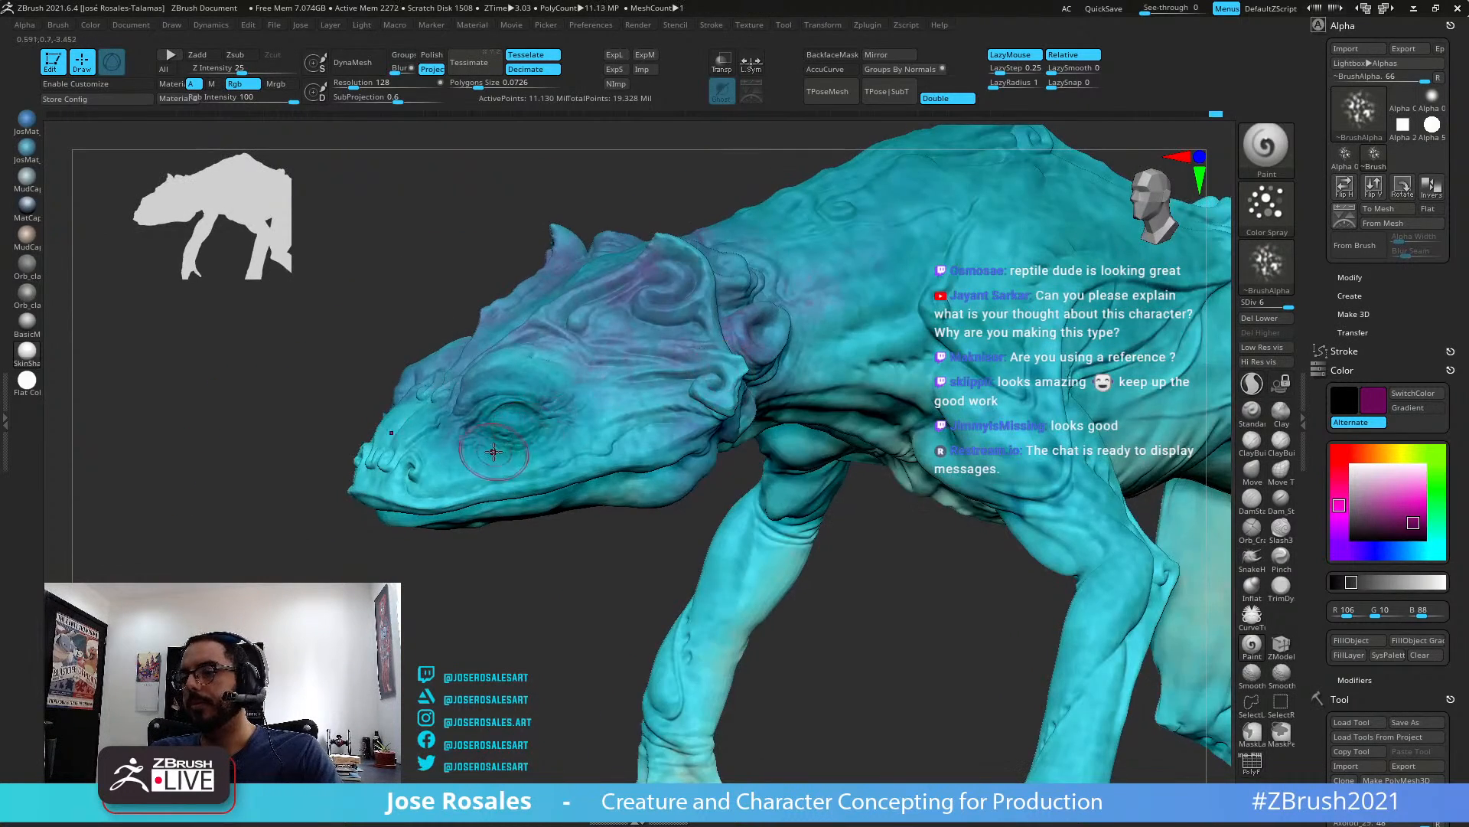
pyautogui.moveTo(493, 459)
pyautogui.mouseDown(button='right')
pyautogui.moveTo(462, 429)
pyautogui.moveTo(432, 438)
pyautogui.mouseUp(button='right')
pyautogui.moveTo(418, 455)
pyautogui.mouseDown()
pyautogui.moveTo(436, 451)
pyautogui.moveTo(405, 459)
pyautogui.mouseUp()
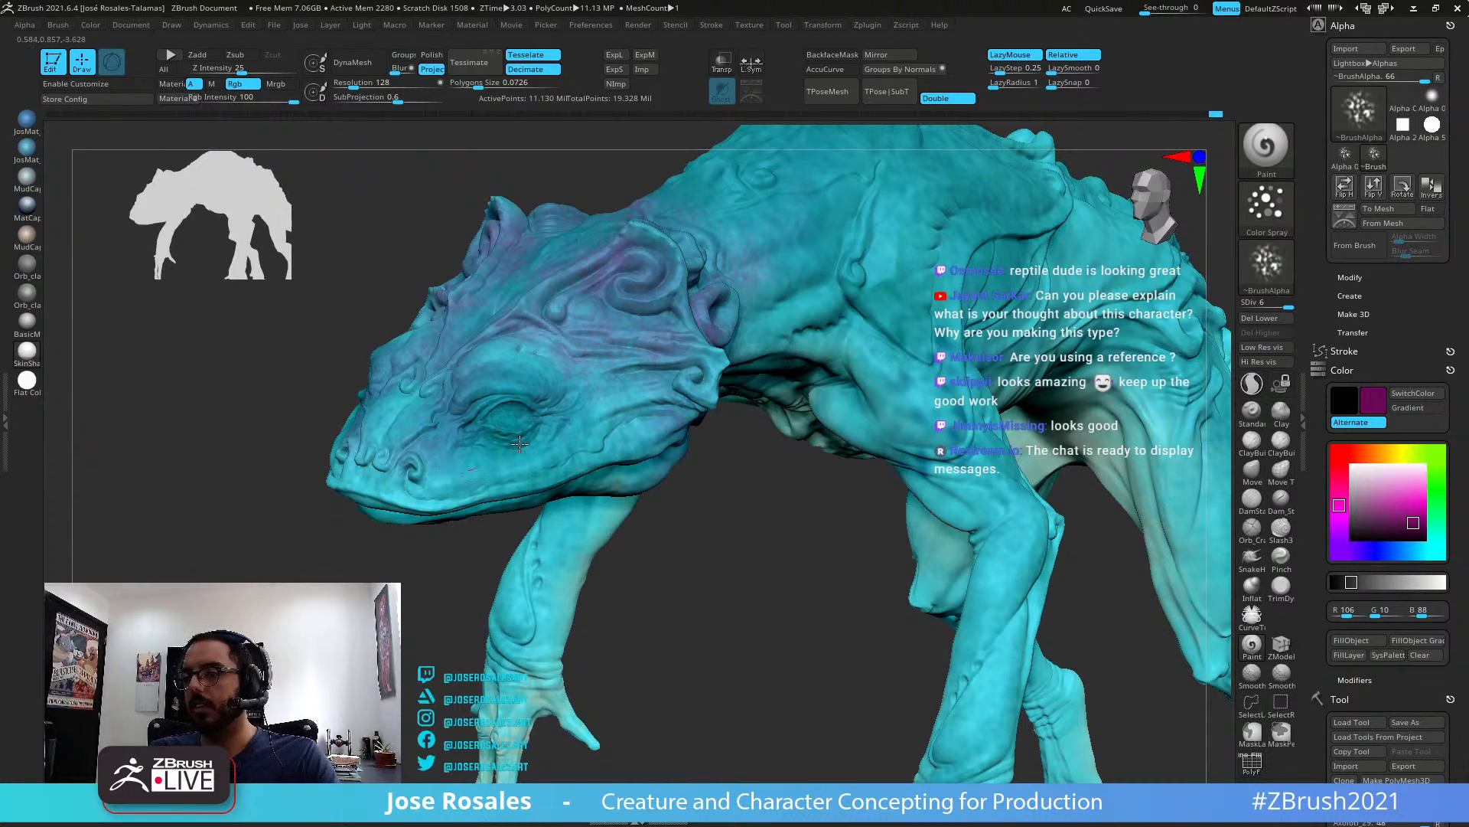
pyautogui.moveTo(519, 444); pyautogui.dragTo(565, 457, button='right')
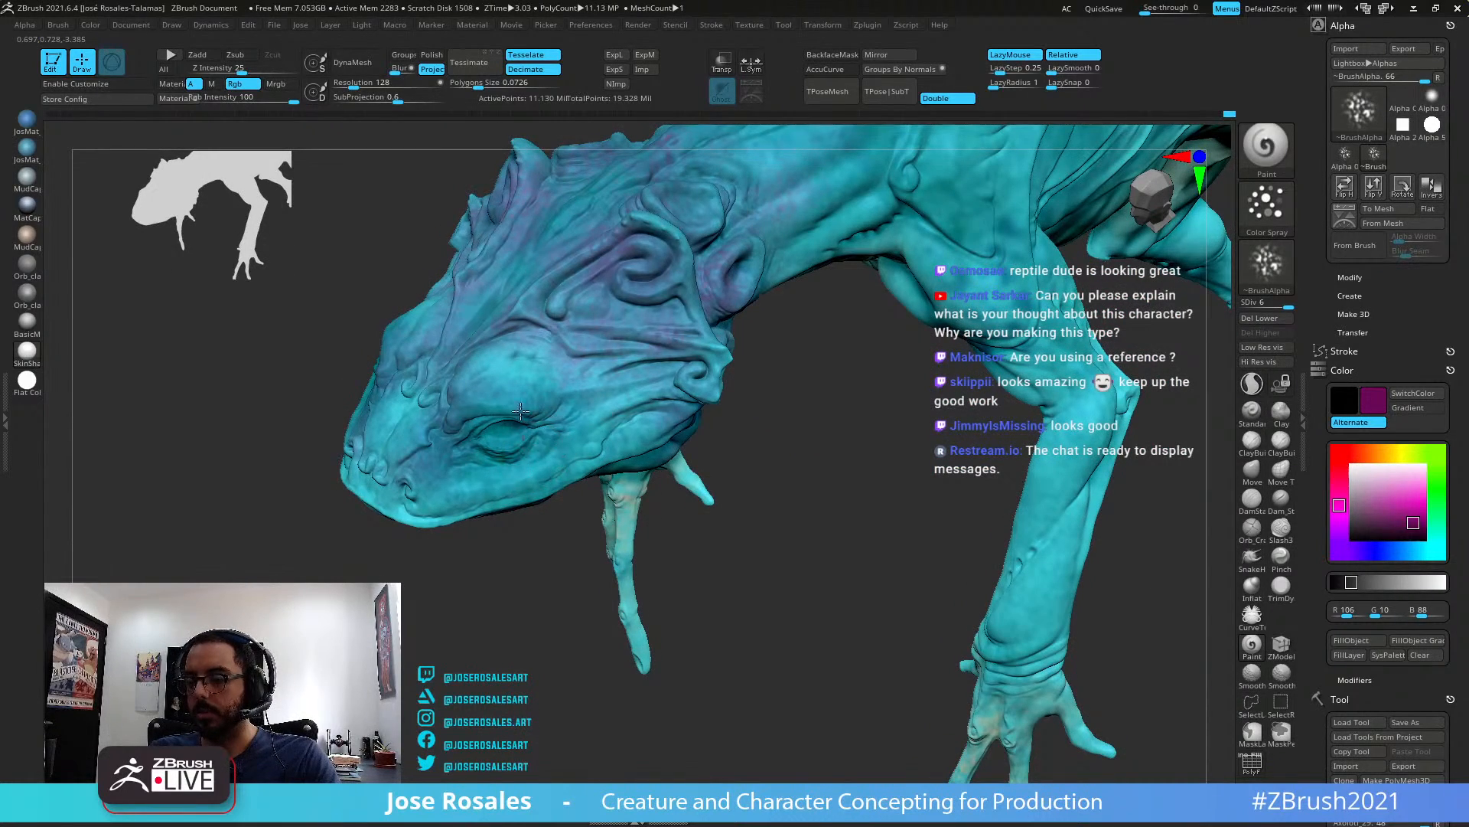
pyautogui.moveTo(521, 412); pyautogui.dragTo(555, 394, button='right')
# Change the paint colour to bright magenta (RGB 241, 16, 199) and spray soft accents around the eye and brow
pyautogui.keyDown('ctrl'); pyautogui.moveTo(479, 420); pyautogui.dragTo(735, 325, button='right'); pyautogui.keyUp('ctrl')
pyautogui.keyDown('ctrl'); pyautogui.moveTo(735, 326); pyautogui.dragTo(831, 373, button='right'); pyautogui.keyUp('ctrl')
pyautogui.keyDown('alt'); pyautogui.moveTo(774, 268); pyautogui.dragTo(815, 456, button='right'); pyautogui.keyUp('alt')
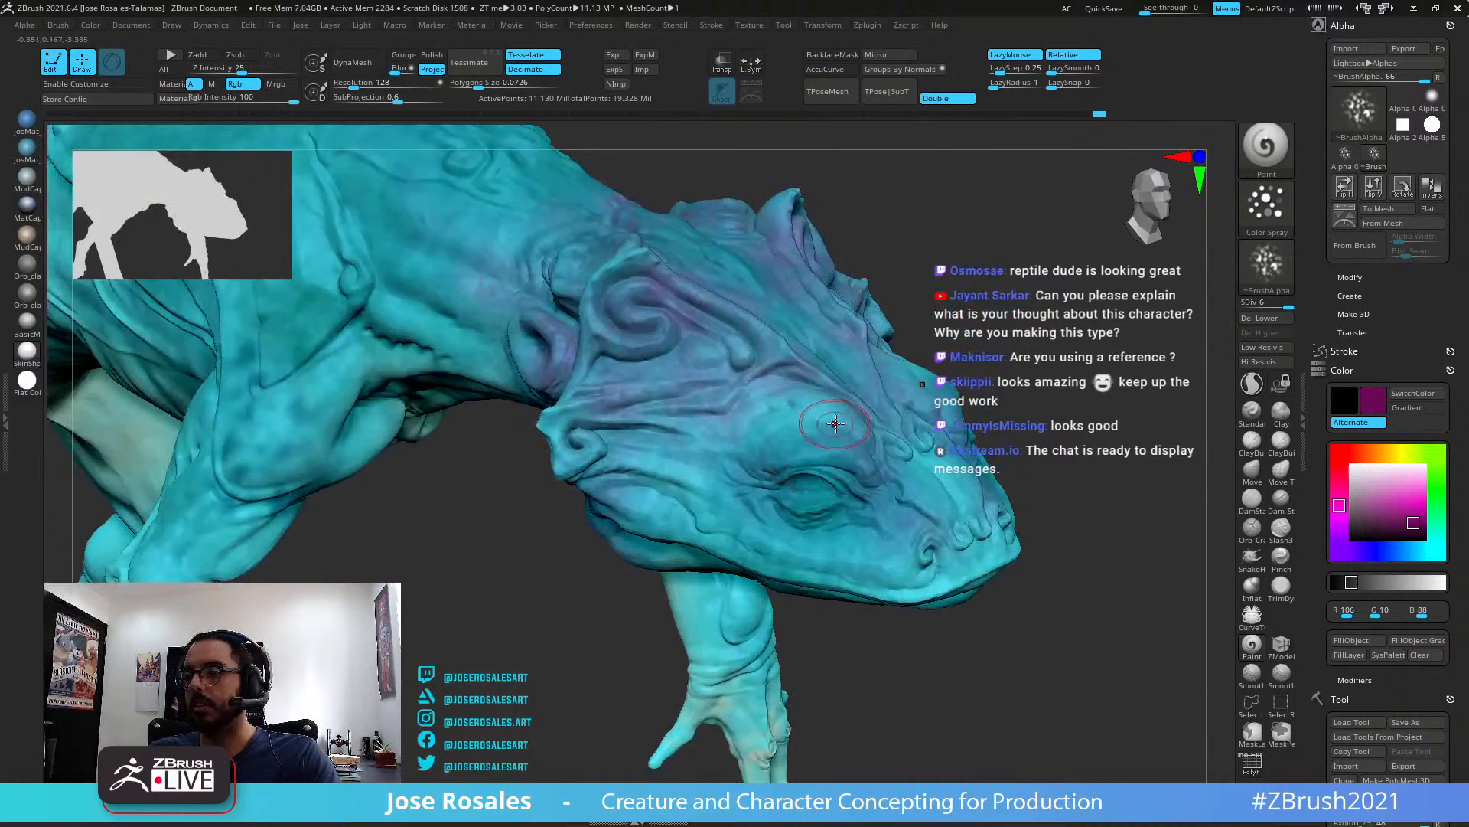
pyautogui.moveTo(803, 379); pyautogui.dragTo(834, 436, button='right')
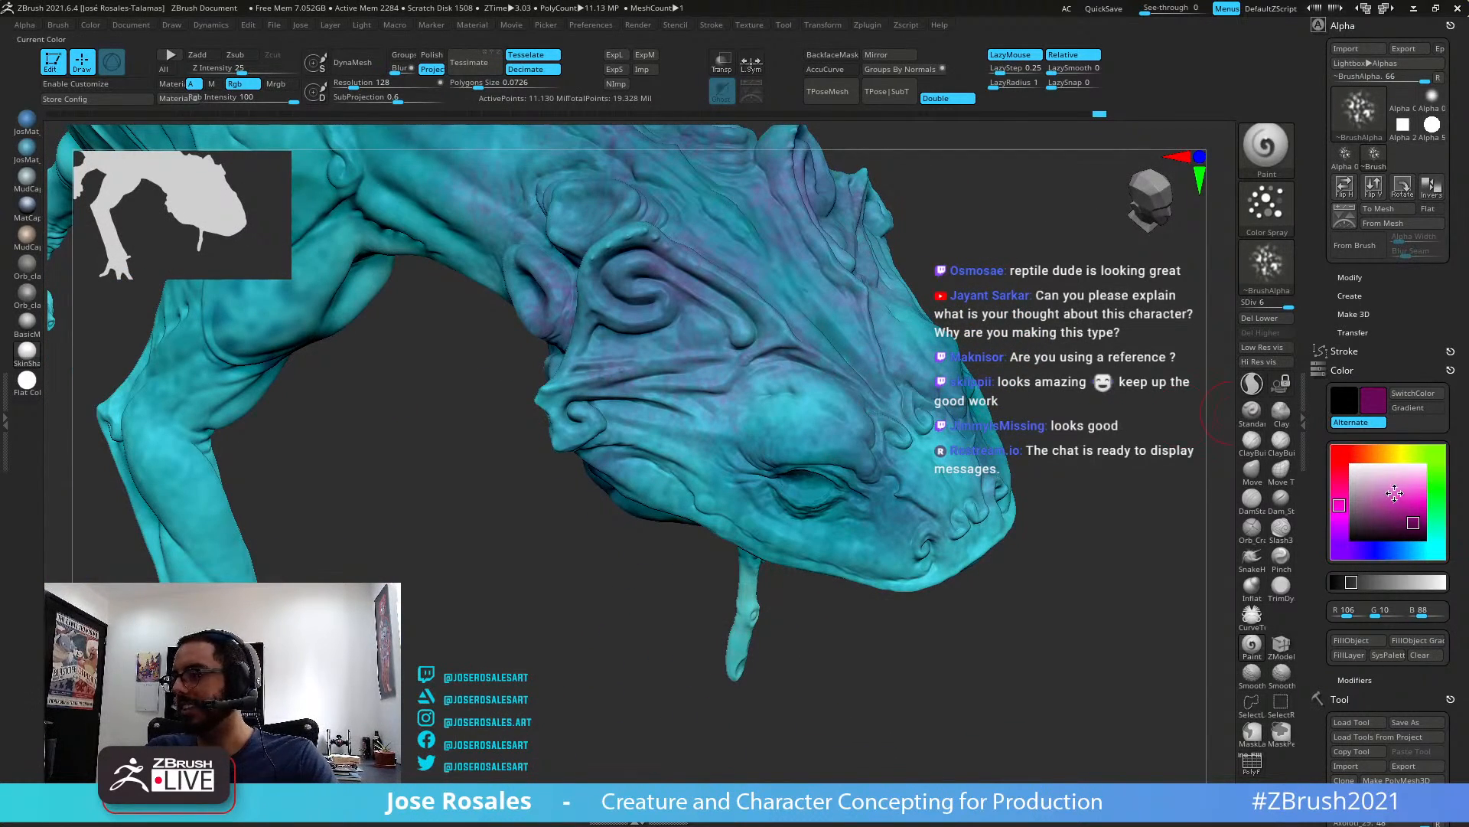
pyautogui.click(1418, 501)
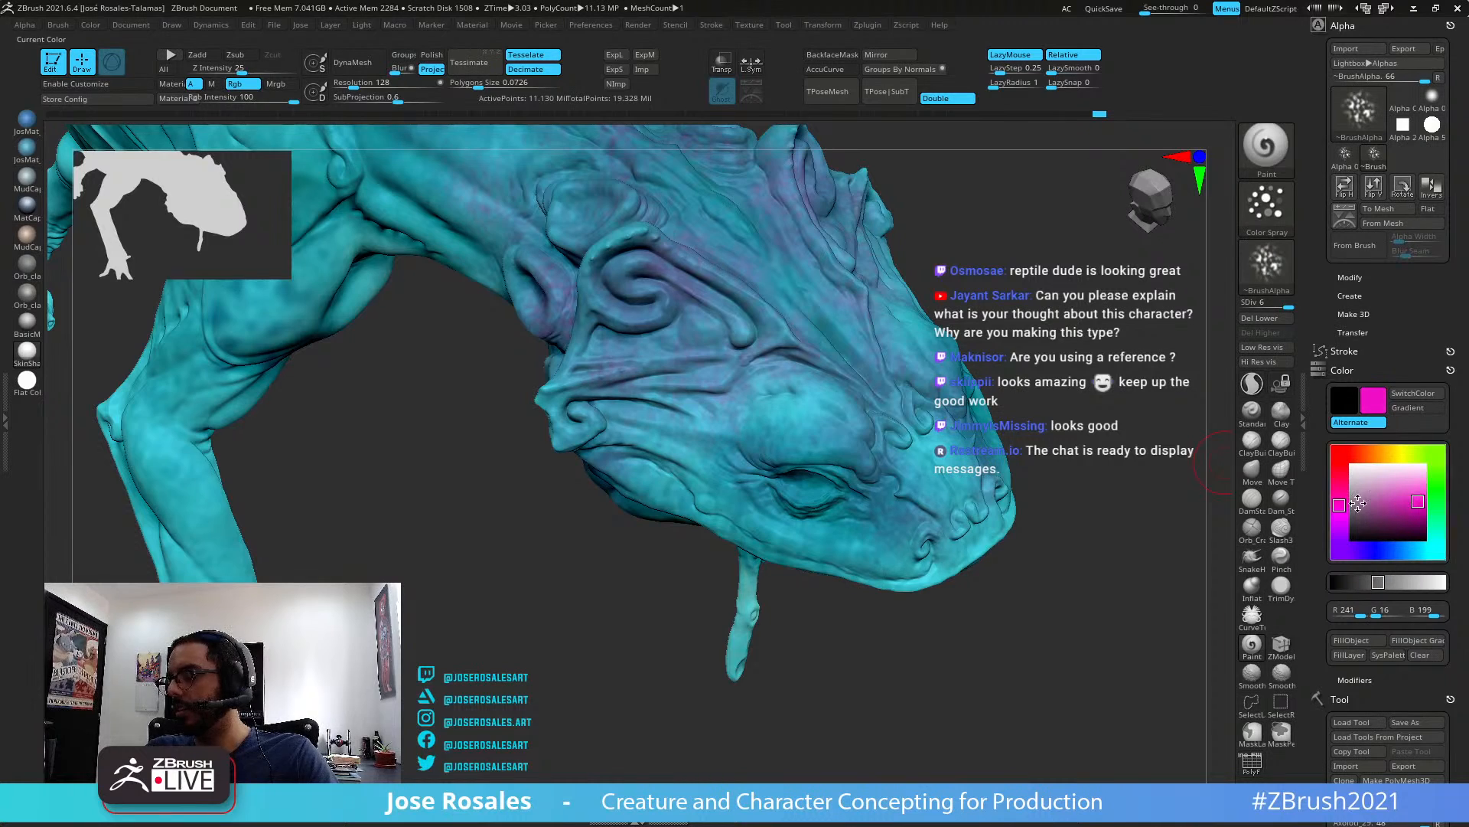
pyautogui.moveTo(848, 458)
pyautogui.mouseDown(button='right')
pyautogui.moveTo(874, 492)
pyautogui.moveTo(865, 471)
pyautogui.moveTo(881, 451)
pyautogui.mouseUp(button='right')
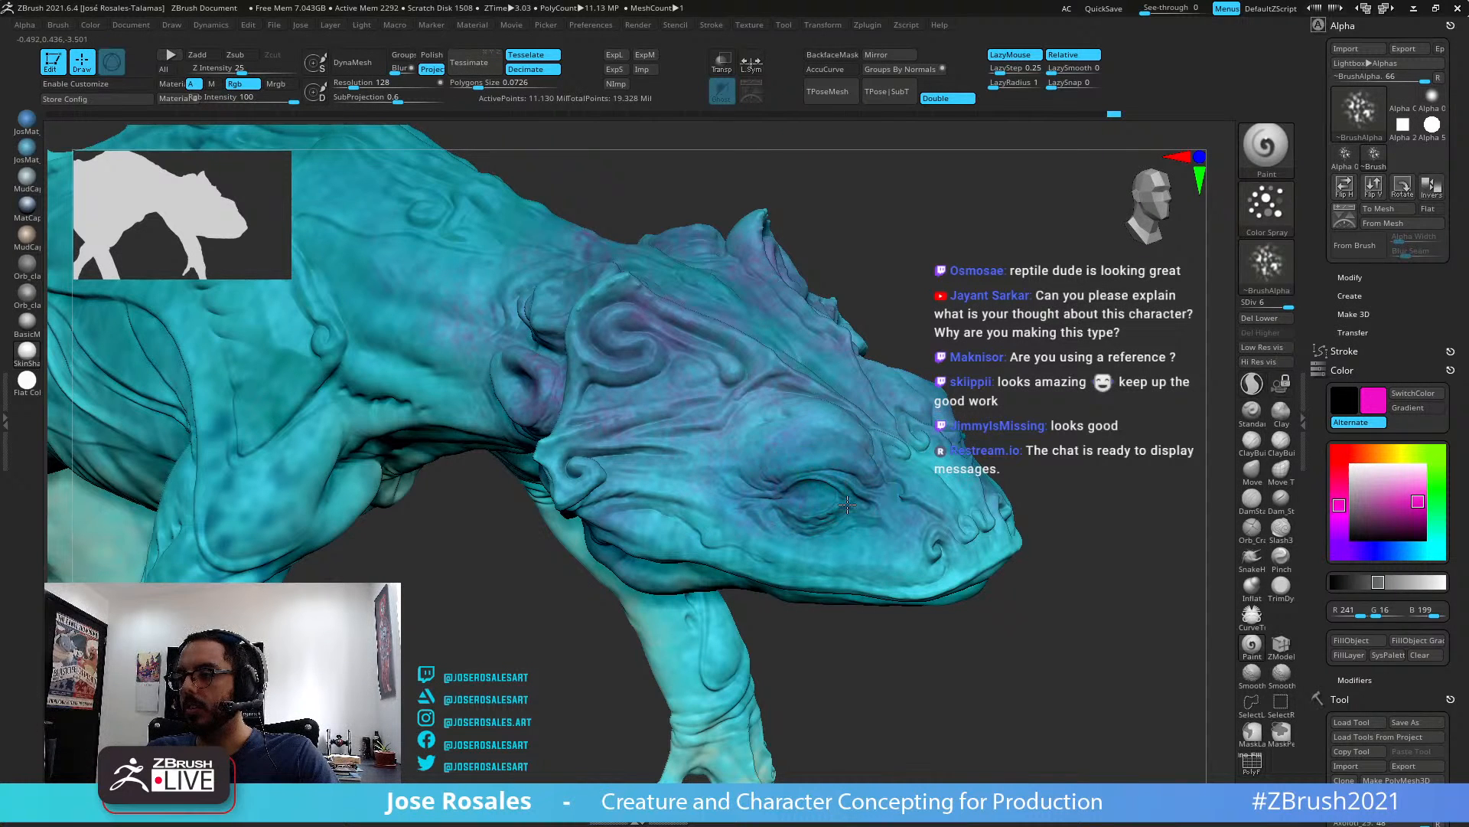
pyautogui.moveTo(896, 494)
pyautogui.keyDown('ctrl'); pyautogui.mouseDown(button='right')
pyautogui.moveTo(863, 423)
pyautogui.moveTo(932, 372)
pyautogui.mouseUp(button='right'); pyautogui.keyUp('ctrl')
# Make all the creature's subtools visible, including the dorsal fin, web fingers, horns and eyes
pyautogui.click(1350, 277)
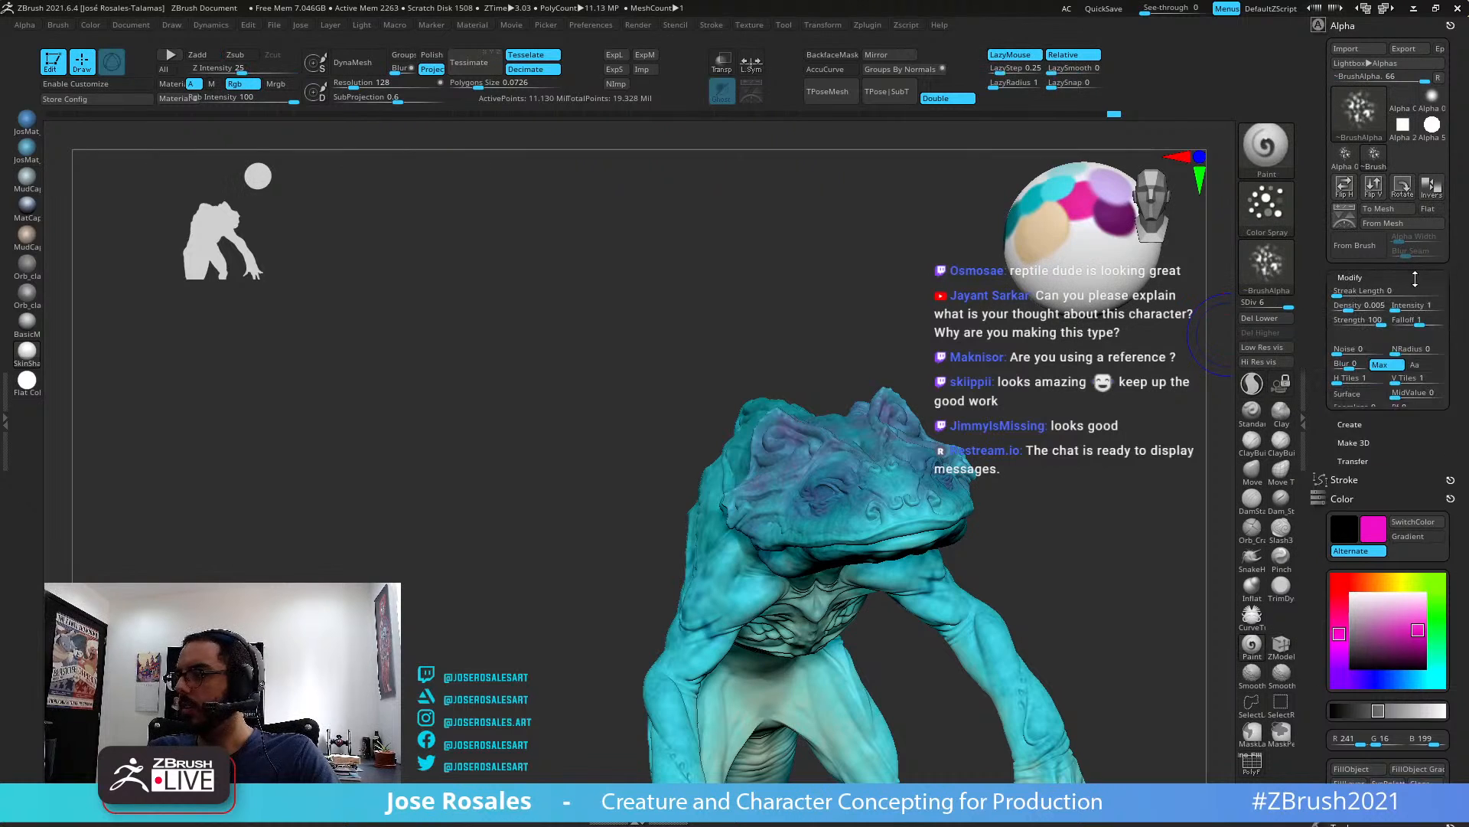
pyautogui.click(1350, 277)
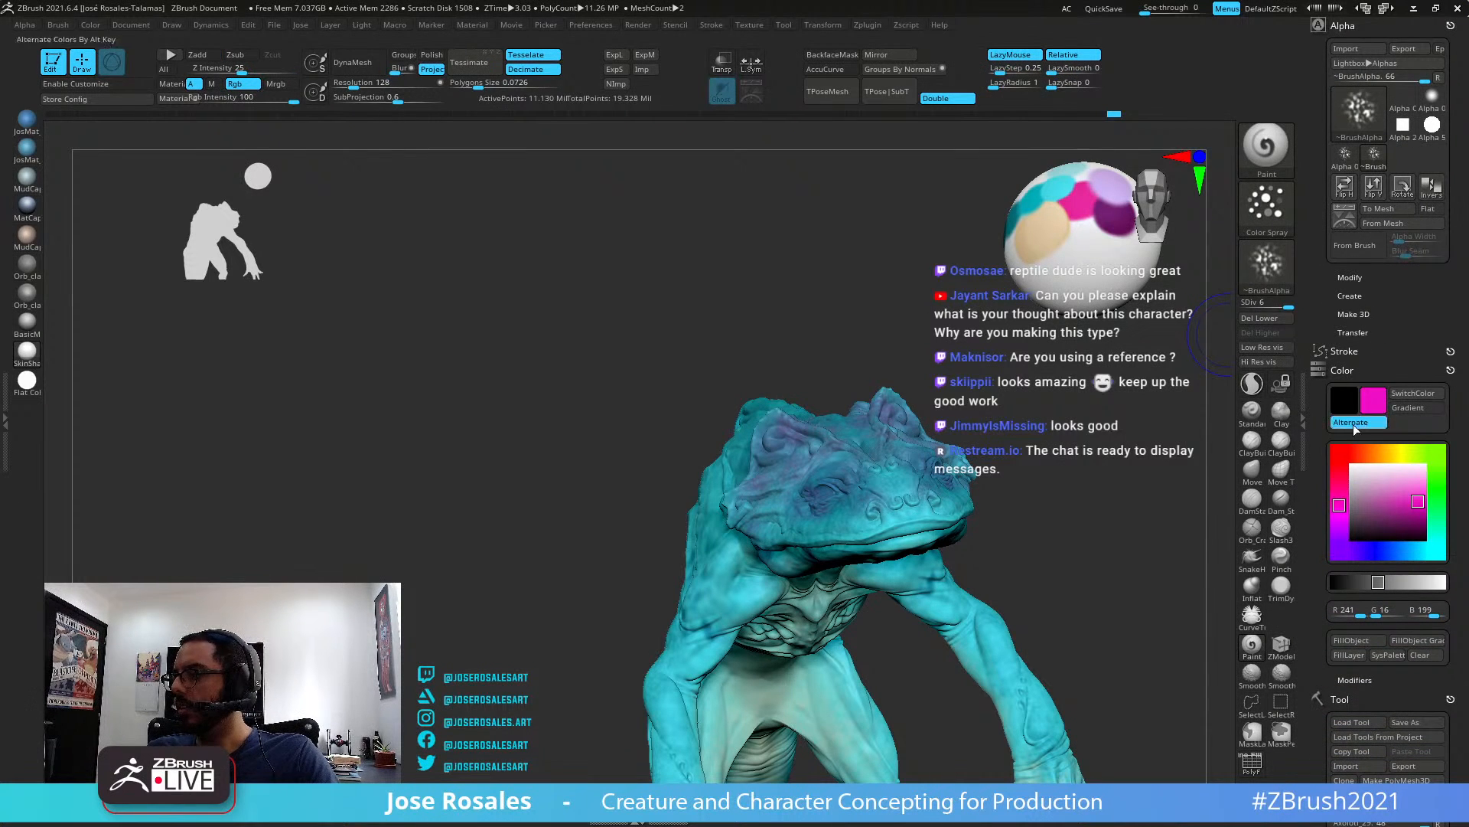
pyautogui.moveTo(1312, 370); pyautogui.dragTo(1312, 77)
pyautogui.keyDown('shift'); pyautogui.click(1438, 703); pyautogui.keyUp('shift')
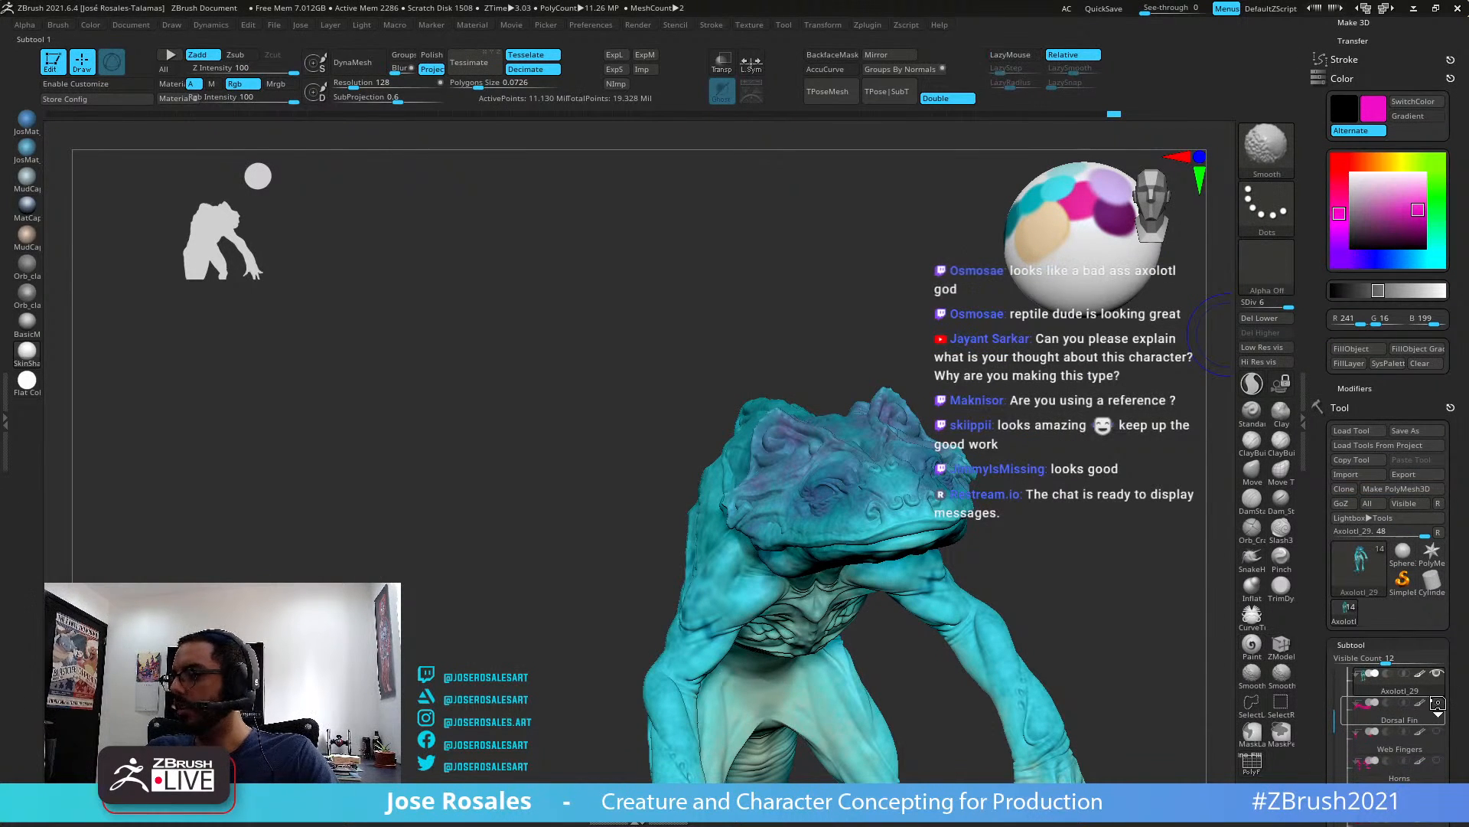
pyautogui.keyDown('alt'); pyautogui.moveTo(692, 581); pyautogui.dragTo(734, 482); pyautogui.keyUp('alt')
pyautogui.moveTo(814, 405)
pyautogui.mouseDown(button='right')
pyautogui.moveTo(720, 480)
pyautogui.moveTo(765, 402)
pyautogui.moveTo(828, 414)
pyautogui.mouseUp(button='right')
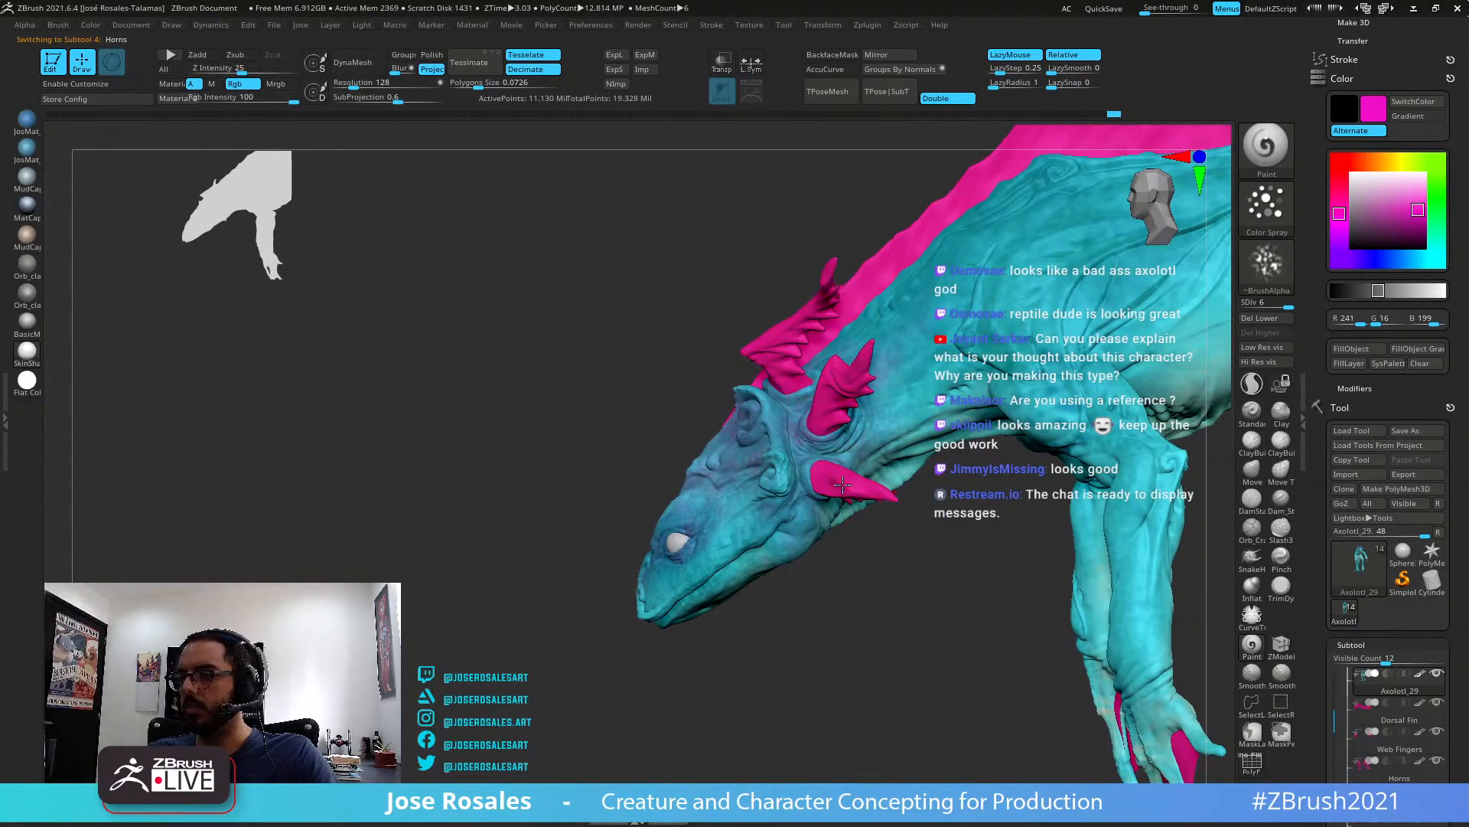
# Select the palette sphere subtool and sample its dark purple (RGB 106, 10, 88) as the paint colour
pyautogui.keyDown('ctrl'); pyautogui.moveTo(843, 485); pyautogui.dragTo(822, 520, button='right'); pyautogui.keyUp('ctrl')
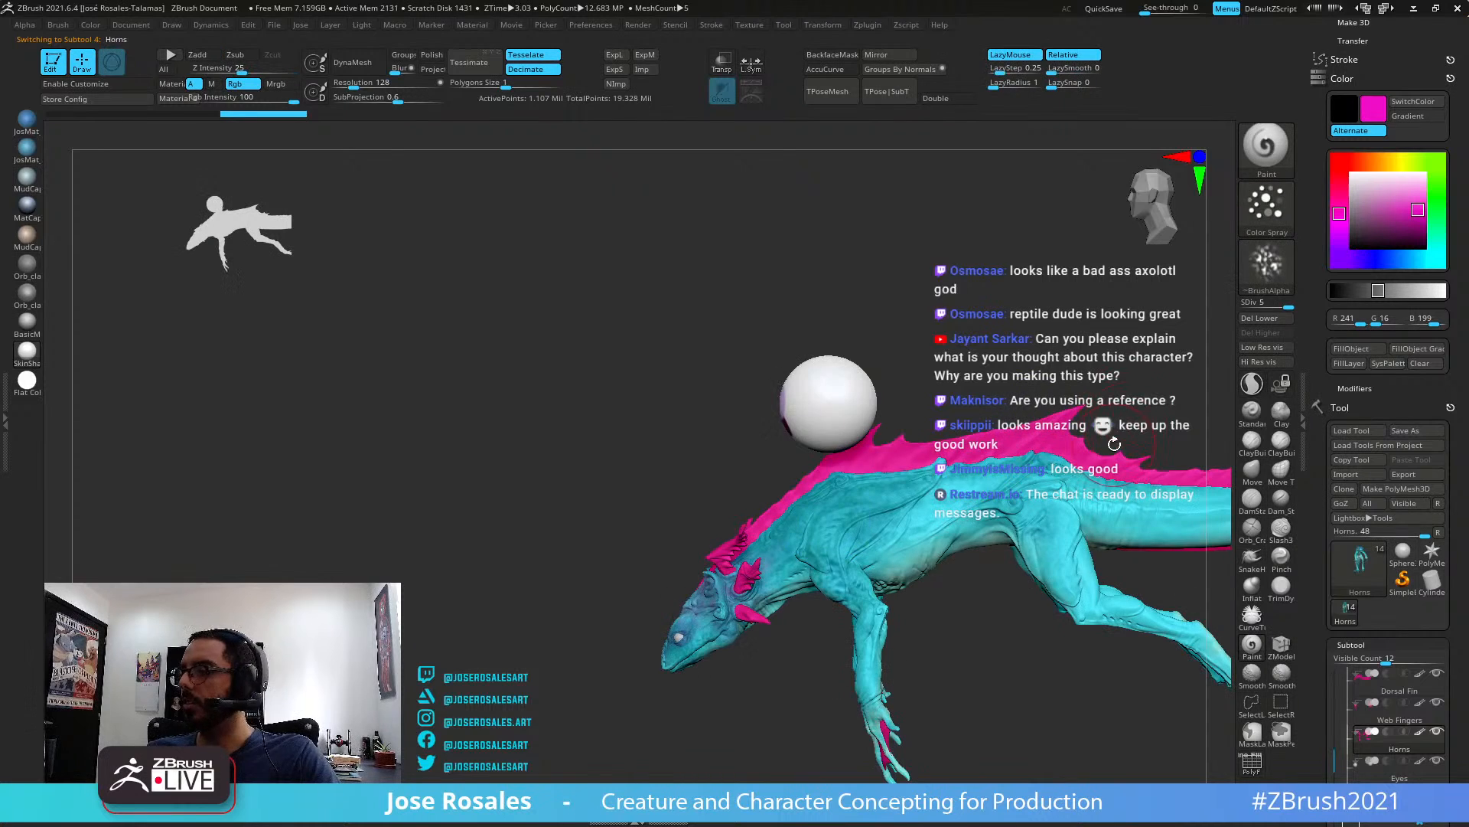
pyautogui.keyDown('alt'); pyautogui.click(819, 419); pyautogui.keyUp('alt')
pyautogui.moveTo(848, 414)
pyautogui.mouseDown(button='right')
pyautogui.moveTo(902, 400)
pyautogui.moveTo(886, 394)
pyautogui.mouseUp(button='right')
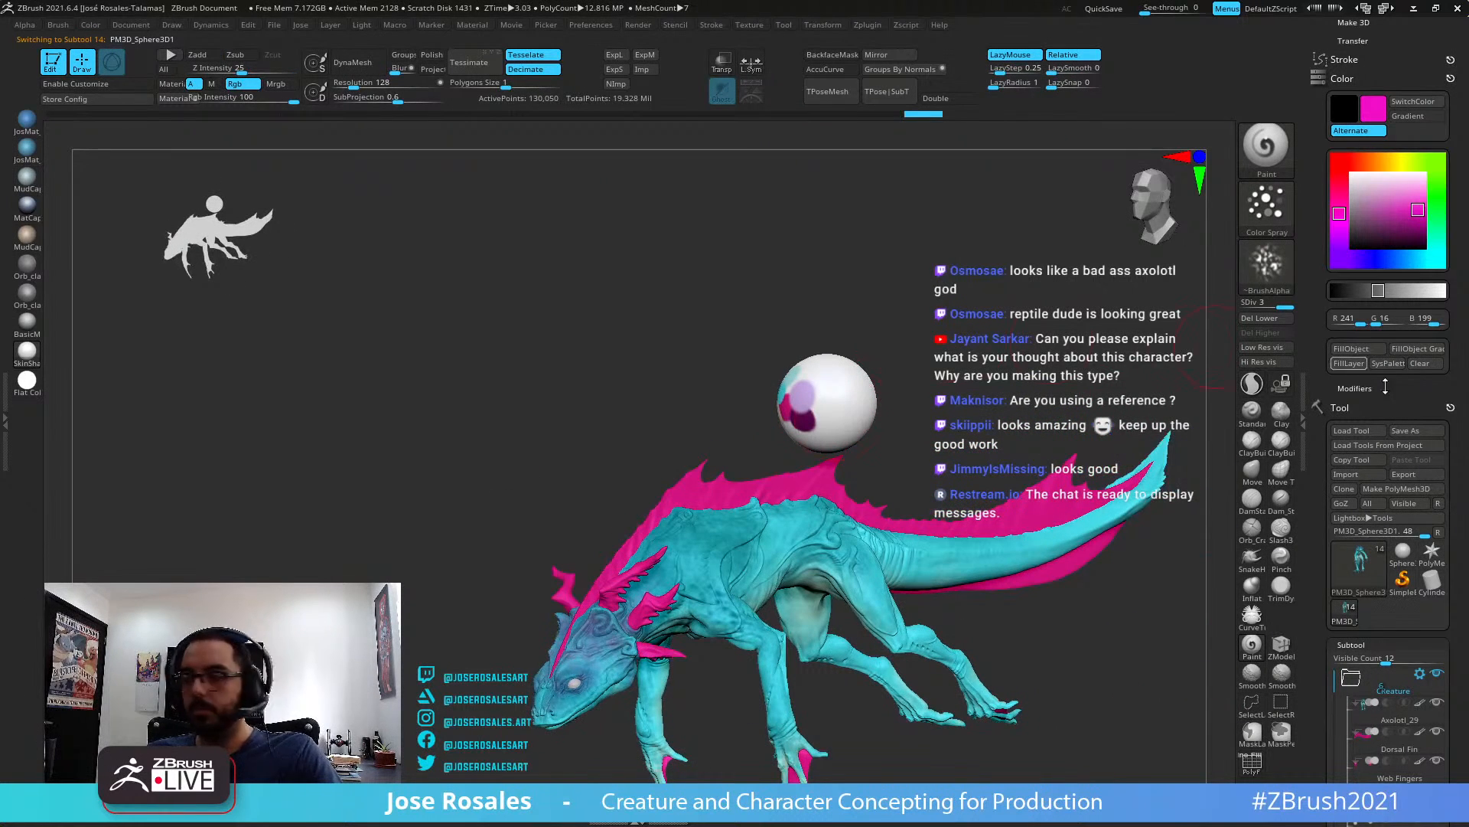
pyautogui.moveTo(1387, 229); pyautogui.dragTo(800, 421)
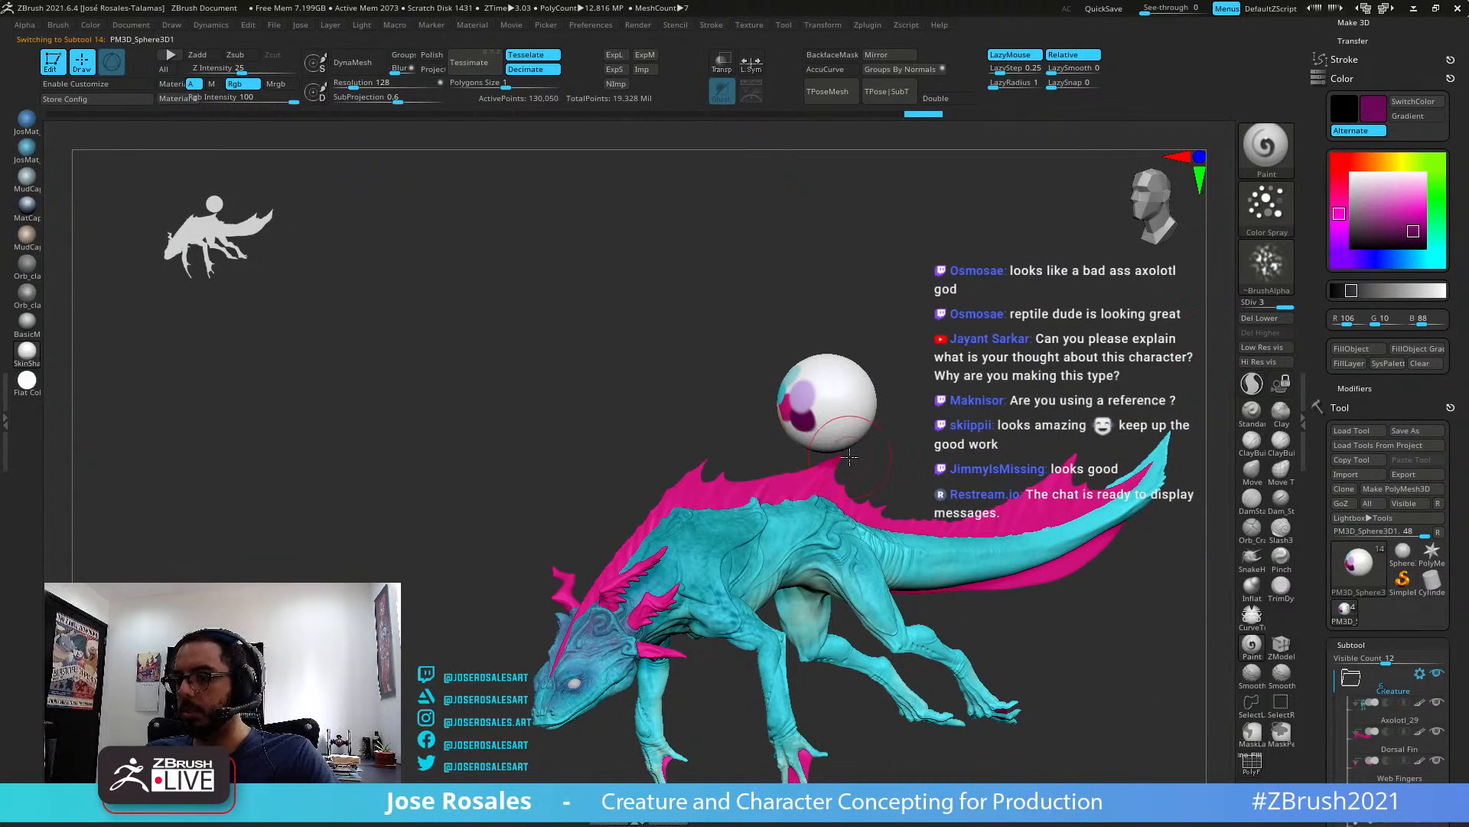
# Isolate the Horns subtool and spray dark purple over the bases of the horns
pyautogui.moveTo(666, 512); pyautogui.dragTo(737, 493, button='right')
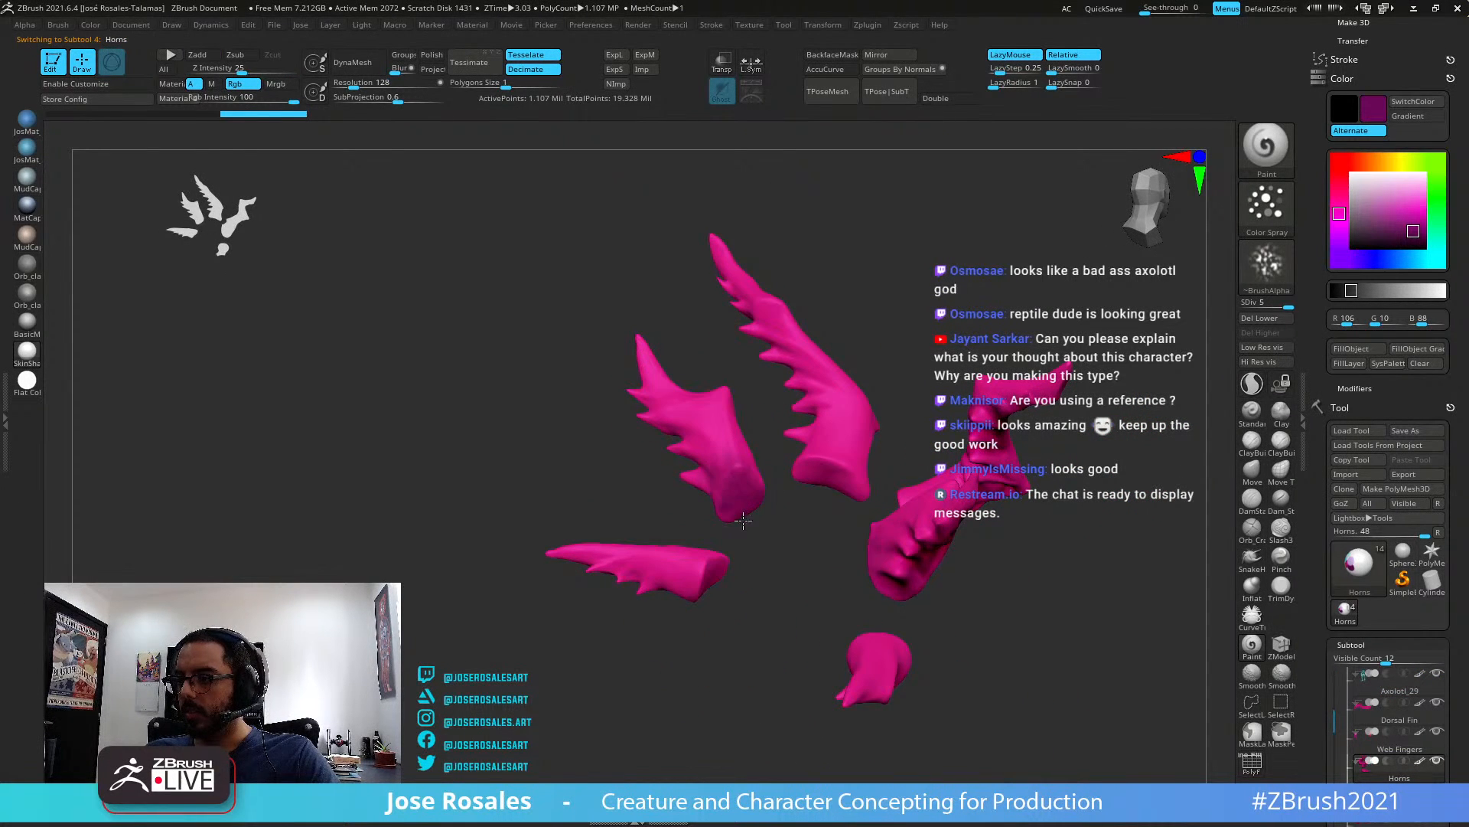
pyautogui.moveTo(836, 459); pyautogui.dragTo(816, 472)
pyautogui.moveTo(753, 544); pyautogui.dragTo(716, 469, button='right')
pyautogui.moveTo(748, 613)
pyautogui.mouseDown(button='right')
pyautogui.moveTo(766, 597)
pyautogui.moveTo(753, 581)
pyautogui.mouseUp(button='right')
pyautogui.moveTo(711, 600); pyautogui.dragTo(707, 585)
pyautogui.moveTo(707, 584); pyautogui.dragTo(638, 450, button='right')
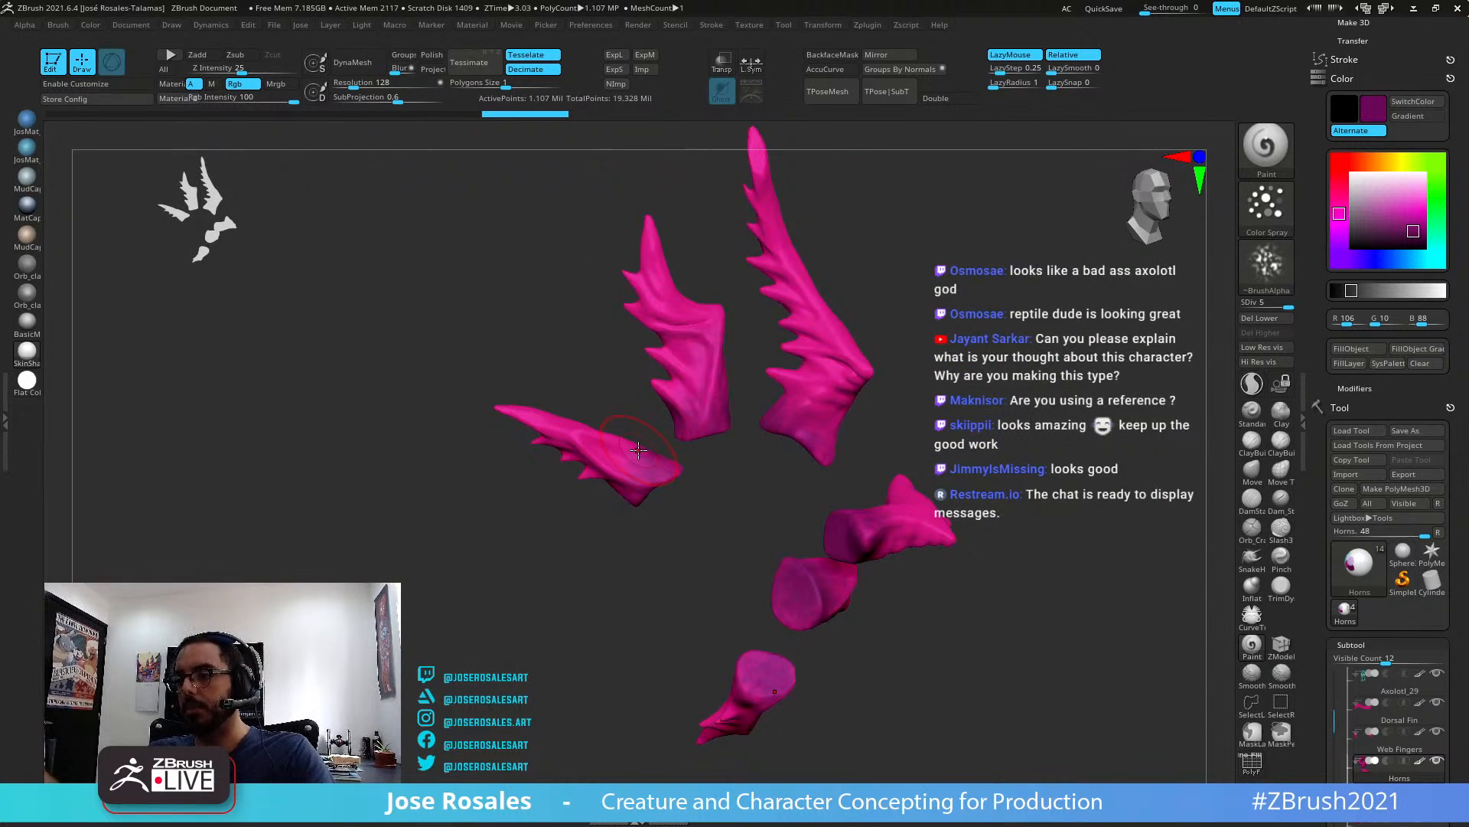
# Blend the dark purple from the bases up the horn shafts, and bring the whole creature back into view
pyautogui.moveTo(747, 471); pyautogui.dragTo(815, 454, button='right')
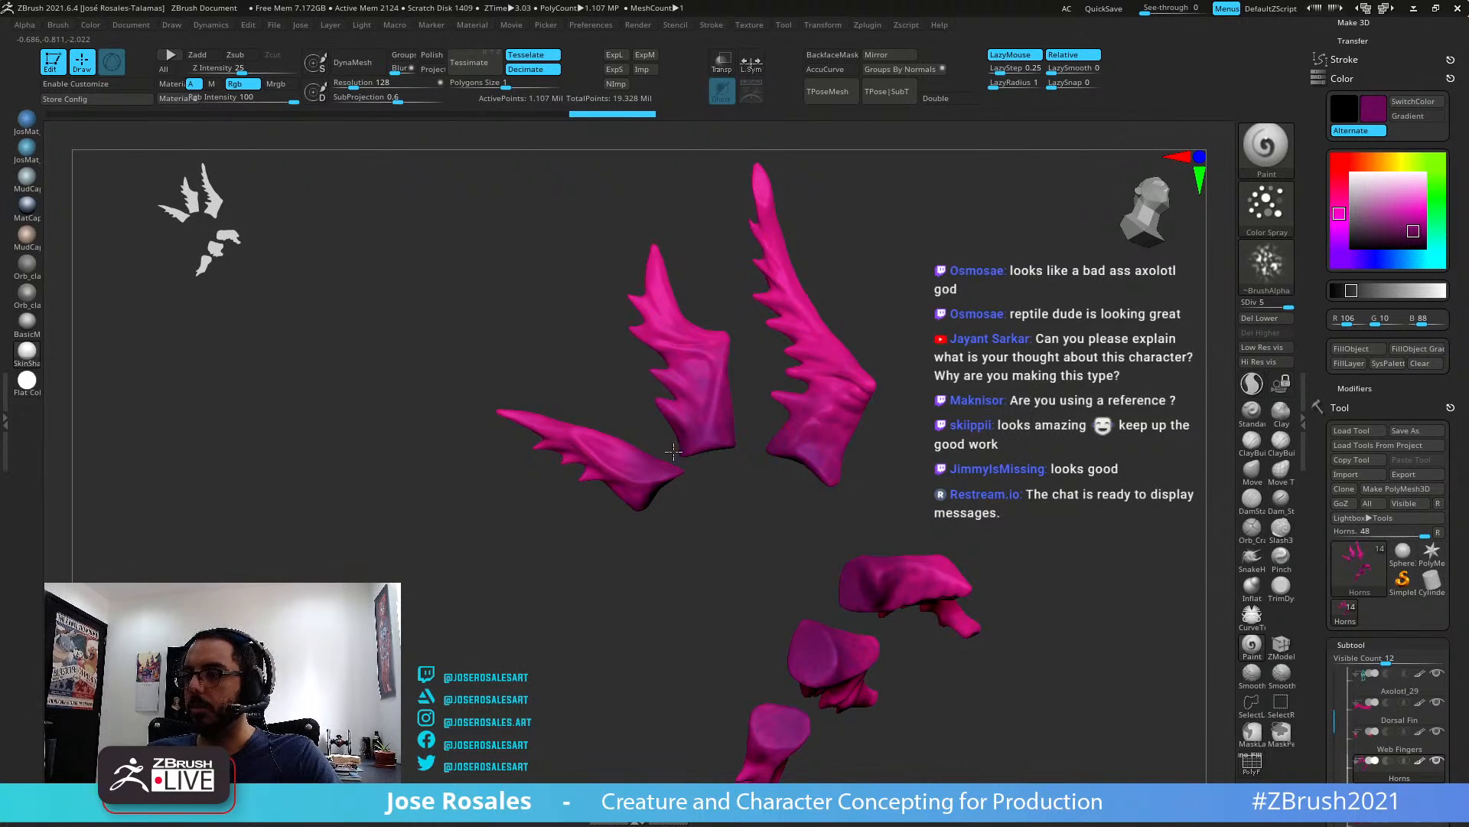
pyautogui.moveTo(645, 502); pyautogui.dragTo(930, 571, button='right')
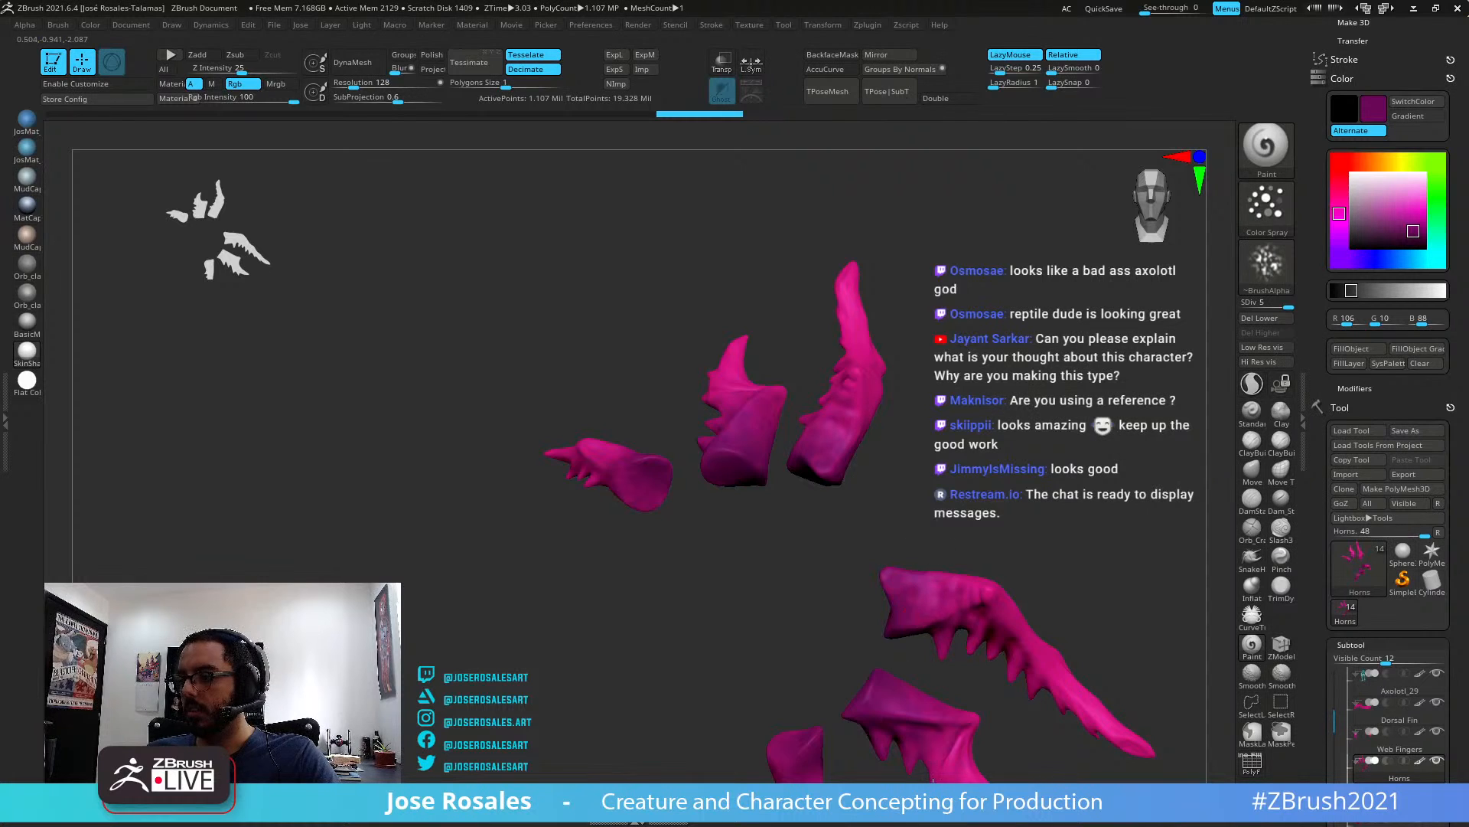
pyautogui.keyDown('alt'); pyautogui.moveTo(933, 780); pyautogui.dragTo(806, 624, button='right'); pyautogui.keyUp('alt')
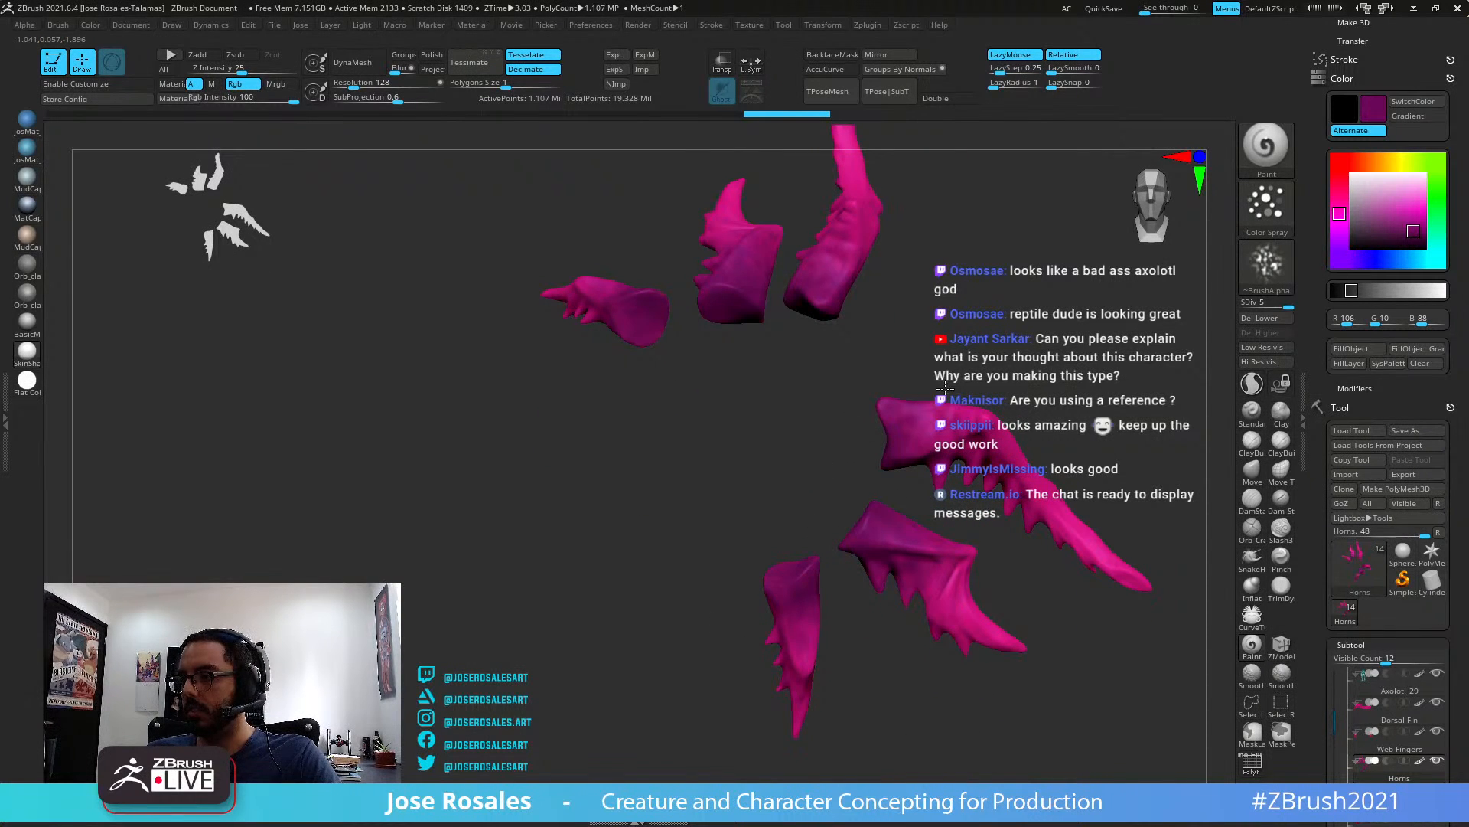
pyautogui.moveTo(910, 406); pyautogui.dragTo(792, 535, button='right')
pyautogui.hotkey('shift', 's')
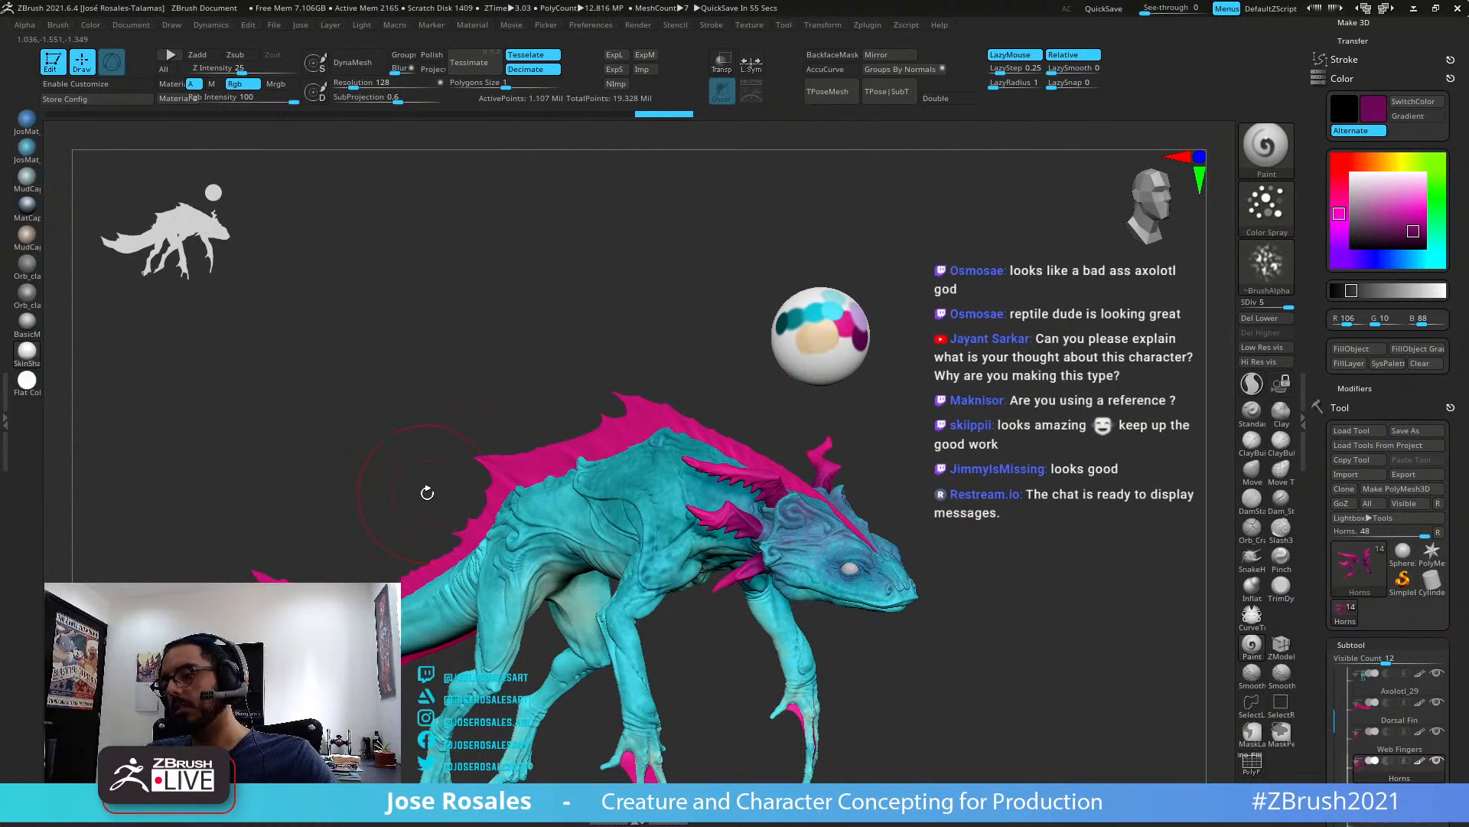
# Sample the light lavender swatch (RGB 214, 182, 242) from the palette sphere as the paint colour
pyautogui.moveTo(698, 490); pyautogui.dragTo(1030, 494, button='right')
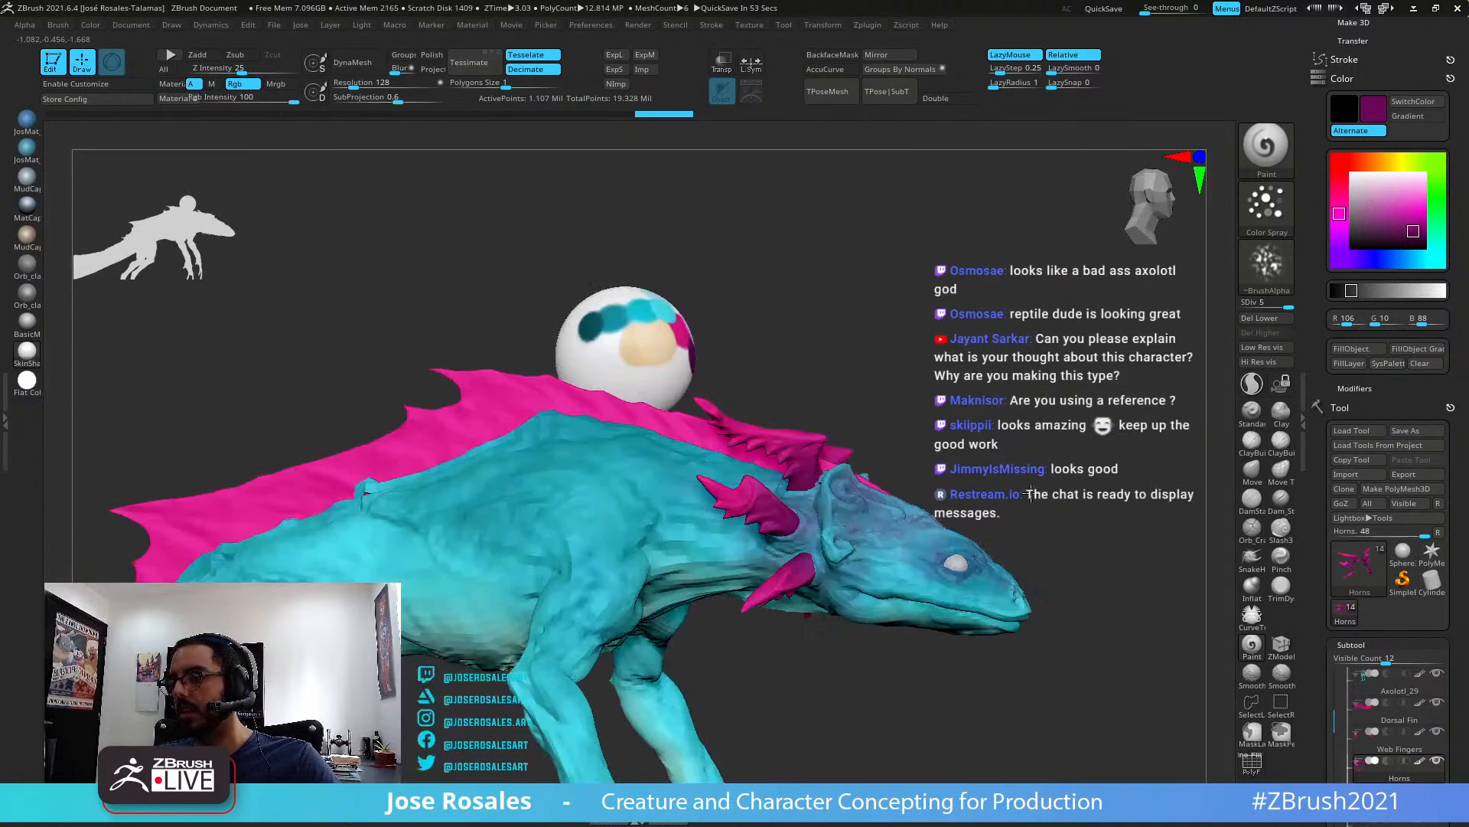
pyautogui.keyDown('ctrl'); pyautogui.moveTo(845, 567); pyautogui.dragTo(865, 553, button='right'); pyautogui.keyUp('ctrl')
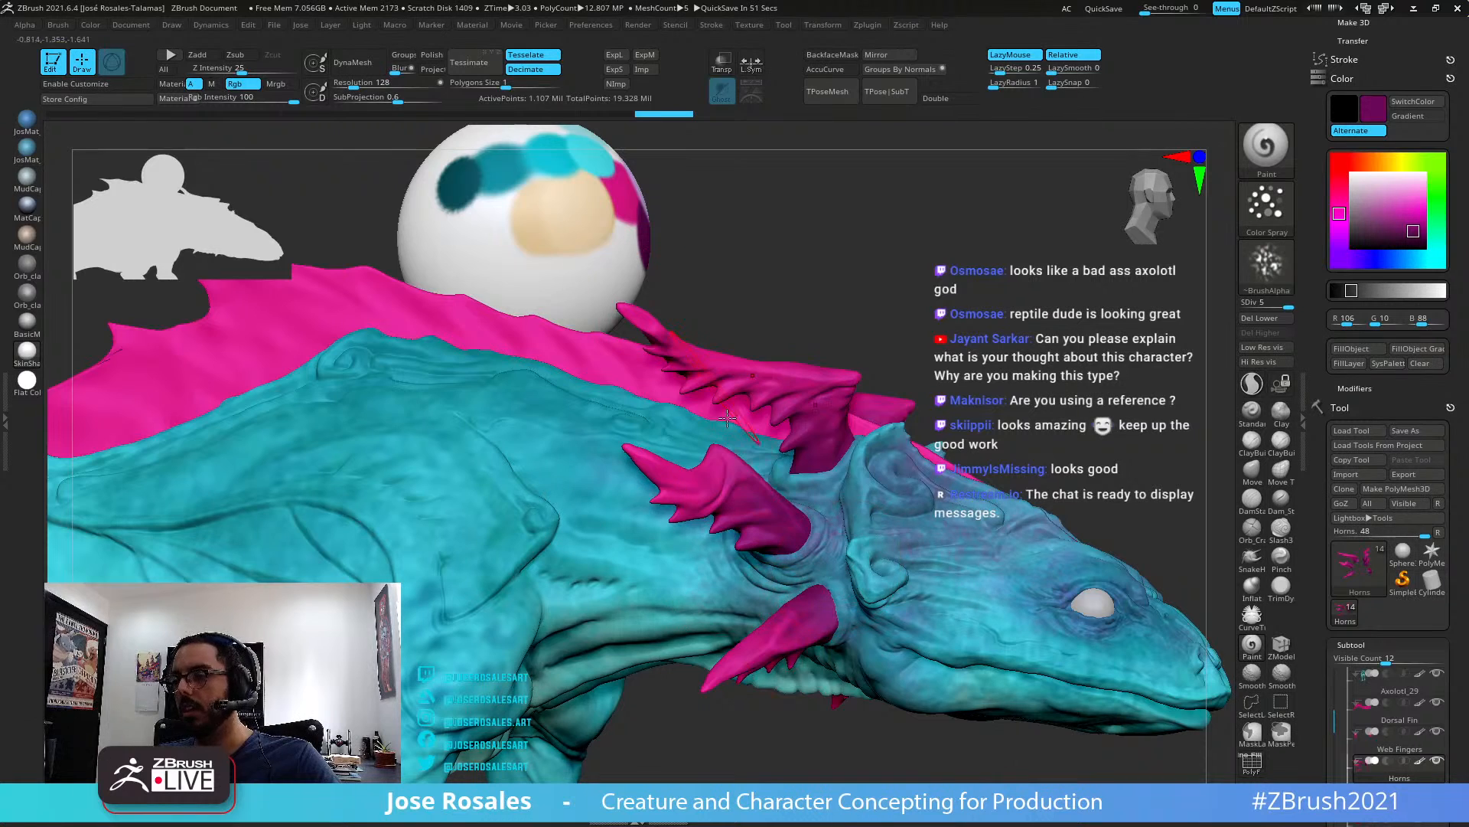
pyautogui.moveTo(689, 246); pyautogui.dragTo(470, 605, button='right')
pyautogui.keyDown('alt'); pyautogui.moveTo(826, 361); pyautogui.dragTo(751, 444, button='right'); pyautogui.keyUp('alt')
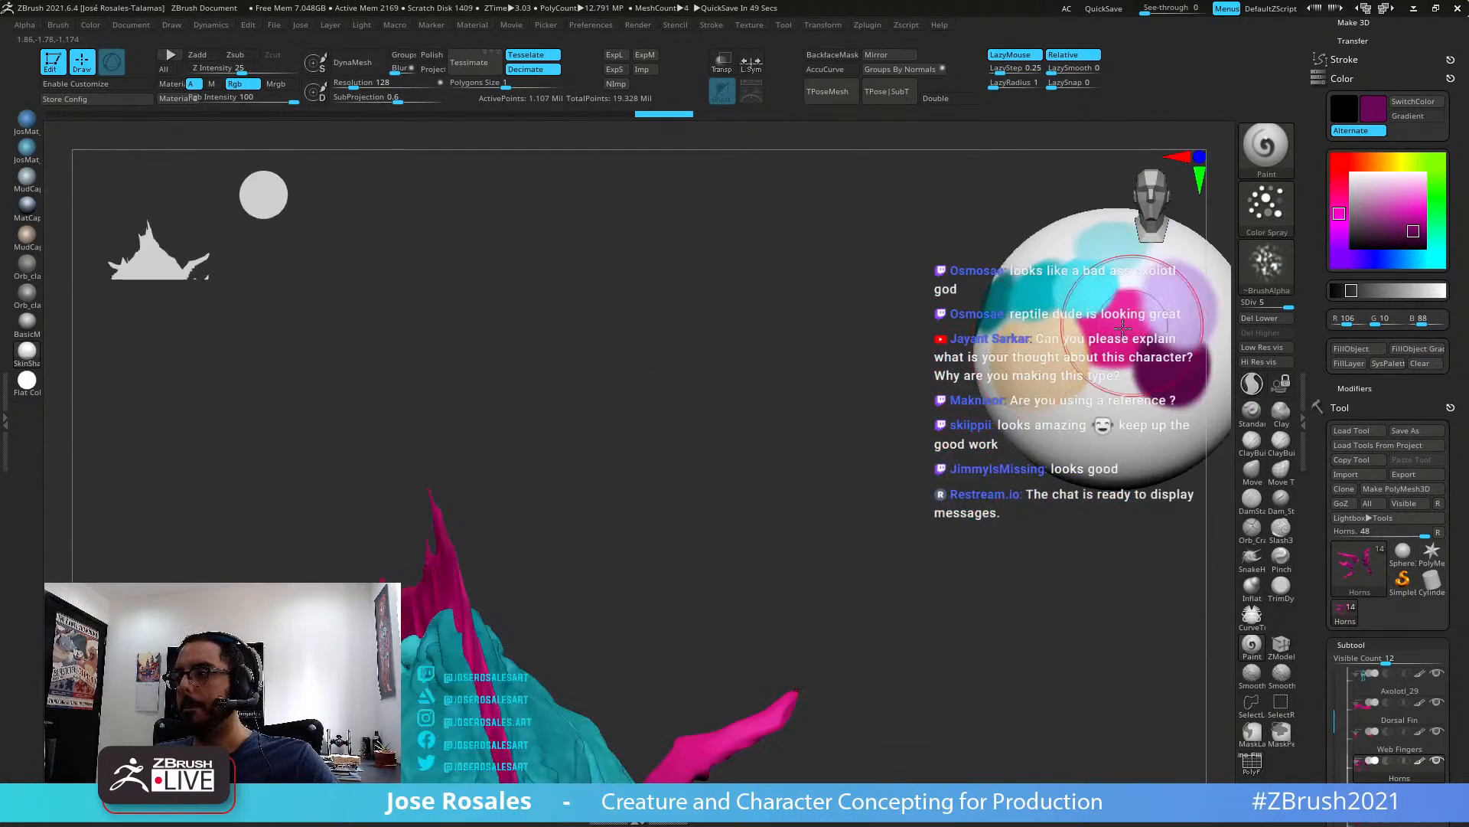
pyautogui.moveTo(1400, 163); pyautogui.dragTo(1169, 298)
# Spray light lavender over the tips of the horns on both sides of the head
pyautogui.moveTo(619, 491)
pyautogui.keyDown('alt'); pyautogui.mouseDown(button='right')
pyautogui.moveTo(554, 425)
pyautogui.moveTo(518, 317)
pyautogui.mouseUp(button='right'); pyautogui.keyUp('alt')
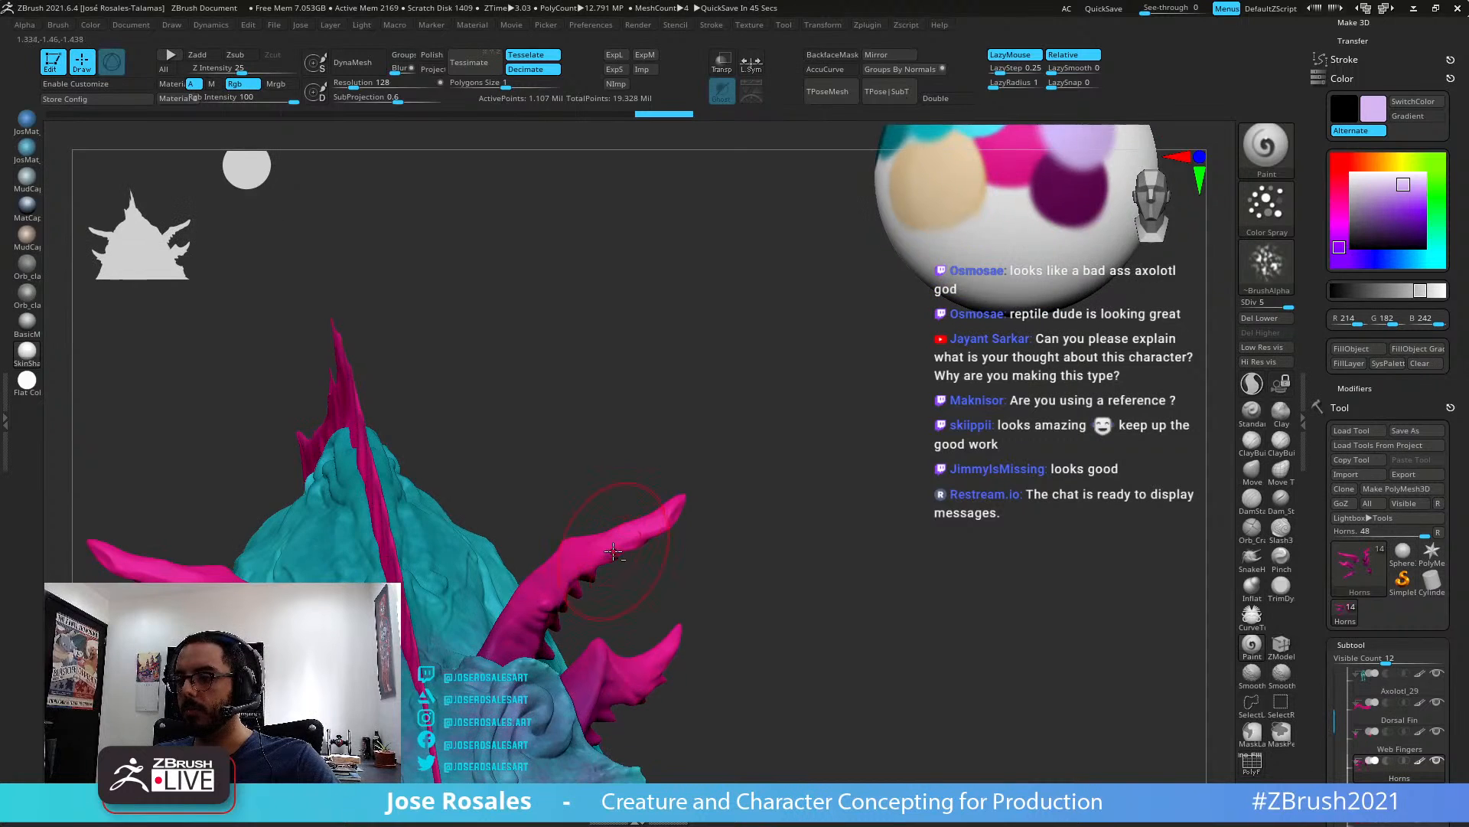
pyautogui.moveTo(652, 501)
pyautogui.mouseDown(button='right')
pyautogui.moveTo(658, 489)
pyautogui.moveTo(685, 506)
pyautogui.mouseUp(button='right')
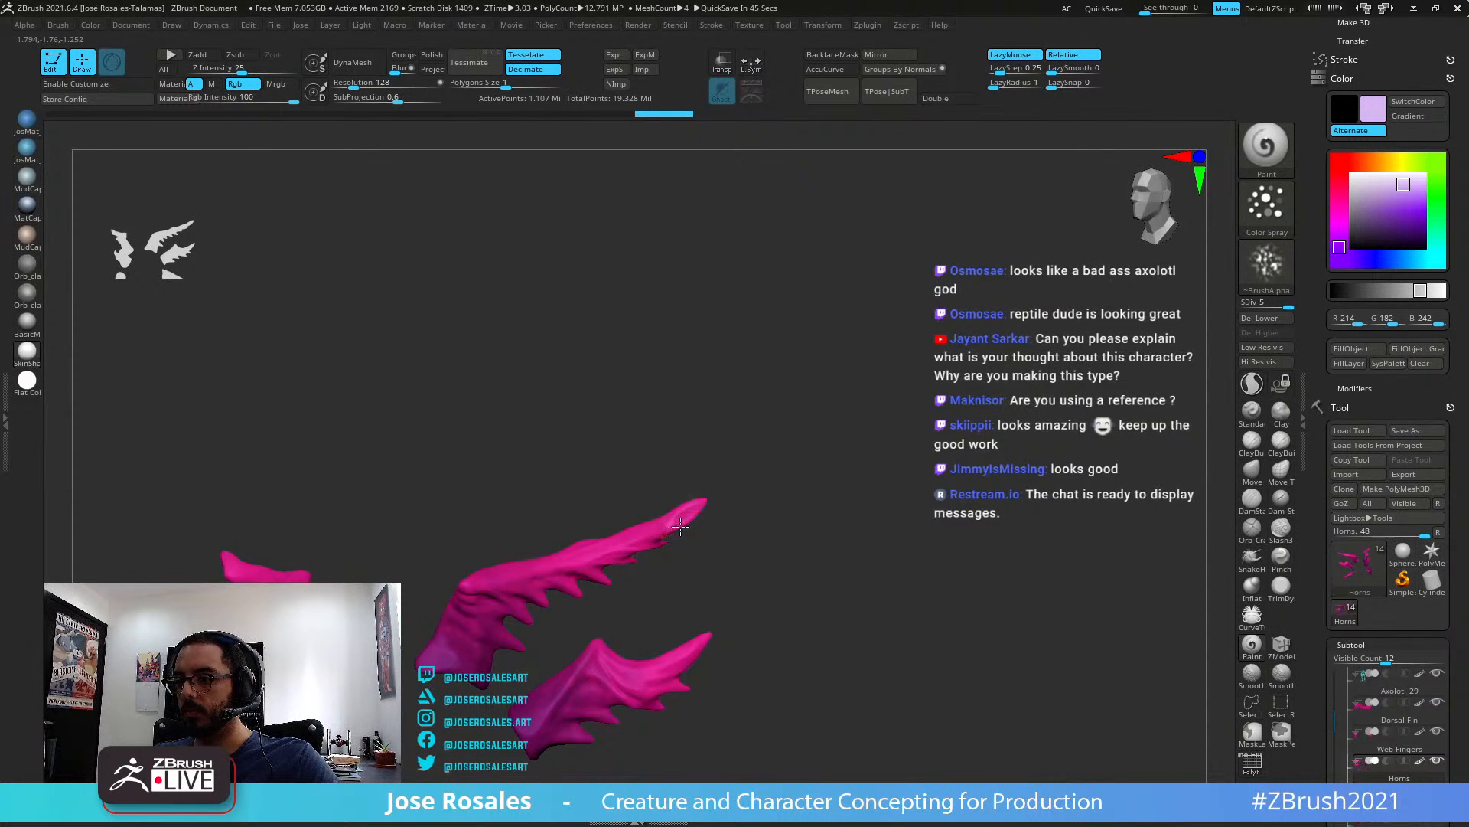
pyautogui.moveTo(680, 526)
pyautogui.mouseDown()
pyautogui.moveTo(708, 502)
pyautogui.moveTo(692, 507)
pyautogui.mouseUp()
pyautogui.moveTo(714, 625); pyautogui.dragTo(929, 474, button='right')
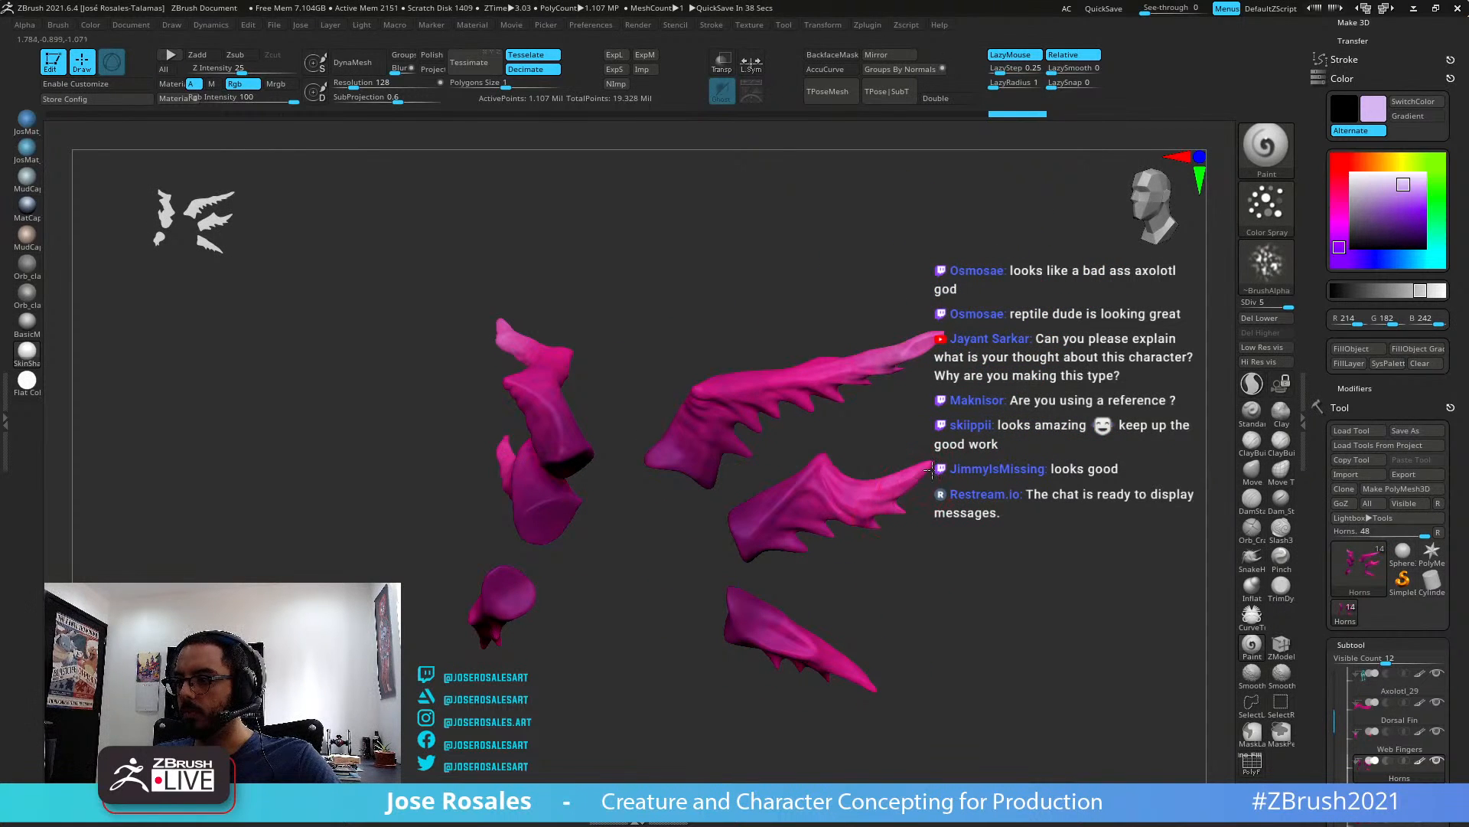
pyautogui.moveTo(918, 508); pyautogui.dragTo(846, 447, button='right')
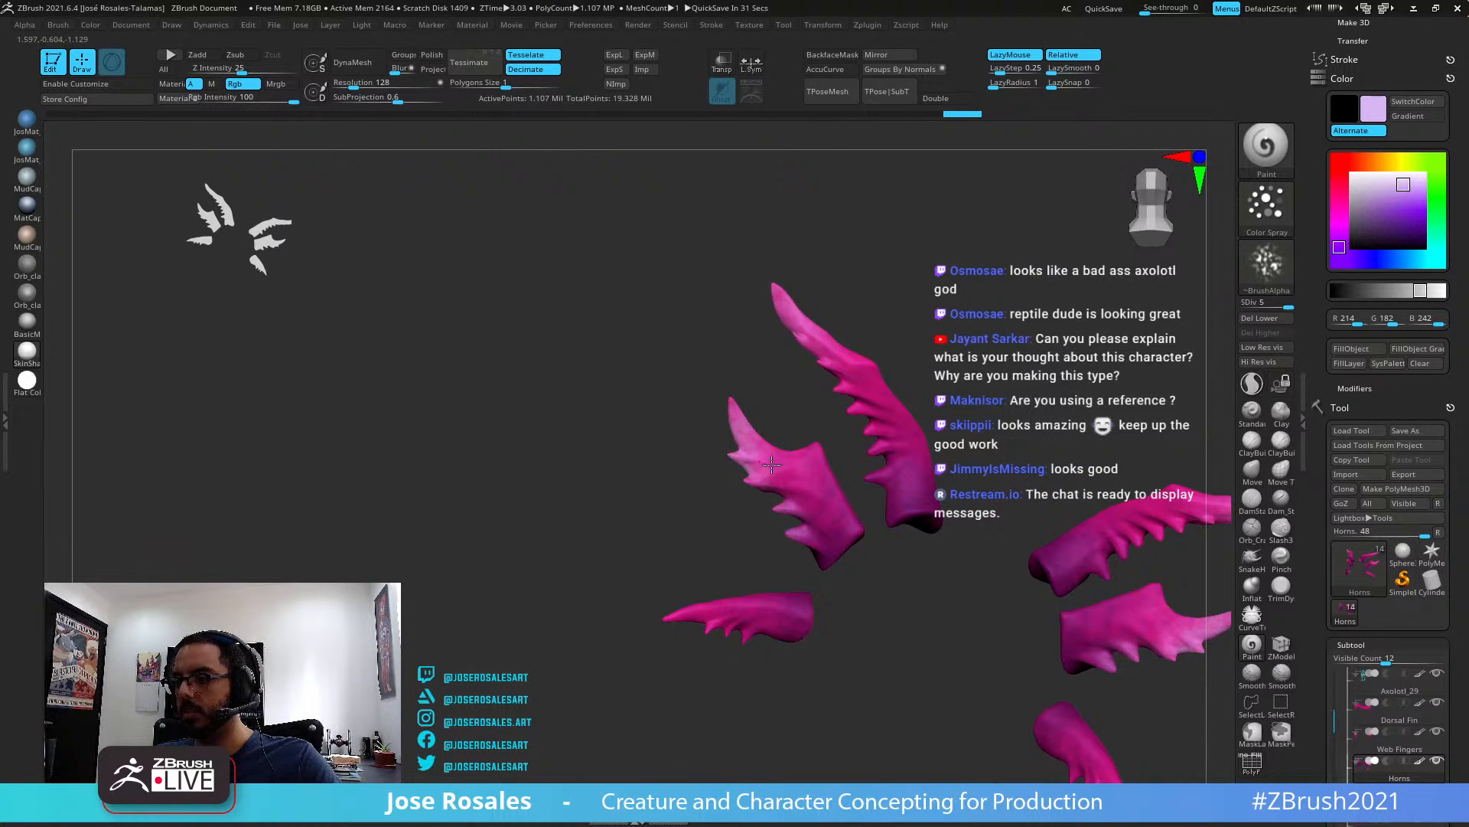
pyautogui.moveTo(840, 509); pyautogui.dragTo(780, 479, button='right')
pyautogui.moveTo(837, 427)
pyautogui.mouseDown(button='right')
pyautogui.moveTo(777, 403)
pyautogui.moveTo(992, 434)
pyautogui.moveTo(853, 253)
pyautogui.mouseUp(button='right')
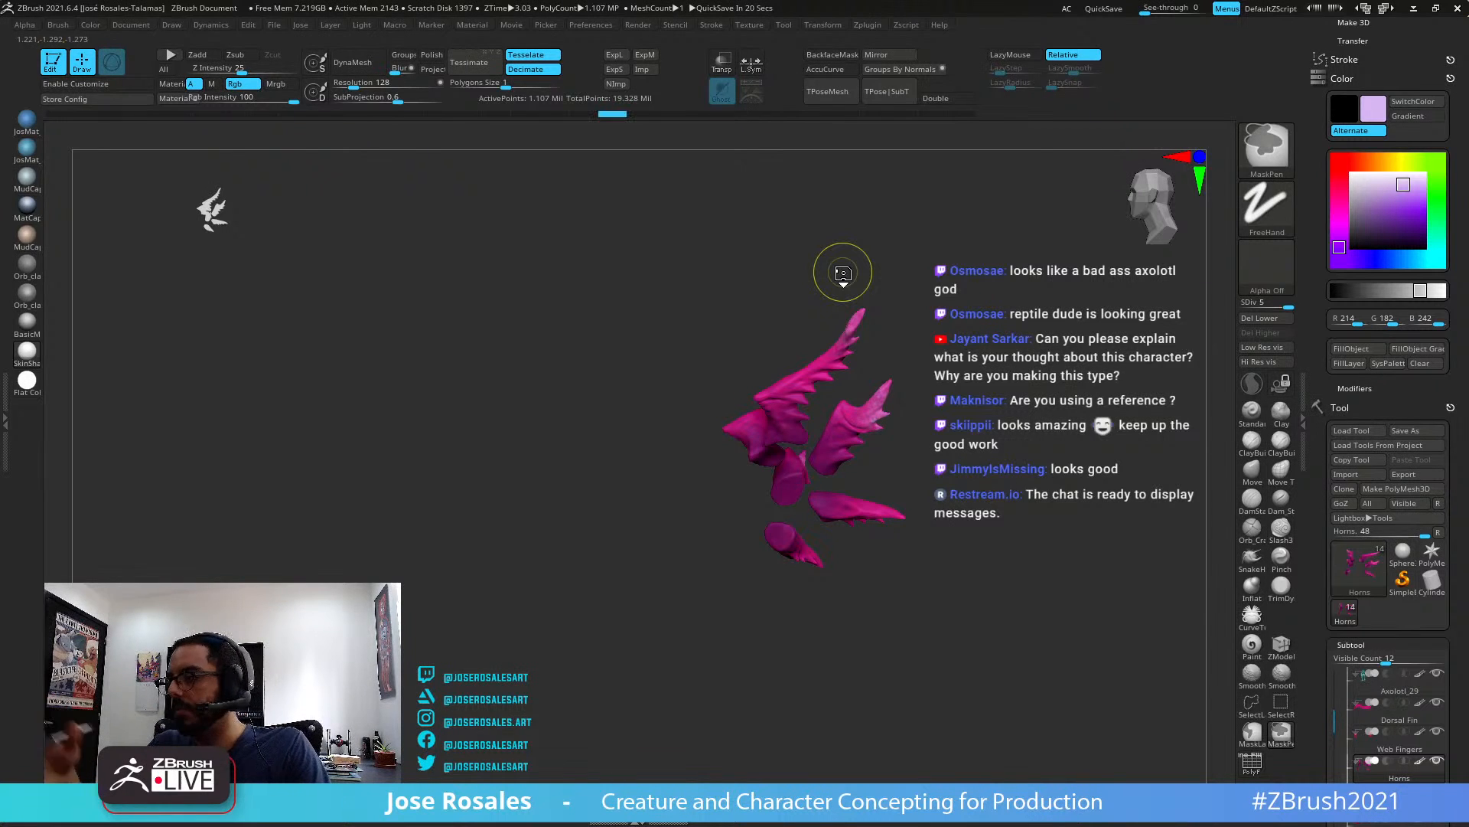
# Mask the Horns subtool by cavity and inspect the mask pattern from several sides
pyautogui.moveTo(849, 426)
pyautogui.keyDown('shift'); pyautogui.mouseDown(button='right')
pyautogui.moveTo(892, 535)
pyautogui.moveTo(853, 531)
pyautogui.moveTo(1100, 387)
pyautogui.mouseUp(button='right'); pyautogui.keyUp('shift')
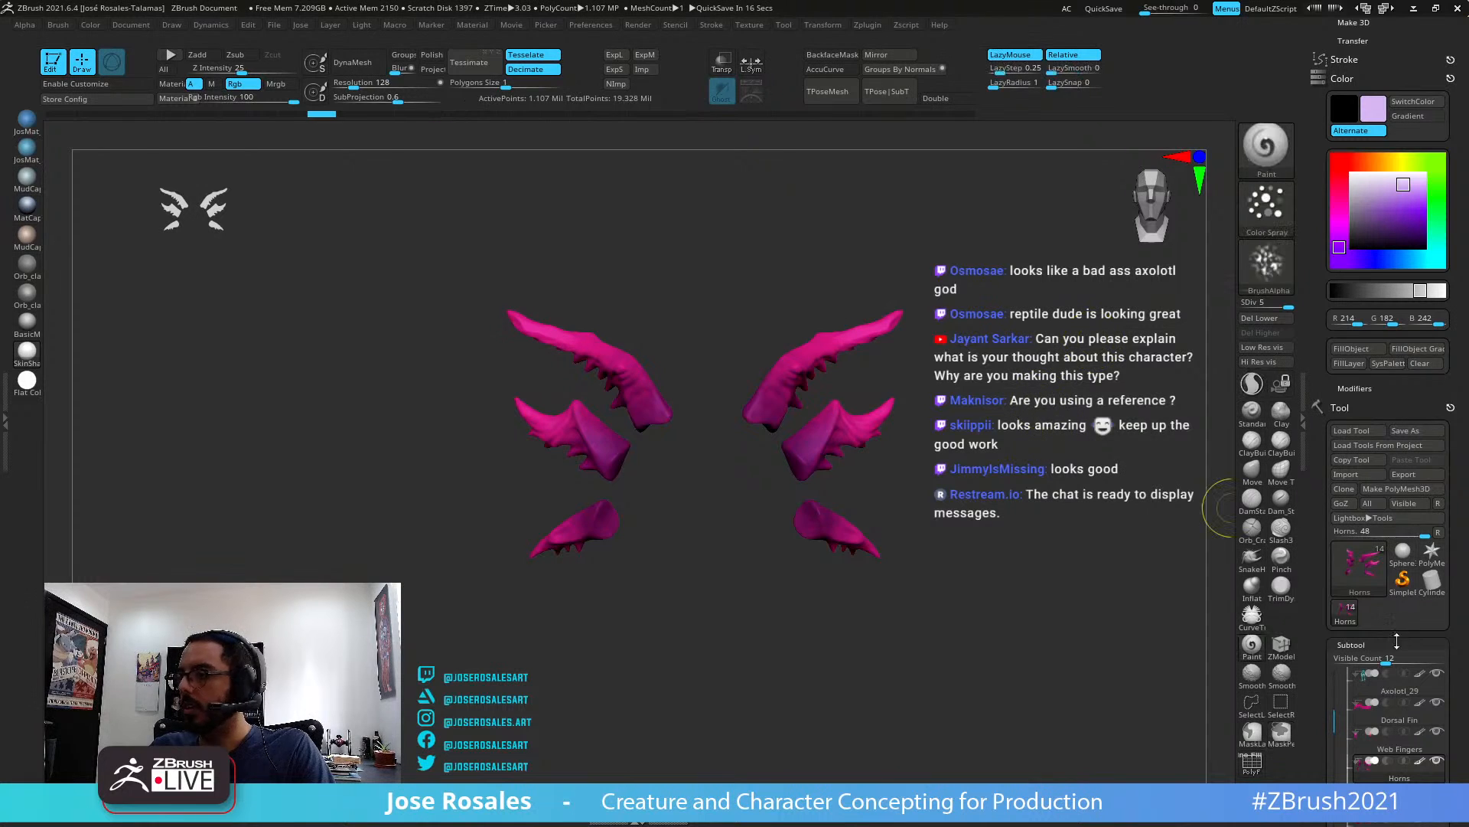
pyautogui.moveTo(1318, 647); pyautogui.dragTo(1303, 465)
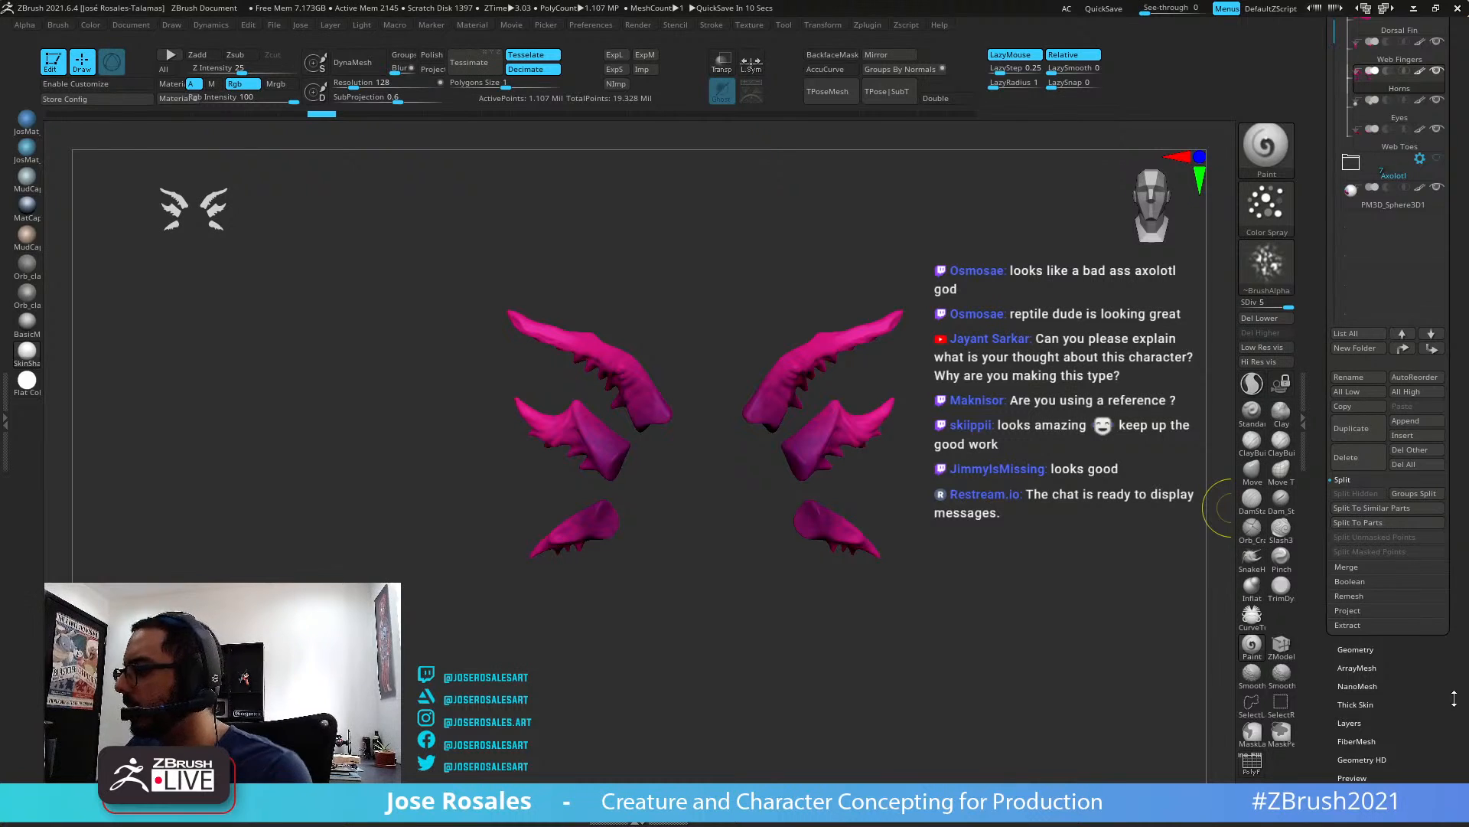
pyautogui.scroll(-5, 1367, 598)
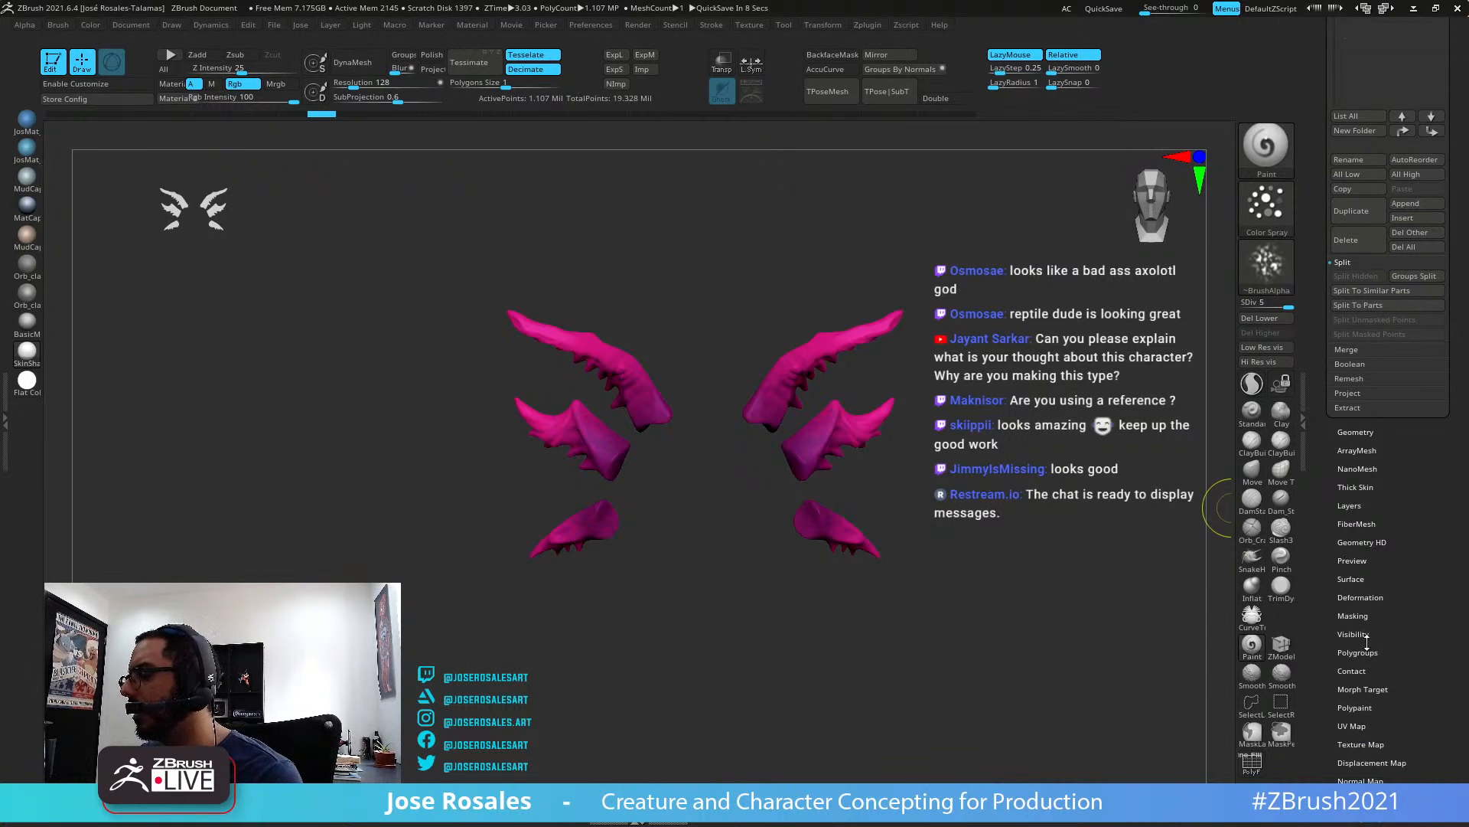
pyautogui.click(1353, 615)
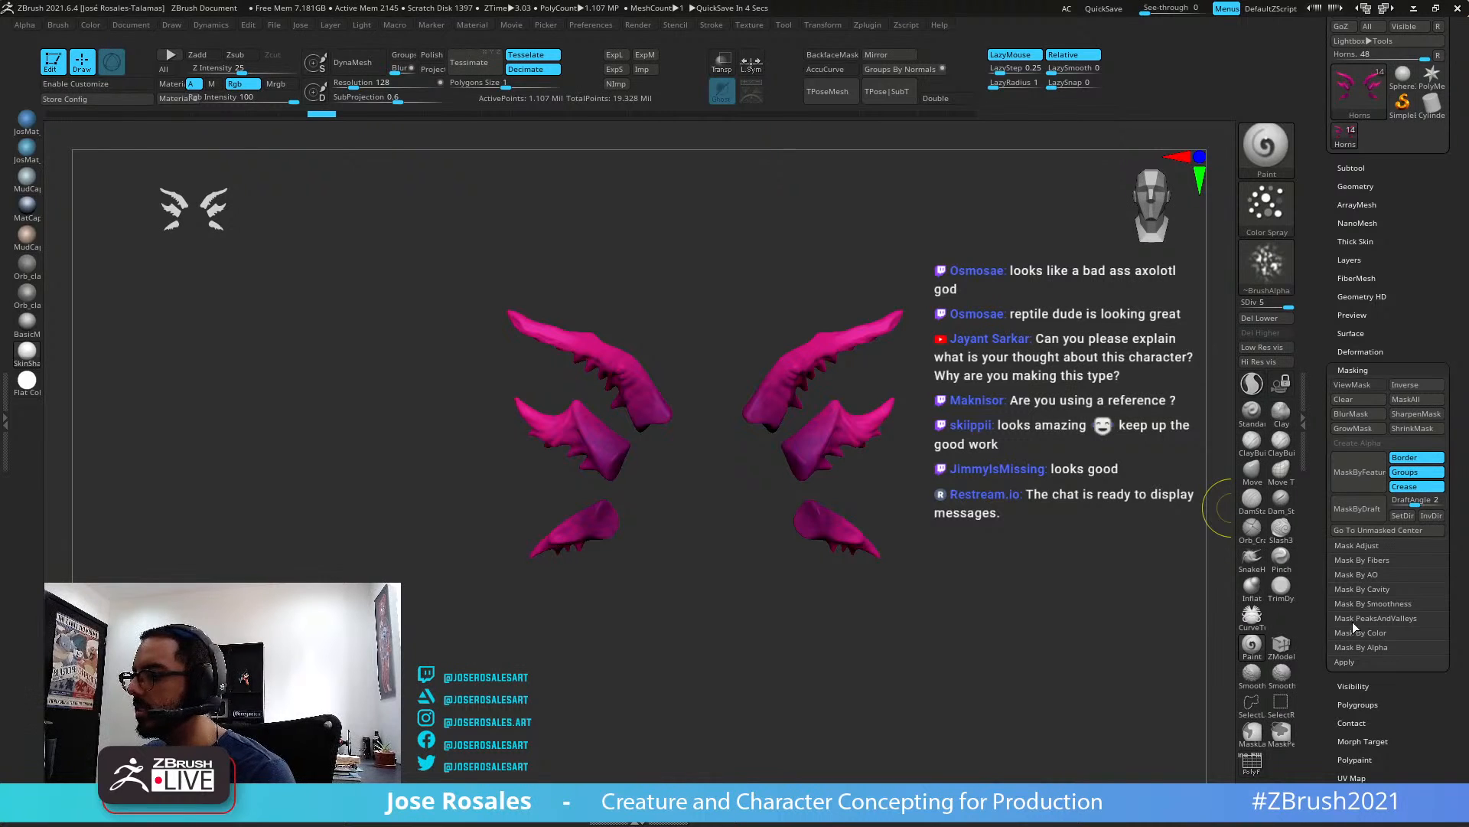
pyautogui.click(1358, 591)
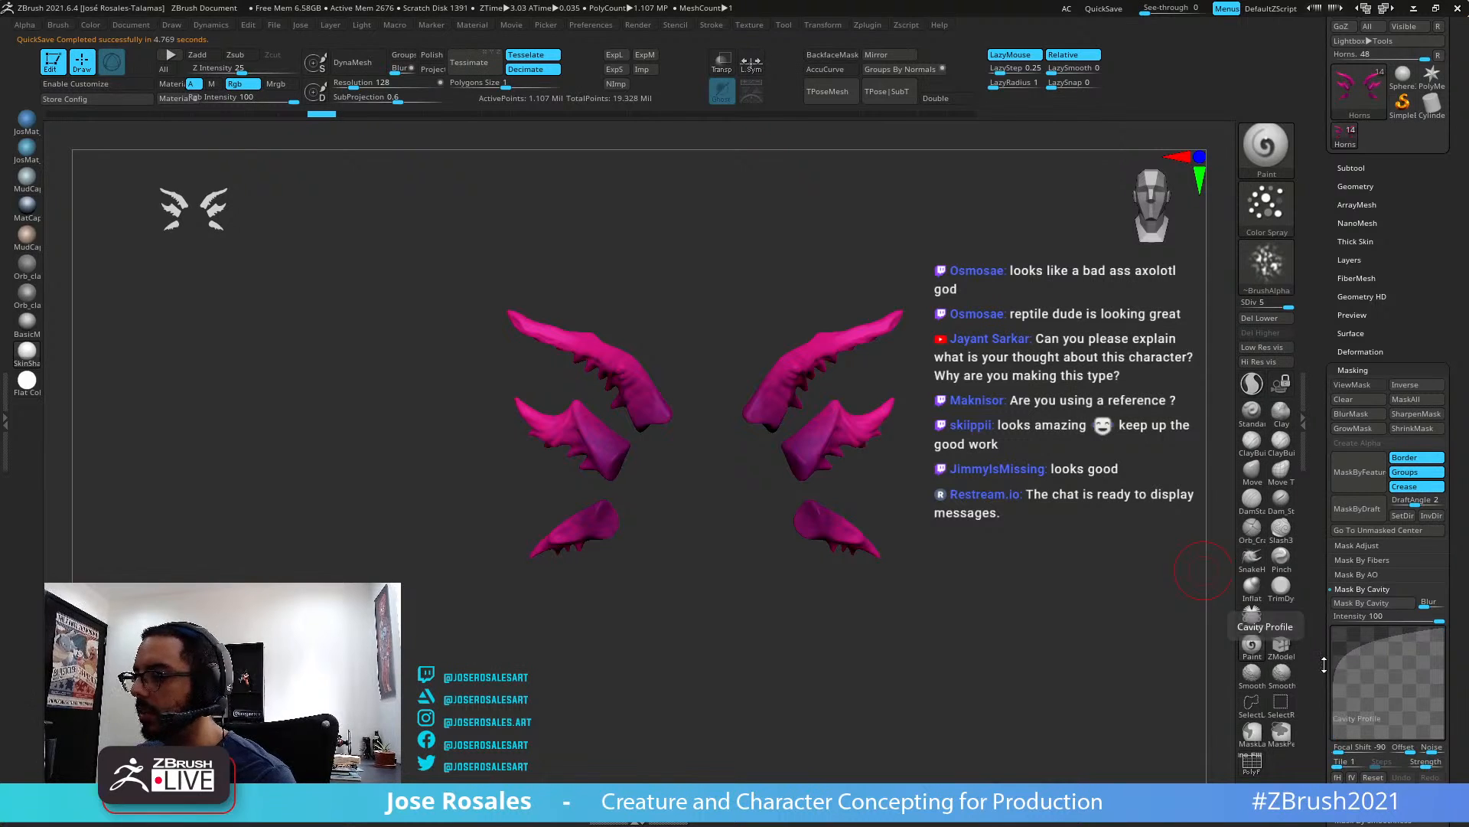
pyautogui.moveTo(1324, 666); pyautogui.dragTo(1192, 610)
pyautogui.moveTo(819, 378); pyautogui.dragTo(693, 348)
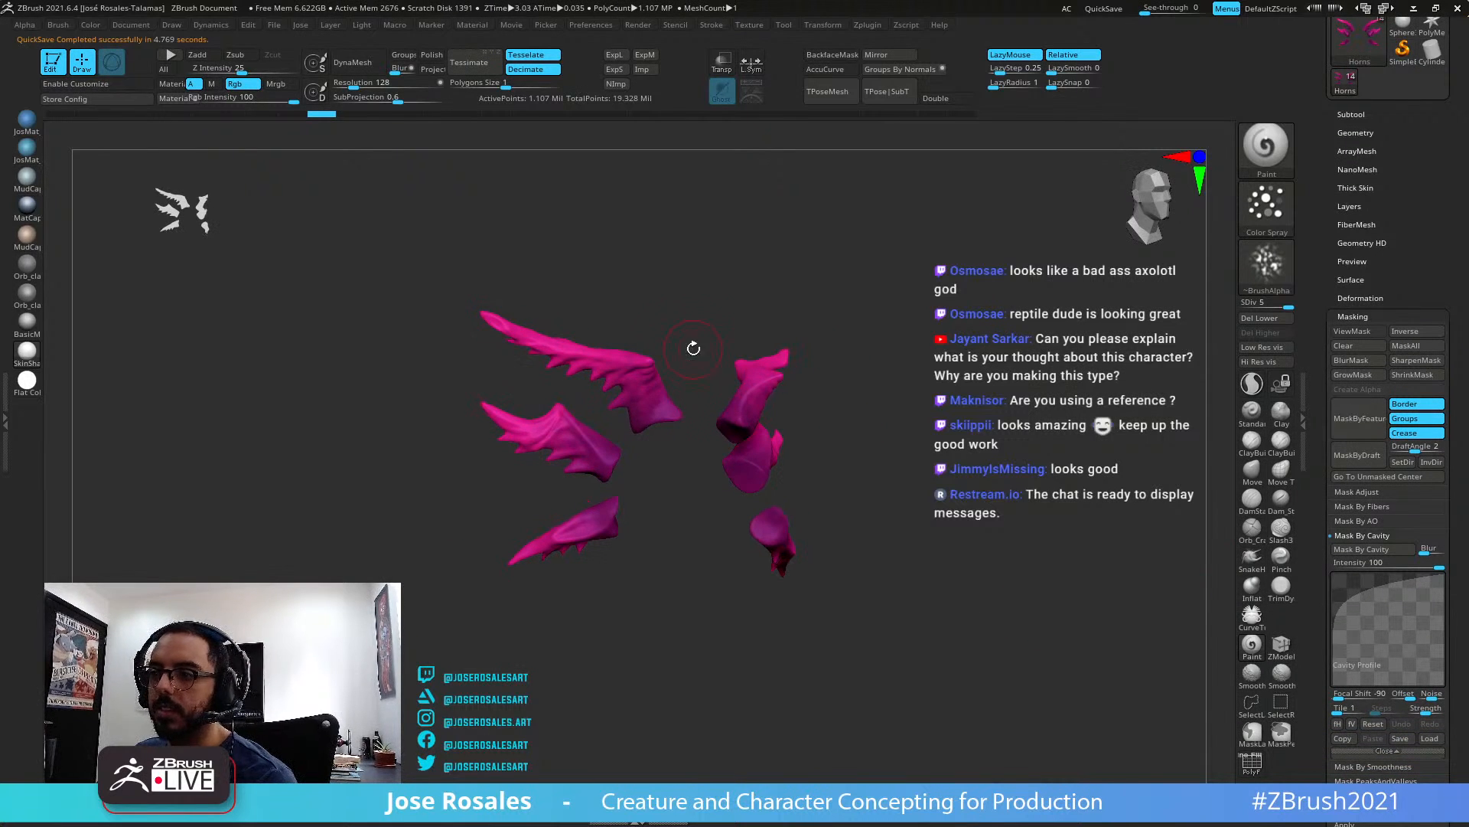
pyautogui.moveTo(1355, 607)
pyautogui.mouseDown()
pyautogui.moveTo(1370, 612)
pyautogui.moveTo(1356, 589)
pyautogui.mouseUp()
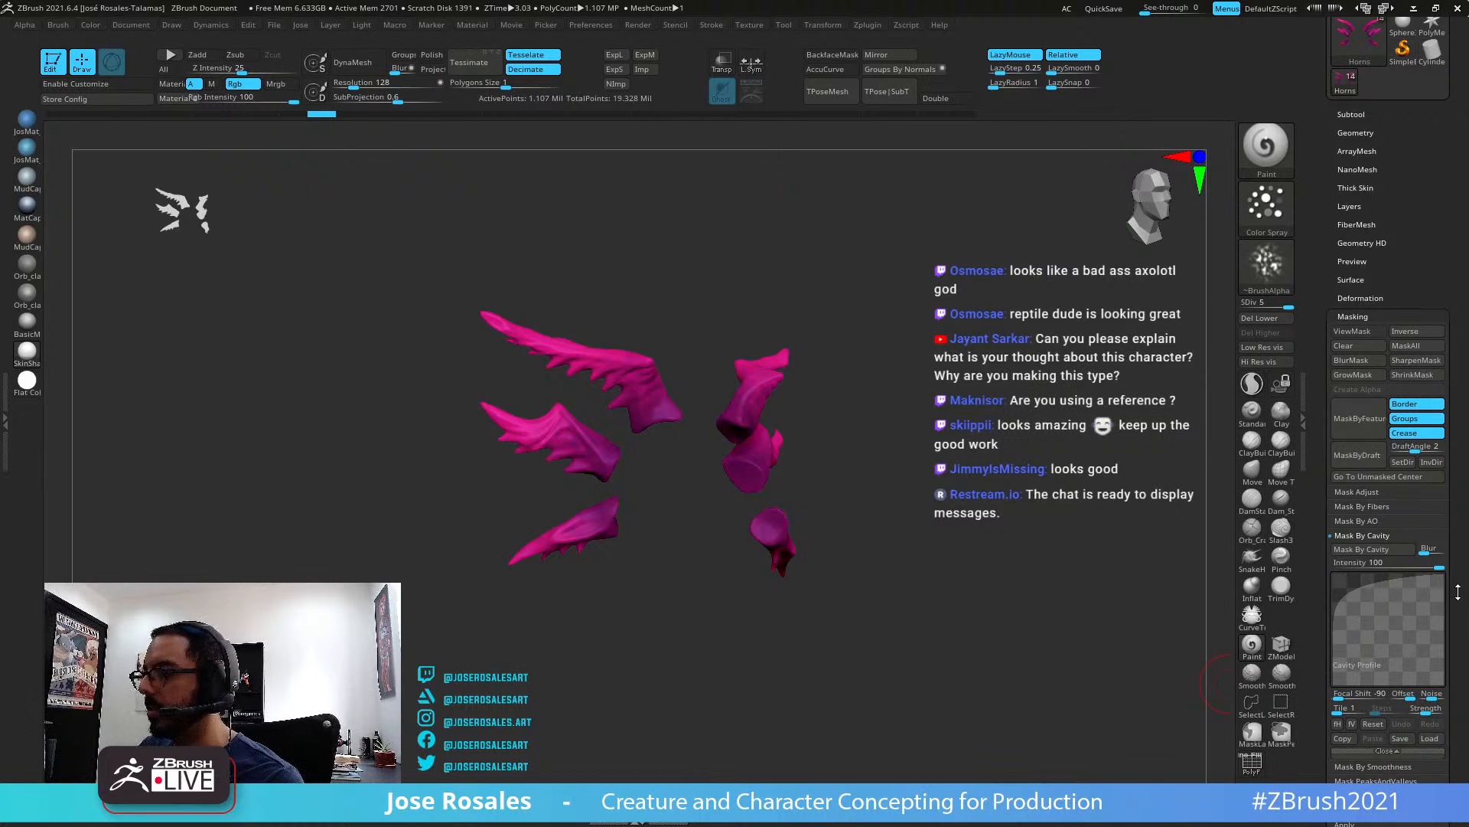
pyautogui.scroll(-2, 1370, 613)
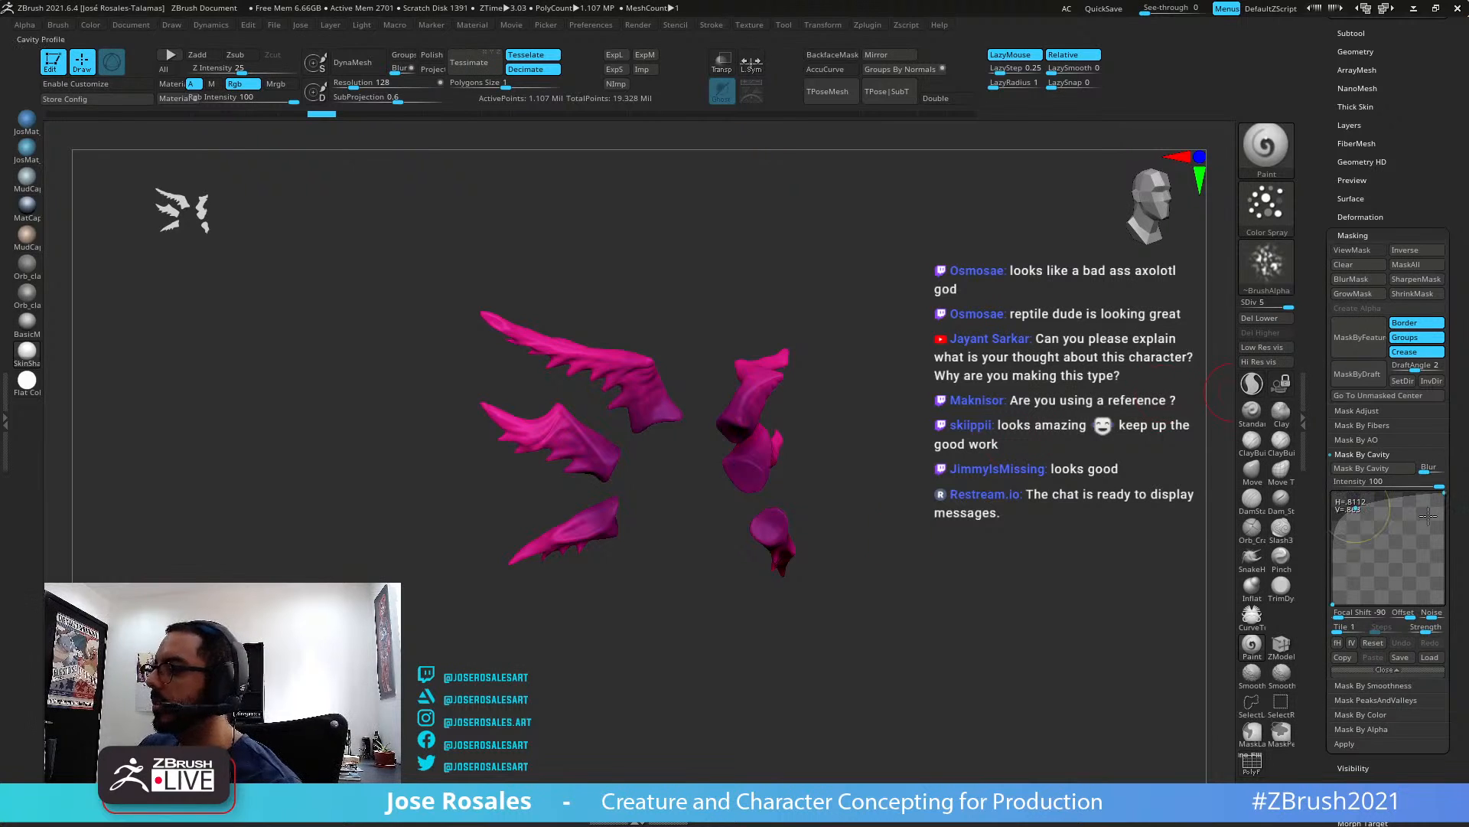
pyautogui.click(1344, 475)
pyautogui.moveTo(656, 459); pyautogui.dragTo(726, 469)
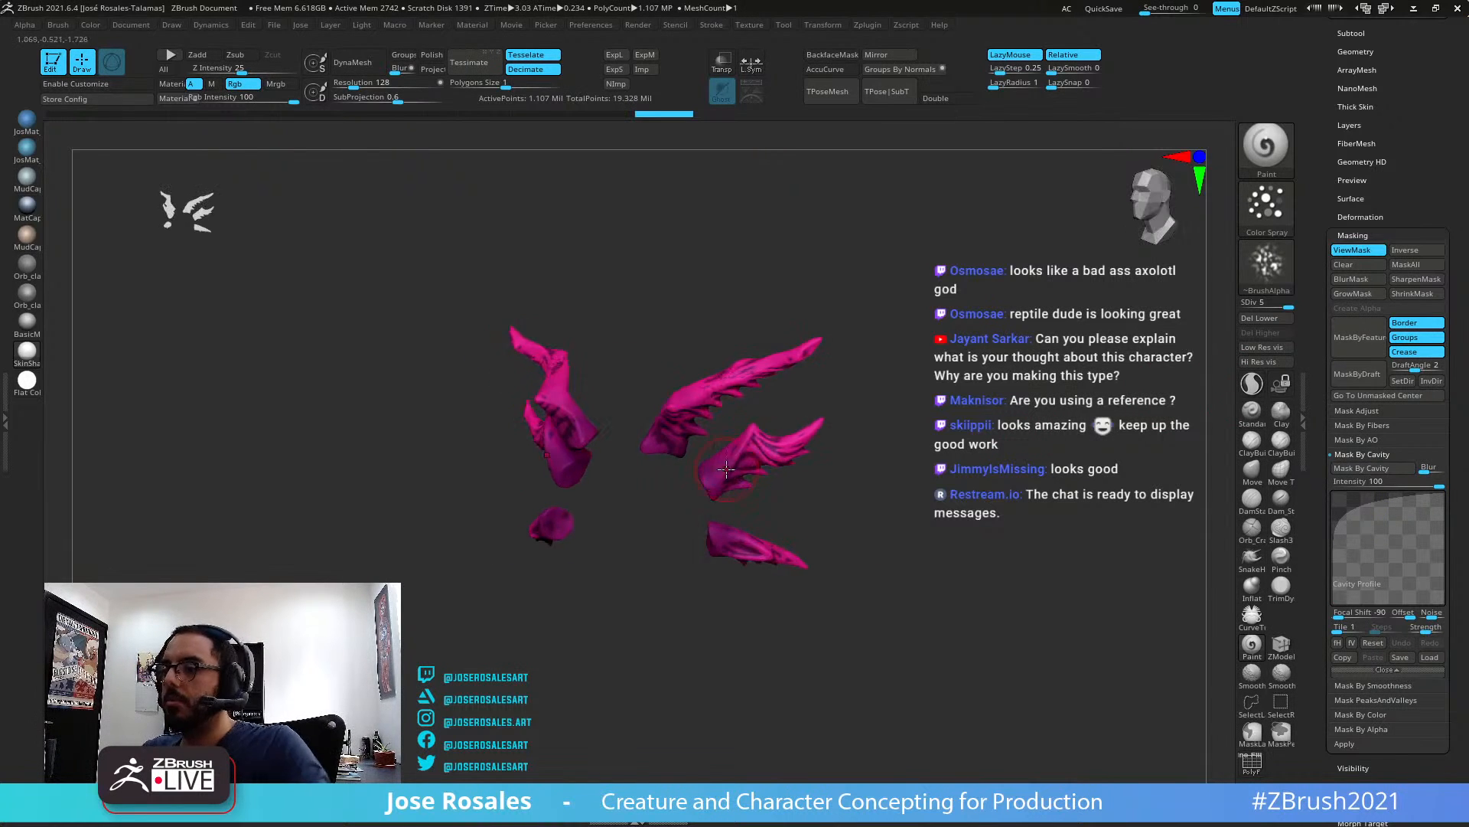
pyautogui.keyDown('alt'); pyautogui.moveTo(703, 370); pyautogui.dragTo(896, 461); pyautogui.keyUp('alt')
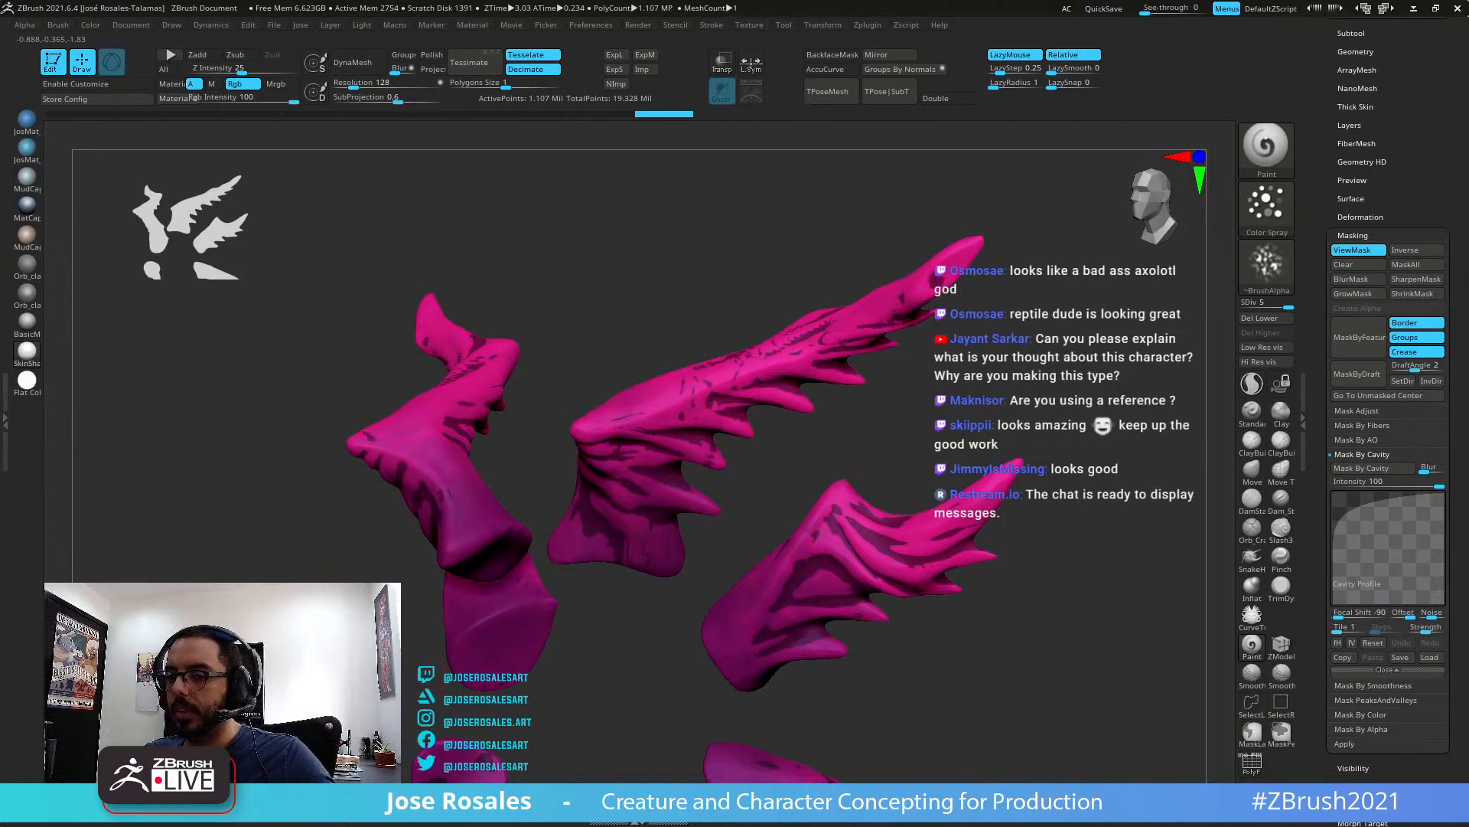
pyautogui.moveTo(577, 469); pyautogui.dragTo(834, 405)
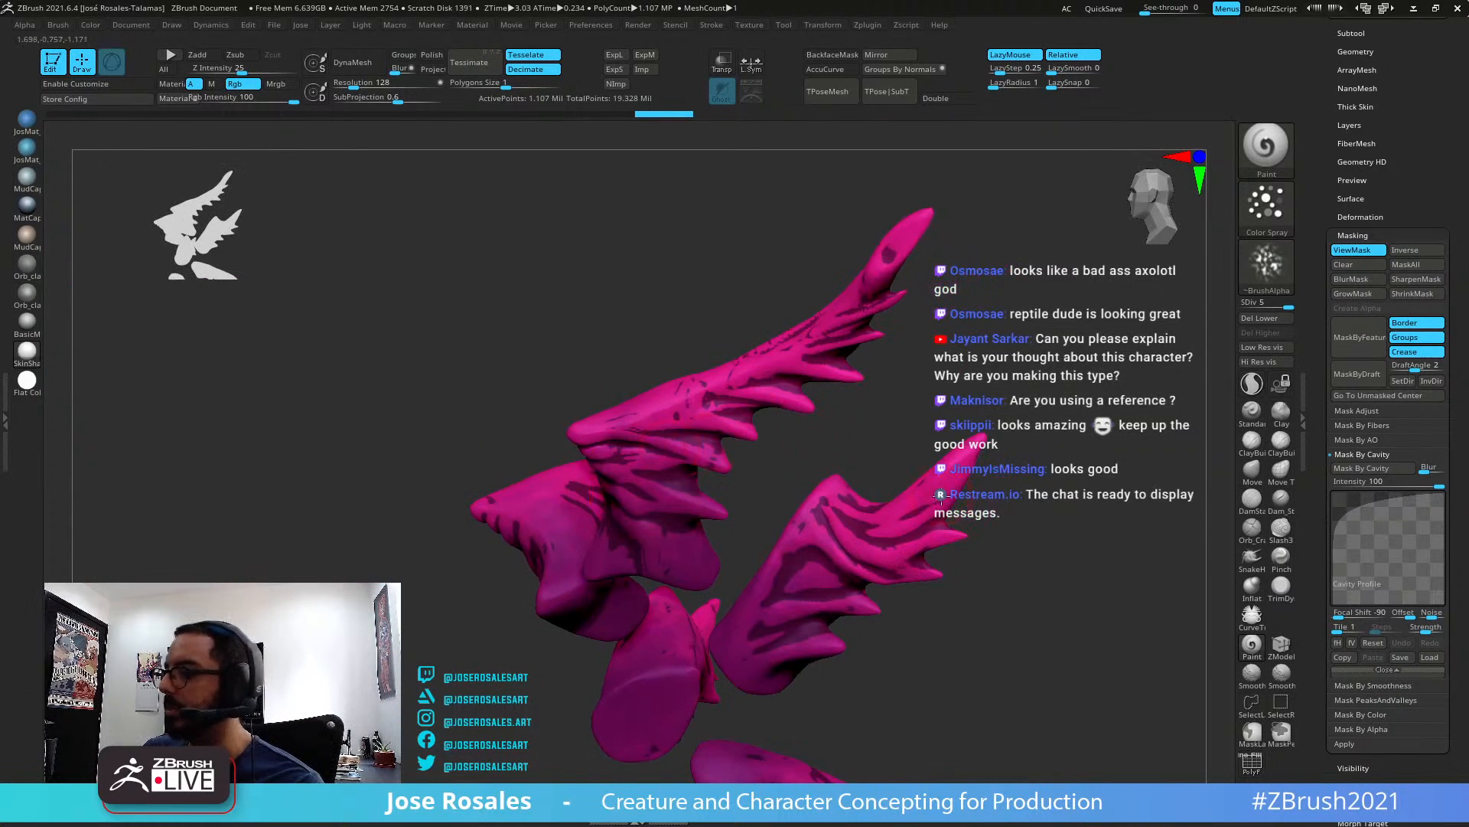
pyautogui.moveTo(944, 581); pyautogui.dragTo(740, 579)
pyautogui.moveTo(1030, 505); pyautogui.dragTo(1115, 438)
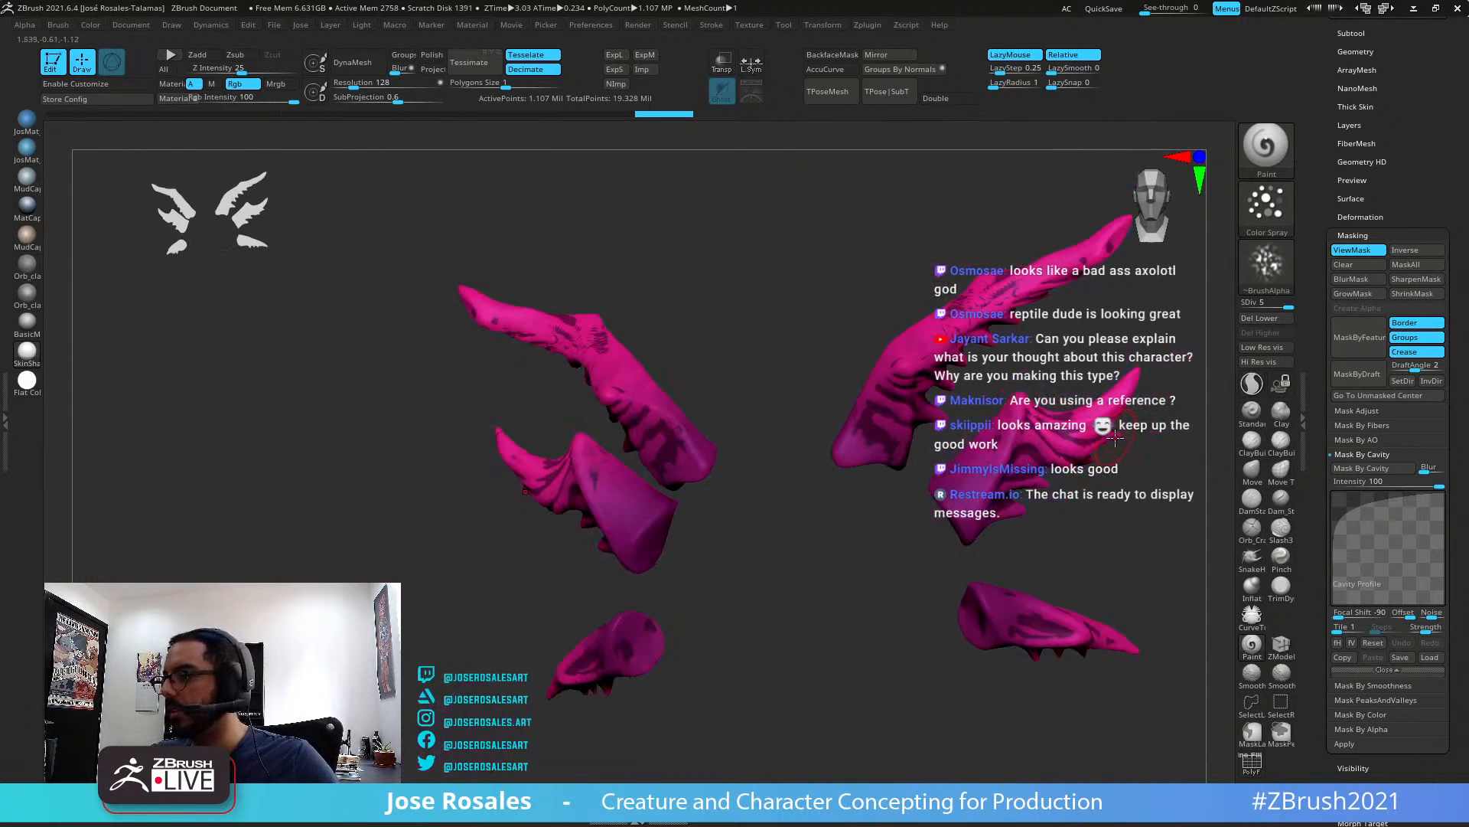
# Mask the horns by peaks and valleys in place of the cavity mask and check the mask from other angles
pyautogui.click(1386, 454)
pyautogui.click(1374, 484)
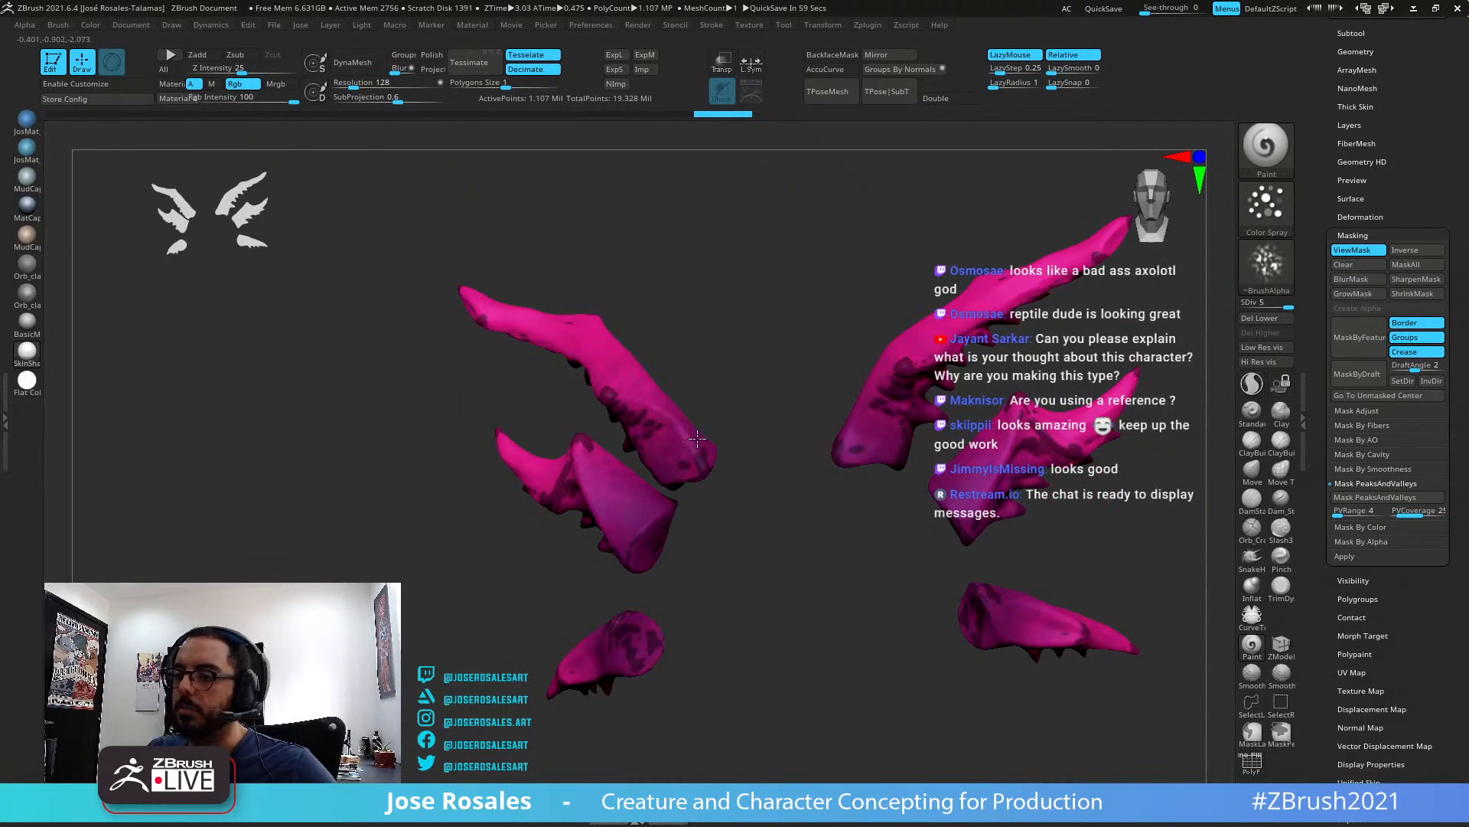
pyautogui.moveTo(697, 438); pyautogui.dragTo(915, 396, button='right')
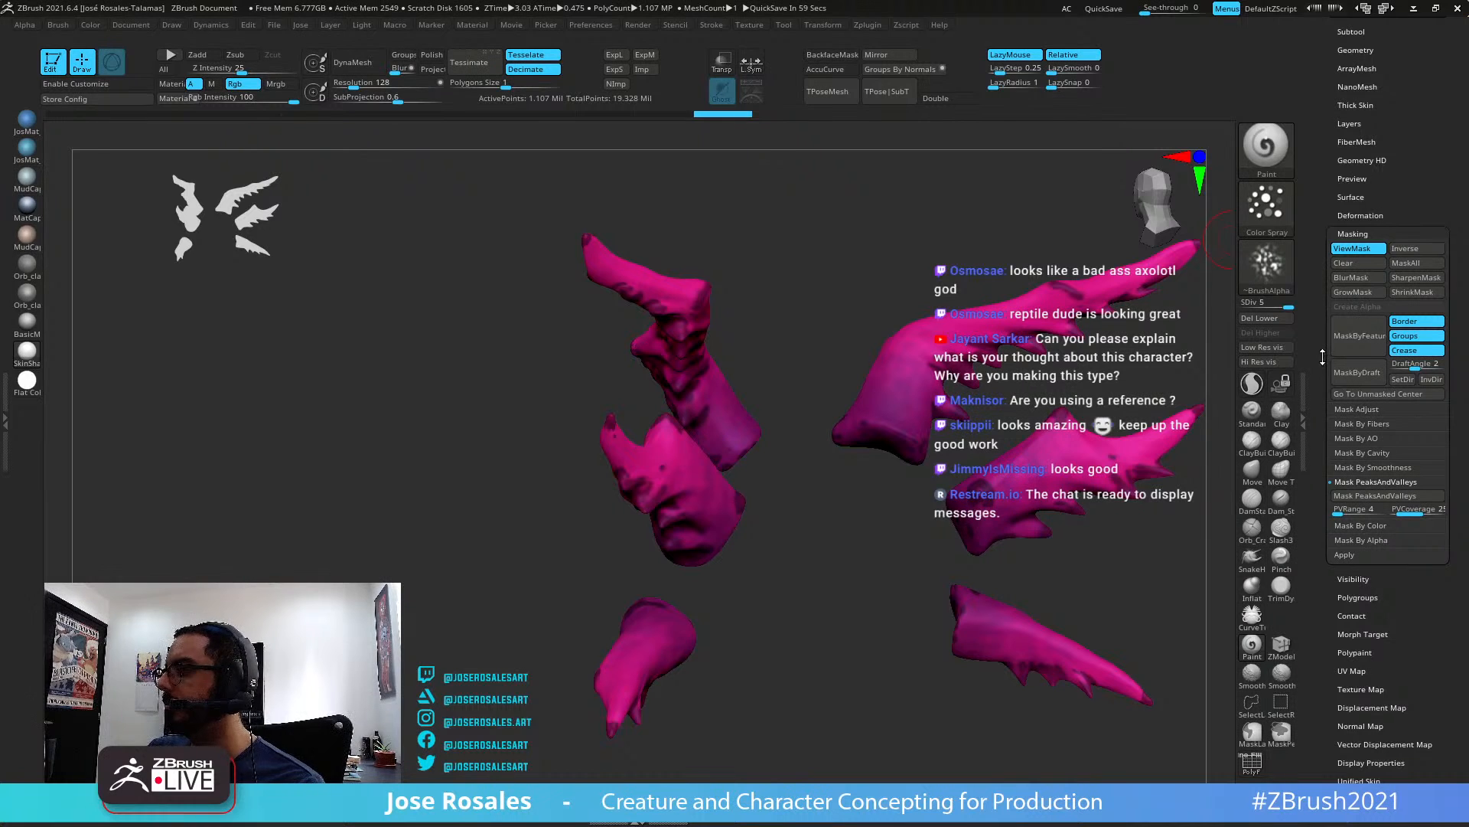
pyautogui.moveTo(1323, 358); pyautogui.dragTo(1323, 346)
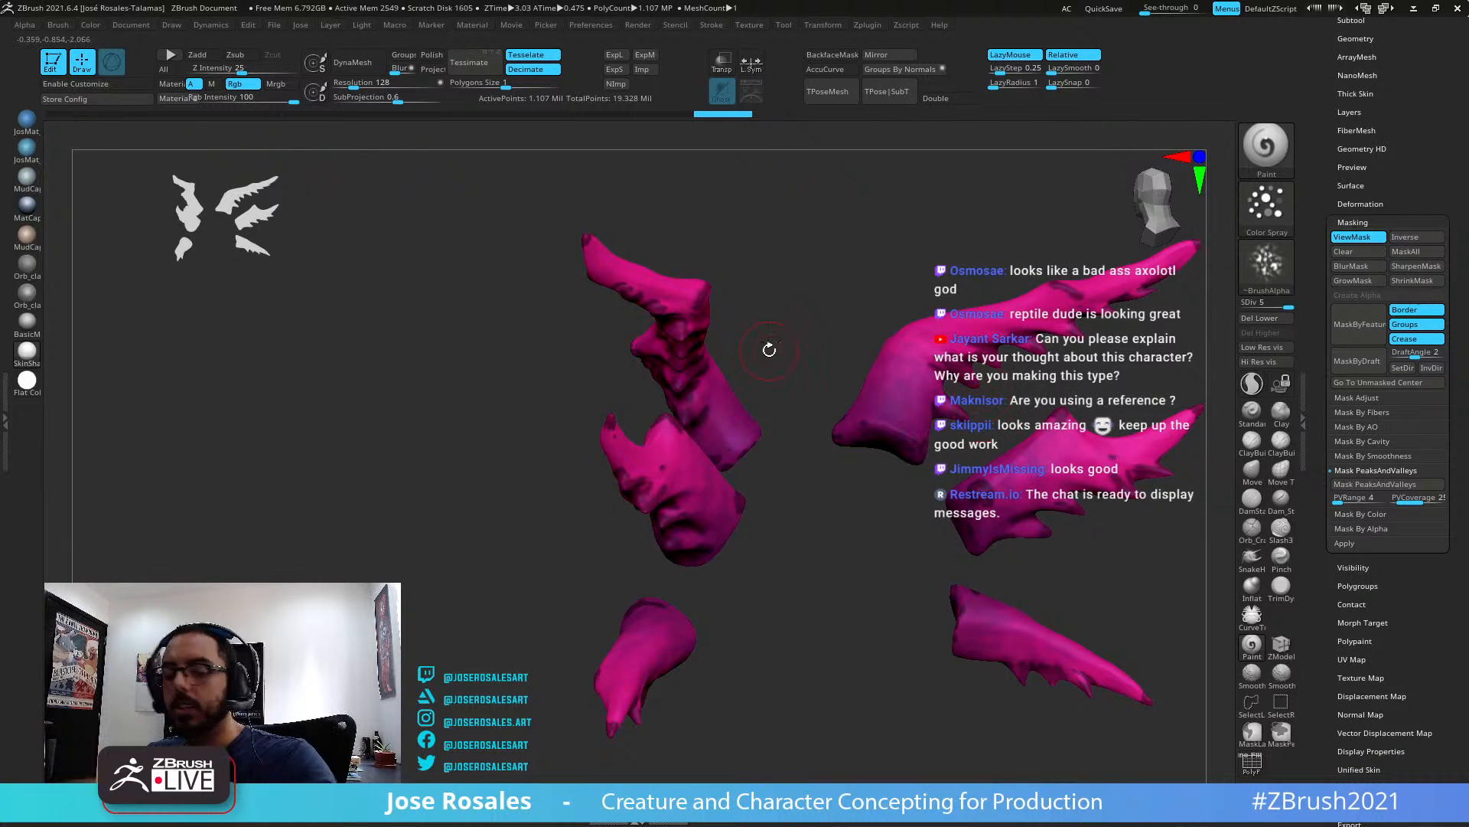
pyautogui.moveTo(769, 349)
pyautogui.mouseDown()
pyautogui.moveTo(859, 420)
pyautogui.moveTo(1044, 515)
pyautogui.moveTo(1090, 413)
pyautogui.moveTo(1132, 446)
pyautogui.moveTo(891, 338)
pyautogui.mouseUp()
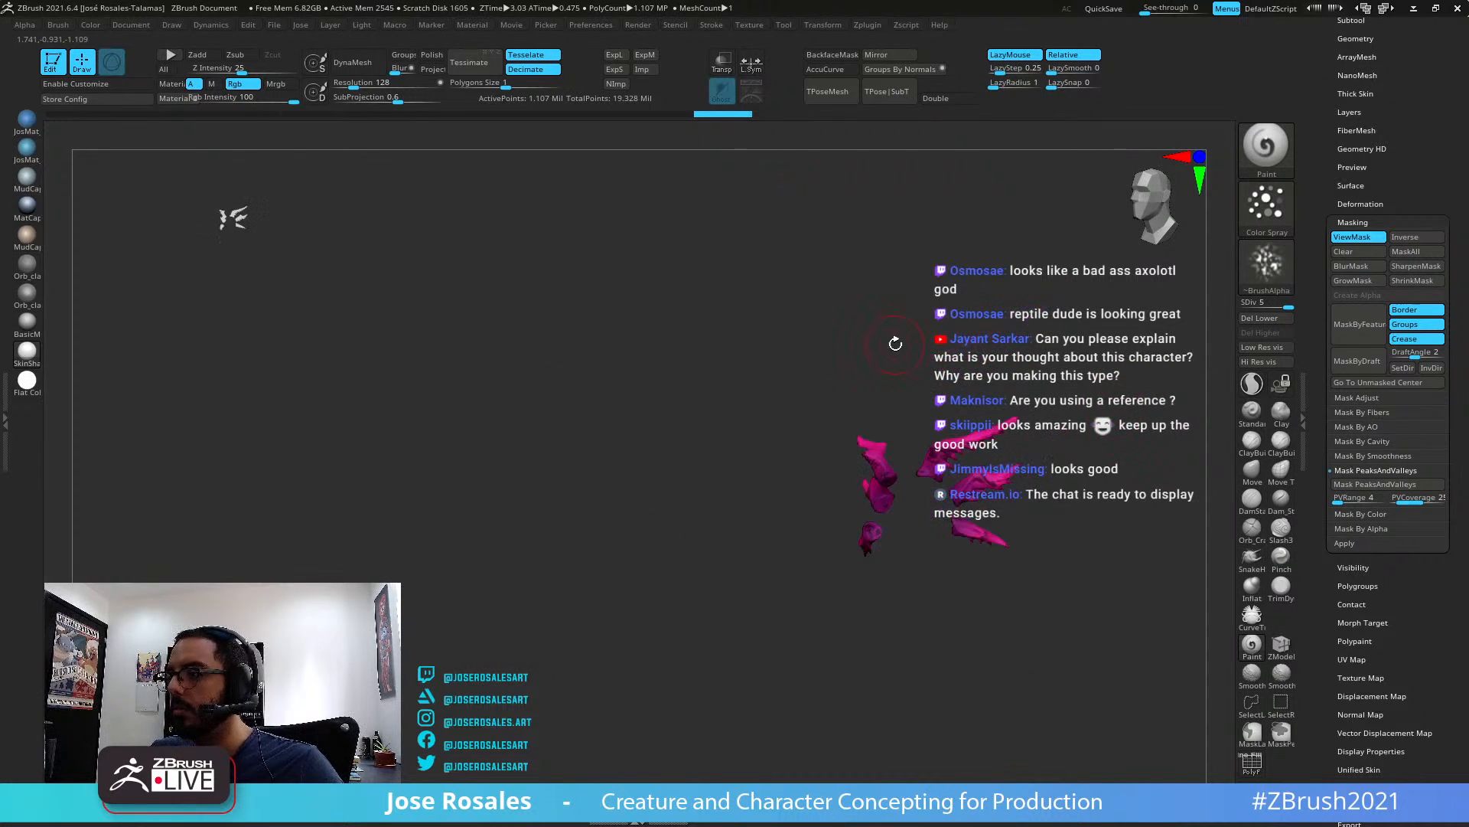
# Clear the mask on the horns and compare them in isolation and with the whole creature
pyautogui.keyDown('ctrl'); pyautogui.keyDown('shift'); pyautogui.click(894, 339); pyautogui.keyUp('shift'); pyautogui.keyUp('ctrl')
pyautogui.moveTo(1035, 354); pyautogui.dragTo(964, 384)
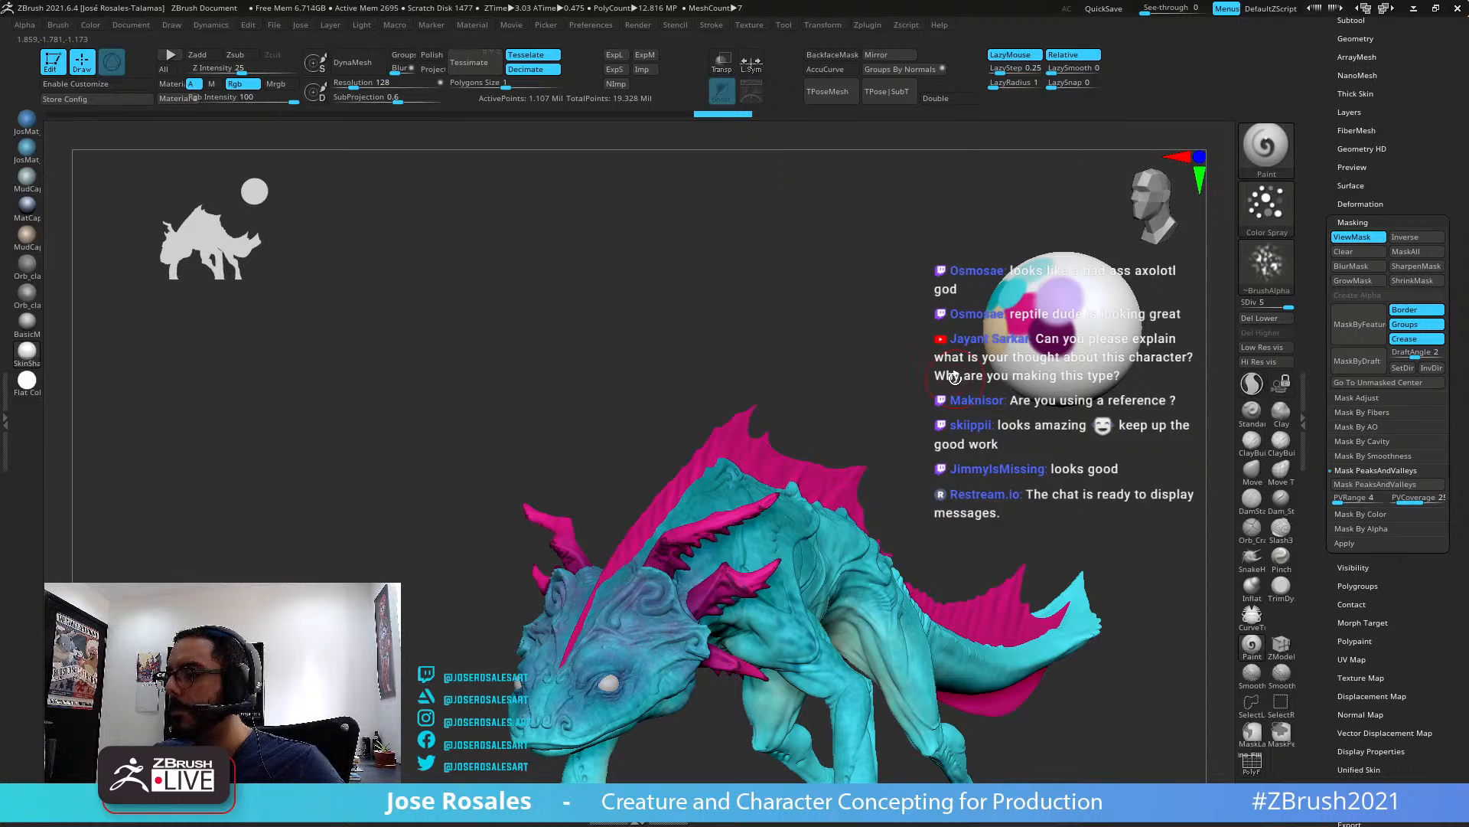
pyautogui.moveTo(954, 377)
pyautogui.mouseDown()
pyautogui.moveTo(715, 543)
pyautogui.moveTo(723, 528)
pyautogui.mouseUp()
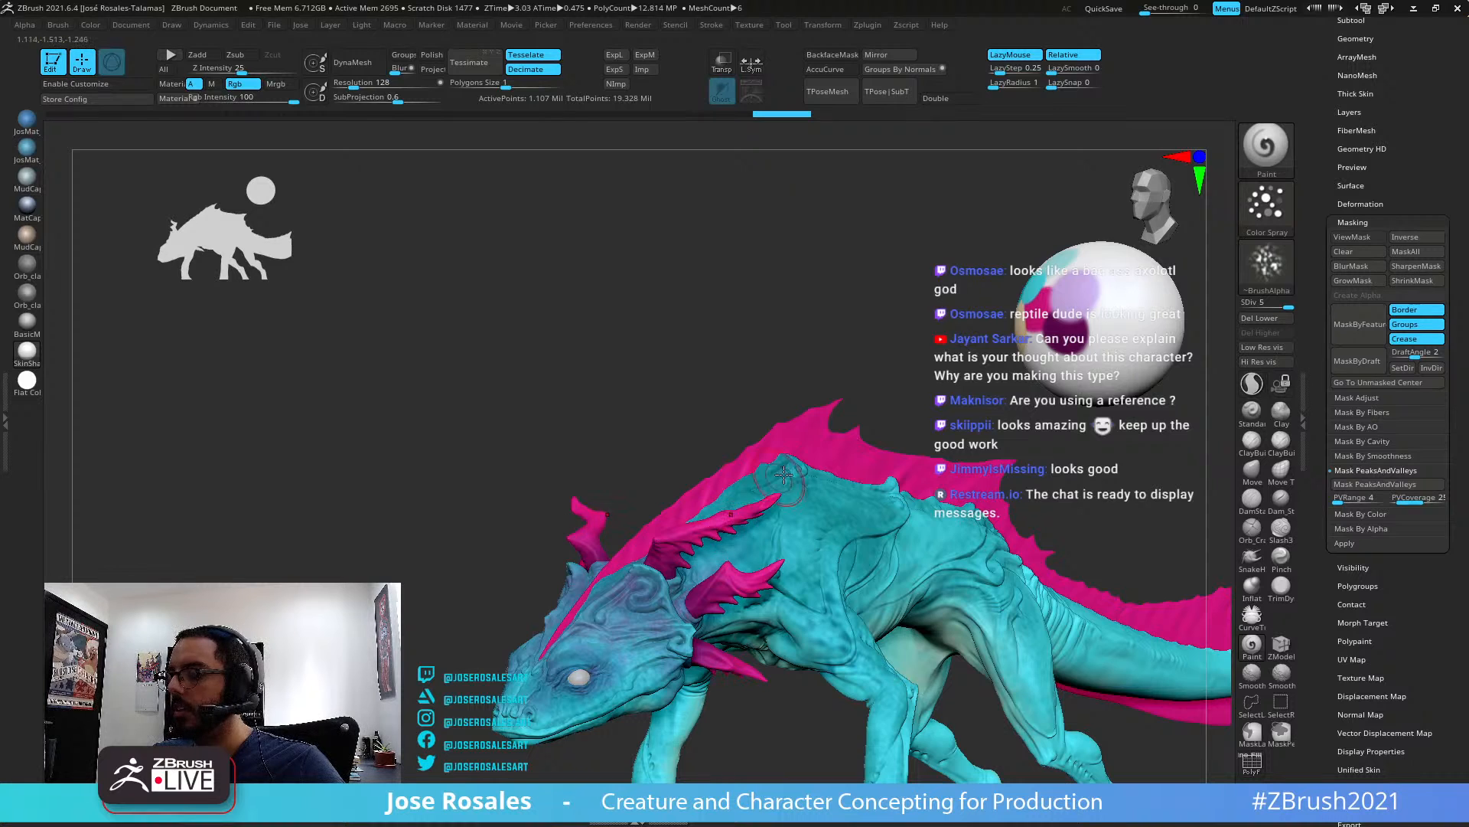
pyautogui.hotkey('shift', 's')
pyautogui.moveTo(849, 444); pyautogui.dragTo(837, 417)
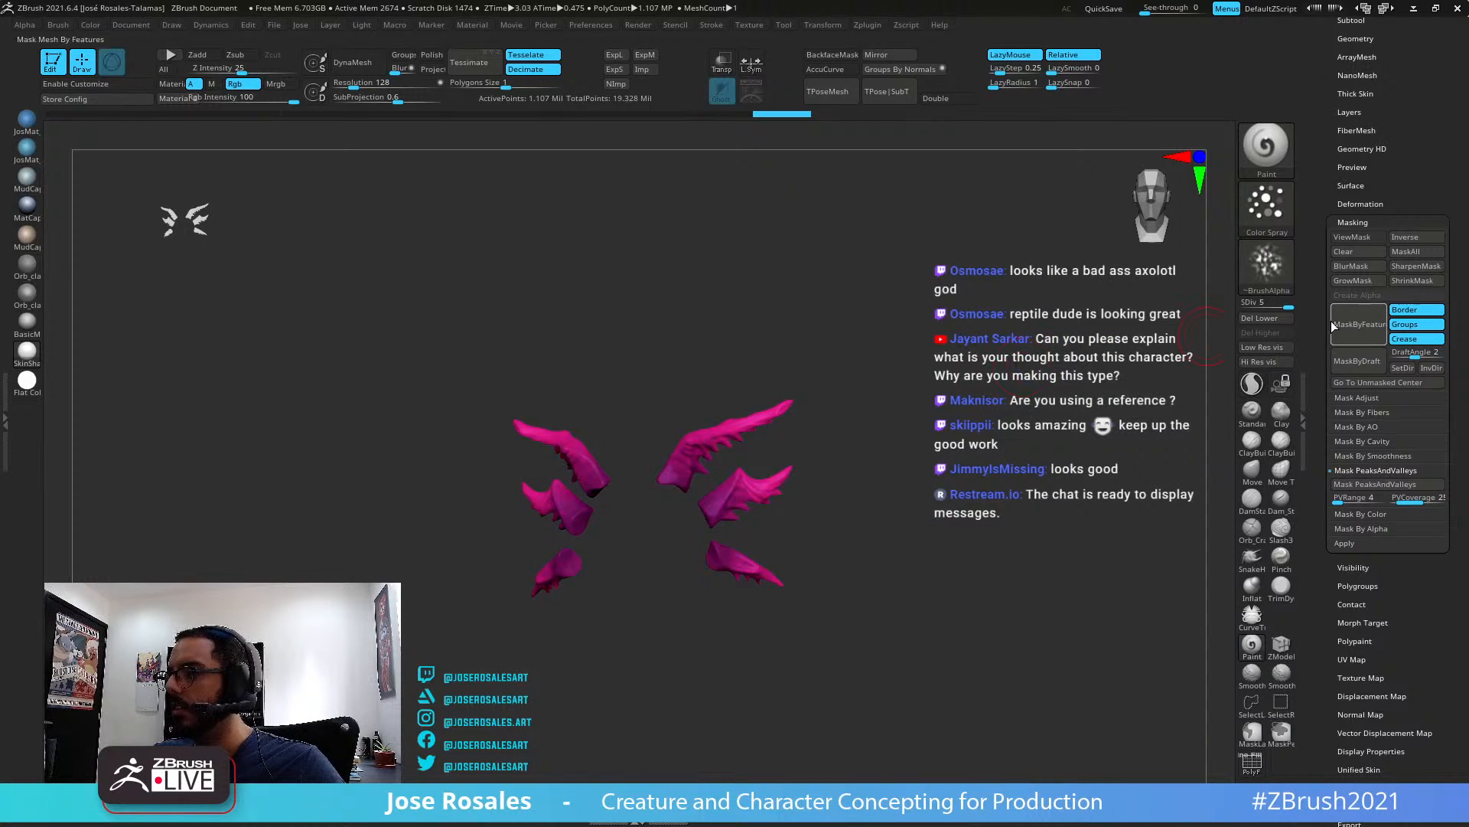
pyautogui.hotkey('shift', 's')
# Shift the lavender paint colour to a more saturated pinkish purple (RGB 224, 112, 241)
pyautogui.keyDown('alt'); pyautogui.moveTo(1061, 350); pyautogui.dragTo(1034, 389); pyautogui.keyUp('alt')
pyautogui.moveTo(1430, 162); pyautogui.dragTo(1431, 765)
pyautogui.moveTo(1387, 444); pyautogui.dragTo(1027, 257)
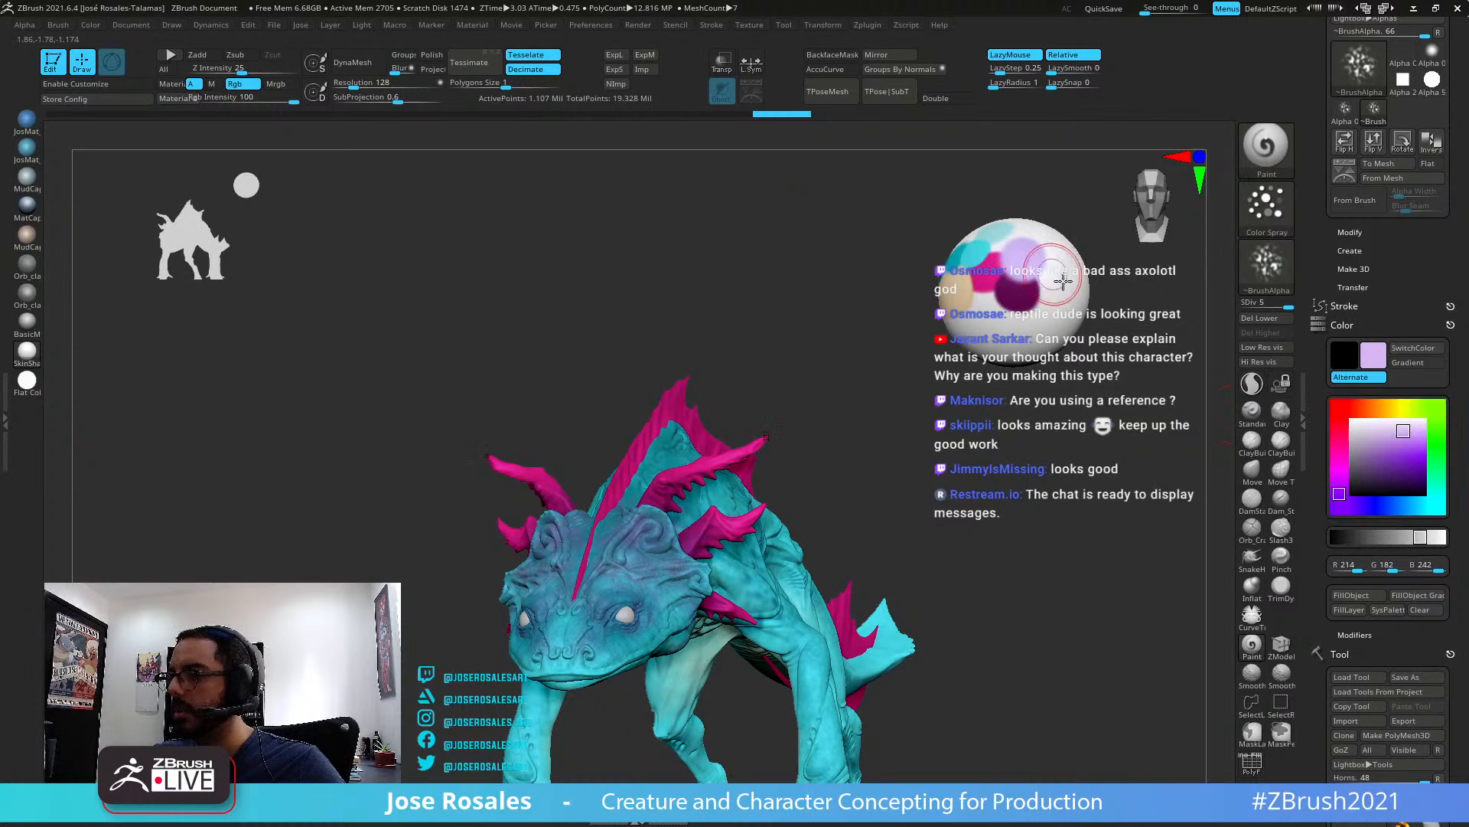
pyautogui.moveTo(1339, 490); pyautogui.dragTo(1340, 476)
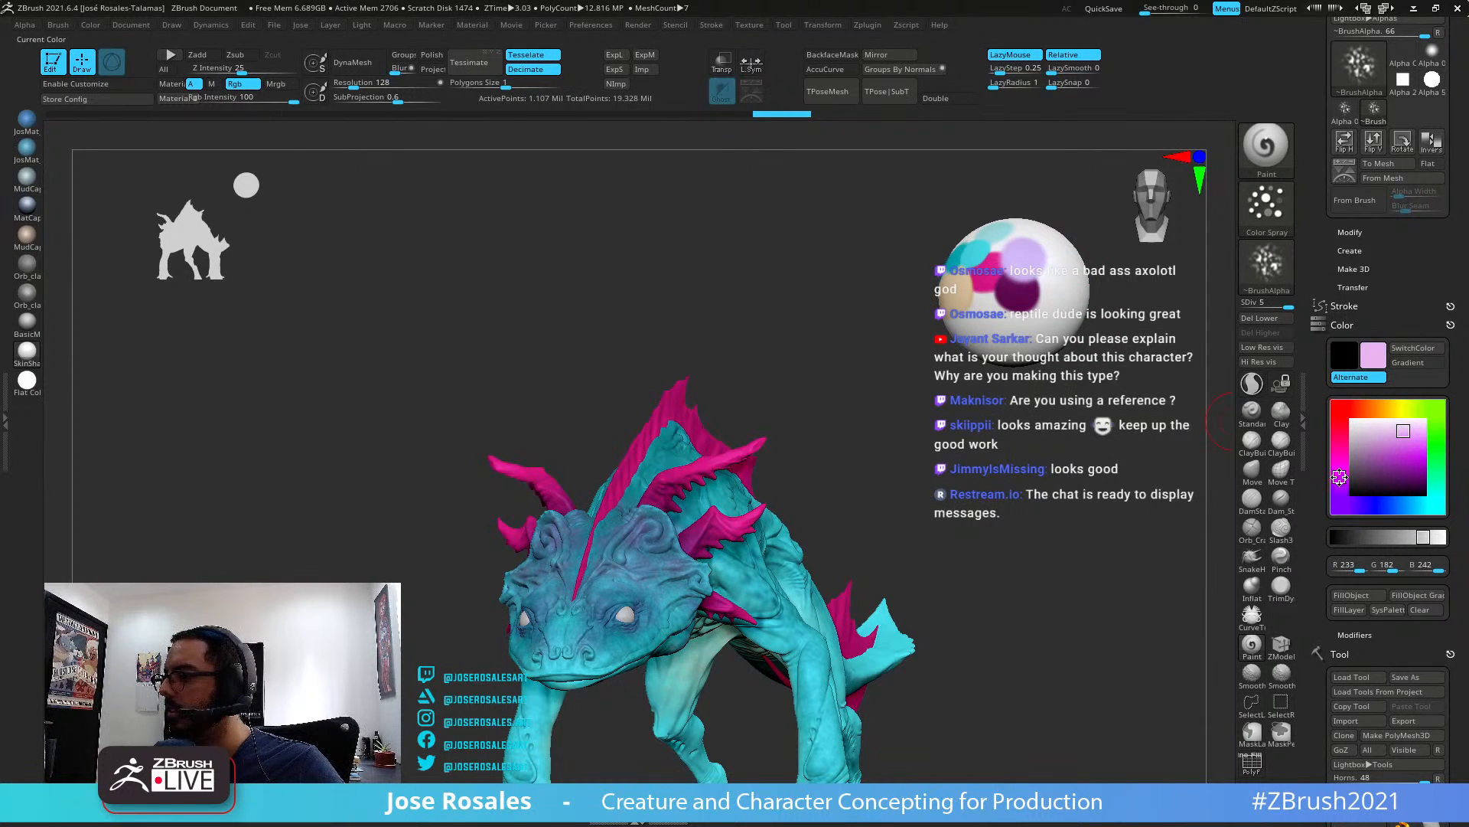
pyautogui.moveTo(1403, 433); pyautogui.dragTo(1413, 445)
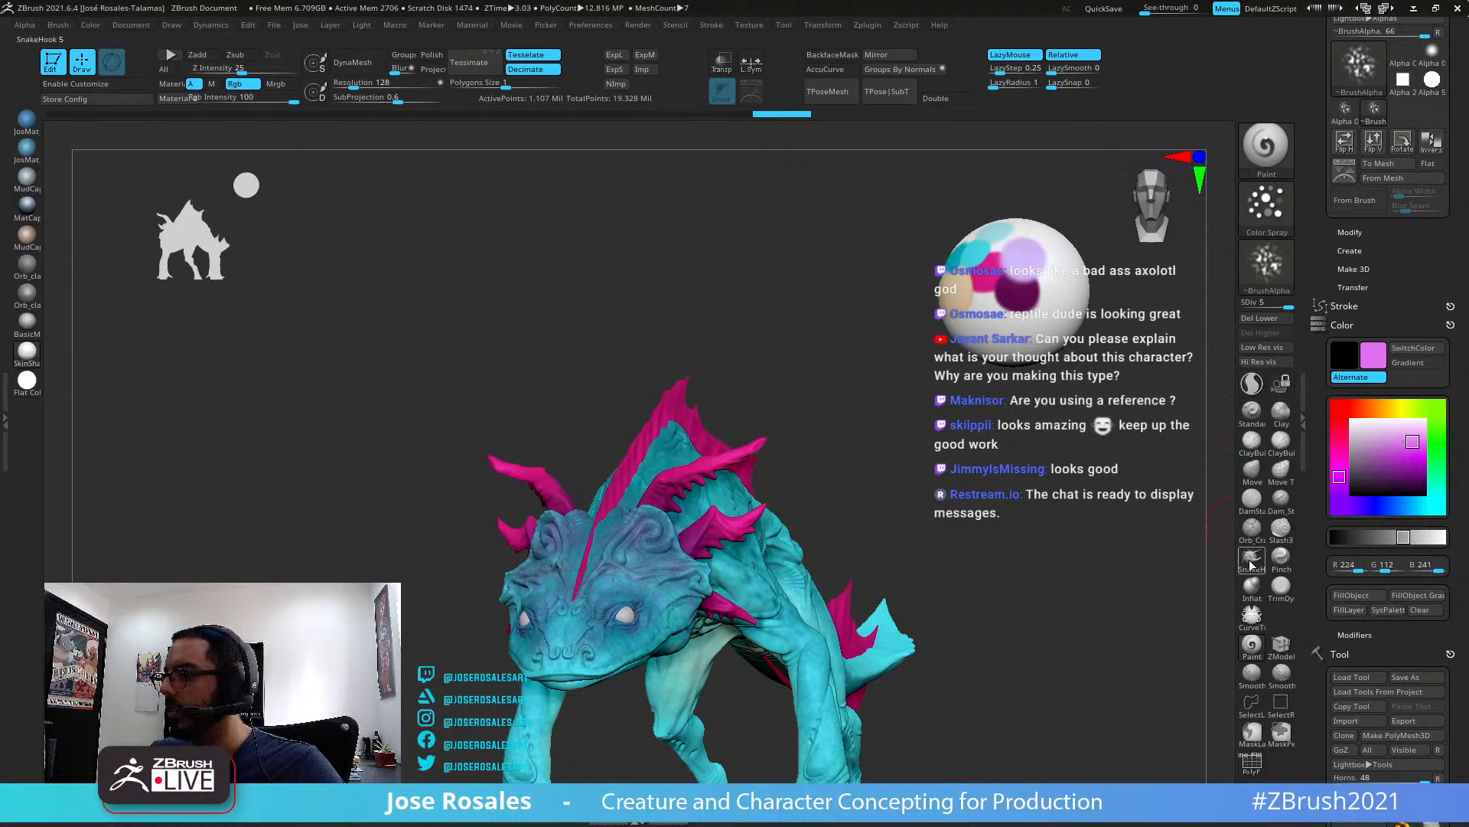
# Switch the brush stroke to Dots, select the palette sphere and dab the pinkish purple onto it
pyautogui.keyDown('alt'); pyautogui.moveTo(652, 495); pyautogui.dragTo(736, 501, button='right'); pyautogui.keyUp('alt')
pyautogui.keyDown('alt'); pyautogui.moveTo(810, 423); pyautogui.dragTo(765, 390, button='right'); pyautogui.keyUp('alt')
pyautogui.keyDown('alt'); pyautogui.moveTo(951, 329); pyautogui.dragTo(621, 544, button='right'); pyautogui.keyUp('alt')
pyautogui.click(1259, 215)
pyautogui.click(829, 235)
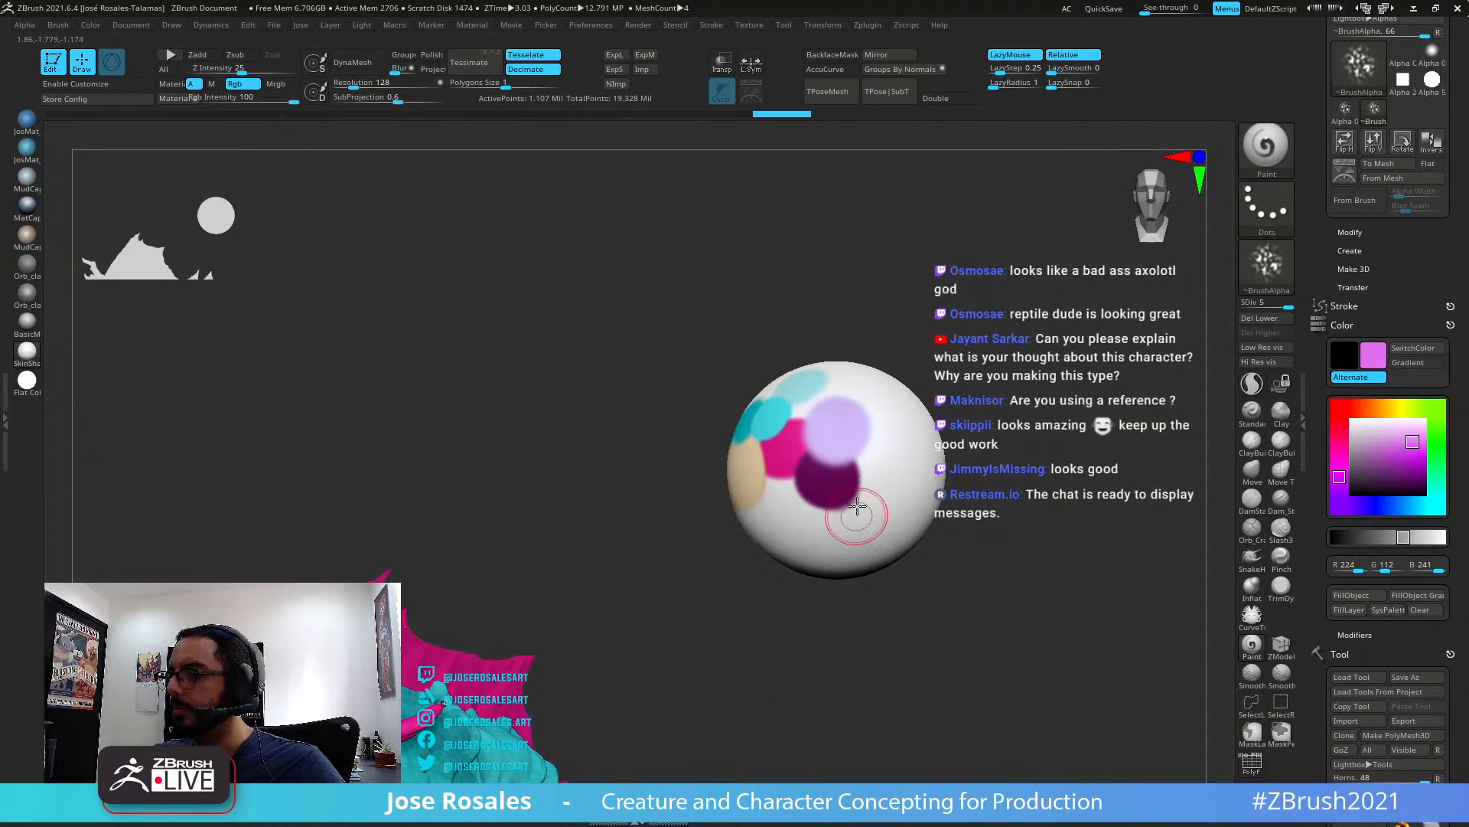
pyautogui.moveTo(852, 508)
pyautogui.keyDown('alt'); pyautogui.mouseDown(button='right')
pyautogui.moveTo(947, 366)
pyautogui.moveTo(876, 466)
pyautogui.moveTo(840, 467)
pyautogui.moveTo(810, 417)
pyautogui.mouseUp(button='right'); pyautogui.keyUp('alt')
pyautogui.keyDown('alt'); pyautogui.click(875, 466); pyautogui.keyUp('alt')
pyautogui.moveTo(811, 417)
pyautogui.mouseDown()
pyautogui.moveTo(830, 406)
pyautogui.moveTo(840, 420)
pyautogui.moveTo(809, 438)
pyautogui.moveTo(837, 433)
pyautogui.mouseUp()
pyautogui.moveTo(837, 433)
pyautogui.keyDown('alt'); pyautogui.mouseDown(button='right')
pyautogui.moveTo(757, 499)
pyautogui.moveTo(747, 521)
pyautogui.moveTo(781, 553)
pyautogui.mouseUp(button='right'); pyautogui.keyUp('alt')
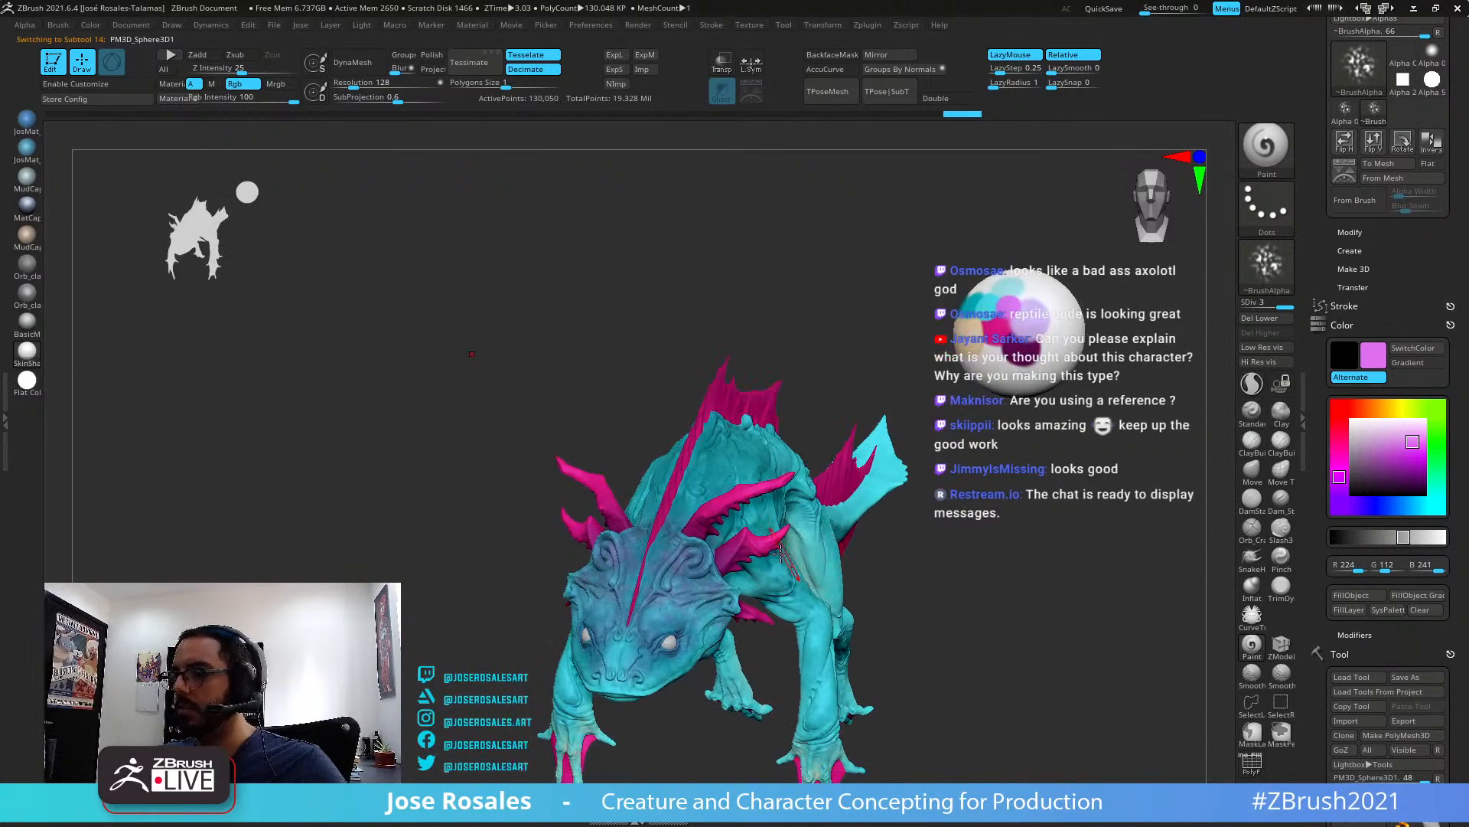
# Fill the Horns subtool with pinkish purple (RGB 224, 112, 241) and view the result on the whole creature
pyautogui.hotkey('shift', 's')
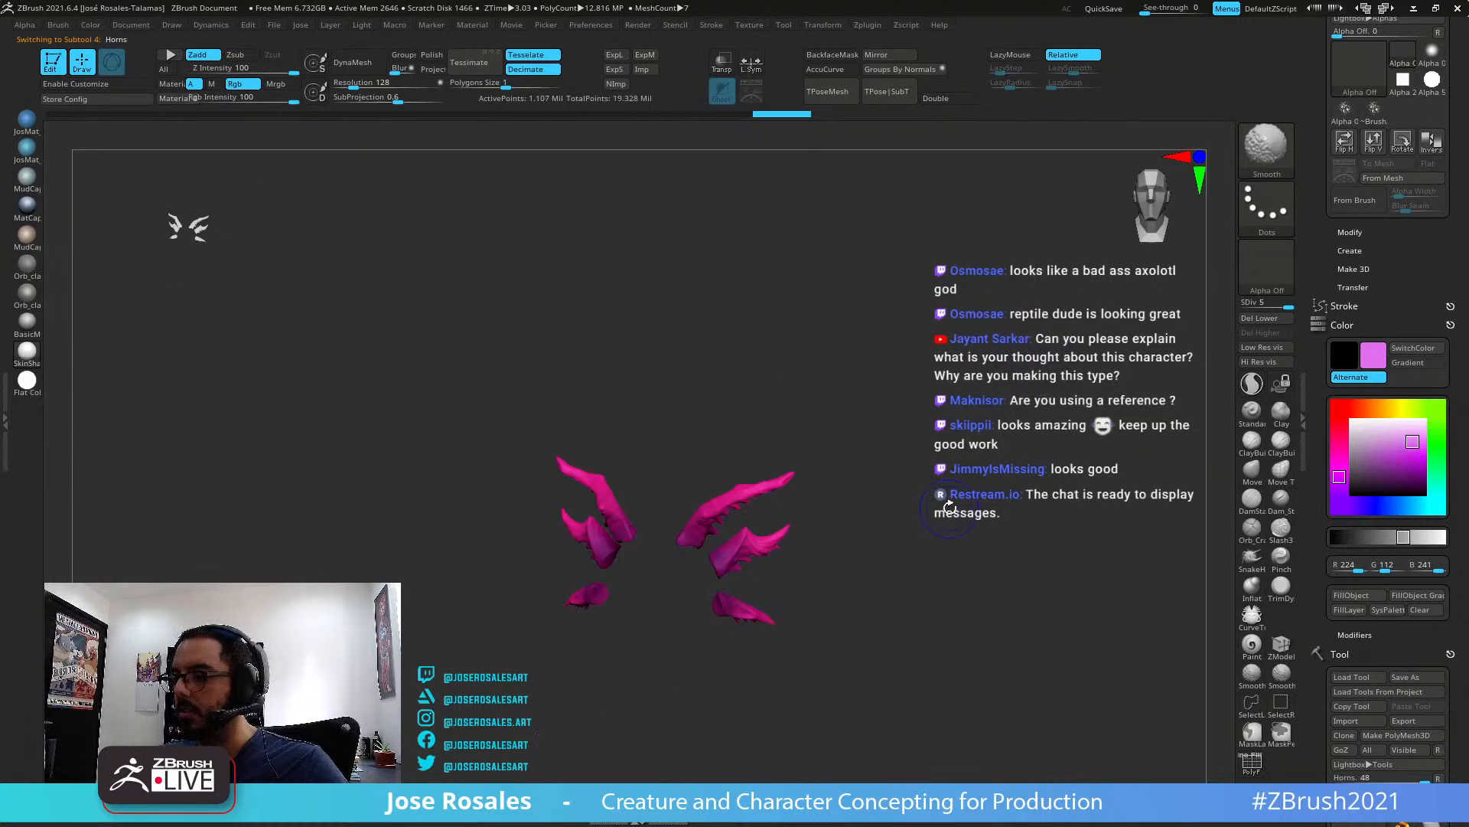
pyautogui.moveTo(949, 507)
pyautogui.mouseDown()
pyautogui.moveTo(804, 448)
pyautogui.moveTo(803, 505)
pyautogui.mouseUp()
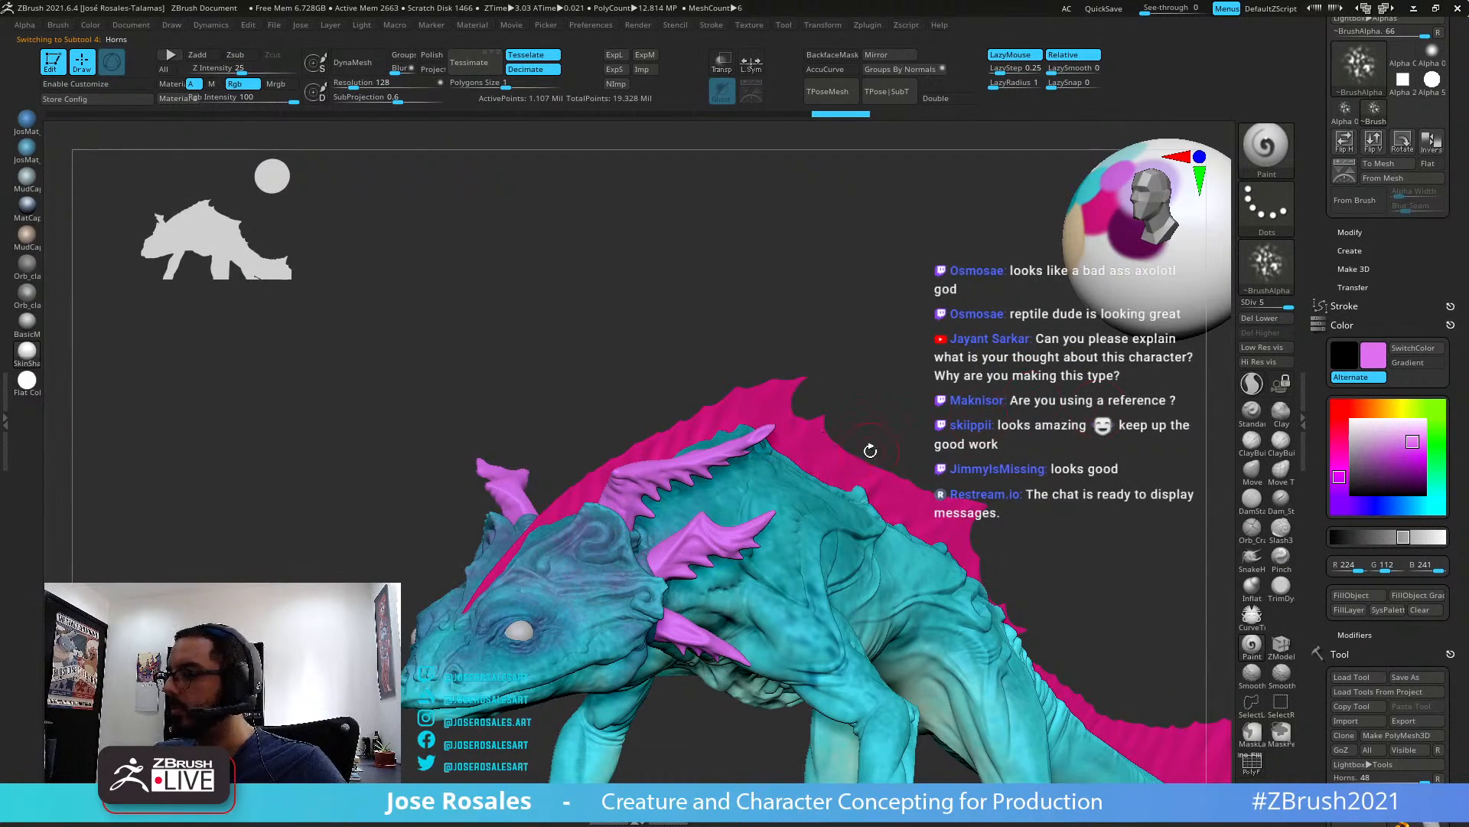
pyautogui.moveTo(870, 451); pyautogui.dragTo(655, 479)
pyautogui.moveTo(655, 478); pyautogui.dragTo(1215, 425)
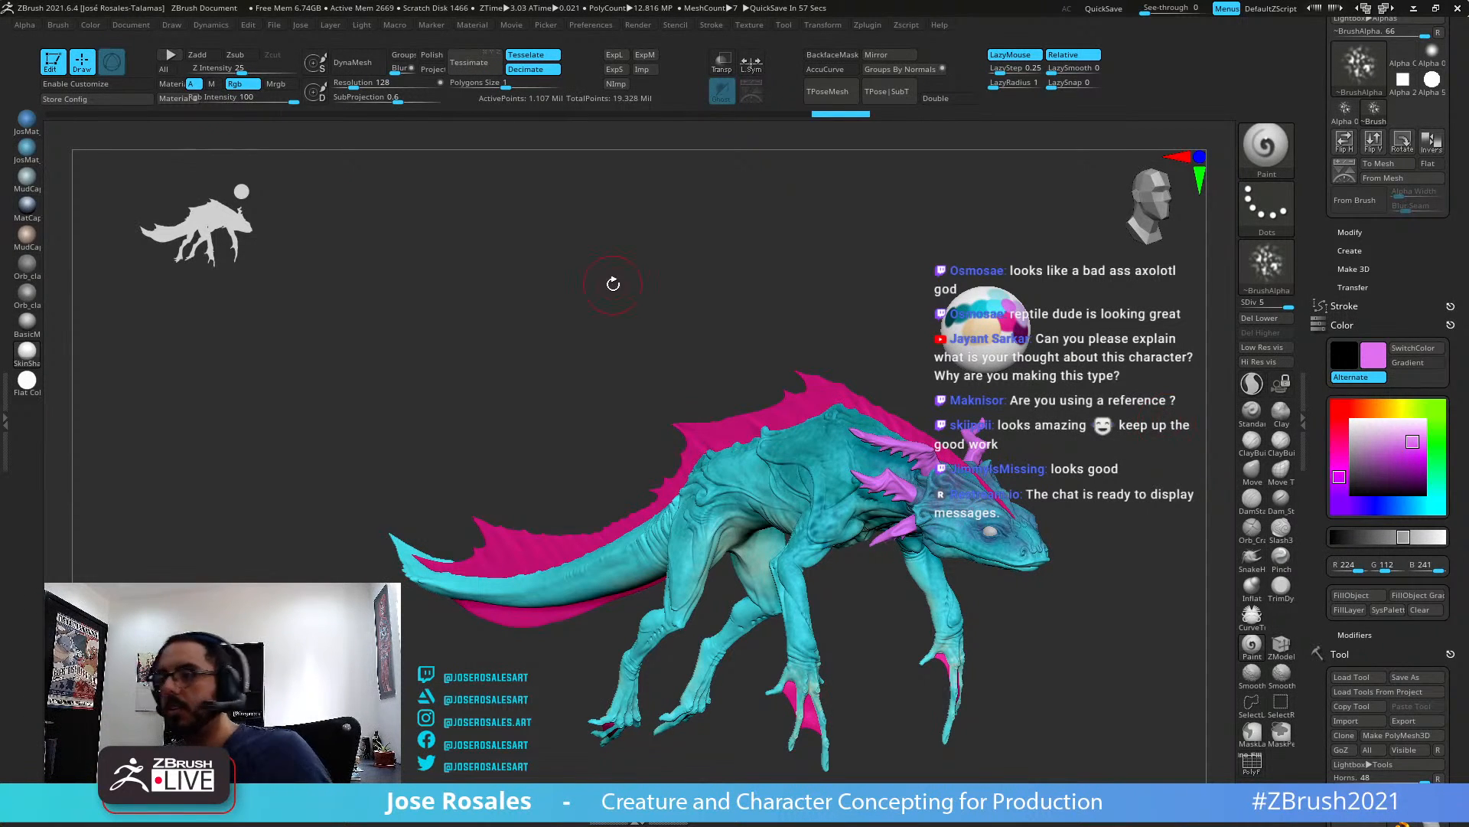
# Pick dark purple (RGB 111, 19, 94) from the palette sphere and switch the brush stroke to Color Spray
pyautogui.moveTo(752, 349); pyautogui.dragTo(947, 521)
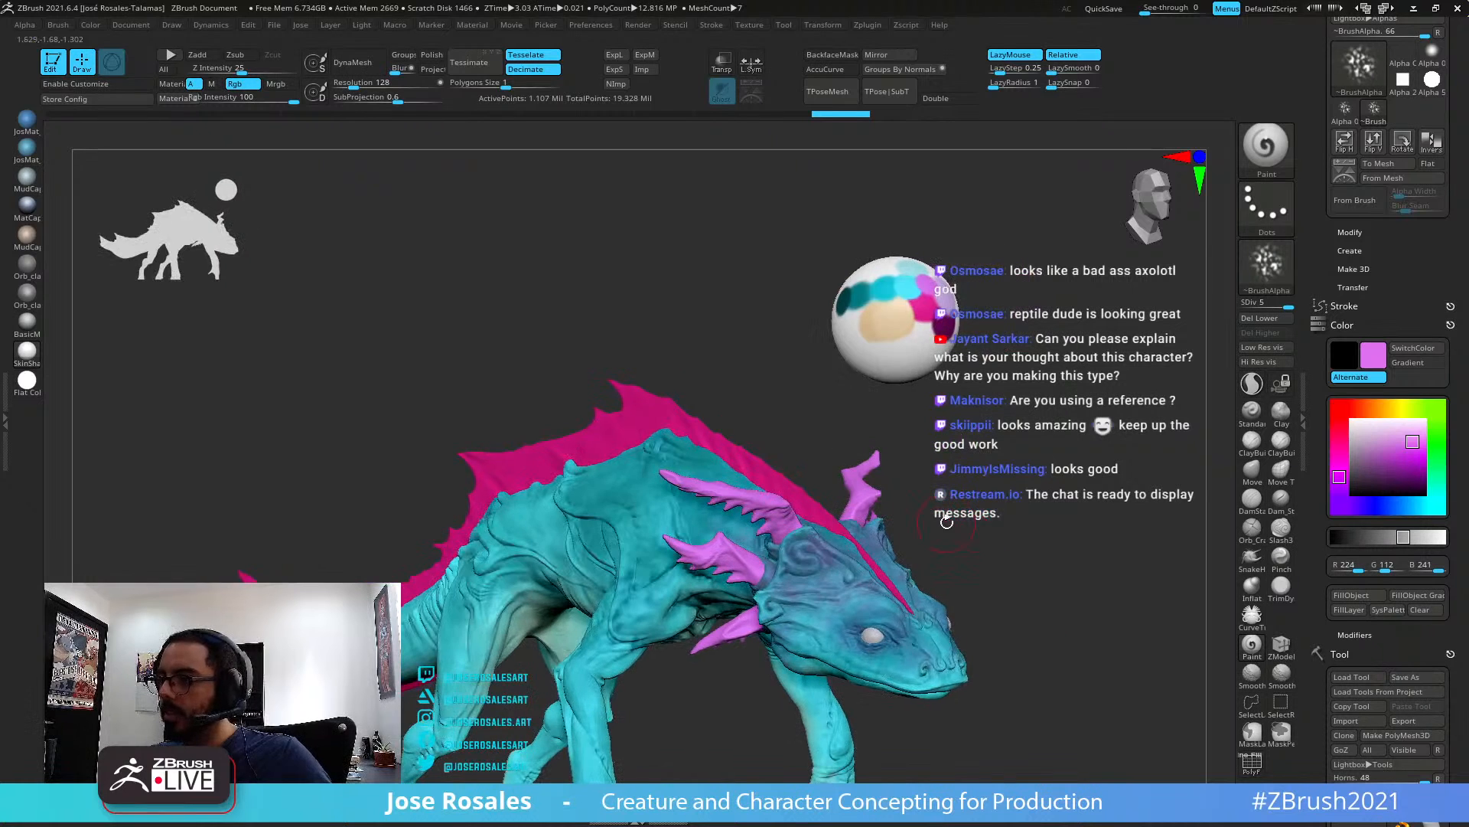
pyautogui.moveTo(1370, 451); pyautogui.dragTo(946, 333)
pyautogui.moveTo(859, 514)
pyautogui.keyDown('ctrl'); pyautogui.mouseDown(button='right')
pyautogui.moveTo(937, 498)
pyautogui.moveTo(886, 470)
pyautogui.moveTo(988, 301)
pyautogui.mouseUp(button='right'); pyautogui.keyUp('ctrl')
pyautogui.click(1263, 205)
pyautogui.click(1013, 223)
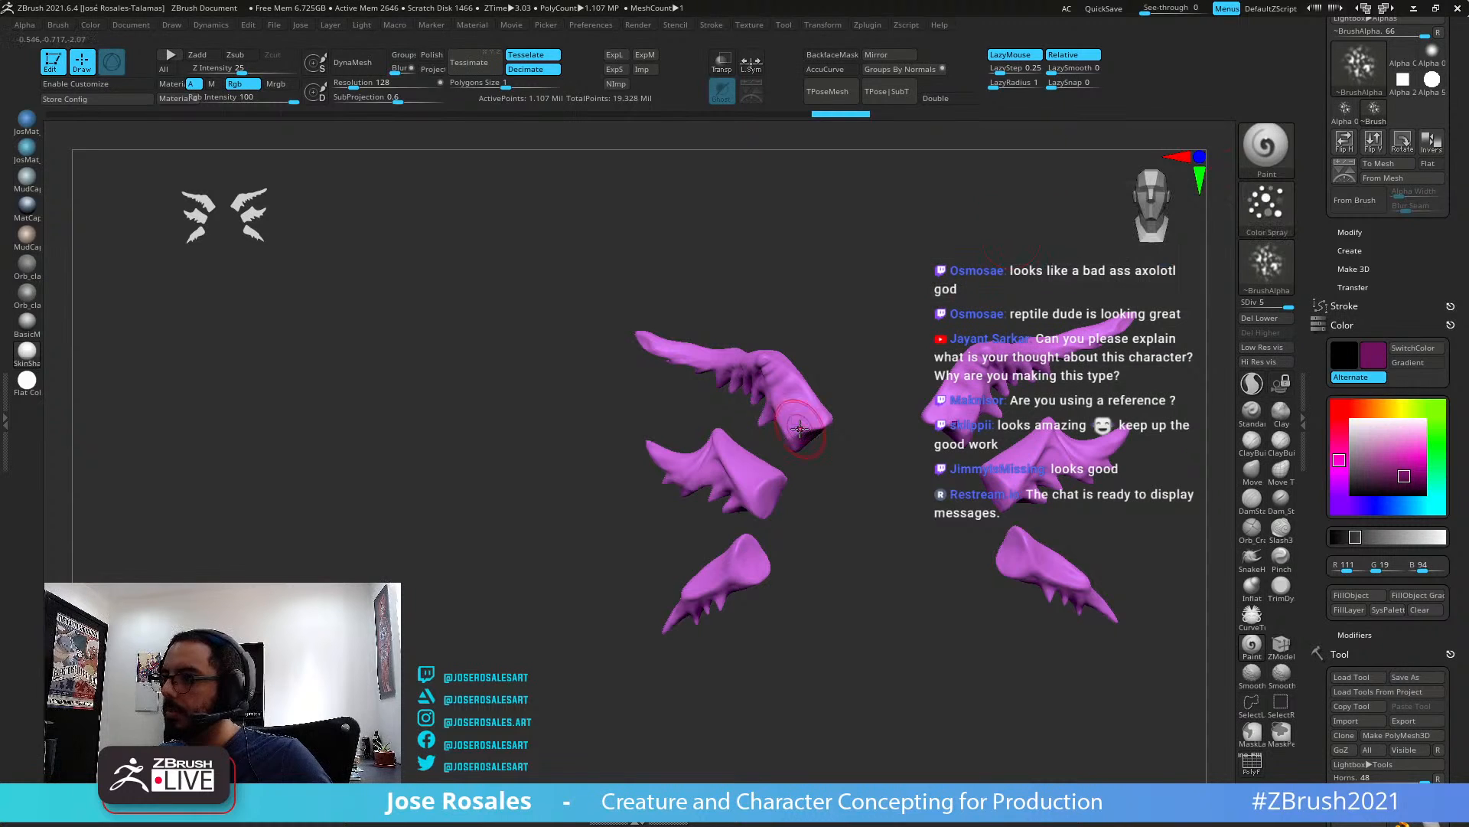
# Spray dark purple over the bases of the isolated horns and view them on the whole creature
pyautogui.moveTo(785, 458)
pyautogui.mouseDown()
pyautogui.moveTo(811, 424)
pyautogui.moveTo(742, 506)
pyautogui.moveTo(741, 588)
pyautogui.moveTo(758, 566)
pyautogui.mouseUp()
pyautogui.moveTo(949, 439)
pyautogui.mouseDown(button='right')
pyautogui.moveTo(852, 433)
pyautogui.moveTo(865, 437)
pyautogui.mouseUp(button='right')
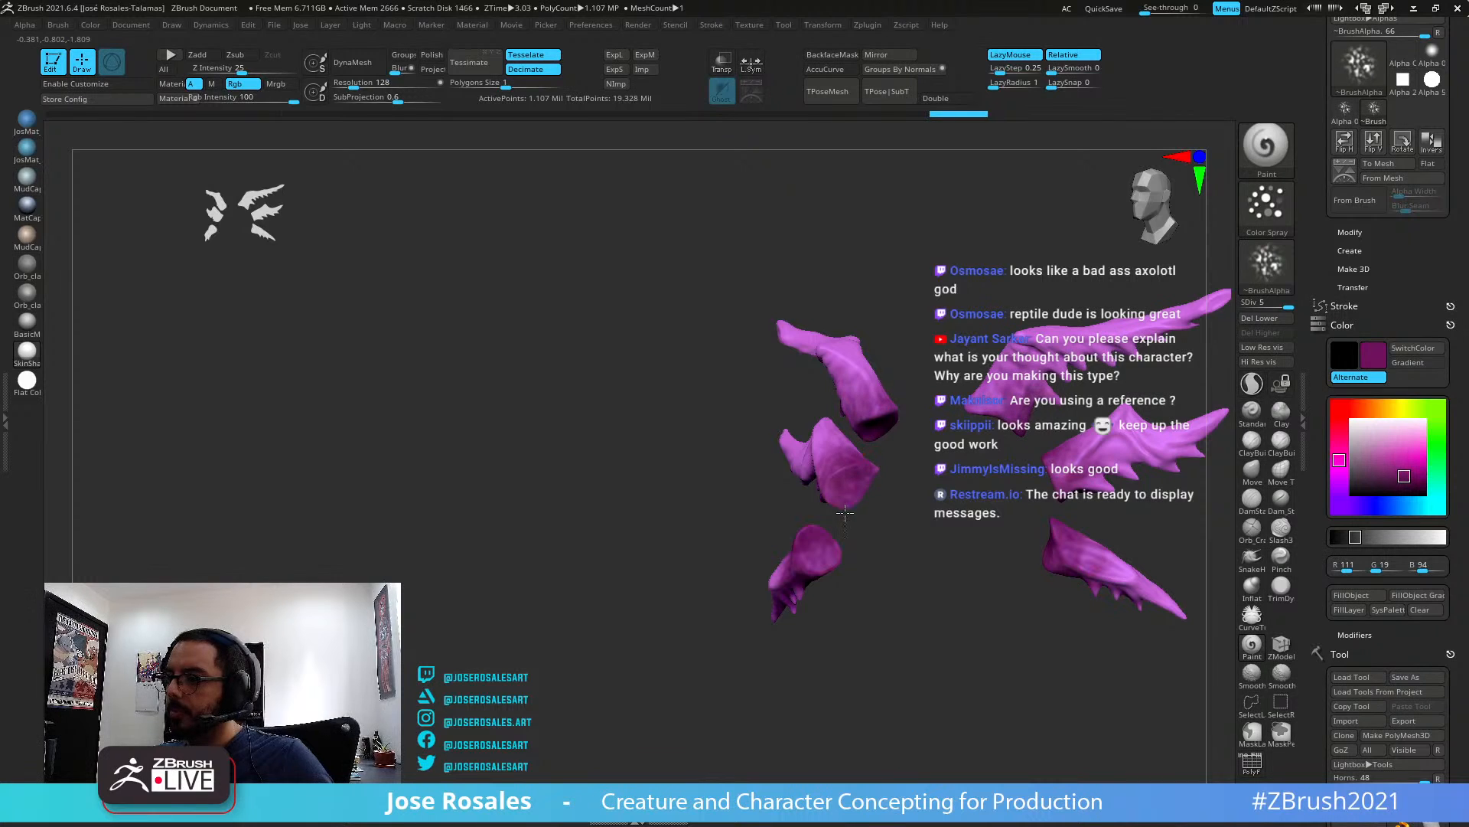
pyautogui.moveTo(863, 384)
pyautogui.mouseDown(button='right')
pyautogui.moveTo(901, 463)
pyautogui.moveTo(918, 464)
pyautogui.mouseUp(button='right')
pyautogui.hotkey('shift', 's')
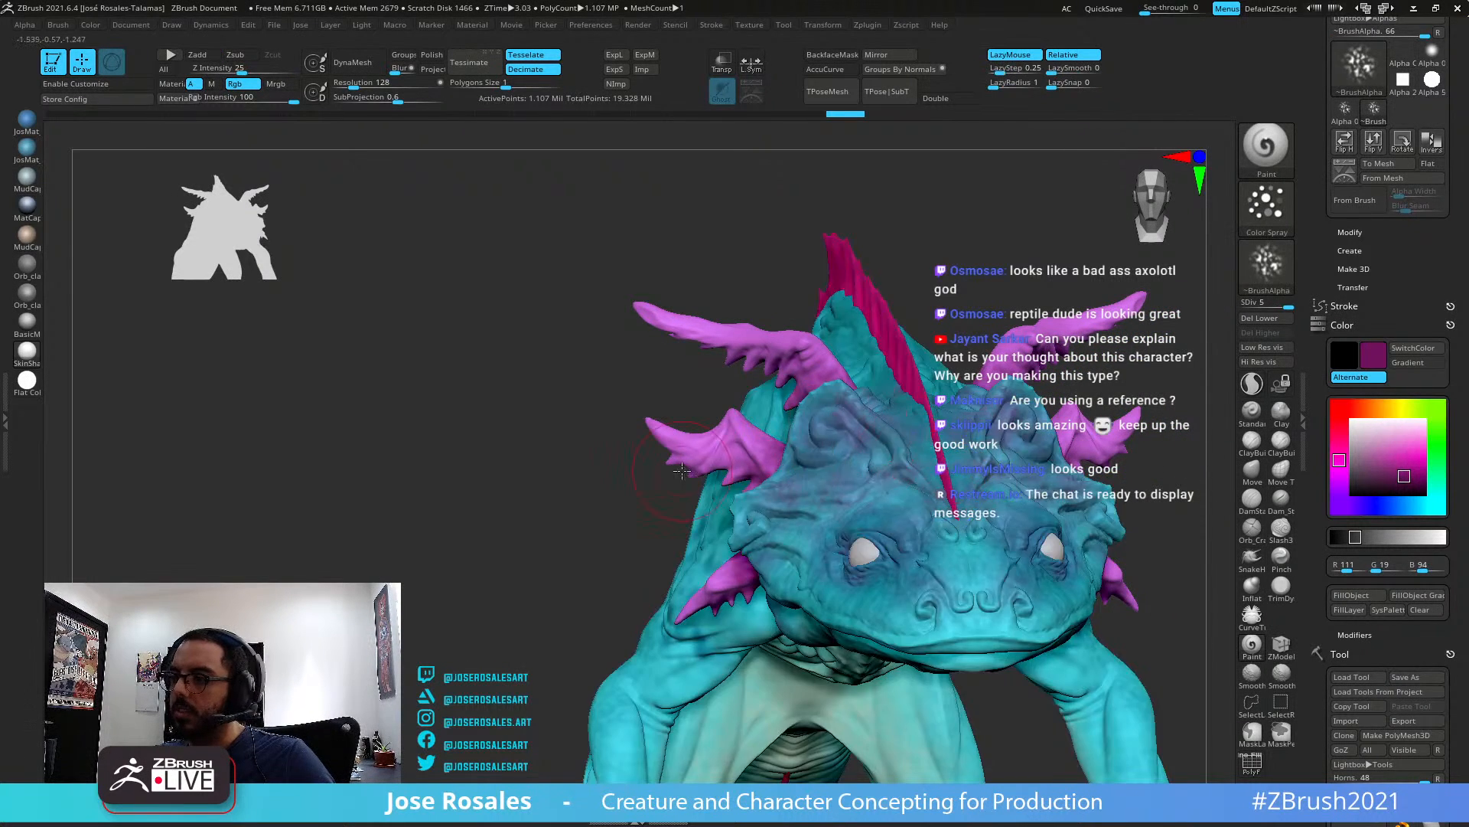
pyautogui.moveTo(666, 494)
pyautogui.mouseDown(button='right')
pyautogui.moveTo(896, 444)
pyautogui.moveTo(691, 497)
pyautogui.mouseUp(button='right')
# Pick magenta (RGB 240, 22, 142) from the palette sphere as the paint colour
pyautogui.moveTo(1012, 414); pyautogui.dragTo(982, 259, button='right')
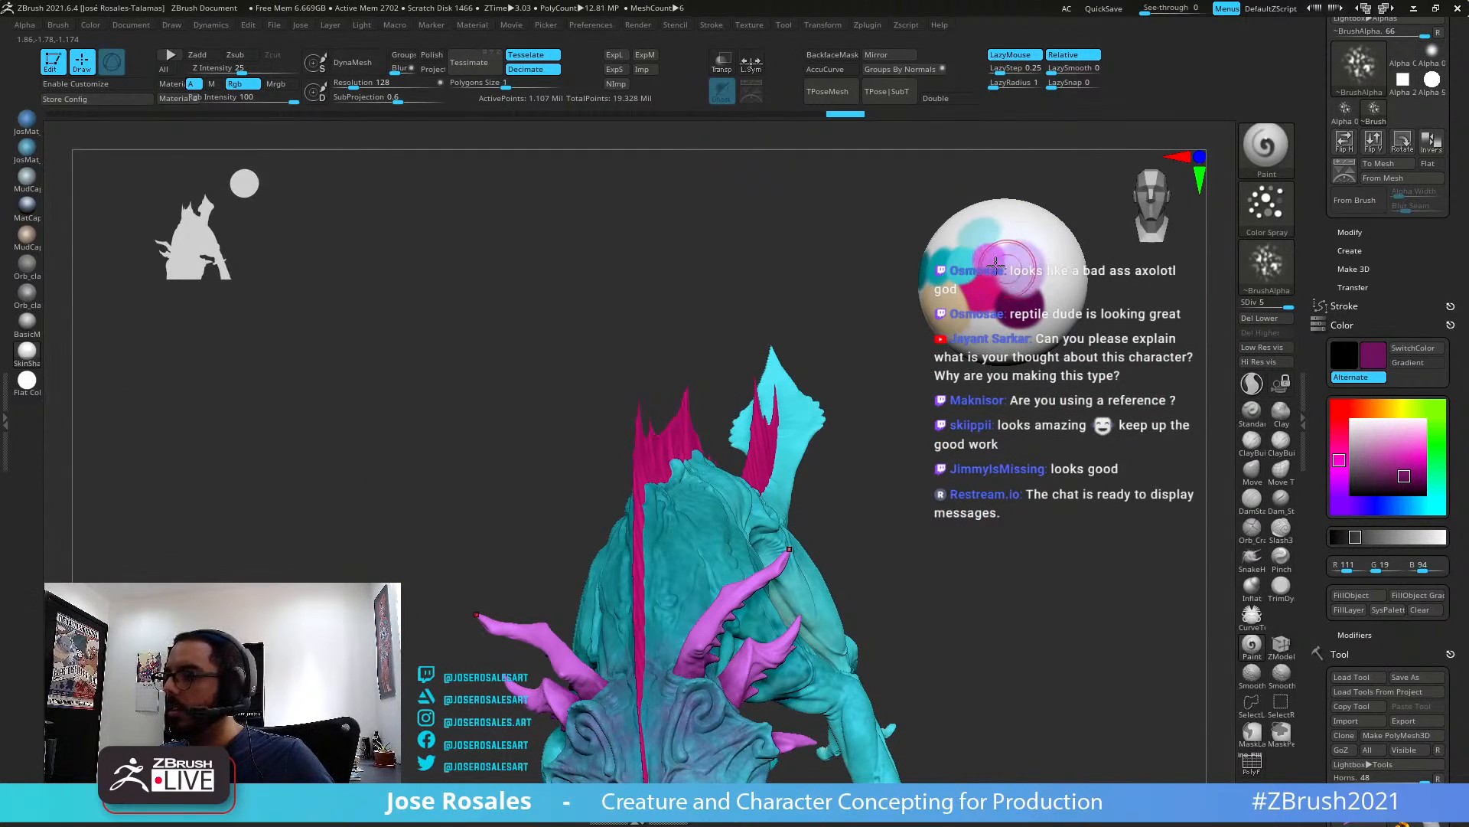
pyautogui.moveTo(1396, 465); pyautogui.dragTo(1342, 457)
pyautogui.click(1417, 454)
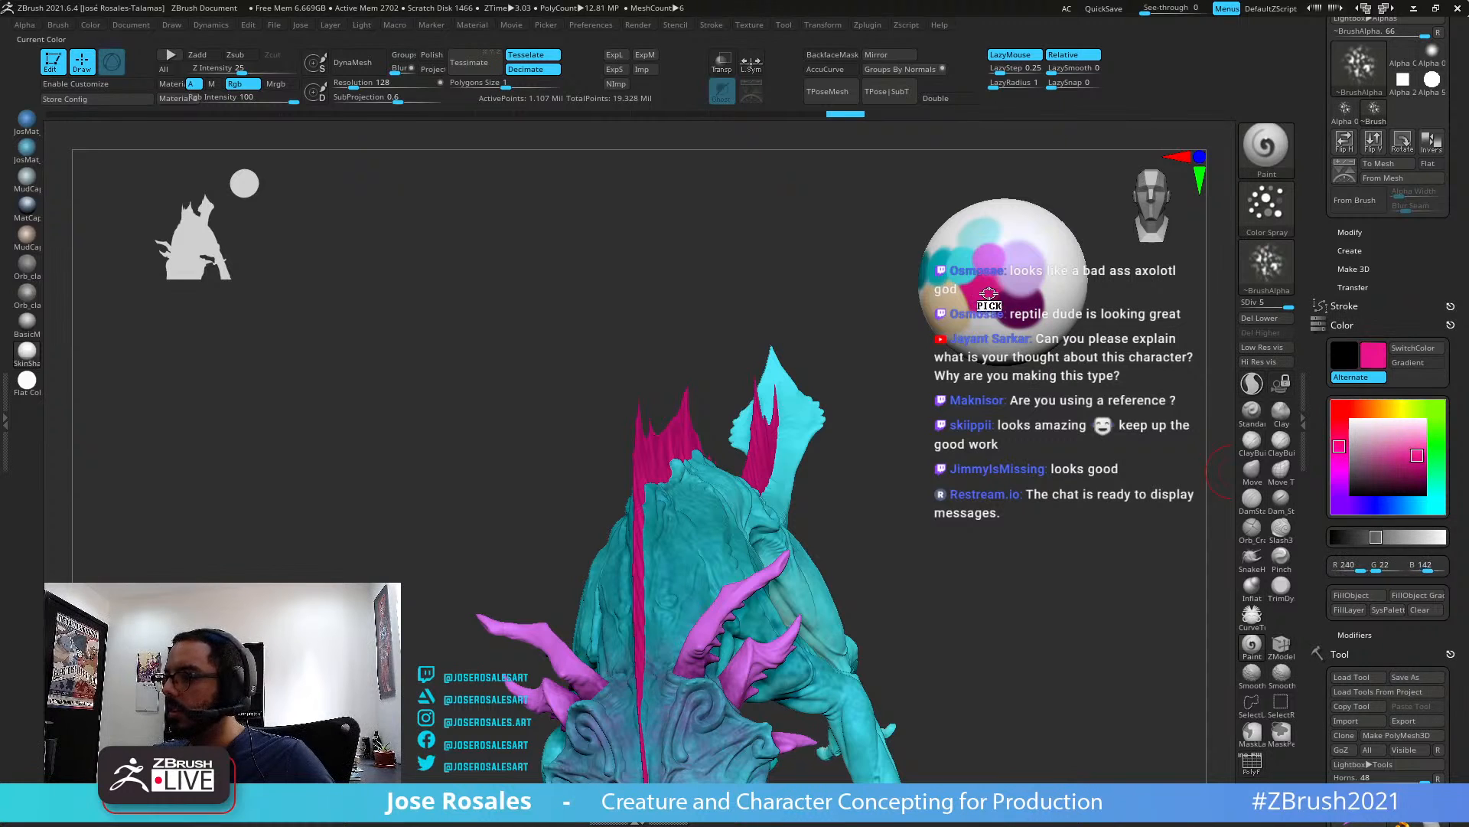
# Mask the isolated horns by cavity and invert the mask
pyautogui.moveTo(1313, 706); pyautogui.dragTo(1313, 230)
pyautogui.click(1353, 339)
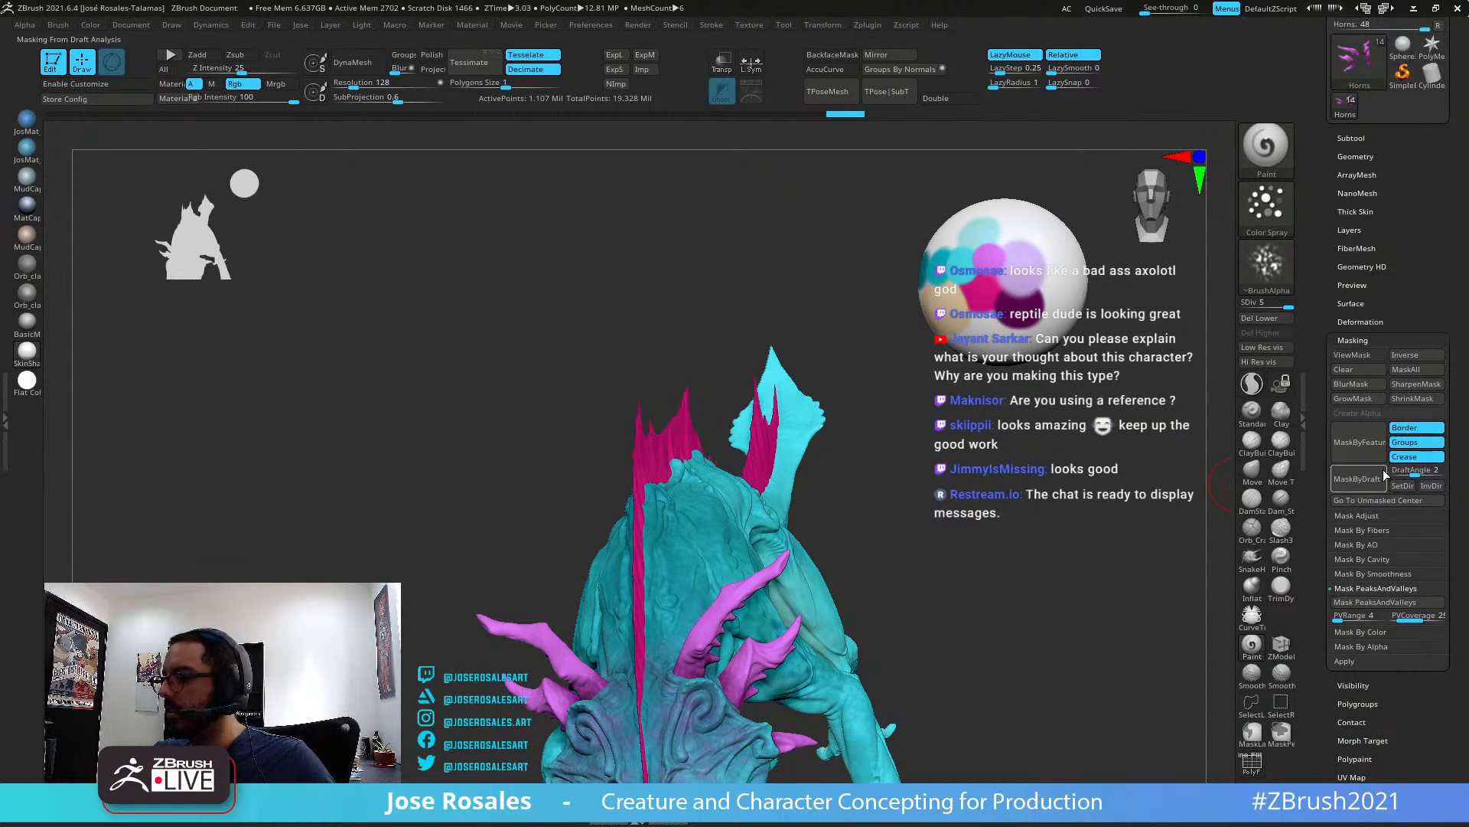
pyautogui.click(1370, 559)
pyautogui.moveTo(895, 574)
pyautogui.mouseDown()
pyautogui.moveTo(843, 577)
pyautogui.moveTo(885, 633)
pyautogui.moveTo(696, 515)
pyautogui.moveTo(800, 535)
pyautogui.mouseUp()
pyautogui.keyDown('ctrl'); pyautogui.click(779, 482); pyautogui.keyUp('ctrl')
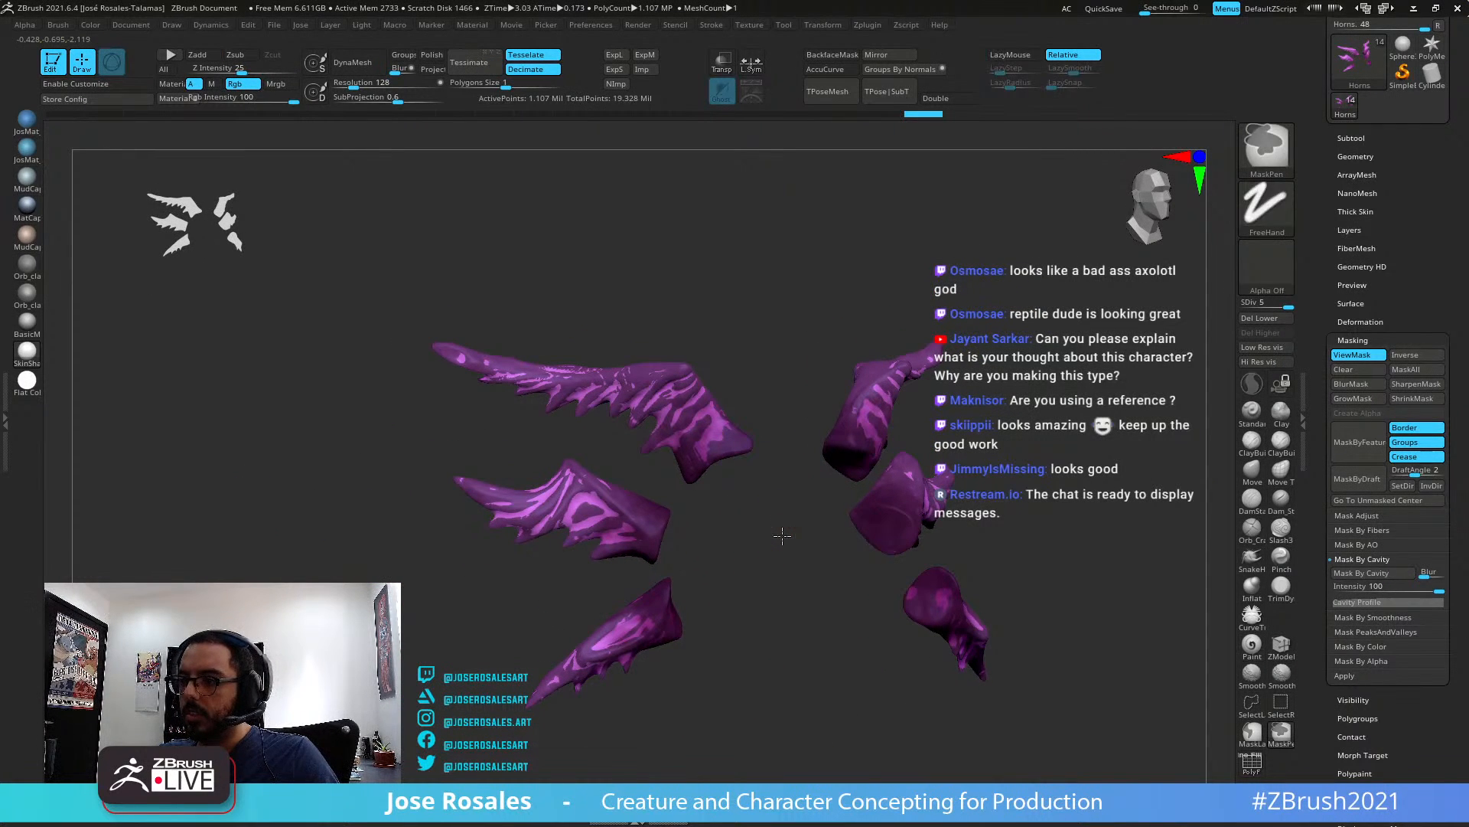
pyautogui.moveTo(718, 515); pyautogui.dragTo(459, 500)
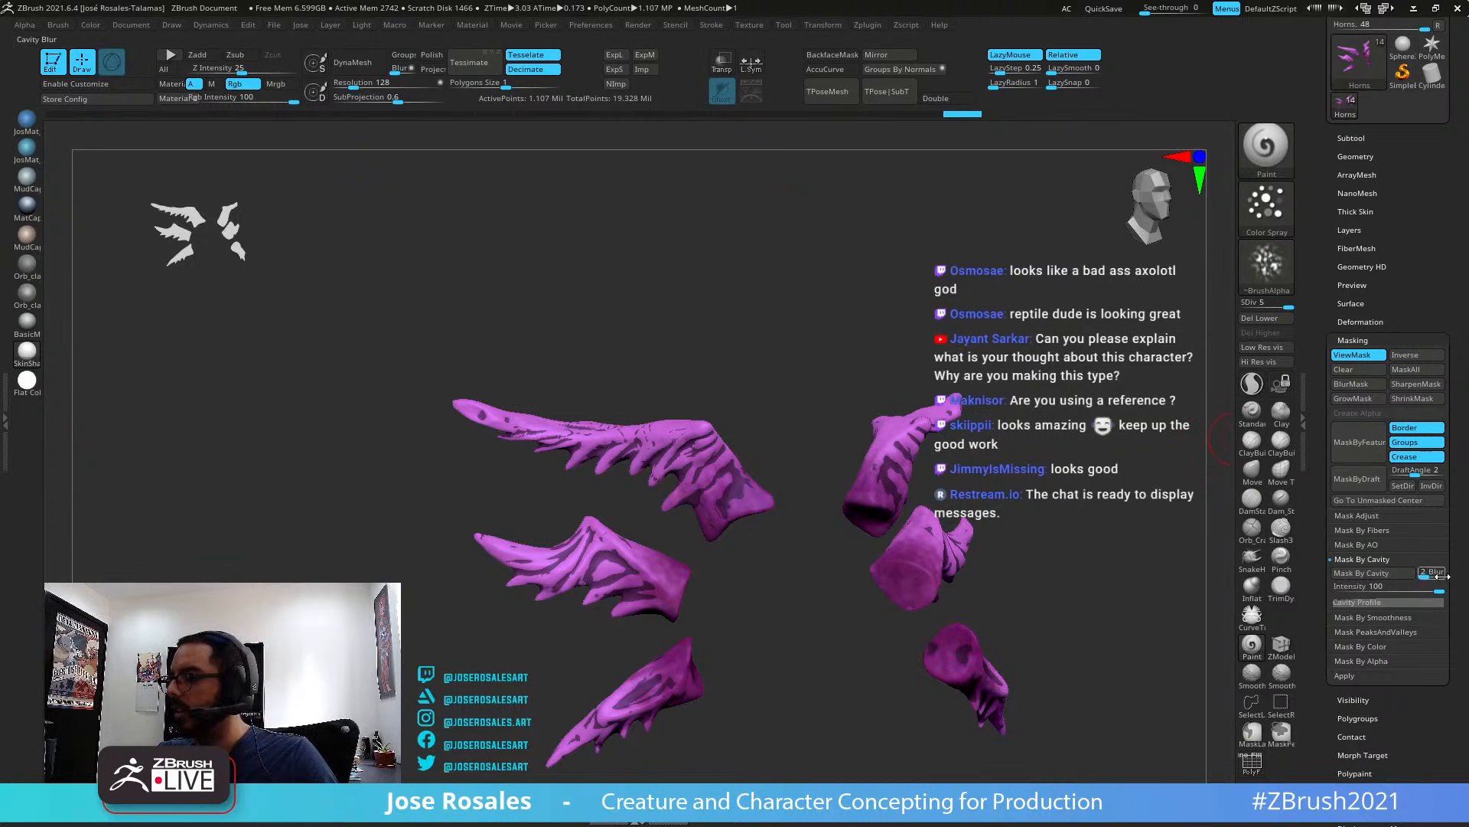
# Reshape the Cavity Profile curve into a straight diagonal and reapply the cavity mask to the horns
pyautogui.click(1382, 602)
pyautogui.moveTo(1357, 620)
pyautogui.mouseDown()
pyautogui.moveTo(1363, 647)
pyautogui.moveTo(1374, 636)
pyautogui.mouseUp()
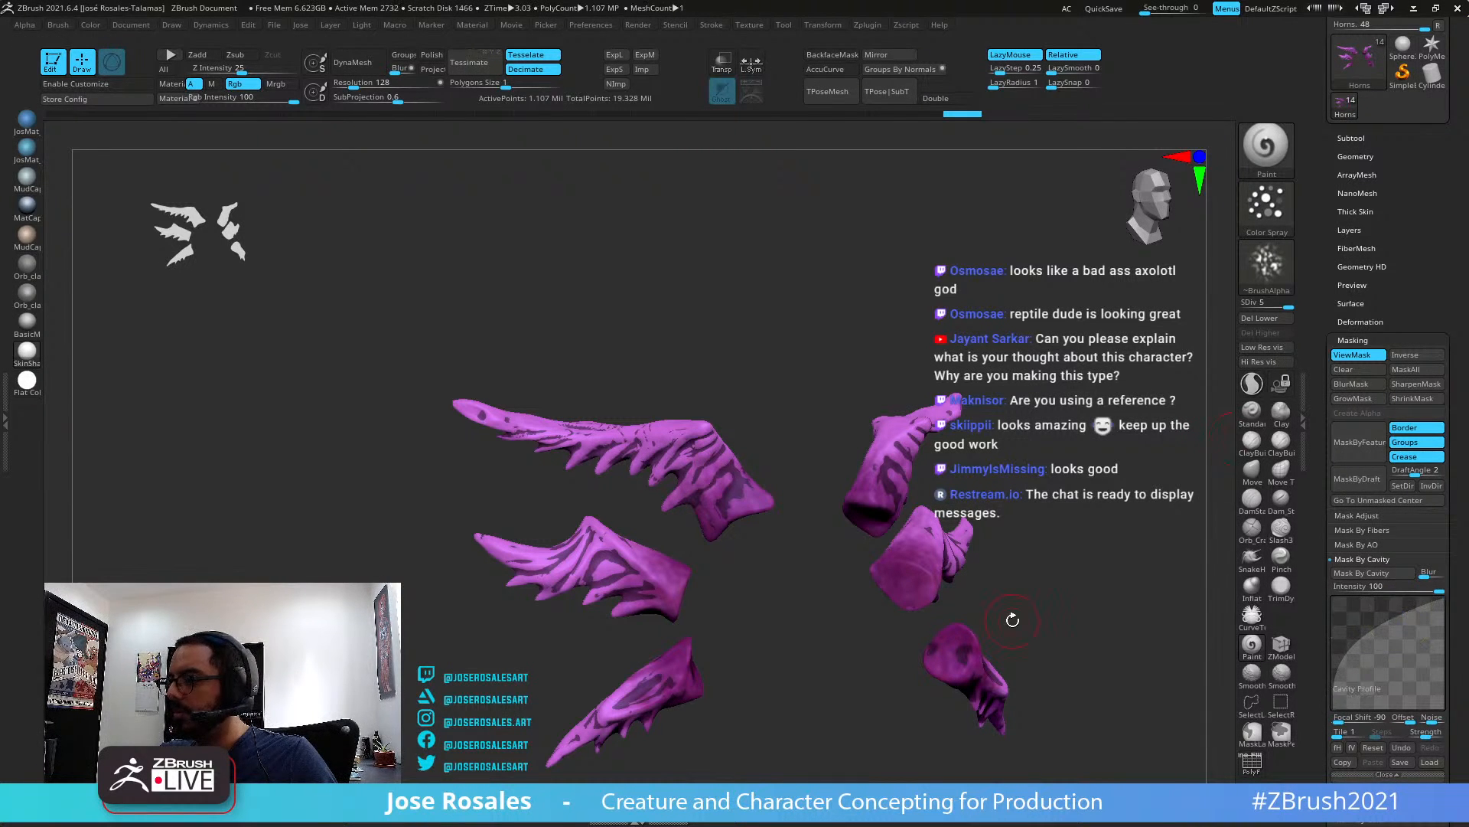
pyautogui.click(1351, 575)
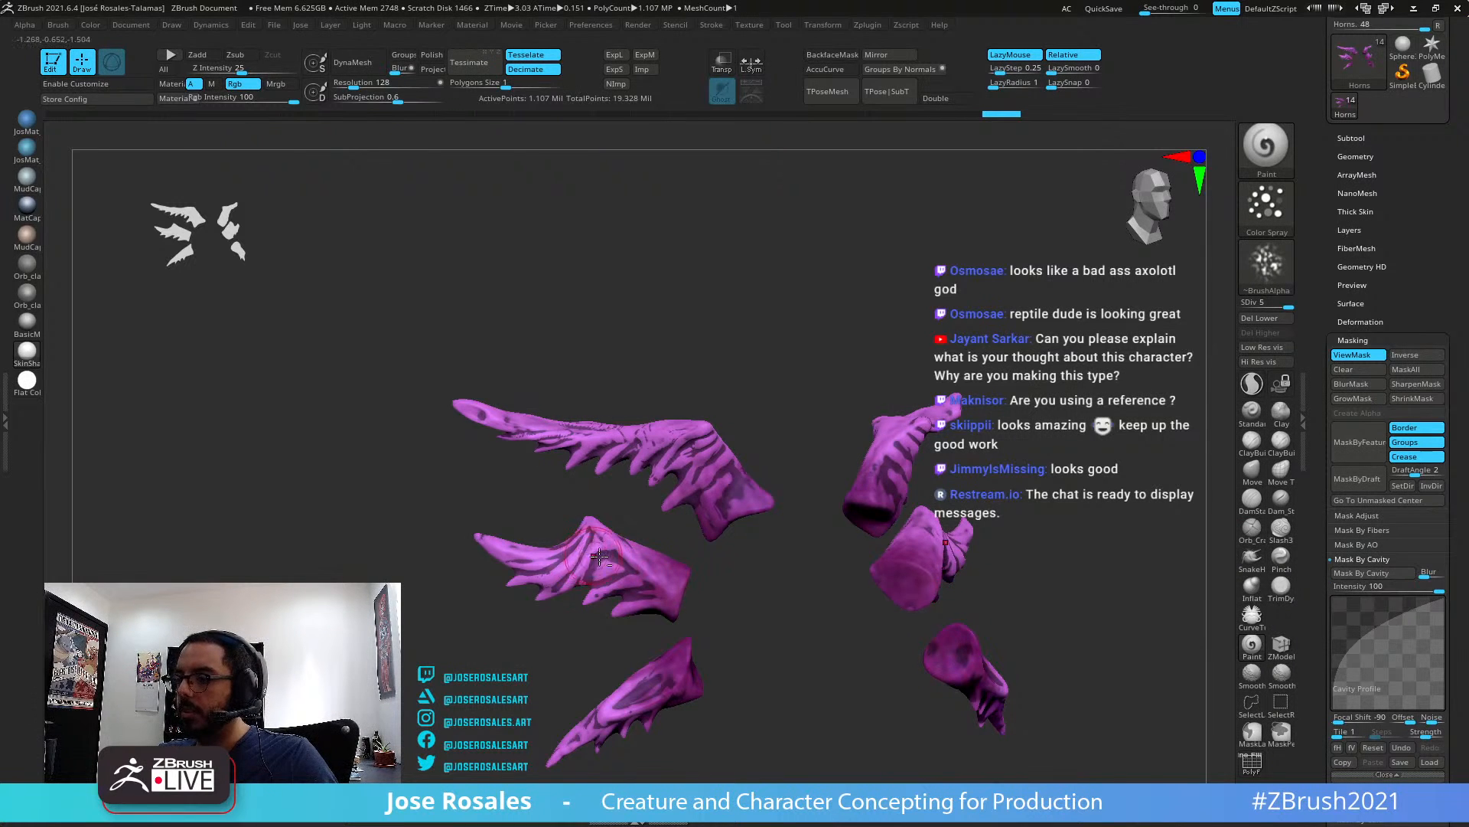
pyautogui.moveTo(599, 556)
pyautogui.keyDown('ctrl'); pyautogui.mouseDown(button='right')
pyautogui.moveTo(634, 553)
pyautogui.moveTo(604, 586)
pyautogui.mouseUp(button='right'); pyautogui.keyUp('ctrl')
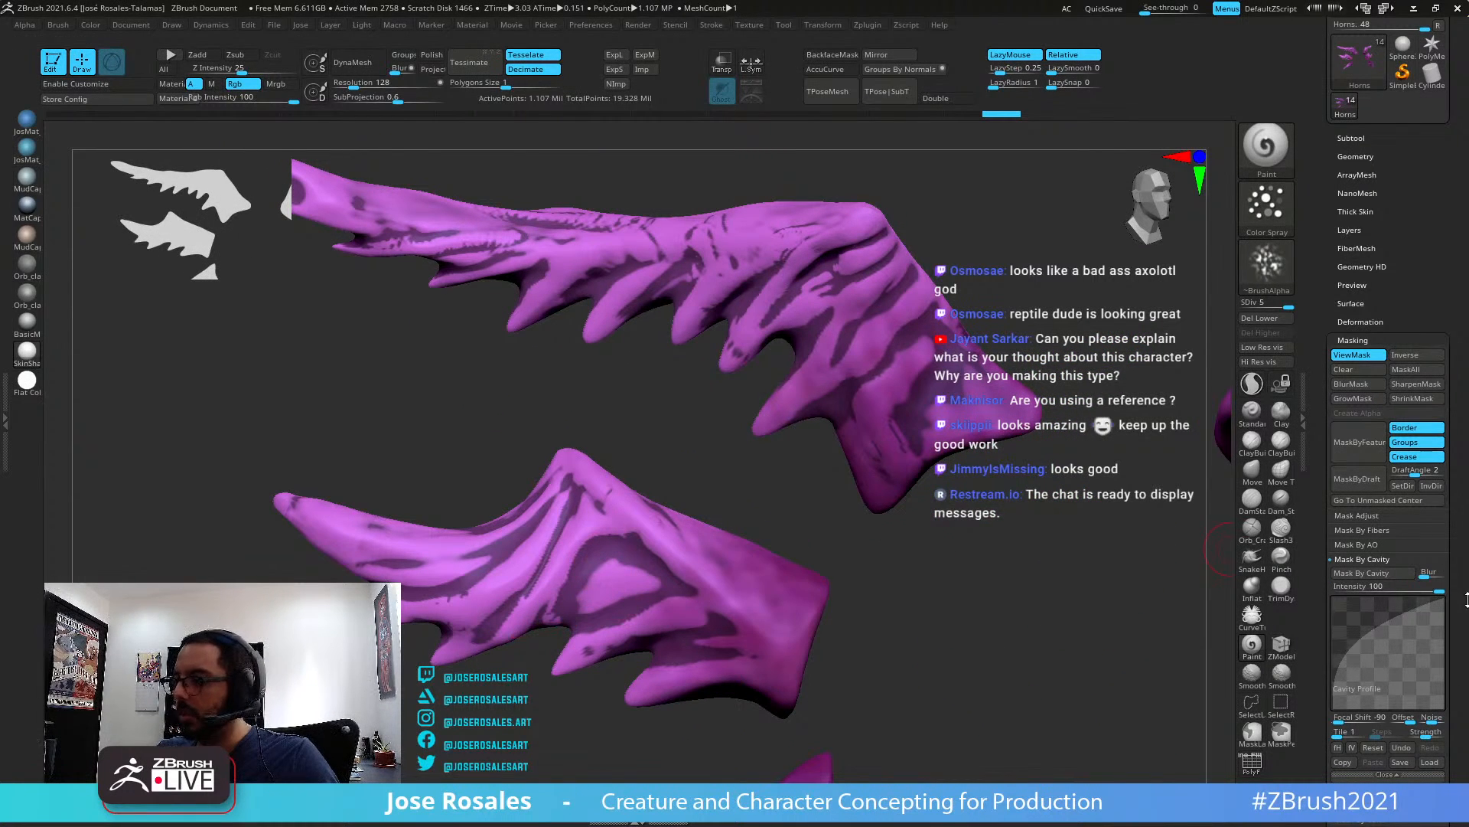
pyautogui.moveTo(1387, 616); pyautogui.dragTo(1413, 625)
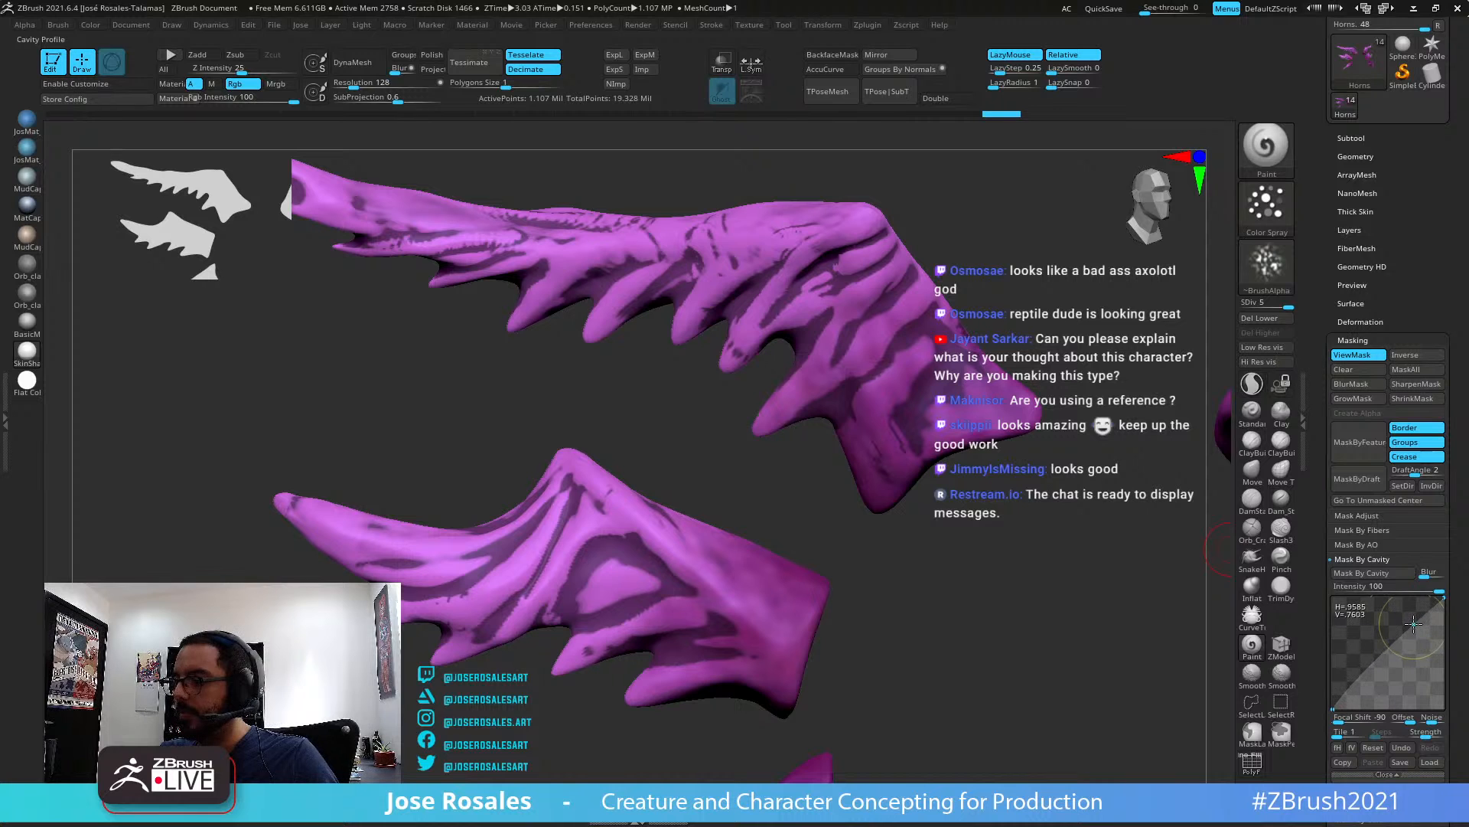
pyautogui.click(1362, 573)
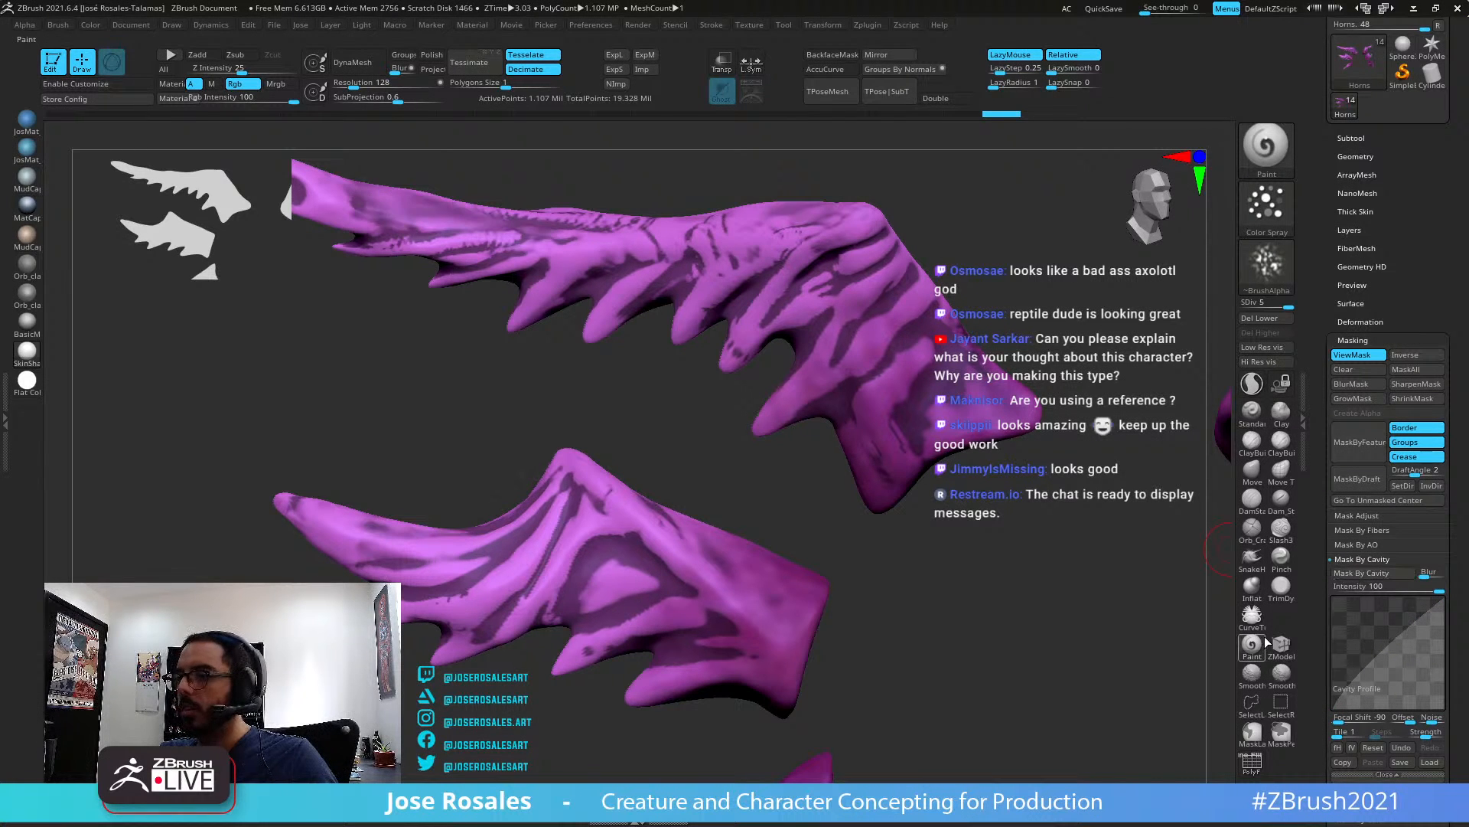
# Compare the horns with the mask display hidden and shown, examining the masked grooves from several angles
pyautogui.keyDown('ctrl'); pyautogui.moveTo(773, 252); pyautogui.dragTo(1125, 386, button='right'); pyautogui.keyUp('ctrl')
pyautogui.click(1351, 355)
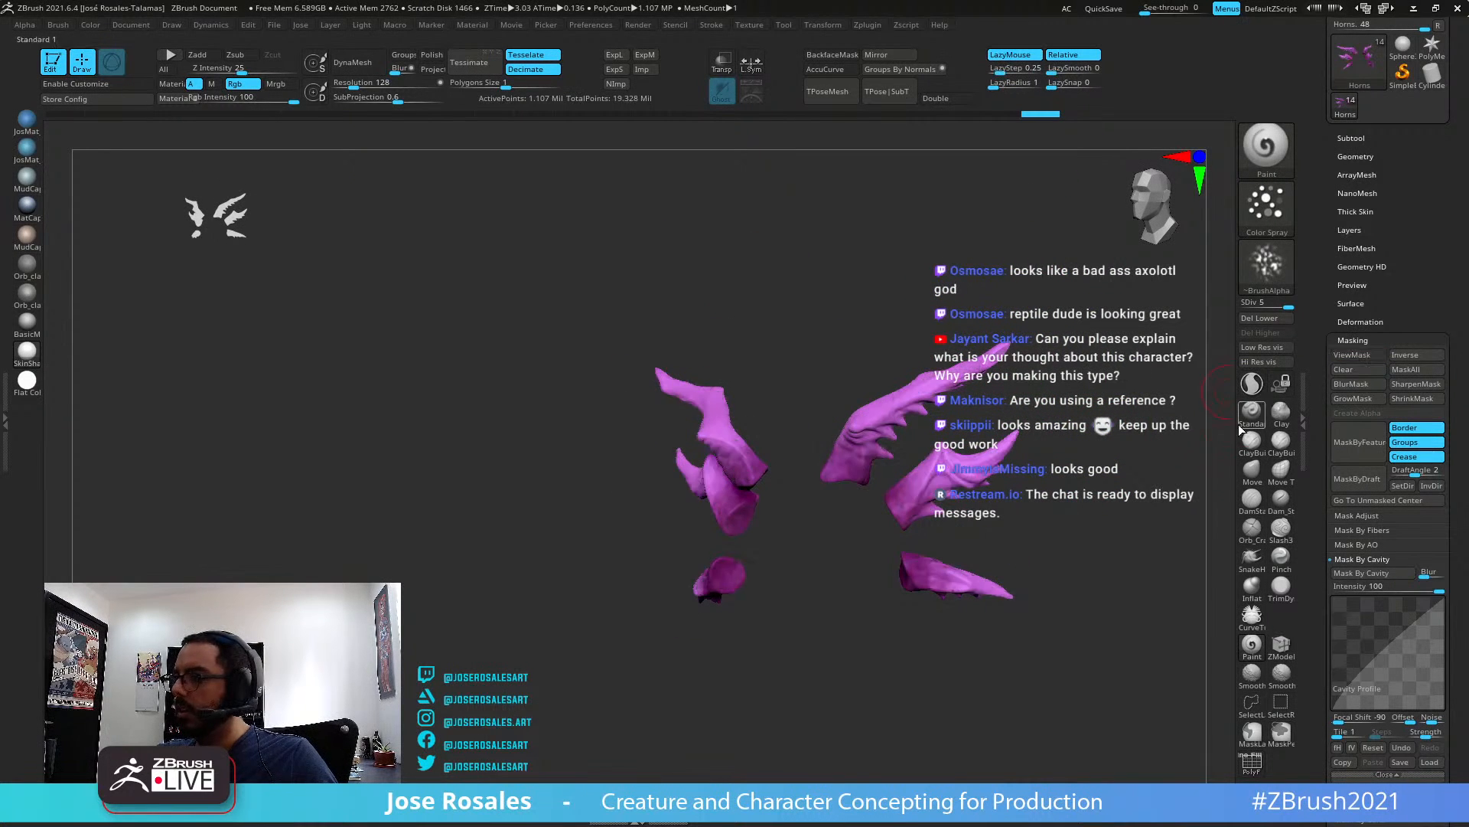
pyautogui.moveTo(957, 428)
pyautogui.mouseDown(button='right')
pyautogui.moveTo(873, 469)
pyautogui.moveTo(667, 619)
pyautogui.mouseUp(button='right')
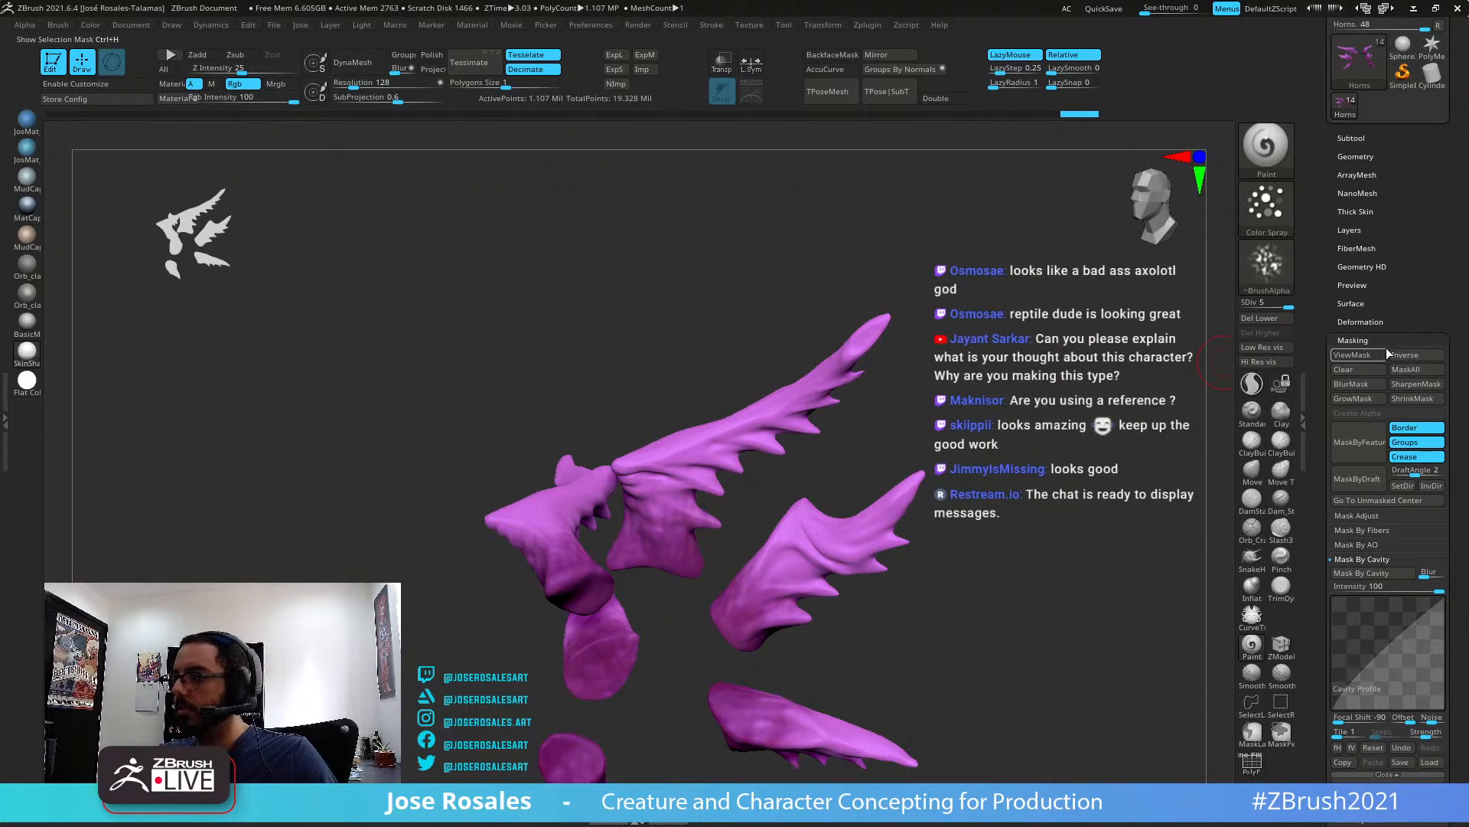
pyautogui.moveTo(829, 431); pyautogui.dragTo(886, 398, button='right')
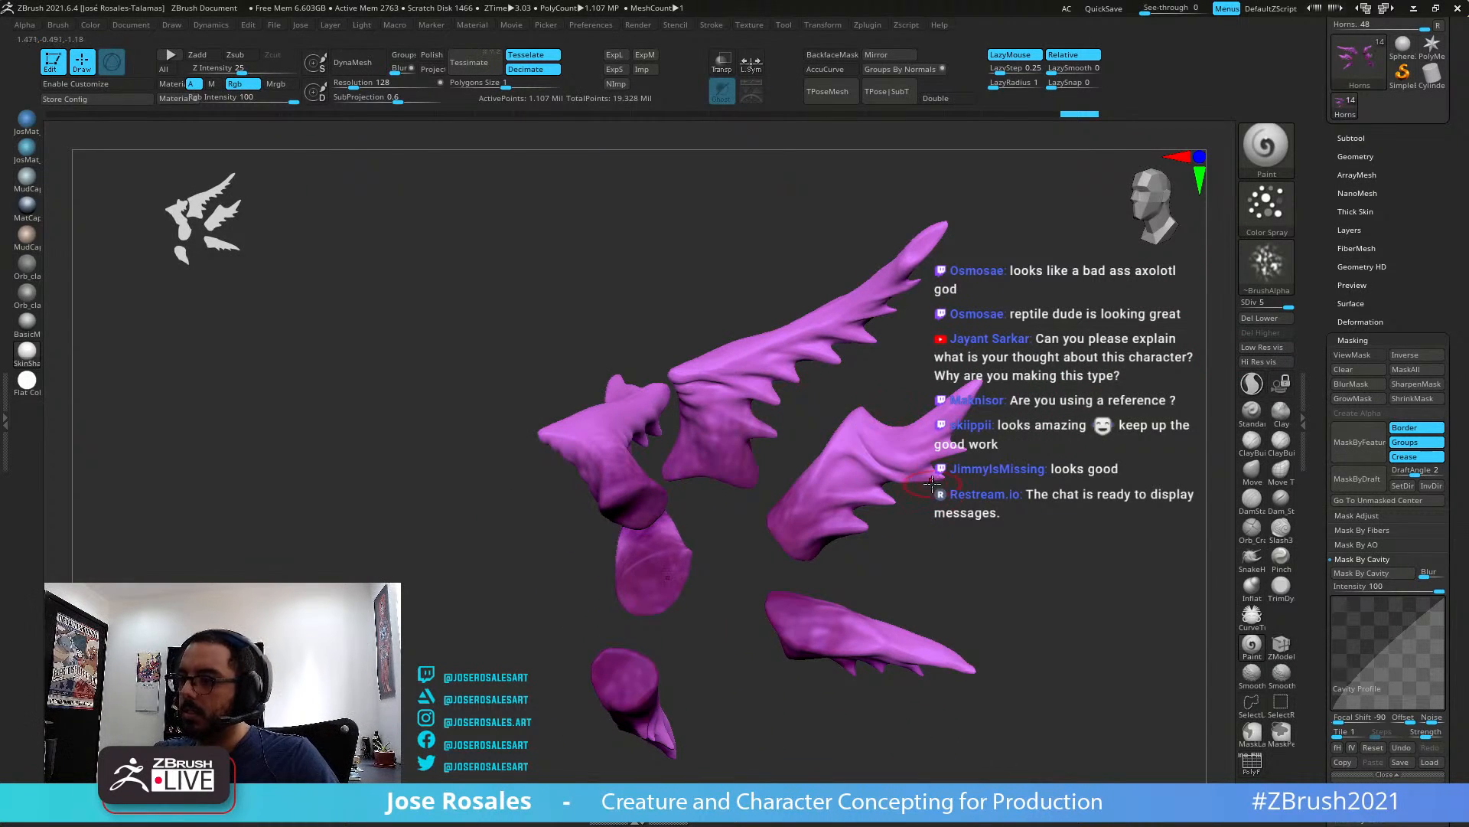
pyautogui.moveTo(932, 482); pyautogui.dragTo(938, 448, button='right')
pyautogui.moveTo(989, 454); pyautogui.dragTo(1049, 440)
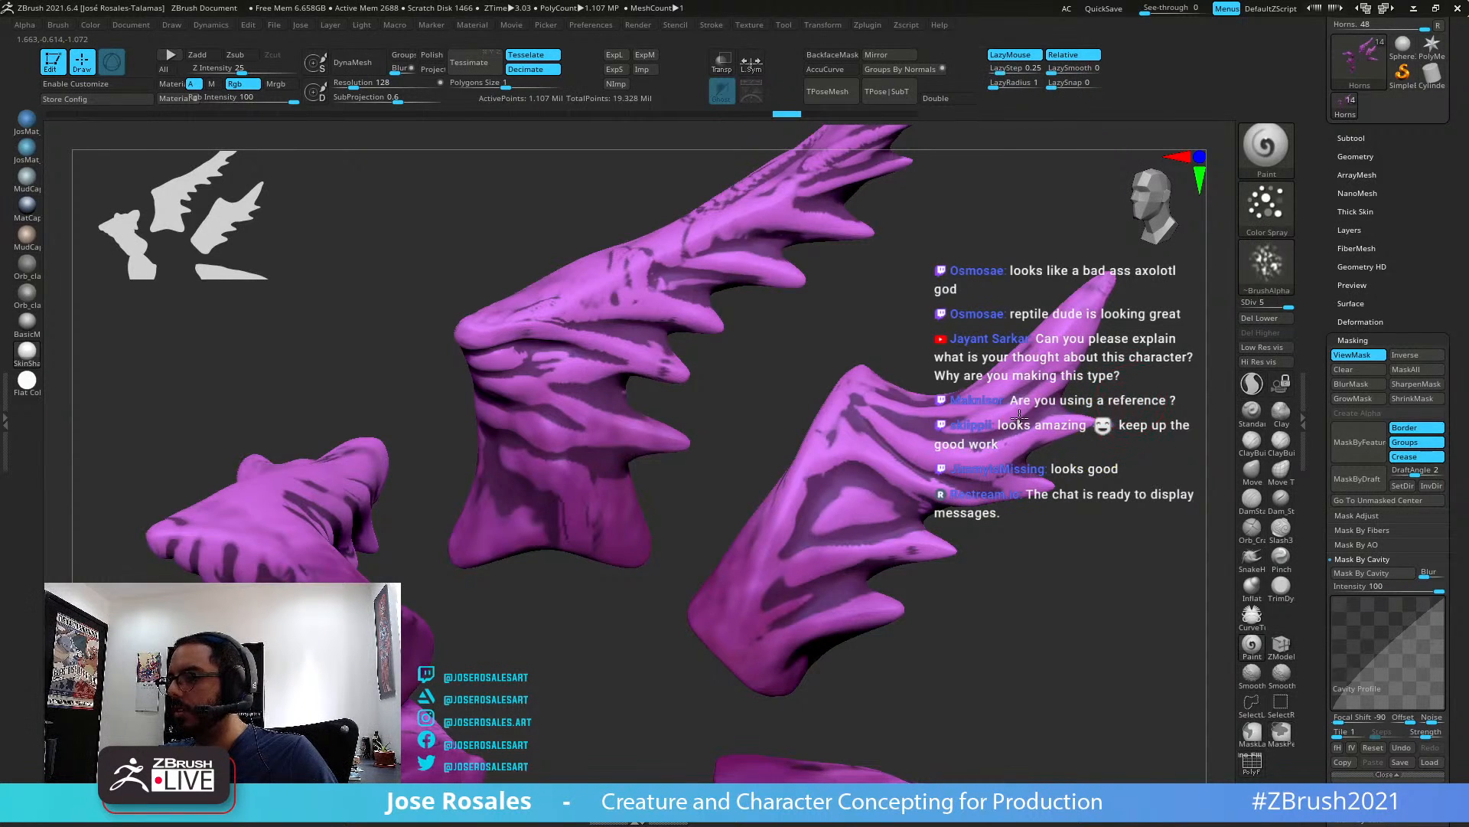
pyautogui.keyDown('alt'); pyautogui.moveTo(1020, 417); pyautogui.dragTo(1233, 465); pyautogui.keyUp('alt')
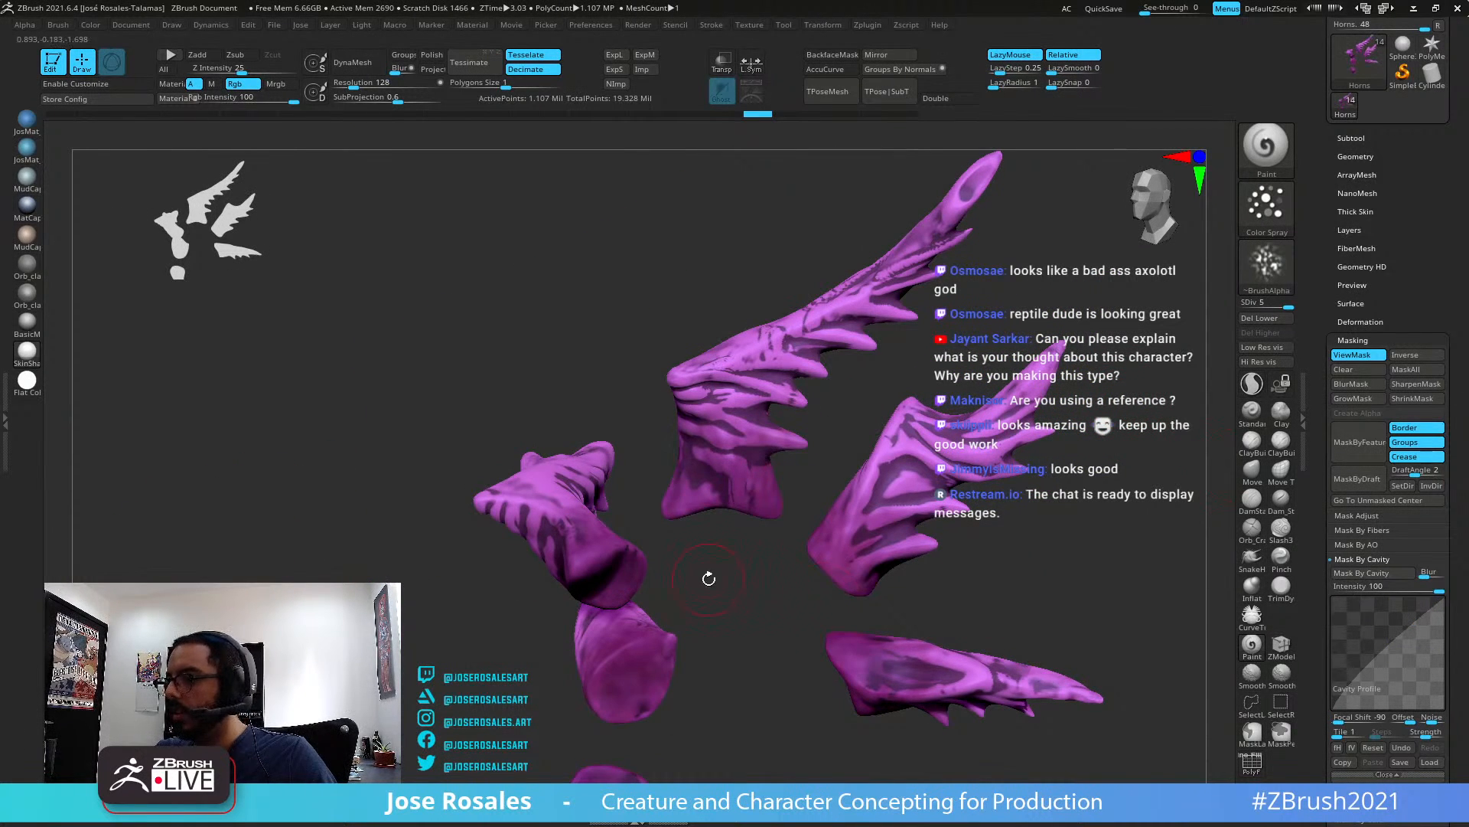
# Blur and grow the cavity mask on the horns, and hide the mask display
pyautogui.click(1365, 384)
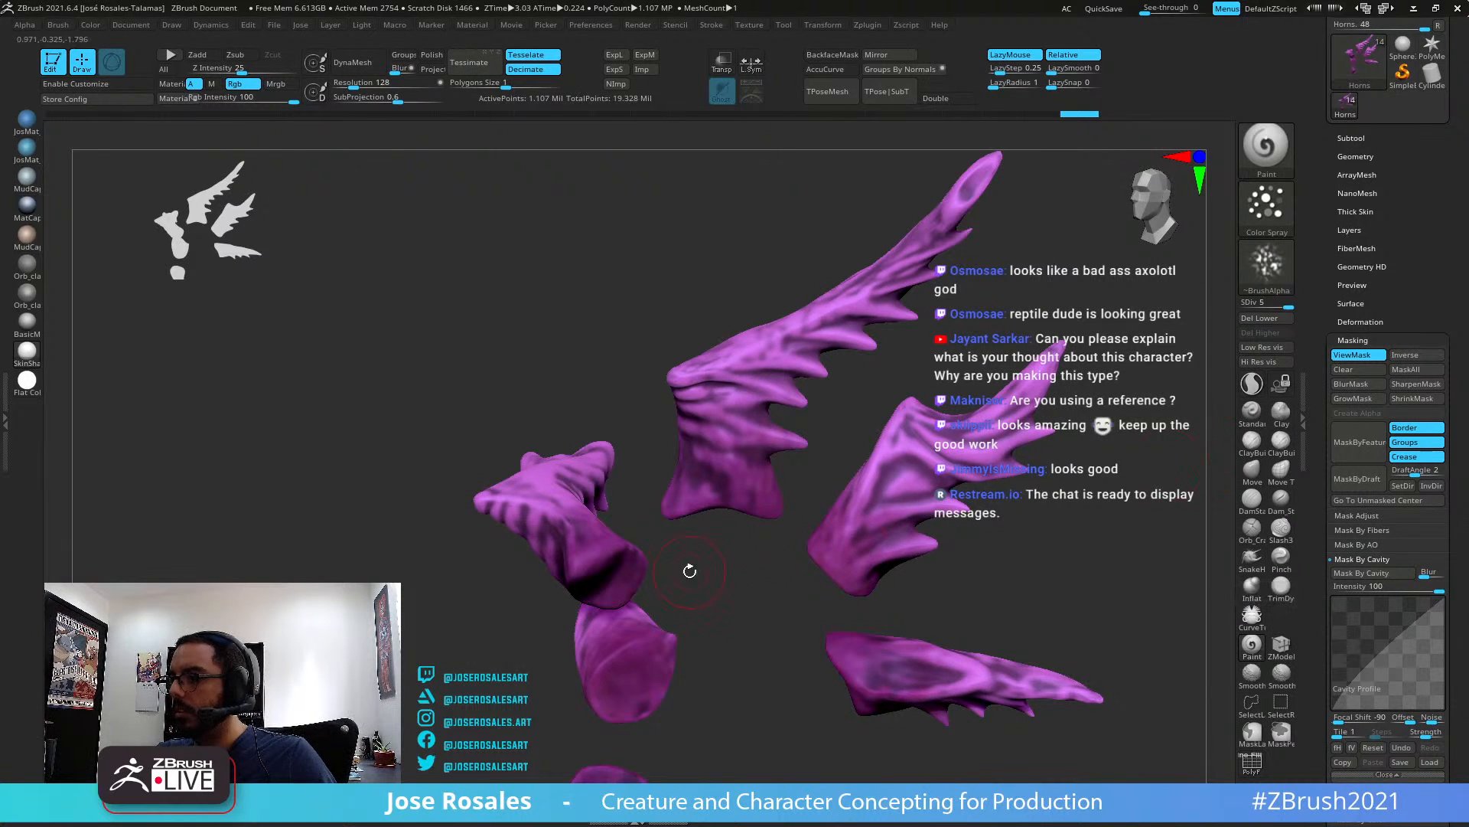
pyautogui.moveTo(689, 570); pyautogui.dragTo(923, 494, button='right')
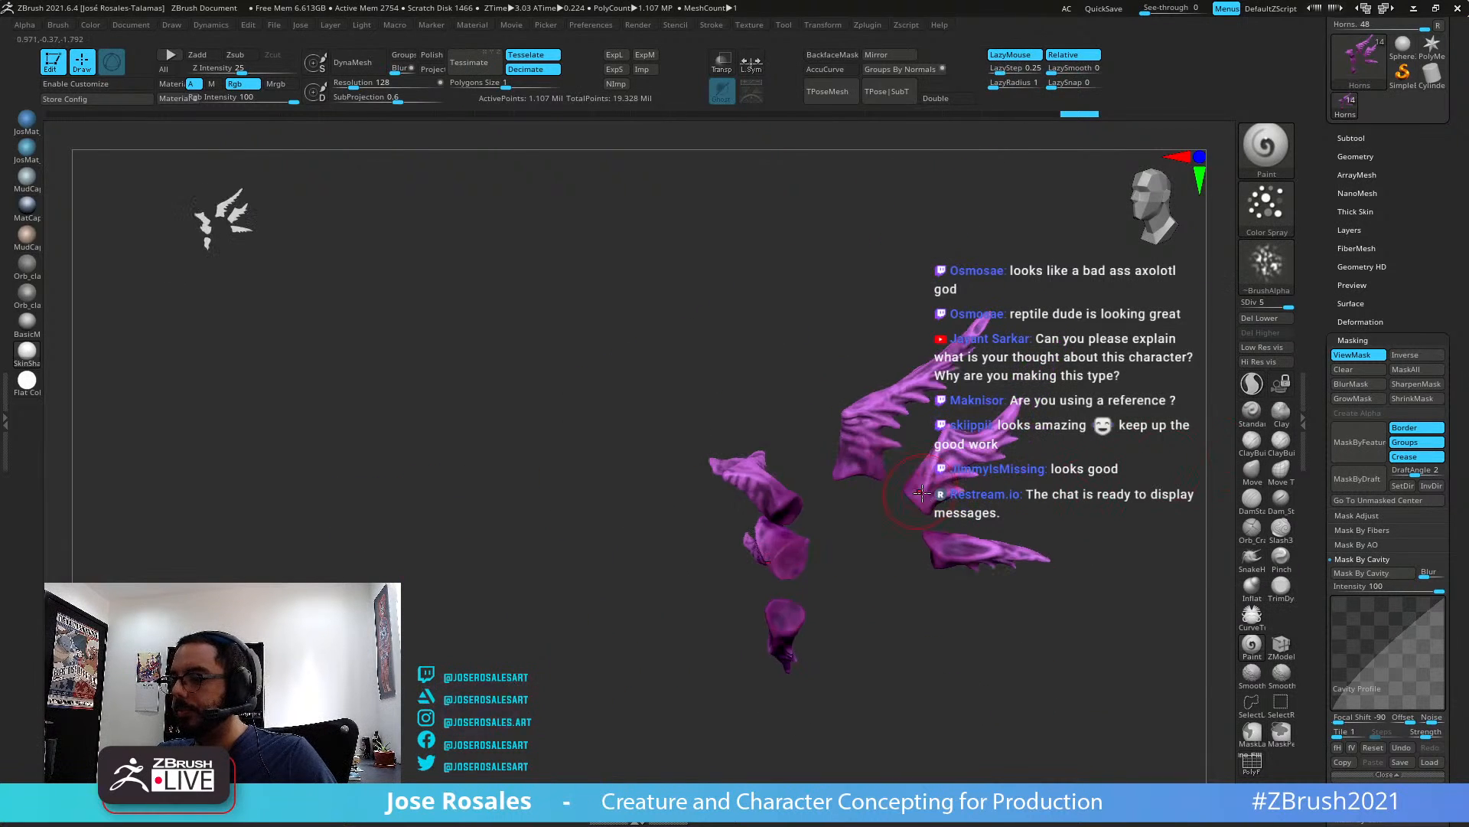
pyautogui.click(1361, 399)
pyautogui.keyDown('alt'); pyautogui.moveTo(953, 494); pyautogui.dragTo(834, 601, button='right'); pyautogui.keyUp('alt')
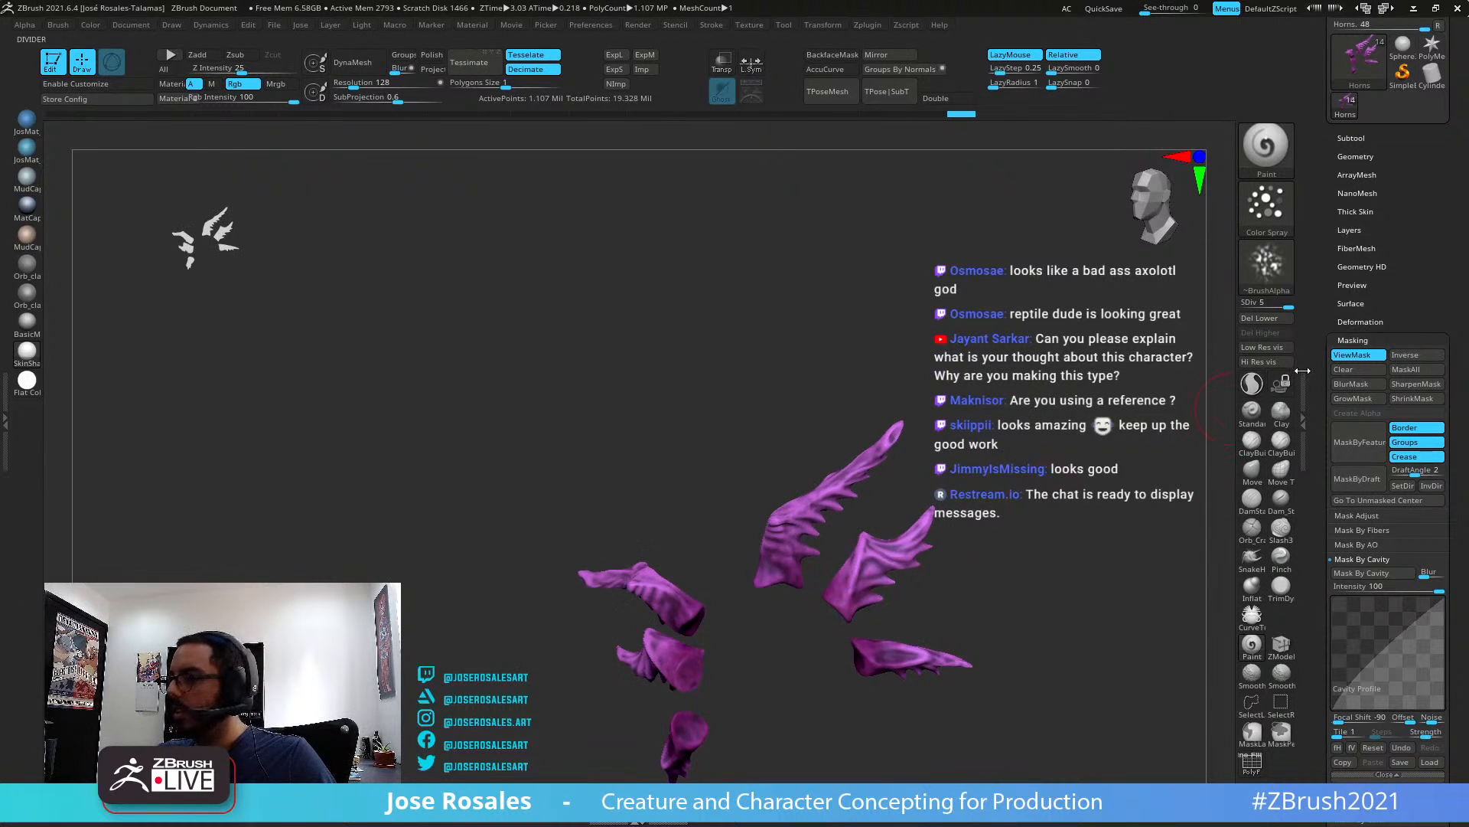
pyautogui.click(1356, 355)
# Spray magenta onto the spikes and tip of the middle horns through the cavity mask
pyautogui.moveTo(909, 538)
pyautogui.keyDown('ctrl'); pyautogui.mouseDown(button='right')
pyautogui.moveTo(938, 606)
pyautogui.moveTo(899, 550)
pyautogui.mouseUp(button='right'); pyautogui.keyUp('ctrl')
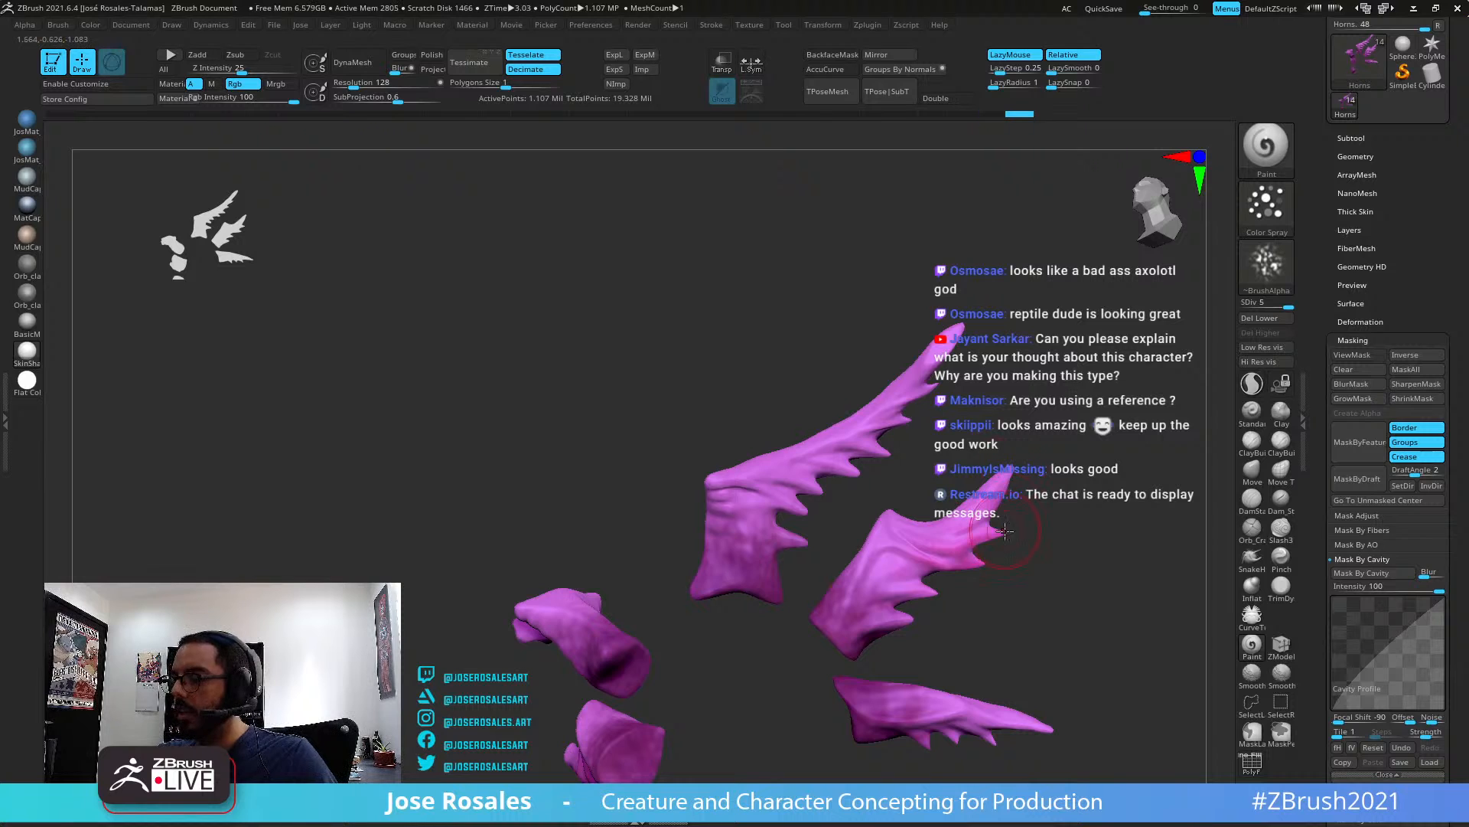
pyautogui.moveTo(998, 532); pyautogui.dragTo(1023, 552, button='right')
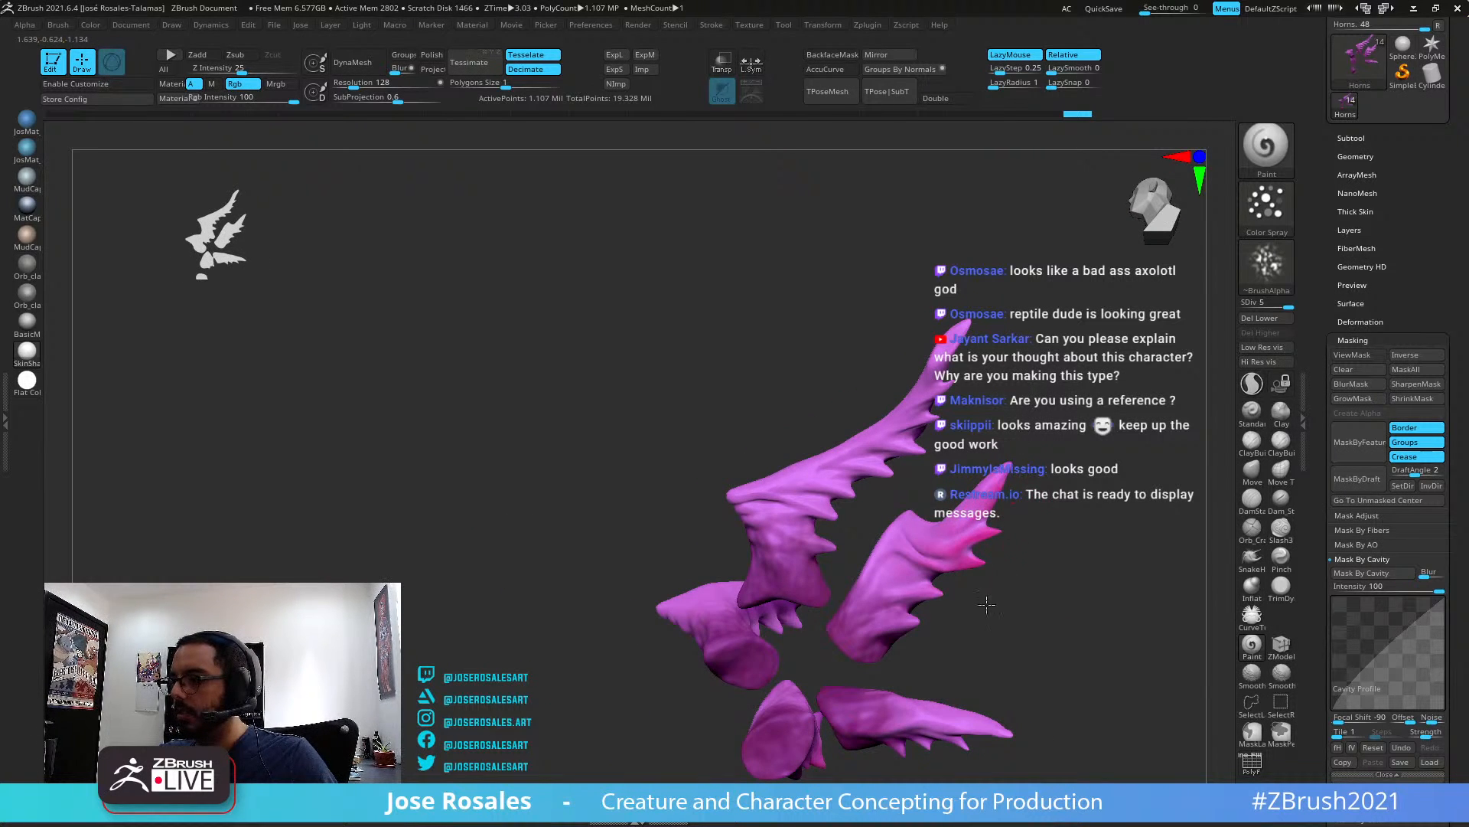
pyautogui.moveTo(899, 674); pyautogui.dragTo(1114, 544, button='right')
pyautogui.moveTo(900, 523); pyautogui.dragTo(949, 487, button='right')
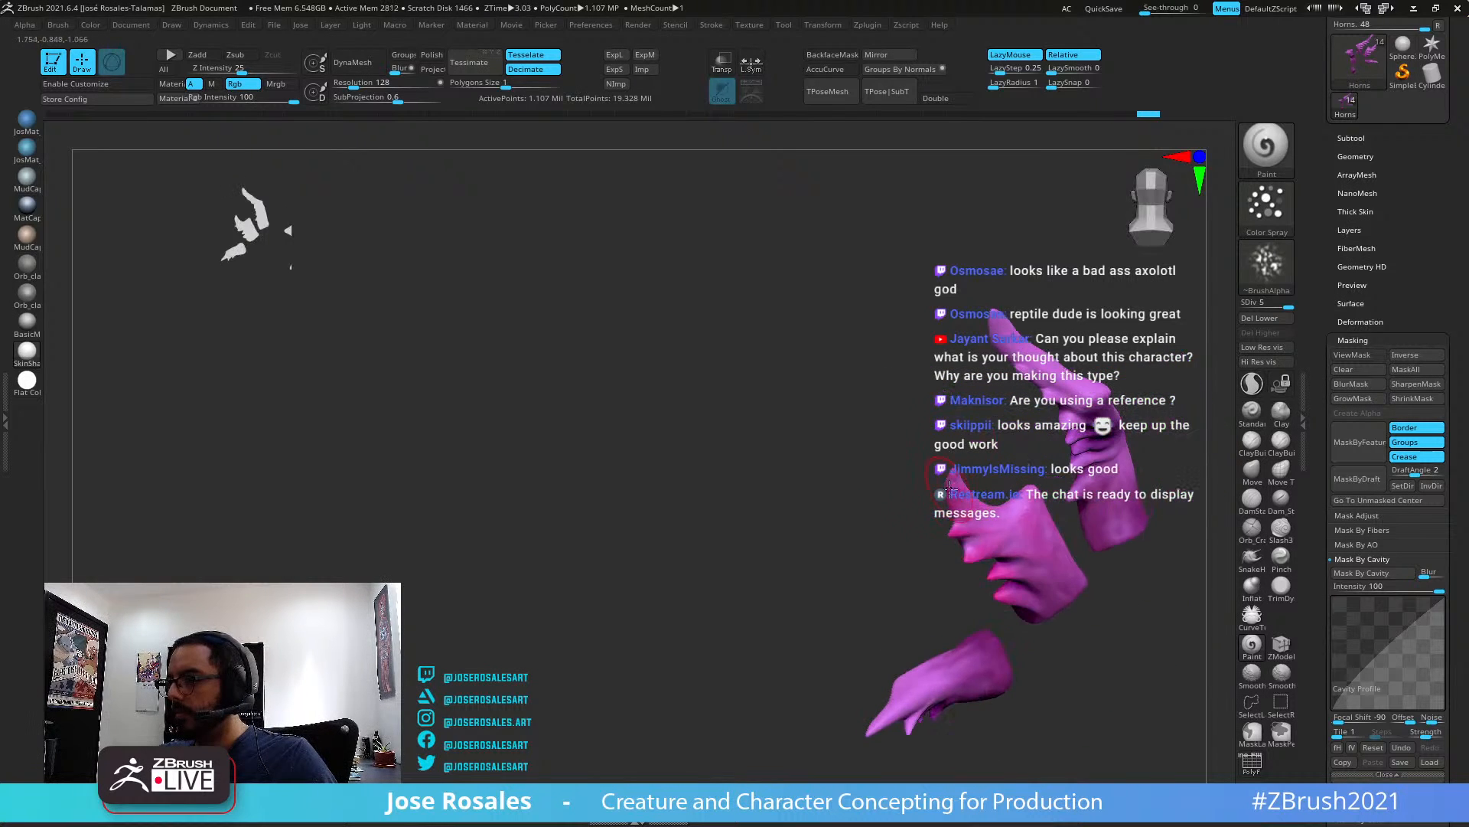
pyautogui.moveTo(968, 610); pyautogui.dragTo(1033, 535, button='right')
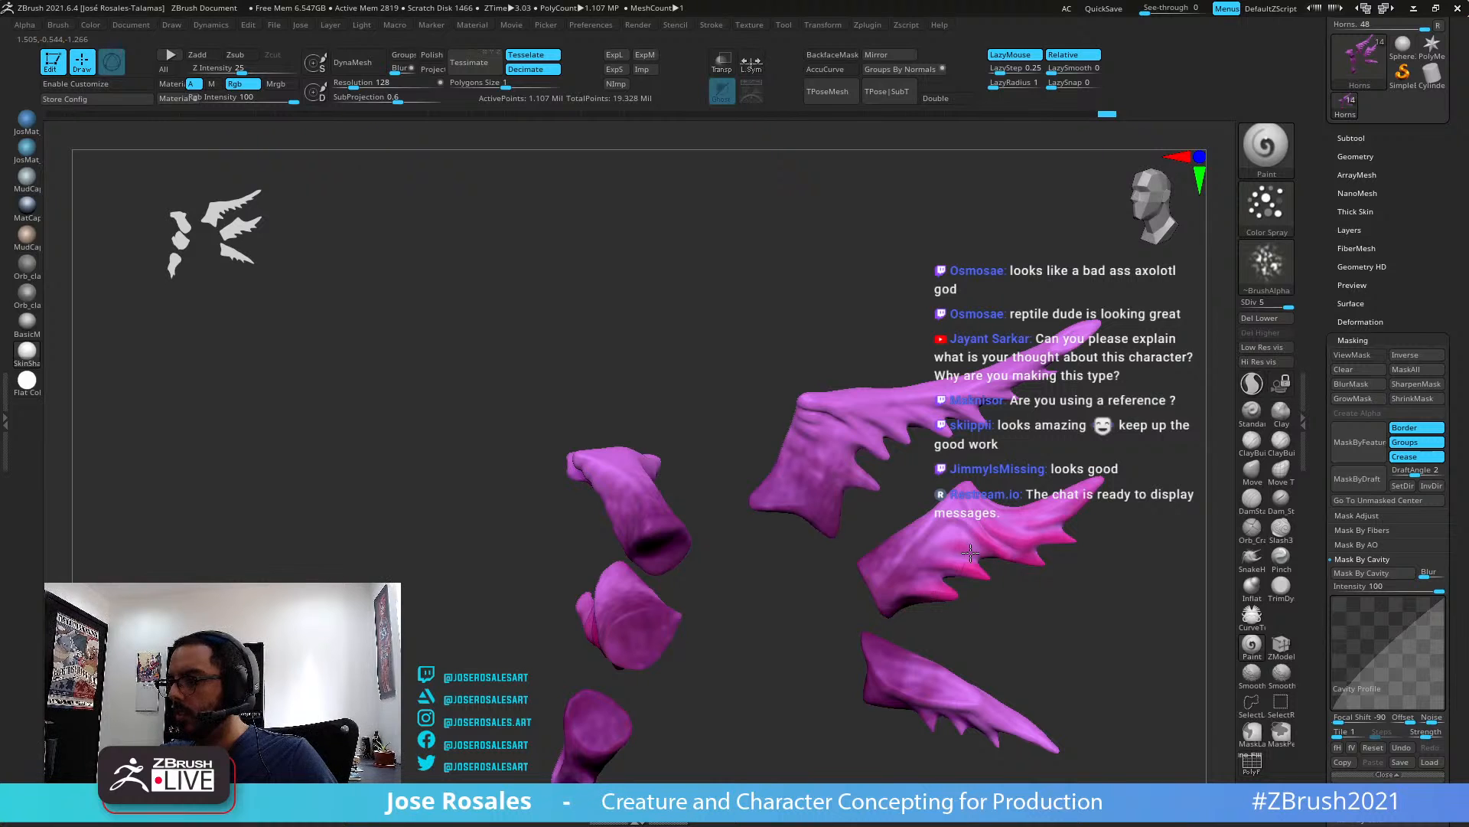
pyautogui.moveTo(952, 534); pyautogui.dragTo(1045, 578, button='right')
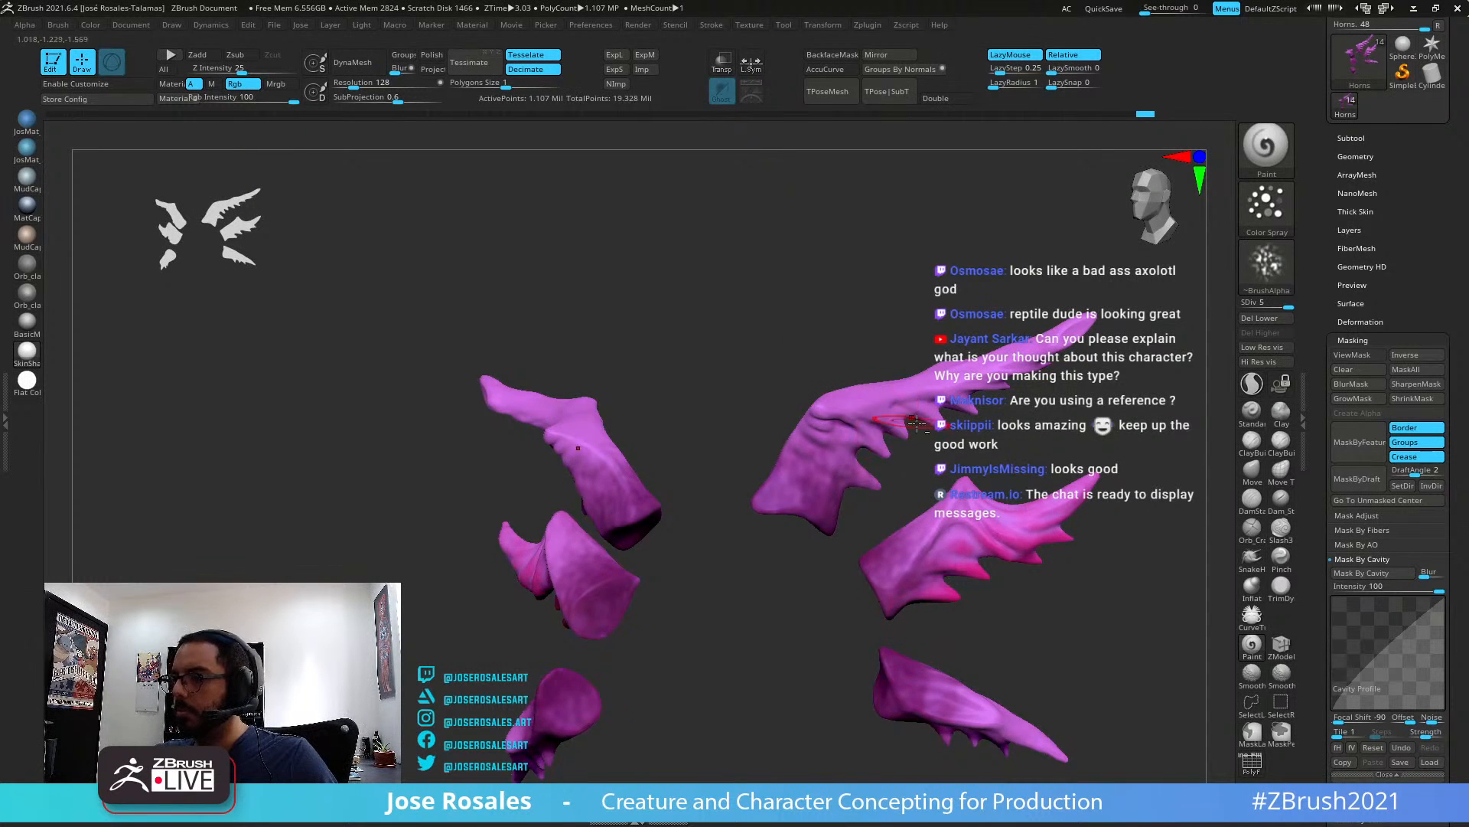
# Spray magenta onto the spikes along the lower edge of the upper horns
pyautogui.moveTo(889, 421); pyautogui.dragTo(982, 414, button='right')
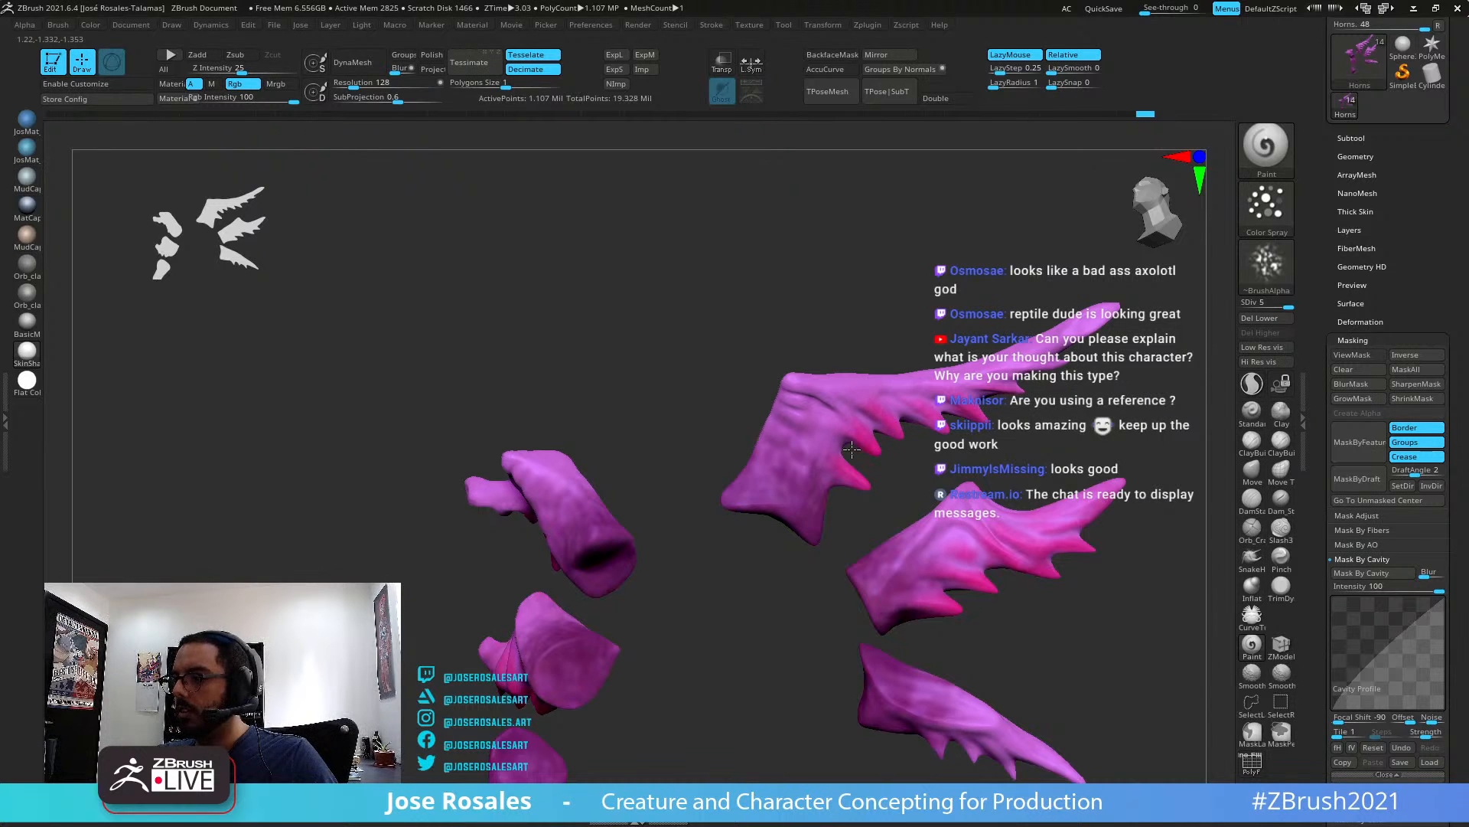
pyautogui.moveTo(956, 415)
pyautogui.mouseDown(button='right')
pyautogui.moveTo(1047, 386)
pyautogui.moveTo(984, 400)
pyautogui.moveTo(791, 377)
pyautogui.moveTo(966, 396)
pyautogui.mouseUp(button='right')
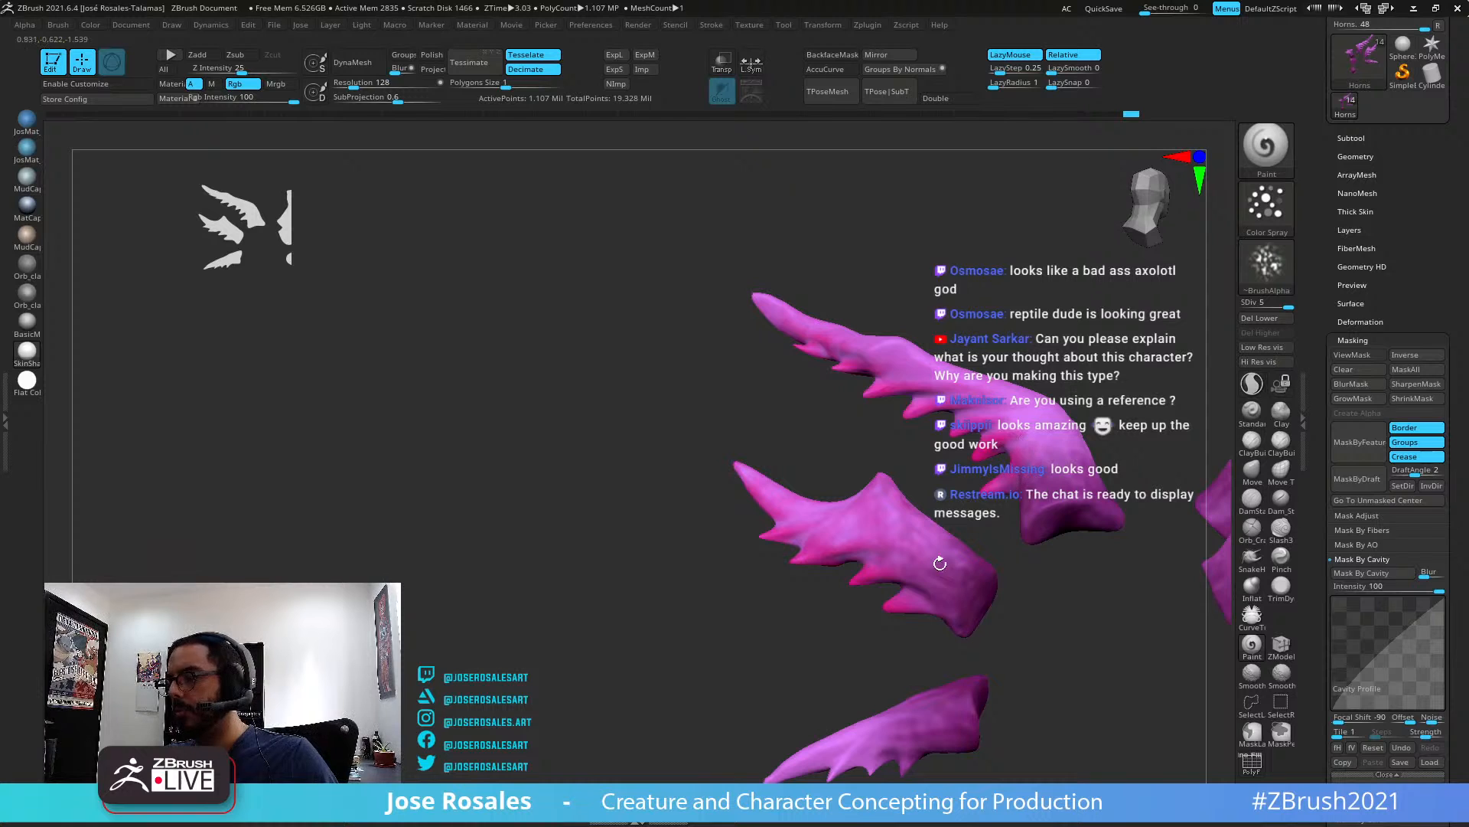
pyautogui.moveTo(940, 563); pyautogui.dragTo(771, 485, button='right')
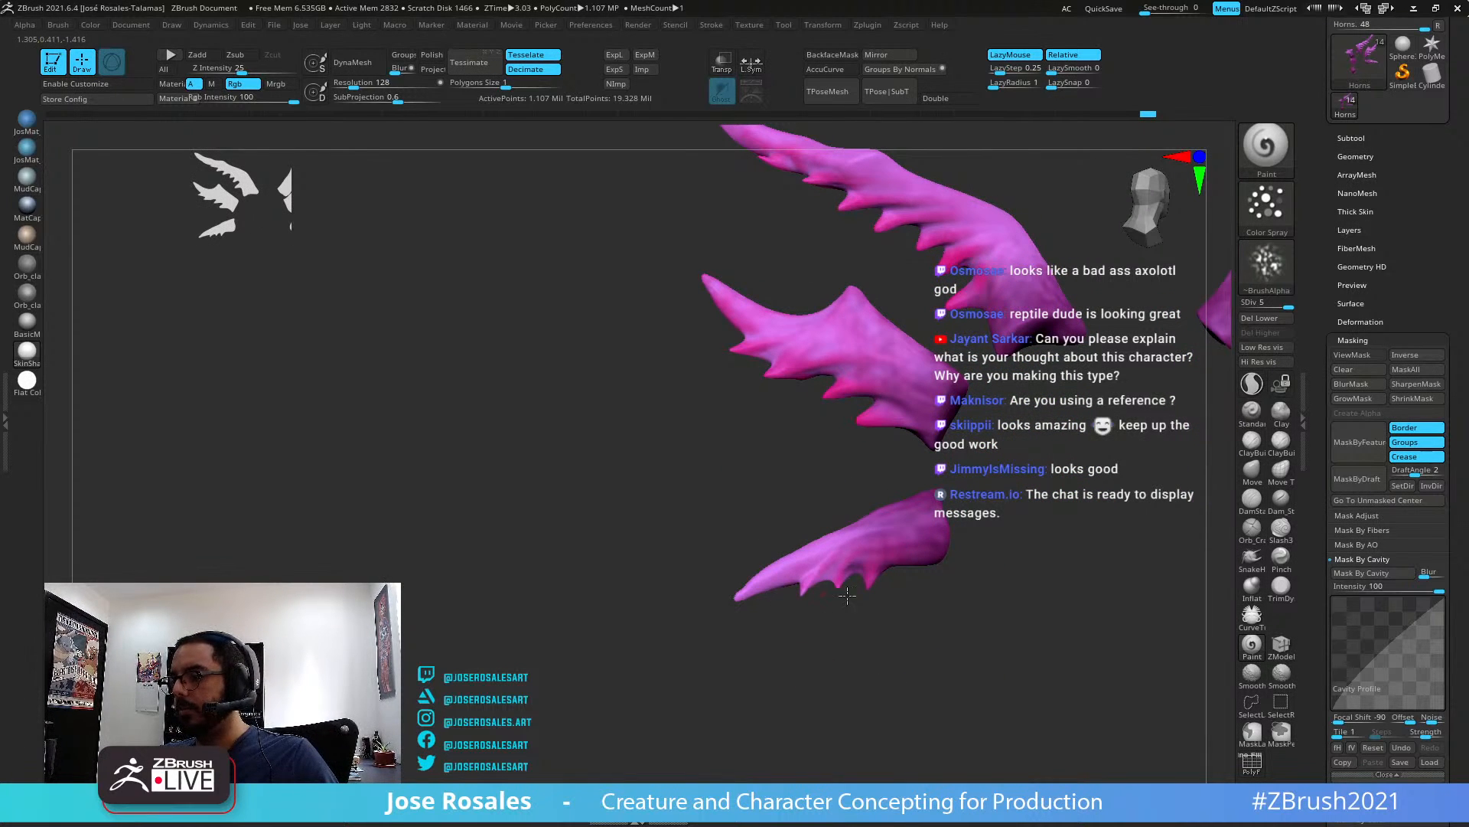
# Spray magenta onto the spikes of the lowest horns and check the result on the whole creature
pyautogui.moveTo(776, 637); pyautogui.dragTo(868, 585, button='right')
pyautogui.keyDown('ctrl'); pyautogui.moveTo(928, 528); pyautogui.dragTo(789, 445, button='right'); pyautogui.keyUp('ctrl')
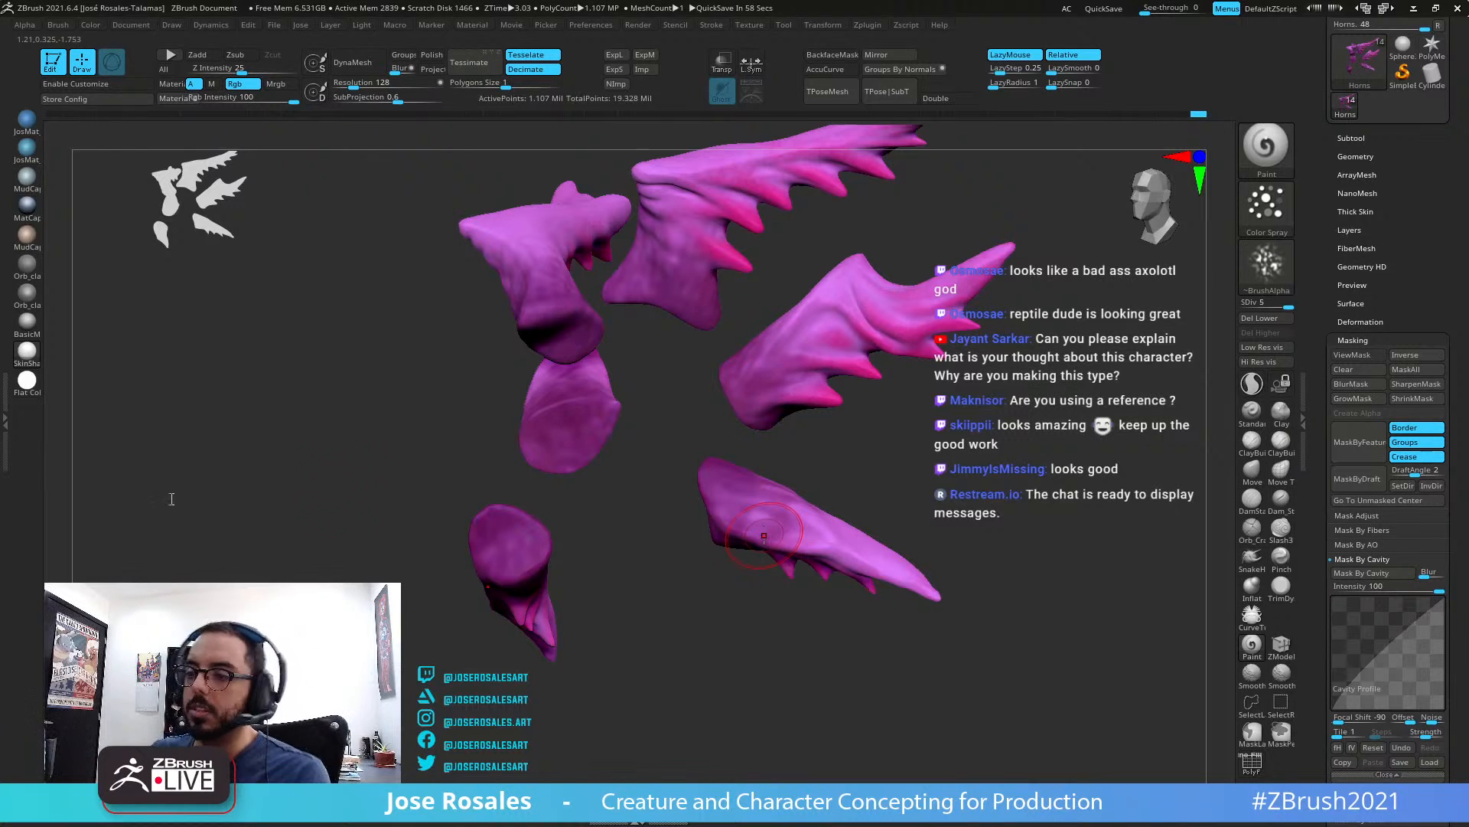
pyautogui.moveTo(764, 536); pyautogui.dragTo(811, 527, button='right')
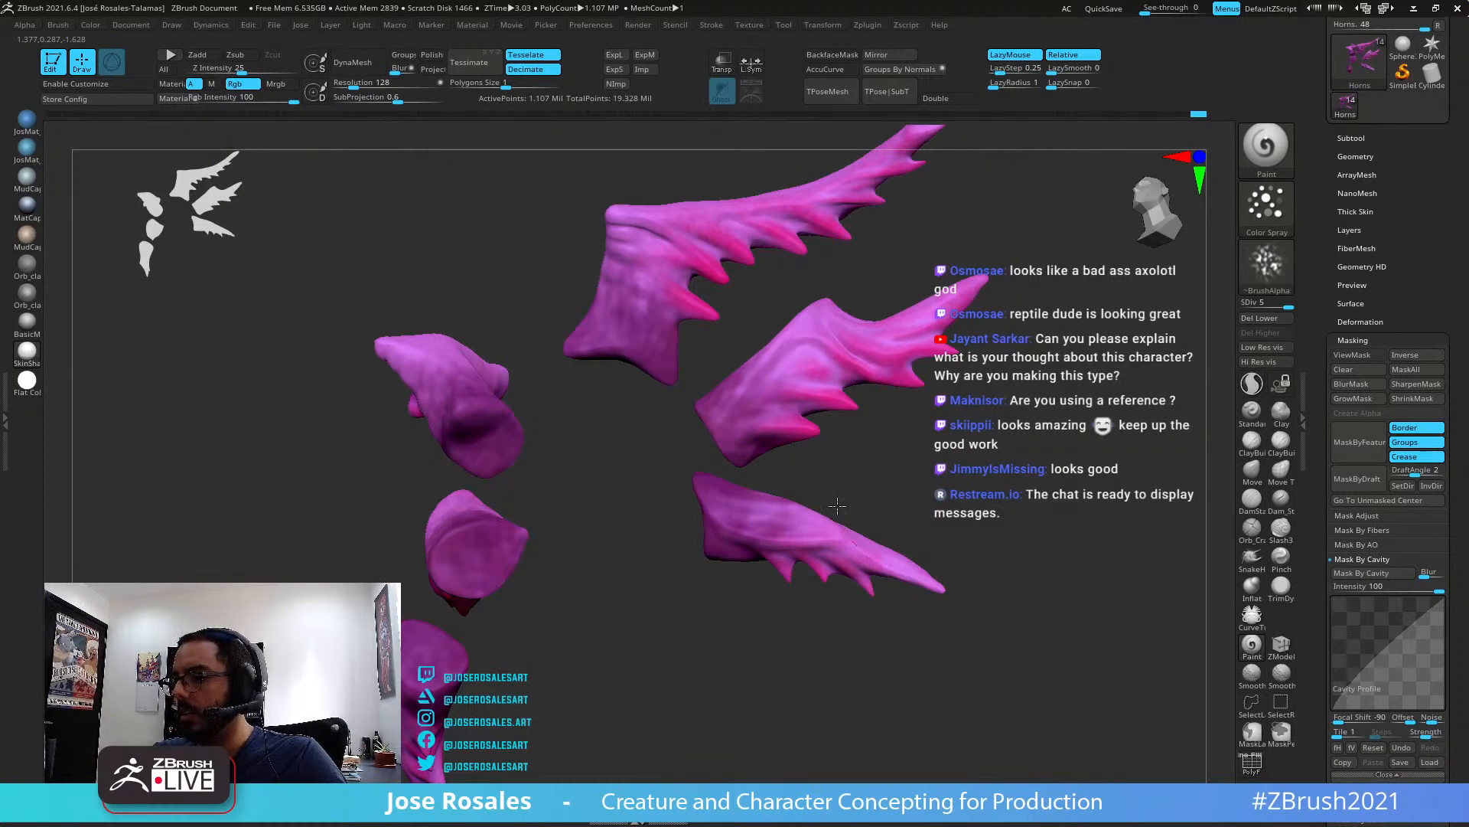
pyautogui.moveTo(830, 597)
pyautogui.mouseDown(button='right')
pyautogui.moveTo(794, 530)
pyautogui.moveTo(712, 492)
pyautogui.moveTo(810, 426)
pyautogui.moveTo(700, 489)
pyautogui.moveTo(824, 462)
pyautogui.moveTo(728, 380)
pyautogui.mouseUp(button='right')
pyautogui.hotkey('shift', 's')
pyautogui.moveTo(905, 446); pyautogui.dragTo(947, 314, button='right')
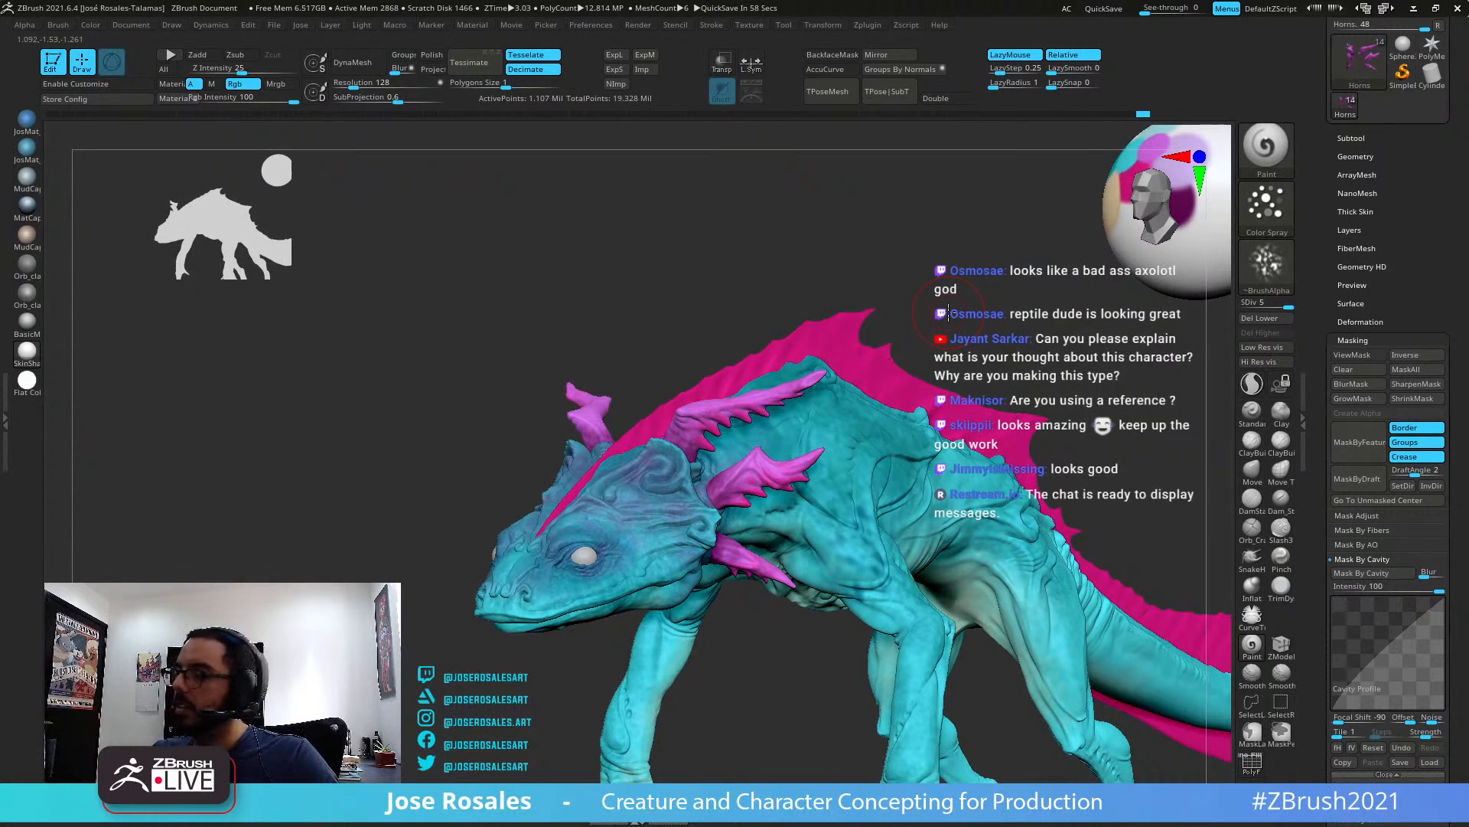
# Pick lavender (RGB 214, 182, 242) from the palette sphere and isolate the horns
pyautogui.keyDown('alt'); pyautogui.moveTo(1009, 332); pyautogui.dragTo(905, 455, button='right'); pyautogui.keyUp('alt')
pyautogui.moveTo(1314, 260); pyautogui.dragTo(1315, 765)
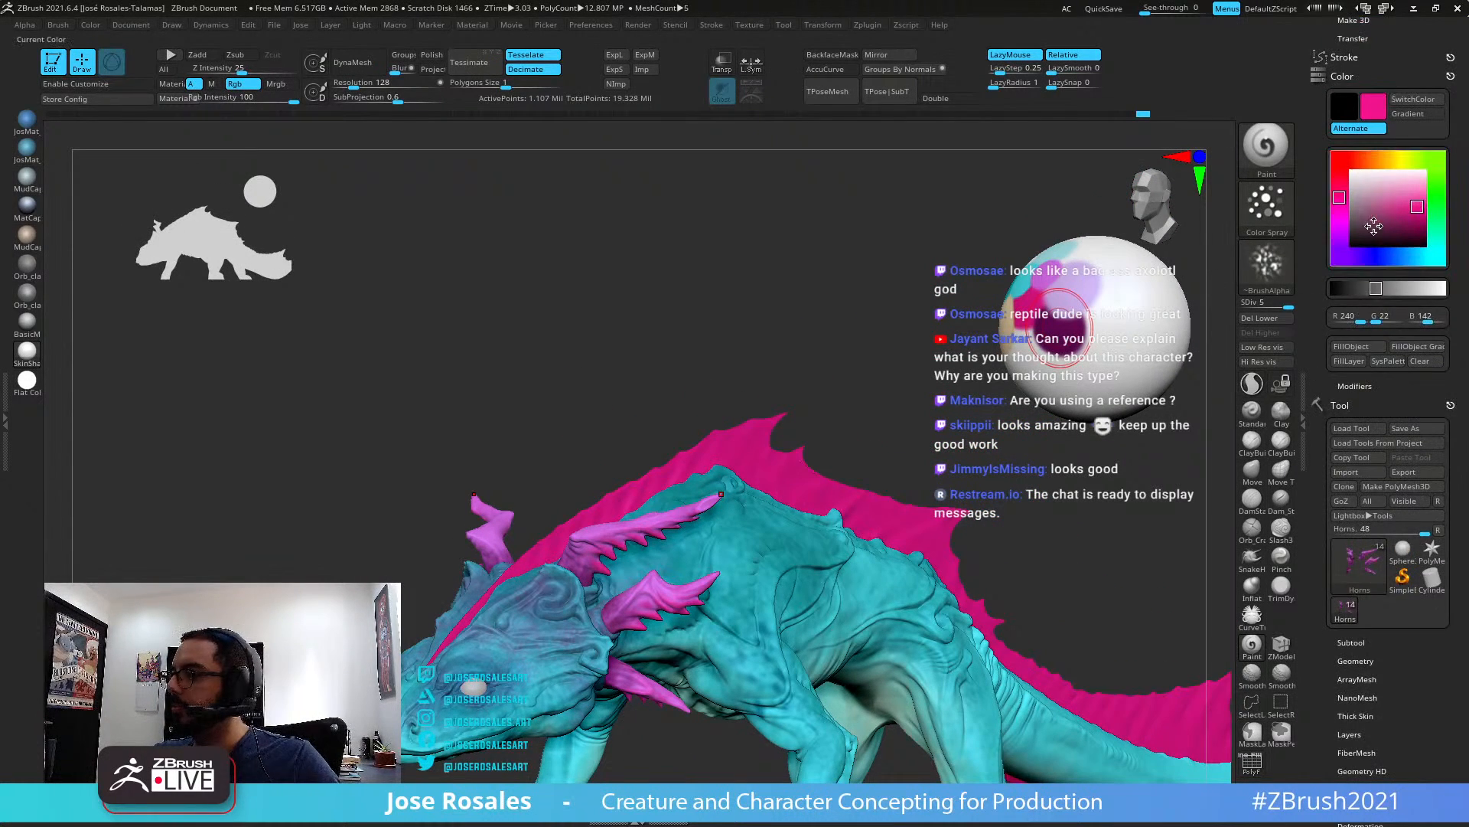
pyautogui.moveTo(1375, 223); pyautogui.dragTo(1088, 275)
pyautogui.keyDown('alt'); pyautogui.moveTo(653, 556); pyautogui.dragTo(764, 438, button='right'); pyautogui.keyUp('alt')
pyautogui.hotkey('shift', 's')
pyautogui.keyDown('alt'); pyautogui.moveTo(699, 490); pyautogui.dragTo(738, 551, button='right'); pyautogui.keyUp('alt')
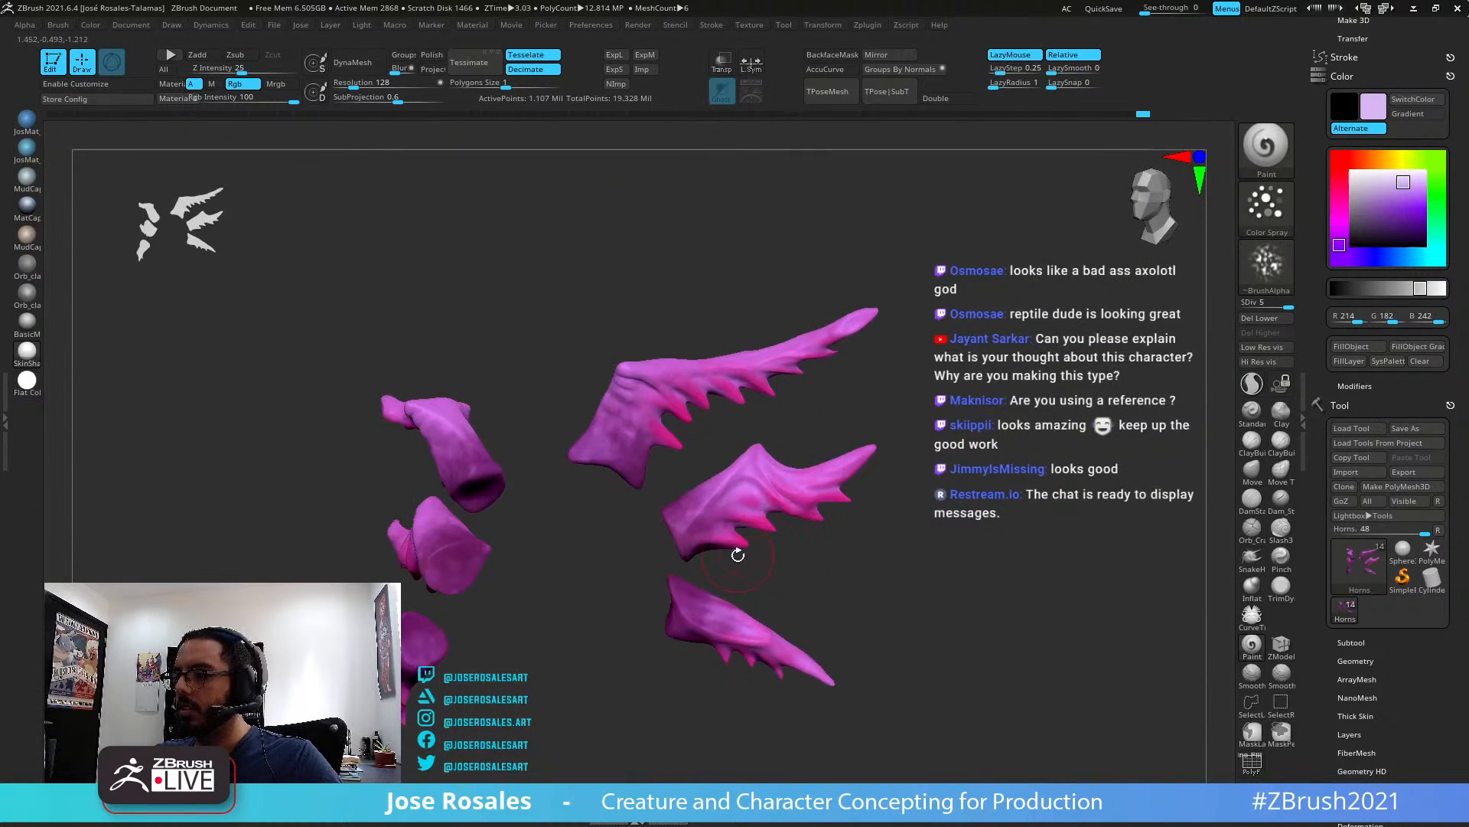
# Inspect the isolated horns from the front, then show the whole creature and examine them against its body from the side
pyautogui.keyDown('shift'); pyautogui.moveTo(820, 462); pyautogui.dragTo(766, 481, button='right'); pyautogui.keyUp('shift')
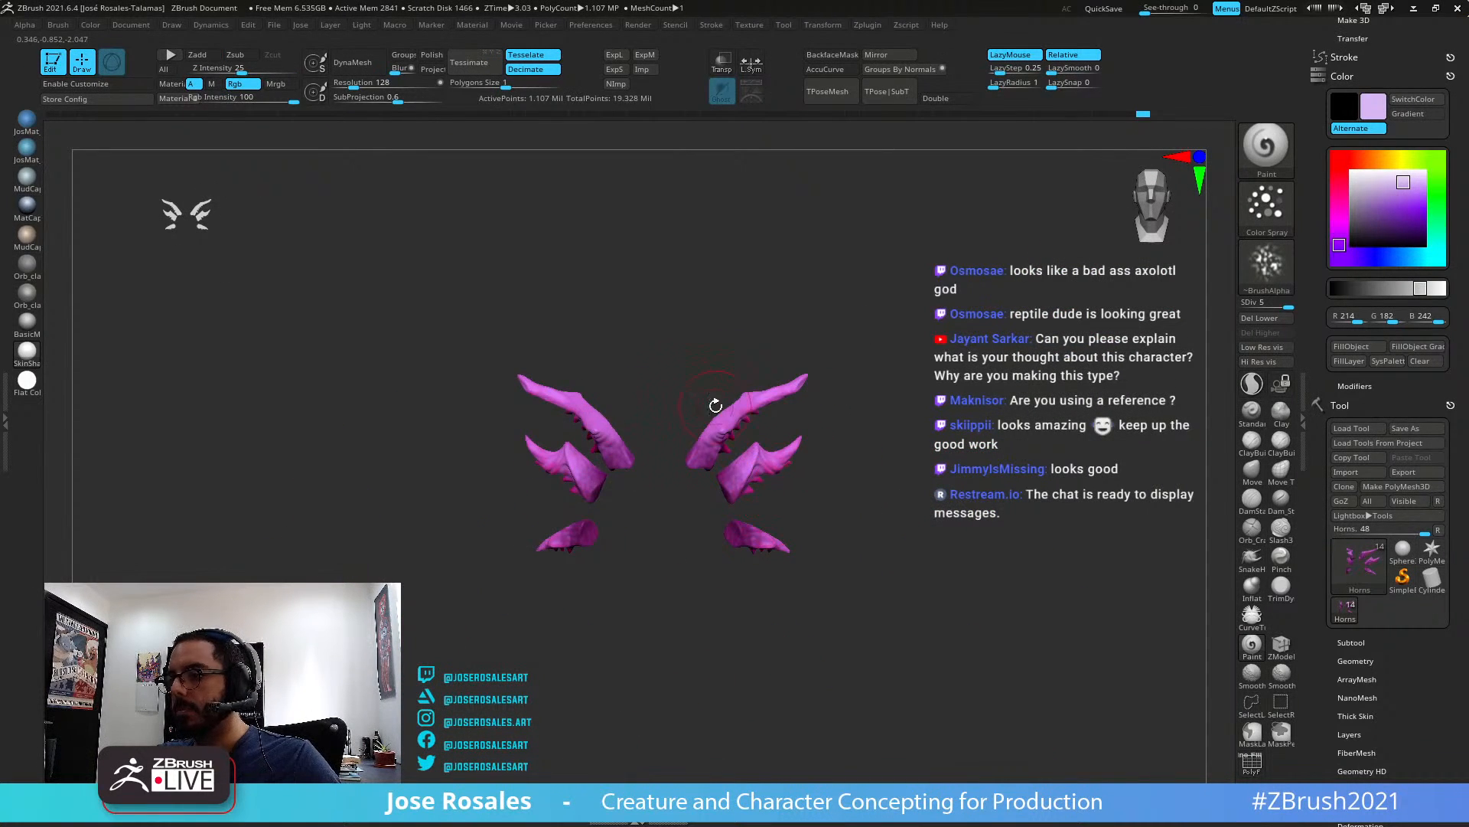
pyautogui.press('f')
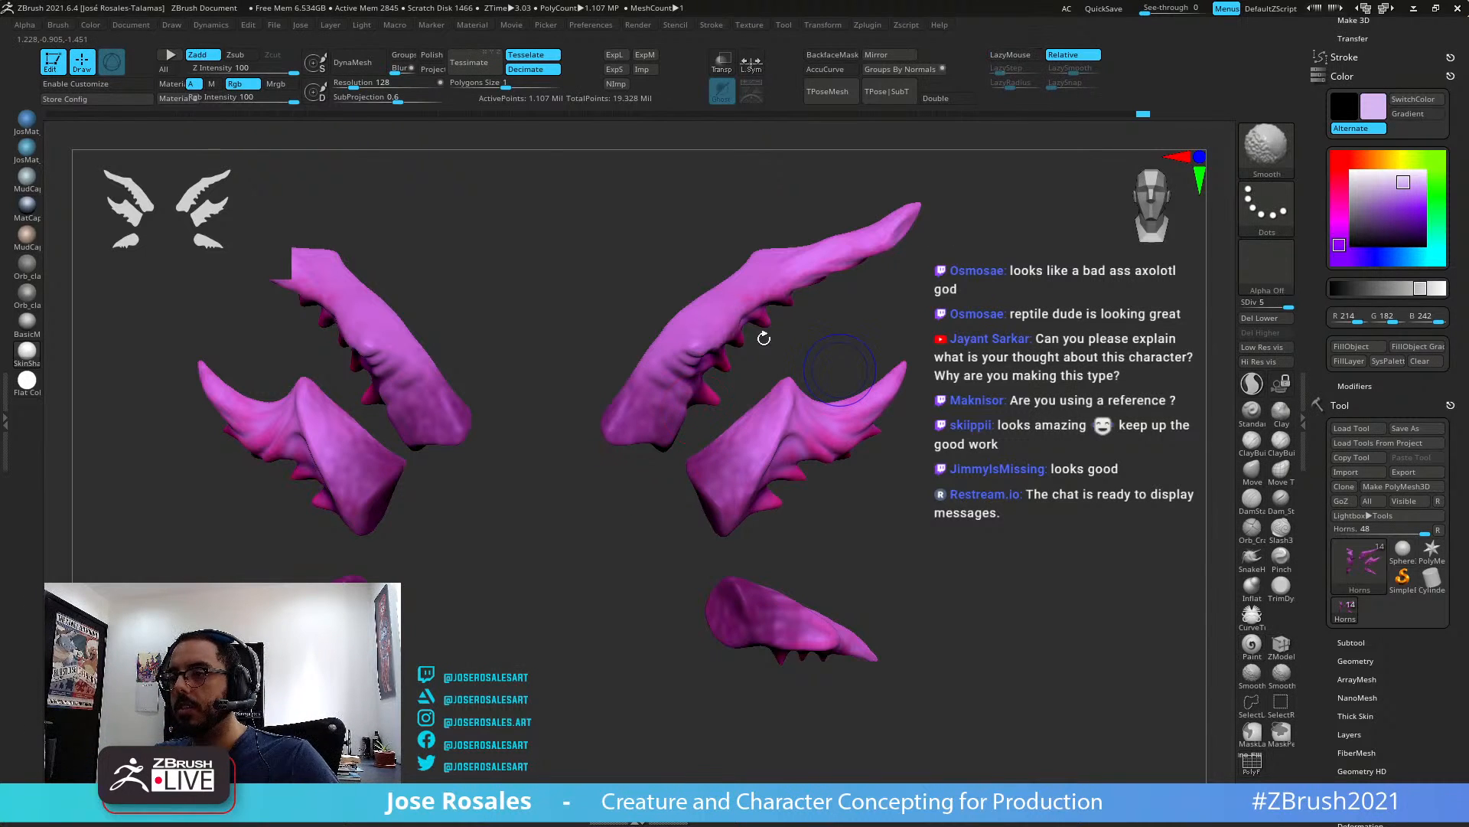
pyautogui.hotkey('shift', 's')
pyautogui.keyDown('ctrl'); pyautogui.moveTo(859, 357); pyautogui.dragTo(766, 433, button='right'); pyautogui.keyUp('ctrl')
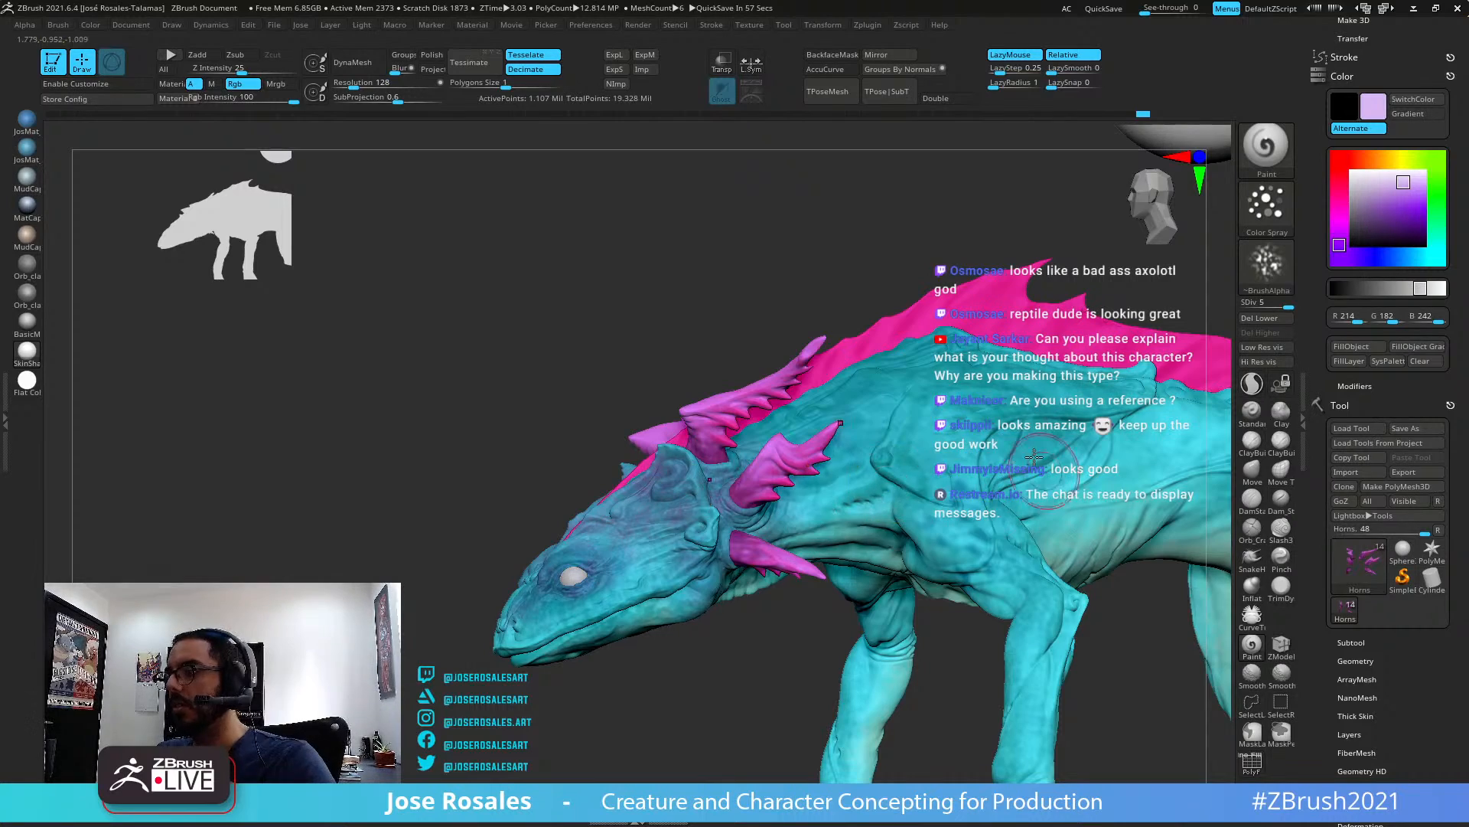
pyautogui.keyDown('alt'); pyautogui.moveTo(886, 464); pyautogui.dragTo(522, 473, button='right'); pyautogui.keyUp('alt')
pyautogui.moveTo(964, 501); pyautogui.dragTo(939, 534, button='right')
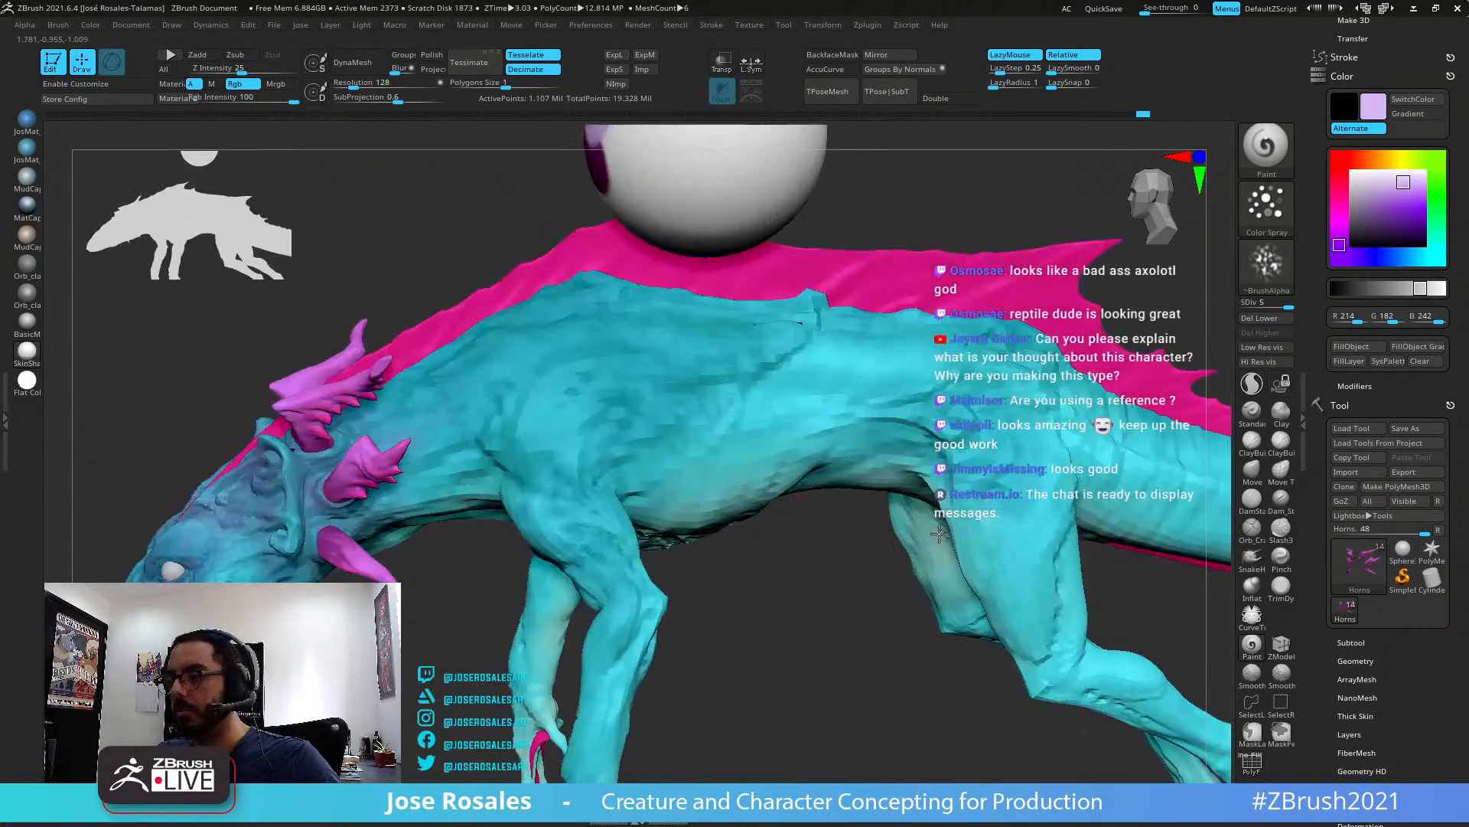
pyautogui.keyDown('alt'); pyautogui.moveTo(362, 502); pyautogui.dragTo(585, 439, button='right'); pyautogui.keyUp('alt')
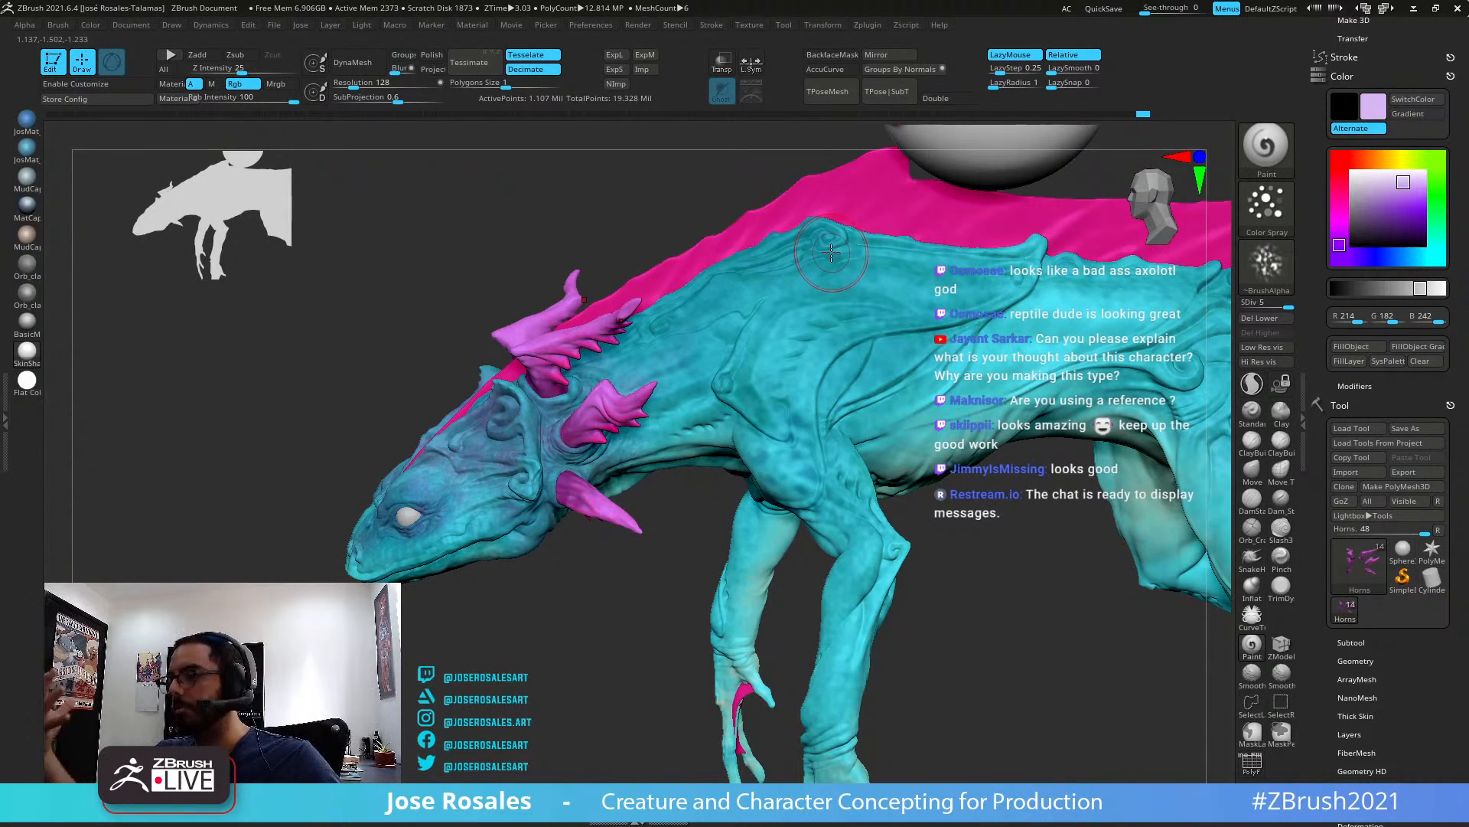
pyautogui.keyDown('alt'); pyautogui.moveTo(1018, 383); pyautogui.dragTo(783, 418, button='right'); pyautogui.keyUp('alt')
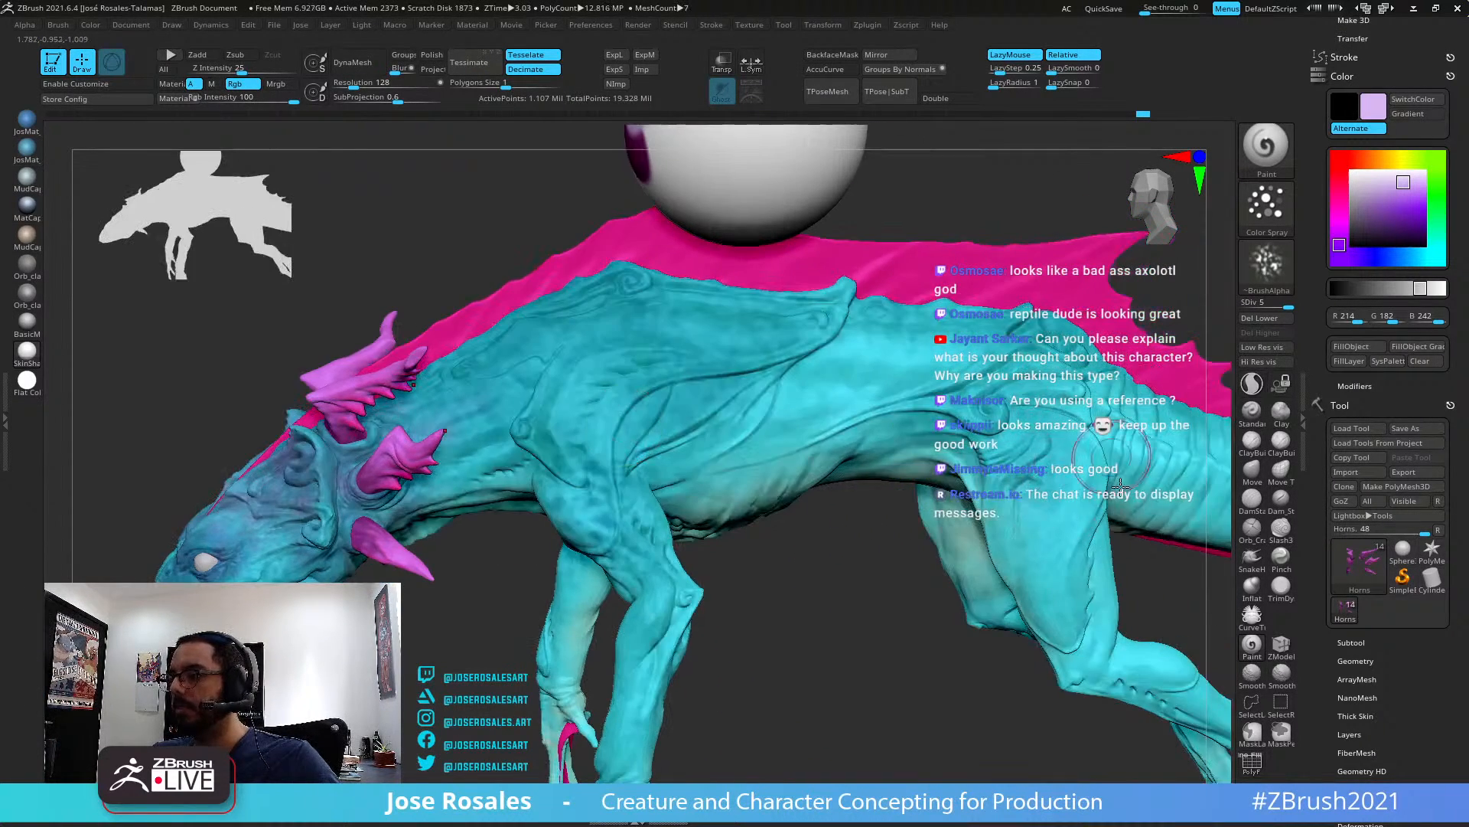
pyautogui.moveTo(1095, 459); pyautogui.dragTo(1092, 525, button='right')
pyautogui.keyDown('alt'); pyautogui.moveTo(551, 479); pyautogui.dragTo(709, 464, button='right'); pyautogui.keyUp('alt')
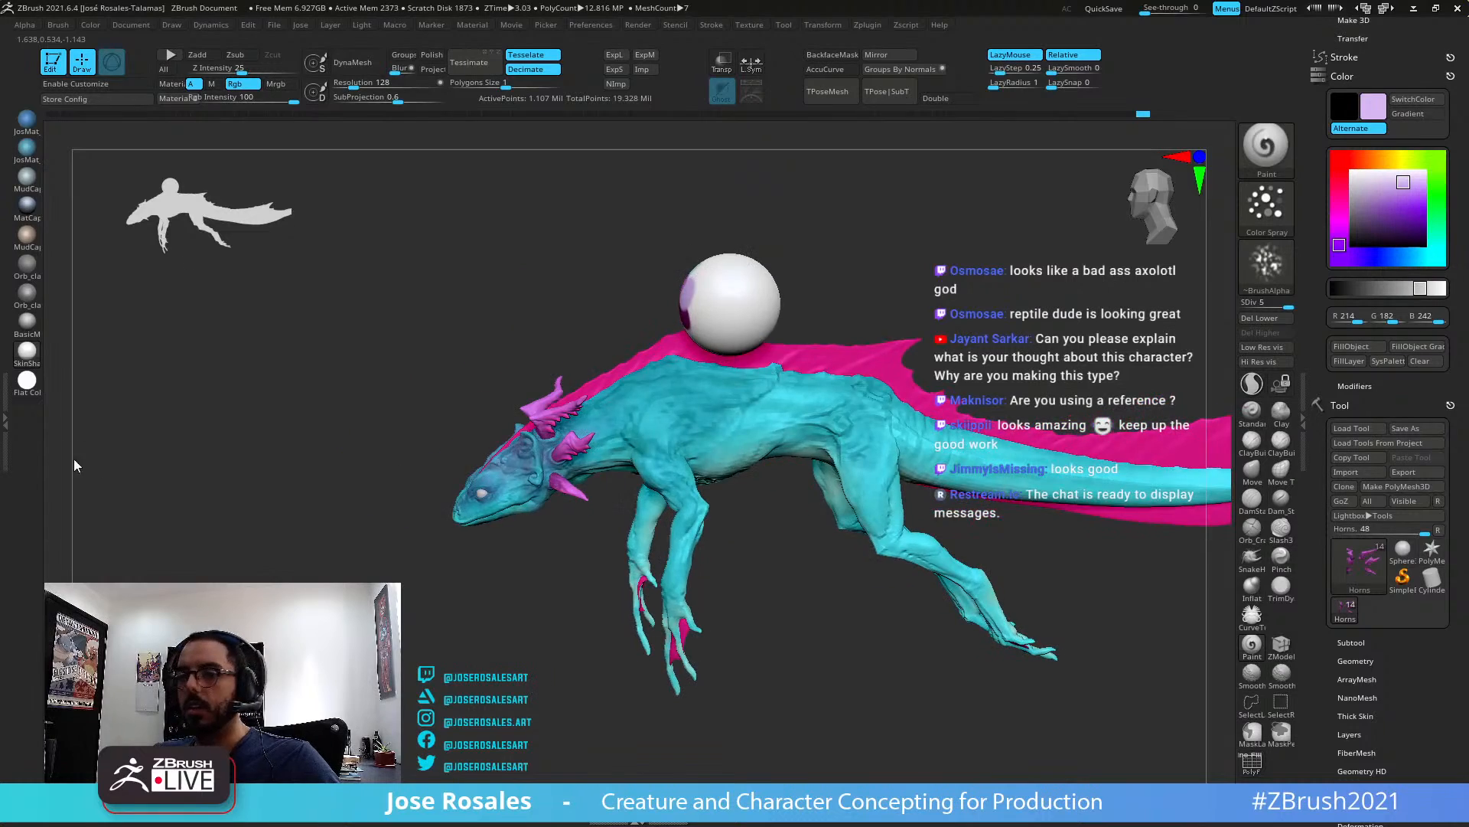
# Switch to the Flat Color material and examine the creature's painted colors from both sides, the front and above
pyautogui.click(19, 390)
pyautogui.moveTo(830, 487)
pyautogui.mouseDown(button='right')
pyautogui.moveTo(787, 498)
pyautogui.moveTo(794, 470)
pyautogui.moveTo(861, 483)
pyautogui.mouseUp(button='right')
pyautogui.moveTo(600, 498)
pyautogui.keyDown('alt'); pyautogui.mouseDown(button='right')
pyautogui.moveTo(931, 452)
pyautogui.moveTo(801, 471)
pyautogui.moveTo(771, 518)
pyautogui.moveTo(824, 478)
pyautogui.moveTo(813, 466)
pyautogui.mouseUp(button='right'); pyautogui.keyUp('alt')
pyautogui.moveTo(682, 384); pyautogui.dragTo(888, 389, button='right')
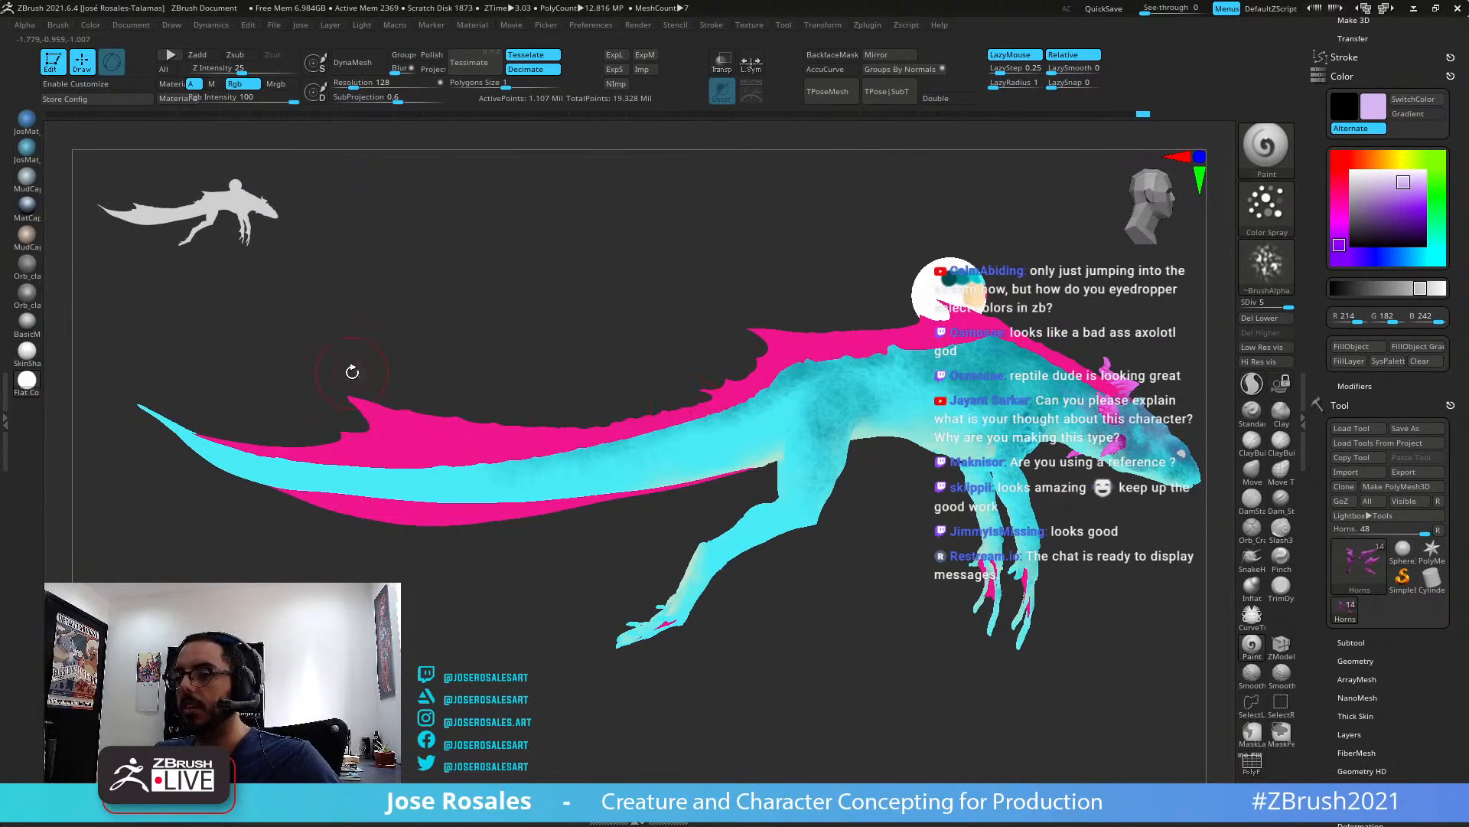
pyautogui.moveTo(774, 406); pyautogui.dragTo(563, 437, button='right')
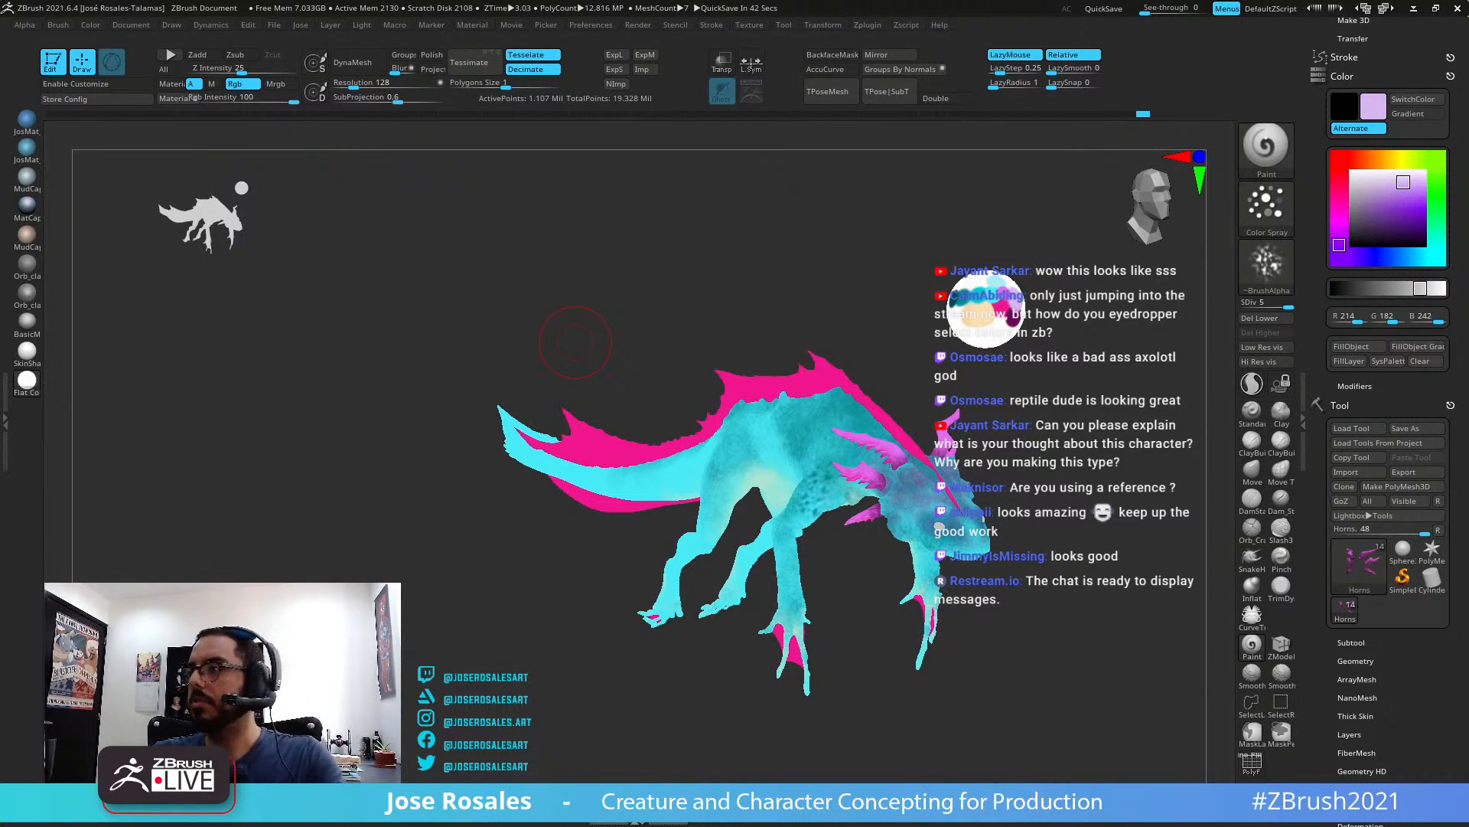
pyautogui.moveTo(892, 475)
pyautogui.keyDown('alt'); pyautogui.mouseDown(button='right')
pyautogui.moveTo(766, 313)
pyautogui.moveTo(781, 389)
pyautogui.moveTo(805, 366)
pyautogui.moveTo(835, 414)
pyautogui.mouseUp(button='right'); pyautogui.keyUp('alt')
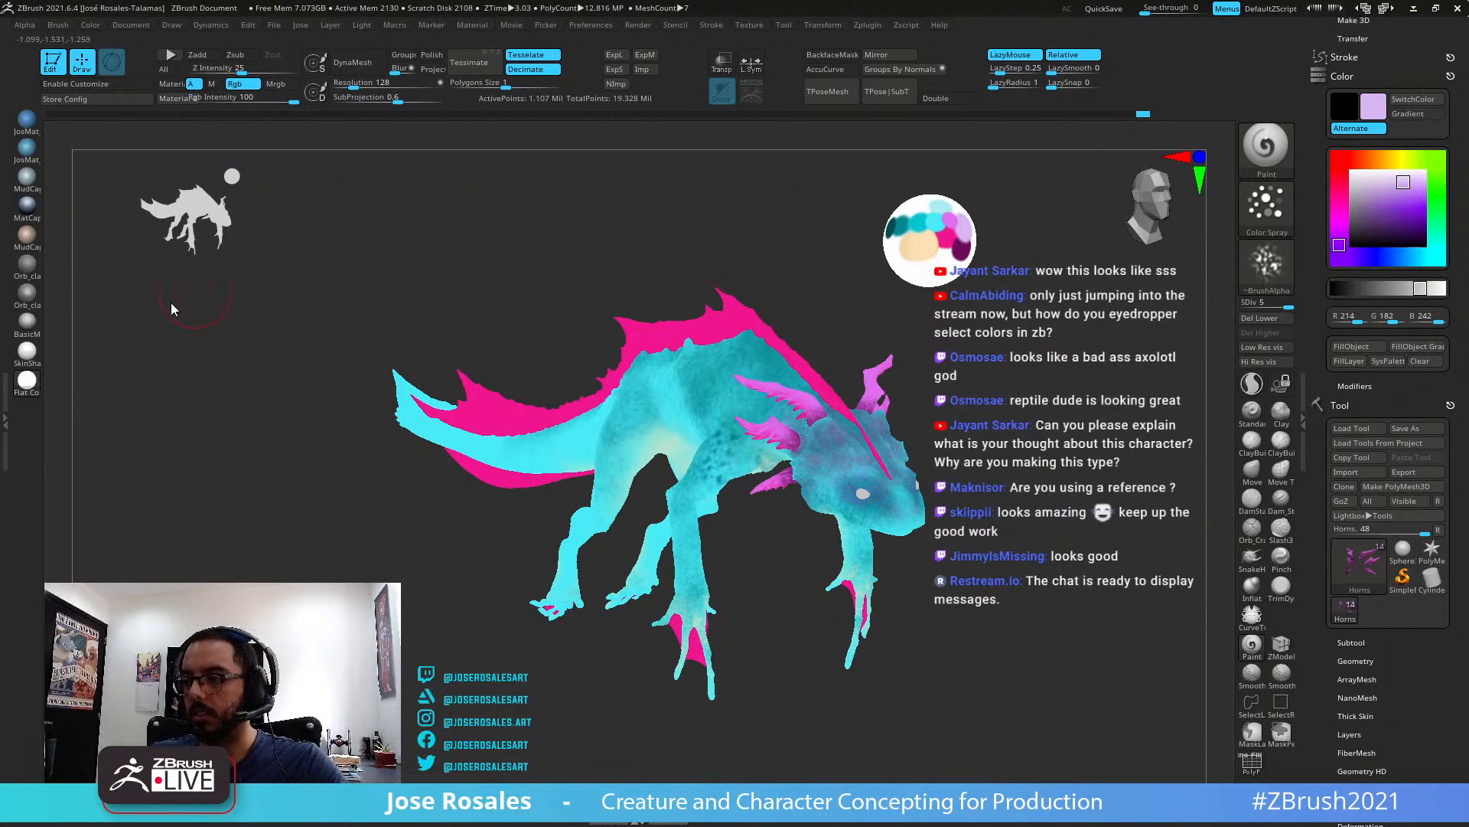
pyautogui.keyDown('alt'); pyautogui.moveTo(768, 400); pyautogui.dragTo(824, 428, button='right'); pyautogui.keyUp('alt')
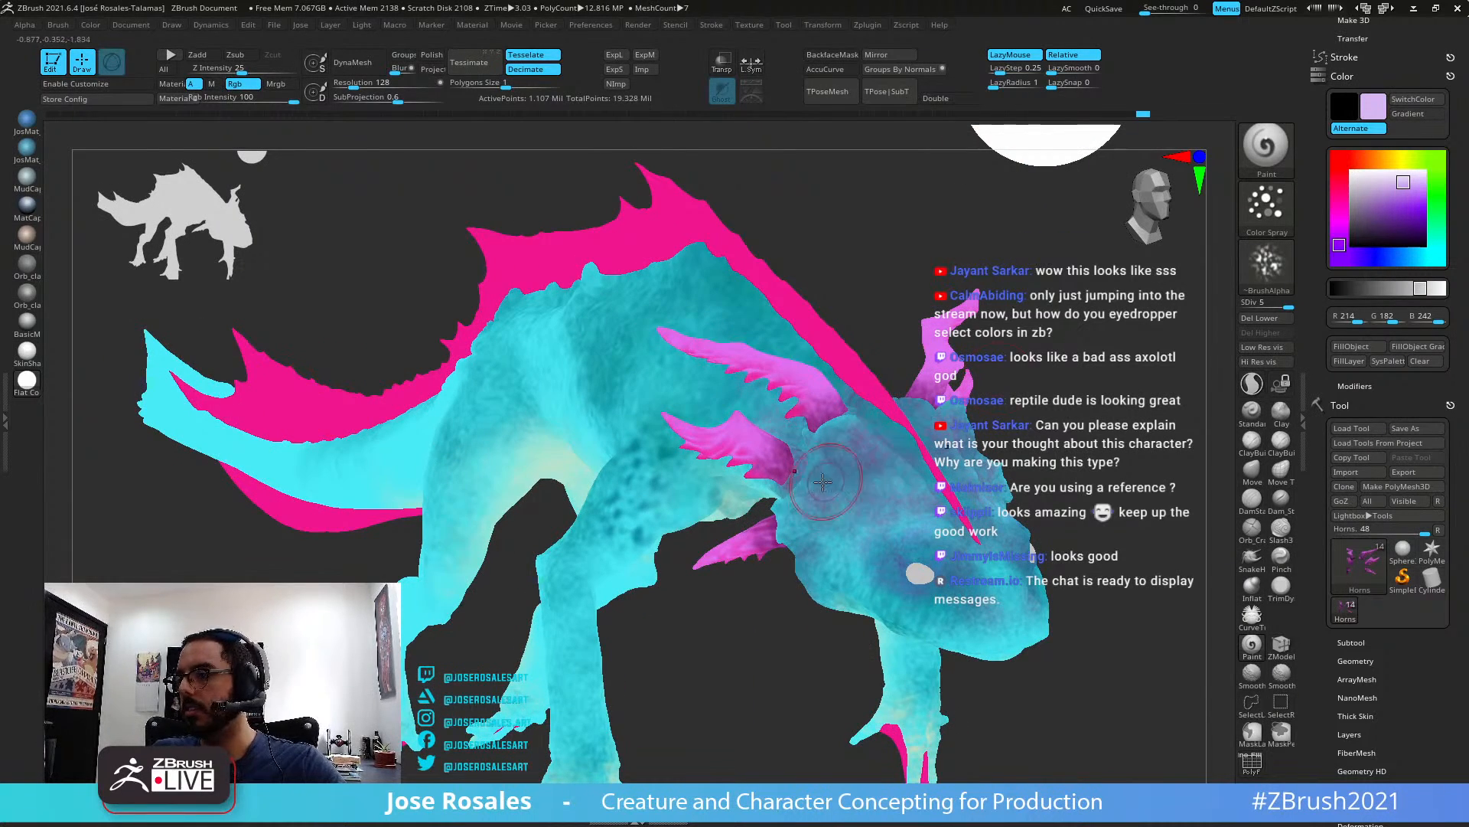
pyautogui.moveTo(278, 401); pyautogui.dragTo(1170, 284, button='right')
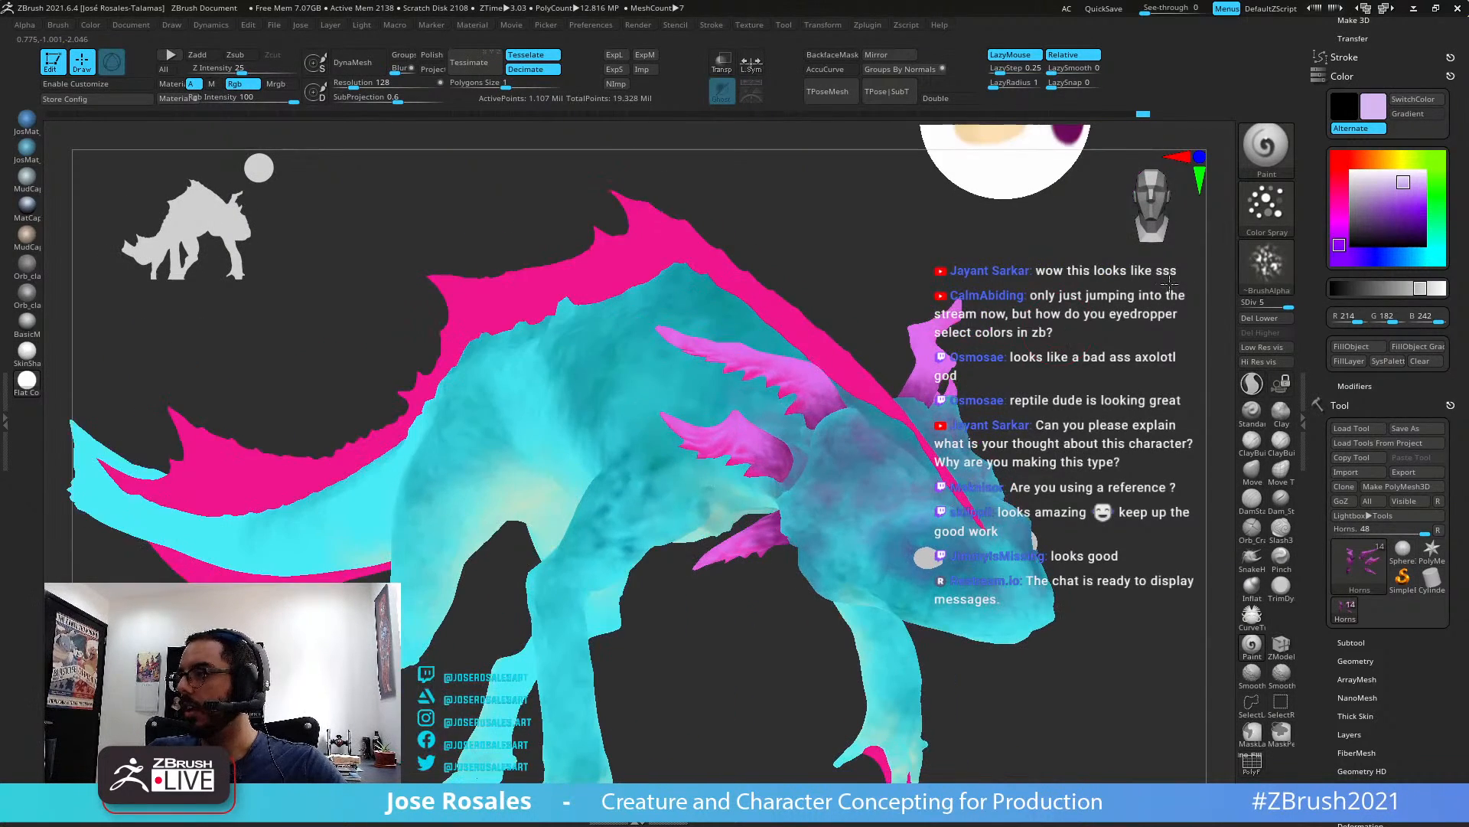
pyautogui.keyDown('alt'); pyautogui.moveTo(836, 453); pyautogui.dragTo(934, 279, button='right'); pyautogui.keyUp('alt')
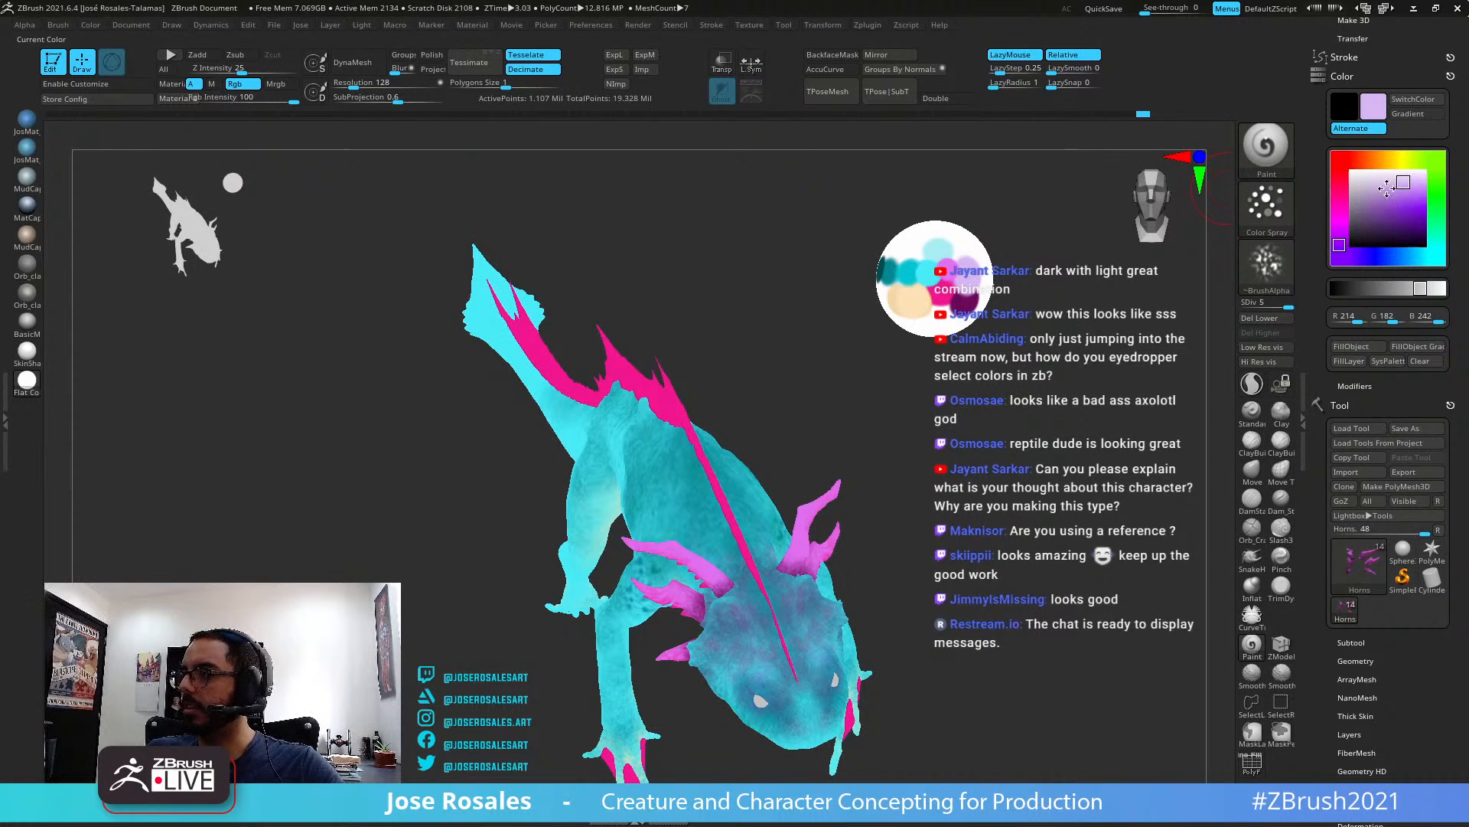
# Sample the dark gray background (RGB 48, 48, 48) and pick bright cyan (RGB 71, 236, 245) from the palette sphere
pyautogui.moveTo(1393, 200); pyautogui.dragTo(1287, 309)
pyautogui.moveTo(1289, 306); pyautogui.dragTo(1060, 240)
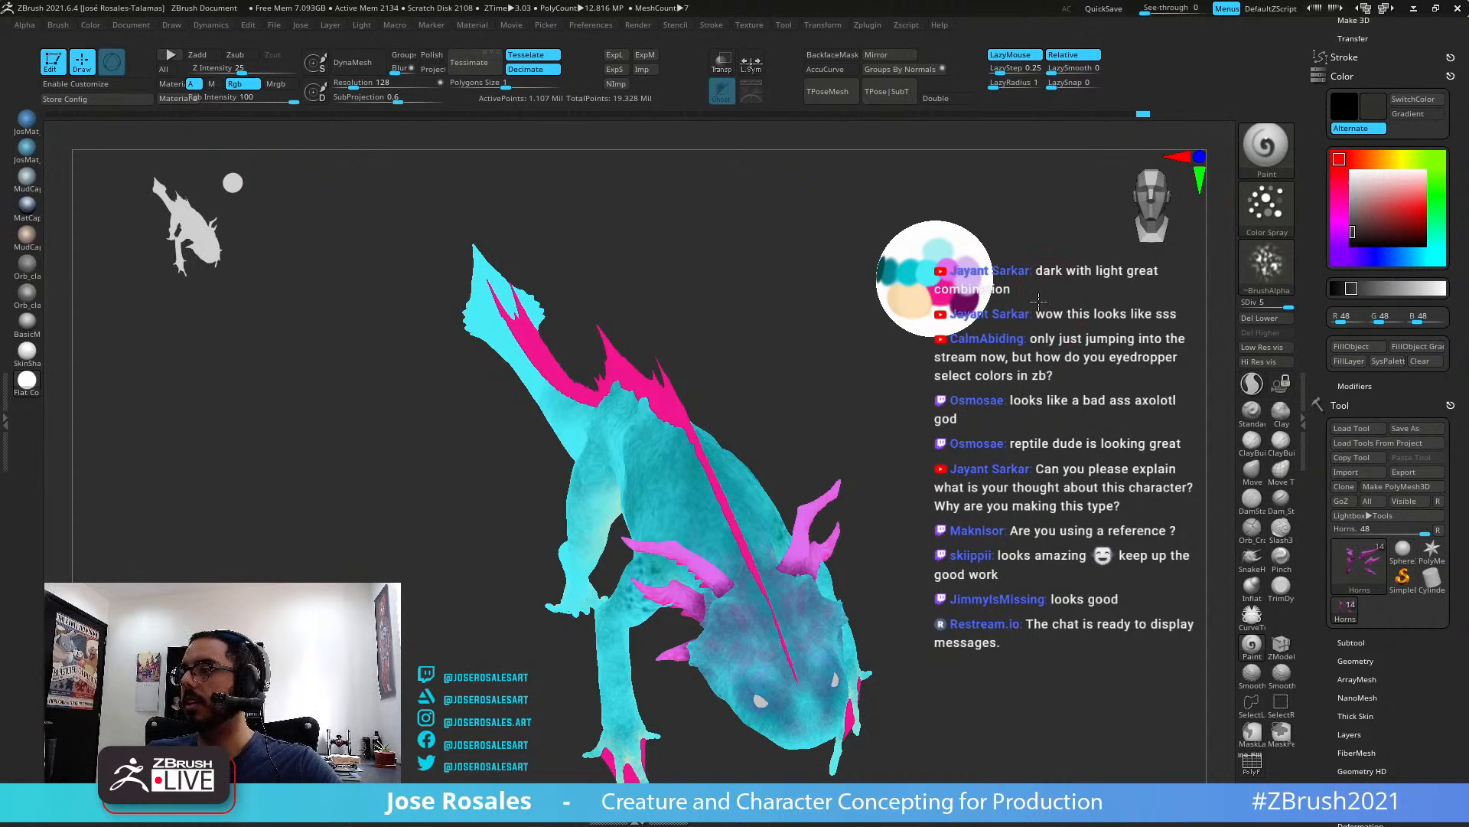
pyautogui.keyDown('alt'); pyautogui.moveTo(1033, 304); pyautogui.dragTo(1200, 150); pyautogui.keyUp('alt')
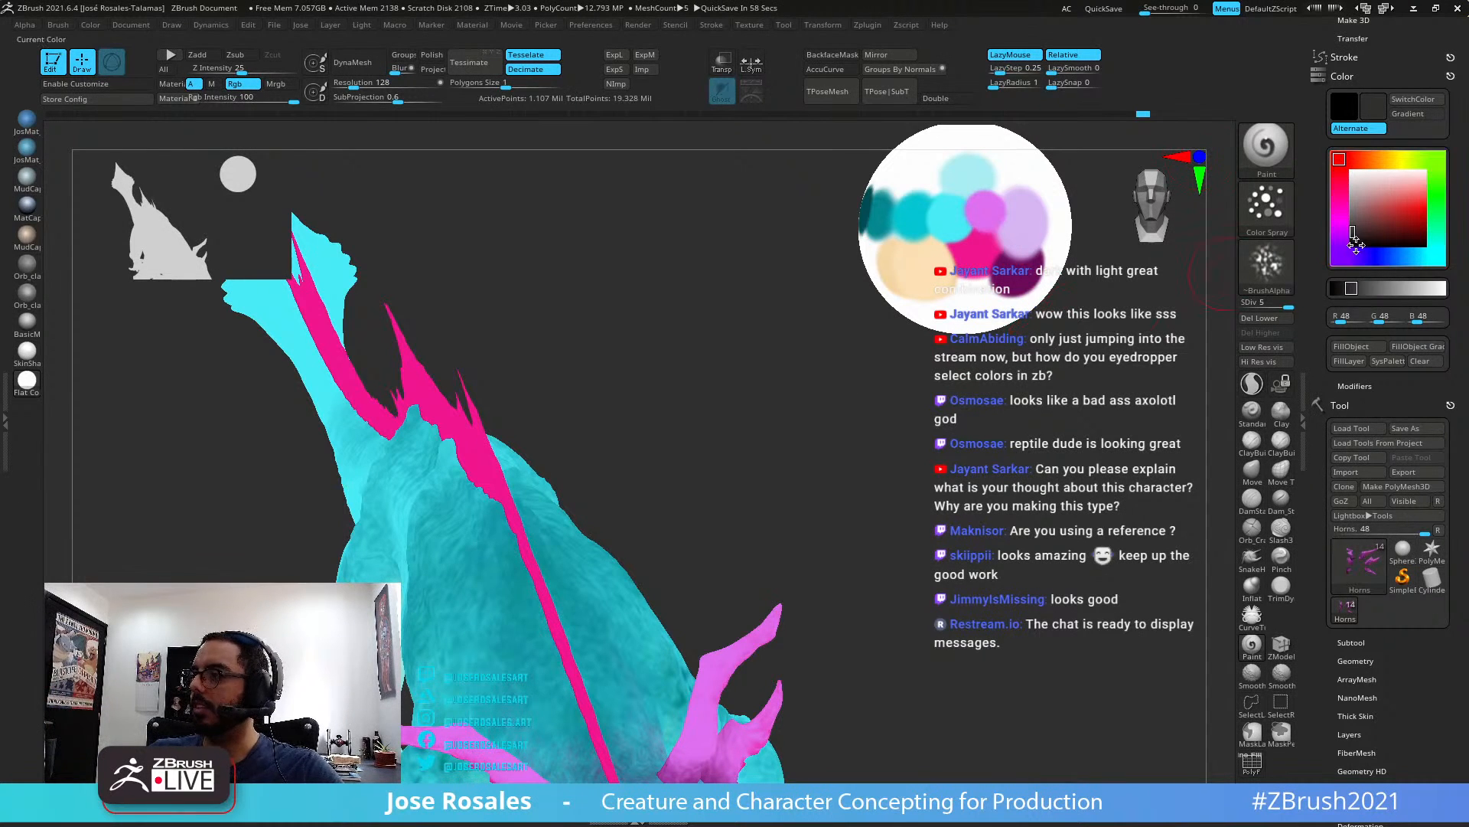
pyautogui.moveTo(1377, 215); pyautogui.dragTo(940, 220)
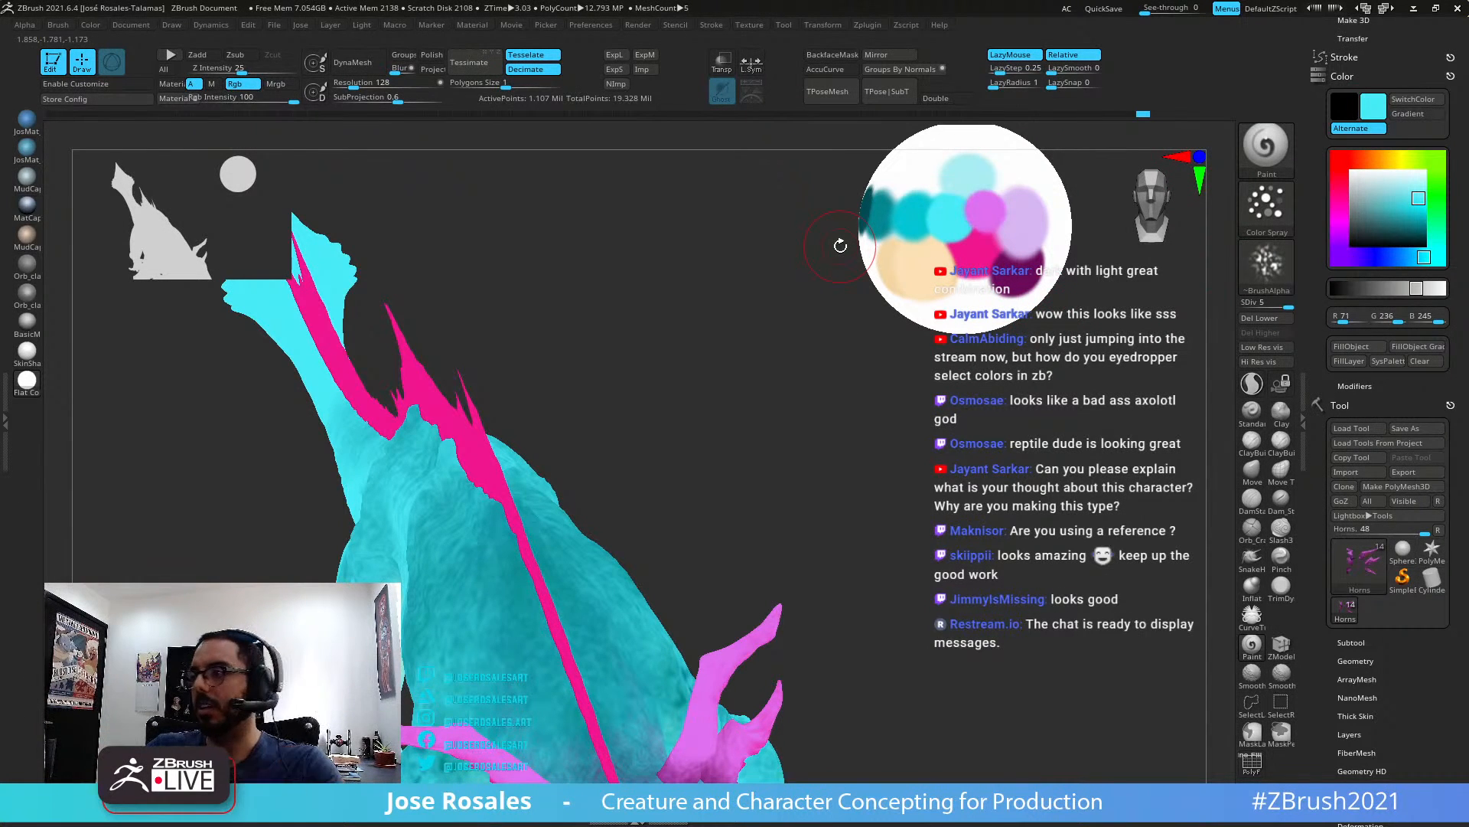
# Examine the flat-colored creature from several sides and check the horns' polygroups in isolation and with the wireframe display
pyautogui.moveTo(518, 498); pyautogui.dragTo(603, 388, button='right')
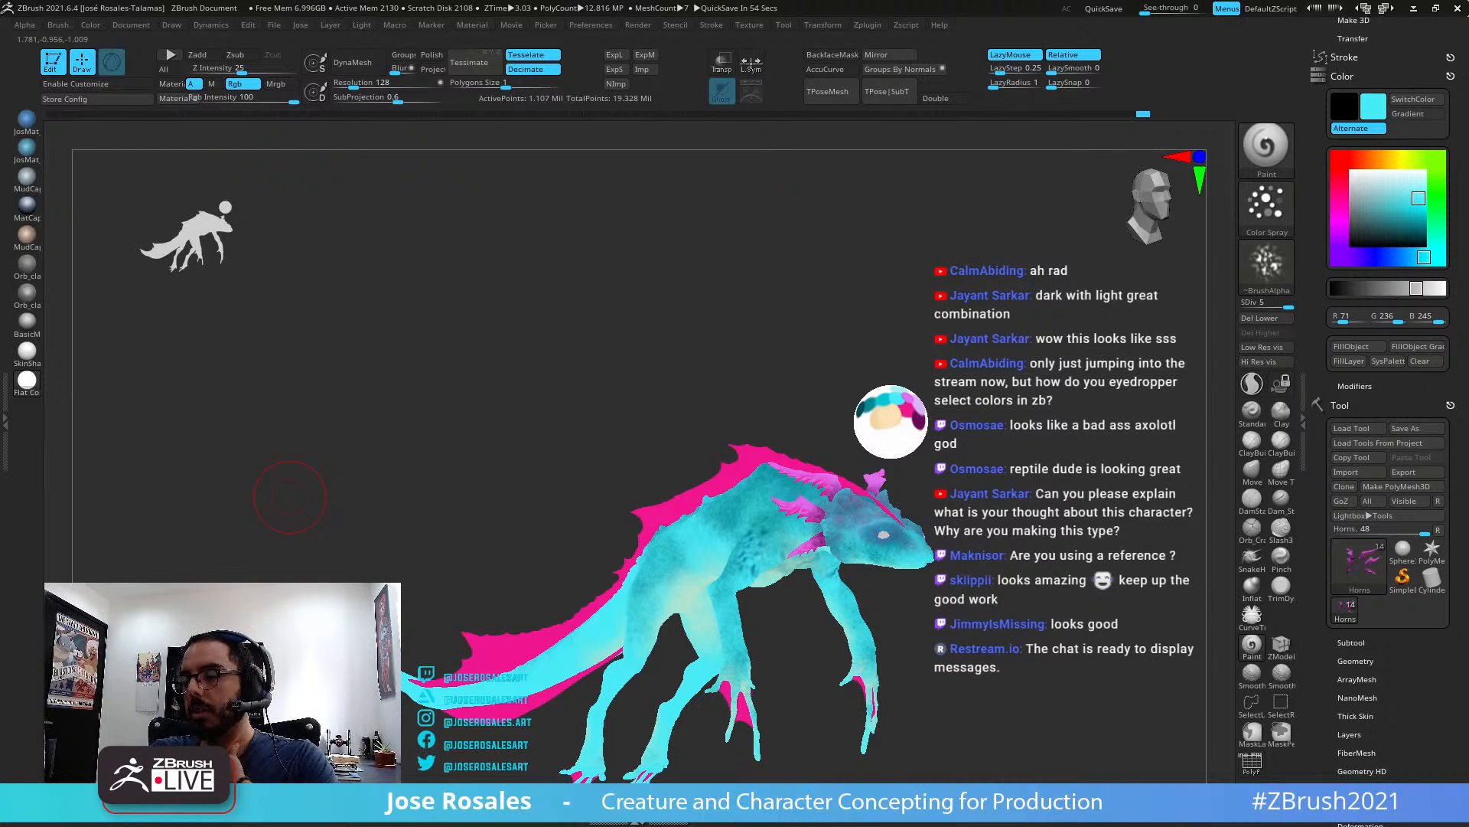
pyautogui.moveTo(289, 497); pyautogui.dragTo(771, 410)
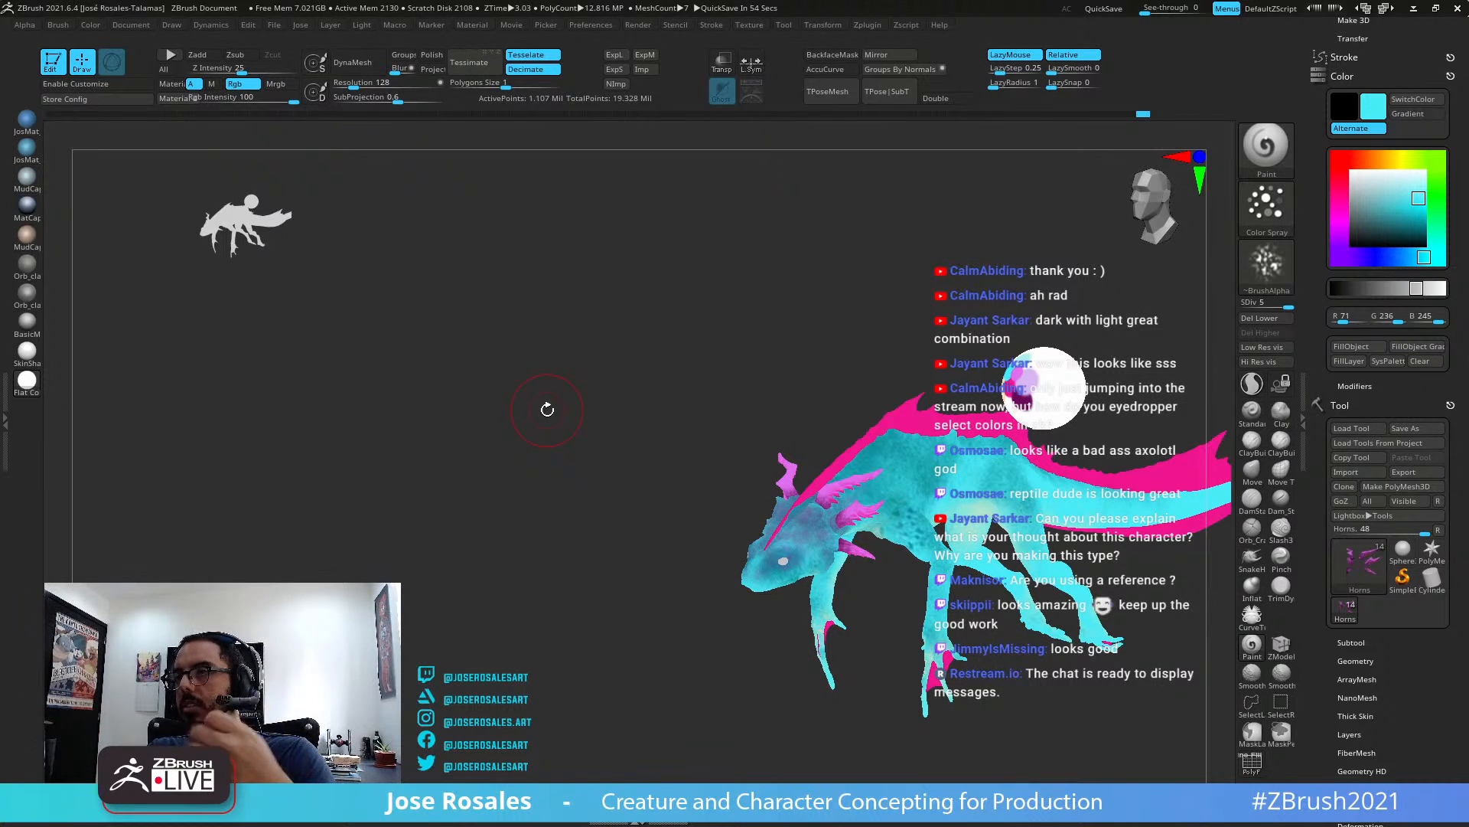
pyautogui.moveTo(547, 410); pyautogui.dragTo(590, 459)
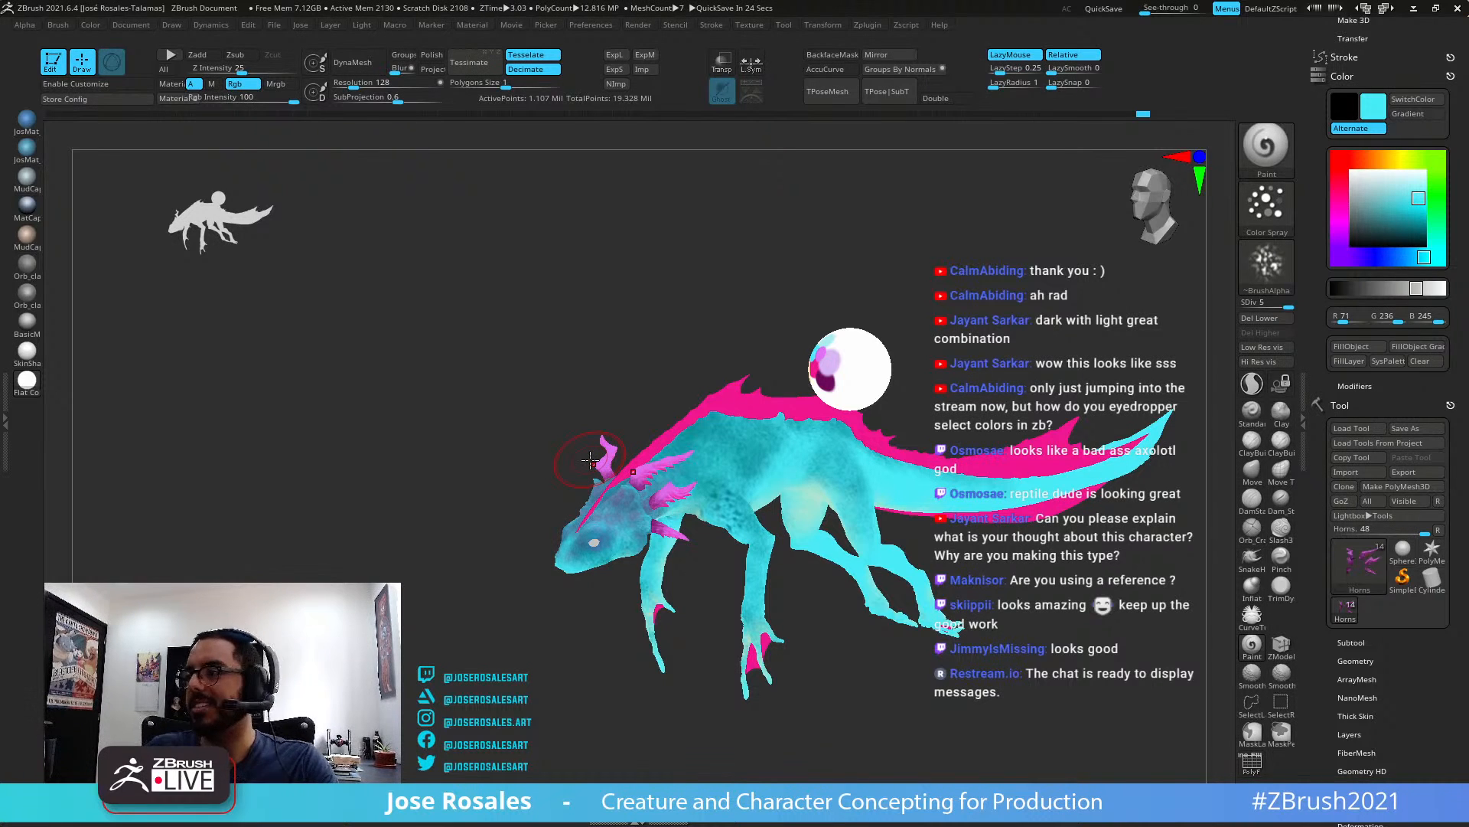
pyautogui.moveTo(899, 394); pyautogui.dragTo(1148, 303)
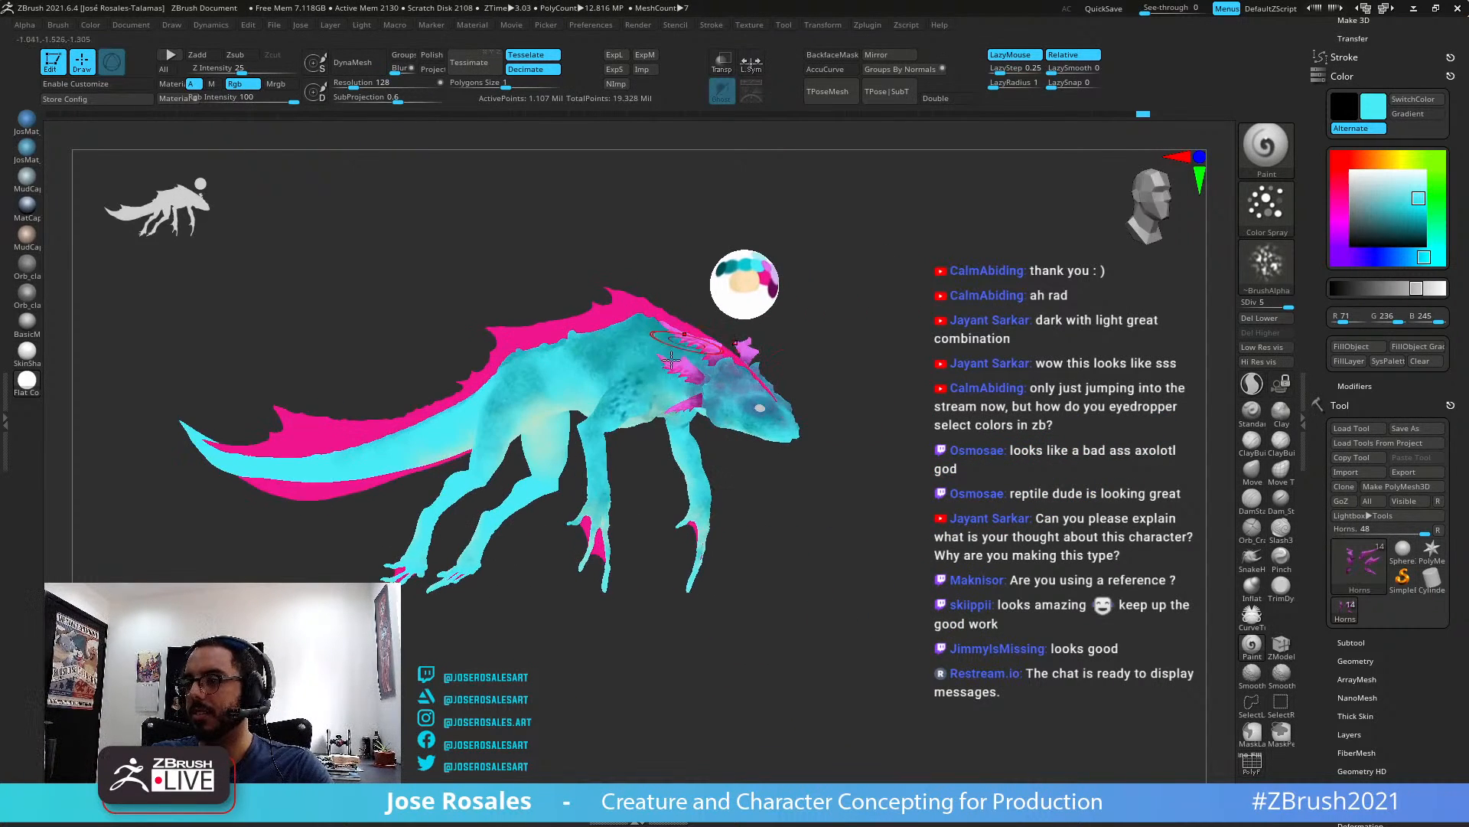
pyautogui.moveTo(714, 383)
pyautogui.keyDown('alt'); pyautogui.mouseDown(button='right')
pyautogui.moveTo(798, 419)
pyautogui.moveTo(823, 406)
pyautogui.moveTo(818, 450)
pyautogui.moveTo(859, 435)
pyautogui.mouseUp(button='right'); pyautogui.keyUp('alt')
pyautogui.hotkey('shift', 's')
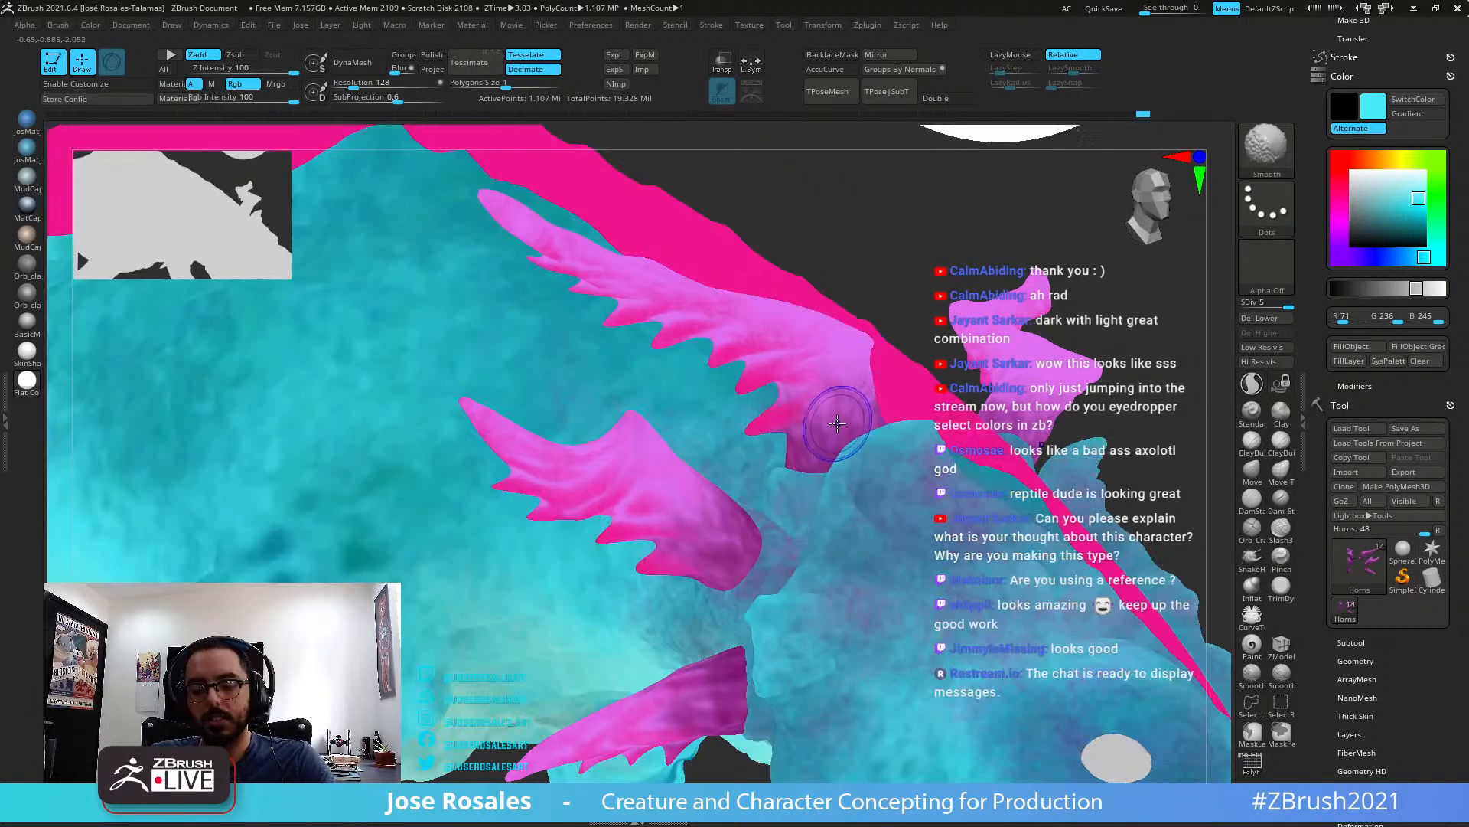
pyautogui.hotkey('shift', 'f')
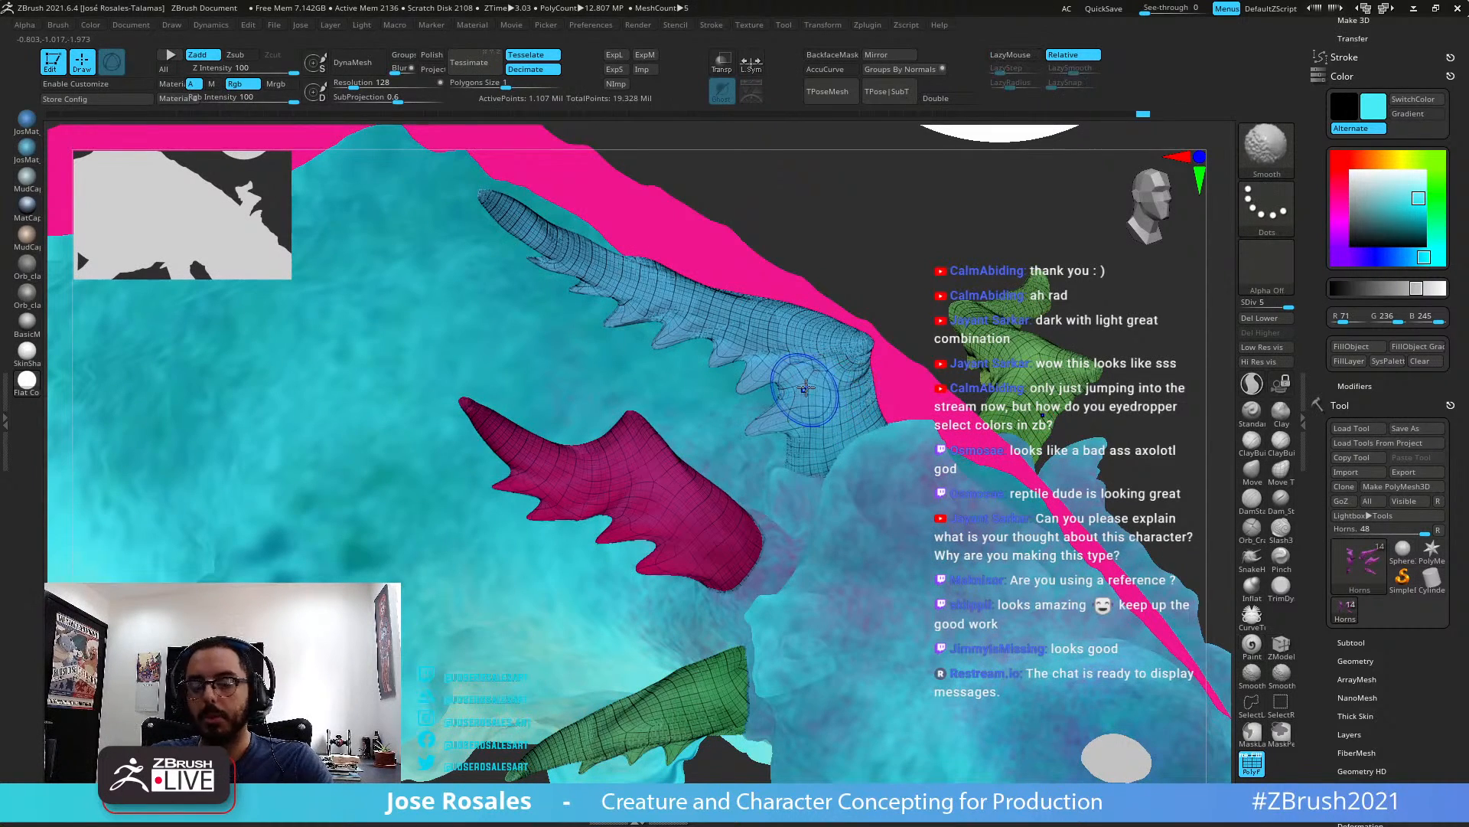
pyautogui.hotkey('shift', 'f')
pyautogui.moveTo(826, 356)
pyautogui.keyDown('alt'); pyautogui.mouseDown(button='right')
pyautogui.moveTo(781, 346)
pyautogui.moveTo(639, 398)
pyautogui.moveTo(297, 426)
pyautogui.mouseUp(button='right'); pyautogui.keyUp('alt')
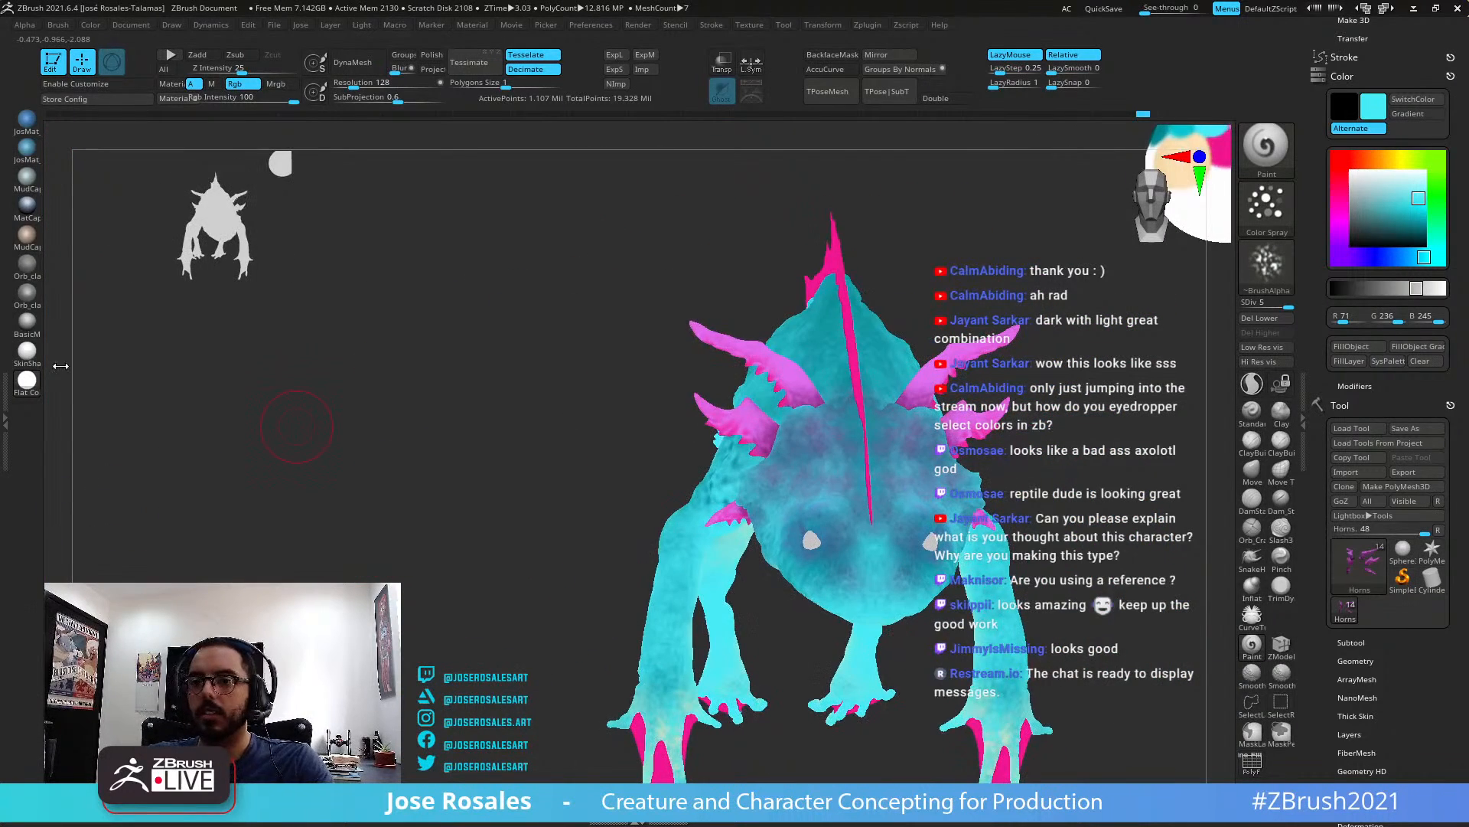
# Switch back to the SkinShade material and inspect the shaded head and horns from the front and side
pyautogui.click(26, 350)
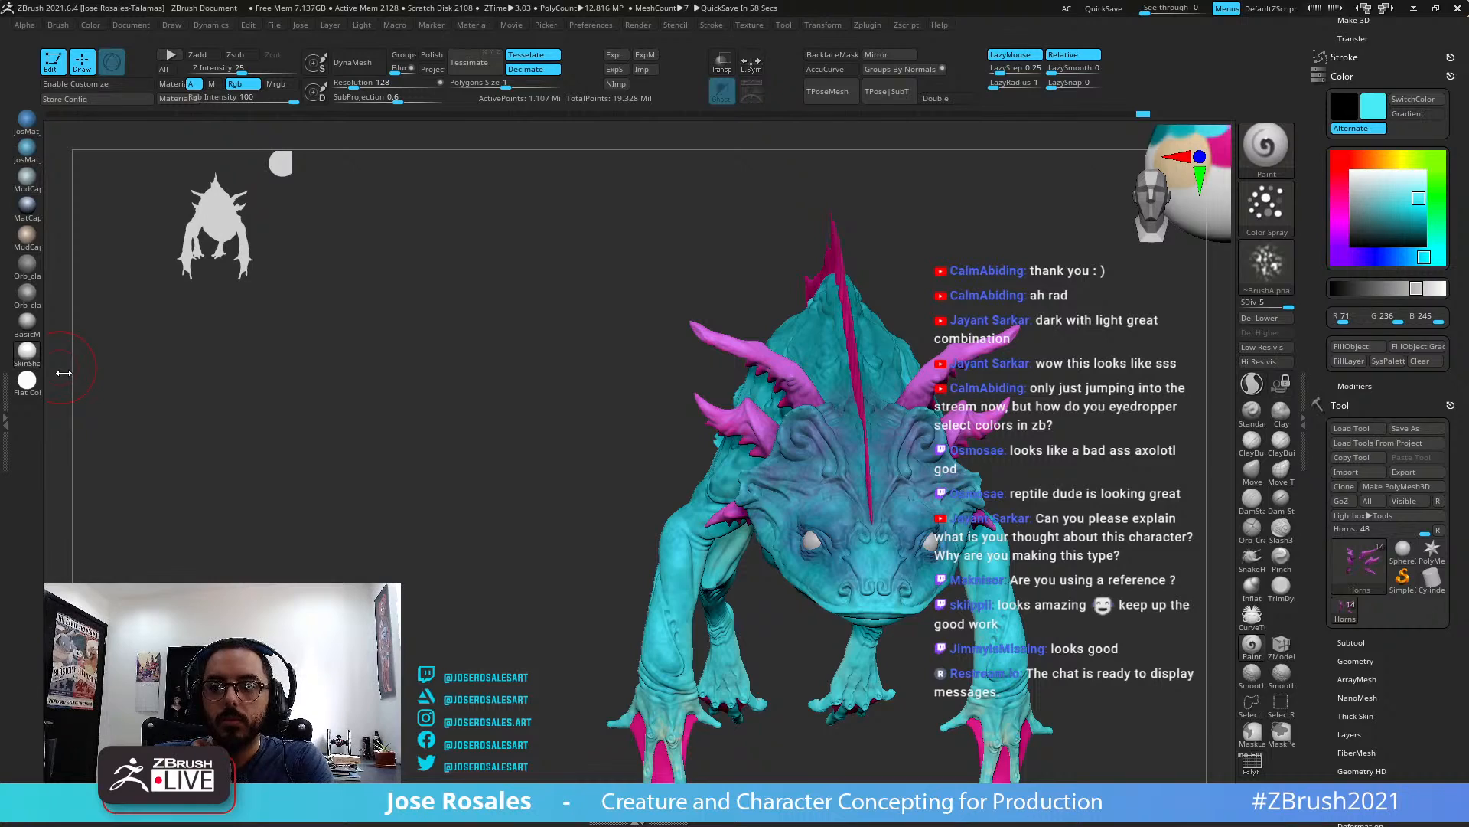
pyautogui.moveTo(826, 427); pyautogui.dragTo(612, 486, button='right')
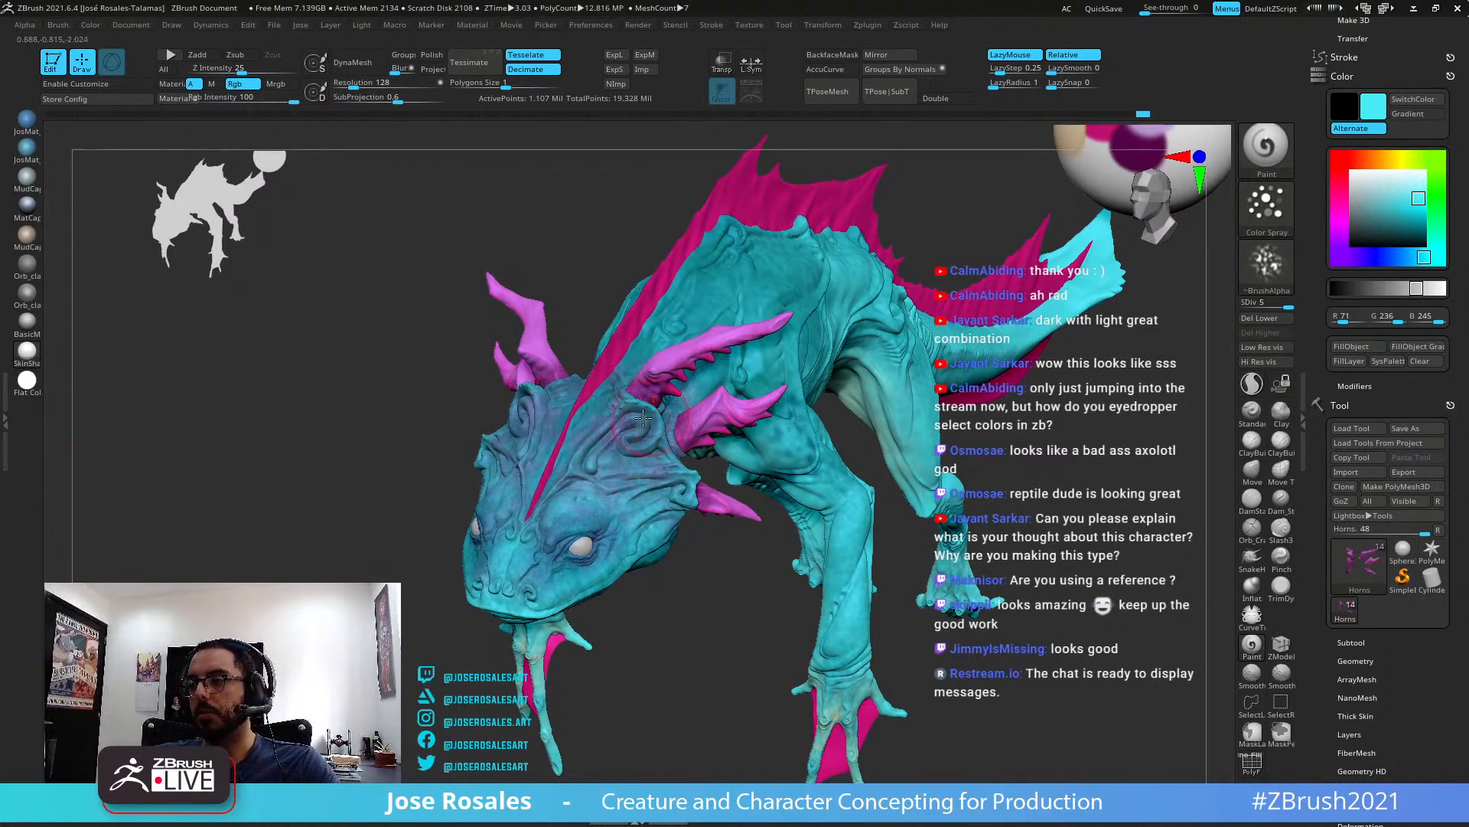
pyautogui.moveTo(707, 470); pyautogui.dragTo(769, 385, button='right')
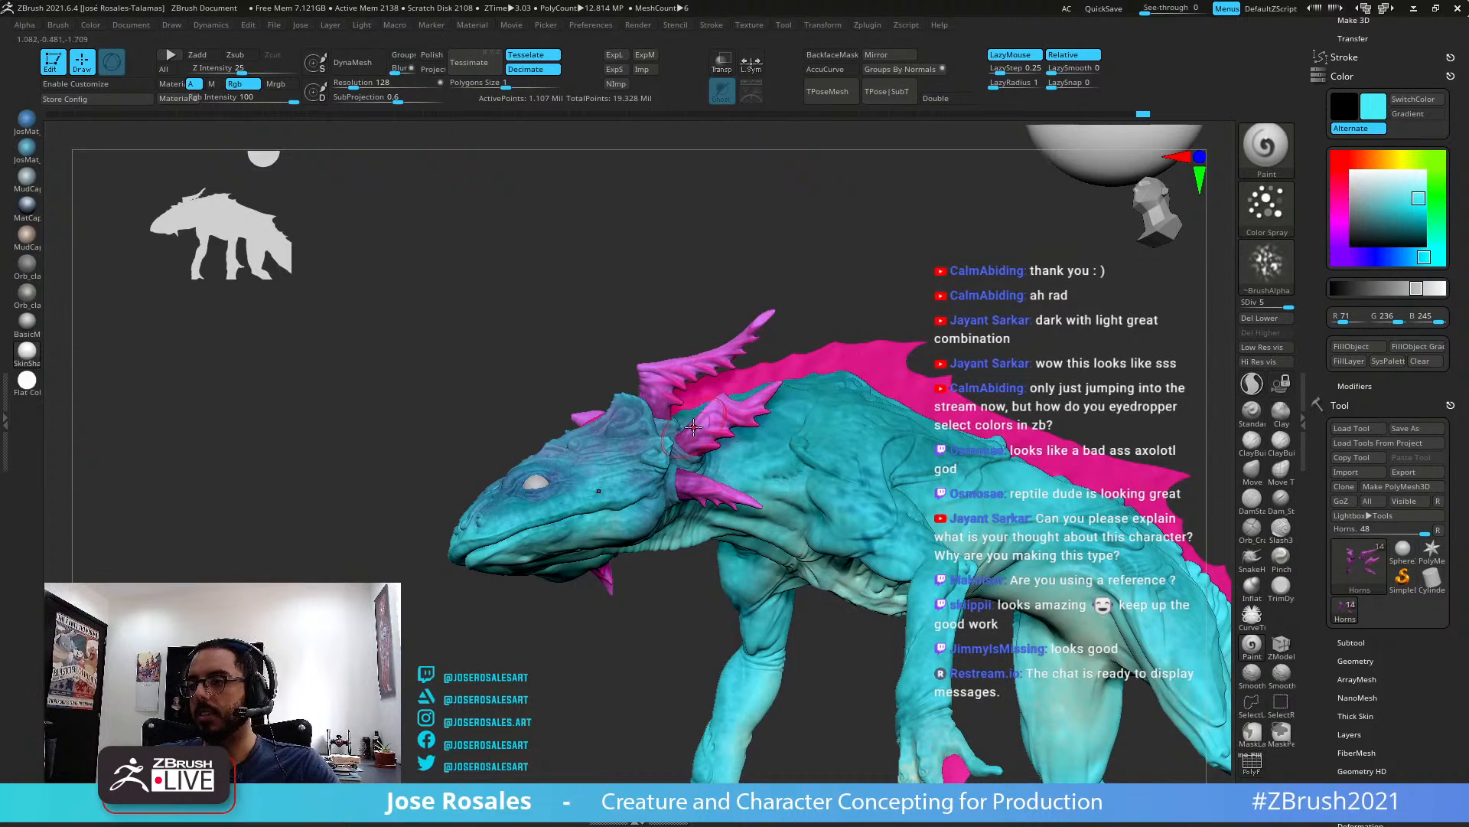
pyautogui.moveTo(690, 378); pyautogui.dragTo(737, 434, button='right')
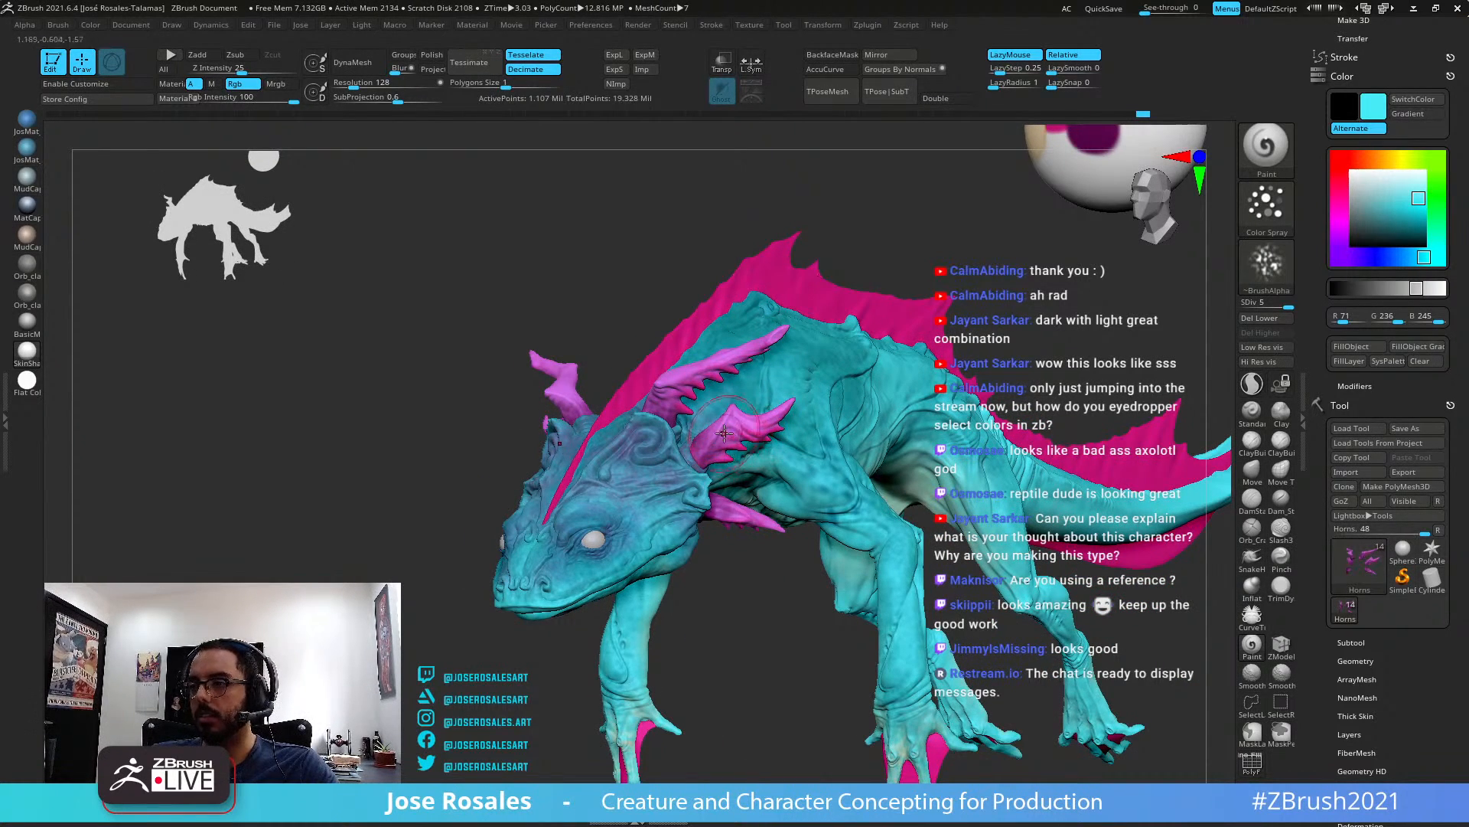
pyautogui.moveTo(735, 553); pyautogui.dragTo(708, 451, button='right')
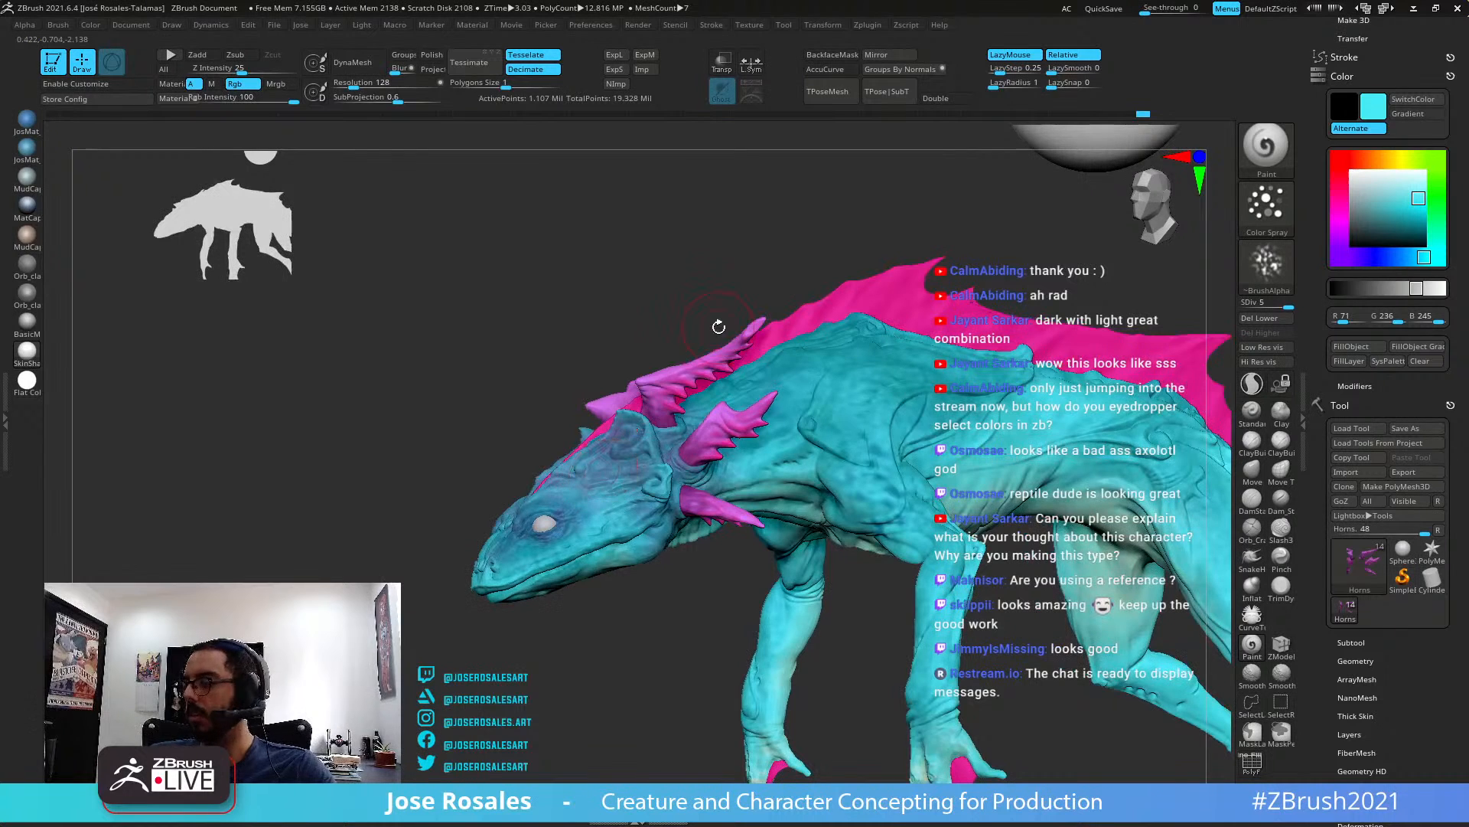
# Mask the horns by PeaksAndValleys with a range of 4 and isolate the horns to check the mask
pyautogui.moveTo(1321, 671); pyautogui.dragTo(1310, 532)
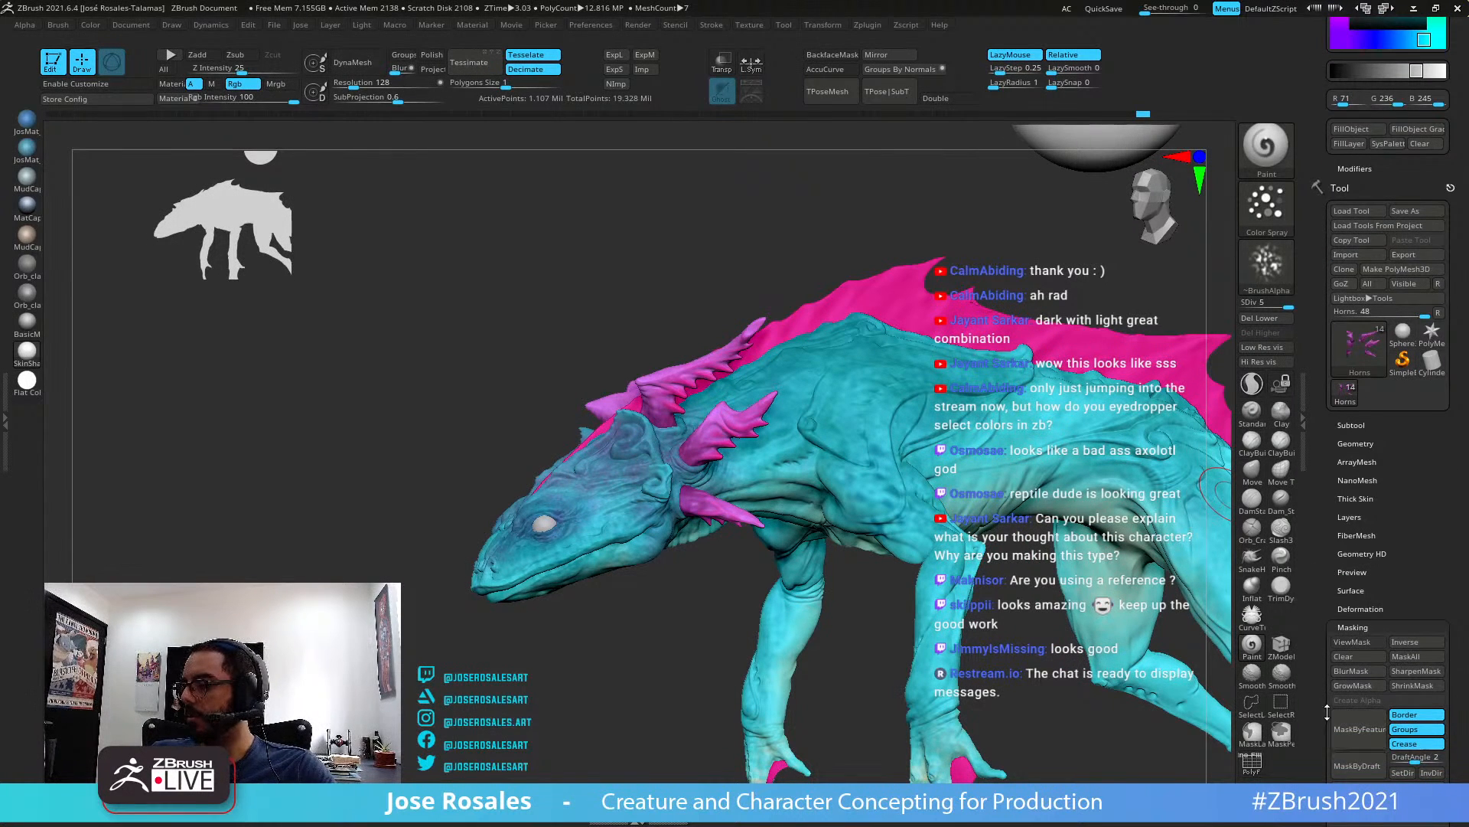
pyautogui.scroll(-5, 1327, 712)
pyautogui.click(1383, 655)
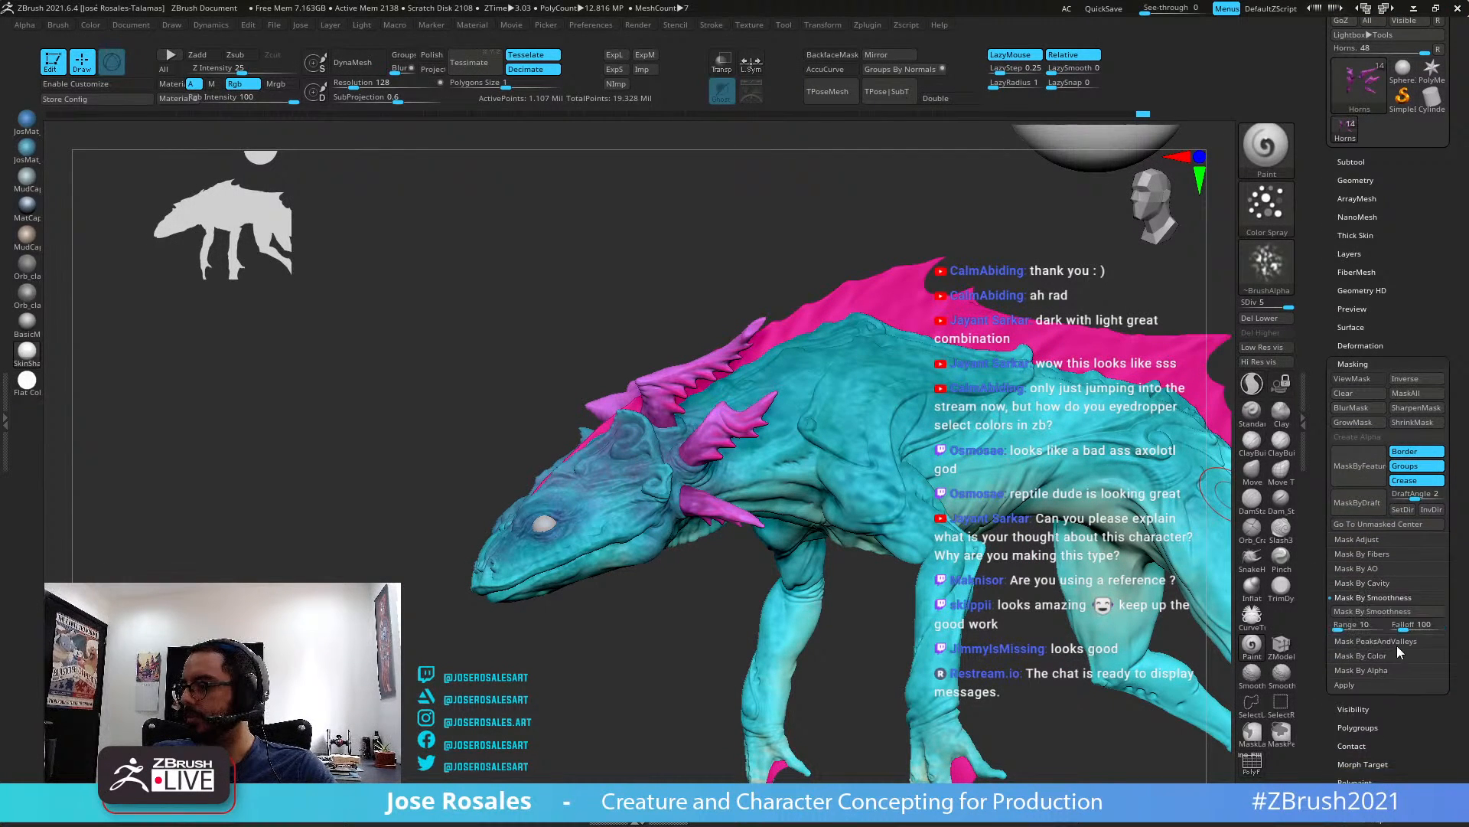
pyautogui.click(1393, 629)
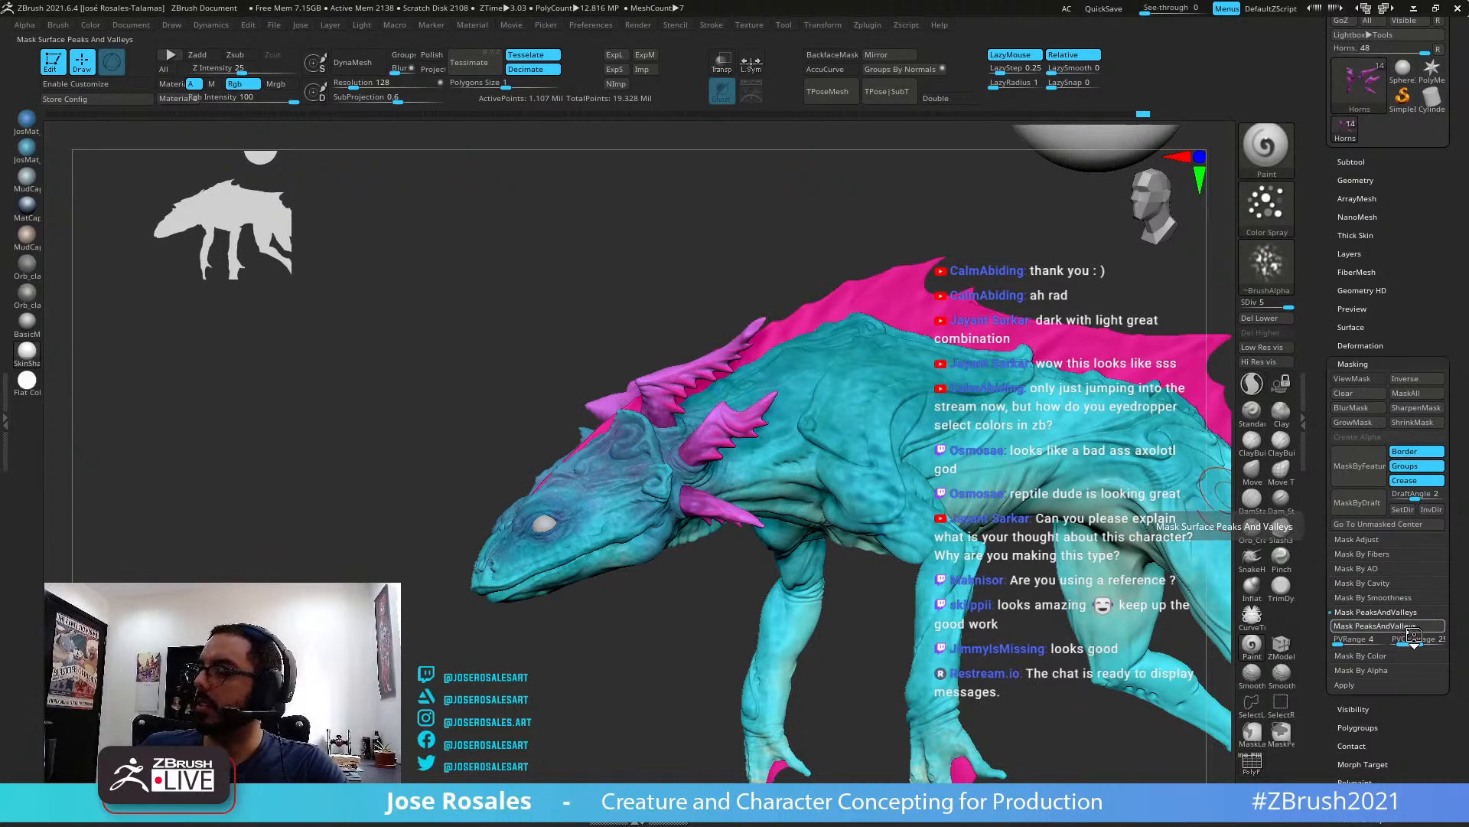
pyautogui.moveTo(766, 468); pyautogui.dragTo(823, 432, button='right')
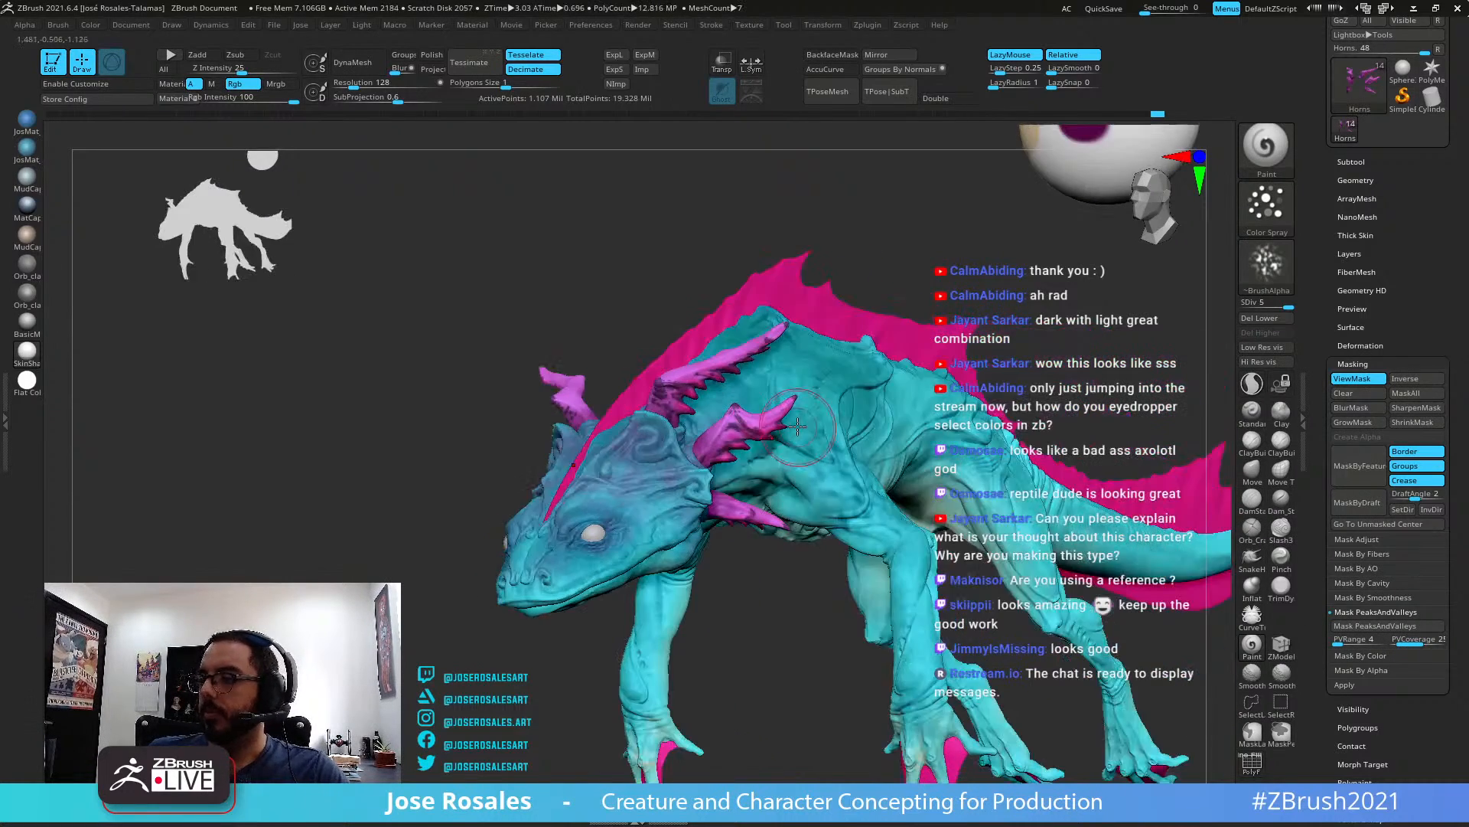
pyautogui.keyDown('ctrl'); pyautogui.moveTo(768, 374); pyautogui.dragTo(918, 452, button='right'); pyautogui.keyUp('ctrl')
pyautogui.hotkey('shift', 's')
pyautogui.keyDown('alt'); pyautogui.moveTo(1141, 646); pyautogui.dragTo(1224, 627, button='right'); pyautogui.keyUp('alt')
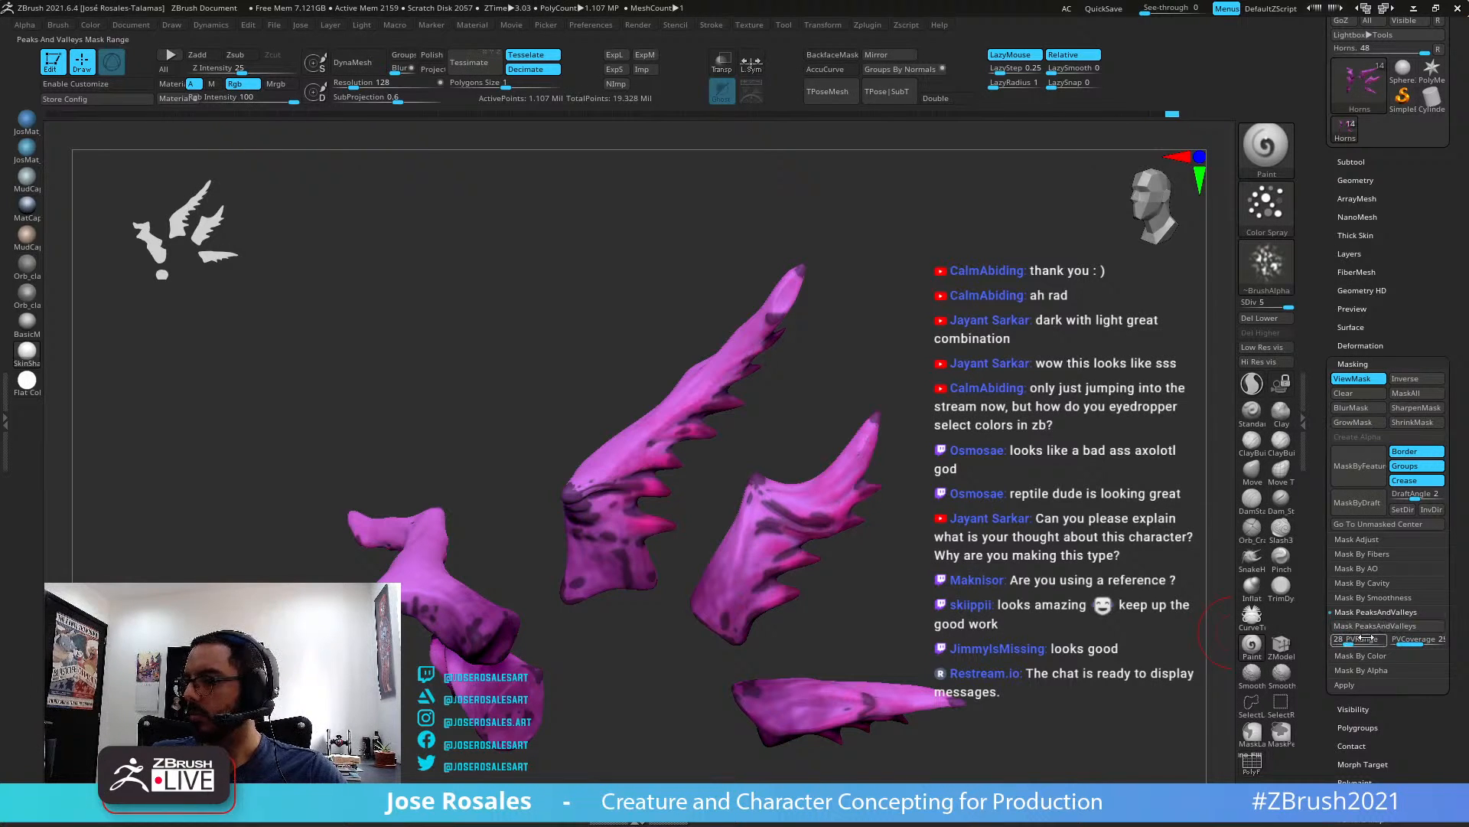
# Set the PeaksAndValleys mask range to 1, raise its coverage and reapply the mask to the horns
pyautogui.moveTo(1366, 641); pyautogui.dragTo(1336, 647)
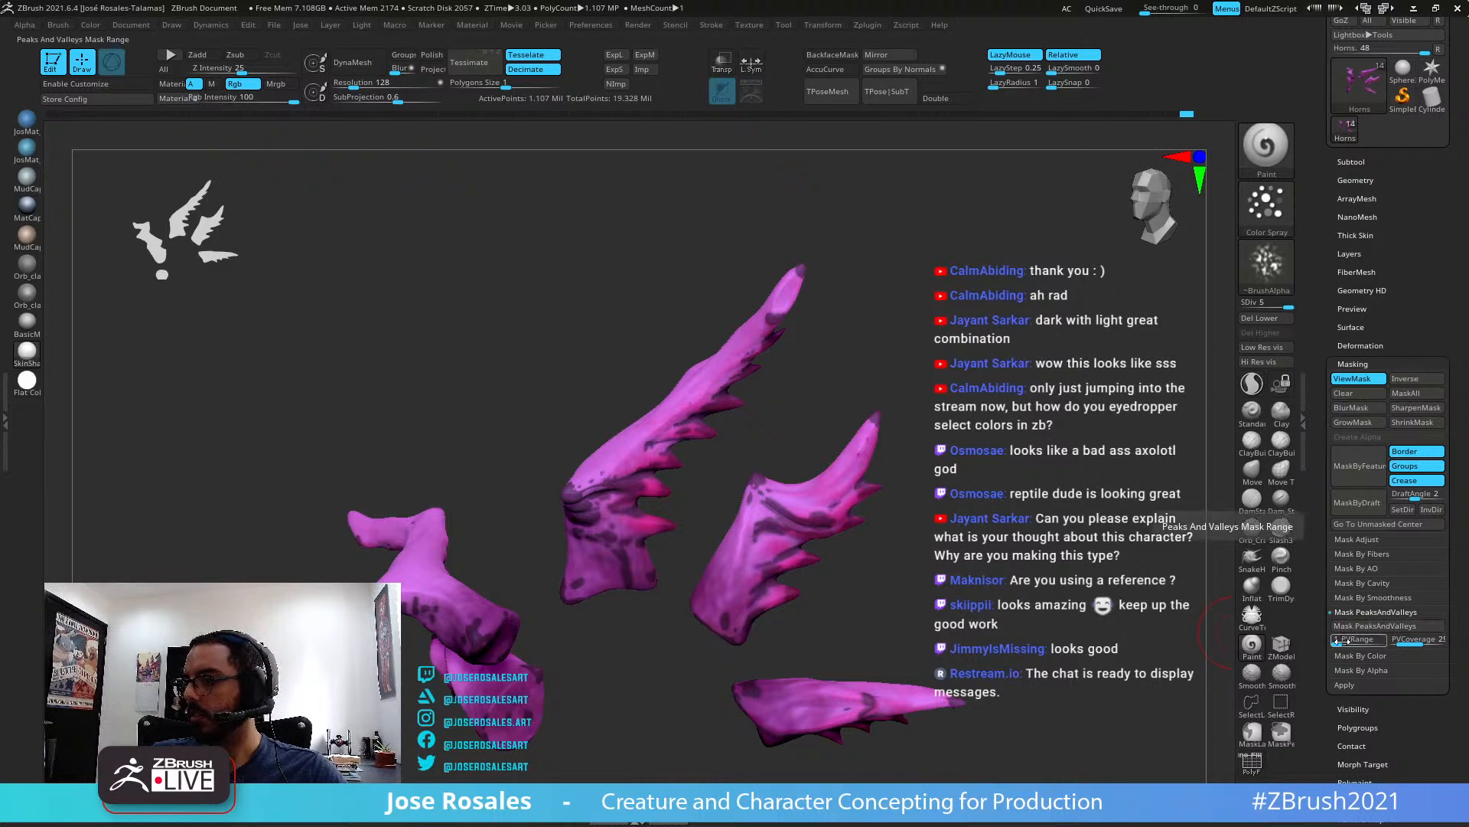
pyautogui.moveTo(1416, 646)
pyautogui.mouseDown()
pyautogui.moveTo(1400, 641)
pyautogui.moveTo(1419, 643)
pyautogui.mouseUp()
pyautogui.click(1397, 631)
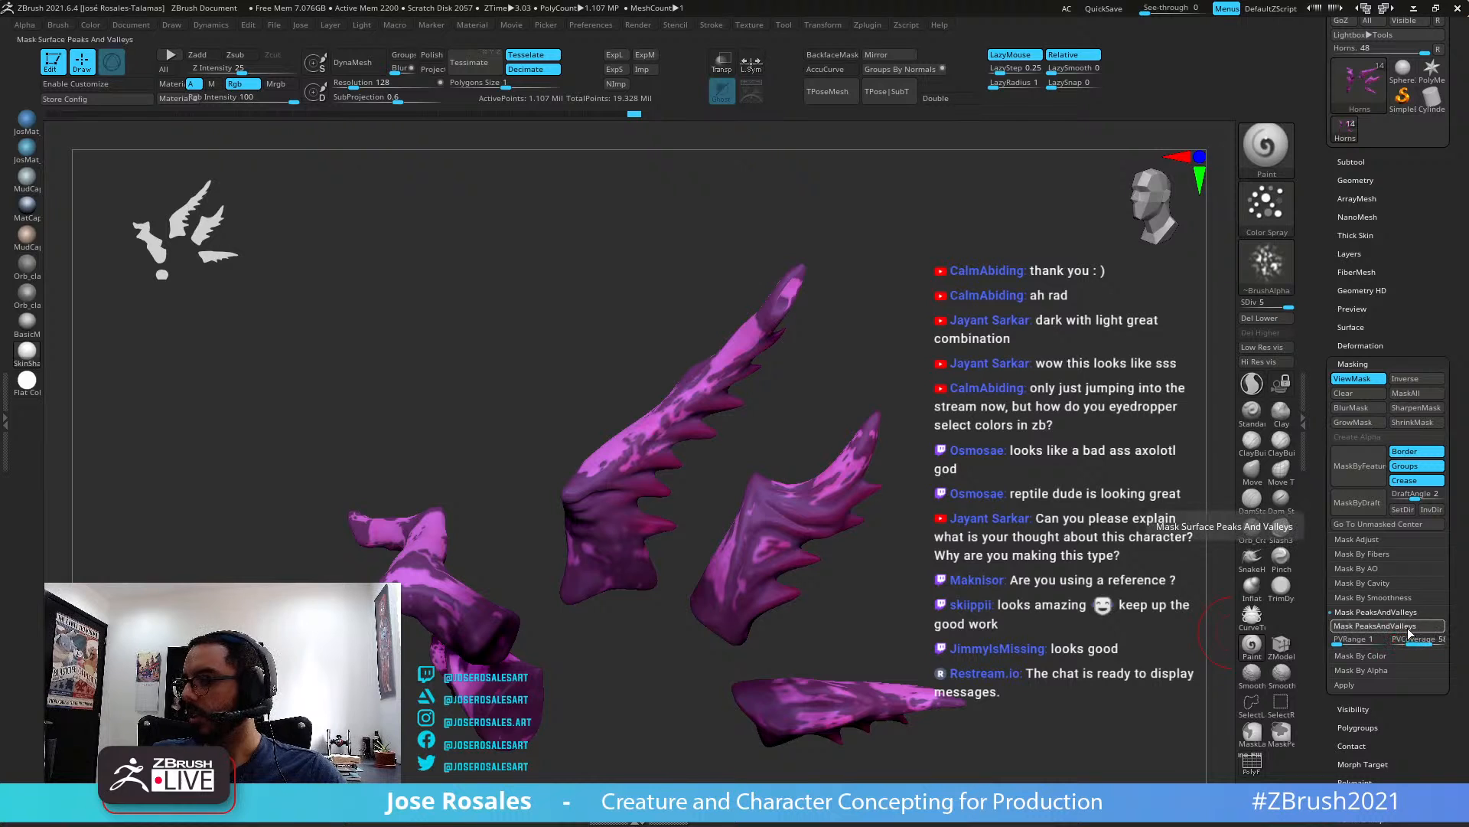
# Blur the PeaksAndValleys mask on the horns and hide the mask display
pyautogui.moveTo(941, 551); pyautogui.dragTo(962, 584)
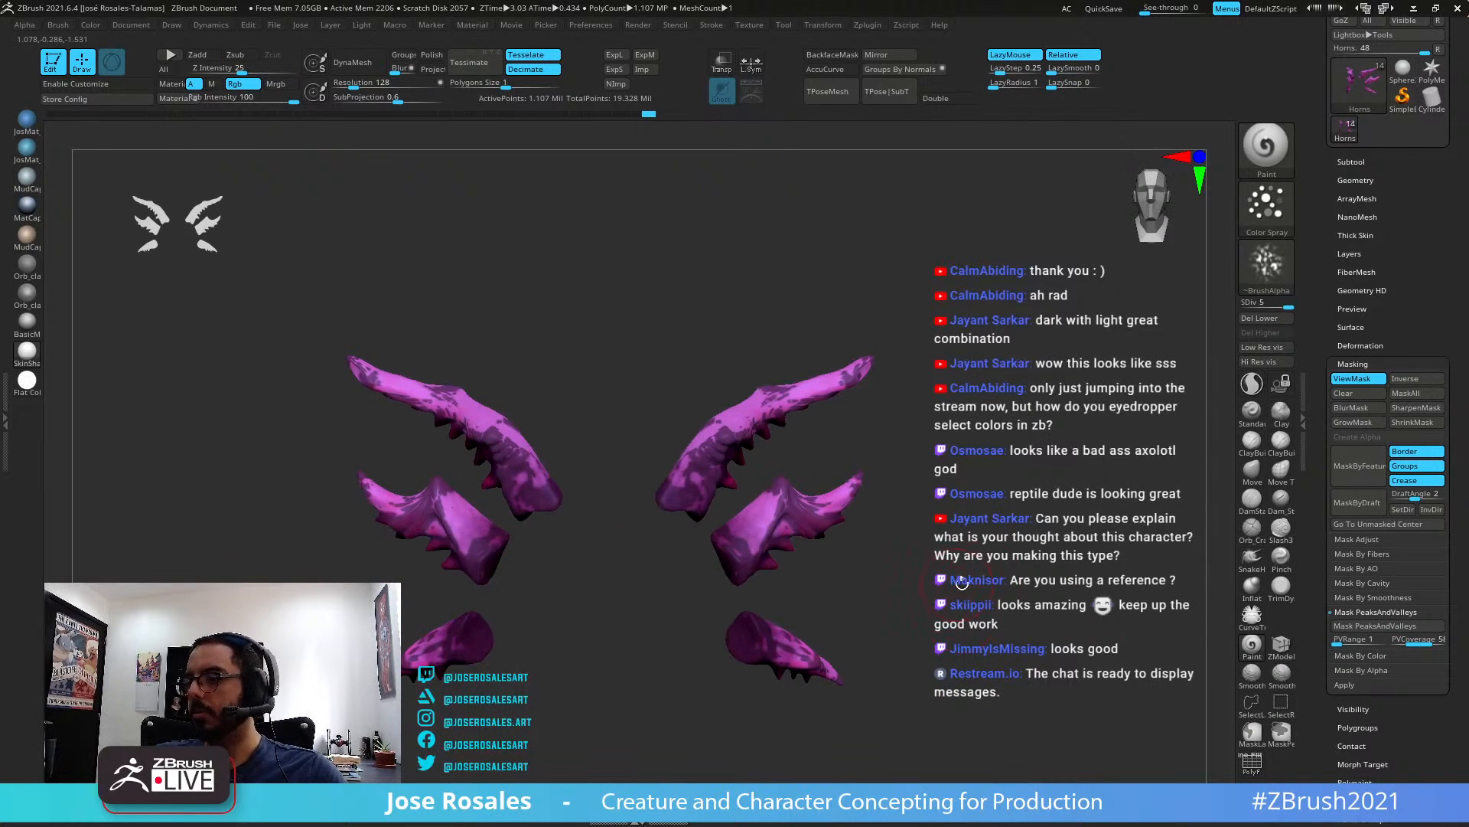
pyautogui.moveTo(1152, 463); pyautogui.dragTo(1089, 477)
pyautogui.click(1356, 410)
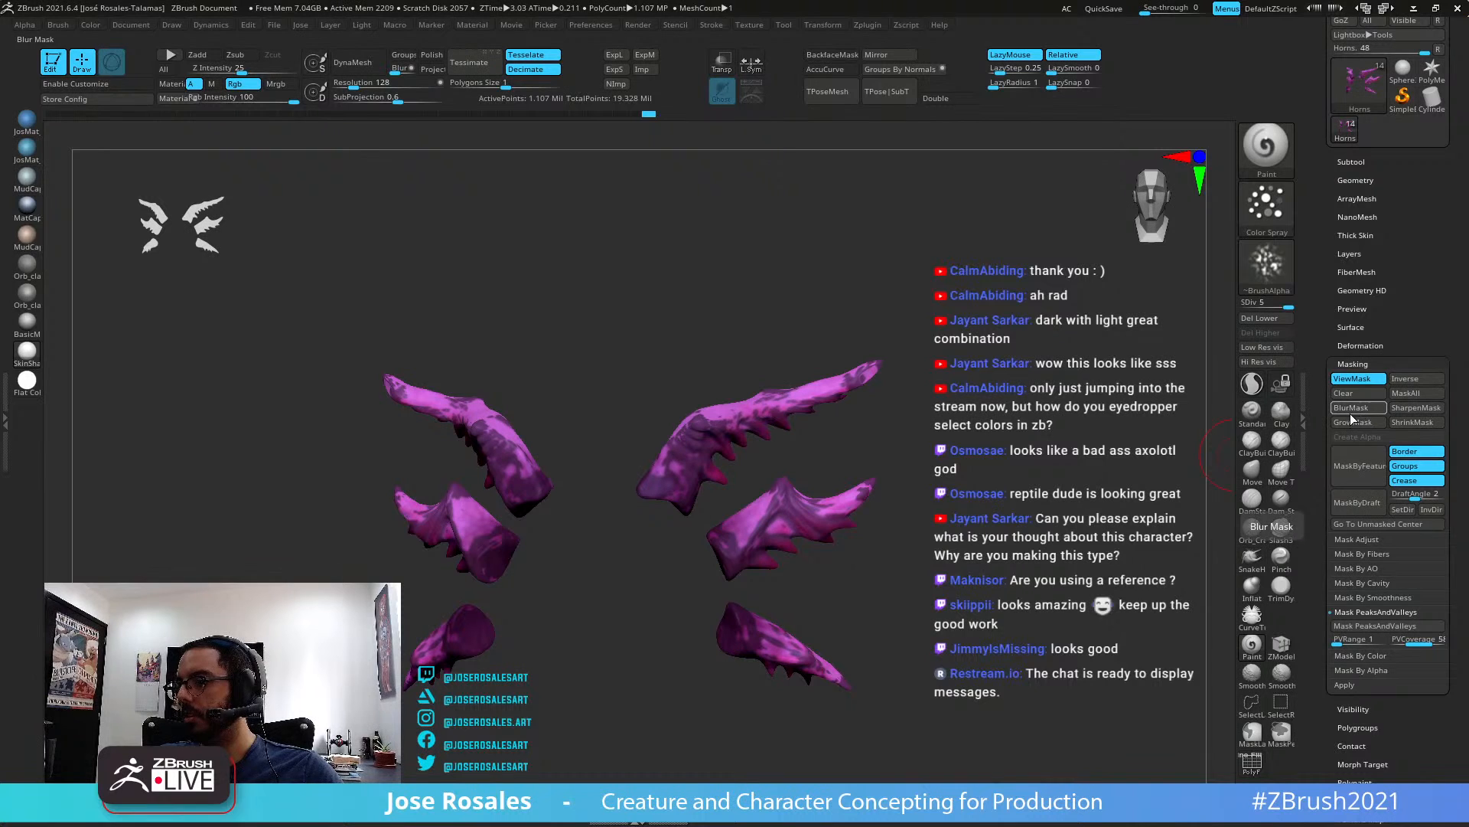
pyautogui.hotkey('ctrl', 'h')
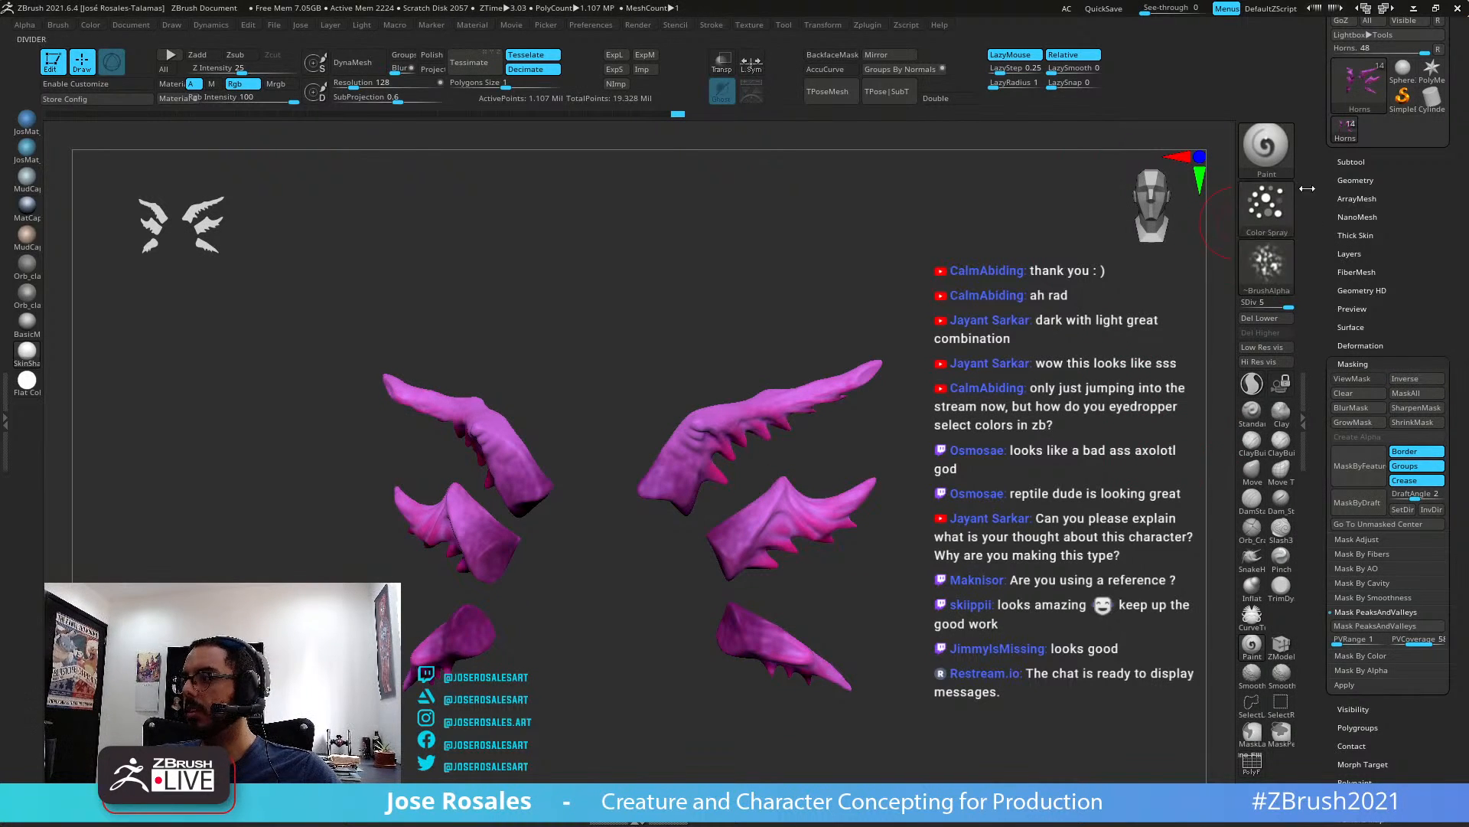
pyautogui.moveTo(1230, 276); pyautogui.dragTo(1148, 264)
# Browse the stroke types, the loaded alphas and the LightBox alpha library for a skin texture
pyautogui.scroll(8, 1345, 222)
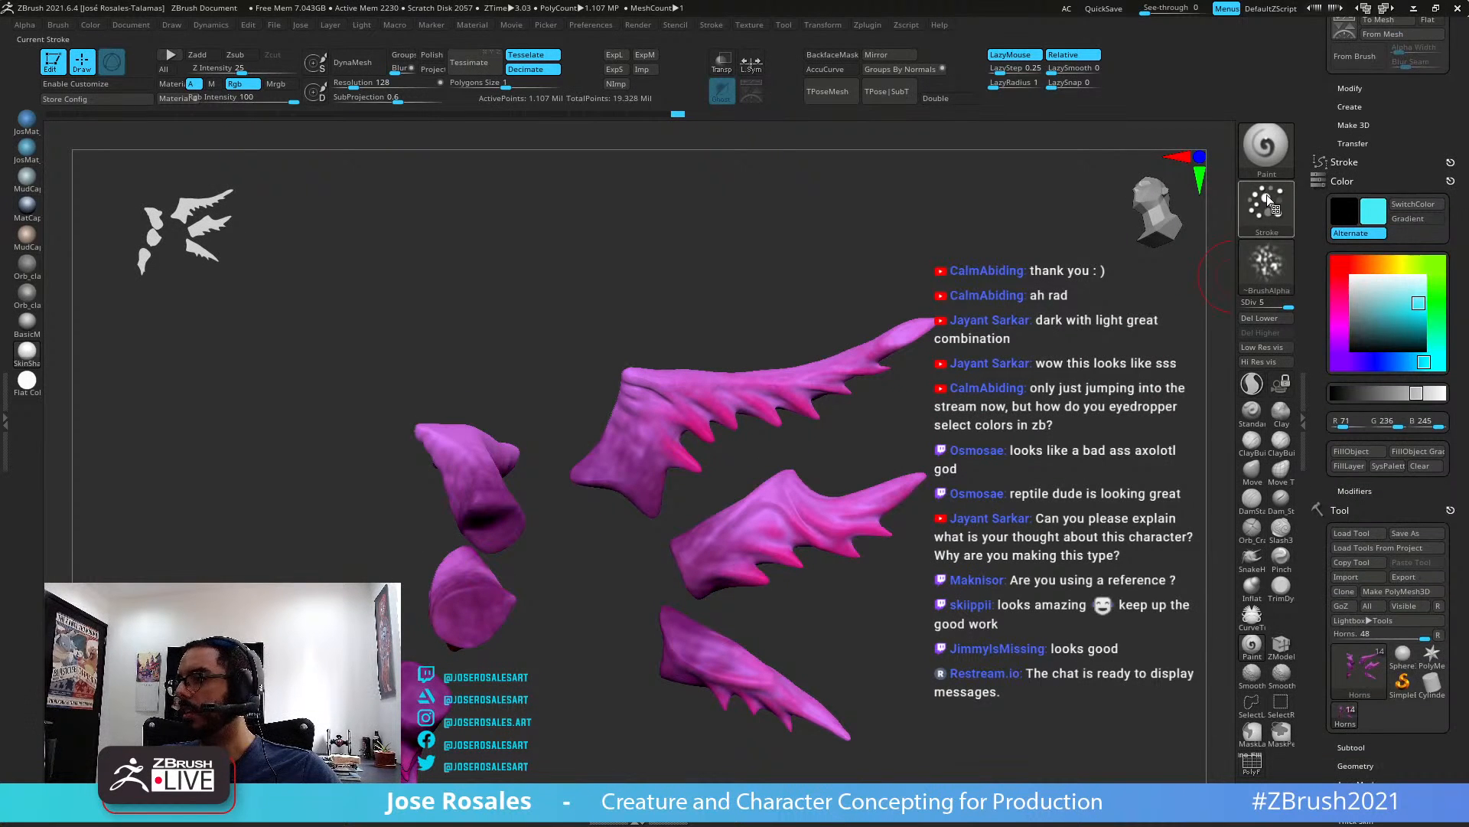
pyautogui.click(1266, 222)
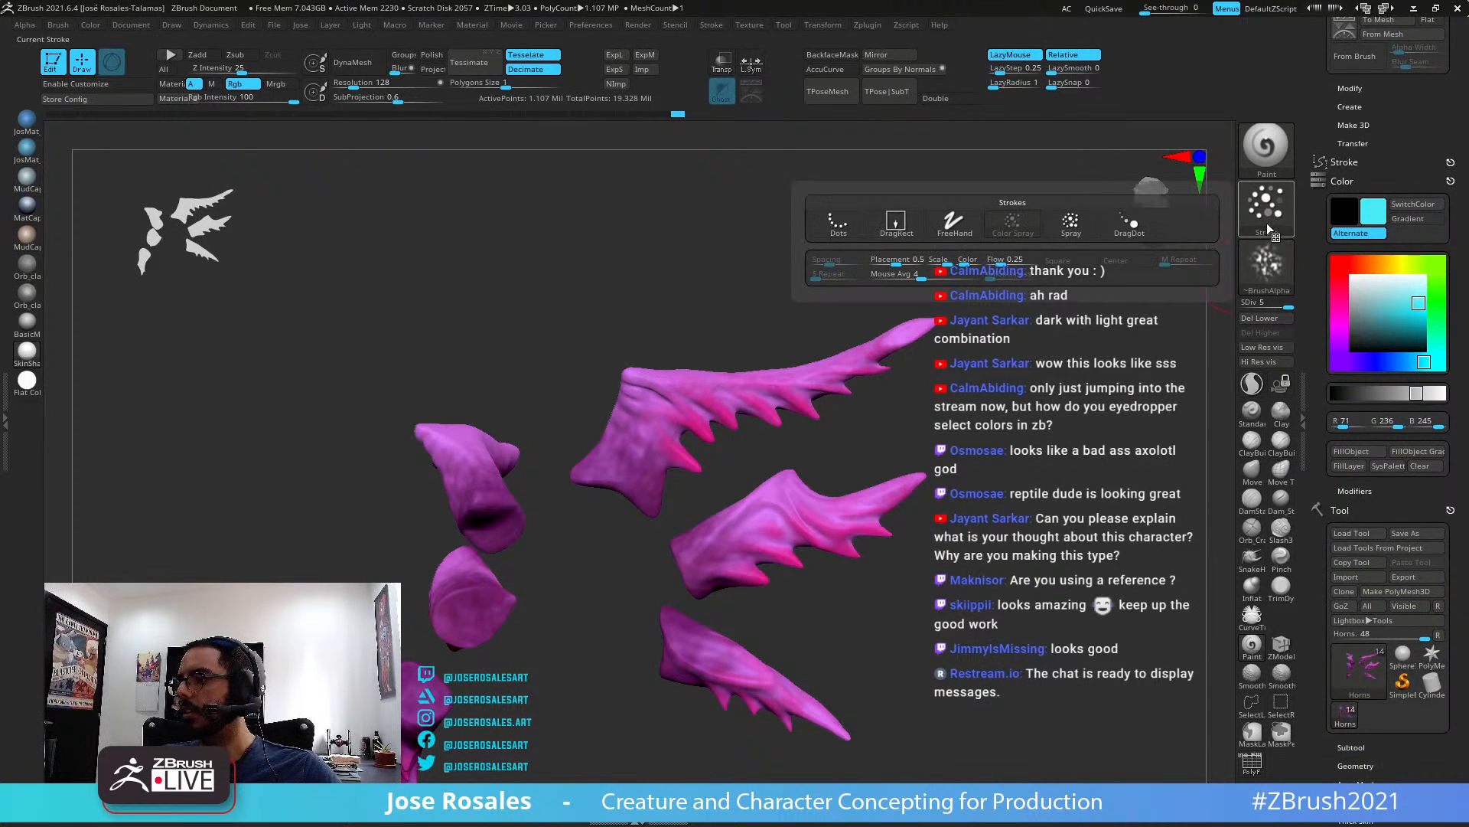
pyautogui.click(1267, 270)
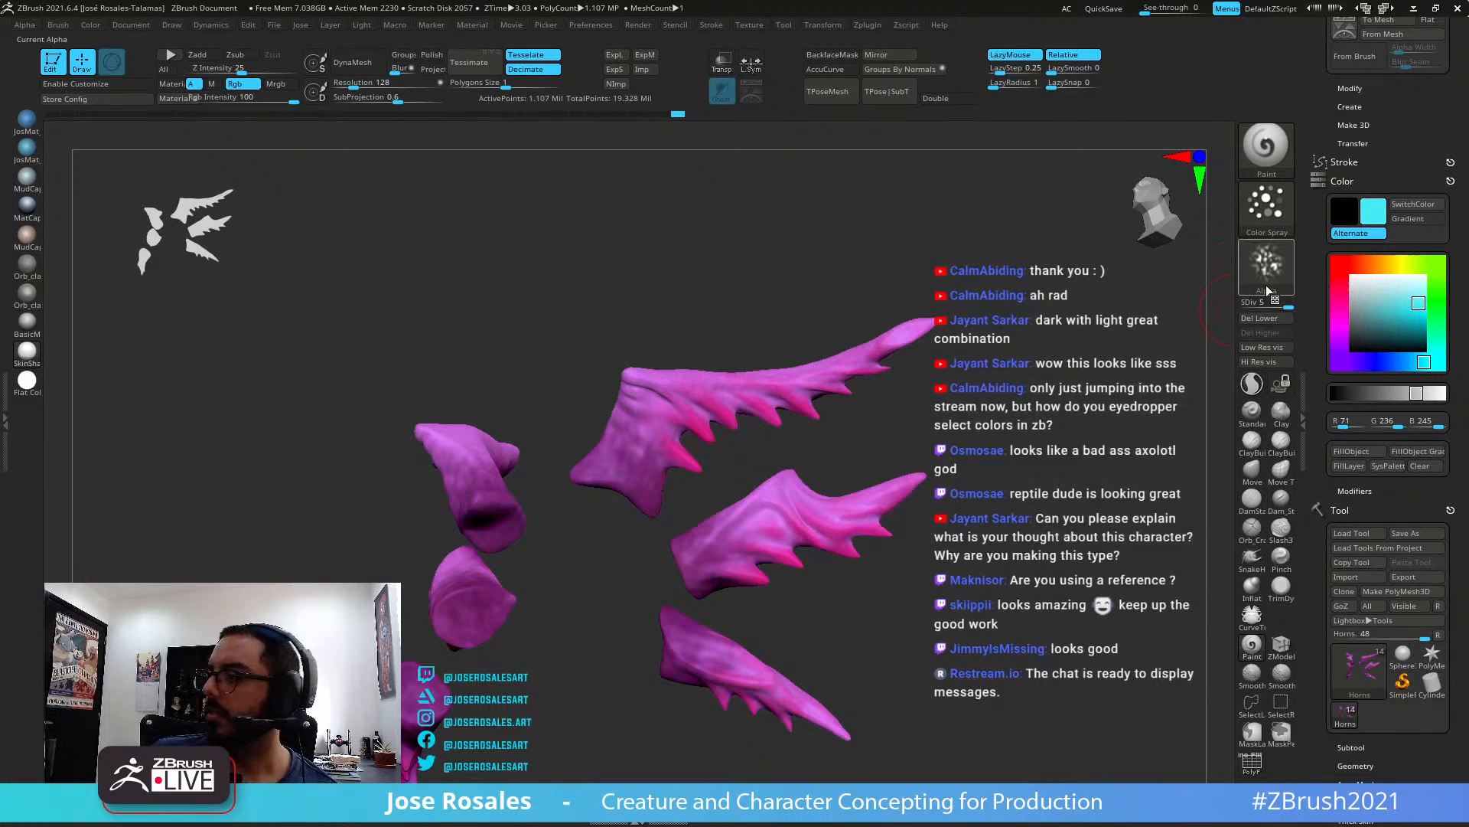
pyautogui.click(1266, 285)
pyautogui.moveTo(631, 411)
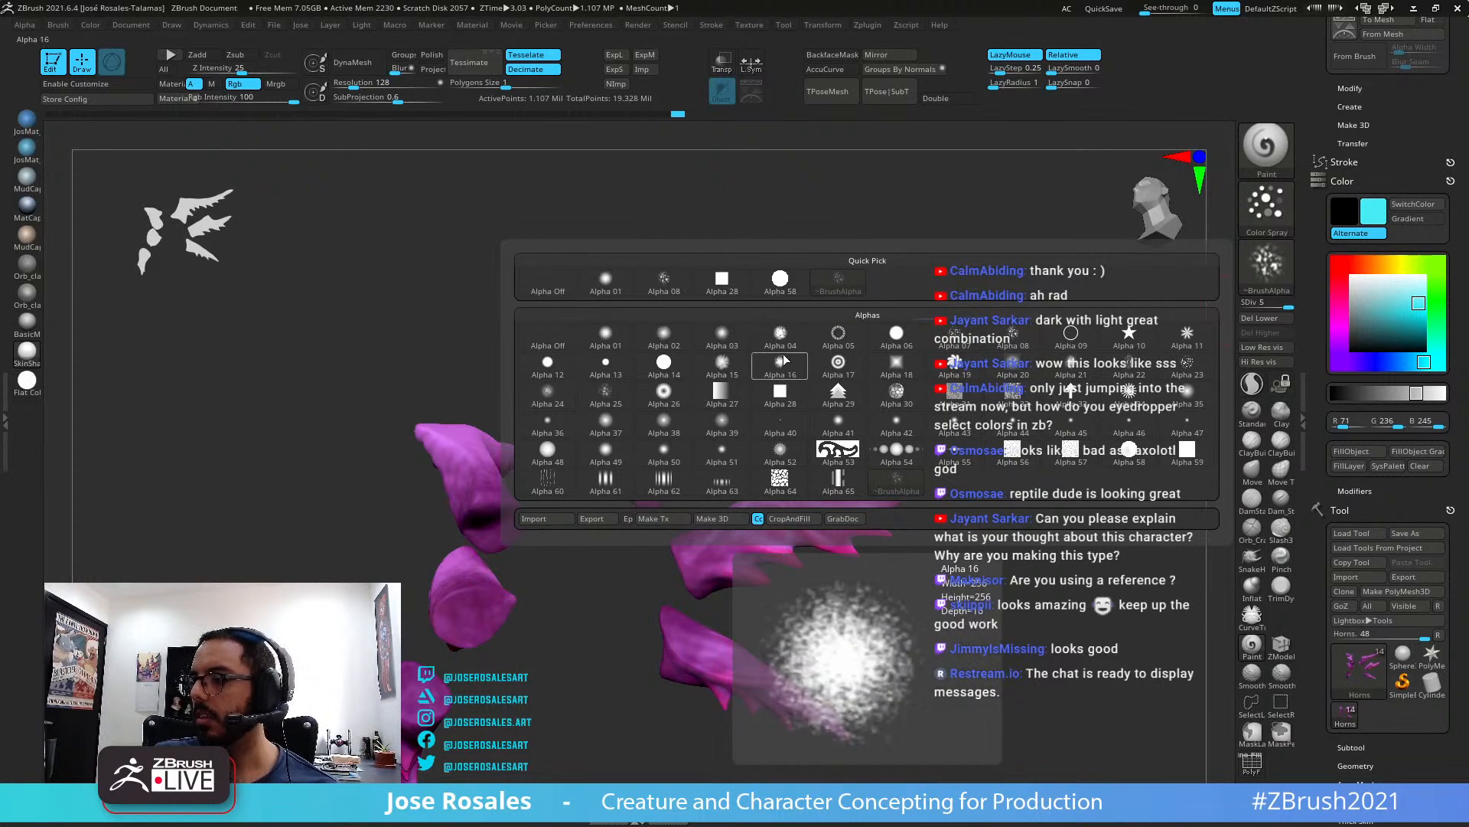
pyautogui.press(',')
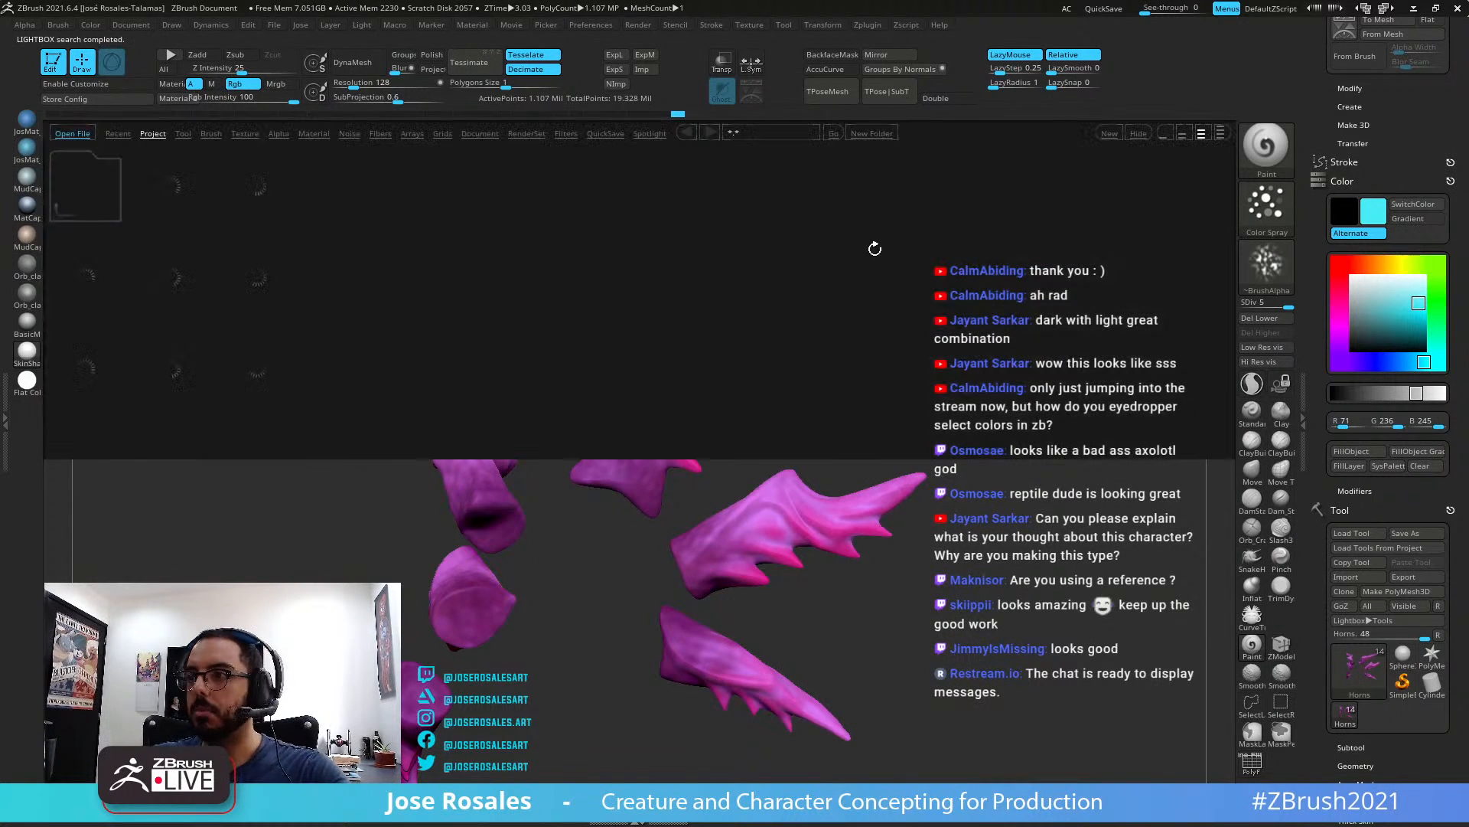
pyautogui.click(278, 134)
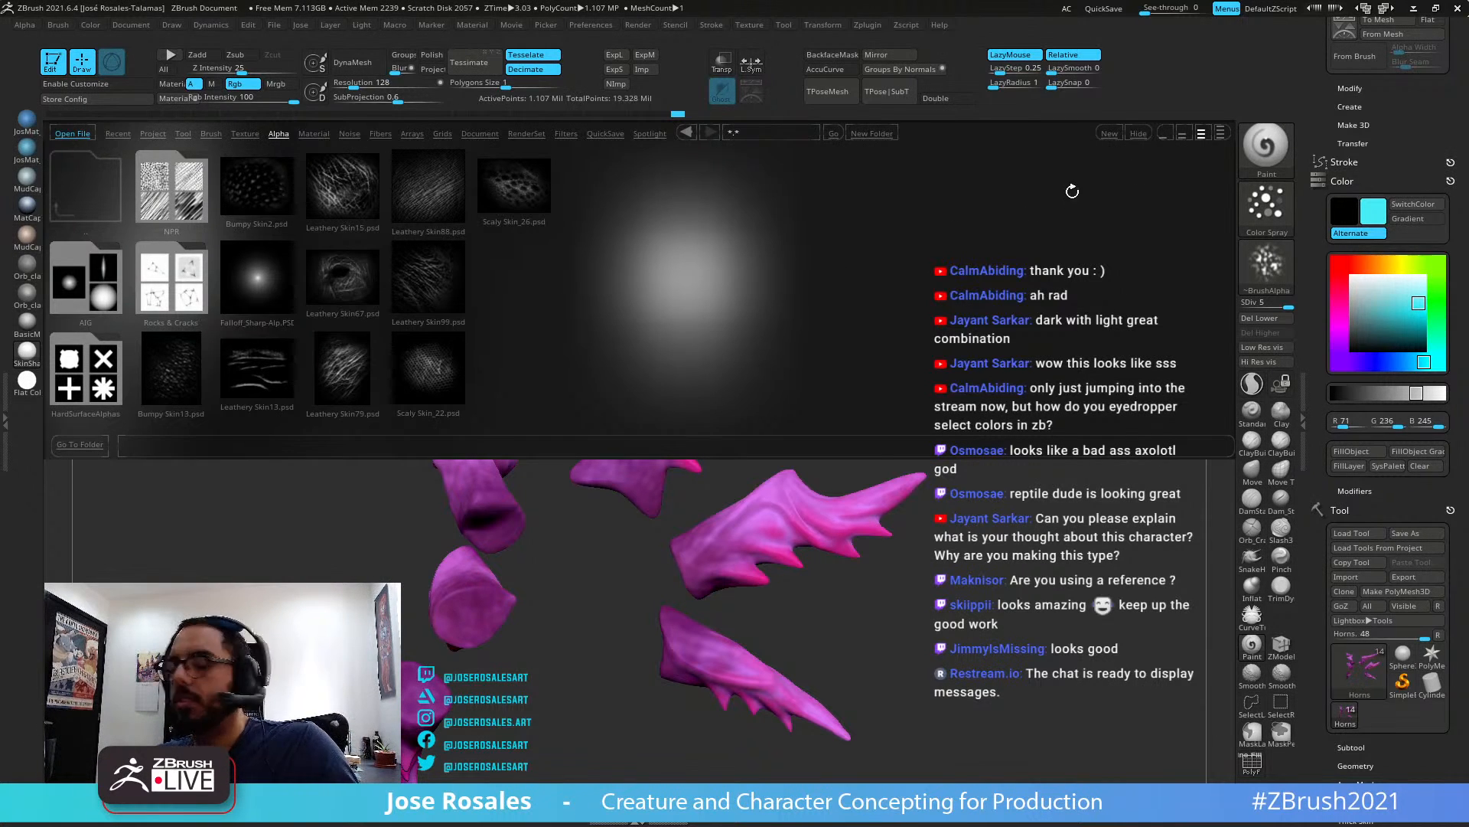
pyautogui.press(',')
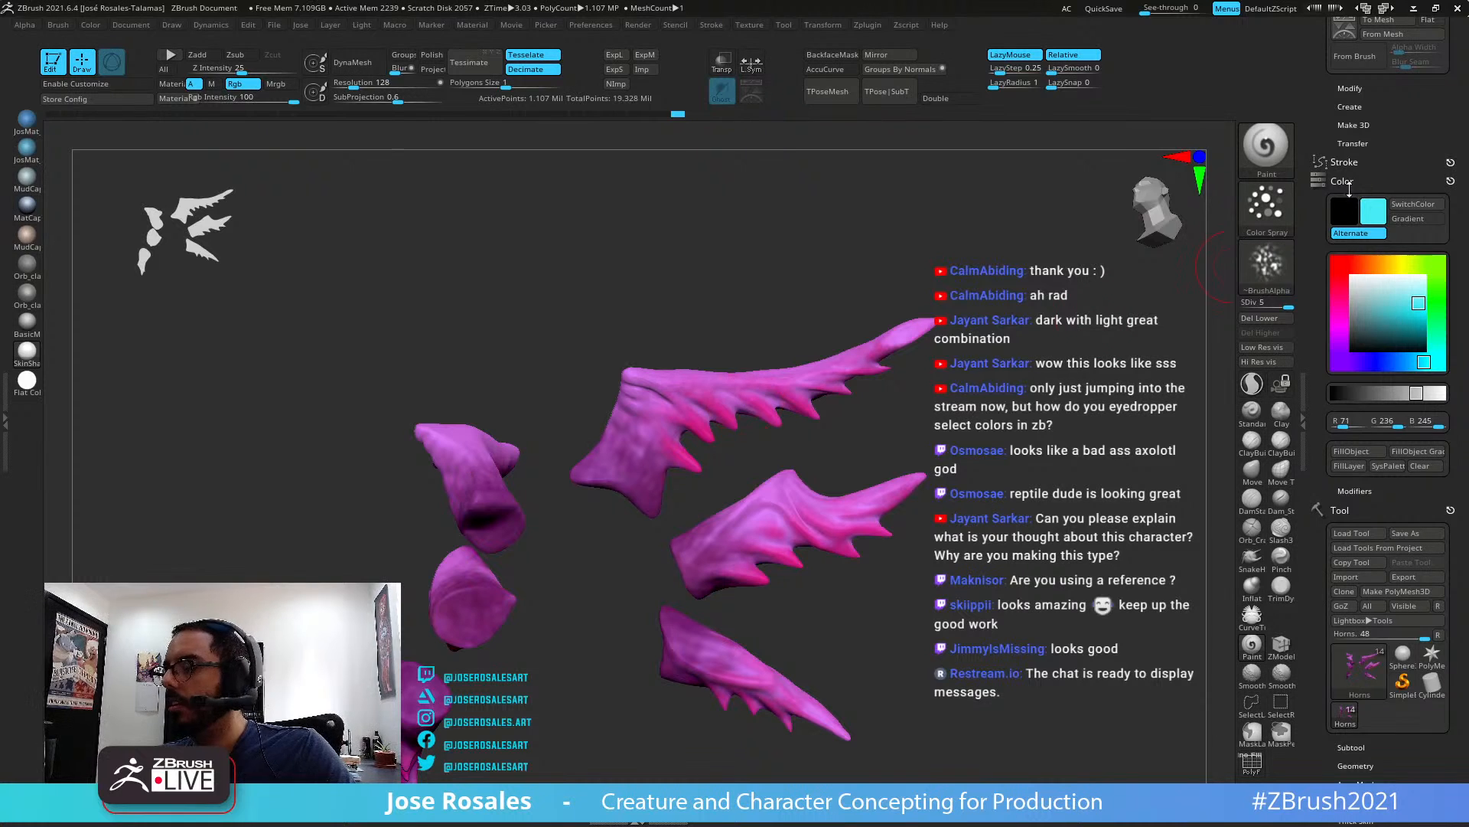
# Import the creature-skin03 alpha for the Paint brush, test it on the upper horn and undo the test stroke
pyautogui.scroll(3, 1315, 222)
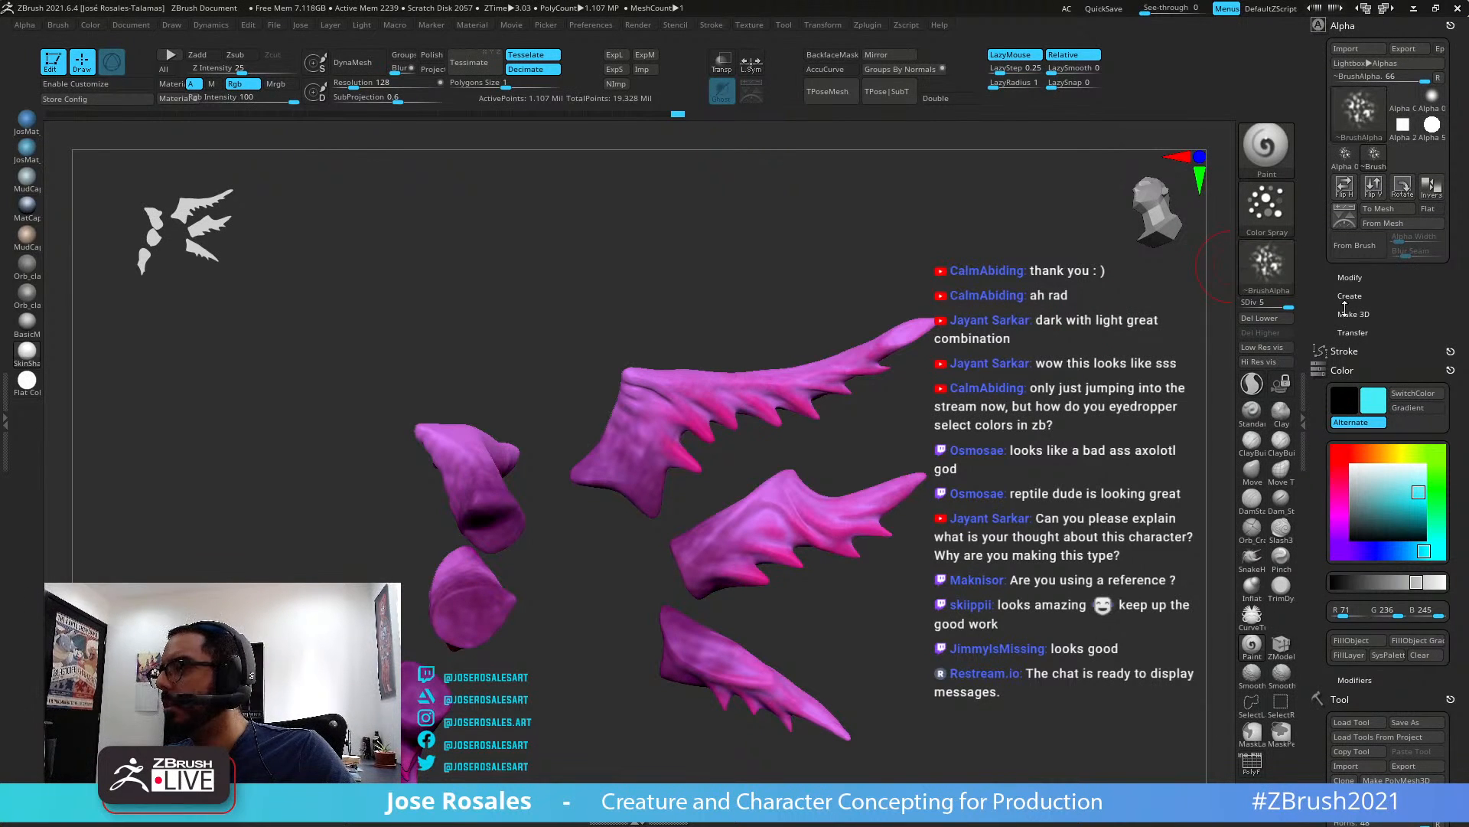
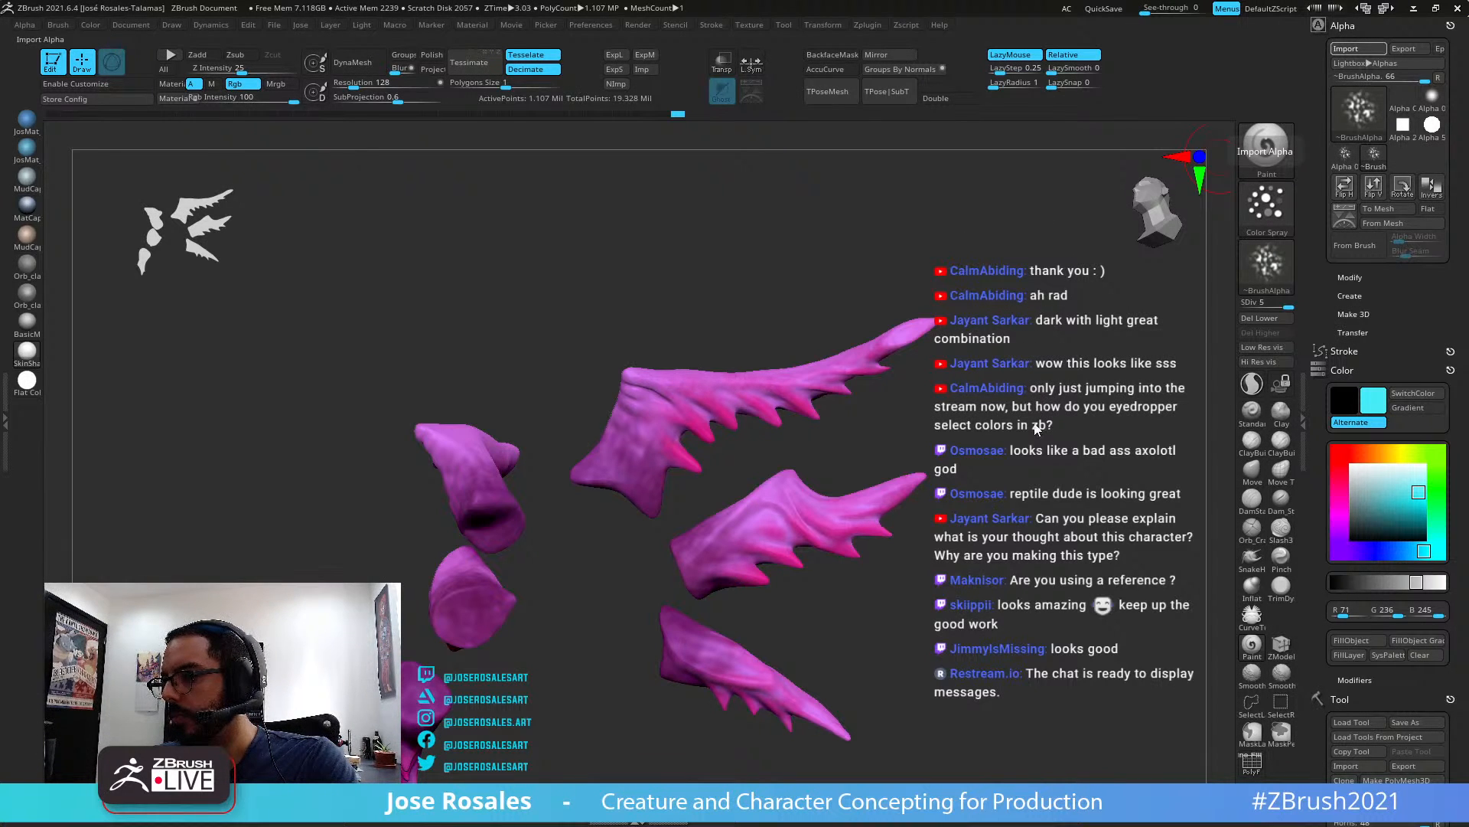
pyautogui.click(926, 596)
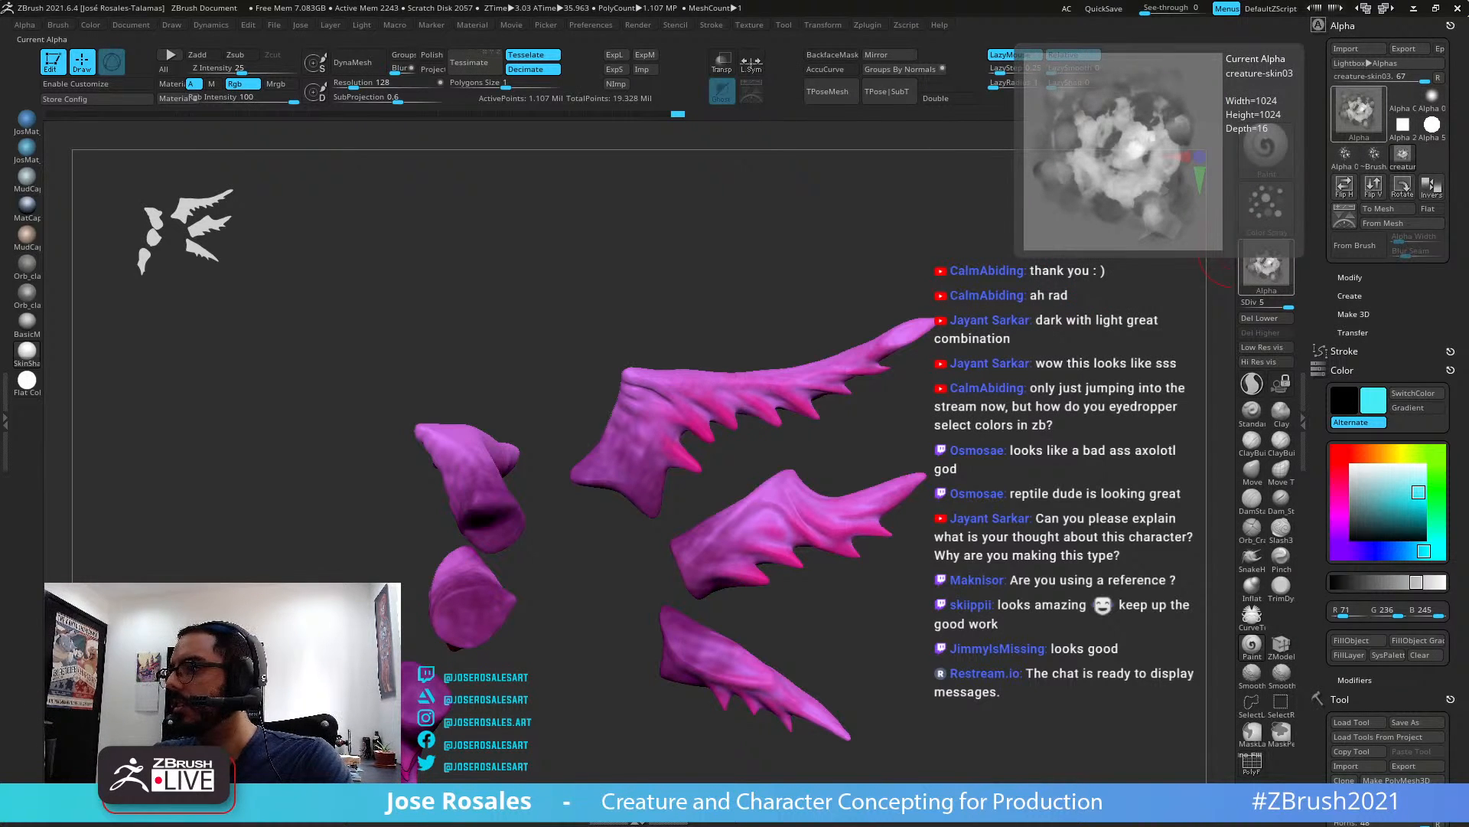
pyautogui.moveTo(688, 366); pyautogui.dragTo(688, 345, button='right')
pyautogui.moveTo(672, 390)
pyautogui.mouseDown()
pyautogui.moveTo(641, 418)
pyautogui.moveTo(651, 380)
pyautogui.mouseUp()
pyautogui.hotkey('ctrl', 'z')
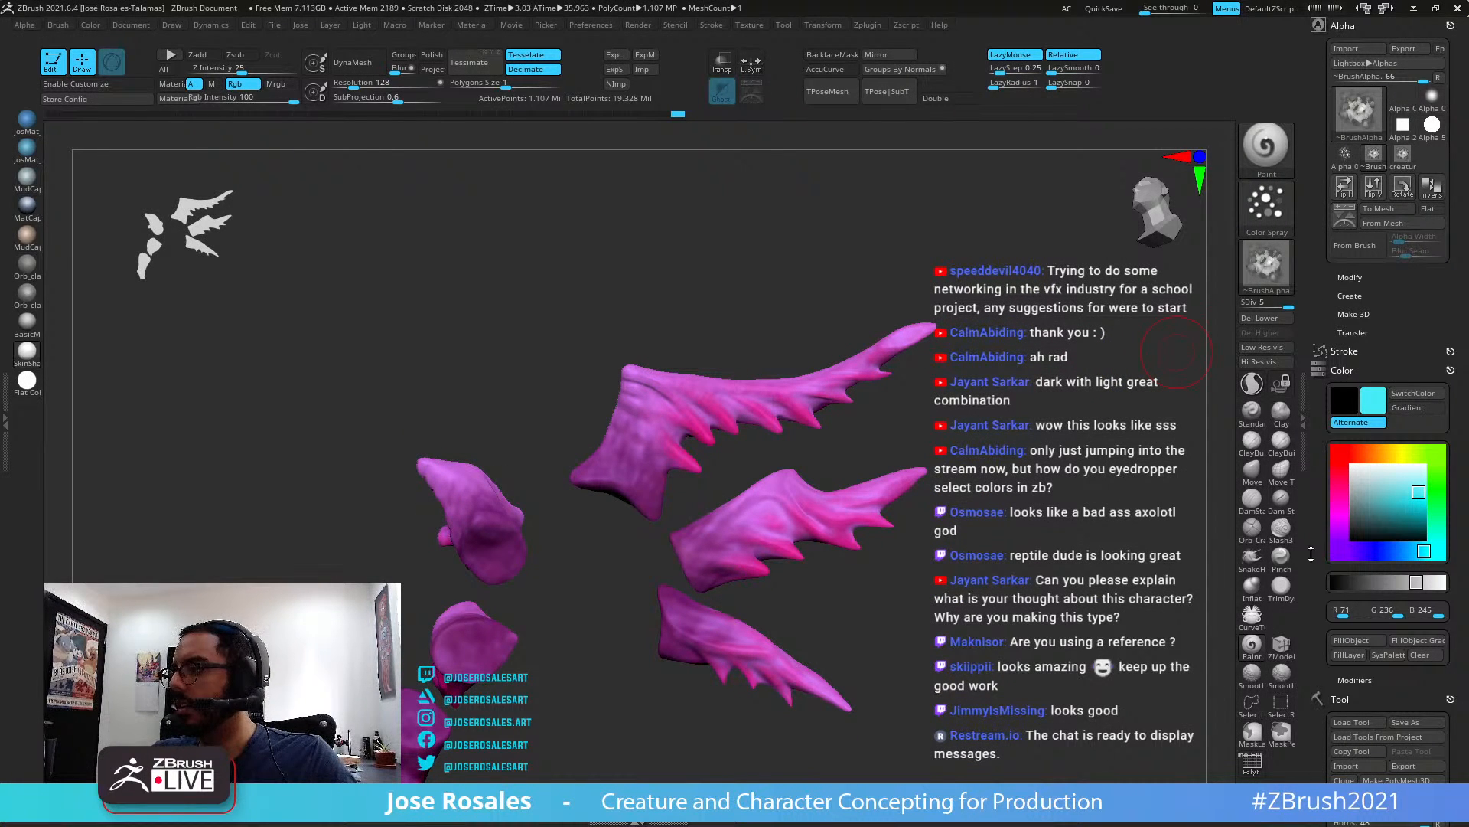
# Show the whole creature, sample the lavender (R 214, G 182, B 242) from the palette sphere and isolate the horns again
pyautogui.keyDown('ctrl'); pyautogui.moveTo(1083, 384); pyautogui.dragTo(1169, 304, button='right'); pyautogui.keyUp('ctrl')
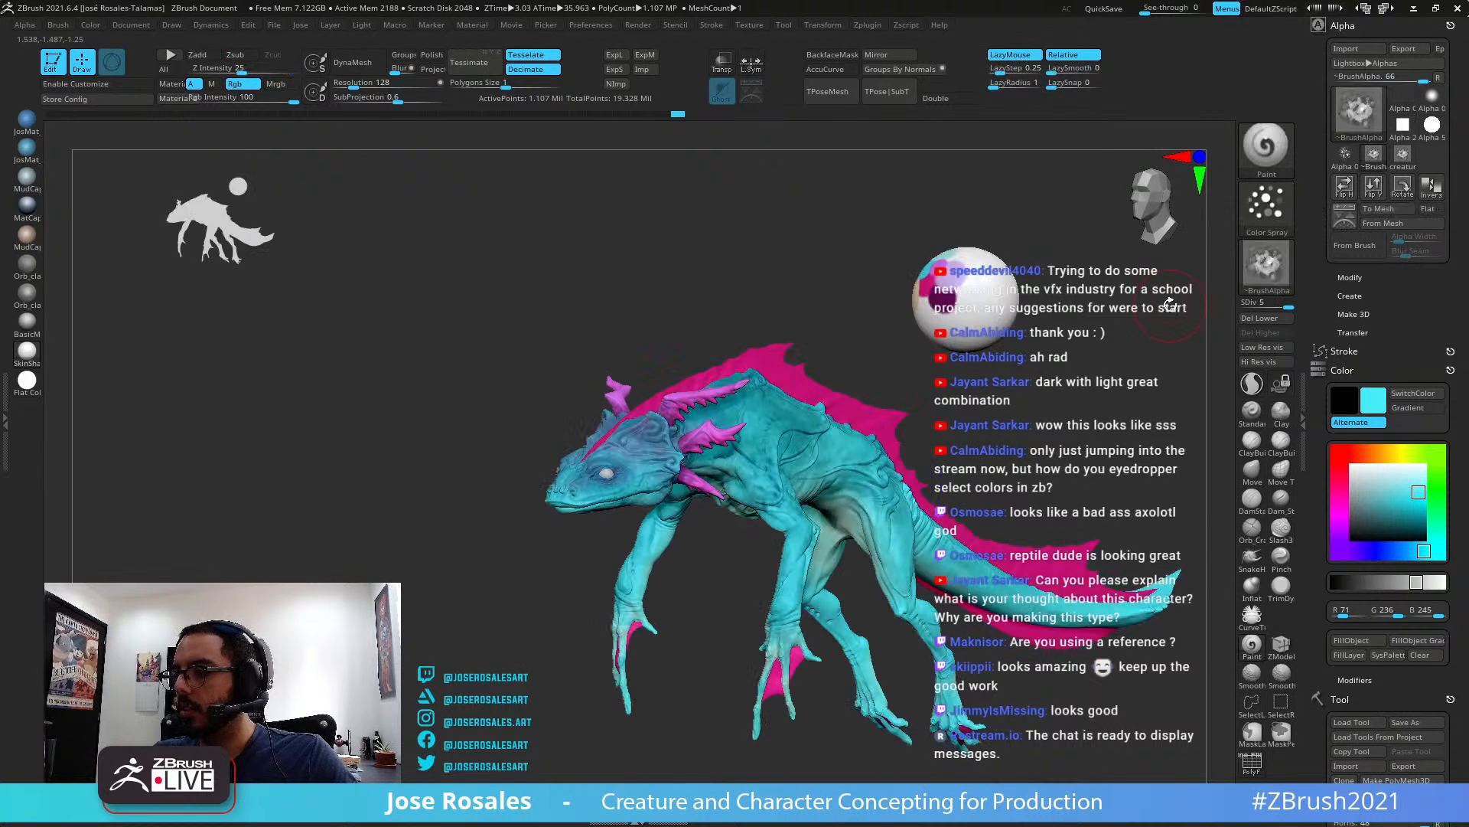
pyautogui.moveTo(948, 382); pyautogui.dragTo(1060, 467, button='right')
pyautogui.moveTo(1377, 501)
pyautogui.mouseDown()
pyautogui.moveTo(1226, 434)
pyautogui.moveTo(937, 395)
pyautogui.moveTo(932, 411)
pyautogui.moveTo(951, 403)
pyautogui.mouseUp()
pyautogui.moveTo(957, 406)
pyautogui.mouseDown(button='right')
pyautogui.moveTo(865, 433)
pyautogui.moveTo(1059, 432)
pyautogui.moveTo(1148, 401)
pyautogui.mouseUp(button='right')
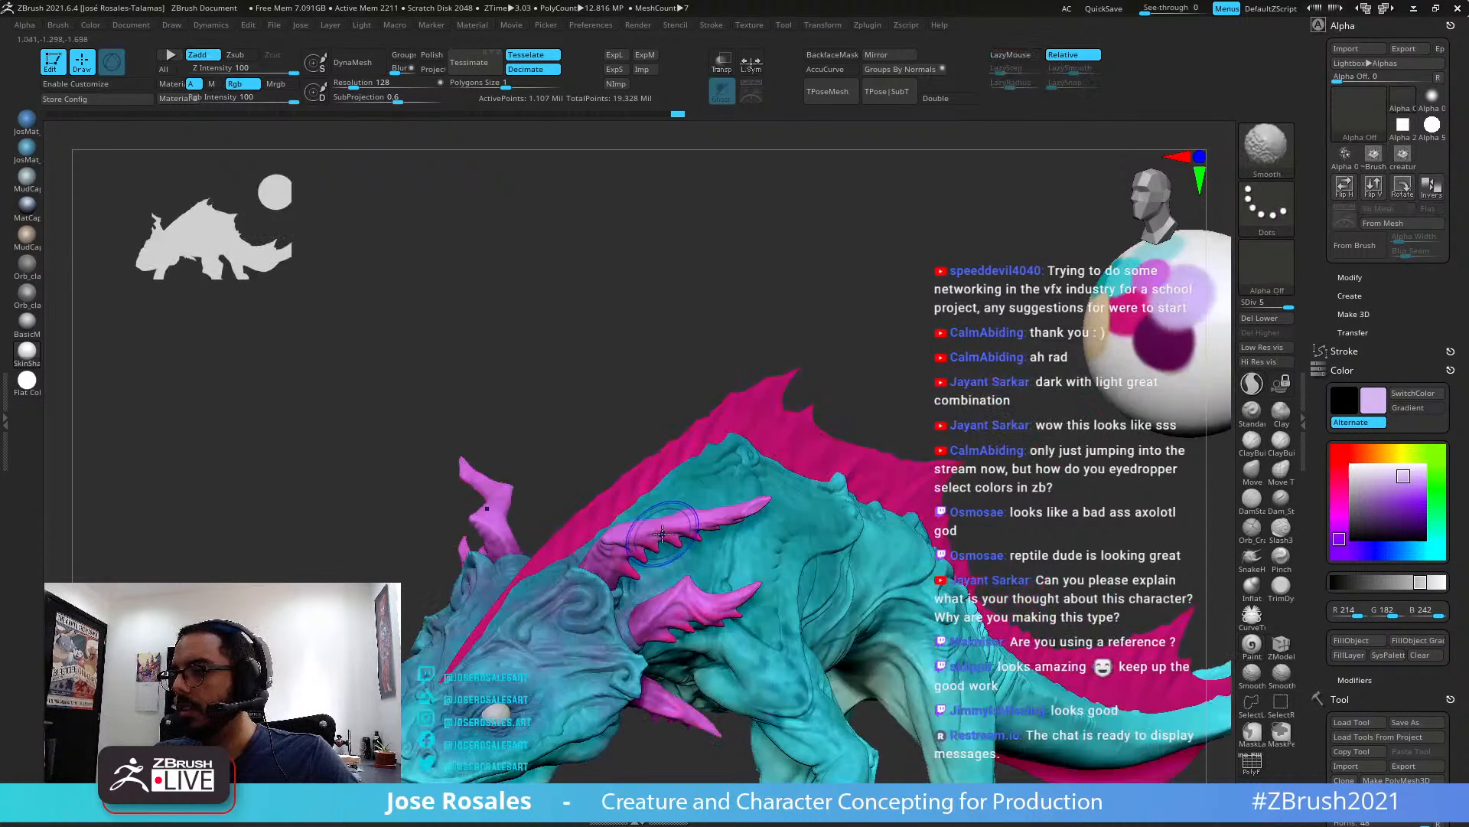
pyautogui.hotkey('shift', 's')
pyautogui.moveTo(662, 533); pyautogui.dragTo(650, 557, button='right')
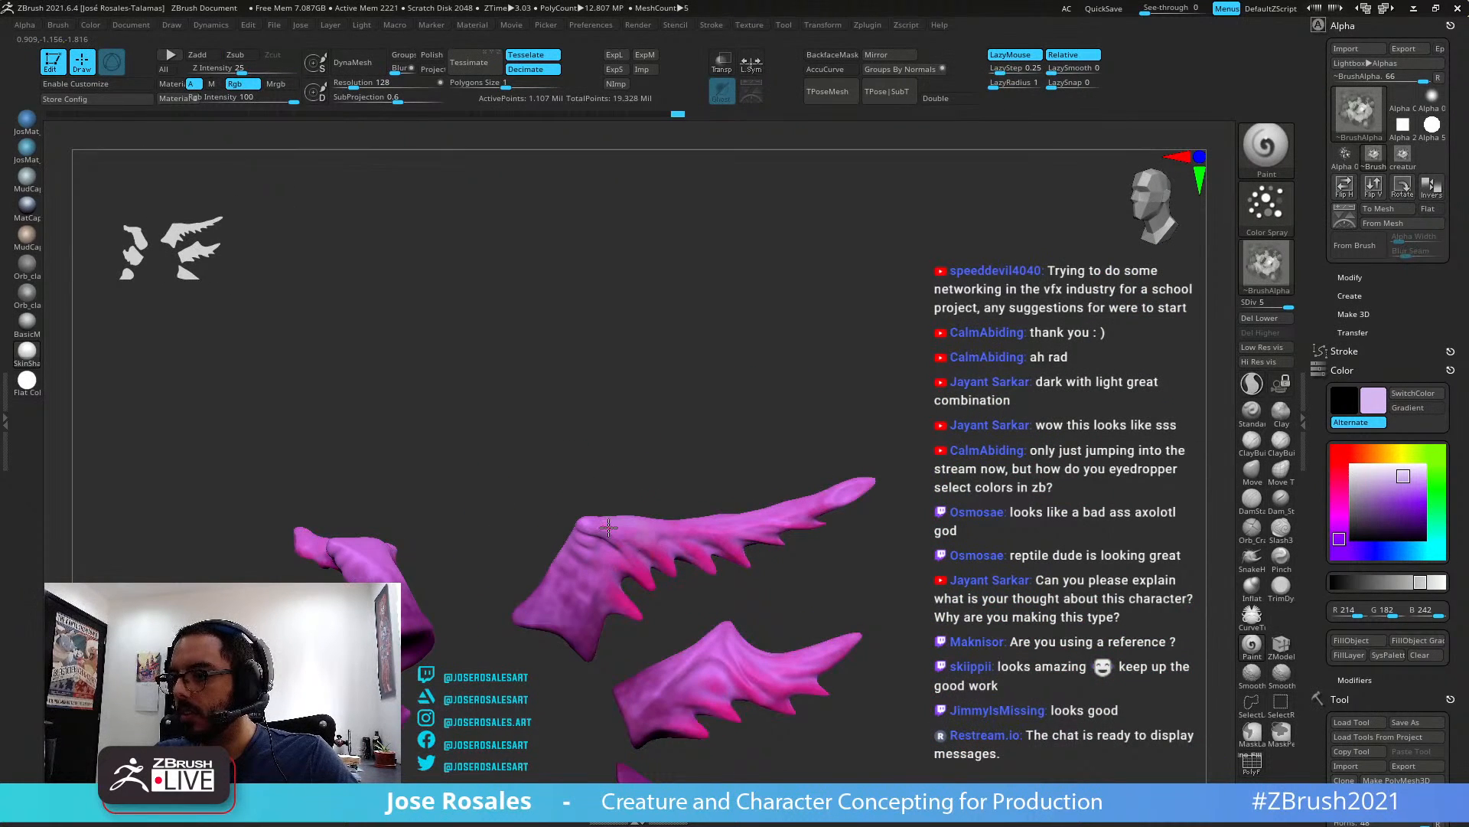
# Try spraying lavender skin texture along the upper and middle horns with Color Spray, and undo the recent strokes
pyautogui.moveTo(608, 527); pyautogui.dragTo(754, 525)
pyautogui.moveTo(813, 526)
pyautogui.mouseDown(button='right')
pyautogui.moveTo(773, 528)
pyautogui.moveTo(838, 503)
pyautogui.mouseUp(button='right')
pyautogui.moveTo(842, 501); pyautogui.dragTo(873, 487)
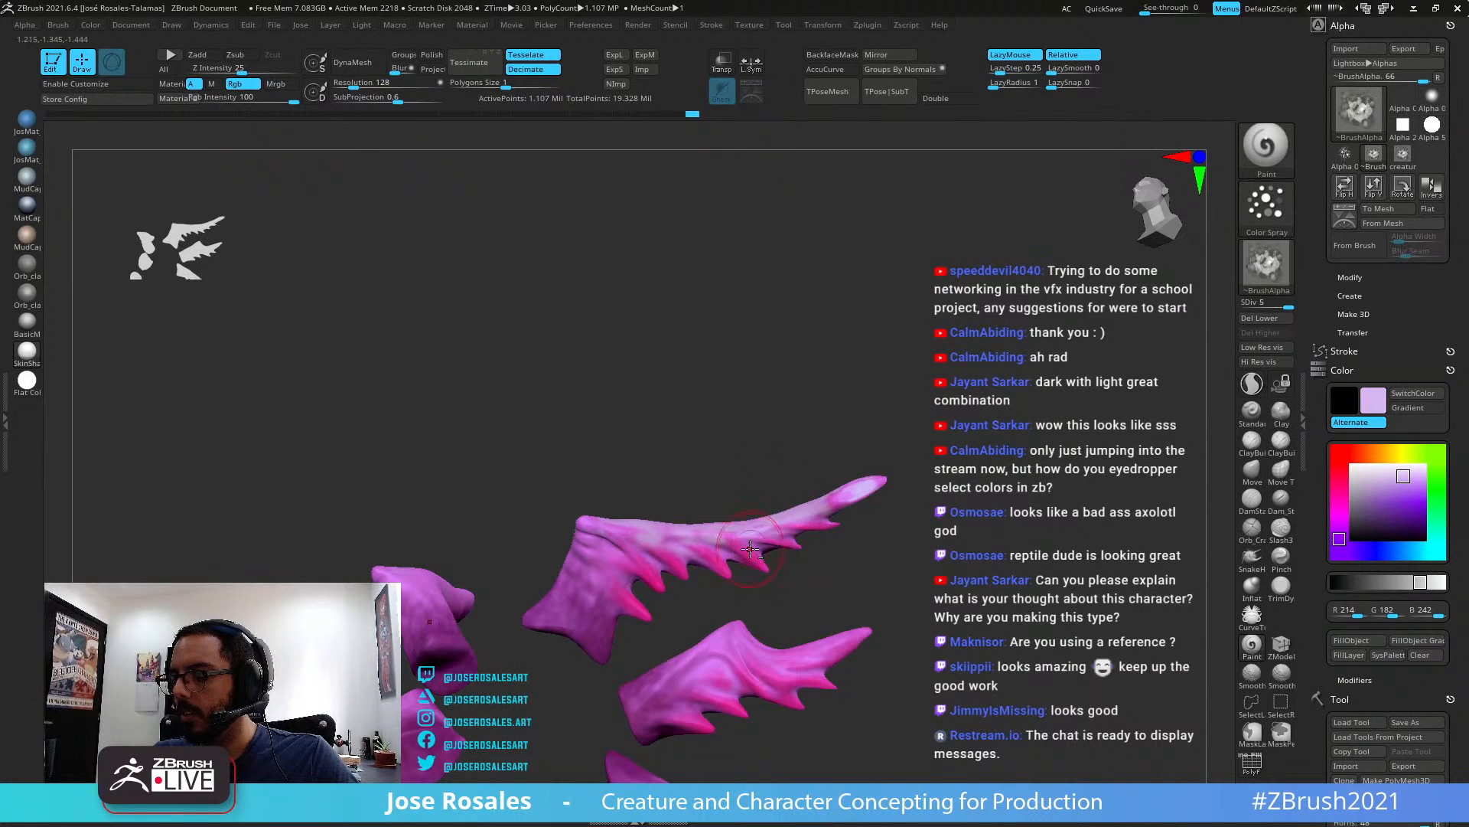
pyautogui.keyDown('alt'); pyautogui.moveTo(750, 549); pyautogui.dragTo(799, 516, button='right'); pyautogui.keyUp('alt')
pyautogui.moveTo(804, 521)
pyautogui.mouseDown()
pyautogui.moveTo(769, 551)
pyautogui.moveTo(761, 585)
pyautogui.mouseUp()
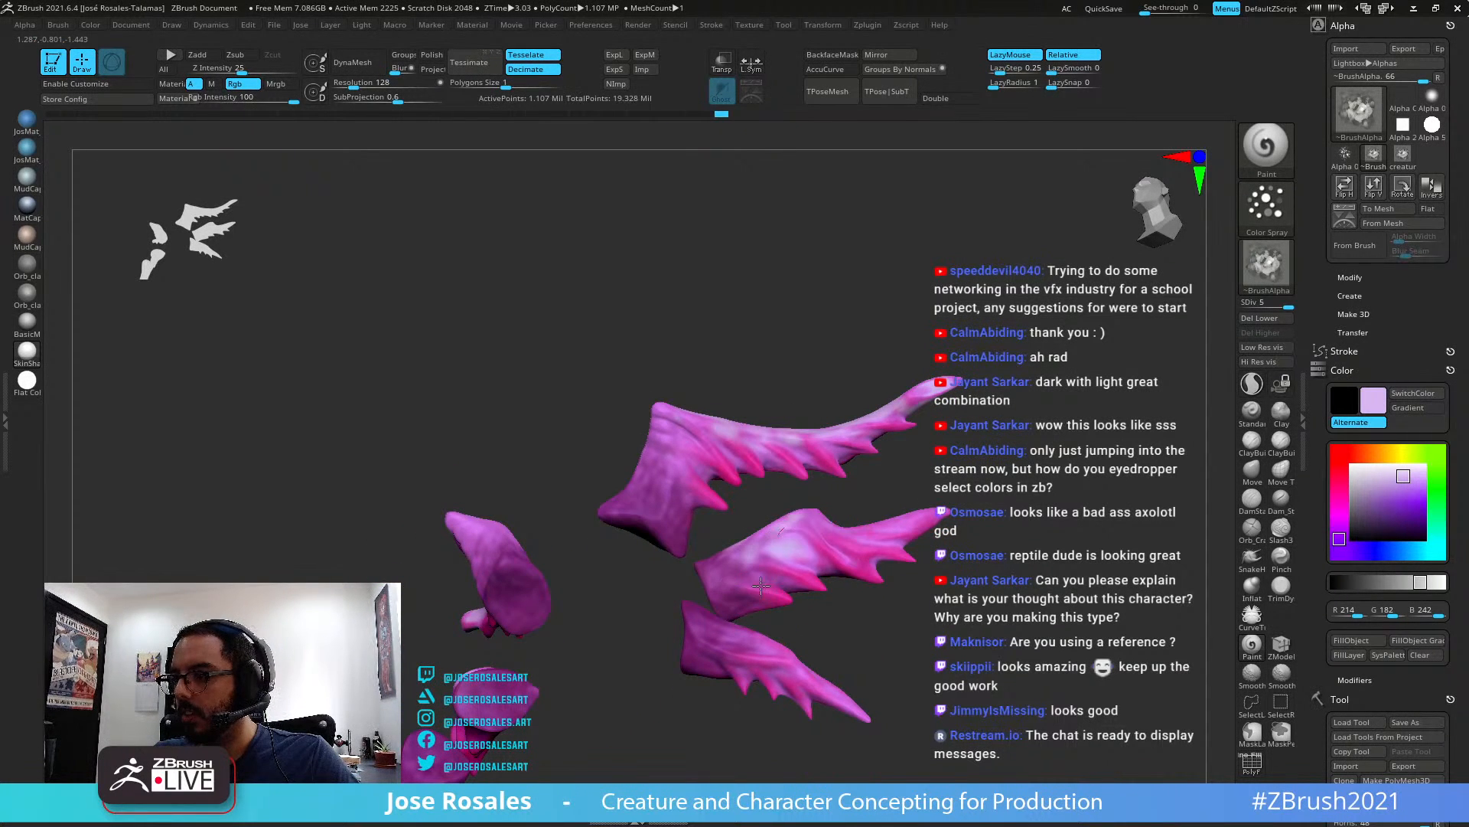
pyautogui.moveTo(806, 549); pyautogui.dragTo(800, 528, button='right')
pyautogui.moveTo(800, 528); pyautogui.dragTo(784, 555)
pyautogui.moveTo(867, 567); pyautogui.dragTo(865, 519, button='right')
pyautogui.moveTo(865, 519)
pyautogui.mouseDown()
pyautogui.moveTo(841, 503)
pyautogui.moveTo(966, 496)
pyautogui.mouseUp()
pyautogui.hotkey('ctrl', 'z')
pyautogui.hotkey('ctrl', 'z')
pyautogui.hotkey('ctrl', 'z')
pyautogui.hotkey('ctrl', 'z')
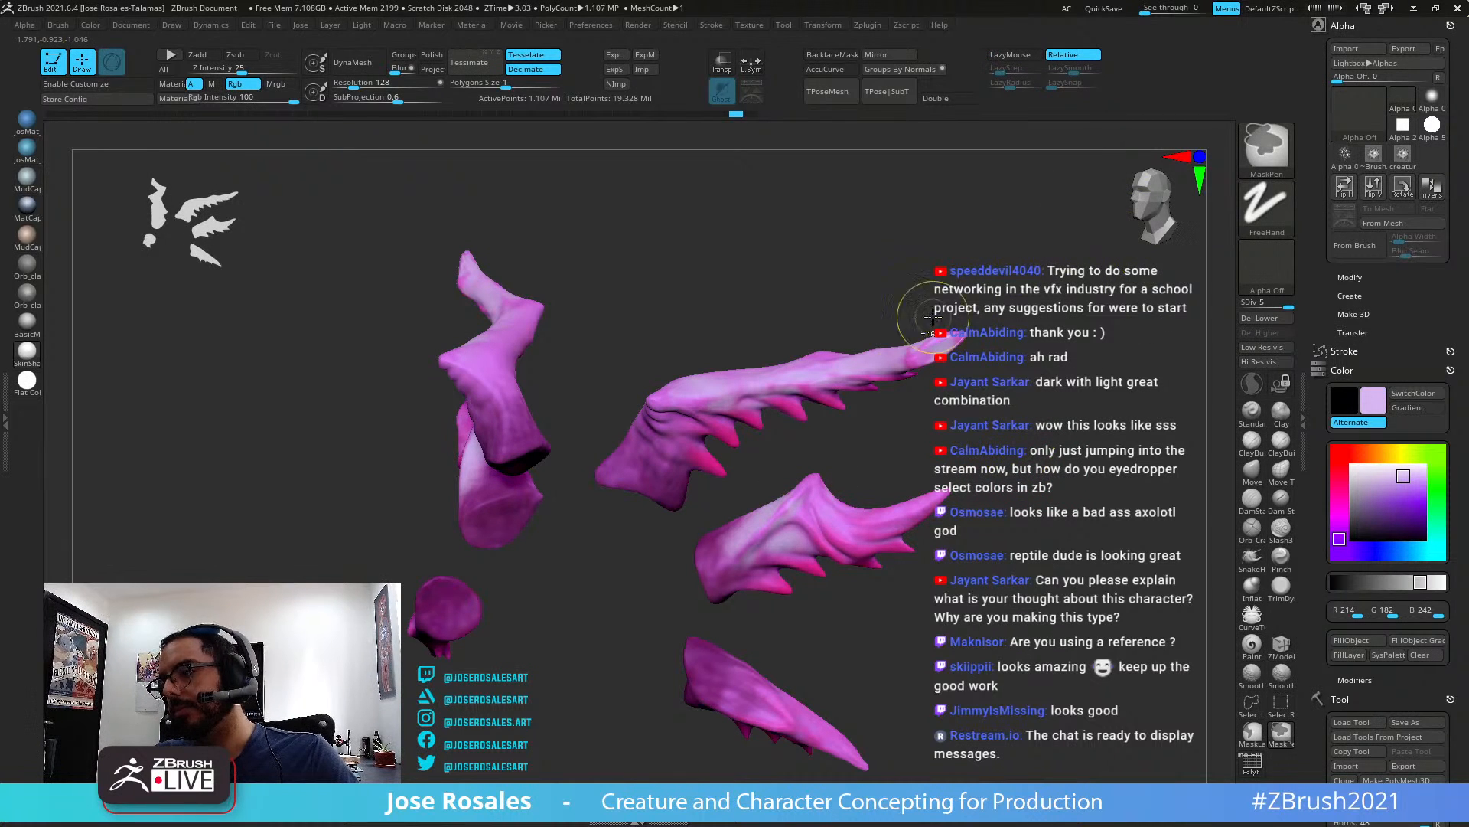
# Try spraying dark purple (R 37, G 11, B 60) over the middle horn, and undo the remaining horn strokes
pyautogui.click(1403, 529)
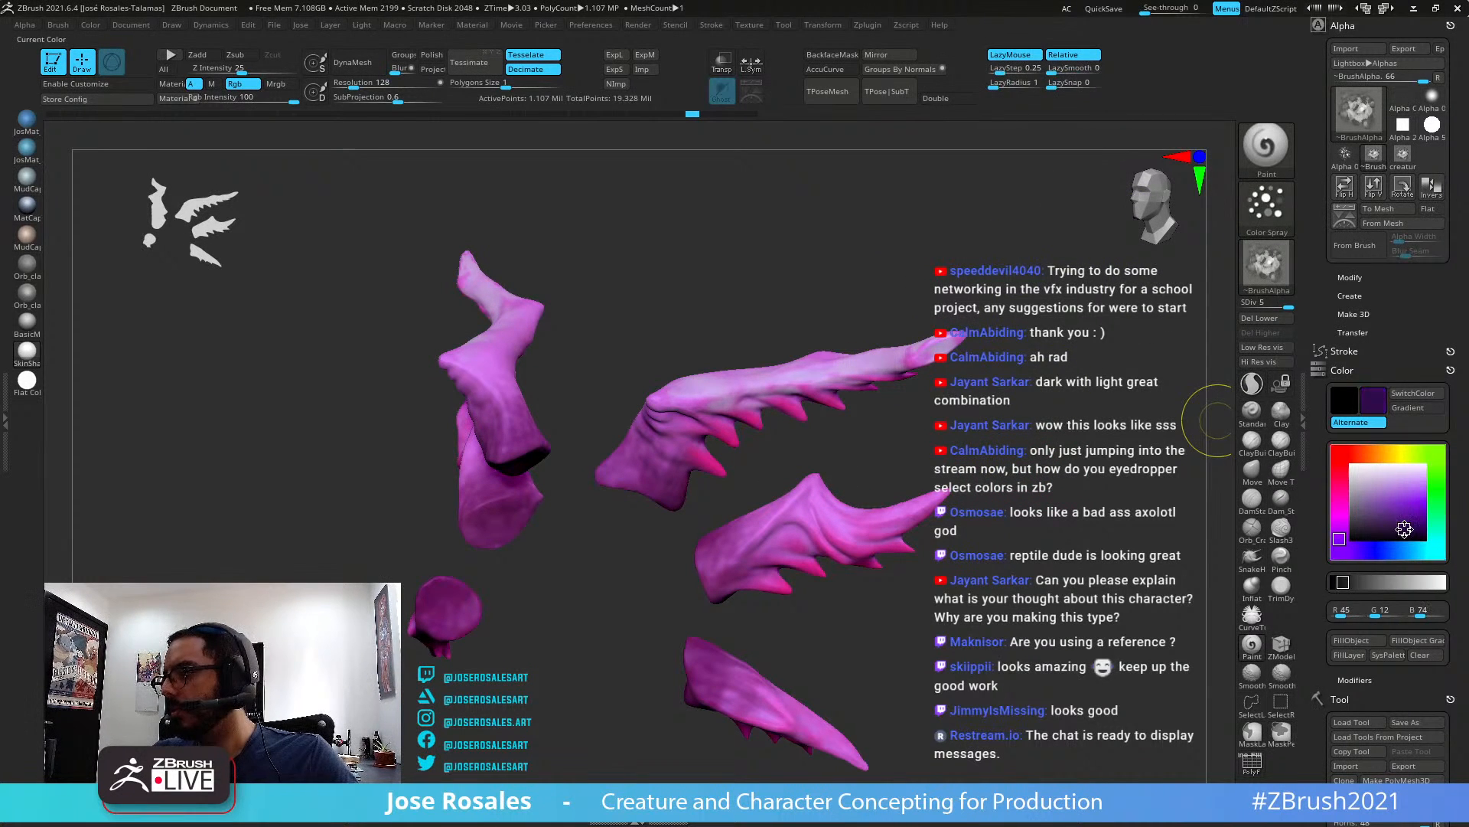
pyautogui.moveTo(800, 509)
pyautogui.mouseDown()
pyautogui.moveTo(772, 515)
pyautogui.moveTo(811, 529)
pyautogui.mouseUp()
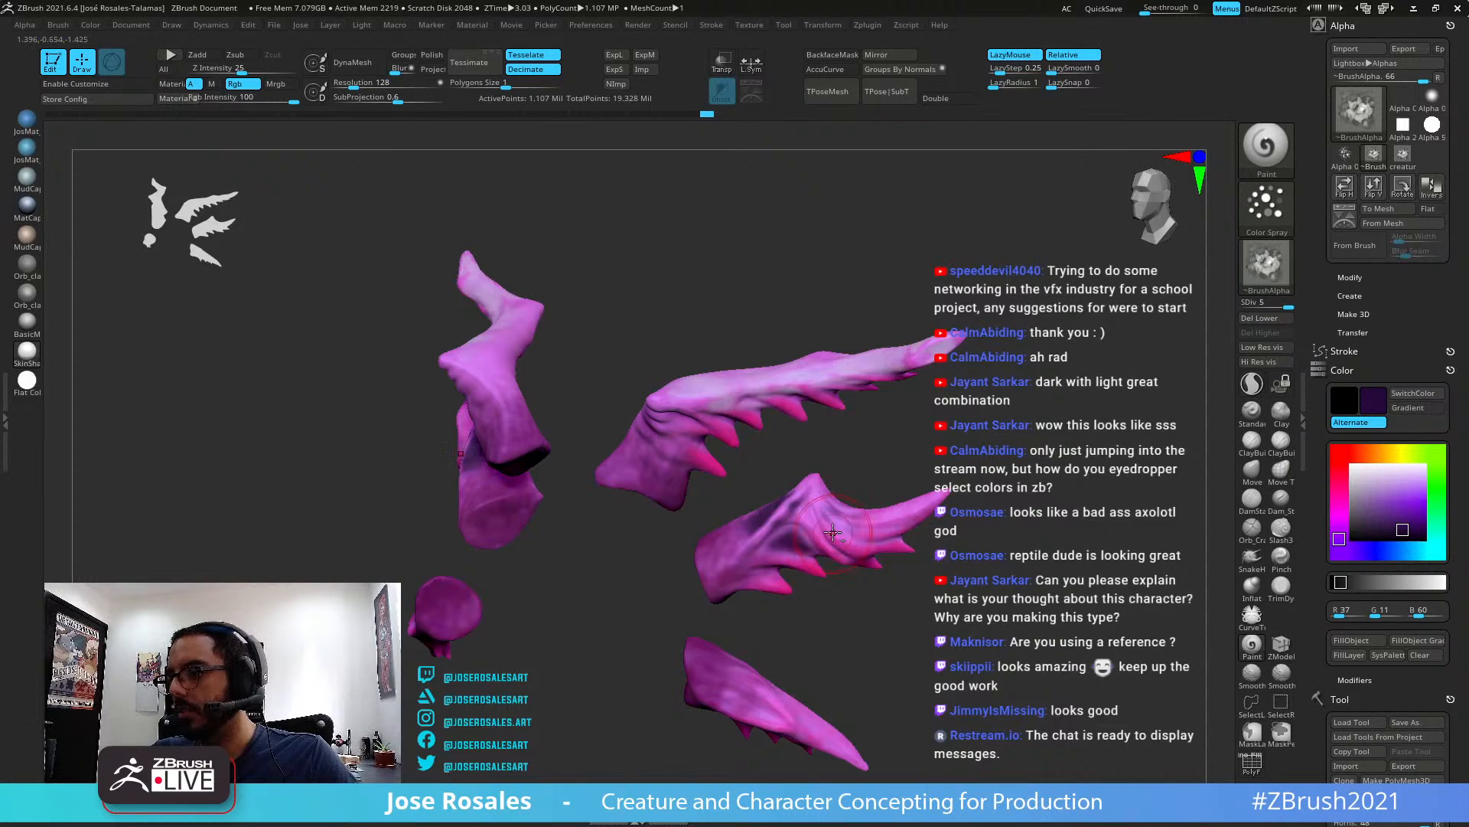
pyautogui.keyDown('ctrl'); pyautogui.moveTo(835, 531); pyautogui.dragTo(838, 499, button='right'); pyautogui.keyUp('ctrl')
pyautogui.hotkey('ctrl', 'z')
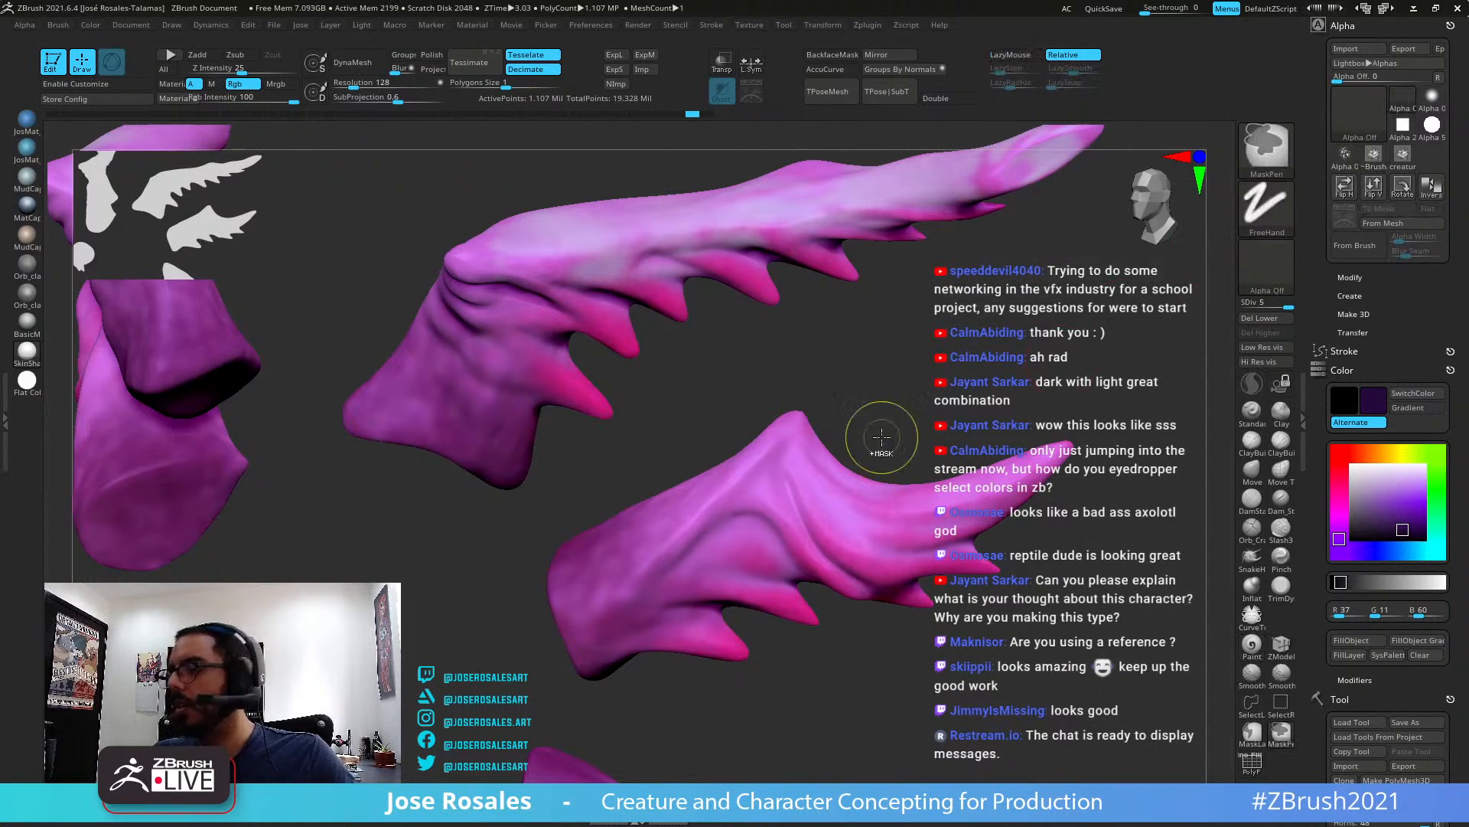
pyautogui.hotkey('ctrl', 'z')
pyautogui.hotkey('ctrl', 'z')
pyautogui.keyDown('ctrl'); pyautogui.moveTo(946, 387); pyautogui.dragTo(885, 346, button='right'); pyautogui.keyUp('ctrl')
pyautogui.keyDown('alt'); pyautogui.moveTo(1007, 353); pyautogui.dragTo(1026, 383, button='right'); pyautogui.keyUp('alt')
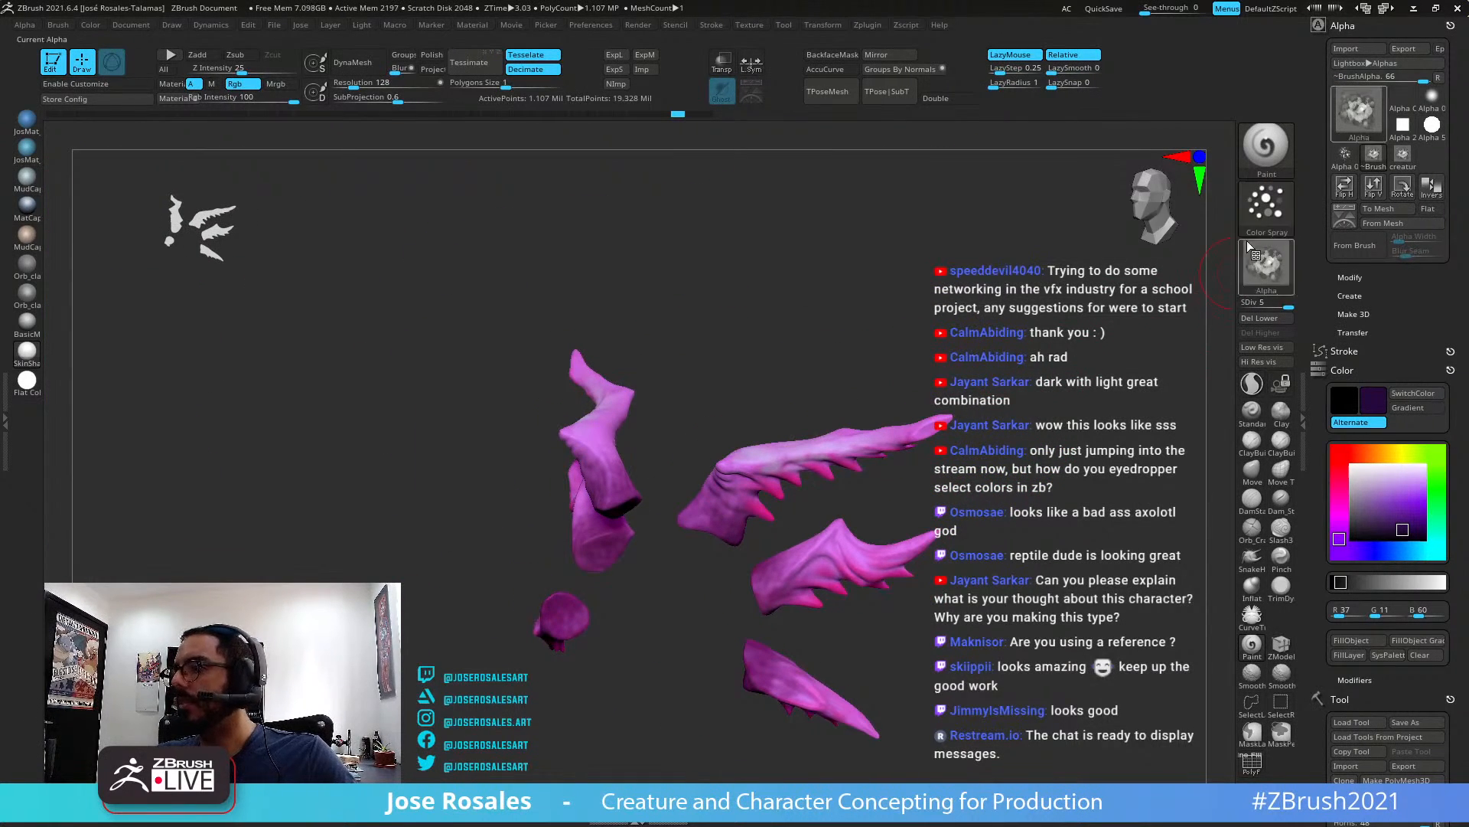
# Set the Paint brush to the DragRect stroke with the creature skin brush alpha
pyautogui.click(1269, 216)
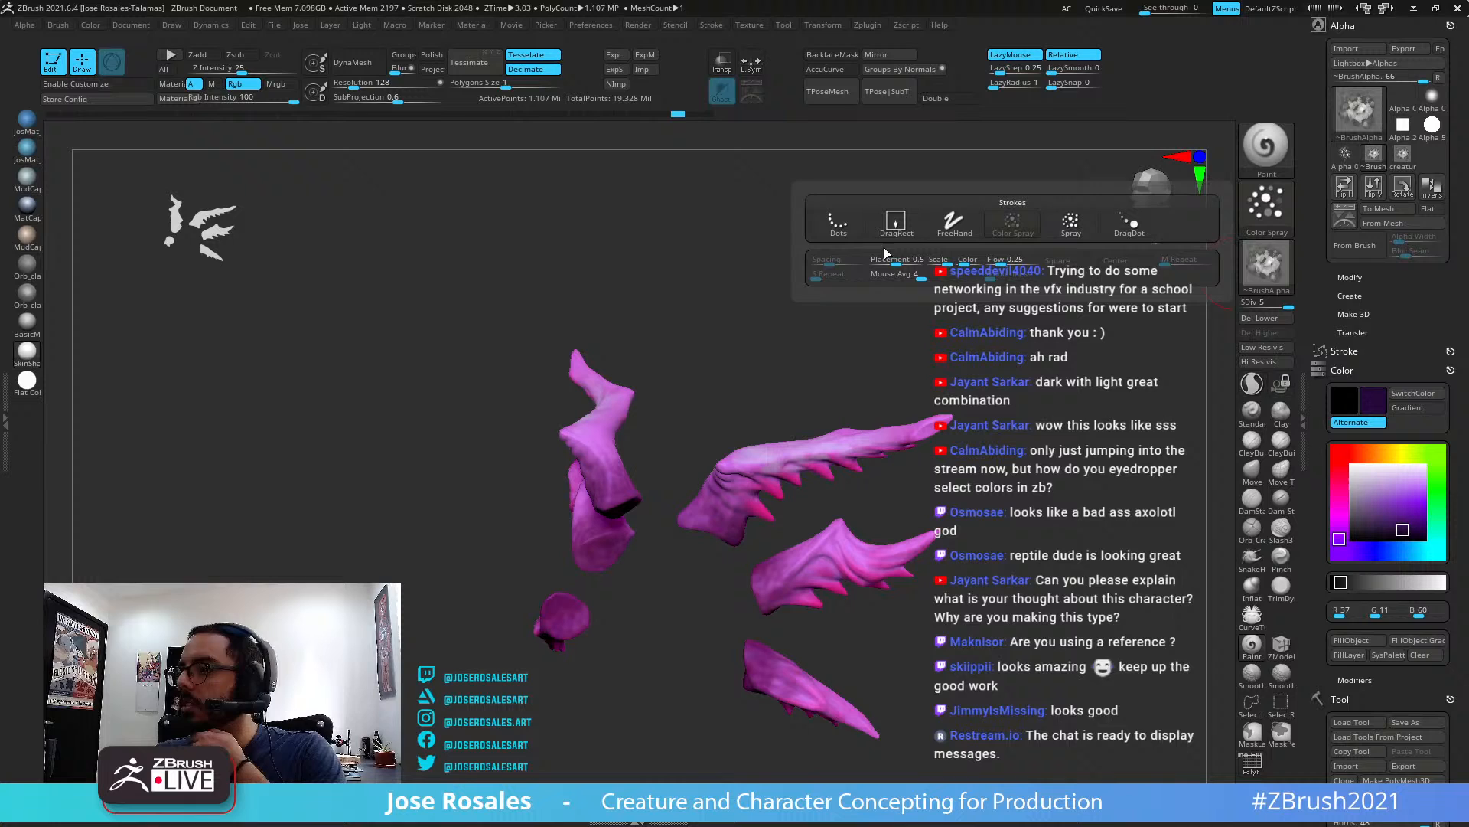
pyautogui.click(848, 235)
pyautogui.click(1261, 269)
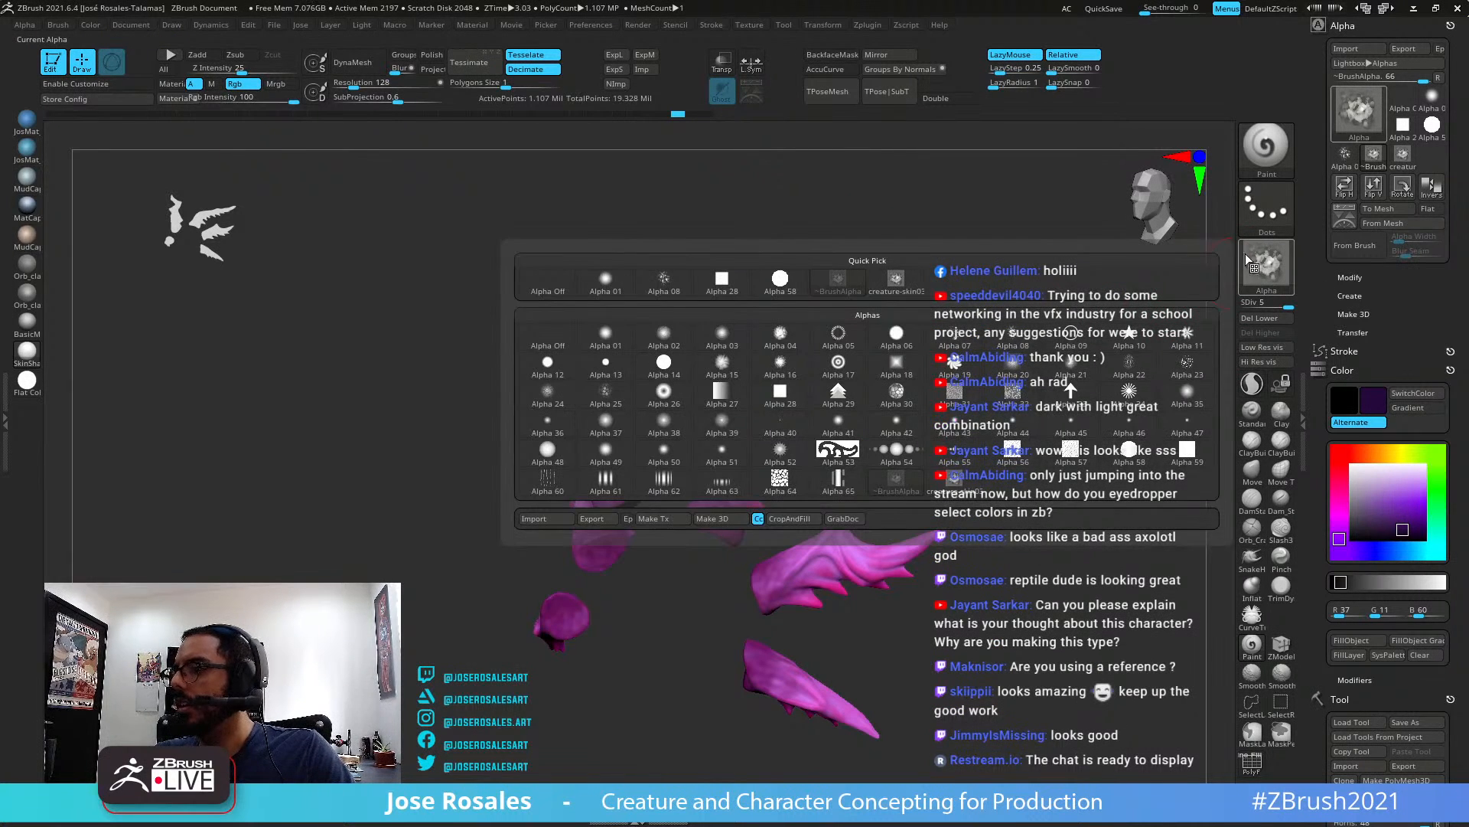
pyautogui.click(897, 481)
pyautogui.click(1266, 208)
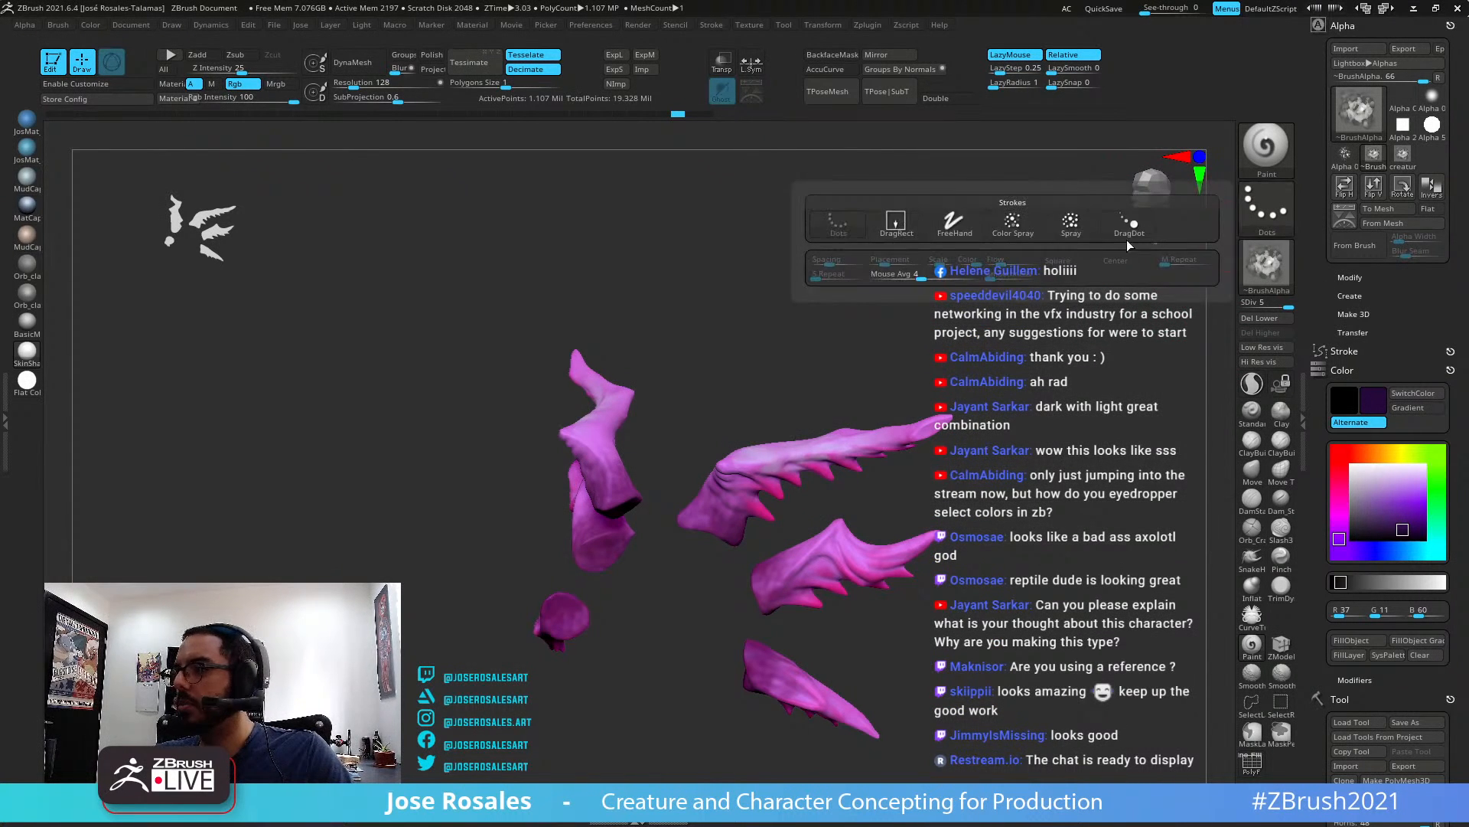
pyautogui.click(888, 229)
# Try stamping a dark purple skin texture patch onto the upper horn, and undo it
pyautogui.keyDown('alt'); pyautogui.moveTo(775, 527); pyautogui.dragTo(842, 581); pyautogui.keyUp('alt')
pyautogui.moveTo(781, 422); pyautogui.dragTo(842, 417)
pyautogui.keyDown('ctrl'); pyautogui.moveTo(835, 413); pyautogui.dragTo(778, 406, button='right'); pyautogui.keyUp('ctrl')
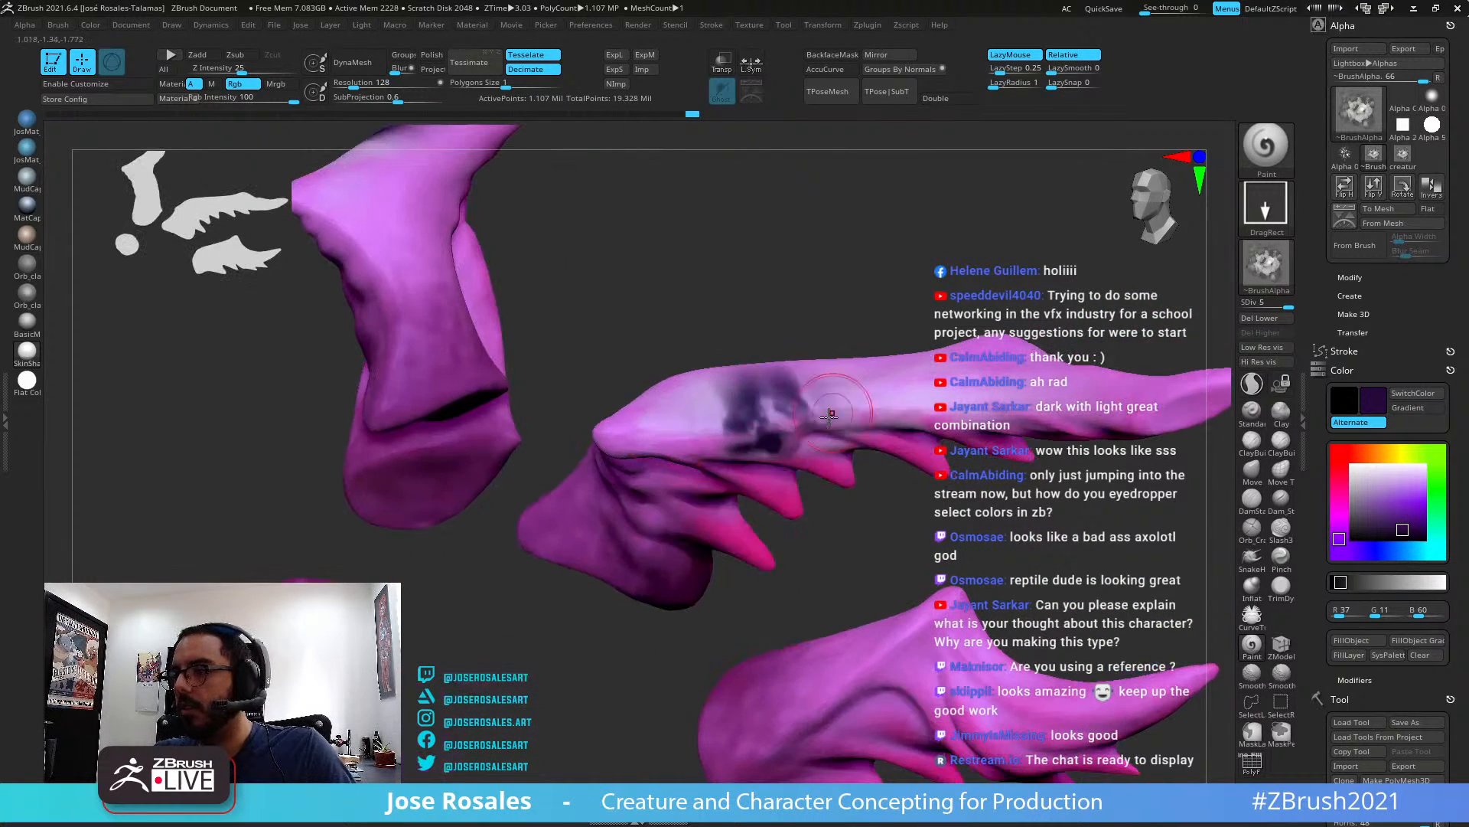
pyautogui.hotkey('ctrl', 'z')
pyautogui.keyDown('ctrl'); pyautogui.moveTo(995, 390); pyautogui.dragTo(921, 518, button='right'); pyautogui.keyUp('ctrl')
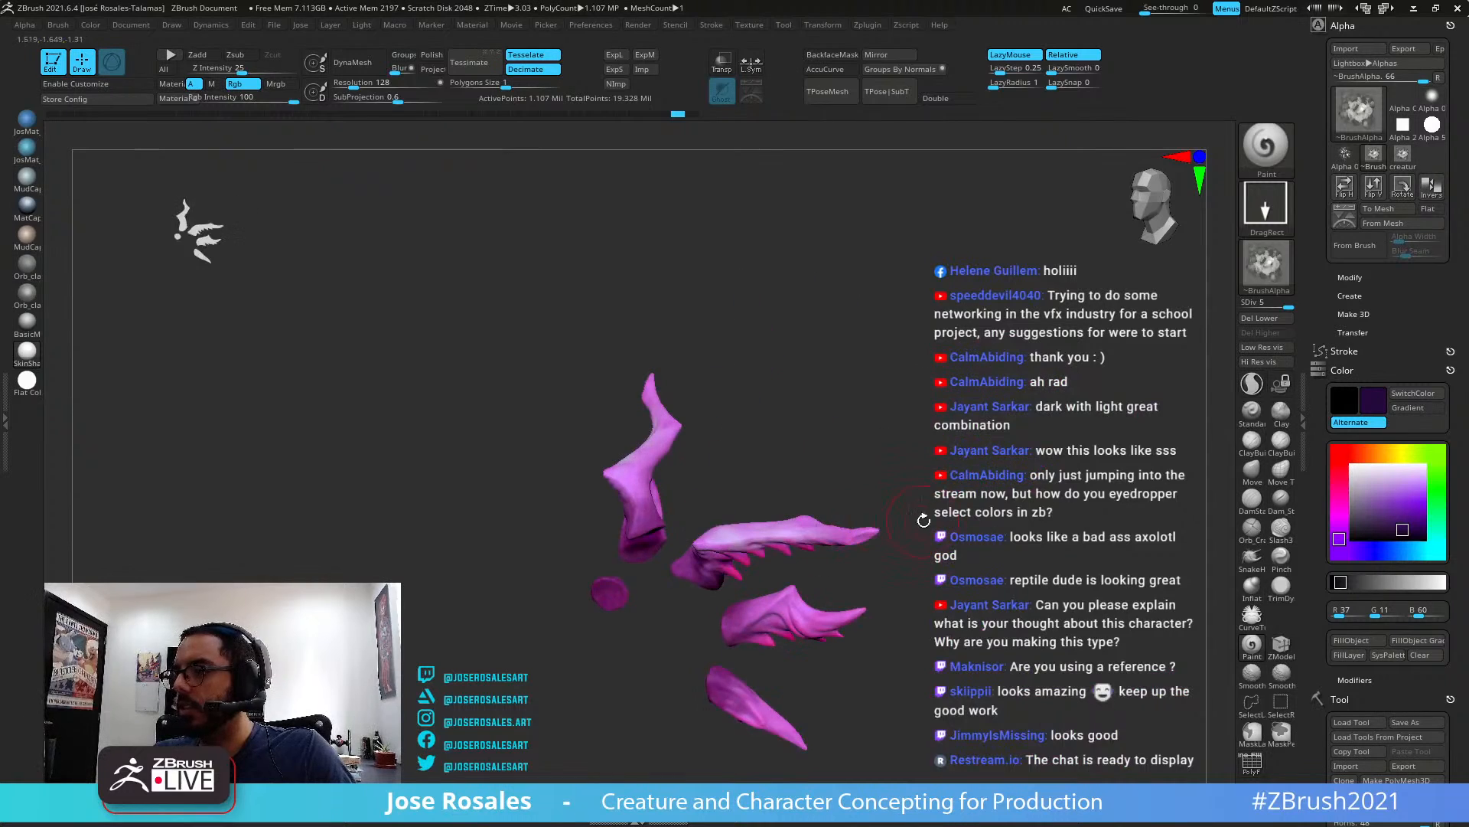
# Show the whole creature, resample lavender (R 214, G 182, B 242) from the palette sphere and isolate the horns
pyautogui.hotkey('shift', 's')
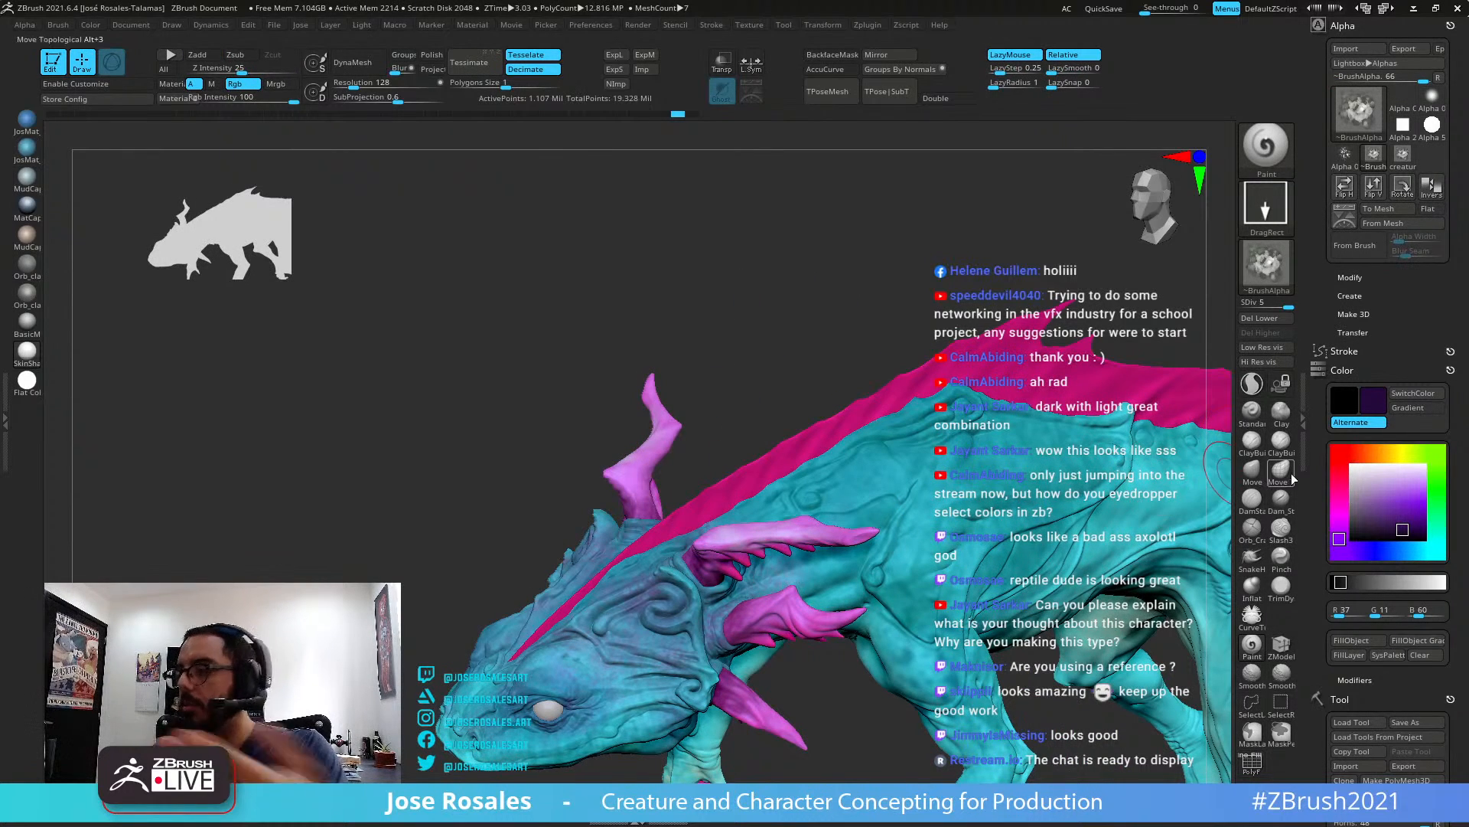
pyautogui.keyDown('alt'); pyautogui.moveTo(1047, 323); pyautogui.dragTo(582, 528, button='right'); pyautogui.keyUp('alt')
pyautogui.moveTo(879, 502); pyautogui.dragTo(1095, 564, button='right')
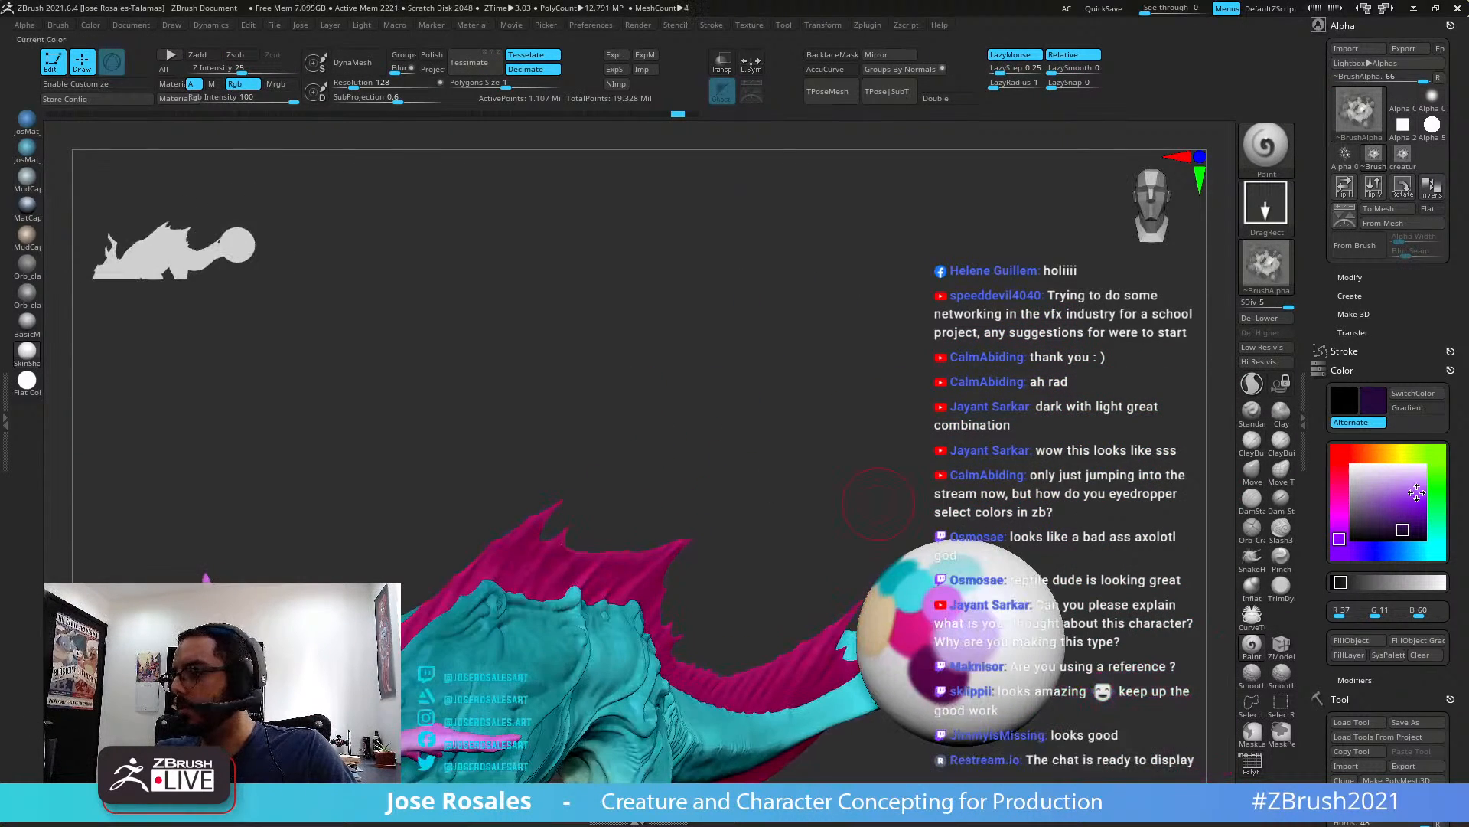
pyautogui.press('c')
pyautogui.moveTo(1095, 564); pyautogui.dragTo(962, 636)
pyautogui.keyDown('alt'); pyautogui.moveTo(854, 382); pyautogui.dragTo(1057, 134, button='right'); pyautogui.keyUp('alt')
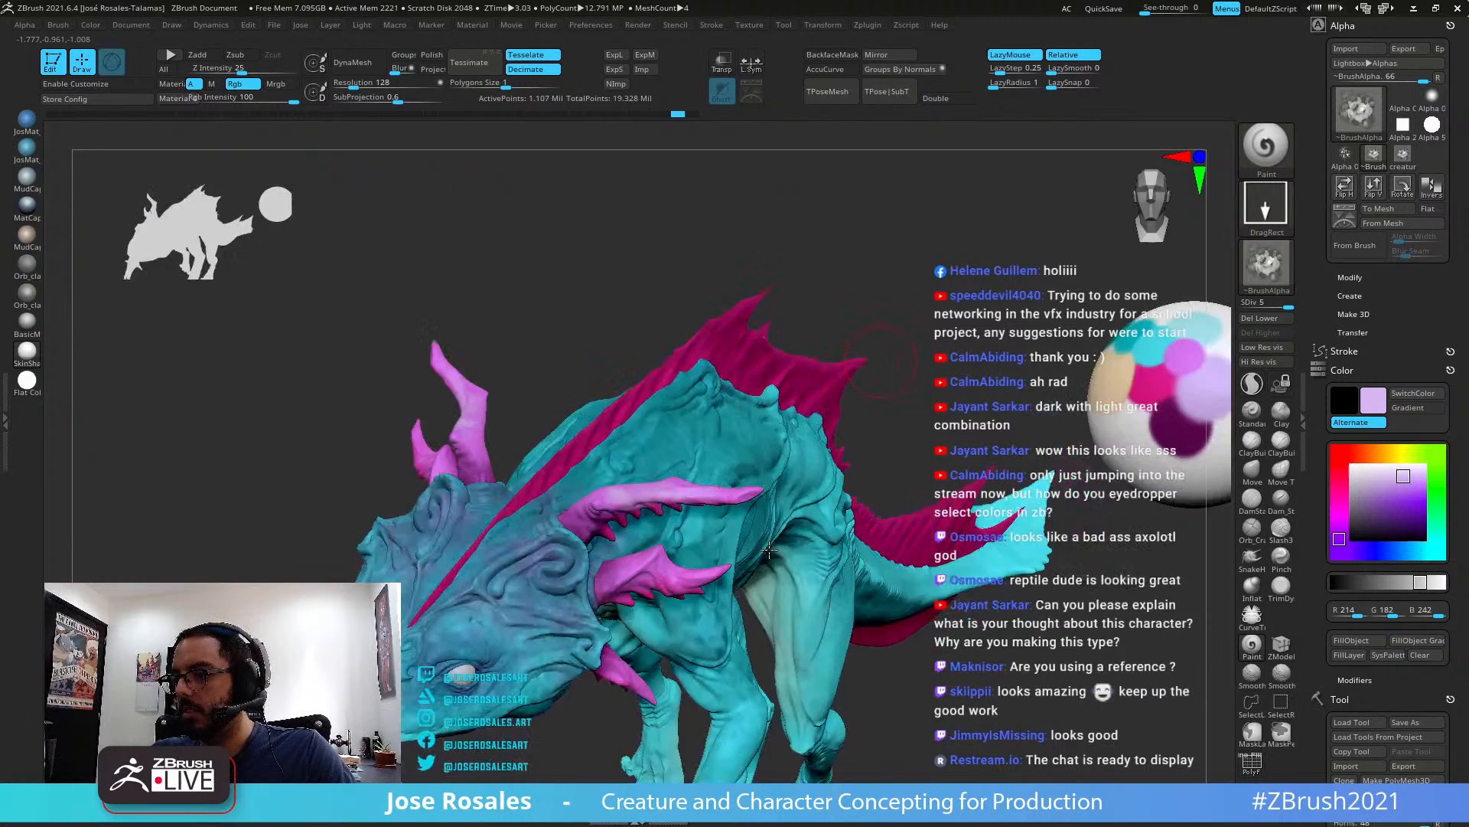
pyautogui.hotkey('shift', 's')
# Stamp lavender skin texture patches along the upper horn's ridge and across its broad base
pyautogui.moveTo(731, 529)
pyautogui.keyDown('ctrl'); pyautogui.mouseDown(button='right')
pyautogui.moveTo(605, 578)
pyautogui.moveTo(531, 485)
pyautogui.mouseUp(button='right'); pyautogui.keyUp('ctrl')
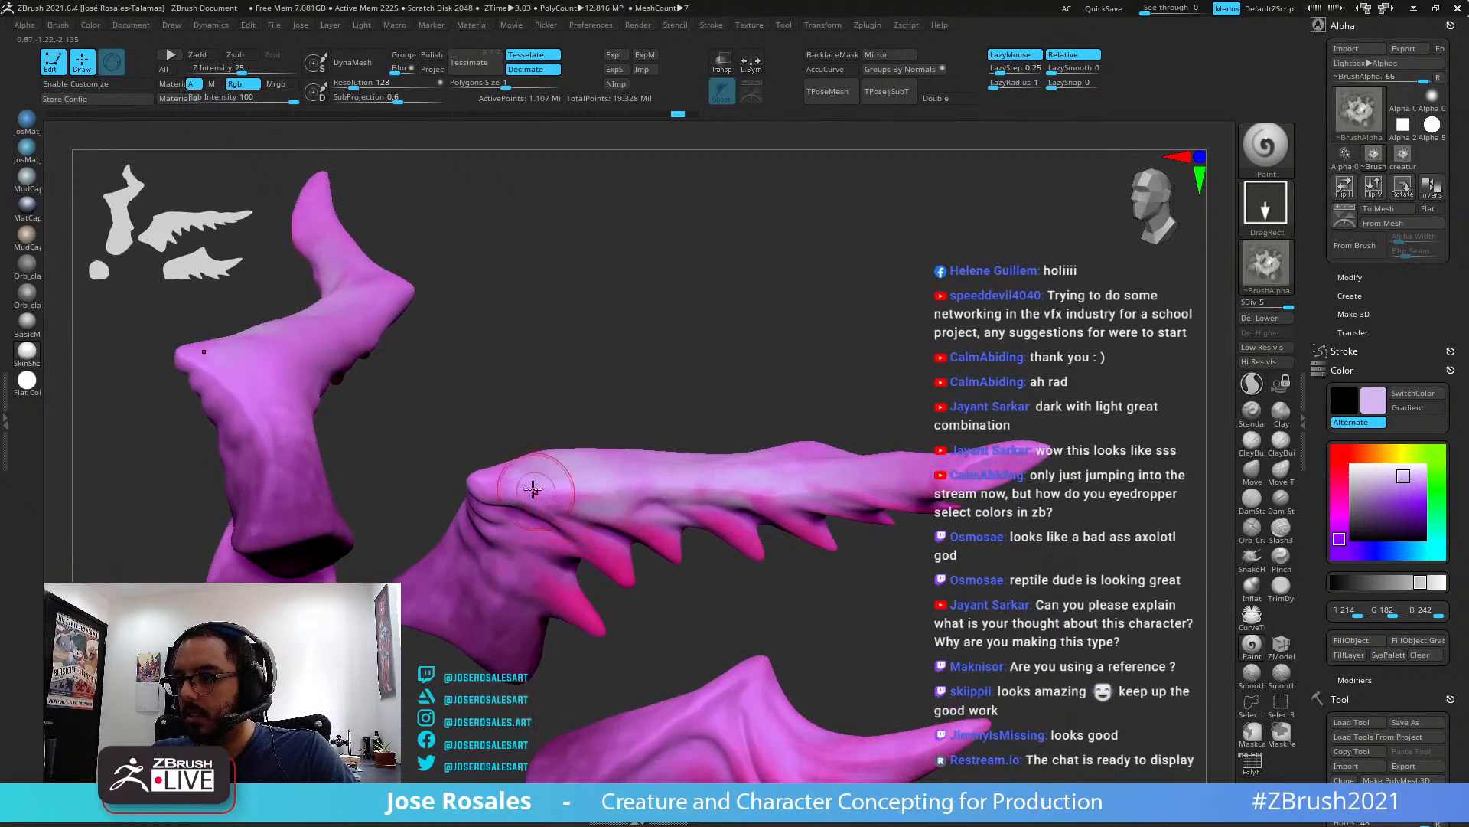
pyautogui.moveTo(531, 486); pyautogui.dragTo(572, 530)
pyautogui.moveTo(577, 524)
pyautogui.mouseDown(button='right')
pyautogui.moveTo(591, 494)
pyautogui.moveTo(700, 505)
pyautogui.moveTo(530, 546)
pyautogui.mouseUp(button='right')
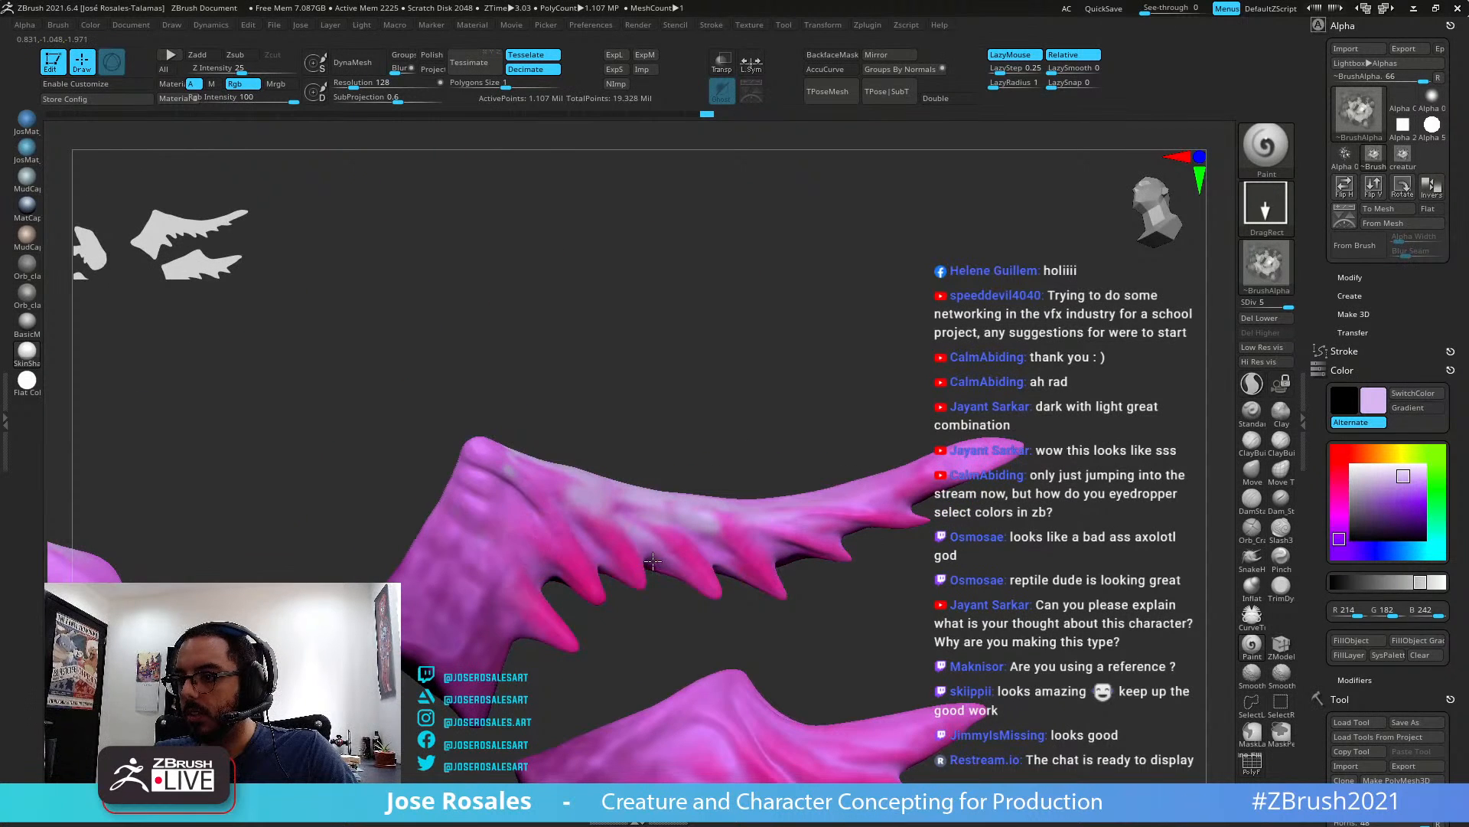
pyautogui.moveTo(490, 572); pyautogui.dragTo(564, 610)
pyautogui.moveTo(439, 605); pyautogui.dragTo(574, 627)
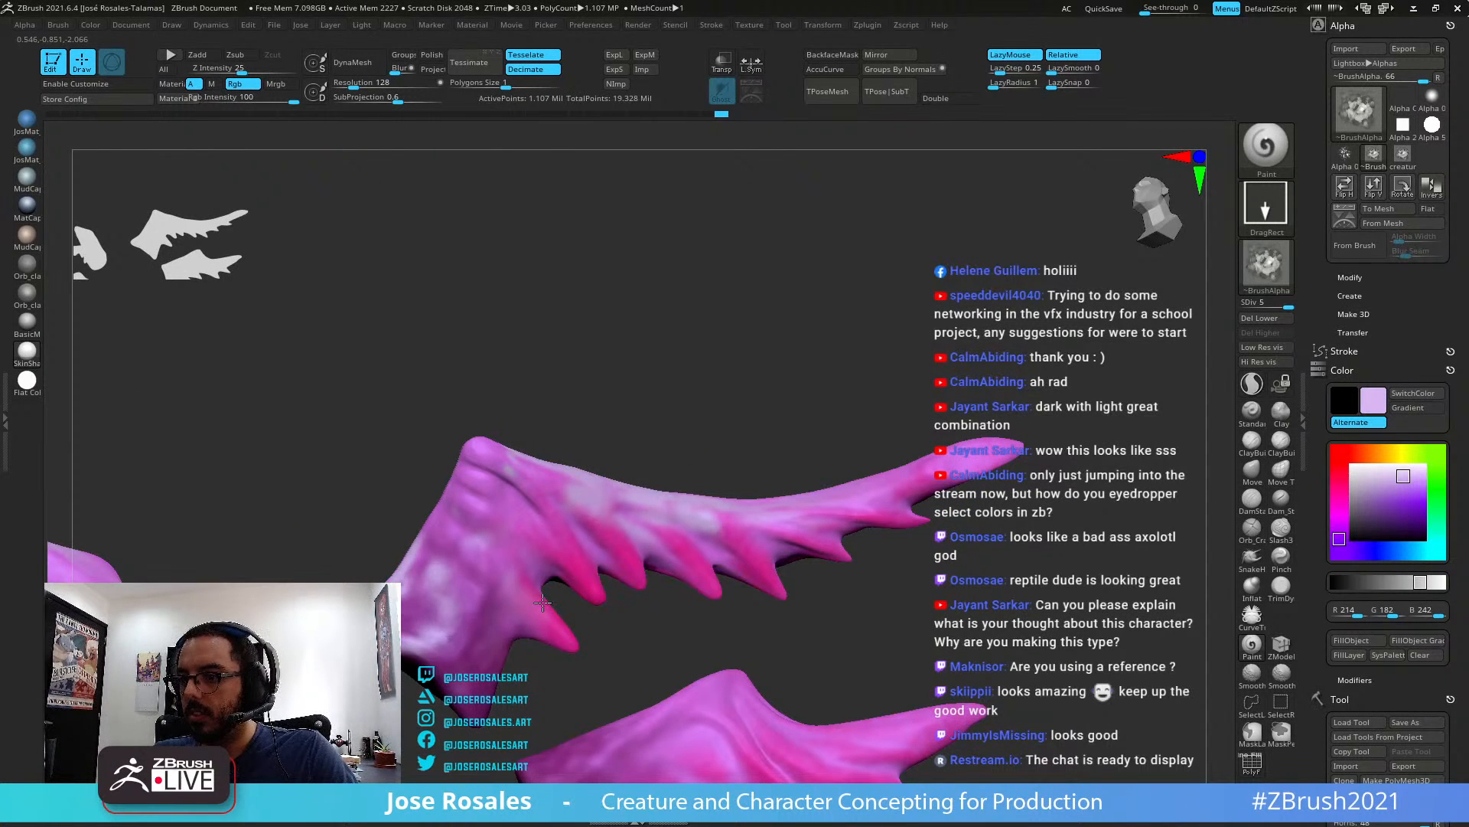
# Stamp lavender skin texture along the upper horn toward its tip, undoing the last stamp
pyautogui.moveTo(574, 627); pyautogui.dragTo(599, 544, button='right')
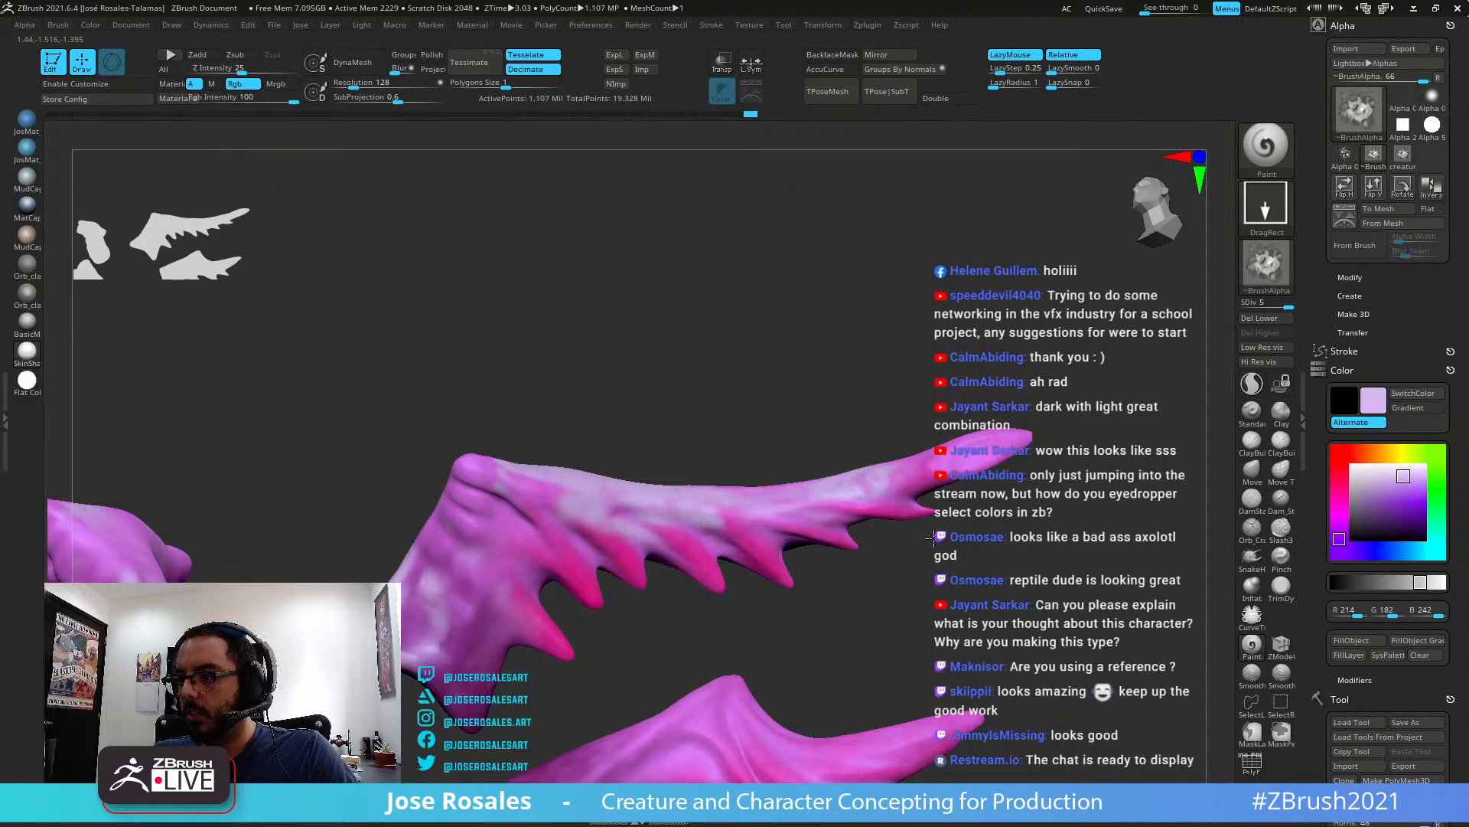
pyautogui.moveTo(882, 492); pyautogui.dragTo(777, 448, button='right')
pyautogui.moveTo(863, 482); pyautogui.dragTo(953, 485, button='right')
pyautogui.moveTo(954, 485)
pyautogui.mouseDown()
pyautogui.moveTo(998, 485)
pyautogui.moveTo(962, 497)
pyautogui.mouseUp()
pyautogui.hotkey('ctrl', 'z')
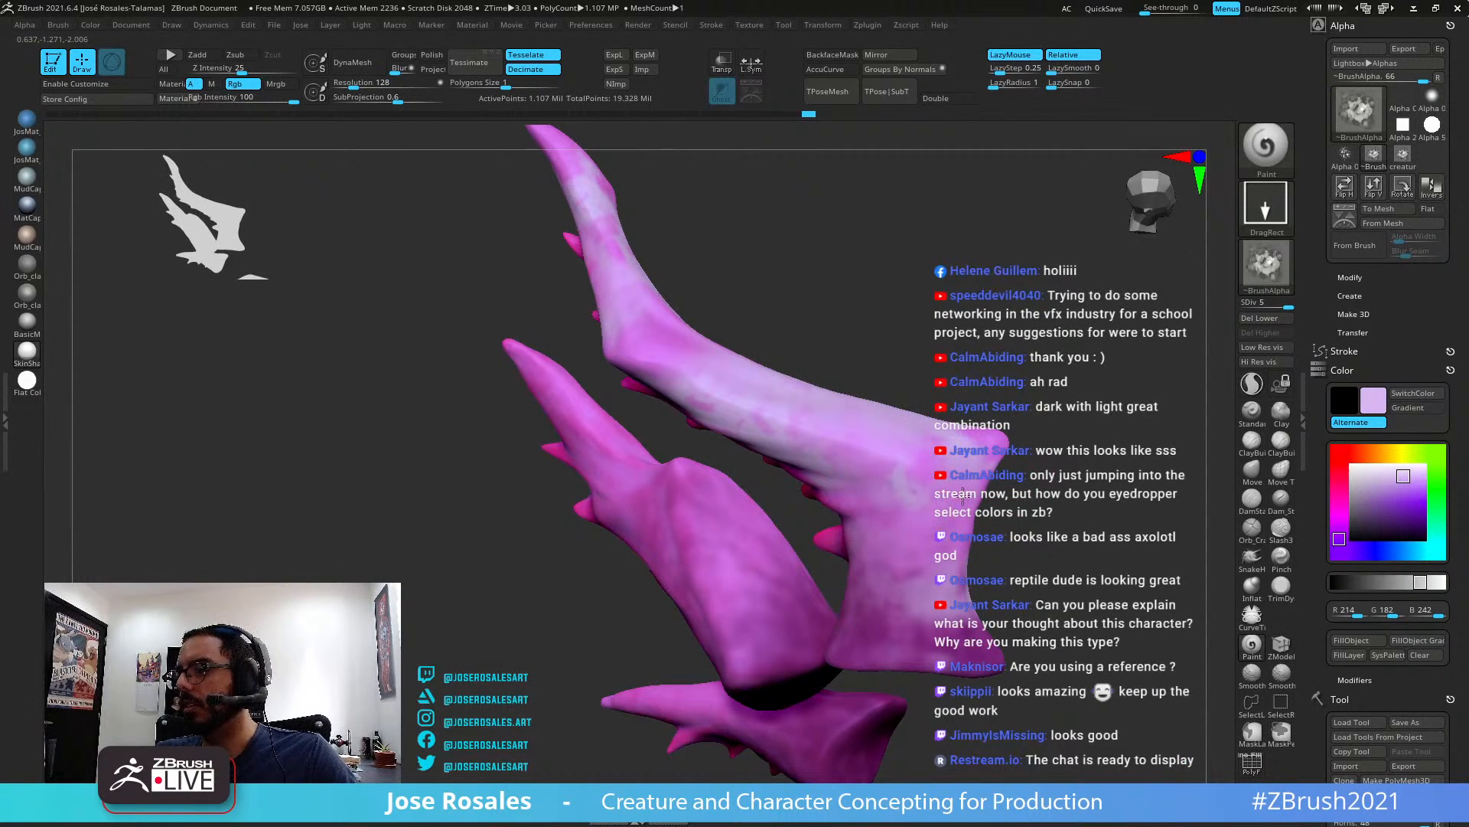
# Stamp lavender skin texture patches over the top of the upper horn and onto the middle horn's tip
pyautogui.moveTo(996, 484)
pyautogui.keyDown('ctrl'); pyautogui.mouseDown(button='right')
pyautogui.moveTo(984, 429)
pyautogui.moveTo(864, 535)
pyautogui.moveTo(855, 574)
pyautogui.moveTo(811, 566)
pyautogui.mouseUp(button='right'); pyautogui.keyUp('ctrl')
pyautogui.moveTo(793, 548)
pyautogui.mouseDown()
pyautogui.moveTo(822, 494)
pyautogui.moveTo(819, 459)
pyautogui.mouseUp()
pyautogui.moveTo(727, 507); pyautogui.dragTo(803, 545)
pyautogui.moveTo(804, 545); pyautogui.dragTo(719, 528, button='right')
pyautogui.moveTo(682, 524); pyautogui.dragTo(724, 574)
pyautogui.moveTo(652, 509); pyautogui.dragTo(722, 489)
pyautogui.moveTo(722, 489)
pyautogui.mouseDown(button='right')
pyautogui.moveTo(741, 485)
pyautogui.moveTo(723, 505)
pyautogui.moveTo(666, 499)
pyautogui.moveTo(735, 436)
pyautogui.moveTo(659, 402)
pyautogui.mouseUp(button='right')
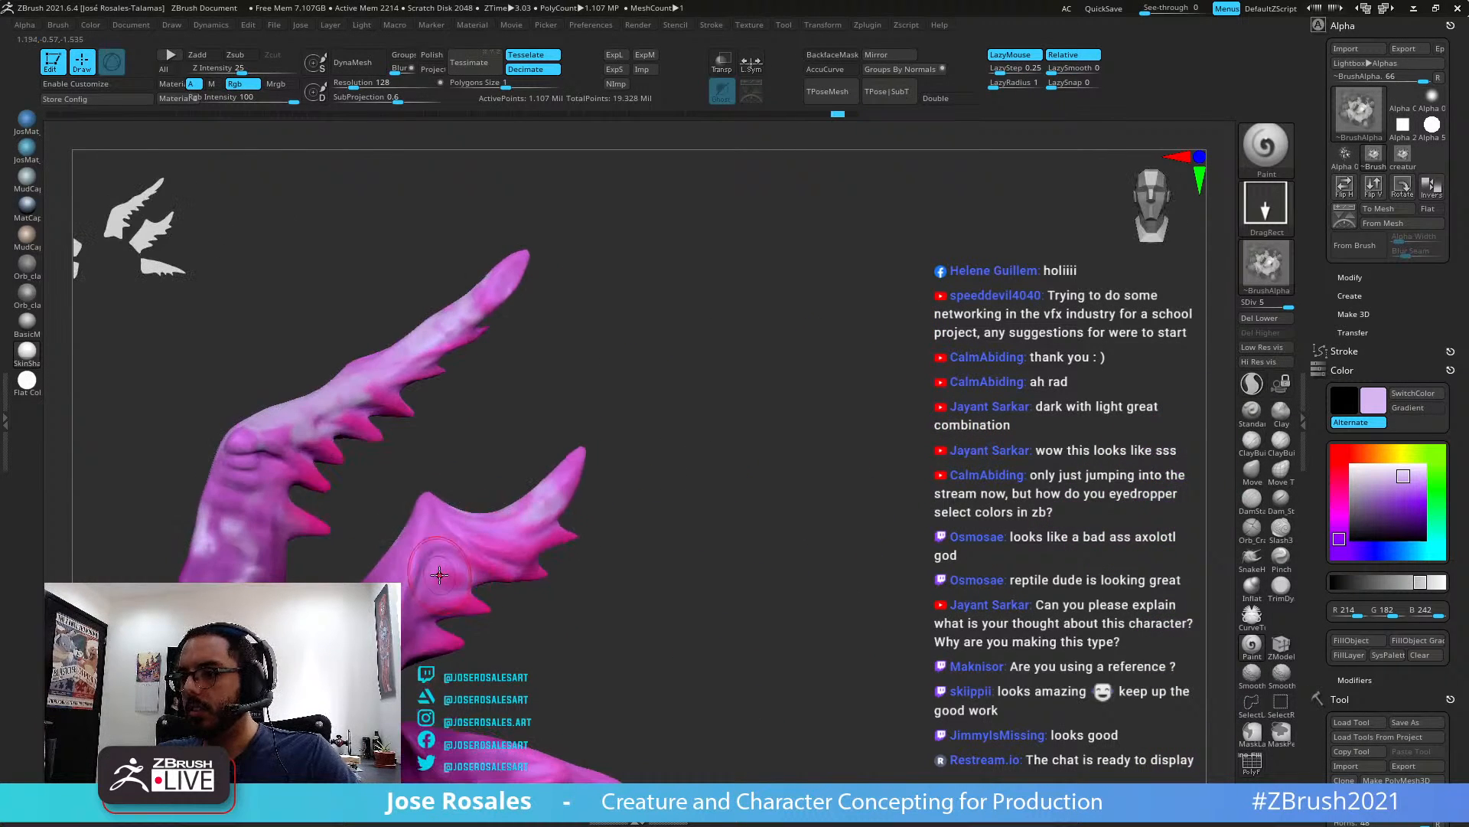
# Stamp lavender skin texture patches around the middle horn's bend and across its base
pyautogui.moveTo(425, 560); pyautogui.dragTo(453, 593)
pyautogui.moveTo(467, 528); pyautogui.dragTo(498, 508, button='right')
pyautogui.moveTo(497, 508); pyautogui.dragTo(506, 505)
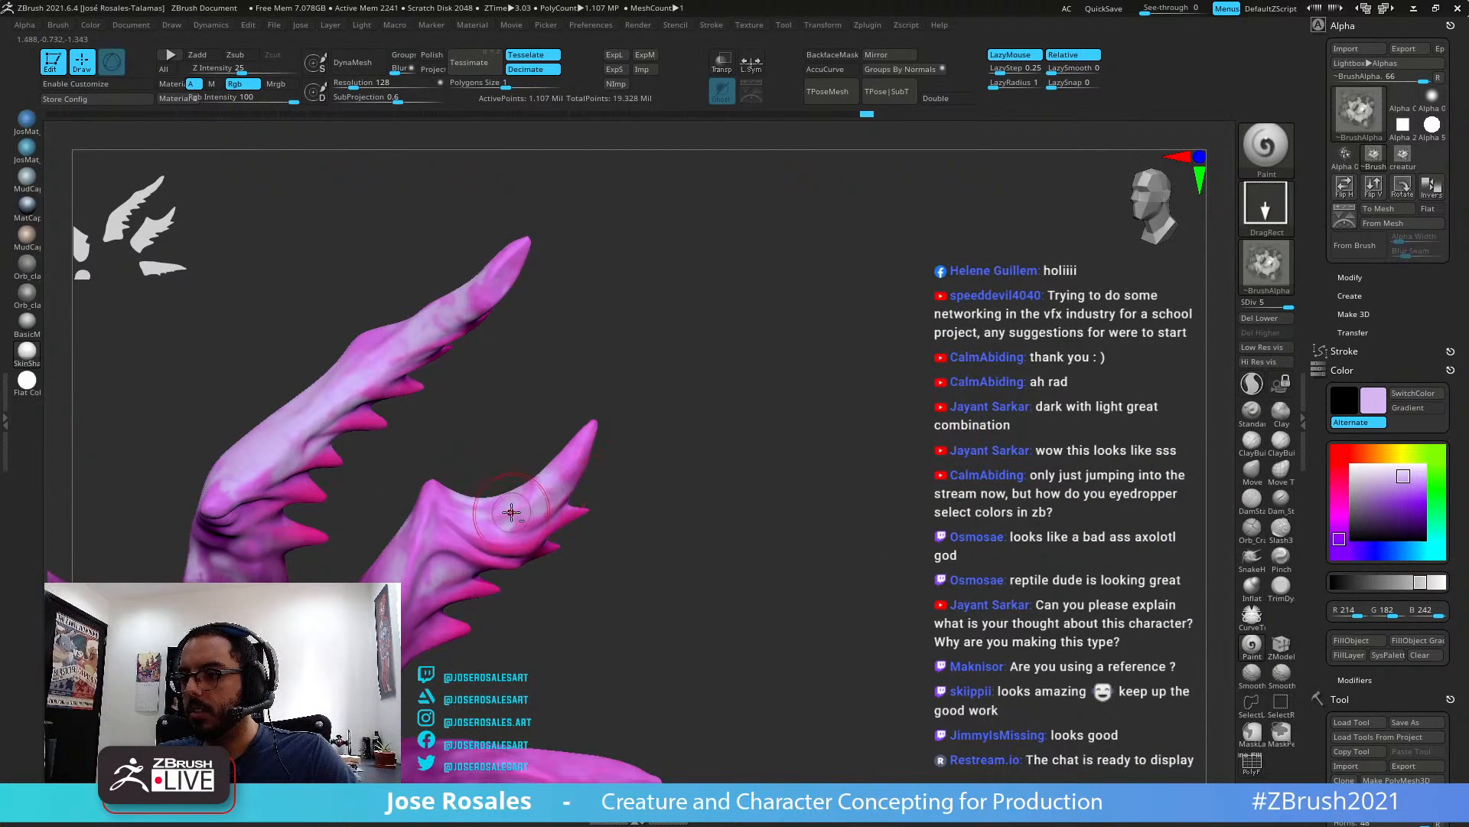
pyautogui.keyDown('alt'); pyautogui.moveTo(506, 506); pyautogui.dragTo(693, 458, button='right'); pyautogui.keyUp('alt')
pyautogui.moveTo(545, 530); pyautogui.dragTo(615, 606)
pyautogui.moveTo(626, 601)
pyautogui.mouseDown(button='right')
pyautogui.moveTo(672, 571)
pyautogui.moveTo(650, 584)
pyautogui.moveTo(578, 572)
pyautogui.moveTo(613, 562)
pyautogui.moveTo(639, 578)
pyautogui.mouseUp(button='right')
pyautogui.moveTo(639, 578); pyautogui.dragTo(654, 557)
pyautogui.moveTo(655, 557); pyautogui.dragTo(758, 394, button='right')
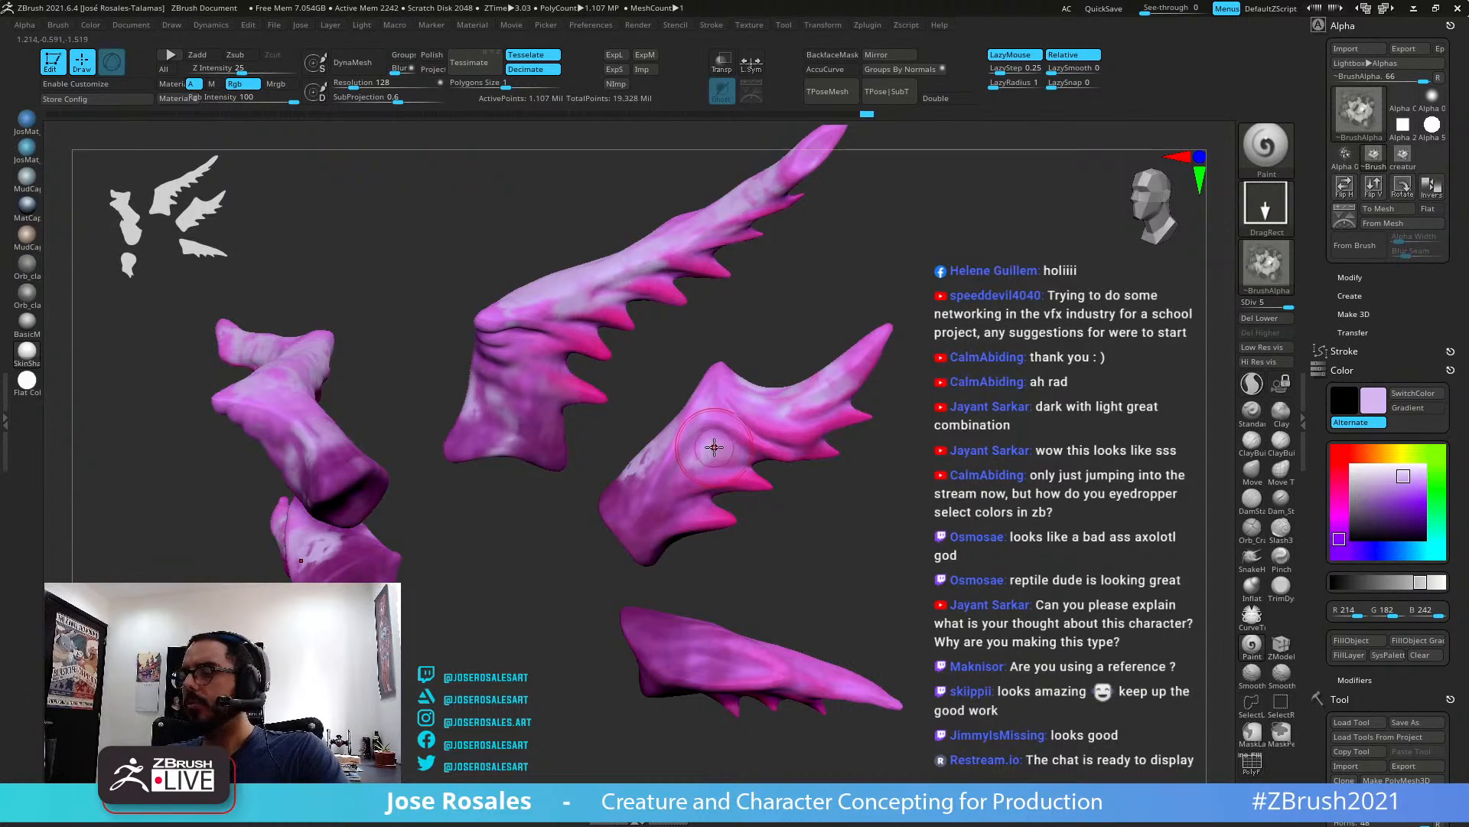
# Stamp lavender skin texture patches on the lower horn from its broad base toward its tip
pyautogui.moveTo(719, 442); pyautogui.dragTo(888, 500, button='right')
pyautogui.press('f')
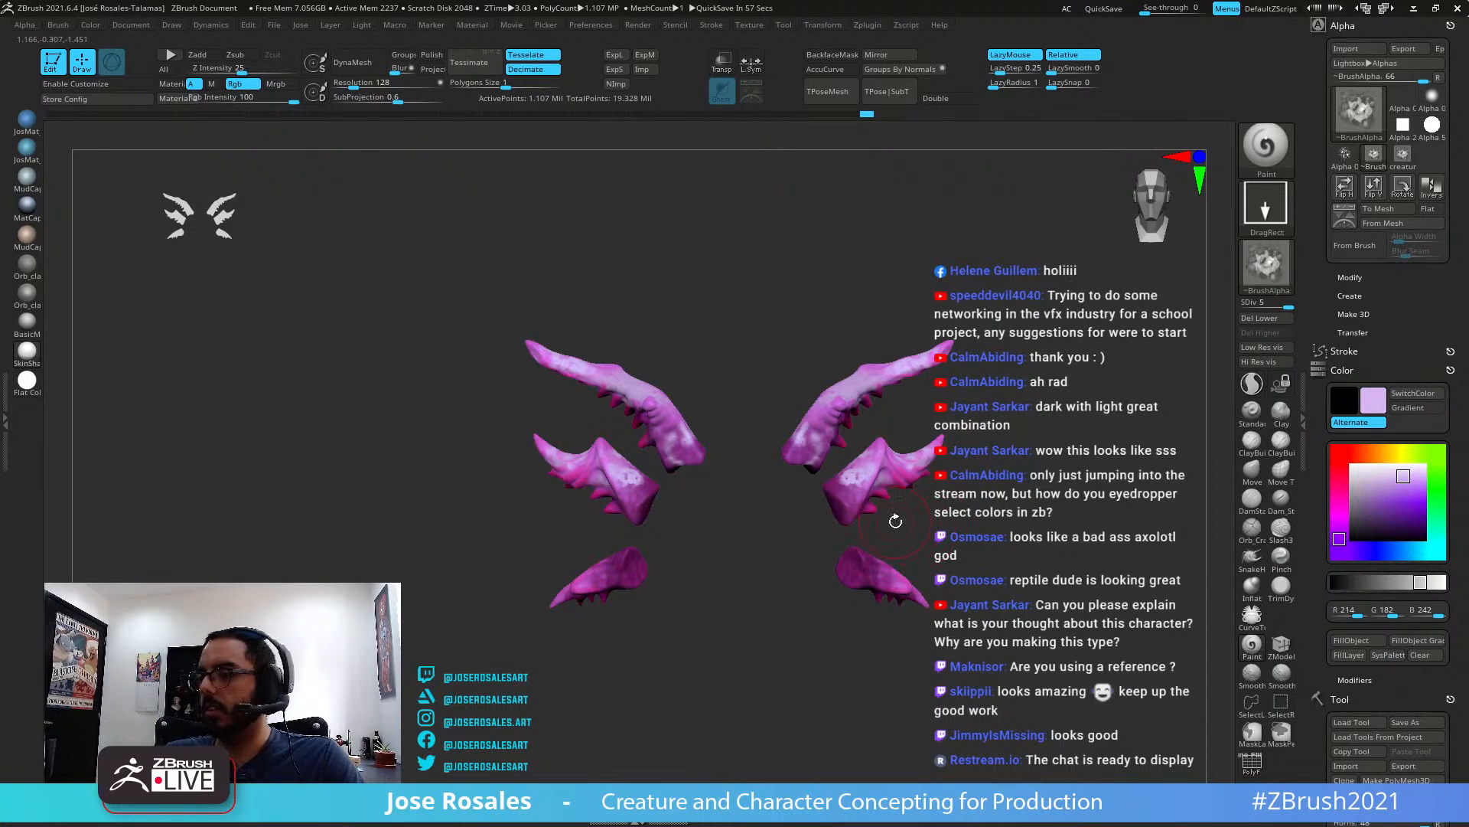
pyautogui.moveTo(896, 521)
pyautogui.mouseDown(button='right')
pyautogui.moveTo(814, 413)
pyautogui.moveTo(838, 478)
pyautogui.moveTo(855, 387)
pyautogui.mouseUp(button='right')
pyautogui.moveTo(847, 638); pyautogui.dragTo(869, 615)
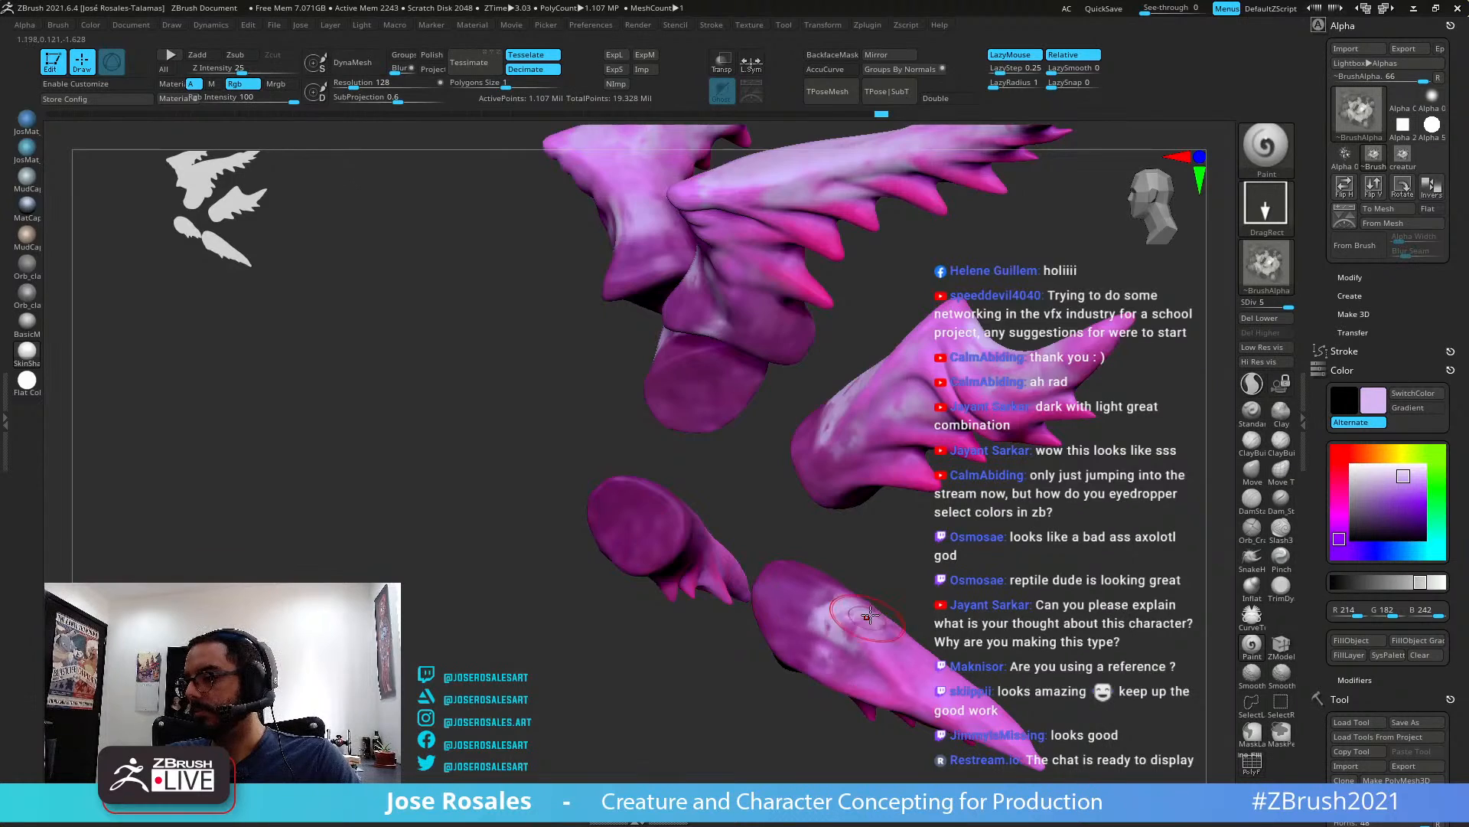
pyautogui.moveTo(869, 615); pyautogui.dragTo(850, 639, button='right')
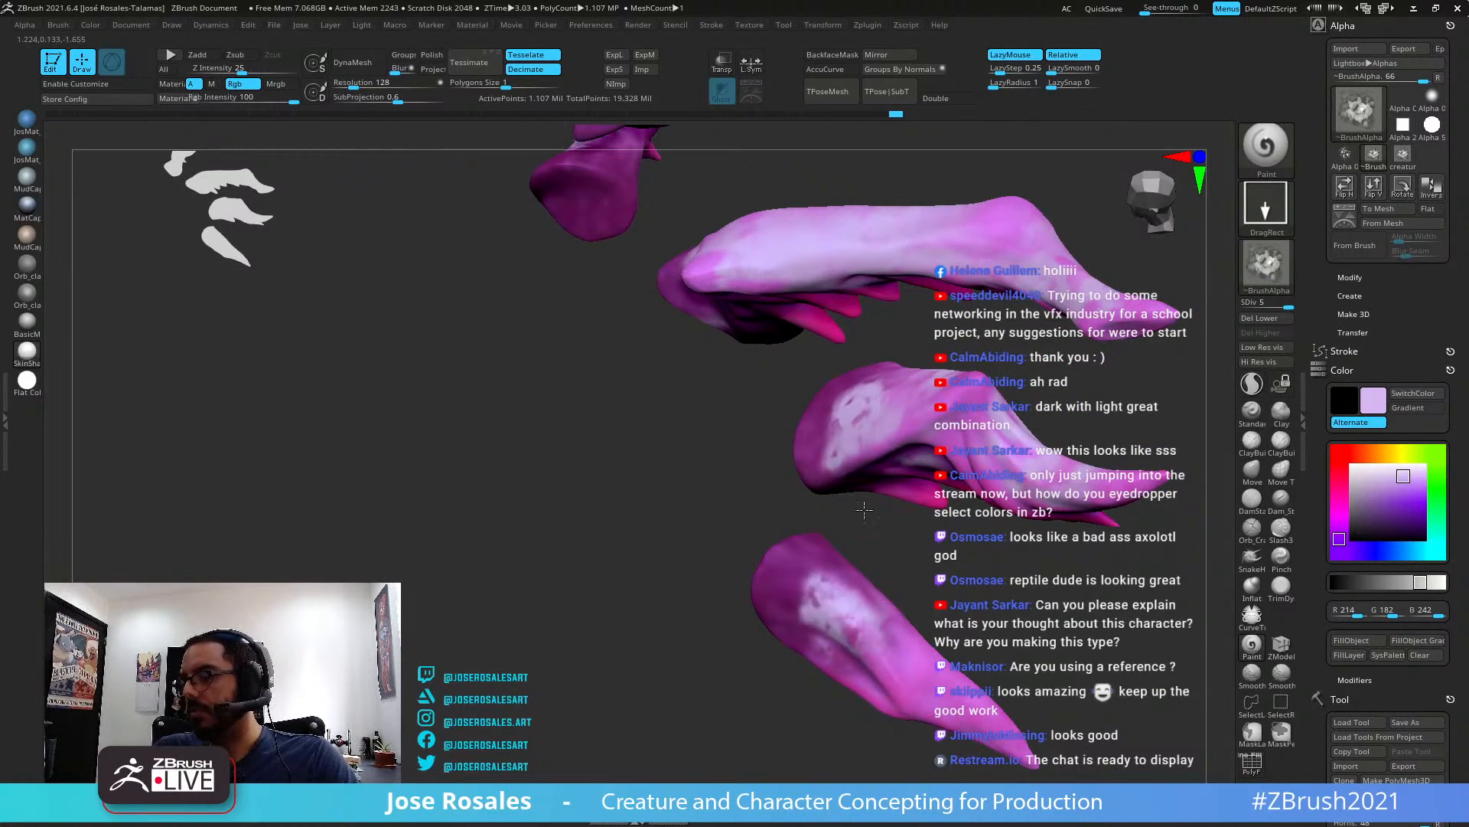
pyautogui.press('f')
pyautogui.moveTo(864, 509); pyautogui.dragTo(765, 585, button='right')
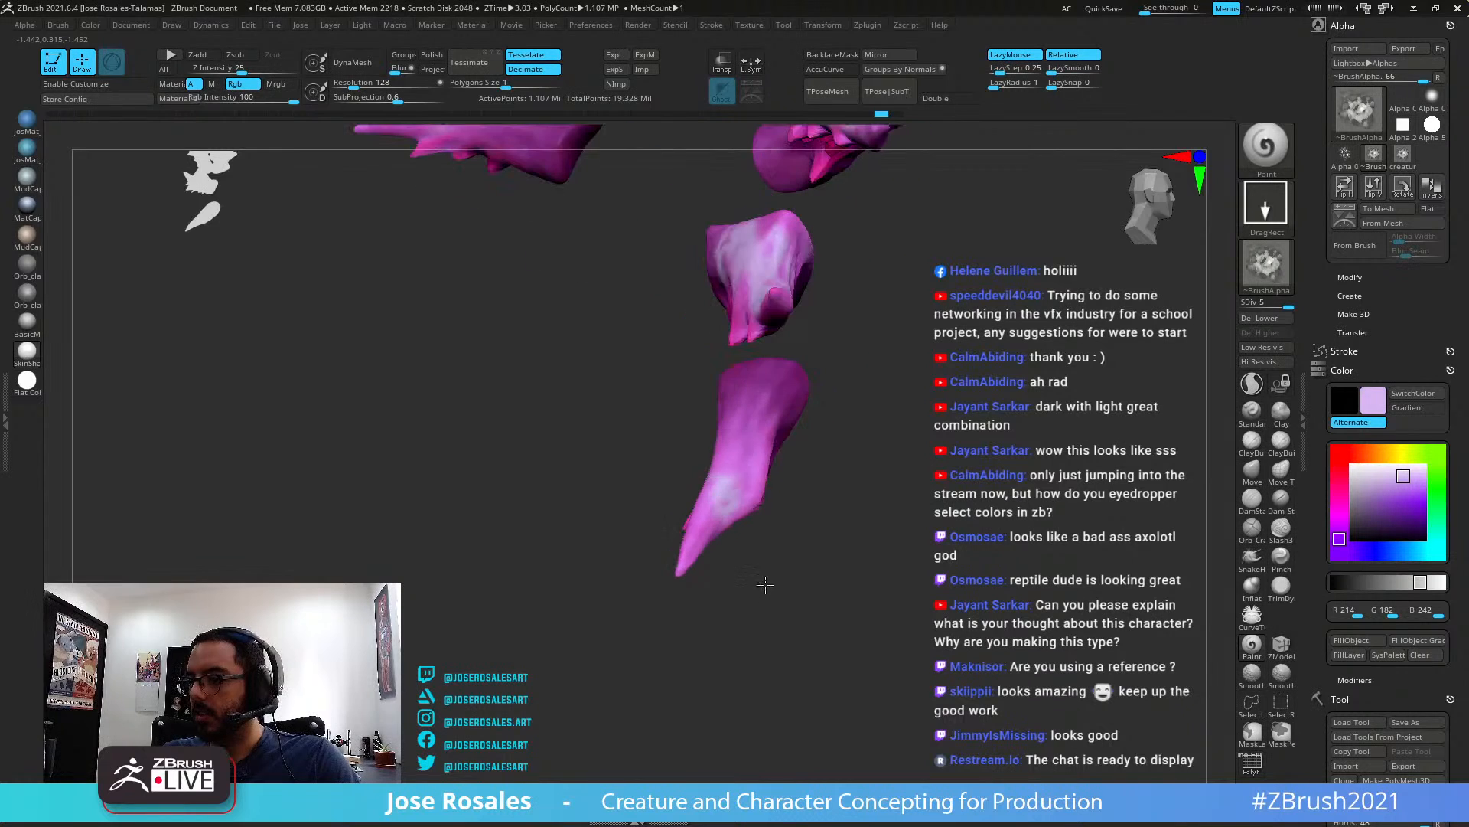
pyautogui.moveTo(742, 440); pyautogui.dragTo(708, 459, button='right')
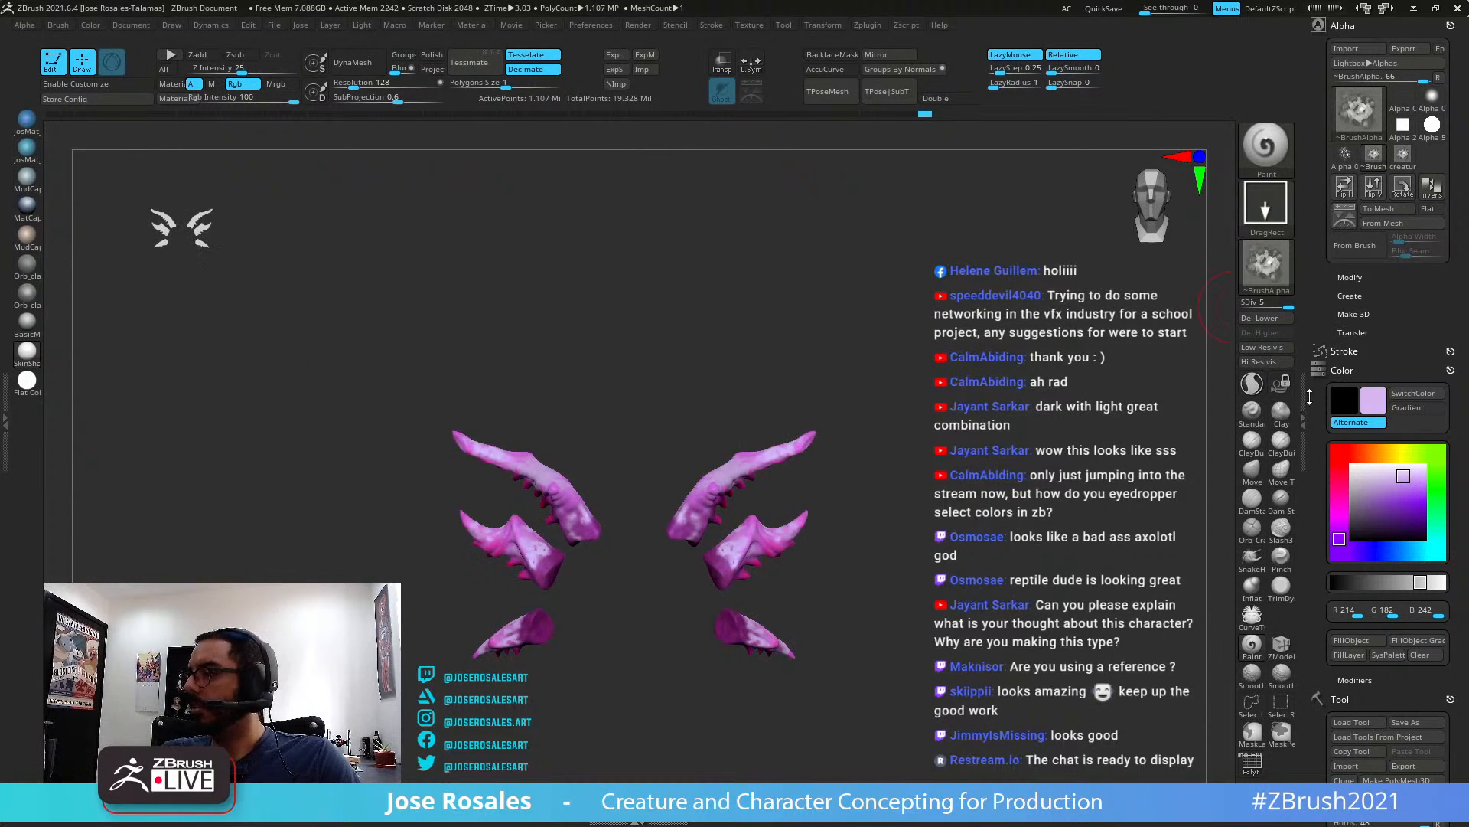
# Set the Paint brush to the Color Spray stroke with Alpha 08
pyautogui.click(1271, 269)
pyautogui.click(1261, 210)
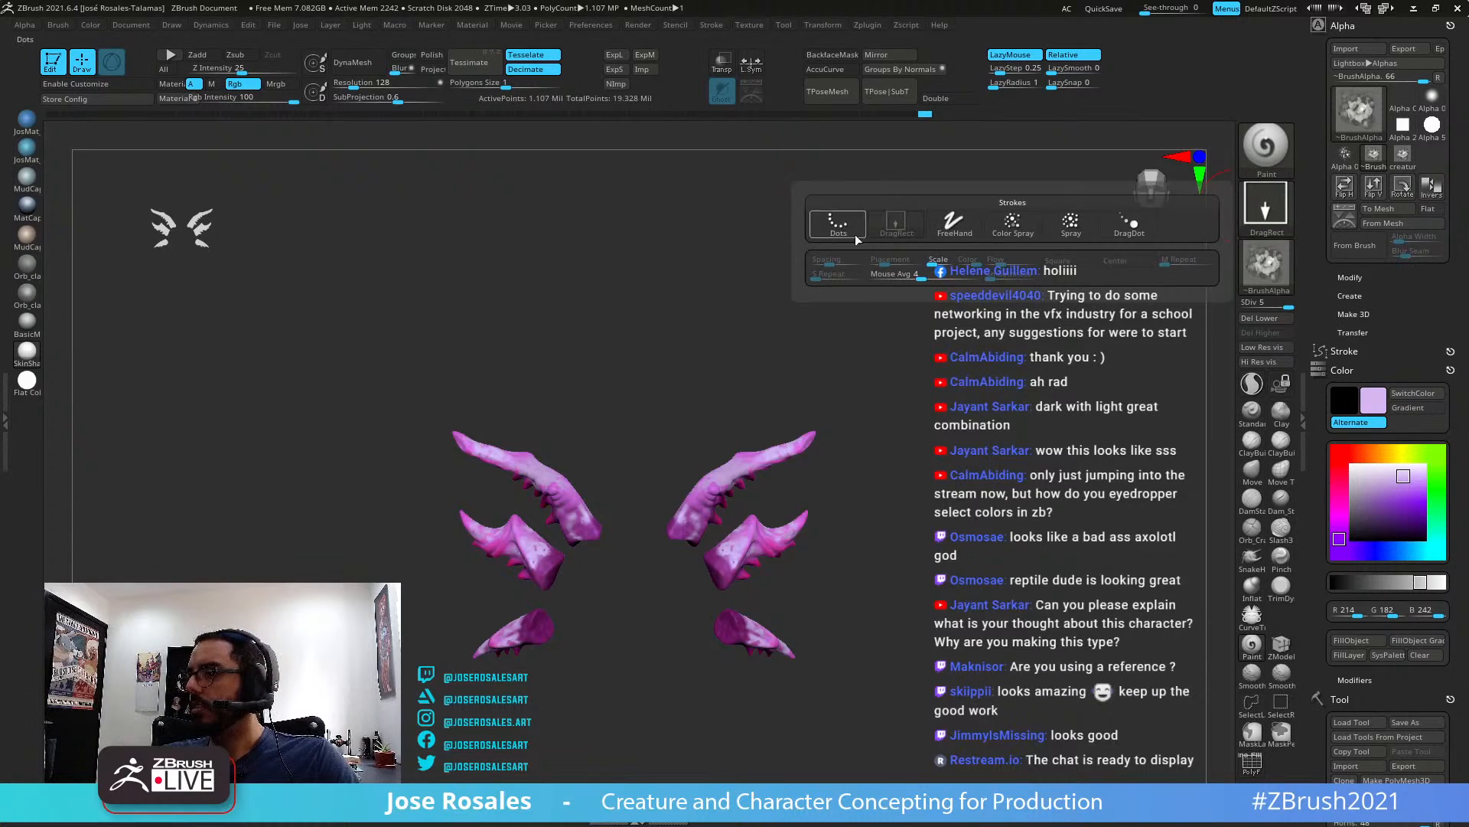
pyautogui.click(853, 237)
pyautogui.click(1265, 208)
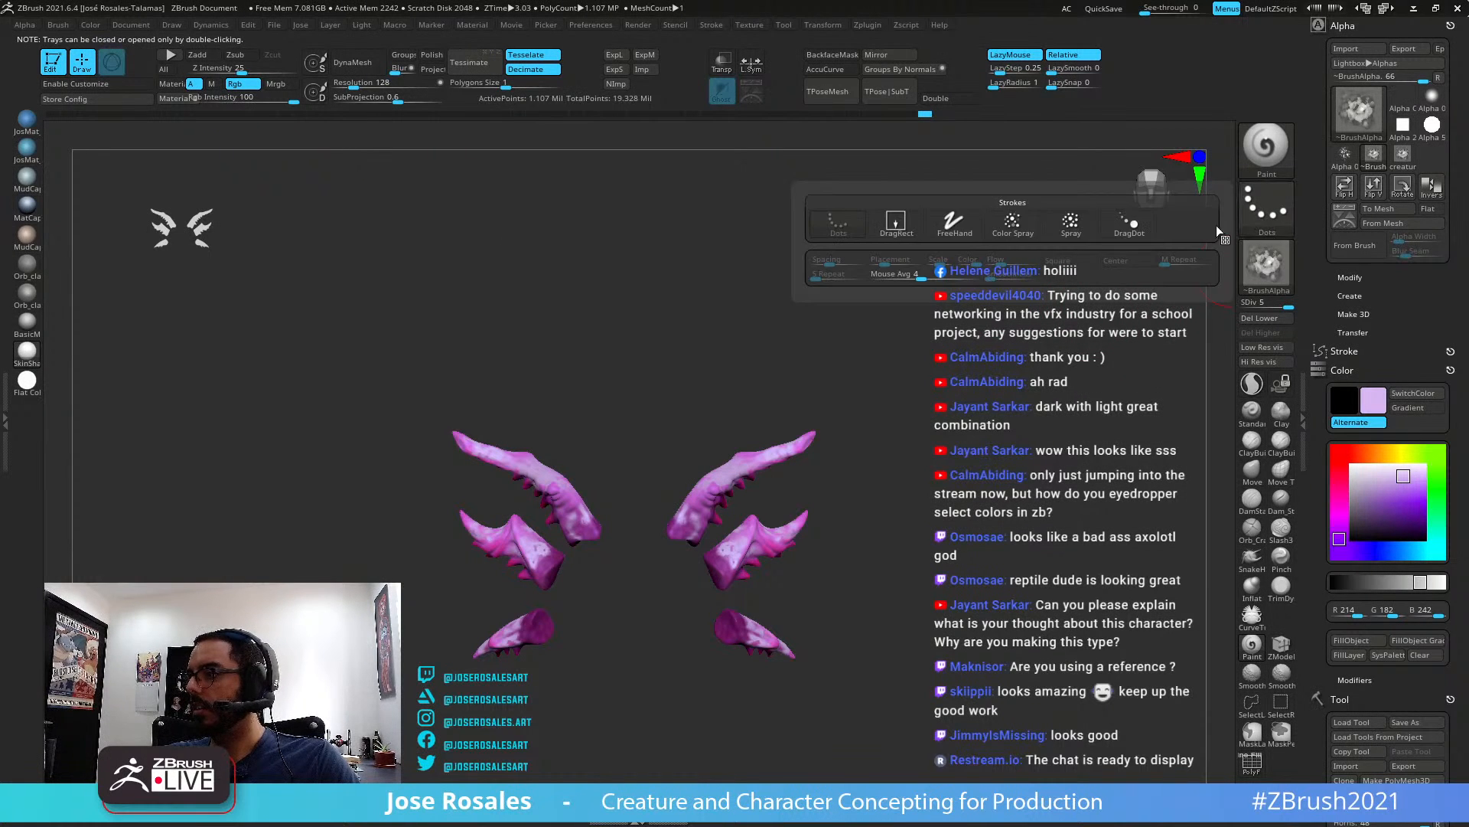
pyautogui.click(1021, 234)
pyautogui.click(1264, 272)
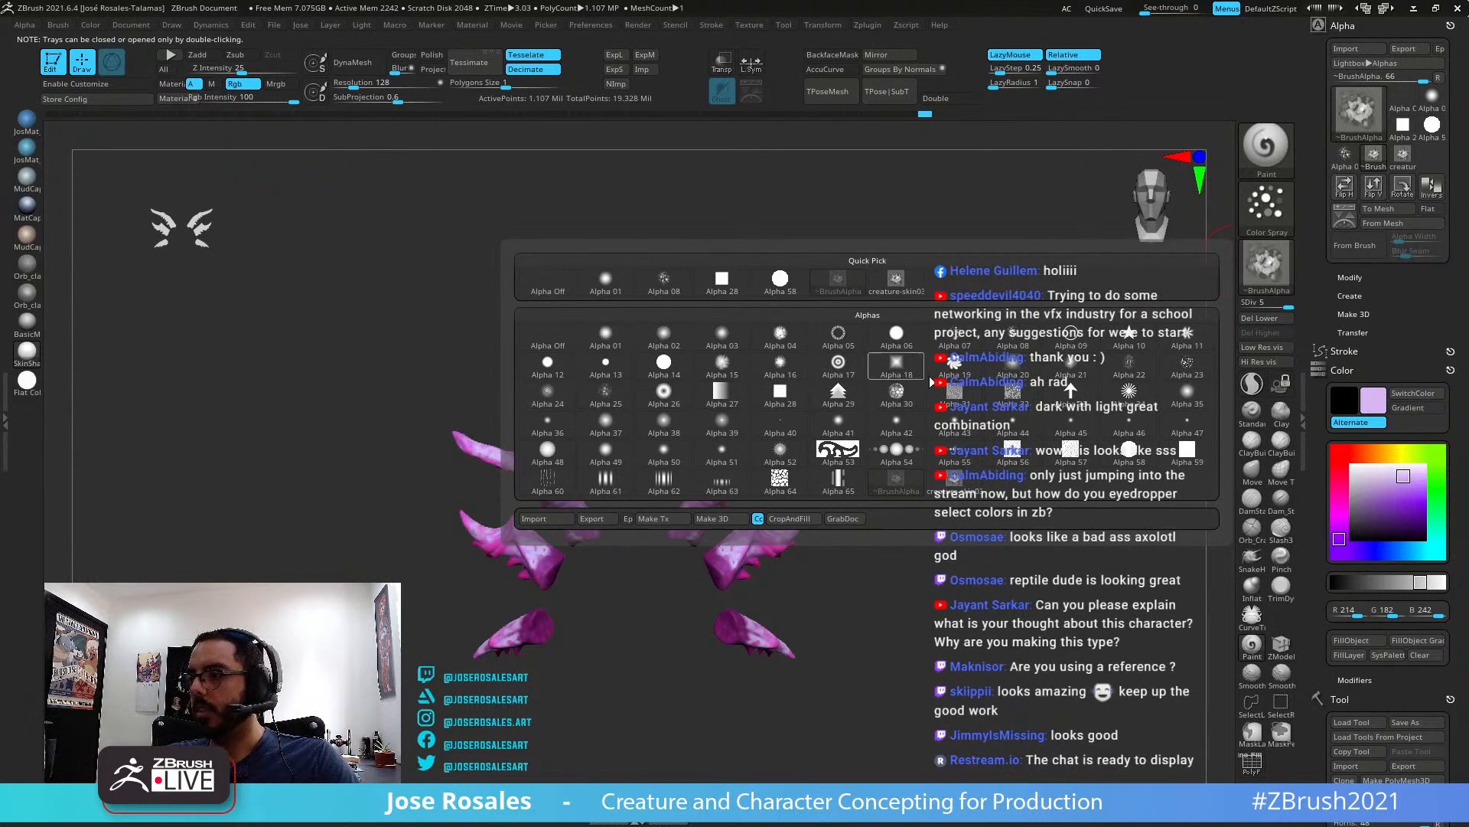
pyautogui.click(1016, 339)
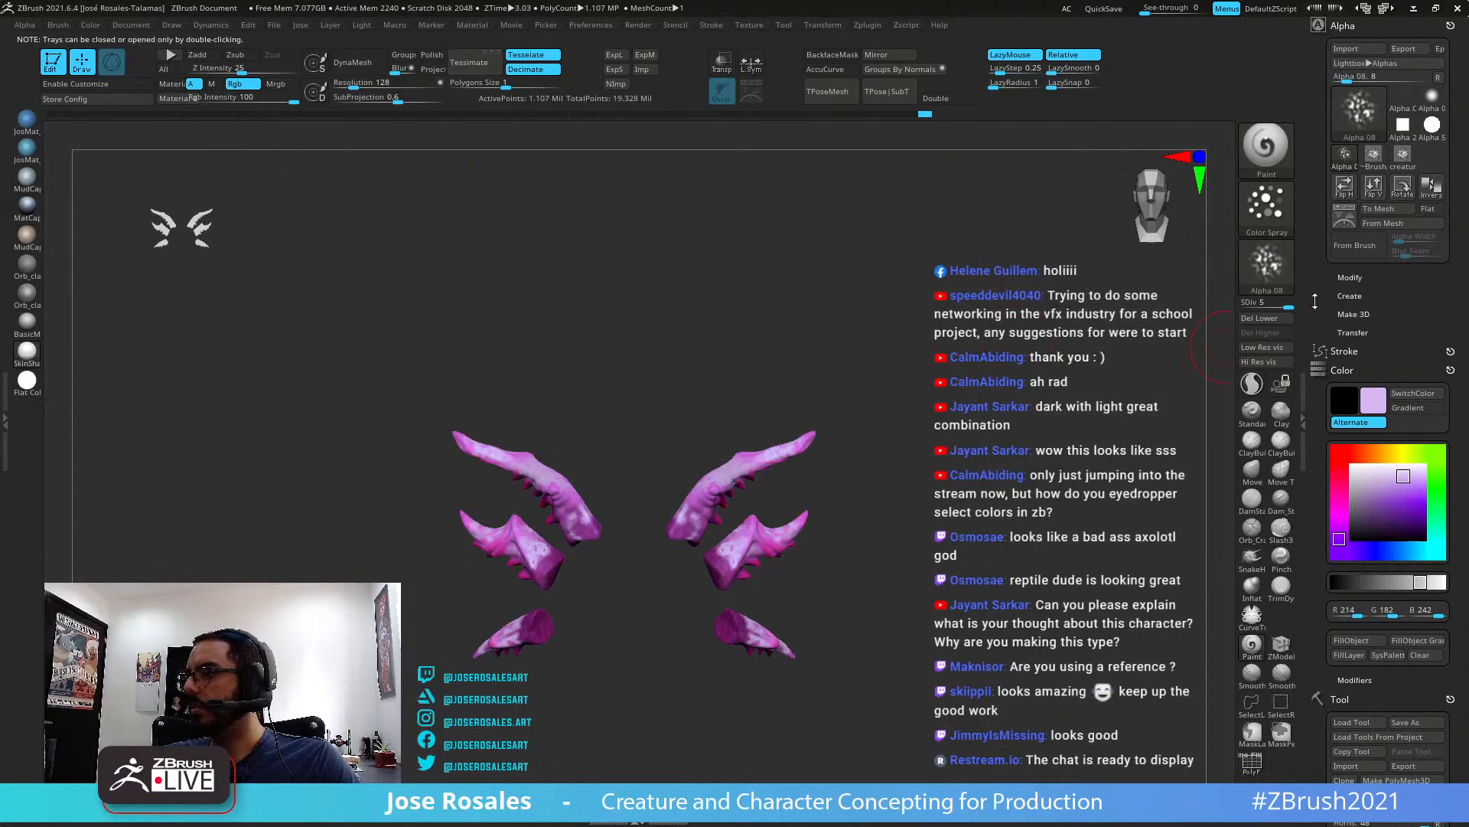
# Show the whole creature, sample pinkish violet (R 224, G 112, B 241) and isolate the horns again
pyautogui.moveTo(1324, 307); pyautogui.dragTo(1317, 230)
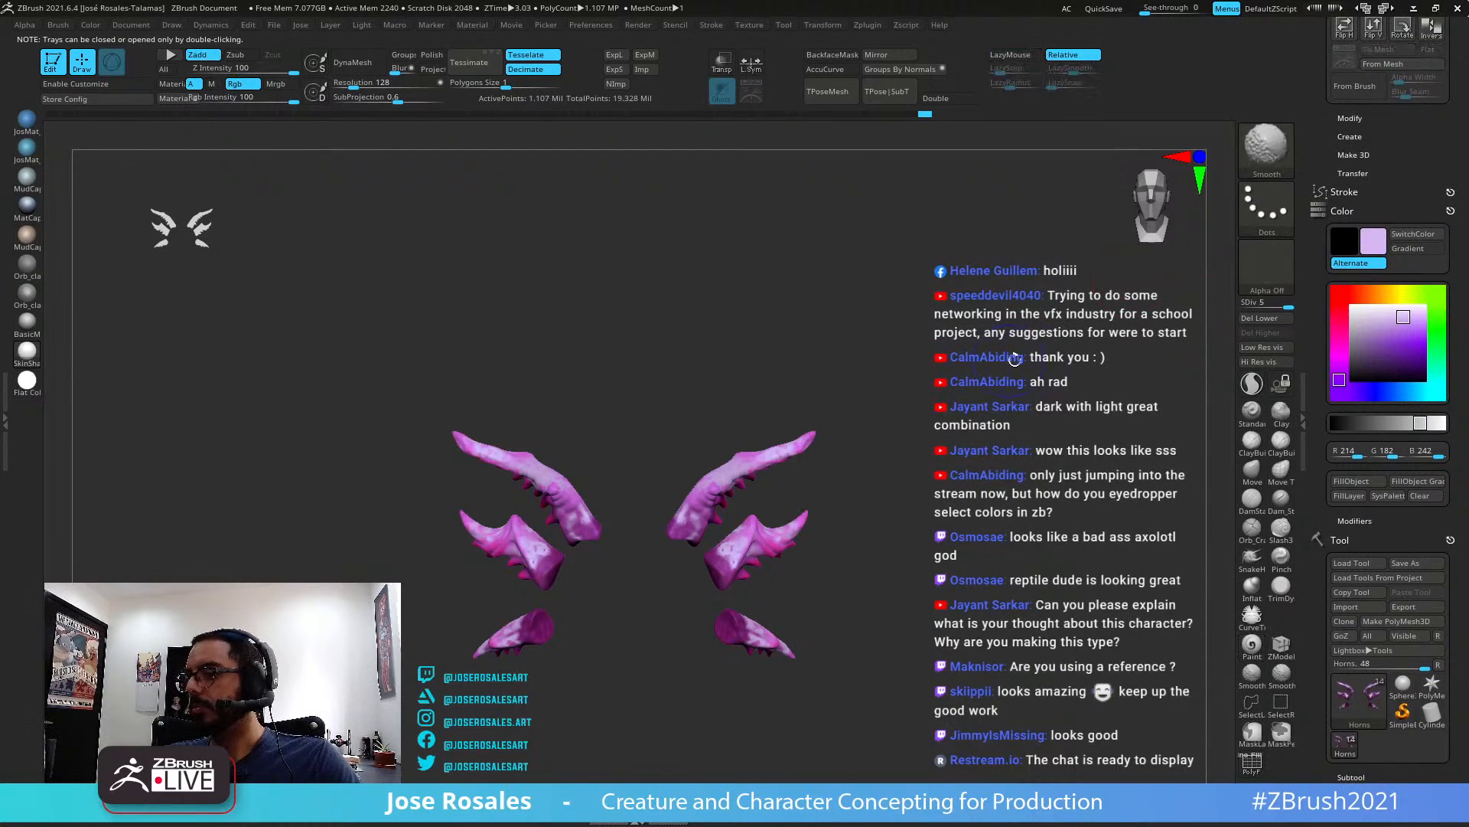
pyautogui.hotkey('shift', 's')
pyautogui.moveTo(1389, 352); pyautogui.dragTo(1064, 205)
pyautogui.hotkey('shift', 's')
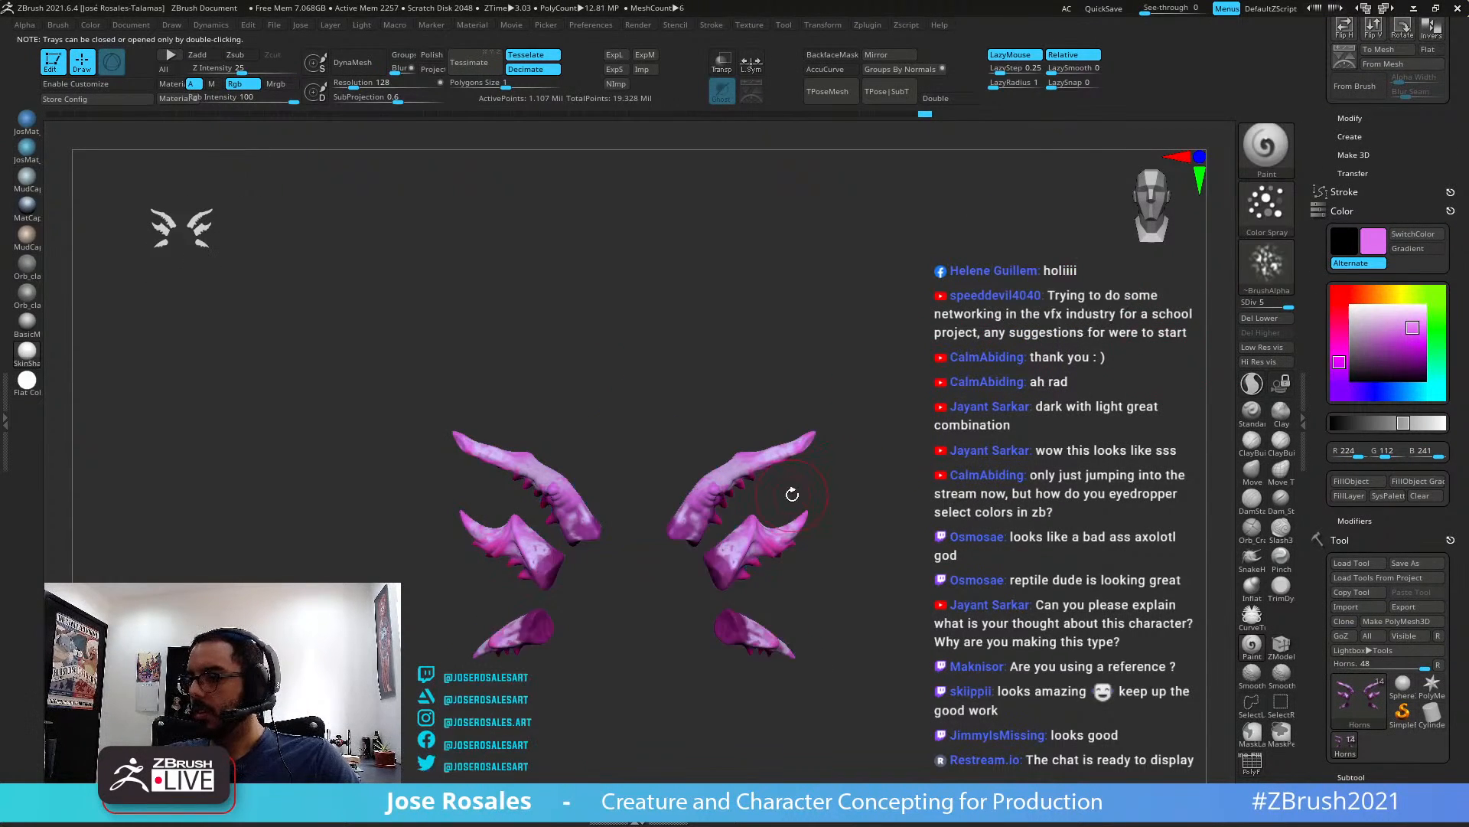
# Spray pinkish violet speckling over the lavender patches on the front sides of the lower, middle and upper horns
pyautogui.keyDown('ctrl'); pyautogui.moveTo(791, 492); pyautogui.dragTo(862, 429, button='right'); pyautogui.keyUp('ctrl')
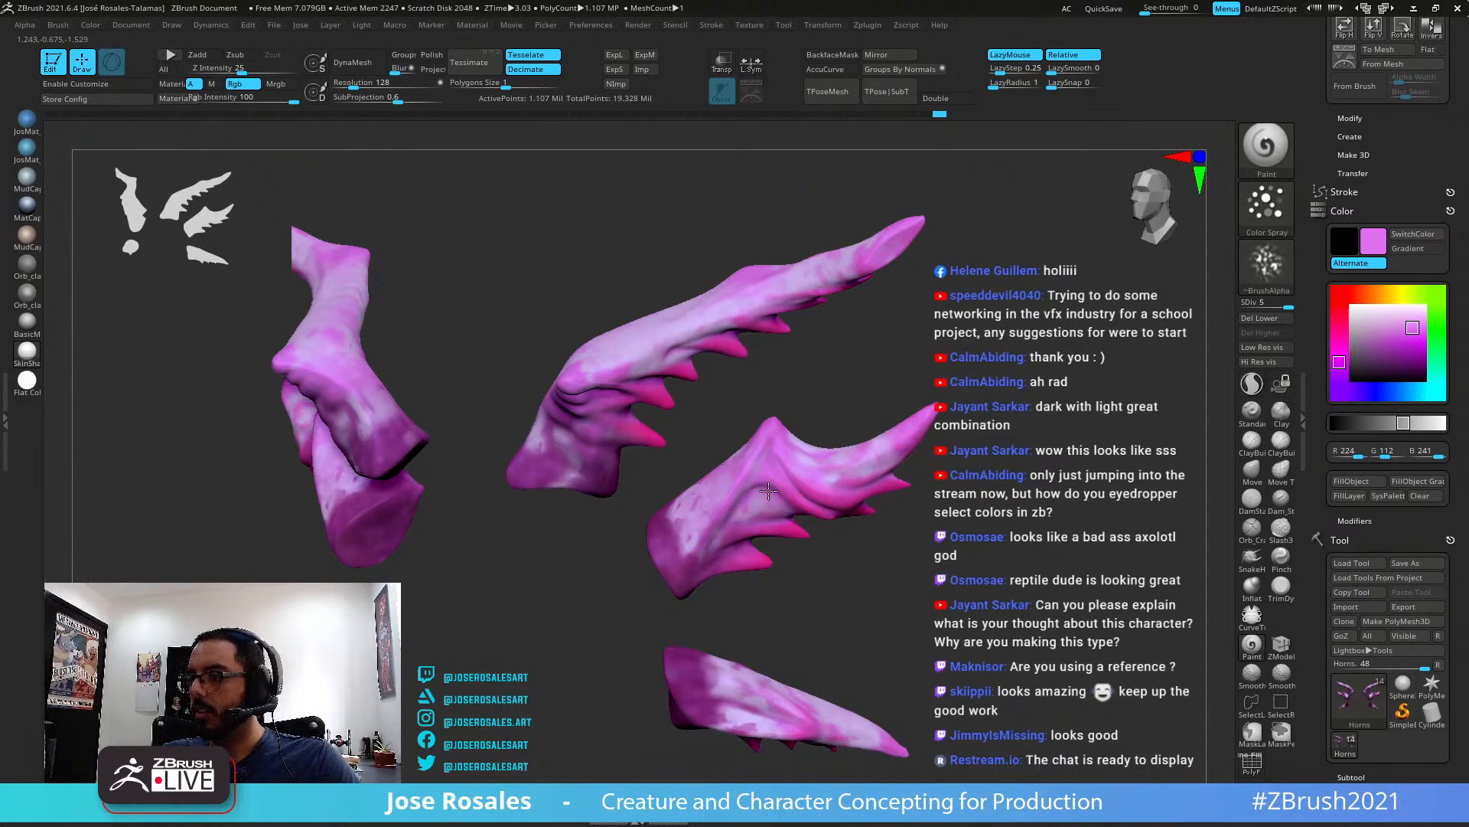
pyautogui.moveTo(768, 491); pyautogui.dragTo(717, 411, button='right')
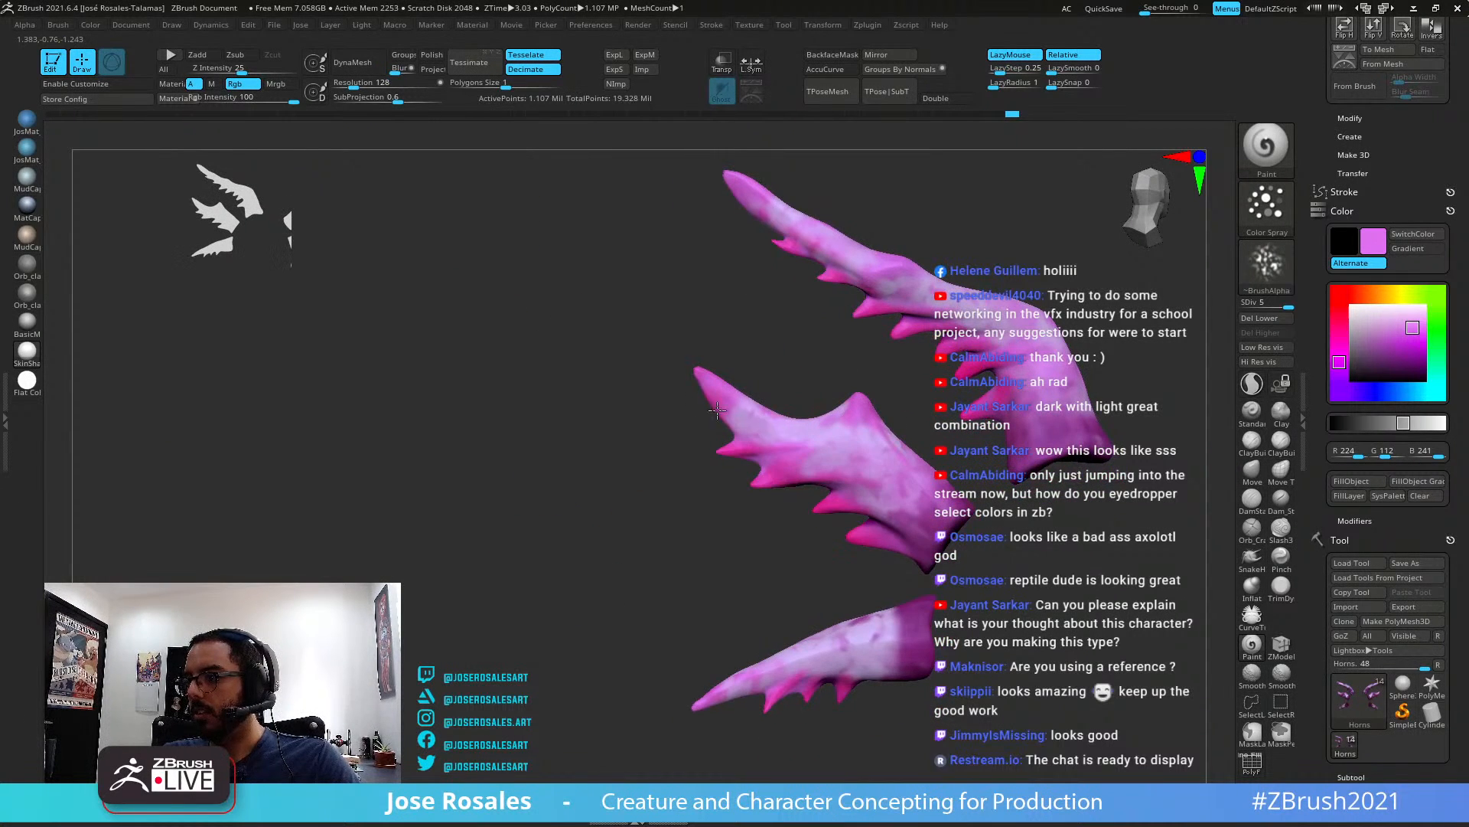
pyautogui.moveTo(977, 412); pyautogui.dragTo(820, 420, button='right')
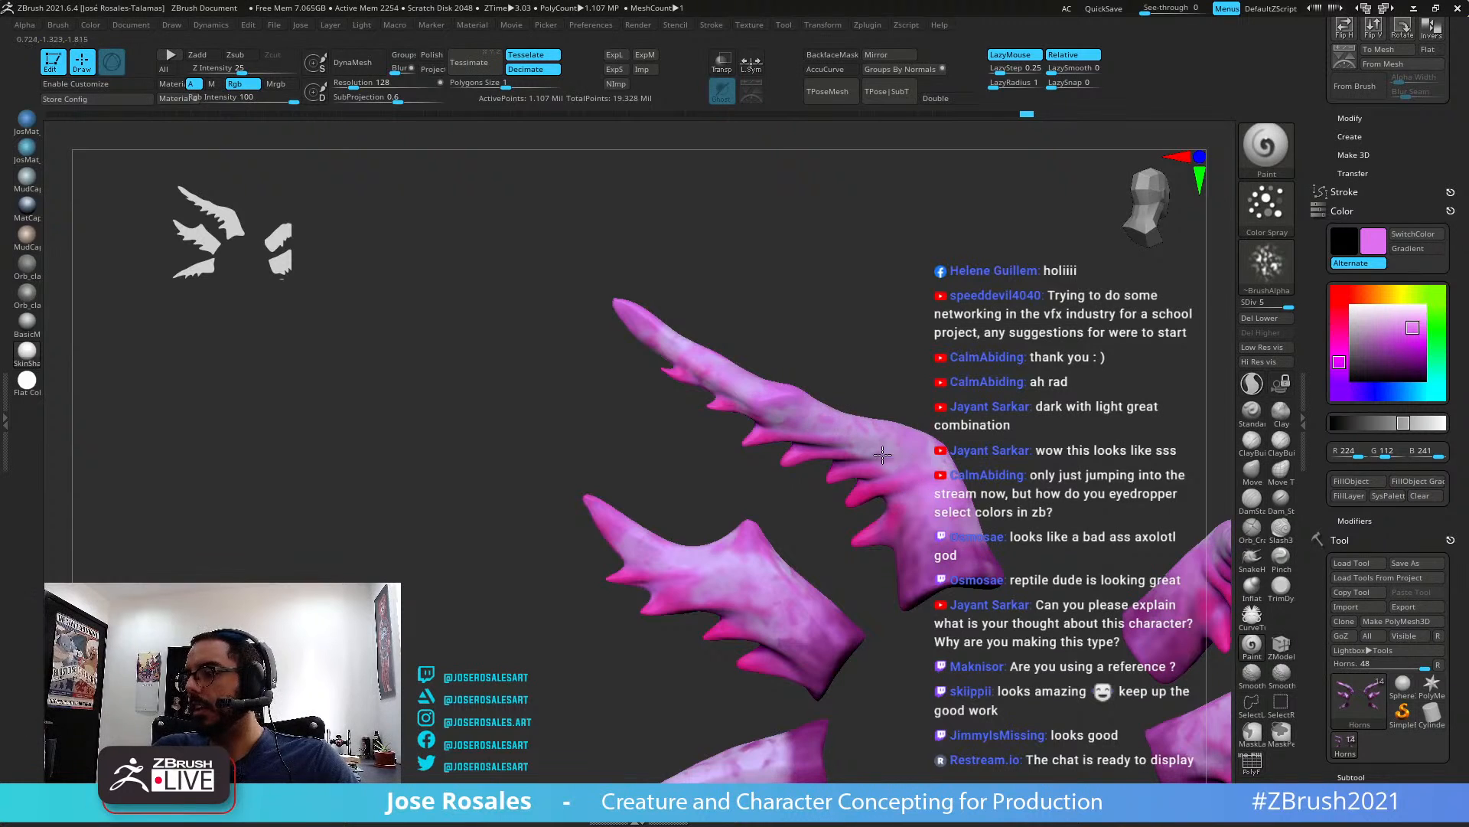
pyautogui.moveTo(966, 505); pyautogui.dragTo(989, 559, button='right')
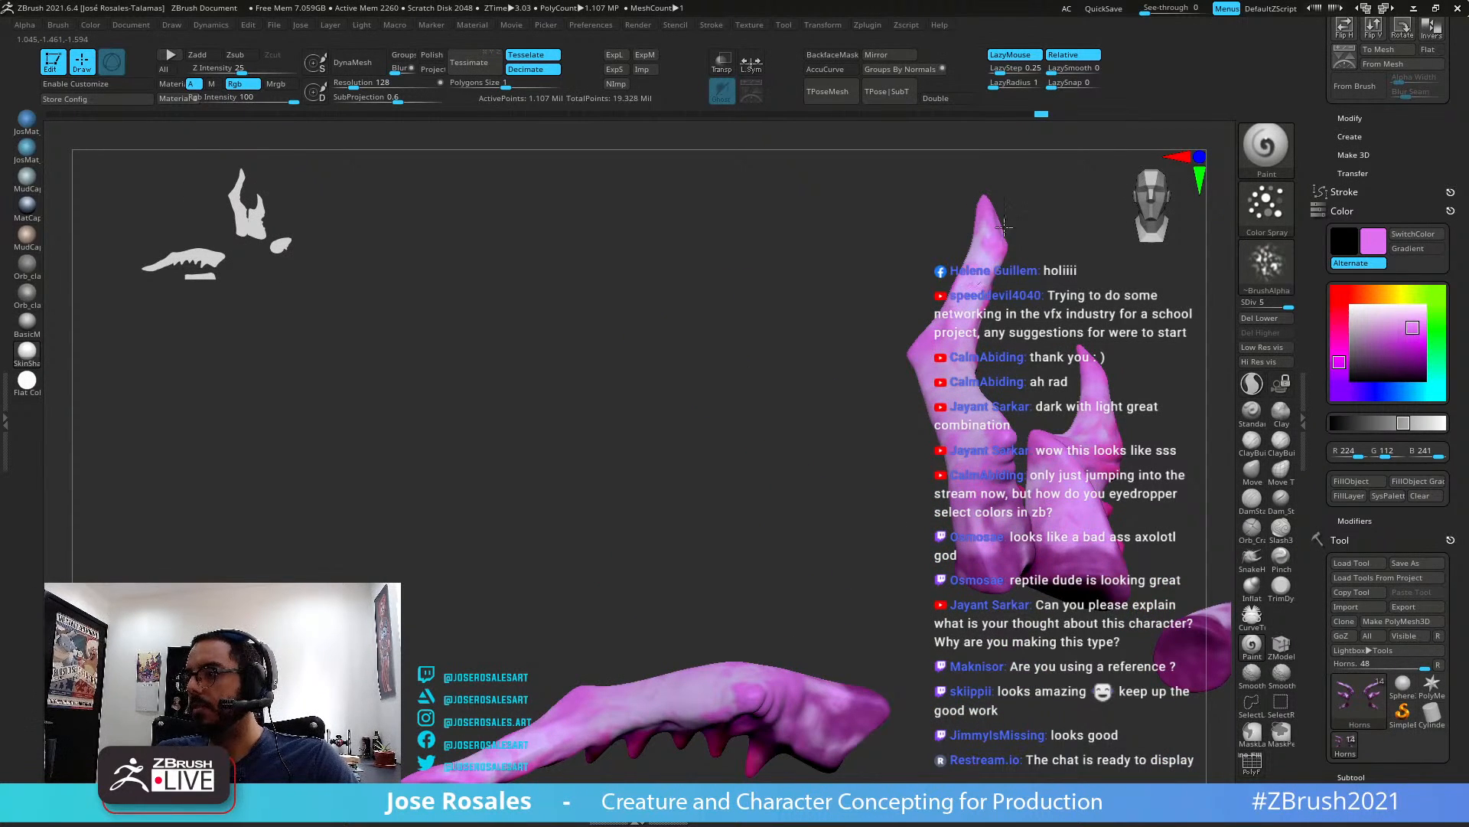
pyautogui.moveTo(945, 284); pyautogui.dragTo(689, 496, button='right')
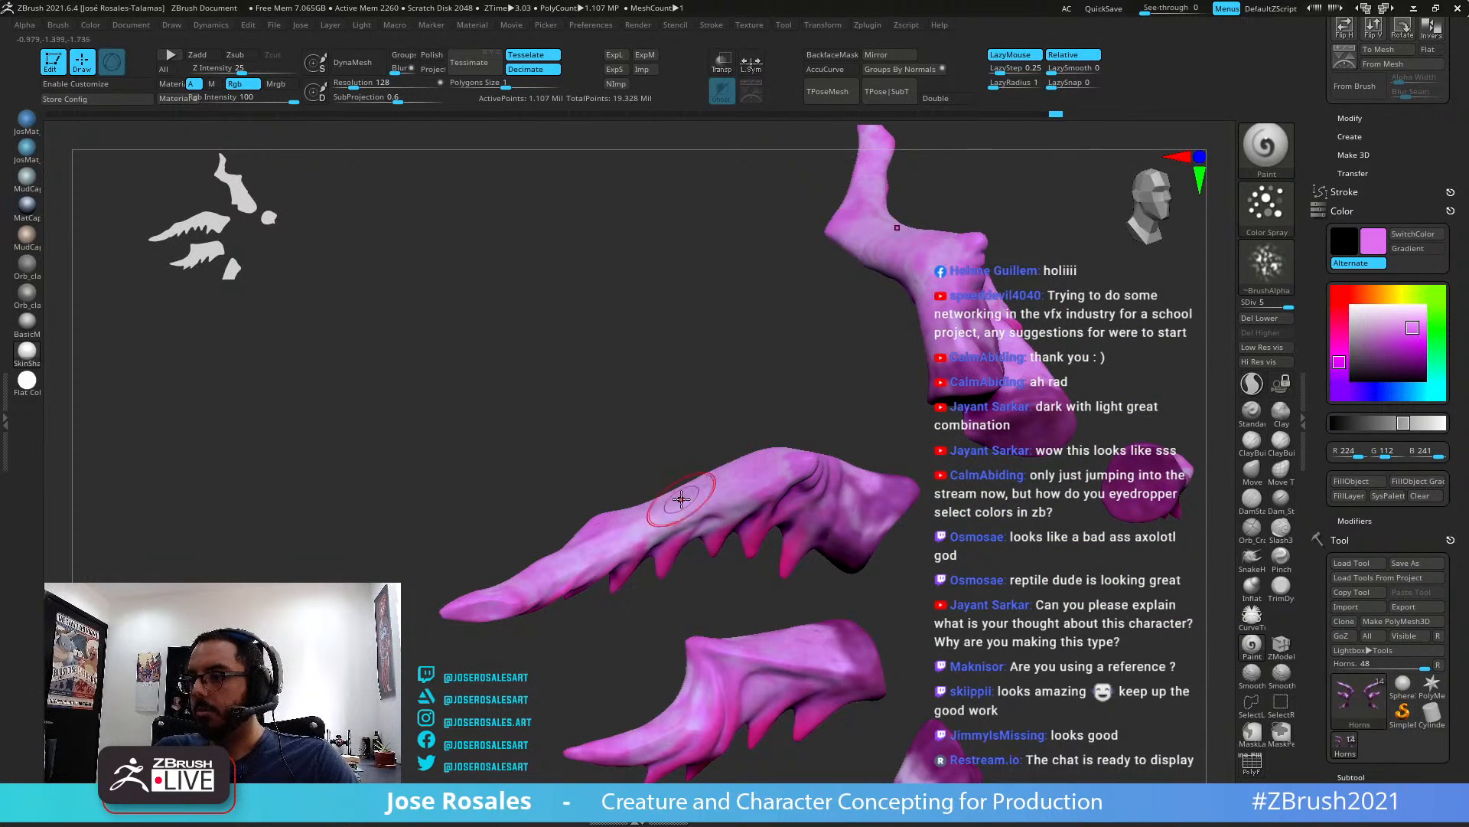
# Spray pinkish violet over the upper horn's folds and the outer sides of the middle and lower horns
pyautogui.moveTo(805, 500); pyautogui.dragTo(855, 482, button='right')
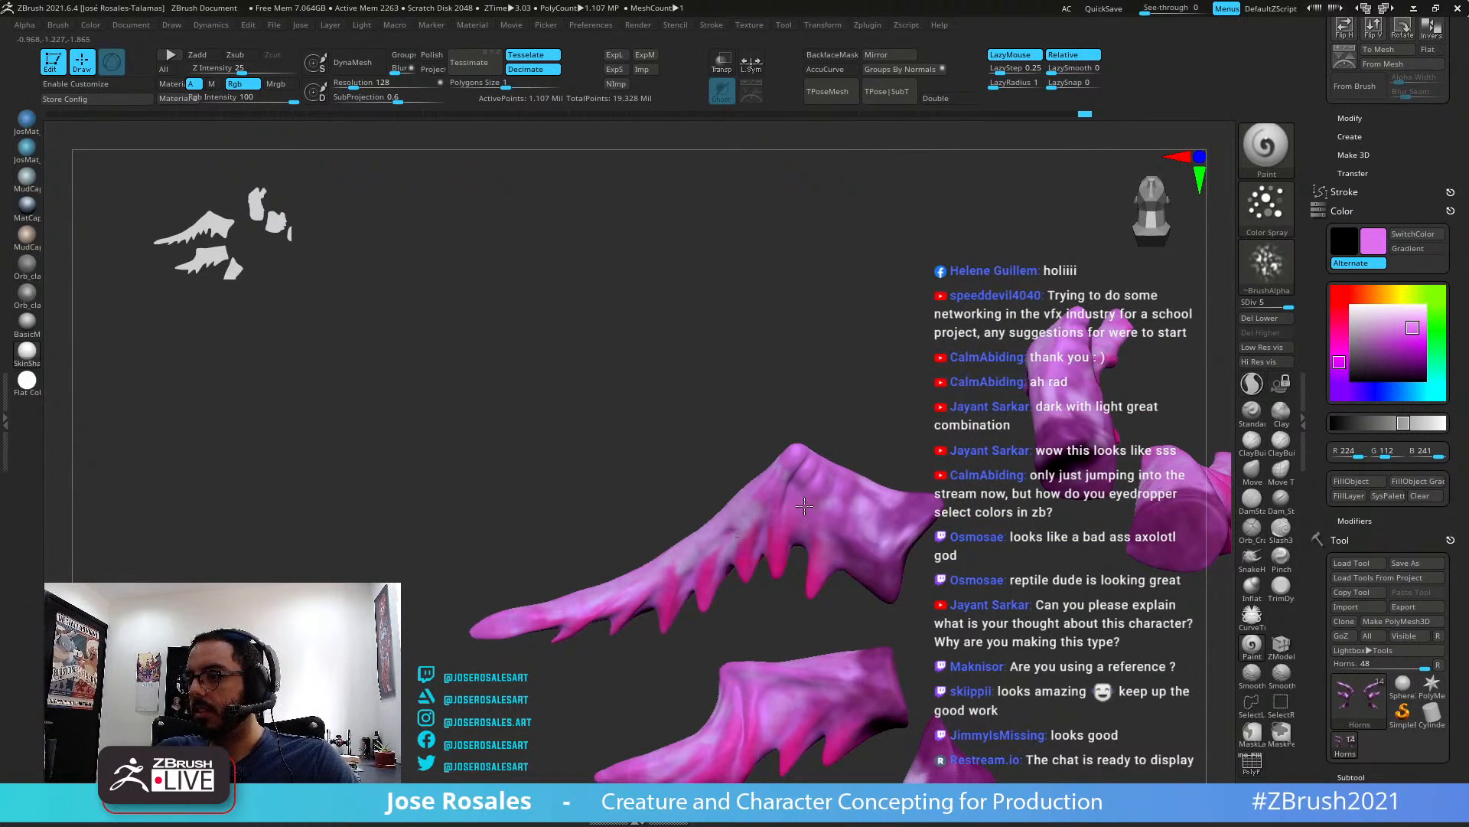
pyautogui.keyDown('alt'); pyautogui.moveTo(777, 704); pyautogui.dragTo(731, 438, button='right'); pyautogui.keyUp('alt')
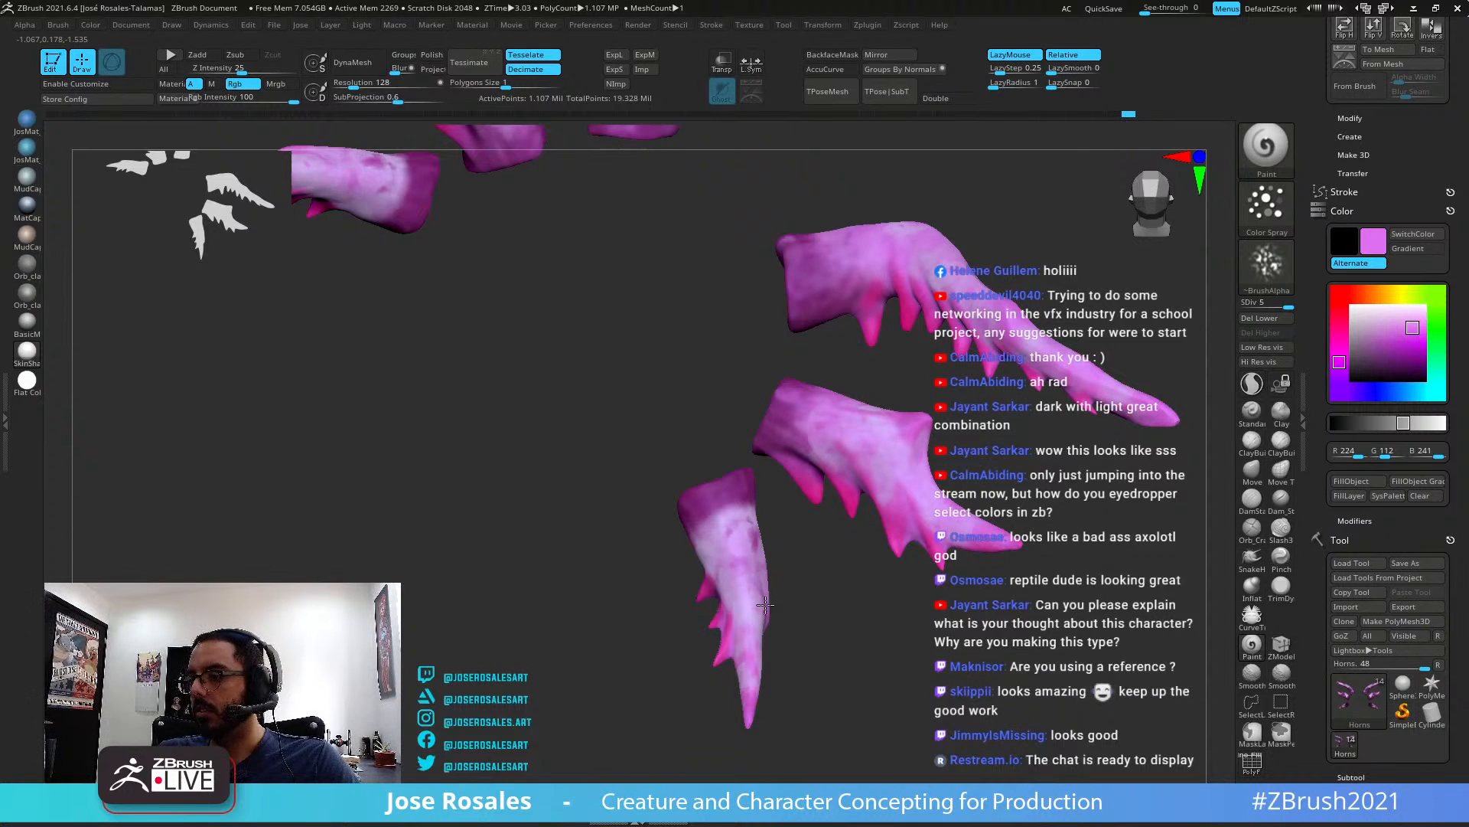
pyautogui.moveTo(762, 581); pyautogui.dragTo(838, 575, button='right')
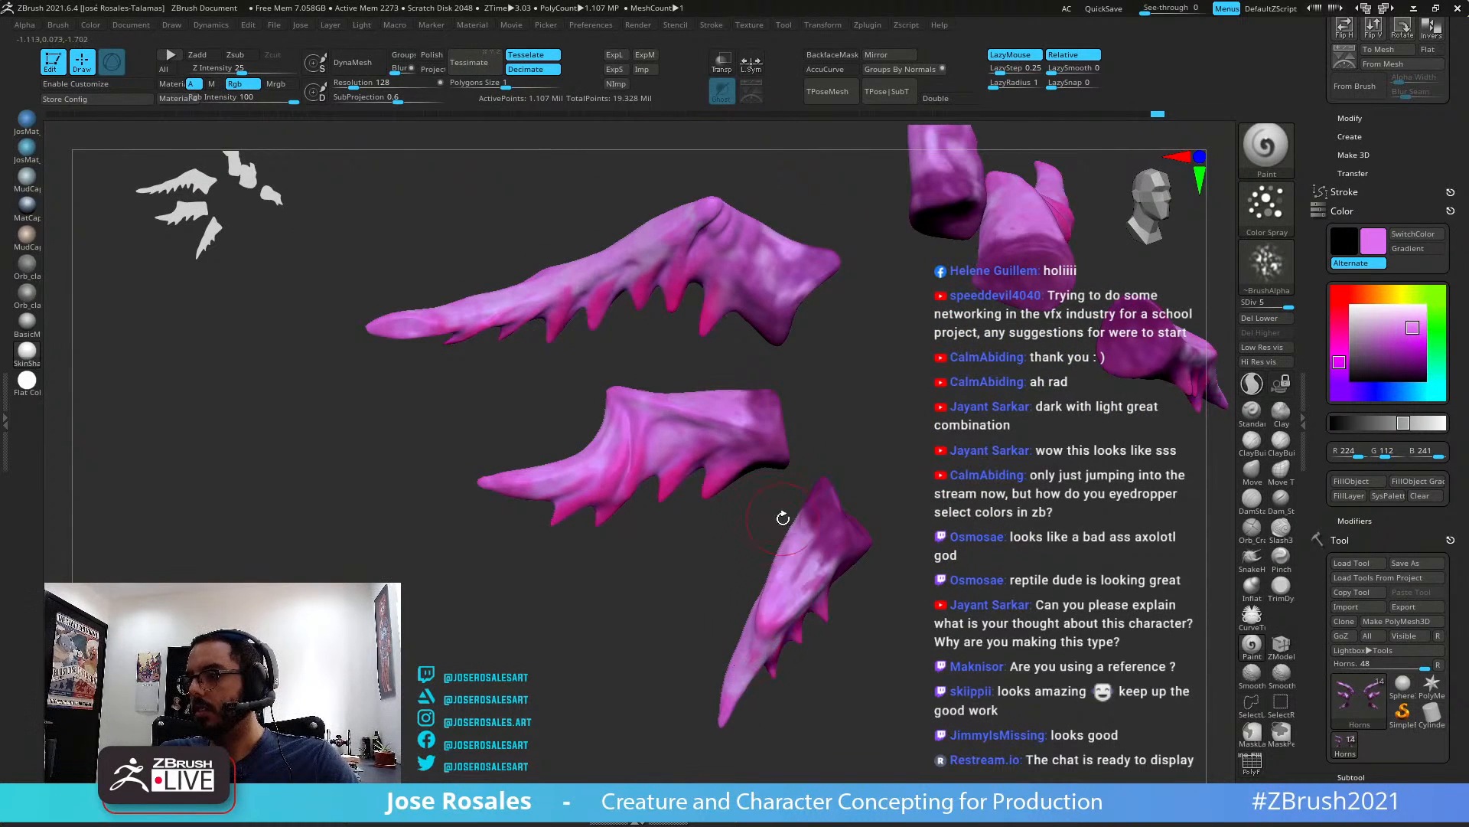
pyautogui.moveTo(783, 518); pyautogui.dragTo(868, 375, button='right')
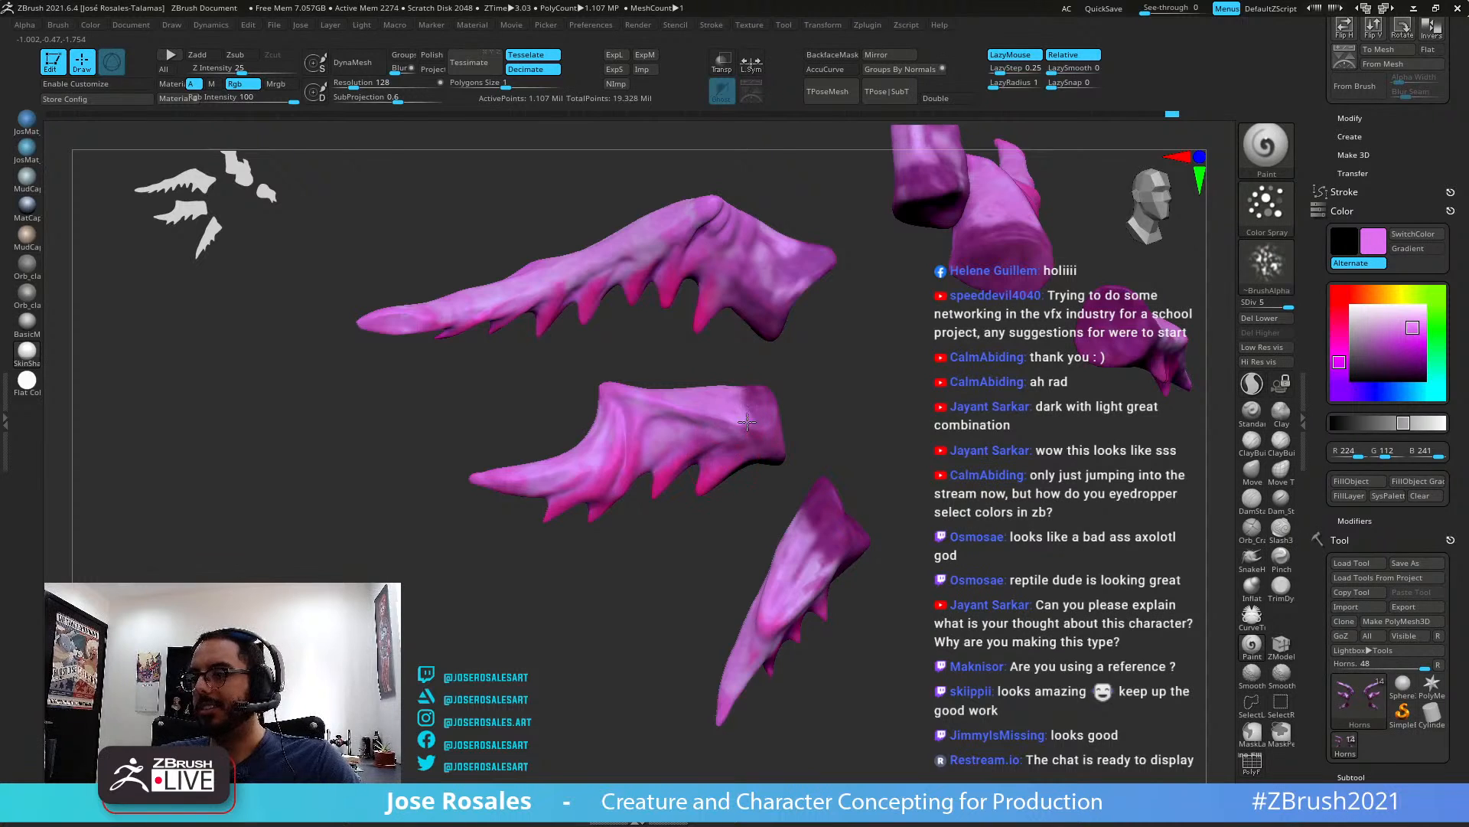
pyautogui.moveTo(747, 421); pyautogui.dragTo(881, 575, button='right')
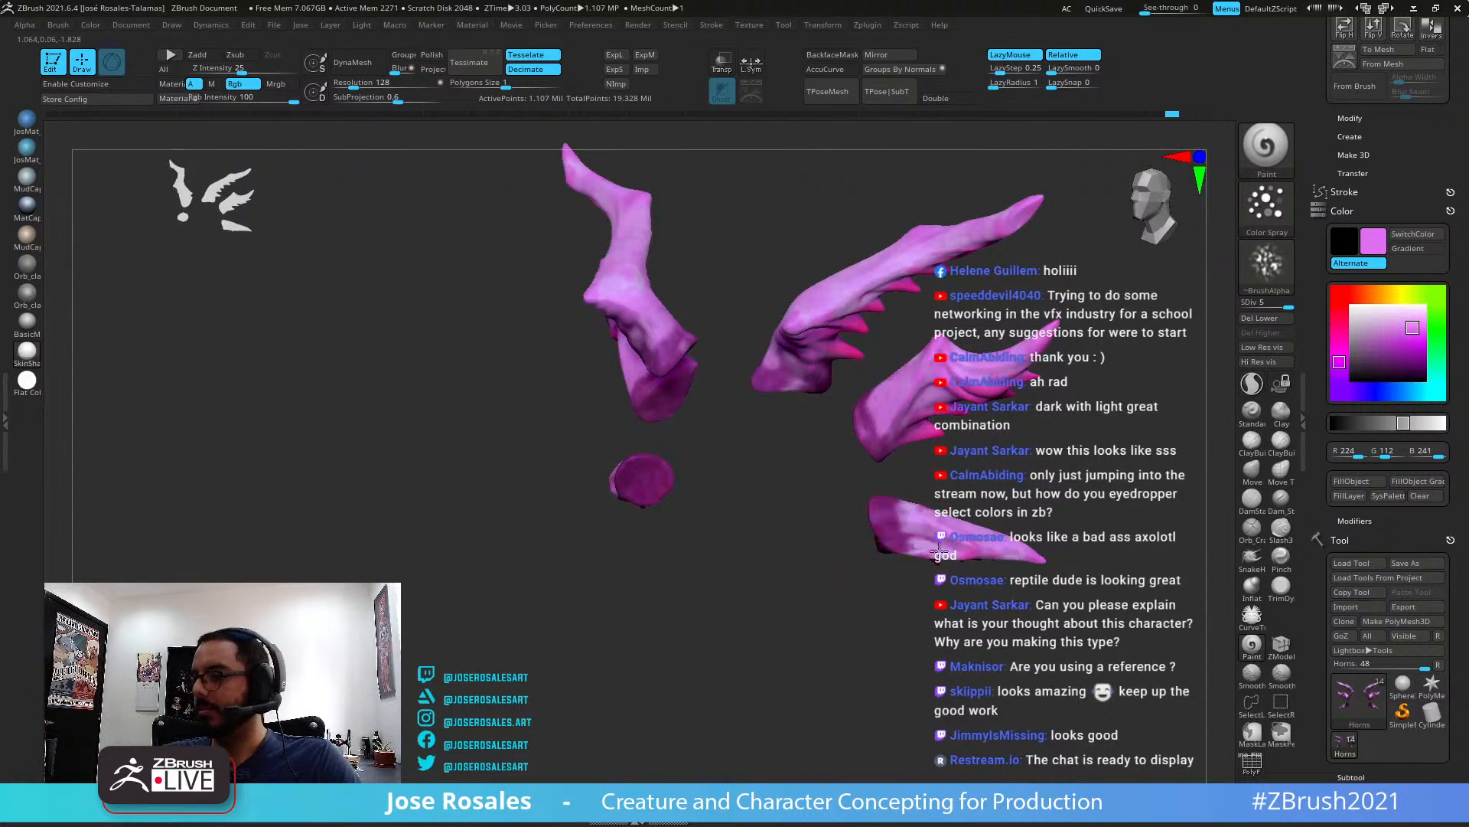
# Spray pinkish violet over the bases of the middle and lower horns to blend the lavender patches
pyautogui.moveTo(1039, 422); pyautogui.dragTo(910, 538, button='right')
pyautogui.moveTo(884, 550)
pyautogui.mouseDown()
pyautogui.moveTo(912, 550)
pyautogui.moveTo(918, 577)
pyautogui.mouseUp()
pyautogui.moveTo(919, 578)
pyautogui.mouseDown(button='right')
pyautogui.moveTo(692, 383)
pyautogui.moveTo(675, 400)
pyautogui.mouseUp(button='right')
pyautogui.moveTo(675, 400); pyautogui.dragTo(671, 418)
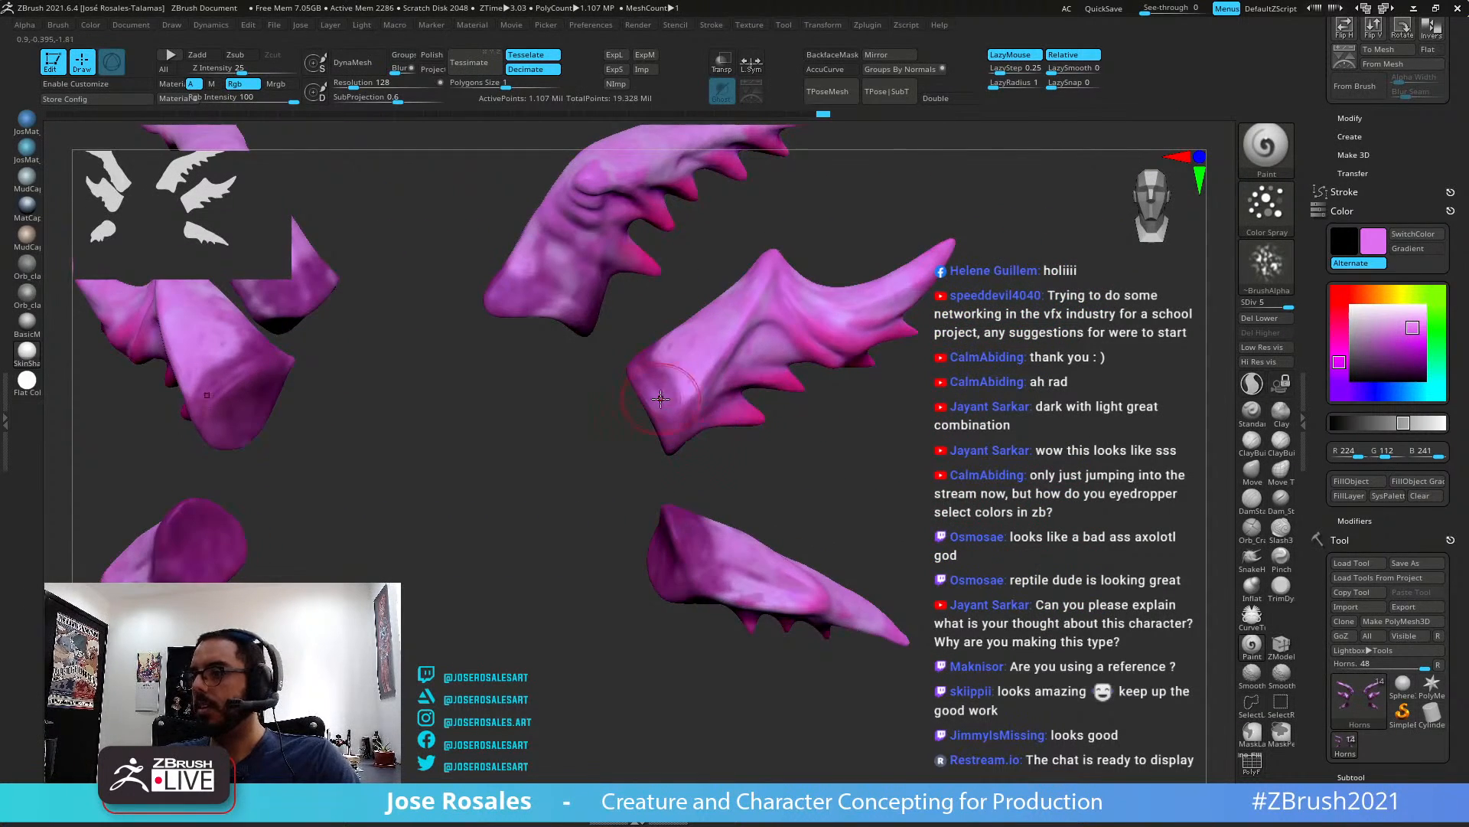
pyautogui.moveTo(695, 423); pyautogui.dragTo(1021, 473, button='right')
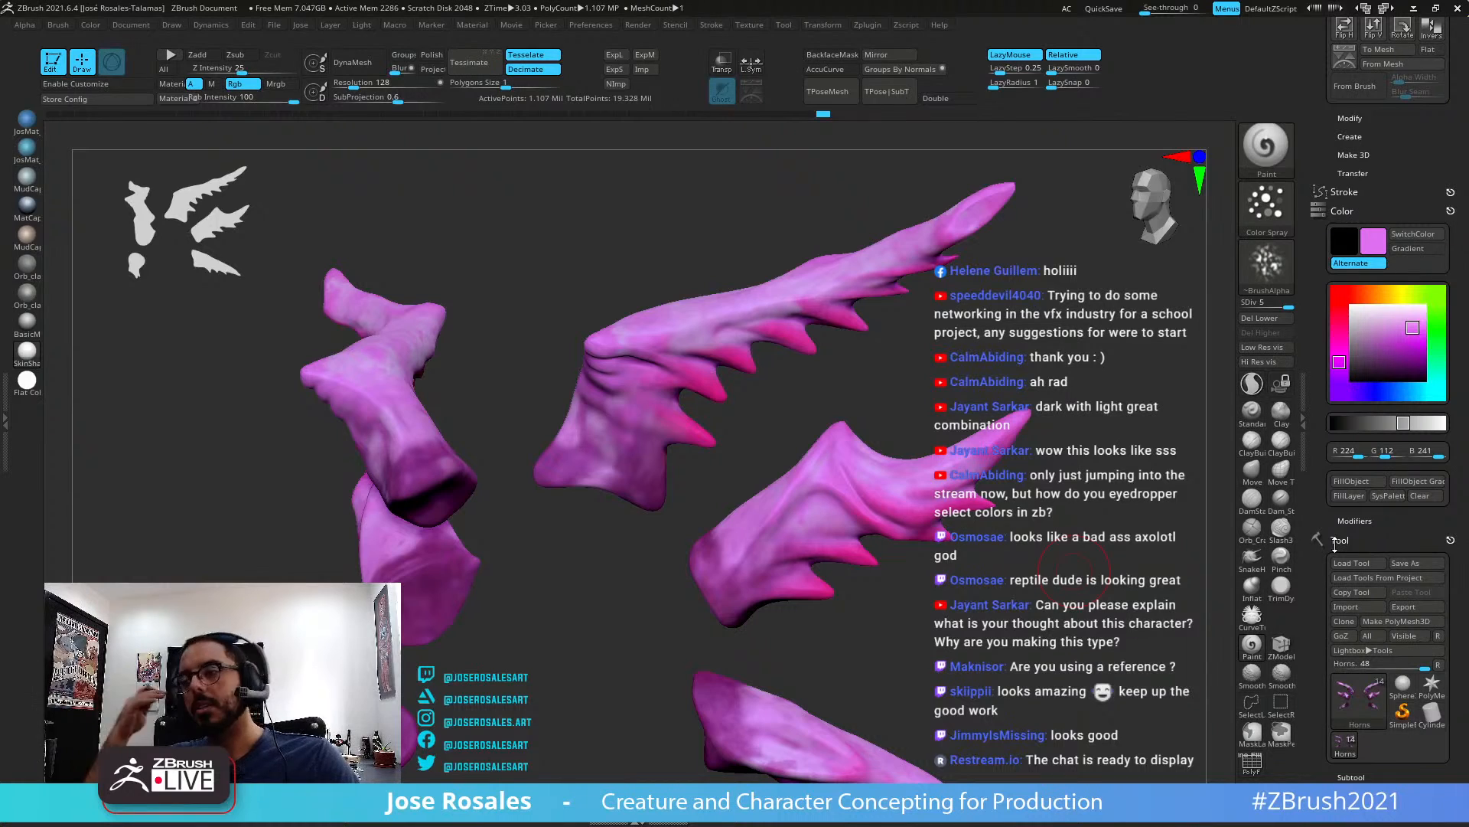
# Spray more pinkish violet along the upper horn's spikes and ridge
pyautogui.moveTo(715, 331); pyautogui.dragTo(779, 349, button='right')
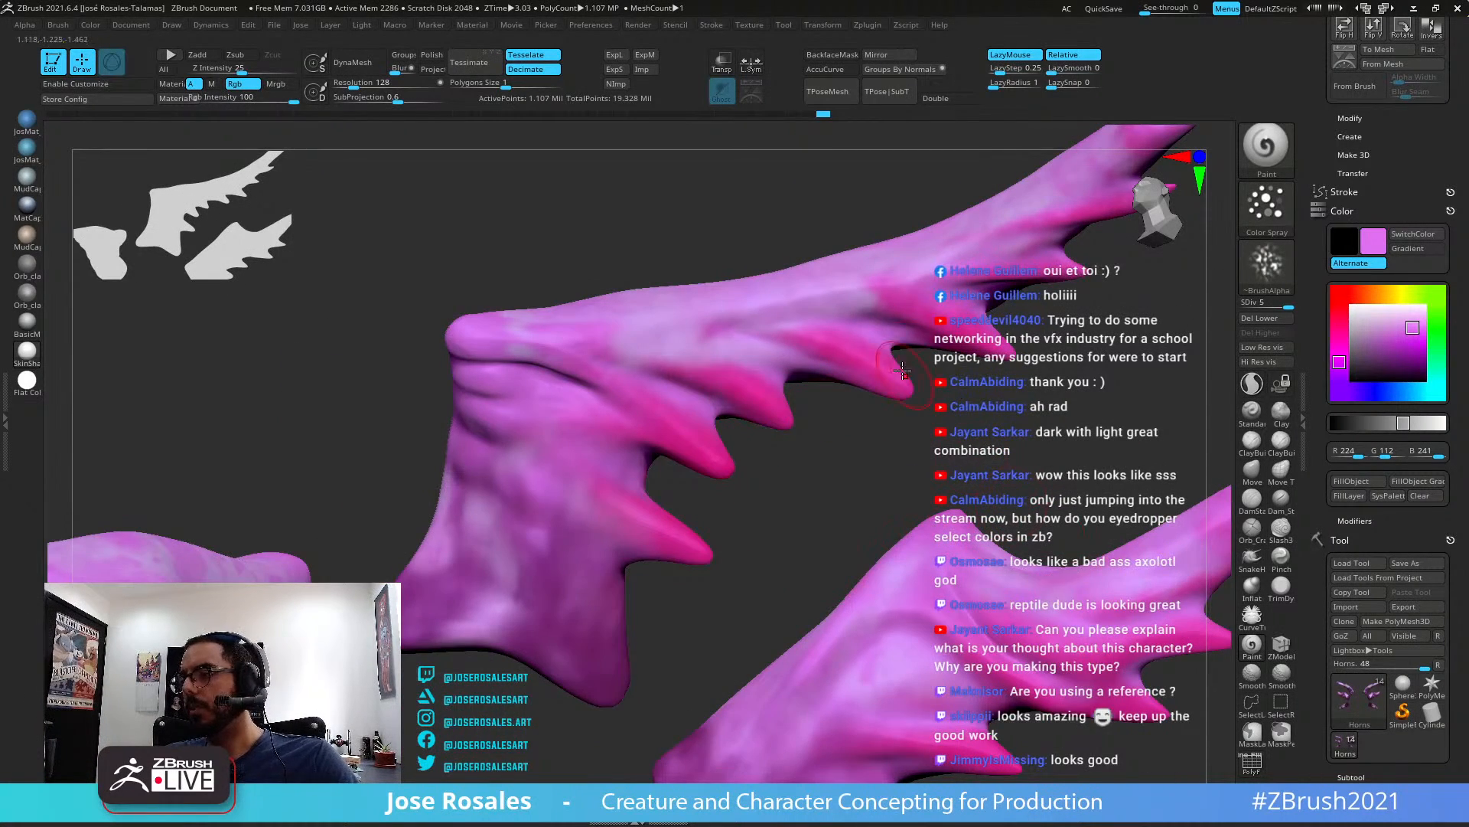
pyautogui.moveTo(887, 355); pyautogui.dragTo(1001, 233, button='right')
pyautogui.moveTo(819, 479); pyautogui.dragTo(787, 582, button='right')
pyautogui.keyDown('ctrl'); pyautogui.moveTo(689, 586); pyautogui.dragTo(708, 517, button='right'); pyautogui.keyUp('ctrl')
pyautogui.moveTo(708, 584); pyautogui.dragTo(748, 575, button='right')
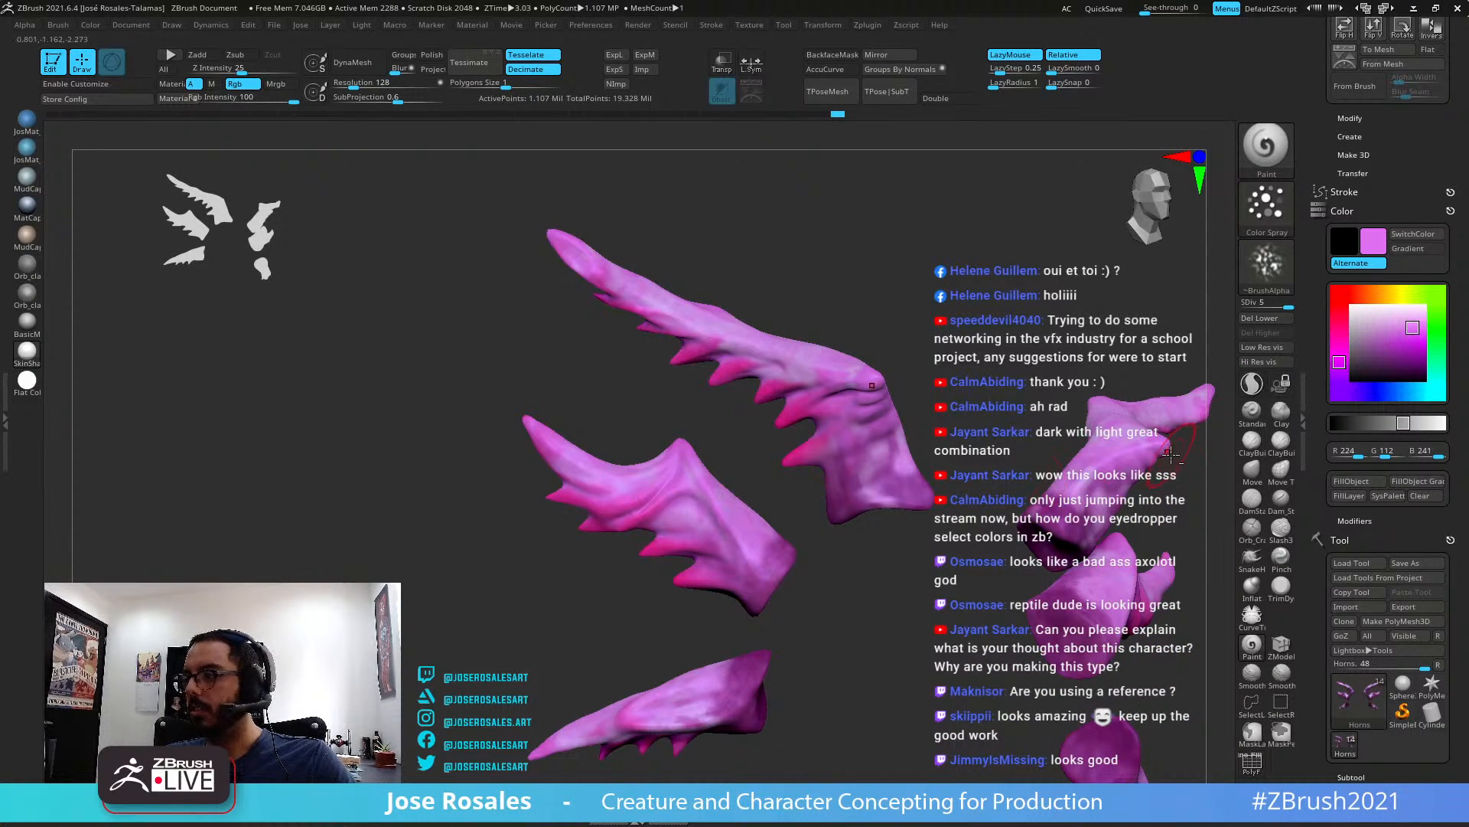
# Show the whole creature, sample magenta (R 240, G 22, B 142) from the palette sphere and isolate the horns
pyautogui.keyDown('alt'); pyautogui.moveTo(993, 287); pyautogui.dragTo(906, 354, button='right'); pyautogui.keyUp('alt')
pyautogui.hotkey('shift', 's')
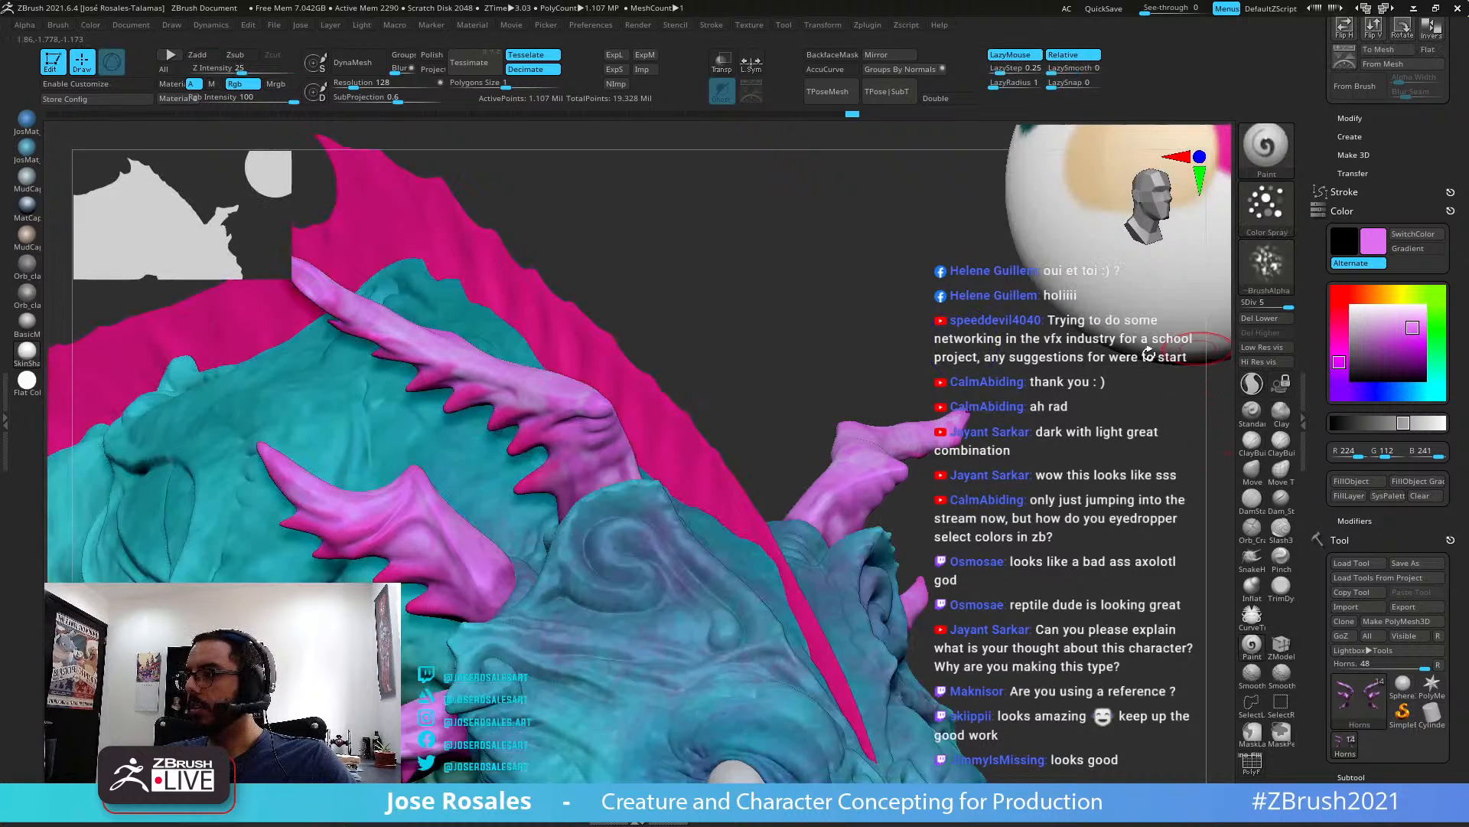
pyautogui.keyDown('alt'); pyautogui.moveTo(1149, 352); pyautogui.dragTo(1093, 377, button='right'); pyautogui.keyUp('alt')
pyautogui.press('c')
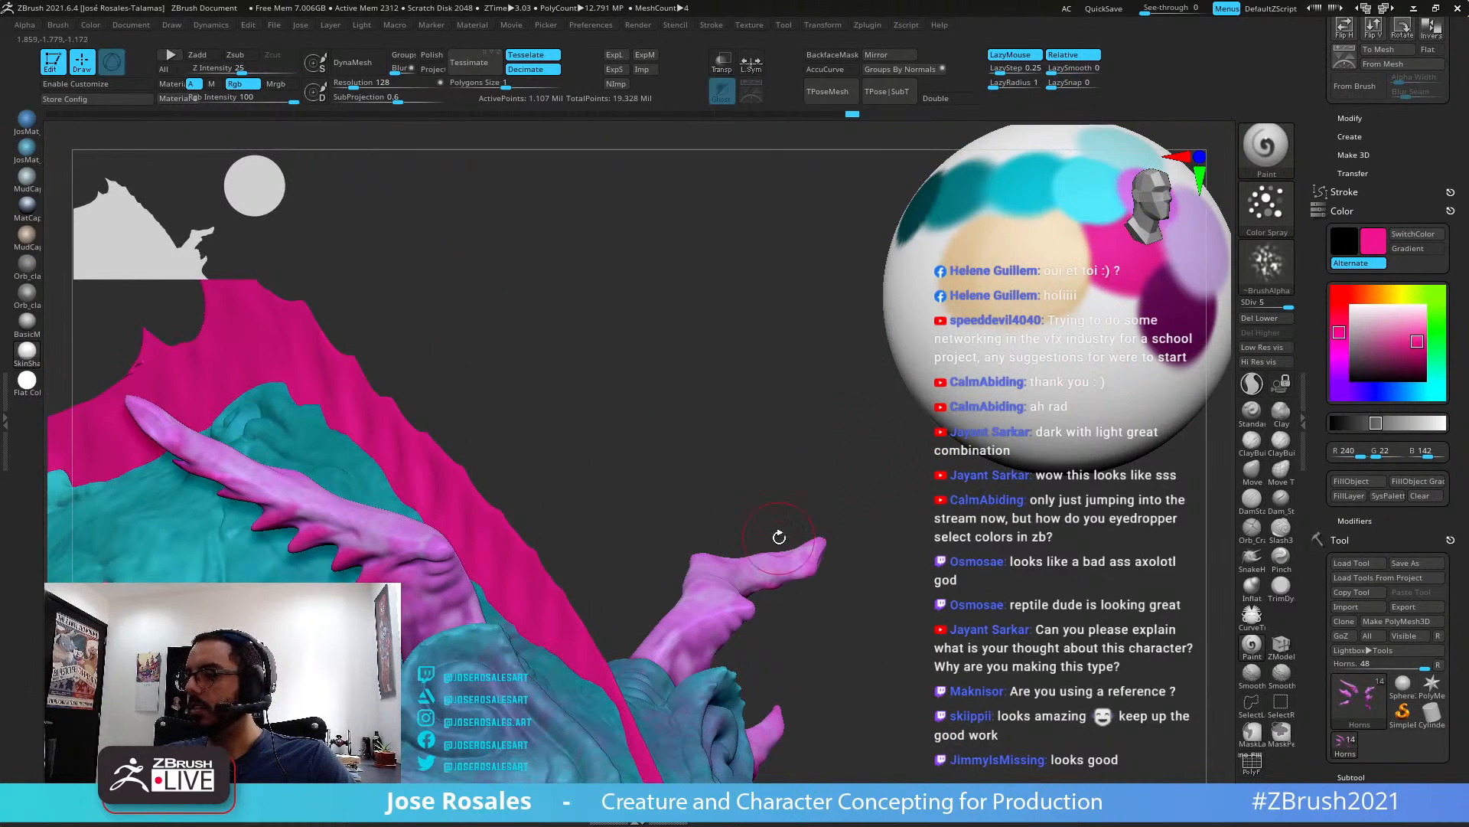
pyautogui.hotkey('shift', 's')
# Spray magenta over the folds at the upper horn's bend and on the spikes beside them
pyautogui.moveTo(746, 608)
pyautogui.mouseDown(button='right')
pyautogui.moveTo(766, 603)
pyautogui.moveTo(796, 632)
pyautogui.moveTo(758, 624)
pyautogui.mouseUp(button='right')
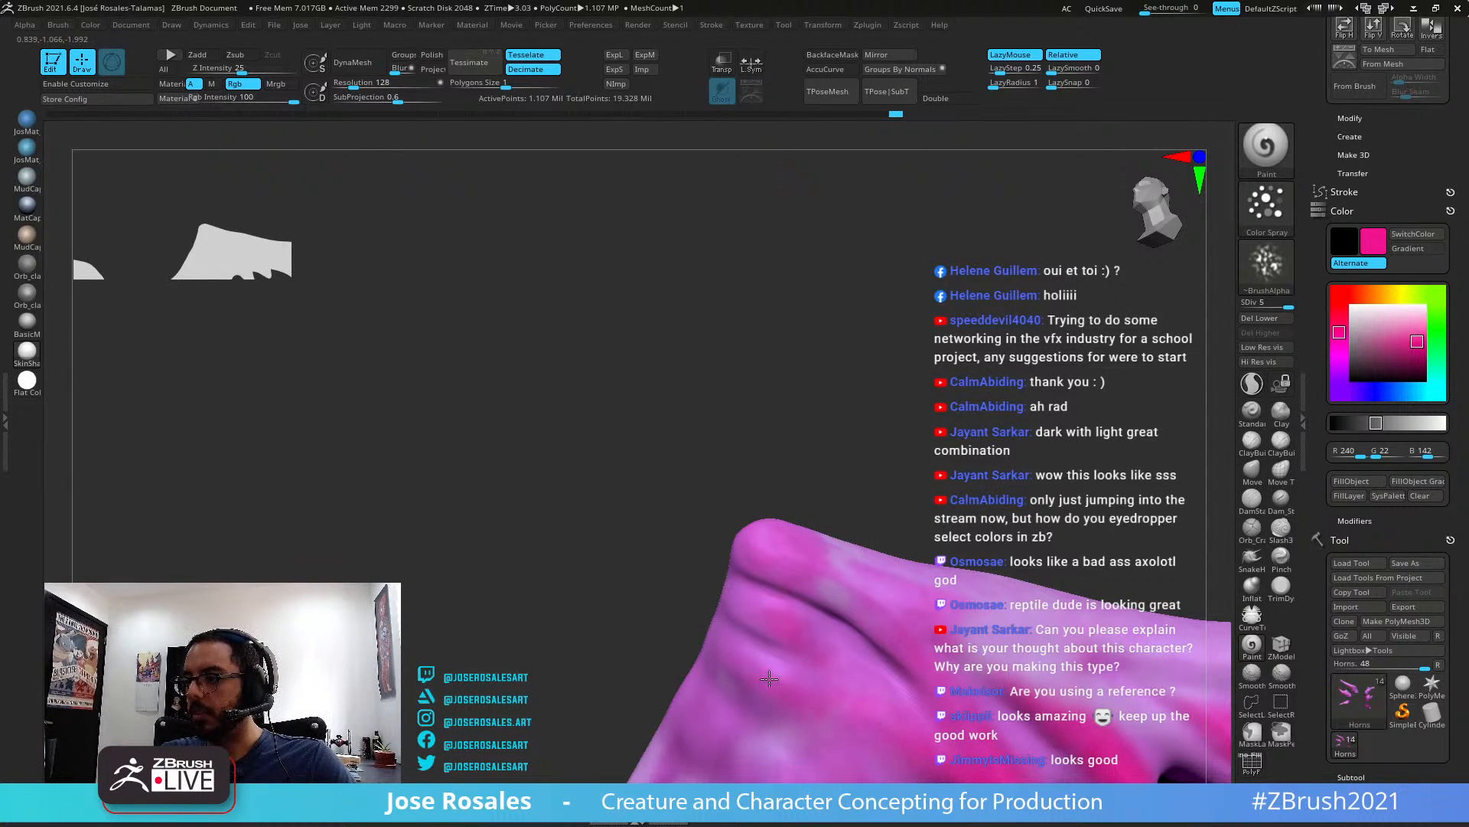
pyautogui.moveTo(826, 673); pyautogui.dragTo(607, 477, button='right')
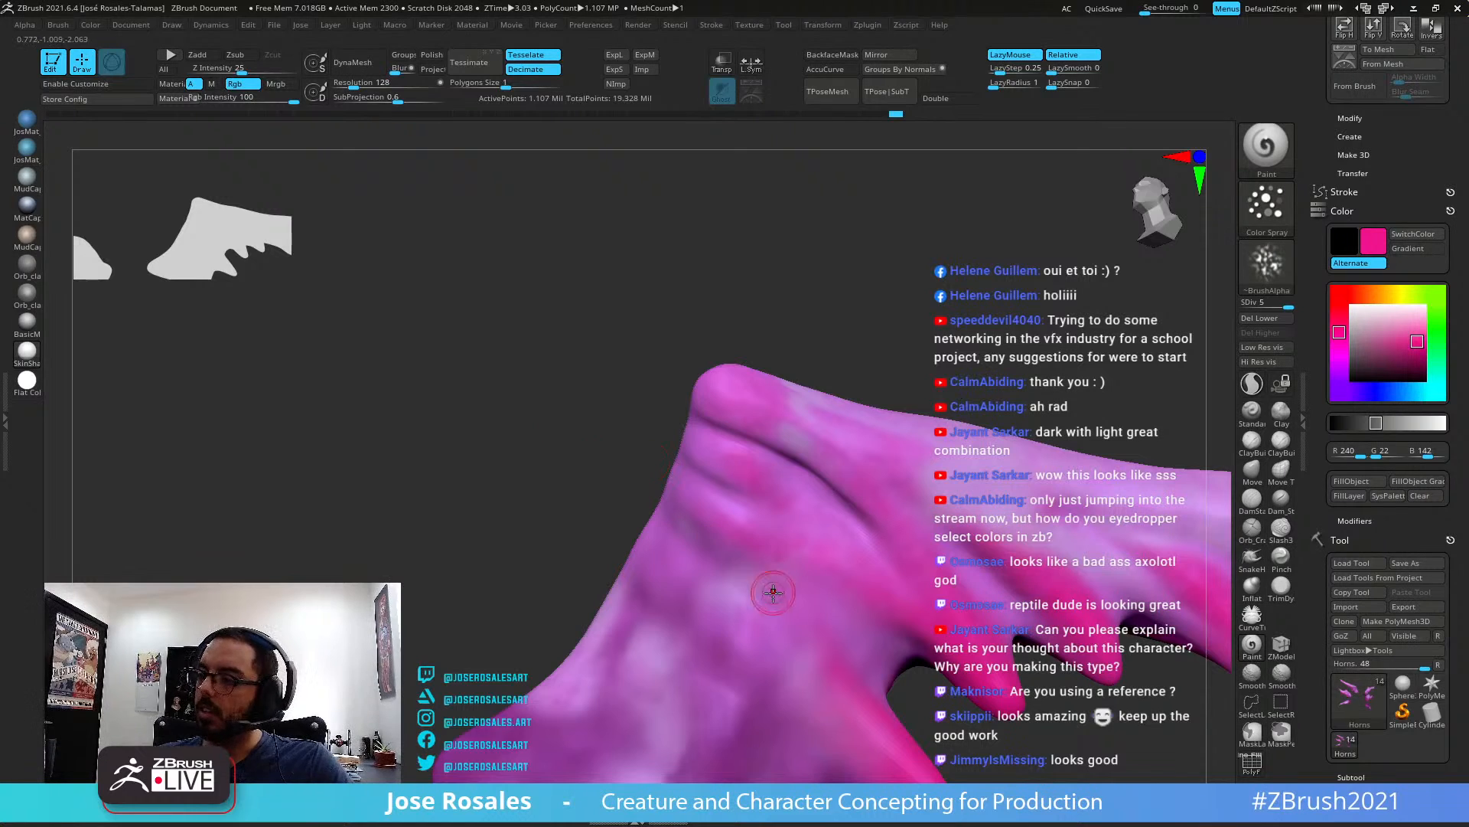
pyautogui.moveTo(771, 590)
pyautogui.mouseDown(button='right')
pyautogui.moveTo(799, 634)
pyautogui.moveTo(778, 585)
pyautogui.mouseUp(button='right')
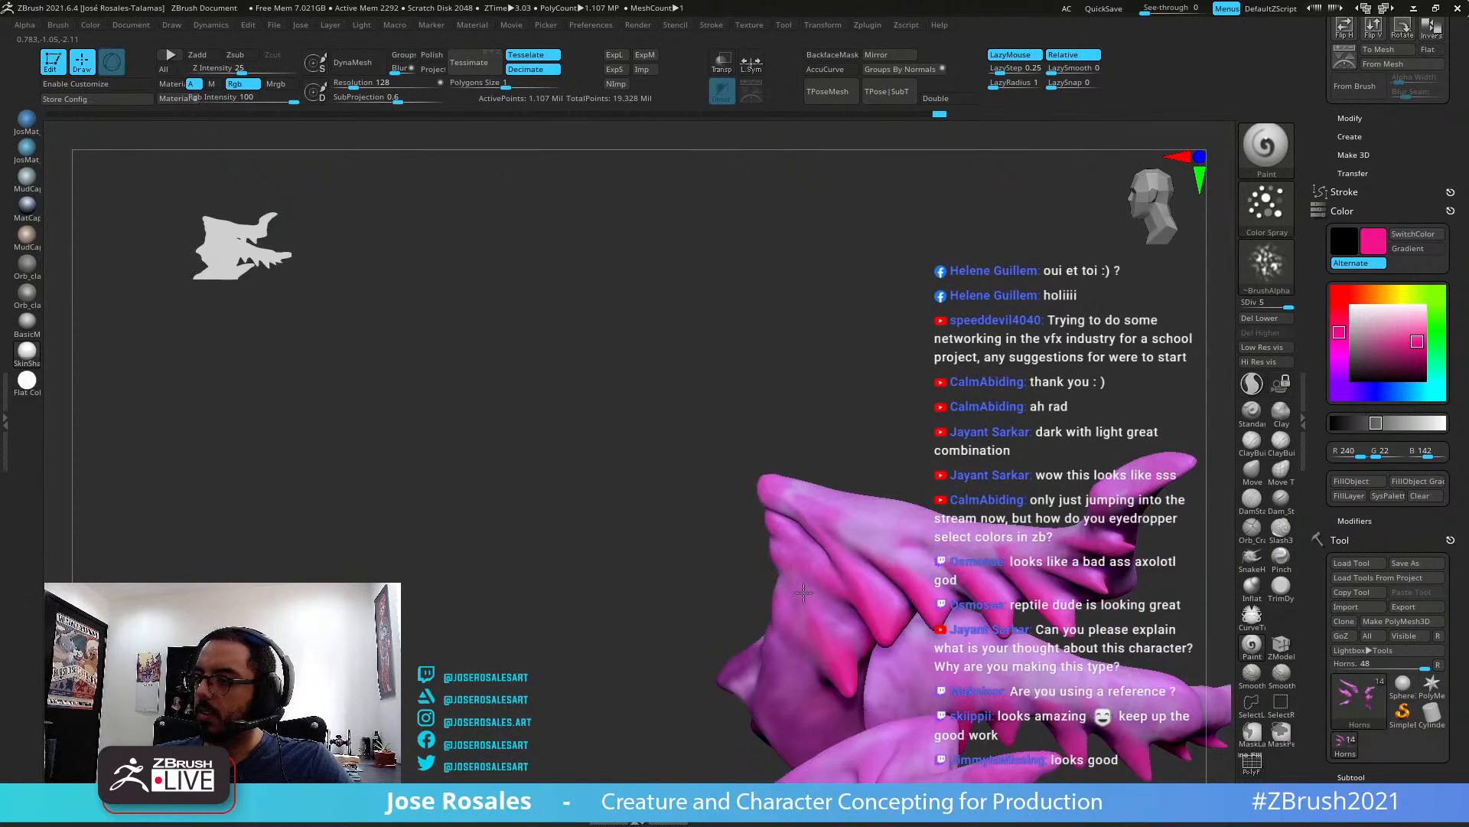
pyautogui.moveTo(820, 659); pyautogui.dragTo(787, 559, button='right')
pyautogui.moveTo(782, 563); pyautogui.dragTo(758, 550)
pyautogui.moveTo(758, 551)
pyautogui.mouseDown(button='right')
pyautogui.moveTo(740, 535)
pyautogui.moveTo(830, 476)
pyautogui.moveTo(761, 503)
pyautogui.mouseUp(button='right')
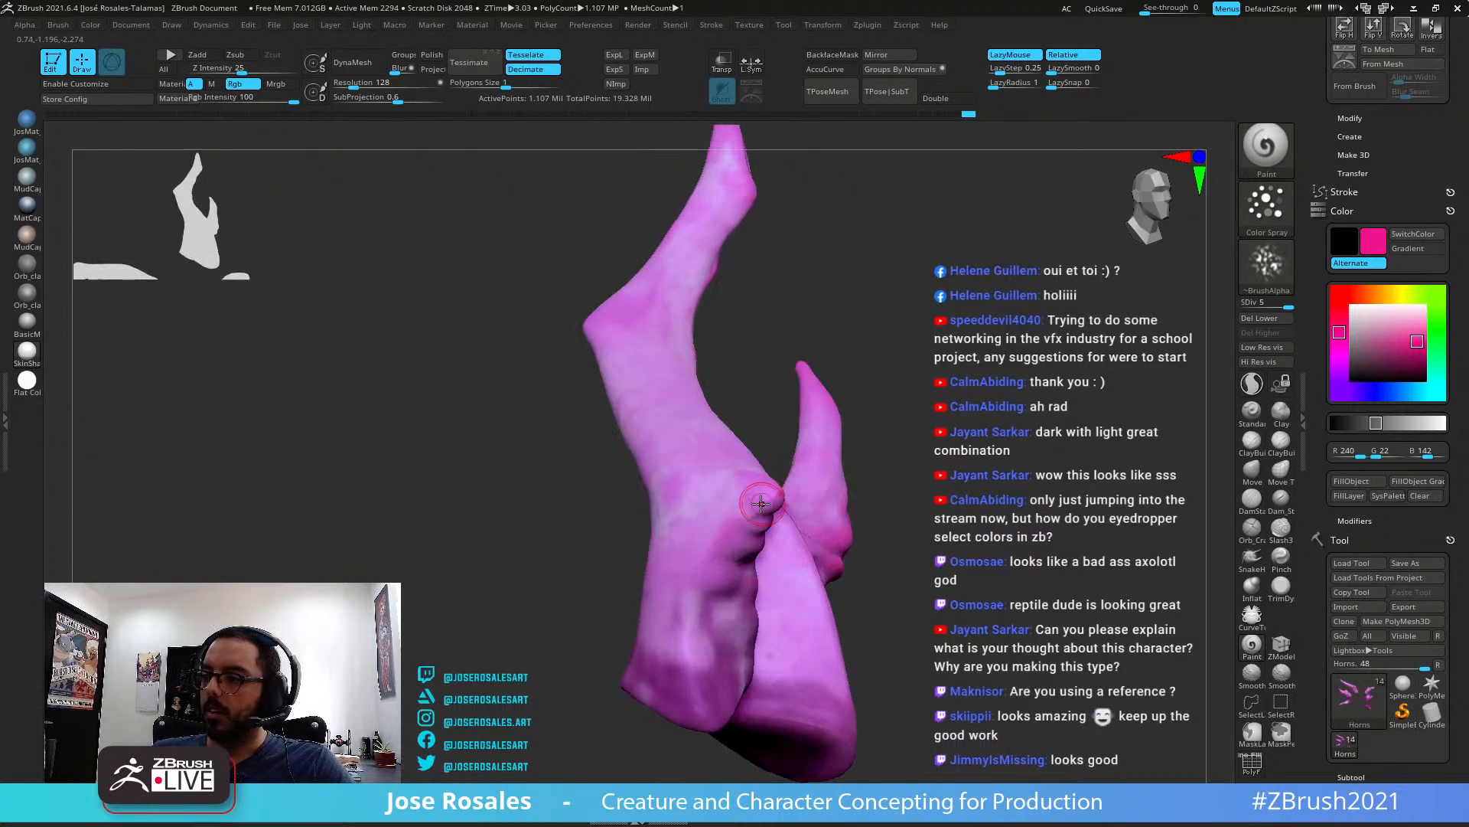
# Spray magenta from the upper horn's base spikes along its outer ridge towards the tip
pyautogui.moveTo(669, 652); pyautogui.dragTo(716, 568, button='right')
pyautogui.moveTo(717, 568); pyautogui.dragTo(694, 564)
pyautogui.moveTo(694, 564)
pyautogui.mouseDown(button='right')
pyautogui.moveTo(696, 581)
pyautogui.moveTo(761, 583)
pyautogui.moveTo(829, 627)
pyautogui.moveTo(916, 570)
pyautogui.mouseUp(button='right')
pyautogui.click(747, 587)
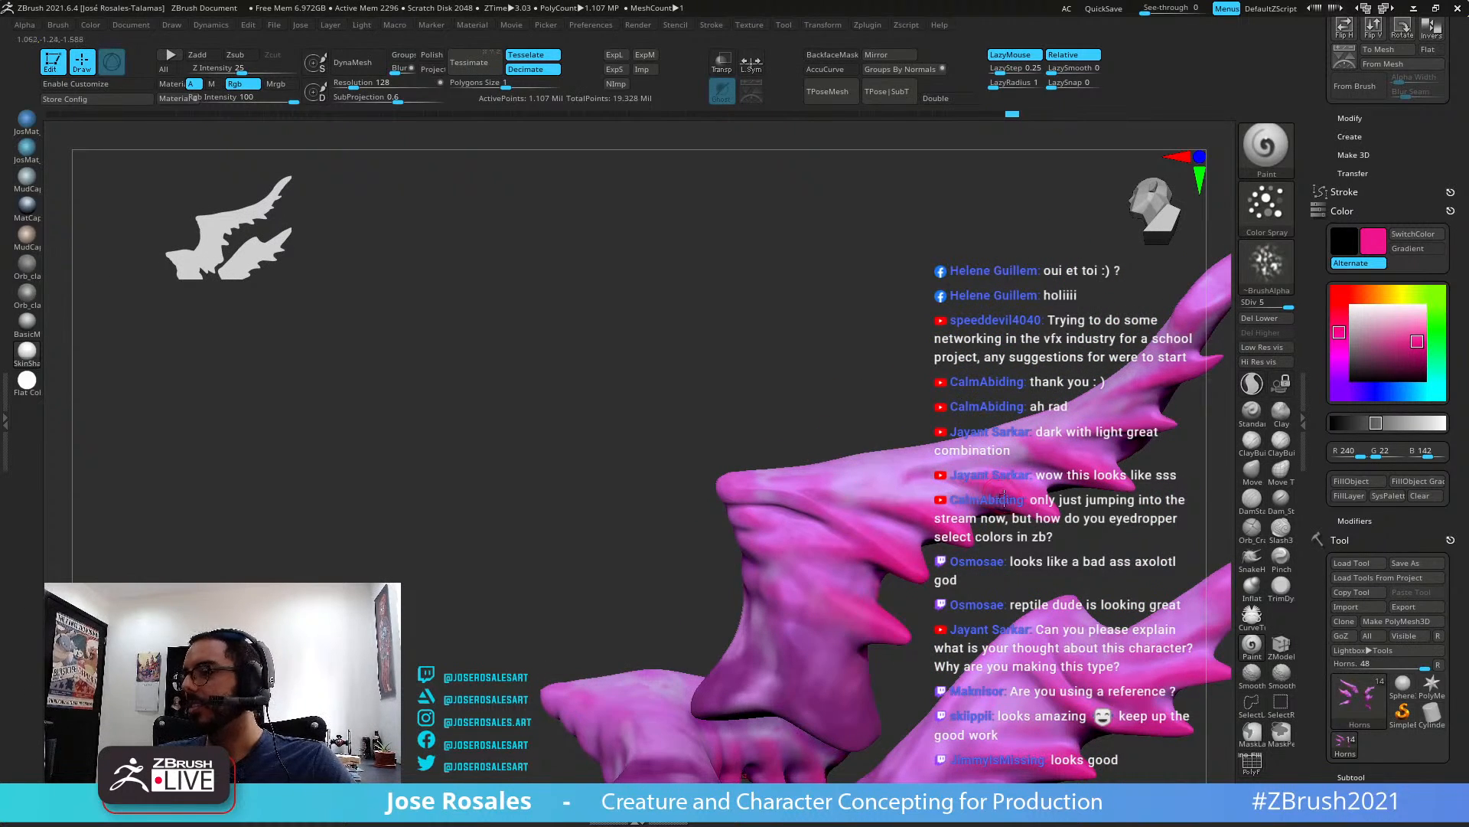
pyautogui.moveTo(1003, 497); pyautogui.dragTo(986, 476, button='right')
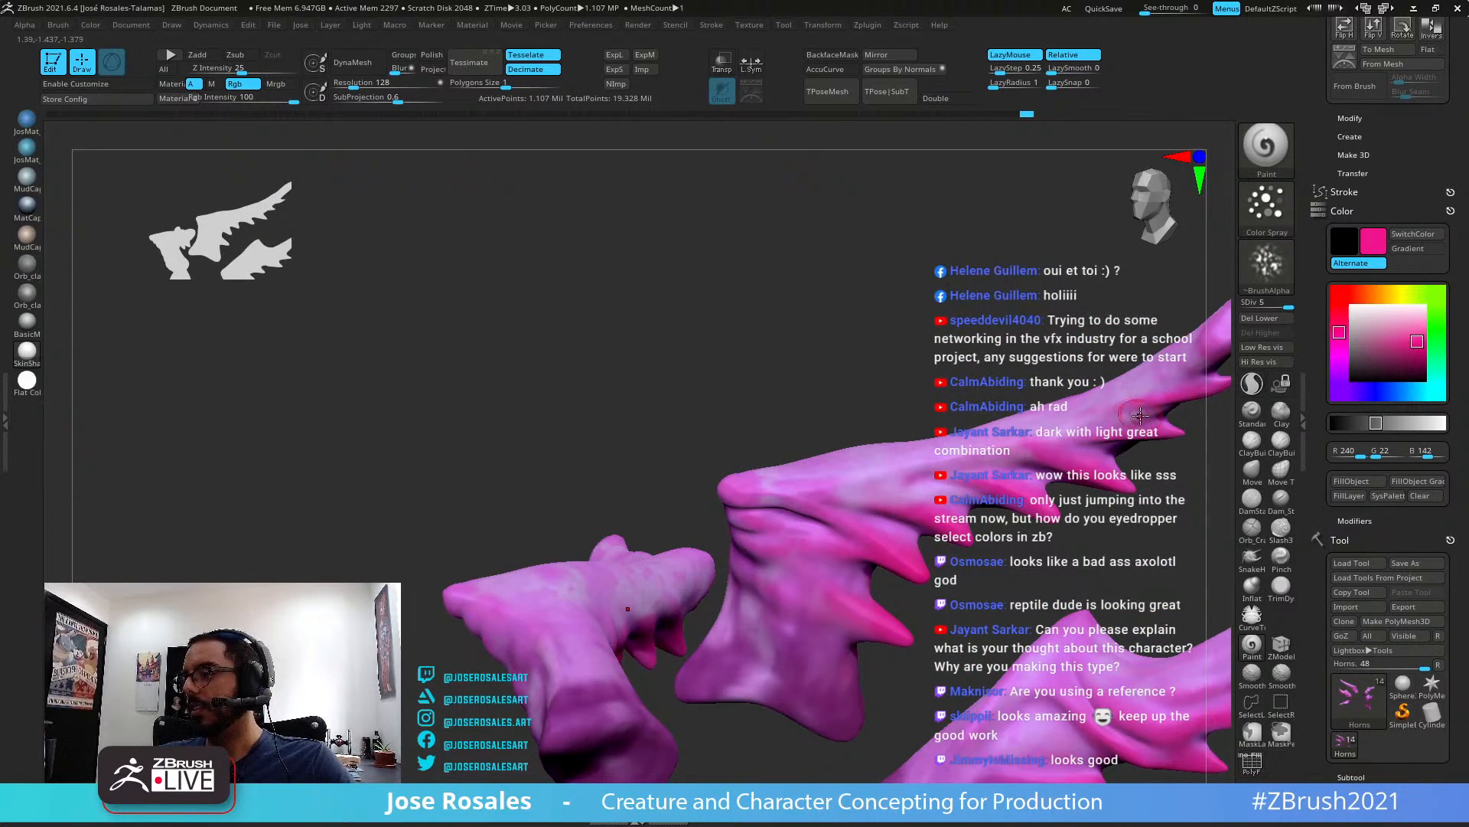
pyautogui.moveTo(1140, 414); pyautogui.dragTo(729, 548, button='right')
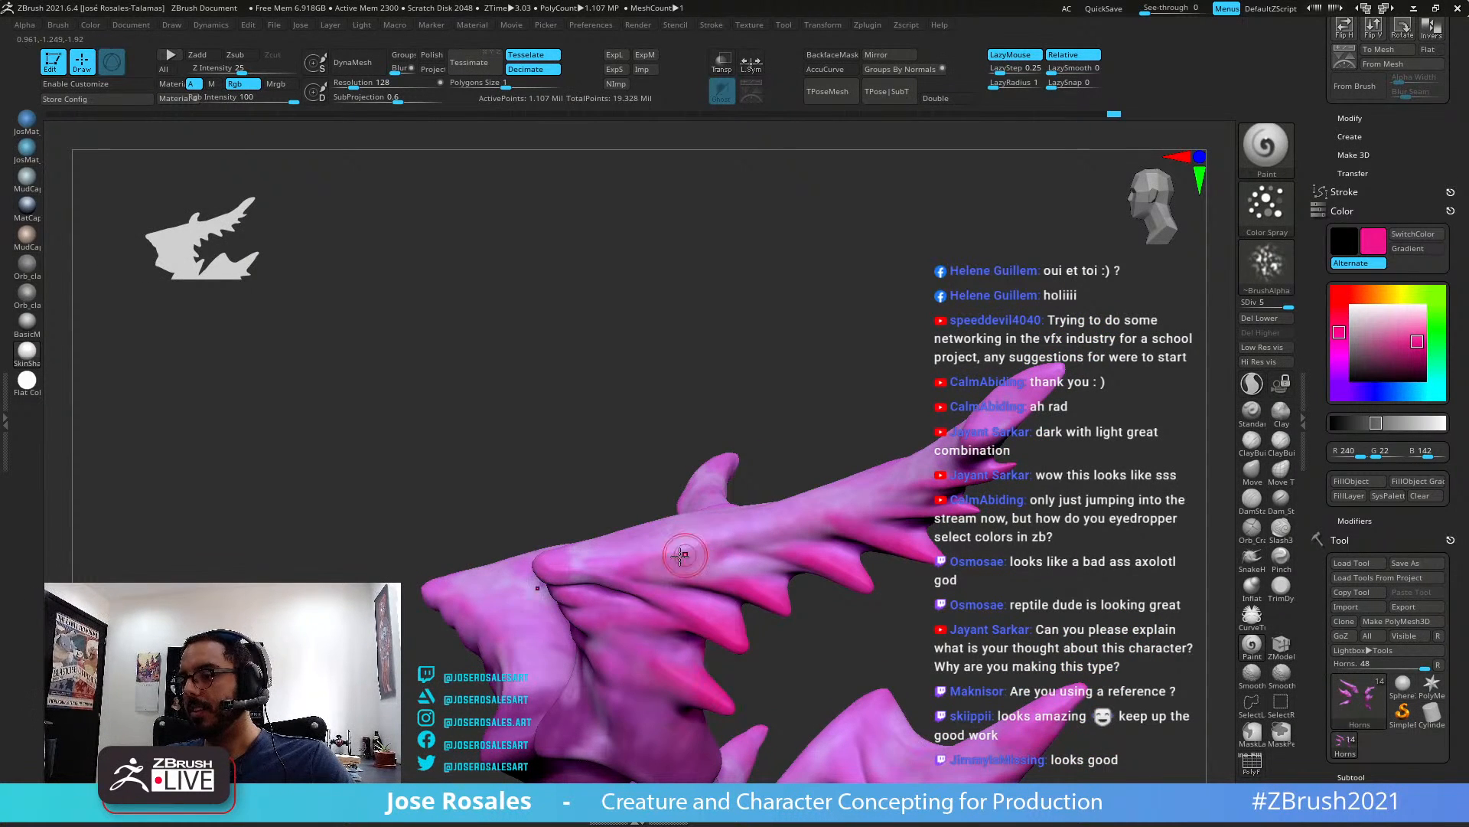
# Spray magenta on the spikes and the grooves between them along the undersides of the upper and middle horns
pyautogui.moveTo(781, 588); pyautogui.dragTo(533, 507, button='right')
pyautogui.moveTo(507, 587)
pyautogui.mouseDown(button='right')
pyautogui.moveTo(529, 505)
pyautogui.moveTo(552, 525)
pyautogui.moveTo(520, 566)
pyautogui.mouseUp(button='right')
pyautogui.moveTo(519, 625); pyautogui.dragTo(658, 444, button='right')
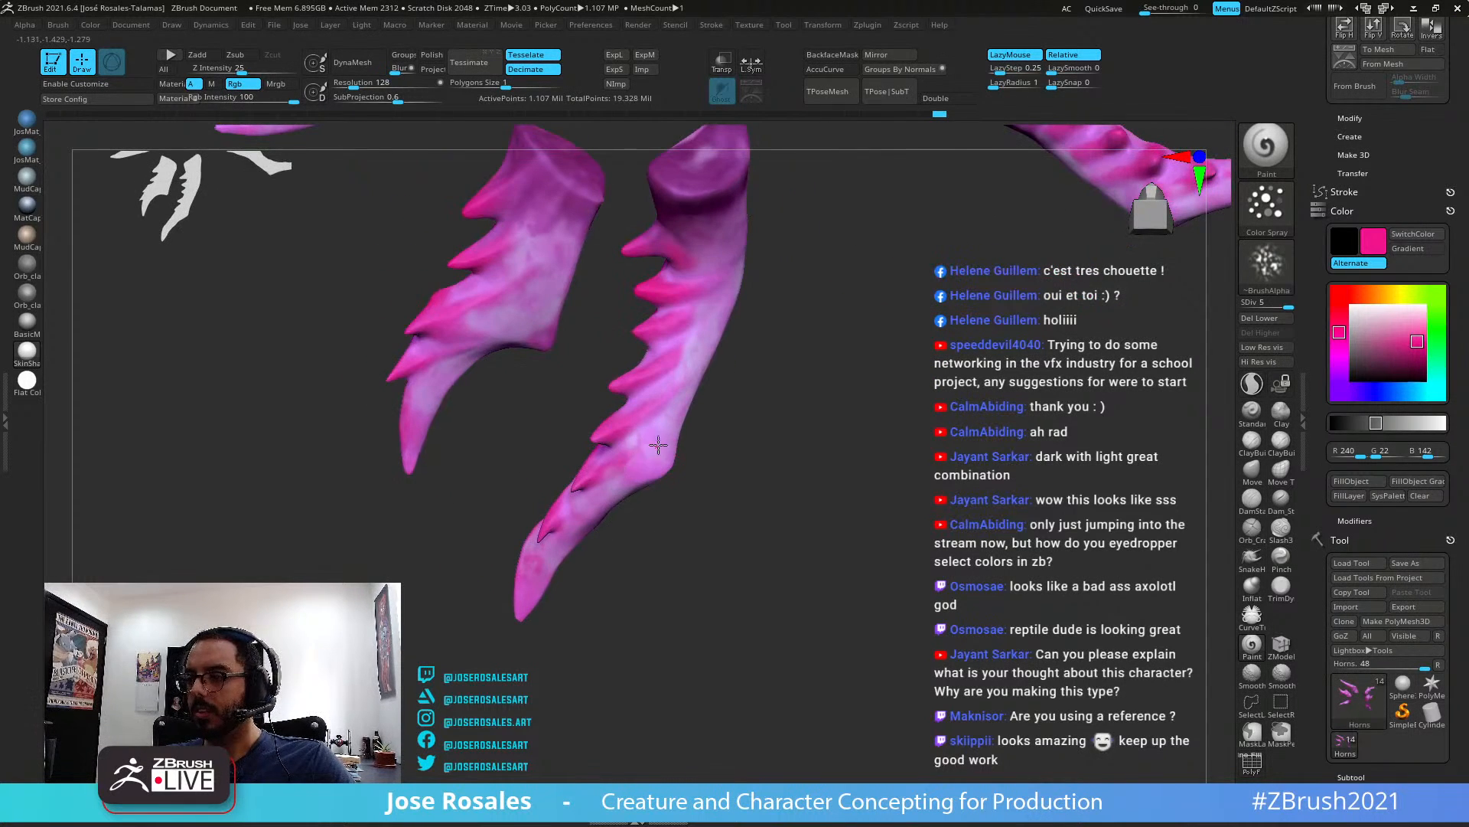
pyautogui.moveTo(649, 501); pyautogui.dragTo(632, 483, button='right')
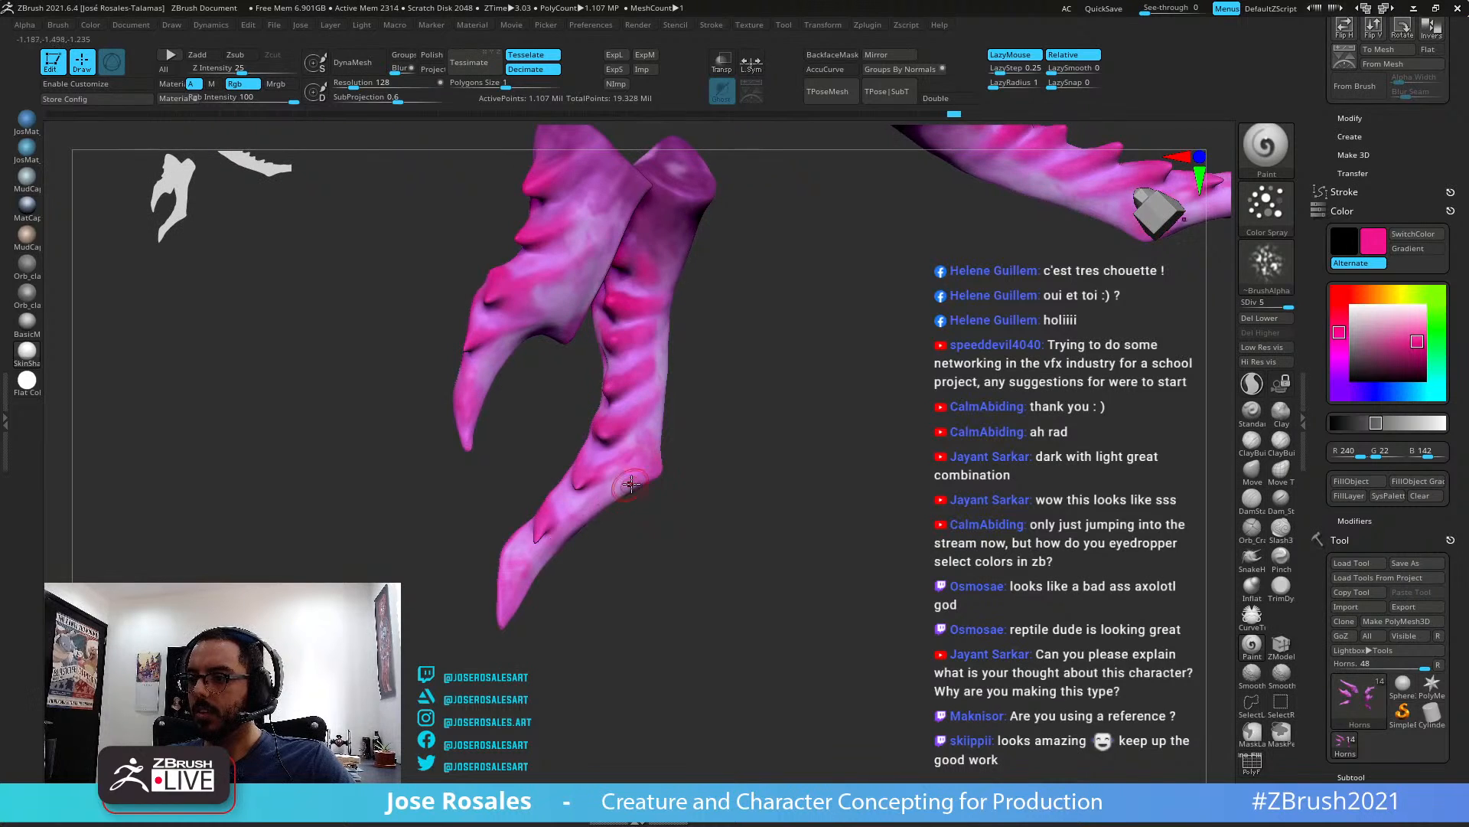
pyautogui.moveTo(525, 566); pyautogui.dragTo(558, 534, button='right')
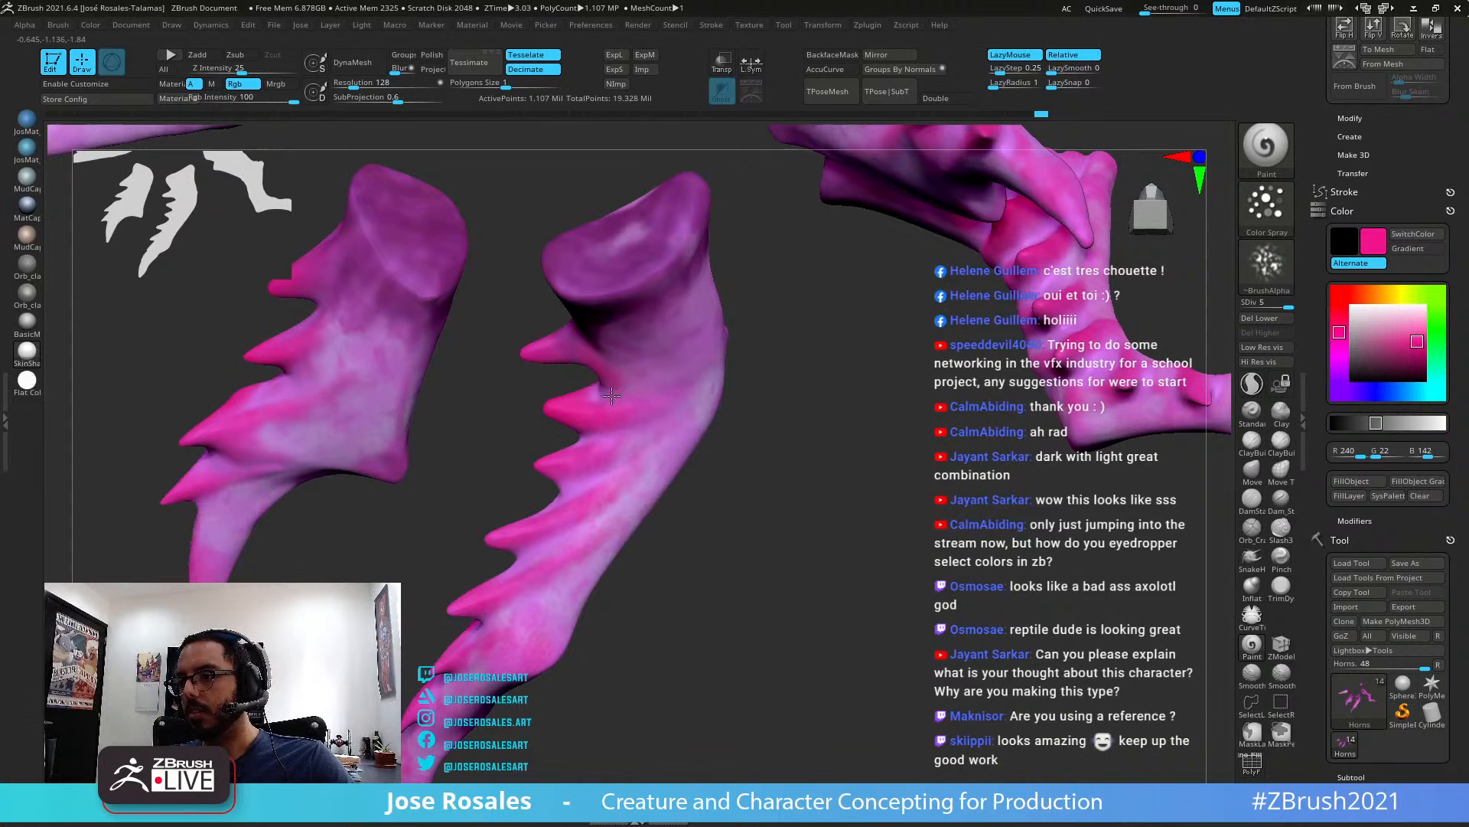
pyautogui.moveTo(631, 360); pyautogui.dragTo(653, 381, button='right')
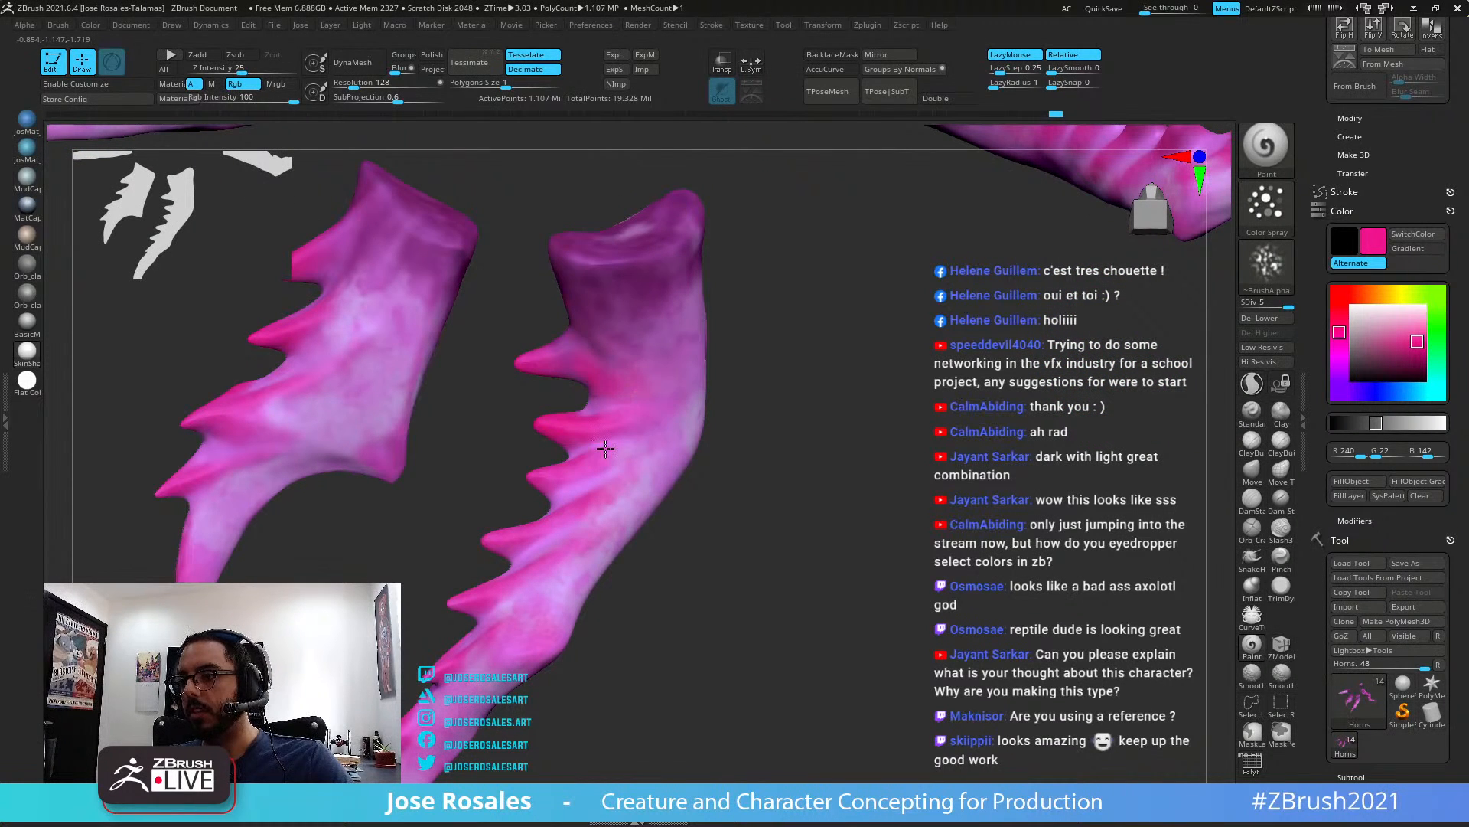
# Spray magenta streaks running from the spikes up the upper horn's shaft and along its top edge
pyautogui.moveTo(545, 540)
pyautogui.mouseDown()
pyautogui.moveTo(544, 568)
pyautogui.moveTo(505, 583)
pyautogui.mouseUp()
pyautogui.moveTo(511, 574)
pyautogui.keyDown('ctrl'); pyautogui.mouseDown(button='right')
pyautogui.moveTo(275, 499)
pyautogui.moveTo(580, 486)
pyautogui.mouseUp(button='right'); pyautogui.keyUp('ctrl')
pyautogui.moveTo(520, 584)
pyautogui.mouseDown(button='right')
pyautogui.moveTo(571, 498)
pyautogui.moveTo(603, 630)
pyautogui.moveTo(555, 511)
pyautogui.moveTo(599, 499)
pyautogui.moveTo(613, 455)
pyautogui.moveTo(639, 445)
pyautogui.mouseUp(button='right')
pyautogui.moveTo(510, 510)
pyautogui.mouseDown()
pyautogui.moveTo(595, 464)
pyautogui.moveTo(476, 472)
pyautogui.moveTo(496, 457)
pyautogui.moveTo(724, 426)
pyautogui.mouseUp()
pyautogui.moveTo(723, 426)
pyautogui.mouseDown(button='right')
pyautogui.moveTo(628, 462)
pyautogui.moveTo(612, 444)
pyautogui.moveTo(673, 452)
pyautogui.mouseUp(button='right')
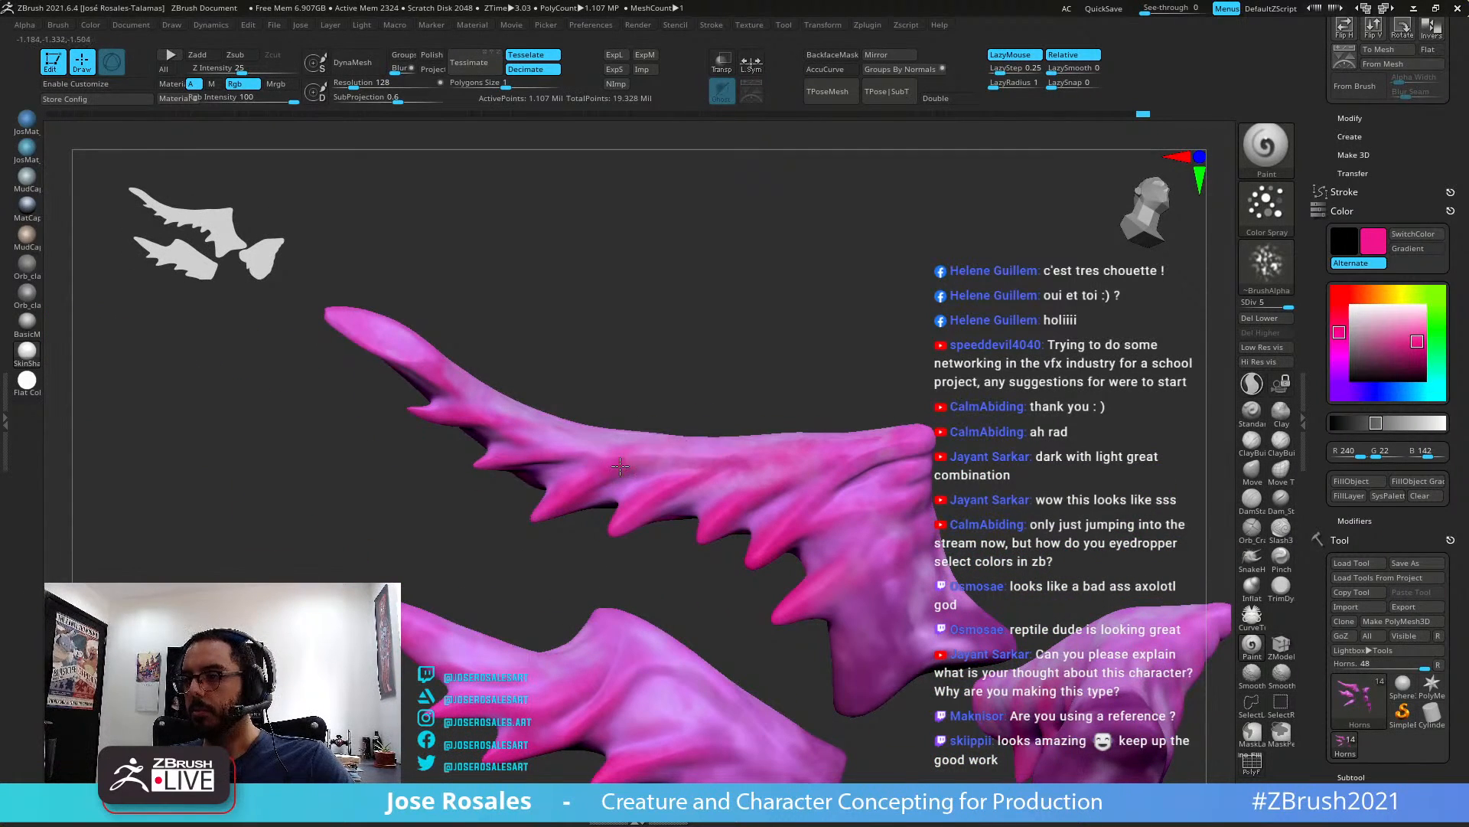
pyautogui.moveTo(503, 518); pyautogui.dragTo(609, 437, button='right')
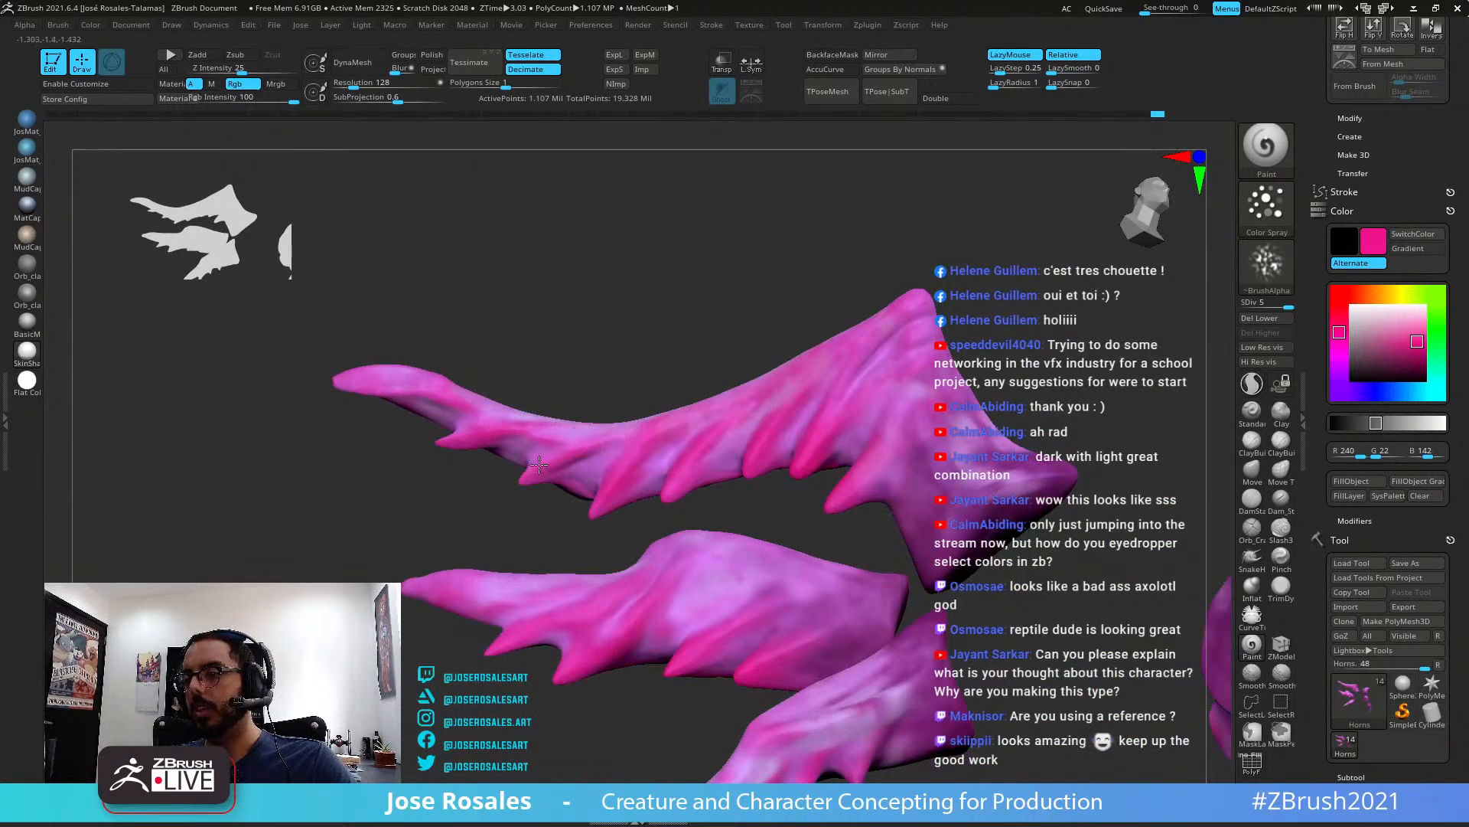
pyautogui.moveTo(524, 455)
pyautogui.mouseDown(button='right')
pyautogui.moveTo(627, 421)
pyautogui.moveTo(512, 442)
pyautogui.moveTo(536, 443)
pyautogui.mouseUp(button='right')
pyautogui.moveTo(450, 472); pyautogui.dragTo(651, 450, button='right')
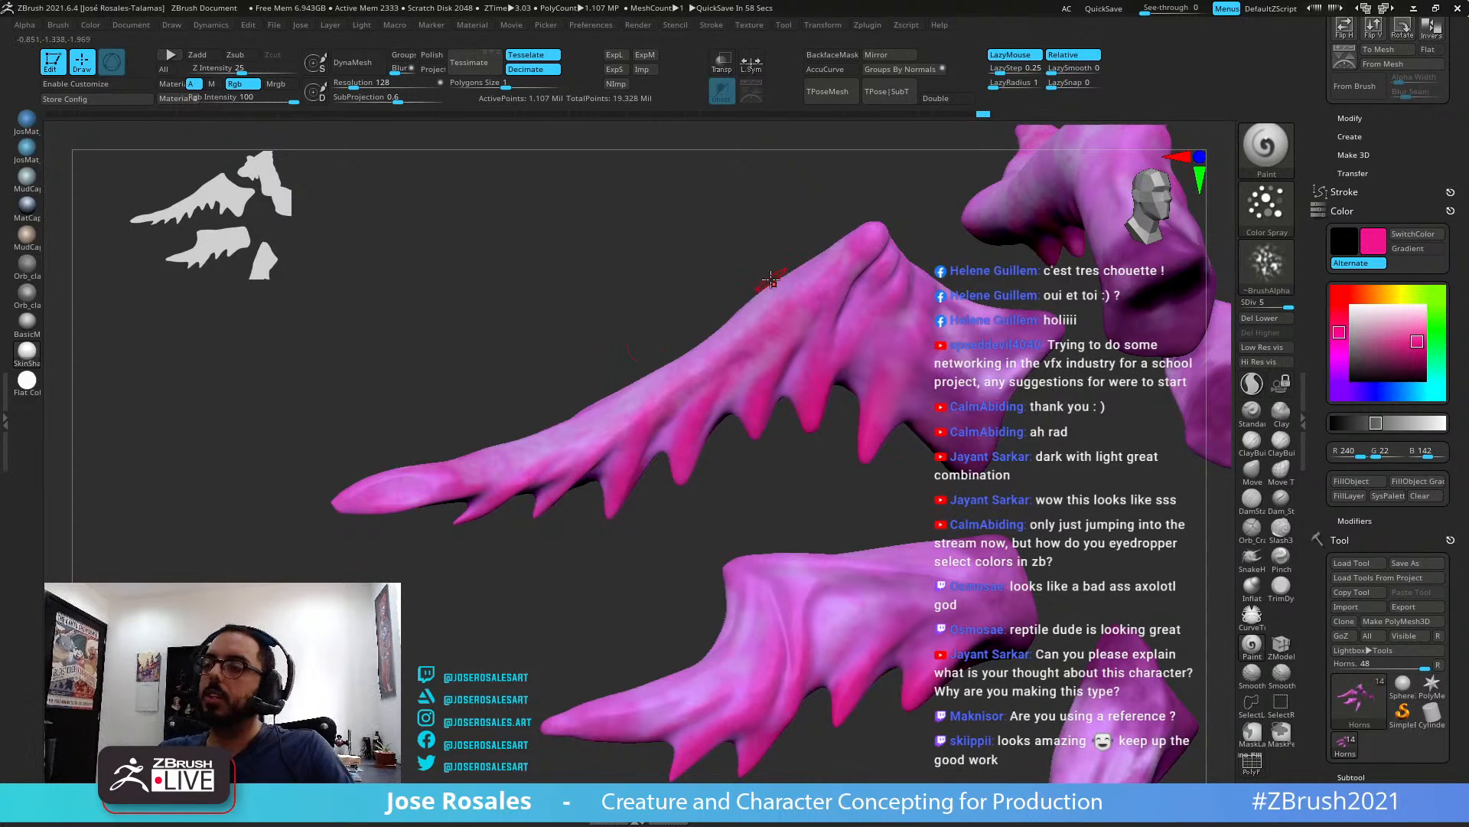
# Show the whole creature to check the horn colours, isolate the horns again and spray magenta on the upper horn's bend
pyautogui.moveTo(646, 345); pyautogui.dragTo(912, 436, button='right')
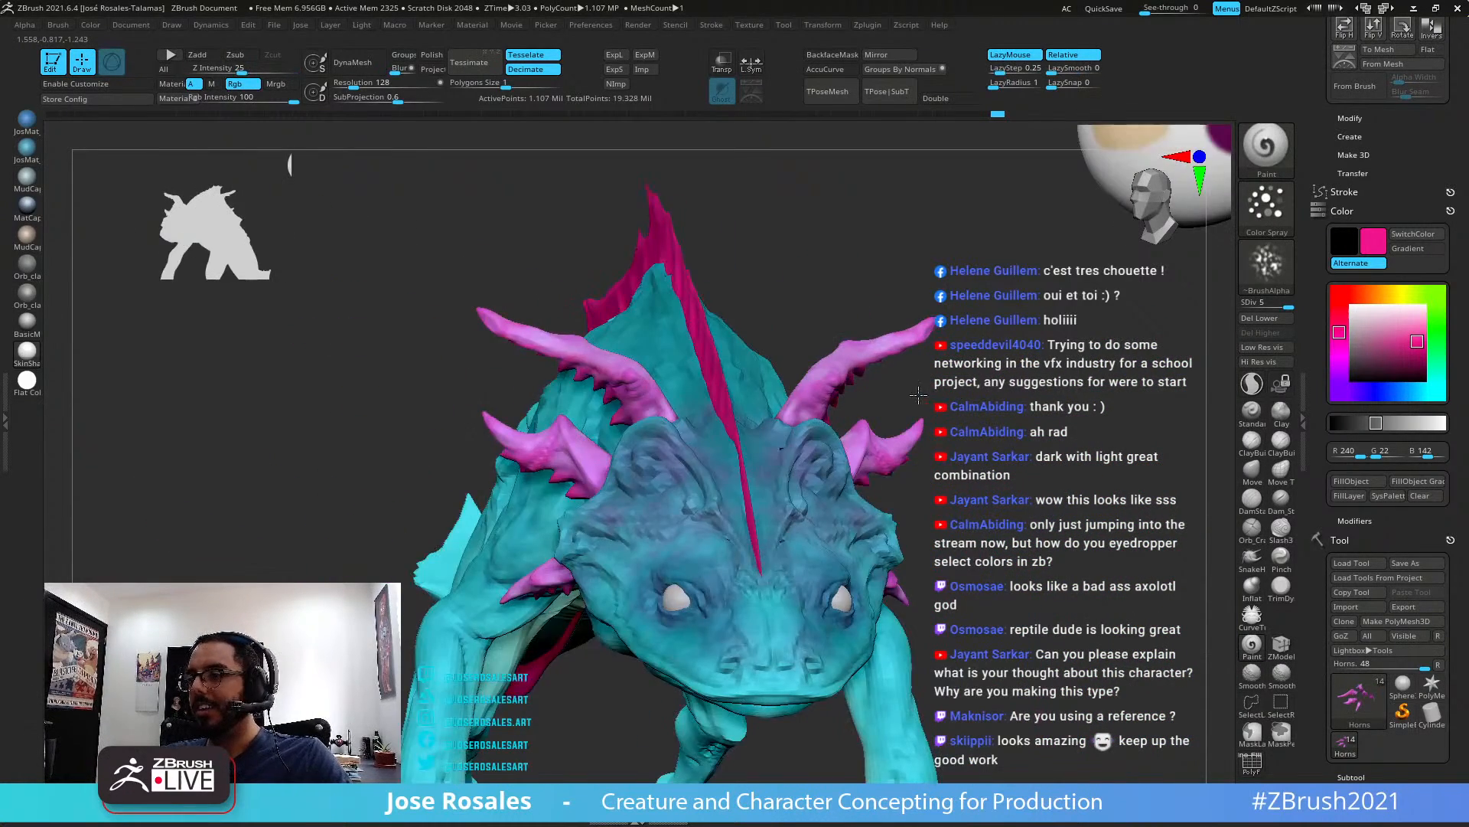
pyautogui.moveTo(658, 398)
pyautogui.mouseDown(button='right')
pyautogui.moveTo(616, 385)
pyautogui.moveTo(845, 356)
pyautogui.moveTo(905, 433)
pyautogui.moveTo(872, 413)
pyautogui.mouseUp(button='right')
pyautogui.hotkey('alt', 's')
pyautogui.keyDown('ctrl'); pyautogui.moveTo(872, 413); pyautogui.dragTo(846, 394, button='right'); pyautogui.keyUp('ctrl')
pyautogui.moveTo(820, 388); pyautogui.dragTo(831, 406)
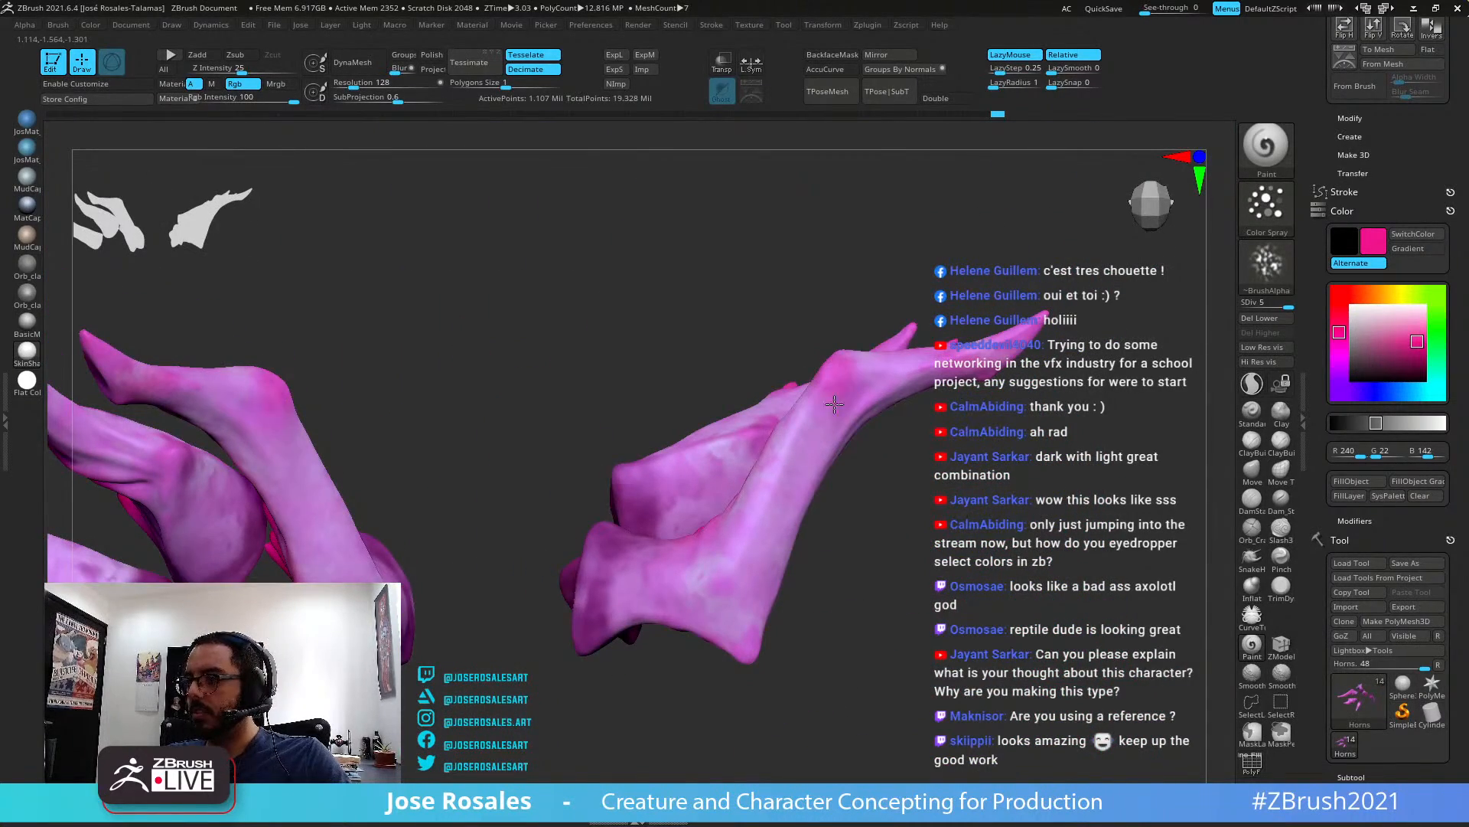
# Spray magenta along the back of the upper horn, from its bend down to the pointed corner near the base
pyautogui.moveTo(832, 409); pyautogui.dragTo(846, 386, button='right')
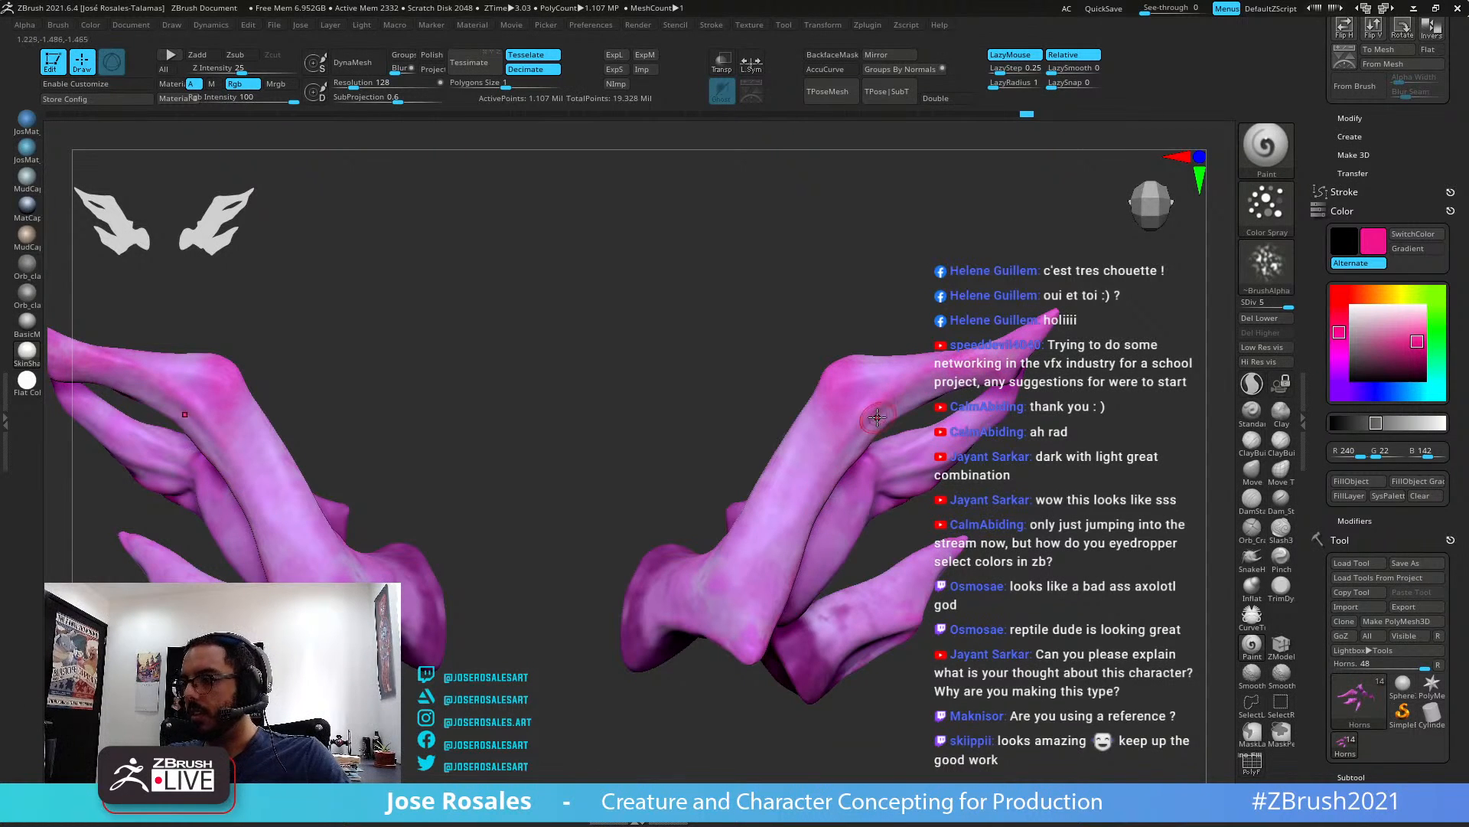
pyautogui.moveTo(854, 442); pyautogui.dragTo(864, 407, button='right')
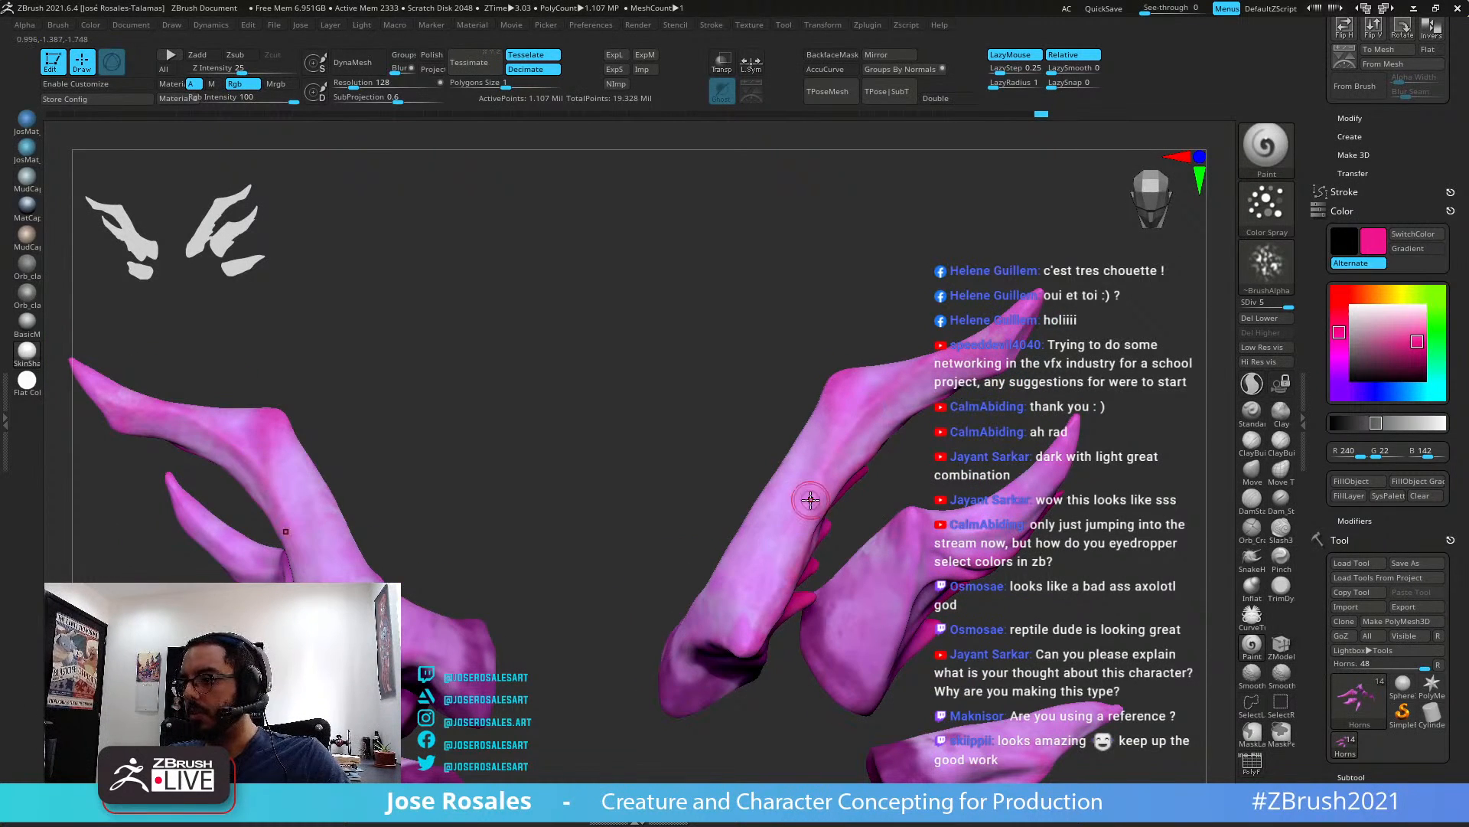
pyautogui.moveTo(743, 623); pyautogui.dragTo(746, 640, button='right')
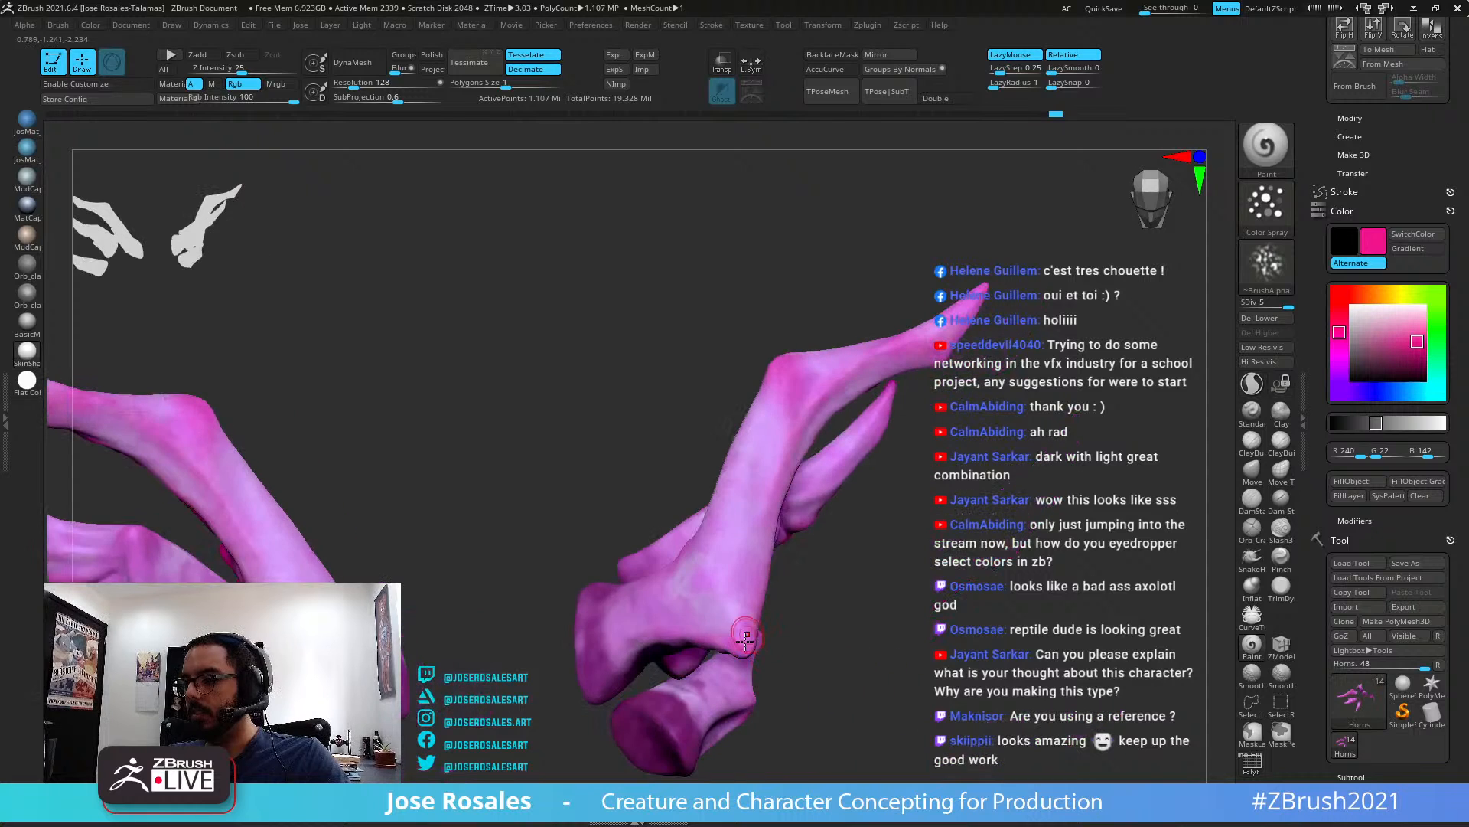
pyautogui.moveTo(687, 556)
pyautogui.mouseDown(button='right')
pyautogui.moveTo(659, 531)
pyautogui.moveTo(689, 562)
pyautogui.moveTo(674, 564)
pyautogui.mouseUp(button='right')
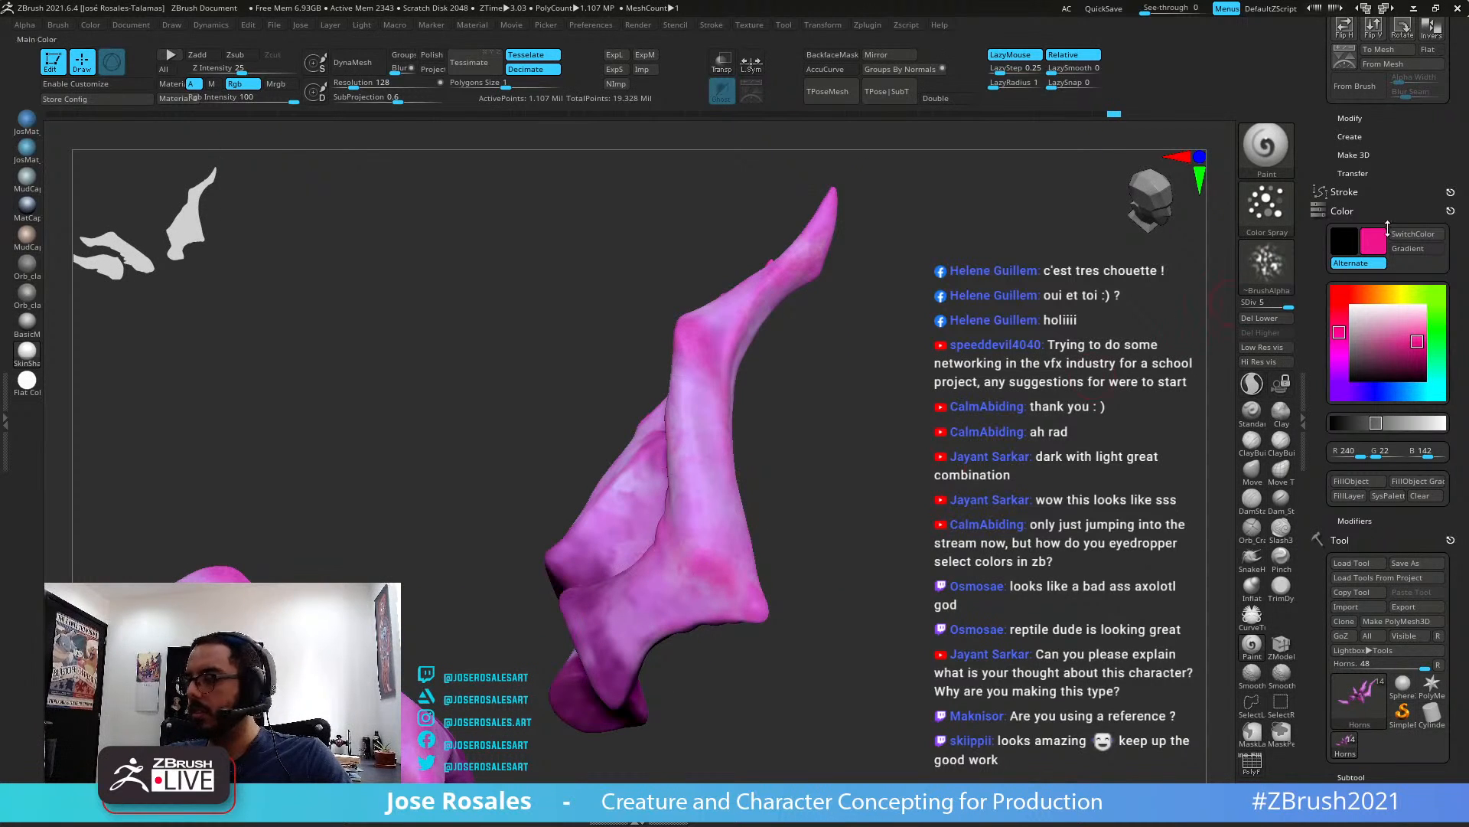
# Sample light violet (R 218, G 143, B 228) from the horn and soften the magenta near the upper horn's base corner
pyautogui.press('c')
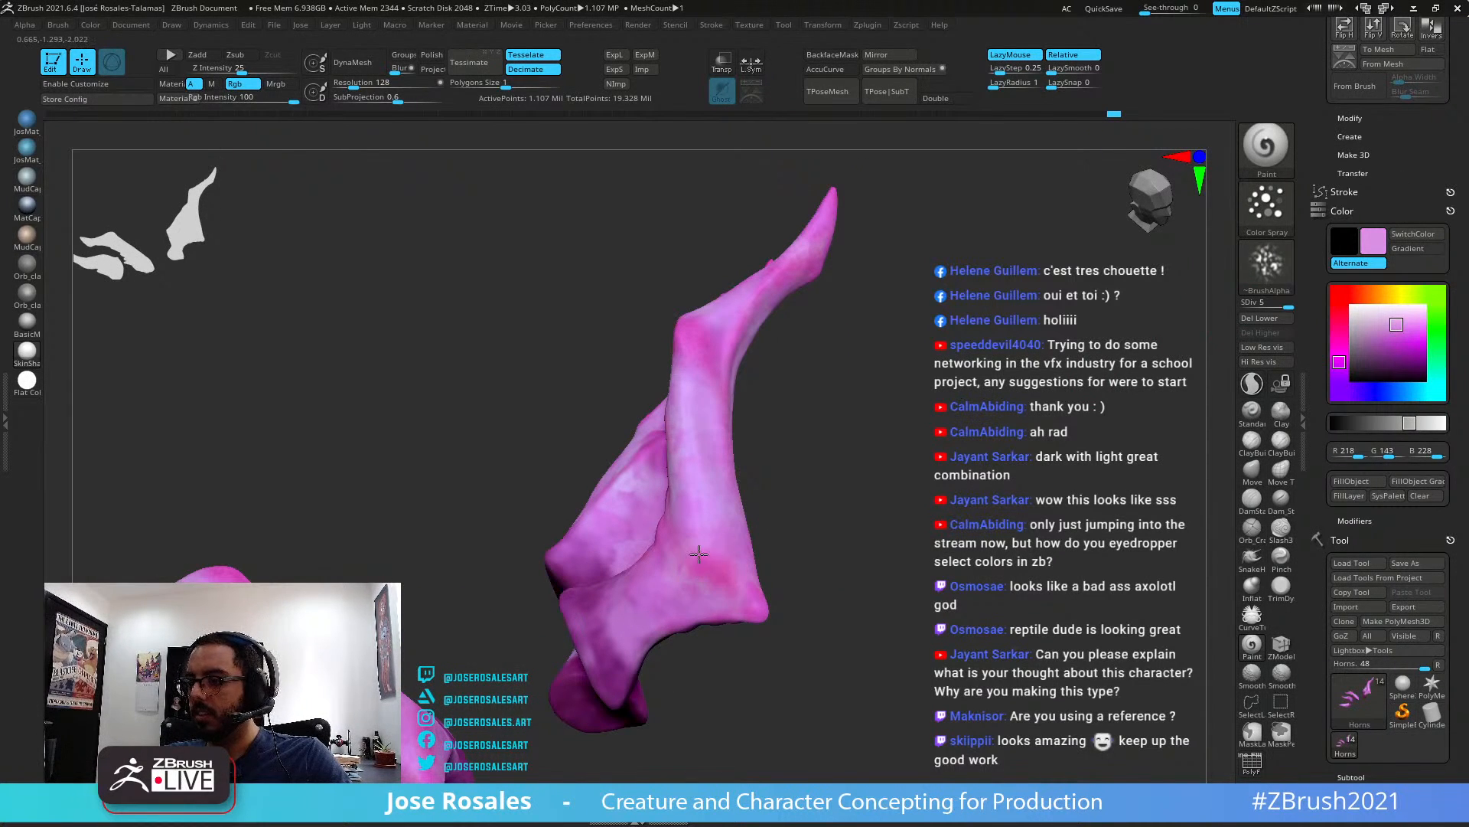
pyautogui.moveTo(715, 539); pyautogui.dragTo(719, 586, button='right')
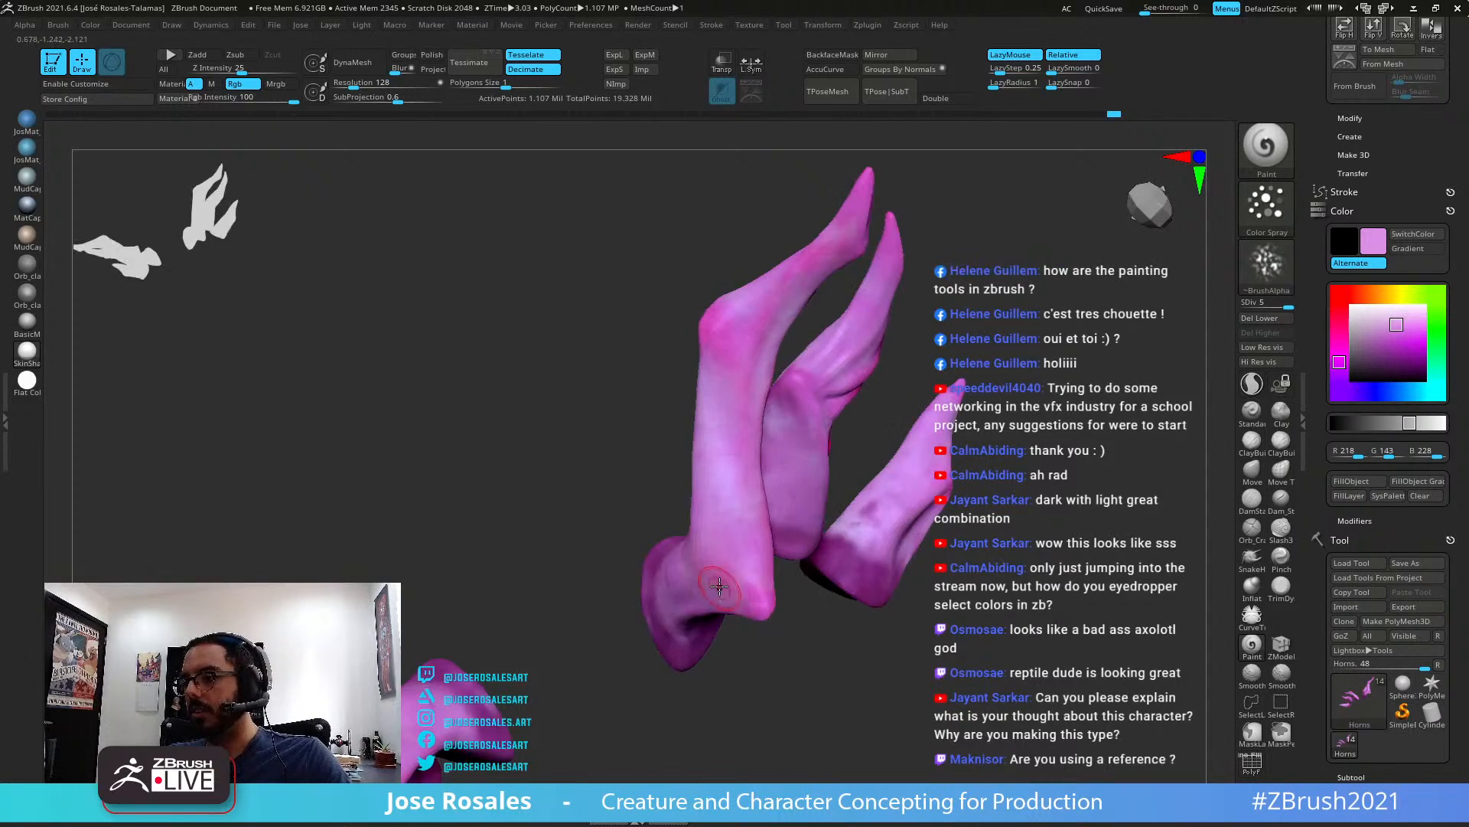
pyautogui.moveTo(805, 511); pyautogui.dragTo(1138, 350, button='right')
pyautogui.moveTo(800, 439); pyautogui.dragTo(733, 554, button='right')
pyautogui.moveTo(612, 615)
pyautogui.mouseDown(button='right')
pyautogui.moveTo(645, 384)
pyautogui.moveTo(689, 447)
pyautogui.moveTo(896, 463)
pyautogui.moveTo(922, 416)
pyautogui.mouseUp(button='right')
# Set the colour to bright pink (R 255, G 63, B 168) and spray it over the upper horn's spikes and ridge
pyautogui.press('c')
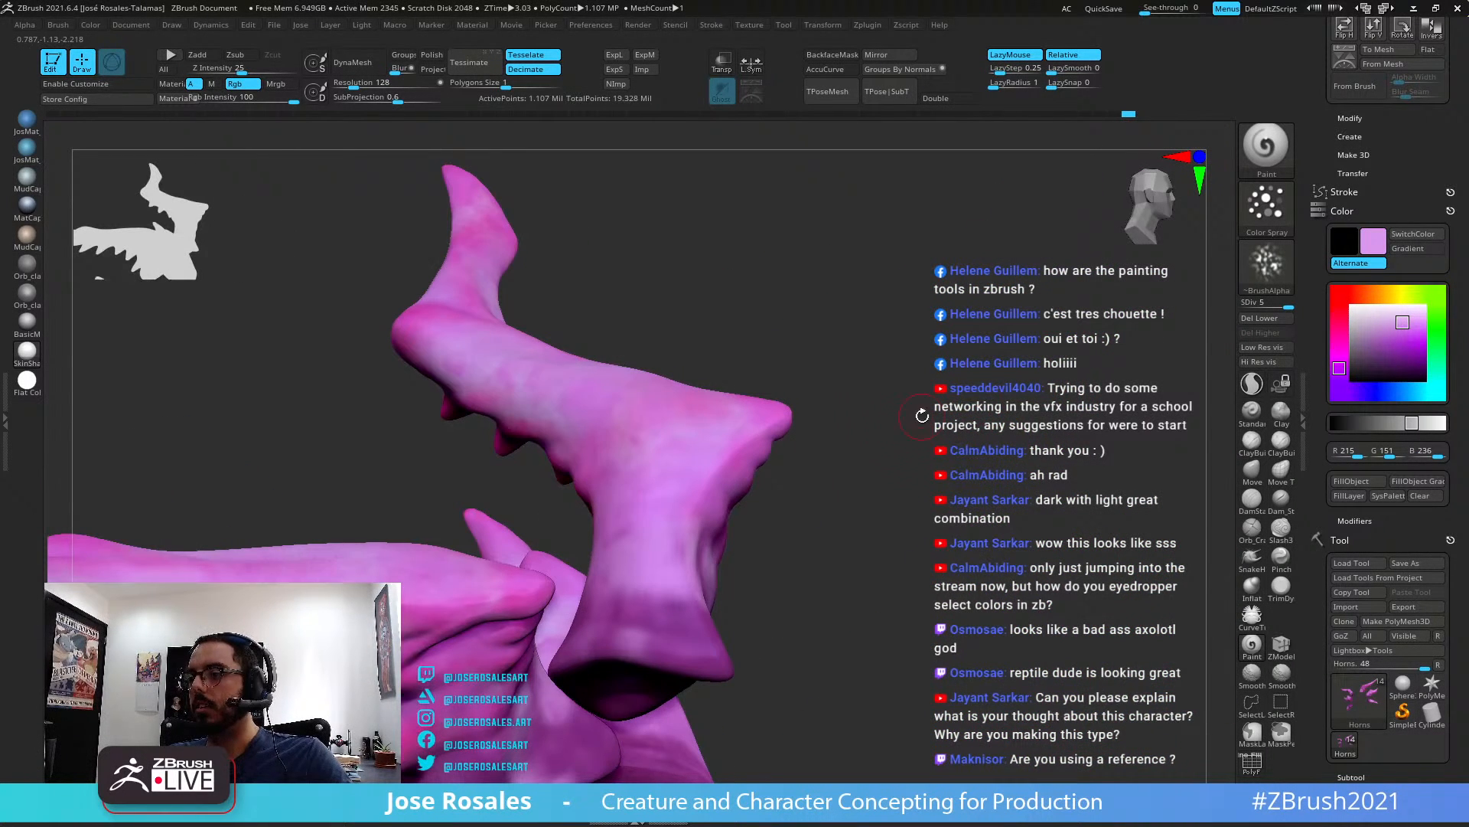
pyautogui.click(1411, 345)
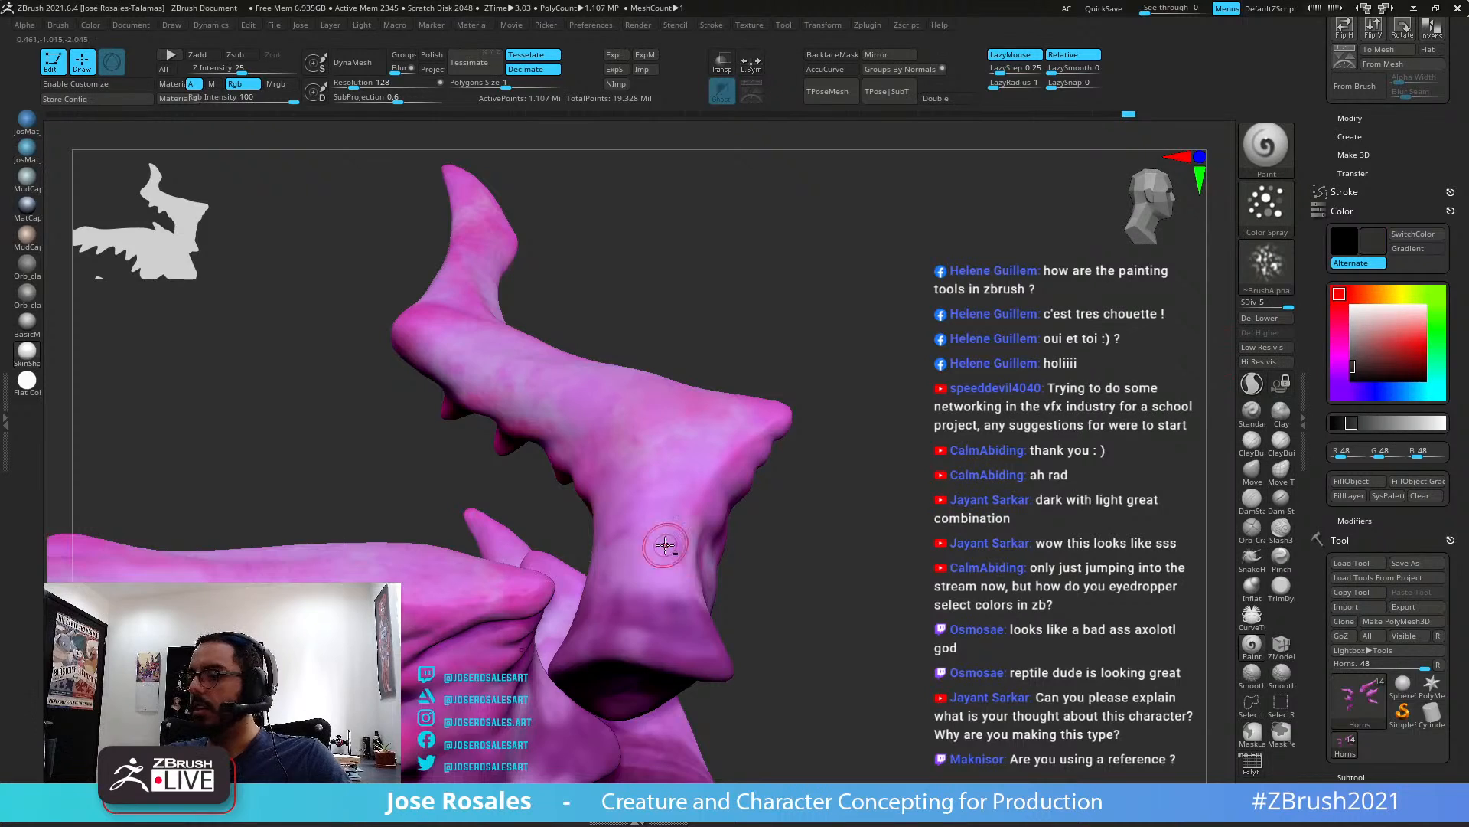
pyautogui.keyDown('alt'); pyautogui.moveTo(666, 544); pyautogui.dragTo(1236, 250, button='right'); pyautogui.keyUp('alt')
pyautogui.moveTo(1148, 399); pyautogui.dragTo(1217, 423, button='right')
pyautogui.moveTo(1387, 346); pyautogui.dragTo(838, 431)
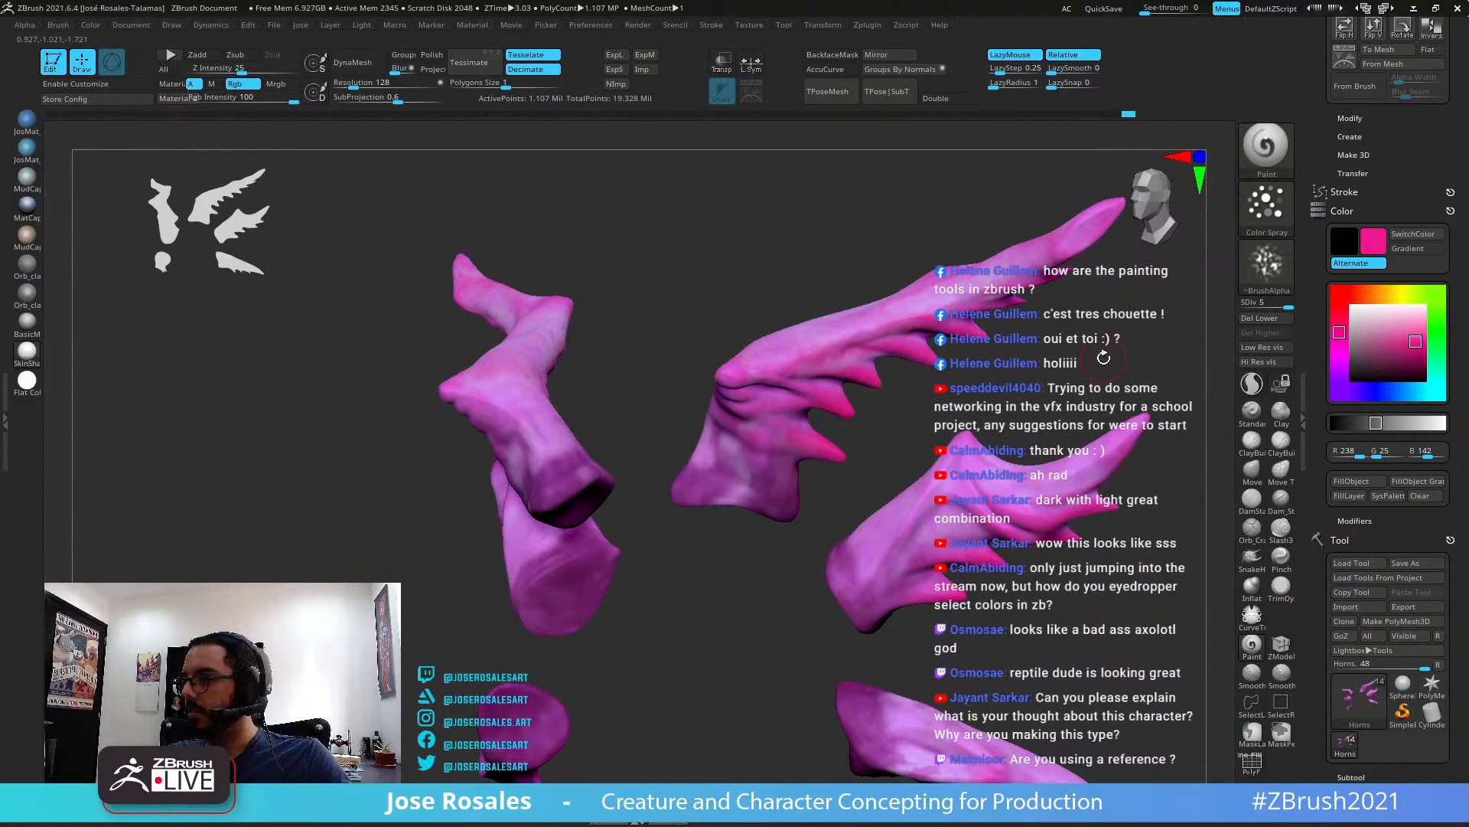
pyautogui.moveTo(726, 444); pyautogui.dragTo(944, 470, button='right')
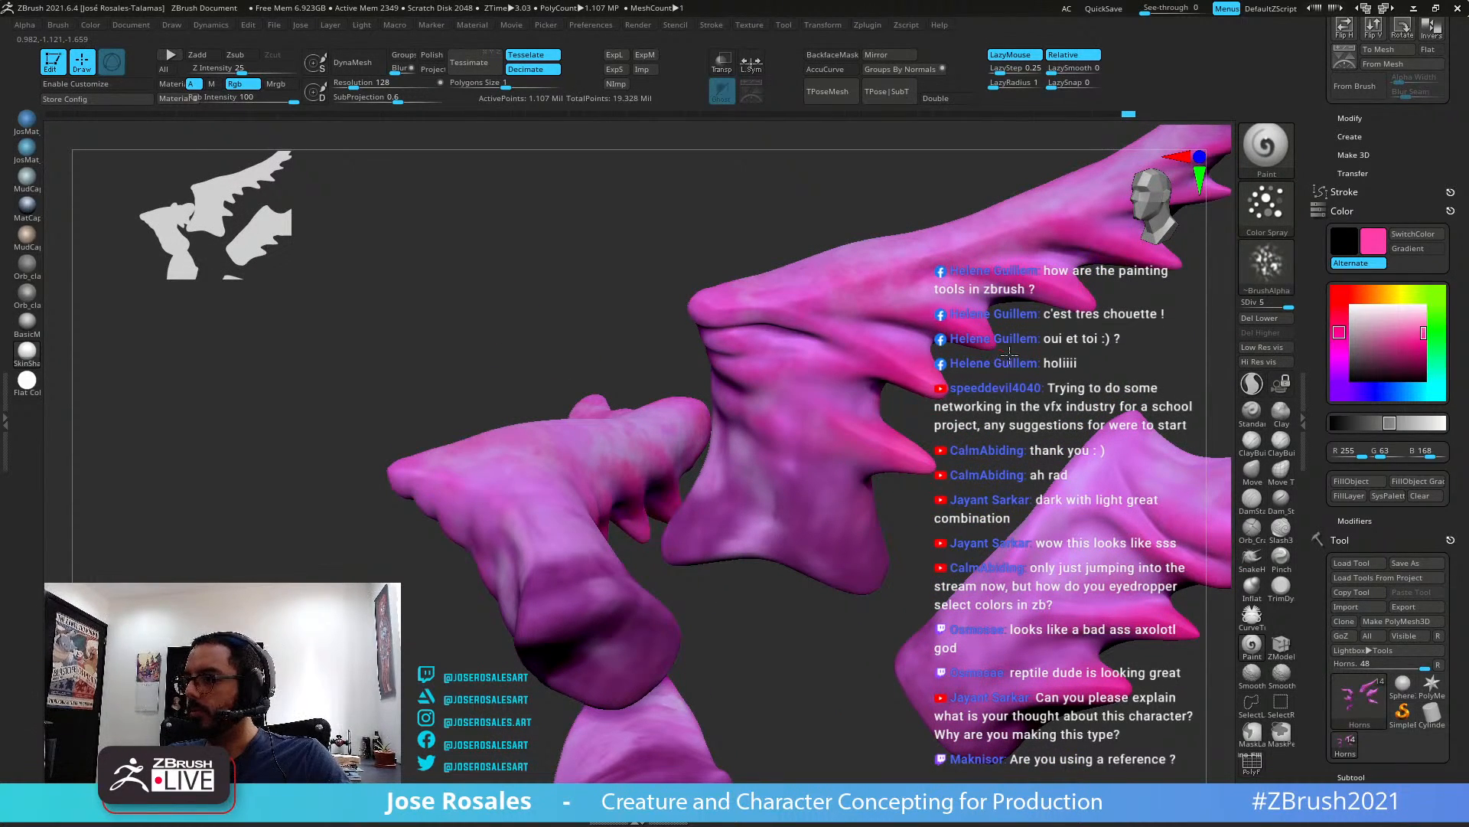
pyautogui.moveTo(1046, 346); pyautogui.dragTo(1057, 387, button='right')
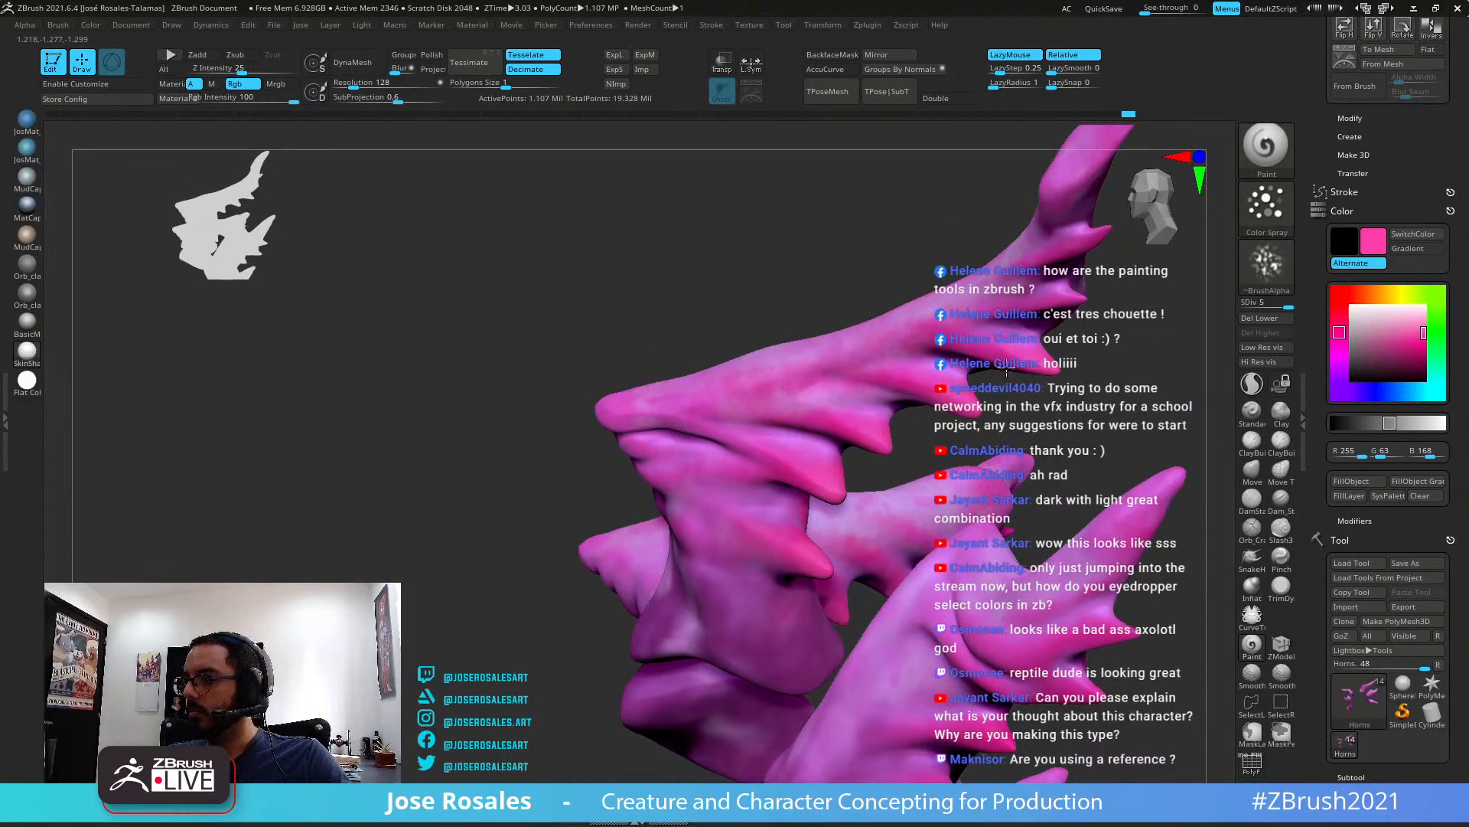
# Spray bright pink on the spikes of the middle and upper horns from their other side
pyautogui.moveTo(1087, 300); pyautogui.dragTo(583, 406, button='right')
pyautogui.keyDown('alt'); pyautogui.moveTo(589, 185); pyautogui.dragTo(800, 544, button='right'); pyautogui.keyUp('alt')
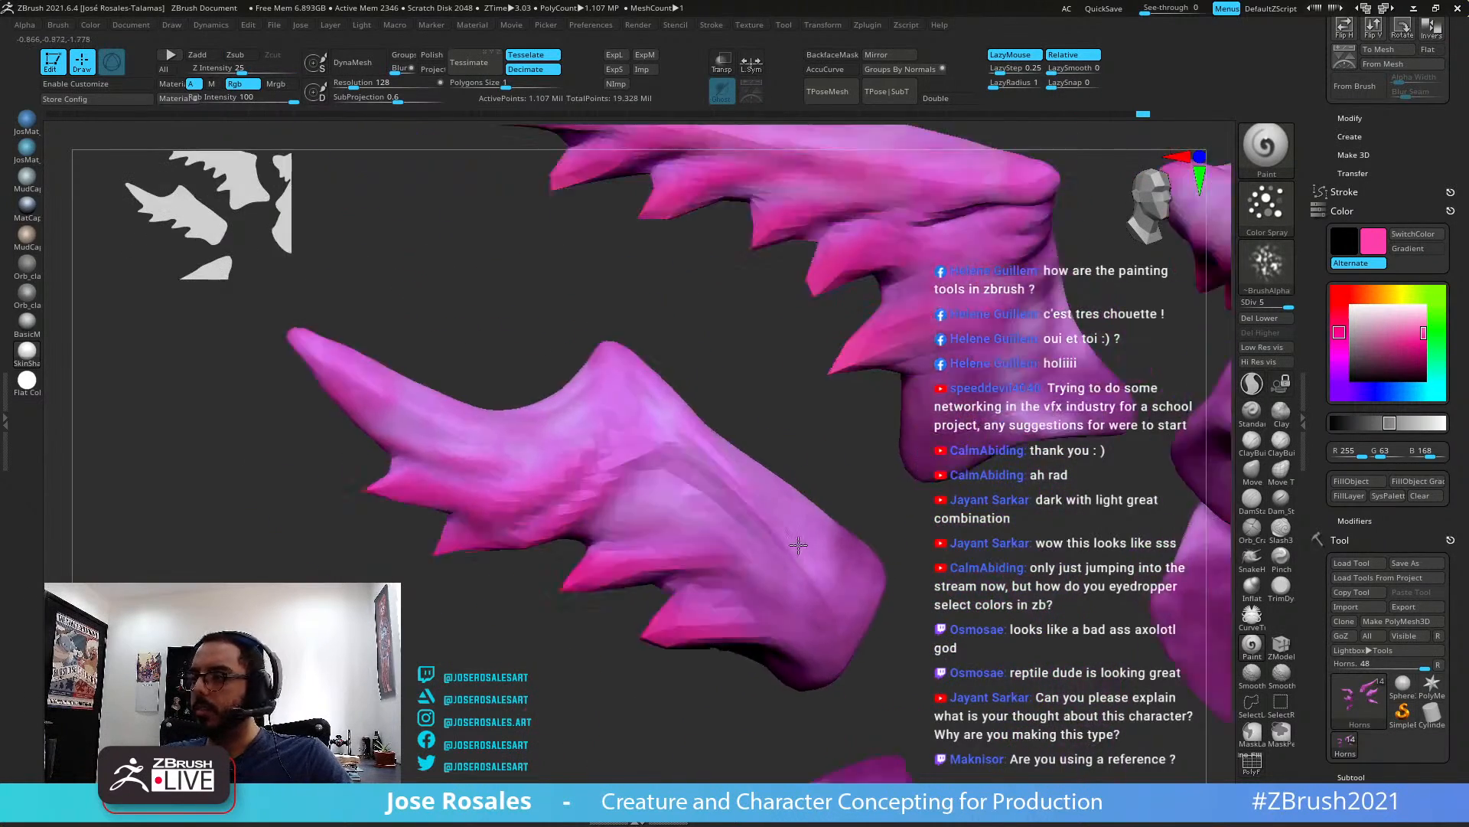
pyautogui.keyDown('alt'); pyautogui.moveTo(844, 147); pyautogui.dragTo(808, 429, button='right'); pyautogui.keyUp('alt')
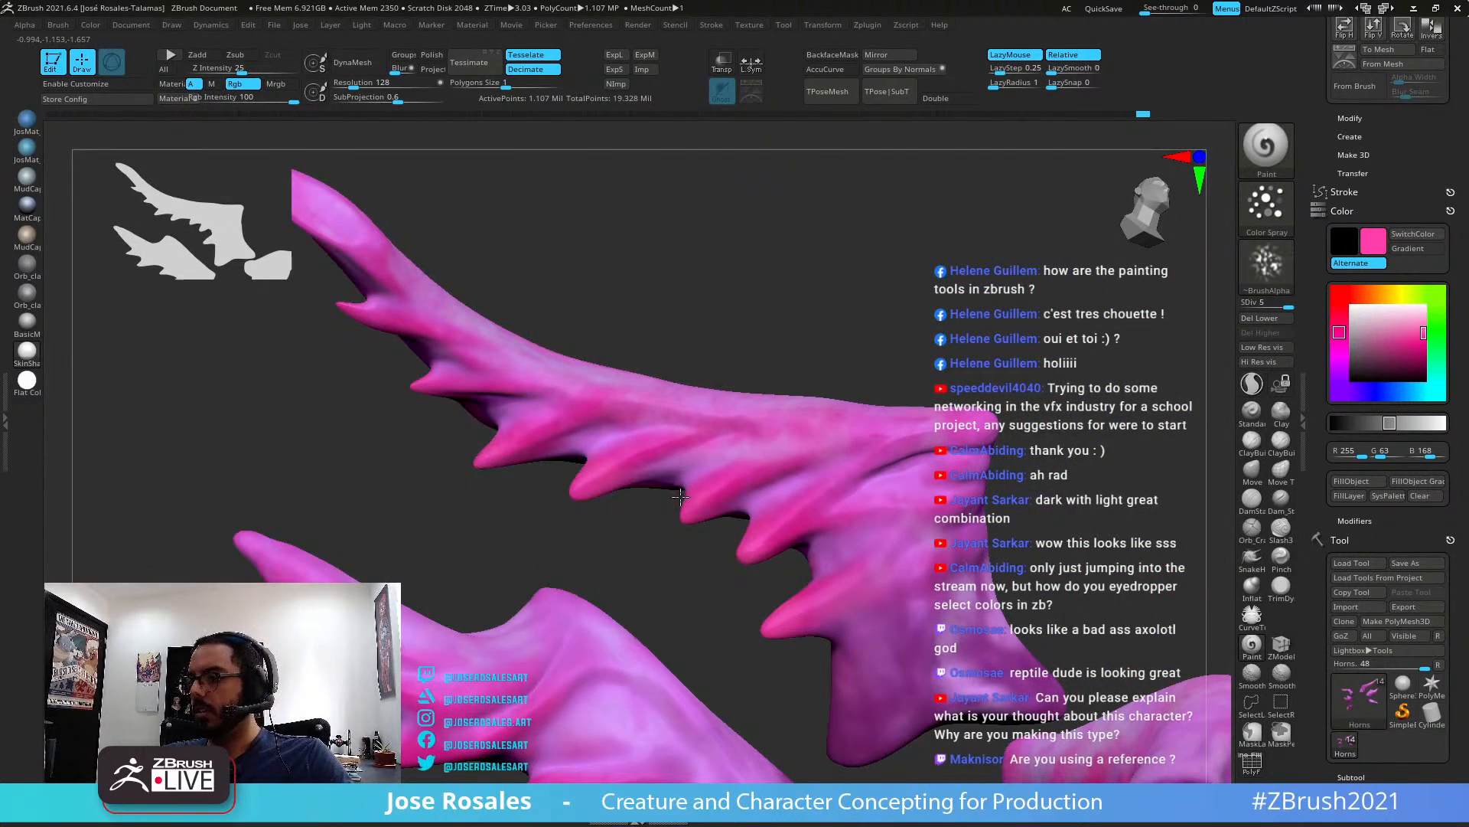
pyautogui.moveTo(681, 497)
pyautogui.mouseDown()
pyautogui.moveTo(687, 481)
pyautogui.moveTo(671, 500)
pyautogui.mouseUp()
pyautogui.moveTo(886, 384)
pyautogui.keyDown('ctrl'); pyautogui.mouseDown(button='right')
pyautogui.moveTo(811, 436)
pyautogui.moveTo(847, 444)
pyautogui.moveTo(782, 356)
pyautogui.mouseUp(button='right'); pyautogui.keyUp('ctrl')
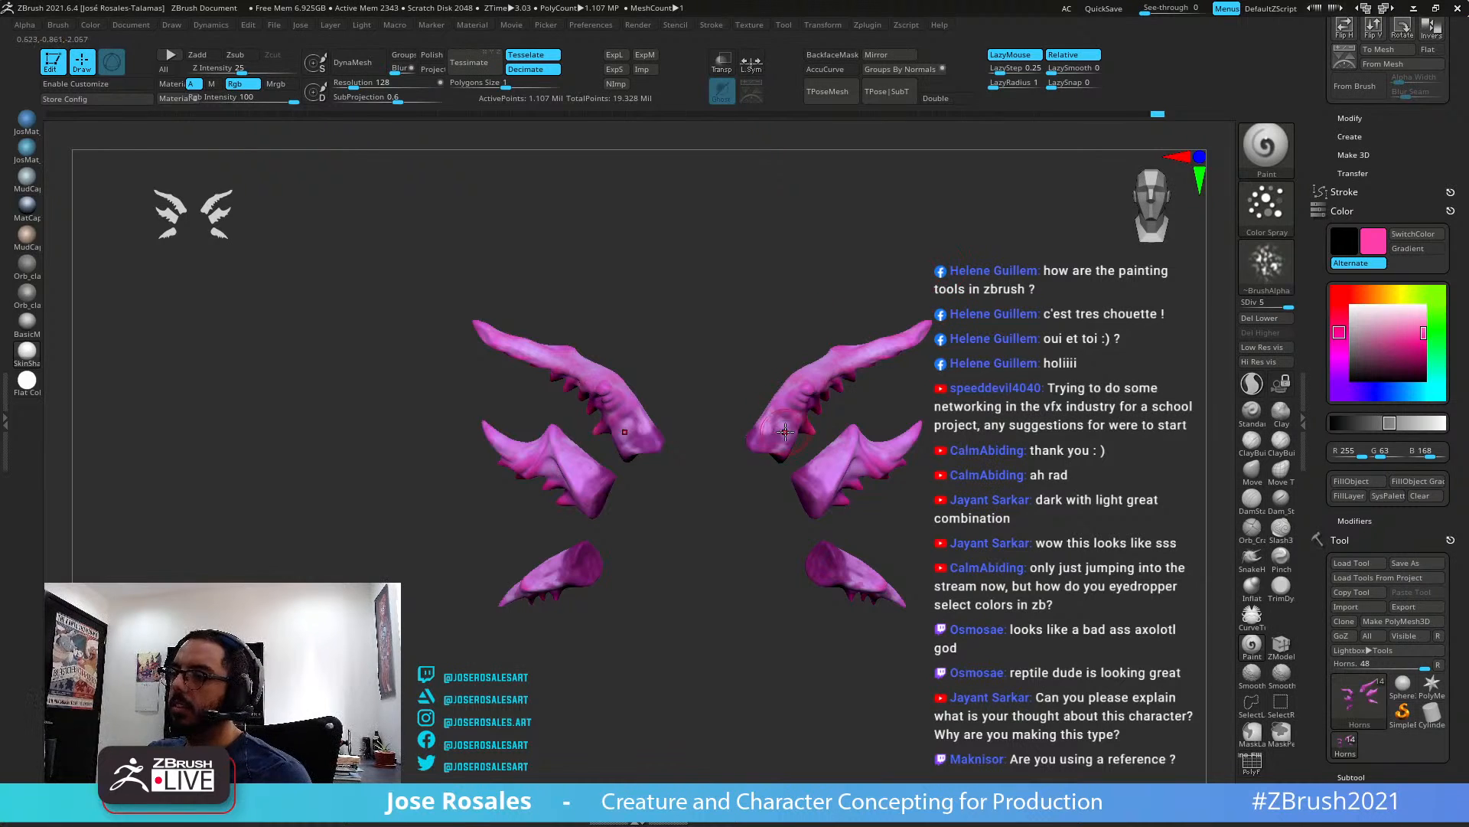
# Spray bright pink on the pointed peak of the middle horn
pyautogui.moveTo(774, 409); pyautogui.dragTo(818, 511, button='right')
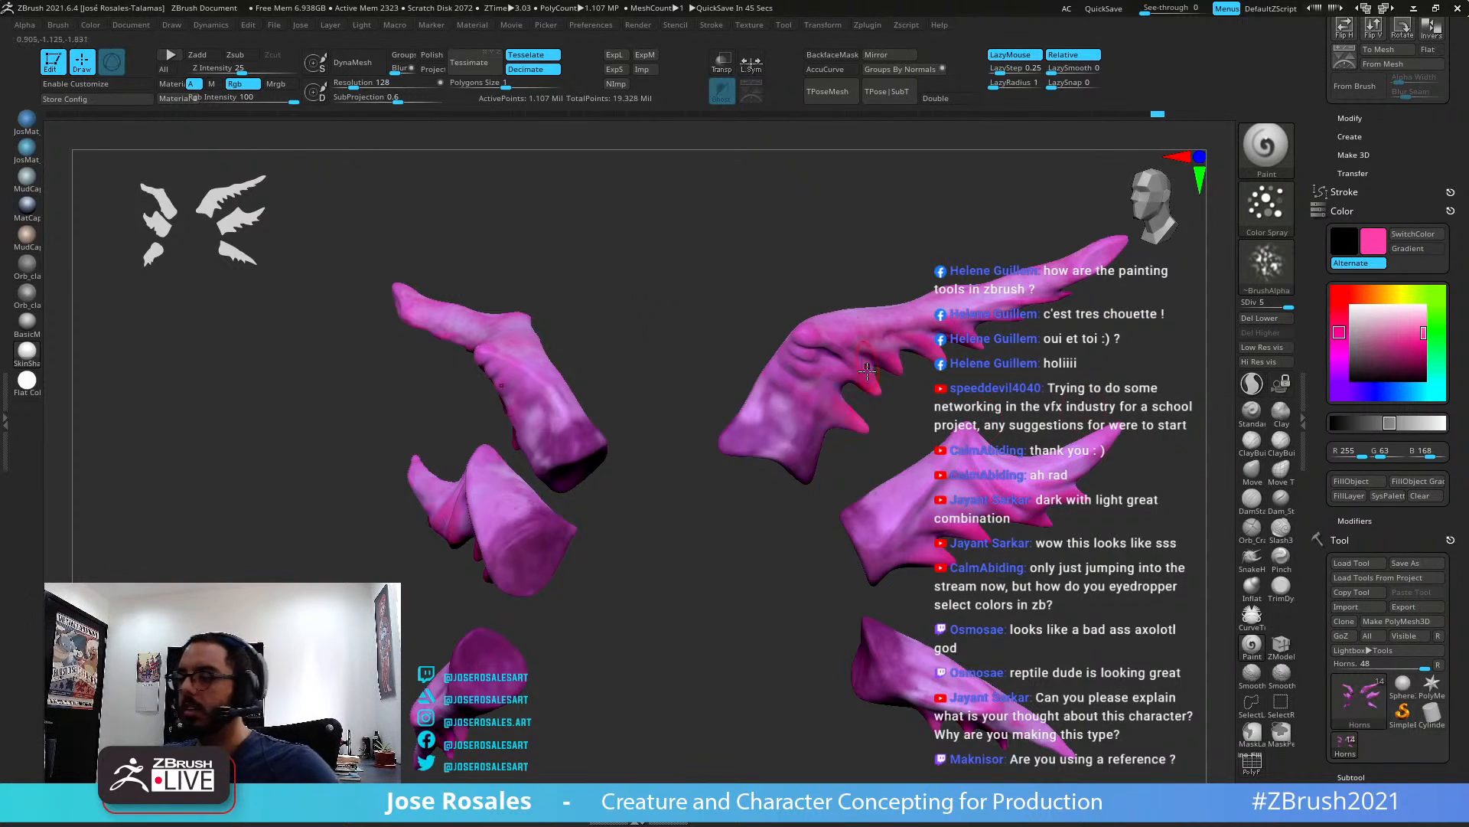
pyautogui.moveTo(868, 370); pyautogui.dragTo(467, 482, button='right')
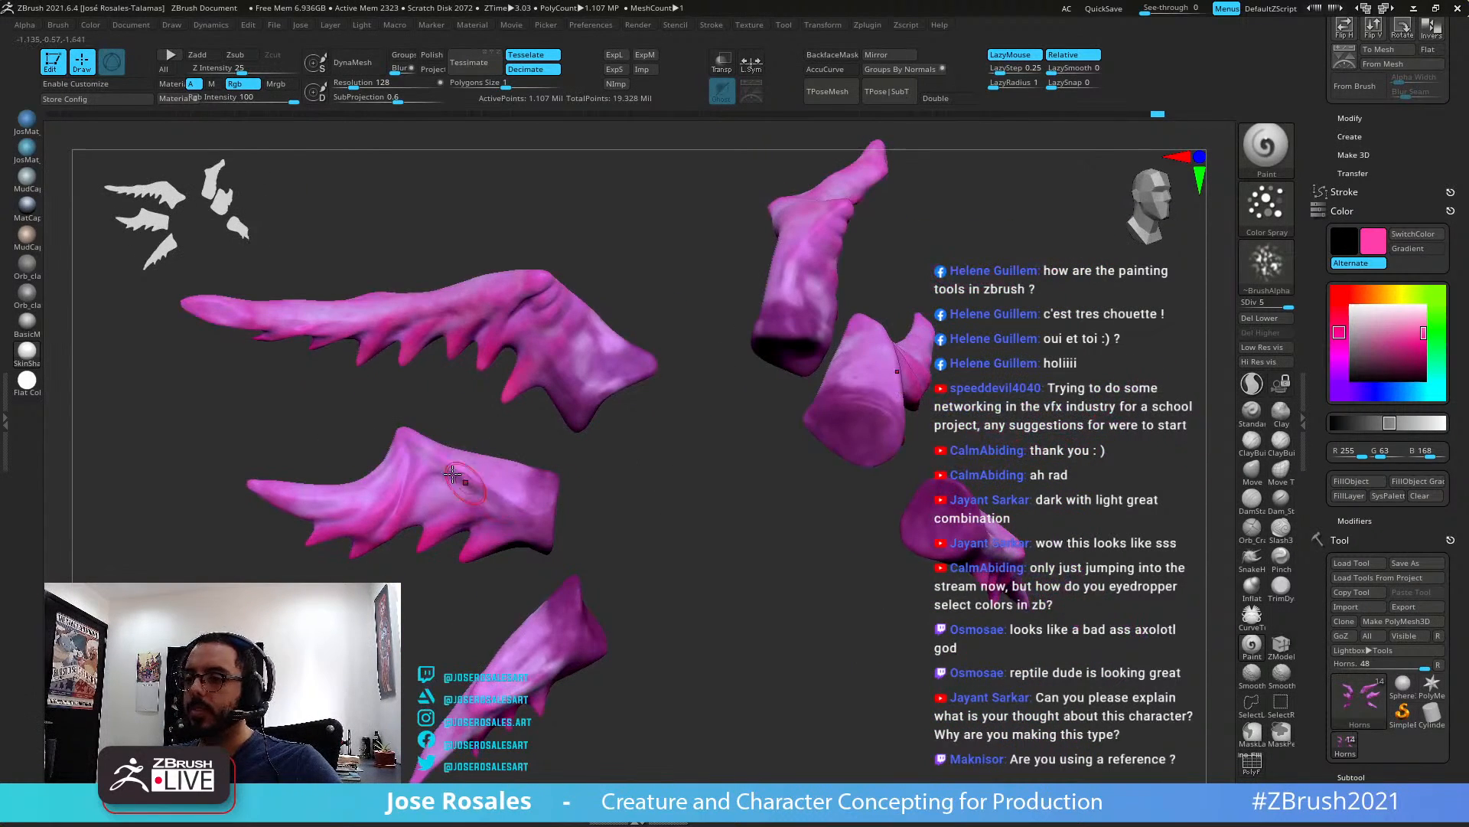
pyautogui.keyDown('alt'); pyautogui.moveTo(569, 473); pyautogui.dragTo(469, 518, button='right'); pyautogui.keyUp('alt')
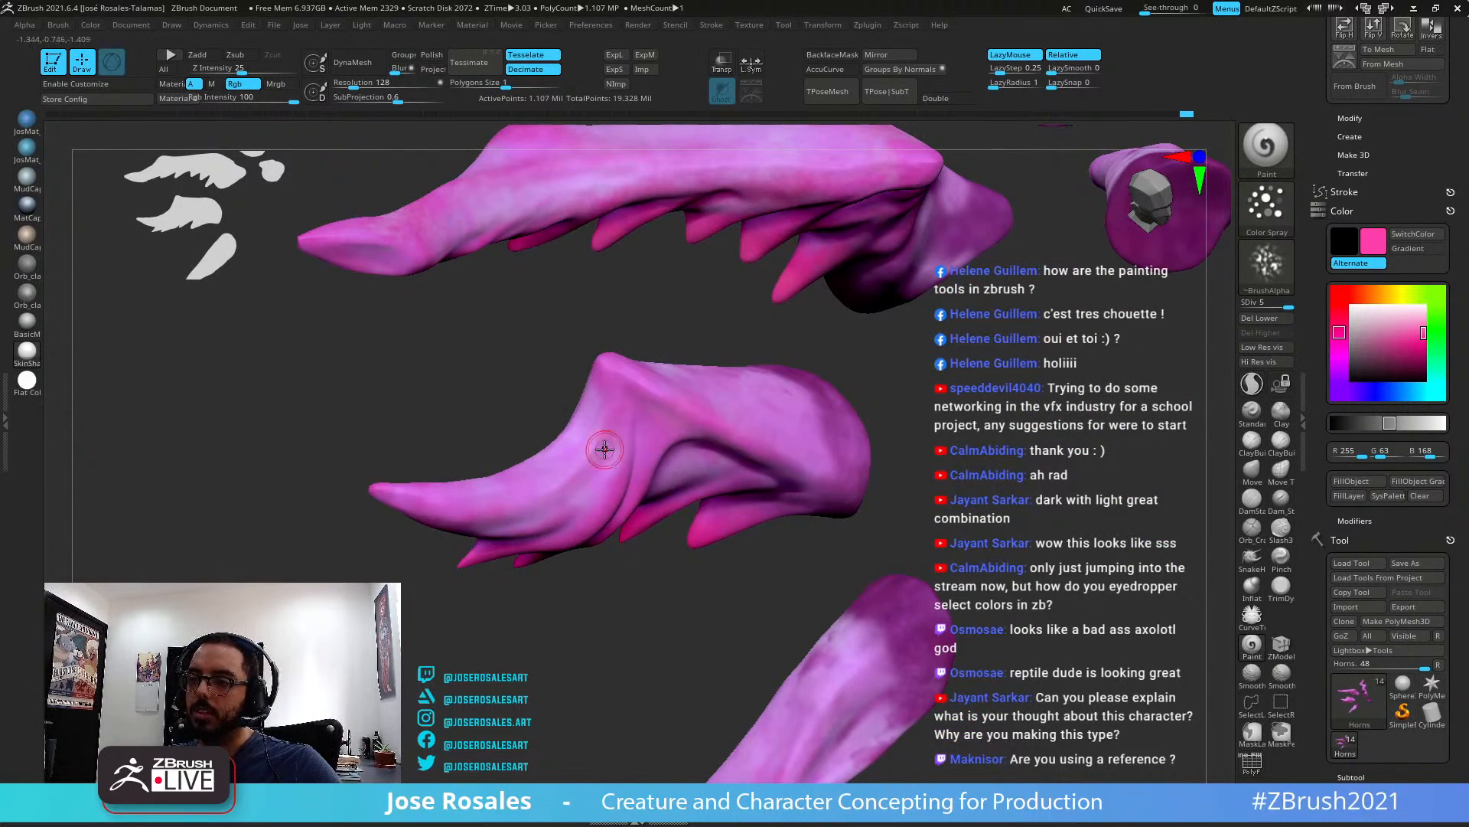
pyautogui.moveTo(600, 443); pyautogui.dragTo(678, 406, button='right')
pyautogui.moveTo(761, 428)
pyautogui.mouseDown(button='right')
pyautogui.moveTo(646, 390)
pyautogui.moveTo(672, 391)
pyautogui.moveTo(683, 411)
pyautogui.moveTo(633, 406)
pyautogui.moveTo(646, 377)
pyautogui.mouseUp(button='right')
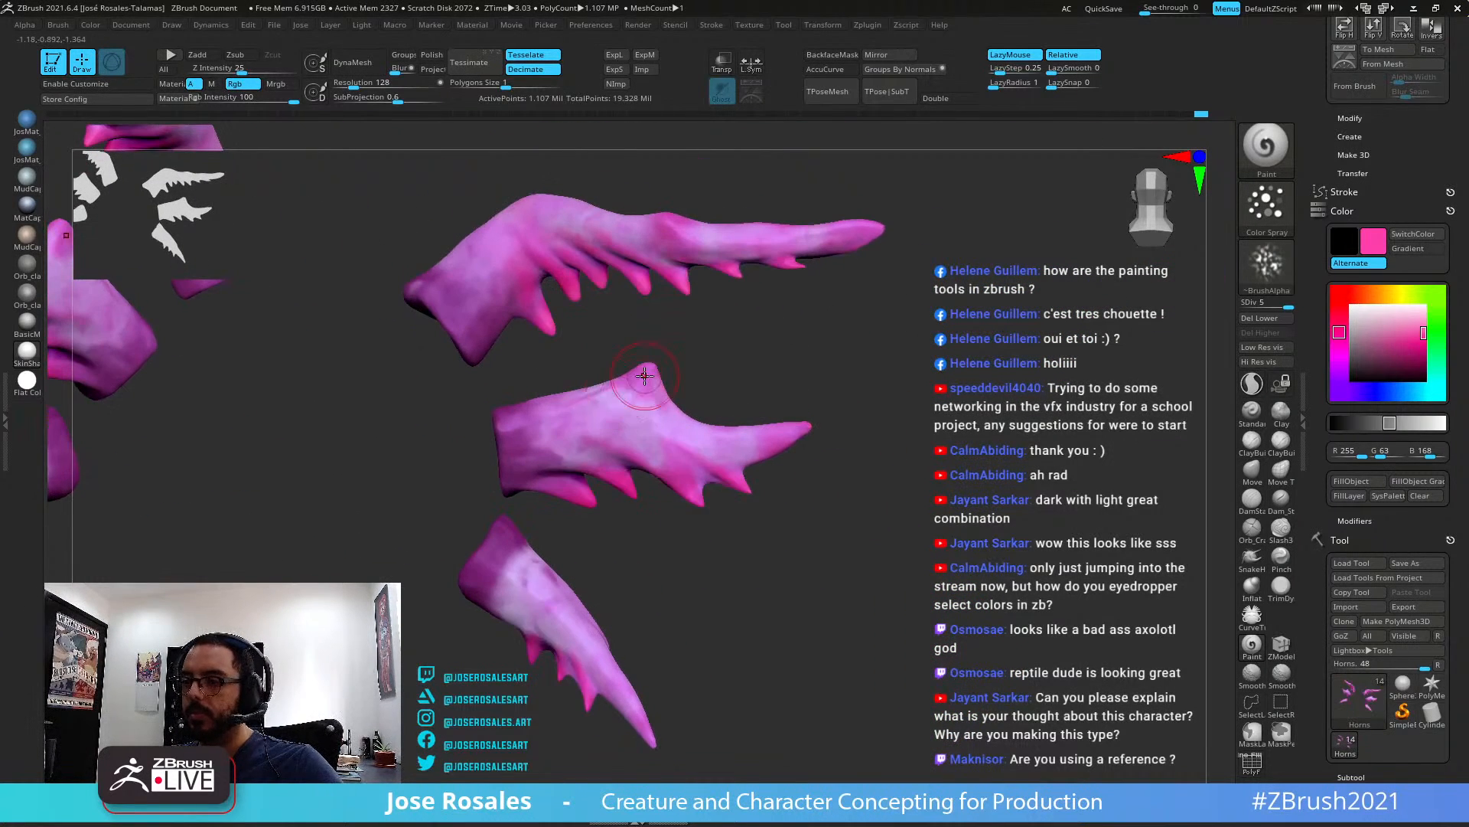
pyautogui.moveTo(644, 381)
pyautogui.mouseDown()
pyautogui.moveTo(577, 413)
pyautogui.moveTo(644, 386)
pyautogui.moveTo(665, 417)
pyautogui.moveTo(656, 383)
pyautogui.mouseUp()
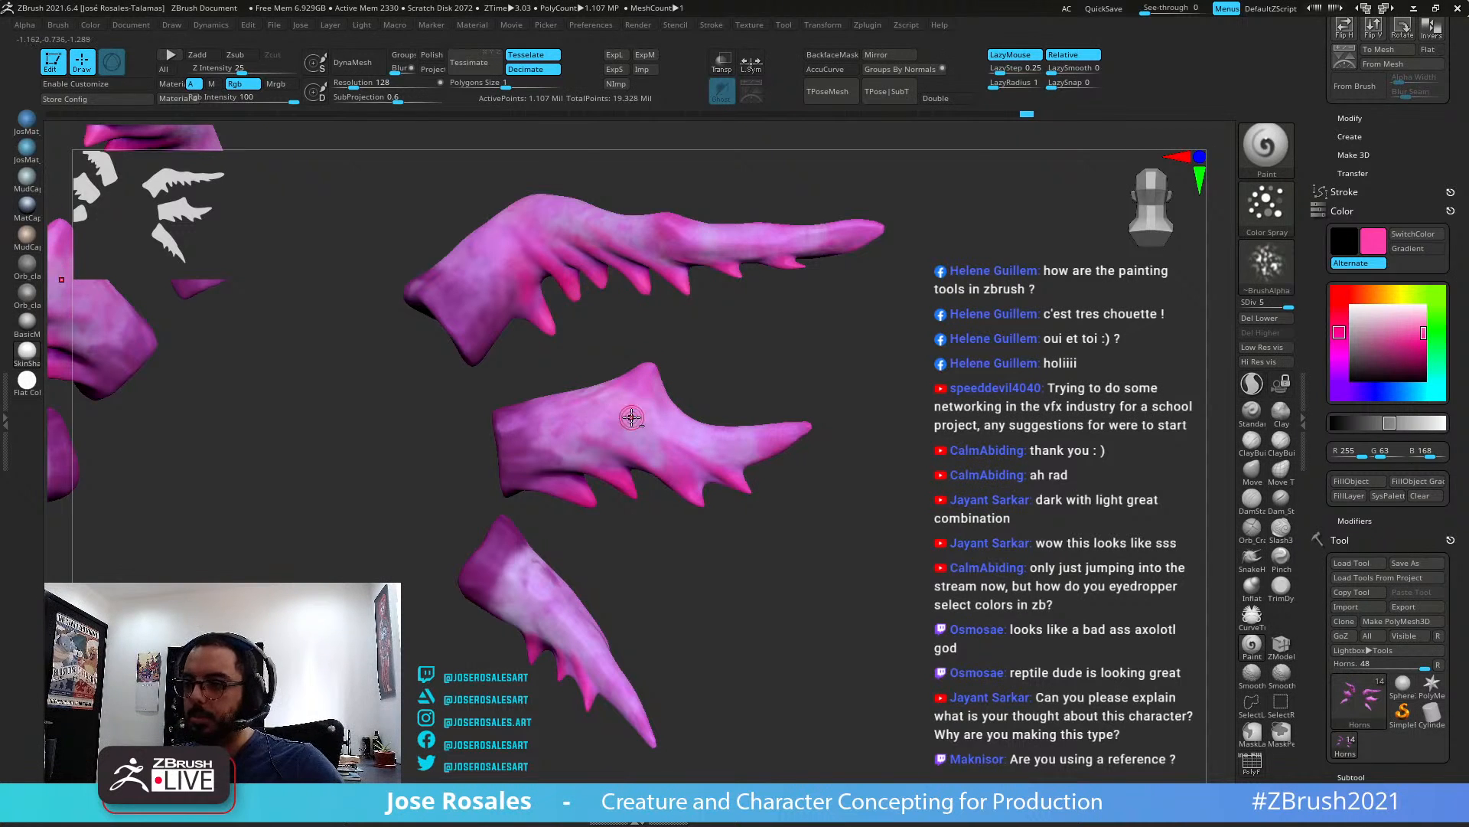
pyautogui.keyDown('ctrl'); pyautogui.moveTo(633, 418); pyautogui.dragTo(582, 498, button='right'); pyautogui.keyUp('ctrl')
# Spray bright pink over the middle section of the lower horn, above its row of spikes
pyautogui.moveTo(464, 657); pyautogui.dragTo(441, 659)
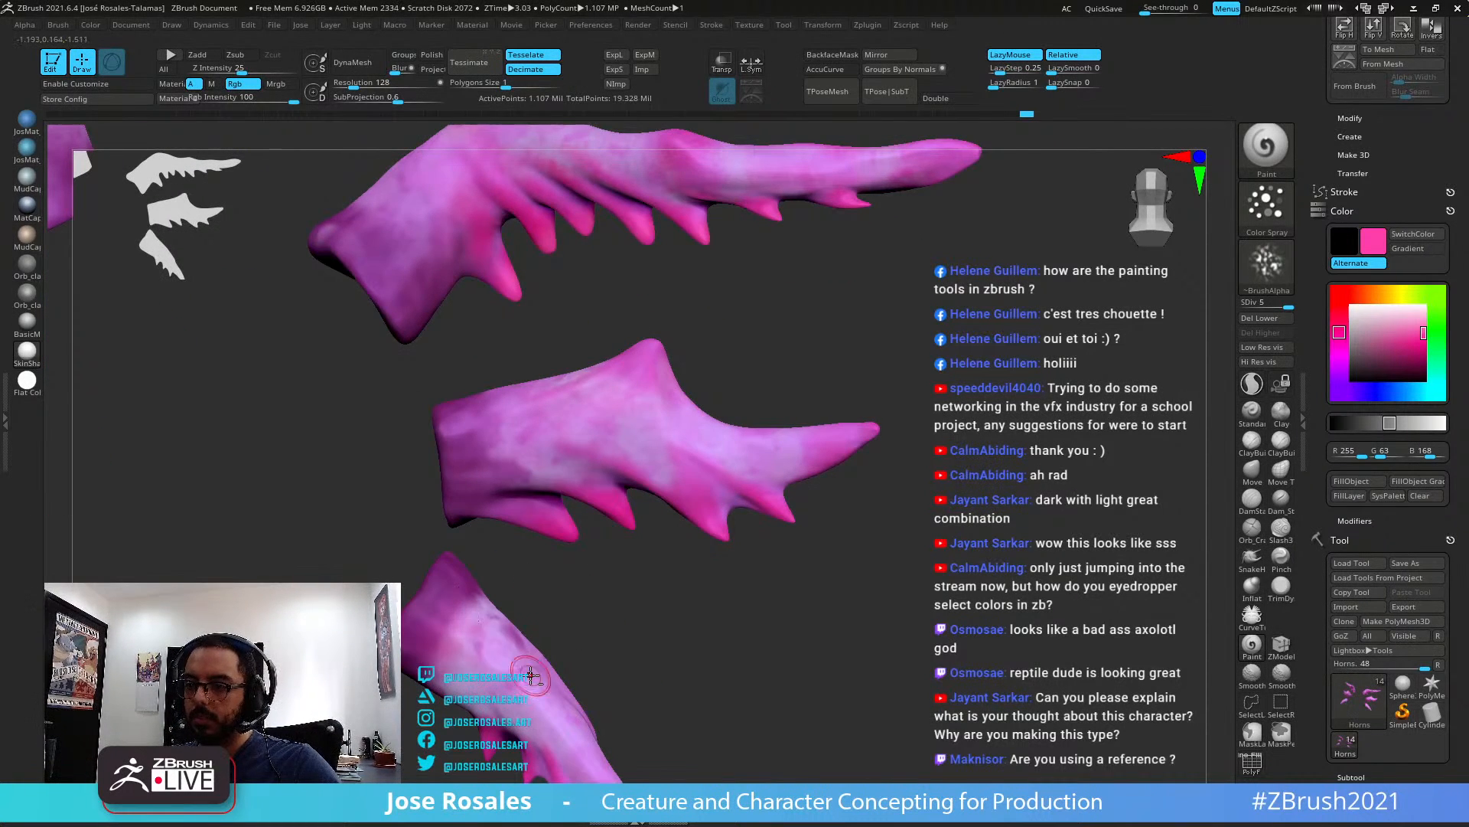
pyautogui.moveTo(531, 677)
pyautogui.keyDown('alt'); pyautogui.mouseDown(button='right')
pyautogui.moveTo(528, 509)
pyautogui.moveTo(545, 501)
pyautogui.mouseUp(button='right'); pyautogui.keyUp('alt')
pyautogui.moveTo(545, 505); pyautogui.dragTo(547, 476)
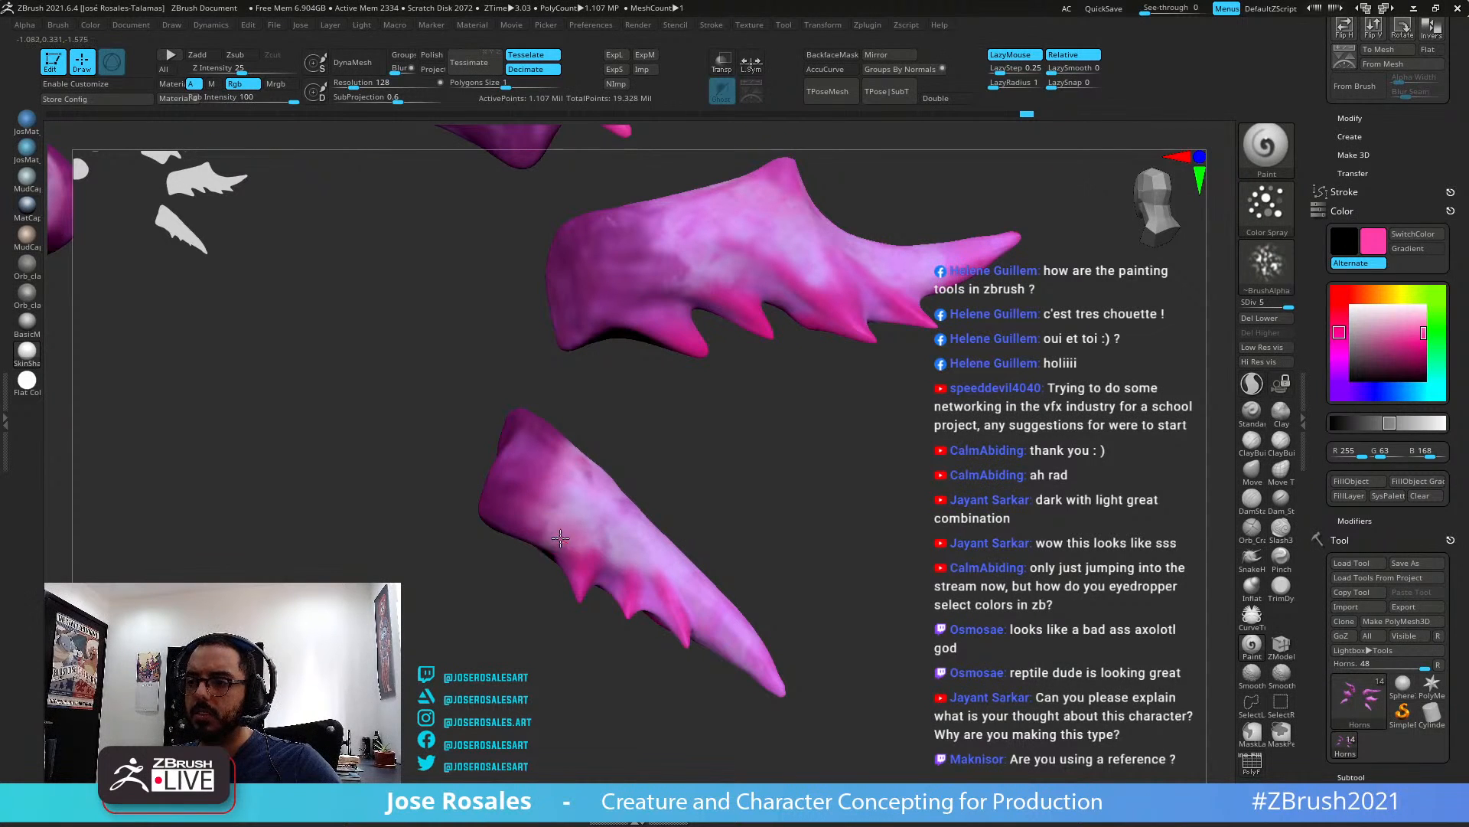
pyautogui.moveTo(649, 567); pyautogui.dragTo(624, 542, button='right')
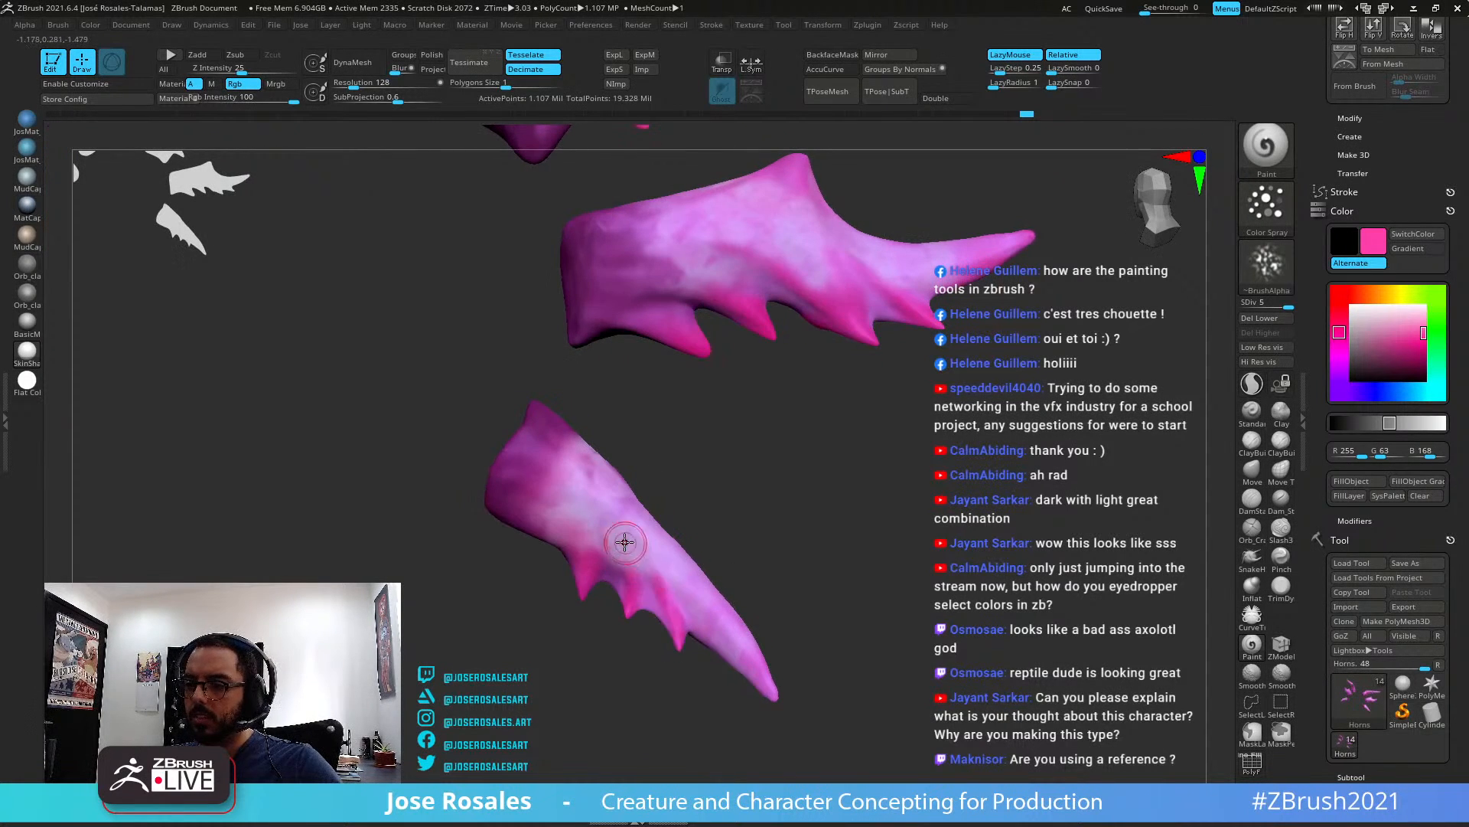
pyautogui.moveTo(635, 549)
pyautogui.mouseDown()
pyautogui.moveTo(656, 573)
pyautogui.moveTo(613, 545)
pyautogui.mouseUp()
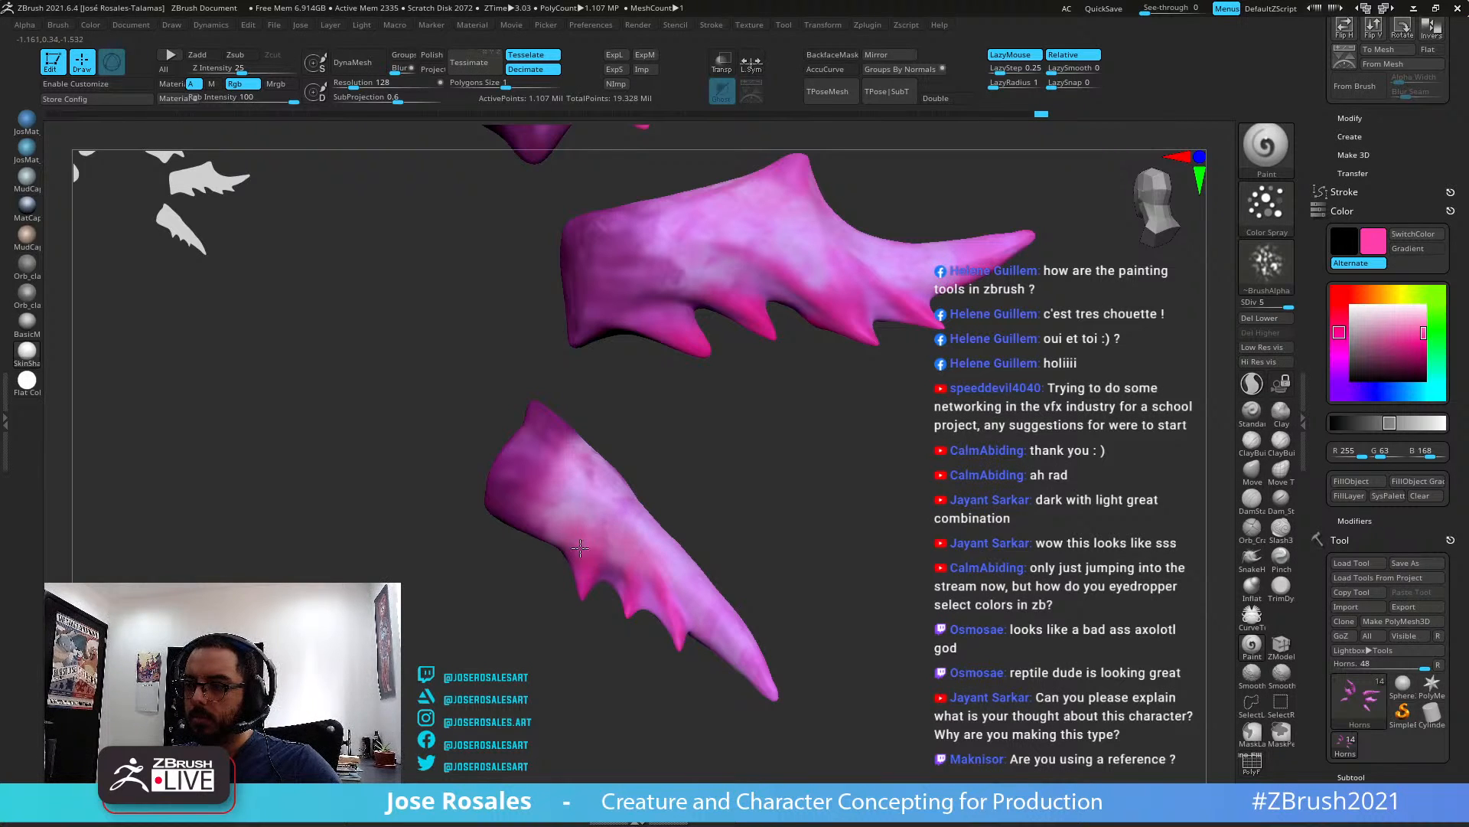
pyautogui.moveTo(578, 498); pyautogui.dragTo(672, 588)
pyautogui.moveTo(552, 551)
pyautogui.mouseDown()
pyautogui.moveTo(539, 537)
pyautogui.moveTo(604, 589)
pyautogui.moveTo(551, 616)
pyautogui.moveTo(598, 646)
pyautogui.moveTo(689, 644)
pyautogui.moveTo(663, 653)
pyautogui.mouseUp()
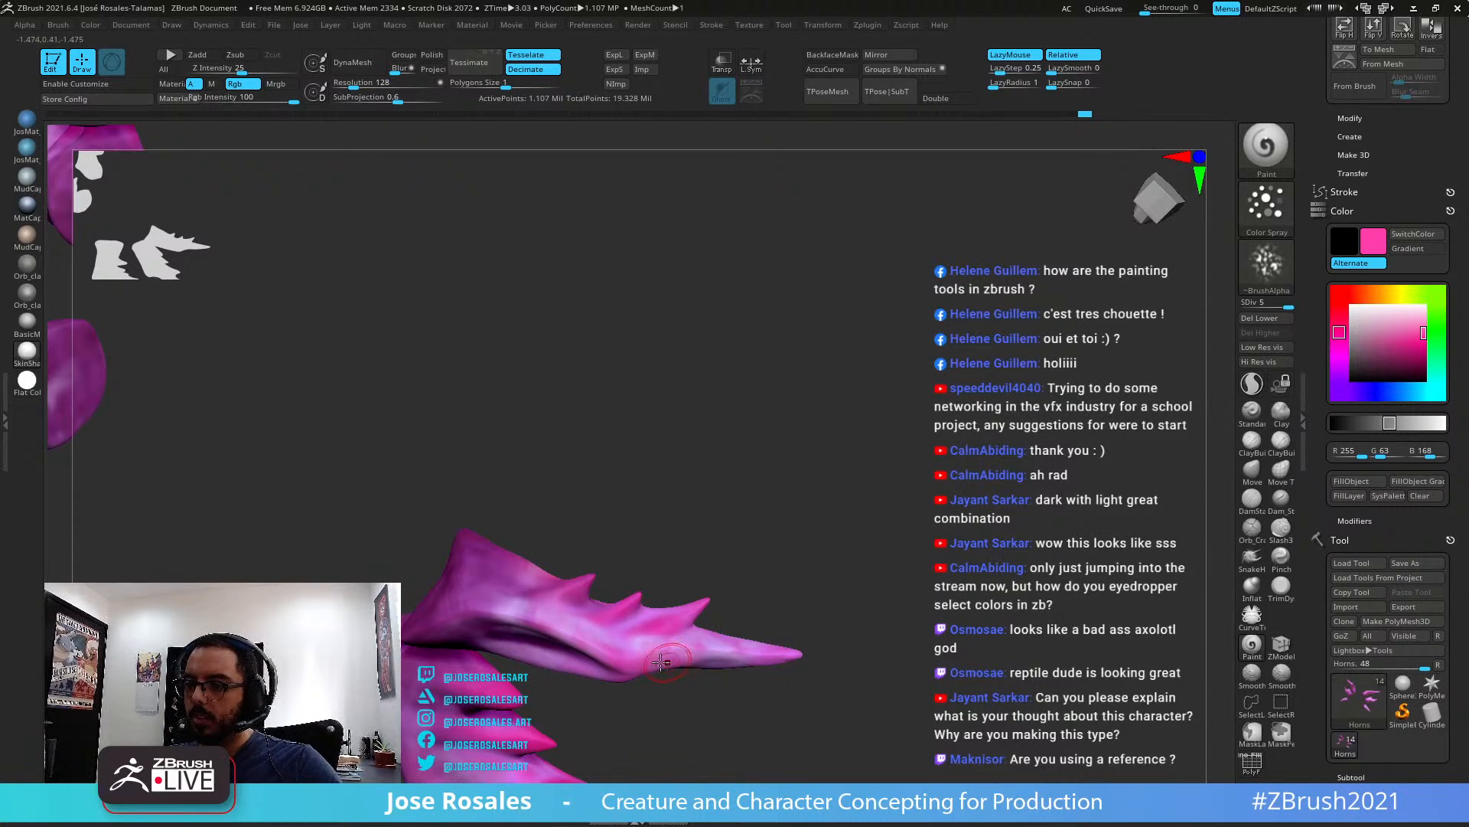
# Spray bright pink on the underside of the lower horn, between the spikes and the opposite edge
pyautogui.keyDown('ctrl'); pyautogui.moveTo(638, 645); pyautogui.dragTo(708, 637, button='right'); pyautogui.keyUp('ctrl')
pyautogui.moveTo(604, 660)
pyautogui.mouseDown()
pyautogui.moveTo(714, 631)
pyautogui.moveTo(629, 653)
pyautogui.moveTo(610, 643)
pyautogui.mouseUp()
pyautogui.keyDown('ctrl'); pyautogui.moveTo(610, 643); pyautogui.dragTo(691, 642, button='right'); pyautogui.keyUp('ctrl')
pyautogui.moveTo(691, 642)
pyautogui.mouseDown()
pyautogui.moveTo(525, 611)
pyautogui.moveTo(666, 642)
pyautogui.mouseUp()
pyautogui.keyDown('ctrl'); pyautogui.moveTo(666, 641); pyautogui.dragTo(567, 681, button='right'); pyautogui.keyUp('ctrl')
# Lower the paint brush's RGB intensity to 0
pyautogui.press('space')
pyautogui.moveTo(635, 641); pyautogui.dragTo(572, 642)
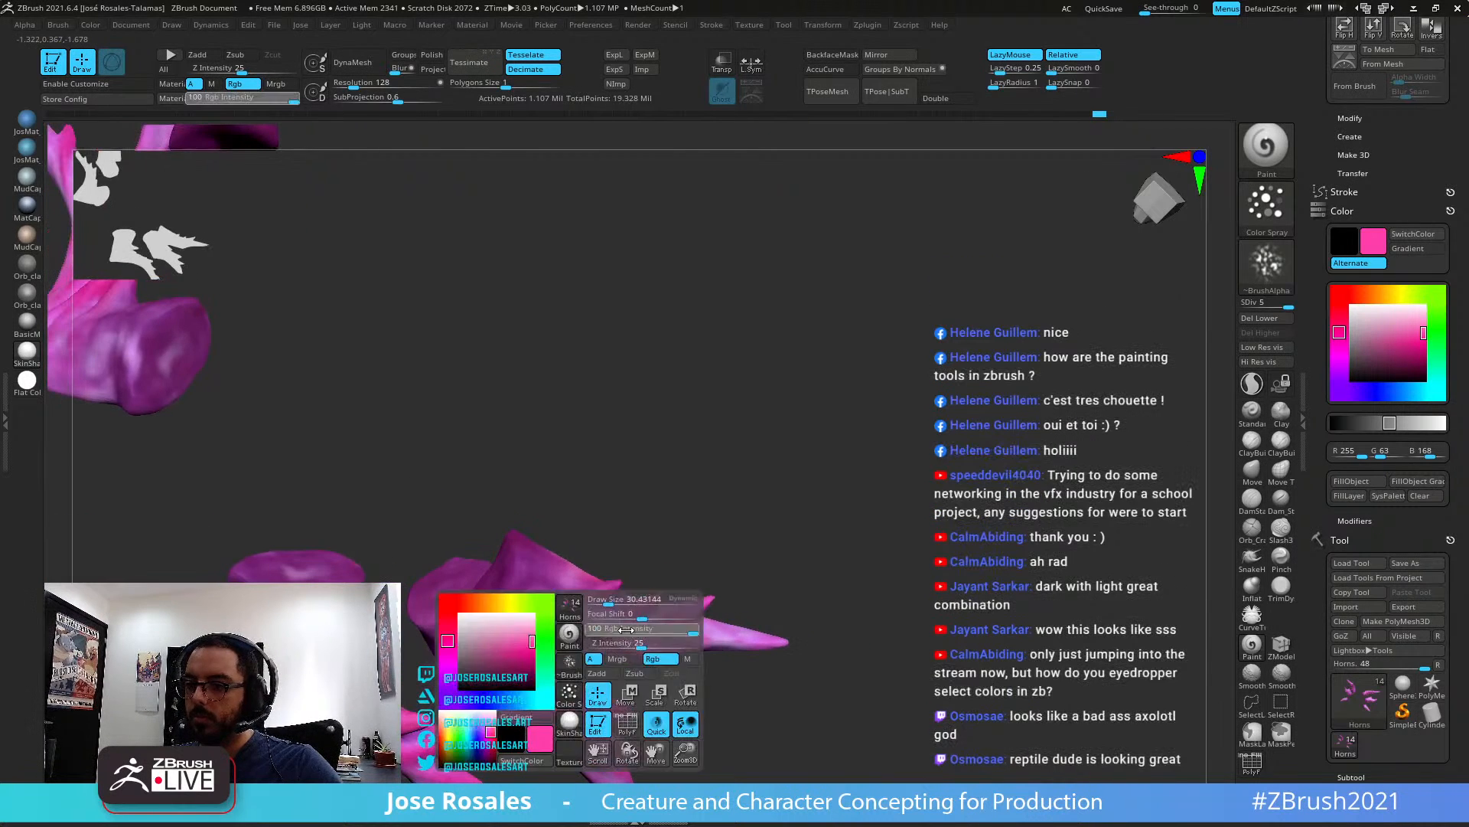
pyautogui.keyDown('alt'); pyautogui.moveTo(750, 425); pyautogui.dragTo(788, 360, button='right'); pyautogui.keyUp('alt')
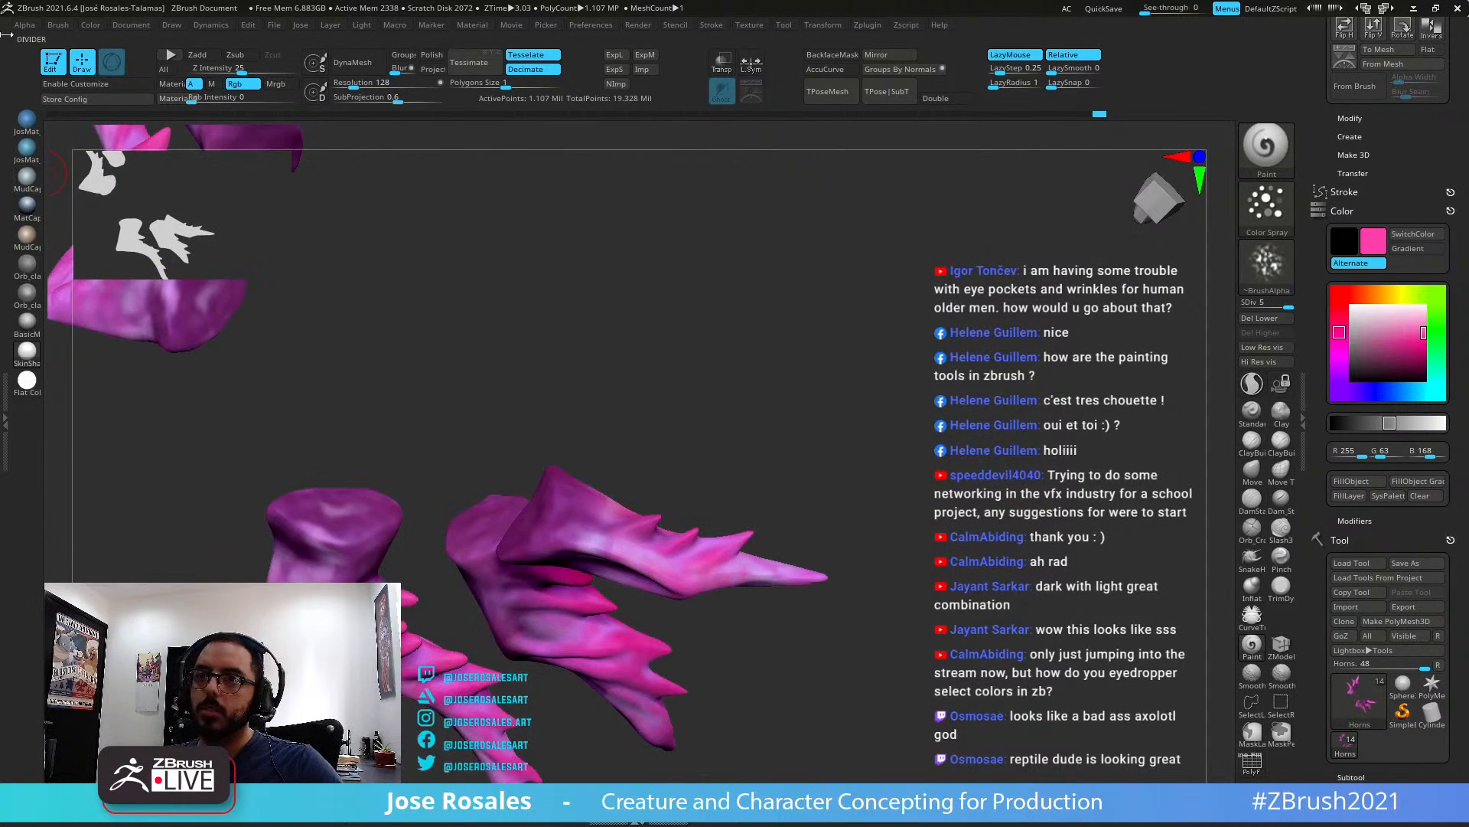
# Reset the Paint brush to its defaults and give it the Color Spray stroke with the speckled BrushAlpha
pyautogui.click(58, 25)
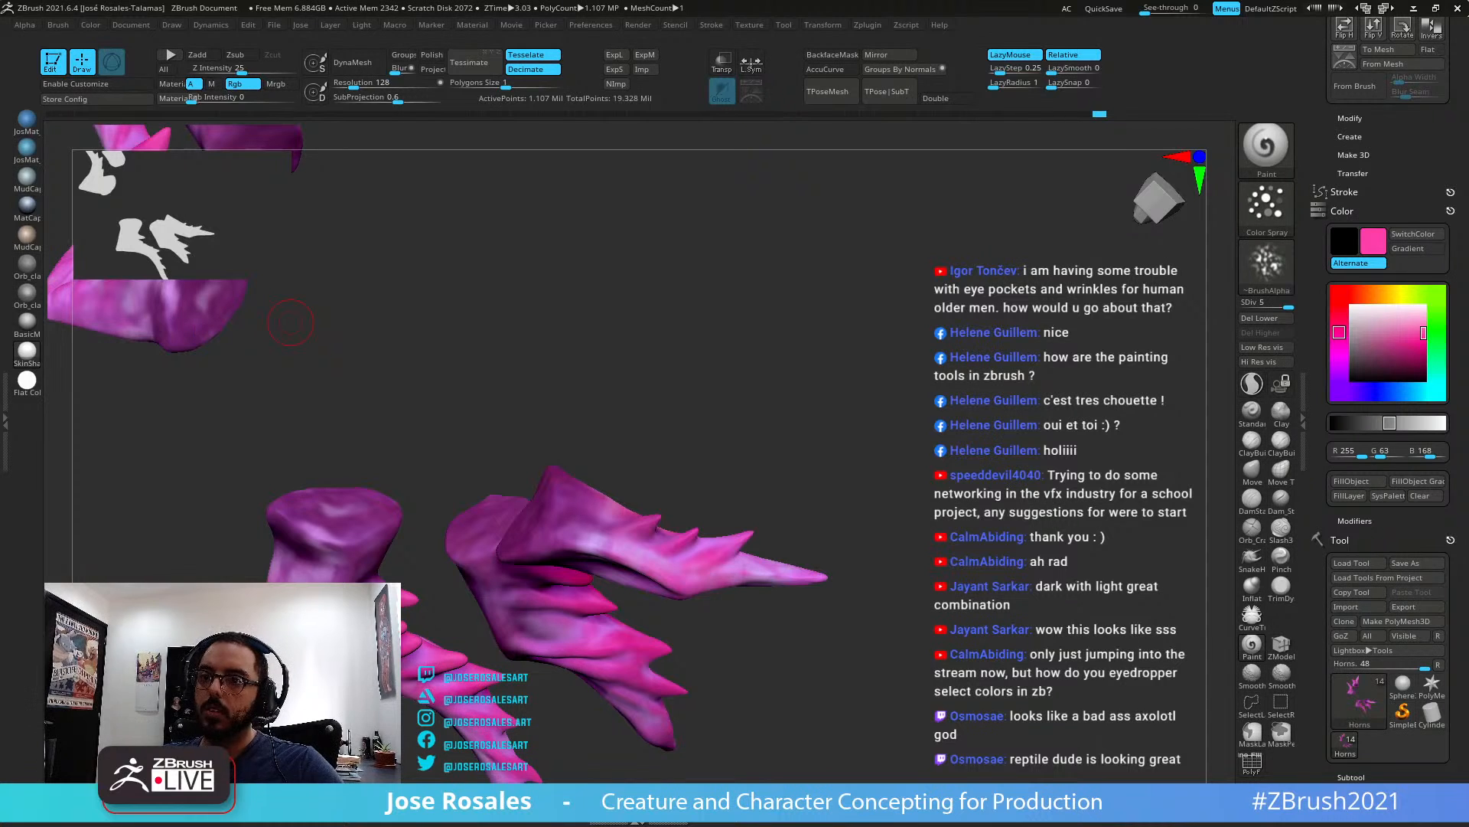
pyautogui.click(56, 26)
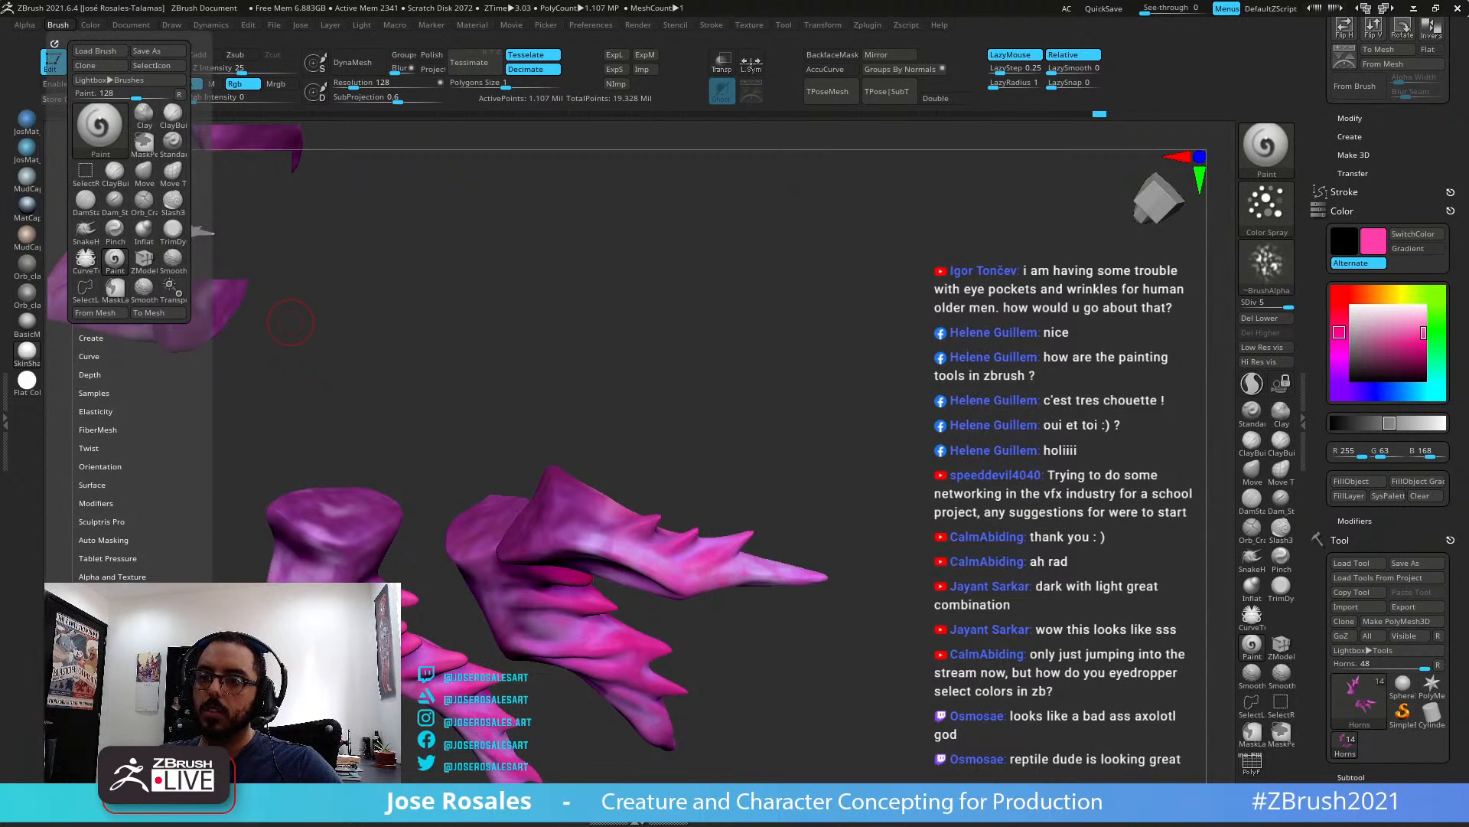
pyautogui.click(141, 636)
pyautogui.click(1265, 208)
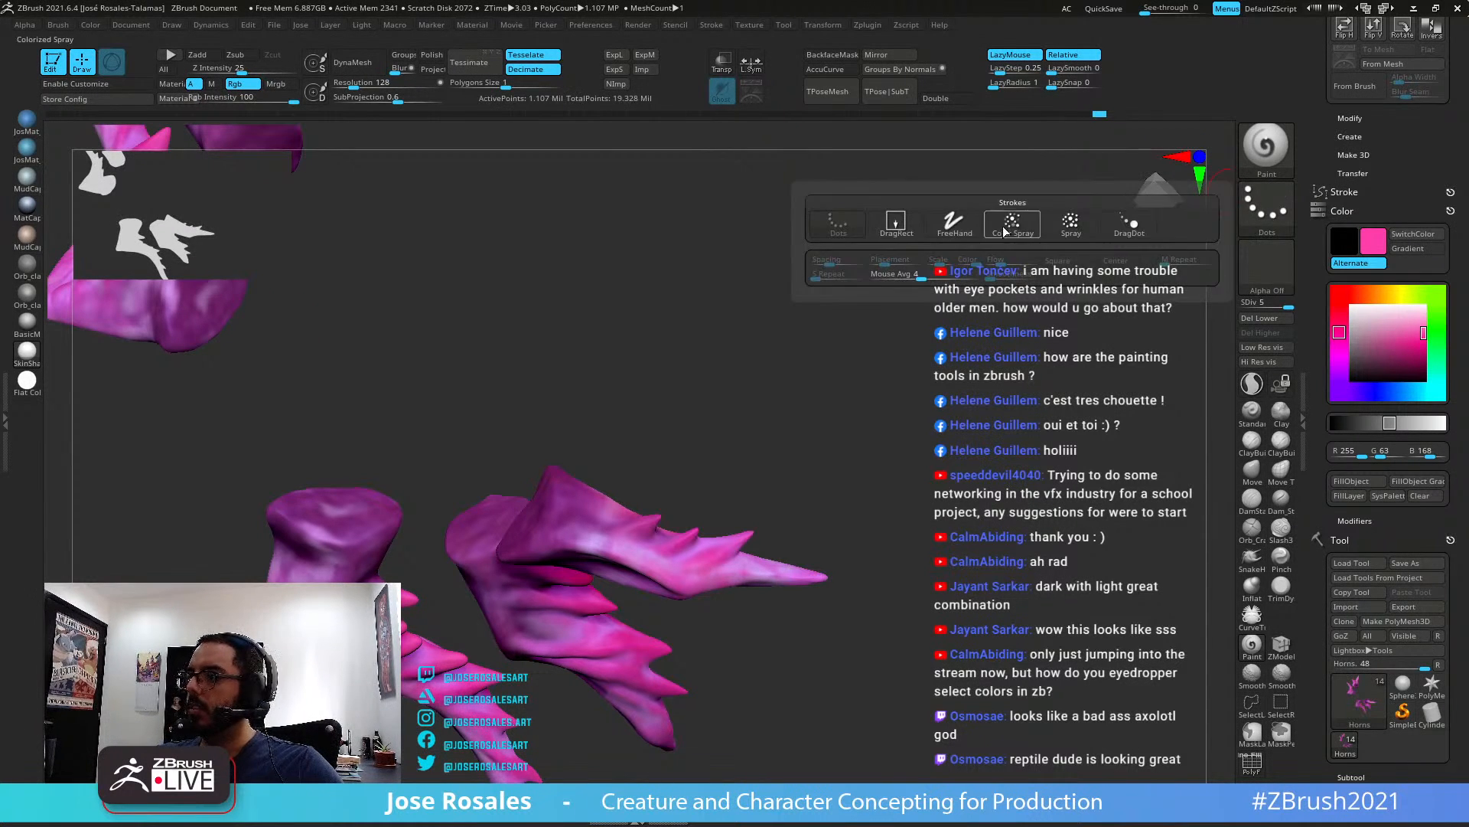
pyautogui.click(1006, 226)
pyautogui.click(1268, 269)
pyautogui.click(851, 286)
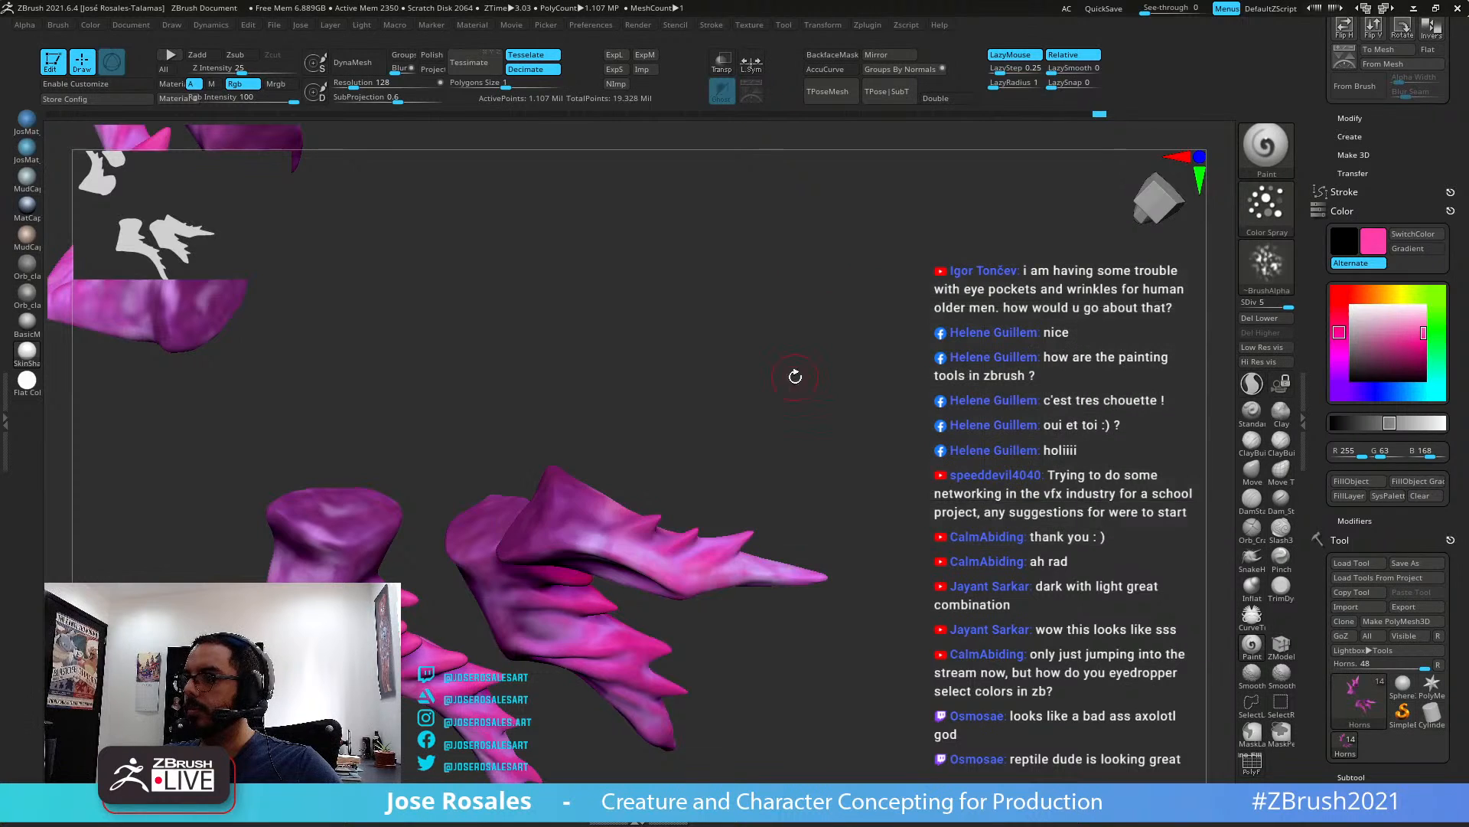
# Spray bright pink along the back of the upper horn, from the pointed base corner towards its bend
pyautogui.moveTo(794, 377)
pyautogui.mouseDown()
pyautogui.moveTo(803, 412)
pyautogui.moveTo(810, 399)
pyautogui.mouseUp()
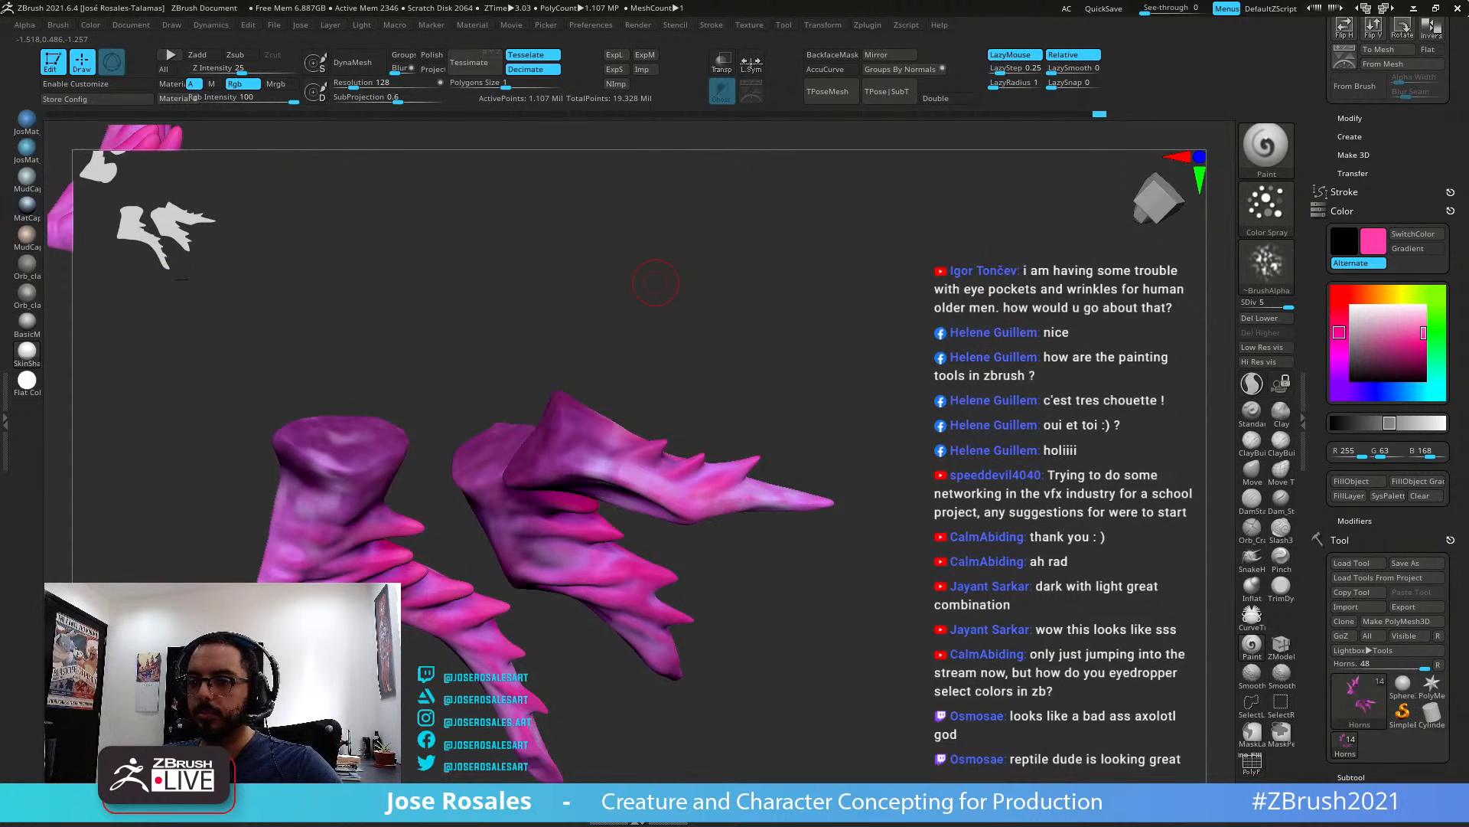
pyautogui.moveTo(656, 284); pyautogui.dragTo(785, 350)
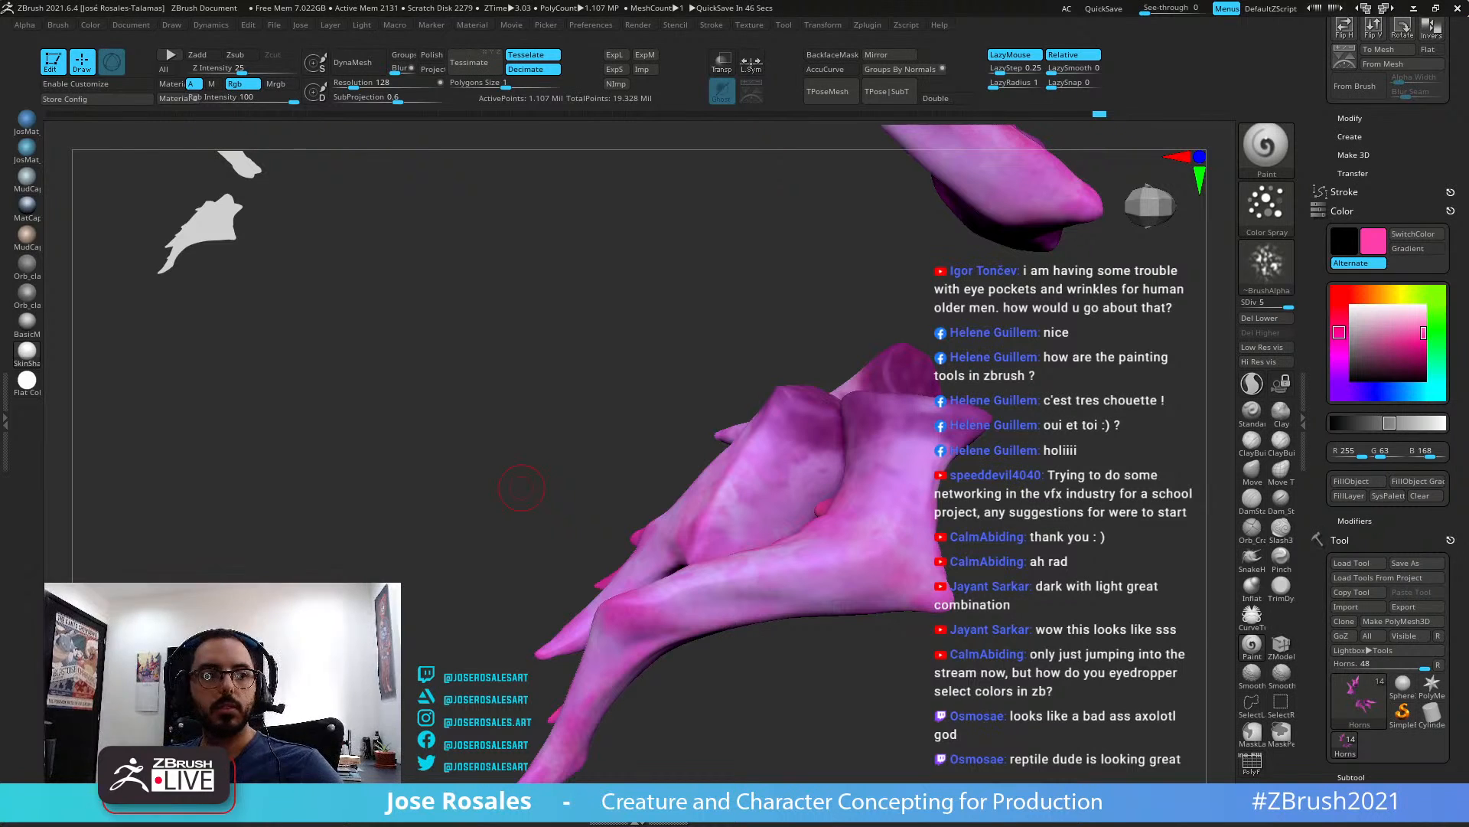
pyautogui.moveTo(603, 524)
pyautogui.mouseDown()
pyautogui.moveTo(689, 541)
pyautogui.moveTo(584, 385)
pyautogui.mouseUp()
pyautogui.moveTo(607, 385); pyautogui.dragTo(681, 337, button='right')
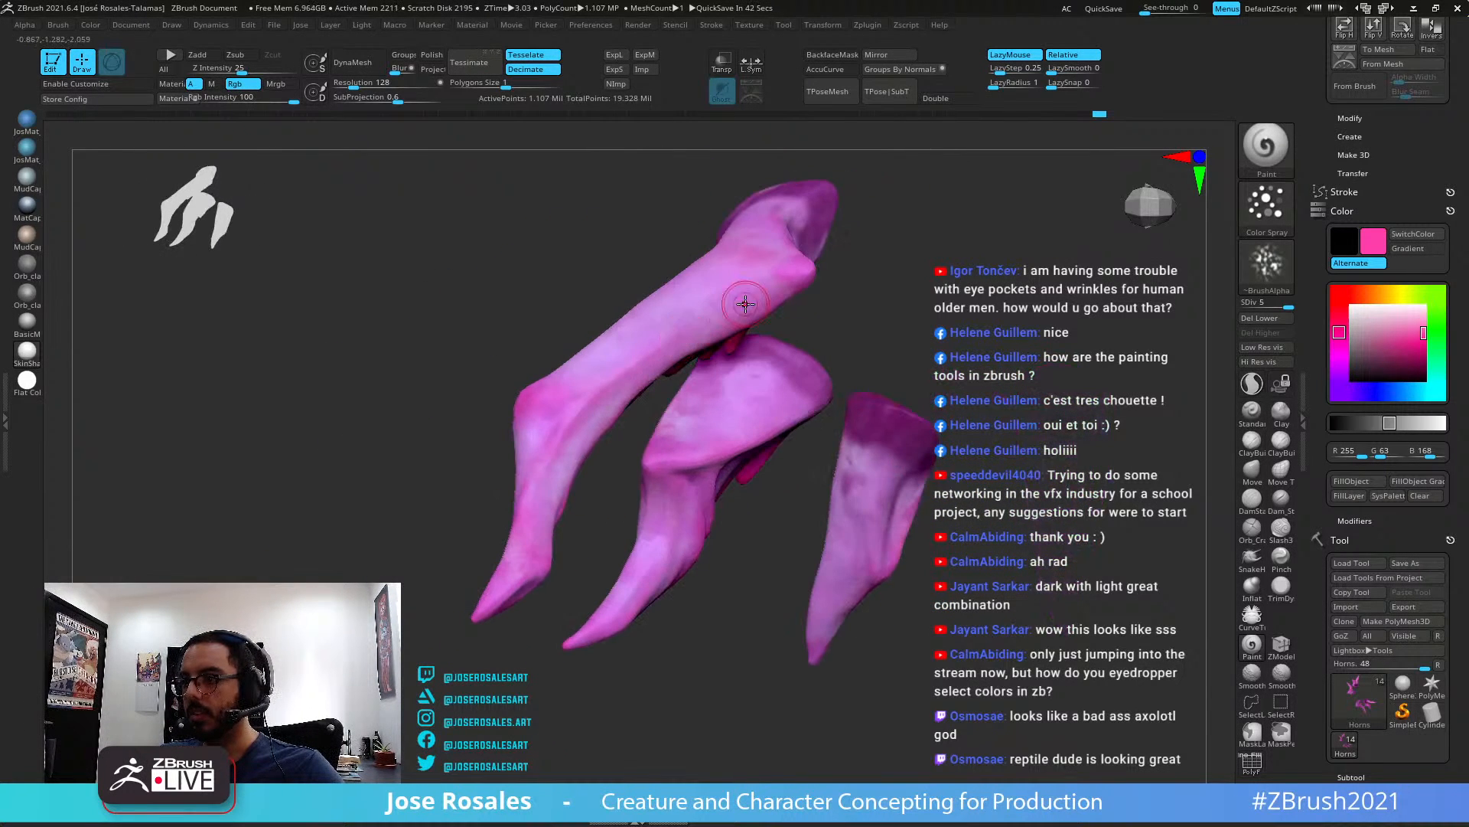
pyautogui.moveTo(723, 303); pyautogui.dragTo(750, 295)
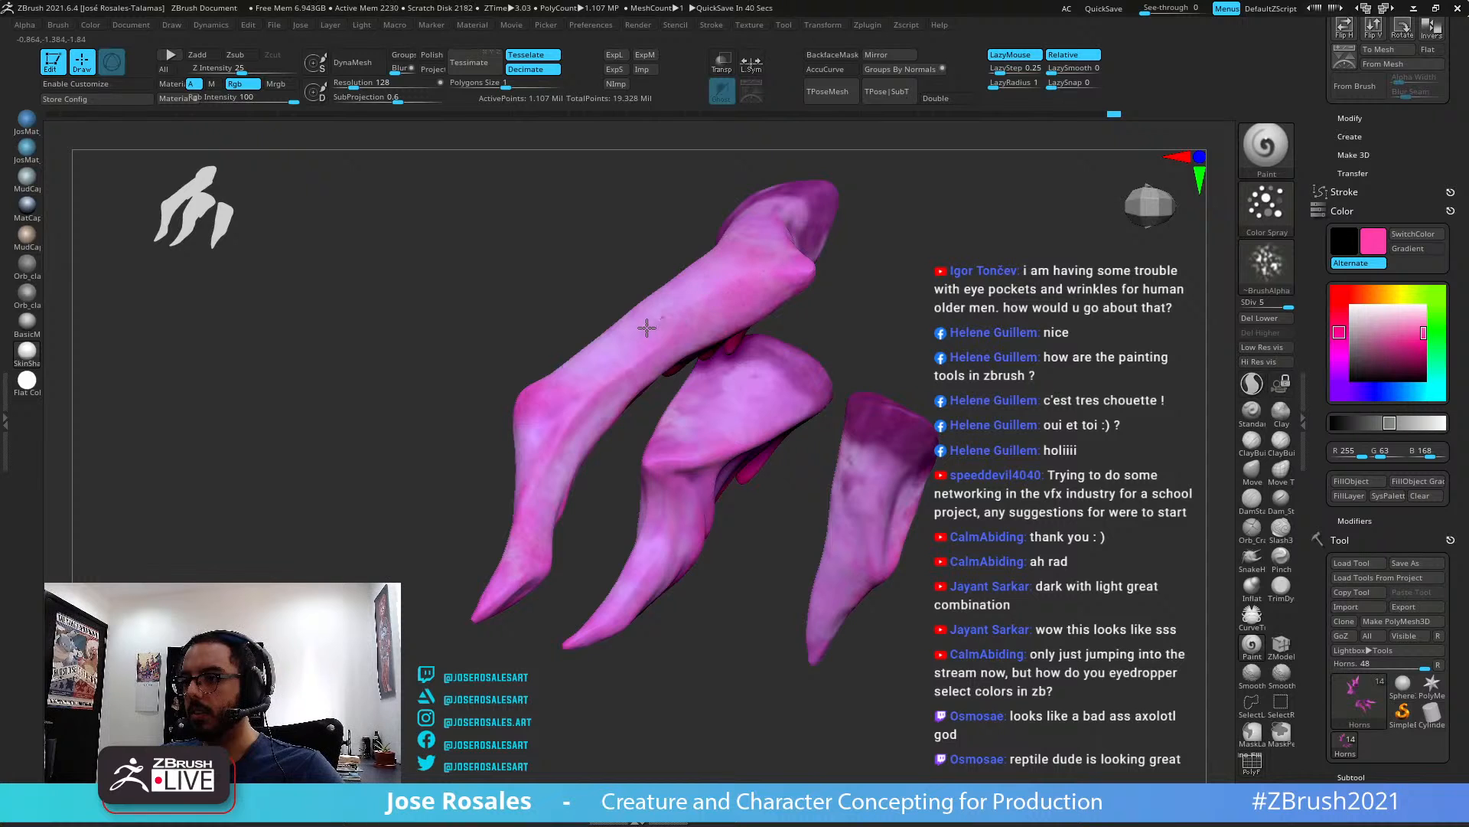
pyautogui.moveTo(646, 328); pyautogui.dragTo(605, 374, button='right')
pyautogui.moveTo(615, 323); pyautogui.dragTo(623, 311)
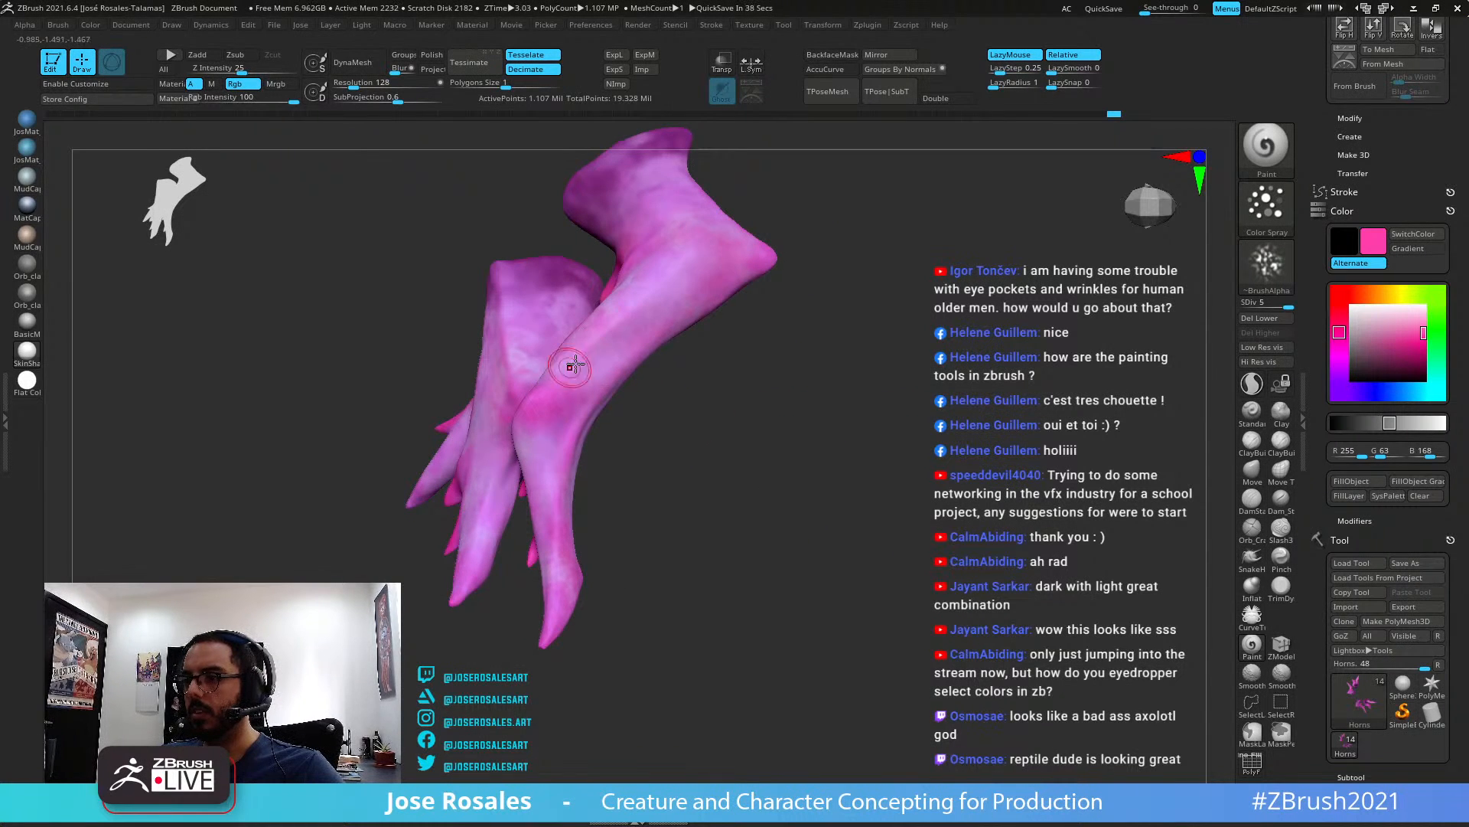
pyautogui.moveTo(567, 365); pyautogui.dragTo(597, 354, button='right')
pyautogui.moveTo(604, 338); pyautogui.dragTo(573, 350)
pyautogui.moveTo(574, 351); pyautogui.dragTo(583, 354, button='right')
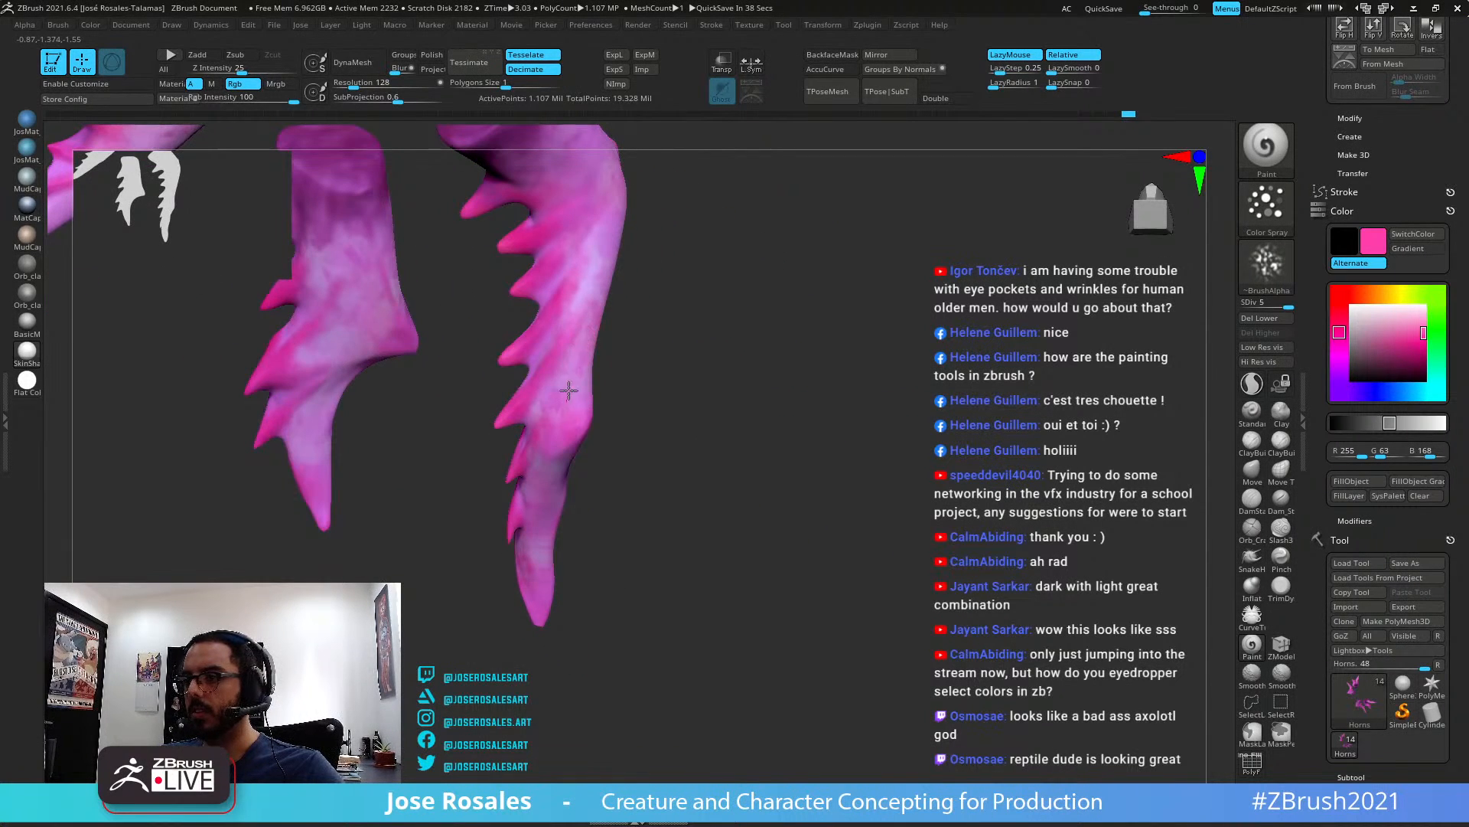
# Spray bright pink around the upper horn's bend and down the side of its tip section
pyautogui.moveTo(538, 463); pyautogui.dragTo(525, 445, button='right')
pyautogui.moveTo(525, 445); pyautogui.dragTo(522, 467)
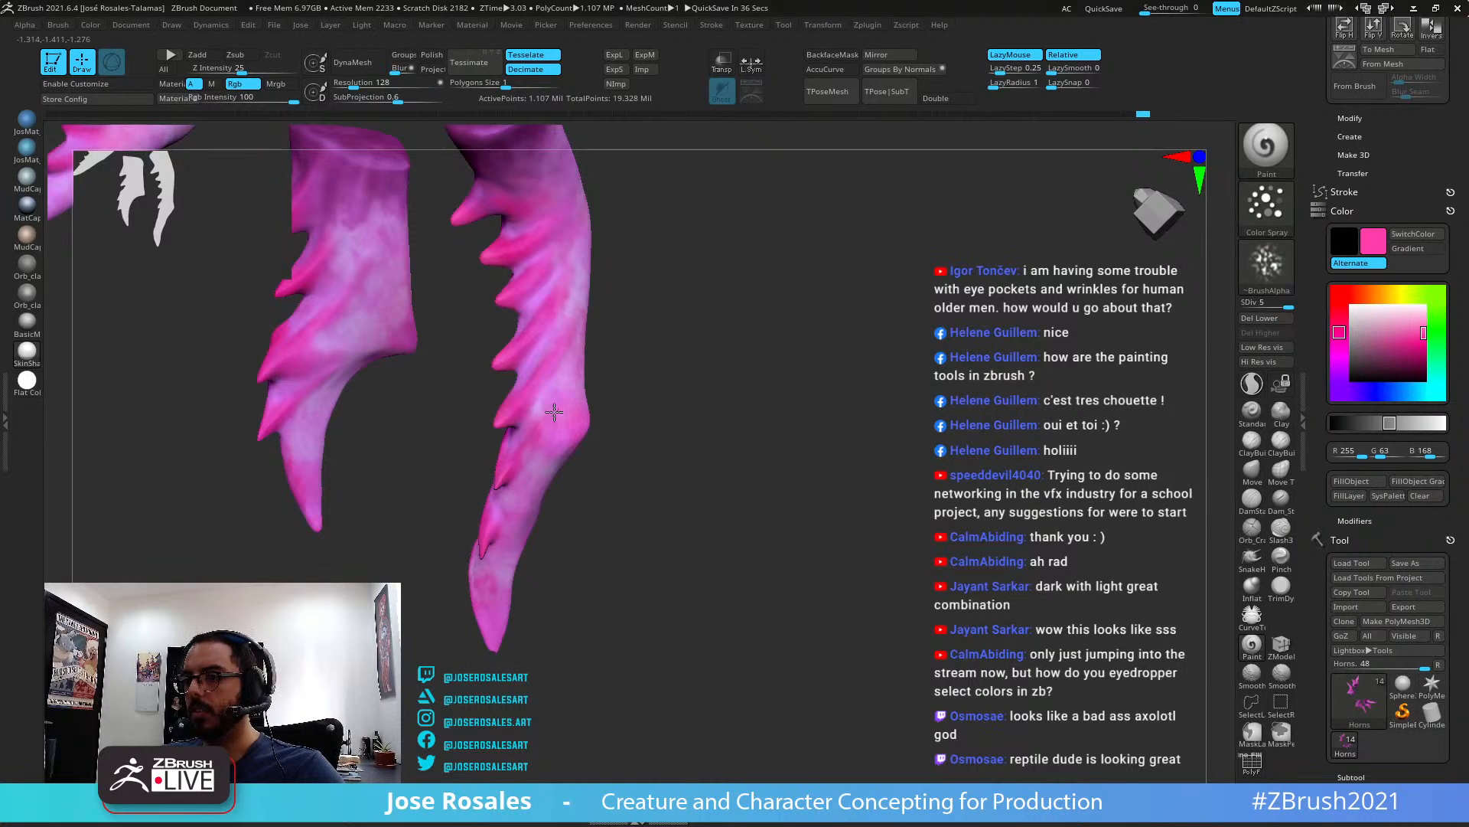
pyautogui.moveTo(519, 485); pyautogui.dragTo(562, 437, button='right')
pyautogui.moveTo(561, 442); pyautogui.dragTo(570, 488)
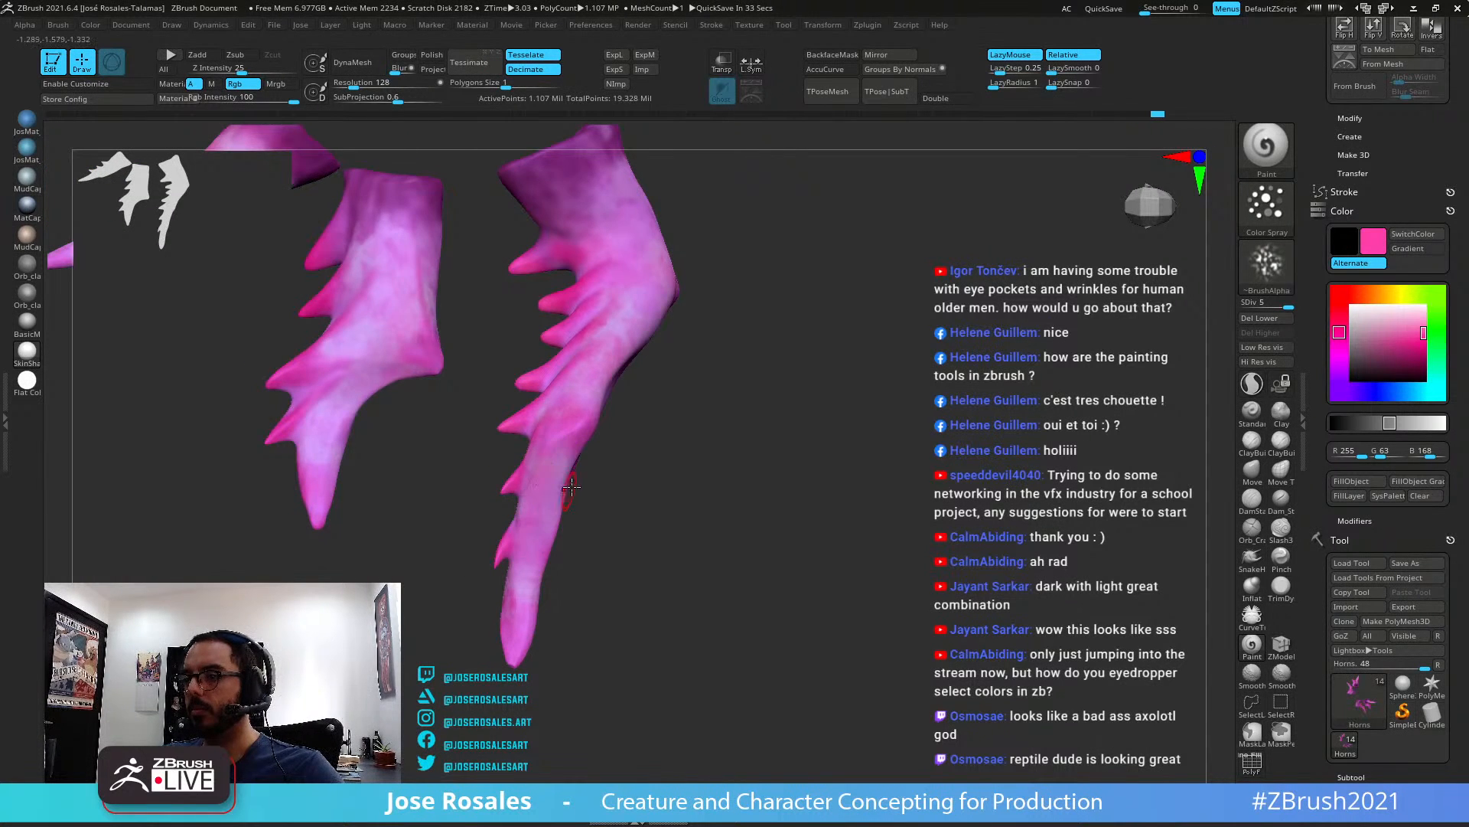
pyautogui.moveTo(569, 489); pyautogui.dragTo(570, 450, button='right')
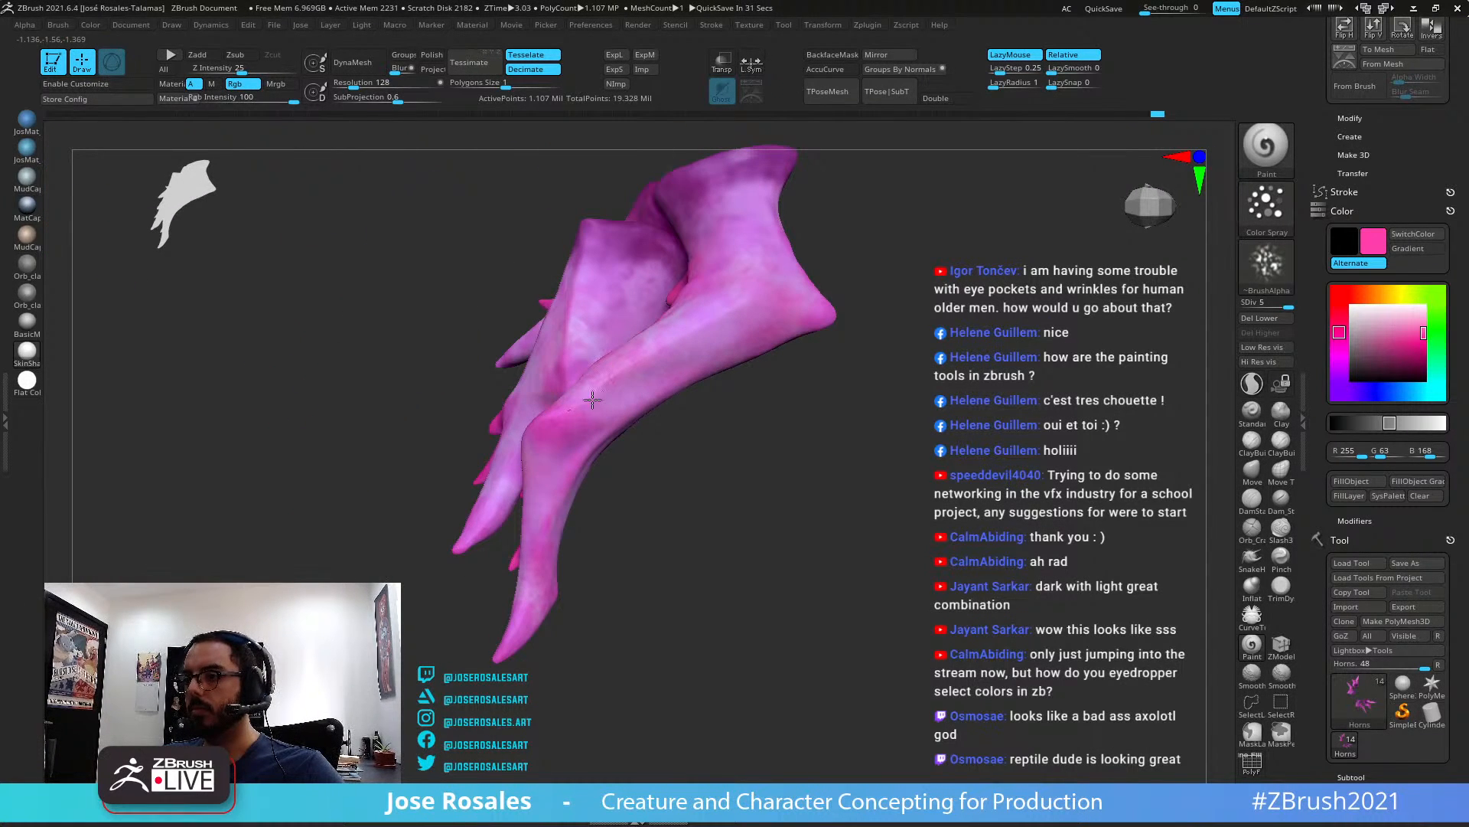
# Add more bright pink spray to the upper horn next to its pointed base corner
pyautogui.moveTo(773, 287); pyautogui.dragTo(766, 299)
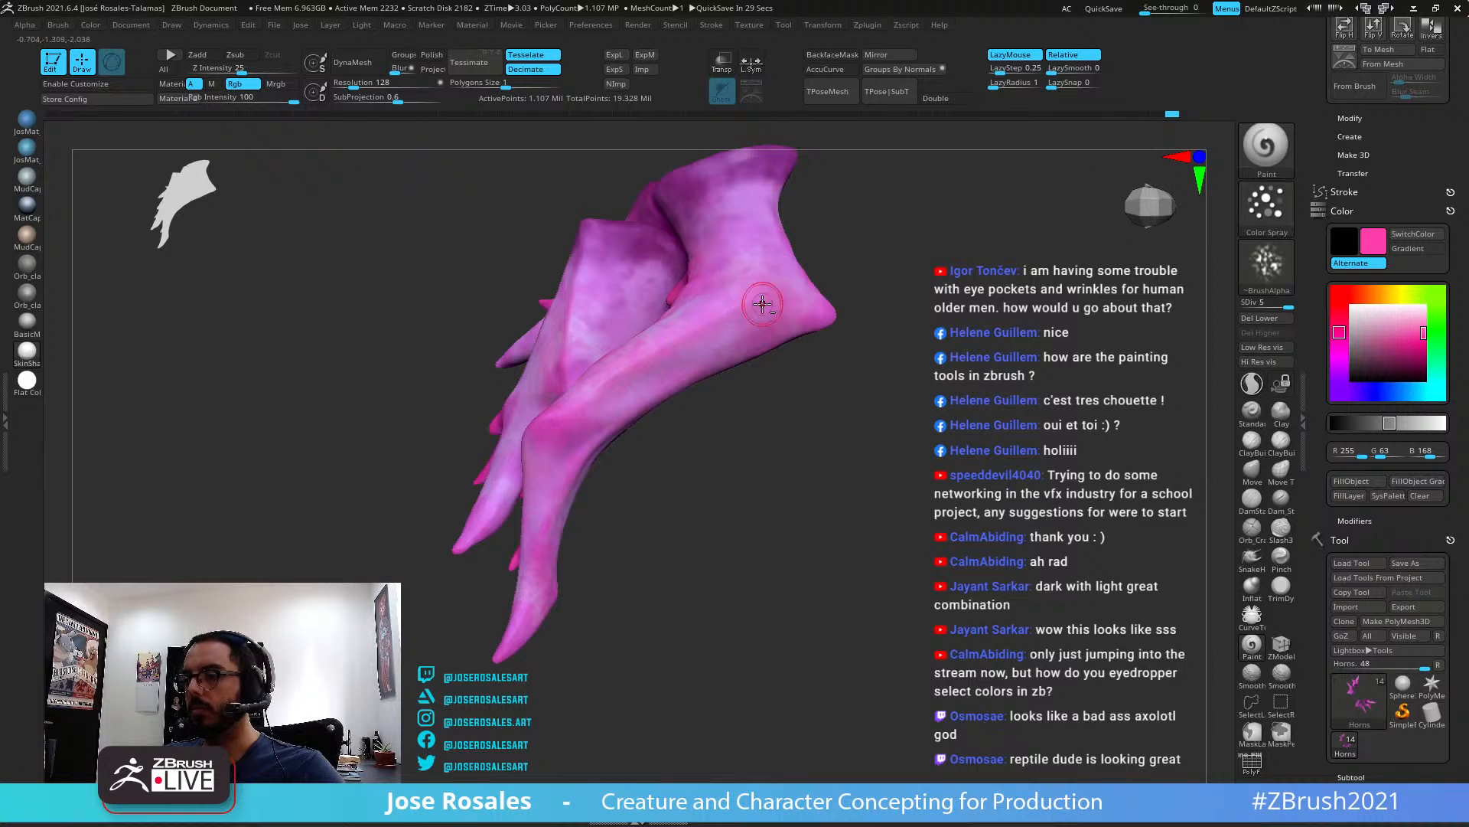
pyautogui.moveTo(761, 301); pyautogui.dragTo(691, 426, button='right')
pyautogui.moveTo(698, 424); pyautogui.dragTo(675, 323)
# Adjust the brush size and spray bright pink near the base of the middle horn
pyautogui.moveTo(643, 406)
pyautogui.mouseDown(button='right')
pyautogui.moveTo(665, 460)
pyautogui.moveTo(640, 498)
pyautogui.moveTo(613, 489)
pyautogui.moveTo(646, 324)
pyautogui.moveTo(597, 342)
pyautogui.moveTo(879, 377)
pyautogui.moveTo(689, 441)
pyautogui.moveTo(801, 453)
pyautogui.mouseUp(button='right')
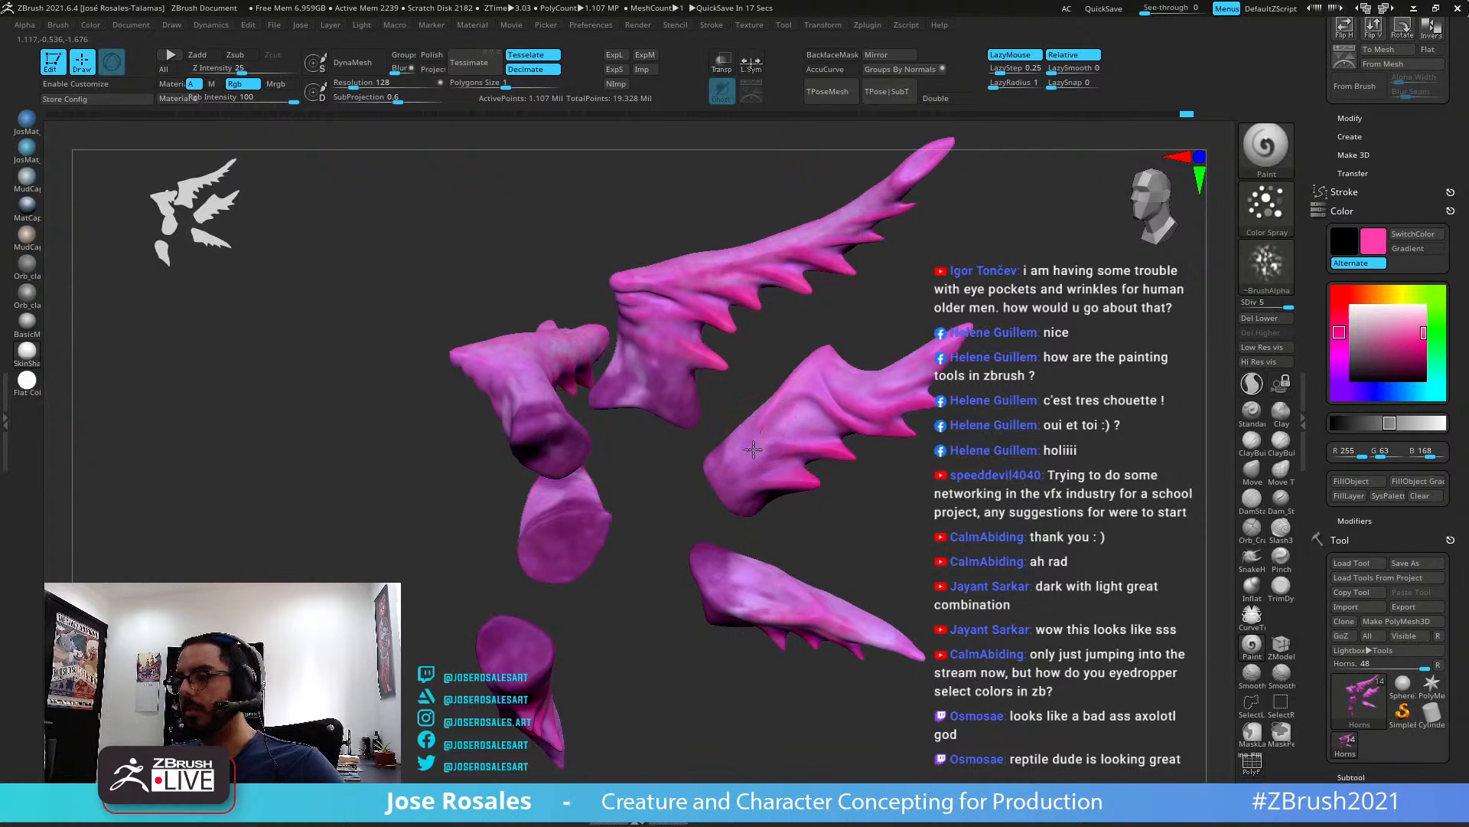
pyautogui.press('s')
pyautogui.moveTo(771, 458); pyautogui.dragTo(738, 447, button='right')
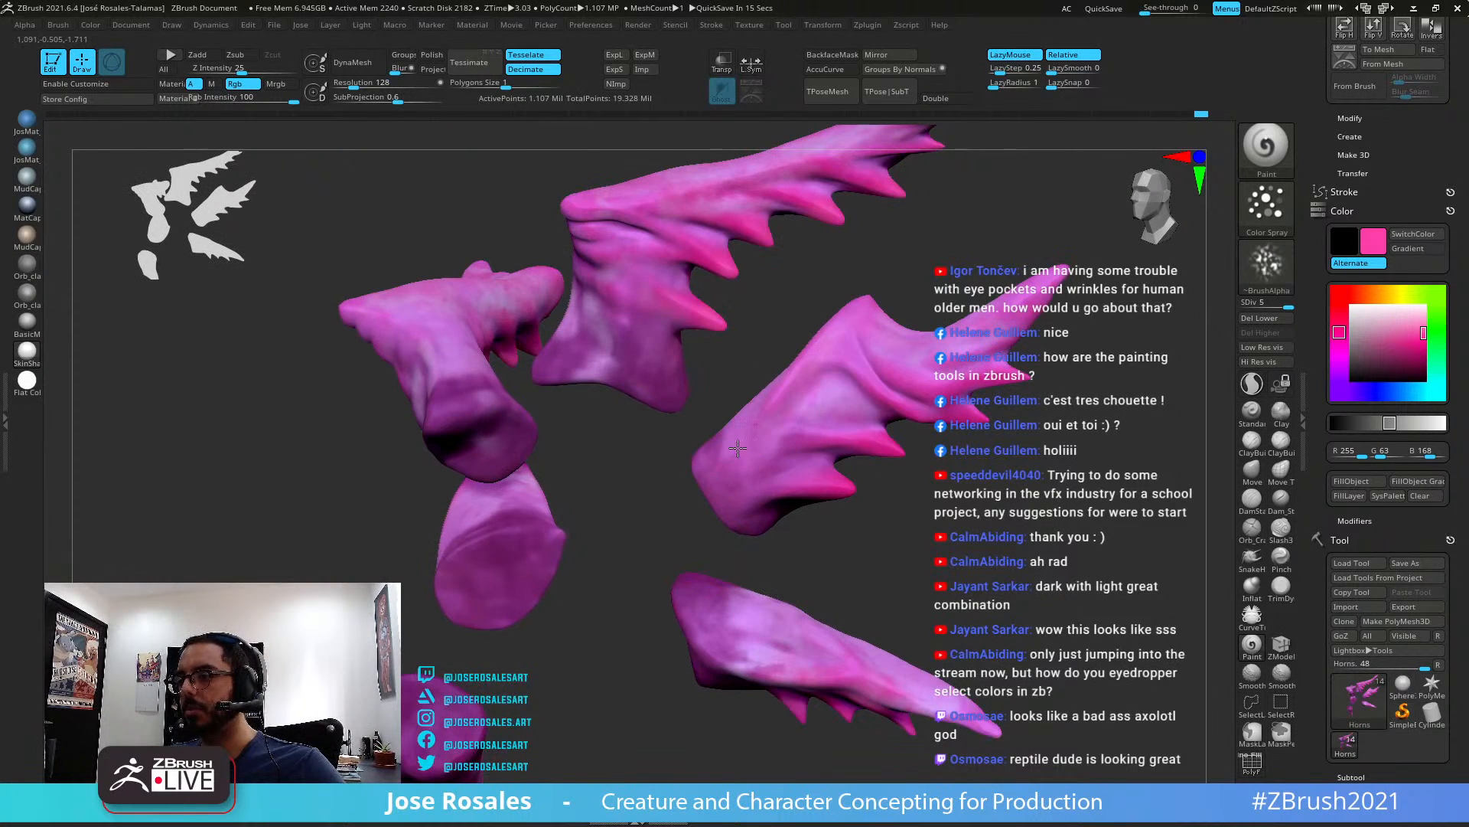
pyautogui.moveTo(750, 519)
pyautogui.mouseDown(button='right')
pyautogui.moveTo(780, 428)
pyautogui.moveTo(754, 427)
pyautogui.mouseUp(button='right')
# Show the whole creature, sample dark magenta (R 106, G 10, B 88) from the colour reference sphere and isolate the horns again
pyautogui.keyDown('alt'); pyautogui.moveTo(754, 427); pyautogui.dragTo(703, 494, button='right'); pyautogui.keyUp('alt')
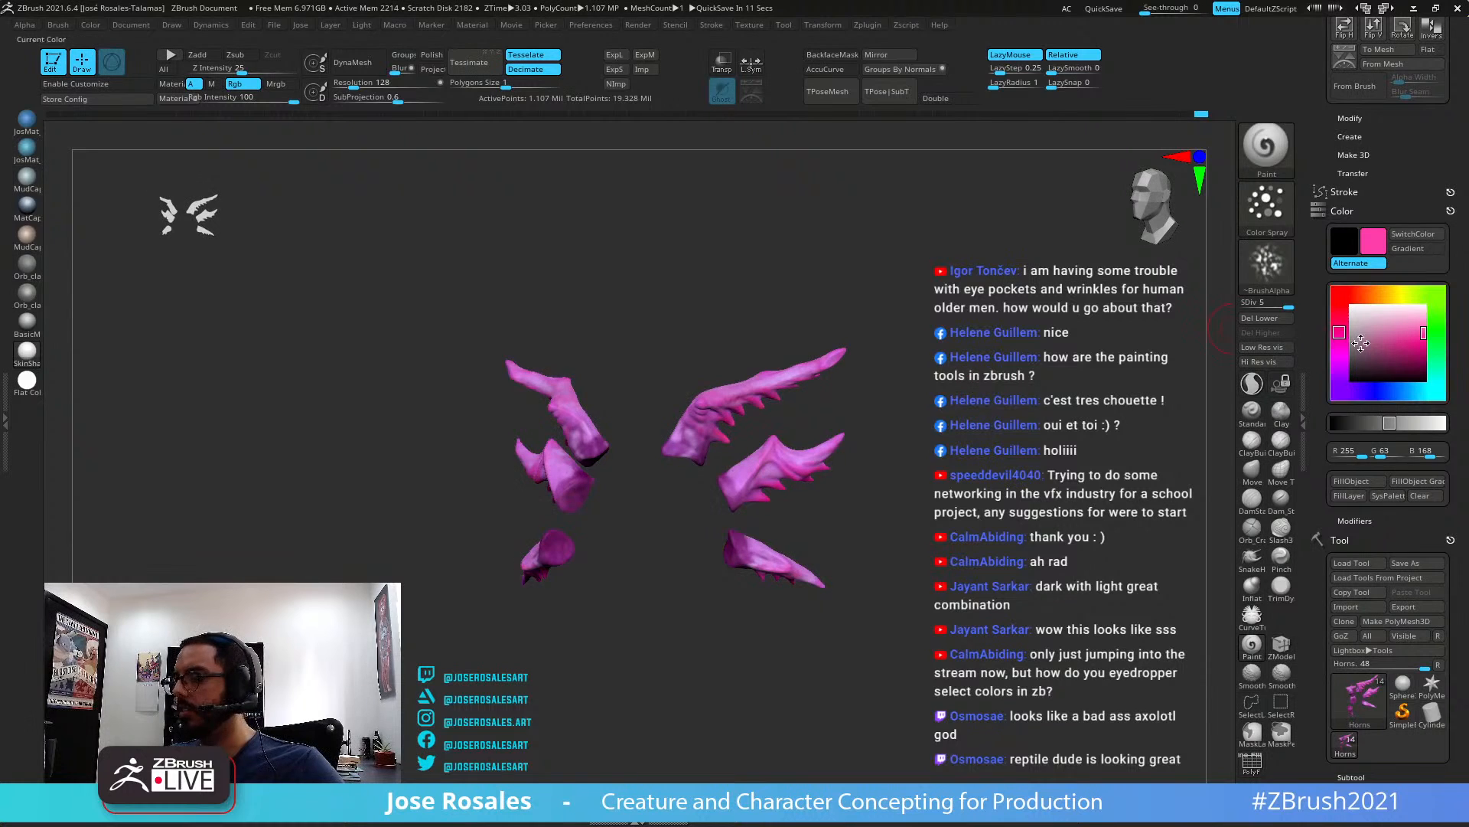
pyautogui.press('shift')
pyautogui.hotkey('shift', 's')
pyautogui.press('c')
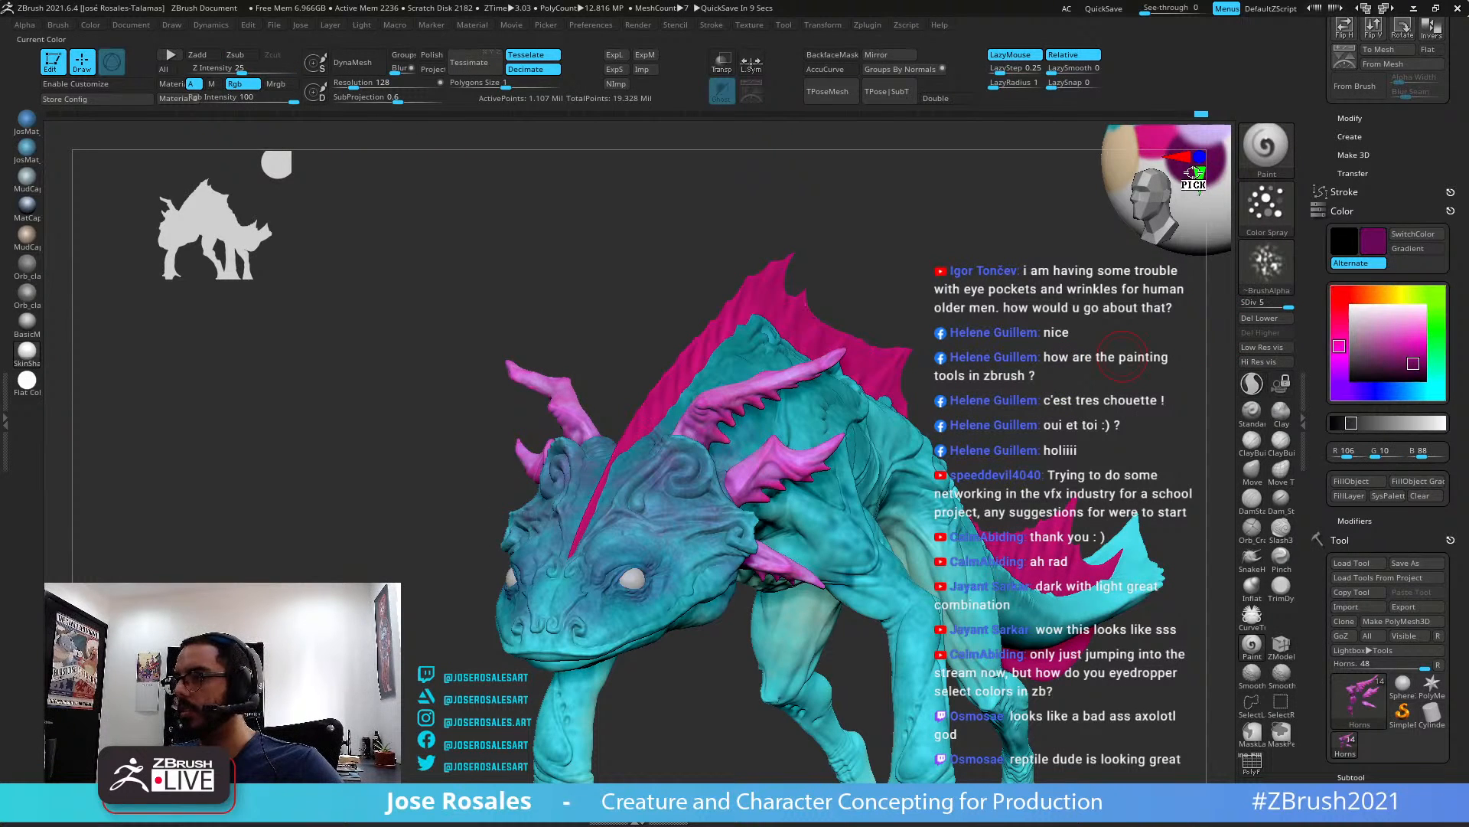
pyautogui.keyDown('ctrl'); pyautogui.keyDown('shift'); pyautogui.click(834, 391); pyautogui.keyUp('shift'); pyautogui.keyUp('ctrl')
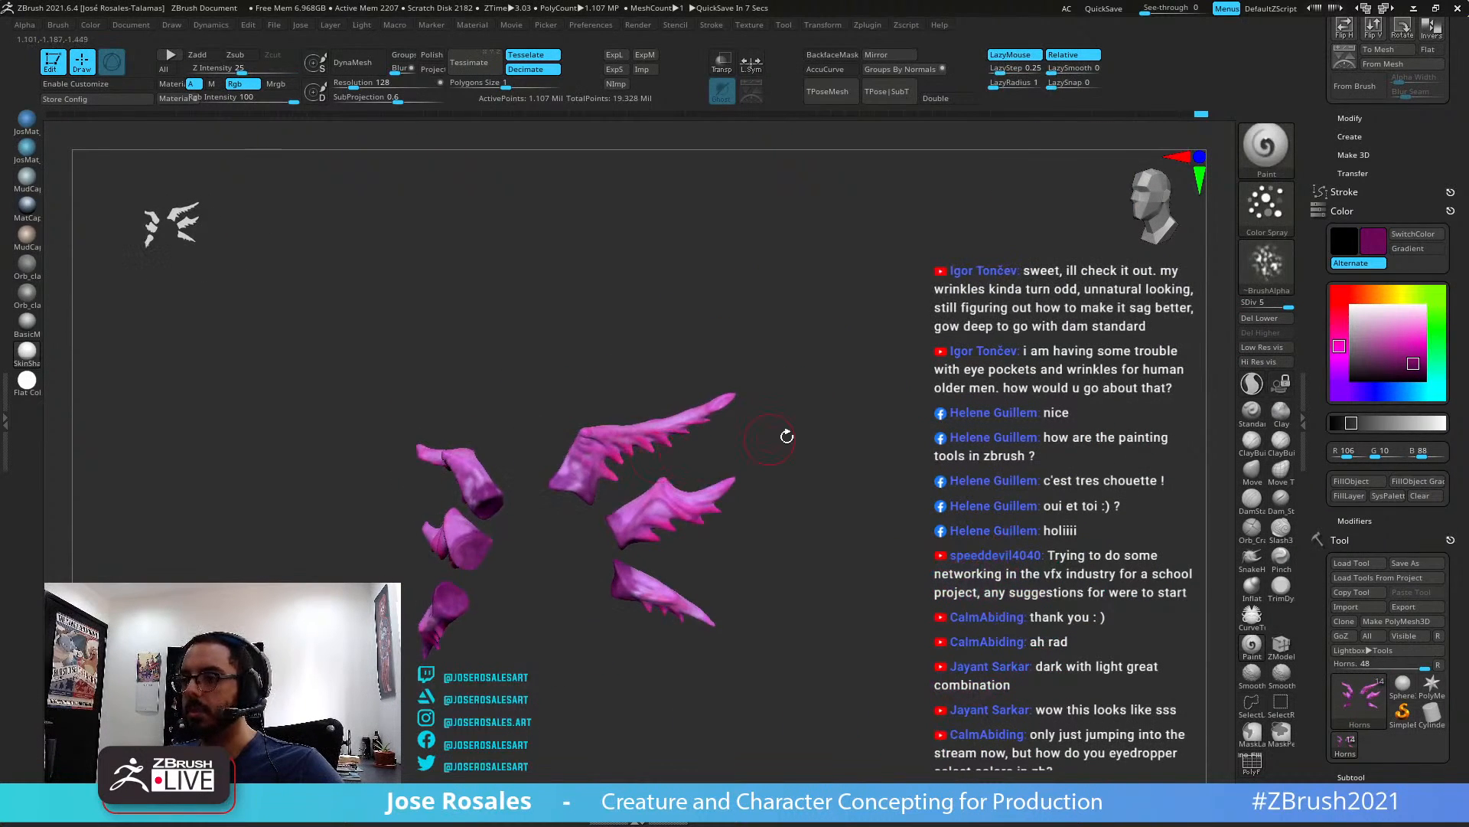
# Bring the Masking options, including Mask PeaksAndValleys, into view for the isolated horns
pyautogui.keyDown('ctrl'); pyautogui.moveTo(711, 613); pyautogui.dragTo(911, 544, button='right'); pyautogui.keyUp('ctrl')
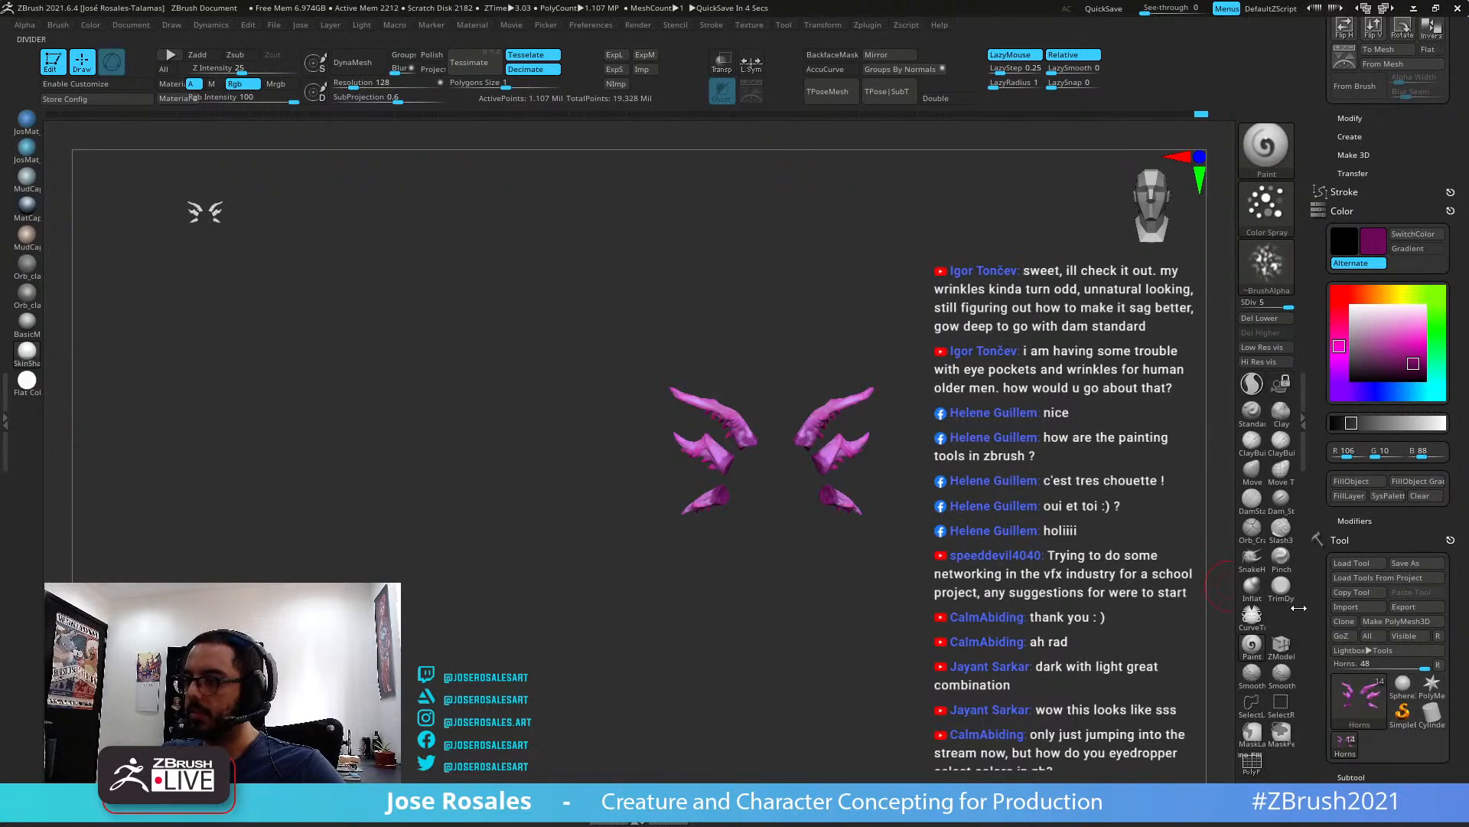
pyautogui.moveTo(1310, 616); pyautogui.dragTo(1310, 102)
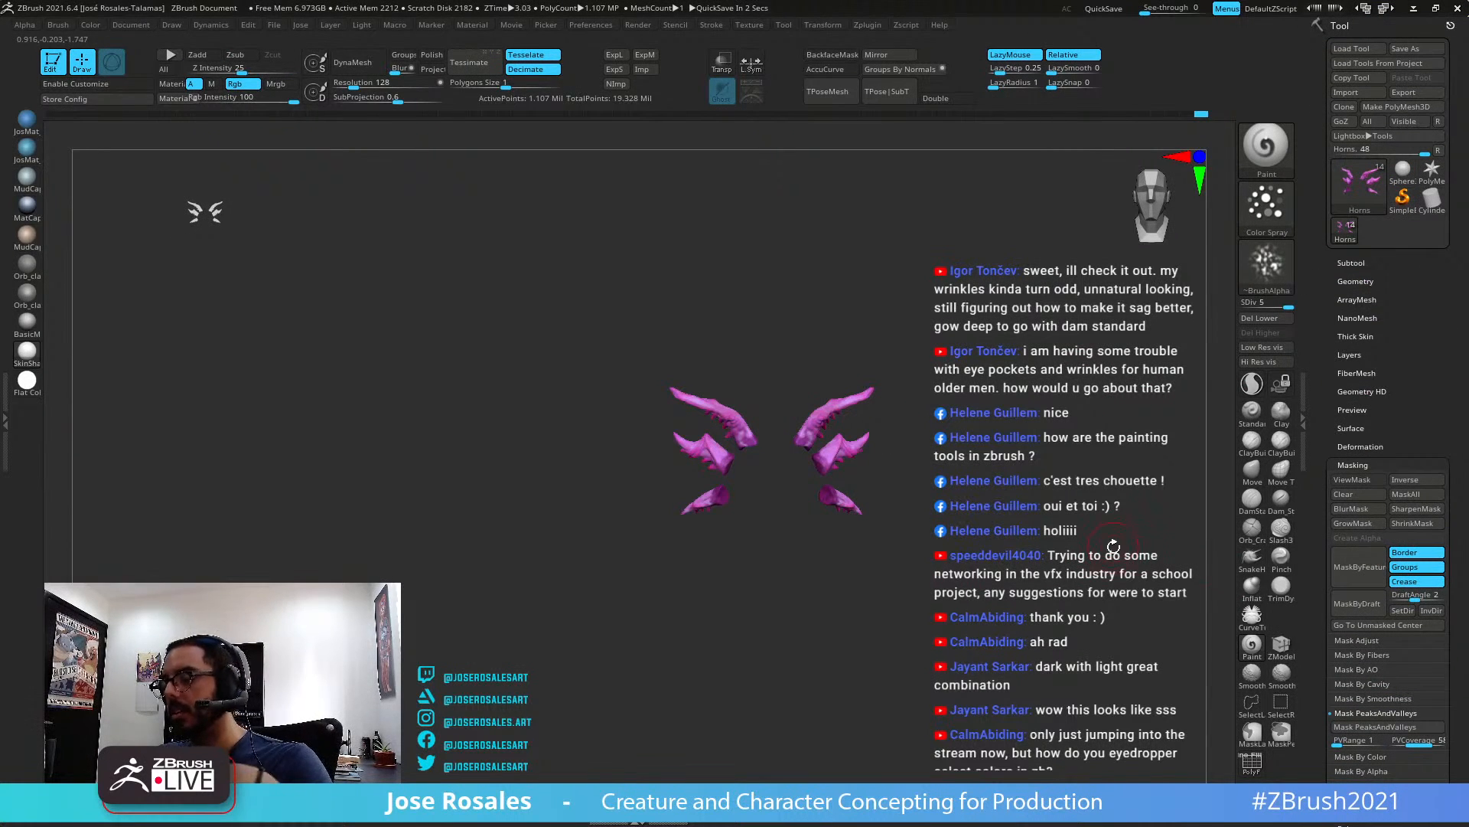
pyautogui.moveTo(1318, 616); pyautogui.dragTo(1311, 539)
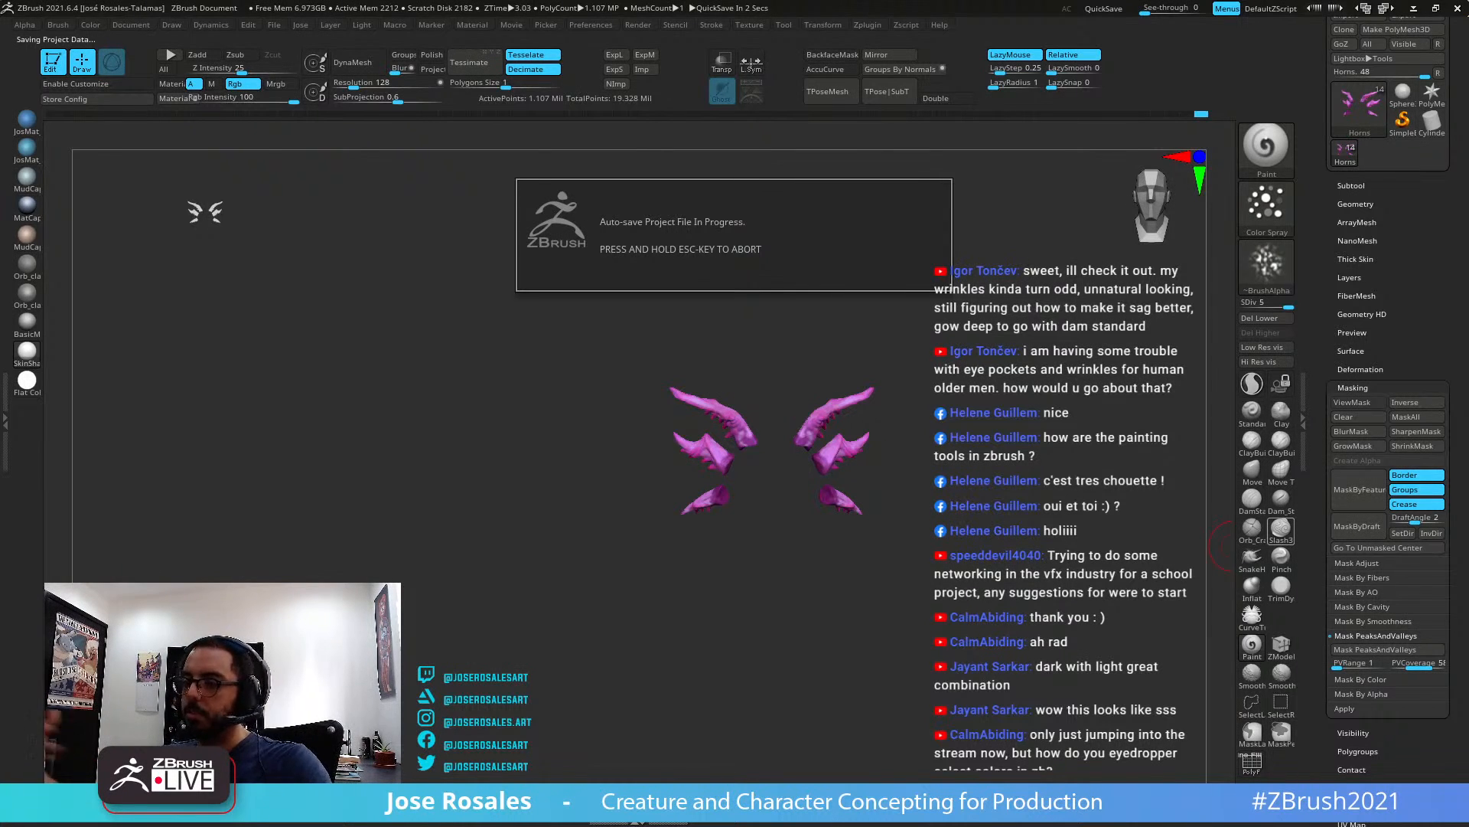
pyautogui.moveTo(987, 490); pyautogui.dragTo(866, 465)
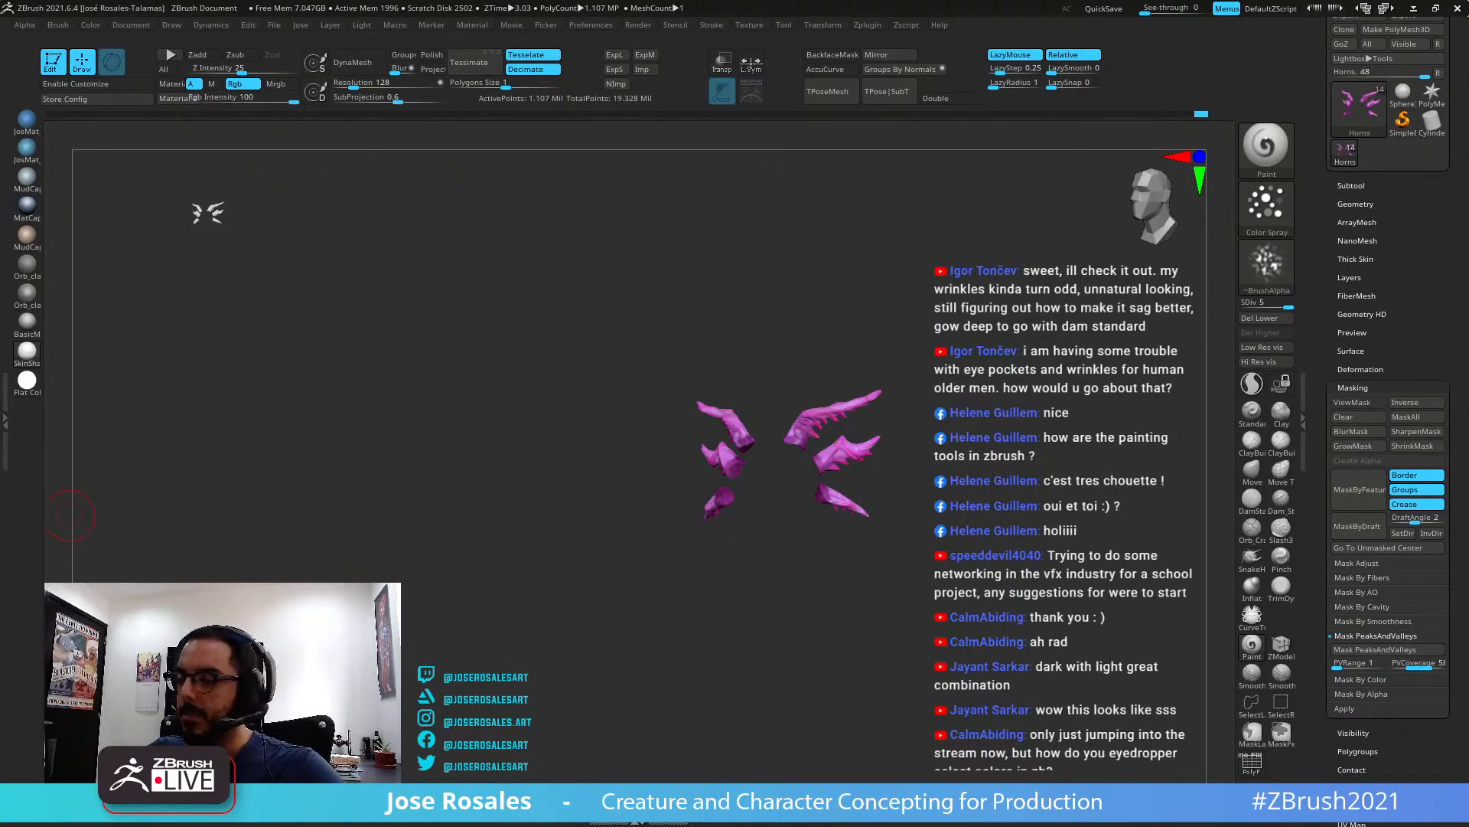
# Show the whole creature, mask the horns by cavity at intensity 100 and invert the mask
pyautogui.moveTo(830, 429); pyautogui.dragTo(751, 421)
pyautogui.hotkey('shift', 's')
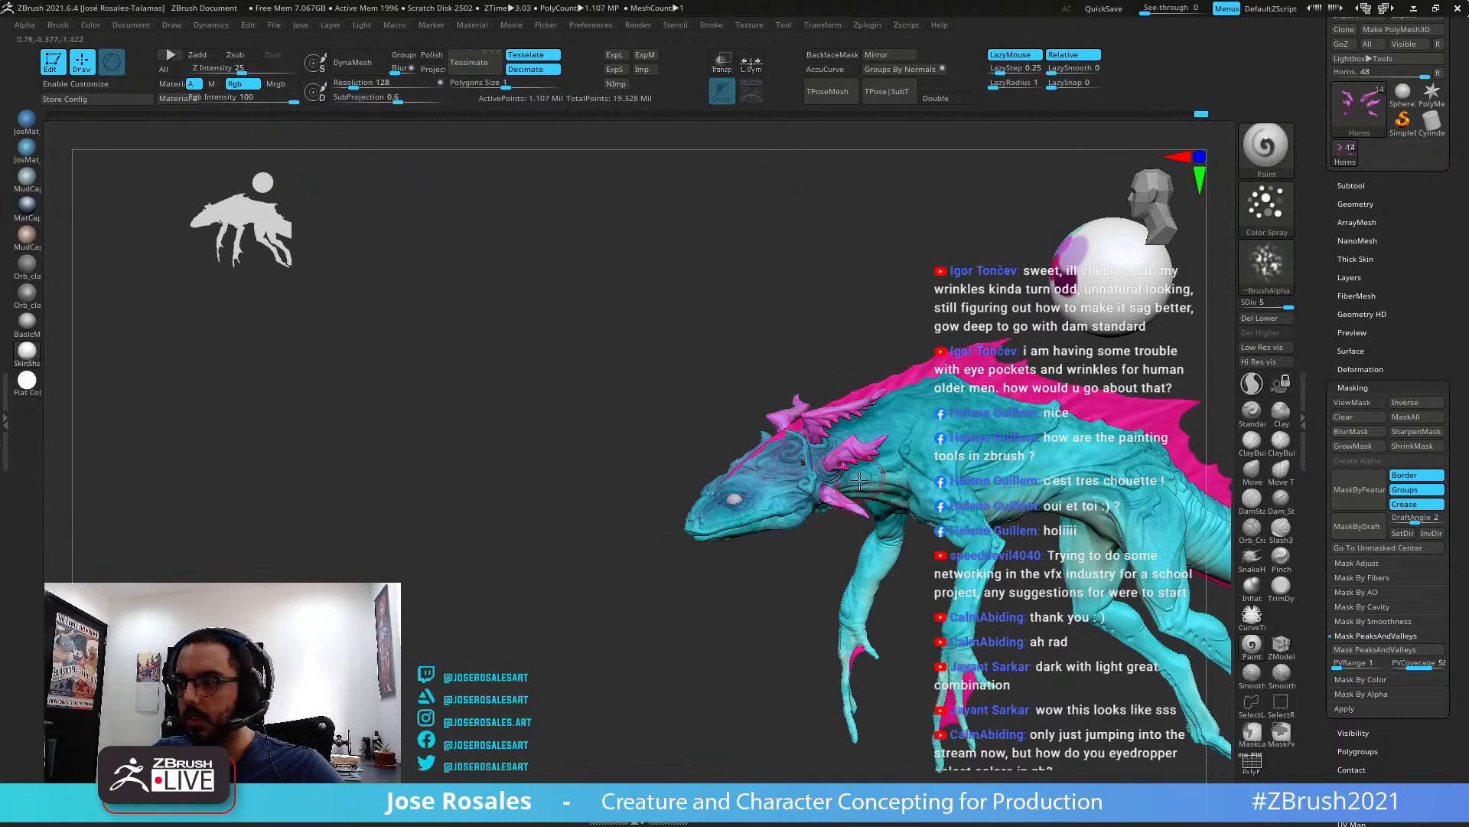
pyautogui.scroll(6, 861, 479)
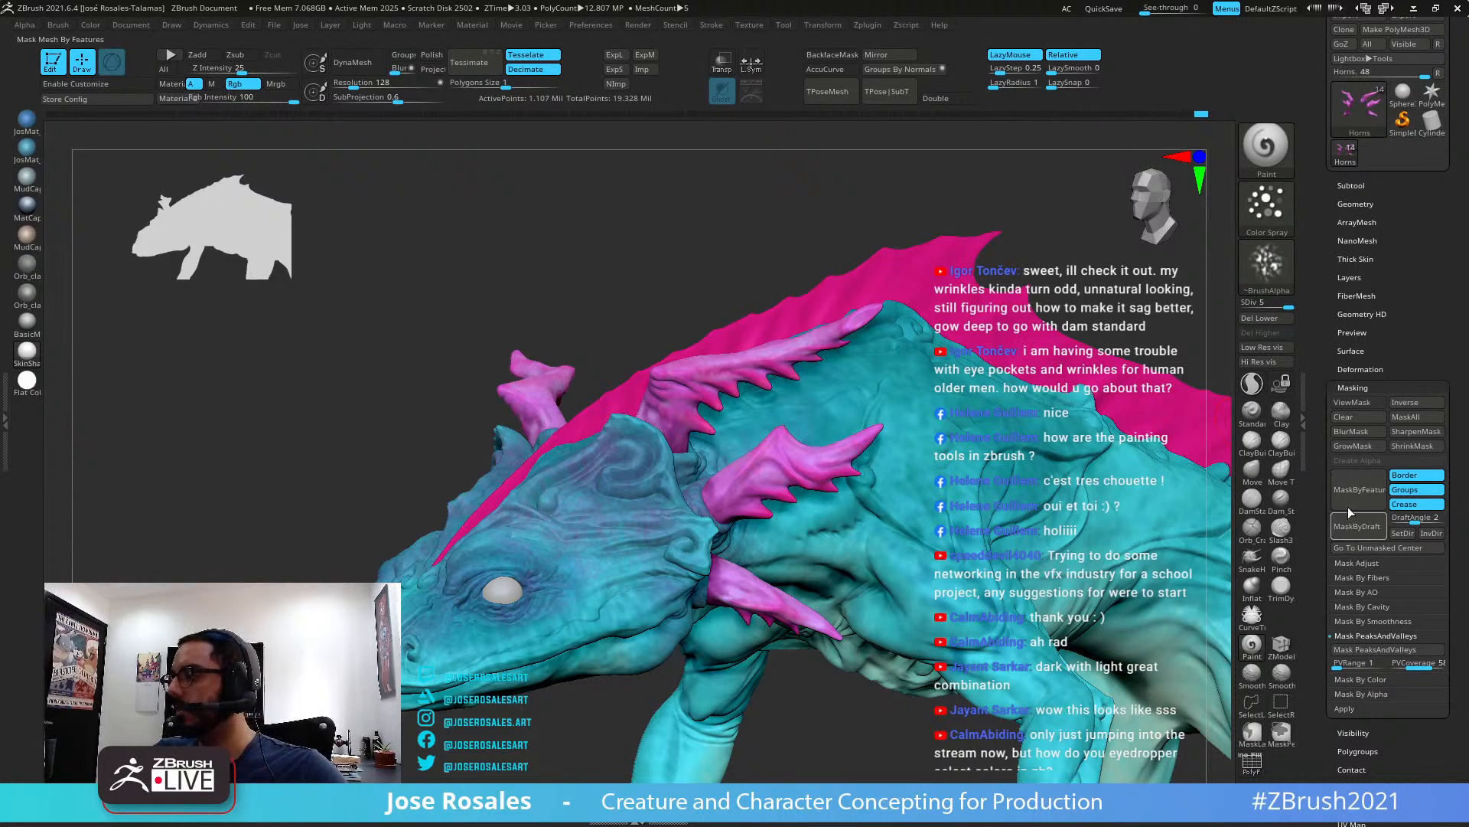
pyautogui.click(1375, 636)
pyautogui.click(1370, 607)
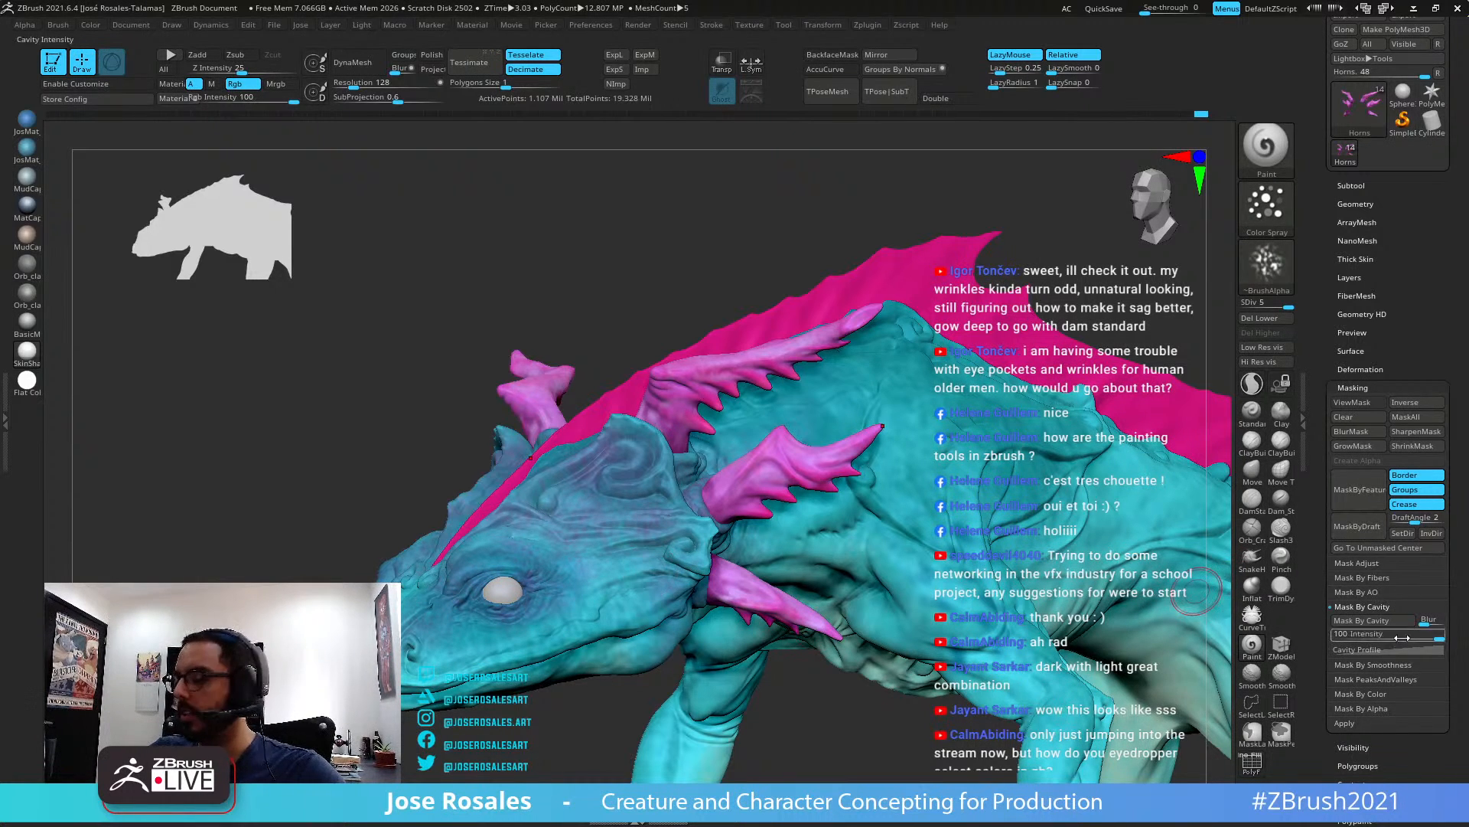
pyautogui.click(1361, 621)
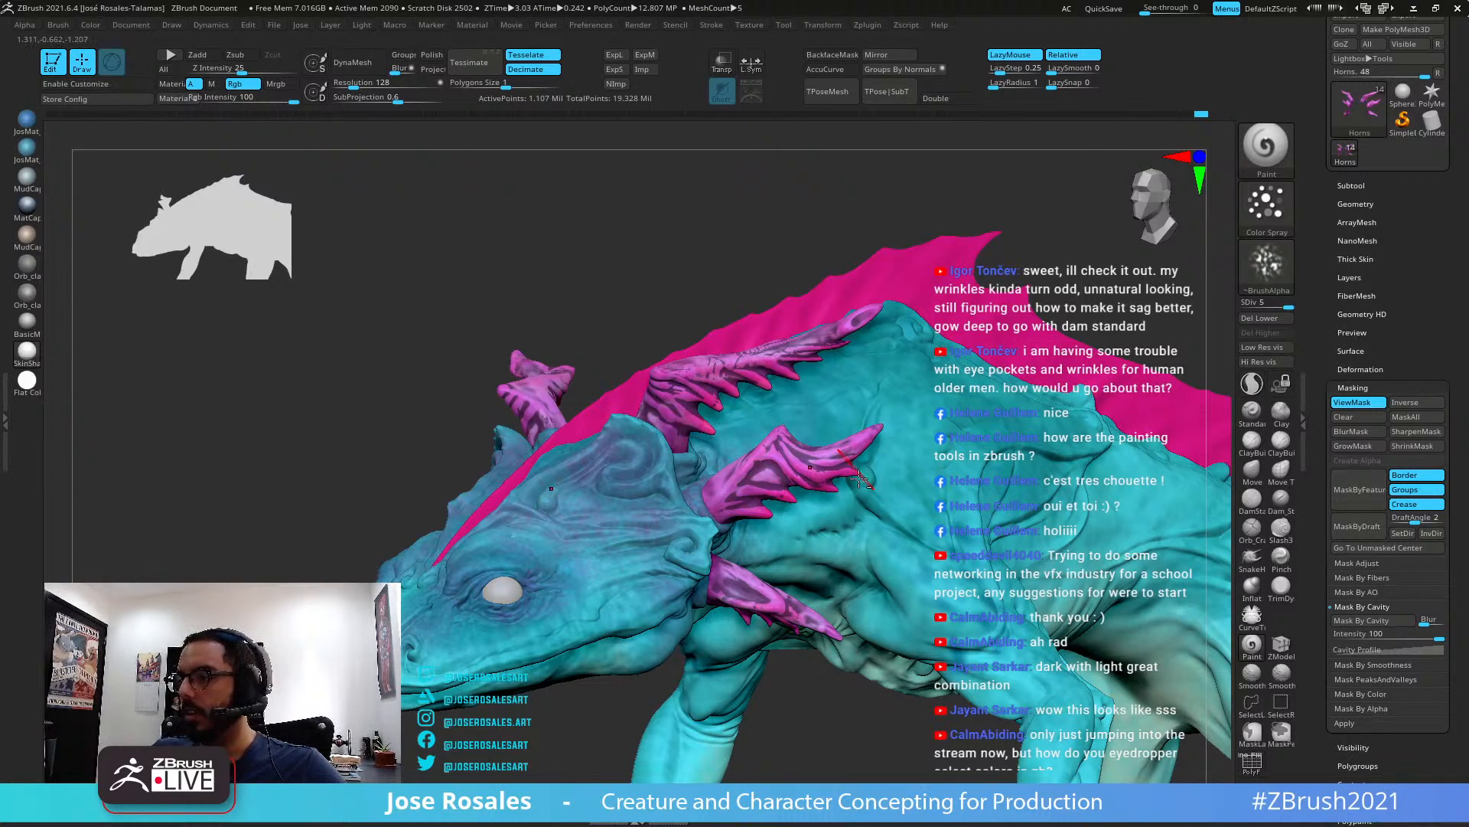
pyautogui.keyDown('ctrl'); pyautogui.moveTo(858, 479); pyautogui.dragTo(571, 214, button='right'); pyautogui.keyUp('ctrl')
pyautogui.keyDown('ctrl'); pyautogui.click(568, 219); pyautogui.keyUp('ctrl')
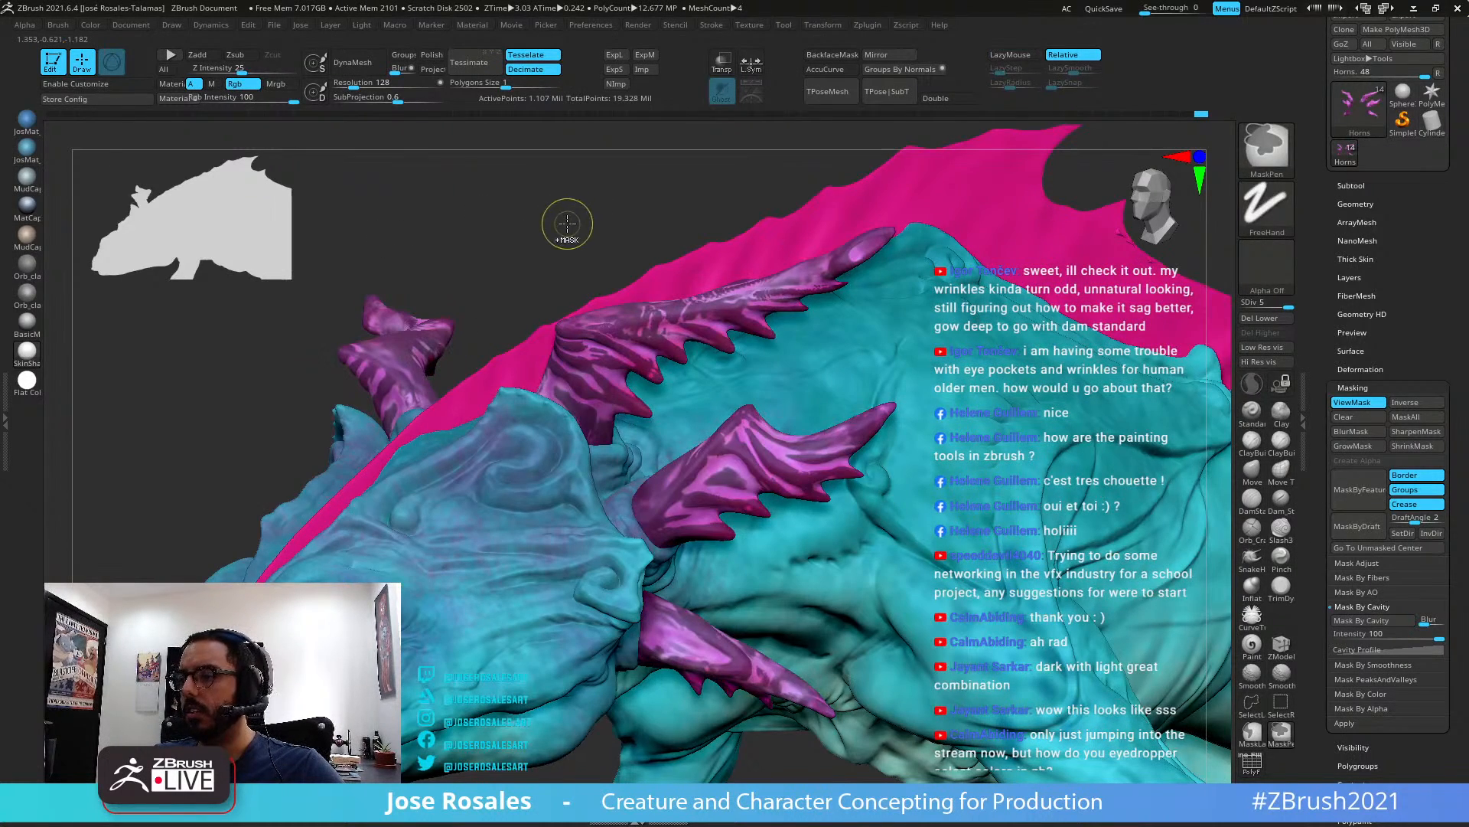
# Isolate the horns and try a lowered Cavity Profile curve, reapplying the cavity mask
pyautogui.hotkey('shift', 's')
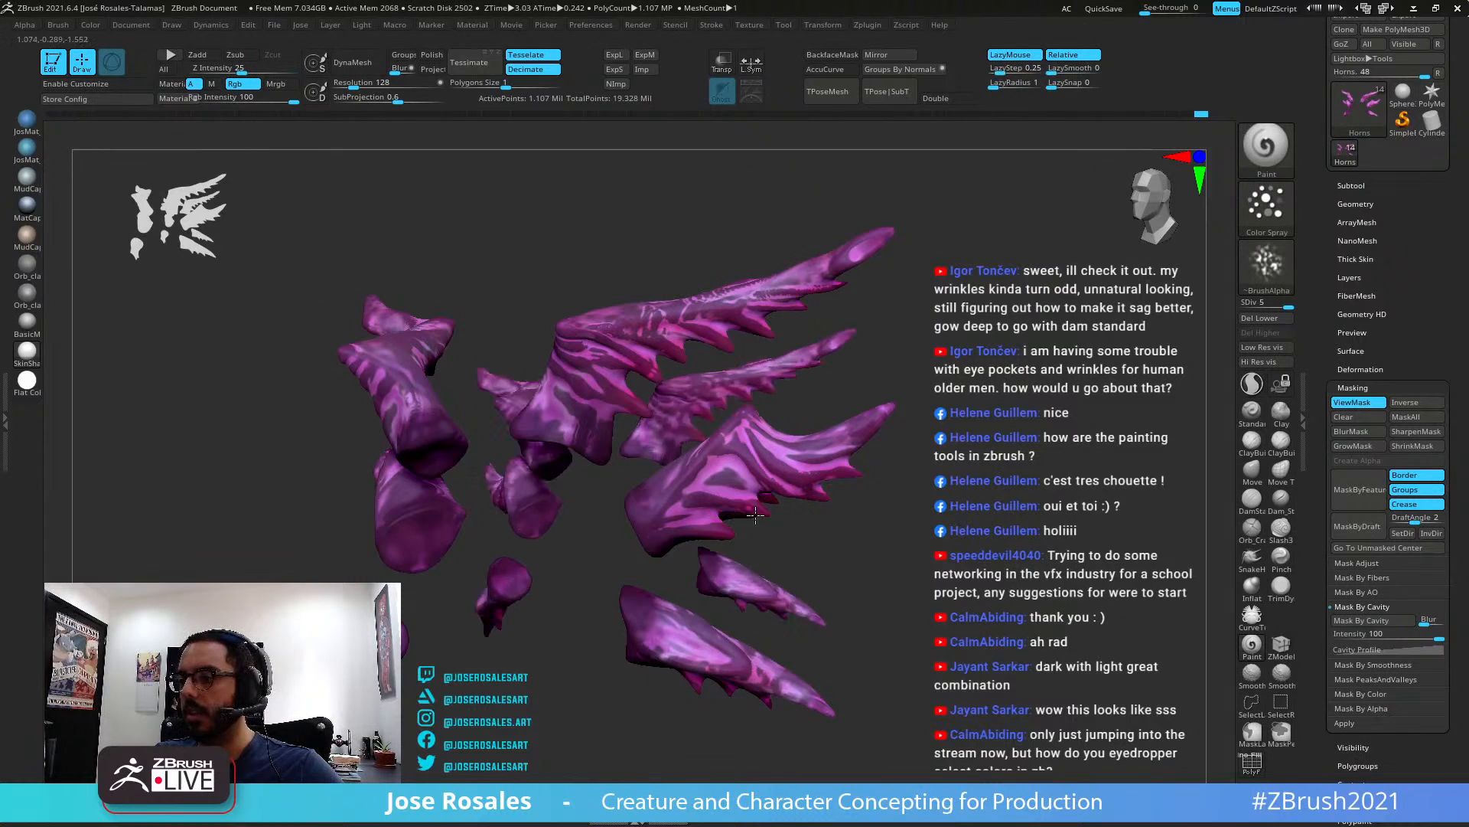
pyautogui.moveTo(755, 514); pyautogui.dragTo(911, 496, button='right')
pyautogui.click(1357, 649)
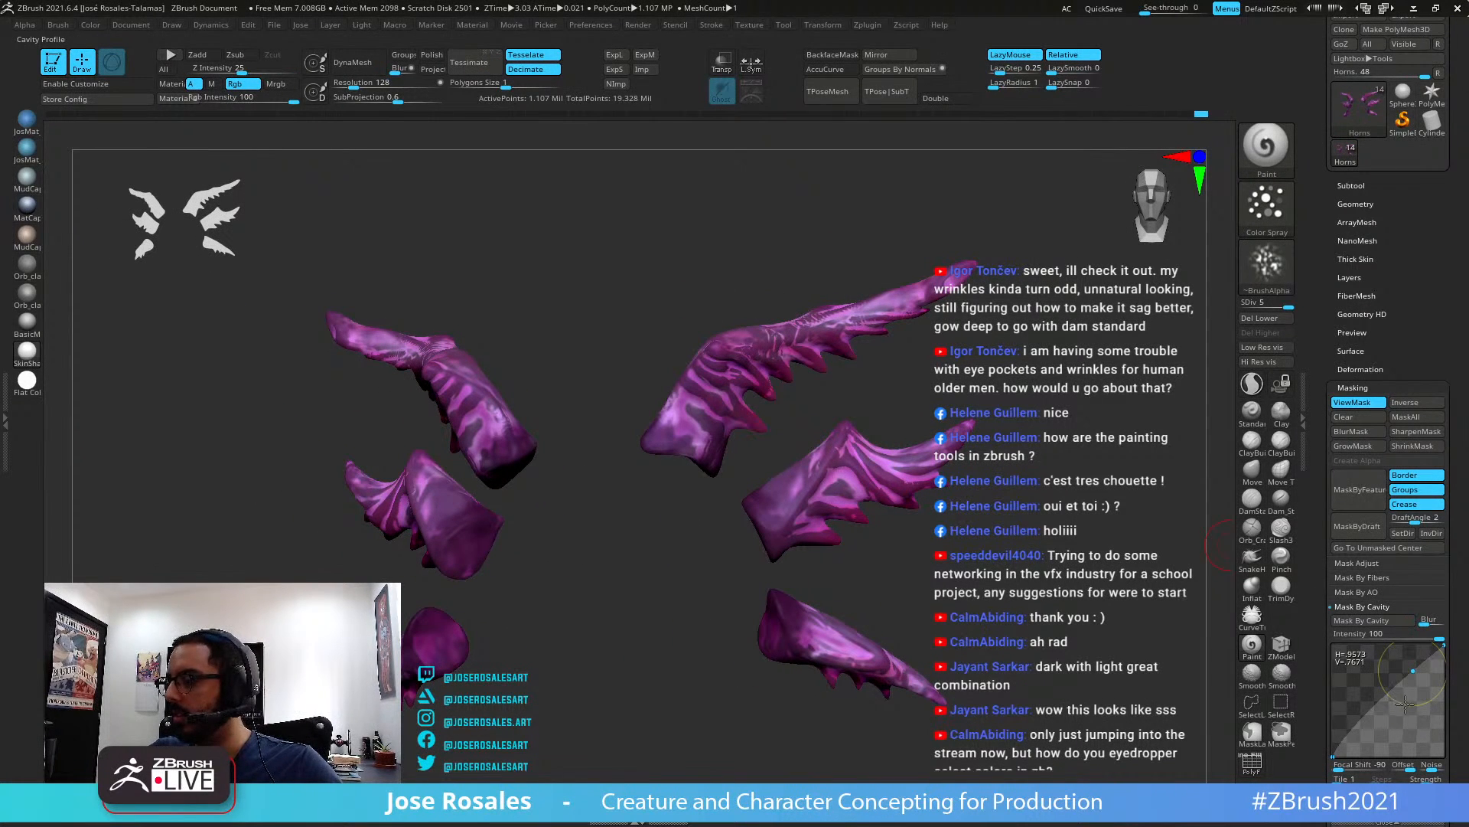
pyautogui.moveTo(1407, 693); pyautogui.dragTo(1428, 717)
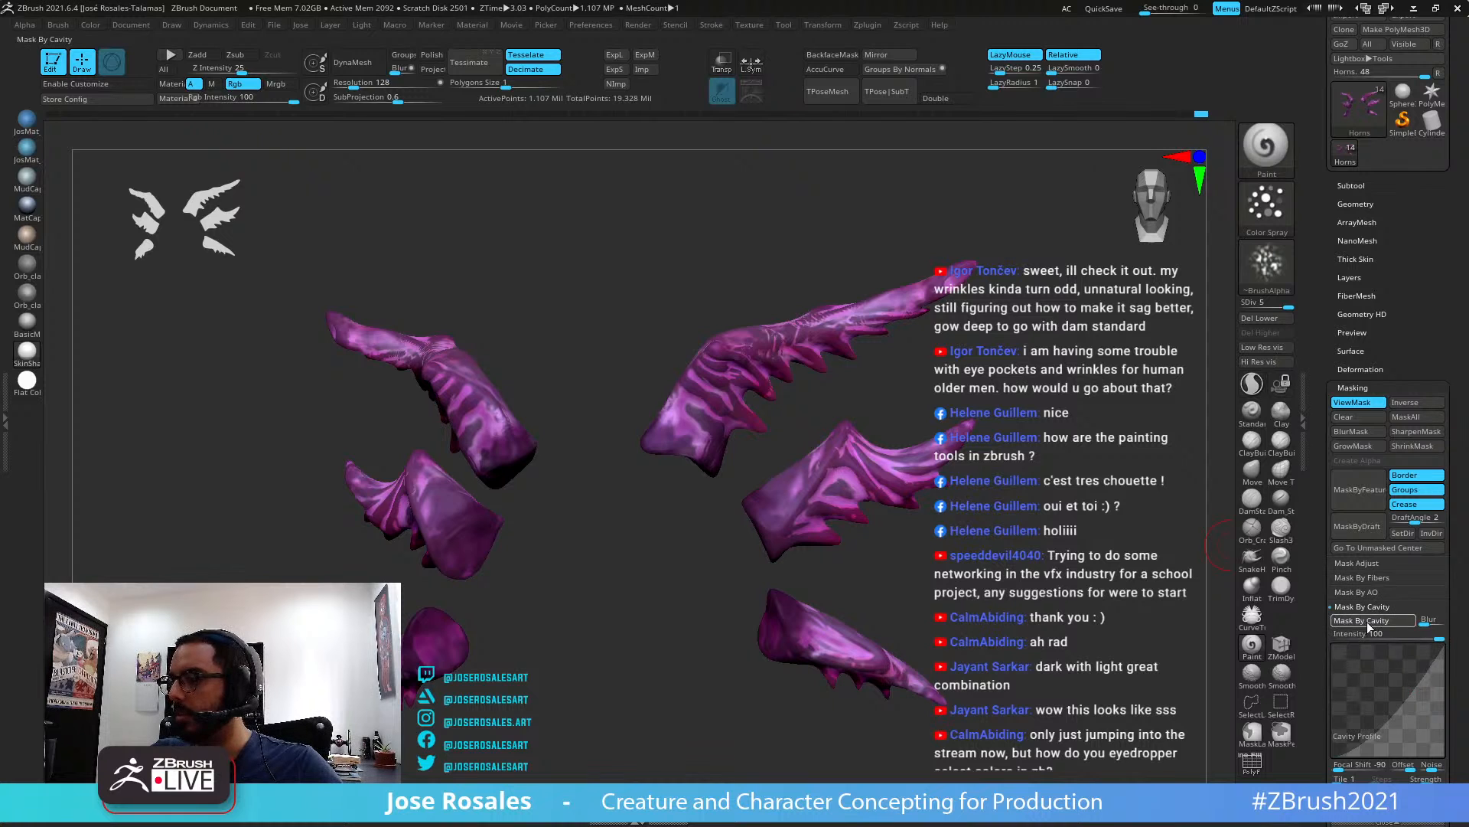
pyautogui.click(1360, 621)
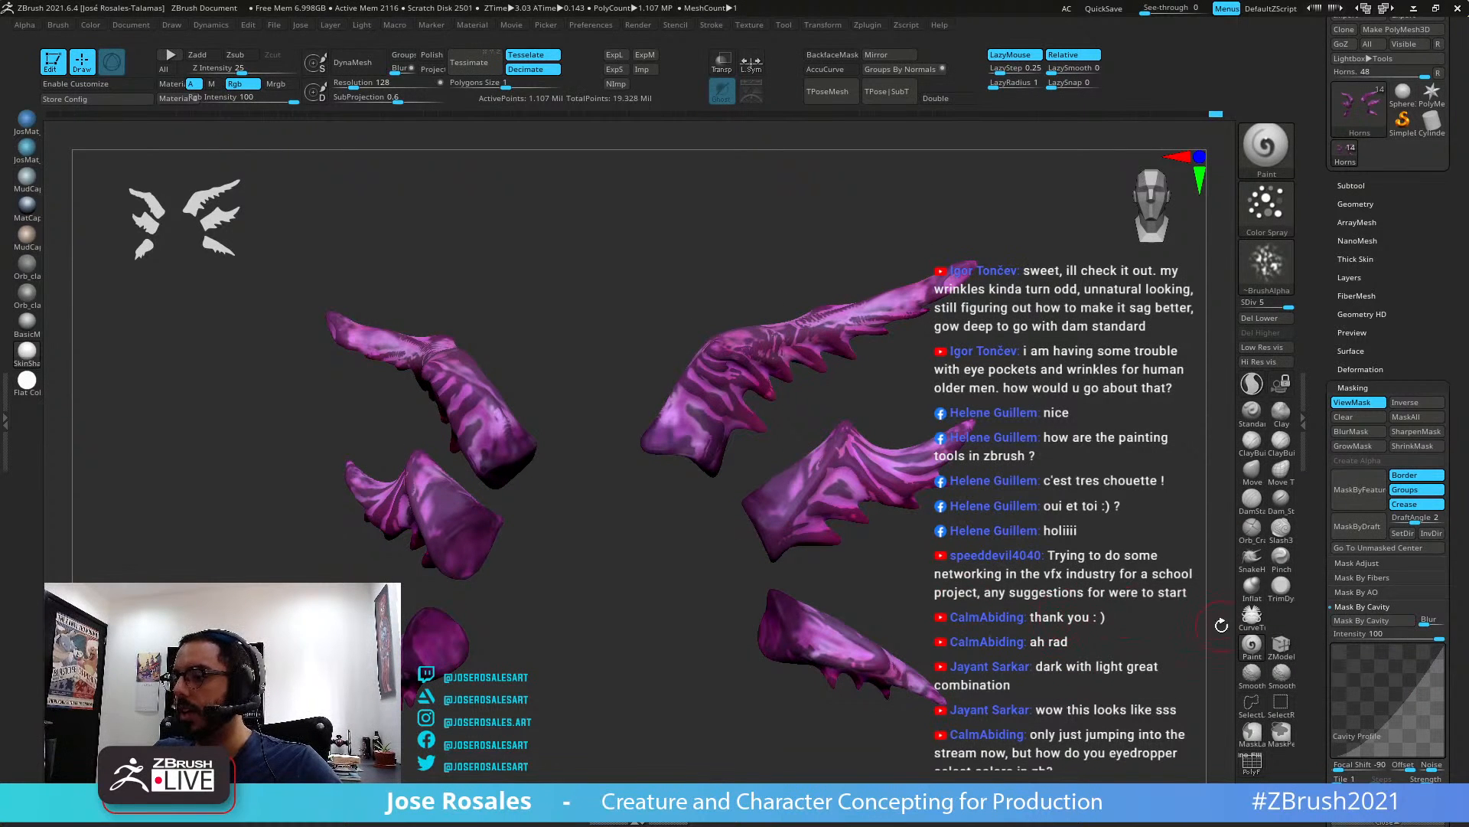
pyautogui.moveTo(769, 612); pyautogui.dragTo(731, 371, button='right')
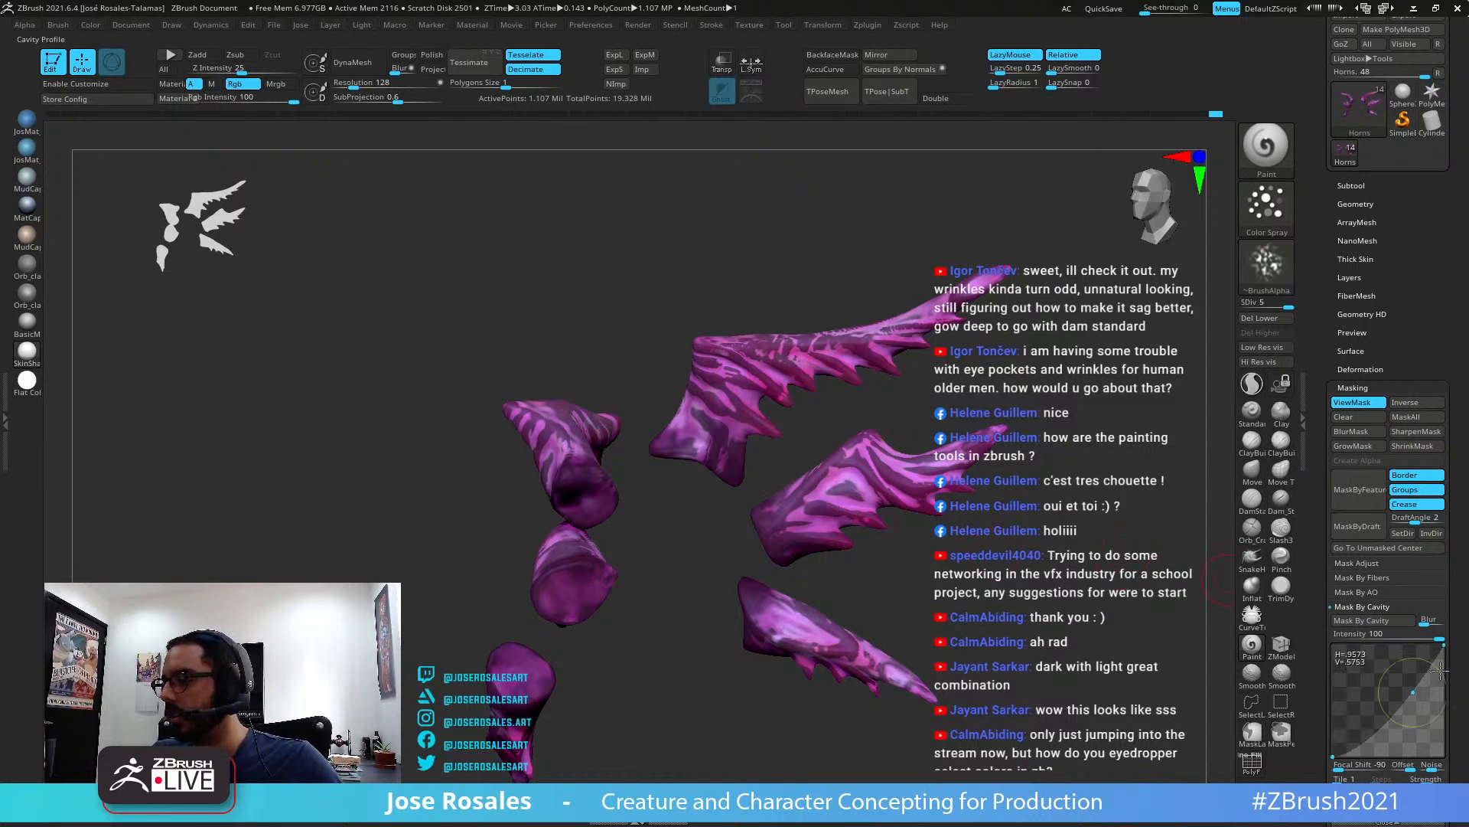
pyautogui.click(1380, 618)
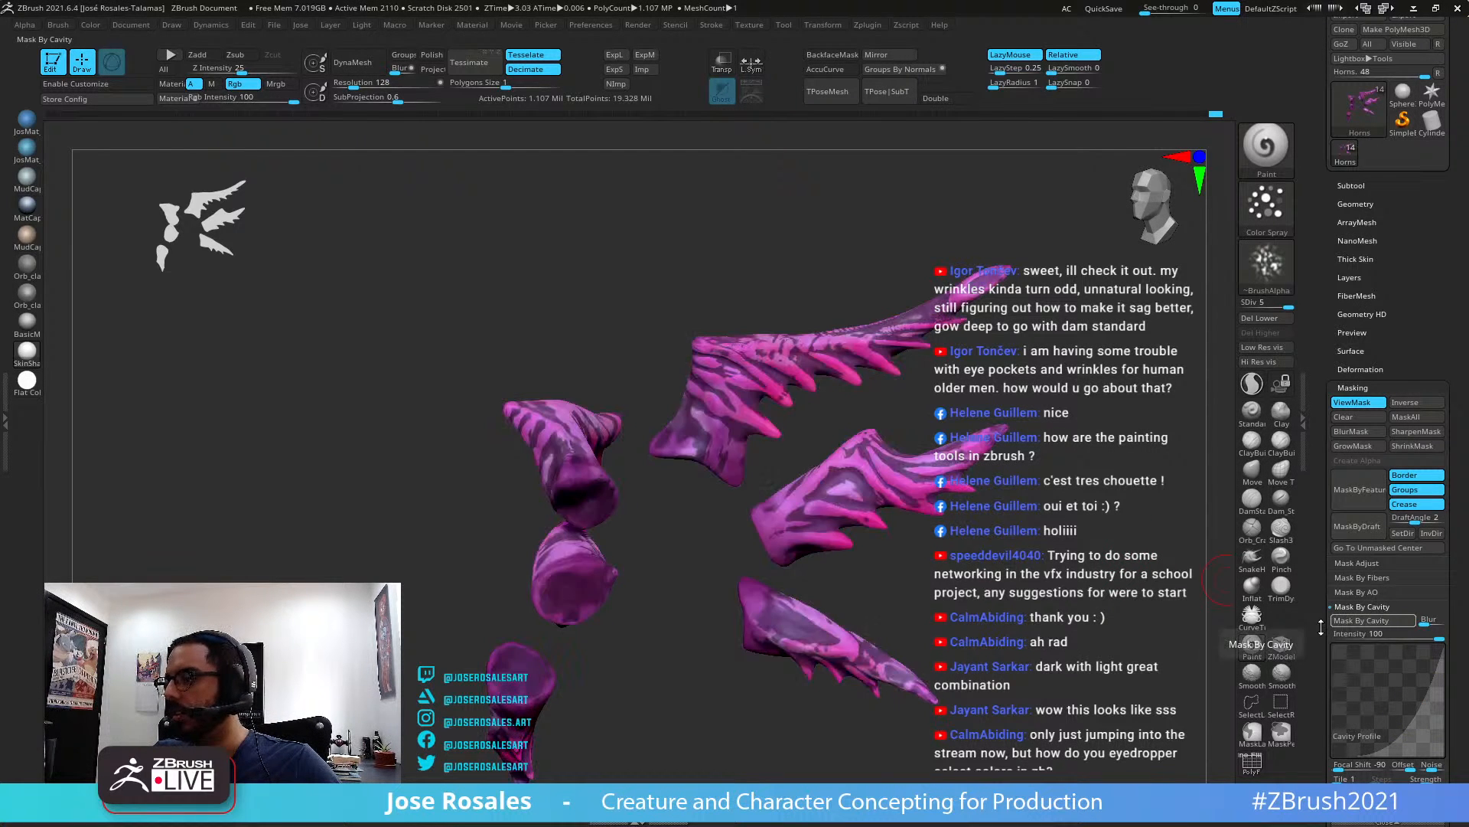
# Raise the Cavity Profile curve into a convex shape, reapply the cavity mask to the horns and invert it
pyautogui.moveTo(490, 528); pyautogui.dragTo(837, 605)
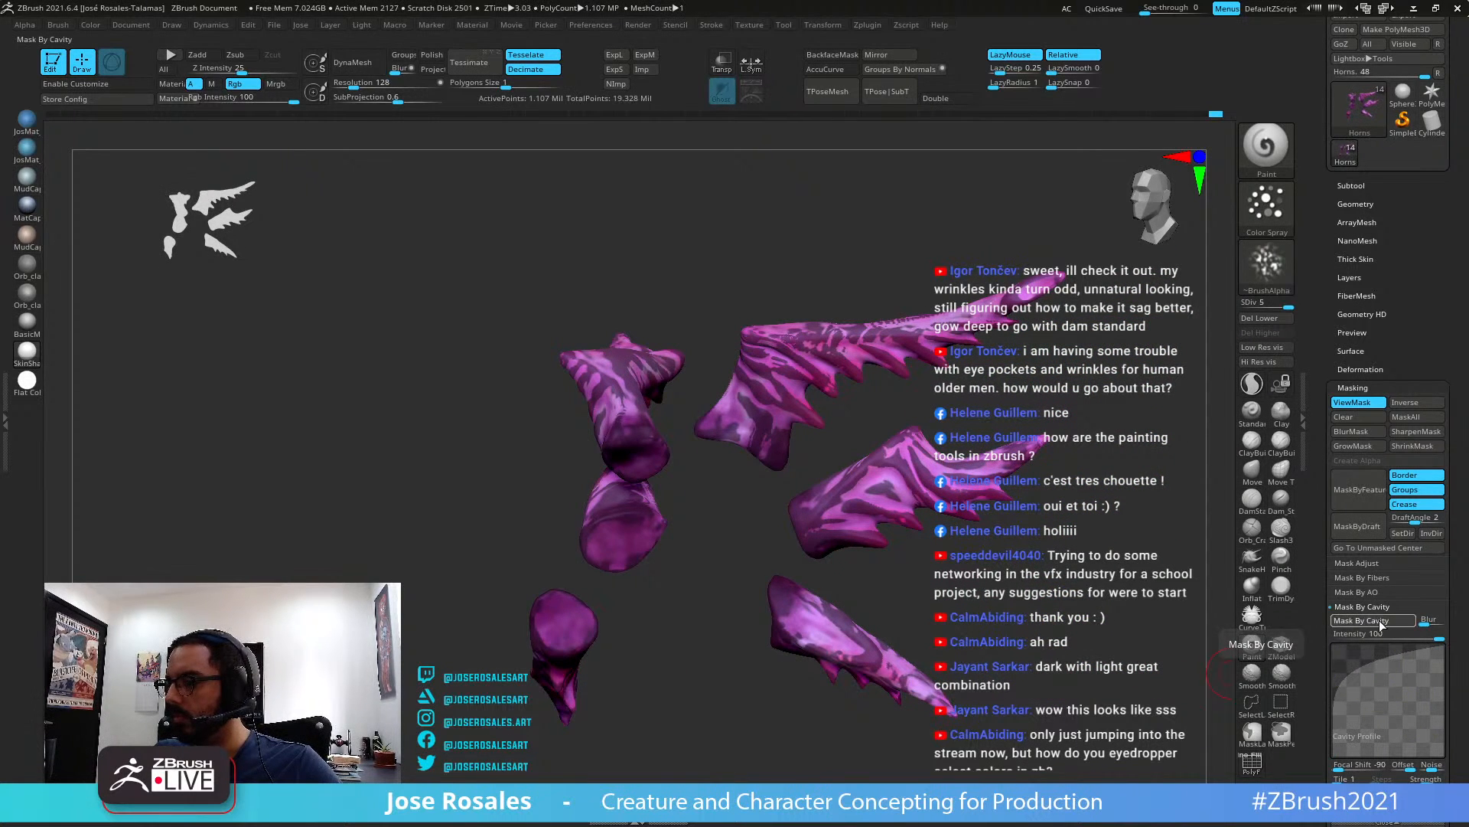
pyautogui.click(1378, 620)
pyautogui.keyDown('ctrl'); pyautogui.click(1145, 685); pyautogui.keyUp('ctrl')
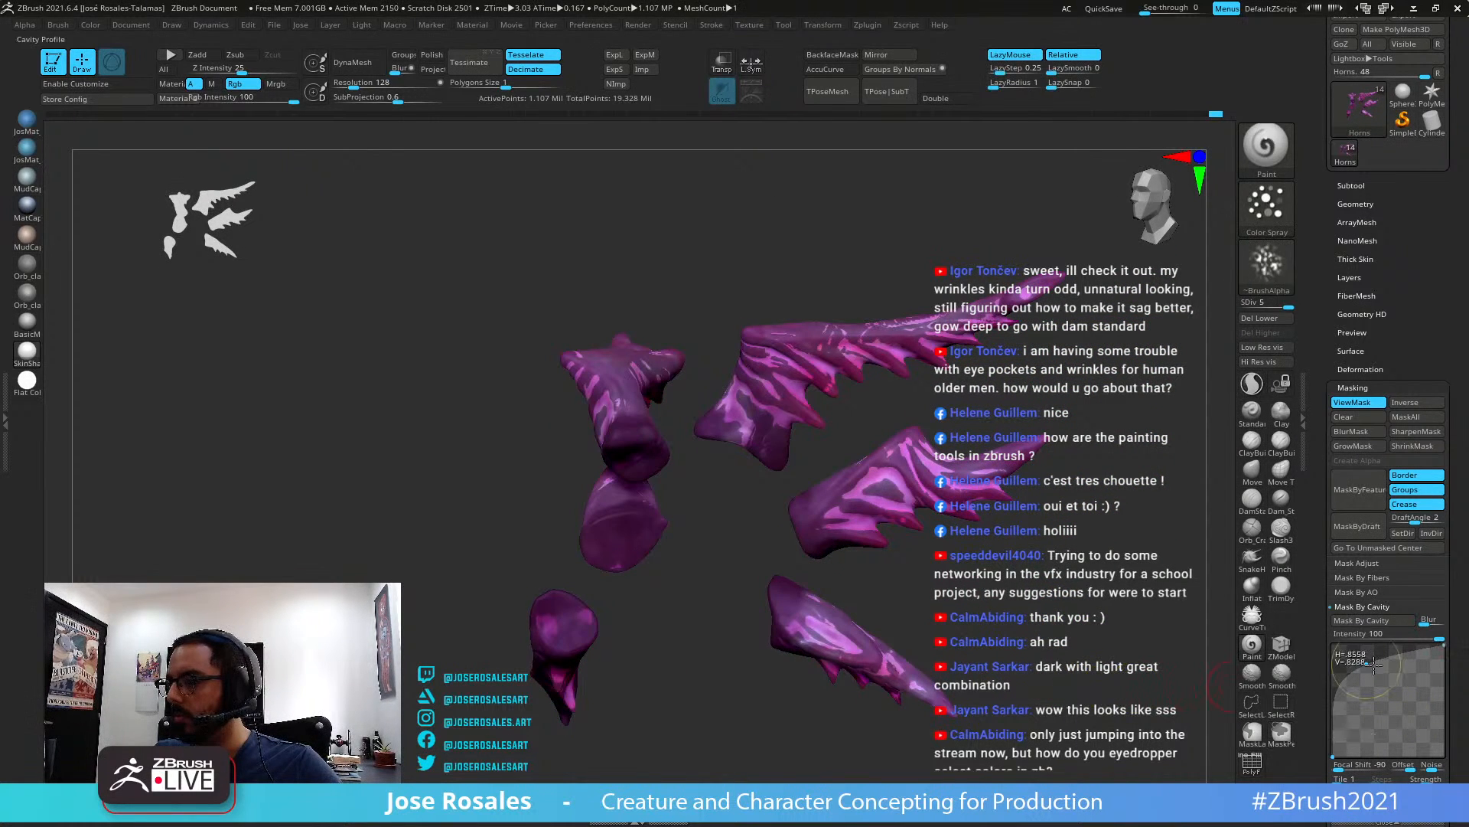
pyautogui.moveTo(1145, 685); pyautogui.dragTo(1026, 681)
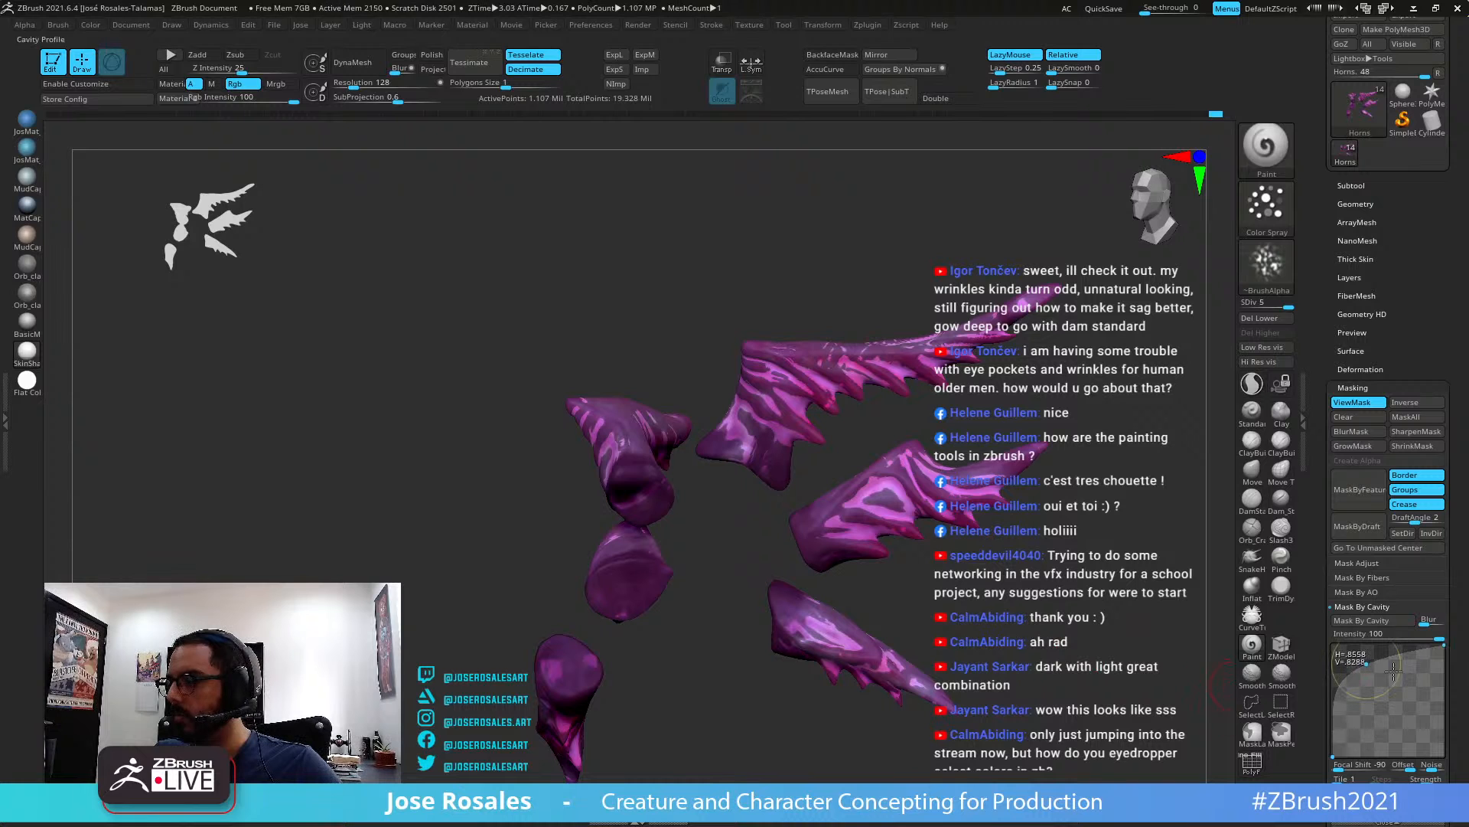
pyautogui.click(1365, 620)
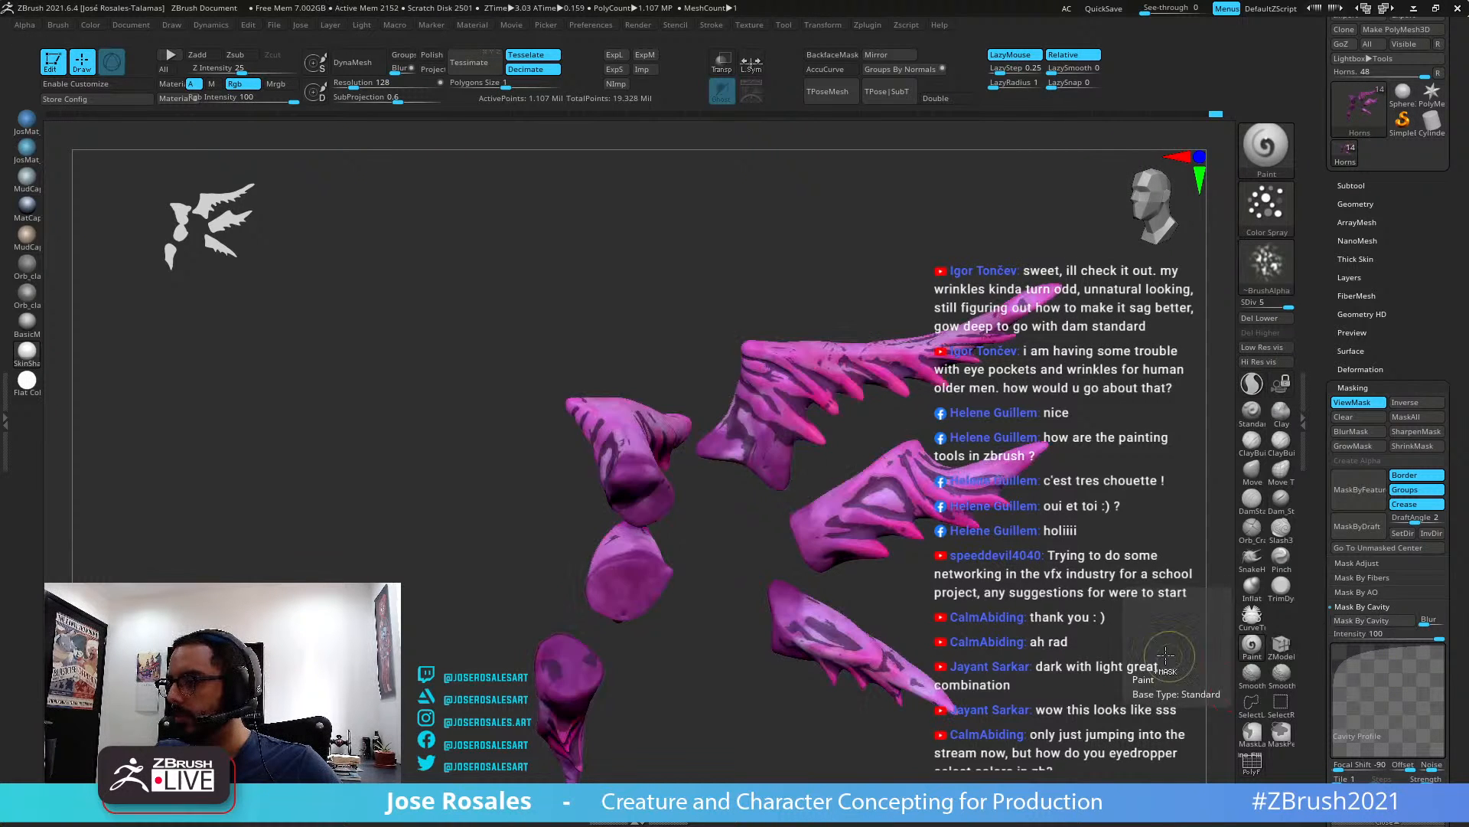
pyautogui.keyDown('ctrl'); pyautogui.moveTo(811, 528); pyautogui.dragTo(730, 559, button='right'); pyautogui.keyUp('ctrl')
pyautogui.keyDown('alt'); pyautogui.moveTo(989, 603); pyautogui.dragTo(995, 536); pyautogui.keyUp('alt')
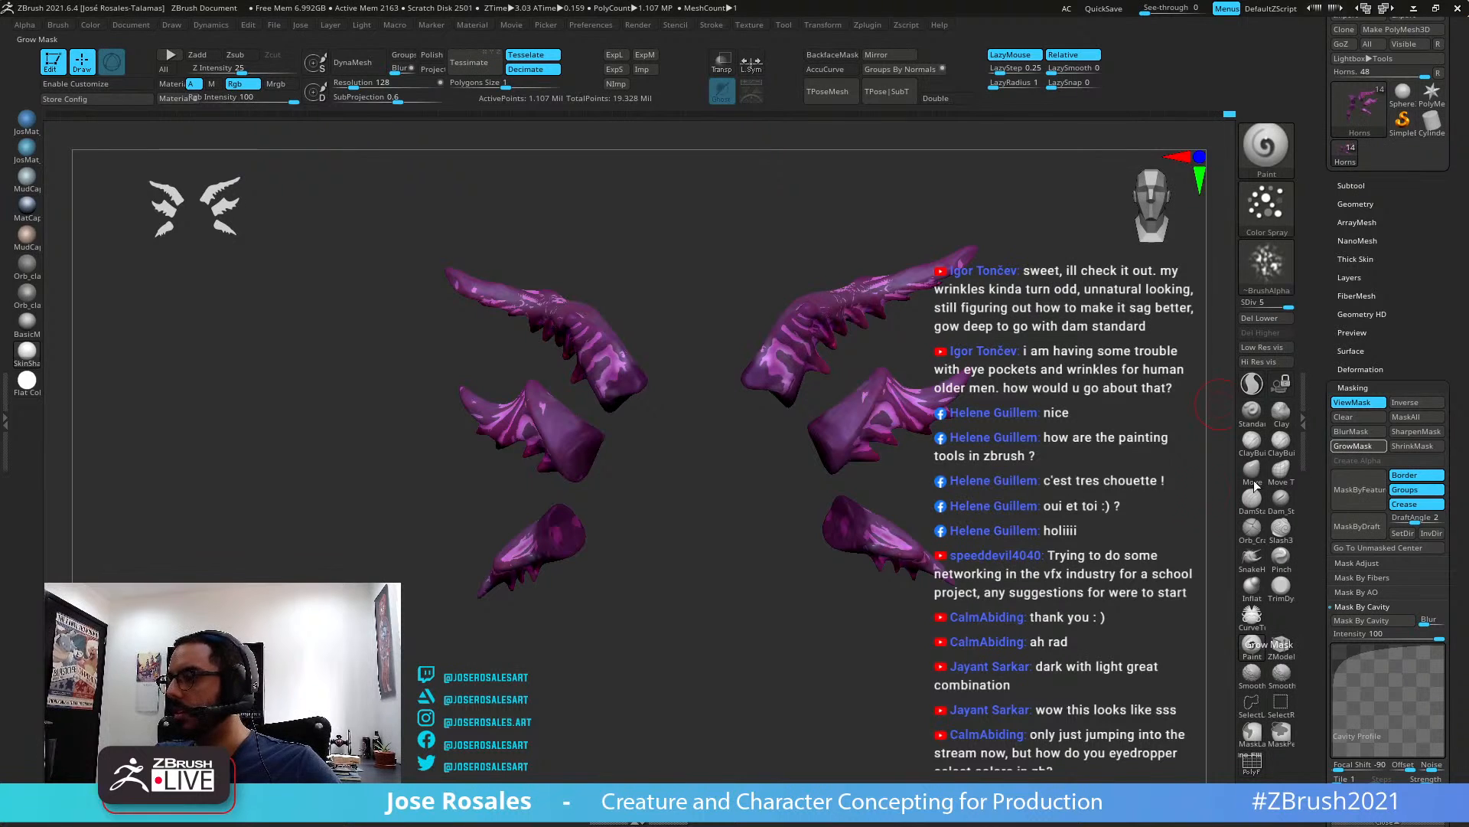
pyautogui.moveTo(1179, 490)
pyautogui.keyDown('alt'); pyautogui.mouseDown()
pyautogui.moveTo(1109, 531)
pyautogui.moveTo(1125, 487)
pyautogui.moveTo(1171, 467)
pyautogui.mouseUp(); pyautogui.keyUp('alt')
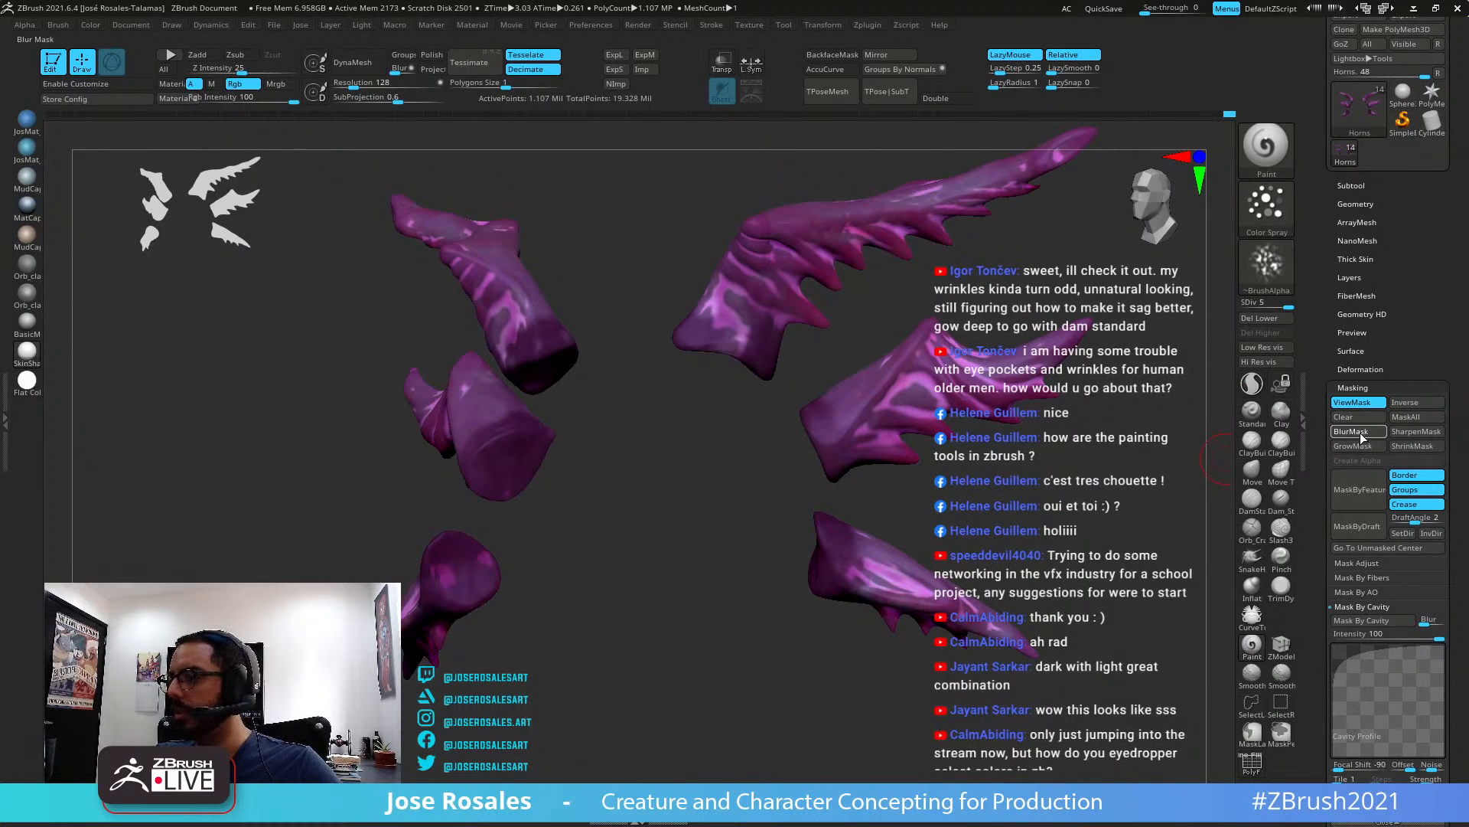
# Blur the horn mask and hide its overlay, checking the horns on the whole creature before isolating them again
pyautogui.click(1361, 433)
pyautogui.press('shift')
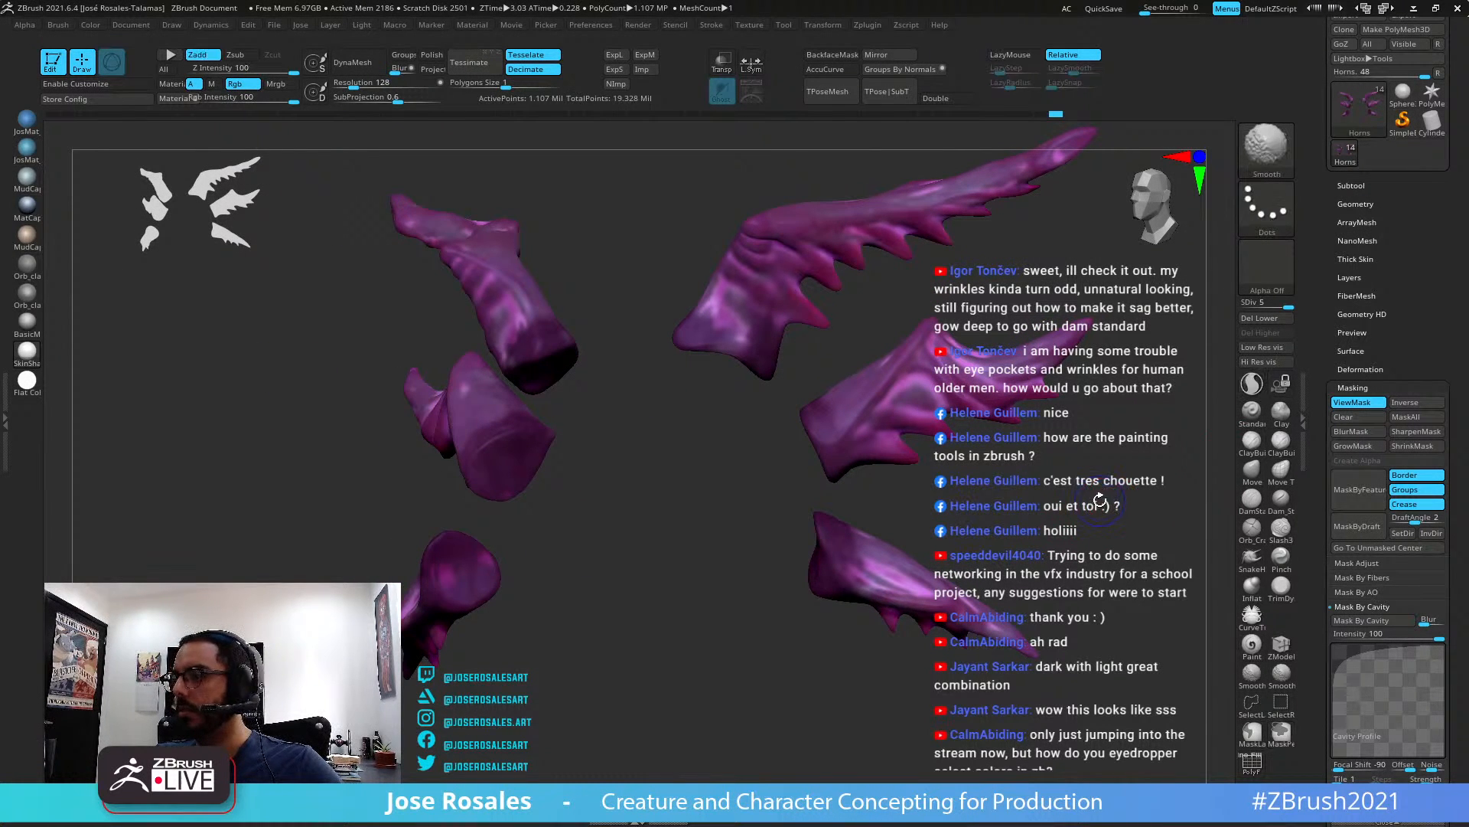
pyautogui.hotkey('shift', 's')
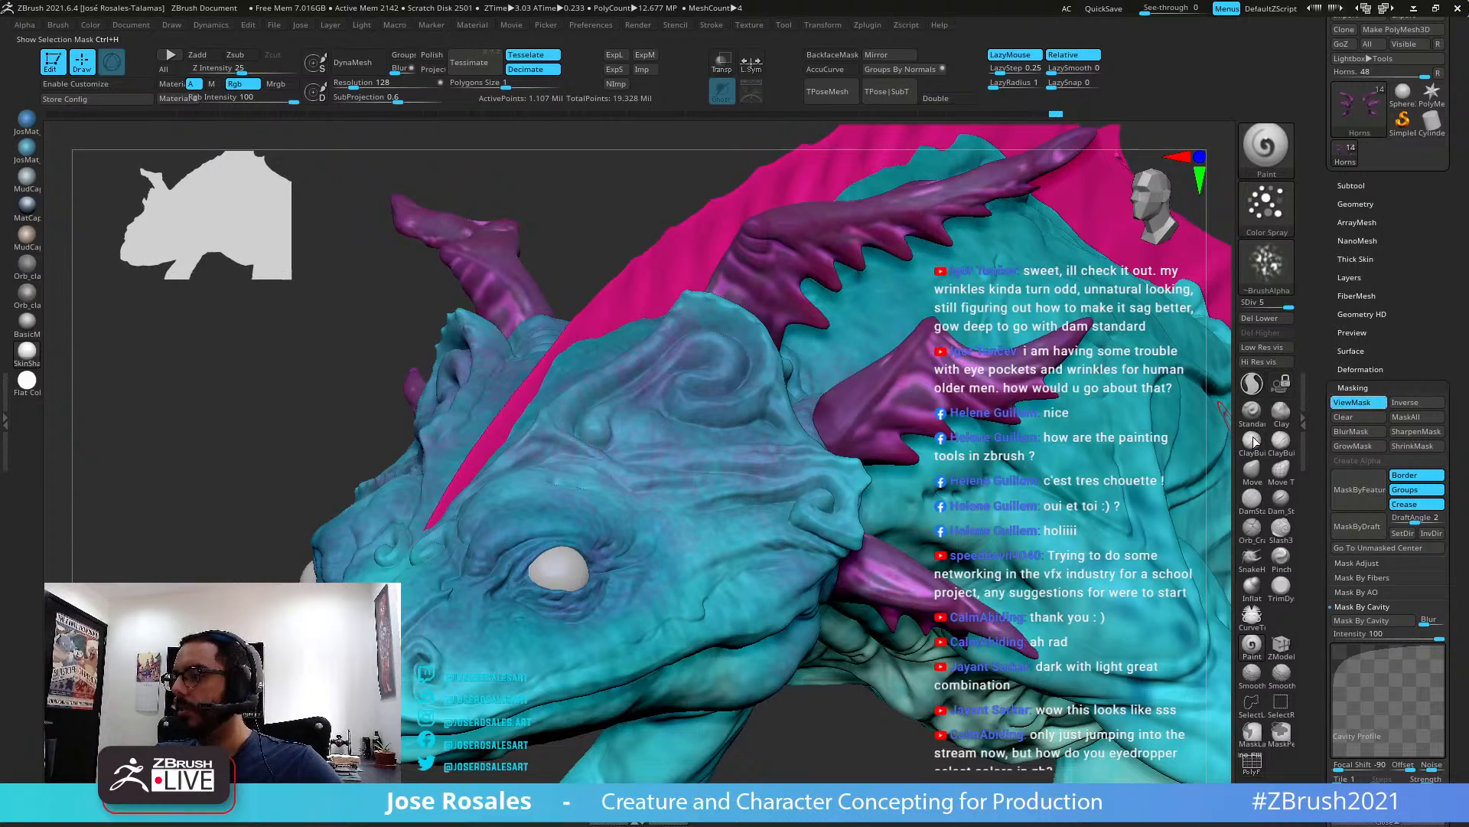
pyautogui.hotkey('ctrl', 'h')
pyautogui.keyDown('alt'); pyautogui.moveTo(837, 394); pyautogui.dragTo(665, 559, button='right'); pyautogui.keyUp('alt')
pyautogui.keyDown('alt'); pyautogui.moveTo(1125, 375); pyautogui.dragTo(1118, 377, button='right'); pyautogui.keyUp('alt')
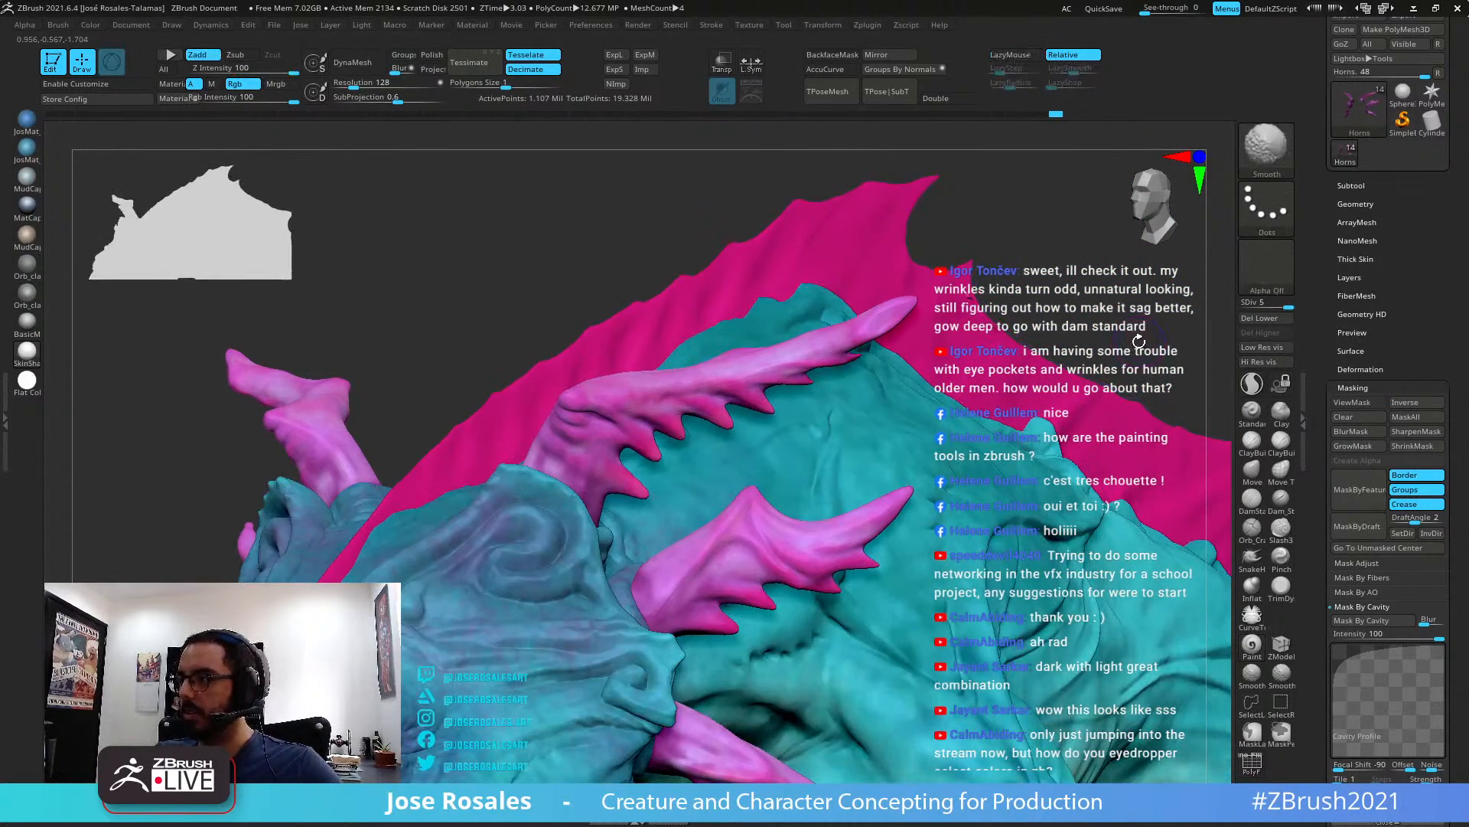
pyautogui.hotkey('shift', 's')
# Bring the colour settings back into view and spray dark magenta (R 106, G 10, B 88) on the masked middle horn
pyautogui.moveTo(1318, 346); pyautogui.dragTo(1319, 491)
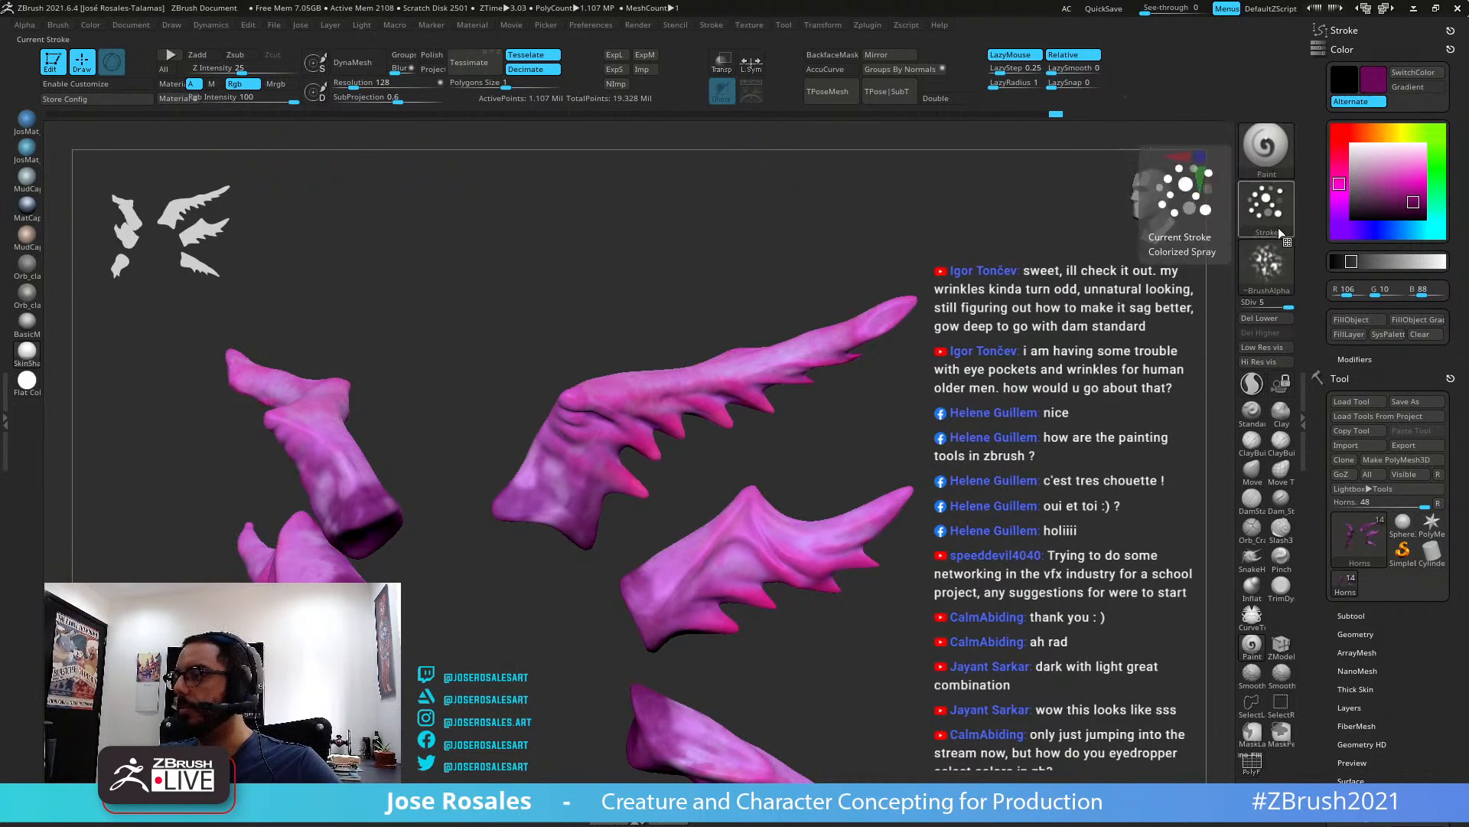
pyautogui.click(1279, 277)
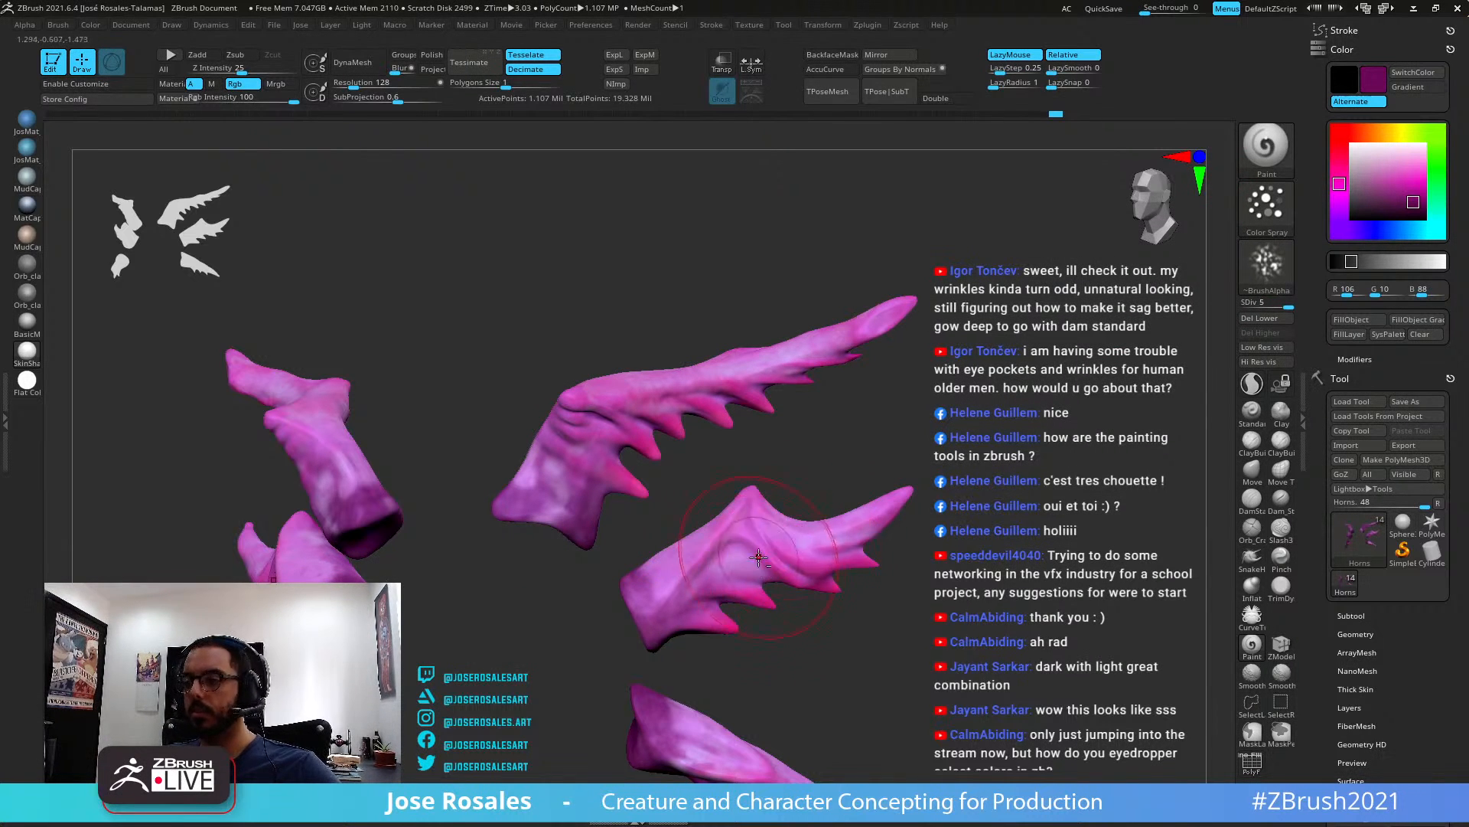
pyautogui.keyDown('alt'); pyautogui.moveTo(789, 538); pyautogui.dragTo(869, 430, button='right'); pyautogui.keyUp('alt')
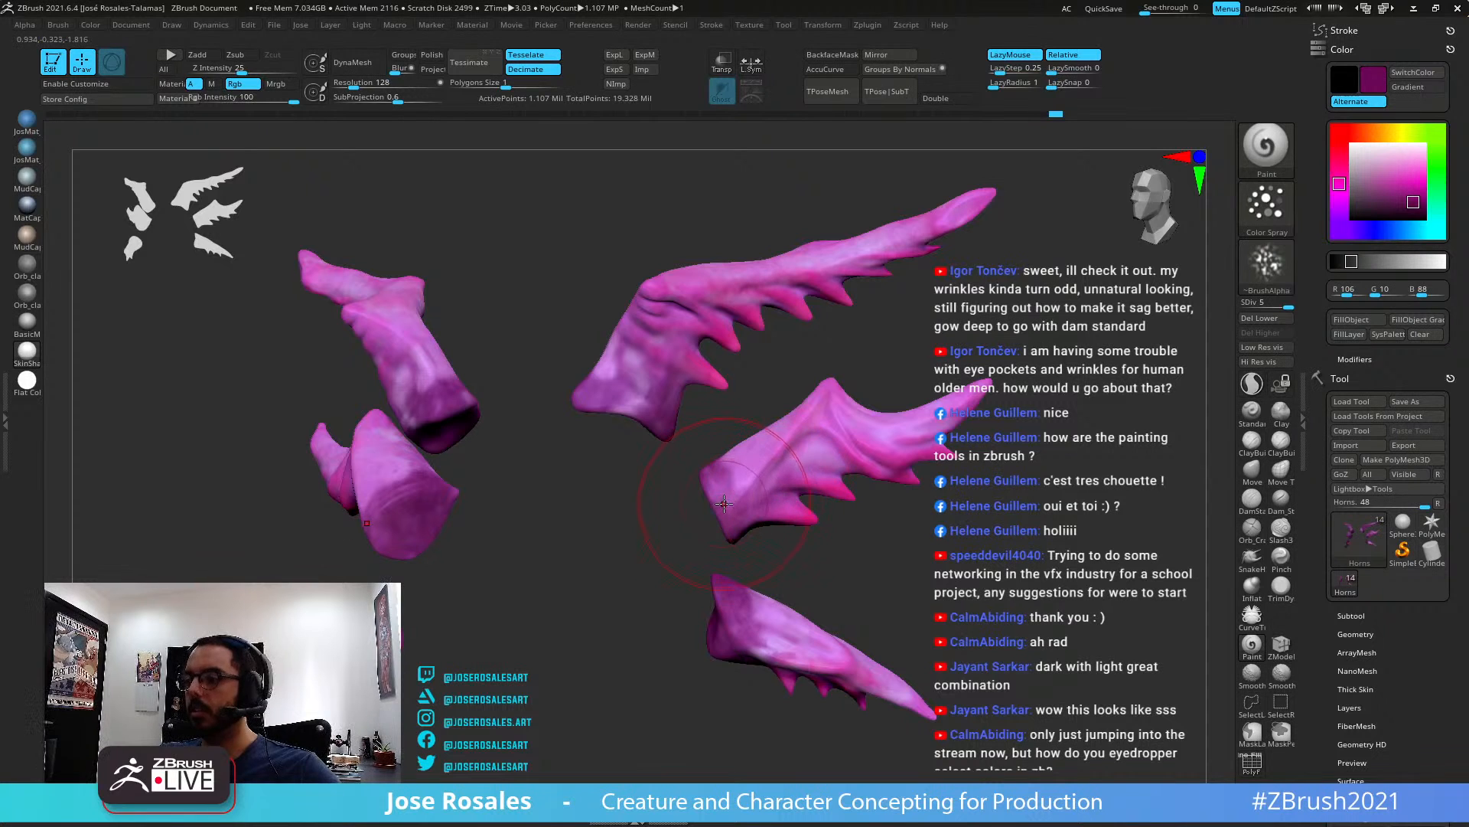
pyautogui.moveTo(774, 443); pyautogui.dragTo(778, 434)
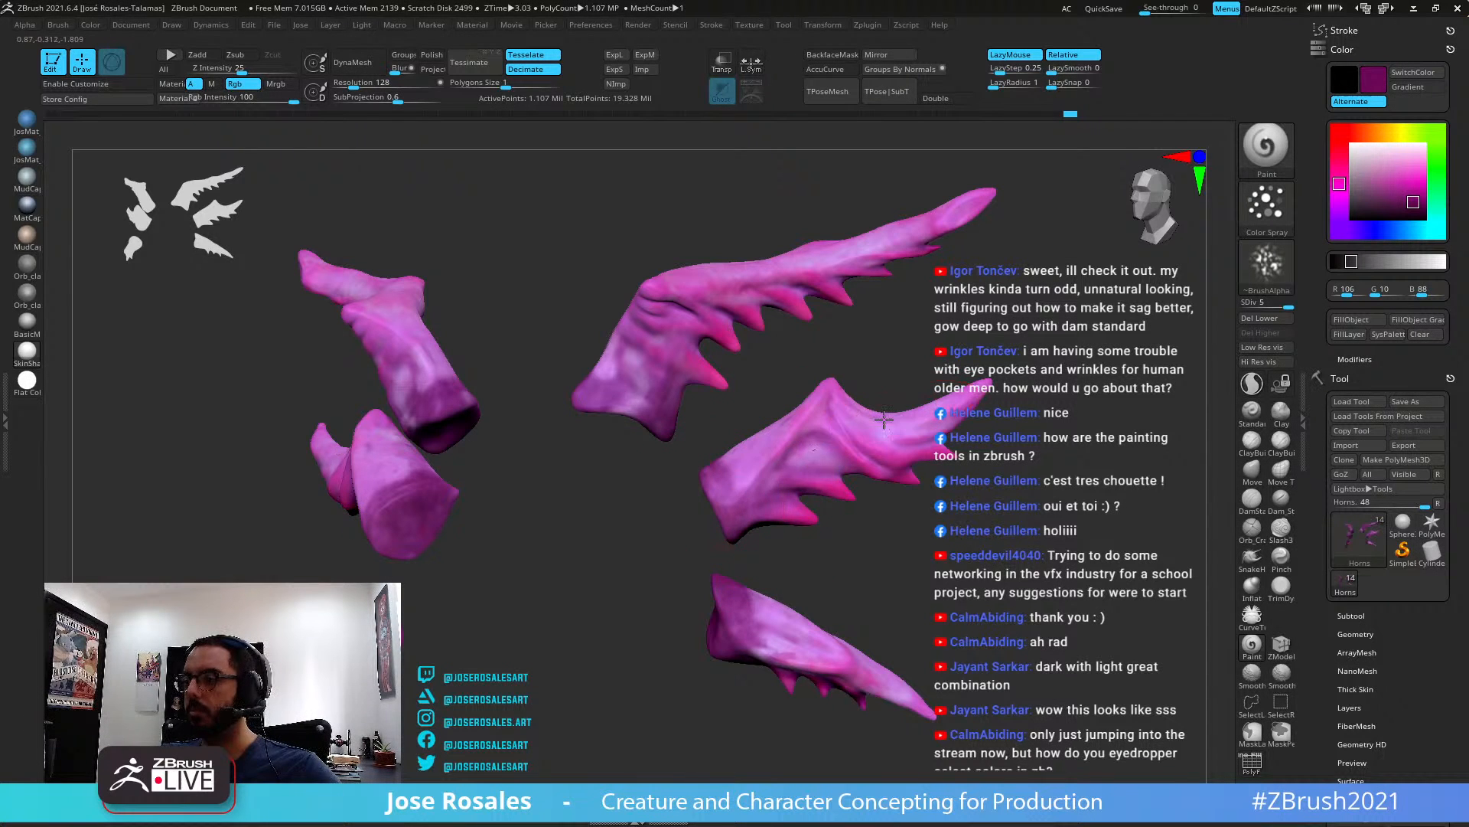
# Spray dark magenta along the ridges and creases near the upper horn's base from several angles
pyautogui.moveTo(666, 511)
pyautogui.mouseDown()
pyautogui.moveTo(759, 455)
pyautogui.moveTo(681, 481)
pyautogui.moveTo(547, 359)
pyautogui.moveTo(596, 382)
pyautogui.moveTo(602, 417)
pyautogui.mouseUp()
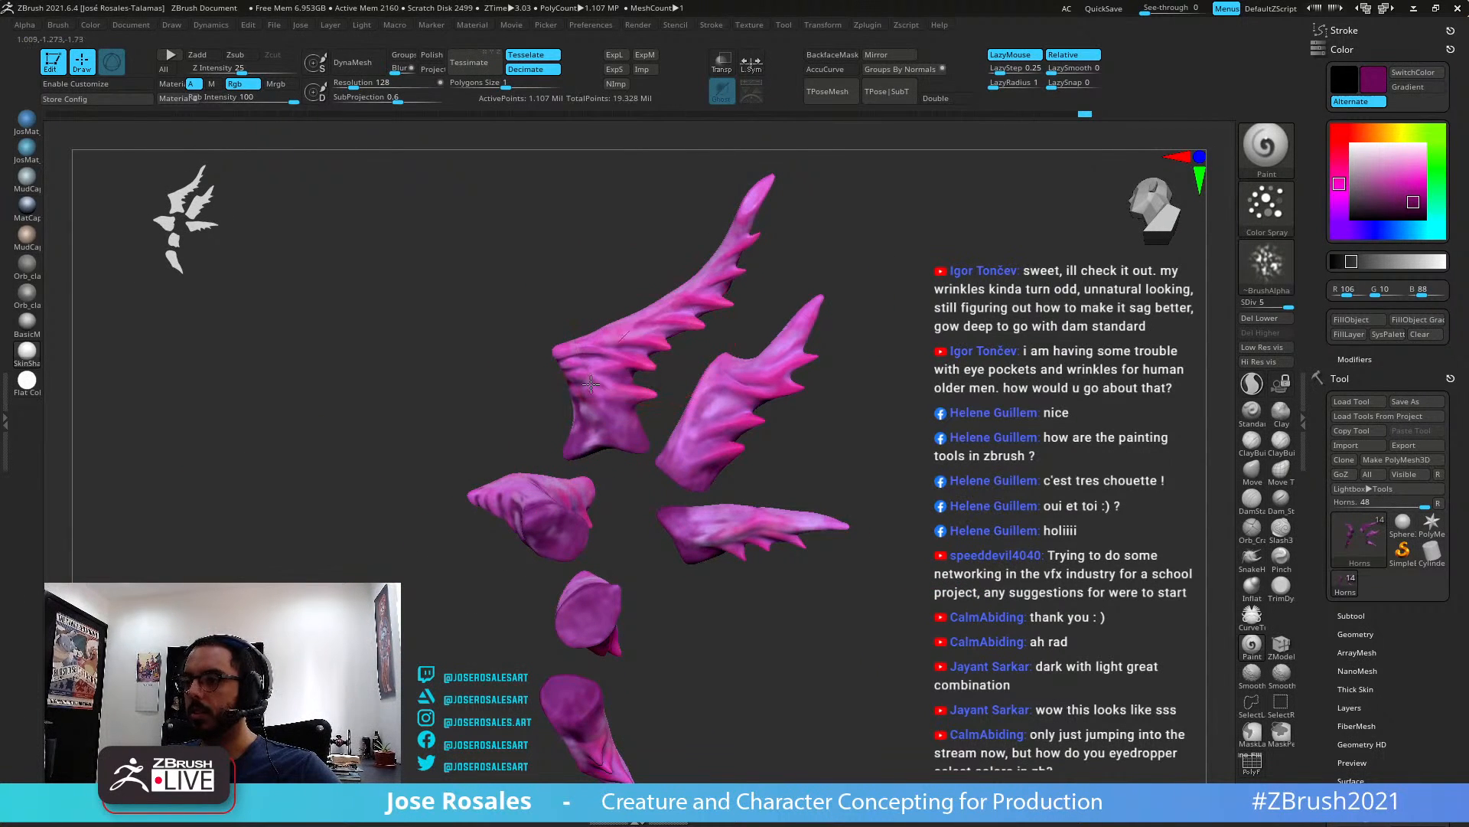
pyautogui.moveTo(594, 391); pyautogui.dragTo(651, 316)
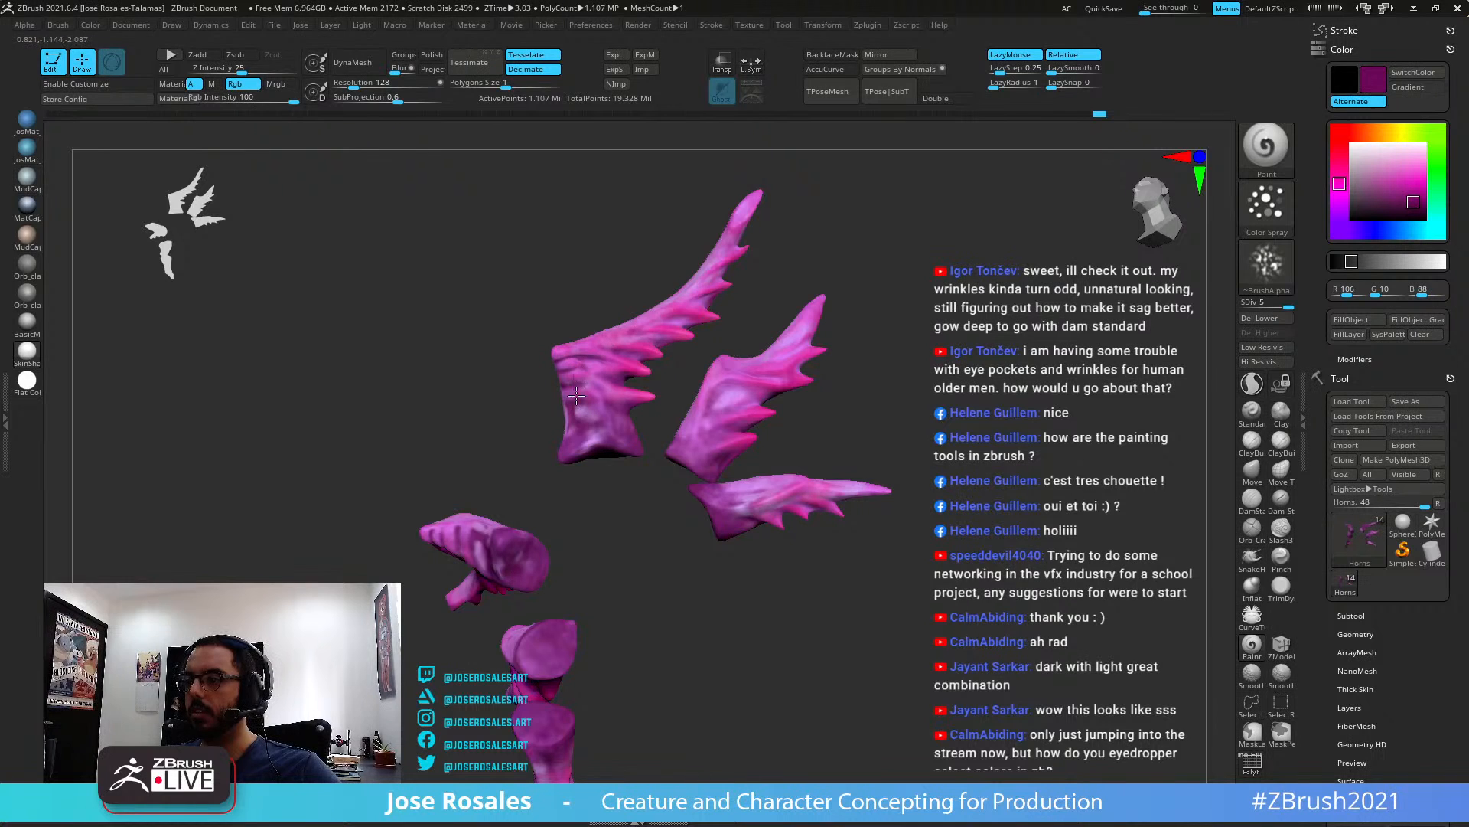
pyautogui.moveTo(598, 458); pyautogui.dragTo(728, 381)
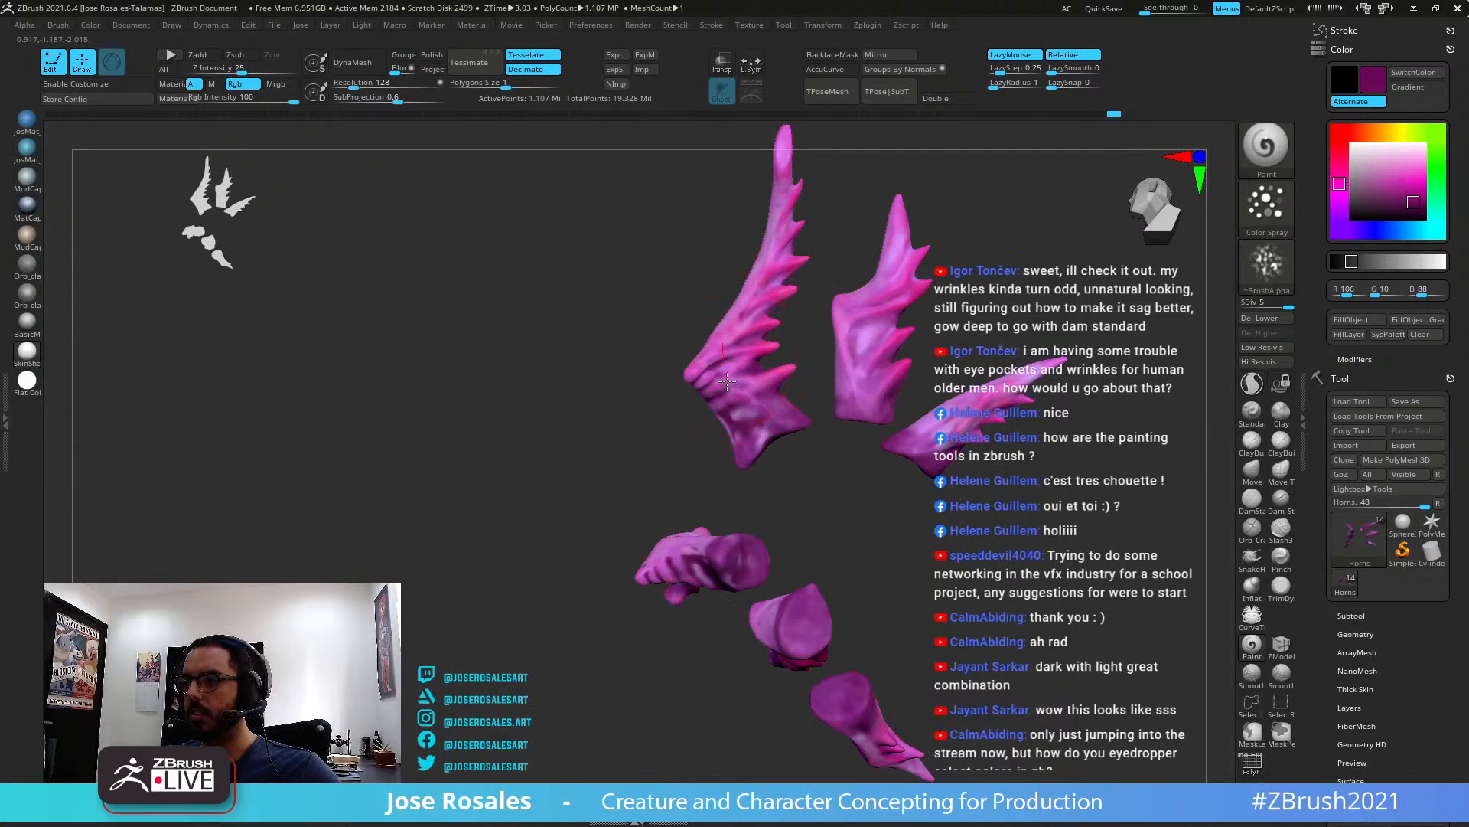
# Add dark magenta spray to the middle horn and around the back of the upper horn's base
pyautogui.moveTo(863, 368); pyautogui.dragTo(855, 420)
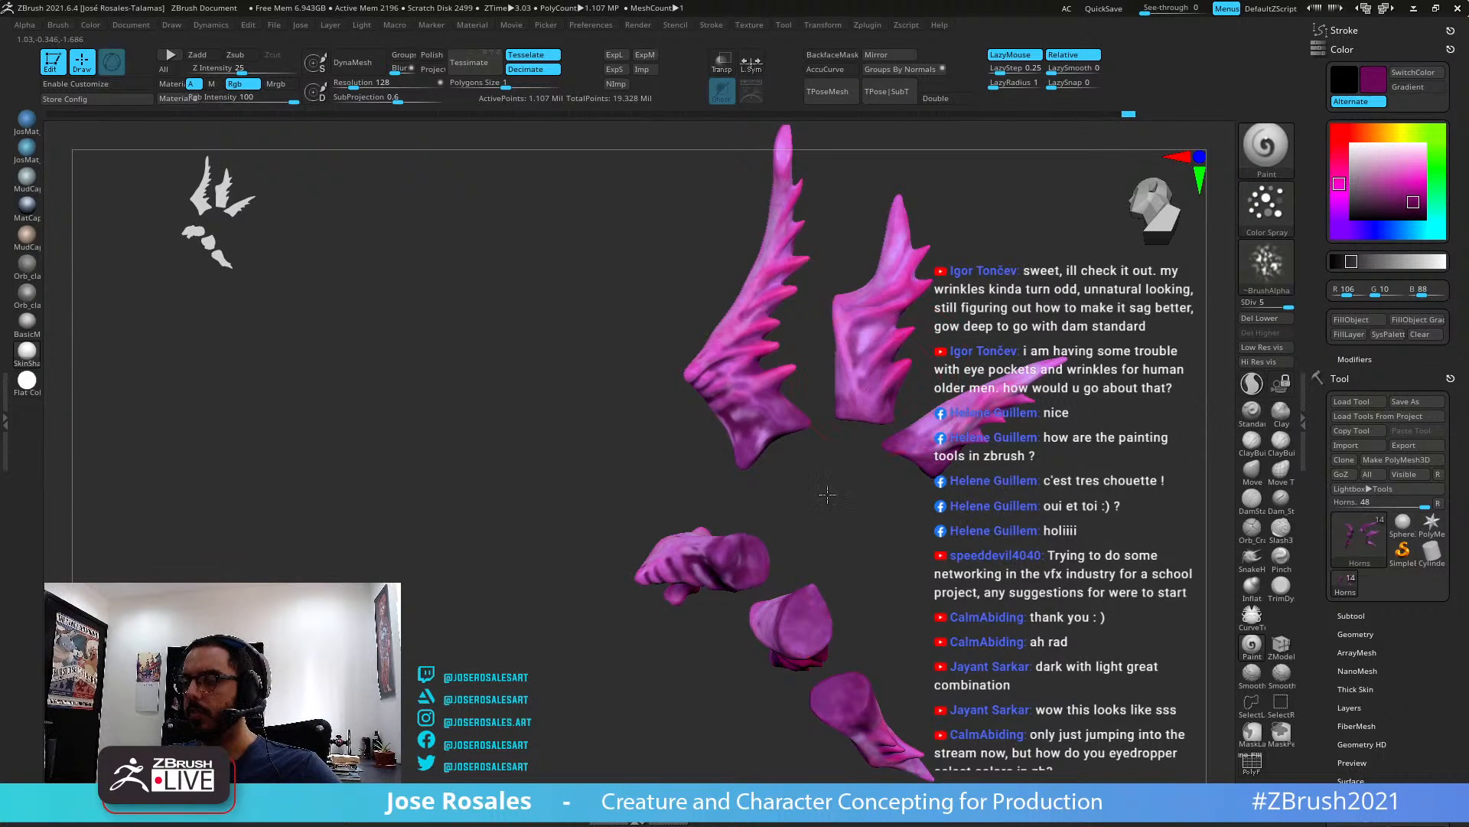
pyautogui.moveTo(891, 523); pyautogui.dragTo(920, 437)
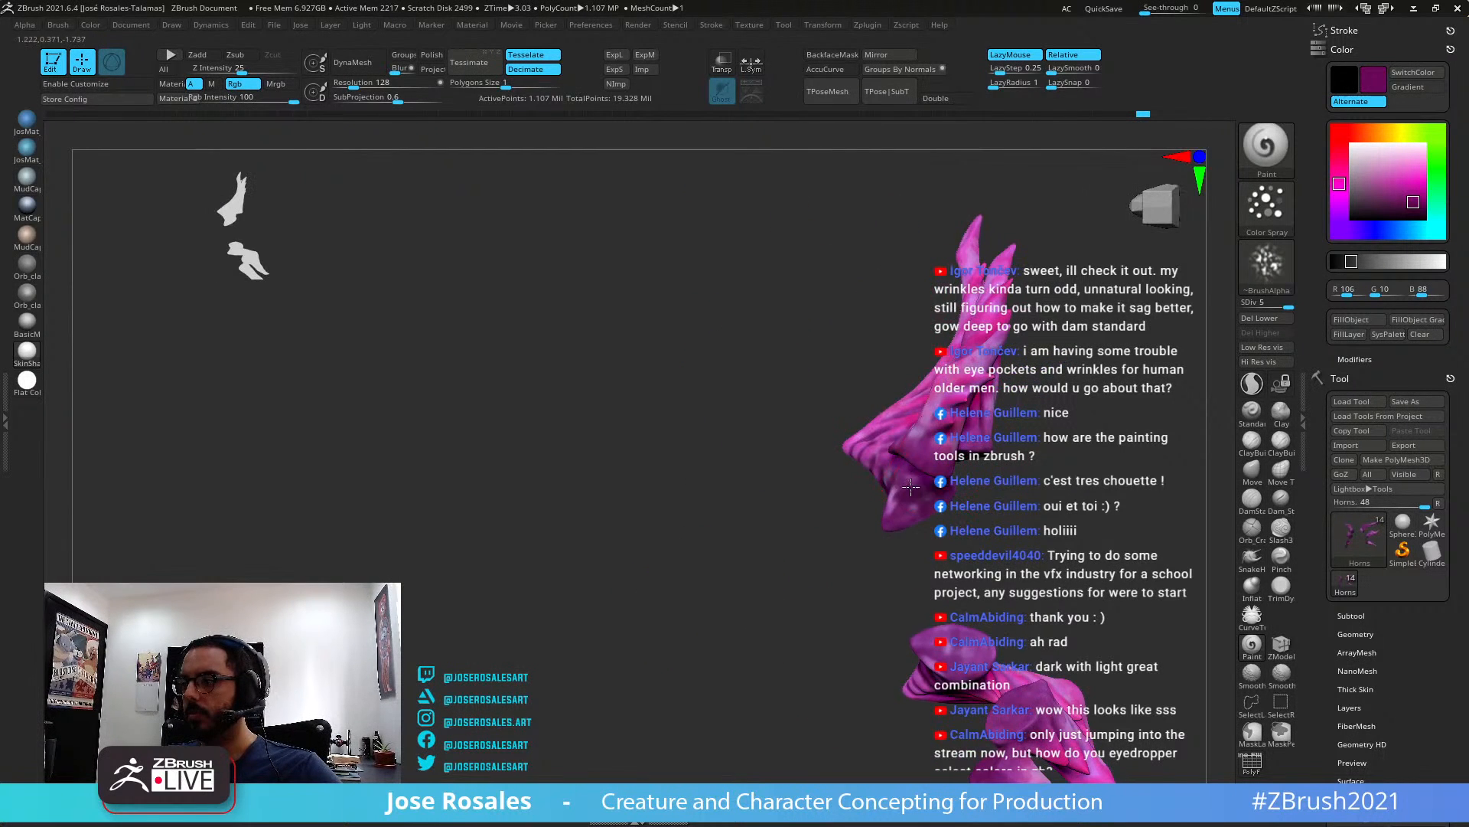
pyautogui.moveTo(932, 517); pyautogui.dragTo(915, 436)
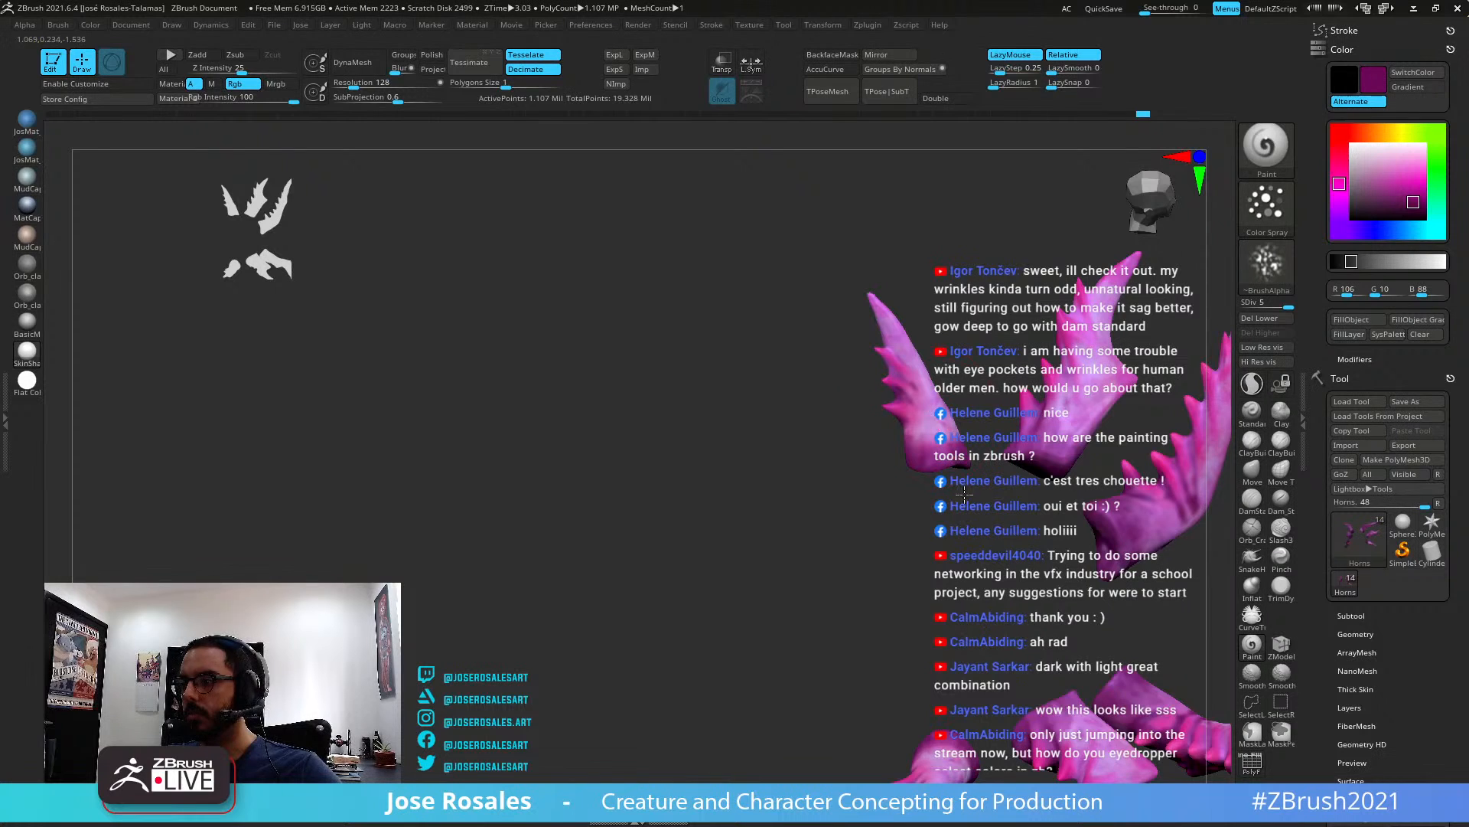
pyautogui.moveTo(965, 493)
pyautogui.mouseDown()
pyautogui.moveTo(834, 649)
pyautogui.moveTo(544, 561)
pyautogui.moveTo(846, 695)
pyautogui.moveTo(774, 607)
pyautogui.moveTo(885, 613)
pyautogui.moveTo(970, 482)
pyautogui.mouseUp()
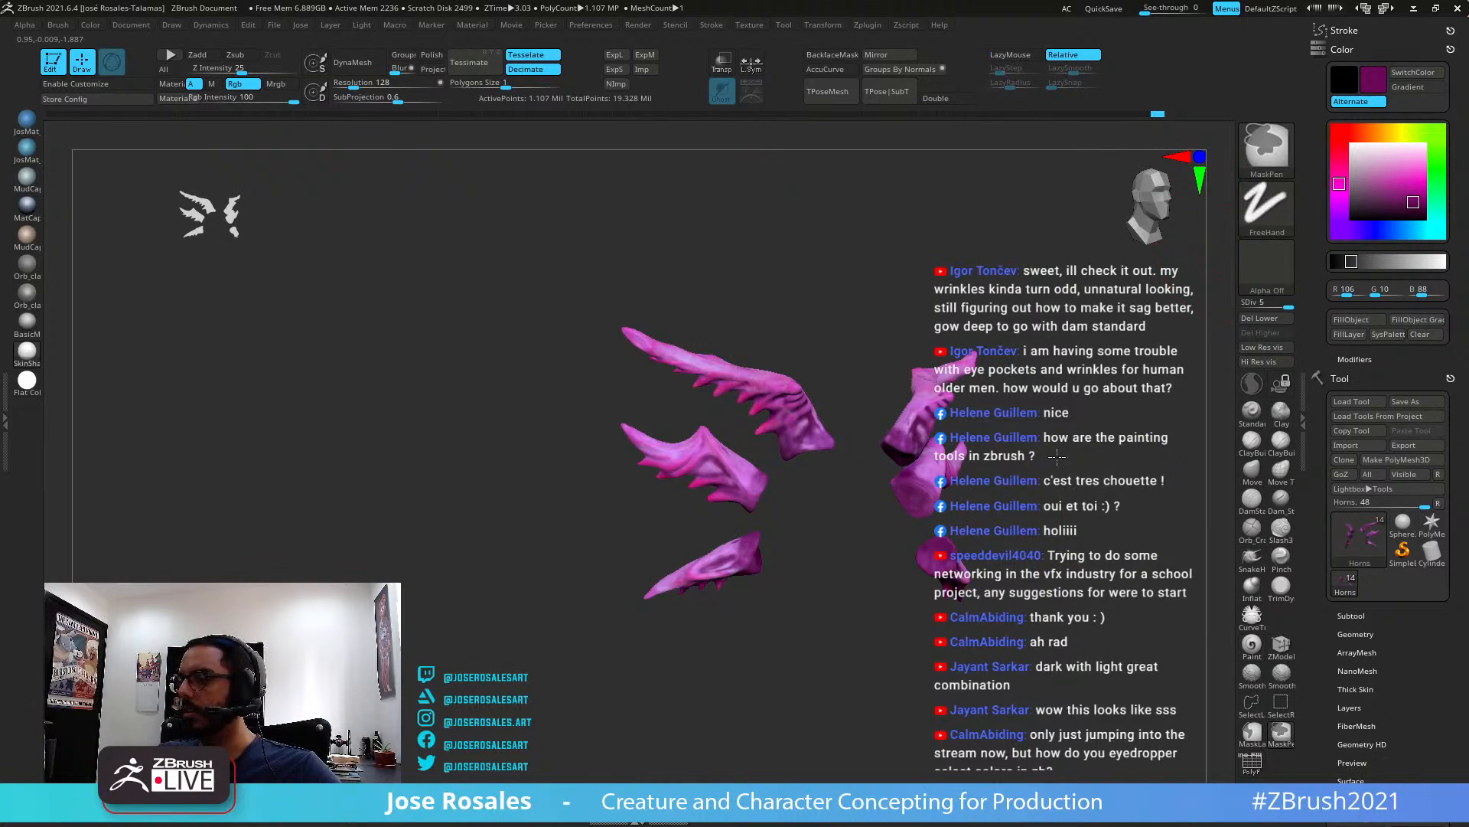
# Pick a medium purple (R 137, G 42, B 132) and spray it around the upper horn's base from several angles
pyautogui.keyDown('ctrl'); pyautogui.moveTo(927, 563); pyautogui.dragTo(617, 364, button='right'); pyautogui.keyUp('ctrl')
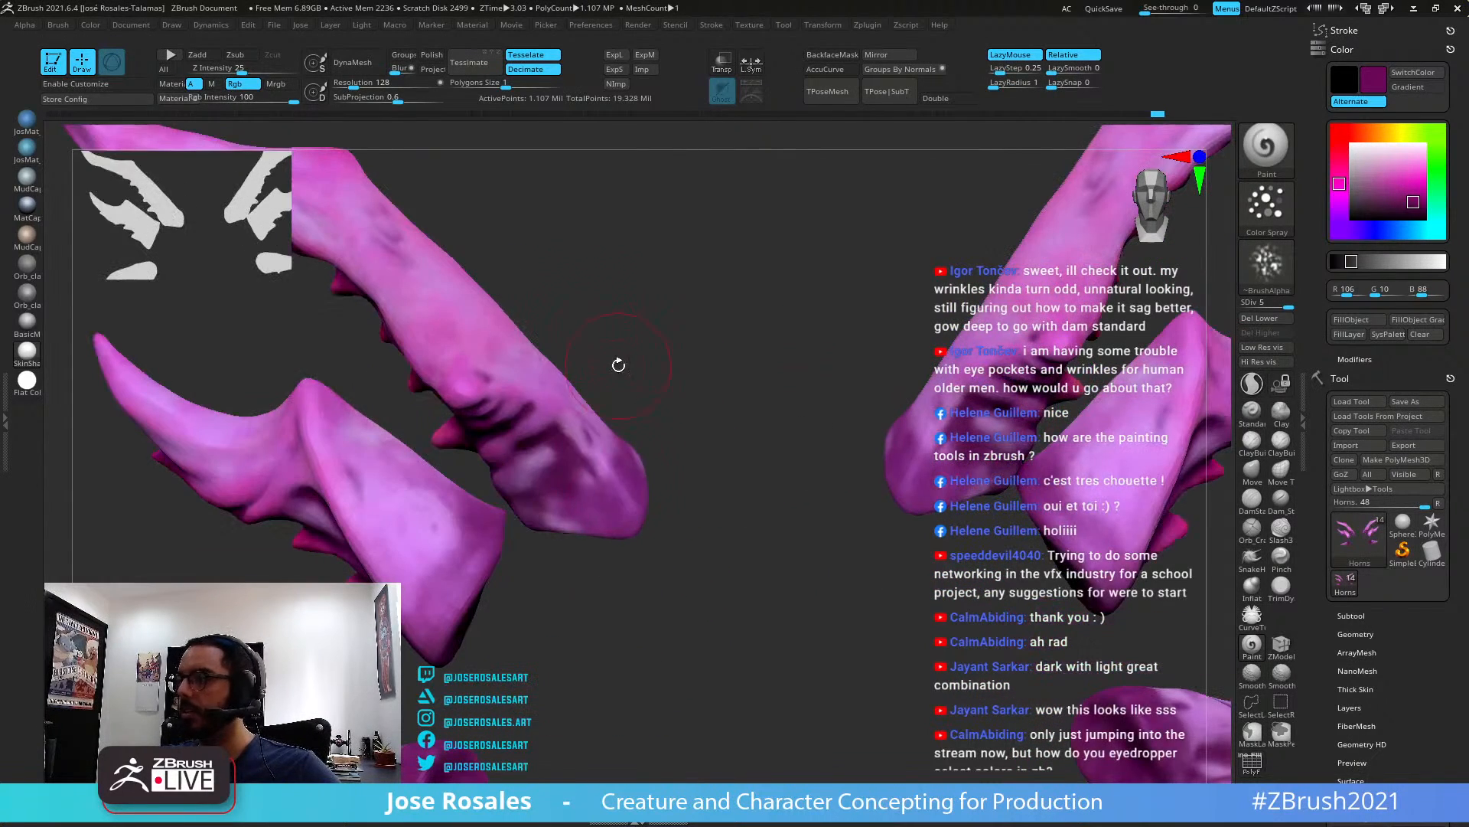
pyautogui.moveTo(1348, 157); pyautogui.dragTo(570, 427)
pyautogui.moveTo(570, 426); pyautogui.dragTo(573, 394, button='right')
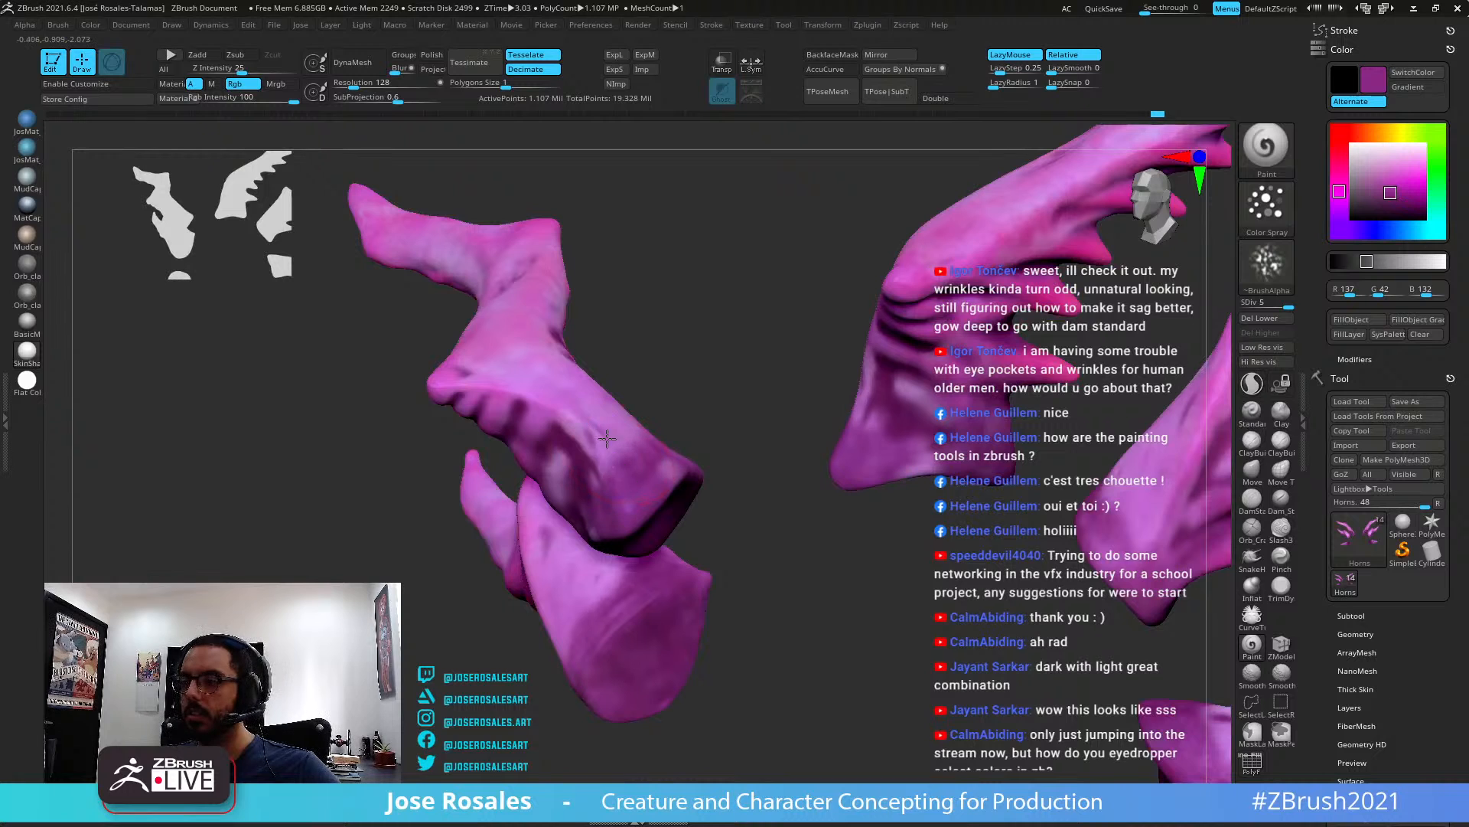
pyautogui.moveTo(671, 452); pyautogui.dragTo(635, 433, button='right')
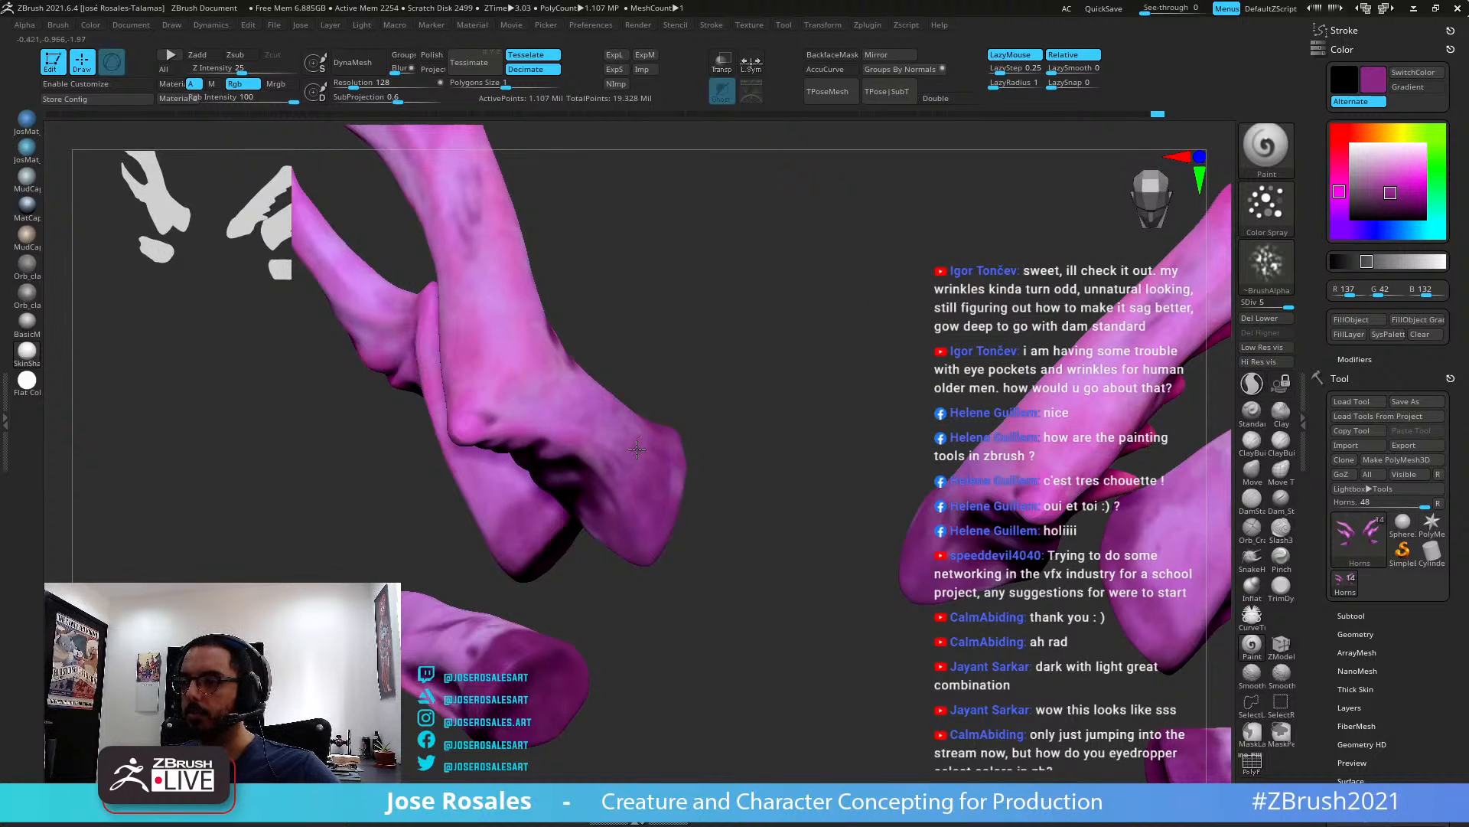
pyautogui.moveTo(631, 548); pyautogui.dragTo(606, 507, button='right')
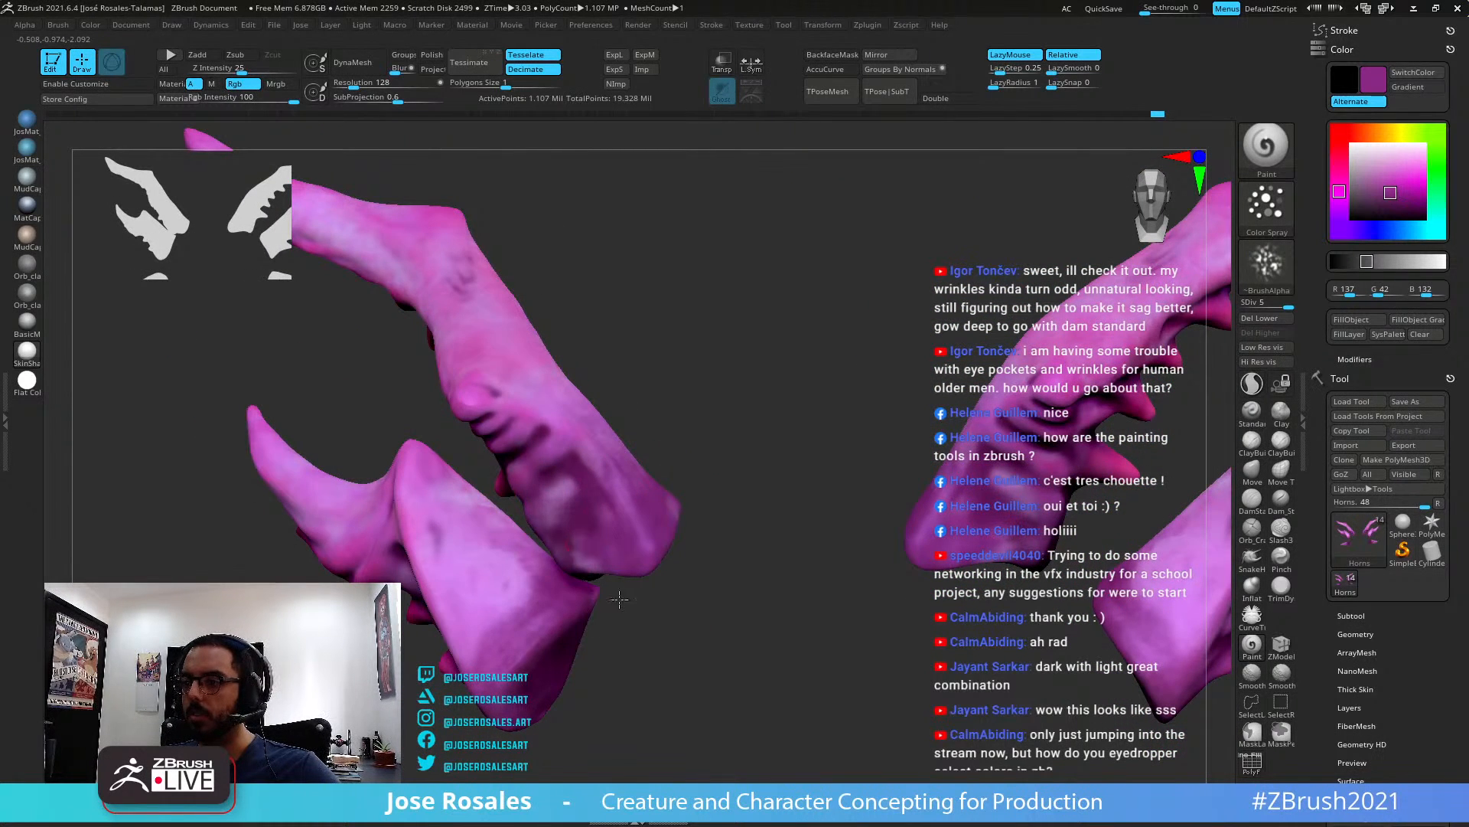
pyautogui.moveTo(619, 599); pyautogui.dragTo(602, 560, button='right')
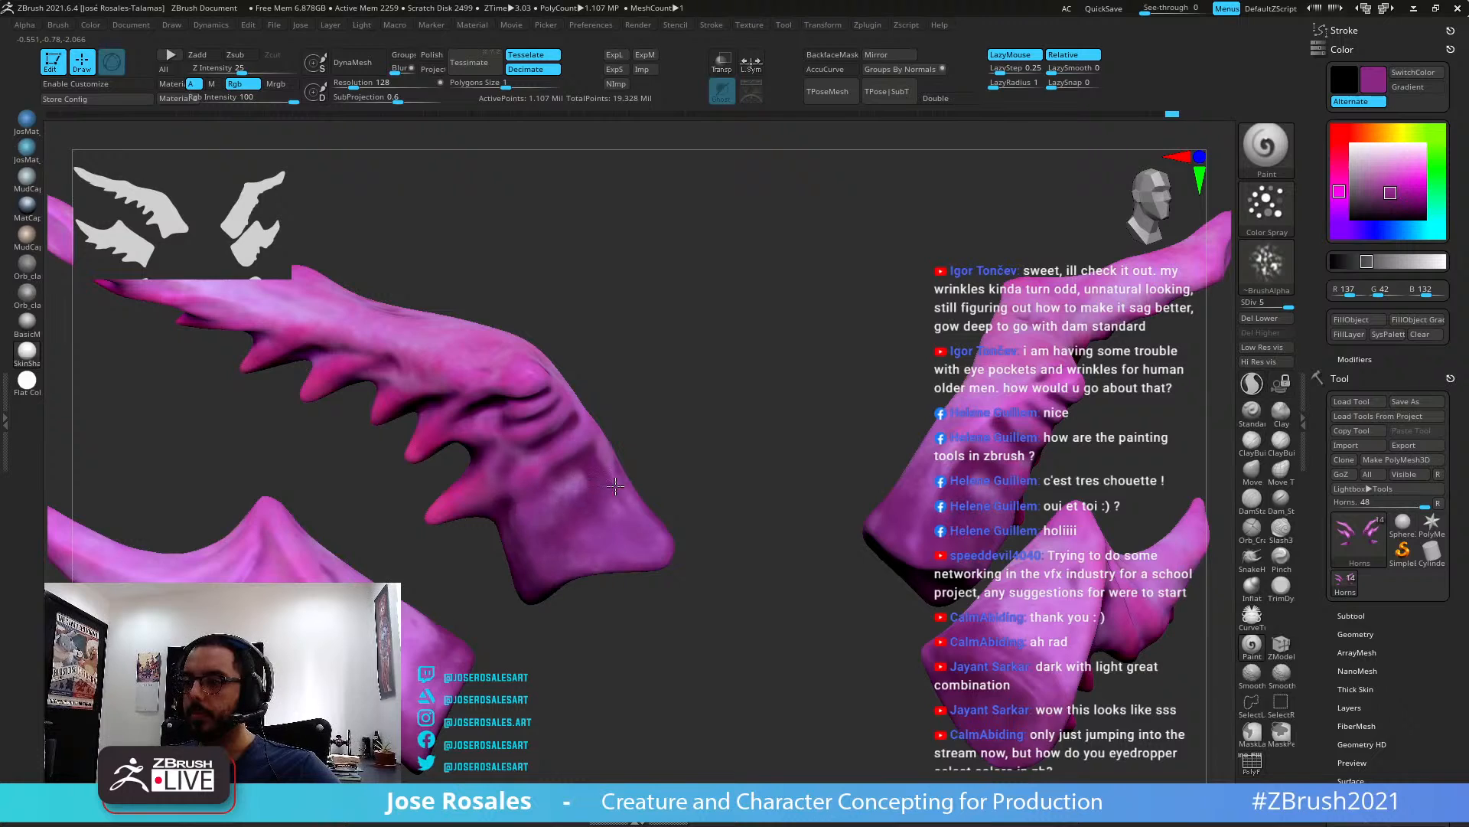
pyautogui.moveTo(615, 485); pyautogui.dragTo(626, 437, button='right')
# Spray the medium purple over the middle horn, working from its ridge down to its base
pyautogui.moveTo(569, 597); pyautogui.dragTo(586, 484, button='right')
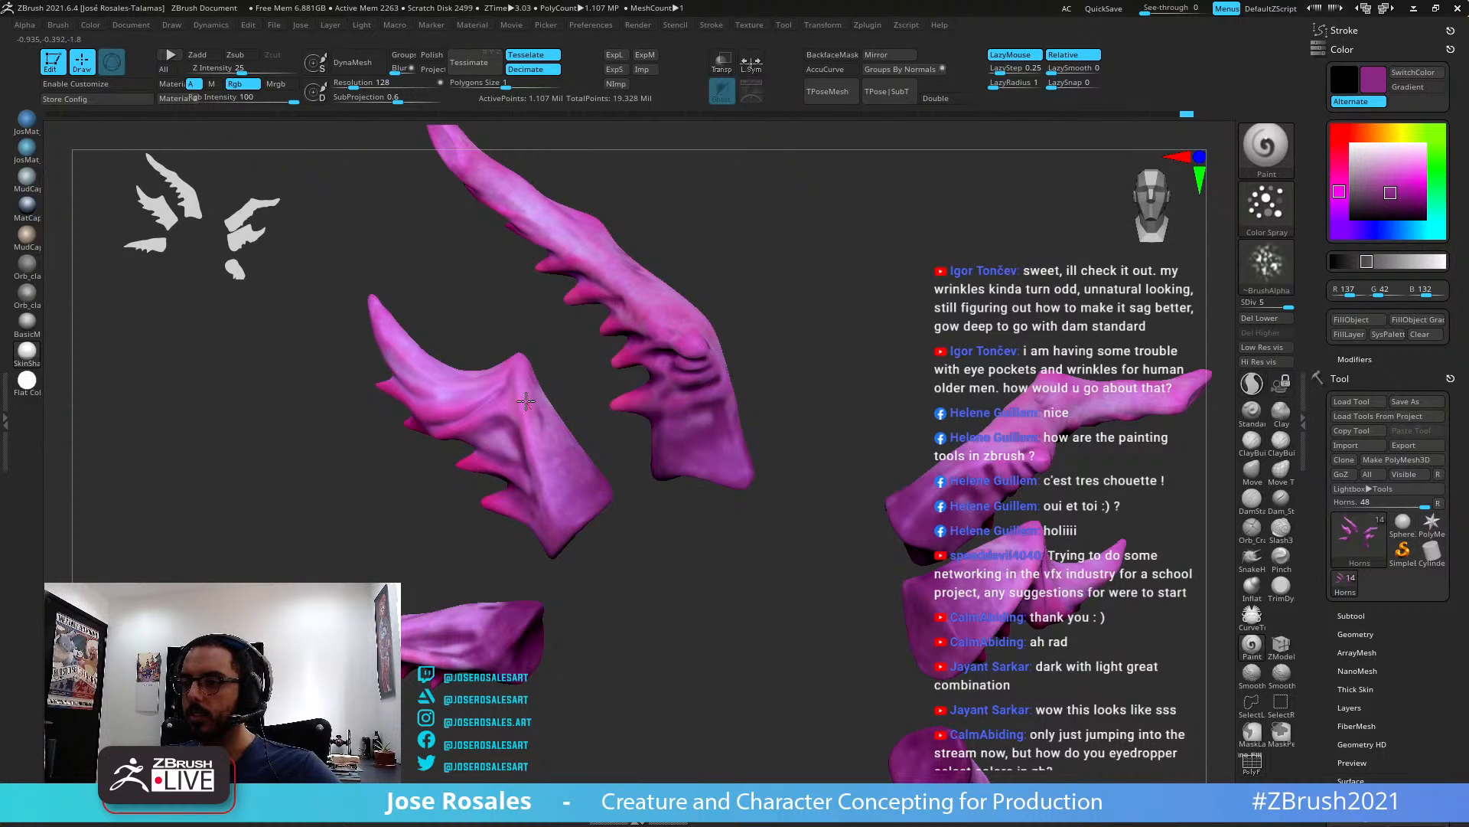
pyautogui.moveTo(526, 400); pyautogui.dragTo(526, 538, button='right')
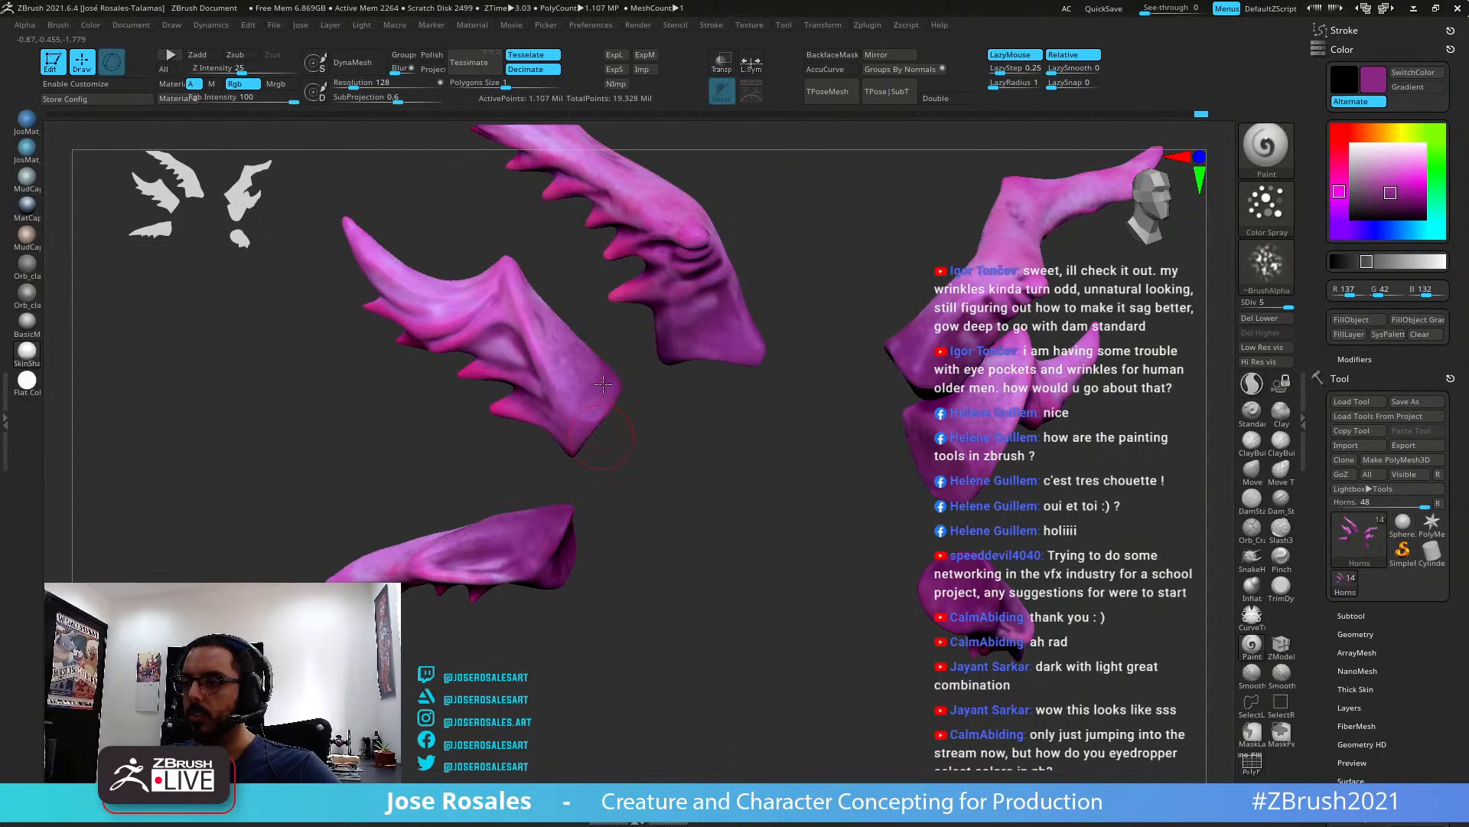
pyautogui.moveTo(603, 384); pyautogui.dragTo(771, 331, button='right')
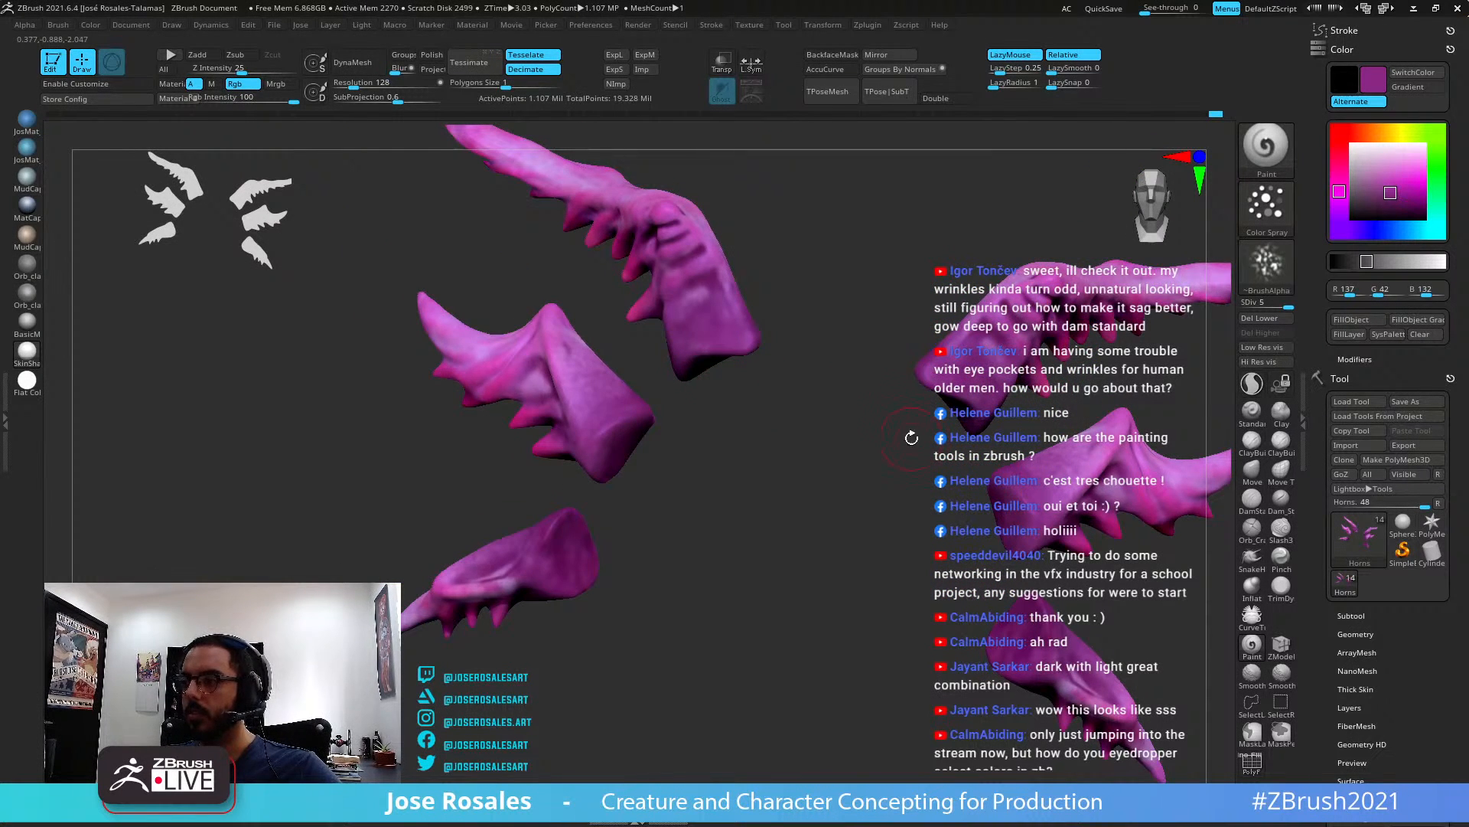
pyautogui.moveTo(911, 437); pyautogui.dragTo(791, 468, button='right')
# Show the whole creature again and examine how the painted horns sit against the body from the front and side
pyautogui.keyDown('ctrl'); pyautogui.moveTo(868, 402); pyautogui.dragTo(811, 508, button='right'); pyautogui.keyUp('ctrl')
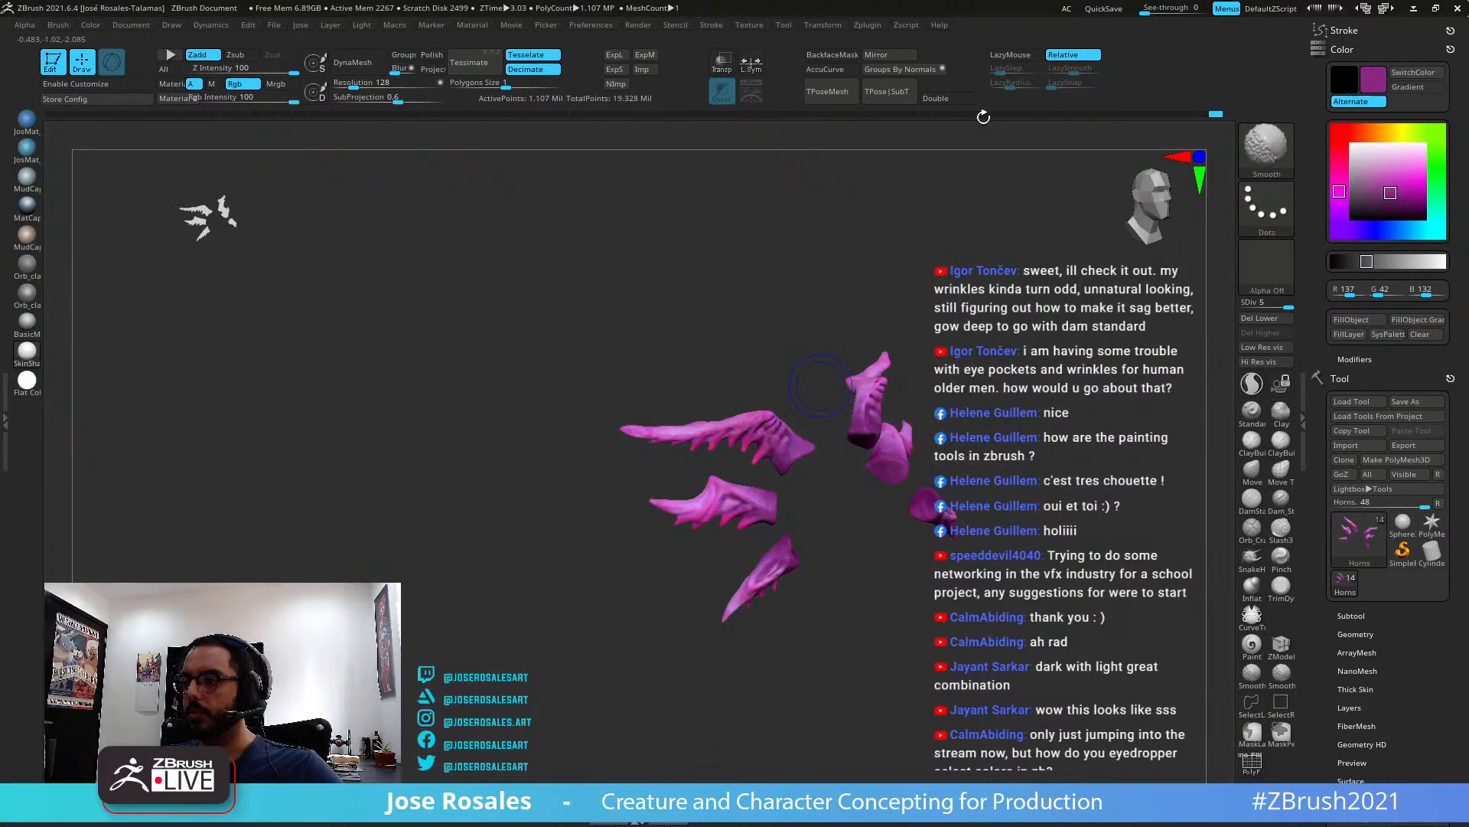
pyautogui.hotkey('alt', 's')
pyautogui.moveTo(760, 257); pyautogui.dragTo(765, 293, button='right')
pyautogui.rightClick(893, 235)
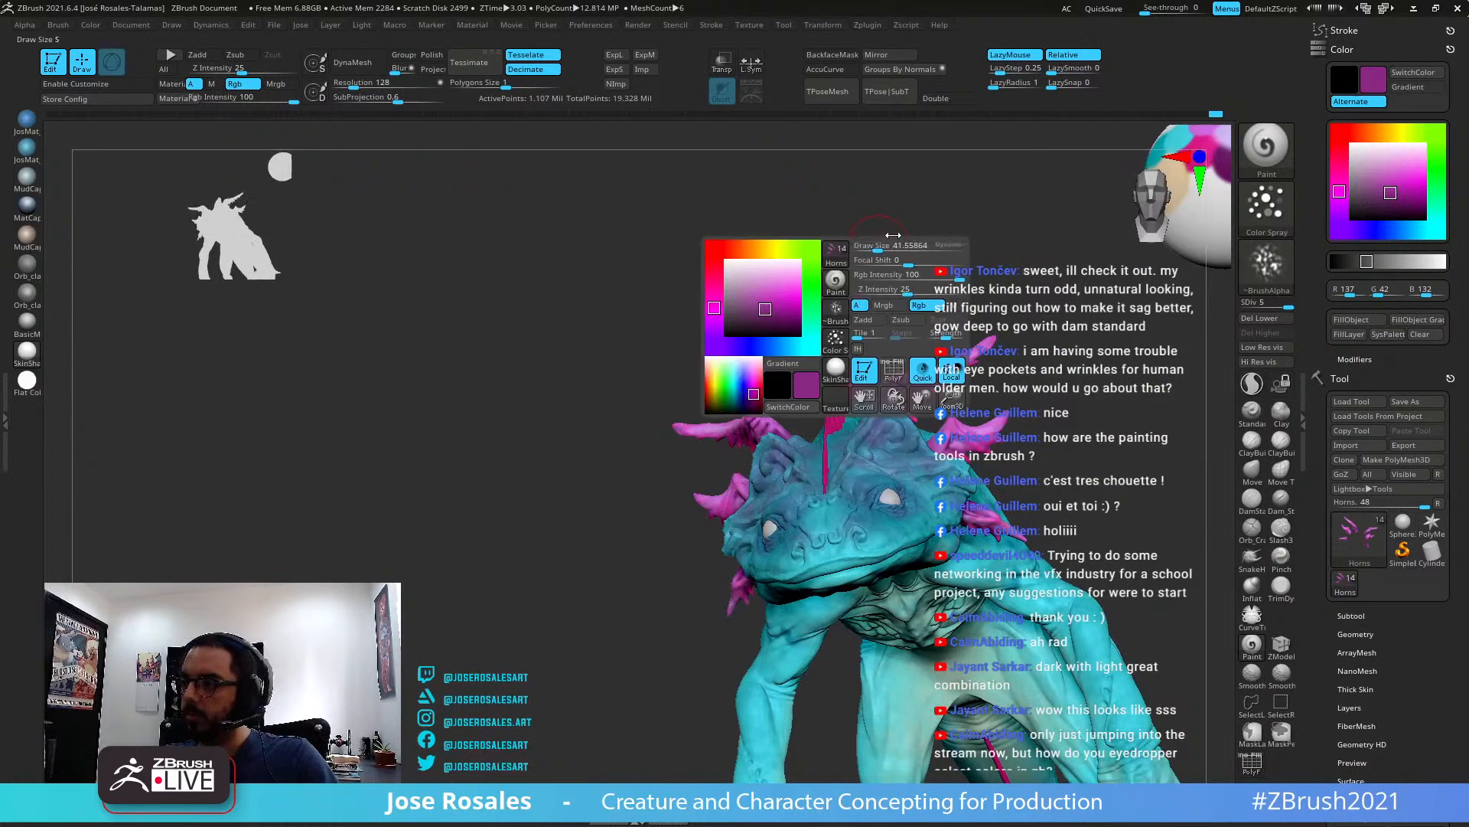
pyautogui.moveTo(941, 209); pyautogui.dragTo(1008, 278, button='right')
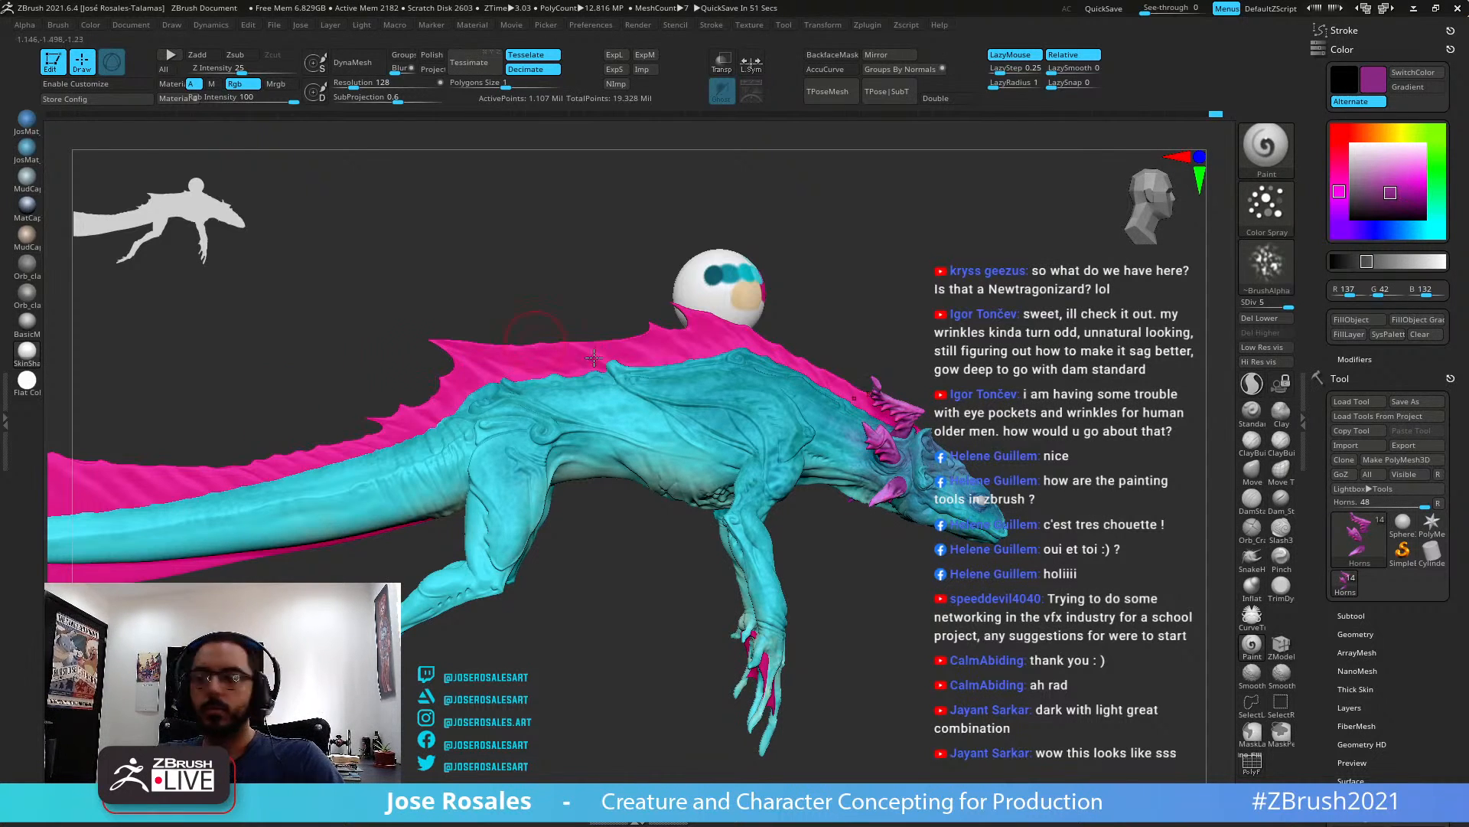
pyautogui.moveTo(594, 358); pyautogui.dragTo(562, 326)
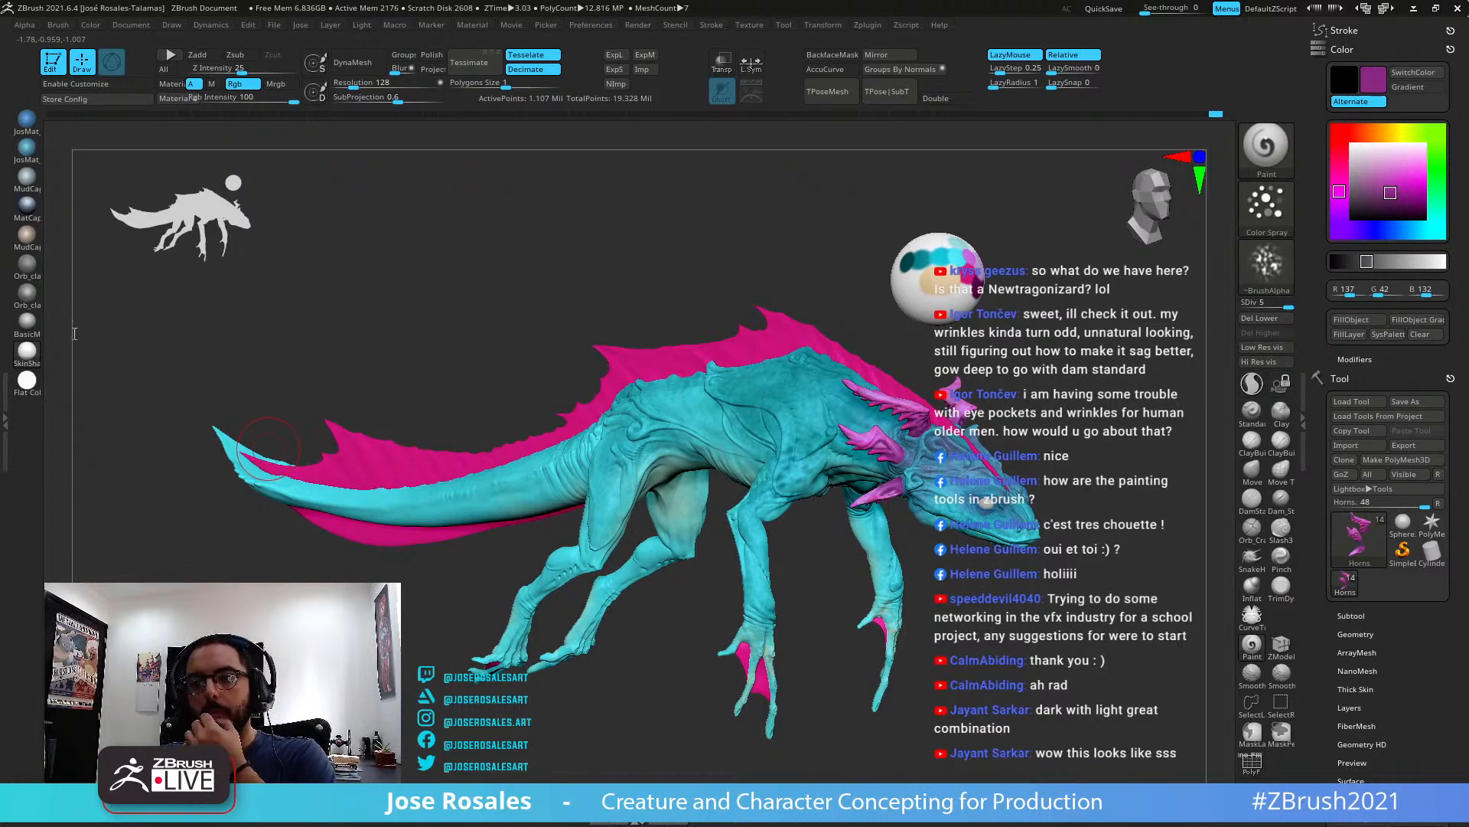
# Preview the creature's paint with the Flat Color material, turning it to the head, and restore the skin shade material
pyautogui.click(27, 382)
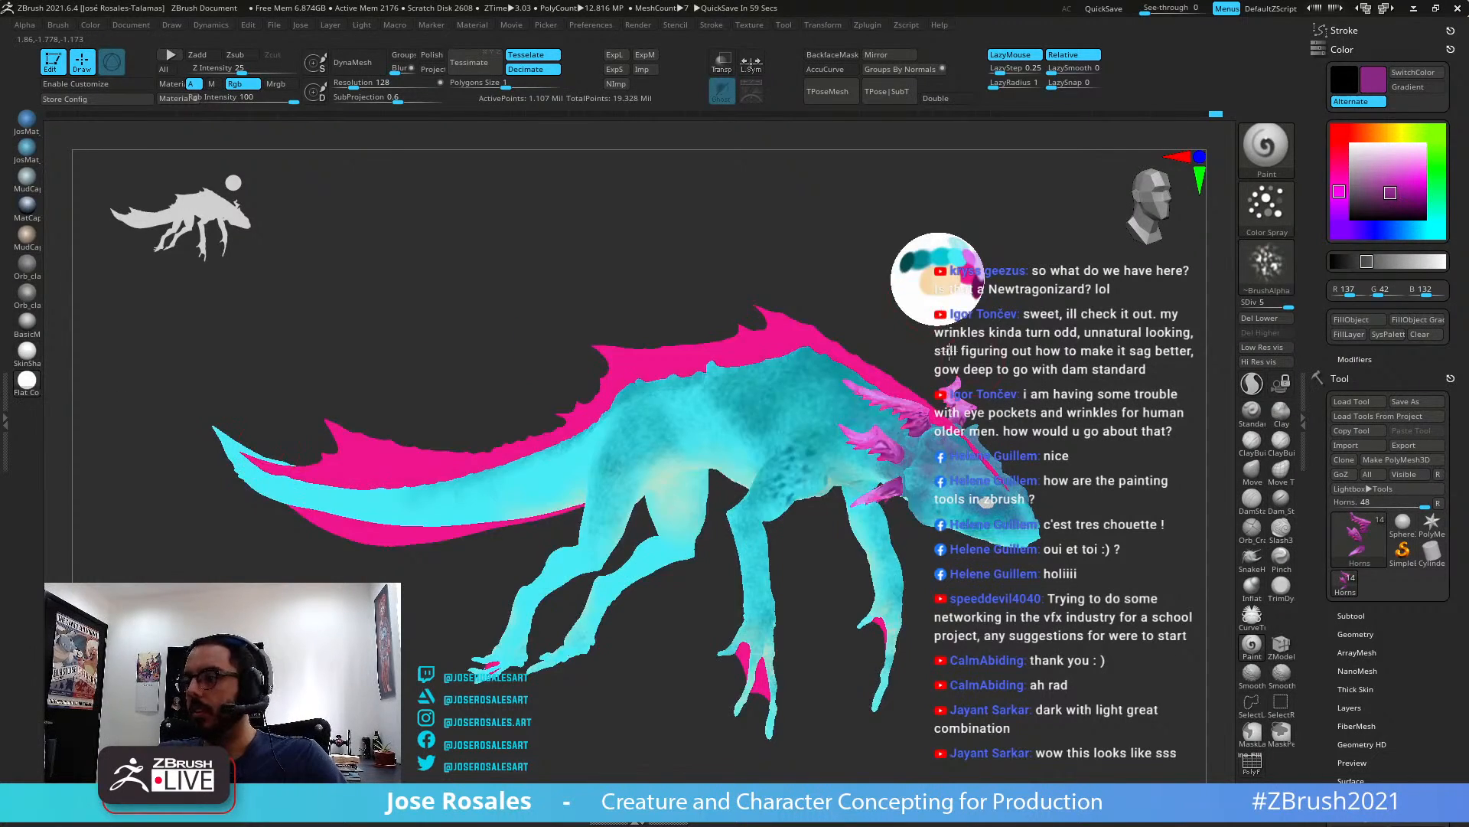
pyautogui.moveTo(794, 267)
pyautogui.mouseDown()
pyautogui.moveTo(901, 346)
pyautogui.moveTo(963, 339)
pyautogui.moveTo(843, 390)
pyautogui.mouseUp()
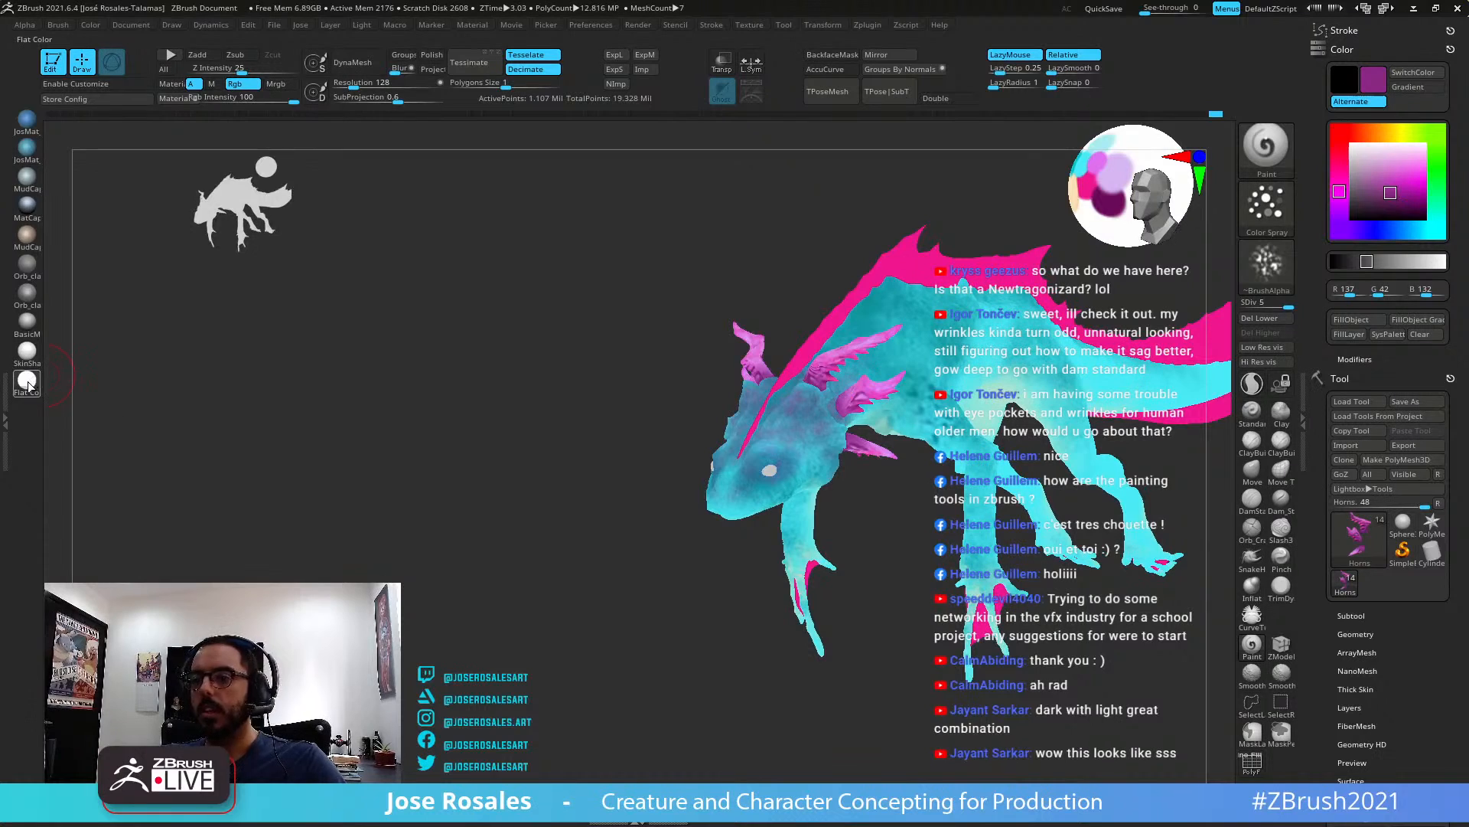
pyautogui.moveTo(28, 386); pyautogui.dragTo(873, 414)
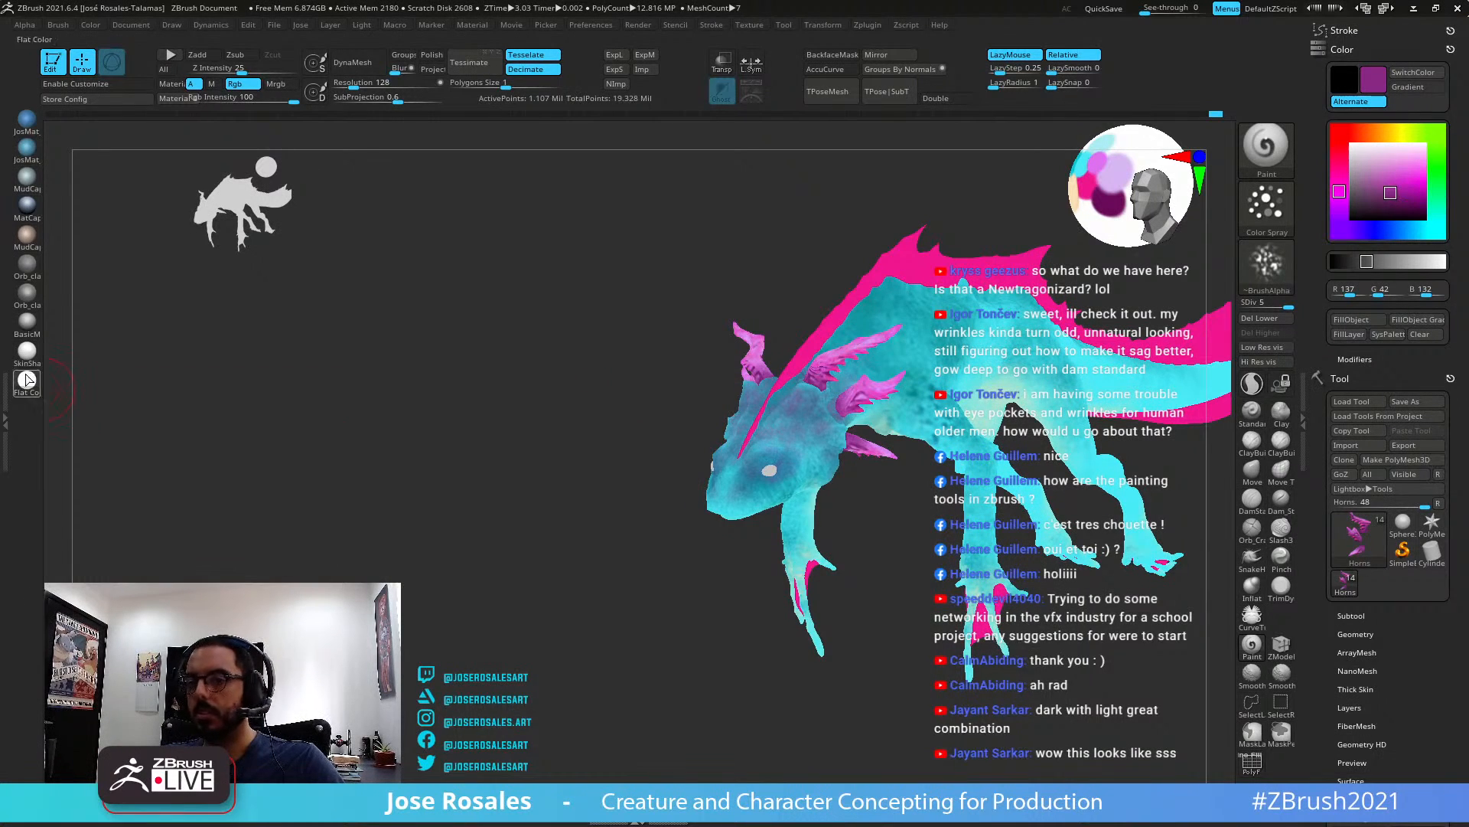
pyautogui.click(27, 352)
# Examine the head and horns from both sides and the full body in profile with the shaded material
pyautogui.moveTo(832, 411)
pyautogui.mouseDown(button='right')
pyautogui.moveTo(853, 393)
pyautogui.moveTo(828, 365)
pyautogui.moveTo(873, 339)
pyautogui.moveTo(962, 407)
pyautogui.mouseUp(button='right')
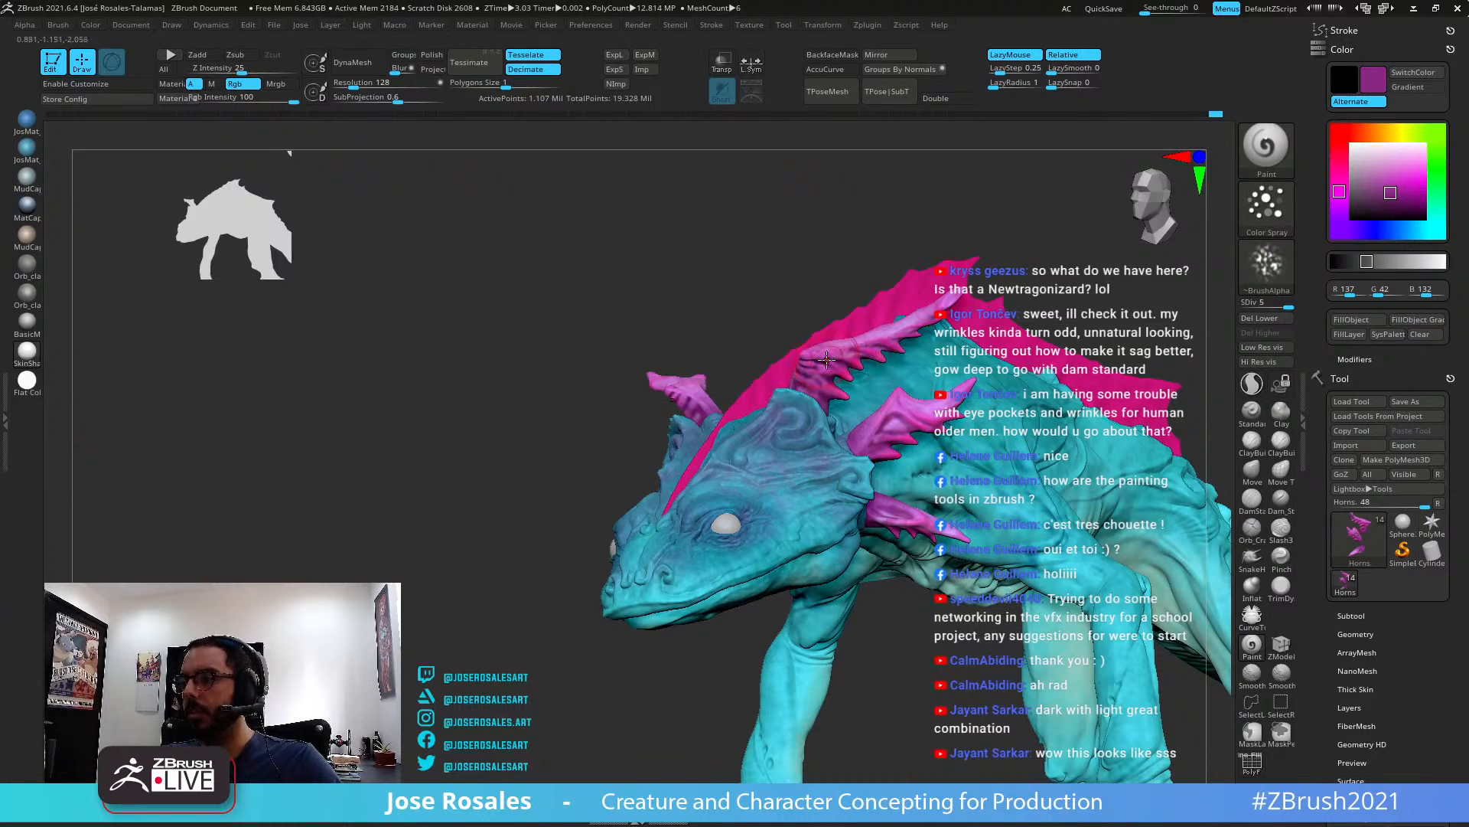
pyautogui.moveTo(800, 360); pyautogui.dragTo(650, 395, button='right')
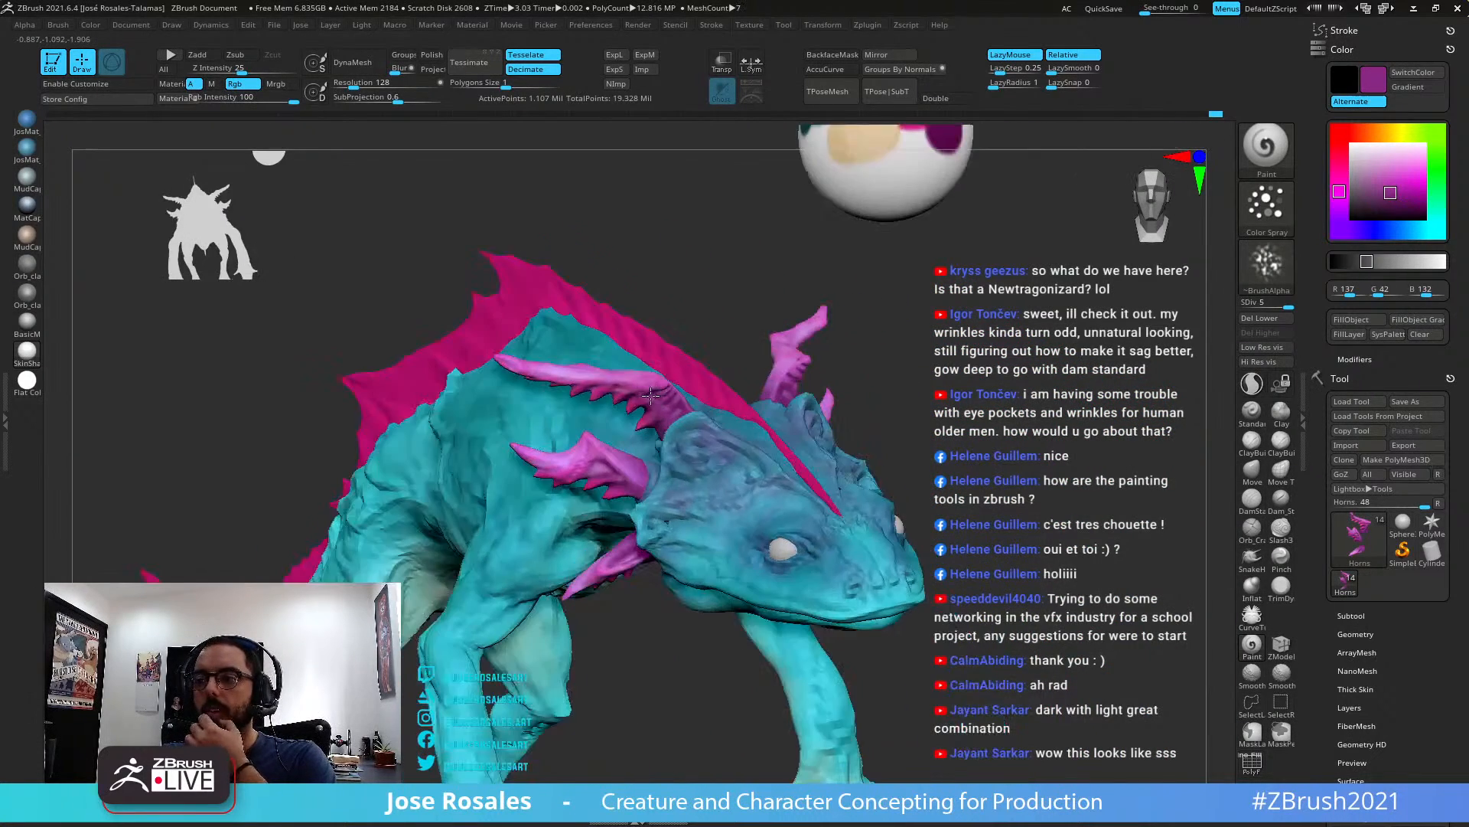
pyautogui.moveTo(668, 479); pyautogui.dragTo(540, 499, button='right')
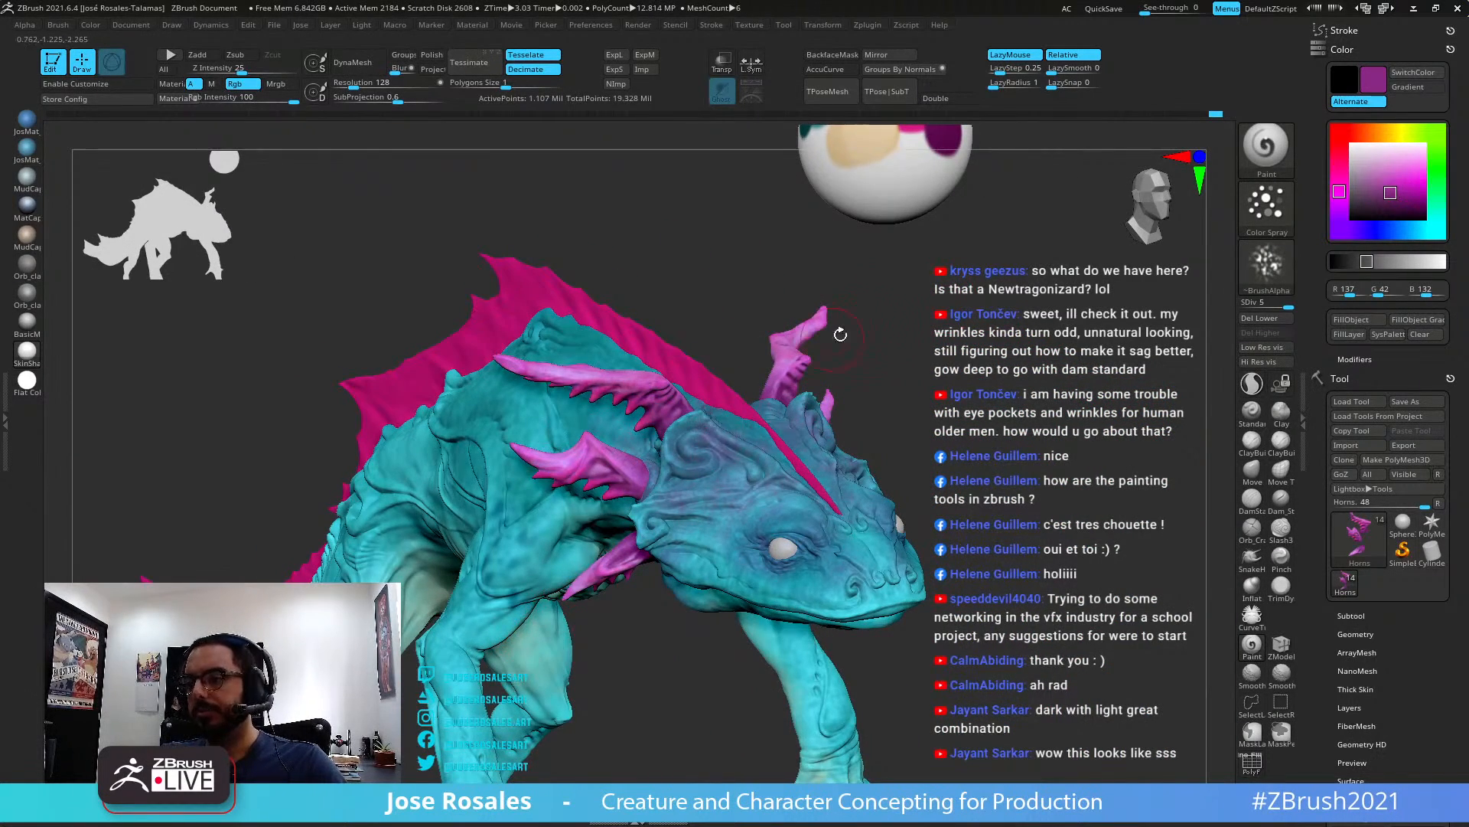
pyautogui.moveTo(840, 334)
pyautogui.keyDown('ctrl'); pyautogui.mouseDown(button='right')
pyautogui.moveTo(811, 260)
pyautogui.moveTo(742, 427)
pyautogui.mouseUp(button='right'); pyautogui.keyUp('ctrl')
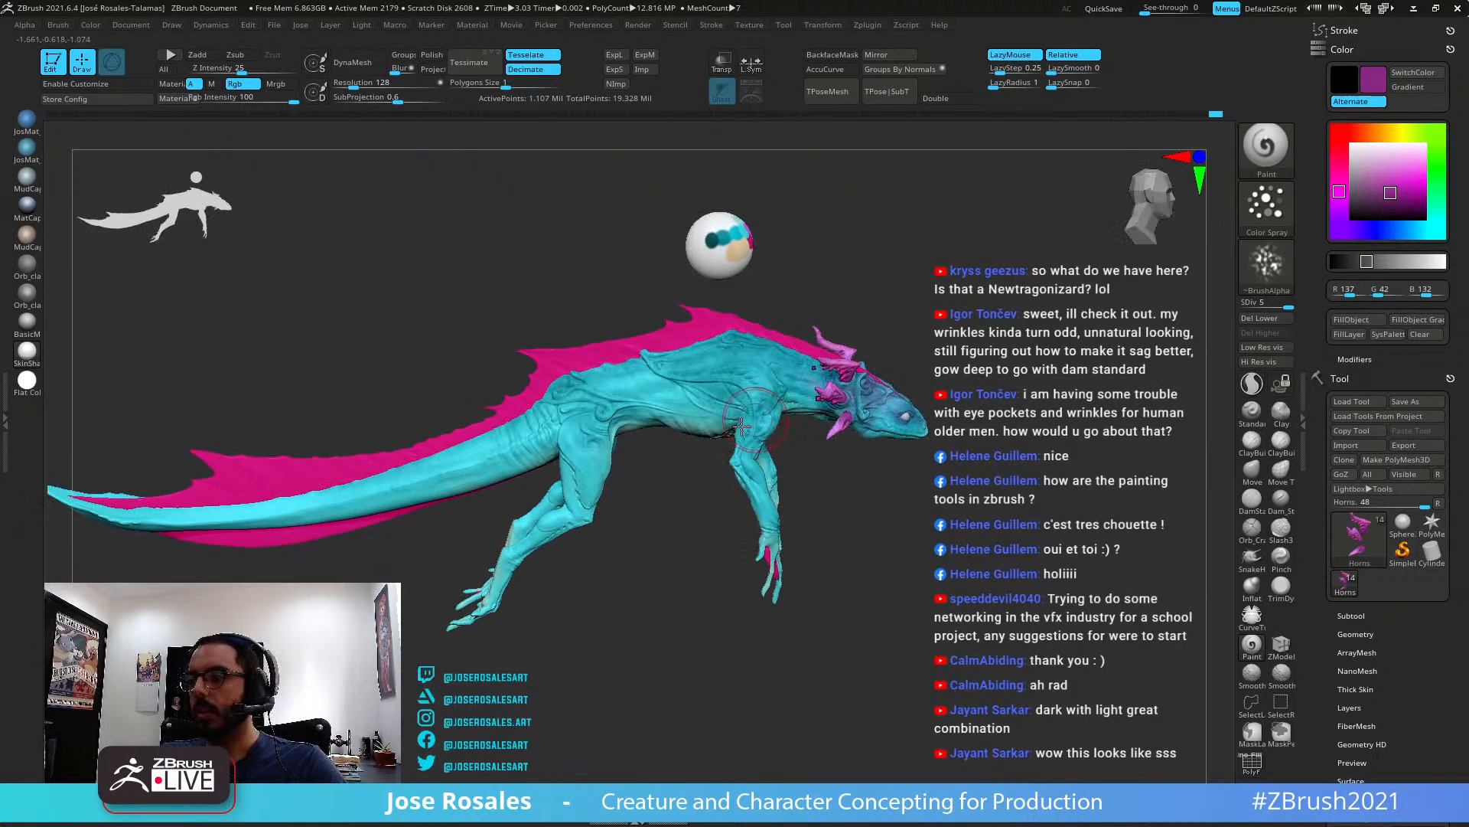
# Make the dorsal fin the active subtool and pick a light violet-pink (R 224, G 112, B 241)
pyautogui.keyDown('alt'); pyautogui.click(721, 324); pyautogui.keyUp('alt')
pyautogui.moveTo(880, 303); pyautogui.dragTo(1017, 334, button='right')
pyautogui.moveTo(1400, 184); pyautogui.dragTo(949, 250)
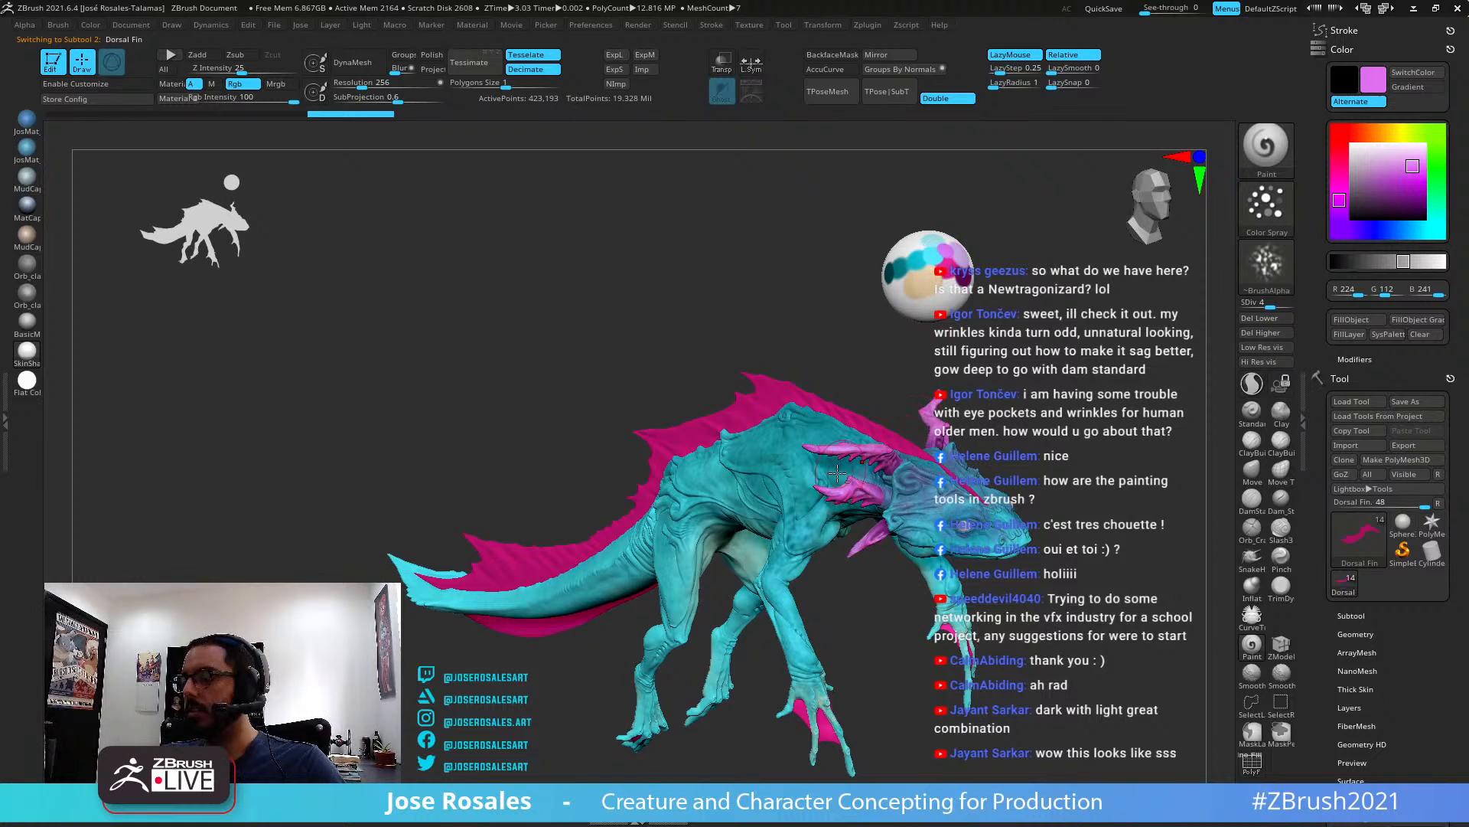
# Switch to the horns subtool and examine the horn paint, isolated and against the head, both close up and from afar
pyautogui.keyDown('ctrl'); pyautogui.moveTo(838, 475); pyautogui.dragTo(897, 457, button='right'); pyautogui.keyUp('ctrl')
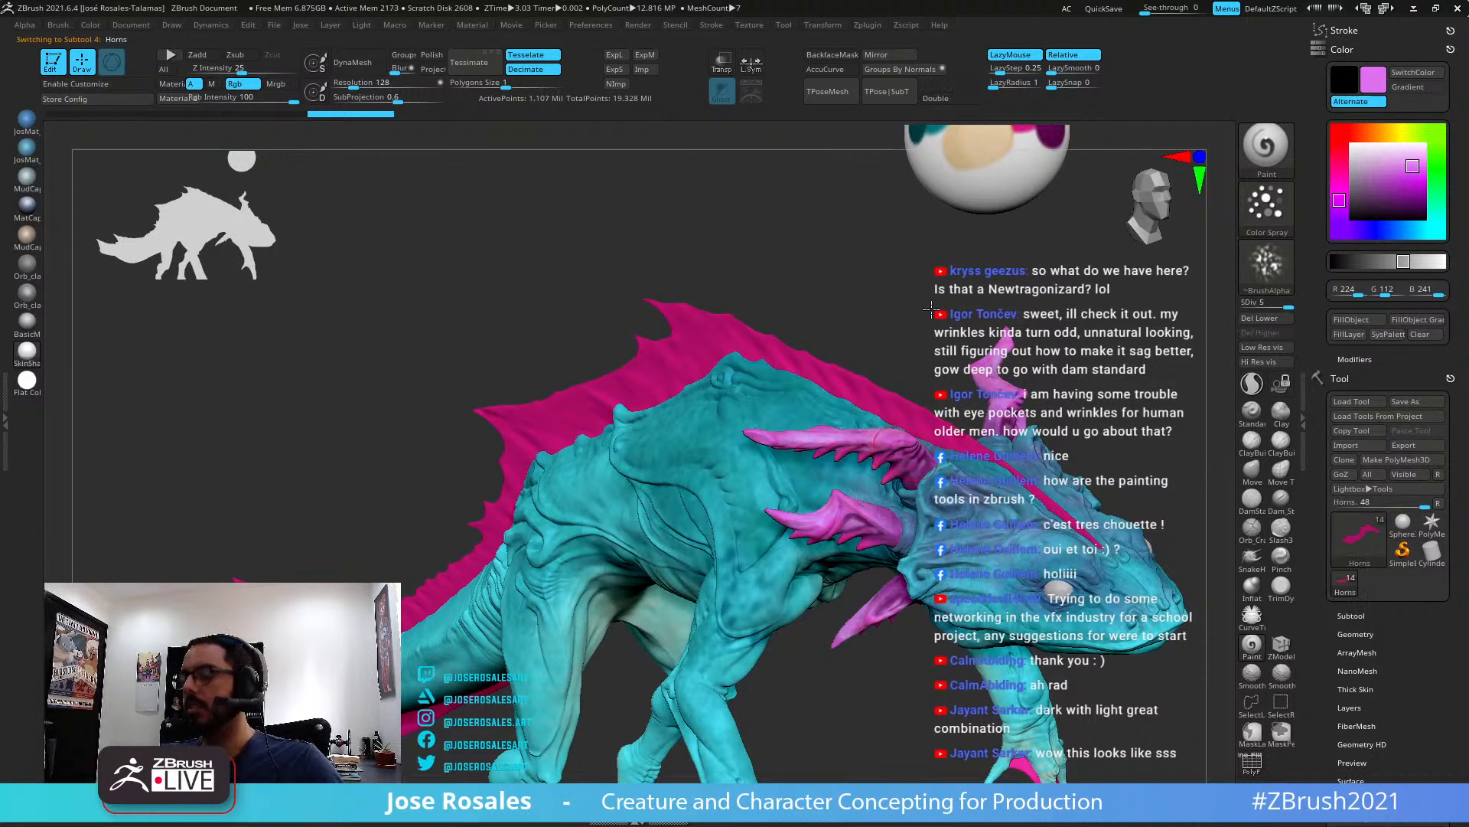
pyautogui.hotkey('shift', 's')
pyautogui.moveTo(932, 308); pyautogui.dragTo(709, 373, button='right')
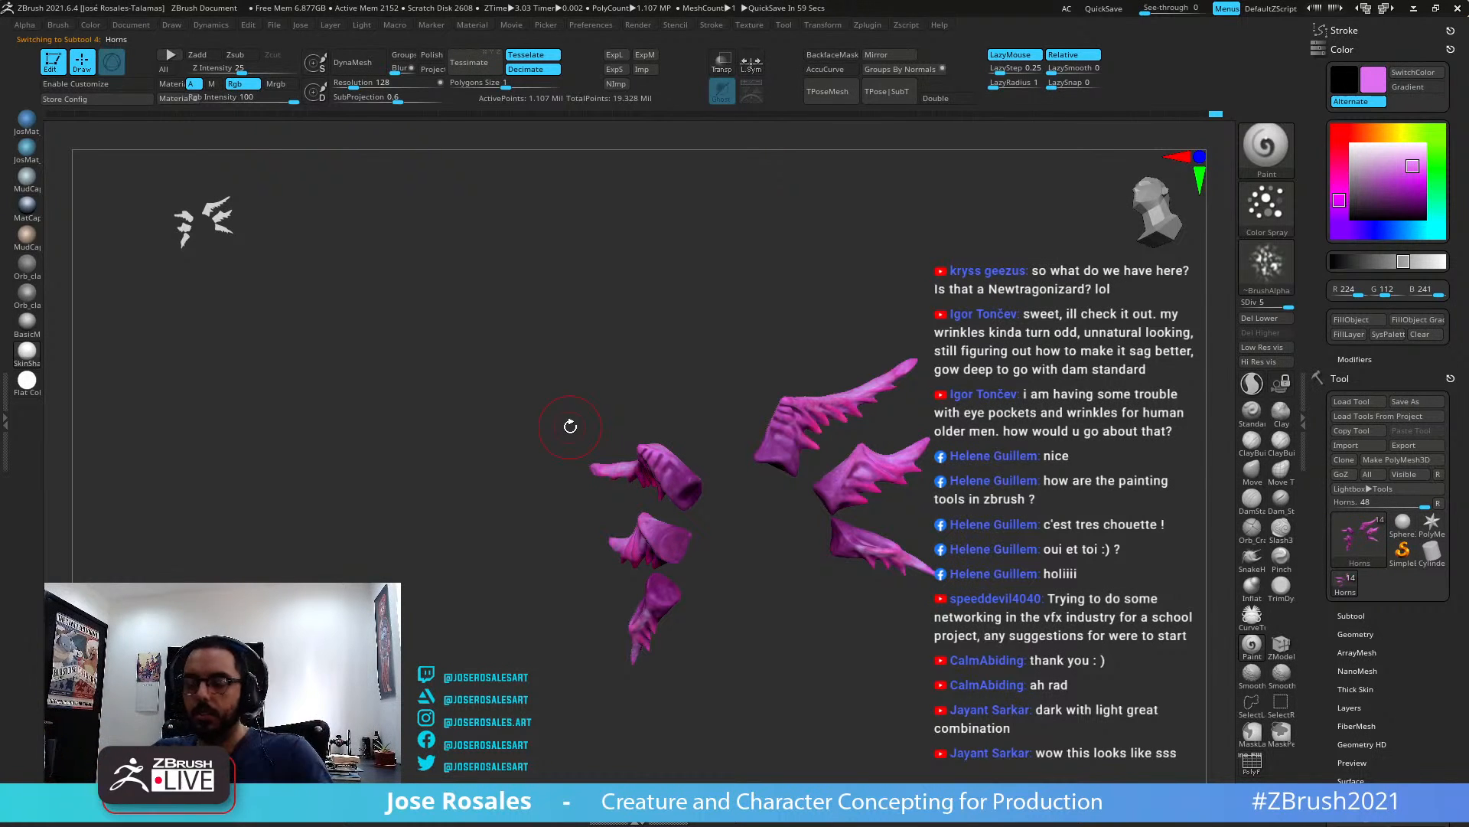
pyautogui.hotkey('shift', 's')
pyautogui.moveTo(863, 325); pyautogui.dragTo(843, 573, button='right')
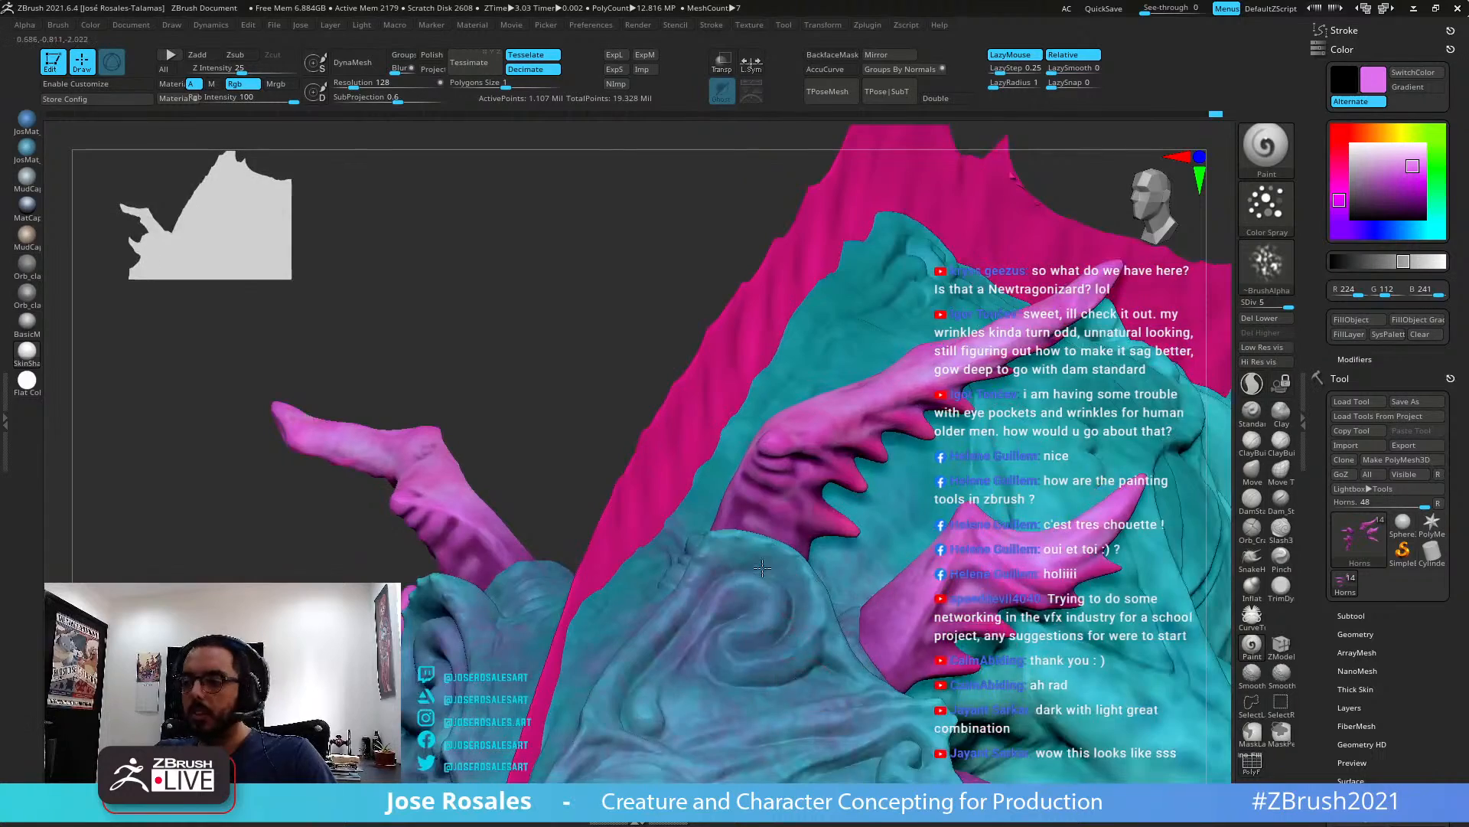
pyautogui.moveTo(812, 667)
pyautogui.keyDown('alt'); pyautogui.mouseDown(button='right')
pyautogui.moveTo(751, 570)
pyautogui.moveTo(748, 331)
pyautogui.moveTo(757, 348)
pyautogui.moveTo(820, 321)
pyautogui.mouseUp(button='right'); pyautogui.keyUp('alt')
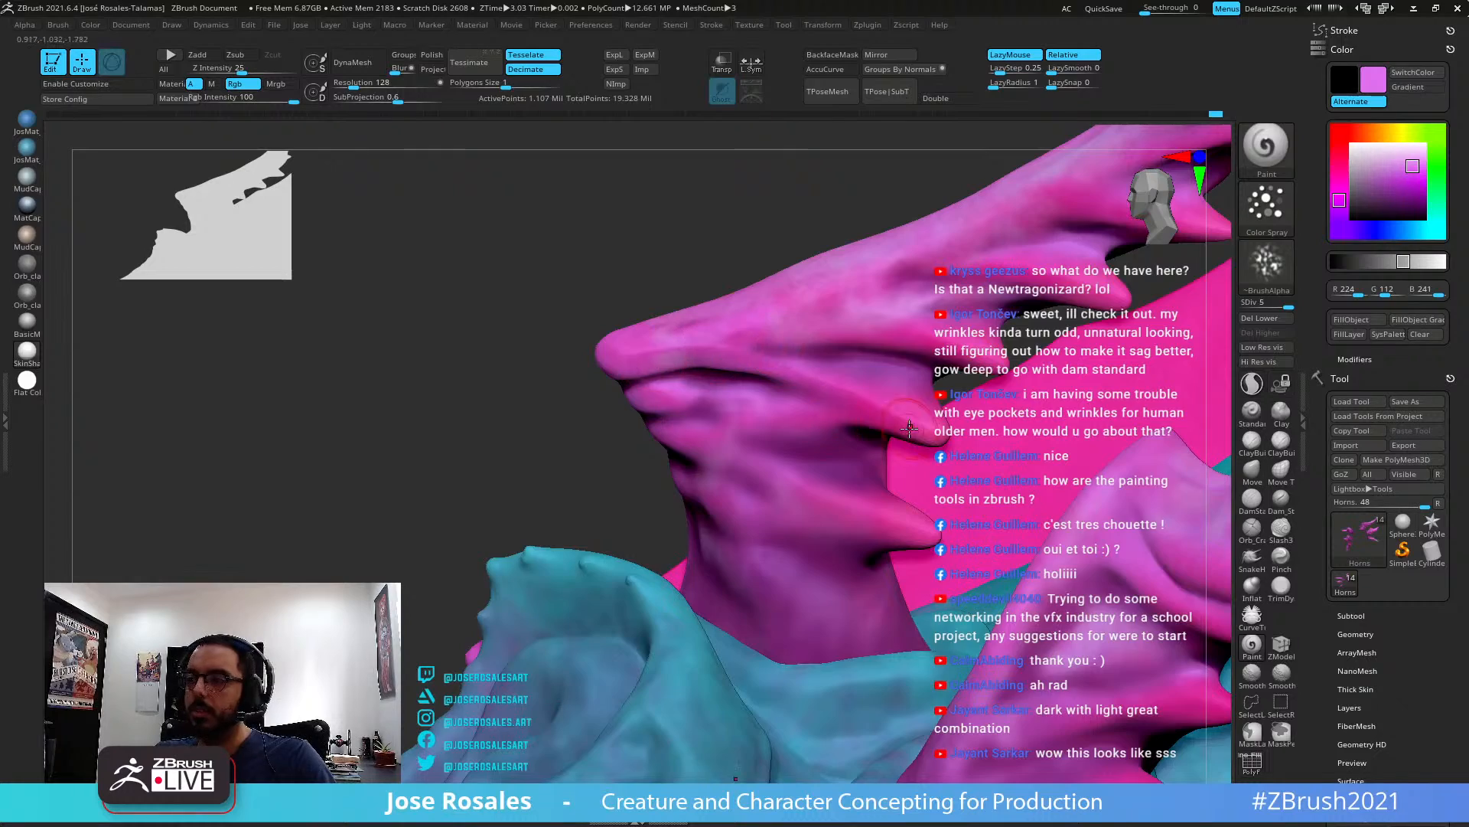
pyautogui.moveTo(909, 426); pyautogui.dragTo(1007, 338, button='right')
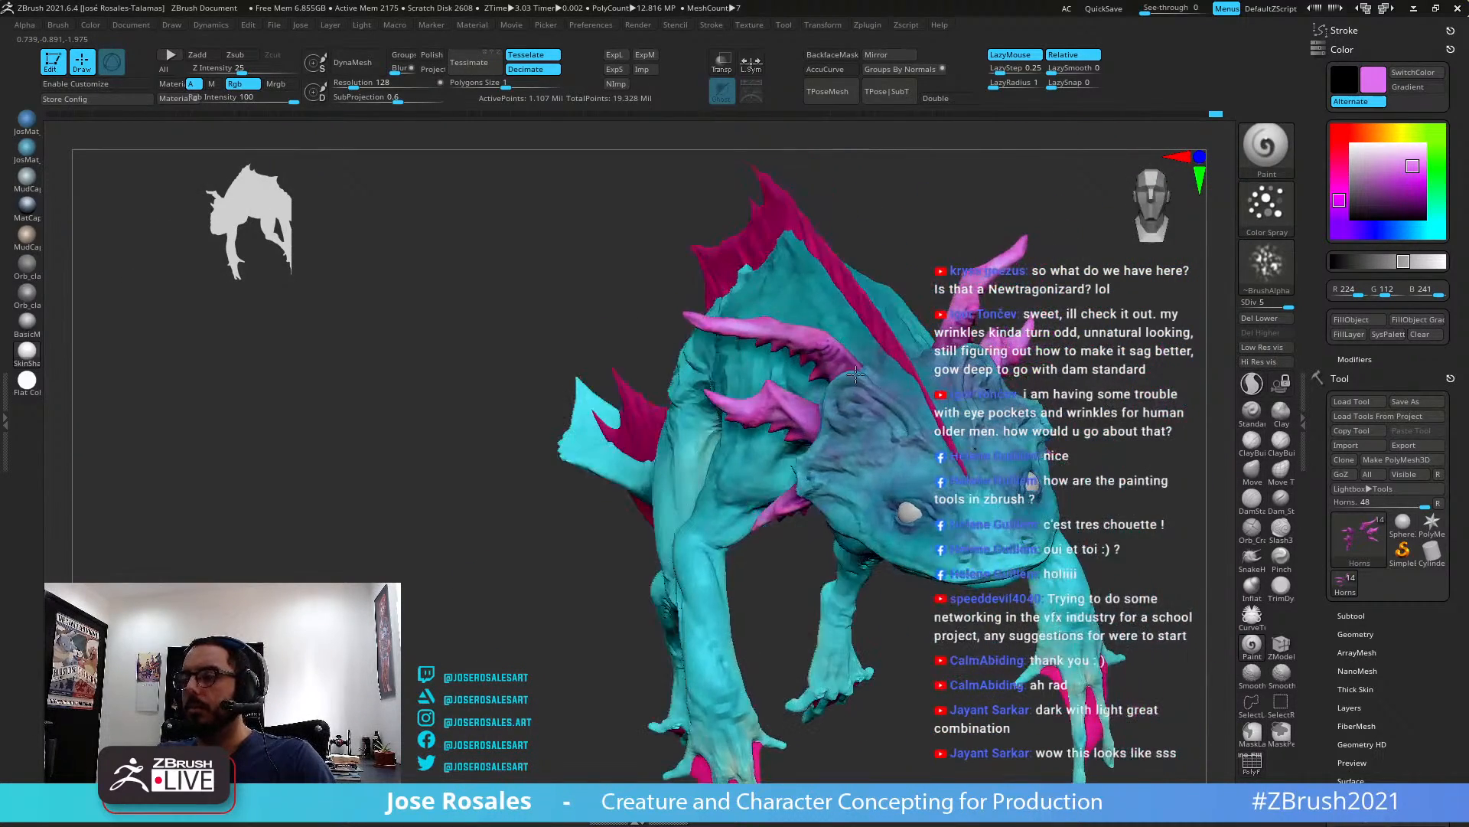
pyautogui.moveTo(856, 374); pyautogui.dragTo(911, 429, button='right')
pyautogui.moveTo(597, 314)
pyautogui.mouseDown(button='right')
pyautogui.moveTo(709, 300)
pyautogui.moveTo(652, 292)
pyautogui.moveTo(730, 272)
pyautogui.mouseUp(button='right')
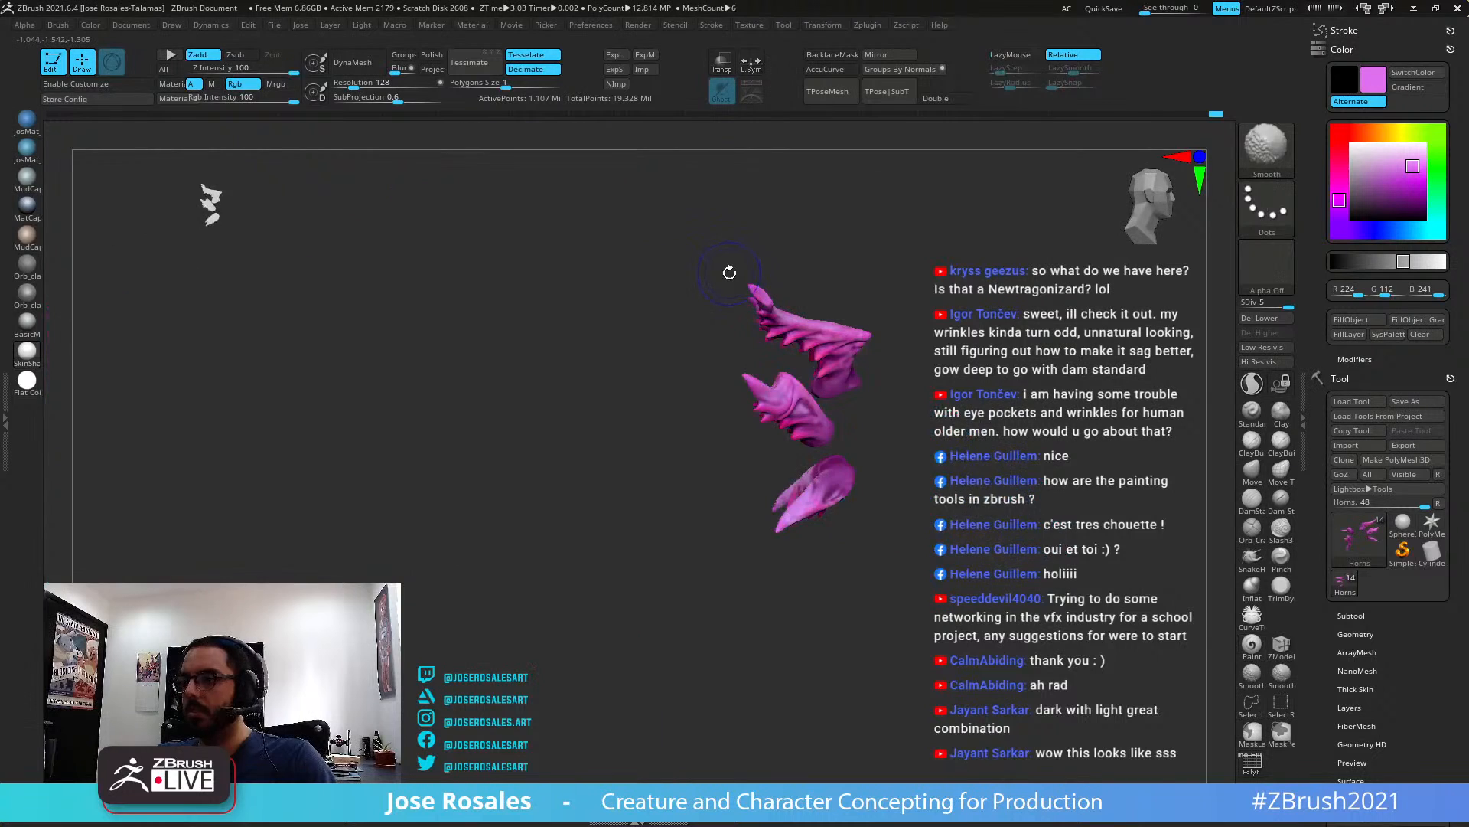
# Isolate the dorsal fin and fill the whole object with the light violet-pink (R 224, G 112, B 241)
pyautogui.keyDown('alt'); pyautogui.click(605, 285); pyautogui.keyUp('alt')
pyautogui.moveTo(604, 285)
pyautogui.mouseDown(button='right')
pyautogui.moveTo(1003, 302)
pyautogui.moveTo(904, 264)
pyautogui.mouseUp(button='right')
pyautogui.hotkey('shift', 's')
pyautogui.click(1358, 322)
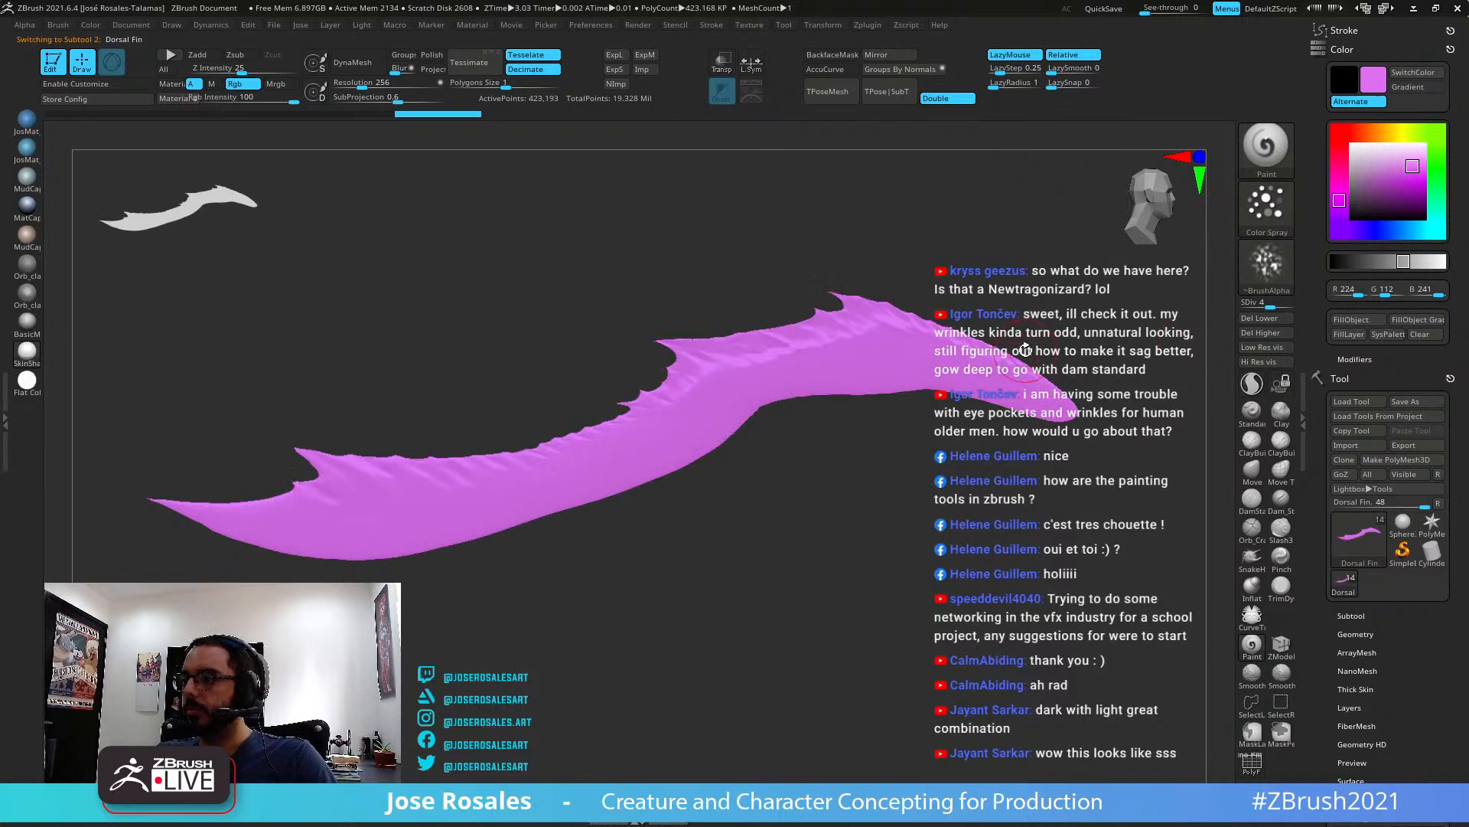
# Sample dark magenta (R 106, G 10, B 88) from the palette sphere and spray it along the isolated dorsal fin's lower edge
pyautogui.hotkey('shift', 's')
pyautogui.moveTo(1056, 316); pyautogui.dragTo(1086, 322, button='right')
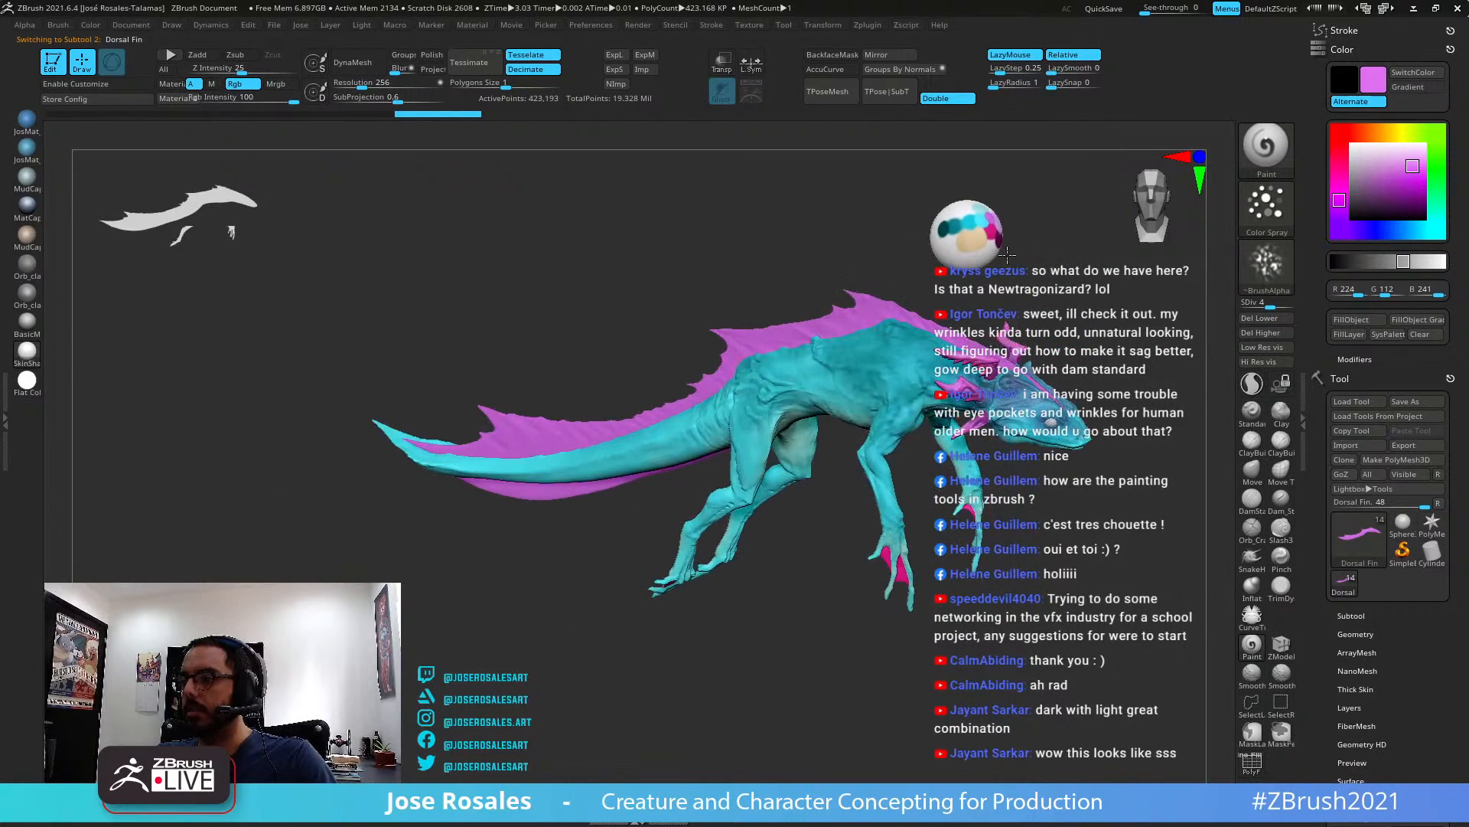
pyautogui.moveTo(1351, 188); pyautogui.dragTo(992, 224)
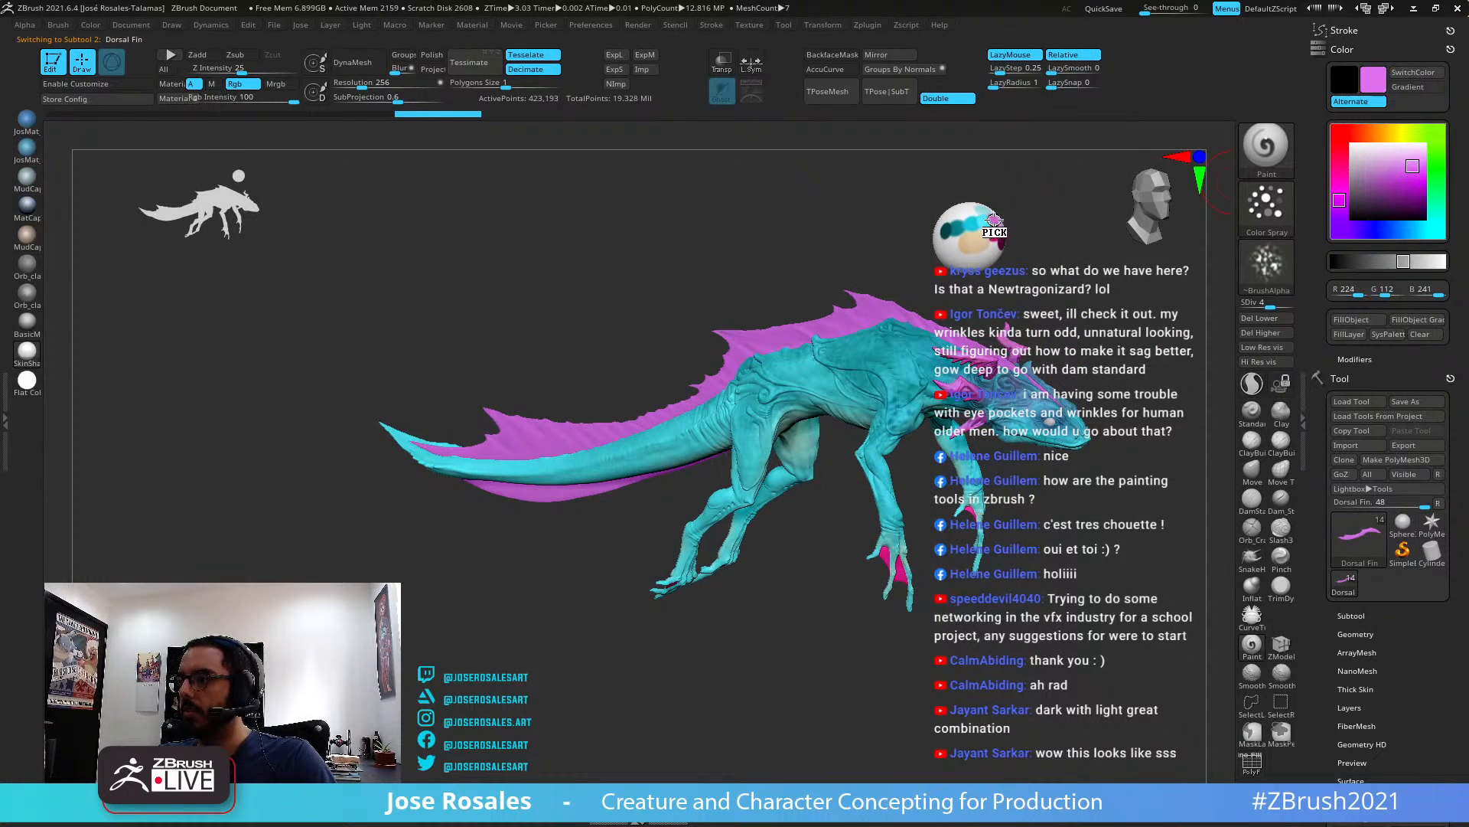
pyautogui.moveTo(1079, 234); pyautogui.dragTo(1010, 497, button='right')
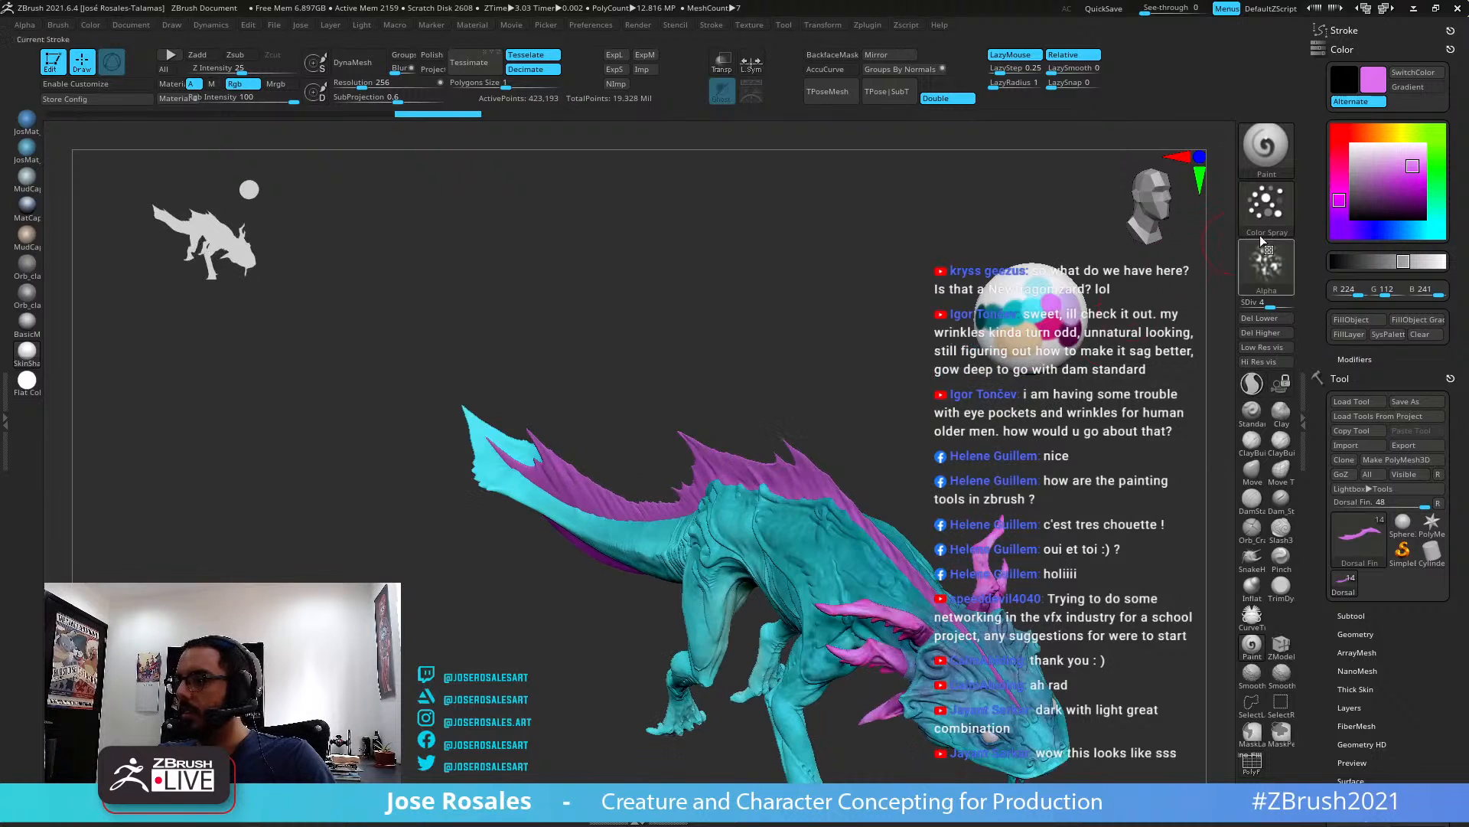
pyautogui.moveTo(1350, 196); pyautogui.dragTo(1072, 339)
pyautogui.moveTo(1071, 339); pyautogui.dragTo(879, 351, button='right')
pyautogui.moveTo(847, 441); pyautogui.dragTo(846, 494, button='right')
pyautogui.moveTo(834, 401); pyautogui.dragTo(873, 390, button='right')
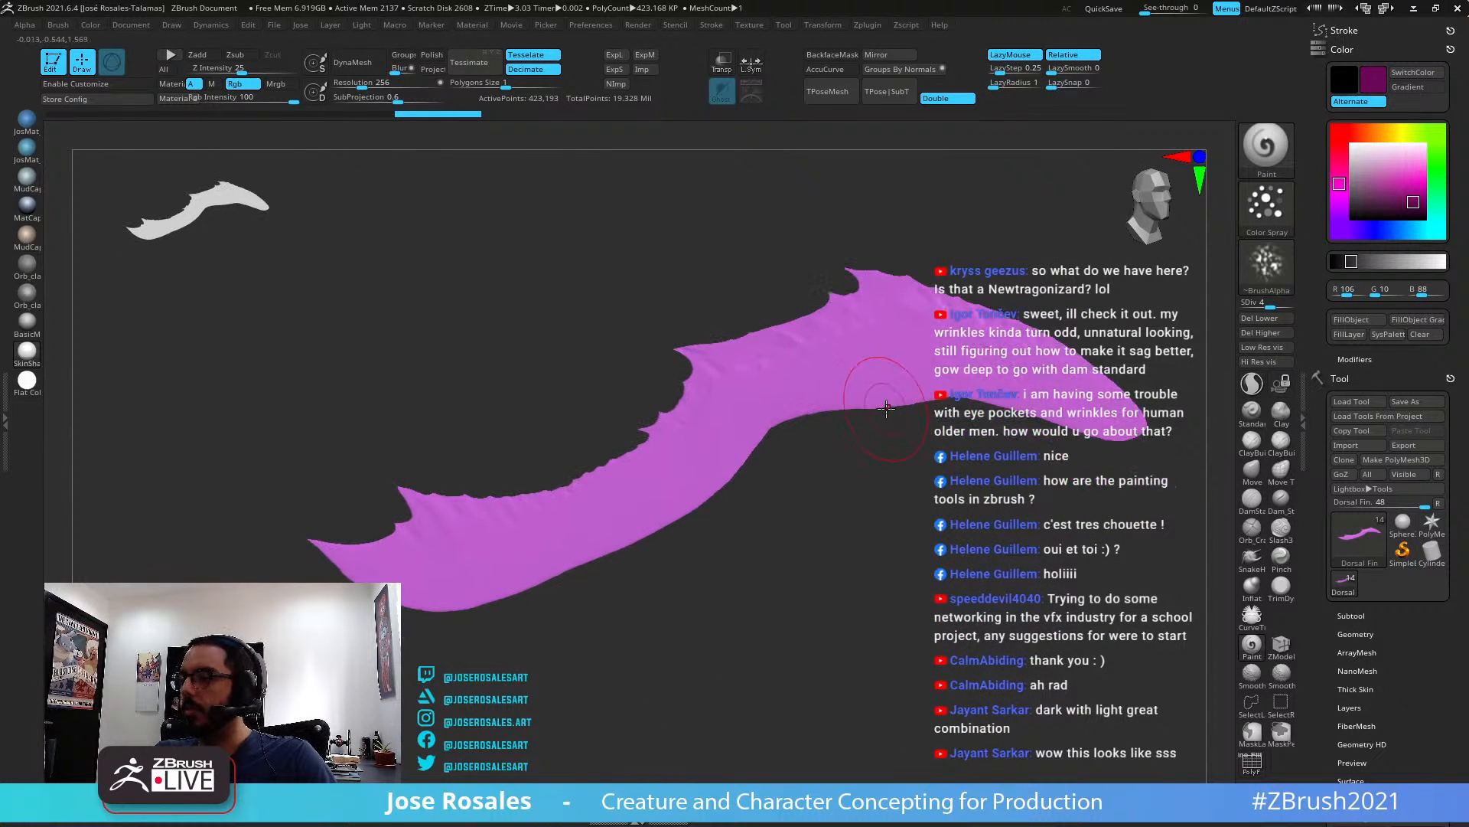
pyautogui.moveTo(972, 420)
pyautogui.mouseDown()
pyautogui.moveTo(903, 387)
pyautogui.moveTo(1063, 413)
pyautogui.moveTo(957, 390)
pyautogui.moveTo(789, 418)
pyautogui.moveTo(573, 549)
pyautogui.mouseUp()
# Turn on ghost transparency for the other subtools and spray dark magenta on the dorsal fin along the creature's back line
pyautogui.click(719, 66)
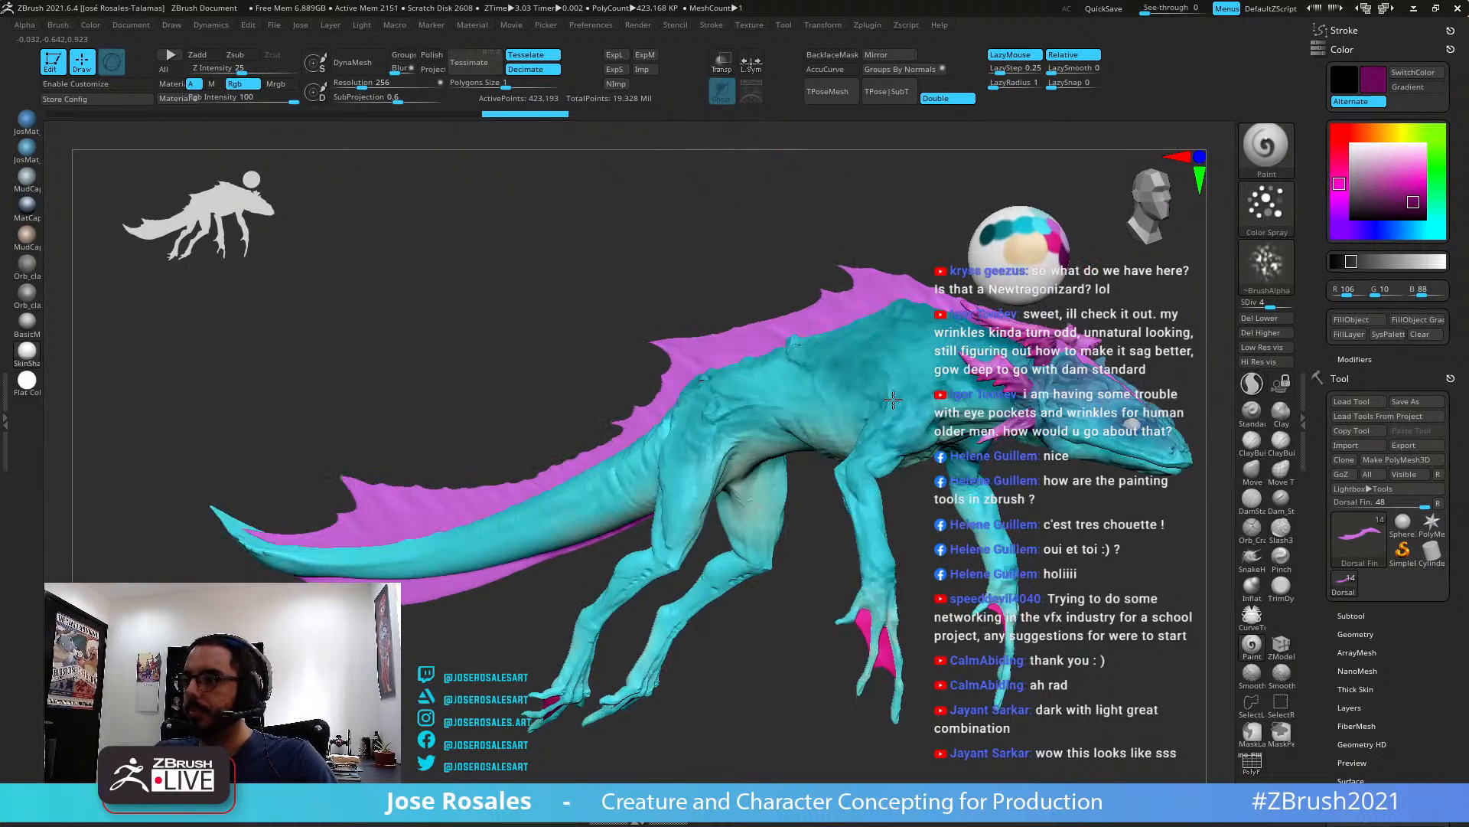
pyautogui.click(720, 67)
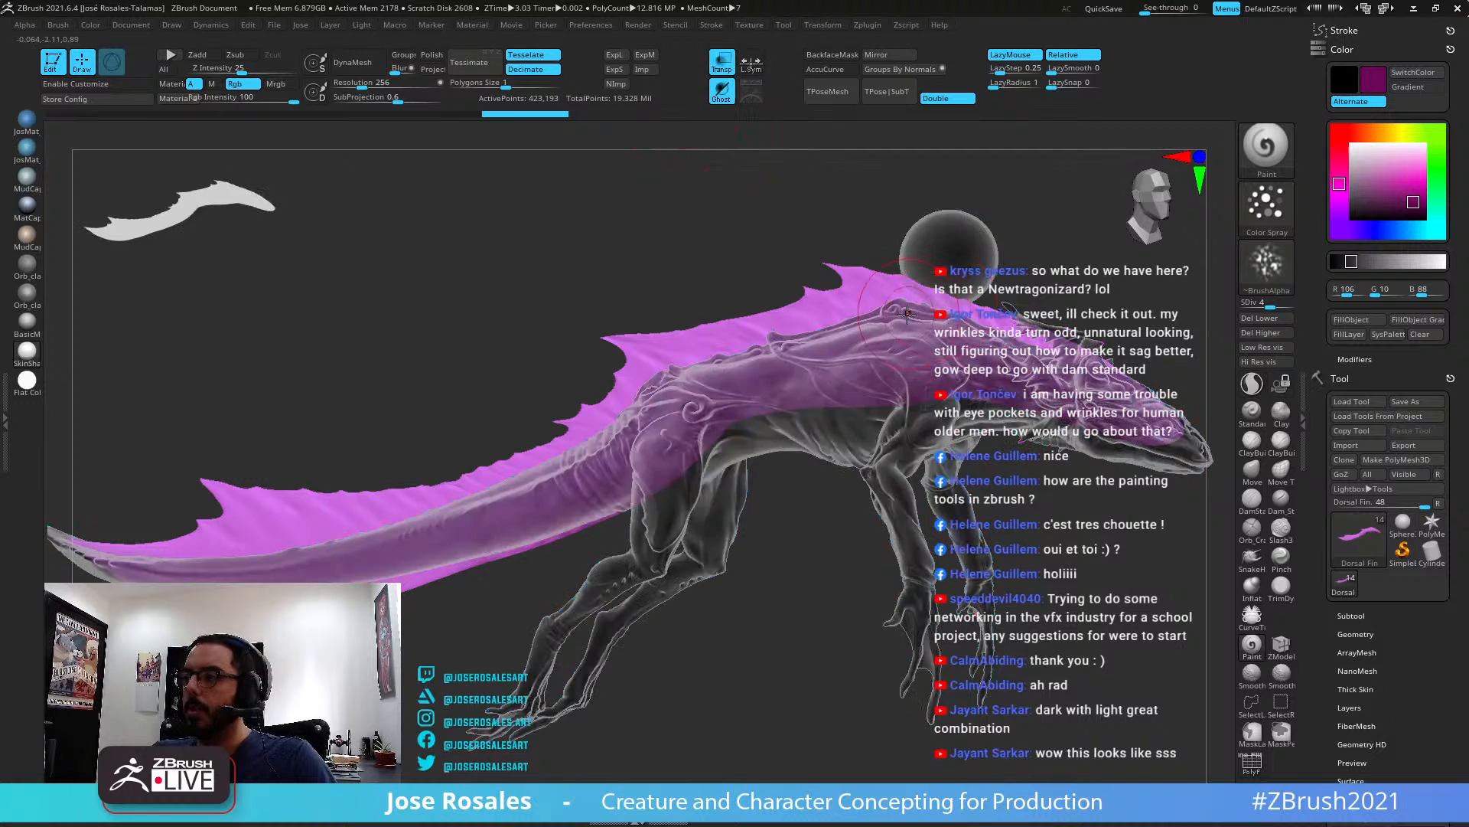
pyautogui.keyDown('ctrl'); pyautogui.moveTo(861, 306); pyautogui.dragTo(842, 350, button='right'); pyautogui.keyUp('ctrl')
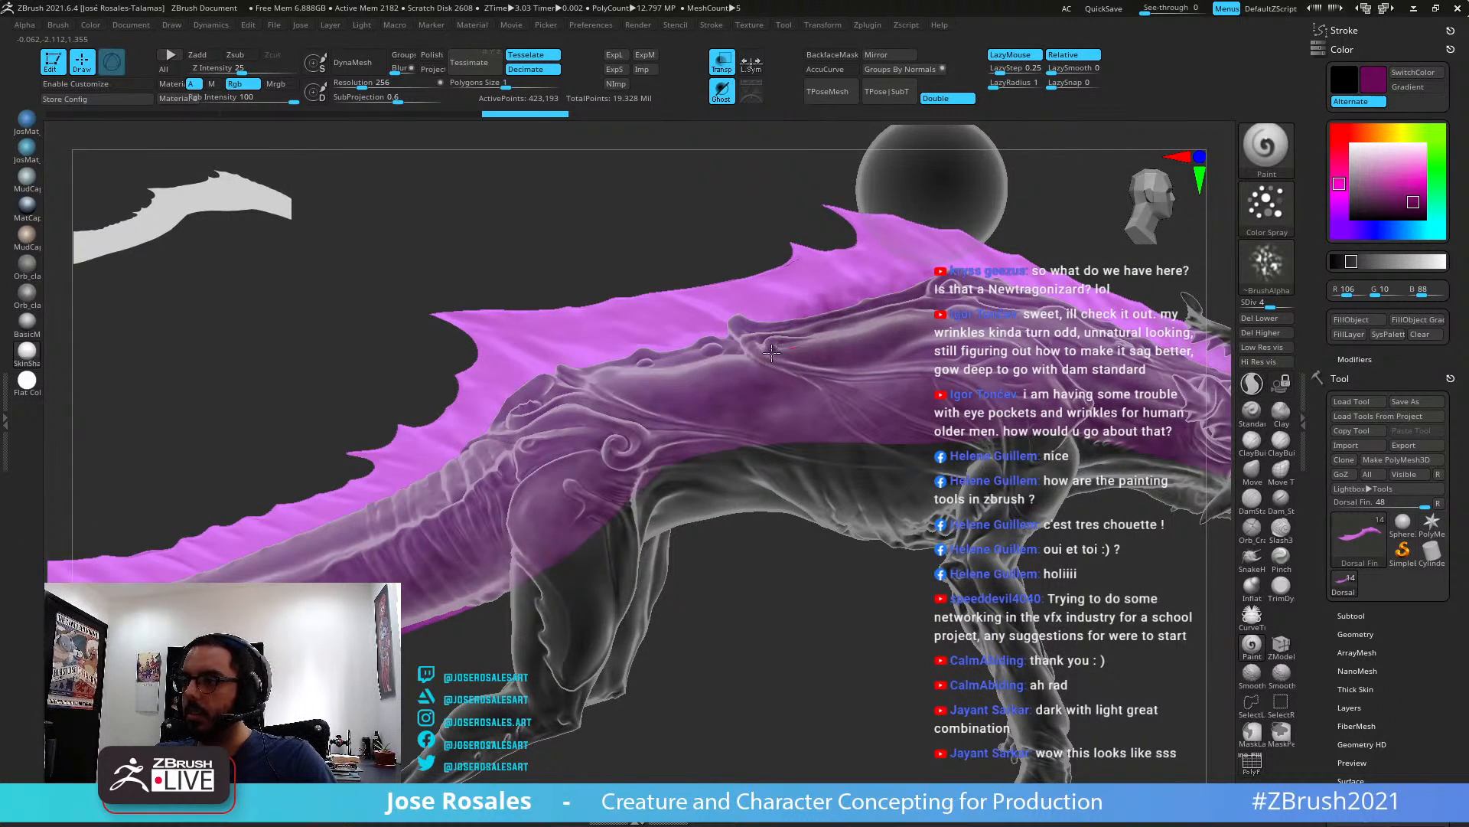
pyautogui.moveTo(759, 377)
pyautogui.mouseDown()
pyautogui.moveTo(635, 345)
pyautogui.moveTo(566, 360)
pyautogui.moveTo(482, 476)
pyautogui.moveTo(437, 489)
pyautogui.moveTo(417, 536)
pyautogui.moveTo(504, 561)
pyautogui.mouseUp()
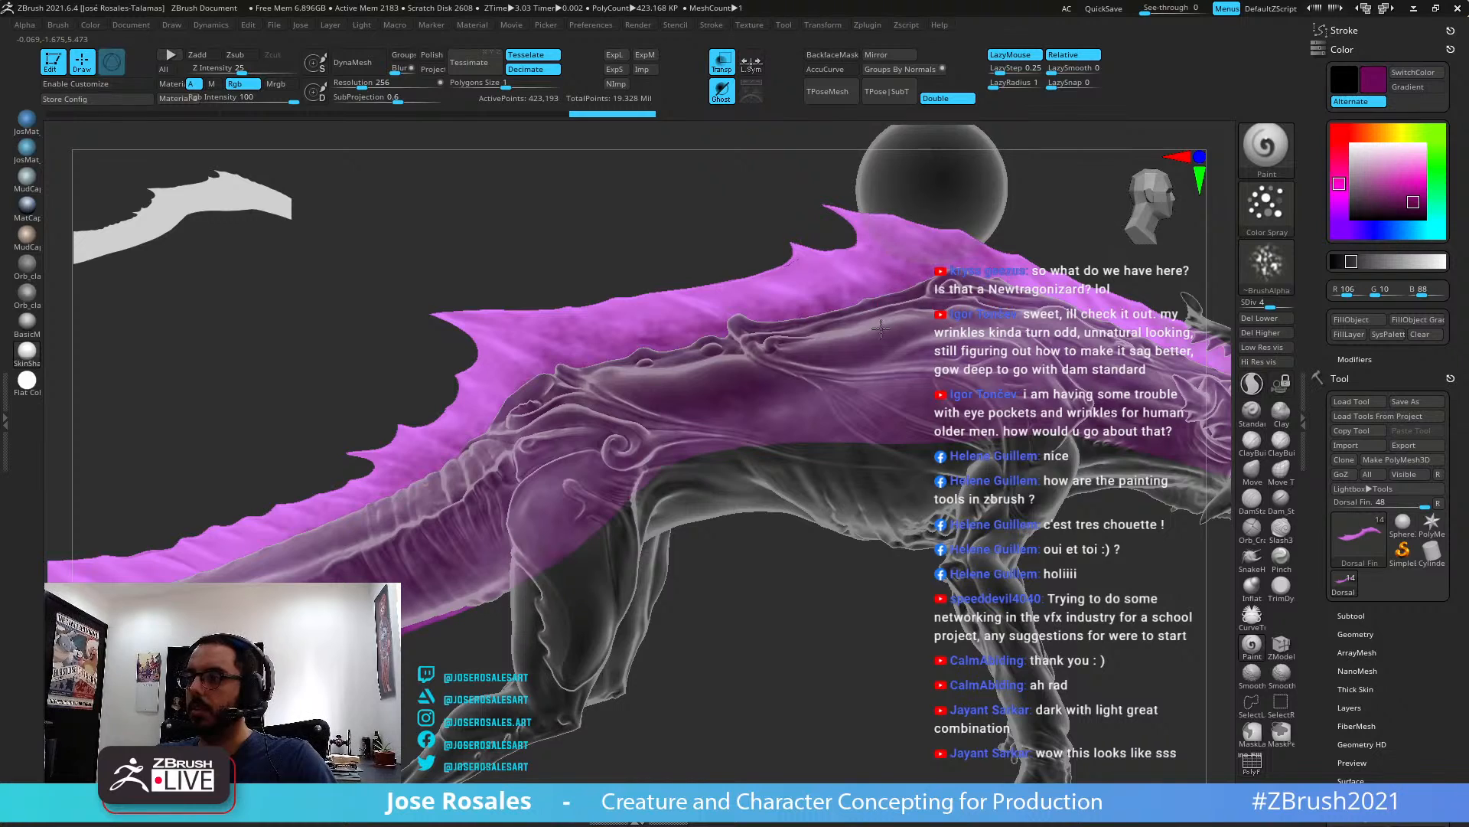
# Spray dark magenta mottling along the dorsal fin's base above the creature's shoulders and mid-back, down to the hips
pyautogui.moveTo(880, 329); pyautogui.dragTo(798, 342)
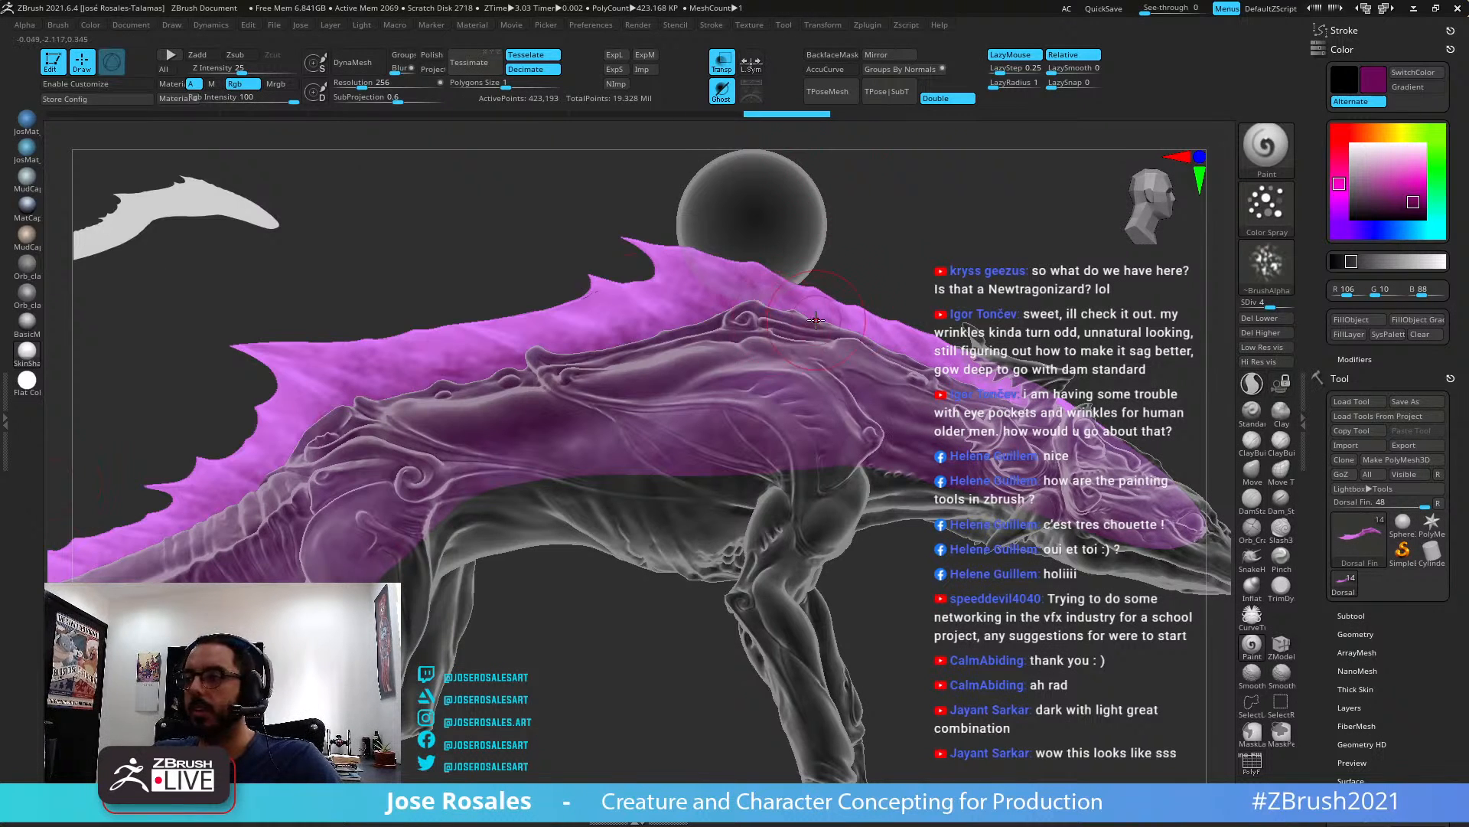
pyautogui.moveTo(987, 359); pyautogui.dragTo(919, 387, button='right')
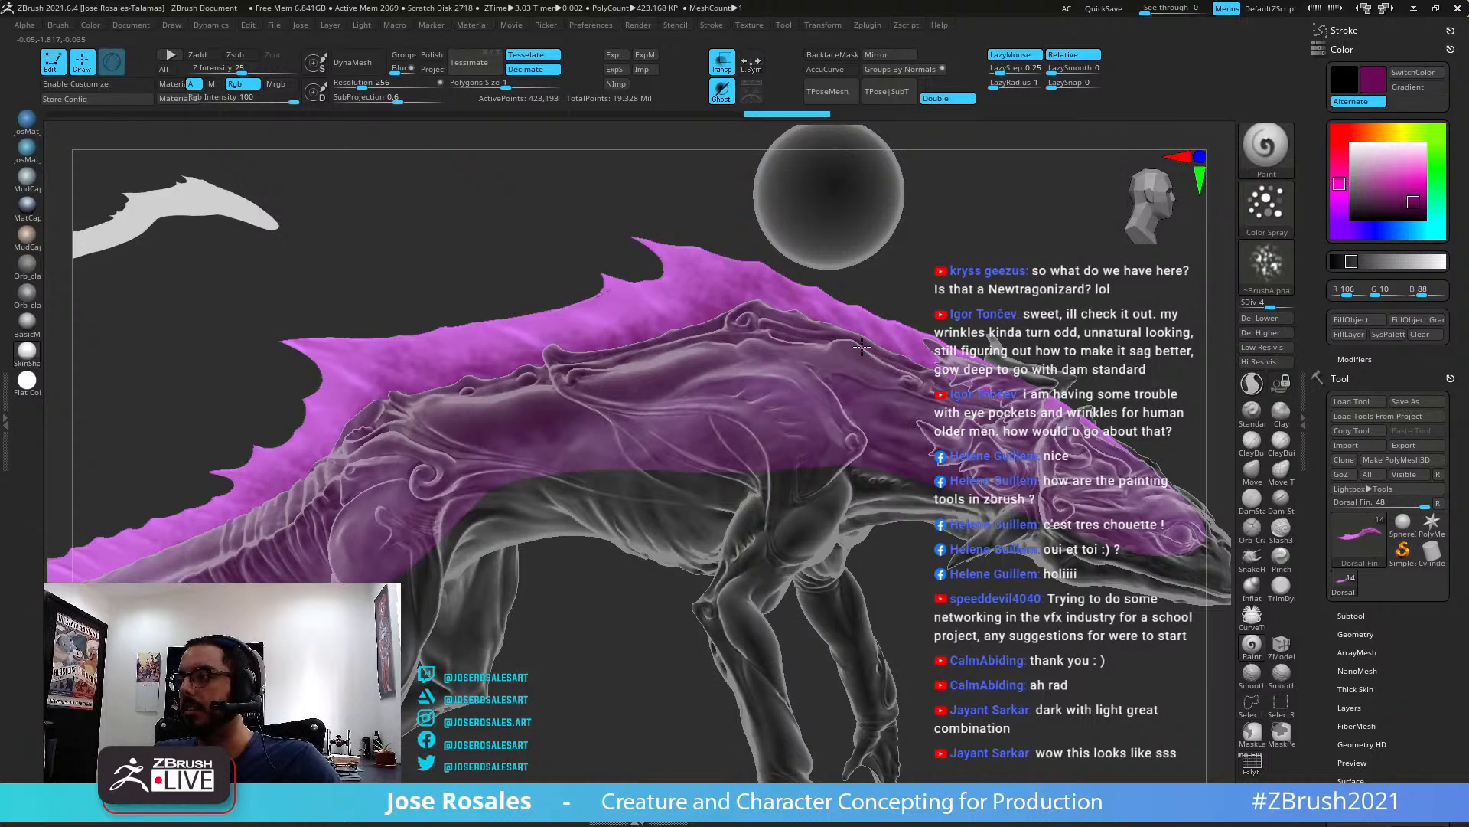
pyautogui.moveTo(667, 350); pyautogui.dragTo(694, 344, button='right')
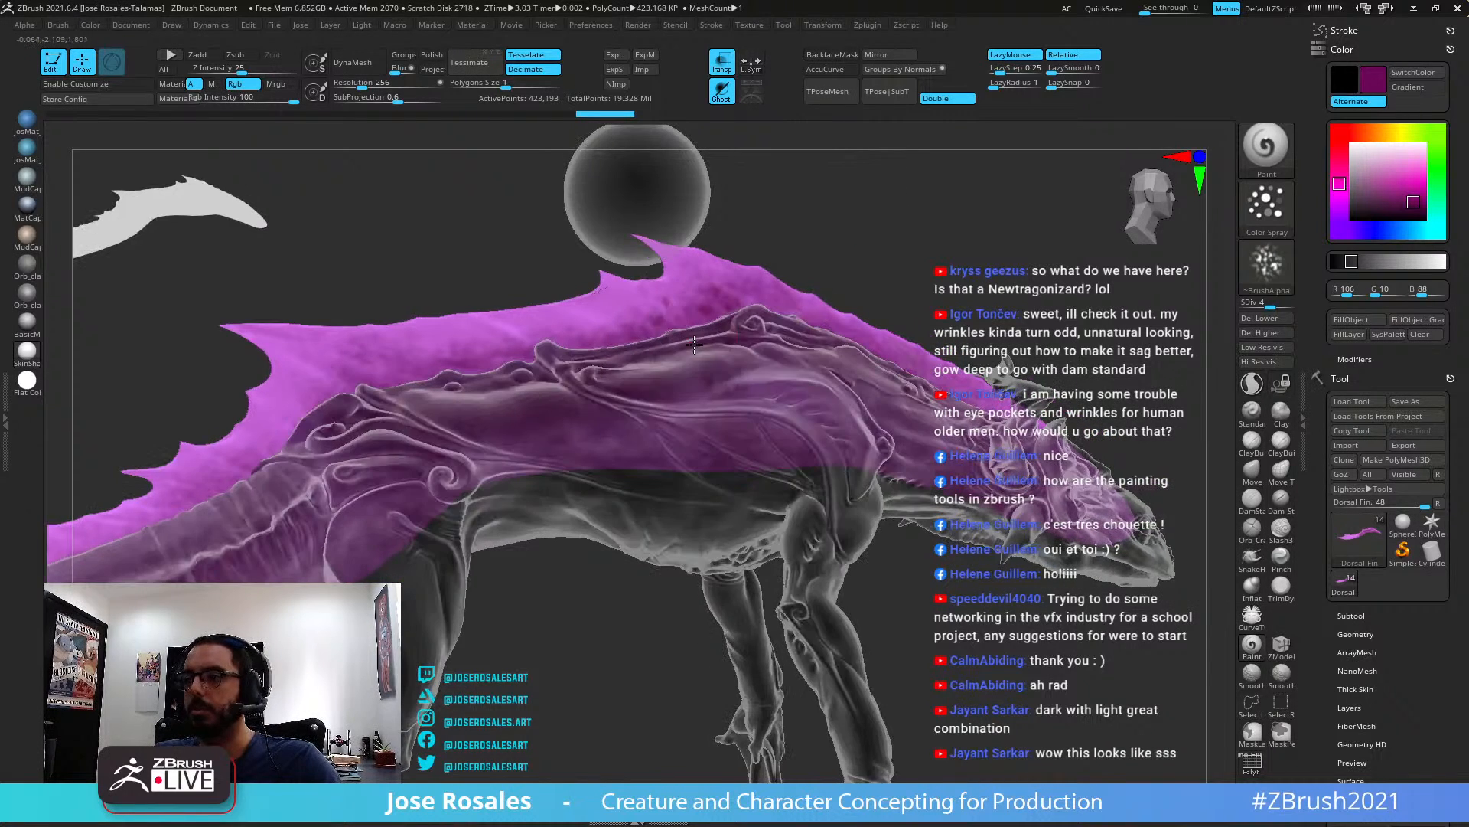
pyautogui.moveTo(874, 378); pyautogui.dragTo(1113, 413, button='right')
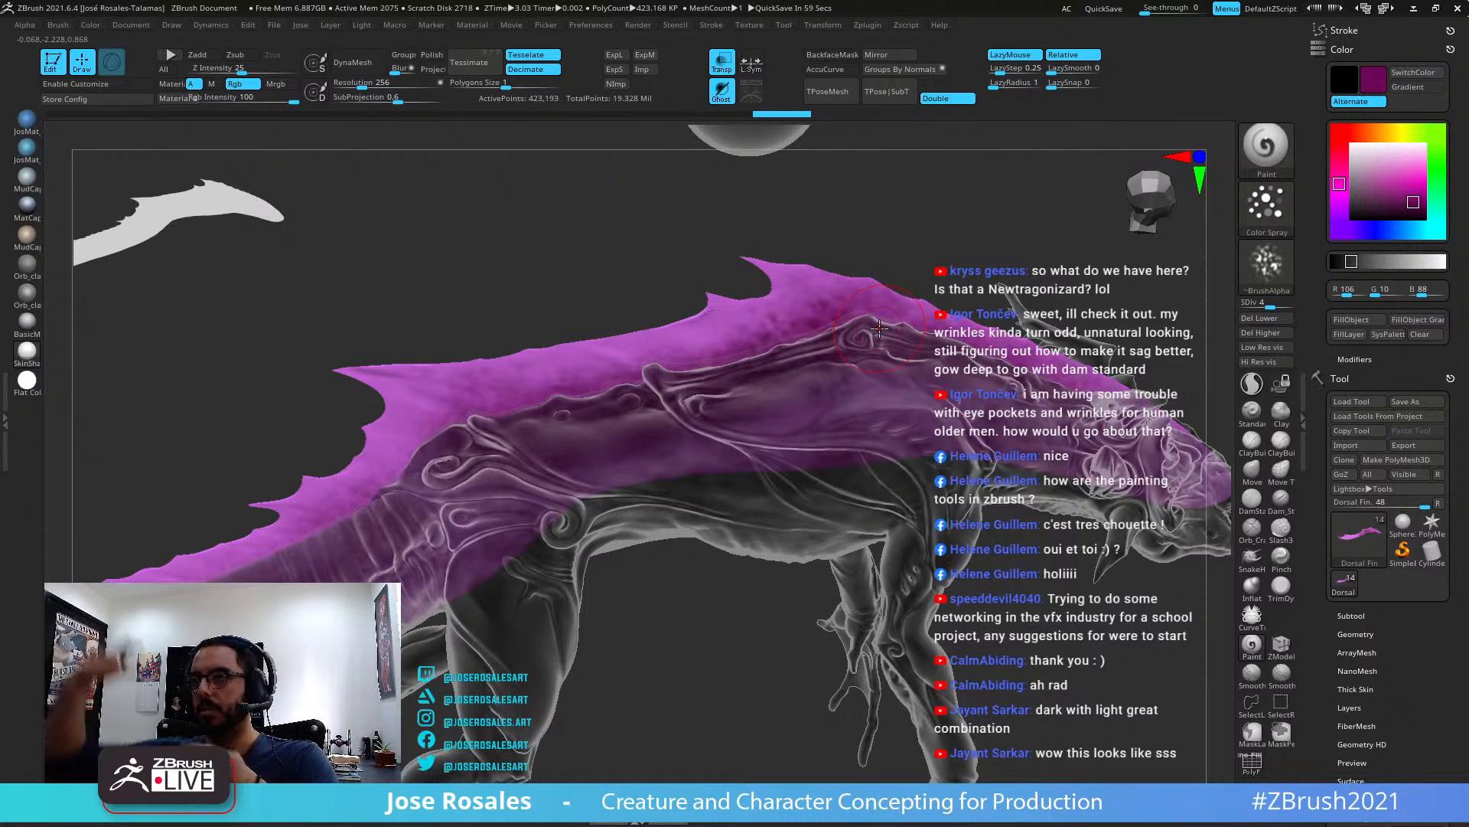
pyautogui.moveTo(807, 335); pyautogui.dragTo(769, 350, button='right')
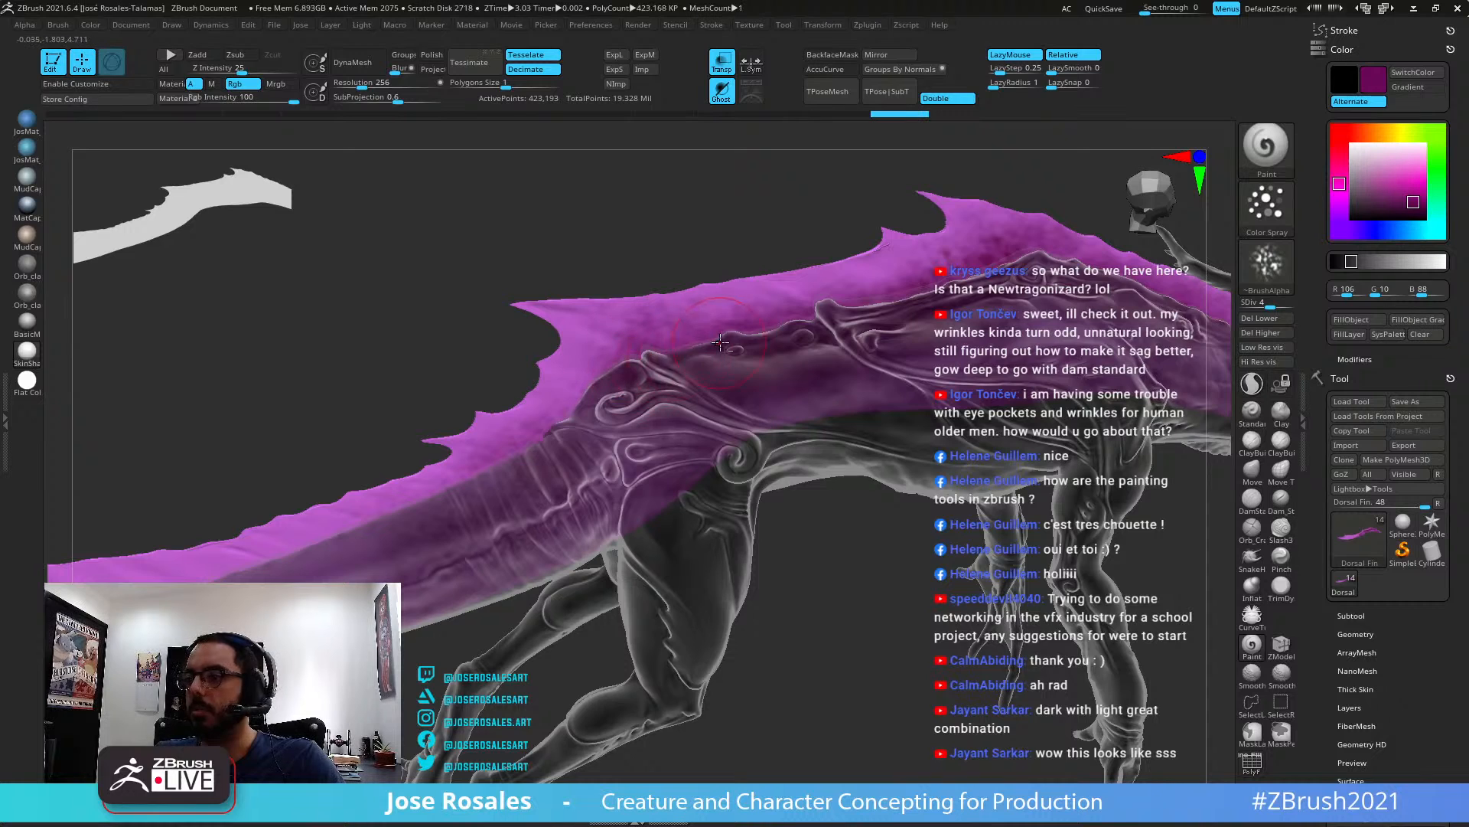
pyautogui.keyDown('ctrl'); pyautogui.moveTo(625, 359); pyautogui.dragTo(667, 230, button='right'); pyautogui.keyUp('ctrl')
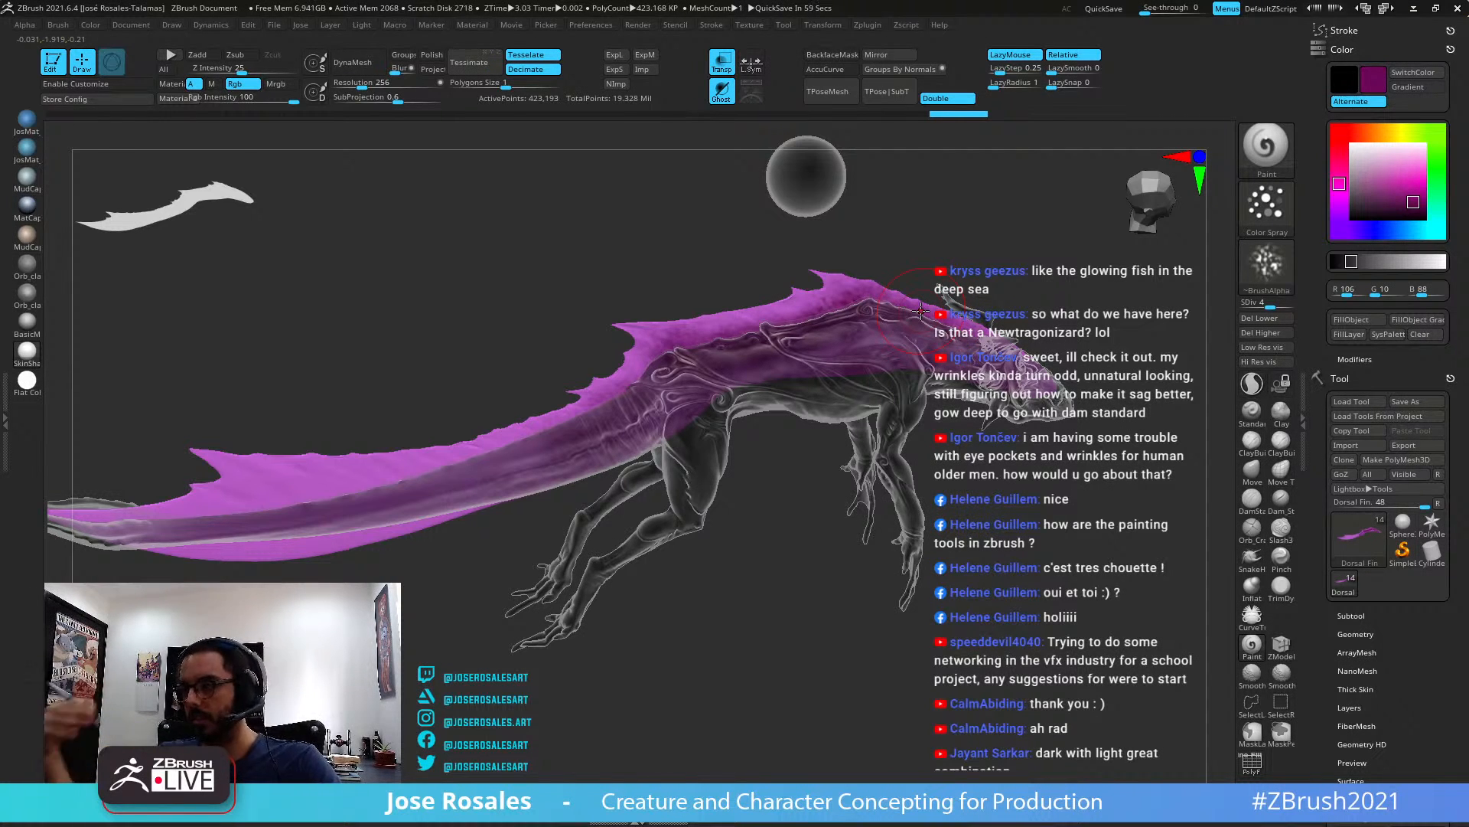
# Spray dark magenta shading on the dorsal fin's base where it runs along the upper side of the tail
pyautogui.moveTo(920, 311)
pyautogui.mouseDown(button='right')
pyautogui.moveTo(976, 241)
pyautogui.moveTo(756, 422)
pyautogui.moveTo(652, 434)
pyautogui.moveTo(710, 438)
pyautogui.mouseUp(button='right')
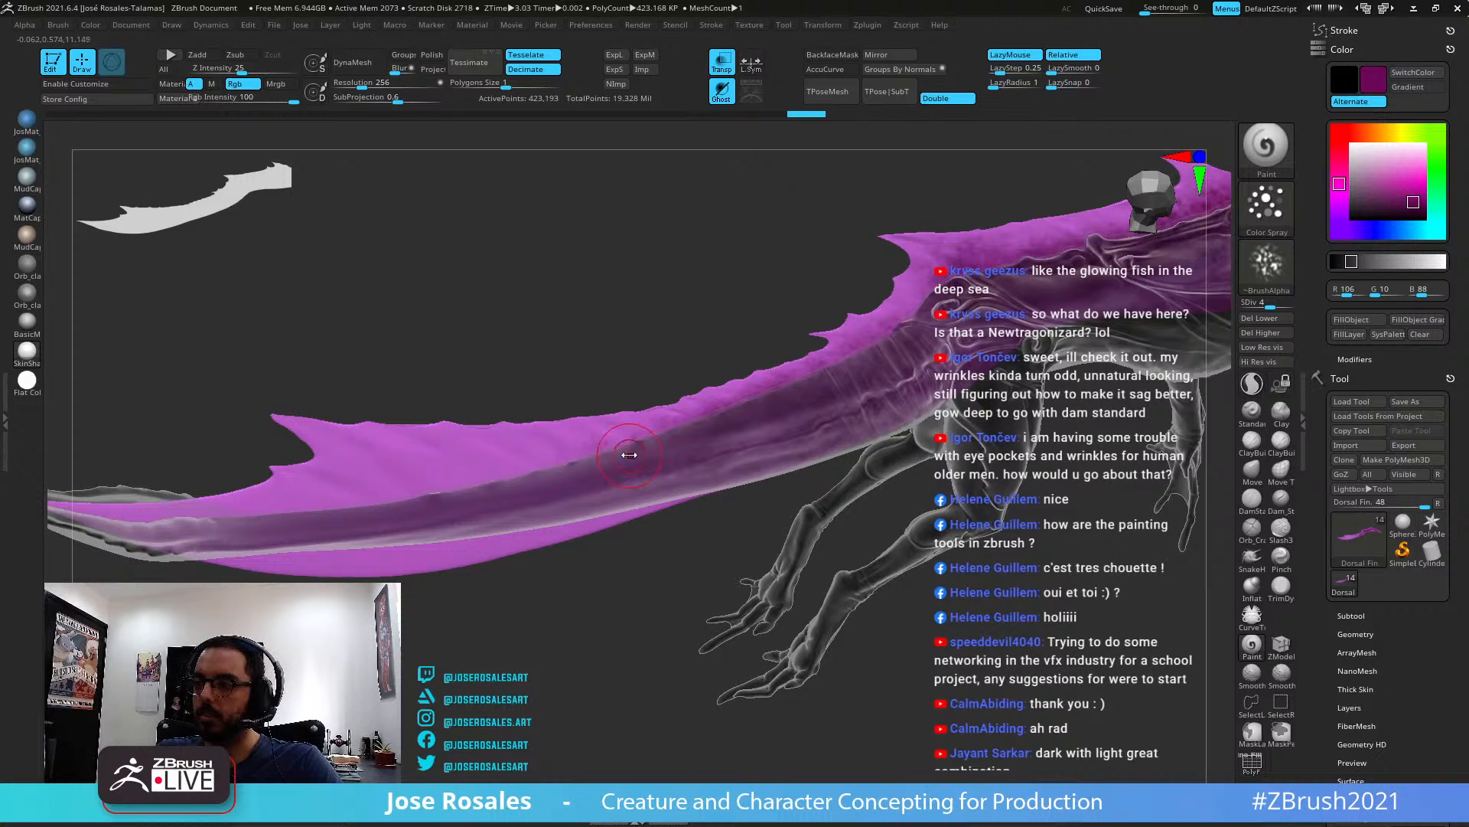
pyautogui.moveTo(635, 452); pyautogui.dragTo(657, 457, button='right')
pyautogui.moveTo(660, 459)
pyautogui.mouseDown()
pyautogui.moveTo(643, 436)
pyautogui.moveTo(689, 421)
pyautogui.moveTo(643, 437)
pyautogui.mouseUp()
pyautogui.moveTo(711, 436)
pyautogui.keyDown('alt'); pyautogui.mouseDown(button='right')
pyautogui.moveTo(780, 420)
pyautogui.moveTo(779, 398)
pyautogui.moveTo(634, 396)
pyautogui.moveTo(741, 419)
pyautogui.mouseUp(button='right'); pyautogui.keyUp('alt')
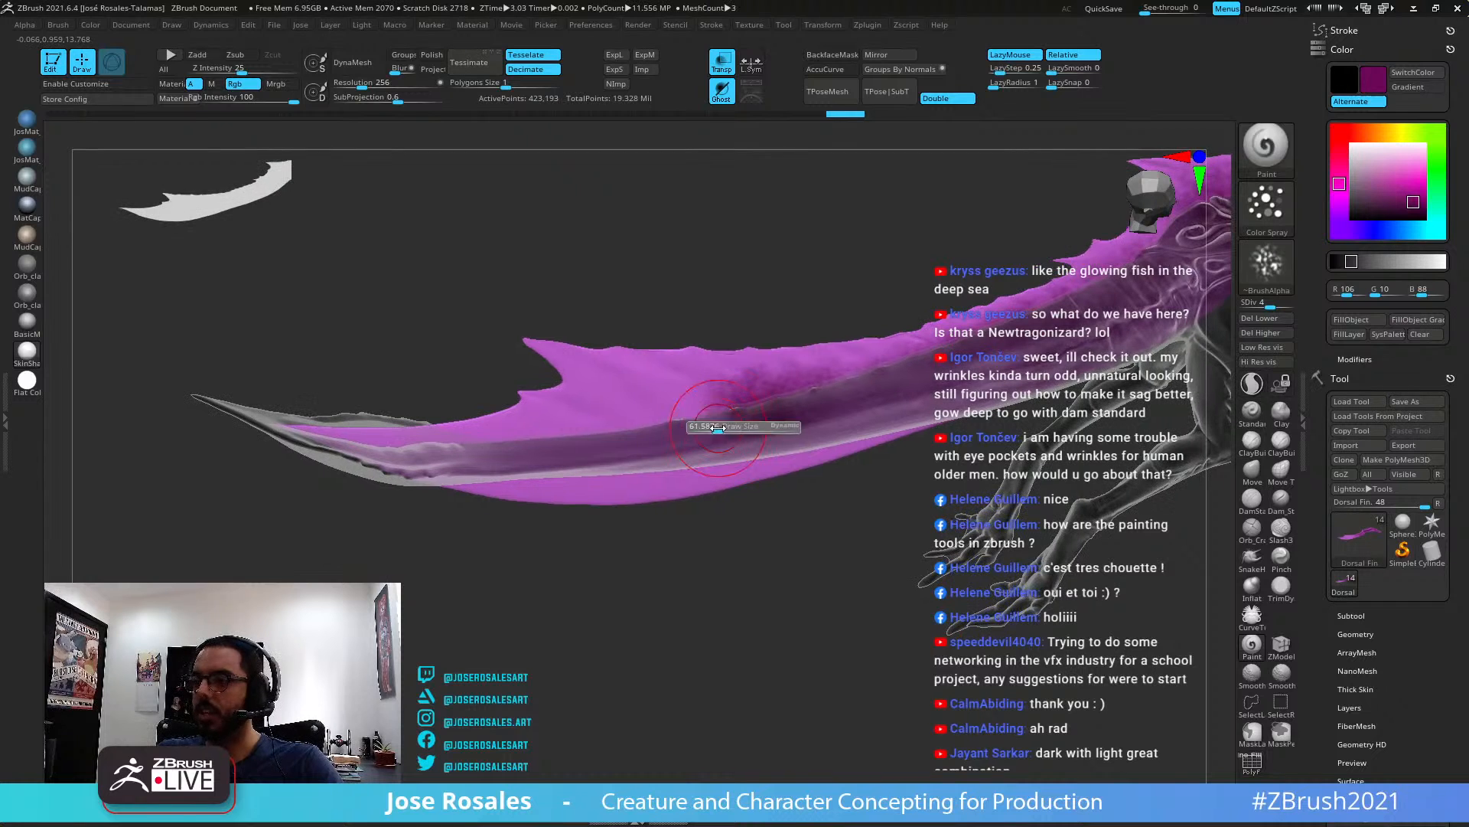
# Paint dark purple mottling (R 106, G 10, B 88) along the tail section of the dorsal fin
pyautogui.moveTo(728, 421)
pyautogui.mouseDown()
pyautogui.moveTo(640, 416)
pyautogui.moveTo(612, 390)
pyautogui.mouseUp()
pyautogui.keyDown('alt'); pyautogui.moveTo(674, 433); pyautogui.dragTo(767, 407, button='right'); pyautogui.keyUp('alt')
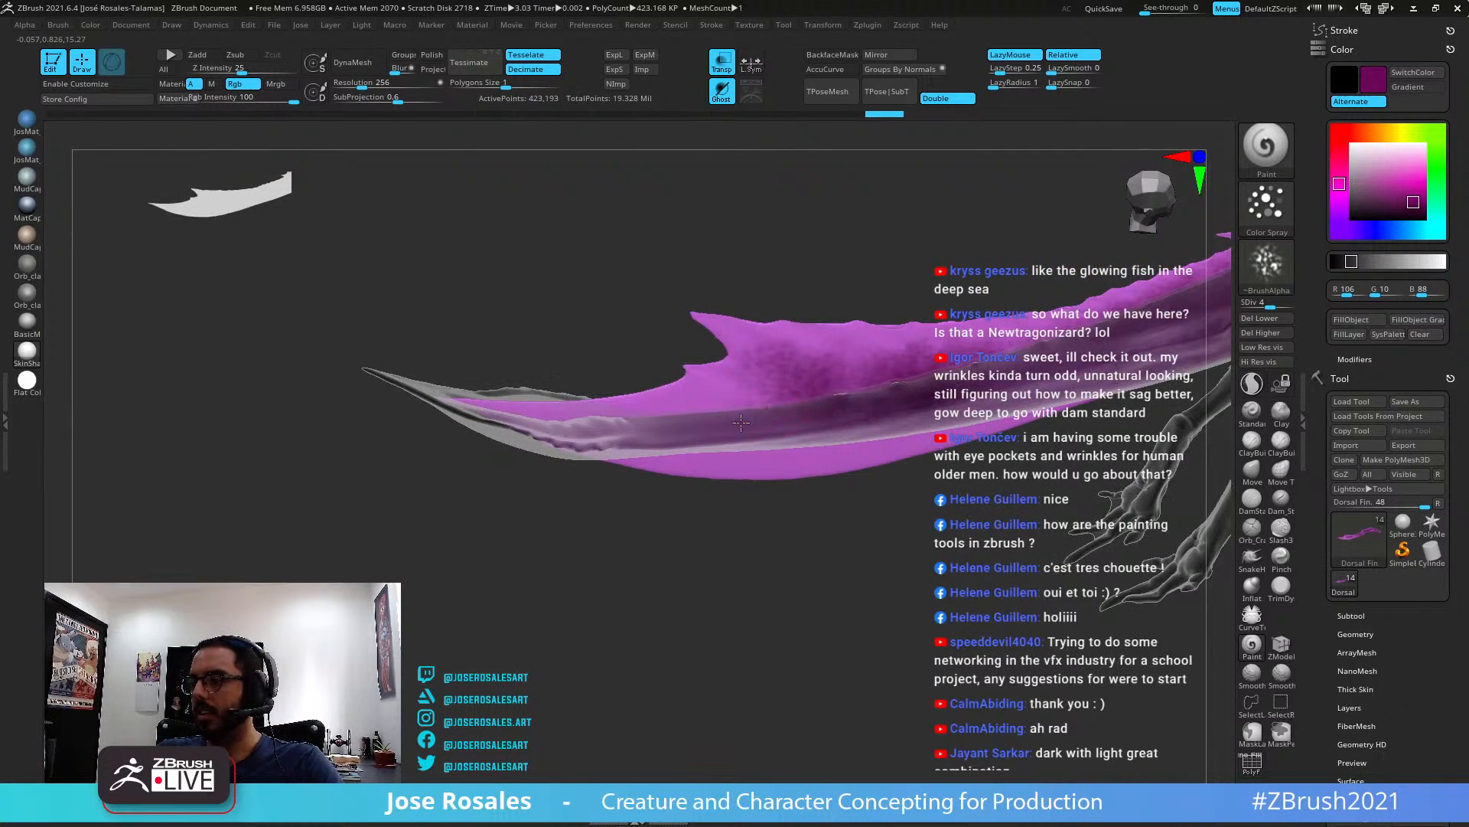
pyautogui.moveTo(751, 418); pyautogui.dragTo(775, 404)
pyautogui.moveTo(667, 410); pyautogui.dragTo(773, 390)
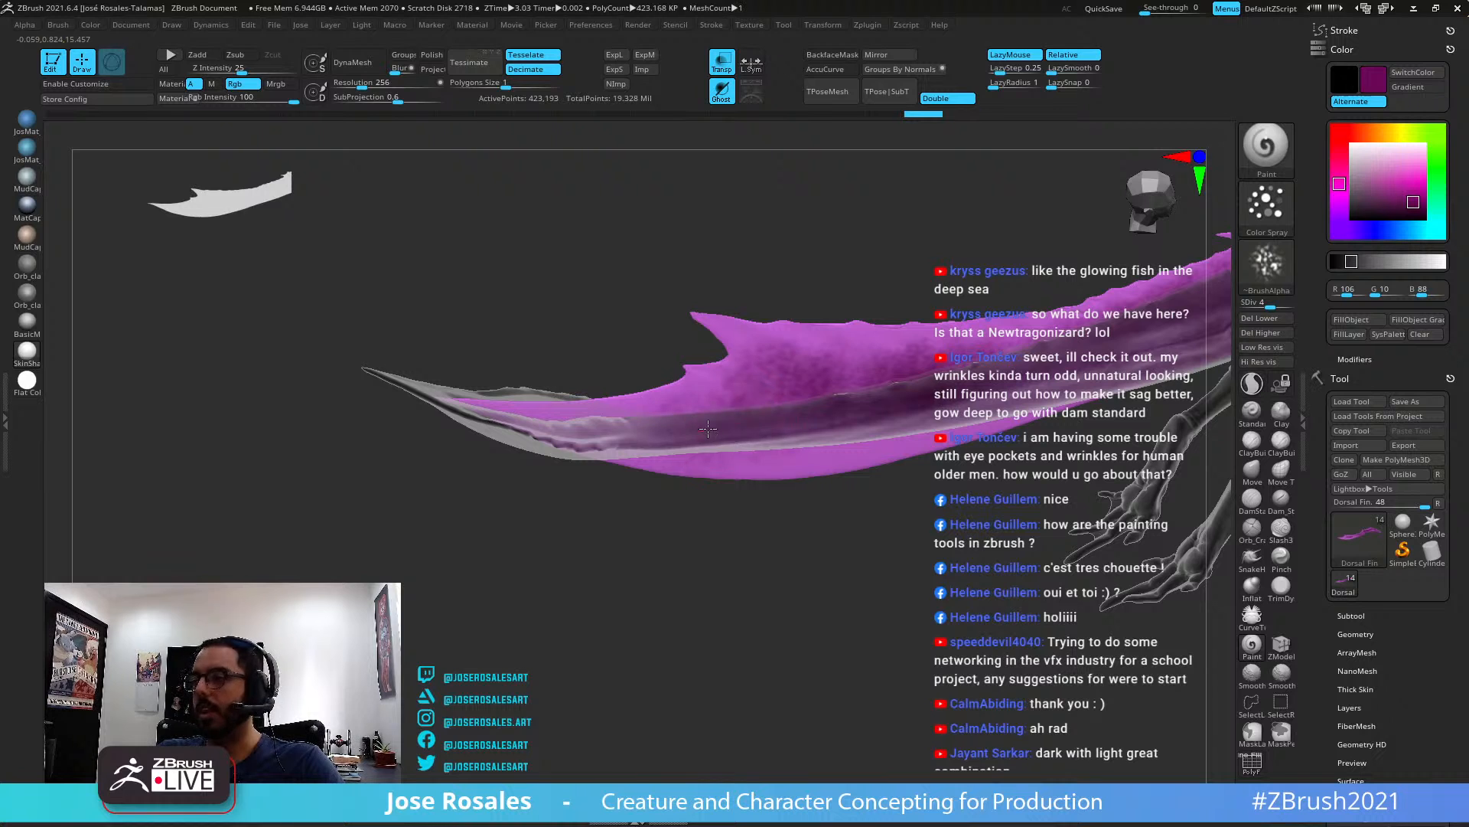
# Try more dark purple strokes along the lower part of the tail fin with a resized brush, and undo them
pyautogui.moveTo(865, 404); pyautogui.dragTo(828, 381, button='right')
pyautogui.press('s')
pyautogui.press('s')
pyautogui.moveTo(853, 433); pyautogui.dragTo(880, 433)
pyautogui.moveTo(788, 464); pyautogui.dragTo(850, 453)
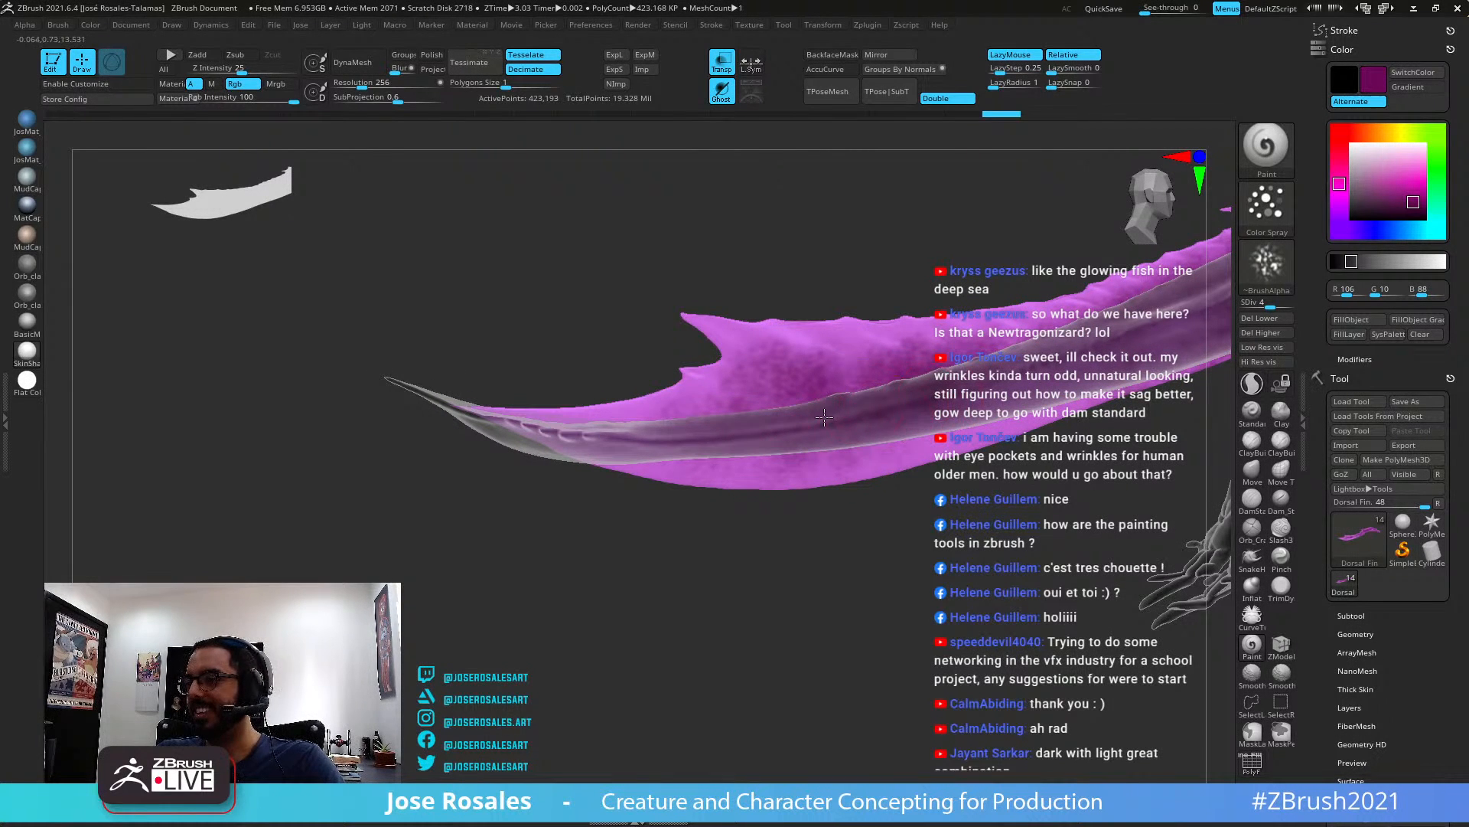
pyautogui.hotkey('ctrl', 'z')
pyautogui.hotkey('ctrl', 'z')
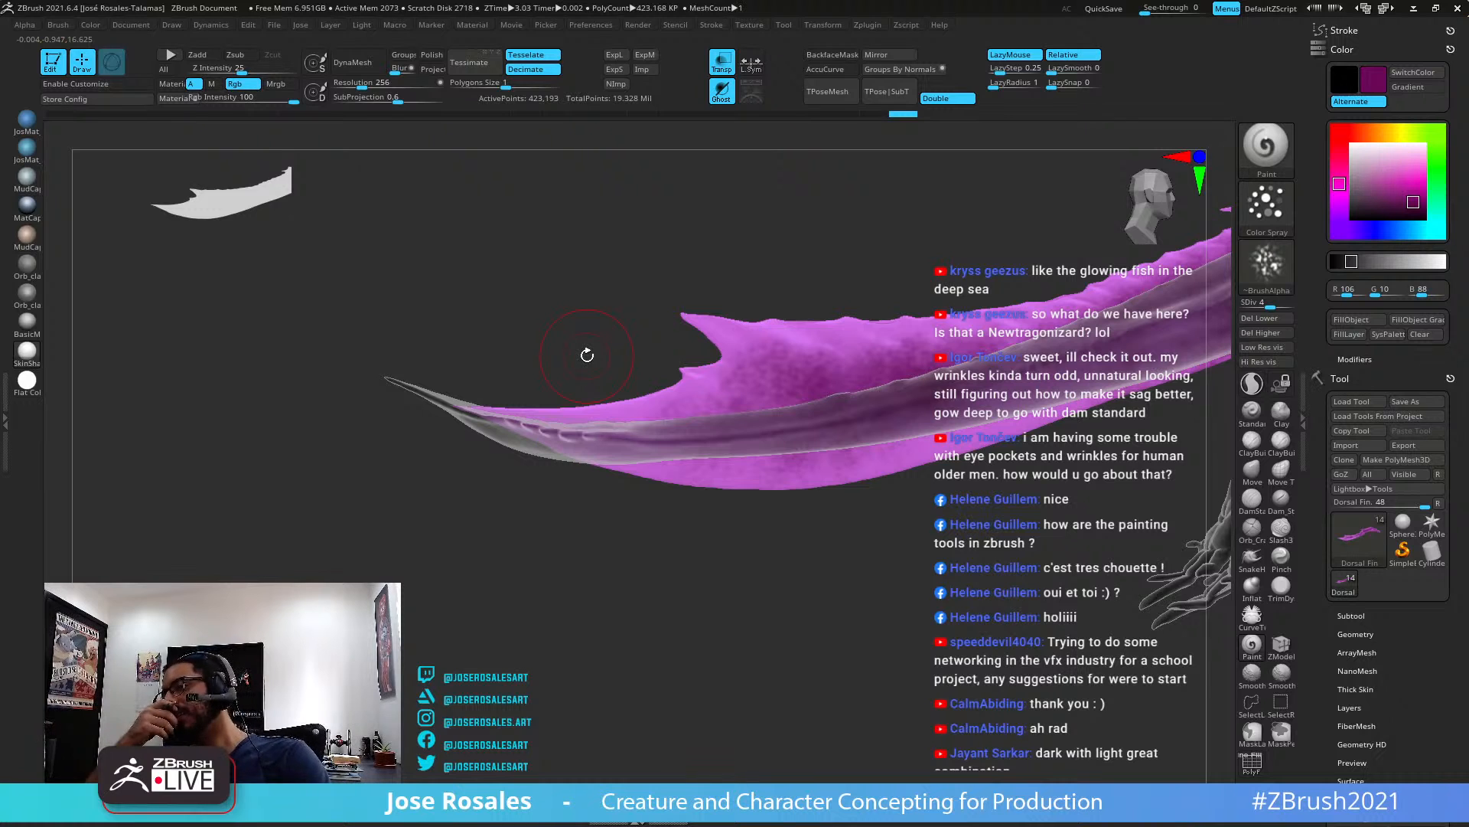
# Paint more dark purple mottling along the upper and lower parts of the tail fin
pyautogui.moveTo(888, 306); pyautogui.dragTo(748, 437, button='right')
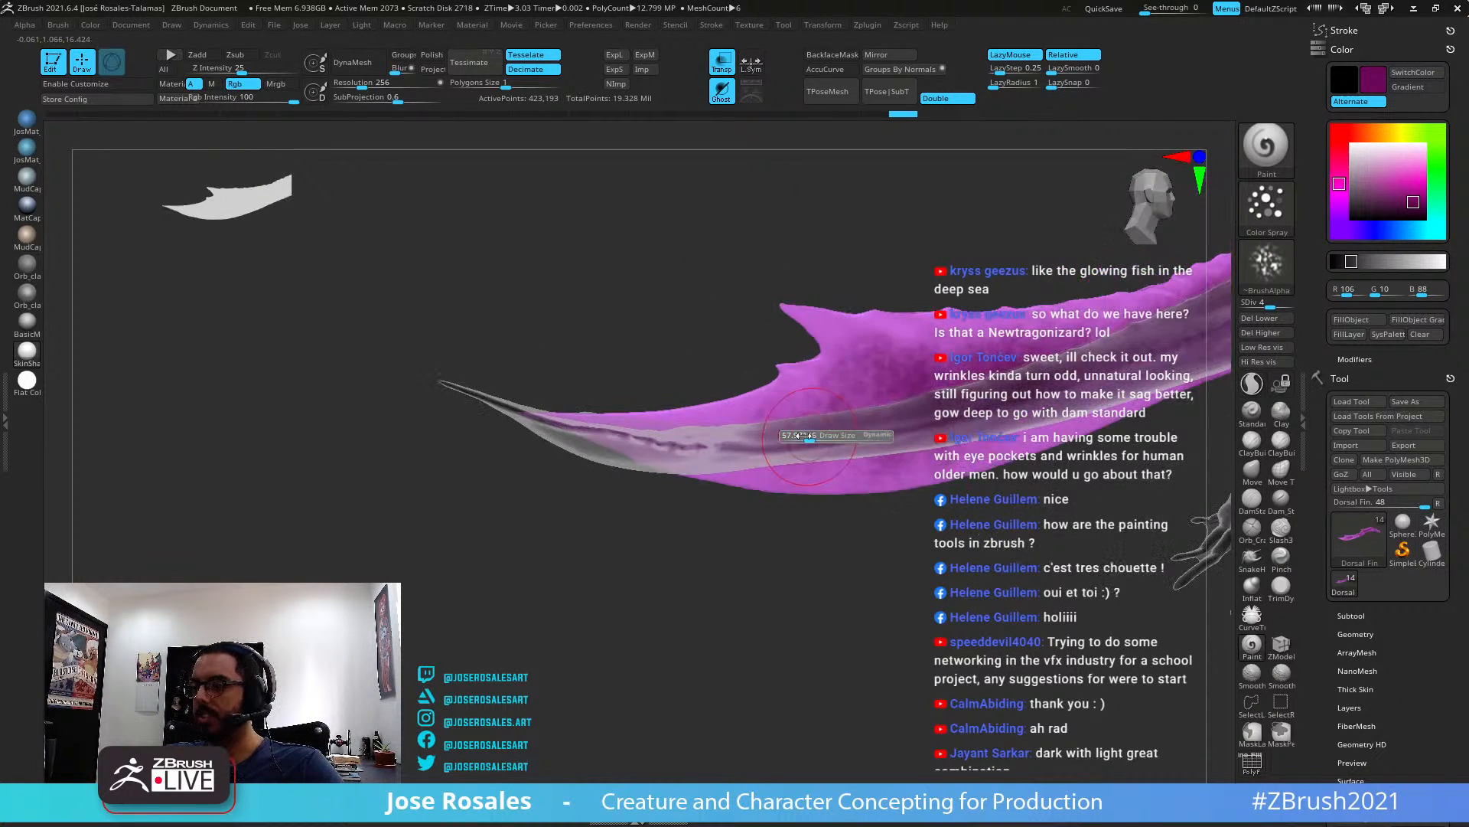
pyautogui.moveTo(749, 437)
pyautogui.mouseDown()
pyautogui.moveTo(733, 437)
pyautogui.moveTo(799, 423)
pyautogui.mouseUp()
pyautogui.moveTo(984, 419); pyautogui.dragTo(900, 466, button='right')
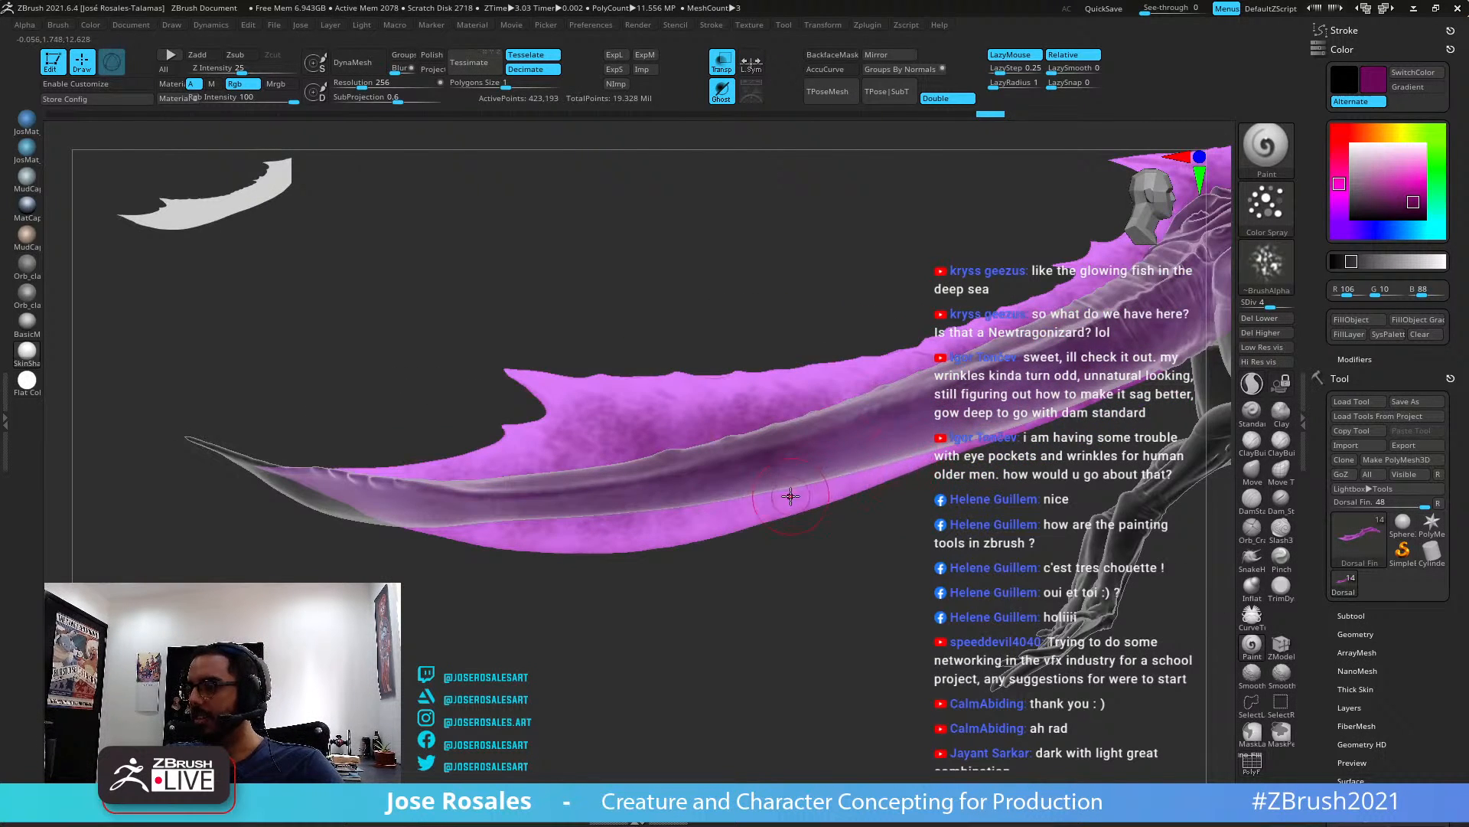
pyautogui.moveTo(812, 494); pyautogui.dragTo(826, 479)
pyautogui.moveTo(934, 426); pyautogui.dragTo(896, 401, button='right')
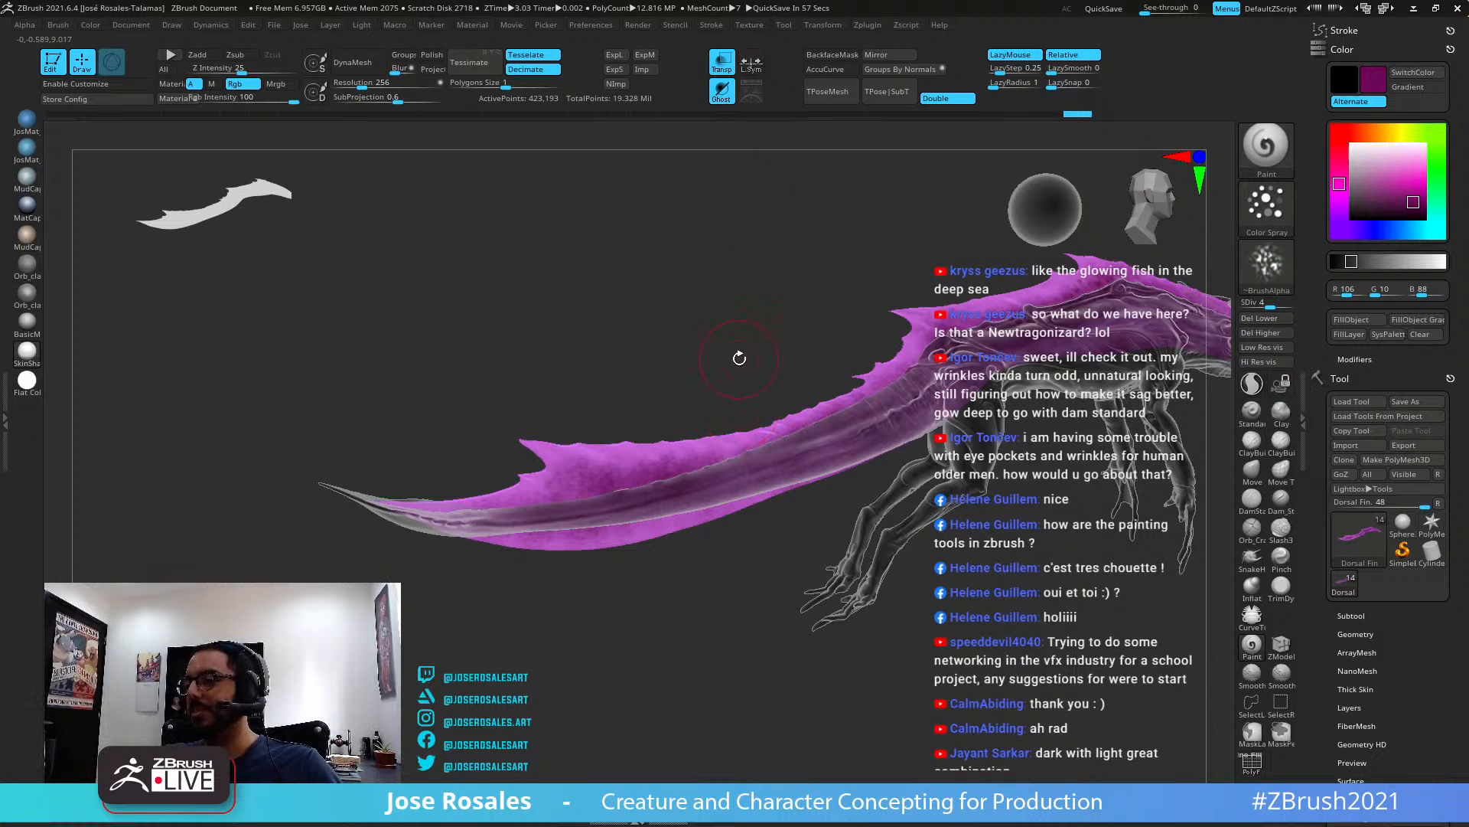
pyautogui.moveTo(741, 408); pyautogui.dragTo(779, 491, button='right')
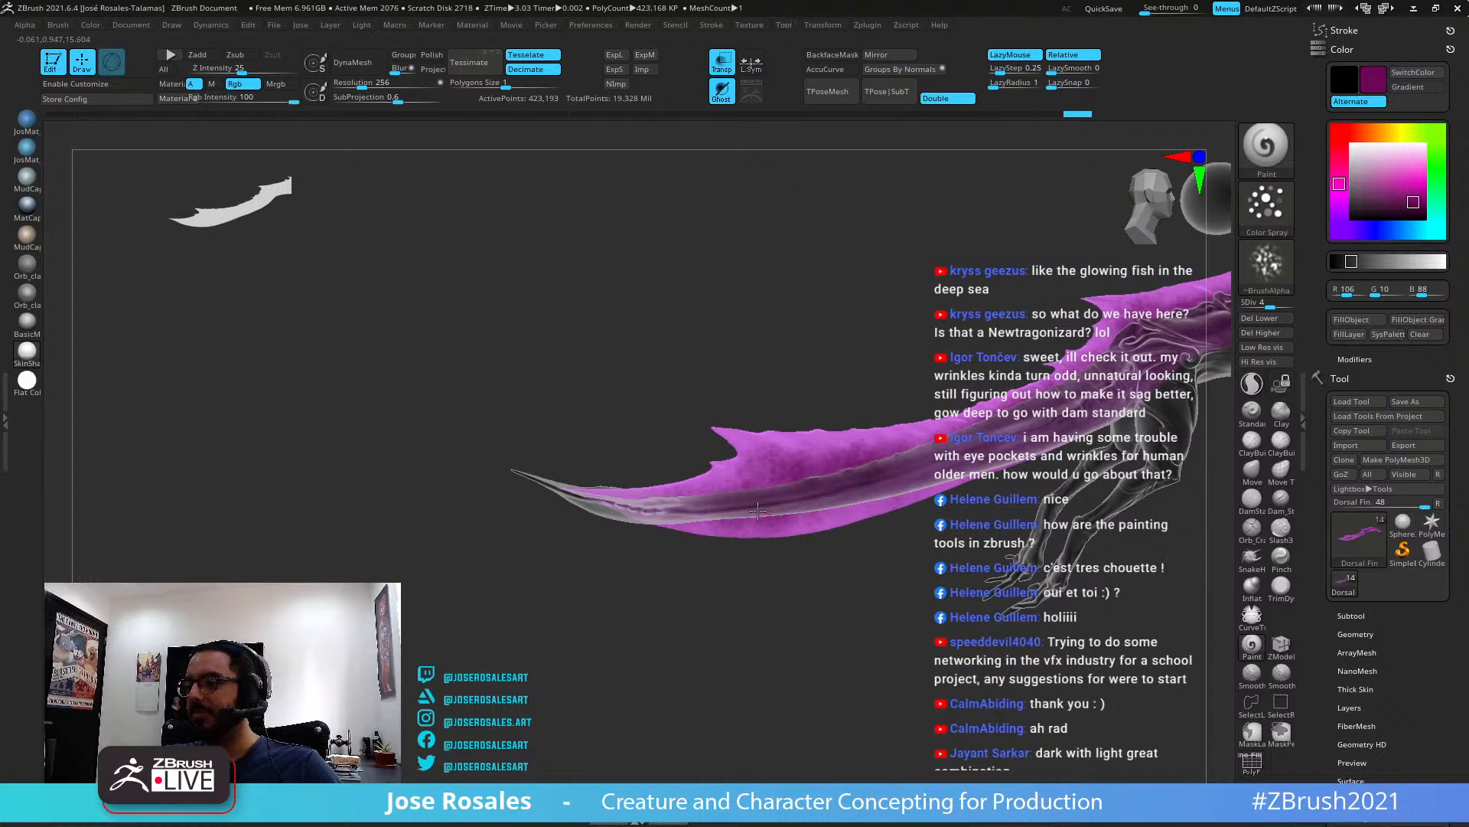
pyautogui.moveTo(842, 521); pyautogui.dragTo(889, 394, button='right')
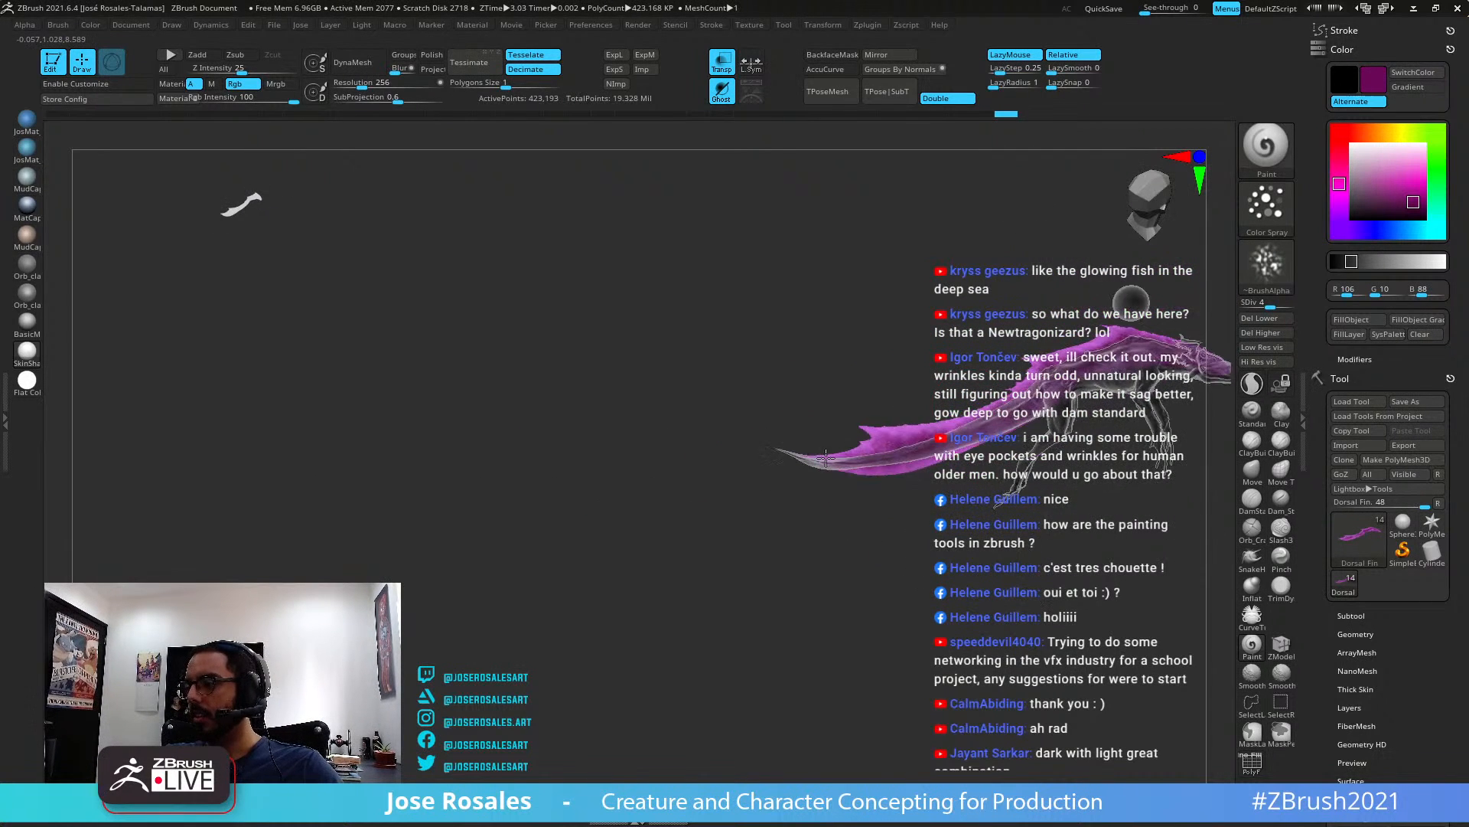
# Turn off transparency and sample the pale lilac colour (R 214, G 182, B 242) from the palette sphere
pyautogui.click(718, 62)
pyautogui.keyDown('alt'); pyautogui.moveTo(974, 350); pyautogui.dragTo(939, 388, button='right'); pyautogui.keyUp('alt')
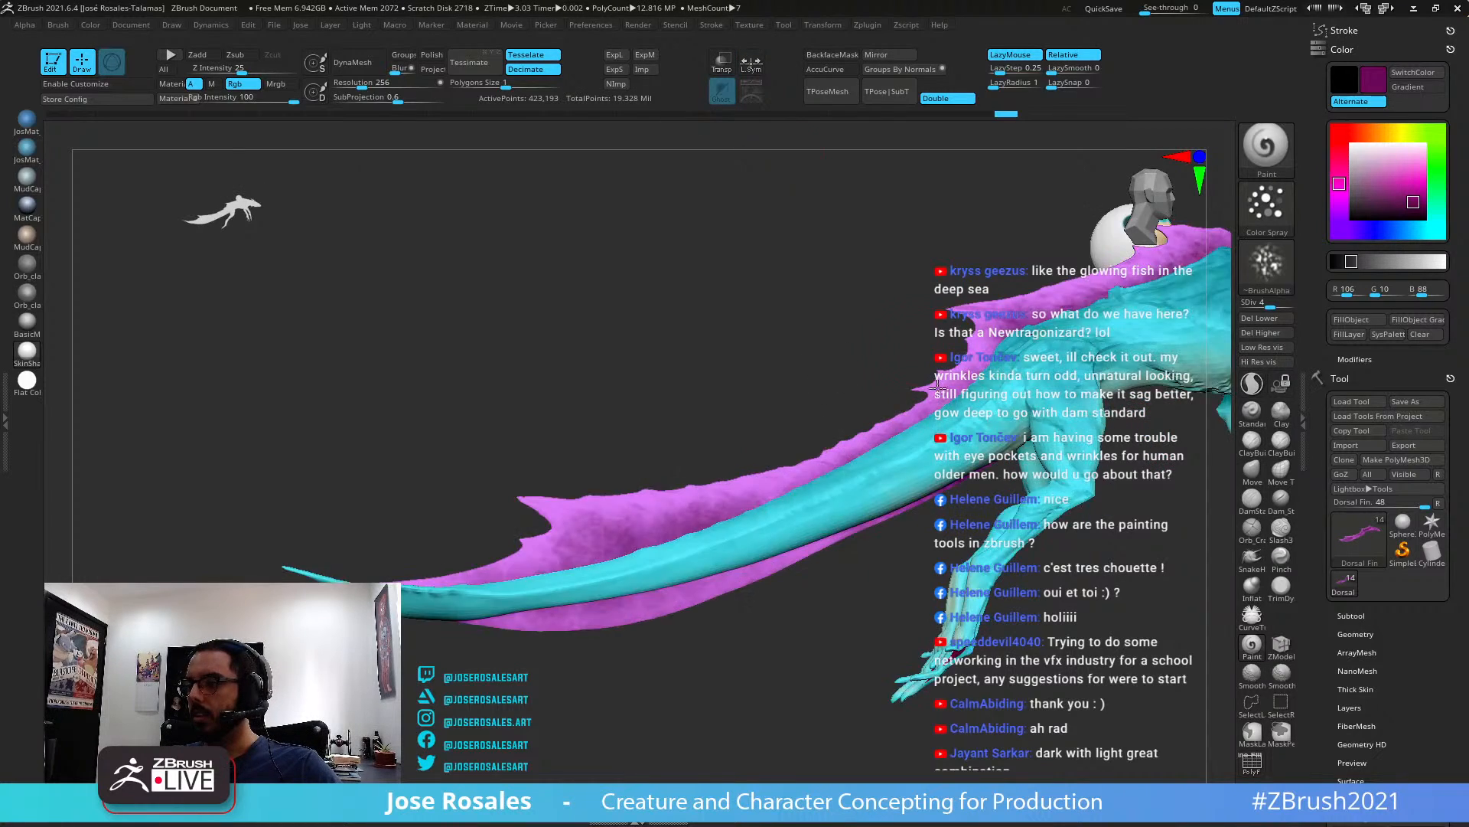
pyautogui.keyDown('alt'); pyautogui.moveTo(747, 384); pyautogui.dragTo(862, 205, button='right'); pyautogui.keyUp('alt')
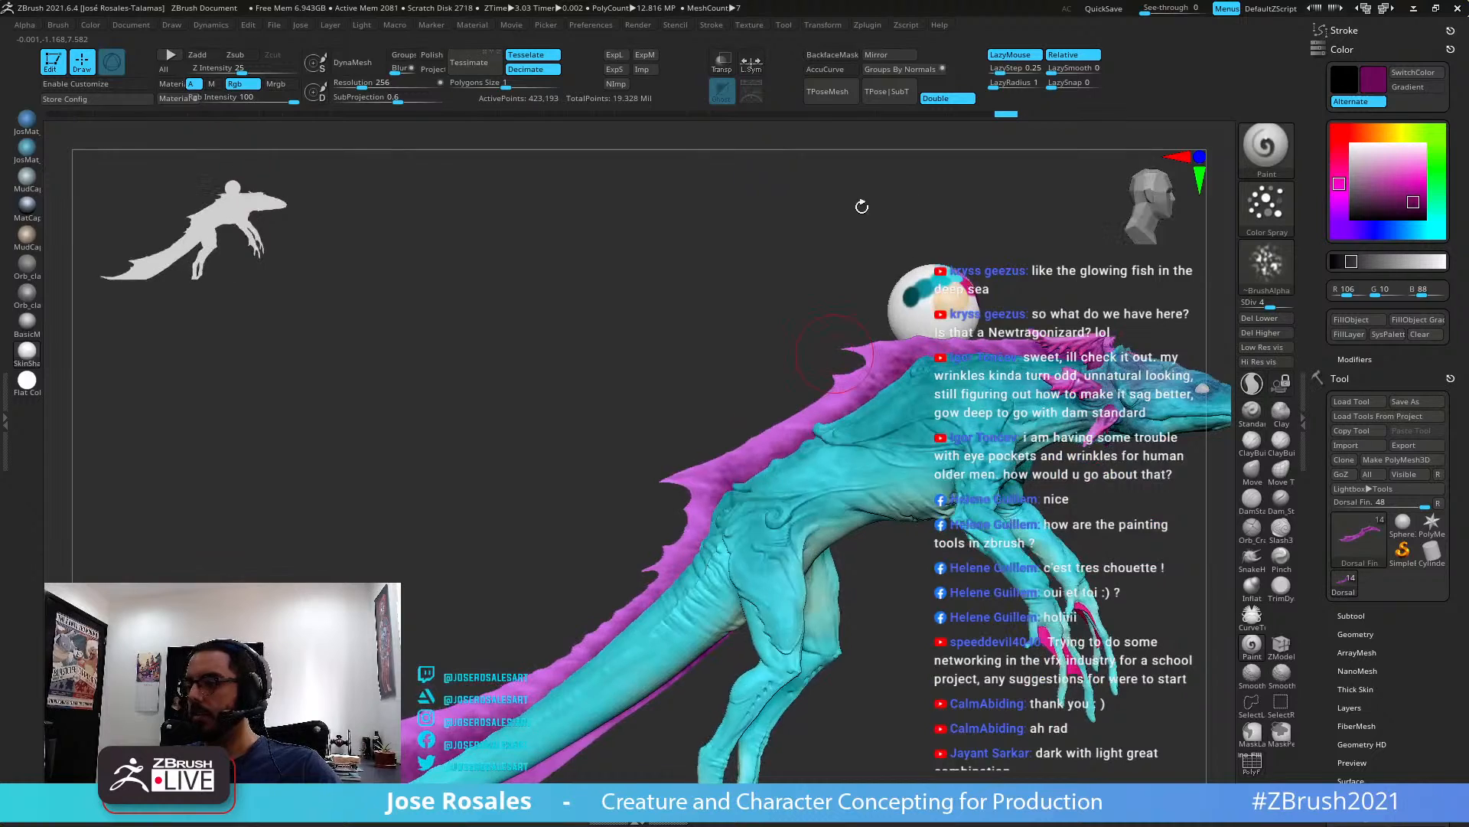
pyautogui.moveTo(788, 532); pyautogui.dragTo(856, 456, button='right')
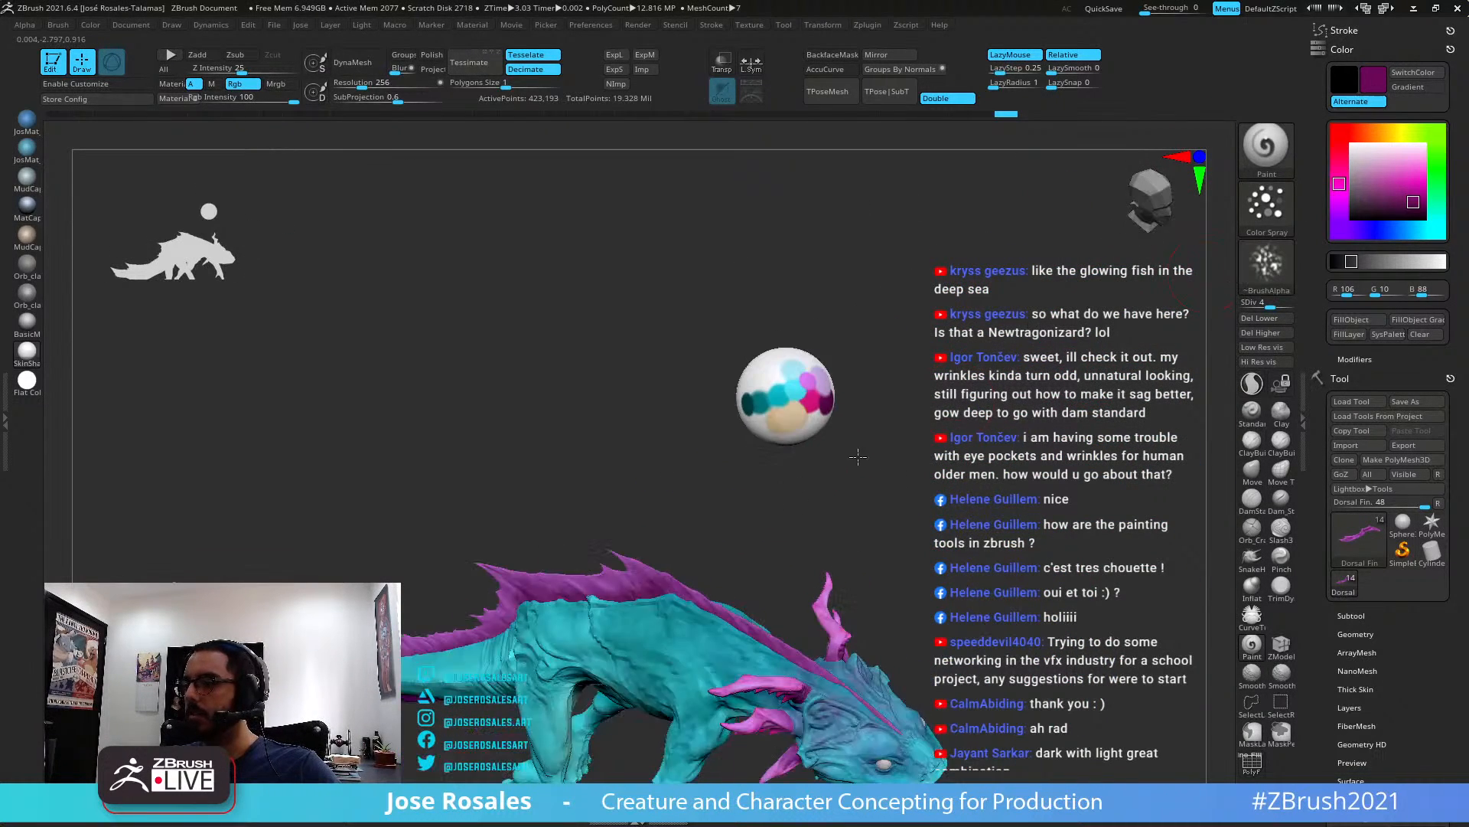
pyautogui.moveTo(1360, 189); pyautogui.dragTo(849, 381)
# Paint pale lilac highlights along the upper edge and spikes of the dorsal fin's front section
pyautogui.moveTo(849, 382); pyautogui.dragTo(544, 397, button='right')
pyautogui.moveTo(610, 629)
pyautogui.keyDown('alt'); pyautogui.mouseDown(button='right')
pyautogui.moveTo(851, 472)
pyautogui.moveTo(798, 453)
pyautogui.mouseUp(button='right'); pyautogui.keyUp('alt')
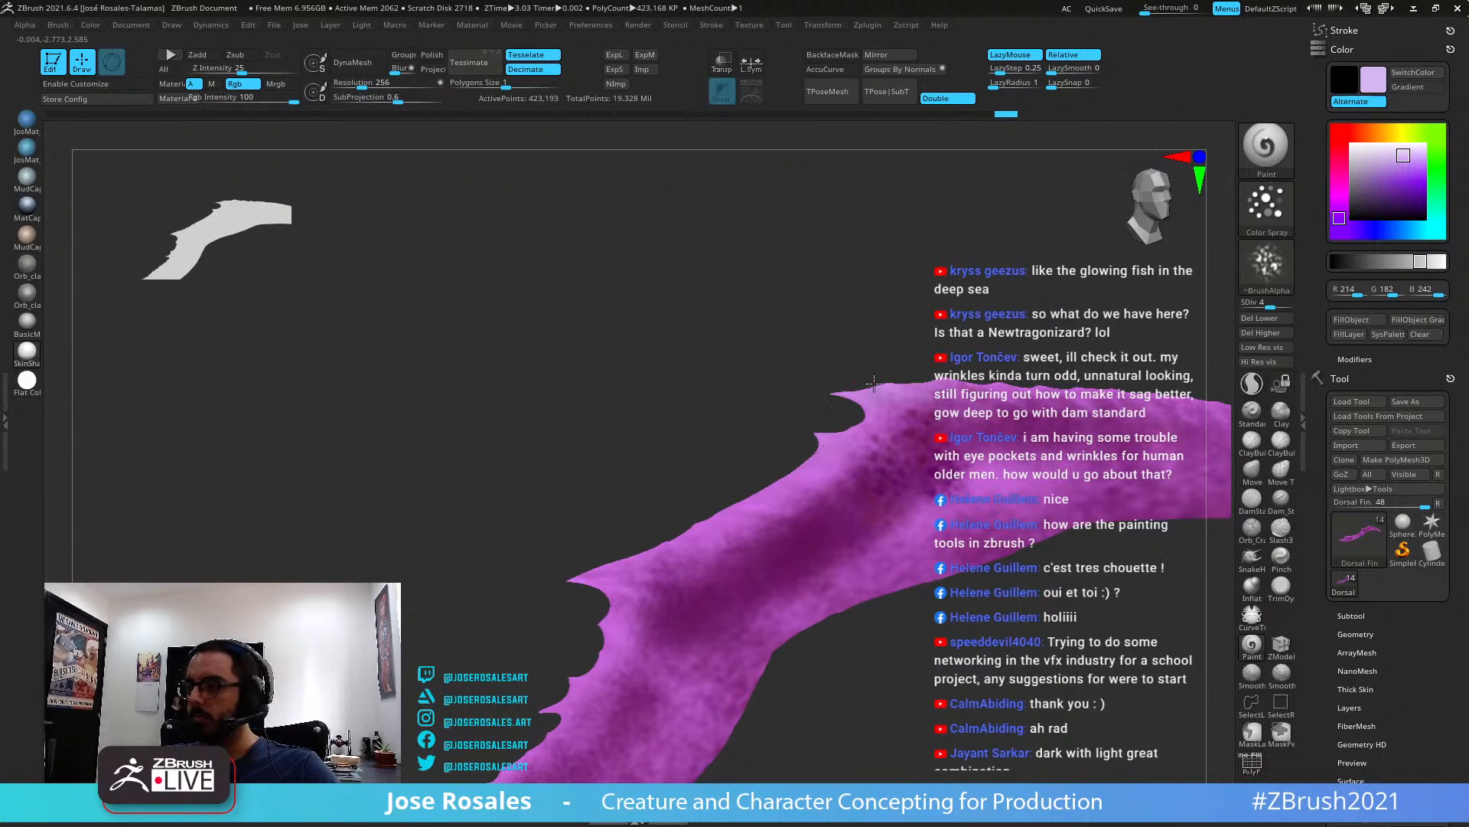
pyautogui.press('s')
pyautogui.moveTo(1117, 382)
pyautogui.keyDown('alt'); pyautogui.mouseDown(button='right')
pyautogui.moveTo(980, 405)
pyautogui.moveTo(1124, 425)
pyautogui.moveTo(908, 391)
pyautogui.moveTo(922, 409)
pyautogui.moveTo(876, 446)
pyautogui.moveTo(862, 431)
pyautogui.moveTo(895, 392)
pyautogui.mouseUp(button='right'); pyautogui.keyUp('alt')
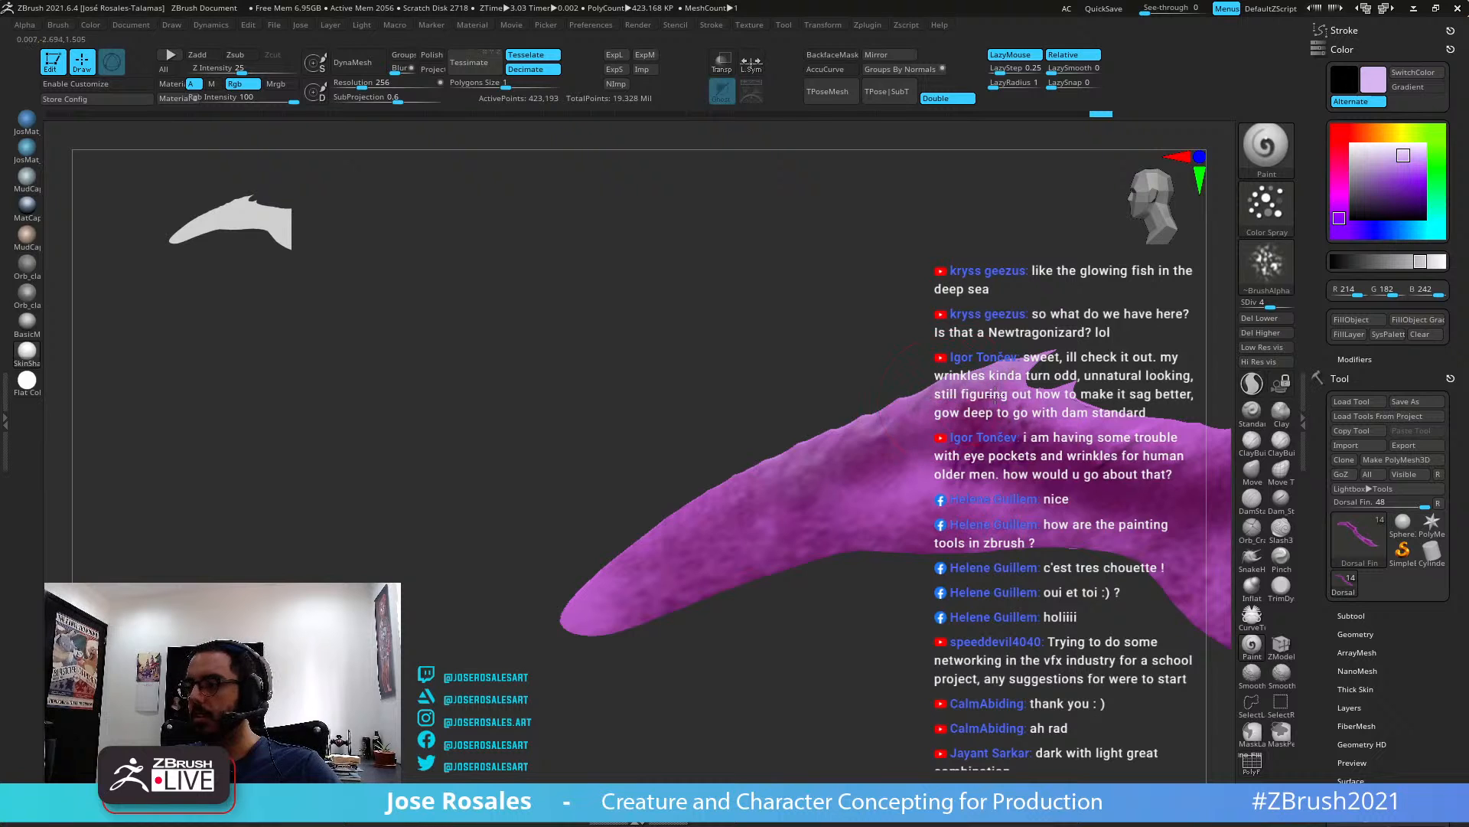
pyautogui.moveTo(1096, 400); pyautogui.dragTo(736, 392, button='right')
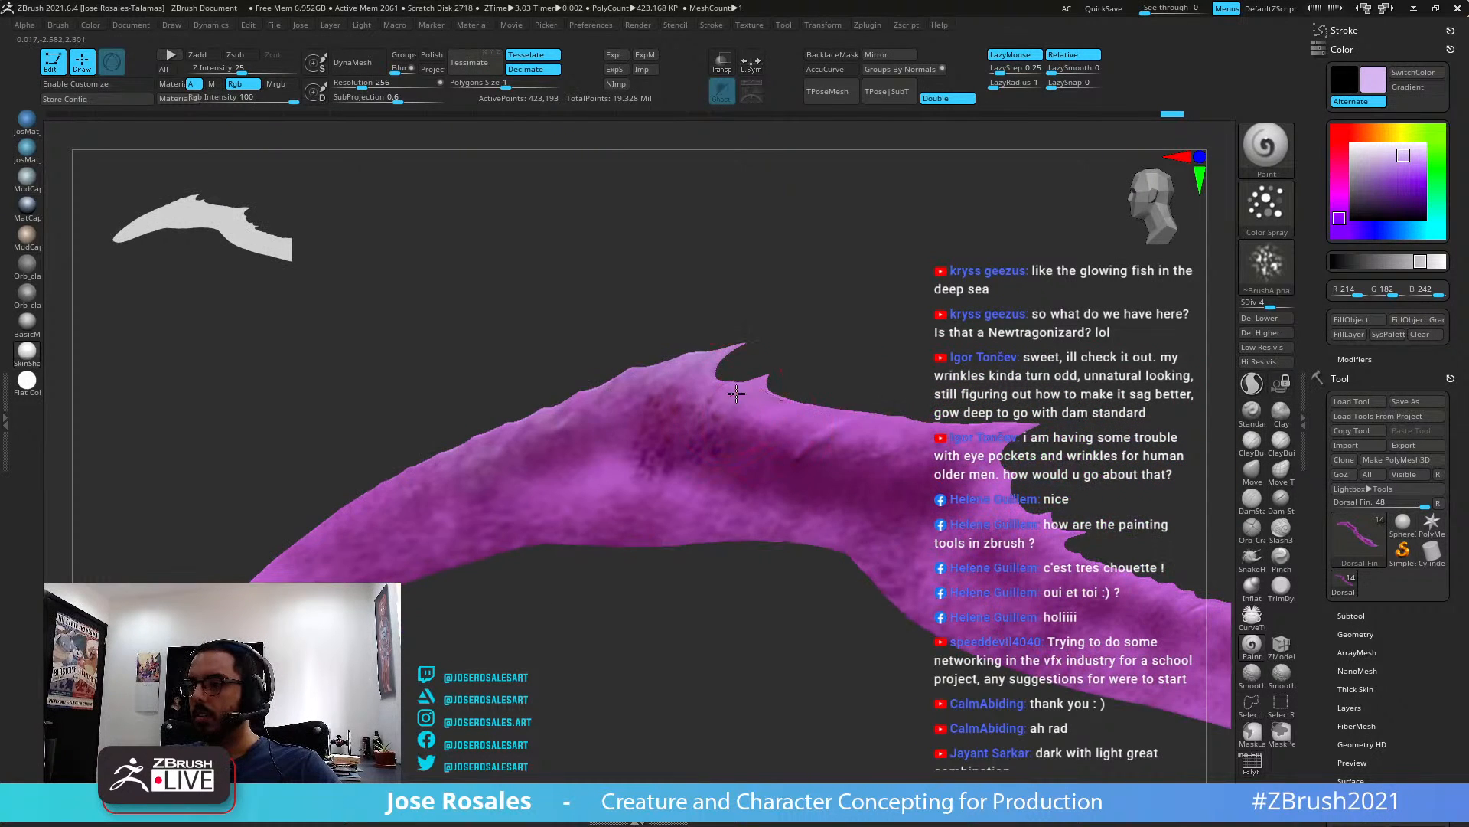
pyautogui.moveTo(907, 432); pyautogui.dragTo(915, 444, button='right')
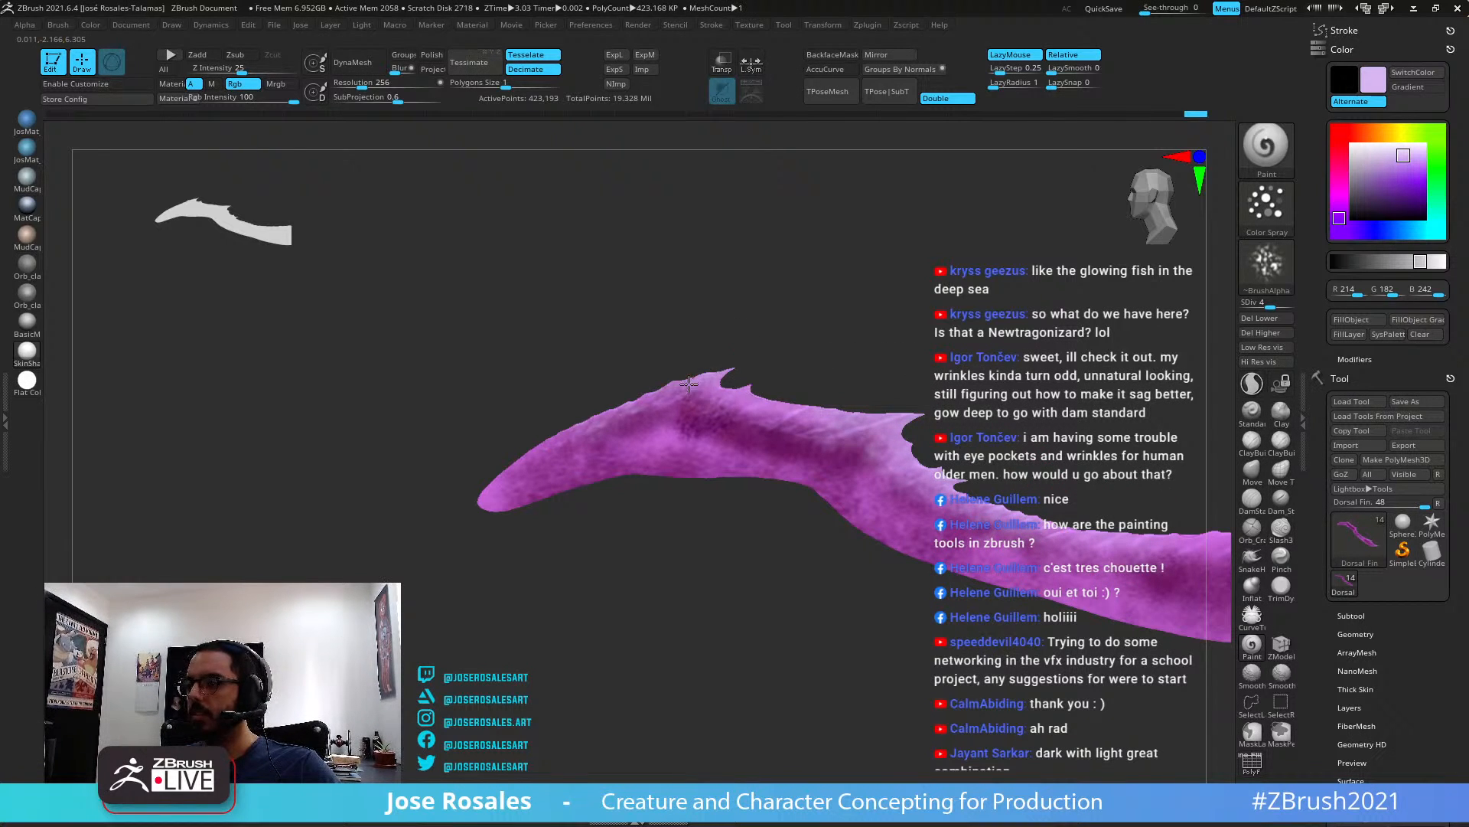
# Extend the pale lilac highlights along the fin's upper edge from the back down to the tail spikes
pyautogui.moveTo(689, 384); pyautogui.dragTo(697, 381)
pyautogui.moveTo(779, 429); pyautogui.dragTo(655, 607, button='right')
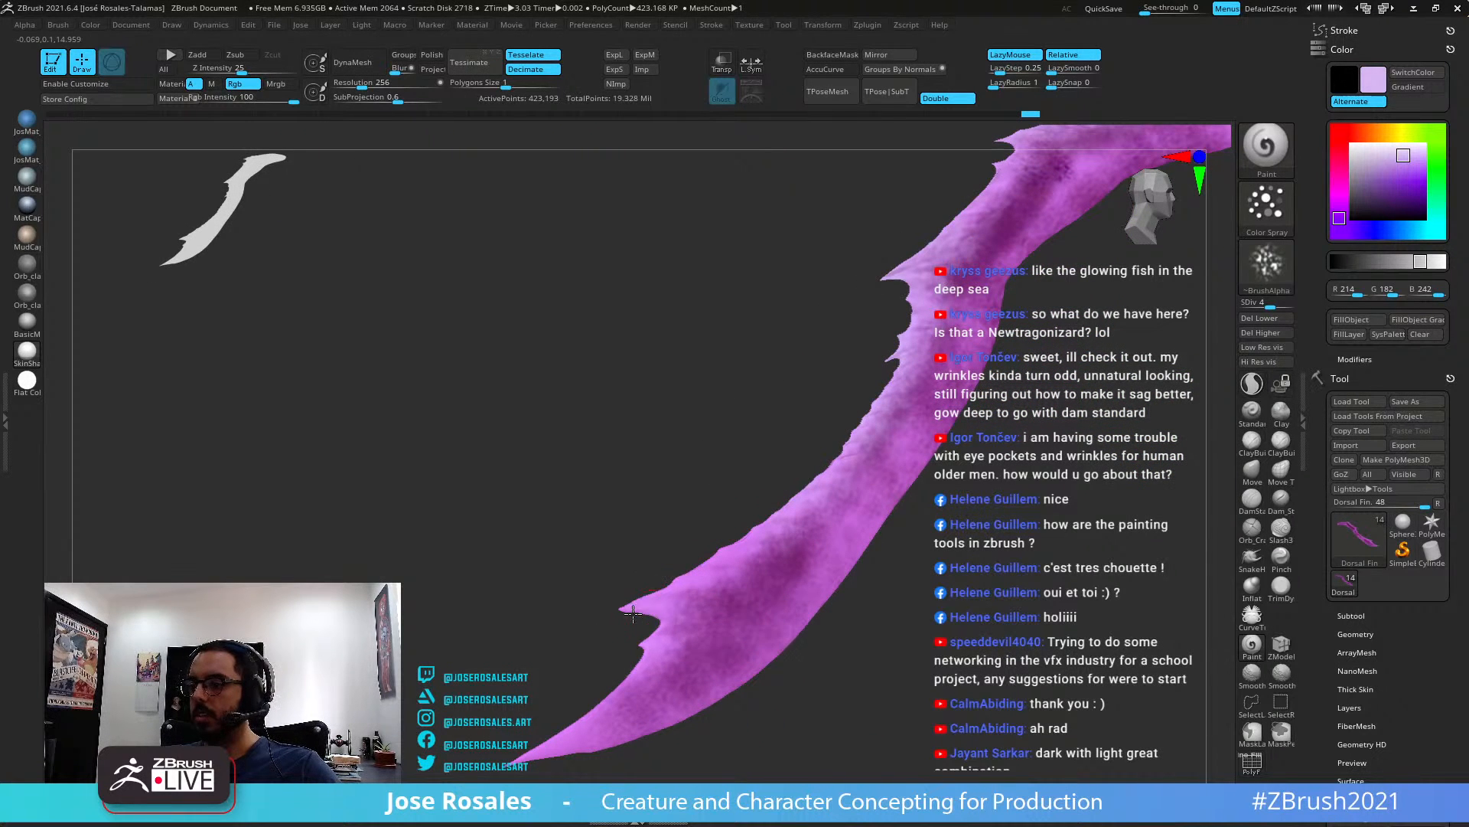
pyautogui.moveTo(708, 562); pyautogui.dragTo(835, 430)
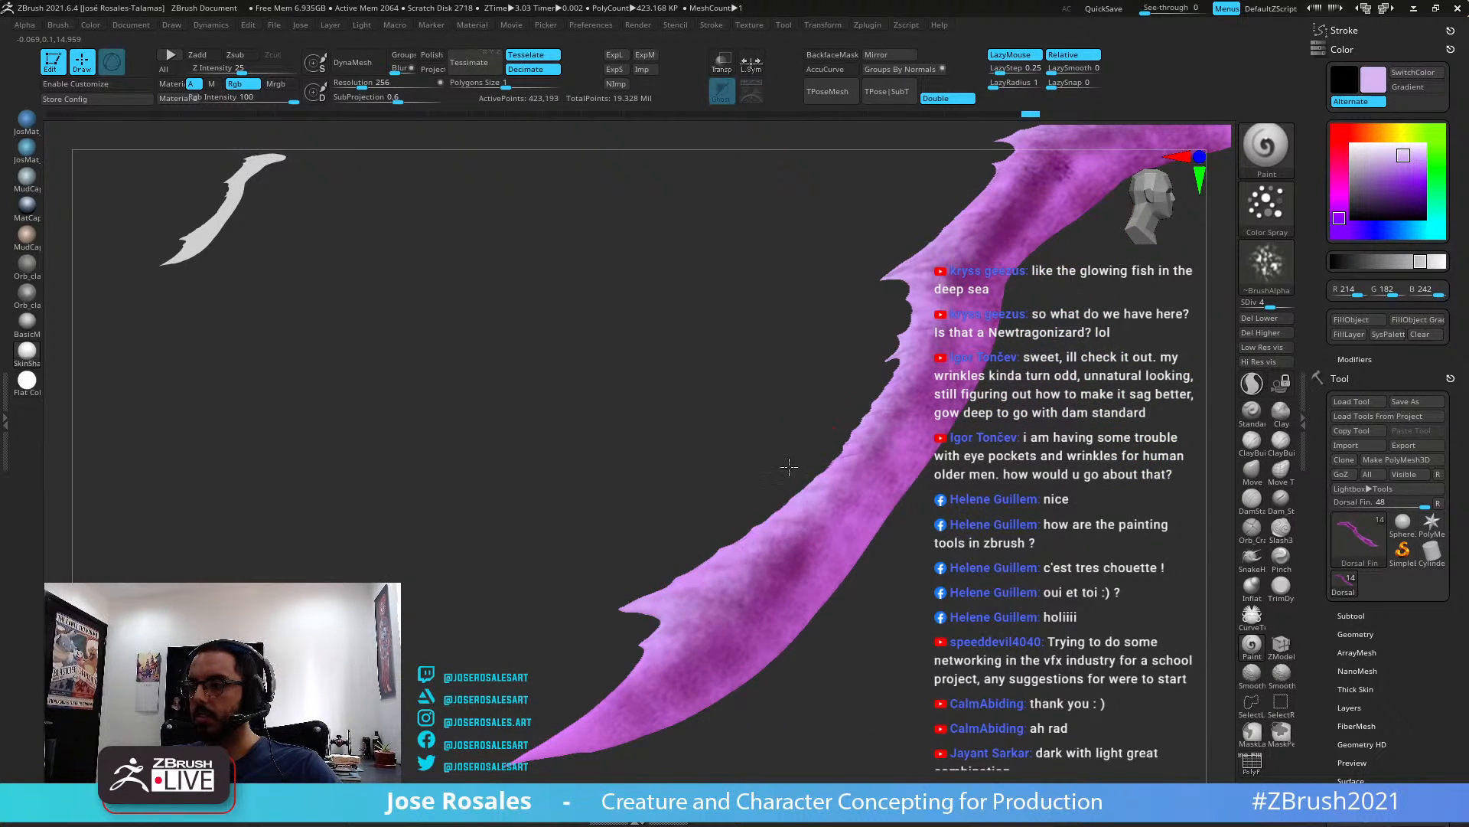
# Sample the bright pinkish-purple colour (R 223, G 112, B 240) from the palette sphere for the Paint brush
pyautogui.moveTo(583, 687)
pyautogui.mouseDown(button='right')
pyautogui.moveTo(699, 610)
pyautogui.moveTo(773, 605)
pyautogui.mouseUp(button='right')
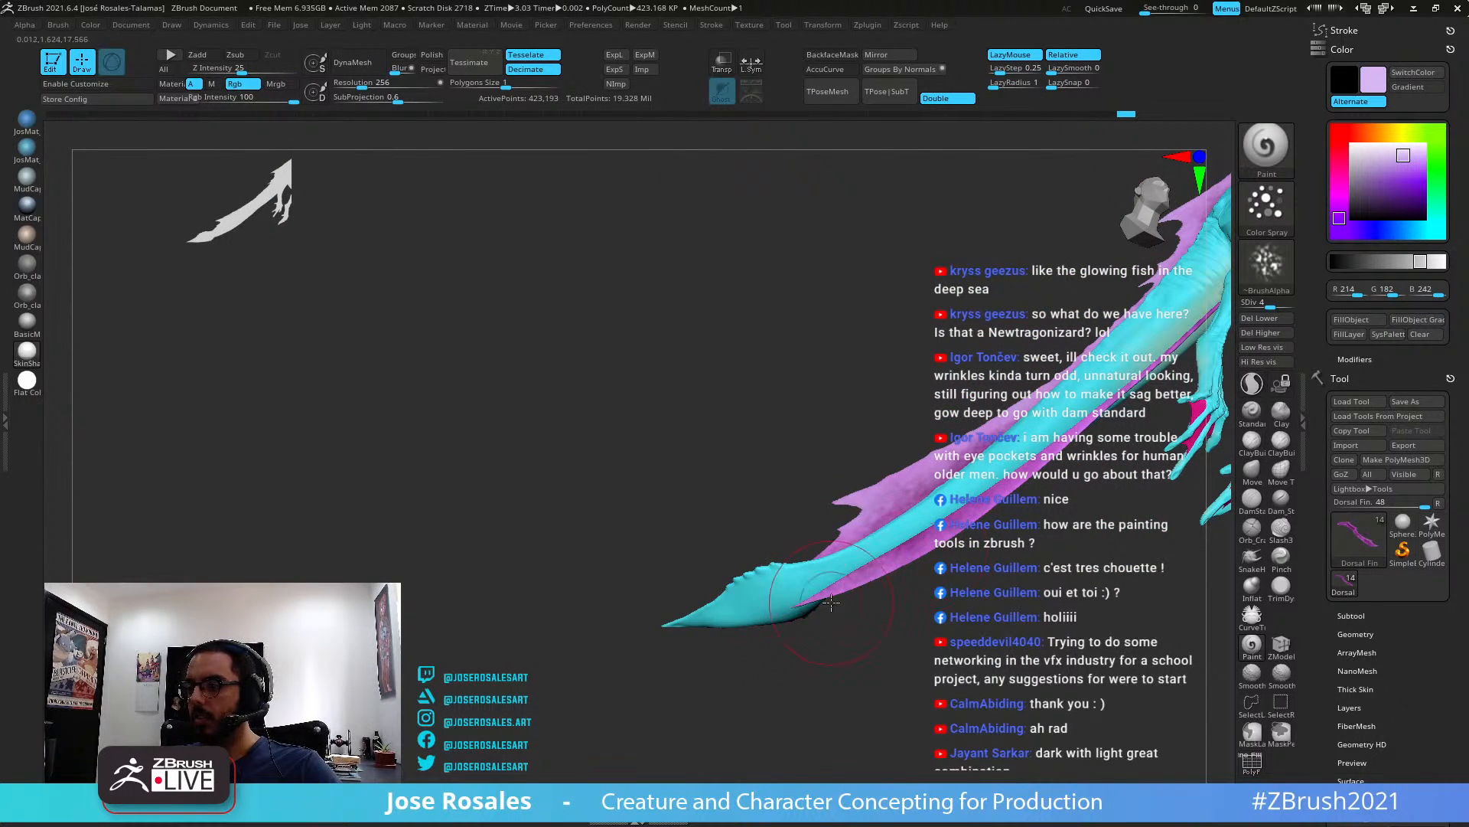
pyautogui.keyDown('ctrl'); pyautogui.moveTo(906, 466); pyautogui.dragTo(879, 538, button='right'); pyautogui.keyUp('ctrl')
pyautogui.keyDown('alt'); pyautogui.moveTo(830, 459); pyautogui.dragTo(600, 518, button='right'); pyautogui.keyUp('alt')
pyautogui.moveTo(601, 519); pyautogui.dragTo(880, 520, button='right')
pyautogui.keyDown('ctrl'); pyautogui.moveTo(880, 520); pyautogui.dragTo(956, 400, button='right'); pyautogui.keyUp('ctrl')
pyautogui.moveTo(1360, 191); pyautogui.dragTo(1147, 301)
pyautogui.moveTo(1147, 301)
pyautogui.mouseDown(button='right')
pyautogui.moveTo(1045, 351)
pyautogui.moveTo(1065, 345)
pyautogui.mouseUp(button='right')
pyautogui.keyDown('alt'); pyautogui.moveTo(1066, 345); pyautogui.dragTo(719, 587, button='right'); pyautogui.keyUp('alt')
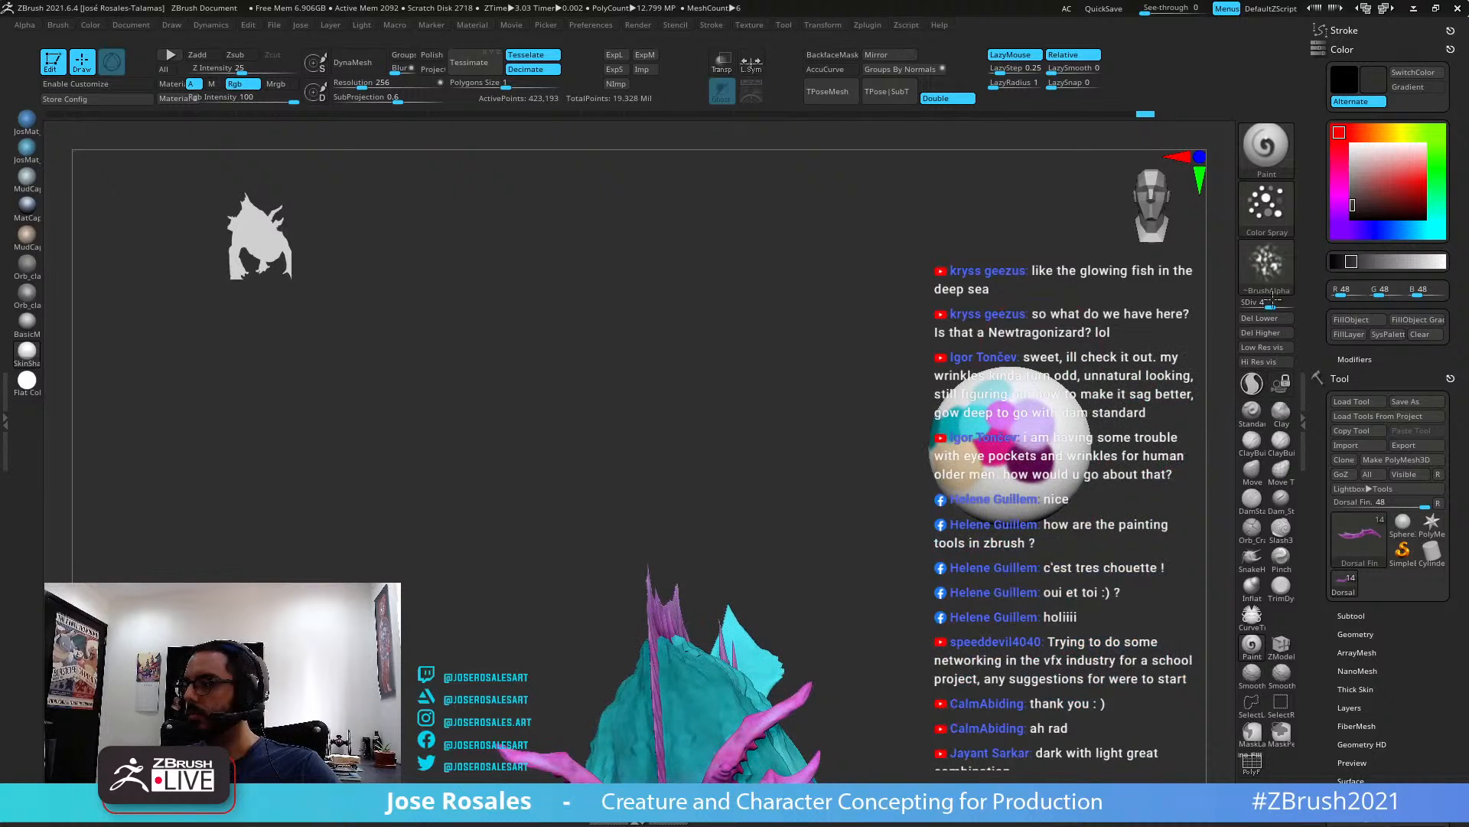
pyautogui.keyDown('alt'); pyautogui.moveTo(1273, 300); pyautogui.dragTo(1257, 309, button='right'); pyautogui.keyUp('alt')
pyautogui.press('c')
pyautogui.press('c')
pyautogui.press('c')
# Blend the bright pinkish-purple into the mottling along the dorsal fin's tail, middle and front sections
pyautogui.moveTo(737, 607)
pyautogui.keyDown('shift'); pyautogui.mouseDown(button='right')
pyautogui.moveTo(870, 569)
pyautogui.moveTo(633, 558)
pyautogui.mouseUp(button='right'); pyautogui.keyUp('shift')
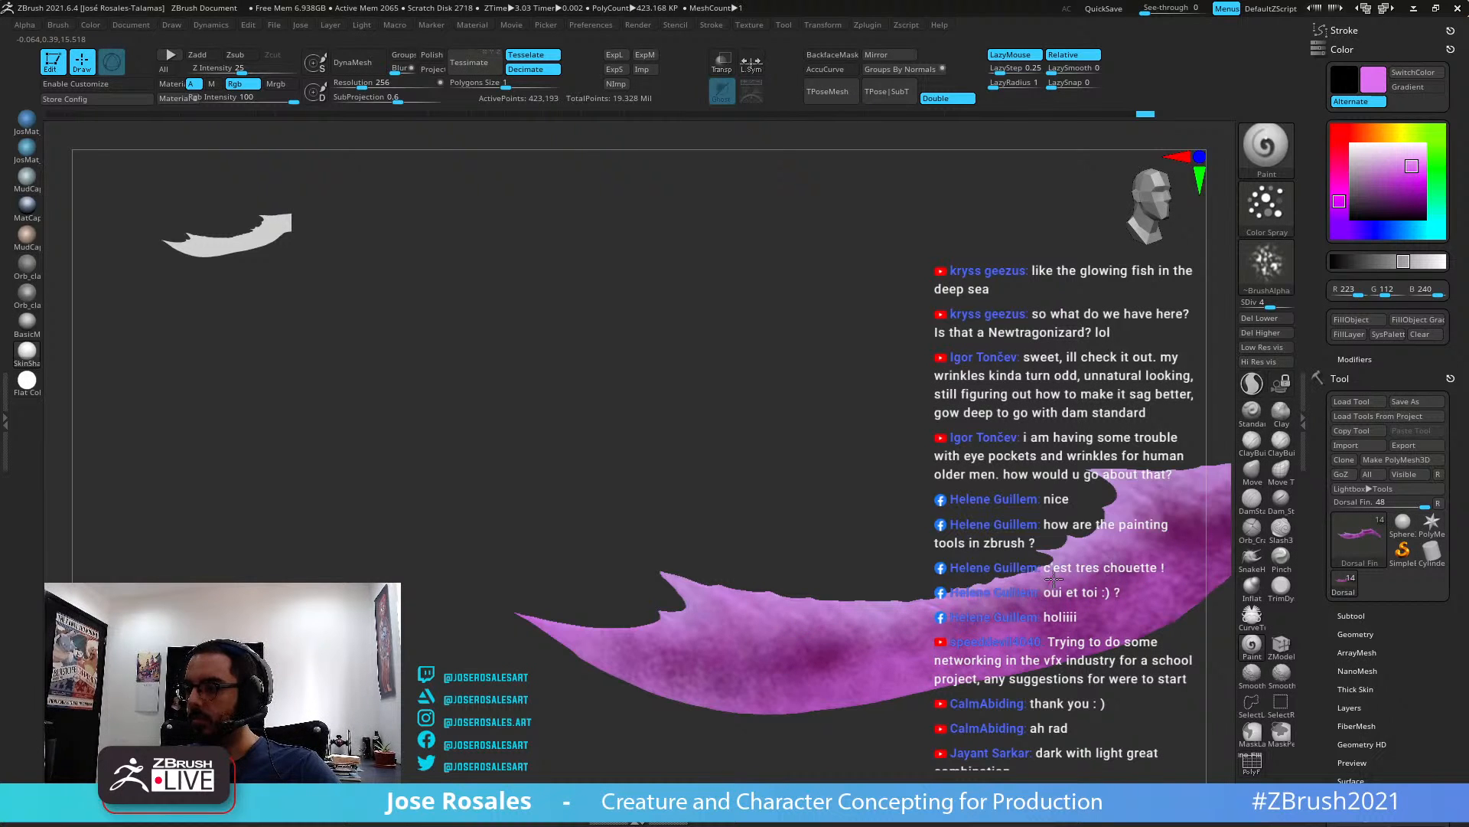
pyautogui.moveTo(1055, 578); pyautogui.dragTo(995, 573, button='right')
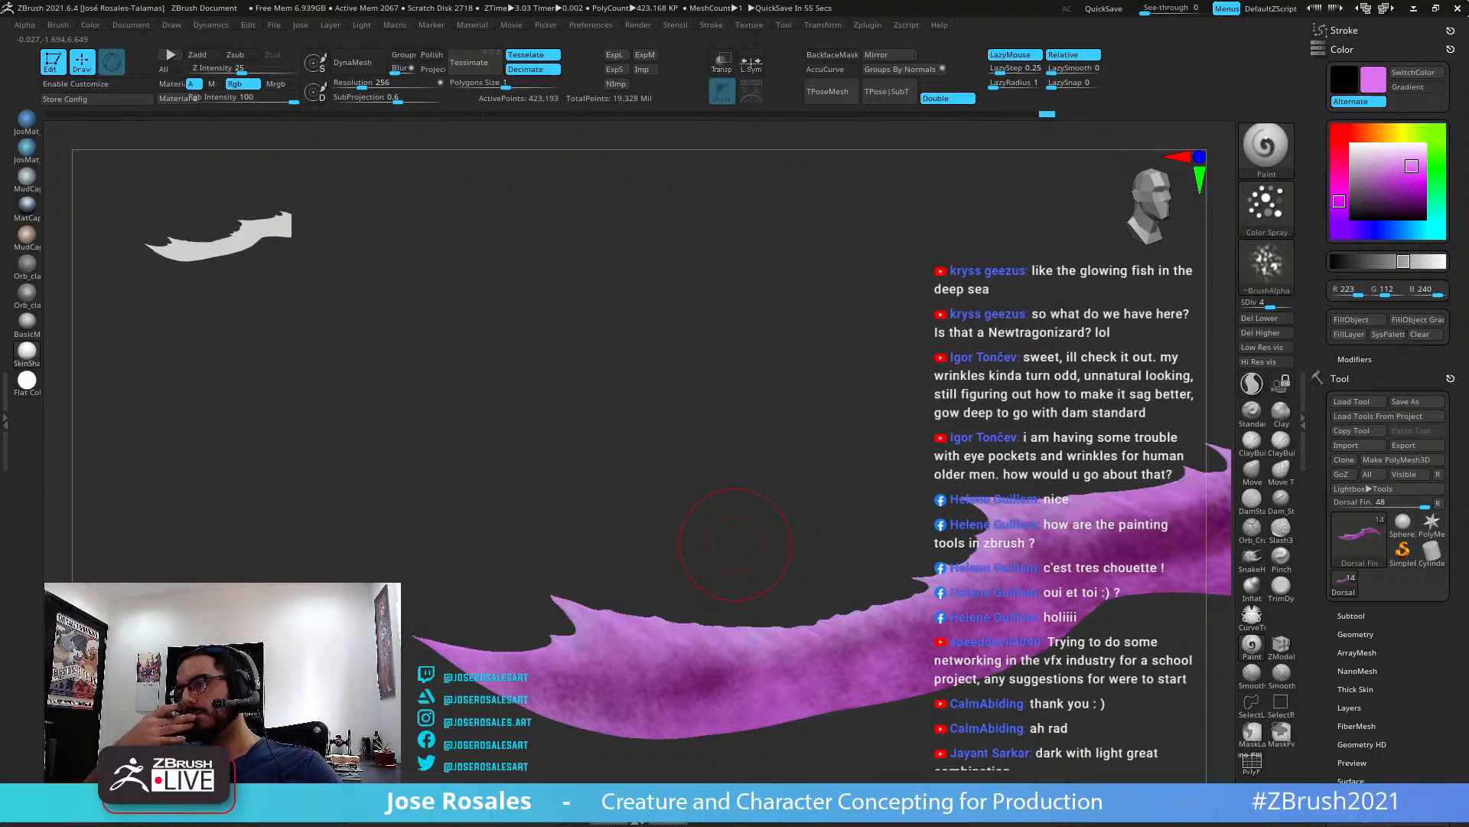
pyautogui.moveTo(1048, 437); pyautogui.dragTo(834, 490)
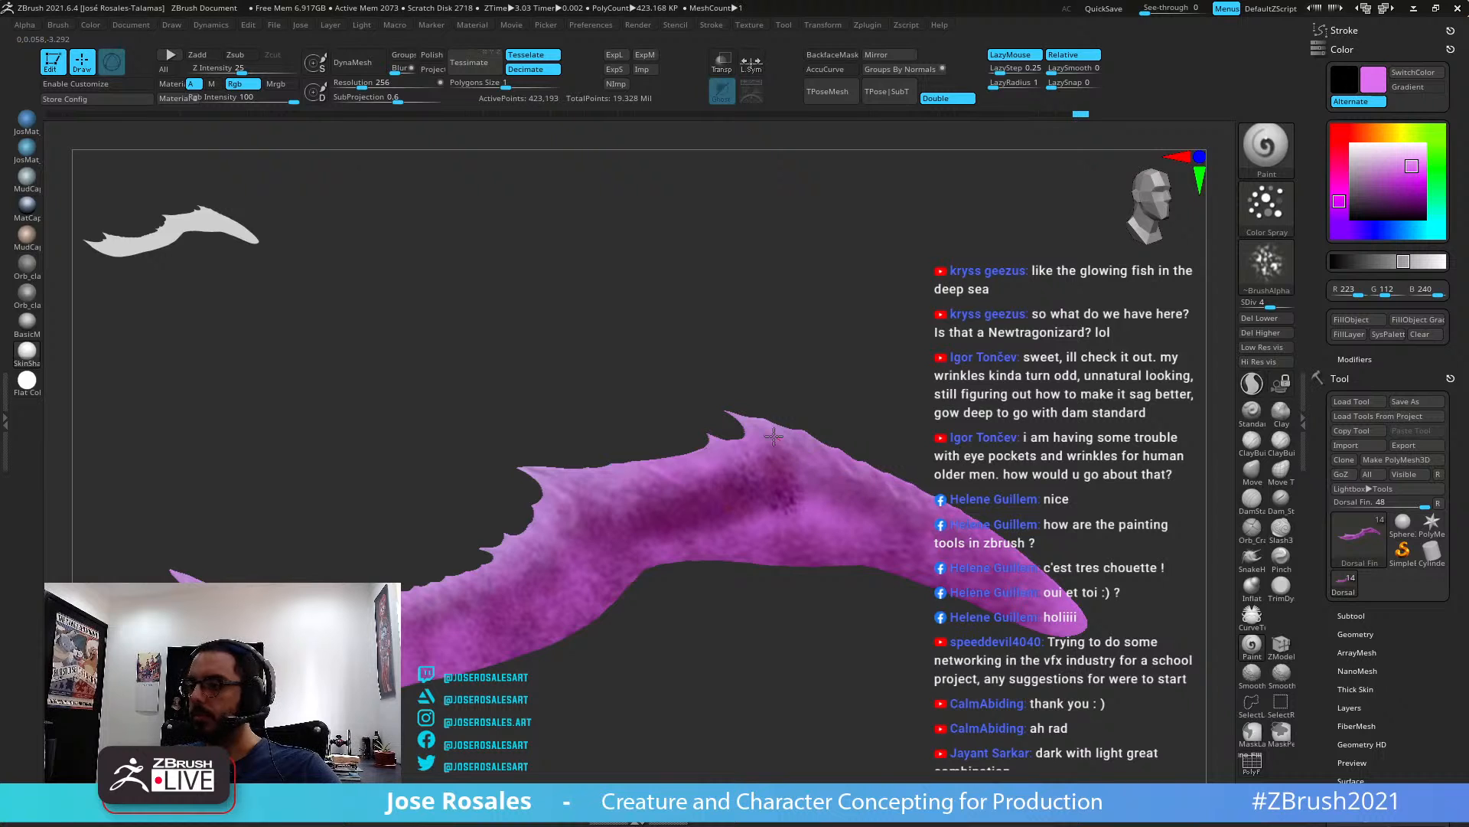
pyautogui.keyDown('alt'); pyautogui.moveTo(719, 522); pyautogui.dragTo(905, 441, button='right'); pyautogui.keyUp('alt')
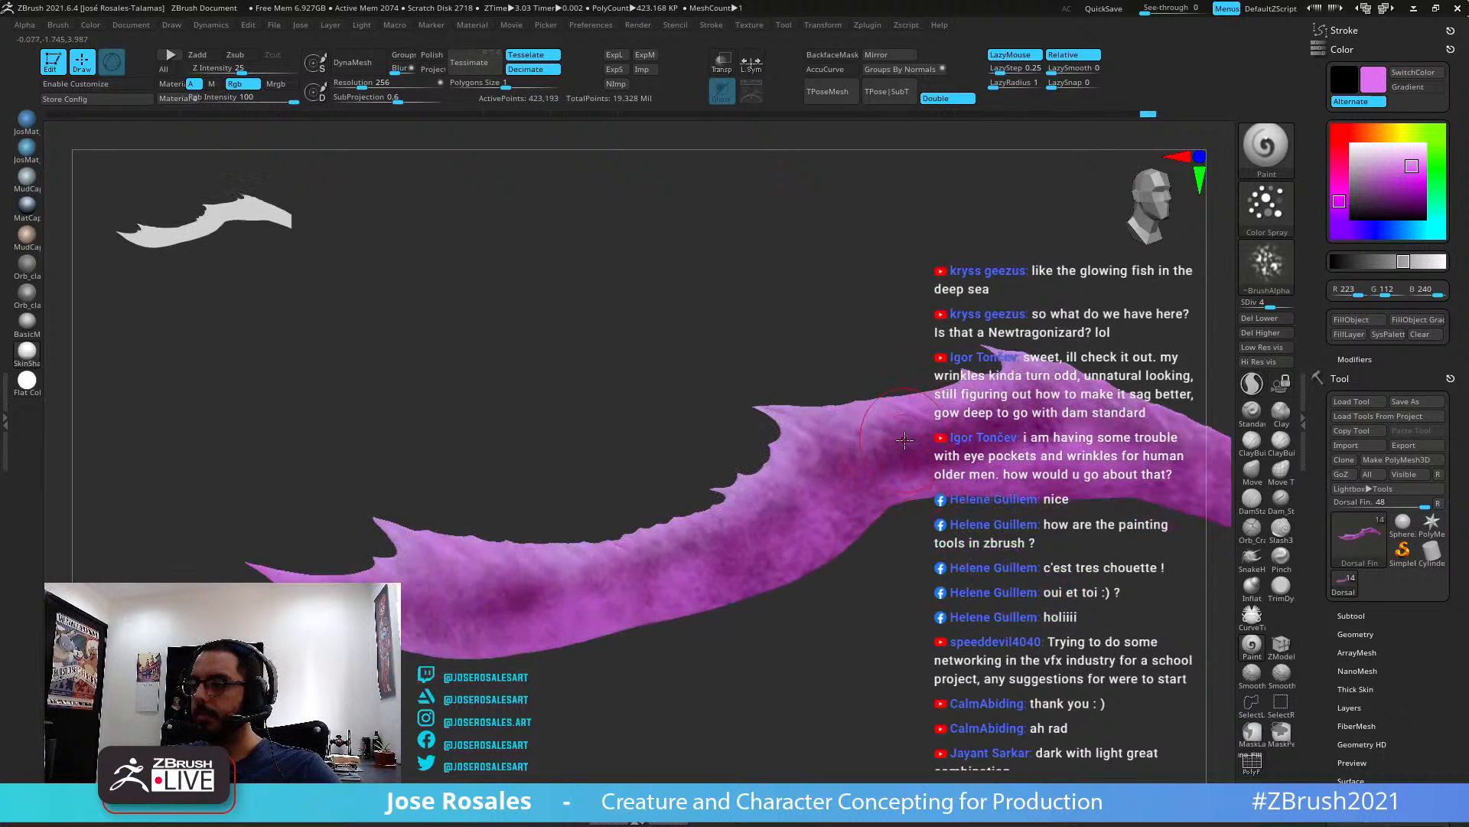
pyautogui.moveTo(984, 413)
pyautogui.mouseDown()
pyautogui.moveTo(900, 405)
pyautogui.moveTo(910, 444)
pyautogui.moveTo(901, 397)
pyautogui.mouseUp()
pyautogui.keyDown('ctrl'); pyautogui.moveTo(1075, 343); pyautogui.dragTo(793, 368, button='right'); pyautogui.keyUp('ctrl')
pyautogui.moveTo(983, 361)
pyautogui.keyDown('alt'); pyautogui.mouseDown(button='right')
pyautogui.moveTo(956, 459)
pyautogui.moveTo(1025, 417)
pyautogui.moveTo(677, 384)
pyautogui.mouseUp(button='right'); pyautogui.keyUp('alt')
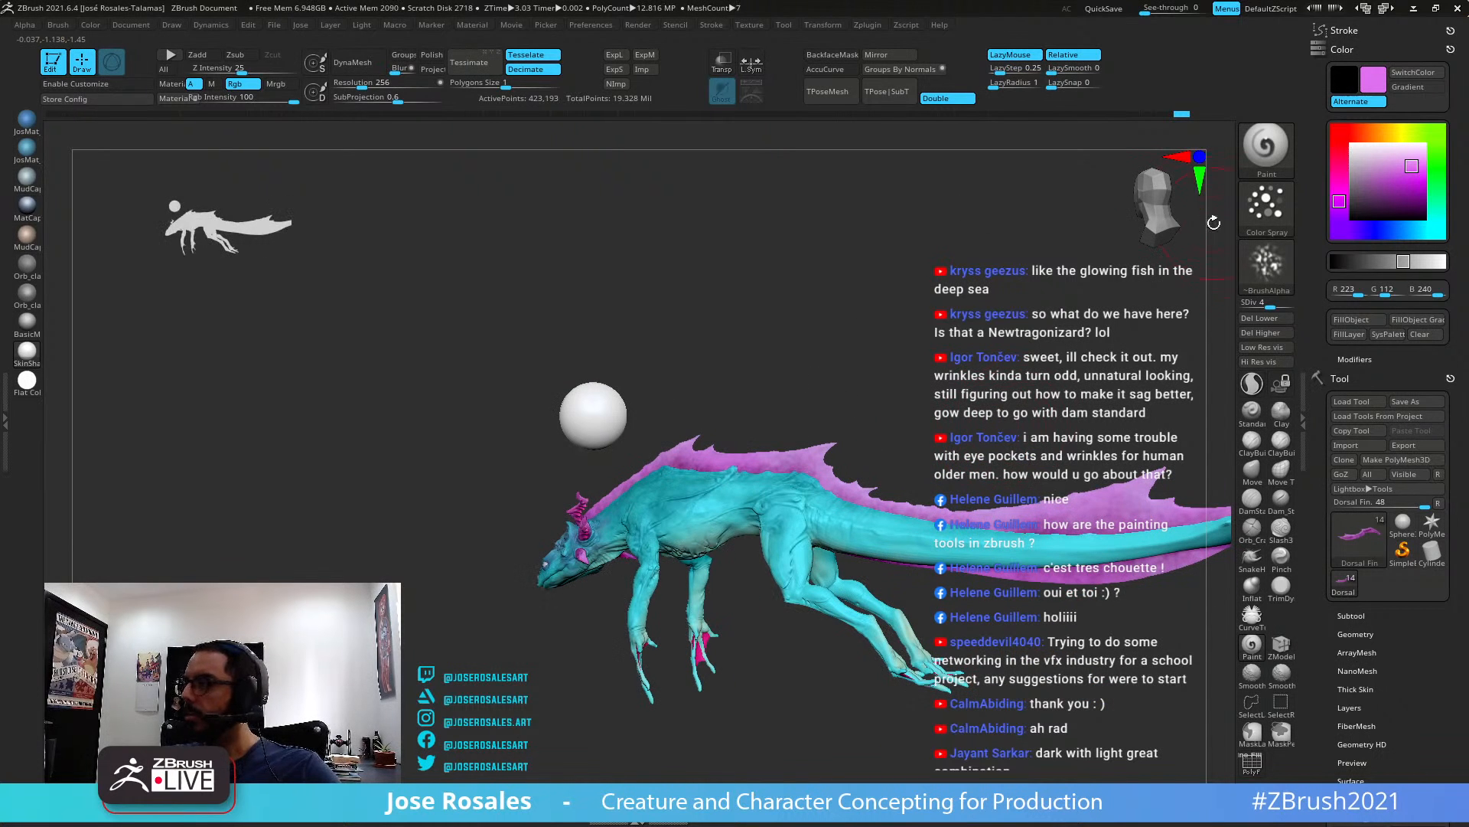
# Raise the dorsal fin to subdivision level 6, load extra texture alphas and choose bumps-levels for the Paint brush
pyautogui.moveTo(1323, 125); pyautogui.dragTo(1332, 445)
pyautogui.click(1351, 127)
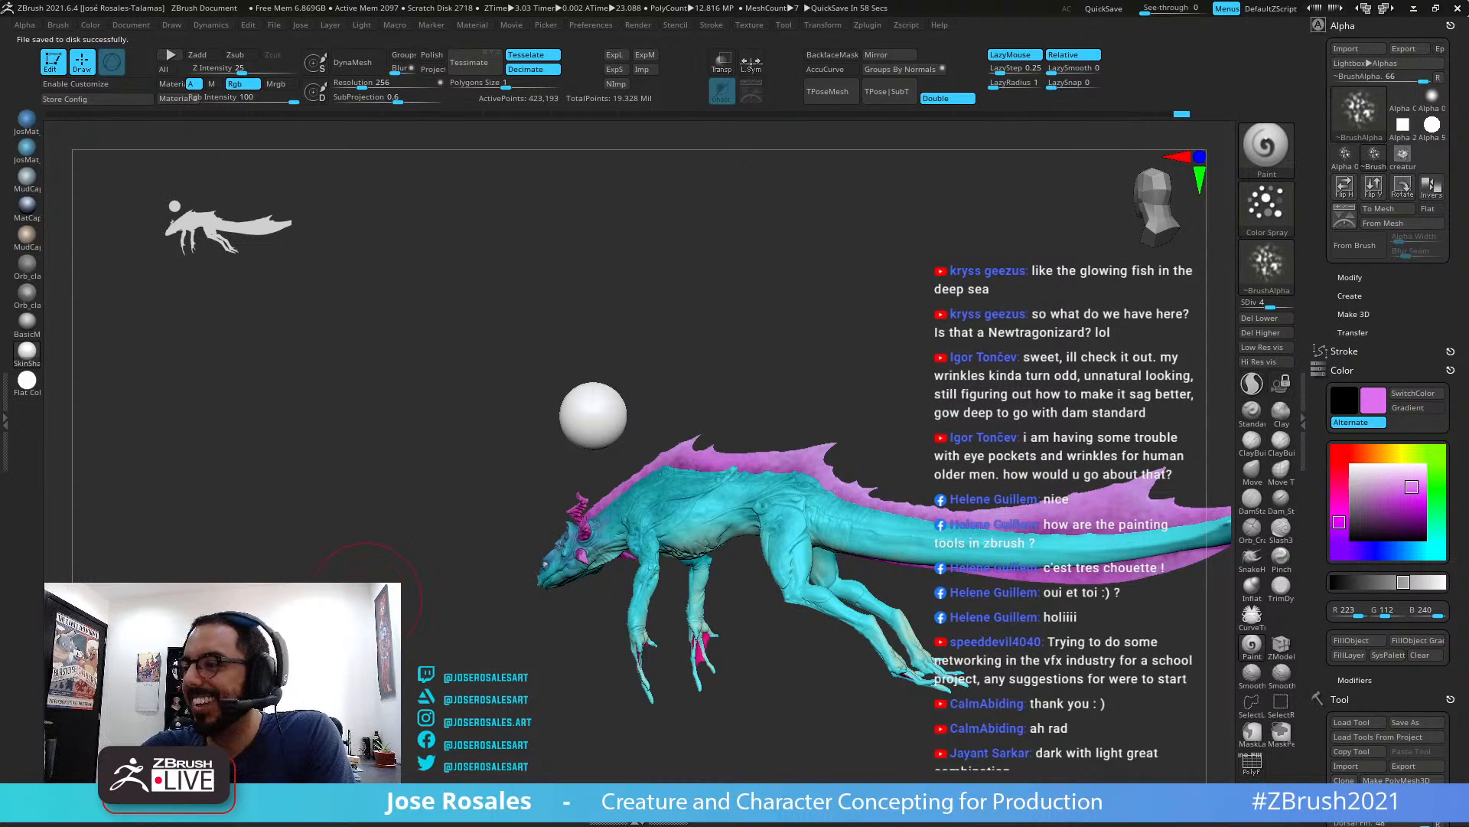
pyautogui.moveTo(368, 590); pyautogui.dragTo(416, 437)
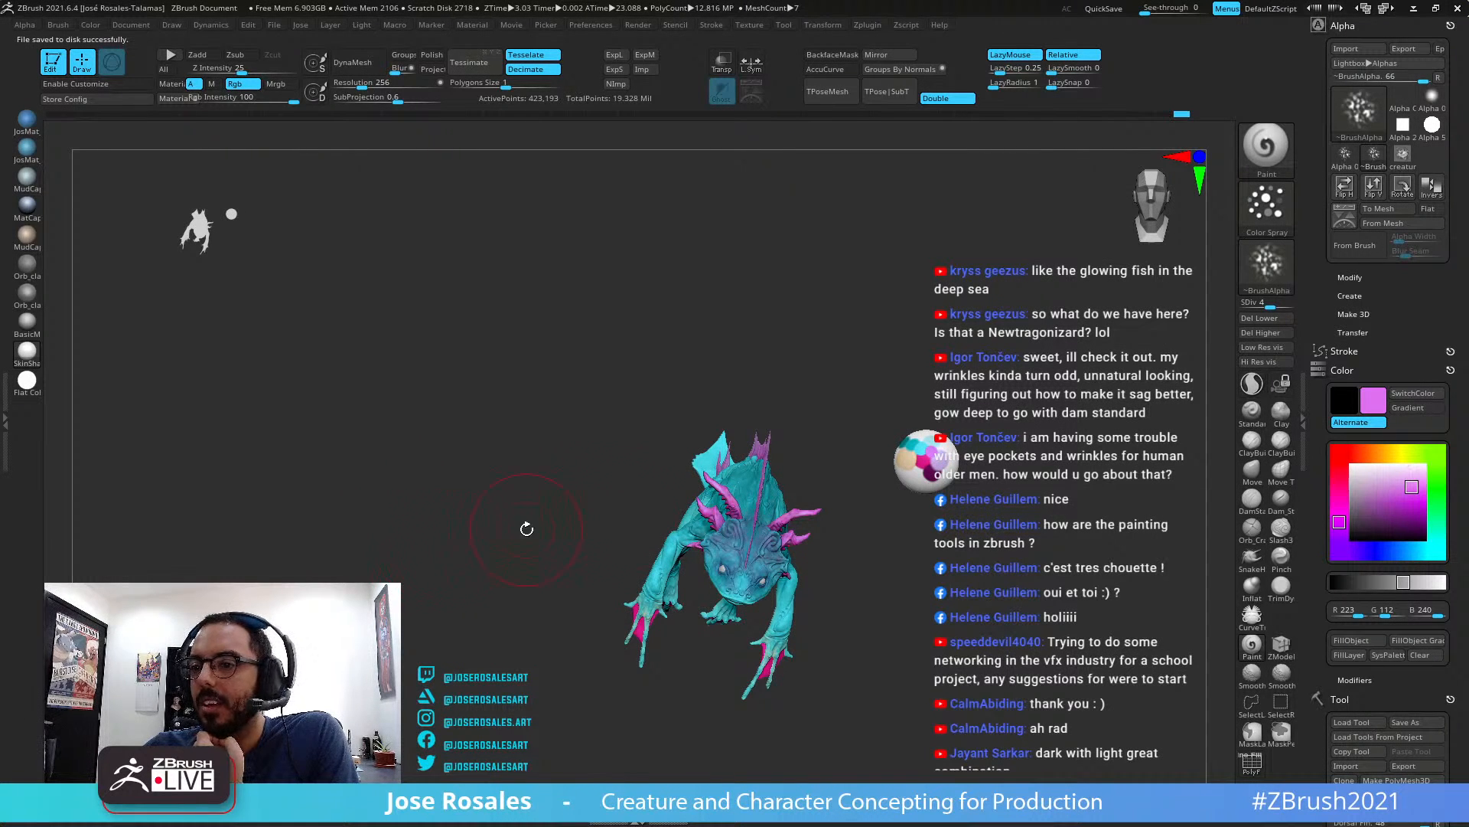
pyautogui.moveTo(526, 529)
pyautogui.mouseDown()
pyautogui.moveTo(922, 387)
pyautogui.moveTo(911, 424)
pyautogui.moveTo(1032, 378)
pyautogui.moveTo(915, 336)
pyautogui.moveTo(1005, 302)
pyautogui.mouseUp()
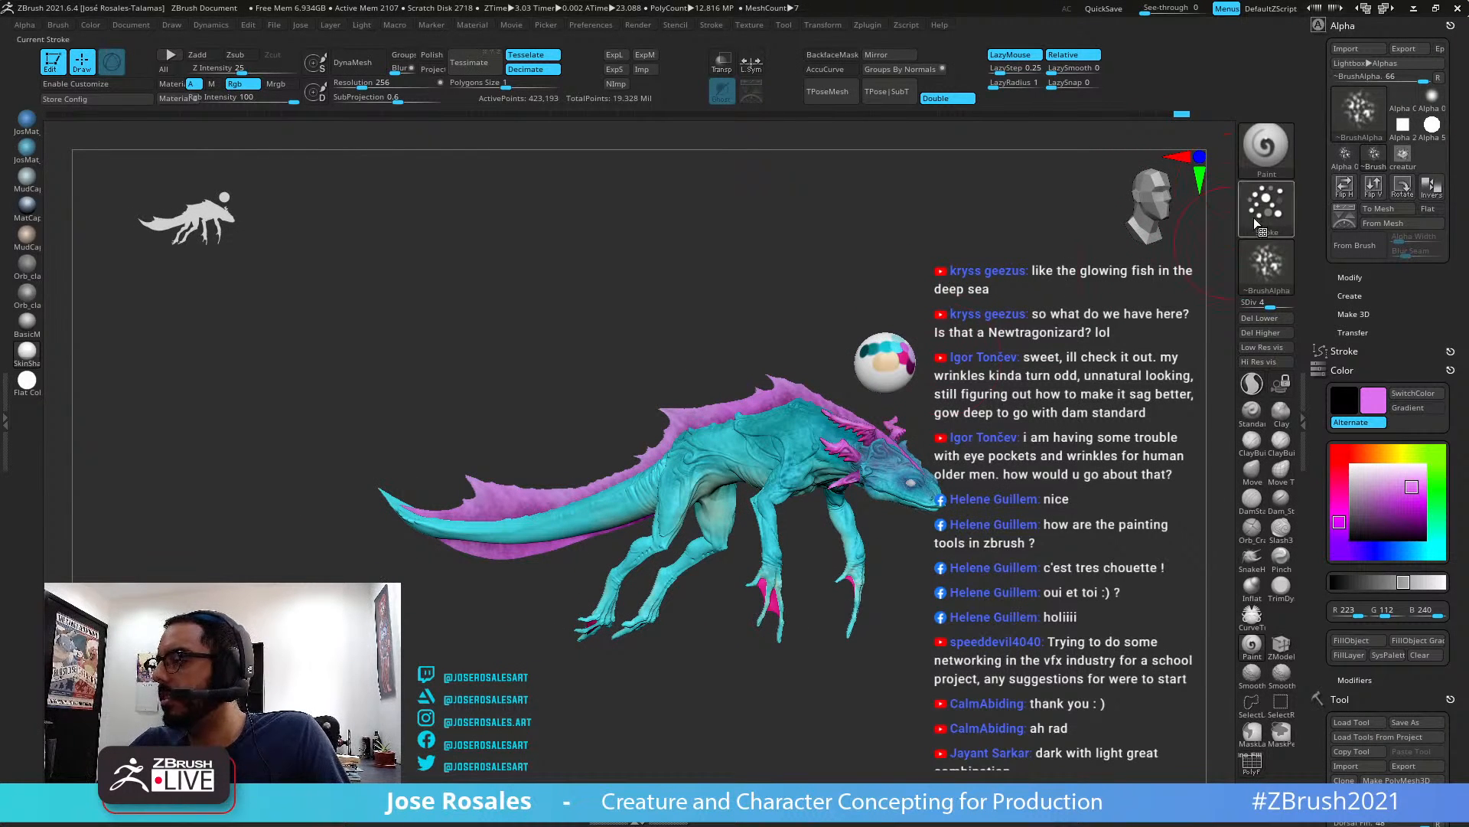
pyautogui.click(1288, 303)
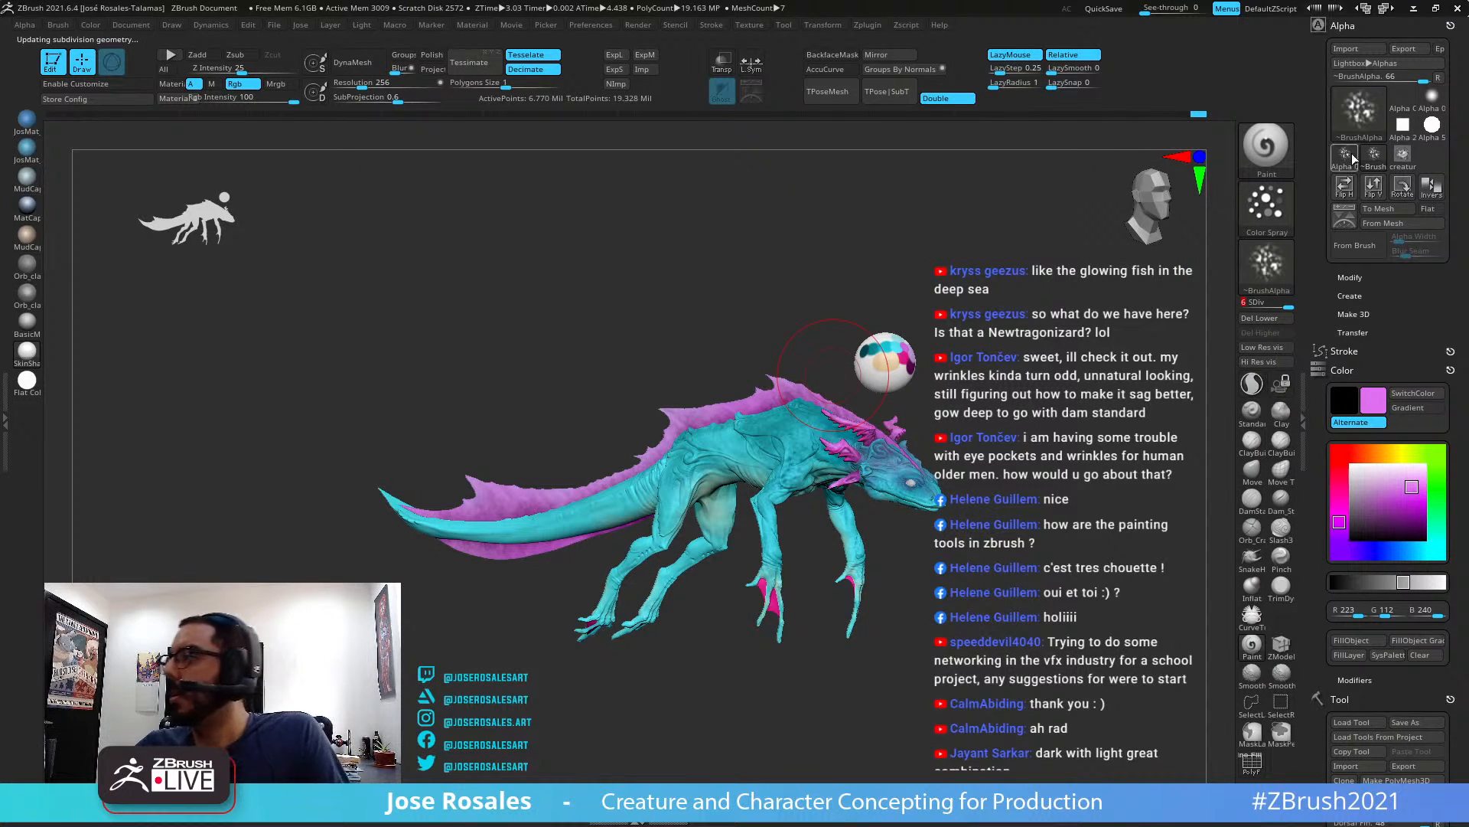
pyautogui.click(1365, 118)
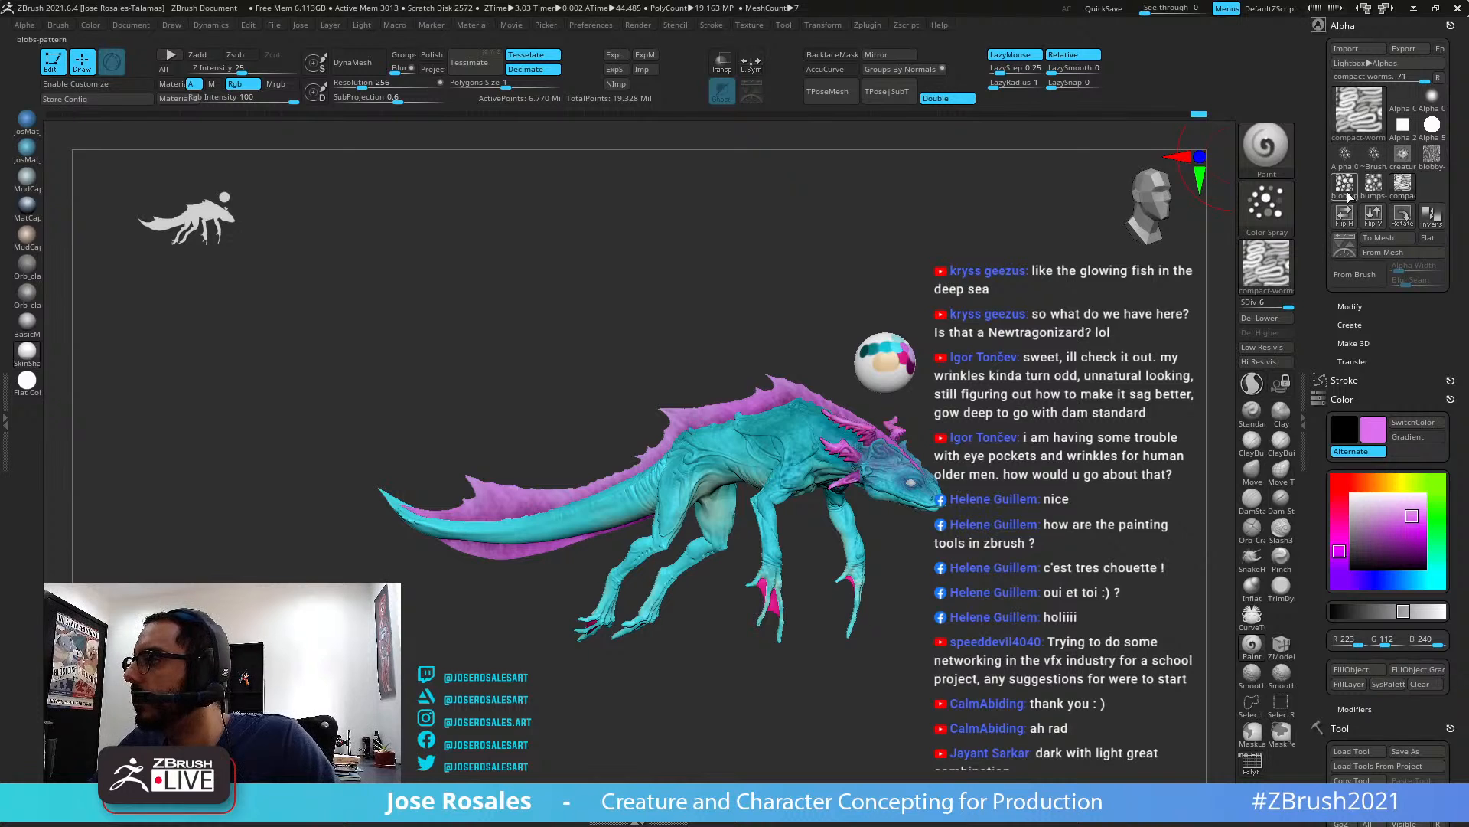
pyautogui.click(1374, 186)
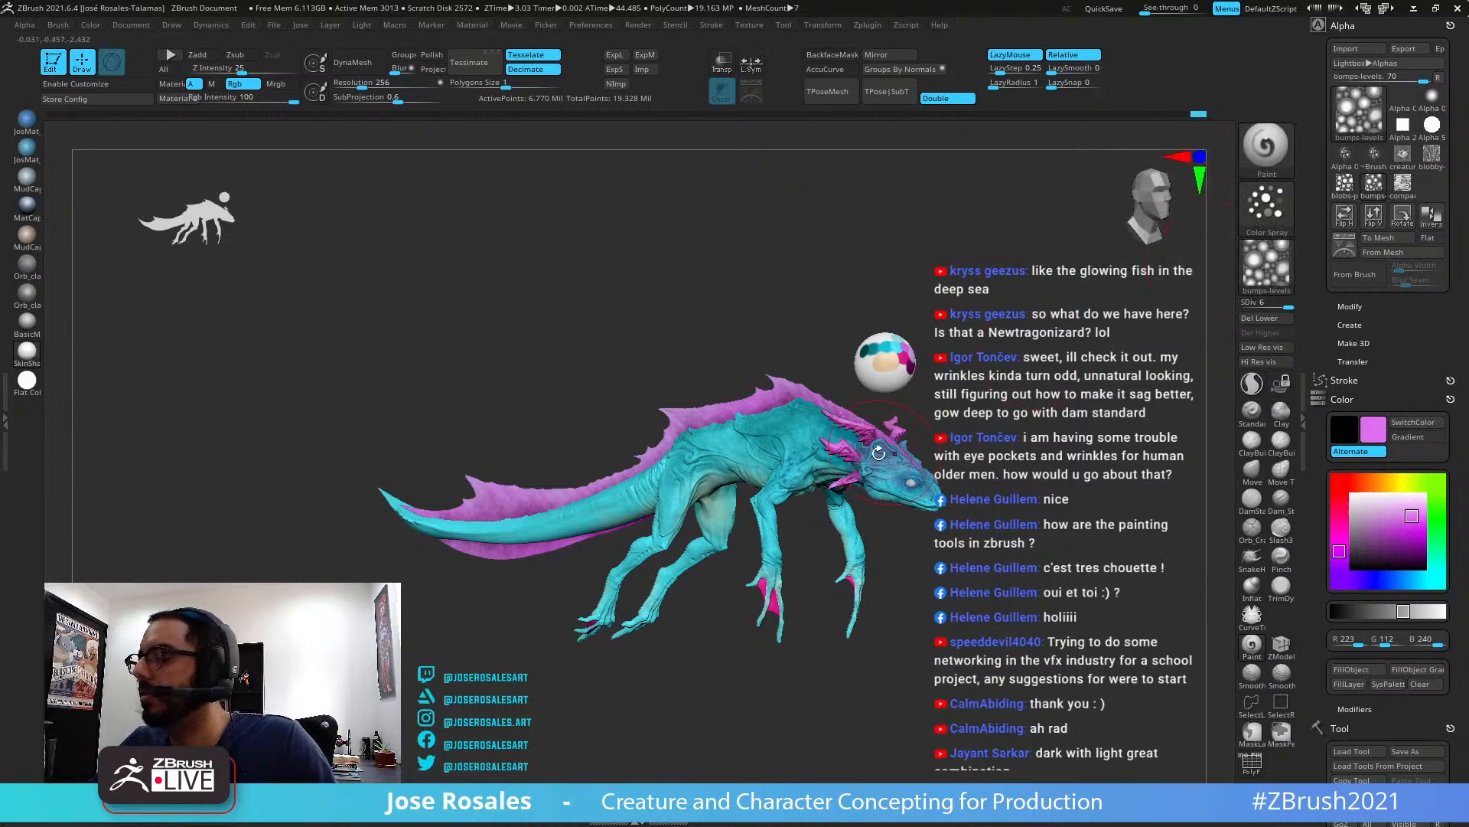
# Smooth the dorsal fin's upper edge around the small spike and check the mesh's wireframe there
pyautogui.moveTo(681, 407)
pyautogui.mouseDown(button='right')
pyautogui.moveTo(837, 425)
pyautogui.moveTo(793, 439)
pyautogui.moveTo(787, 365)
pyautogui.moveTo(749, 374)
pyautogui.moveTo(852, 370)
pyautogui.moveTo(864, 353)
pyautogui.mouseUp(button='right')
pyautogui.press('s')
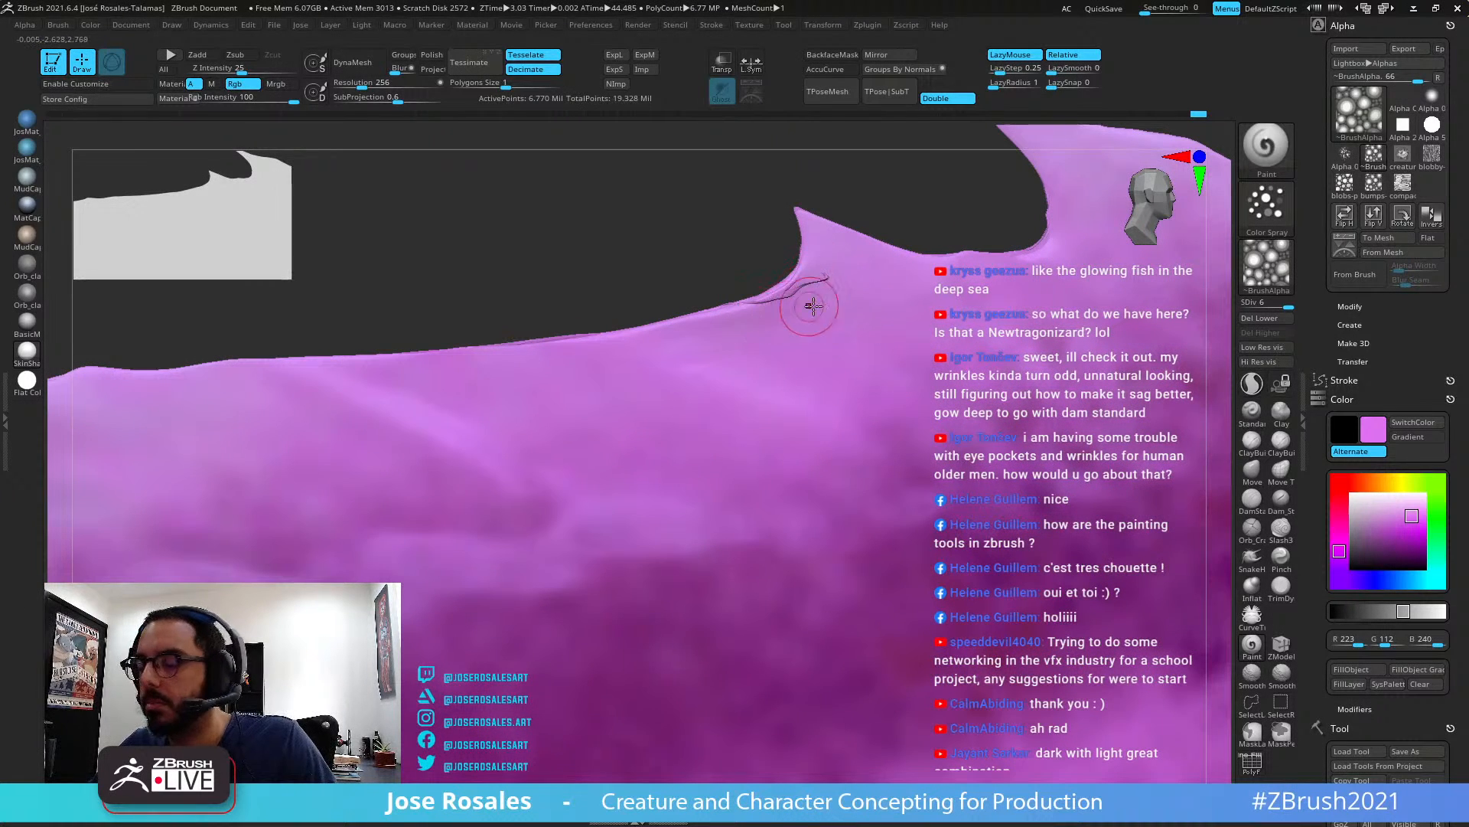
pyautogui.press('shift')
pyautogui.moveTo(787, 292)
pyautogui.keyDown('shift'); pyautogui.mouseDown()
pyautogui.moveTo(715, 316)
pyautogui.moveTo(797, 282)
pyautogui.moveTo(772, 305)
pyautogui.mouseUp(); pyautogui.keyUp('shift')
pyautogui.keyDown('shift'); pyautogui.moveTo(1003, 245); pyautogui.dragTo(1034, 248); pyautogui.keyUp('shift')
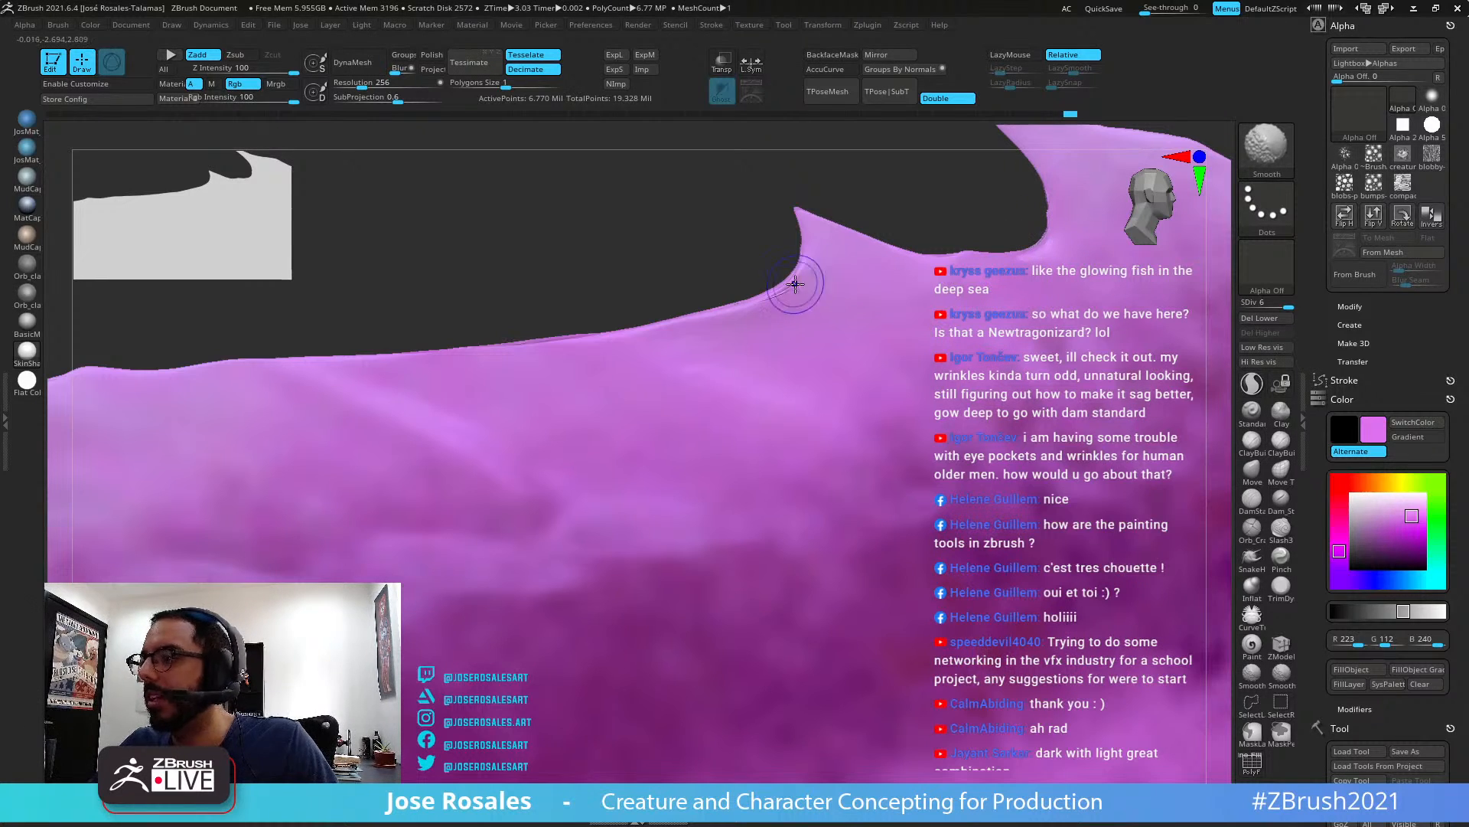
pyautogui.keyDown('shift'); pyautogui.moveTo(789, 286); pyautogui.dragTo(731, 326); pyautogui.keyUp('shift')
pyautogui.hotkey('shift', 'f')
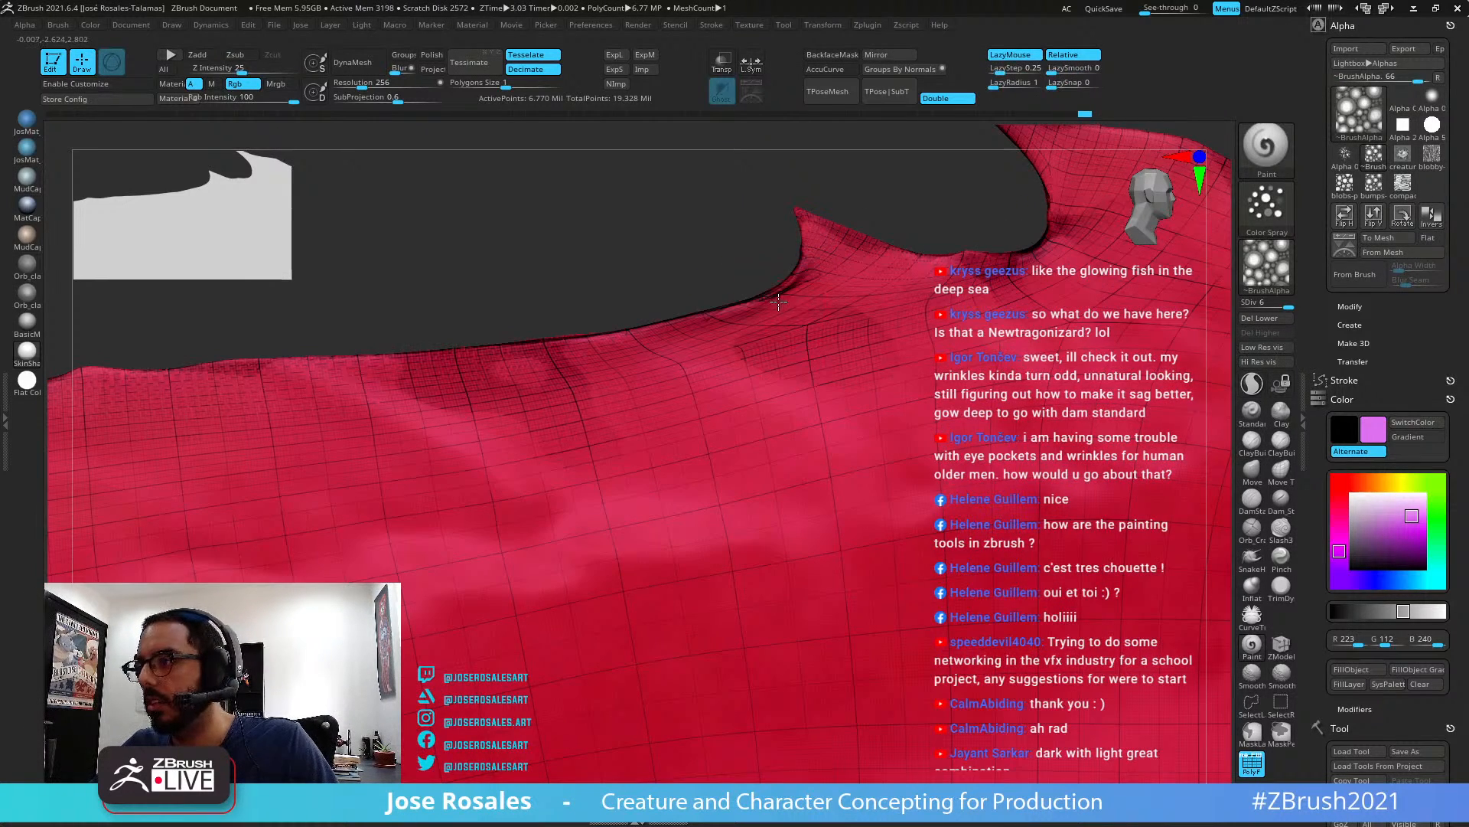
pyautogui.hotkey('shift', 'f')
pyautogui.keyDown('alt'); pyautogui.moveTo(344, 419); pyautogui.dragTo(264, 437, button='right'); pyautogui.keyUp('alt')
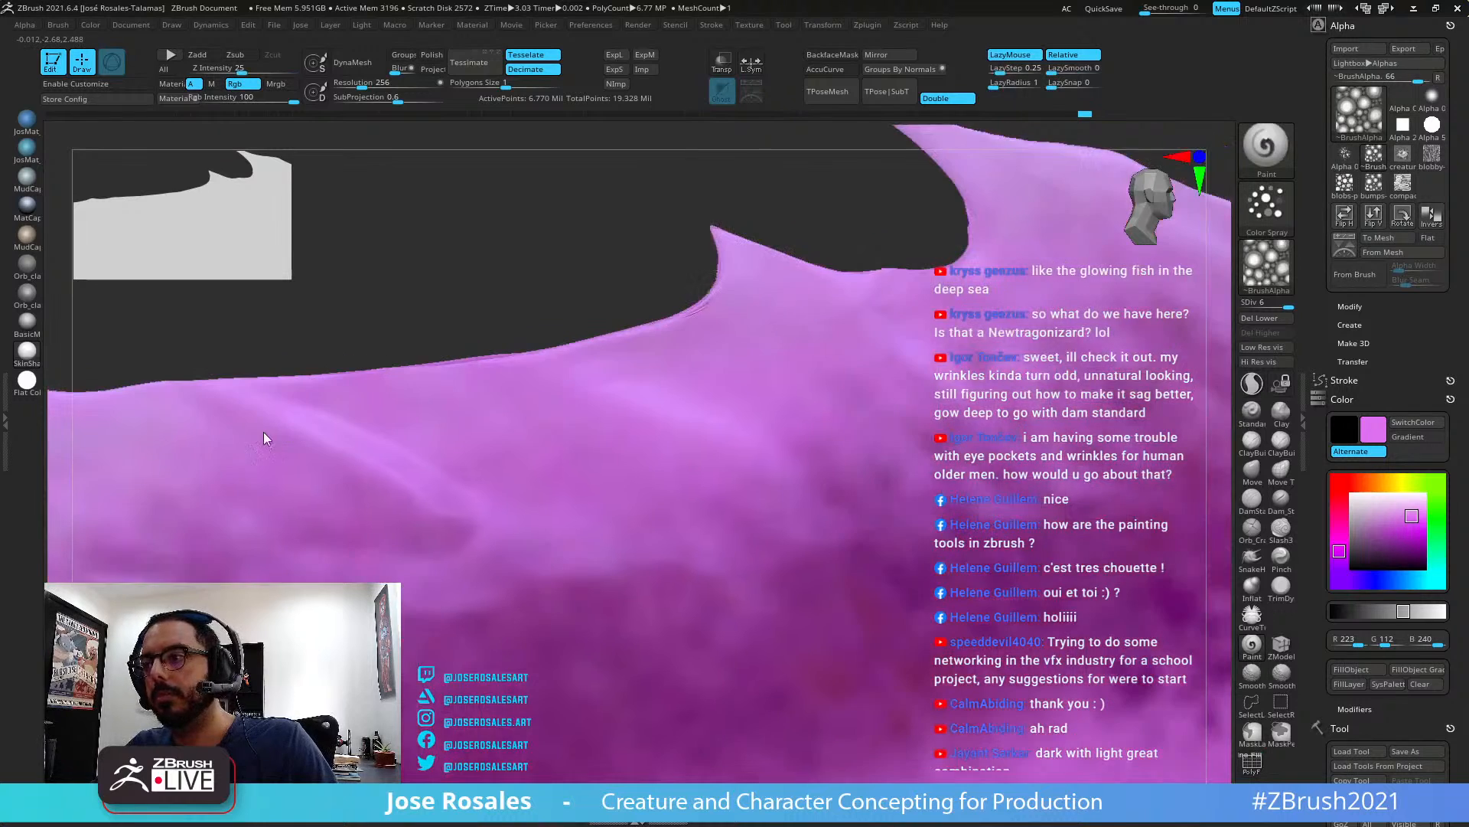
# Show the whole creature together with the dorsal fin and sample hot pink (R 240, G 22, B 142) from the palette sphere
pyautogui.moveTo(880, 345); pyautogui.dragTo(702, 281, button='right')
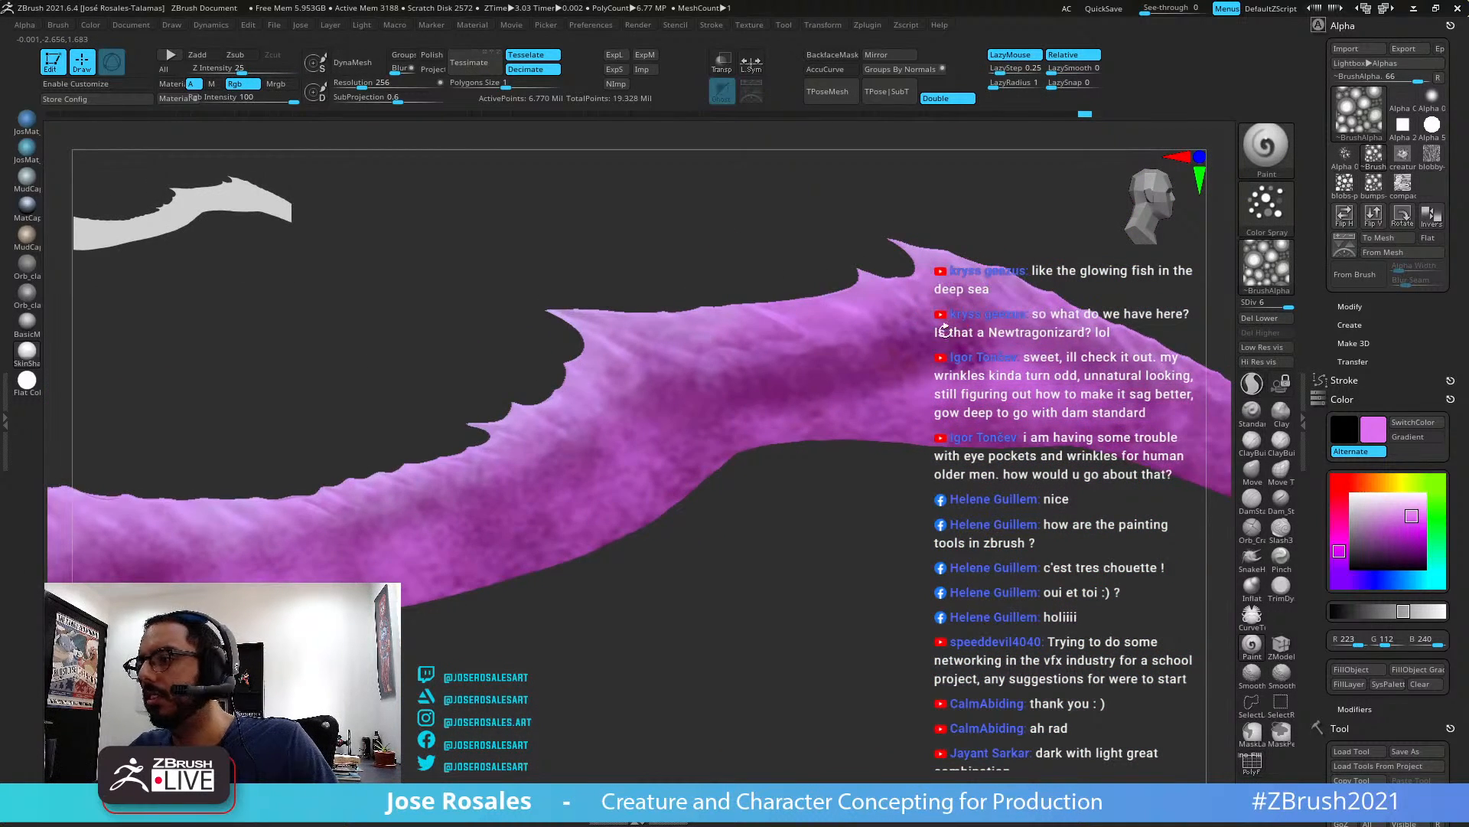
pyautogui.moveTo(946, 329); pyautogui.dragTo(865, 131, button='right')
pyautogui.hotkey('shift', 's')
pyautogui.moveTo(787, 355)
pyautogui.mouseDown(button='right')
pyautogui.moveTo(762, 356)
pyautogui.moveTo(755, 329)
pyautogui.moveTo(797, 332)
pyautogui.moveTo(768, 285)
pyautogui.mouseUp(button='right')
pyautogui.hotkey('shift', 's')
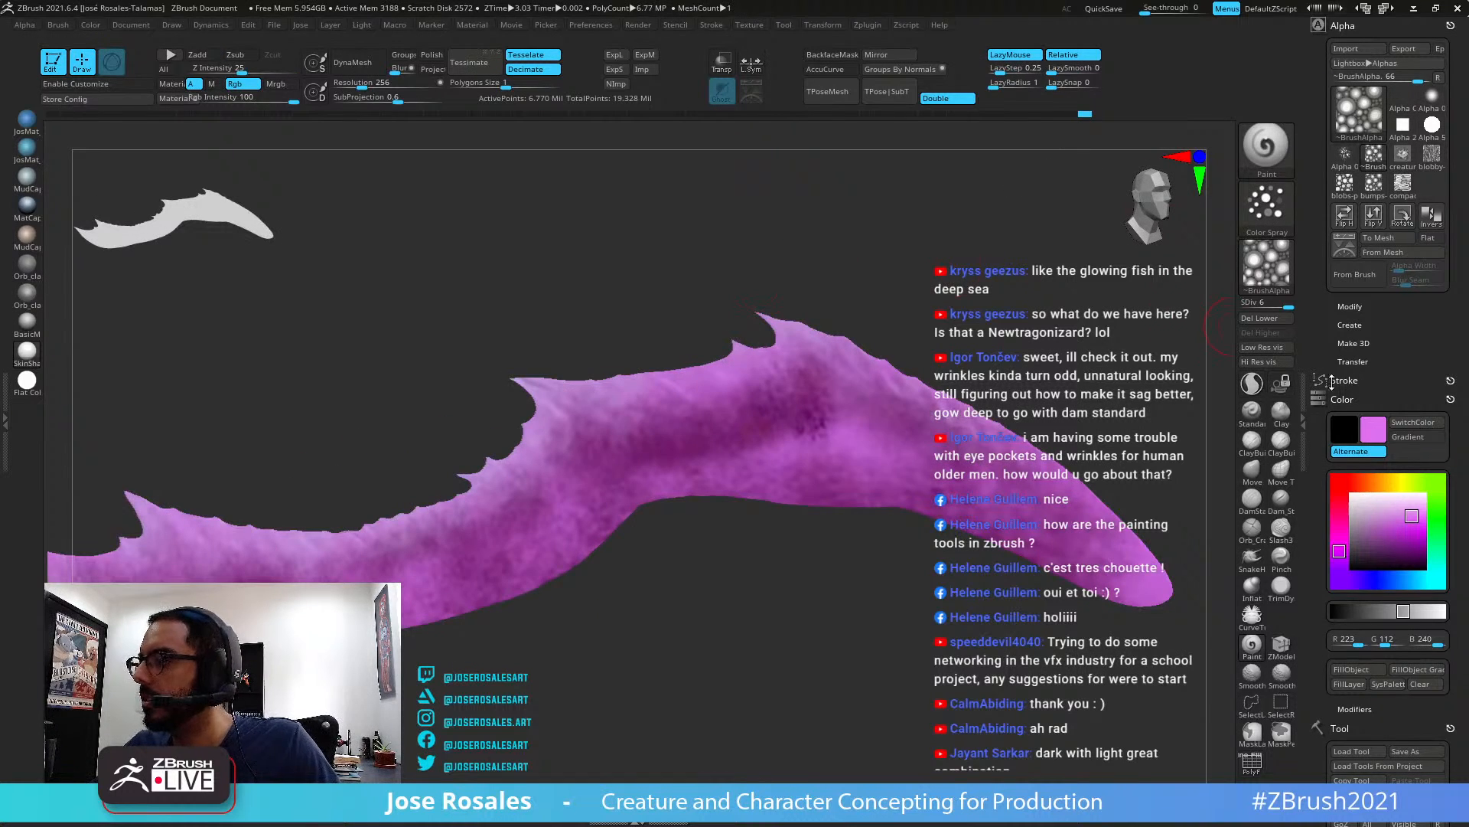
pyautogui.hotkey('shift', 's')
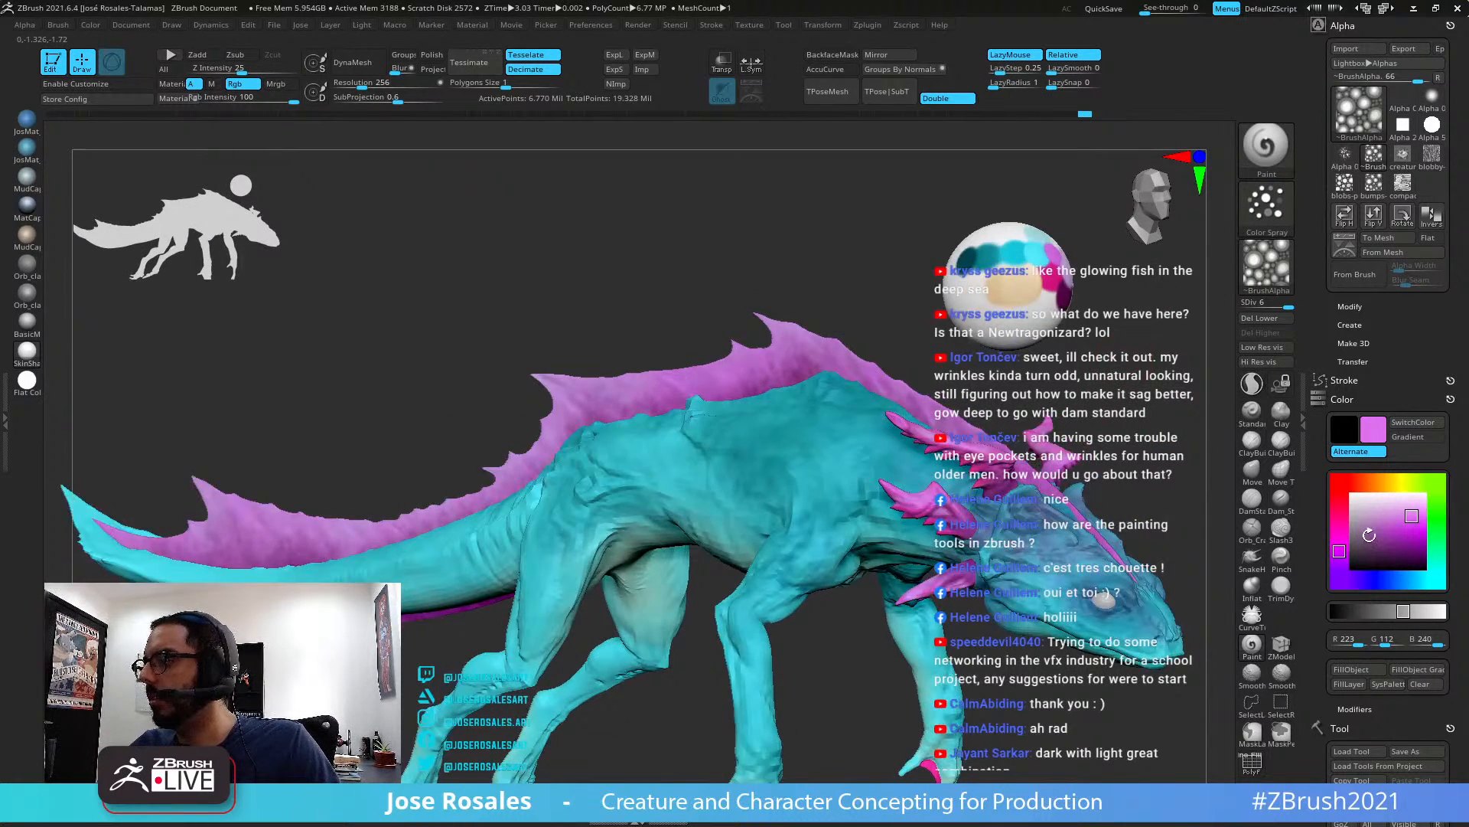
pyautogui.moveTo(1369, 535); pyautogui.dragTo(1155, 355, button='right')
pyautogui.press('c')
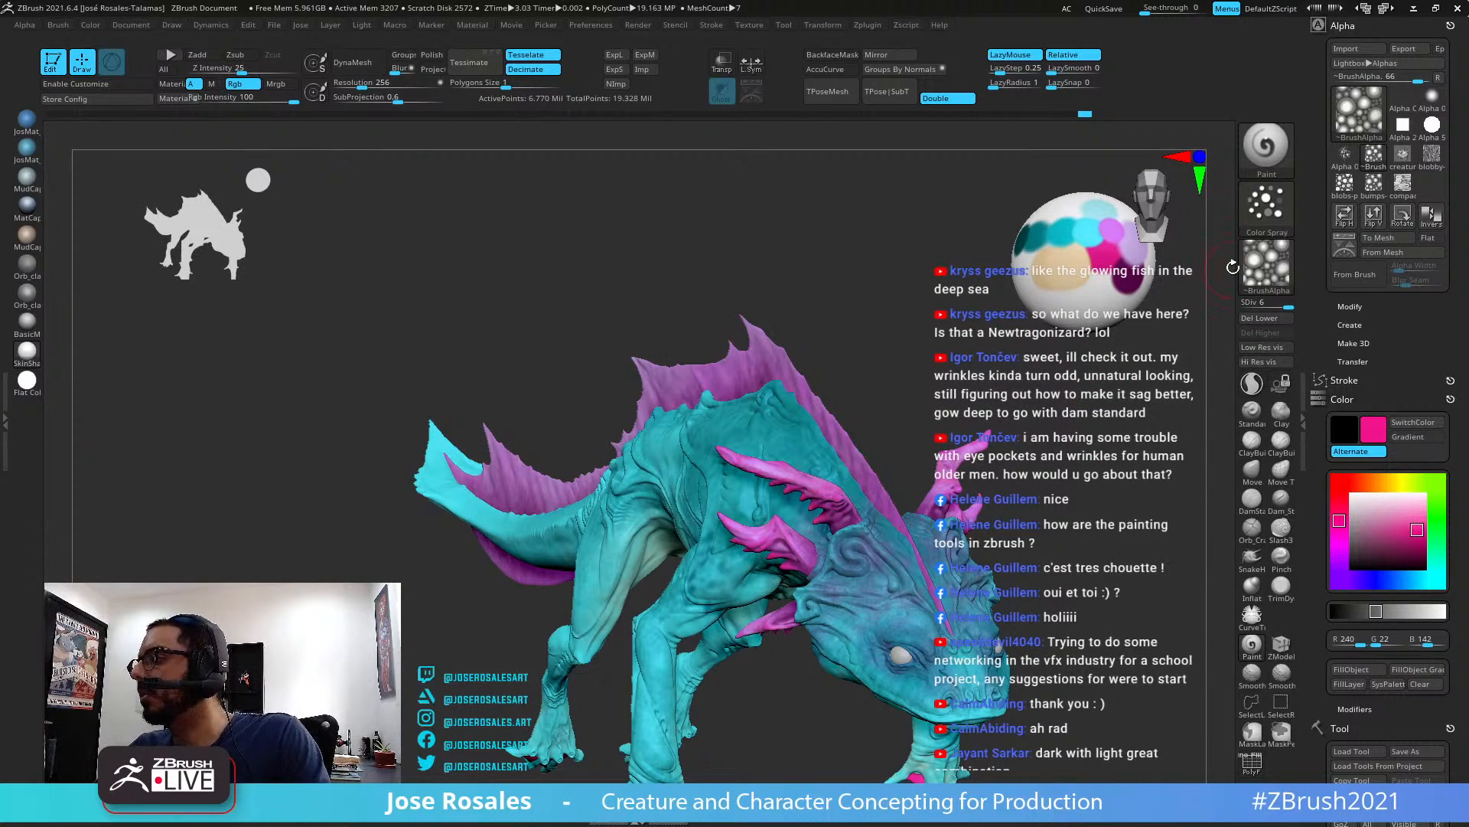
# Move the hot pink to the secondary colour and sample turquoise (R 3, G 197, B 209) from the palette sphere as main colour
pyautogui.click(1263, 269)
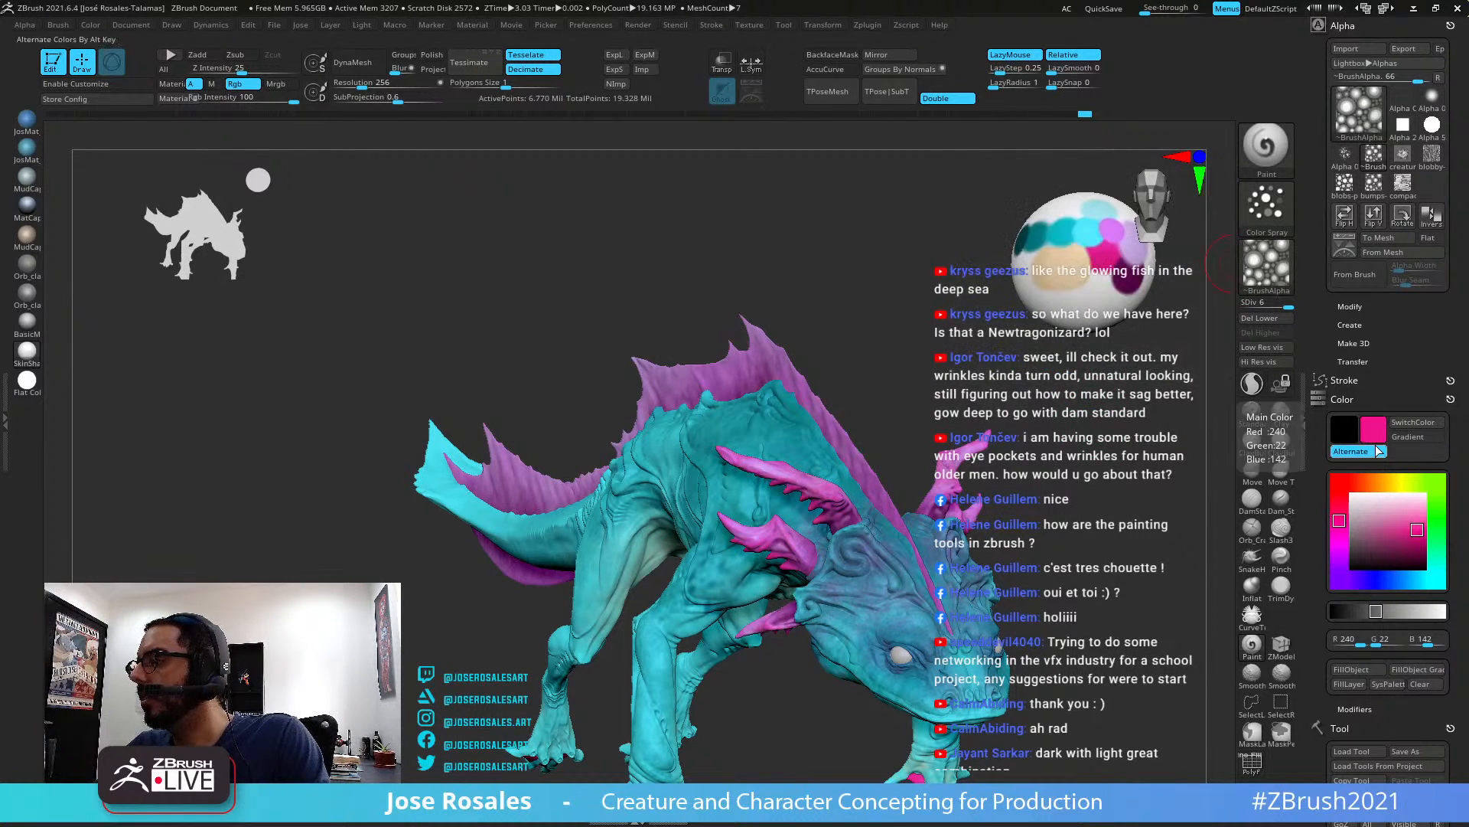
pyautogui.click(1412, 422)
pyautogui.moveTo(1379, 517); pyautogui.dragTo(1058, 231)
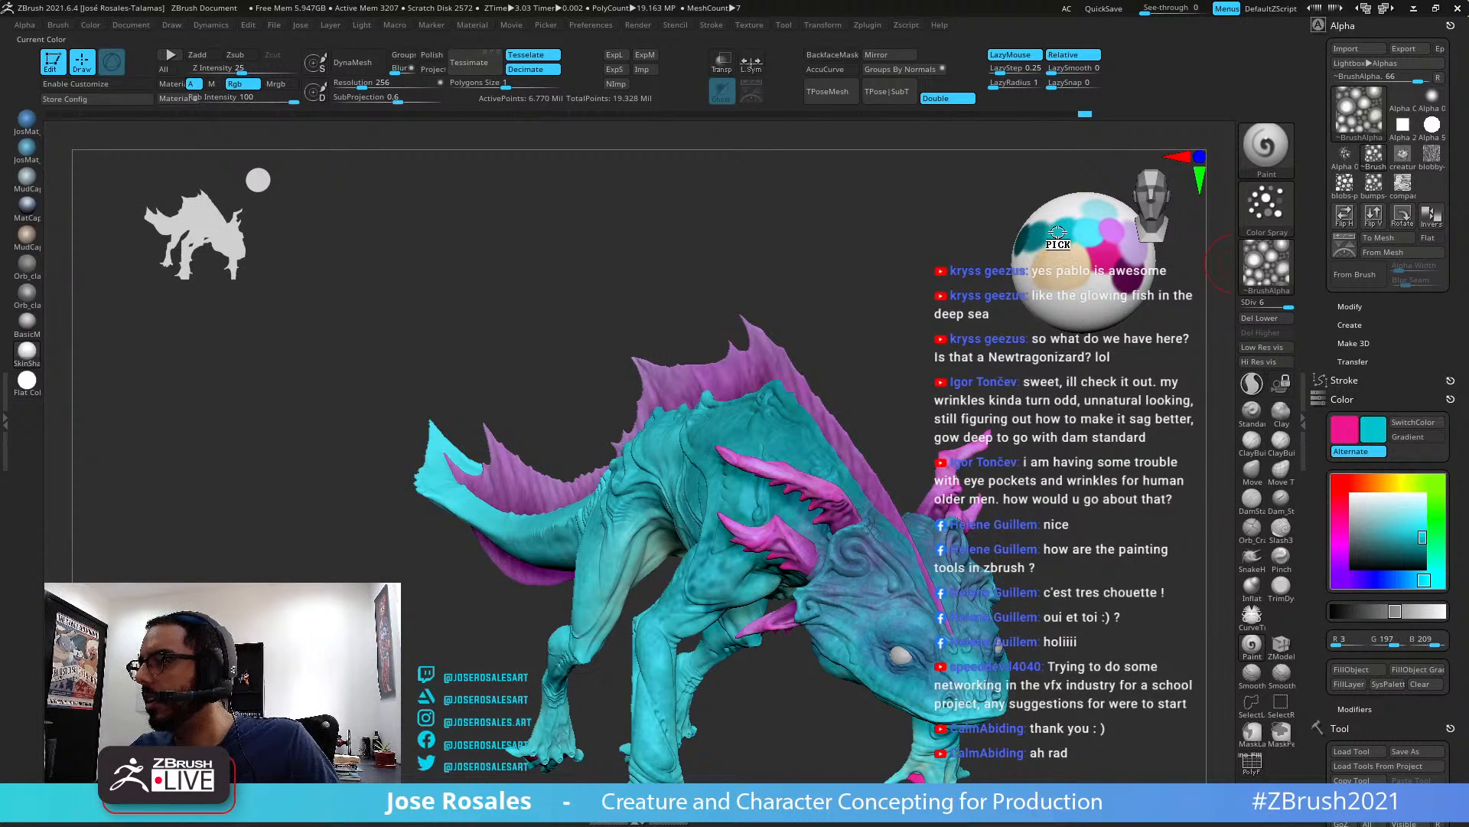
# Try a turquoise Color Spray stroke on the dorsal fin below the front spikes and undo it
pyautogui.moveTo(616, 595); pyautogui.dragTo(755, 385, button='right')
pyautogui.moveTo(754, 386)
pyautogui.mouseDown()
pyautogui.moveTo(731, 382)
pyautogui.moveTo(773, 413)
pyautogui.mouseUp()
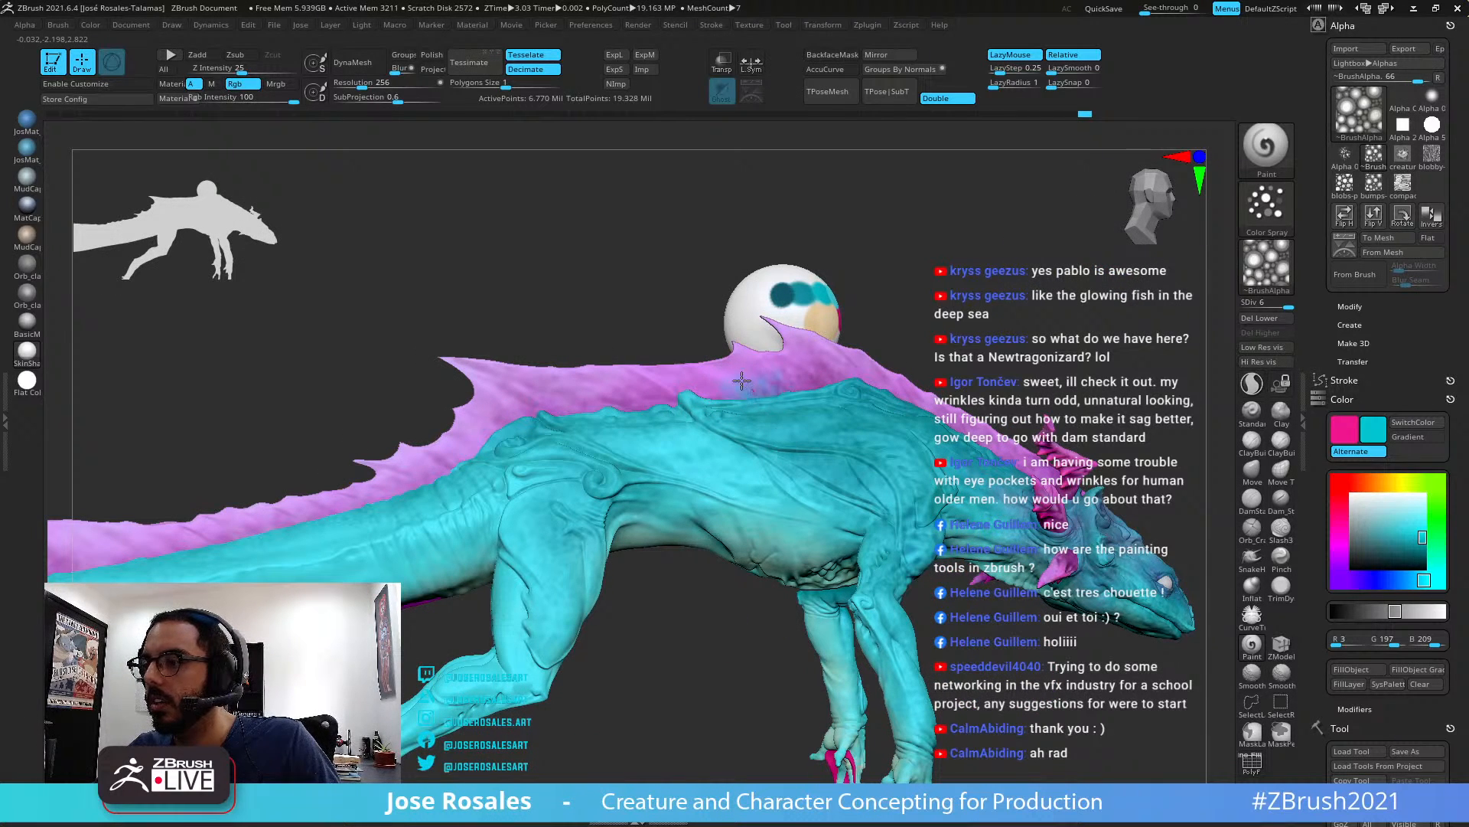
pyautogui.hotkey('ctrl', 'z')
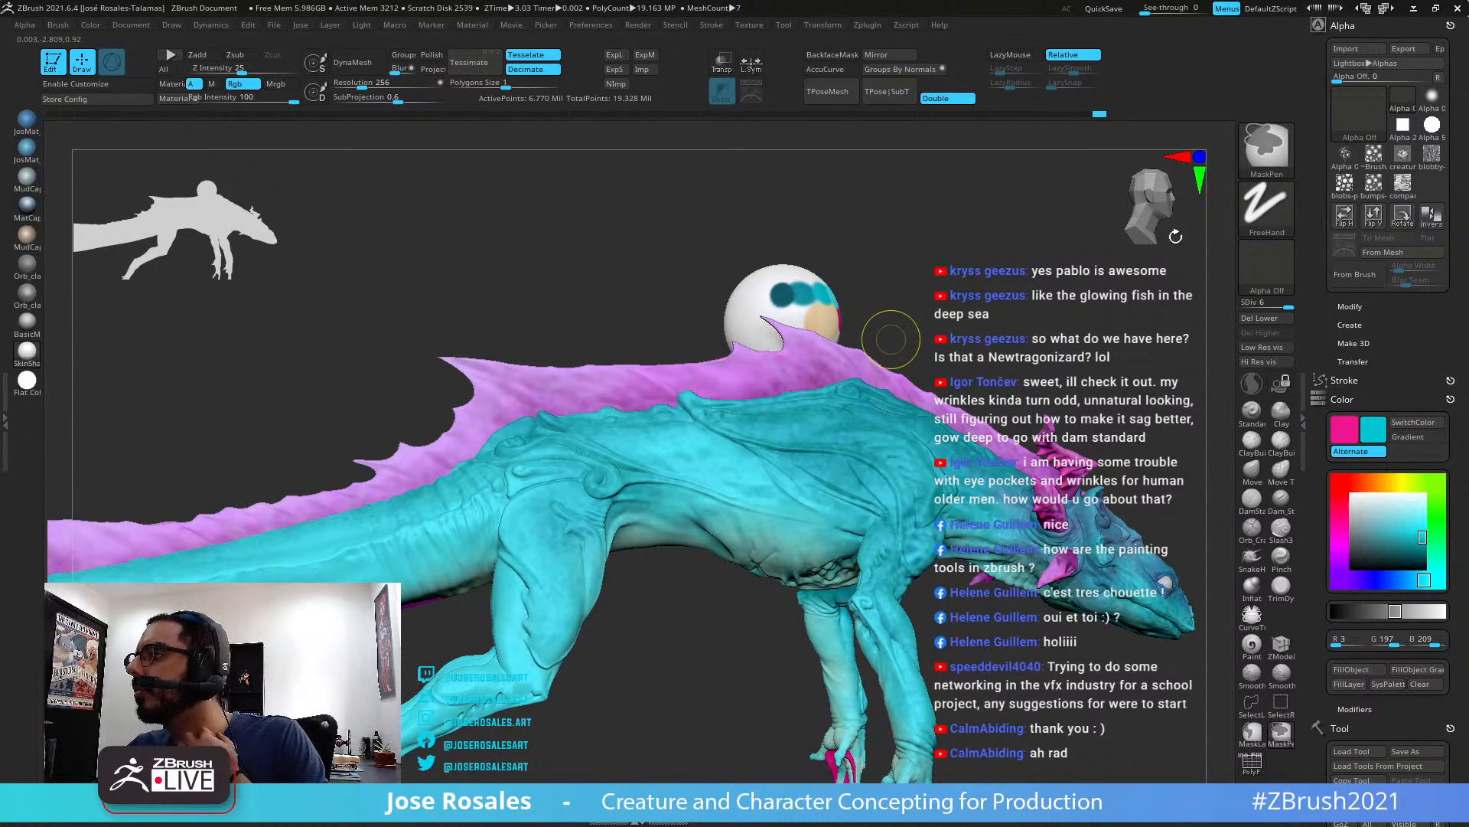
# Switch the Paint brush to the DragRect stroke, try a turquoise alpha stamp on the dorsal fin and undo it
pyautogui.click(1269, 202)
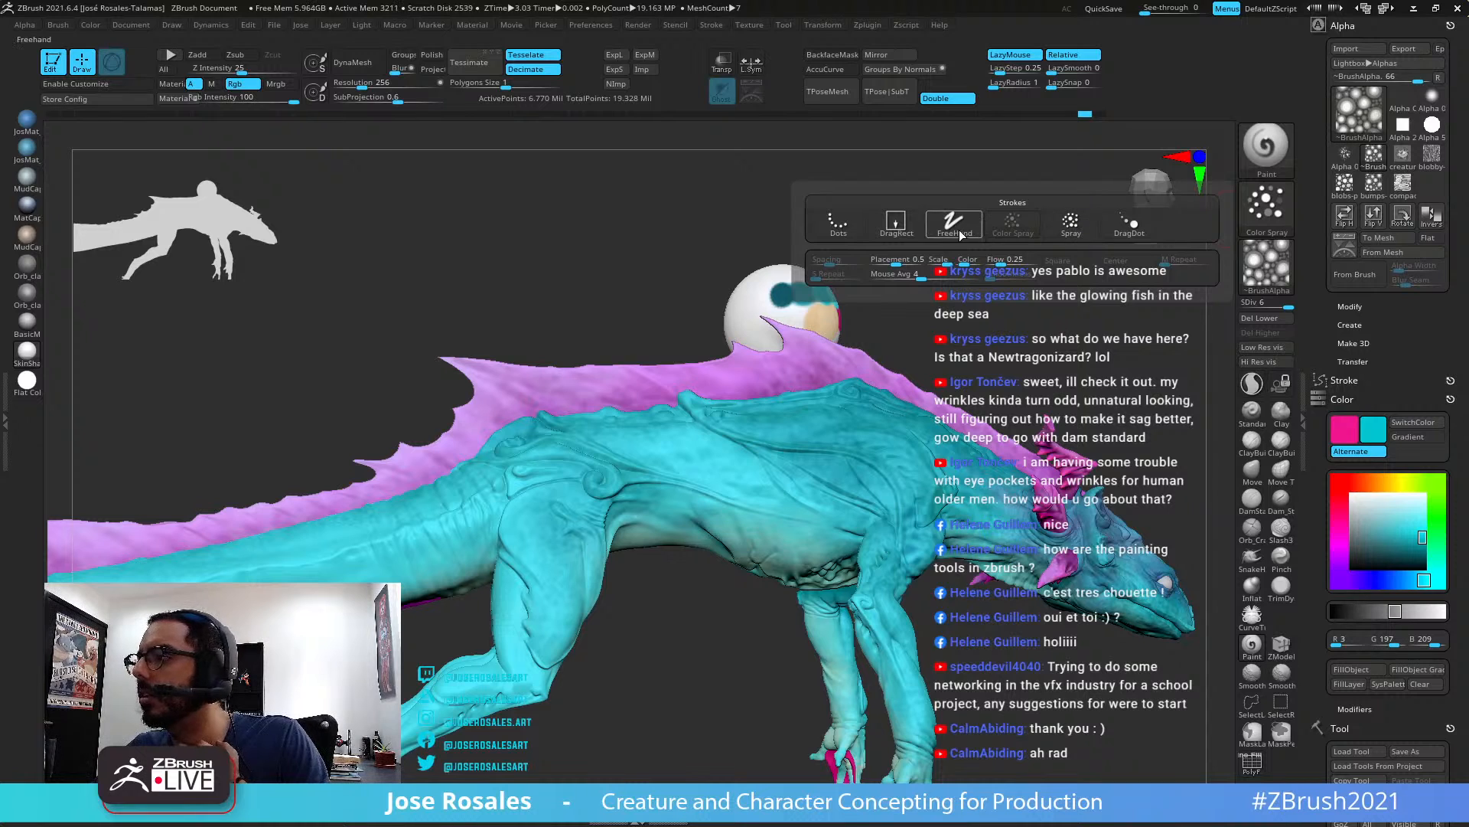
pyautogui.click(897, 225)
pyautogui.moveTo(612, 252); pyautogui.dragTo(659, 245)
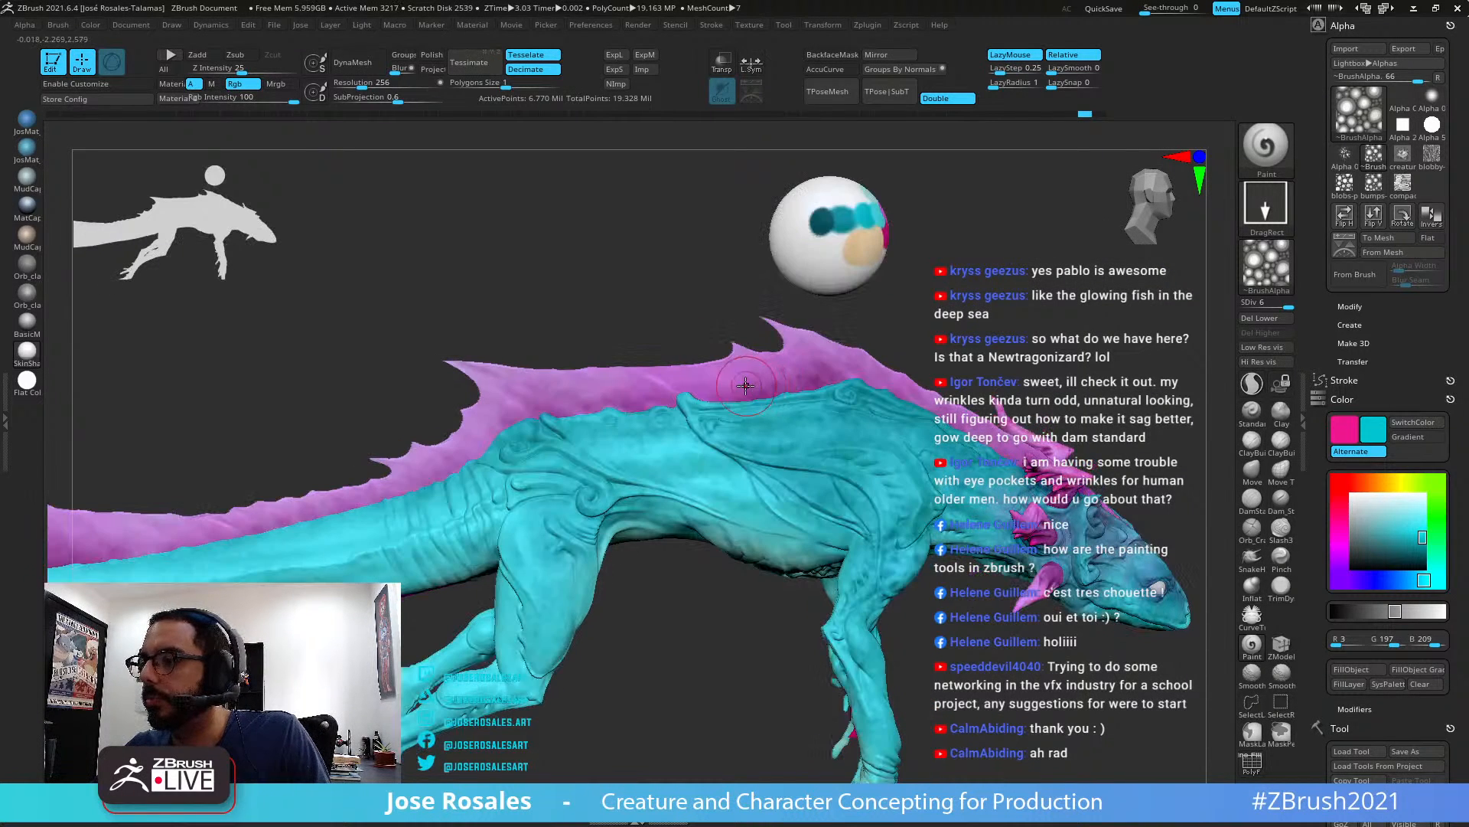
pyautogui.moveTo(739, 379)
pyautogui.mouseDown()
pyautogui.moveTo(813, 397)
pyautogui.moveTo(786, 395)
pyautogui.mouseUp()
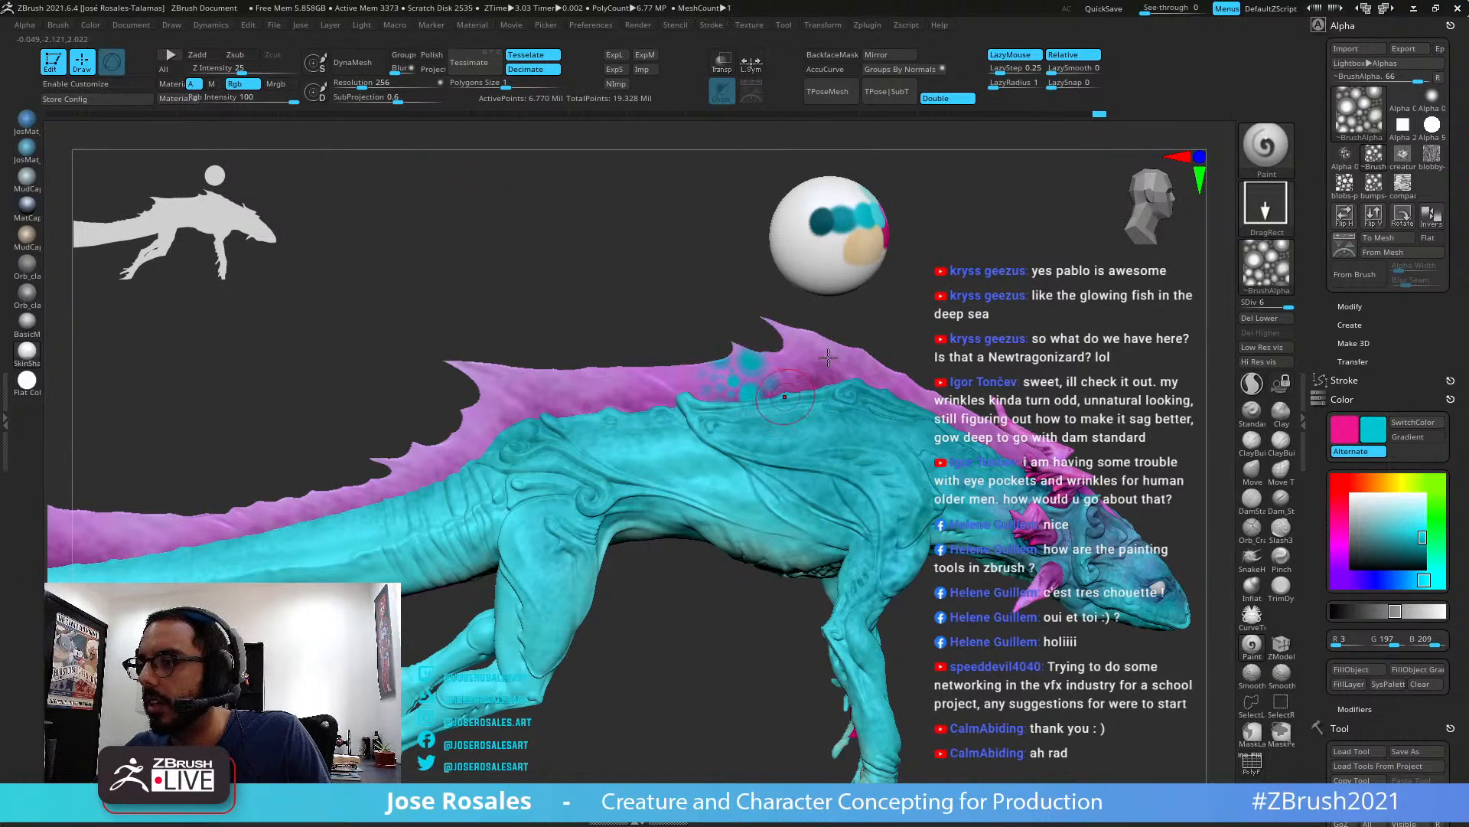
pyautogui.hotkey('ctrl', 'z')
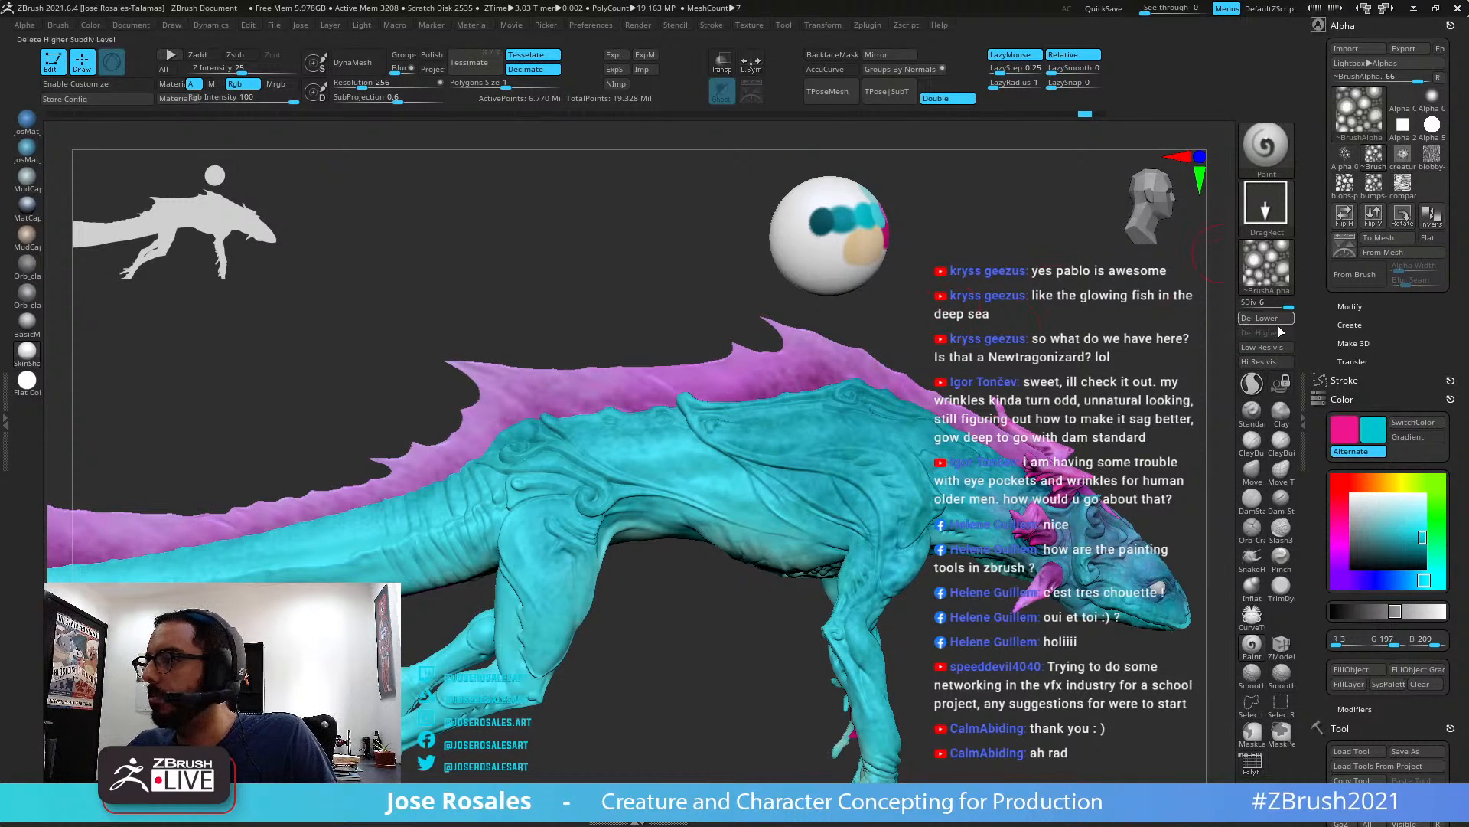
# Swap the two paint colours so that hot pink (R 240, G 22, B 142) is the main colour
pyautogui.click(1245, 278)
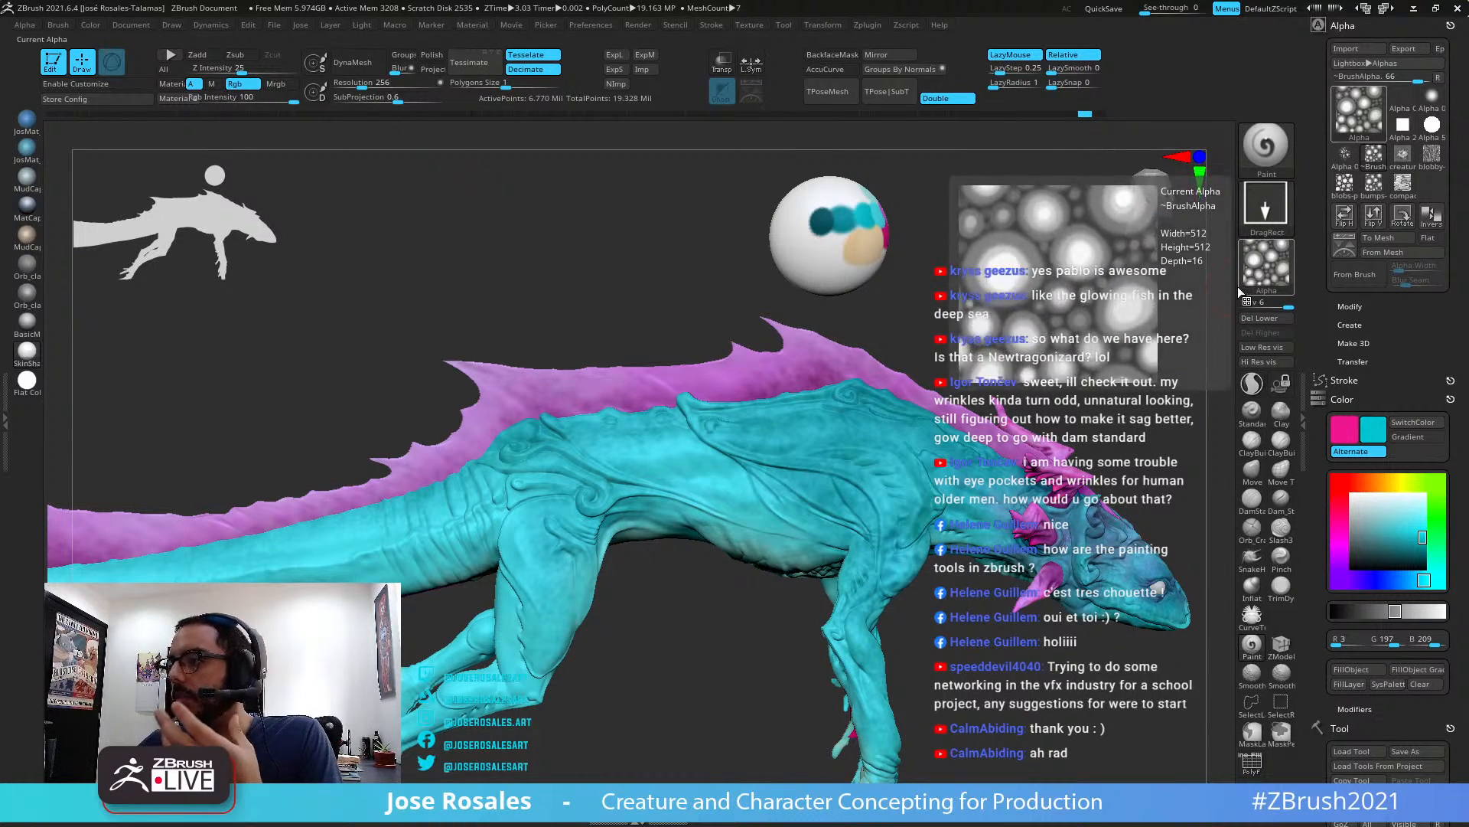
pyautogui.click(1109, 287)
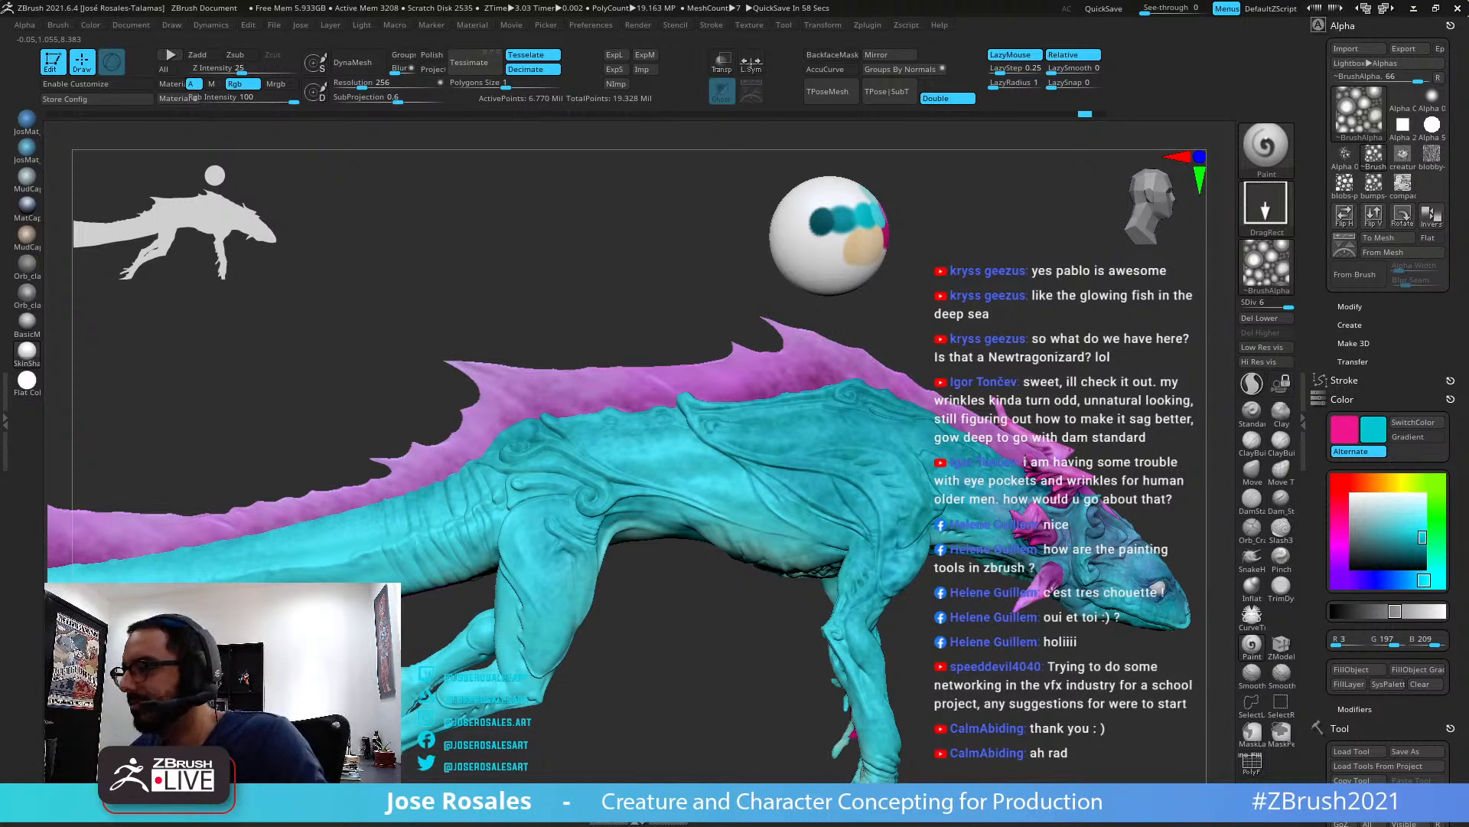
pyautogui.scroll(-2, 1359, 490)
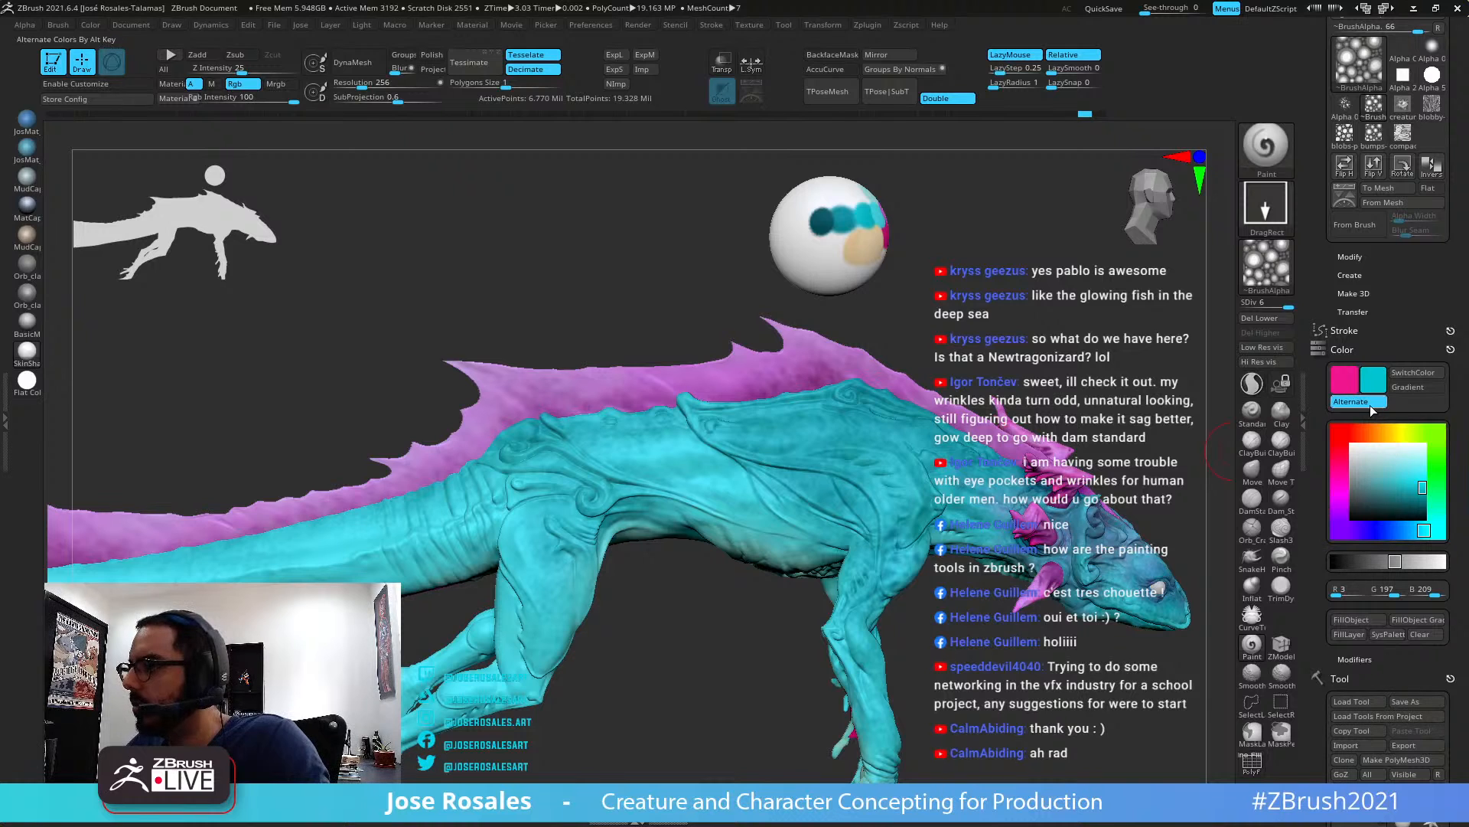
pyautogui.press('v')
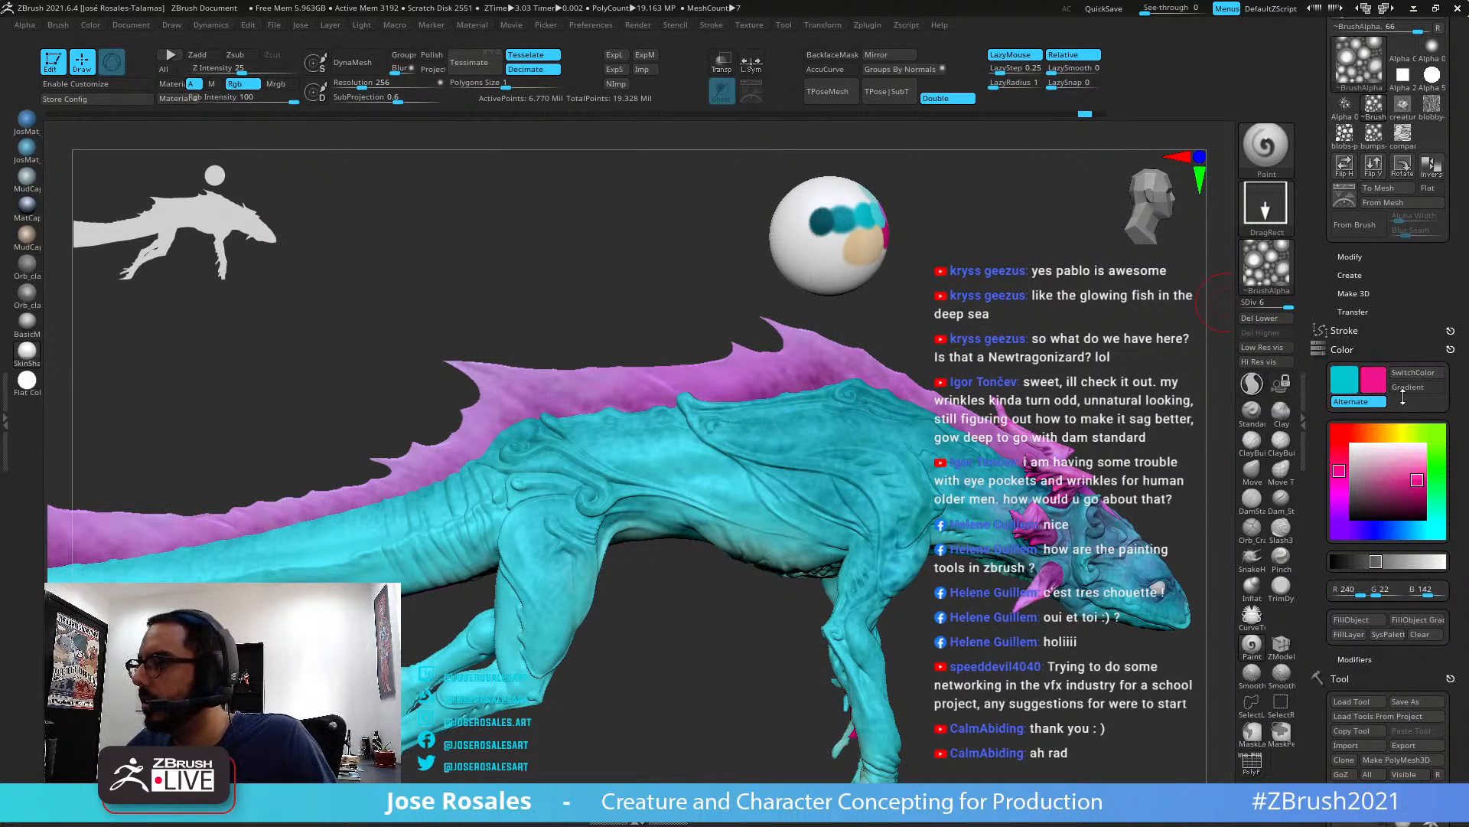
# Try a hot pink stamp of the round bumps alpha on the dorsal fin near the front spikes and undo it
pyautogui.moveTo(749, 384)
pyautogui.keyDown('alt'); pyautogui.mouseDown(button='right')
pyautogui.moveTo(761, 385)
pyautogui.moveTo(750, 367)
pyautogui.mouseUp(button='right'); pyautogui.keyUp('alt')
pyautogui.moveTo(750, 367)
pyautogui.mouseDown()
pyautogui.moveTo(743, 356)
pyautogui.moveTo(797, 359)
pyautogui.mouseUp()
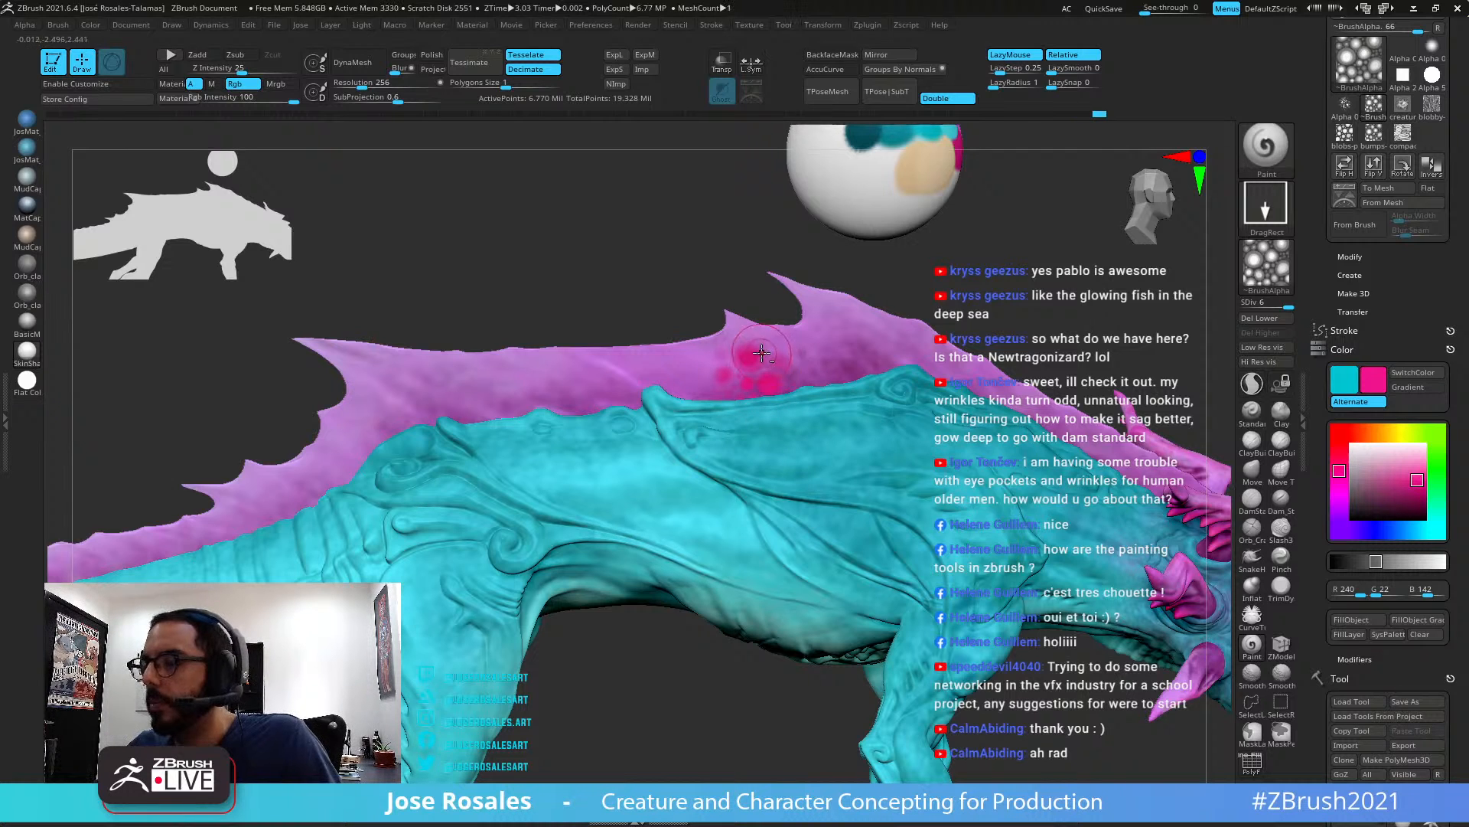
pyautogui.keyDown('alt'); pyautogui.moveTo(799, 360); pyautogui.dragTo(845, 374, button='right'); pyautogui.keyUp('alt')
pyautogui.keyDown('alt'); pyautogui.moveTo(1129, 359); pyautogui.dragTo(1026, 387, button='right'); pyautogui.keyUp('alt')
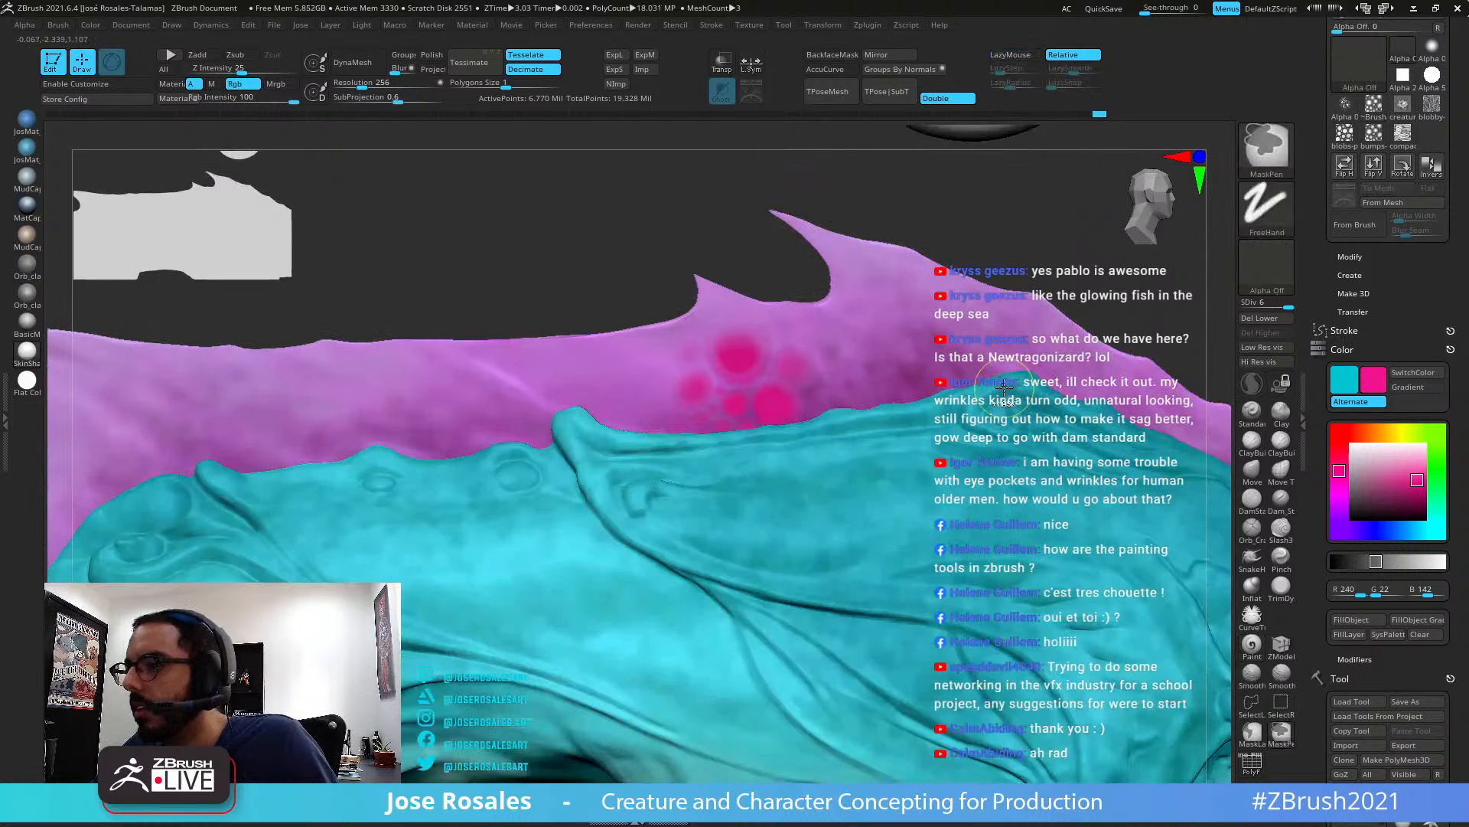
pyautogui.press('ctrl')
pyautogui.hotkey('ctrl', 'z')
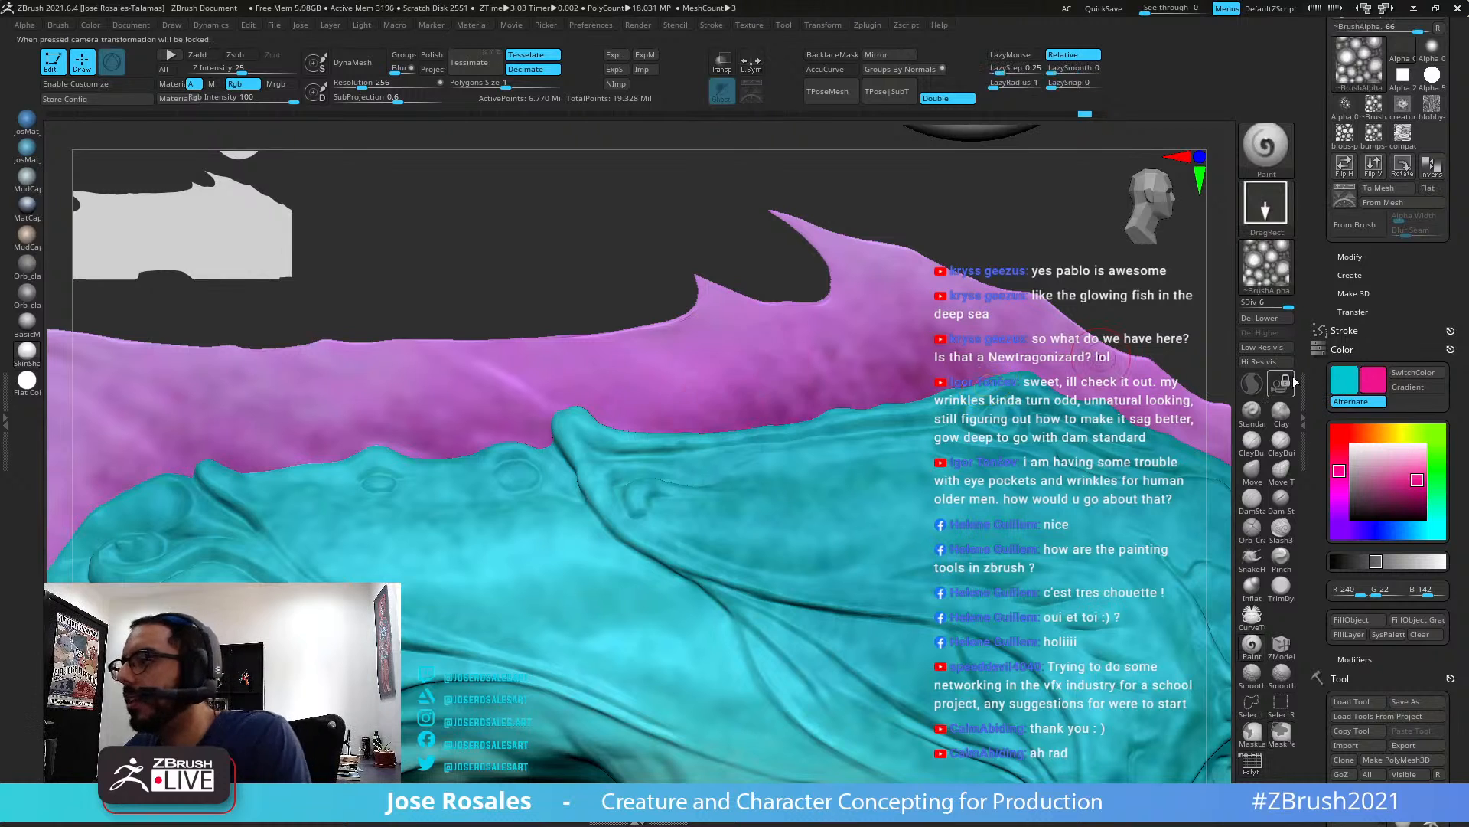
# Open the Modify settings of the current round bumps alpha
pyautogui.click(1260, 282)
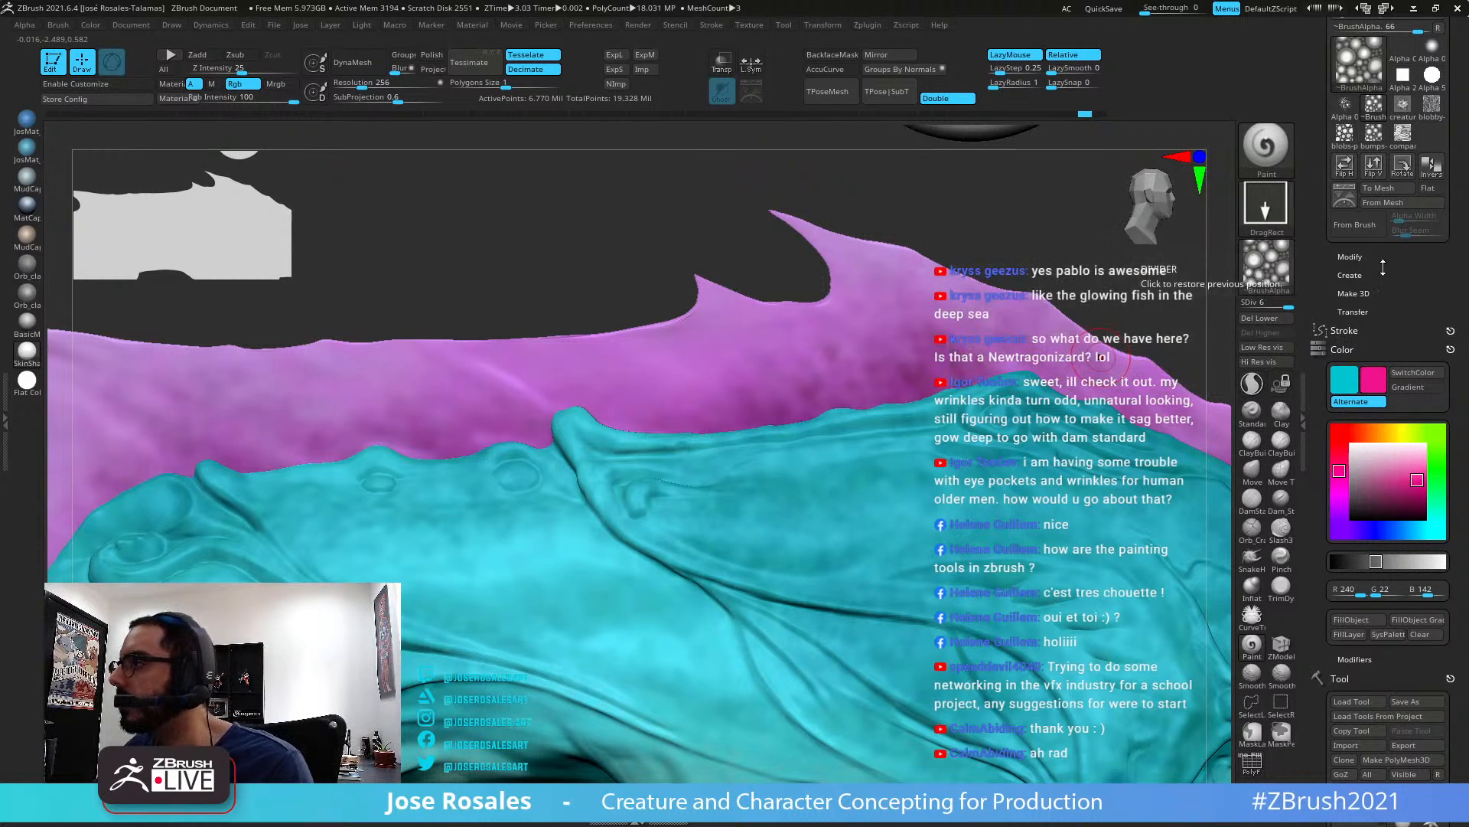
pyautogui.moveTo(1444, 280); pyautogui.dragTo(1444, 329)
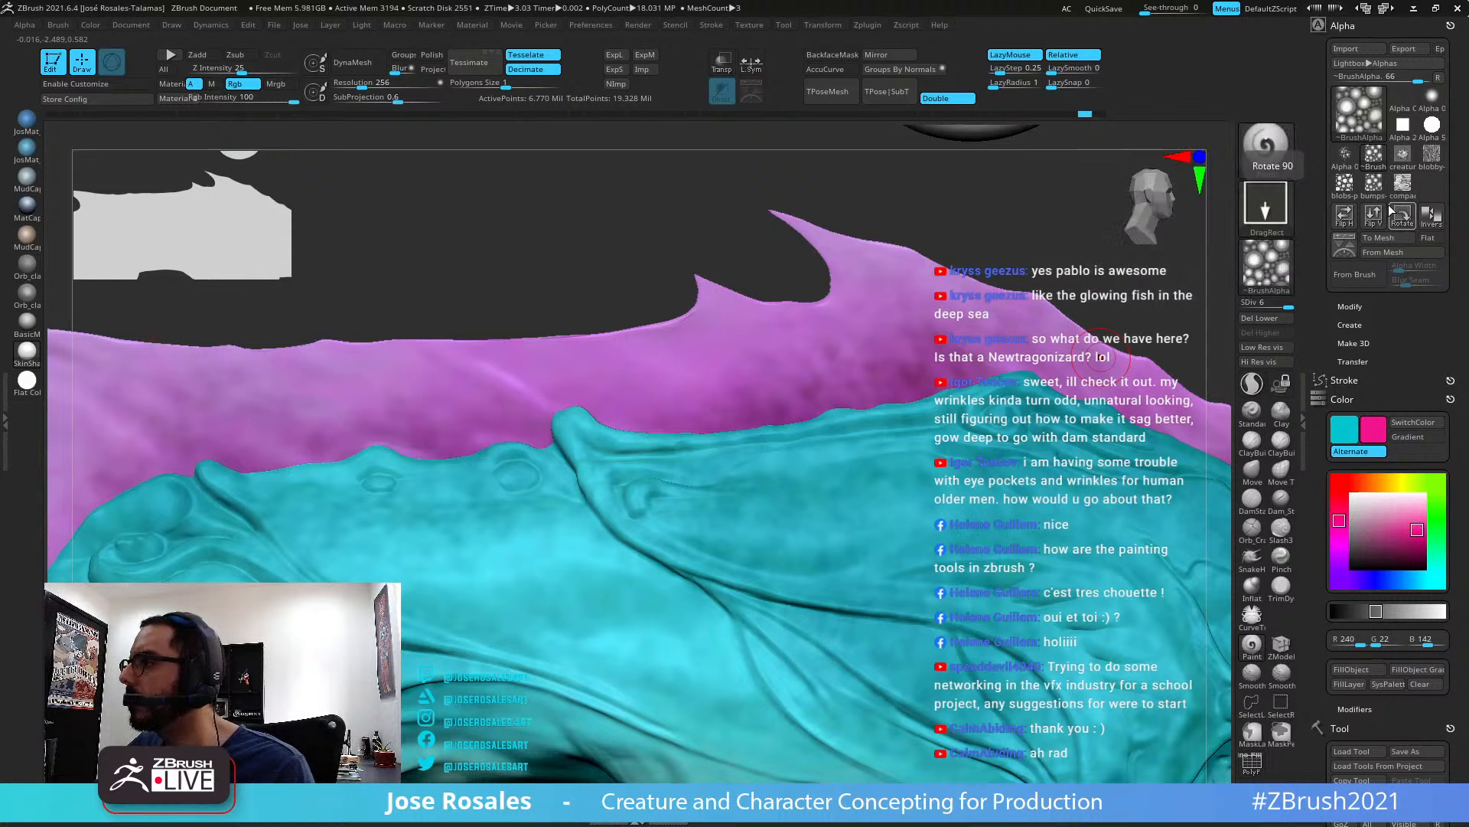
pyautogui.click(1350, 306)
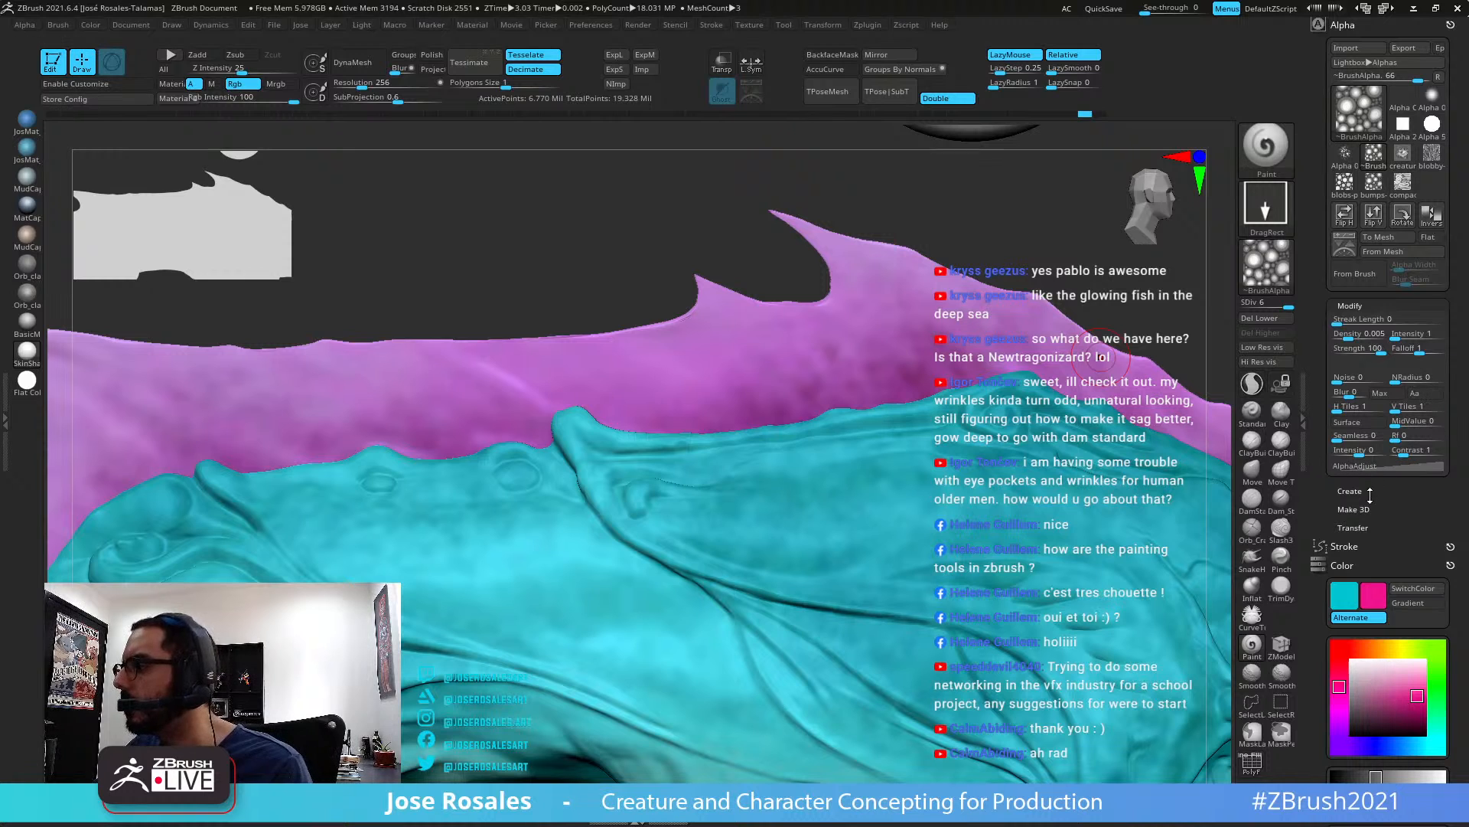
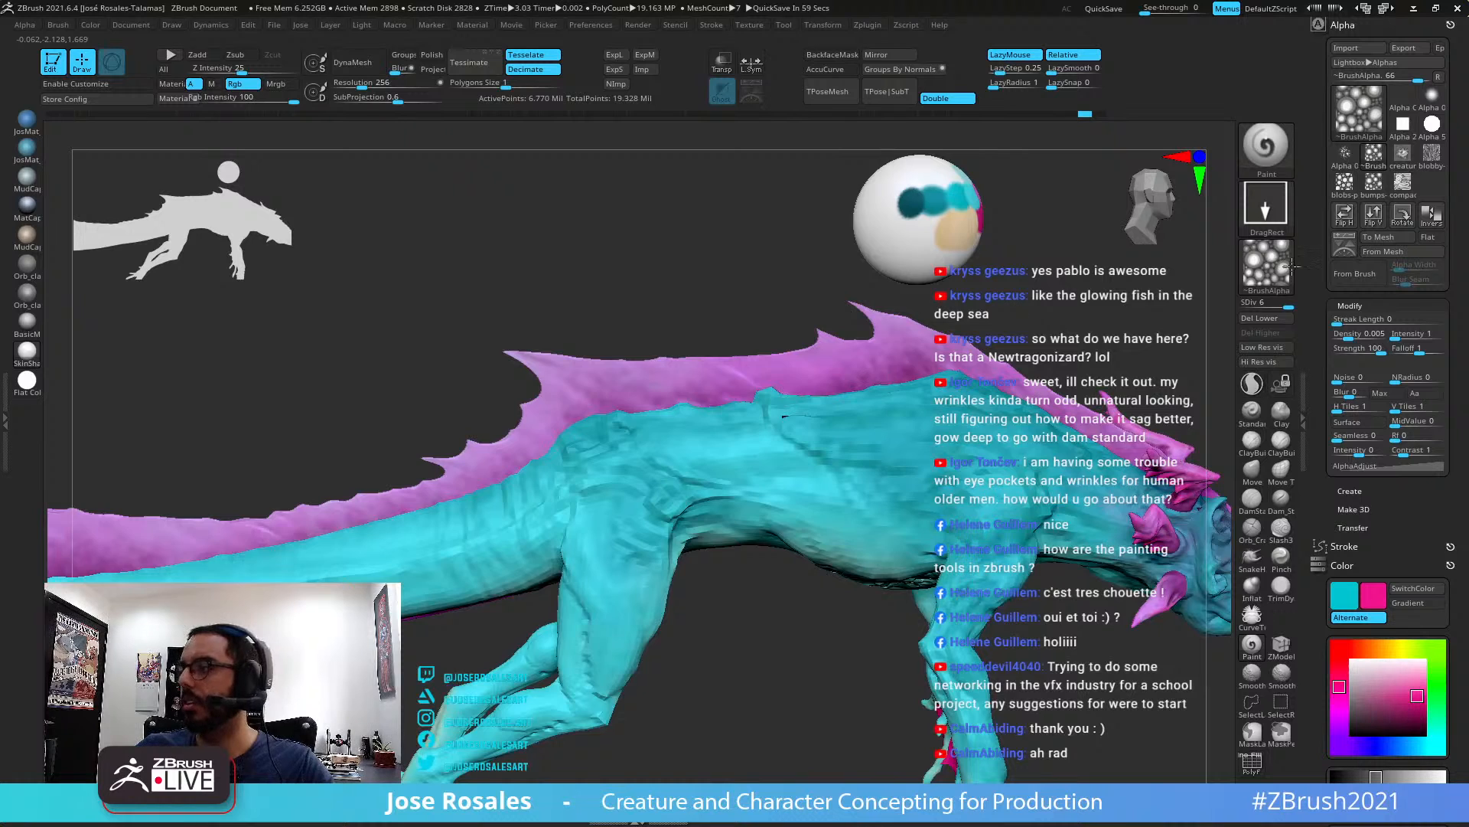
# Choose the compact-worms alpha and stamp it in hot pink on the dorsal fin below the front spikes
pyautogui.moveTo(1267, 271)
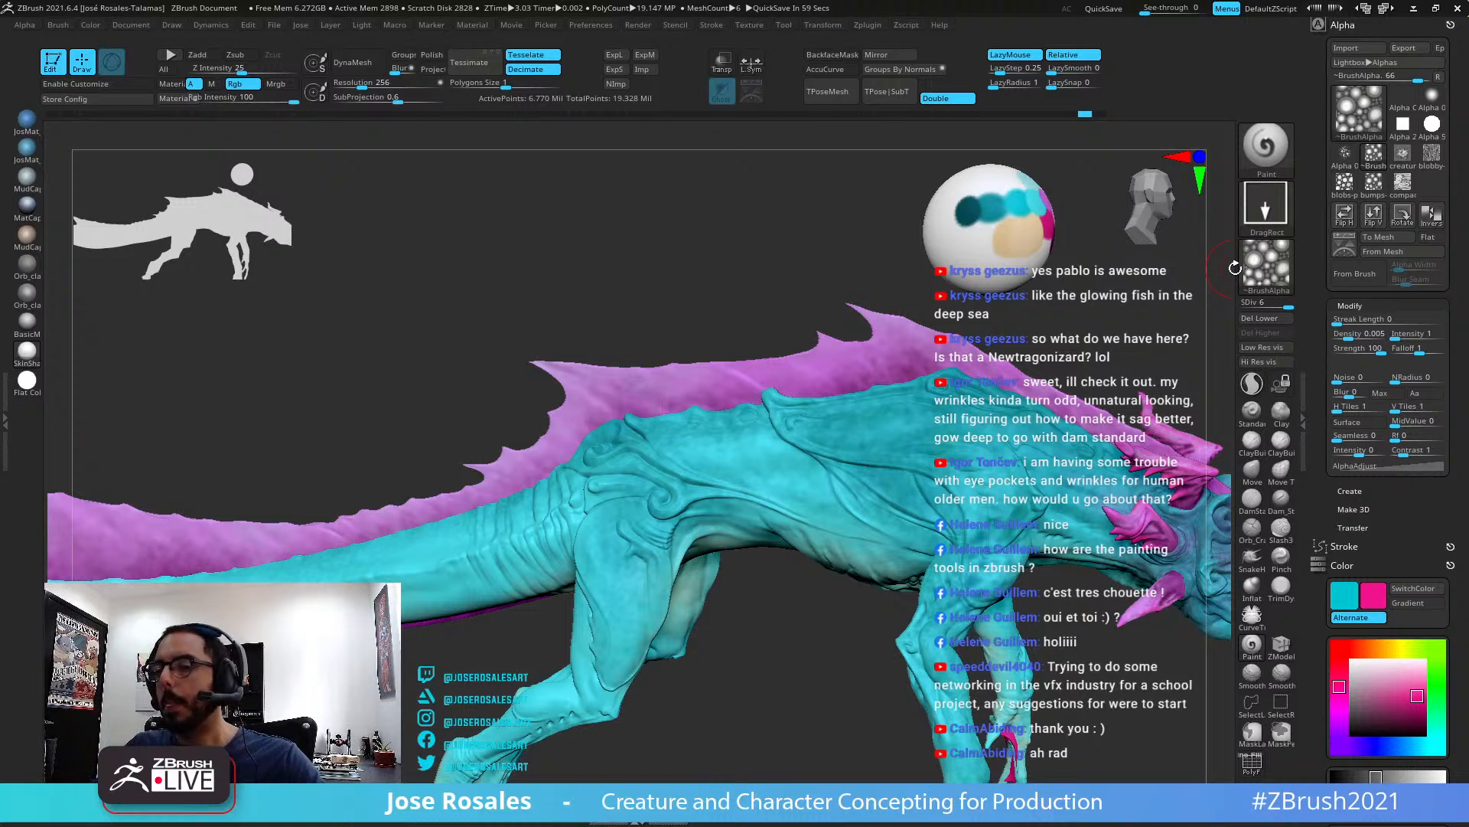
pyautogui.click(1402, 182)
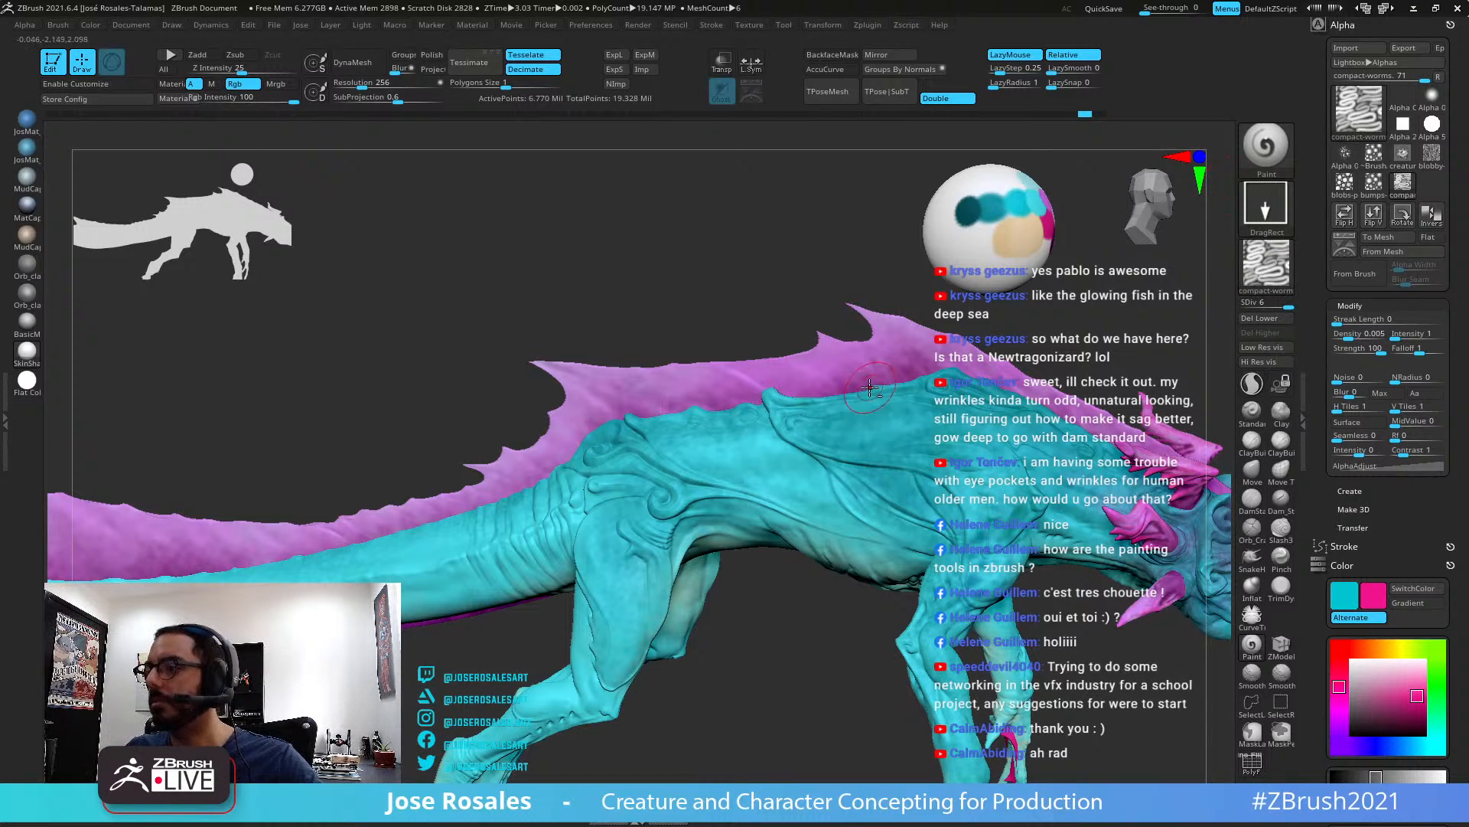
pyautogui.keyDown('alt'); pyautogui.moveTo(997, 411); pyautogui.dragTo(1003, 414, button='right'); pyautogui.keyUp('alt')
pyautogui.keyDown('ctrl'); pyautogui.moveTo(875, 390); pyautogui.dragTo(840, 379, button='right'); pyautogui.keyUp('ctrl')
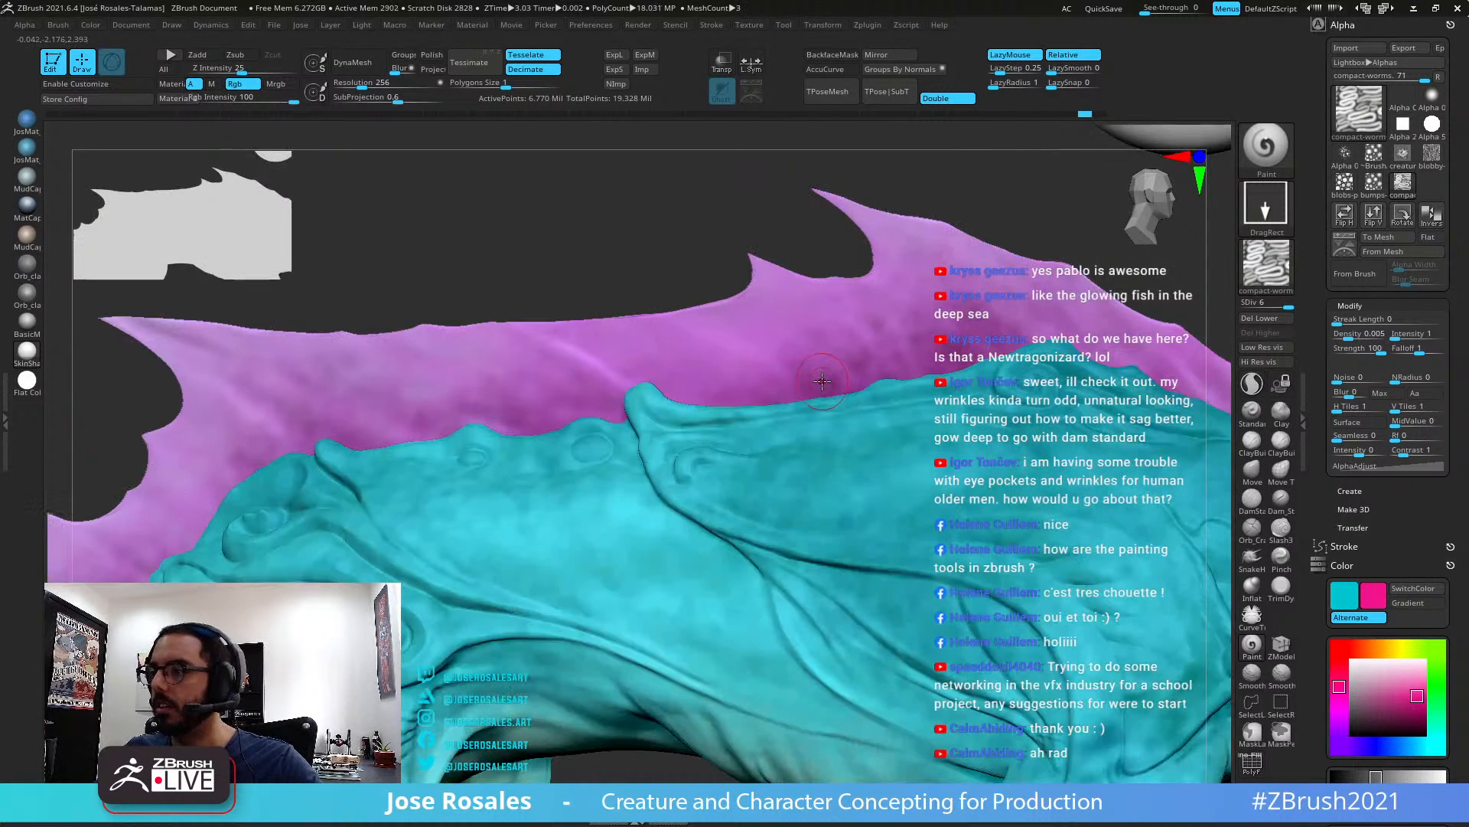
pyautogui.moveTo(810, 370); pyautogui.dragTo(915, 379)
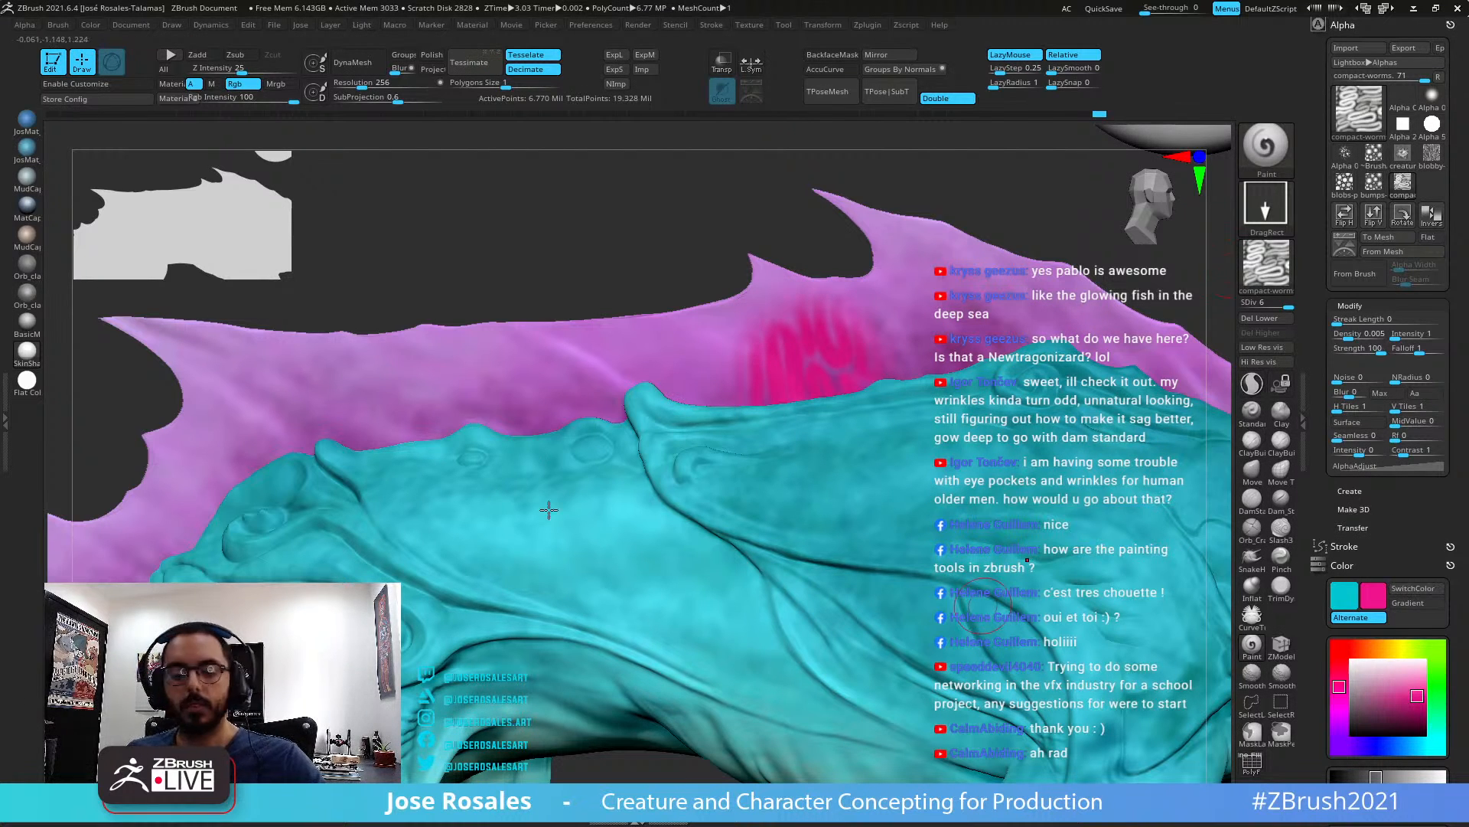
# Swap to turquoise, try worm-pattern stamps on the dorsal fin, and undo them together with the pink worm stamp
pyautogui.click(1420, 589)
pyautogui.moveTo(923, 348)
pyautogui.mouseDown()
pyautogui.moveTo(973, 433)
pyautogui.moveTo(1009, 451)
pyautogui.moveTo(1024, 418)
pyautogui.mouseUp()
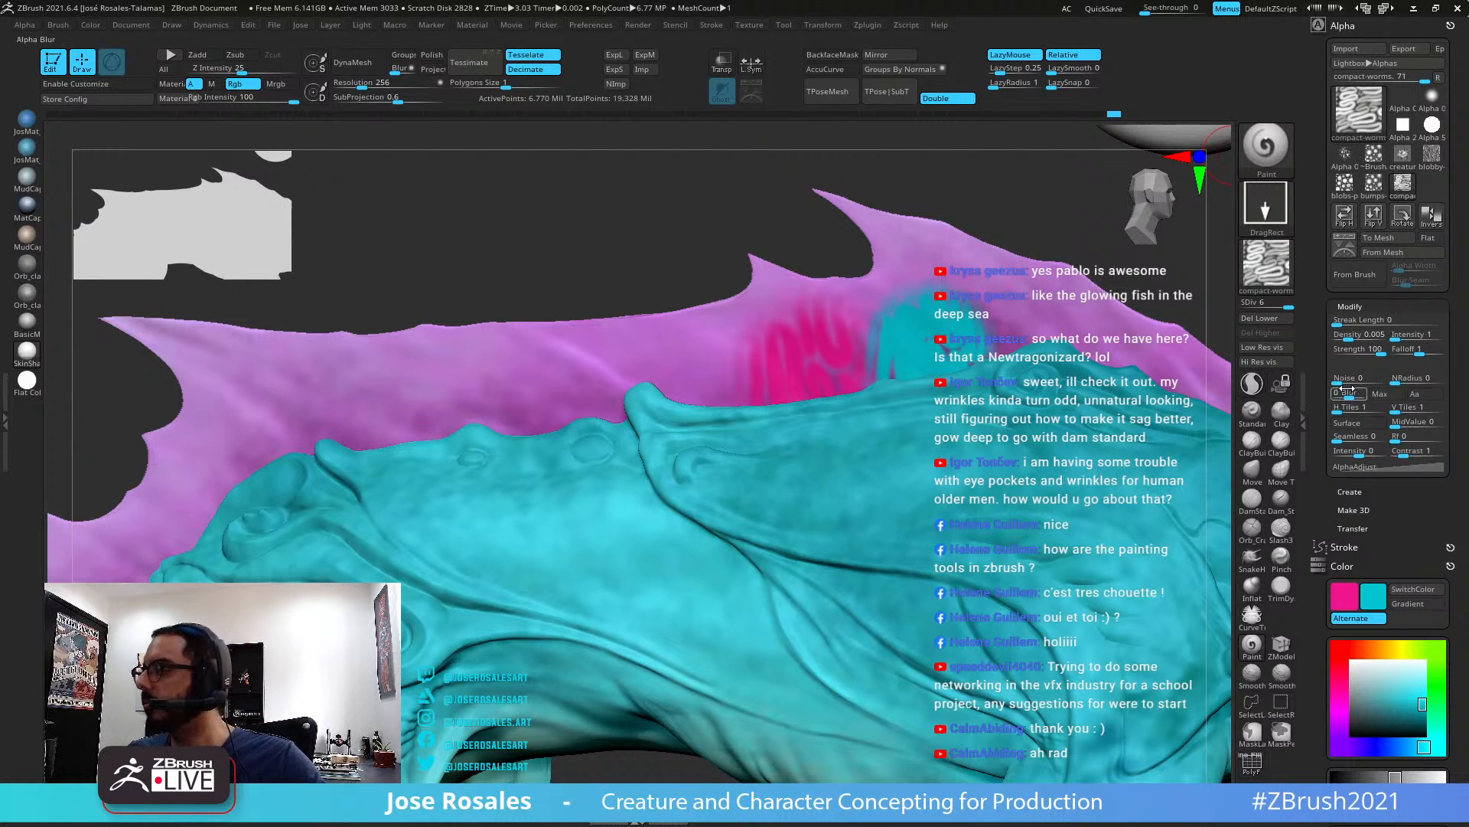
pyautogui.press('ctrl')
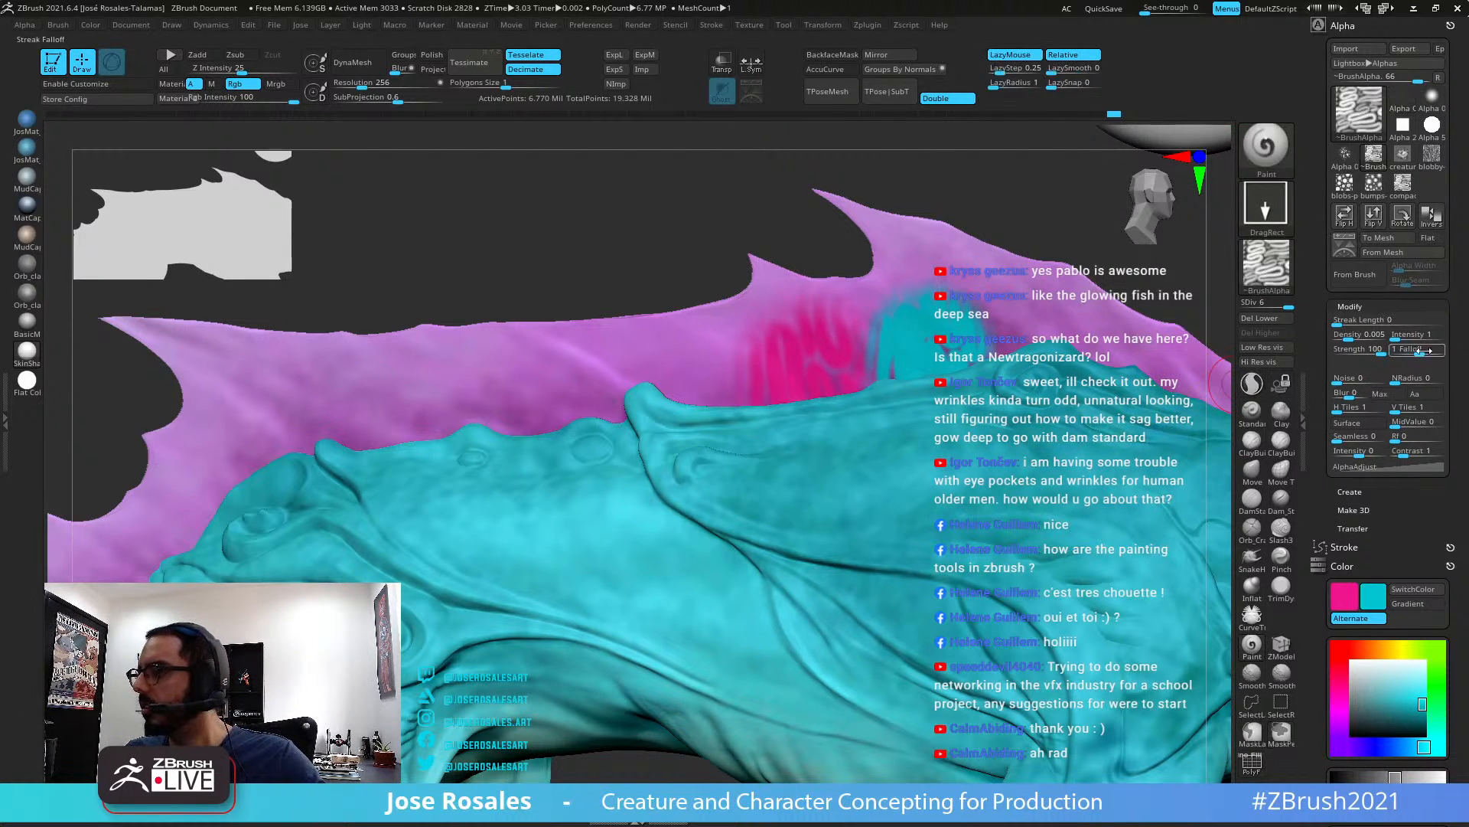
pyautogui.click(1346, 187)
pyautogui.press('ctrl')
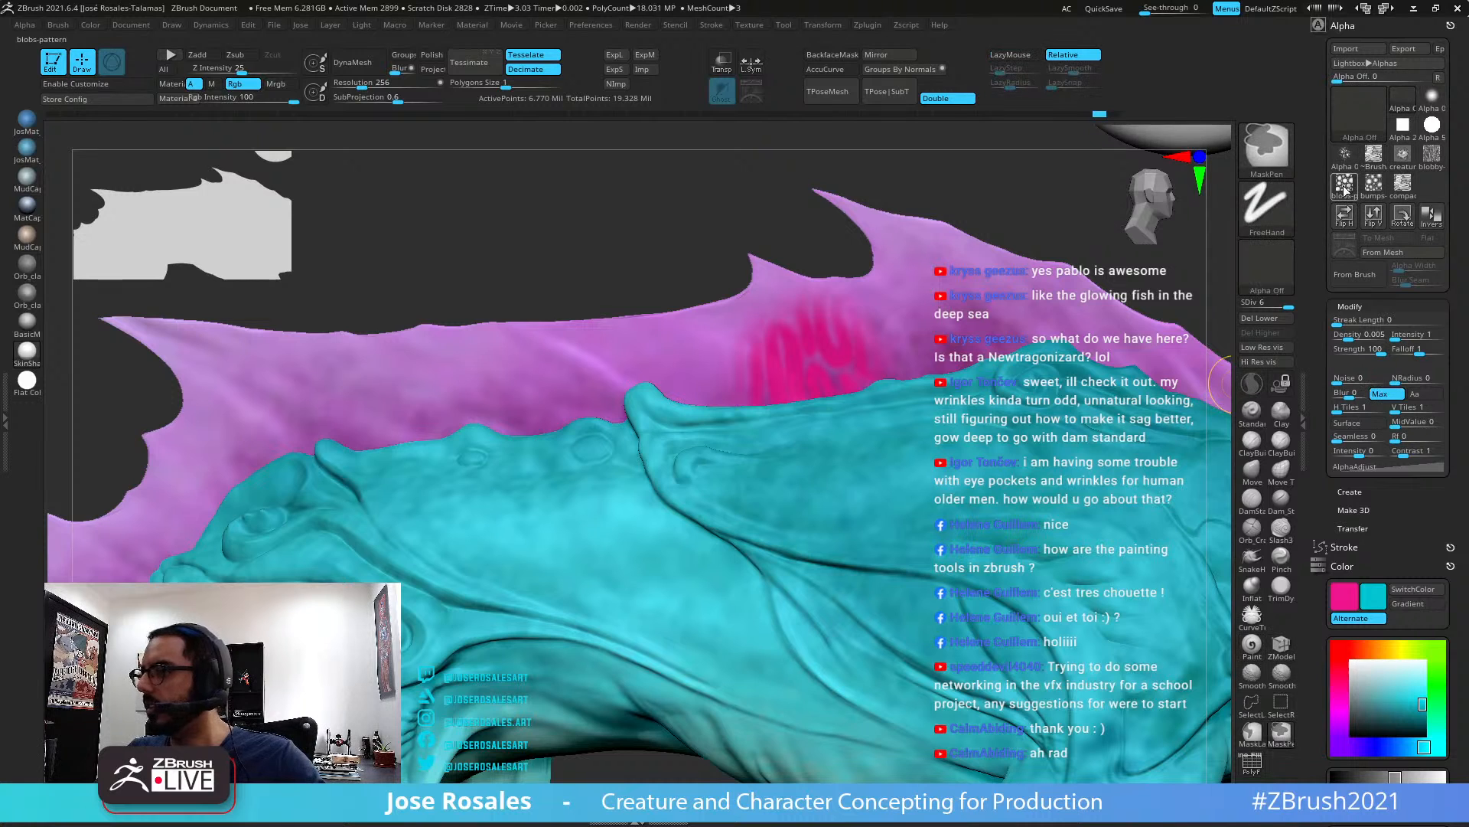
pyautogui.hotkey('ctrl', 'z')
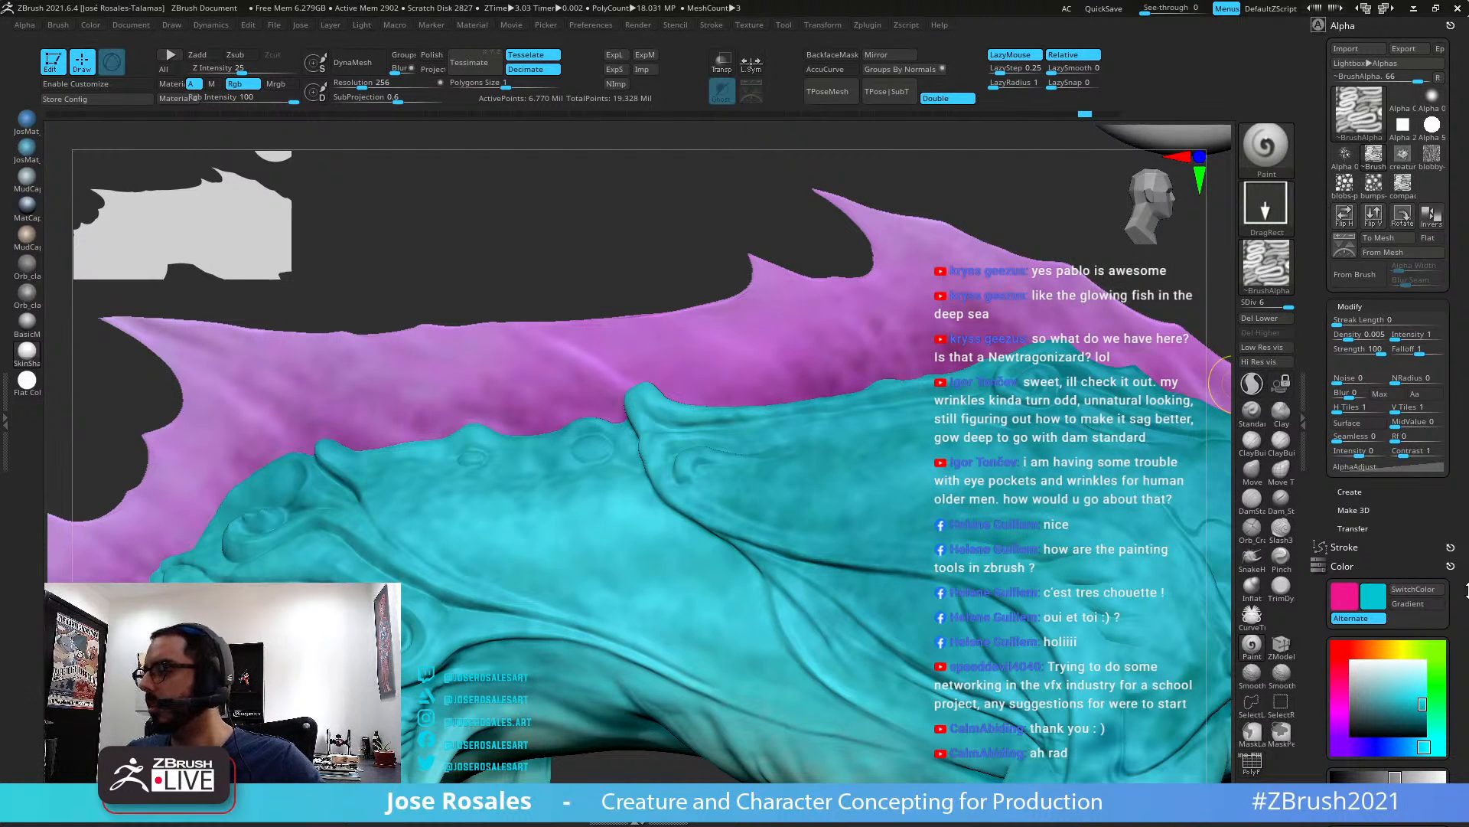
pyautogui.moveTo(865, 354); pyautogui.dragTo(919, 393)
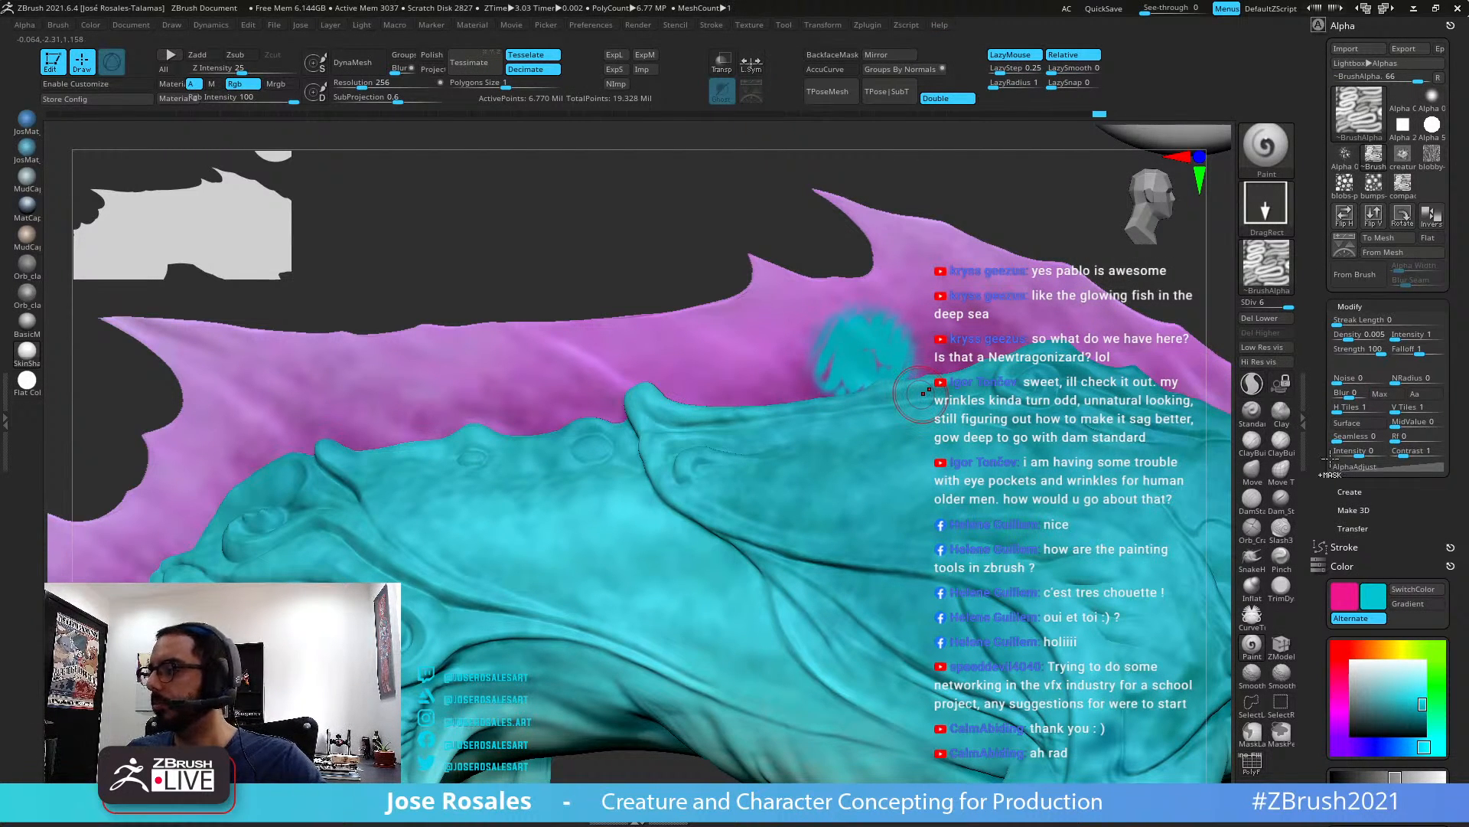
pyautogui.hotkey('ctrl', 'z')
# Choose the blobs-pattern alpha and stamp it in hot pink on the dorsal fin below the front spikes
pyautogui.click(1344, 191)
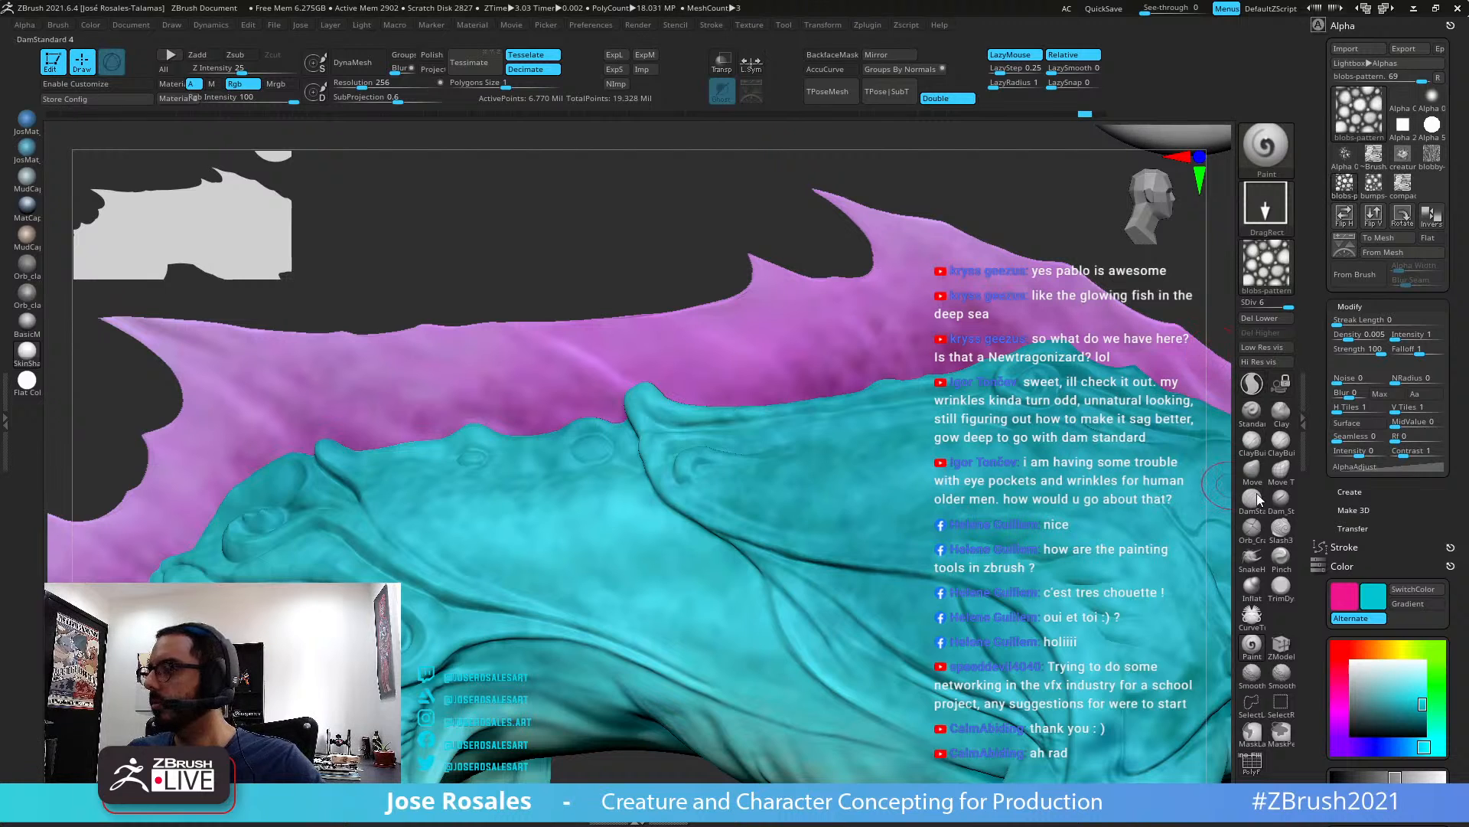
pyautogui.click(1399, 588)
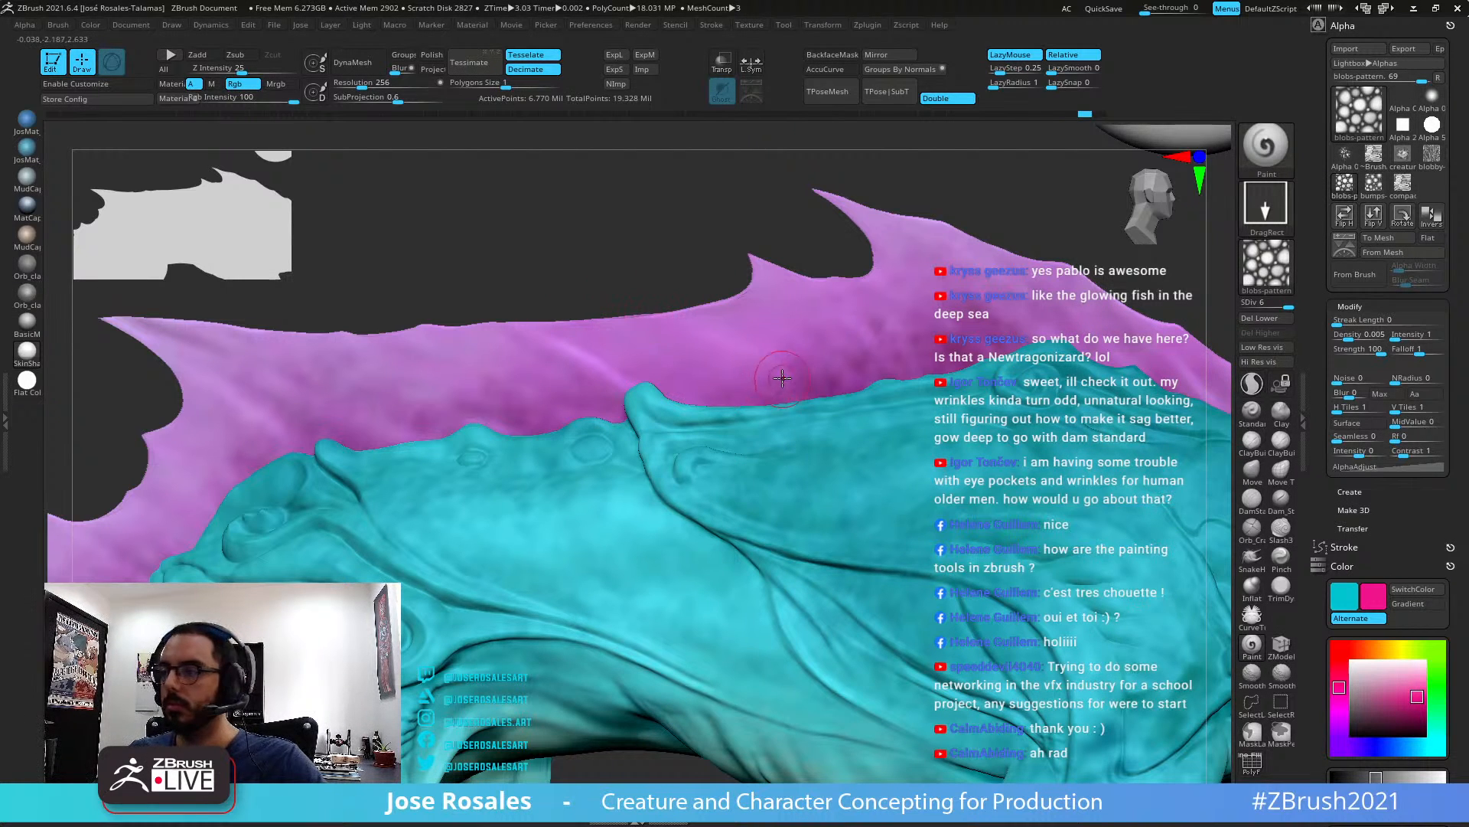
pyautogui.moveTo(792, 351); pyautogui.dragTo(850, 388)
pyautogui.keyDown('alt'); pyautogui.moveTo(913, 399); pyautogui.dragTo(865, 375, button='right'); pyautogui.keyUp('alt')
pyautogui.press('f')
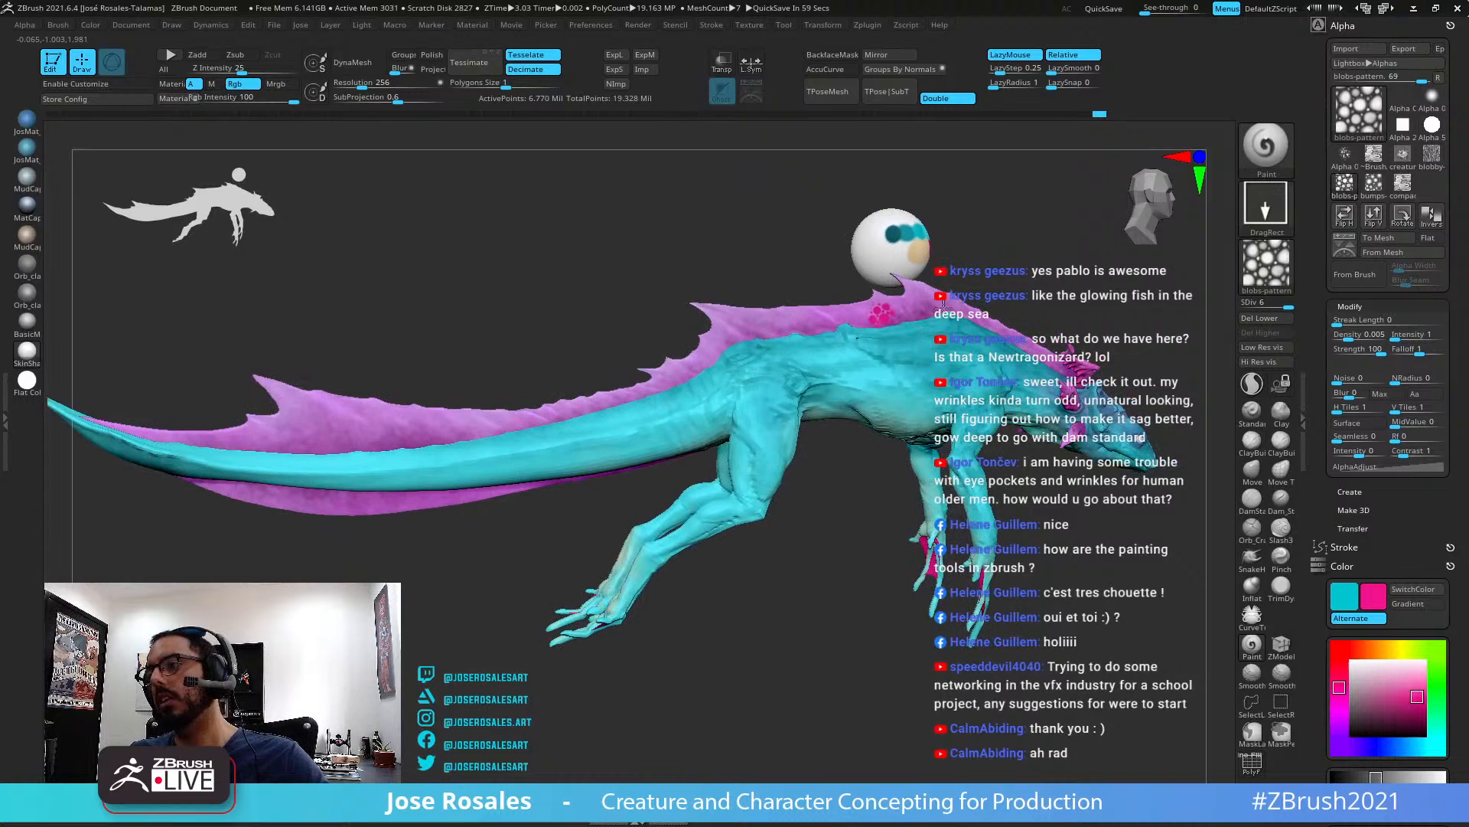
# Undo the pink blobs stamp and isolate the dorsal fin for painting with the Dots stroke
pyautogui.press('ctrl')
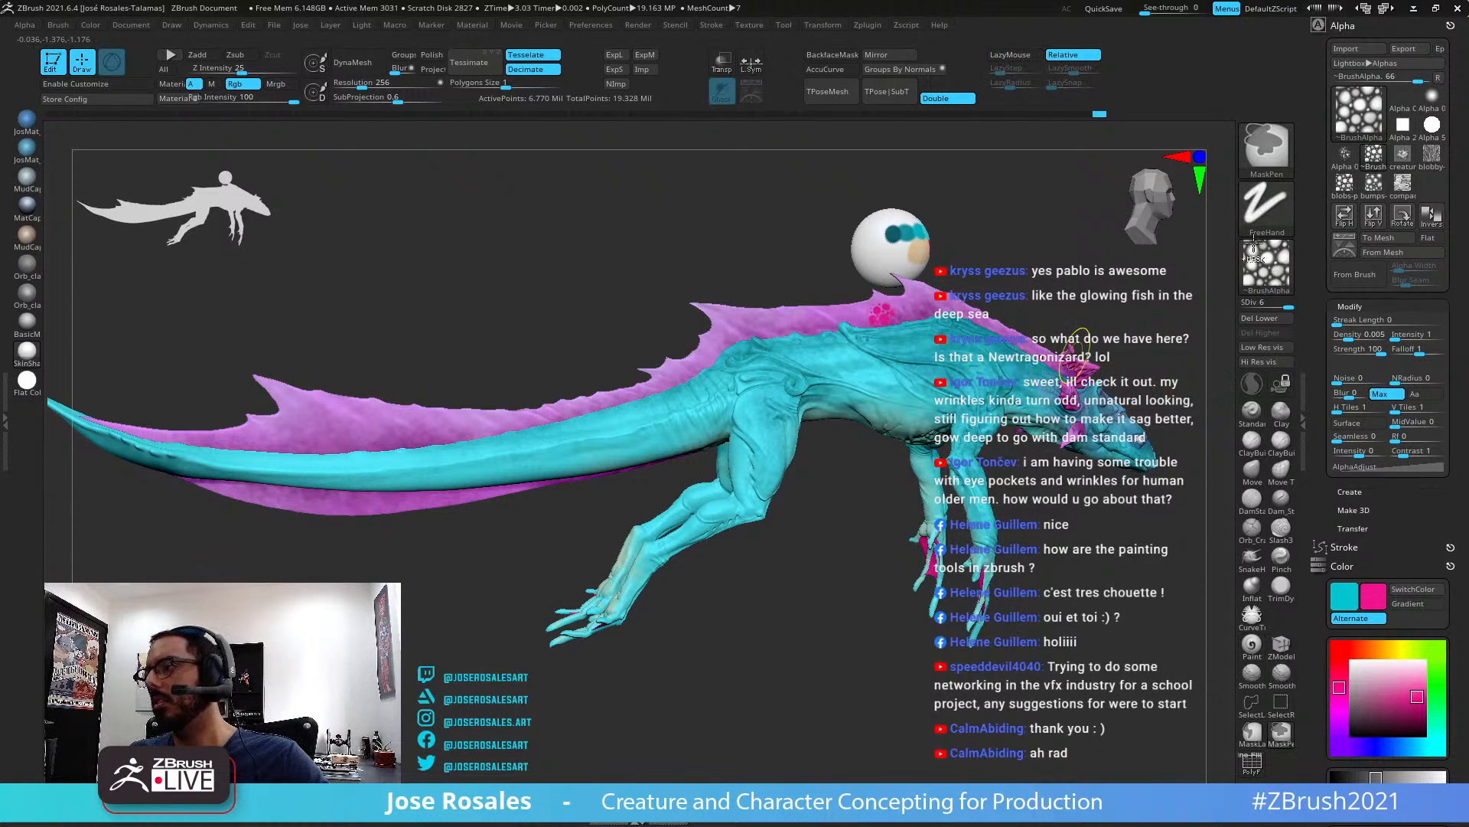
pyautogui.click(1257, 213)
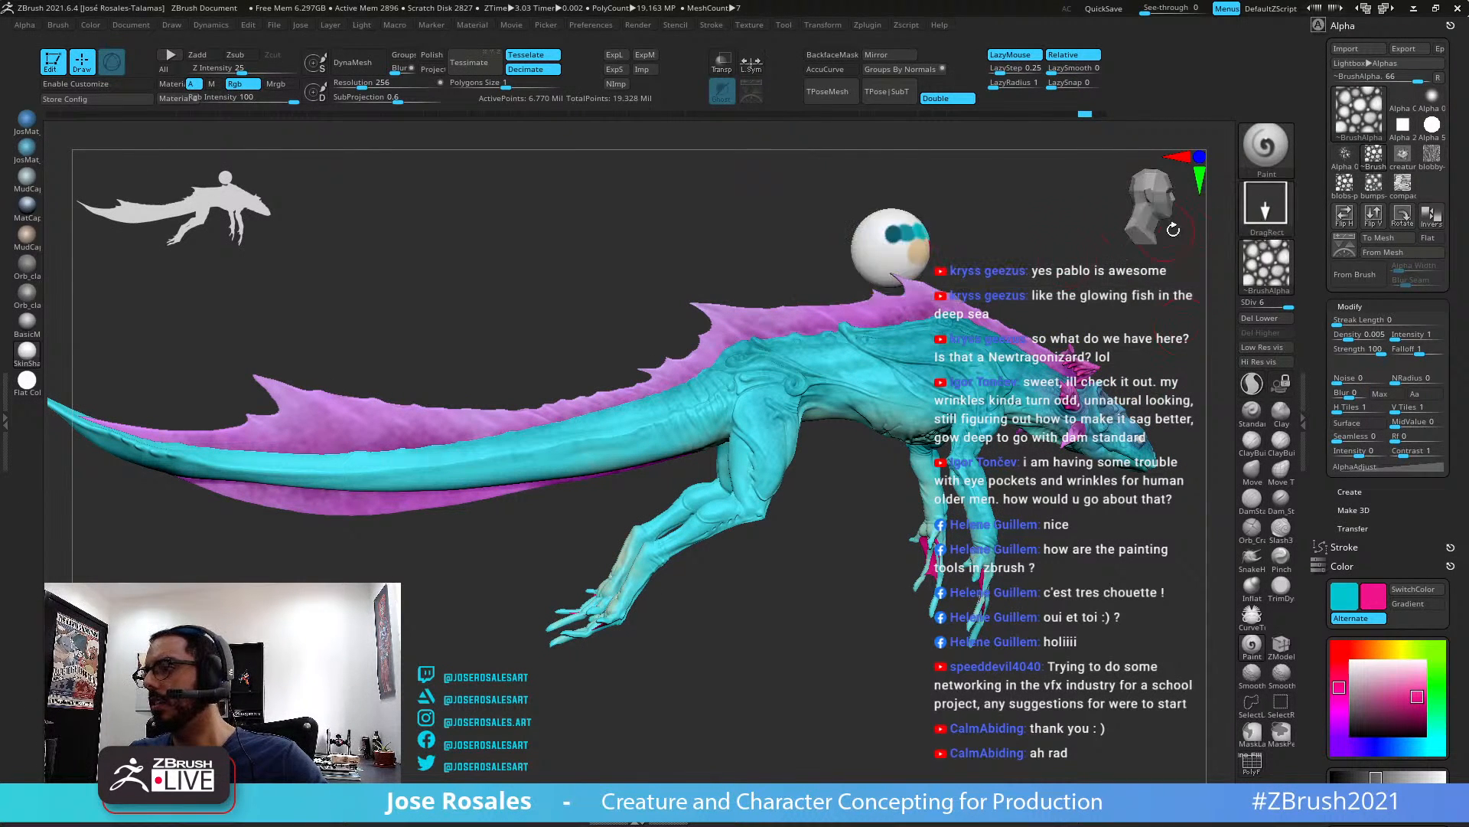
pyautogui.click(1264, 220)
pyautogui.click(838, 223)
pyautogui.keyDown('ctrl'); pyautogui.keyDown('shift'); pyautogui.click(981, 325); pyautogui.keyUp('shift'); pyautogui.keyUp('ctrl')
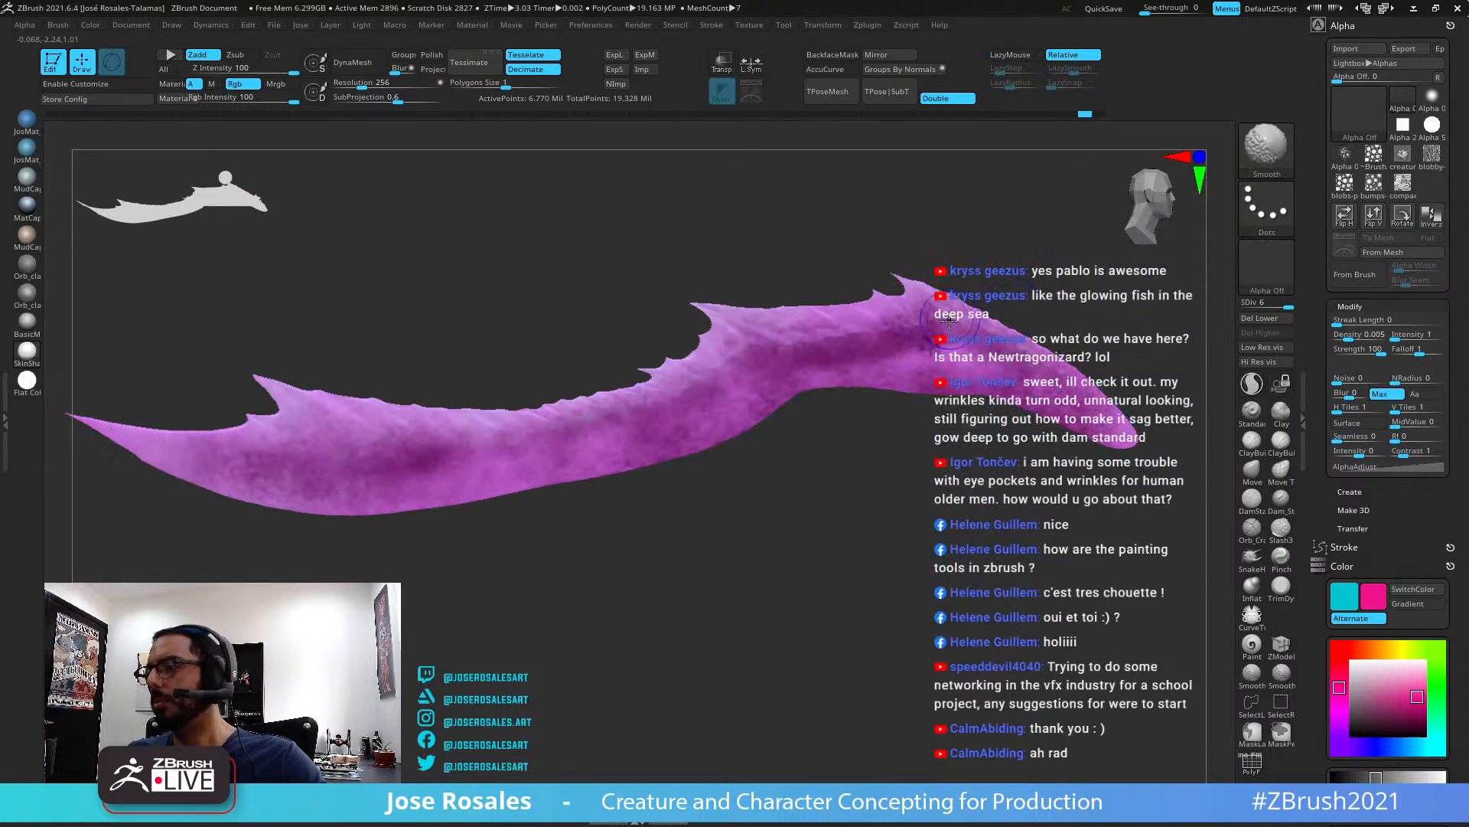
# Try painting hot pink below the dorsal fin's front spikes with the Dots stroke, and undo it
pyautogui.keyDown('ctrl'); pyautogui.moveTo(952, 333); pyautogui.dragTo(969, 316, button='right'); pyautogui.keyUp('ctrl')
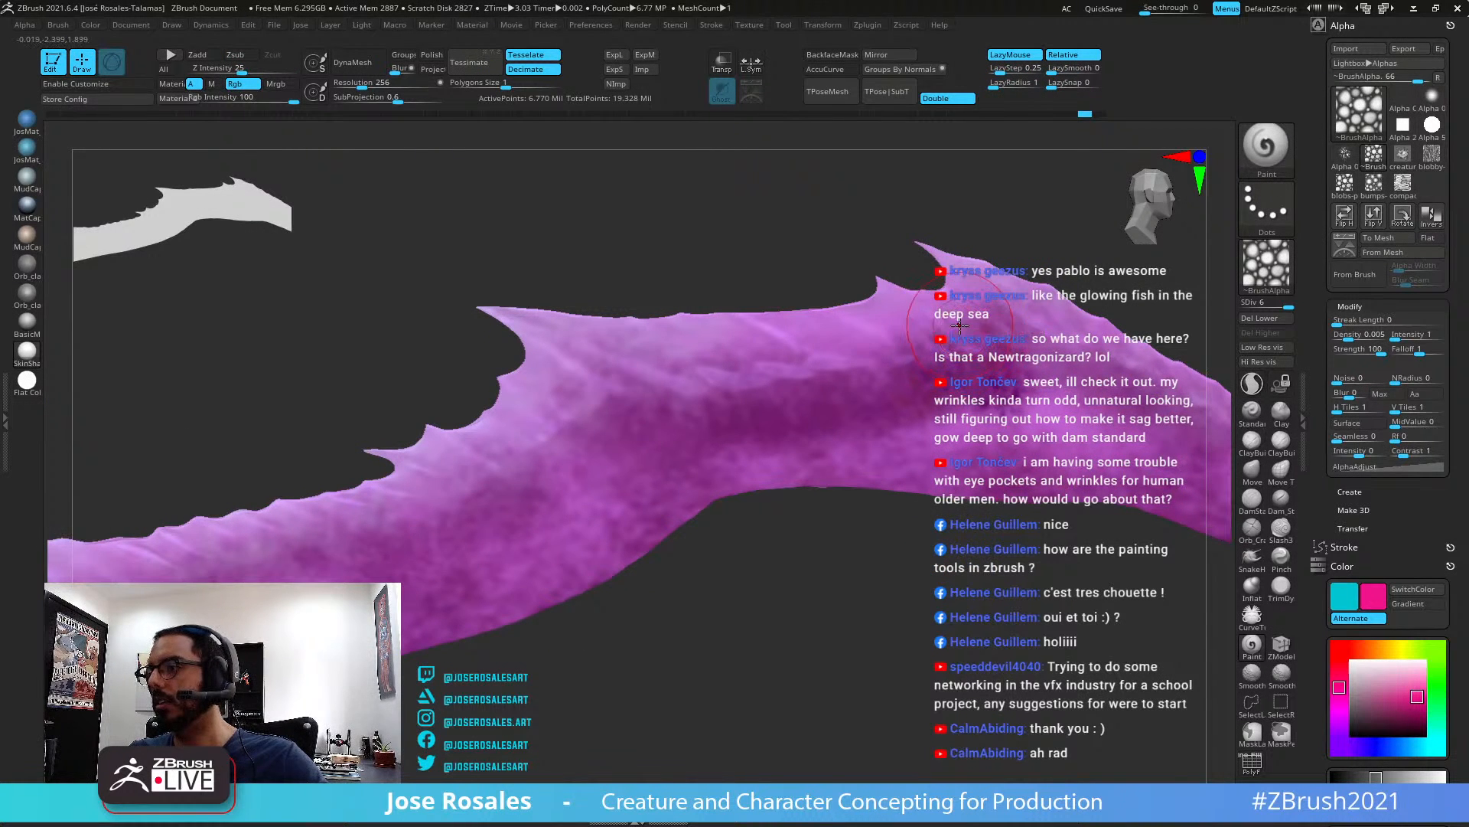
pyautogui.moveTo(918, 312)
pyautogui.mouseDown()
pyautogui.moveTo(785, 338)
pyautogui.moveTo(916, 305)
pyautogui.mouseUp()
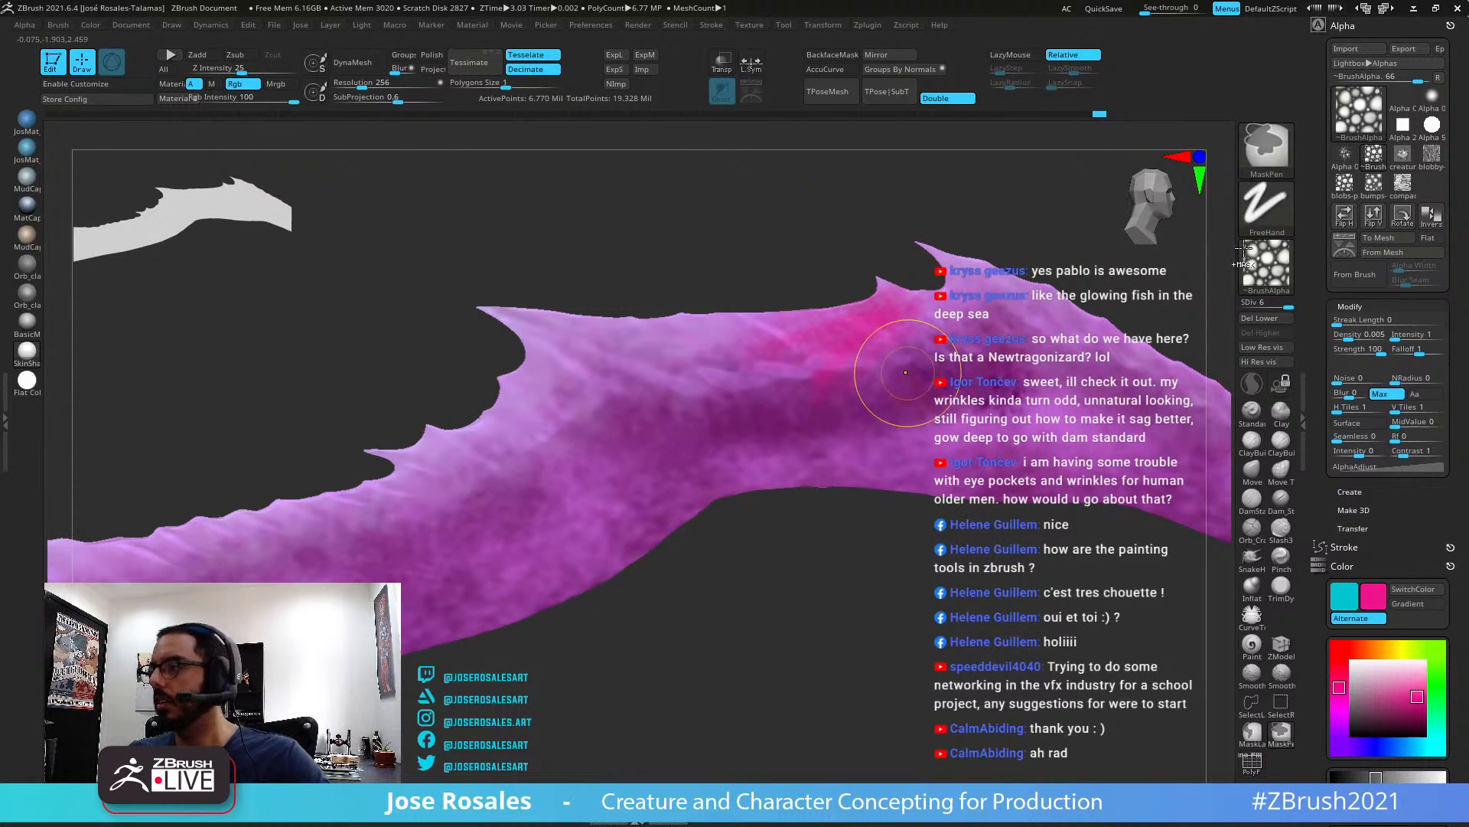
pyautogui.hotkey('ctrl', 'z')
# Try the Color Spray stroke in hot pink along the upper dorsal fin, check it on the whole creature, and undo it
pyautogui.click(1257, 223)
pyautogui.click(1012, 222)
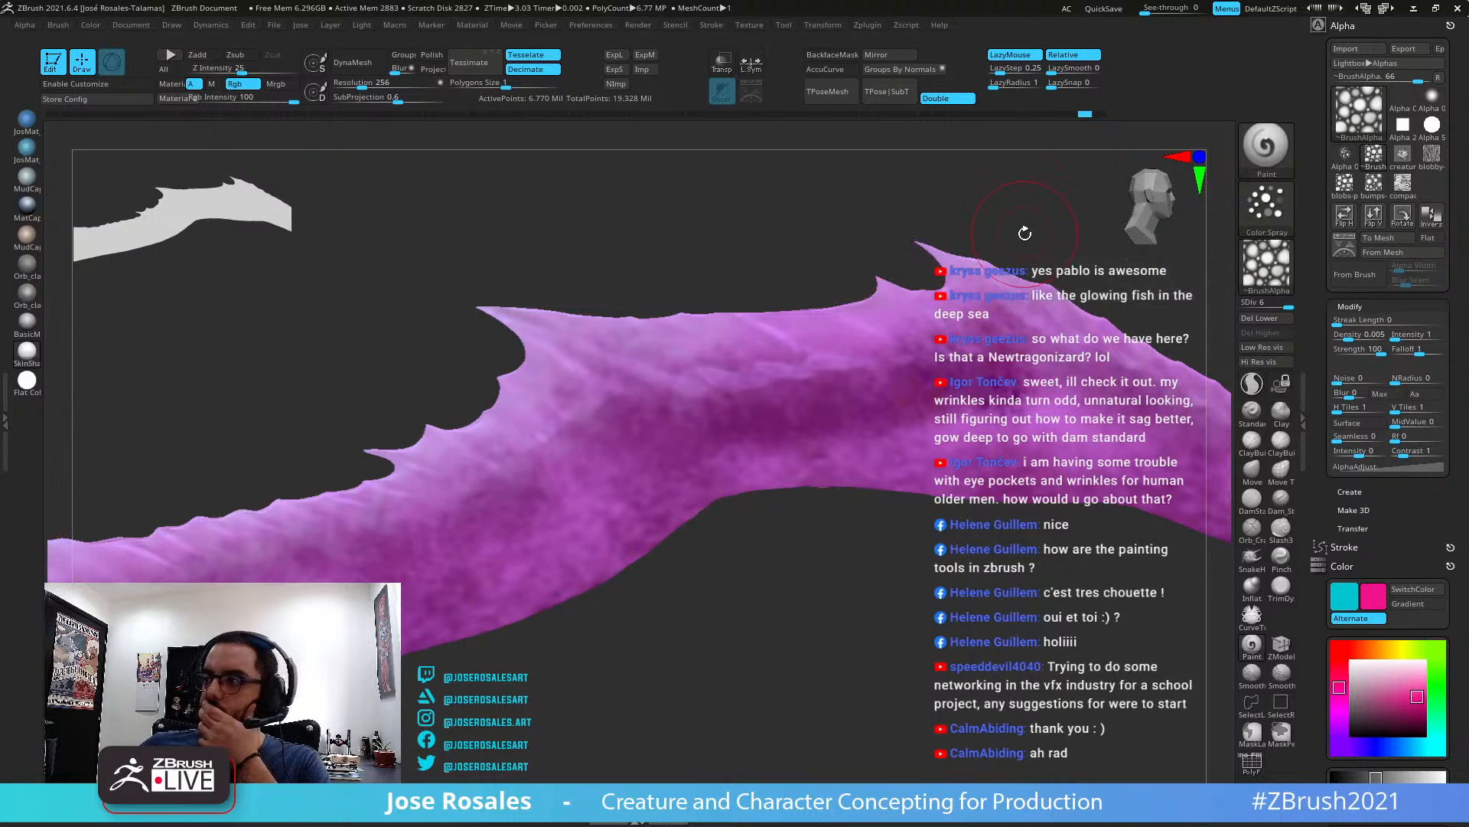
pyautogui.moveTo(836, 370)
pyautogui.mouseDown()
pyautogui.moveTo(735, 348)
pyautogui.moveTo(643, 359)
pyautogui.moveTo(666, 352)
pyautogui.moveTo(512, 405)
pyautogui.moveTo(548, 409)
pyautogui.moveTo(515, 381)
pyautogui.moveTo(625, 329)
pyautogui.moveTo(510, 332)
pyautogui.moveTo(669, 359)
pyautogui.mouseUp()
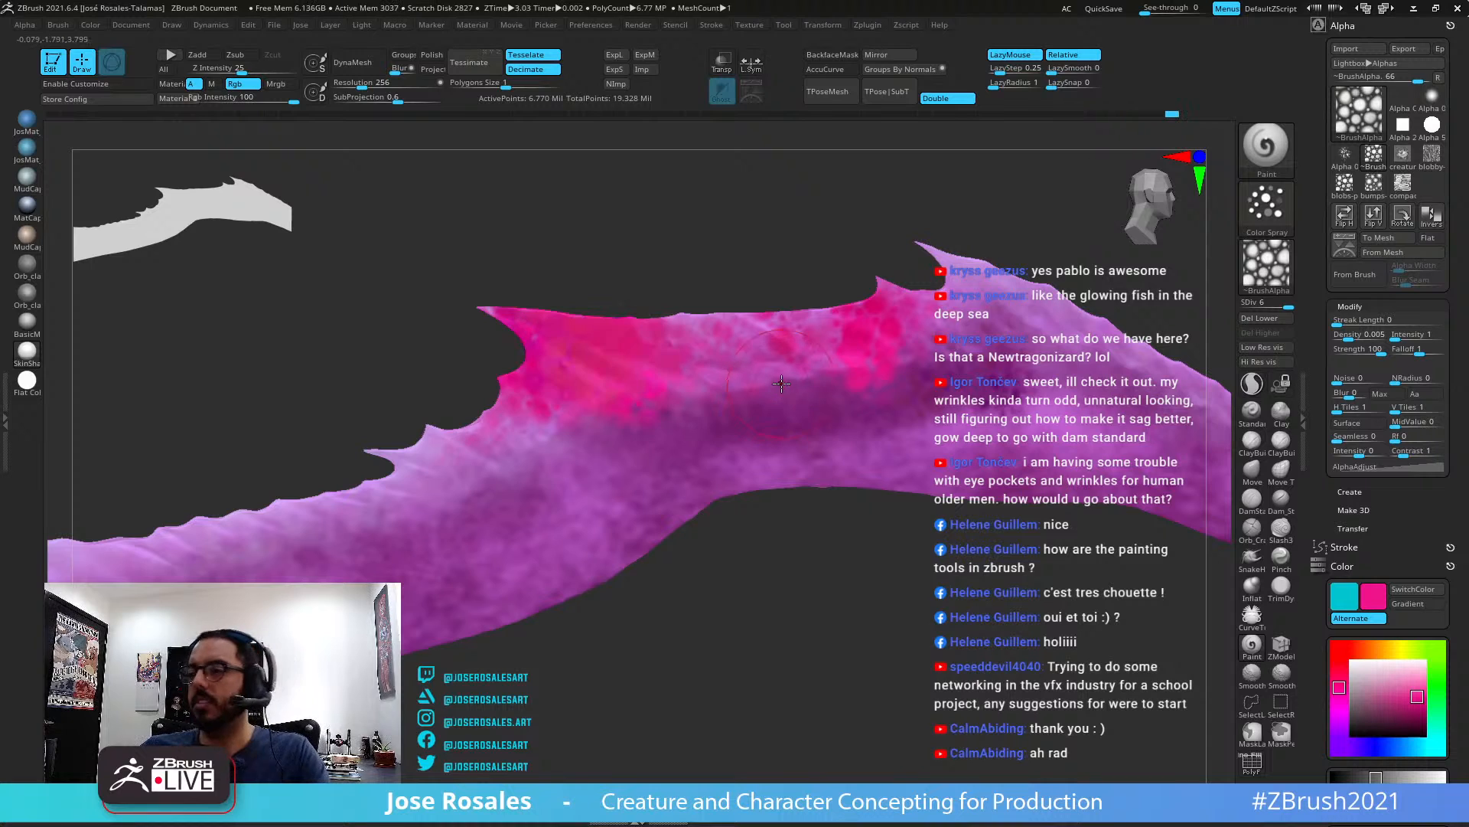
pyautogui.keyDown('alt'); pyautogui.moveTo(821, 356); pyautogui.dragTo(804, 361, button='right'); pyautogui.keyUp('alt')
pyautogui.keyDown('ctrl'); pyautogui.moveTo(703, 461); pyautogui.dragTo(794, 321, button='right'); pyautogui.keyUp('ctrl')
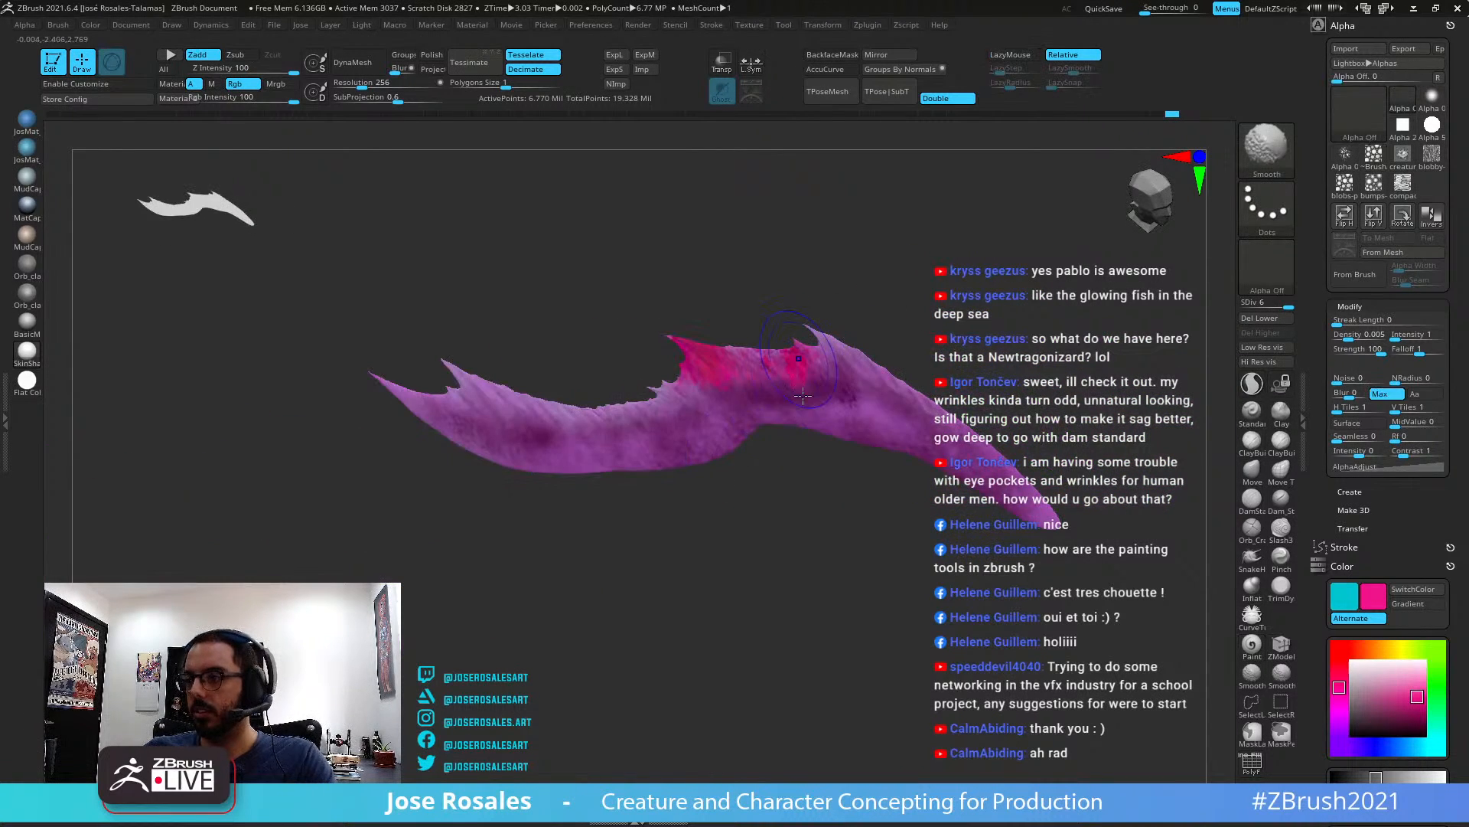
pyautogui.hotkey('shift', 's')
pyautogui.moveTo(780, 405)
pyautogui.mouseDown(button='right')
pyautogui.moveTo(867, 394)
pyautogui.moveTo(872, 459)
pyautogui.mouseUp(button='right')
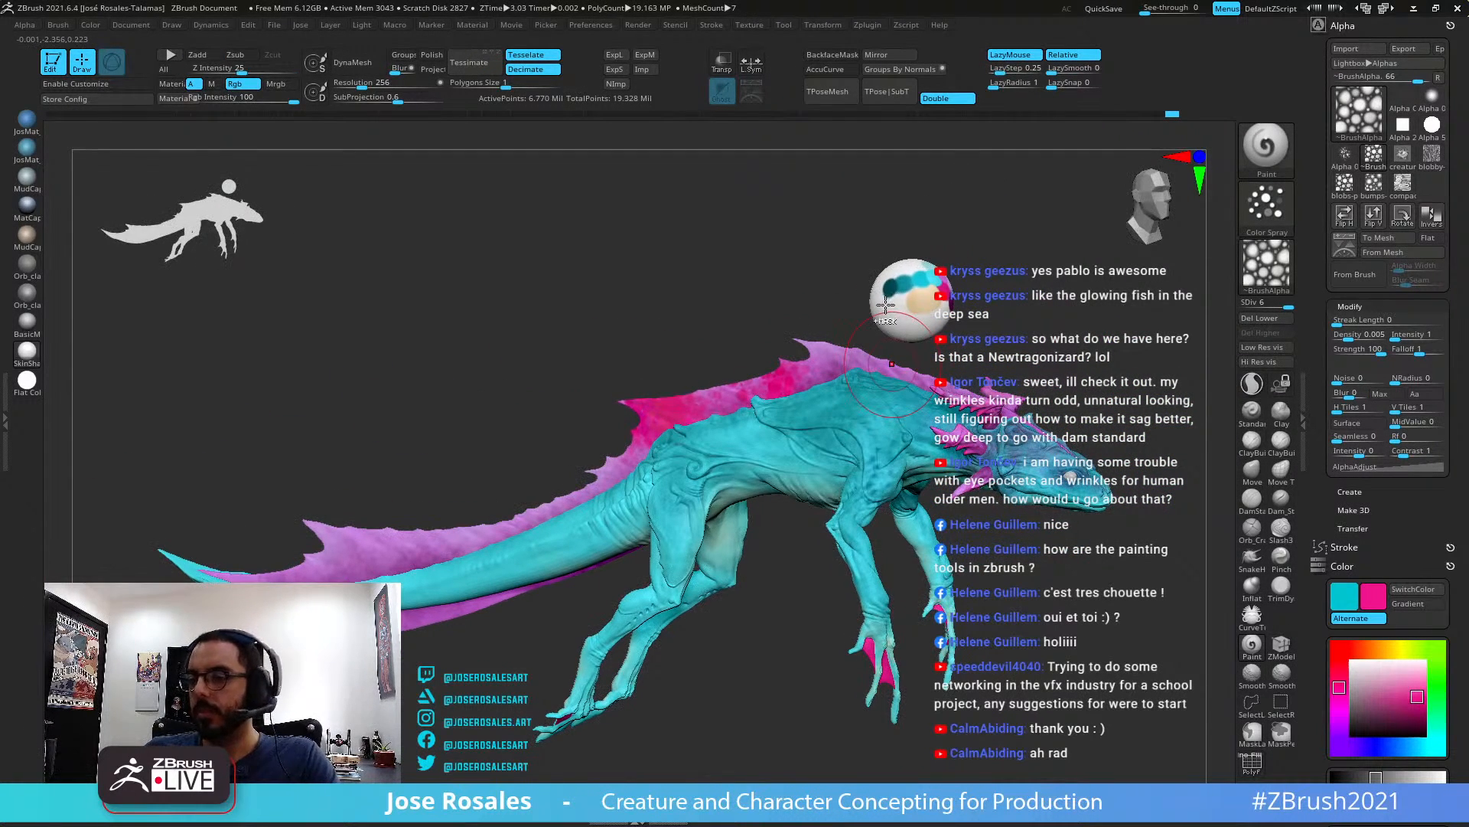
pyautogui.press('ctrl')
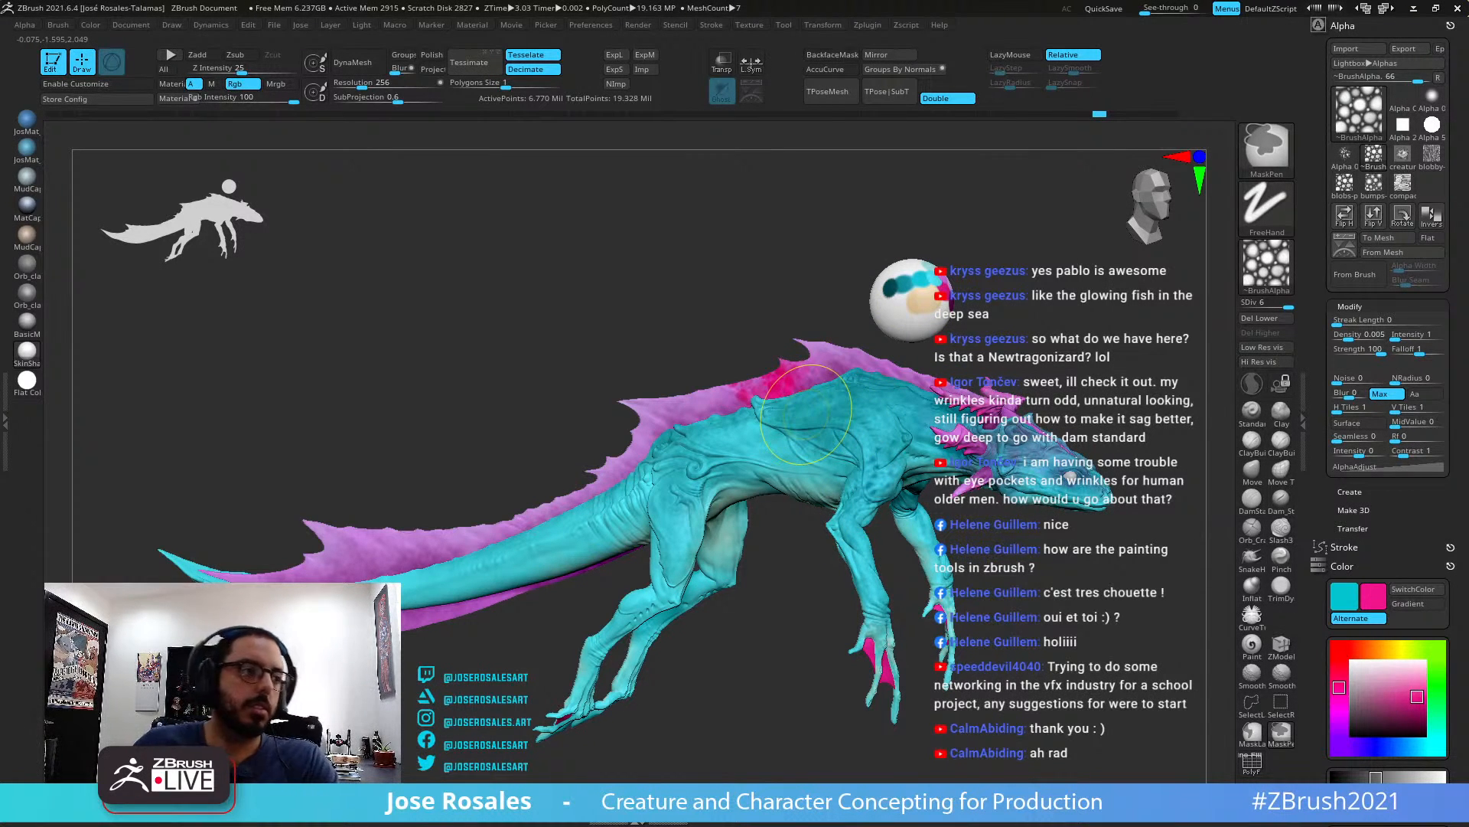
pyautogui.hotkey('ctrl', 'z')
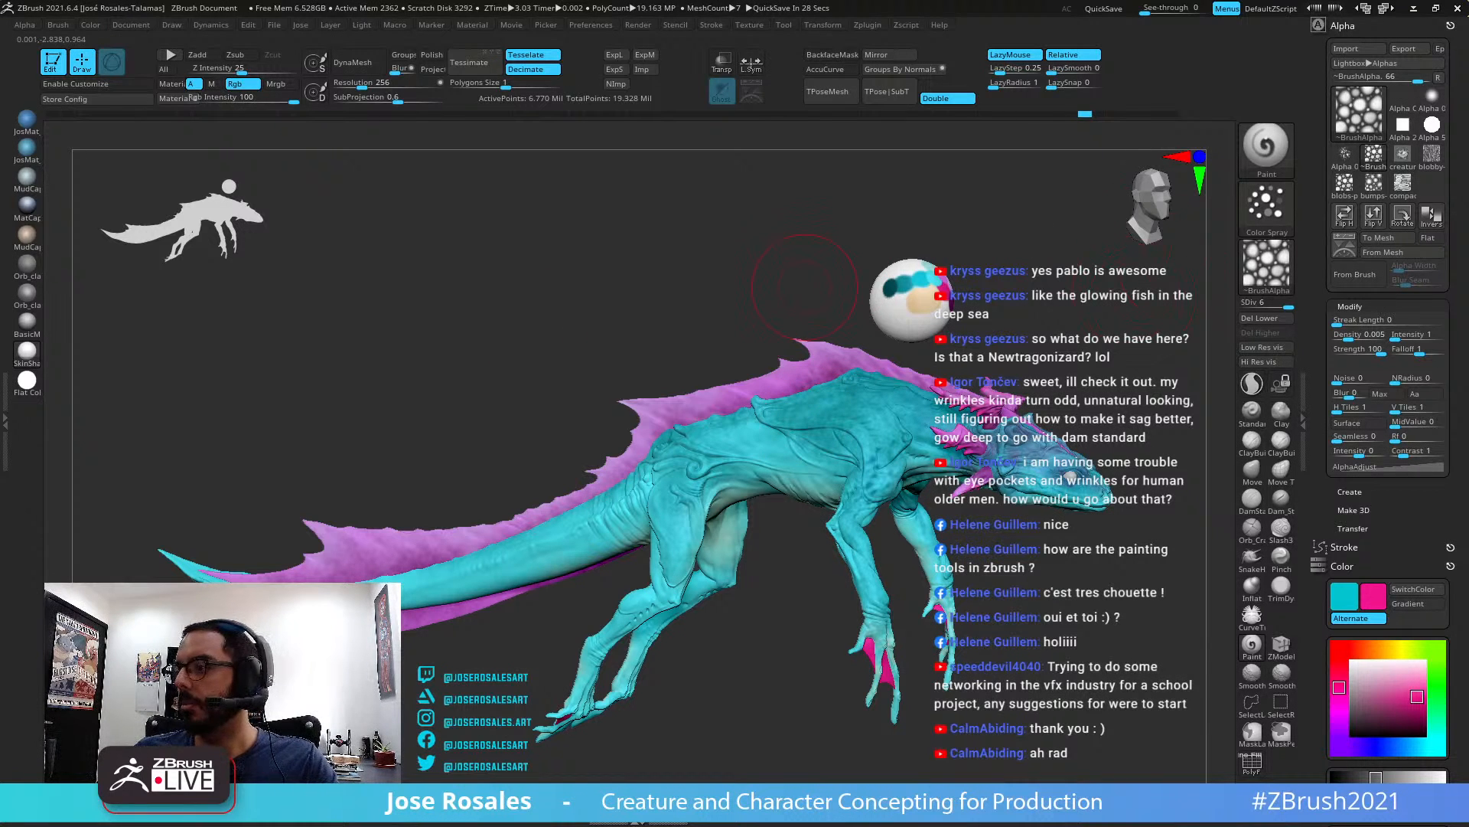
# Look through the current alpha's Create and Transfer settings, and reopen its Modify settings
pyautogui.moveTo(851, 437)
pyautogui.mouseDown(button='right')
pyautogui.moveTo(903, 368)
pyautogui.moveTo(798, 422)
pyautogui.mouseUp(button='right')
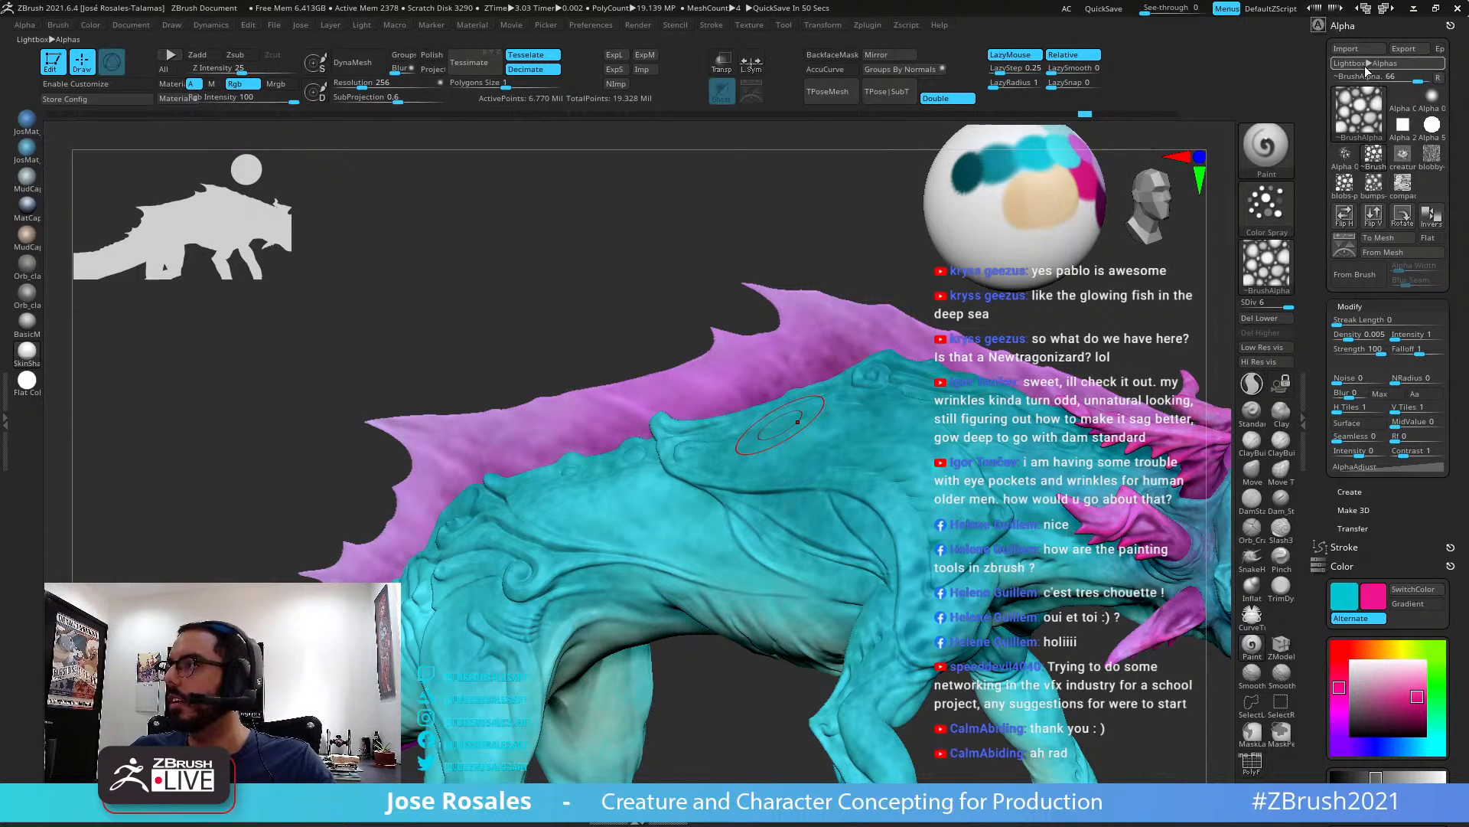
pyautogui.moveTo(798, 422)
pyautogui.mouseDown(button='right')
pyautogui.moveTo(751, 356)
pyautogui.moveTo(781, 341)
pyautogui.mouseUp(button='right')
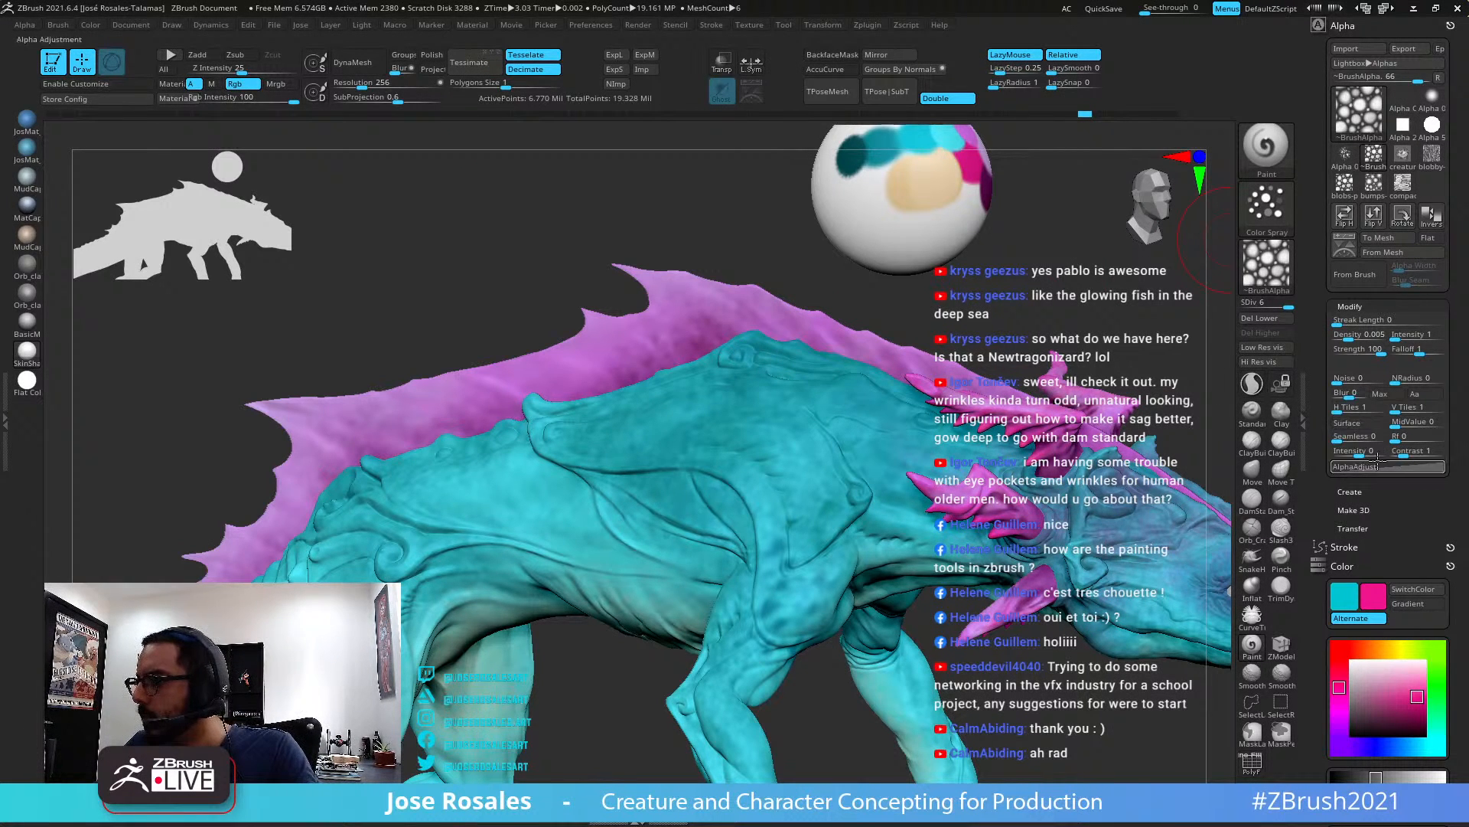
pyautogui.click(1362, 491)
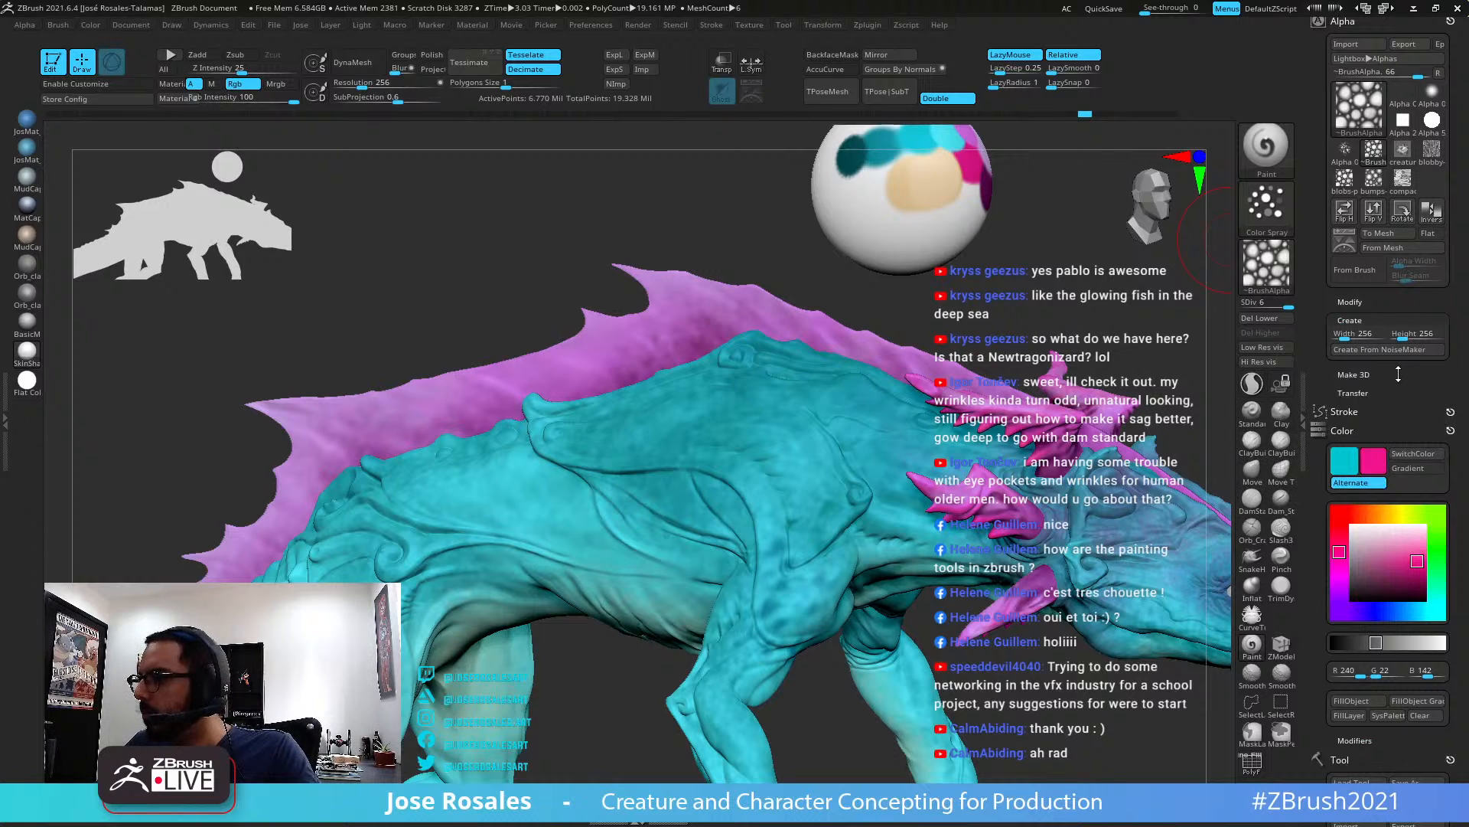
pyautogui.click(1362, 393)
pyautogui.click(1353, 356)
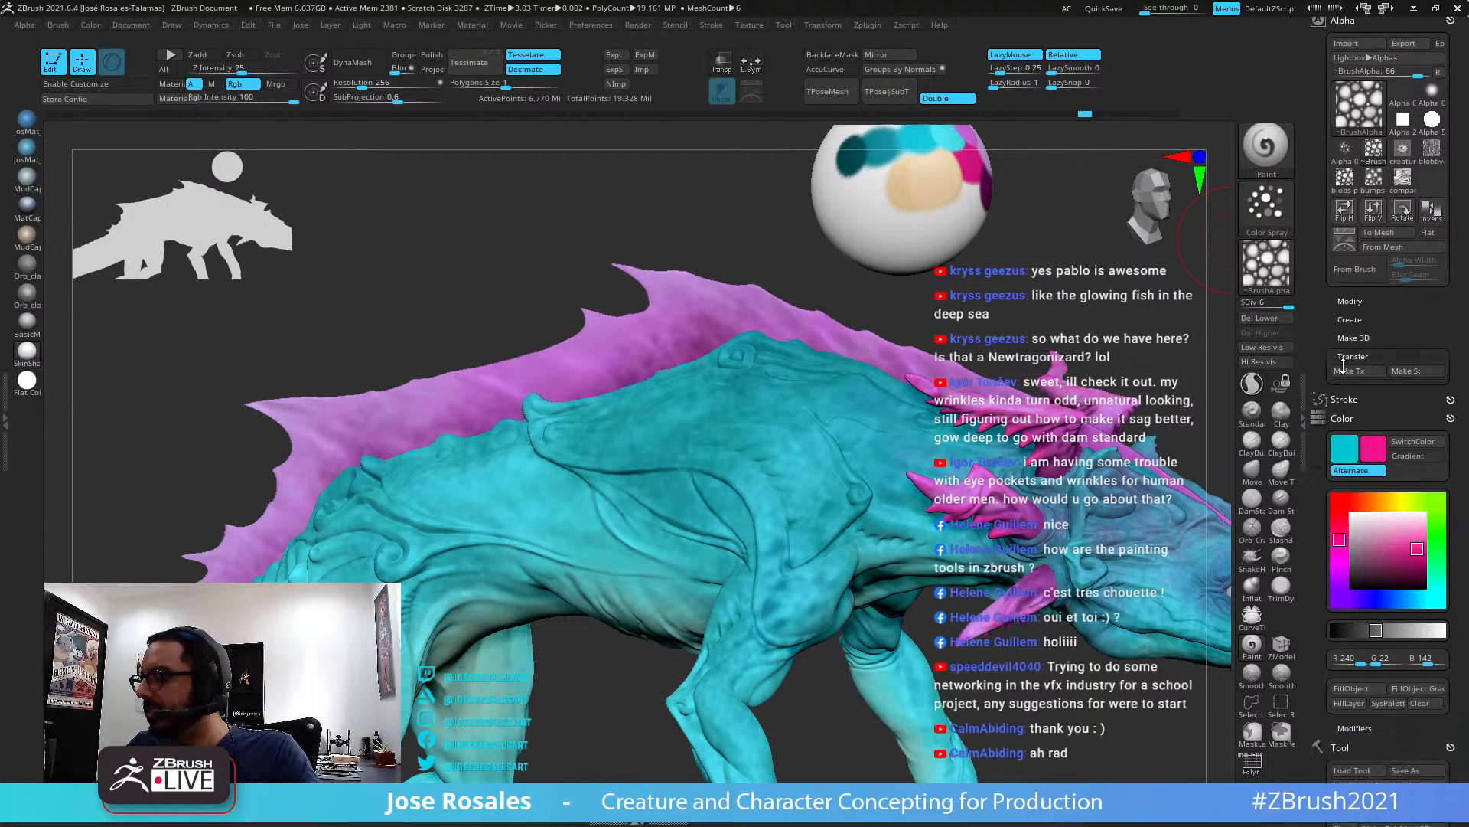
pyautogui.moveTo(677, 448); pyautogui.dragTo(716, 382, button='right')
pyautogui.moveTo(1358, 291); pyautogui.dragTo(1331, 306, button='right')
pyautogui.moveTo(1324, 332); pyautogui.dragTo(1323, 337)
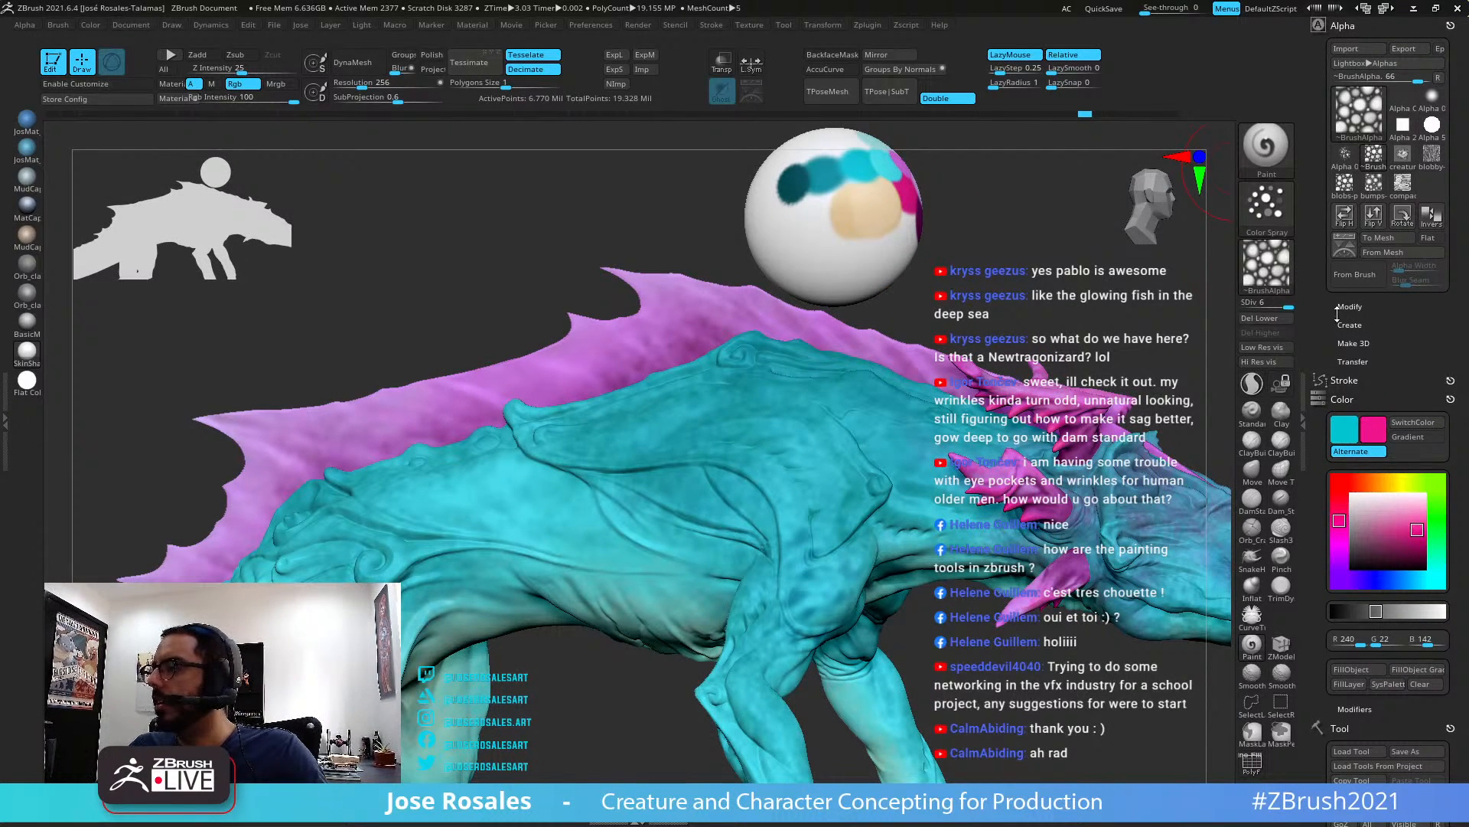
pyautogui.click(1376, 307)
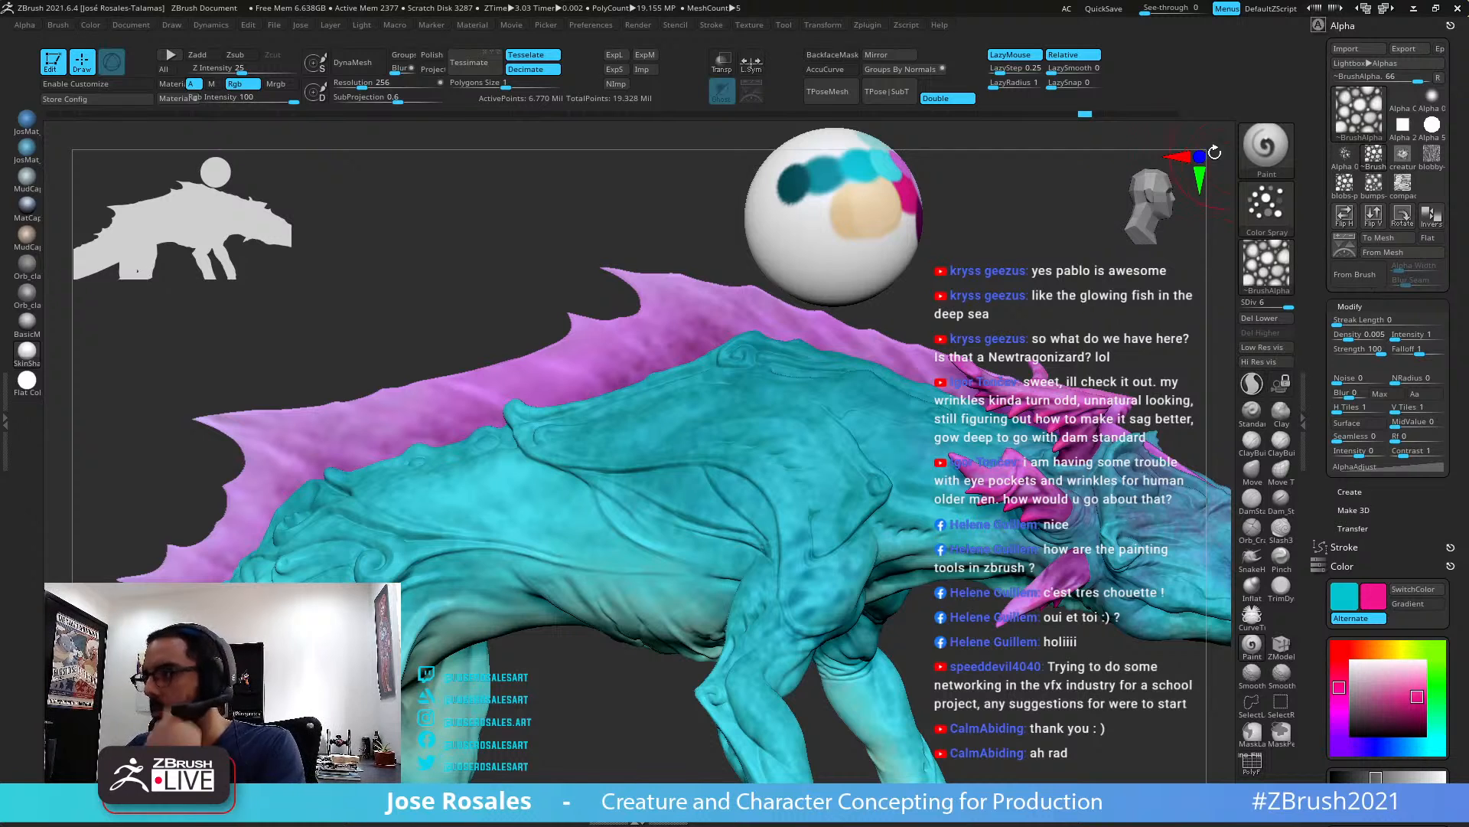
# Set the Paint brush's stroke to DragRect and the alpha's Radial Fade to 11
pyautogui.click(1267, 205)
pyautogui.click(1082, 253)
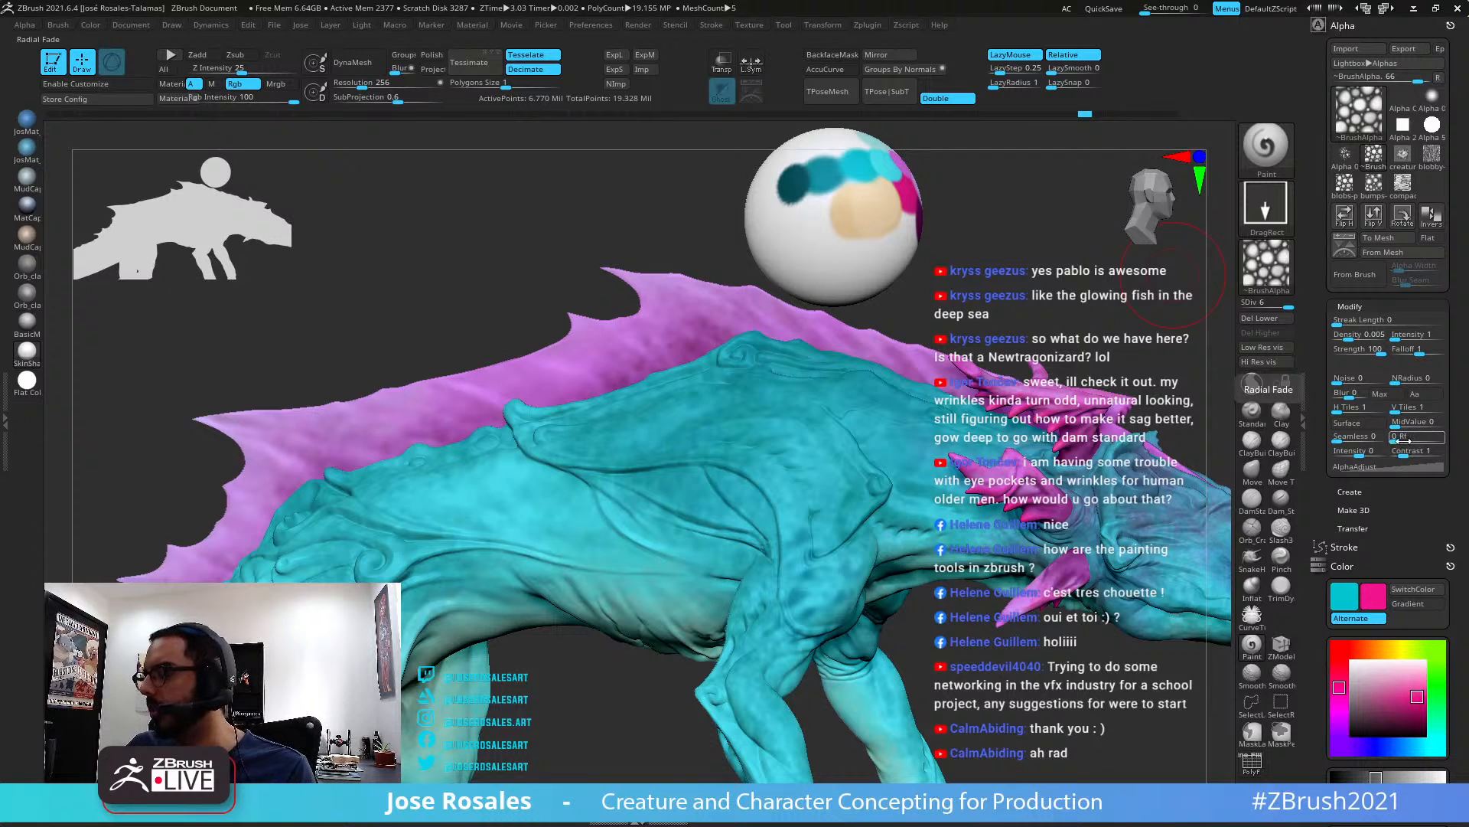
pyautogui.moveTo(1405, 442)
pyautogui.mouseDown()
pyautogui.moveTo(1432, 442)
pyautogui.moveTo(1417, 443)
pyautogui.mouseUp()
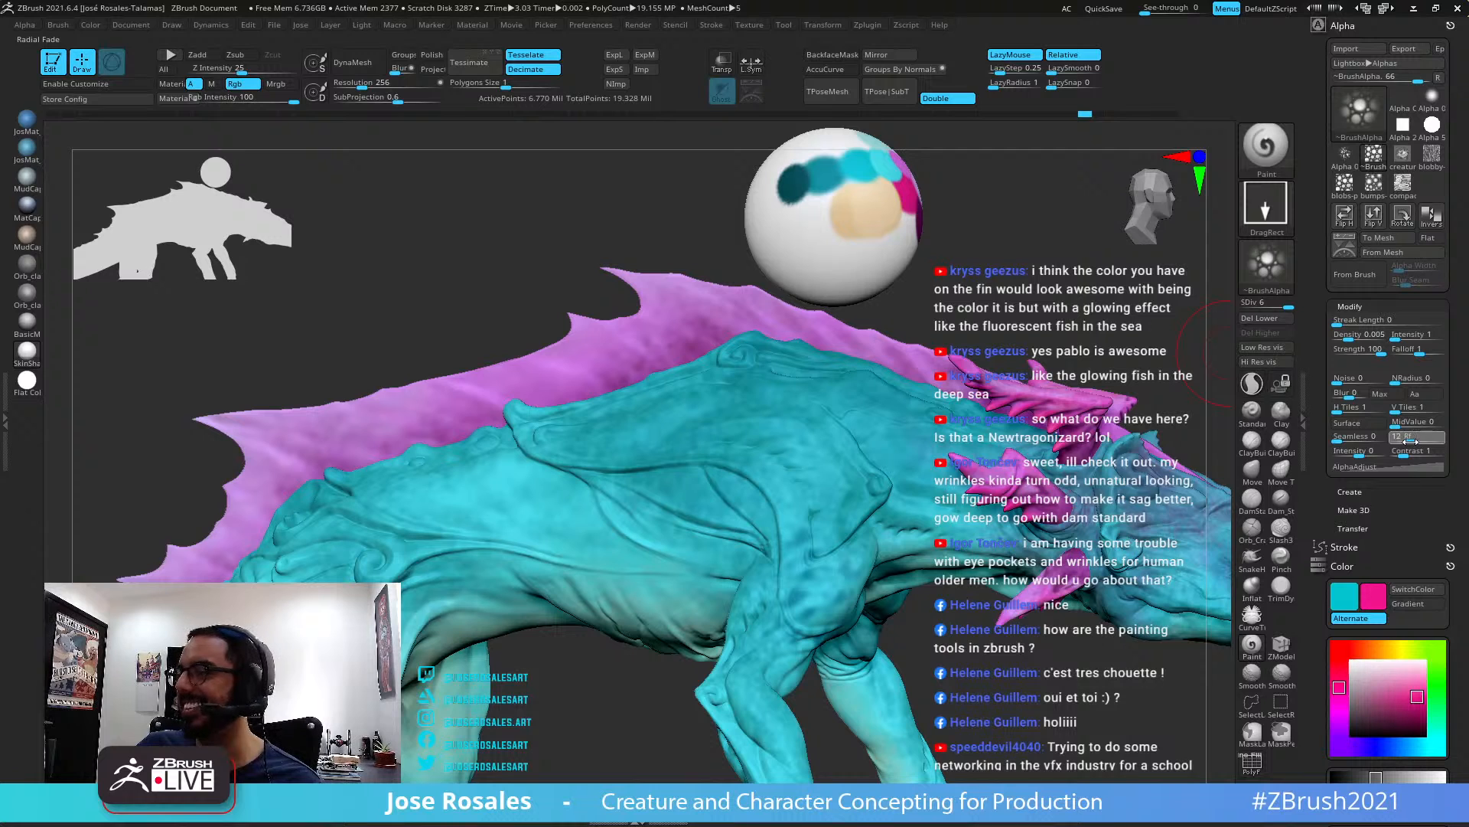
pyautogui.scroll(-1, 1414, 465)
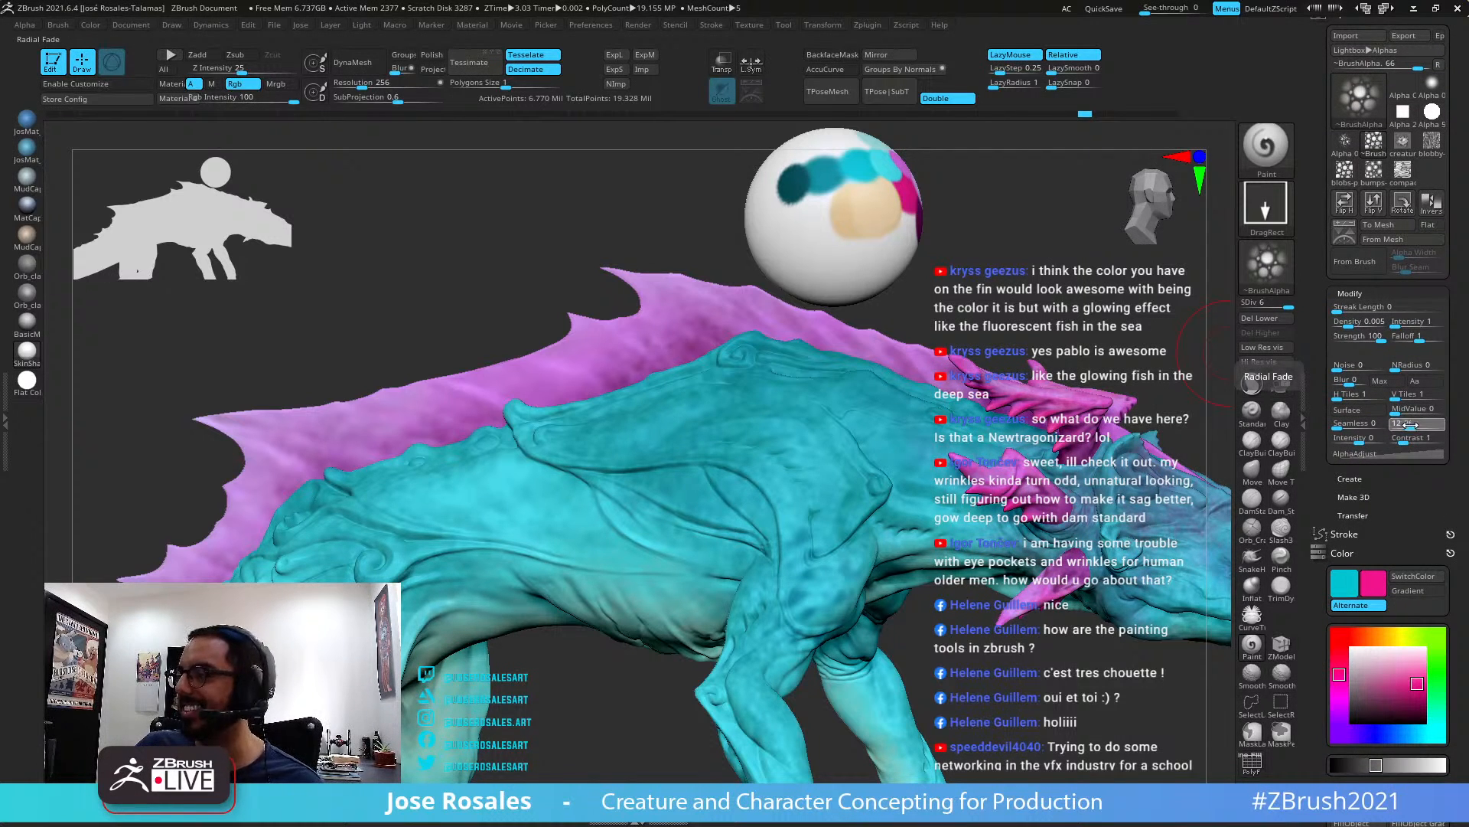
pyautogui.moveTo(1411, 424); pyautogui.dragTo(1406, 426)
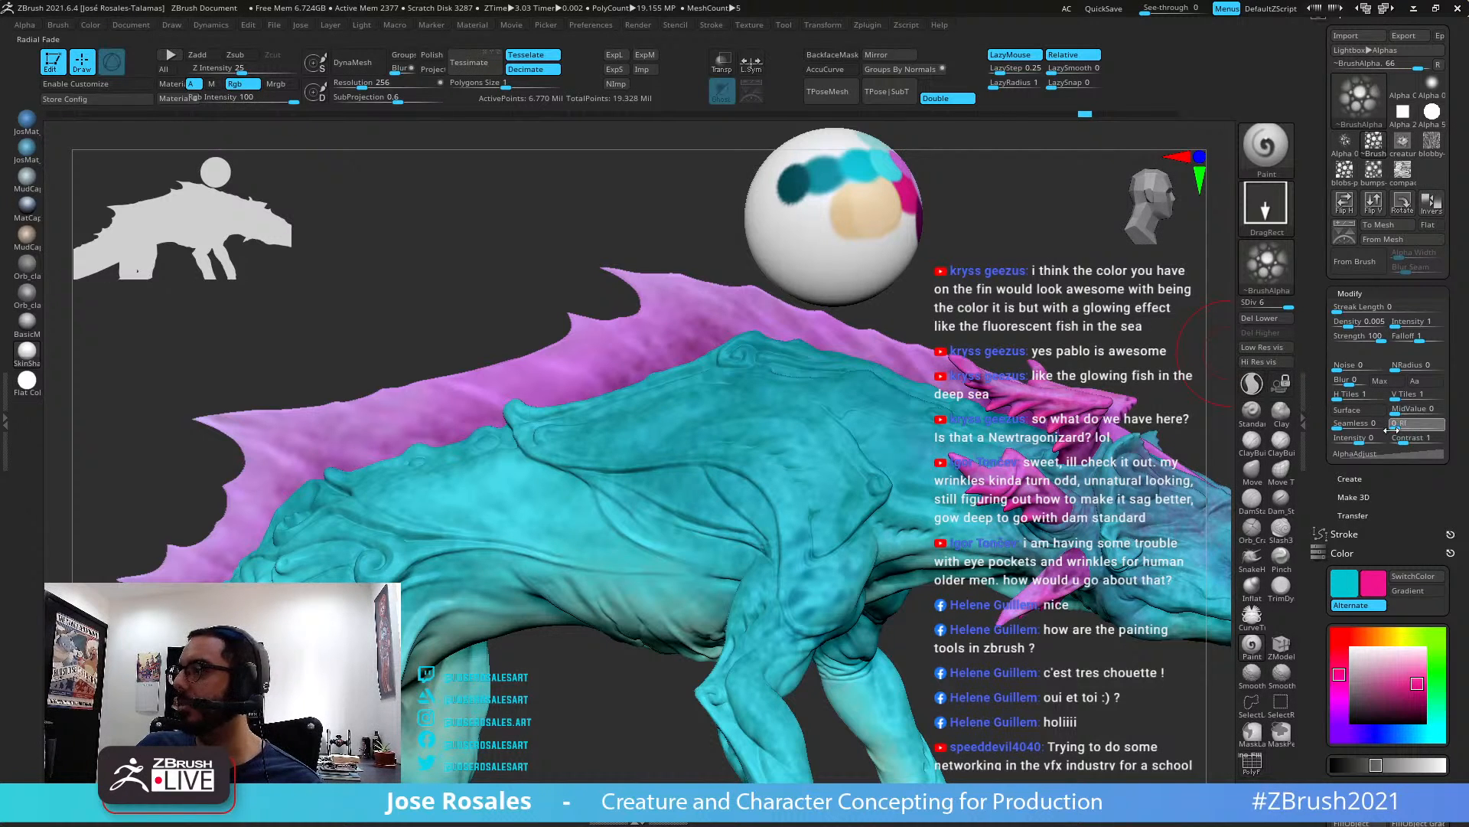
pyautogui.moveTo(1384, 429); pyautogui.dragTo(1407, 425)
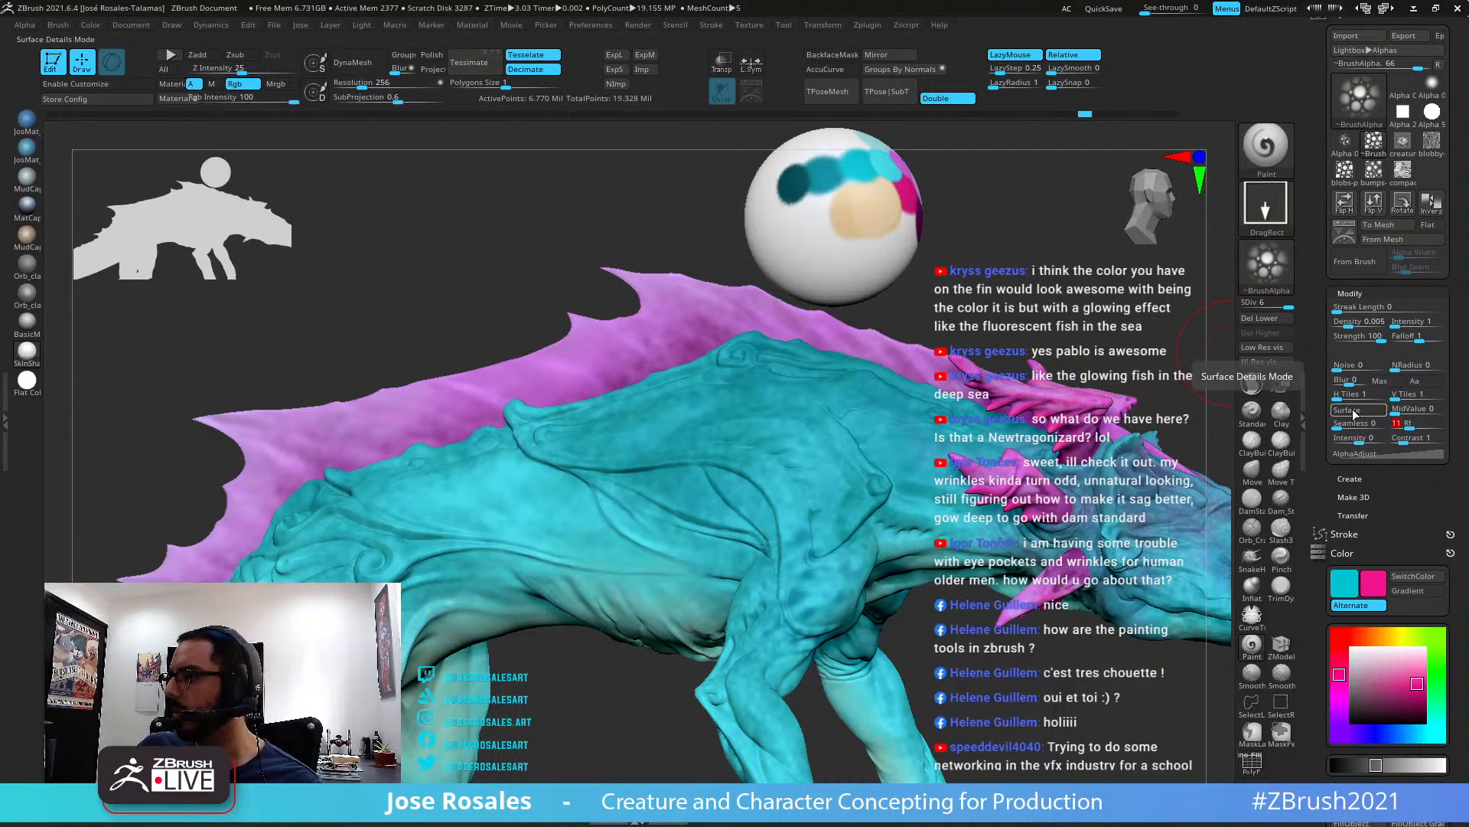
# Adjust the alpha with Blur 0, Intensity about 0.13 and Seamless 43, and bend its AlphaAdjust curve downward
pyautogui.moveTo(1341, 380); pyautogui.dragTo(1333, 382)
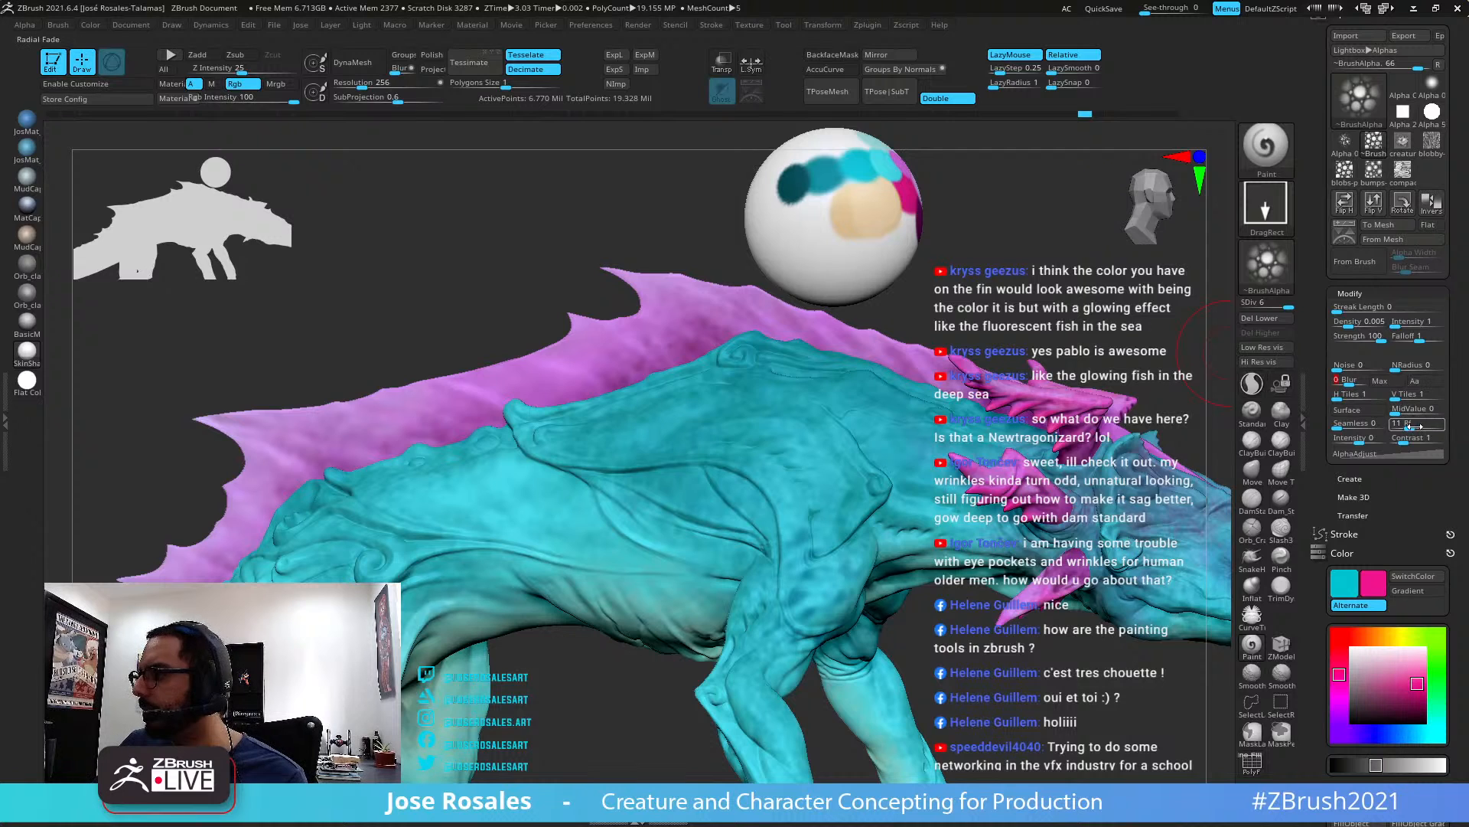
pyautogui.moveTo(1397, 410)
pyautogui.mouseDown()
pyautogui.moveTo(1425, 410)
pyautogui.moveTo(1389, 412)
pyautogui.moveTo(1352, 438)
pyautogui.mouseUp()
pyautogui.click(1409, 455)
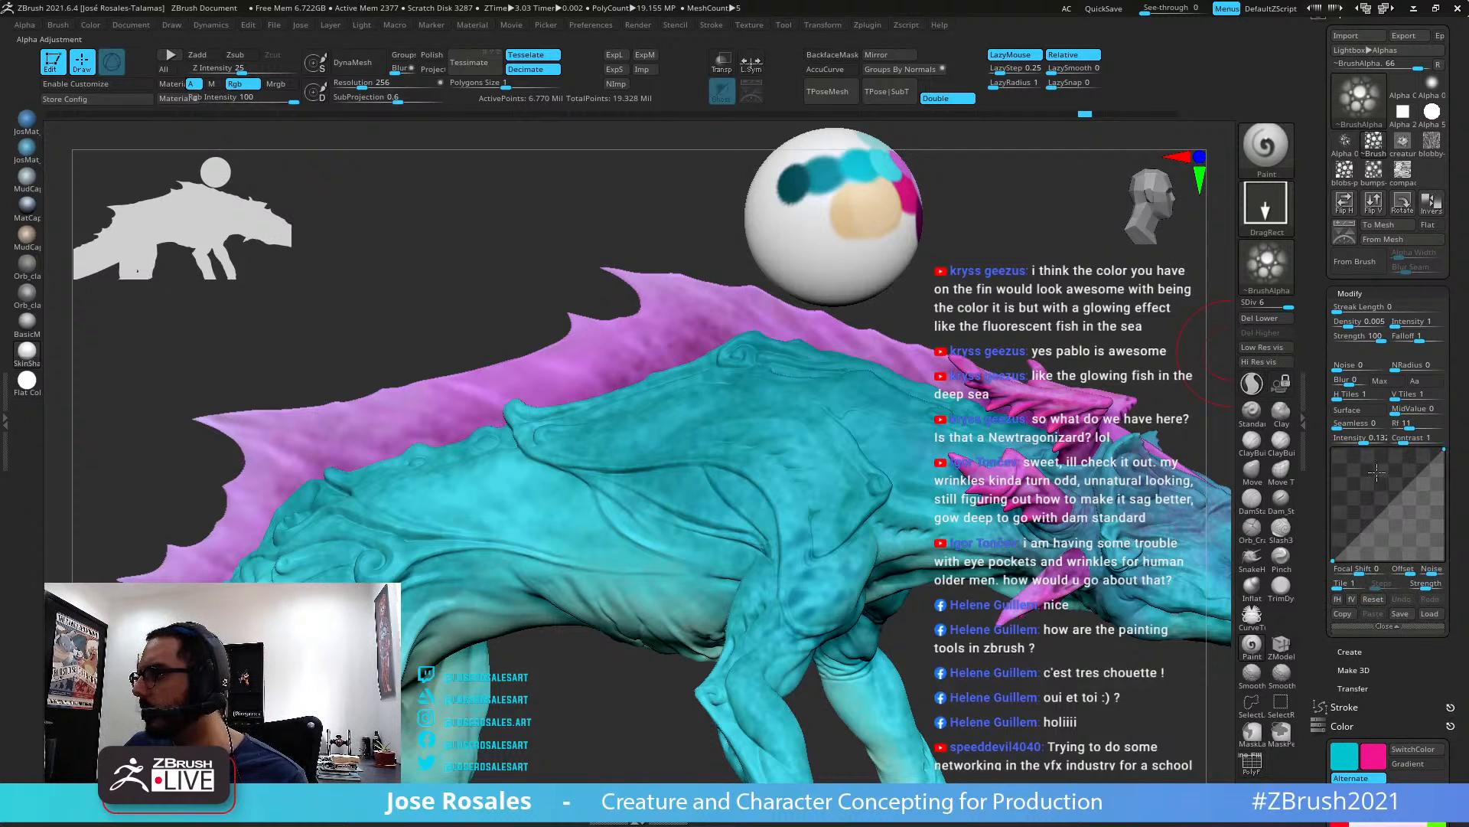
pyautogui.moveTo(1407, 518); pyautogui.dragTo(1418, 526)
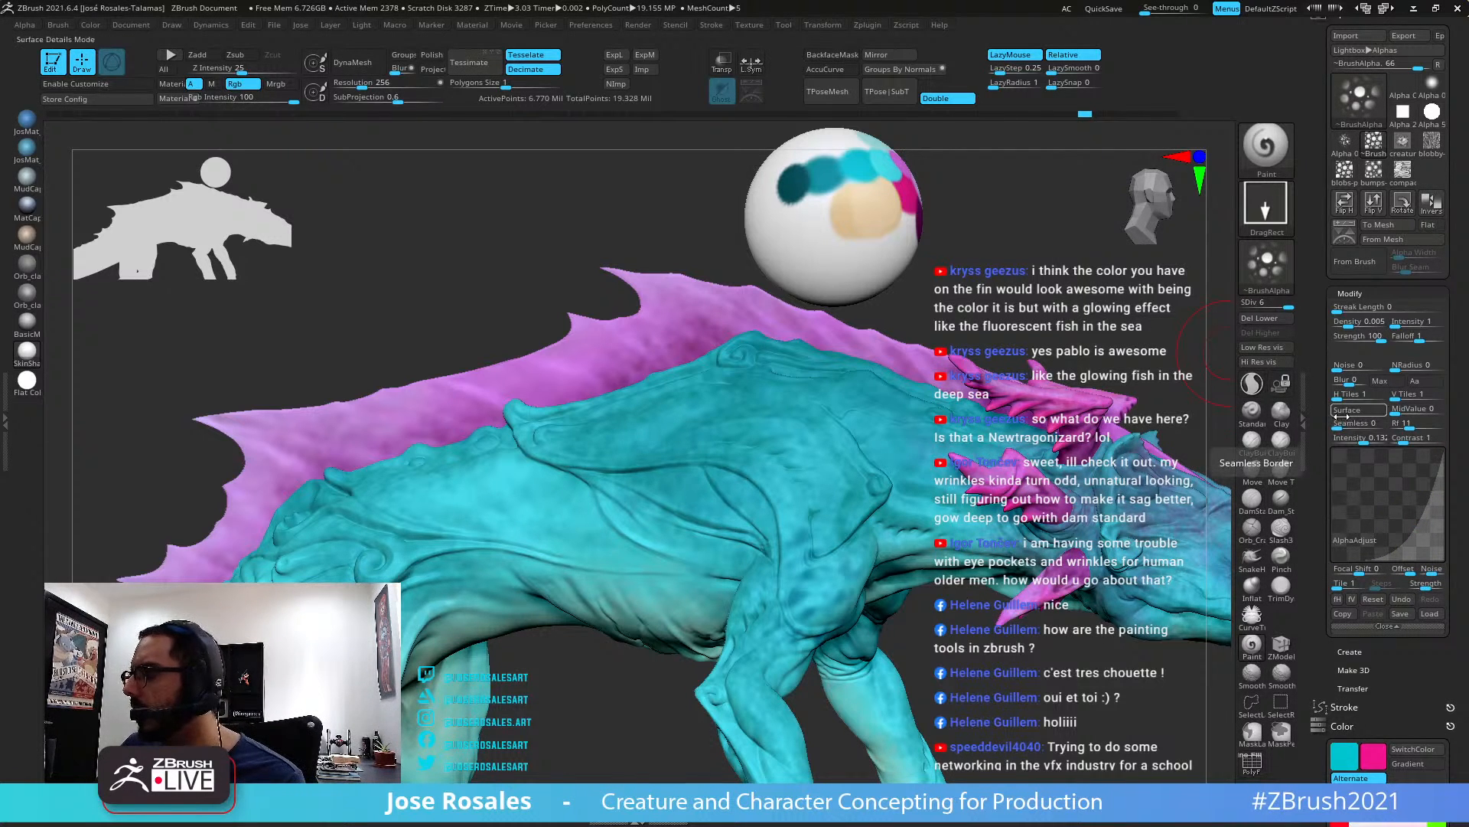
pyautogui.moveTo(1342, 428); pyautogui.dragTo(1354, 430)
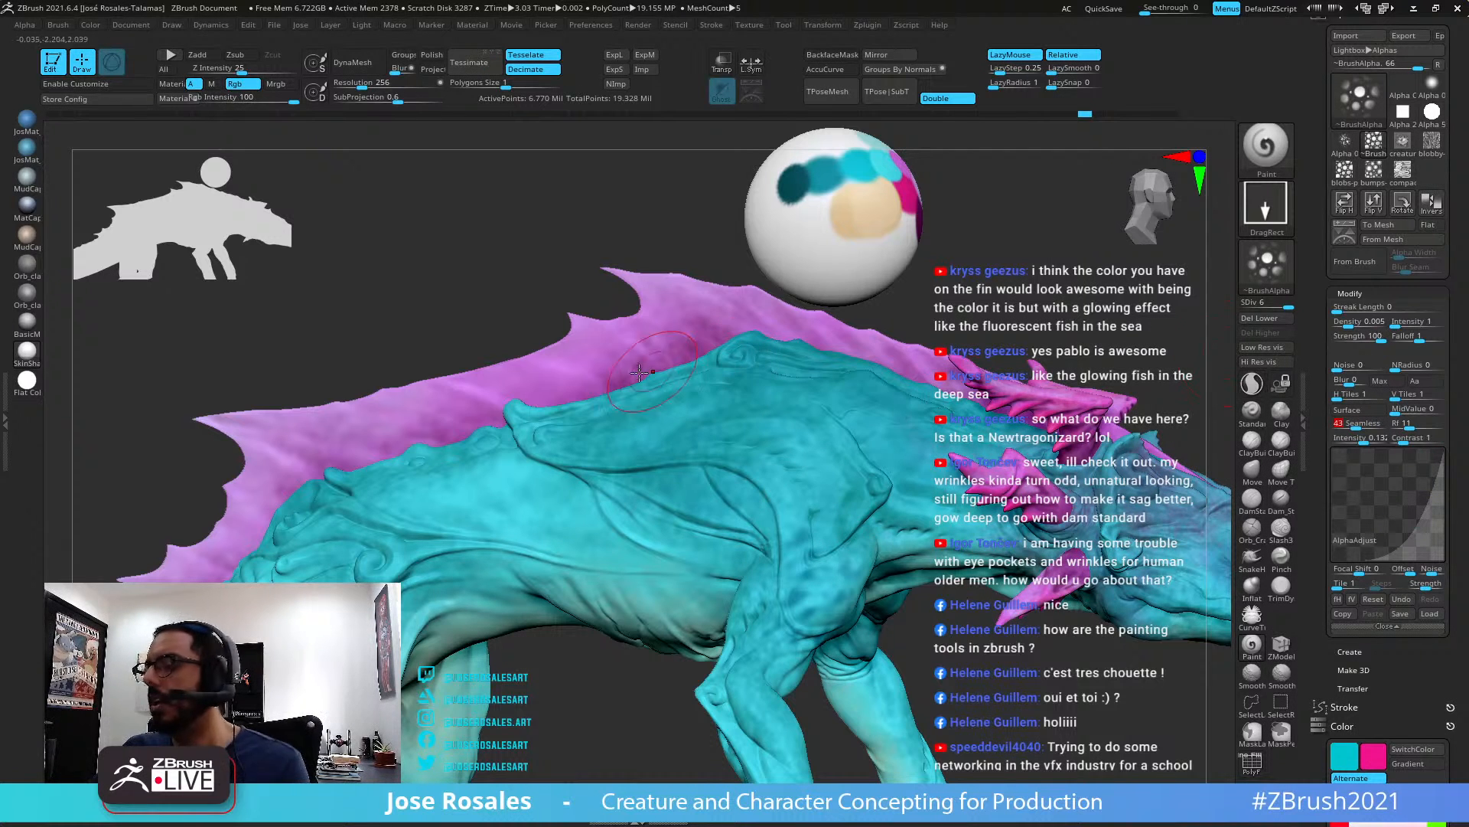
# Examine the painted dorsal fin up close, on the creature and isolated
pyautogui.moveTo(660, 269); pyautogui.dragTo(672, 258)
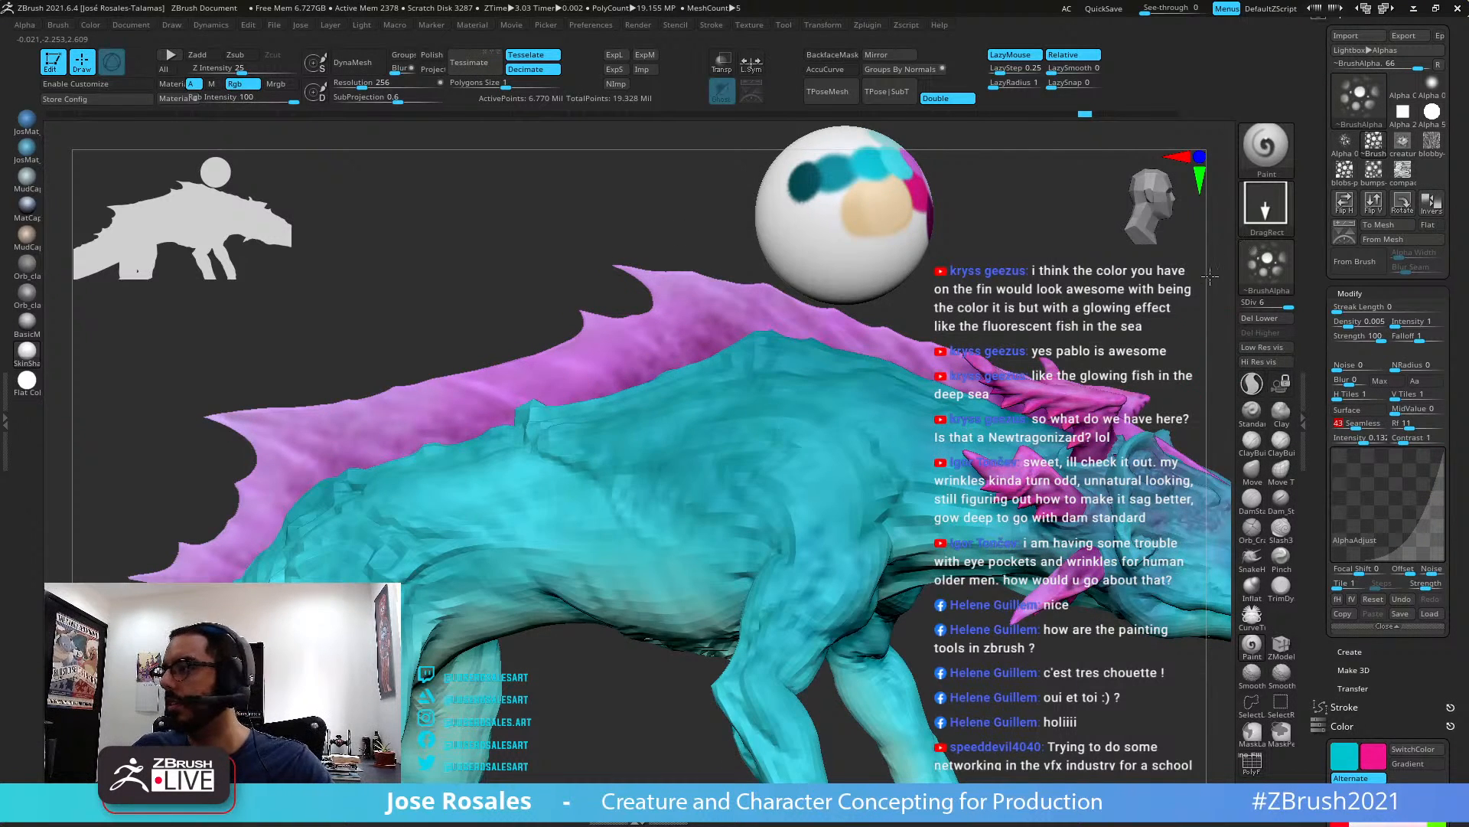
pyautogui.keyDown('ctrl'); pyautogui.moveTo(1345, 255); pyautogui.dragTo(1332, 245, button='right'); pyautogui.keyUp('ctrl')
pyautogui.moveTo(1319, 235); pyautogui.dragTo(1319, 248)
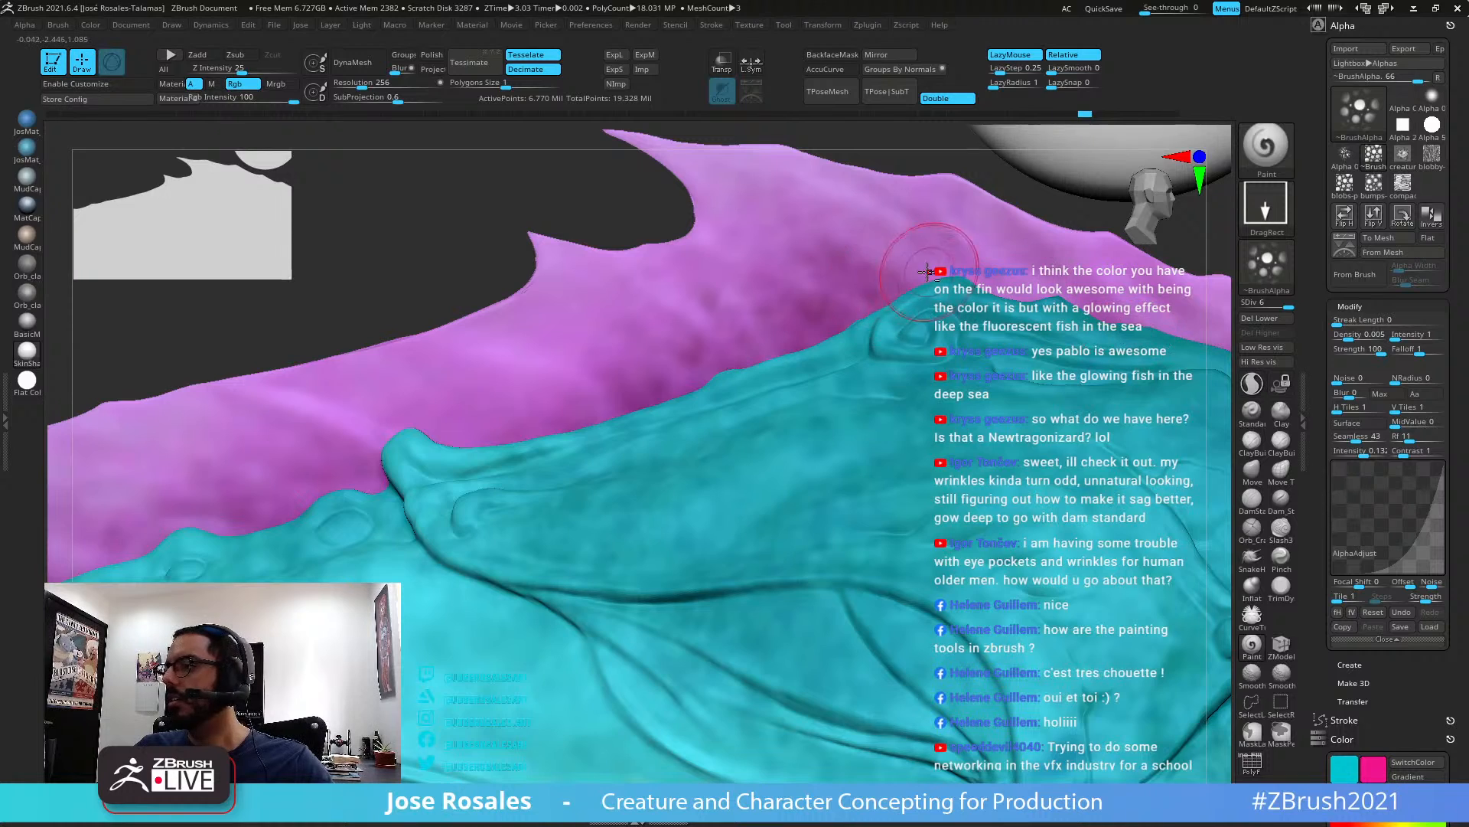
pyautogui.moveTo(570, 301); pyautogui.dragTo(566, 302, button='right')
pyautogui.keyDown('ctrl'); pyautogui.moveTo(903, 300); pyautogui.dragTo(900, 293, button='right'); pyautogui.keyUp('ctrl')
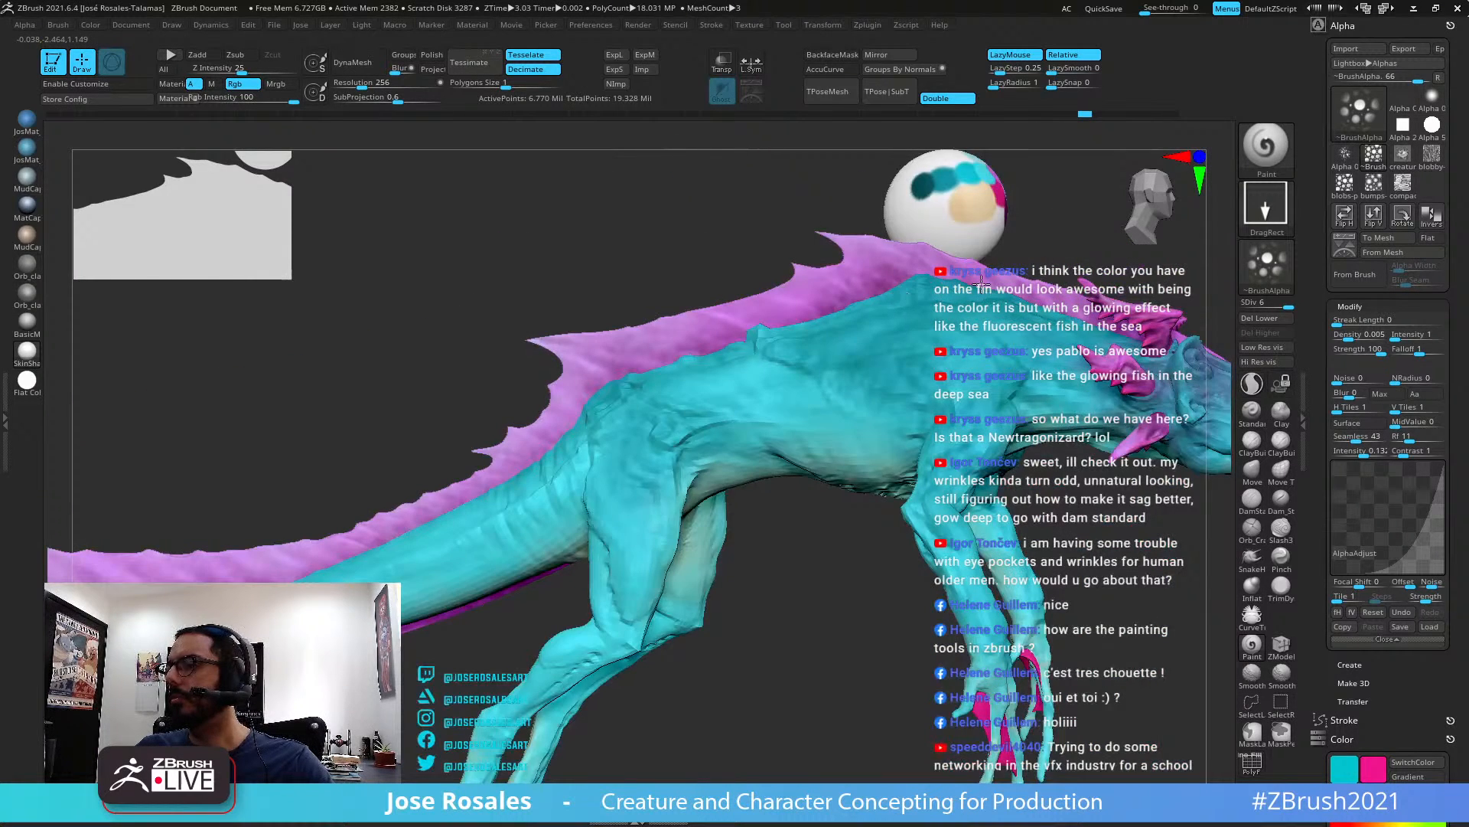
pyautogui.keyDown('ctrl'); pyautogui.moveTo(1010, 257); pyautogui.dragTo(1006, 339, button='right'); pyautogui.keyUp('ctrl')
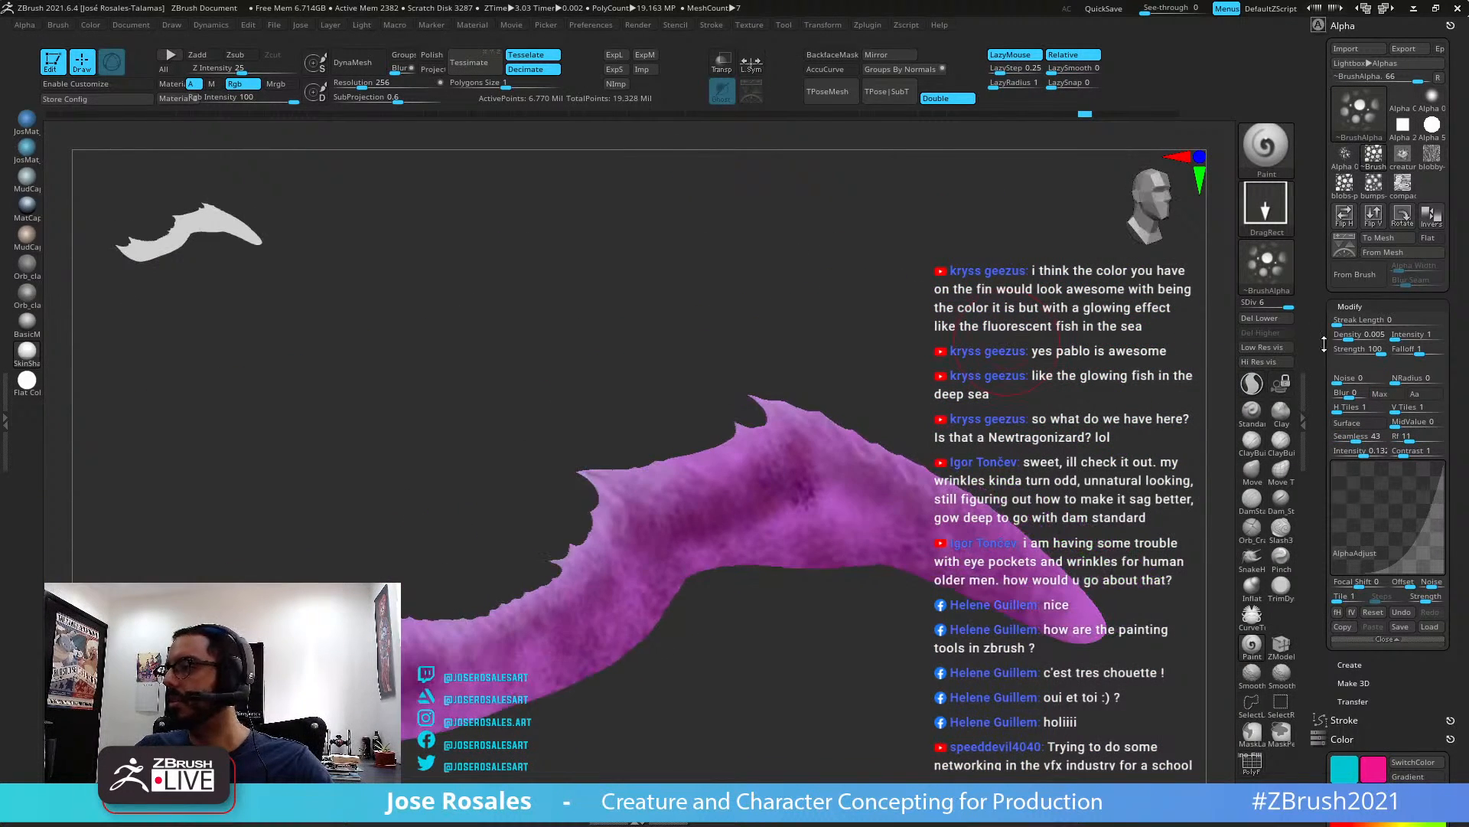
pyautogui.scroll(-5, 1324, 344)
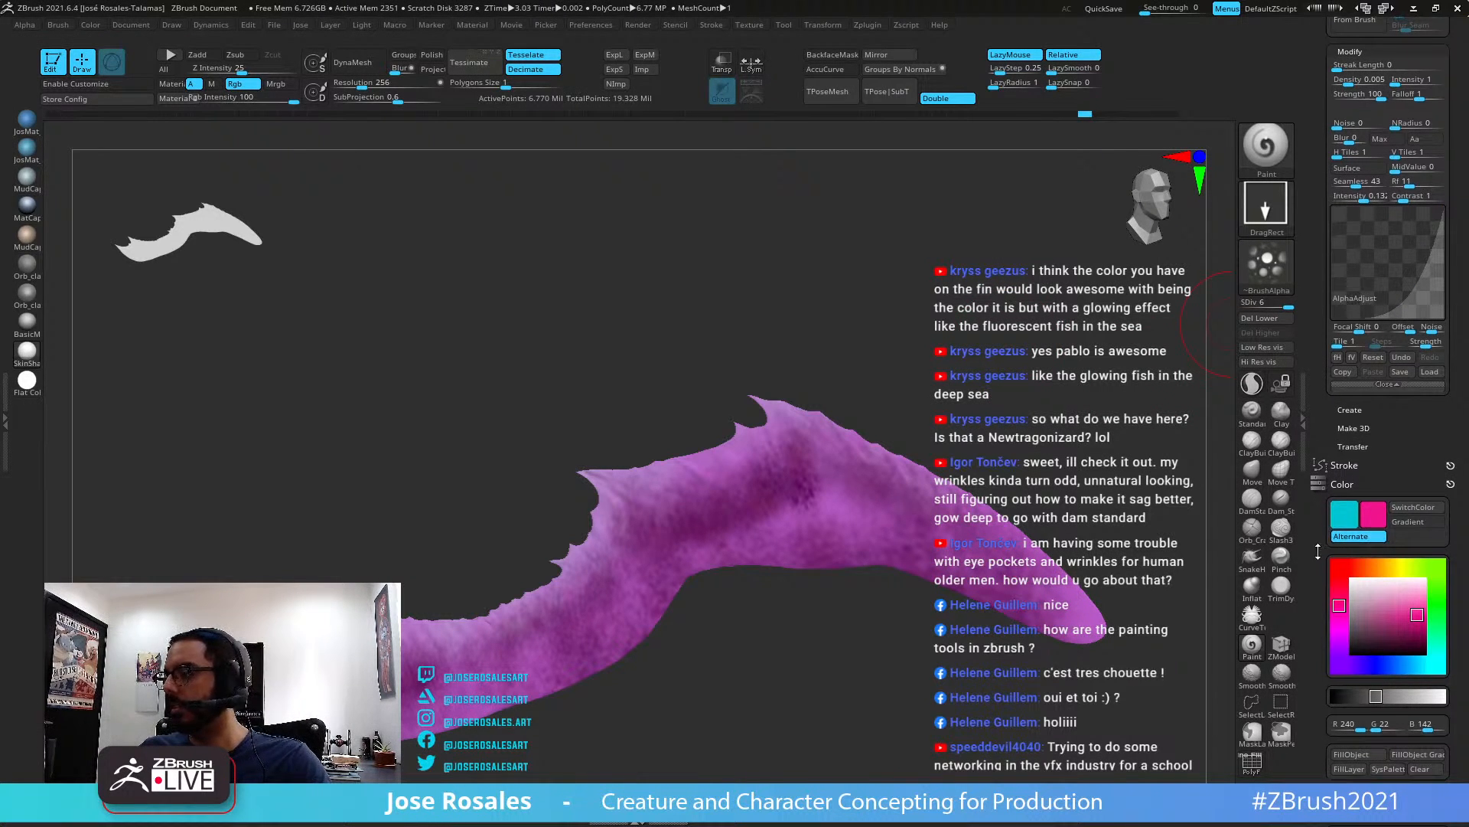
pyautogui.scroll(-1, 1312, 523)
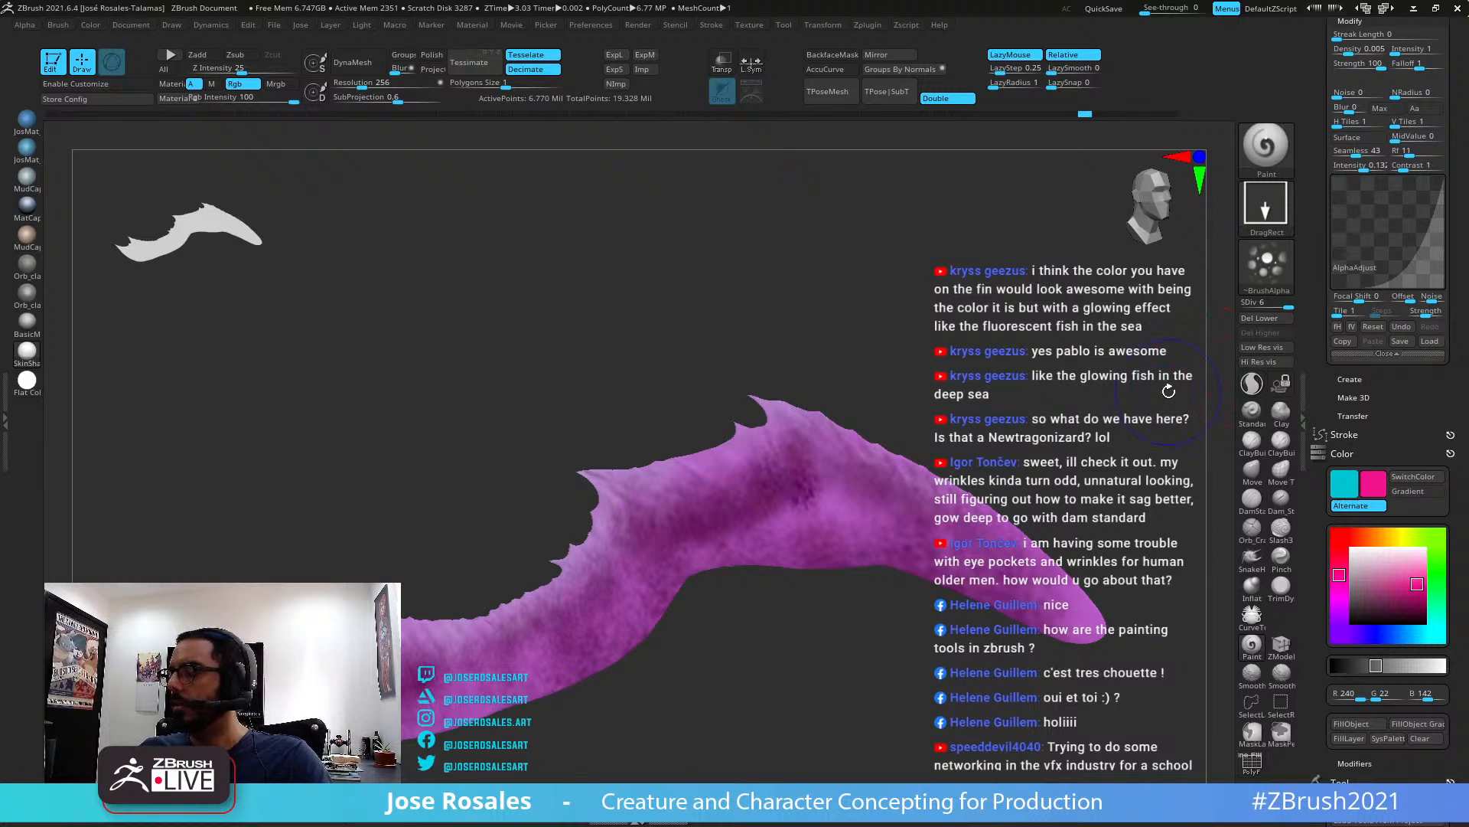
# Show the whole creature and switch all visible subtools to their lowest subdivision level with Low Res vis
pyautogui.click(1272, 348)
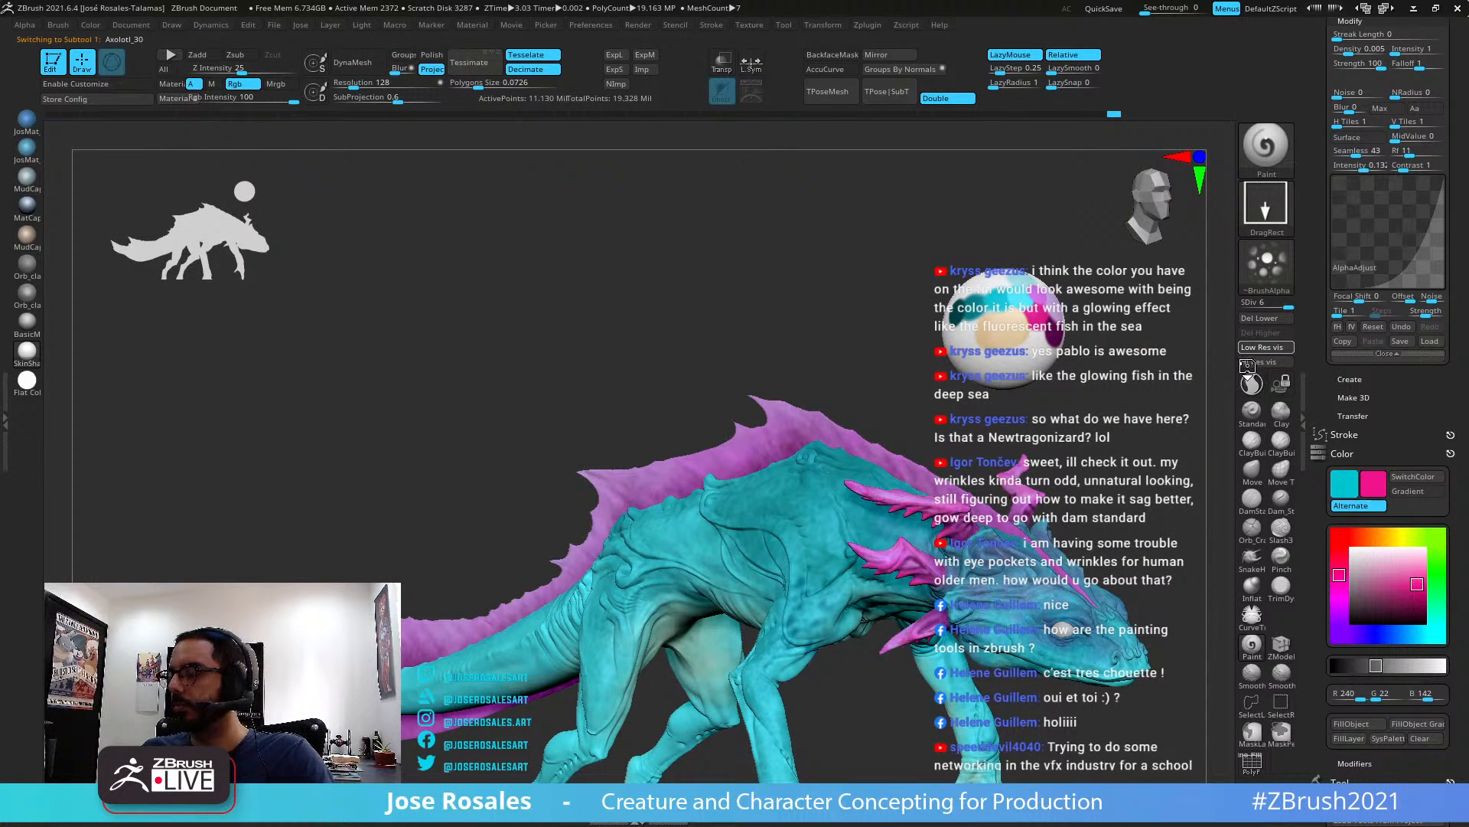
pyautogui.hotkey('shift', 'd')
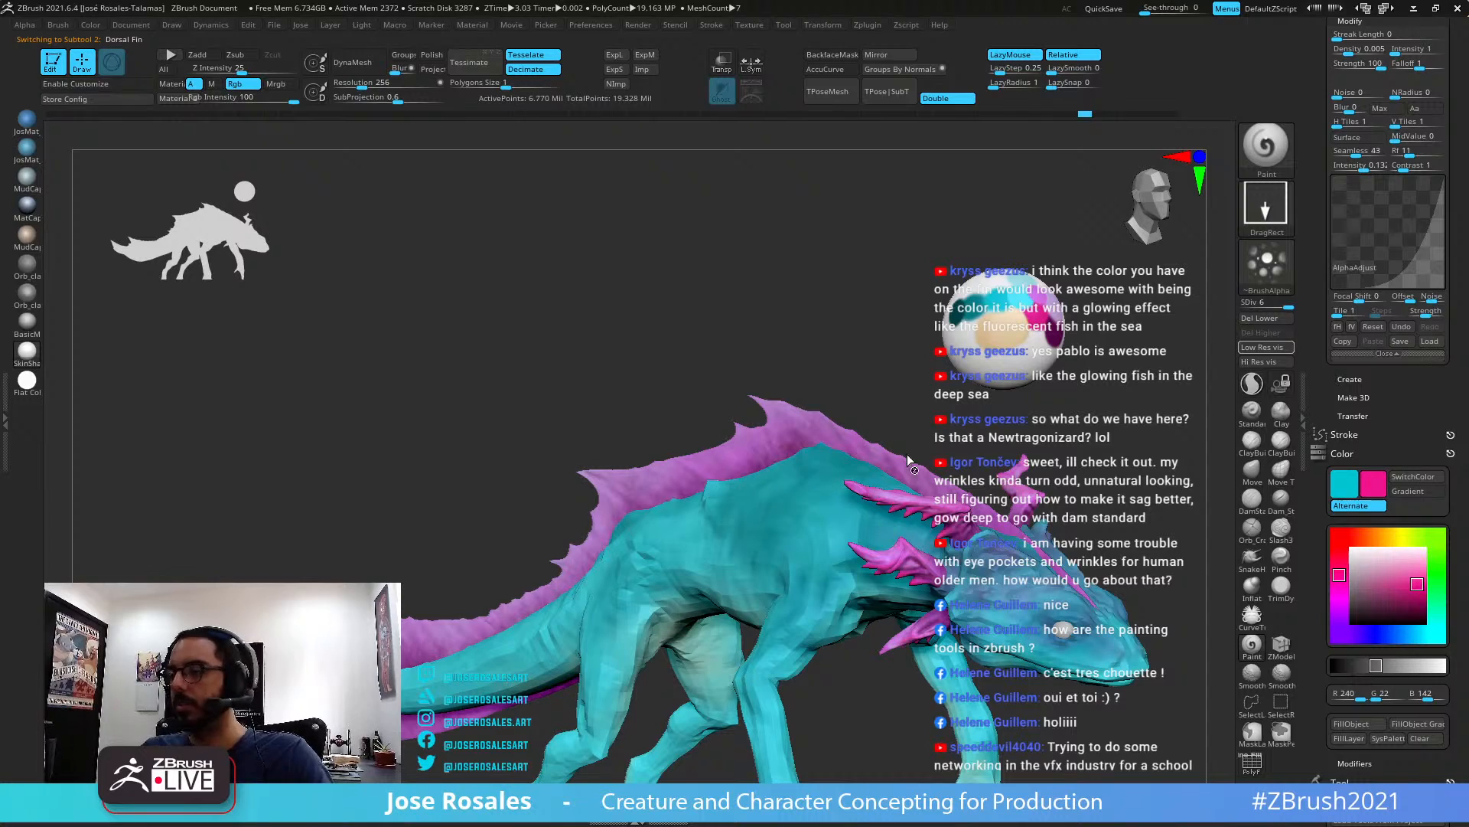
pyautogui.hotkey('shift', 'd')
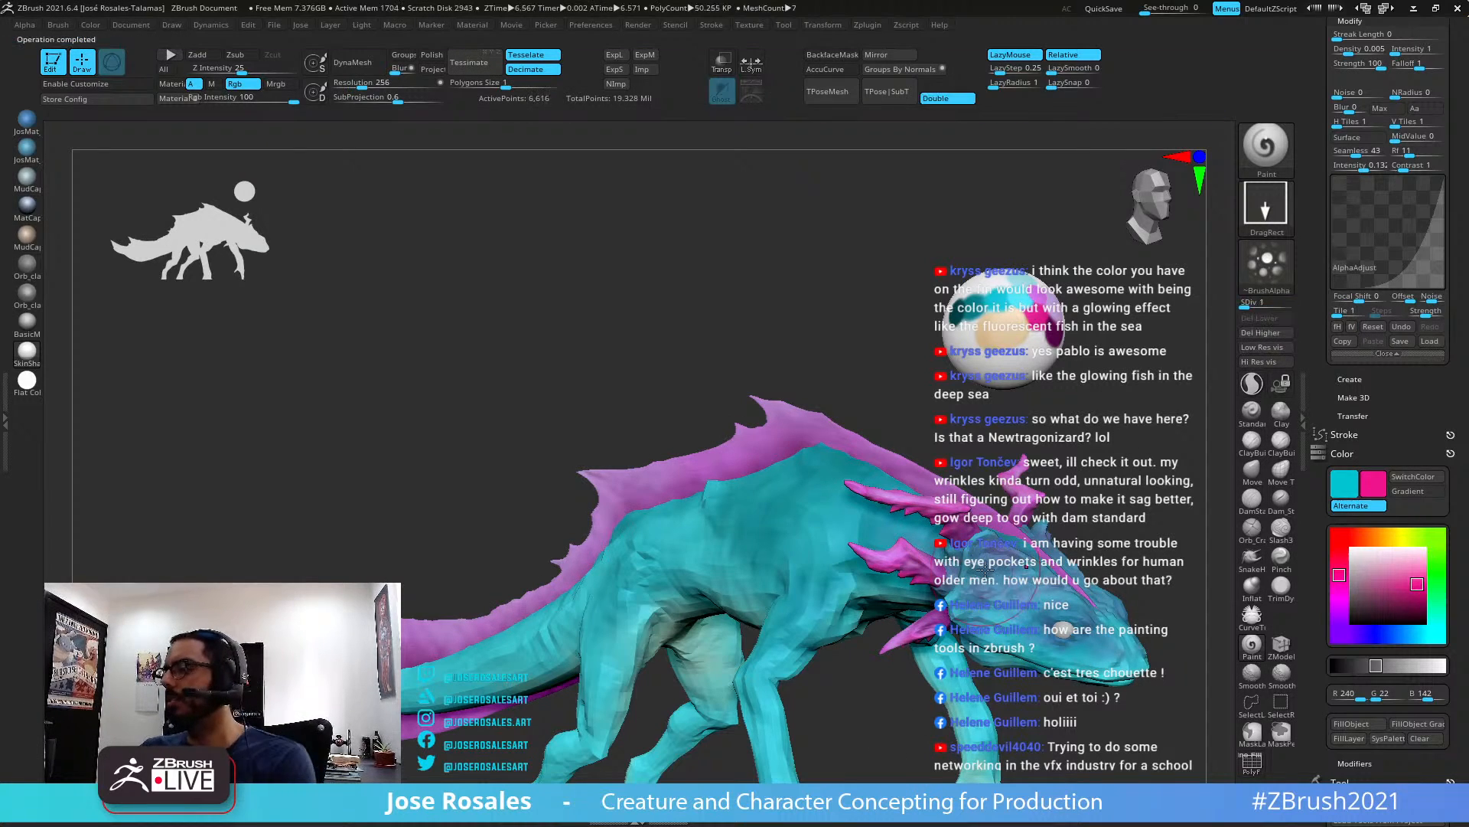
# Raise the dorsal fin's subdivision level to 6
pyautogui.moveTo(1156, 365); pyautogui.dragTo(805, 448)
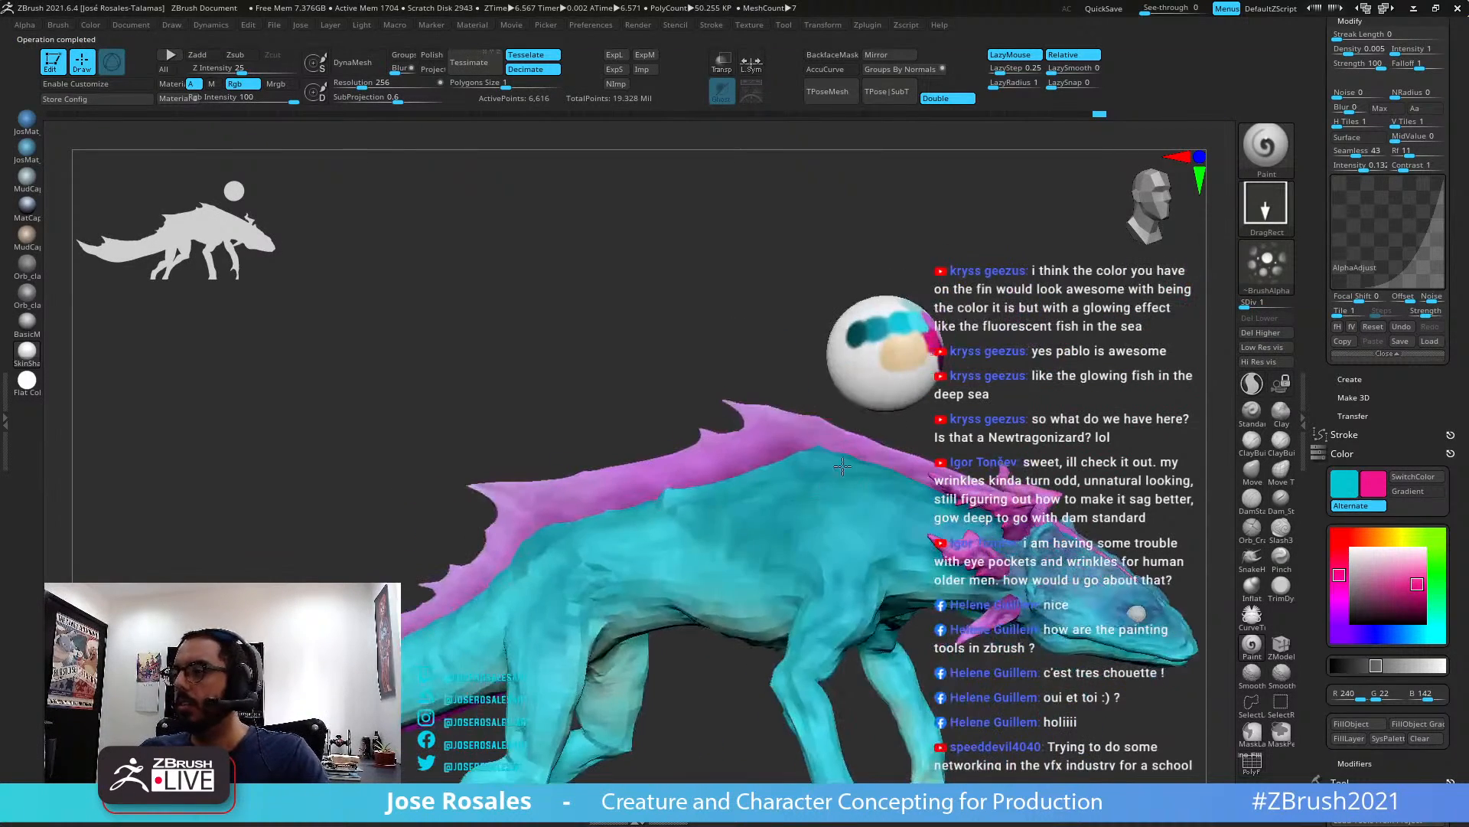
pyautogui.press('d')
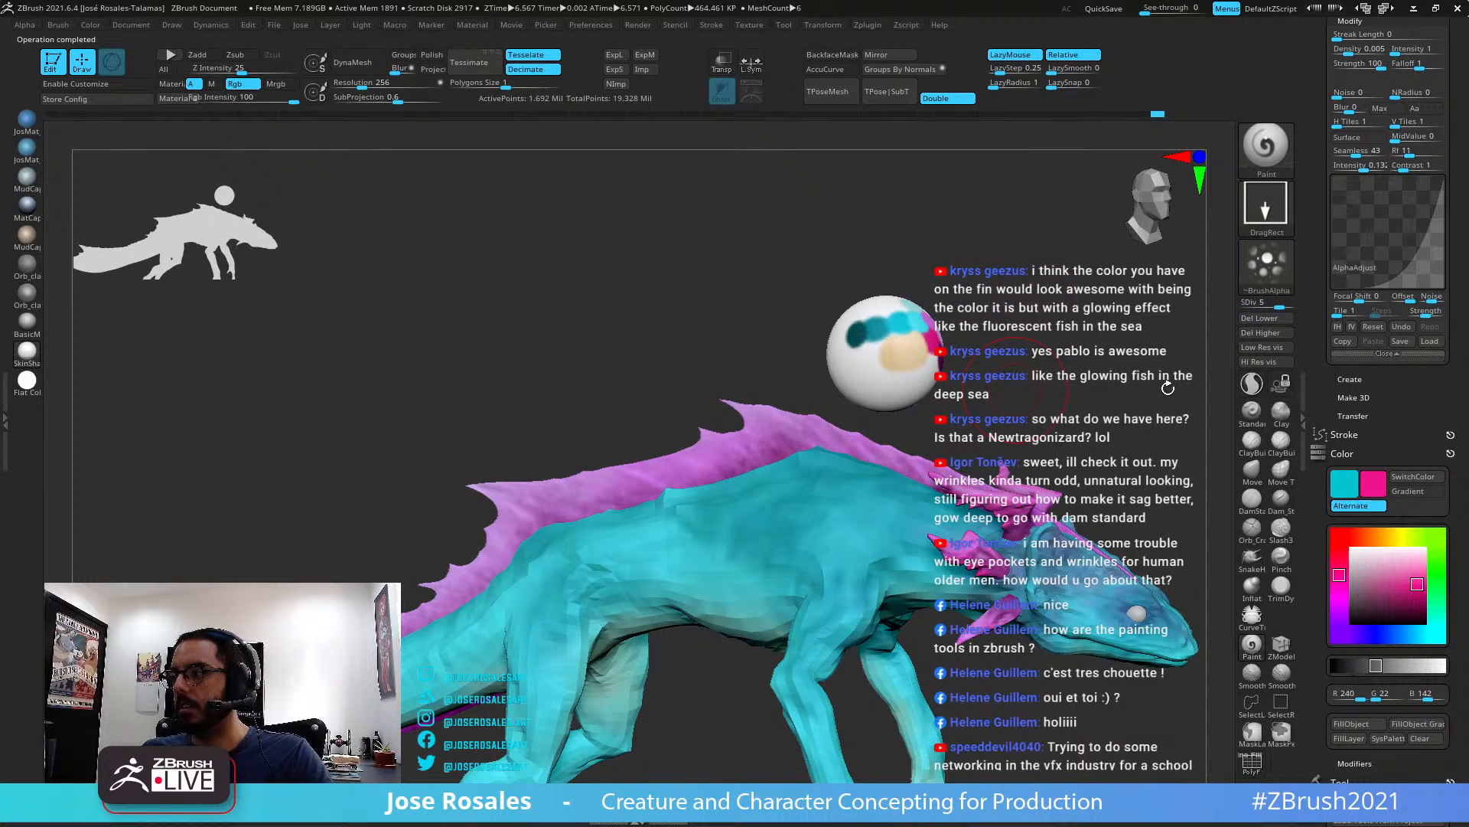
pyautogui.press('d')
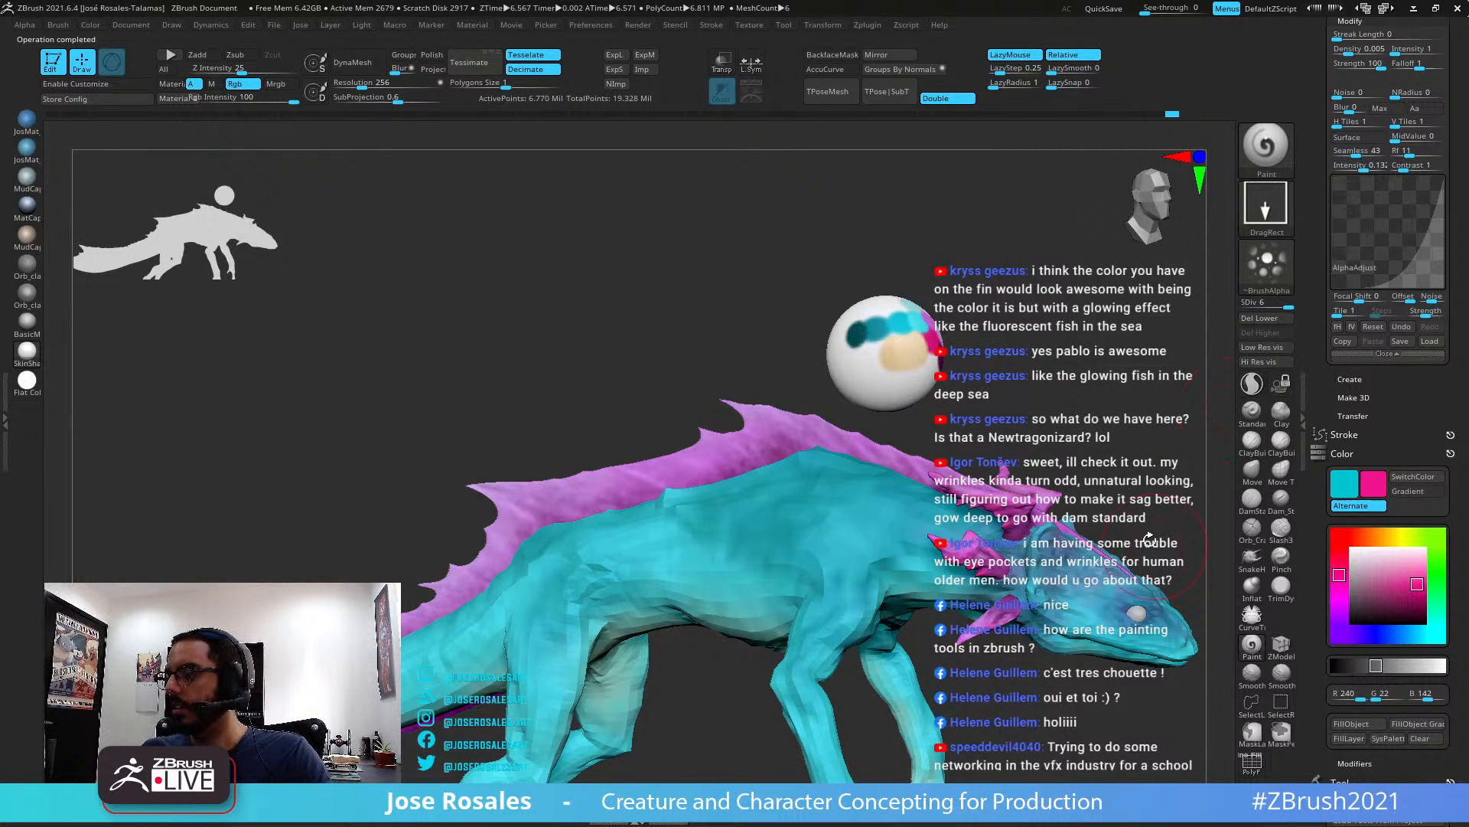
# Try a pale pink, then return to hot pink (240, 22, 142) and try stamping the spotted alpha along the dorsal fin's base
pyautogui.moveTo(1149, 540); pyautogui.dragTo(1033, 417)
pyautogui.click(1361, 560)
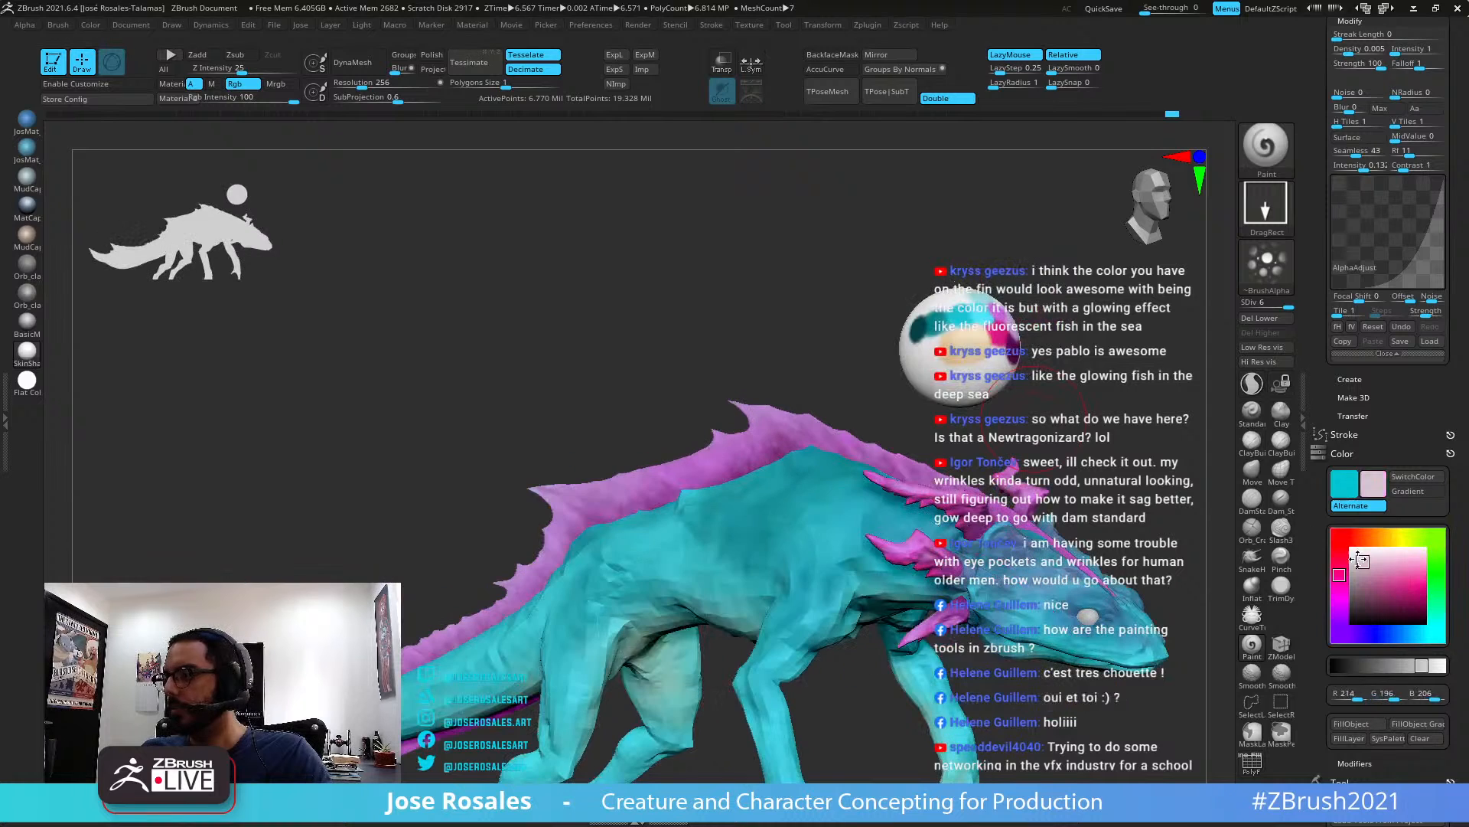
pyautogui.moveTo(1361, 559); pyautogui.dragTo(998, 337)
pyautogui.moveTo(846, 492)
pyautogui.mouseDown(button='right')
pyautogui.moveTo(726, 456)
pyautogui.moveTo(688, 484)
pyautogui.mouseUp(button='right')
pyautogui.moveTo(719, 505); pyautogui.dragTo(756, 471)
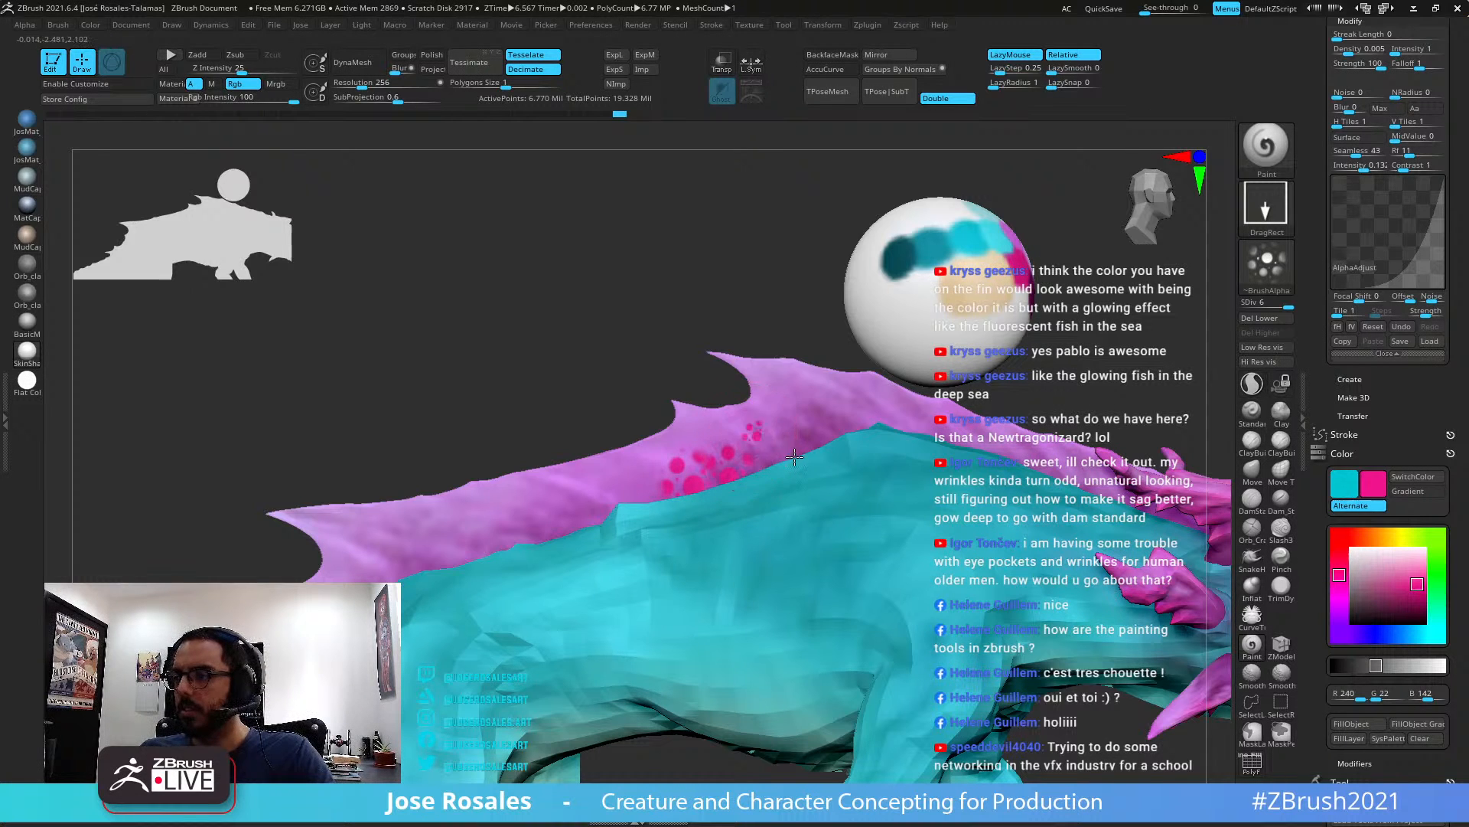
pyautogui.press('ctrl')
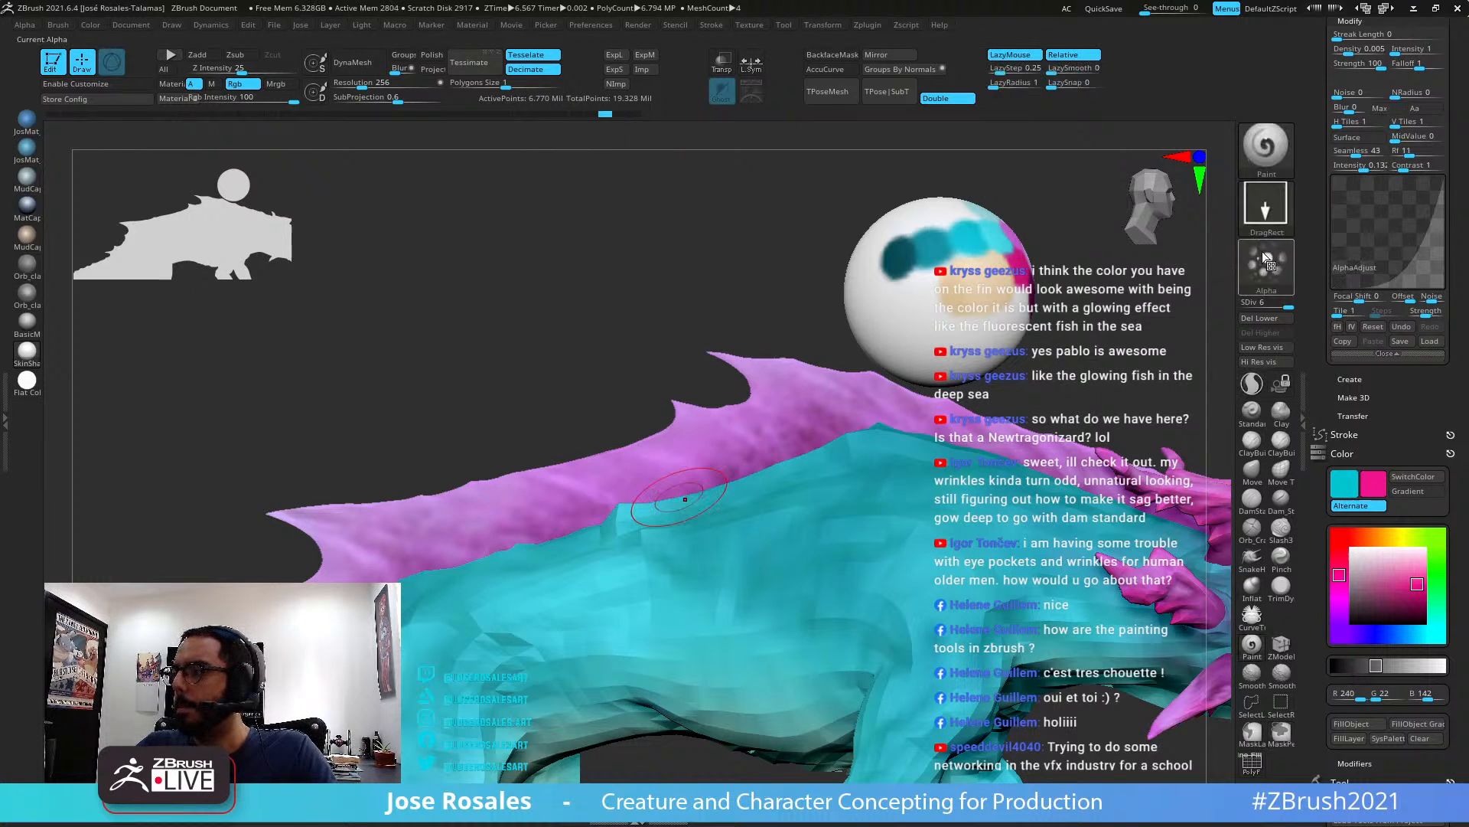
# Switch the Paint brush's stroke to Color Spray
pyautogui.click(1266, 205)
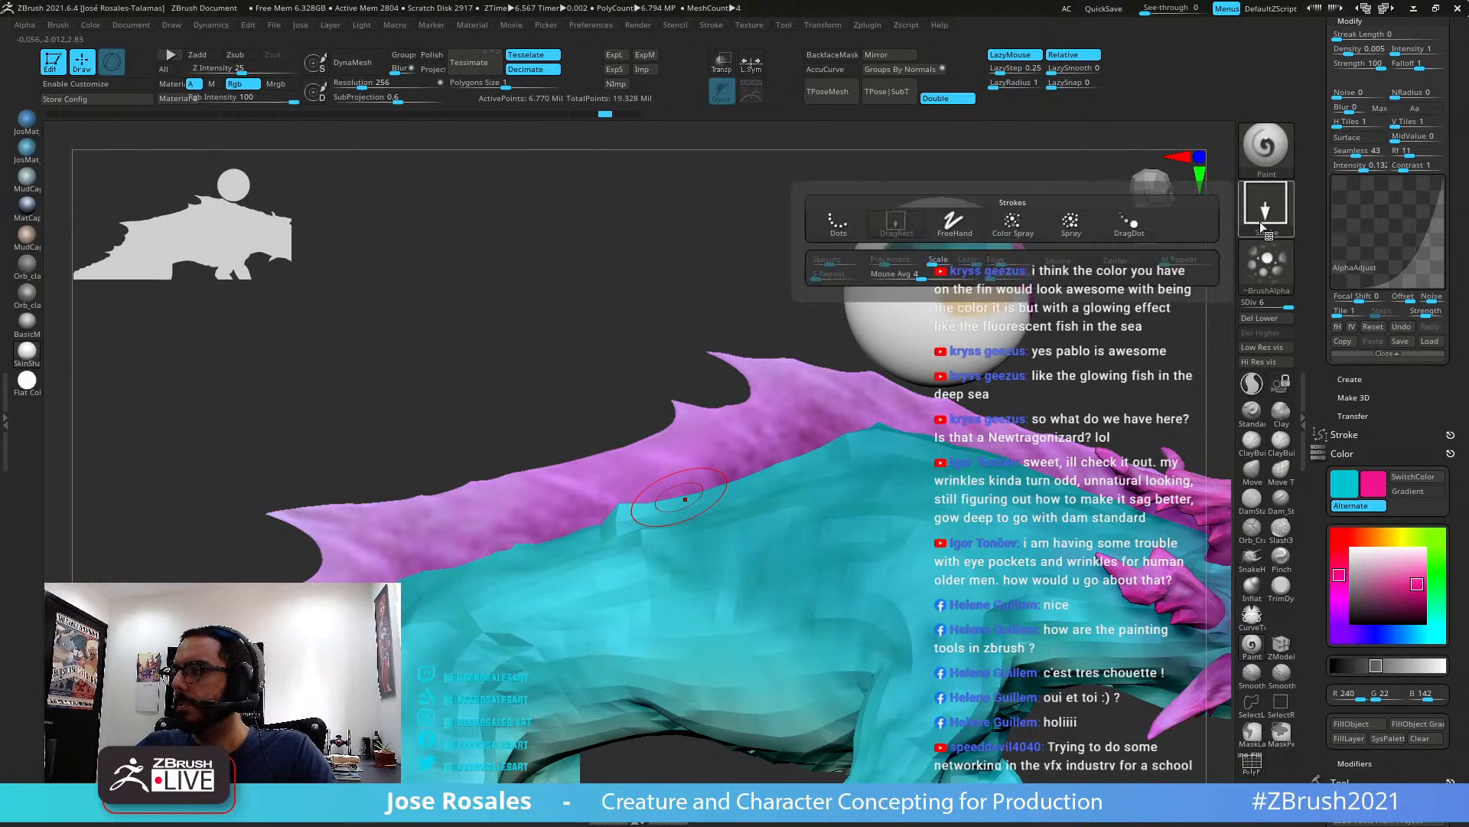
pyautogui.click(1012, 227)
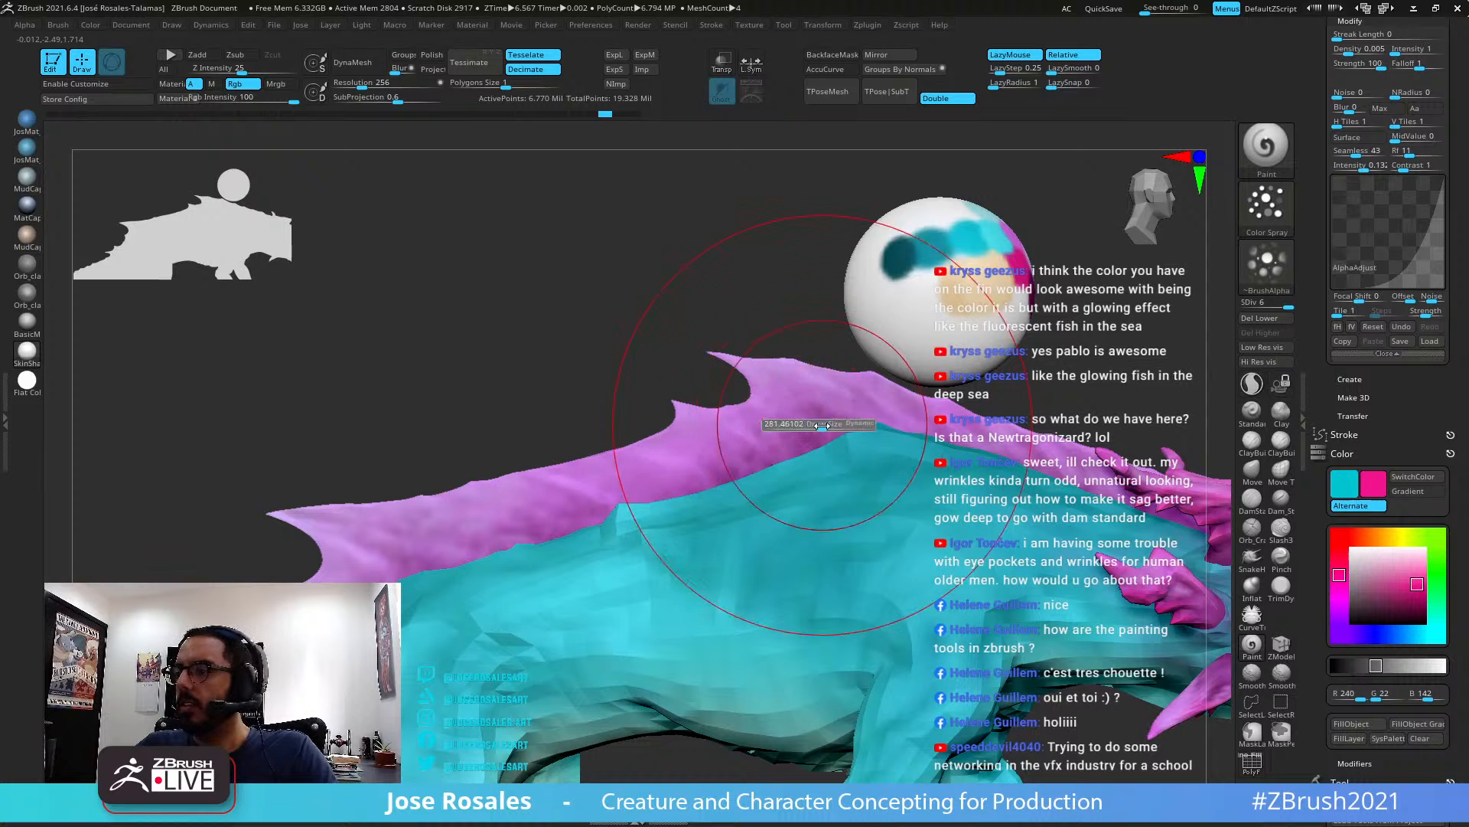
# Try spraying large hot-pink patches along the dorsal fin with a big brush
pyautogui.moveTo(691, 515)
pyautogui.mouseDown()
pyautogui.moveTo(622, 508)
pyautogui.moveTo(796, 467)
pyautogui.mouseUp()
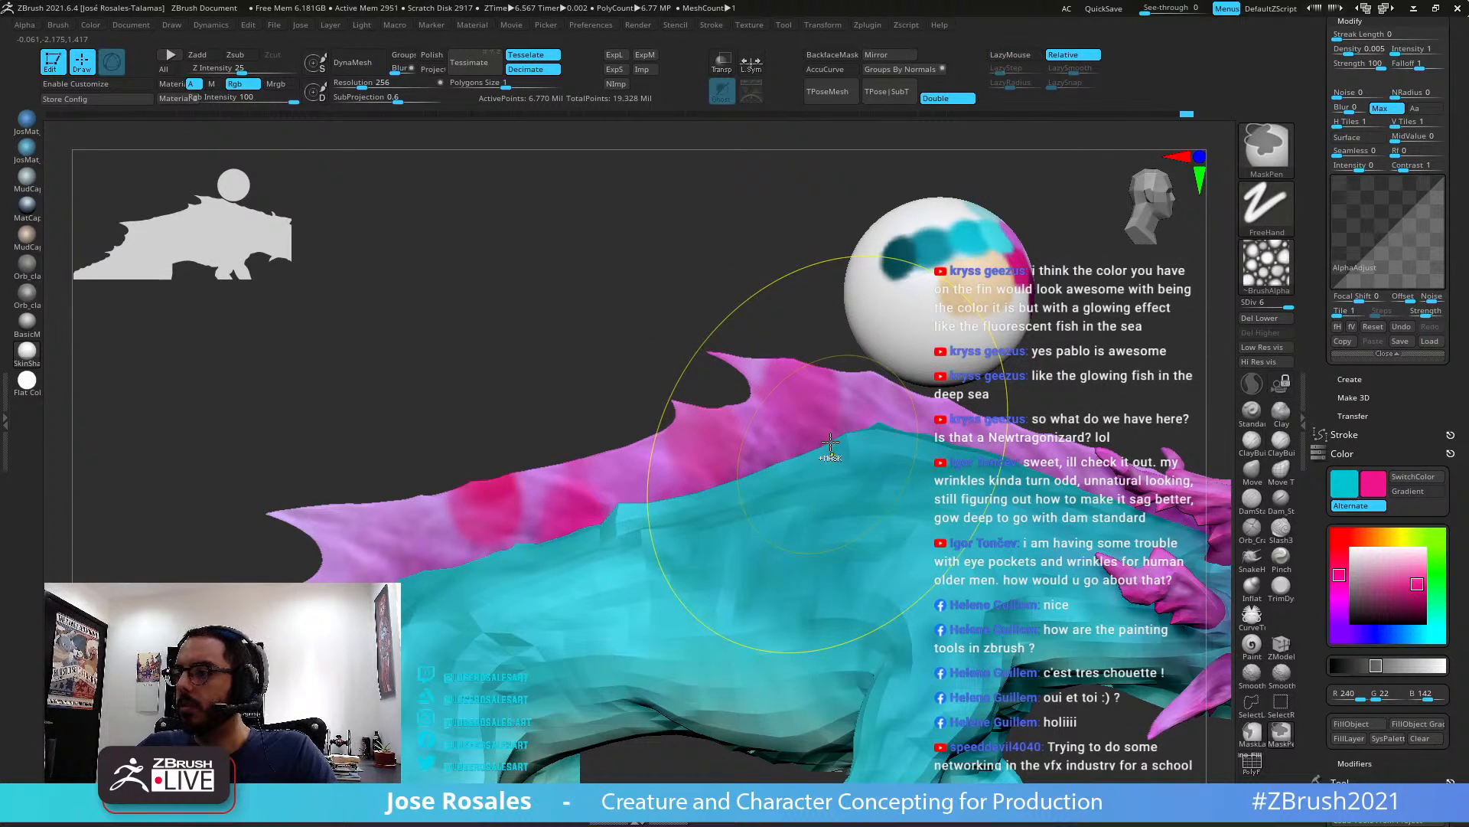
pyautogui.hotkey('ctrl', 'z')
pyautogui.moveTo(826, 449)
pyautogui.mouseDown()
pyautogui.moveTo(686, 495)
pyautogui.moveTo(617, 541)
pyautogui.mouseUp()
pyautogui.hotkey('ctrl', 'z')
pyautogui.hotkey('ctrl', 'z')
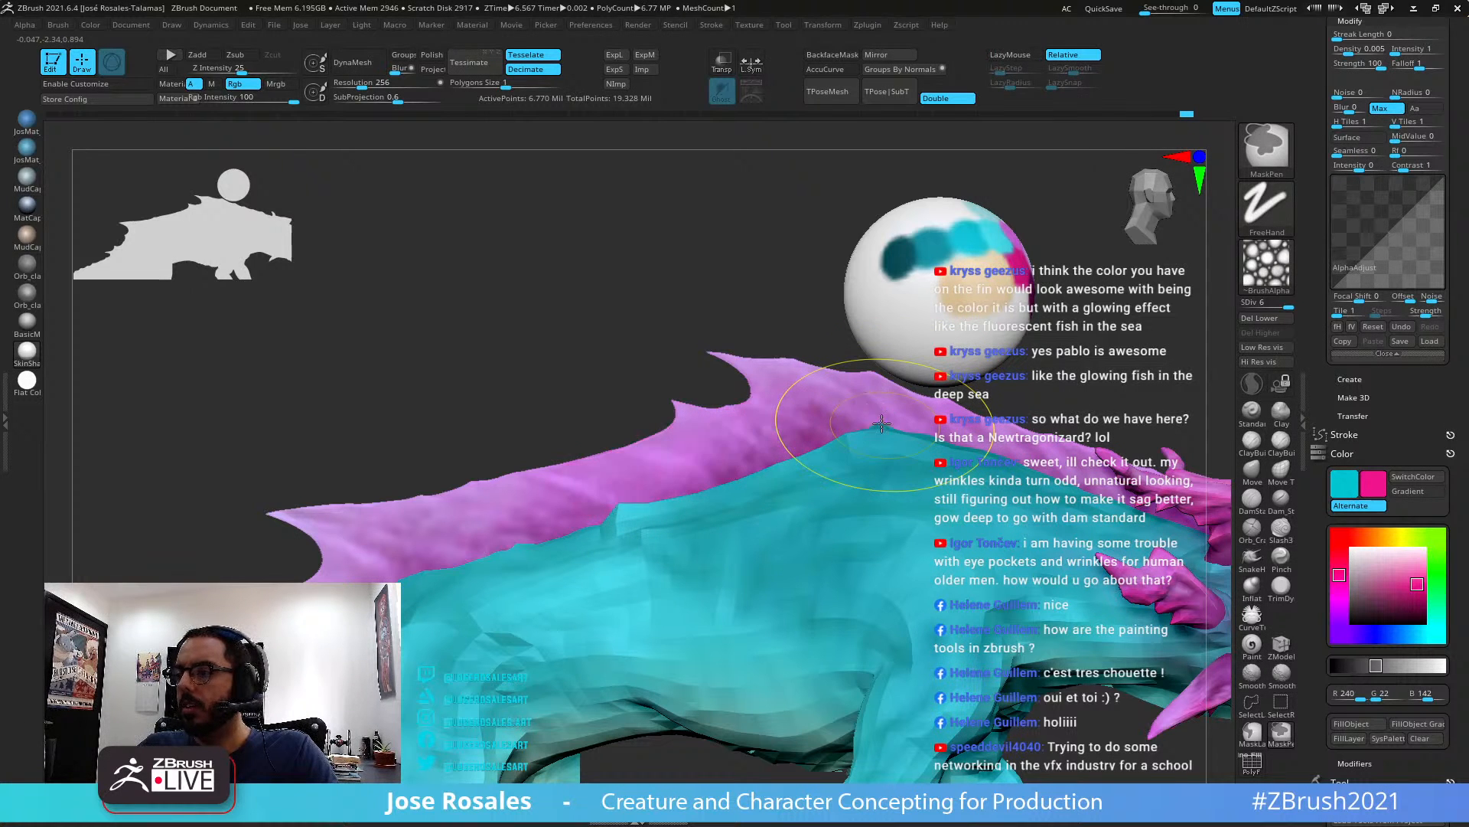
# Reduce the brush size and spray fine hot-pink mottling along the dorsal fin's base over the back
pyautogui.press('s')
pyautogui.moveTo(847, 422)
pyautogui.mouseDown()
pyautogui.moveTo(873, 437)
pyautogui.moveTo(749, 498)
pyautogui.moveTo(643, 514)
pyautogui.mouseUp()
pyautogui.moveTo(672, 542)
pyautogui.mouseDown(button='right')
pyautogui.moveTo(706, 511)
pyautogui.moveTo(612, 512)
pyautogui.mouseUp(button='right')
pyautogui.moveTo(613, 511)
pyautogui.mouseDown()
pyautogui.moveTo(536, 490)
pyautogui.moveTo(566, 551)
pyautogui.mouseUp()
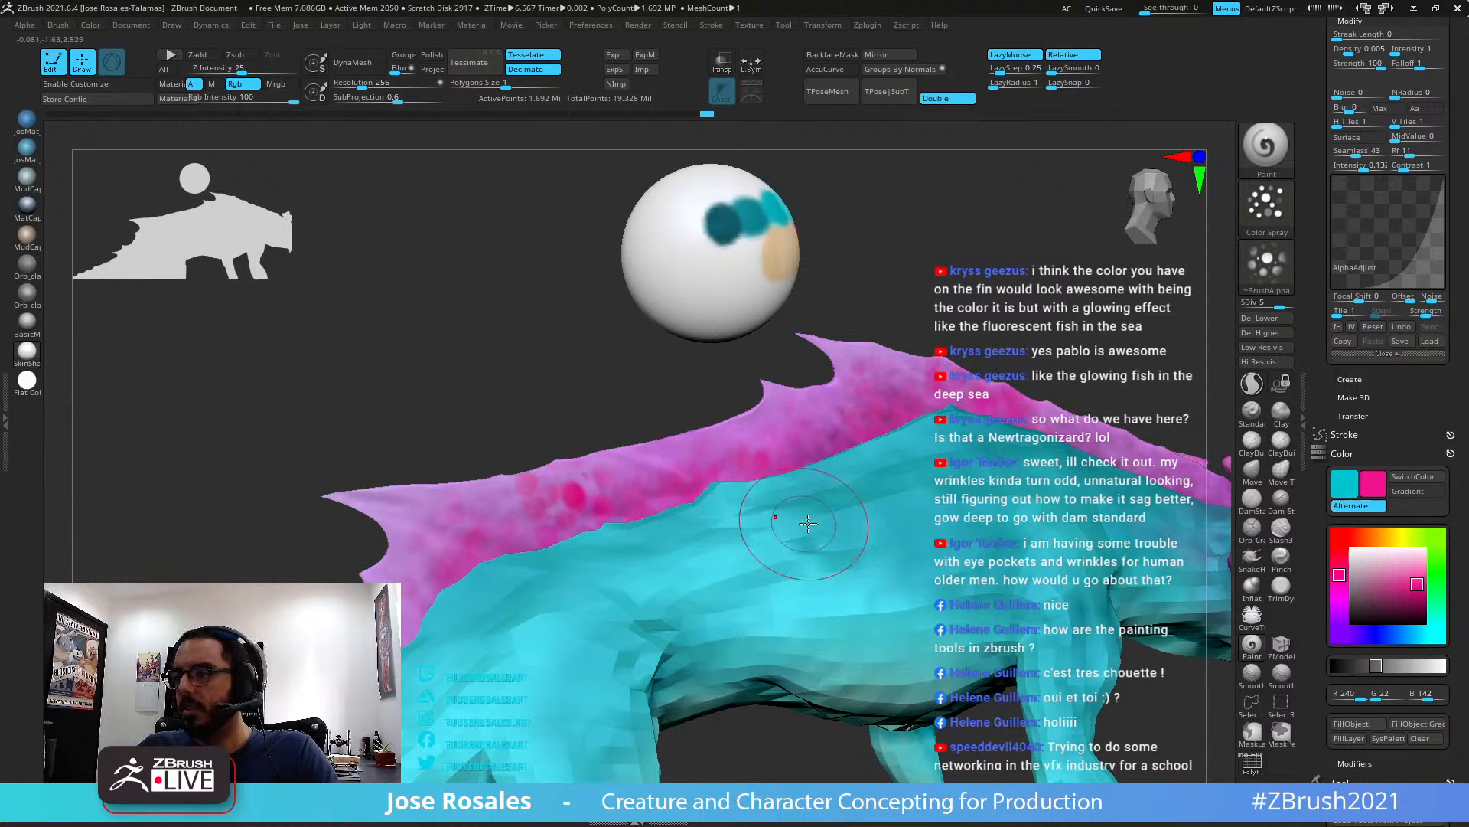
# Continue the hot-pink mottling down the dorsal fin from the hips to the tail's base
pyautogui.moveTo(809, 523); pyautogui.dragTo(590, 493, button='right')
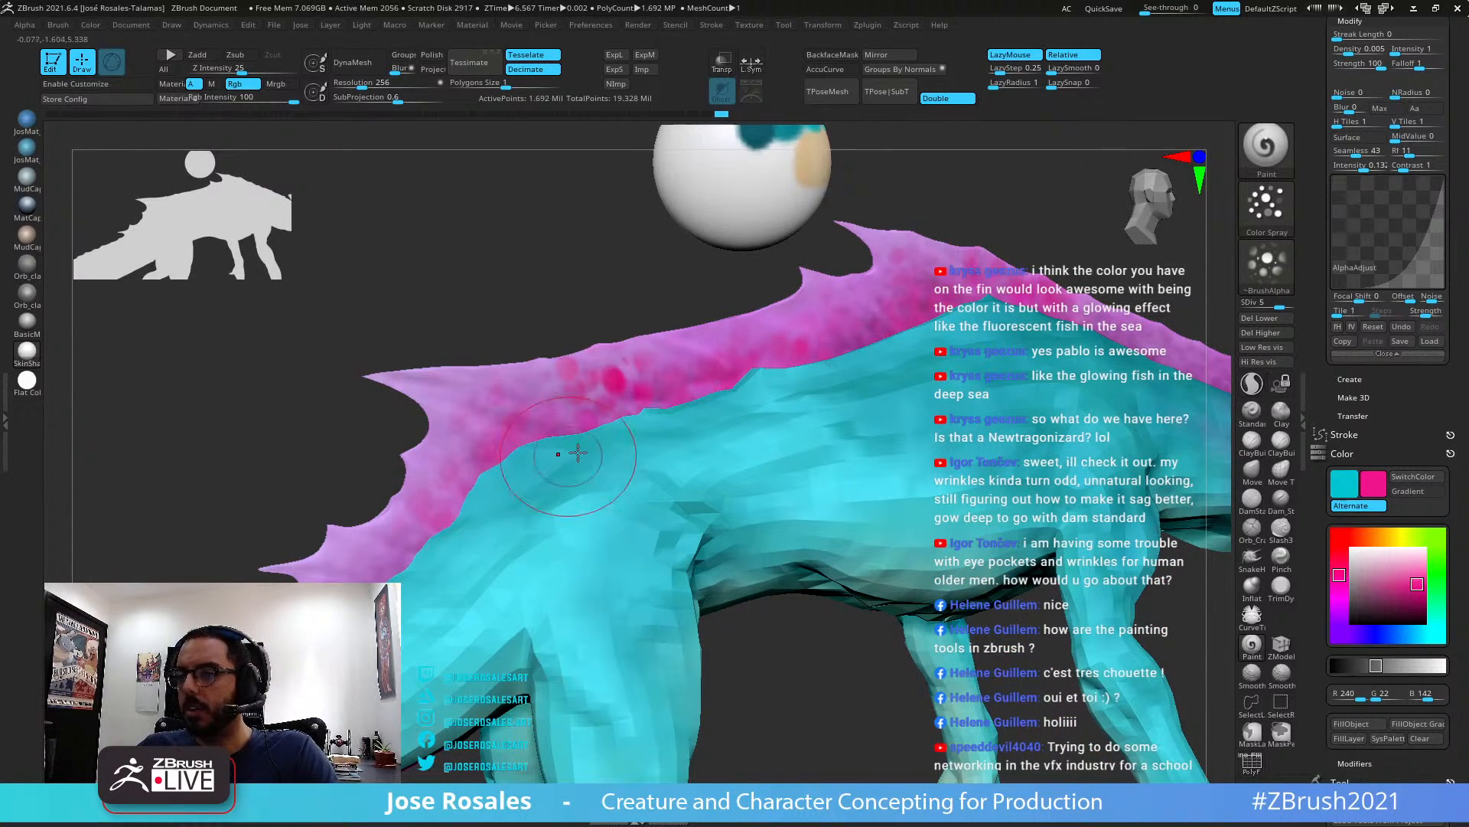
pyautogui.moveTo(773, 413); pyautogui.dragTo(612, 483, button='right')
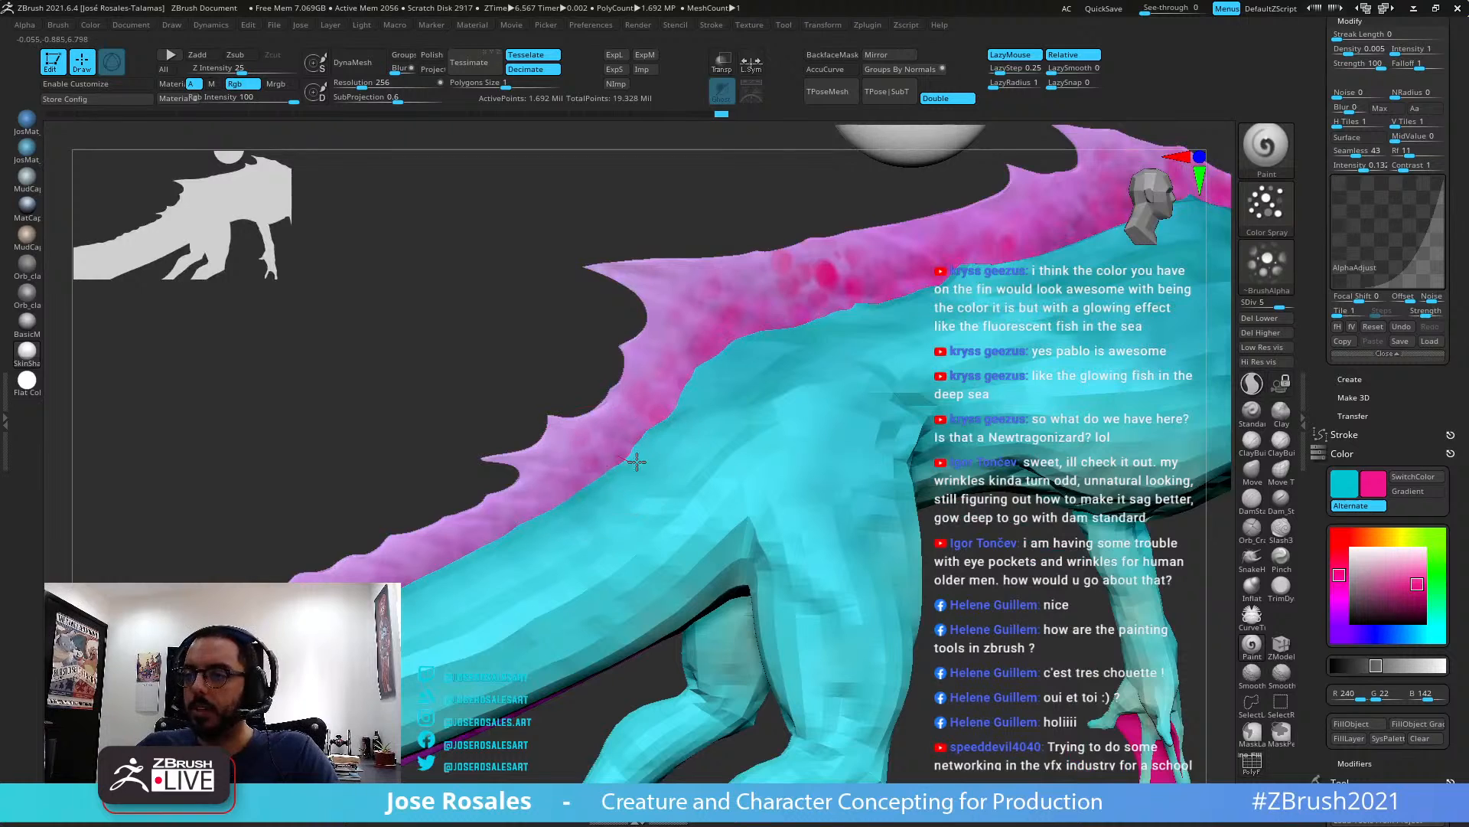
pyautogui.moveTo(498, 542)
pyautogui.mouseDown(button='right')
pyautogui.moveTo(715, 420)
pyautogui.moveTo(658, 451)
pyautogui.mouseUp(button='right')
pyautogui.moveTo(527, 524)
pyautogui.mouseDown()
pyautogui.moveTo(388, 571)
pyautogui.moveTo(528, 494)
pyautogui.mouseUp()
# Extend the hot-pink mottling along the tail's upper and lower fins
pyautogui.keyDown('alt'); pyautogui.moveTo(666, 442); pyautogui.dragTo(913, 381, button='right'); pyautogui.keyUp('alt')
pyautogui.keyDown('ctrl'); pyautogui.moveTo(588, 469); pyautogui.dragTo(550, 473, button='right'); pyautogui.keyUp('ctrl')
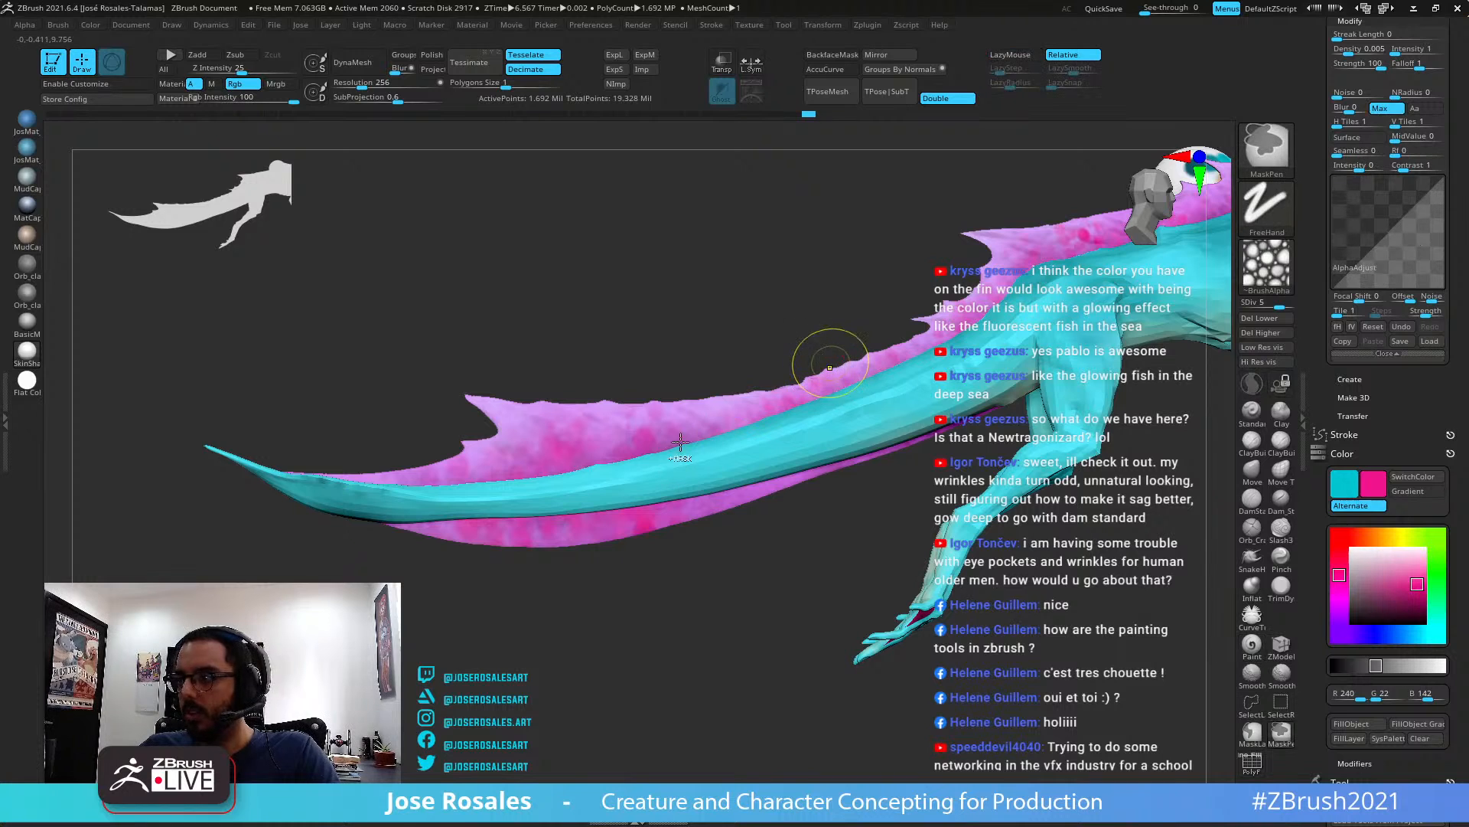
pyautogui.moveTo(708, 429)
pyautogui.mouseDown(button='right')
pyautogui.moveTo(759, 423)
pyautogui.moveTo(727, 447)
pyautogui.mouseUp(button='right')
pyautogui.press('ctrl')
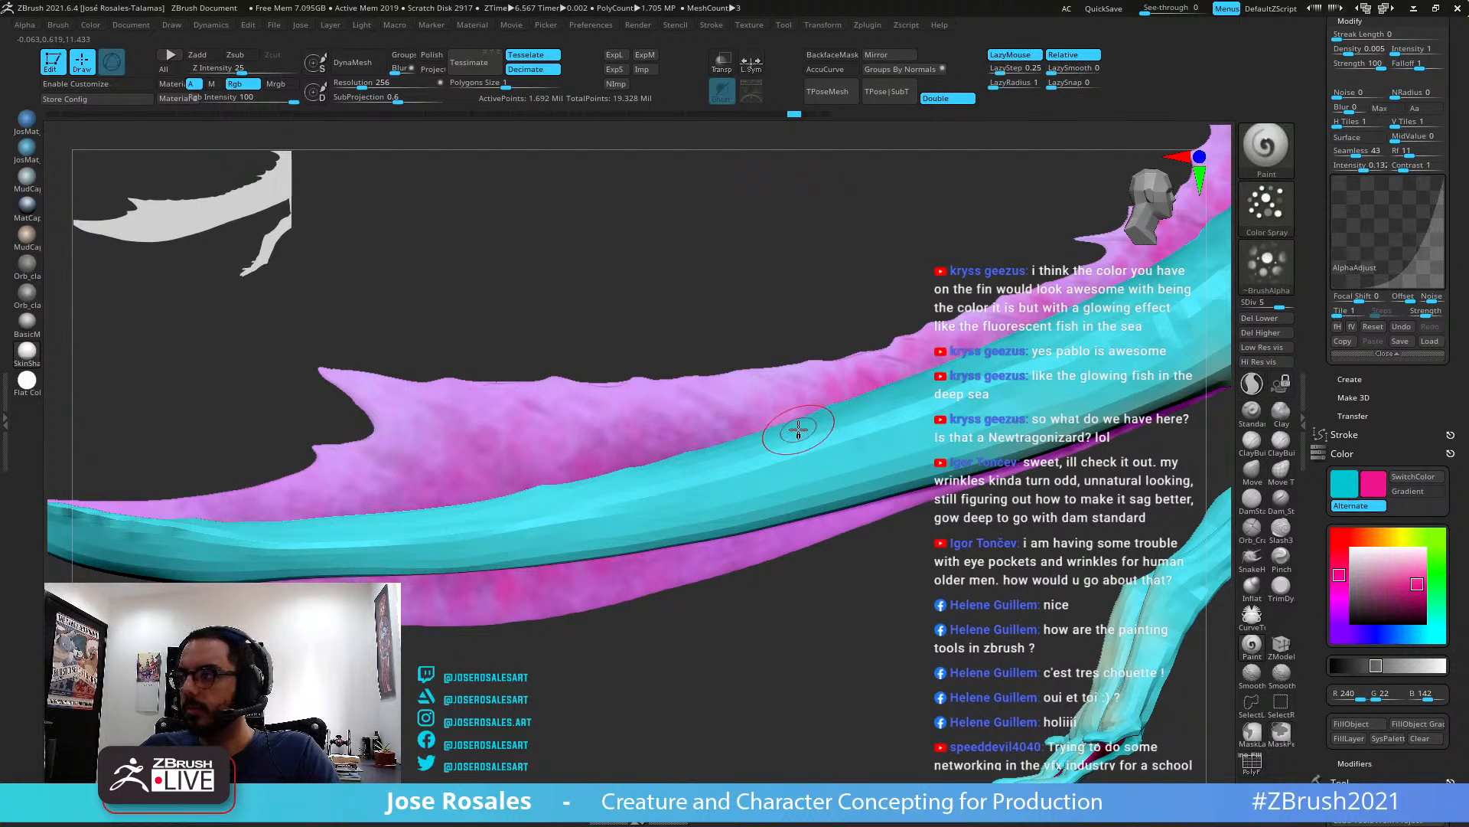
pyautogui.press('ctrl')
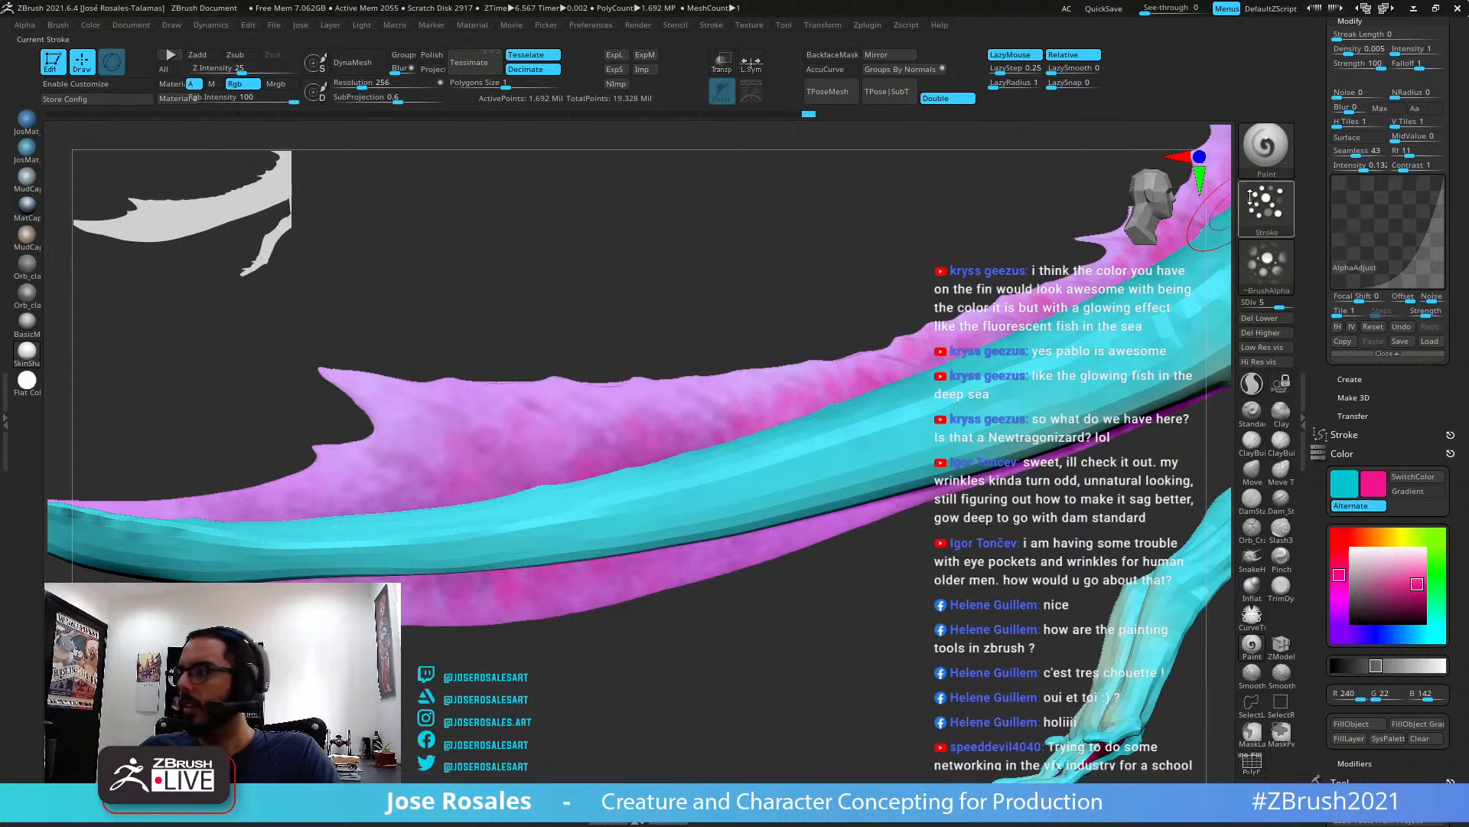
pyautogui.moveTo(593, 481)
pyautogui.mouseDown(button='right')
pyautogui.moveTo(650, 459)
pyautogui.moveTo(674, 479)
pyautogui.mouseUp(button='right')
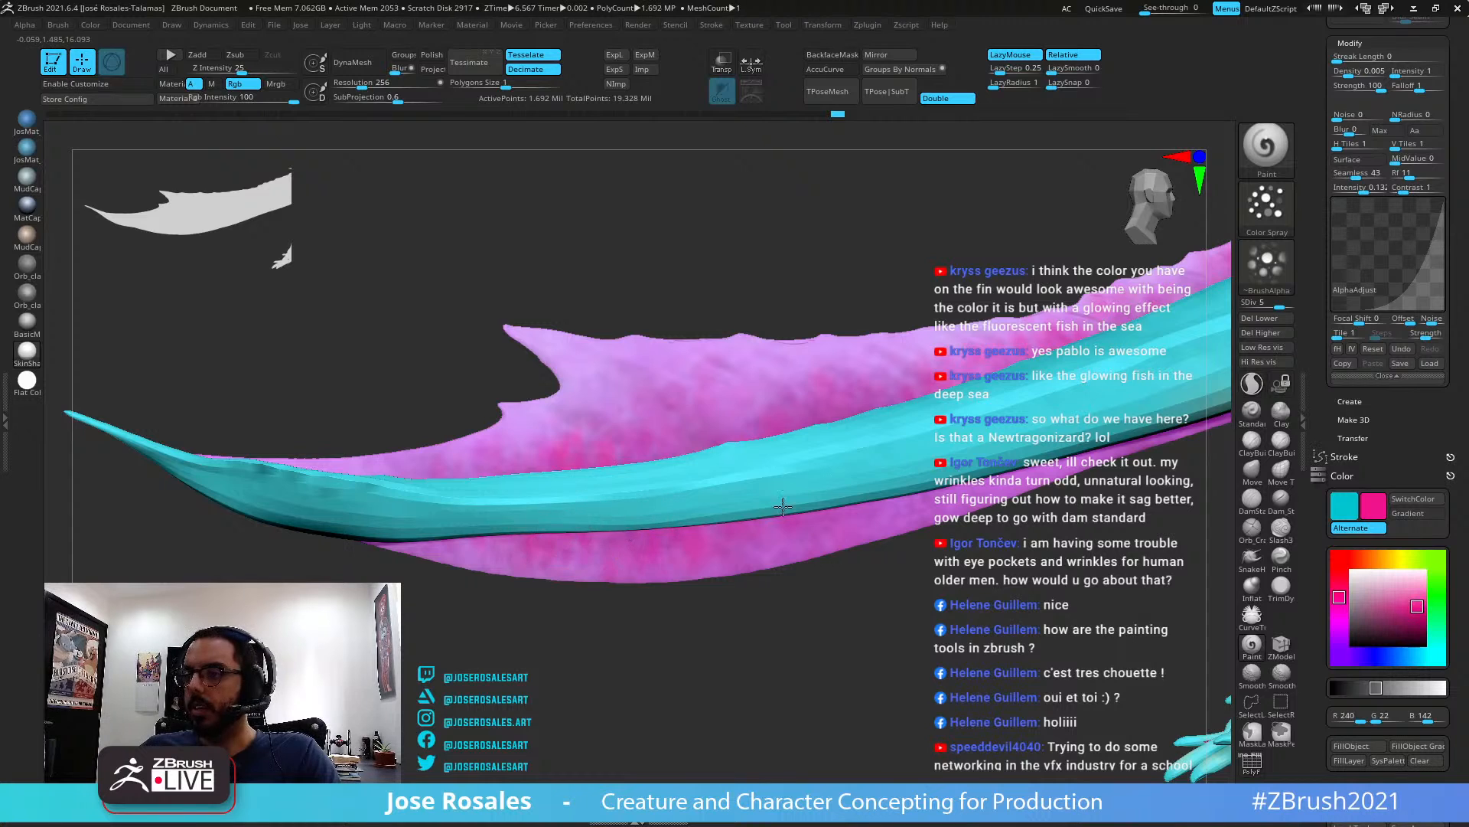
# Isolate the dorsal fin, spray hot pink over its front portion toward the neck, and show the whole creature again
pyautogui.moveTo(505, 524); pyautogui.dragTo(859, 469, button='right')
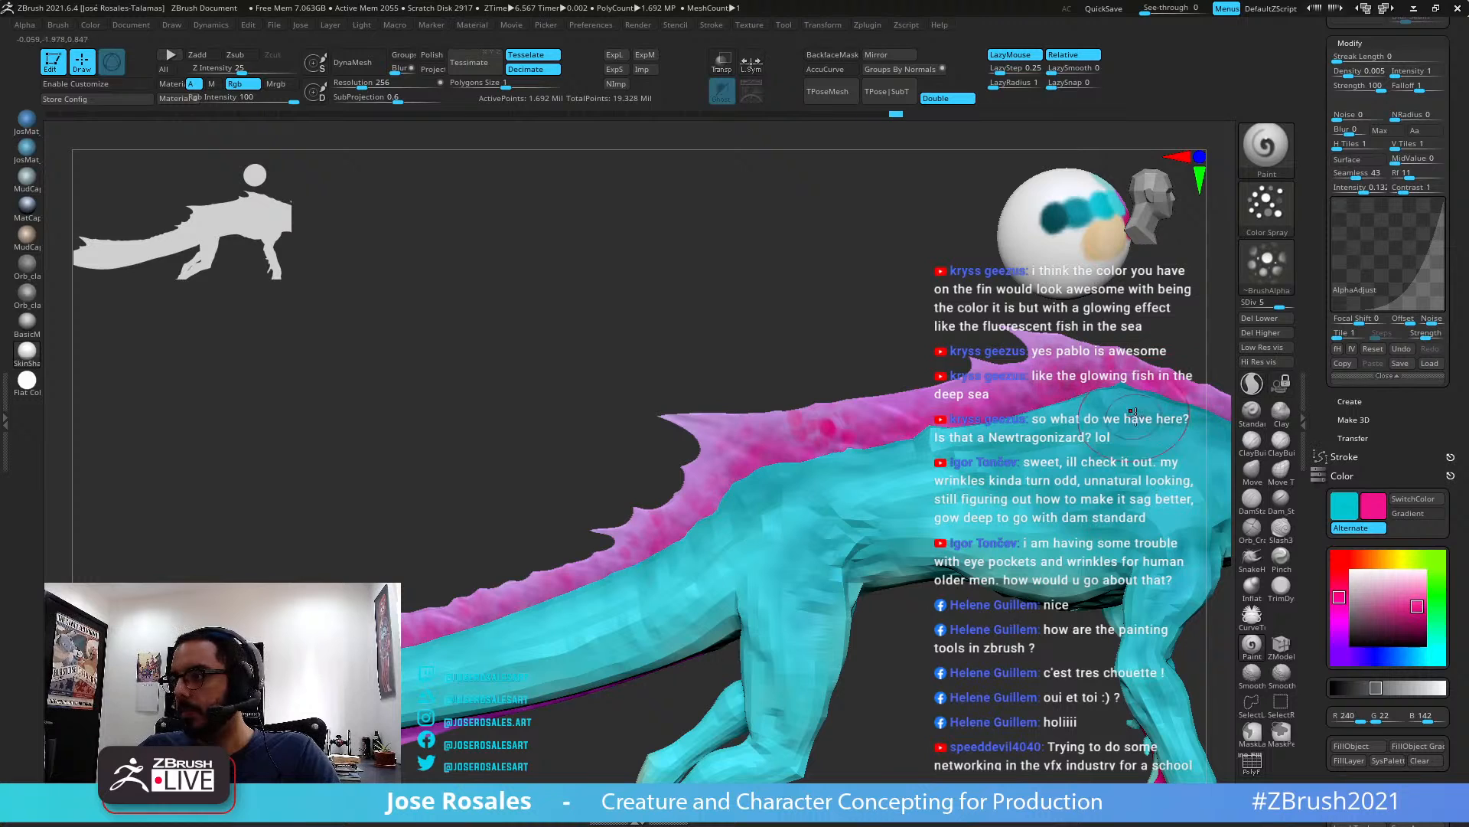
pyautogui.moveTo(1134, 414)
pyautogui.mouseDown(button='right')
pyautogui.moveTo(857, 402)
pyautogui.moveTo(812, 414)
pyautogui.moveTo(678, 509)
pyautogui.mouseUp(button='right')
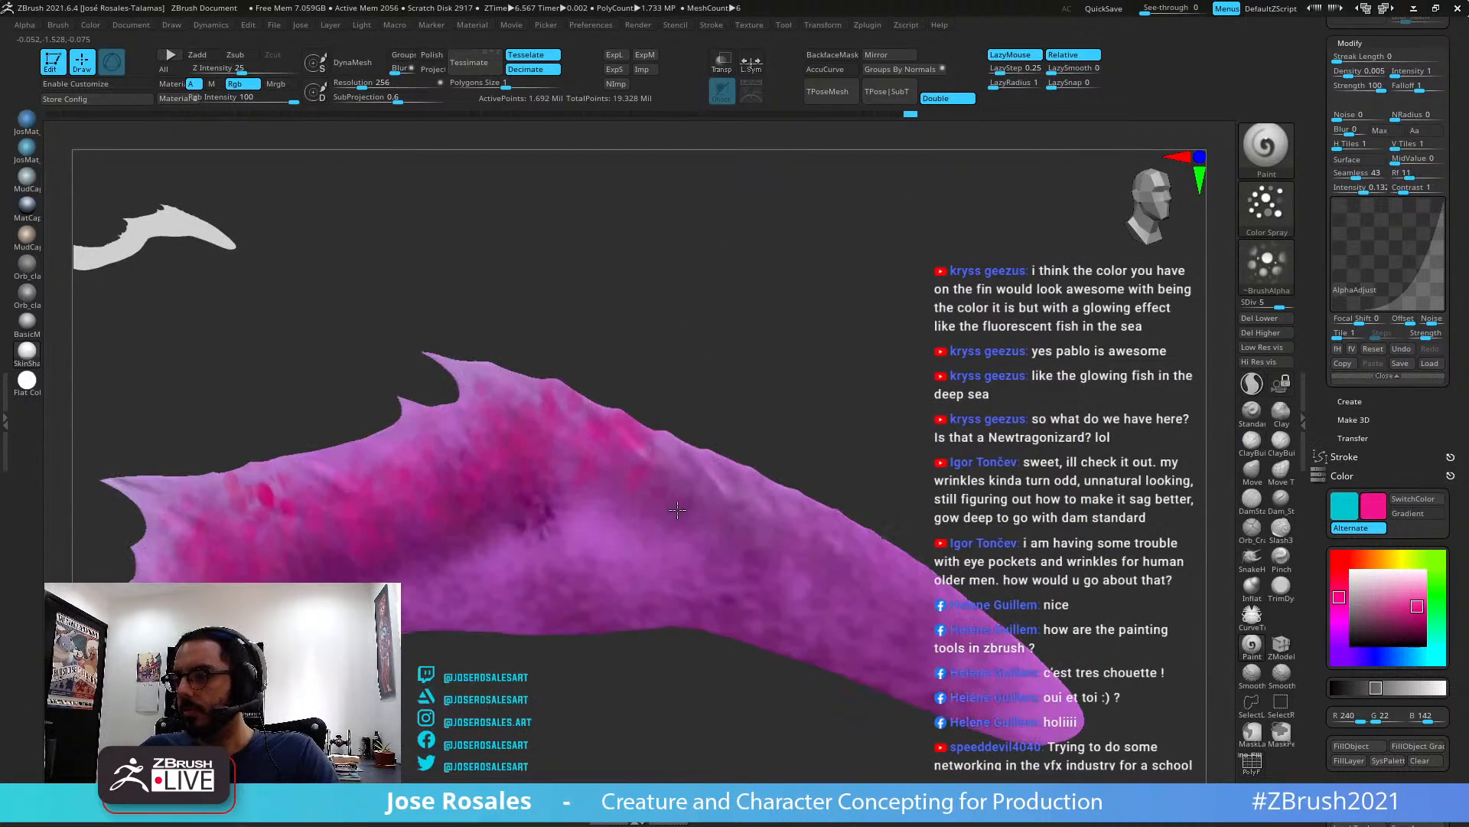
pyautogui.moveTo(677, 510); pyautogui.dragTo(775, 550)
pyautogui.moveTo(917, 606); pyautogui.dragTo(1041, 688)
pyautogui.moveTo(850, 420); pyautogui.dragTo(840, 420, button='right')
pyautogui.moveTo(613, 267); pyautogui.dragTo(1001, 345, button='right')
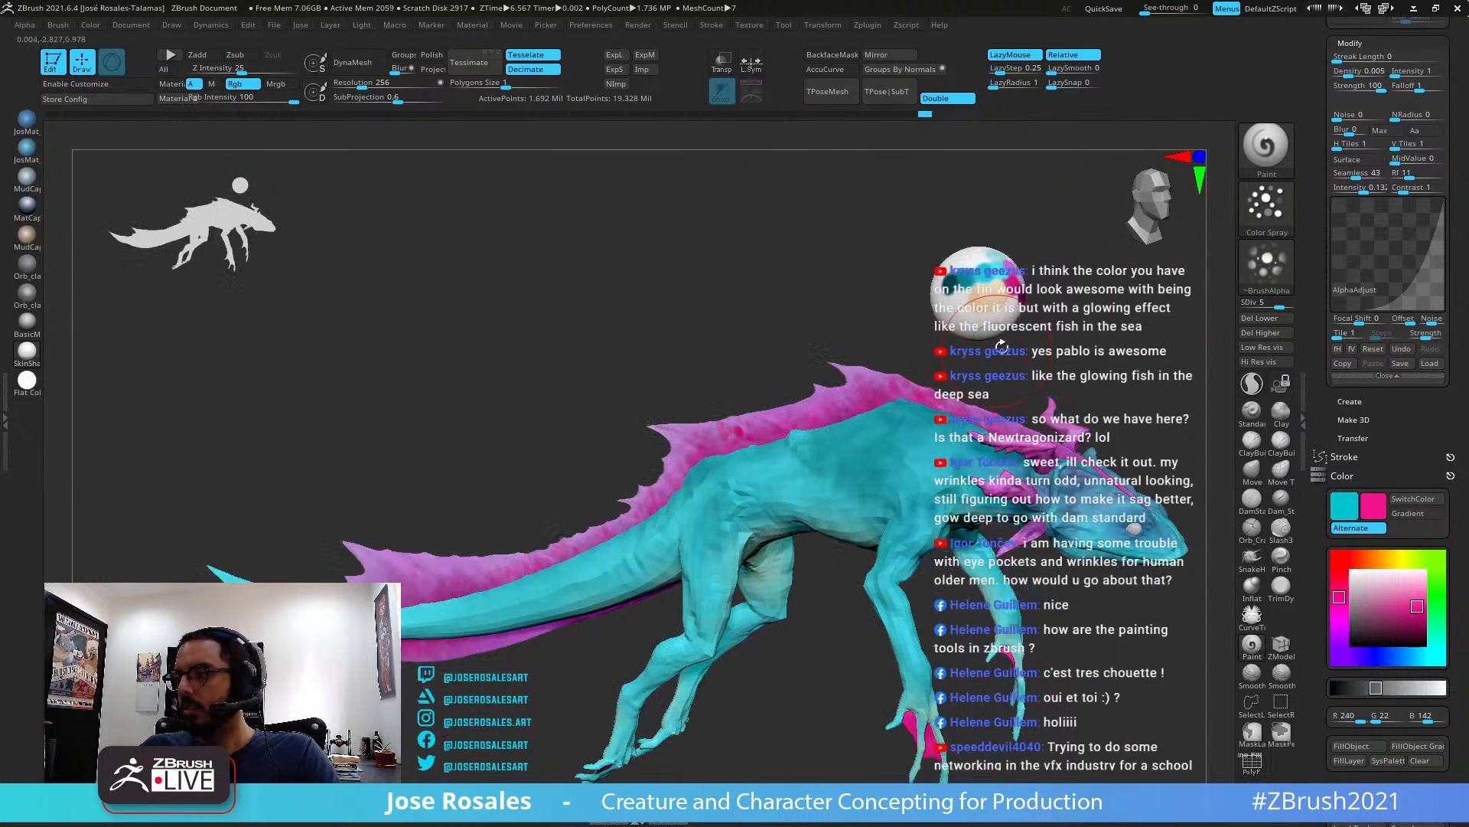
# Import the Bumpy_Skin alphas and assign Bumpy_Skin_6 to the Paint brush
pyautogui.click(1307, 262)
pyautogui.click(1334, 188)
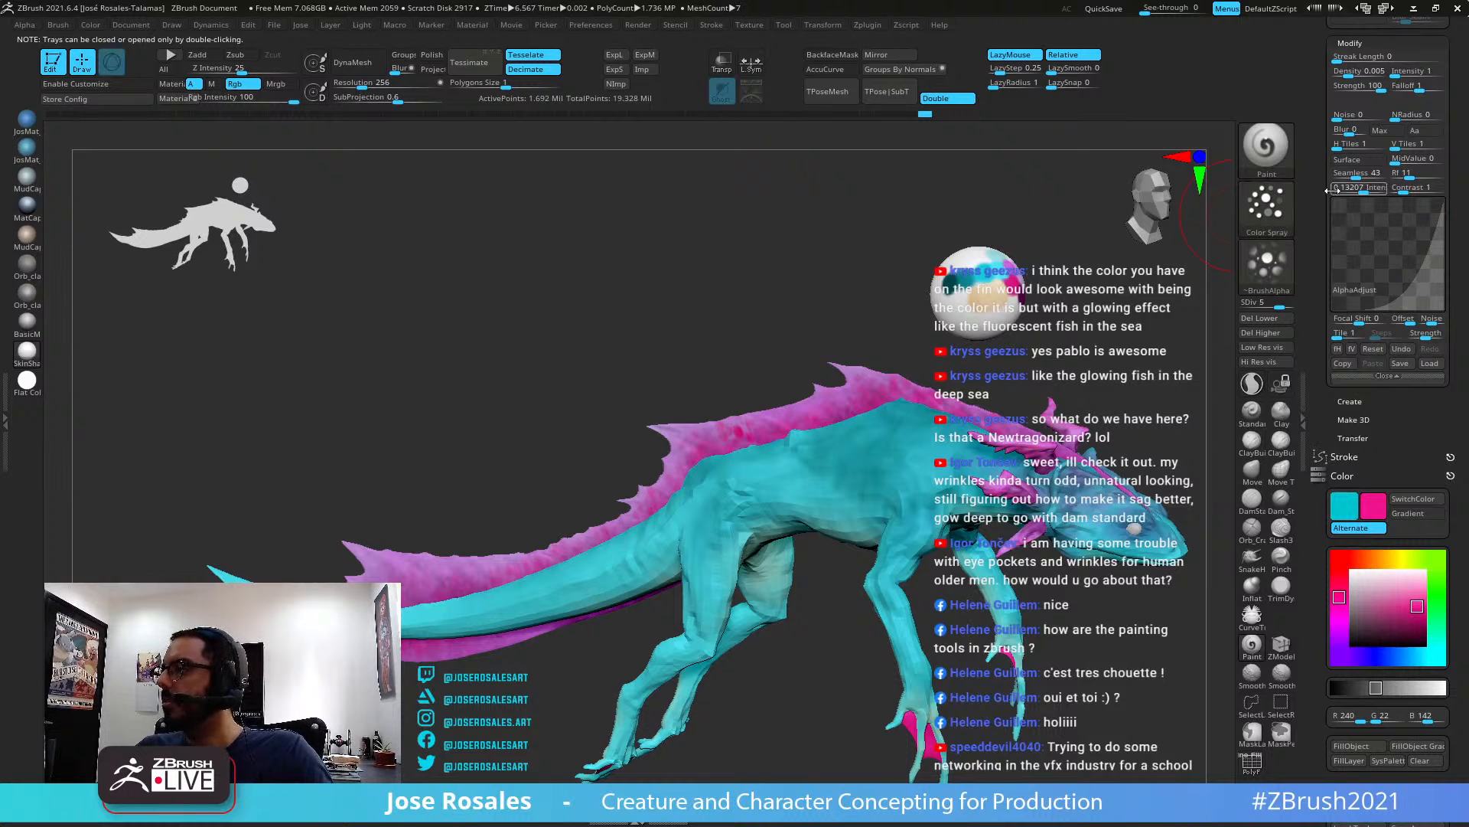
pyautogui.moveTo(1337, 172); pyautogui.dragTo(1332, 260)
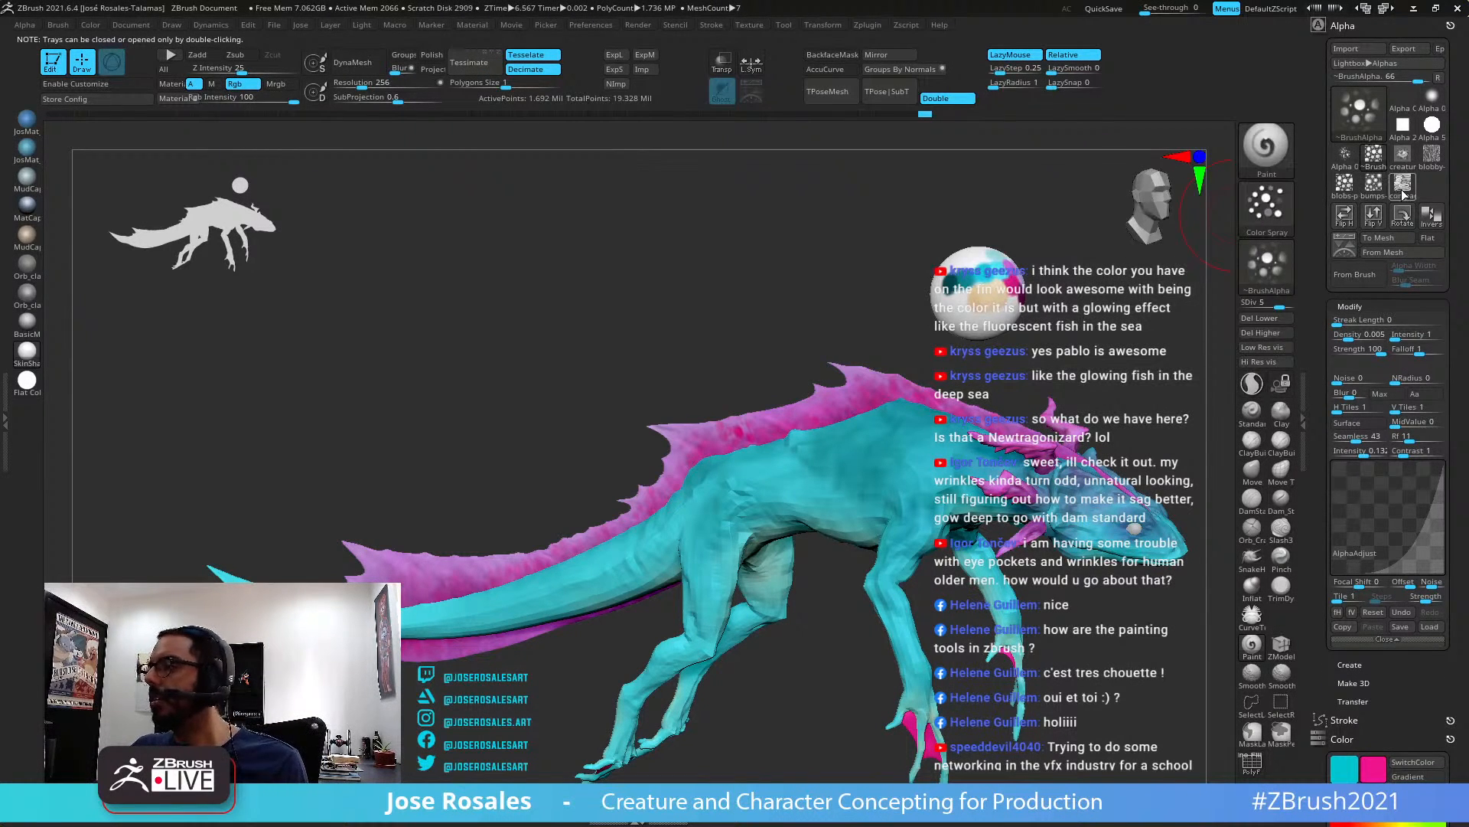
pyautogui.moveTo(1408, 191)
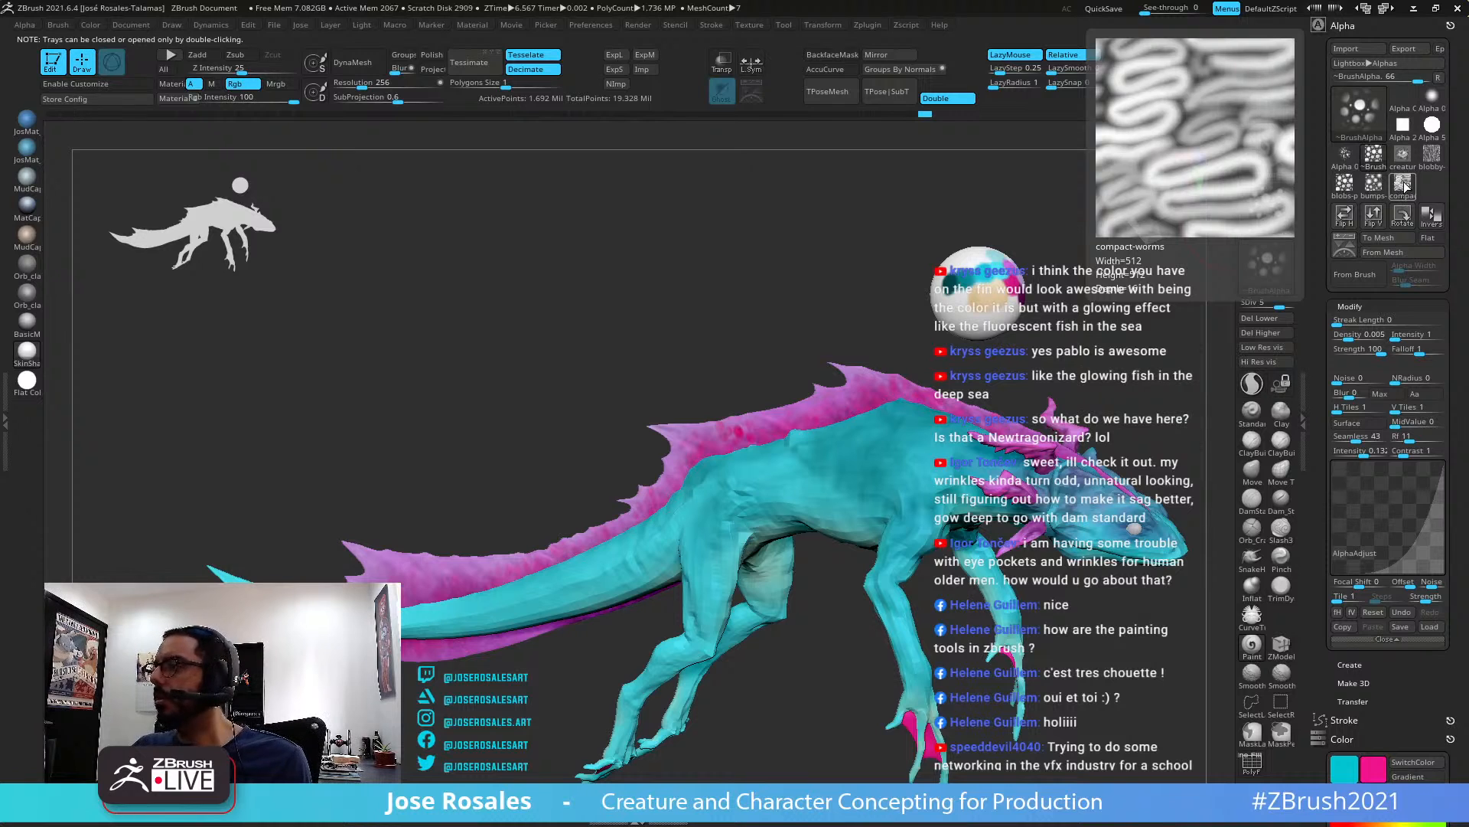
pyautogui.click(1358, 123)
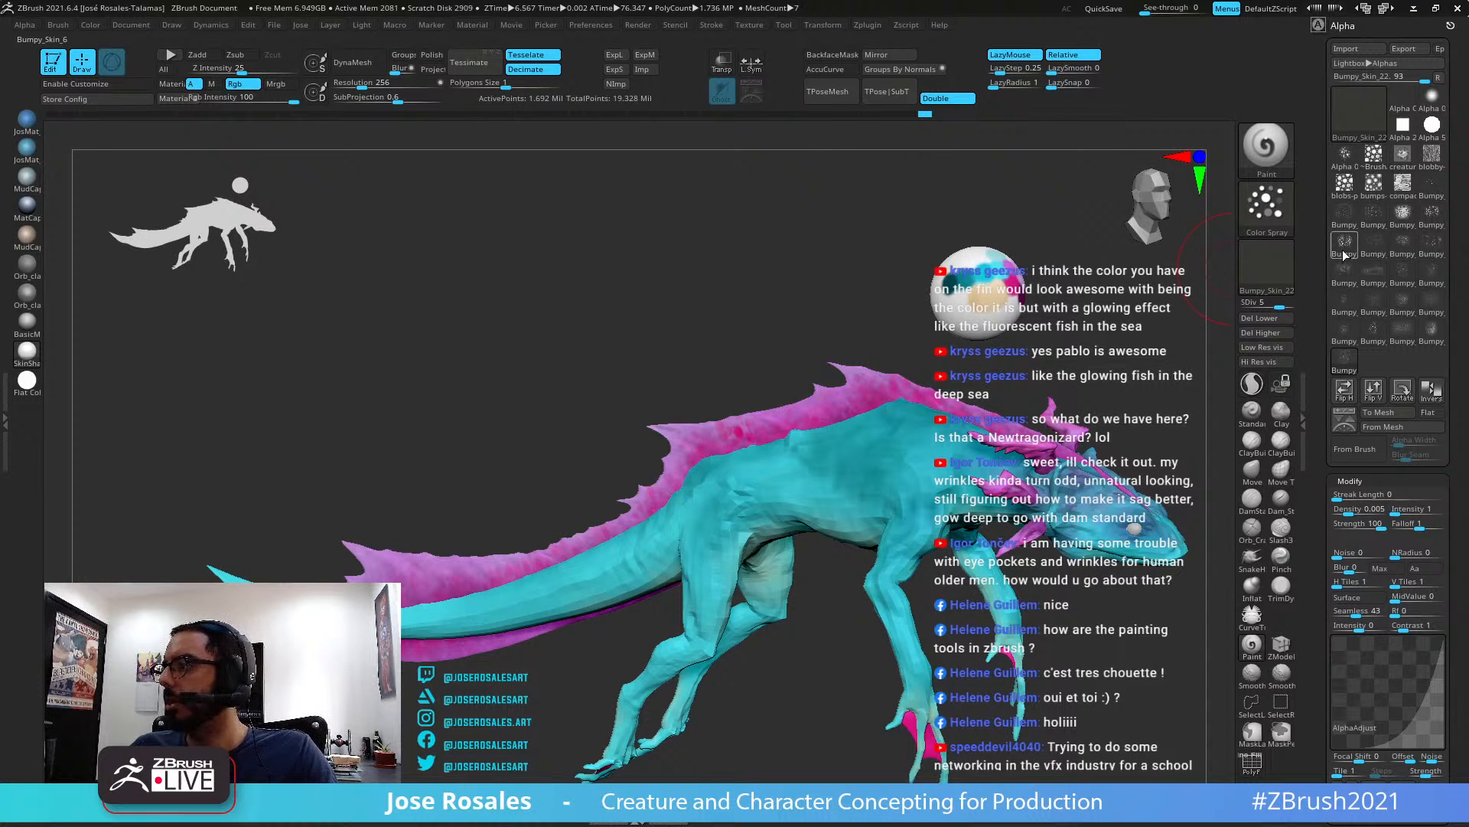
pyautogui.moveTo(1344, 253)
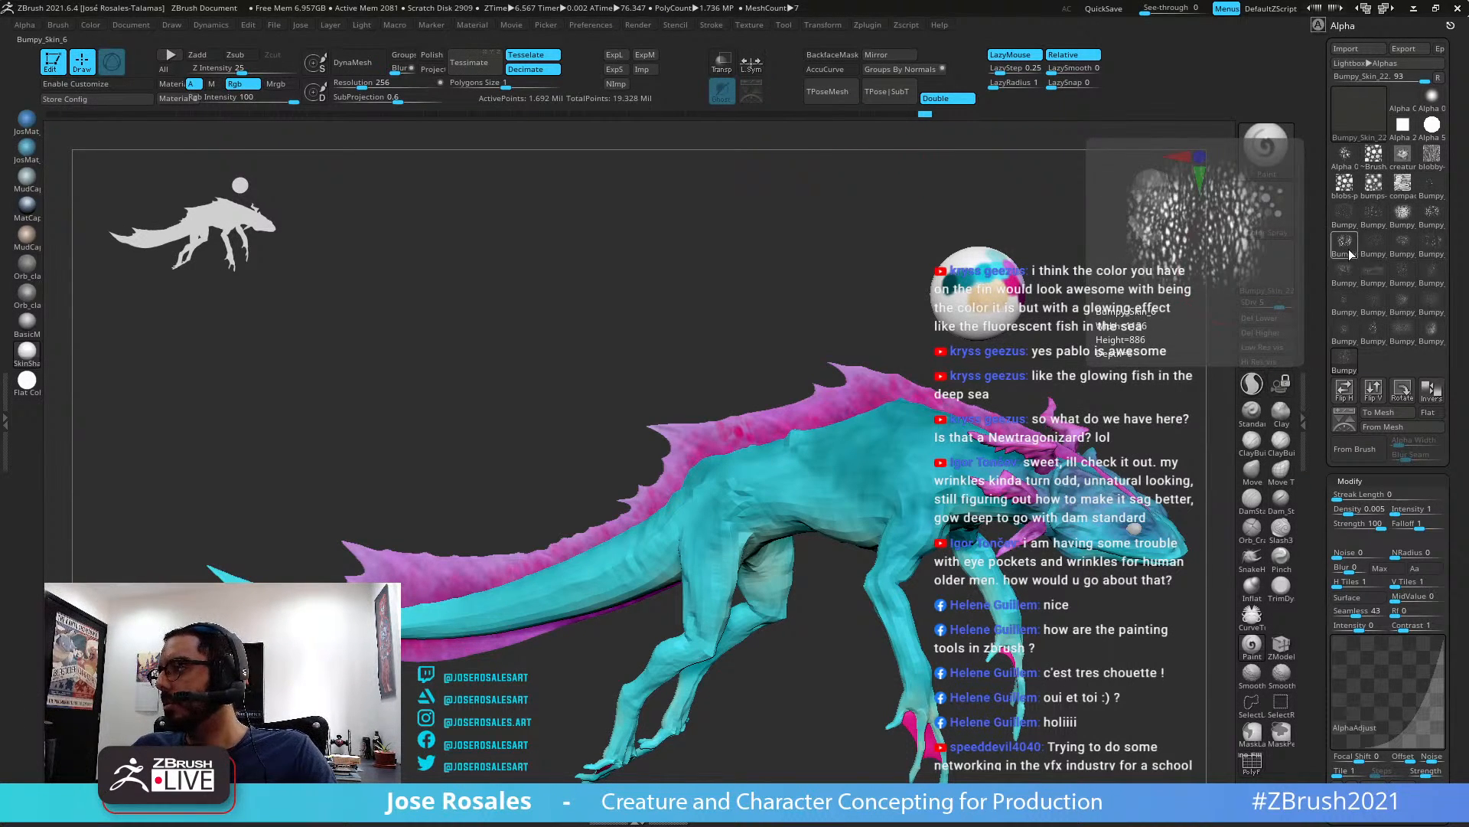
pyautogui.click(1345, 246)
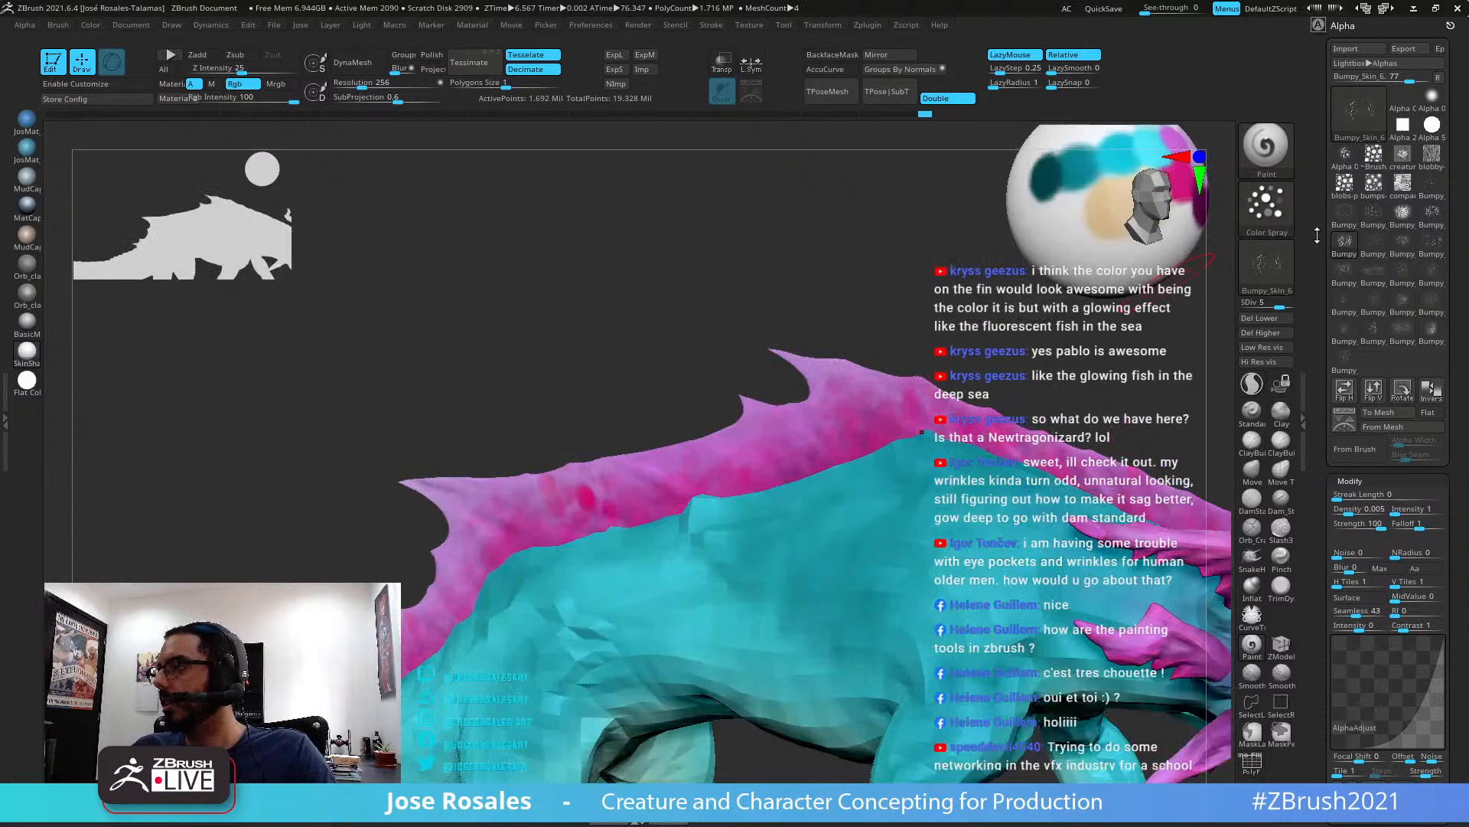
# Sample light cyan (71, 235, 245) from the palette sphere and set the brush's stroke to DragRect
pyautogui.keyDown('alt'); pyautogui.moveTo(1061, 260); pyautogui.dragTo(963, 303, button='right'); pyautogui.keyUp('alt')
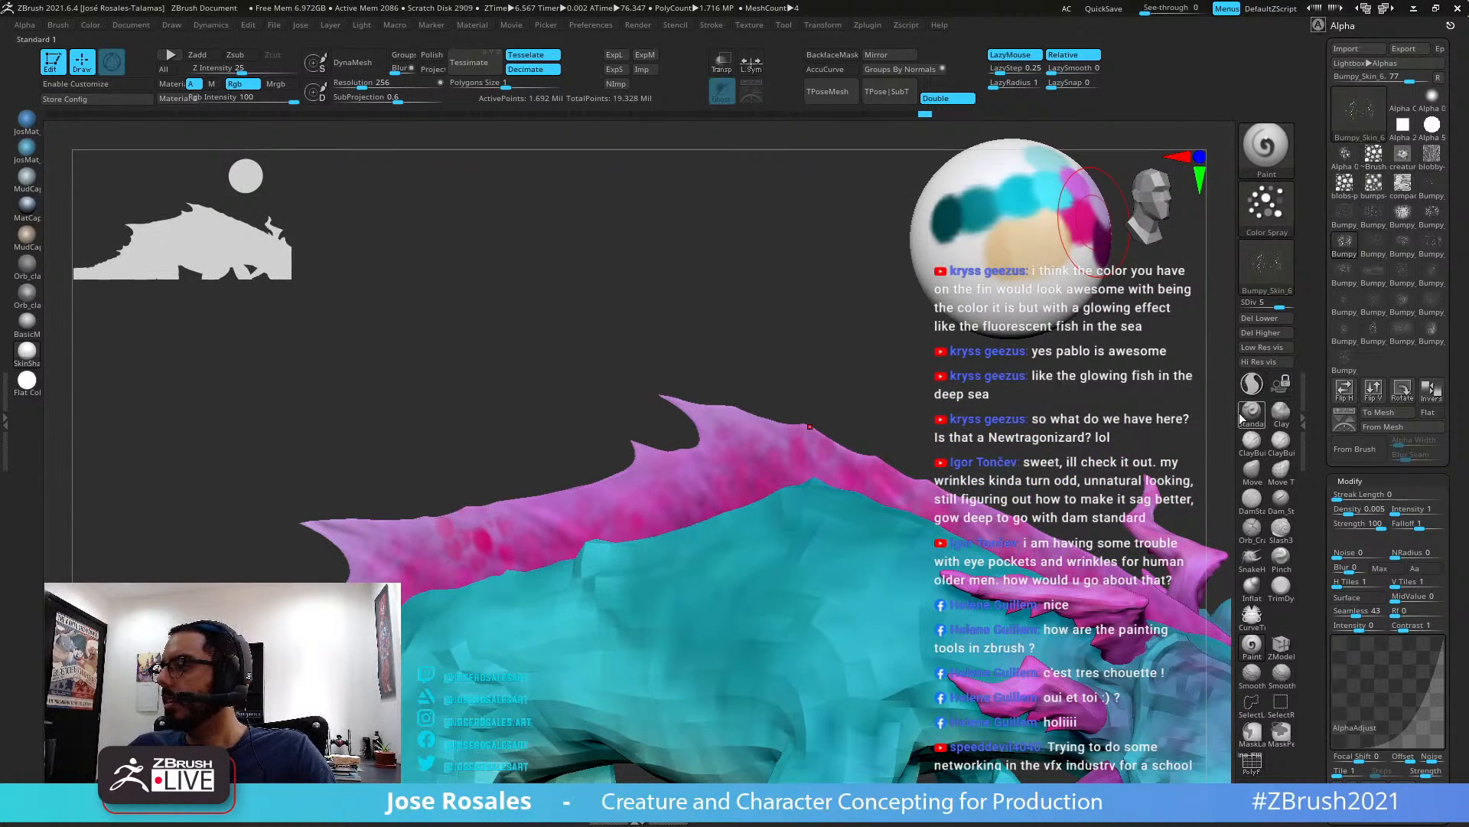
pyautogui.moveTo(1312, 612); pyautogui.dragTo(1312, 155)
pyautogui.moveTo(1377, 581); pyautogui.dragTo(1046, 200)
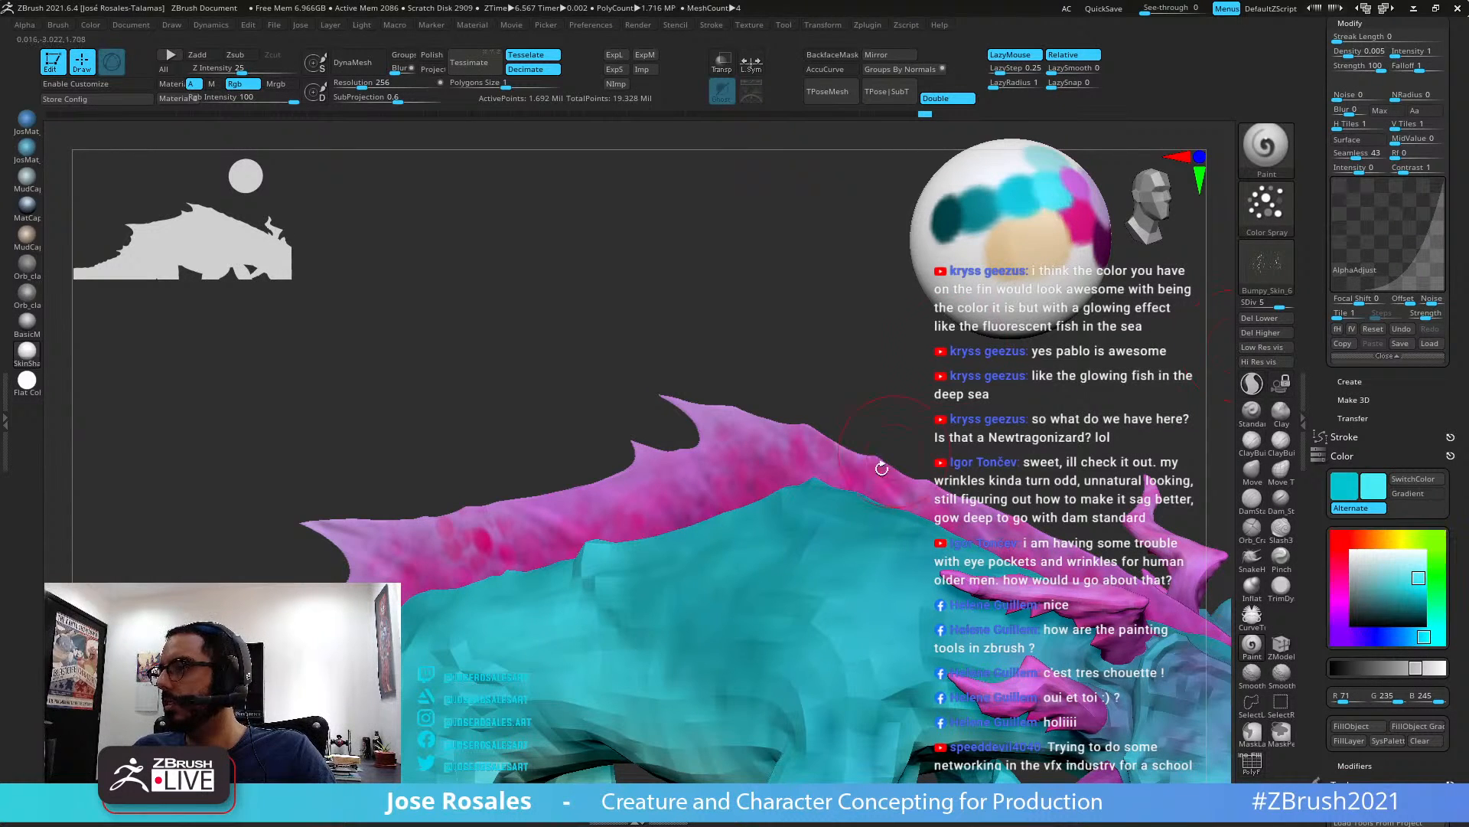
pyautogui.moveTo(768, 534)
pyautogui.mouseDown(button='right')
pyautogui.moveTo(723, 509)
pyautogui.moveTo(861, 448)
pyautogui.mouseUp(button='right')
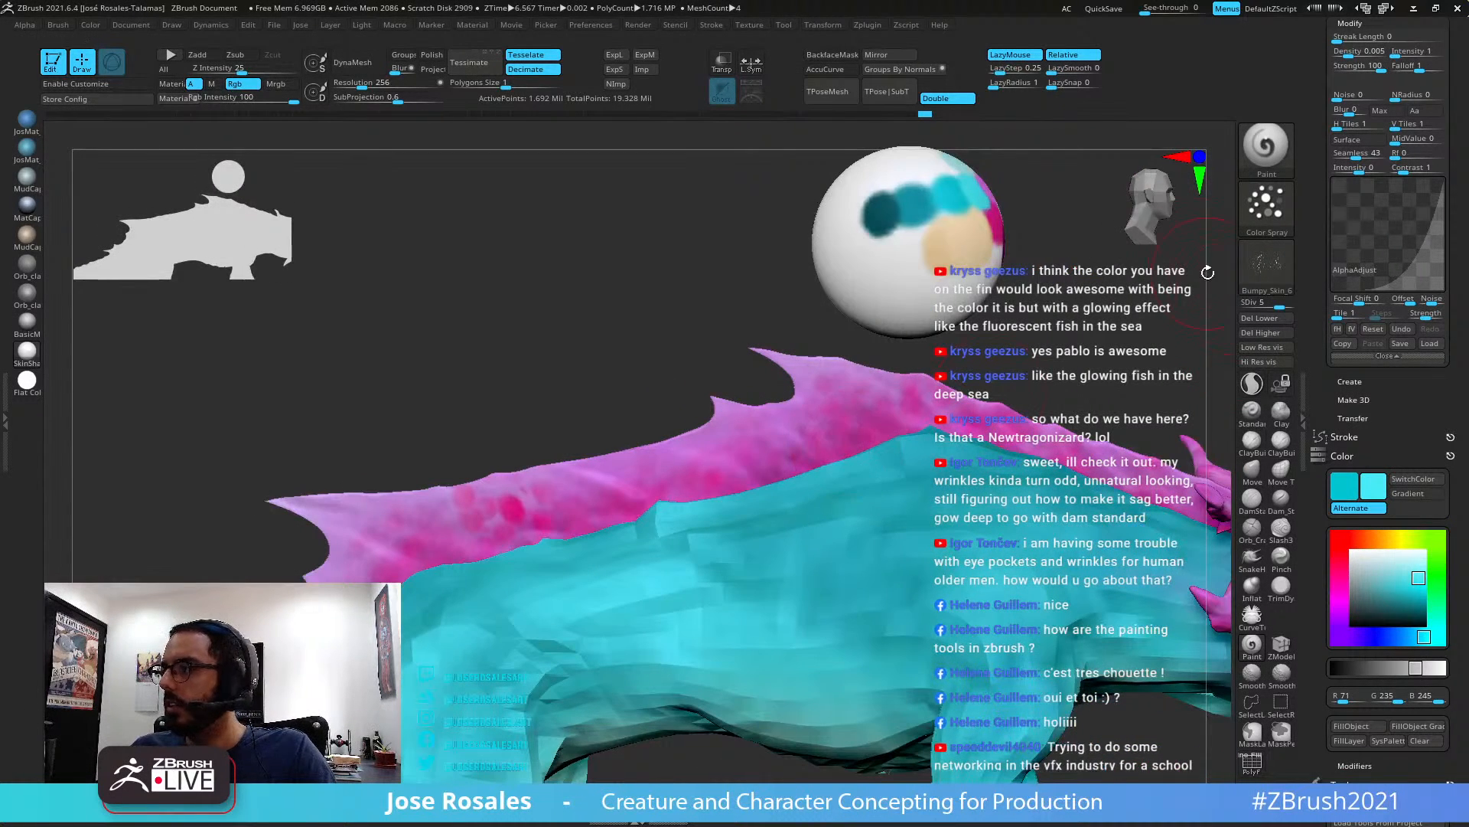
pyautogui.click(1266, 203)
pyautogui.click(945, 250)
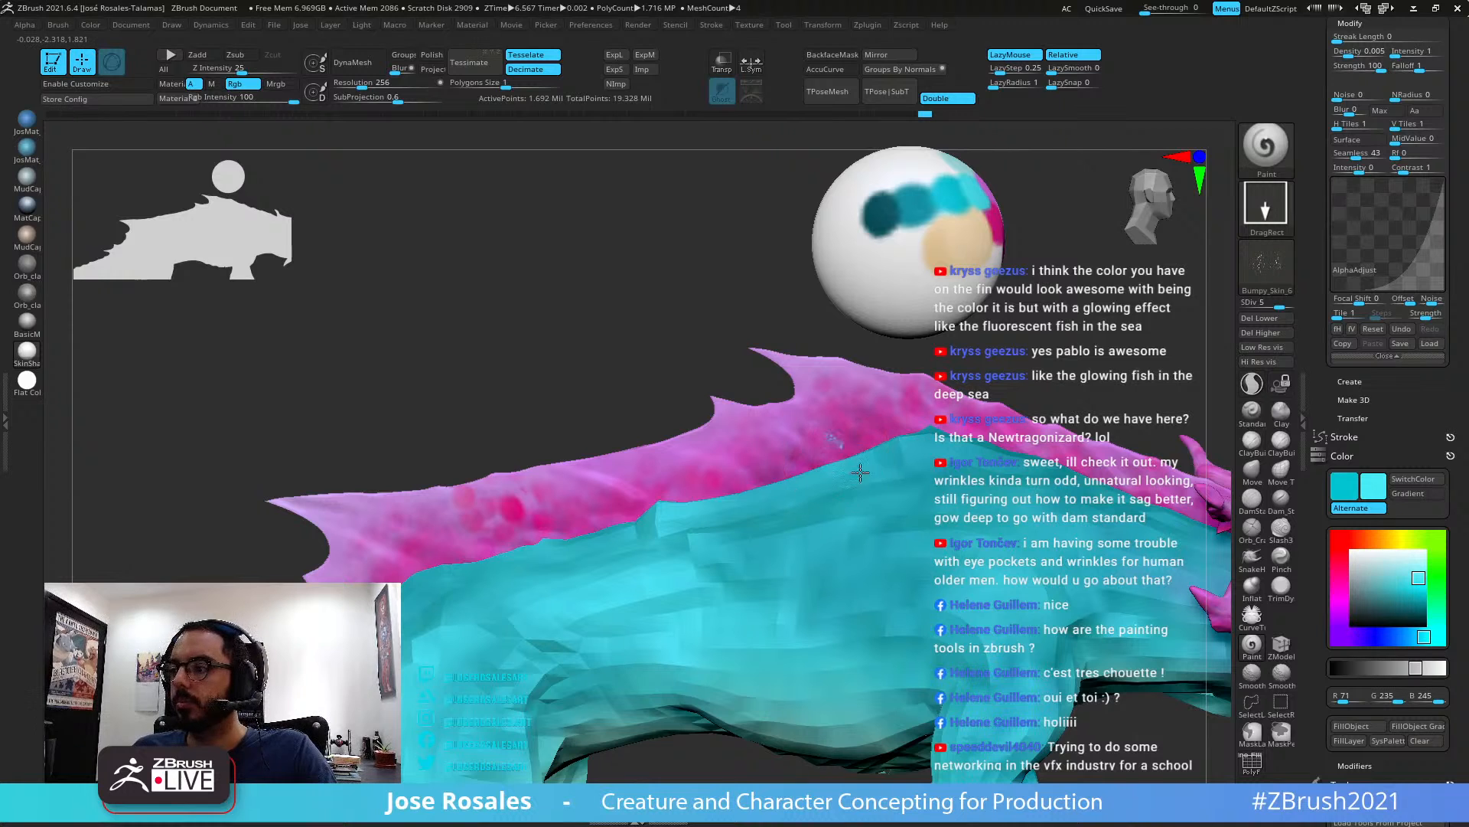
# Try stamping light-cyan scale spots onto the dorsal fin above the back
pyautogui.moveTo(861, 473); pyautogui.dragTo(880, 565)
pyautogui.moveTo(764, 468)
pyautogui.mouseDown()
pyautogui.moveTo(811, 501)
pyautogui.moveTo(783, 527)
pyautogui.moveTo(790, 542)
pyautogui.mouseUp()
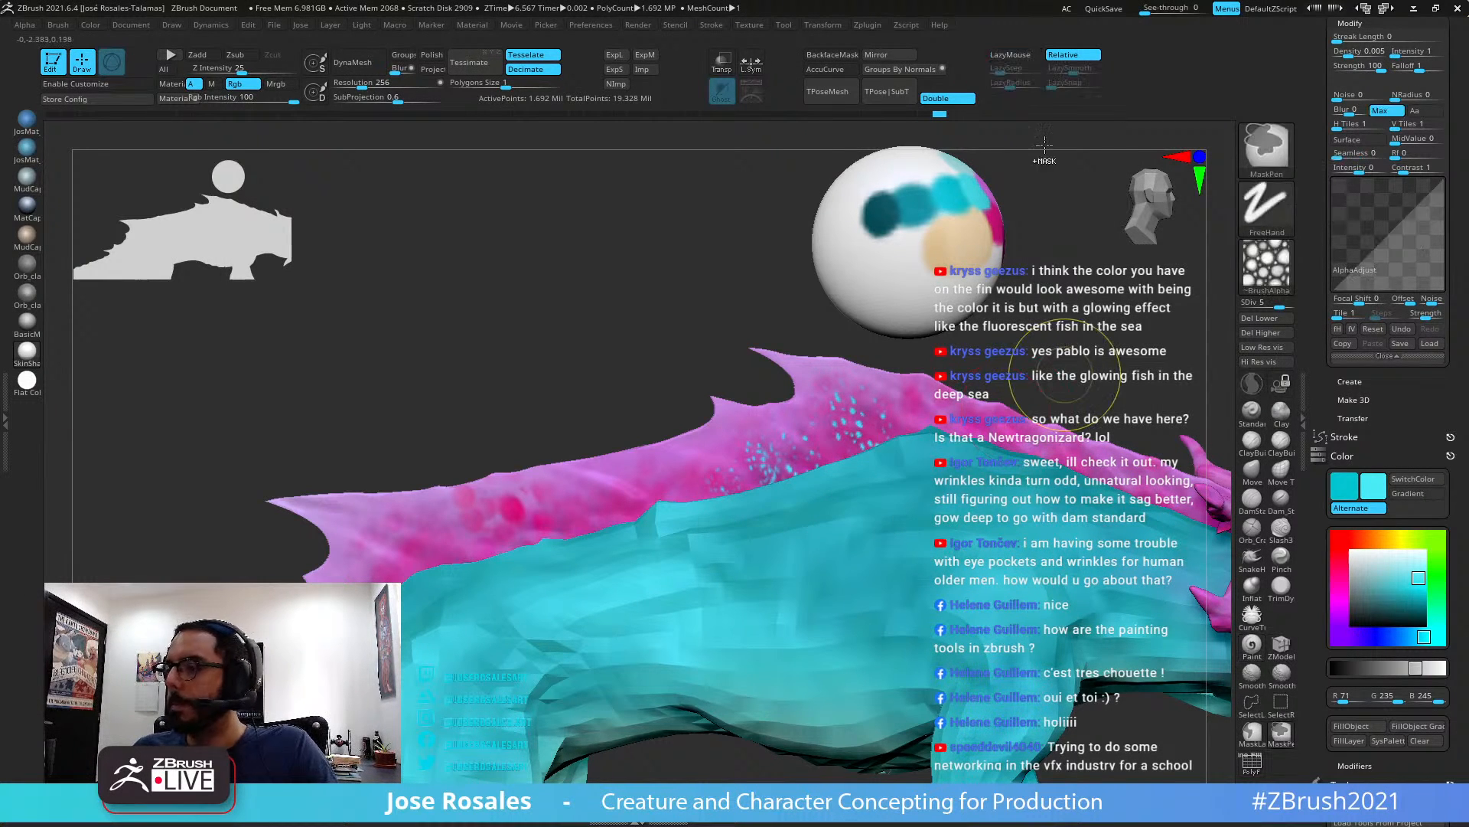
pyautogui.keyDown('alt'); pyautogui.moveTo(1063, 337); pyautogui.dragTo(1064, 260); pyautogui.keyUp('alt')
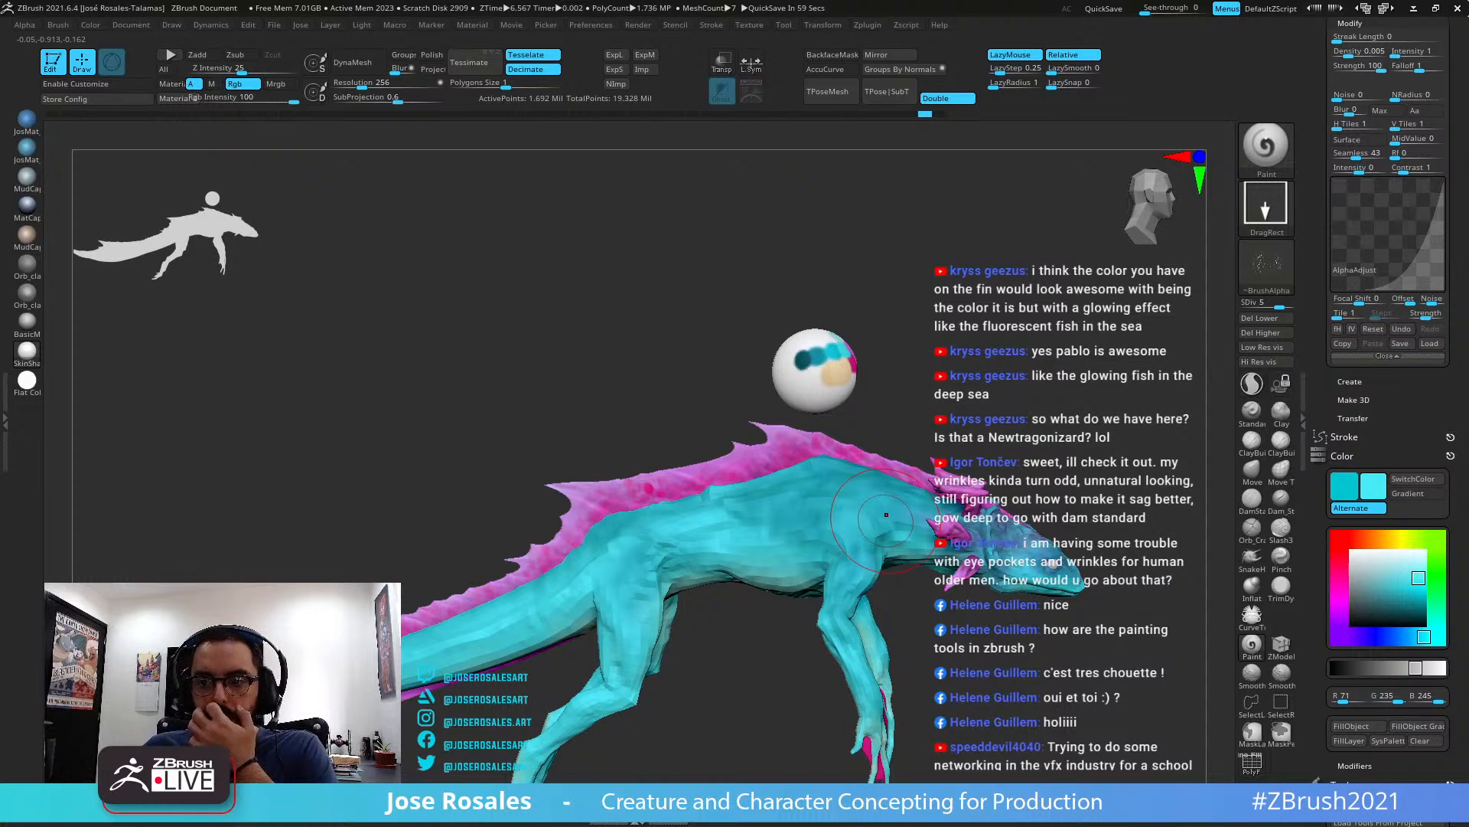
# Examine the dorsal fin's paint on the whole creature and in isolation
pyautogui.moveTo(1044, 429); pyautogui.dragTo(968, 426)
pyautogui.hotkey('shift', 's')
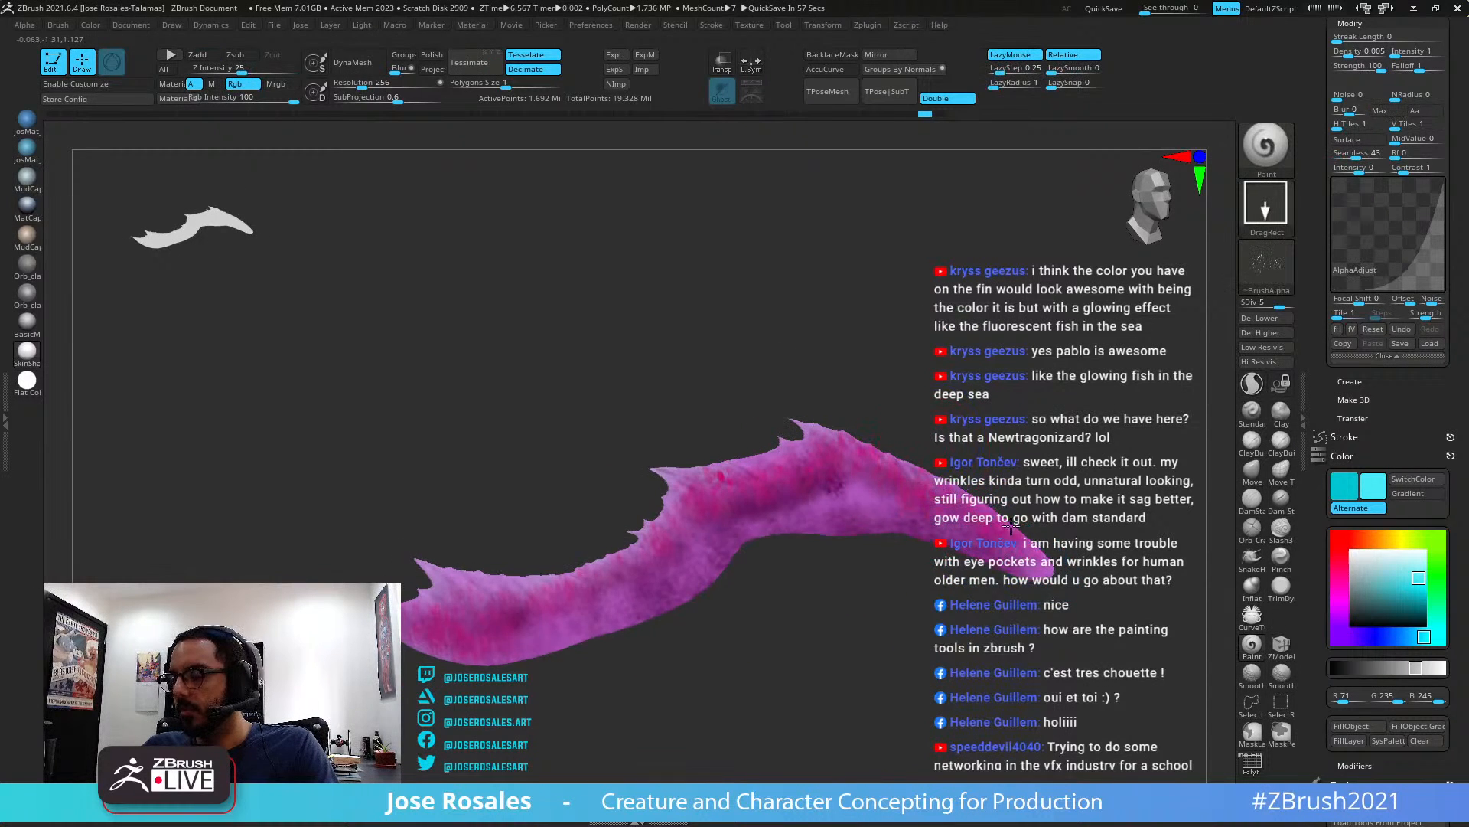
pyautogui.moveTo(927, 430)
pyautogui.keyDown('ctrl'); pyautogui.mouseDown(button='right')
pyautogui.moveTo(1138, 587)
pyautogui.moveTo(896, 545)
pyautogui.moveTo(972, 548)
pyautogui.mouseUp(button='right'); pyautogui.keyUp('ctrl')
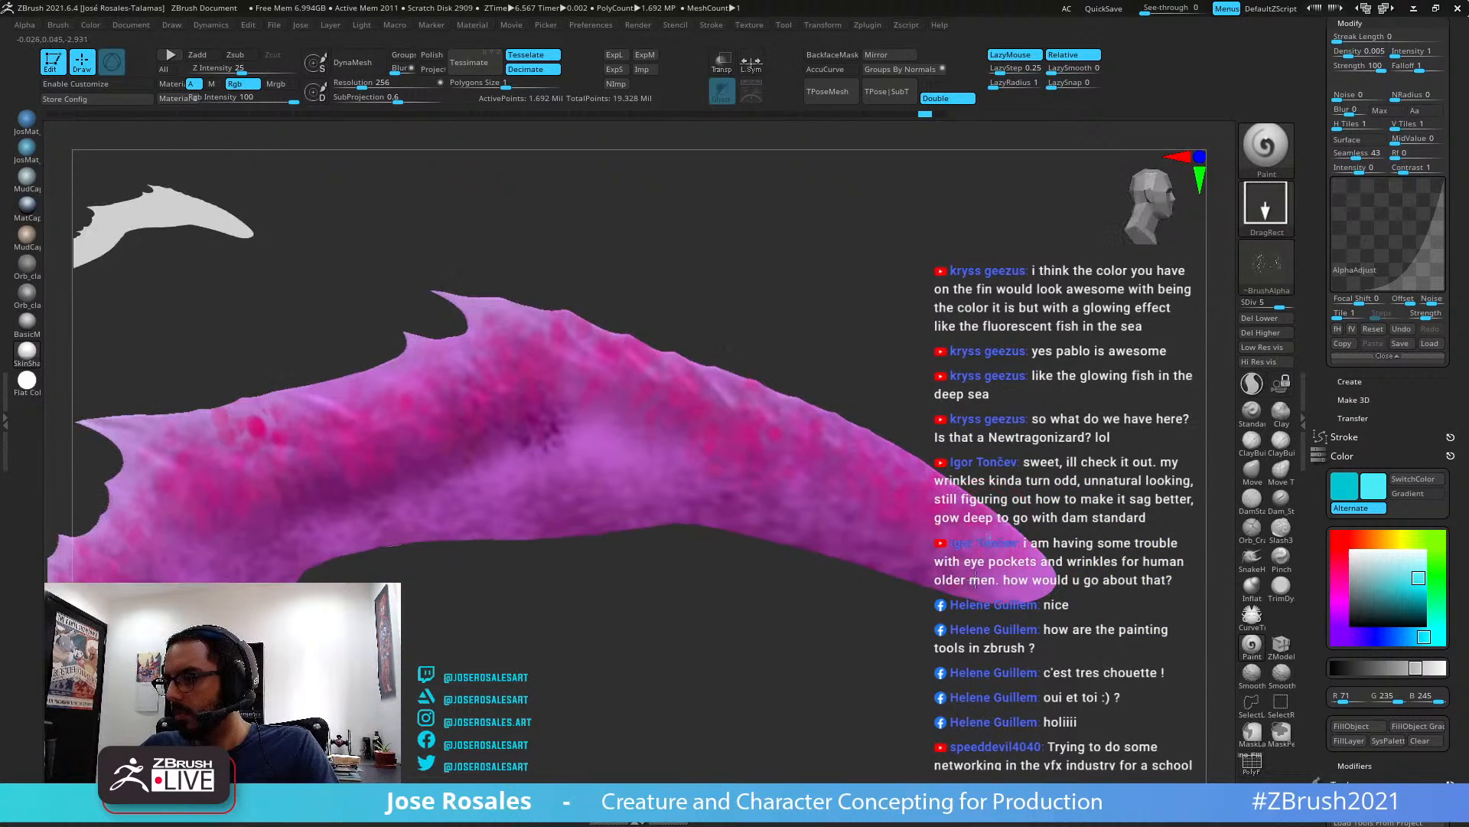
pyautogui.moveTo(982, 539); pyautogui.dragTo(974, 601)
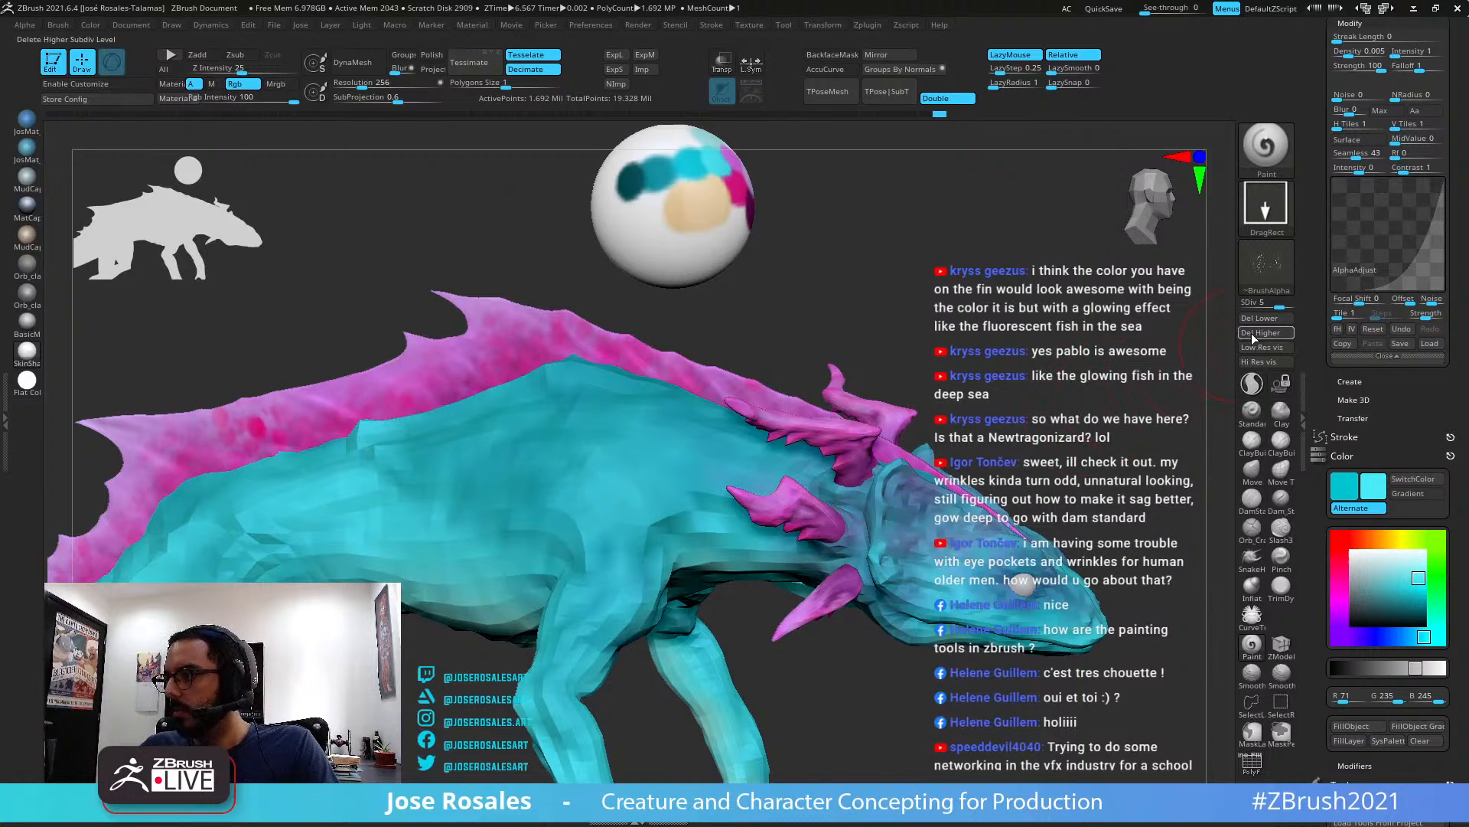
# Raise the dorsal fin to subdivision level 6 and stamp light-cyan scale spots along it above the back
pyautogui.click(1277, 306)
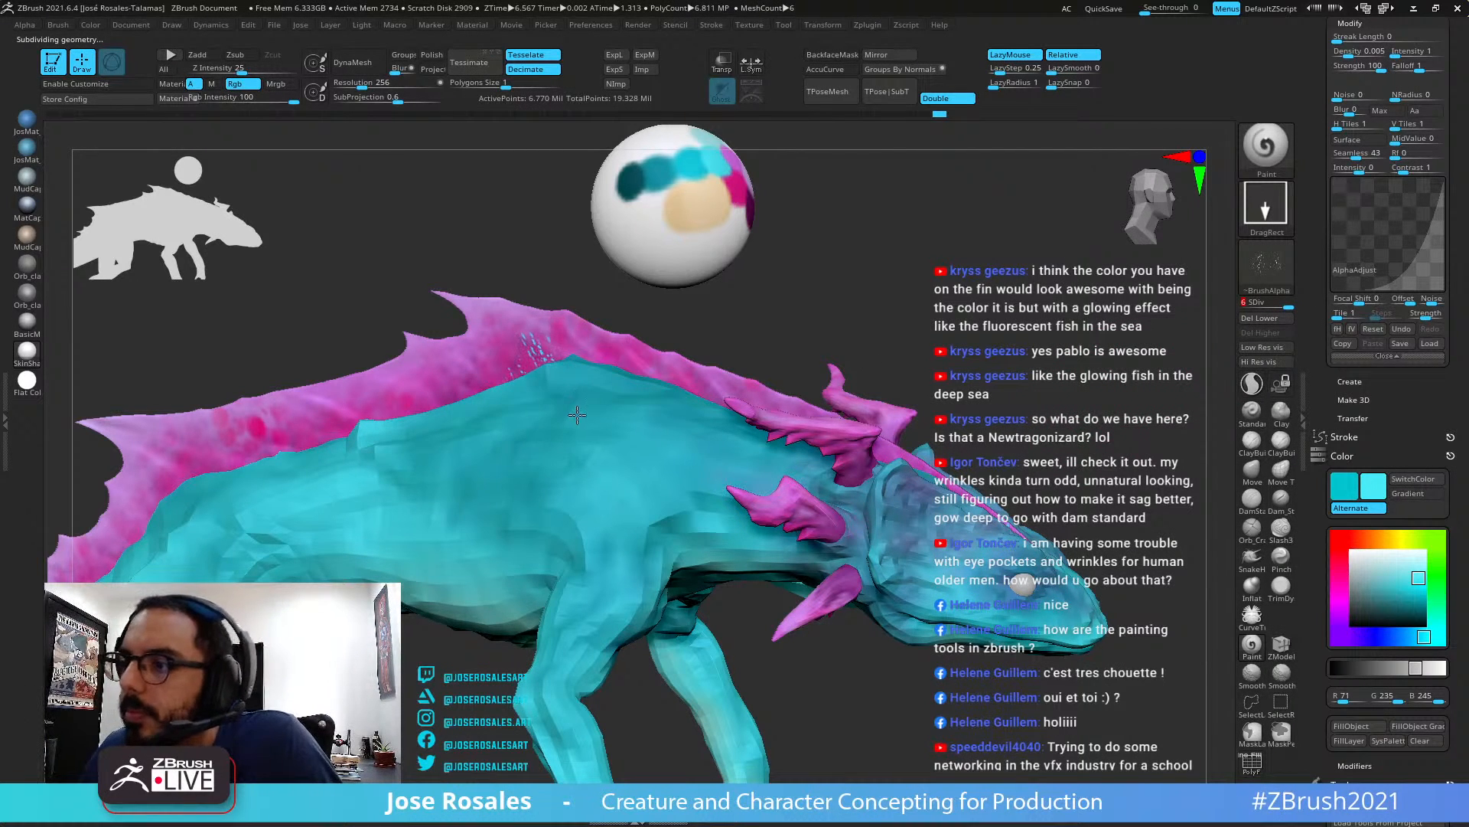
pyautogui.moveTo(506, 392)
pyautogui.mouseDown()
pyautogui.moveTo(545, 421)
pyautogui.moveTo(539, 459)
pyautogui.moveTo(570, 425)
pyautogui.moveTo(510, 426)
pyautogui.mouseUp()
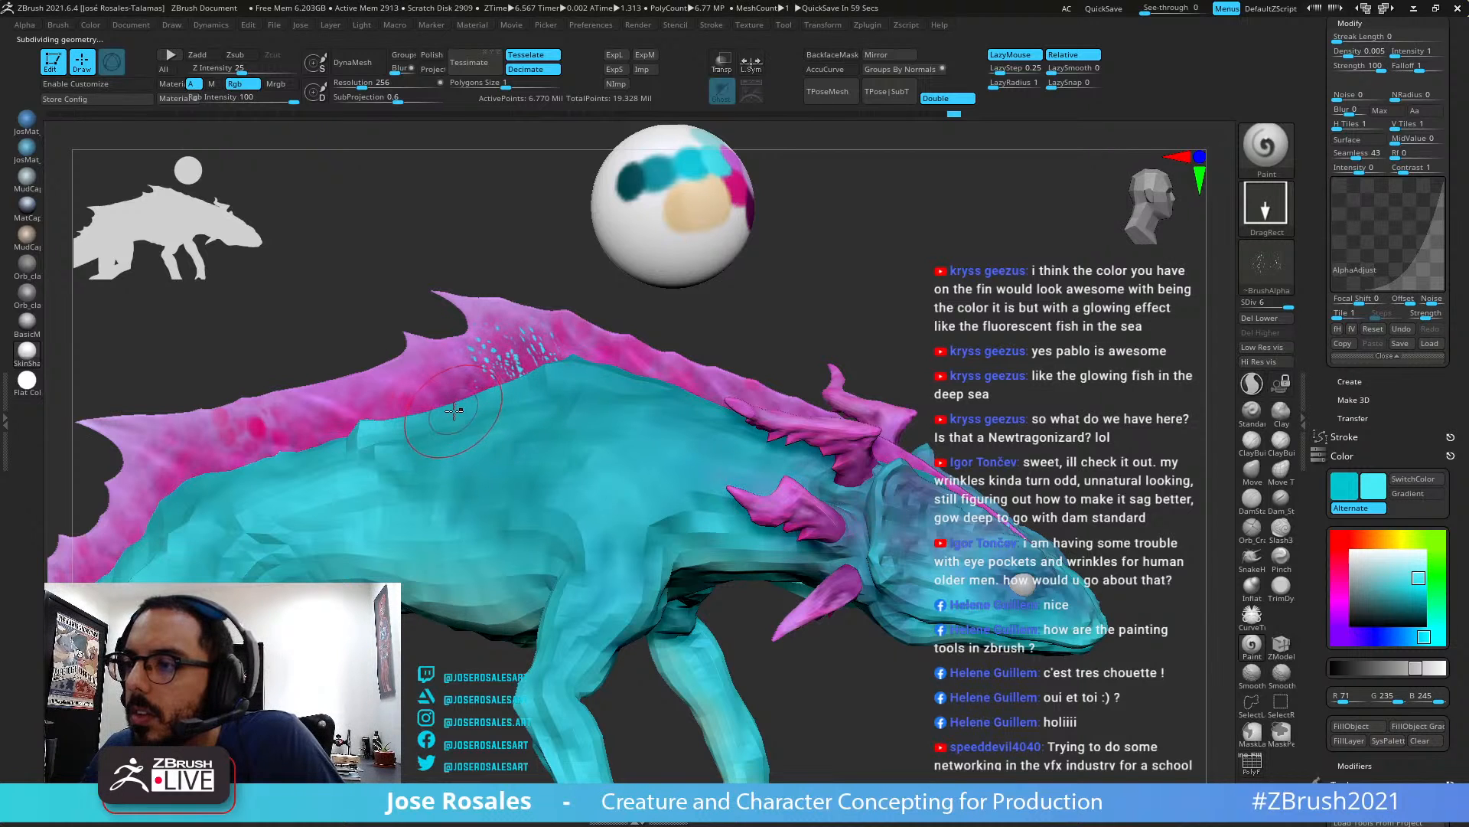
pyautogui.keyDown('alt'); pyautogui.moveTo(596, 393); pyautogui.dragTo(743, 375, button='right'); pyautogui.keyUp('alt')
pyautogui.moveTo(612, 383); pyautogui.dragTo(620, 276)
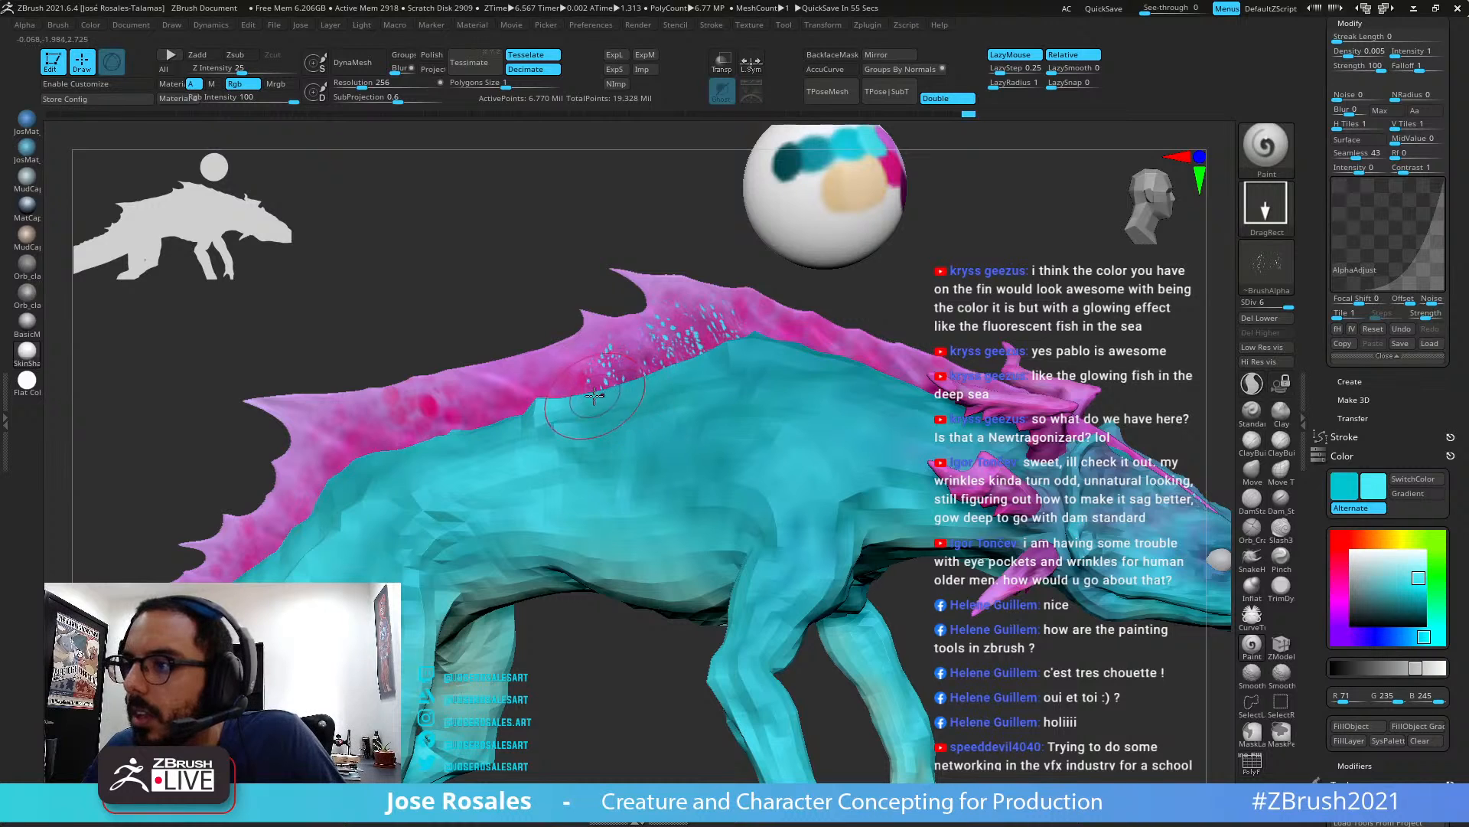
pyautogui.moveTo(596, 396)
pyautogui.mouseDown()
pyautogui.moveTo(532, 351)
pyautogui.moveTo(565, 333)
pyautogui.moveTo(537, 310)
pyautogui.moveTo(523, 329)
pyautogui.moveTo(660, 383)
pyautogui.moveTo(779, 353)
pyautogui.moveTo(782, 396)
pyautogui.moveTo(804, 406)
pyautogui.moveTo(811, 364)
pyautogui.moveTo(842, 372)
pyautogui.mouseUp()
pyautogui.press('ctrl')
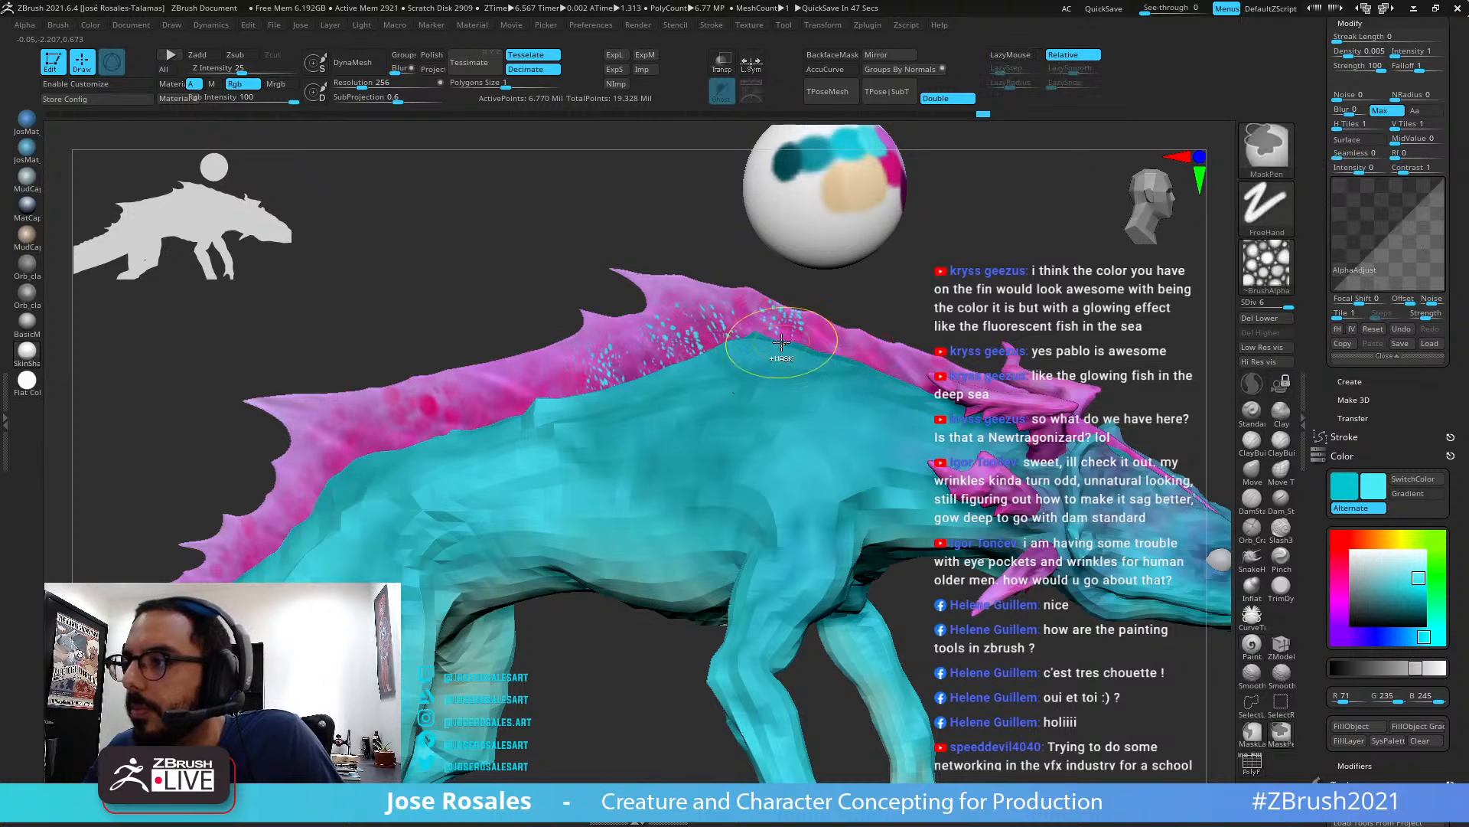
# Isolate the dorsal fin and try masking its upper edge with the MaskPen's current textured alpha
pyautogui.hotkey('ctrl', 'z')
pyautogui.hotkey('ctrl', 'shift', 's')
pyautogui.moveTo(521, 414)
pyautogui.mouseDown(button='right')
pyautogui.moveTo(471, 380)
pyautogui.moveTo(732, 326)
pyautogui.mouseUp(button='right')
pyautogui.keyDown('ctrl'); pyautogui.moveTo(732, 326); pyautogui.dragTo(871, 288); pyautogui.keyUp('ctrl')
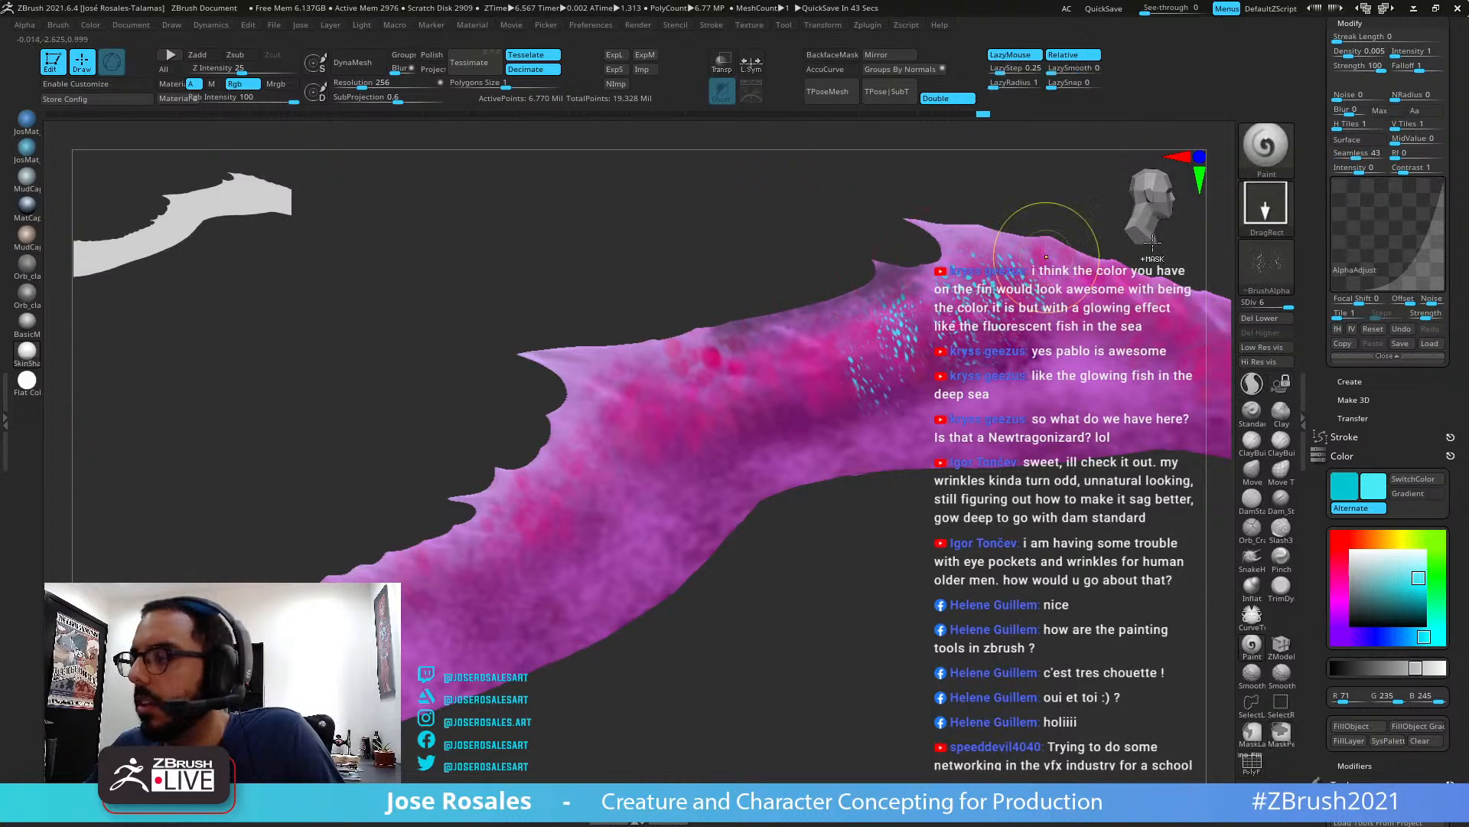
pyautogui.hotkey('ctrl', 'z')
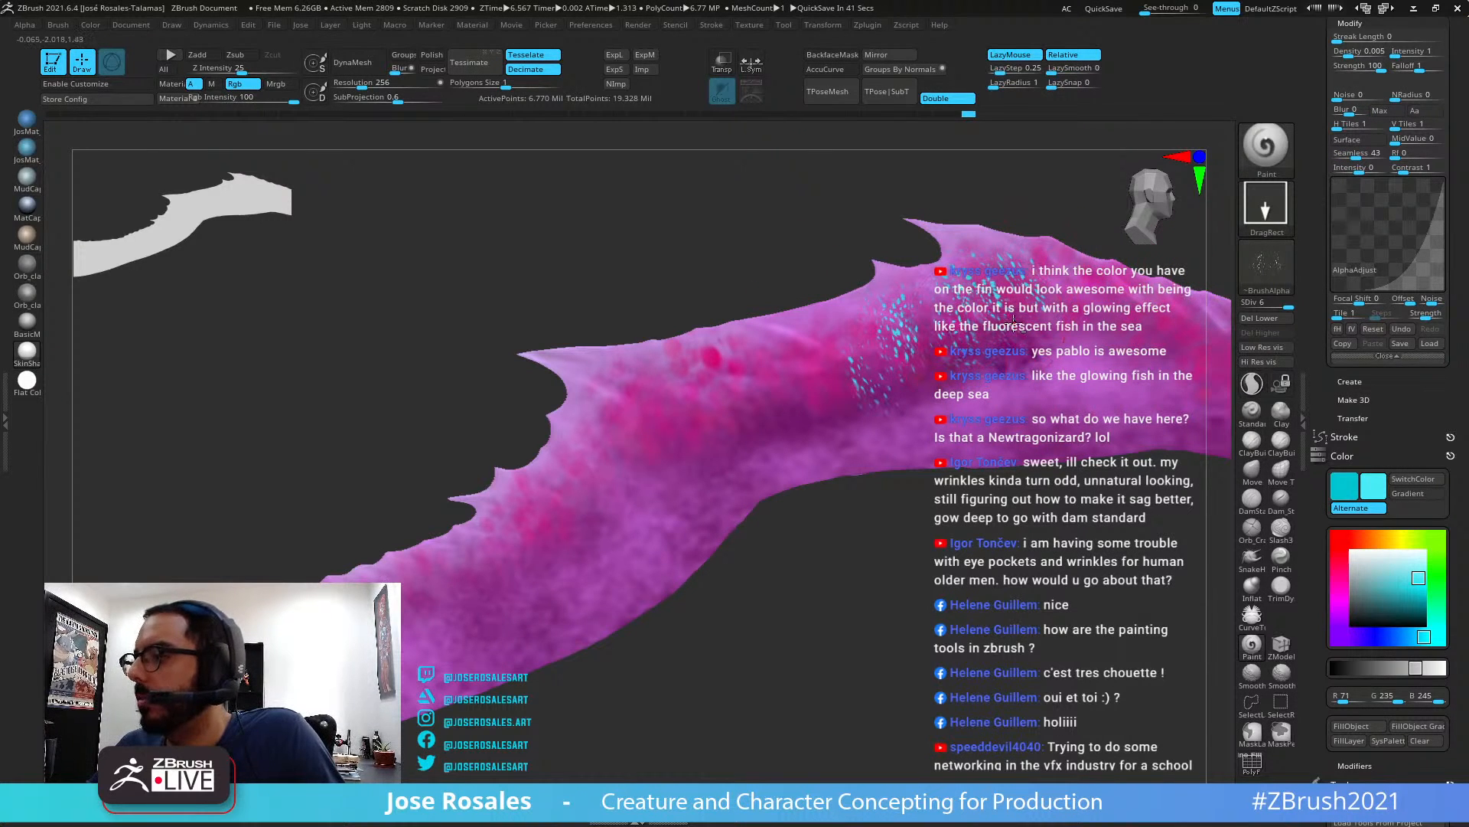
# Set the MaskPen to the Dots stroke and turn its alpha off
pyautogui.keyDown('alt'); pyautogui.moveTo(868, 392); pyautogui.dragTo(750, 453, button='right'); pyautogui.keyUp('alt')
pyautogui.click(1278, 220)
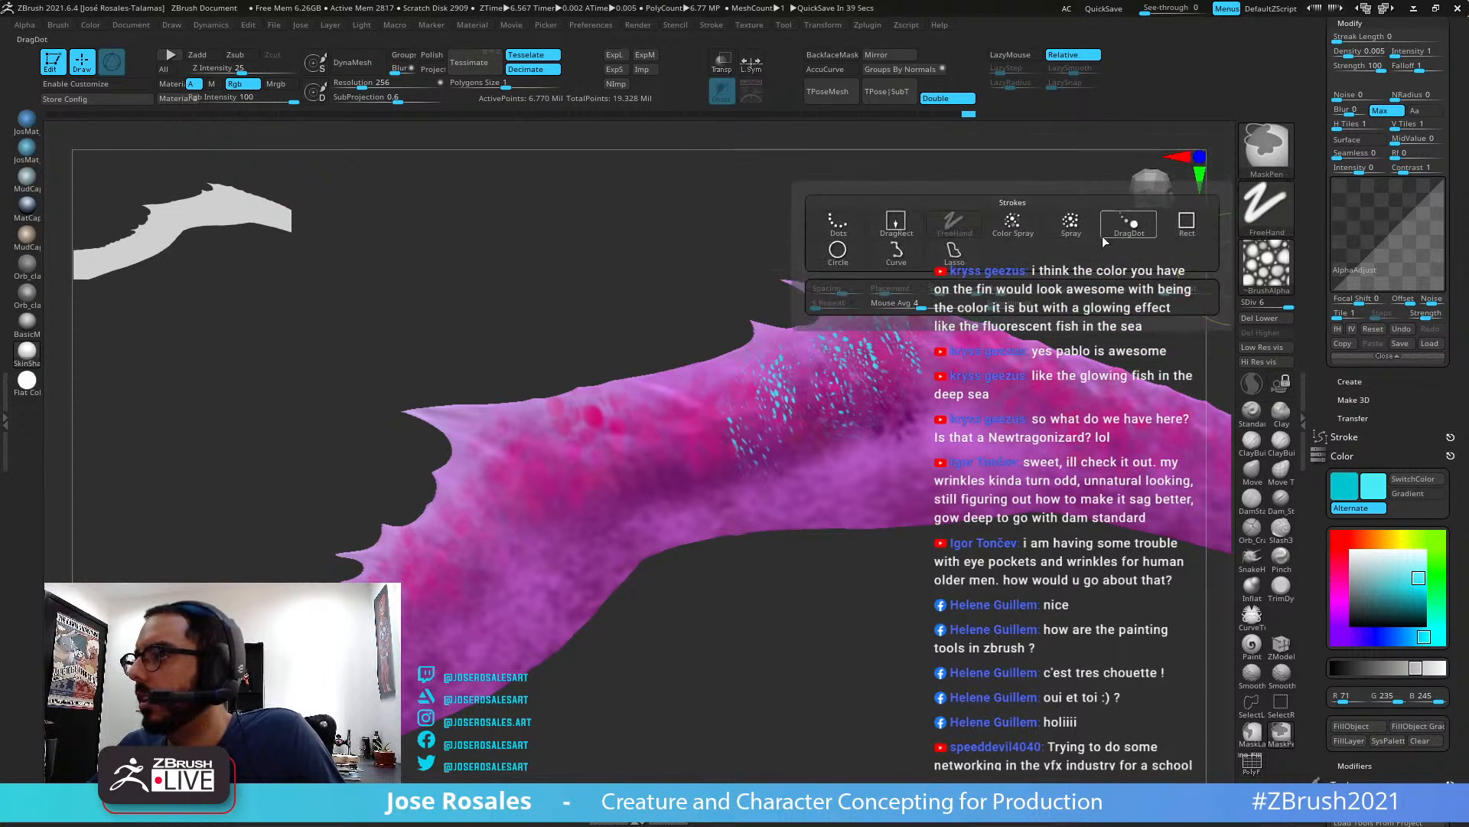
pyautogui.click(838, 224)
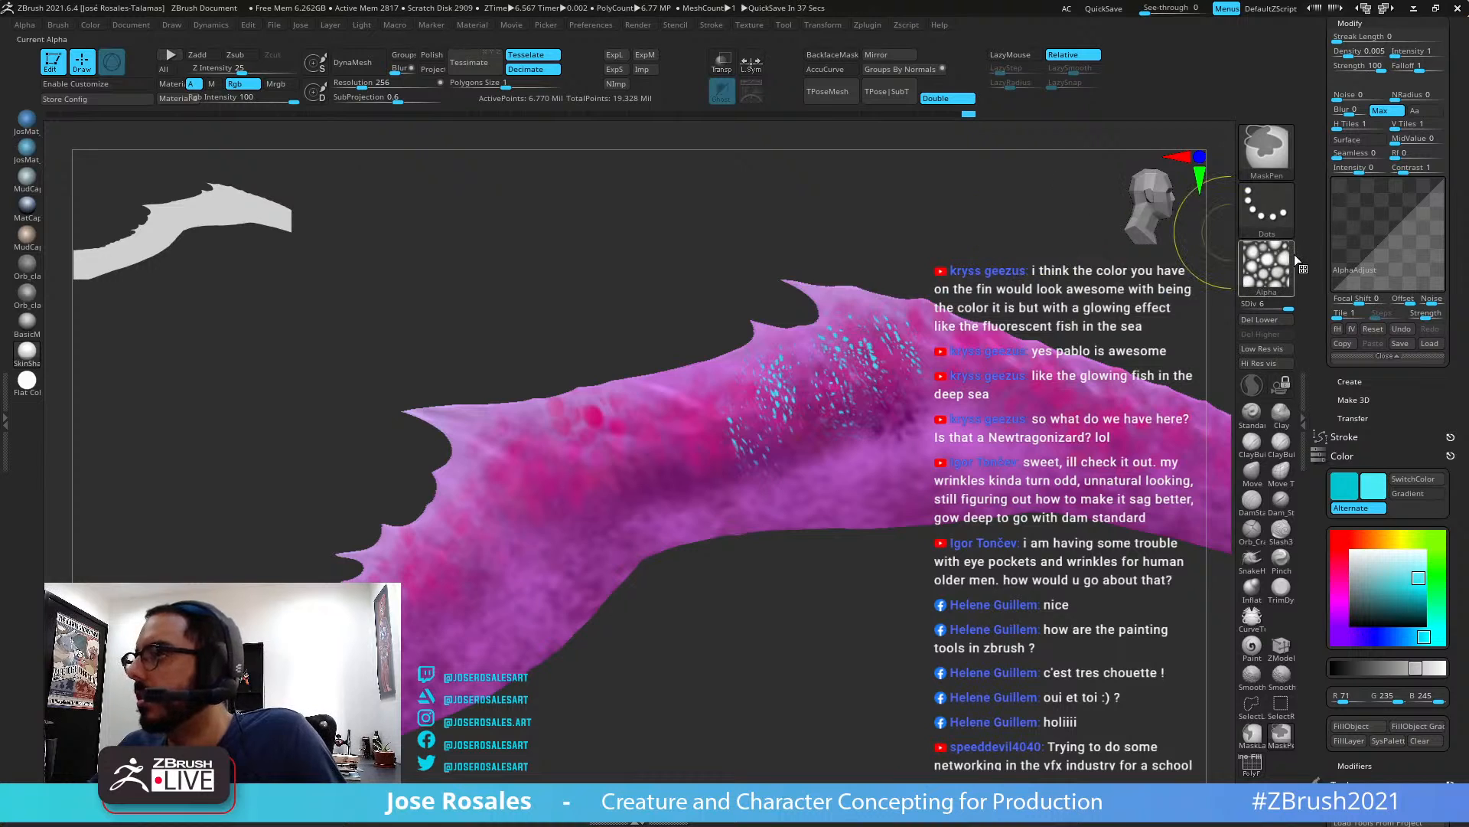
pyautogui.click(1267, 264)
pyautogui.click(448, 294)
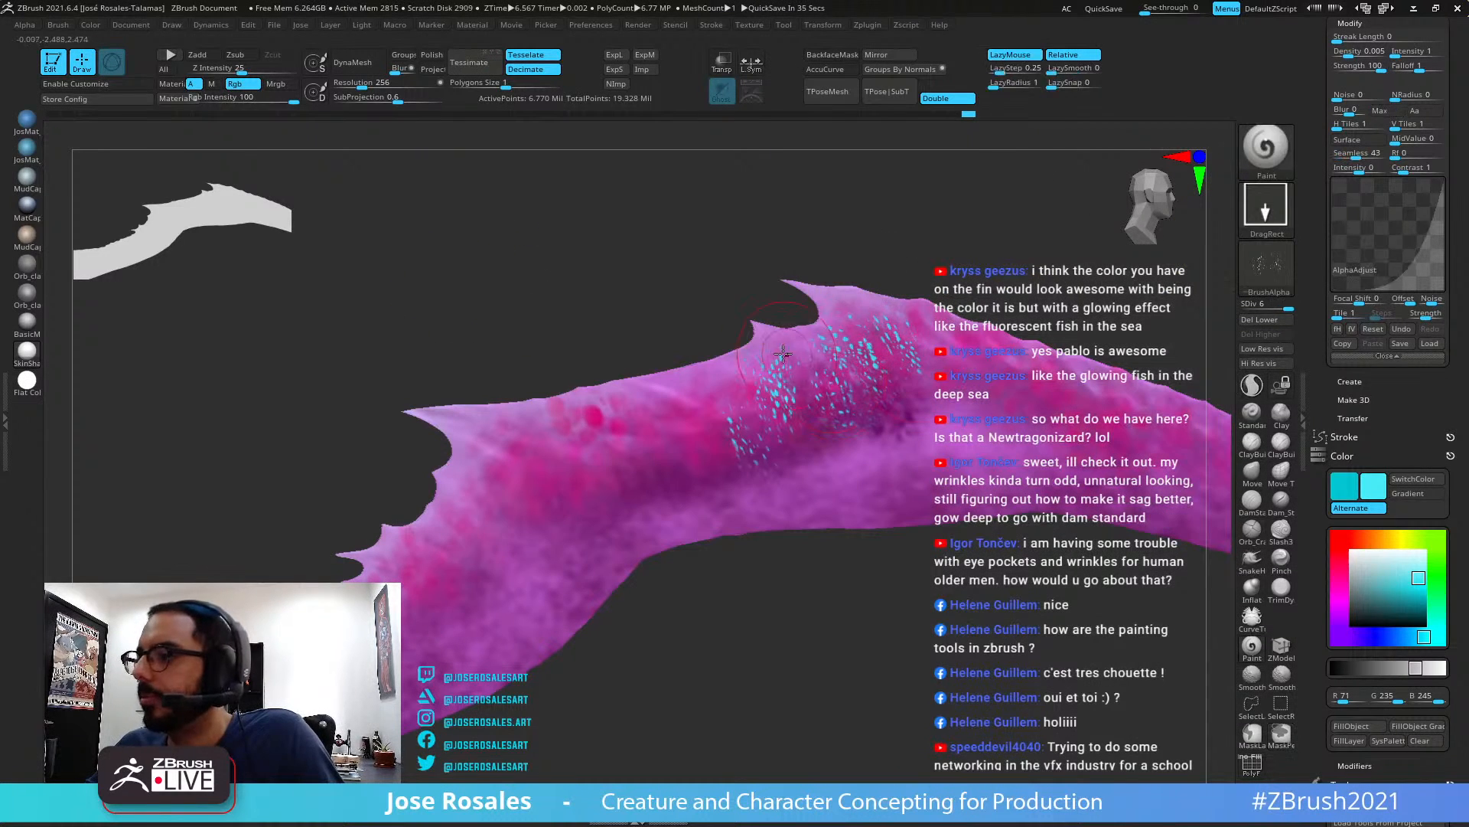
# Mask the dorsal fin's upper edge along its length, from the front down to the tail end
pyautogui.keyDown('ctrl'); pyautogui.moveTo(737, 356); pyautogui.dragTo(876, 318); pyautogui.keyUp('ctrl')
pyautogui.moveTo(1075, 278)
pyautogui.mouseDown()
pyautogui.moveTo(602, 255)
pyautogui.moveTo(714, 372)
pyautogui.moveTo(679, 356)
pyautogui.moveTo(617, 391)
pyautogui.moveTo(619, 416)
pyautogui.moveTo(525, 478)
pyautogui.mouseUp()
pyautogui.moveTo(737, 340)
pyautogui.keyDown('ctrl'); pyautogui.mouseDown()
pyautogui.moveTo(906, 344)
pyautogui.moveTo(997, 390)
pyautogui.moveTo(973, 393)
pyautogui.mouseUp(); pyautogui.keyUp('ctrl')
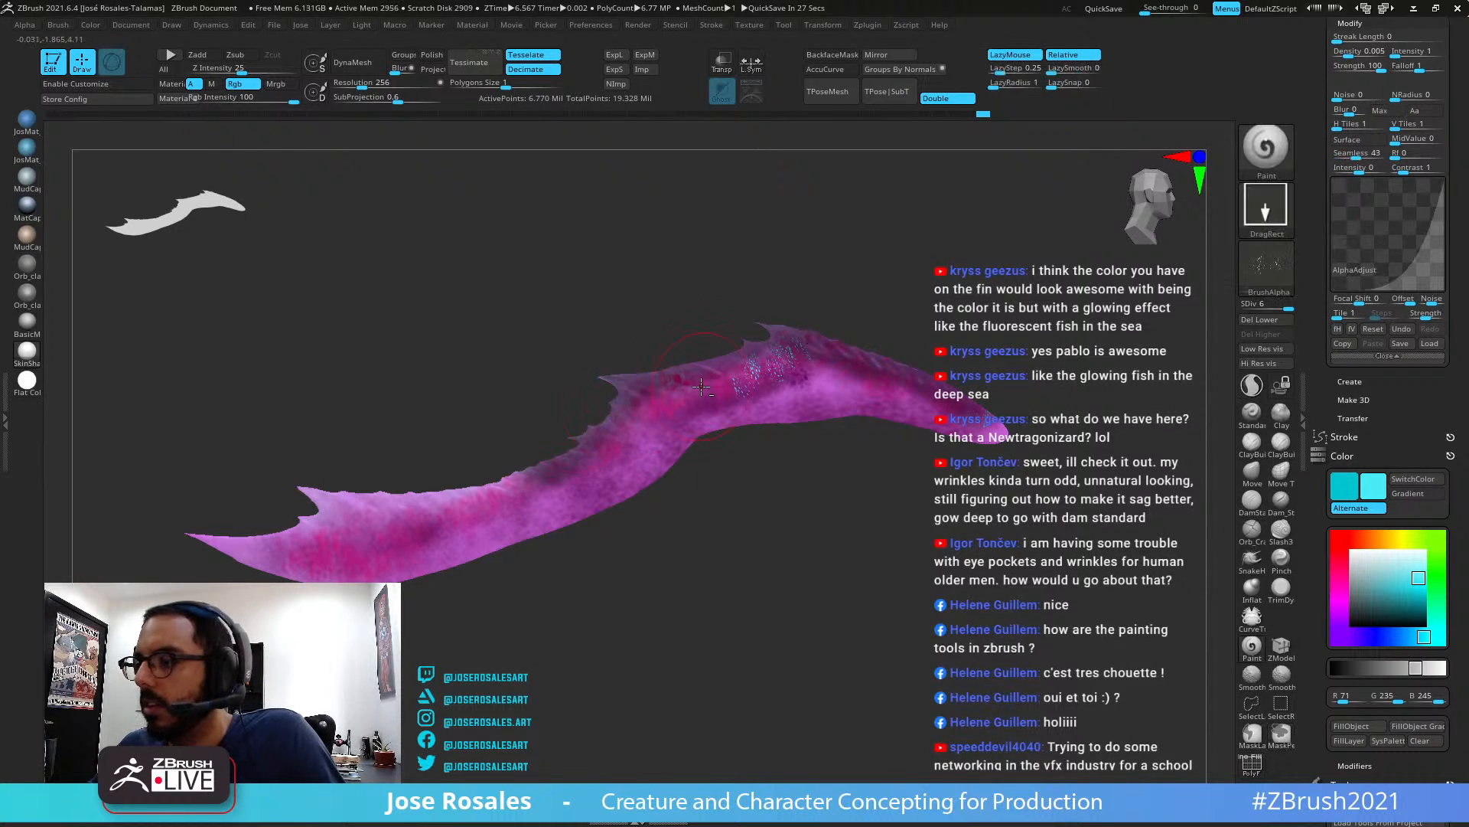
pyautogui.moveTo(547, 425)
pyautogui.mouseDown()
pyautogui.moveTo(693, 482)
pyautogui.moveTo(717, 442)
pyautogui.moveTo(402, 474)
pyautogui.moveTo(452, 494)
pyautogui.moveTo(638, 451)
pyautogui.mouseUp()
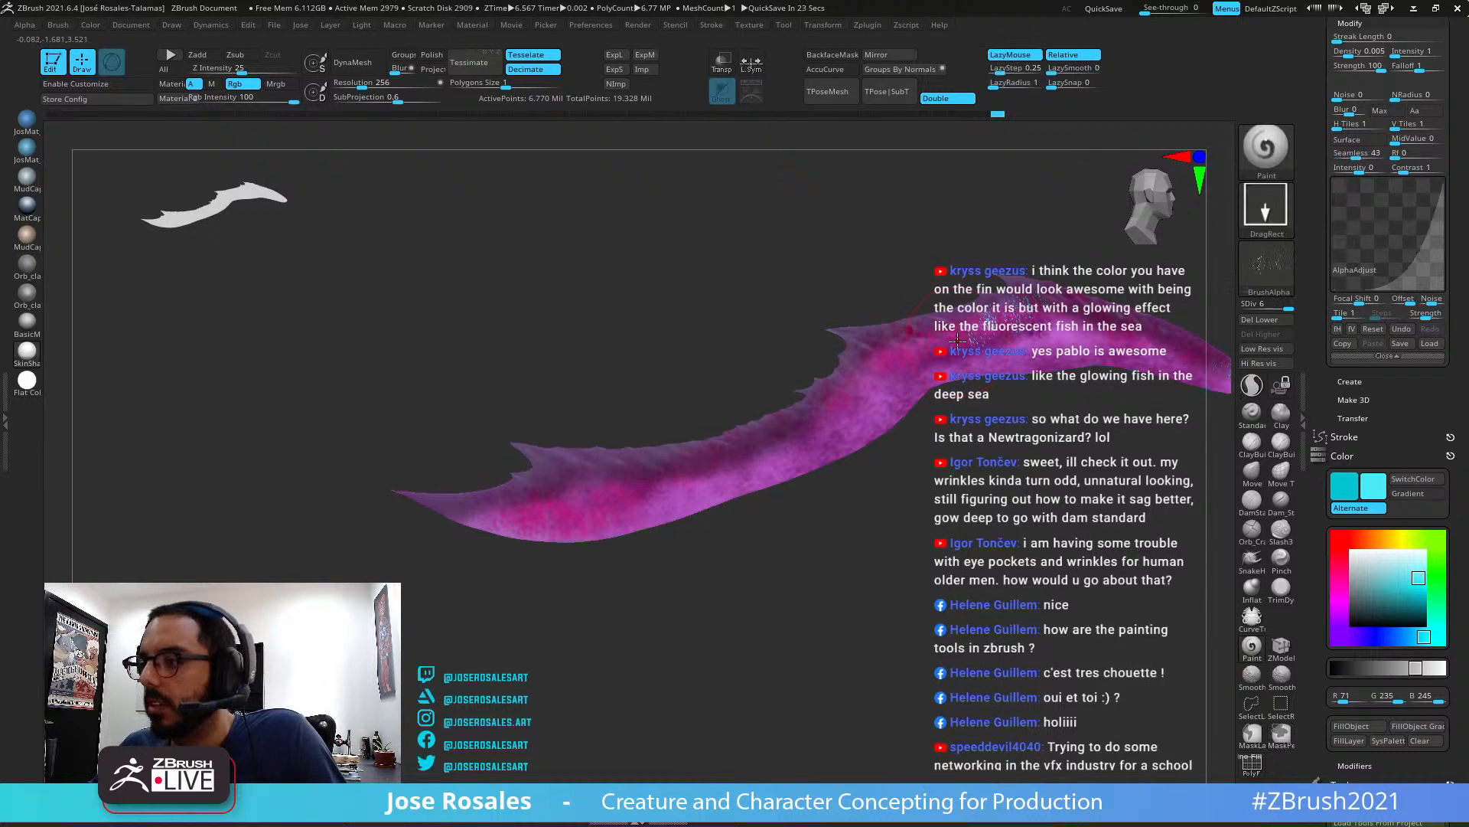
pyautogui.keyDown('alt'); pyautogui.moveTo(956, 341); pyautogui.dragTo(781, 395, button='right'); pyautogui.keyUp('alt')
# Soften the fin's mask at subdivision level 2, and return to level 6 with the whole creature shown
pyautogui.moveTo(1289, 308); pyautogui.dragTo(1255, 325)
pyautogui.moveTo(1160, 519); pyautogui.dragTo(1102, 482)
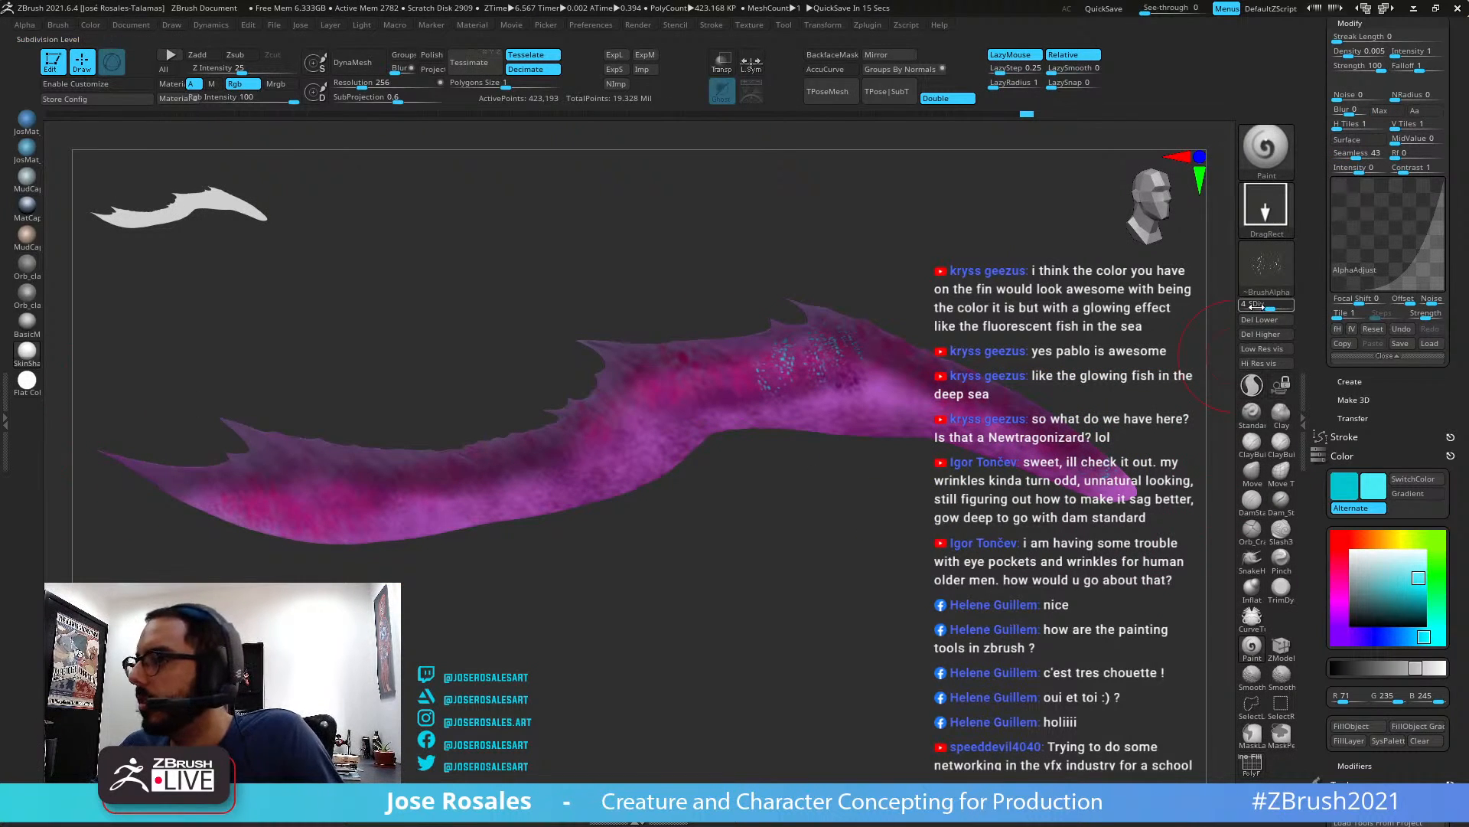
pyautogui.moveTo(1271, 308); pyautogui.dragTo(1252, 309)
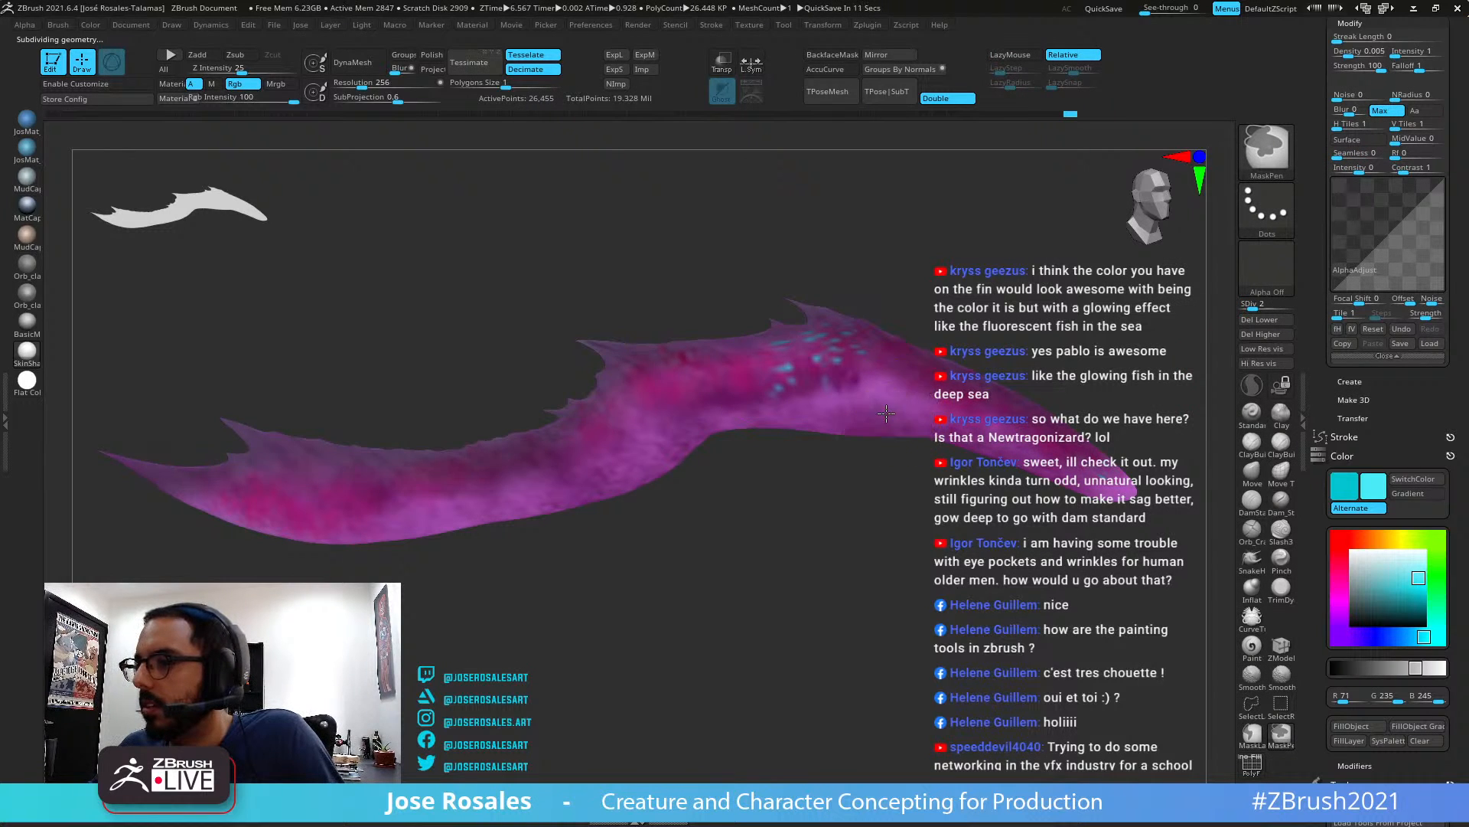
pyautogui.moveTo(869, 493)
pyautogui.mouseDown()
pyautogui.moveTo(838, 518)
pyautogui.moveTo(895, 488)
pyautogui.mouseUp()
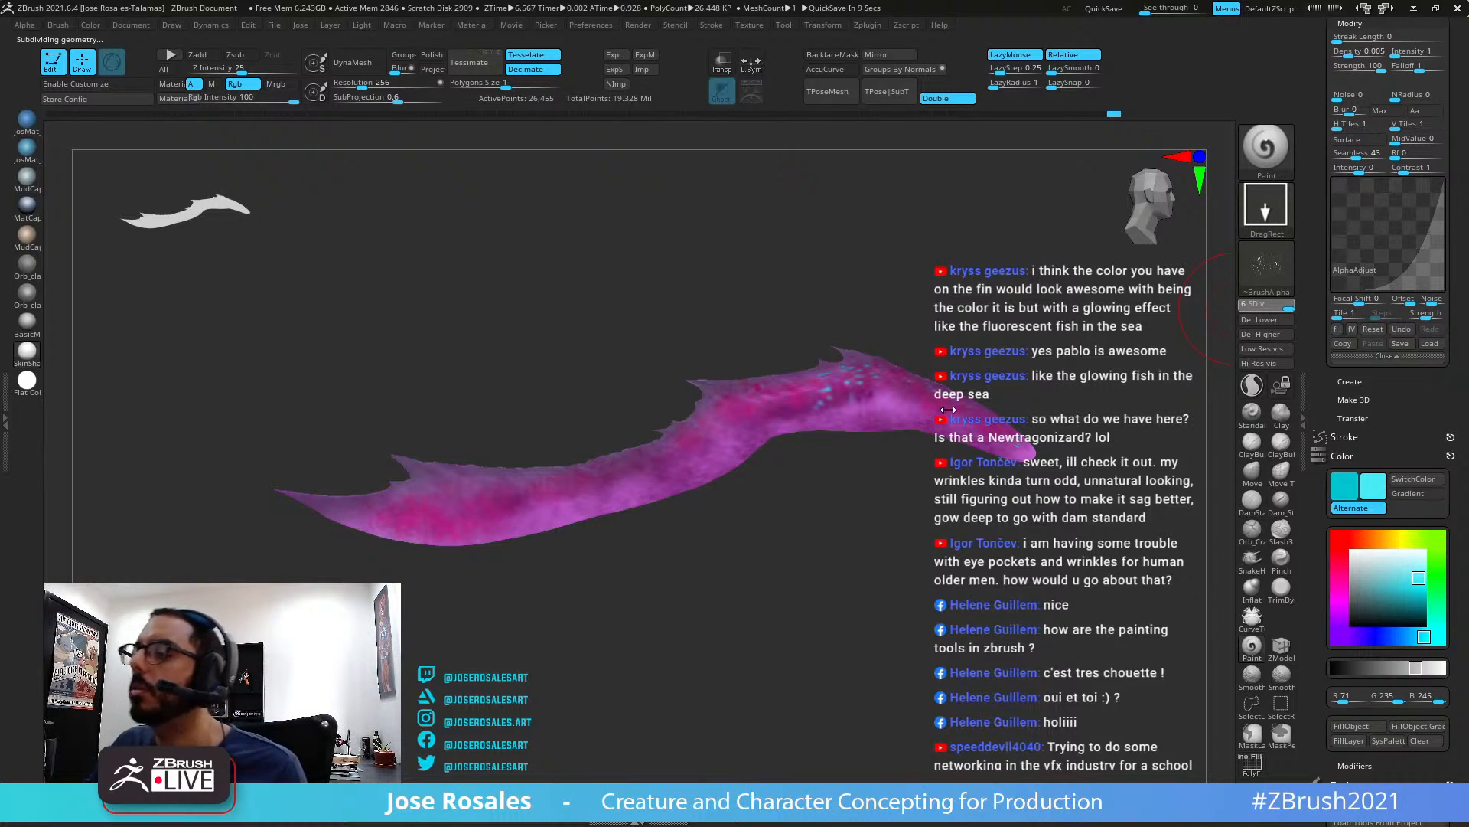
pyautogui.moveTo(947, 419); pyautogui.dragTo(872, 405)
pyautogui.press('f')
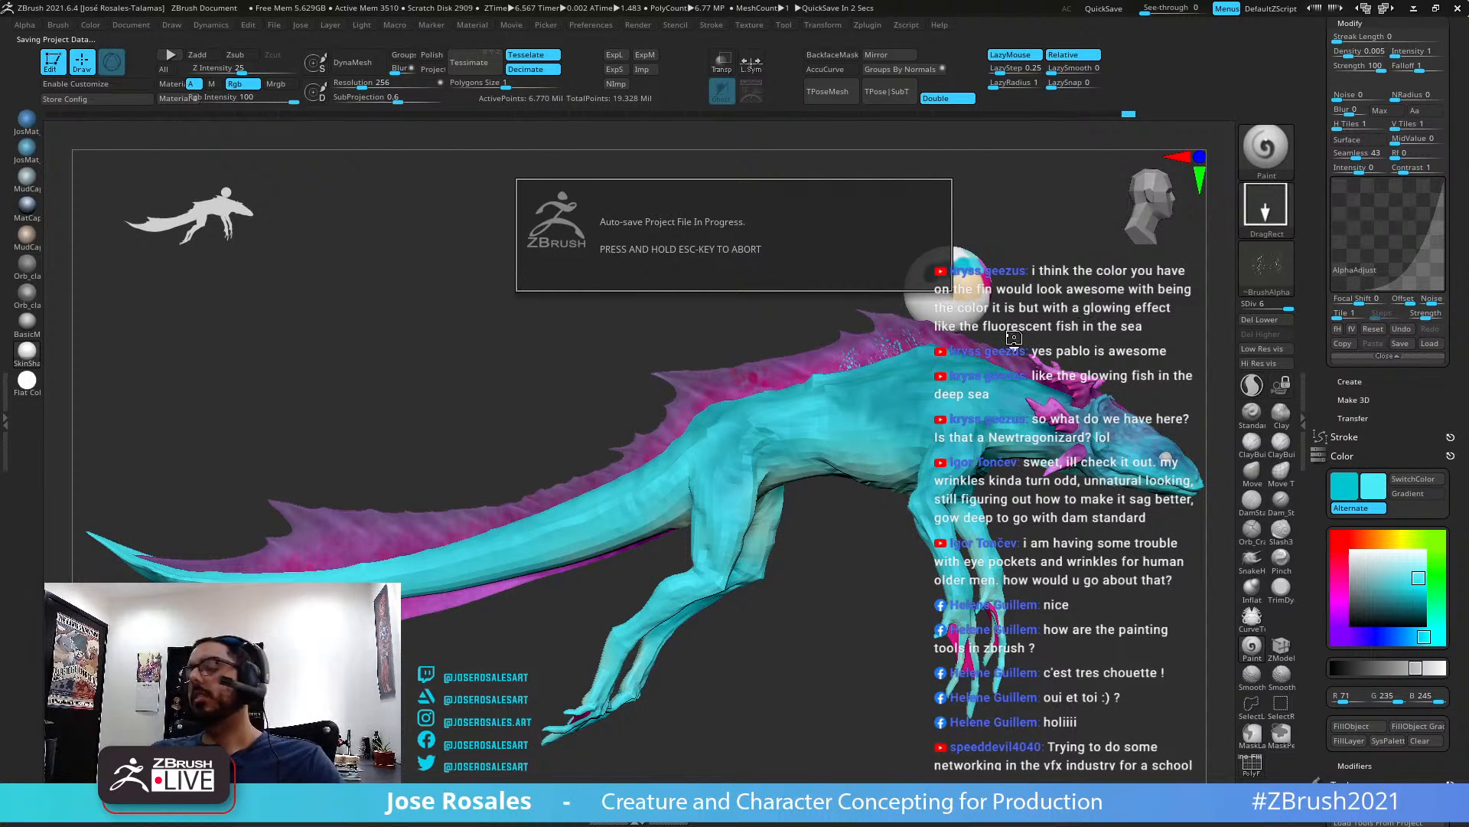
# Turn off the mask display on the dorsal fin
pyautogui.keyDown('ctrl'); pyautogui.moveTo(1065, 340); pyautogui.dragTo(850, 337, button='right'); pyautogui.keyUp('ctrl')
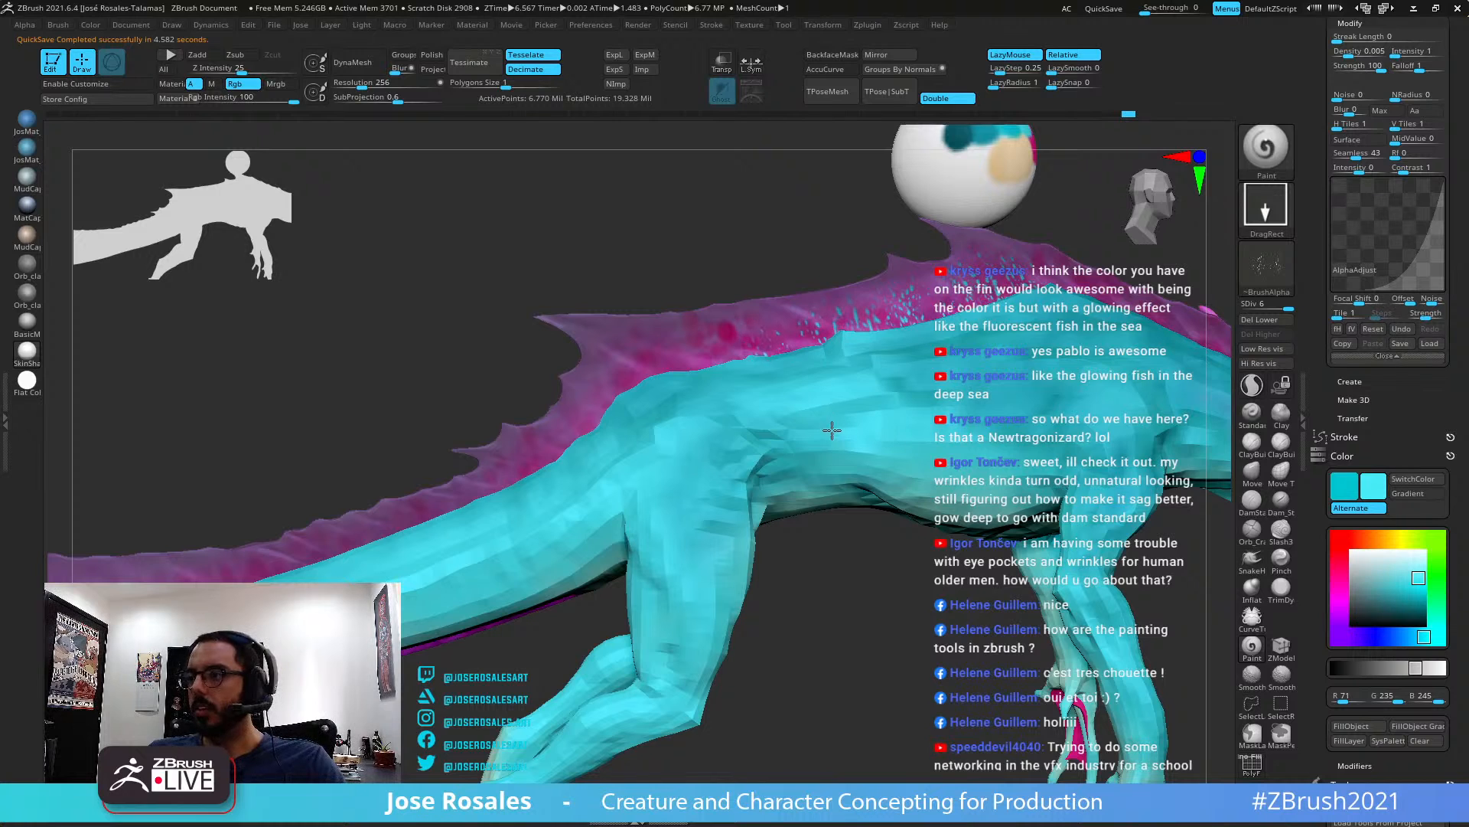
pyautogui.scroll(-2, 1310, 478)
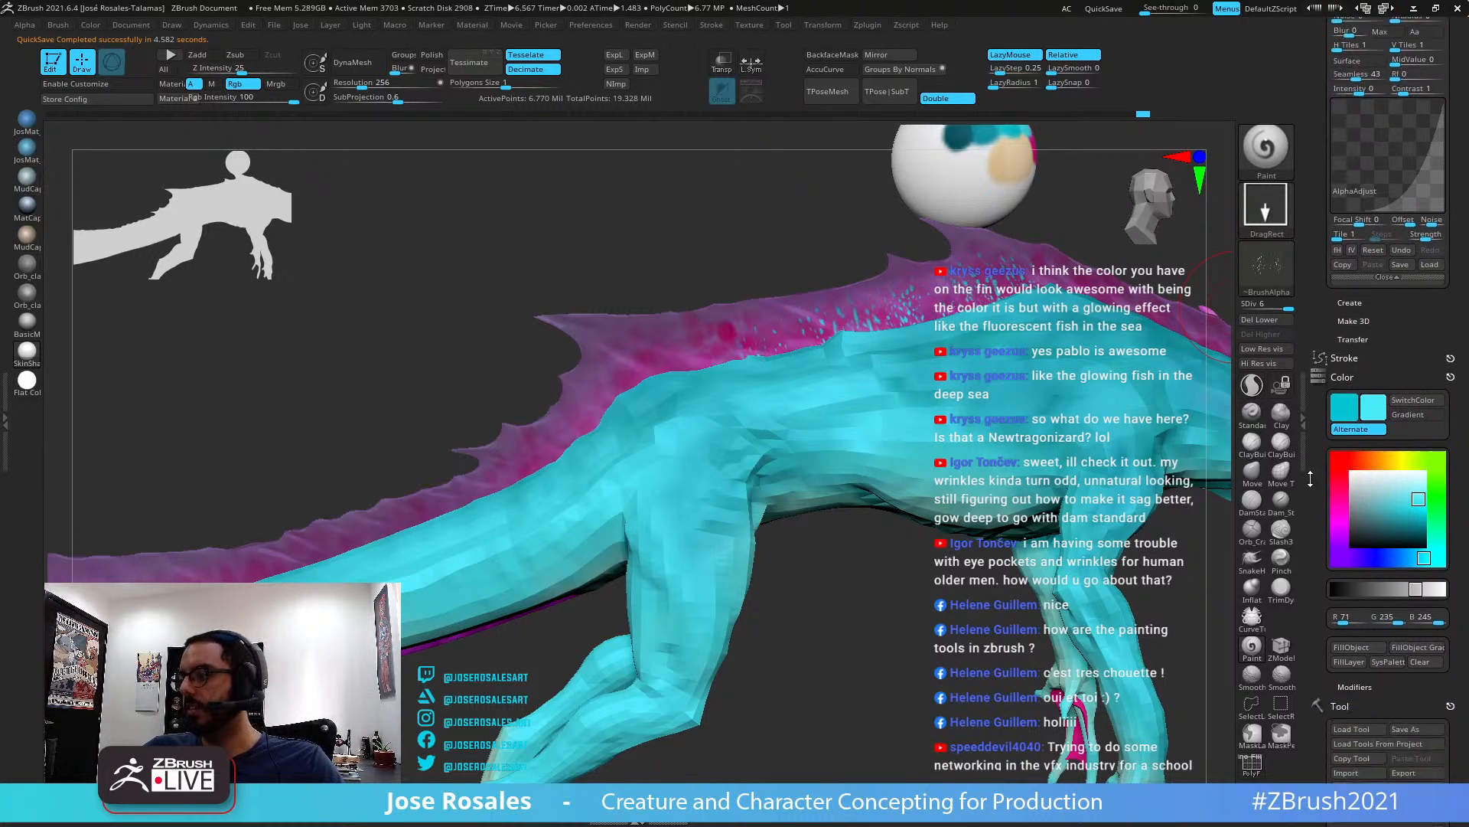
pyautogui.moveTo(1310, 478); pyautogui.dragTo(1310, 414)
pyautogui.click(1301, 433)
pyautogui.moveTo(1311, 468)
pyautogui.mouseDown()
pyautogui.moveTo(1311, 308)
pyautogui.moveTo(1312, 325)
pyautogui.mouseUp()
pyautogui.click(1361, 597)
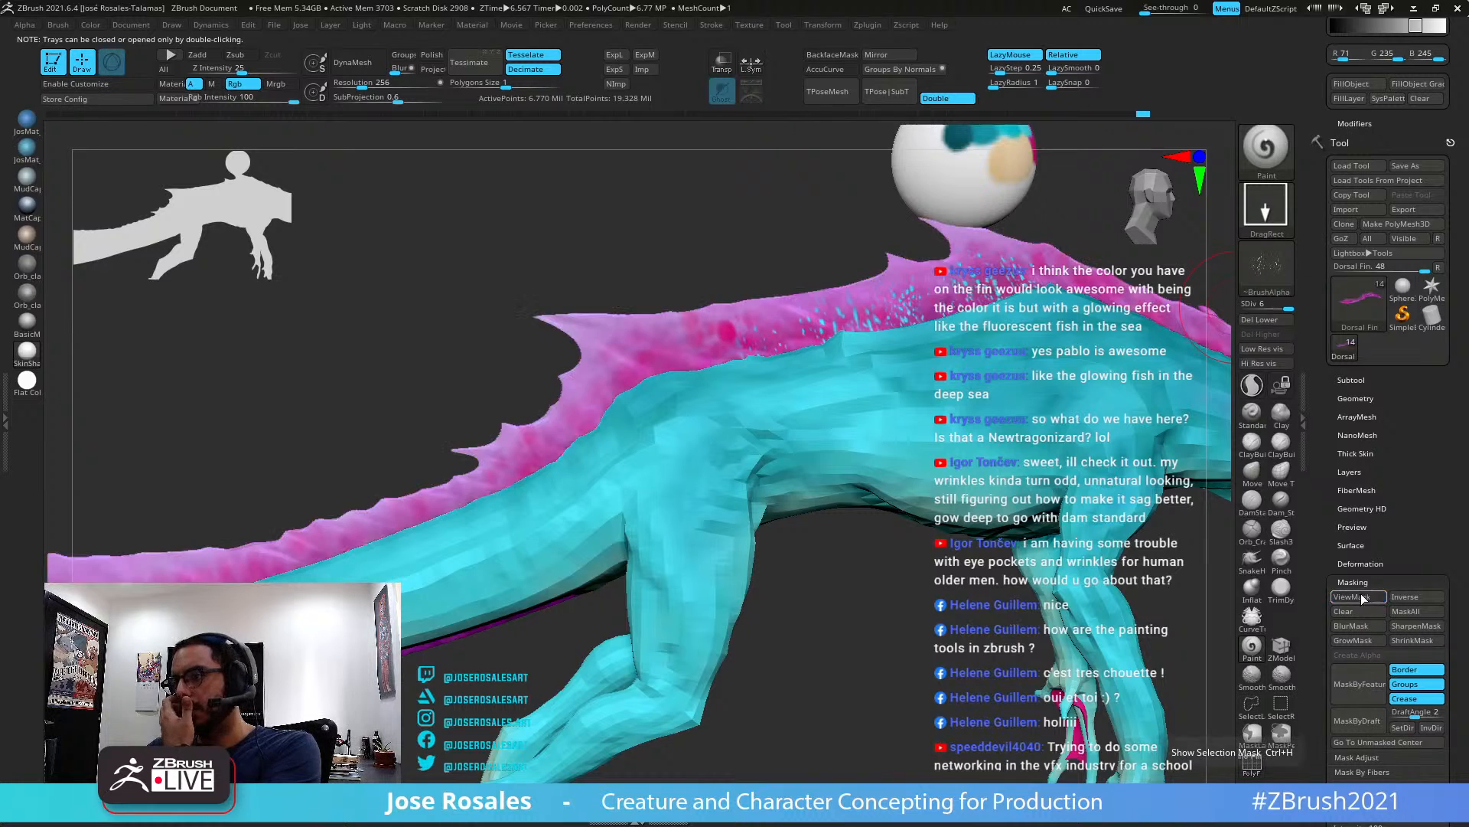
# Stamp more light-cyan scale spots along the lower part of the dorsal fin, back toward the hips
pyautogui.moveTo(788, 420); pyautogui.dragTo(815, 457)
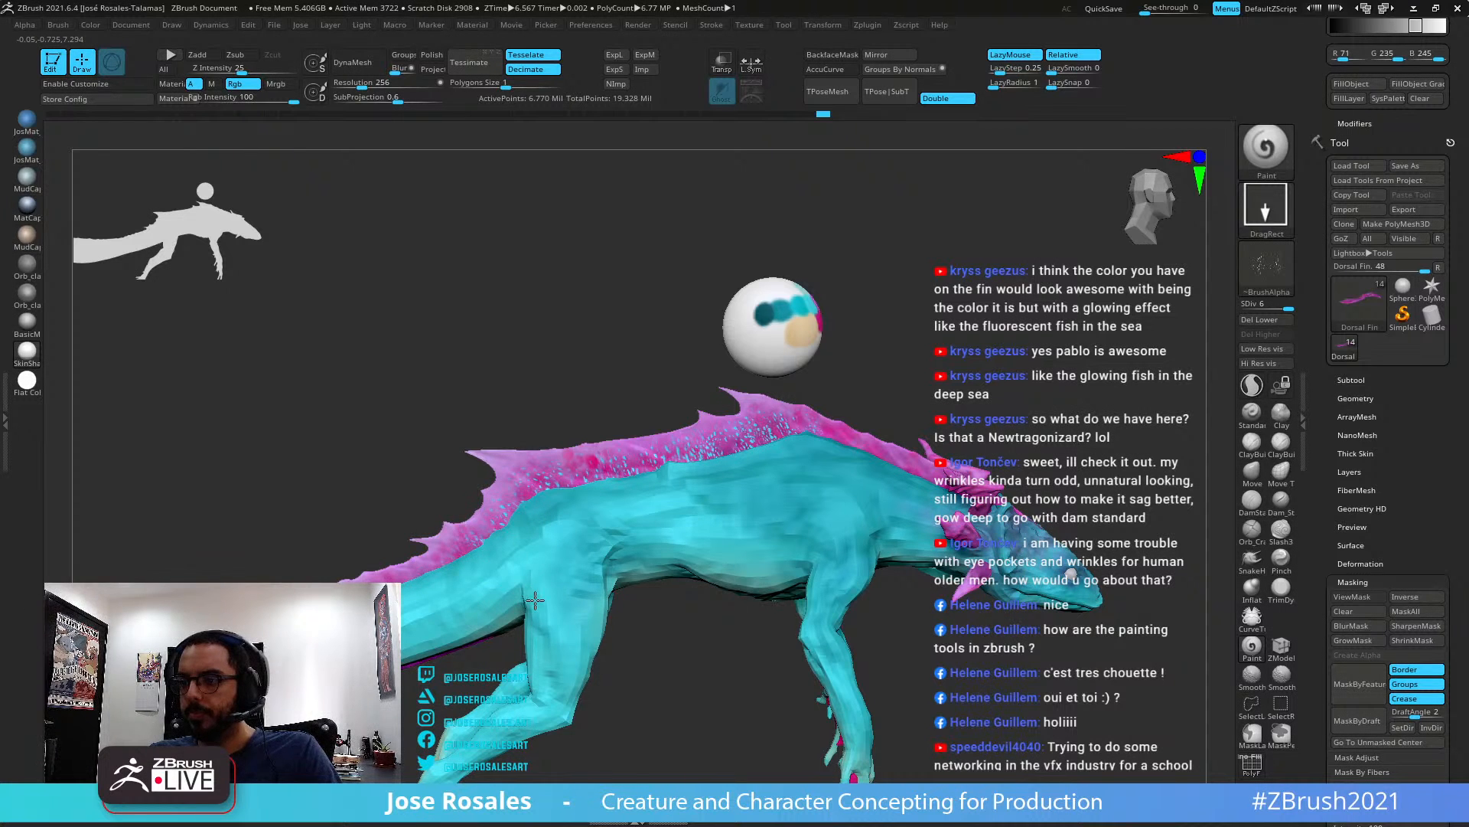
pyautogui.keyDown('alt'); pyautogui.moveTo(461, 511); pyautogui.dragTo(681, 425); pyautogui.keyUp('alt')
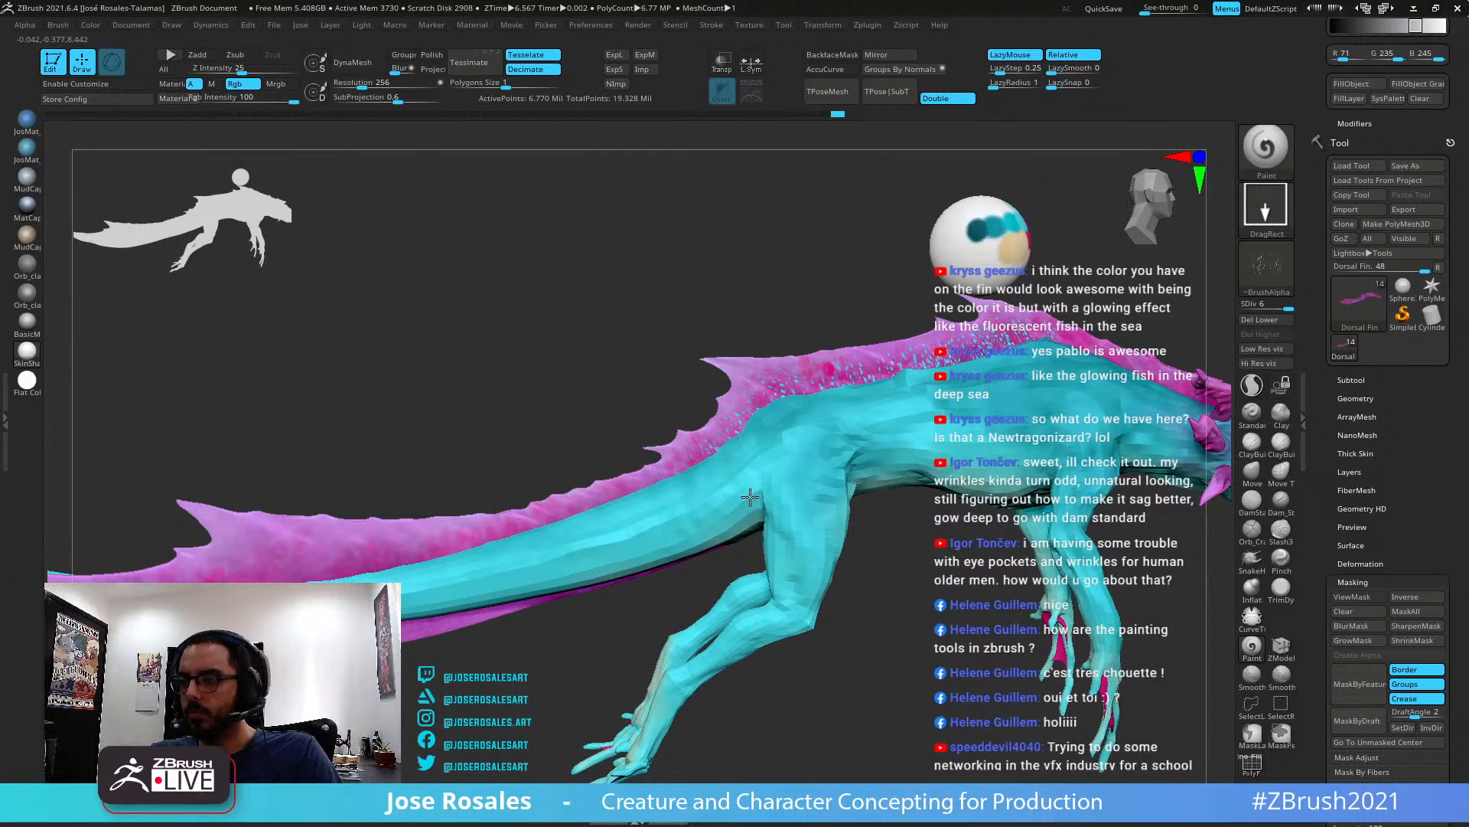
pyautogui.keyDown('alt'); pyautogui.moveTo(952, 342); pyautogui.dragTo(681, 425); pyautogui.keyUp('alt')
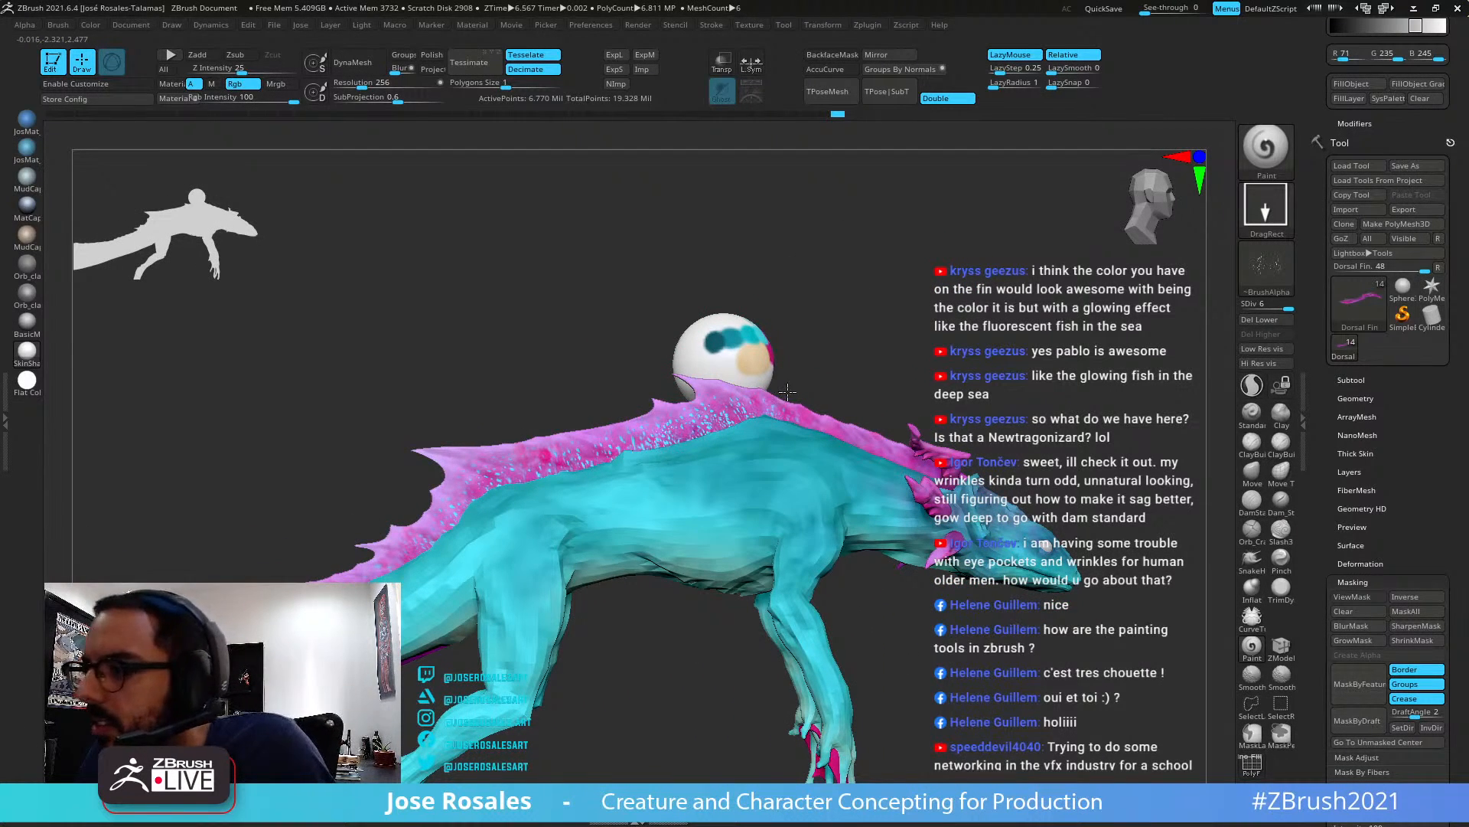
pyautogui.press('ctrl')
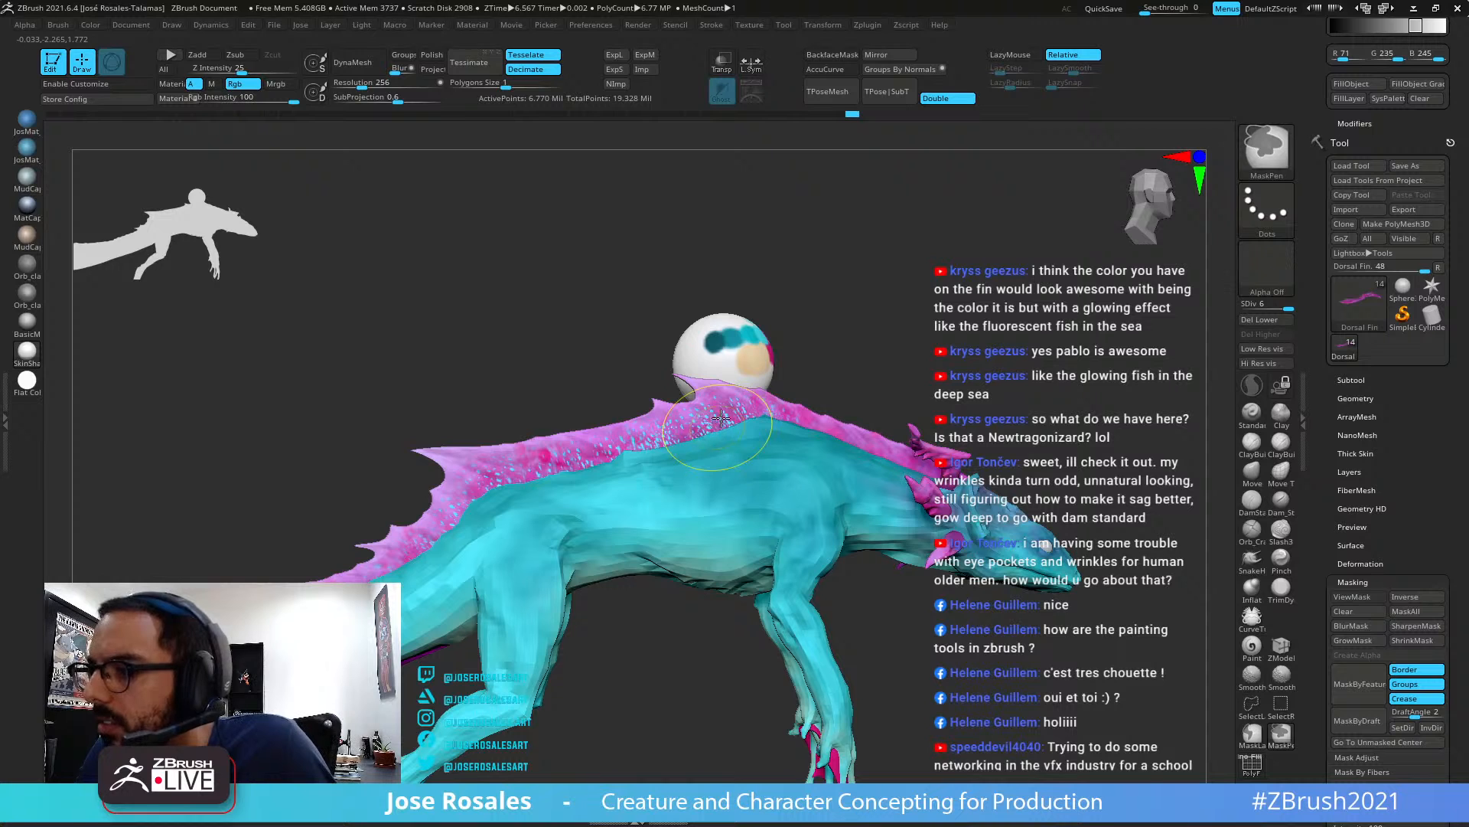
pyautogui.hotkey('ctrl', 'z')
pyautogui.moveTo(720, 429); pyautogui.dragTo(734, 420, button='right')
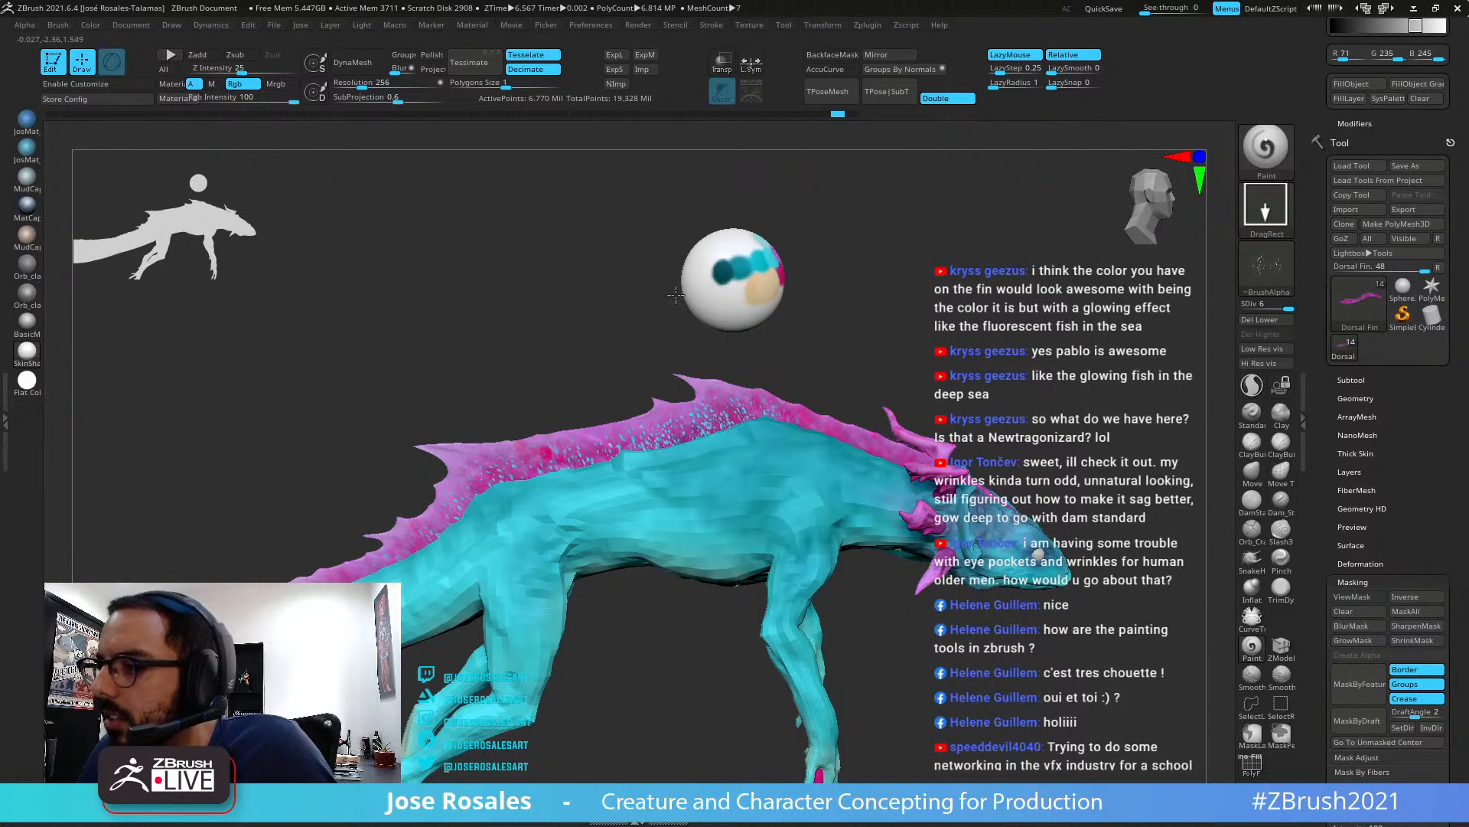
pyautogui.hotkey('ctrl', 'shift', 'z')
pyautogui.moveTo(859, 413); pyautogui.dragTo(971, 365, button='right')
# Isolate the dorsal fin and undo the latest light-cyan spots stamped near the hips
pyautogui.press('ctrl')
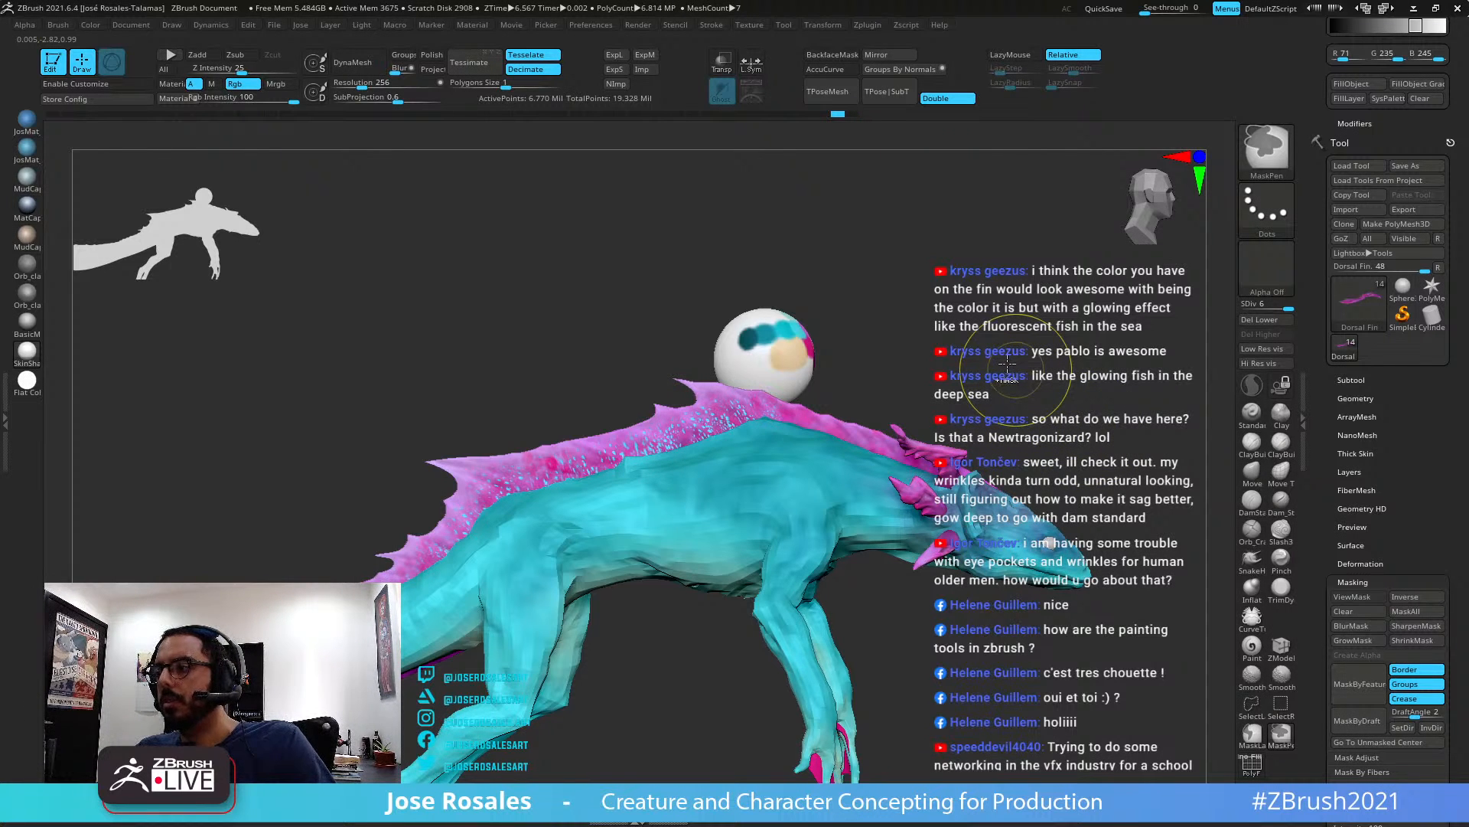
pyautogui.hotkey('ctrl', 'z')
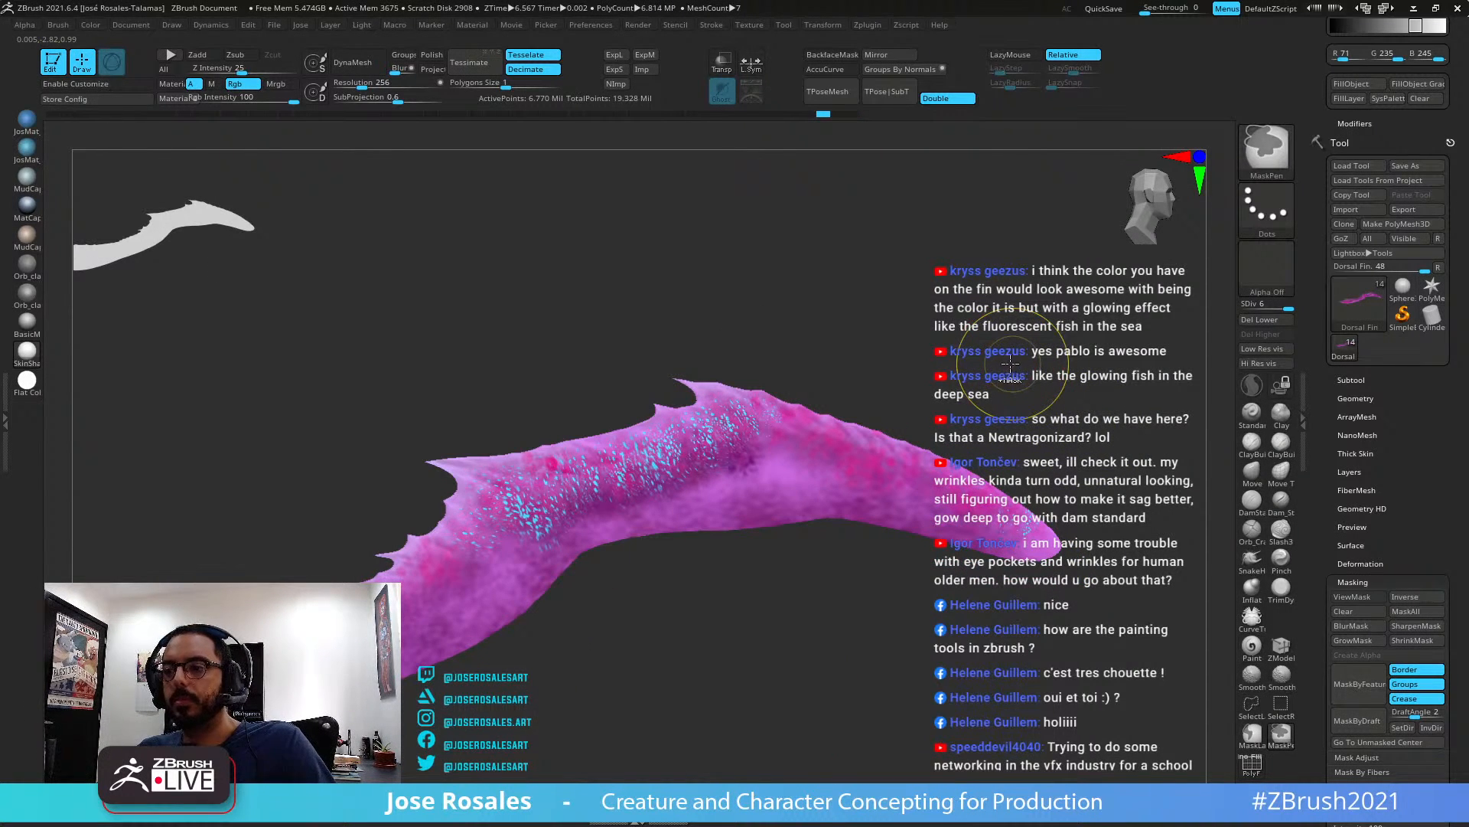
pyautogui.hotkey('ctrl', 'z')
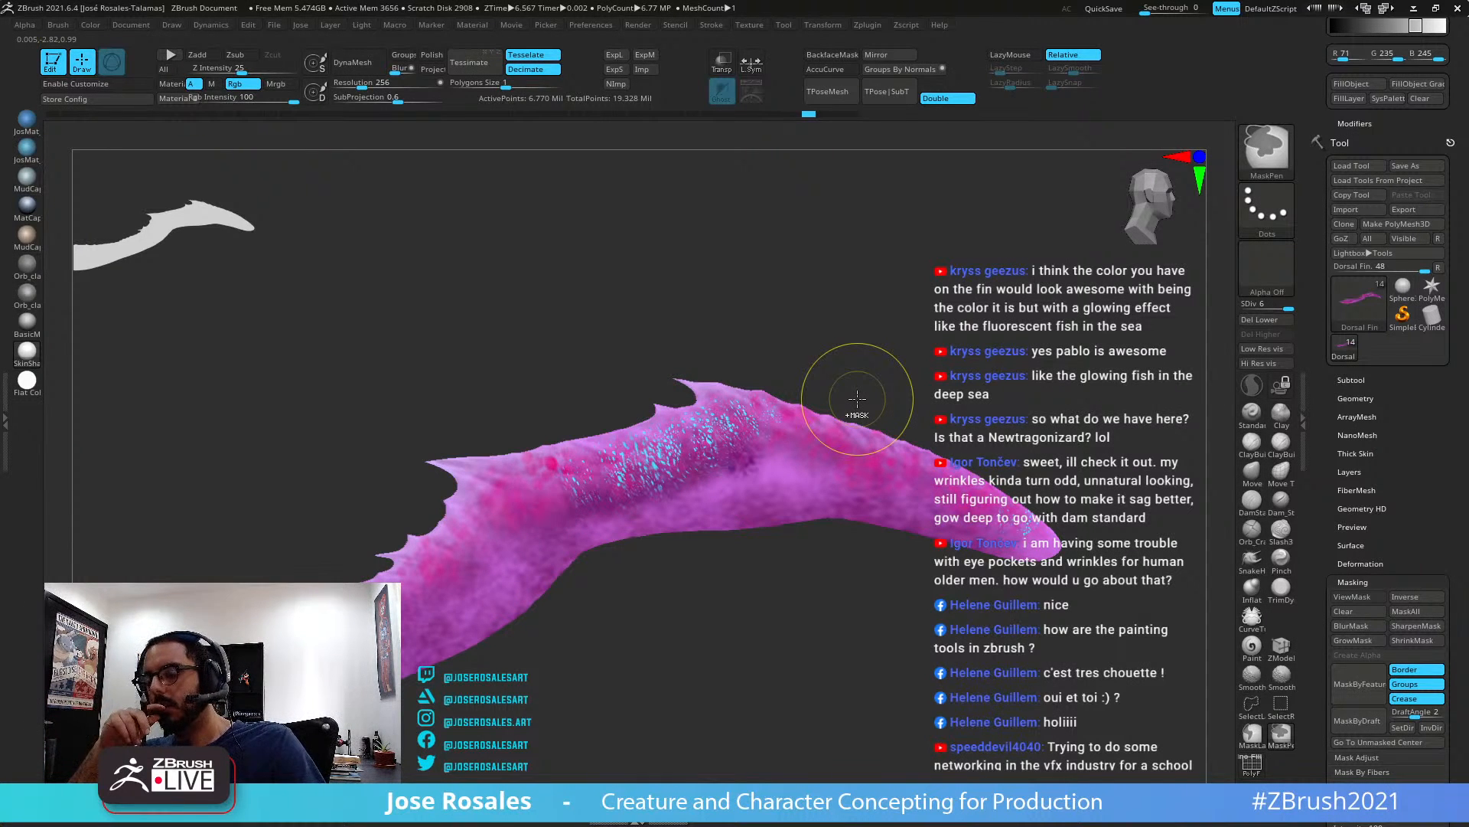
pyautogui.hotkey('ctrl', 'z')
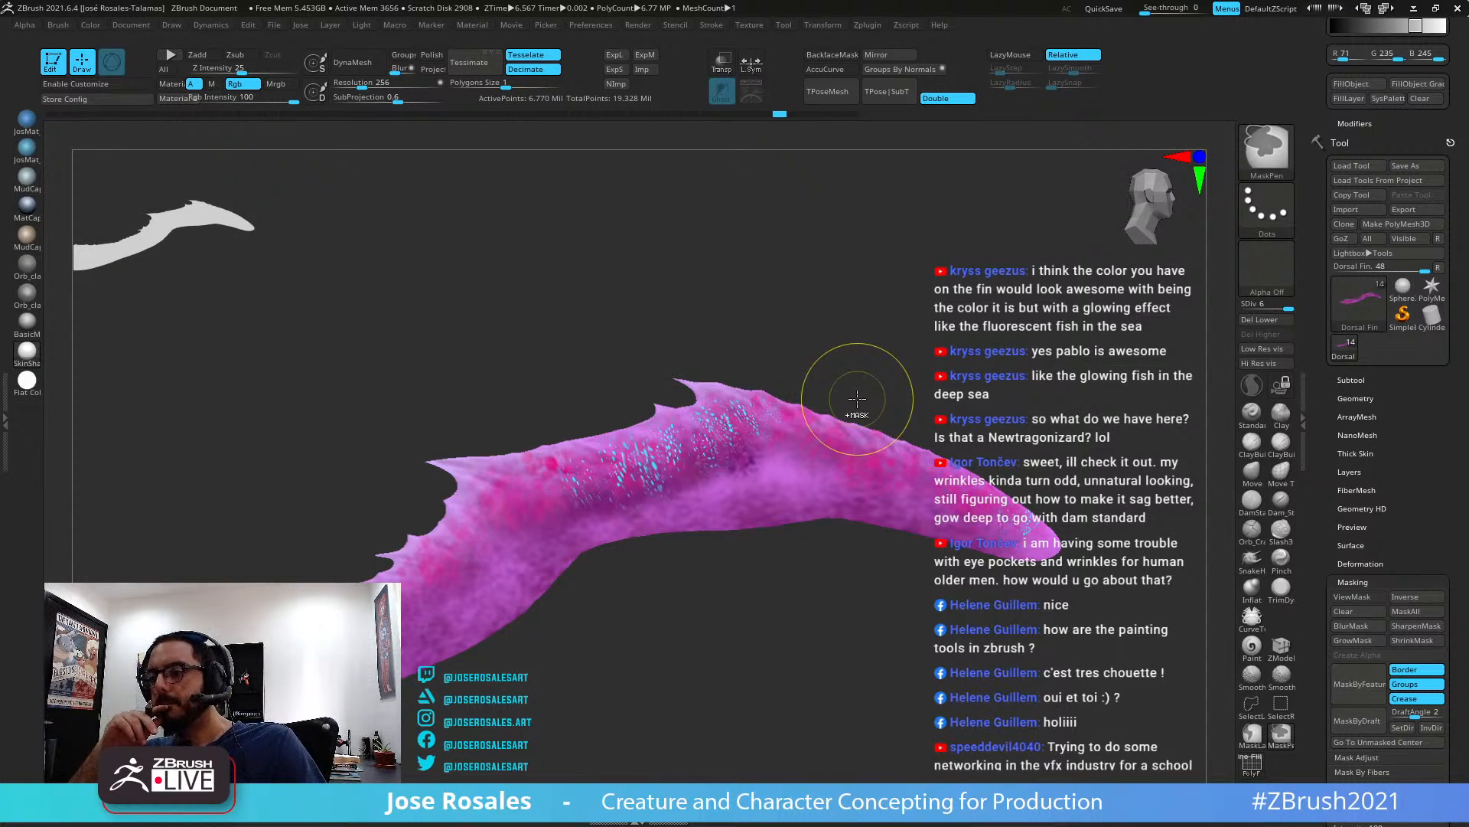
# Show the fin's mask, check it at subdivision level 2, and undo further cyan spot stamps
pyautogui.hotkey('ctrl', 'h')
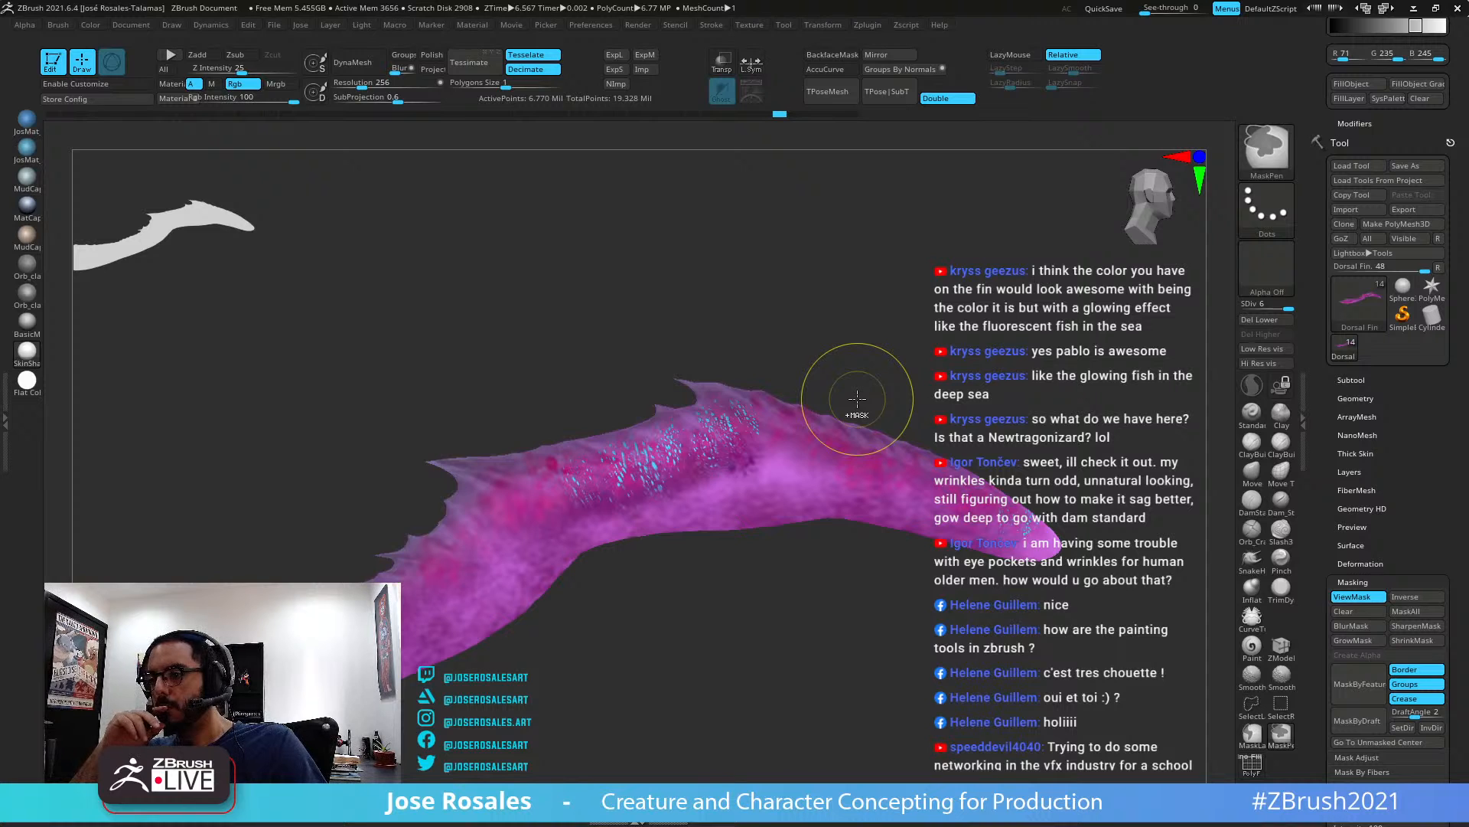
pyautogui.hotkey('shift', 'd')
pyautogui.hotkey('shift', 'd')
pyautogui.hotkey('shift', 'd')
pyautogui.hotkey('shift', 'd')
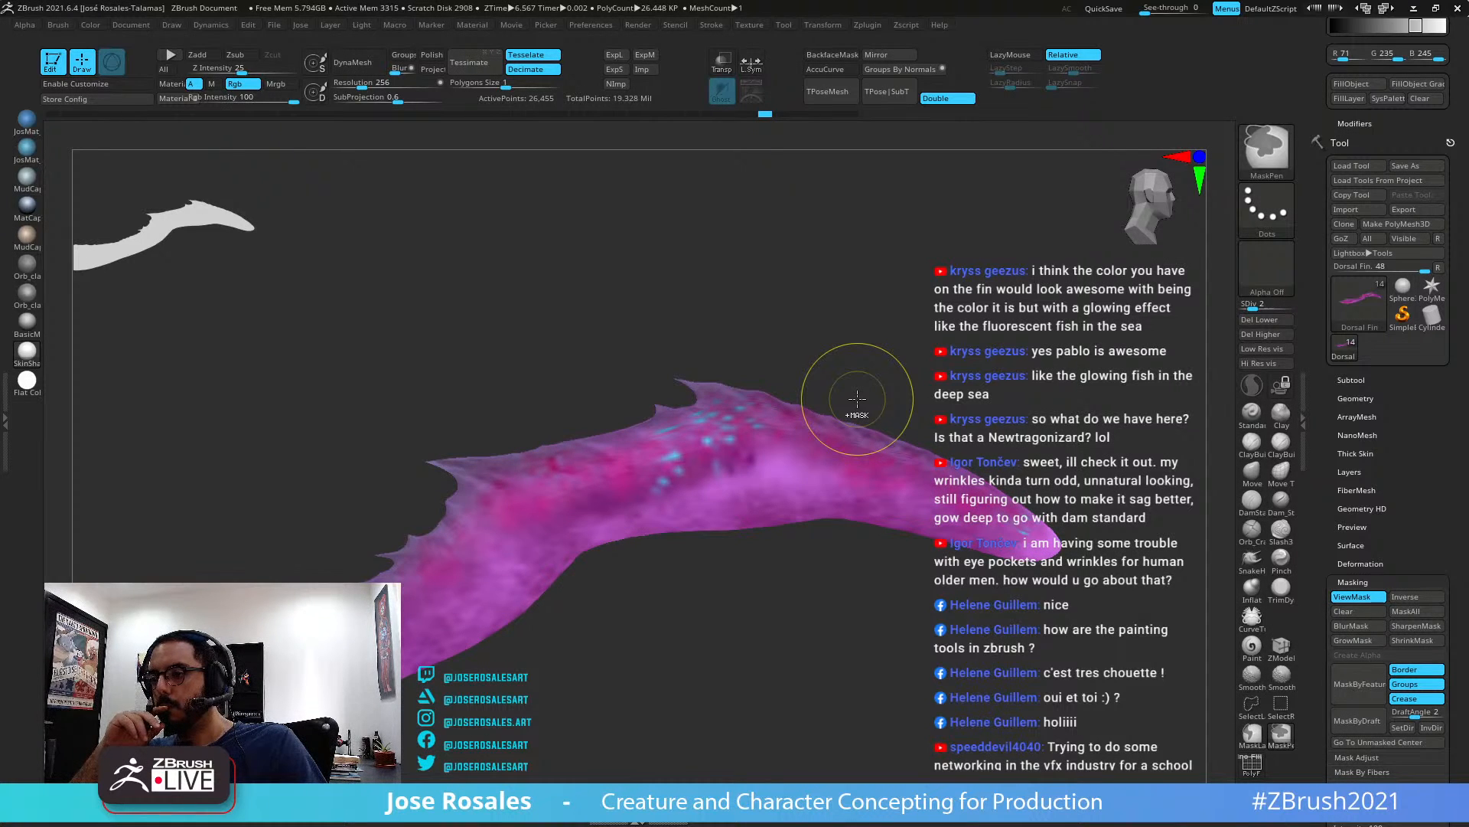
pyautogui.hotkey('ctrl', 'z')
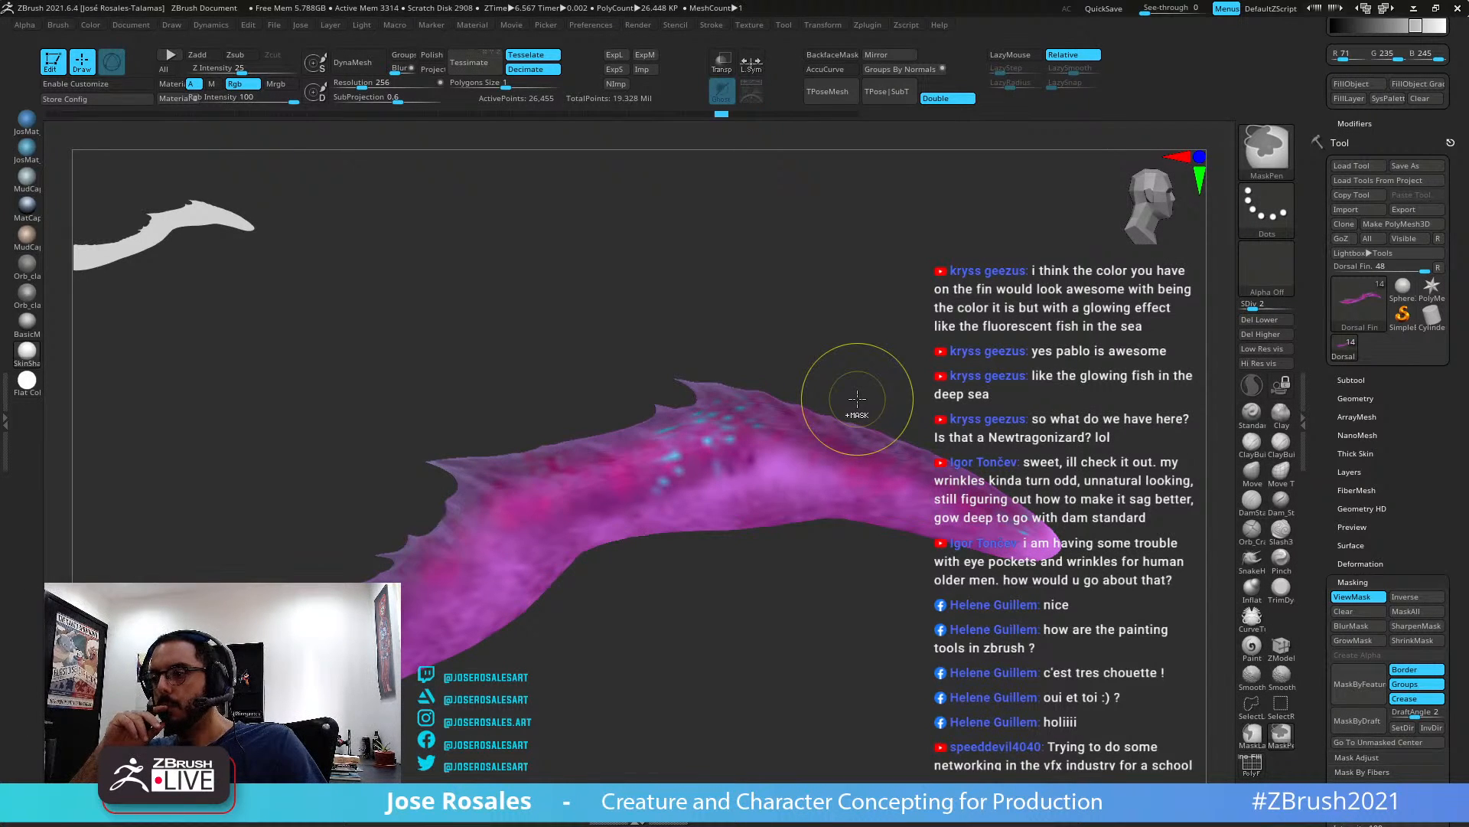
pyautogui.hotkey('ctrl', 'z')
pyautogui.hotkey('ctrl', 'z')
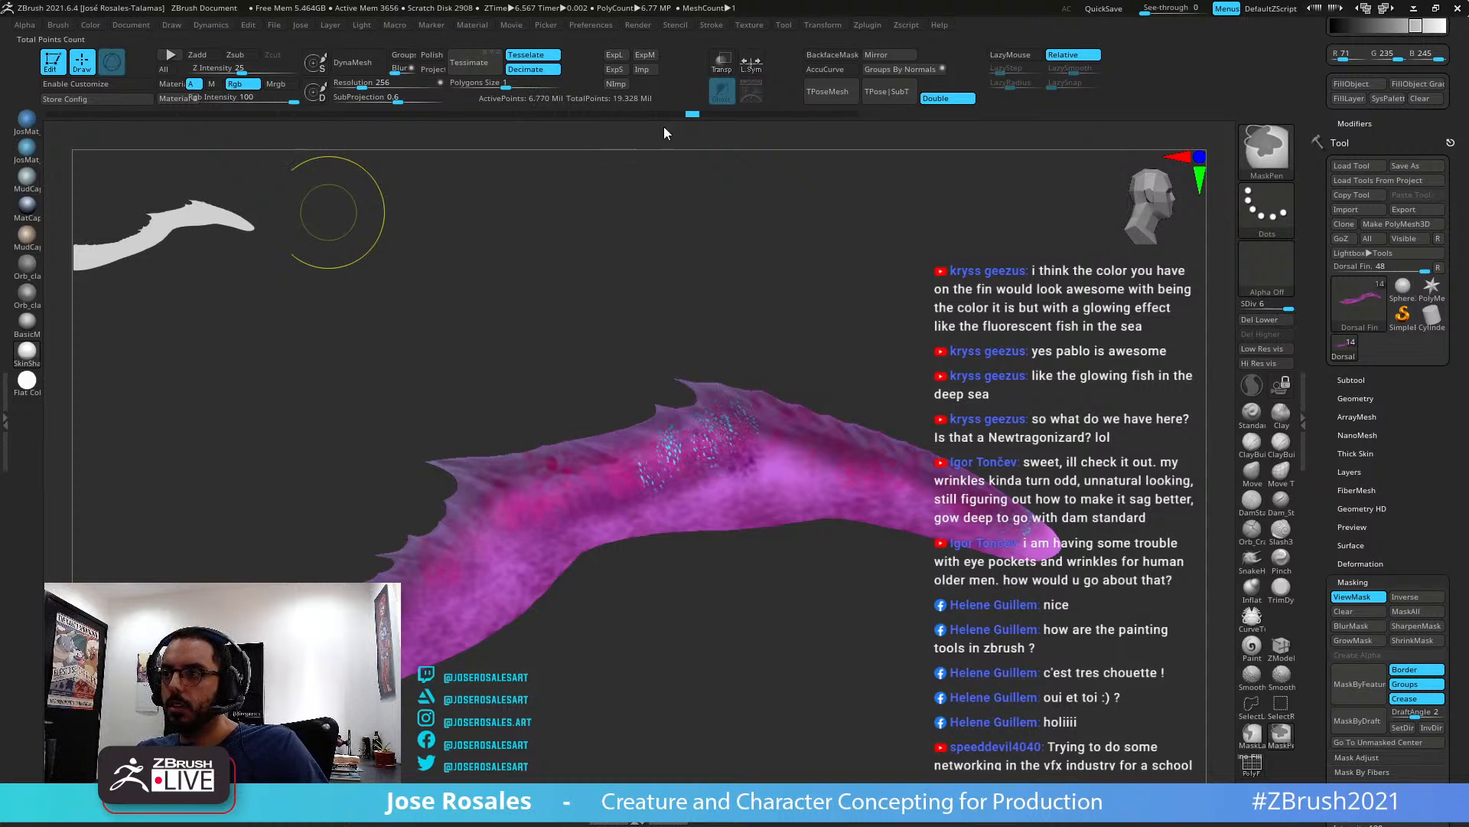
# Step back through the undo history to remove the remaining cyan spots and the mask from the dorsal fin
pyautogui.click(634, 114)
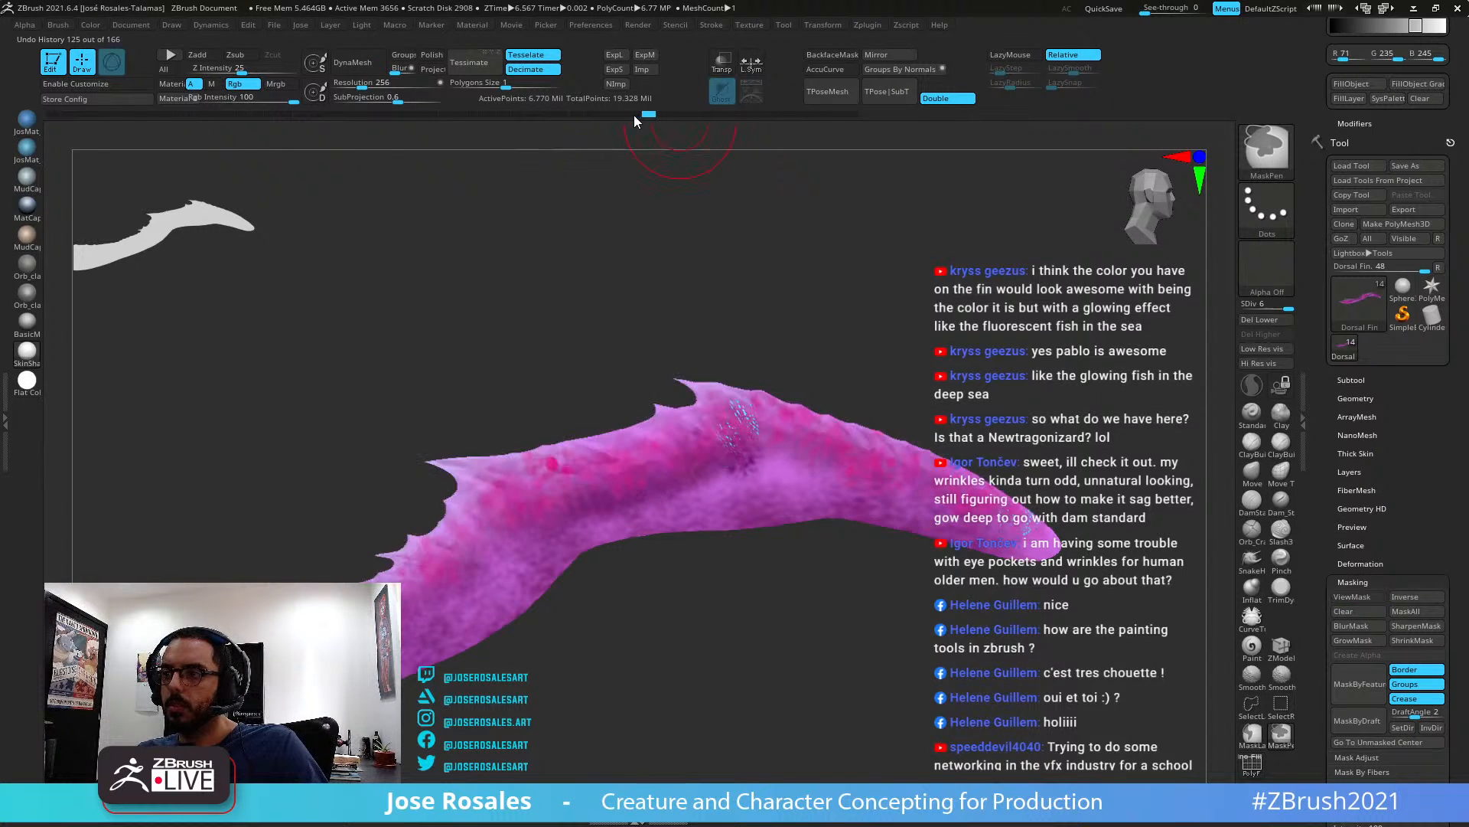
pyautogui.moveTo(655, 112); pyautogui.dragTo(672, 113)
pyautogui.hotkey('ctrl', 'shift', 'z')
pyautogui.hotkey('ctrl', 'shift', 'z')
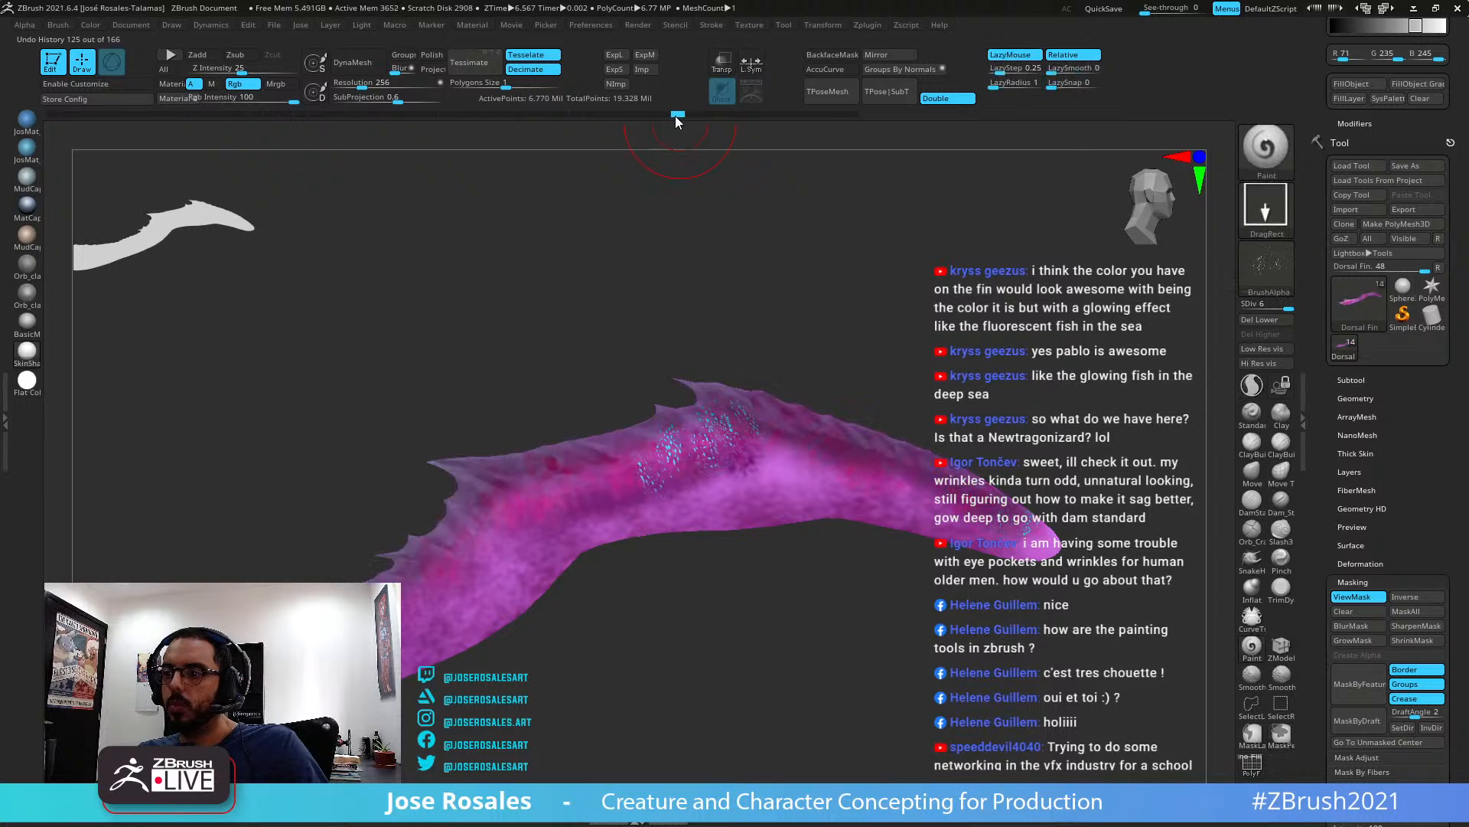
pyautogui.hotkey('ctrl', 'z')
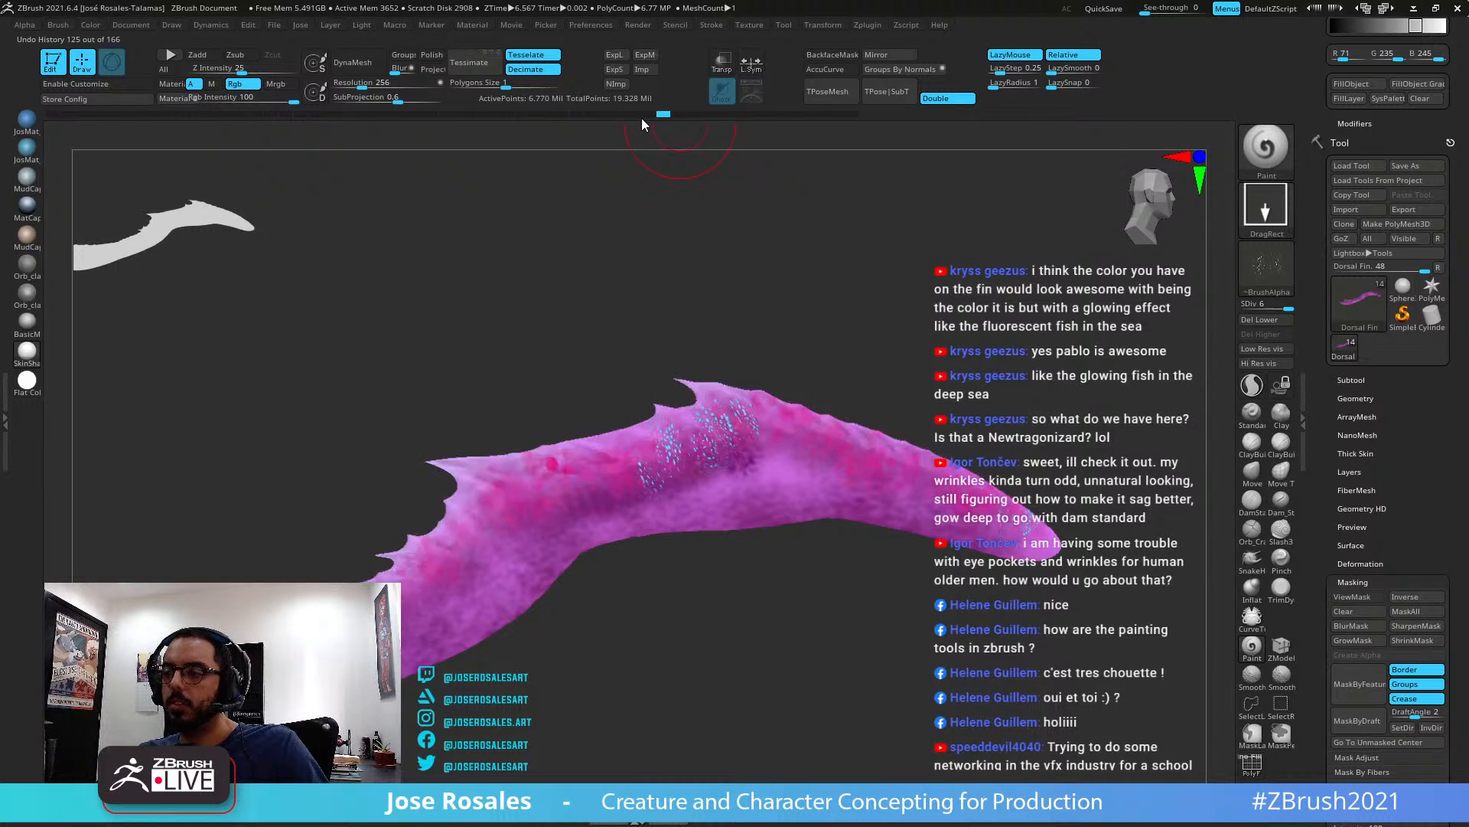
pyautogui.hotkey('ctrl', 'z')
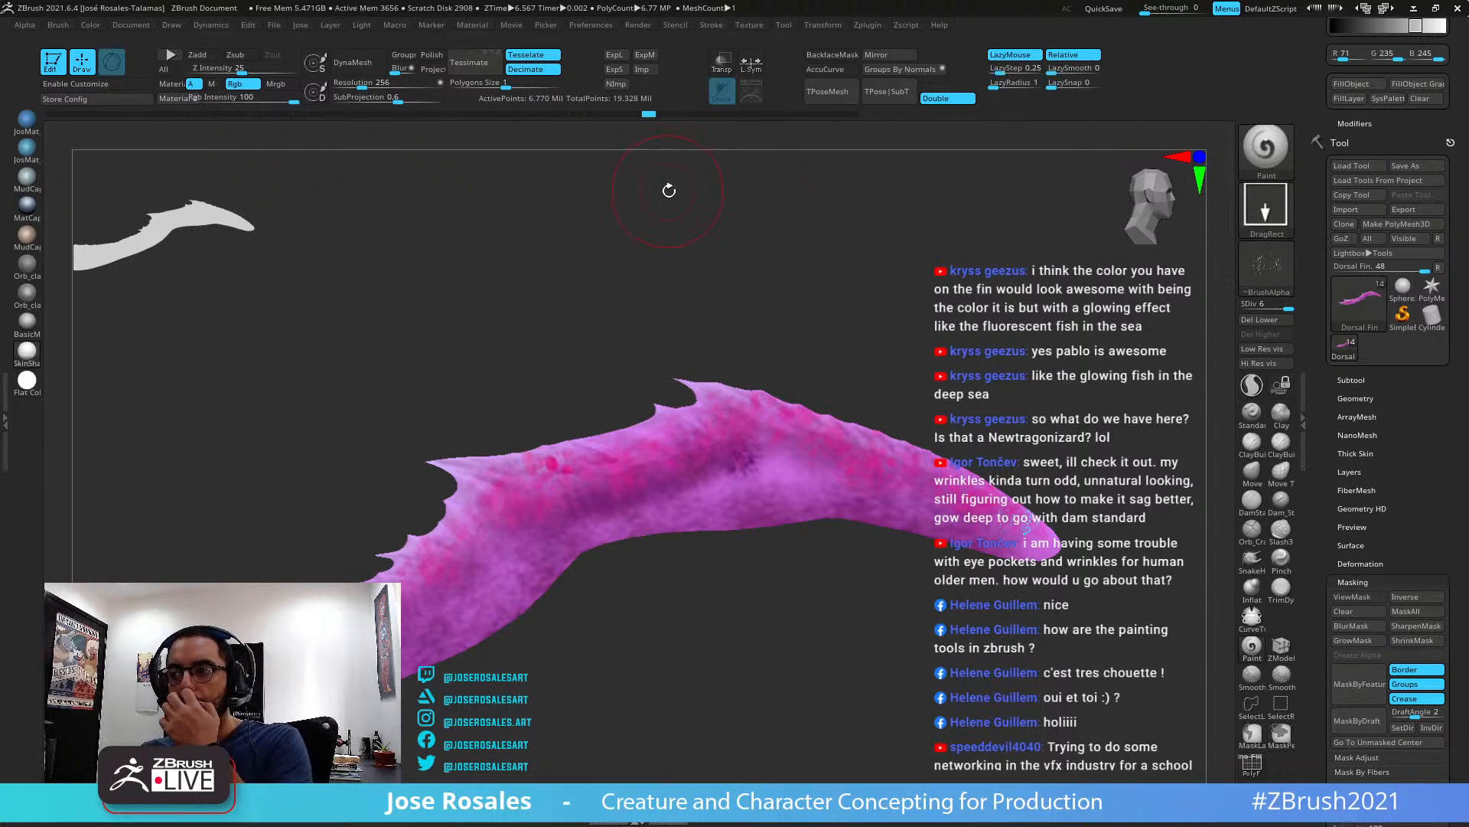
# Mask the spiky upper edge along the isolated dorsal fin, accept discarding the later undo history, and check the mask at subdivision level 2 before restoring level 6
pyautogui.moveTo(926, 361)
pyautogui.mouseDown()
pyautogui.moveTo(740, 427)
pyautogui.moveTo(756, 448)
pyautogui.moveTo(785, 409)
pyautogui.moveTo(1050, 320)
pyautogui.mouseUp()
pyautogui.moveTo(535, 376)
pyautogui.keyDown('ctrl'); pyautogui.mouseDown()
pyautogui.moveTo(661, 406)
pyautogui.moveTo(830, 395)
pyautogui.mouseUp(); pyautogui.keyUp('ctrl')
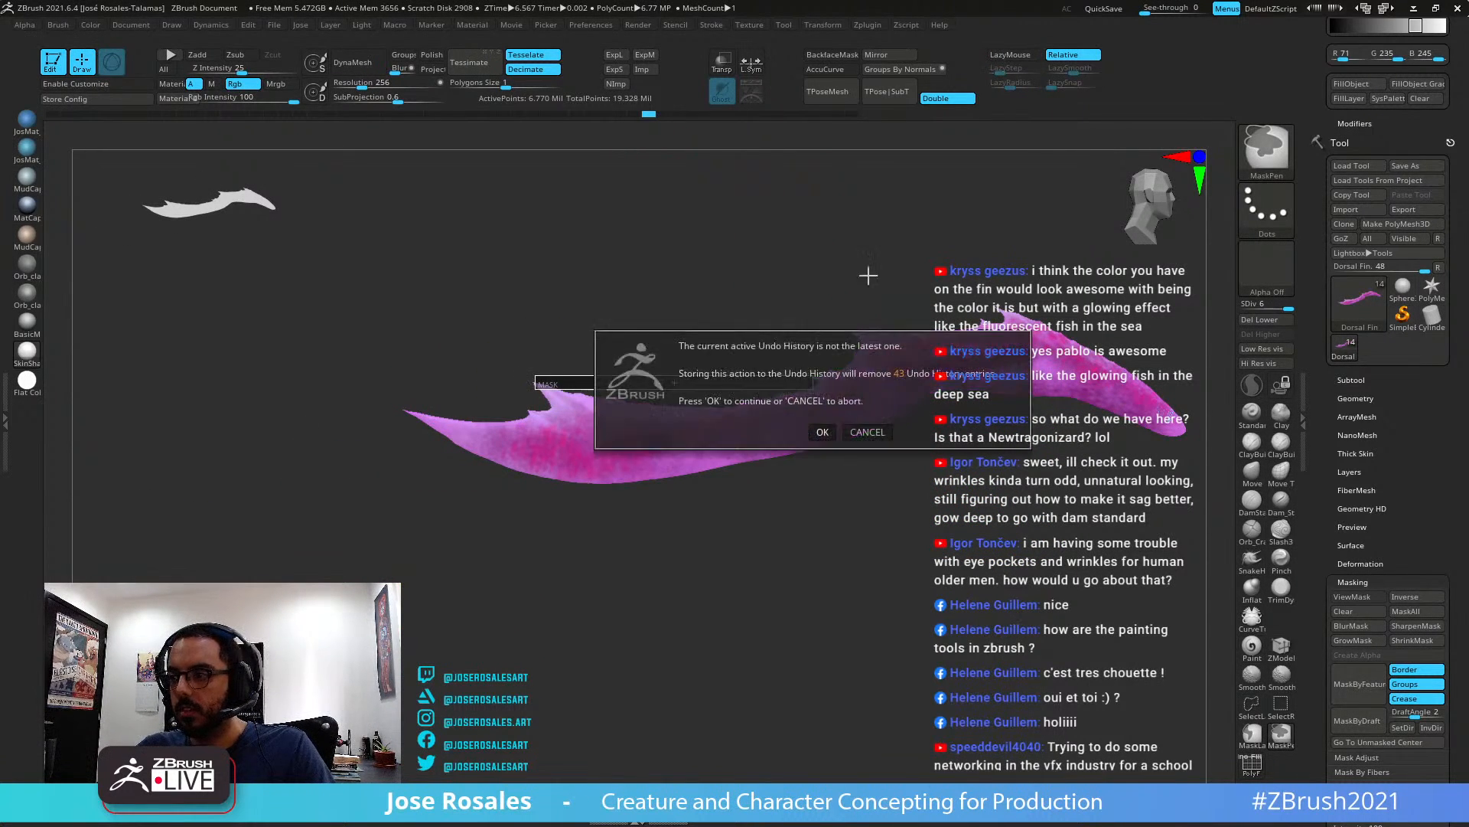
pyautogui.click(838, 433)
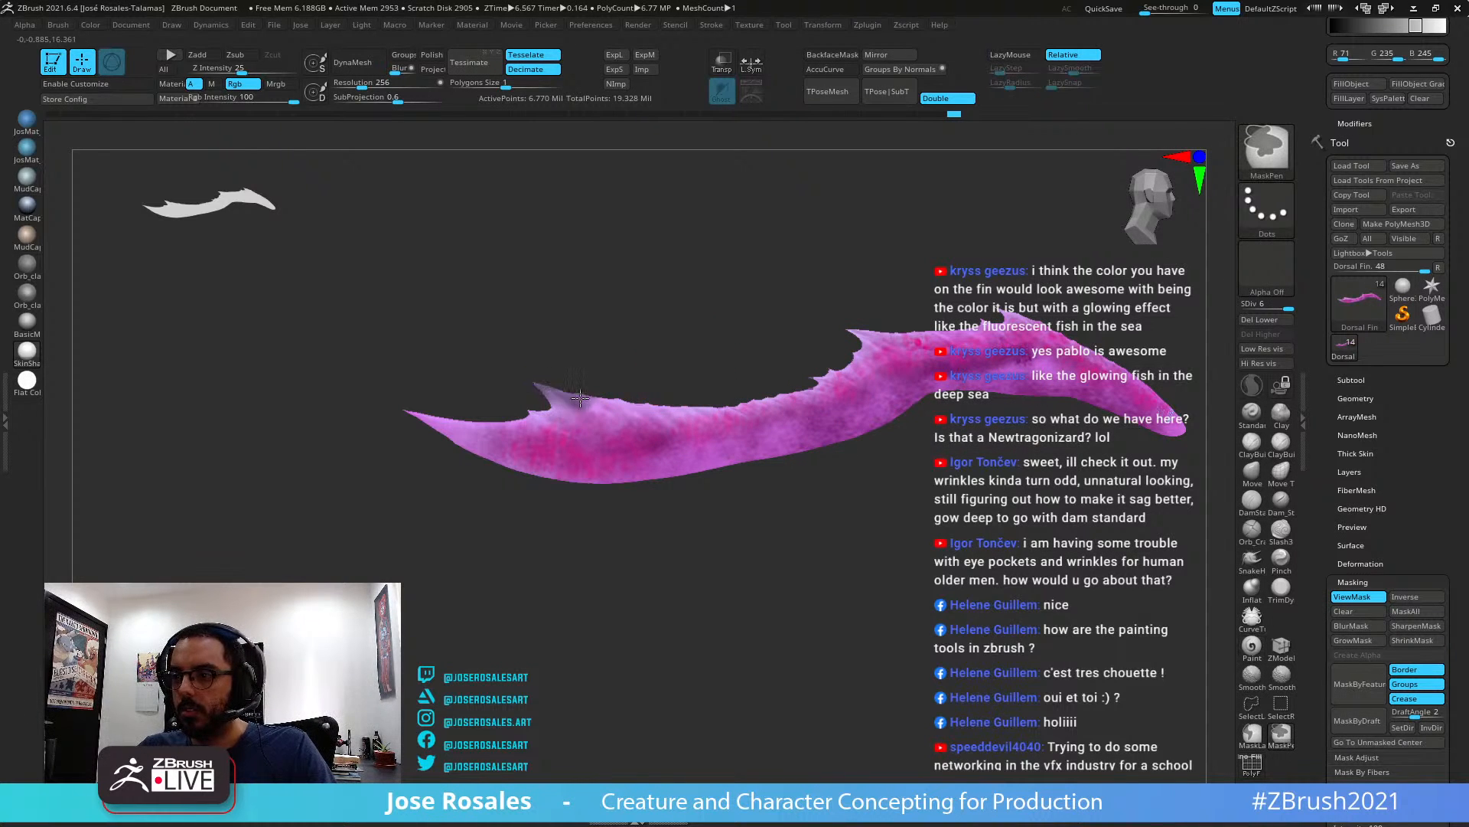
pyautogui.moveTo(580, 398)
pyautogui.keyDown('ctrl'); pyautogui.mouseDown()
pyautogui.moveTo(757, 391)
pyautogui.moveTo(838, 361)
pyautogui.moveTo(849, 332)
pyautogui.moveTo(1005, 309)
pyautogui.mouseUp(); pyautogui.keyUp('ctrl')
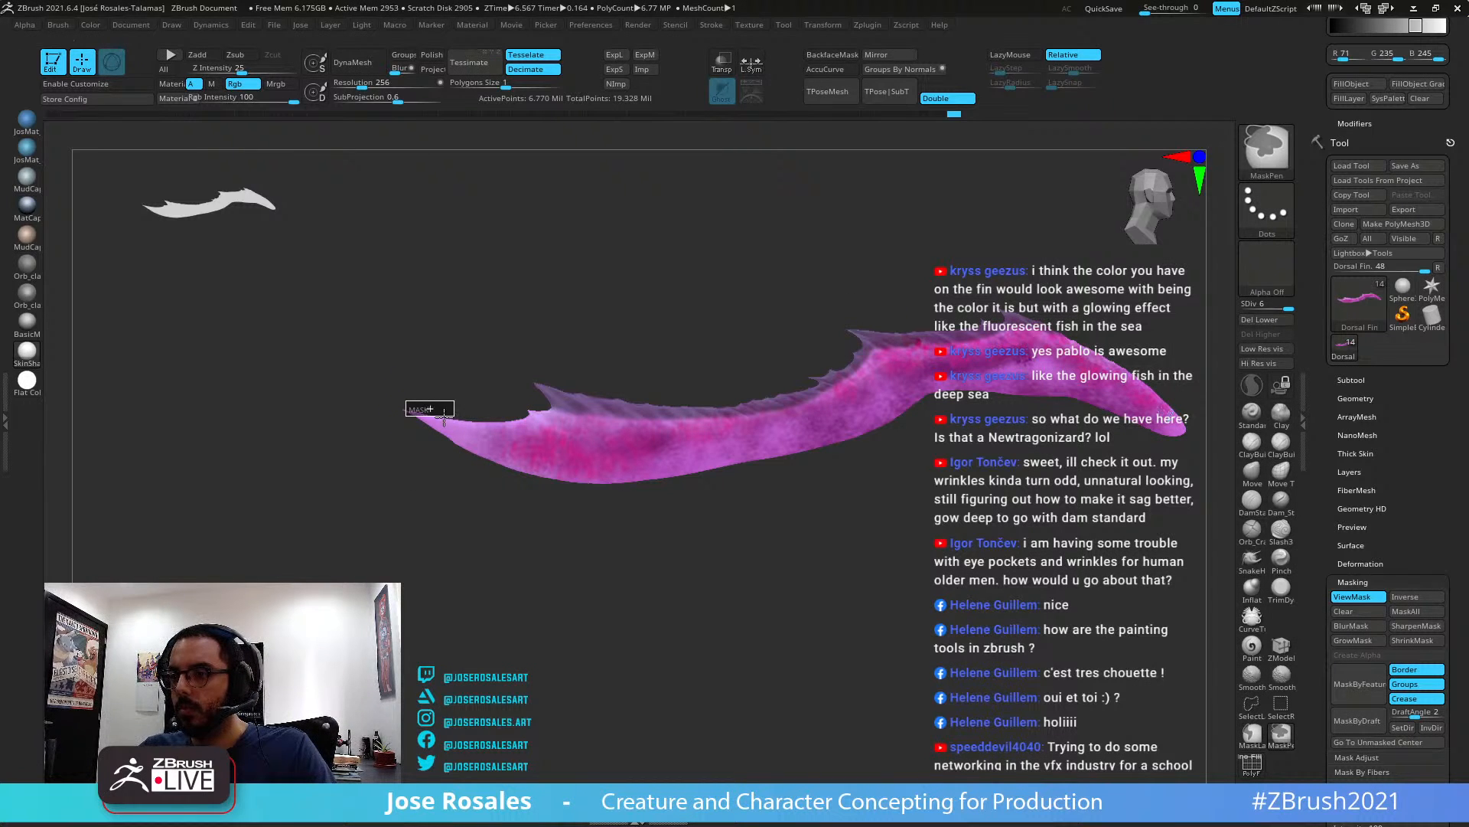
pyautogui.moveTo(410, 410)
pyautogui.keyDown('ctrl'); pyautogui.mouseDown()
pyautogui.moveTo(494, 419)
pyautogui.moveTo(549, 405)
pyautogui.mouseUp(); pyautogui.keyUp('ctrl')
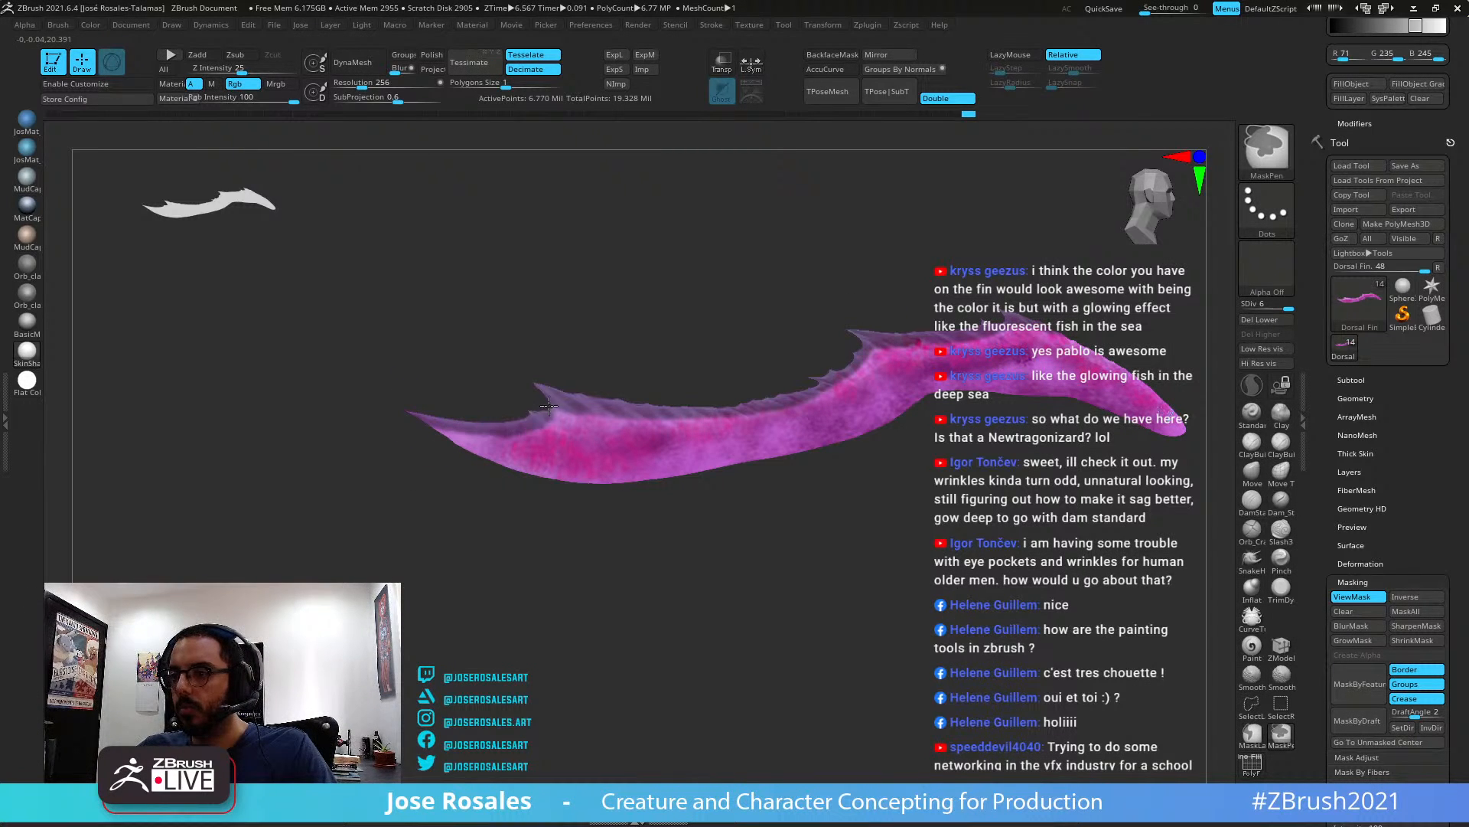
pyautogui.keyDown('alt'); pyautogui.moveTo(1017, 347); pyautogui.dragTo(814, 361, button='right'); pyautogui.keyUp('alt')
pyautogui.keyDown('ctrl'); pyautogui.moveTo(838, 335); pyautogui.dragTo(893, 358); pyautogui.keyUp('ctrl')
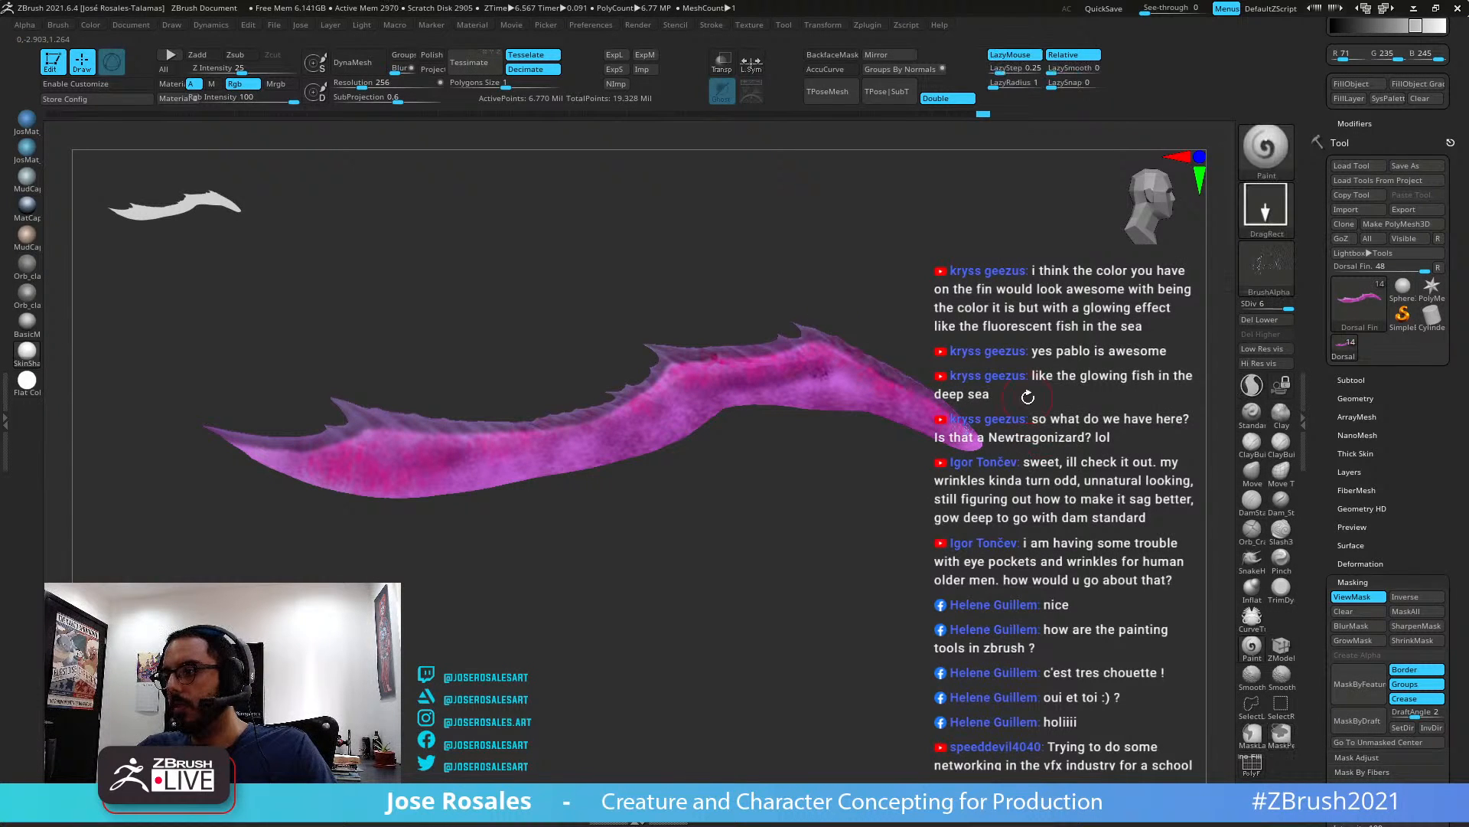
pyautogui.keyDown('alt'); pyautogui.moveTo(1005, 335); pyautogui.dragTo(994, 360, button='right'); pyautogui.keyUp('alt')
pyautogui.moveTo(1283, 309); pyautogui.dragTo(1253, 309)
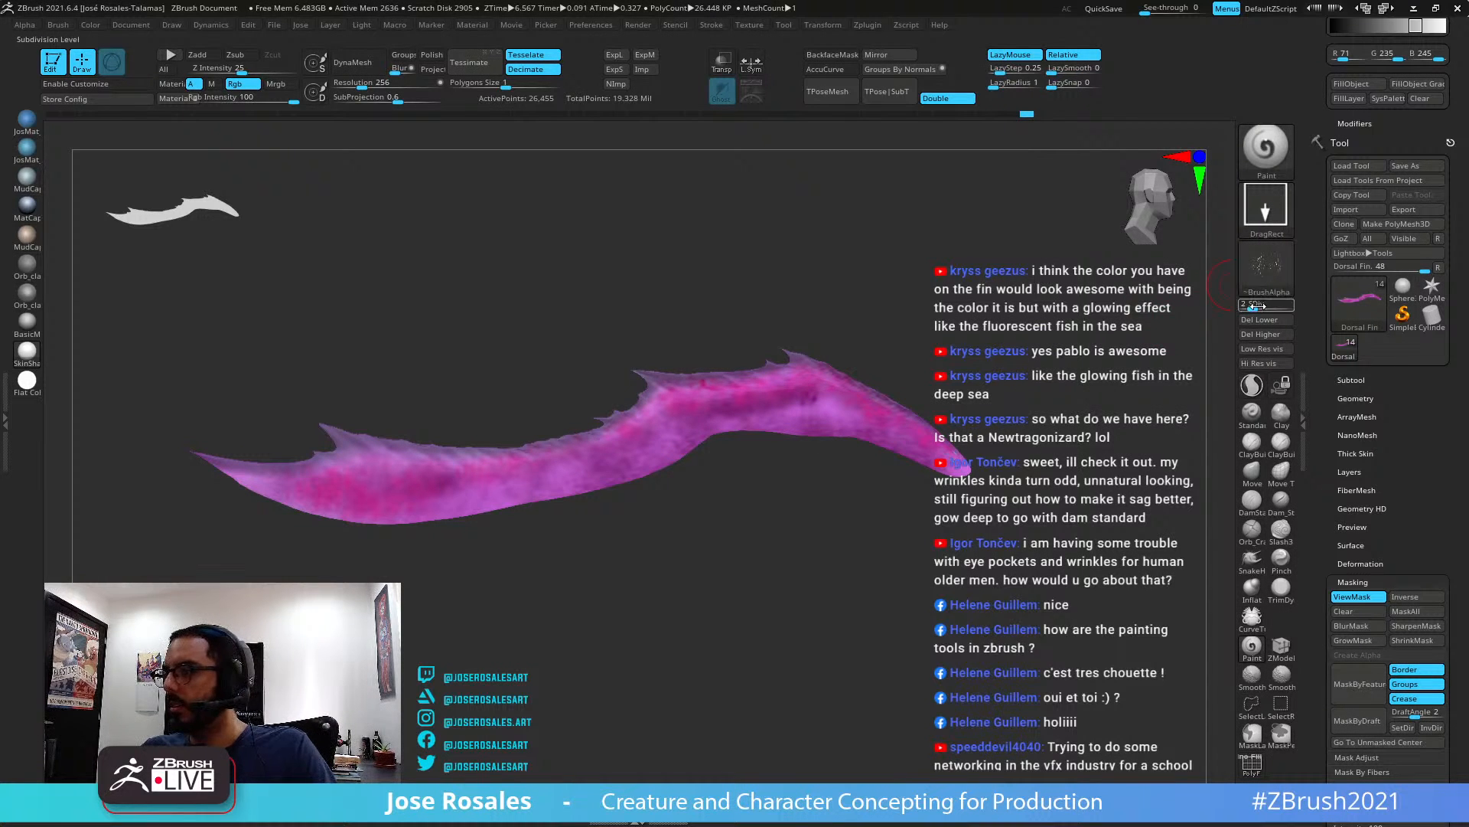
pyautogui.moveTo(1255, 307); pyautogui.dragTo(1300, 308)
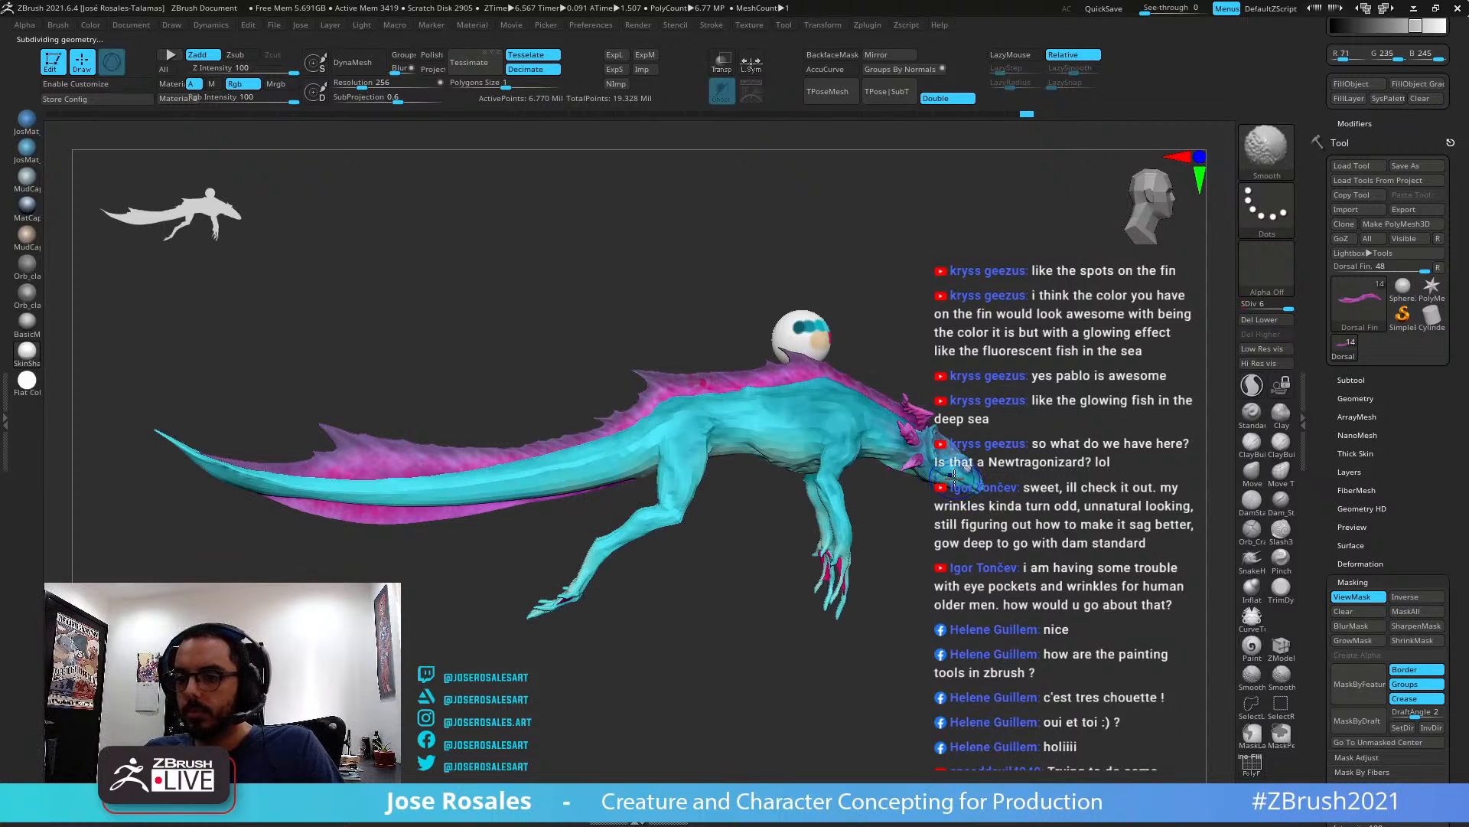
# Stamp light-cyan scale spots along the dorsal fin's base from the shoulders back over the torso, undoing stamps that do not fit
pyautogui.moveTo(873, 365)
pyautogui.keyDown('alt'); pyautogui.mouseDown()
pyautogui.moveTo(911, 387)
pyautogui.moveTo(859, 375)
pyautogui.mouseUp(); pyautogui.keyUp('alt')
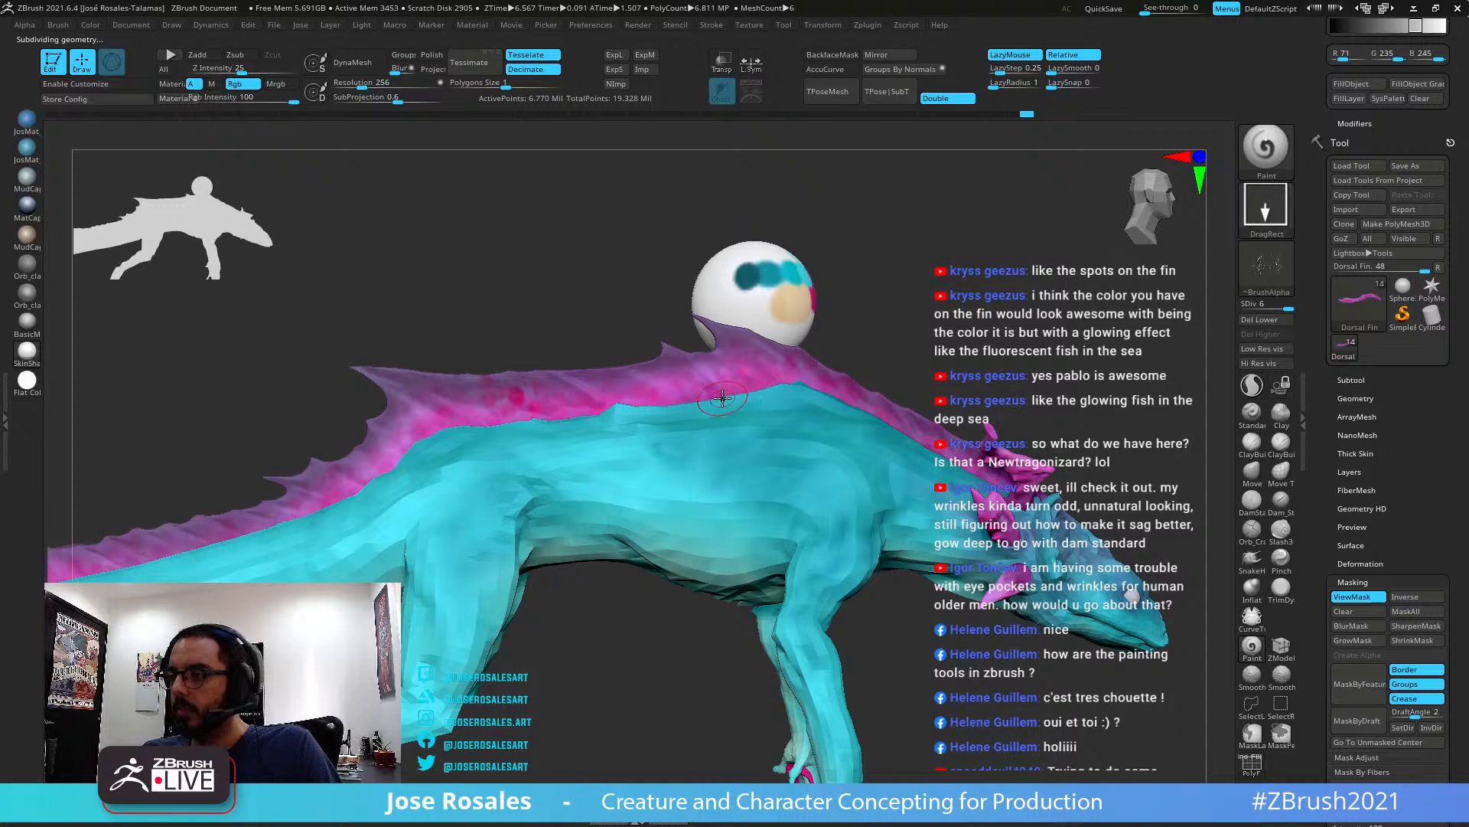
pyautogui.moveTo(797, 464)
pyautogui.mouseDown()
pyautogui.moveTo(789, 476)
pyautogui.moveTo(811, 487)
pyautogui.mouseUp()
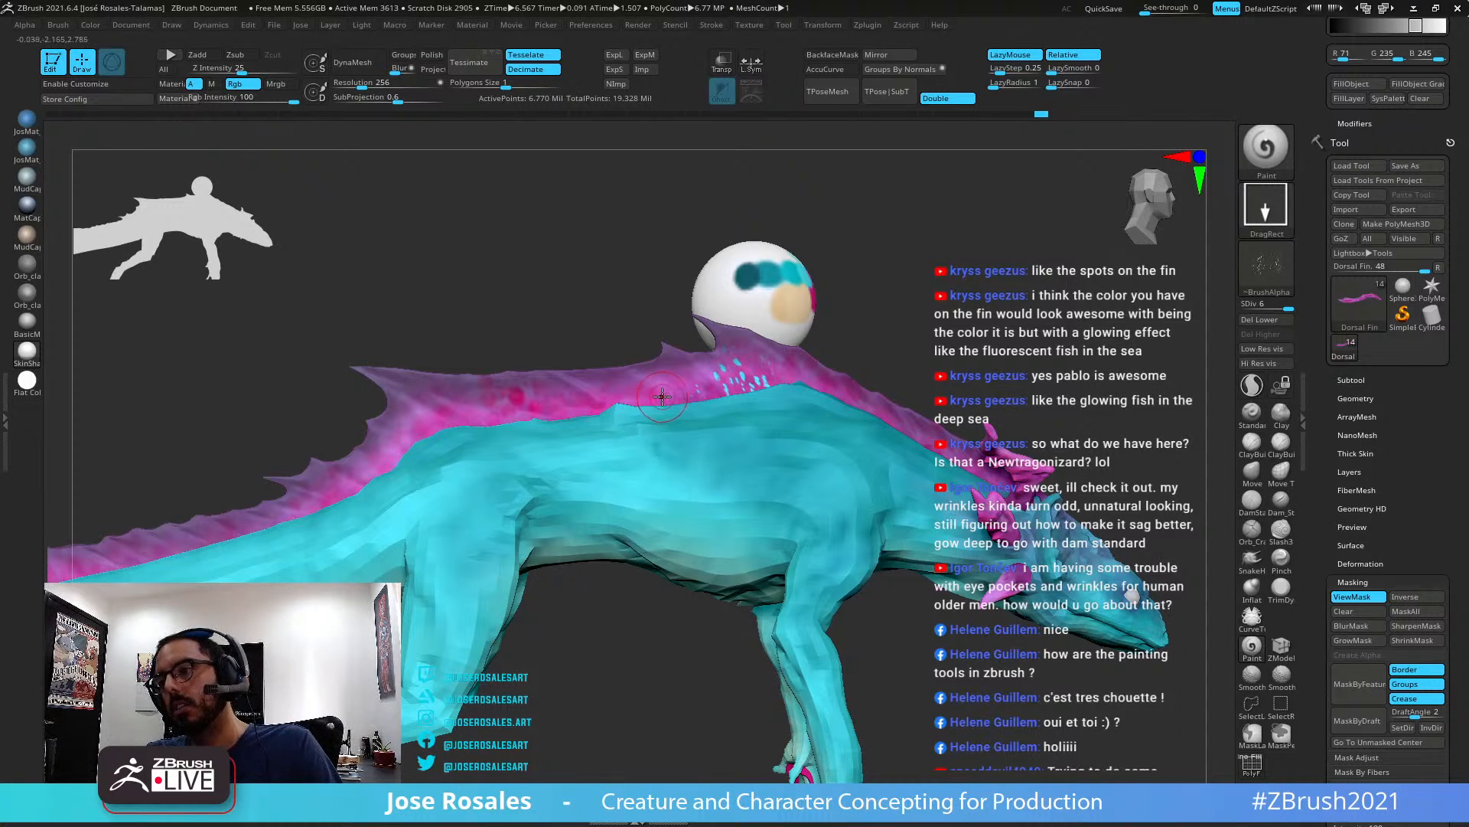
pyautogui.moveTo(662, 396); pyautogui.dragTo(665, 518)
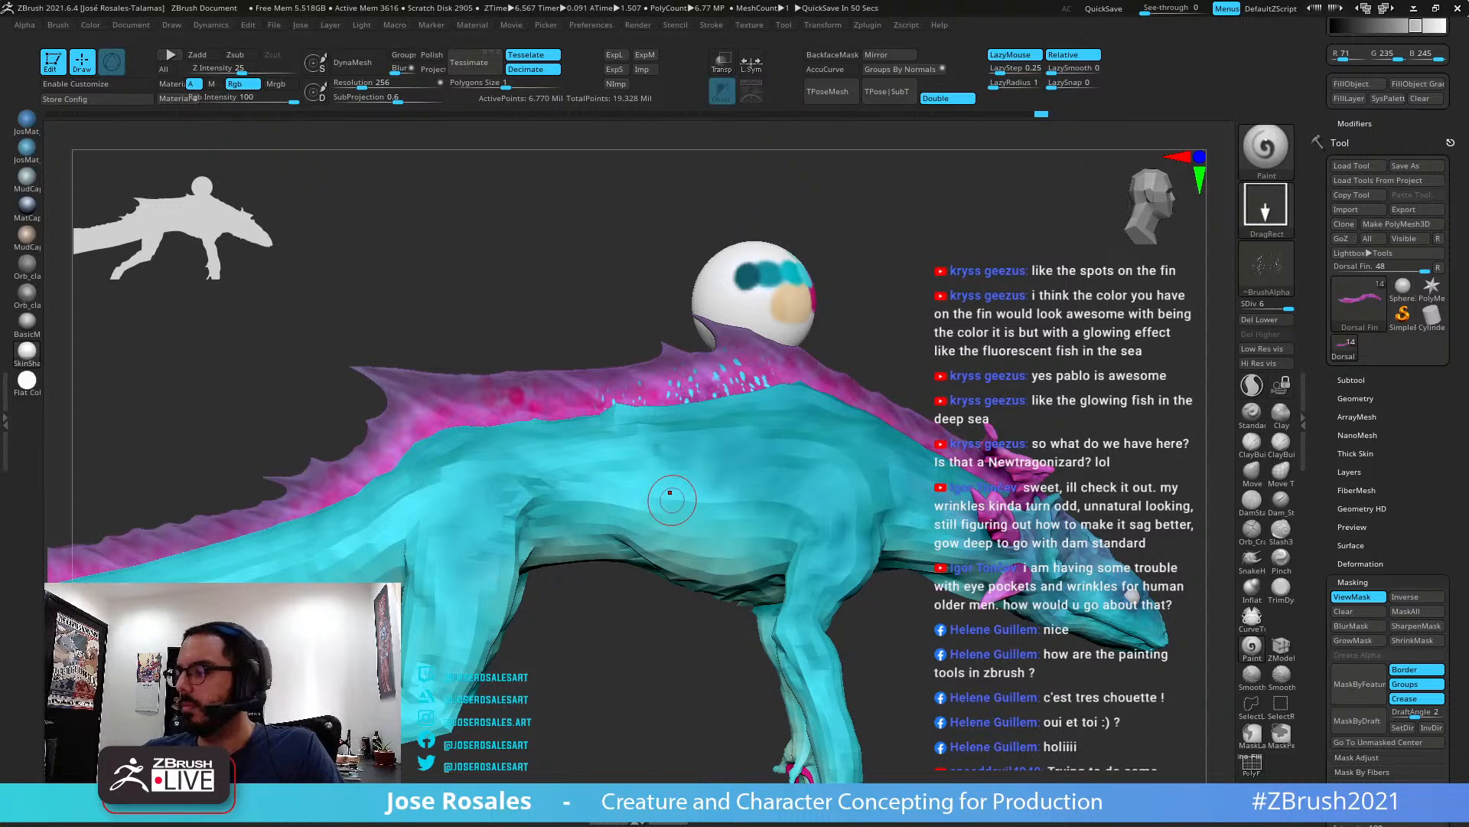
pyautogui.click(573, 412)
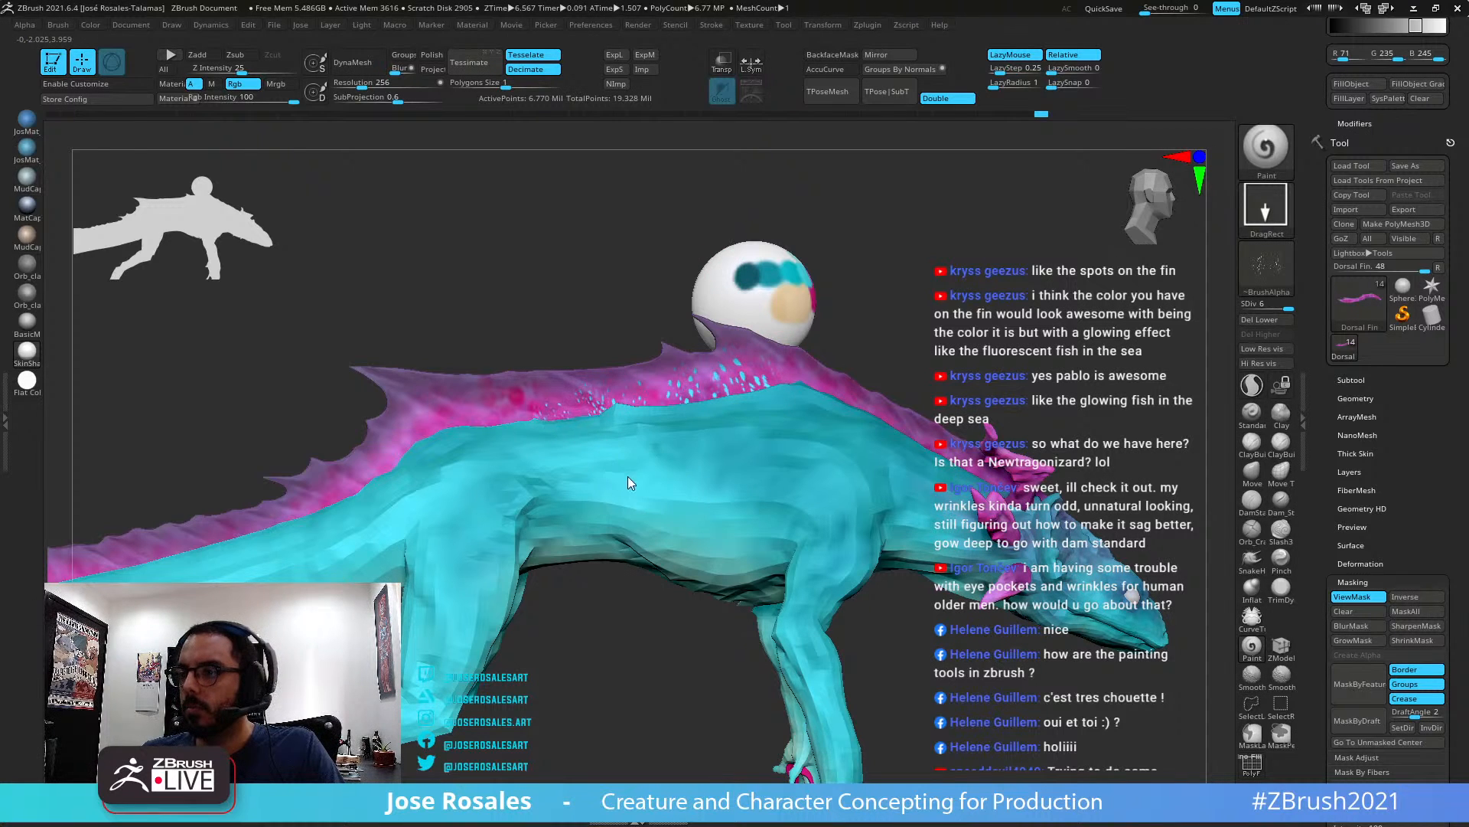
pyautogui.moveTo(628, 476); pyautogui.dragTo(636, 488)
pyautogui.hotkey('ctrl', 'z')
pyautogui.hotkey('ctrl', 'z')
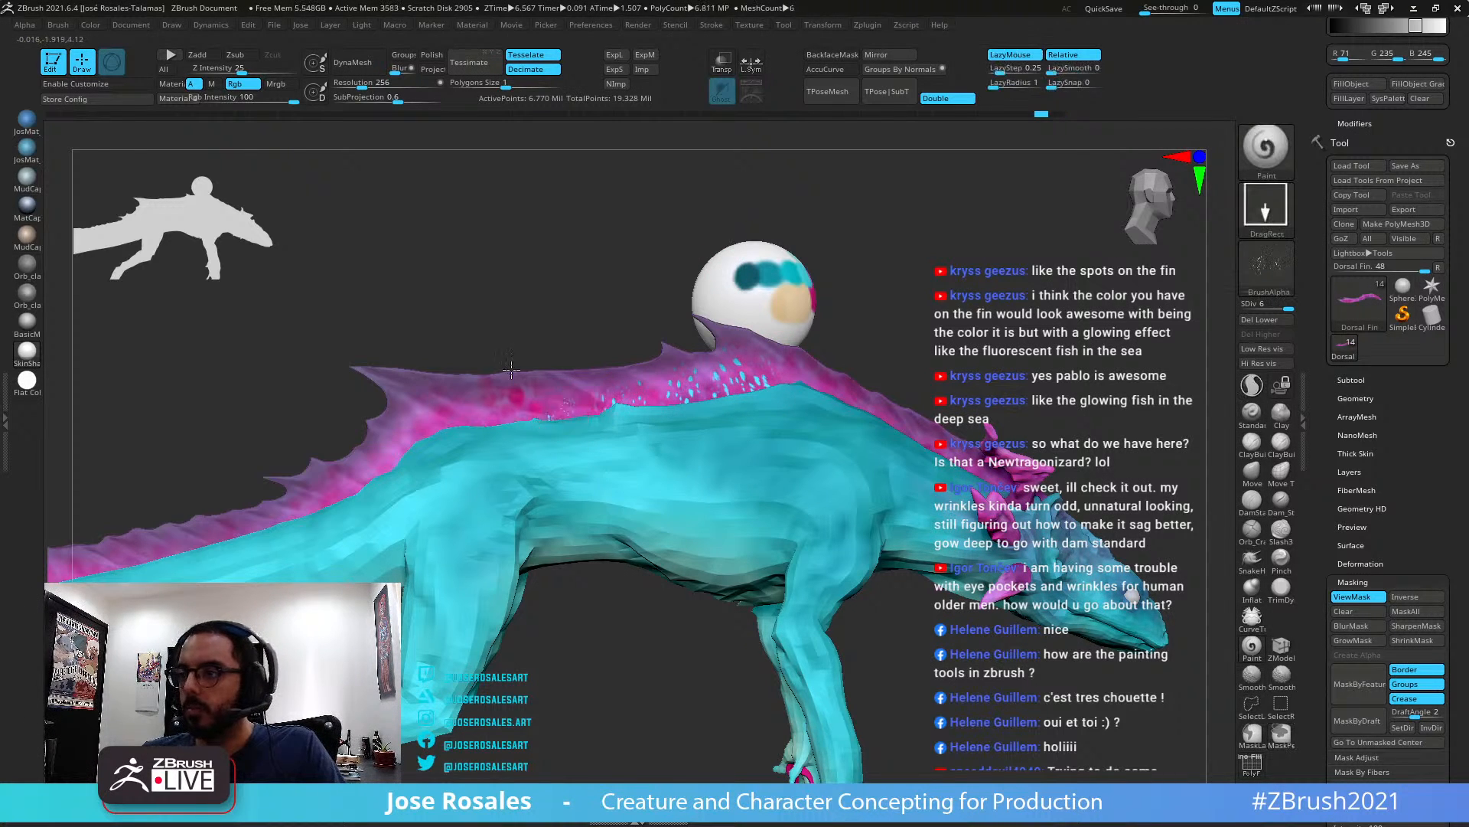
pyautogui.moveTo(506, 335); pyautogui.dragTo(636, 309)
pyautogui.hotkey('ctrl', 'z')
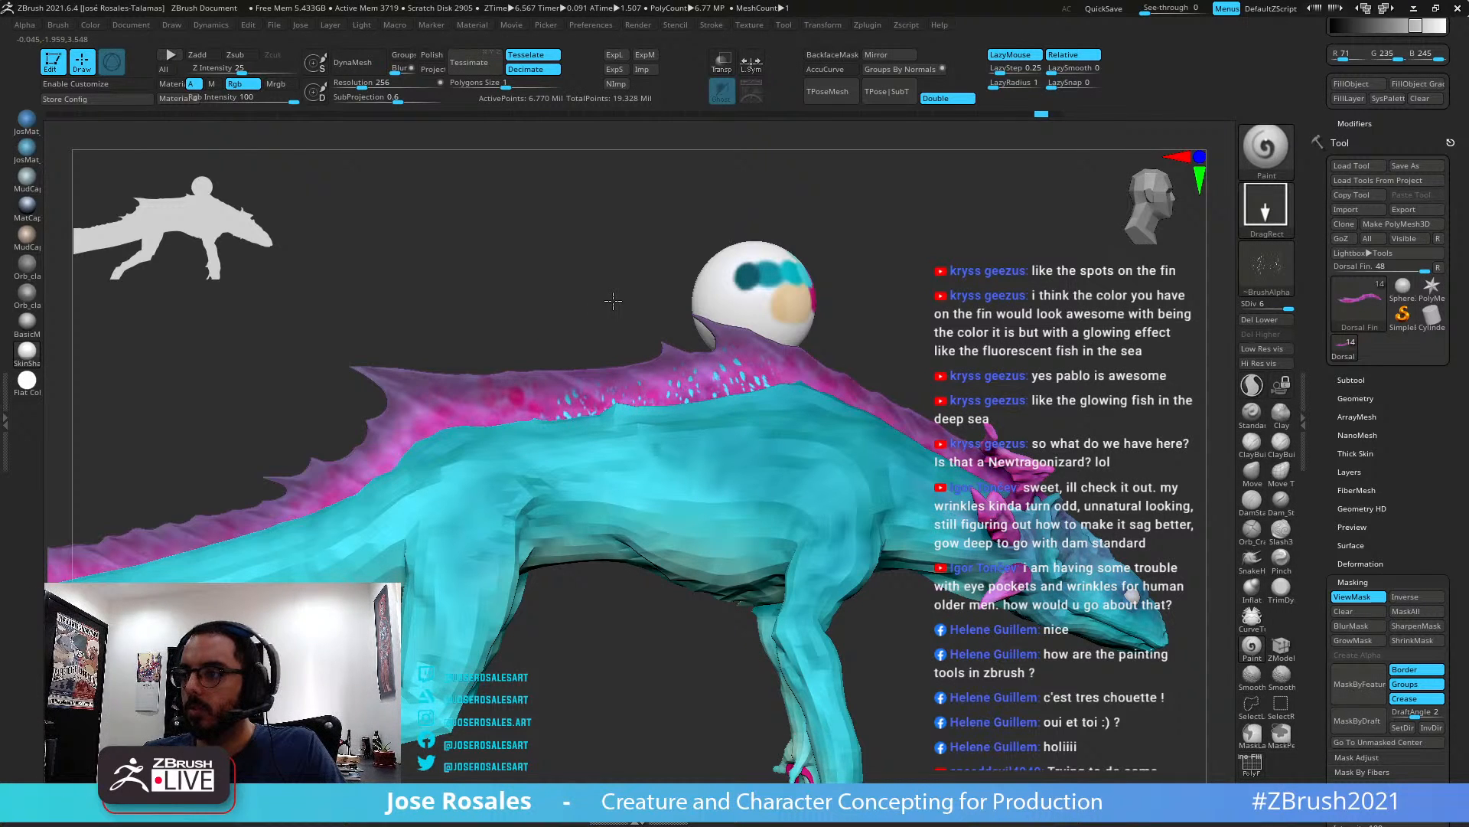
# Isolate the dorsal fin, extend the light-cyan spots toward the hips and forward past the shoulders, and show the whole creature again
pyautogui.hotkey('shift', 's')
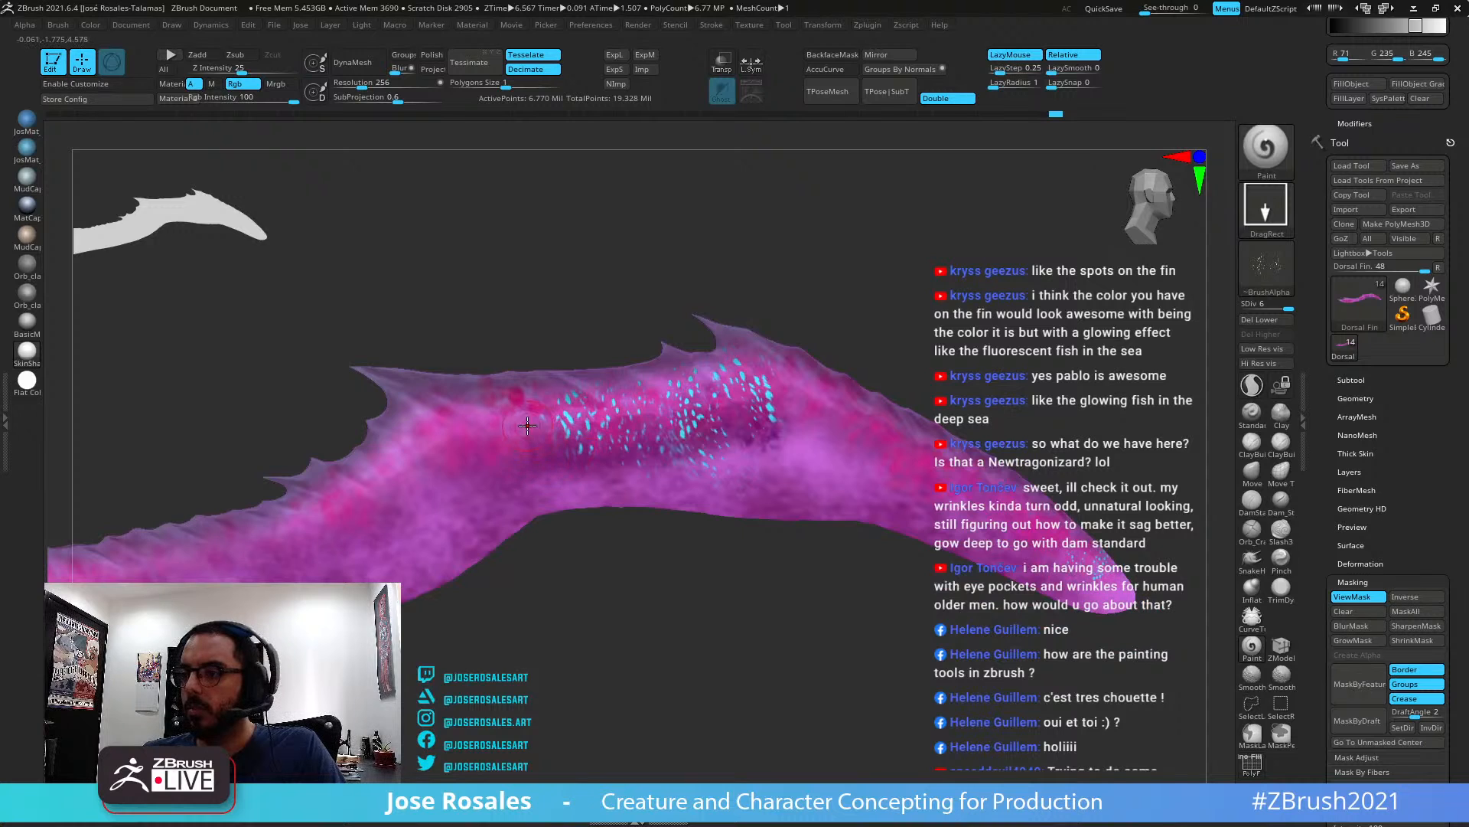
pyautogui.moveTo(513, 370); pyautogui.dragTo(542, 331)
pyautogui.moveTo(786, 411); pyautogui.dragTo(790, 498)
pyautogui.hotkey('ctrl', 'z')
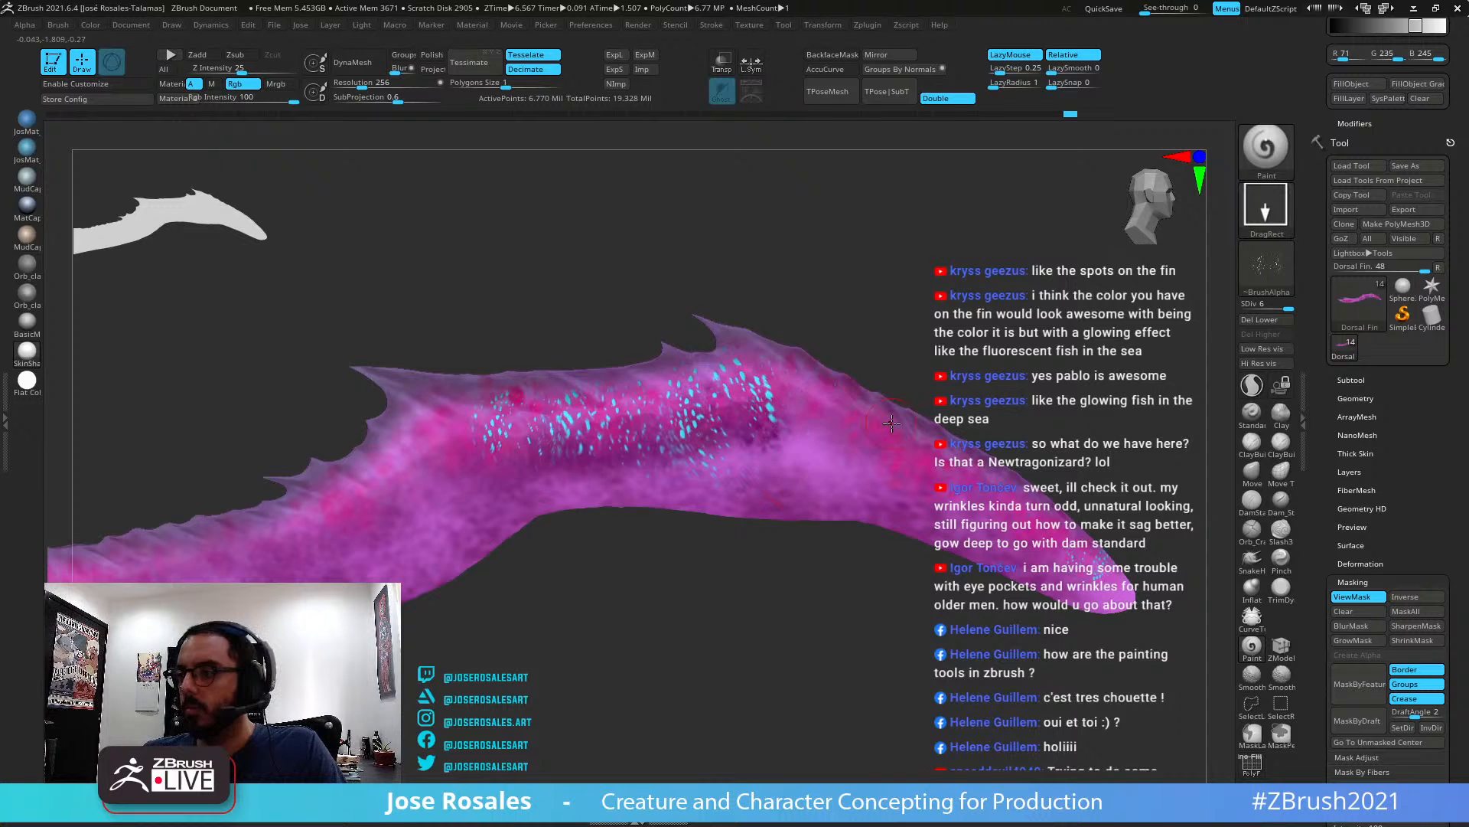
pyautogui.moveTo(860, 437); pyautogui.dragTo(834, 565)
pyautogui.hotkey('shift', 's')
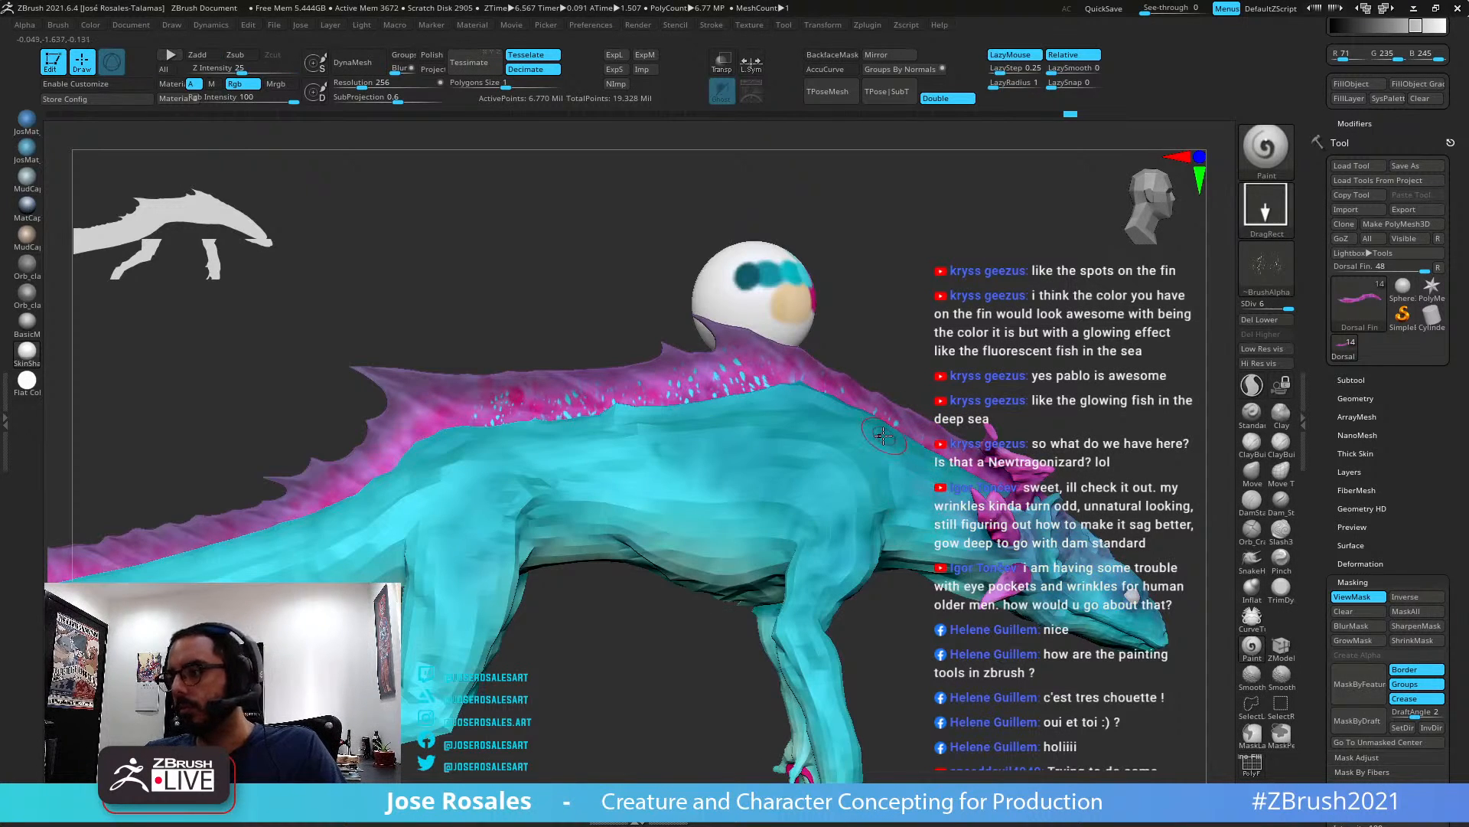
# Compare the spotted dorsal fin alone and with the body, and turn off the mask display
pyautogui.moveTo(812, 397); pyautogui.dragTo(825, 388, button='right')
pyautogui.hotkey('shift', 's')
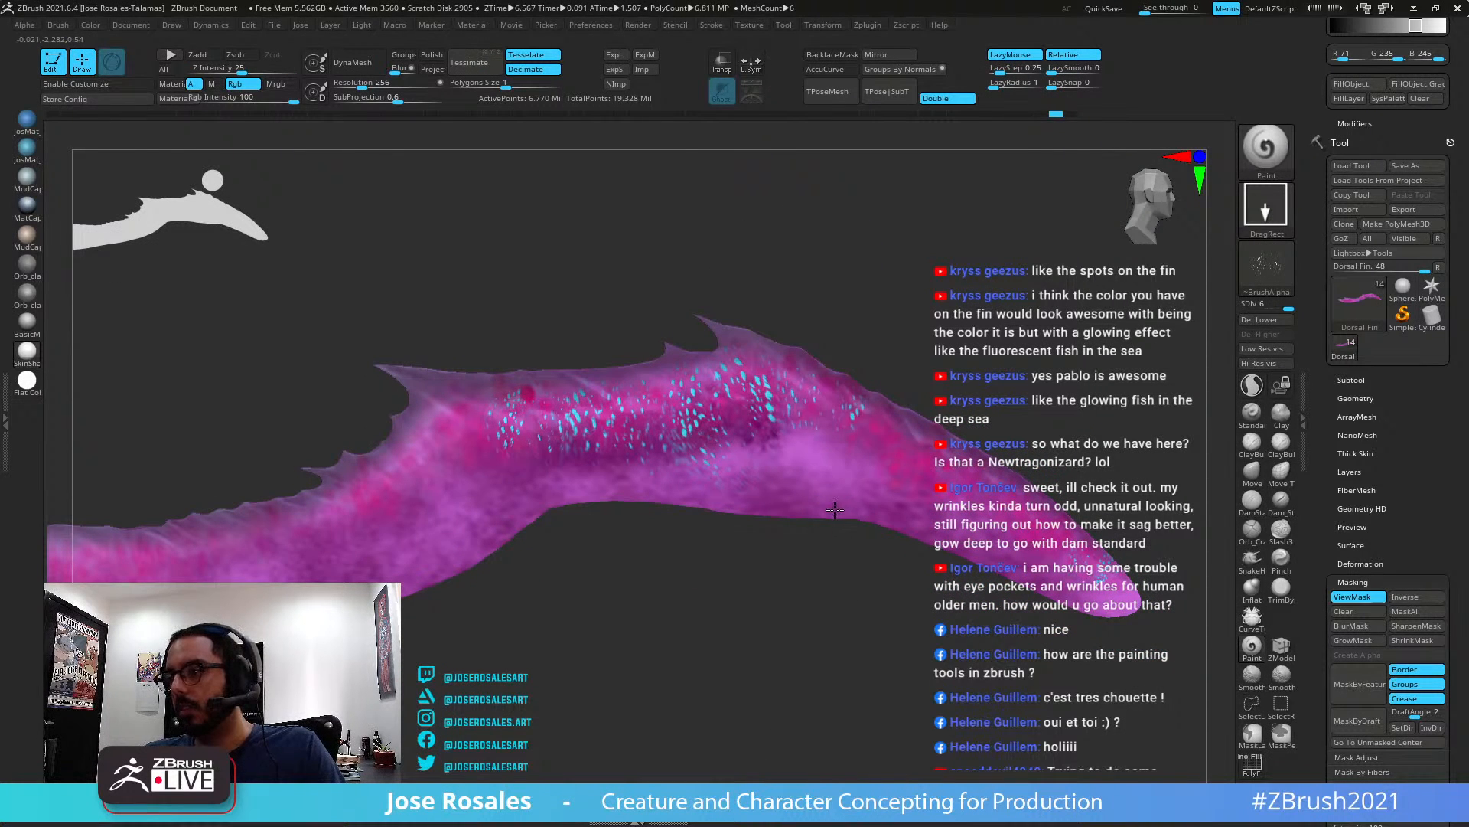
pyautogui.hotkey('shift', 's')
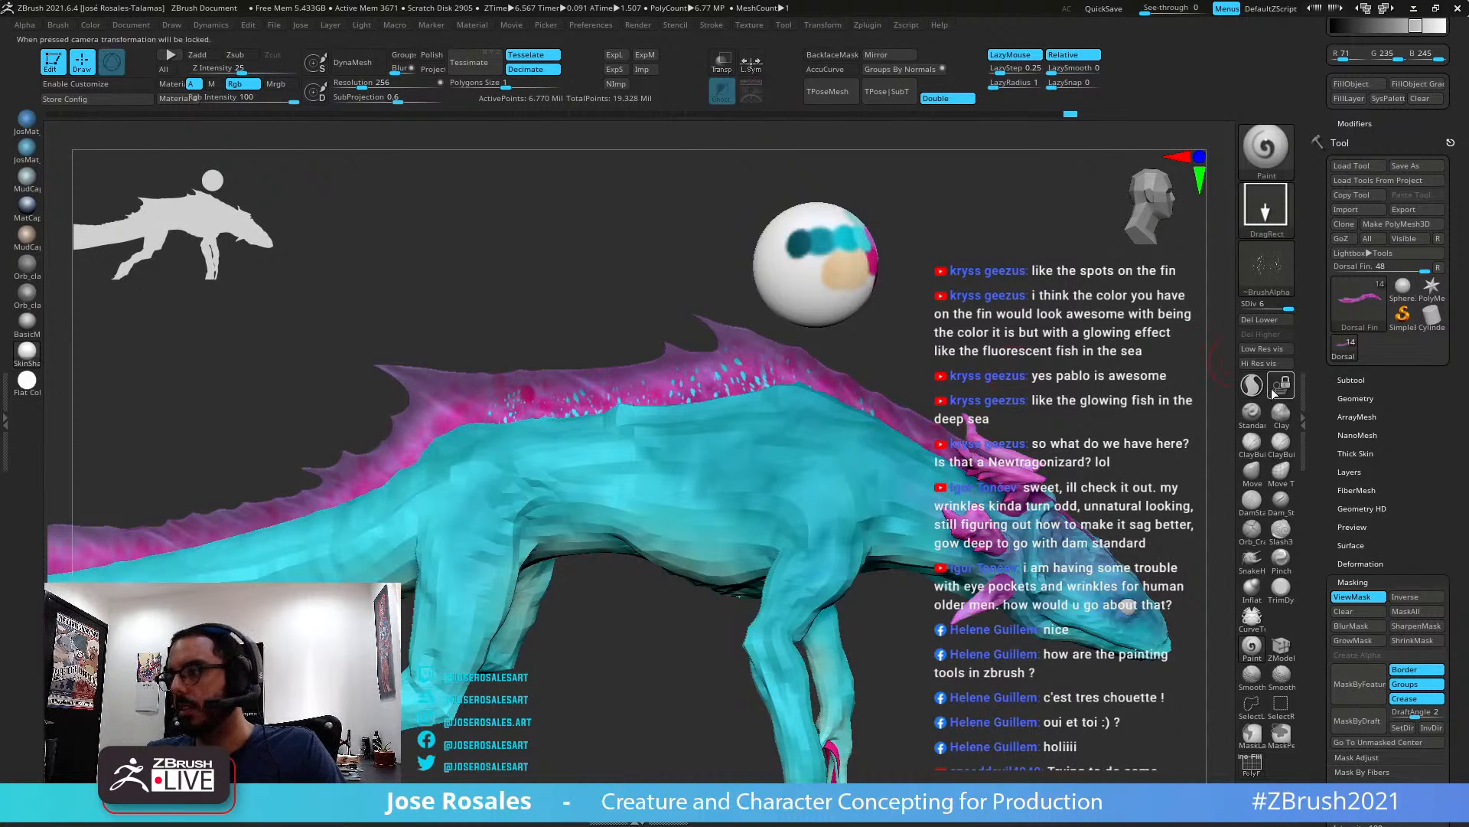
pyautogui.click(1352, 596)
pyautogui.moveTo(630, 437); pyautogui.dragTo(814, 435, button='right')
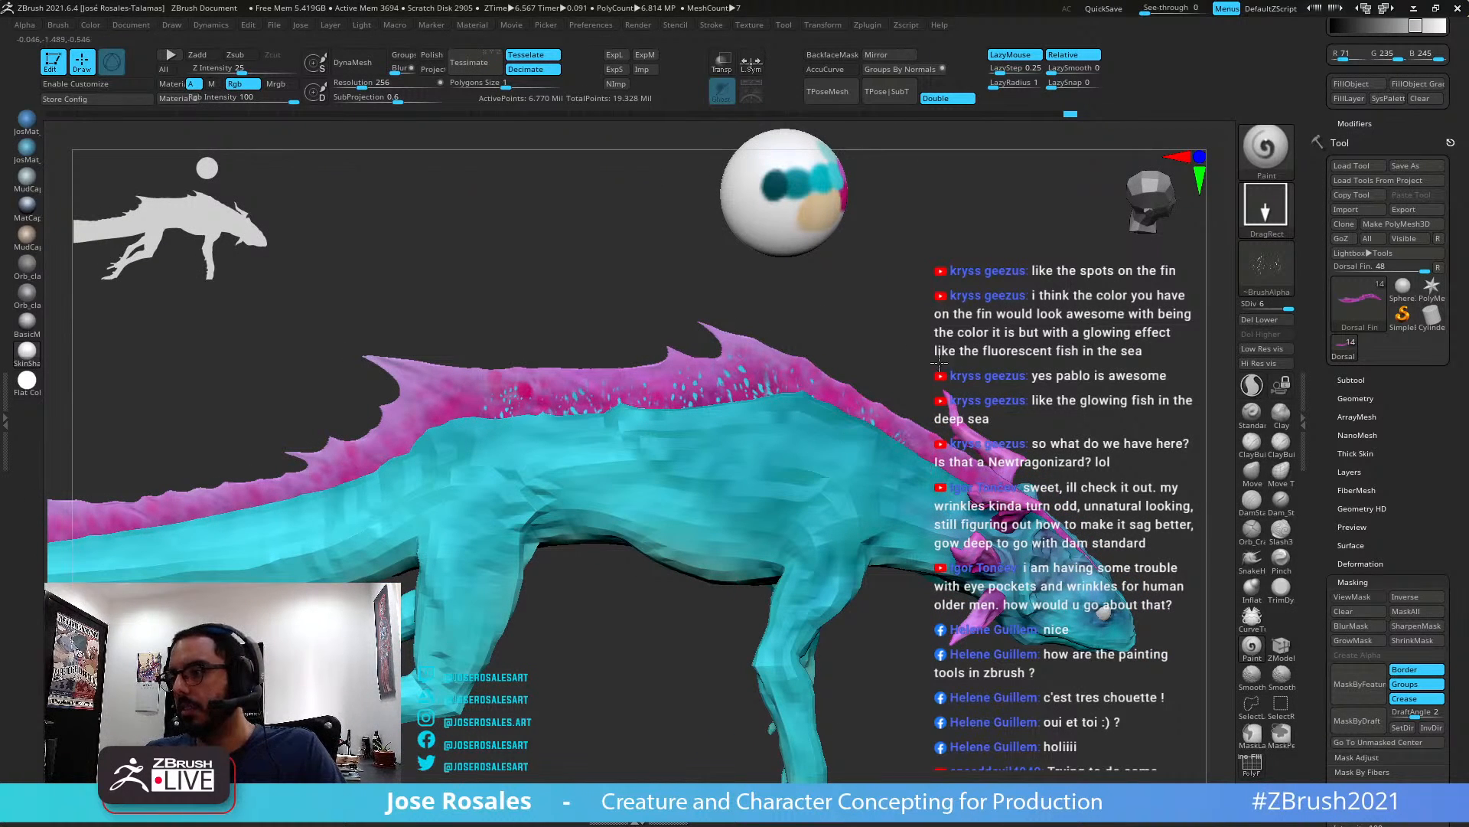
# Isolate the dorsal fin, stamp light-cyan spots down the neck and over the hips, and bring back the rest of the creature
pyautogui.press('ctrl')
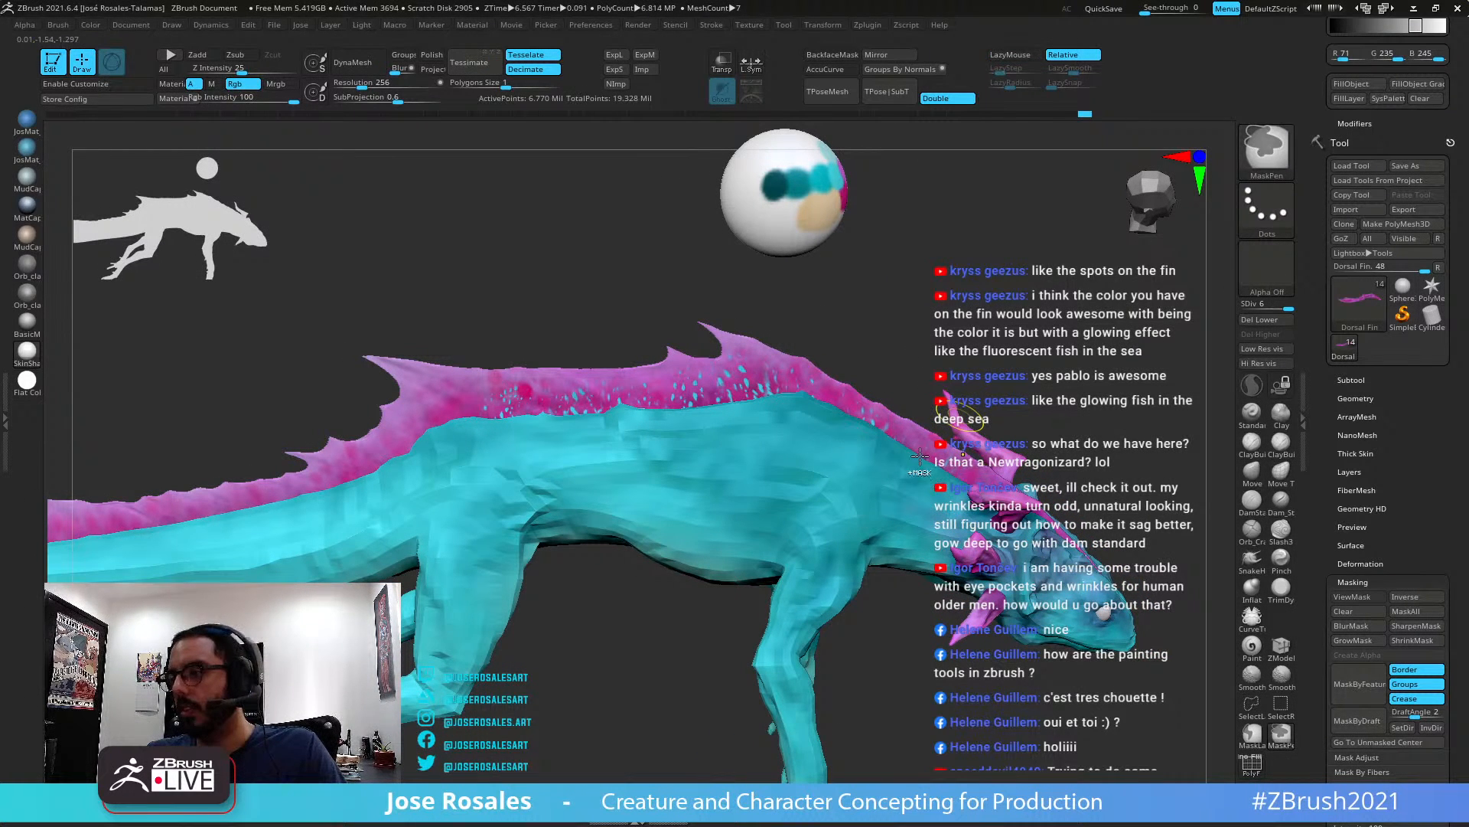
pyautogui.keyDown('ctrl'); pyautogui.keyDown('shift'); pyautogui.click(913, 452); pyautogui.keyUp('shift'); pyautogui.keyUp('ctrl')
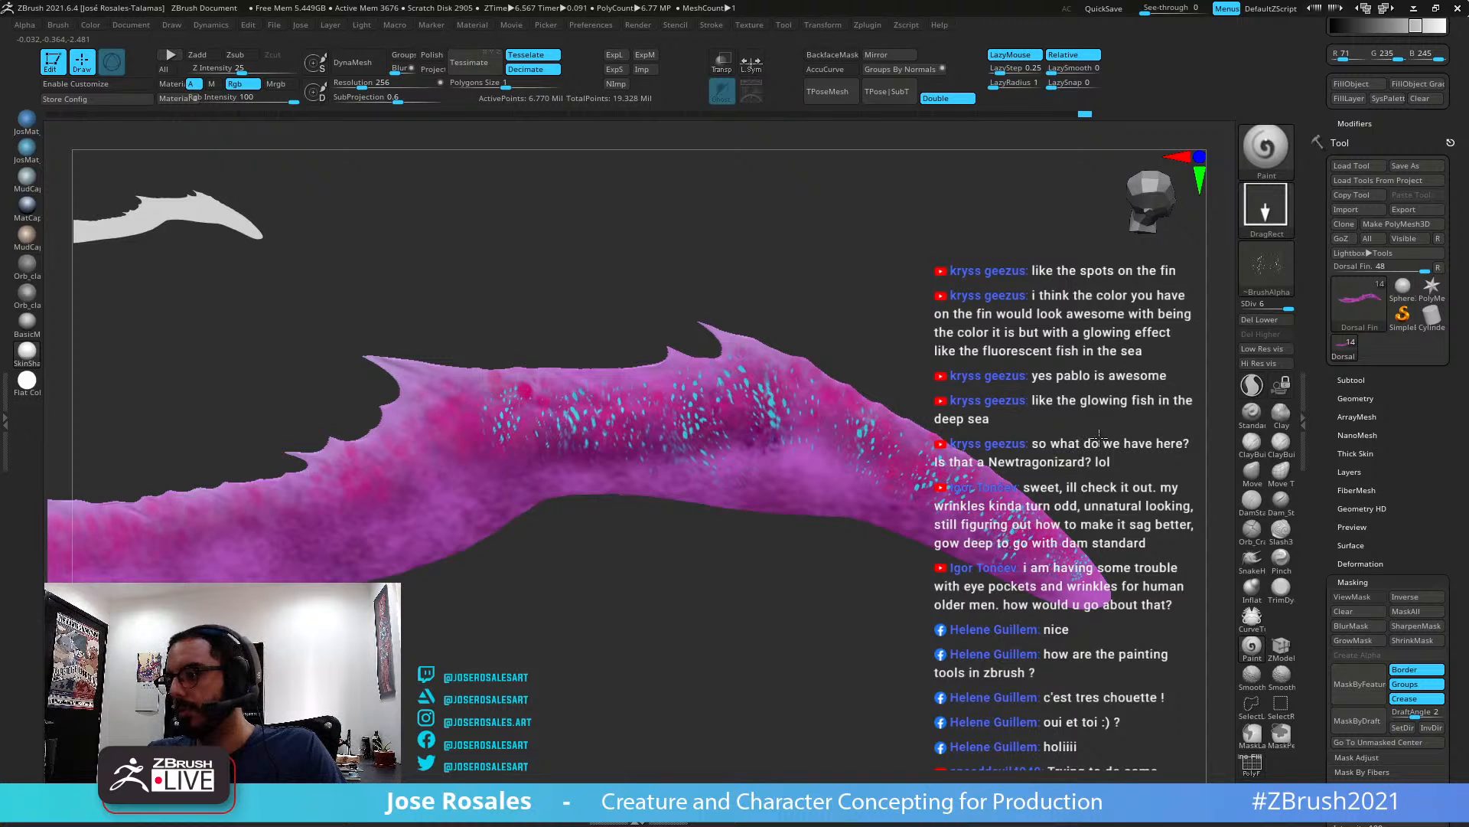
pyautogui.press('shift')
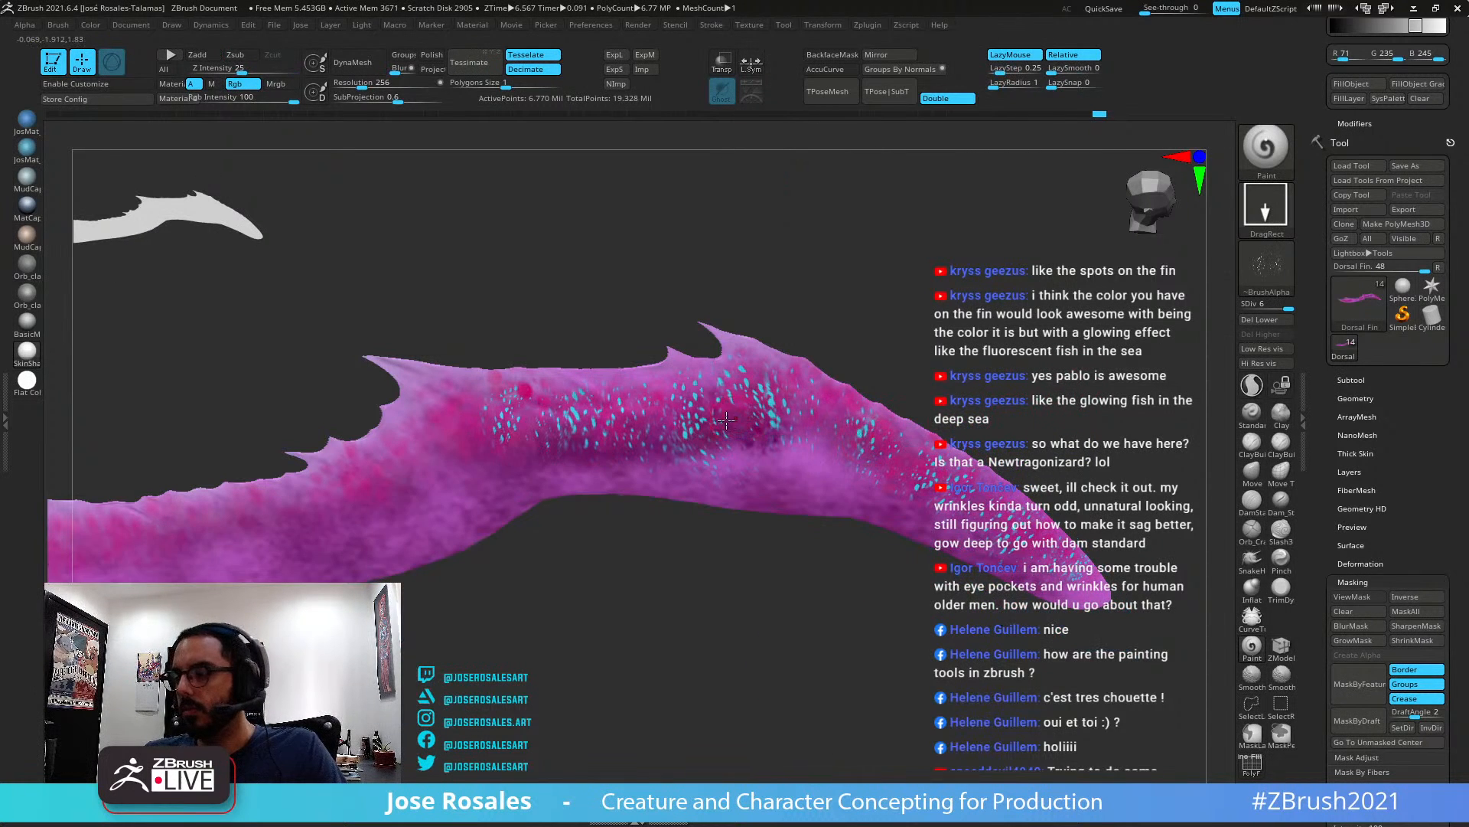
pyautogui.keyDown('alt'); pyautogui.moveTo(571, 421); pyautogui.dragTo(775, 405, button='right'); pyautogui.keyUp('alt')
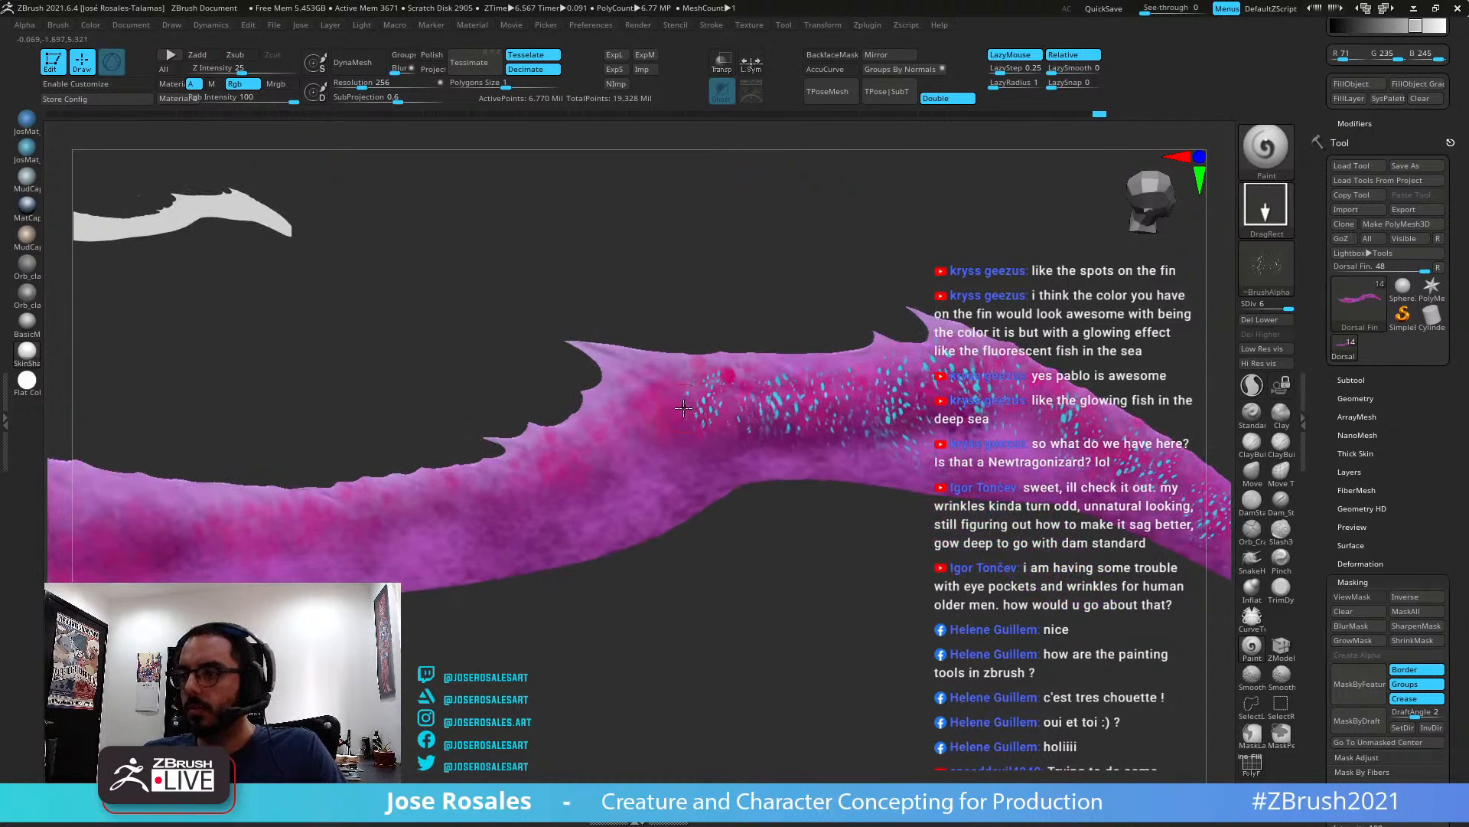
pyautogui.moveTo(682, 408); pyautogui.dragTo(743, 532)
pyautogui.hotkey('ctrl', 'z')
pyautogui.hotkey('shift', 's')
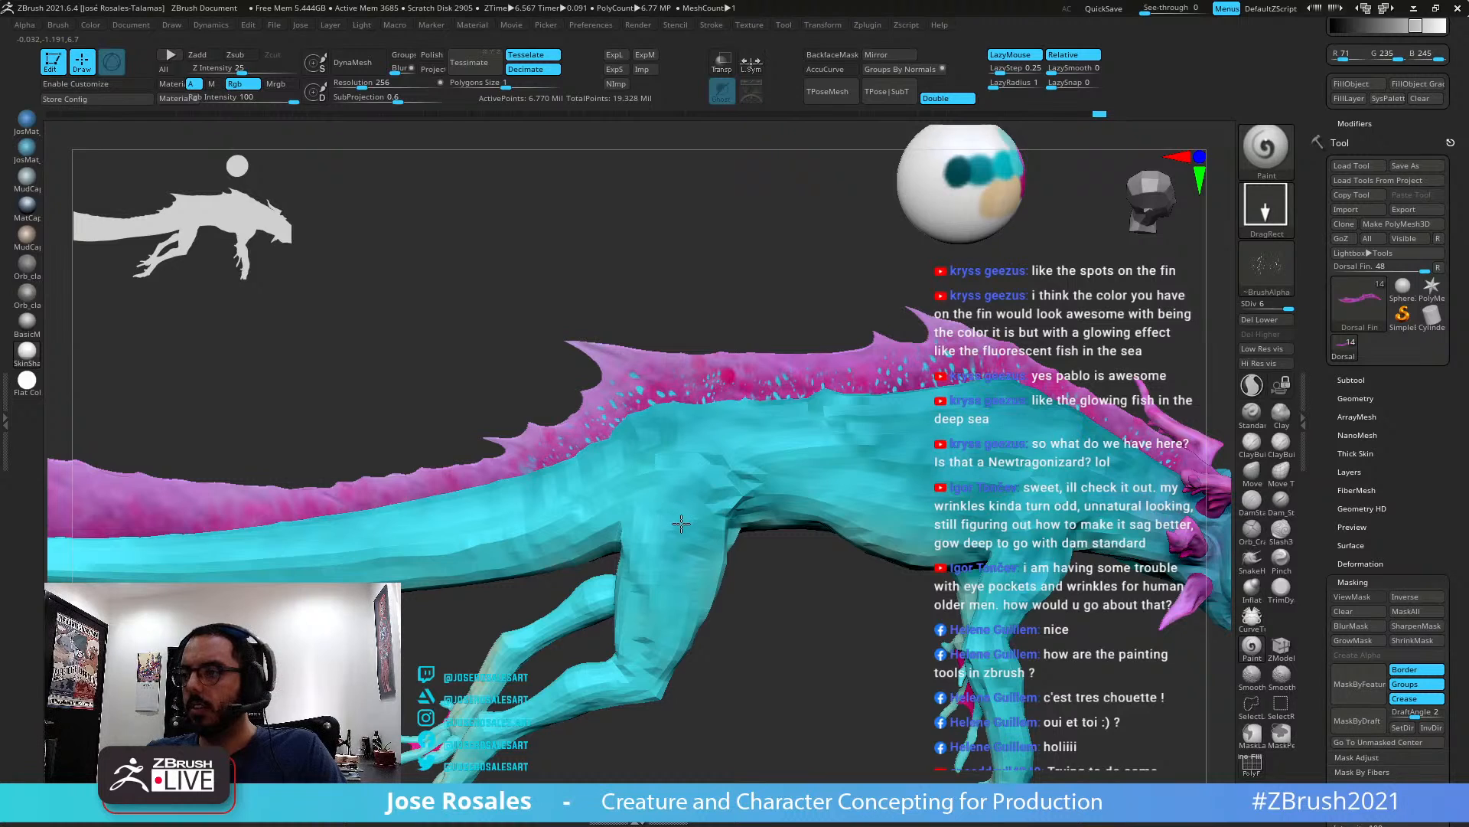
# Stamp light-cyan scale spots on the tail section of the fin, covering both its upper and lower parts below the tall spike
pyautogui.moveTo(673, 516); pyautogui.dragTo(689, 410, button='right')
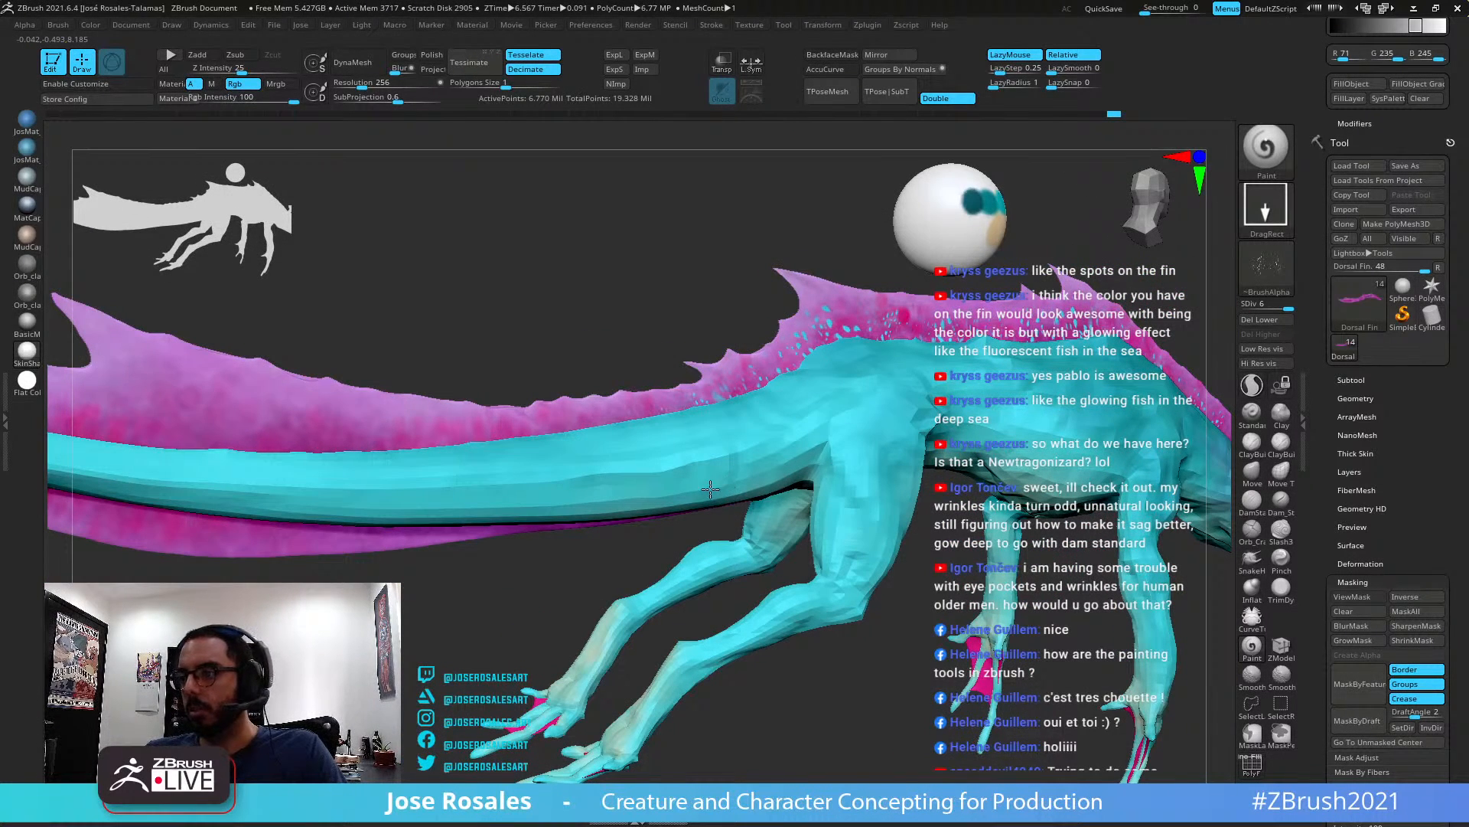
pyautogui.moveTo(688, 495); pyautogui.dragTo(630, 561, button='right')
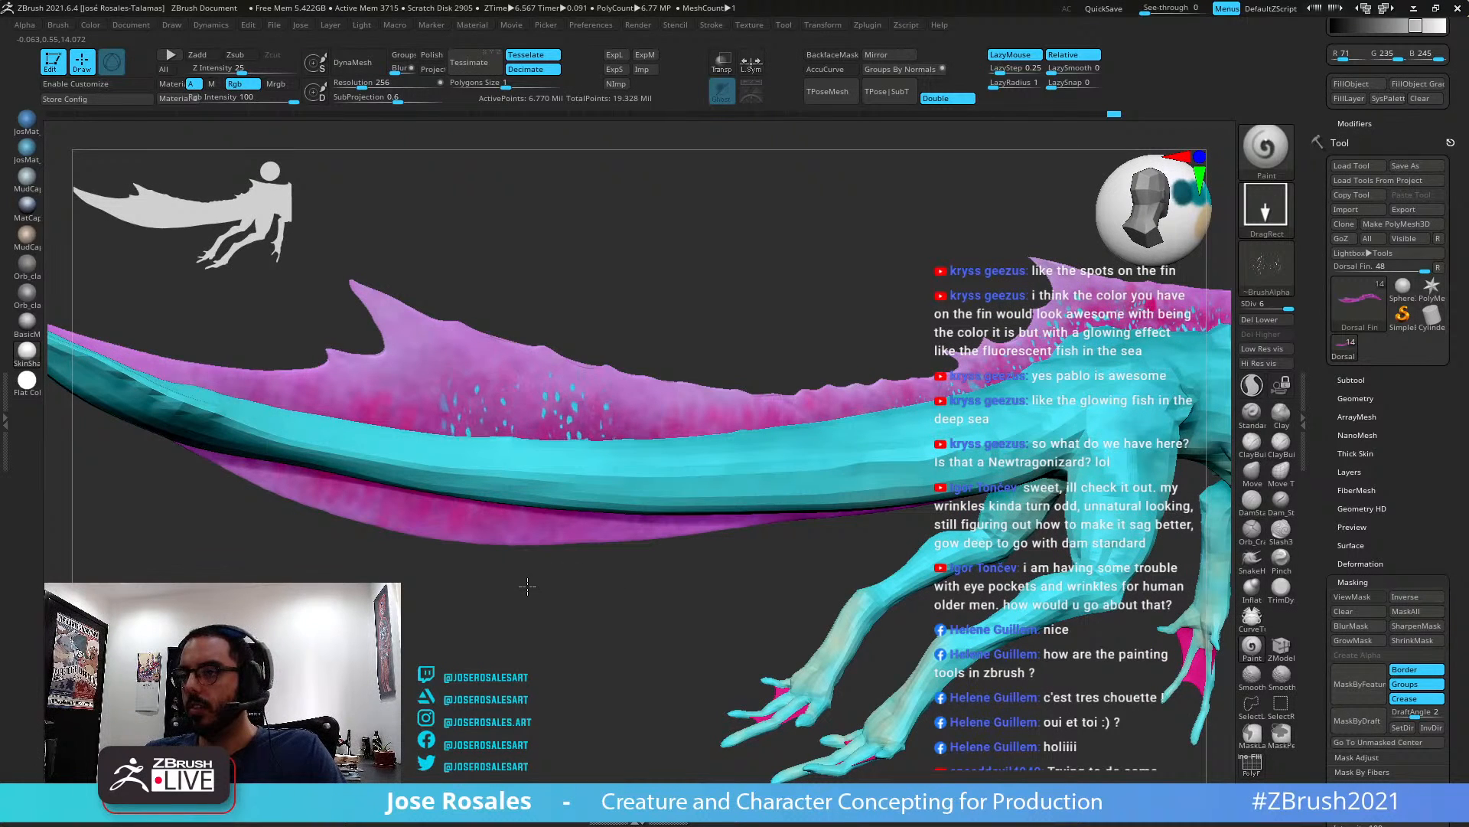
pyautogui.moveTo(520, 591)
pyautogui.mouseDown()
pyautogui.moveTo(459, 599)
pyautogui.moveTo(517, 597)
pyautogui.mouseUp()
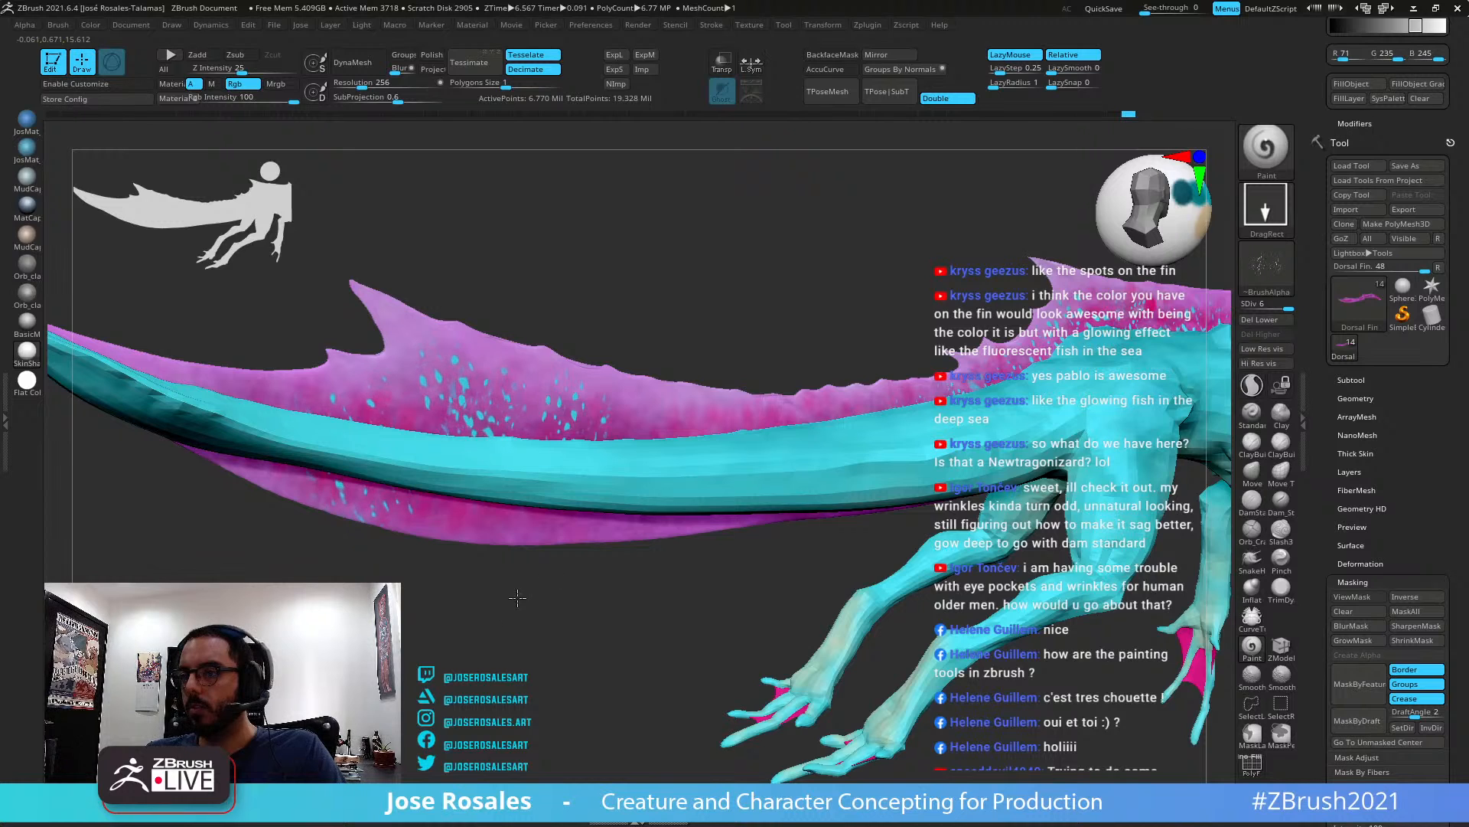
pyautogui.moveTo(749, 499); pyautogui.dragTo(564, 322, button='right')
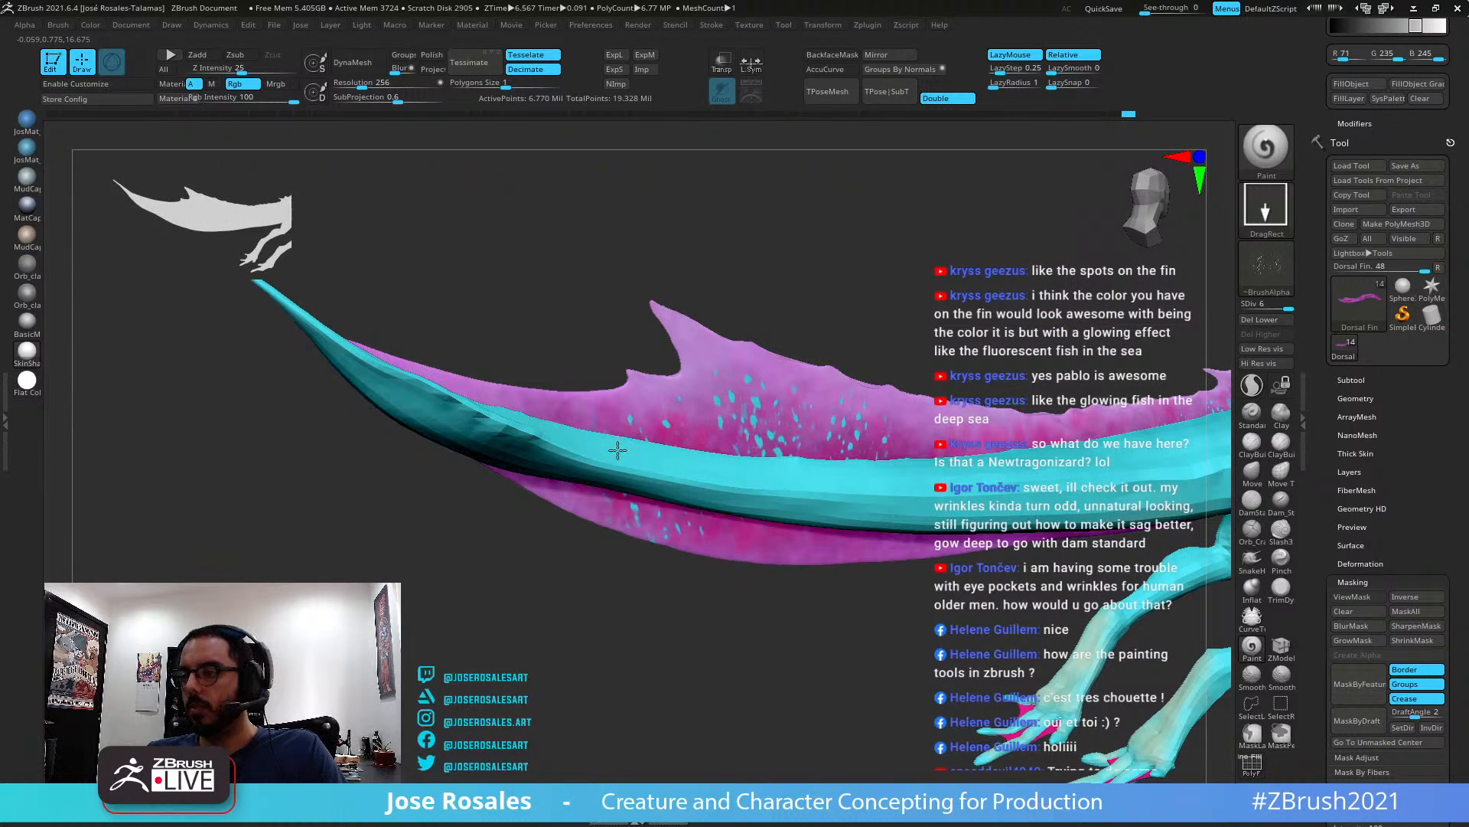
pyautogui.moveTo(565, 564); pyautogui.dragTo(583, 565)
# Isolate the fin and fill the gaps in the middle of the tail section with denser light-cyan spots
pyautogui.press('ctrl')
pyautogui.keyDown('ctrl'); pyautogui.keyDown('shift'); pyautogui.click(695, 455); pyautogui.keyUp('shift'); pyautogui.keyUp('ctrl')
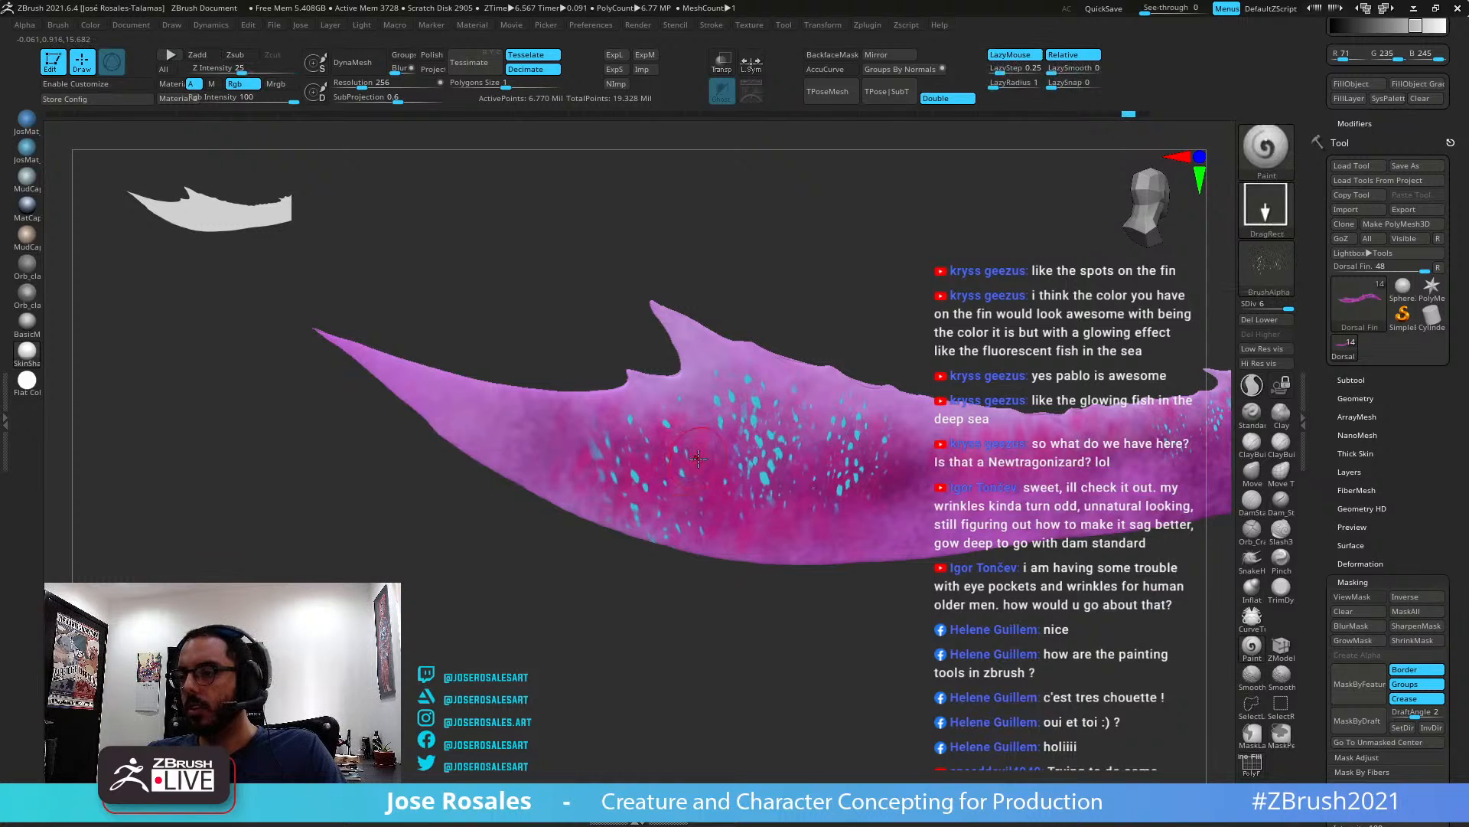
pyautogui.moveTo(765, 524)
pyautogui.mouseDown()
pyautogui.moveTo(705, 548)
pyautogui.moveTo(640, 528)
pyautogui.moveTo(601, 465)
pyautogui.mouseUp()
pyautogui.press('ctrl')
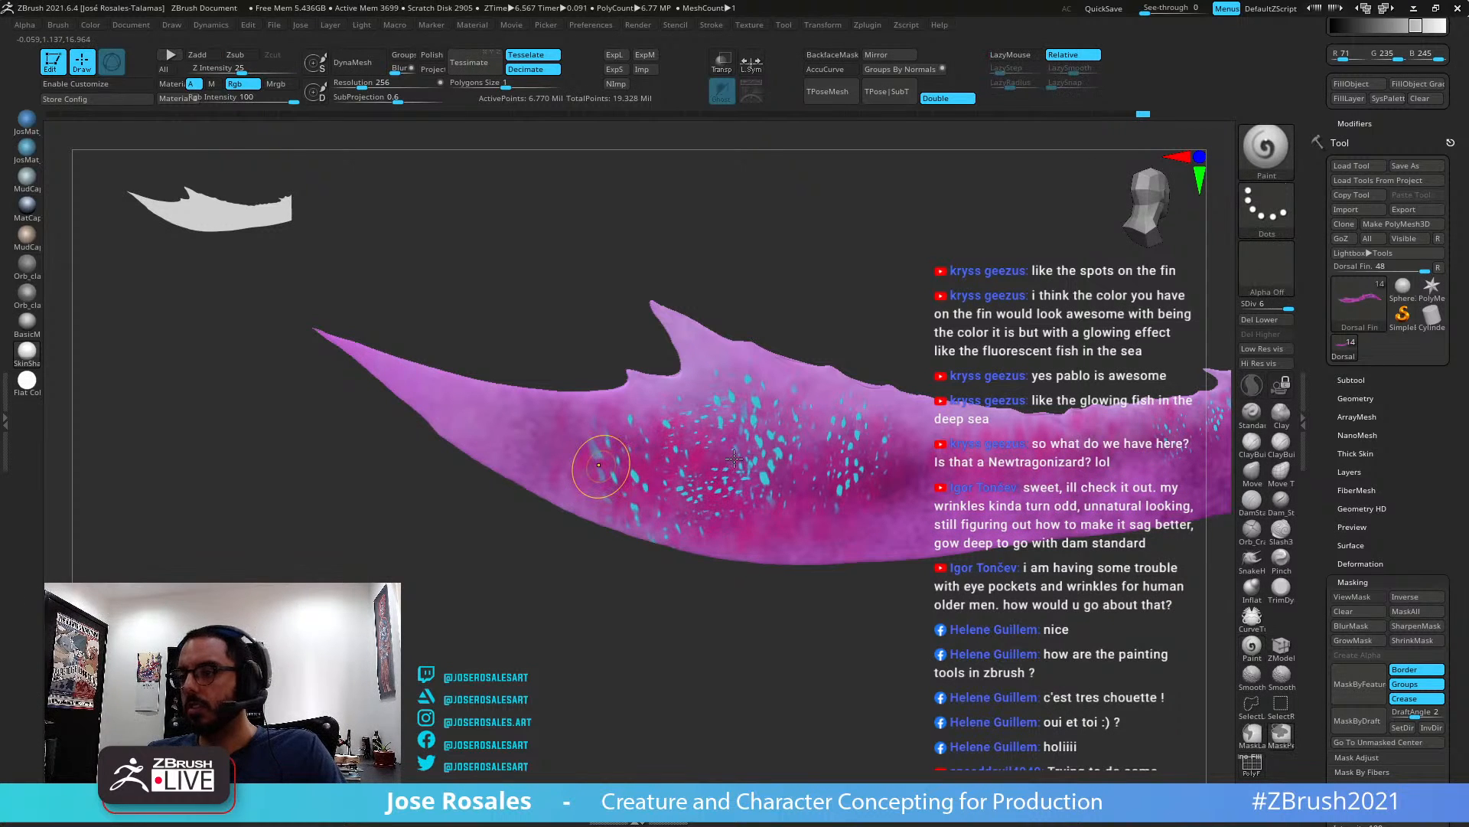
pyautogui.moveTo(848, 503); pyautogui.dragTo(784, 655)
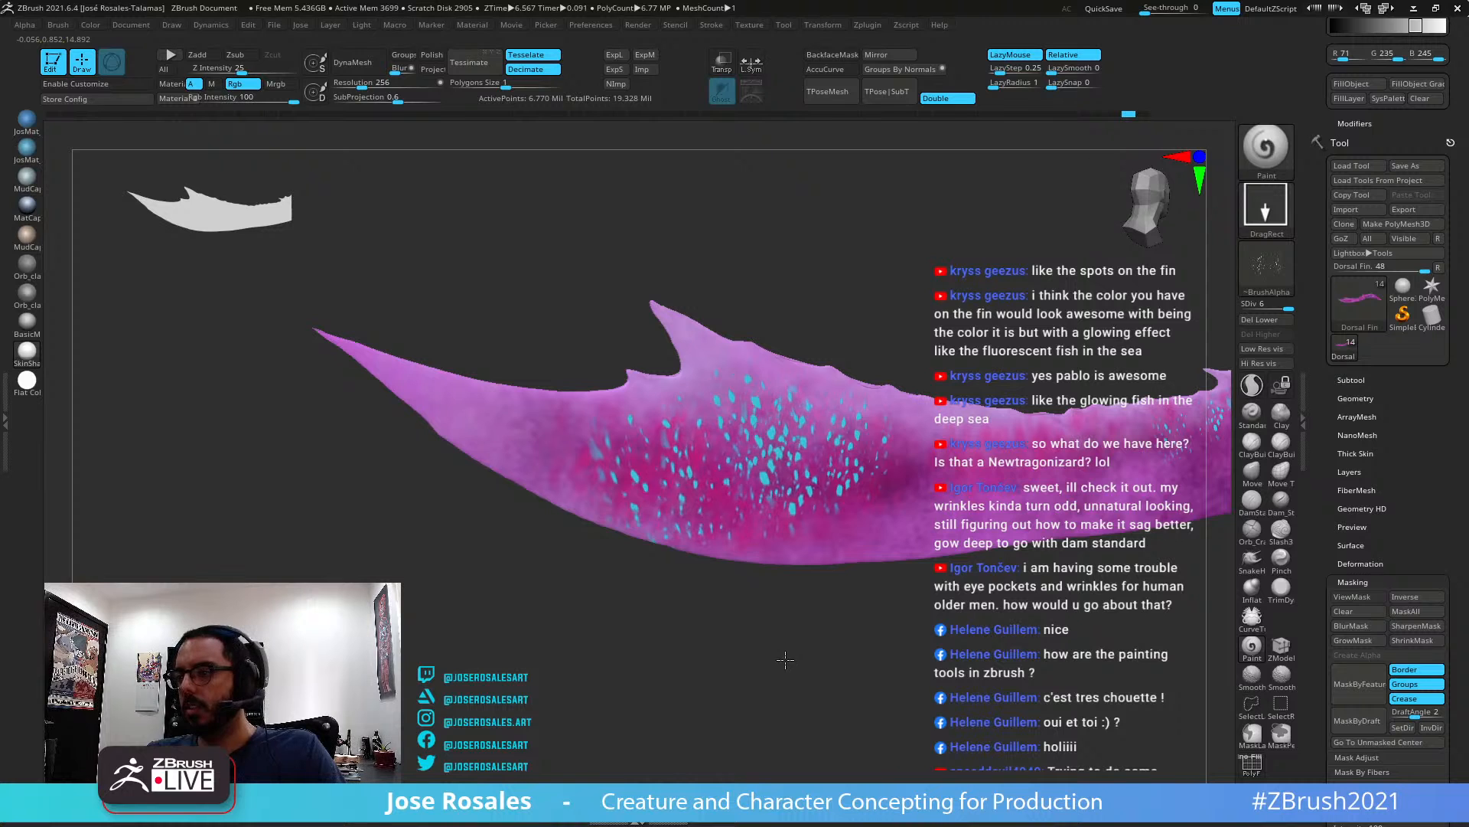
pyautogui.moveTo(796, 455); pyautogui.dragTo(882, 481, button='right')
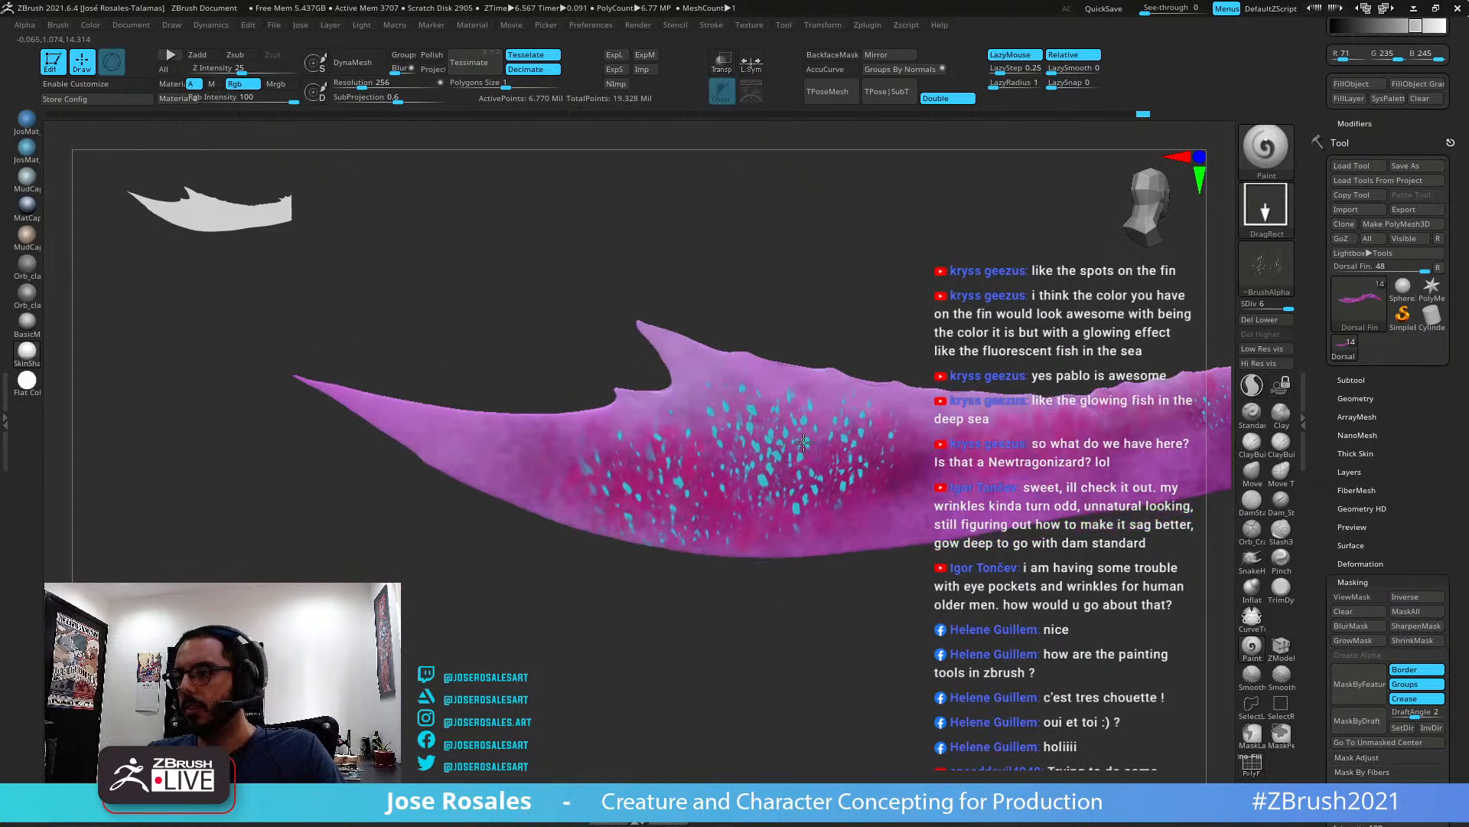
# Stamp more light-cyan spots on the tail fin forward toward the hips, show the body again, and undo the last stamp
pyautogui.hotkey('shift', 's')
pyautogui.hotkey('shift', 's')
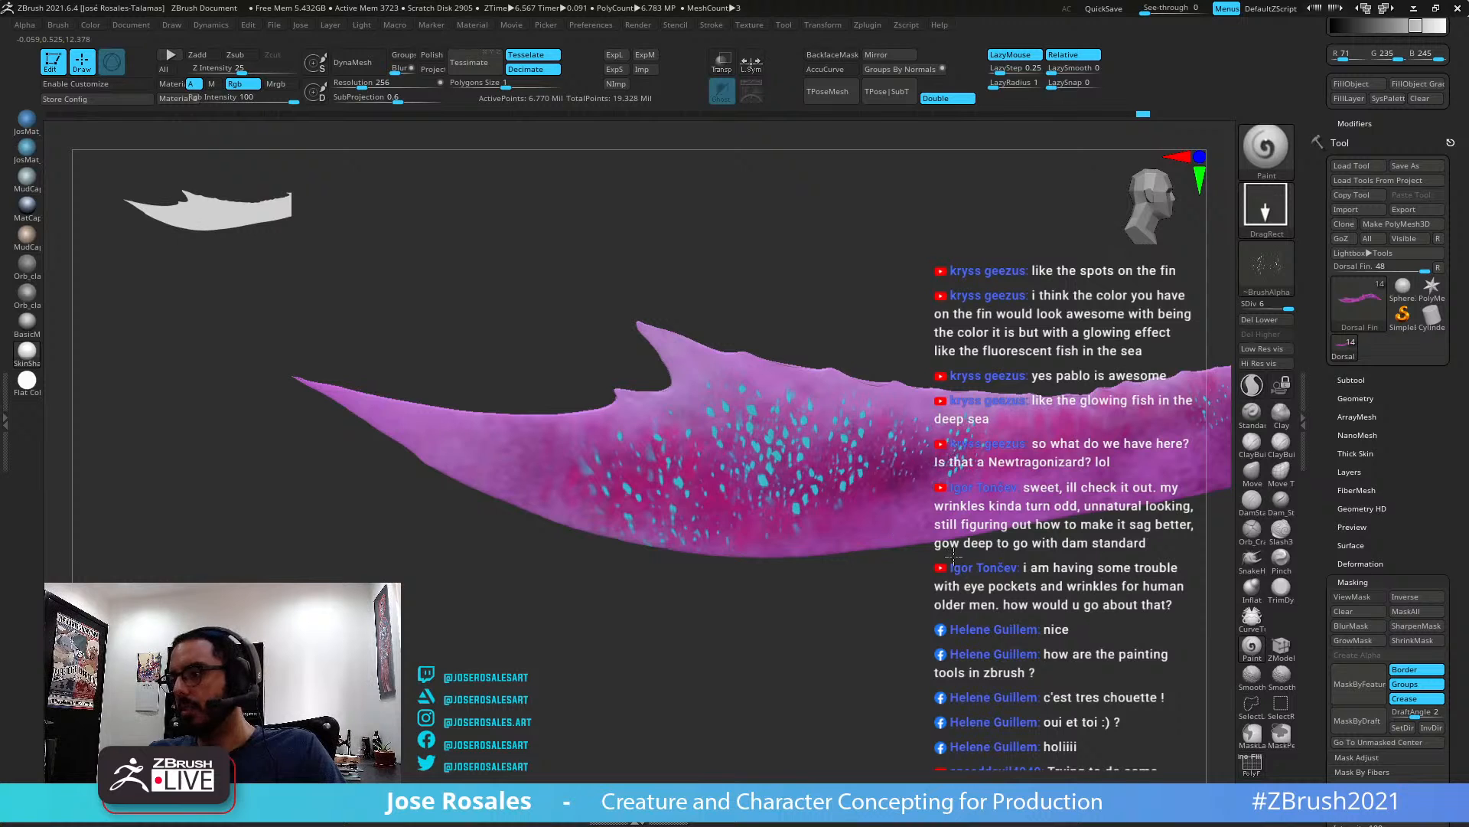
pyautogui.press('shift')
pyautogui.hotkey('shift', 's')
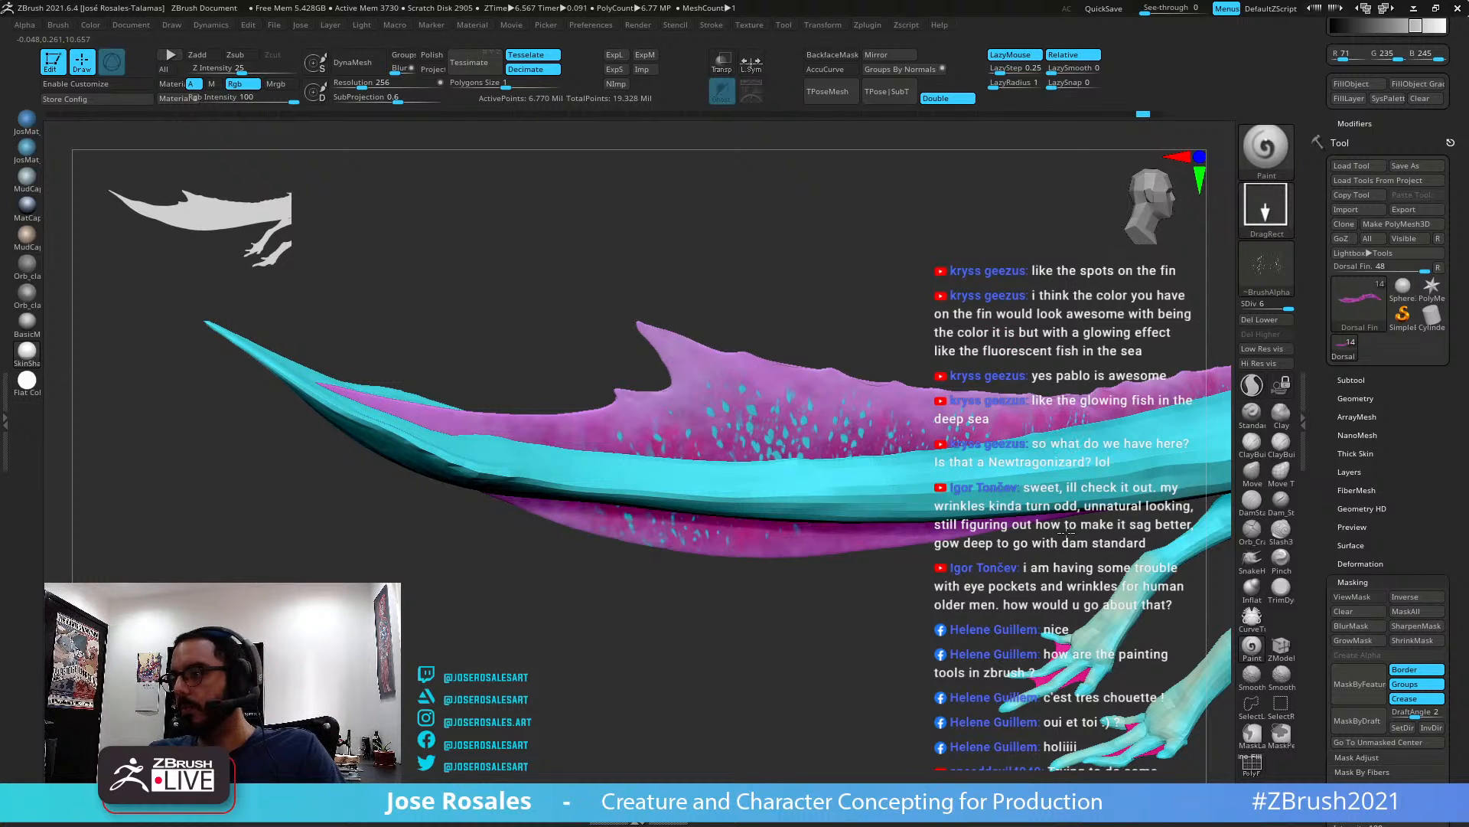
pyautogui.hotkey('ctrl', 'z')
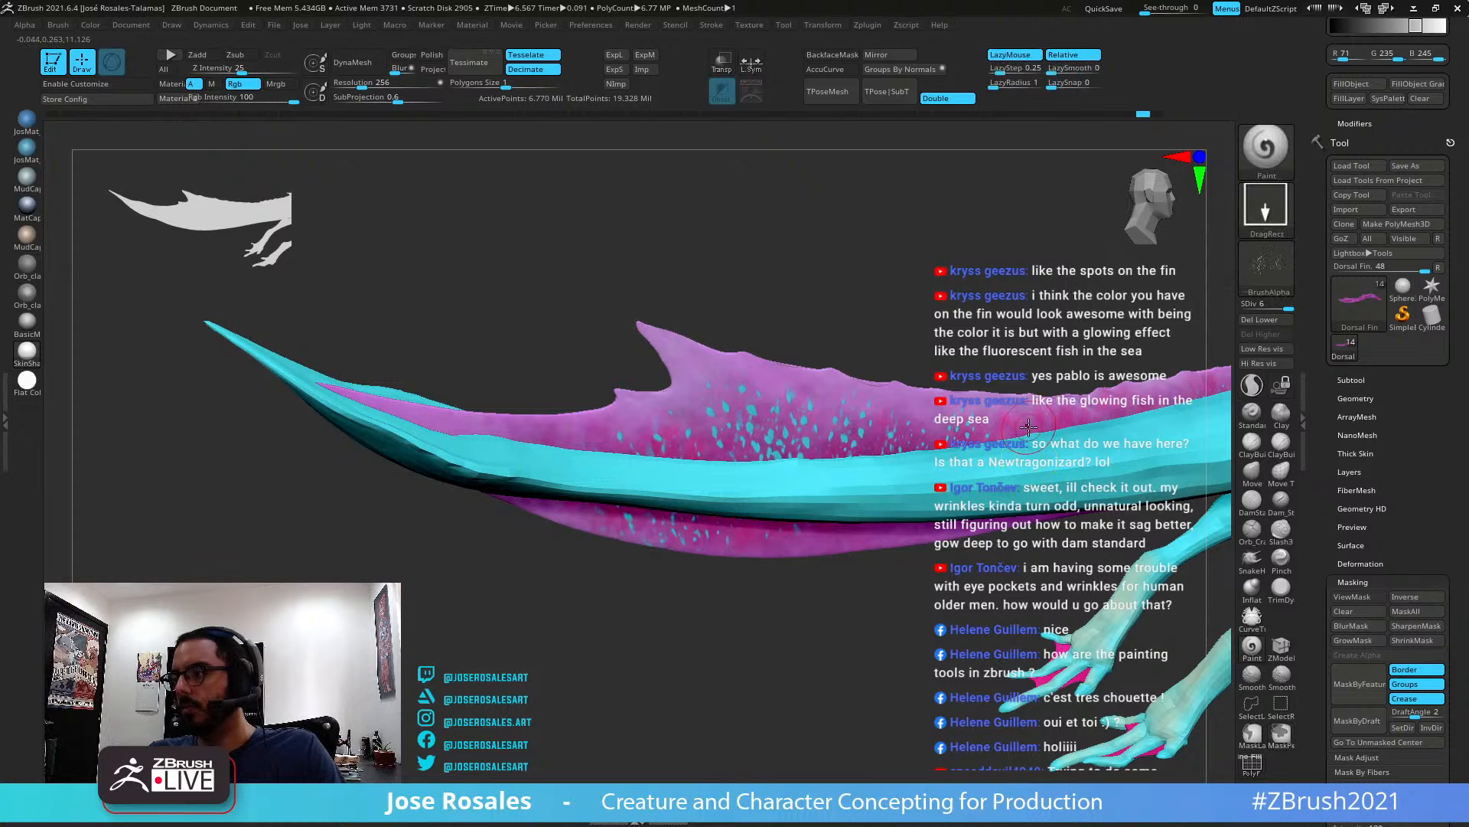
# Examine the cyan spots along the tail and dorsal fin from one side, comparing the isolated fin with the full creature
pyautogui.moveTo(1052, 423); pyautogui.dragTo(993, 432)
pyautogui.keyDown('alt'); pyautogui.moveTo(1221, 249); pyautogui.dragTo(835, 311); pyautogui.keyUp('alt')
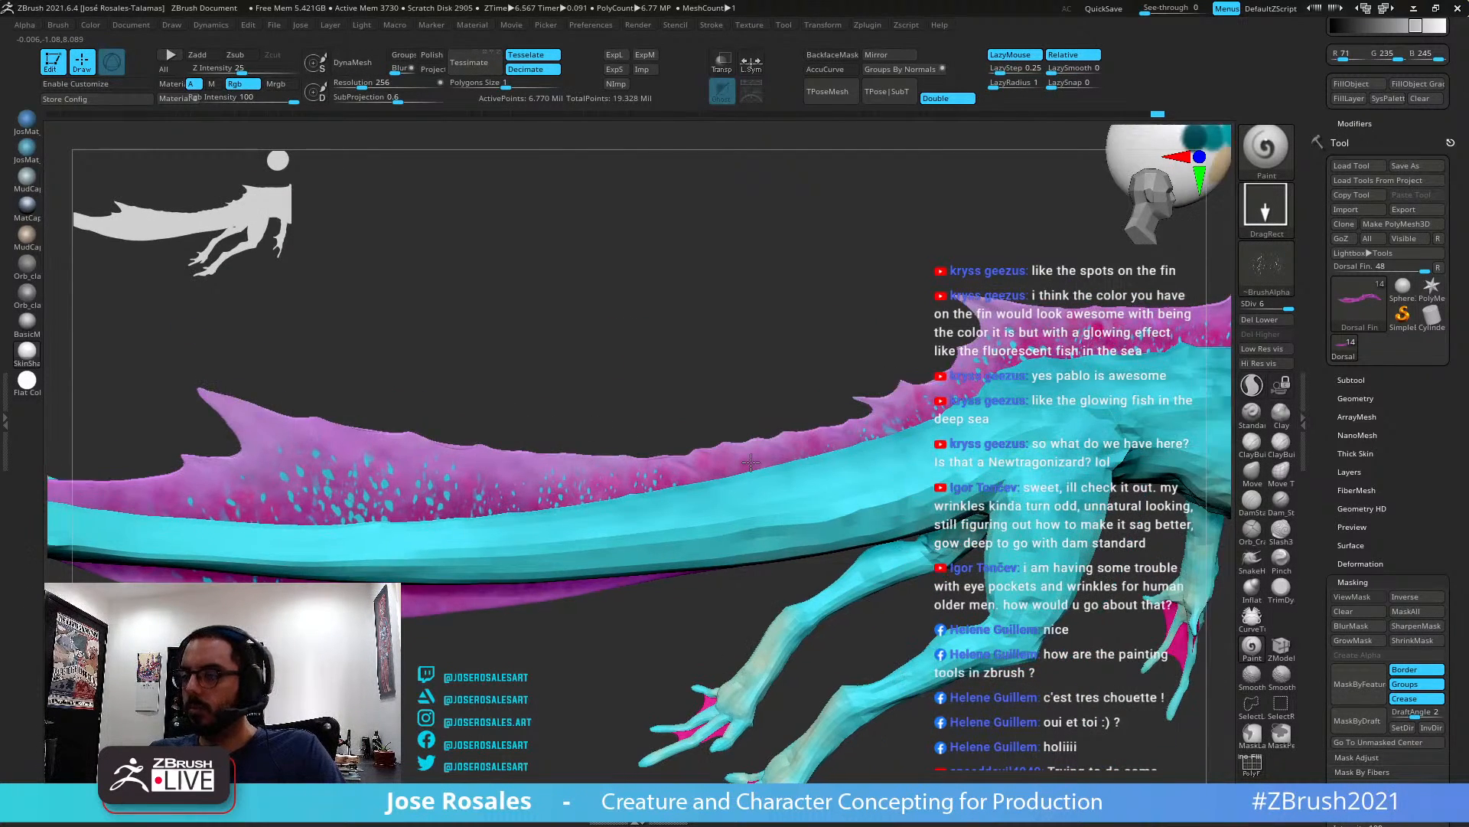
pyautogui.press('f')
pyautogui.moveTo(730, 390); pyautogui.dragTo(880, 428)
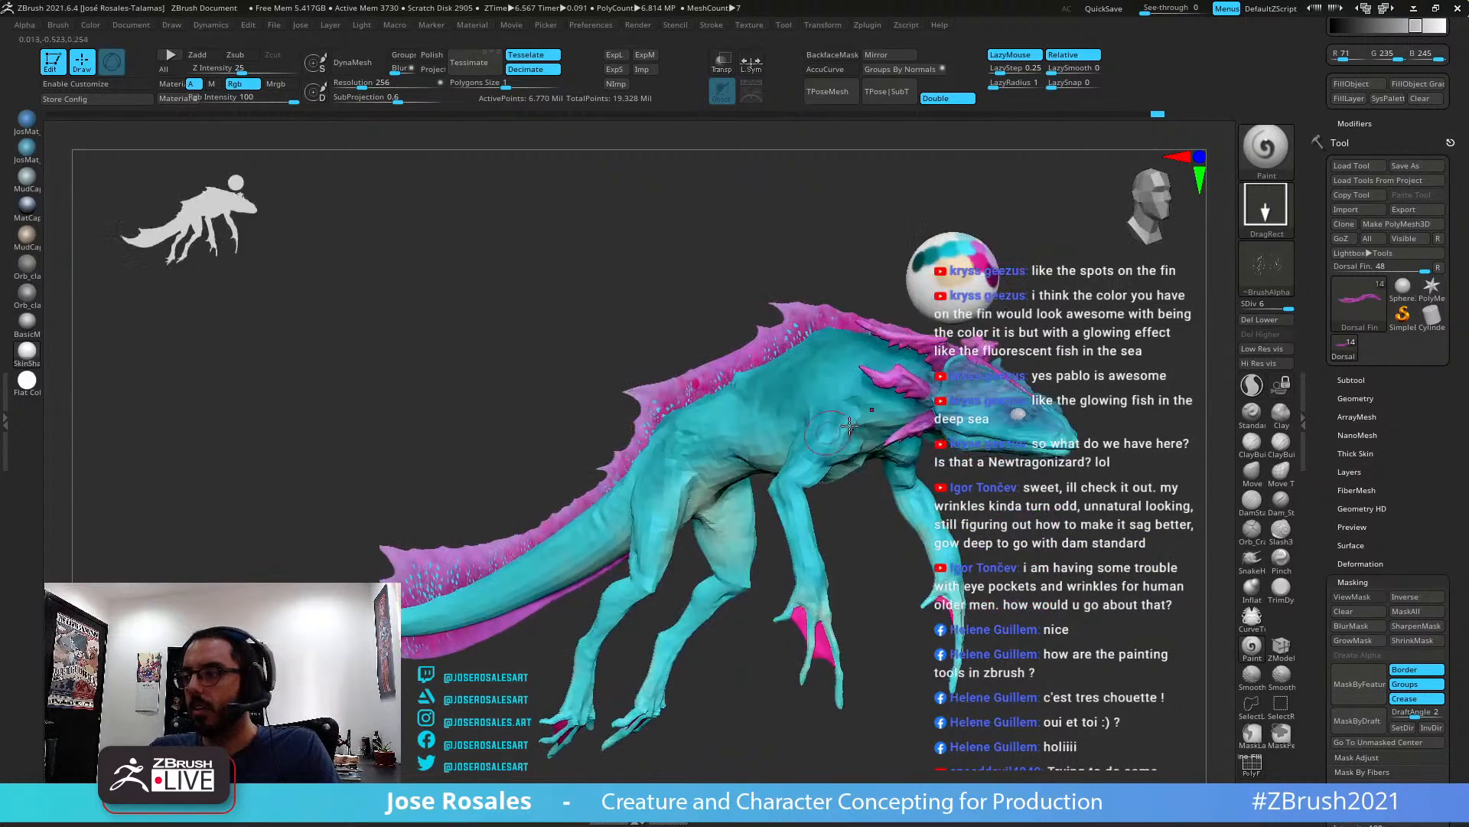
pyautogui.hotkey('shift', 's')
pyautogui.keyDown('alt'); pyautogui.moveTo(673, 459); pyautogui.dragTo(727, 538); pyautogui.keyUp('alt')
pyautogui.keyDown('ctrl'); pyautogui.moveTo(727, 538); pyautogui.dragTo(785, 494, button='right'); pyautogui.keyUp('ctrl')
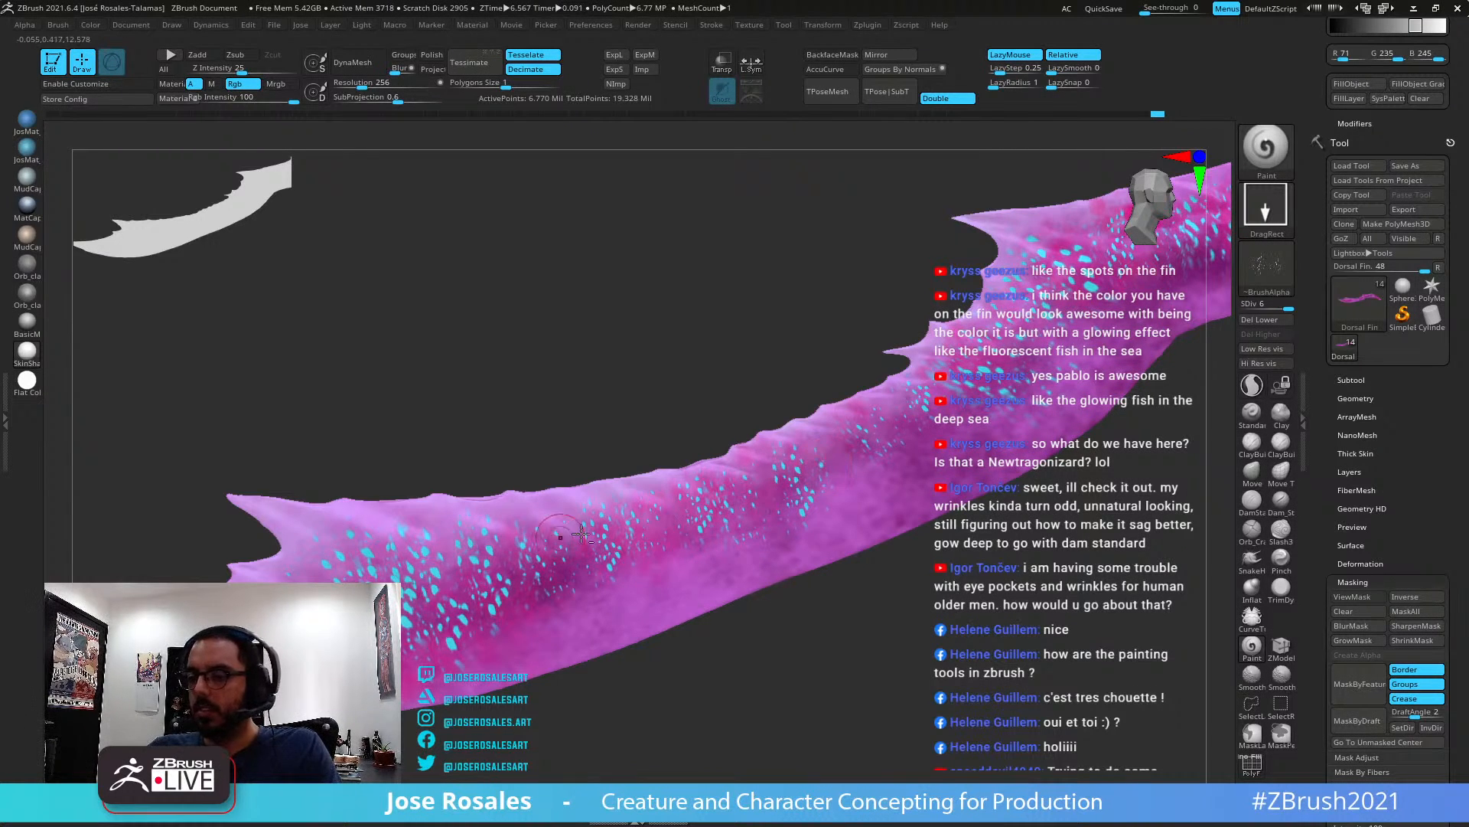
pyautogui.keyDown('alt'); pyautogui.moveTo(581, 533); pyautogui.dragTo(863, 453, button='right'); pyautogui.keyUp('alt')
pyautogui.keyDown('alt'); pyautogui.moveTo(468, 601); pyautogui.dragTo(555, 577, button='right'); pyautogui.keyUp('alt')
pyautogui.hotkey('shift', 's')
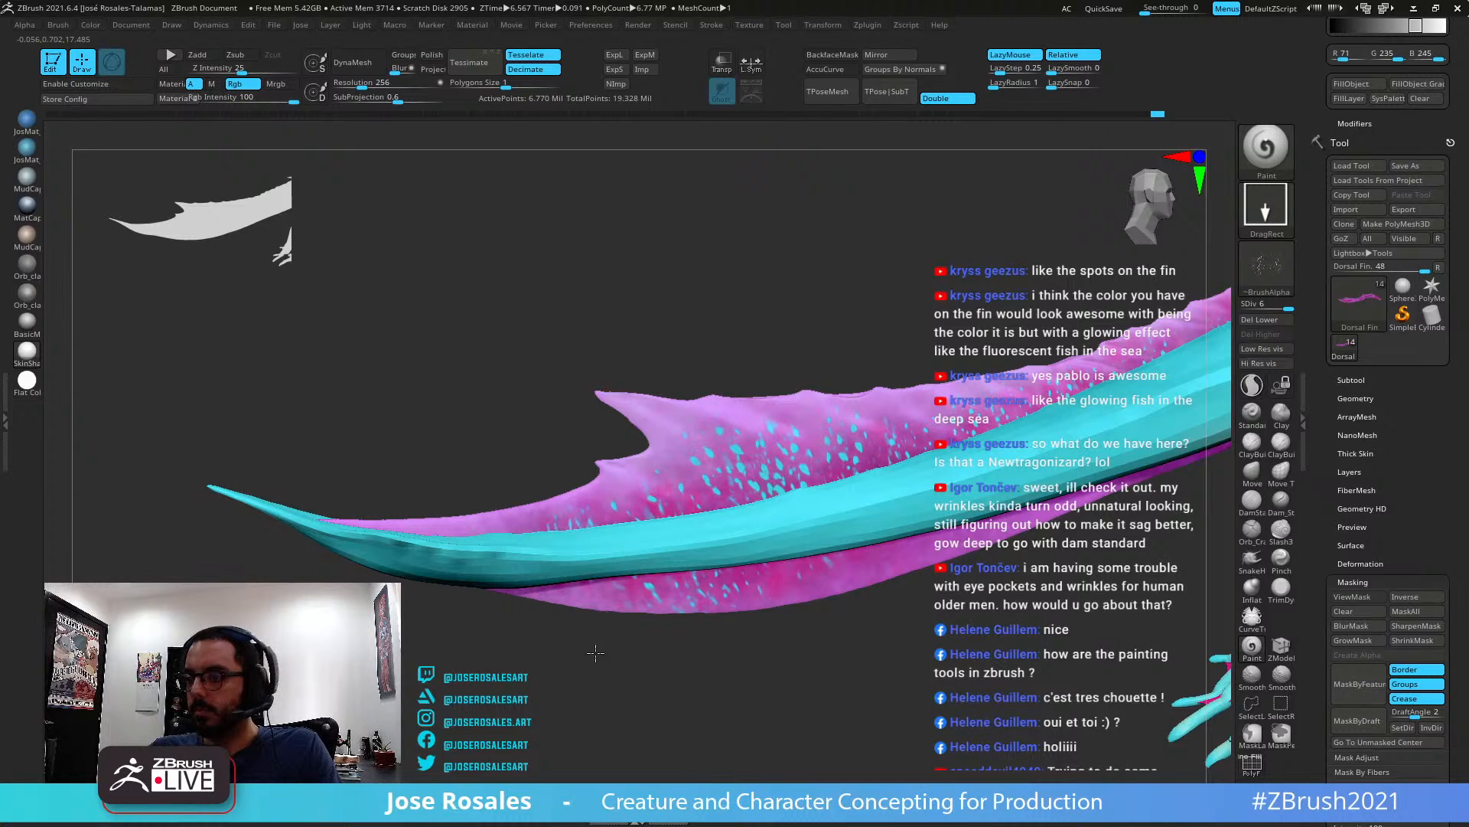
# Check the fin's spot coverage from the opposite side, alternating between the fin alone and the whole body
pyautogui.moveTo(683, 524); pyautogui.dragTo(528, 383, button='right')
pyautogui.keyDown('ctrl'); pyautogui.moveTo(907, 308); pyautogui.dragTo(944, 355, button='right'); pyautogui.keyUp('ctrl')
pyautogui.keyDown('alt'); pyautogui.moveTo(892, 405); pyautogui.dragTo(898, 552, button='right'); pyautogui.keyUp('alt')
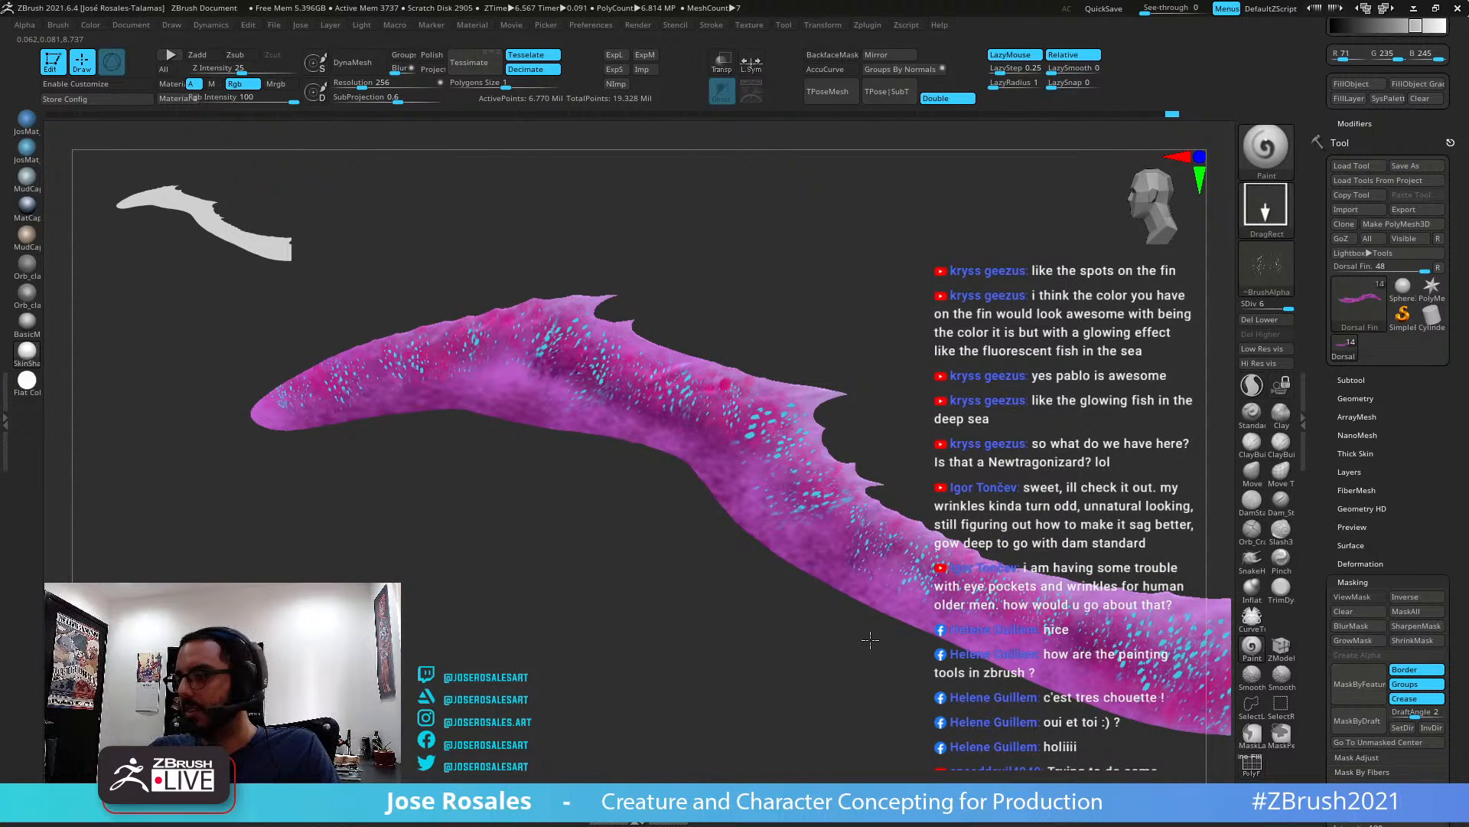
pyautogui.keyDown('ctrl'); pyautogui.moveTo(870, 639); pyautogui.dragTo(951, 561, button='right'); pyautogui.keyUp('ctrl')
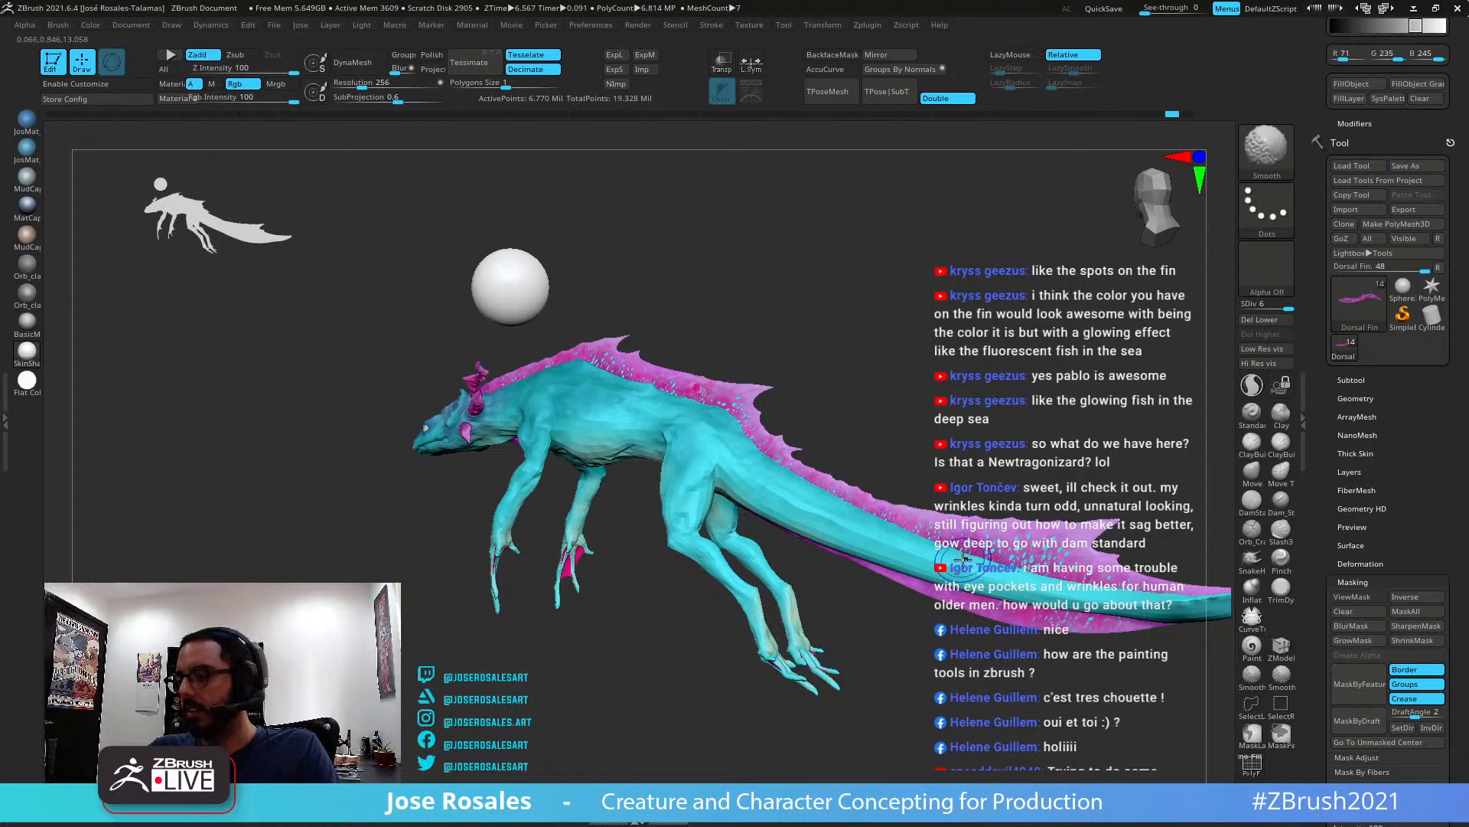
pyautogui.moveTo(967, 564); pyautogui.dragTo(962, 558, button='right')
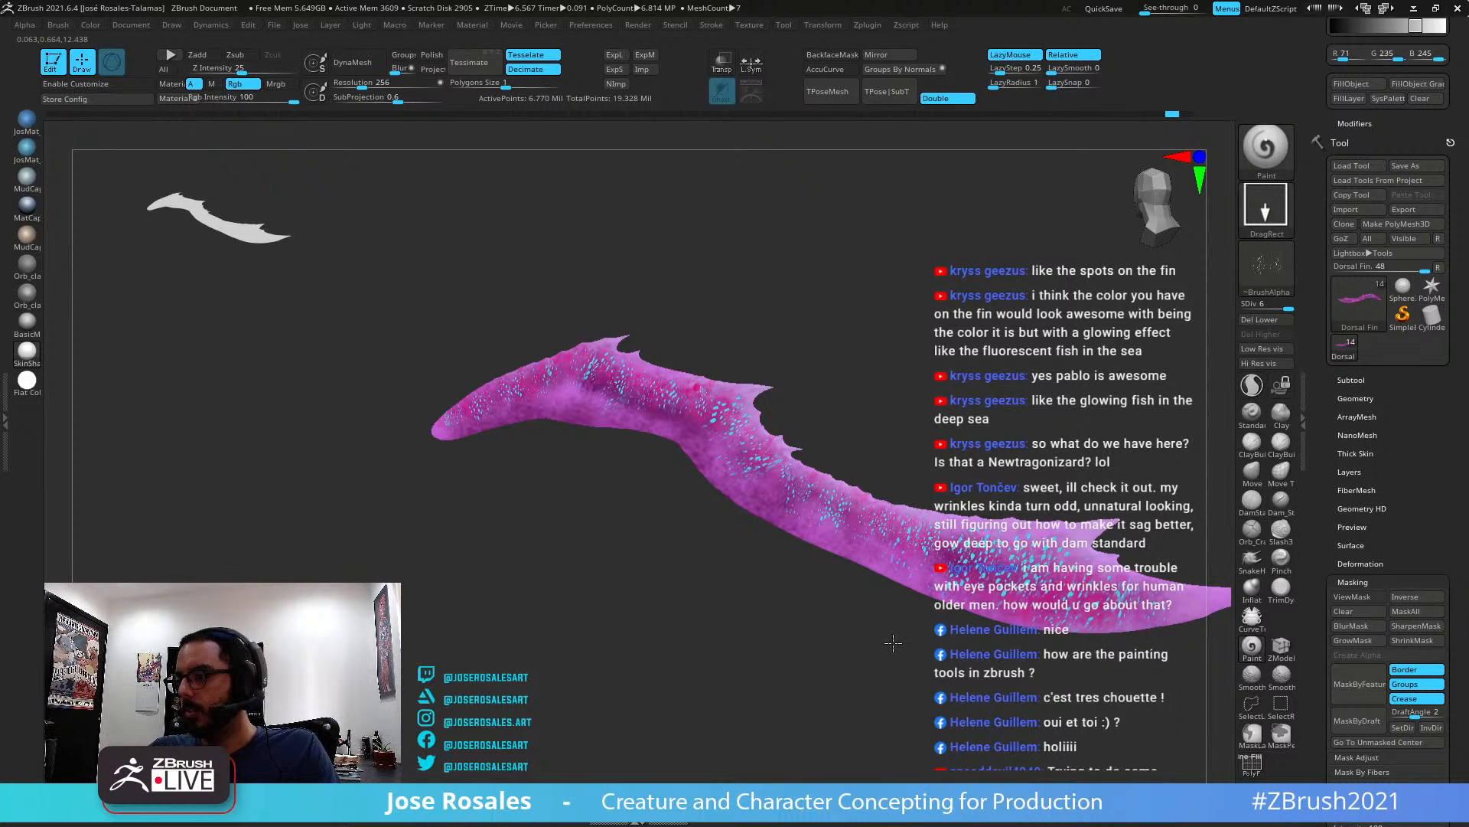
pyautogui.moveTo(913, 606); pyautogui.dragTo(1014, 567, button='right')
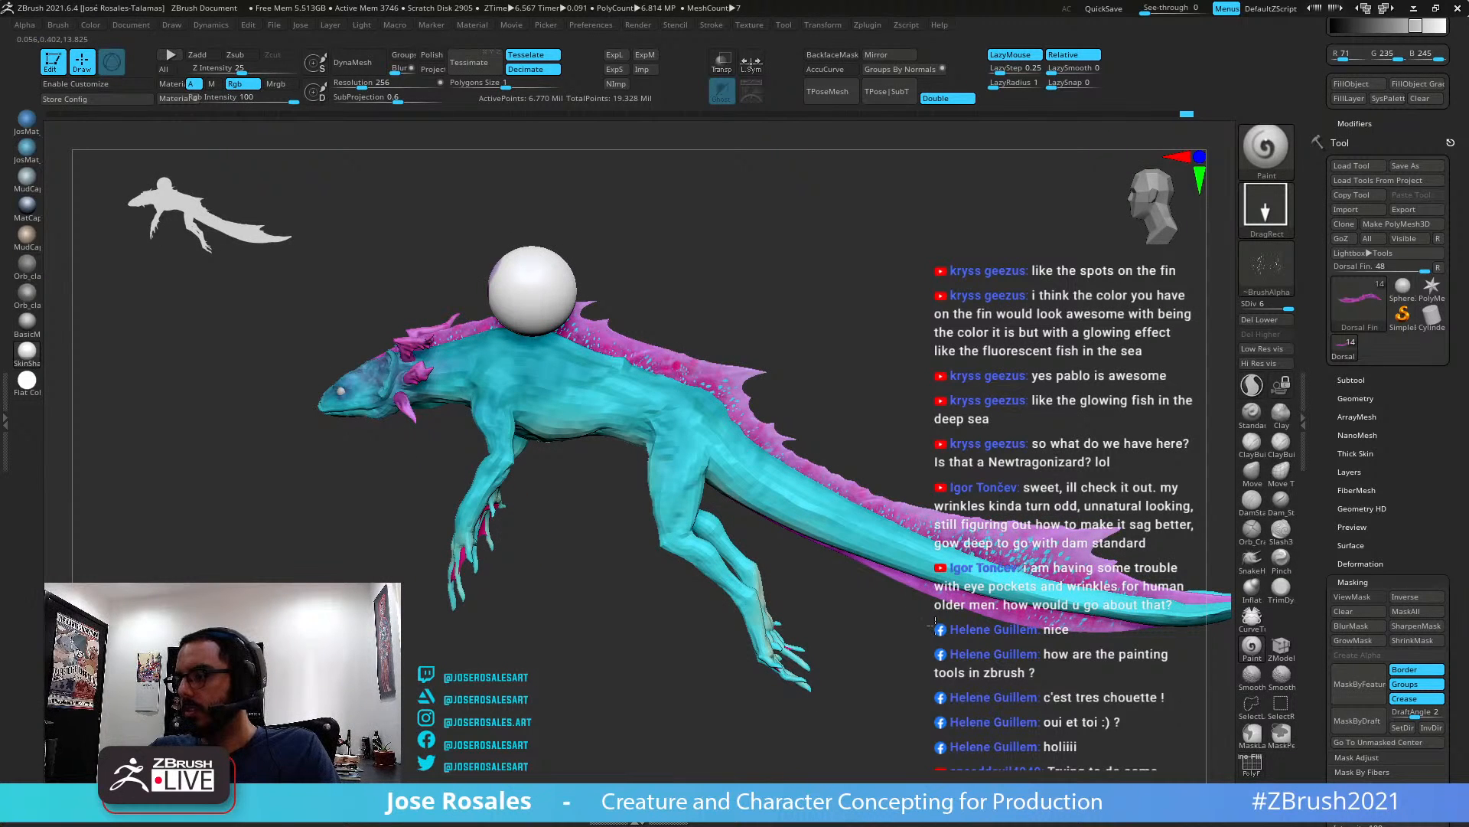
pyautogui.hotkey('alt', 's')
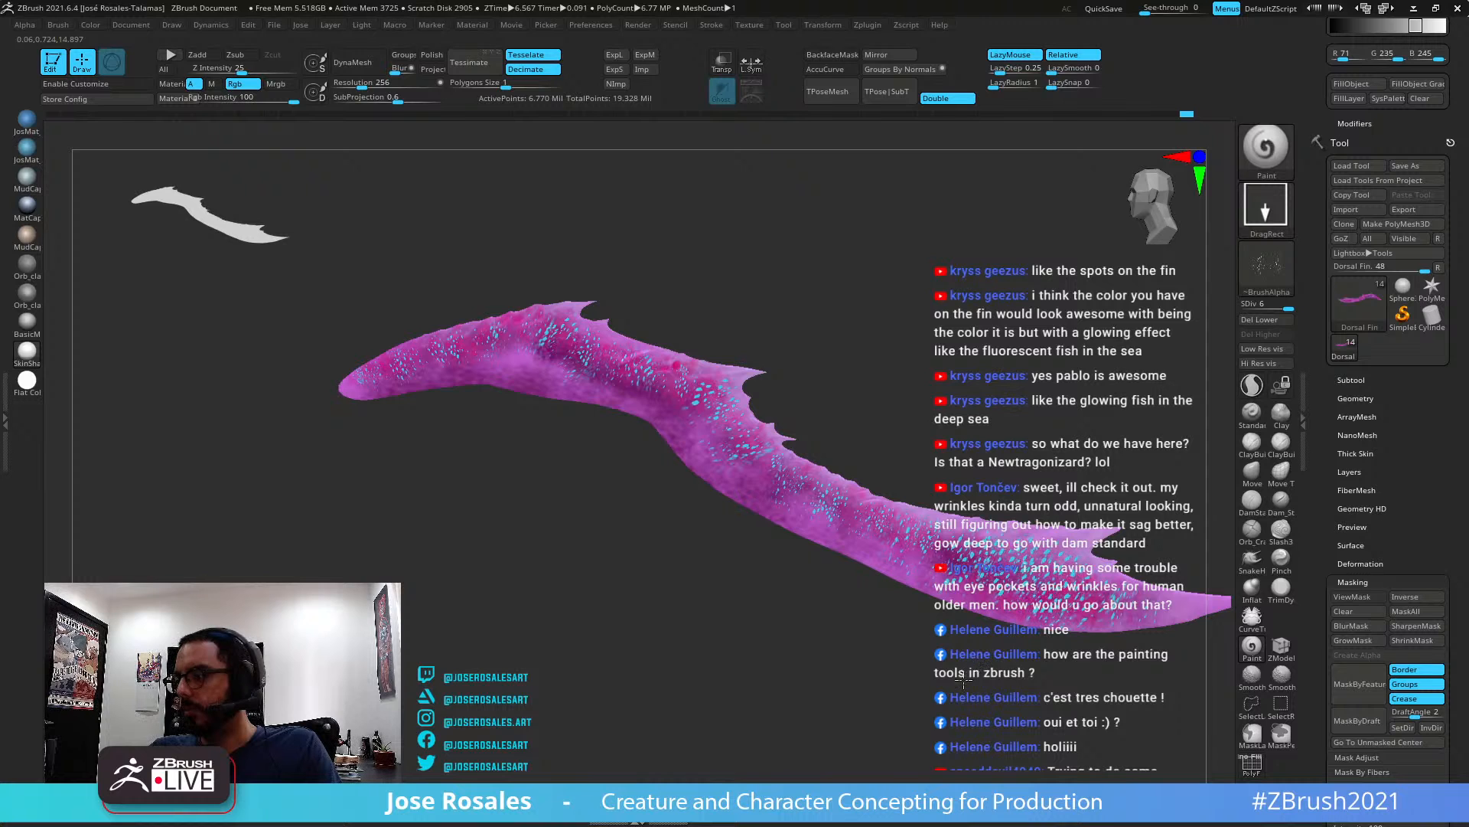
pyautogui.moveTo(918, 317); pyautogui.dragTo(967, 445, button='right')
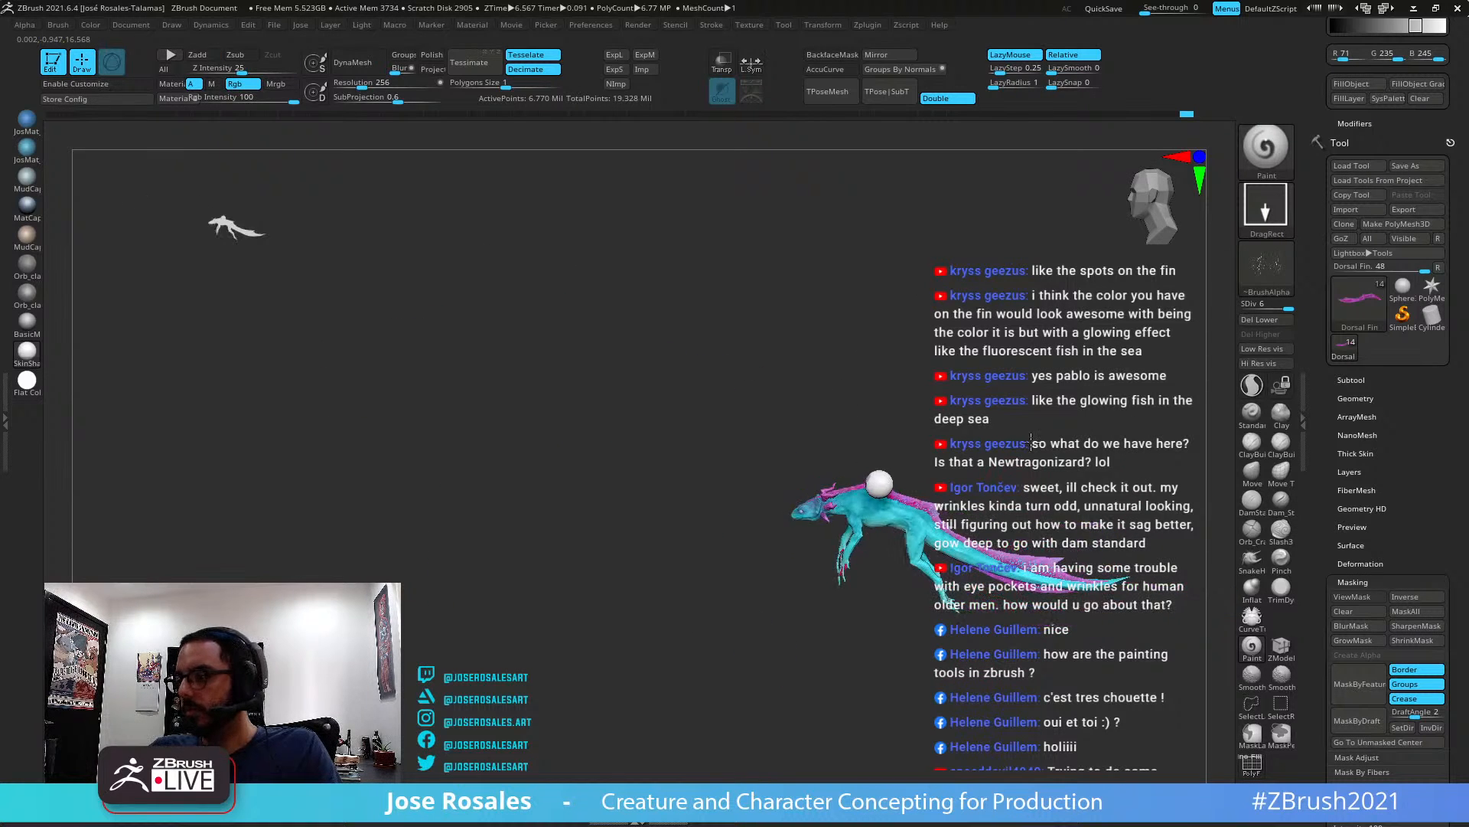
pyautogui.moveTo(1156, 562); pyautogui.dragTo(1220, 643, button='right')
pyautogui.hotkey('alt', 's')
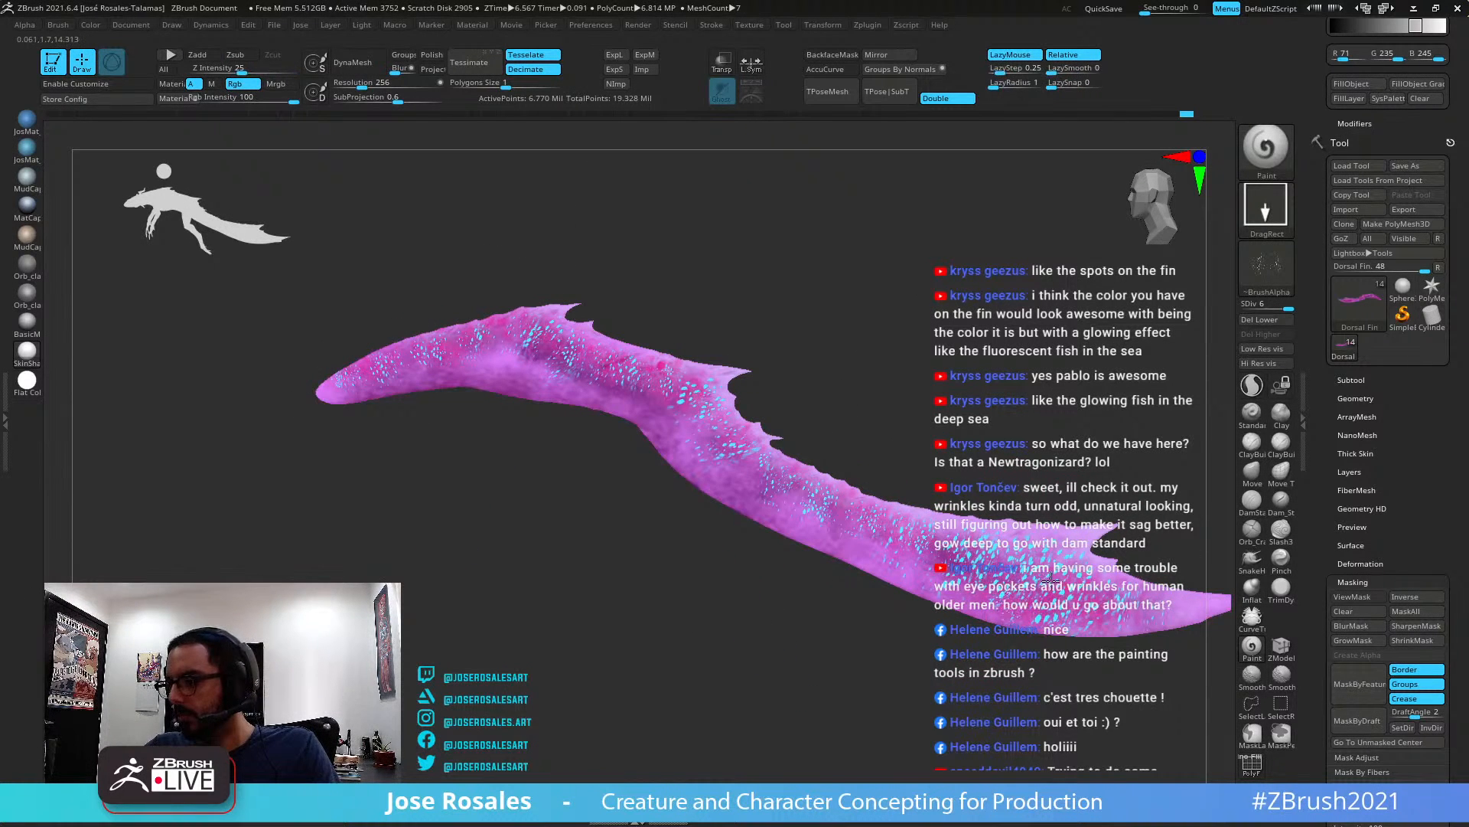
pyautogui.hotkey('alt', 's')
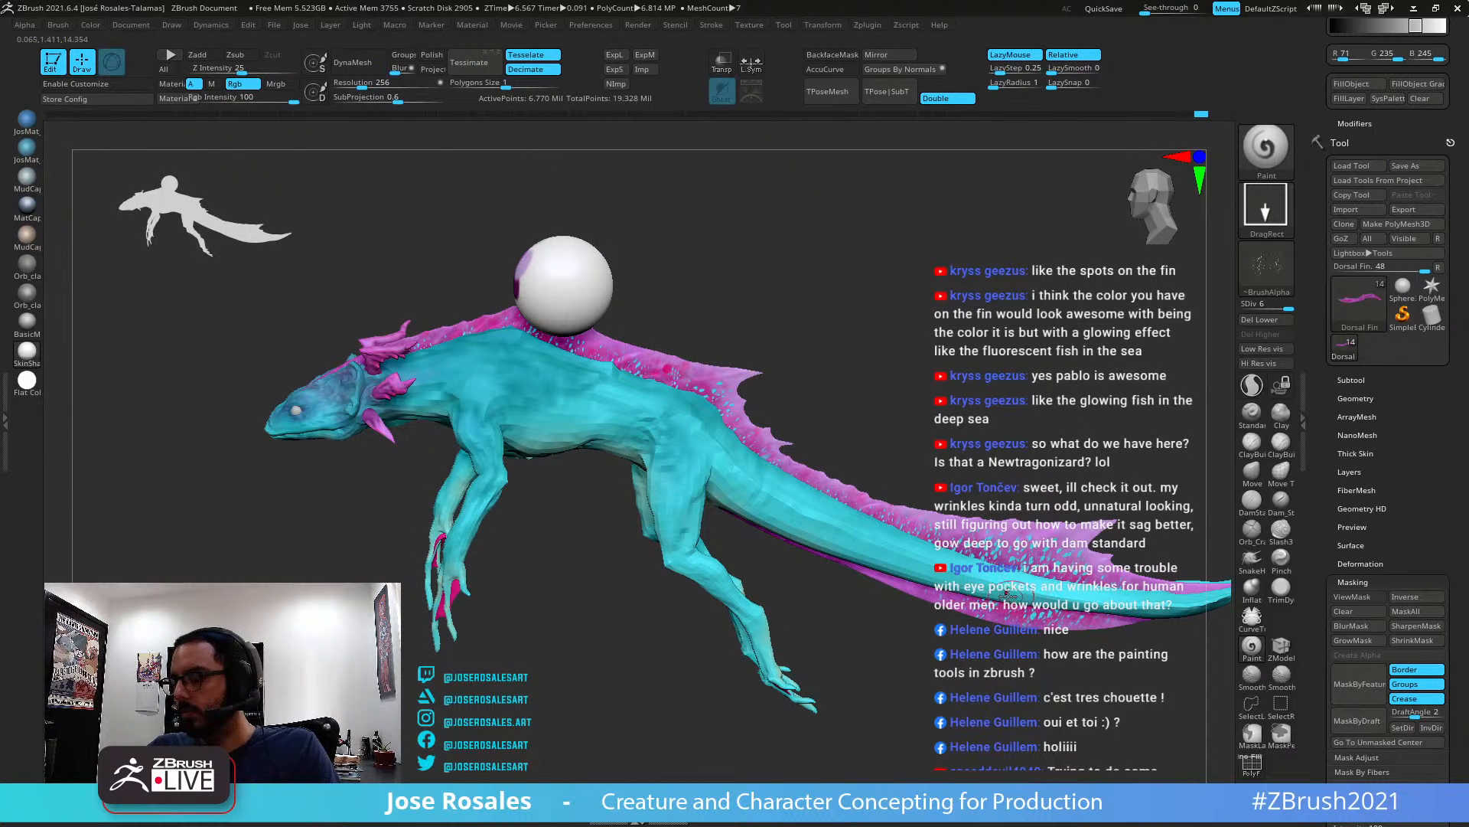
pyautogui.keyDown('ctrl'); pyautogui.moveTo(1011, 582); pyautogui.dragTo(826, 552, button='right'); pyautogui.keyUp('ctrl')
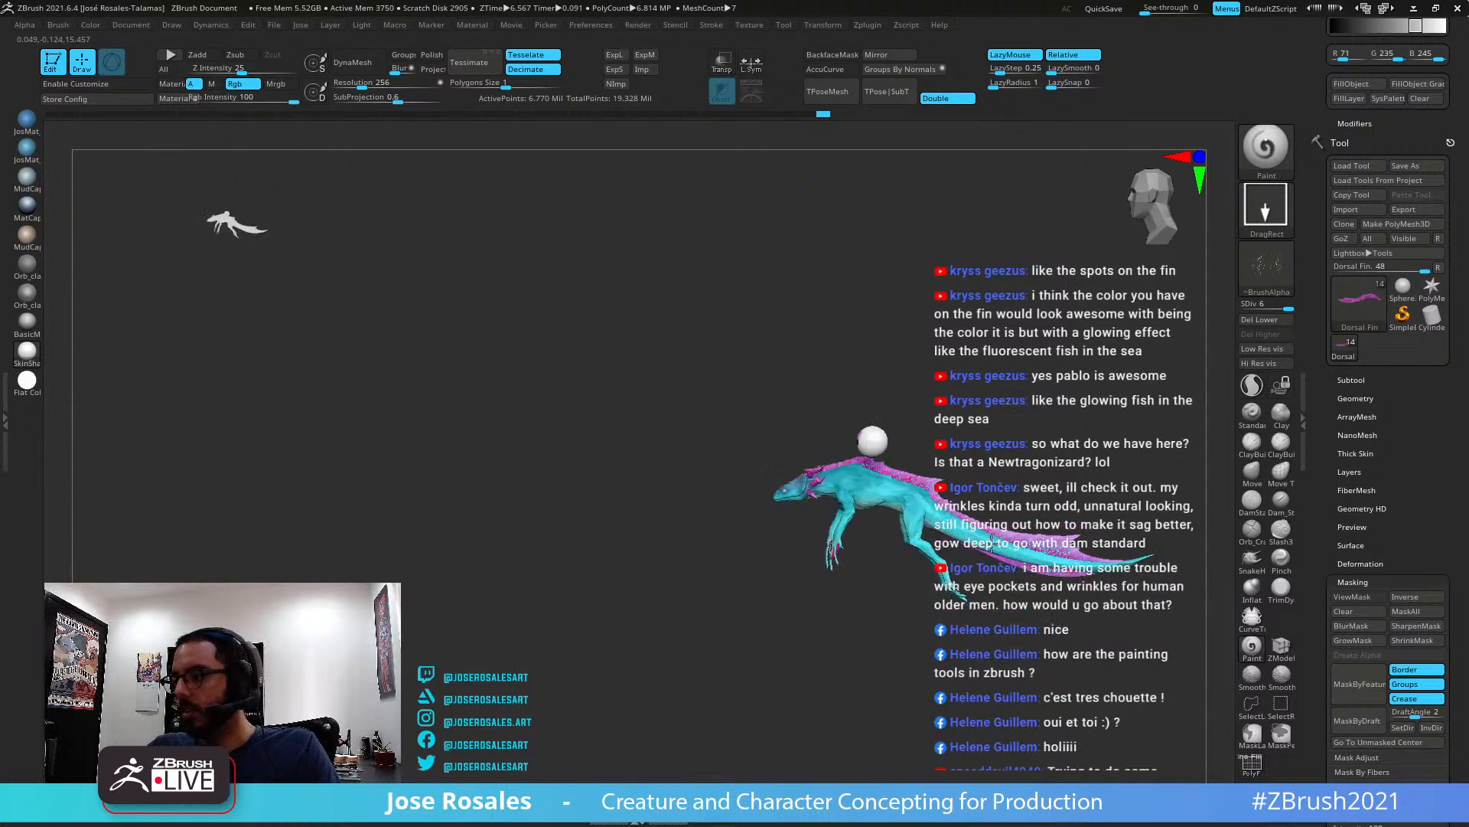
pyautogui.keyDown('alt'); pyautogui.moveTo(1092, 531); pyautogui.dragTo(886, 581, button='right'); pyautogui.keyUp('alt')
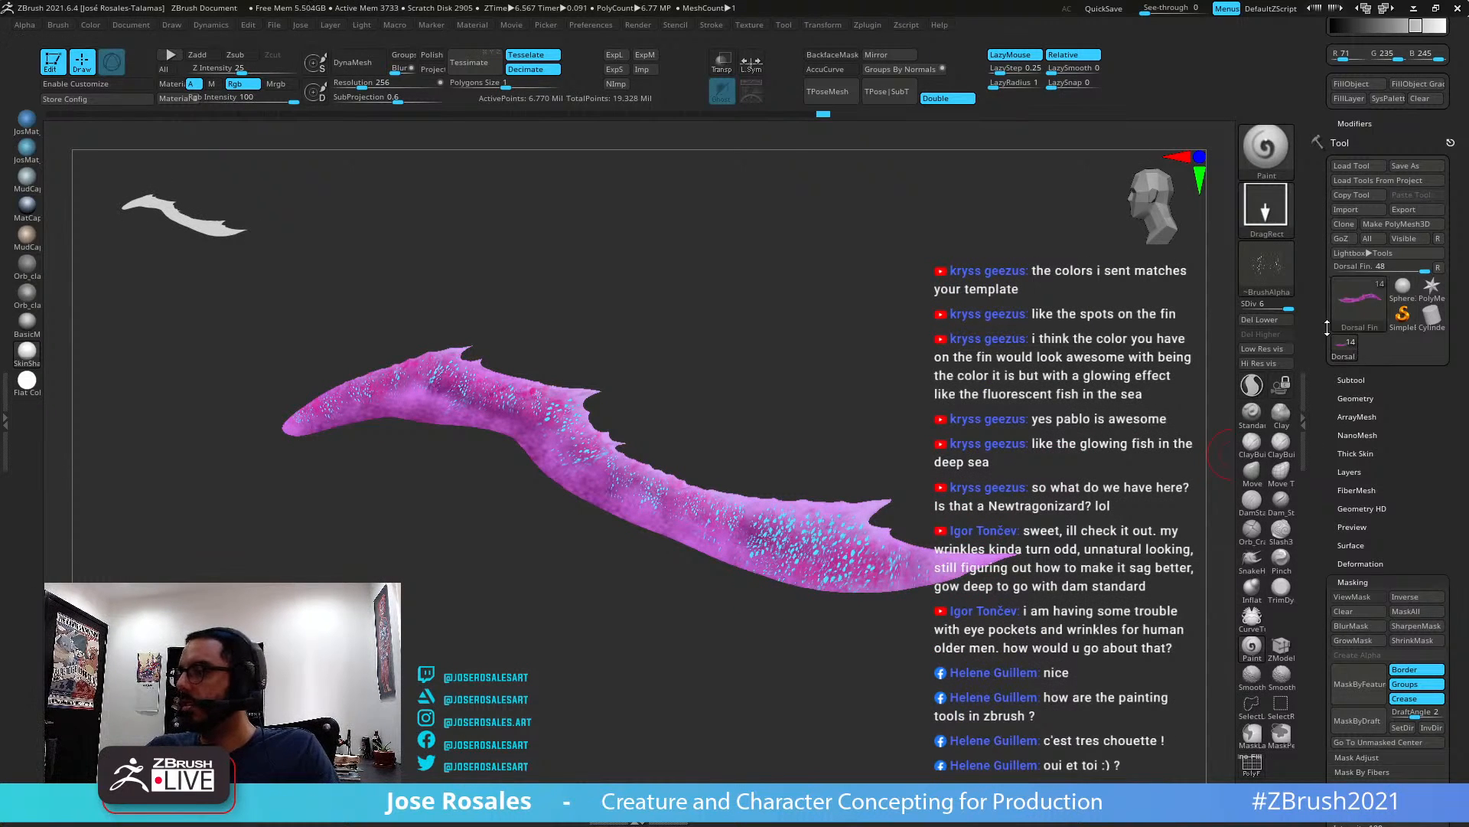
# Show the whole creature and sample the light pink-purple, RGB 224, 112, 241, from the painted palette sphere
pyautogui.moveTo(1313, 323); pyautogui.dragTo(1316, 502)
pyautogui.hotkey('shift', 's')
pyautogui.moveTo(905, 456); pyautogui.dragTo(1204, 375, button='right')
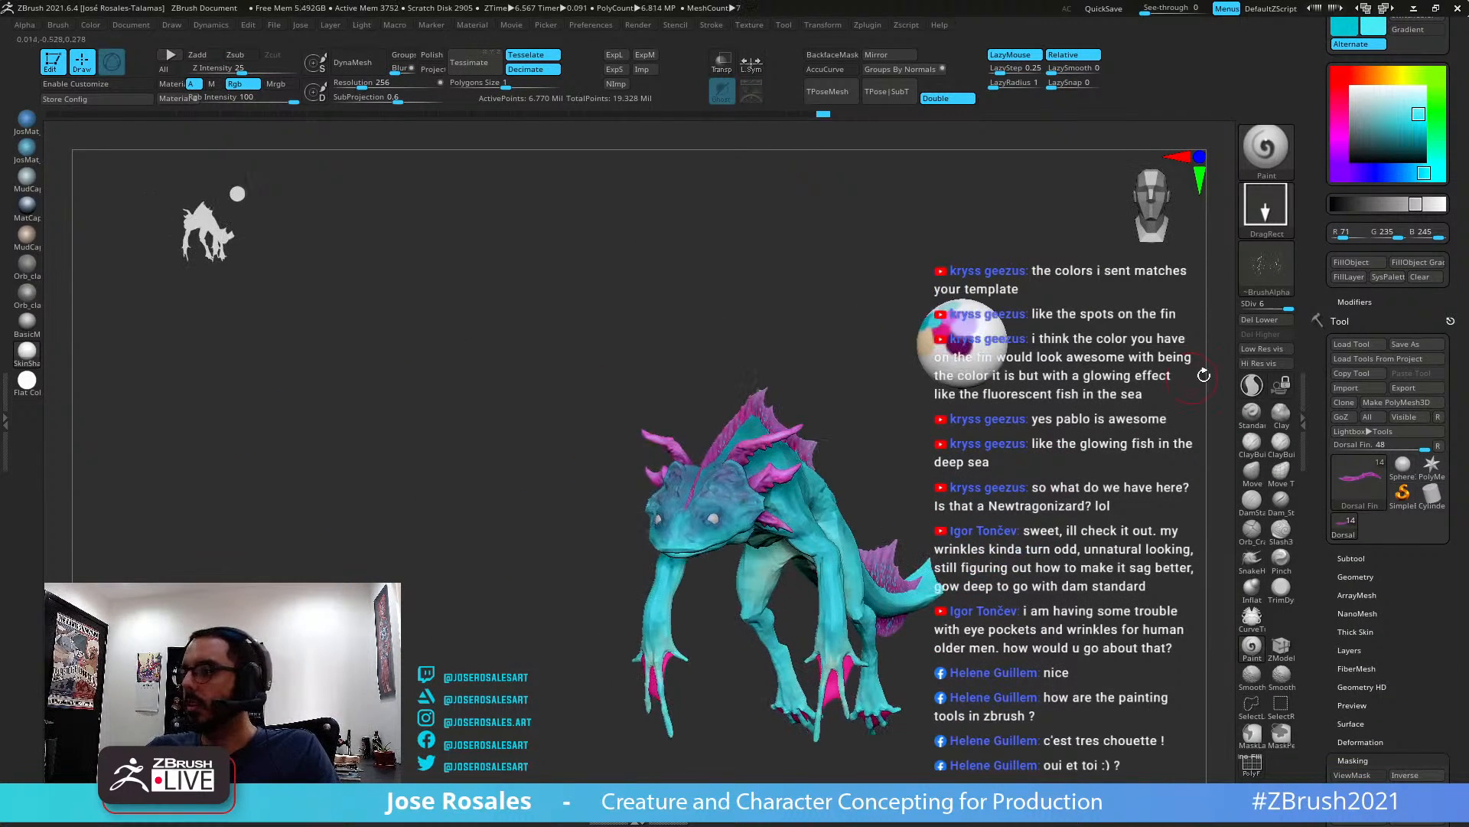
pyautogui.moveTo(1378, 137)
pyautogui.mouseDown()
pyautogui.moveTo(951, 313)
pyautogui.moveTo(965, 313)
pyautogui.mouseUp()
pyautogui.moveTo(995, 536)
pyautogui.keyDown('shift'); pyautogui.mouseDown(button='right')
pyautogui.moveTo(990, 632)
pyautogui.moveTo(960, 475)
pyautogui.moveTo(982, 541)
pyautogui.moveTo(1033, 490)
pyautogui.mouseUp(button='right'); pyautogui.keyUp('shift')
# Set the Paint brush to a Color Spray stroke with Alpha 08
pyautogui.click(1266, 267)
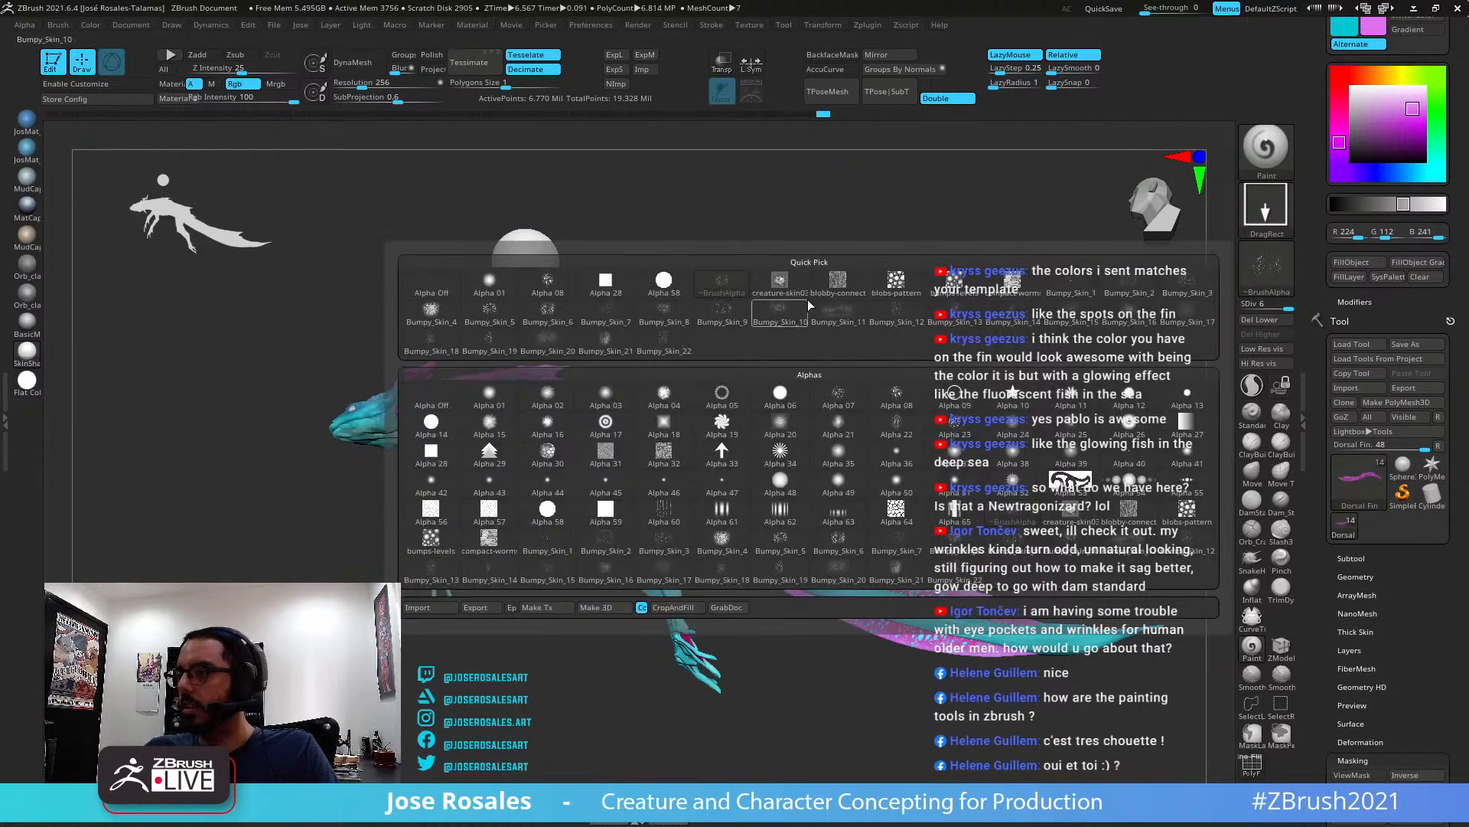
pyautogui.click(1264, 205)
pyautogui.click(987, 226)
pyautogui.click(1243, 289)
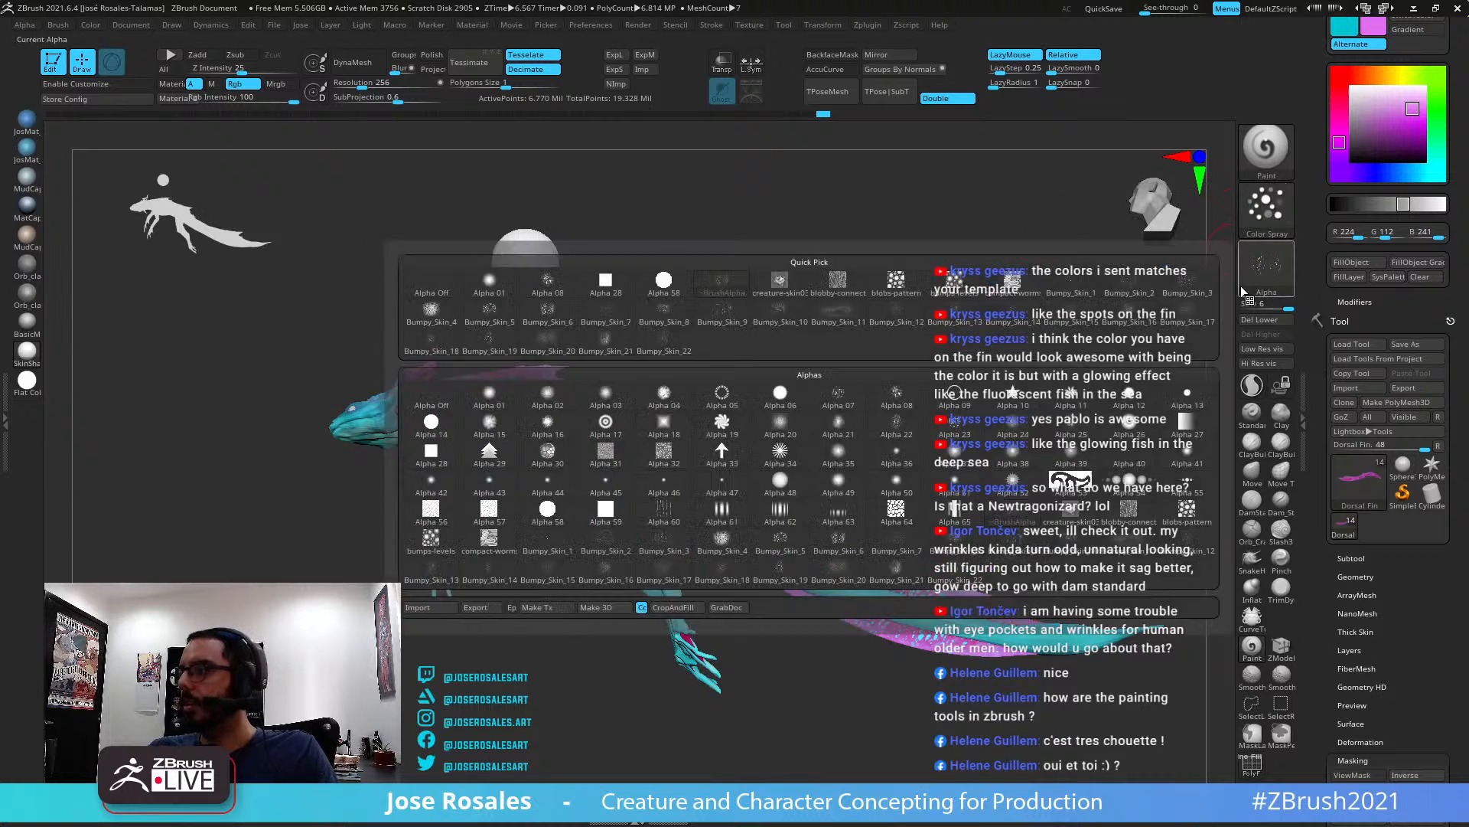
pyautogui.click(546, 283)
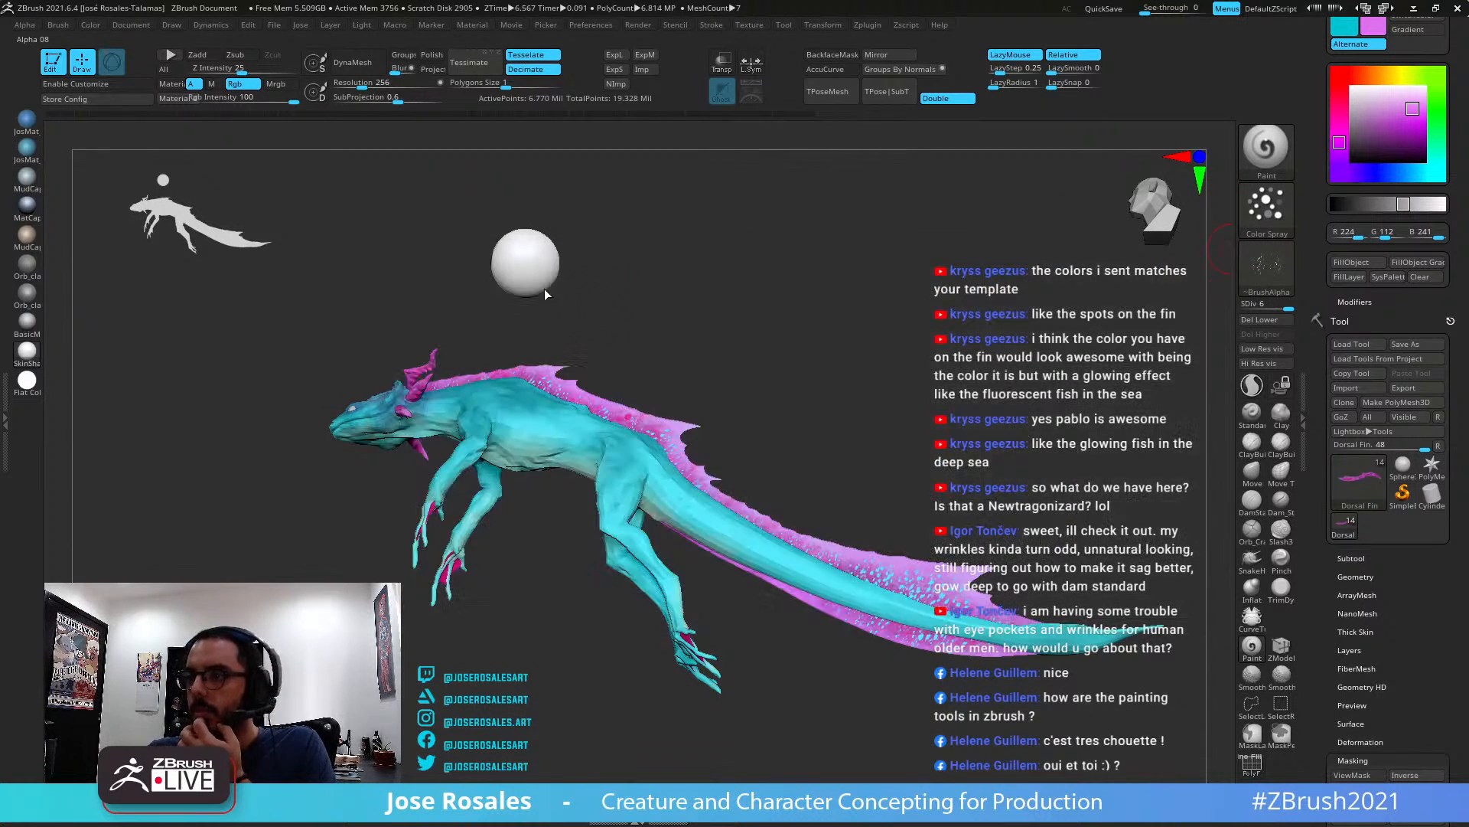
# Review the spotted fin with and without the body from several distances and from both sides
pyautogui.hotkey('shift', 's')
pyautogui.keyDown('ctrl'); pyautogui.moveTo(845, 629); pyautogui.dragTo(796, 630, button='right'); pyautogui.keyUp('ctrl')
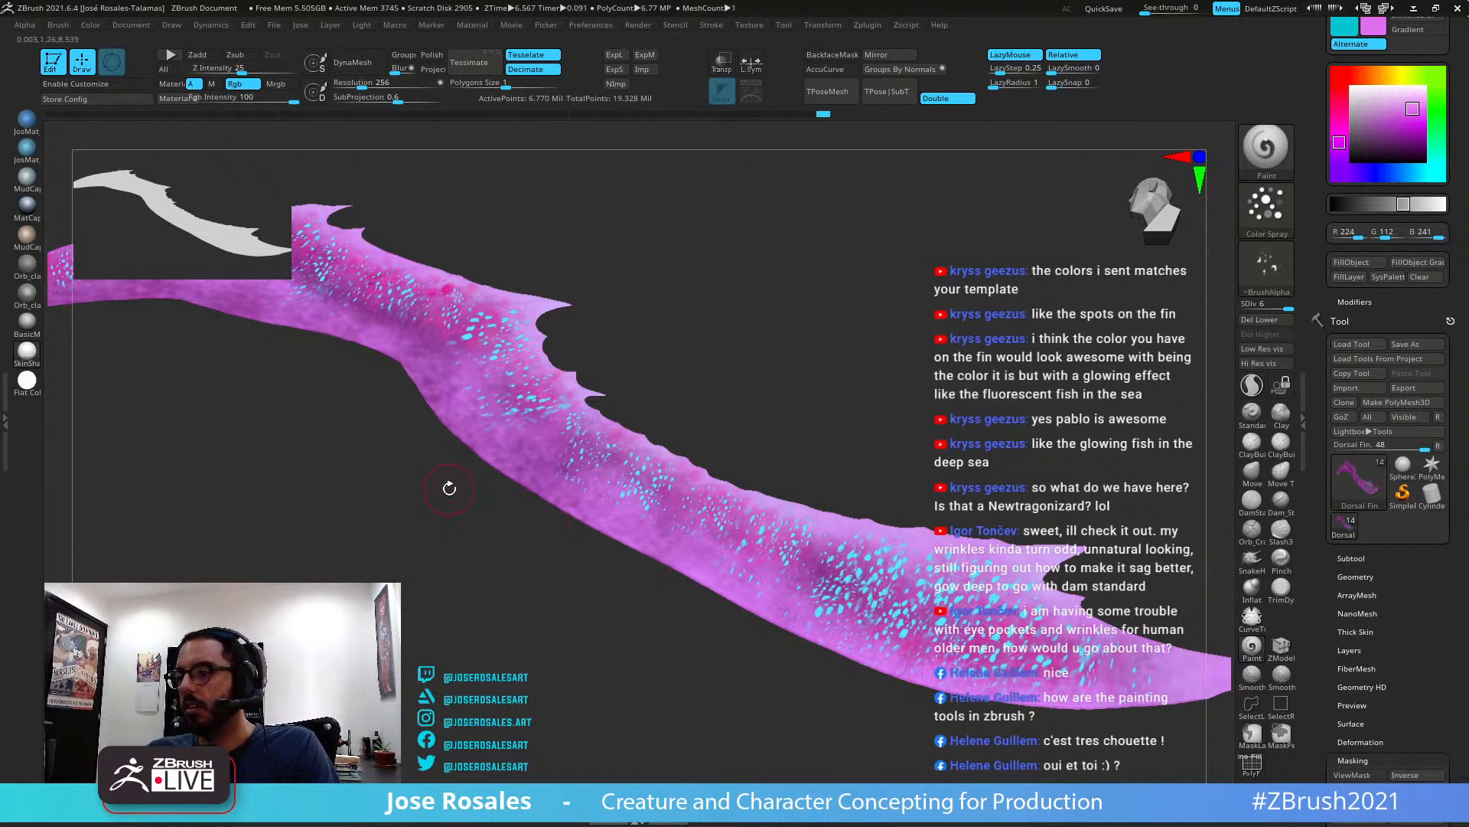
pyautogui.moveTo(503, 483); pyautogui.dragTo(578, 464)
pyautogui.hotkey('shift', 's')
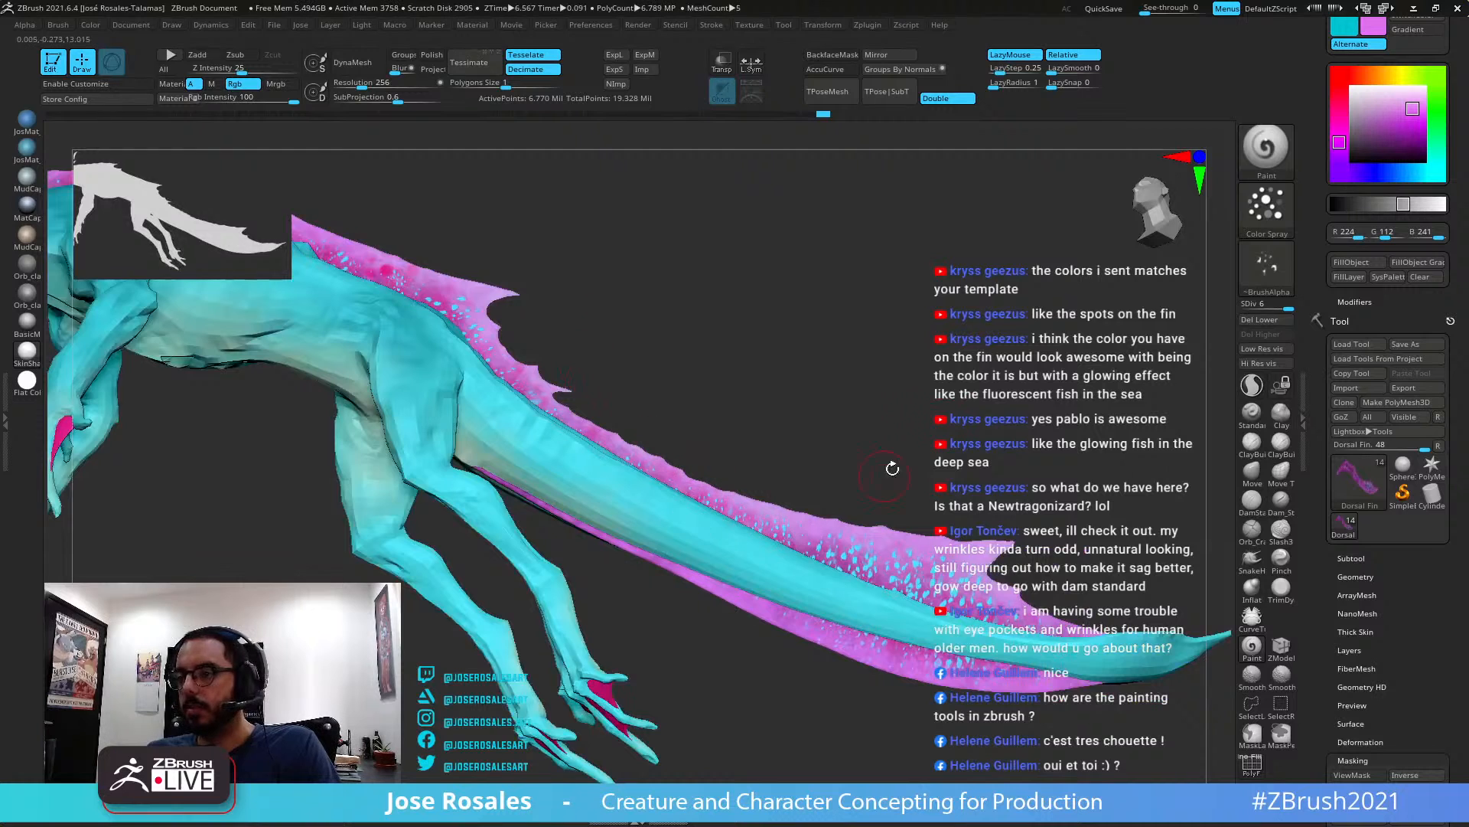
pyautogui.keyDown('alt'); pyautogui.moveTo(613, 403); pyautogui.dragTo(430, 533); pyautogui.keyUp('alt')
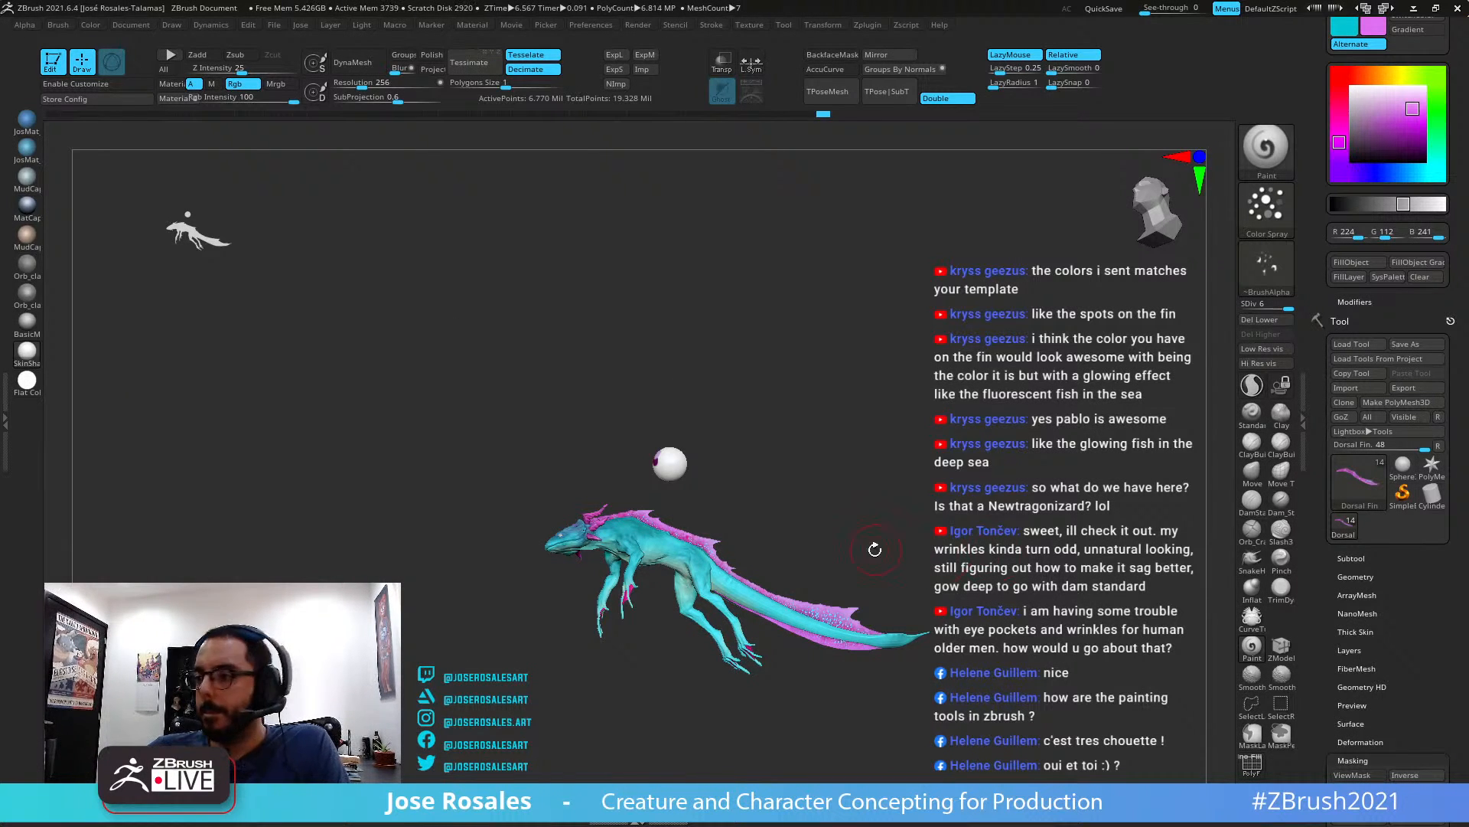
pyautogui.moveTo(874, 547); pyautogui.dragTo(1234, 426, button='right')
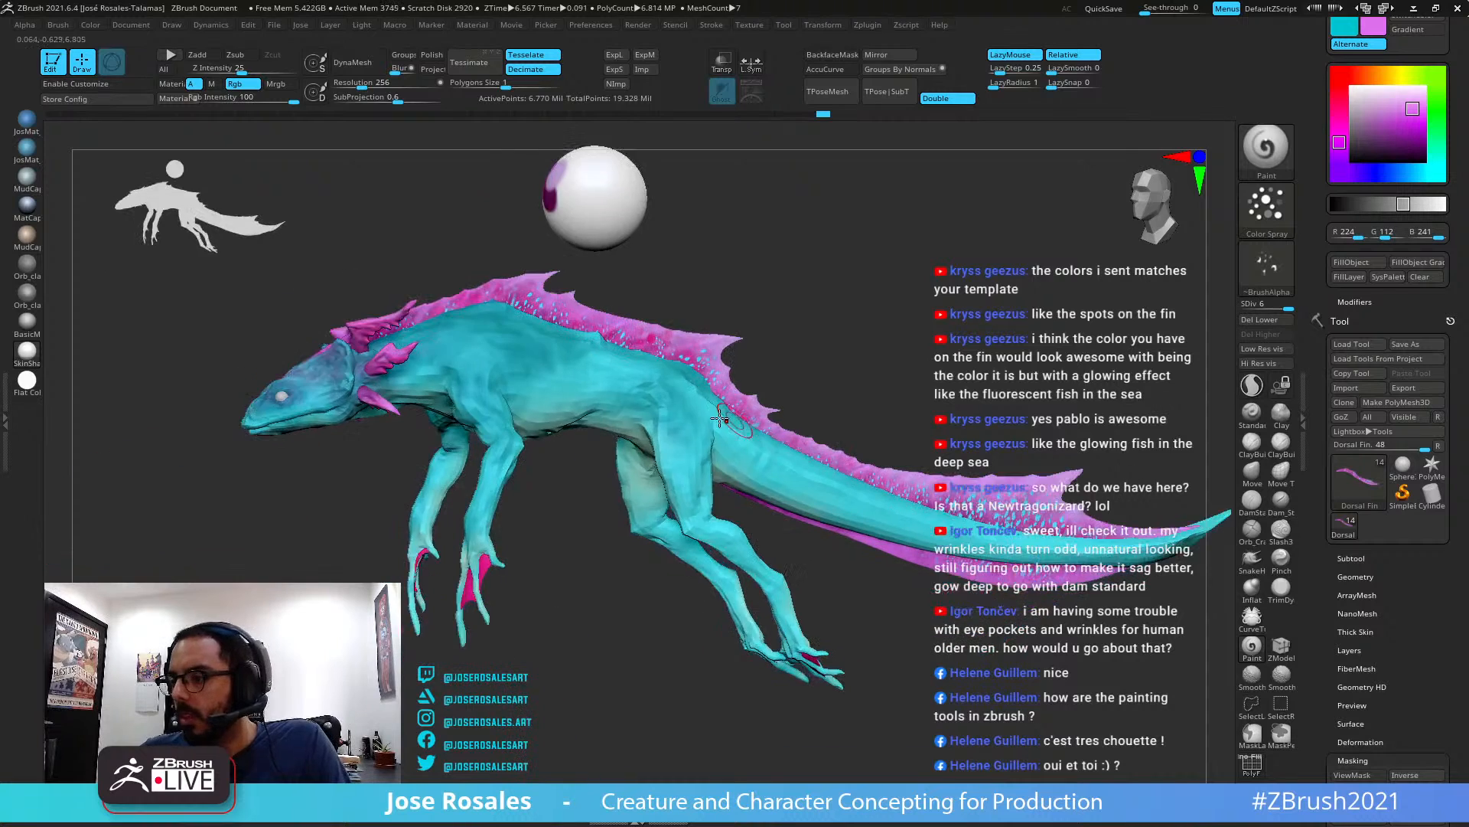
pyautogui.moveTo(723, 452)
pyautogui.mouseDown(button='right')
pyautogui.moveTo(797, 517)
pyautogui.moveTo(941, 459)
pyautogui.mouseUp(button='right')
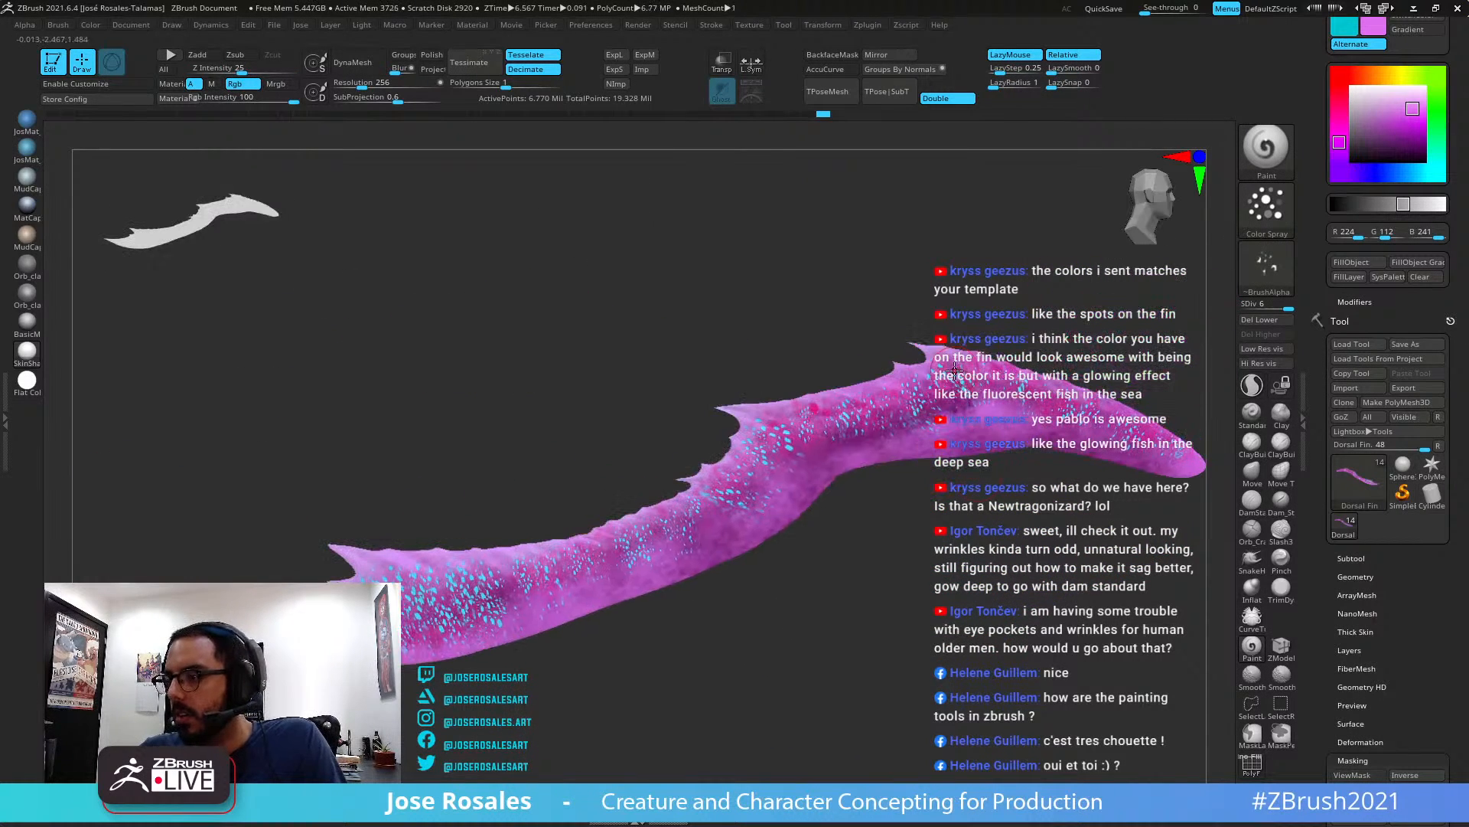
# Mask the isolated dorsal fin by cavity at intensity 100, with the cavity profile curve expanded
pyautogui.click(1352, 760)
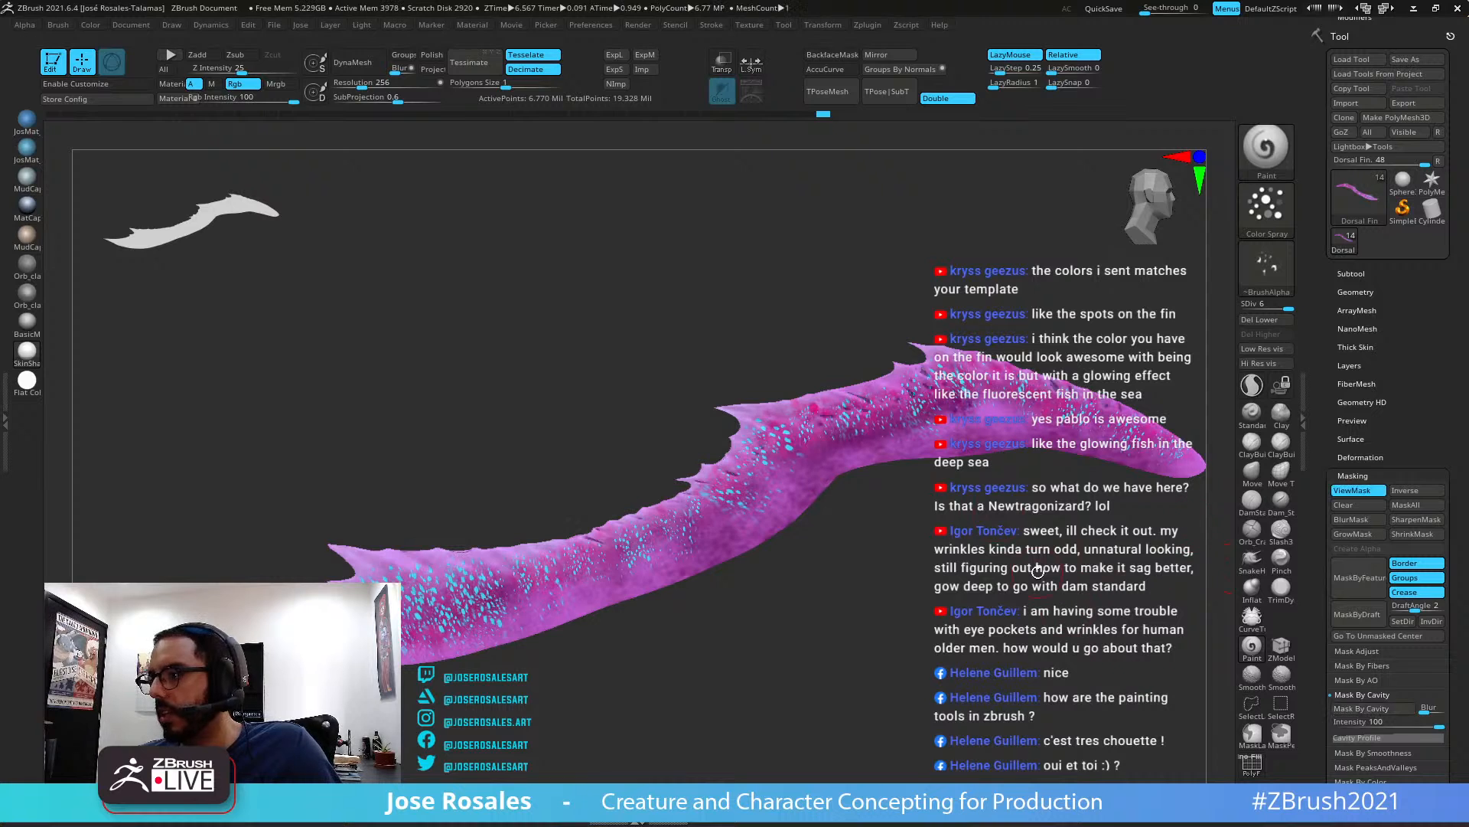
pyautogui.moveTo(723, 526); pyautogui.dragTo(759, 534, button='right')
pyautogui.click(1374, 738)
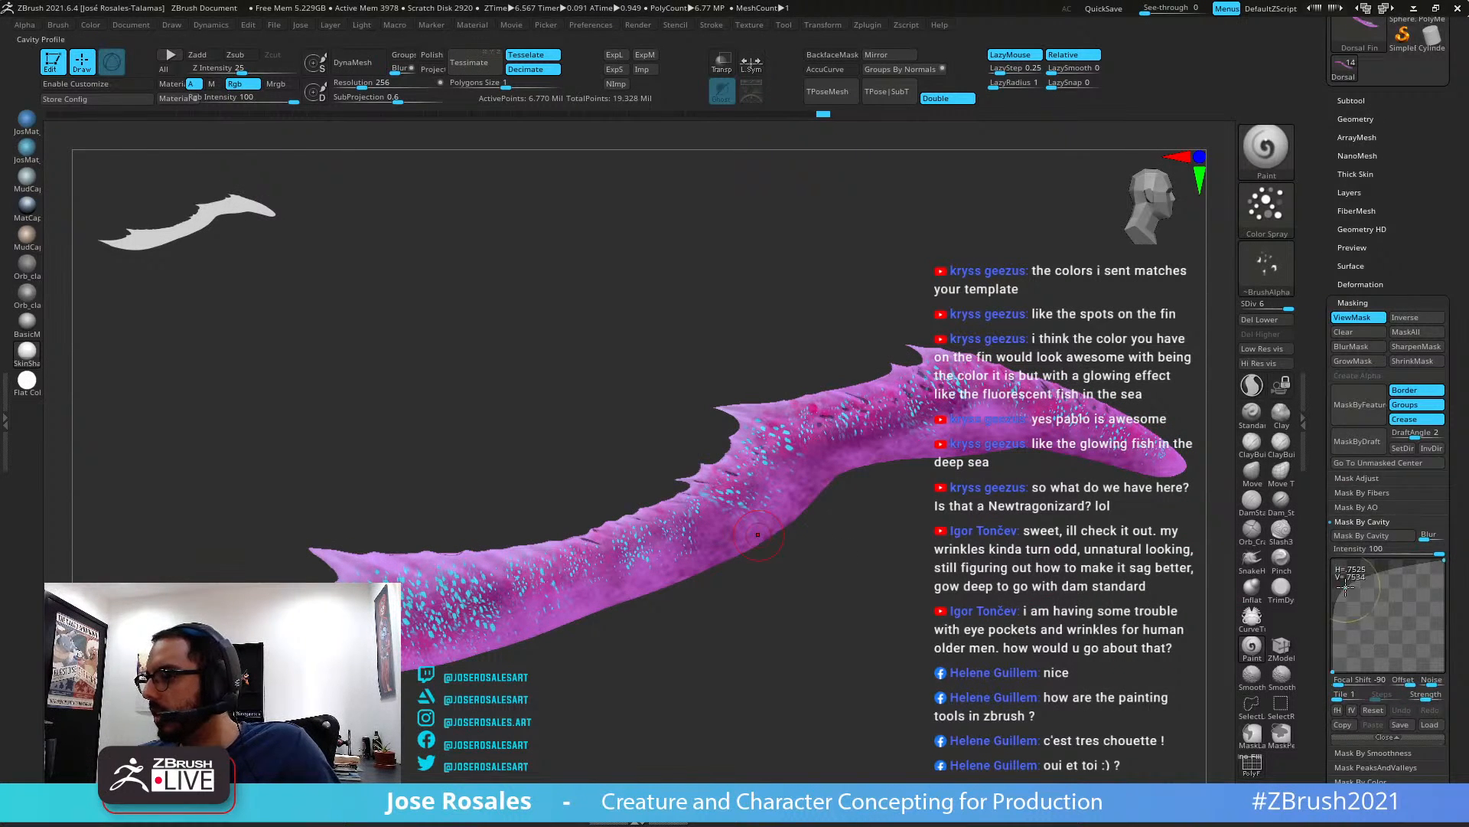
pyautogui.click(1373, 709)
pyautogui.click(1366, 535)
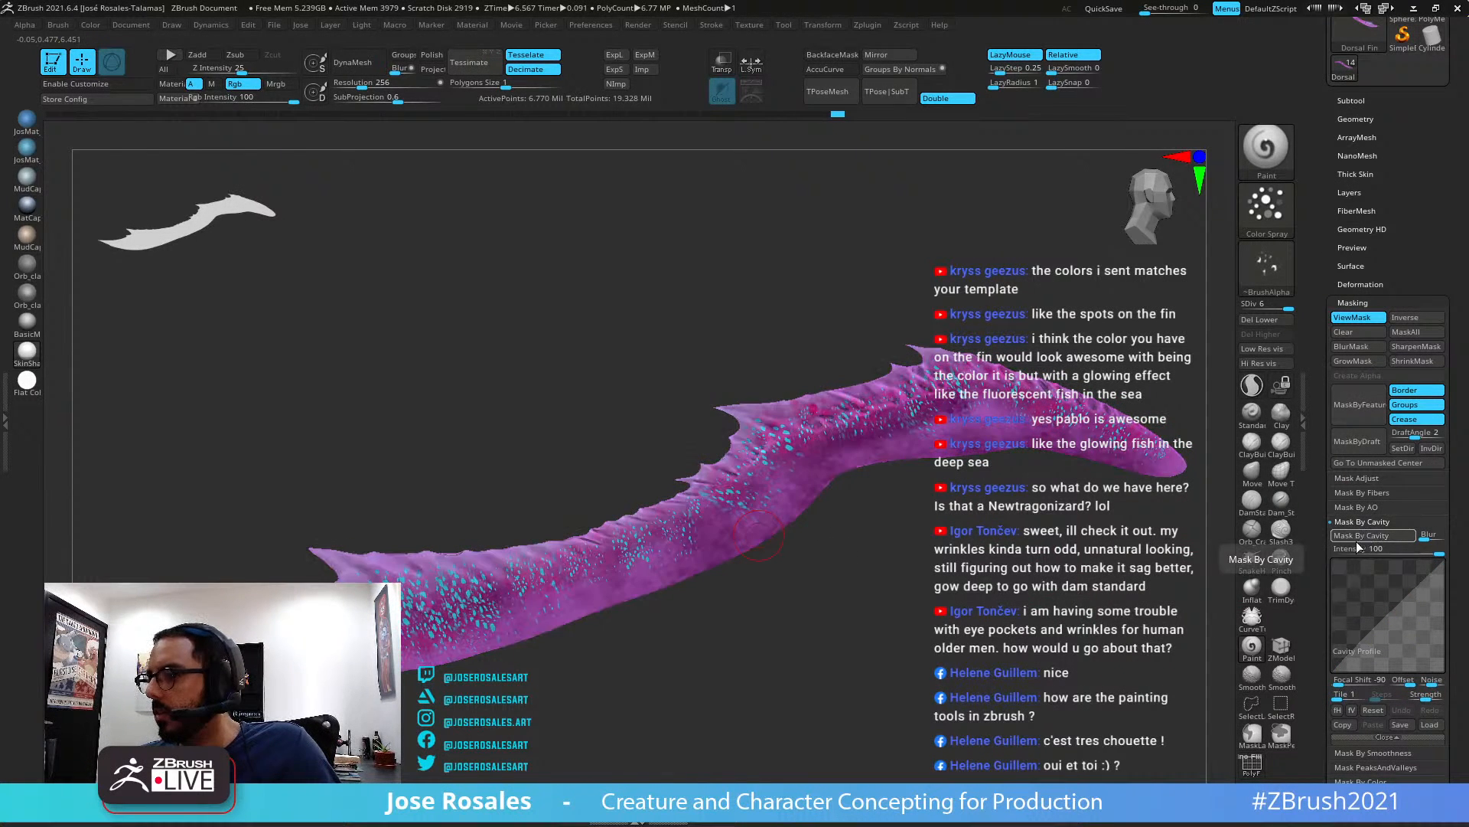
# Bow the cavity profile curve upward and reapply the cavity mask to the fin
pyautogui.keyDown('alt'); pyautogui.moveTo(1041, 615); pyautogui.dragTo(1135, 620, button='right'); pyautogui.keyUp('alt')
pyautogui.moveTo(1388, 615); pyautogui.dragTo(1397, 626)
pyautogui.click(1370, 535)
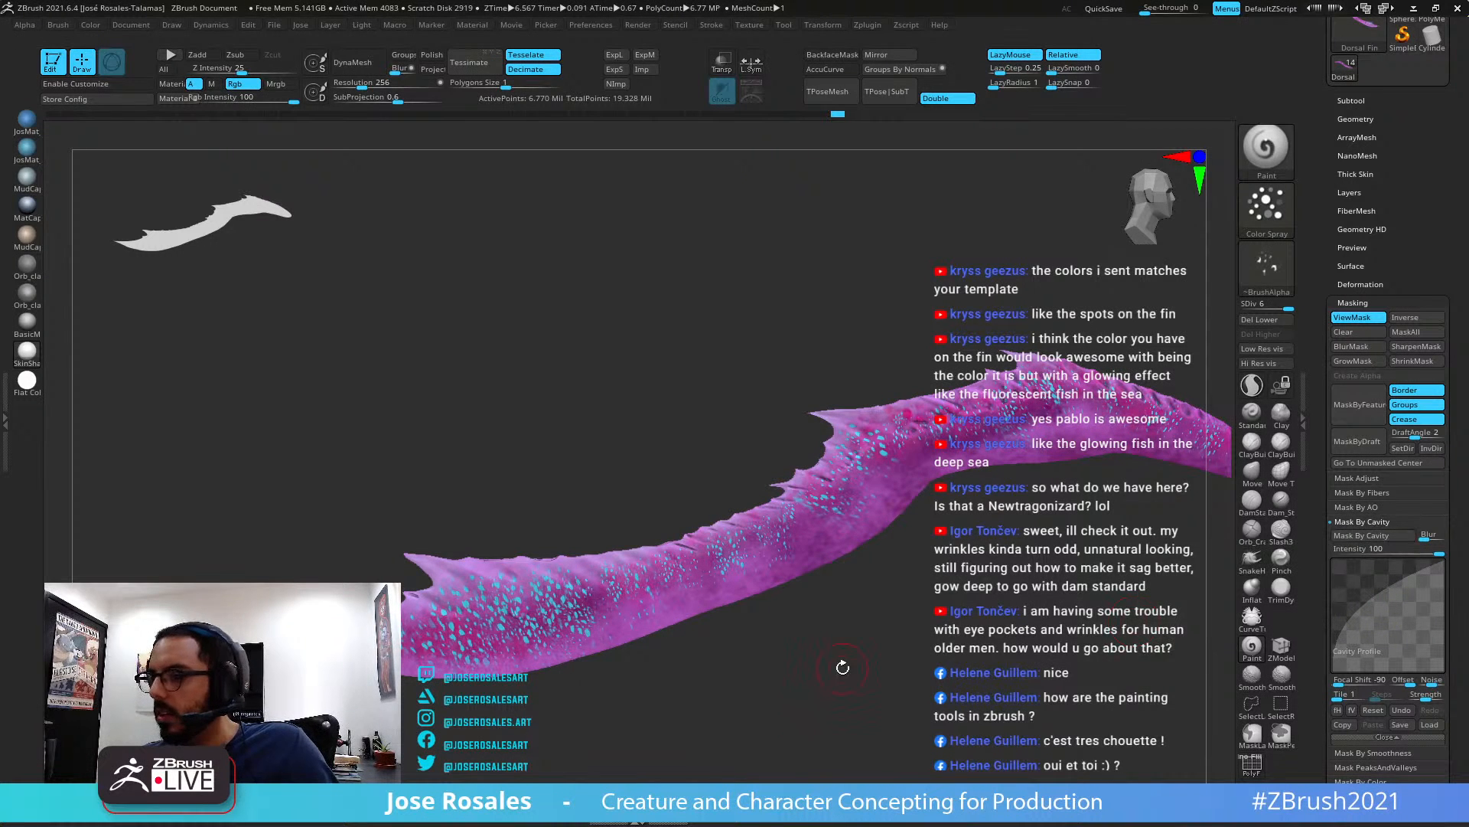
pyautogui.moveTo(915, 659); pyautogui.dragTo(970, 700)
pyautogui.moveTo(1092, 668); pyautogui.dragTo(1176, 641)
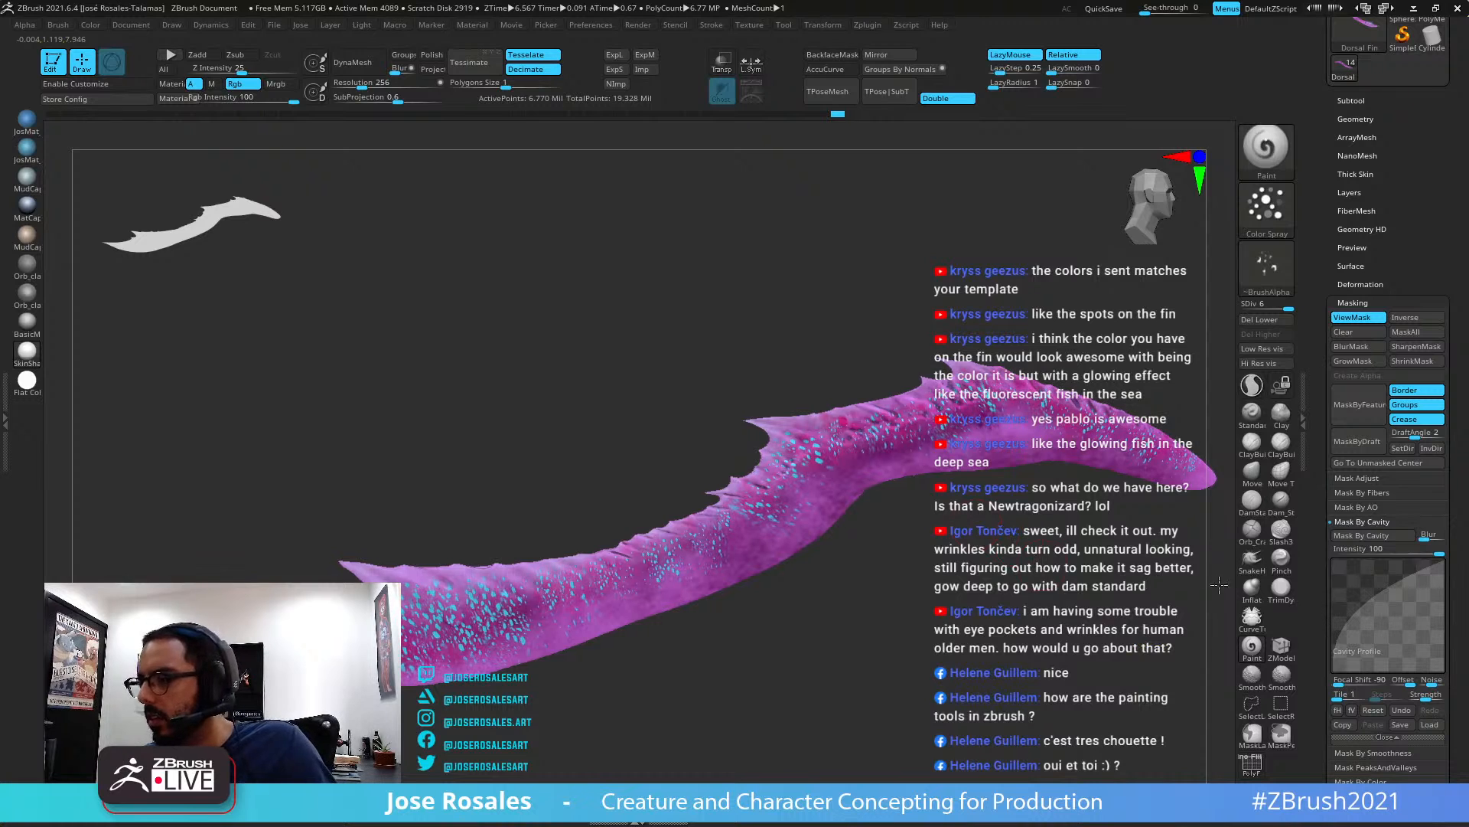
# Invert the fin's mask, push the cavity profile's low end up to a nearly flat top, and mask by cavity again
pyautogui.keyDown('alt'); pyautogui.moveTo(1217, 584); pyautogui.dragTo(1008, 759); pyautogui.keyUp('alt')
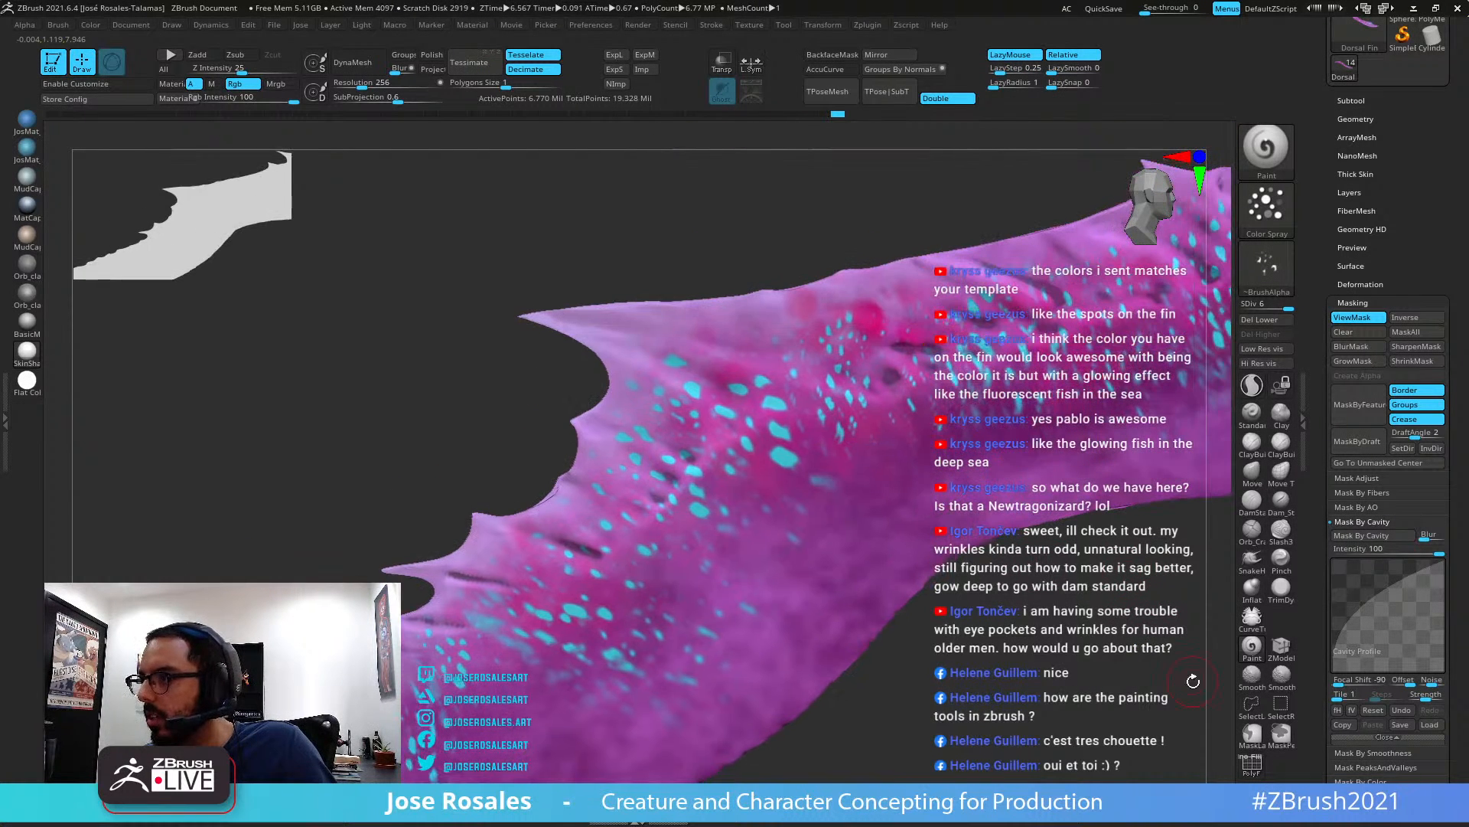
pyautogui.moveTo(1375, 596); pyautogui.dragTo(1359, 567)
pyautogui.press('ctrl')
pyautogui.hotkey('ctrl', 'i')
pyautogui.moveTo(1210, 612); pyautogui.dragTo(1224, 603)
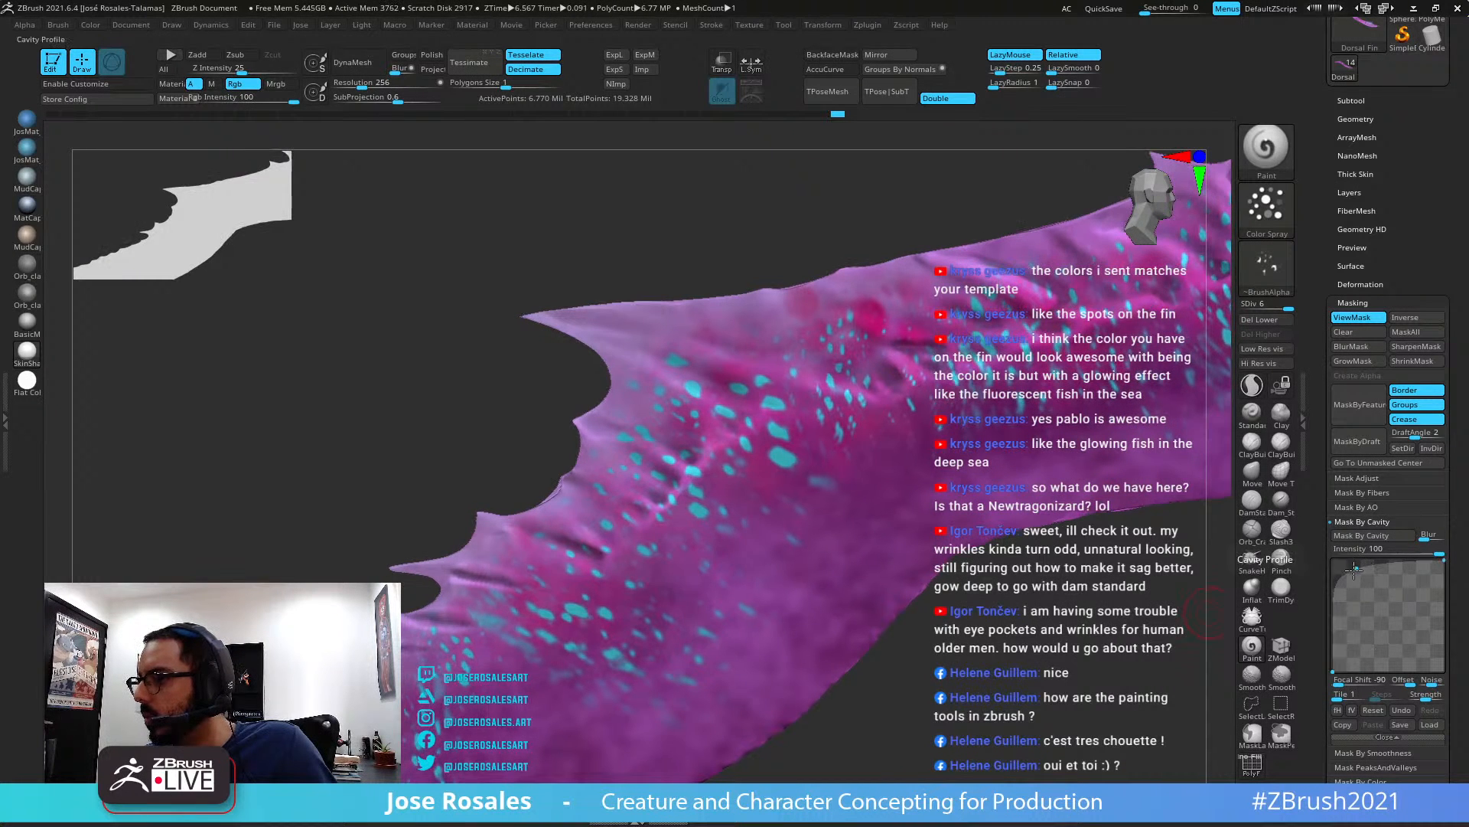
pyautogui.moveTo(1359, 567); pyautogui.dragTo(1338, 563)
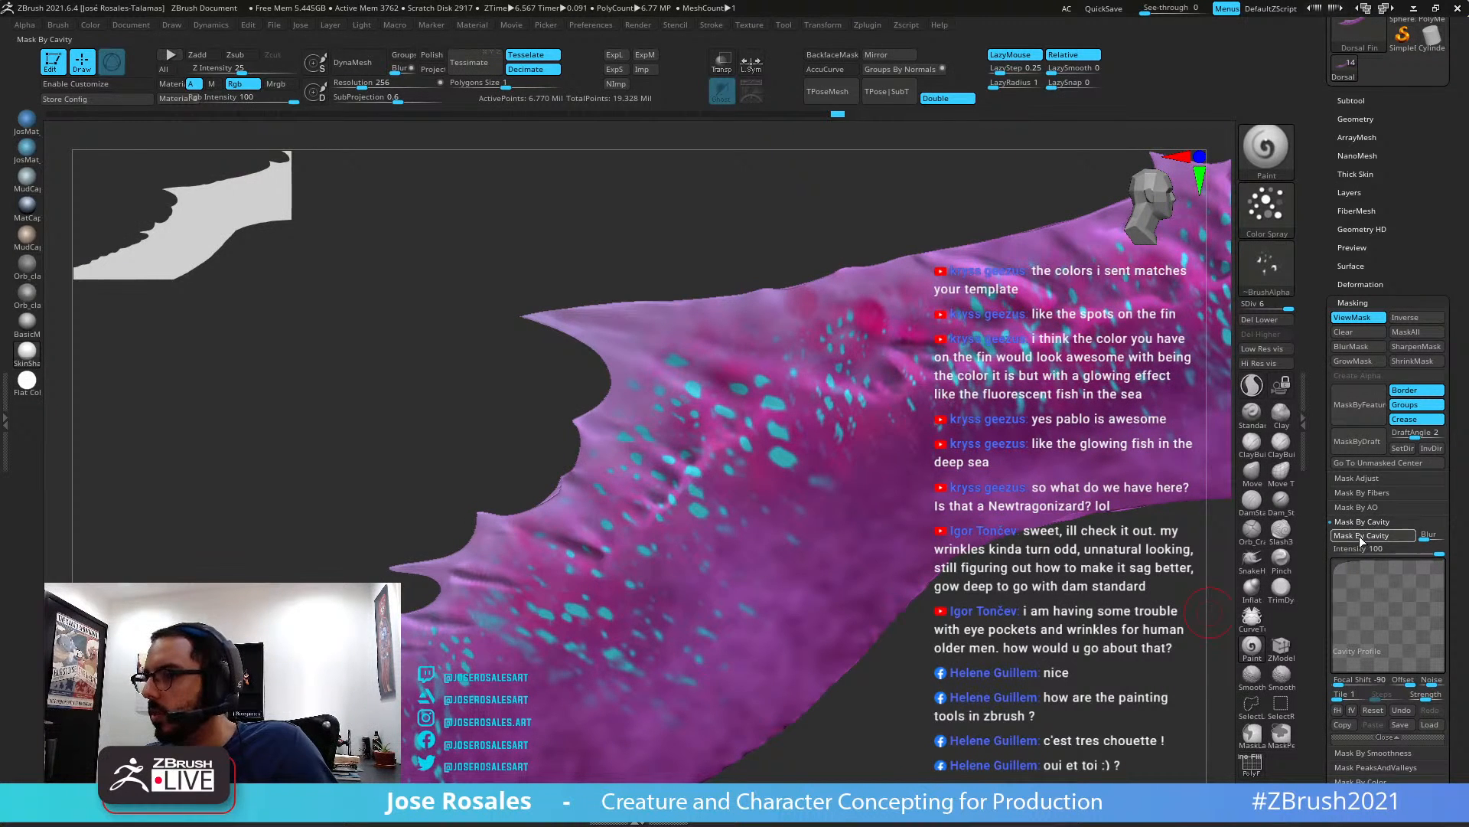
pyautogui.click(1359, 536)
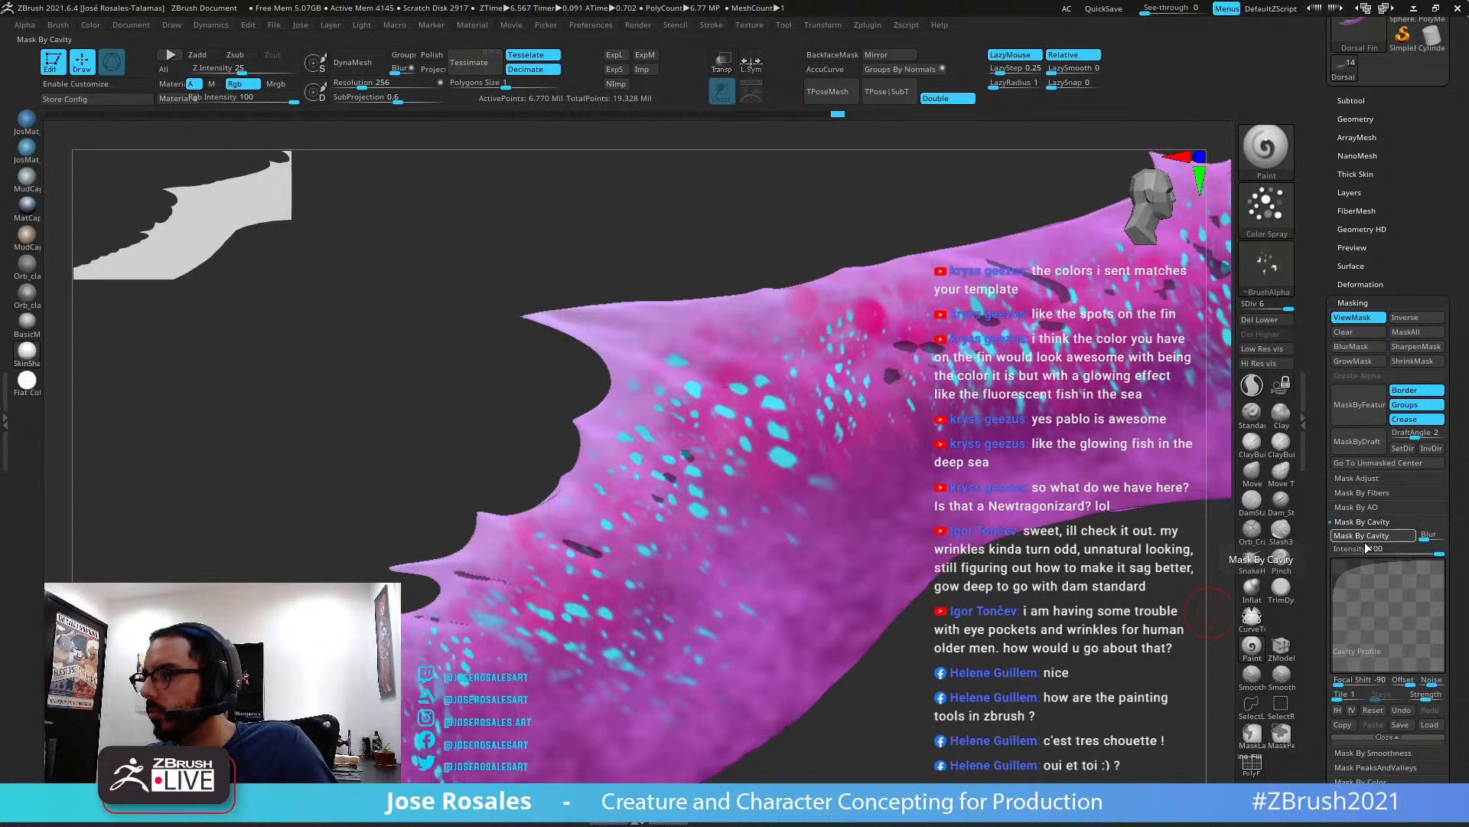
# Try masking the fin by peaks and valleys, and again by cavity with the profile curve's upward bow flattened
pyautogui.keyDown('alt'); pyautogui.moveTo(965, 618); pyautogui.dragTo(943, 618); pyautogui.keyUp('alt')
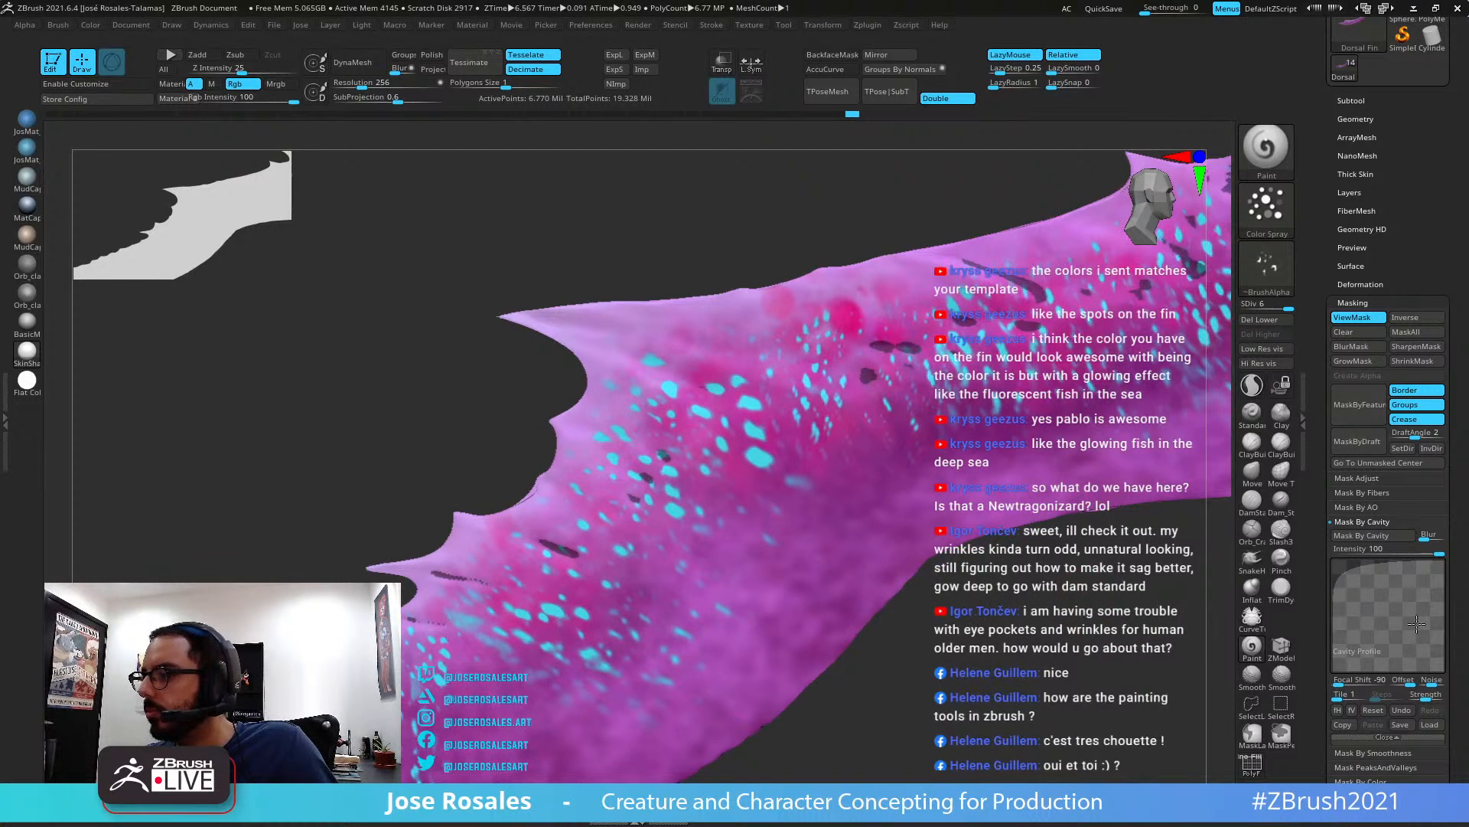
pyautogui.keyDown('alt'); pyautogui.moveTo(1417, 624); pyautogui.dragTo(1358, 573); pyautogui.keyUp('alt')
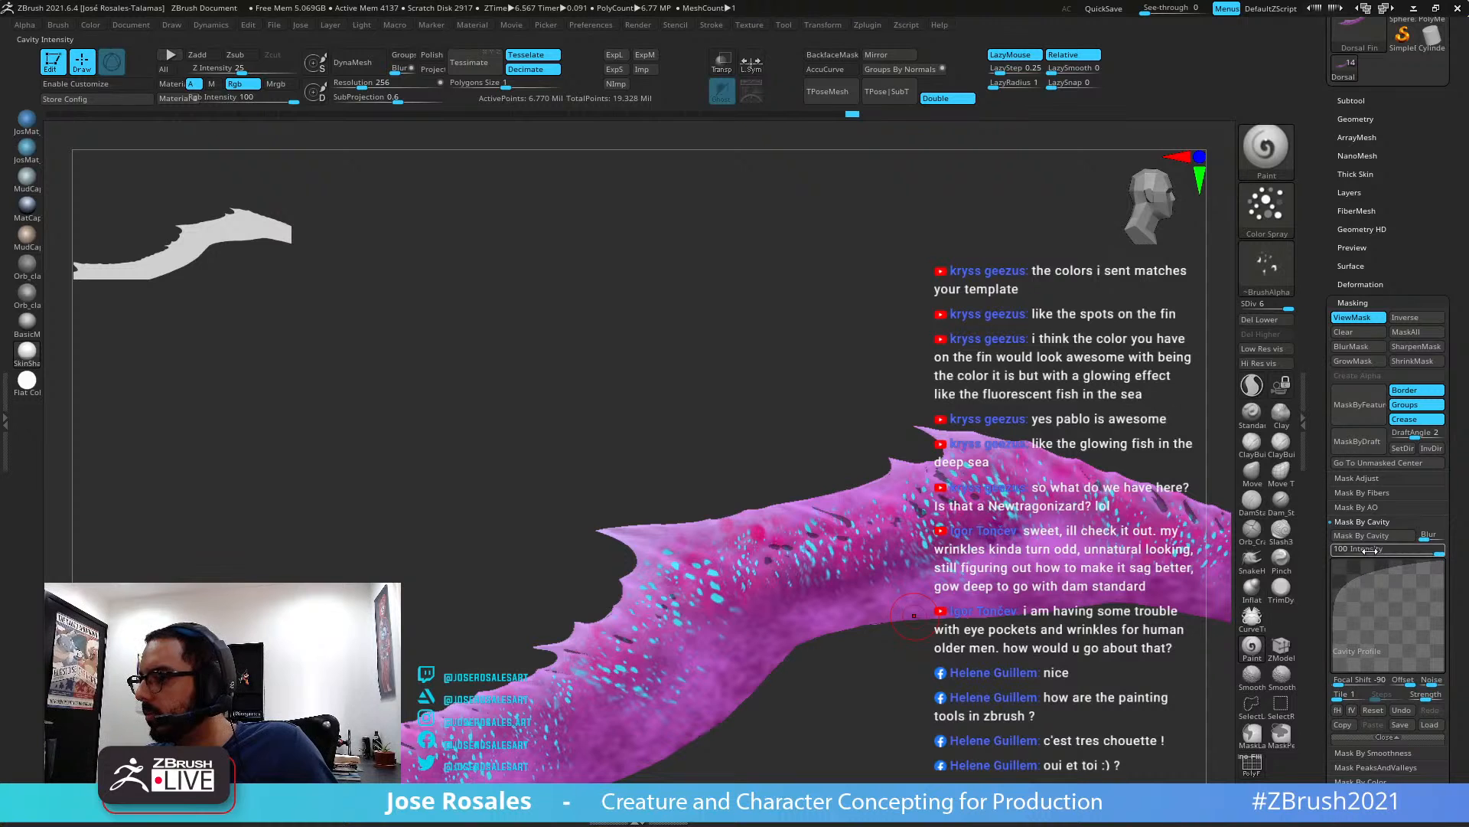
pyautogui.click(1402, 768)
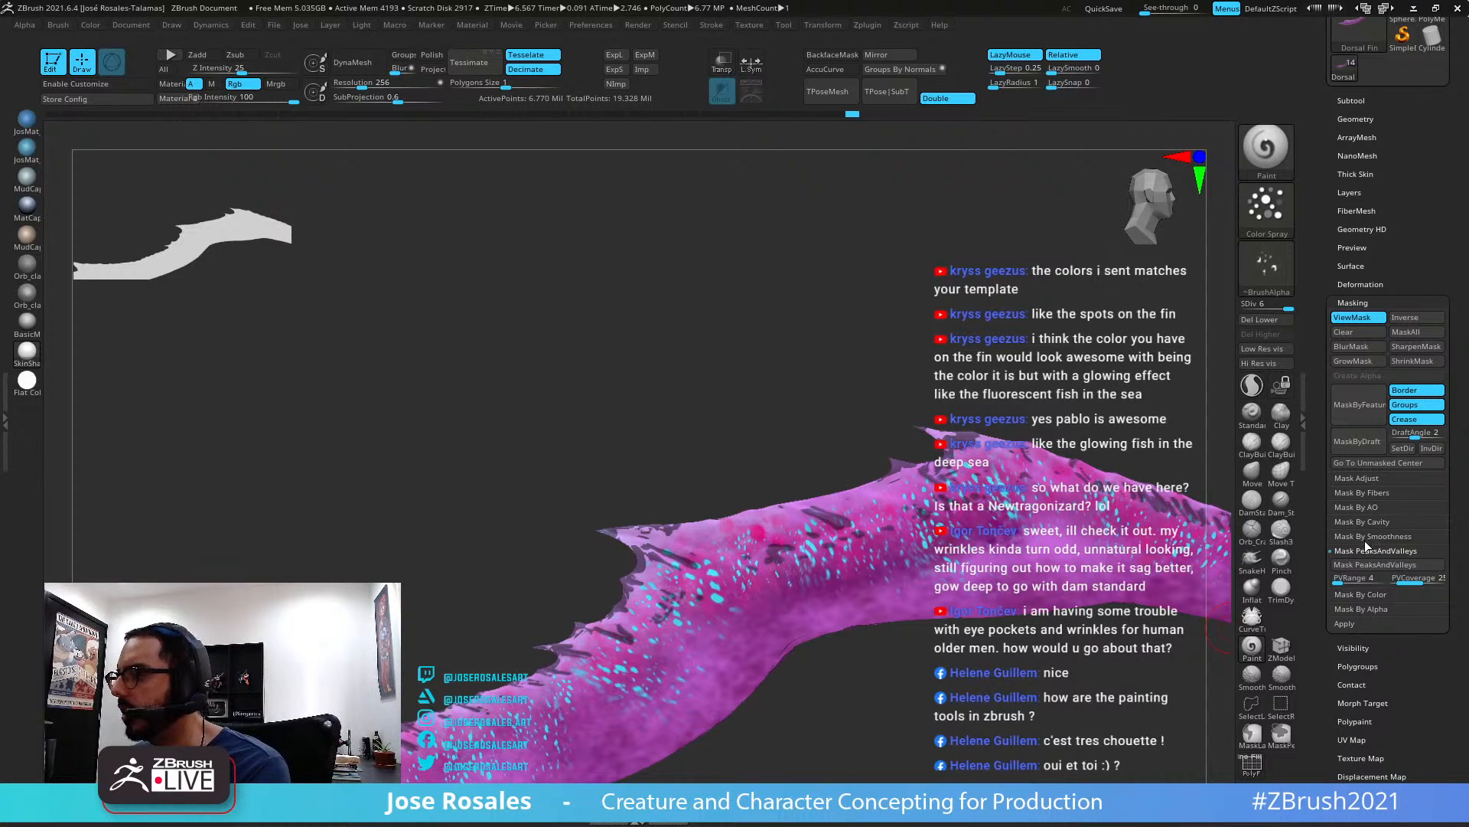
pyautogui.click(1357, 522)
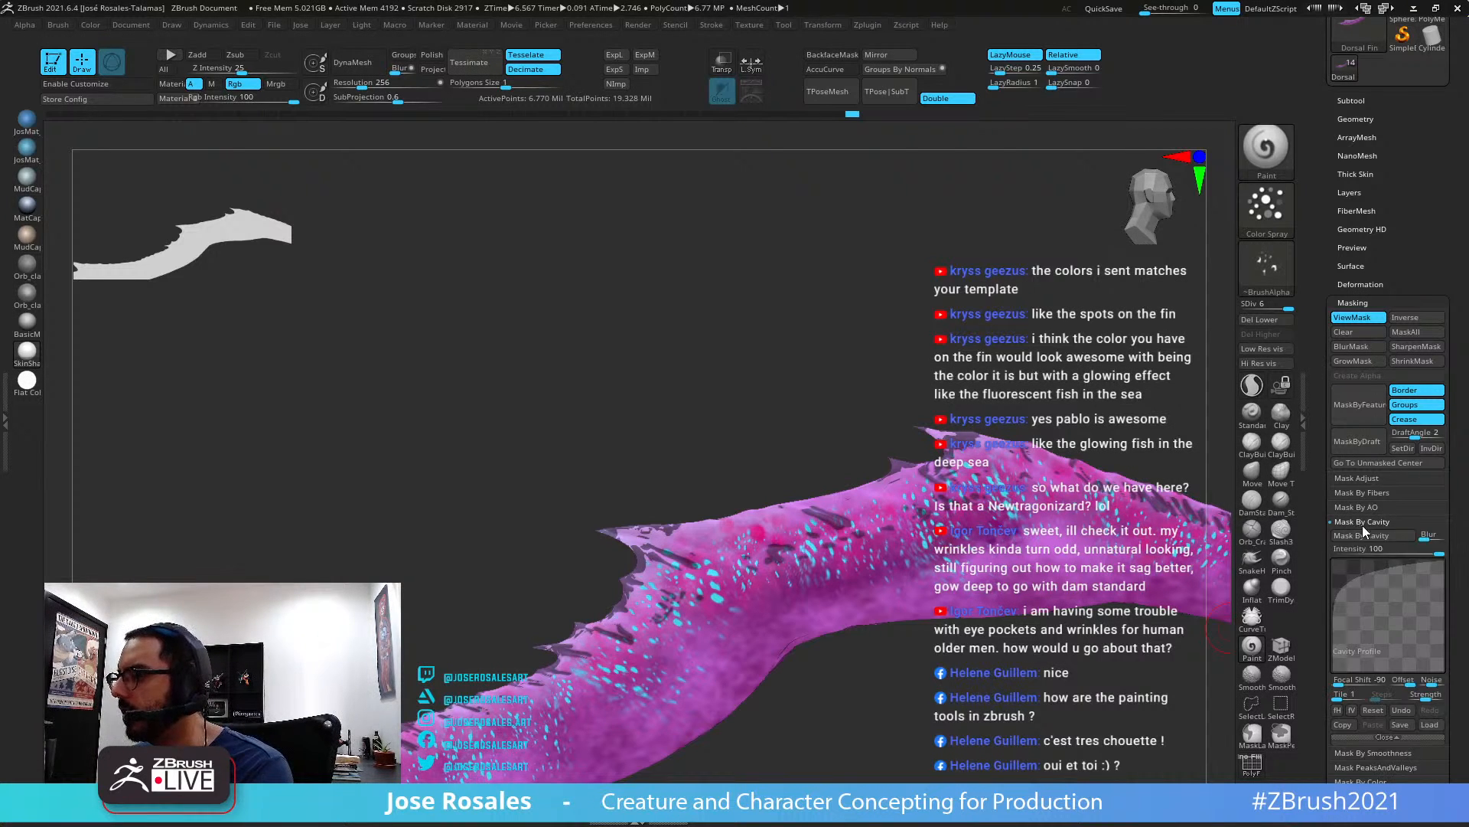
pyautogui.click(1366, 541)
pyautogui.moveTo(1356, 572); pyautogui.dragTo(1359, 591)
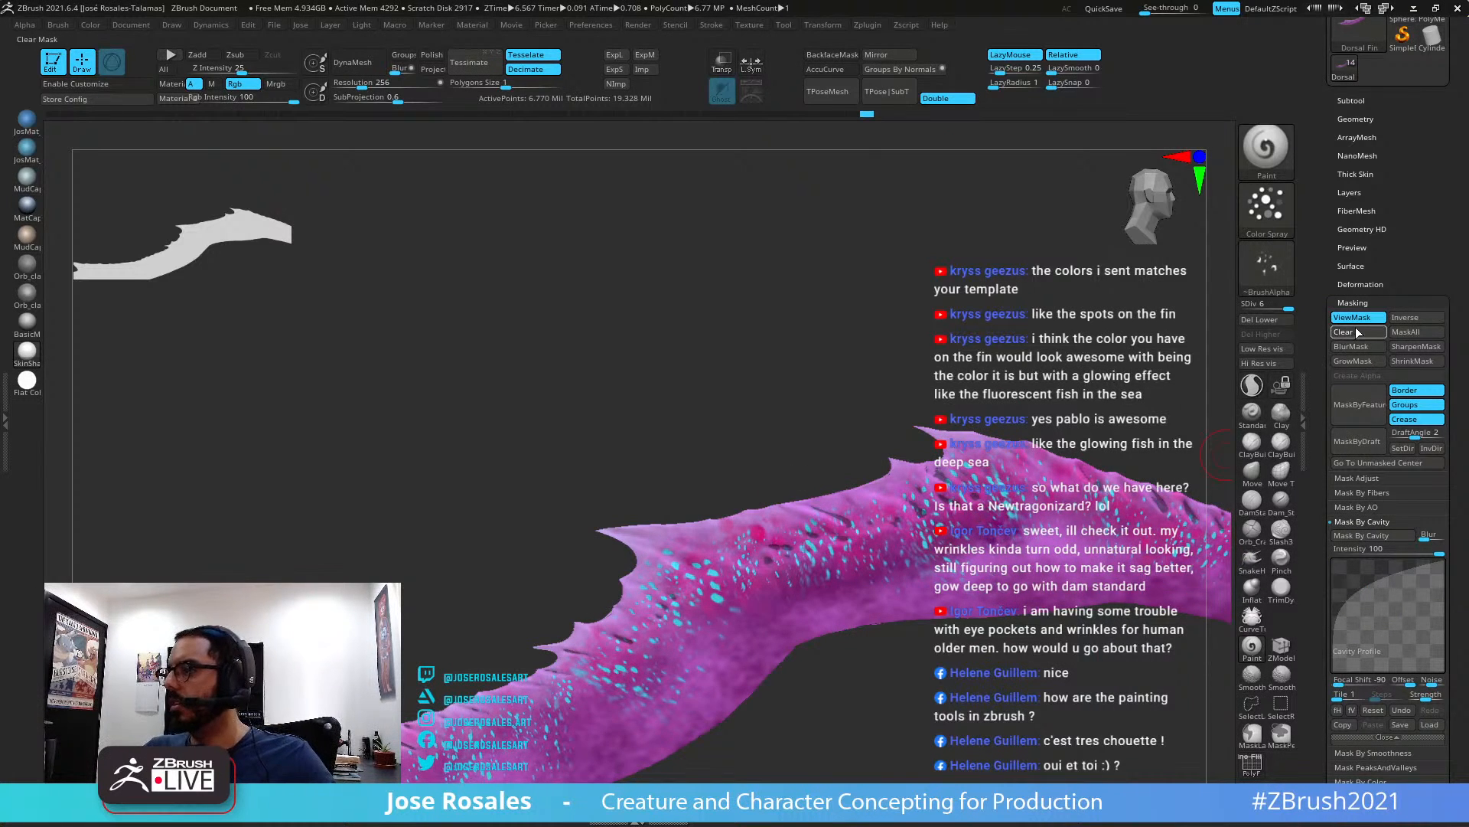
# Clear the dorsal fin's mask and turn off the mask display
pyautogui.click(1339, 334)
pyautogui.press('ctrl')
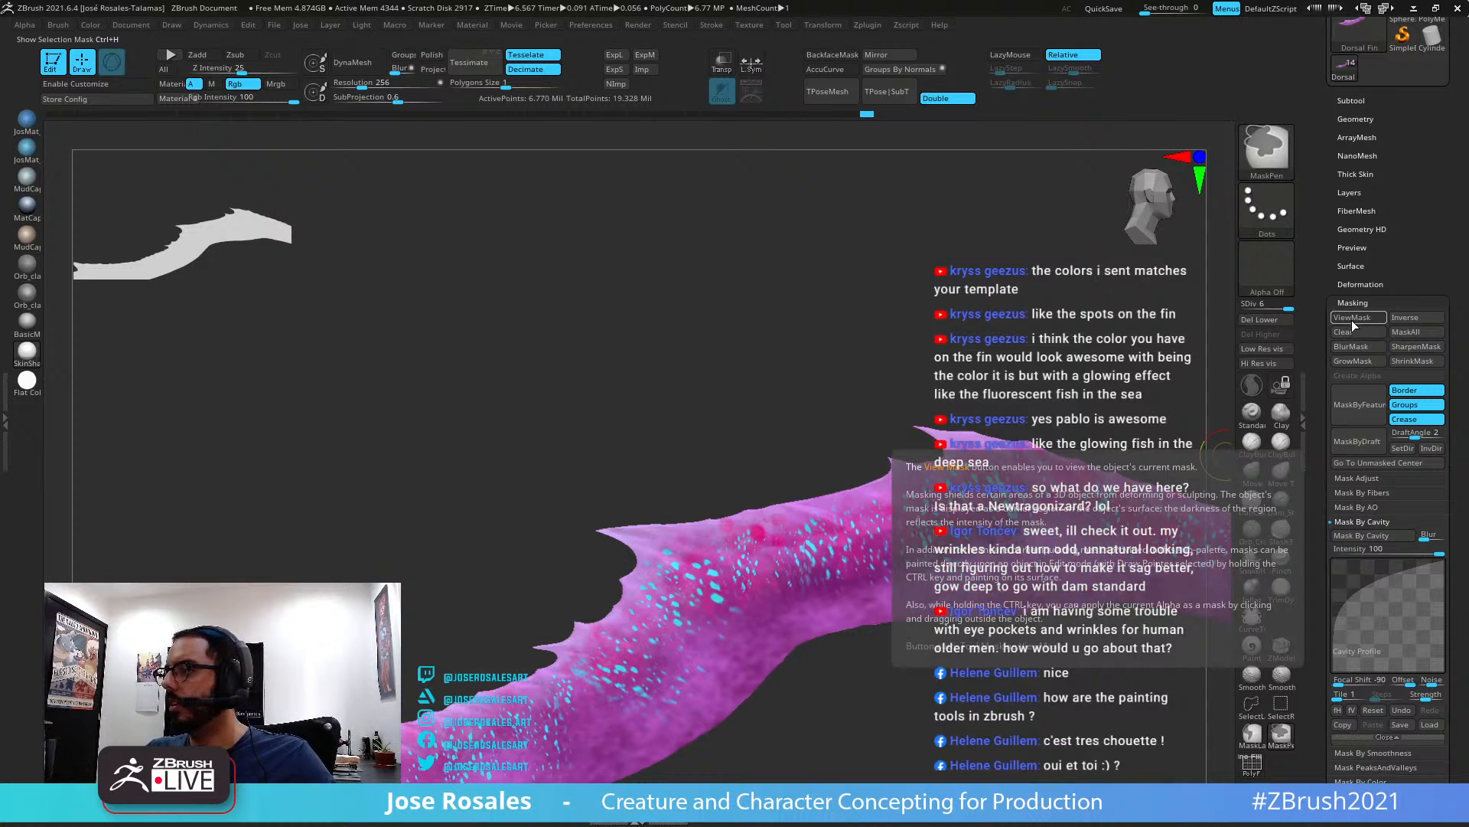
pyautogui.moveTo(1005, 424); pyautogui.dragTo(1196, 435)
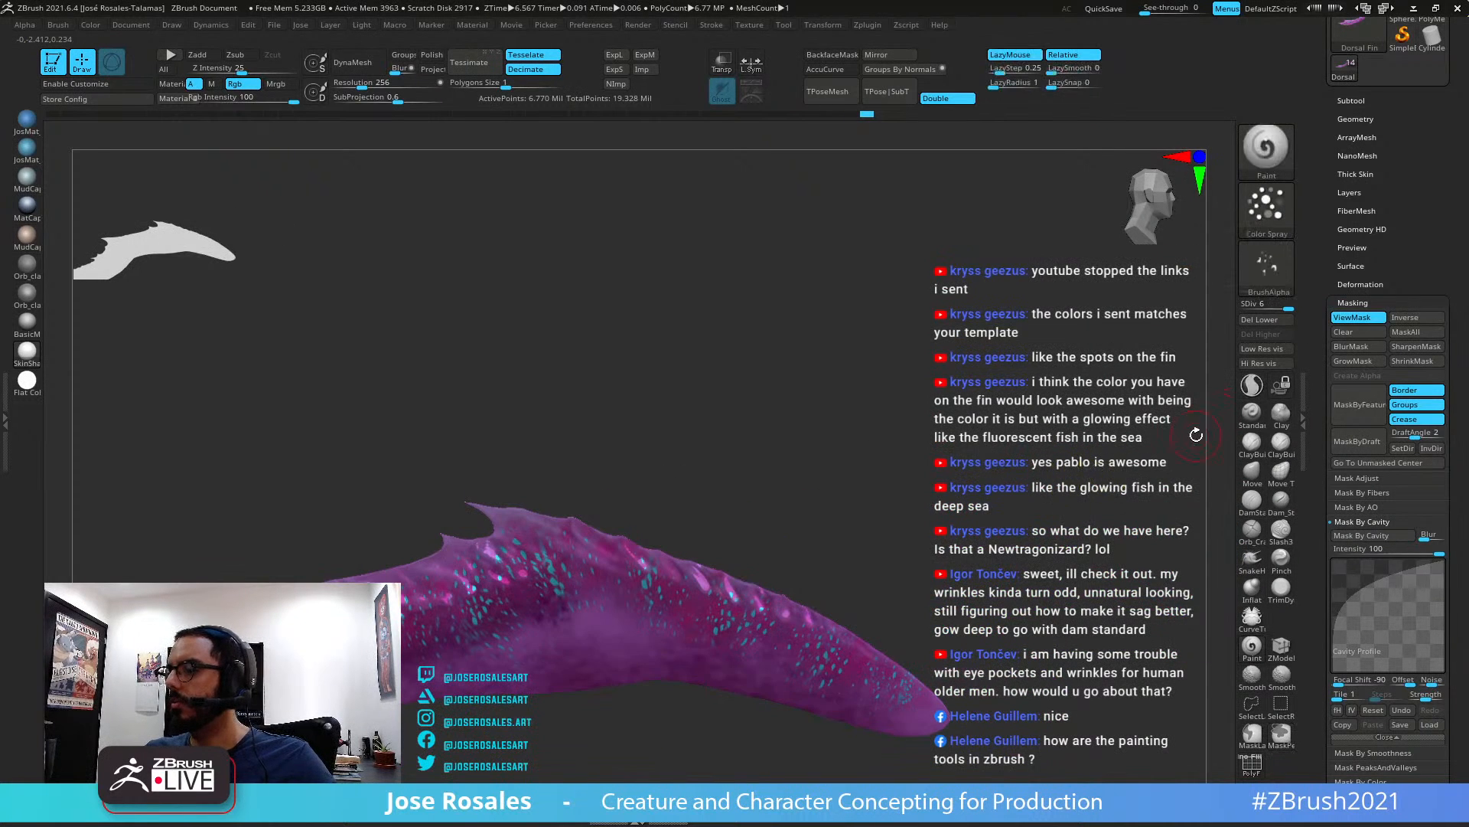
pyautogui.click(1375, 317)
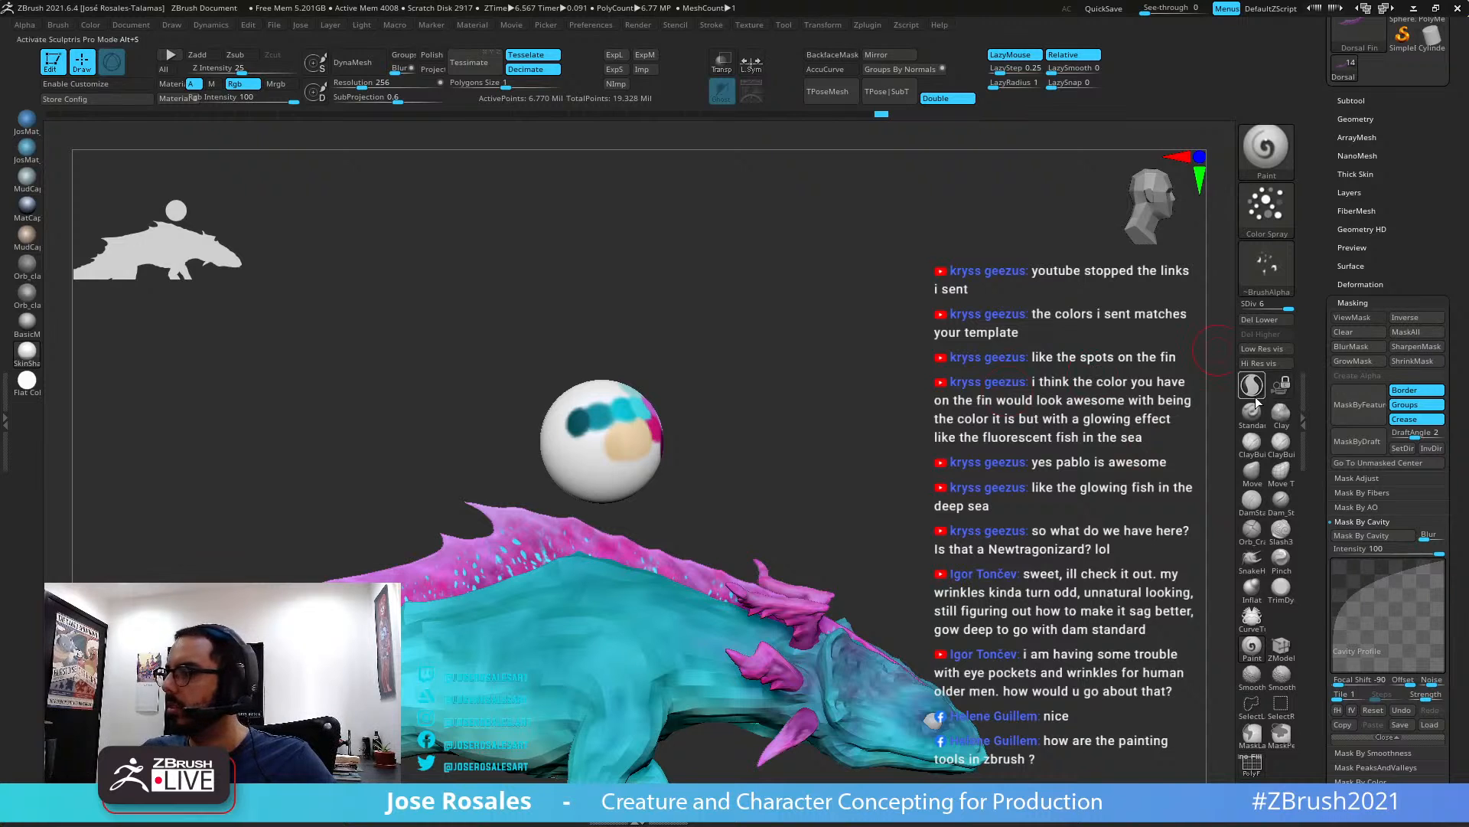
# Sample the palette sphere's hot pink, R 240, G 22, B 142, as the secondary colour and isolate the fin with the Paint brush active
pyautogui.scroll(10, 1341, 689)
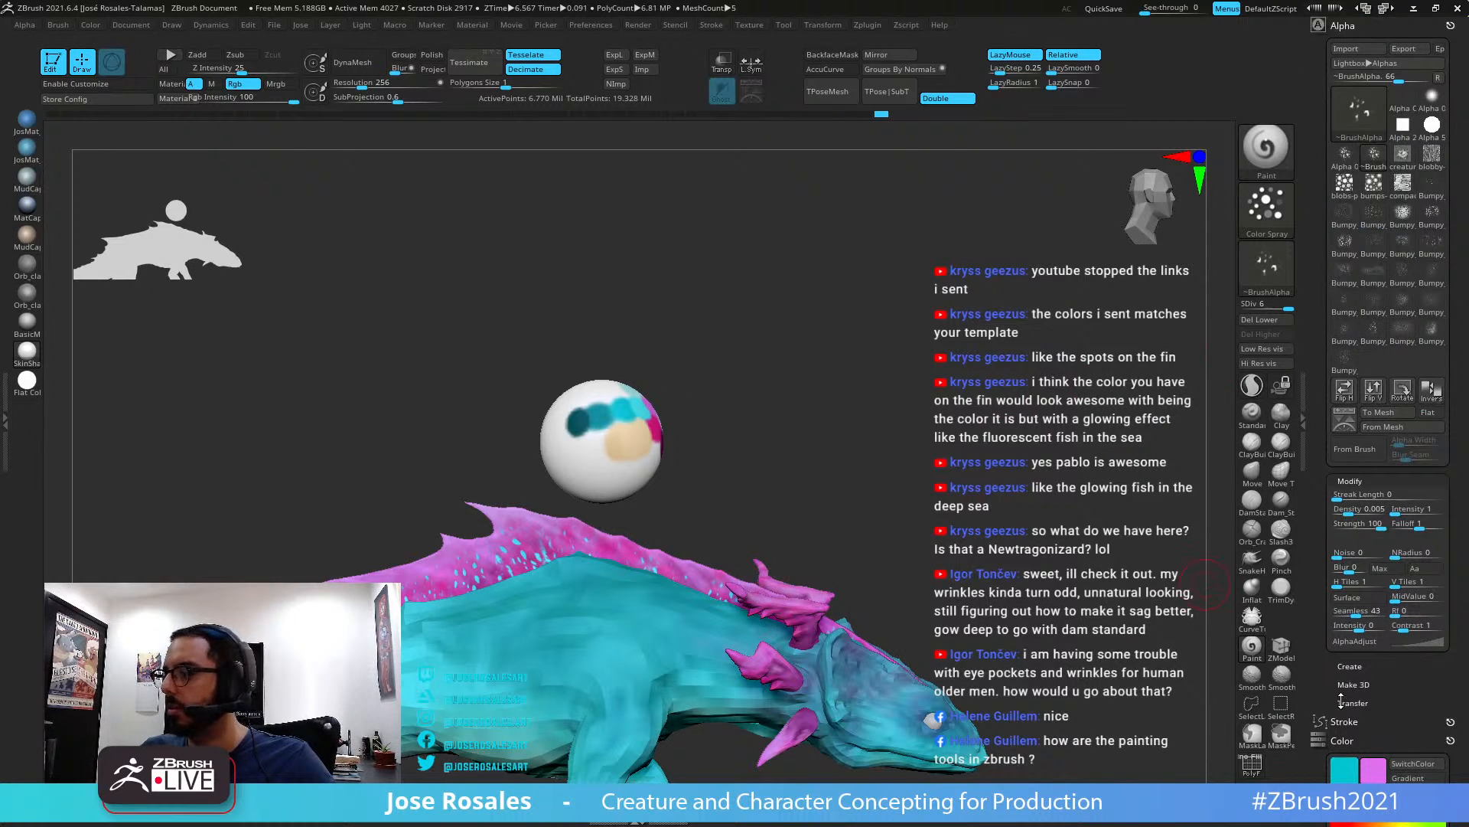
pyautogui.click(1342, 740)
pyautogui.moveTo(1373, 471)
pyautogui.mouseDown()
pyautogui.moveTo(659, 485)
pyautogui.moveTo(664, 423)
pyautogui.mouseUp()
pyautogui.keyDown('shift'); pyautogui.moveTo(763, 501); pyautogui.dragTo(489, 483); pyautogui.keyUp('shift')
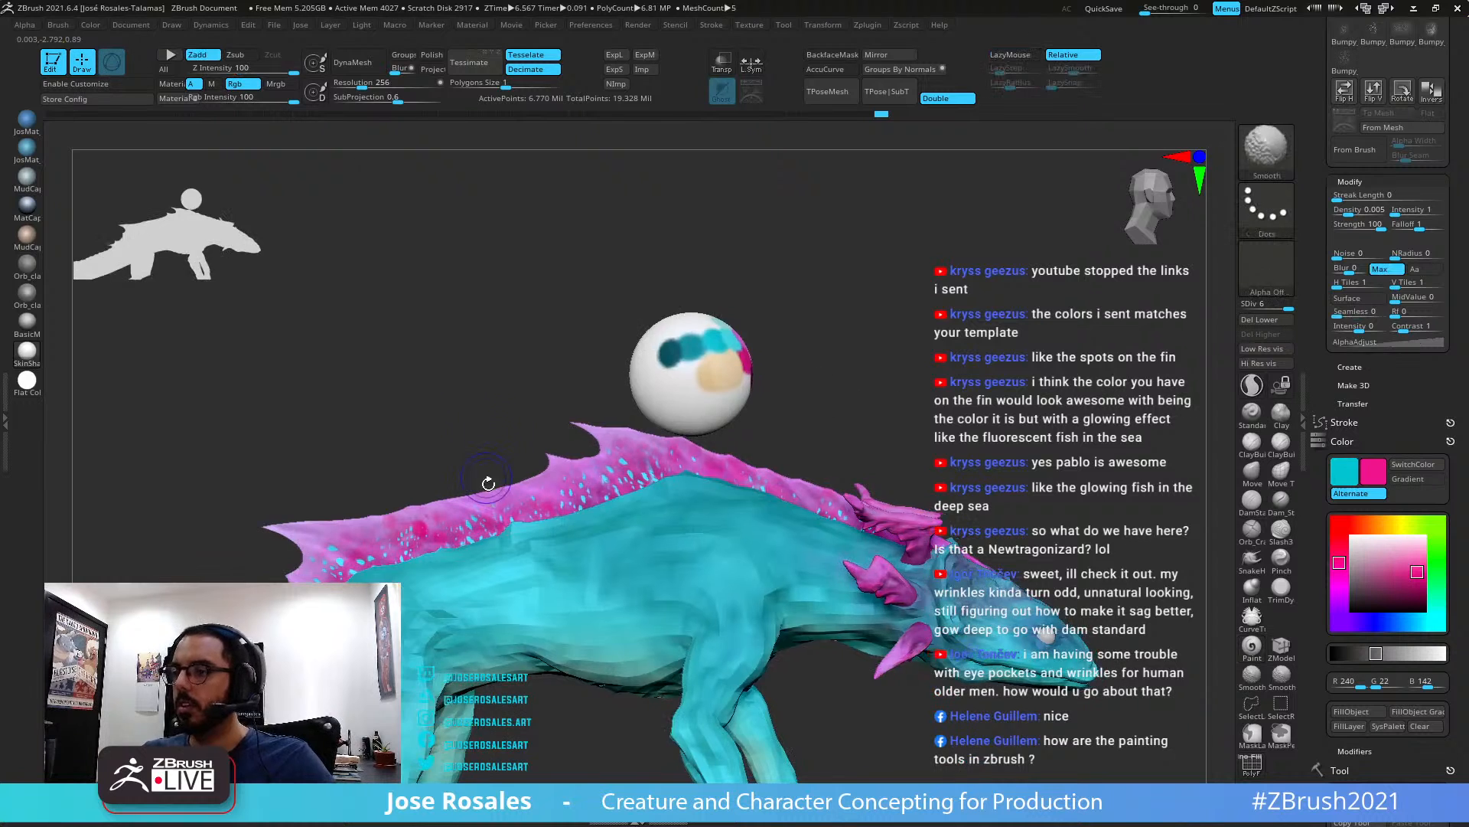
pyautogui.hotkey('shift', 'alt', 's')
pyautogui.press('b')
pyautogui.press('p')
pyautogui.press('a')
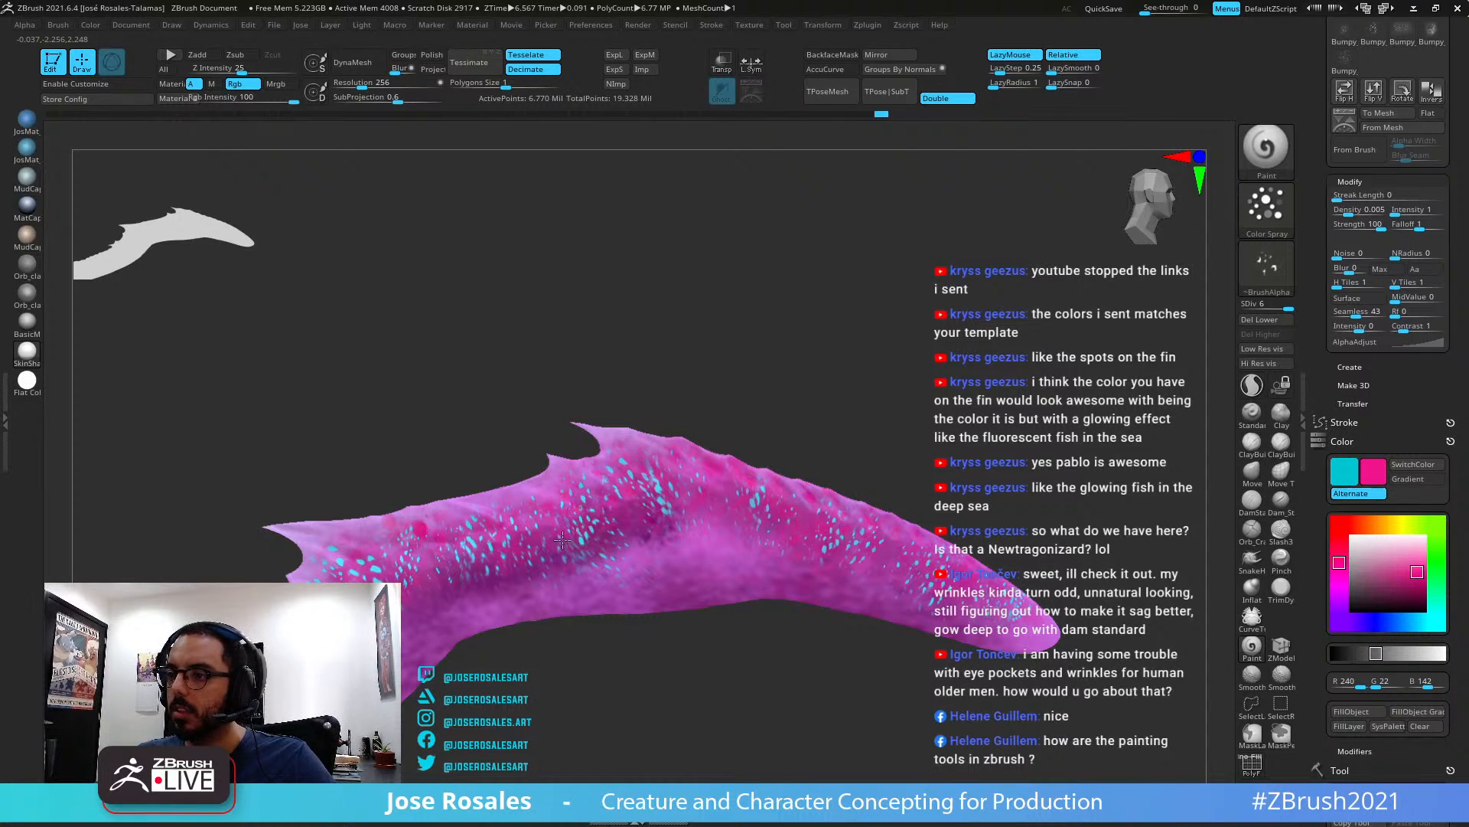
# Review the spotted fin alone and against the whole body from several angles and distances
pyautogui.keyDown('alt'); pyautogui.moveTo(562, 540); pyautogui.dragTo(739, 469, button='right'); pyautogui.keyUp('alt')
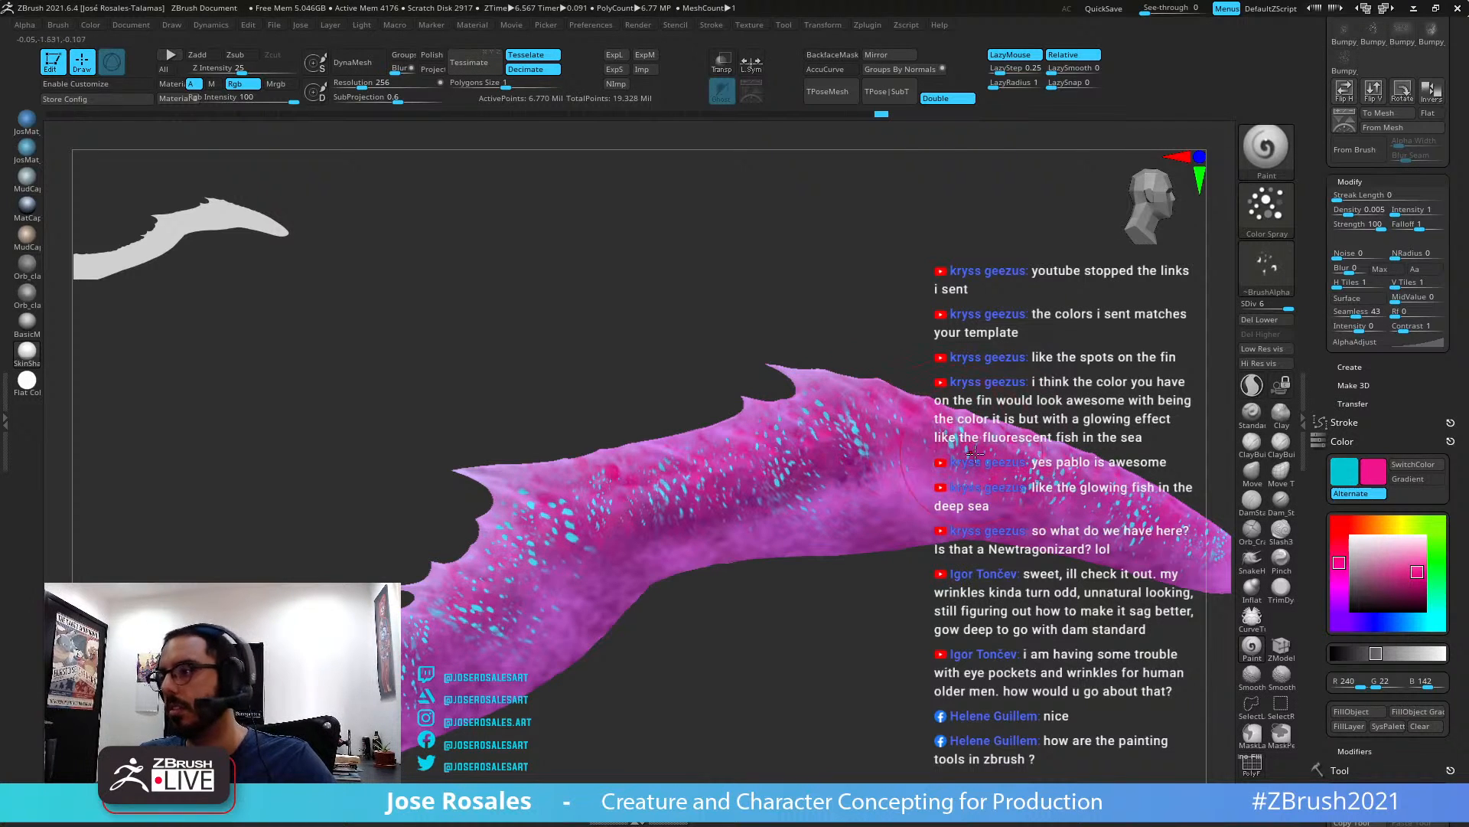
pyautogui.keyDown('ctrl'); pyautogui.keyDown('shift'); pyautogui.click(1028, 349); pyautogui.keyUp('shift'); pyautogui.keyUp('ctrl')
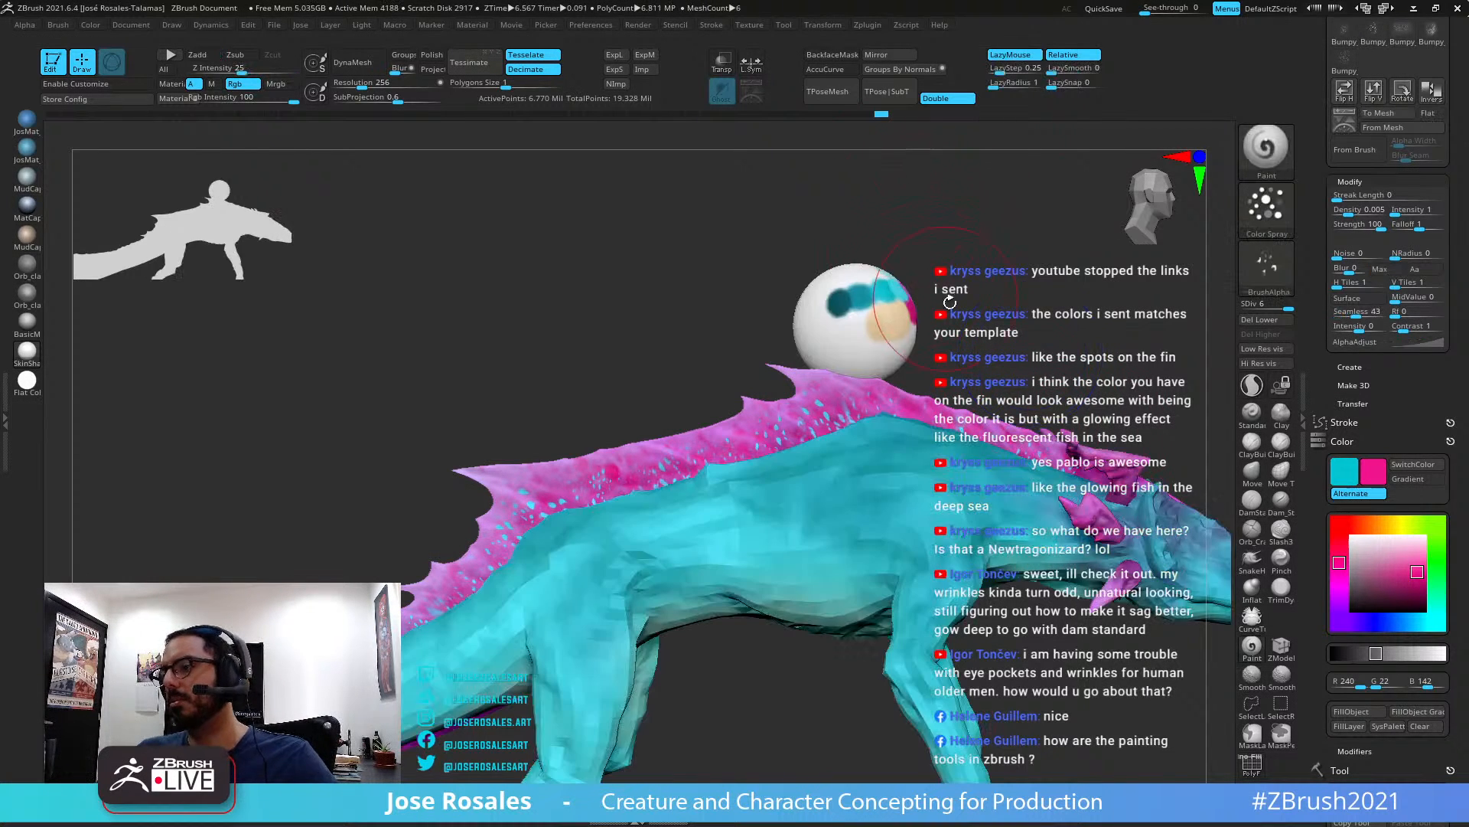
pyautogui.press('f')
pyautogui.moveTo(1119, 397); pyautogui.dragTo(1225, 403)
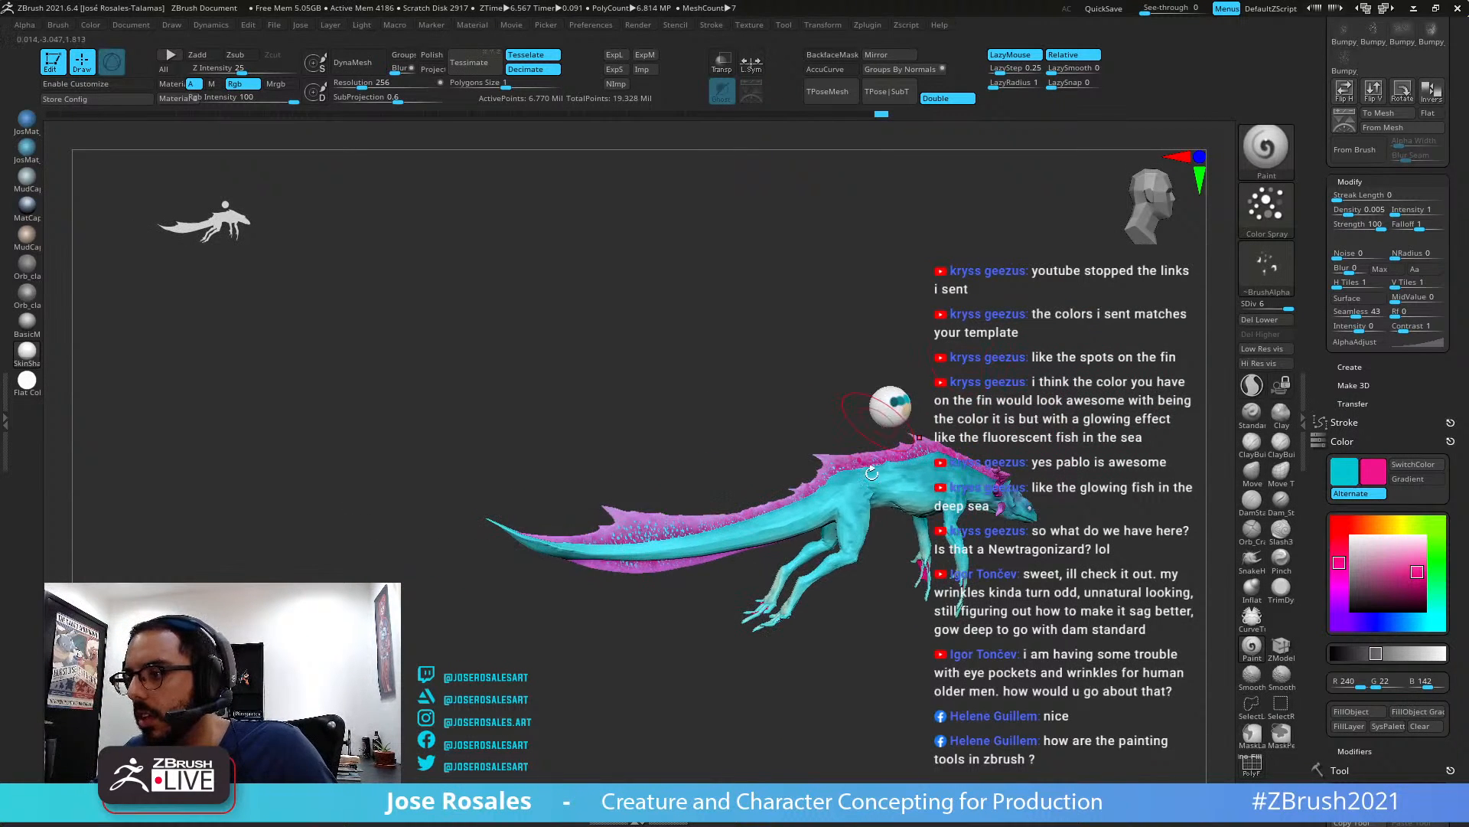
pyautogui.moveTo(918, 567); pyautogui.dragTo(1025, 490)
pyautogui.moveTo(1045, 381); pyautogui.dragTo(1247, 435)
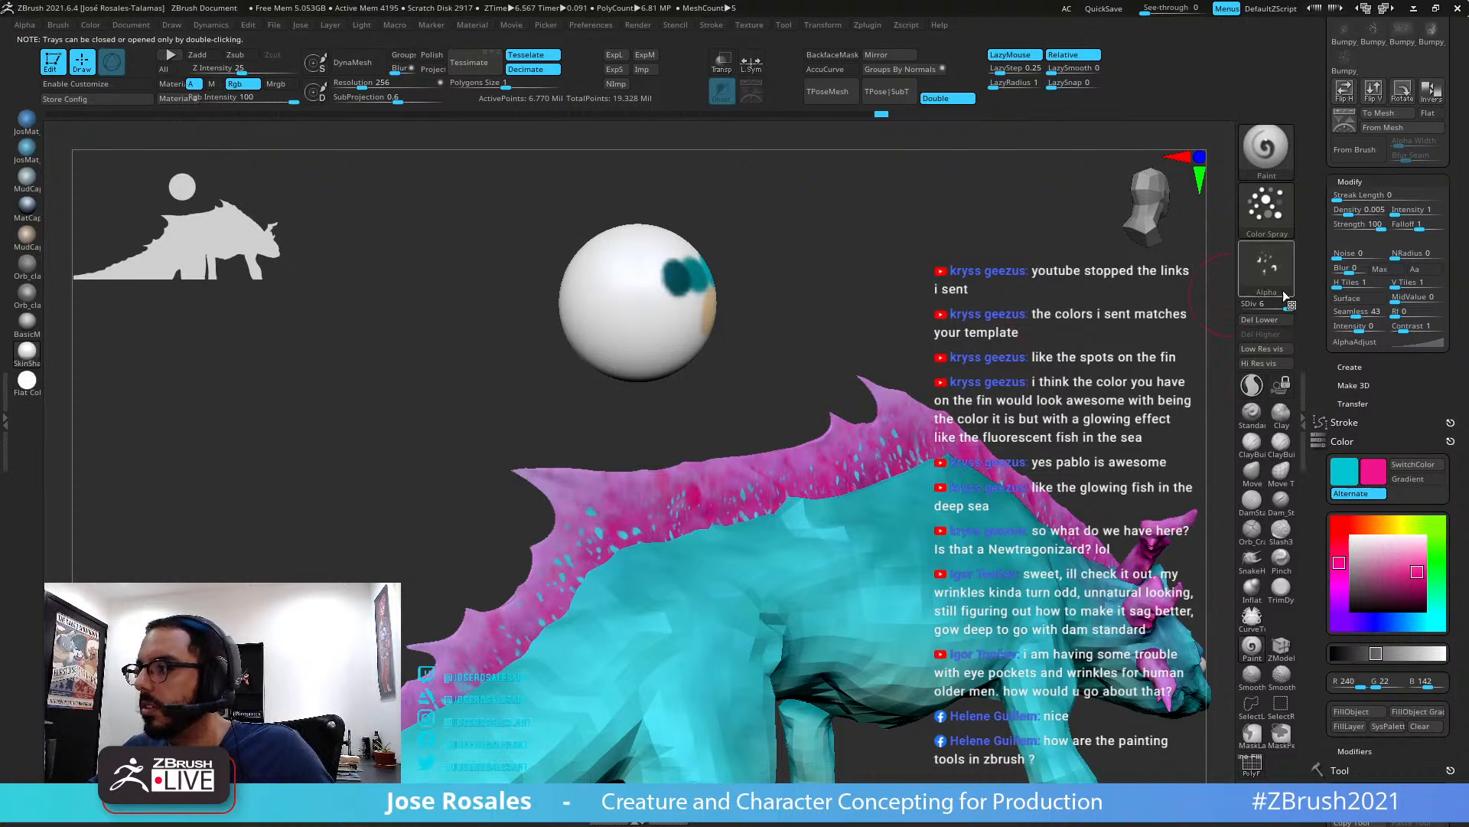
# Sample the fin's lilac as the secondary colour, lighten it to R 229, G 199, B 250, and spray fine speckles on the isolated fin's pointed spike
pyautogui.moveTo(1373, 478); pyautogui.dragTo(656, 312)
pyautogui.moveTo(869, 337); pyautogui.dragTo(1187, 339)
pyautogui.moveTo(1373, 471); pyautogui.dragTo(902, 405)
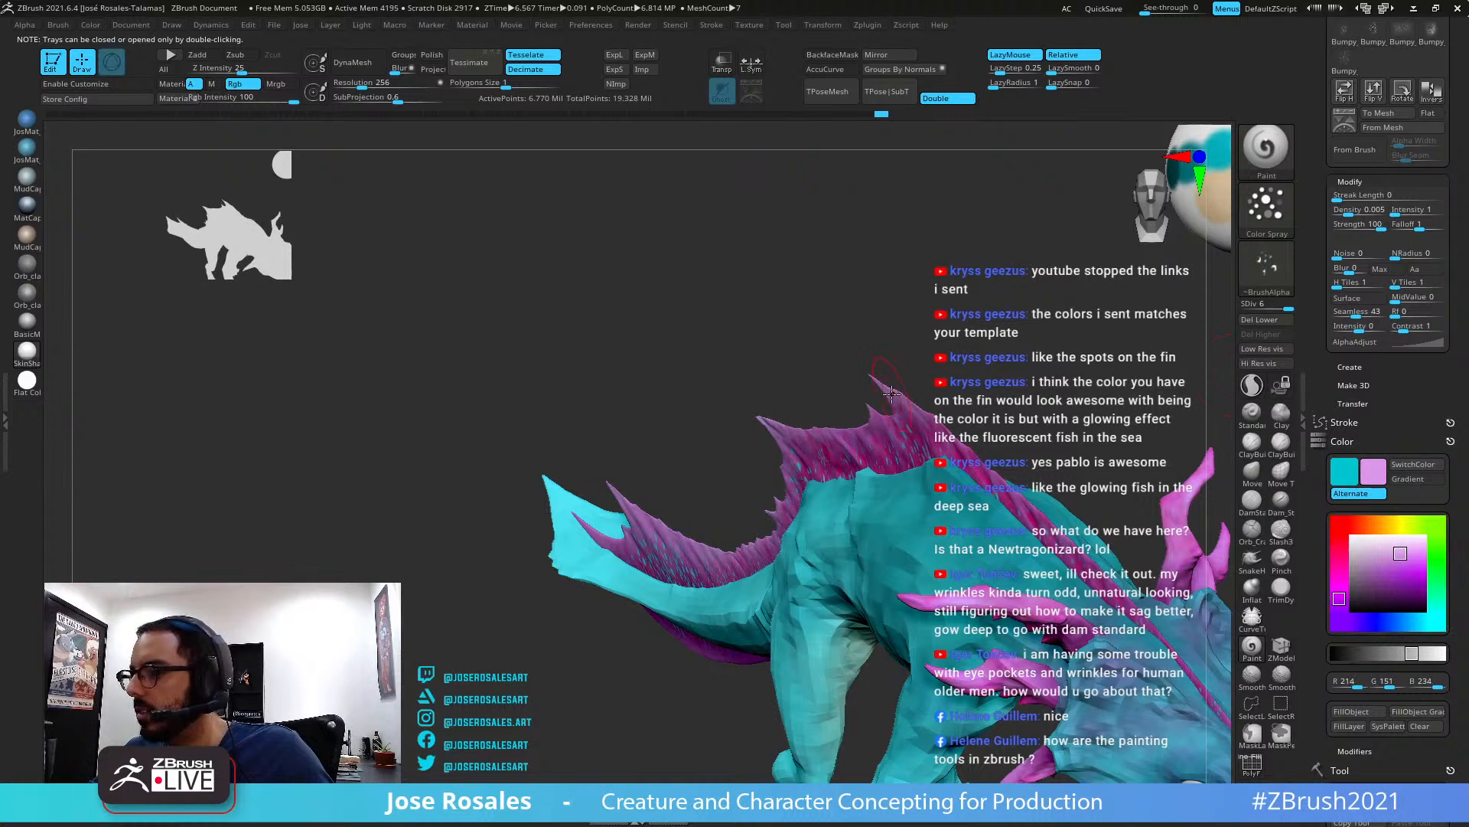
pyautogui.click(1389, 554)
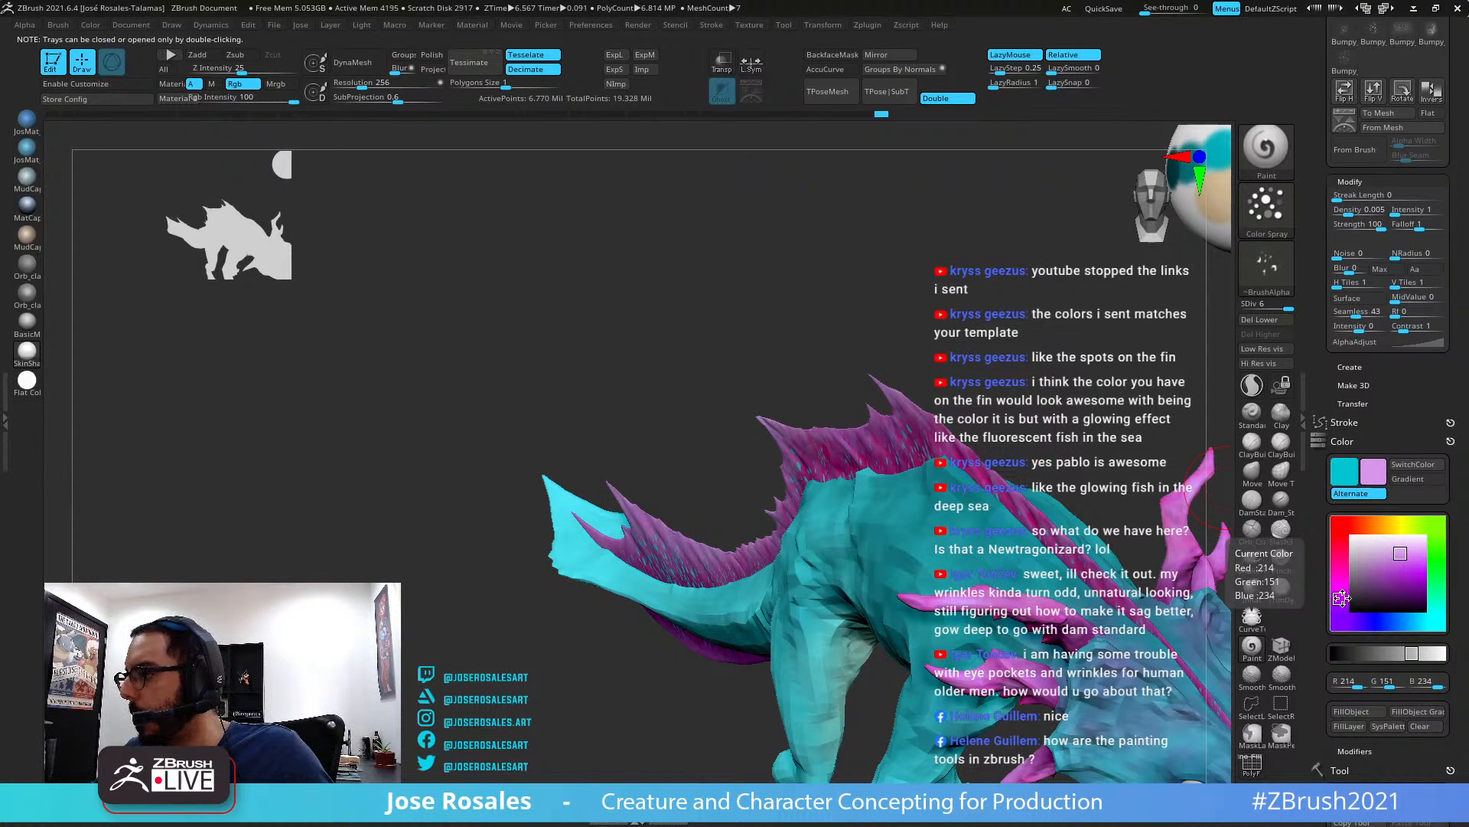
pyautogui.moveTo(1403, 552); pyautogui.dragTo(1414, 543)
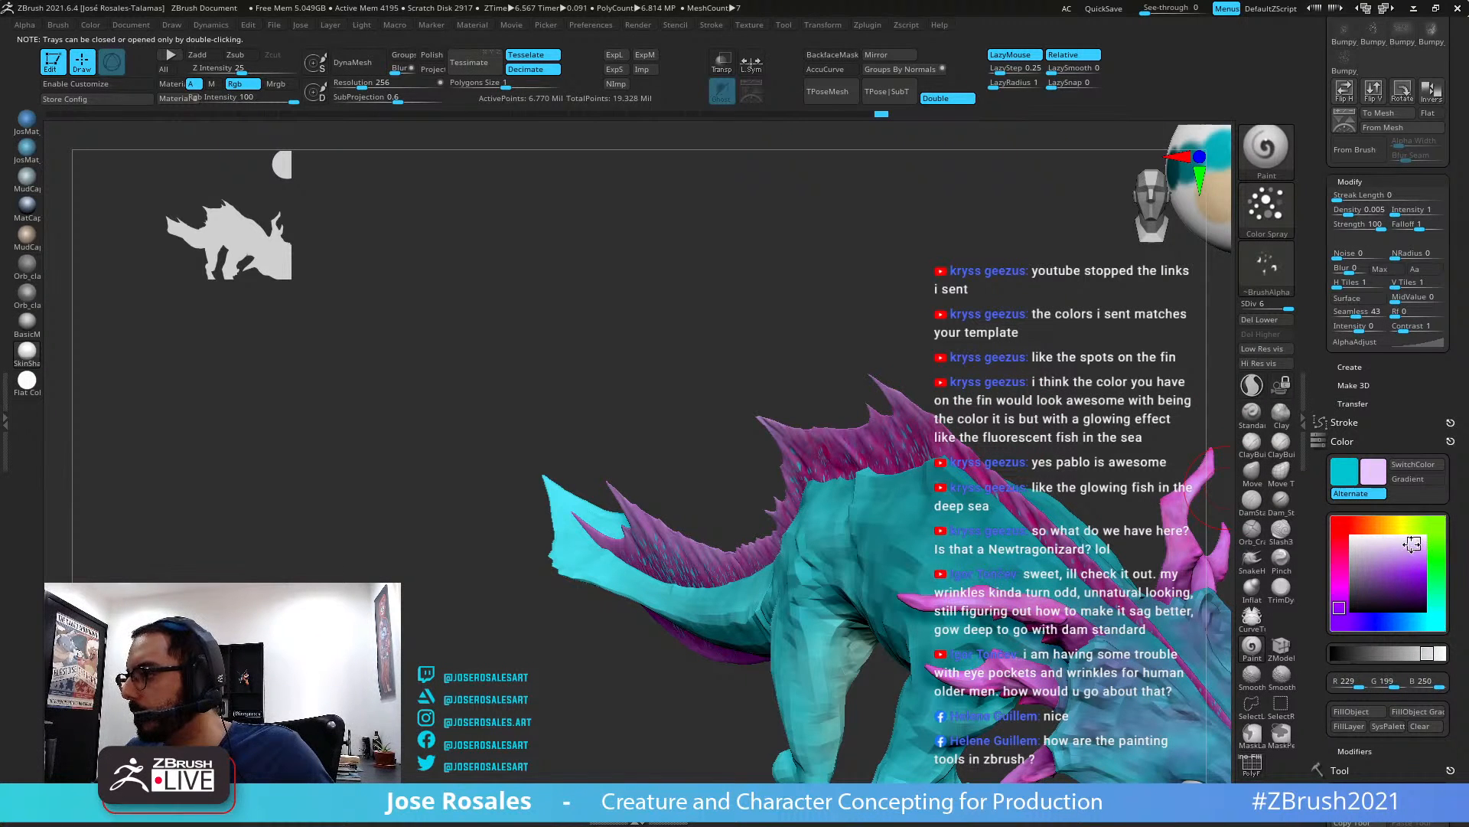
pyautogui.moveTo(835, 426); pyautogui.dragTo(708, 454, button='right')
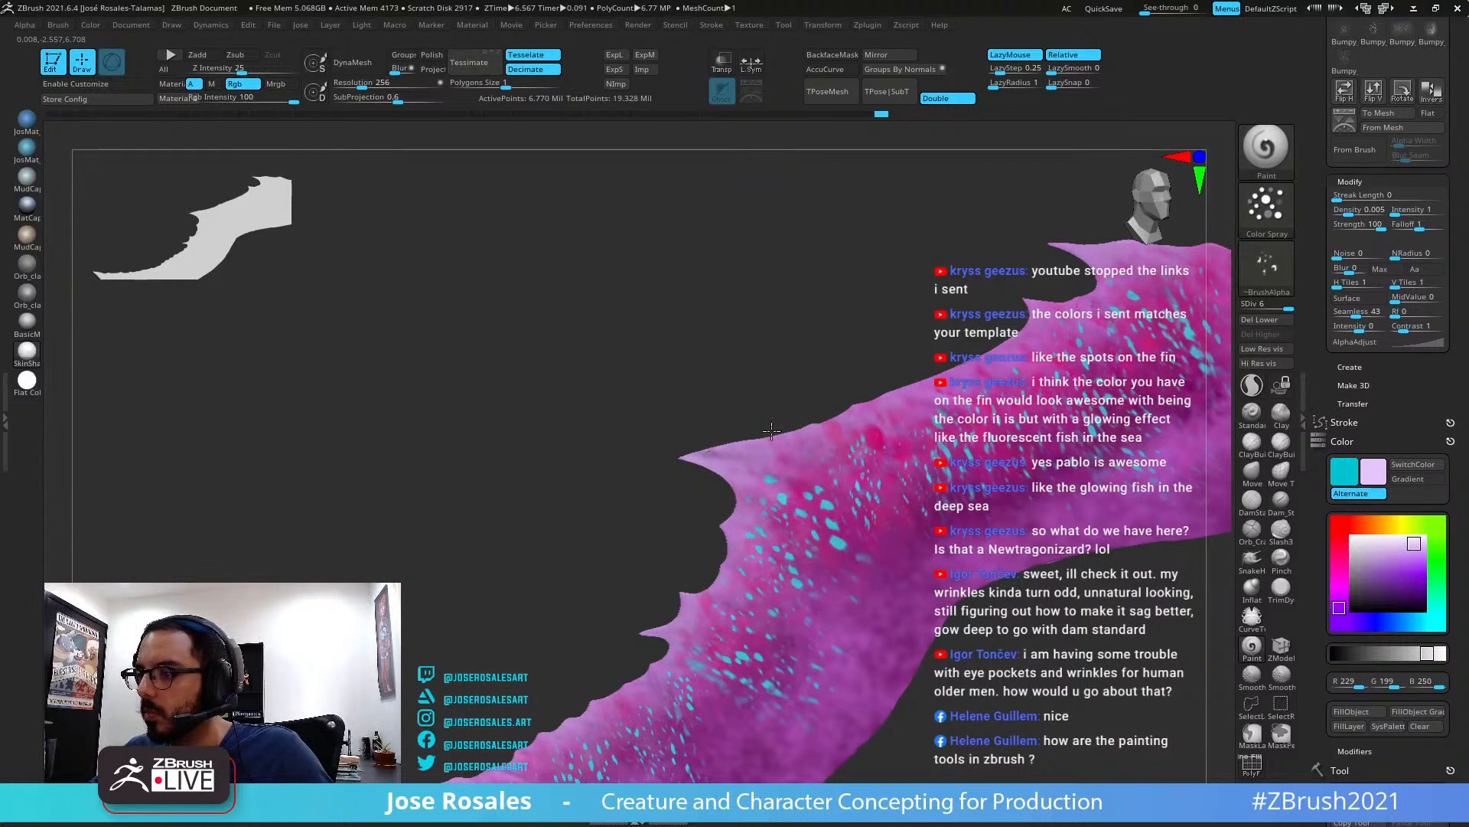
pyautogui.press('ctrl')
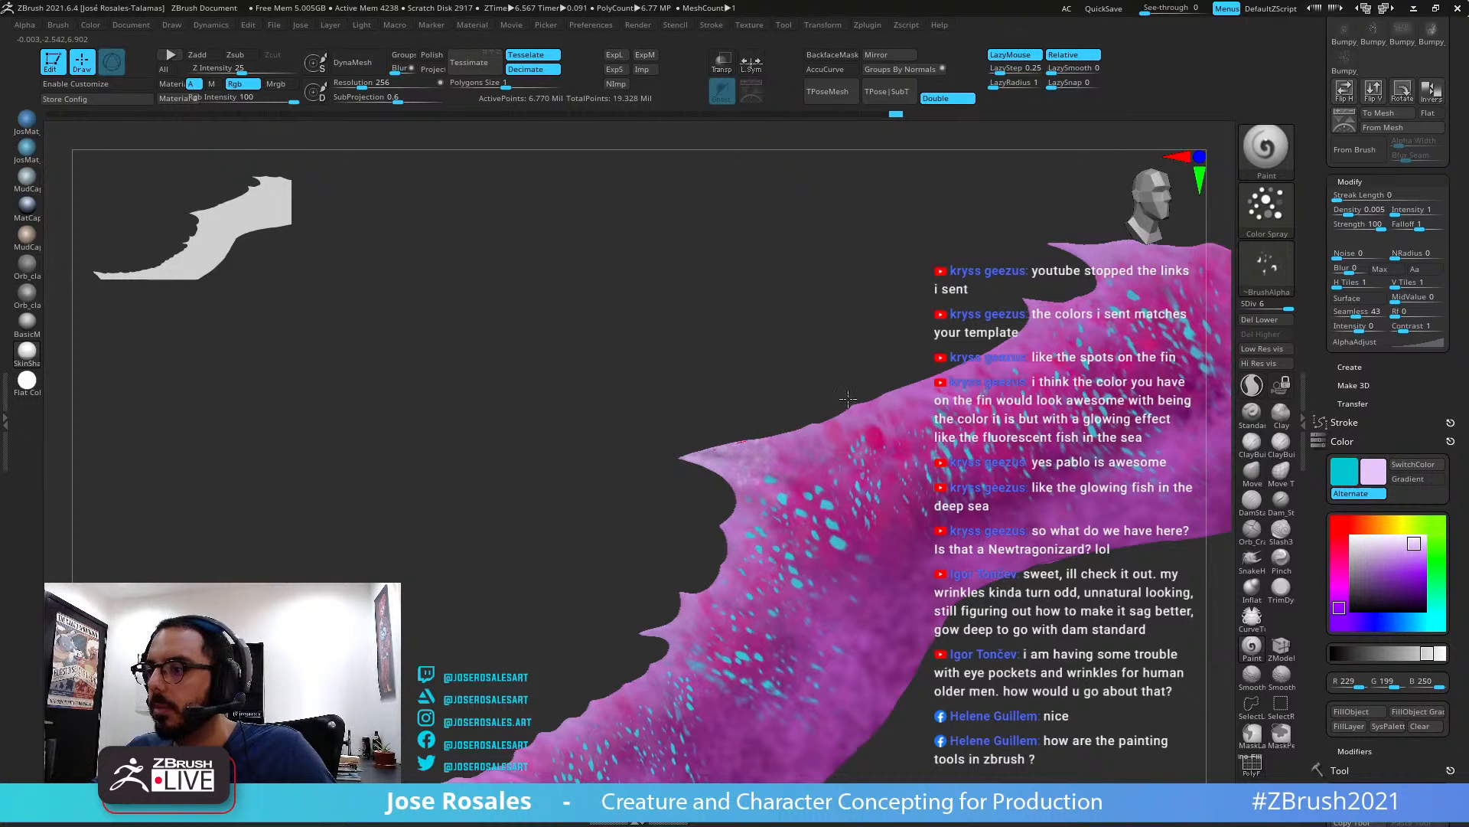
# Set the current brush alpha's Seamless value to 33
pyautogui.click(1278, 295)
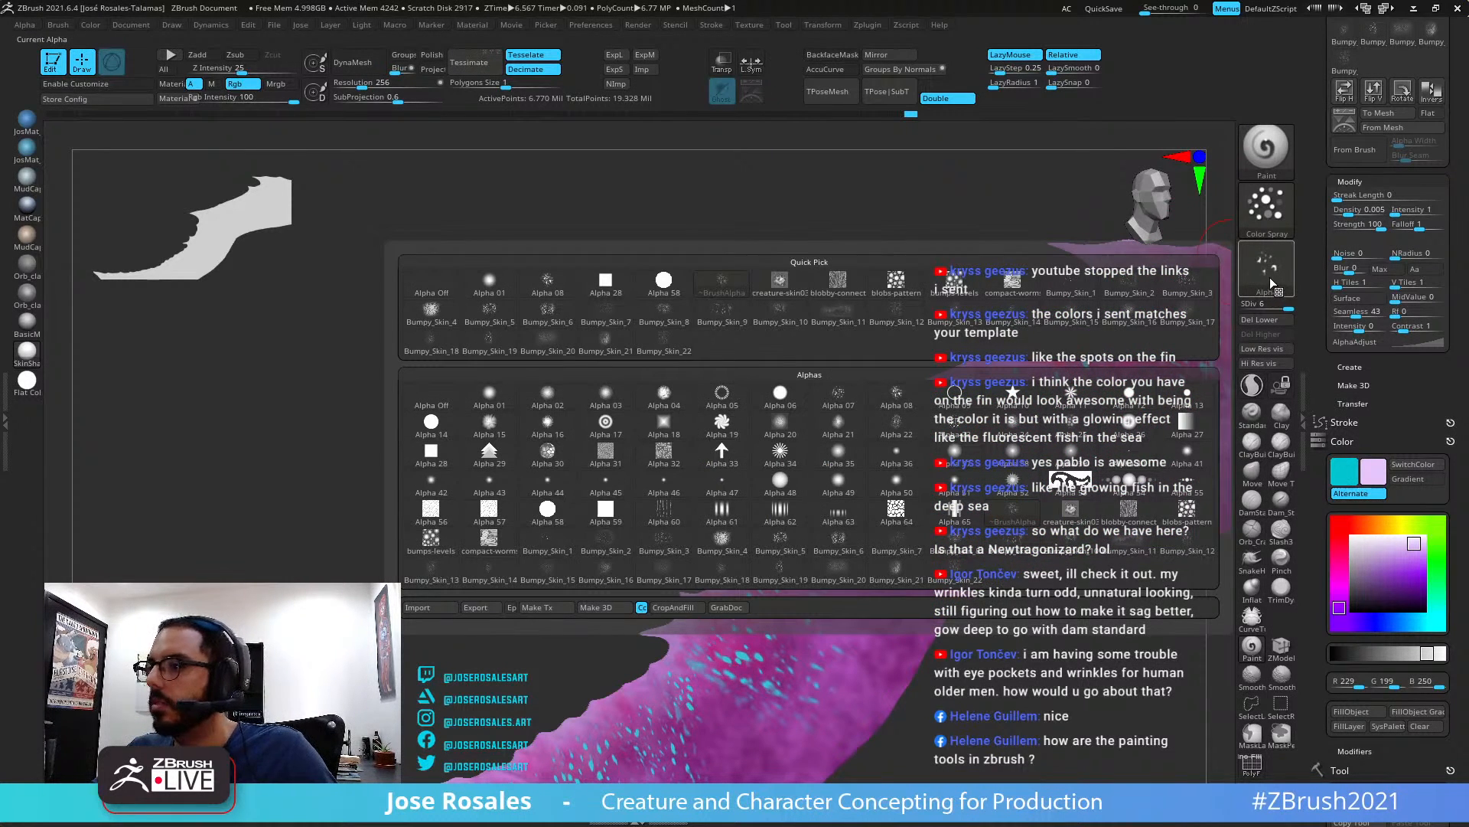
pyautogui.moveTo(1316, 263); pyautogui.dragTo(1319, 458)
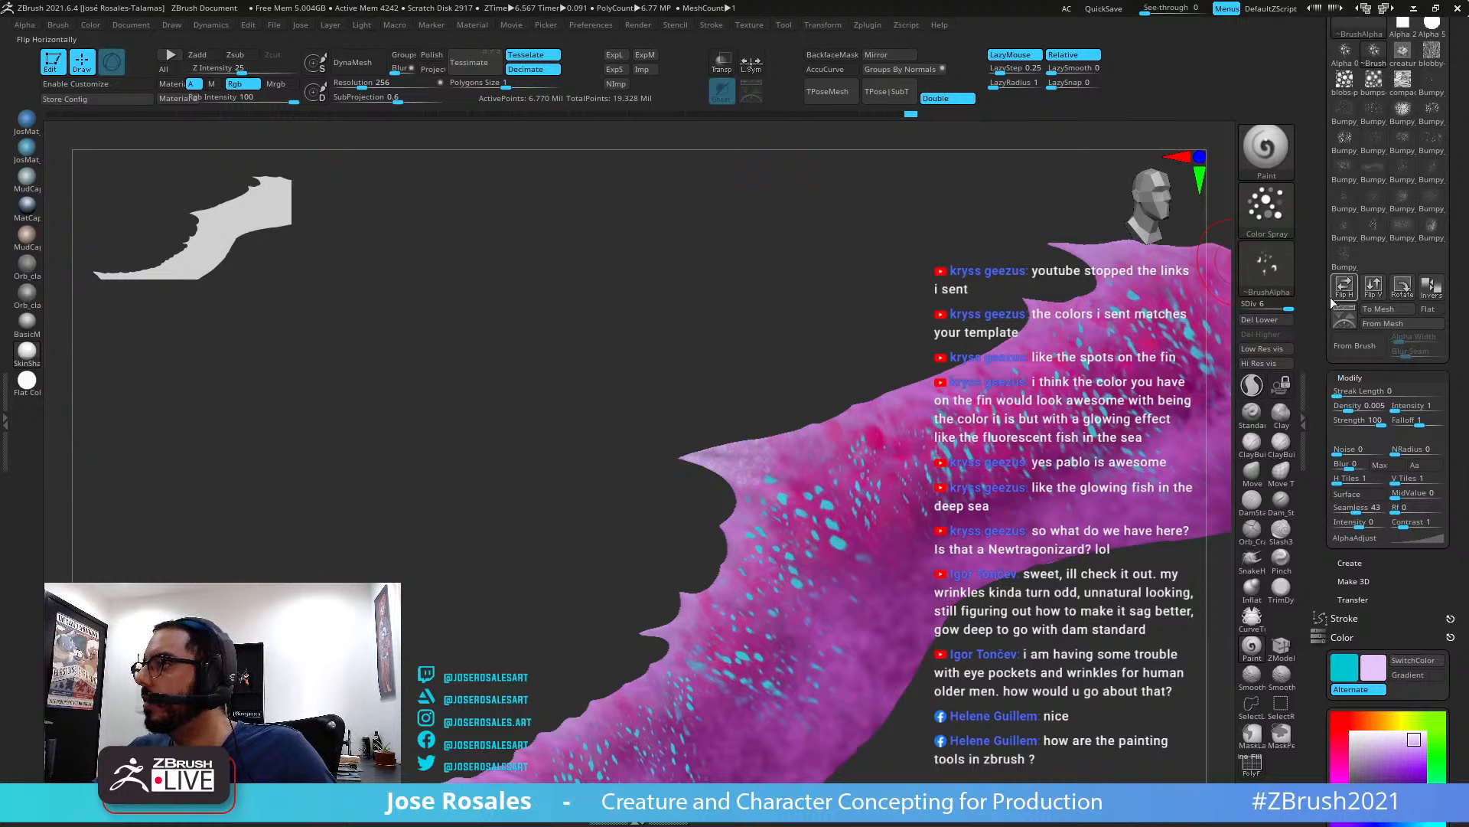
pyautogui.moveTo(1331, 303); pyautogui.dragTo(1324, 408)
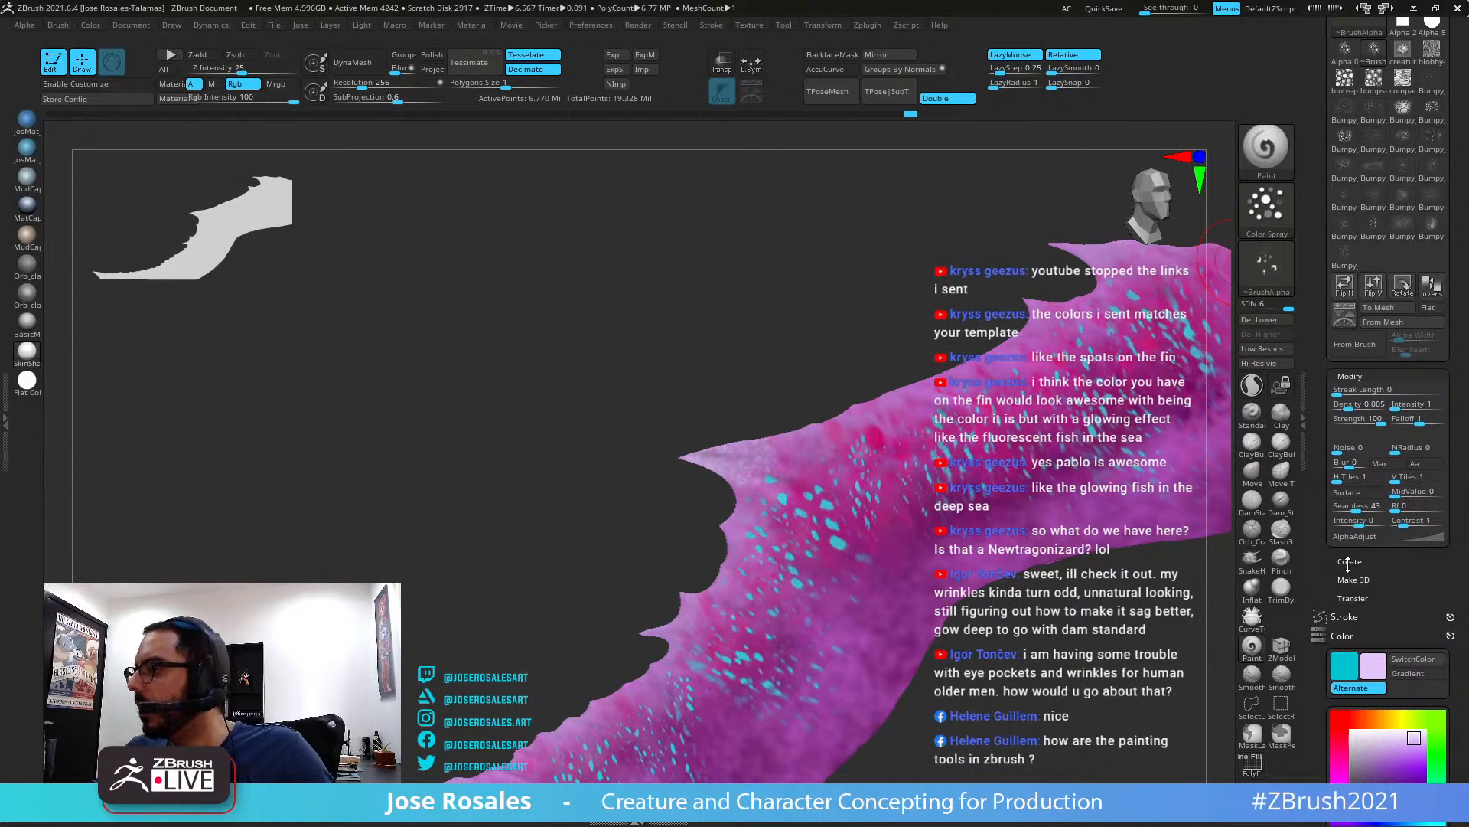
pyautogui.click(1375, 560)
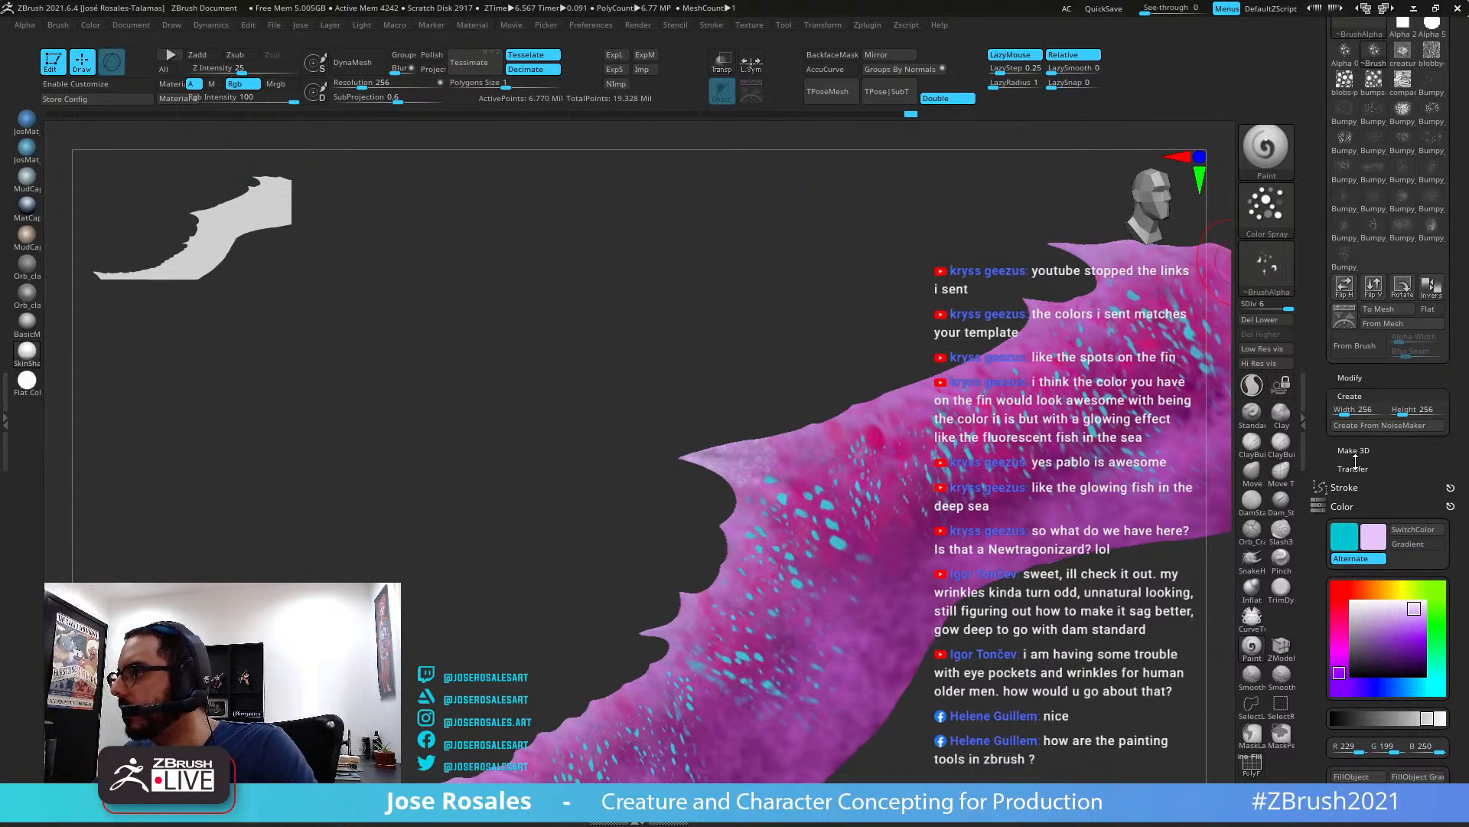
pyautogui.click(1349, 379)
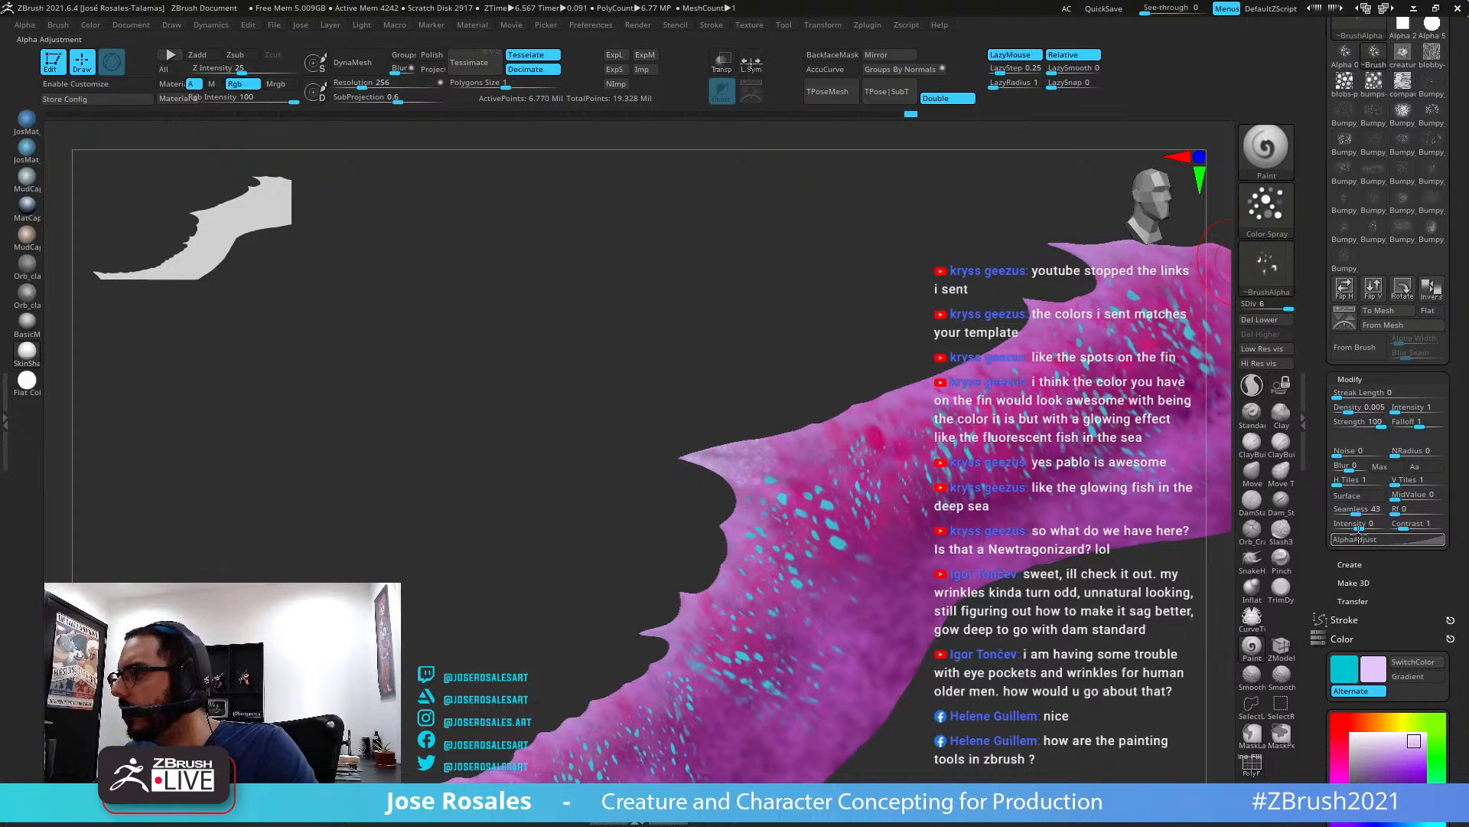
pyautogui.moveTo(1358, 512); pyautogui.dragTo(1350, 512)
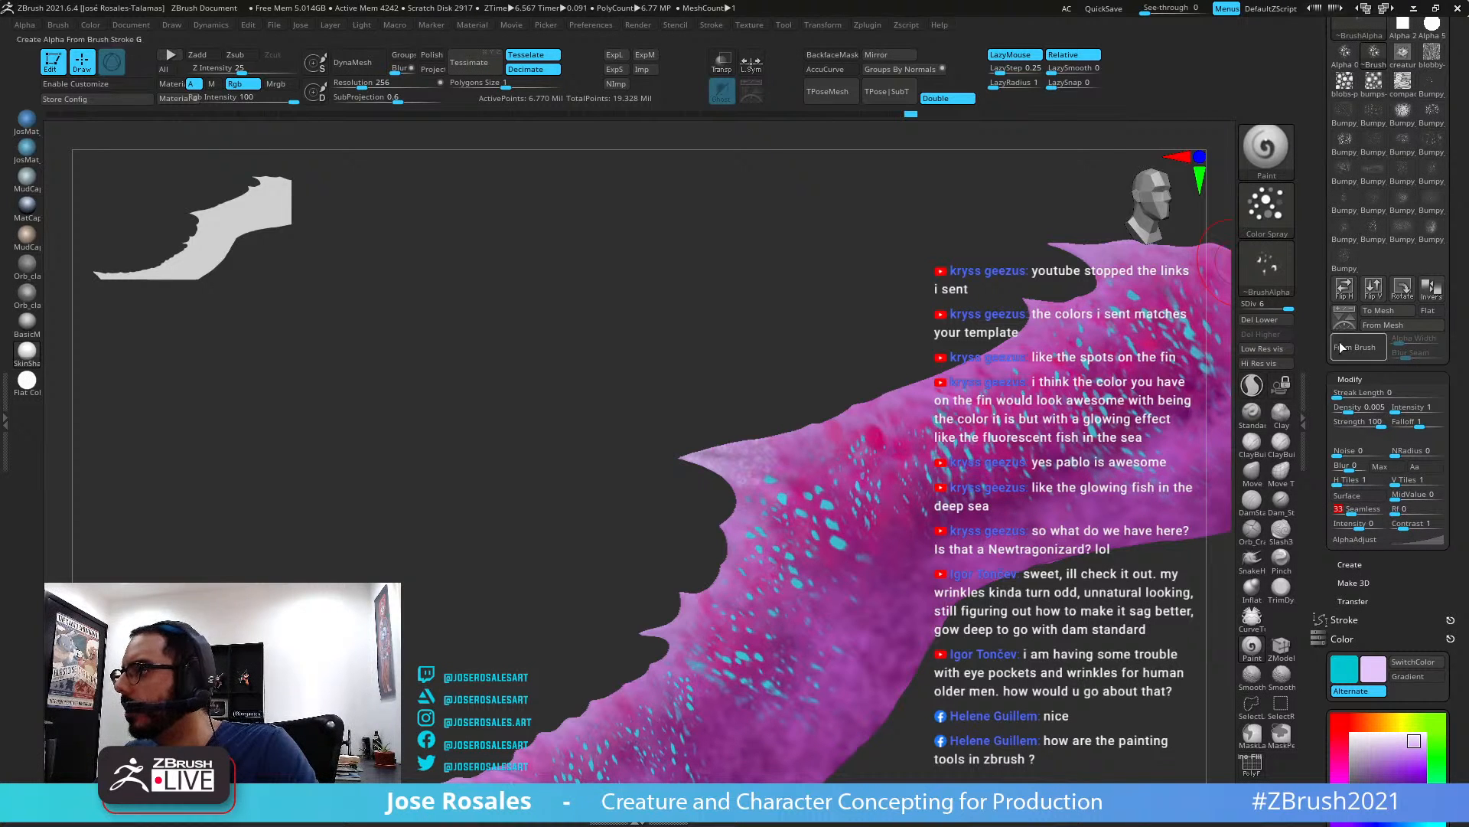
# Switch the brush alpha to Alpha 08 and look through the brush and alpha settings
pyautogui.click(1282, 273)
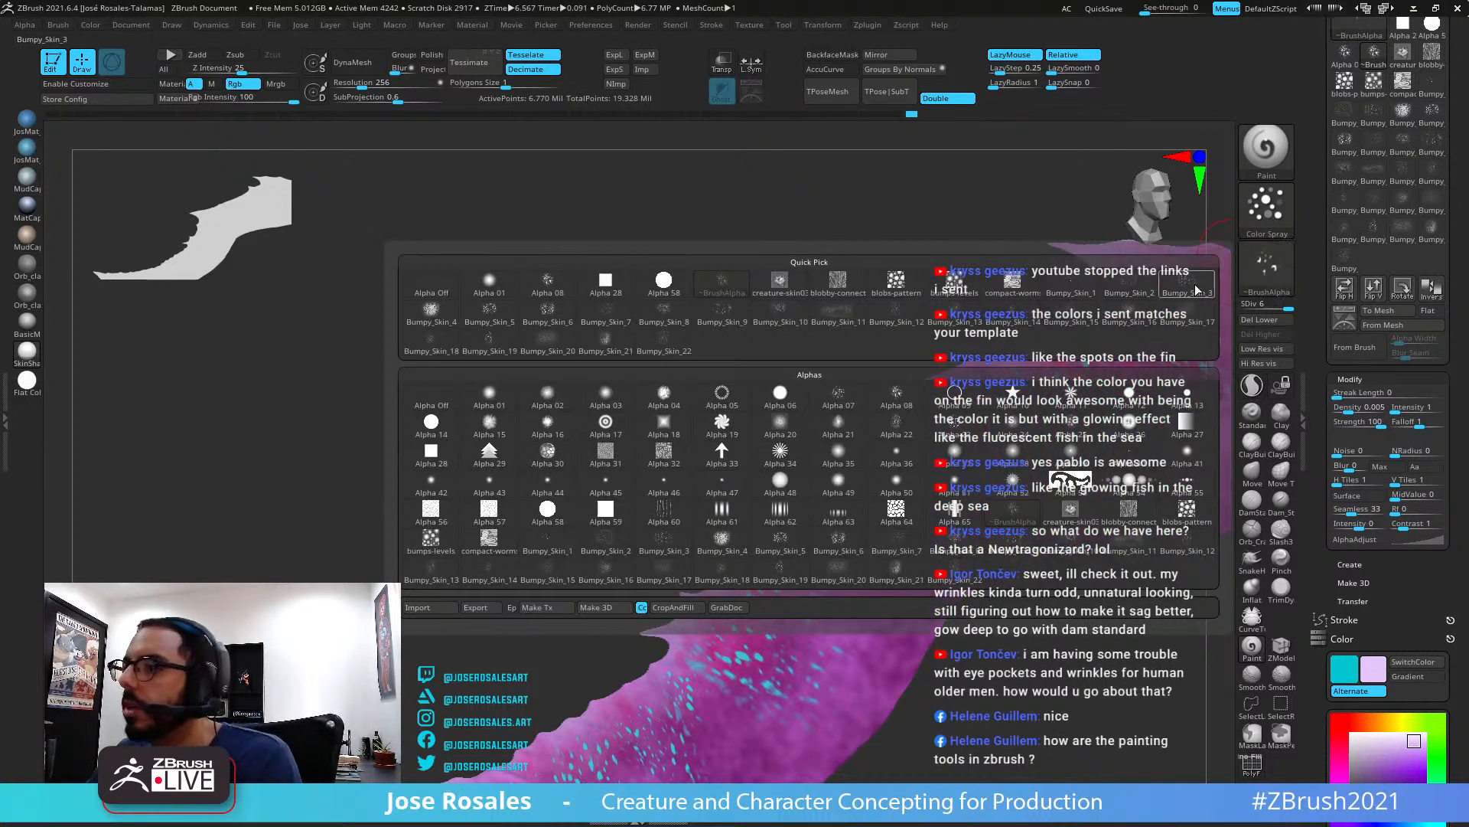
pyautogui.click(566, 296)
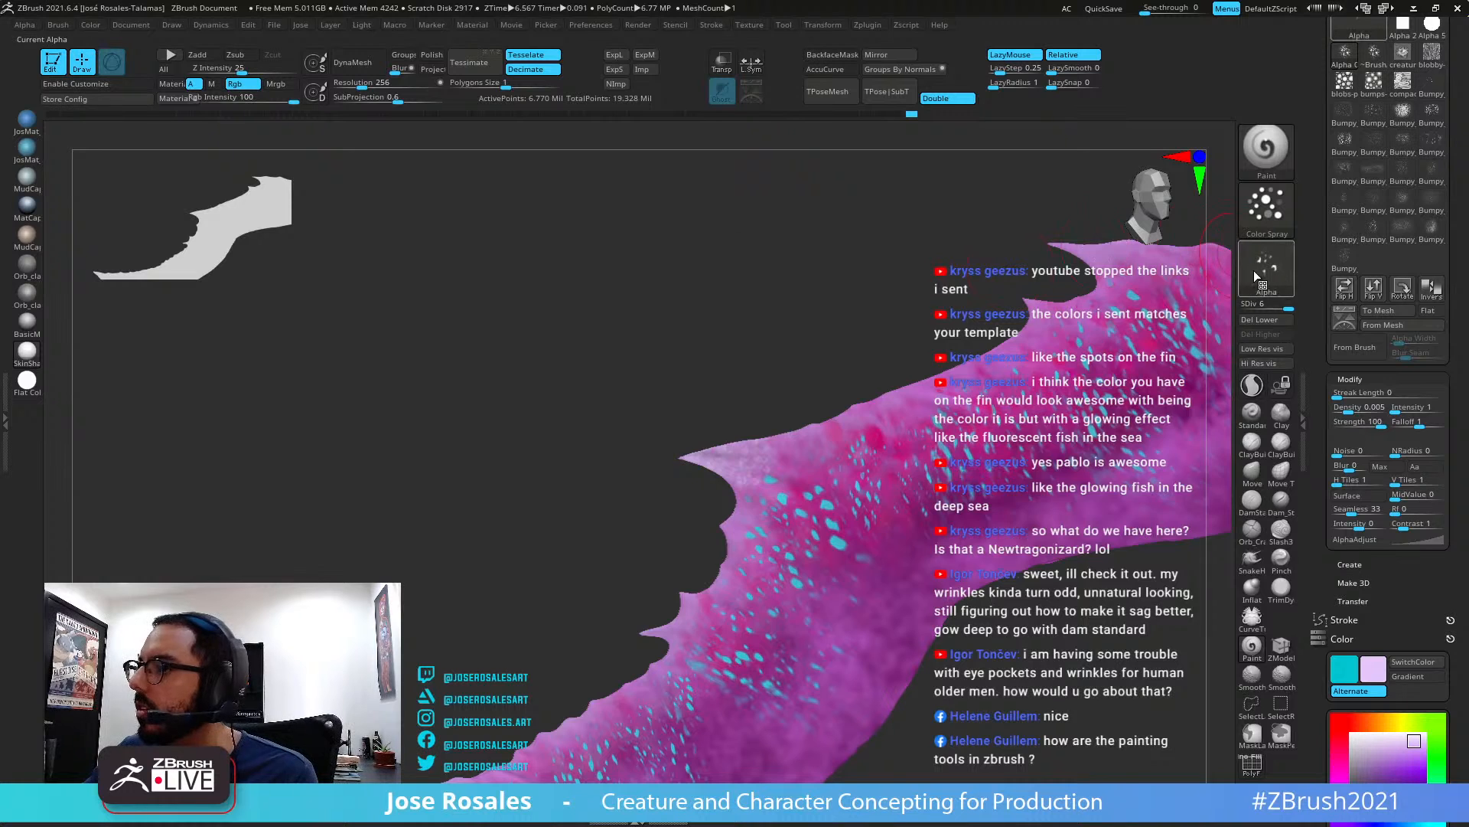
pyautogui.click(60, 27)
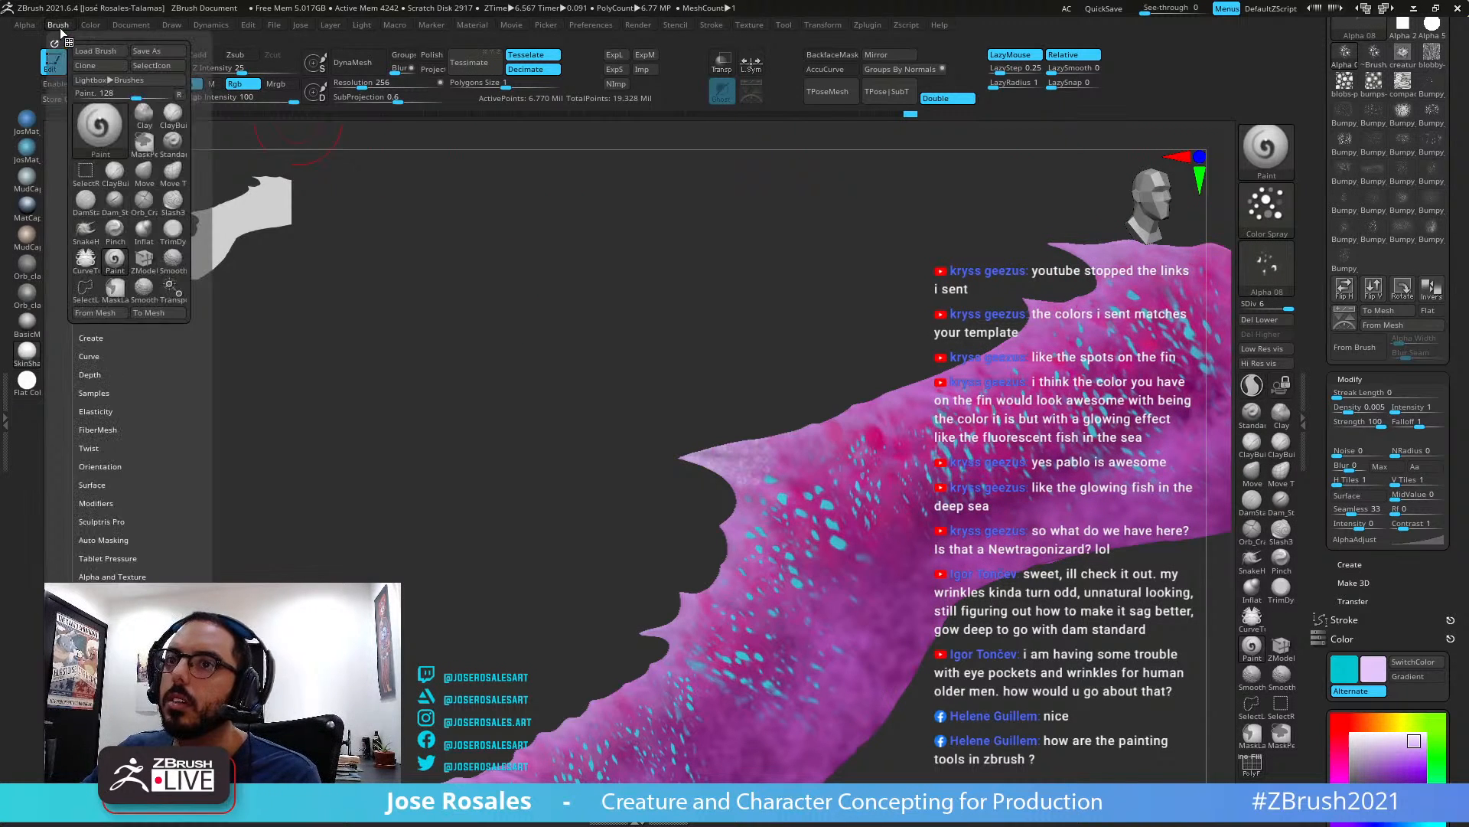
pyautogui.click(57, 24)
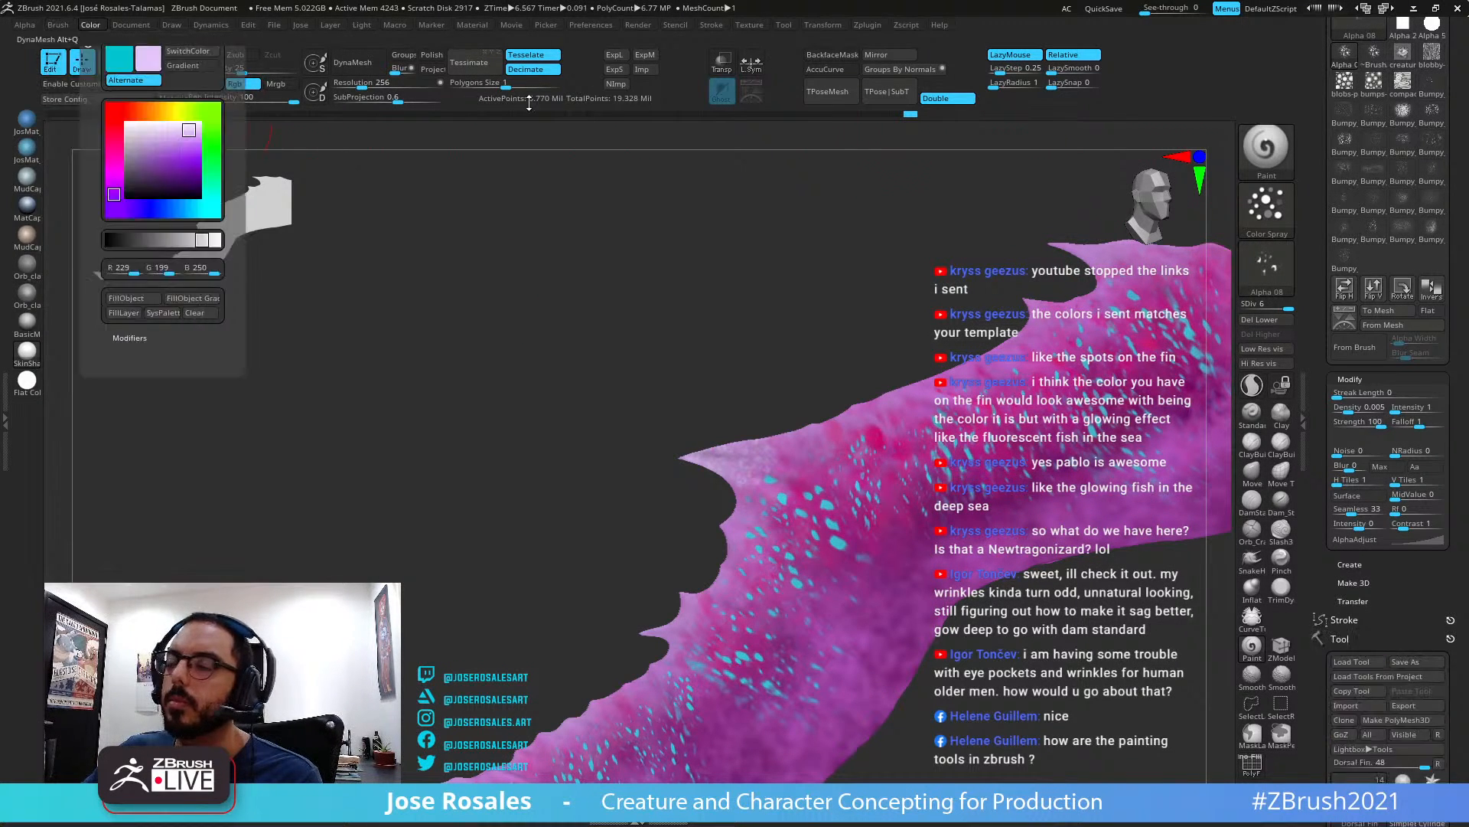
pyautogui.moveTo(1323, 149); pyautogui.dragTo(1323, 167)
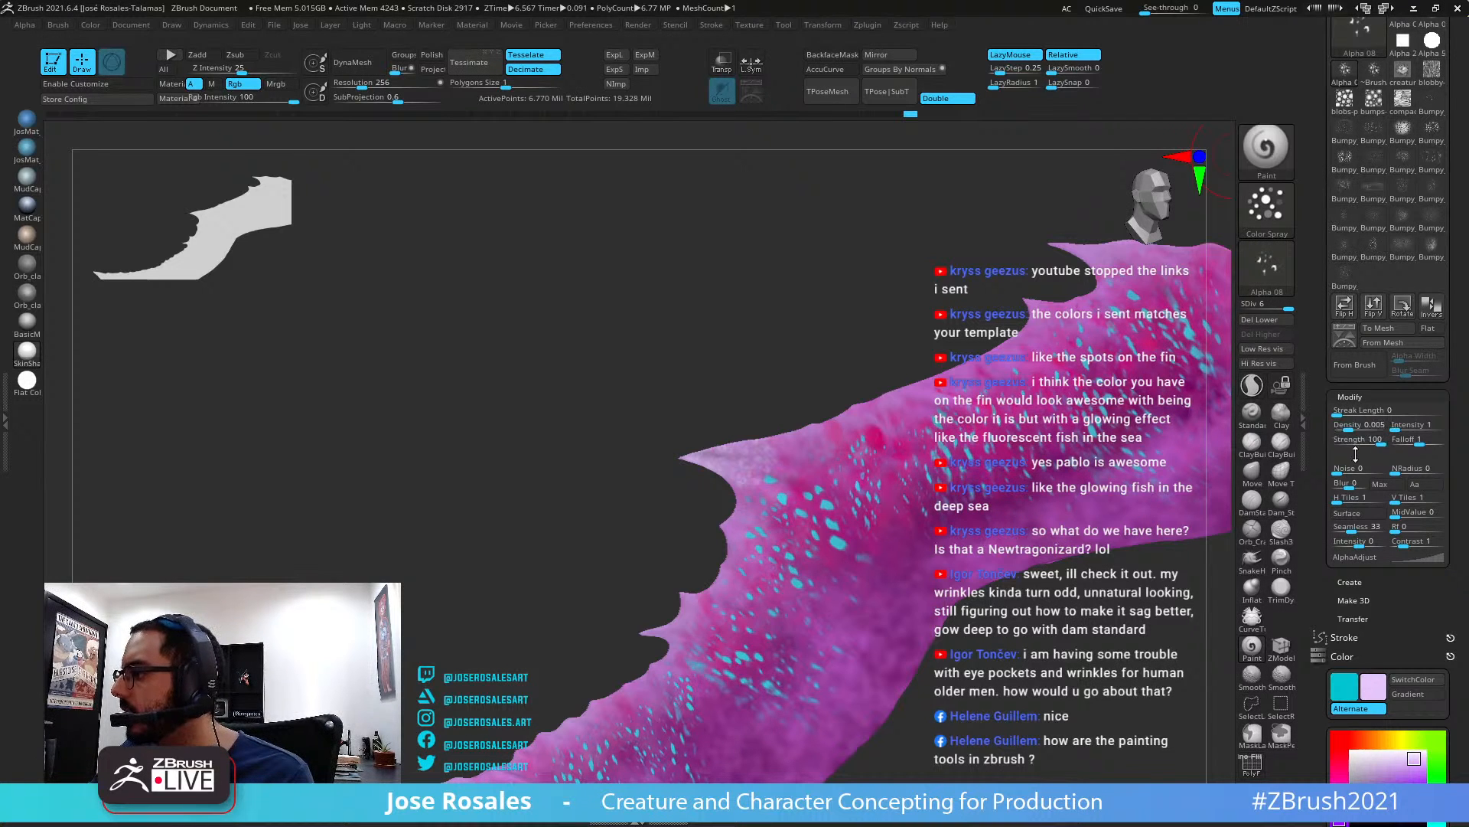
pyautogui.moveTo(1323, 419); pyautogui.dragTo(1332, 501)
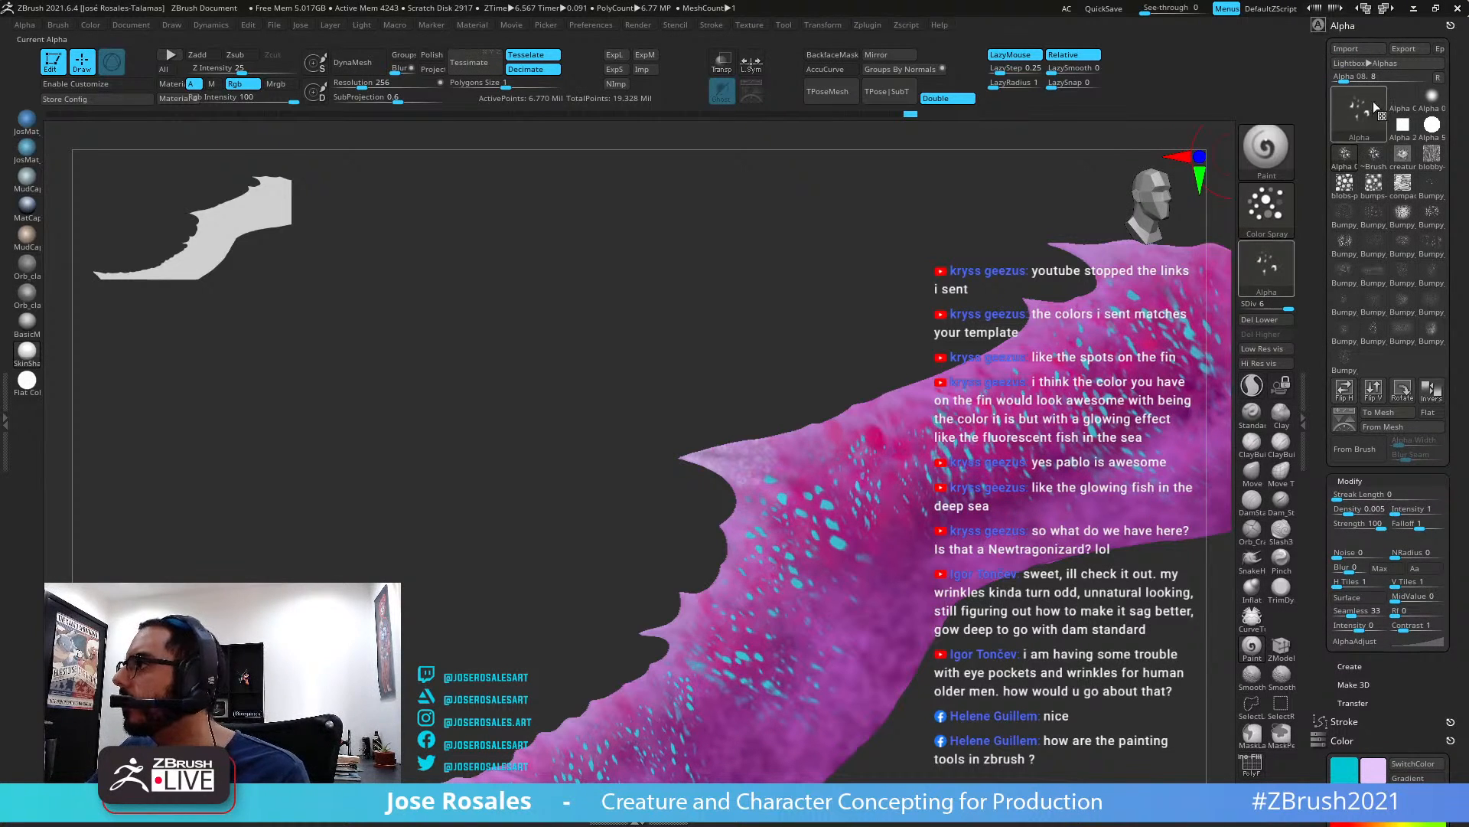
# Reselect ~BrushAlpha as the brush alpha and set its Seamless value to 0
pyautogui.click(1353, 113)
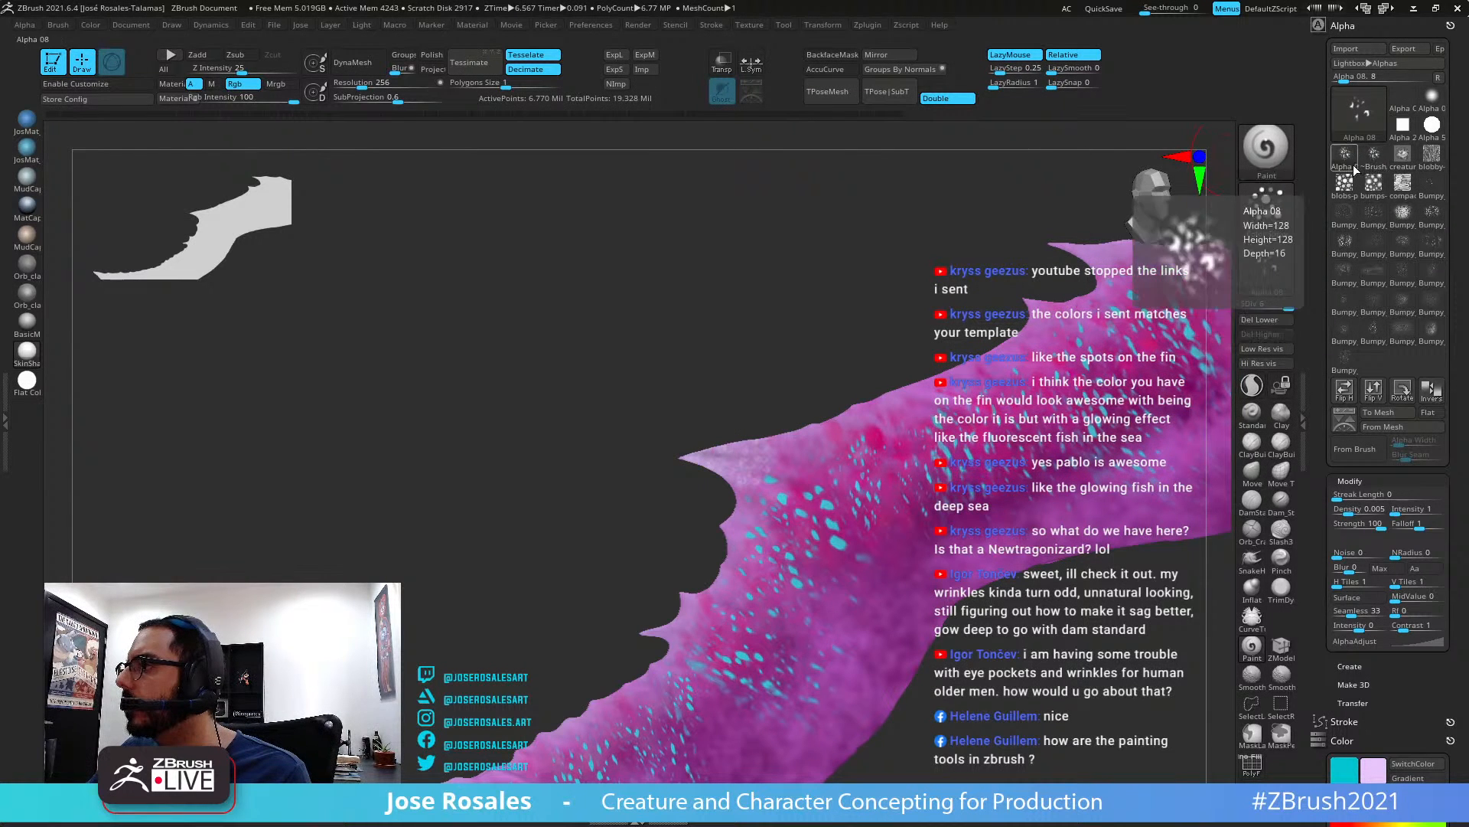
pyautogui.click(1373, 162)
pyautogui.scroll(-2, 1400, 383)
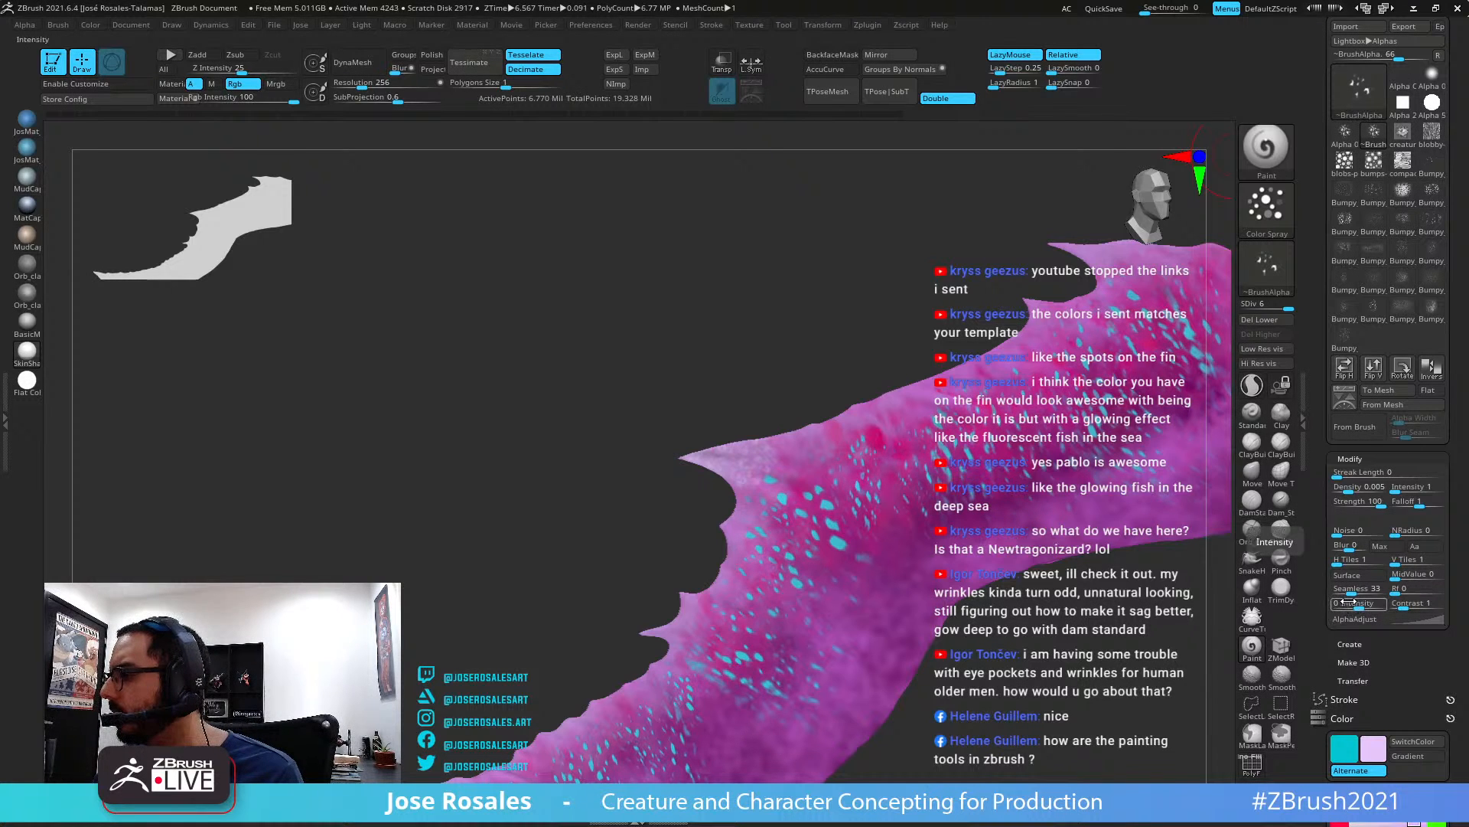
pyautogui.moveTo(1351, 590); pyautogui.dragTo(1330, 591)
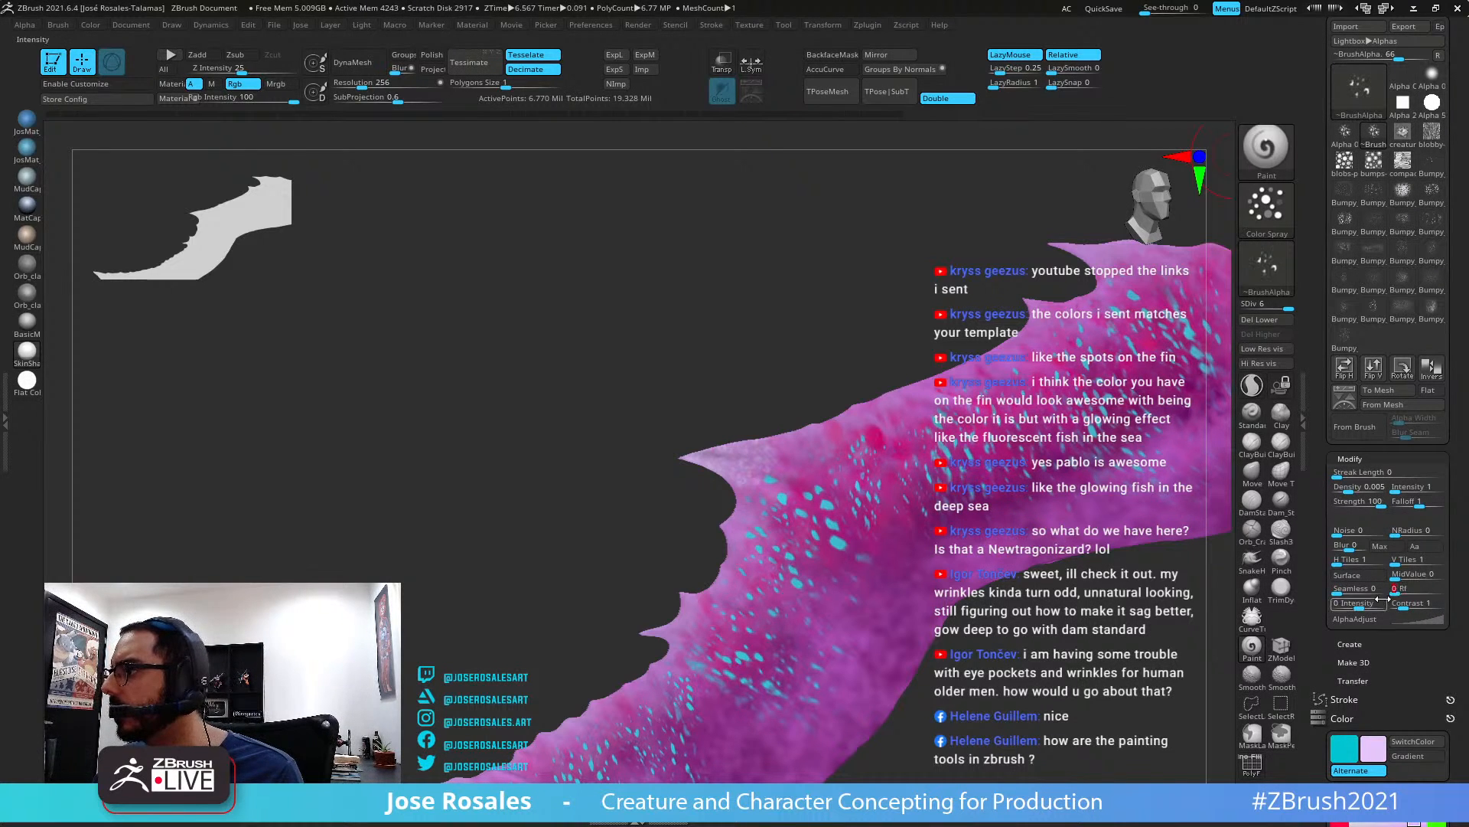
# Set the current brush colour to black and the main colour beside it to white
pyautogui.moveTo(1415, 631); pyautogui.dragTo(1415, 623)
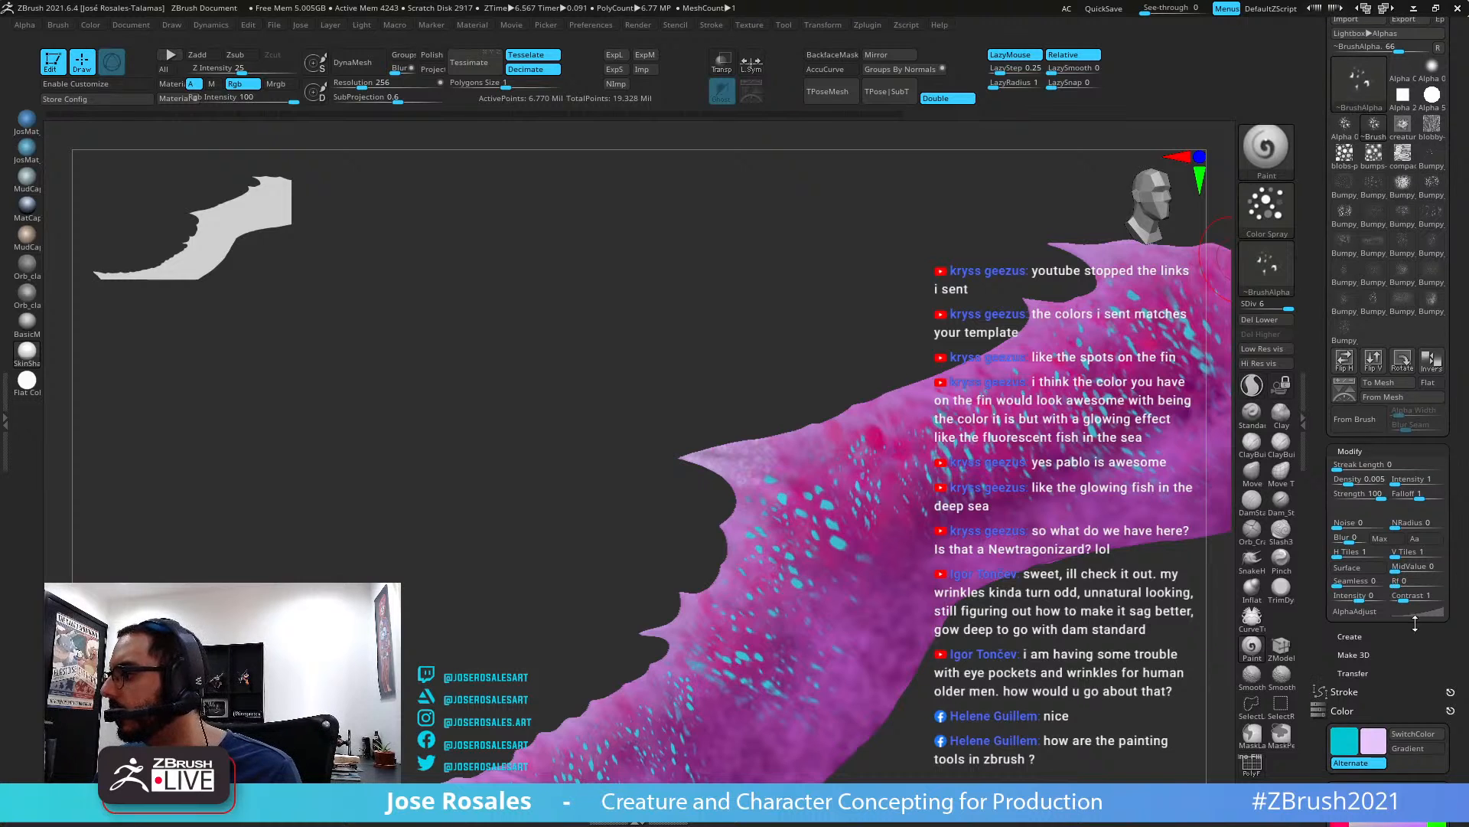
pyautogui.click(1345, 746)
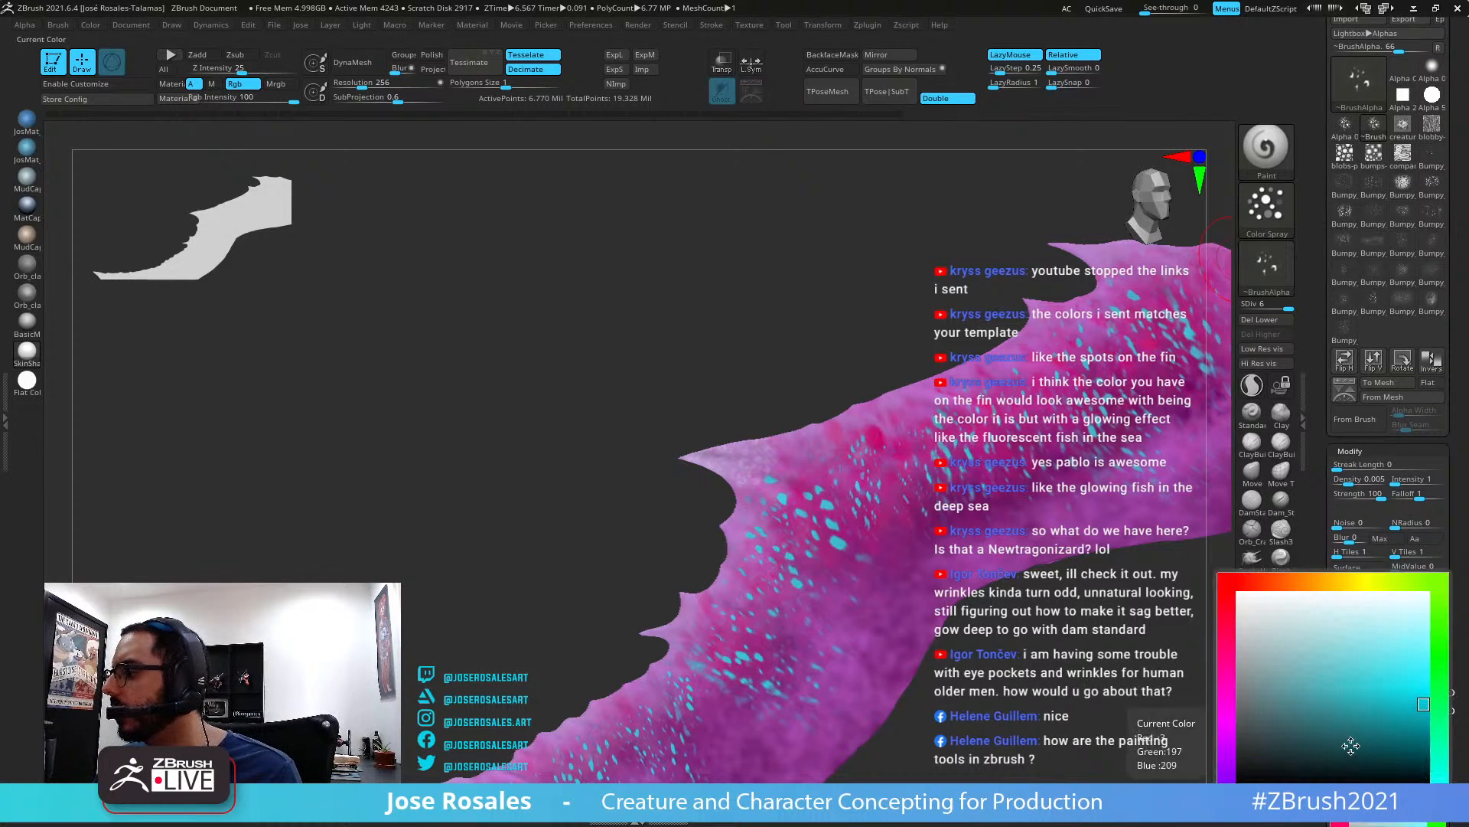
pyautogui.click(1268, 765)
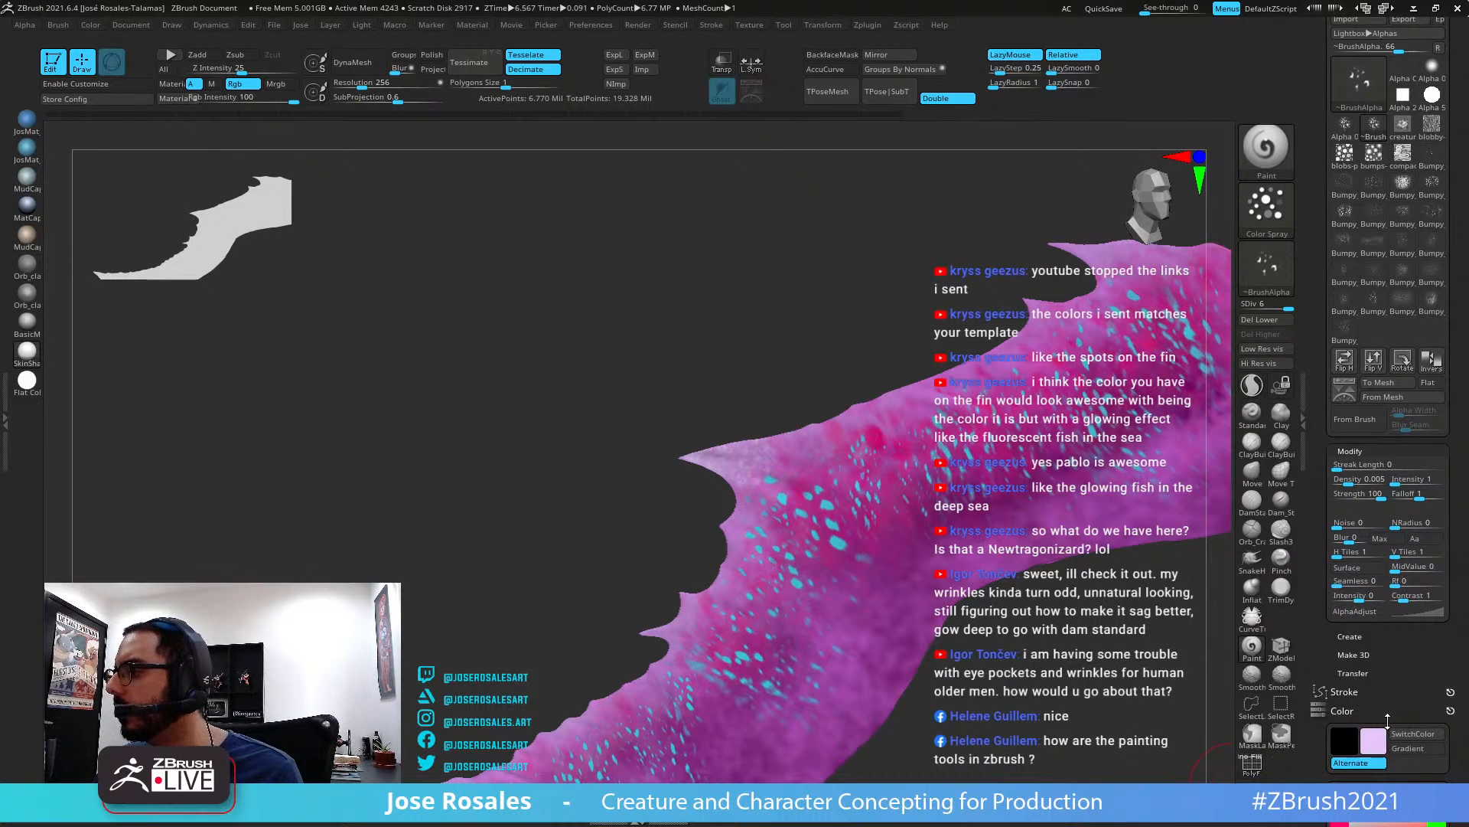
pyautogui.moveTo(1378, 743); pyautogui.dragTo(1300, 531)
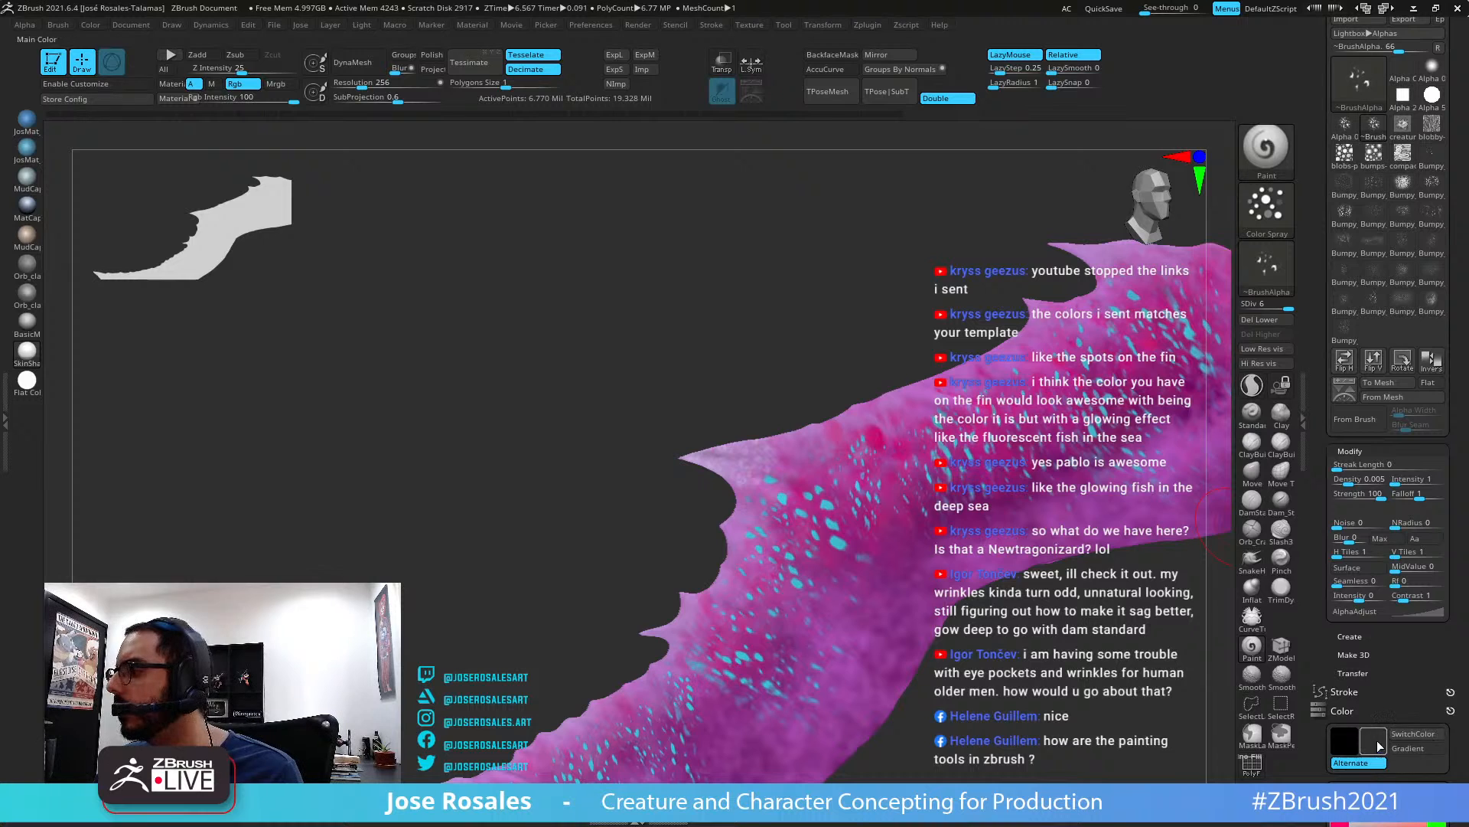
pyautogui.moveTo(1373, 740); pyautogui.dragTo(1228, 581)
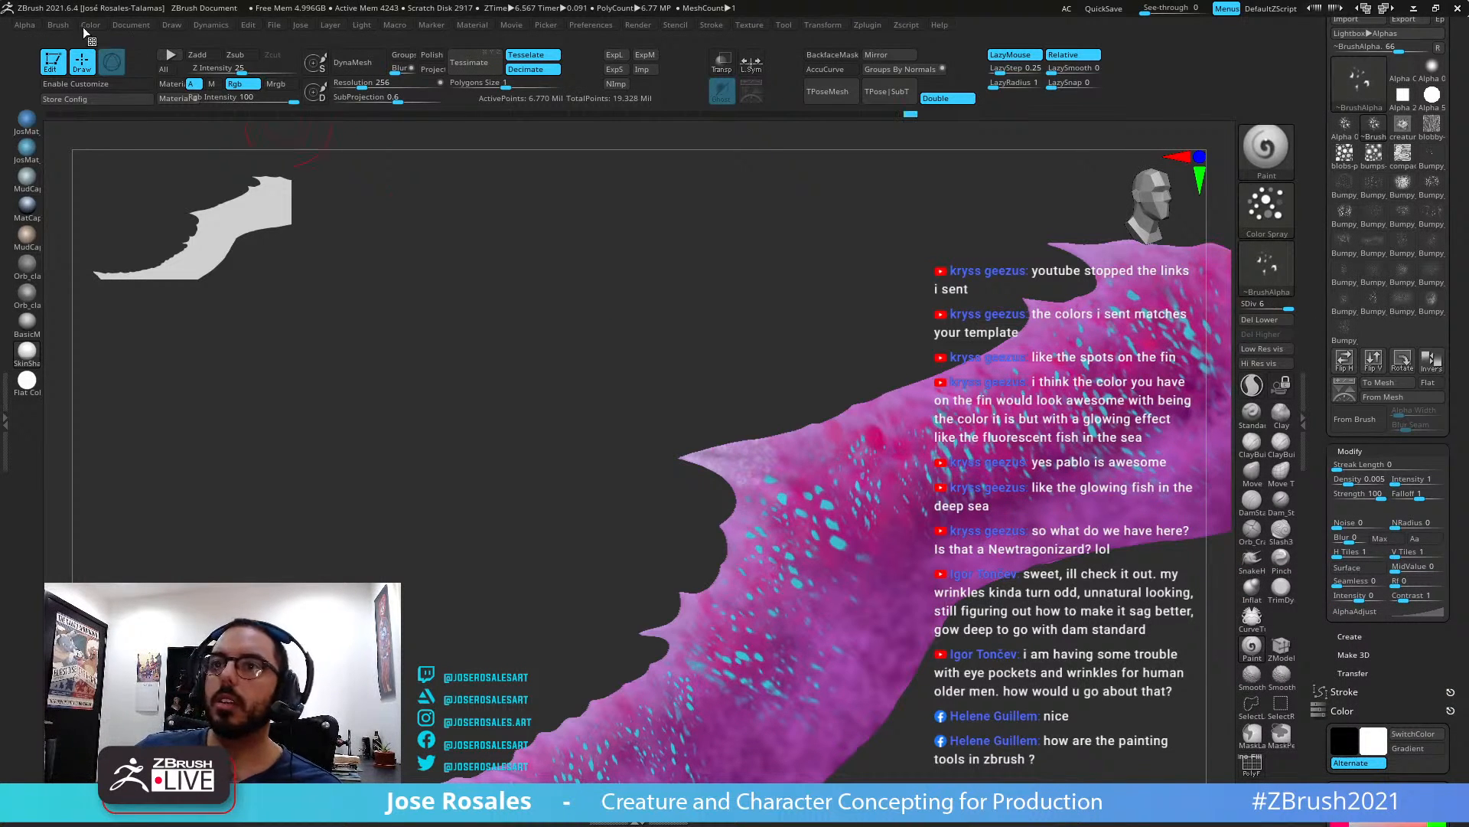
# Reset the Paint brush, then give it the ~BrushAlpha alpha and the Color Spray stroke
pyautogui.click(59, 25)
pyautogui.click(54, 43)
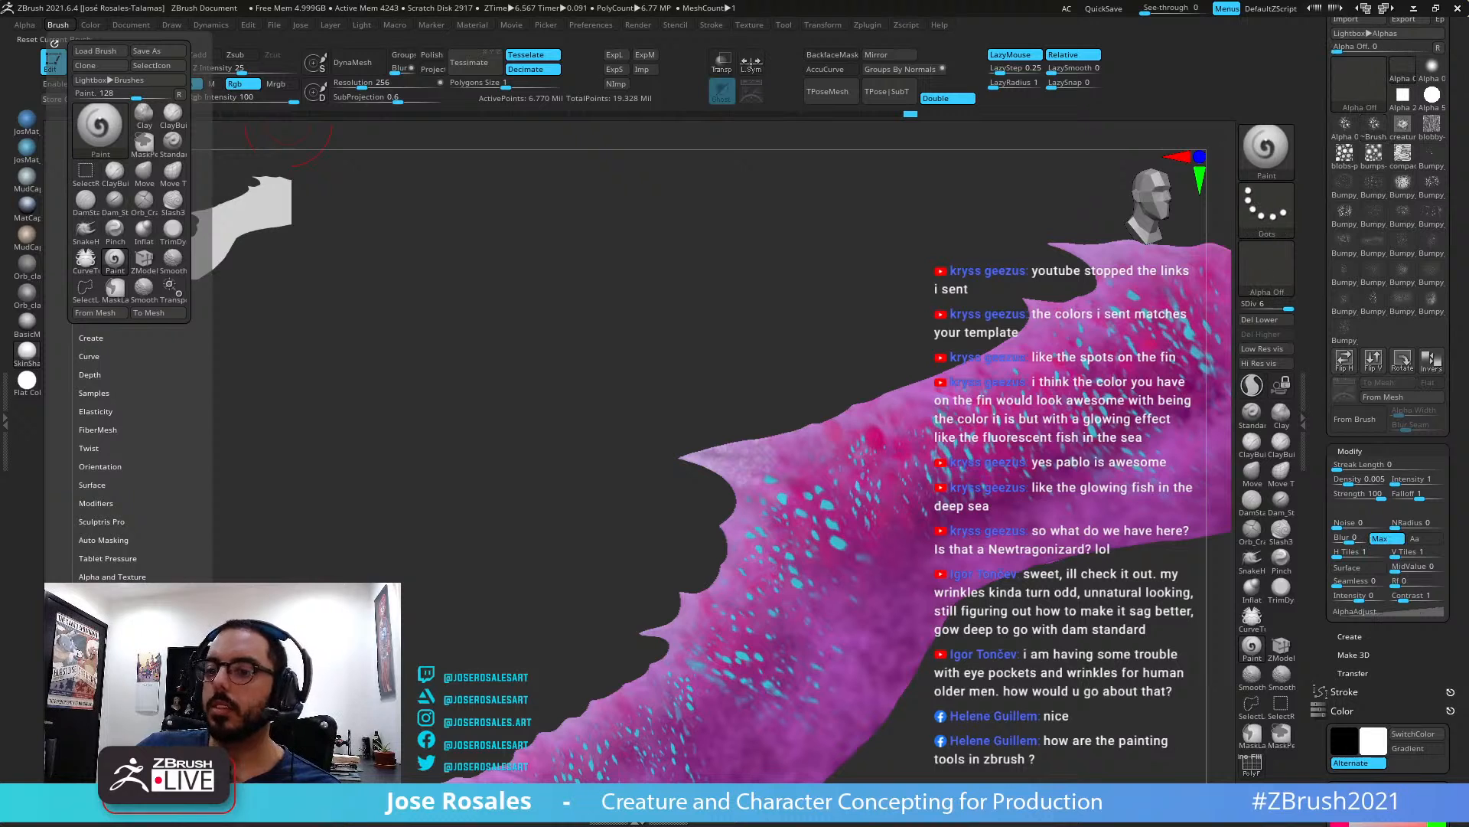
pyautogui.click(1269, 271)
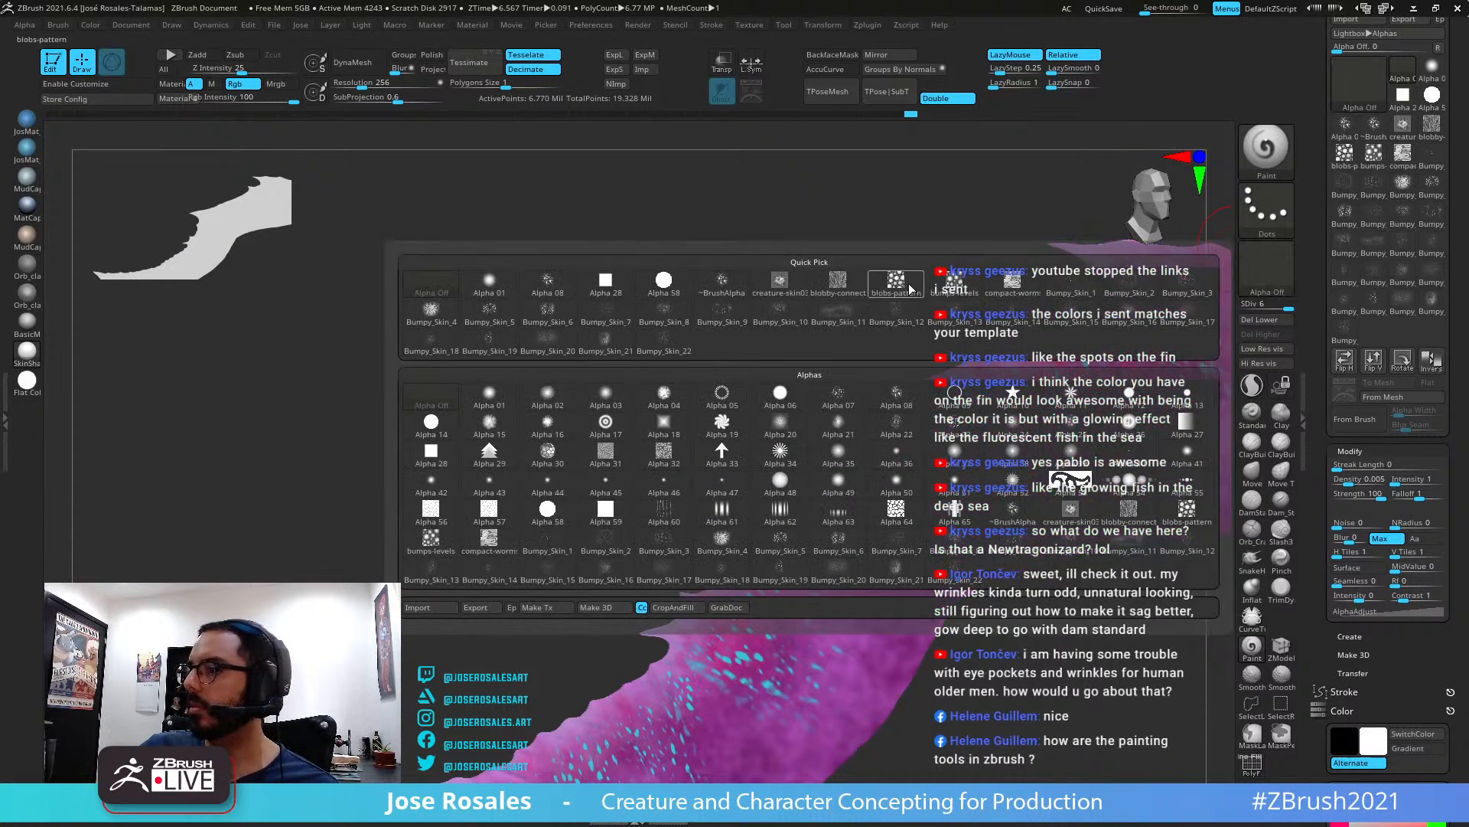
pyautogui.click(732, 285)
pyautogui.click(1256, 216)
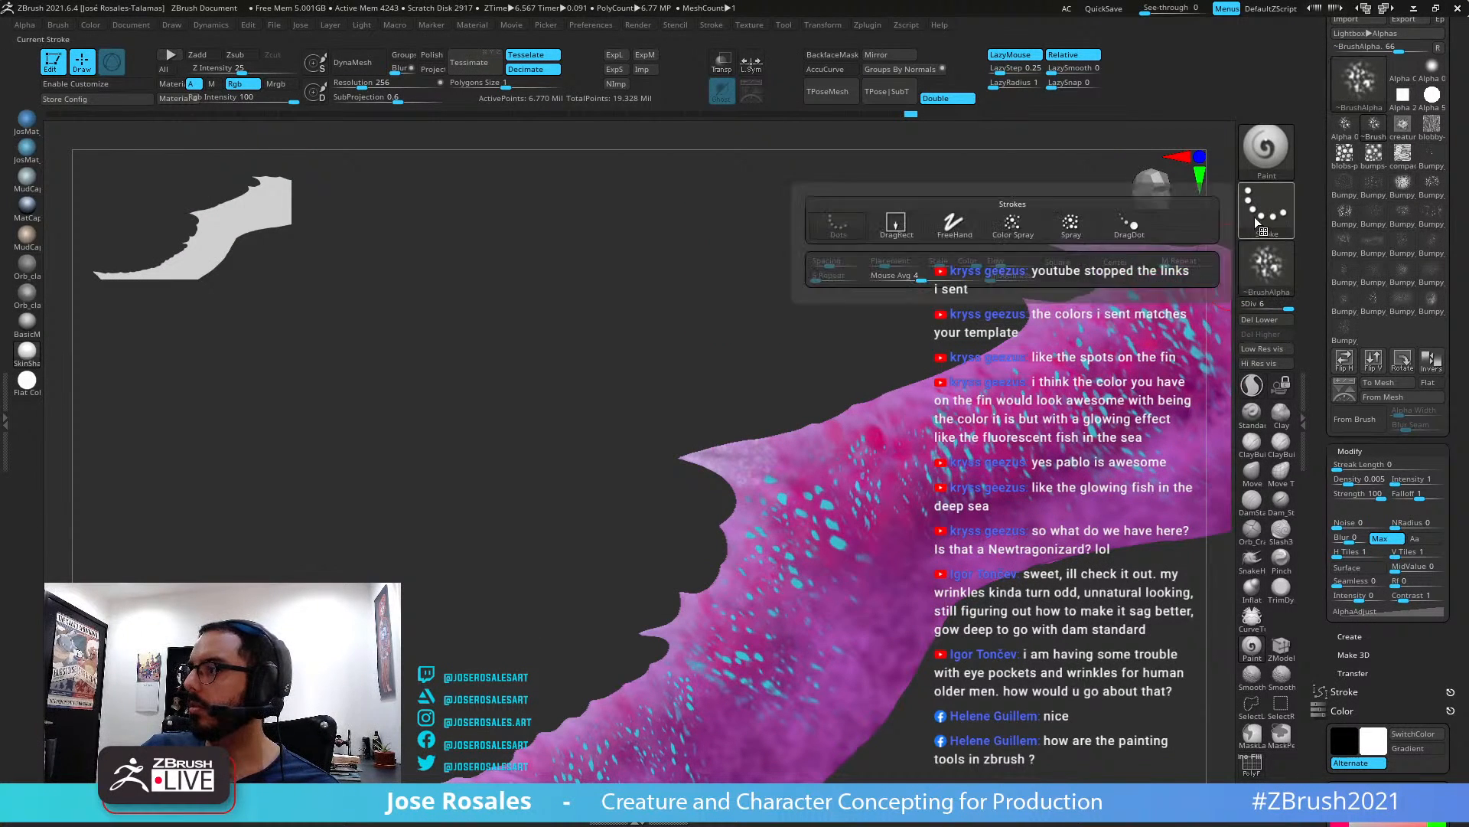
pyautogui.click(1012, 225)
pyautogui.moveTo(1310, 199); pyautogui.dragTo(1320, 305)
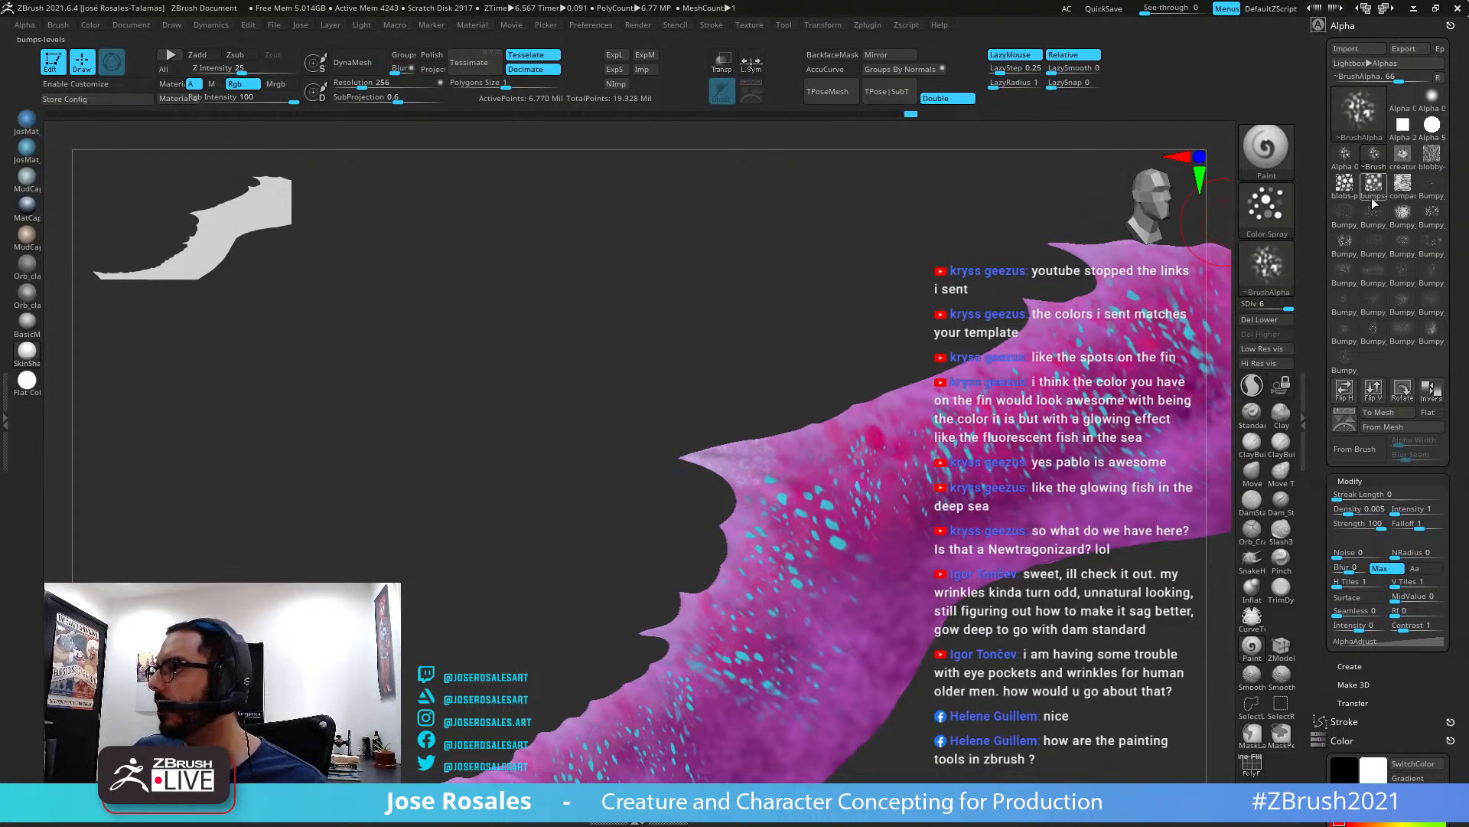
# Try the blobs-pattern alpha on the Paint brush, then switch its alpha to Alpha 08
pyautogui.moveTo(1374, 187)
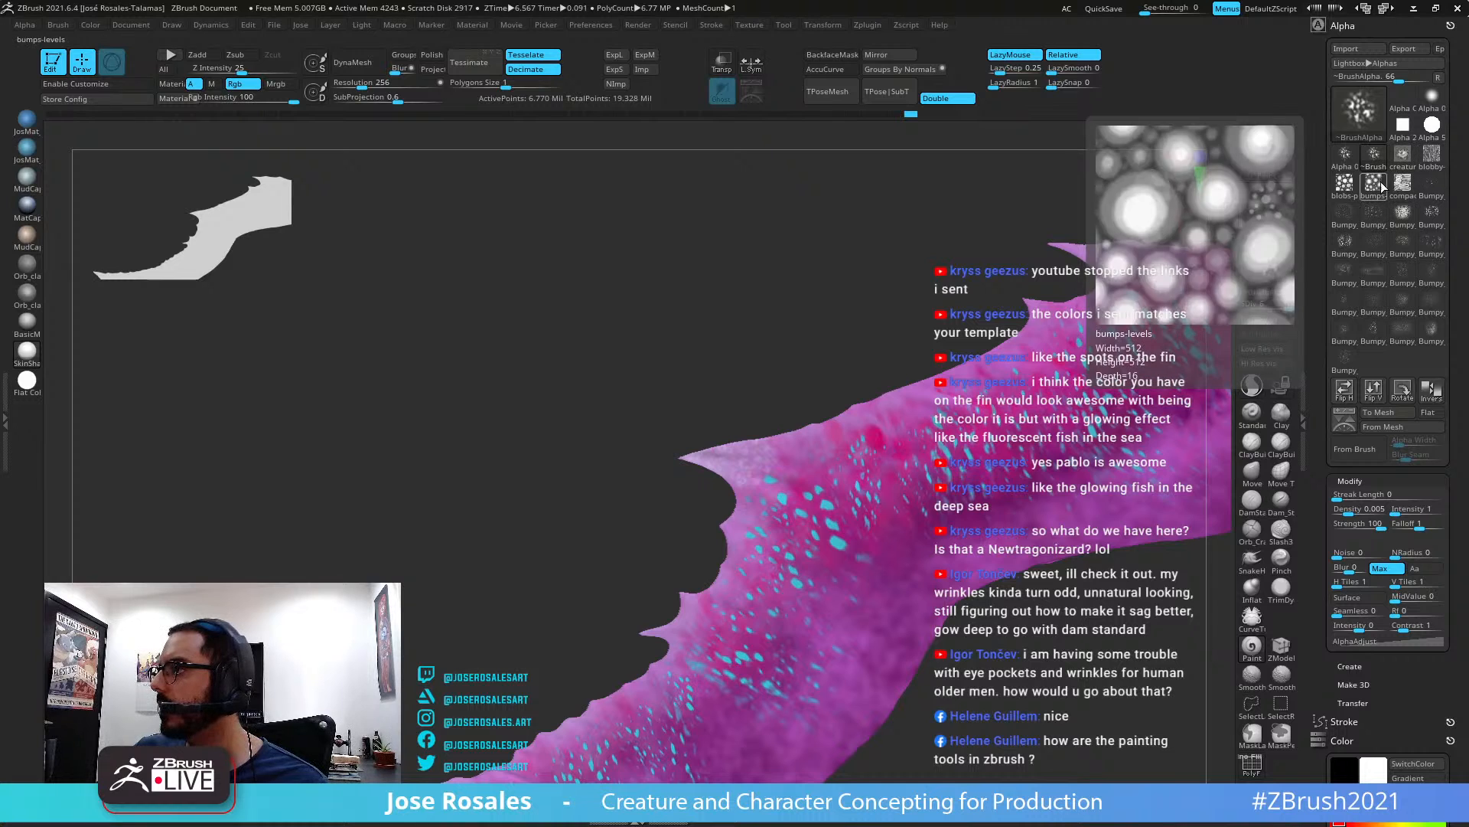
pyautogui.click(1375, 185)
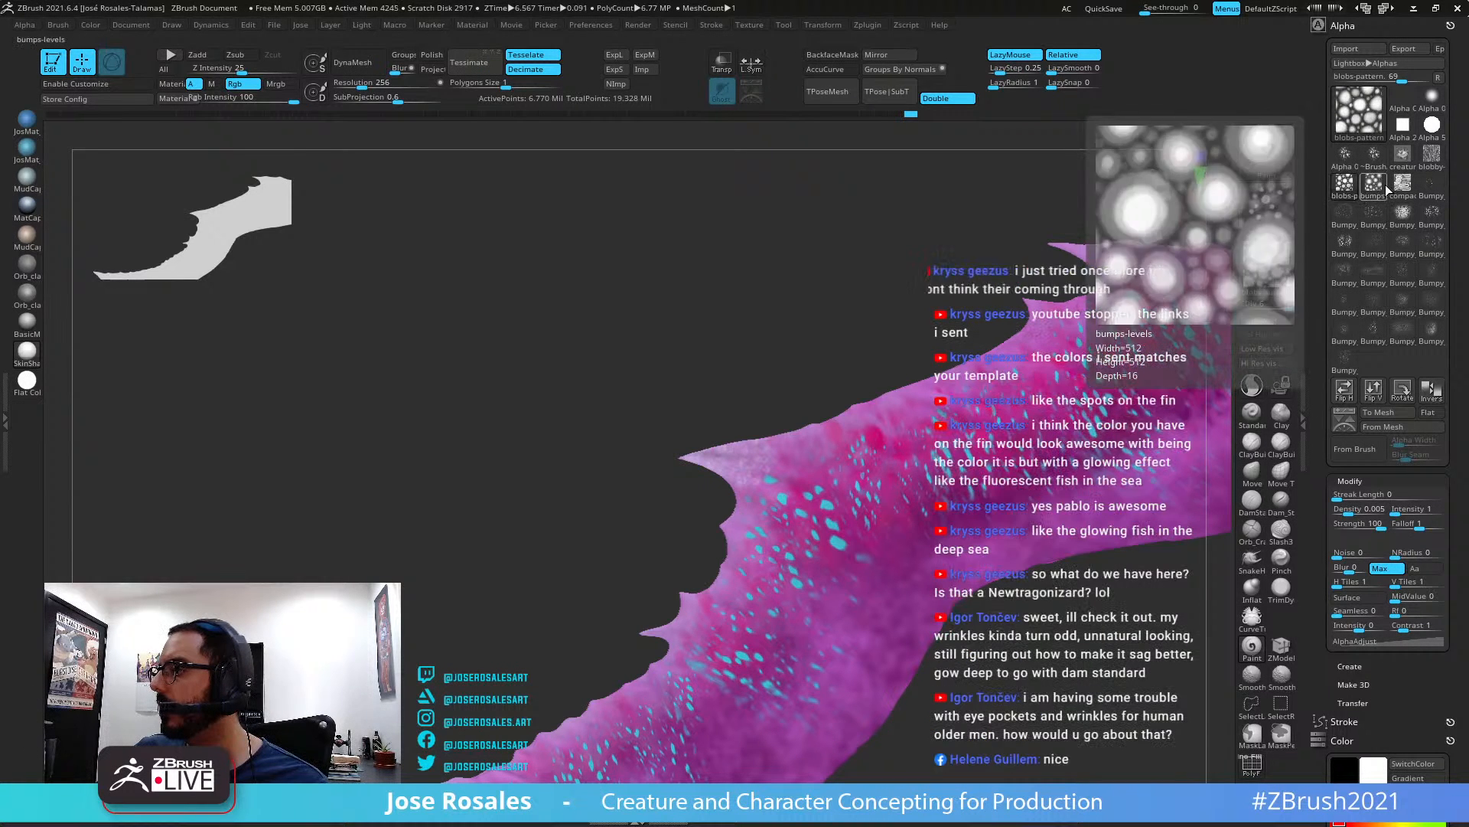
pyautogui.click(1345, 184)
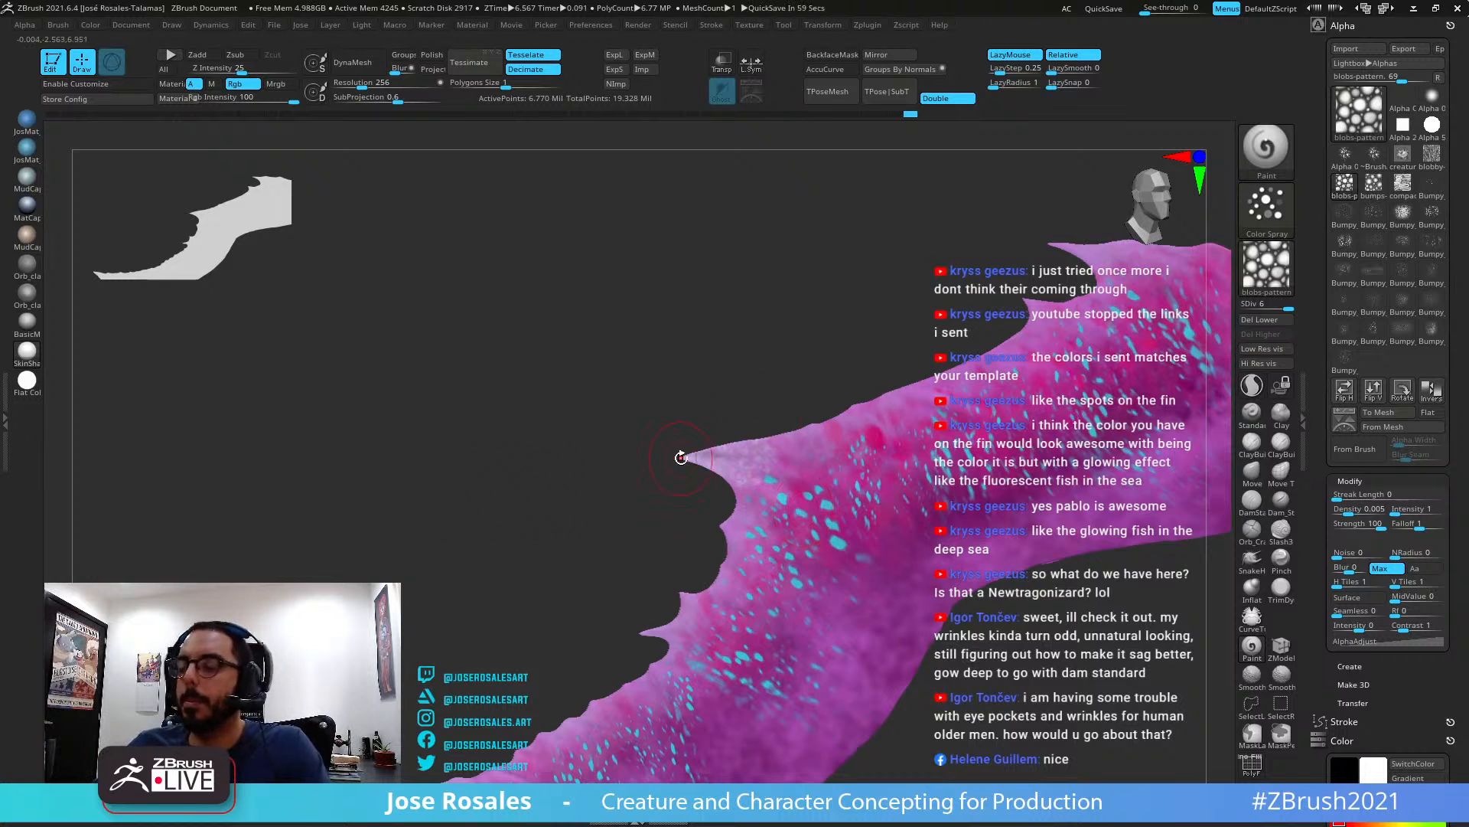
pyautogui.keyDown('alt'); pyautogui.moveTo(986, 519); pyautogui.dragTo(882, 605, button='right'); pyautogui.keyUp('alt')
pyautogui.click(1268, 268)
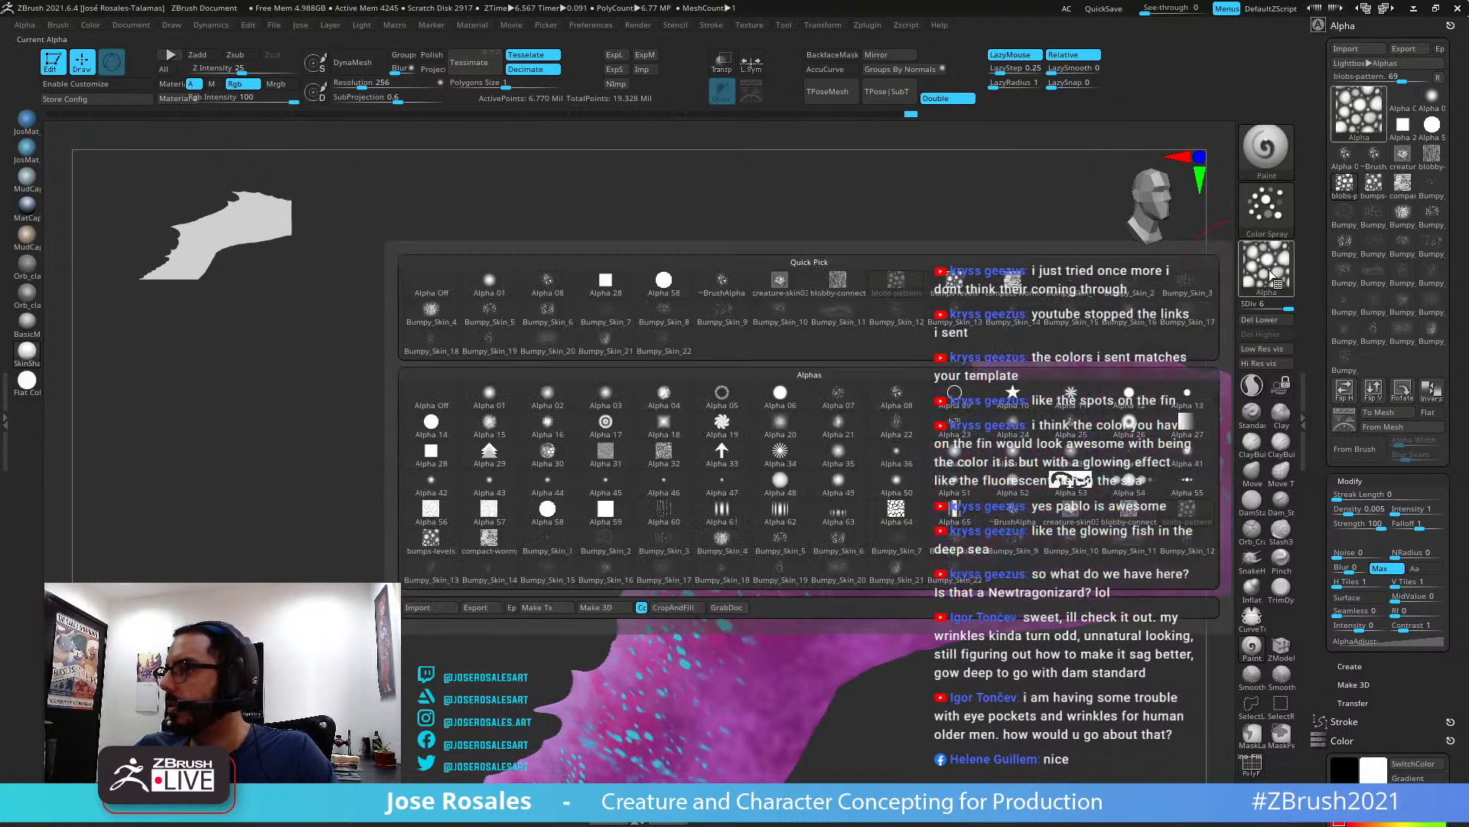
pyautogui.click(548, 283)
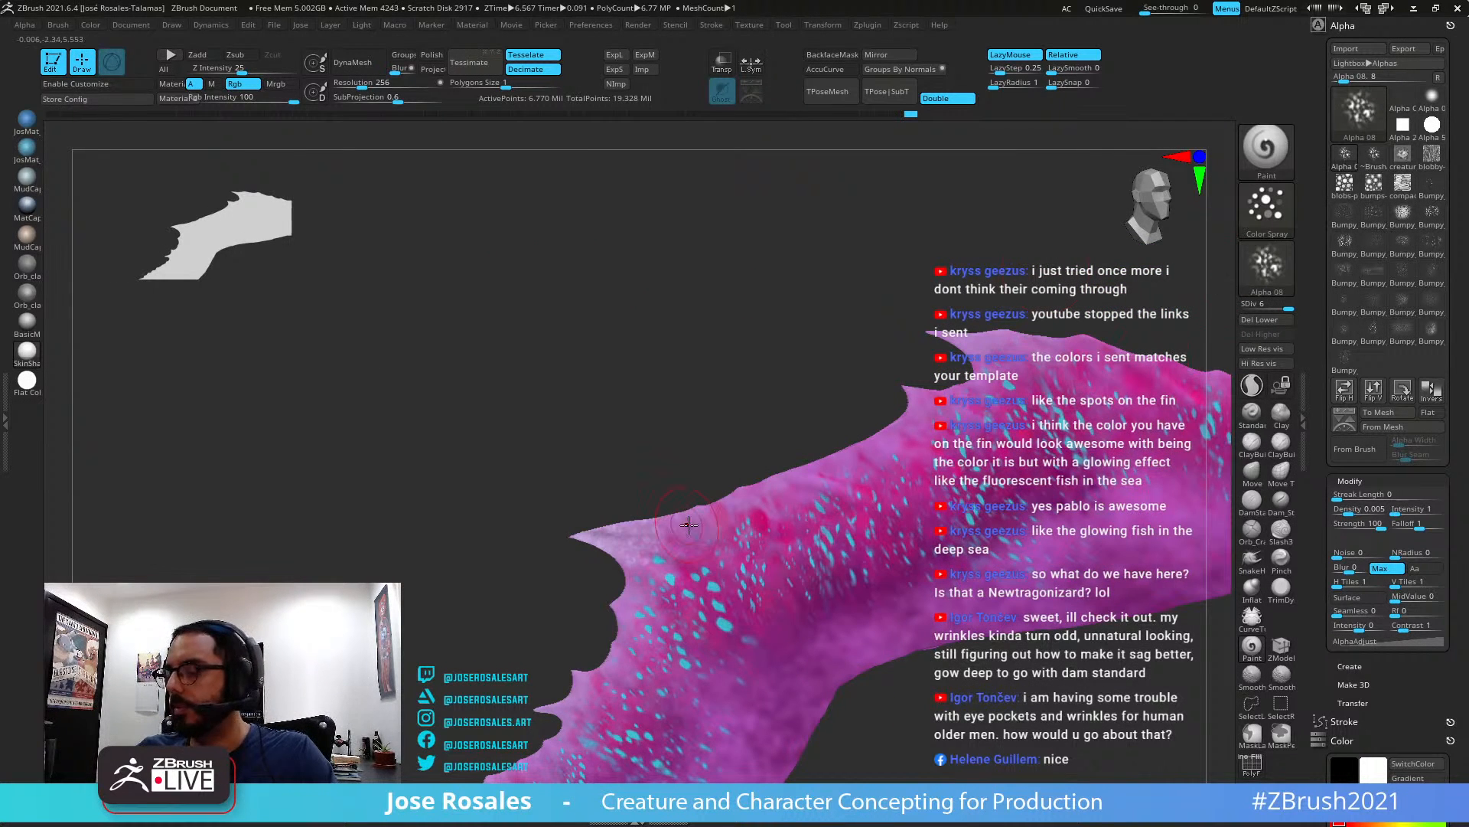
# Spray white speckles along the isolated dorsal fin's jagged upper edge and the base of its pointed spikes
pyautogui.moveTo(664, 503)
pyautogui.mouseDown()
pyautogui.moveTo(880, 423)
pyautogui.moveTo(984, 323)
pyautogui.moveTo(1190, 325)
pyautogui.mouseUp()
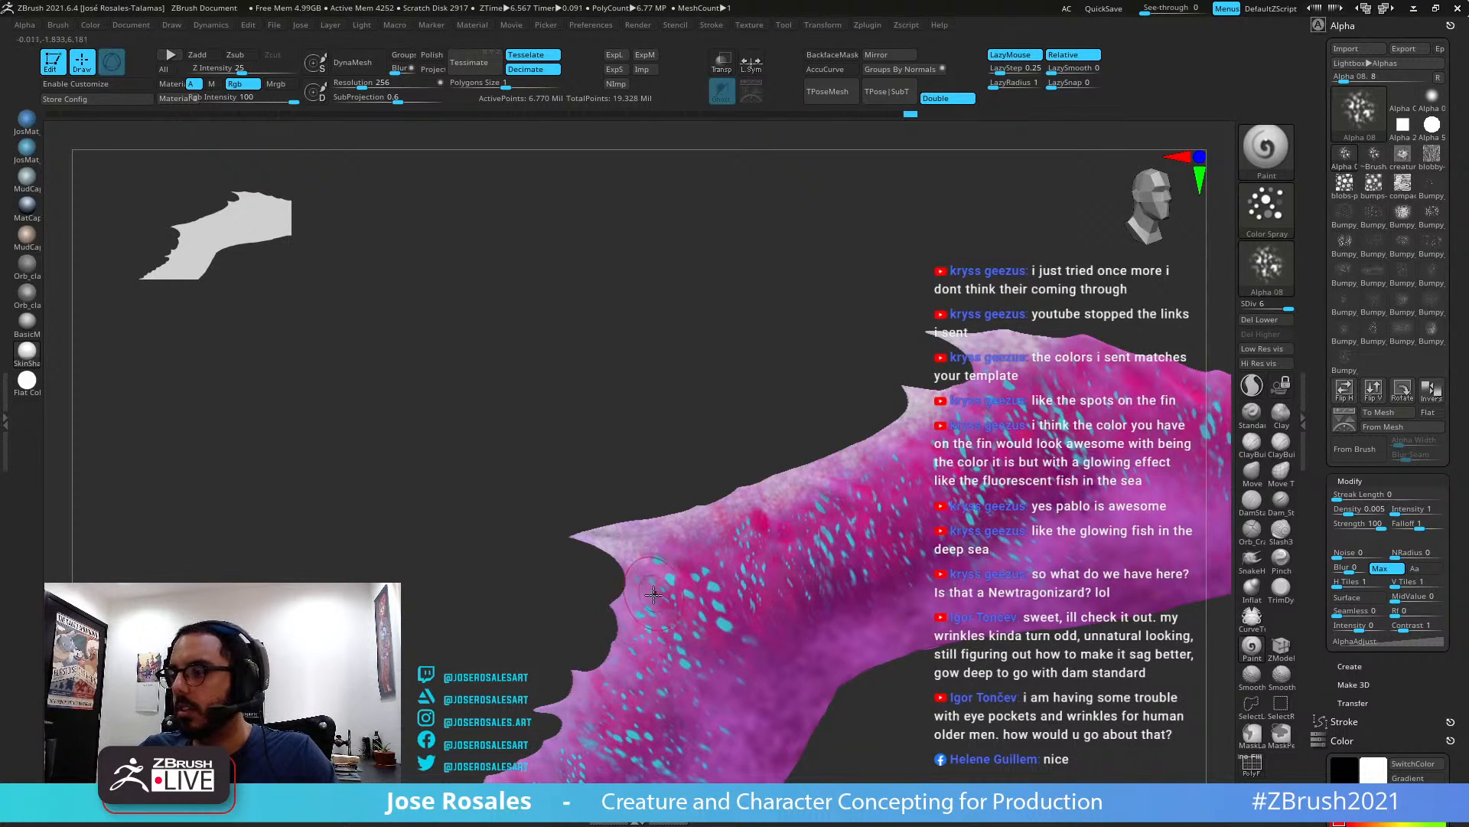
pyautogui.keyDown('alt'); pyautogui.moveTo(687, 476); pyautogui.dragTo(785, 370); pyautogui.keyUp('alt')
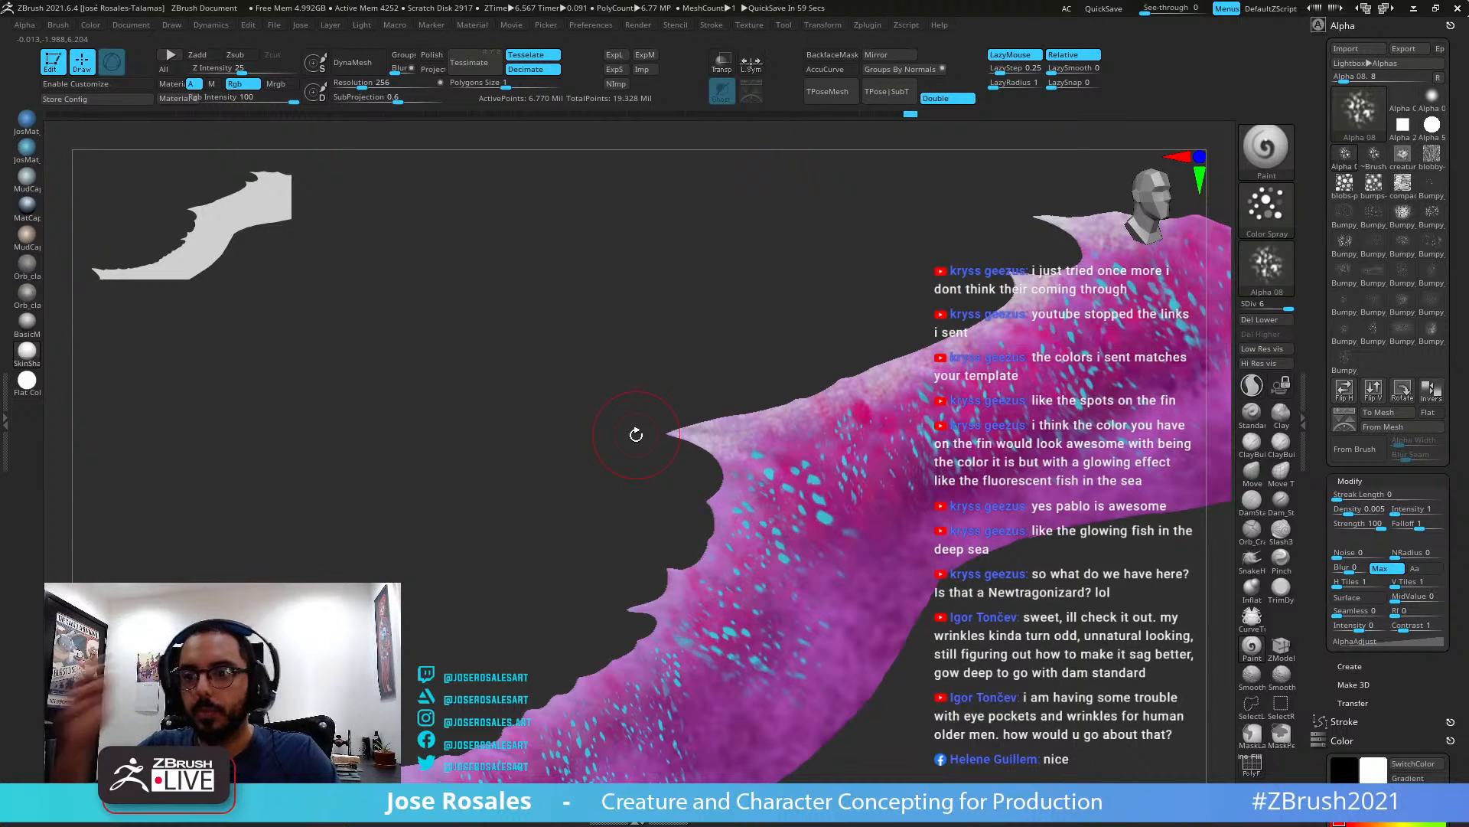
pyautogui.moveTo(620, 524); pyautogui.dragTo(767, 491)
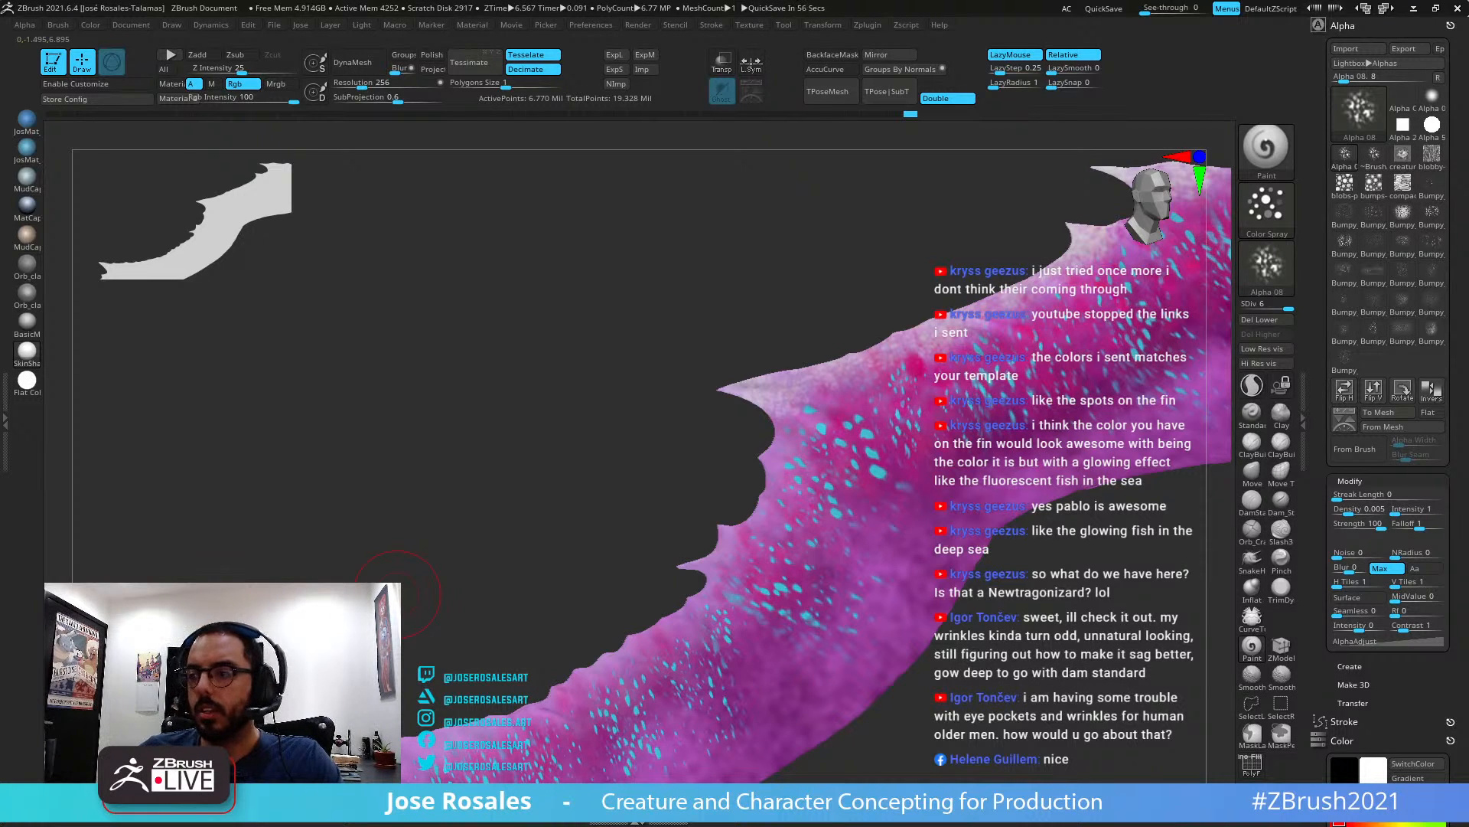
pyautogui.moveTo(397, 594); pyautogui.dragTo(768, 460)
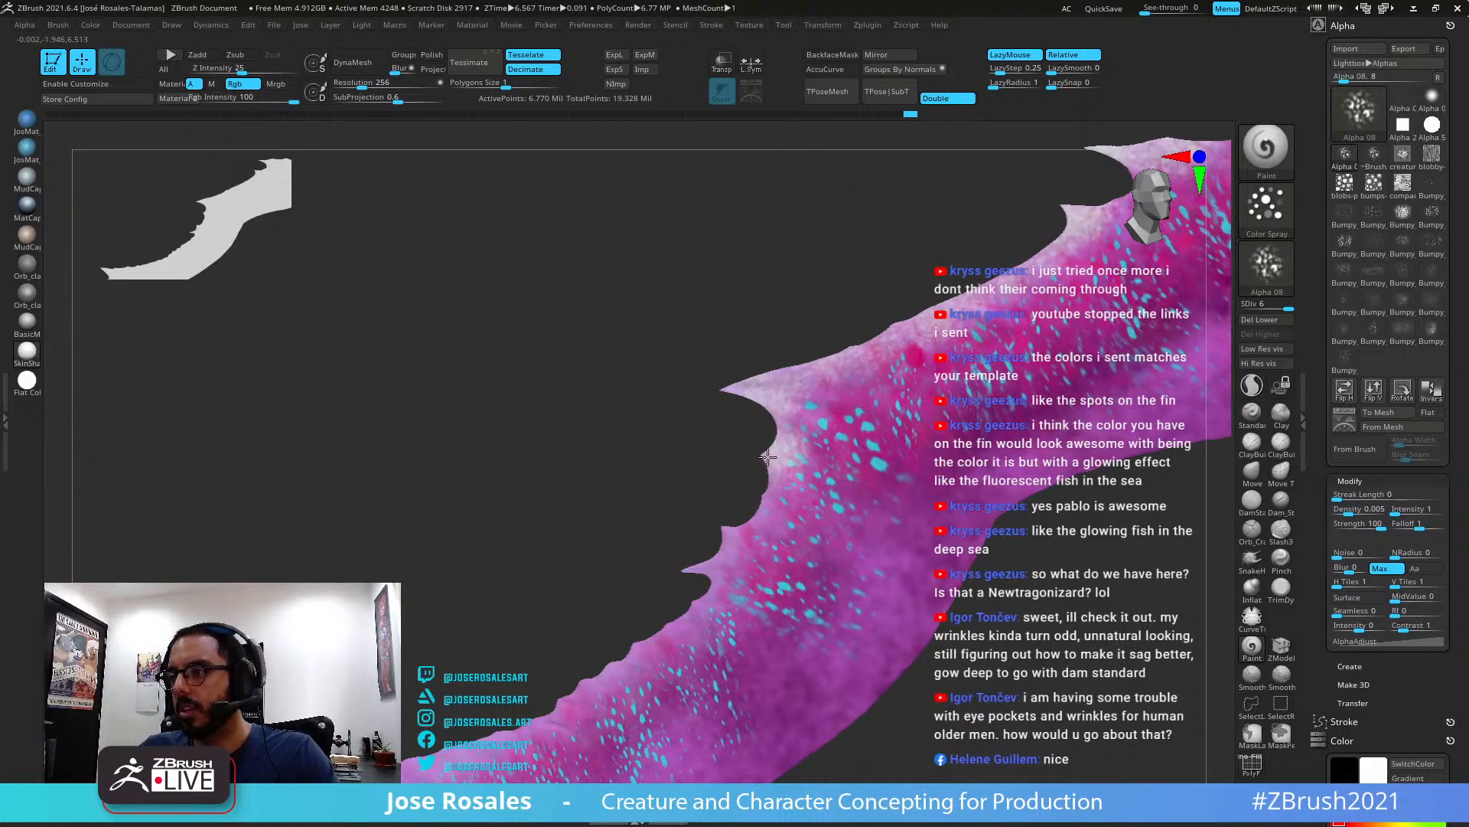
pyautogui.moveTo(754, 512)
pyautogui.mouseDown()
pyautogui.moveTo(593, 693)
pyautogui.moveTo(742, 542)
pyautogui.mouseUp()
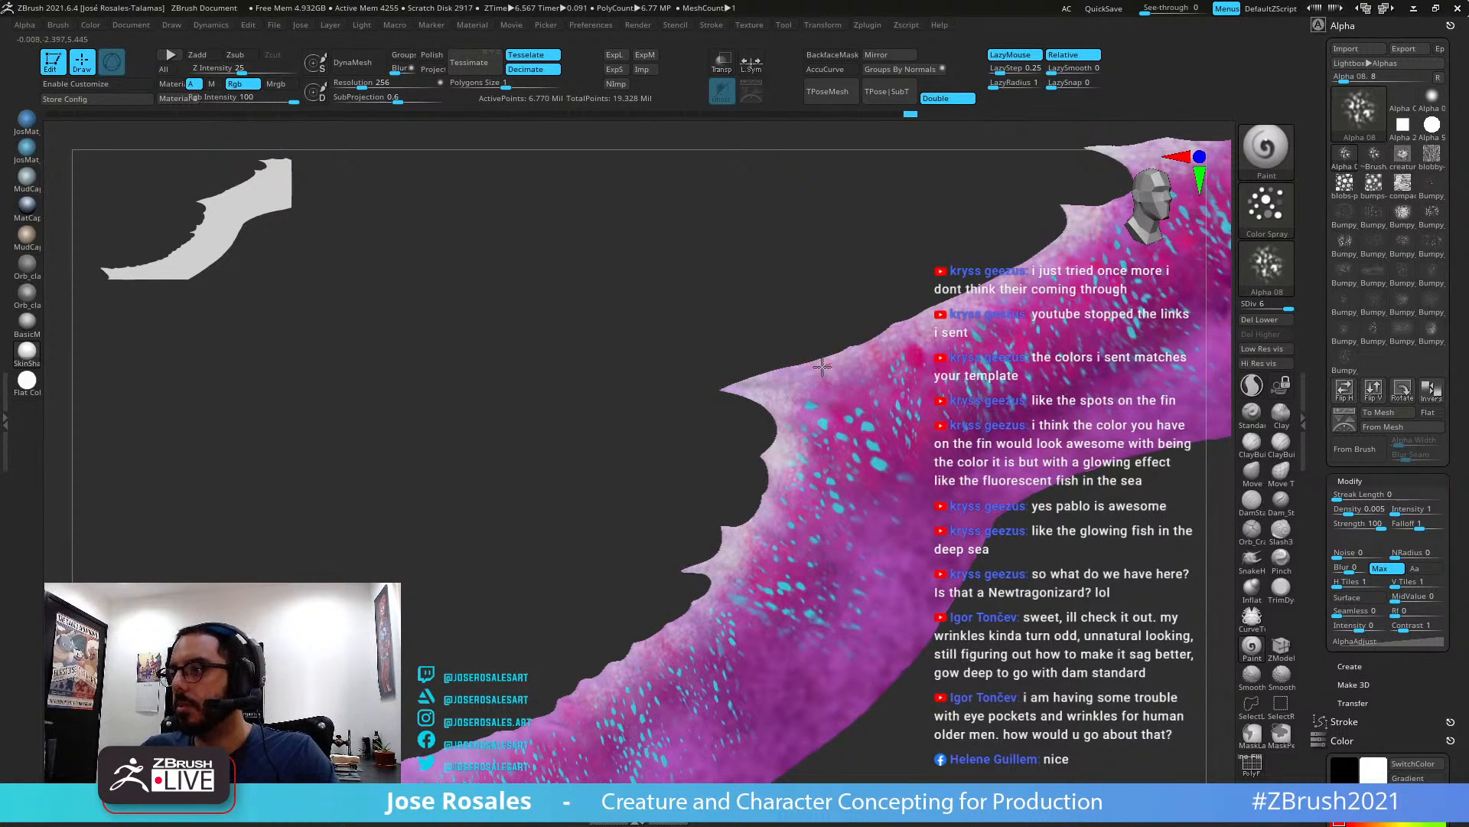
pyautogui.moveTo(811, 314)
pyautogui.mouseDown()
pyautogui.moveTo(774, 301)
pyautogui.moveTo(879, 328)
pyautogui.mouseUp()
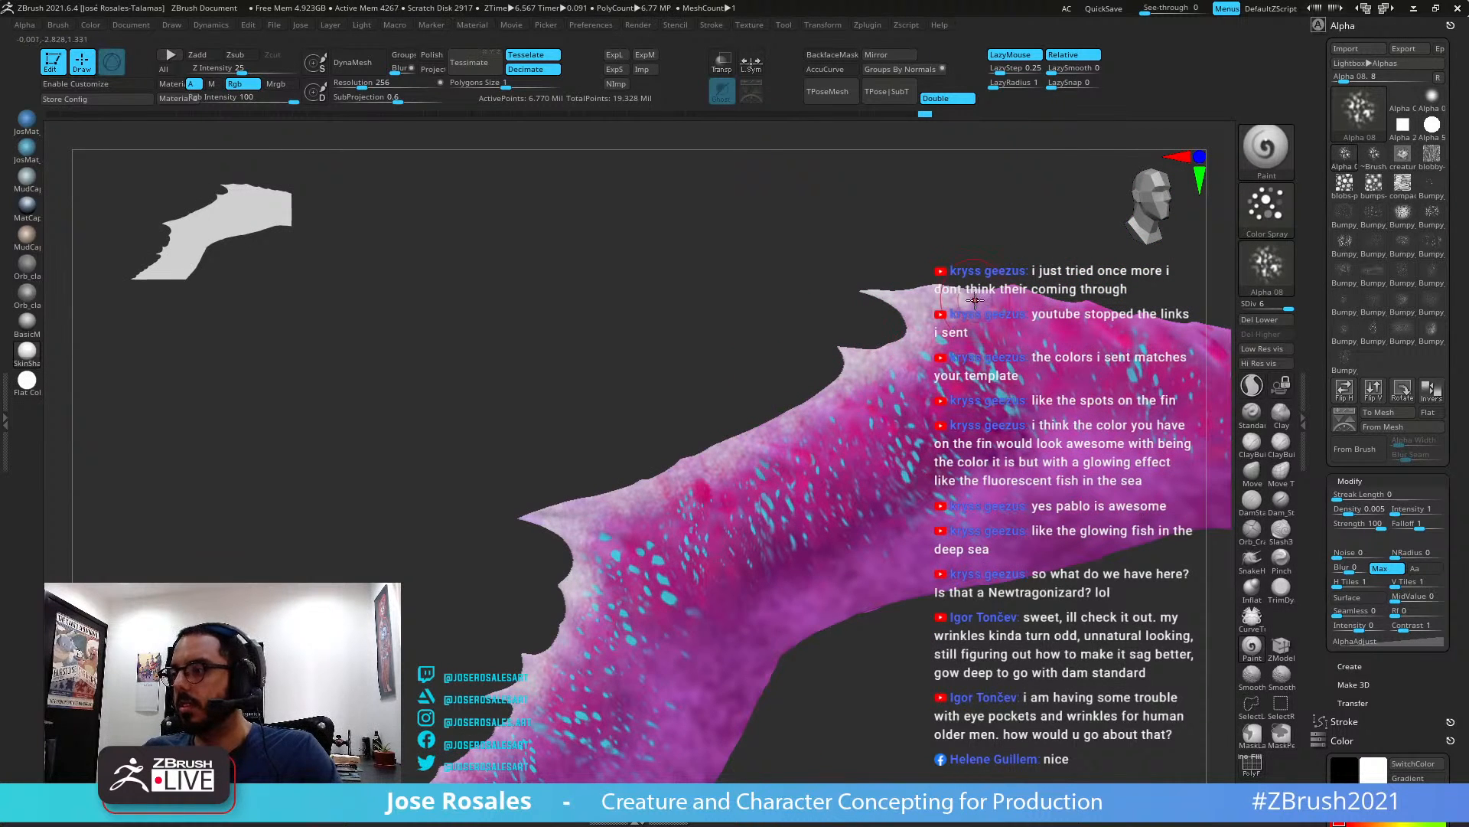
# Extend the white speckles along the fin's crest on both sides, down to the large spike near the tail
pyautogui.moveTo(1145, 325)
pyautogui.mouseDown()
pyautogui.moveTo(761, 319)
pyautogui.moveTo(810, 324)
pyautogui.mouseUp()
pyautogui.moveTo(909, 339); pyautogui.dragTo(712, 548)
pyautogui.keyDown('alt'); pyautogui.moveTo(847, 441); pyautogui.dragTo(1070, 321); pyautogui.keyUp('alt')
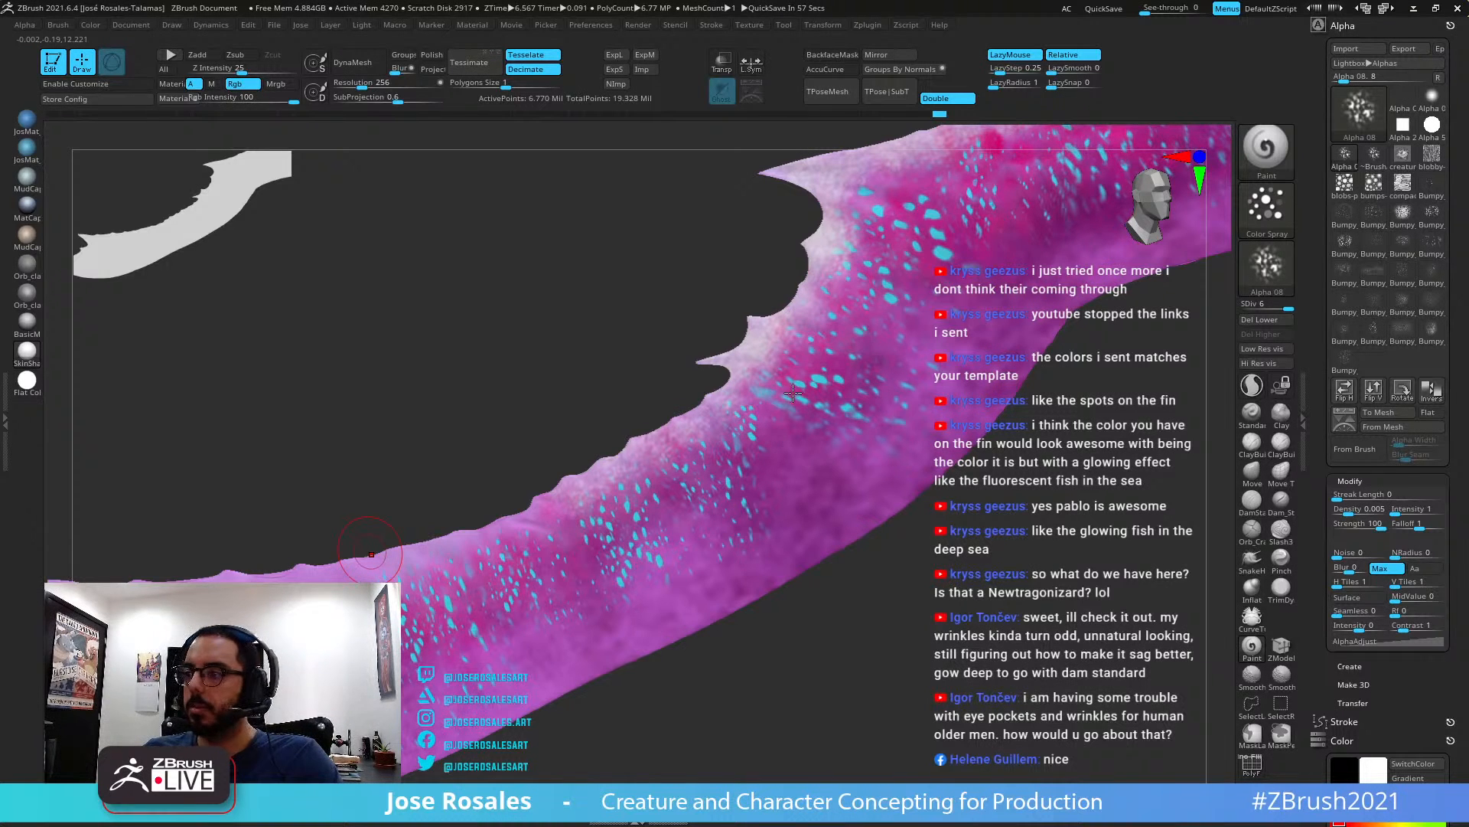
pyautogui.moveTo(794, 394)
pyautogui.mouseDown(button='right')
pyautogui.moveTo(738, 361)
pyautogui.moveTo(747, 485)
pyautogui.moveTo(824, 477)
pyautogui.moveTo(786, 497)
pyautogui.moveTo(769, 483)
pyautogui.moveTo(838, 511)
pyautogui.moveTo(849, 536)
pyautogui.mouseUp(button='right')
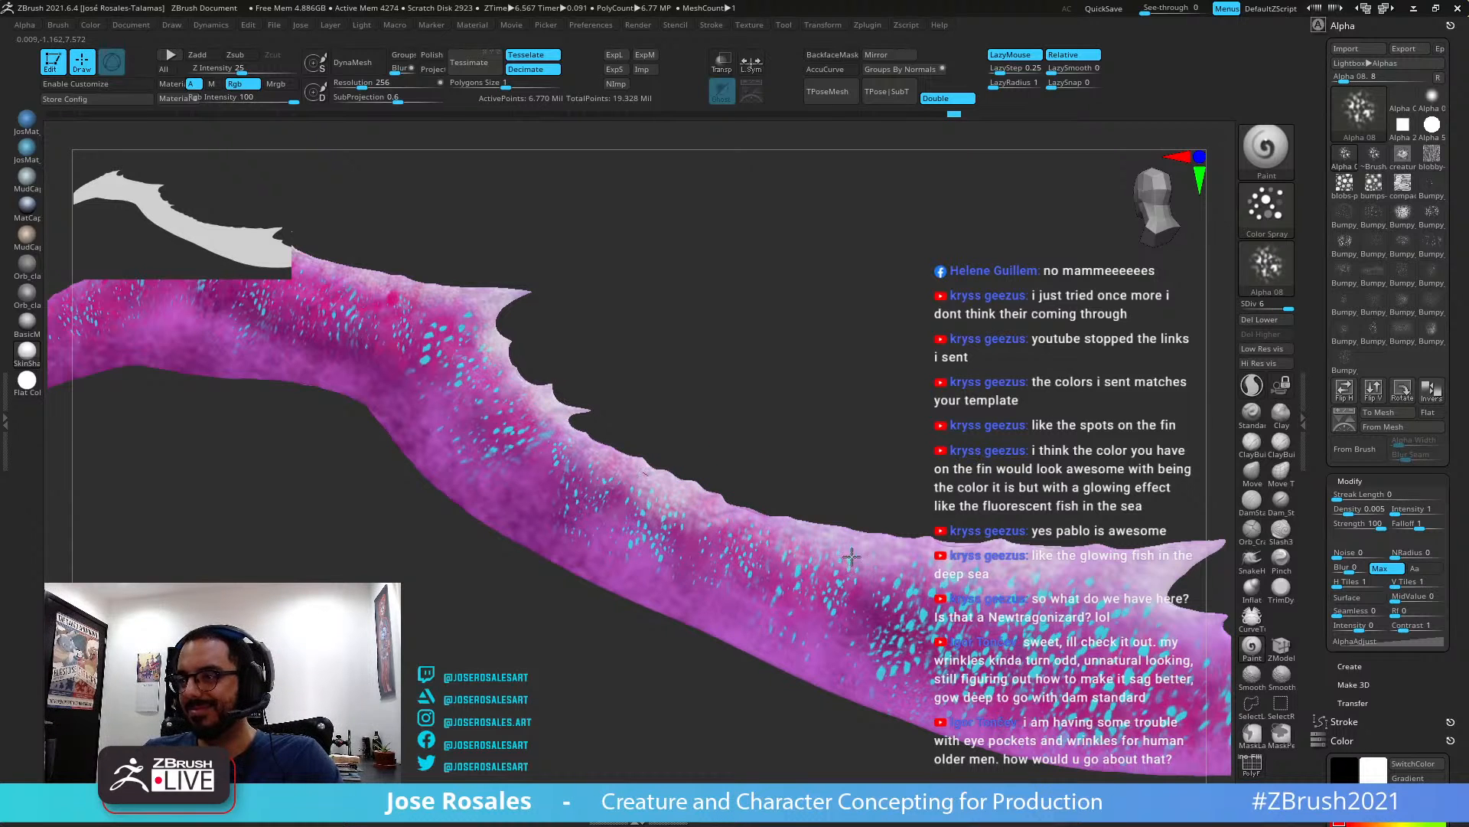
pyautogui.moveTo(850, 535); pyautogui.dragTo(840, 539, button='right')
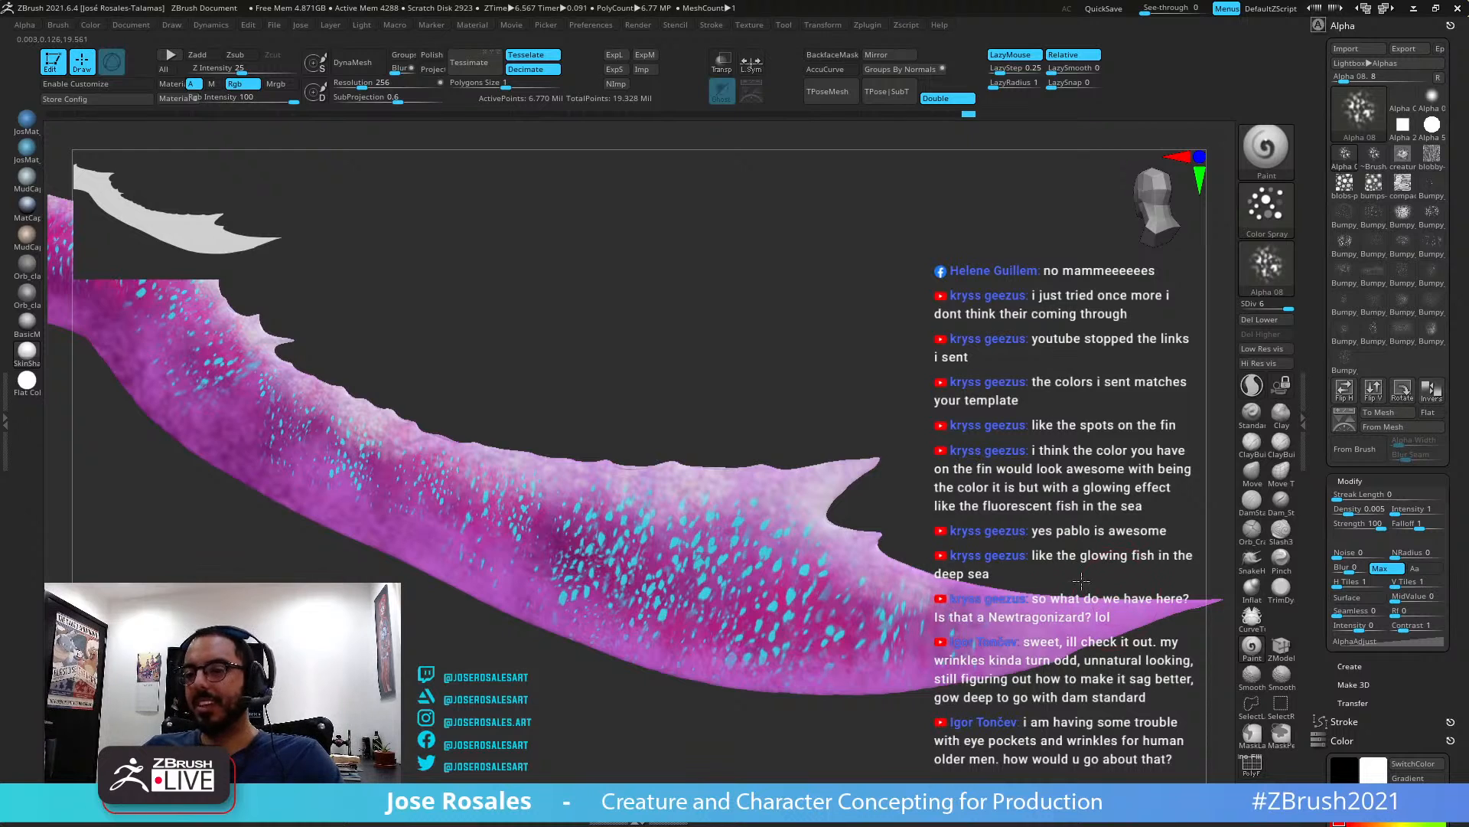
pyautogui.moveTo(1079, 566); pyautogui.dragTo(1049, 616, button='right')
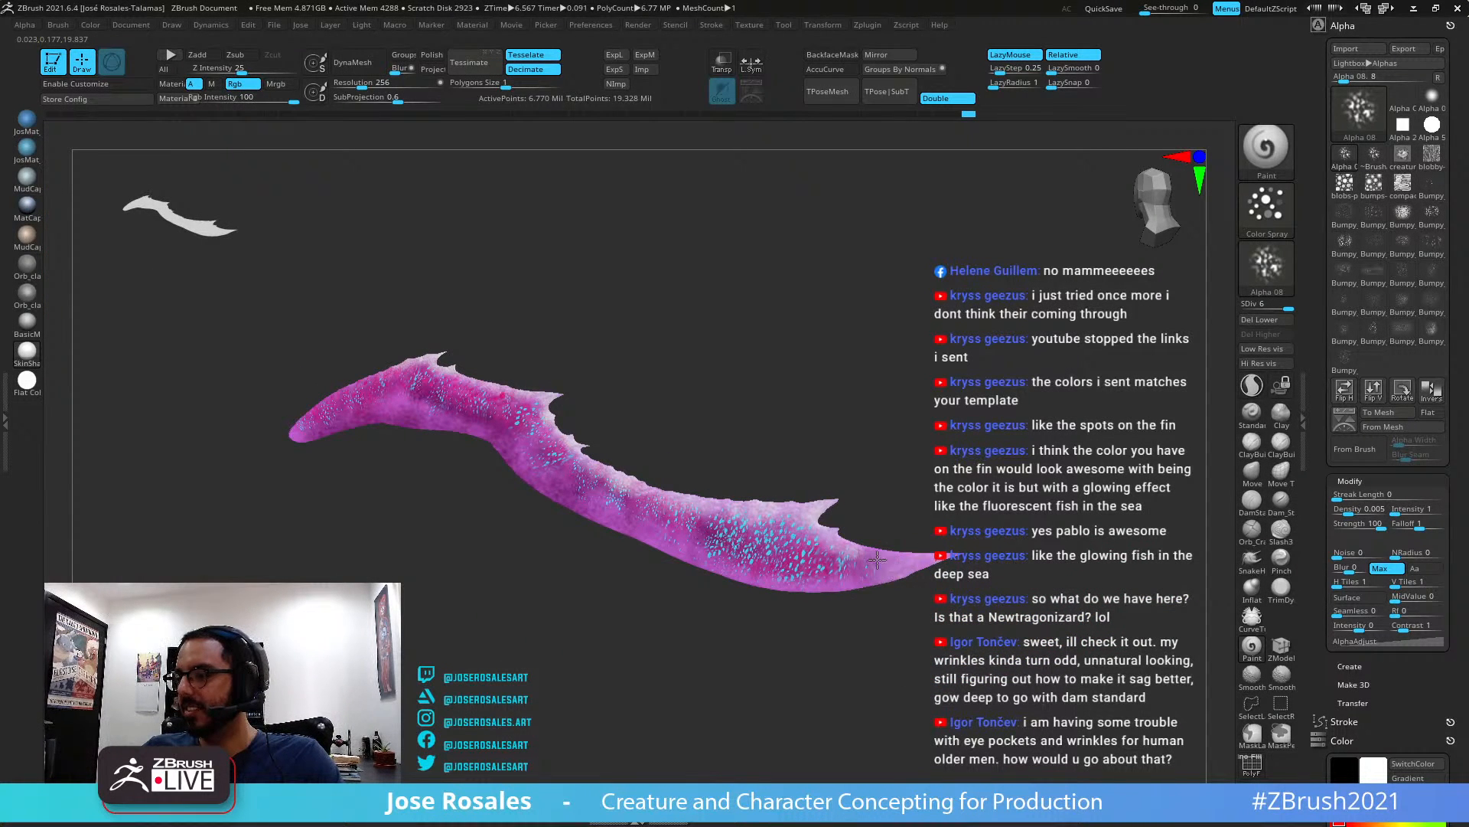
# Spray white speckles with ~BrushAlpha over the tail fin's pointed end, undoing the strokes that cover it too densely
pyautogui.moveTo(914, 566)
pyautogui.keyDown('alt'); pyautogui.mouseDown(button='right')
pyautogui.moveTo(1052, 589)
pyautogui.moveTo(972, 589)
pyautogui.moveTo(966, 570)
pyautogui.mouseUp(button='right'); pyautogui.keyUp('alt')
pyautogui.hotkey('ctrl', 'z')
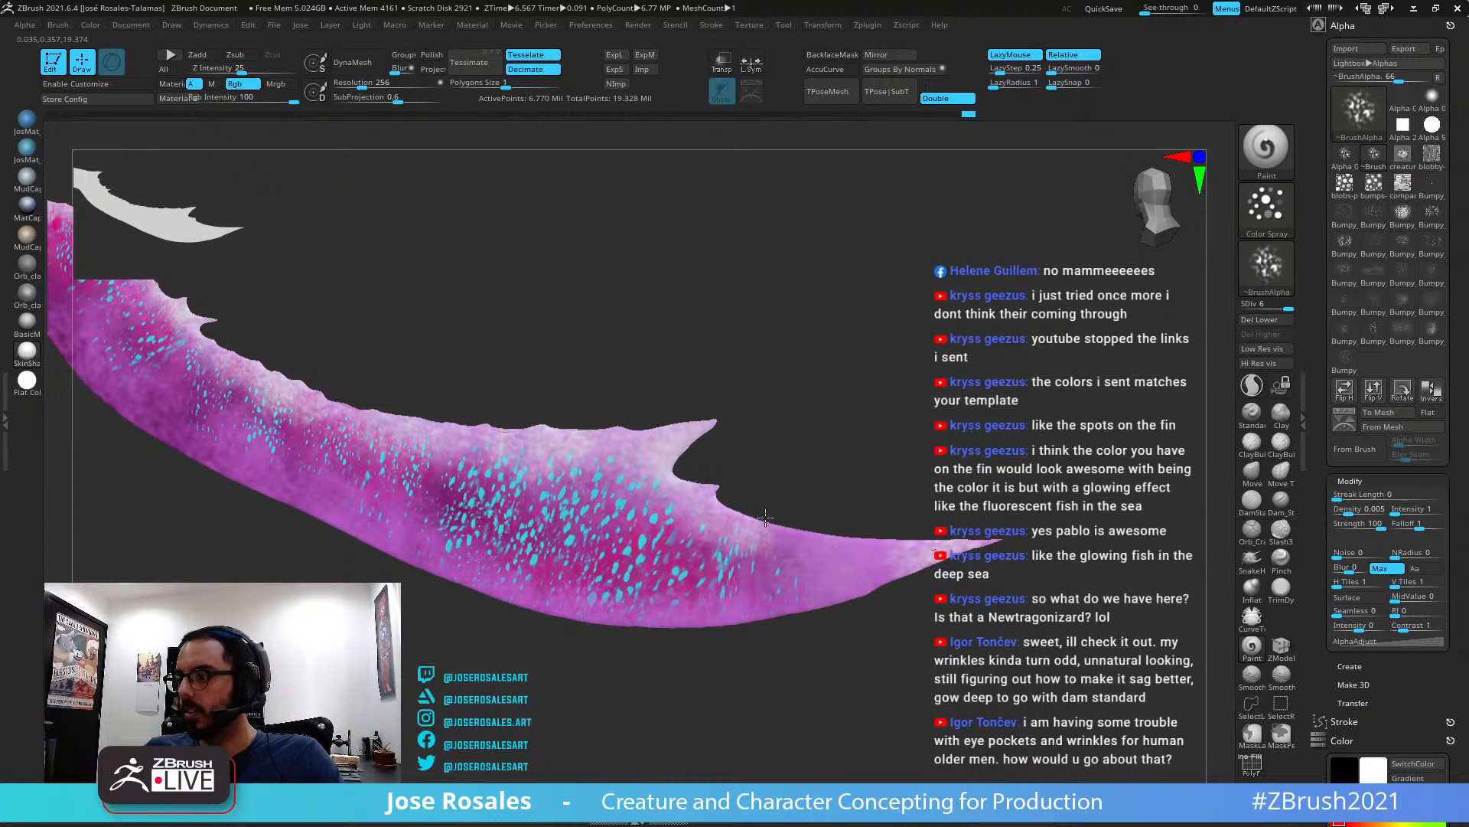
pyautogui.moveTo(910, 559)
pyautogui.mouseDown()
pyautogui.moveTo(828, 558)
pyautogui.moveTo(761, 529)
pyautogui.moveTo(863, 568)
pyautogui.moveTo(811, 573)
pyautogui.moveTo(826, 571)
pyautogui.moveTo(796, 559)
pyautogui.moveTo(866, 552)
pyautogui.mouseUp()
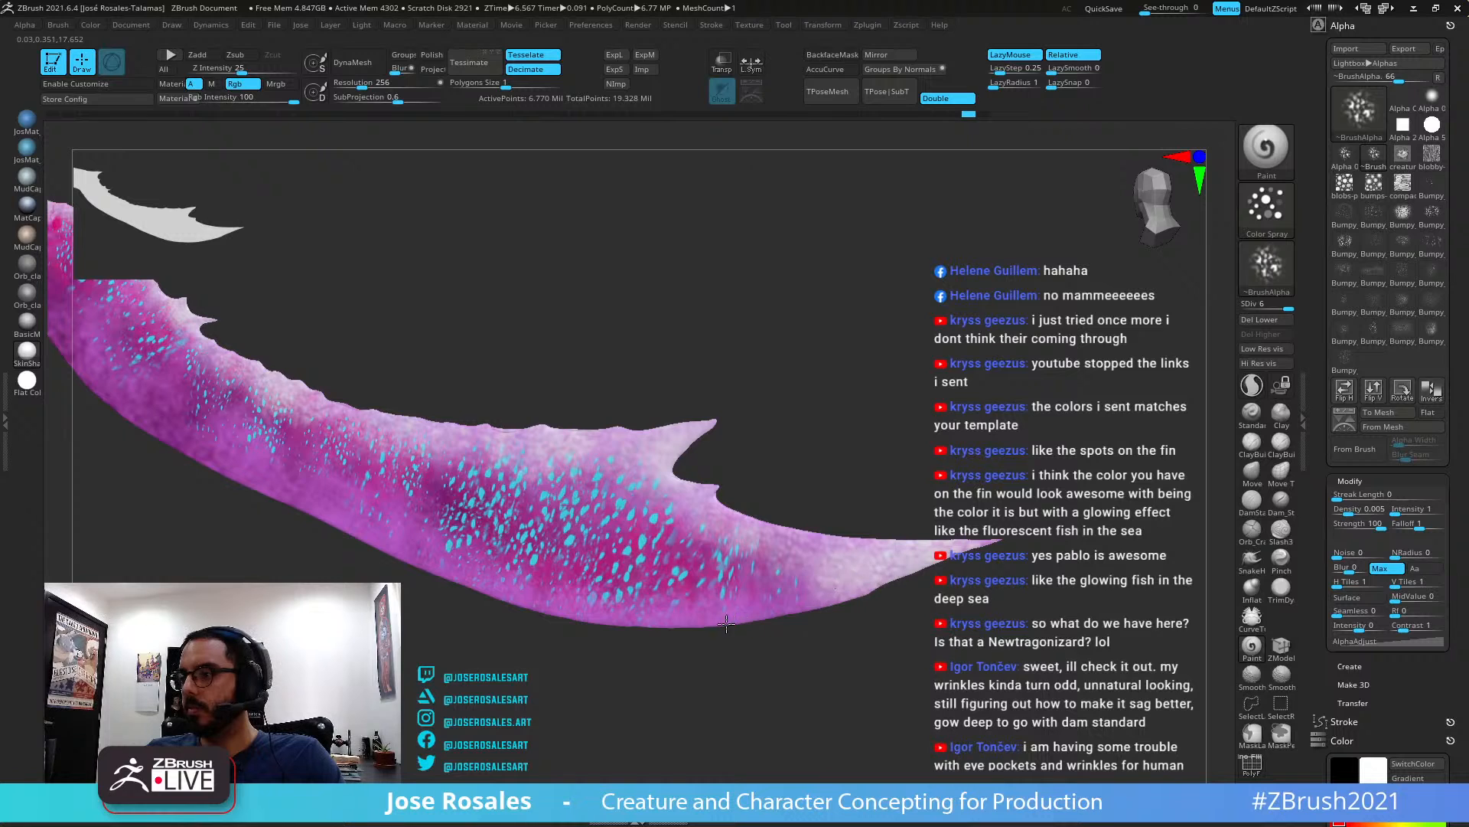
pyautogui.moveTo(726, 624)
pyautogui.mouseDown()
pyautogui.moveTo(834, 570)
pyautogui.moveTo(743, 582)
pyautogui.moveTo(794, 626)
pyautogui.mouseUp()
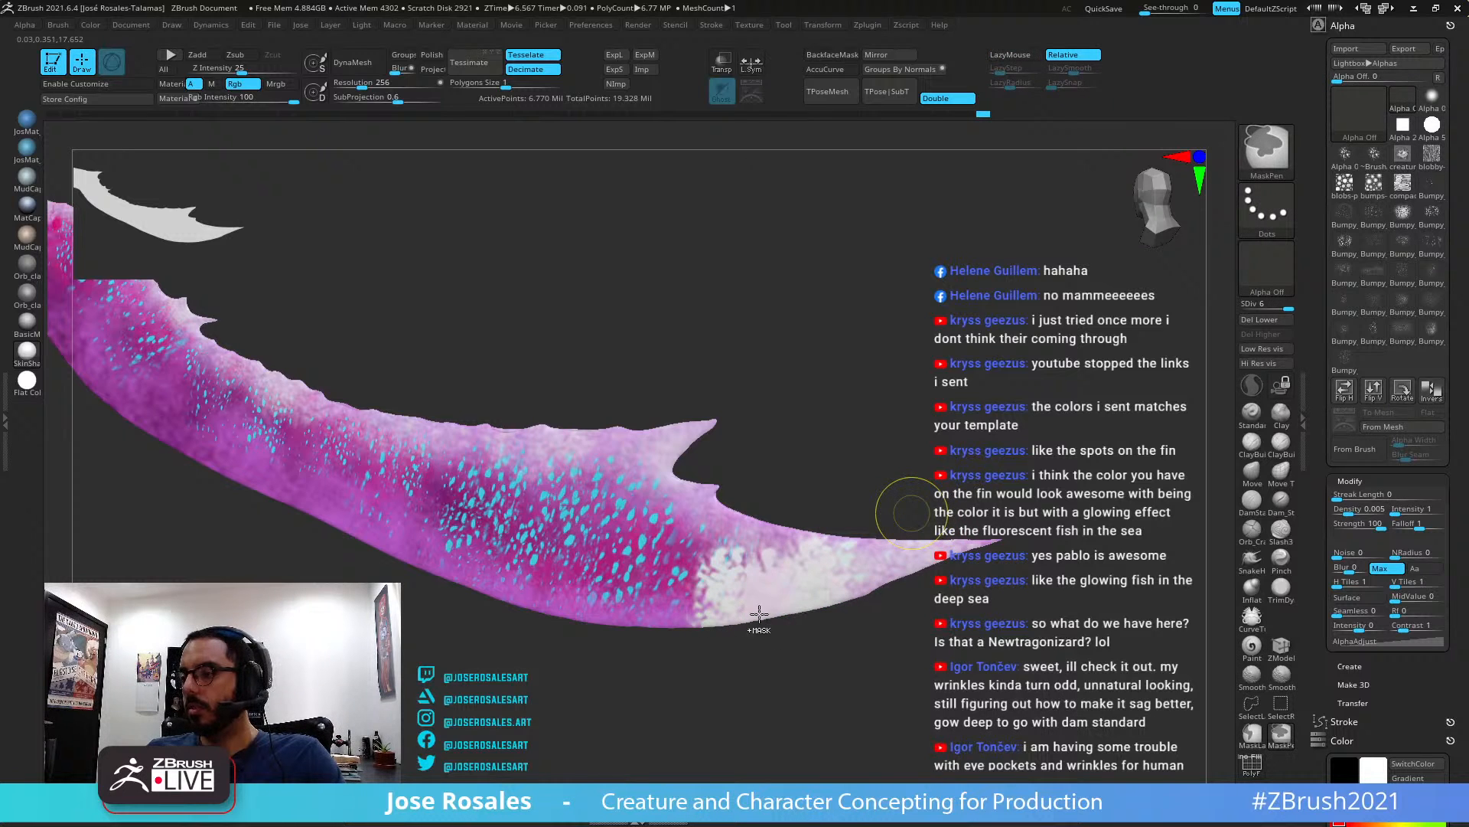
pyautogui.hotkey('ctrl', 'z')
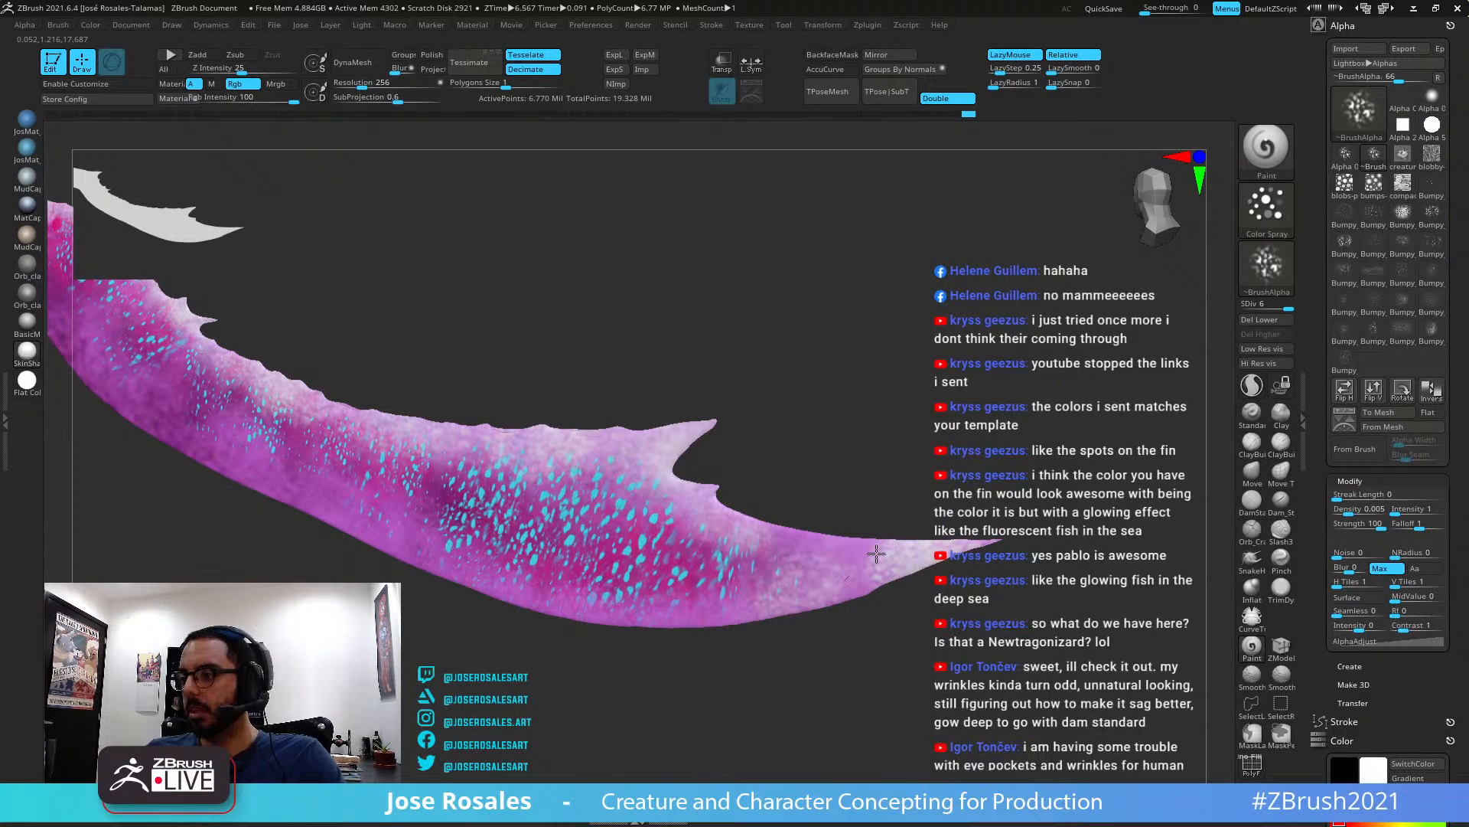
pyautogui.moveTo(876, 553)
pyautogui.mouseDown()
pyautogui.moveTo(825, 523)
pyautogui.moveTo(859, 584)
pyautogui.moveTo(881, 580)
pyautogui.mouseUp()
pyautogui.hotkey('ctrl', 'z')
pyautogui.hotkey('ctrl', 'z')
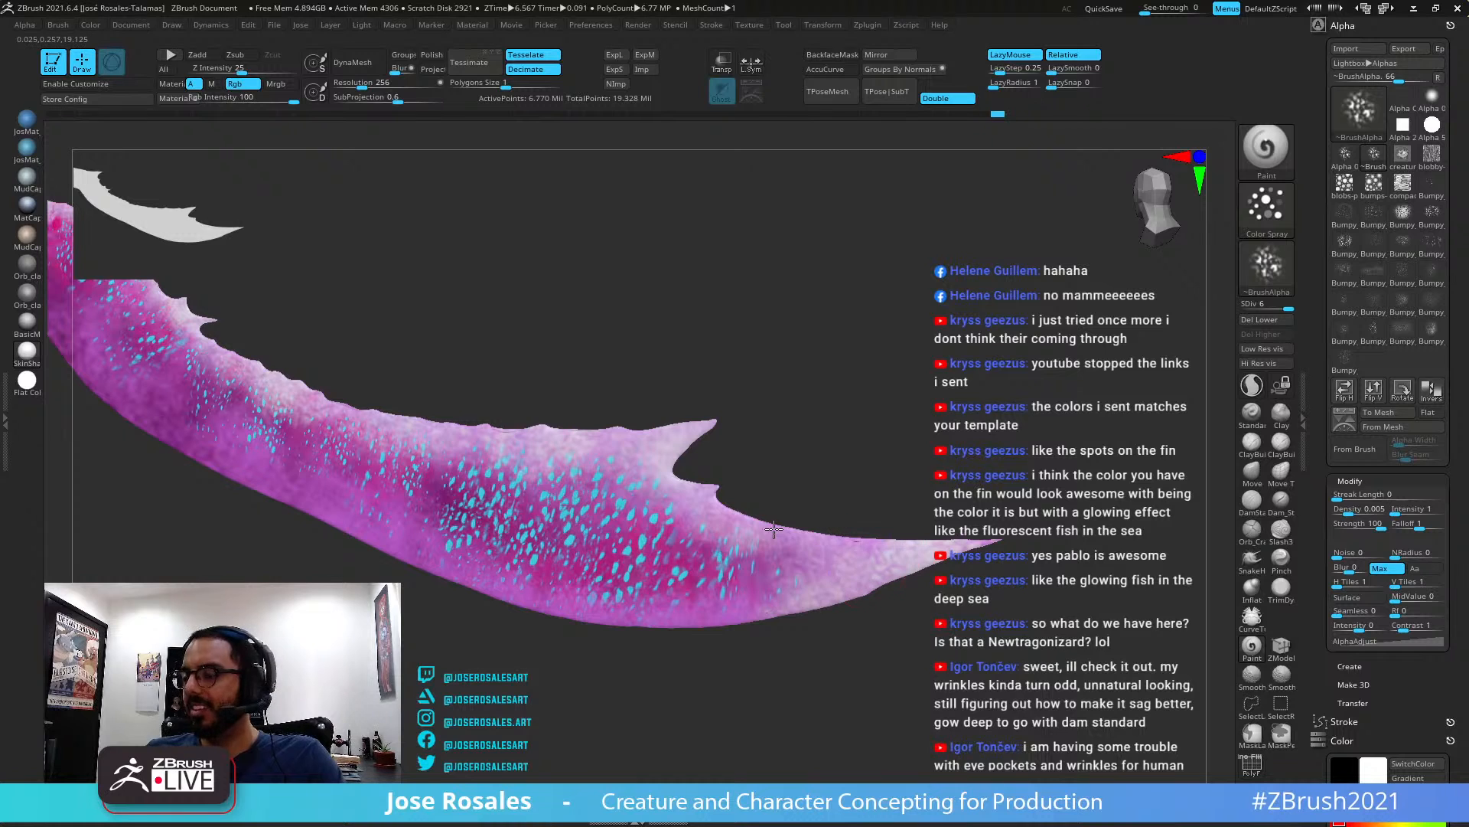
# Spray white speckles over the tail fin's pointed end on the opposite side
pyautogui.moveTo(774, 528); pyautogui.dragTo(987, 410, button='right')
pyautogui.press('ctrl')
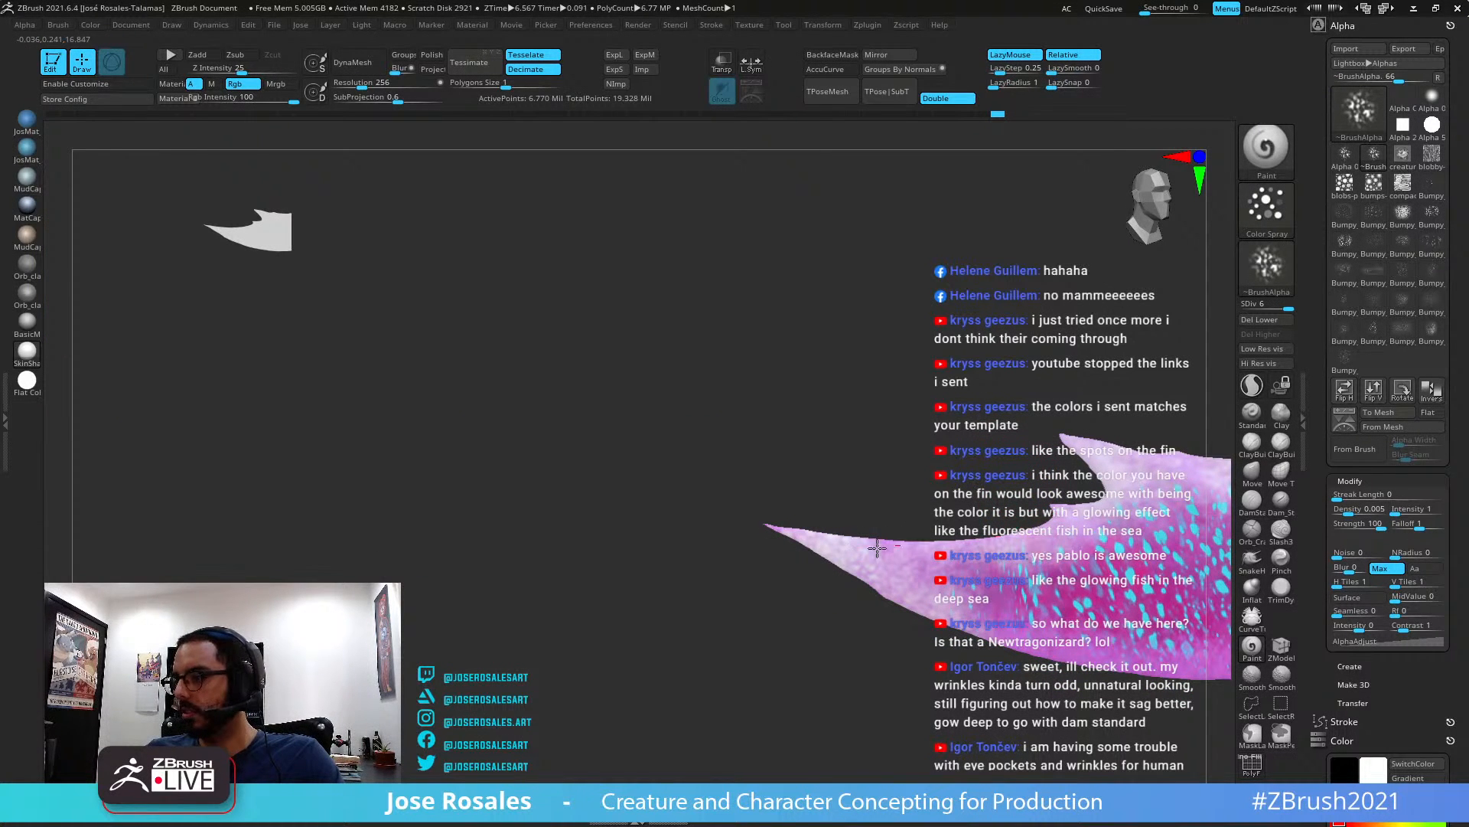
pyautogui.moveTo(379, 541); pyautogui.dragTo(639, 560)
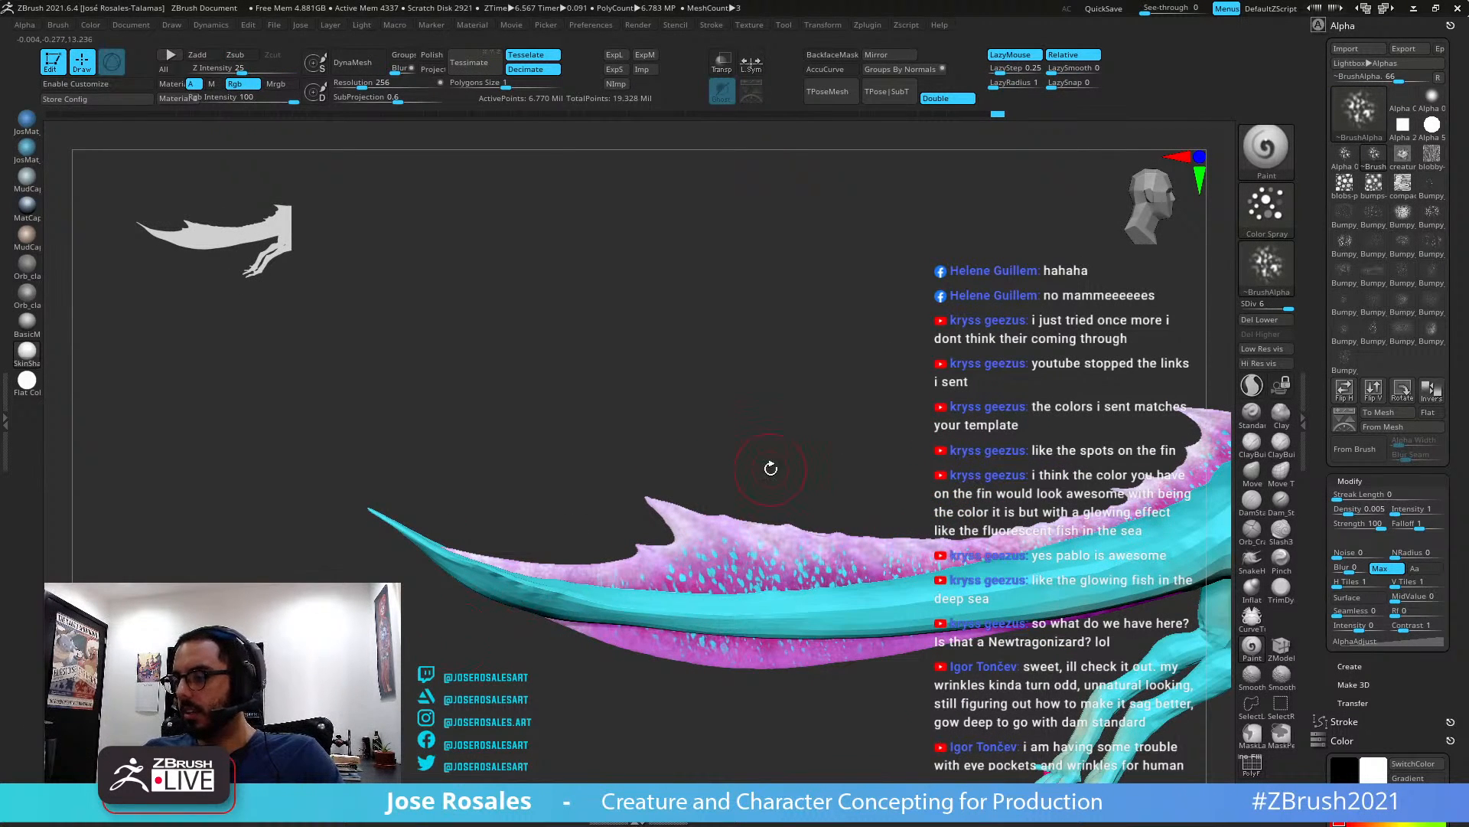
# Sample the orchid pink from the palette sphere beside the creature as the main colour, then isolate the fin again
pyautogui.keyDown('alt'); pyautogui.moveTo(499, 442); pyautogui.dragTo(280, 456); pyautogui.keyUp('alt')
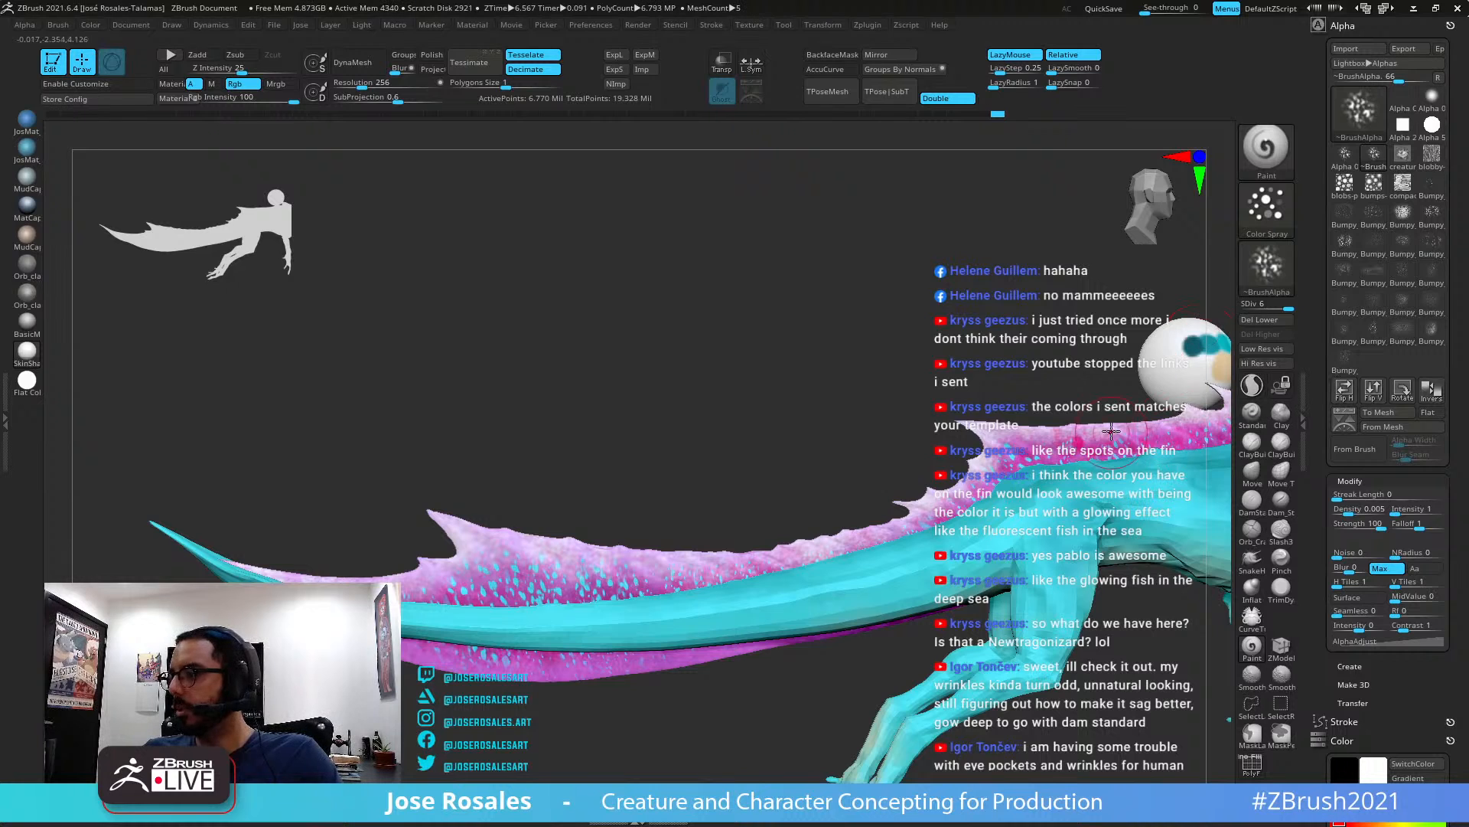
pyautogui.moveTo(1112, 431); pyautogui.dragTo(842, 455)
pyautogui.scroll(-5, 1466, 617)
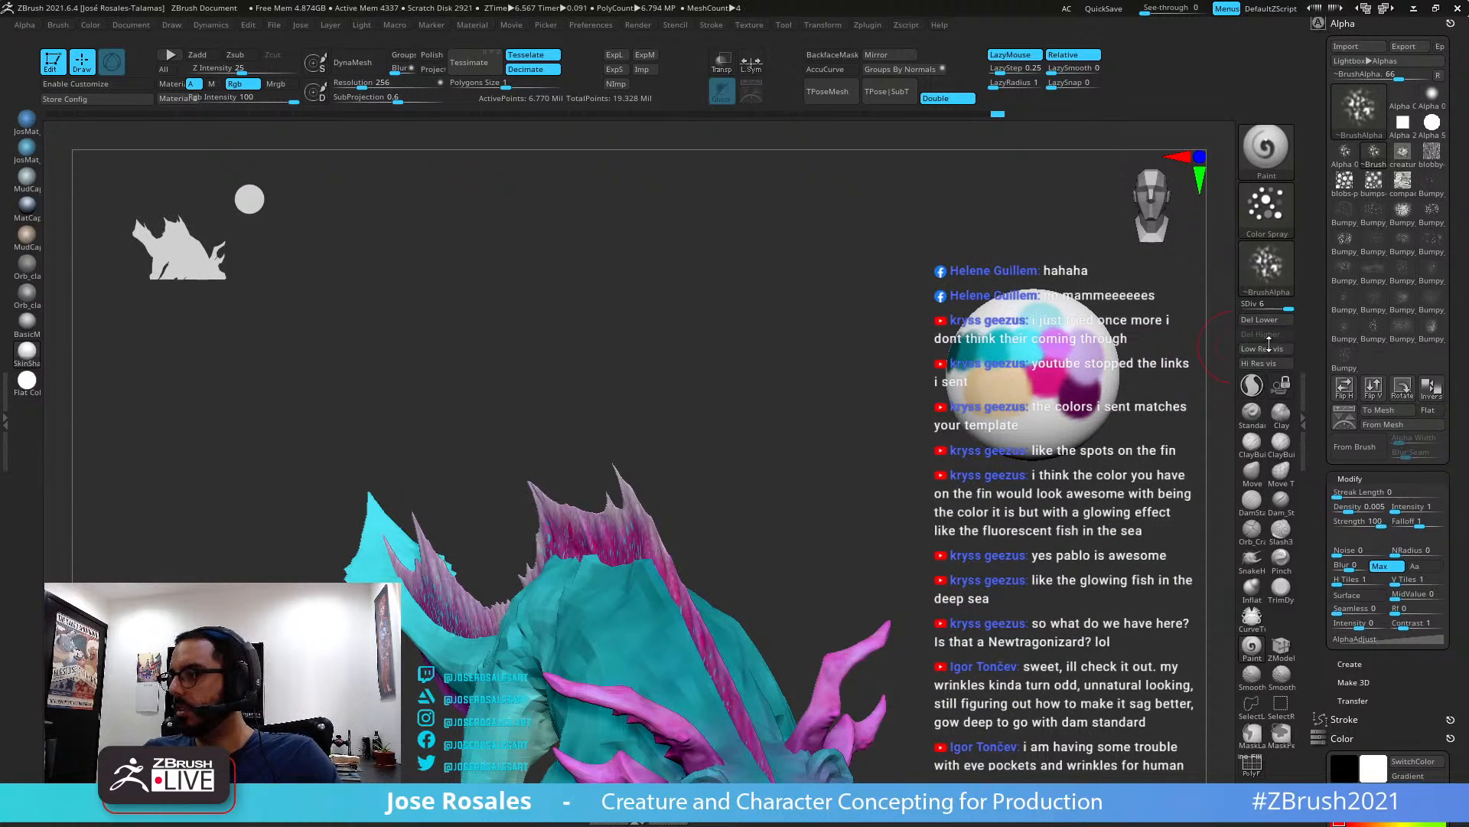
pyautogui.moveTo(1467, 616); pyautogui.dragTo(1467, 540)
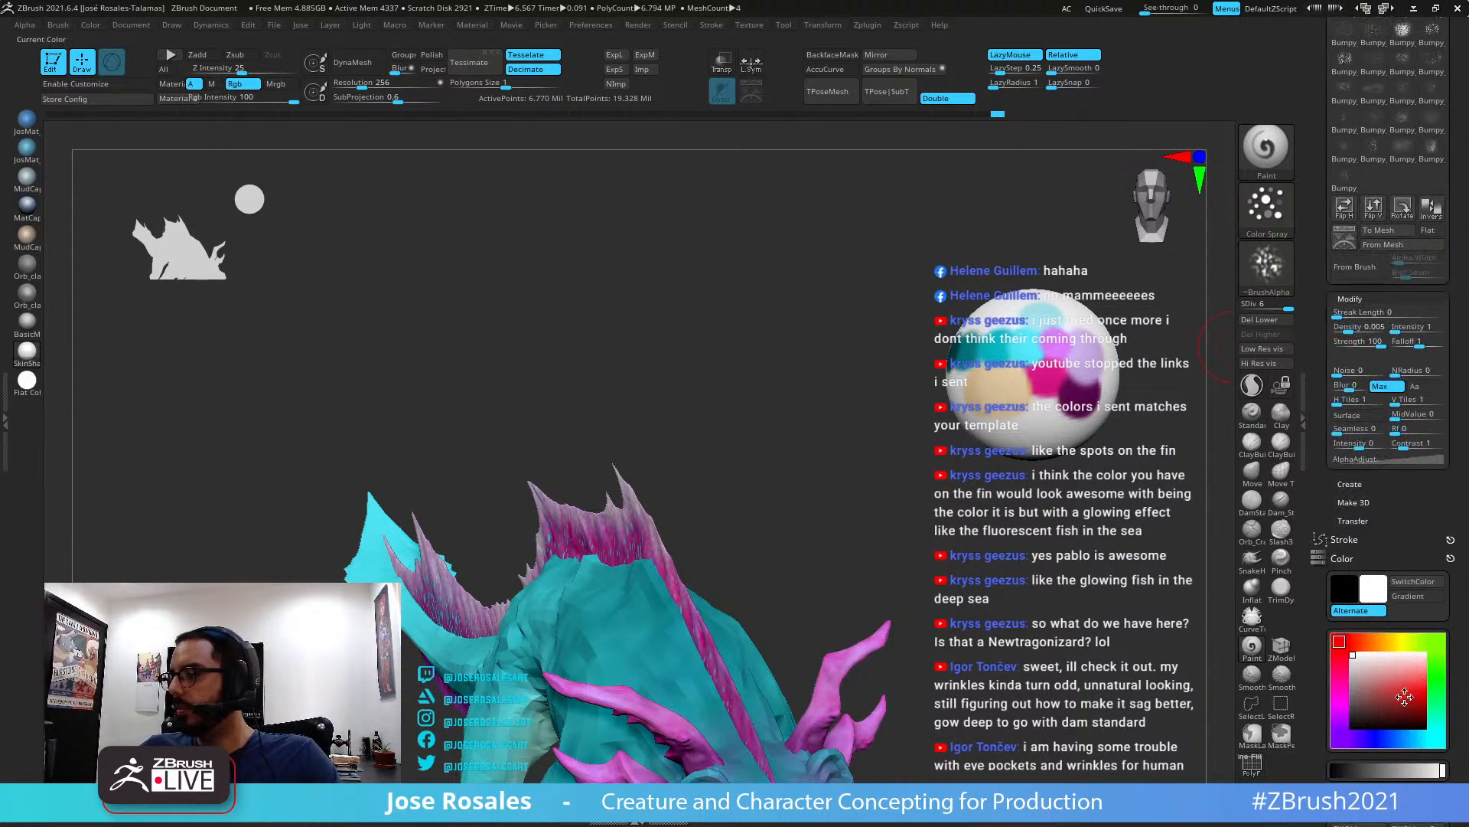
pyautogui.moveTo(1402, 693); pyautogui.dragTo(1056, 352)
pyautogui.hotkey('alt', 's')
pyautogui.moveTo(681, 573); pyautogui.dragTo(857, 551, button='right')
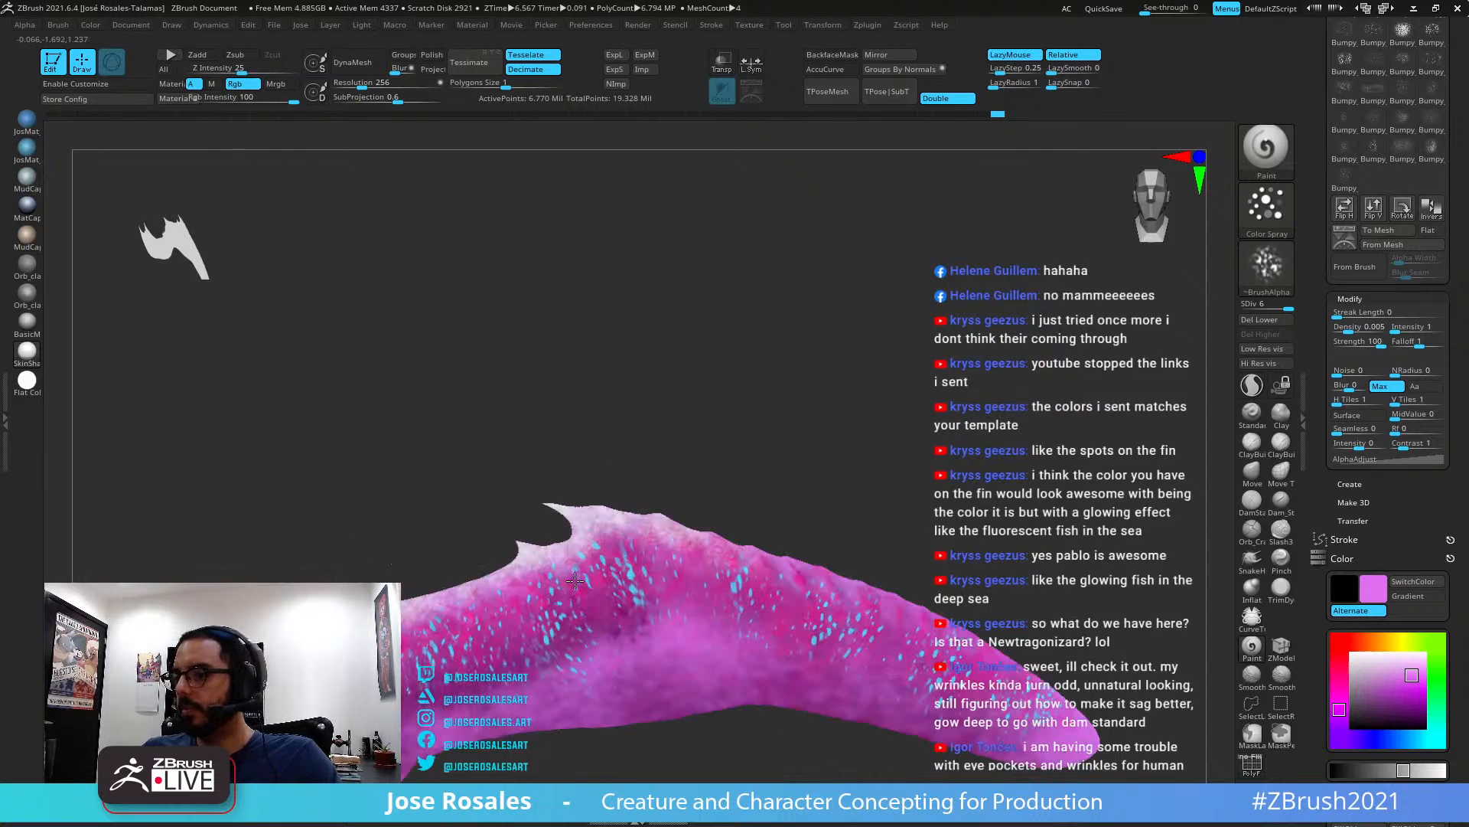
# Set the Rgb Intensity to 19 and spray soft orchid-pink speckles between the white edge and cyan spots near the dorsal fin's front spike
pyautogui.keyDown('ctrl'); pyautogui.moveTo(664, 572); pyautogui.dragTo(633, 544, button='right'); pyautogui.keyUp('ctrl')
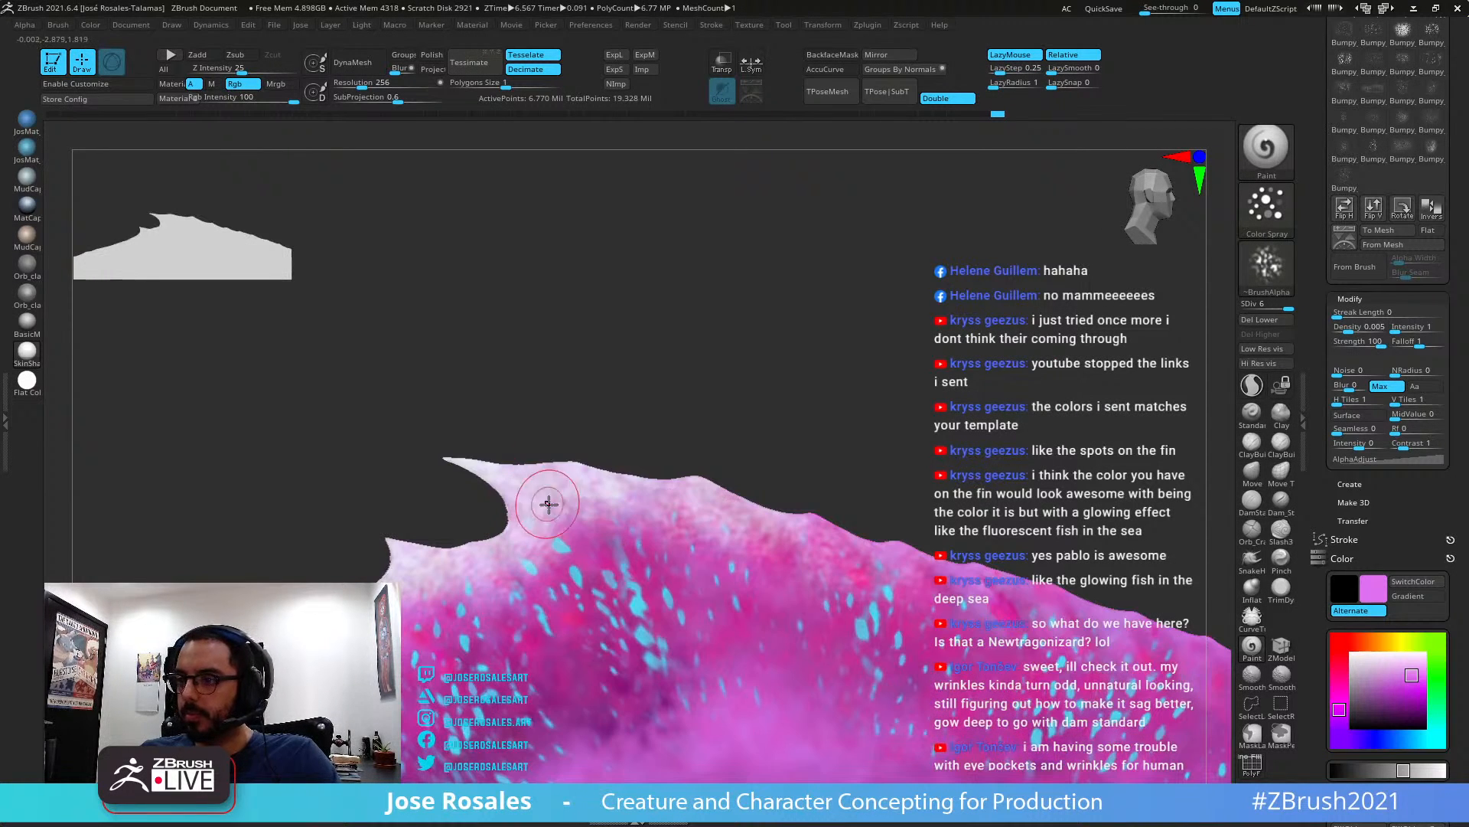
pyautogui.press('ctrl')
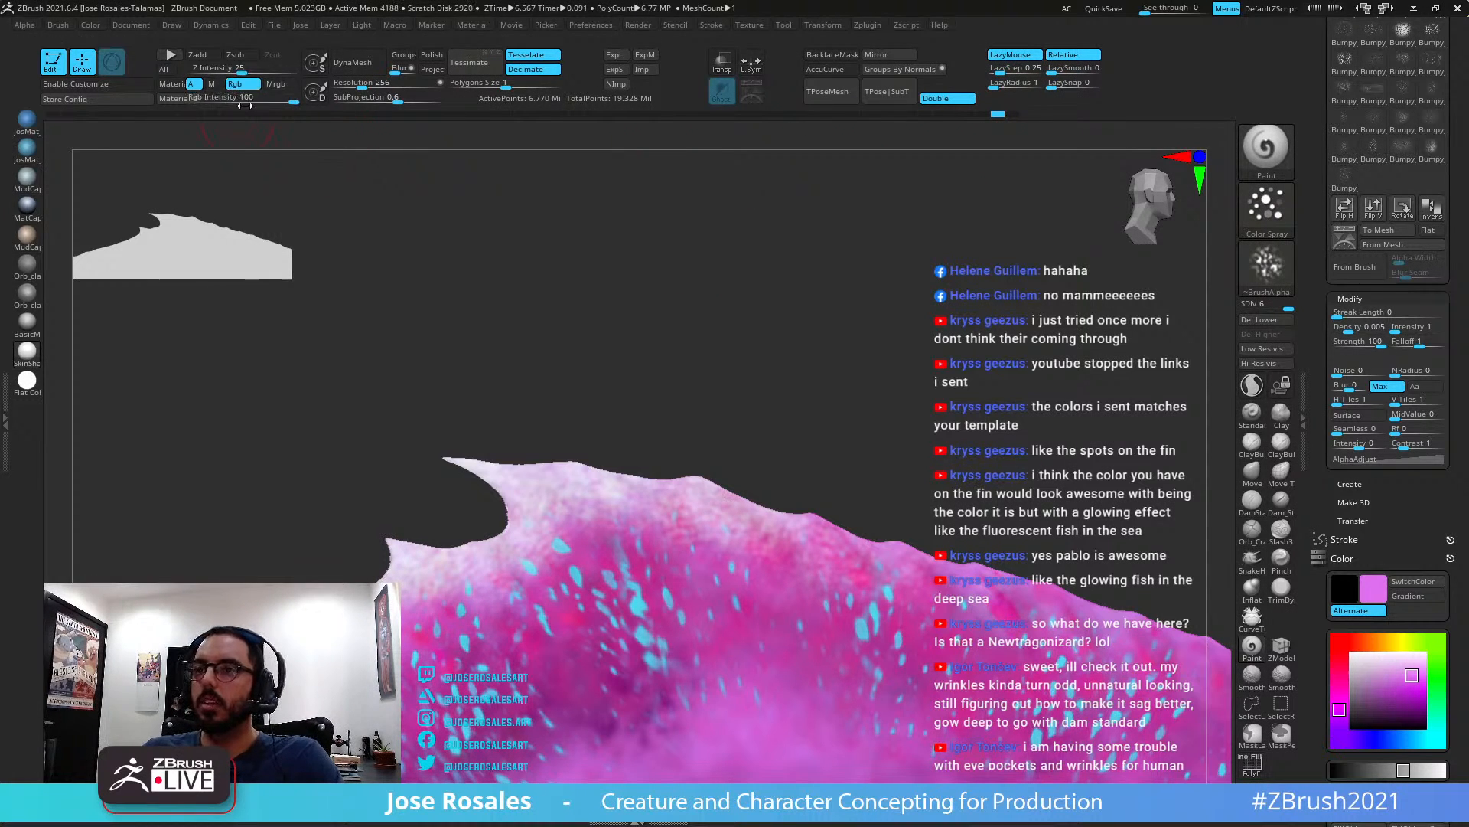
pyautogui.moveTo(268, 102); pyautogui.dragTo(239, 100)
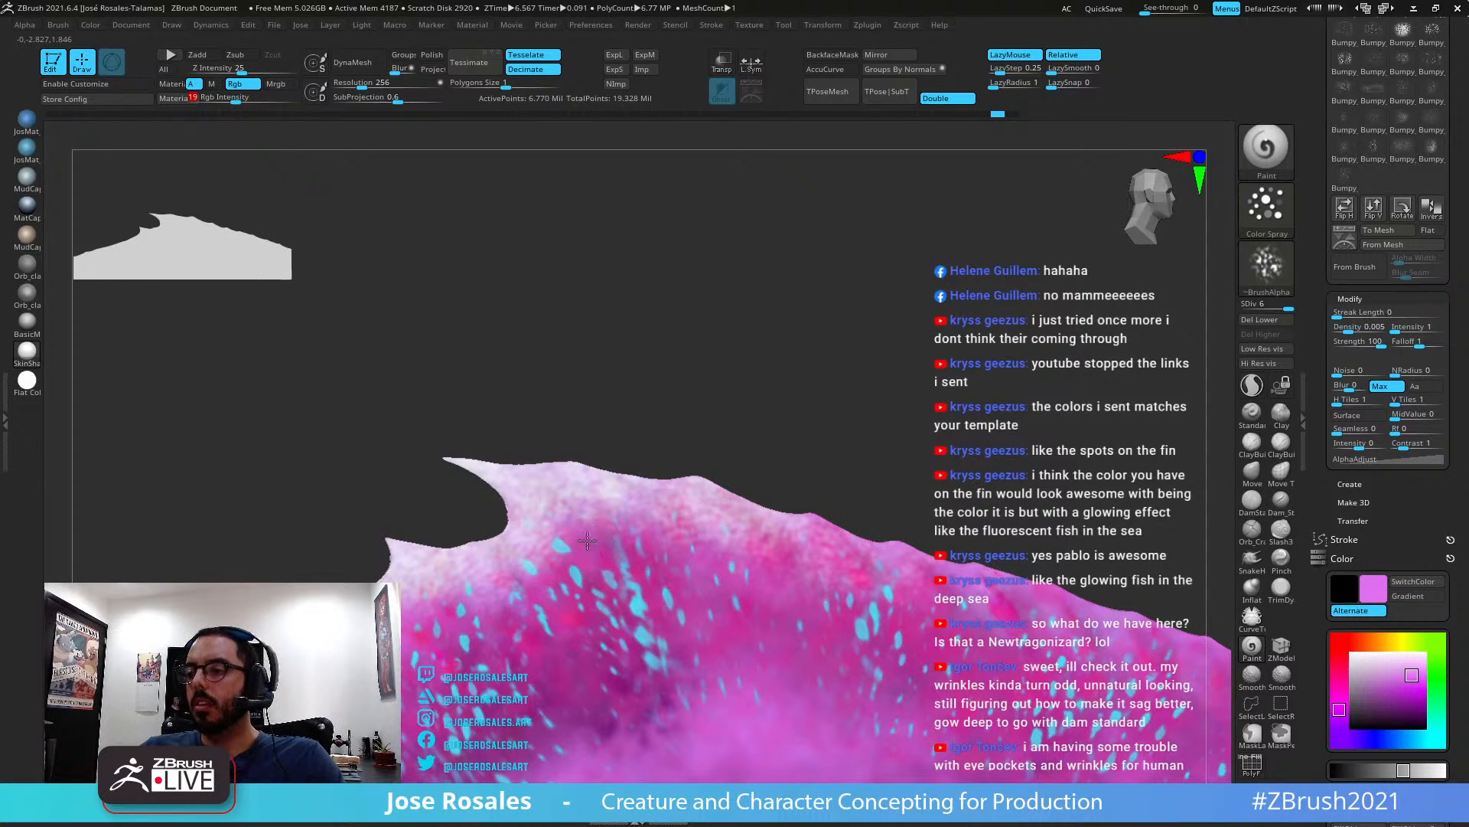
pyautogui.moveTo(544, 538)
pyautogui.mouseDown()
pyautogui.moveTo(605, 528)
pyautogui.moveTo(639, 549)
pyautogui.mouseUp()
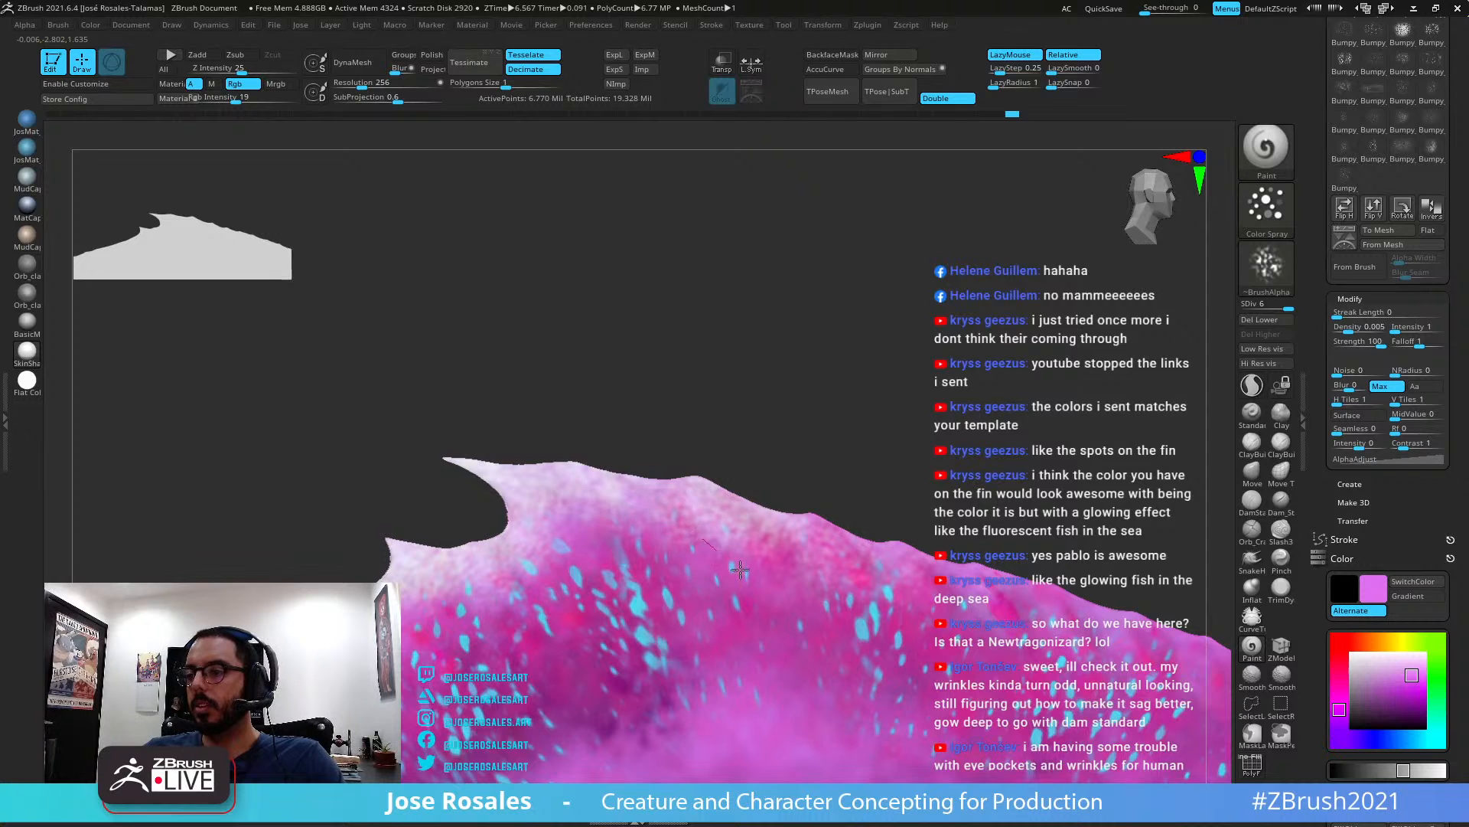
pyautogui.keyDown('ctrl'); pyautogui.moveTo(809, 533); pyautogui.dragTo(777, 512, button='right'); pyautogui.keyUp('ctrl')
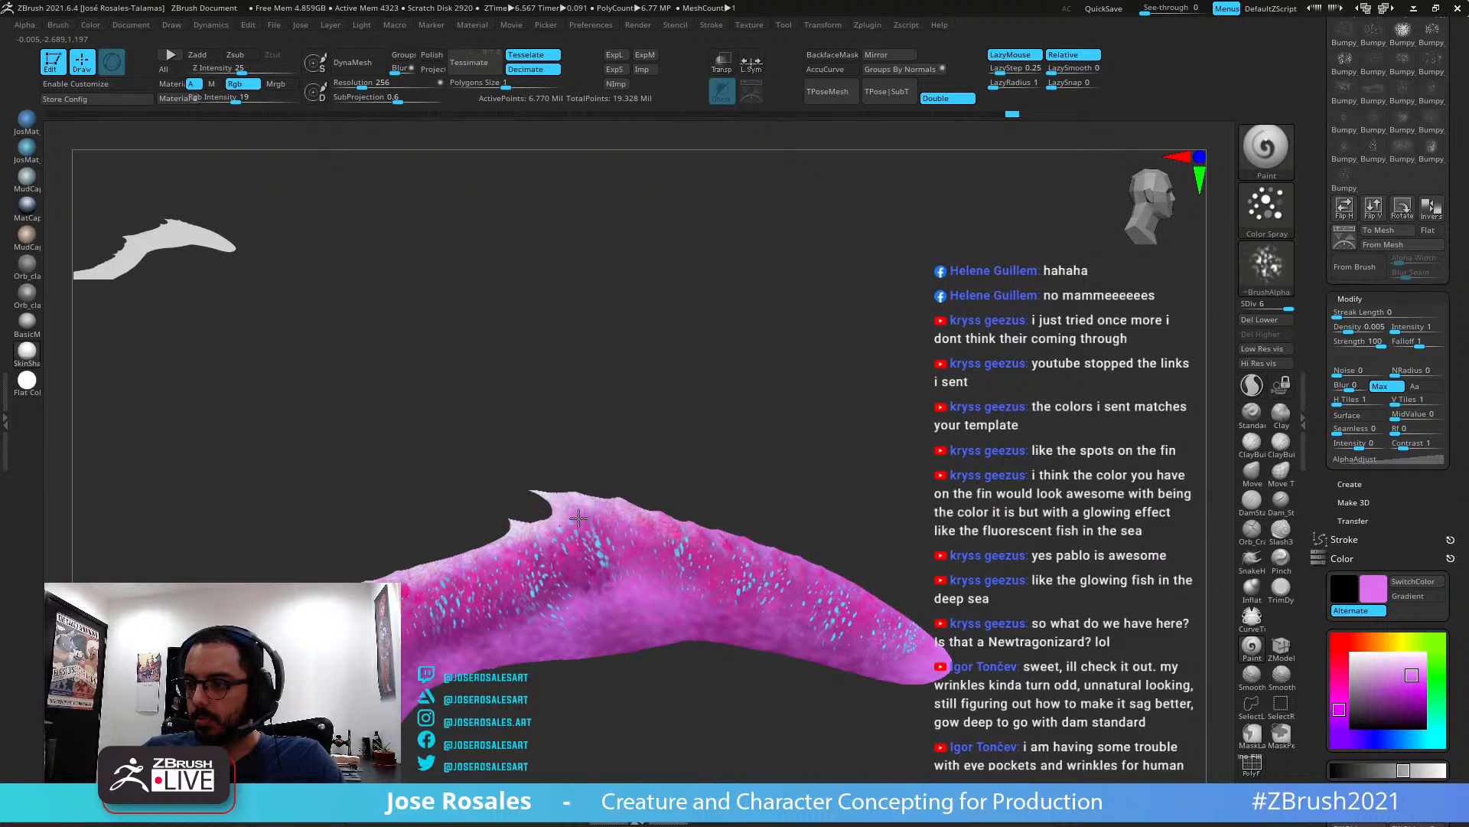
# Raise the Rgb Intensity to 32 and spray orchid pink along the dorsal fin's upper part towards the next large spike
pyautogui.press('s')
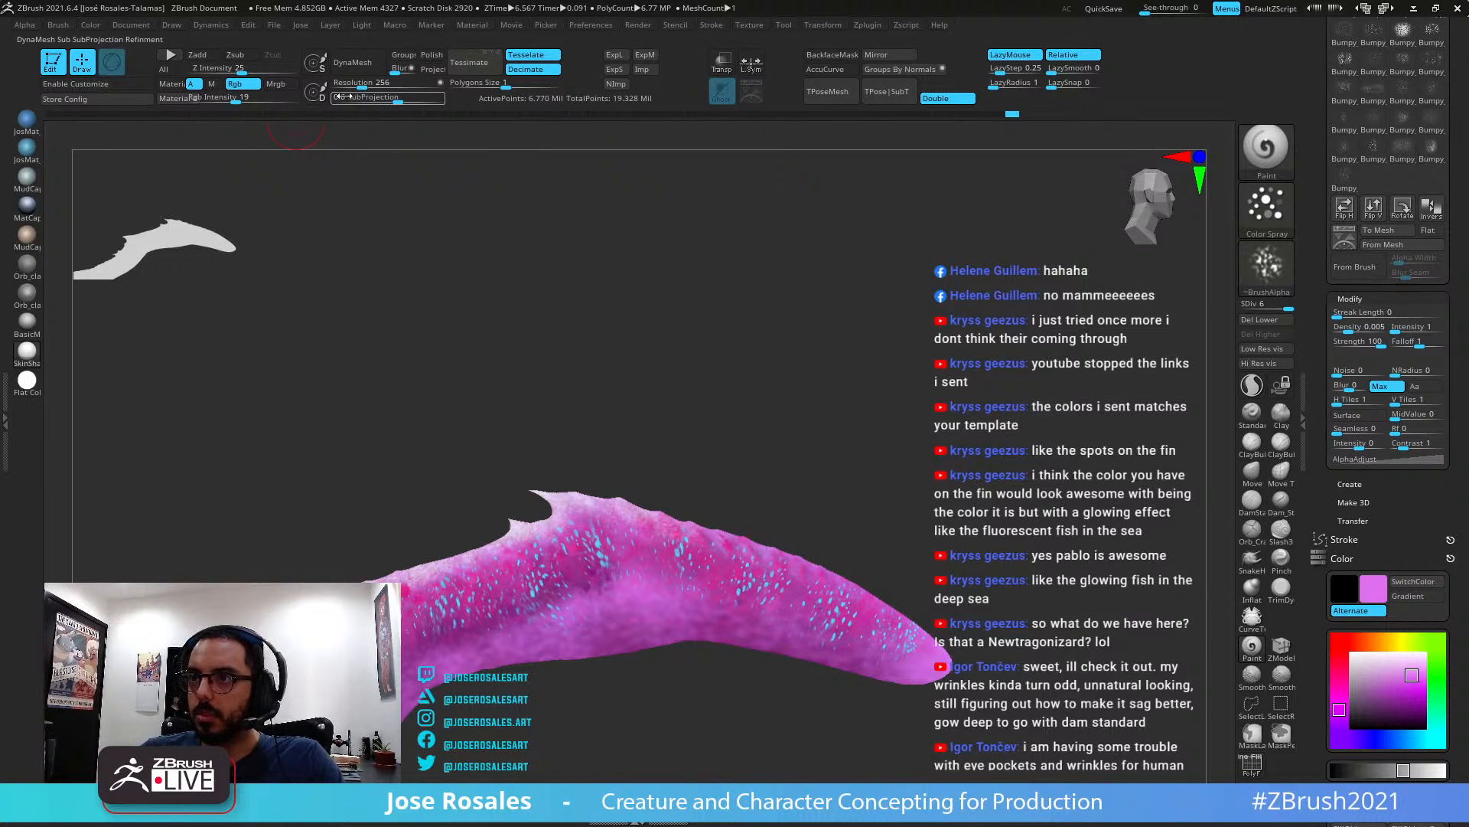
pyautogui.click(249, 100)
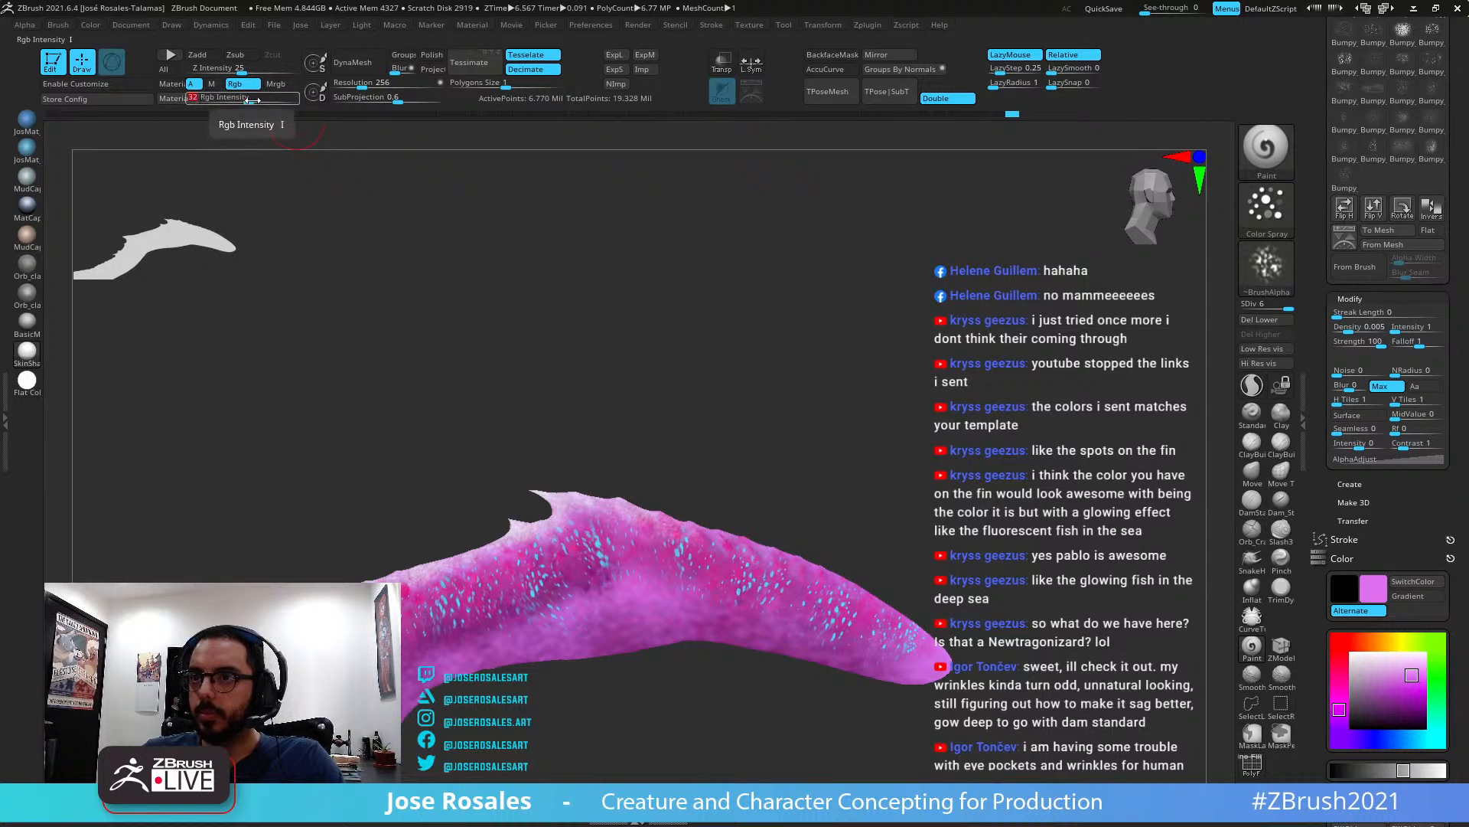
pyautogui.keyDown('alt'); pyautogui.moveTo(640, 554); pyautogui.dragTo(861, 486, button='right'); pyautogui.keyUp('alt')
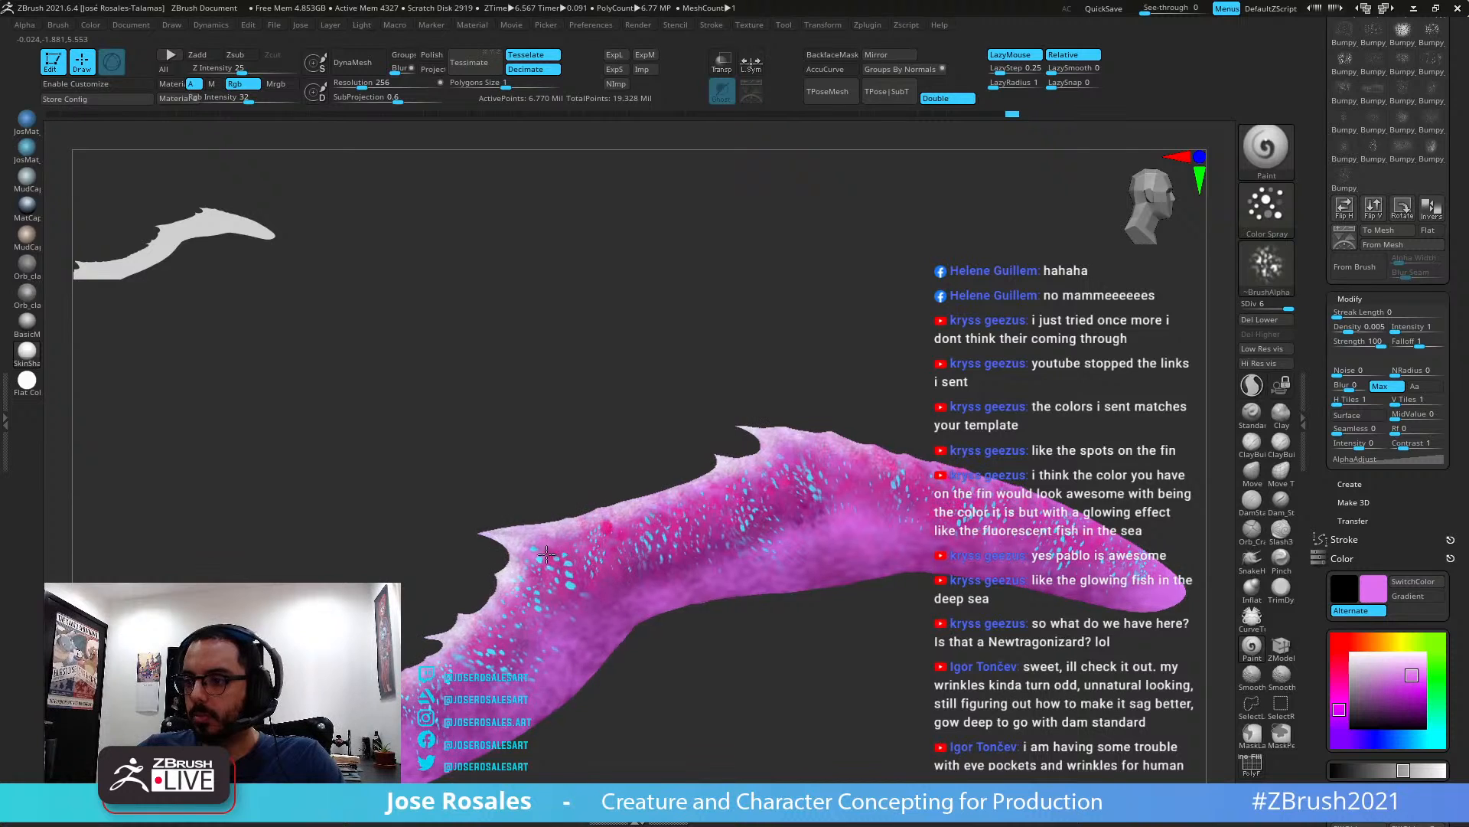
pyautogui.keyDown('ctrl'); pyautogui.moveTo(594, 563); pyautogui.dragTo(486, 539, button='right'); pyautogui.keyUp('ctrl')
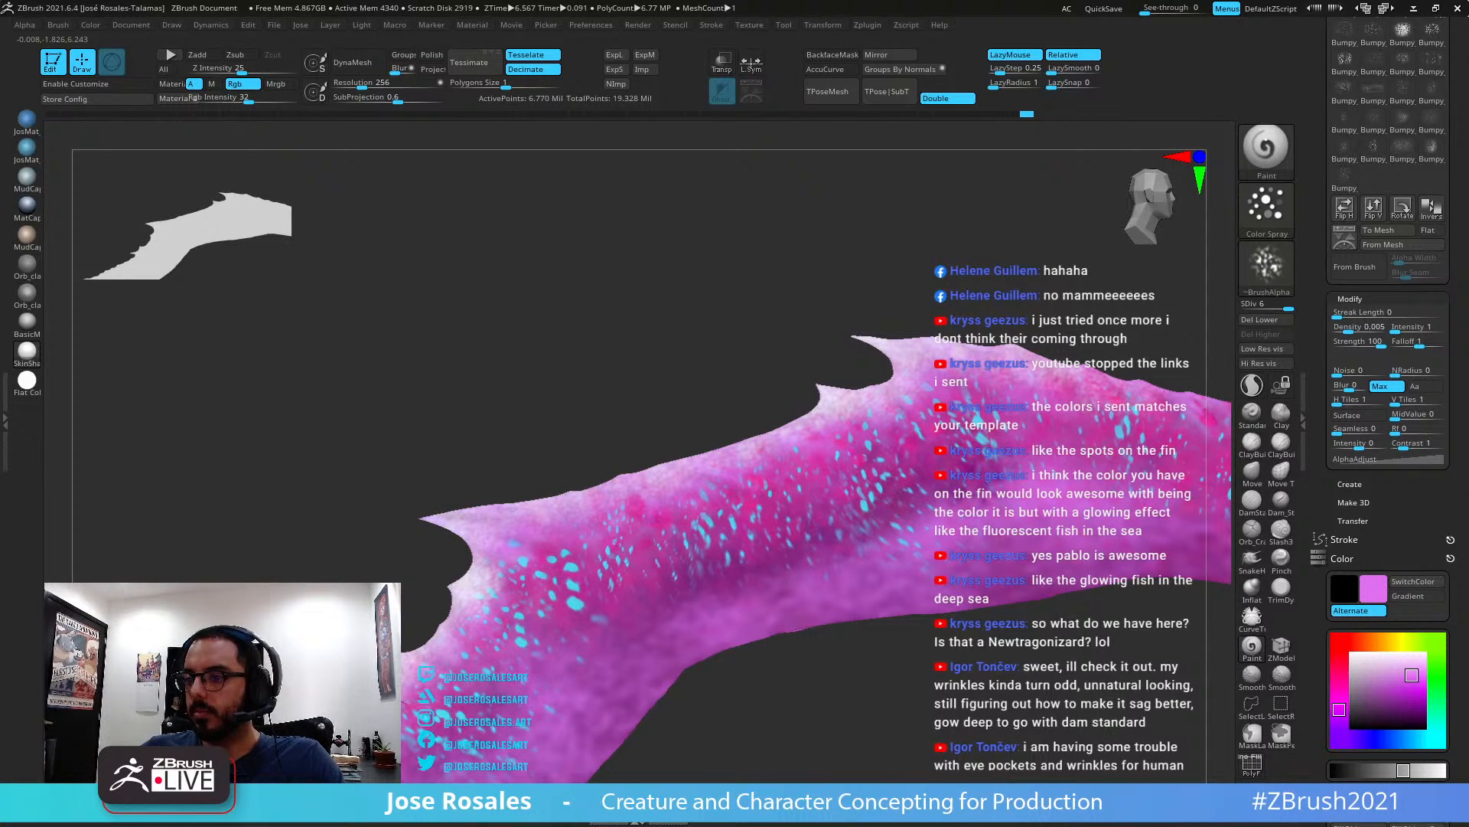
# Continue the orchid-pink speckling beneath the white crest, down the back and along the fin to the large spike near the tail
pyautogui.keyDown('alt'); pyautogui.moveTo(476, 613); pyautogui.dragTo(696, 502, button='right'); pyautogui.keyUp('alt')
pyautogui.keyDown('alt'); pyautogui.moveTo(615, 629); pyautogui.dragTo(653, 594, button='right'); pyautogui.keyUp('alt')
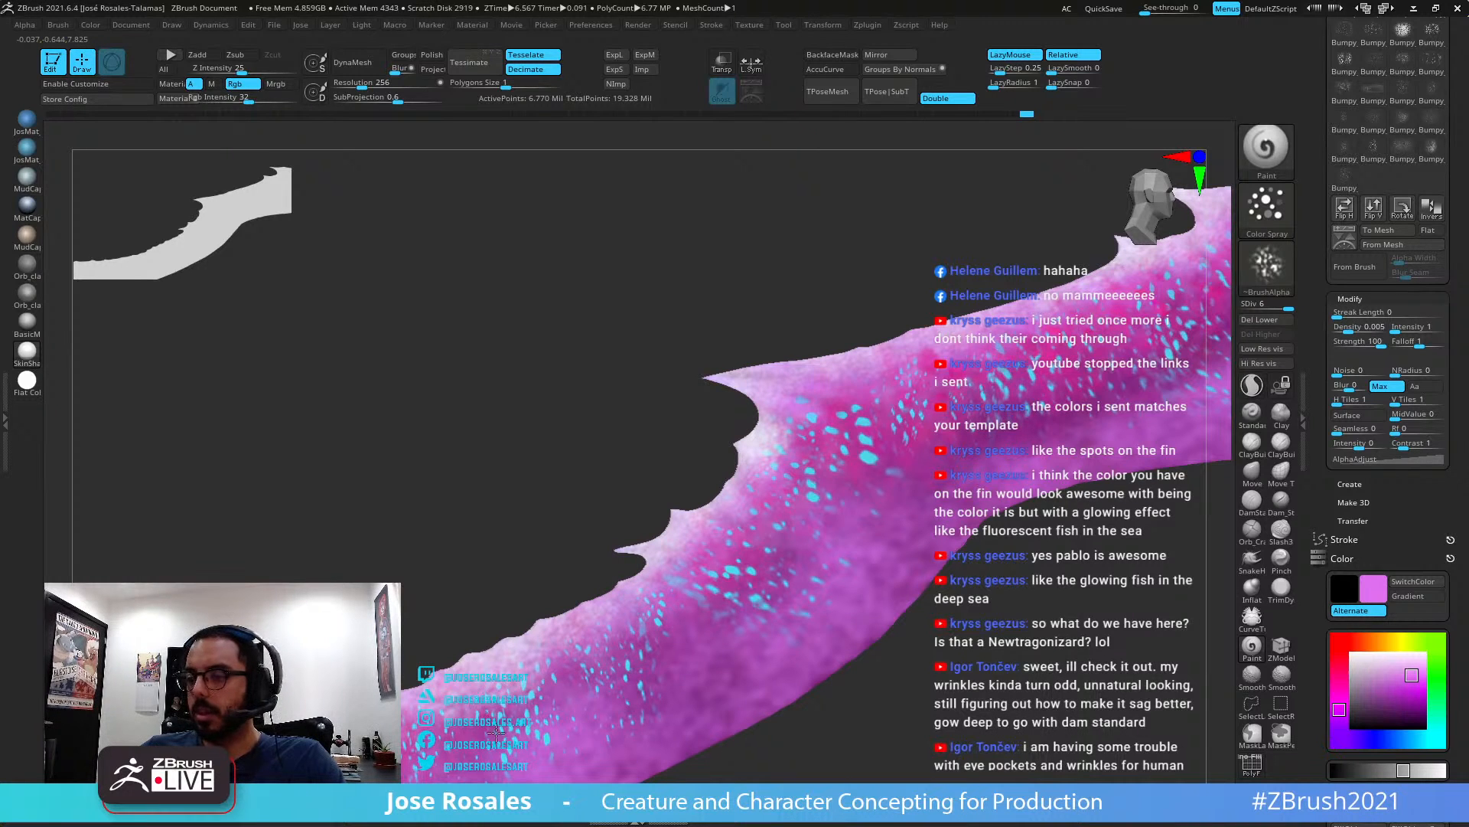
pyautogui.keyDown('alt'); pyautogui.moveTo(520, 612); pyautogui.dragTo(754, 481, button='right'); pyautogui.keyUp('alt')
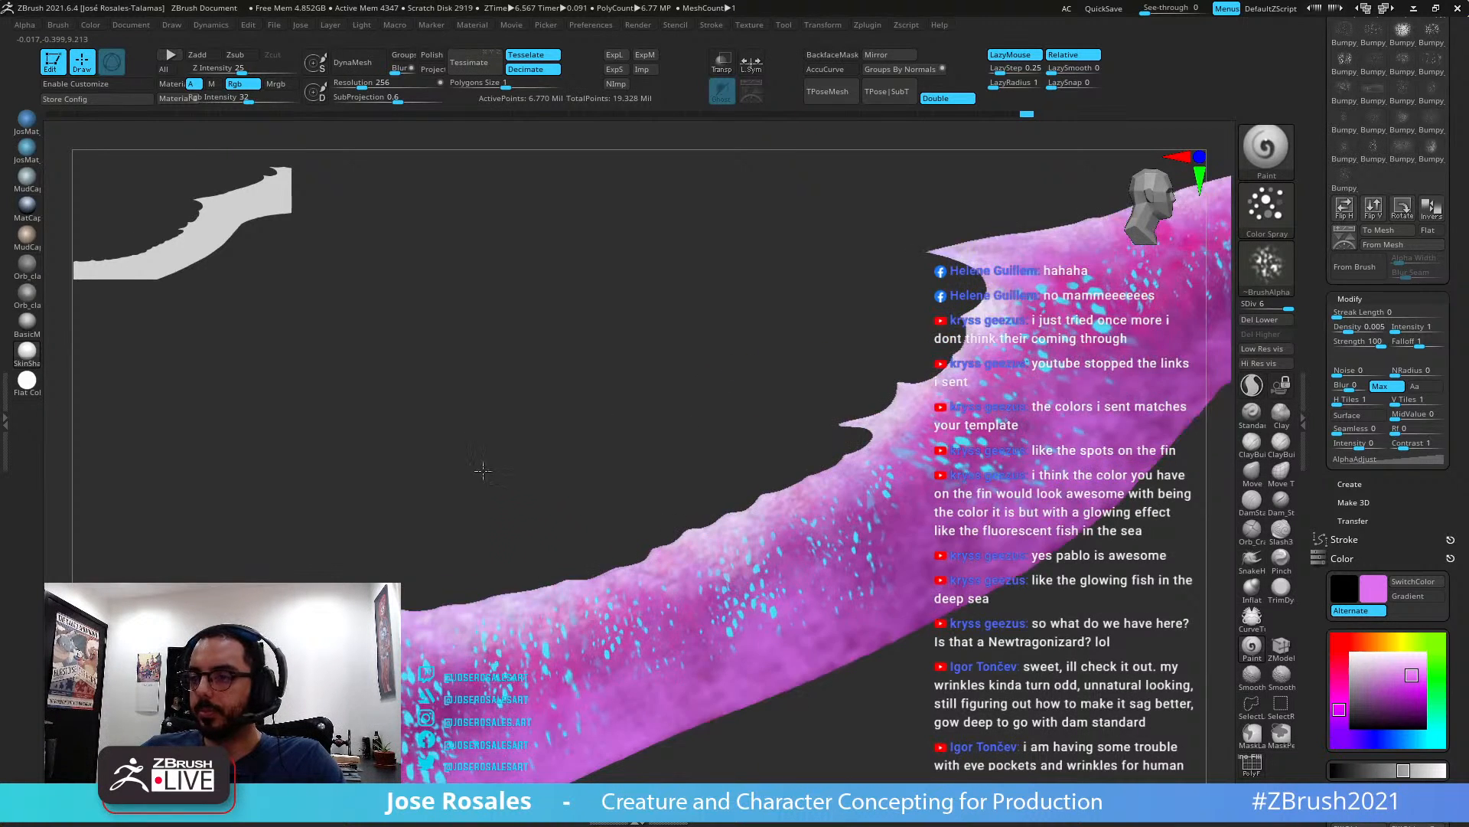
pyautogui.keyDown('alt'); pyautogui.moveTo(533, 658); pyautogui.dragTo(770, 502, button='right'); pyautogui.keyUp('alt')
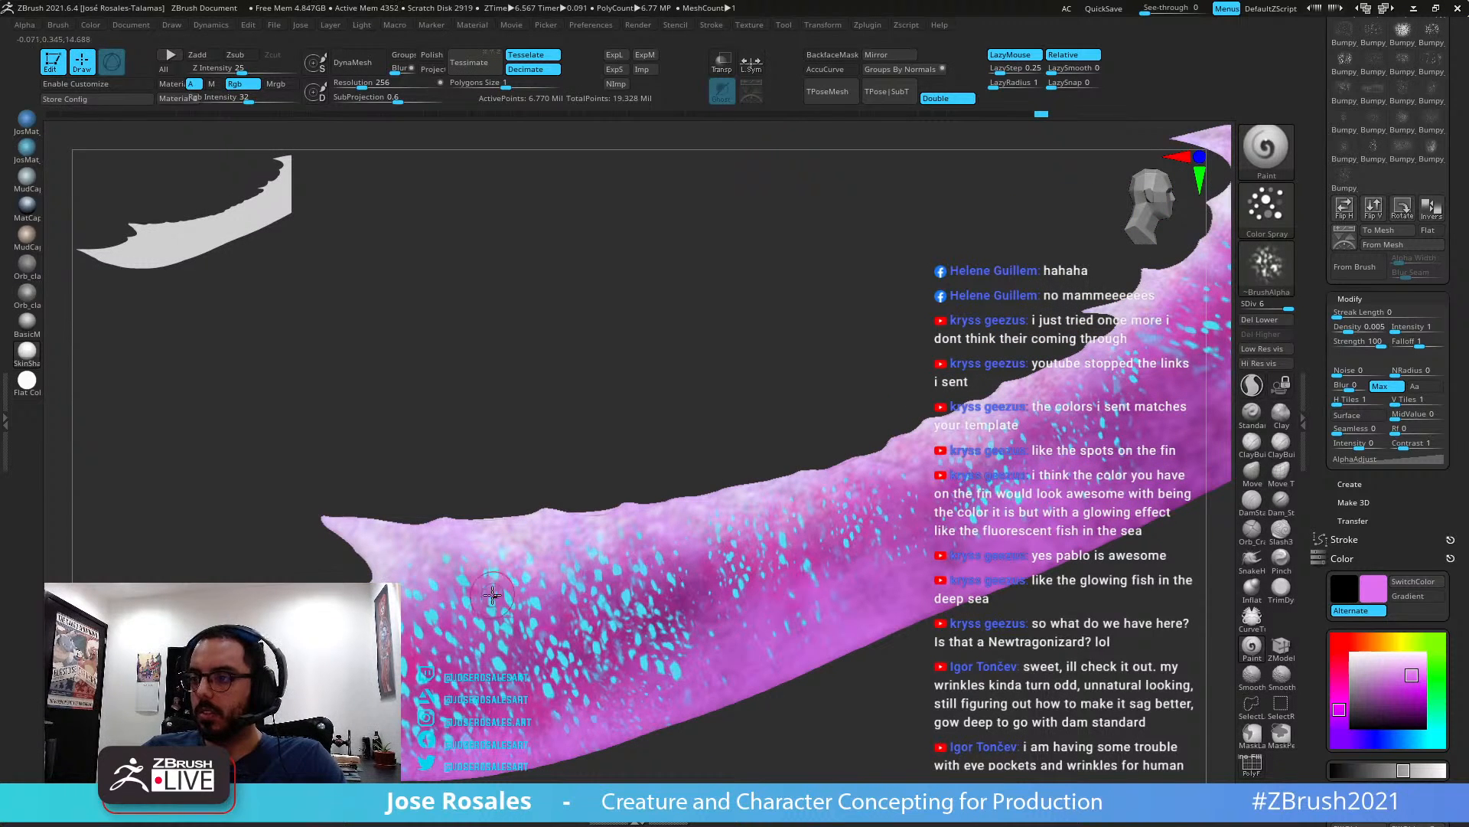
pyautogui.keyDown('alt'); pyautogui.moveTo(504, 561); pyautogui.dragTo(770, 489, button='right'); pyautogui.keyUp('alt')
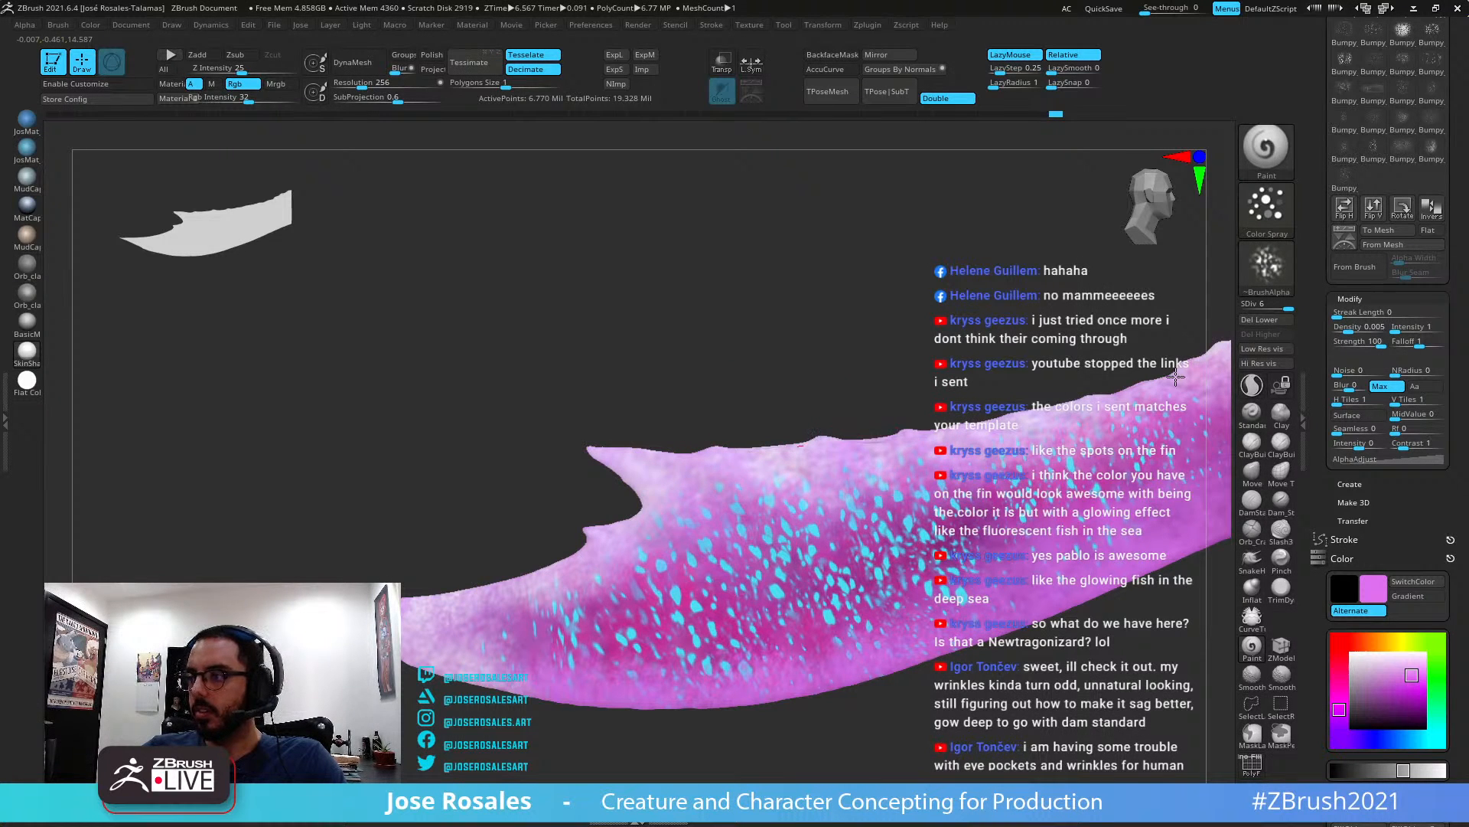
# Bring back the hidden subtools and frame the whole creature from the side
pyautogui.keyDown('alt'); pyautogui.moveTo(870, 425); pyautogui.dragTo(637, 494, button='right'); pyautogui.keyUp('alt')
pyautogui.keyDown('alt'); pyautogui.moveTo(938, 419); pyautogui.dragTo(935, 508, button='right'); pyautogui.keyUp('alt')
pyautogui.hotkey('shift', 's')
pyautogui.keyDown('ctrl'); pyautogui.moveTo(1000, 308); pyautogui.dragTo(1197, 295, button='right'); pyautogui.keyUp('ctrl')
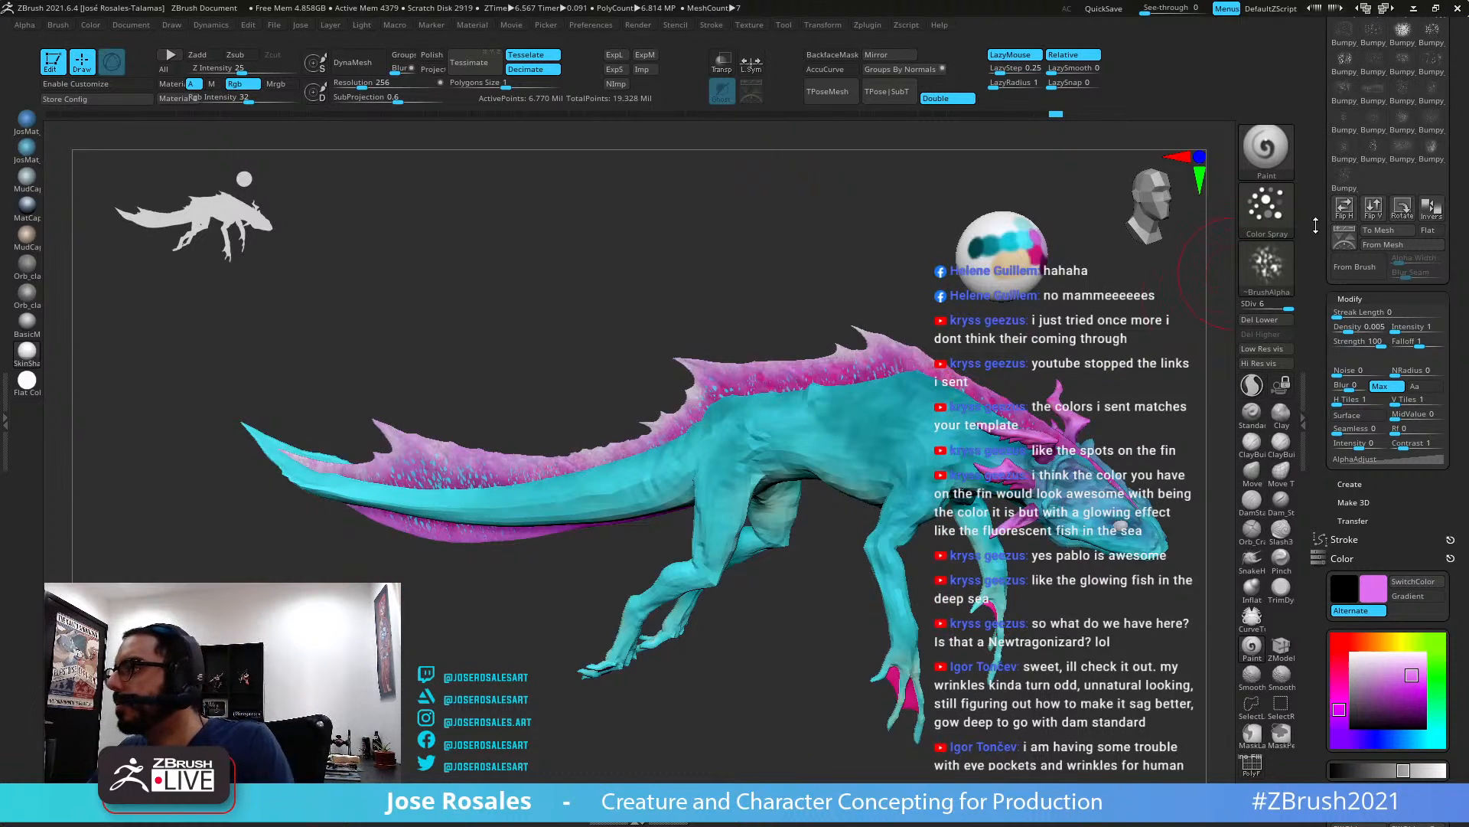
# Give the Paint brush the Bumpy_Skin_22 alpha and the DragRect stroke
pyautogui.moveTo(1316, 225); pyautogui.dragTo(1336, 359)
pyautogui.moveTo(1376, 317)
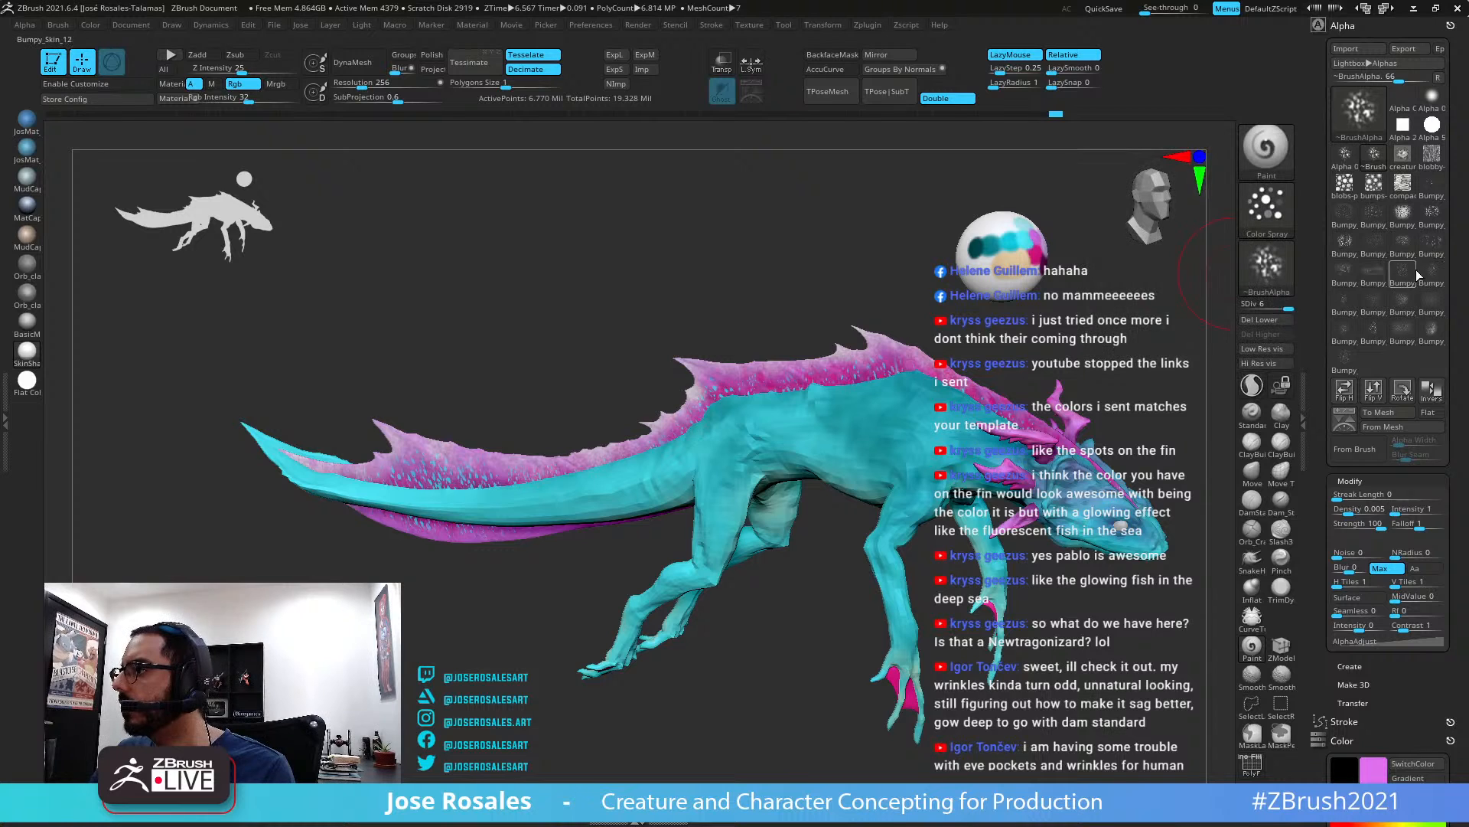
pyautogui.moveTo(1346, 349)
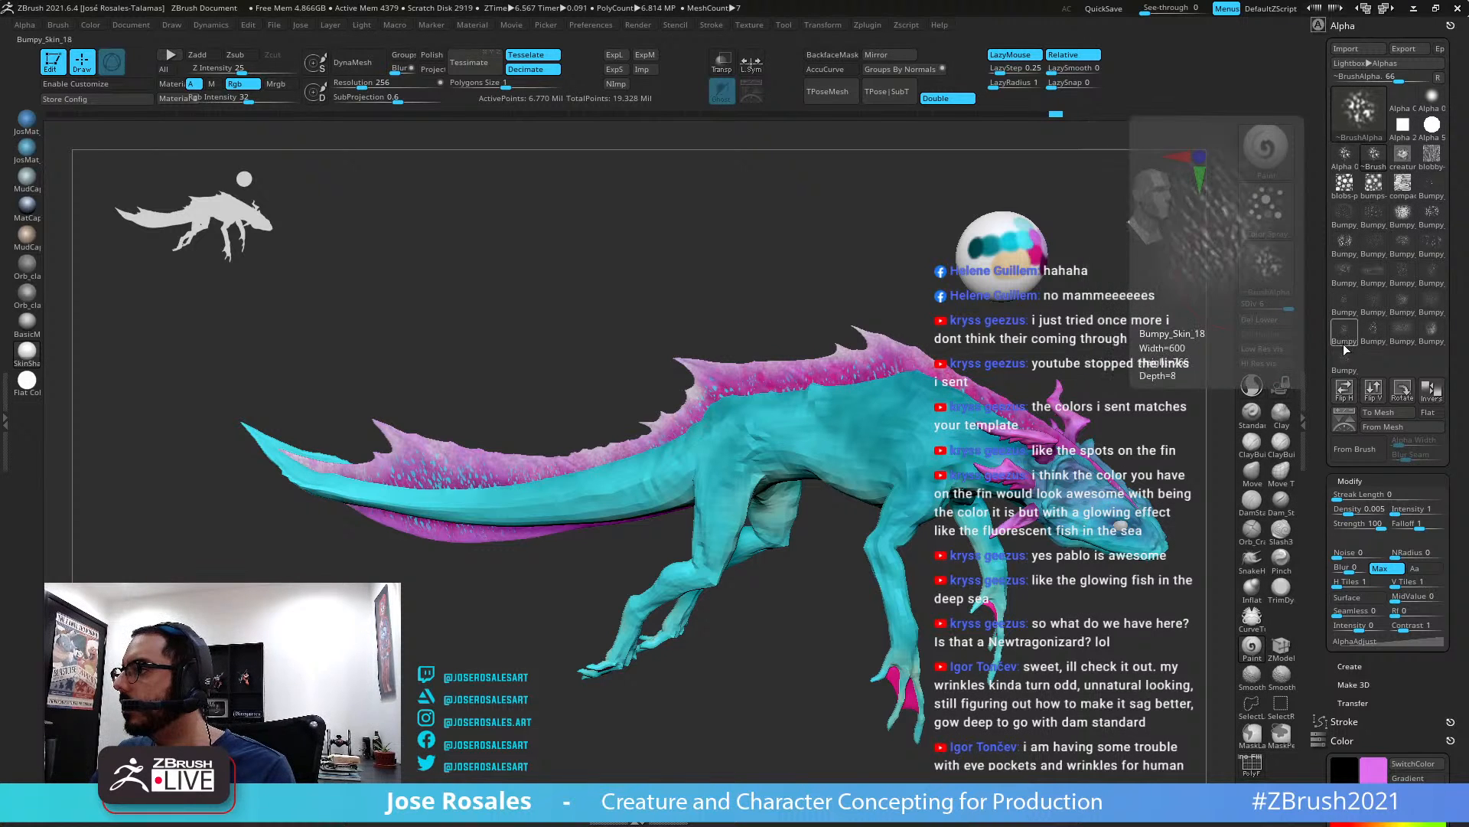
pyautogui.click(1345, 364)
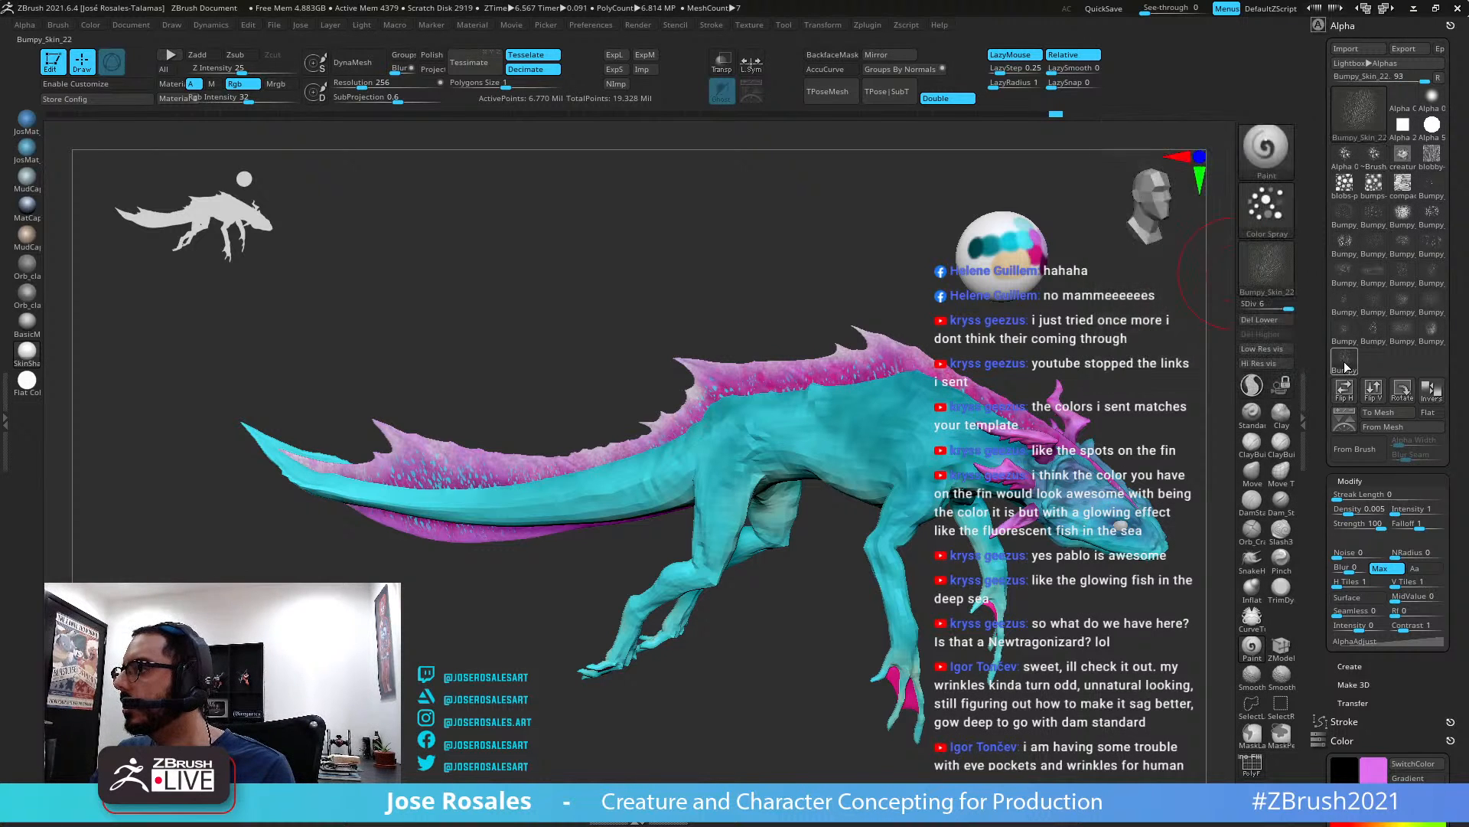
pyautogui.click(1255, 218)
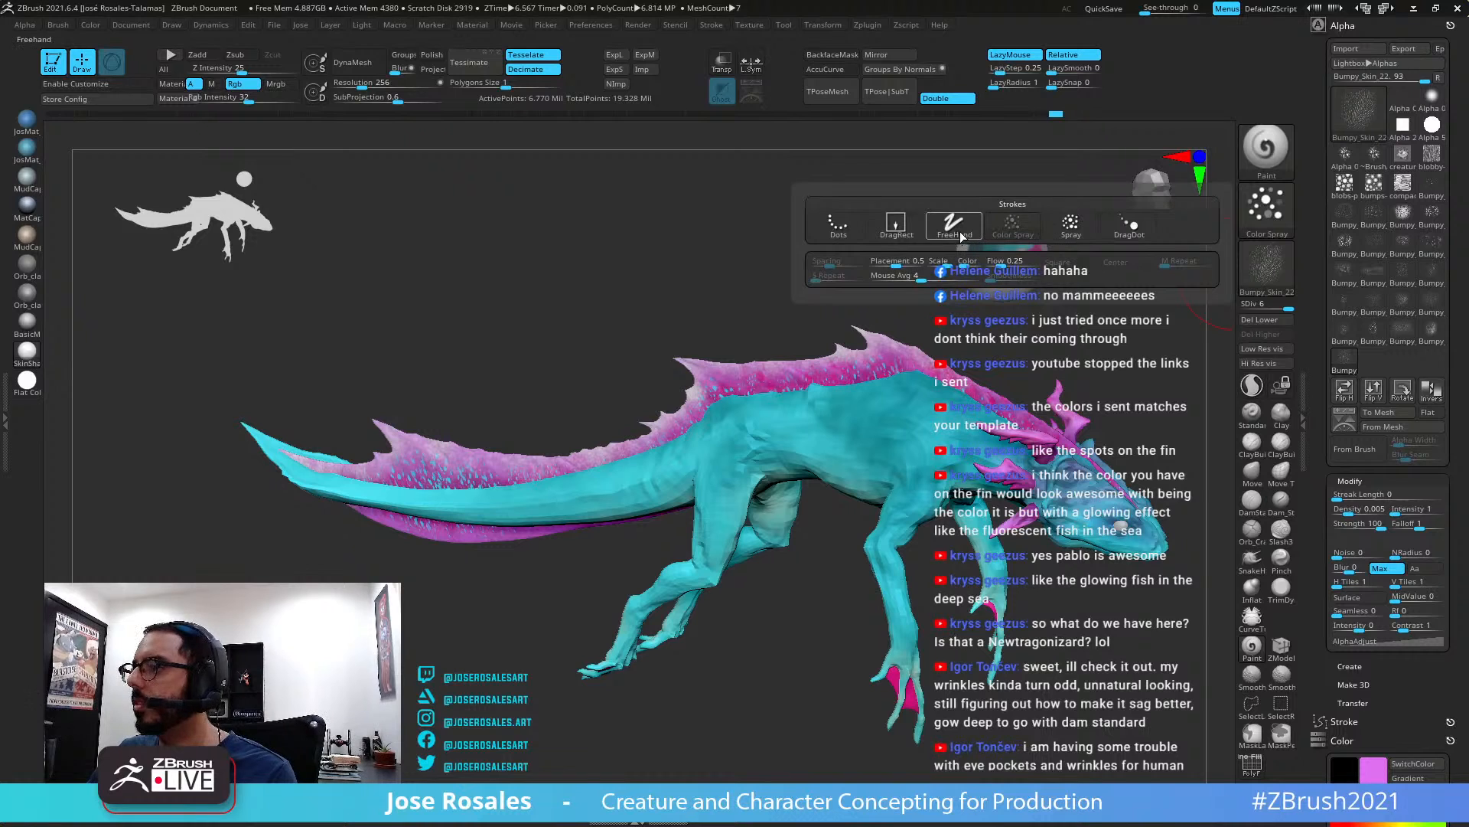
pyautogui.click(896, 224)
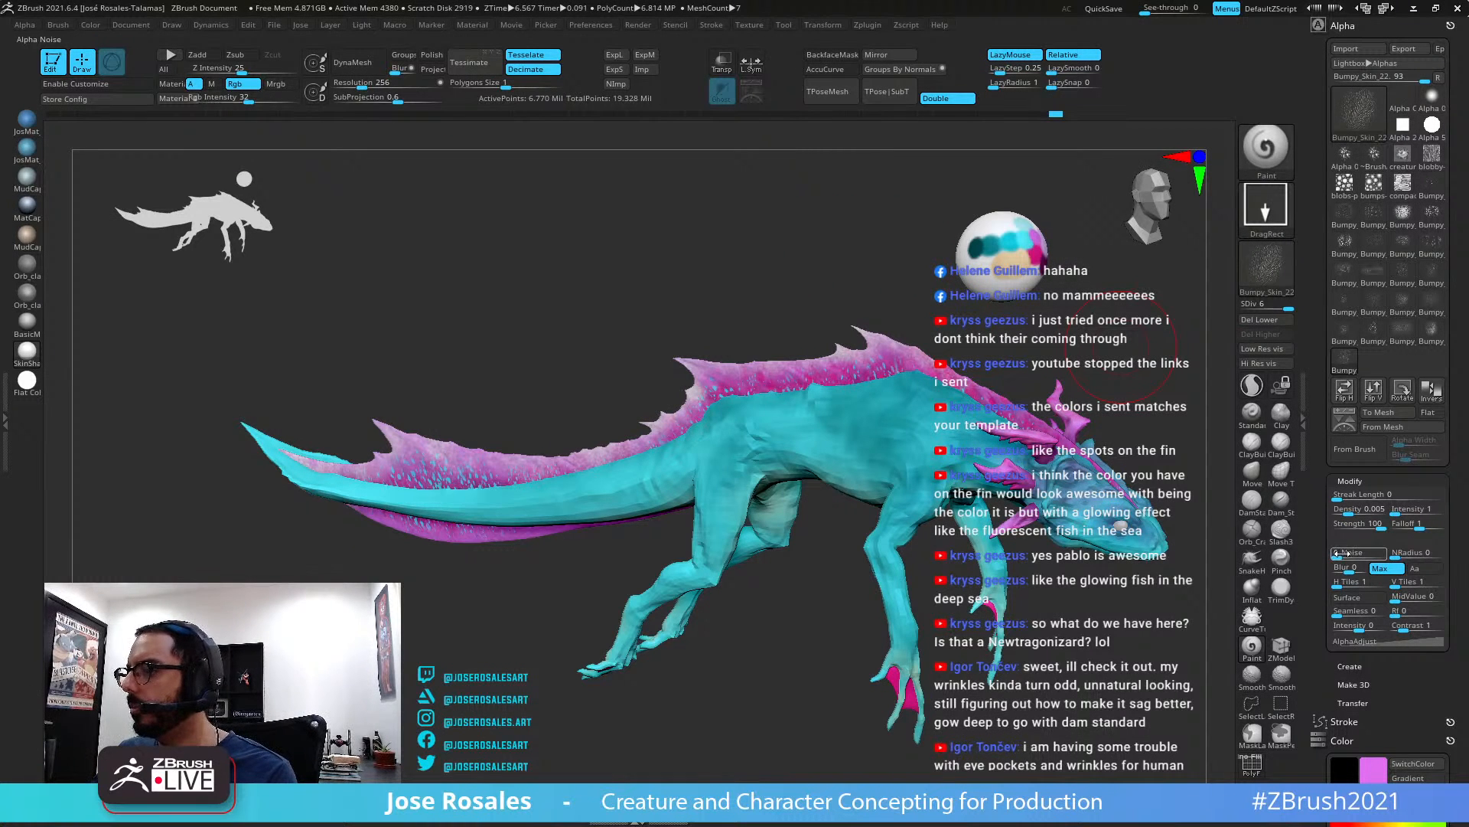
# Set the main colour to a saturated blue with R 0, G 57, B 227
pyautogui.moveTo(1161, 373); pyautogui.dragTo(1094, 365)
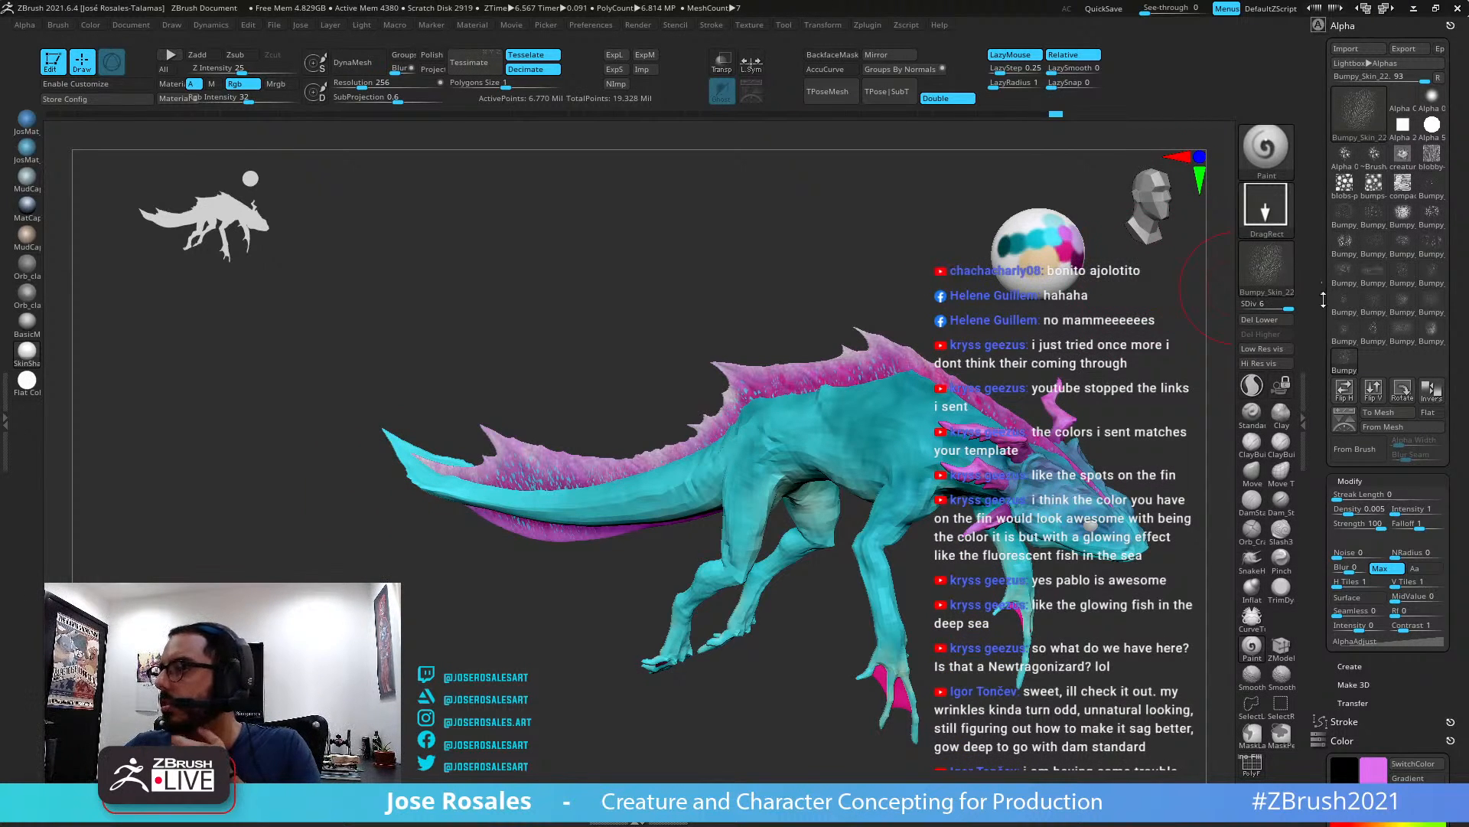
pyautogui.moveTo(1325, 553); pyautogui.dragTo(1323, 250)
pyautogui.click(1367, 618)
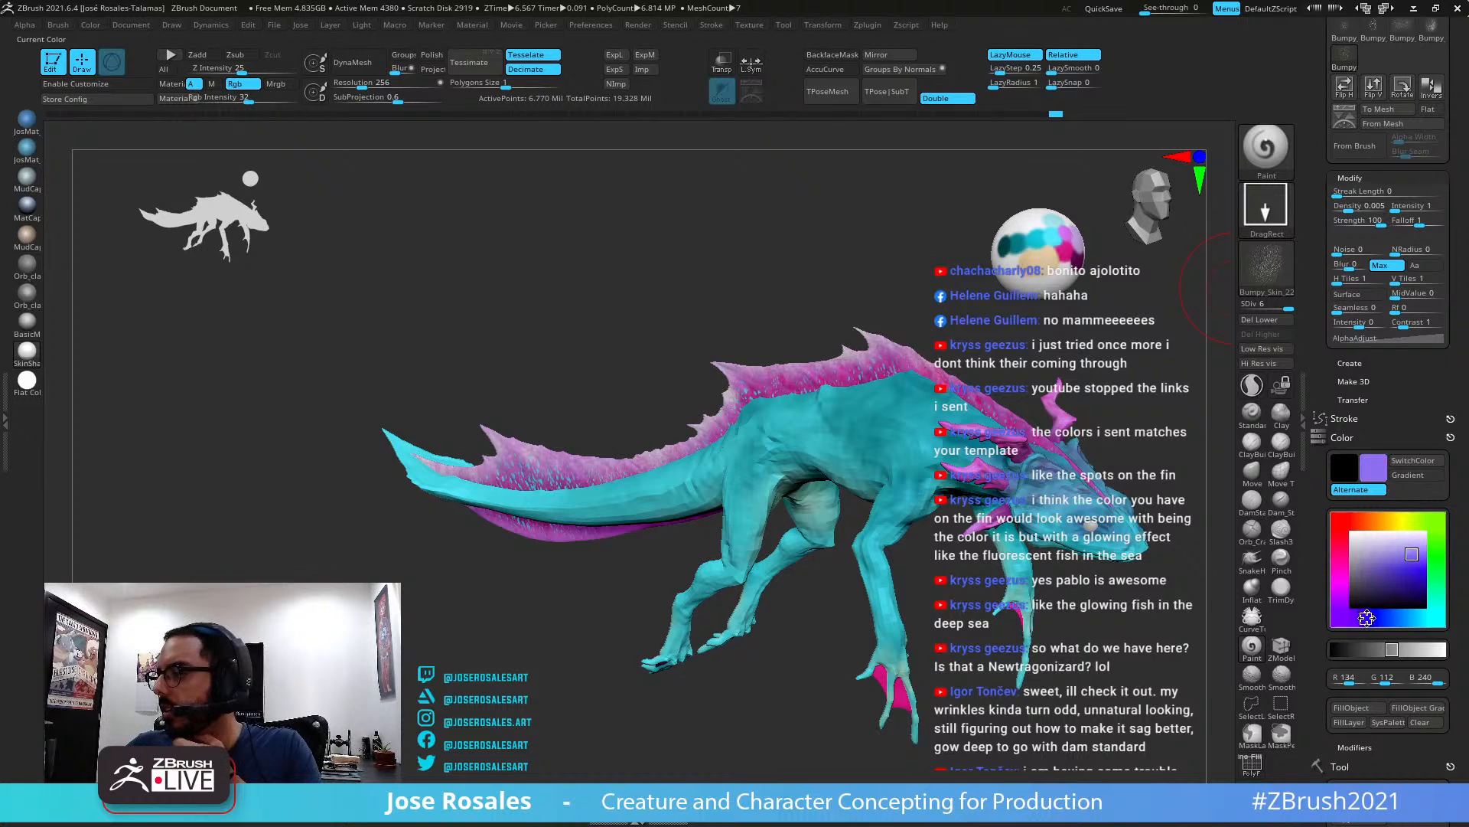
pyautogui.click(1416, 574)
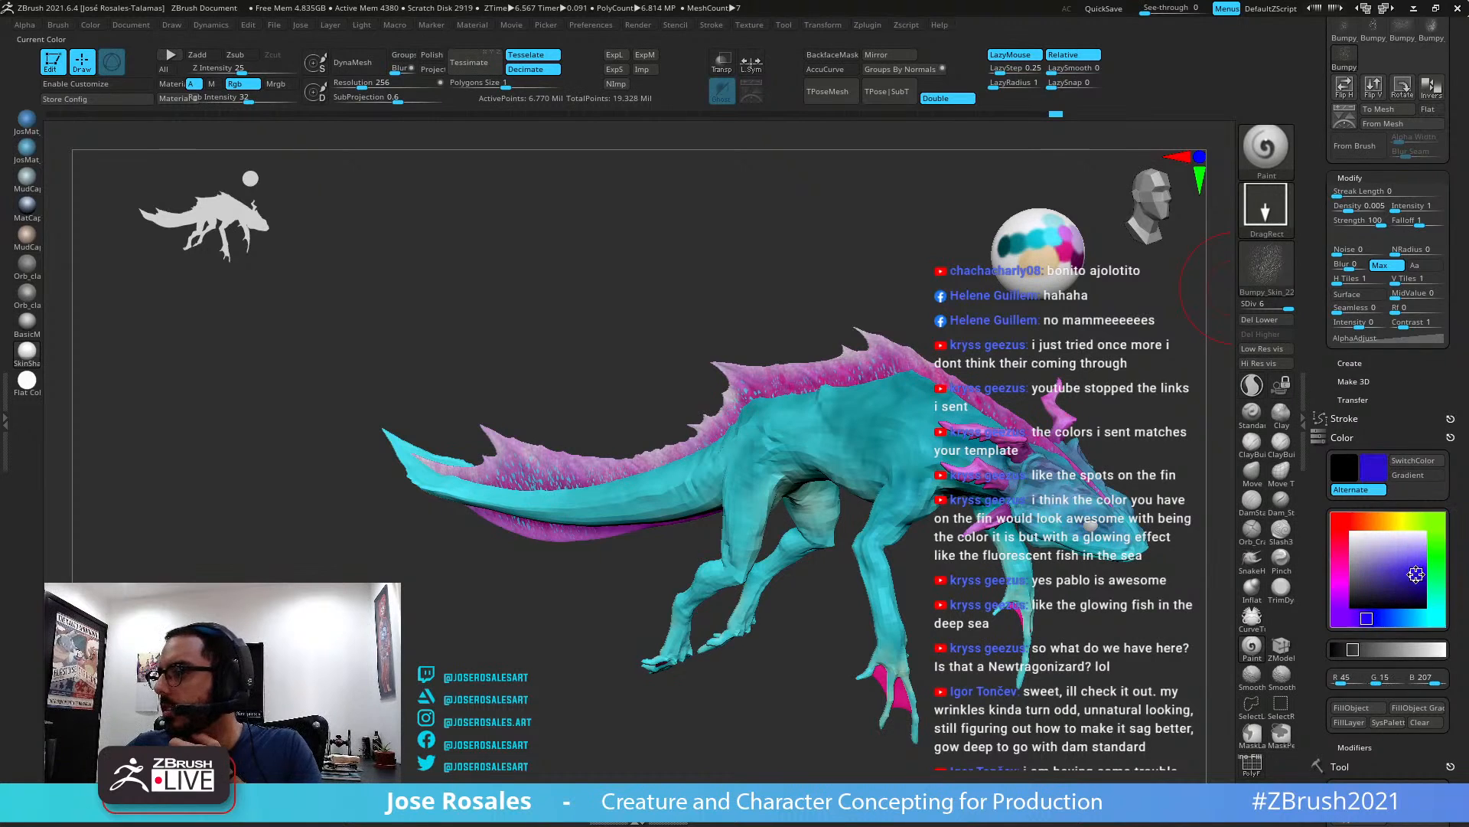
pyautogui.click(1382, 619)
pyautogui.moveTo(1379, 618); pyautogui.dragTo(1390, 619)
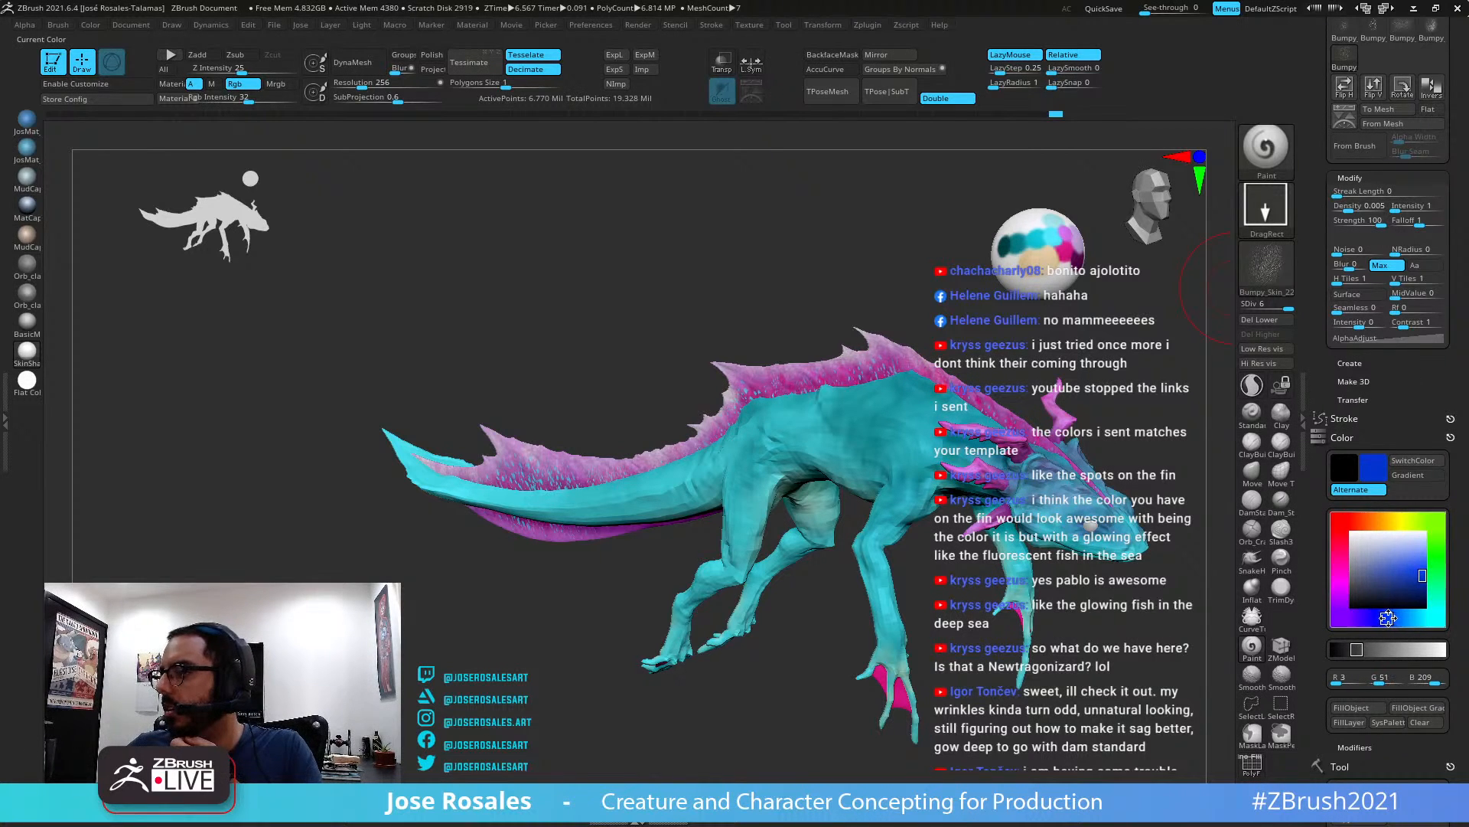
pyautogui.click(1423, 573)
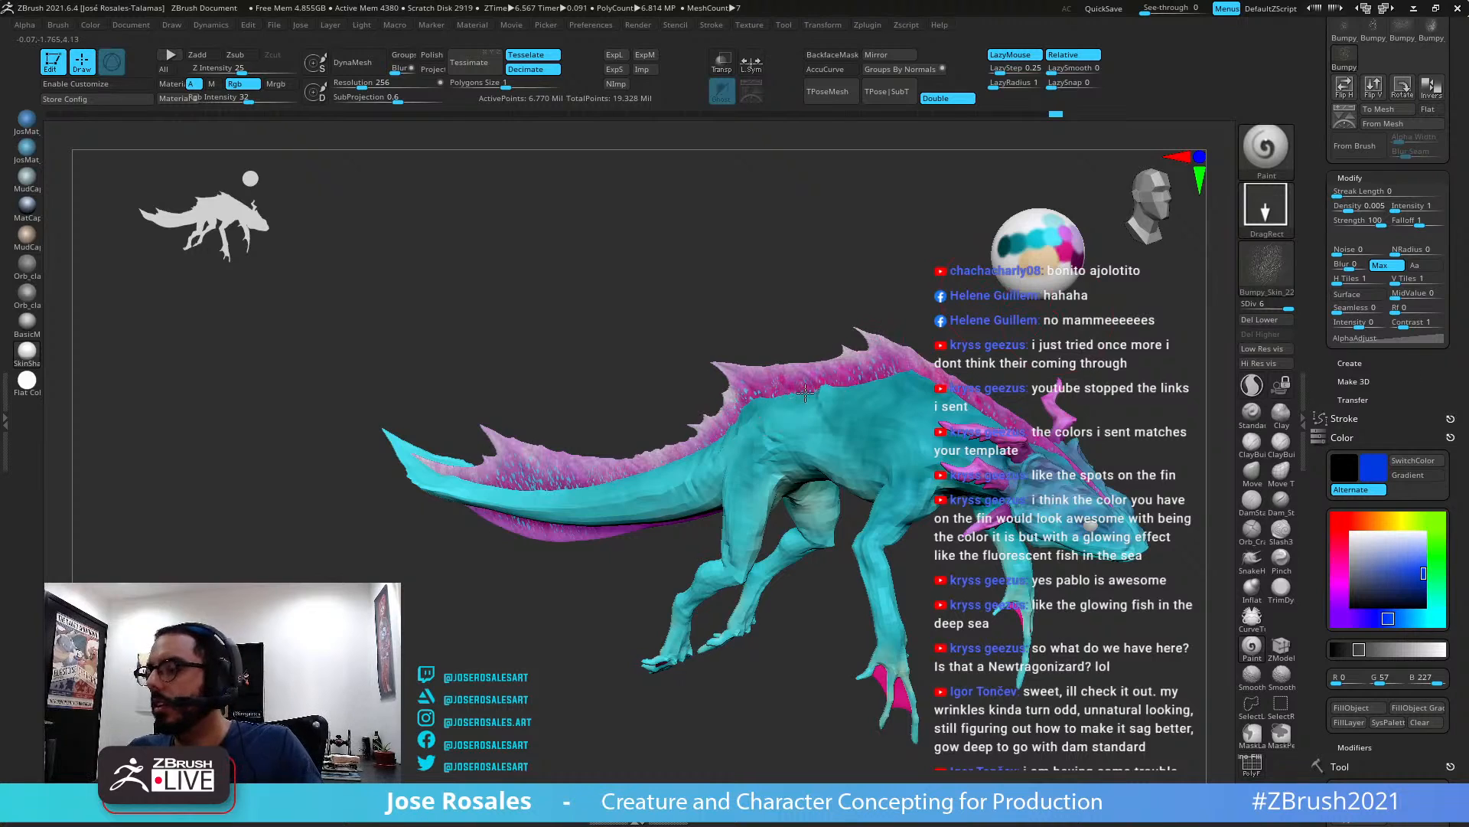
# Isolate the dorsal fin from the rest of the creature at its middle section
pyautogui.moveTo(806, 393); pyautogui.dragTo(837, 413, button='right')
pyautogui.keyDown('ctrl'); pyautogui.moveTo(1086, 407); pyautogui.dragTo(1020, 353, button='right'); pyautogui.keyUp('ctrl')
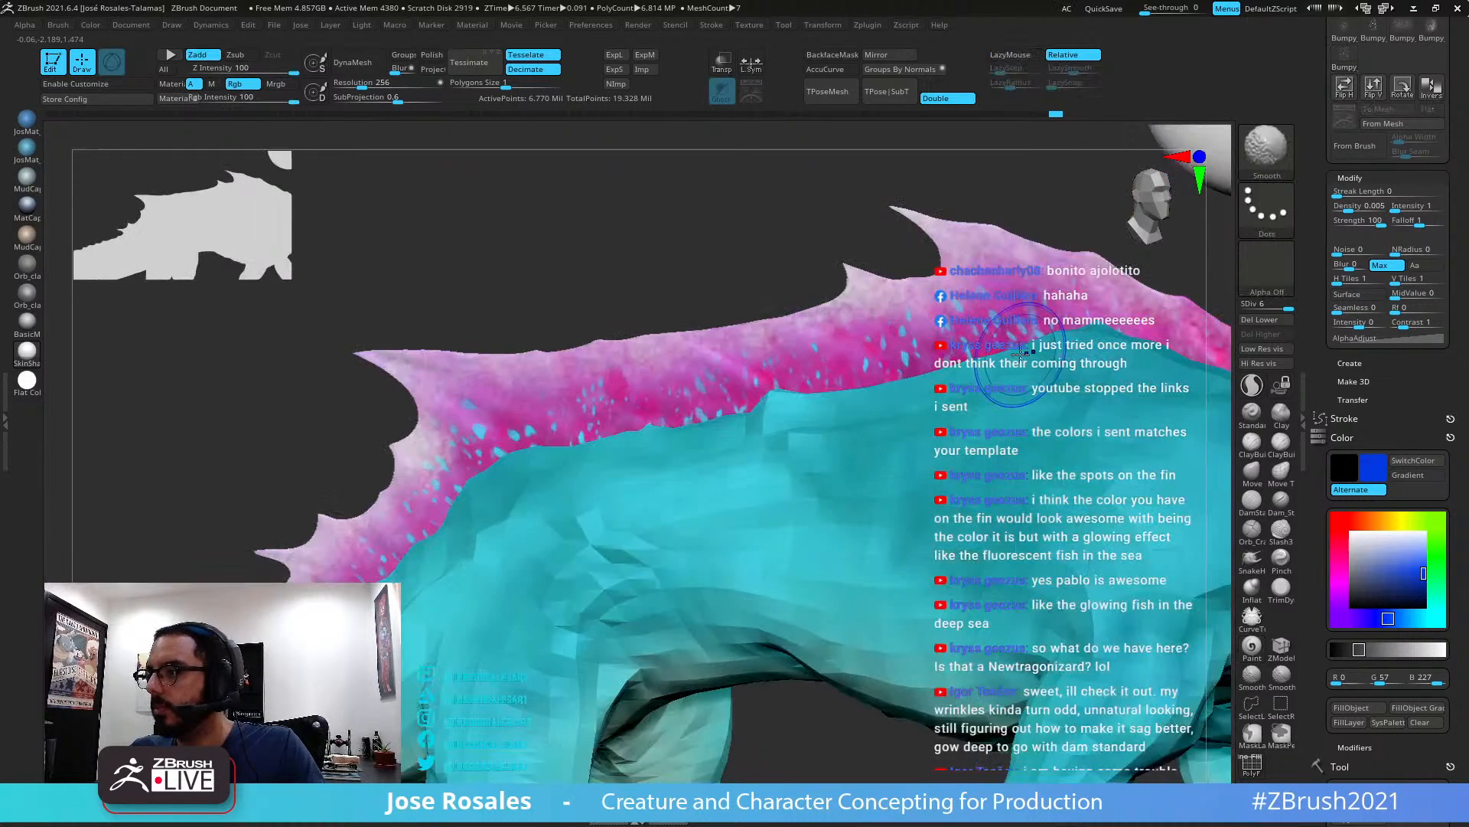
pyautogui.keyDown('ctrl'); pyautogui.keyDown('shift'); pyautogui.click(1021, 350); pyautogui.keyUp('shift'); pyautogui.keyUp('ctrl')
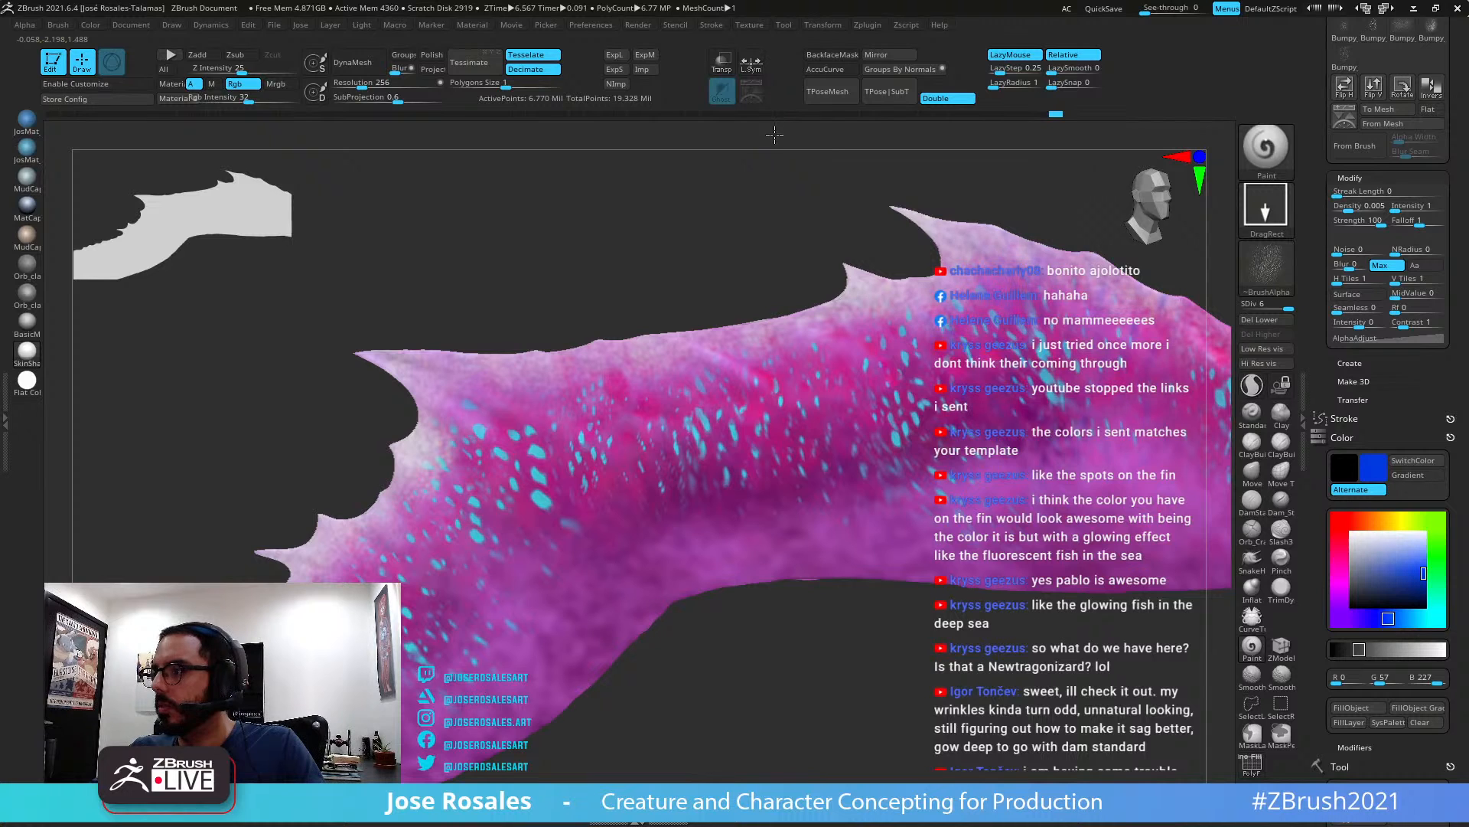
# Set the brush alpha's Intensity modifier to about 0.0566
pyautogui.press('ctrl')
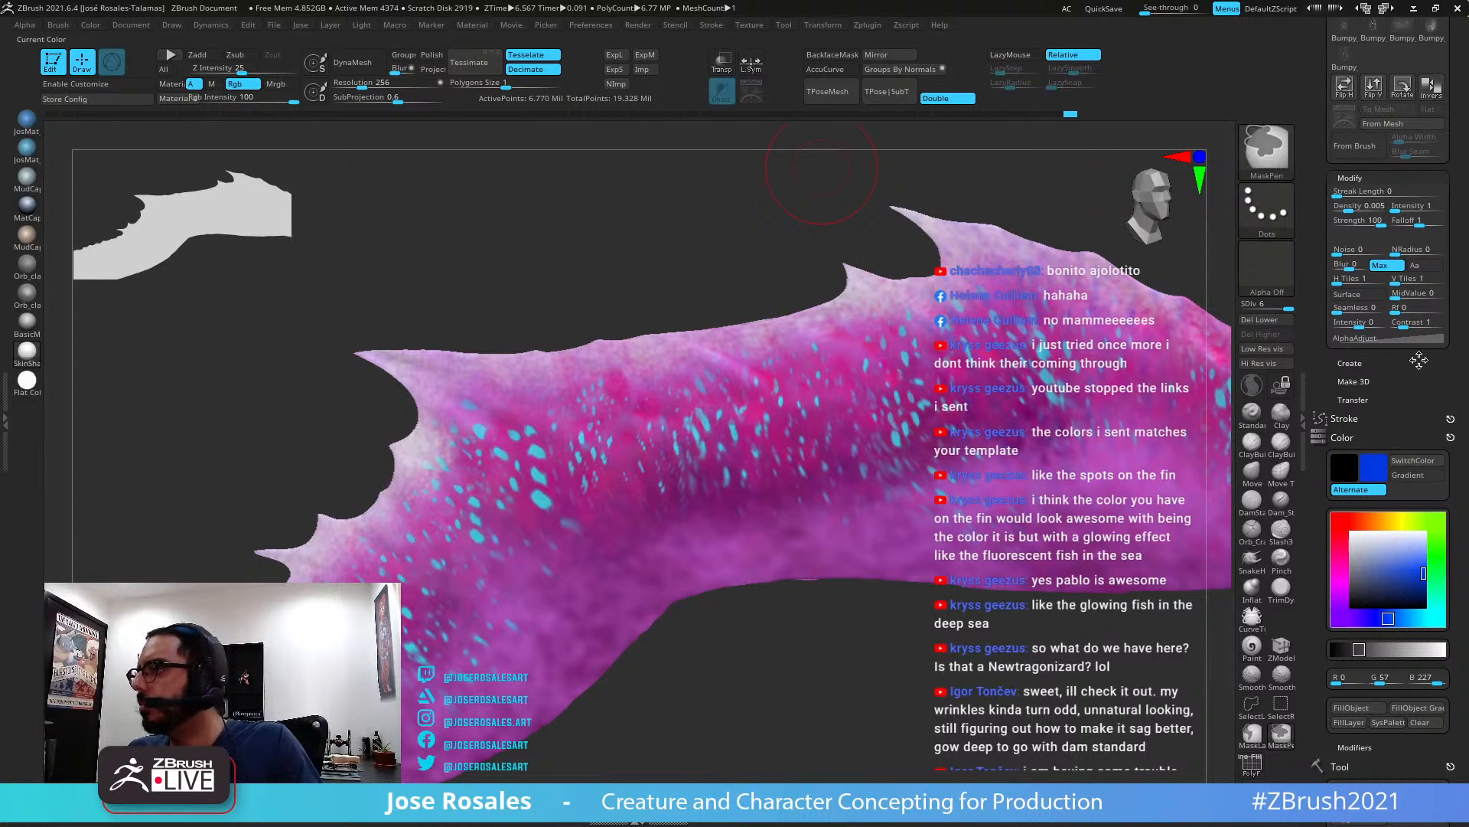
pyautogui.scroll(4, 1351, 512)
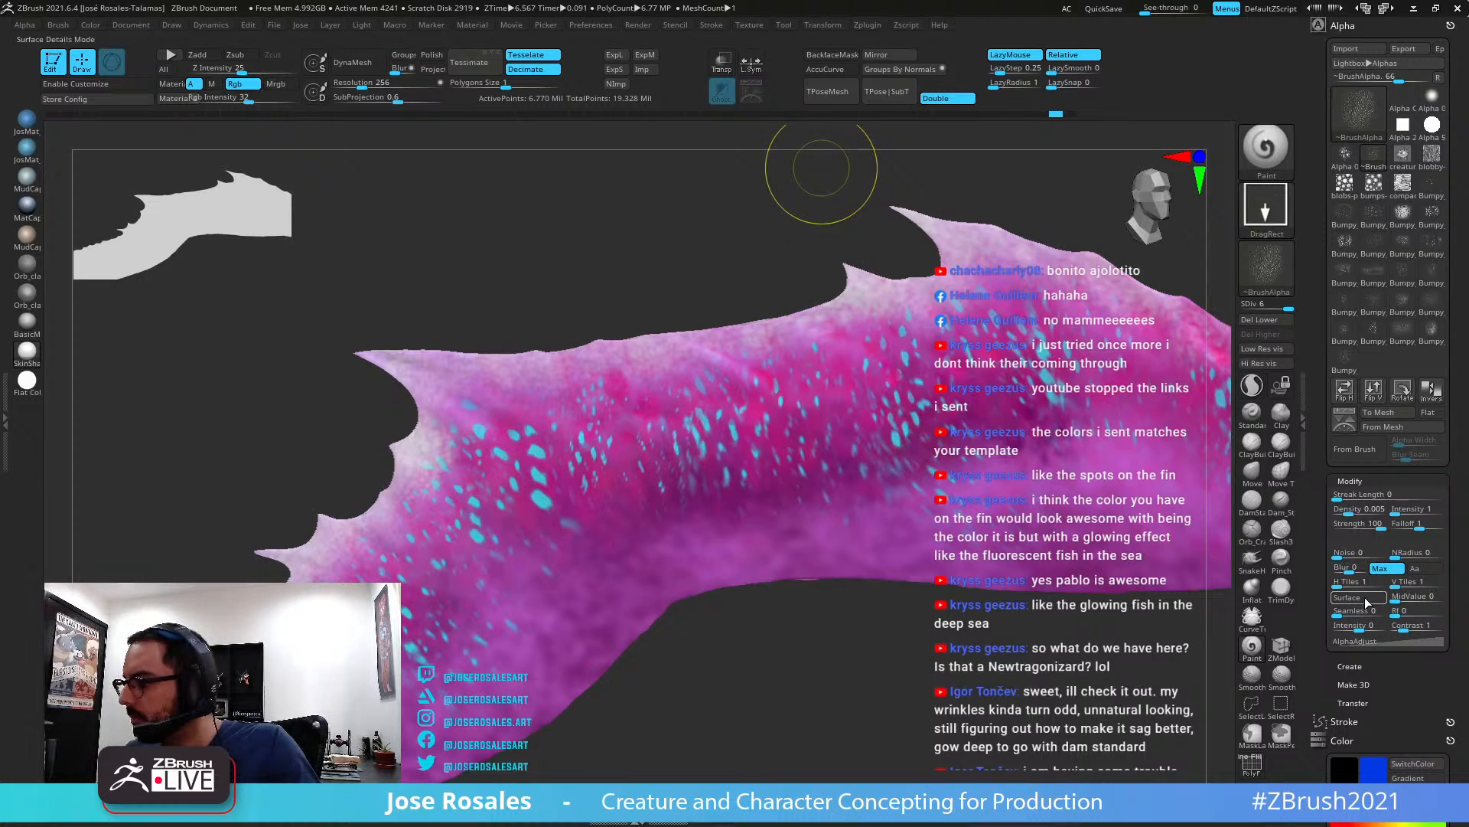
pyautogui.moveTo(1351, 625)
pyautogui.mouseDown()
pyautogui.moveTo(1372, 628)
pyautogui.moveTo(1357, 629)
pyautogui.mouseUp()
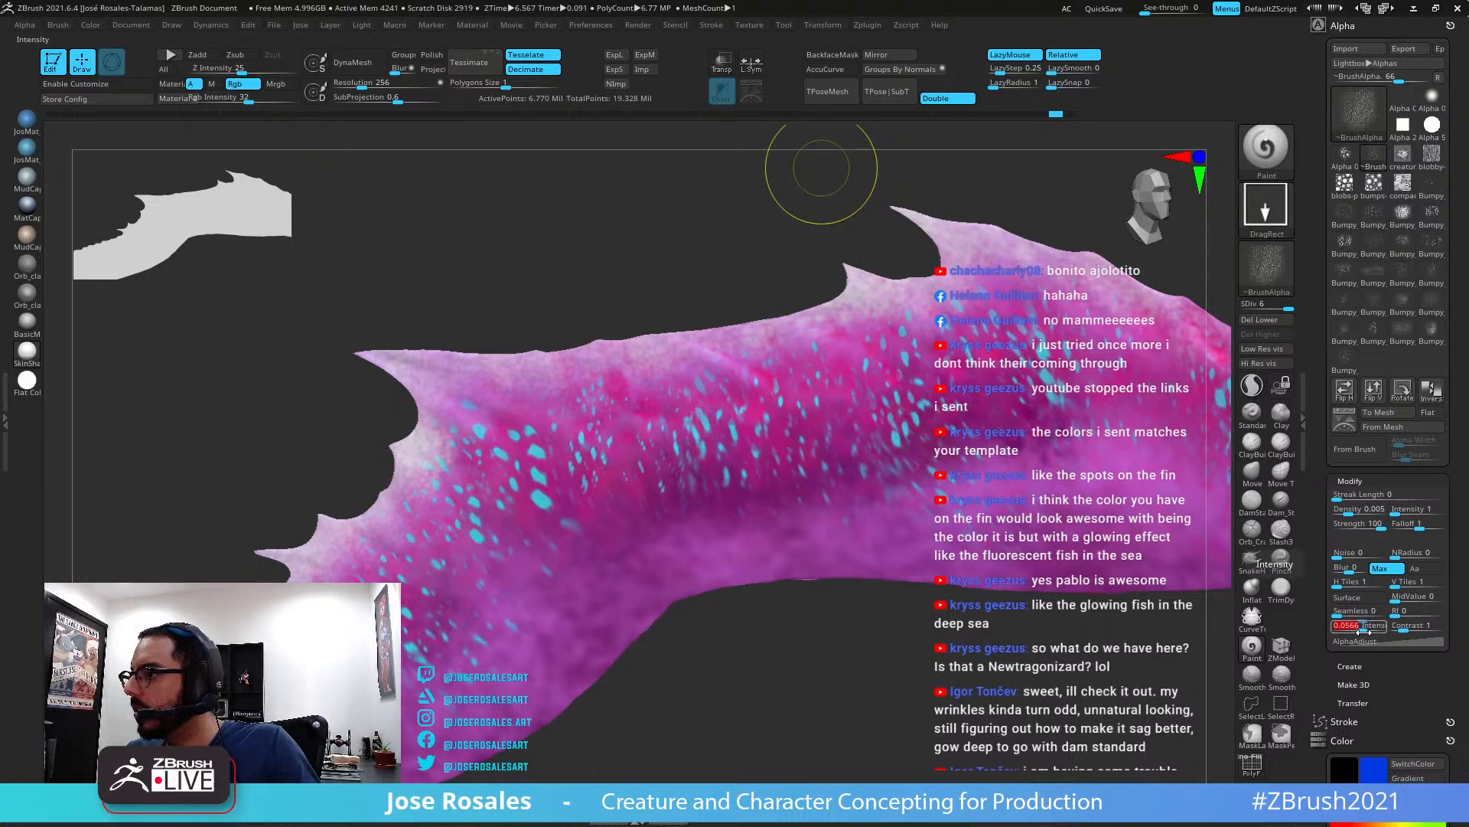
# Set the brush alpha's contrast to about 1.29 and bend its adjustment curve upward
pyautogui.click(1389, 644)
pyautogui.moveTo(1399, 630); pyautogui.dragTo(1407, 631)
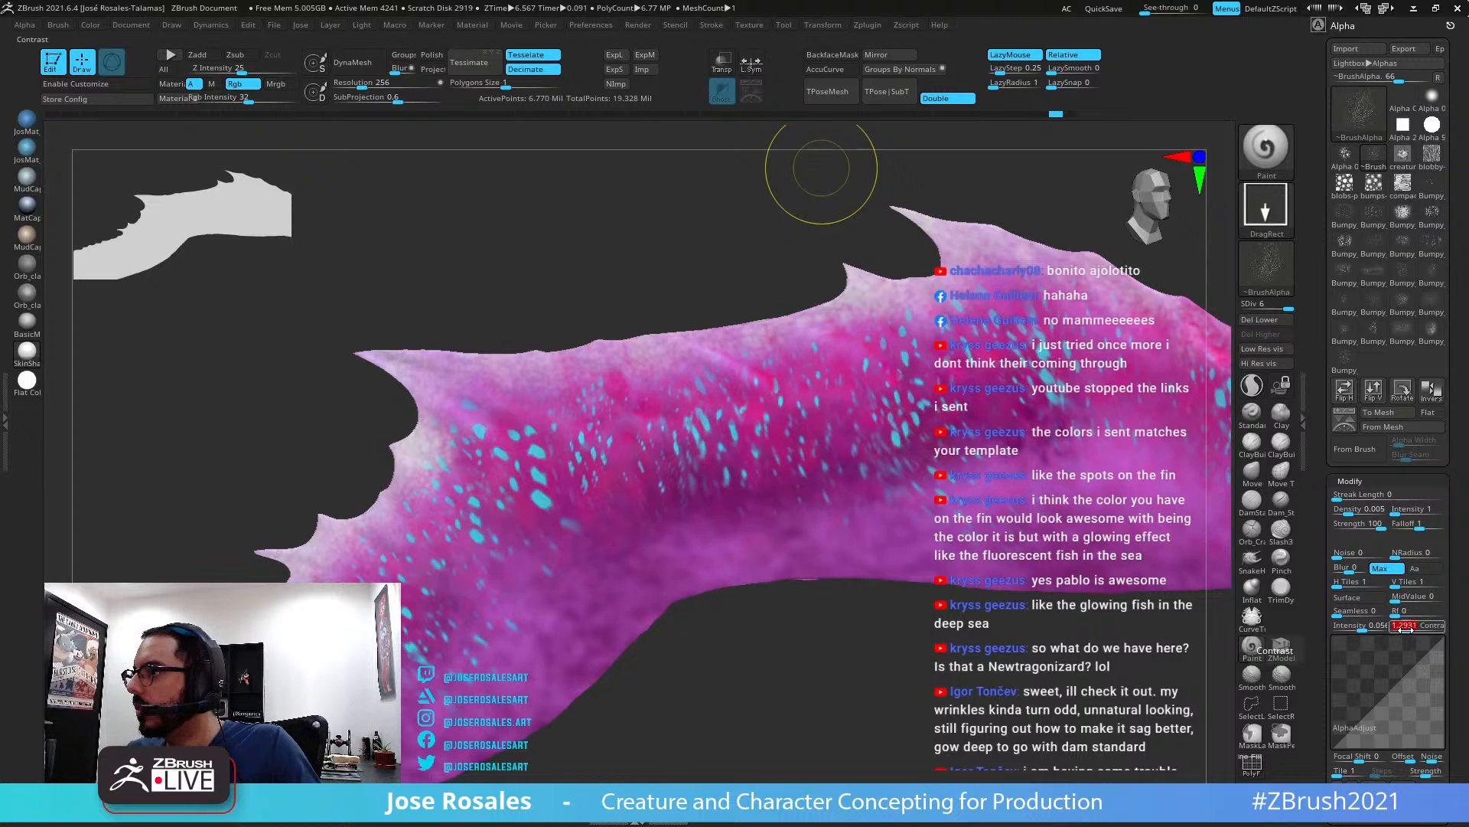
pyautogui.moveTo(1388, 692); pyautogui.dragTo(1380, 676)
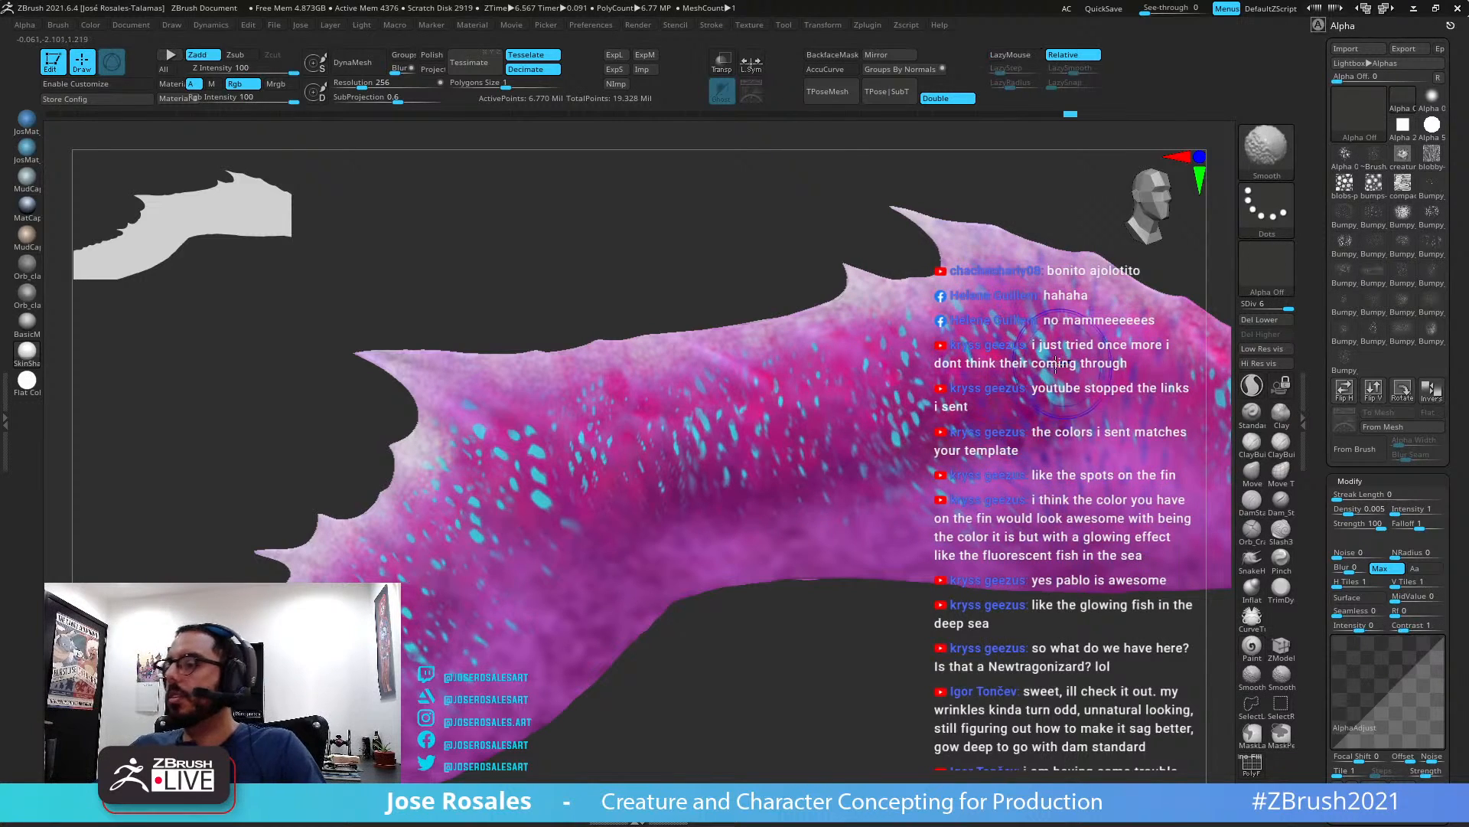
# Examine the spotted dorsal fin up close and against the whole creature from several angles
pyautogui.hotkey('shift', 's')
pyautogui.moveTo(724, 515); pyautogui.dragTo(610, 477, button='right')
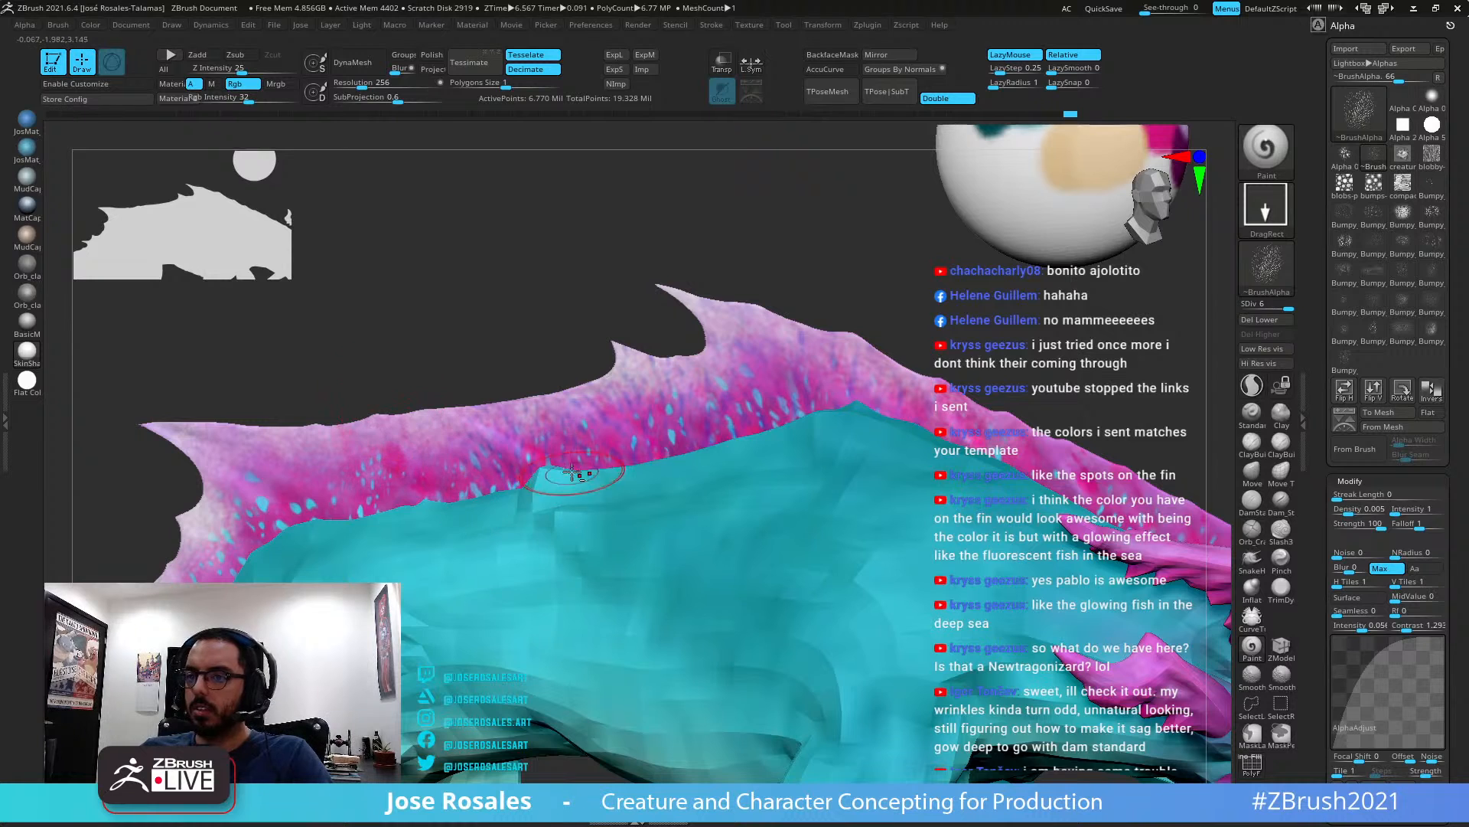
pyautogui.keyDown('alt'); pyautogui.moveTo(445, 496); pyautogui.dragTo(603, 434, button='right'); pyautogui.keyUp('alt')
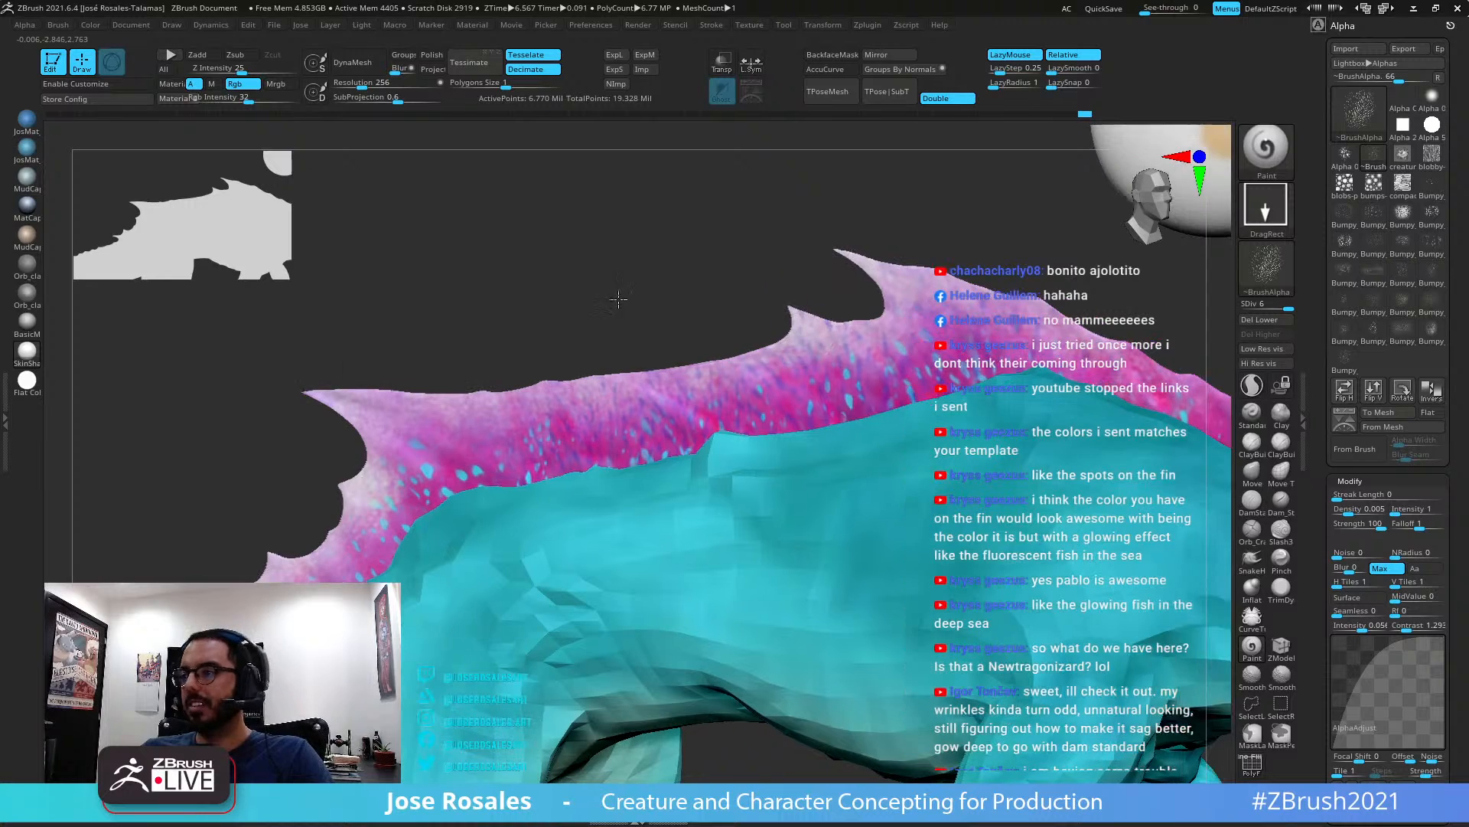
pyautogui.press('f')
pyautogui.moveTo(966, 404); pyautogui.dragTo(903, 374, button='right')
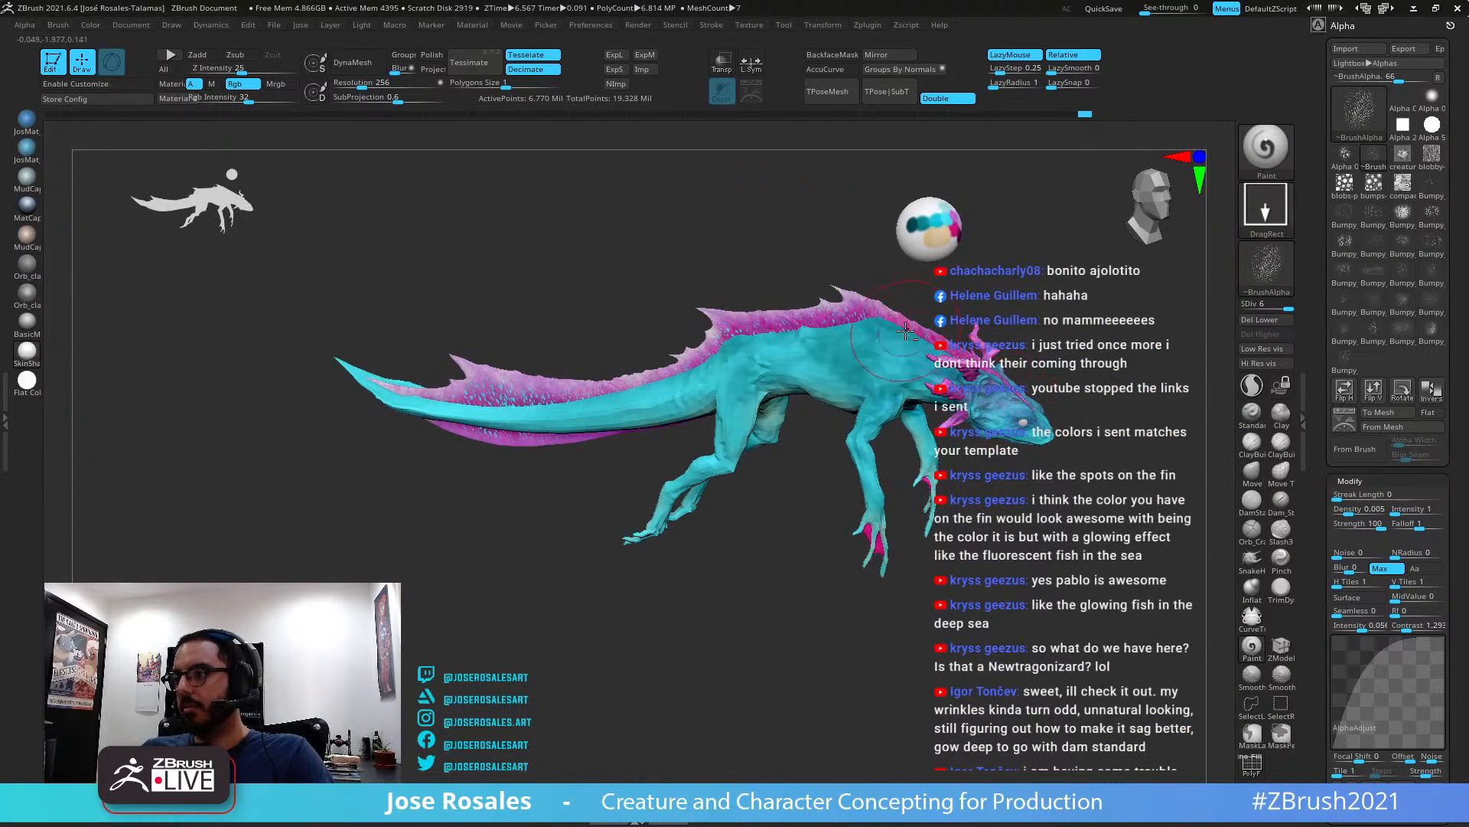
pyautogui.keyDown('ctrl'); pyautogui.moveTo(1080, 379); pyautogui.dragTo(882, 301, button='right'); pyautogui.keyUp('ctrl')
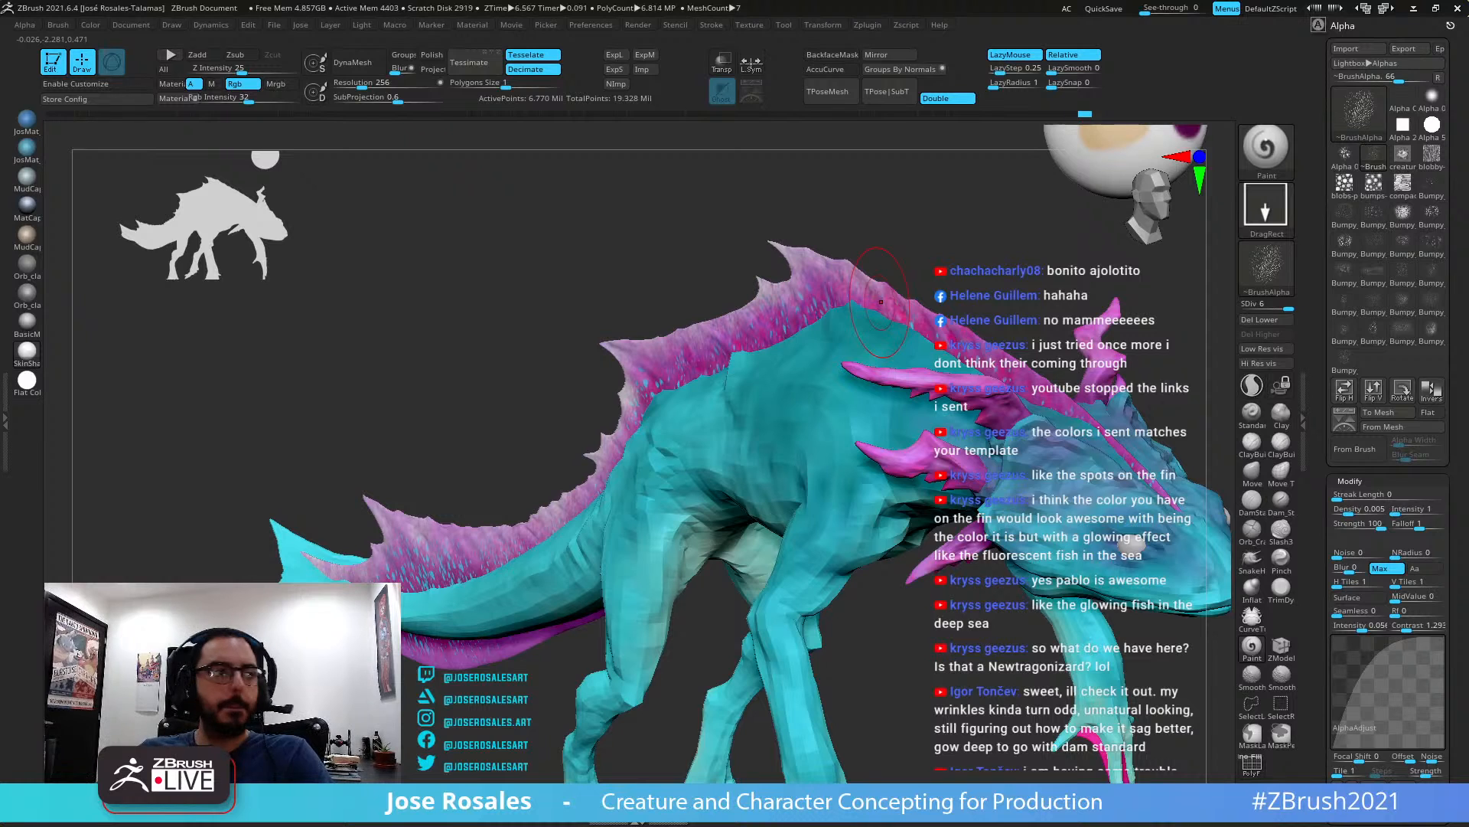
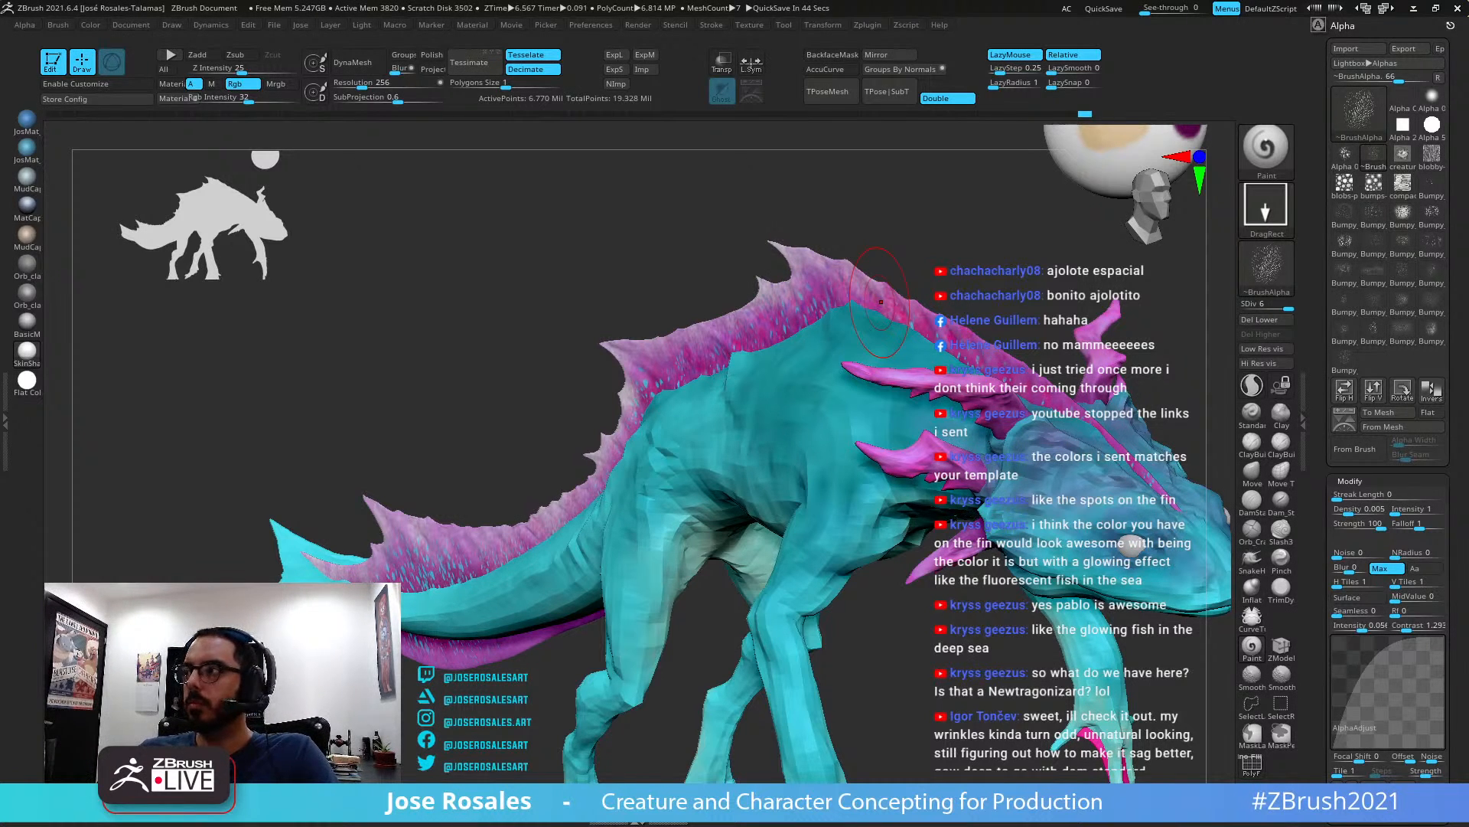
pyautogui.moveTo(690, 405); pyautogui.dragTo(715, 403, button='right')
pyautogui.moveTo(596, 428)
pyautogui.mouseDown(button='right')
pyautogui.moveTo(660, 448)
pyautogui.moveTo(815, 358)
pyautogui.mouseUp(button='right')
pyautogui.moveTo(965, 284)
pyautogui.mouseDown(button='right')
pyautogui.moveTo(884, 359)
pyautogui.moveTo(850, 344)
pyautogui.mouseUp(button='right')
# Isolate the dorsal fin and mask its spiky upper edge along the full length, including the tail tip
pyautogui.press('ctrl')
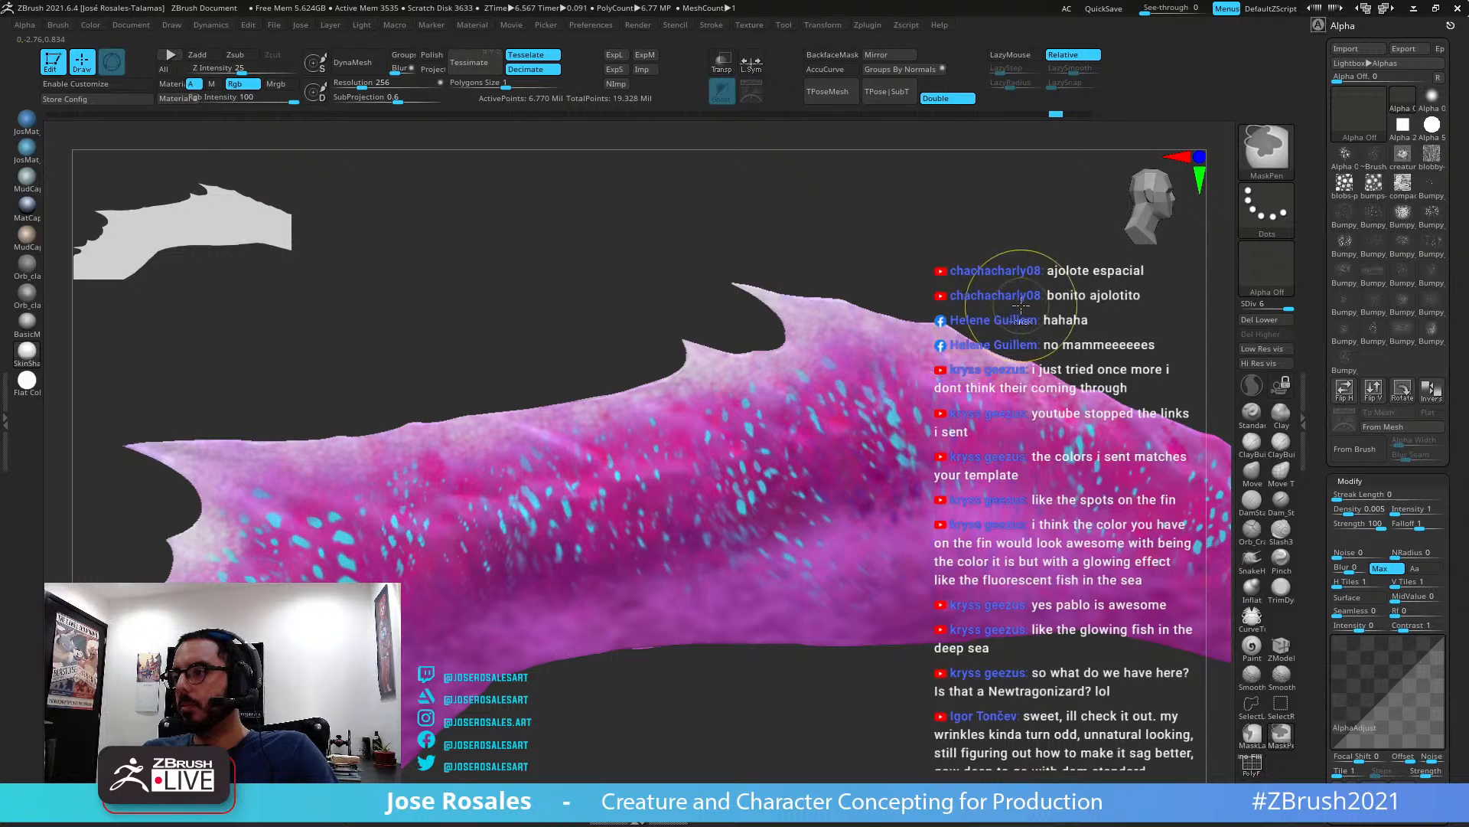
pyautogui.press('2')
pyautogui.moveTo(658, 300); pyautogui.dragTo(666, 434)
pyautogui.moveTo(583, 469); pyautogui.dragTo(456, 475)
pyautogui.press('s')
pyautogui.press('ctrl')
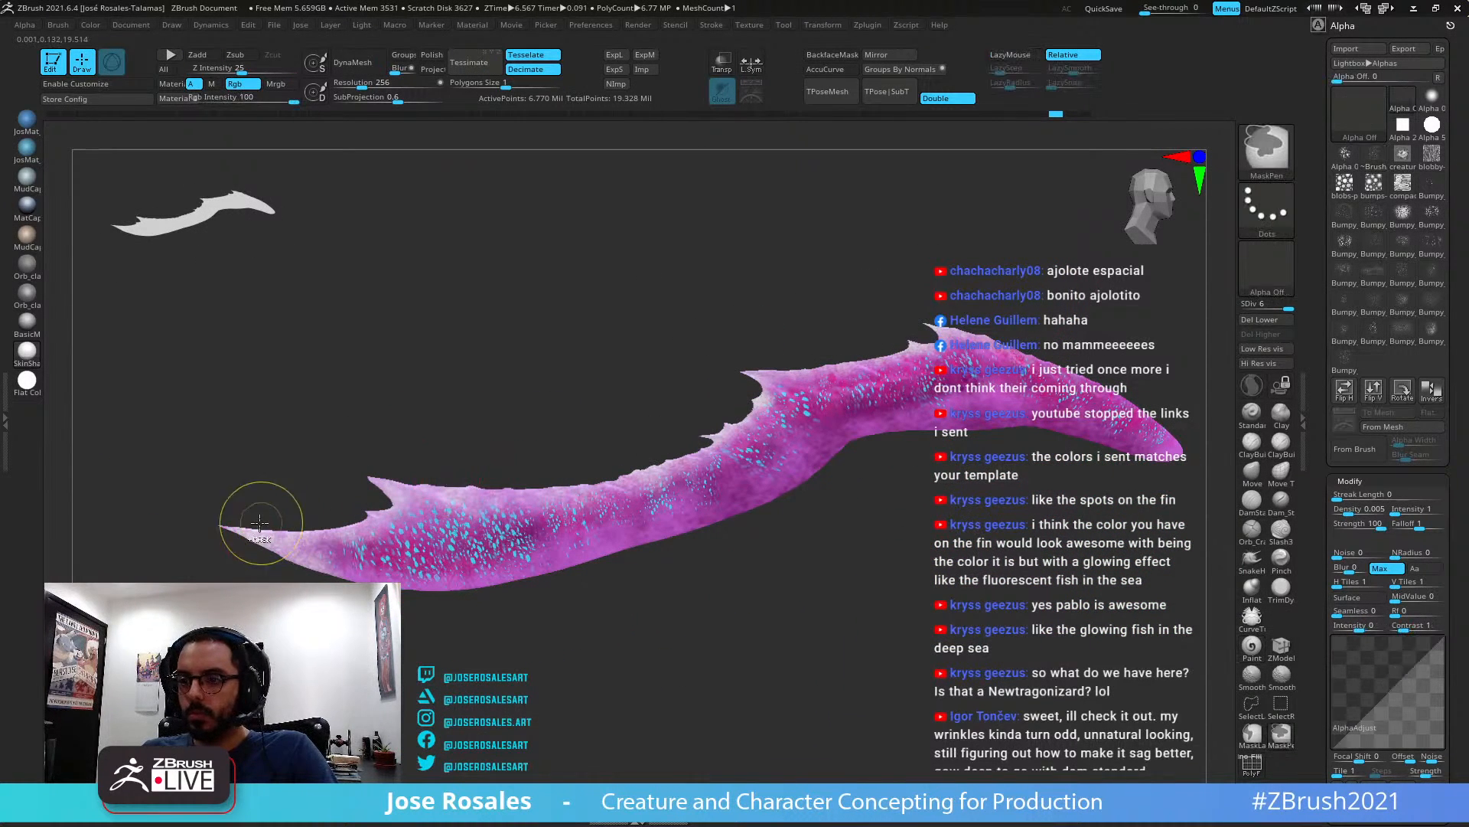
pyautogui.moveTo(371, 497)
pyautogui.keyDown('ctrl'); pyautogui.mouseDown()
pyautogui.moveTo(337, 517)
pyautogui.moveTo(658, 459)
pyautogui.moveTo(731, 413)
pyautogui.moveTo(738, 383)
pyautogui.moveTo(750, 393)
pyautogui.moveTo(965, 340)
pyautogui.moveTo(1033, 337)
pyautogui.moveTo(1170, 388)
pyautogui.mouseUp(); pyautogui.keyUp('ctrl')
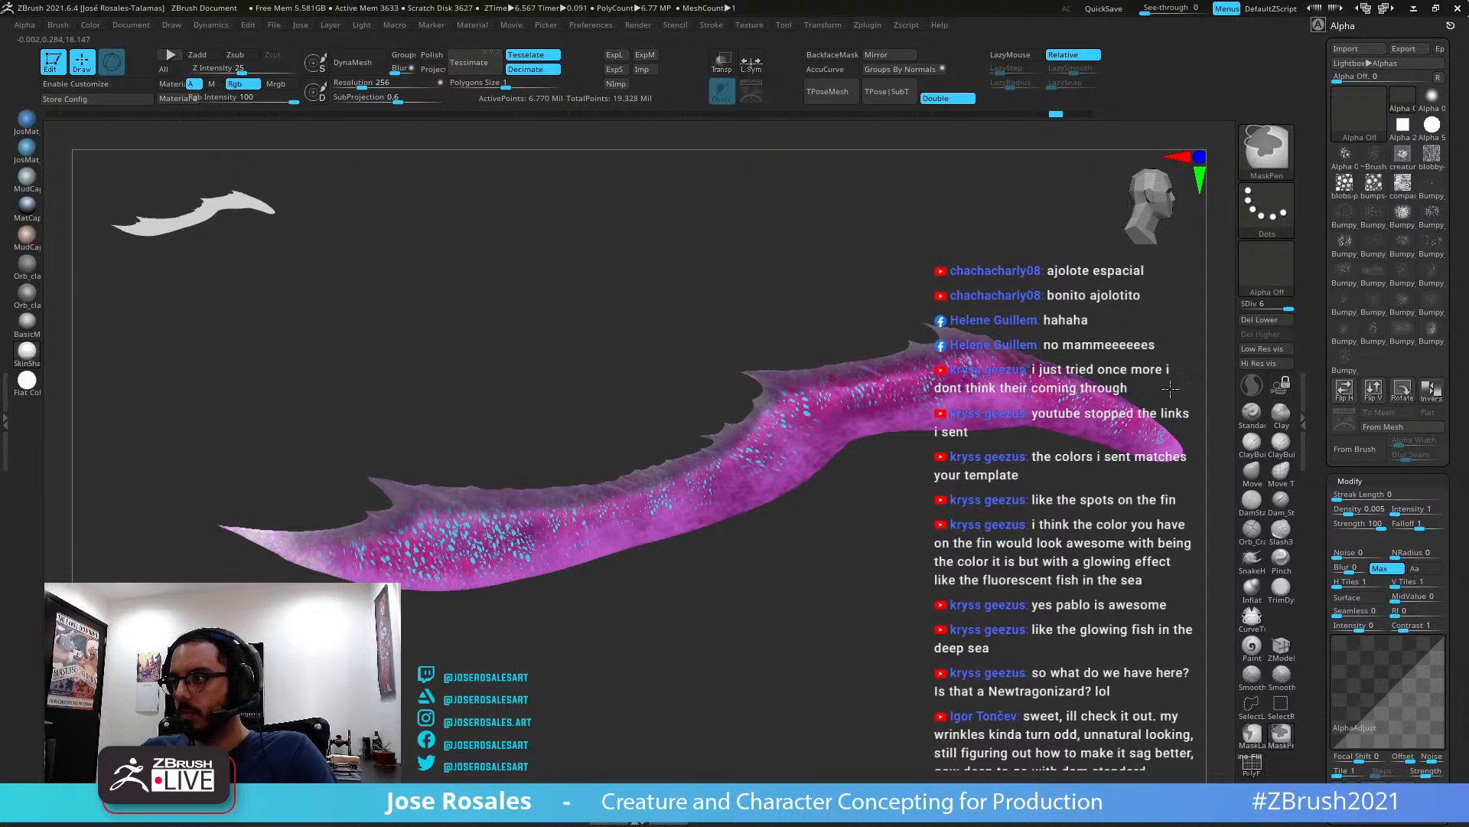
pyautogui.moveTo(307, 515)
pyautogui.keyDown('ctrl'); pyautogui.mouseDown()
pyautogui.moveTo(232, 502)
pyautogui.moveTo(222, 542)
pyautogui.moveTo(193, 541)
pyautogui.moveTo(335, 529)
pyautogui.moveTo(193, 523)
pyautogui.moveTo(291, 528)
pyautogui.mouseUp(); pyautogui.keyUp('ctrl')
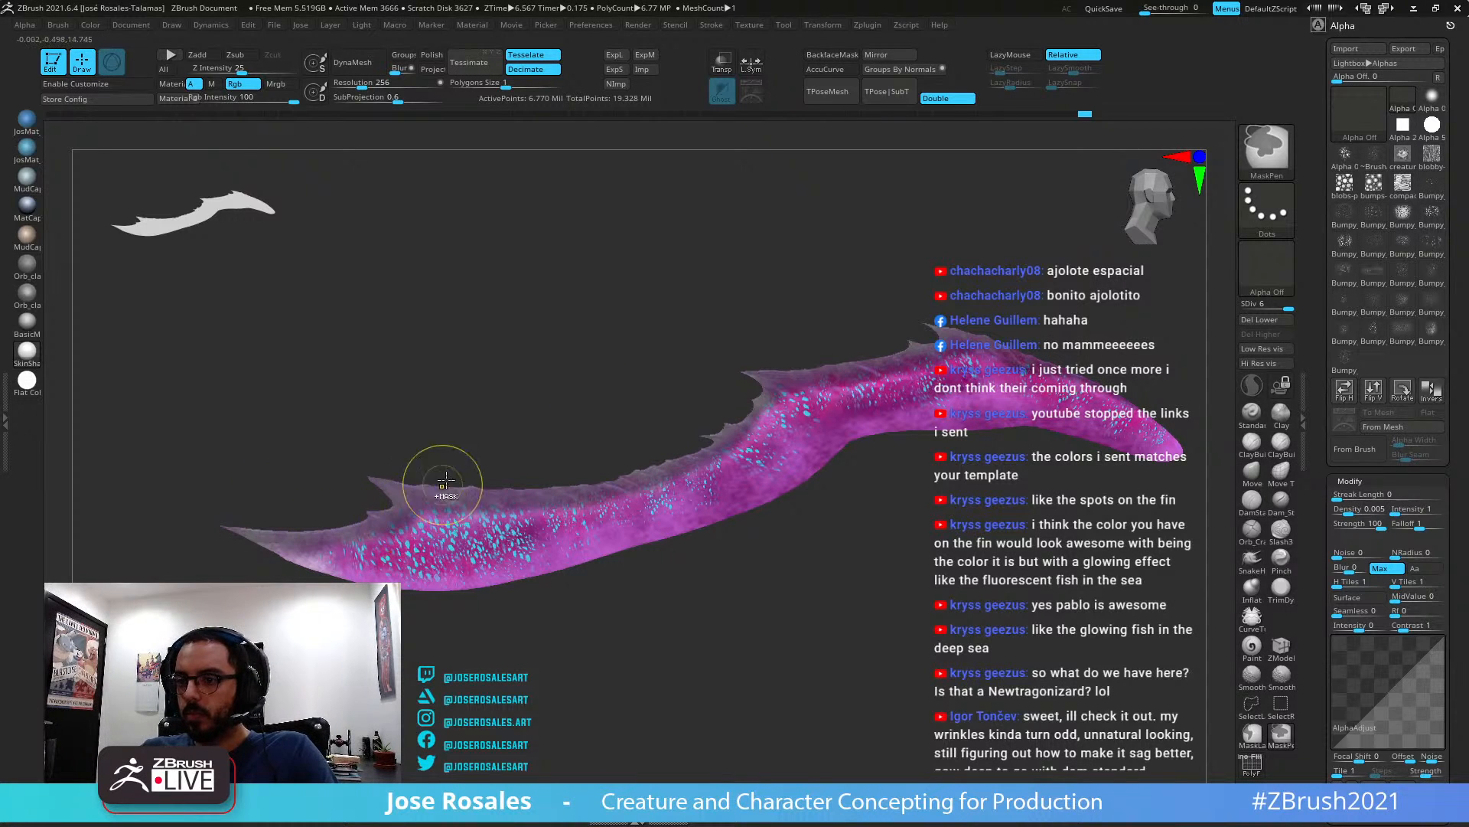
# Lower the dorsal fin to subdivision level 2 and blur its edge mask
pyautogui.press('shift')
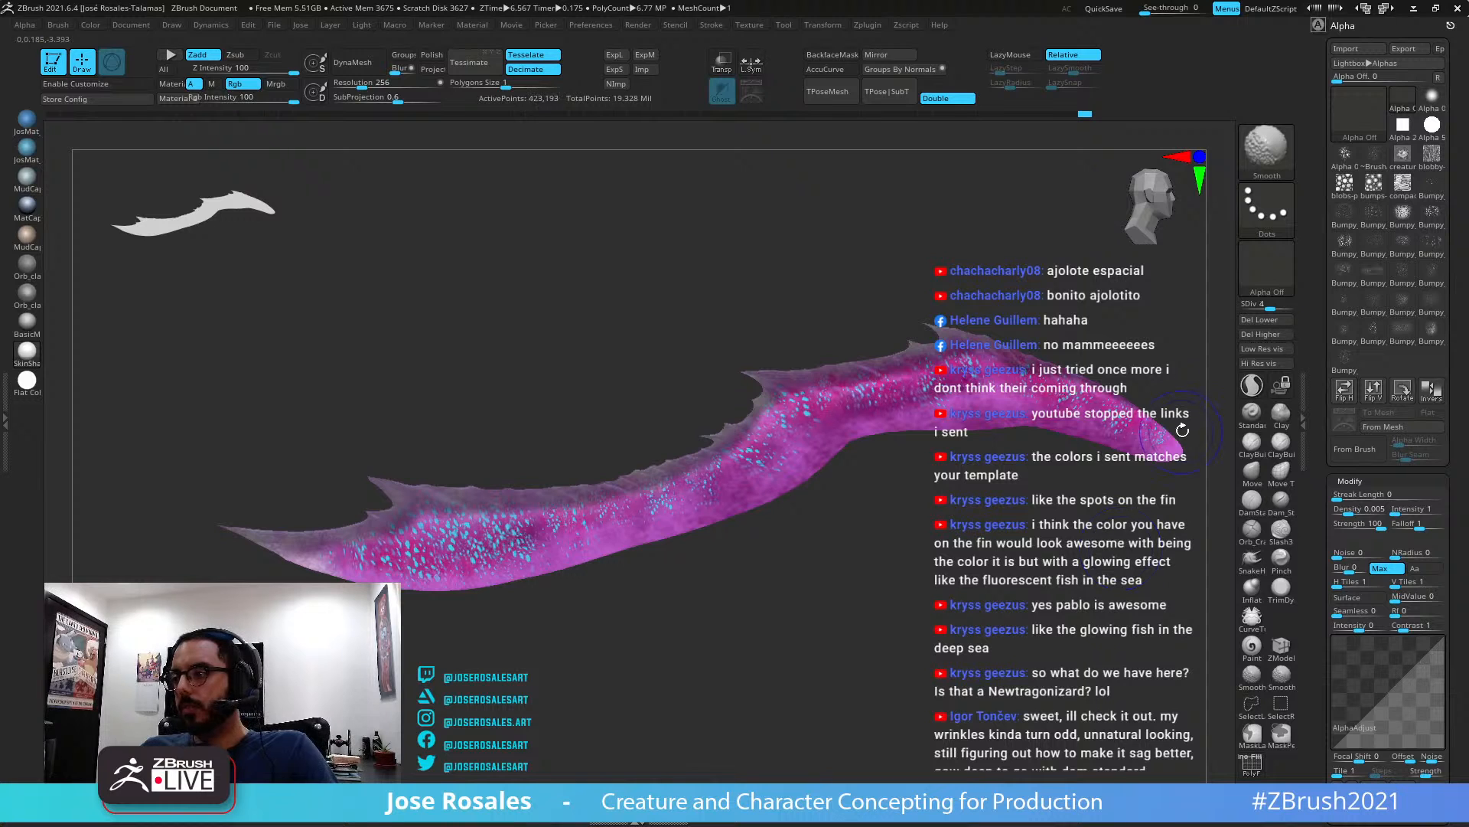
pyautogui.click(1262, 349)
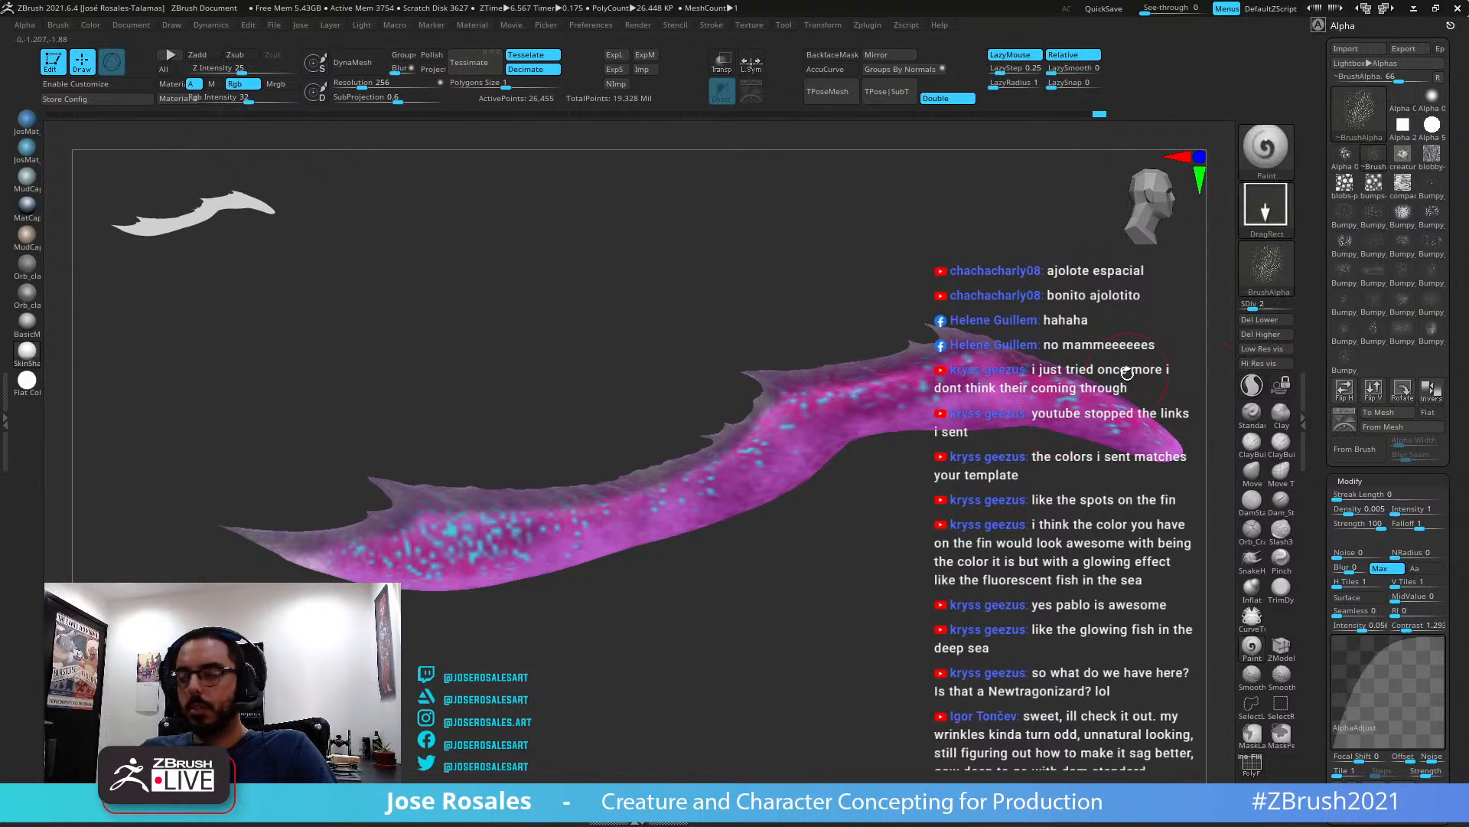
pyautogui.press('ctrl')
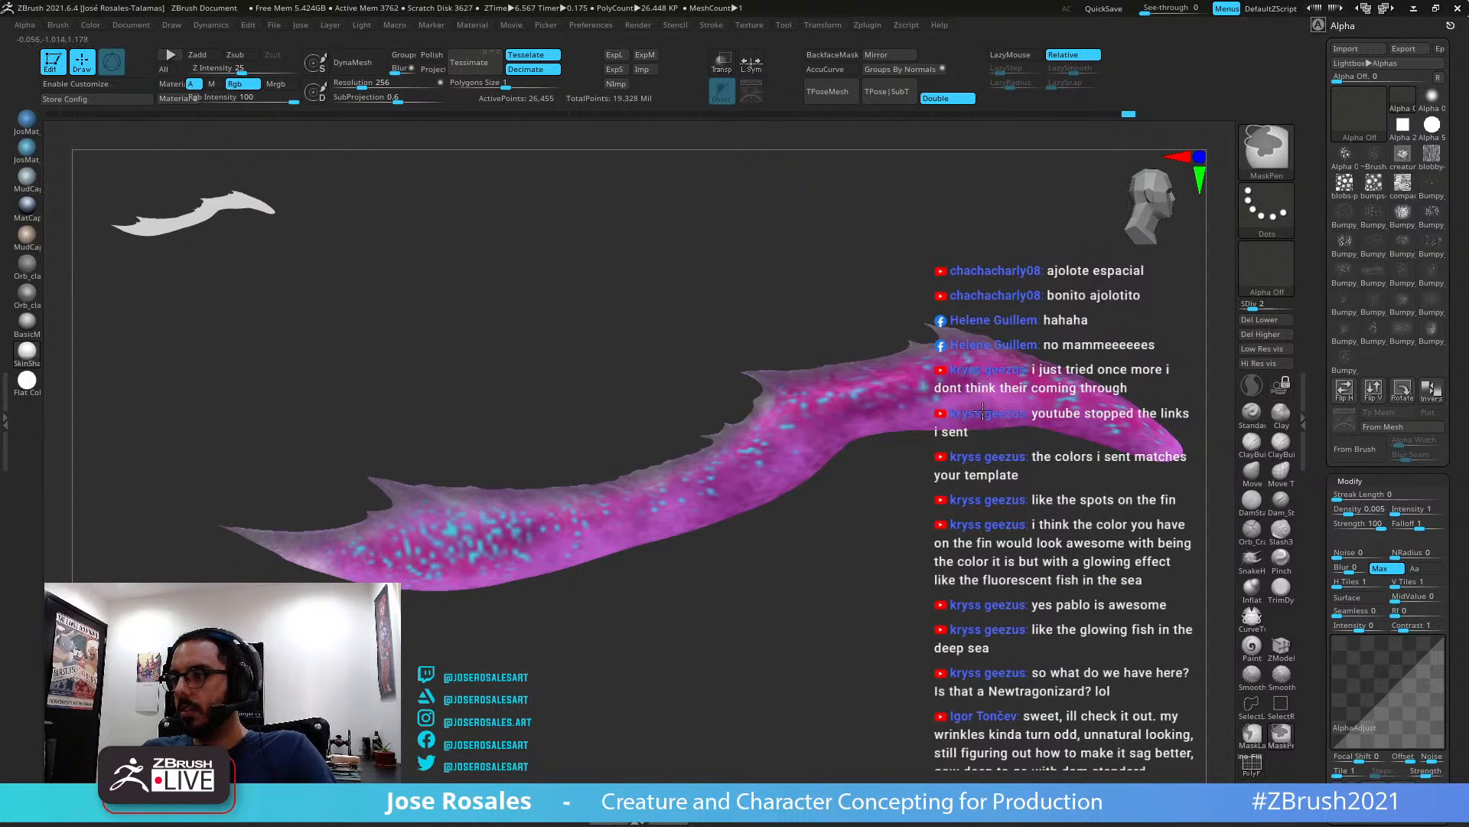
pyautogui.keyDown('ctrl'); pyautogui.click(1002, 509); pyautogui.keyUp('ctrl')
pyautogui.keyDown('ctrl'); pyautogui.click(1002, 503); pyautogui.keyUp('ctrl')
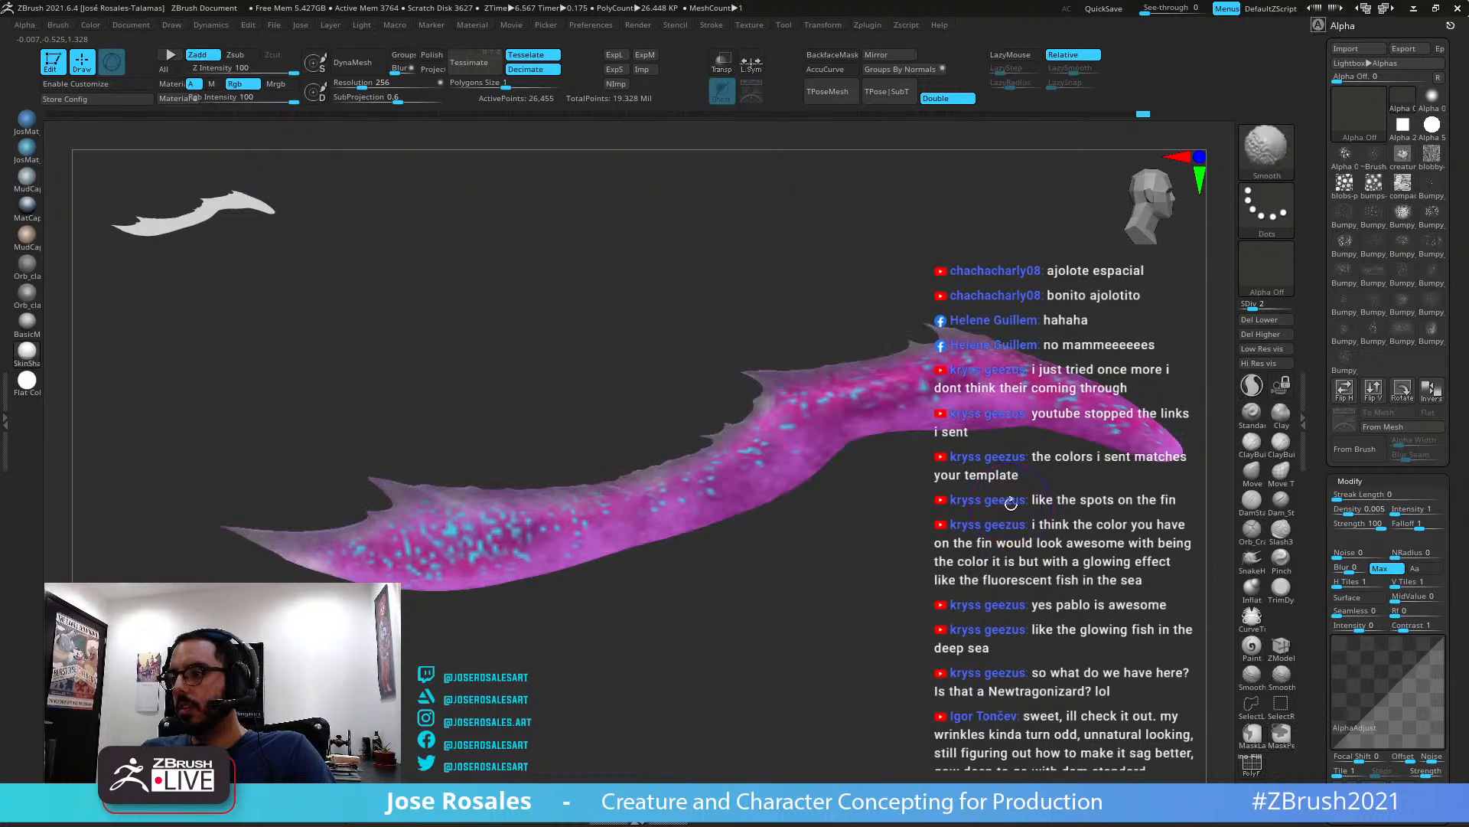
# Return the dorsal fin to subdivision level 6 and show the rest of the creature
pyautogui.hotkey('shift', 's')
pyautogui.keyDown('alt'); pyautogui.moveTo(1002, 503); pyautogui.dragTo(852, 548, button='right'); pyautogui.keyUp('alt')
pyautogui.moveTo(1249, 306); pyautogui.dragTo(1175, 393)
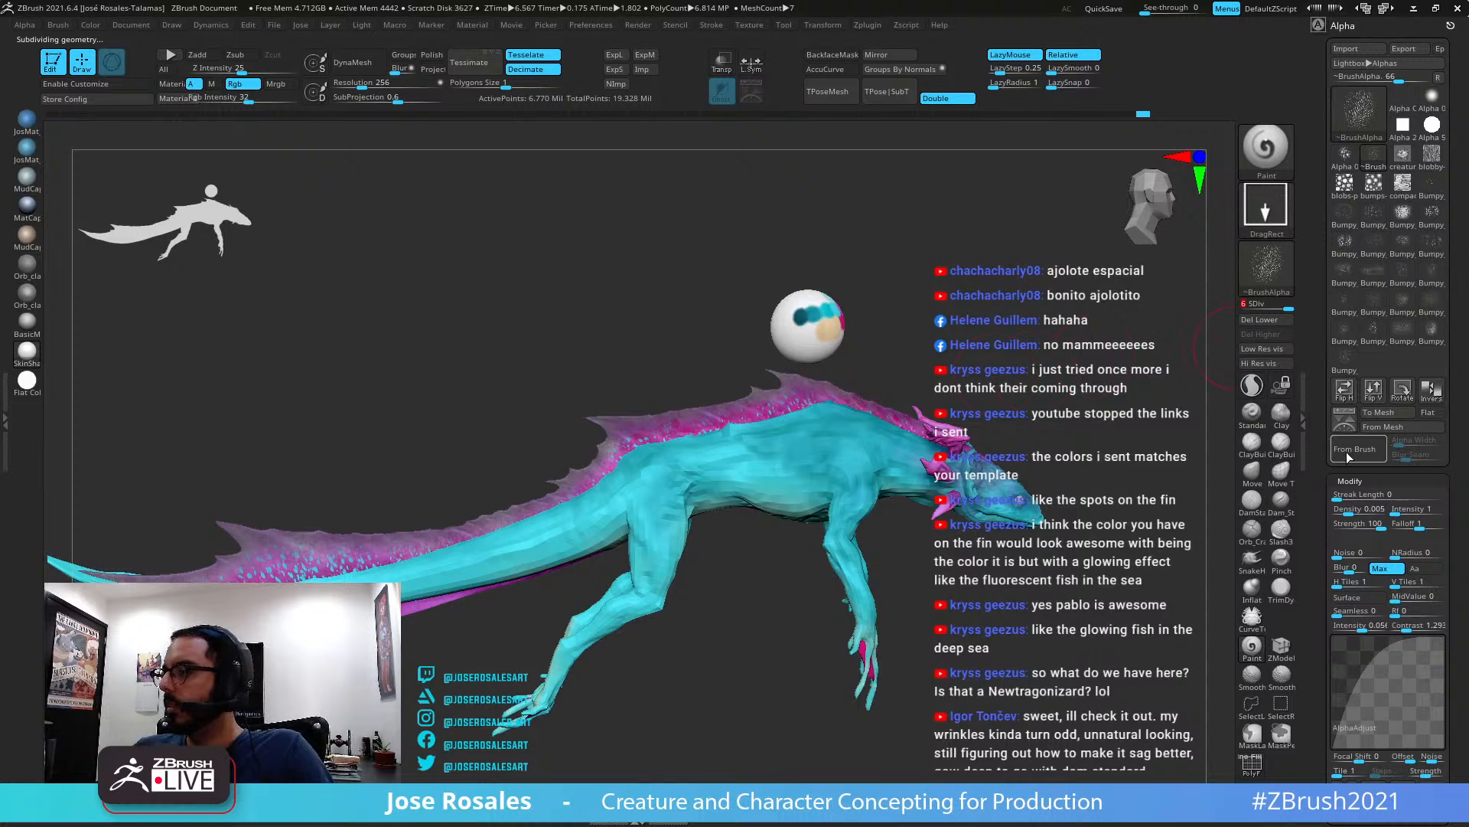
# Isolate the dorsal fin and try stamping the alpha on it with a brighter blue
pyautogui.scroll(-5, 1348, 457)
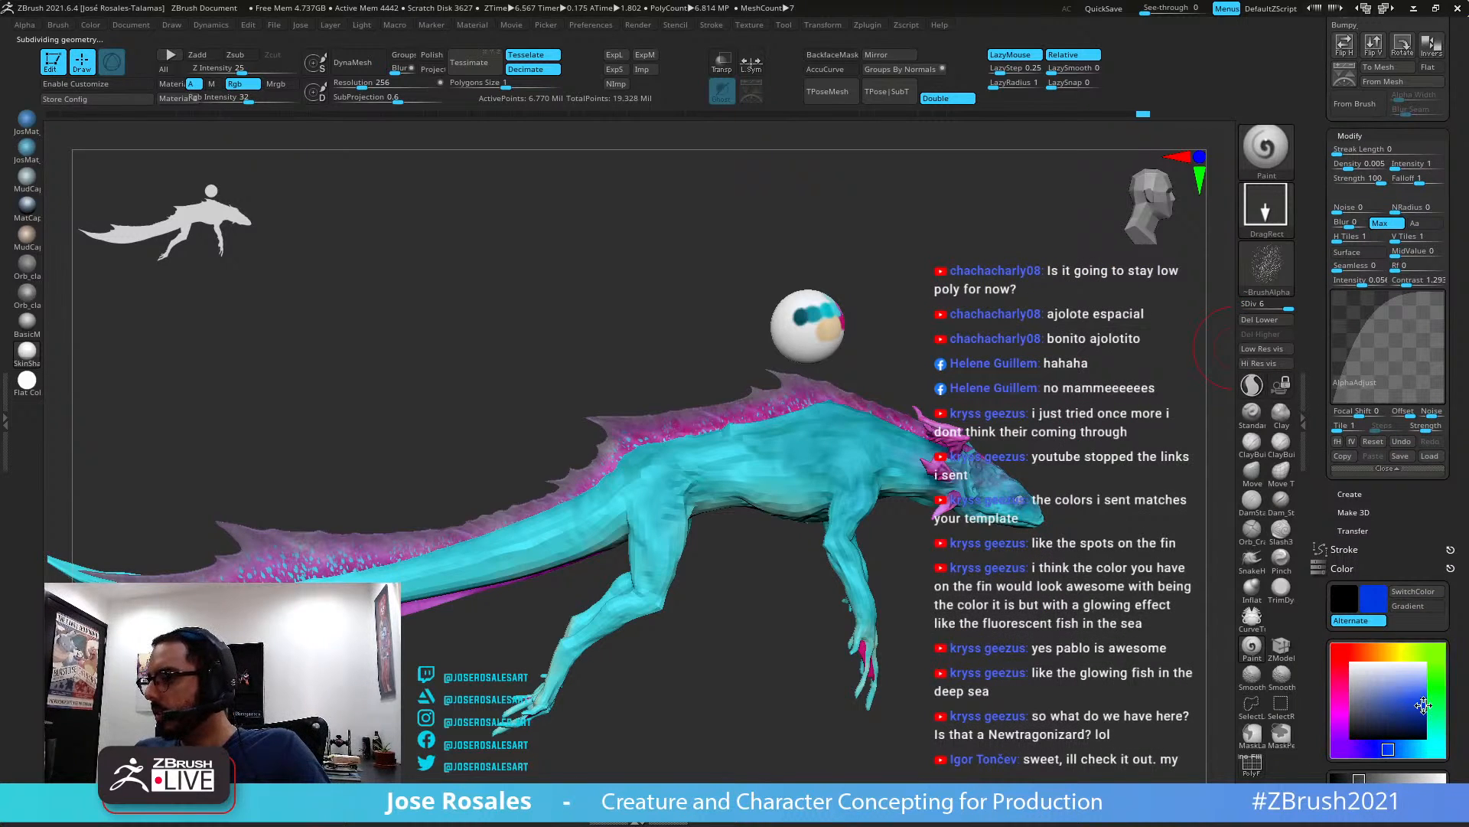
pyautogui.moveTo(1423, 705); pyautogui.dragTo(1438, 697)
pyautogui.hotkey('shift', 's')
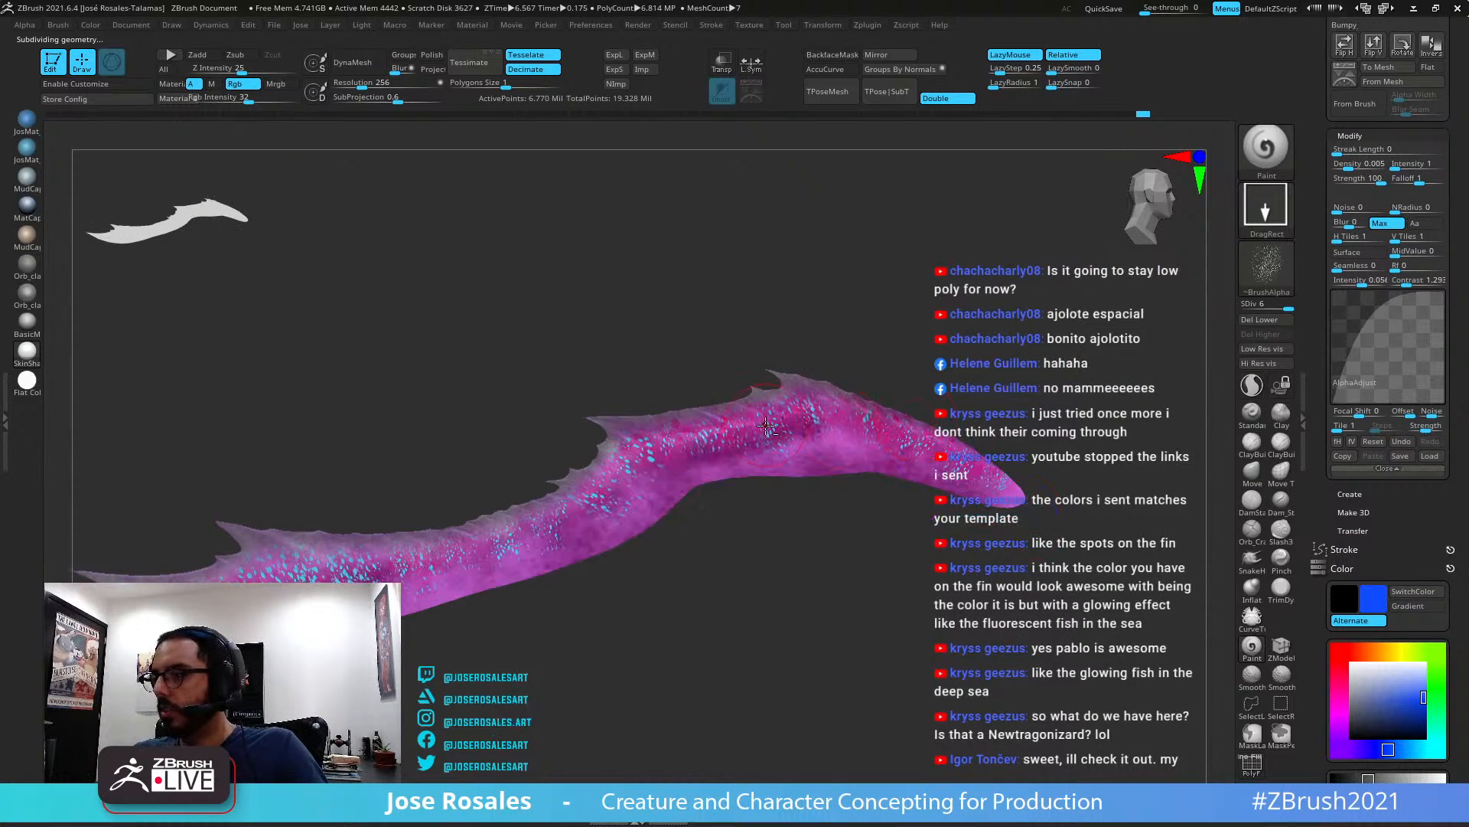
pyautogui.keyDown('alt'); pyautogui.moveTo(915, 342); pyautogui.dragTo(893, 393); pyautogui.keyUp('alt')
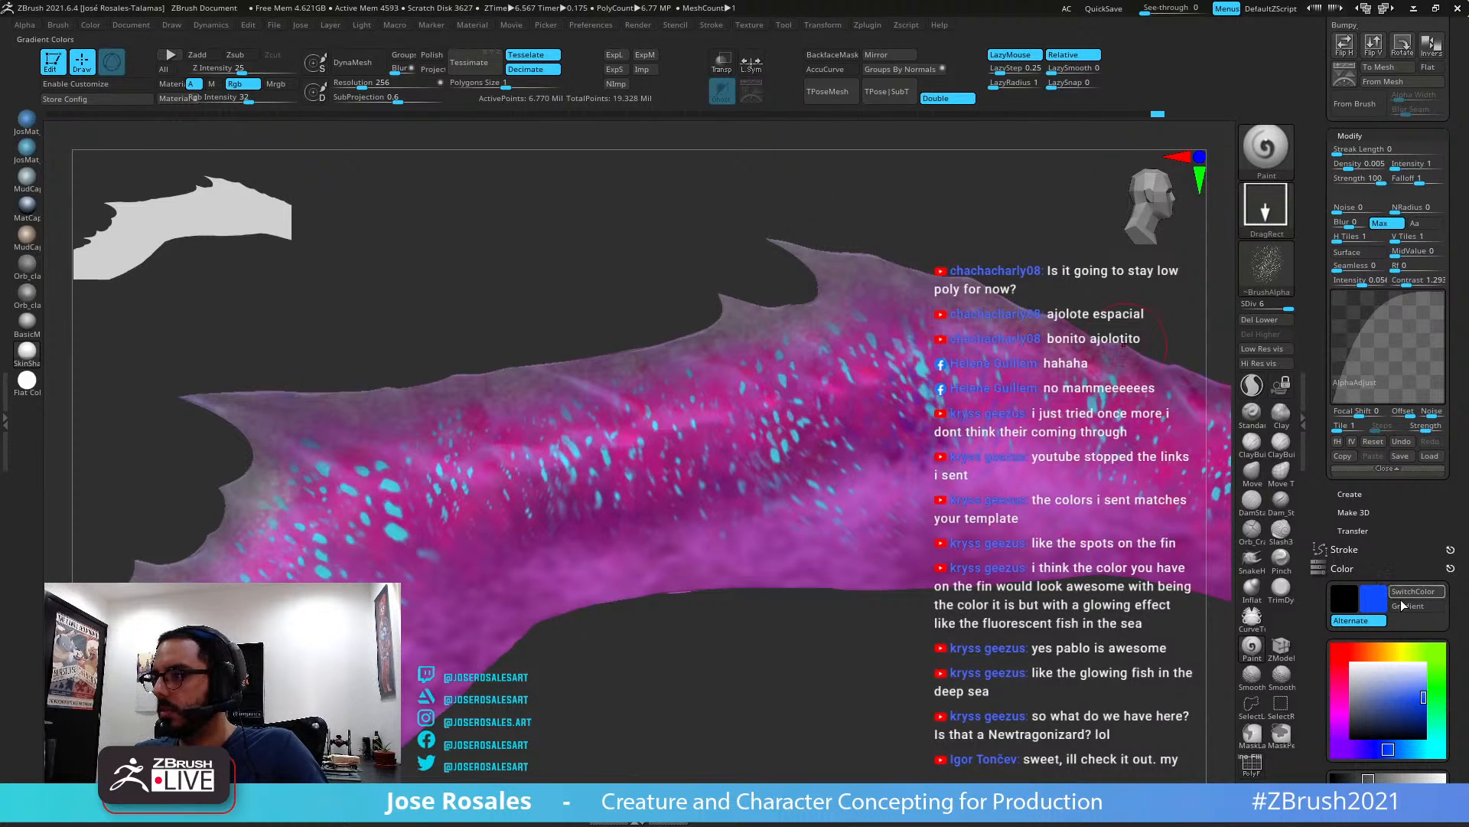
pyautogui.press('ctrl')
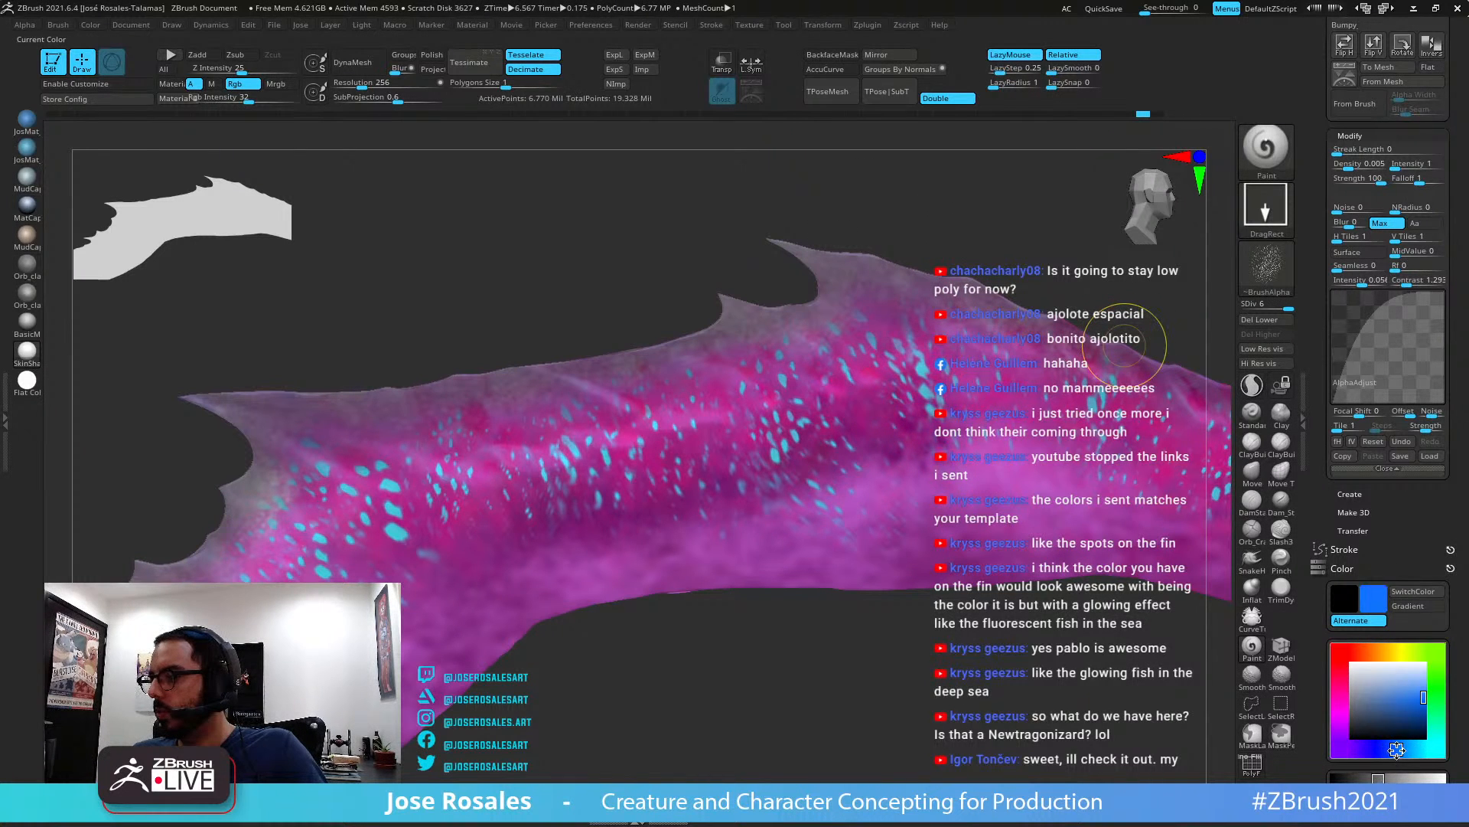
# Set the paint colour to dark blue (R 0, G 42, B 157) and stamp the alpha across the fin's middle
pyautogui.moveTo(1428, 687); pyautogui.dragTo(1425, 691)
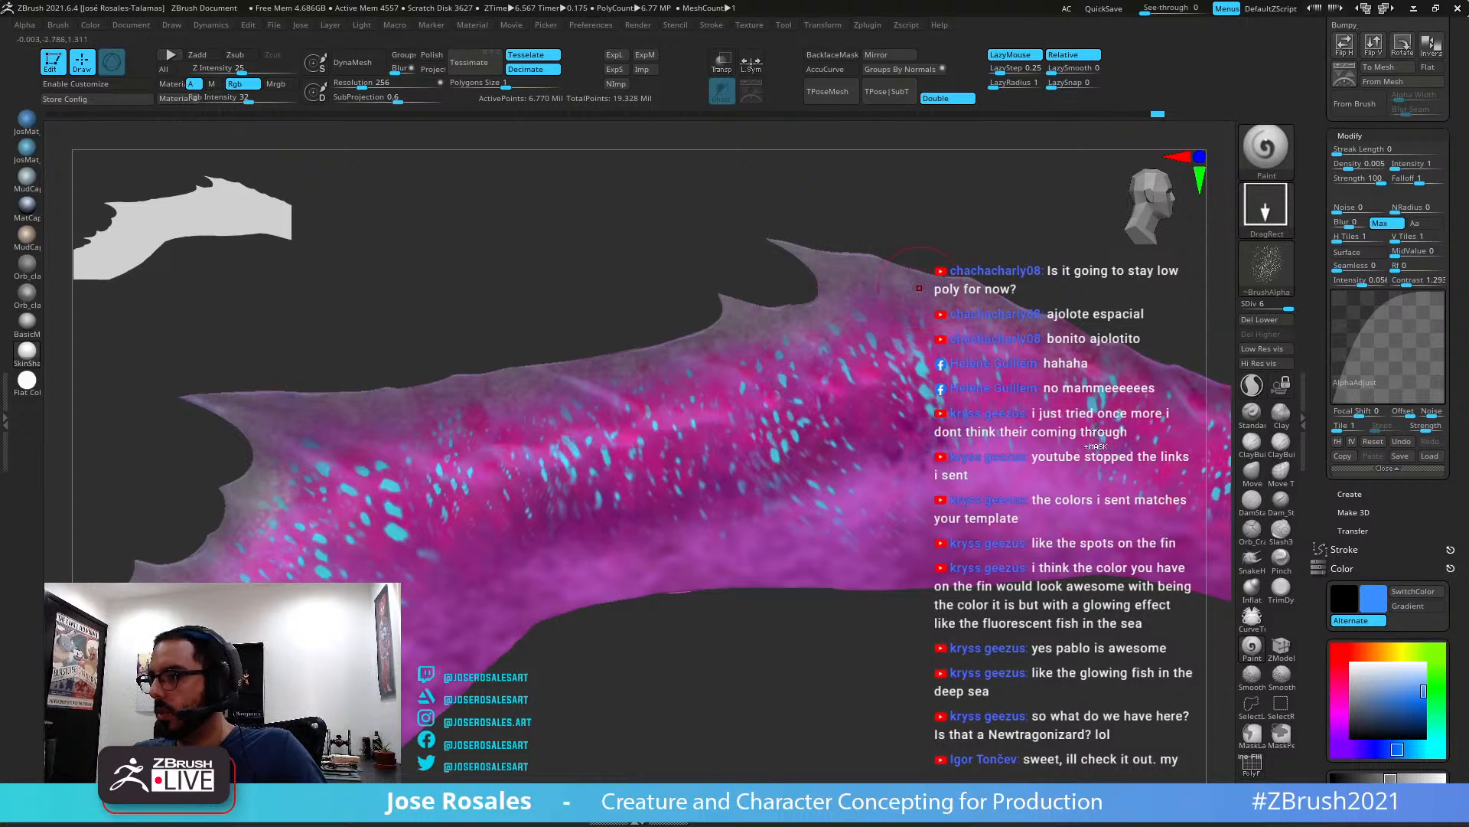
pyautogui.click(1417, 718)
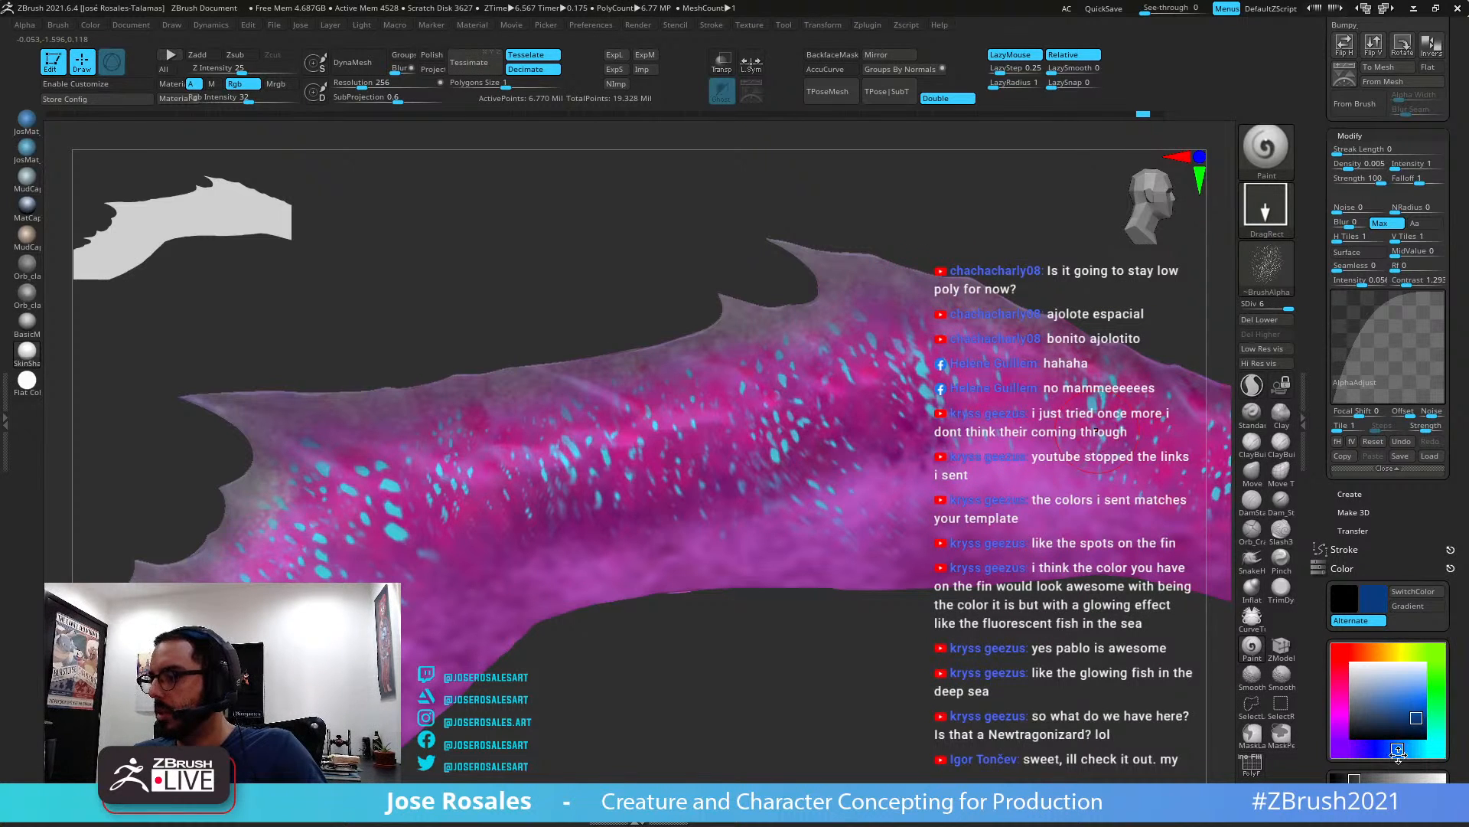
pyautogui.click(1426, 715)
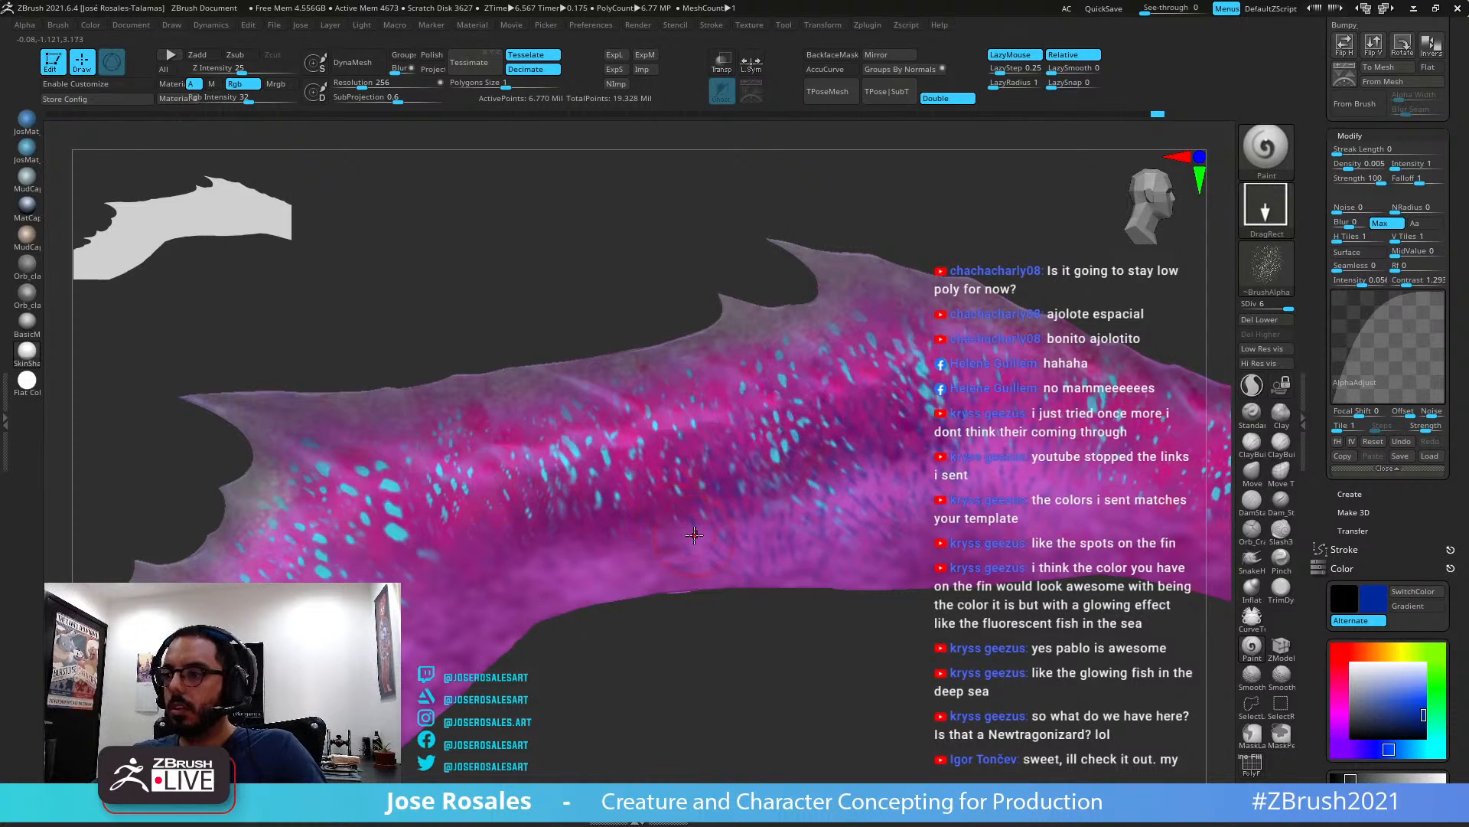
# Bring back the whole creature and hide the mask display on the dorsal fin
pyautogui.hotkey('shift', 's')
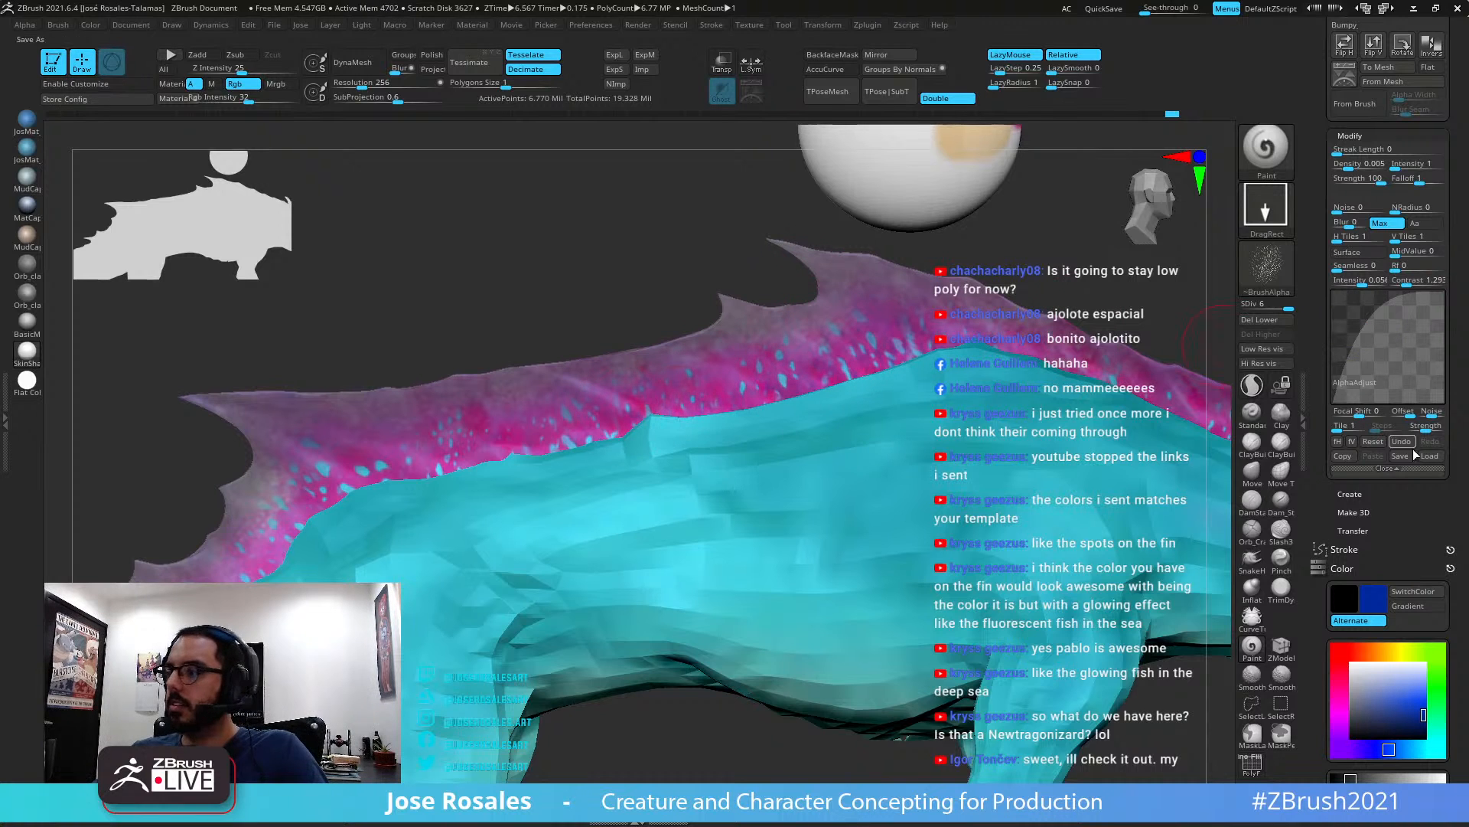
pyautogui.scroll(-5, 1319, 688)
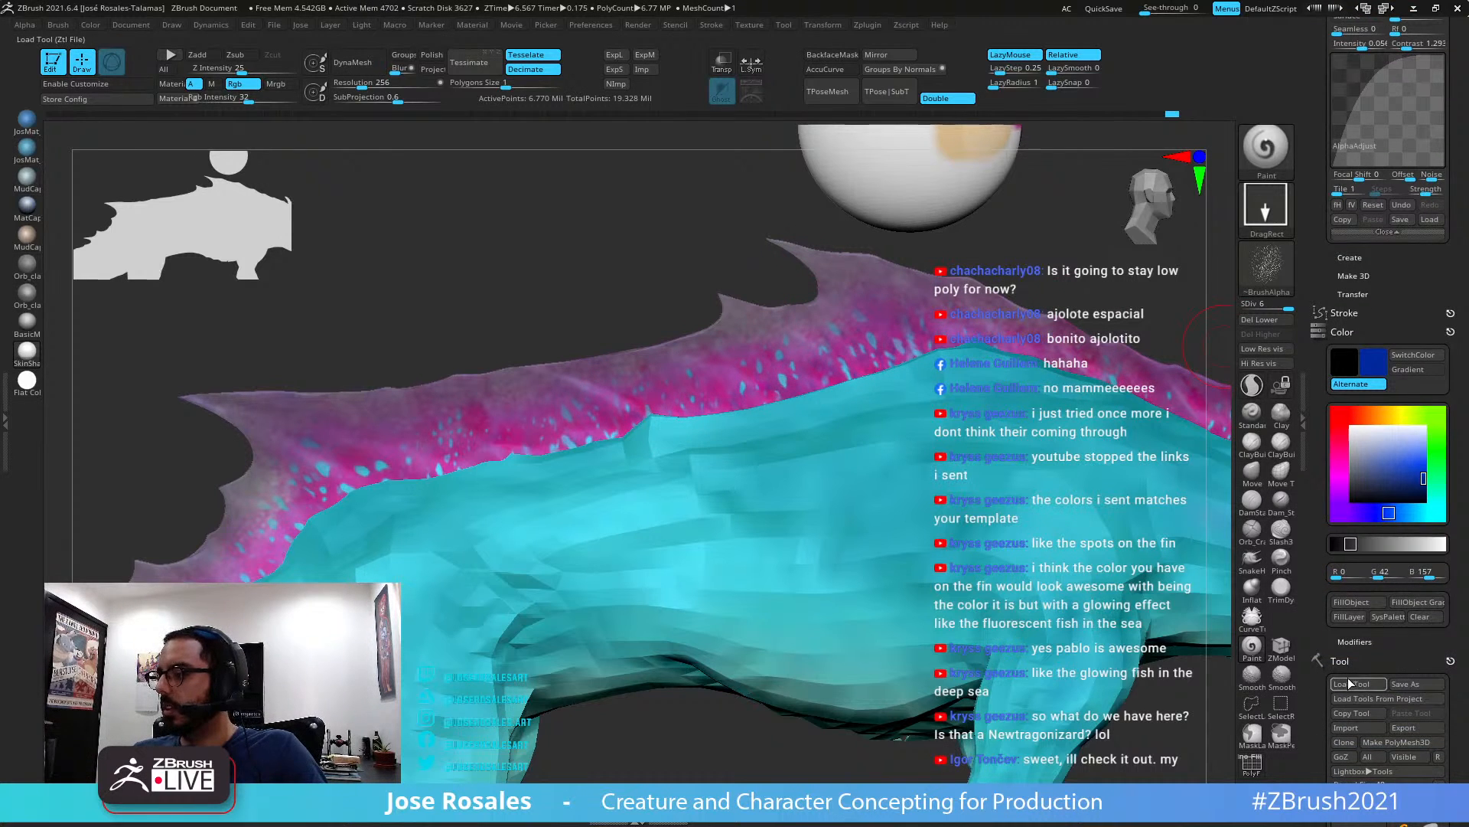
pyautogui.moveTo(1320, 688); pyautogui.dragTo(1319, 84)
pyautogui.click(1363, 508)
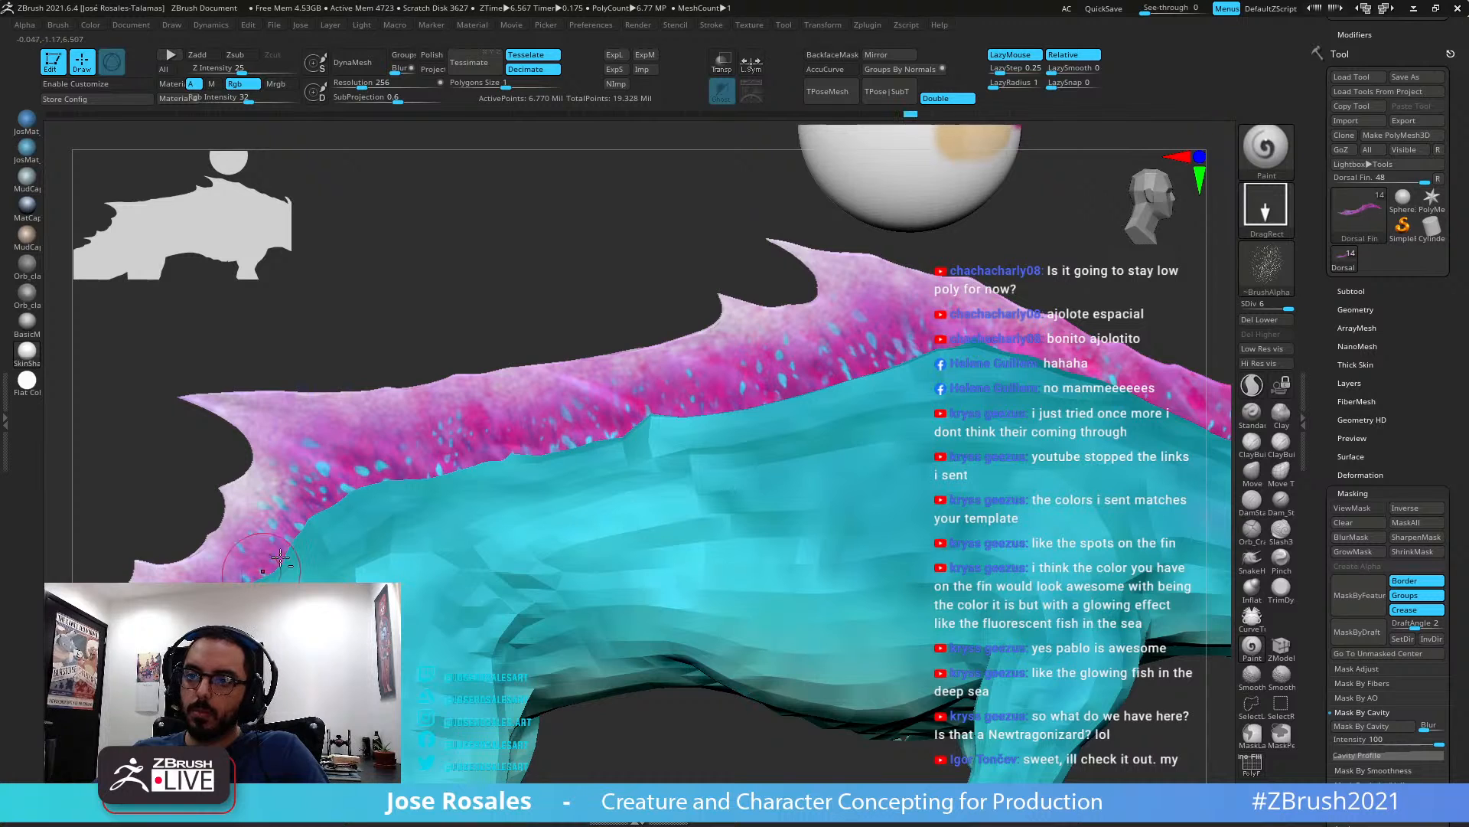
# Stamp the dark blue alpha texture along the dorsal fin over the hips and the base of the tail
pyautogui.keyDown('alt'); pyautogui.moveTo(280, 558); pyautogui.dragTo(538, 439, button='right'); pyautogui.keyUp('alt')
pyautogui.keyDown('alt'); pyautogui.moveTo(410, 541); pyautogui.dragTo(455, 517, button='right'); pyautogui.keyUp('alt')
pyautogui.moveTo(391, 527); pyautogui.dragTo(432, 551)
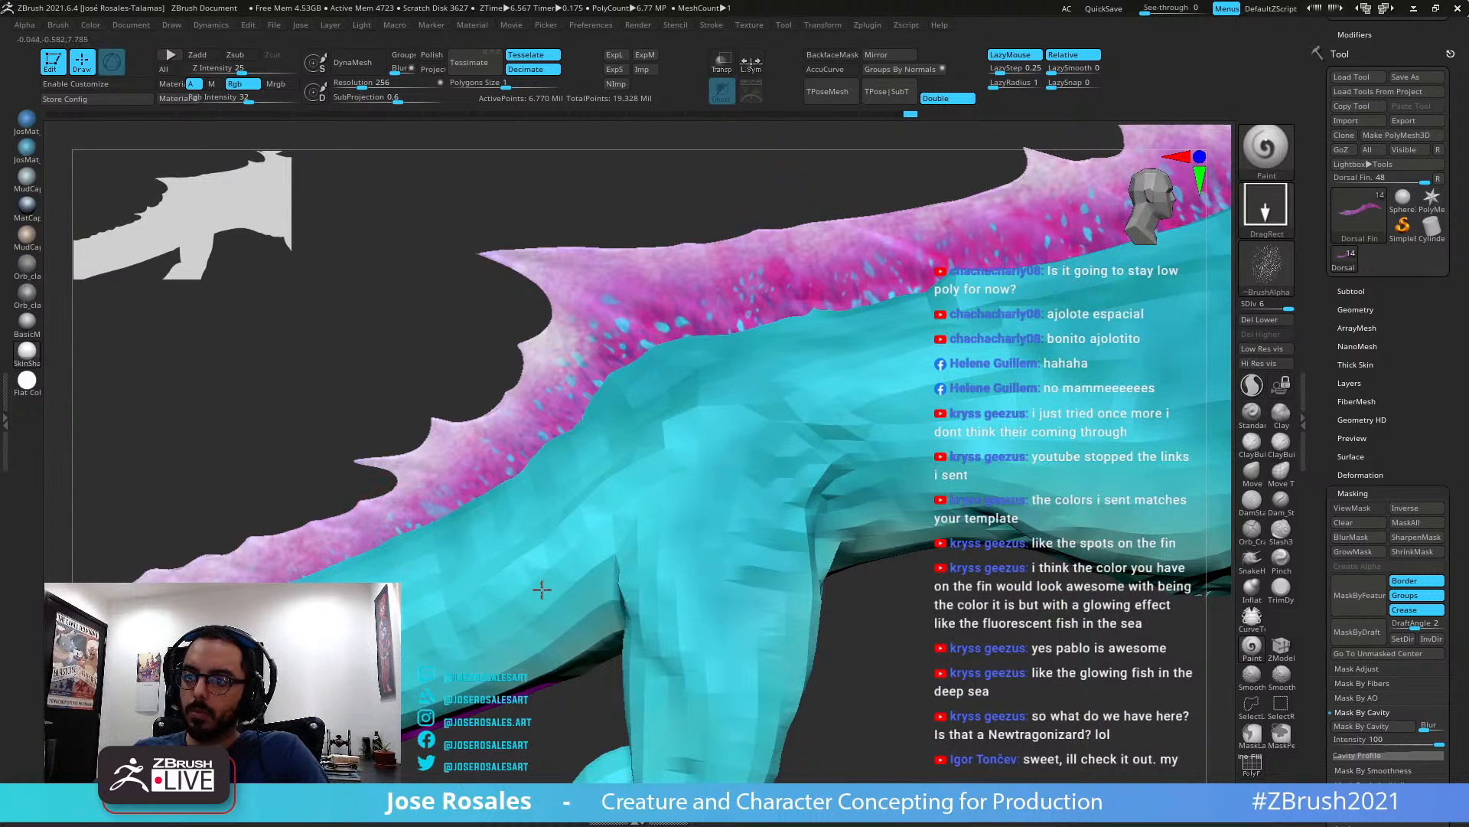
pyautogui.keyDown('alt'); pyautogui.moveTo(577, 481); pyautogui.dragTo(590, 476, button='right'); pyautogui.keyUp('alt')
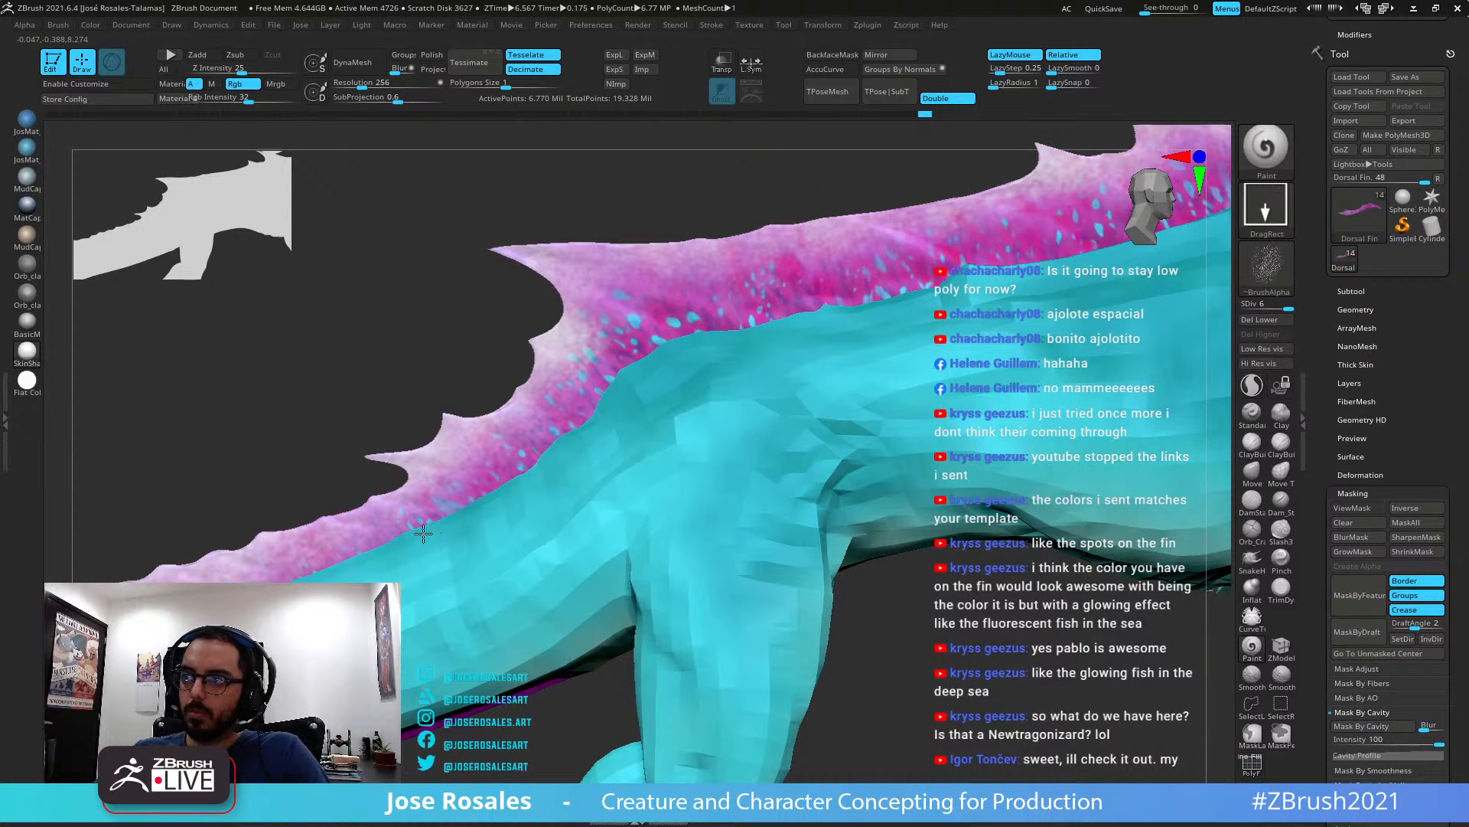
pyautogui.moveTo(423, 534); pyautogui.dragTo(427, 541, button='right')
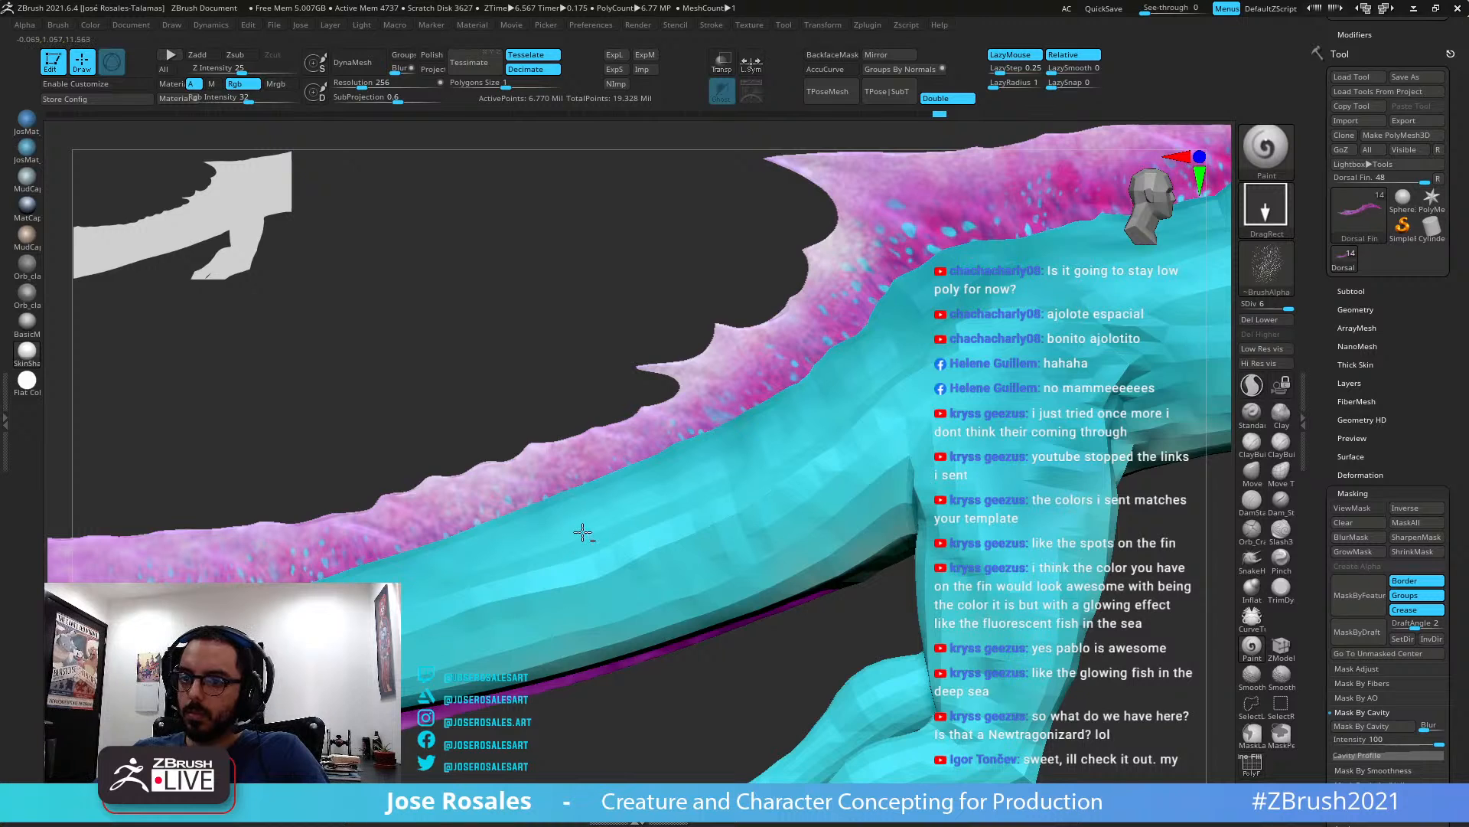
pyautogui.keyDown('alt'); pyautogui.moveTo(582, 532); pyautogui.dragTo(923, 459, button='right'); pyautogui.keyUp('alt')
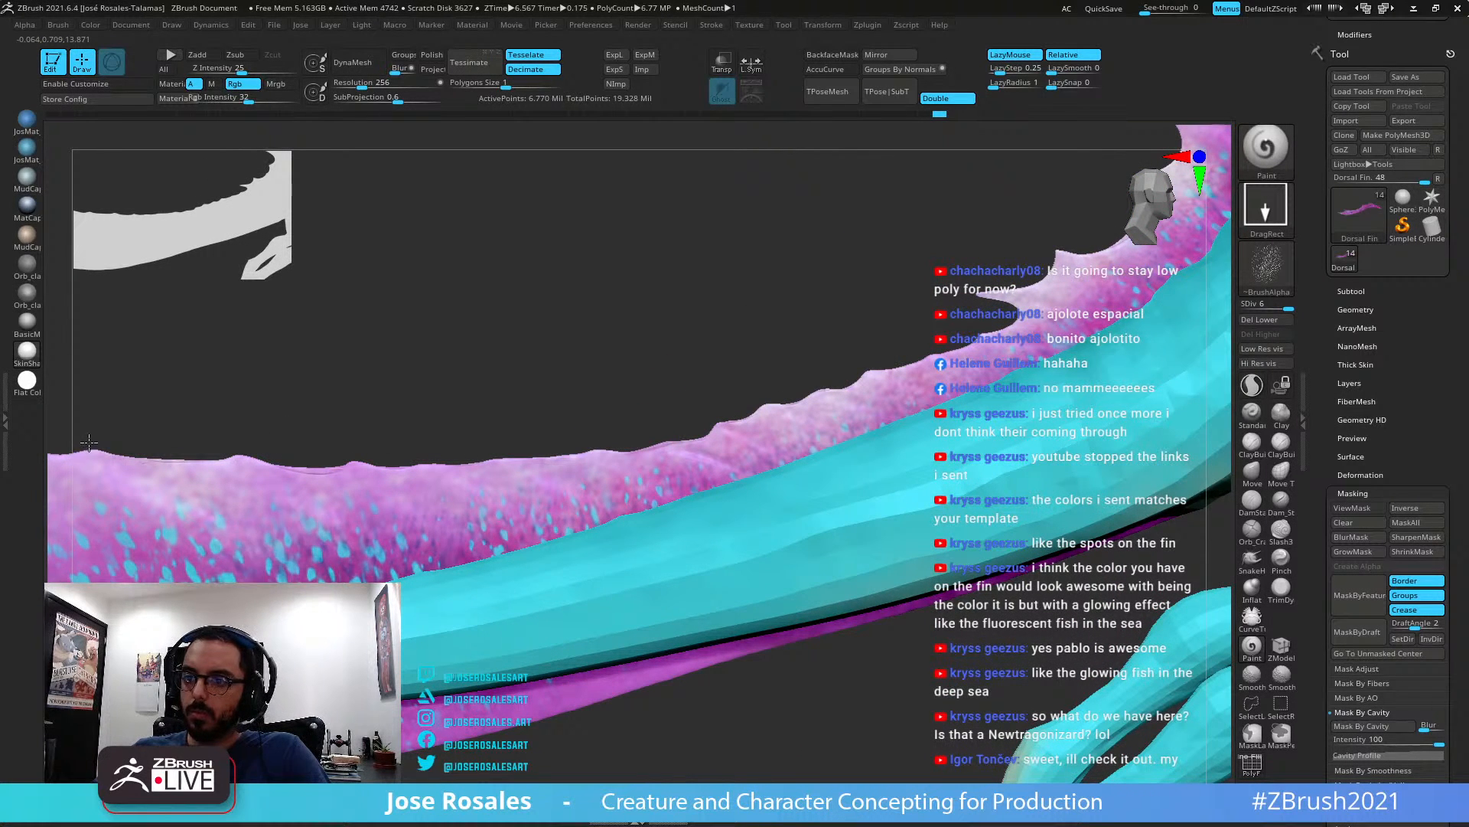
# Continue stamping the dark blue alpha texture along the upper and lower fin sections on the tail
pyautogui.keyDown('alt'); pyautogui.moveTo(487, 506); pyautogui.dragTo(662, 469, button='right'); pyautogui.keyUp('alt')
pyautogui.keyDown('alt'); pyautogui.moveTo(457, 549); pyautogui.dragTo(592, 560, button='right'); pyautogui.keyUp('alt')
pyautogui.keyDown('ctrl'); pyautogui.moveTo(484, 572); pyautogui.dragTo(625, 568, button='right'); pyautogui.keyUp('ctrl')
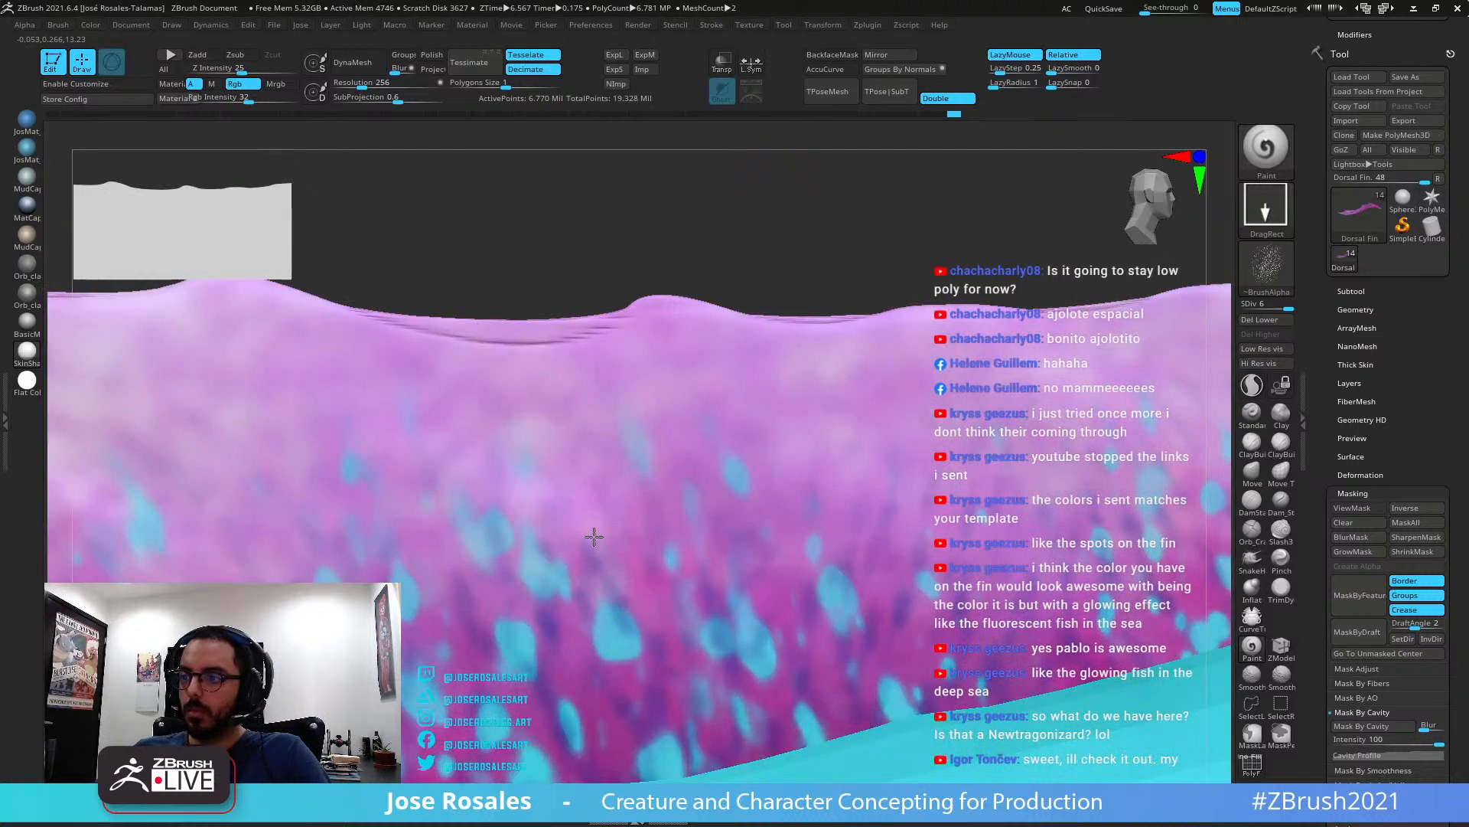
pyautogui.keyDown('alt'); pyautogui.moveTo(305, 465); pyautogui.dragTo(235, 479, button='right'); pyautogui.keyUp('alt')
pyautogui.keyDown('ctrl'); pyautogui.moveTo(598, 465); pyautogui.dragTo(578, 531, button='right'); pyautogui.keyUp('ctrl')
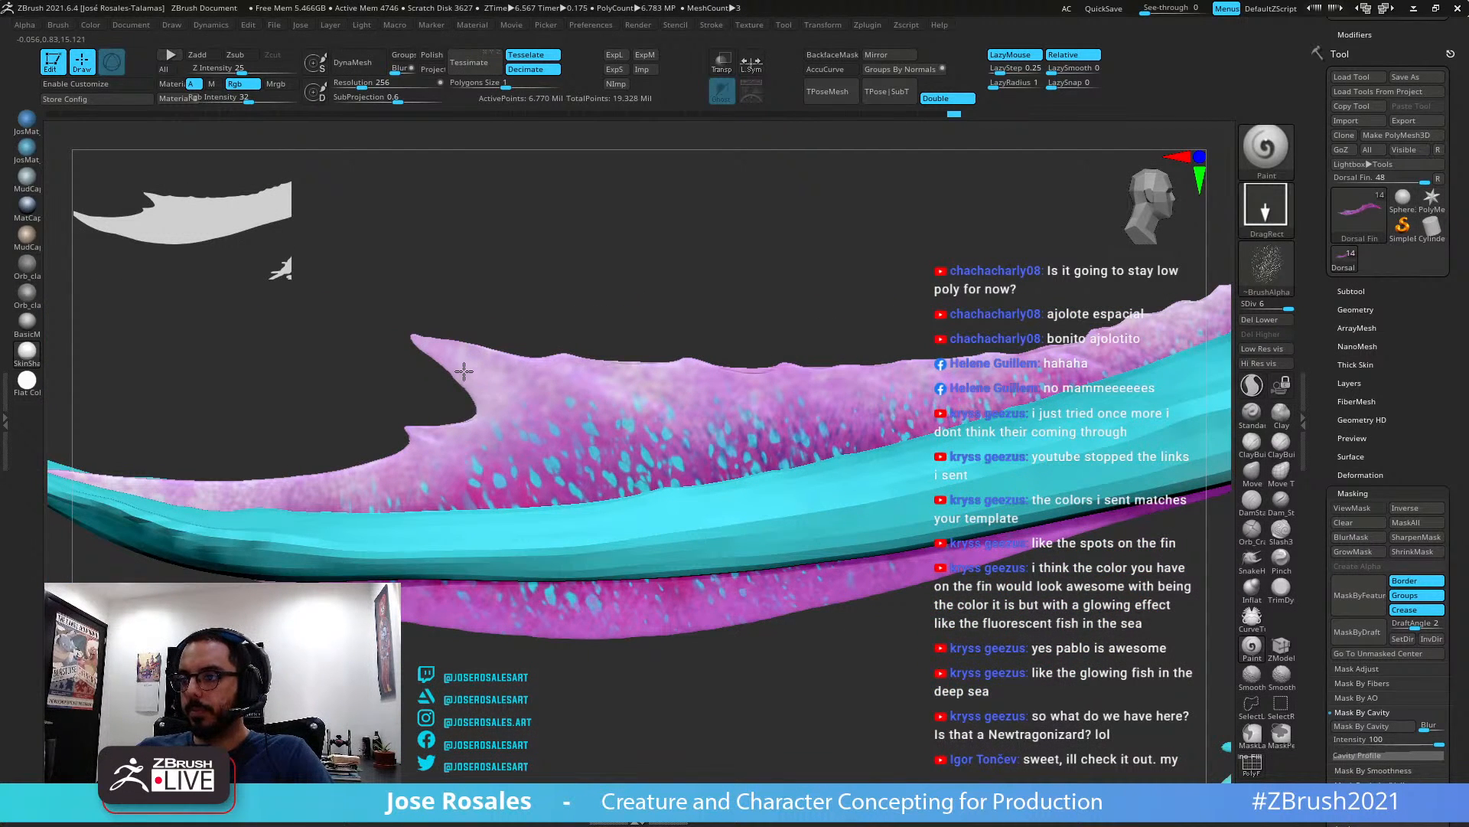
pyautogui.moveTo(629, 505); pyautogui.dragTo(567, 513, button='right')
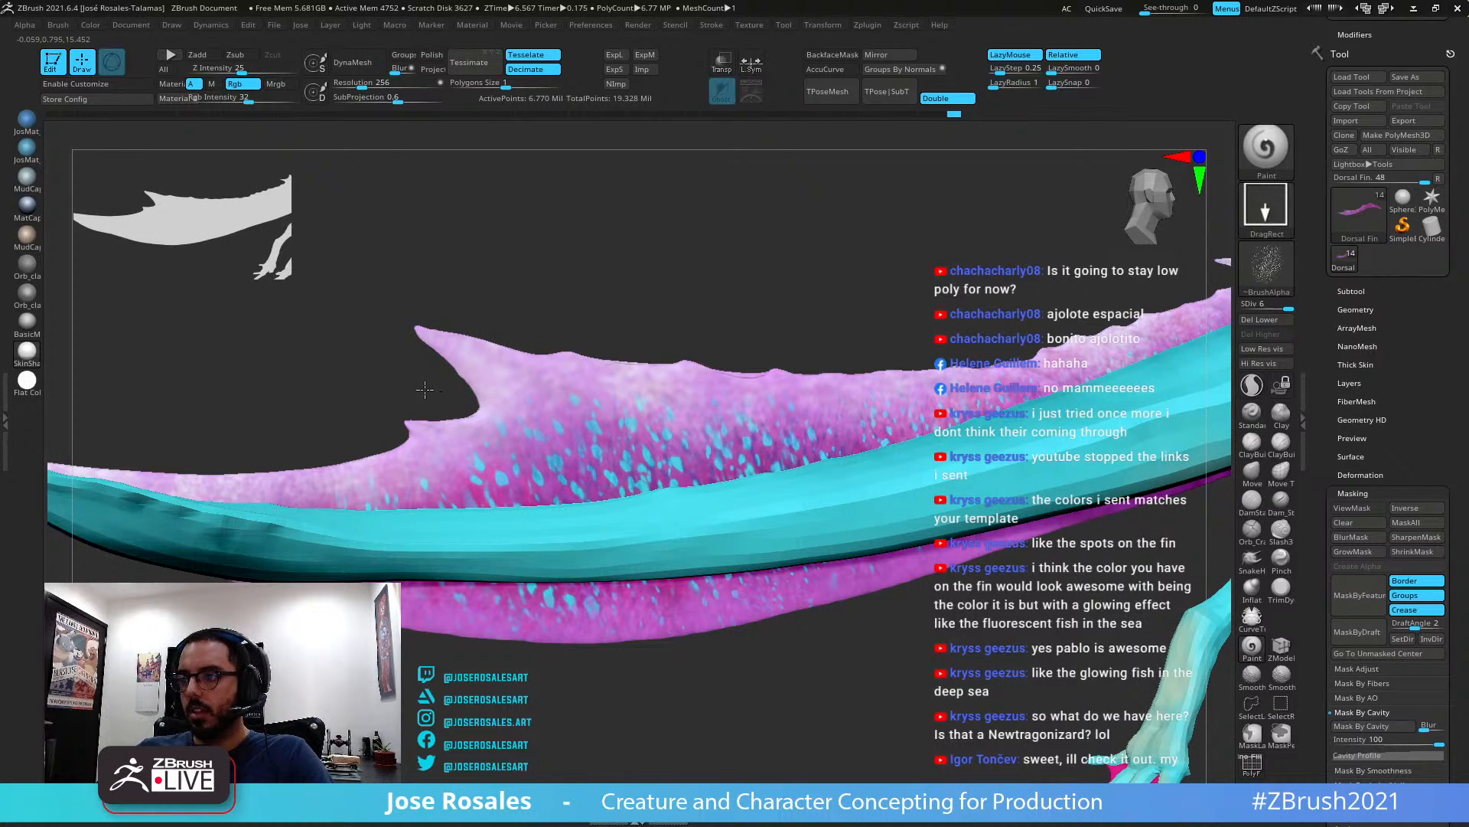
pyautogui.press('ctrl')
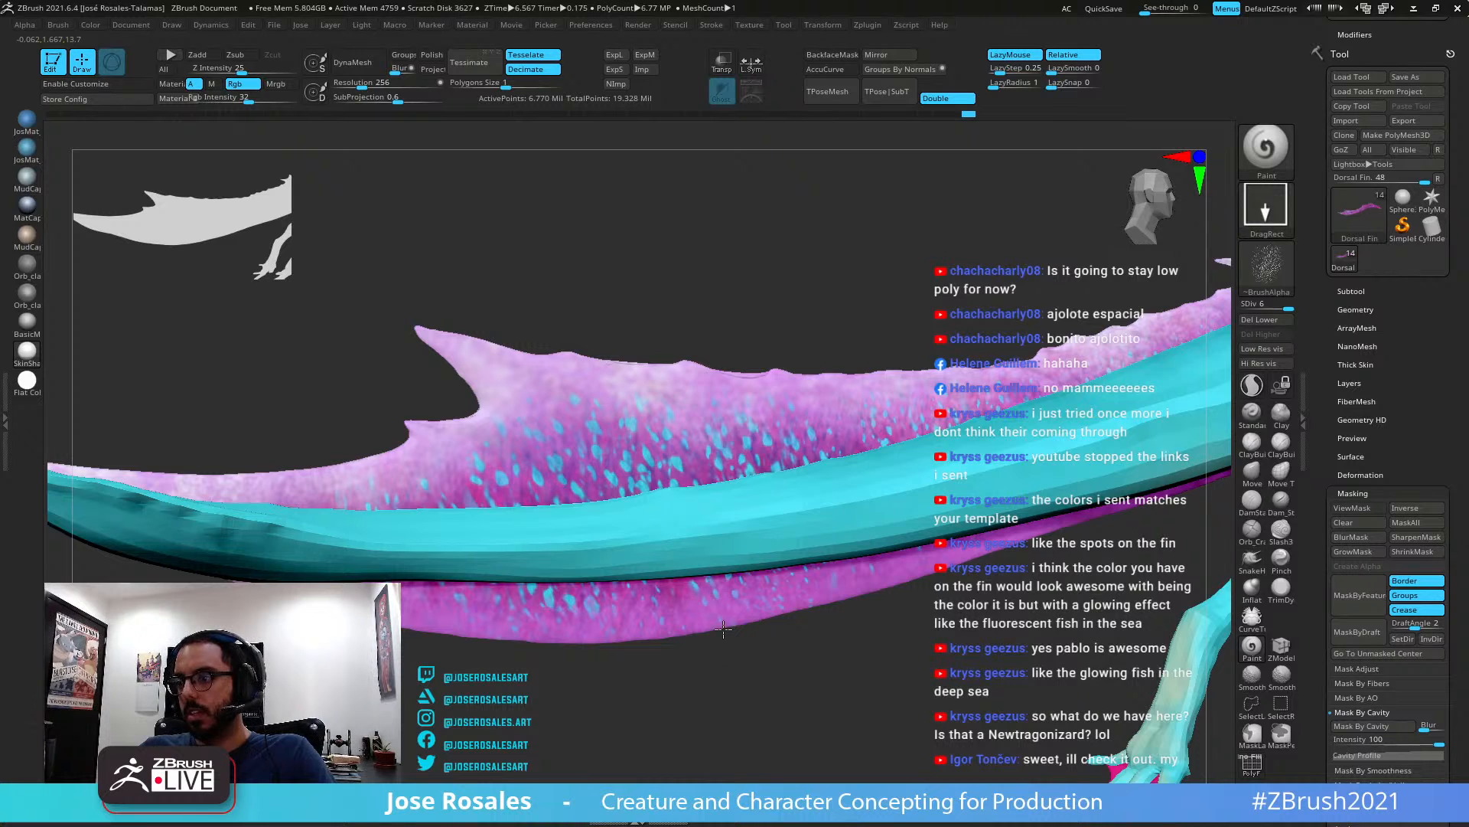
pyautogui.moveTo(723, 629); pyautogui.dragTo(910, 329)
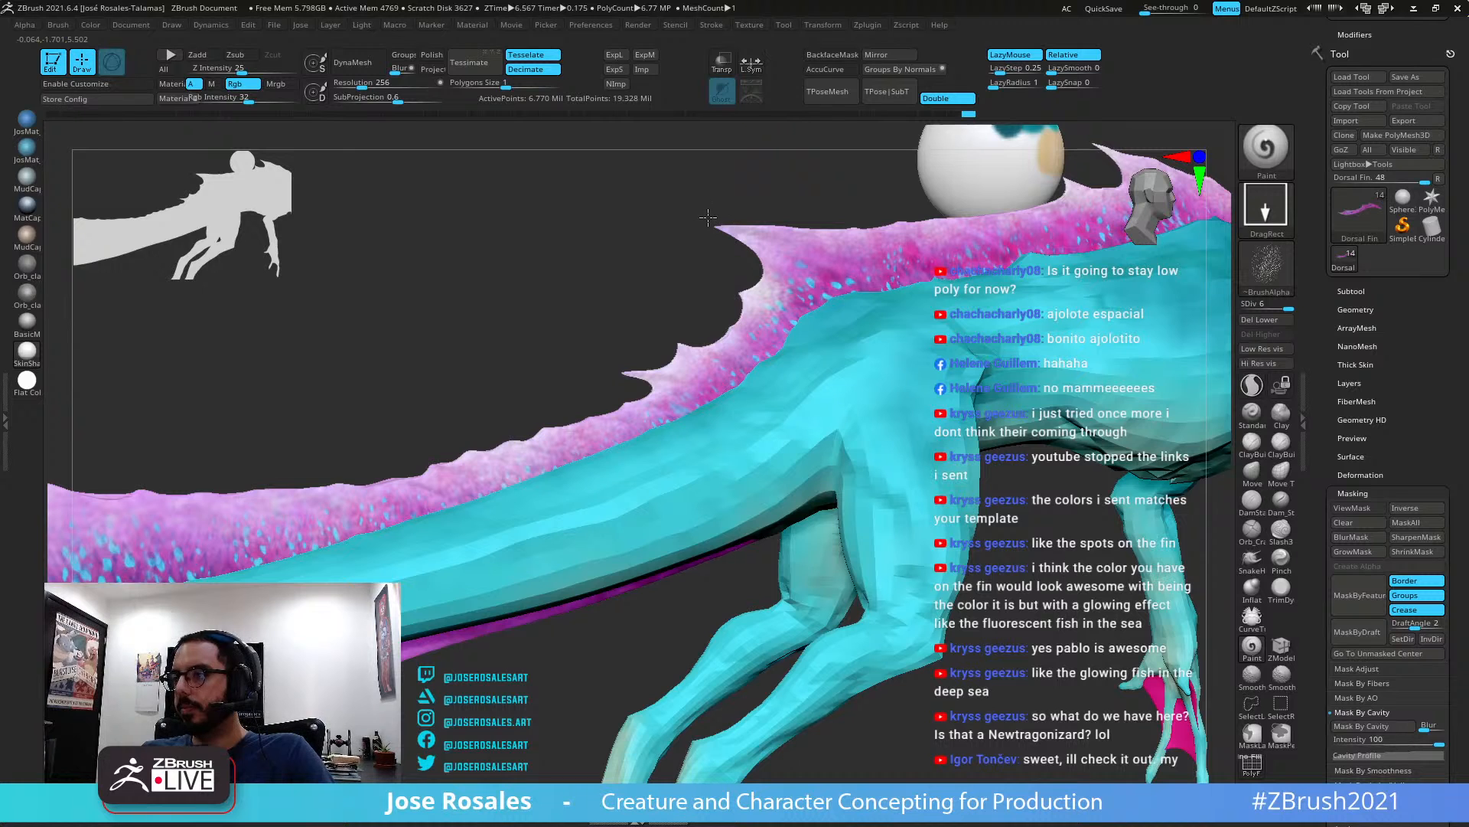
# Isolate the dorsal fin and check its edge mask against the spotted pattern, with the mask display switched off at the end
pyautogui.moveTo(878, 231); pyautogui.dragTo(909, 305)
pyautogui.moveTo(887, 170); pyautogui.dragTo(863, 297)
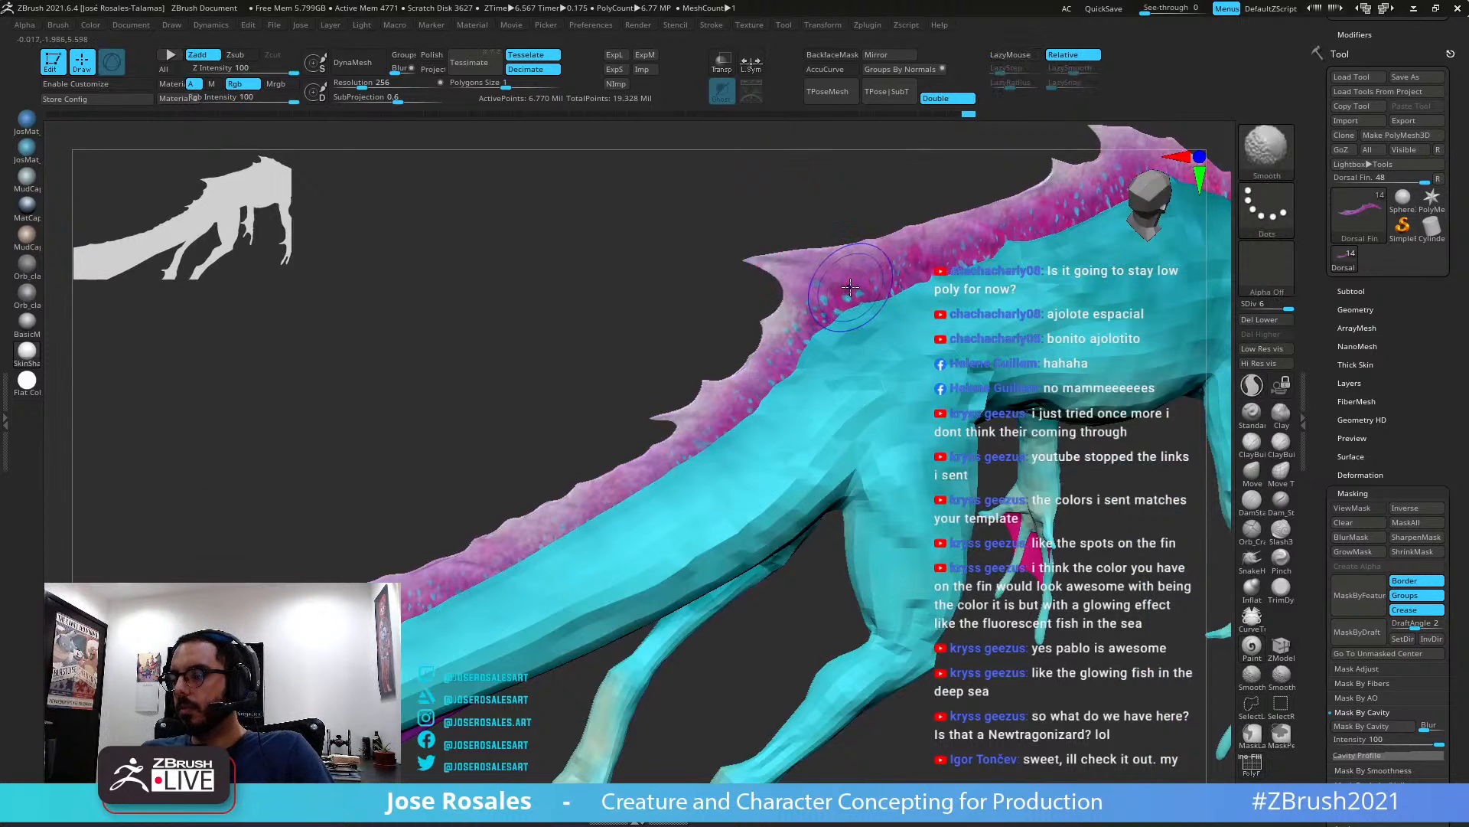
pyautogui.hotkey('shift', 's')
pyautogui.moveTo(799, 254); pyautogui.dragTo(839, 294, button='right')
pyautogui.keyDown('ctrl'); pyautogui.click(813, 284); pyautogui.keyUp('ctrl')
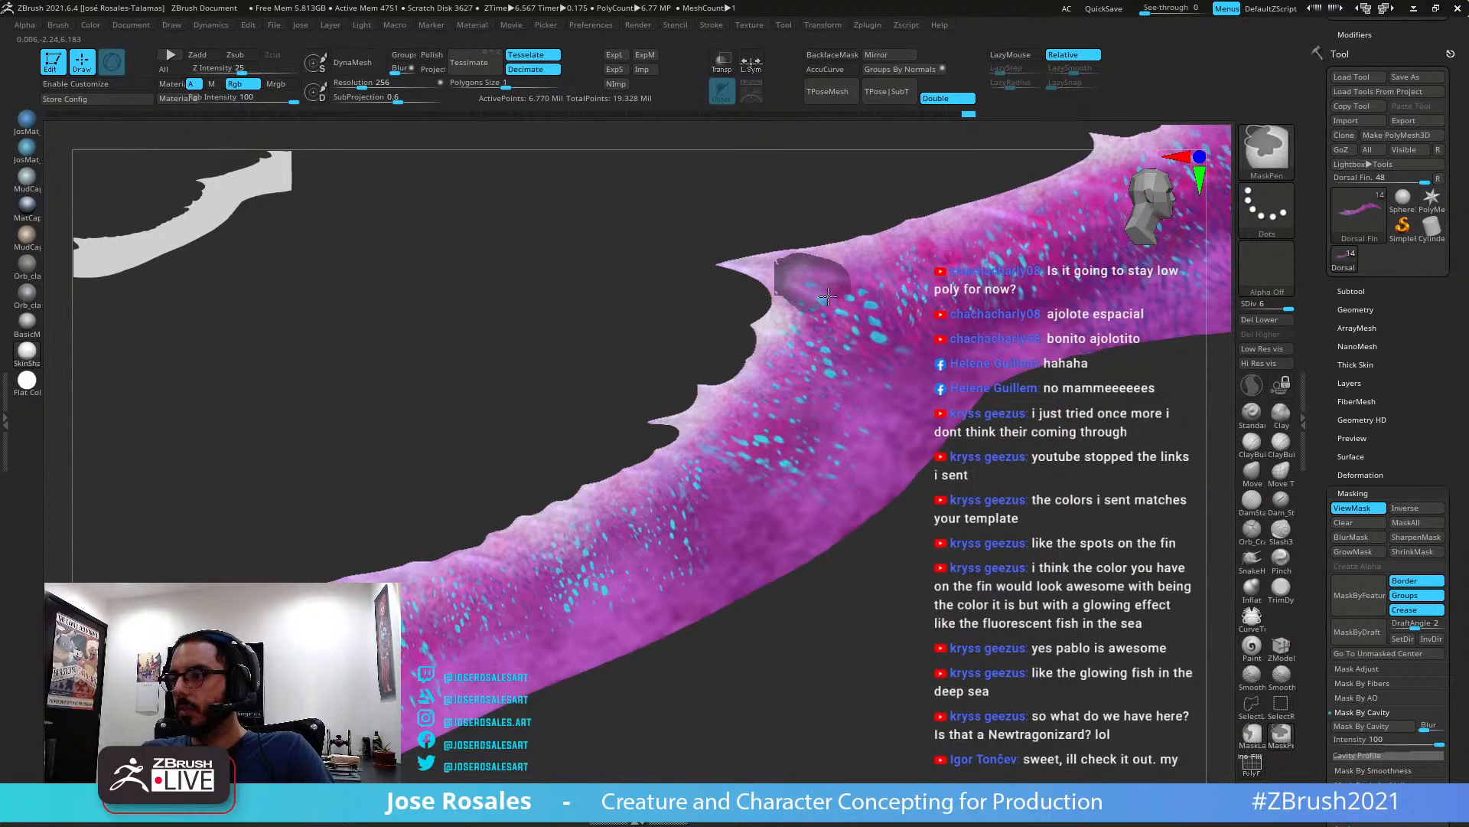
pyautogui.moveTo(913, 323); pyautogui.dragTo(866, 335, button='right')
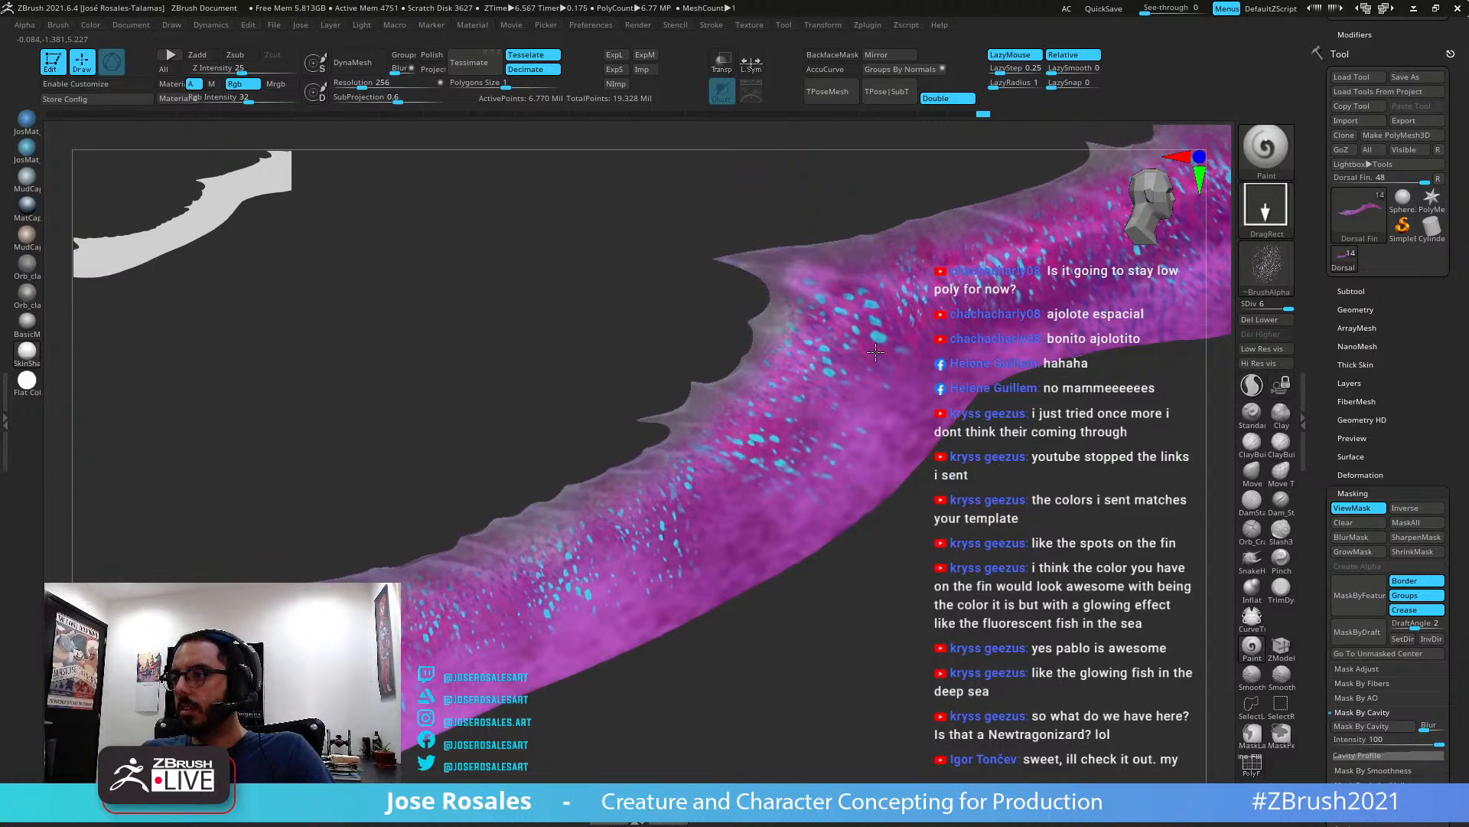
pyautogui.hotkey('shift', 's')
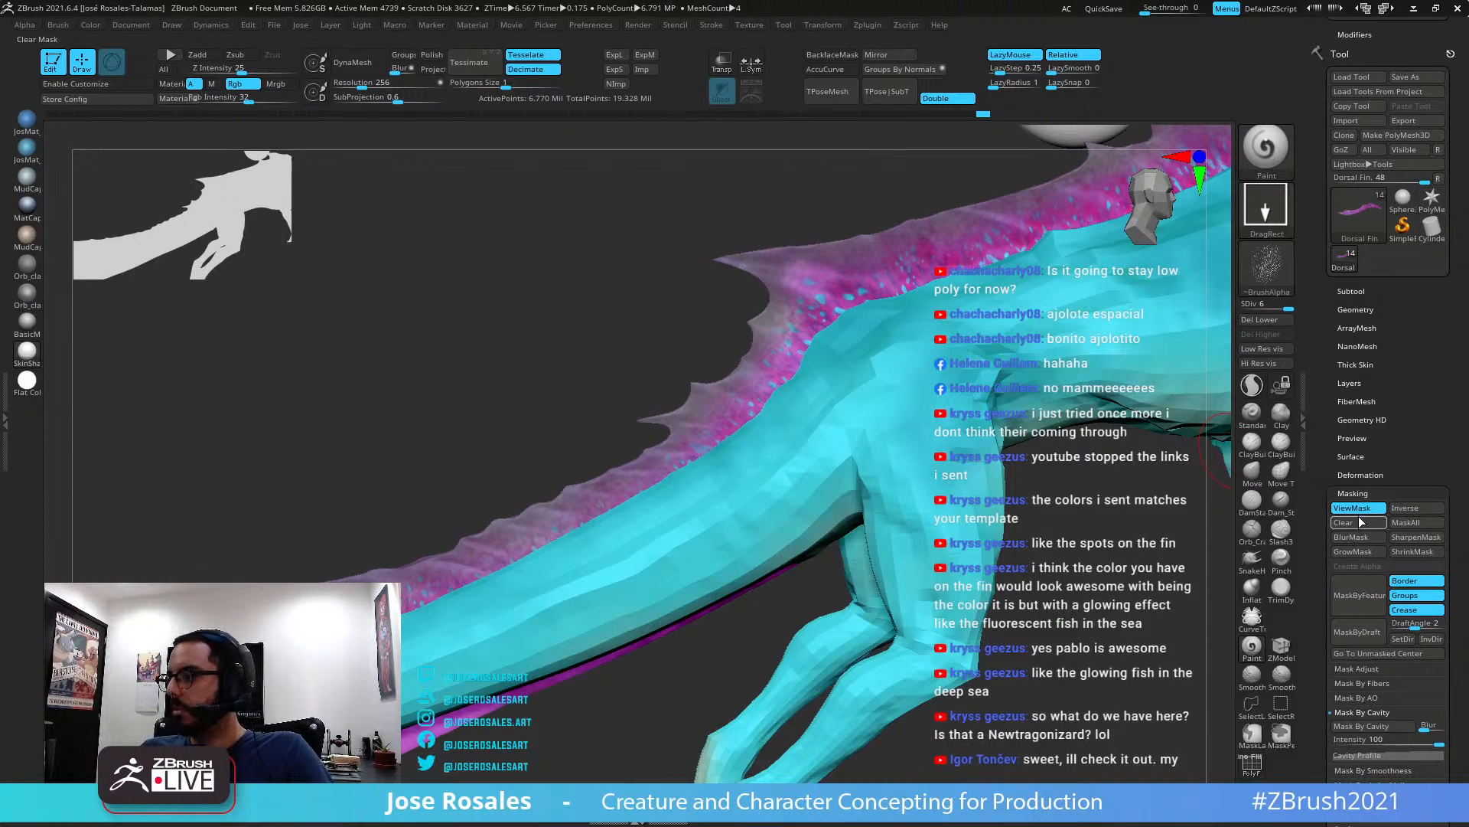
pyautogui.press('ctrl')
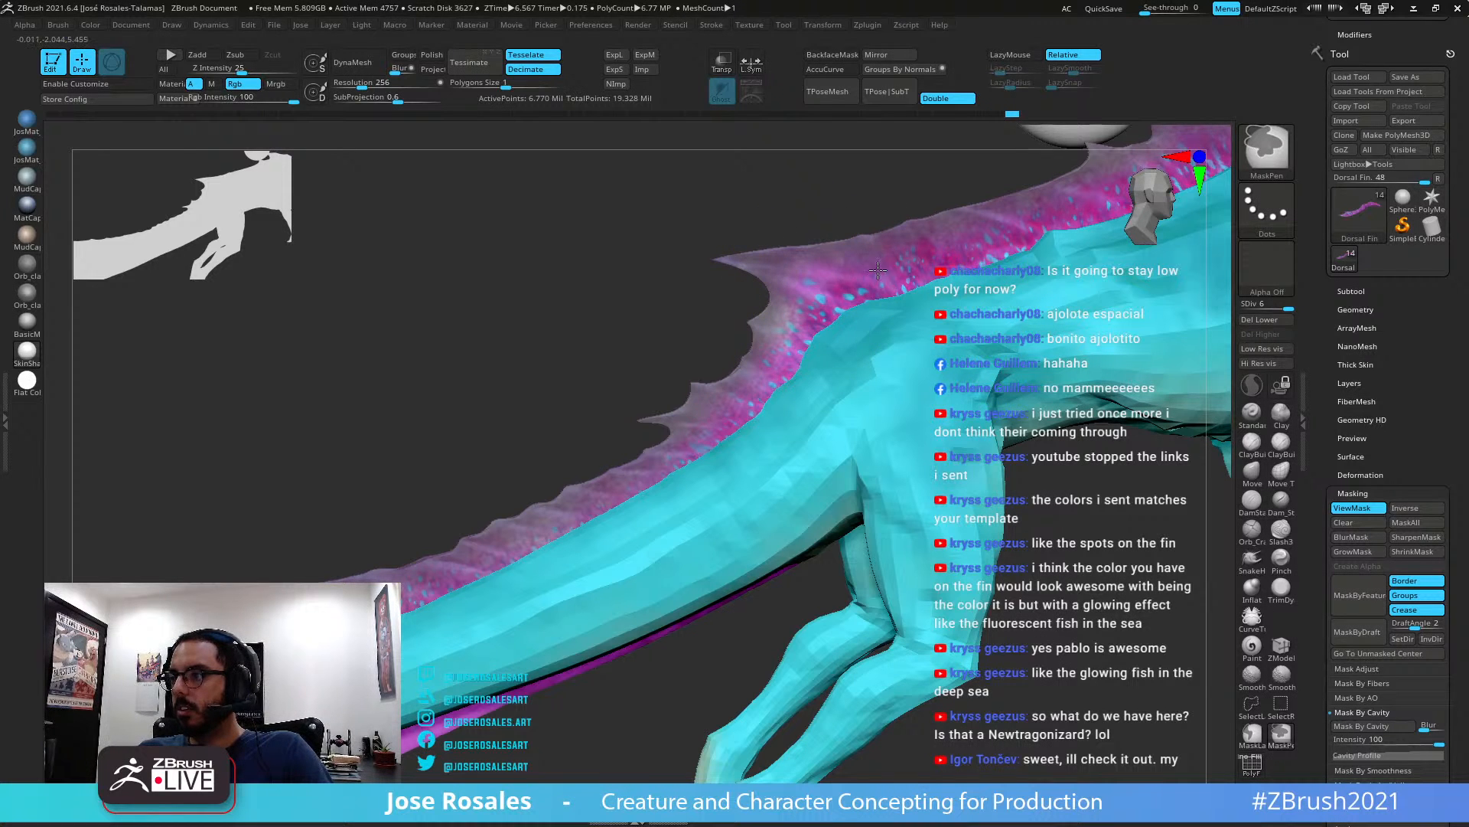
pyautogui.press('shift')
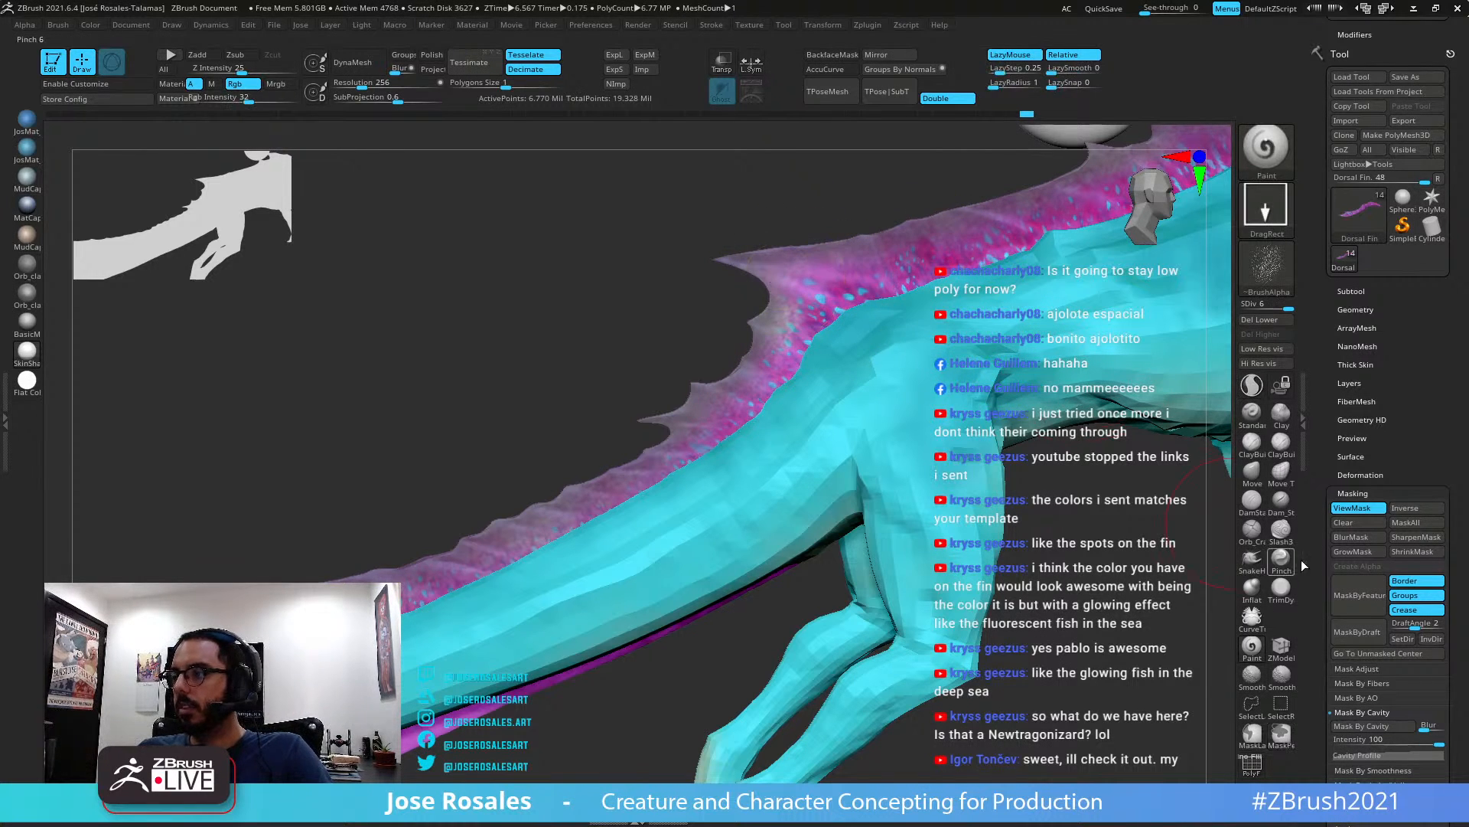
pyautogui.hotkey('shift', 's')
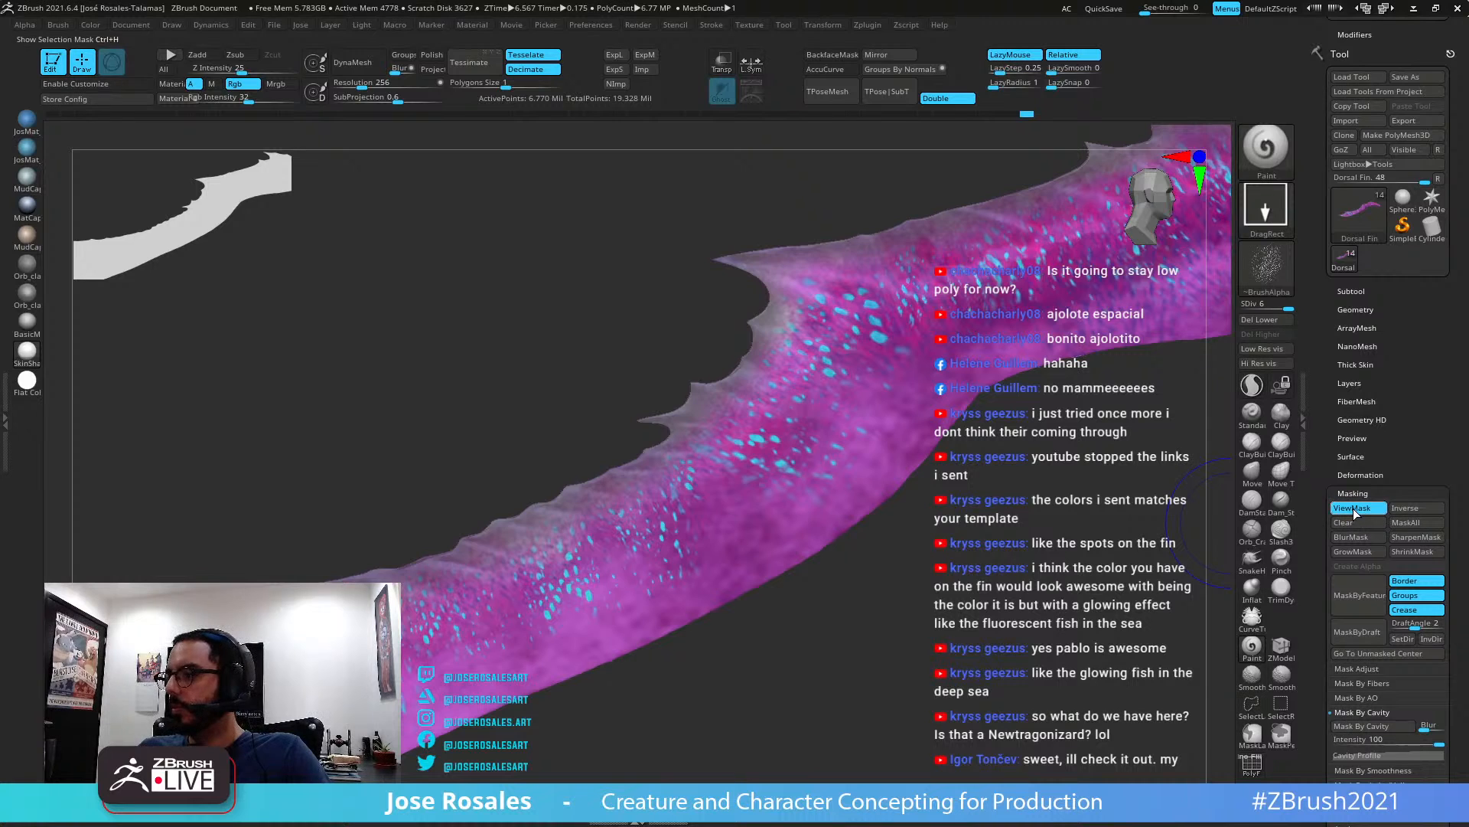
pyautogui.click(1353, 509)
pyautogui.moveTo(792, 344); pyautogui.dragTo(778, 388, button='right')
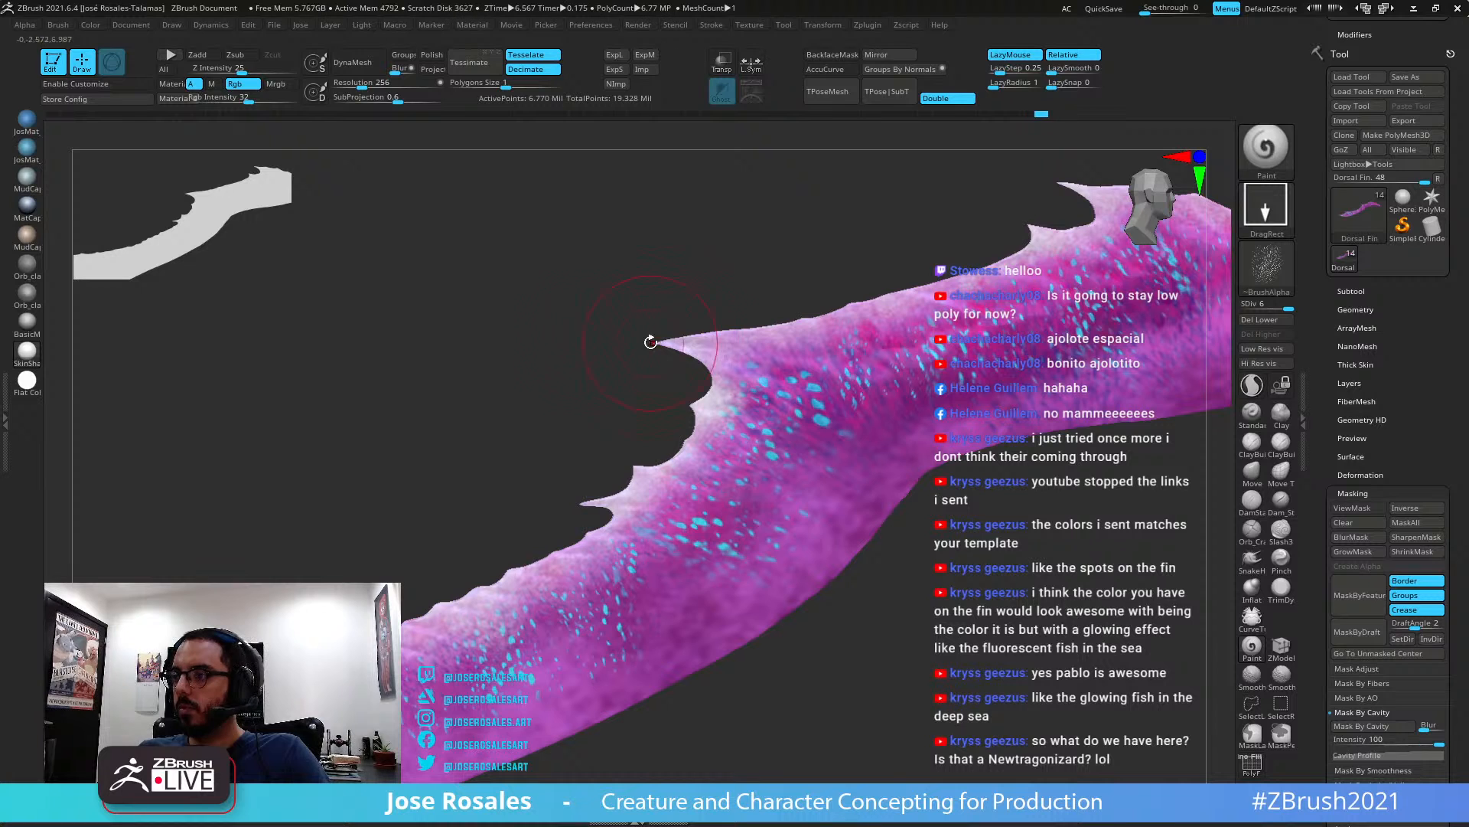
# Bring back the whole creature and save the tool to disk
pyautogui.hotkey('shift', 's')
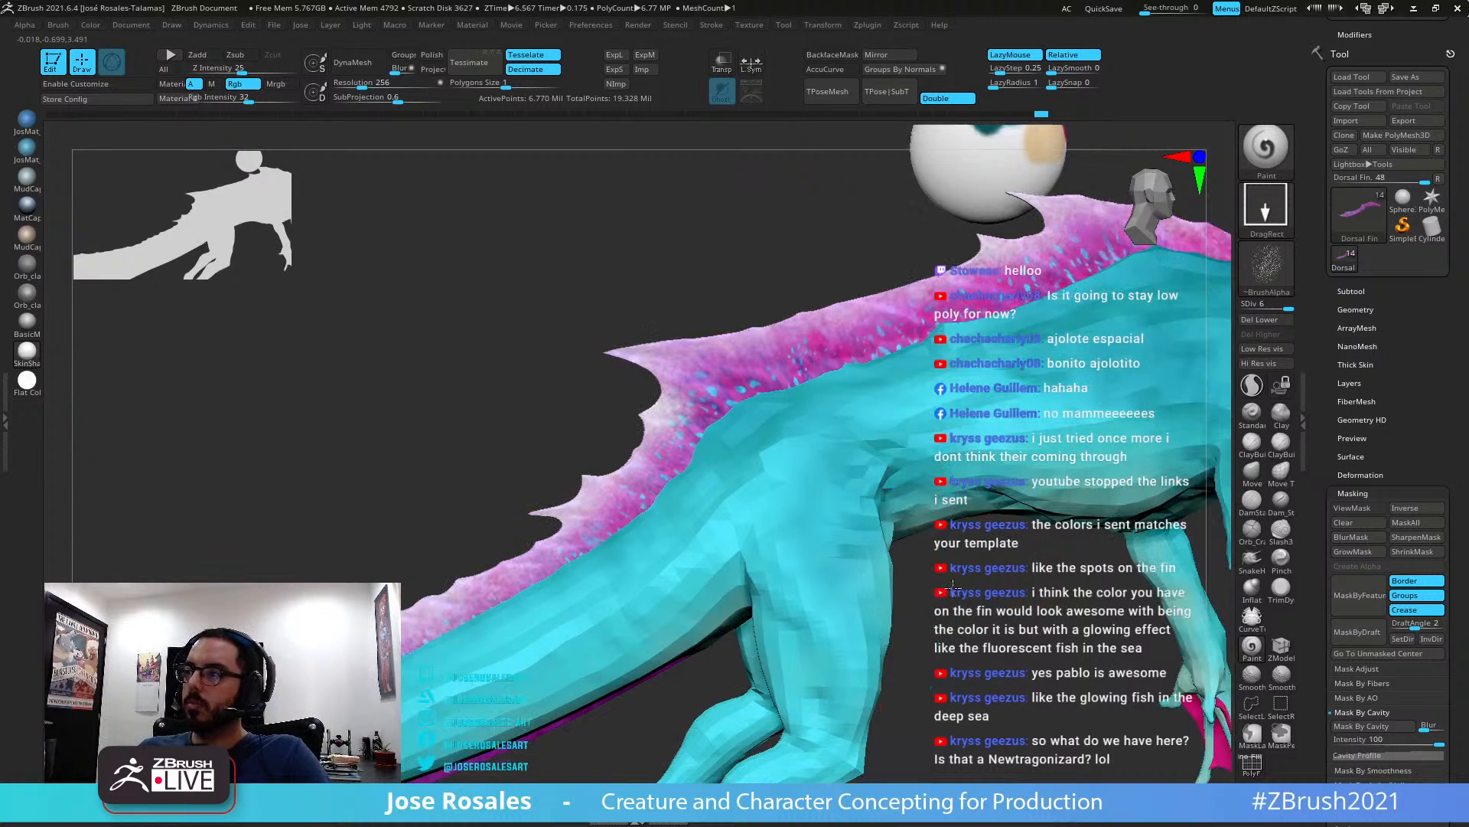
pyautogui.press('f')
pyautogui.keyDown('alt'); pyautogui.moveTo(966, 581); pyautogui.dragTo(957, 489); pyautogui.keyUp('alt')
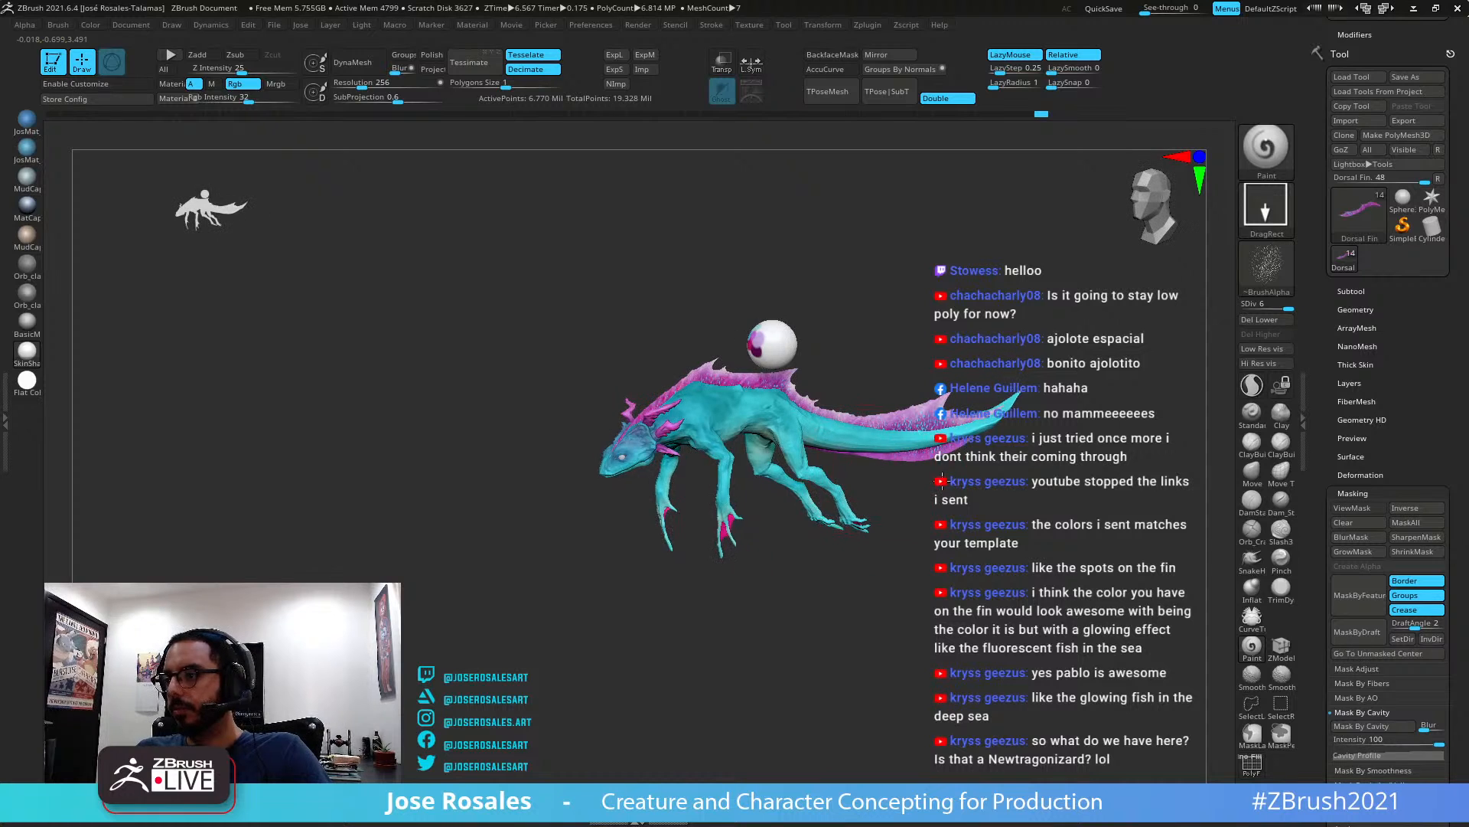
pyautogui.keyDown('alt'); pyautogui.moveTo(1178, 321); pyautogui.dragTo(1255, 418); pyautogui.keyUp('alt')
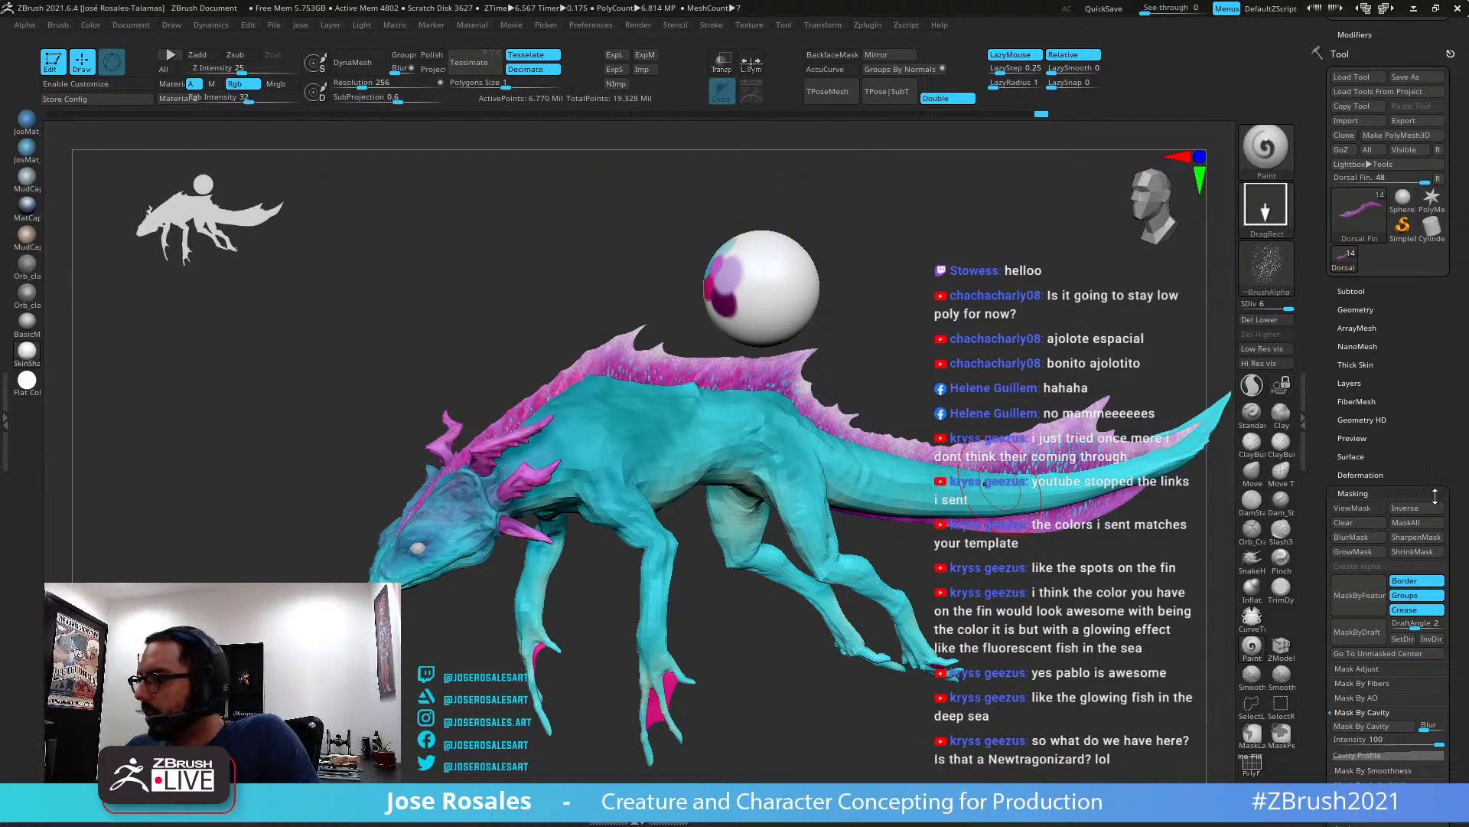
pyautogui.moveTo(1445, 304); pyautogui.dragTo(1447, 524)
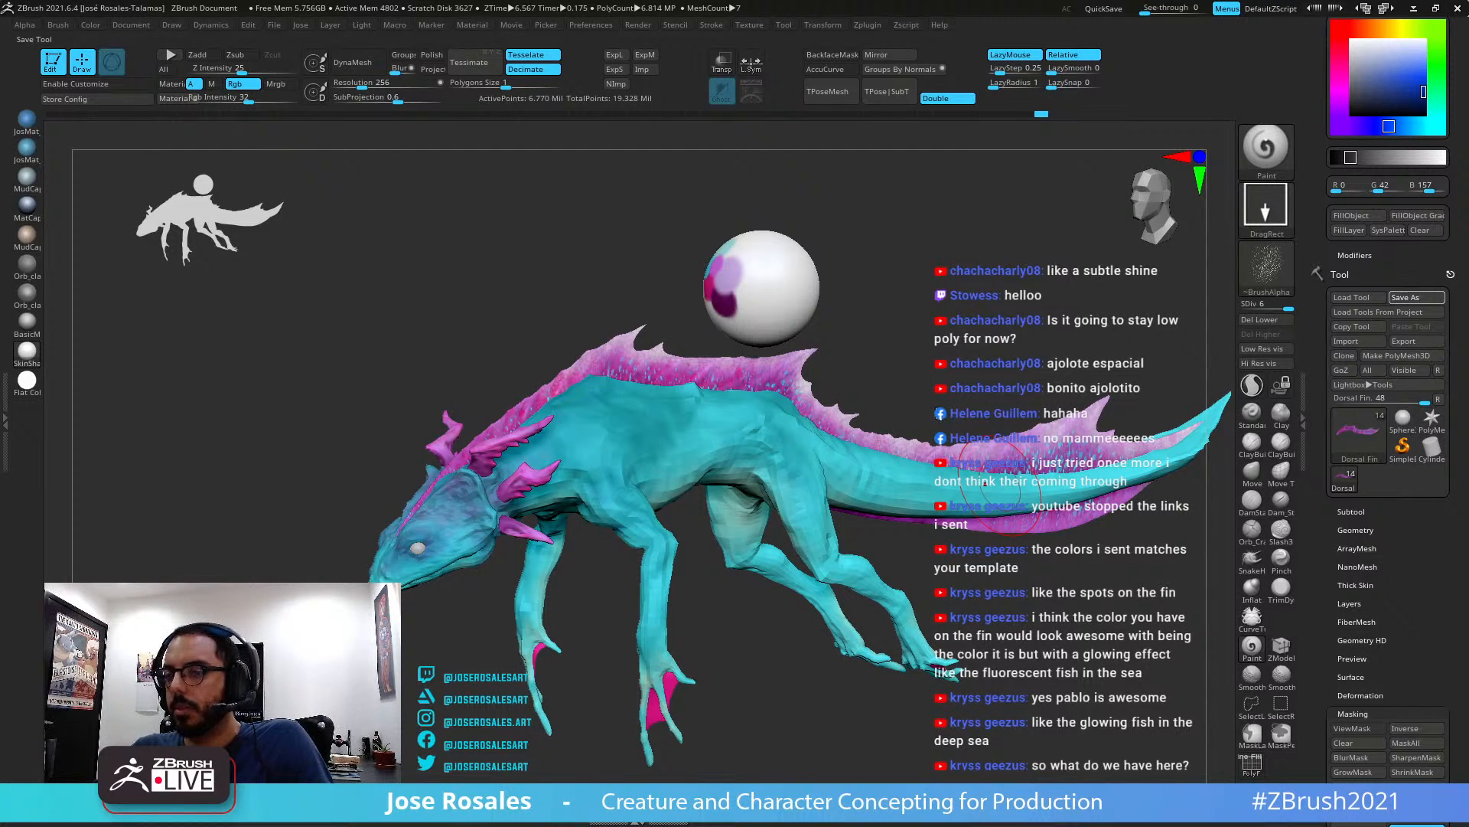
# Isolate the dorsal fin and sample a pale pink paint colour (R 241, G 217, B 243) from its edge
pyautogui.keyDown('ctrl'); pyautogui.keyDown('shift'); pyautogui.click(848, 417); pyautogui.keyUp('shift'); pyautogui.keyUp('ctrl')
pyautogui.moveTo(800, 398); pyautogui.dragTo(797, 381)
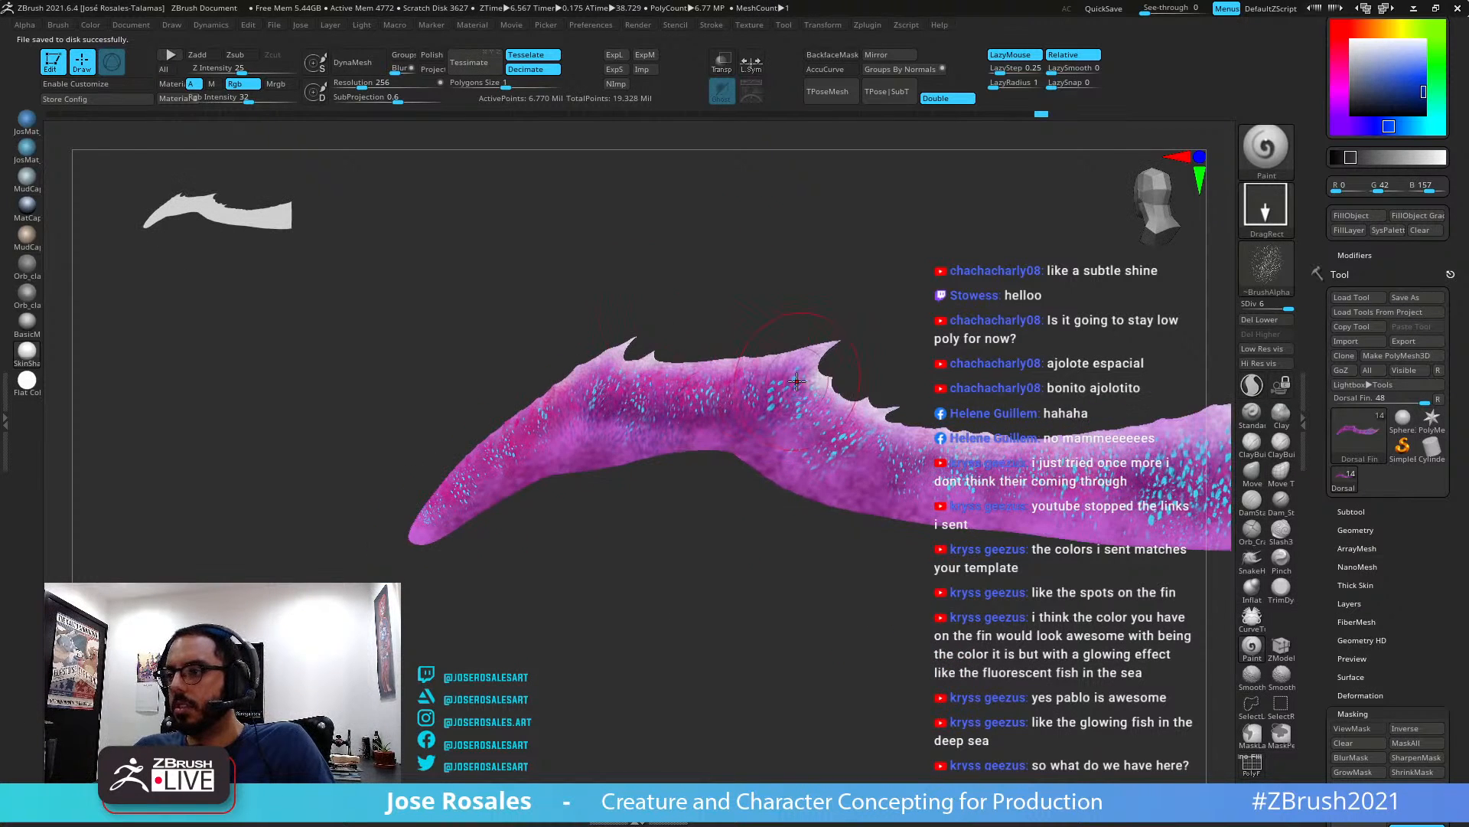
pyautogui.keyDown('ctrl'); pyautogui.moveTo(796, 380); pyautogui.dragTo(708, 352, button='right'); pyautogui.keyUp('ctrl')
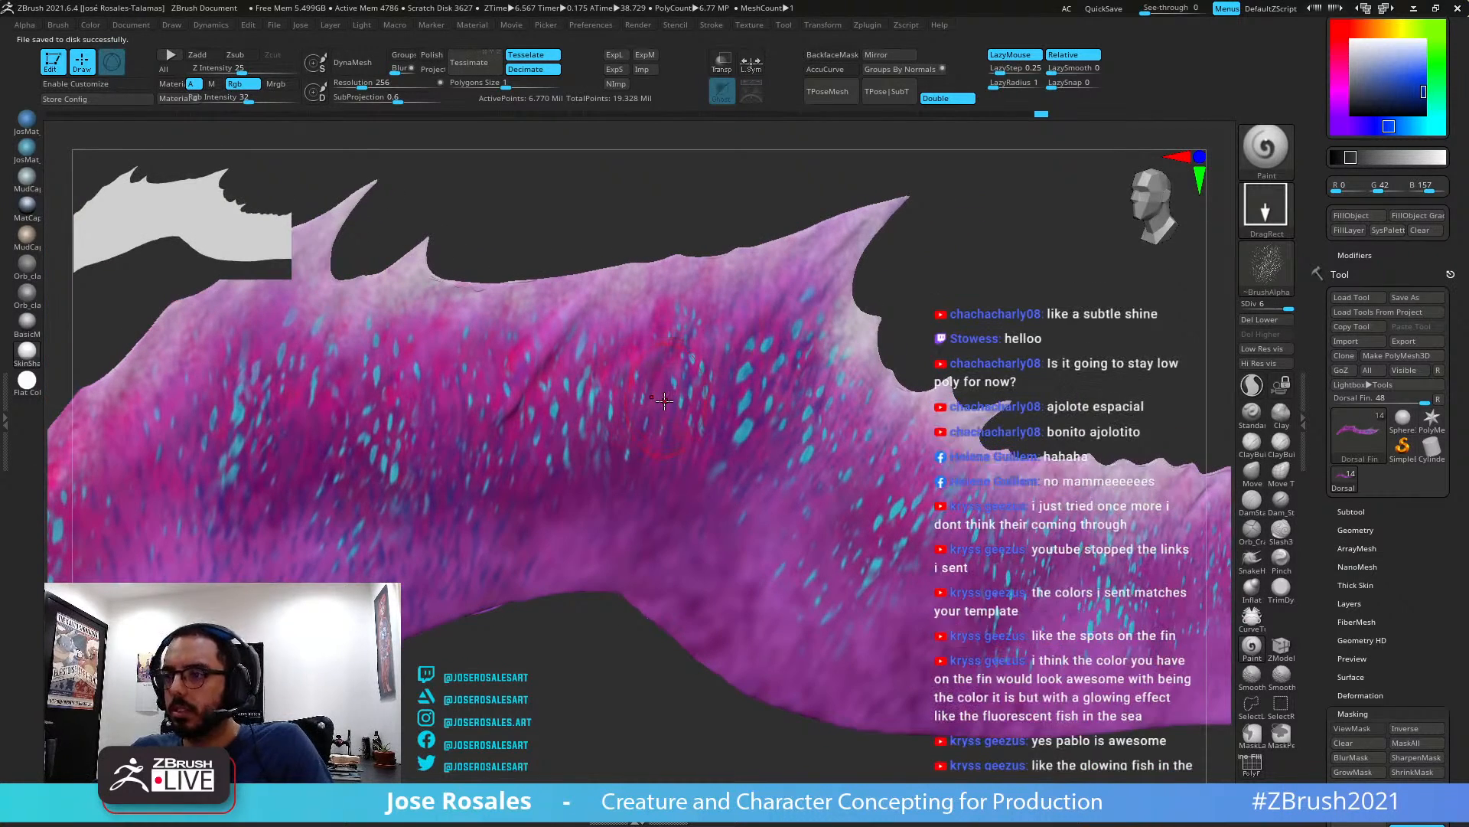
pyautogui.press('b')
pyautogui.press('s')
pyautogui.press('t')
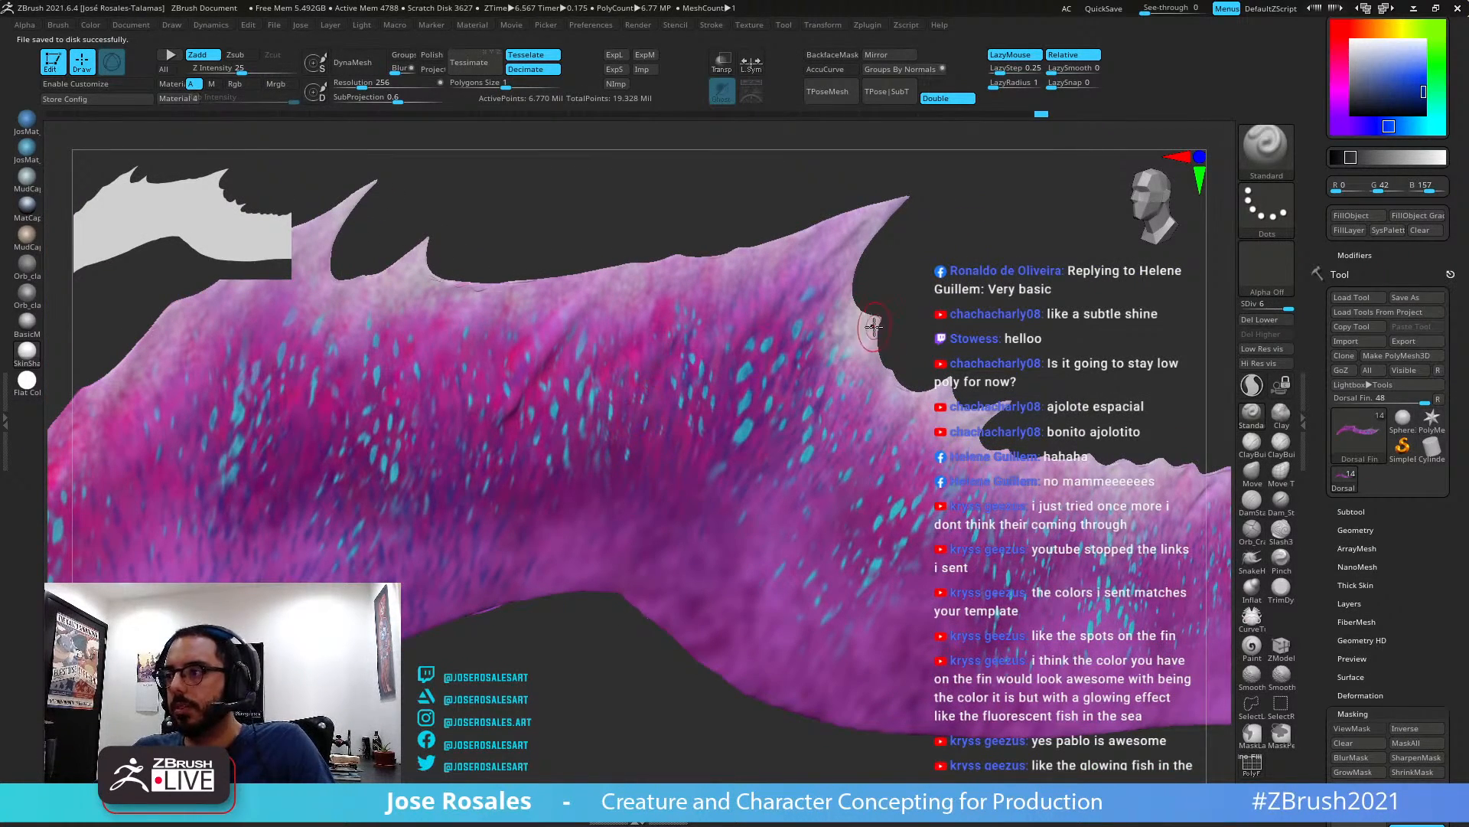
pyautogui.press('c')
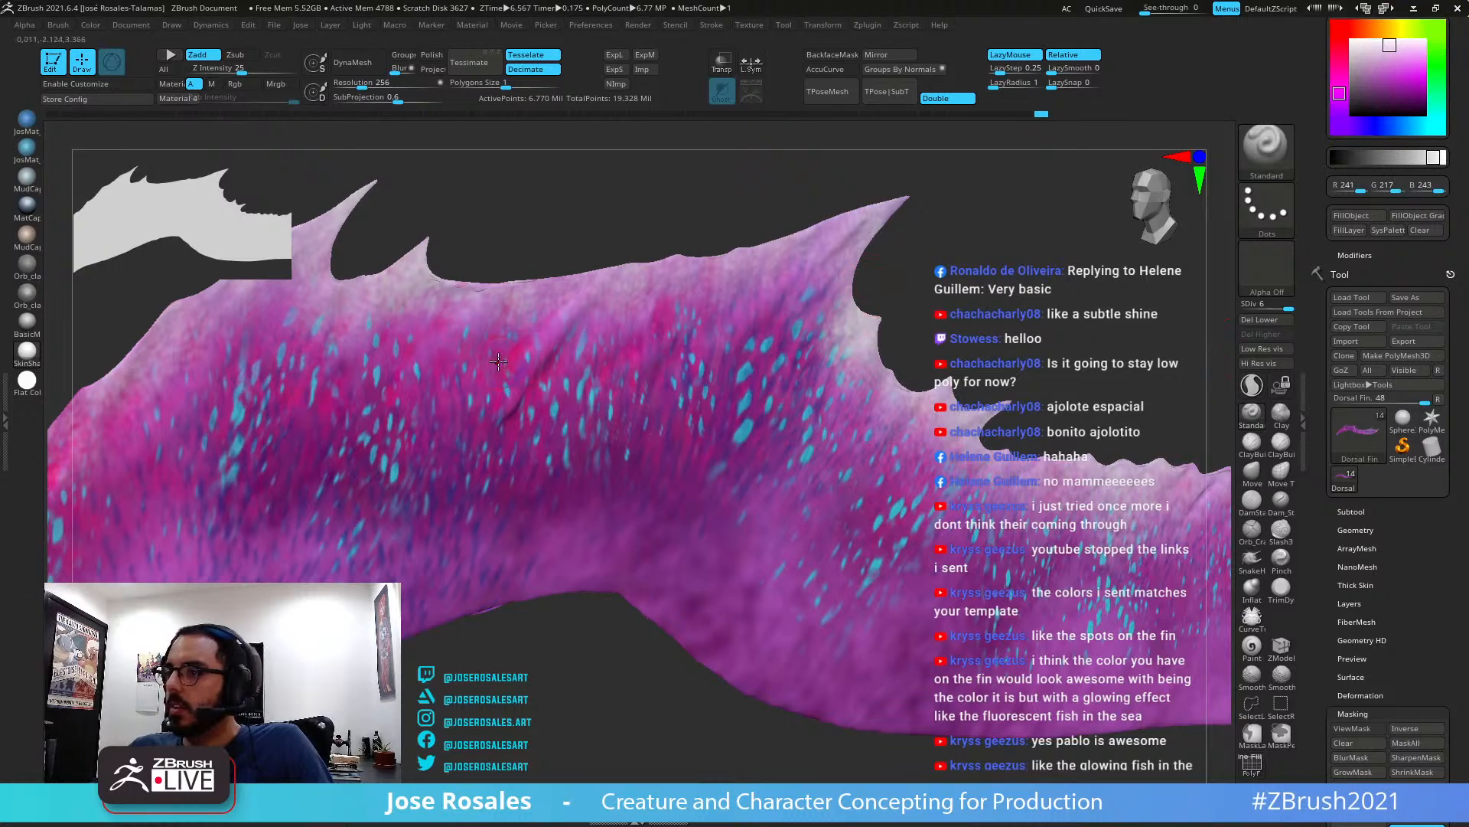
pyautogui.moveTo(576, 346); pyautogui.dragTo(577, 354, button='right')
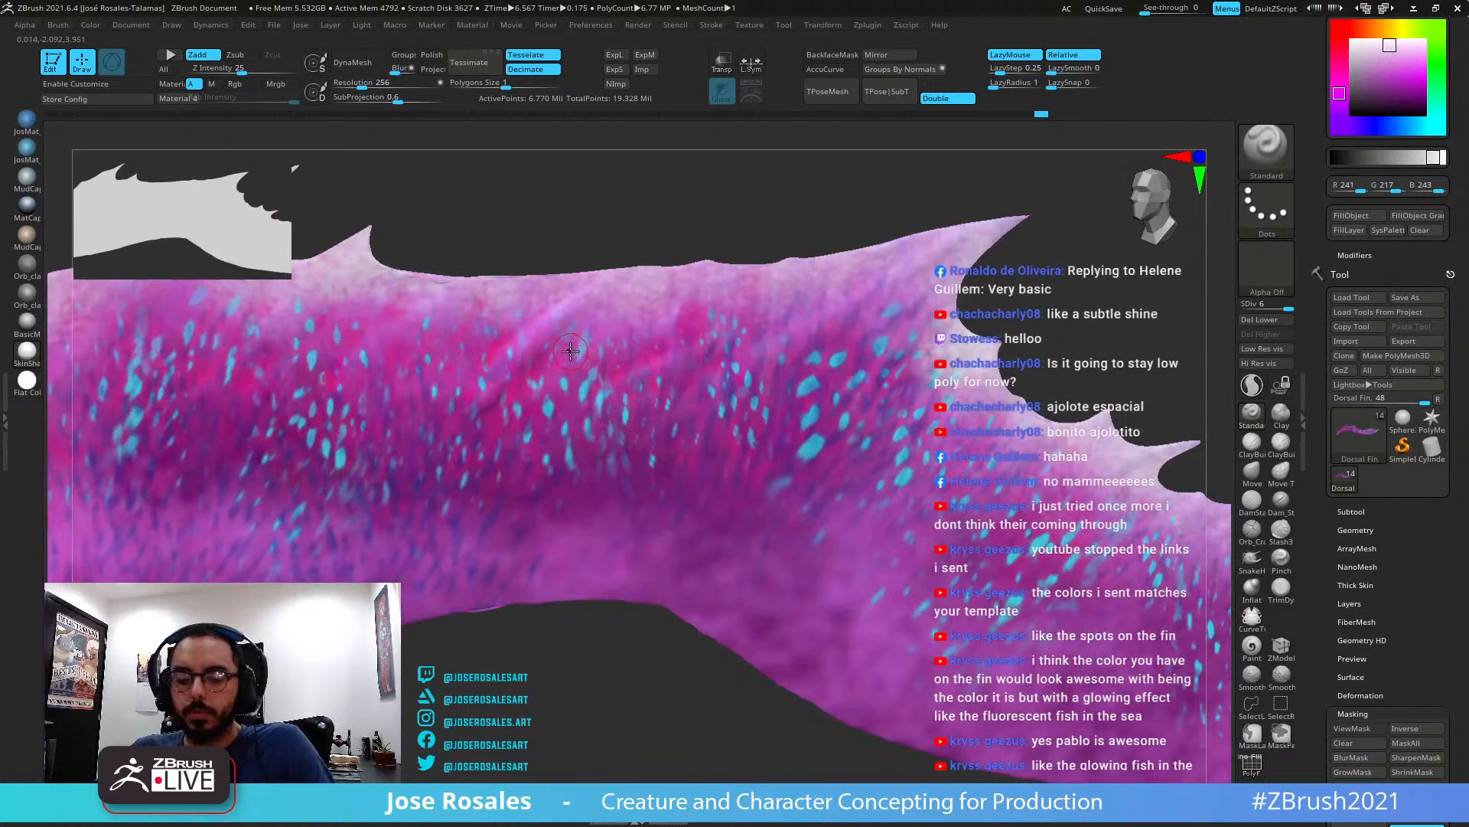
# Set up the Paint brush with the Dots stroke and no alpha
pyautogui.press('b')
pyautogui.press('p')
pyautogui.press('a')
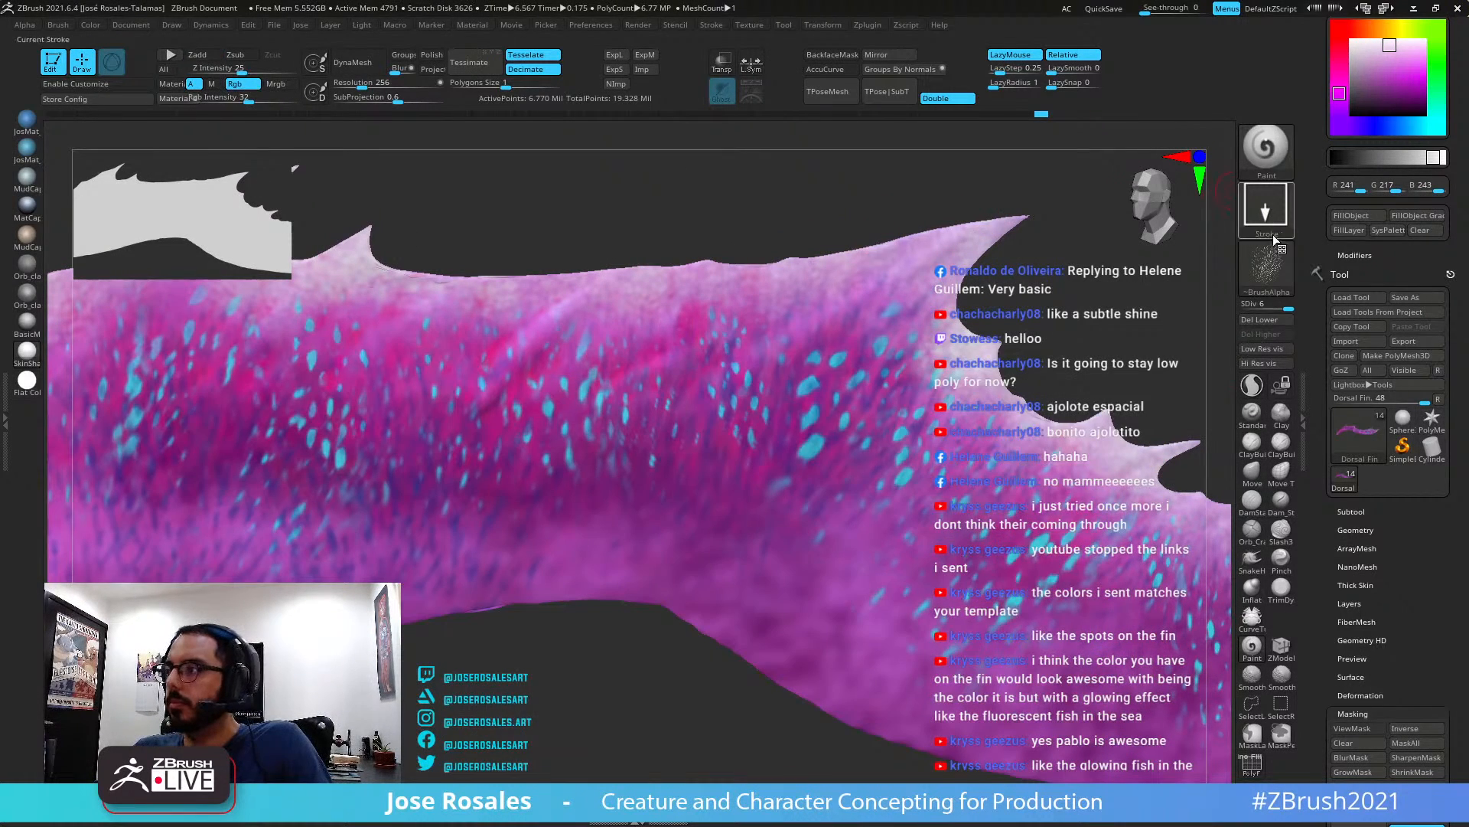
pyautogui.click(1266, 211)
pyautogui.click(838, 228)
pyautogui.click(1262, 269)
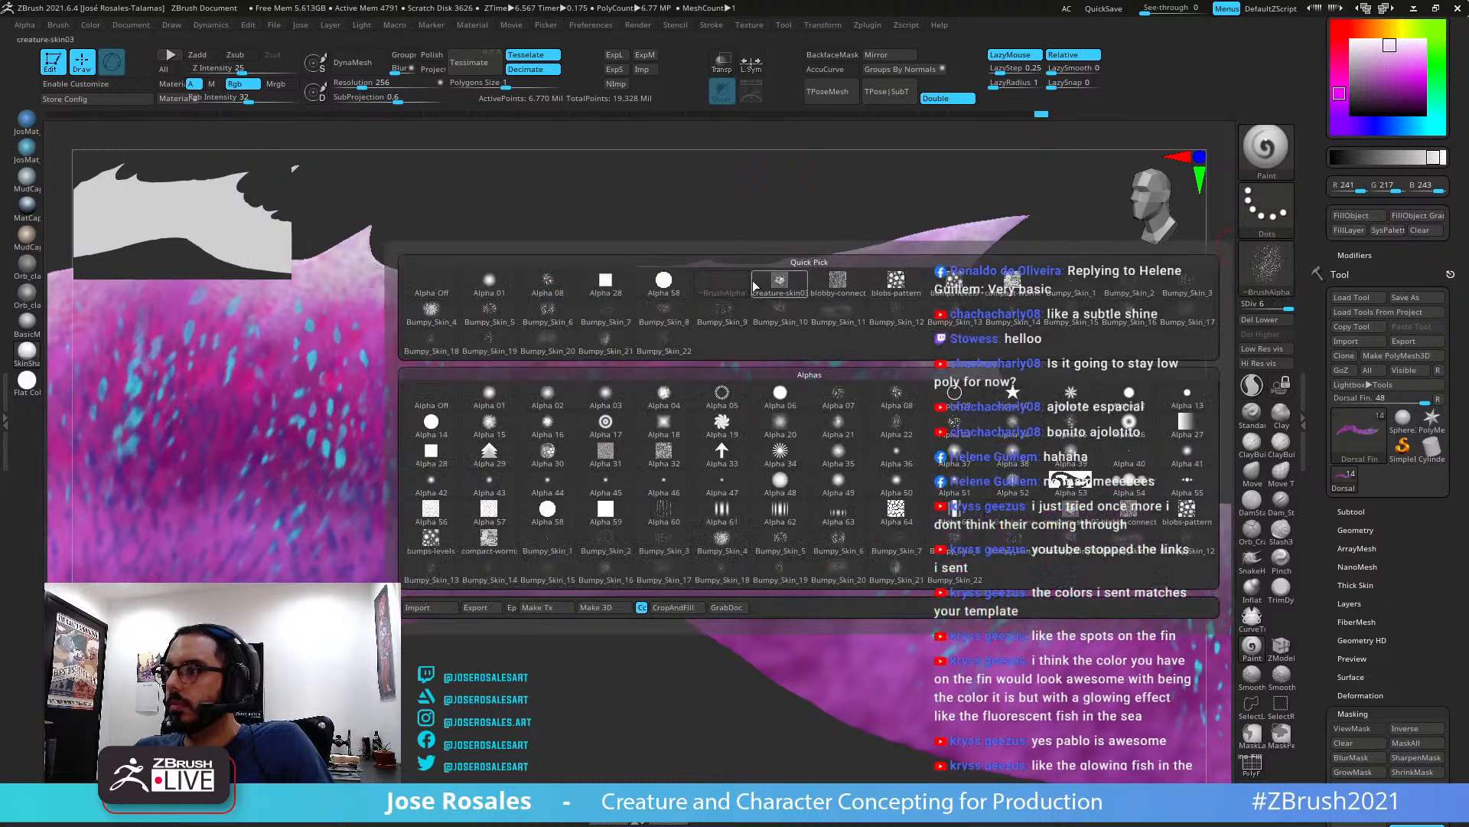
pyautogui.click(441, 288)
# Try painting pale pink diagonal streaks across the middle of the dorsal fin
pyautogui.moveTo(574, 301); pyautogui.dragTo(429, 470)
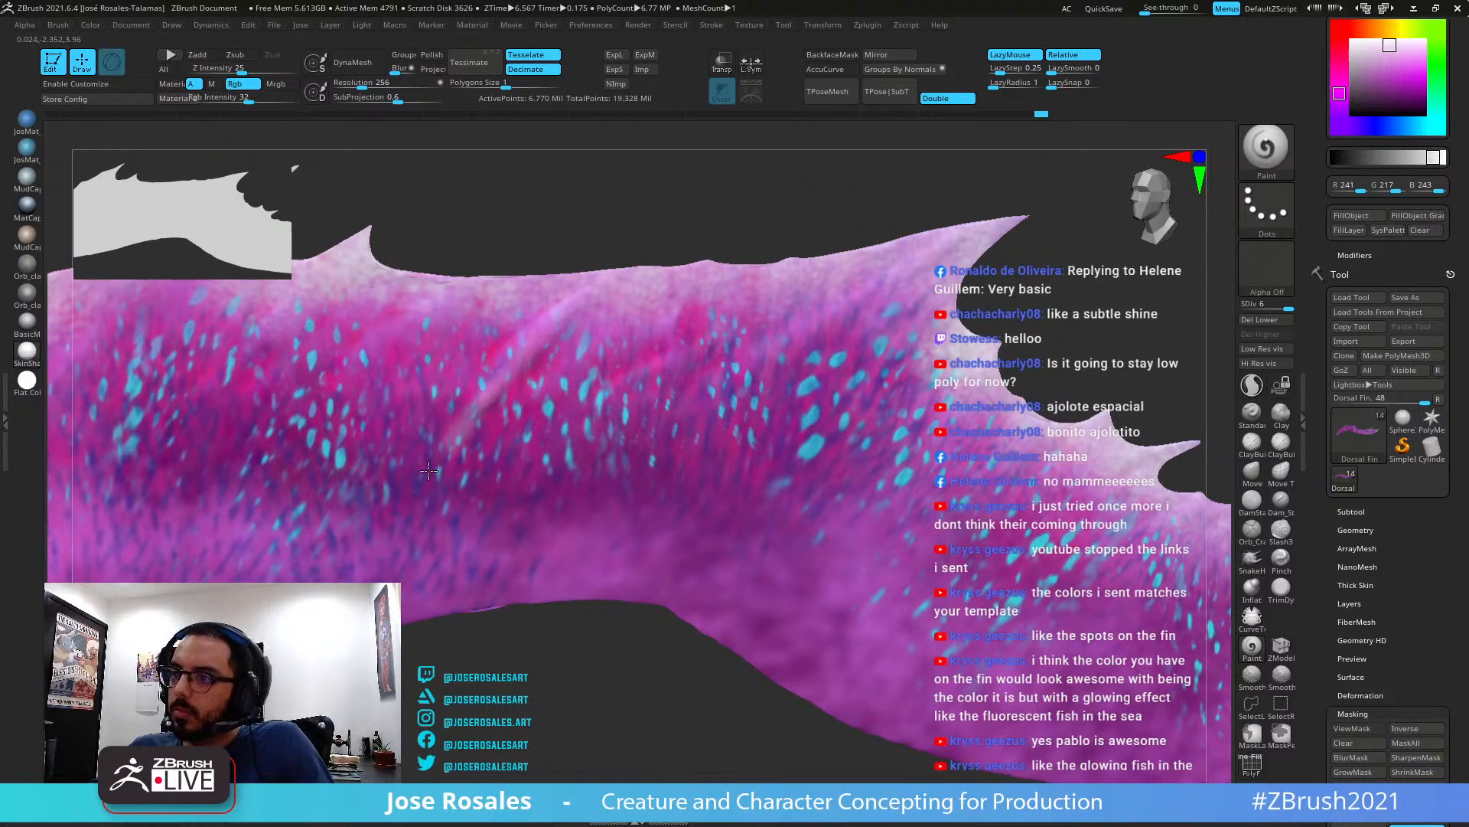
pyautogui.moveTo(542, 334); pyautogui.dragTo(418, 485)
pyautogui.moveTo(667, 314); pyautogui.dragTo(478, 494)
pyautogui.moveTo(741, 309); pyautogui.dragTo(528, 498)
# Set the paint colour to R 47, G 37, B 48 and try dark diagonal streaks below the fin's middle spike
pyautogui.moveTo(1025, 188); pyautogui.dragTo(1280, 119)
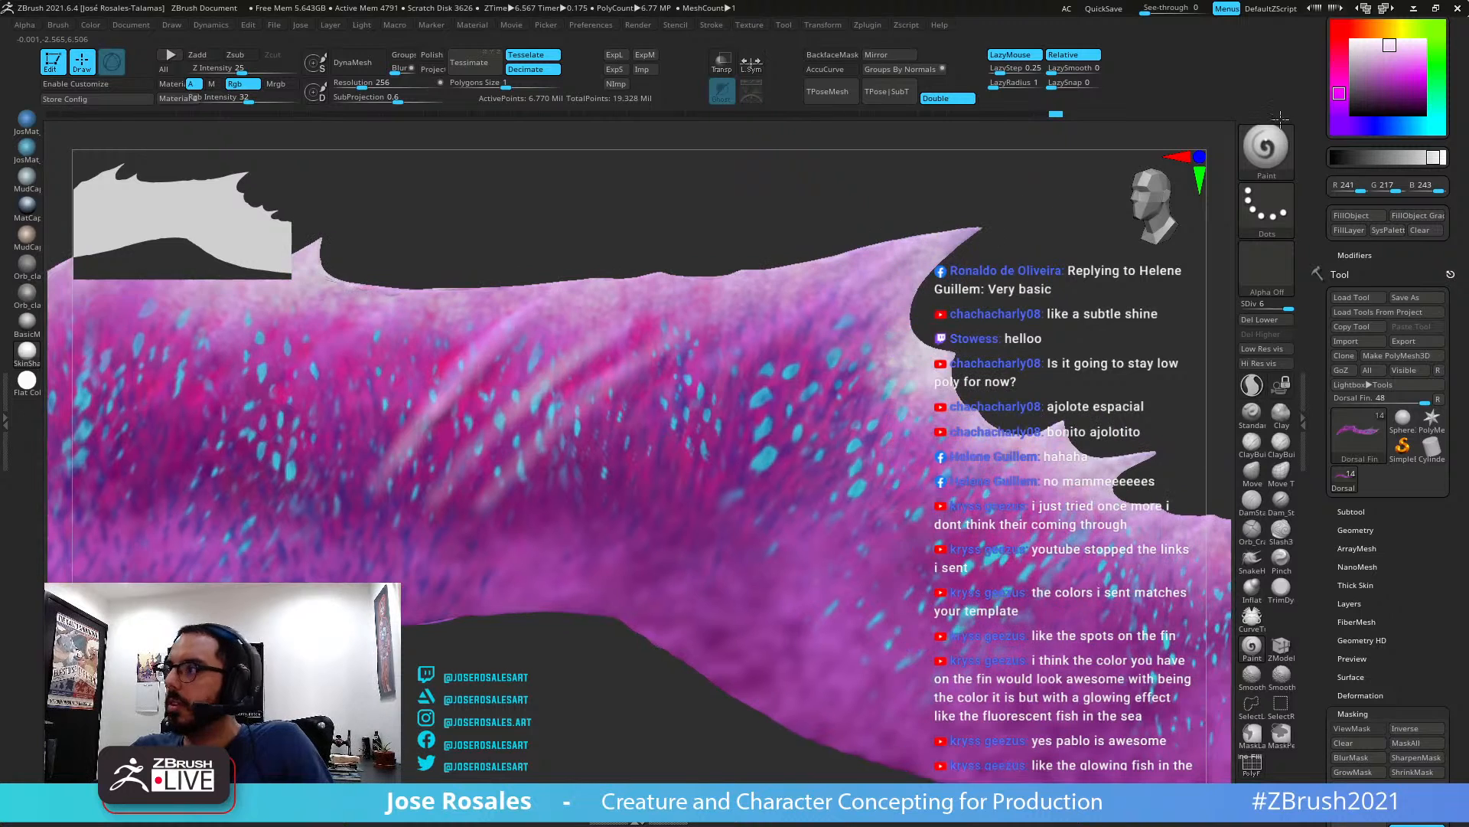
pyautogui.moveTo(1376, 91); pyautogui.dragTo(1359, 103)
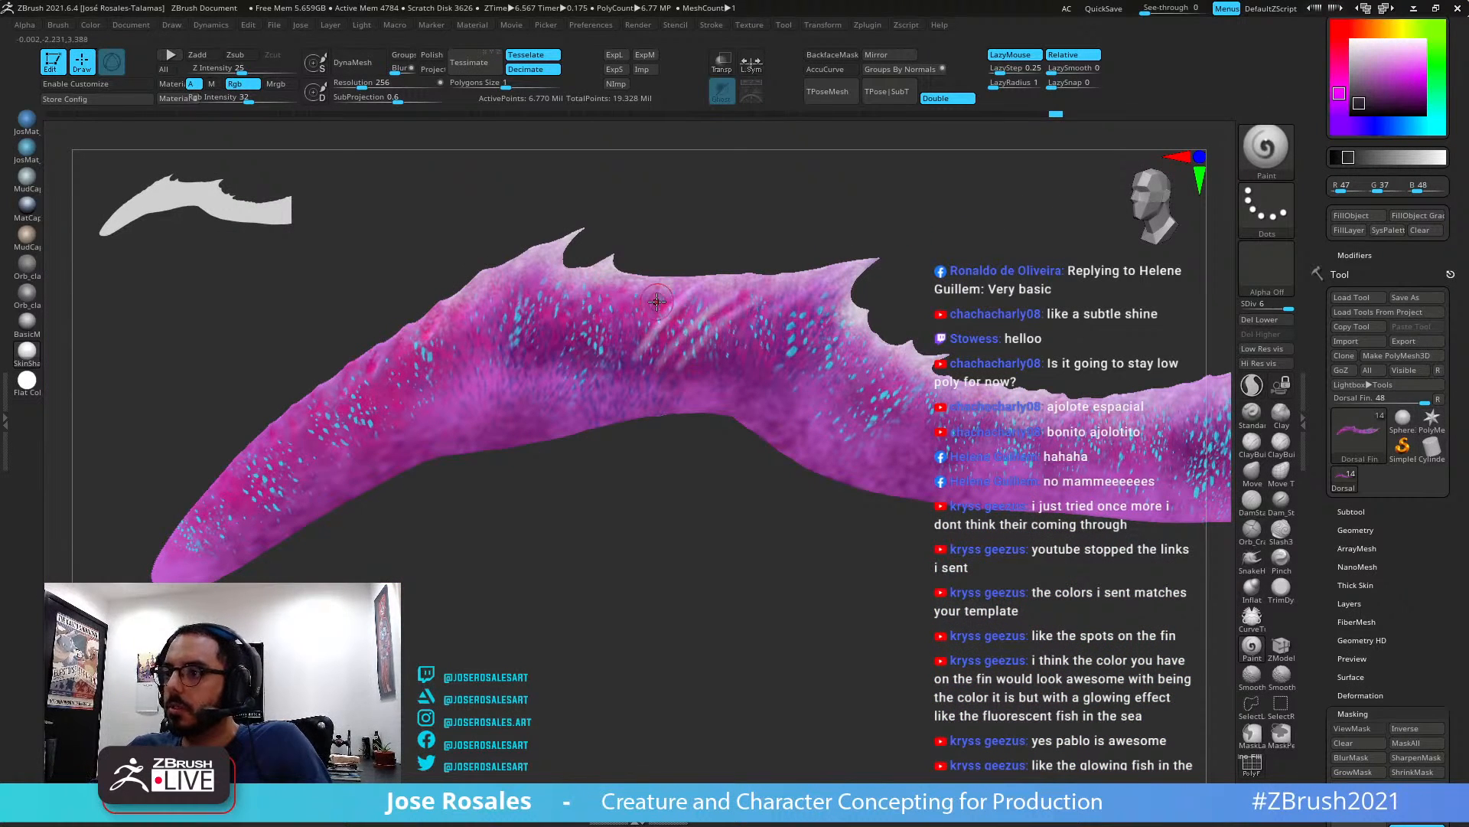
pyautogui.moveTo(834, 277); pyautogui.dragTo(718, 367)
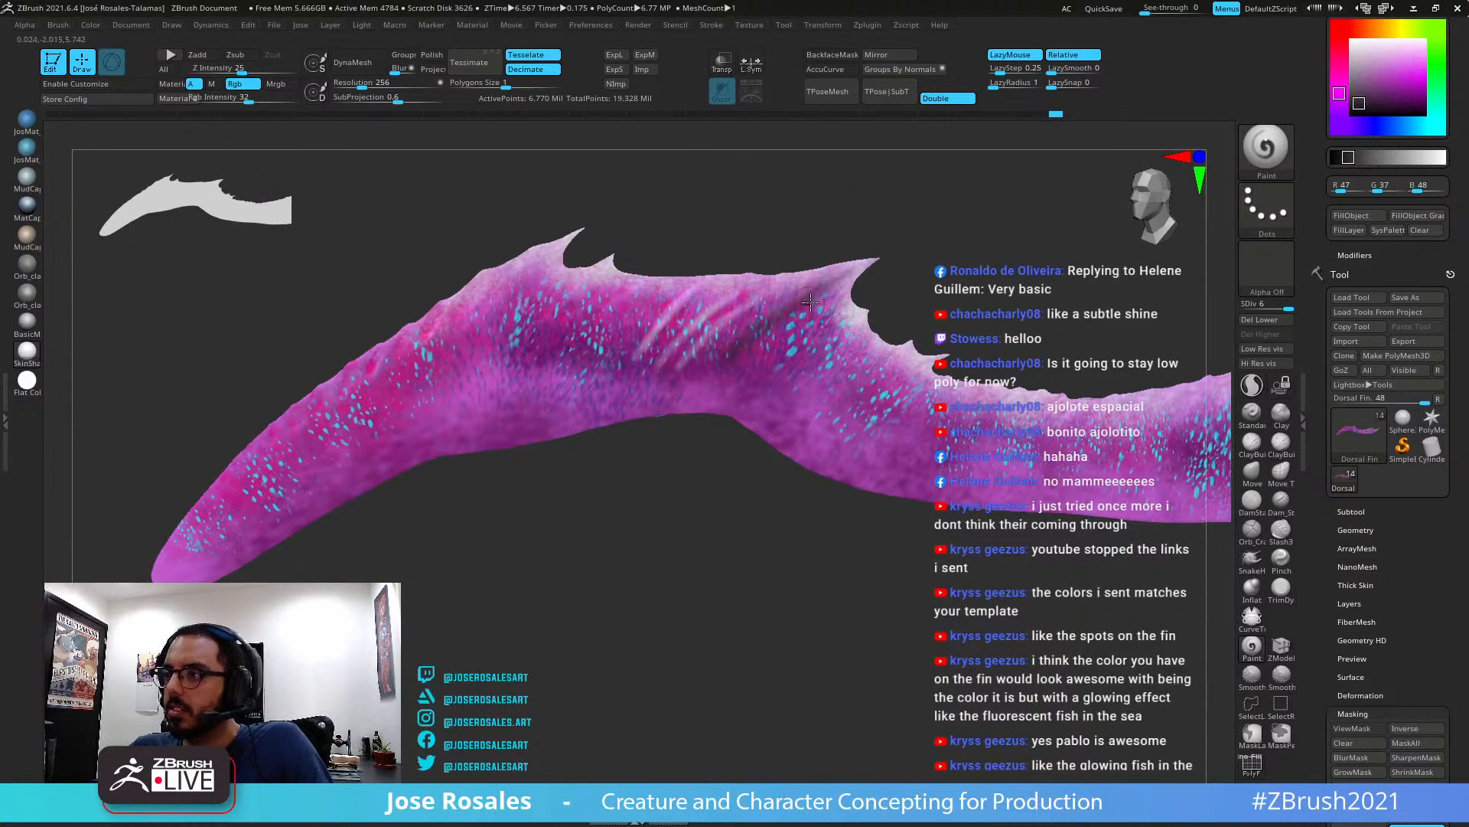
pyautogui.moveTo(837, 299); pyautogui.dragTo(741, 386)
pyautogui.moveTo(842, 328)
pyautogui.mouseDown()
pyautogui.moveTo(773, 381)
pyautogui.moveTo(780, 424)
pyautogui.mouseUp()
pyautogui.moveTo(846, 380); pyautogui.dragTo(805, 416)
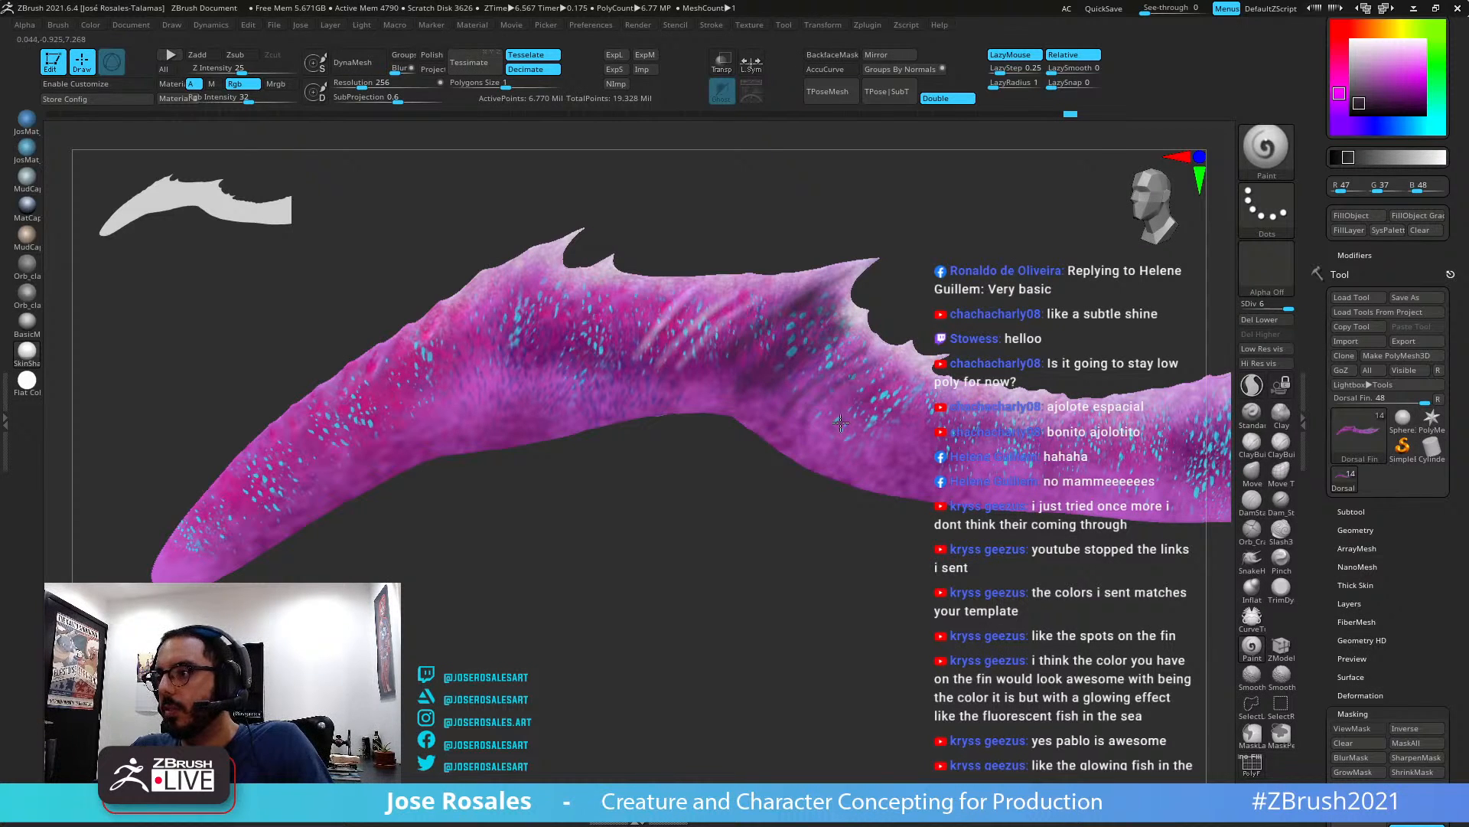
pyautogui.moveTo(891, 387); pyautogui.dragTo(838, 429)
# Examine the dorsal fin's colour pattern from both sides, first with its mask displayed and finally with the mask hidden
pyautogui.moveTo(798, 515)
pyautogui.keyDown('alt'); pyautogui.mouseDown()
pyautogui.moveTo(819, 313)
pyautogui.moveTo(859, 309)
pyautogui.mouseUp(); pyautogui.keyUp('alt')
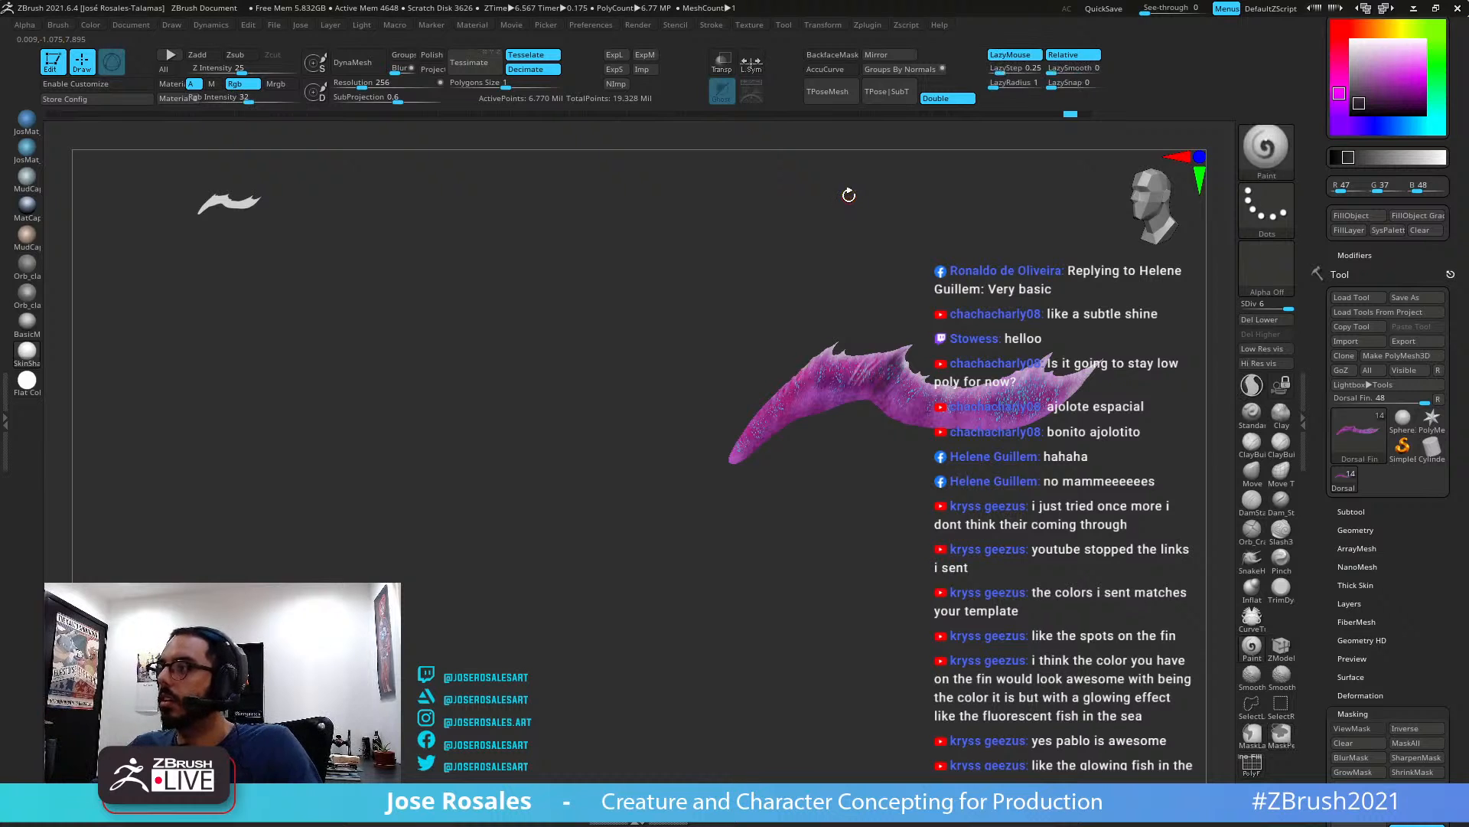
pyautogui.moveTo(920, 274); pyautogui.dragTo(985, 268)
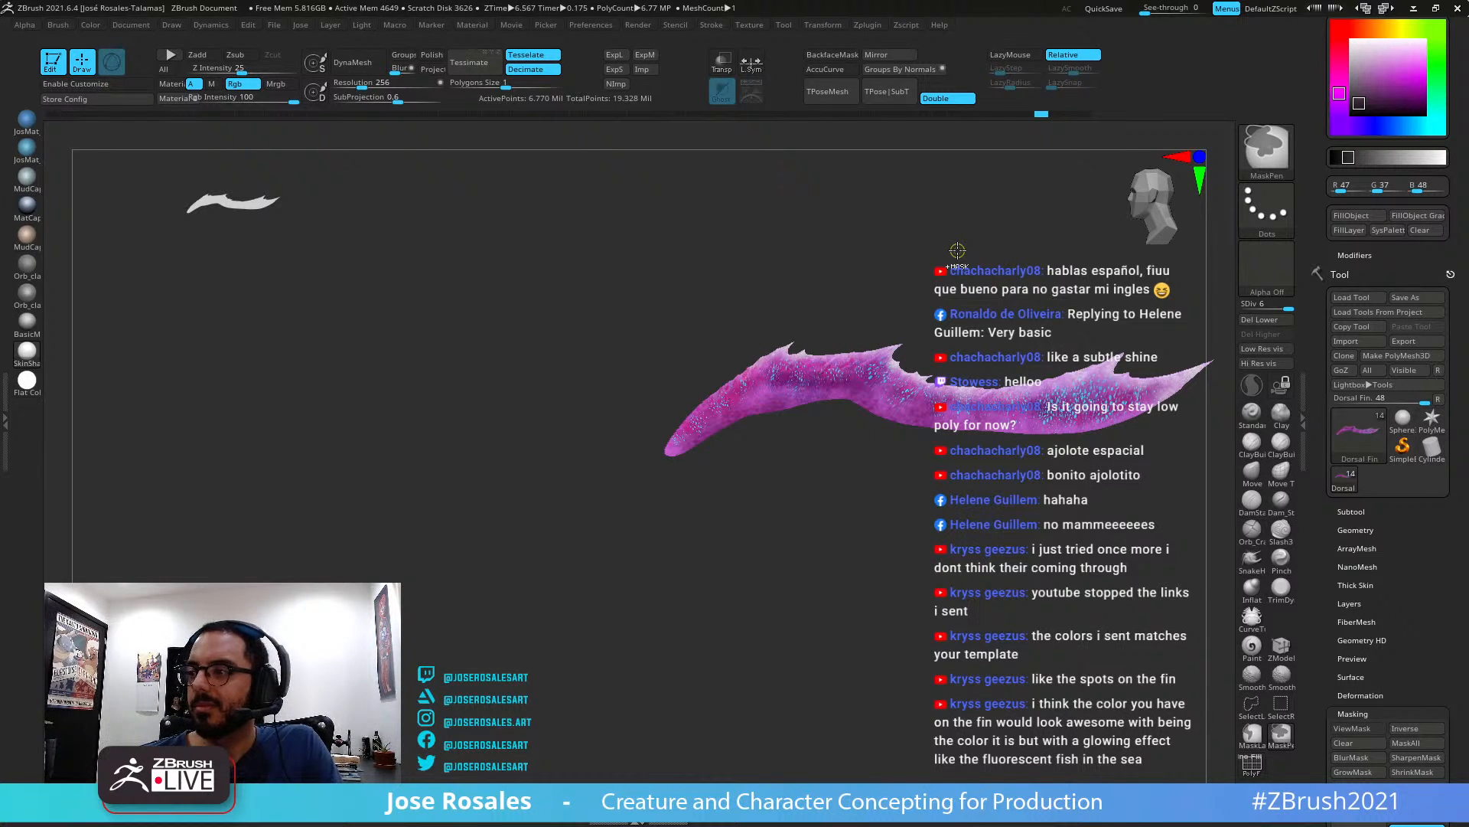
pyautogui.hotkey('ctrl', 'h')
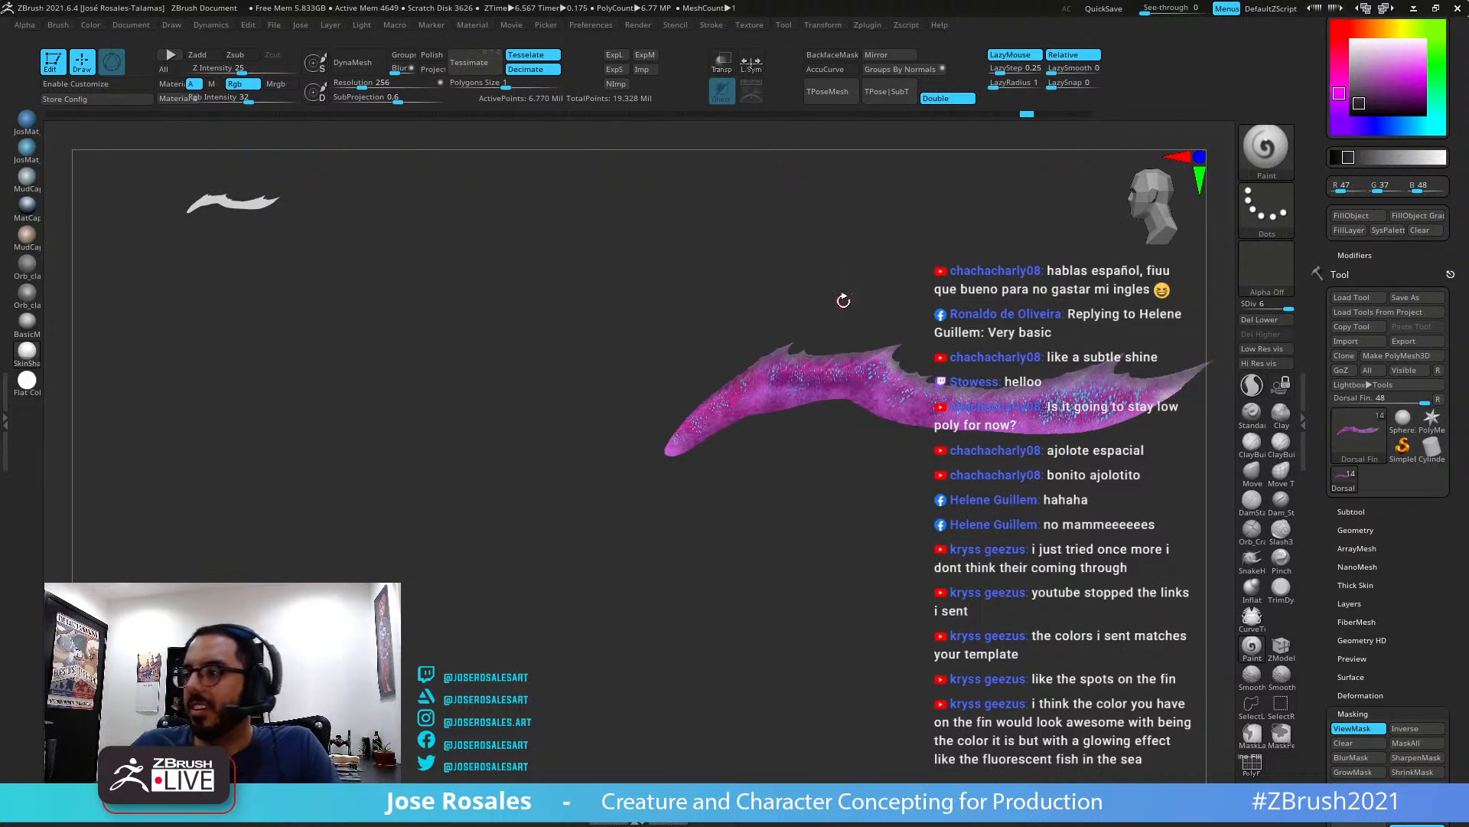
pyautogui.moveTo(898, 307)
pyautogui.keyDown('ctrl'); pyautogui.mouseDown(button='right')
pyautogui.moveTo(1008, 344)
pyautogui.moveTo(910, 340)
pyautogui.mouseUp(button='right'); pyautogui.keyUp('ctrl')
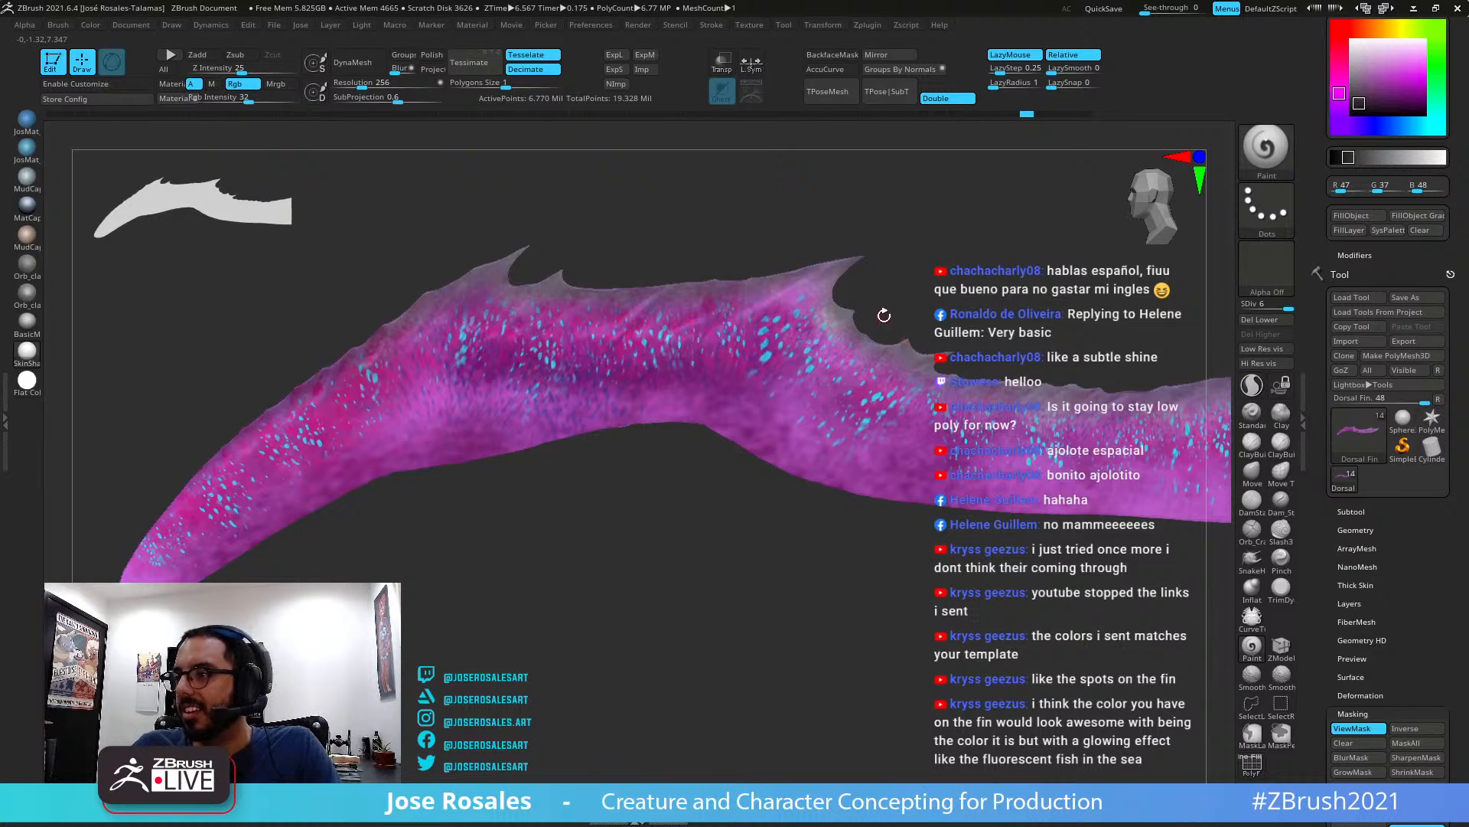
pyautogui.moveTo(918, 275); pyautogui.dragTo(677, 364)
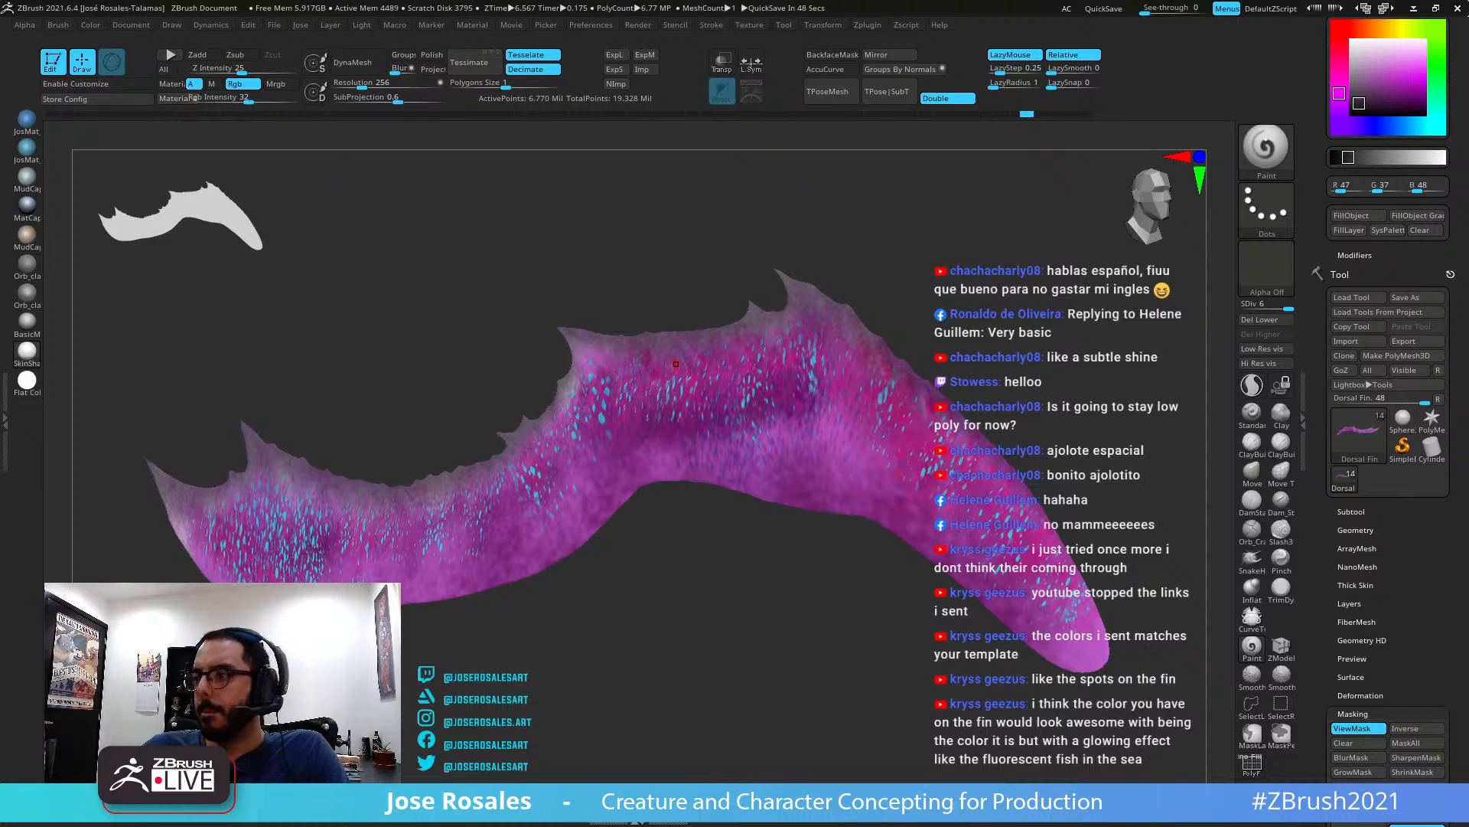
pyautogui.moveTo(826, 222); pyautogui.dragTo(993, 222)
pyautogui.hotkey('ctrl', 'h')
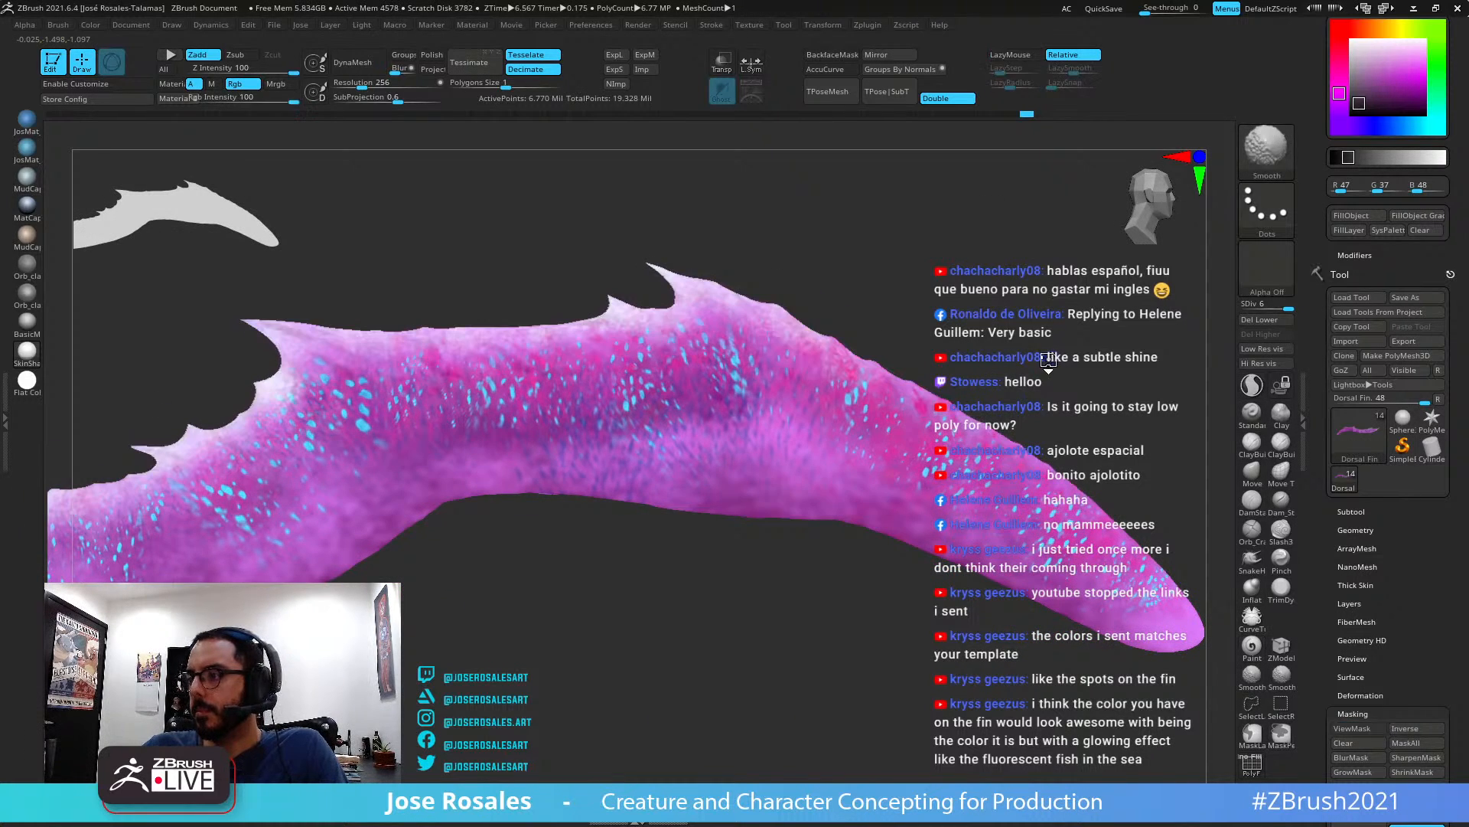
# Show the rest of the creature around the isolated dorsal fin again
pyautogui.hotkey('shift', 's')
pyautogui.hotkey('ctrl', 's')
pyautogui.moveTo(707, 434)
pyautogui.mouseDown(button='right')
pyautogui.moveTo(716, 452)
pyautogui.moveTo(723, 430)
pyautogui.mouseUp(button='right')
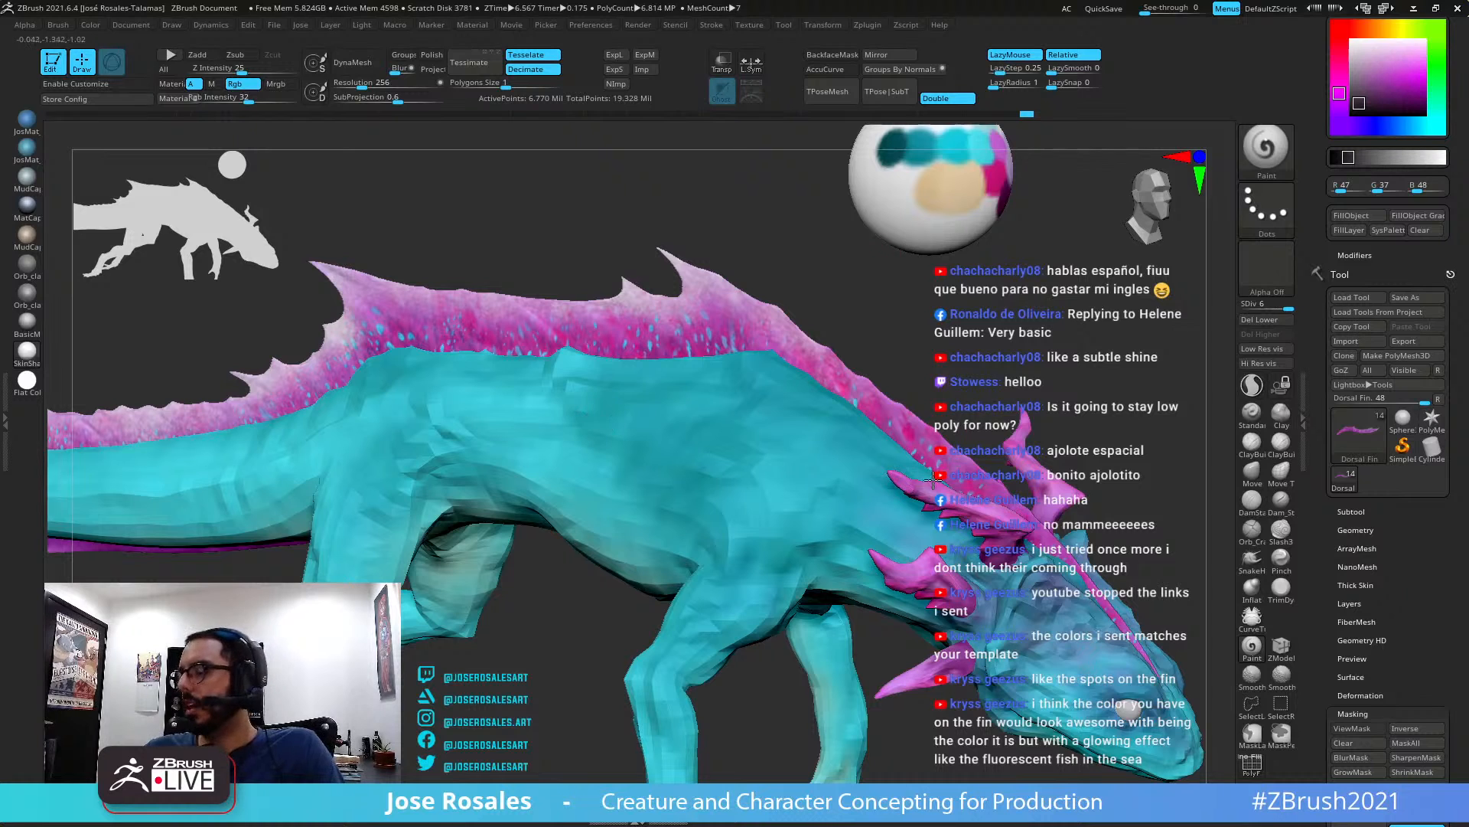
# Select the creature's body subtool and raise it to subdivision level 6
pyautogui.keyDown('alt'); pyautogui.click(867, 523); pyautogui.keyUp('alt')
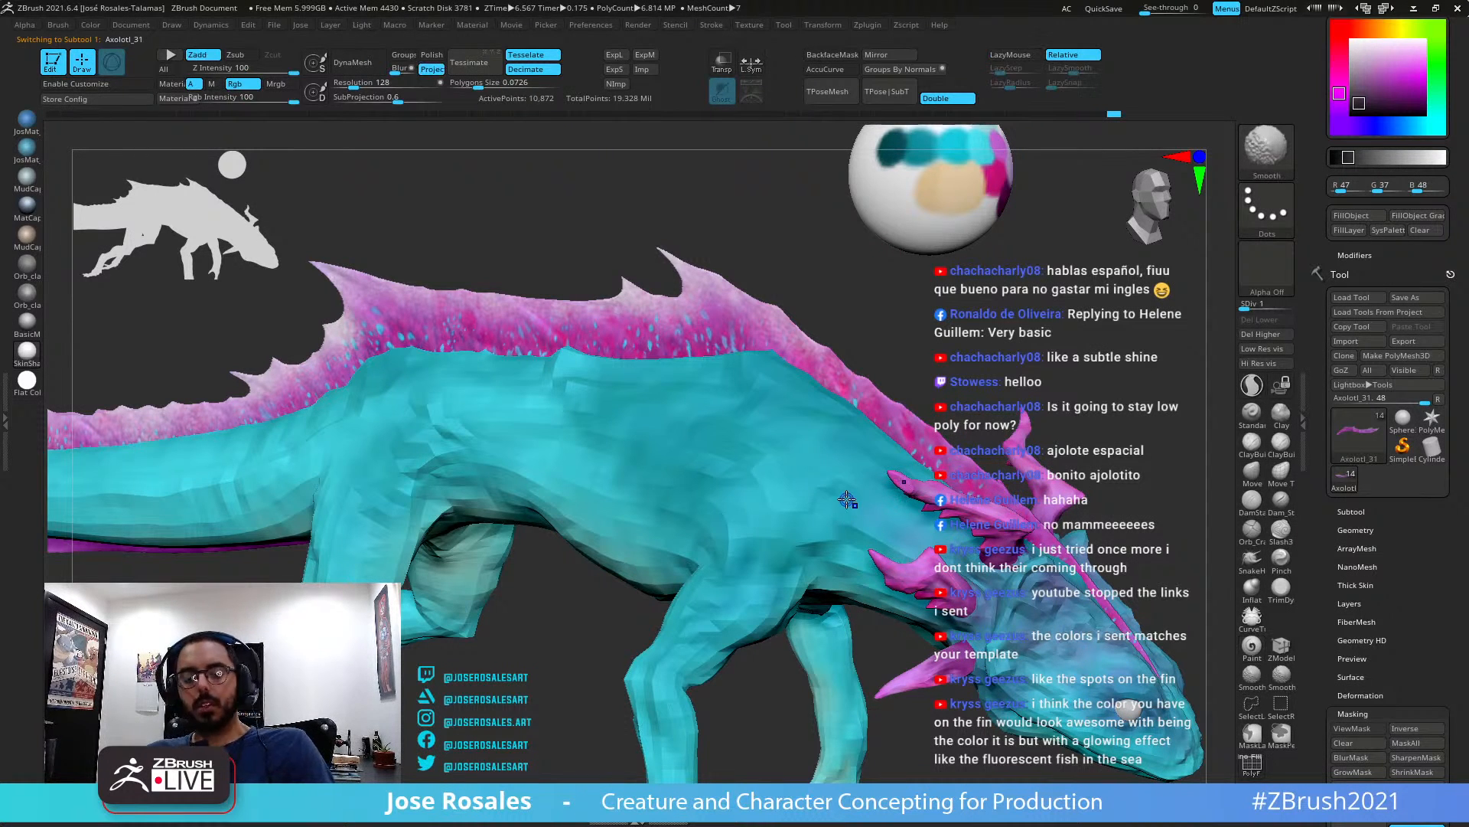
pyautogui.press('d')
pyautogui.press('d')
pyautogui.press('d')
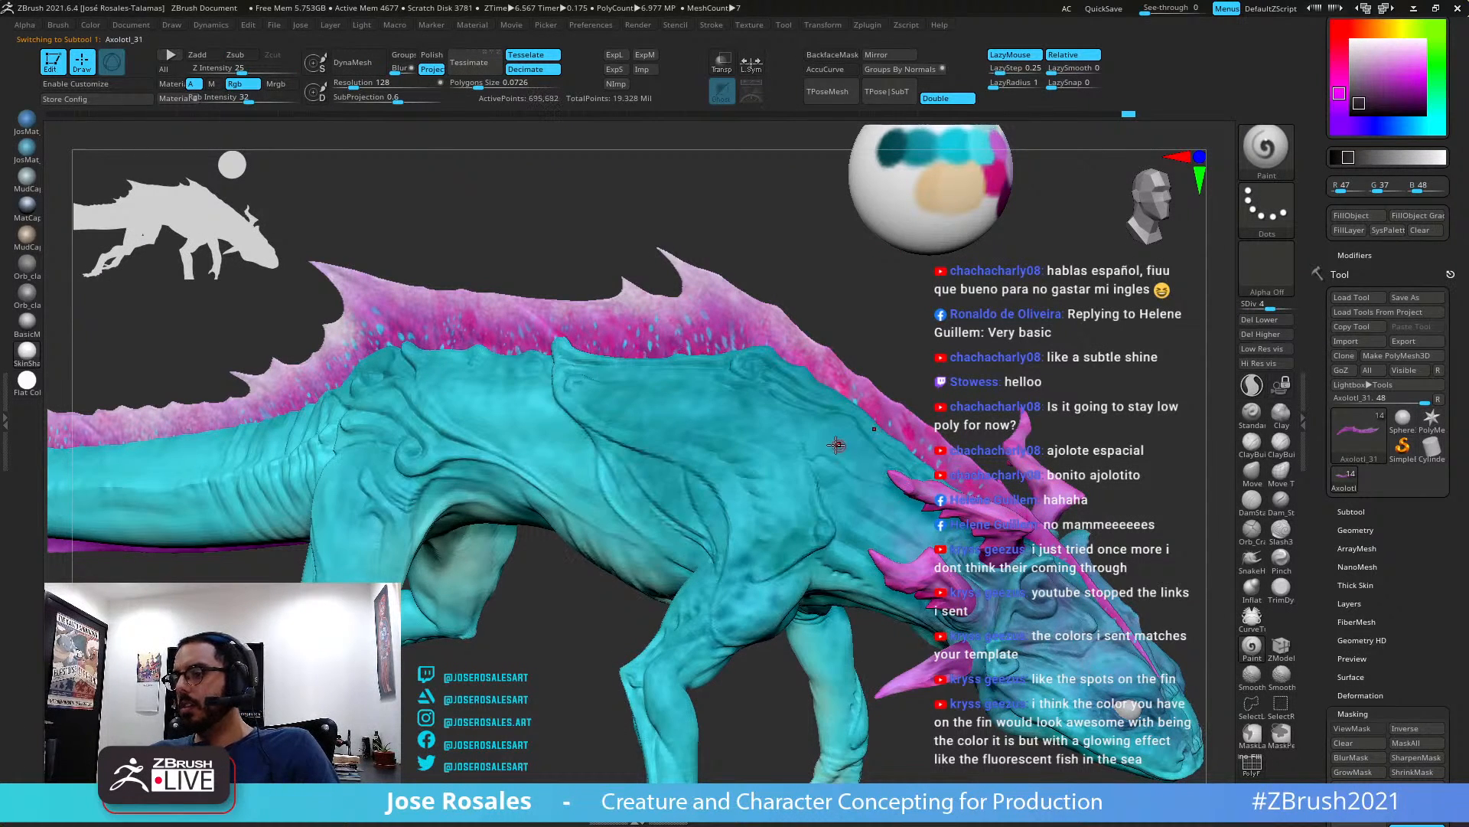
pyautogui.press('d')
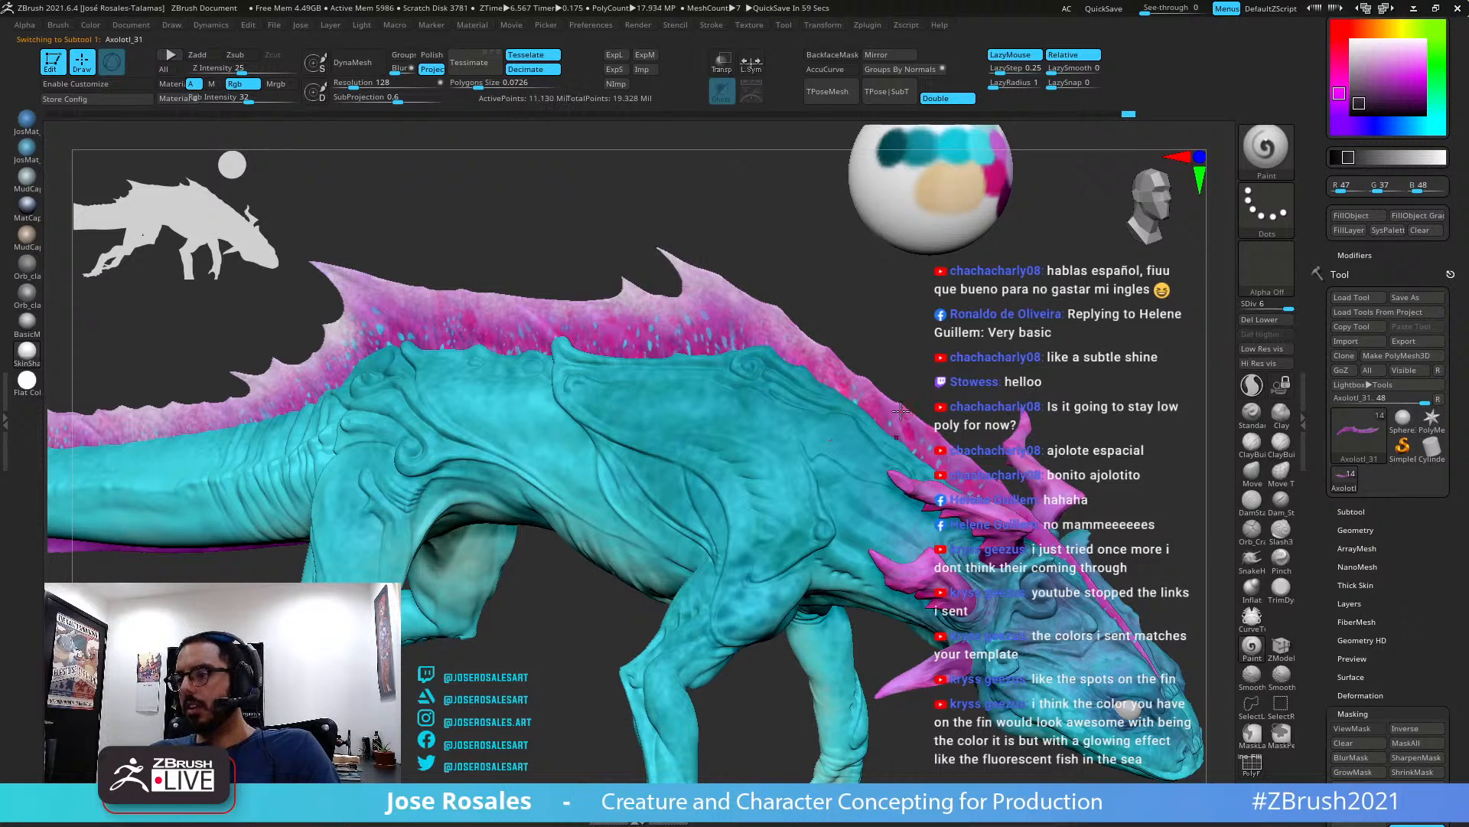
pyautogui.press('d')
pyautogui.press('f')
pyautogui.moveTo(781, 500); pyautogui.dragTo(848, 370, button='right')
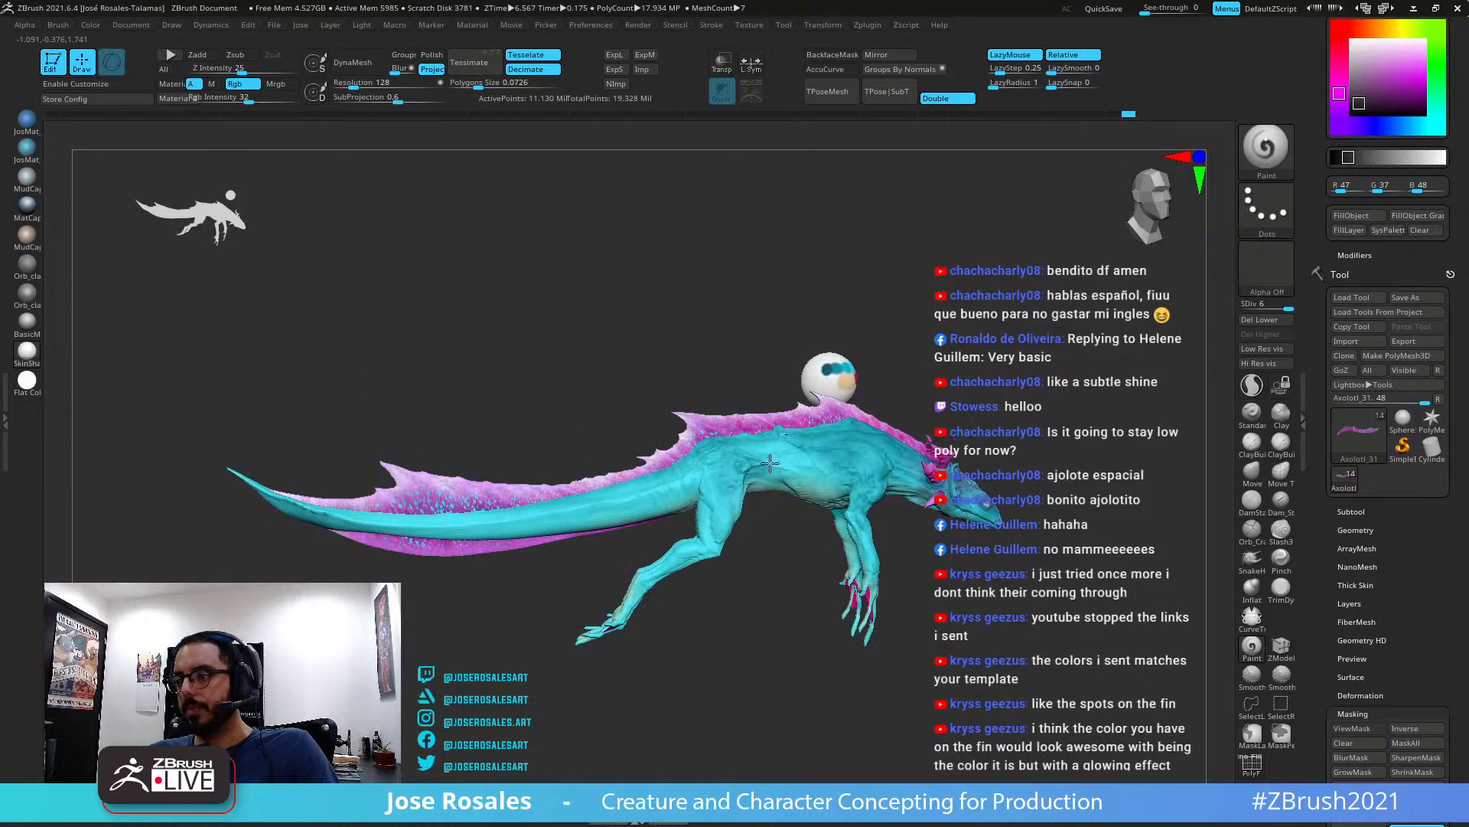
# Sample the dark magenta R 106, G 10, B 88 from the palette sphere and isolate the creature's body
pyautogui.moveTo(823, 527); pyautogui.dragTo(573, 553, button='right')
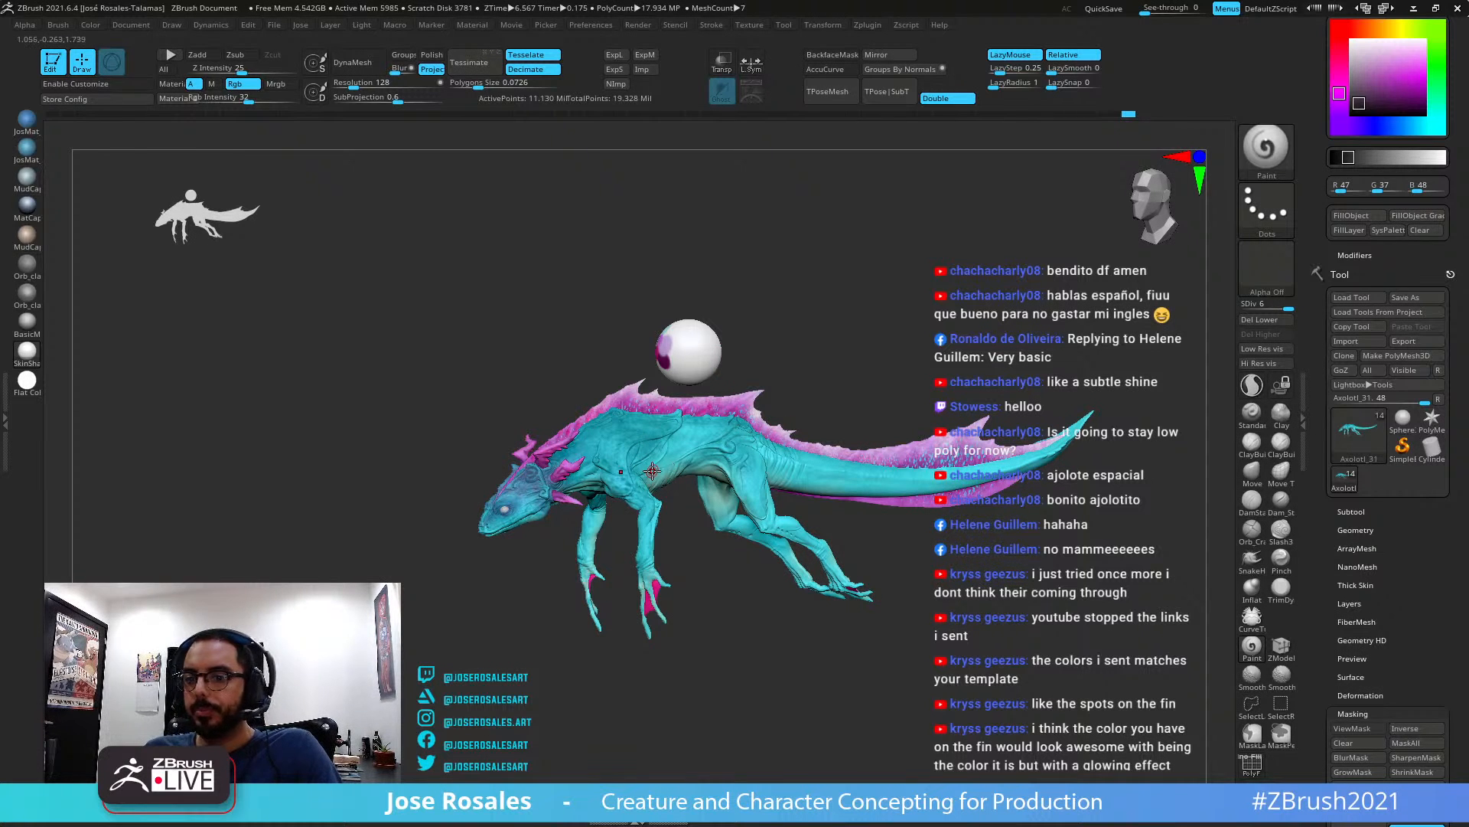
pyautogui.moveTo(652, 471); pyautogui.dragTo(656, 487, button='right')
pyautogui.moveTo(824, 469); pyautogui.dragTo(1077, 396, button='right')
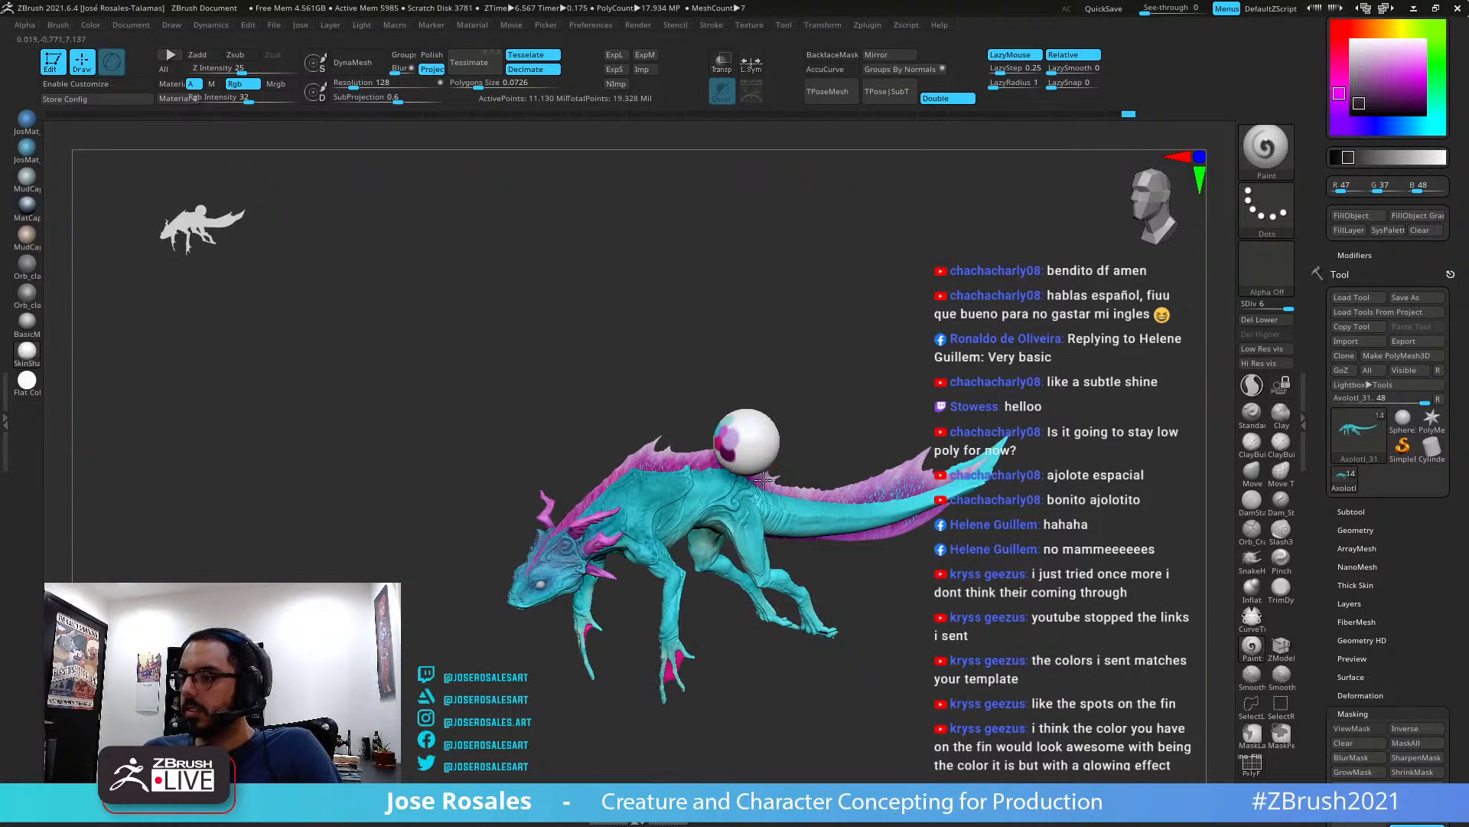
pyautogui.moveTo(763, 479); pyautogui.dragTo(746, 459, button='right')
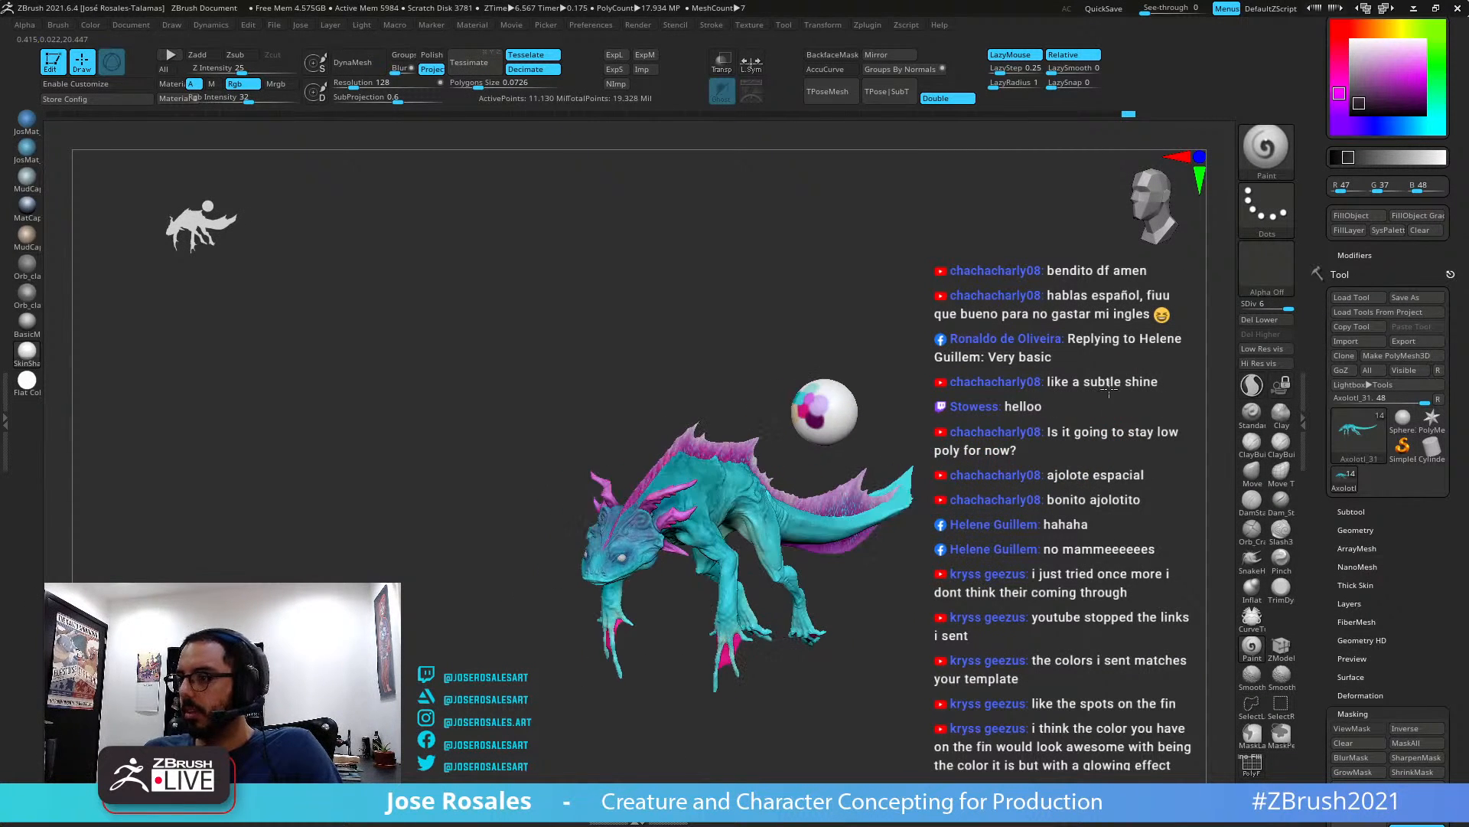
pyautogui.moveTo(1347, 100); pyautogui.dragTo(813, 423)
pyautogui.keyDown('ctrl'); pyautogui.moveTo(934, 568); pyautogui.dragTo(897, 540, button='right'); pyautogui.keyUp('ctrl')
# Set the Paint brush to the Color Spray stroke with Alpha 08 and an RGB intensity of 100
pyautogui.click(1255, 209)
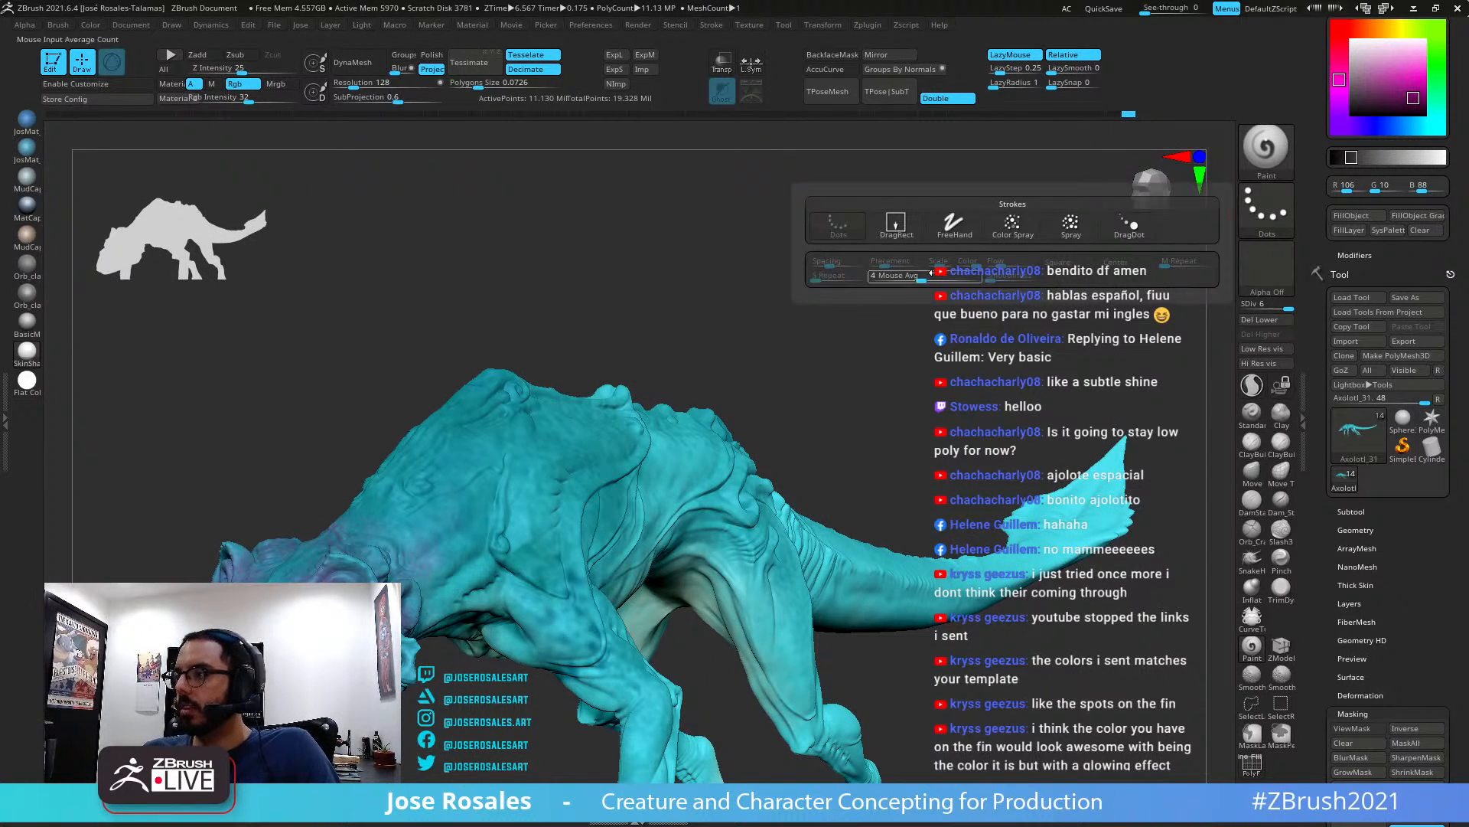
pyautogui.click(1012, 227)
pyautogui.click(1245, 281)
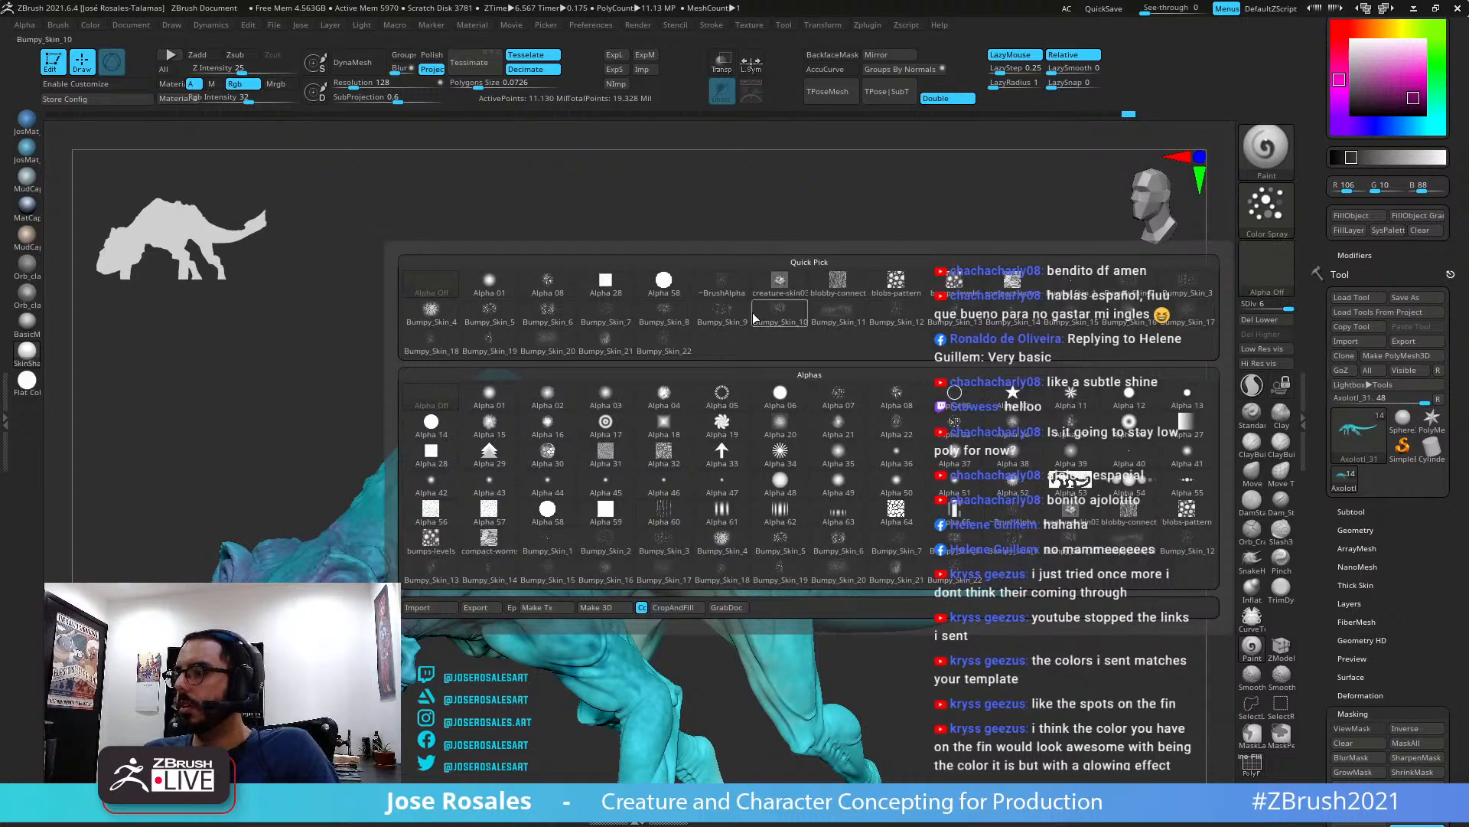
pyautogui.click(547, 281)
pyautogui.moveTo(834, 450); pyautogui.dragTo(810, 459, button='right')
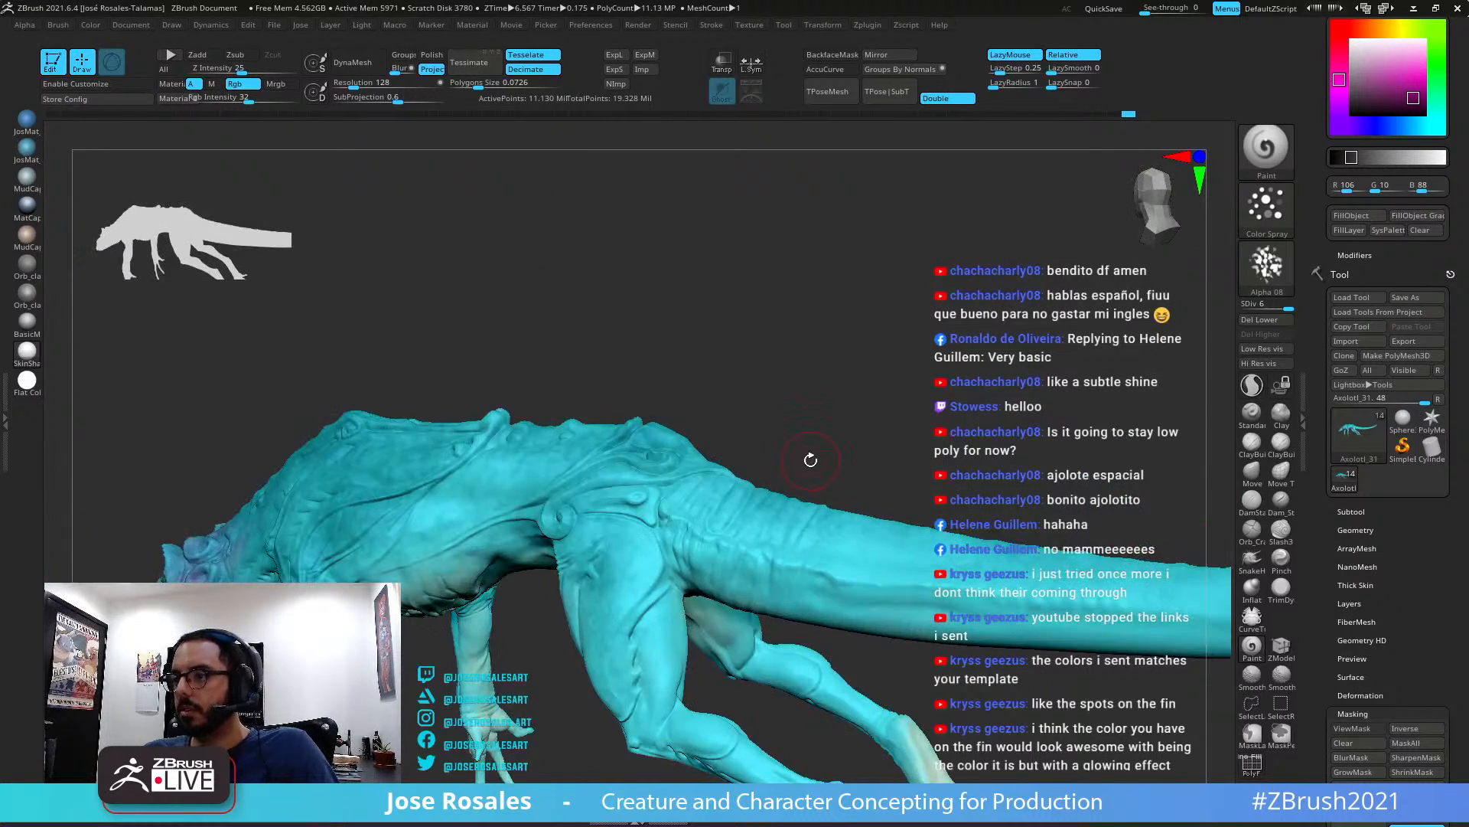
pyautogui.keyDown('alt'); pyautogui.moveTo(650, 485); pyautogui.dragTo(682, 349, button='right'); pyautogui.keyUp('alt')
pyautogui.moveTo(591, 435); pyautogui.dragTo(639, 437, button='right')
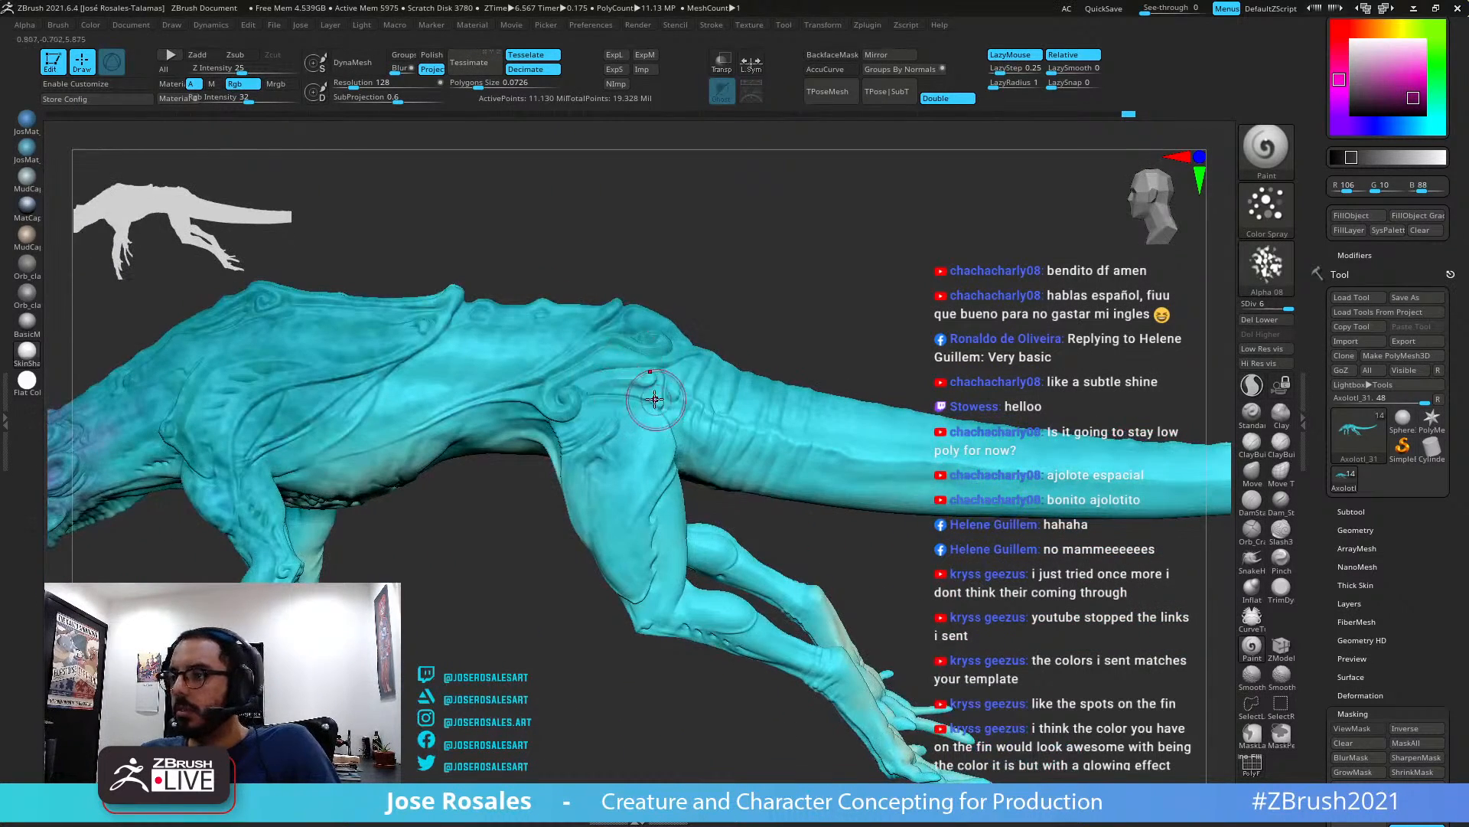
pyautogui.click(222, 97)
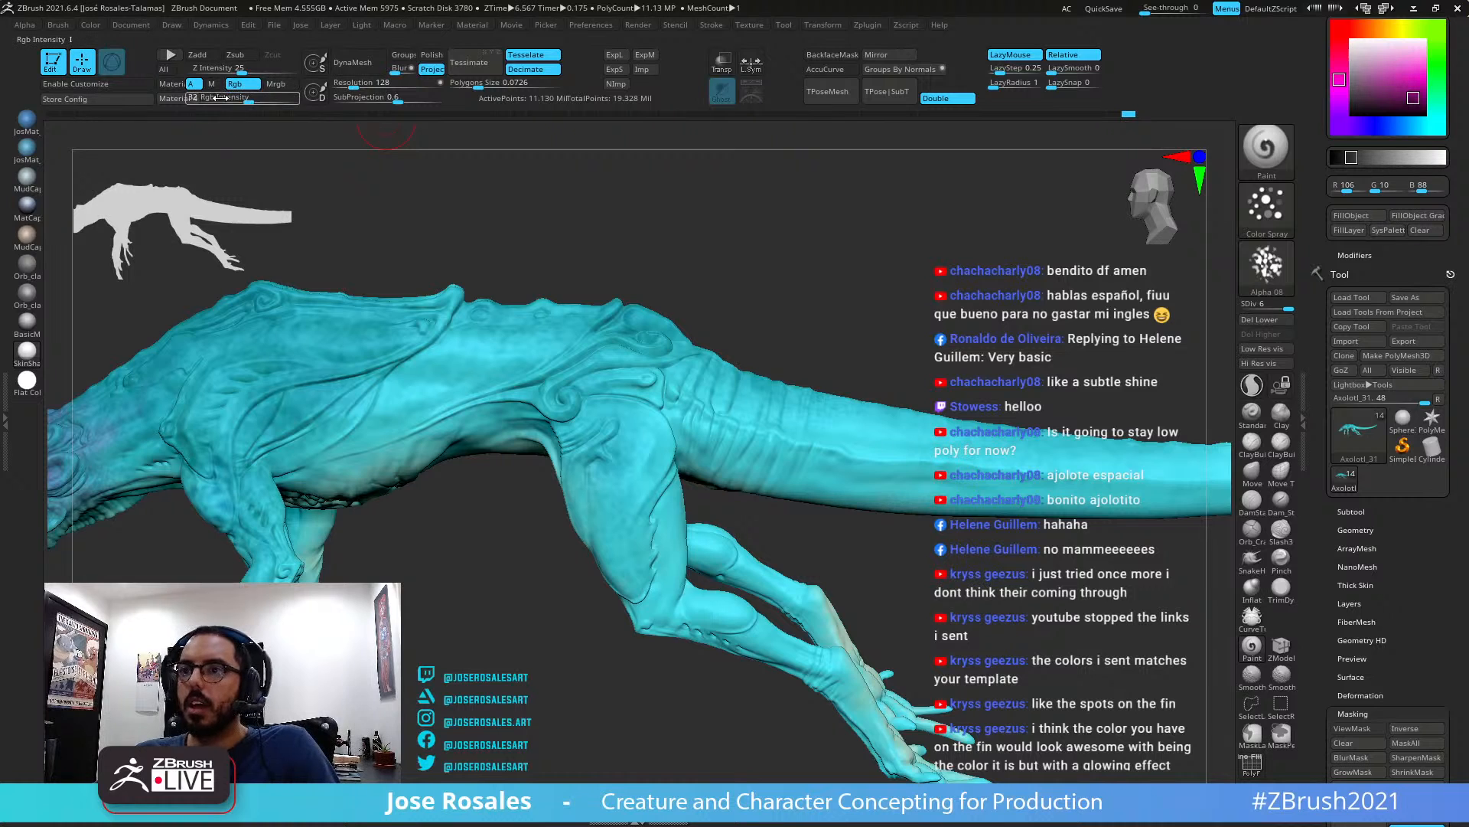
pyautogui.moveTo(249, 100); pyautogui.dragTo(271, 99)
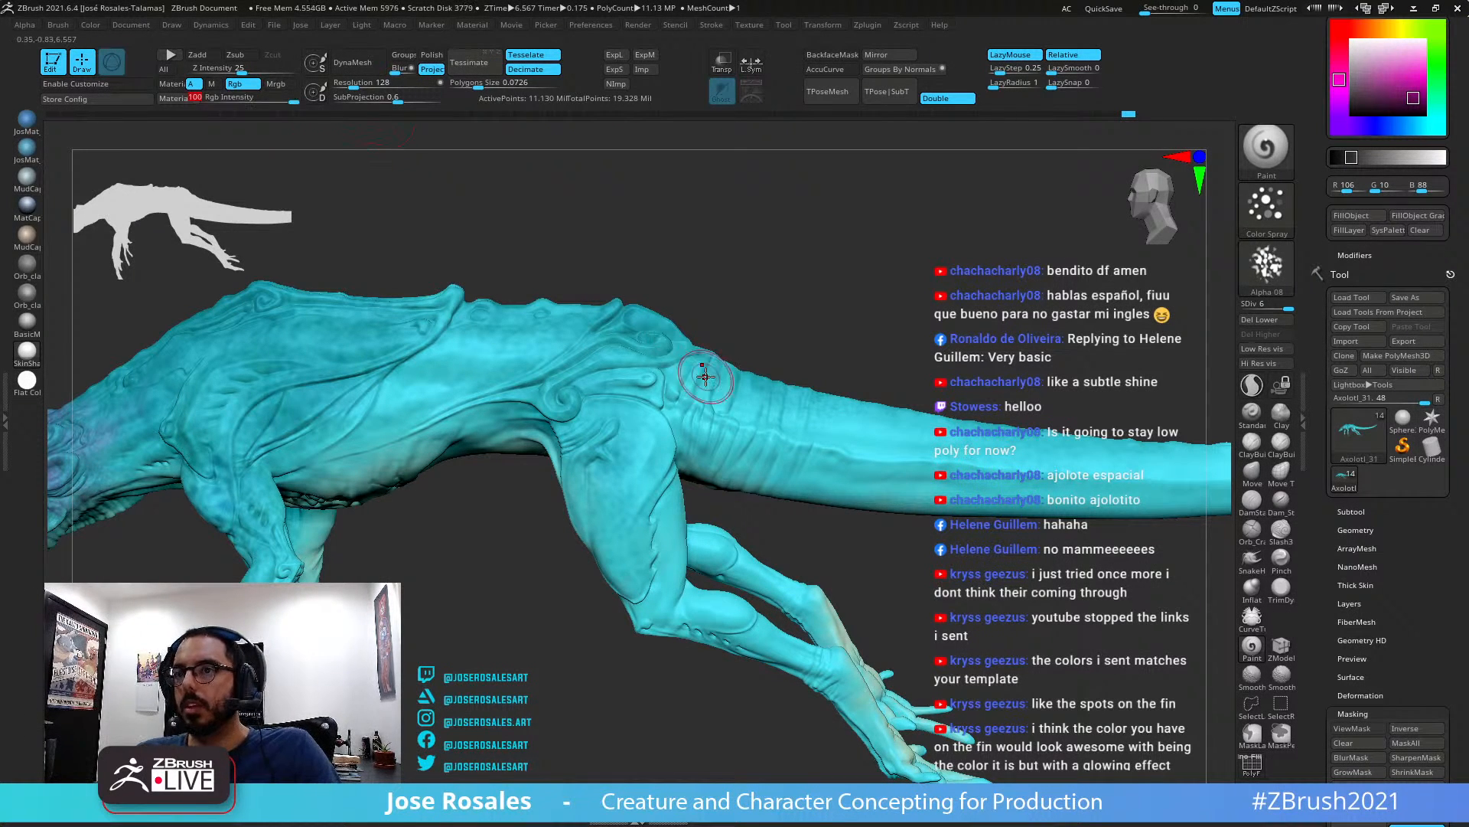
# Spray purple mottling over the creature's hip and the wrinkled skin at the base of the tail
pyautogui.moveTo(641, 387)
pyautogui.mouseDown(button='right')
pyautogui.moveTo(643, 416)
pyautogui.moveTo(712, 410)
pyautogui.moveTo(618, 383)
pyautogui.moveTo(666, 413)
pyautogui.moveTo(691, 472)
pyautogui.mouseUp(button='right')
pyautogui.press('s')
pyautogui.moveTo(691, 472); pyautogui.dragTo(685, 472)
pyautogui.moveTo(685, 471)
pyautogui.mouseDown()
pyautogui.moveTo(653, 512)
pyautogui.moveTo(713, 492)
pyautogui.moveTo(650, 409)
pyautogui.moveTo(631, 447)
pyautogui.mouseUp()
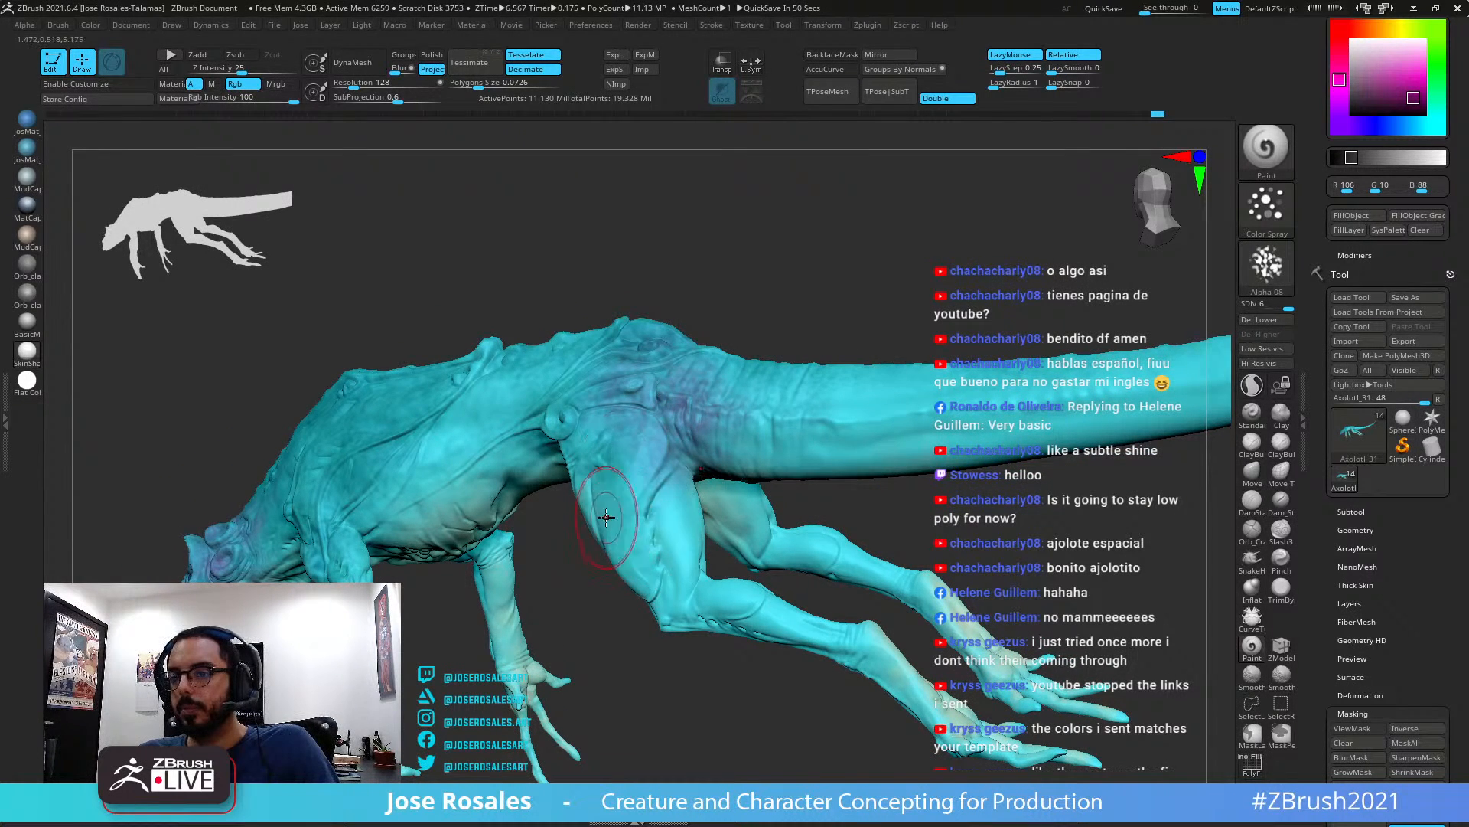
pyautogui.moveTo(609, 518); pyautogui.dragTo(625, 355, button='right')
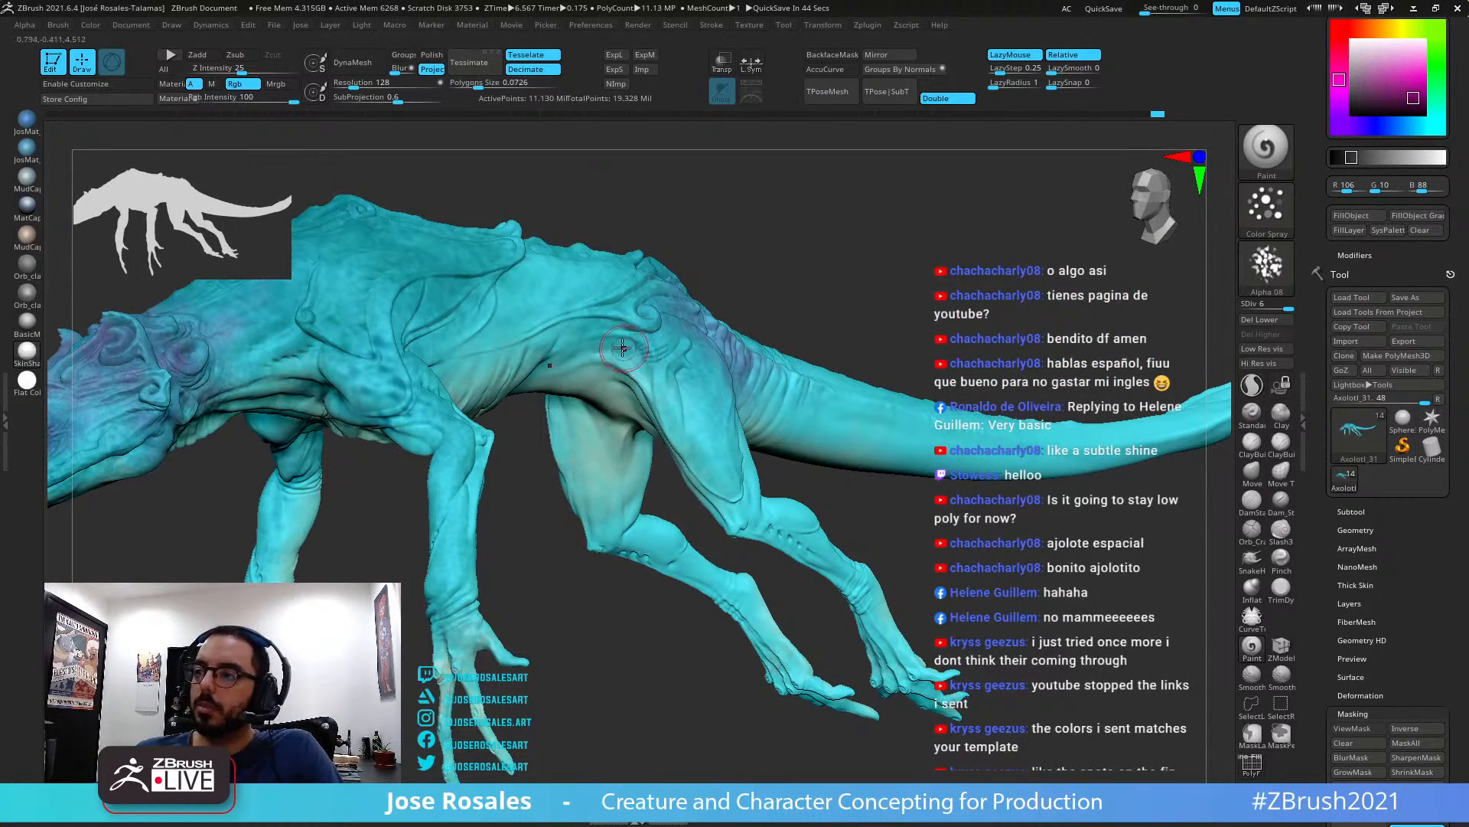
pyautogui.moveTo(594, 320); pyautogui.dragTo(688, 329, button='right')
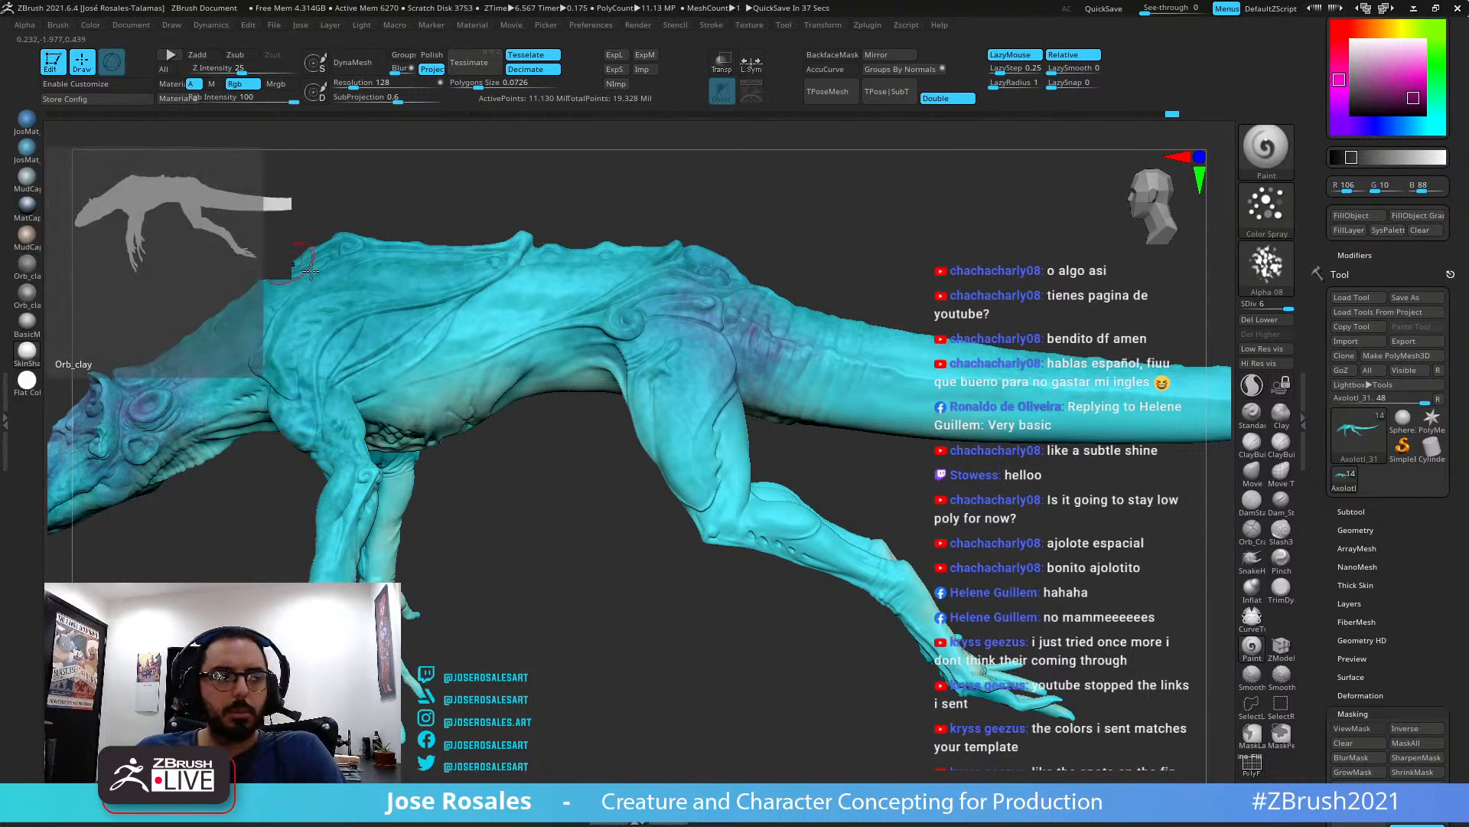
# Adjust the brush size and extend the purple mottling from the hip onto the upper side of the tail base
pyautogui.moveTo(602, 268); pyautogui.dragTo(746, 317, button='right')
pyautogui.press('s')
pyautogui.moveTo(746, 317)
pyautogui.mouseDown()
pyautogui.moveTo(750, 264)
pyautogui.moveTo(748, 349)
pyautogui.mouseUp()
pyautogui.moveTo(740, 322)
pyautogui.mouseDown(button='right')
pyautogui.moveTo(693, 313)
pyautogui.moveTo(887, 426)
pyautogui.moveTo(1118, 202)
pyautogui.moveTo(919, 428)
pyautogui.mouseUp(button='right')
pyautogui.press('s')
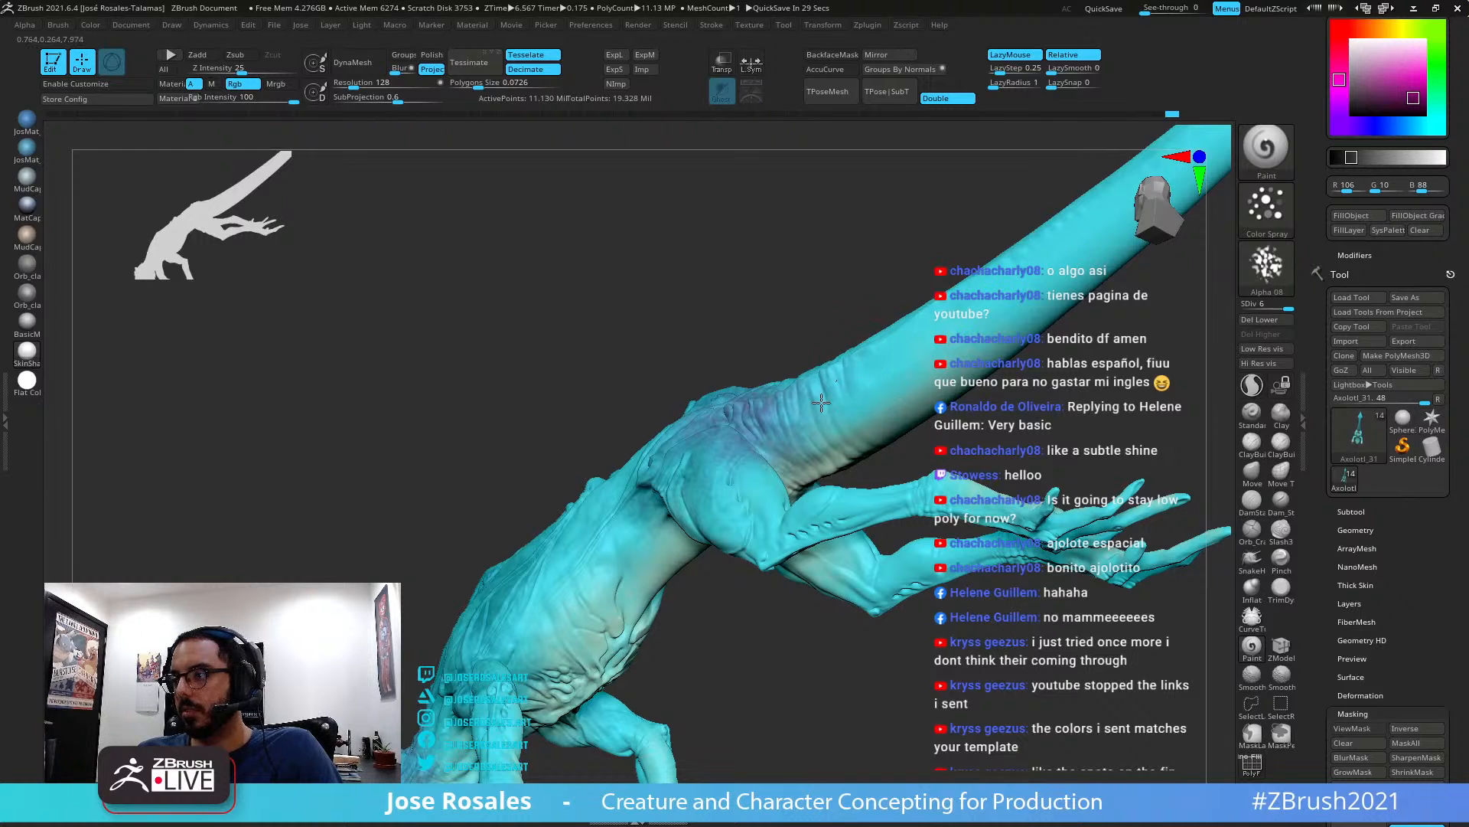
pyautogui.moveTo(821, 402); pyautogui.dragTo(881, 424)
pyautogui.moveTo(793, 403)
pyautogui.mouseDown()
pyautogui.moveTo(872, 422)
pyautogui.moveTo(852, 419)
pyautogui.mouseUp()
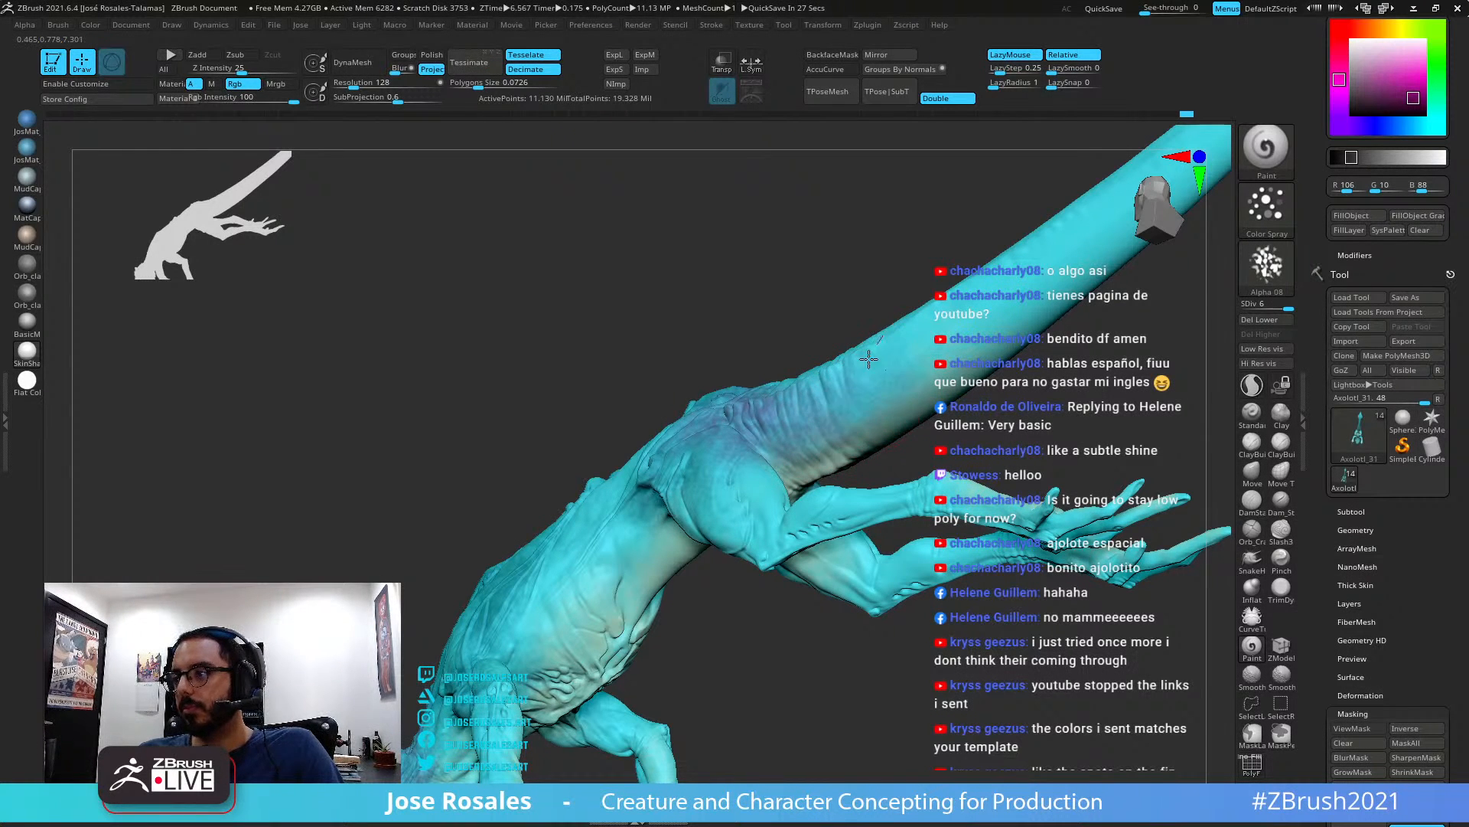
# Carry the purple speckling around the hip folds and onto the underside of the tail base
pyautogui.moveTo(800, 406); pyautogui.dragTo(676, 457, button='right')
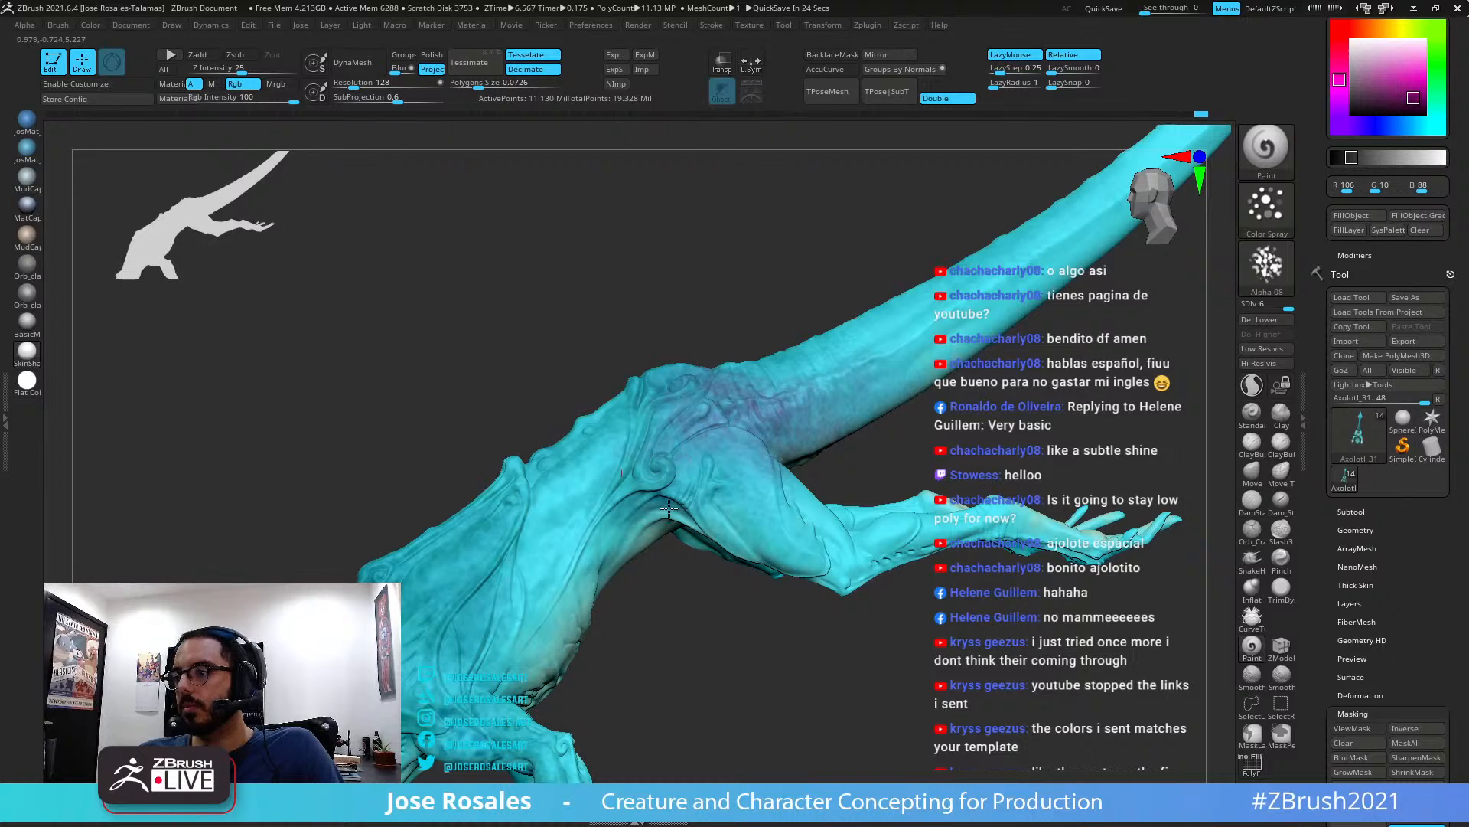
pyautogui.moveTo(669, 507); pyautogui.dragTo(673, 434, button='right')
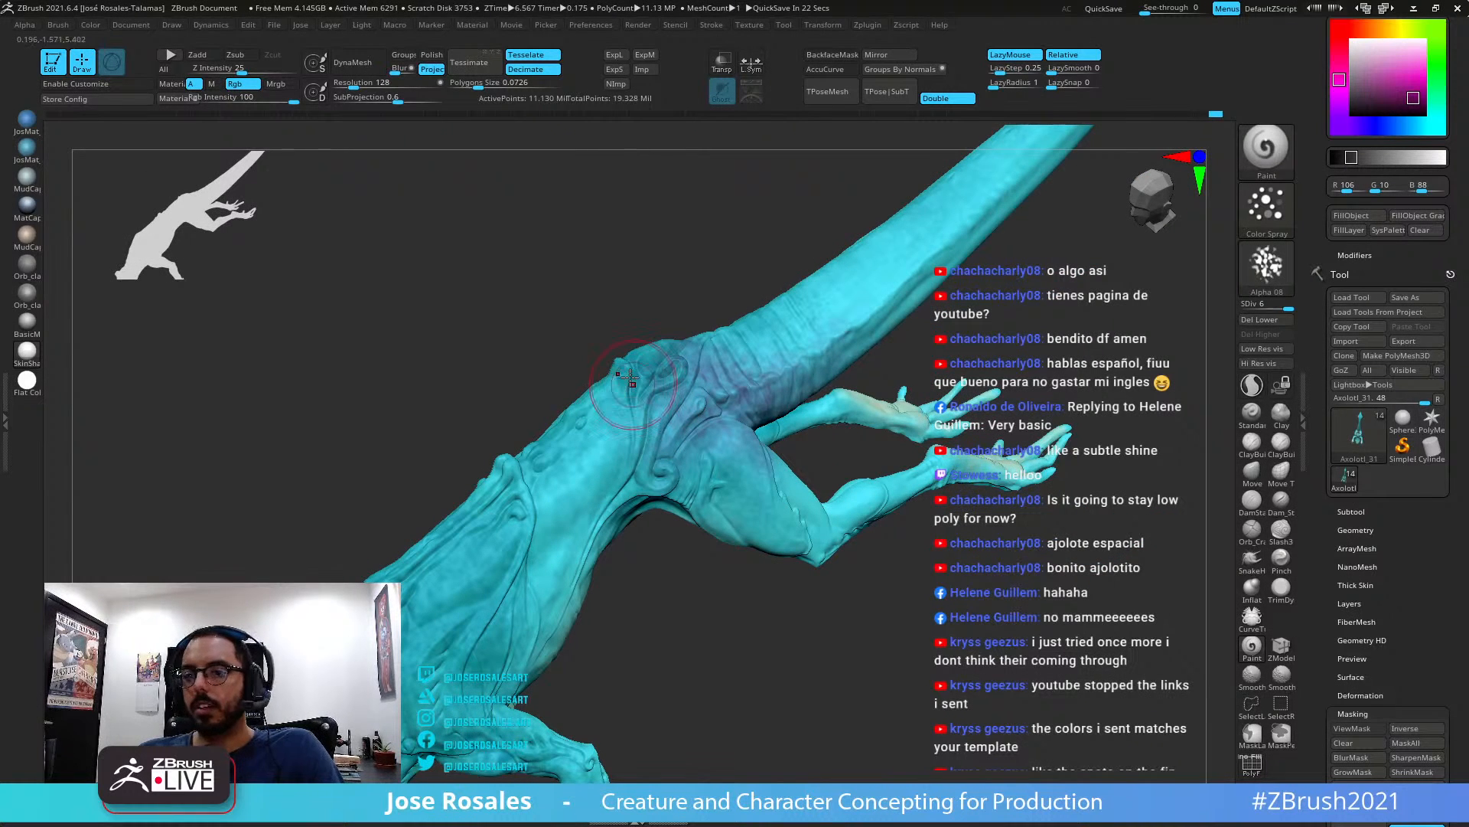
pyautogui.moveTo(693, 366); pyautogui.dragTo(773, 344, button='right')
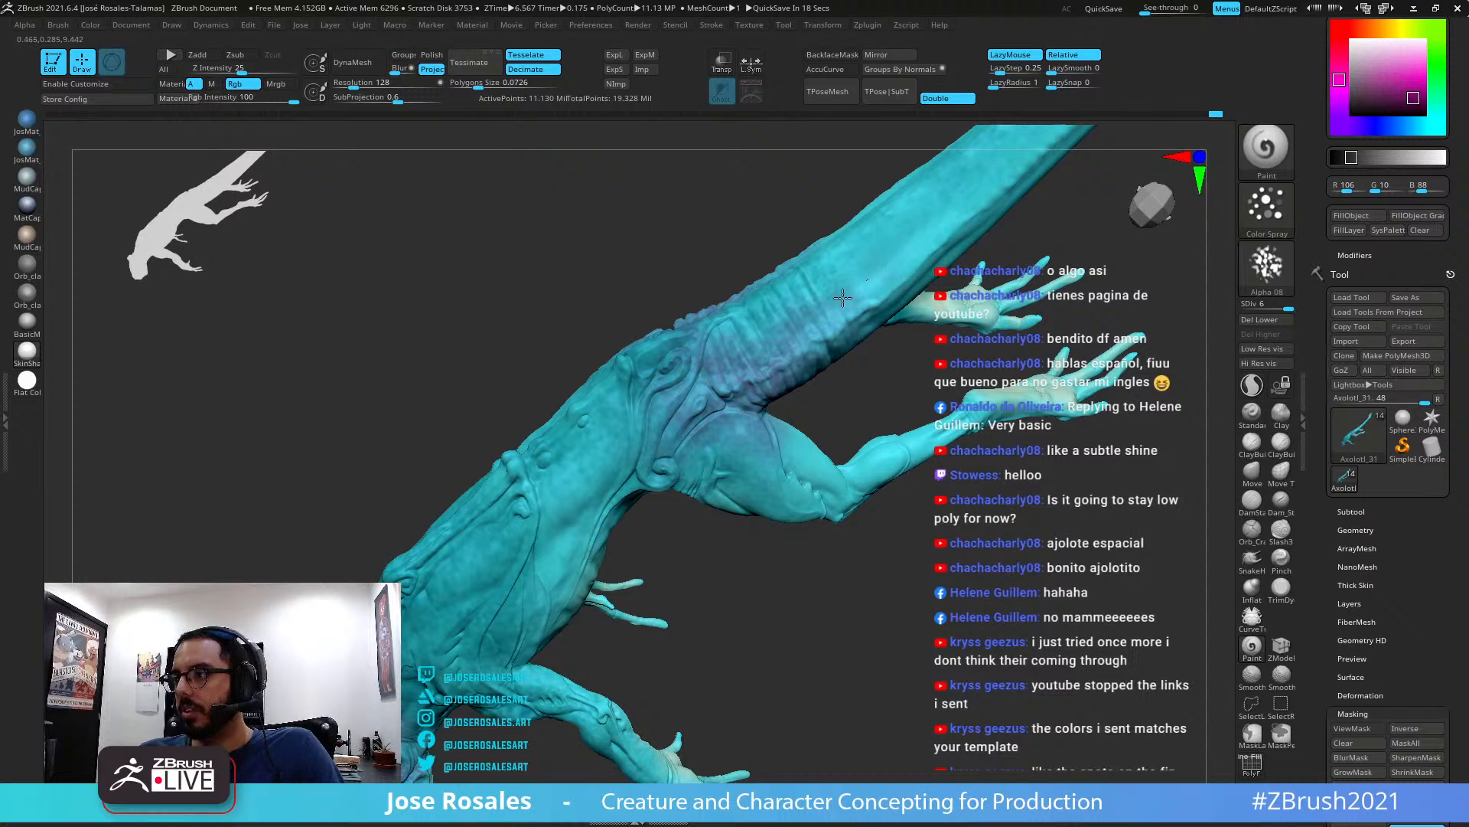
pyautogui.moveTo(708, 373)
pyautogui.mouseDown(button='right')
pyautogui.moveTo(816, 327)
pyautogui.moveTo(845, 339)
pyautogui.moveTo(842, 372)
pyautogui.moveTo(863, 378)
pyautogui.mouseUp(button='right')
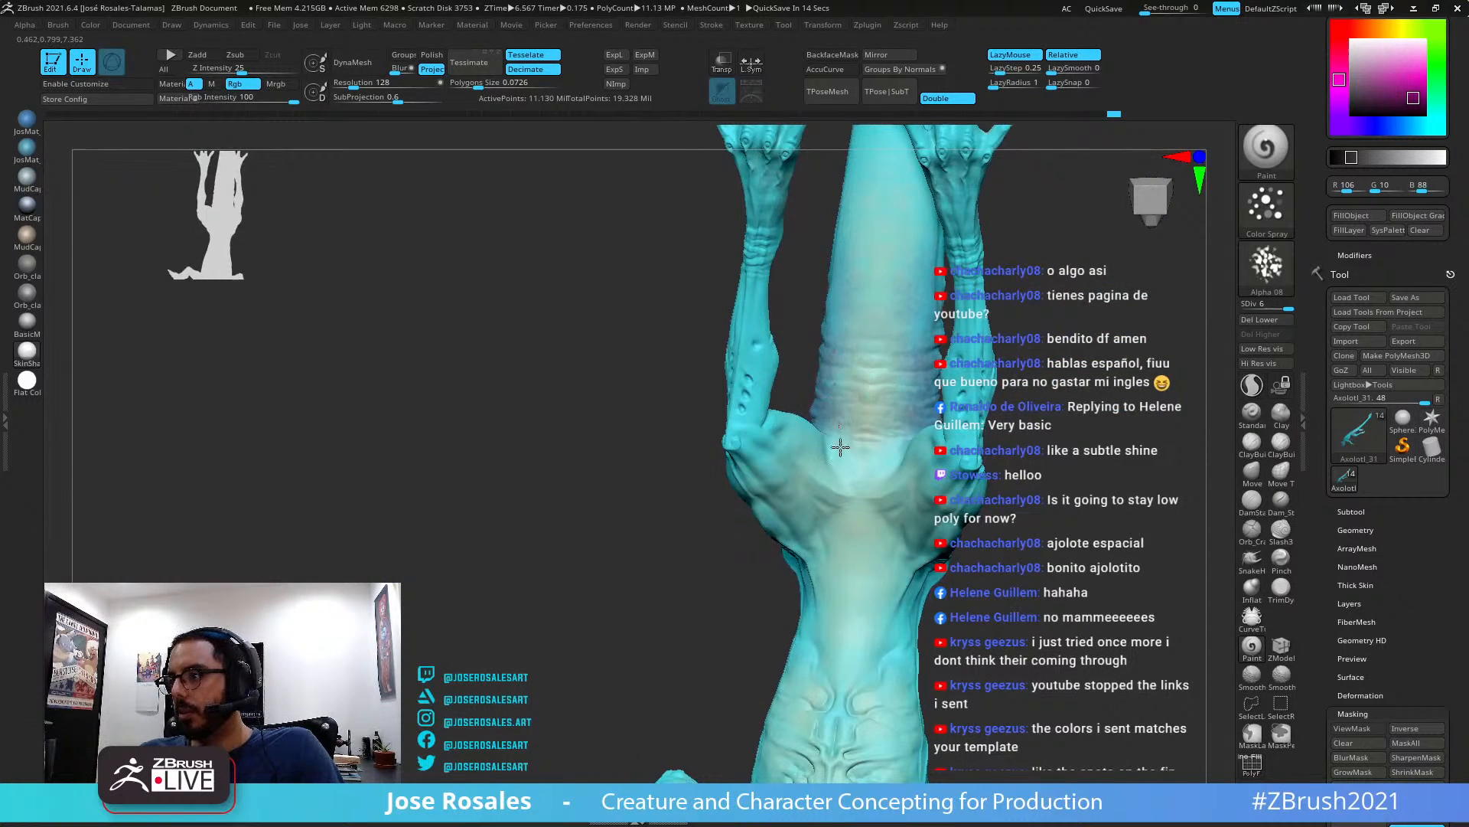
pyautogui.moveTo(840, 447); pyautogui.dragTo(853, 348)
pyautogui.moveTo(842, 420); pyautogui.dragTo(825, 441)
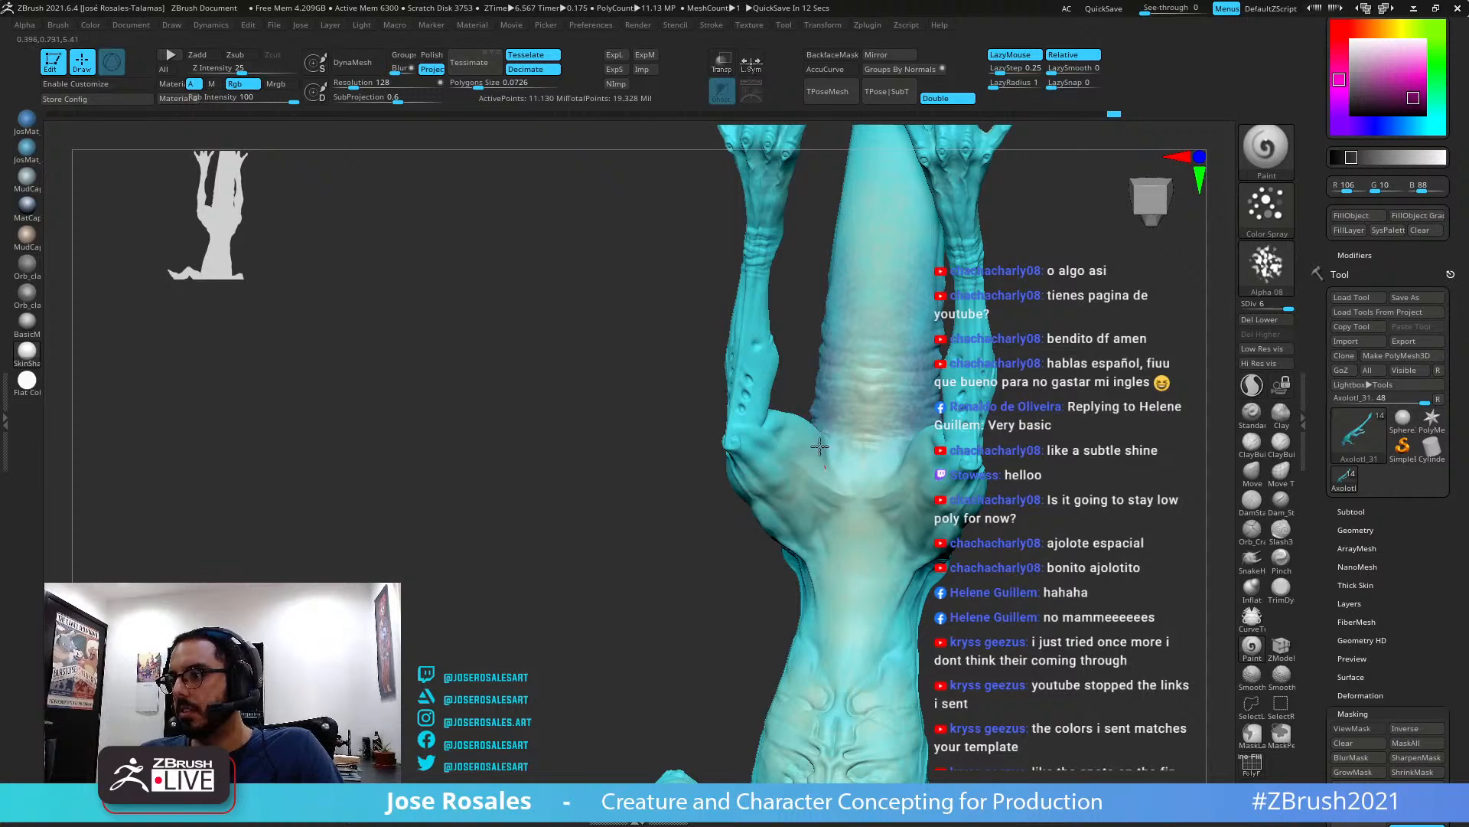
# Blend the purple mottling across the hip folds and upper thigh on the body's other side
pyautogui.moveTo(819, 446)
pyautogui.mouseDown(button='right')
pyautogui.moveTo(796, 385)
pyautogui.moveTo(811, 438)
pyautogui.mouseUp(button='right')
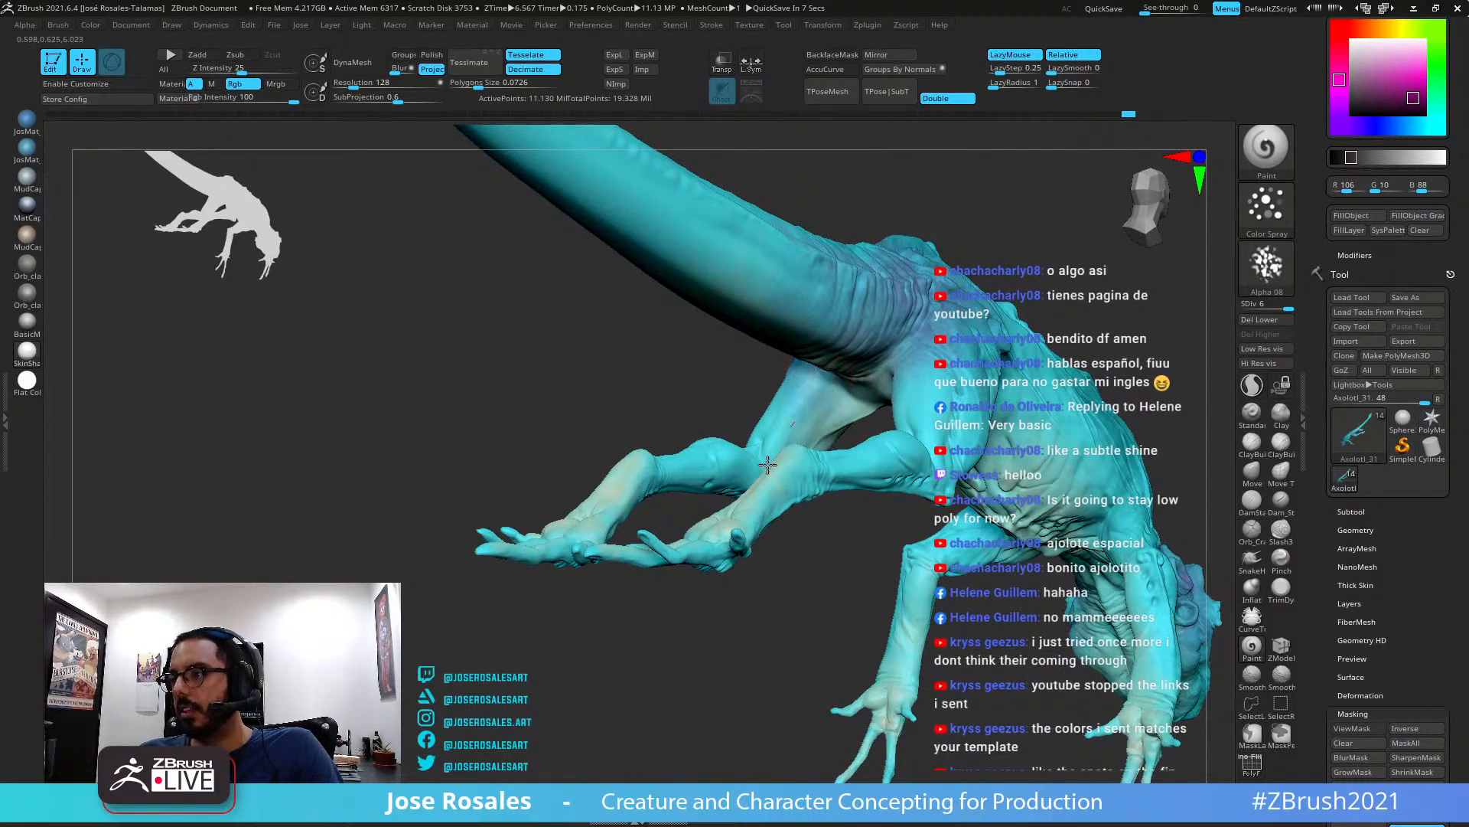
pyautogui.moveTo(926, 368)
pyautogui.mouseDown(button='right')
pyautogui.moveTo(936, 399)
pyautogui.moveTo(957, 357)
pyautogui.mouseUp(button='right')
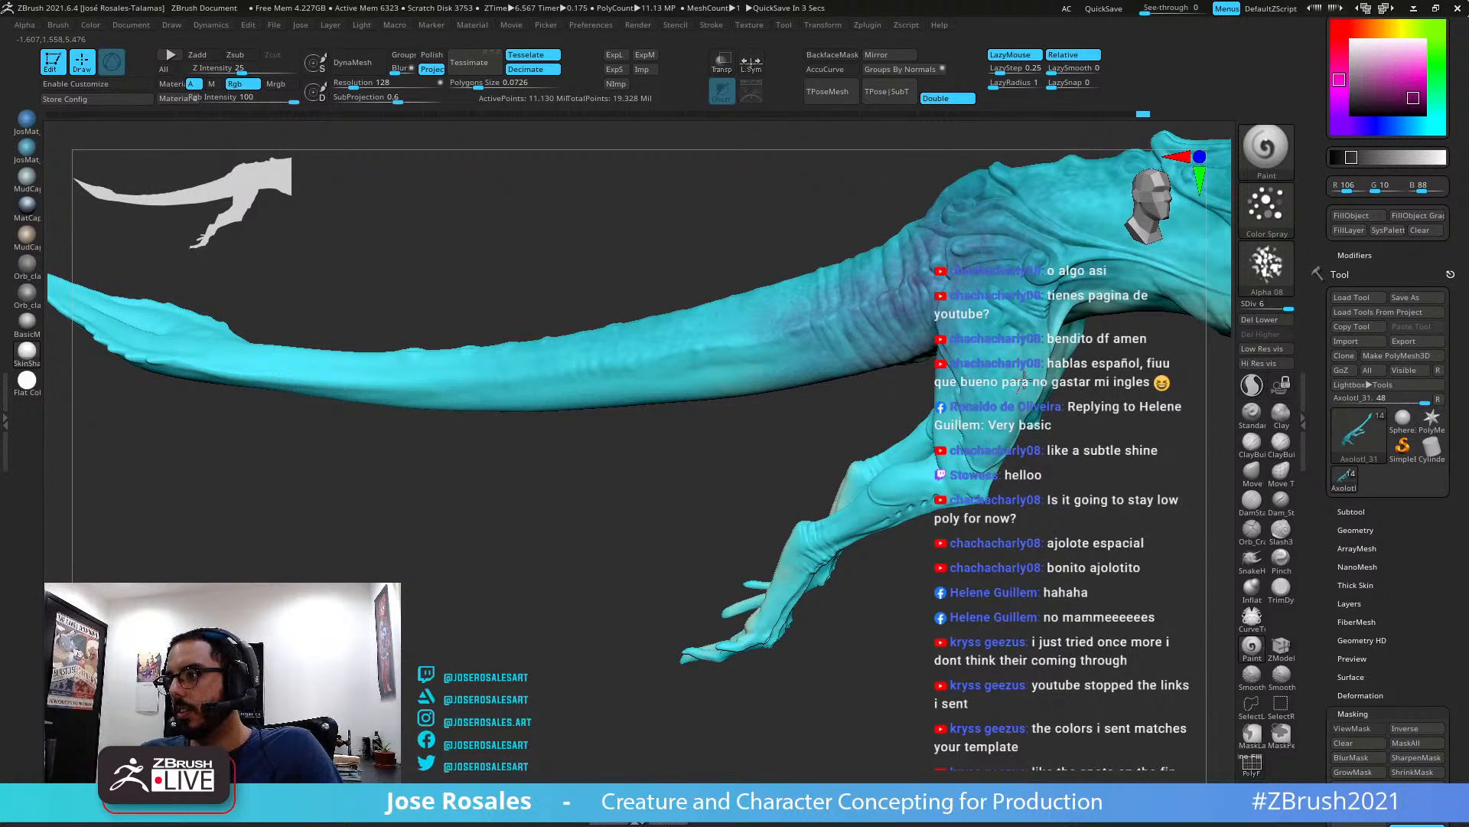
pyautogui.moveTo(1000, 454); pyautogui.dragTo(967, 361, button='right')
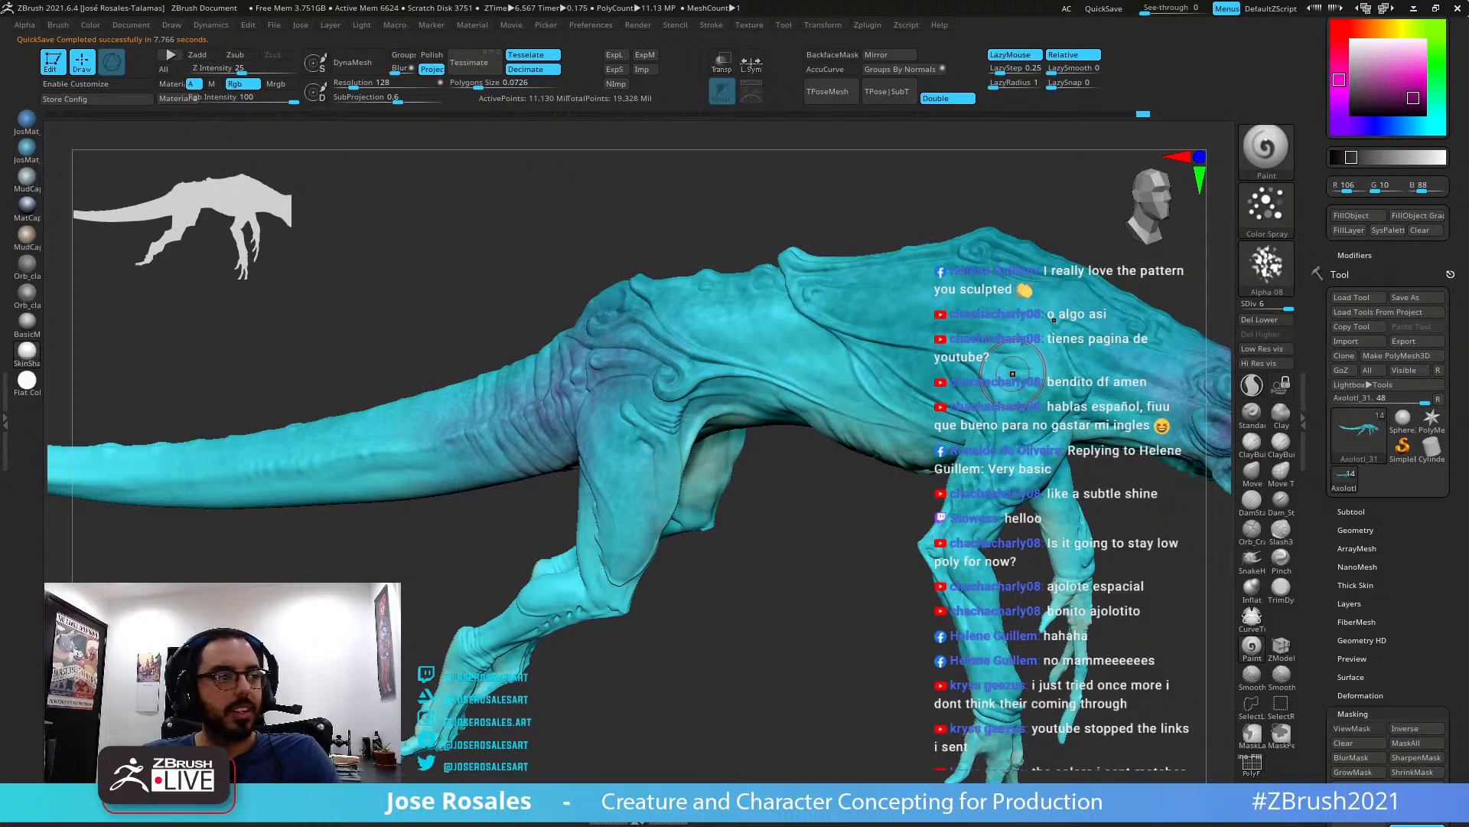
pyautogui.moveTo(597, 413); pyautogui.dragTo(562, 397, button='right')
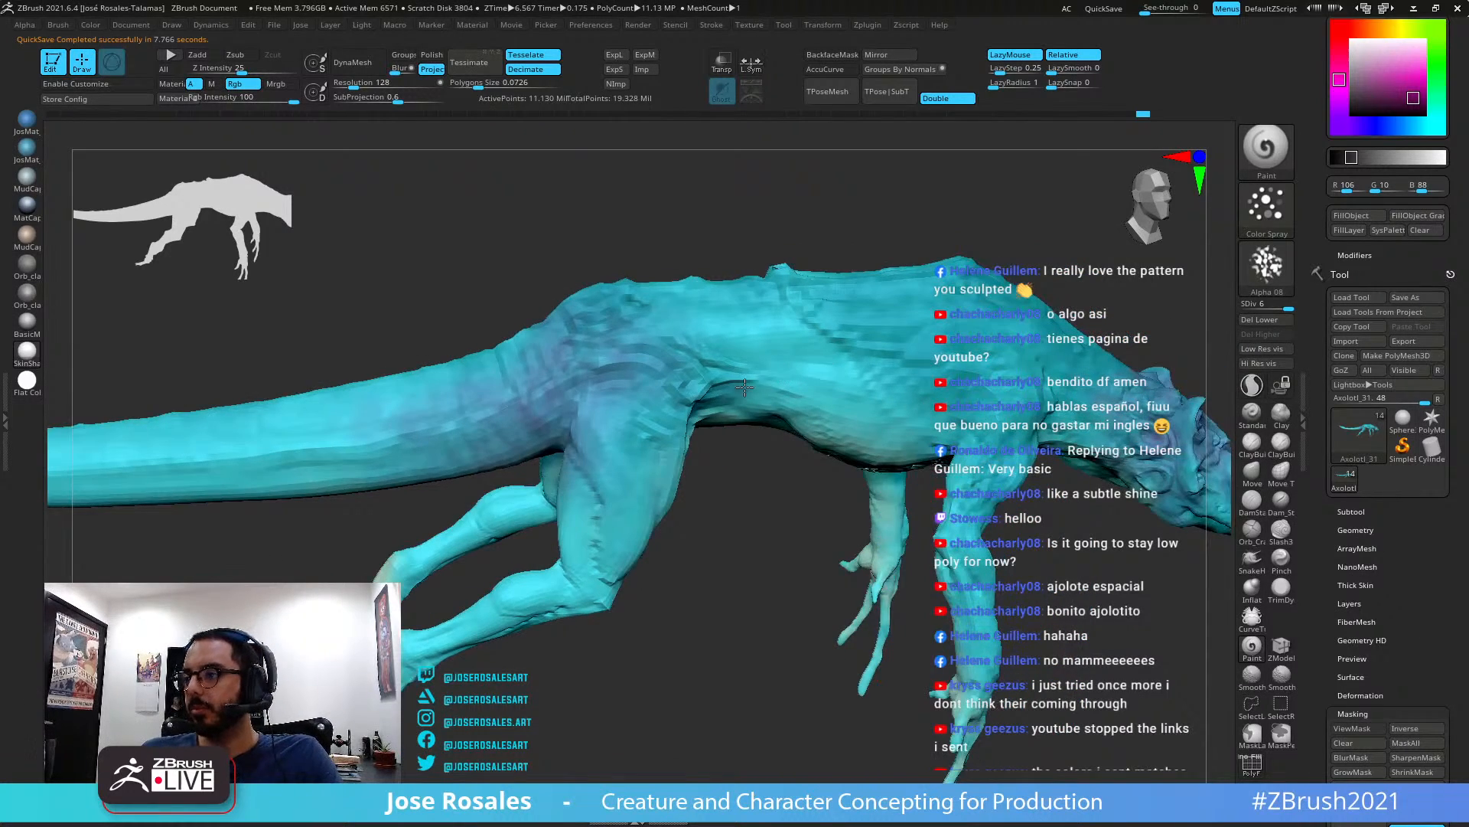
pyautogui.moveTo(744, 388); pyautogui.dragTo(758, 490, button='right')
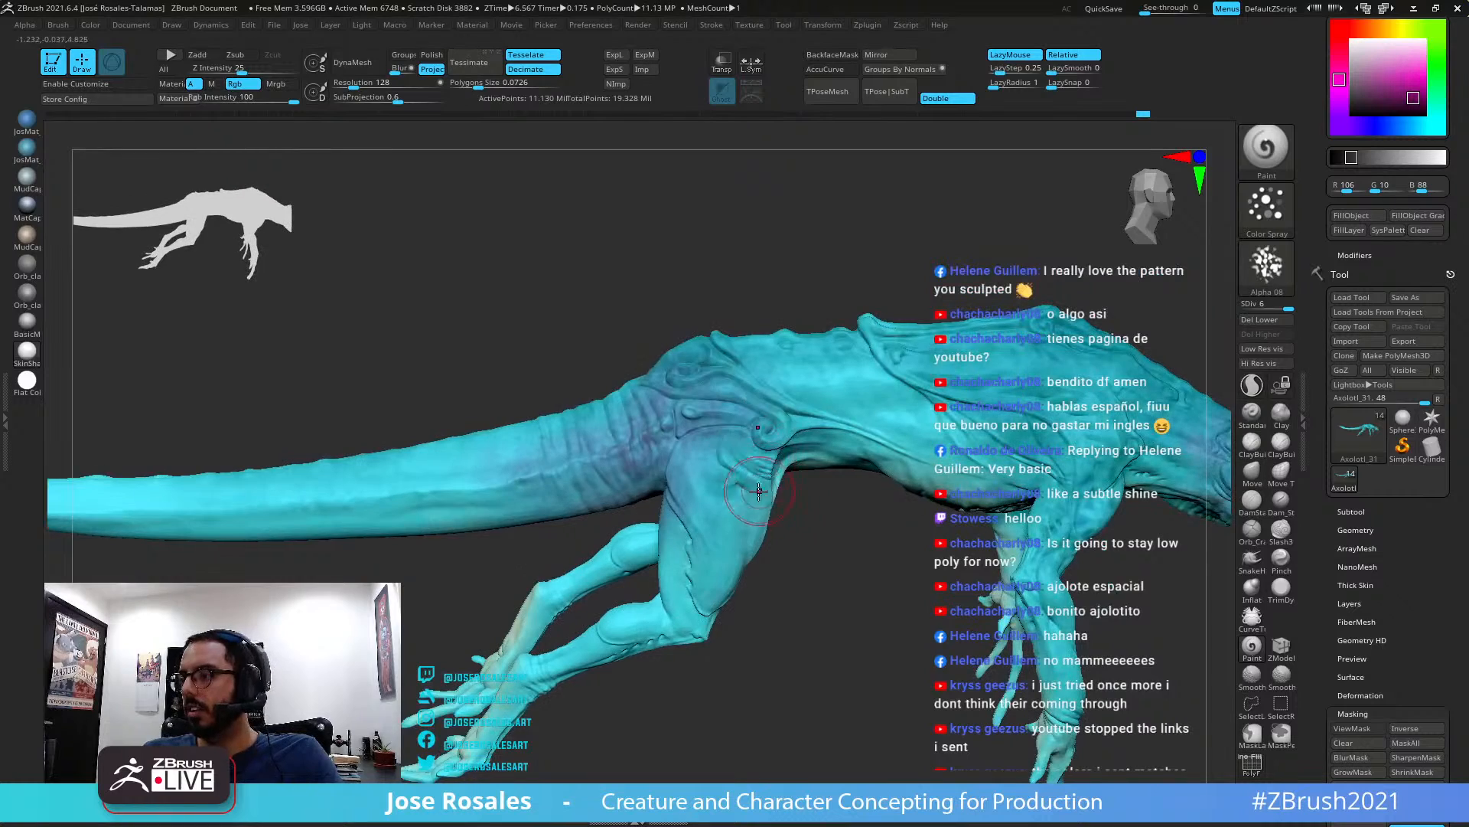
pyautogui.moveTo(765, 436); pyautogui.dragTo(749, 360, button='right')
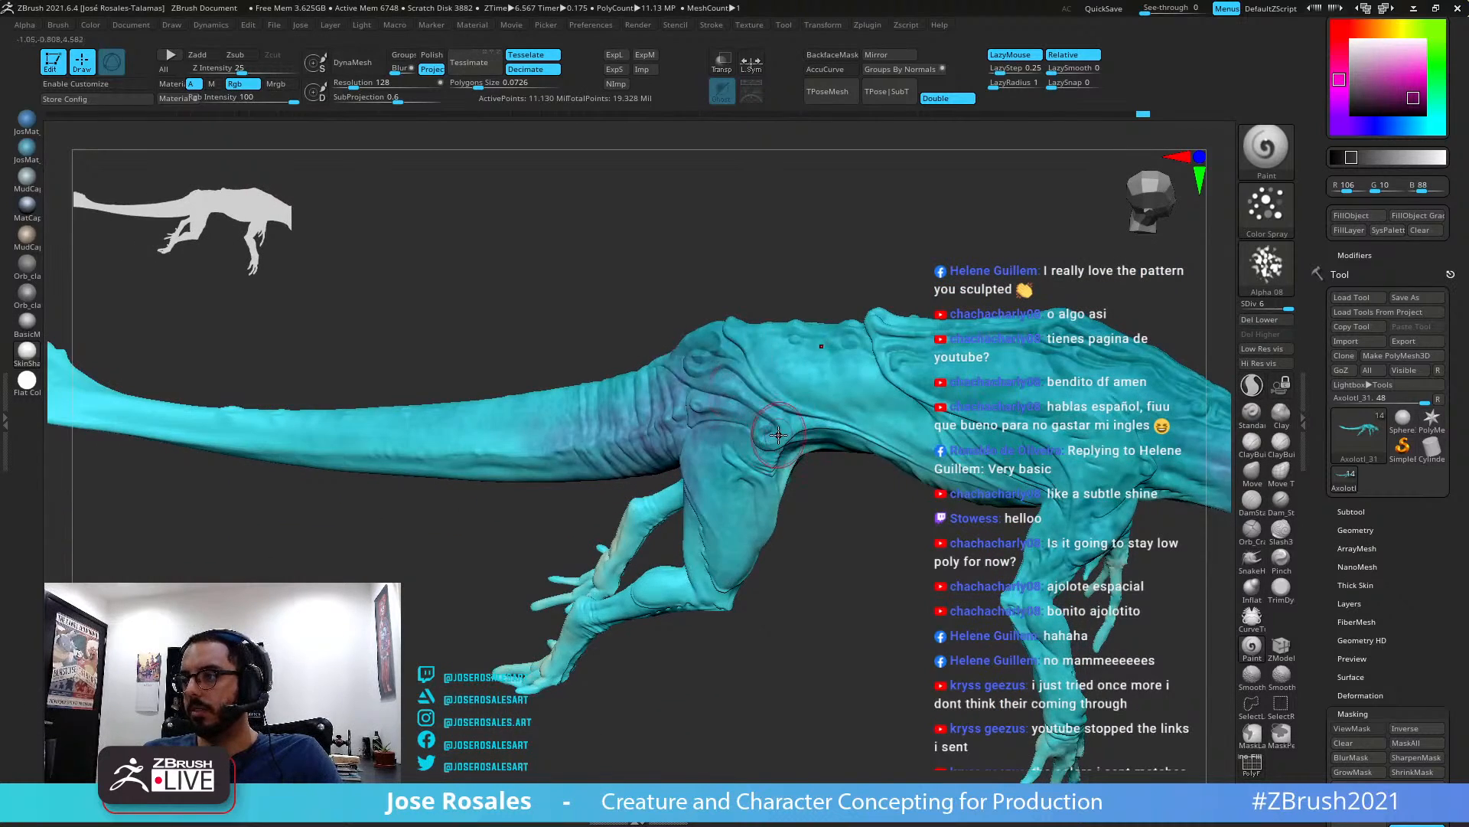
# Spray the purple speckles along the side of the tail, fading from the hip towards the tip
pyautogui.moveTo(778, 434); pyautogui.dragTo(767, 433, button='right')
pyautogui.moveTo(789, 408)
pyautogui.mouseDown(button='right')
pyautogui.moveTo(800, 390)
pyautogui.moveTo(665, 446)
pyautogui.mouseUp(button='right')
pyautogui.moveTo(701, 483); pyautogui.dragTo(615, 525)
pyautogui.press('ctrl')
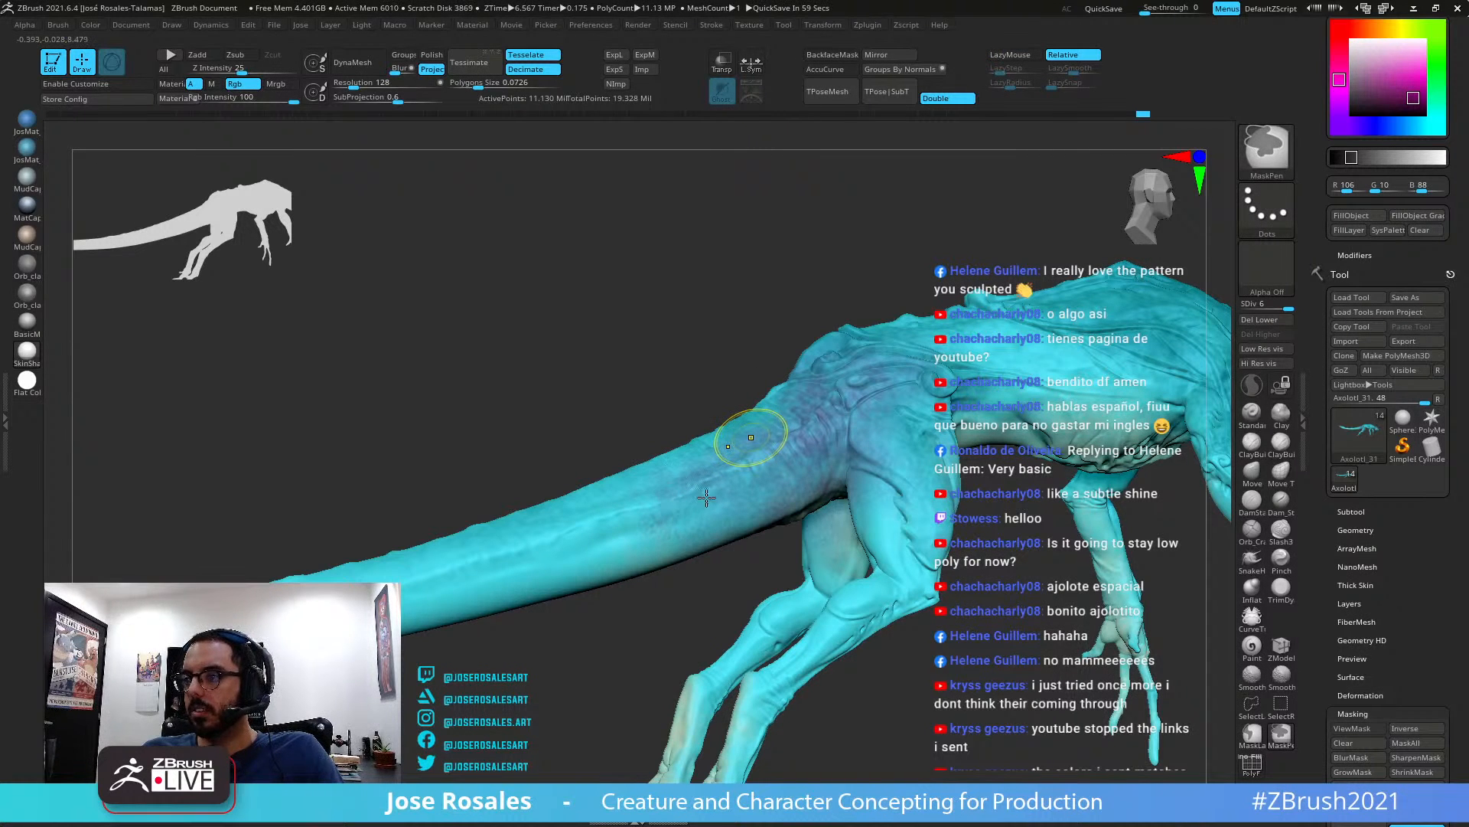
pyautogui.moveTo(666, 521); pyautogui.dragTo(679, 498, button='right')
pyautogui.moveTo(678, 498)
pyautogui.mouseDown()
pyautogui.moveTo(699, 482)
pyautogui.moveTo(476, 591)
pyautogui.mouseUp()
pyautogui.moveTo(603, 522); pyautogui.dragTo(434, 605)
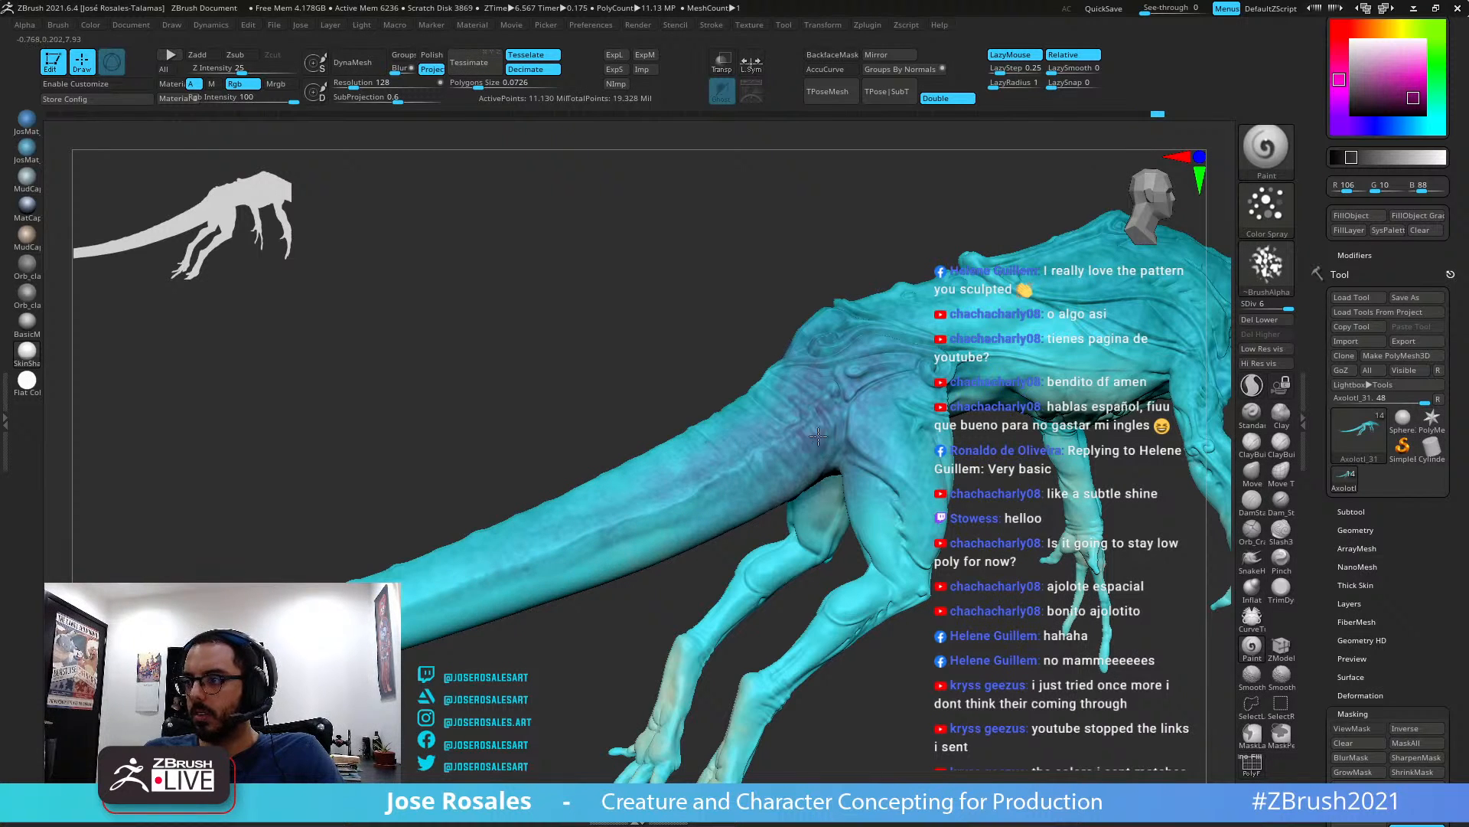
# Spray subtle purple mottling along the top of the tail and up the creature's back towards the shoulders
pyautogui.moveTo(818, 435); pyautogui.dragTo(892, 318, button='right')
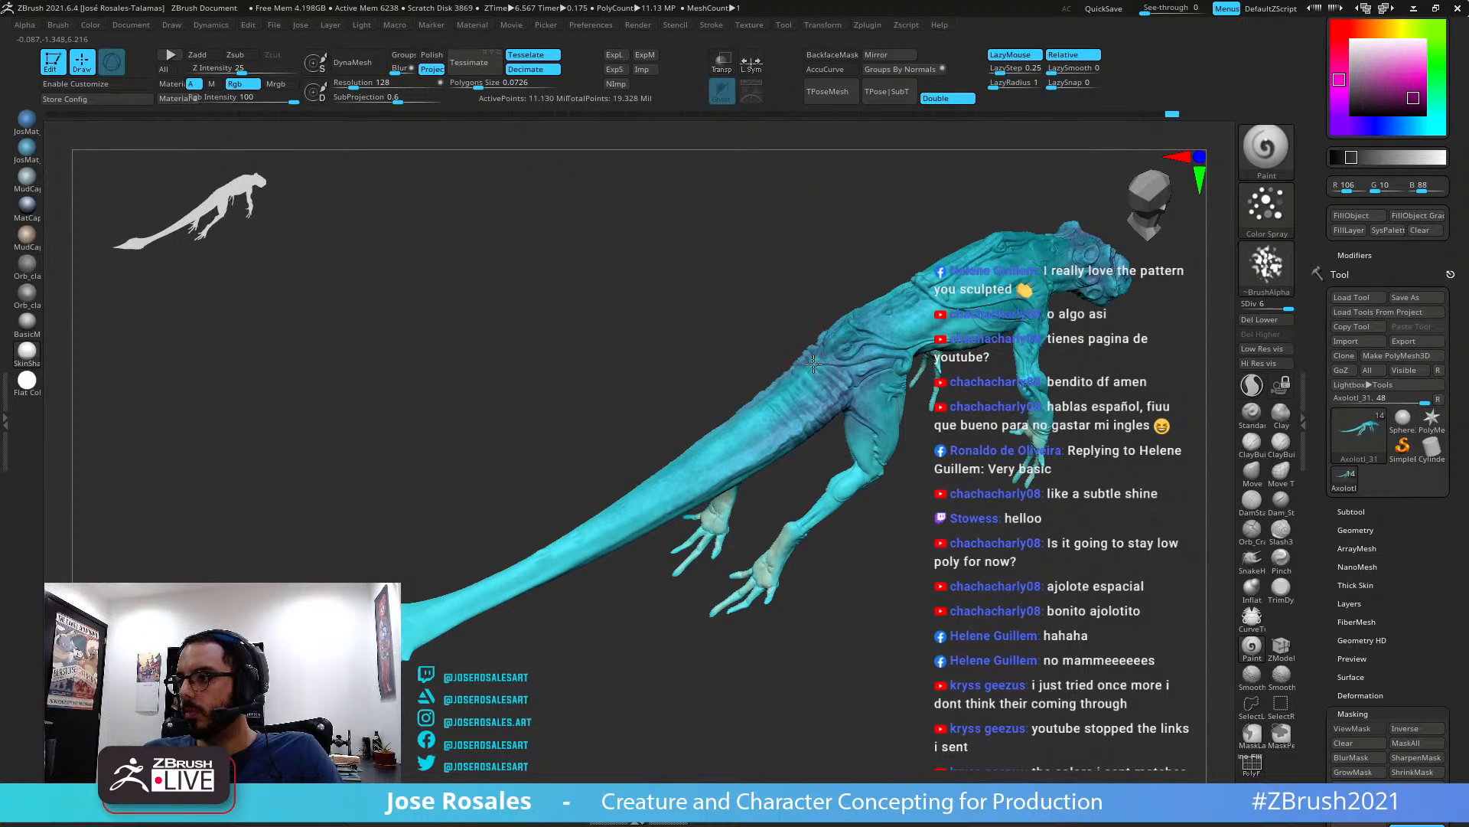
pyautogui.moveTo(813, 365); pyautogui.dragTo(842, 331, button='right')
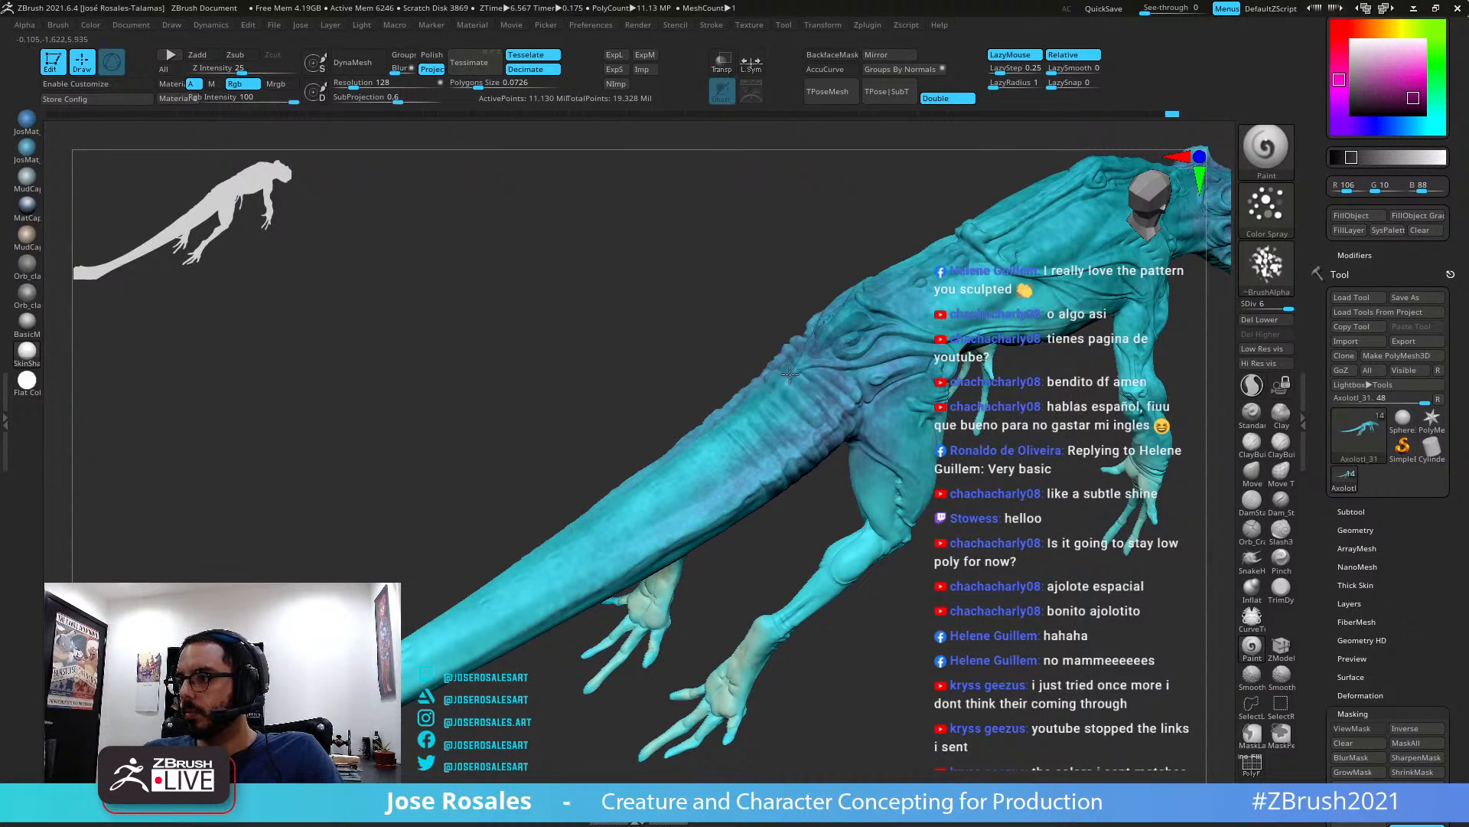
pyautogui.keyDown('alt'); pyautogui.moveTo(915, 317); pyautogui.dragTo(809, 387, button='right'); pyautogui.keyUp('alt')
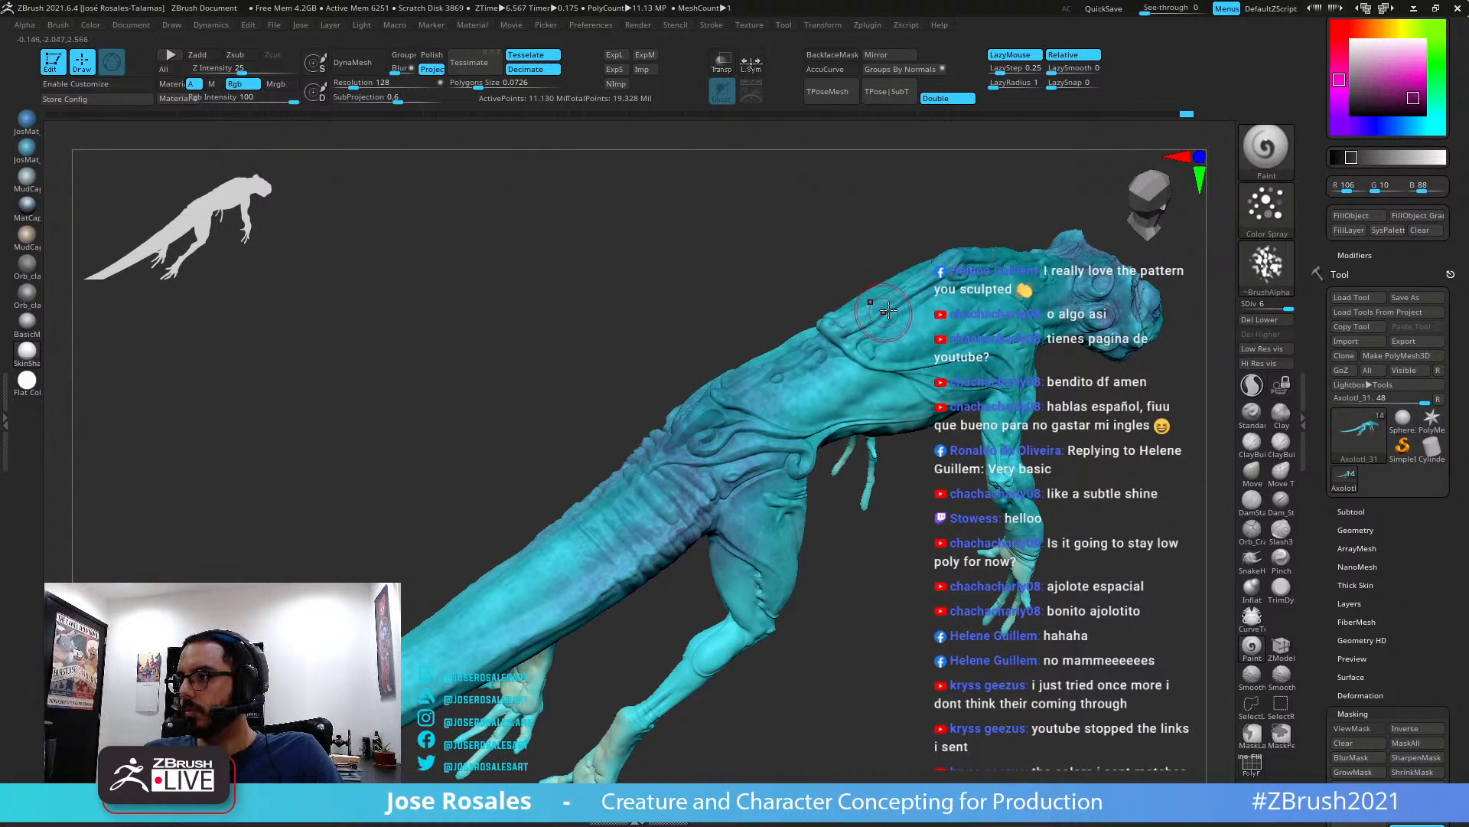
pyautogui.moveTo(880, 322); pyautogui.dragTo(981, 268, button='right')
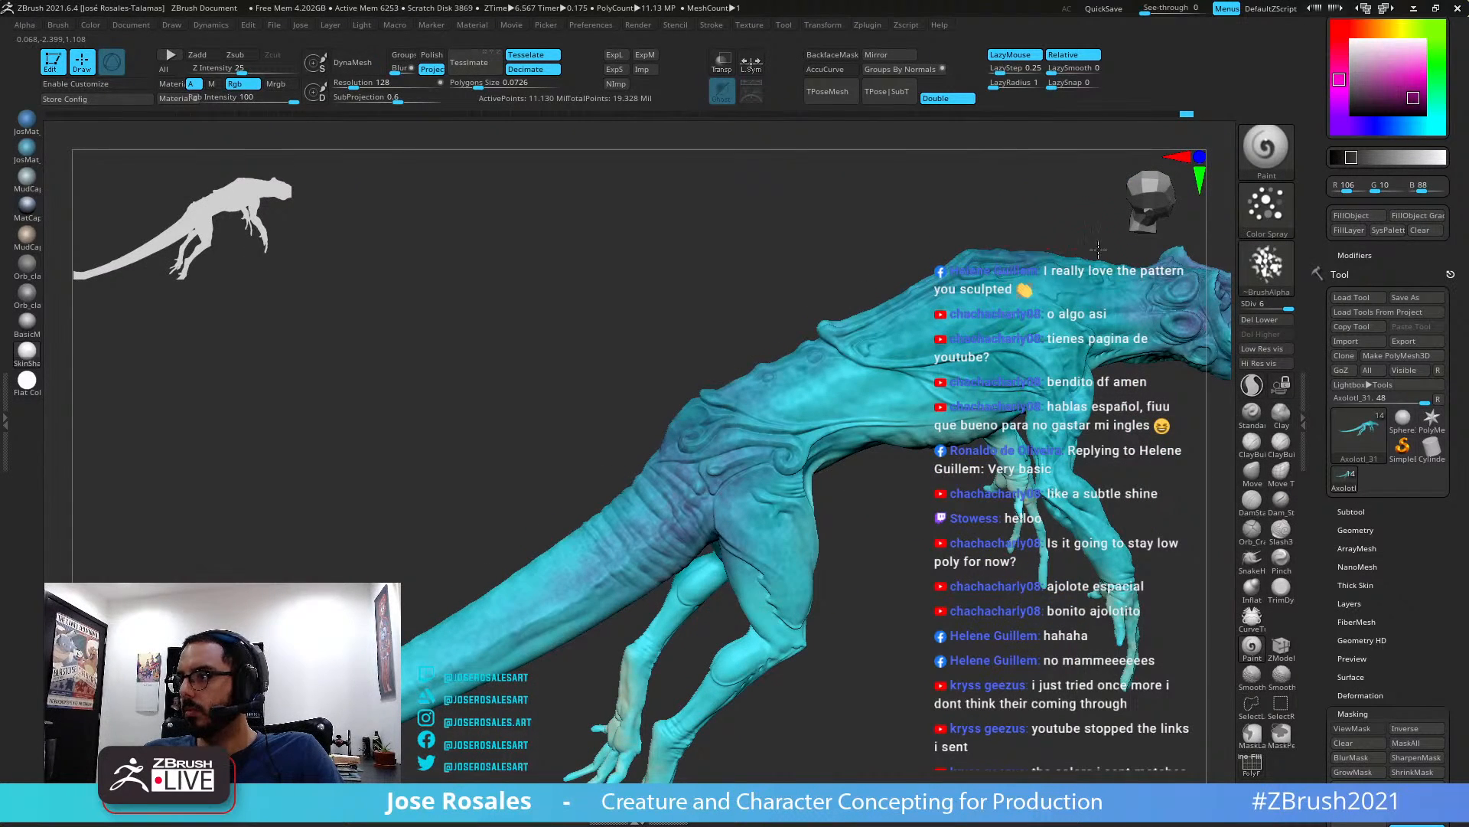
pyautogui.moveTo(1071, 264); pyautogui.dragTo(1144, 253, button='right')
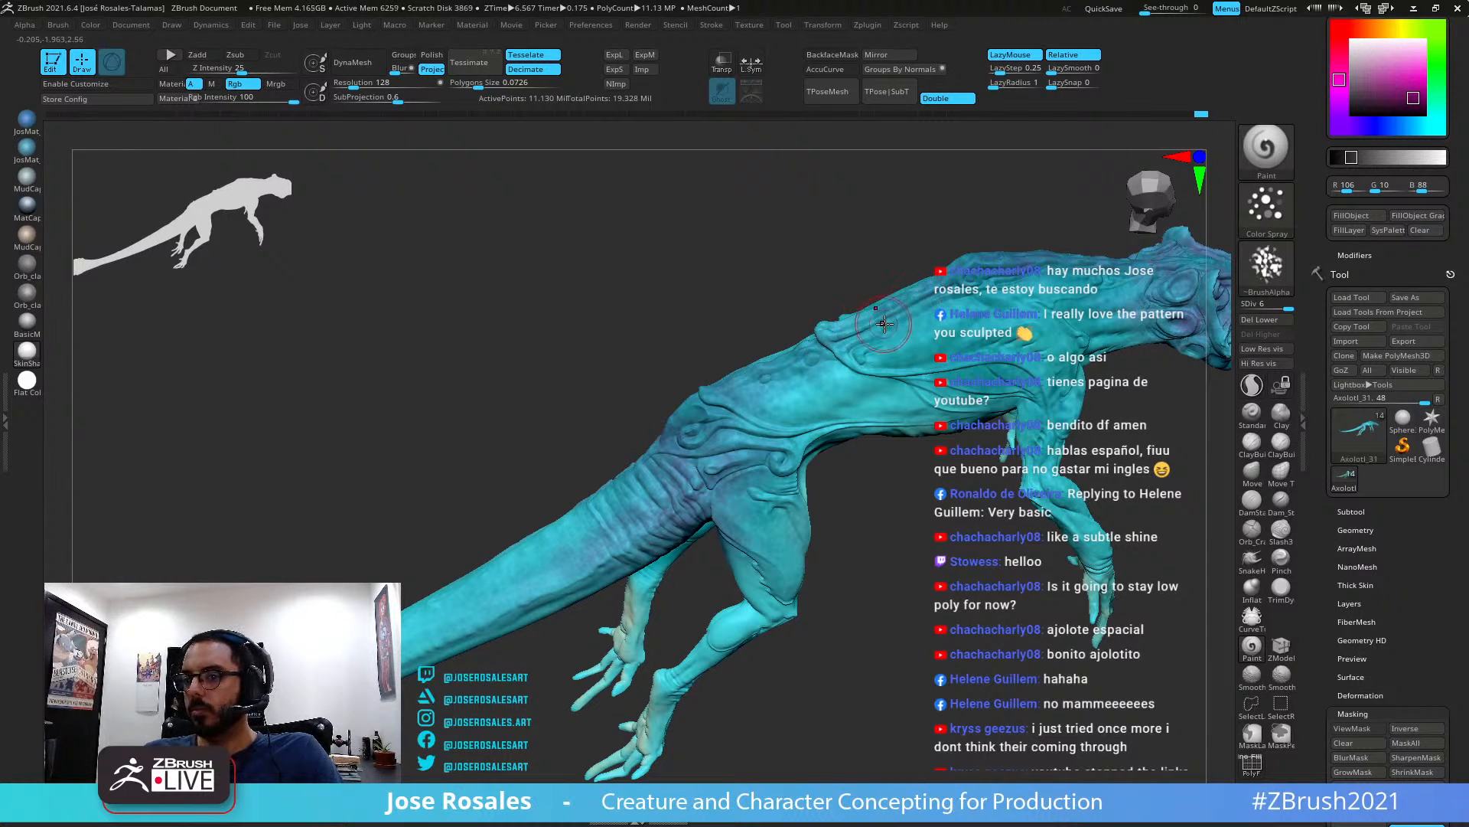
pyautogui.moveTo(414, 267); pyautogui.dragTo(281, 360, button='right')
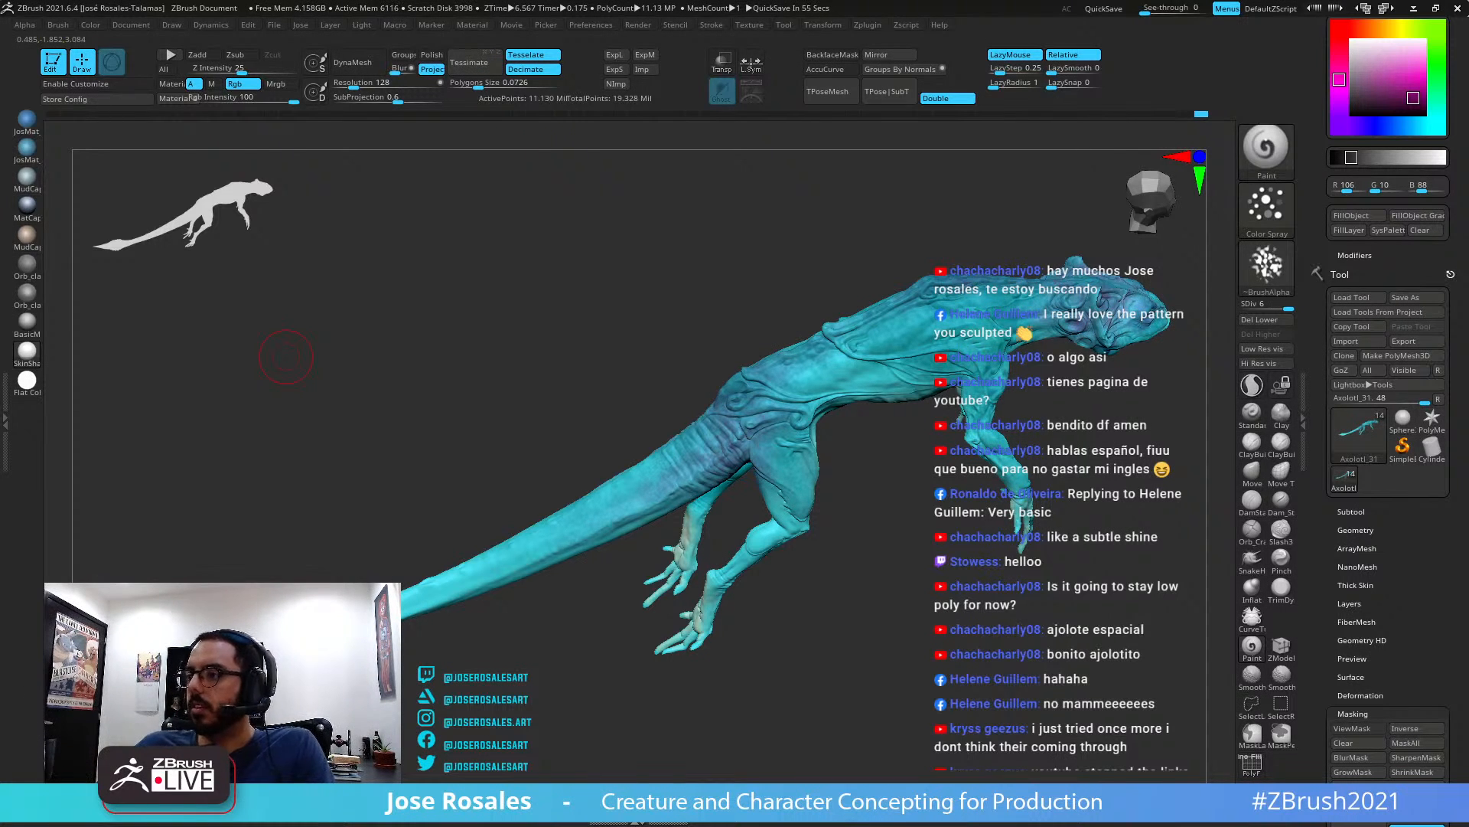
pyautogui.moveTo(789, 294)
pyautogui.mouseDown(button='right')
pyautogui.moveTo(784, 332)
pyautogui.moveTo(804, 354)
pyautogui.moveTo(793, 346)
pyautogui.moveTo(837, 327)
pyautogui.moveTo(834, 375)
pyautogui.mouseUp(button='right')
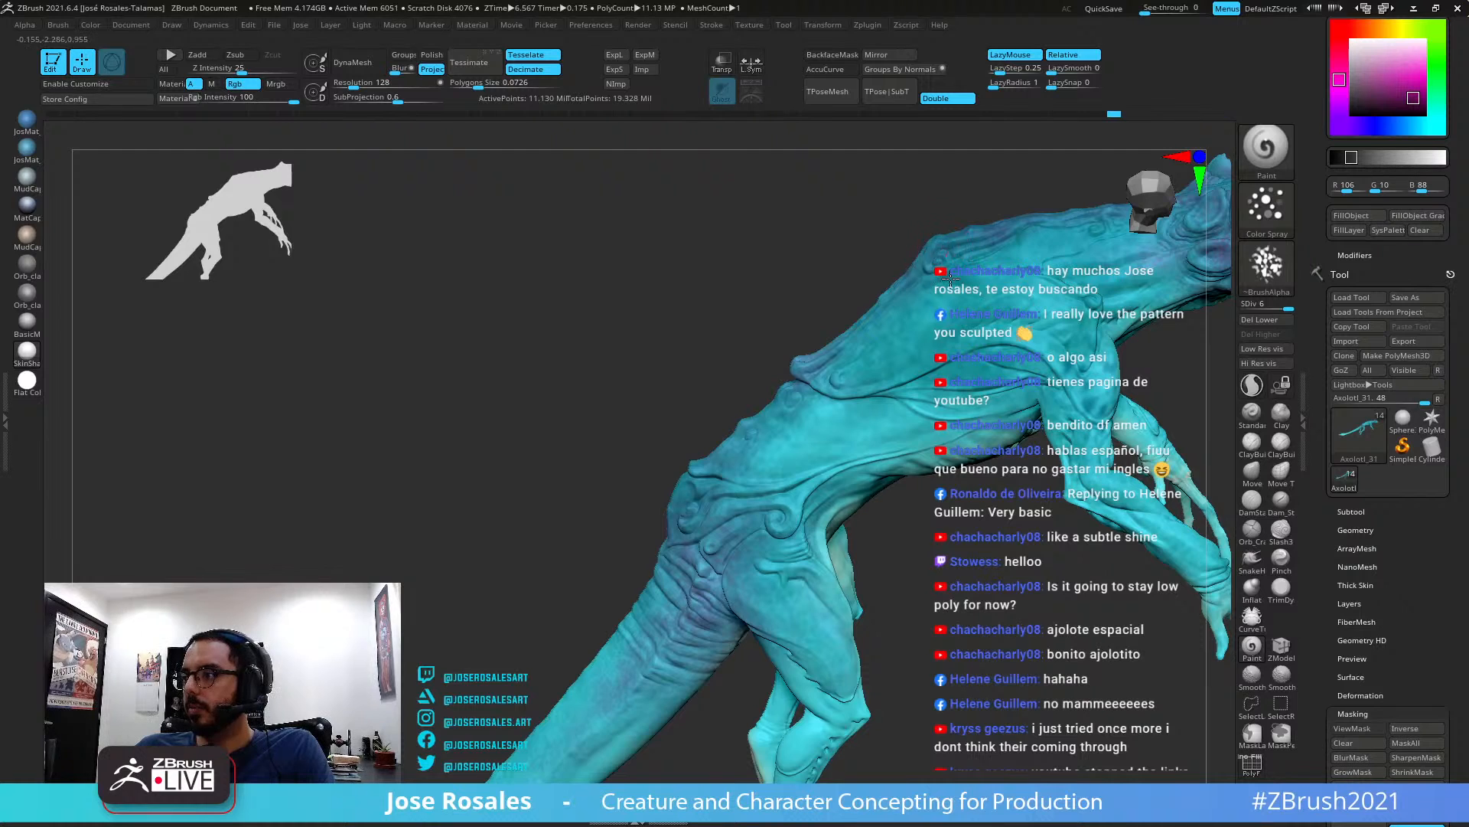
# Switch to the Flat Color material and examine the body's painted colour pattern from above
pyautogui.keyDown('ctrl'); pyautogui.moveTo(950, 279); pyautogui.dragTo(785, 451, button='right'); pyautogui.keyUp('ctrl')
pyautogui.click(27, 383)
pyautogui.moveTo(558, 328); pyautogui.dragTo(725, 306, button='right')
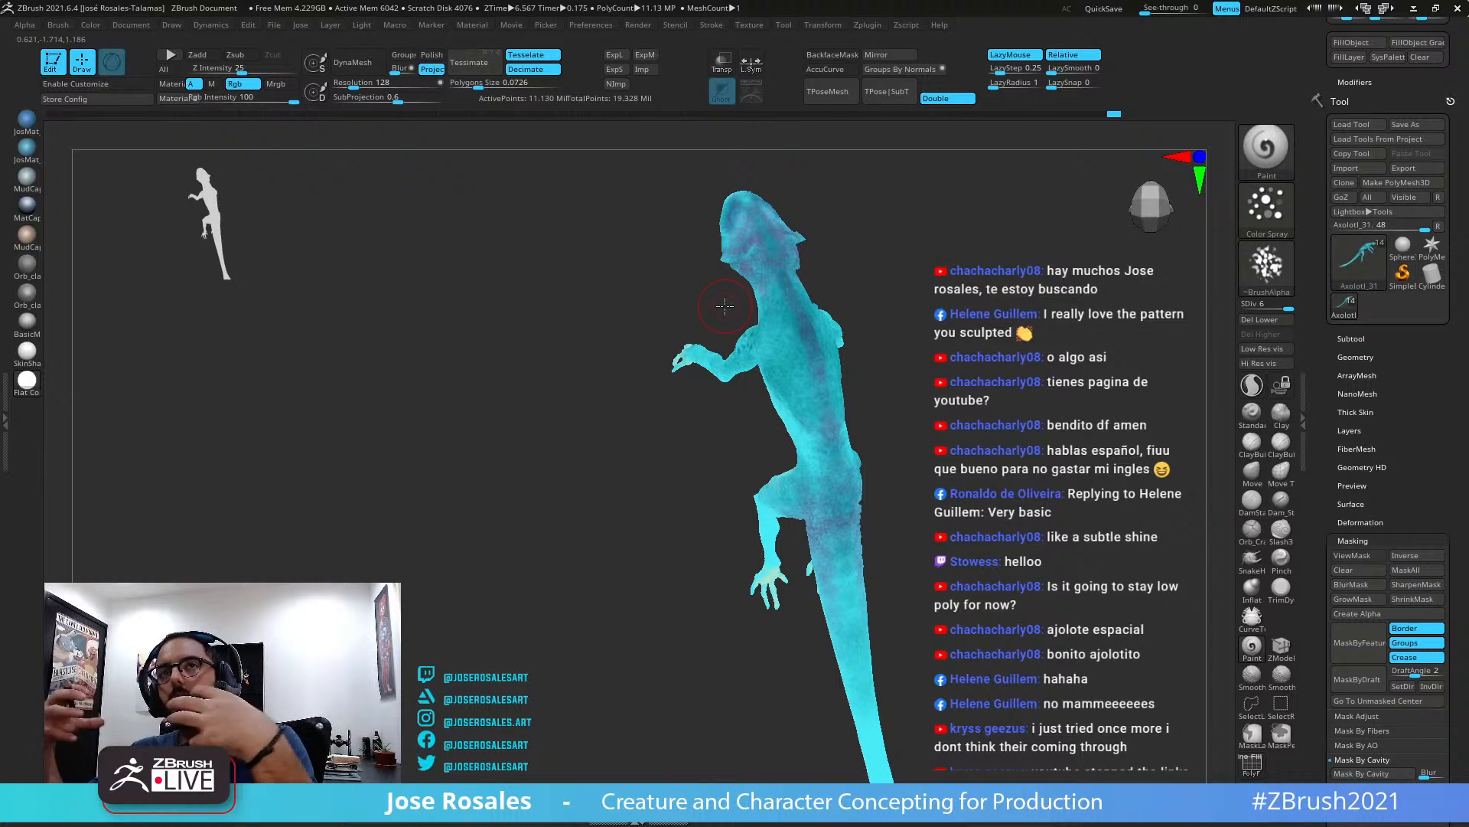
# Spray subtle purple mottling onto the jagged side edges of the paddle-shaped tail tip
pyautogui.moveTo(724, 306); pyautogui.dragTo(802, 503, button='right')
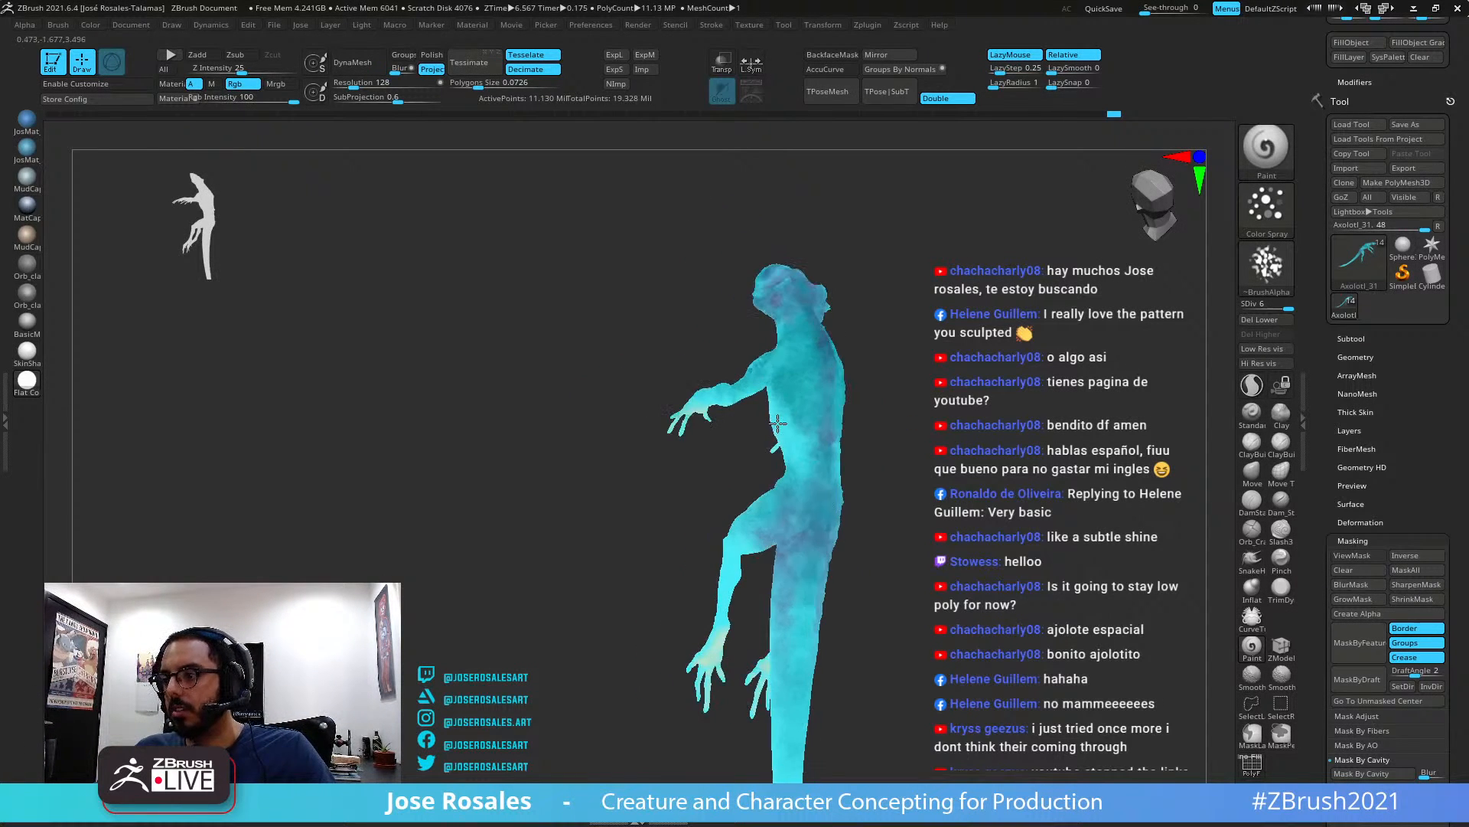
pyautogui.keyDown('alt'); pyautogui.moveTo(800, 570); pyautogui.dragTo(802, 379, button='right'); pyautogui.keyUp('alt')
pyautogui.keyDown('alt'); pyautogui.moveTo(818, 540); pyautogui.dragTo(783, 321, button='right'); pyautogui.keyUp('alt')
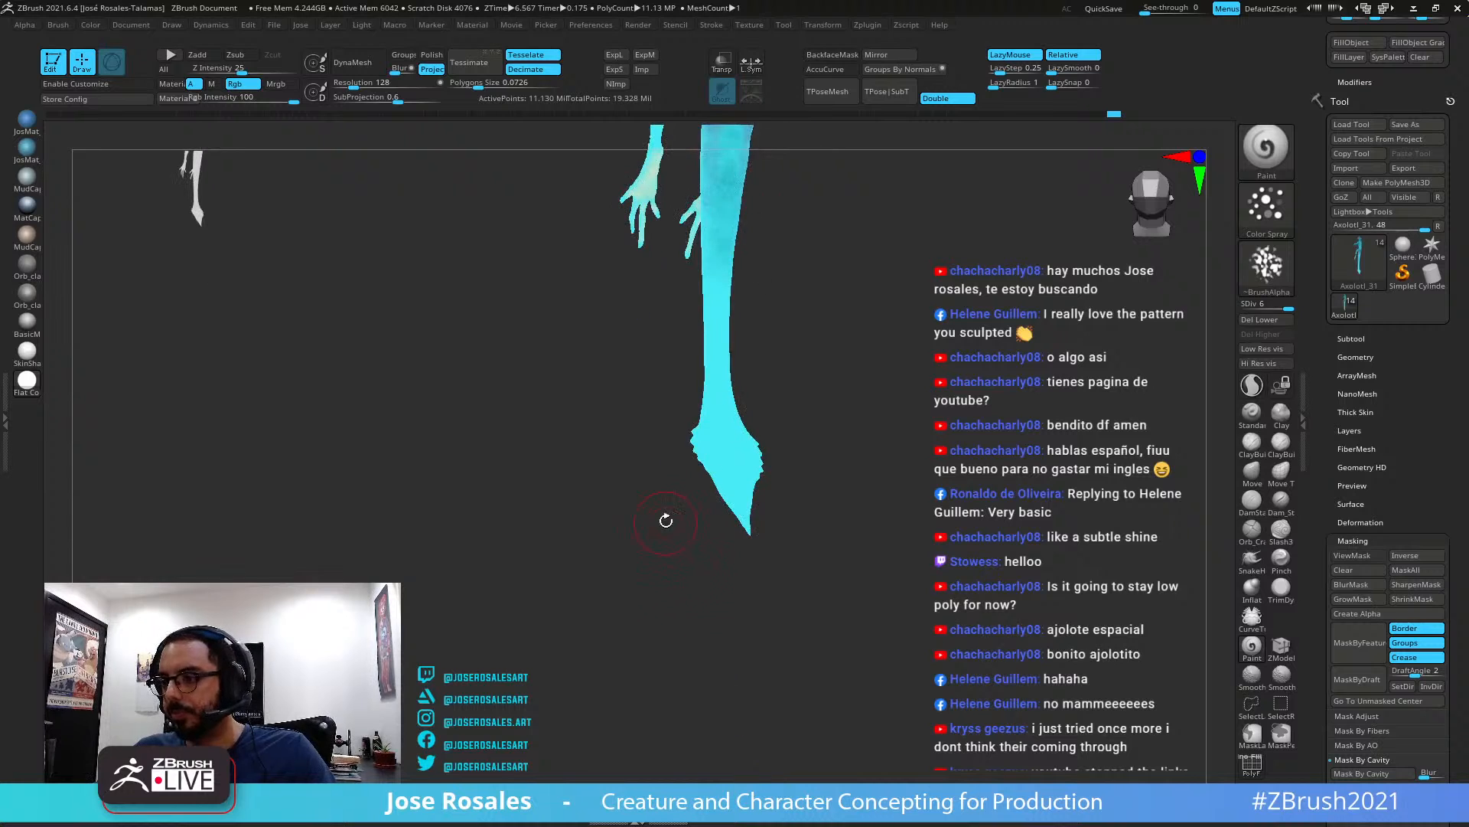
pyautogui.moveTo(665, 521)
pyautogui.keyDown('ctrl'); pyautogui.mouseDown(button='right')
pyautogui.moveTo(646, 561)
pyautogui.moveTo(589, 440)
pyautogui.moveTo(600, 410)
pyautogui.moveTo(619, 461)
pyautogui.moveTo(751, 421)
pyautogui.mouseUp(button='right'); pyautogui.keyUp('ctrl')
pyautogui.moveTo(741, 421)
pyautogui.mouseDown()
pyautogui.moveTo(731, 390)
pyautogui.moveTo(722, 432)
pyautogui.mouseUp()
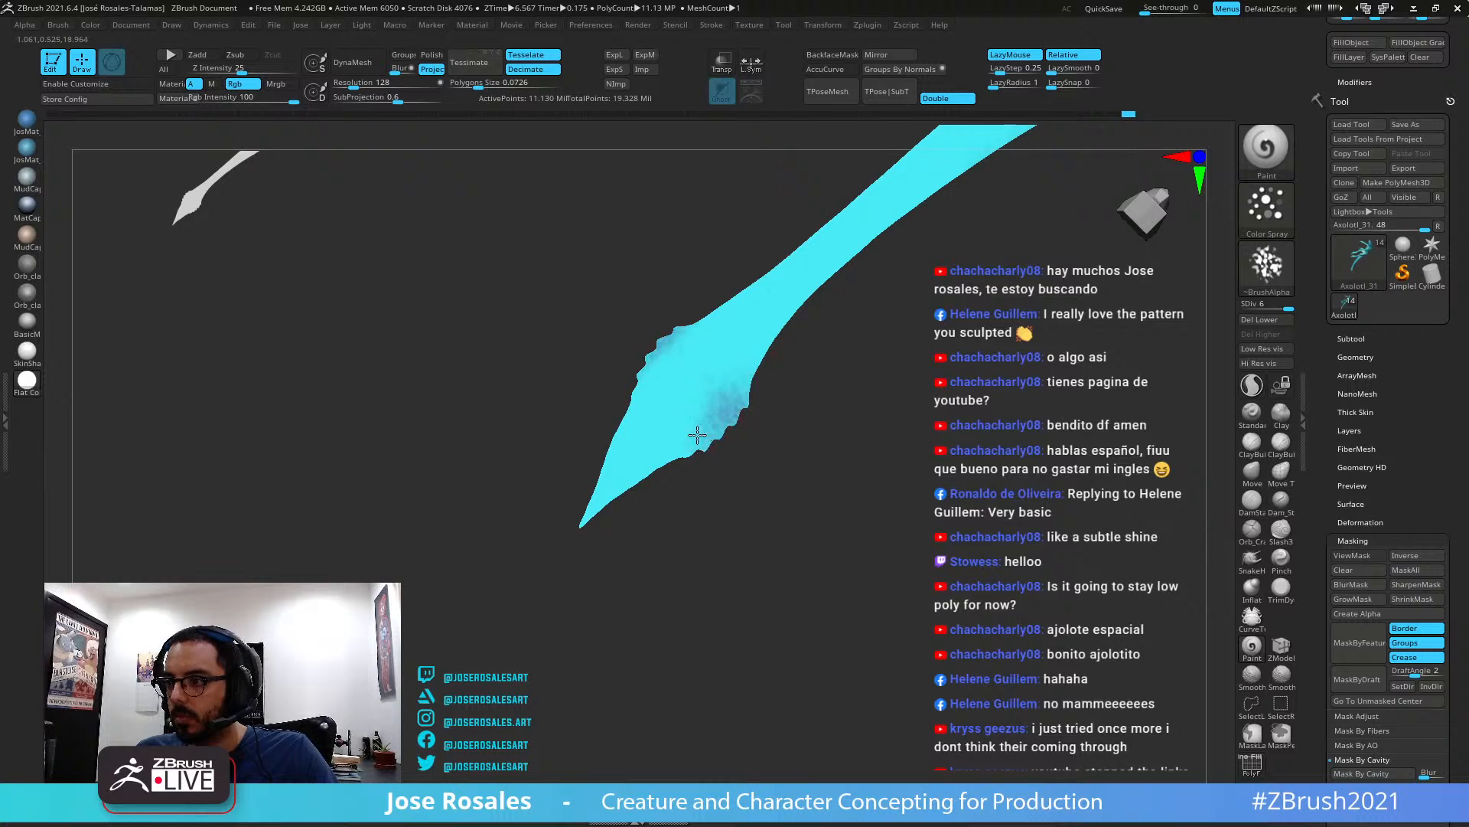
# Extend the purple mottling along the tail's narrow section, blending the tail tip into the speckles near the hips
pyautogui.moveTo(656, 475)
pyautogui.mouseDown(button='right')
pyautogui.moveTo(761, 367)
pyautogui.moveTo(741, 381)
pyautogui.moveTo(728, 347)
pyautogui.moveTo(839, 328)
pyautogui.moveTo(865, 279)
pyautogui.mouseUp(button='right')
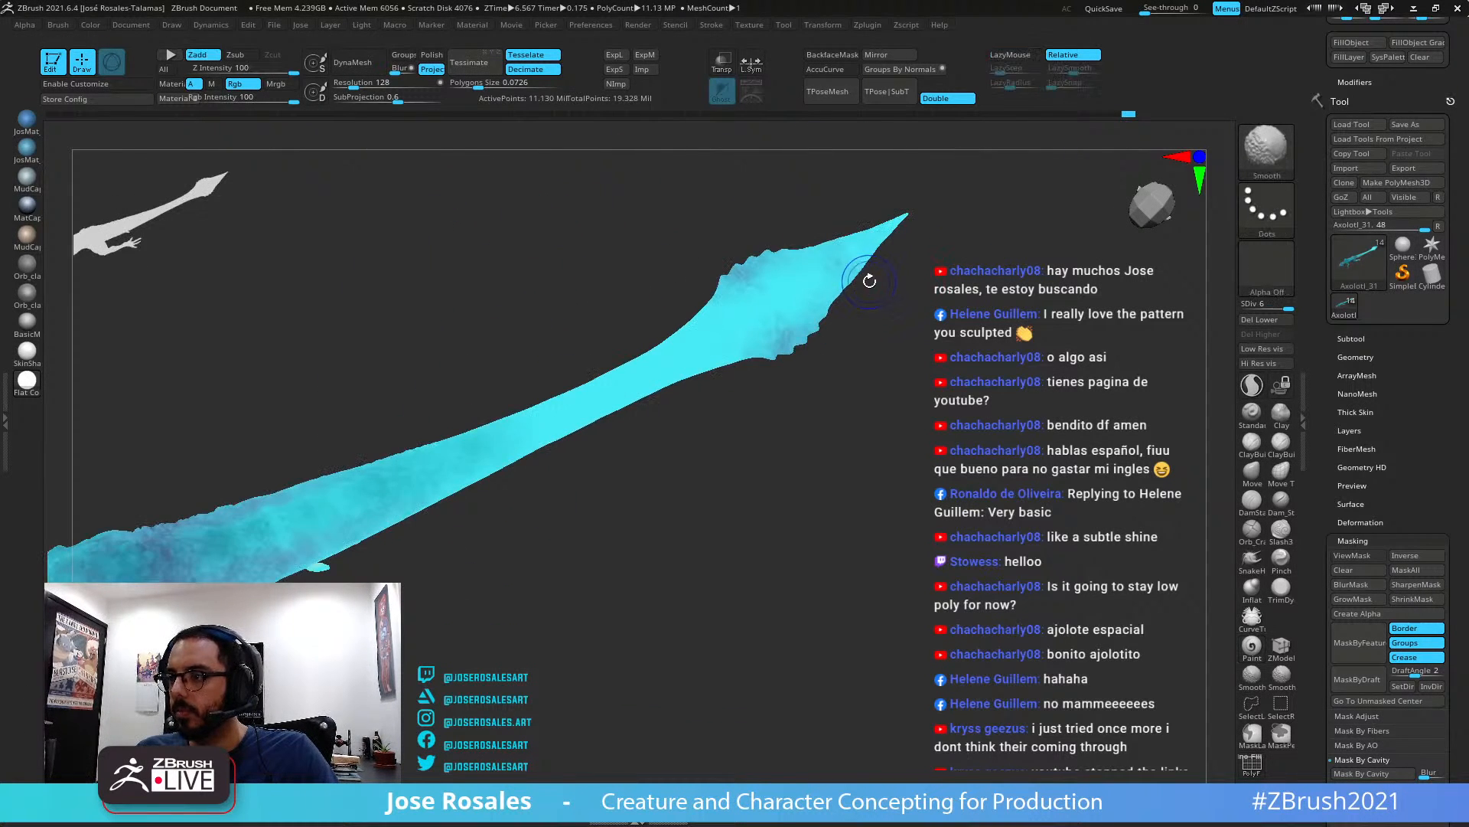
pyautogui.moveTo(650, 299)
pyautogui.mouseDown(button='right')
pyautogui.moveTo(773, 318)
pyautogui.moveTo(931, 246)
pyautogui.mouseUp(button='right')
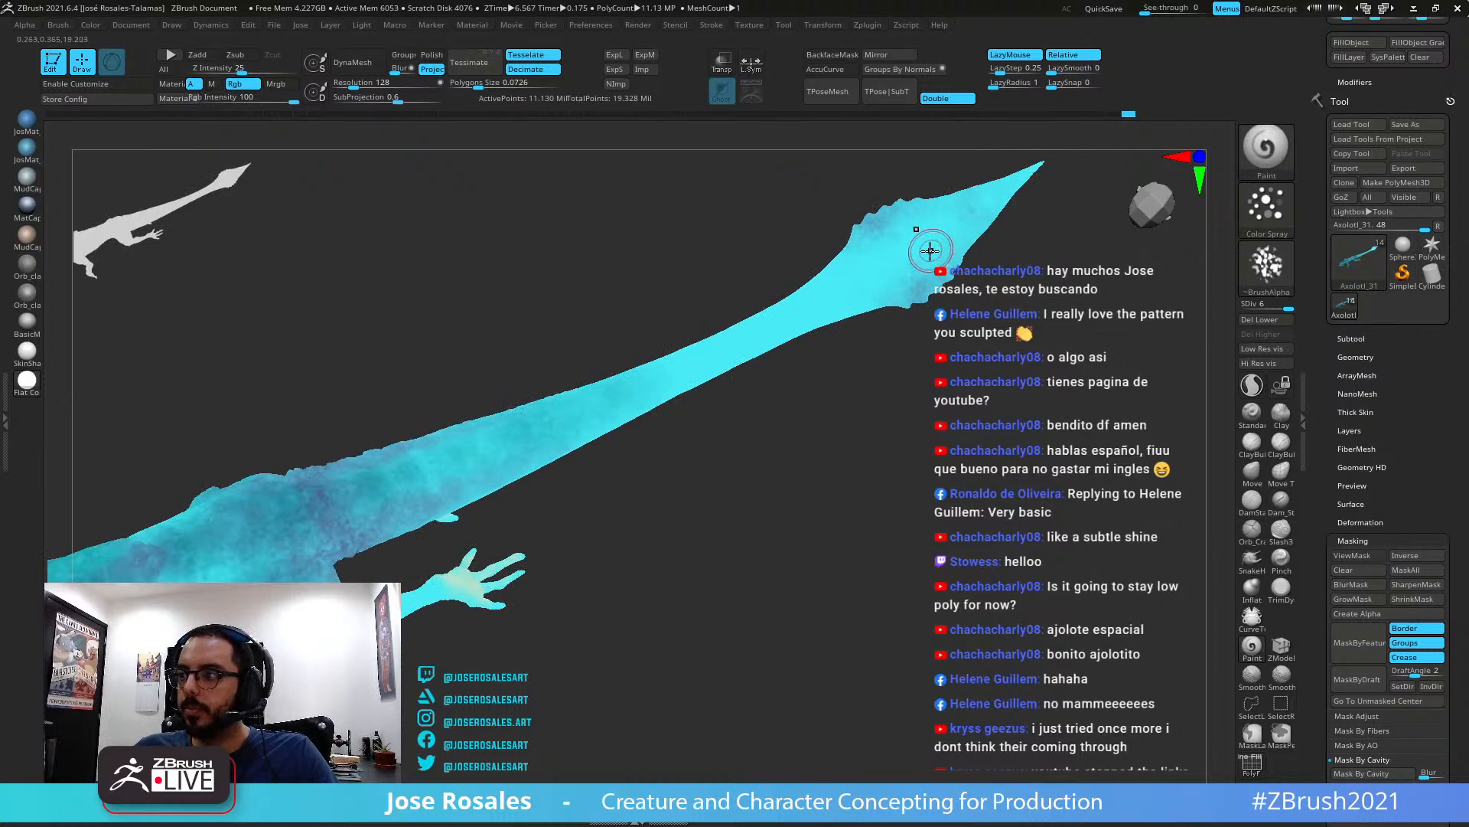
pyautogui.moveTo(854, 277); pyautogui.dragTo(647, 372)
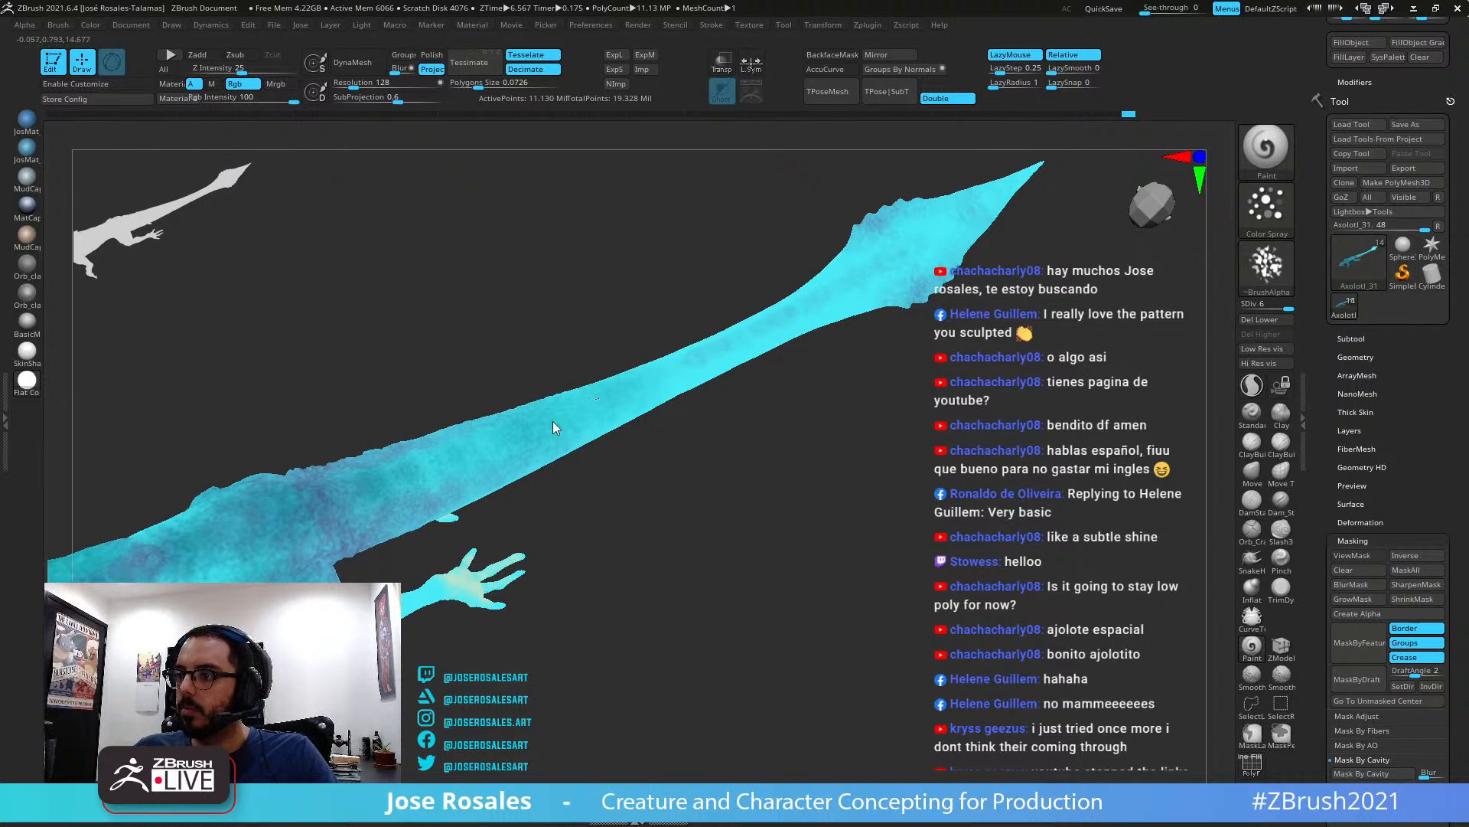
pyautogui.moveTo(833, 206); pyautogui.dragTo(869, 278, button='right')
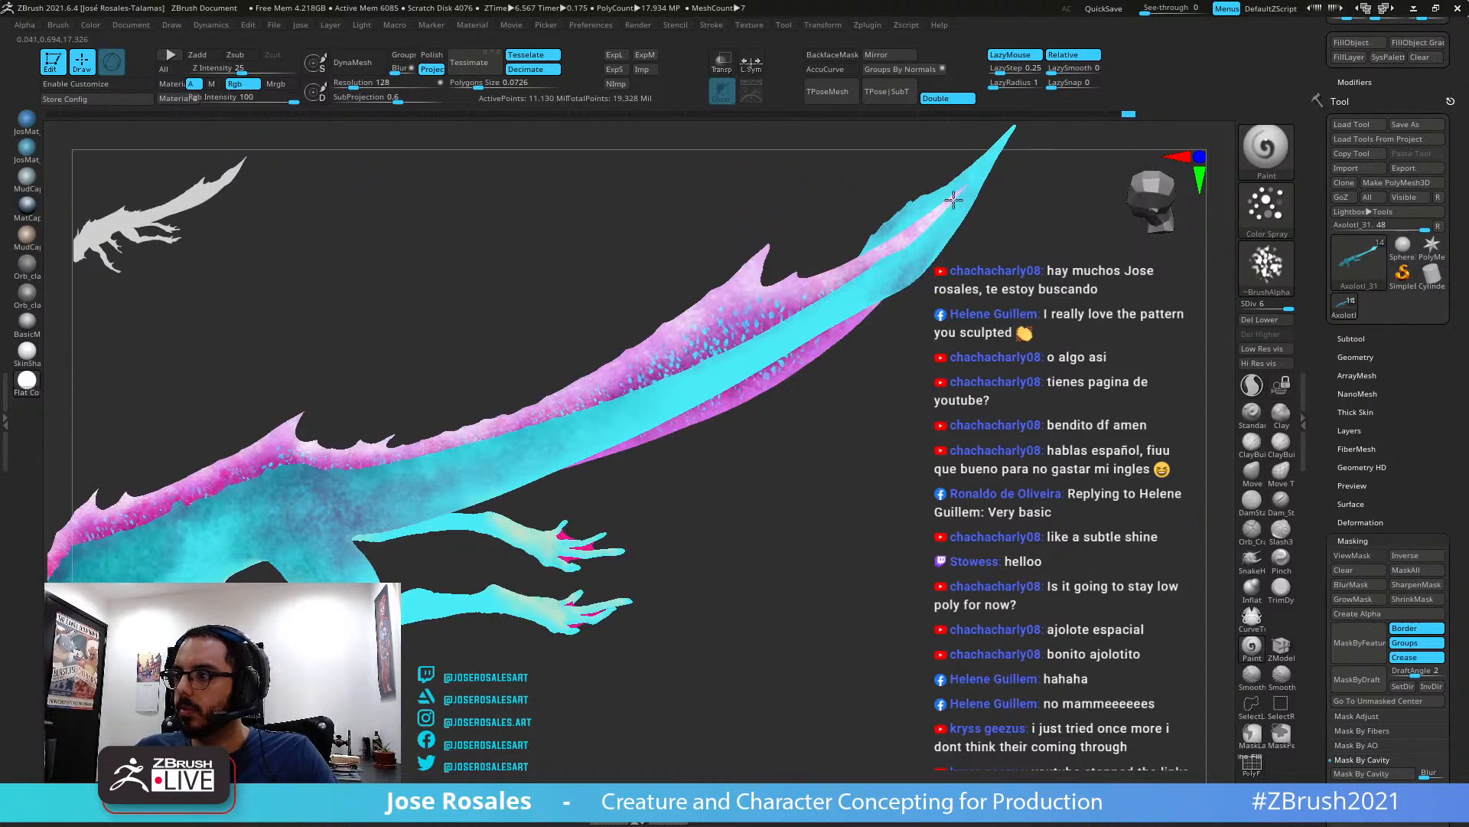
# Choose a cream paint colour with RGB 251, 225, 181 and adjust the draw size for the creature's underside
pyautogui.keyDown('alt'); pyautogui.moveTo(542, 464); pyautogui.dragTo(718, 359, button='right'); pyautogui.keyUp('alt')
pyautogui.moveTo(766, 512); pyautogui.dragTo(777, 388, button='right')
pyautogui.keyDown('alt'); pyautogui.moveTo(1070, 243); pyautogui.dragTo(908, 472, button='right'); pyautogui.keyUp('alt')
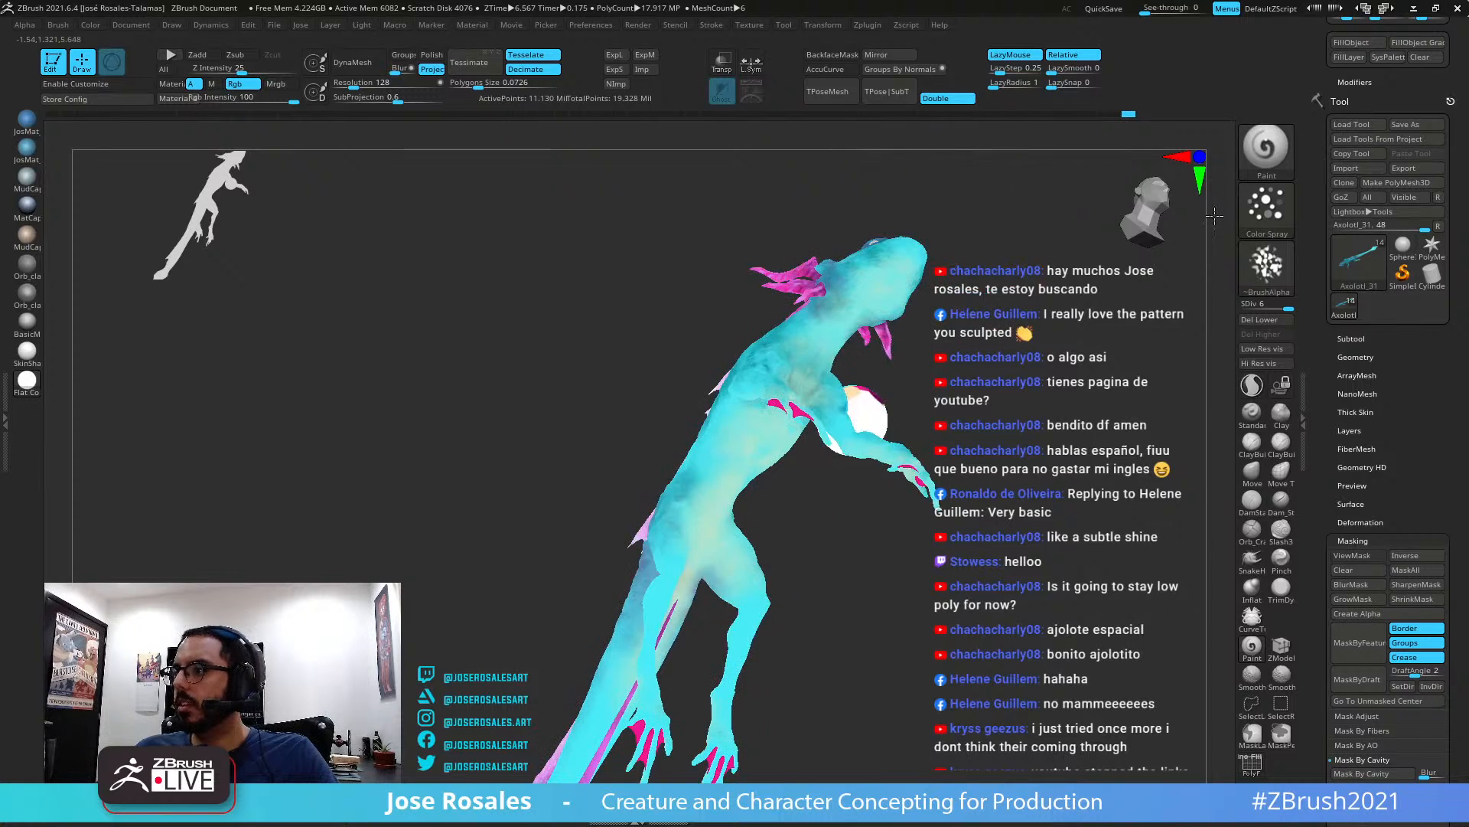
pyautogui.keyDown('ctrl'); pyautogui.moveTo(1214, 216); pyautogui.dragTo(1255, 200, button='right'); pyautogui.keyUp('ctrl')
pyautogui.moveTo(1309, 260); pyautogui.dragTo(1309, 336)
pyautogui.moveTo(875, 277); pyautogui.dragTo(817, 381, button='right')
pyautogui.moveTo(1311, 201); pyautogui.dragTo(1311, 384)
pyautogui.moveTo(1382, 163); pyautogui.dragTo(1026, 318)
pyautogui.press('s')
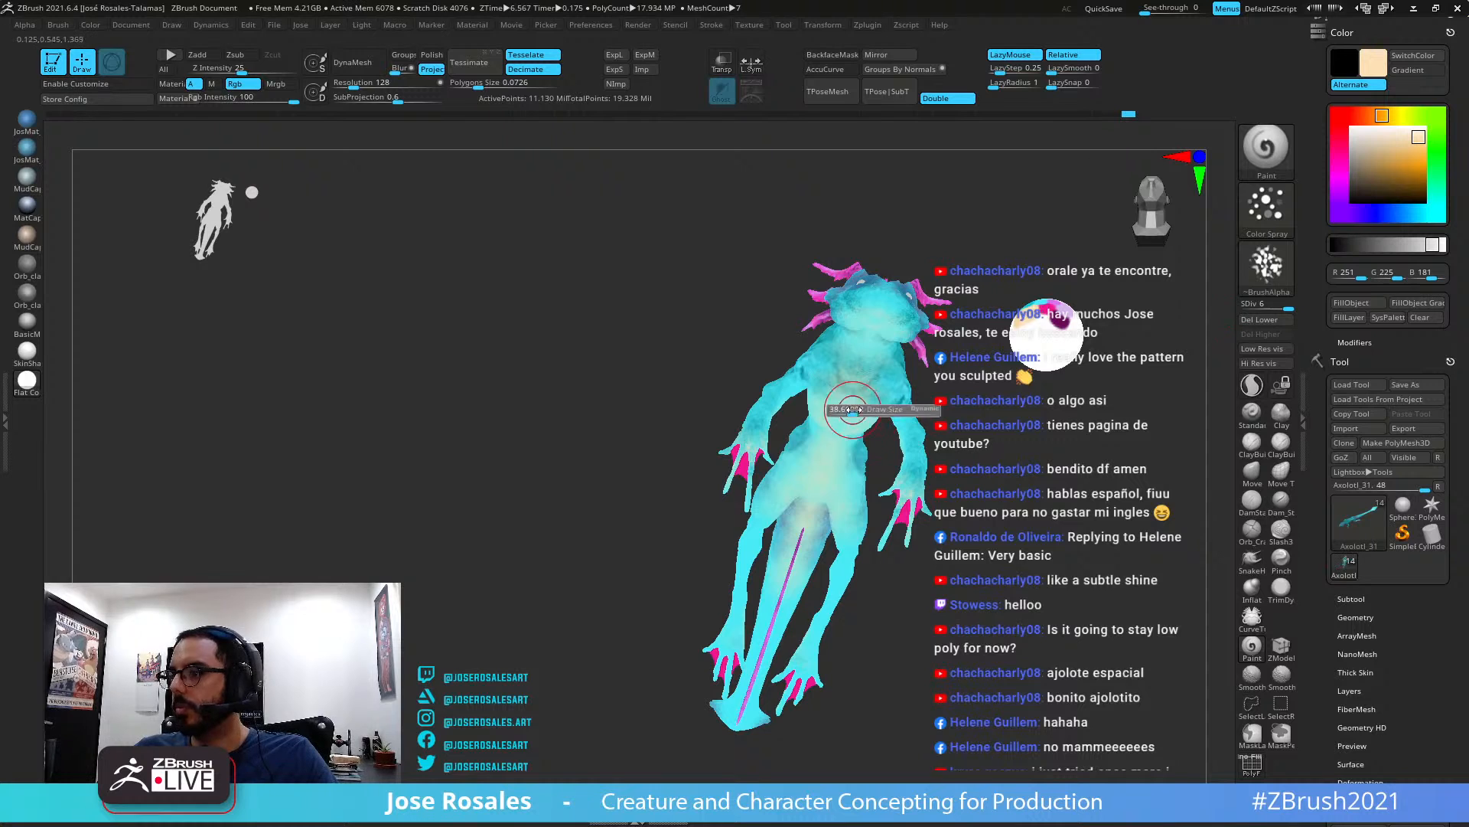
pyautogui.click(851, 407)
# Spray the cream colour over the belly between the forelegs and the hips
pyautogui.moveTo(868, 267); pyautogui.dragTo(831, 433, button='right')
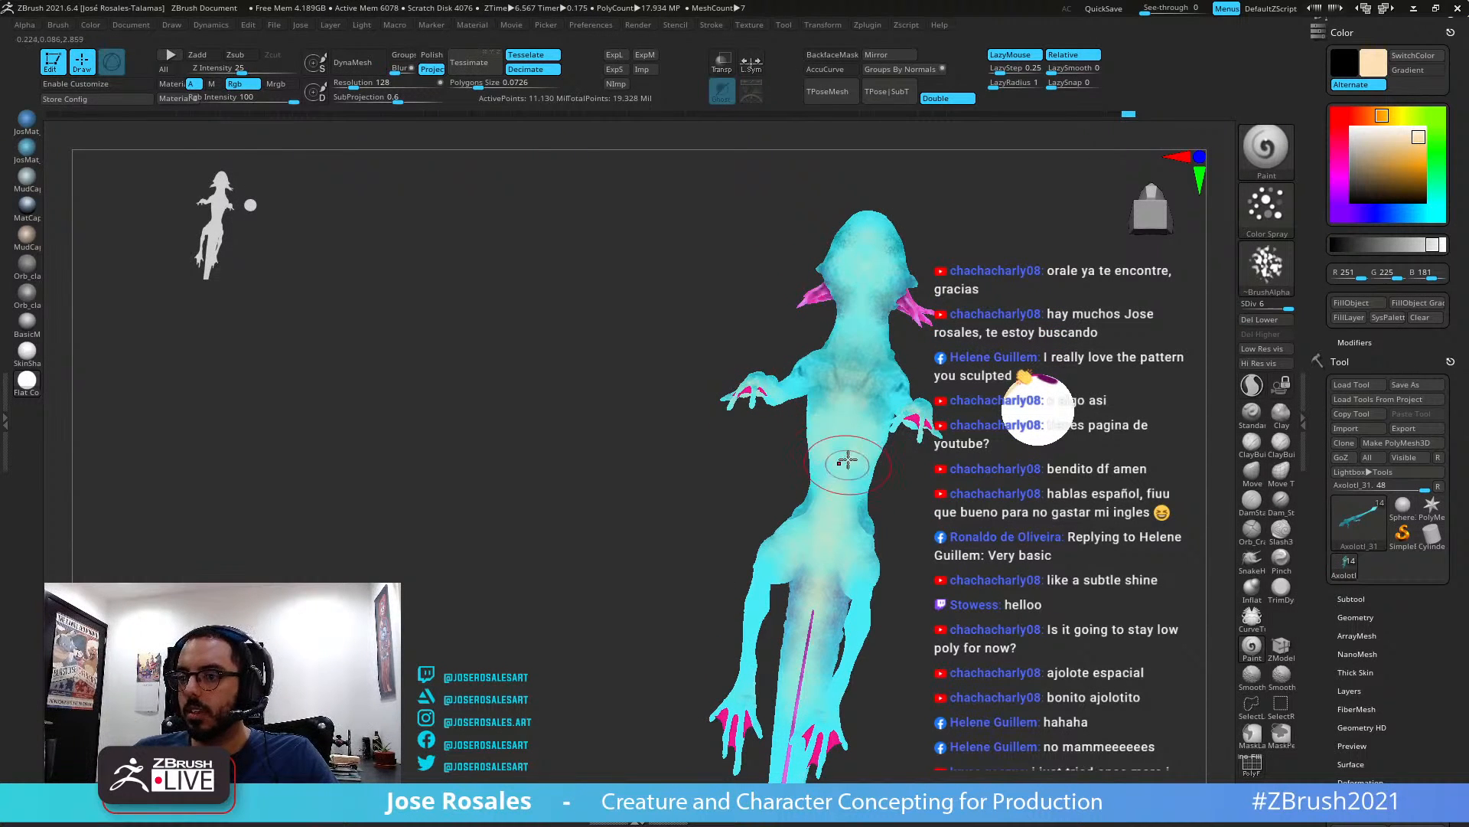
pyautogui.moveTo(864, 400); pyautogui.dragTo(843, 440)
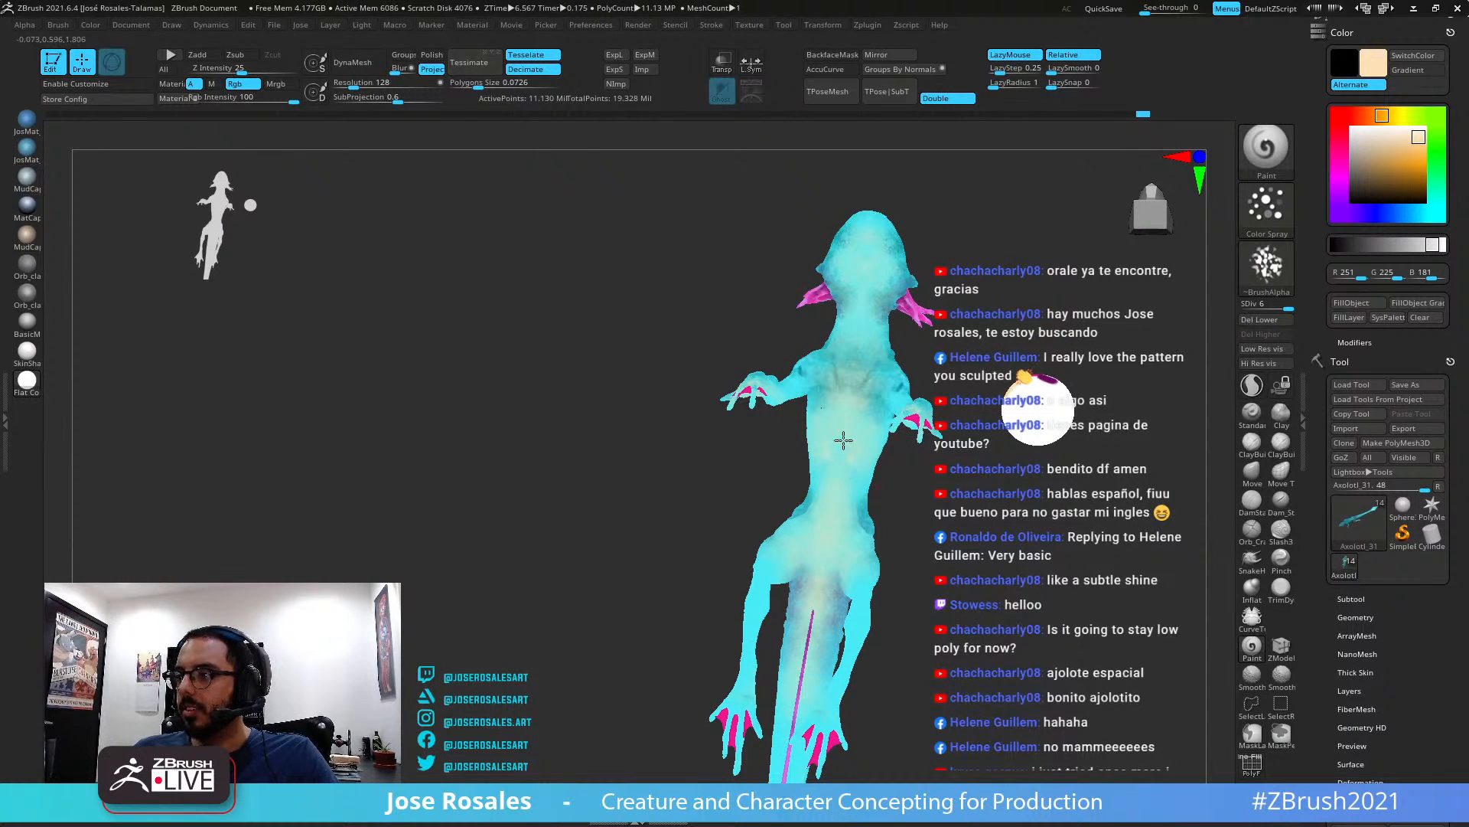
pyautogui.moveTo(853, 407); pyautogui.dragTo(813, 503, button='right')
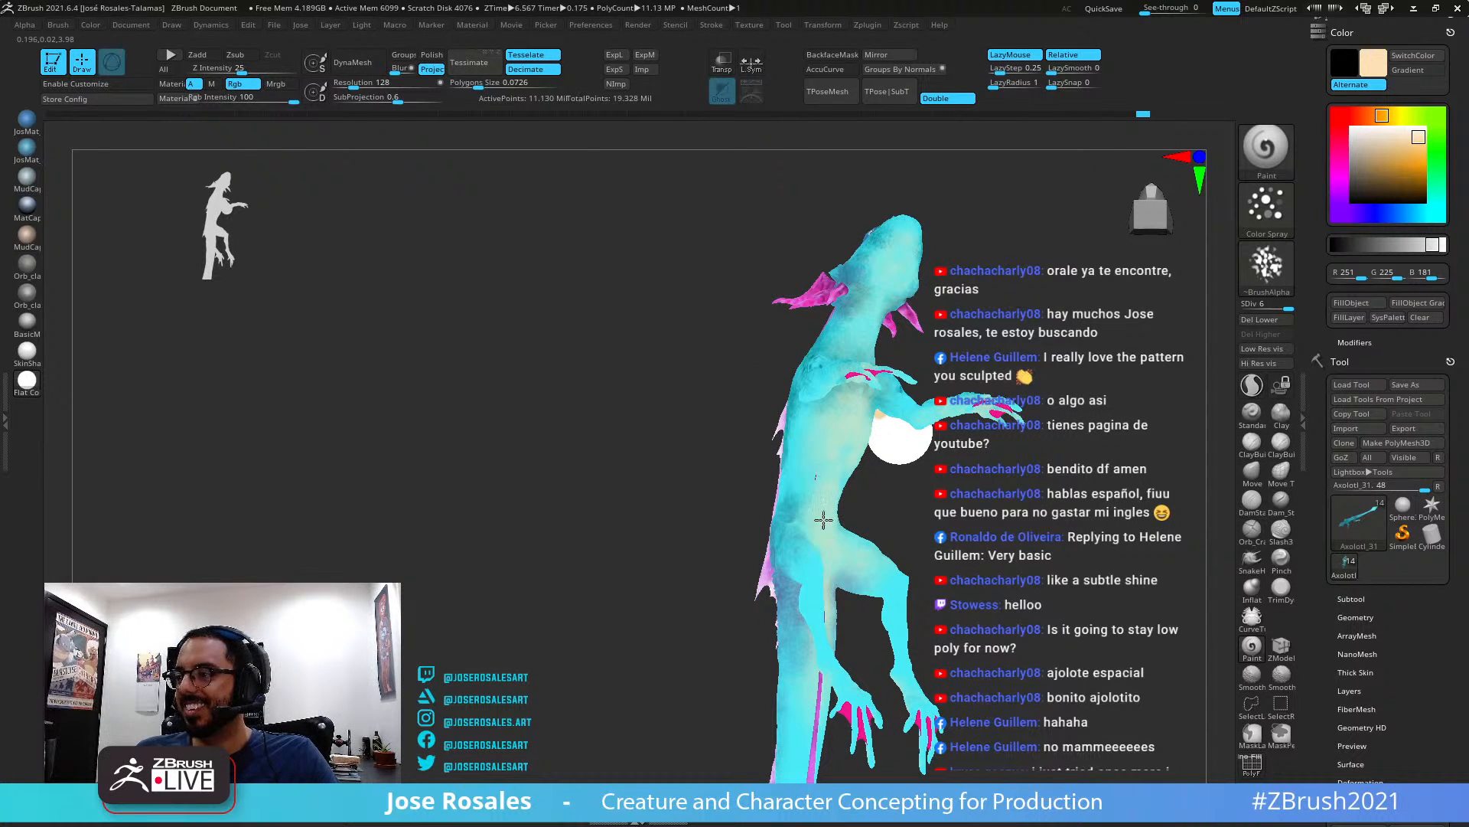
pyautogui.moveTo(844, 466); pyautogui.dragTo(841, 483)
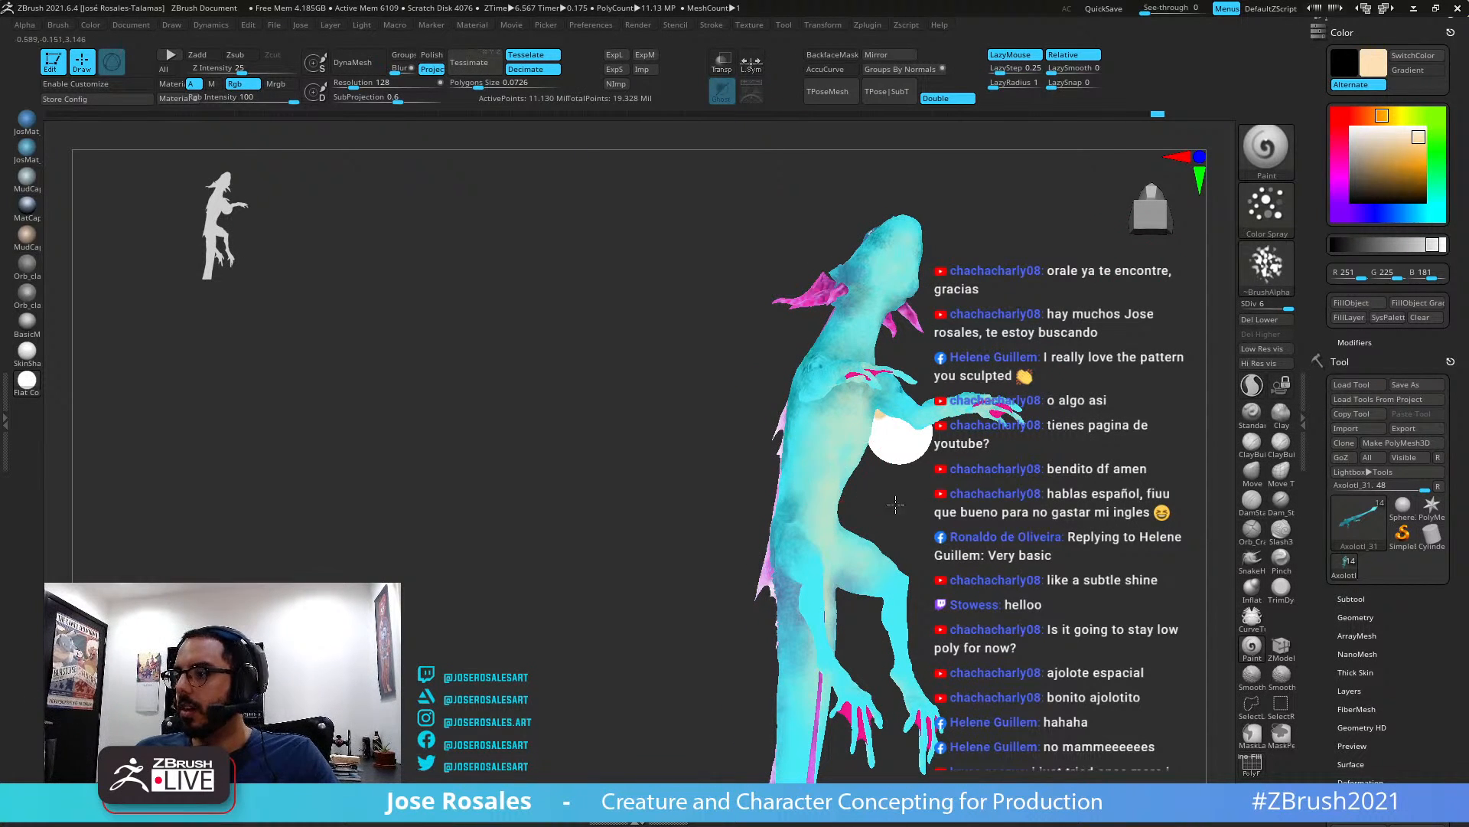
pyautogui.moveTo(895, 503); pyautogui.dragTo(859, 456, button='right')
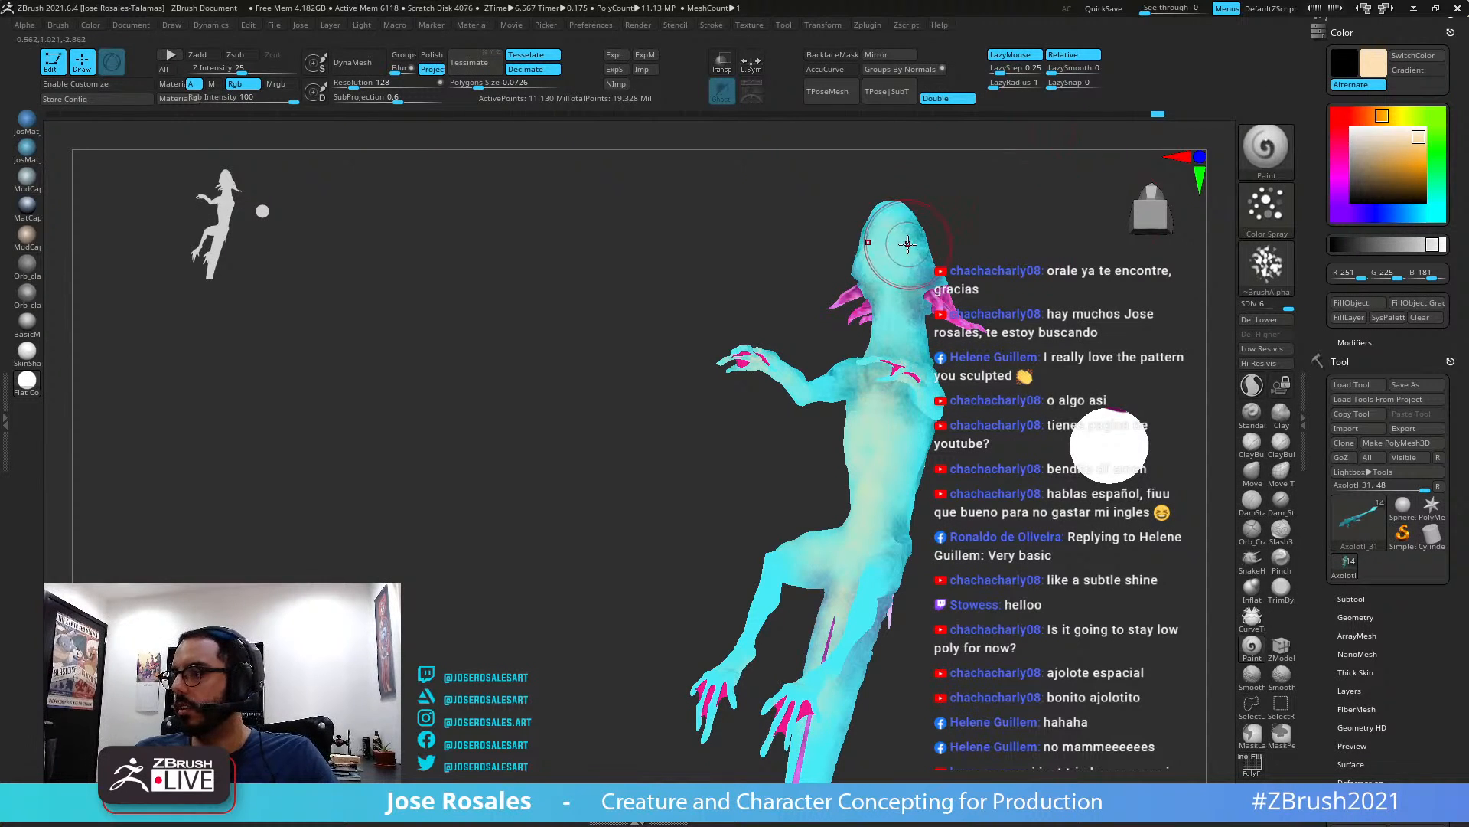
# Spray the cream colour down the underside of the head, from the chin along the throat to the chest
pyautogui.moveTo(908, 245); pyautogui.dragTo(909, 321)
pyautogui.moveTo(896, 252); pyautogui.dragTo(889, 212, button='right')
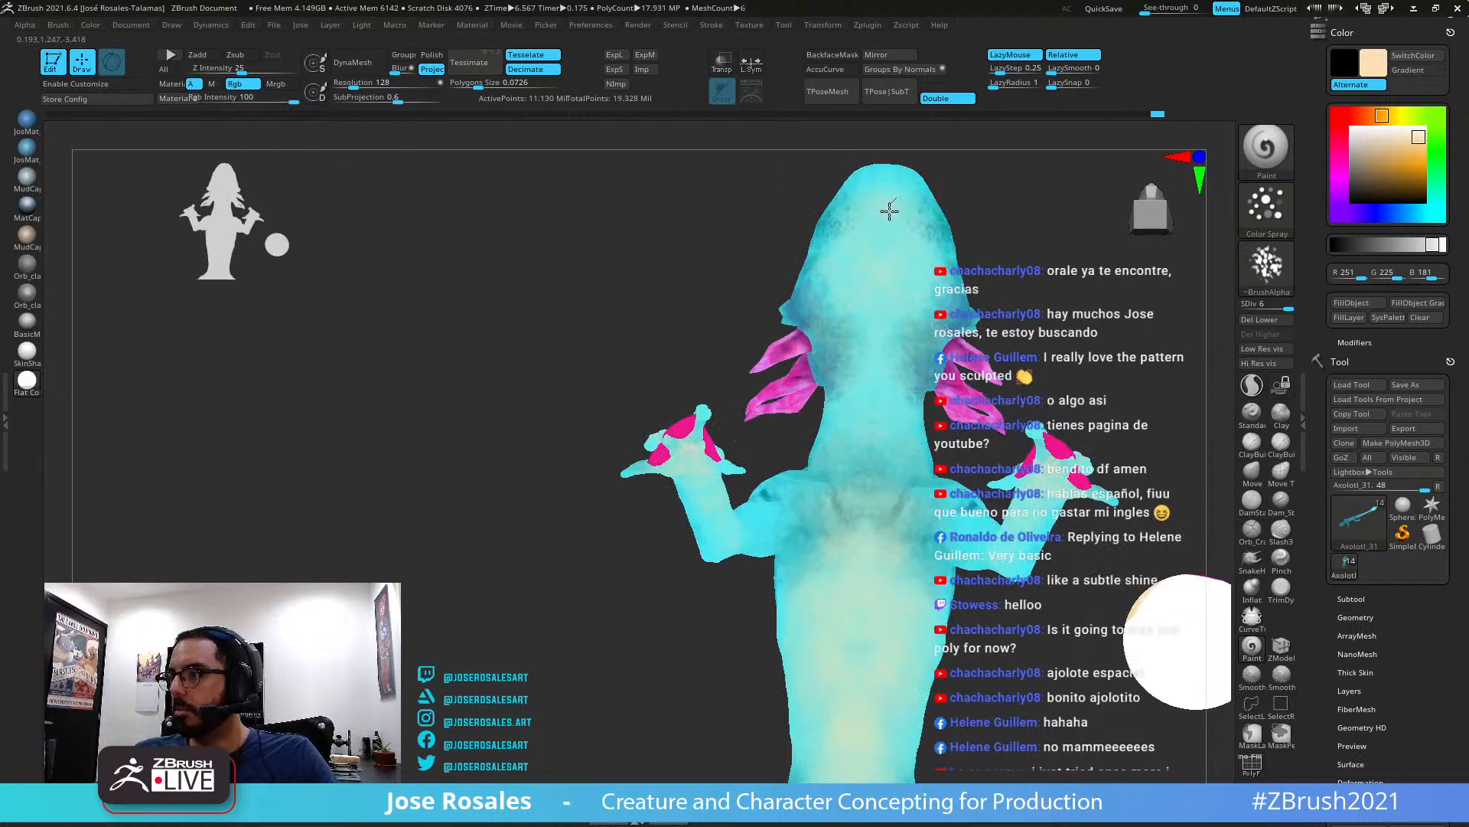
pyautogui.moveTo(853, 216); pyautogui.dragTo(860, 328)
pyautogui.moveTo(844, 259); pyautogui.dragTo(857, 359)
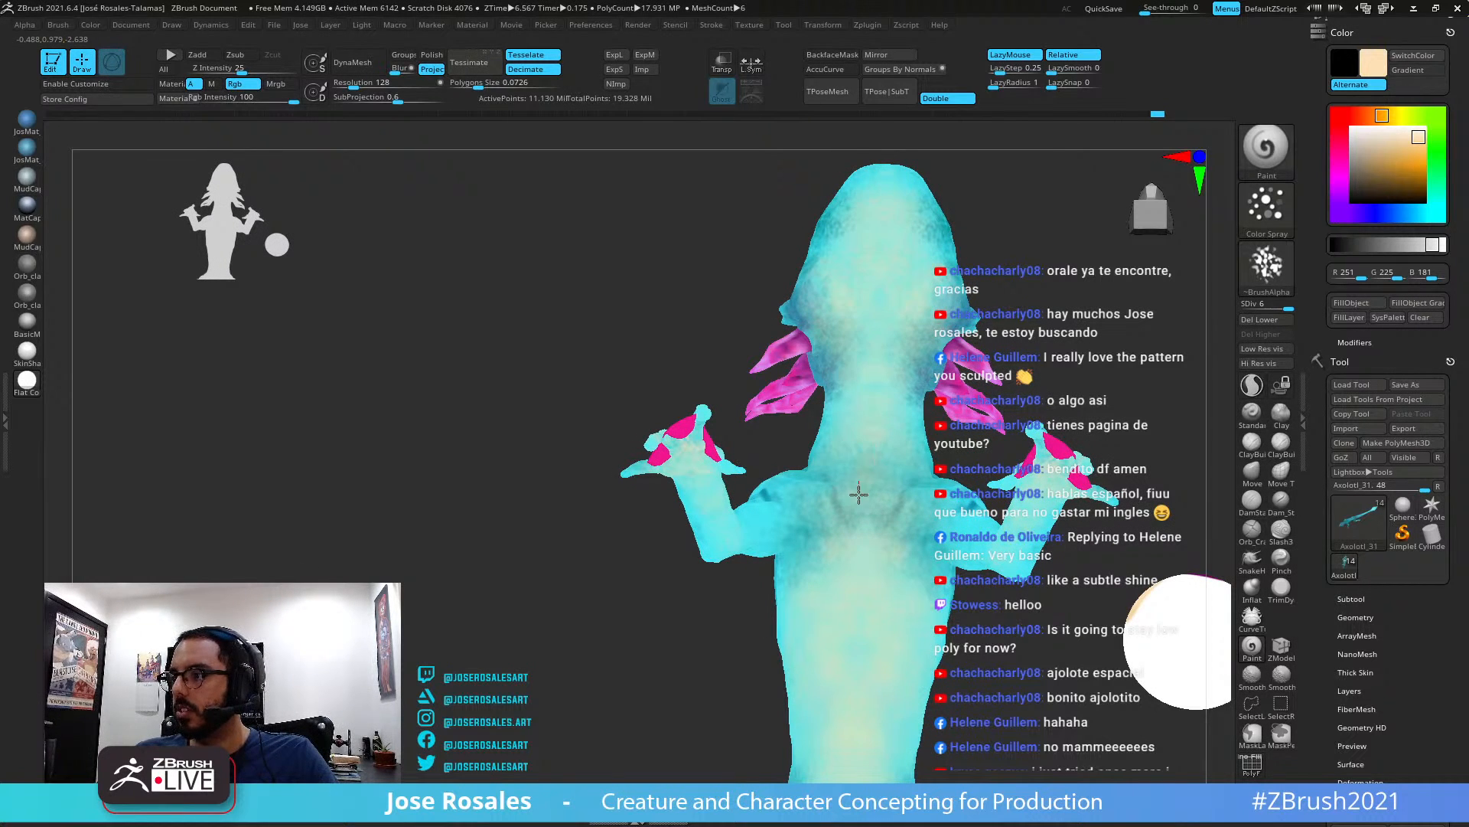
pyautogui.moveTo(885, 535); pyautogui.dragTo(876, 374, button='right')
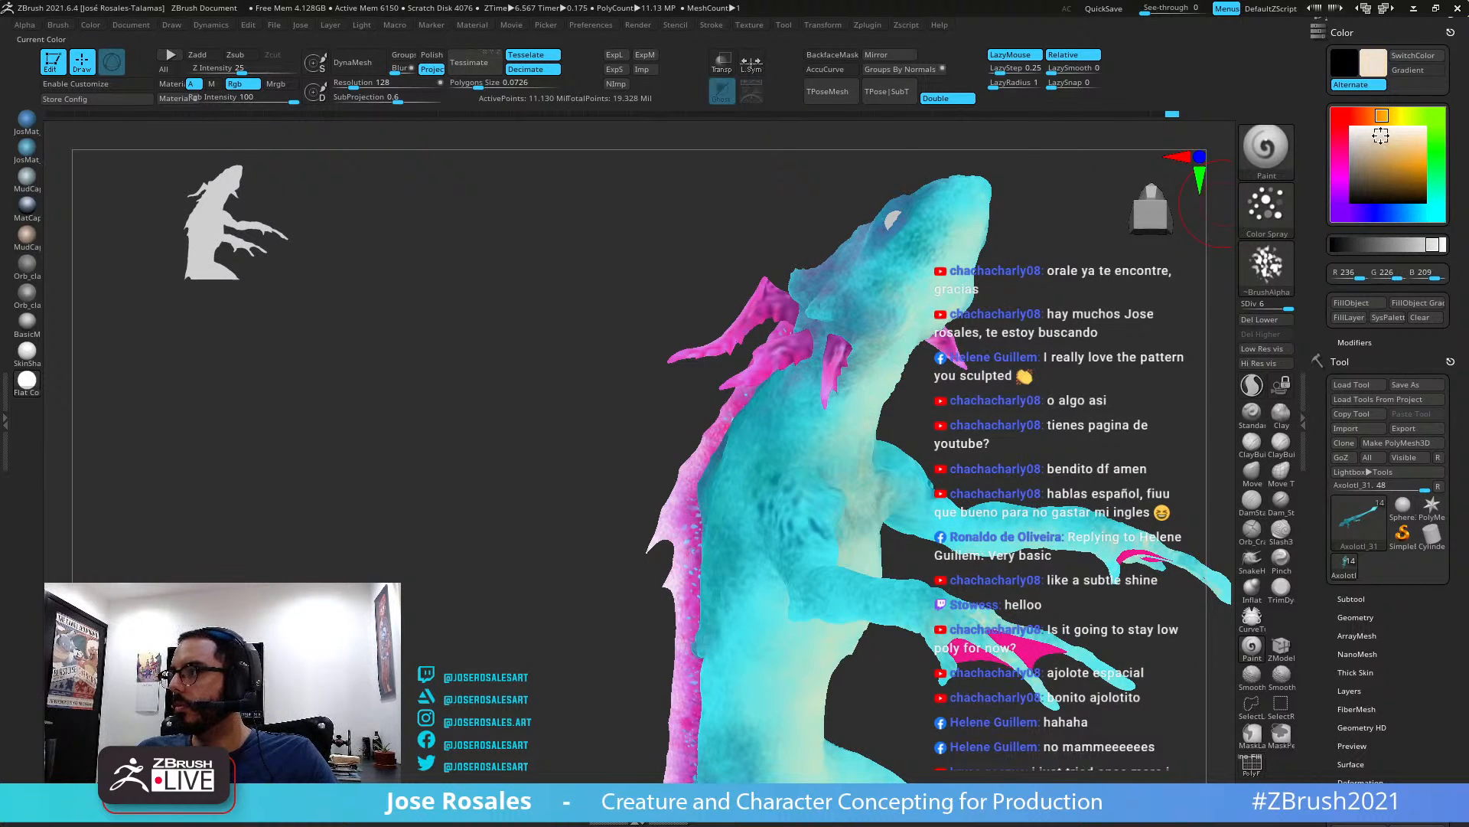
# Set the paint colour to off-white RGB 234, 229, 220 and lighten the lower jaw and throat
pyautogui.click(1368, 134)
pyautogui.moveTo(1148, 253); pyautogui.dragTo(914, 300, button='right')
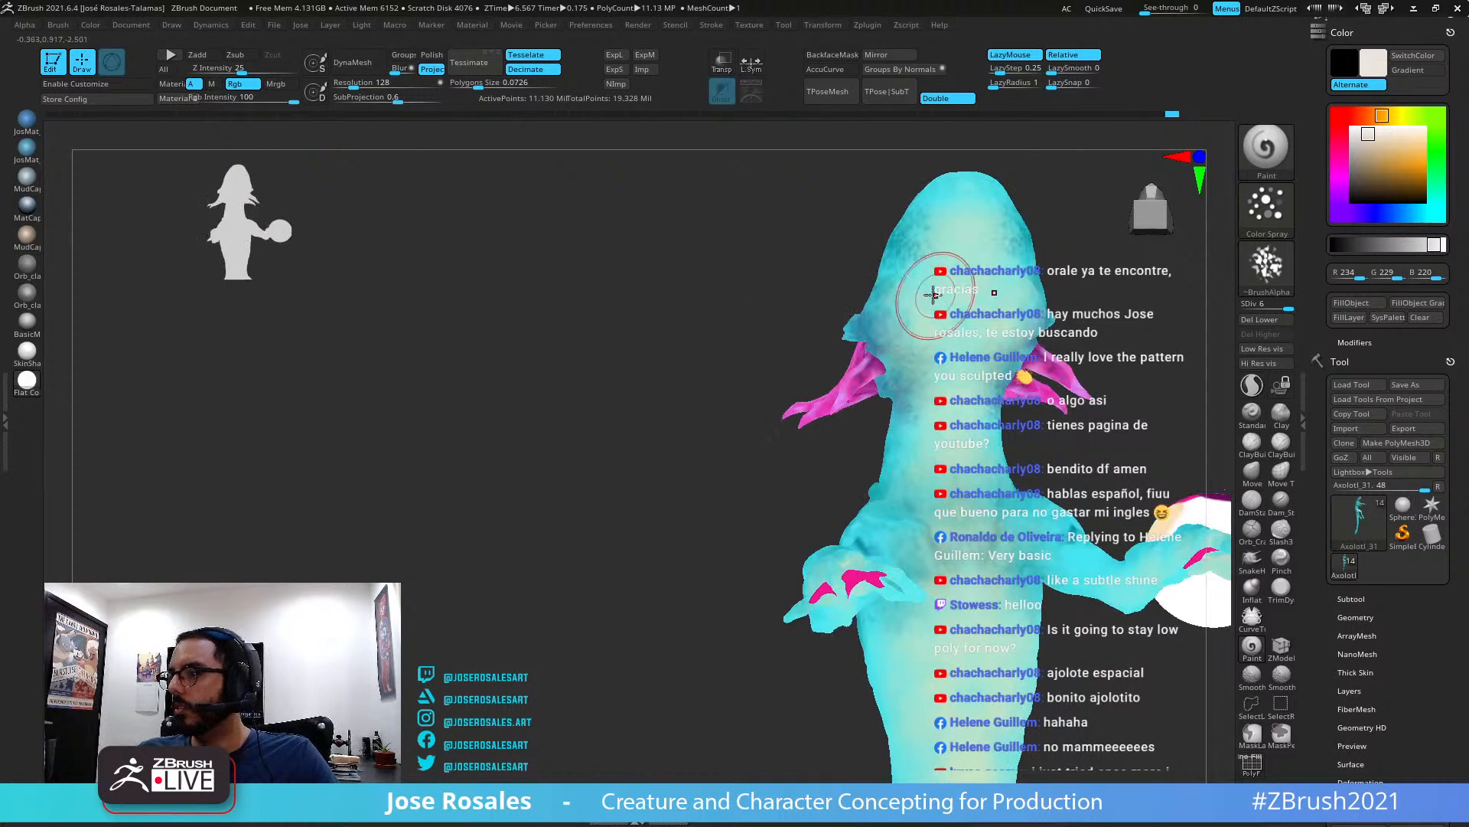
pyautogui.moveTo(934, 293); pyautogui.dragTo(955, 304)
pyautogui.moveTo(949, 377); pyautogui.dragTo(948, 284)
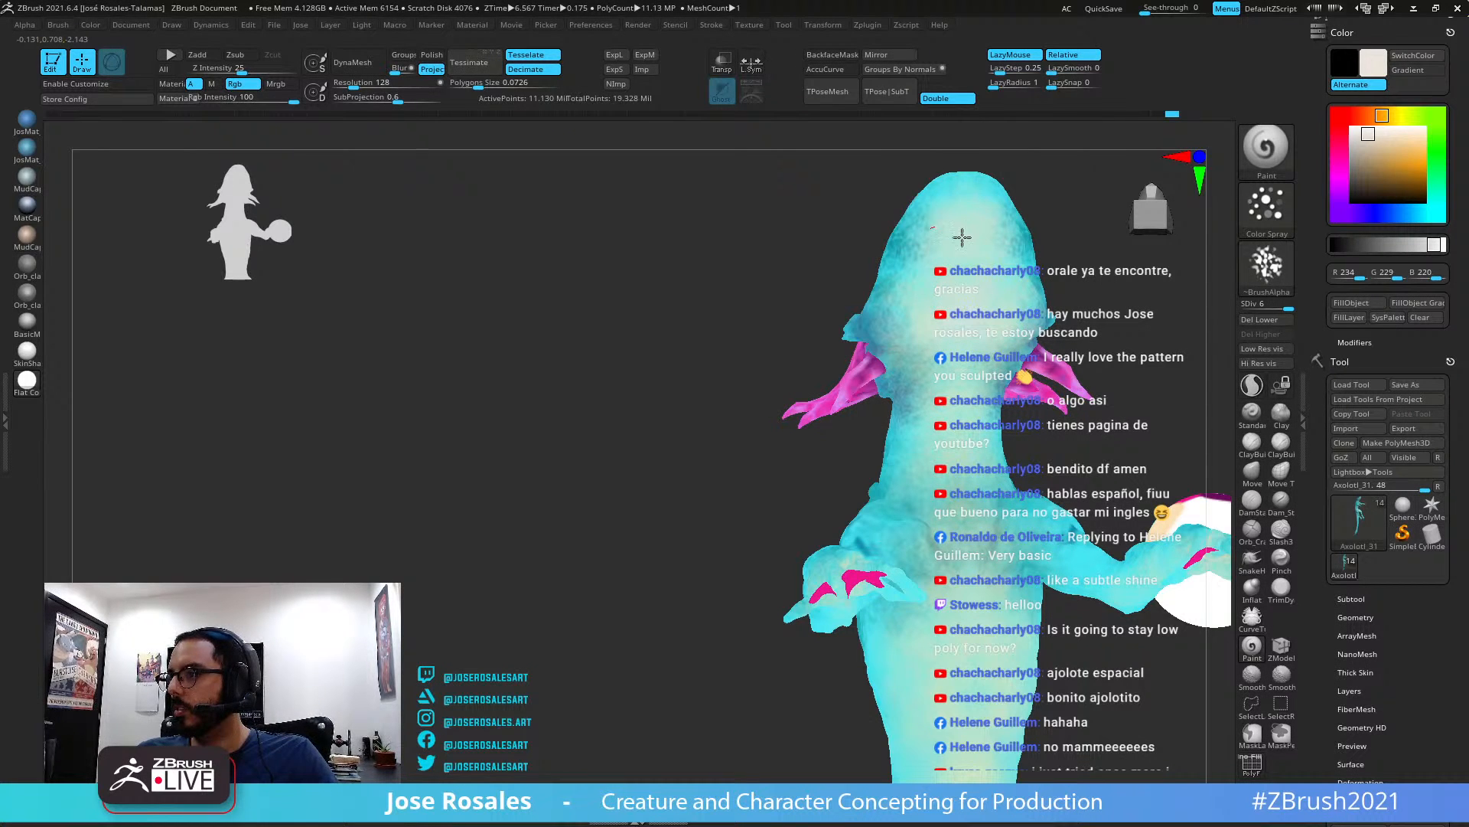
pyautogui.moveTo(929, 310); pyautogui.dragTo(963, 222, button='right')
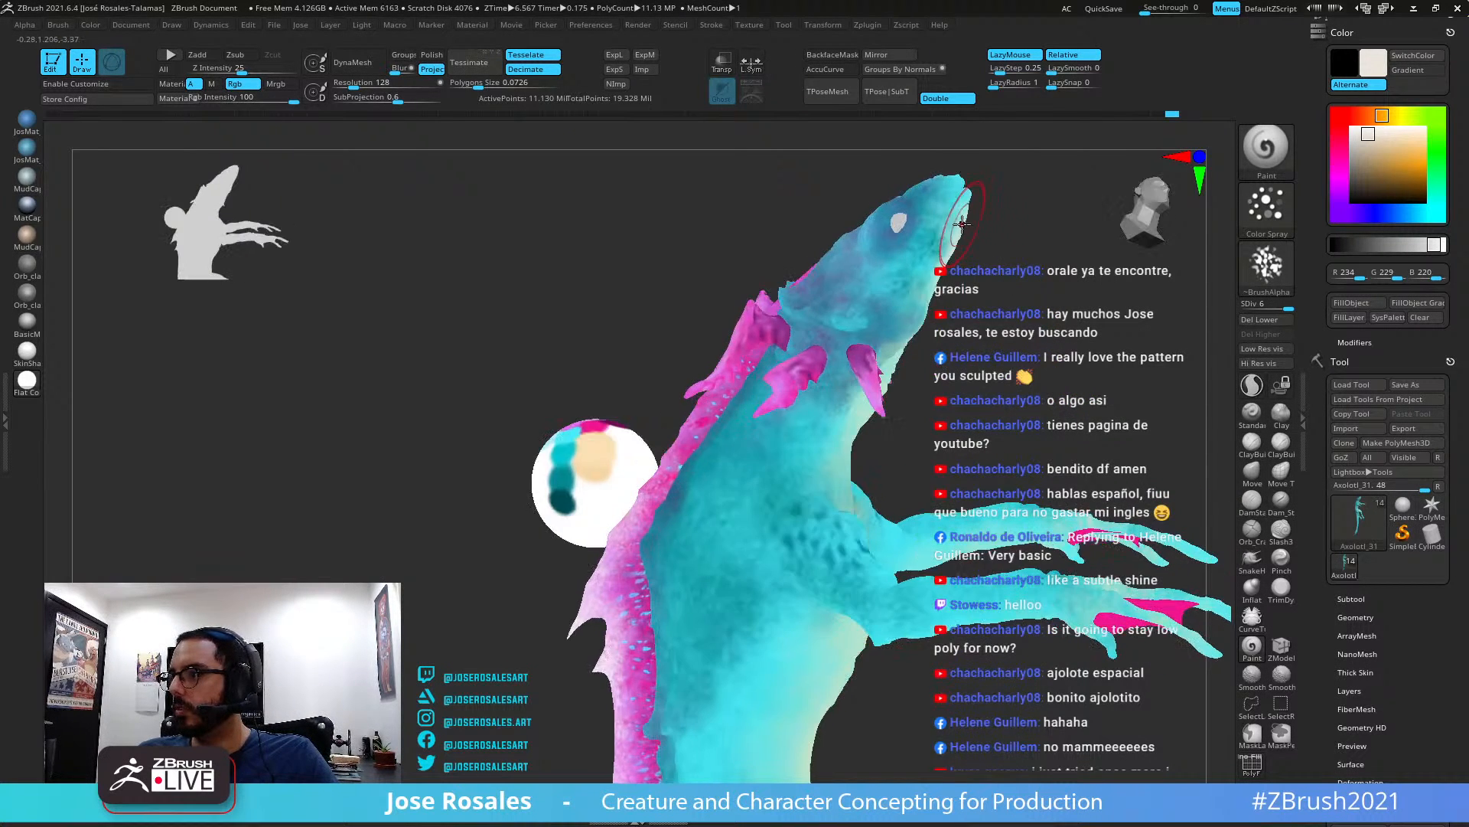
pyautogui.moveTo(930, 281); pyautogui.dragTo(910, 334, button='right')
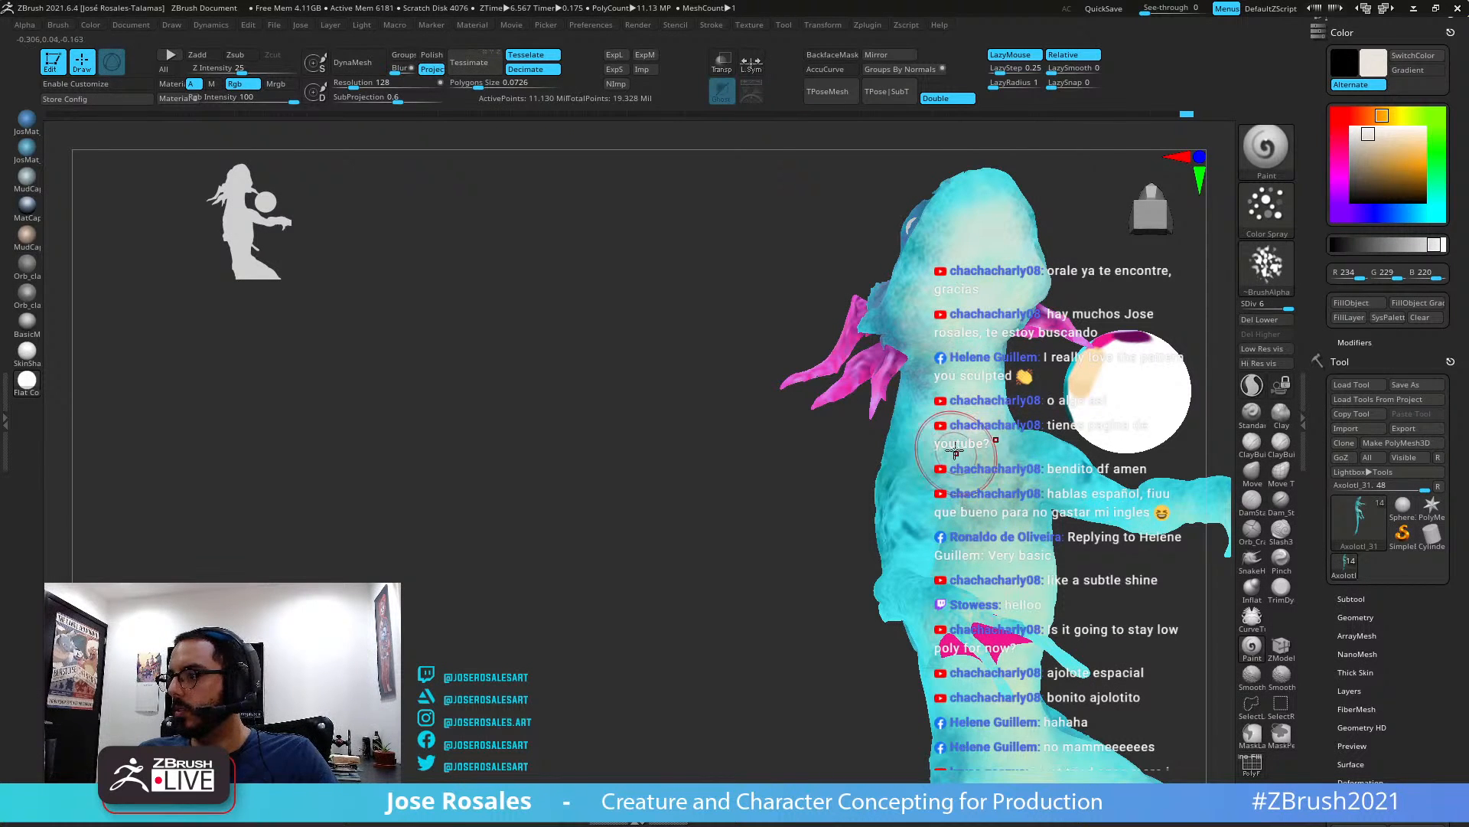
# Spray the off-white over the chest and belly, softening the transition into the turquoise flanks
pyautogui.moveTo(911, 457); pyautogui.dragTo(988, 406, button='right')
pyautogui.moveTo(921, 371); pyautogui.dragTo(876, 361, button='right')
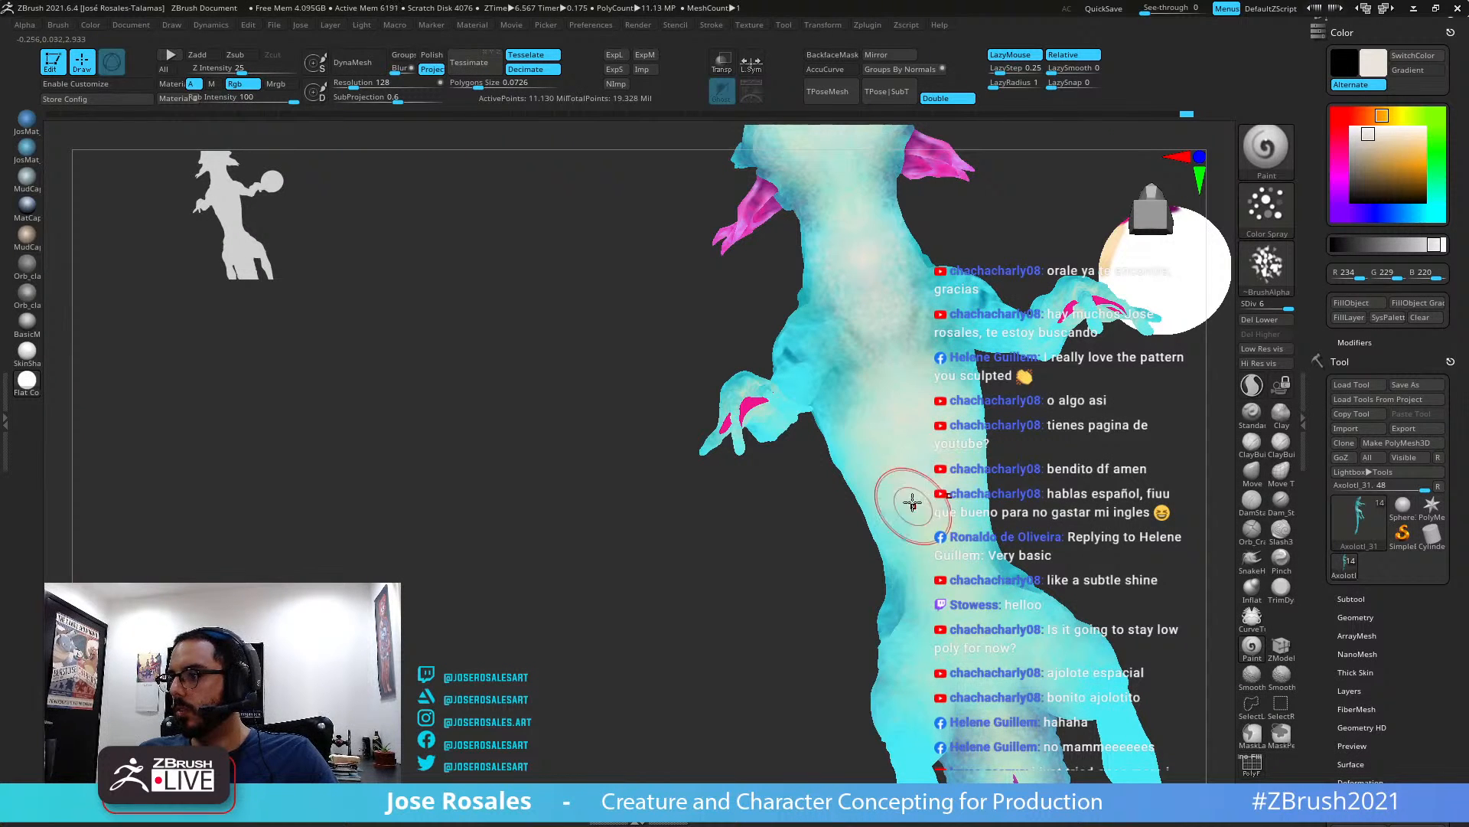
pyautogui.moveTo(914, 536); pyautogui.dragTo(655, 335, button='right')
# Carry the off-white onto the undersides of the forelegs and the inner hind legs
pyautogui.keyDown('ctrl'); pyautogui.moveTo(741, 309); pyautogui.dragTo(1017, 517, button='right'); pyautogui.keyUp('ctrl')
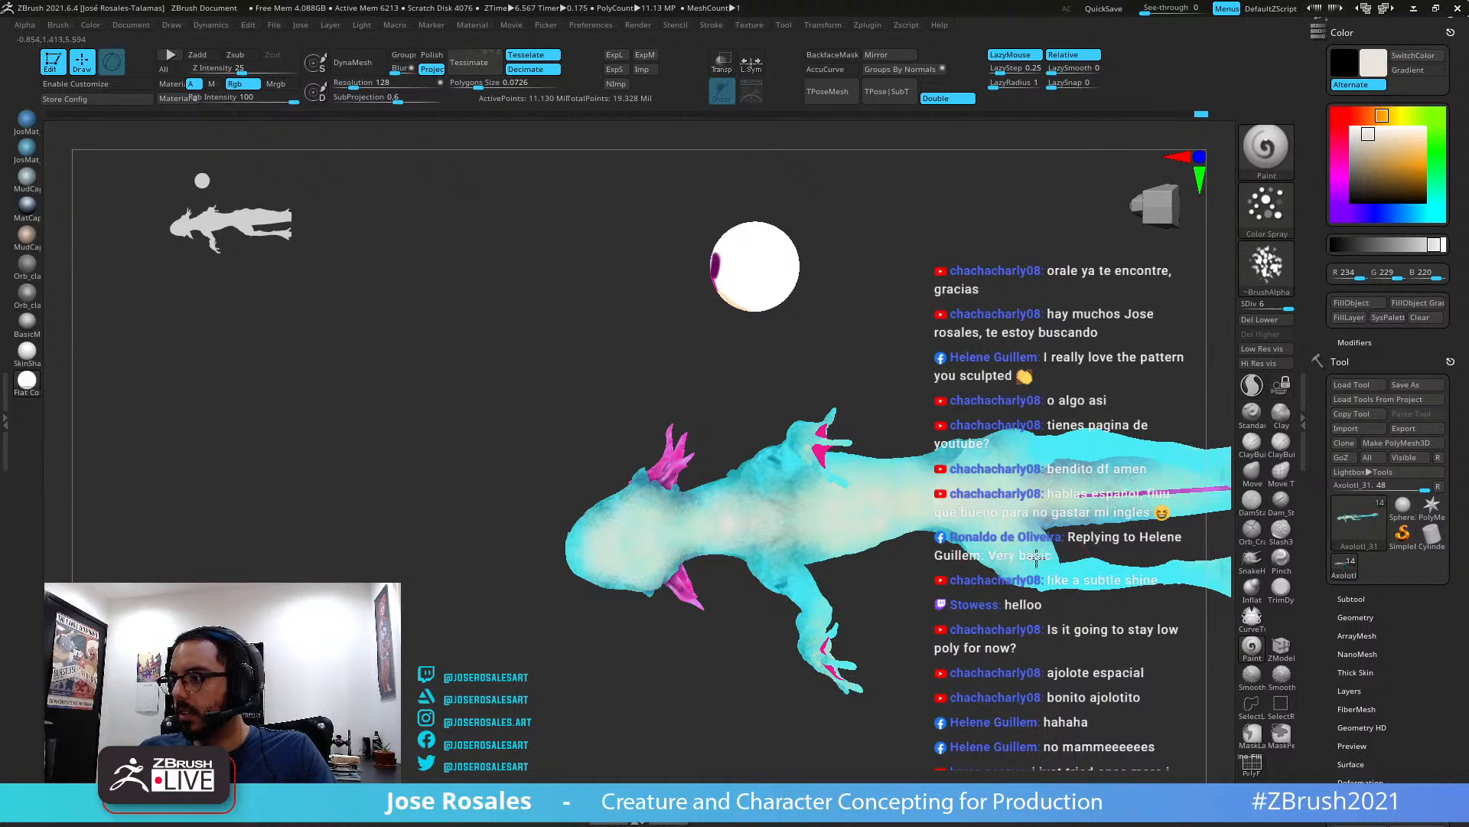
pyautogui.moveTo(1029, 561); pyautogui.dragTo(909, 629, button='right')
pyautogui.keyDown('ctrl'); pyautogui.moveTo(1019, 546); pyautogui.dragTo(1060, 652, button='right'); pyautogui.keyUp('ctrl')
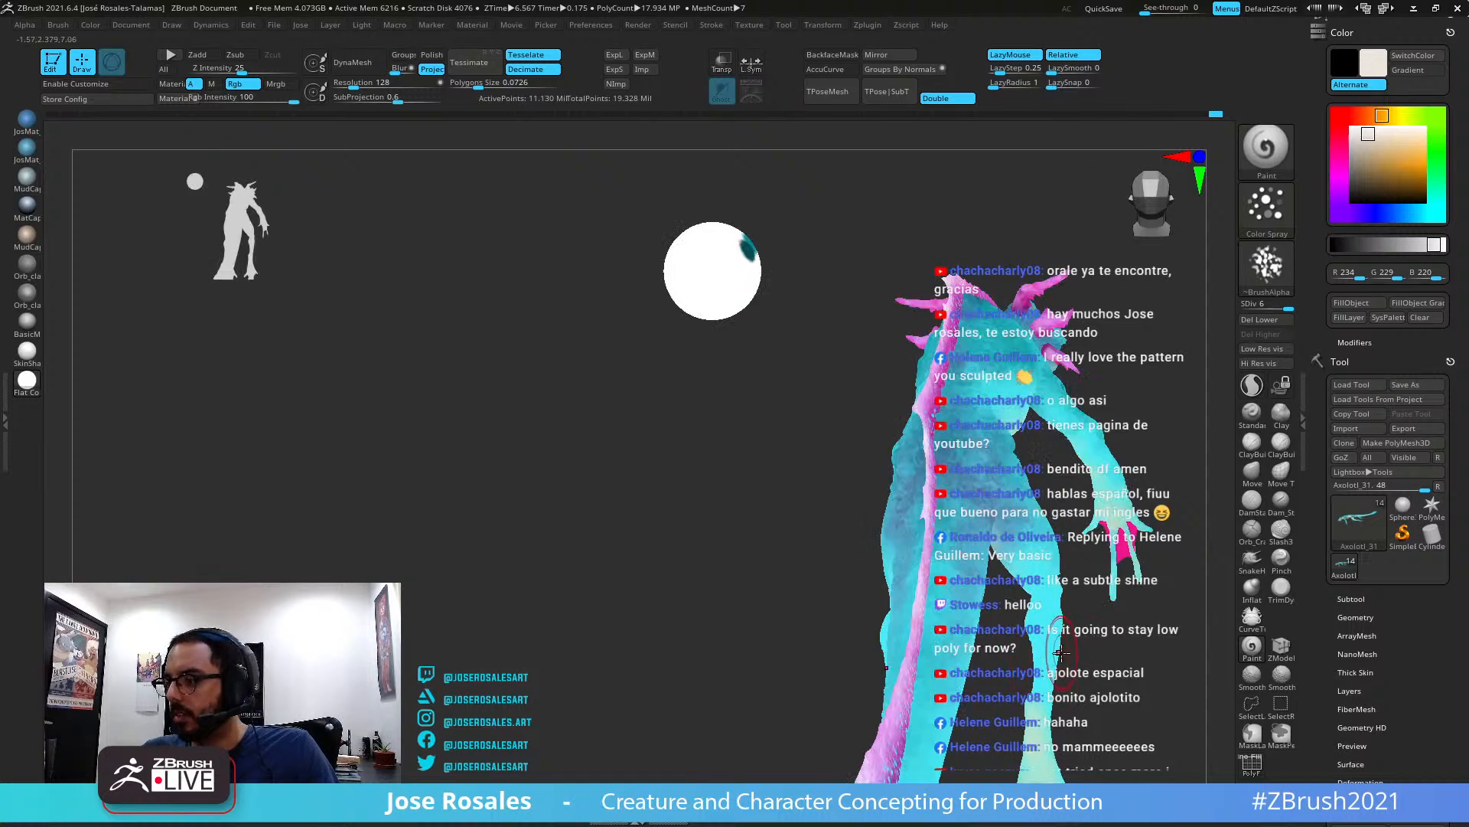
pyautogui.moveTo(1022, 604)
pyautogui.mouseDown(button='right')
pyautogui.moveTo(1089, 561)
pyautogui.moveTo(1049, 605)
pyautogui.mouseUp(button='right')
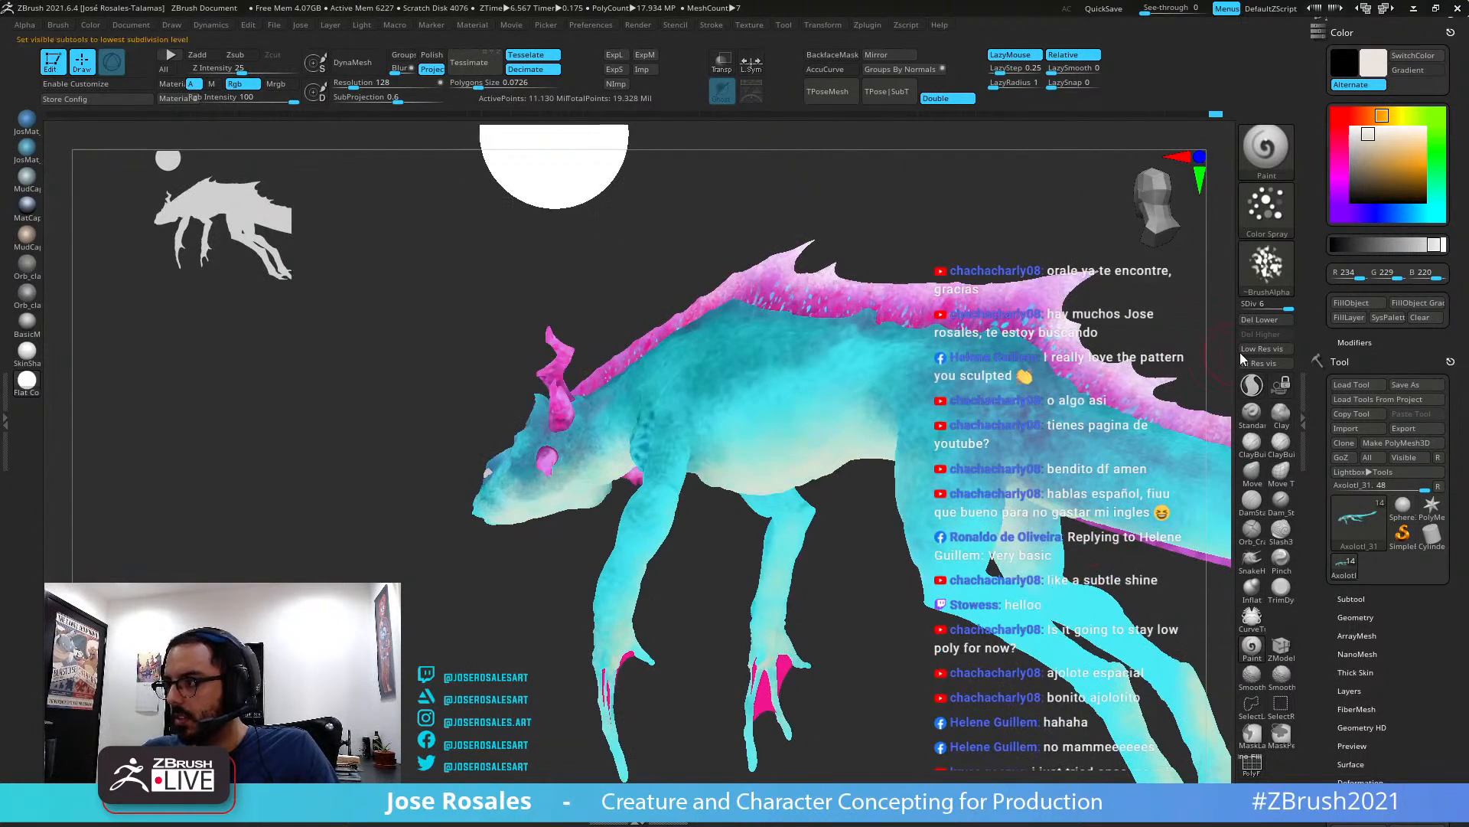
# Preview the painted body with the SkinShade4 material, then return to the Flat Color material
pyautogui.click(37, 361)
pyautogui.moveTo(1114, 555); pyautogui.dragTo(1060, 597, button='right')
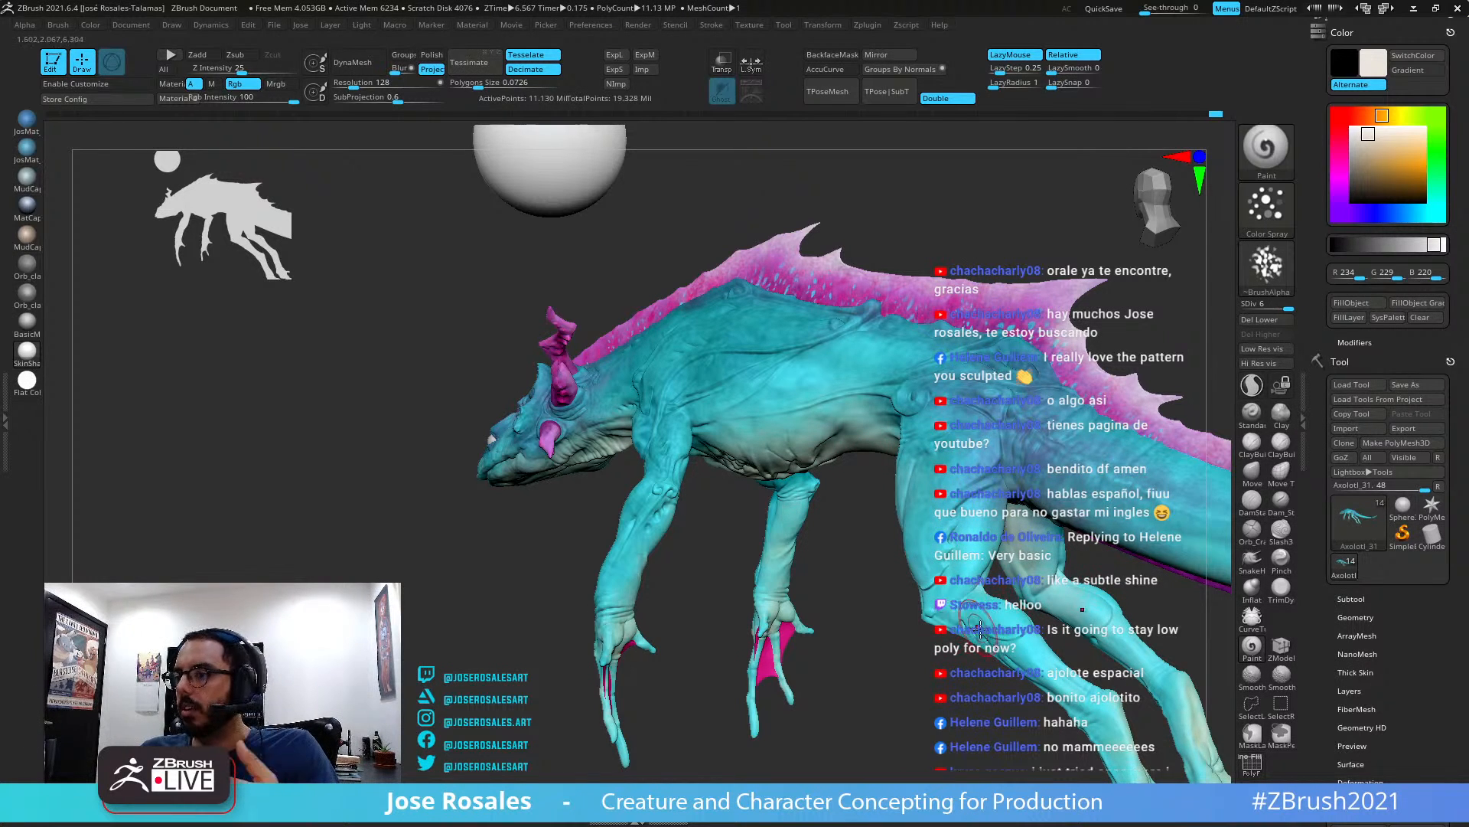
pyautogui.moveTo(976, 614); pyautogui.dragTo(981, 625, button='right')
pyautogui.moveTo(1237, 685); pyautogui.dragTo(1074, 601, button='right')
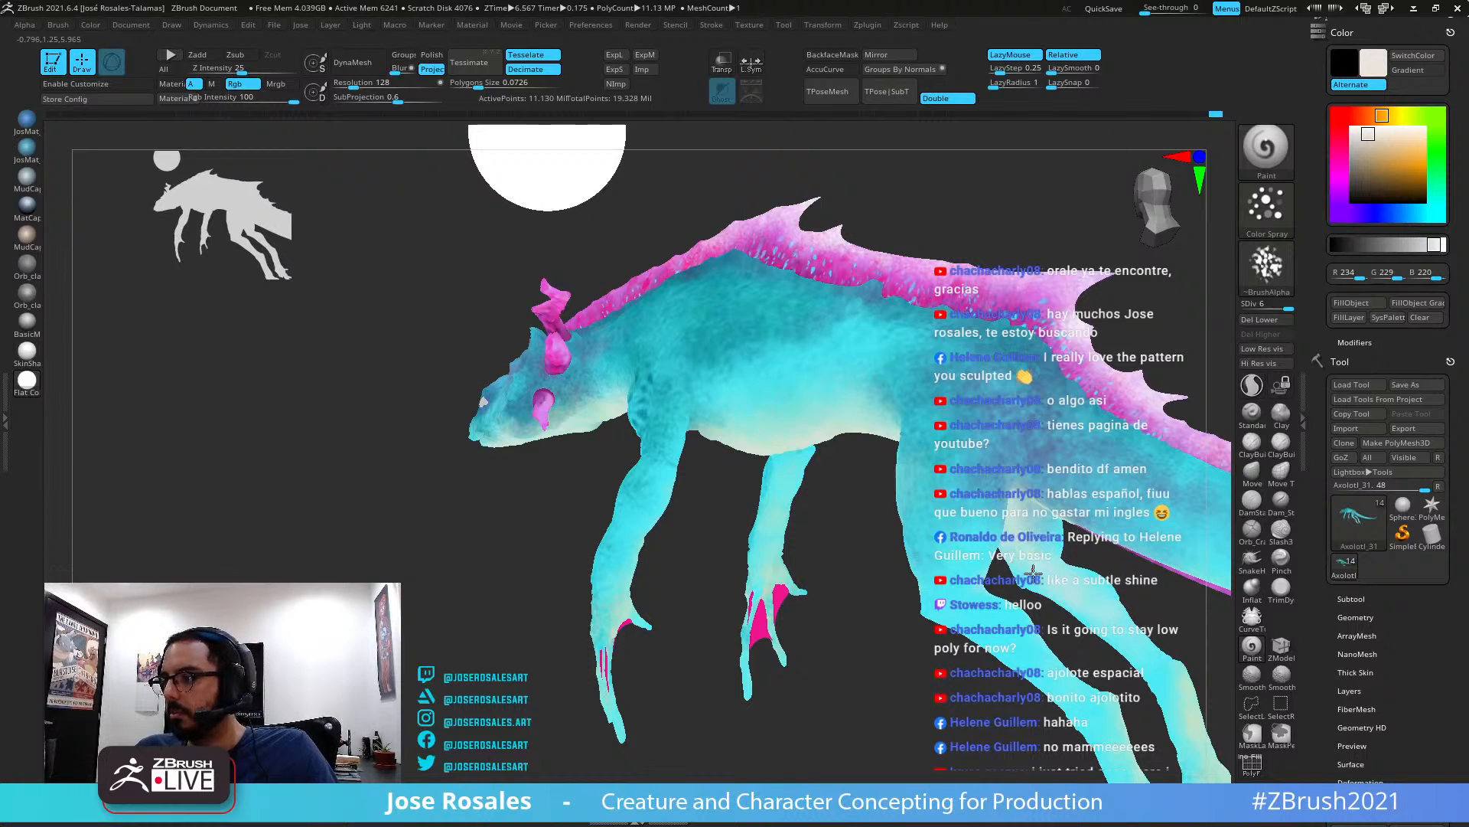
# Spray more off-white along the inner hind legs, the armpits and the inner forelegs
pyautogui.moveTo(1049, 544); pyautogui.dragTo(873, 663, button='right')
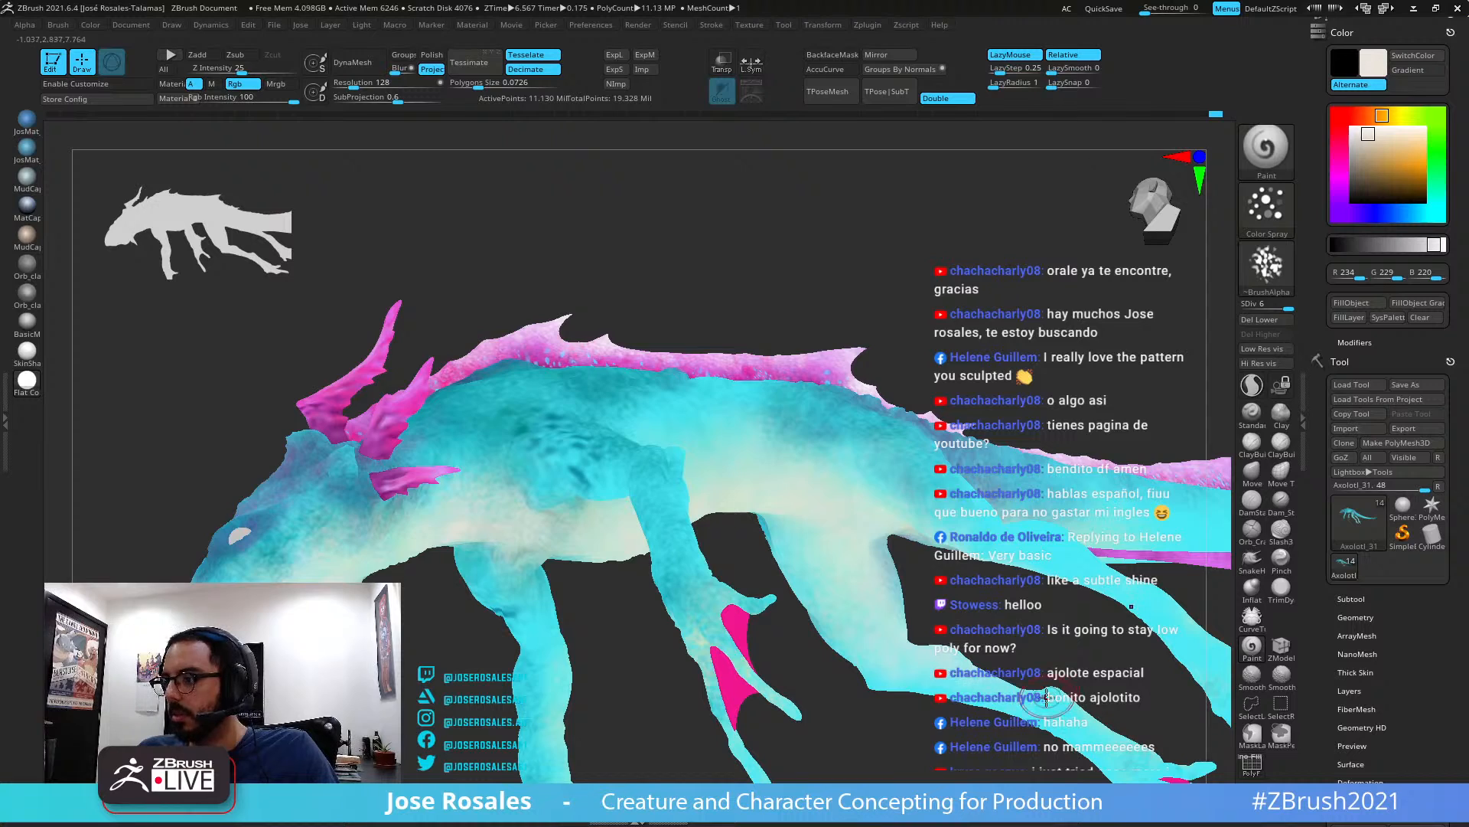
pyautogui.moveTo(1045, 700); pyautogui.dragTo(1020, 666, button='right')
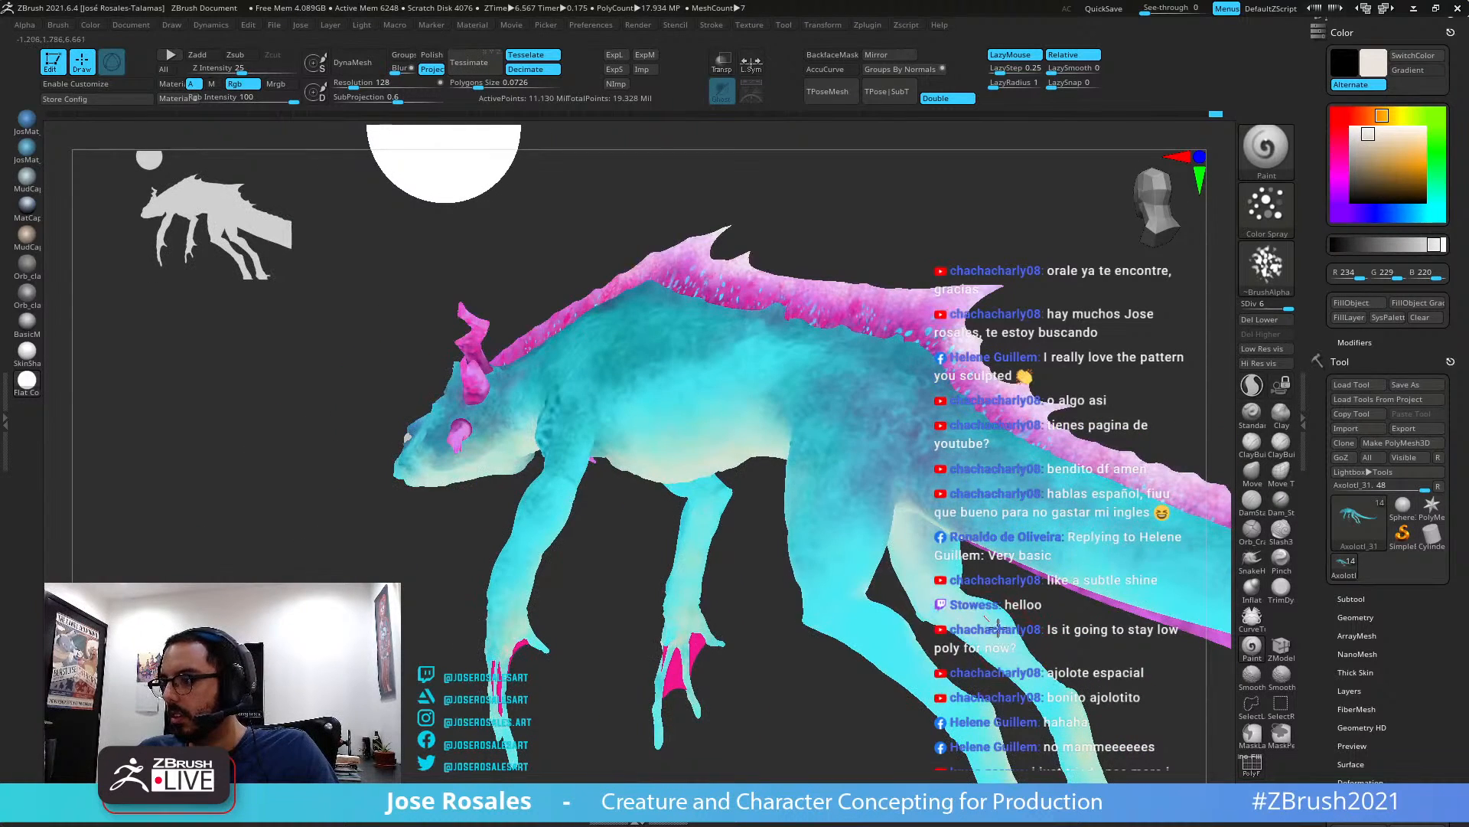
pyautogui.moveTo(915, 673); pyautogui.dragTo(825, 433, button='right')
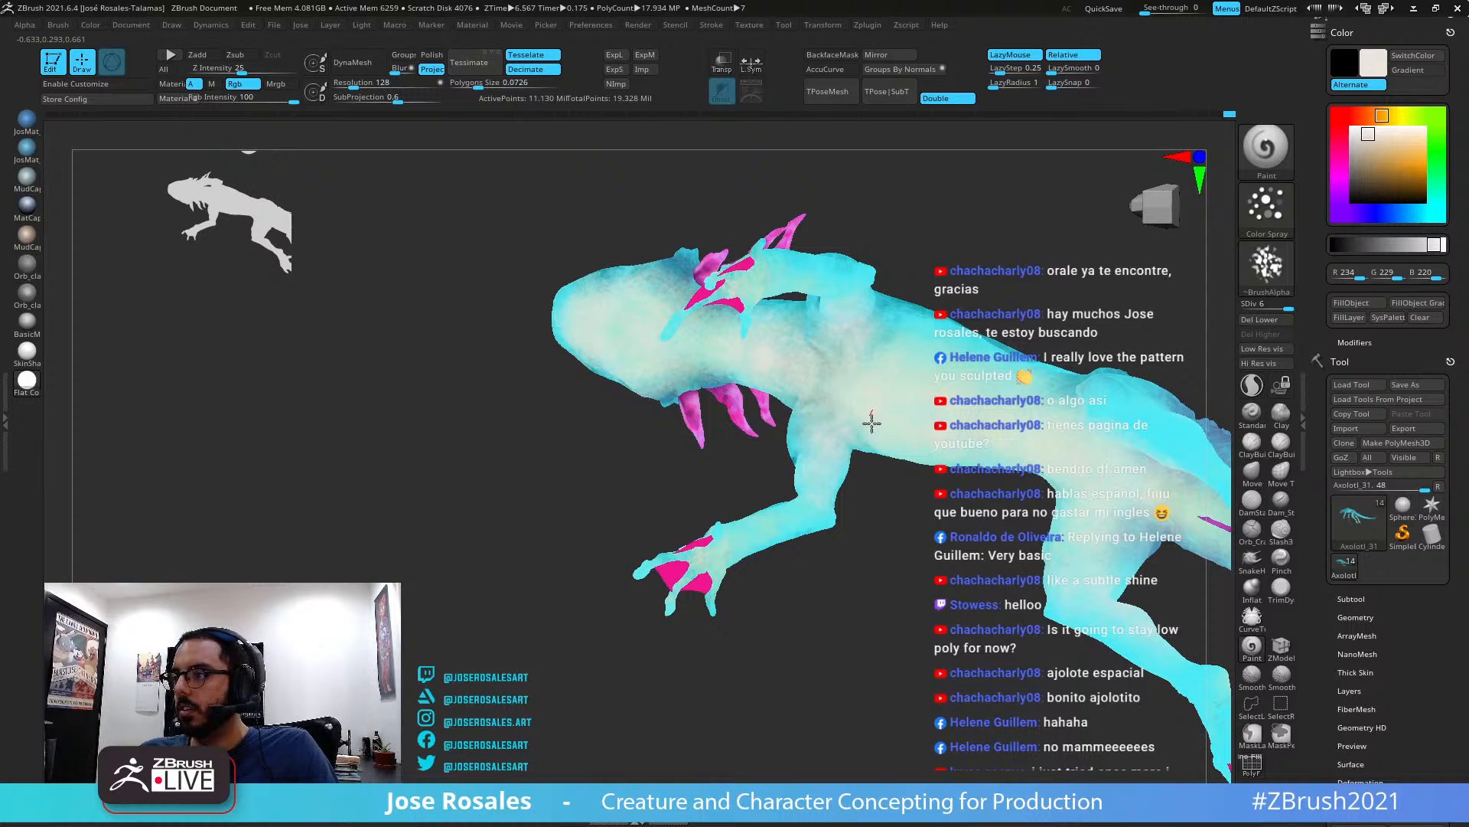
pyautogui.moveTo(894, 438); pyautogui.dragTo(961, 441, button='right')
pyautogui.moveTo(938, 384)
pyautogui.keyDown('ctrl'); pyautogui.mouseDown(button='right')
pyautogui.moveTo(919, 448)
pyautogui.moveTo(956, 476)
pyautogui.moveTo(980, 455)
pyautogui.moveTo(974, 413)
pyautogui.moveTo(730, 451)
pyautogui.moveTo(813, 465)
pyautogui.moveTo(1033, 368)
pyautogui.mouseUp(button='right'); pyautogui.keyUp('ctrl')
# Set the paint colour to dark teal RGB 0, 91, 97 and mottle the shoulders and upper forelegs
pyautogui.moveTo(1415, 183); pyautogui.dragTo(798, 360)
pyautogui.moveTo(803, 480); pyautogui.dragTo(909, 436, button='right')
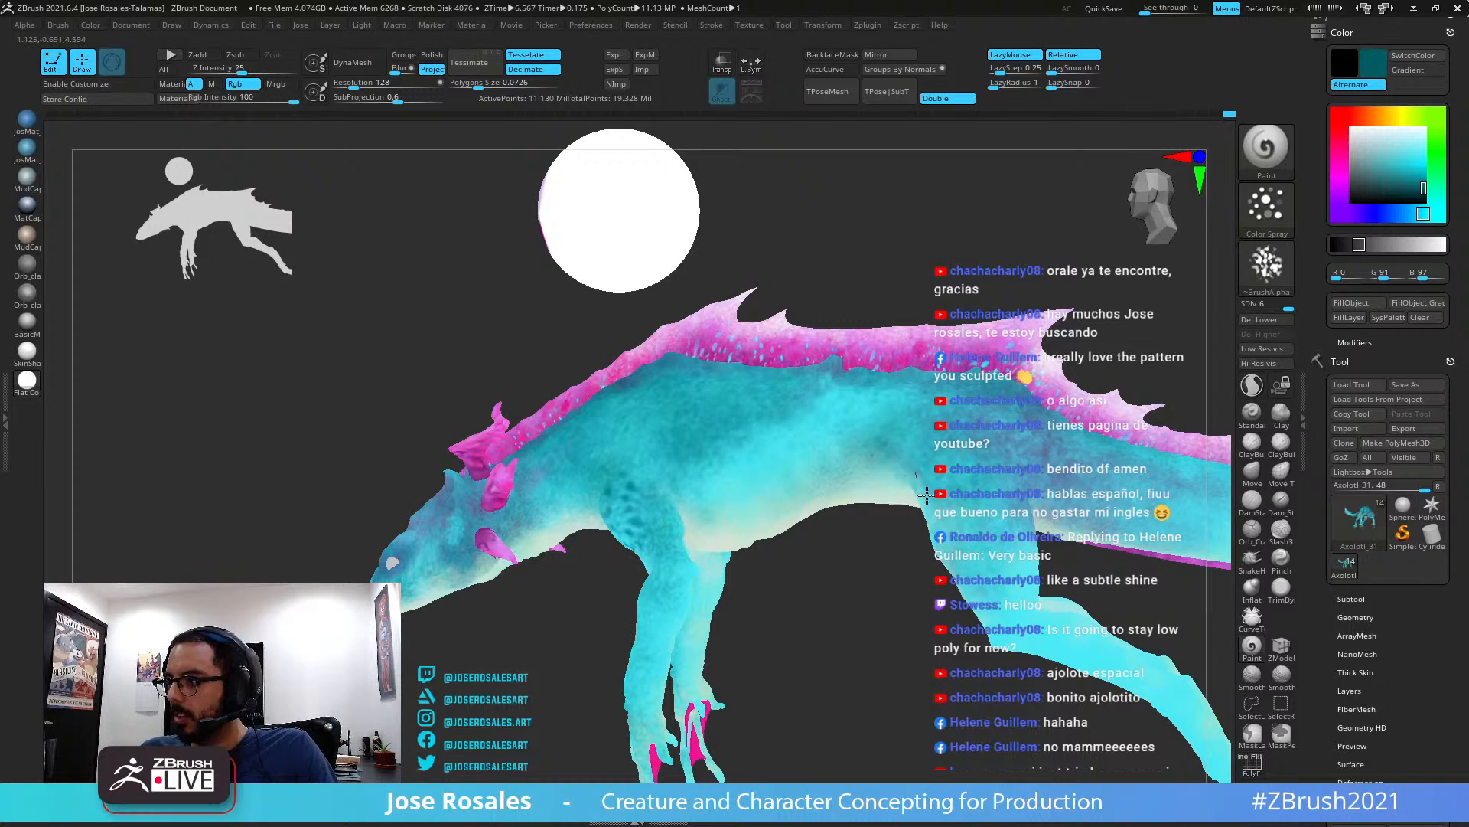
pyautogui.moveTo(638, 552); pyautogui.dragTo(1175, 294, button='right')
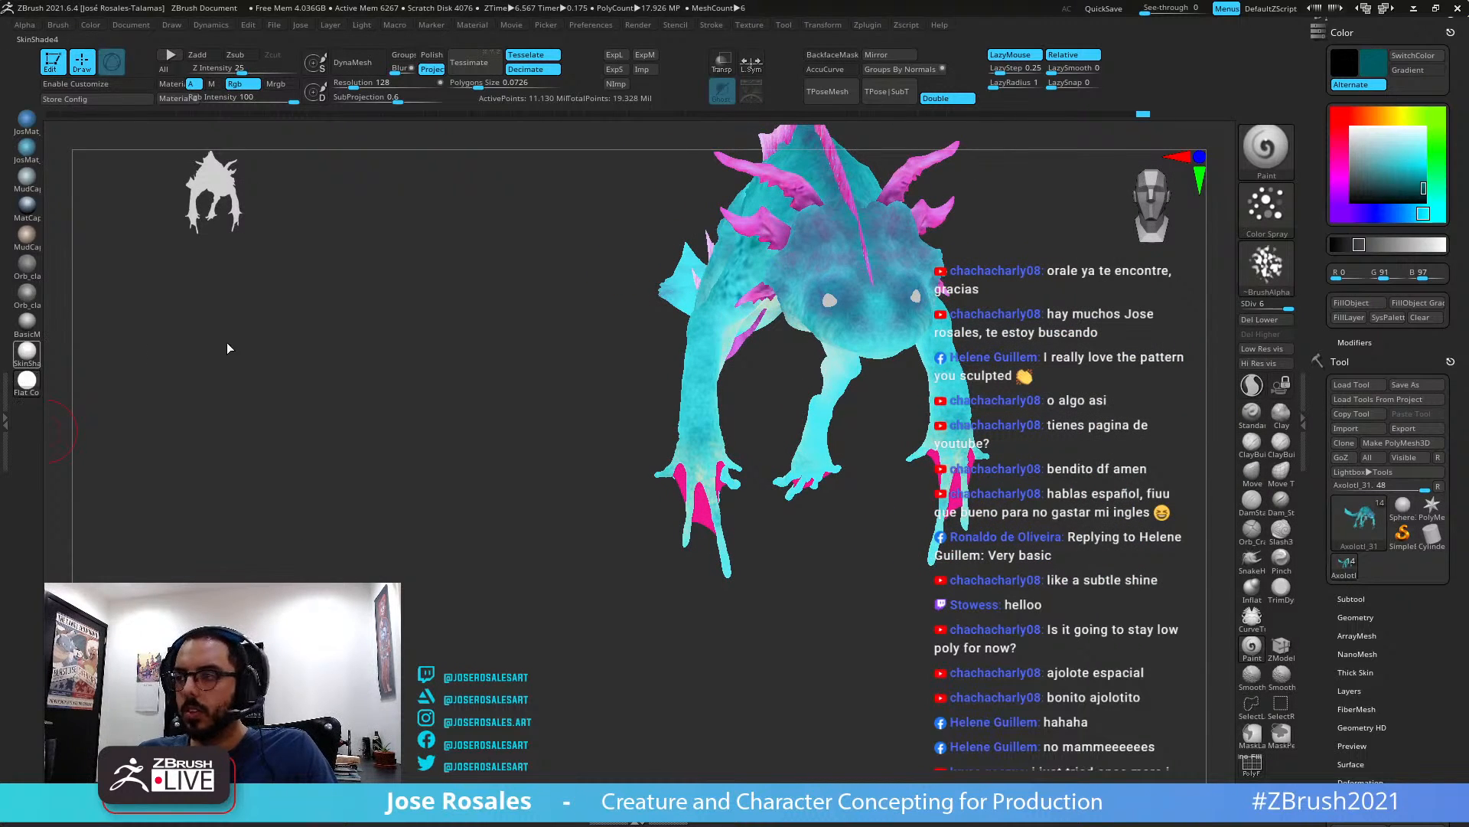
# Switch to the SkinShade4 material and examine the painted head, neck and whole creature from the front and side
pyautogui.keyDown('ctrl'); pyautogui.moveTo(977, 448); pyautogui.dragTo(919, 281, button='right'); pyautogui.keyUp('ctrl')
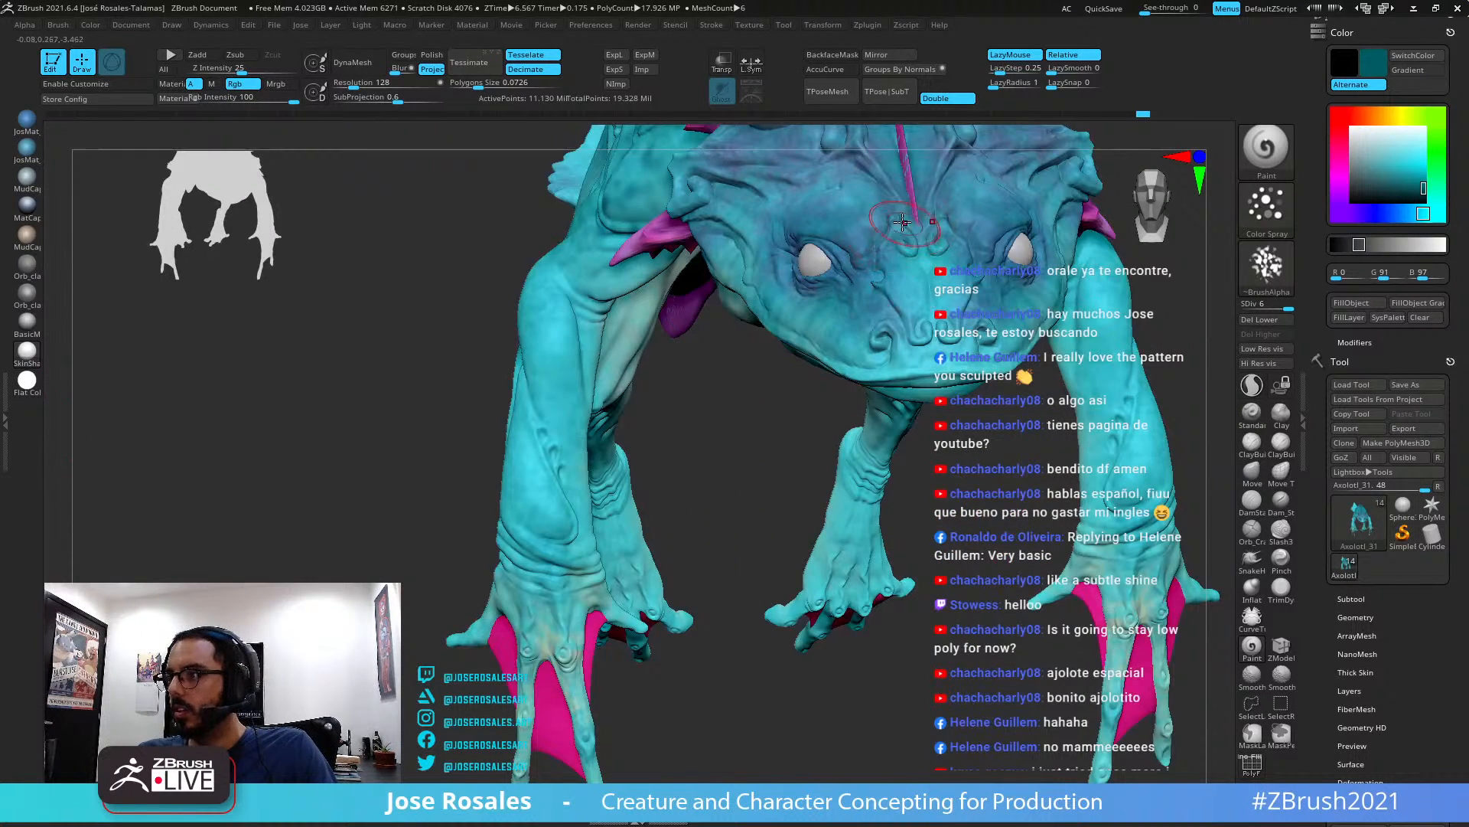
pyautogui.moveTo(888, 235)
pyautogui.mouseDown()
pyautogui.moveTo(923, 247)
pyautogui.moveTo(930, 330)
pyautogui.moveTo(896, 383)
pyautogui.mouseUp()
pyautogui.moveTo(889, 302)
pyautogui.mouseDown(button='right')
pyautogui.moveTo(888, 276)
pyautogui.moveTo(851, 276)
pyautogui.moveTo(796, 383)
pyautogui.mouseUp(button='right')
pyautogui.moveTo(618, 329); pyautogui.dragTo(656, 330, button='right')
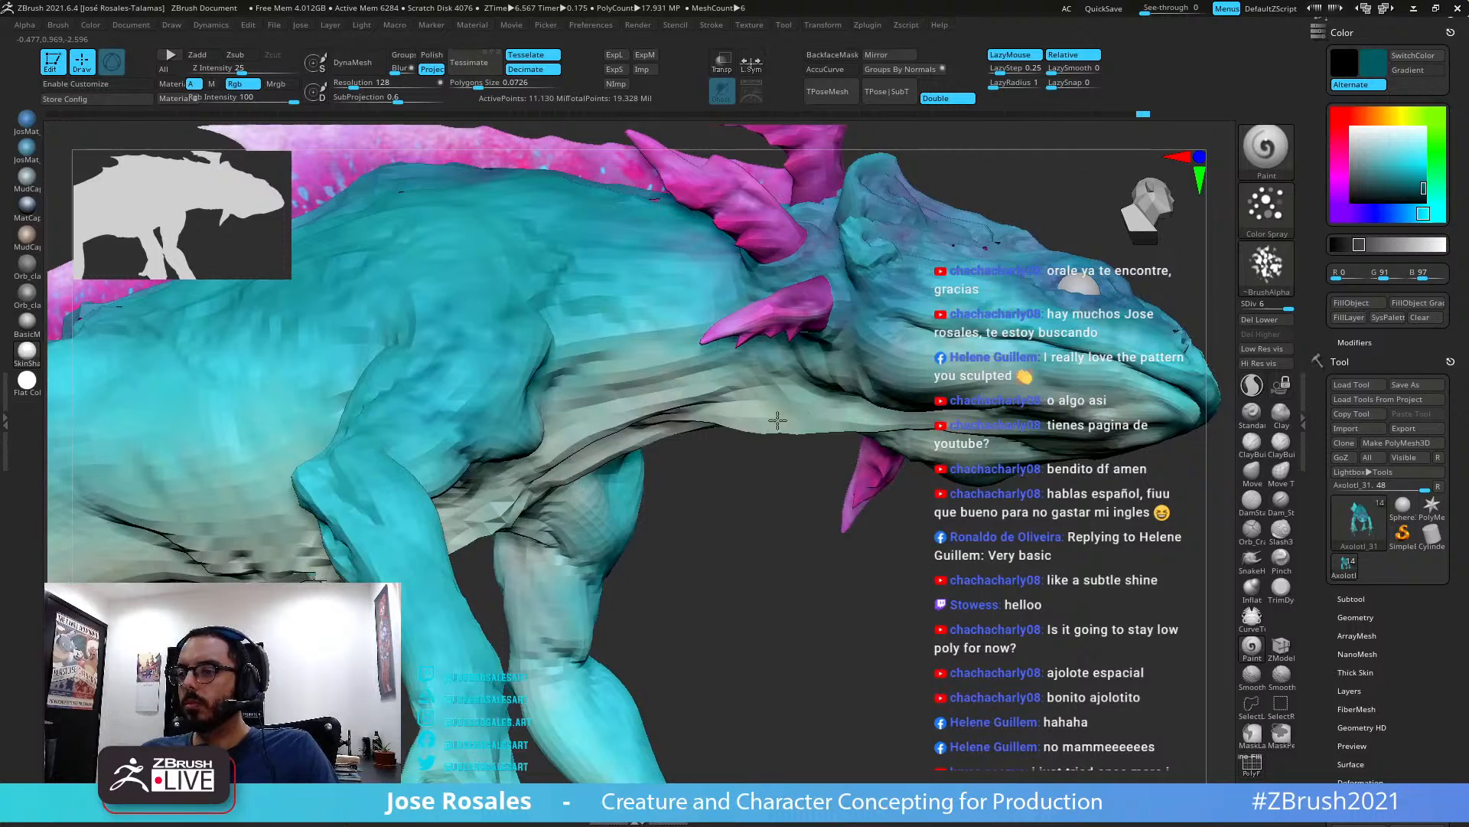
pyautogui.press('f')
pyautogui.moveTo(880, 410); pyautogui.dragTo(1028, 403, button='right')
pyautogui.keyDown('alt'); pyautogui.moveTo(1056, 356); pyautogui.dragTo(1049, 386, button='right'); pyautogui.keyUp('alt')
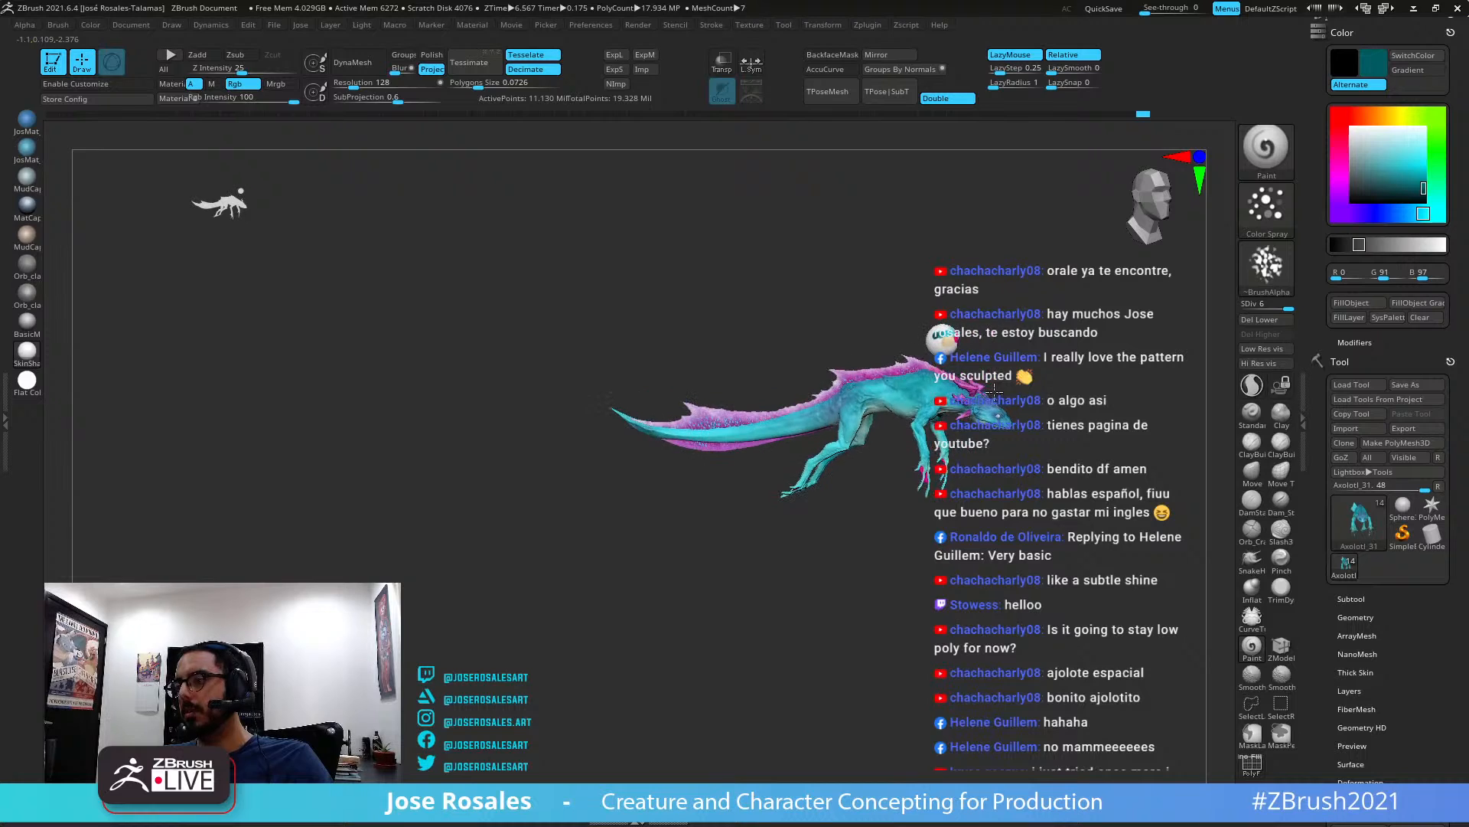
# Compare the body's lower subdivision levels, return to level 6 and apply Mask By Cavity
pyautogui.keyDown('ctrl'); pyautogui.moveTo(1072, 322); pyautogui.dragTo(1103, 230, button='right'); pyautogui.keyUp('ctrl')
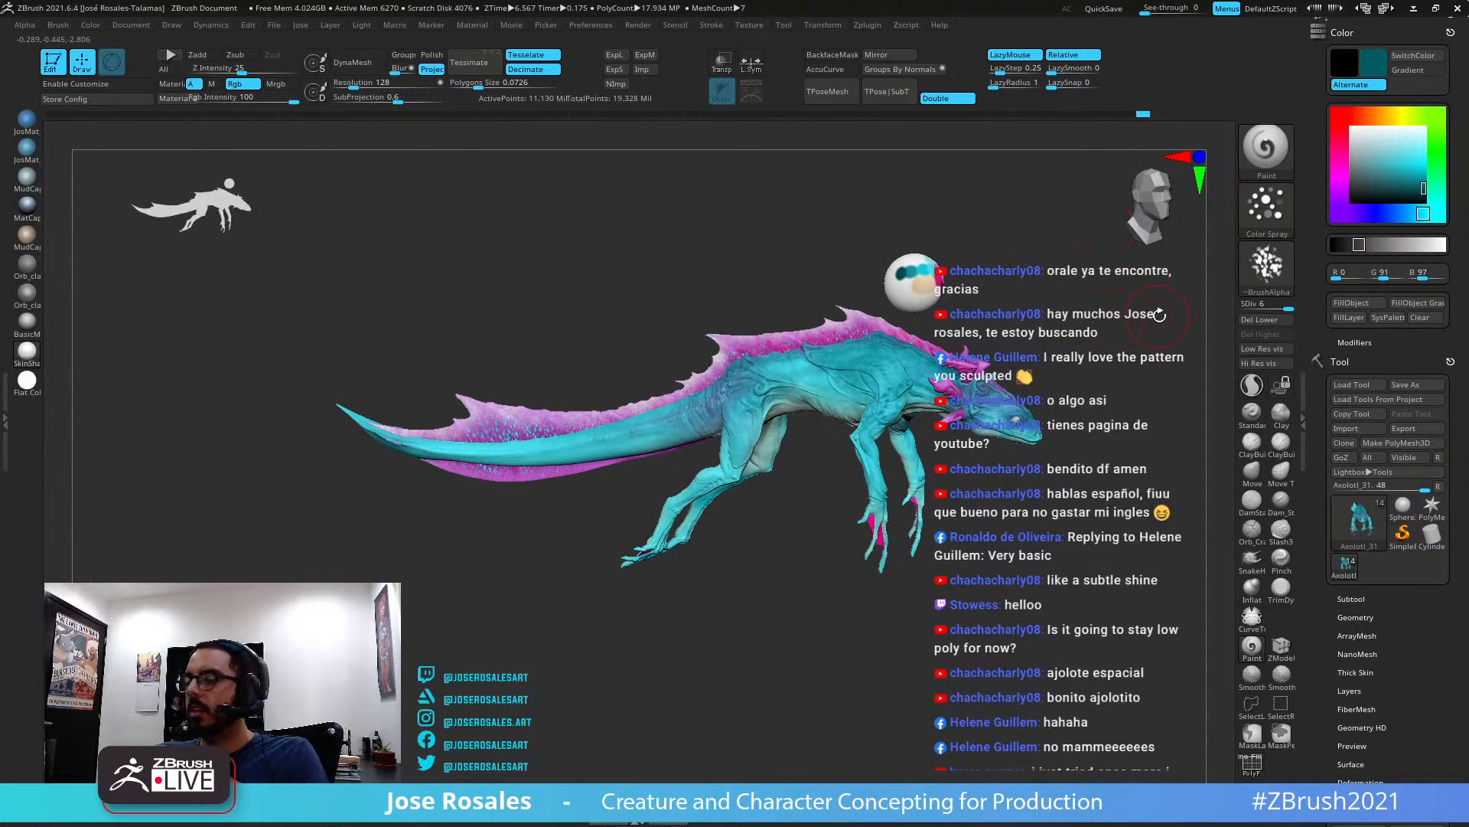
pyautogui.moveTo(984, 388)
pyautogui.keyDown('ctrl'); pyautogui.mouseDown(button='right')
pyautogui.moveTo(951, 243)
pyautogui.moveTo(953, 417)
pyautogui.moveTo(994, 388)
pyautogui.mouseUp(button='right'); pyautogui.keyUp('ctrl')
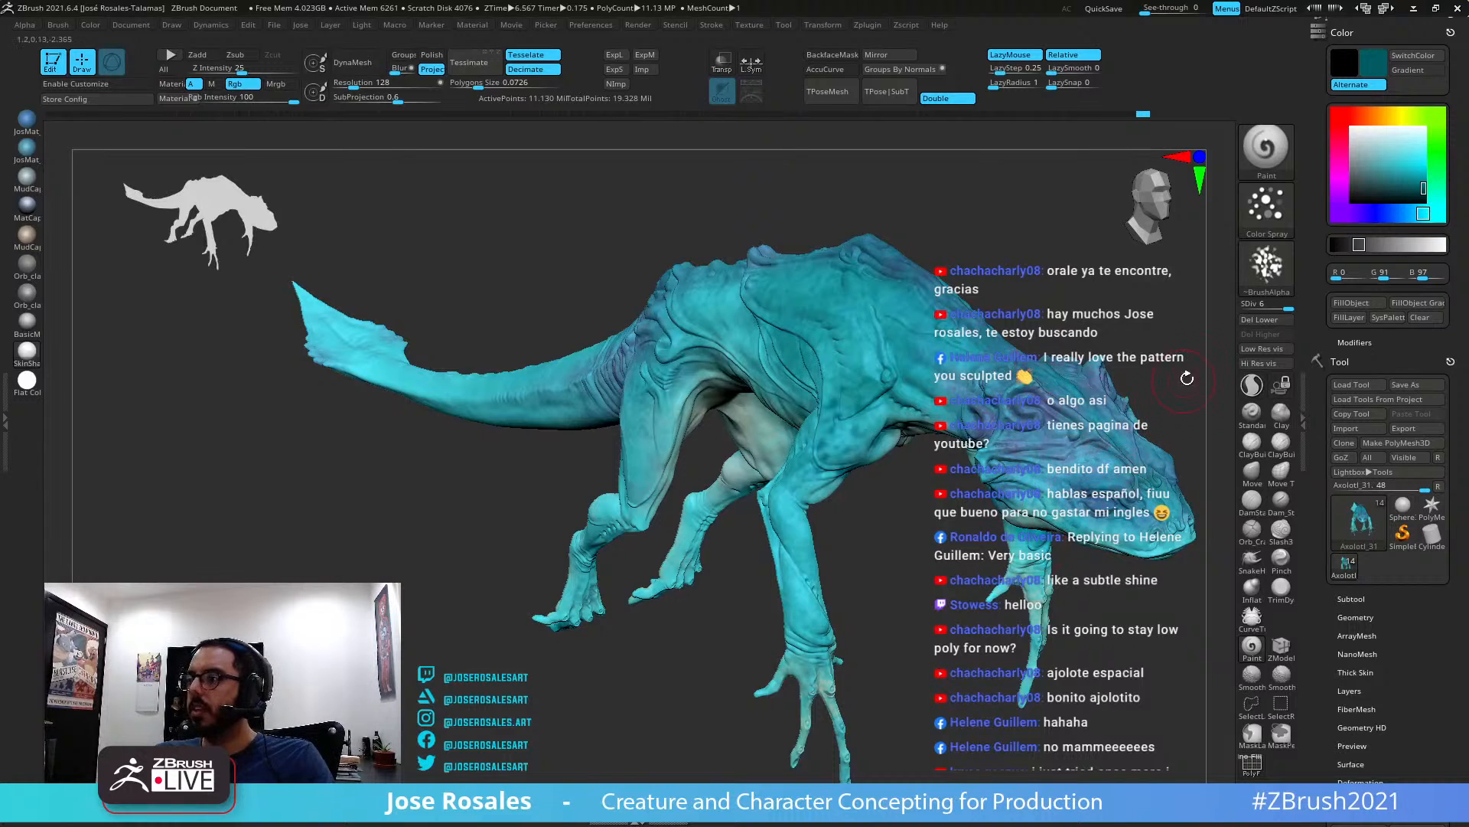
pyautogui.click(1273, 306)
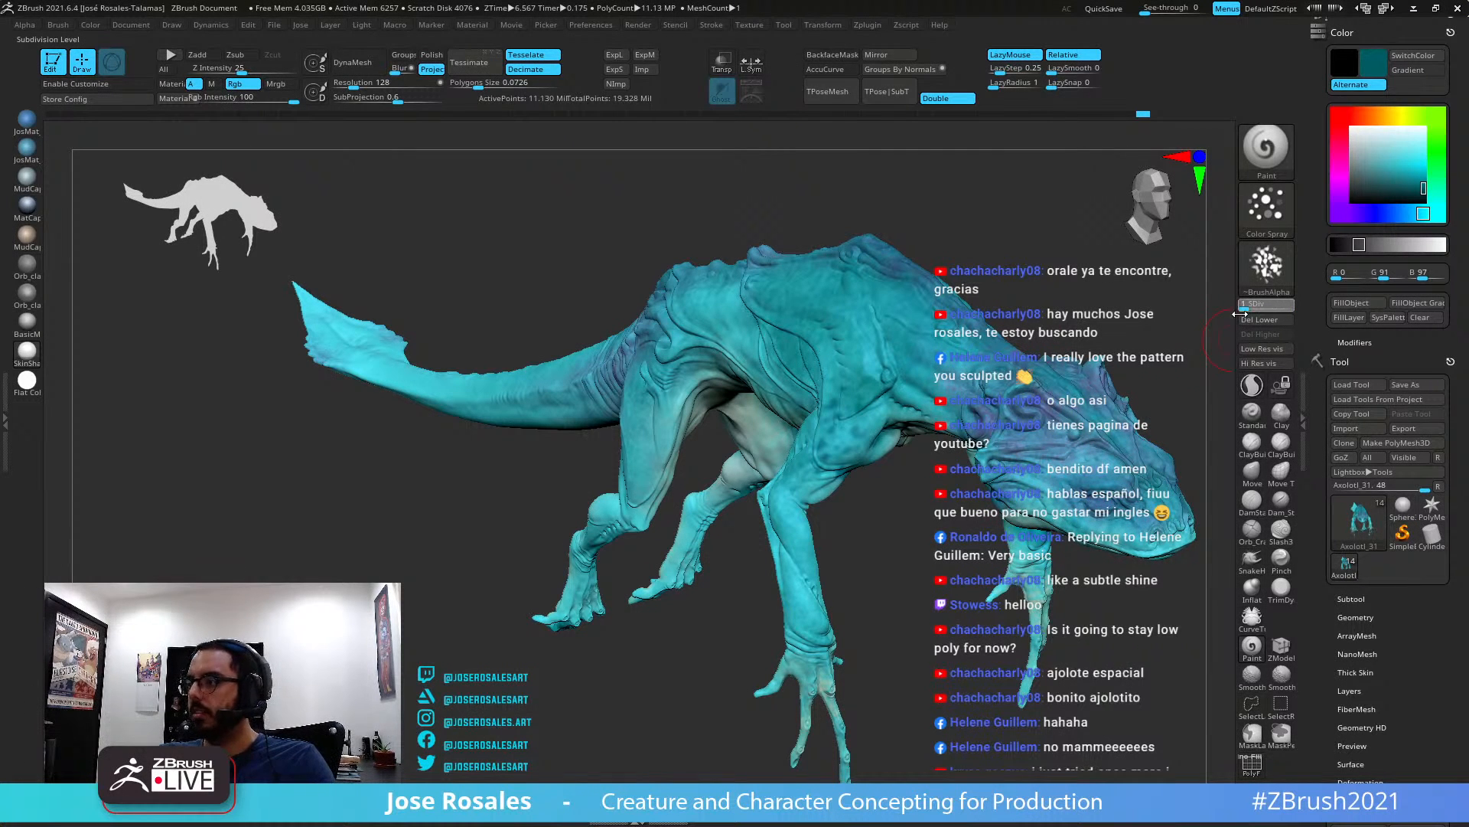
pyautogui.moveTo(1057, 402); pyautogui.dragTo(1057, 402)
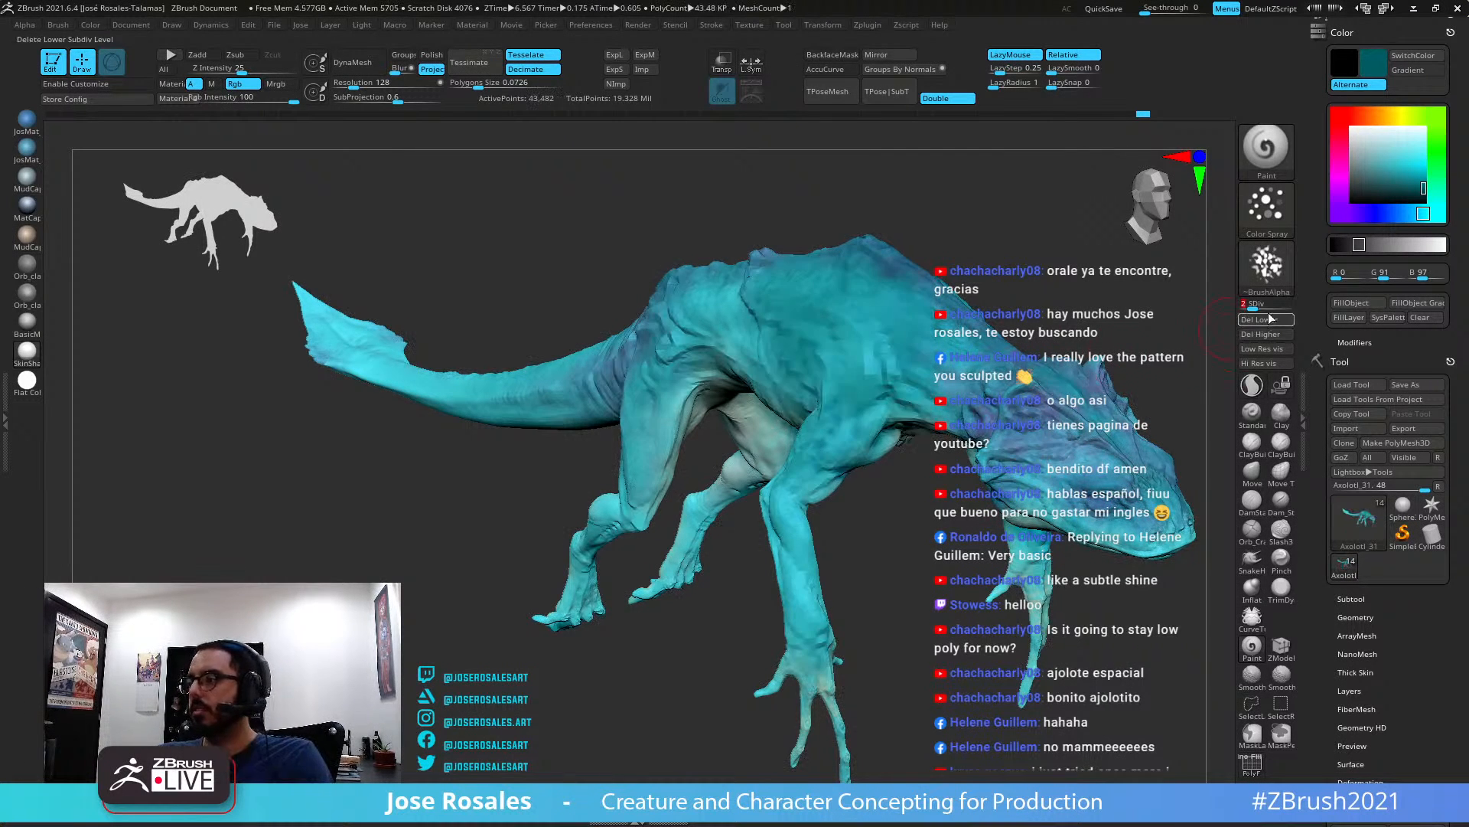
pyautogui.moveTo(1072, 368); pyautogui.dragTo(1163, 352, button='right')
pyautogui.moveTo(1253, 306); pyautogui.dragTo(1287, 307)
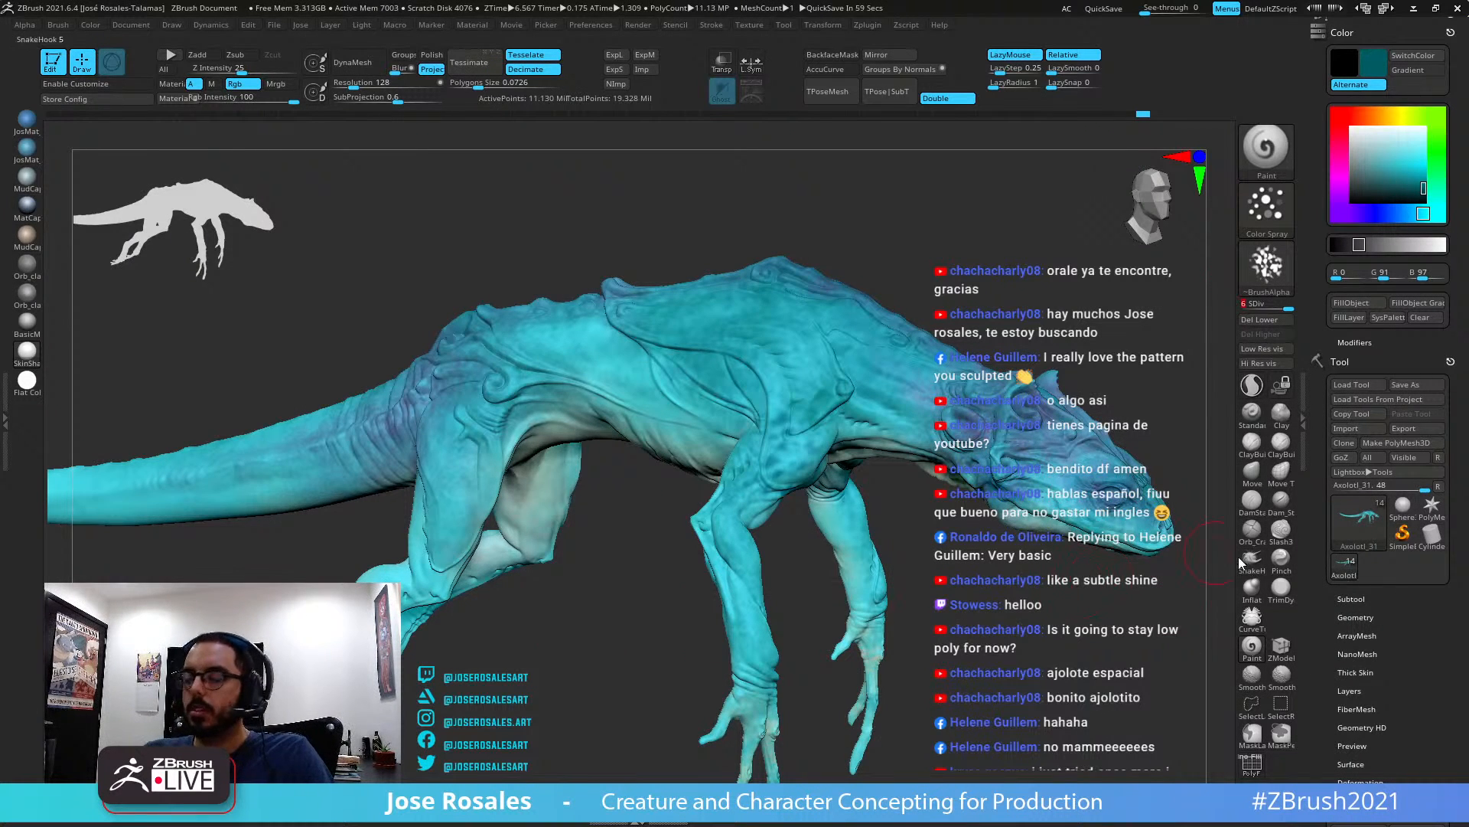
pyautogui.moveTo(1330, 672); pyautogui.dragTo(1329, 430)
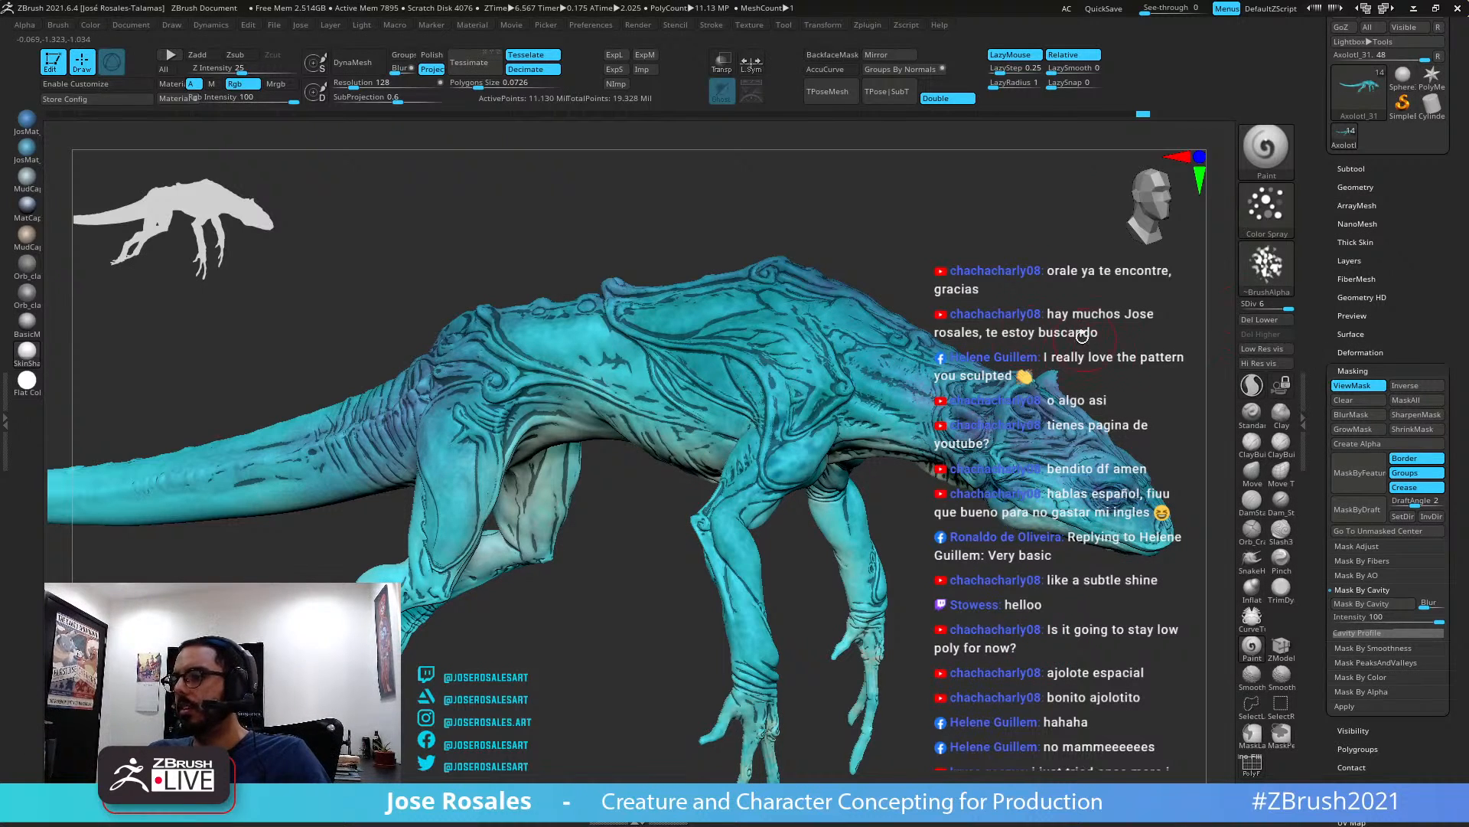
# Examine the cavity mask from the front and side, and switch to the Flat Color material
pyautogui.moveTo(1018, 325); pyautogui.dragTo(840, 316)
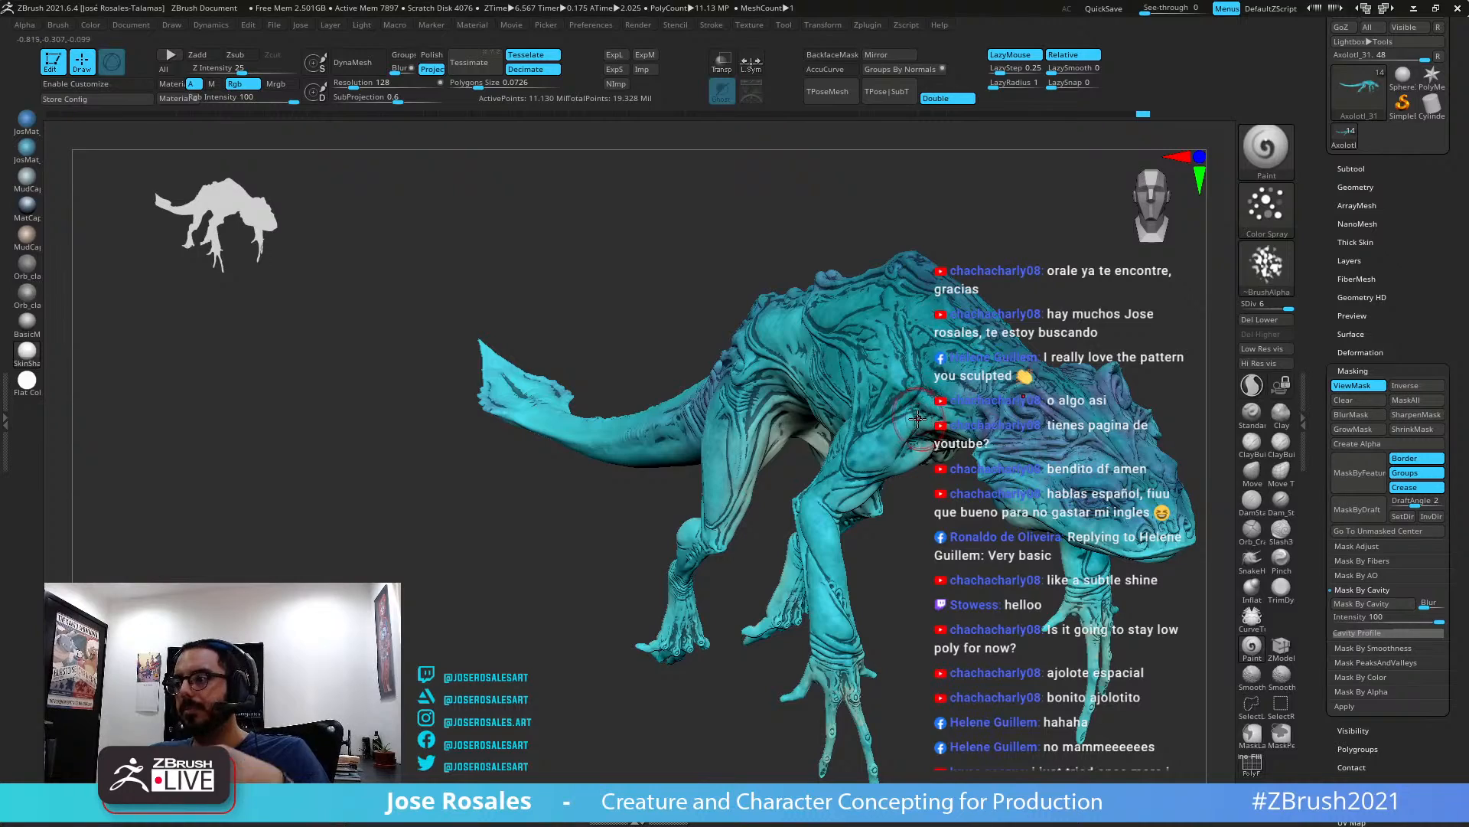
pyautogui.moveTo(839, 222); pyautogui.dragTo(984, 211)
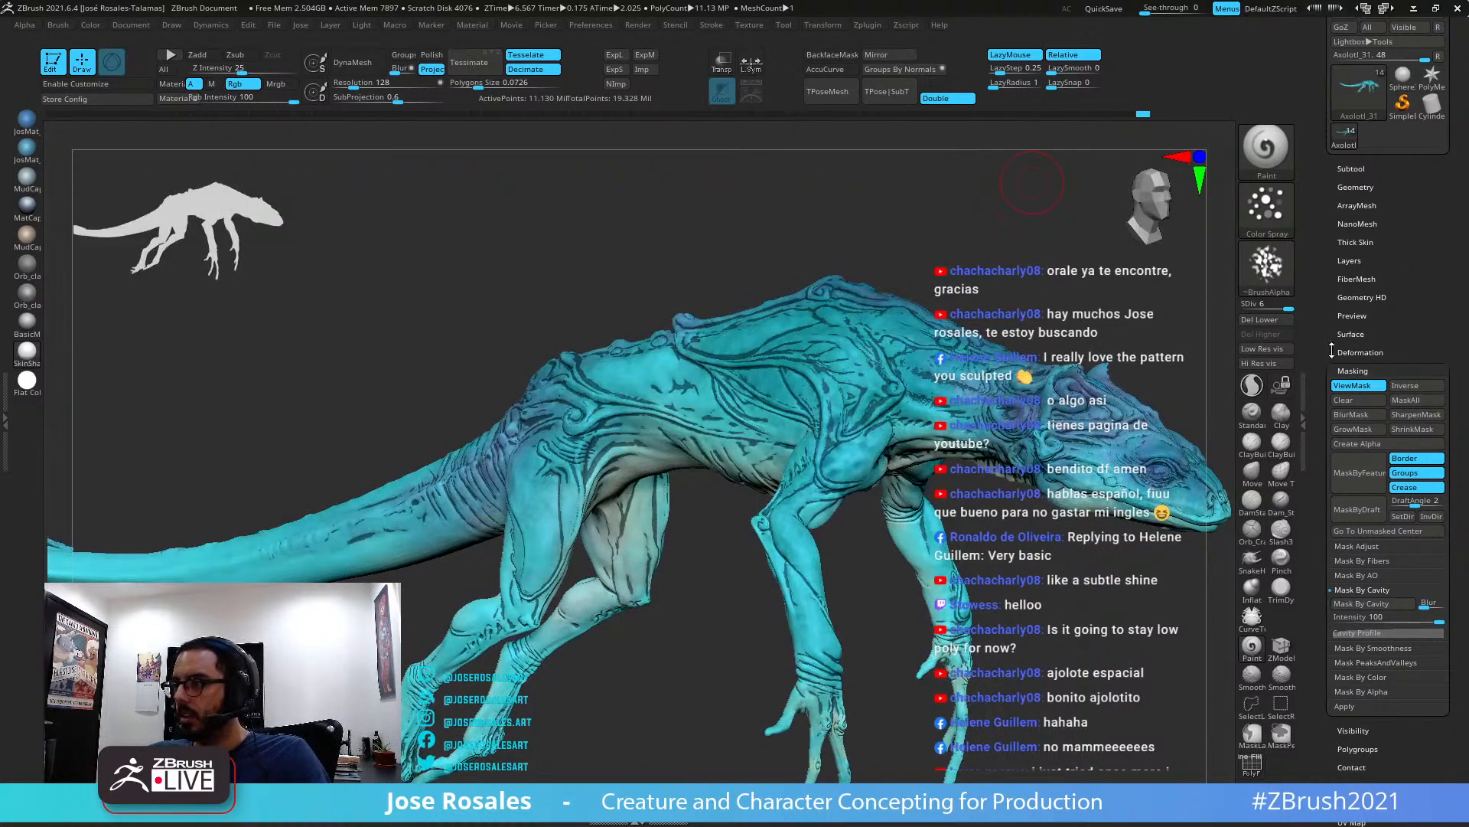
pyautogui.click(30, 381)
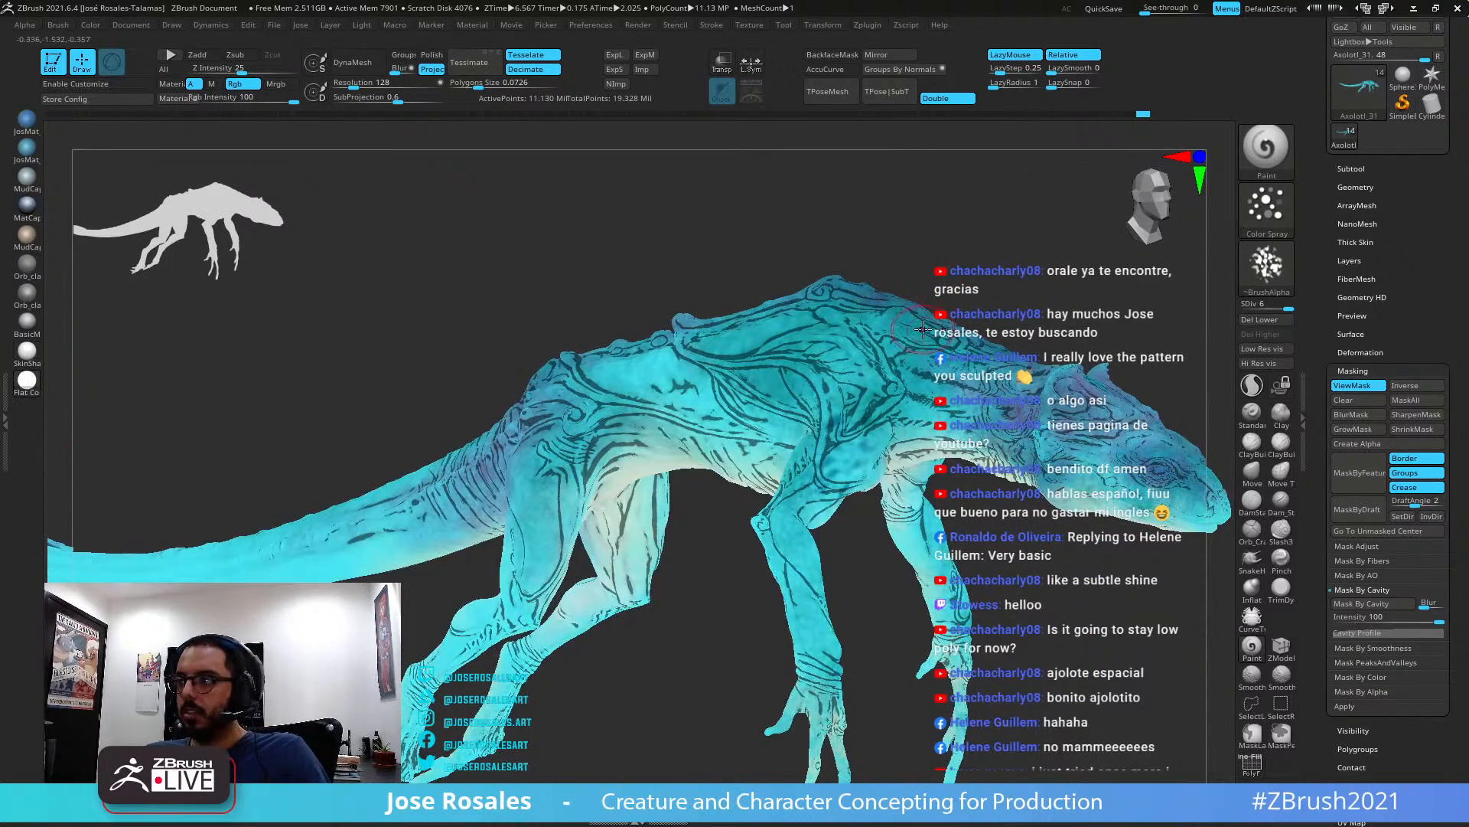
# Mask the body by cavity at subdivision level 2 and bring it back up to level 6
pyautogui.moveTo(979, 308)
pyautogui.keyDown('alt'); pyautogui.mouseDown()
pyautogui.moveTo(1053, 232)
pyautogui.moveTo(723, 519)
pyautogui.mouseUp(); pyautogui.keyUp('alt')
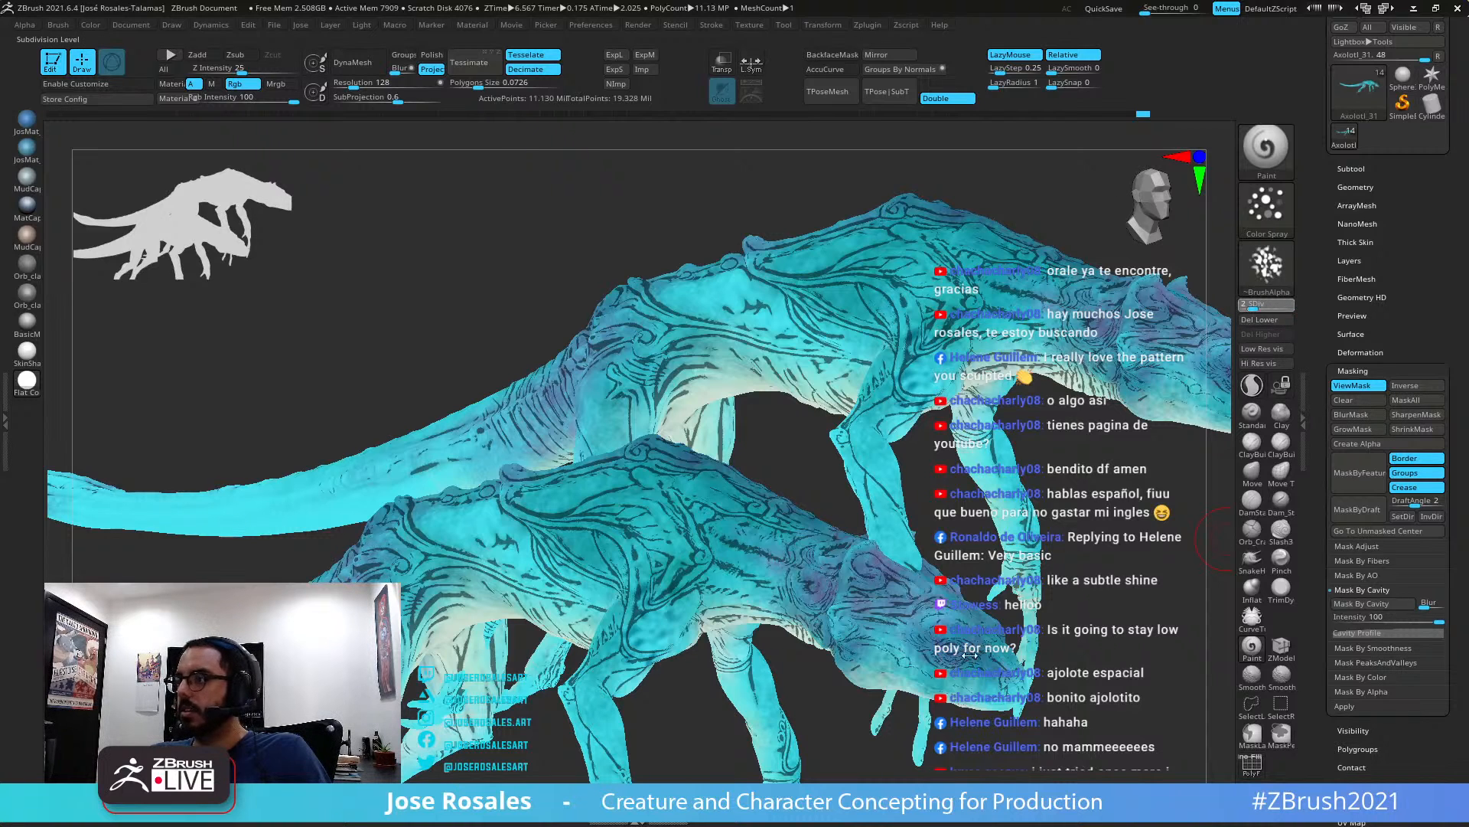
pyautogui.click(1390, 607)
pyautogui.moveTo(692, 636); pyautogui.dragTo(853, 498)
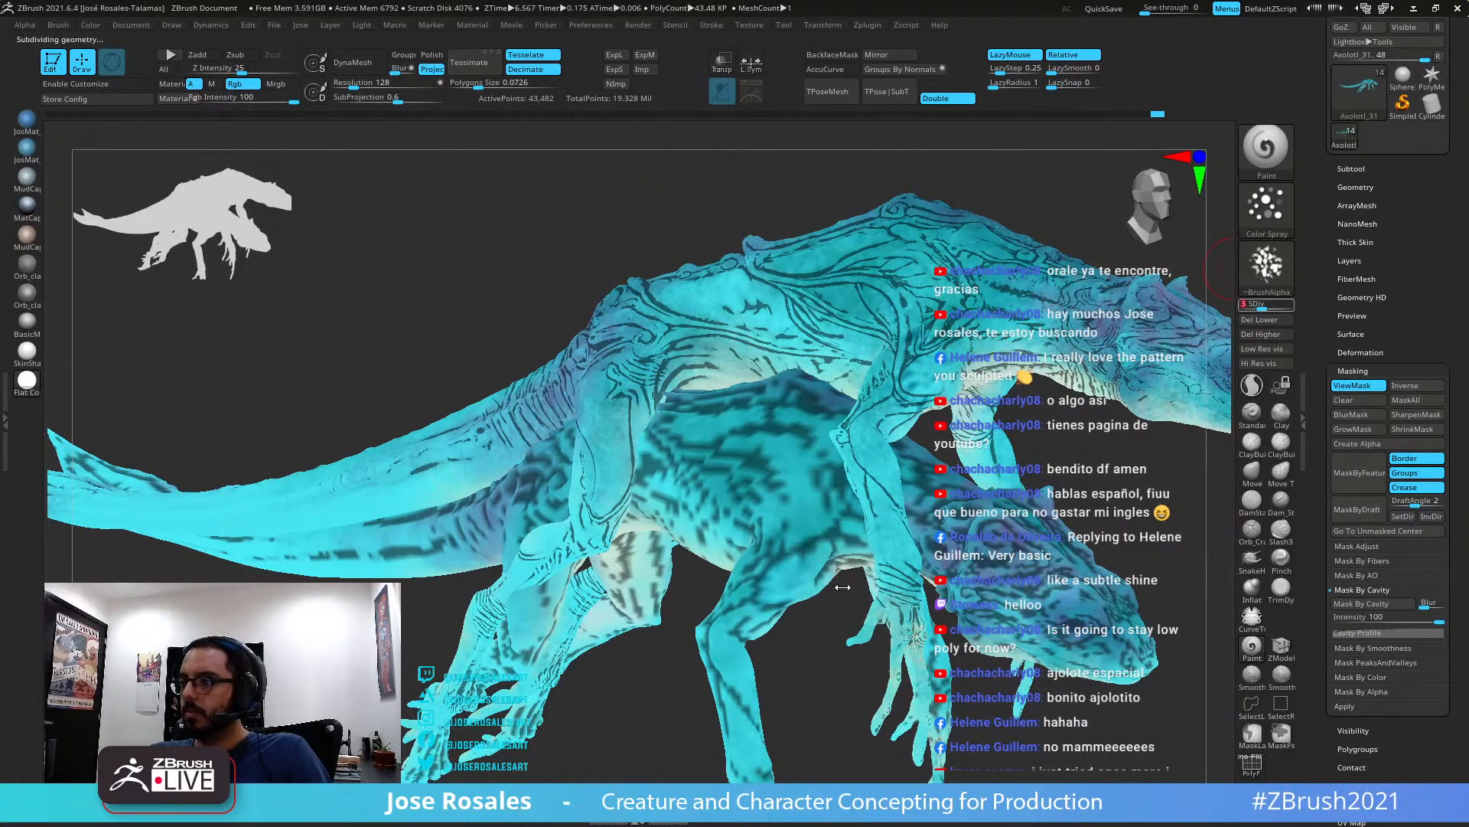
pyautogui.moveTo(842, 615); pyautogui.dragTo(857, 585)
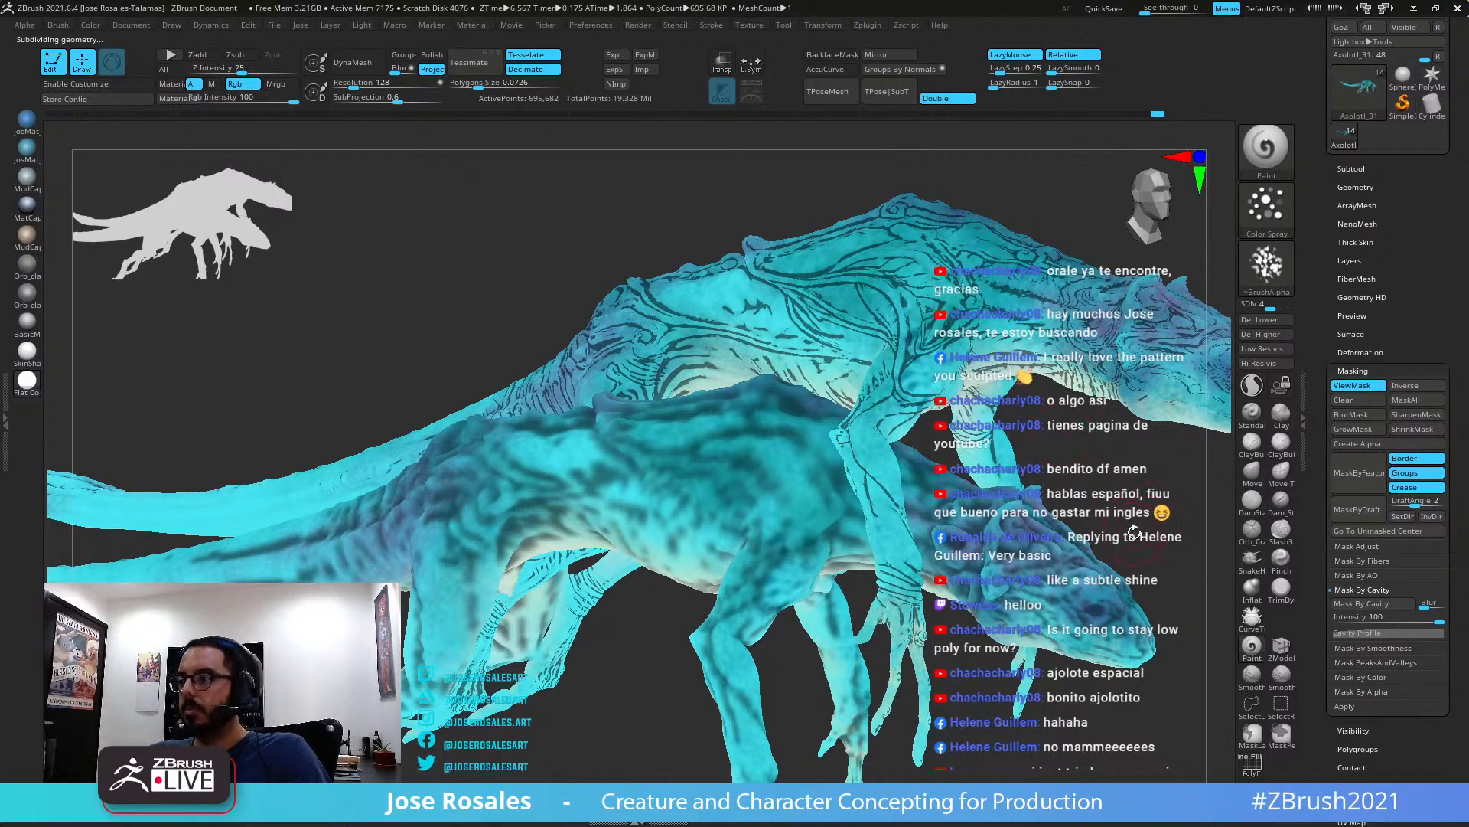
pyautogui.keyDown('alt'); pyautogui.moveTo(1121, 528); pyautogui.dragTo(1241, 283); pyautogui.keyUp('alt')
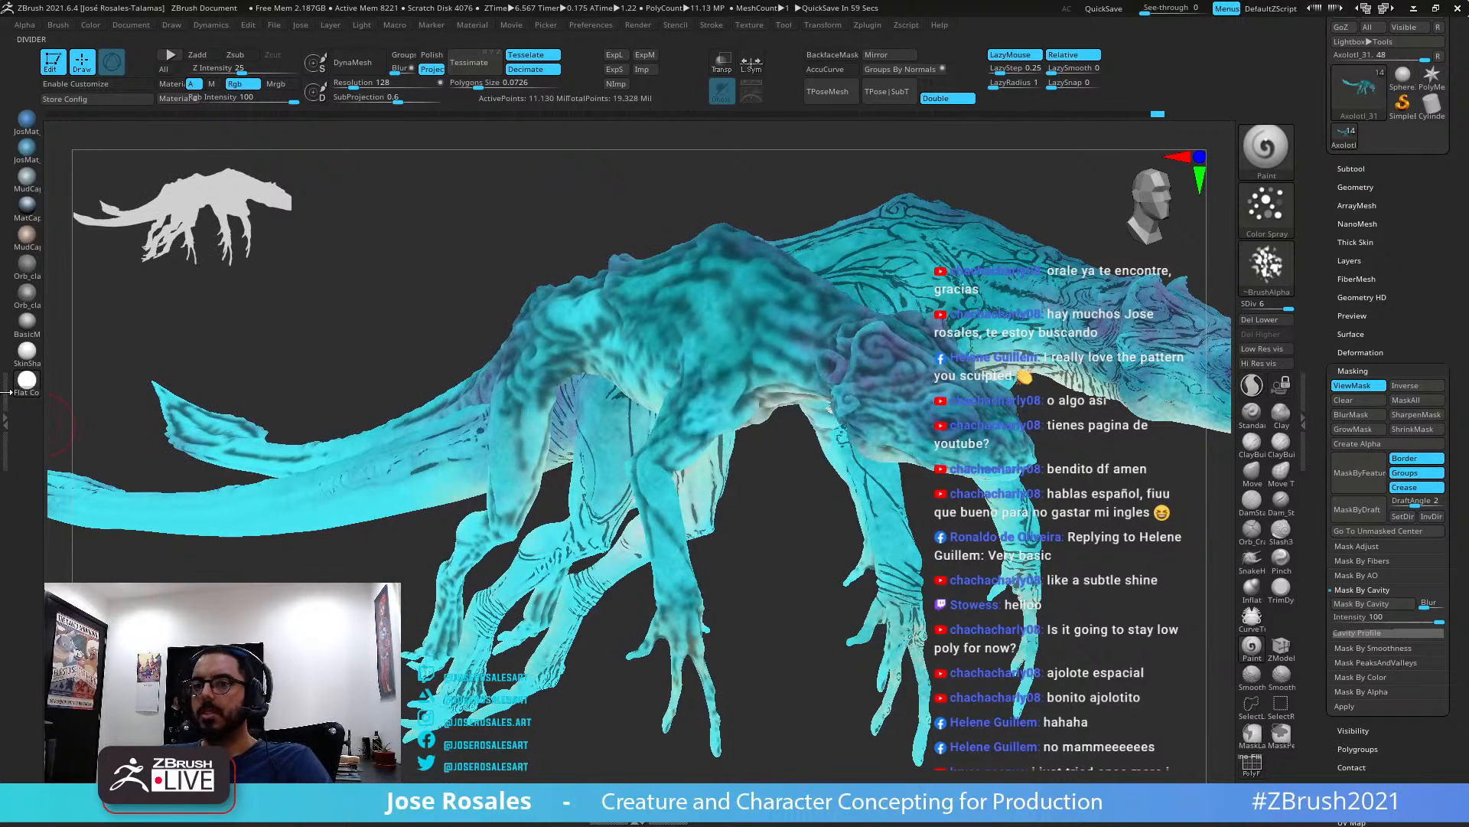
# Inspect the softer cavity mask around the body, invert it and clear the leftover copy from the canvas
pyautogui.moveTo(880, 425); pyautogui.dragTo(853, 344, button='right')
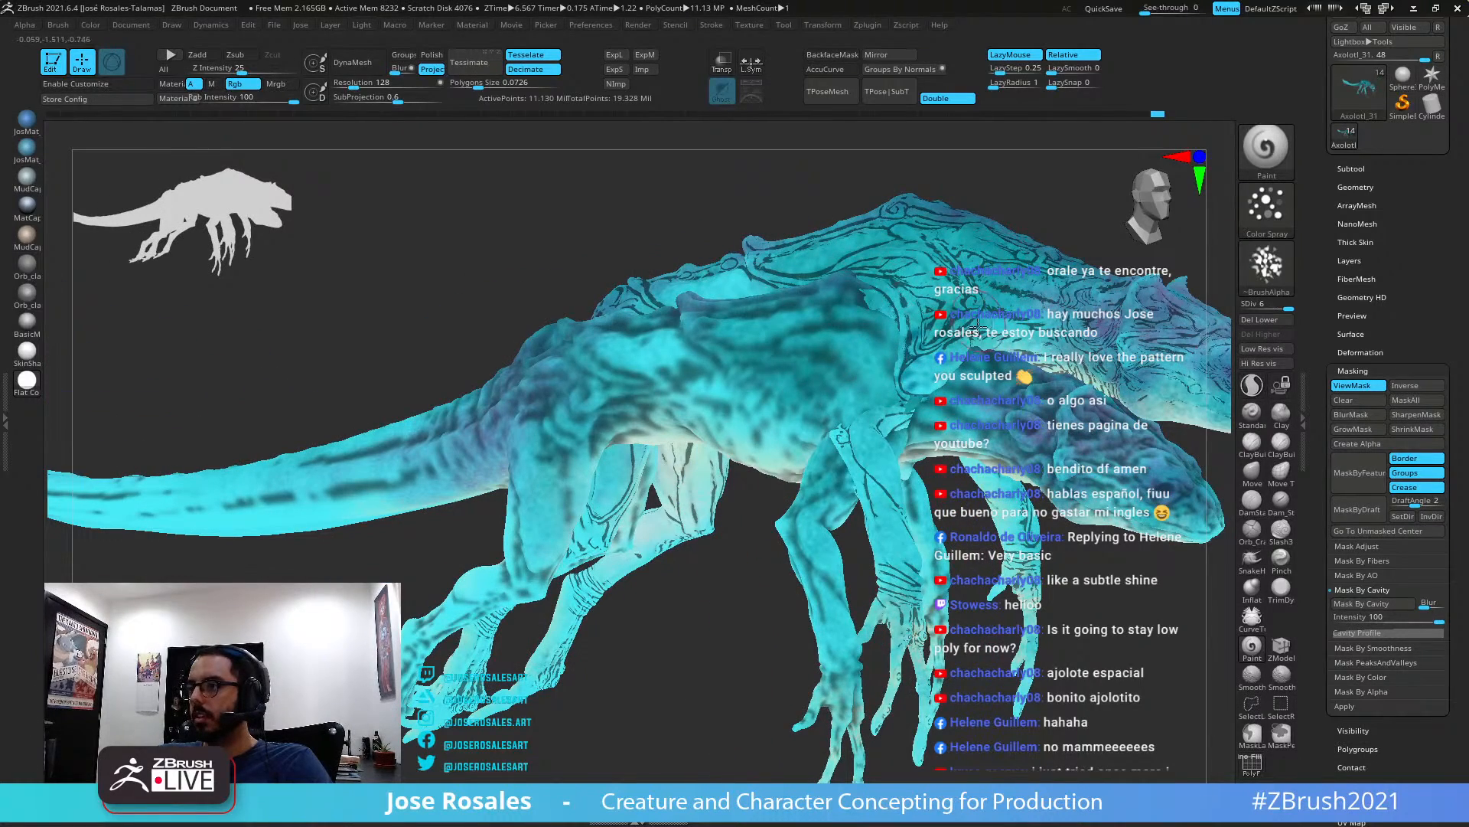
pyautogui.moveTo(872, 422); pyautogui.dragTo(995, 302, button='right')
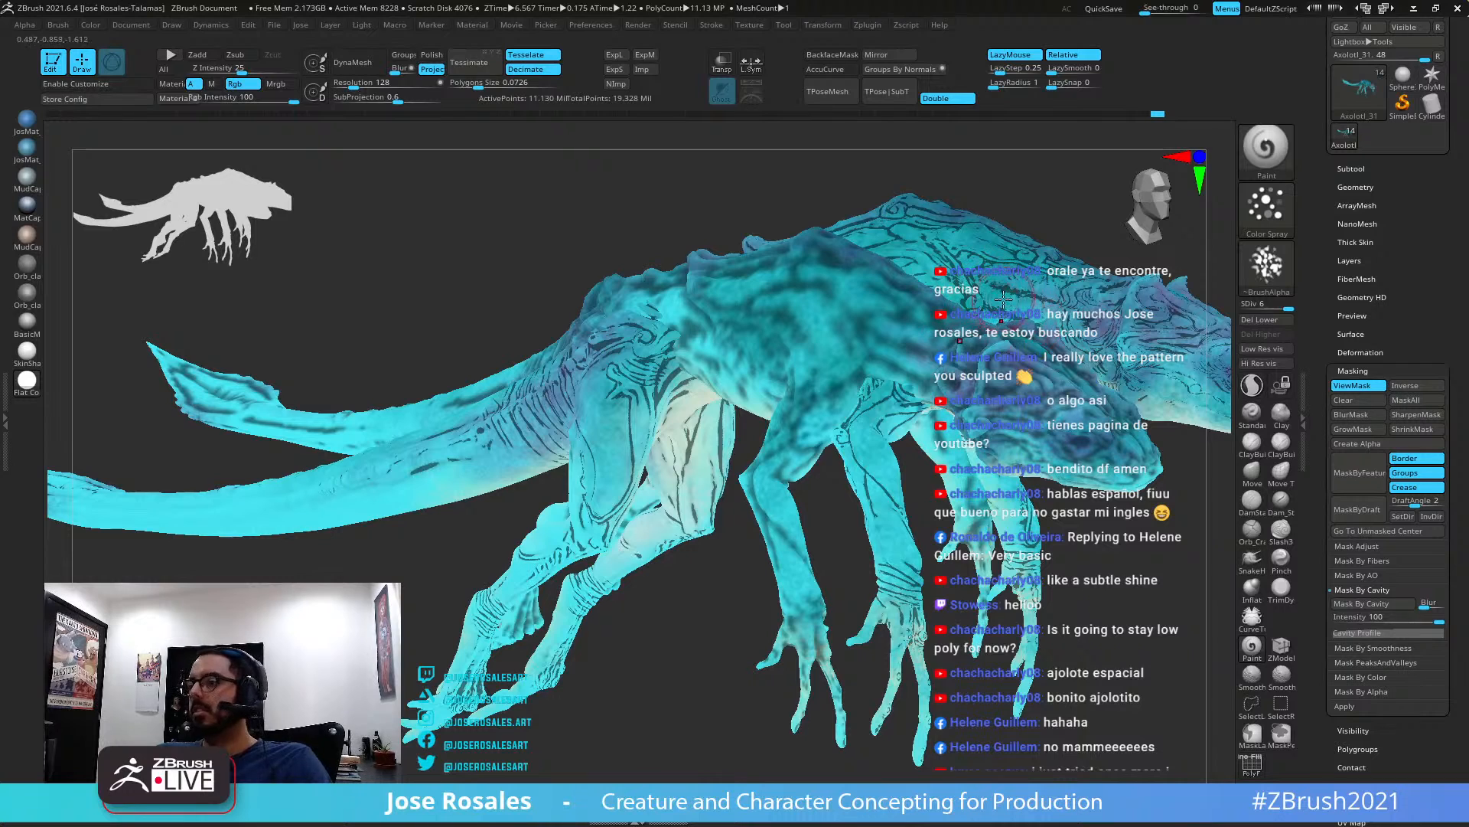
pyautogui.moveTo(1002, 298); pyautogui.dragTo(866, 337, button='right')
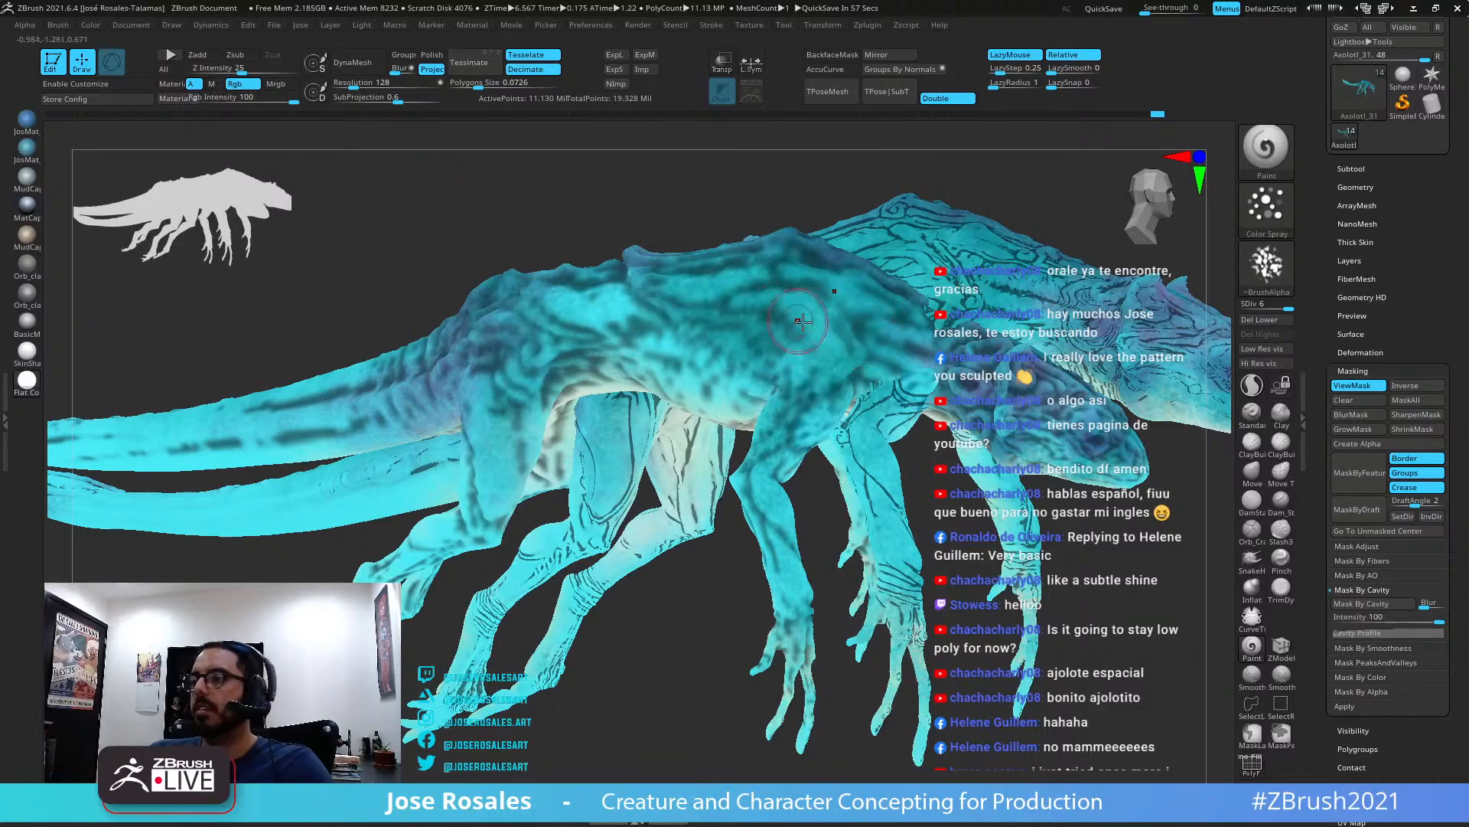
pyautogui.moveTo(779, 441)
pyautogui.mouseDown(button='right')
pyautogui.moveTo(739, 476)
pyautogui.moveTo(902, 352)
pyautogui.moveTo(942, 367)
pyautogui.mouseUp(button='right')
pyautogui.keyDown('ctrl'); pyautogui.moveTo(1108, 488); pyautogui.dragTo(944, 557); pyautogui.keyUp('ctrl')
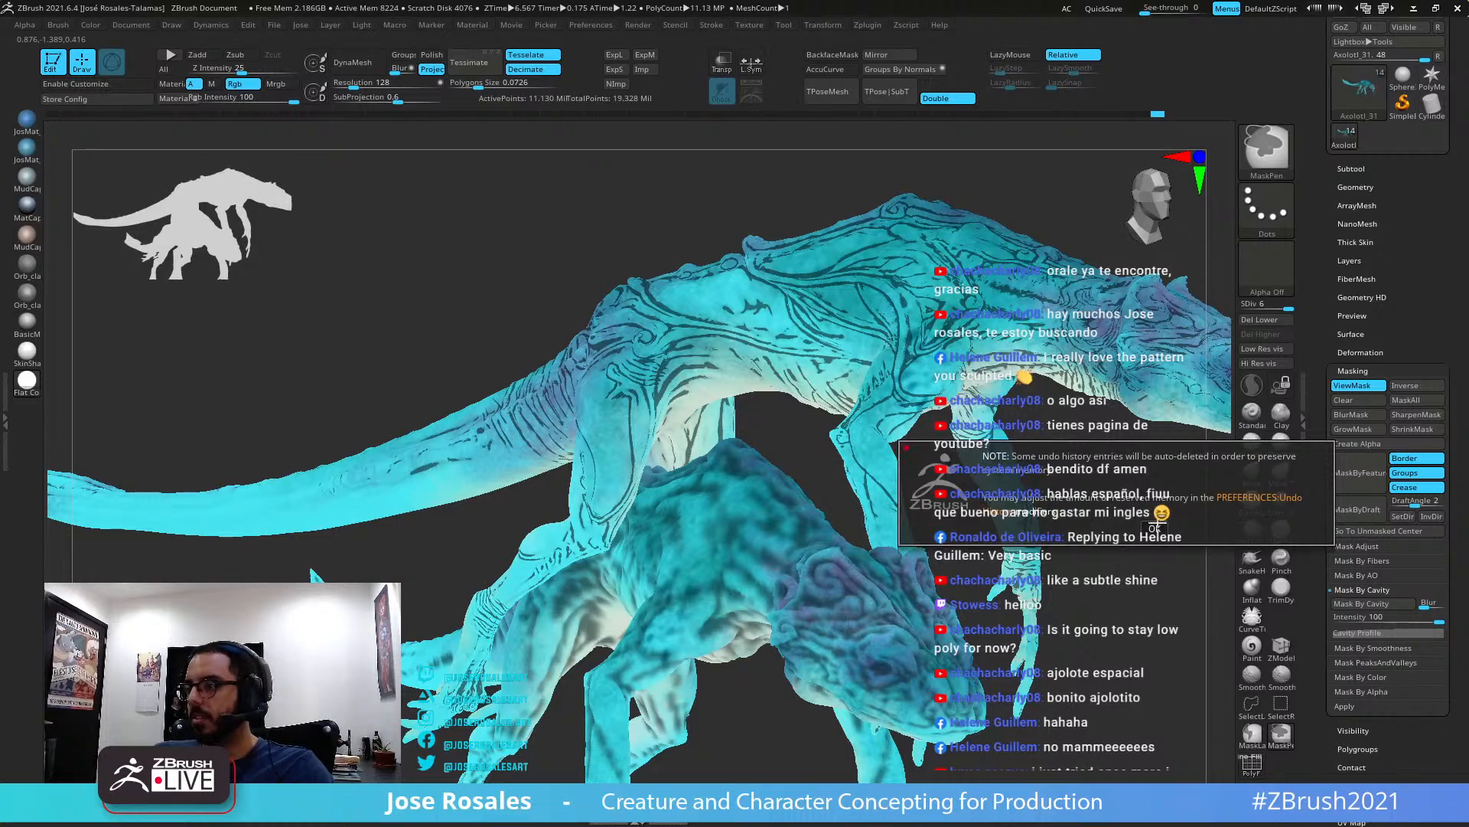
pyautogui.click(1154, 528)
pyautogui.keyDown('ctrl'); pyautogui.click(1139, 548); pyautogui.keyUp('ctrl')
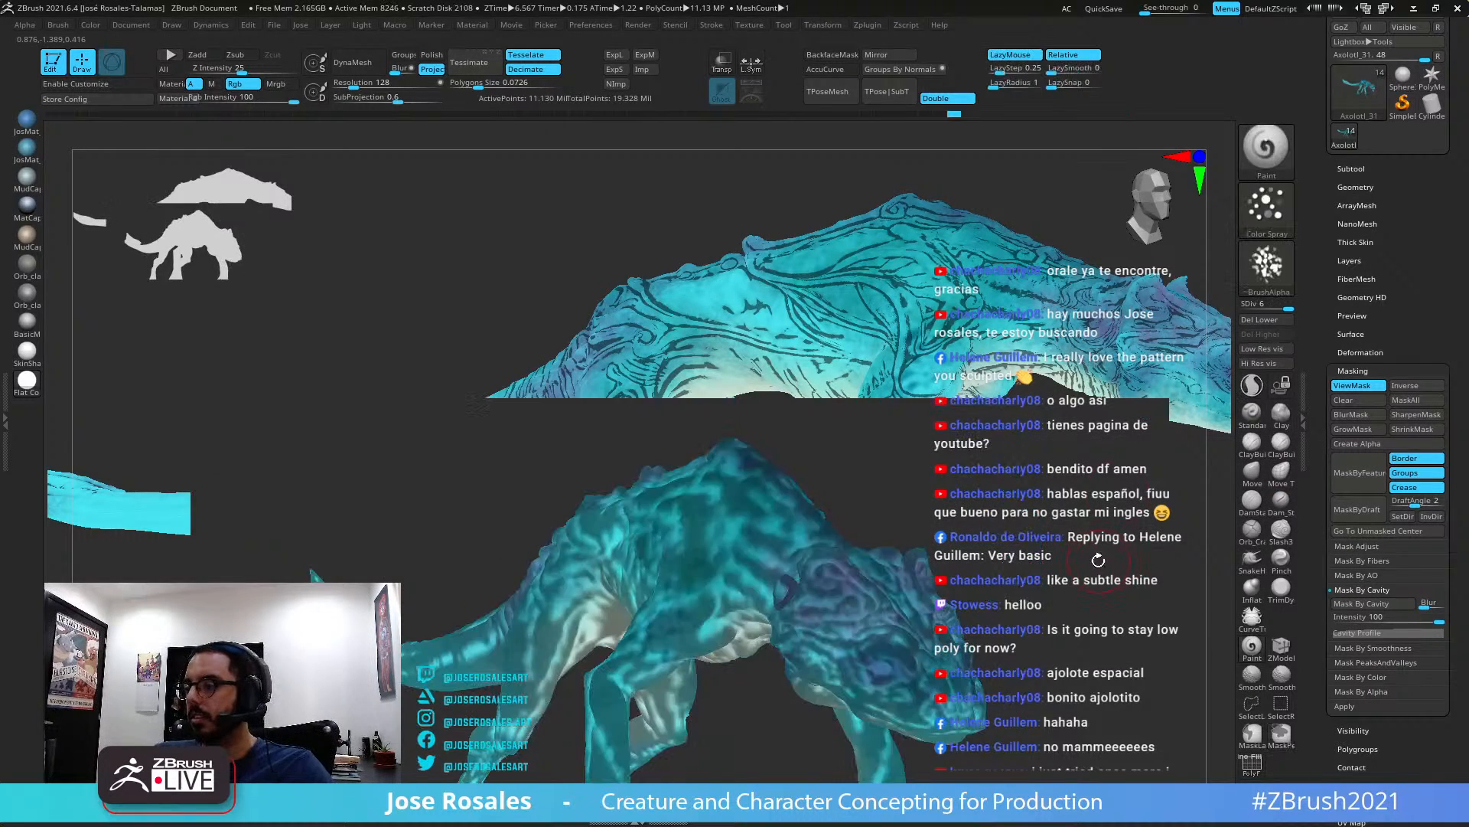
pyautogui.moveTo(1095, 558)
pyautogui.mouseDown(button='right')
pyautogui.moveTo(820, 543)
pyautogui.moveTo(883, 526)
pyautogui.mouseUp(button='right')
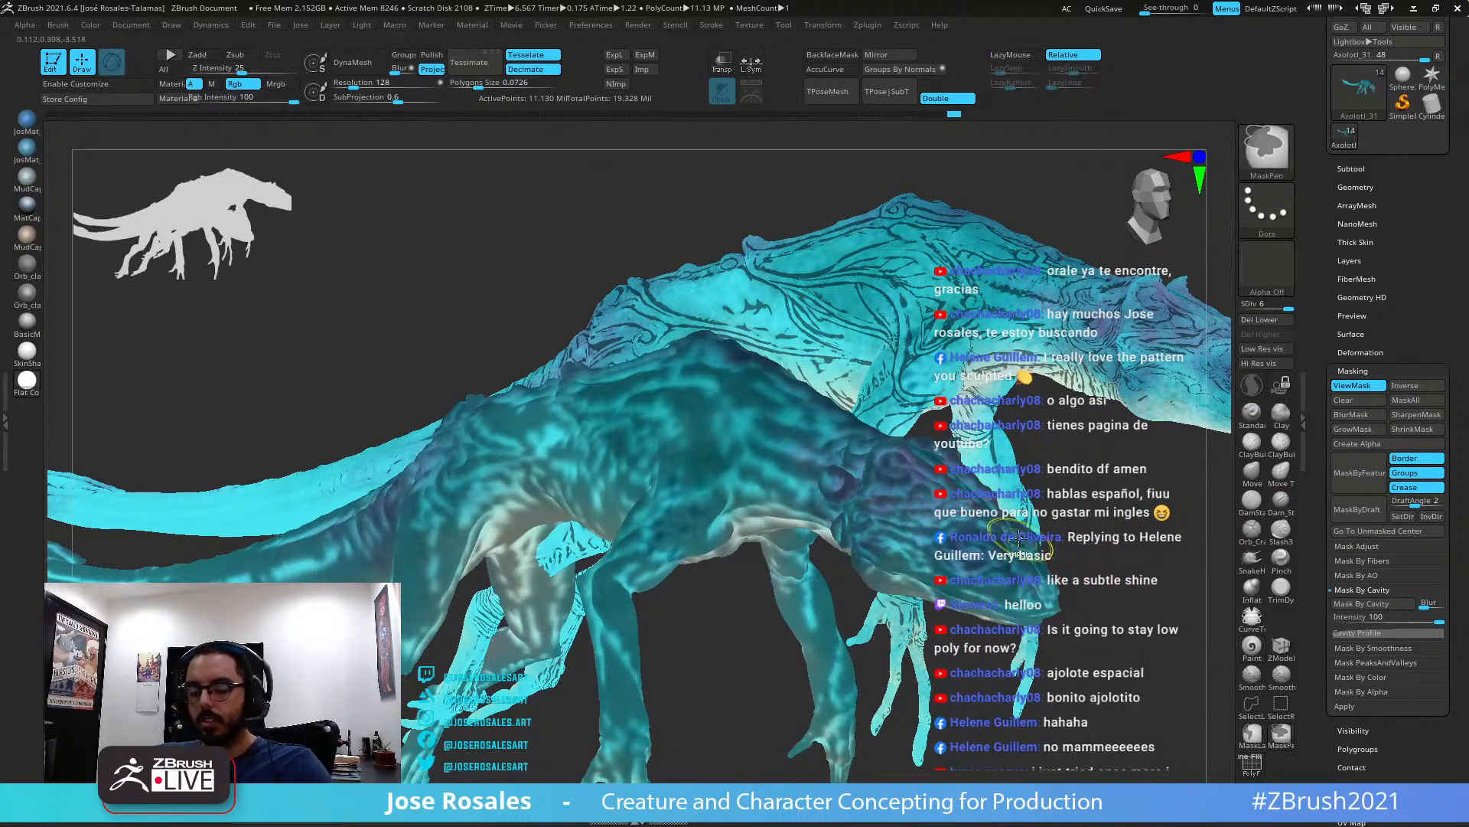
pyautogui.hotkey('ctrl', 'n')
# Sample dark purple RGB 106, 10, 88 from the palette sphere and fill the body's unmasked areas
pyautogui.moveTo(1330, 436); pyautogui.dragTo(1333, 624)
pyautogui.keyDown('ctrl'); pyautogui.click(1012, 388); pyautogui.keyUp('ctrl')
pyautogui.moveTo(1013, 388); pyautogui.dragTo(1040, 413, button='right')
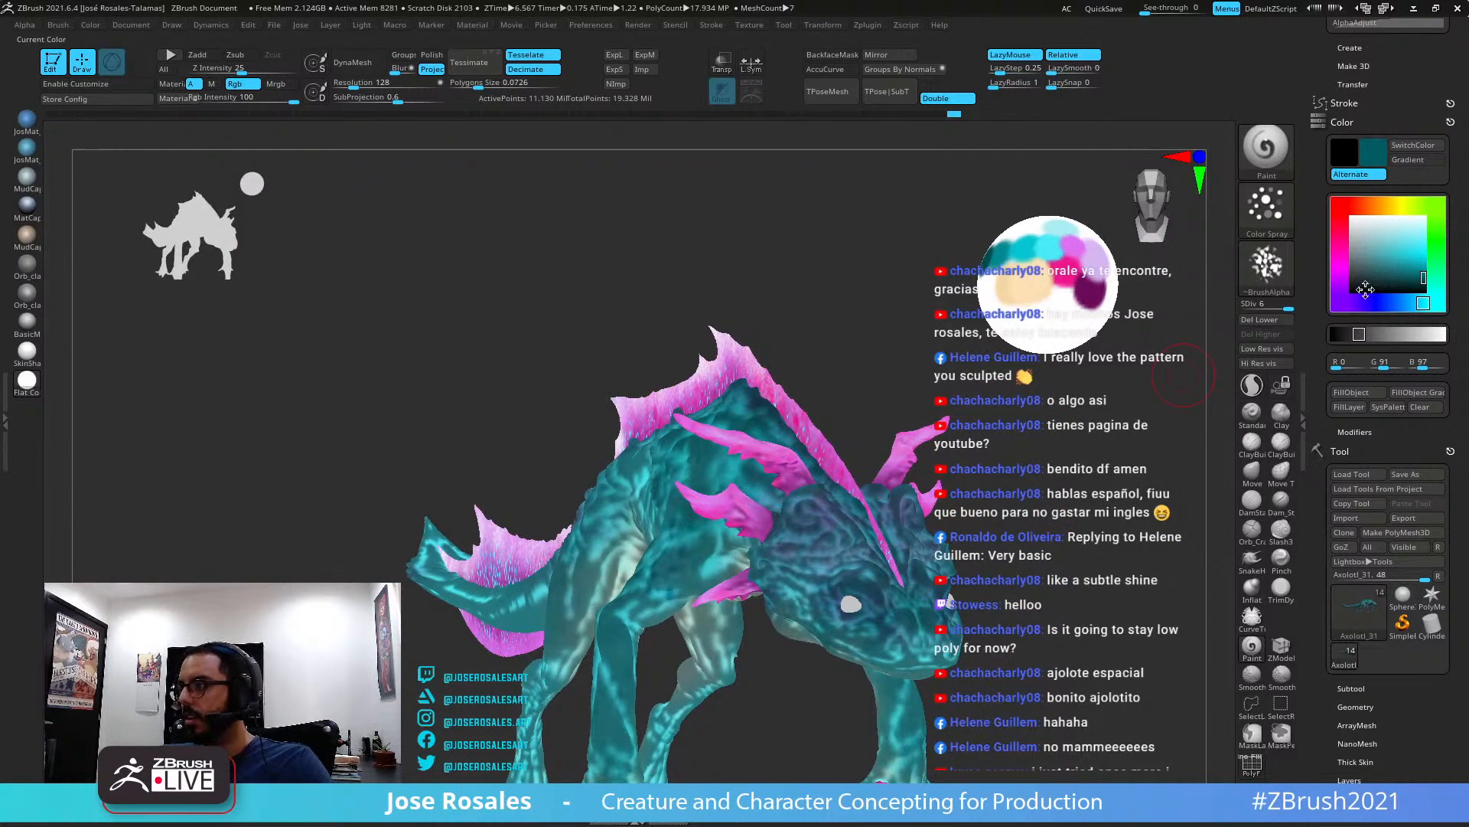
pyautogui.moveTo(1407, 258); pyautogui.dragTo(1087, 296)
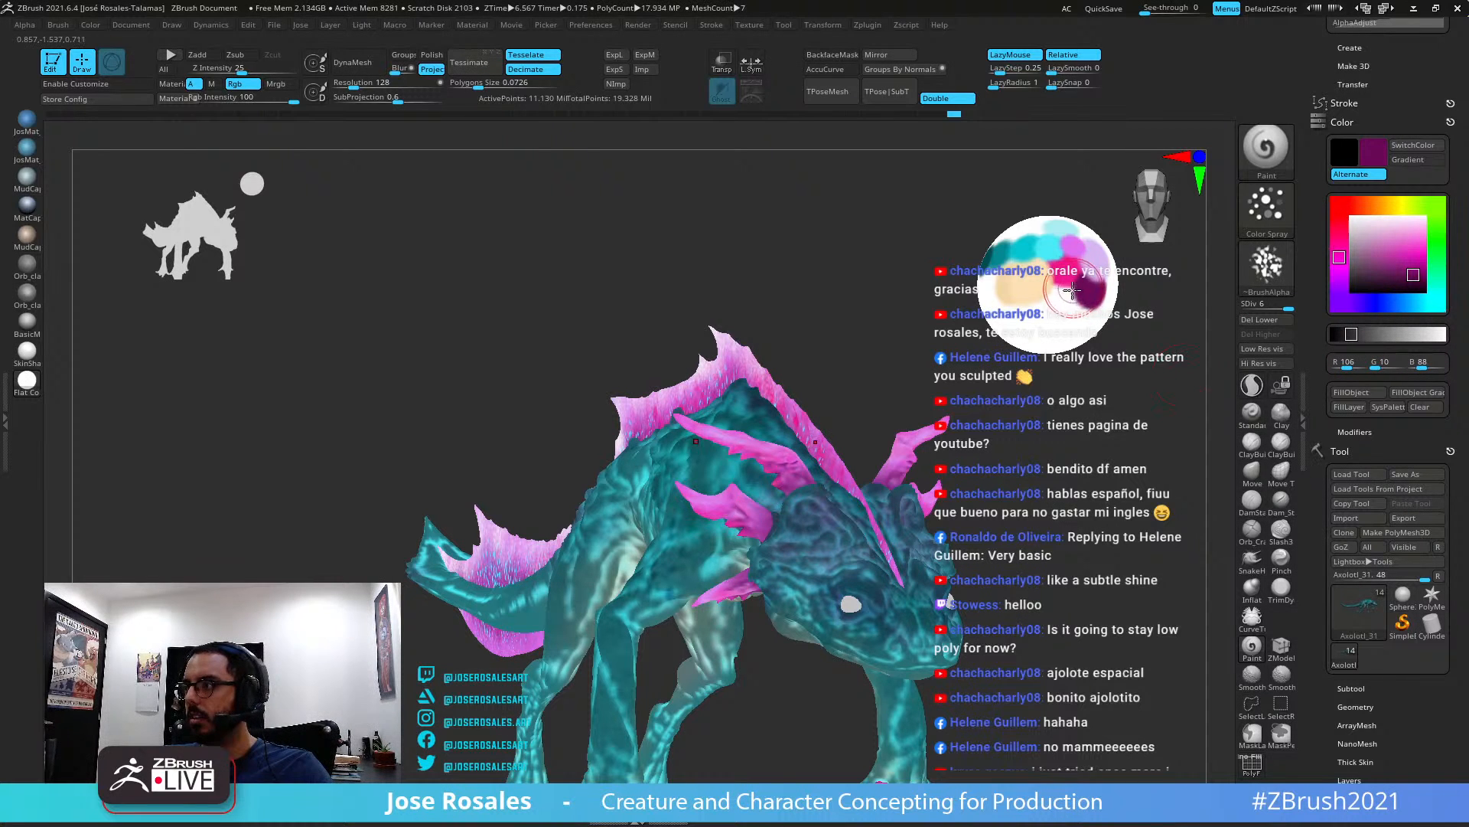
pyautogui.moveTo(1049, 512); pyautogui.dragTo(1225, 428)
pyautogui.click(1353, 405)
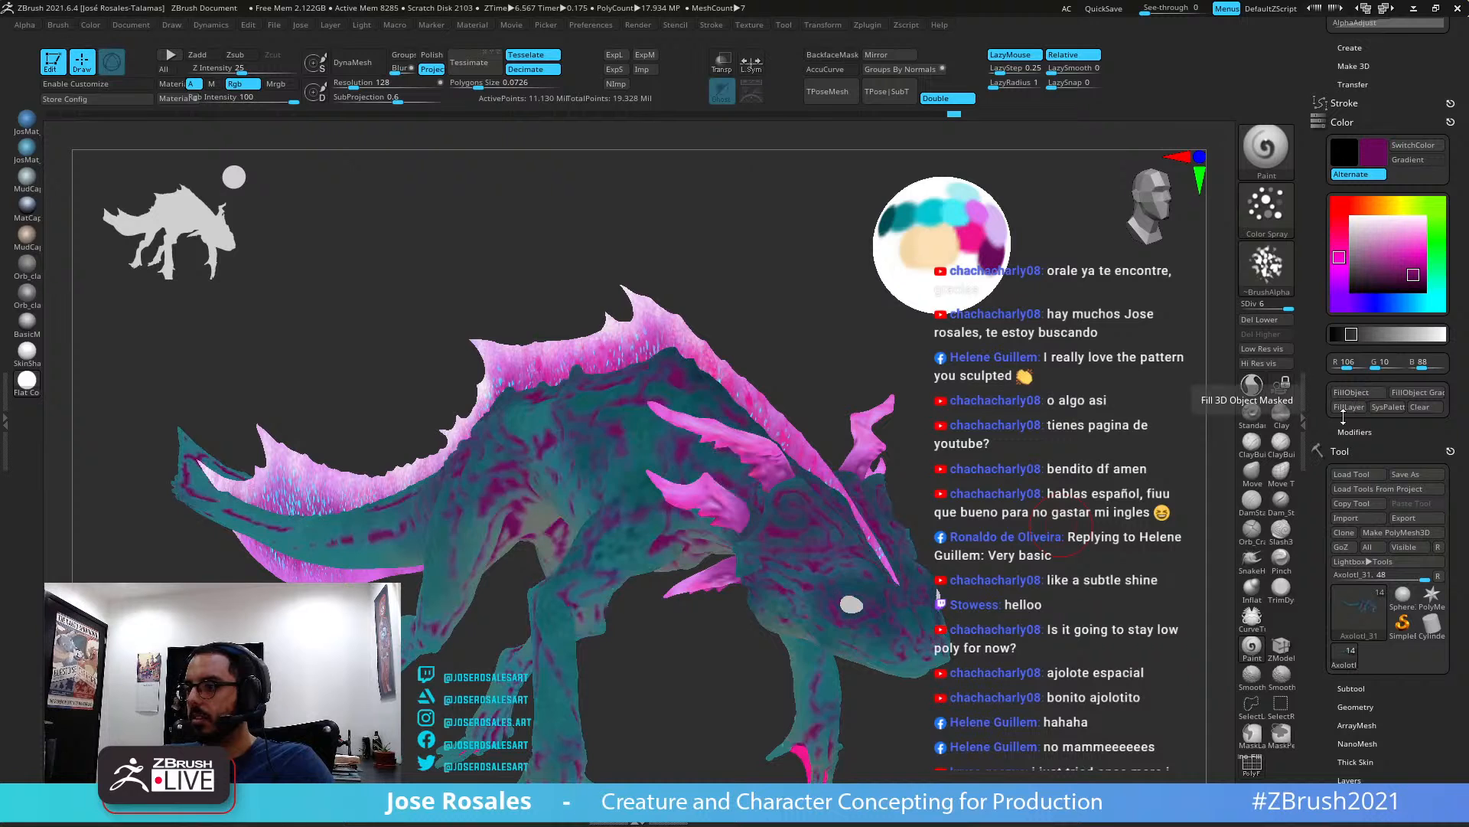
# Check the purple mottling from the side and clear the body's mask
pyautogui.moveTo(1003, 559); pyautogui.dragTo(903, 438)
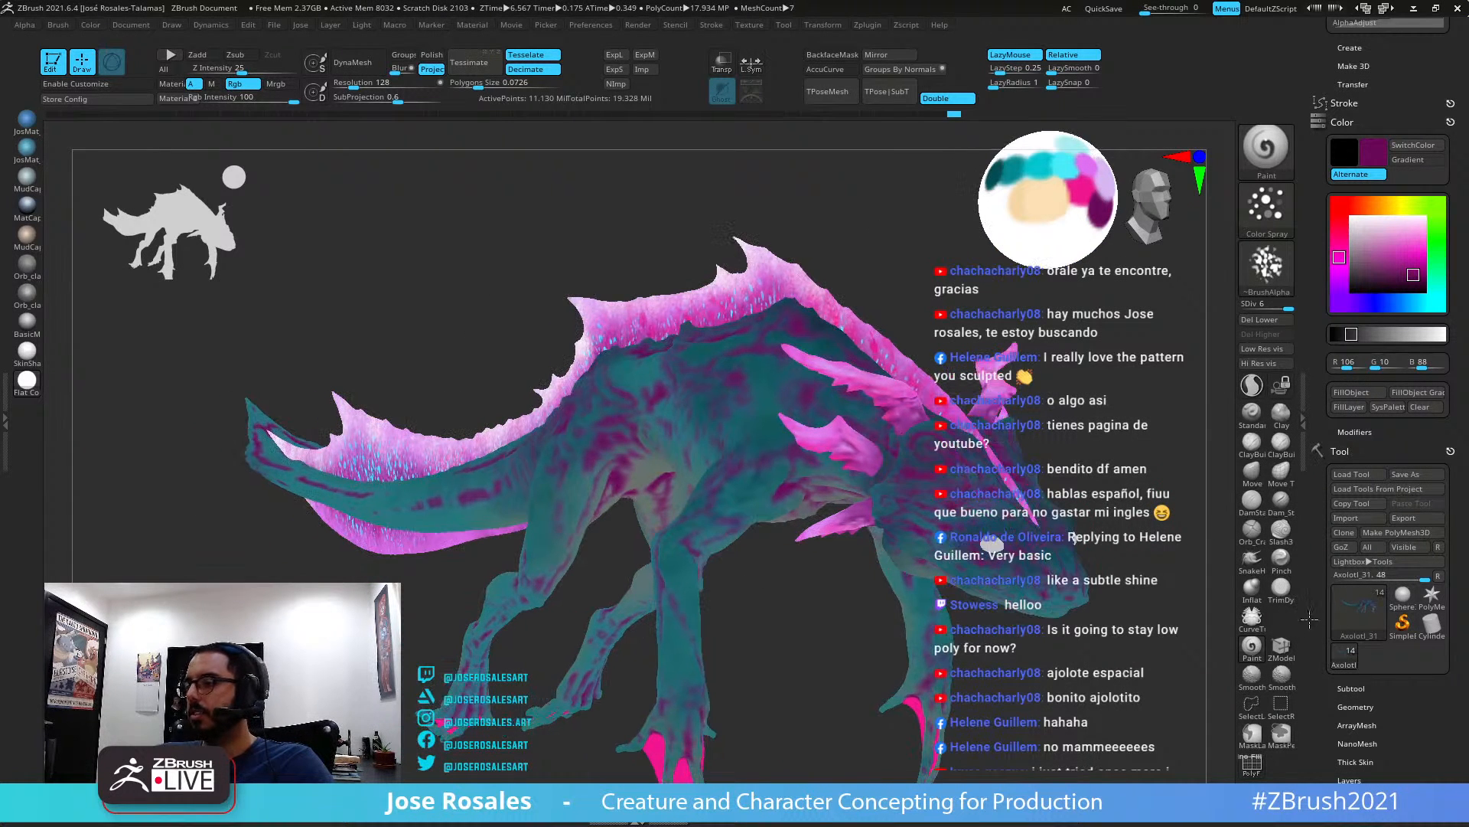
pyautogui.moveTo(1317, 616); pyautogui.dragTo(1293, 568)
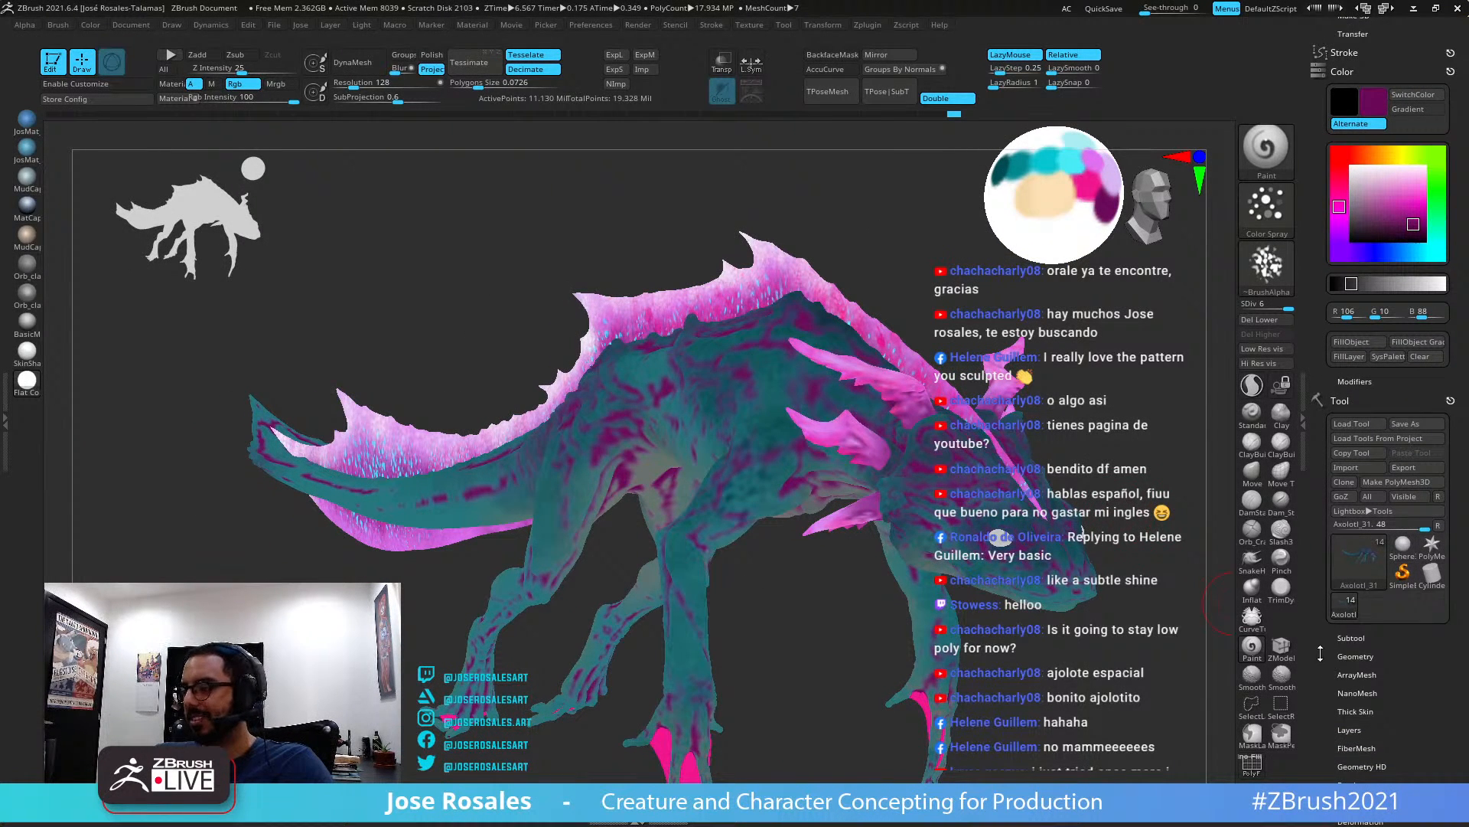
pyautogui.moveTo(1321, 652); pyautogui.dragTo(1318, 625)
pyautogui.keyDown('ctrl'); pyautogui.moveTo(1096, 693); pyautogui.dragTo(1159, 747); pyautogui.keyUp('ctrl')
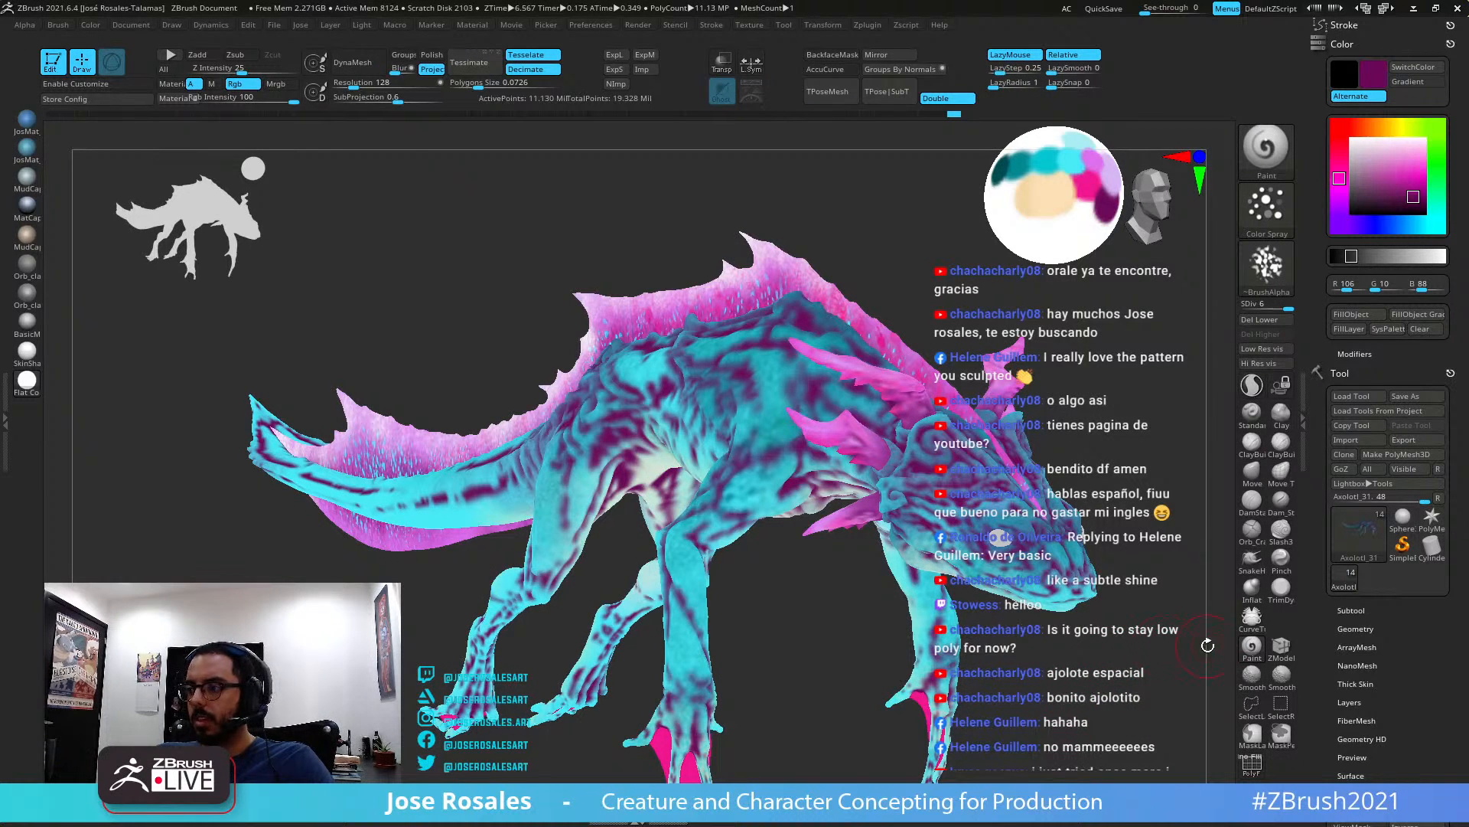
# Set the body to subdivision level 4 and apply Mask By Cavity
pyautogui.click(1277, 304)
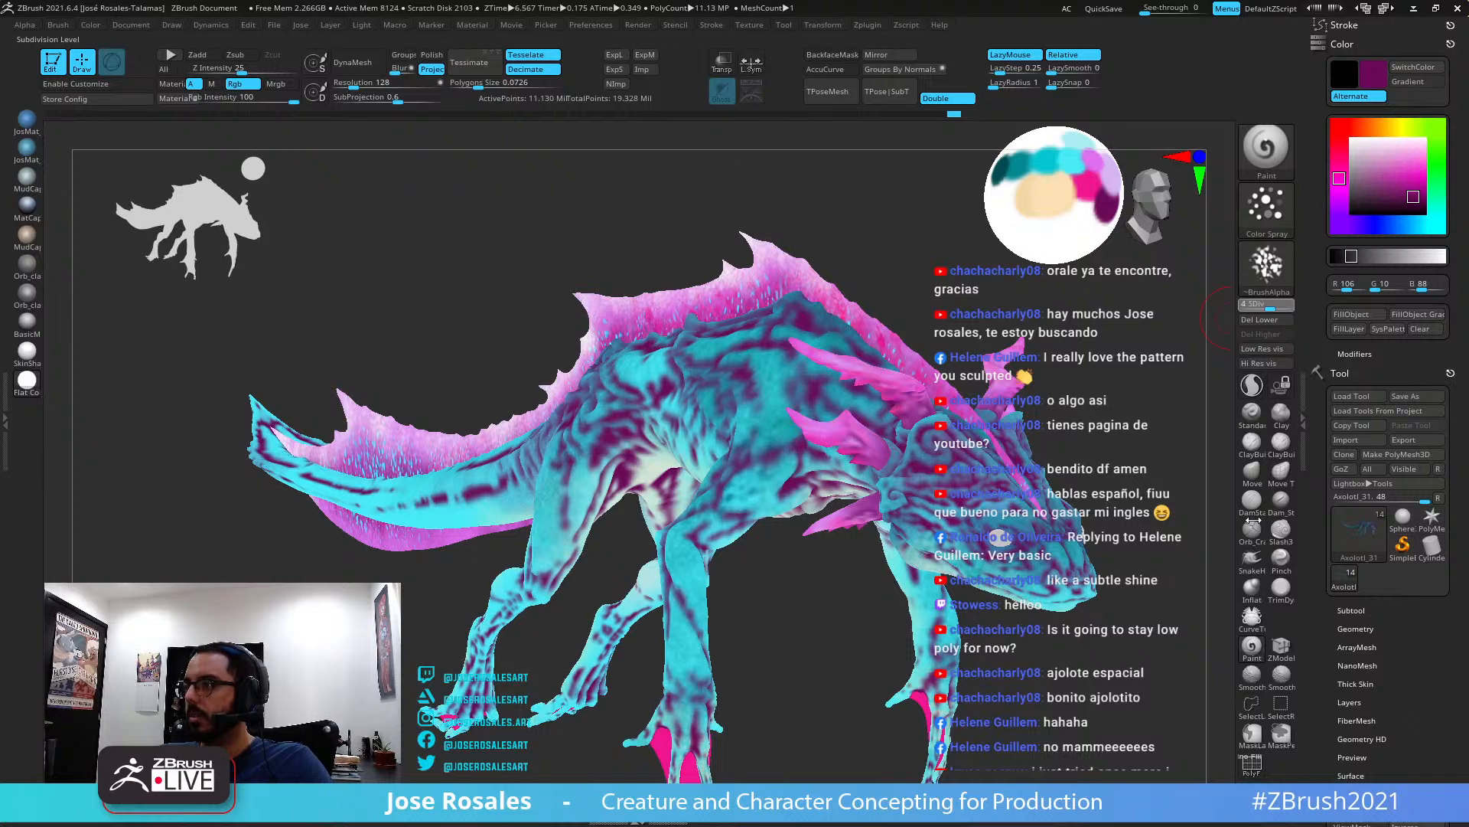
pyautogui.moveTo(1333, 686); pyautogui.dragTo(1333, 256)
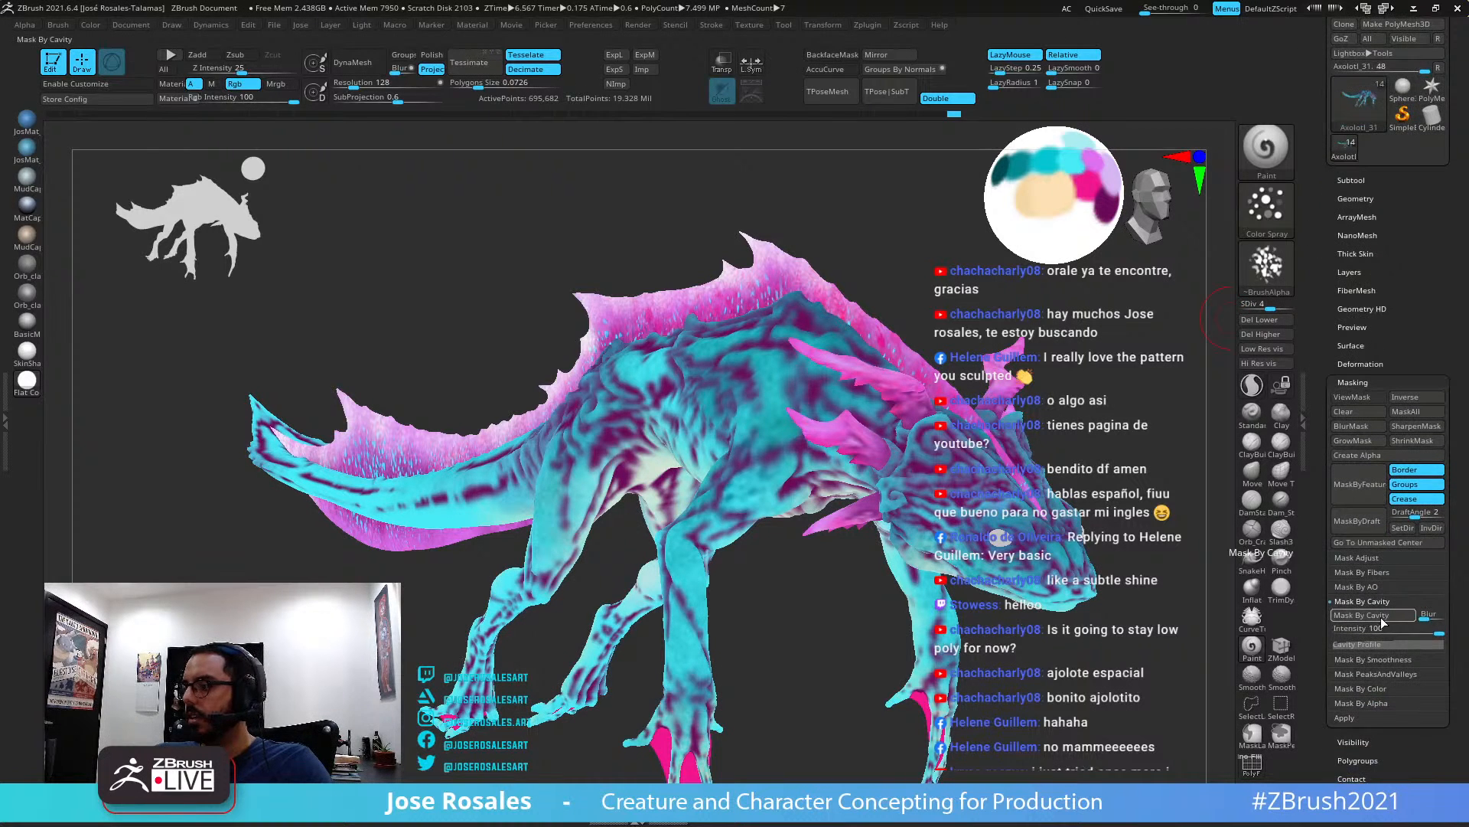
pyautogui.click(1370, 615)
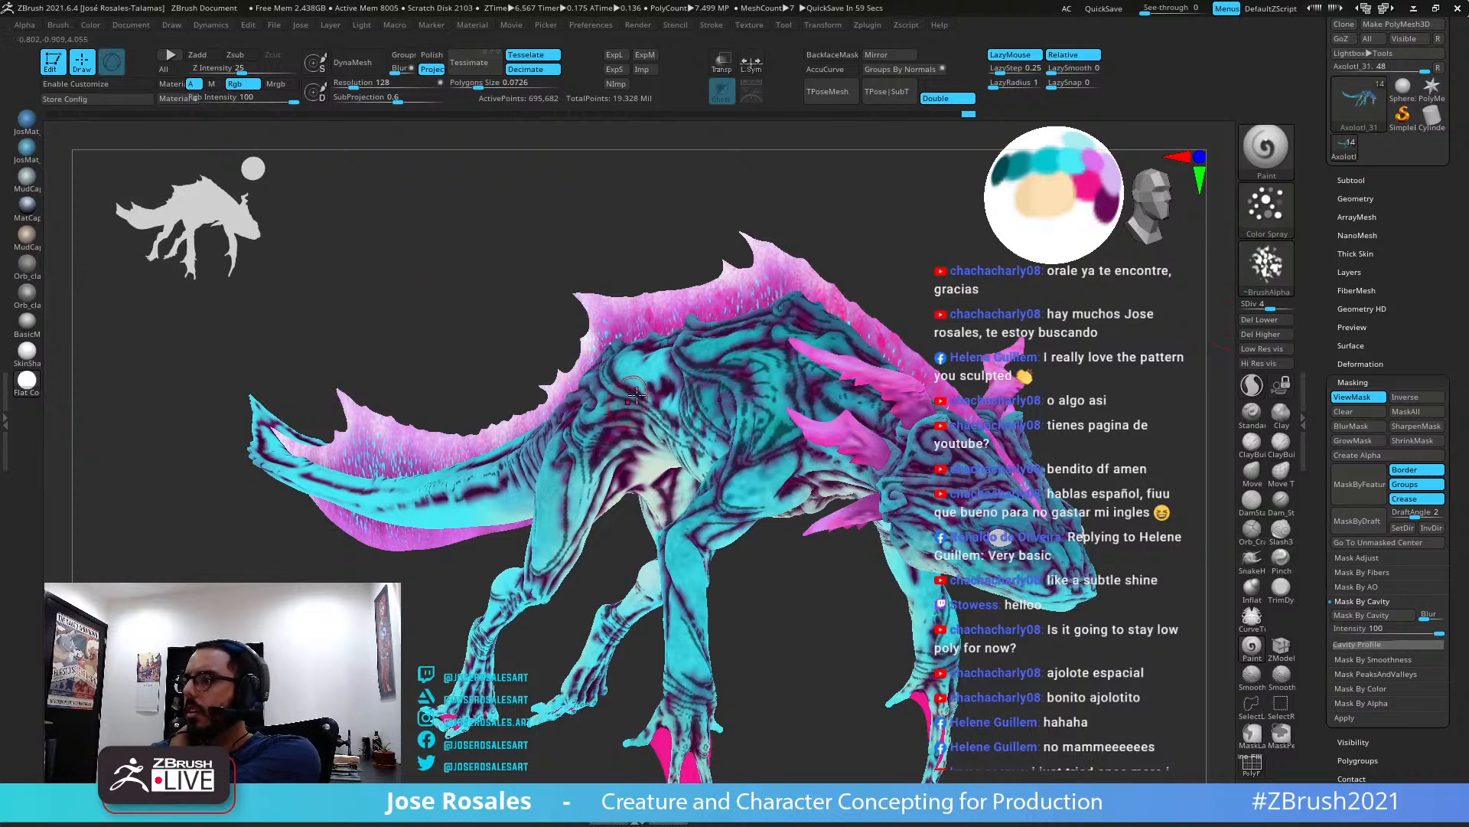
# Set the paint colour to magenta RGB 240, 22, 142, invert the cavity mask and fill the body's unmasked areas
pyautogui.scroll(5, 1384, 101)
pyautogui.moveTo(1384, 71); pyautogui.dragTo(1091, 186)
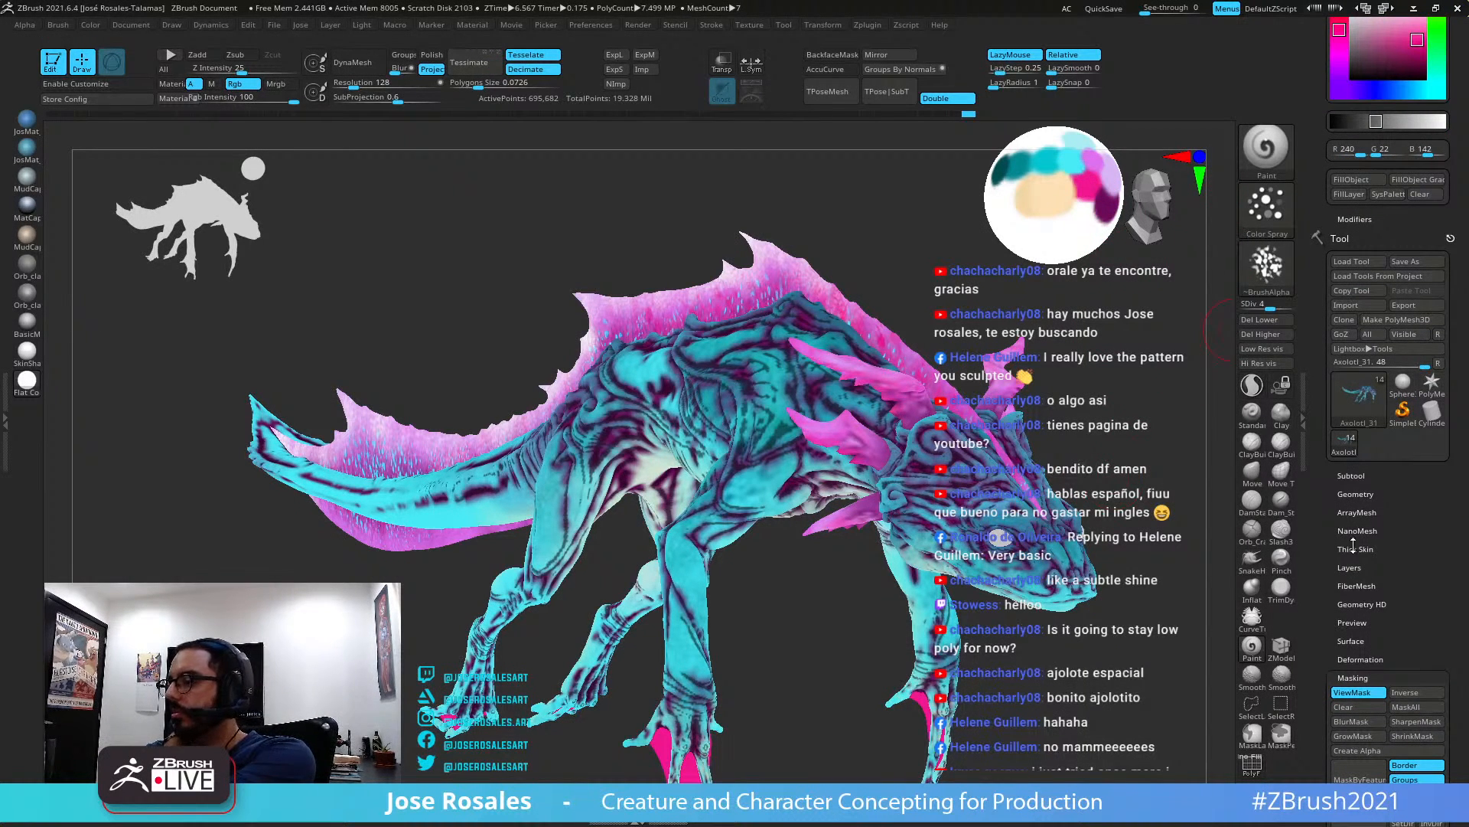
pyautogui.keyDown('ctrl'); pyautogui.click(1151, 484); pyautogui.keyUp('ctrl')
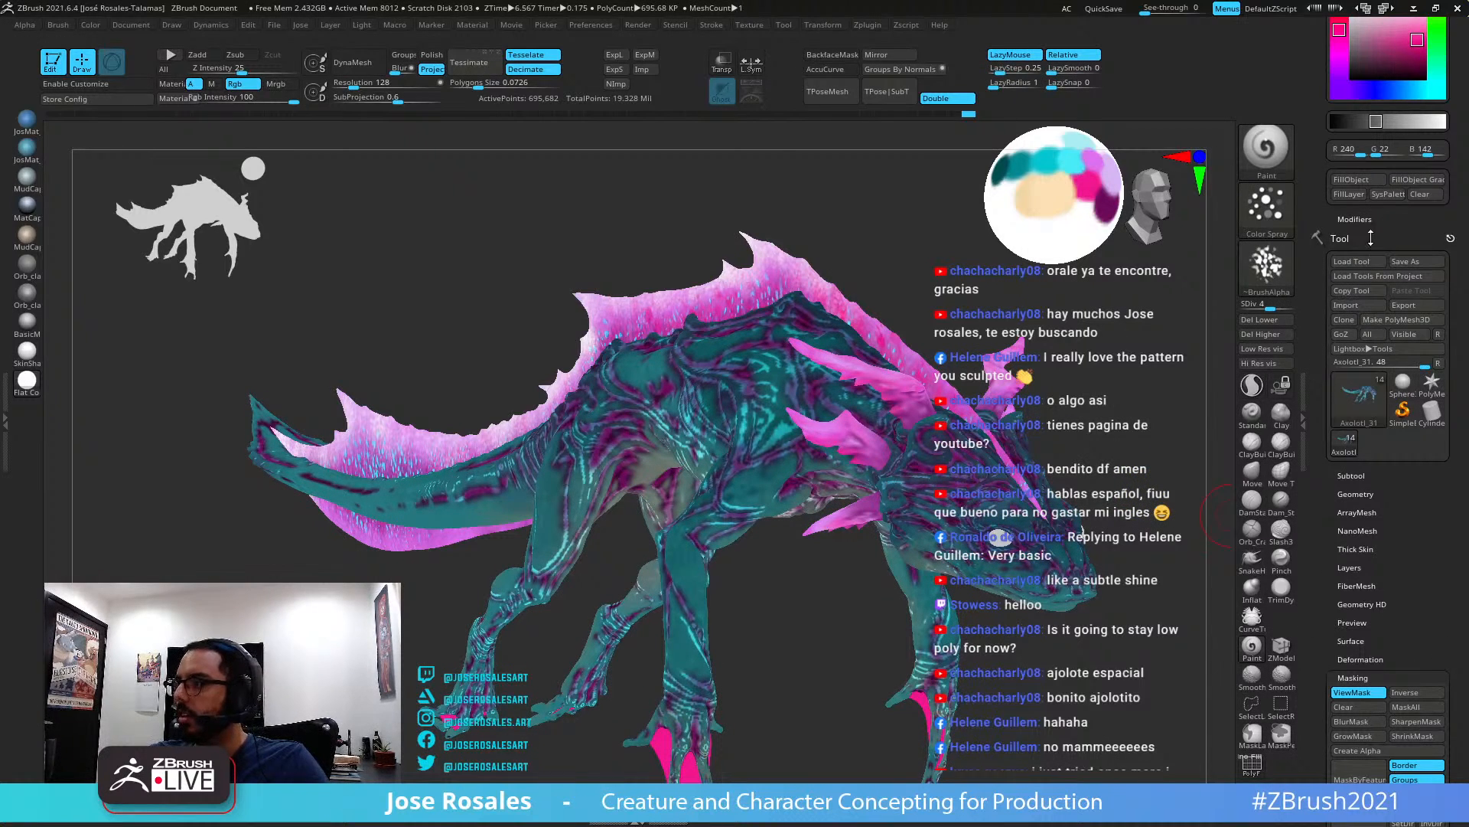
pyautogui.click(1355, 181)
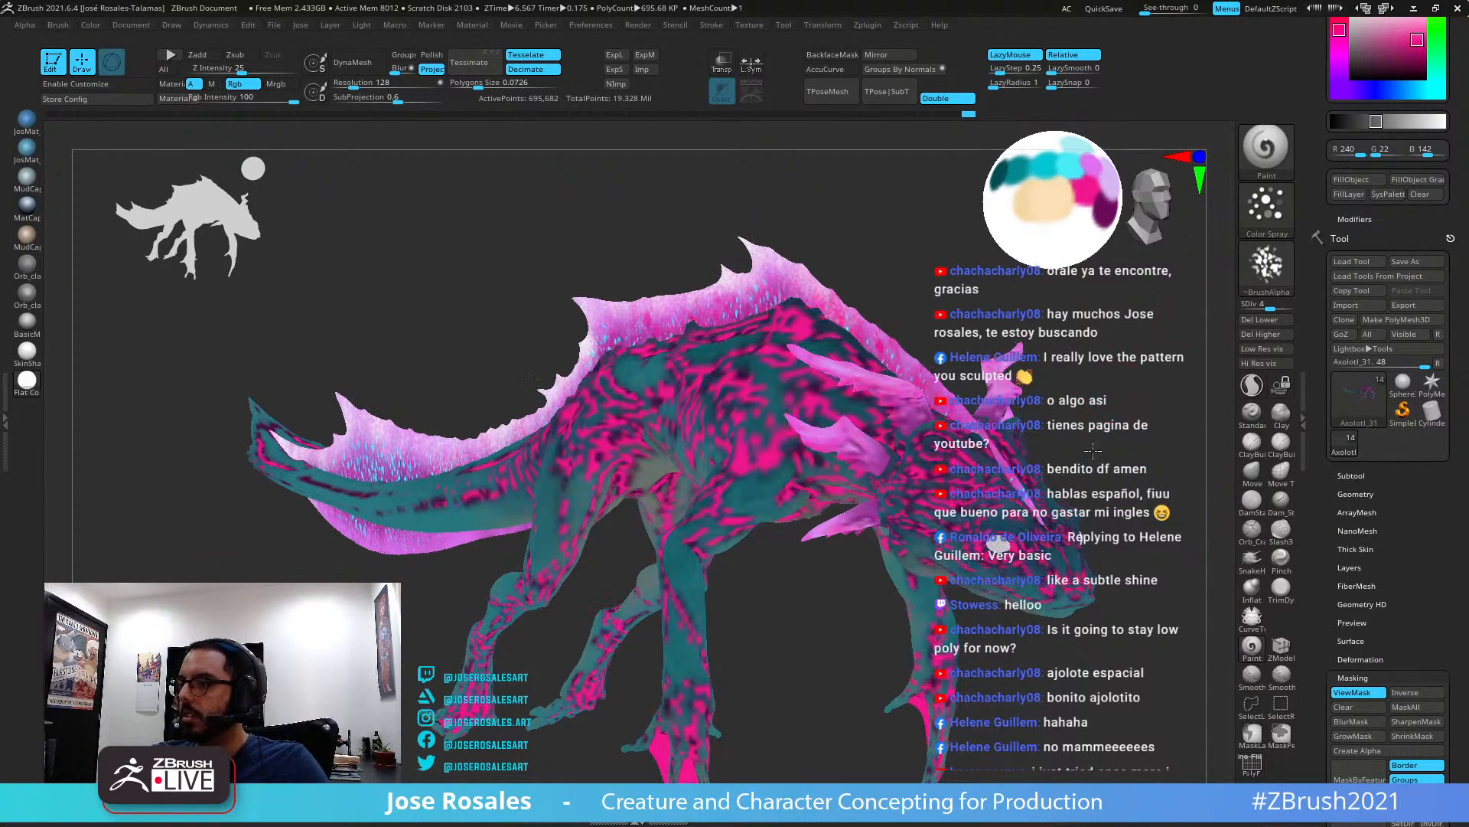
# Hide the mask display and inspect the magenta pattern along the body and head
pyautogui.moveTo(1093, 452); pyautogui.dragTo(1133, 459)
pyautogui.click(1362, 690)
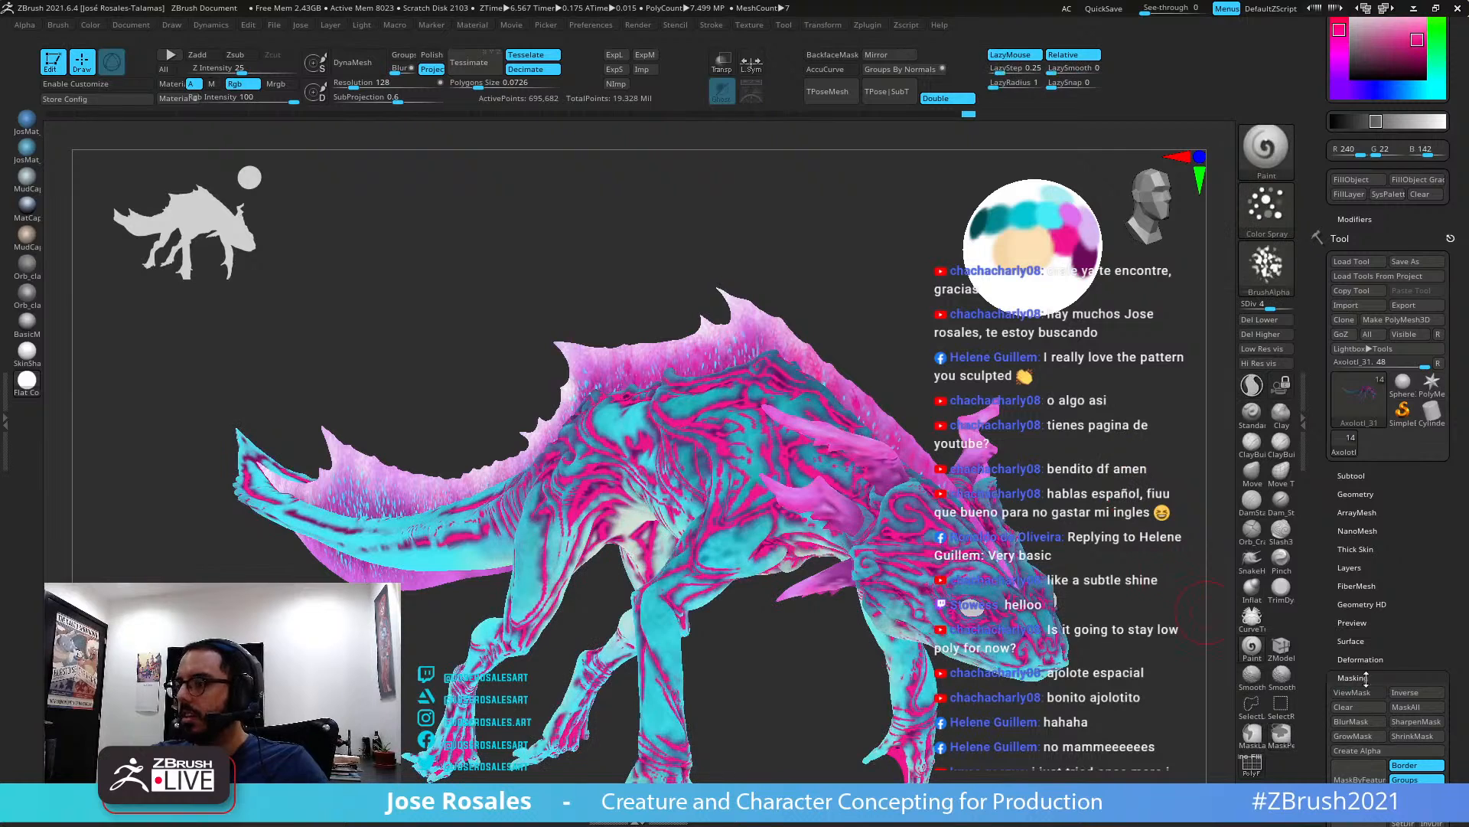
pyautogui.moveTo(1097, 521); pyautogui.dragTo(1347, 662)
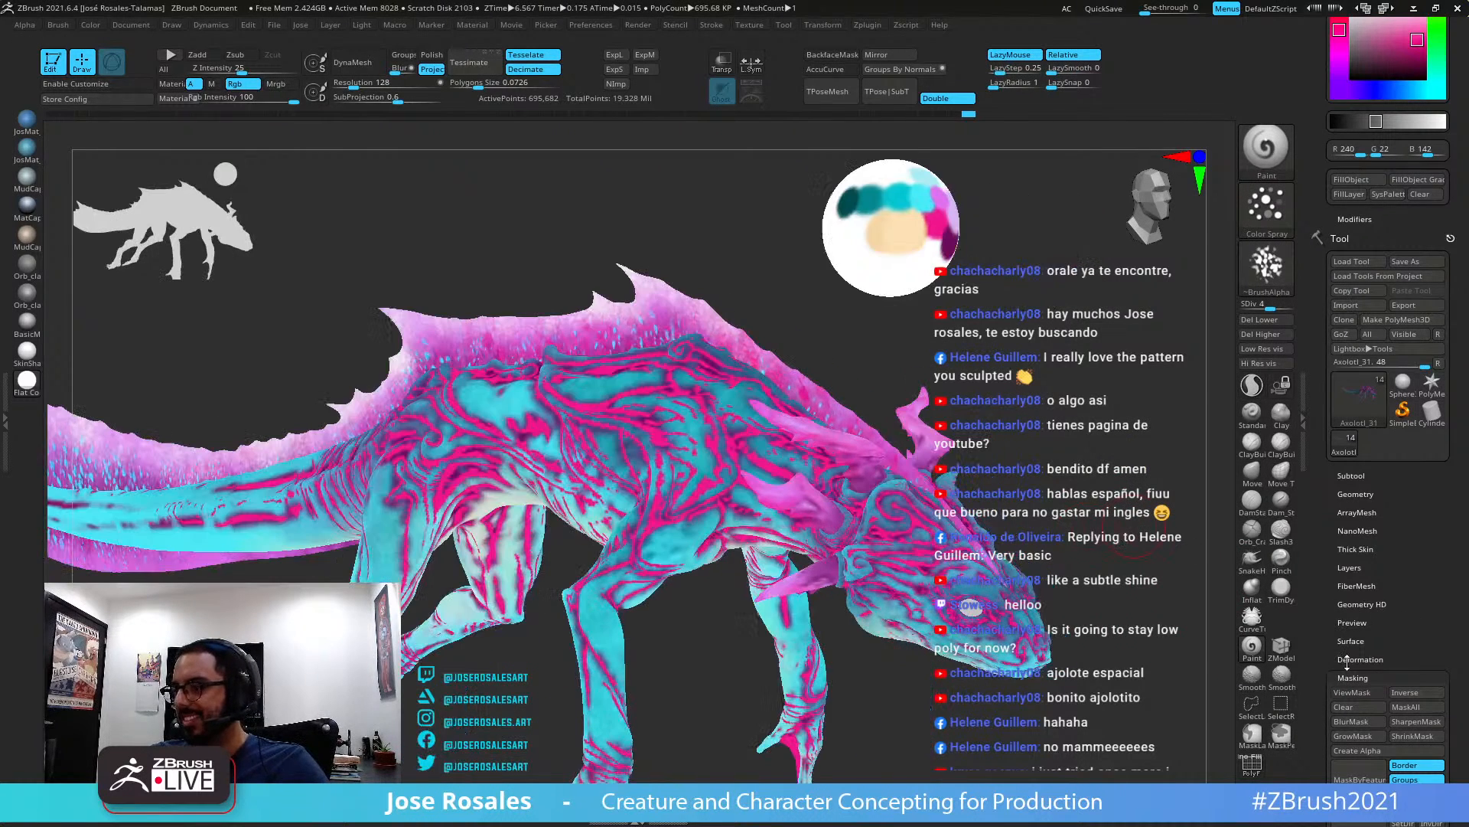
# Raise the body to subdivision level 6, mask it by cavity and invert the mask
pyautogui.scroll(-5, 1326, 526)
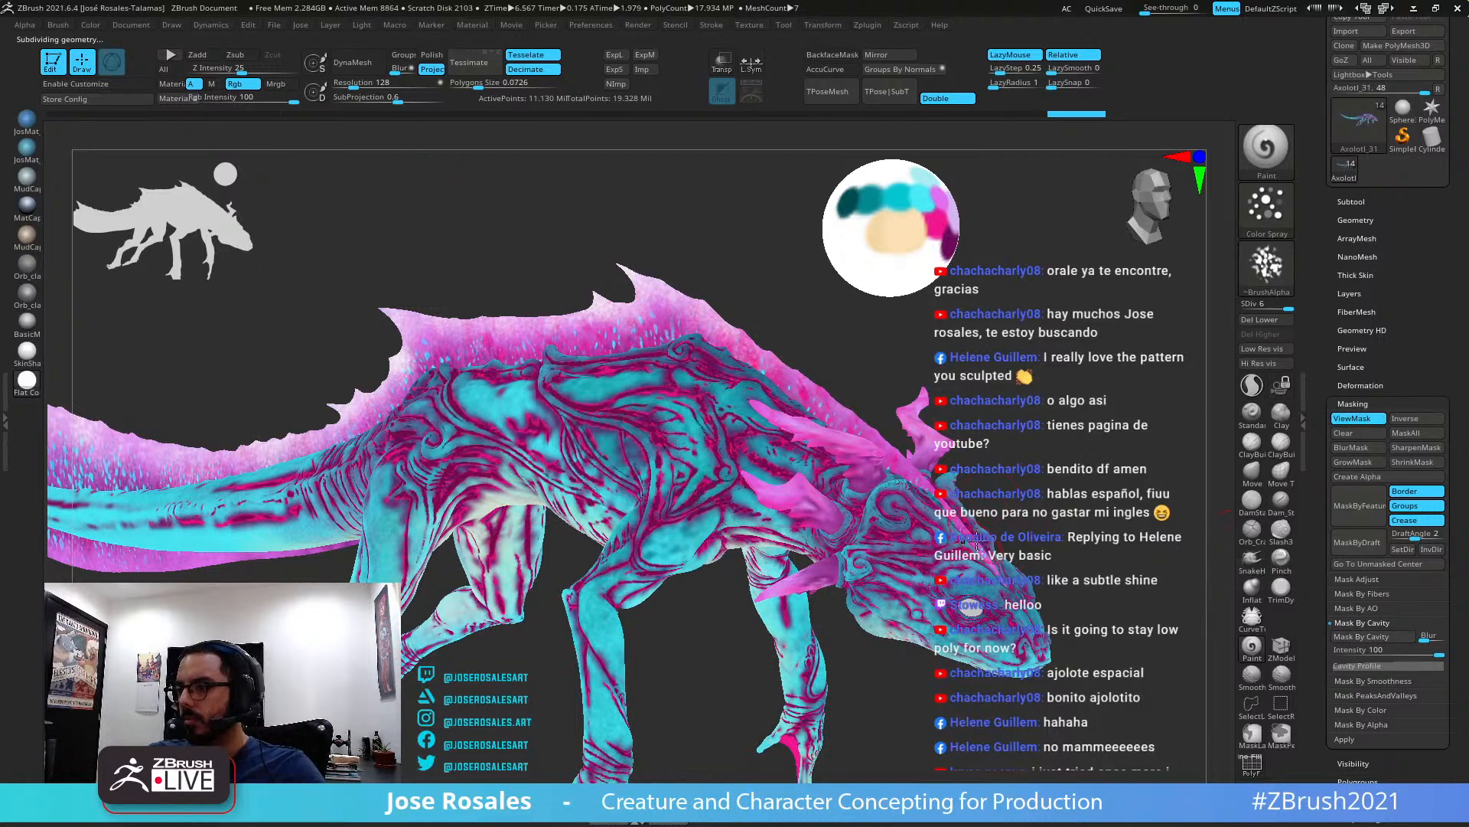
pyautogui.hotkey('ctrl', 'h')
pyautogui.scroll(5, 1308, 376)
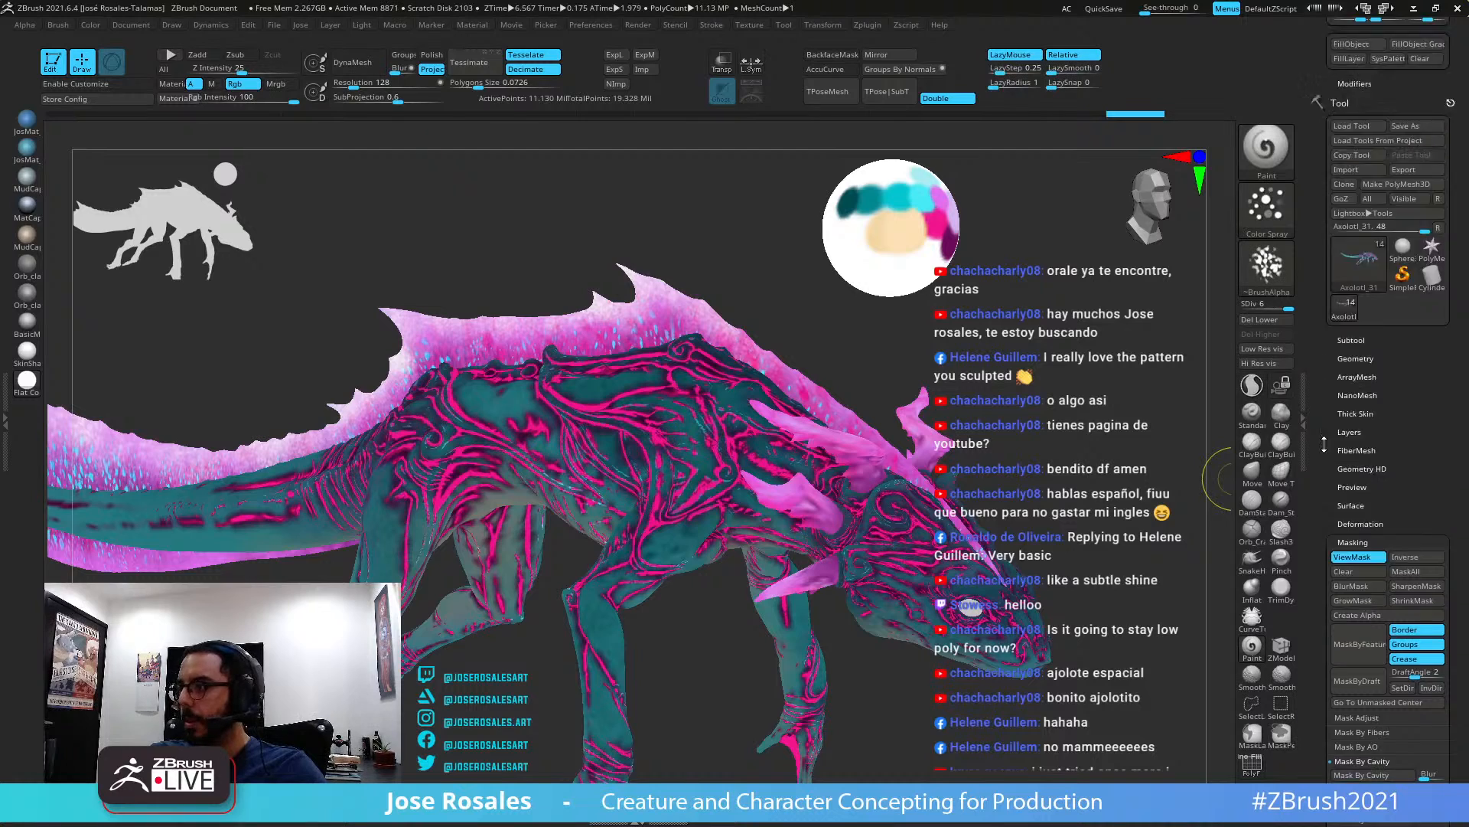
# Fill the body's unmasked areas with pale lilac RGB 214, 182, 242, clear the mask and inspect the pattern
pyautogui.moveTo(1013, 281); pyautogui.dragTo(673, 337)
pyautogui.moveTo(1372, 326); pyautogui.dragTo(1403, 306)
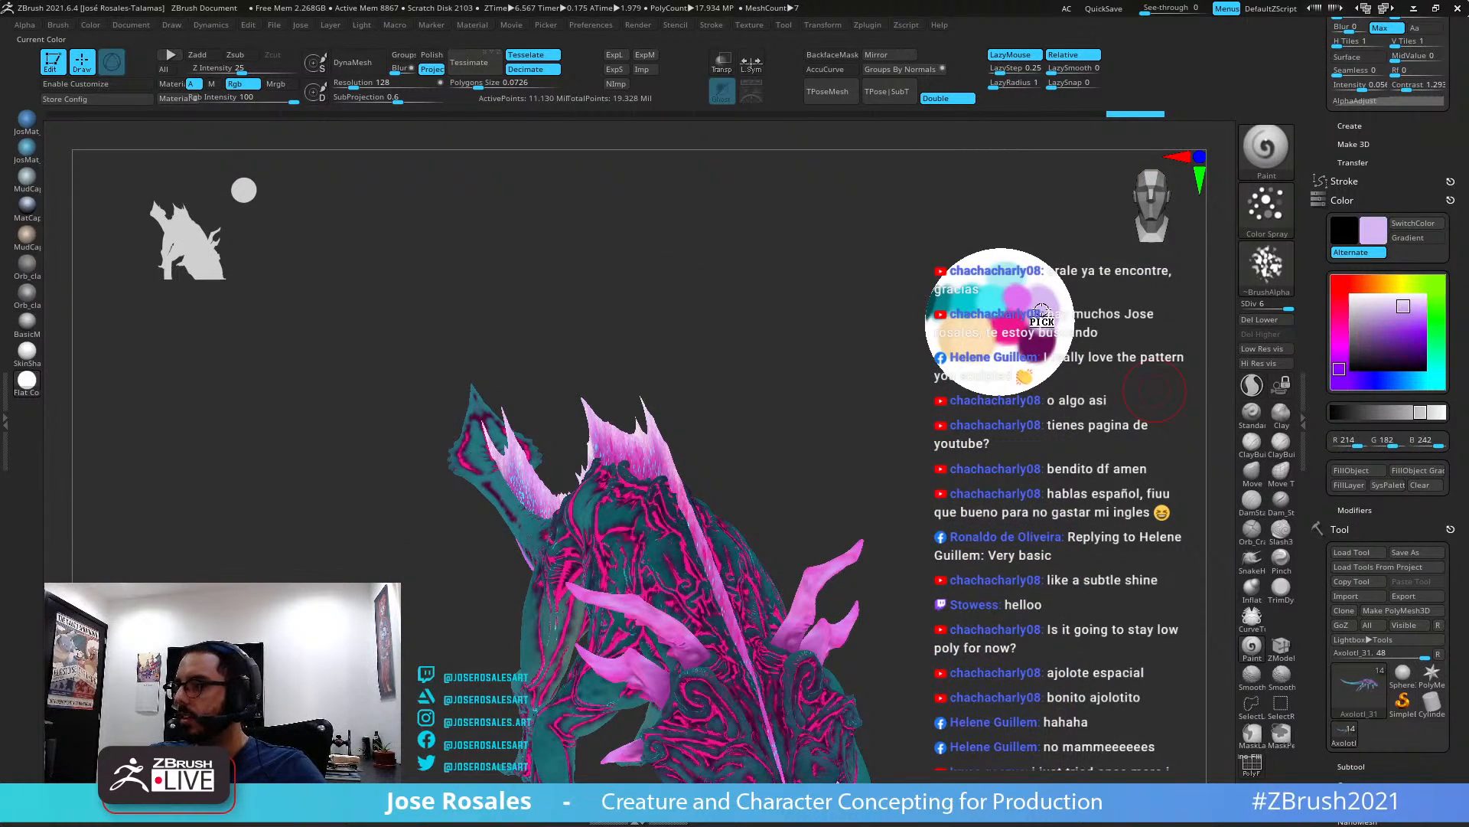
pyautogui.click(1339, 369)
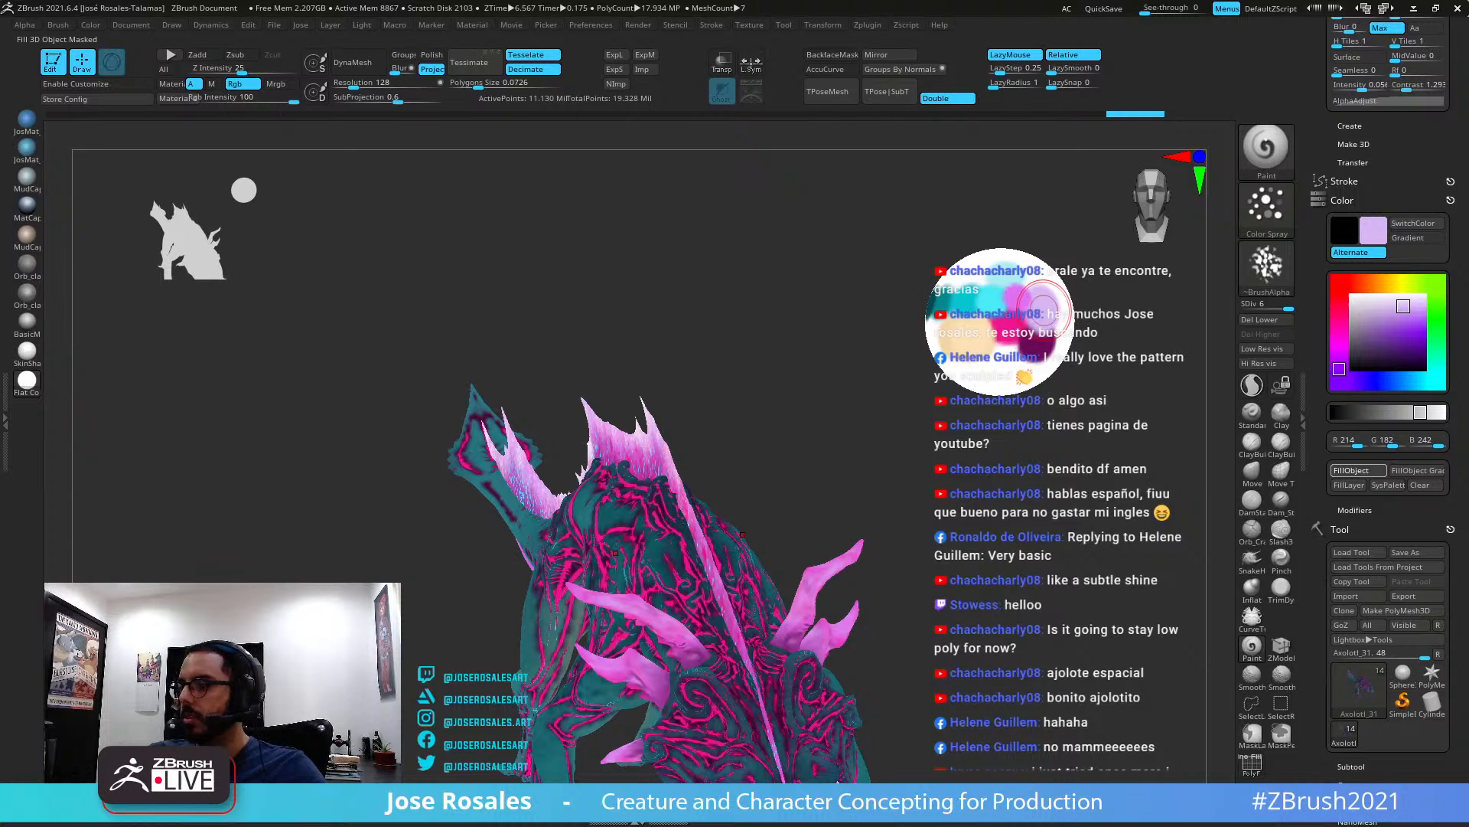
pyautogui.click(1350, 470)
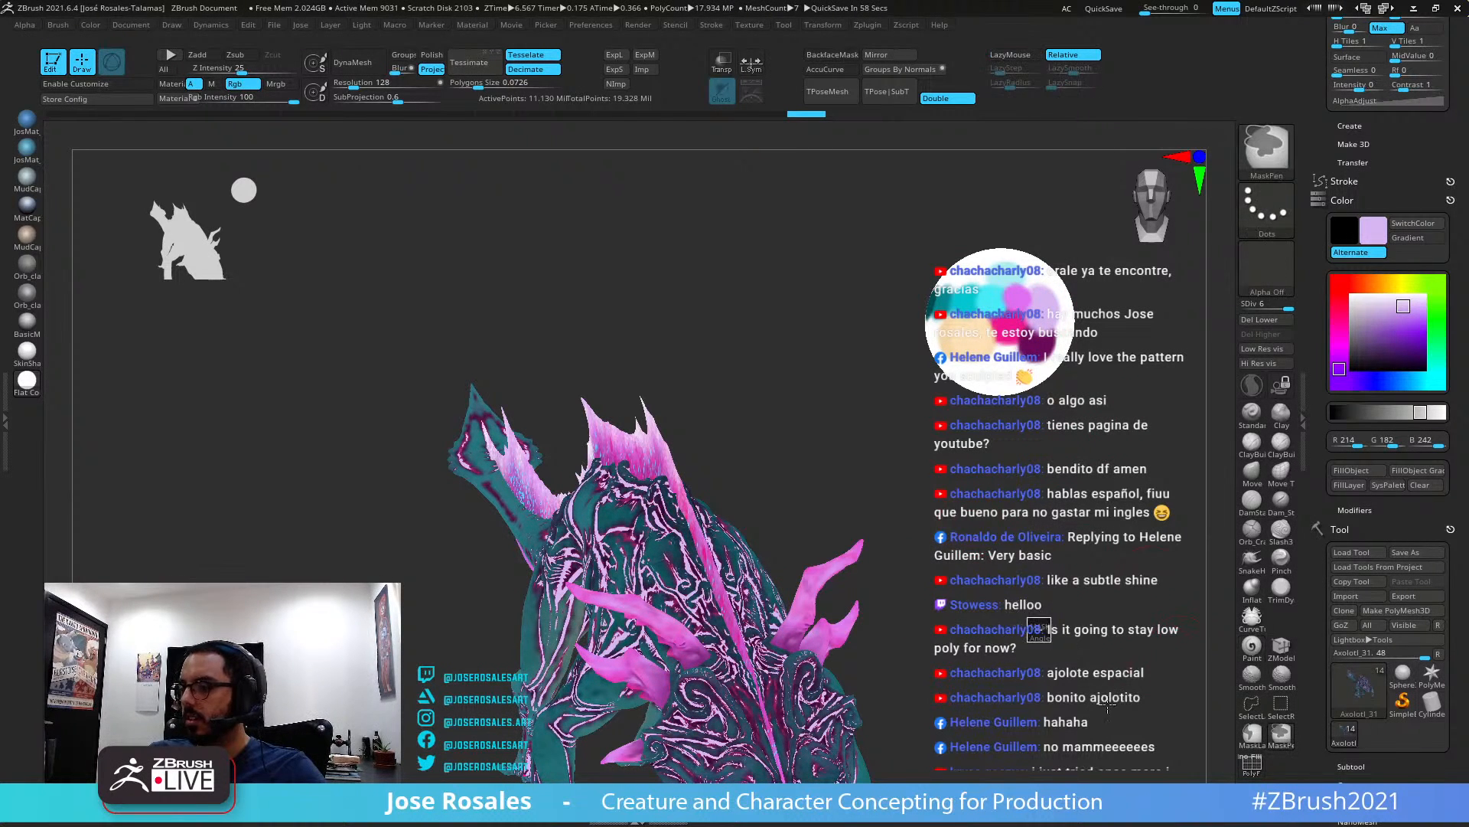
pyautogui.moveTo(1030, 628)
pyautogui.keyDown('ctrl'); pyautogui.mouseDown()
pyautogui.moveTo(948, 701)
pyautogui.moveTo(1014, 637)
pyautogui.moveTo(842, 545)
pyautogui.mouseUp(); pyautogui.keyUp('ctrl')
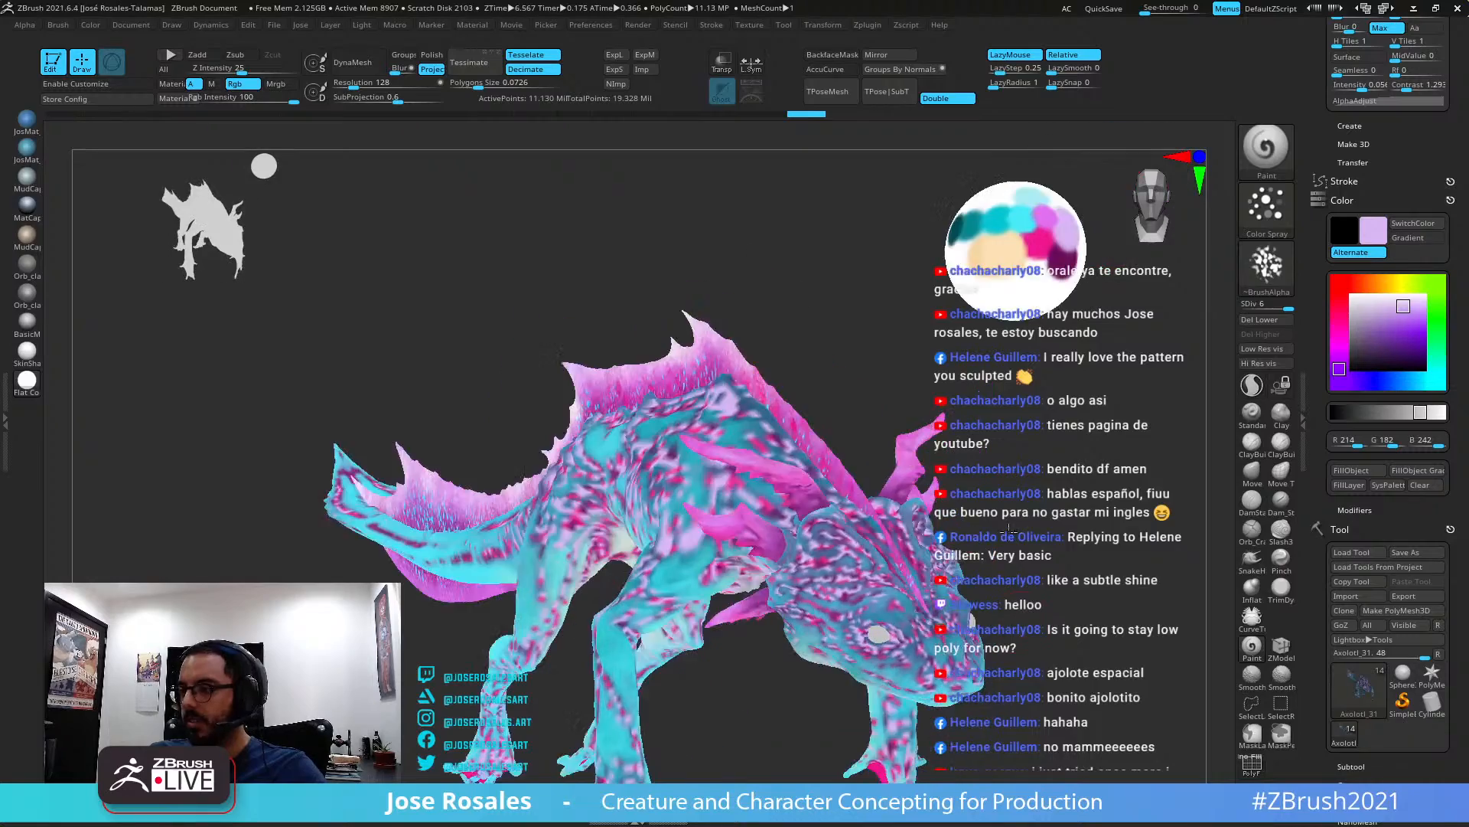
pyautogui.keyDown('alt'); pyautogui.moveTo(804, 620); pyautogui.dragTo(914, 545); pyautogui.keyUp('alt')
pyautogui.moveTo(792, 604); pyautogui.dragTo(857, 505)
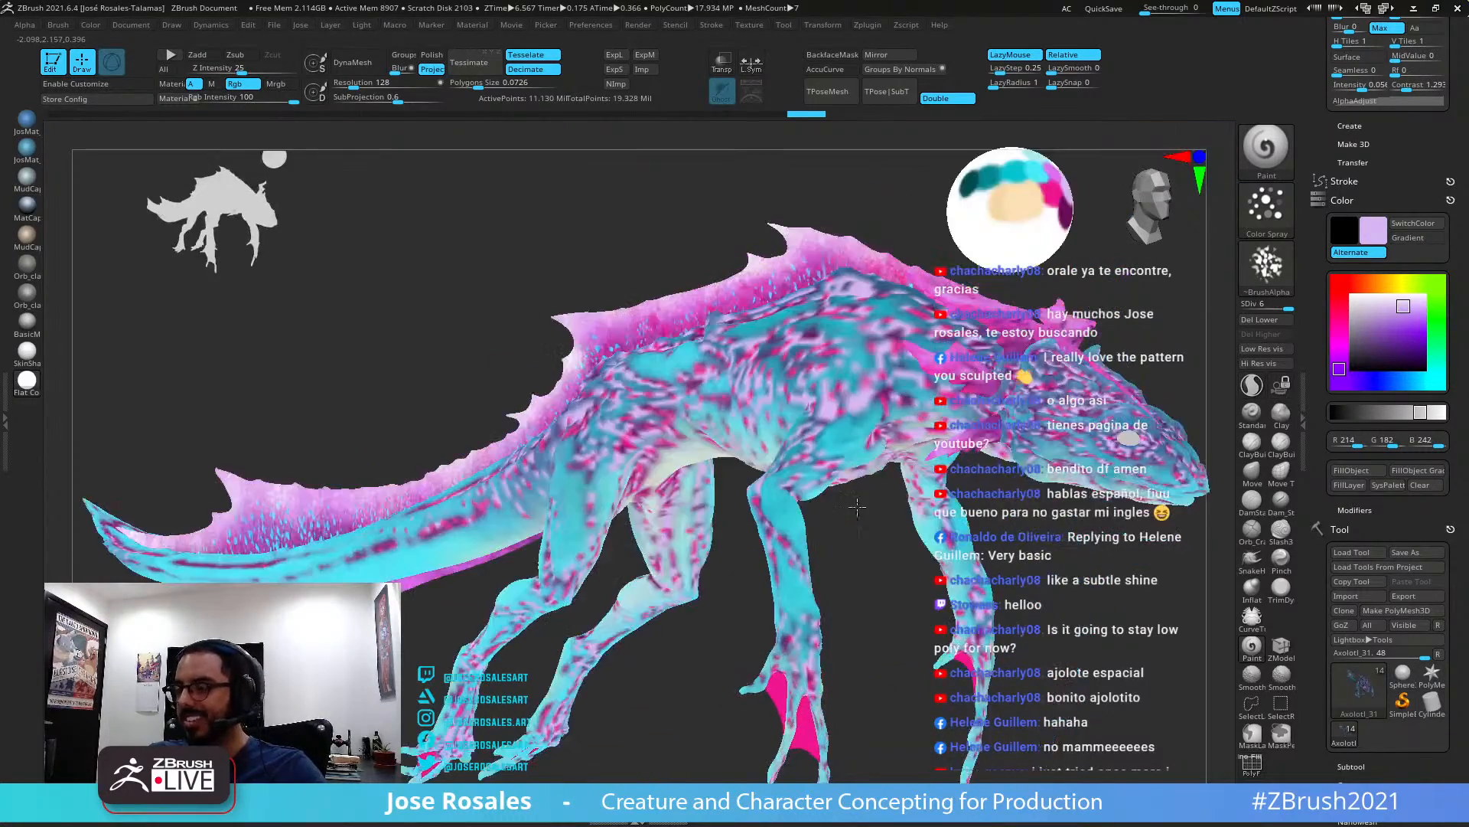
pyautogui.moveTo(909, 362); pyautogui.dragTo(905, 373)
pyautogui.moveTo(846, 404); pyautogui.dragTo(896, 352, button='right')
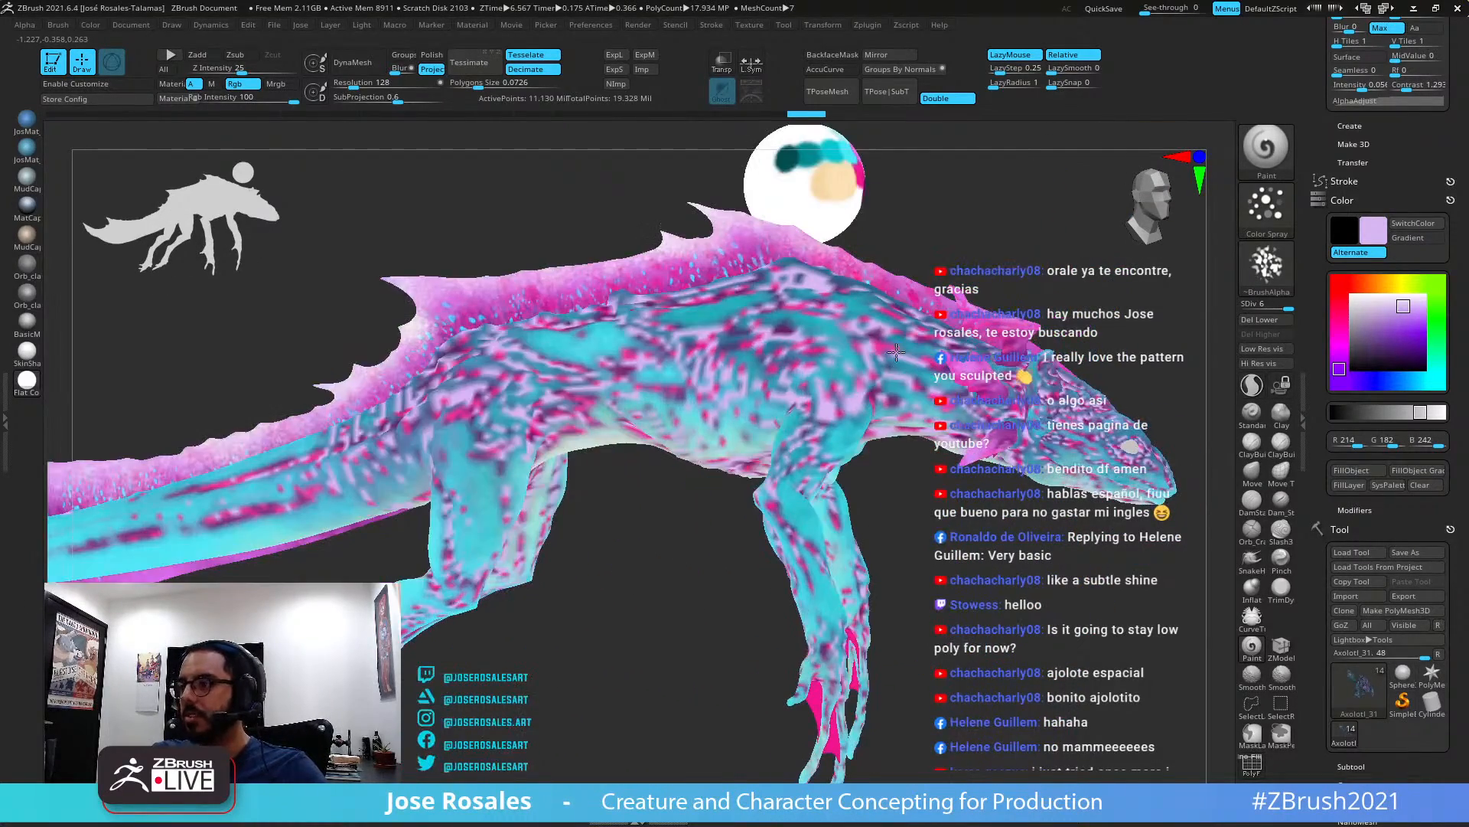
pyautogui.moveTo(808, 318); pyautogui.dragTo(880, 376, button='right')
pyautogui.moveTo(988, 433)
pyautogui.keyDown('ctrl'); pyautogui.mouseDown(button='right')
pyautogui.moveTo(907, 446)
pyautogui.moveTo(850, 394)
pyautogui.mouseUp(button='right'); pyautogui.keyUp('ctrl')
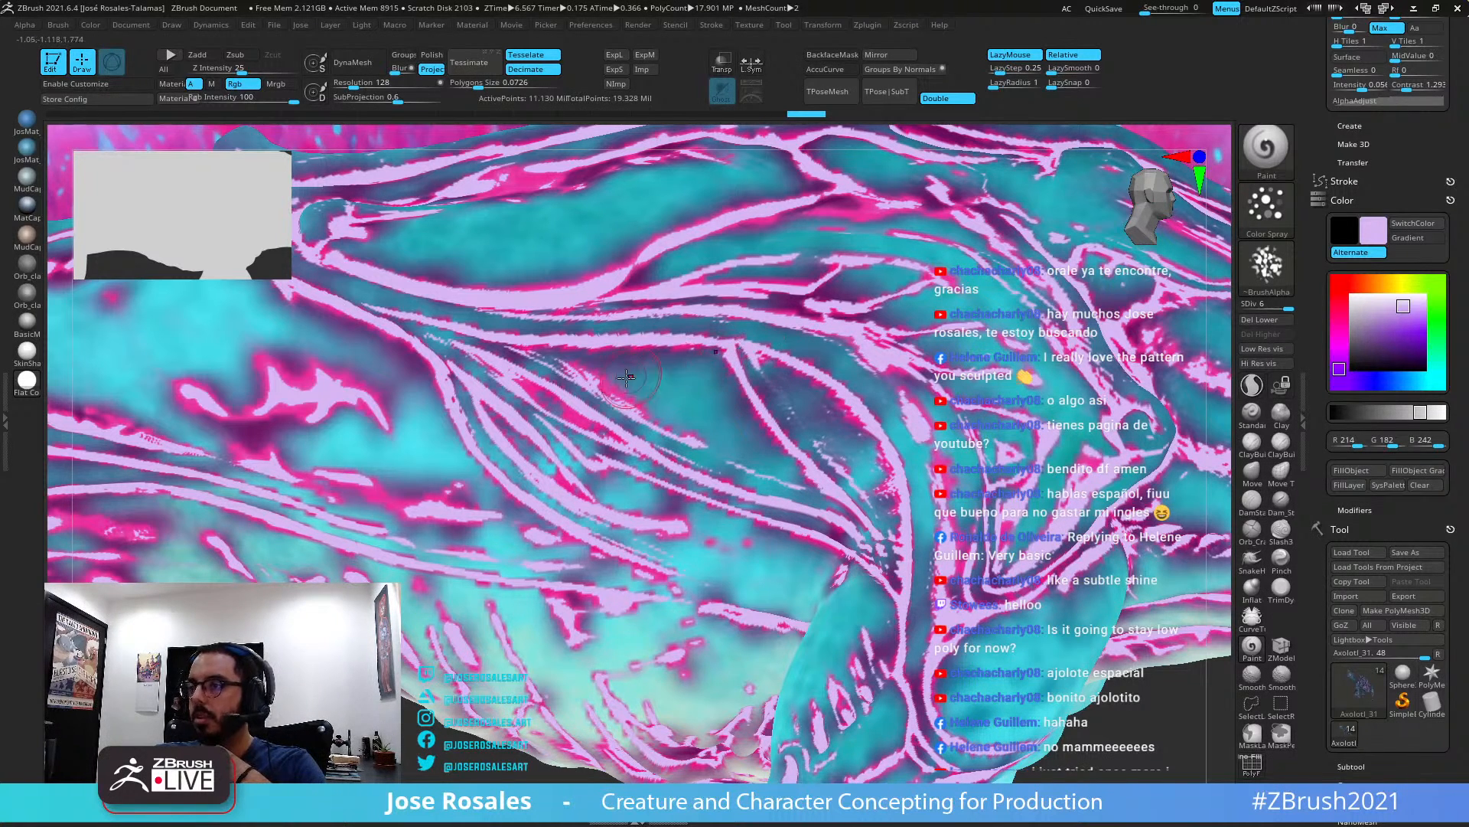
# Undo the lilac and magenta fills back to the purple mottling at subdivision level 4 and clear the mask
pyautogui.press('ctrl')
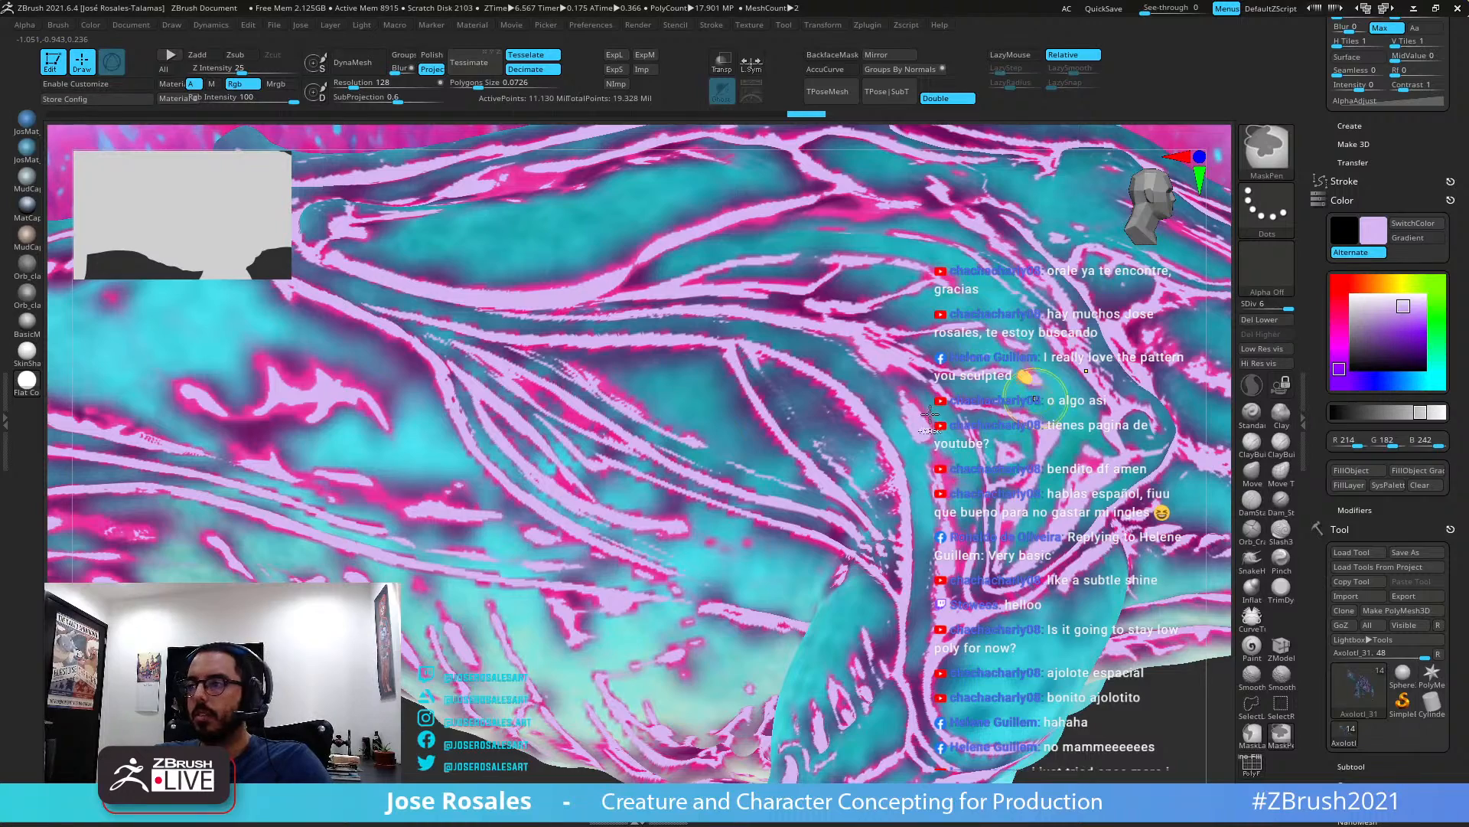
pyautogui.hotkey('ctrl', 'z')
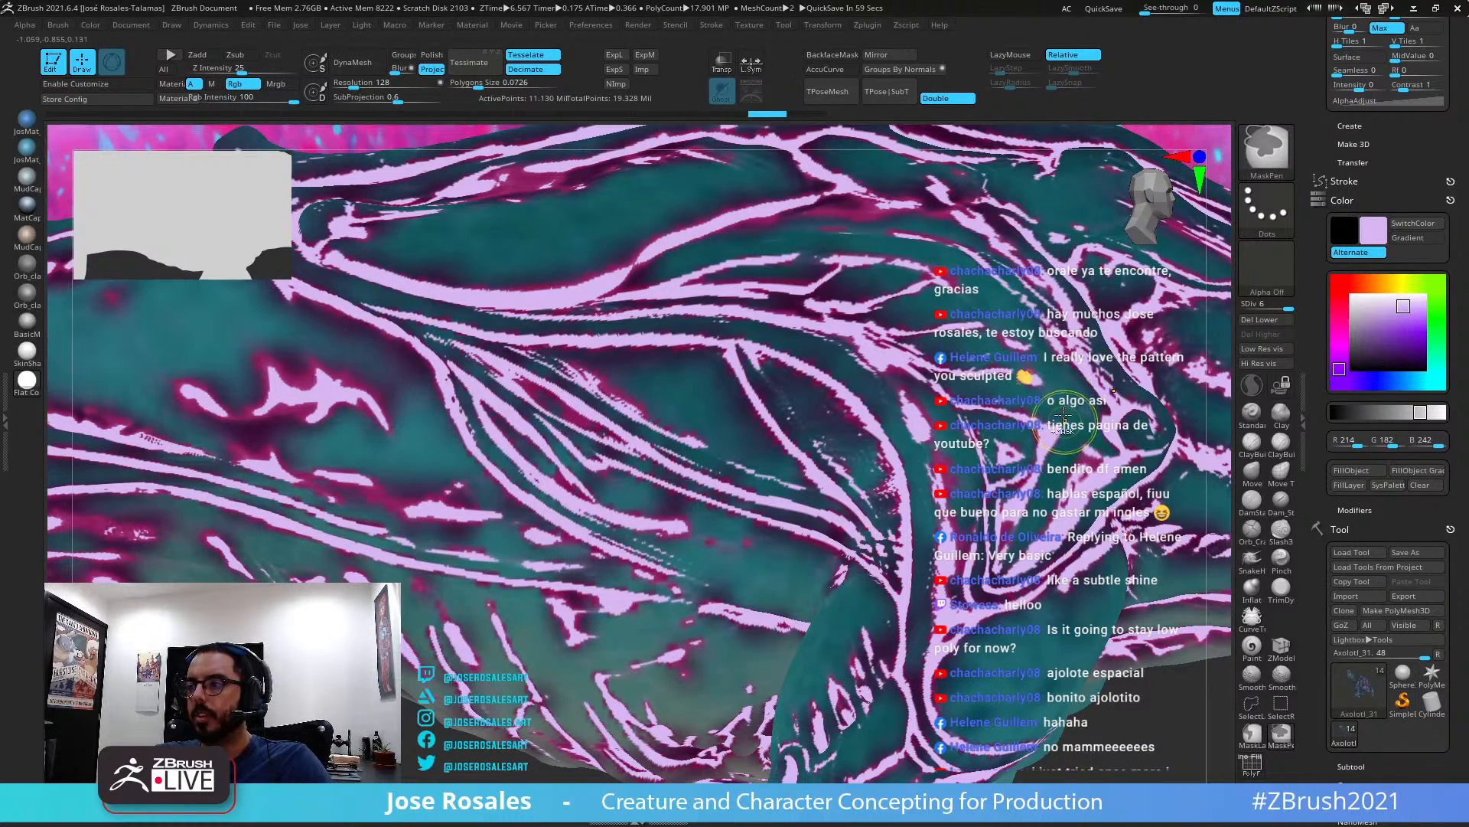
pyautogui.hotkey('ctrl', 'z')
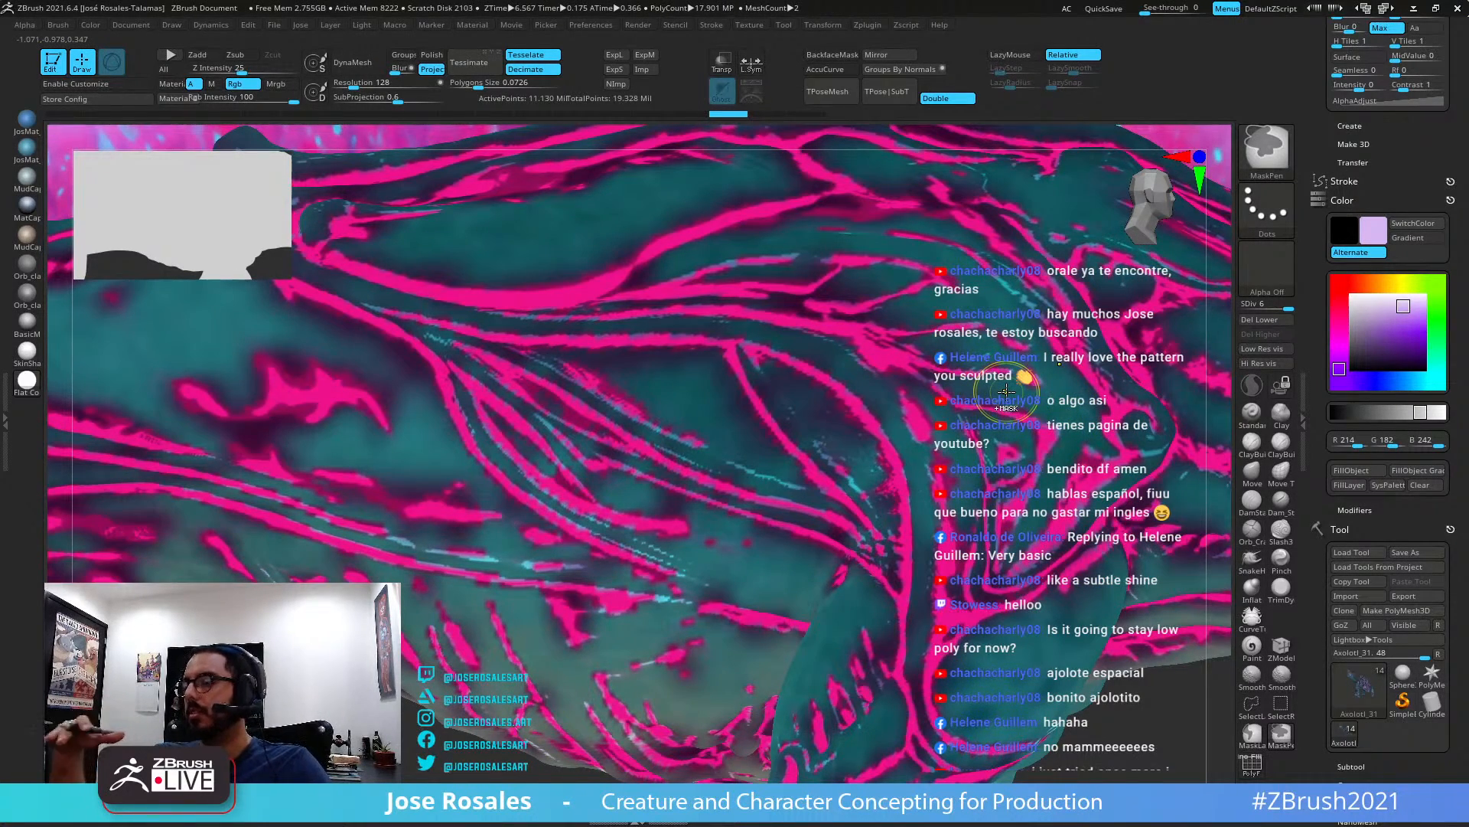
pyautogui.hotkey('ctrl', 'z')
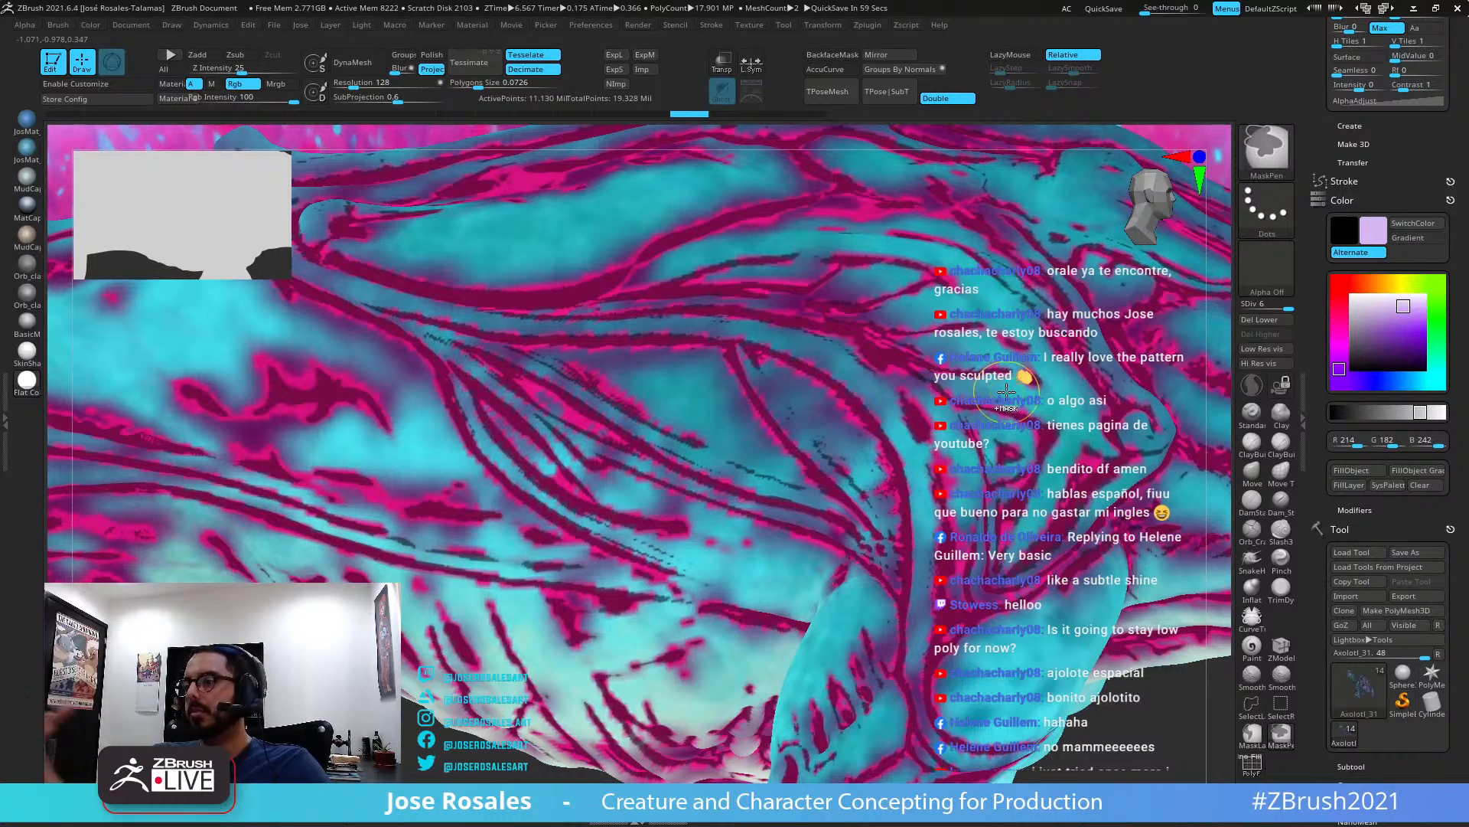
pyautogui.hotkey('ctrl', 'z')
pyautogui.hotkey('ctrl', 'z')
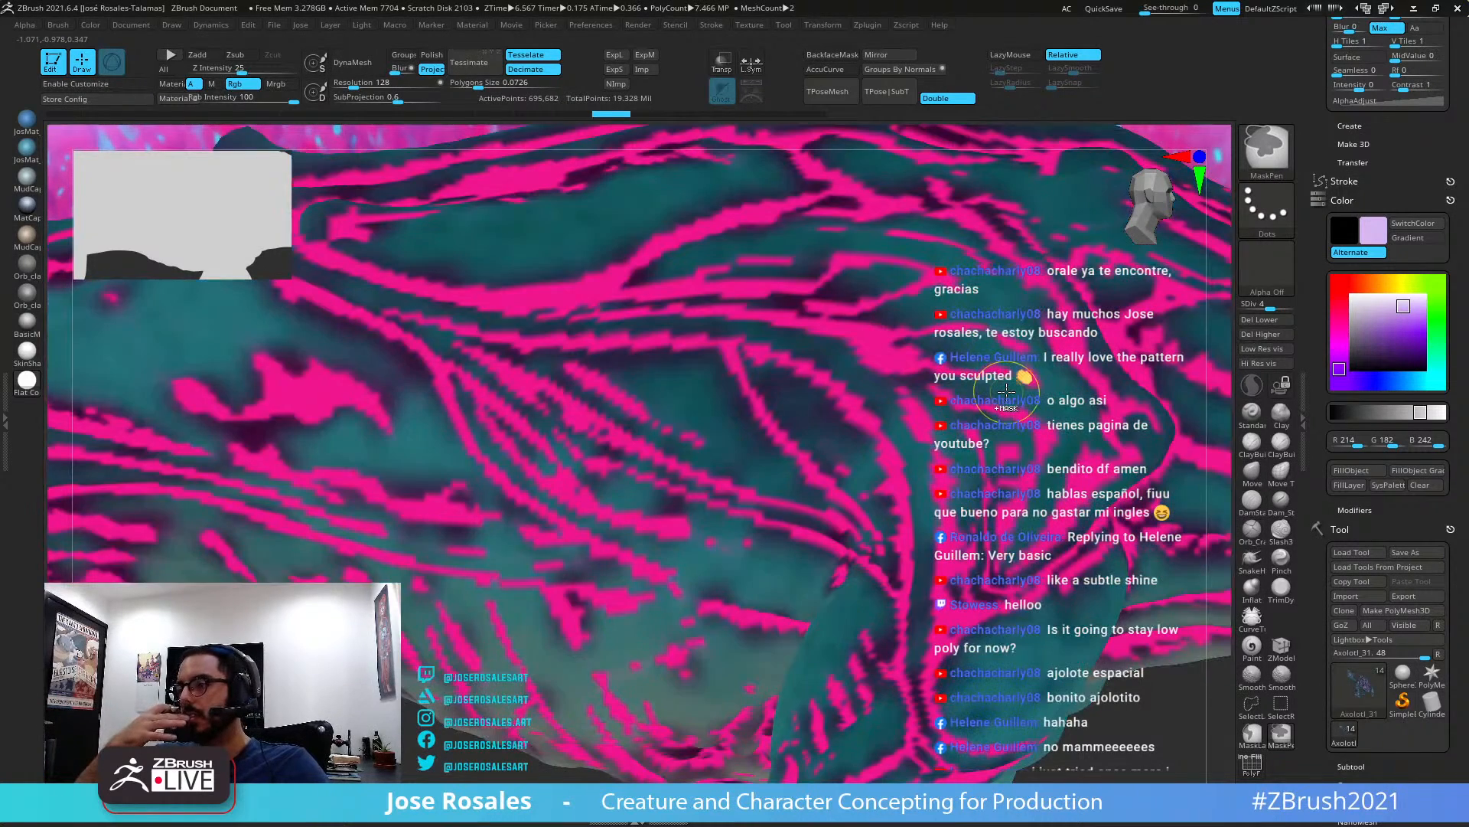
pyautogui.hotkey('ctrl', 'z')
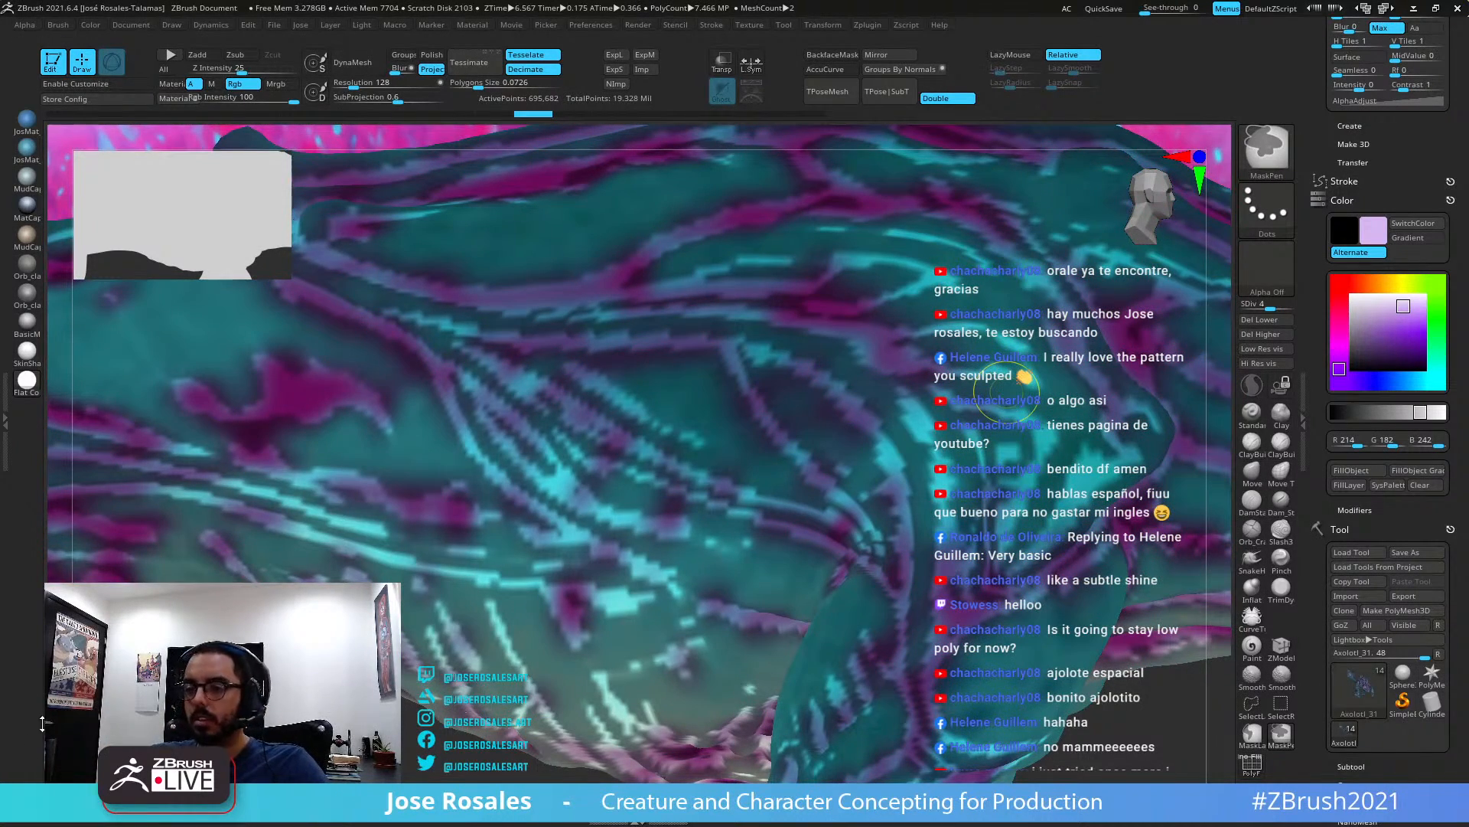
pyautogui.hotkey('ctrl', 'shift', 'a')
pyautogui.moveTo(631, 430); pyautogui.dragTo(596, 430, button='right')
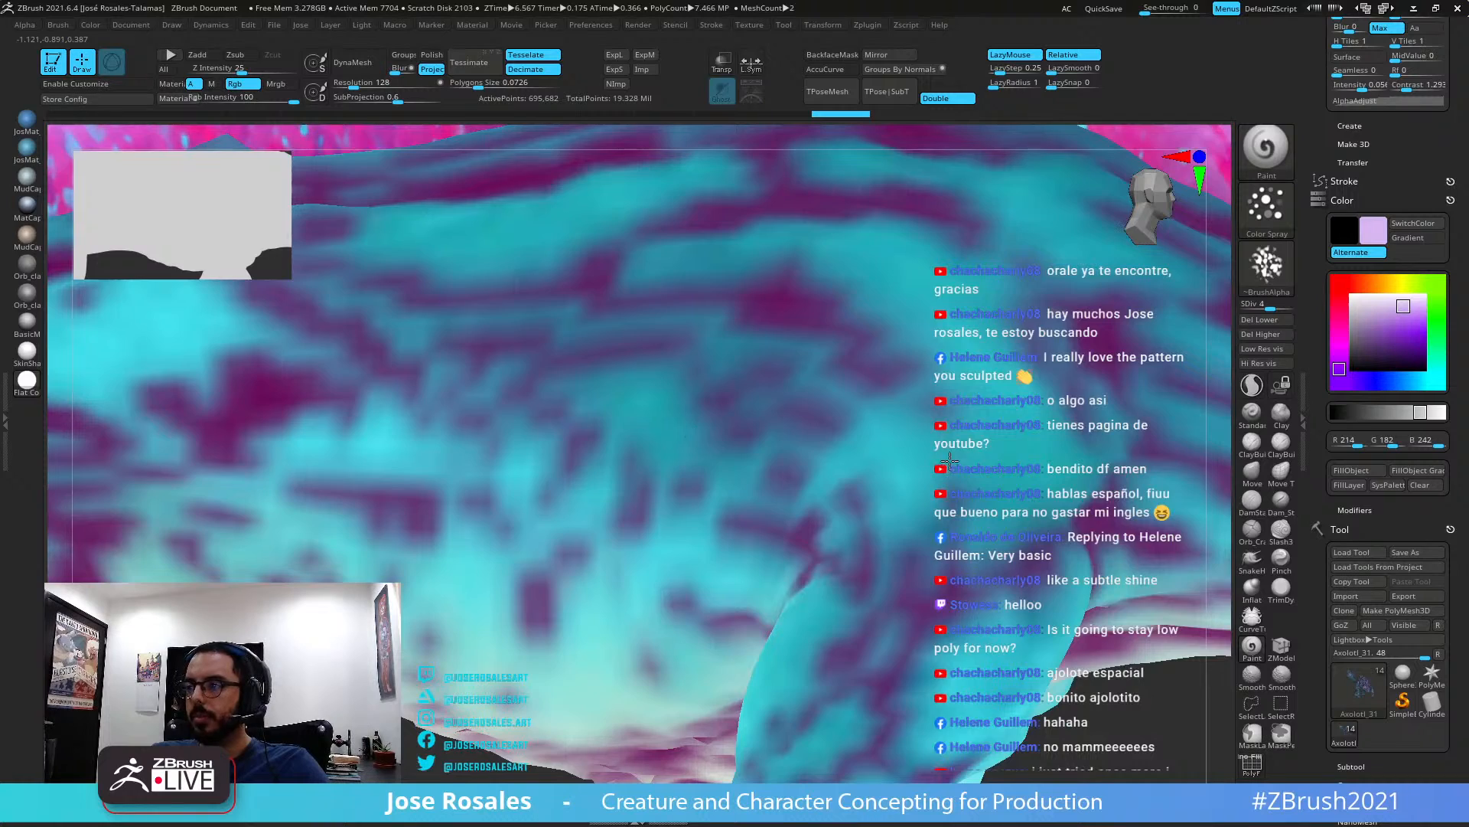
pyautogui.keyDown('ctrl'); pyautogui.moveTo(949, 460); pyautogui.dragTo(865, 437, button='right'); pyautogui.keyUp('ctrl')
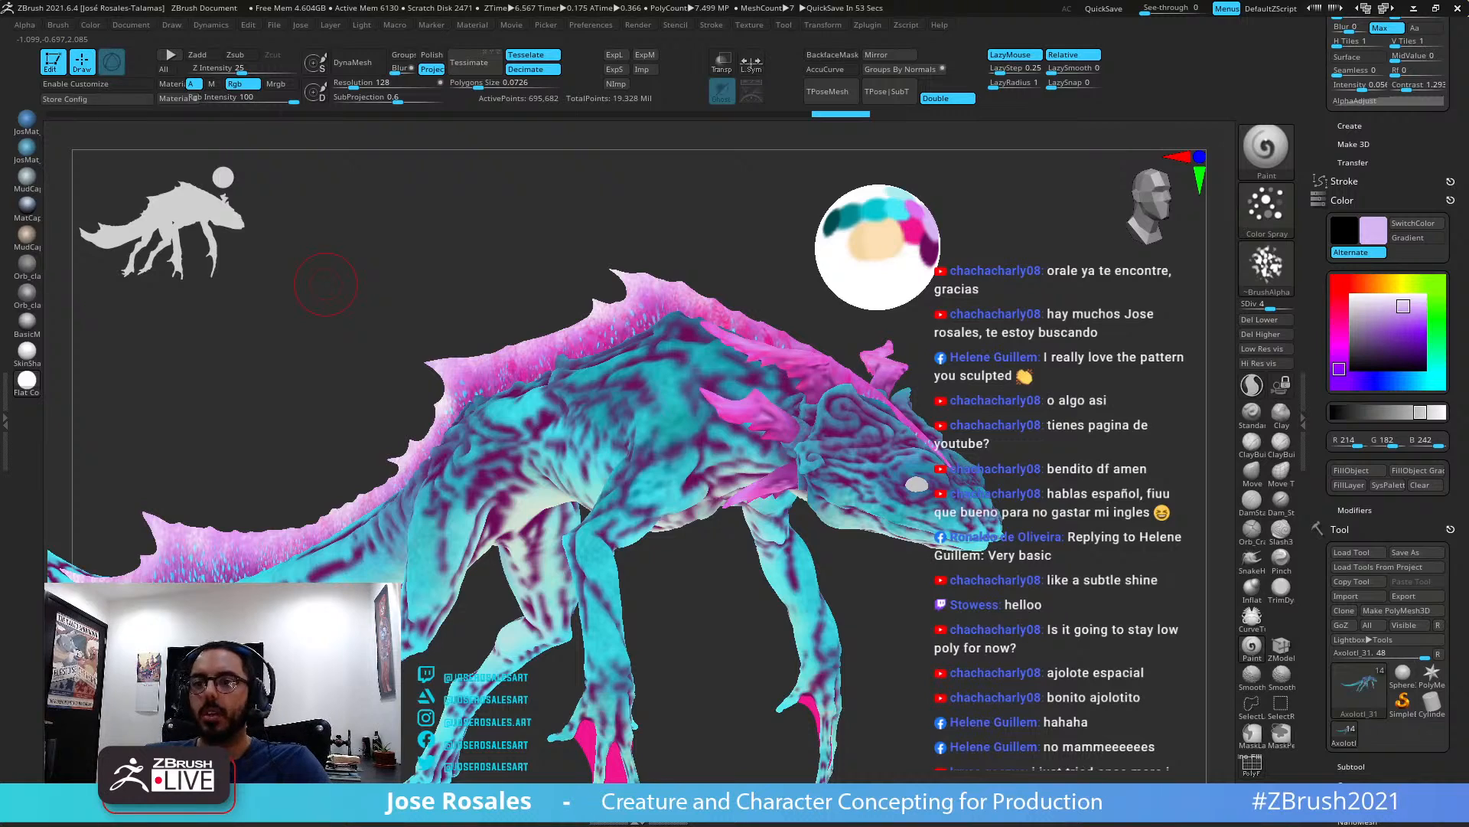
# Apply the SkinShade material and step back through the undo history to the masked level 6 body before the purple fill
pyautogui.click(26, 352)
pyautogui.moveTo(733, 225); pyautogui.dragTo(1049, 369)
pyautogui.keyDown('ctrl'); pyautogui.click(926, 368); pyautogui.keyUp('ctrl')
pyautogui.keyDown('ctrl'); pyautogui.click(1048, 369); pyautogui.keyUp('ctrl')
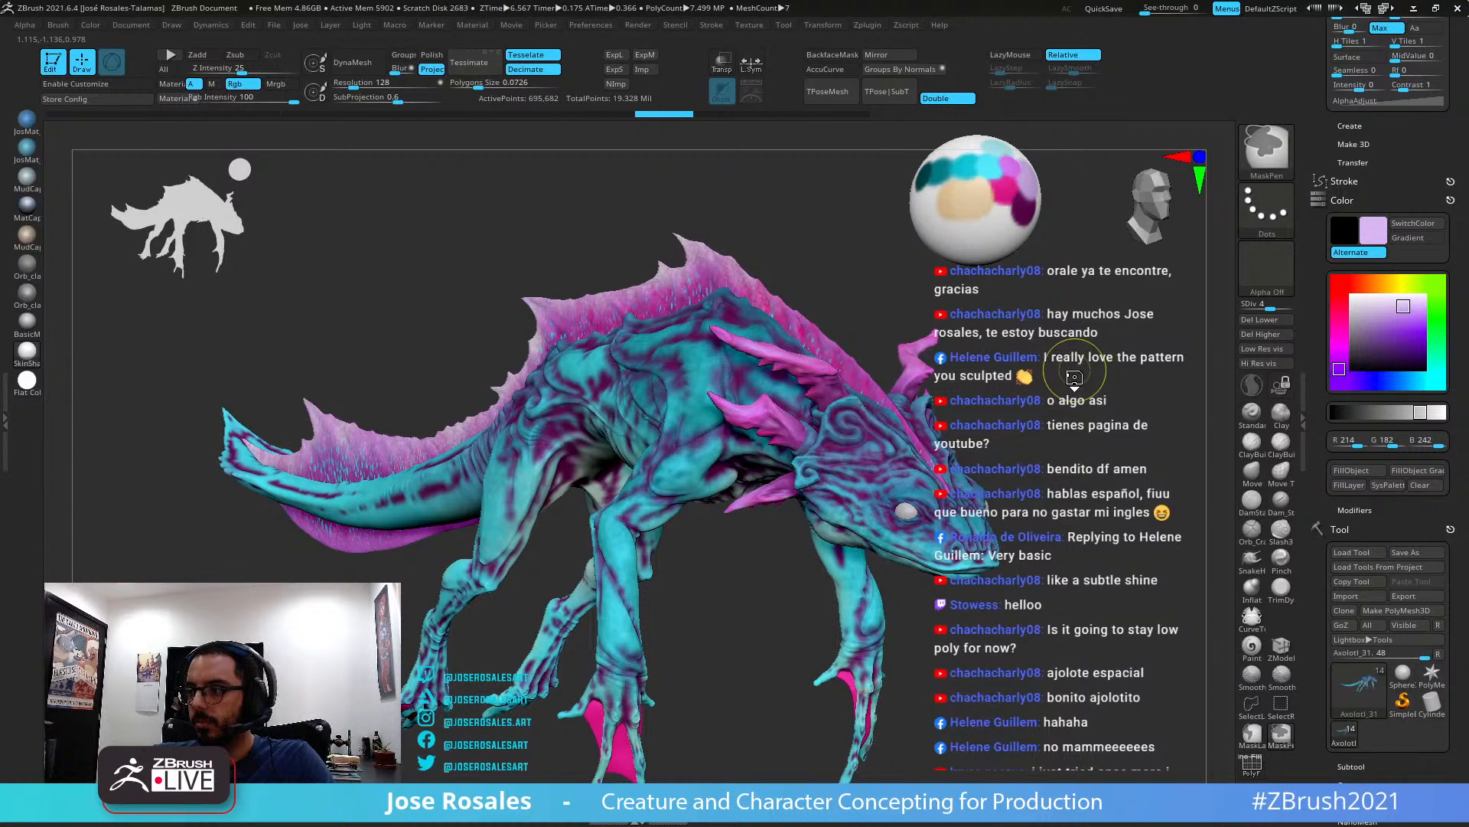
pyautogui.press('d')
pyautogui.press('d')
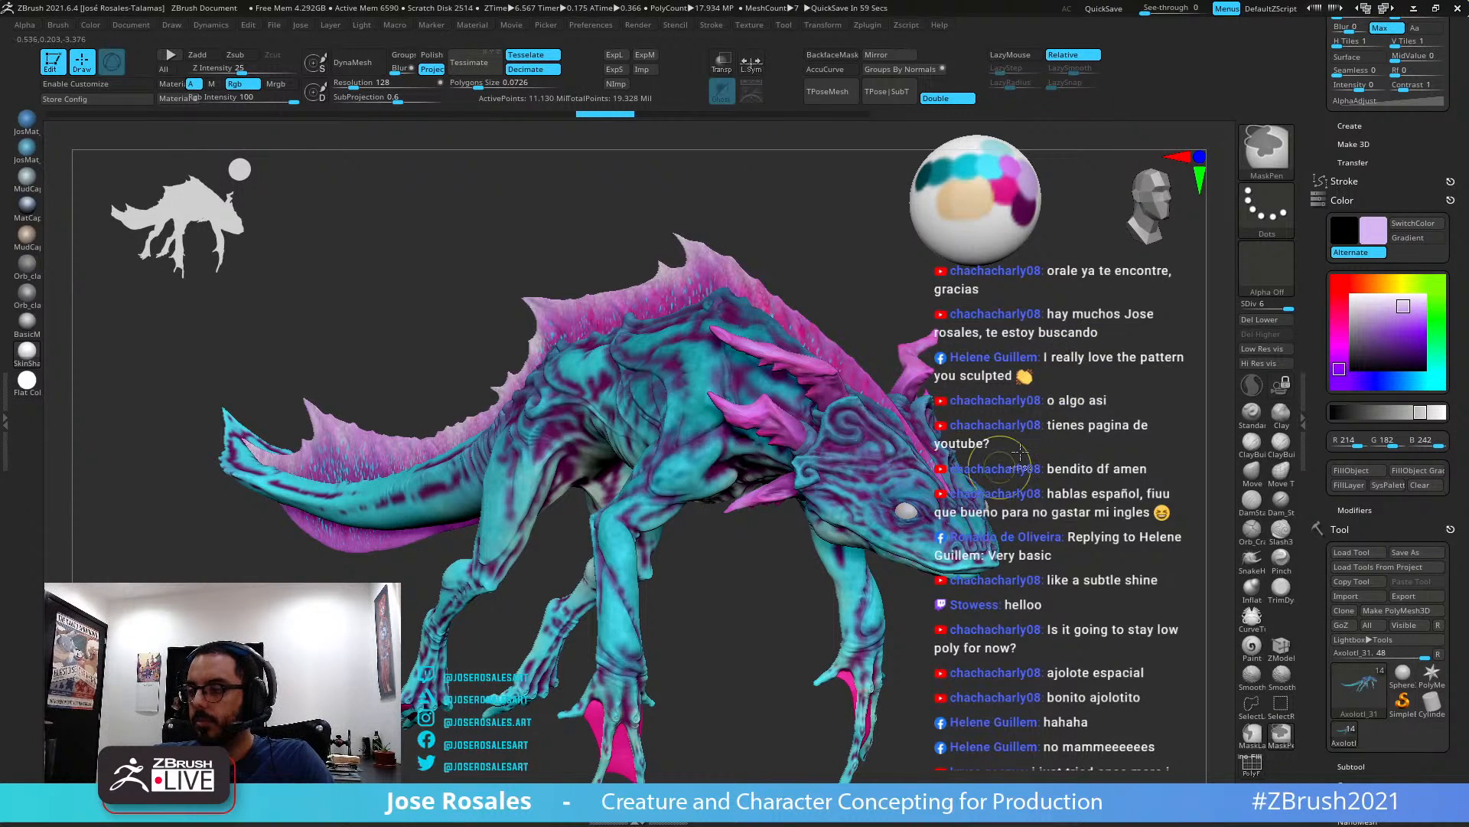
pyautogui.keyDown('ctrl'); pyautogui.click(1000, 467); pyautogui.keyUp('ctrl')
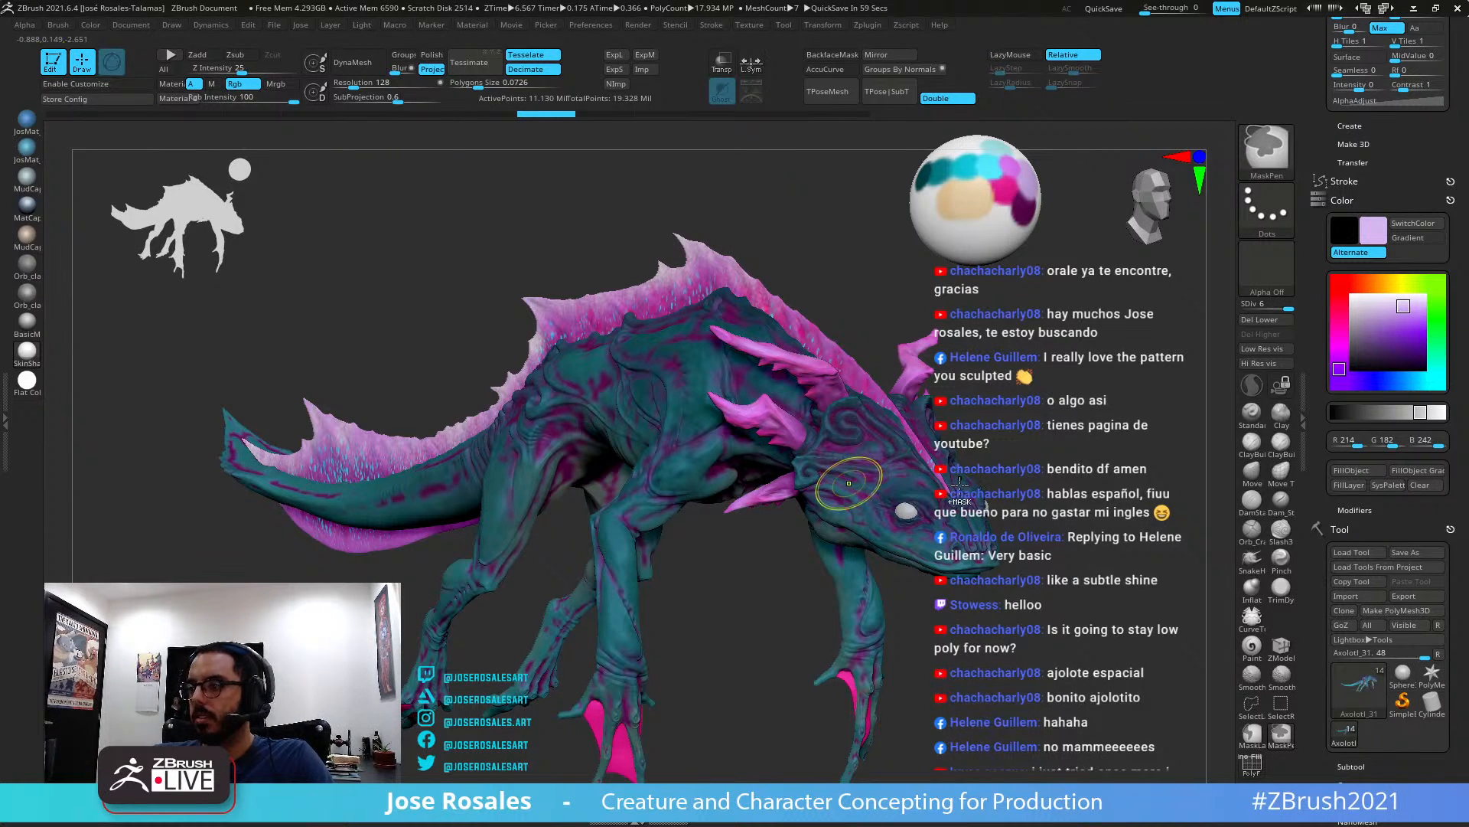
pyautogui.hotkey('ctrl', 'z')
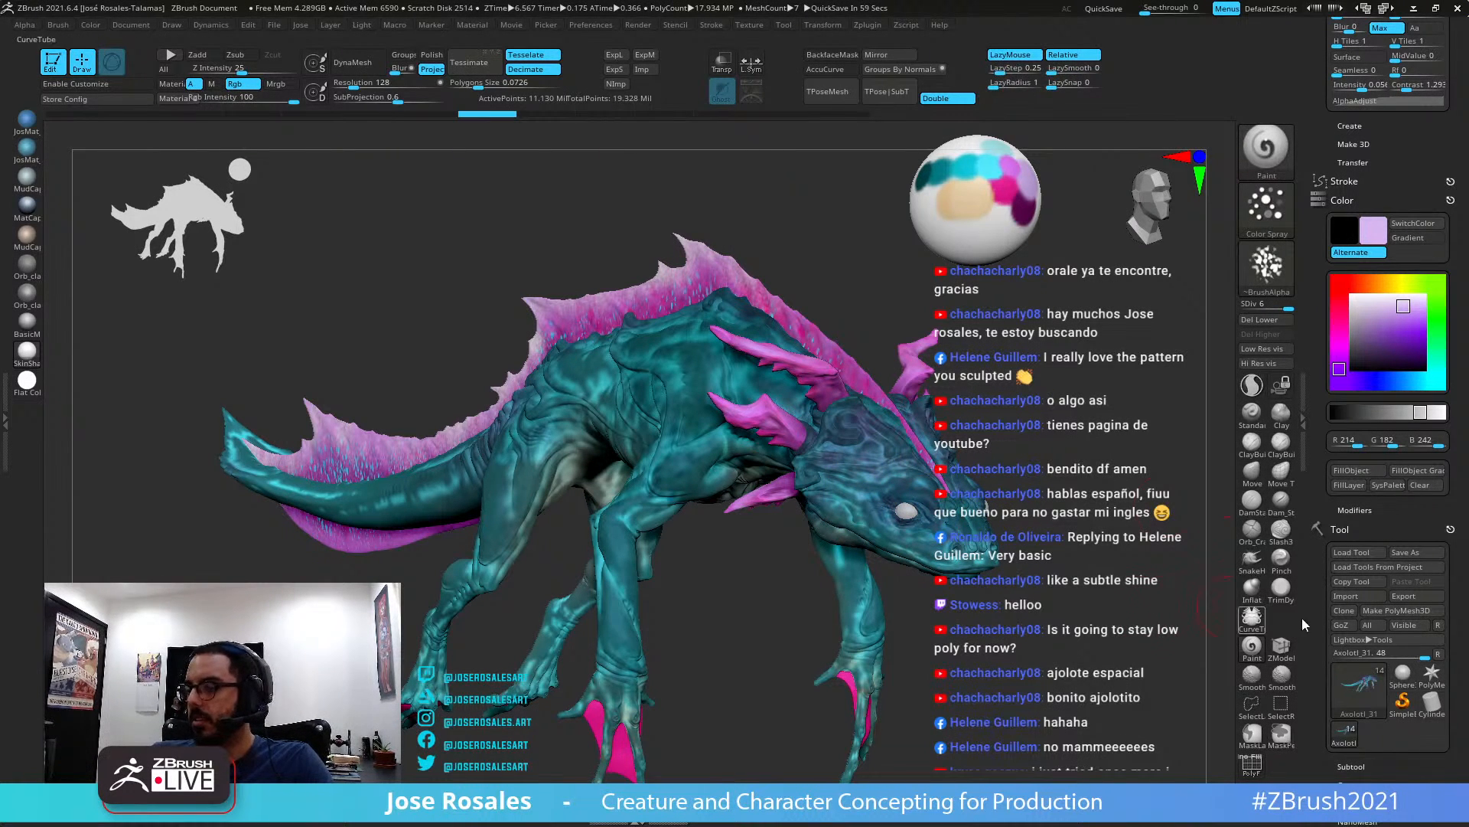
# Hide the mask display and set the paint colour to dark purple RGB 106, 10, 88 sampled from the palette sphere
pyautogui.scroll(-5, 1319, 648)
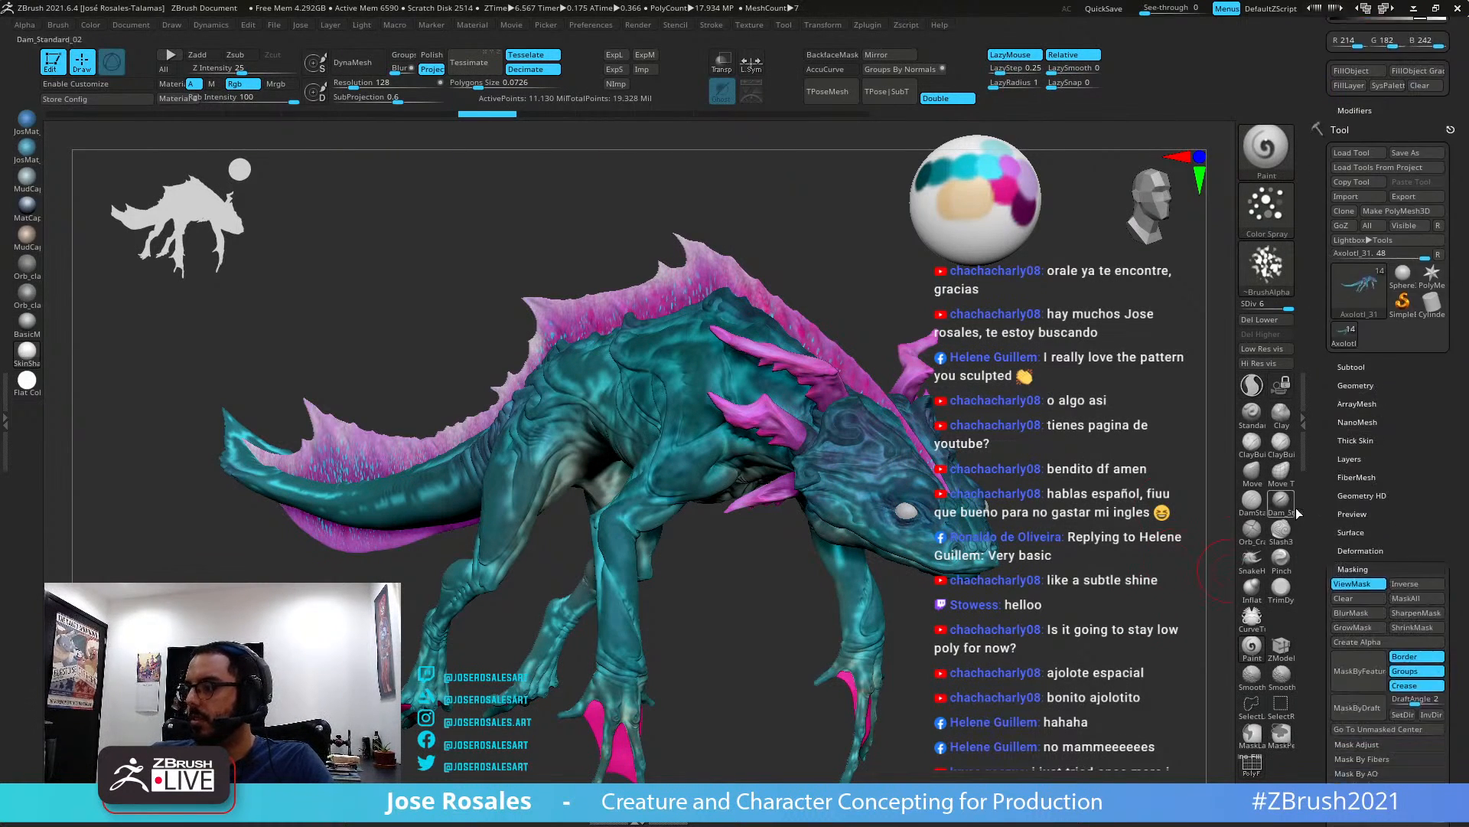
pyautogui.click(1355, 583)
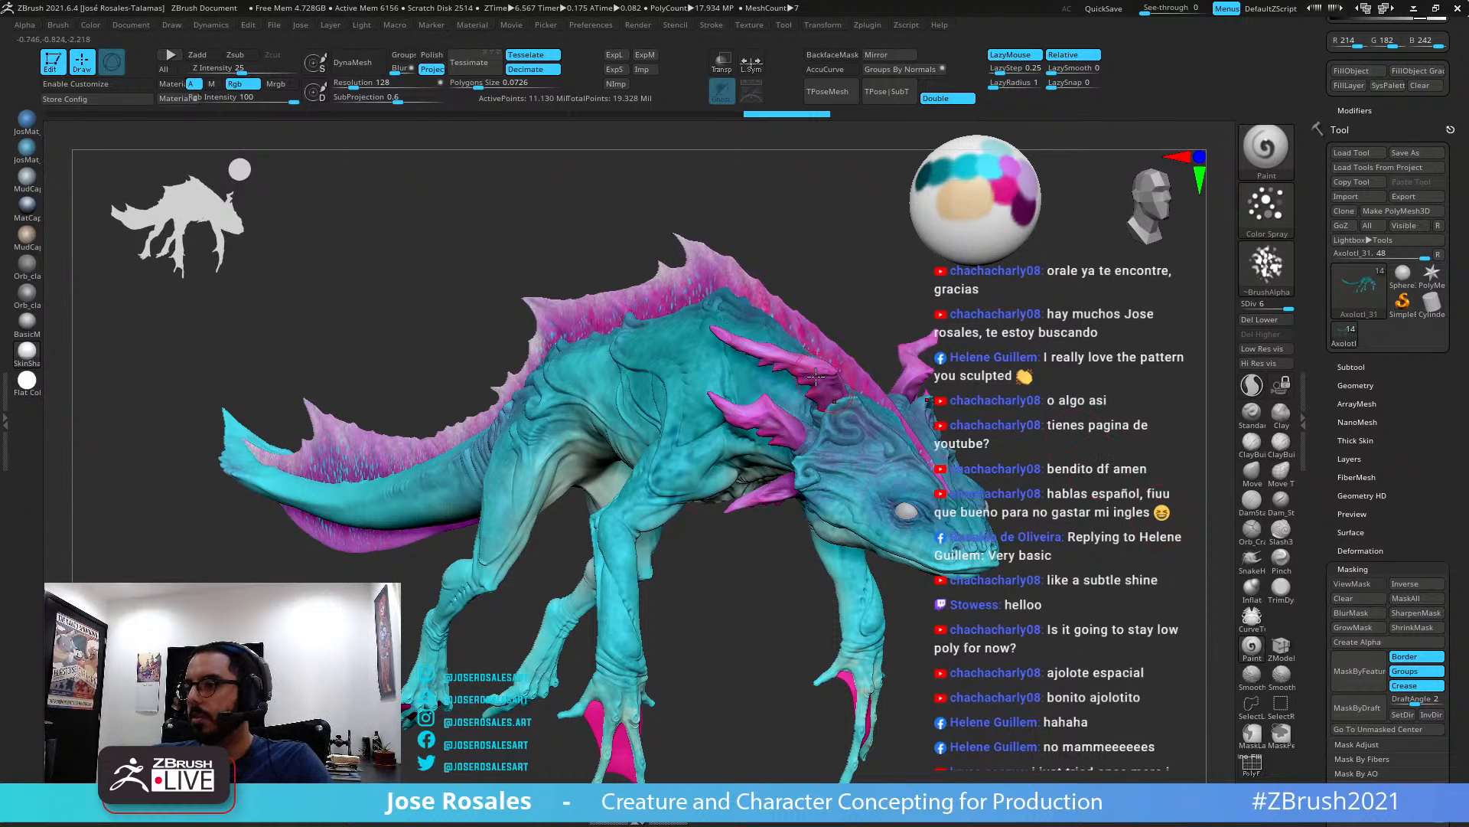
pyautogui.moveTo(1312, 239); pyautogui.dragTo(1313, 414)
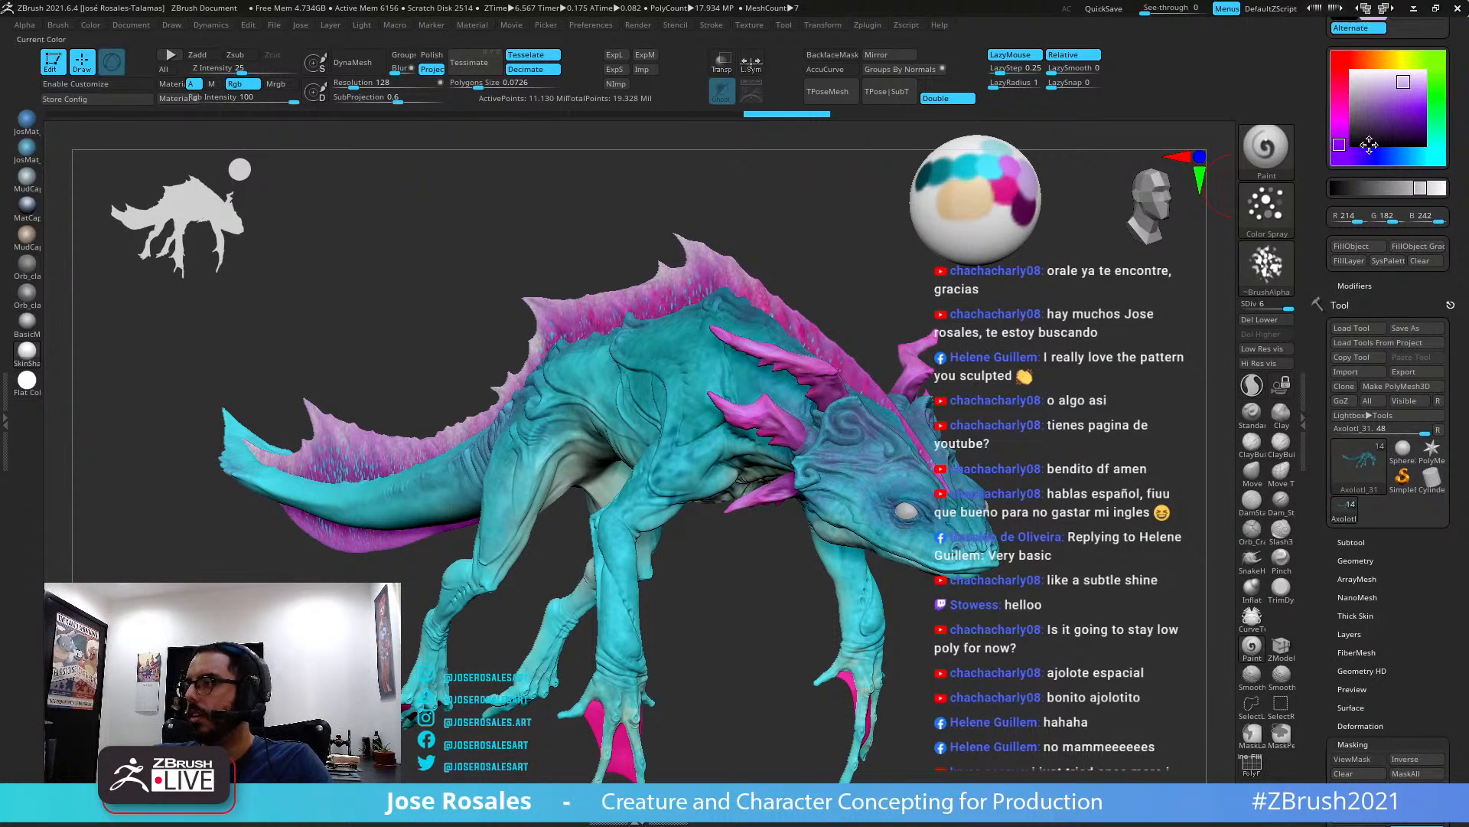
pyautogui.moveTo(1371, 144); pyautogui.dragTo(1019, 207)
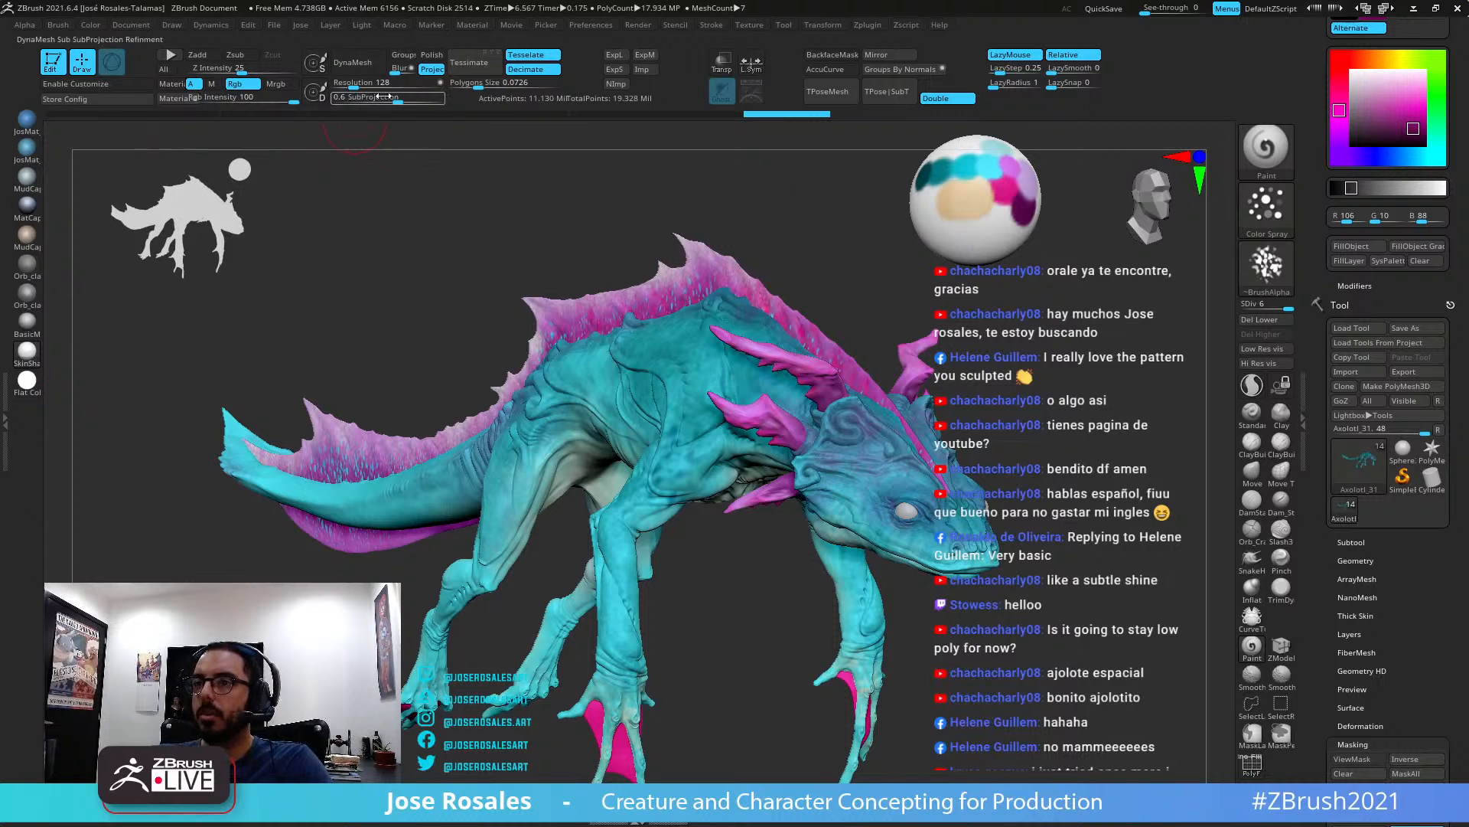
# Lower the RGB intensity to 17 and fill the body's unmasked areas with the dark purple
pyautogui.moveTo(277, 104); pyautogui.dragTo(240, 103)
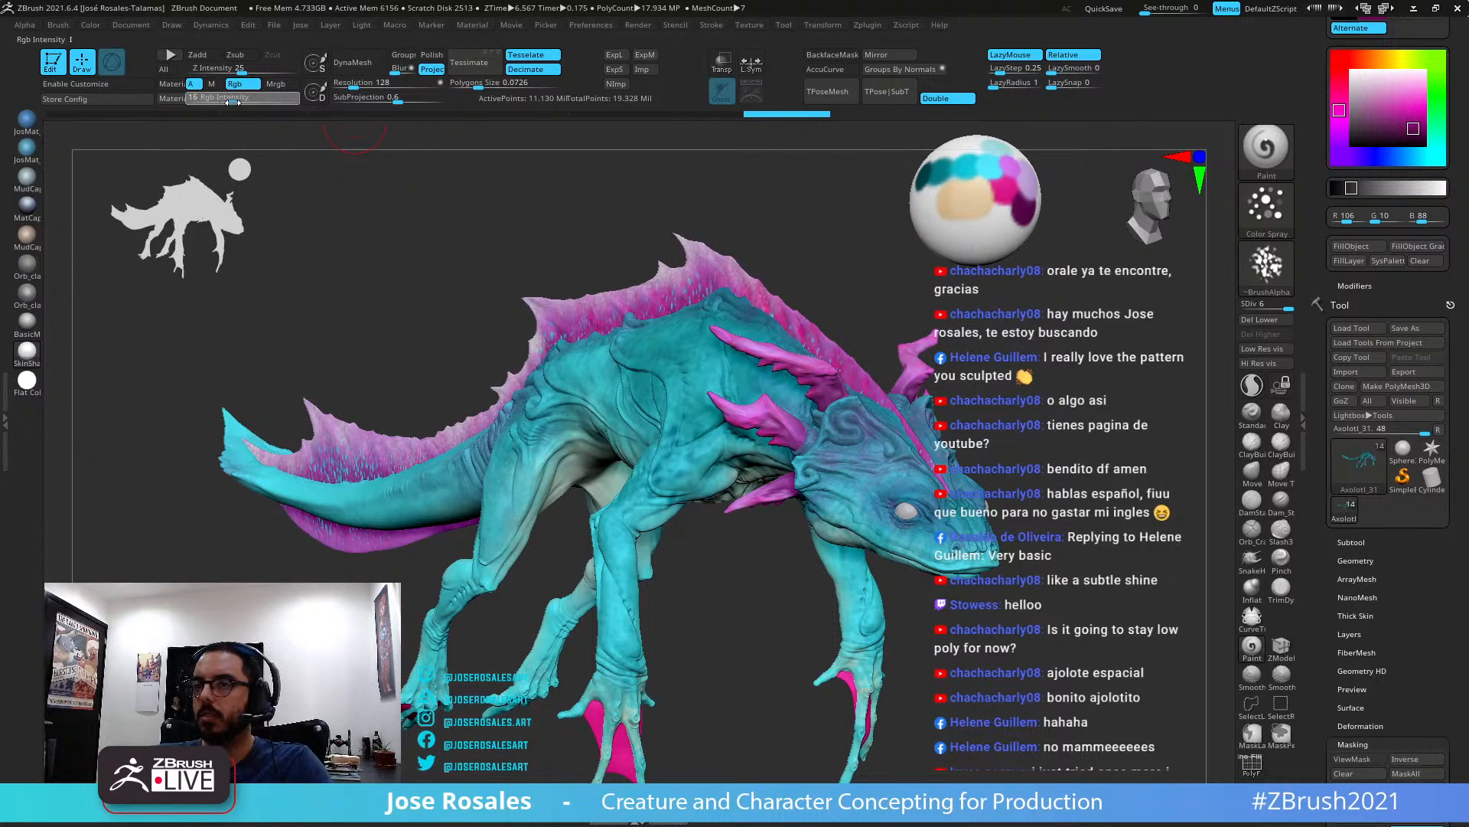
pyautogui.moveTo(234, 101); pyautogui.dragTo(238, 101)
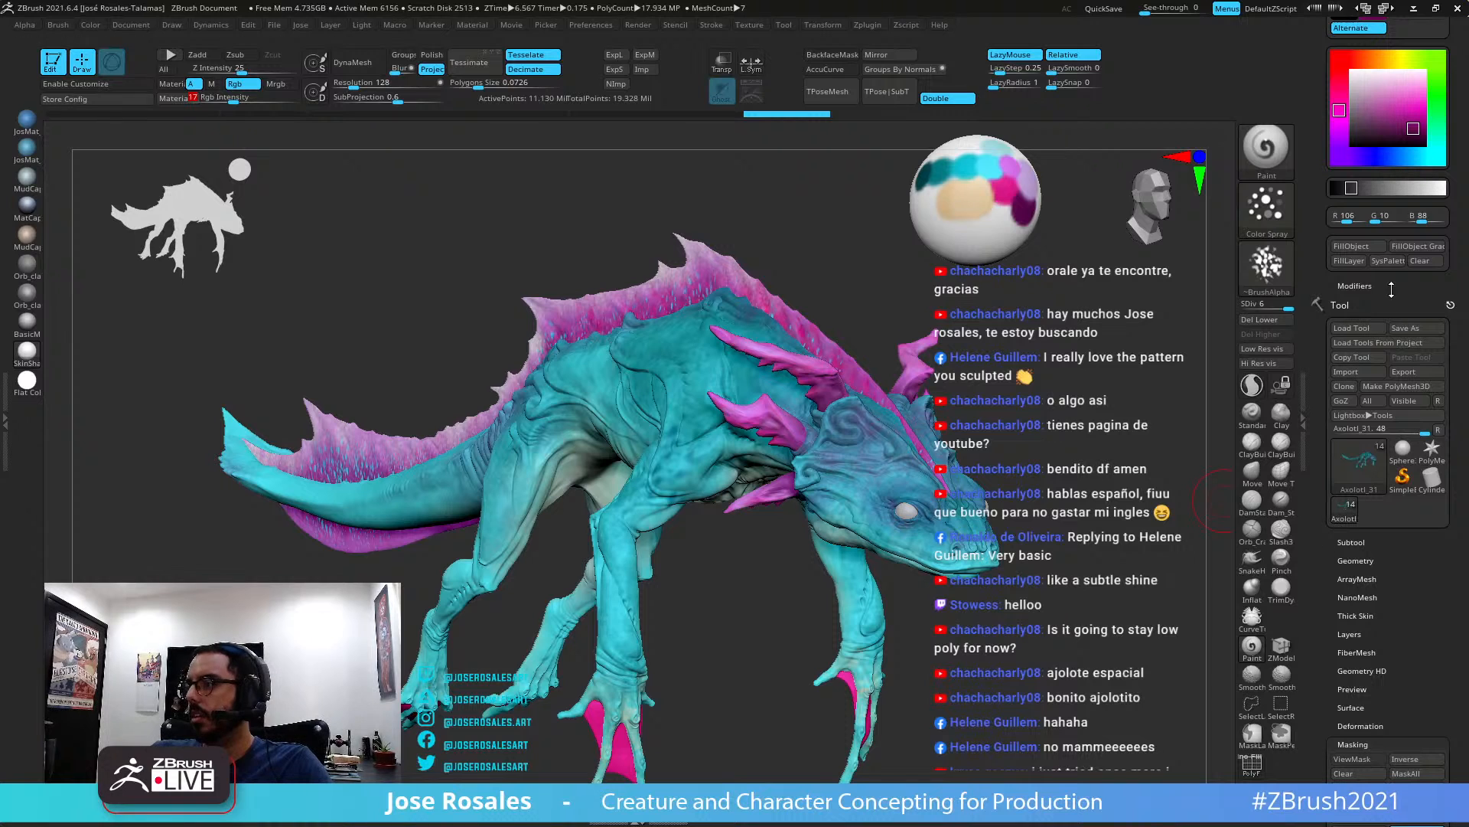
pyautogui.click(1356, 257)
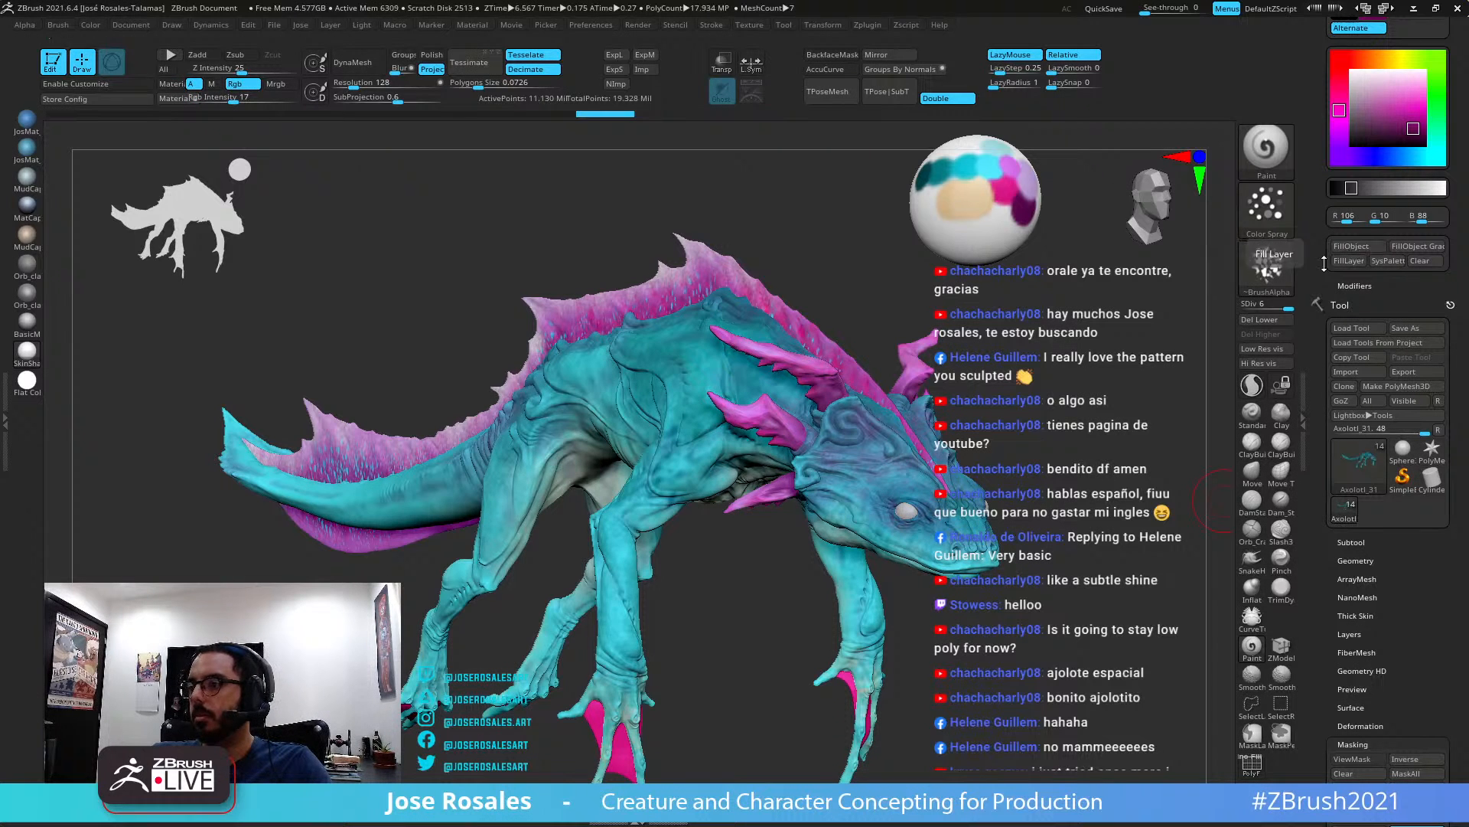
pyautogui.moveTo(859, 498); pyautogui.dragTo(903, 512, button='right')
pyautogui.moveTo(1067, 377); pyautogui.dragTo(1179, 372, button='right')
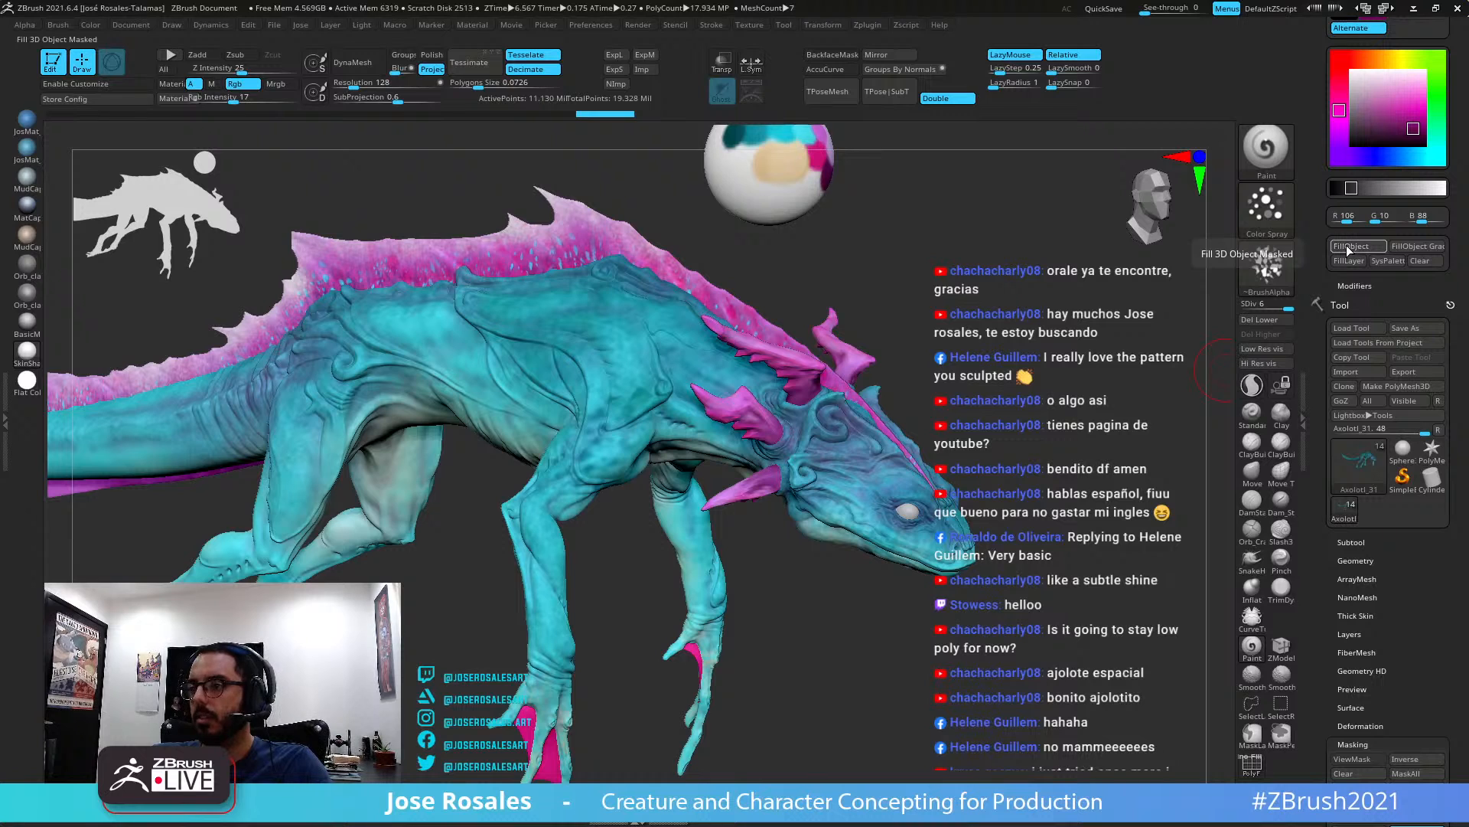
pyautogui.moveTo(728, 508); pyautogui.dragTo(807, 451, button='right')
pyautogui.keyDown('ctrl'); pyautogui.moveTo(659, 390); pyautogui.dragTo(991, 447, button='right'); pyautogui.keyUp('ctrl')
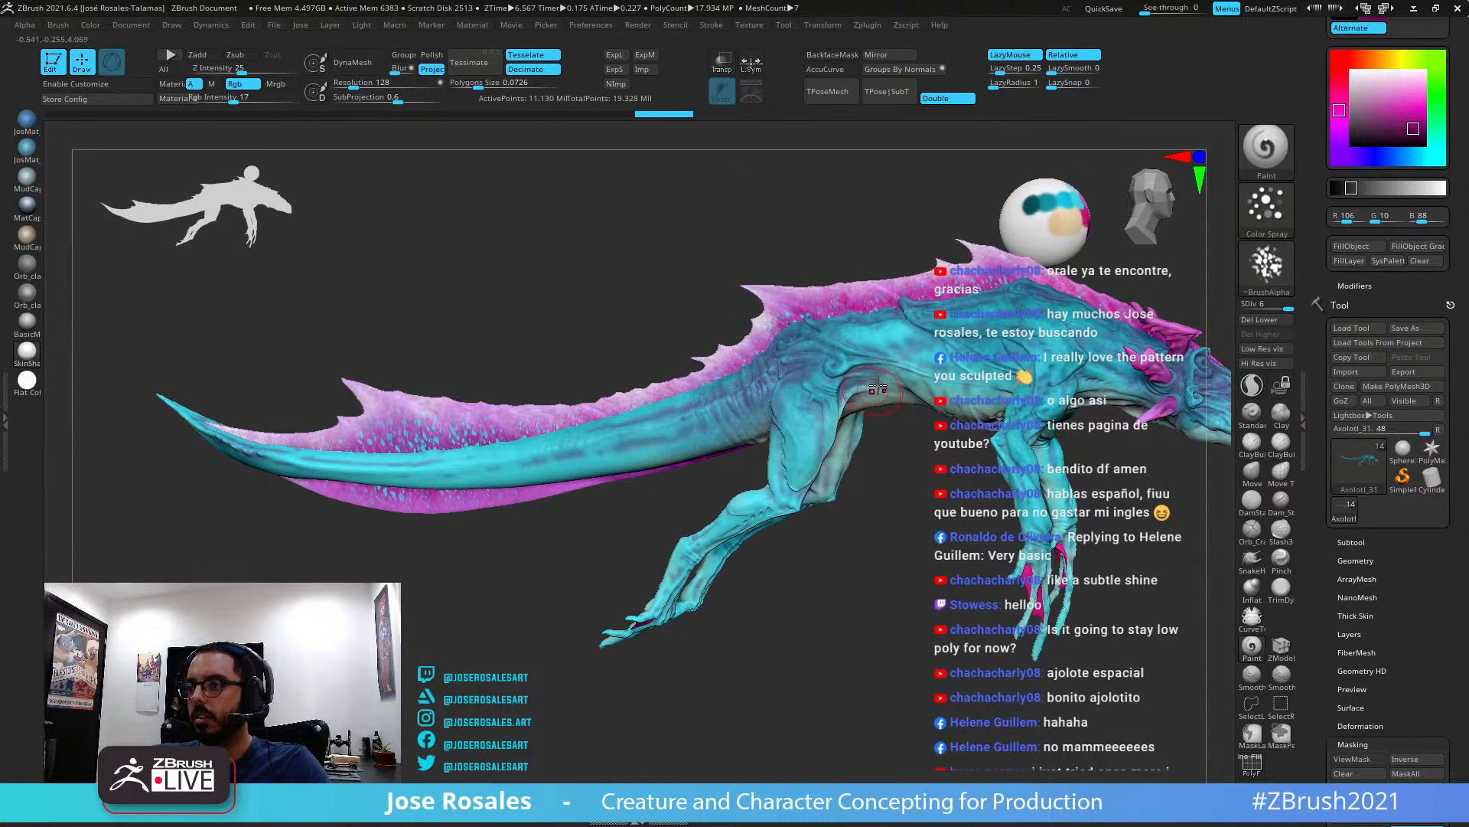
pyautogui.moveTo(926, 384); pyautogui.dragTo(1035, 390, button='right')
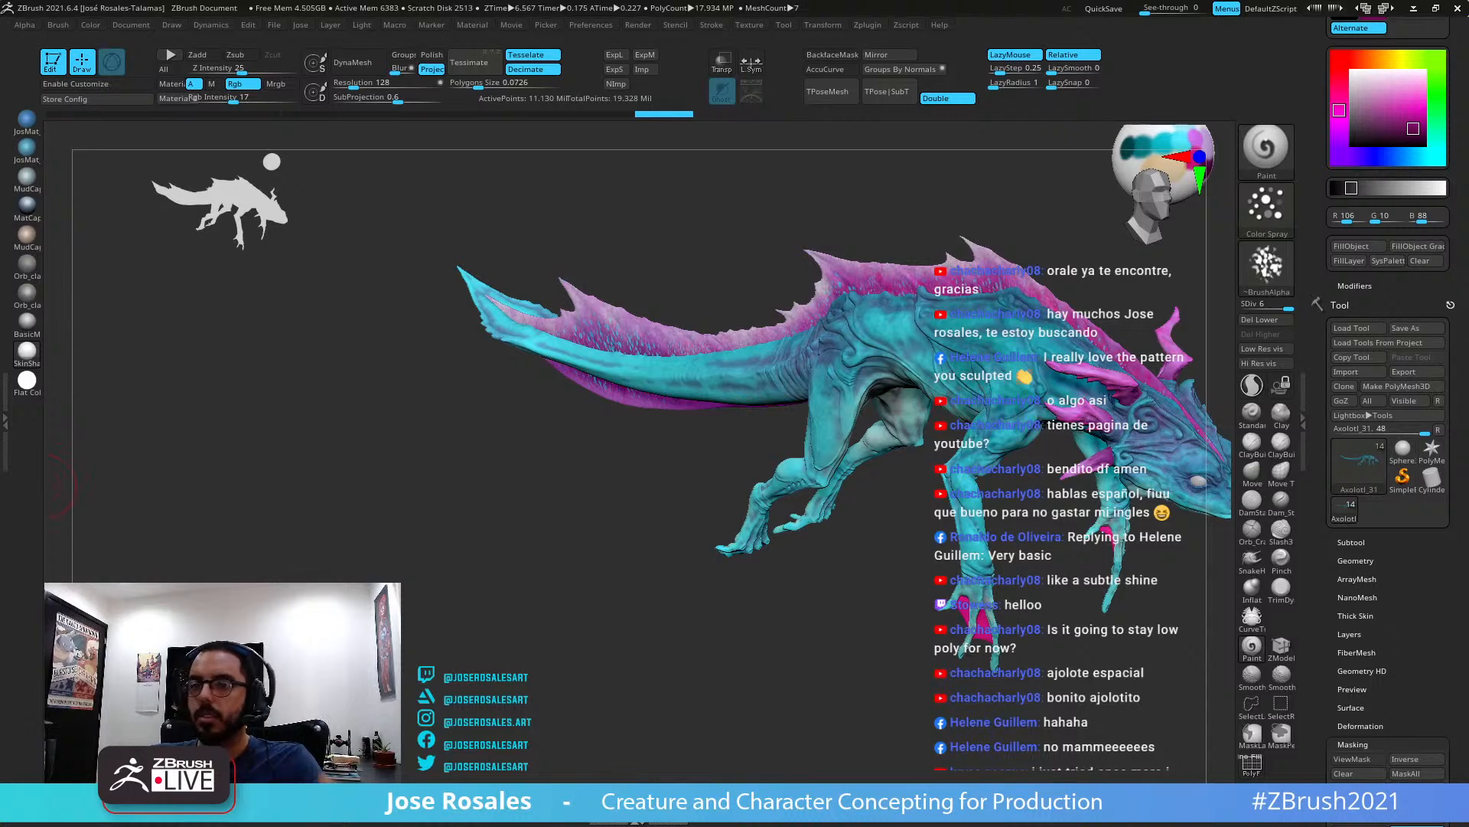
# Switch to the Flat Color material, examine the creature's colours and polygroups from both sides, and return to the SkinShade material
pyautogui.click(30, 383)
pyautogui.keyDown('ctrl'); pyautogui.moveTo(1156, 455); pyautogui.dragTo(796, 368, button='right'); pyautogui.keyUp('ctrl')
pyautogui.moveTo(995, 406); pyautogui.dragTo(824, 429, button='right')
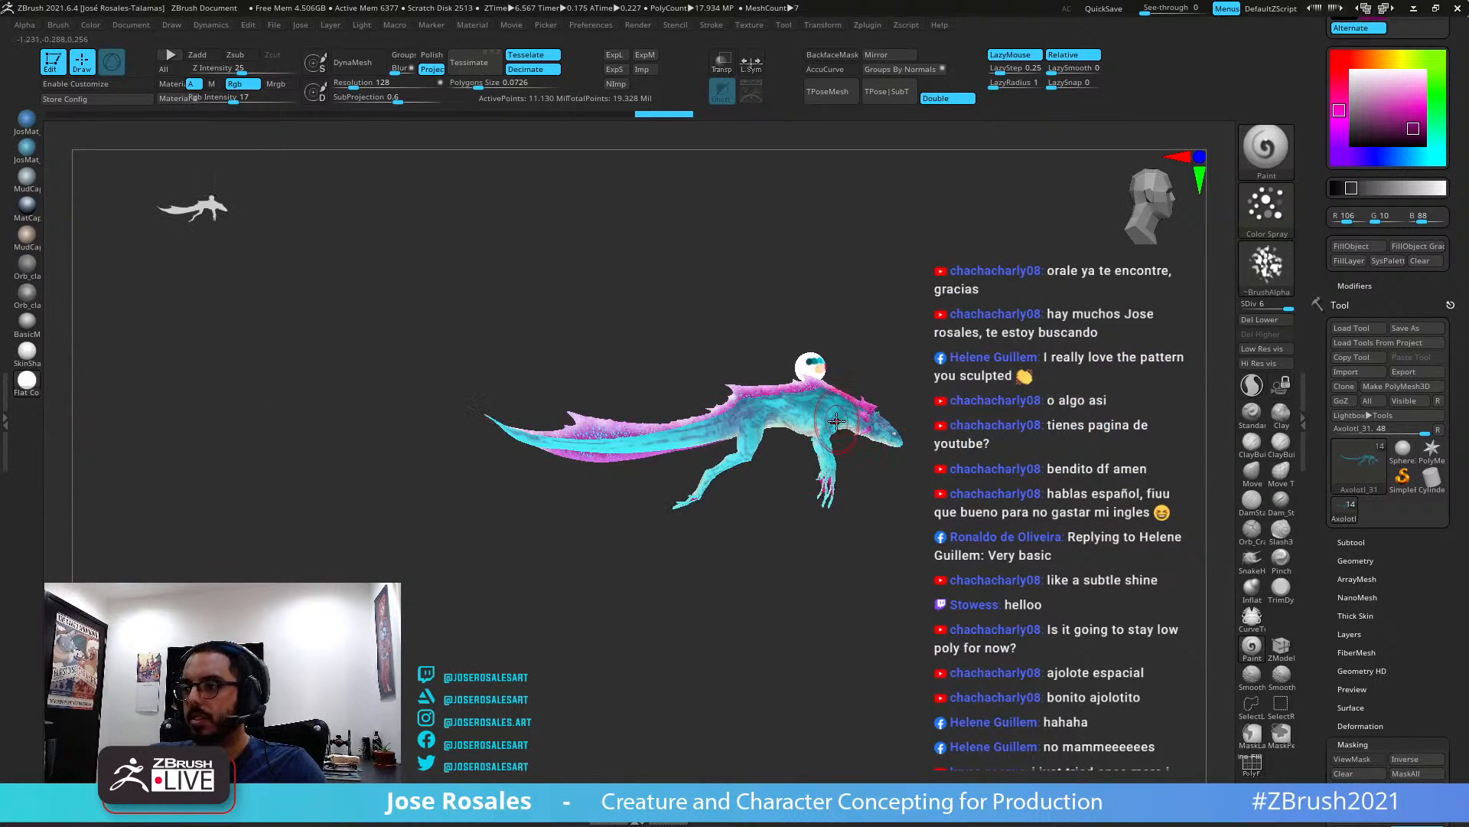
pyautogui.moveTo(740, 464); pyautogui.dragTo(709, 463, button='right')
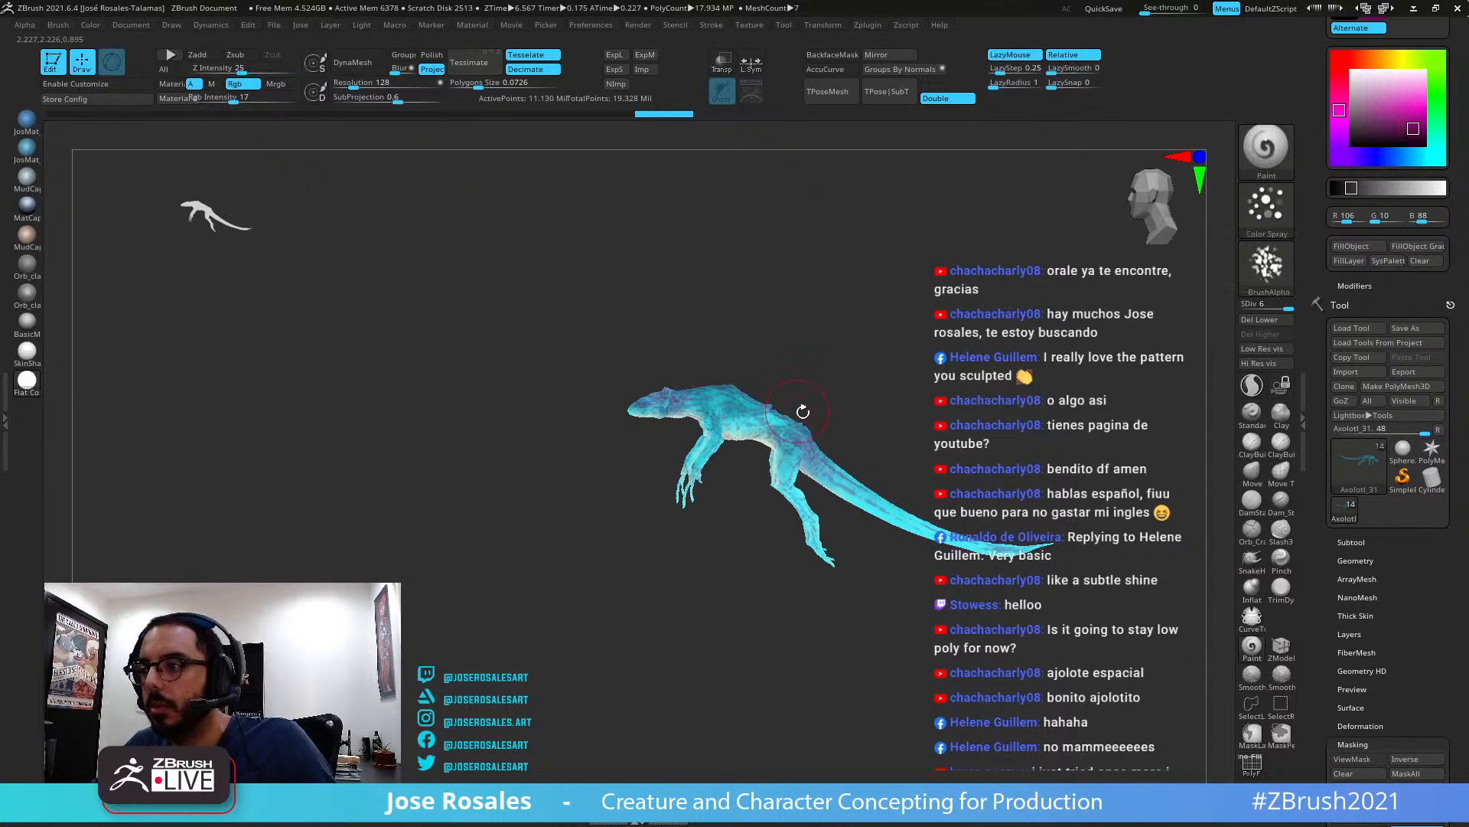
pyautogui.hotkey('shift', 'f')
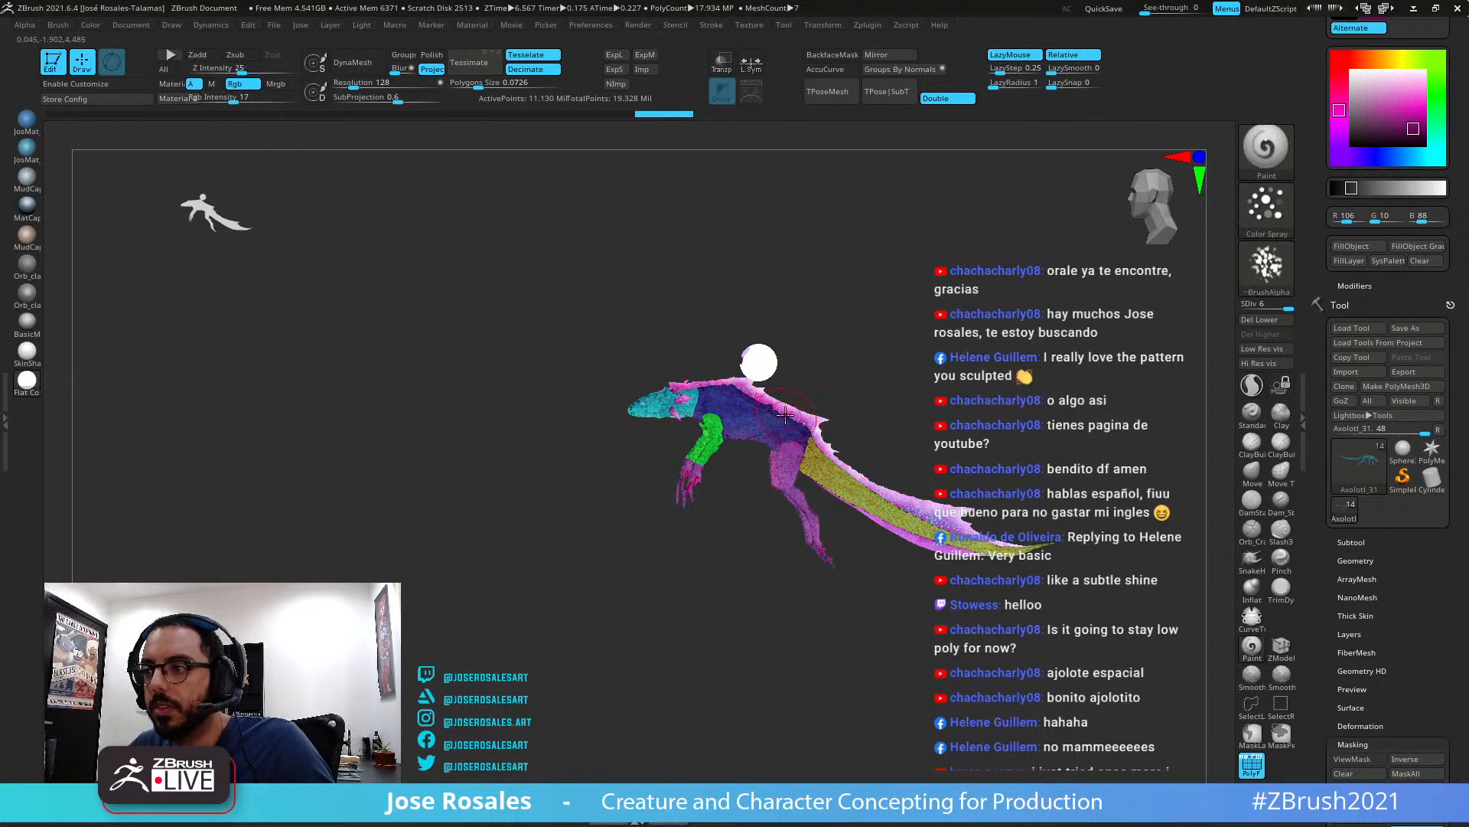
pyautogui.moveTo(792, 432); pyautogui.dragTo(778, 440, button='right')
pyautogui.hotkey('shift', 'f')
pyautogui.keyDown('ctrl'); pyautogui.moveTo(951, 393); pyautogui.dragTo(1001, 442, button='right'); pyautogui.keyUp('ctrl')
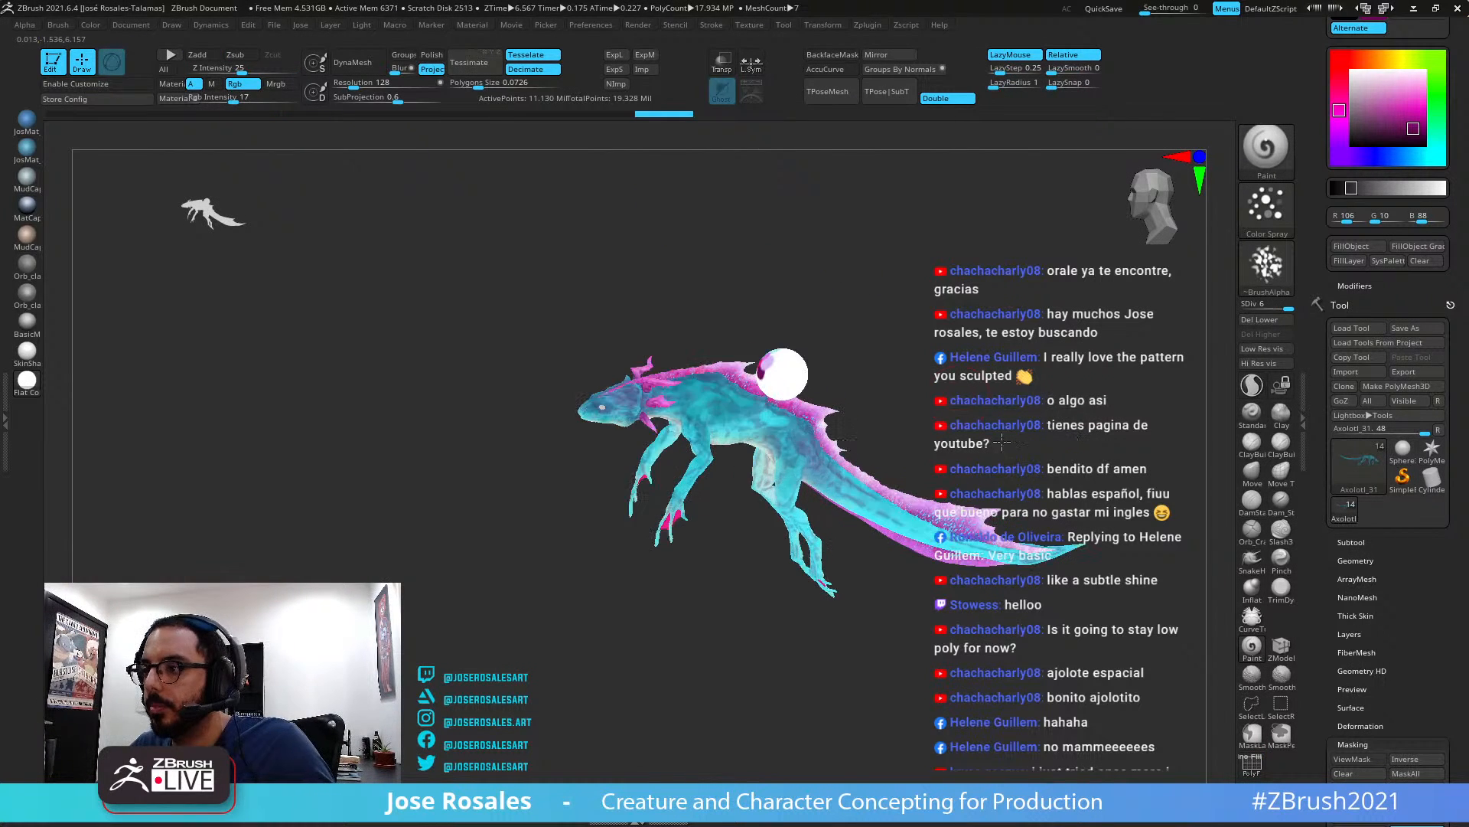
pyautogui.keyDown('ctrl'); pyautogui.moveTo(783, 378); pyautogui.dragTo(778, 440, button='right'); pyautogui.keyUp('ctrl')
pyautogui.moveTo(867, 494); pyautogui.dragTo(821, 536, button='right')
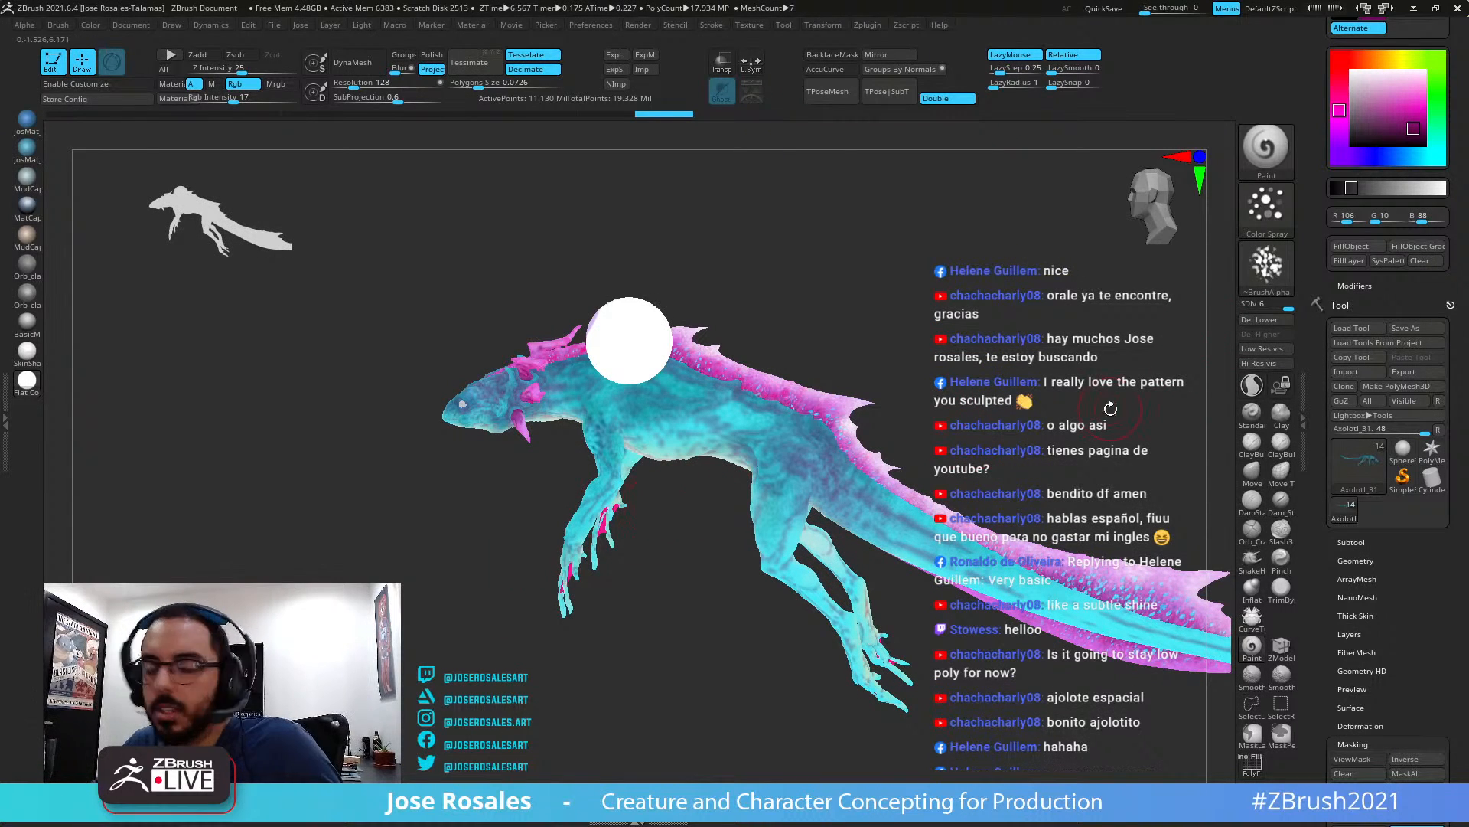
pyautogui.click(29, 356)
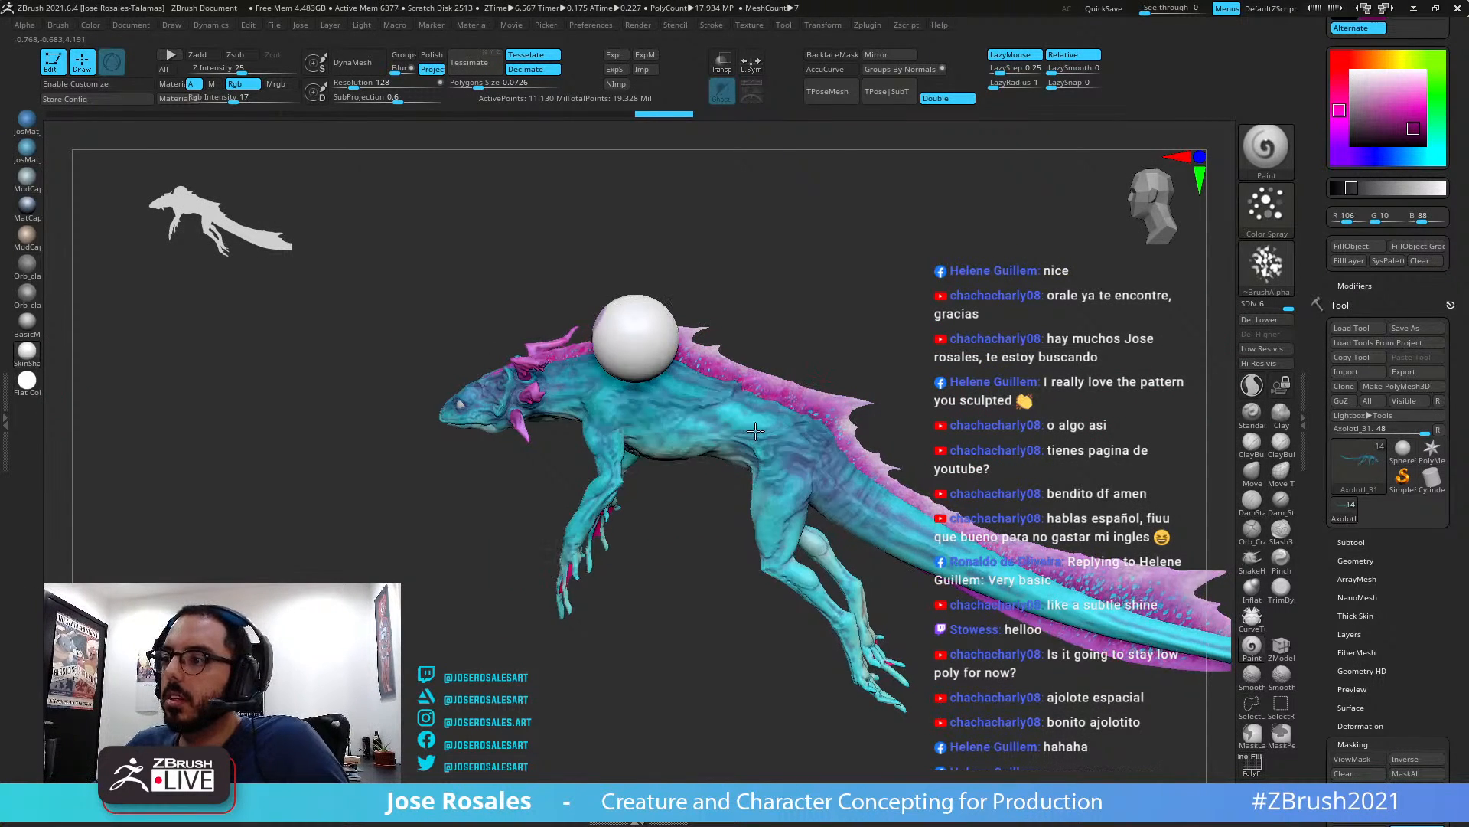
# Examine the creature's mottled colours from several sides and the isolated body along the tail's underside and hind legs
pyautogui.moveTo(658, 398)
pyautogui.mouseDown(button='right')
pyautogui.moveTo(619, 422)
pyautogui.moveTo(575, 366)
pyautogui.mouseUp(button='right')
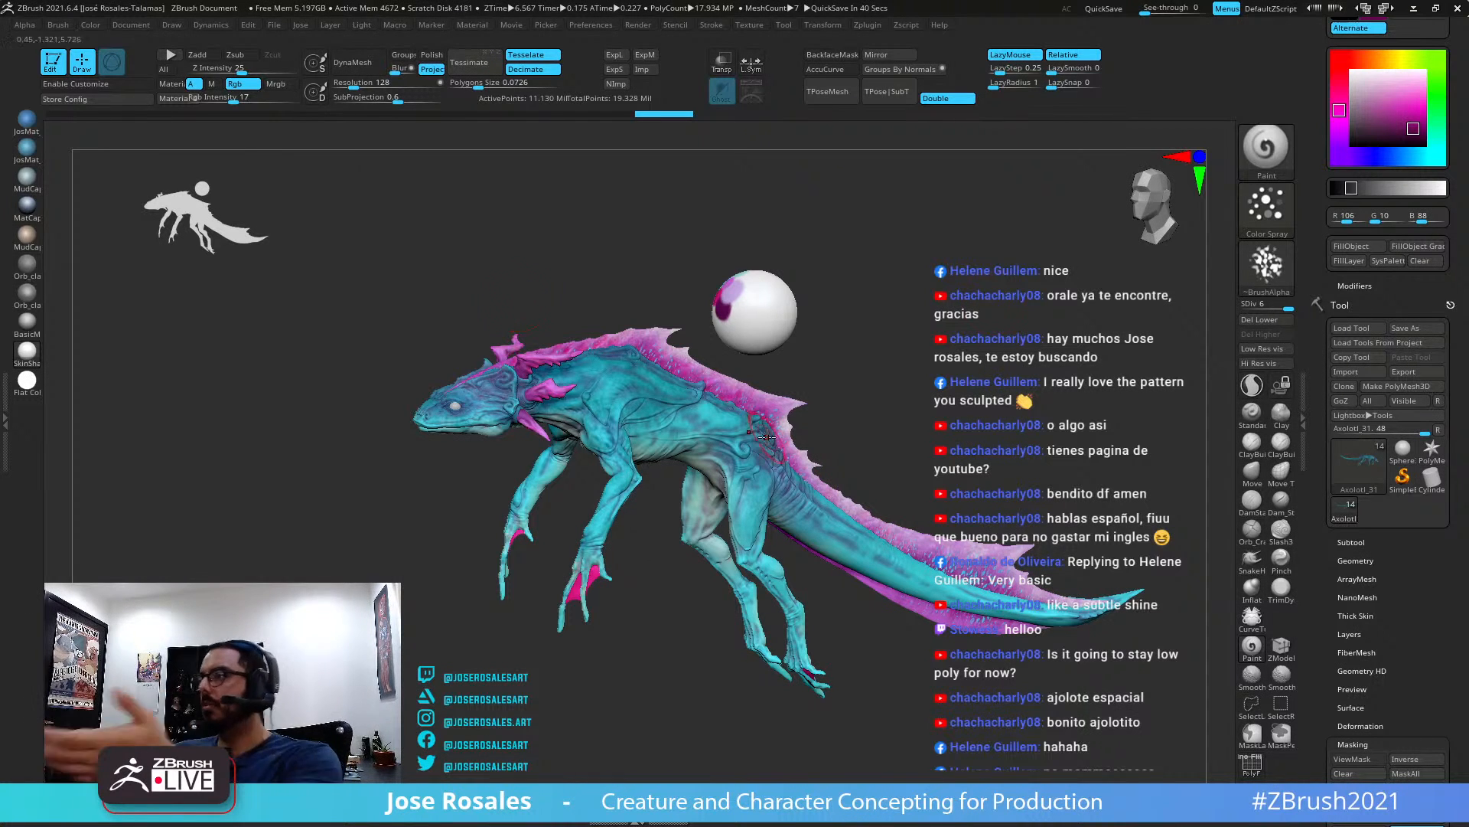
pyautogui.moveTo(519, 302); pyautogui.dragTo(952, 328)
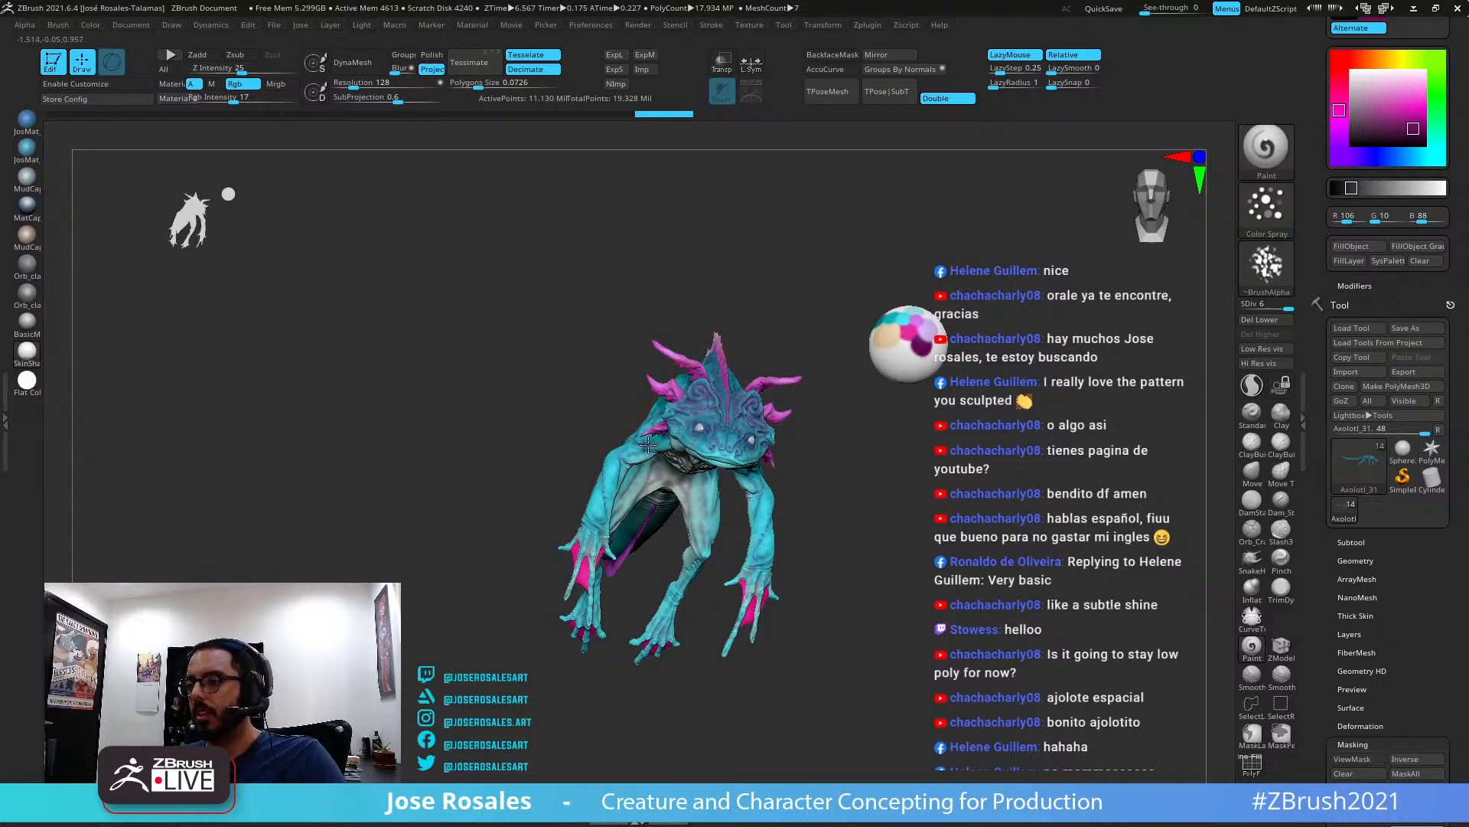
pyautogui.moveTo(648, 445); pyautogui.dragTo(724, 532)
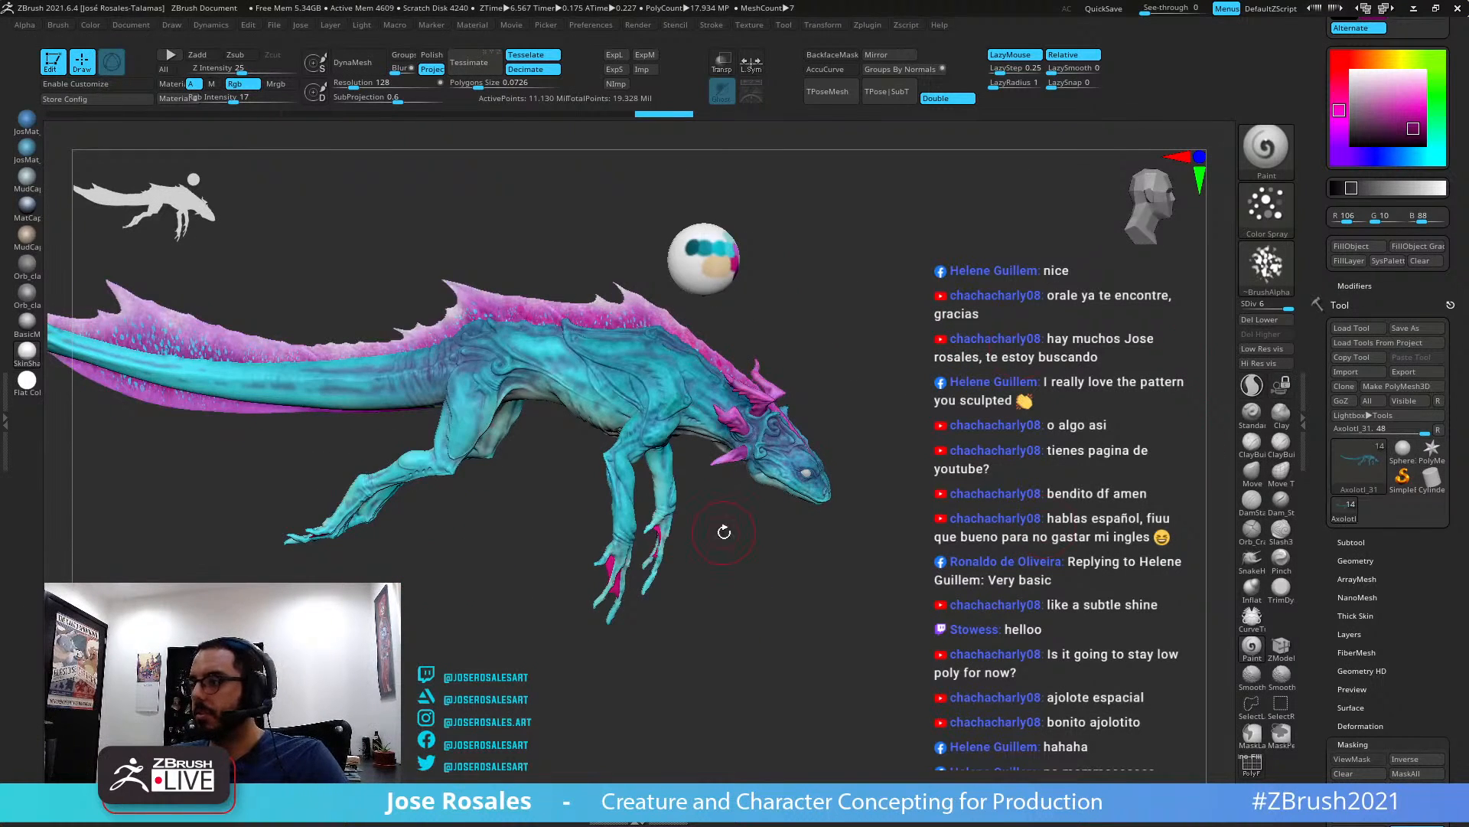
pyautogui.keyDown('alt'); pyautogui.moveTo(670, 435); pyautogui.dragTo(816, 501, button='right'); pyautogui.keyUp('alt')
pyautogui.moveTo(723, 517); pyautogui.dragTo(705, 536, button='right')
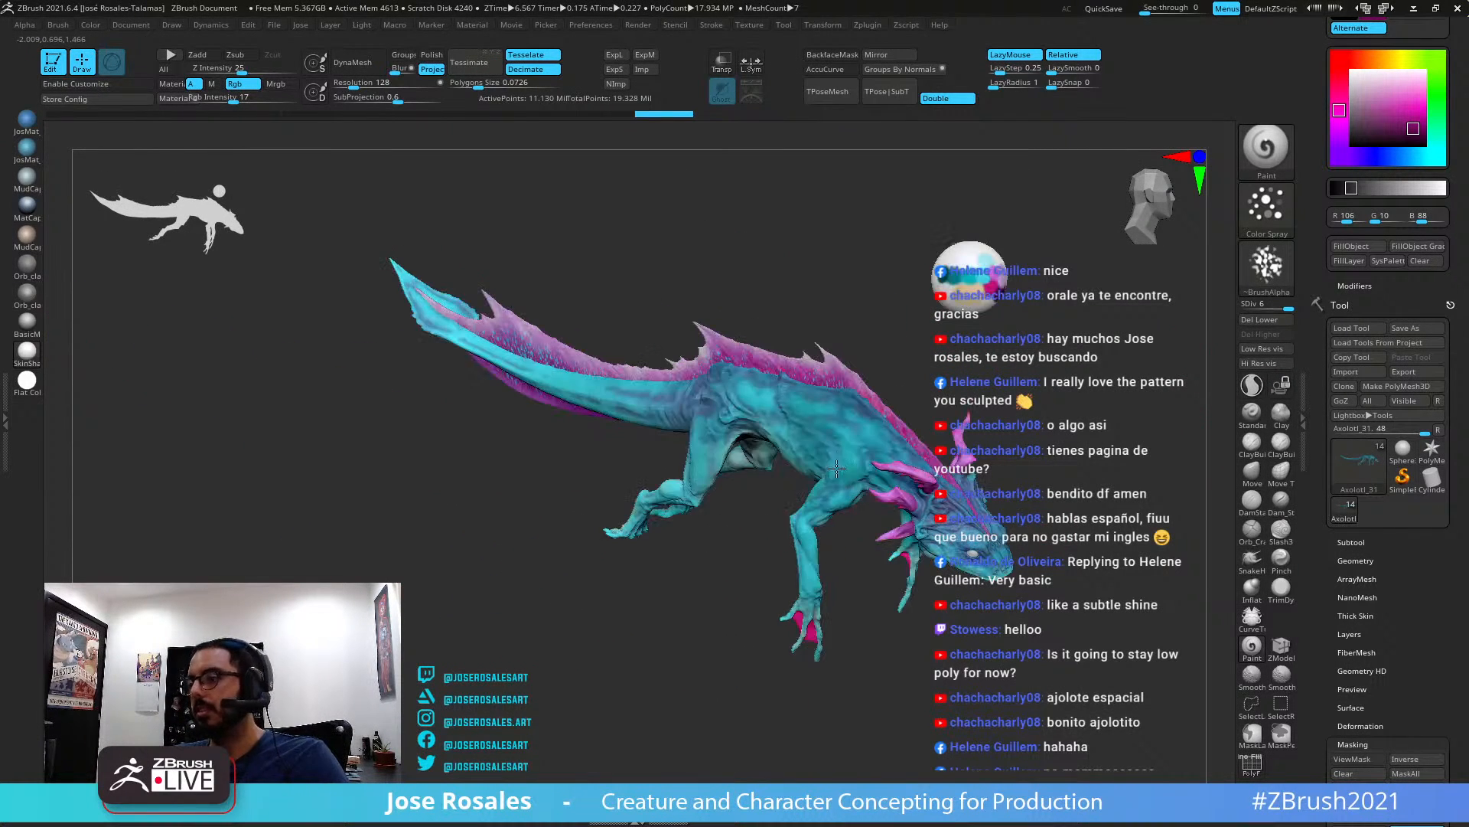
pyautogui.moveTo(837, 469); pyautogui.dragTo(842, 462, button='right')
pyautogui.moveTo(420, 381); pyautogui.dragTo(619, 410)
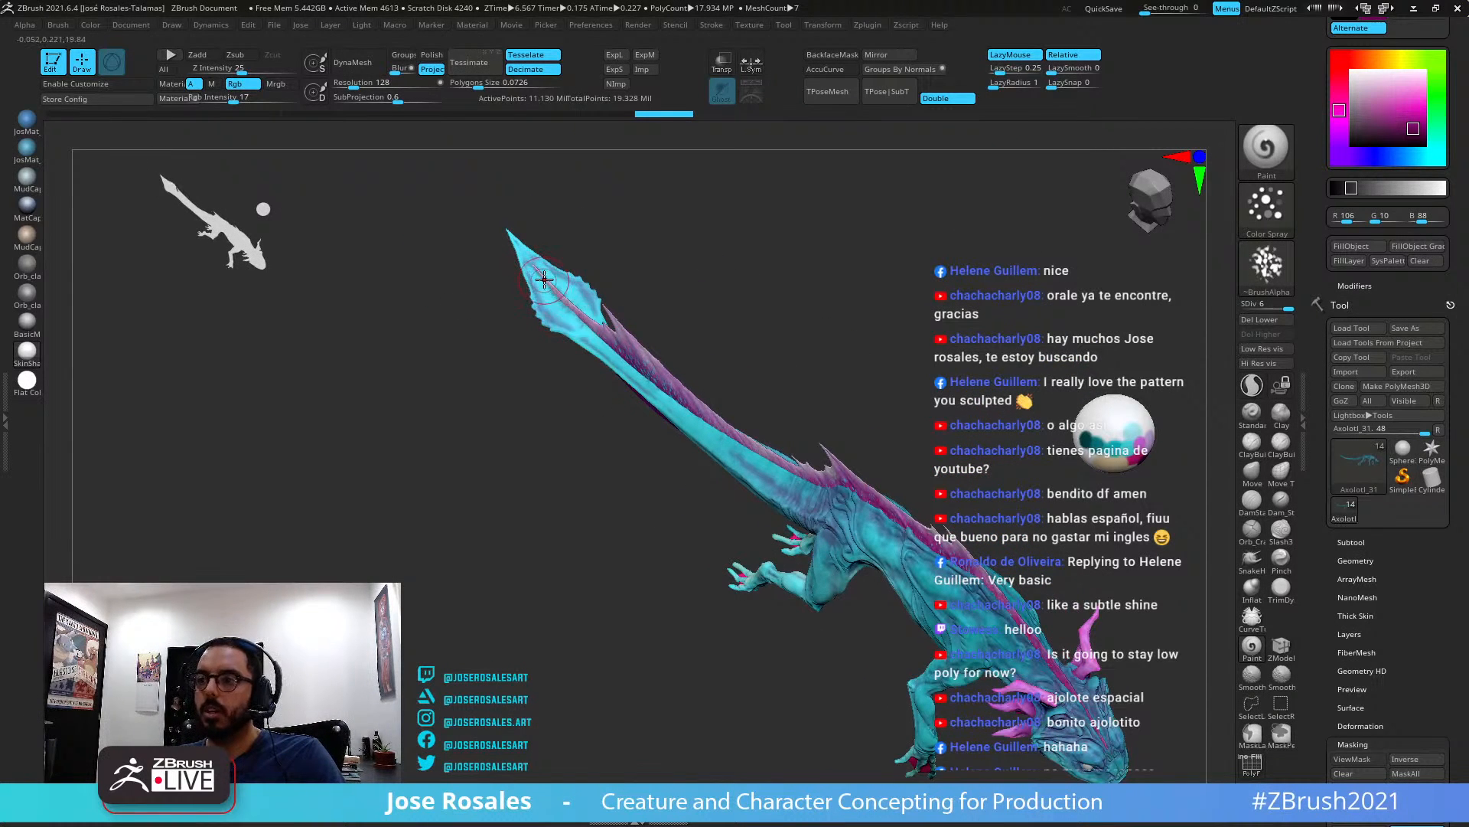
pyautogui.hotkey('shift', 'f')
pyautogui.hotkey('shift', 'f')
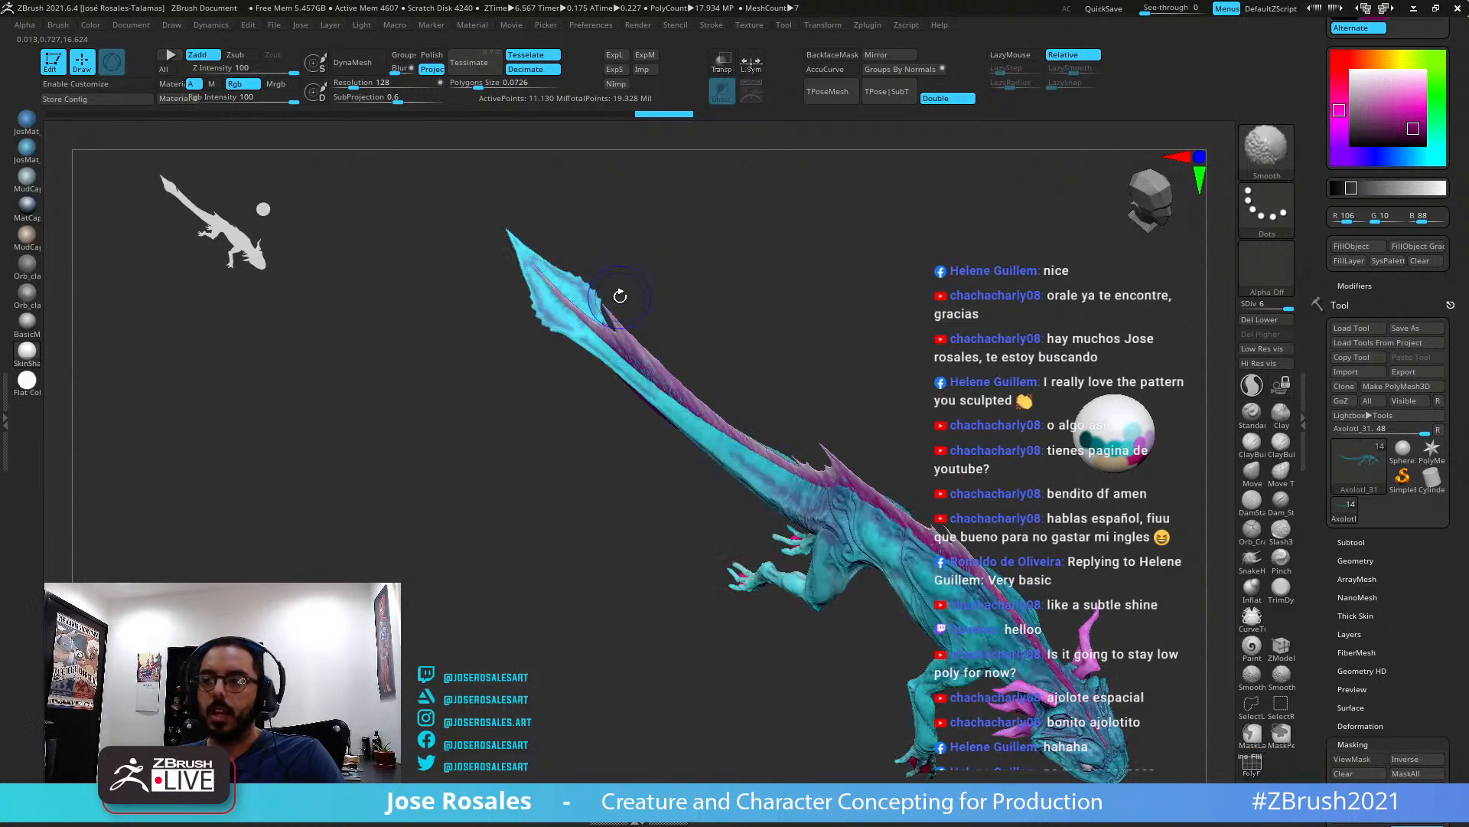
pyautogui.moveTo(633, 311)
pyautogui.mouseDown(button='right')
pyautogui.moveTo(656, 396)
pyautogui.moveTo(647, 379)
pyautogui.mouseUp(button='right')
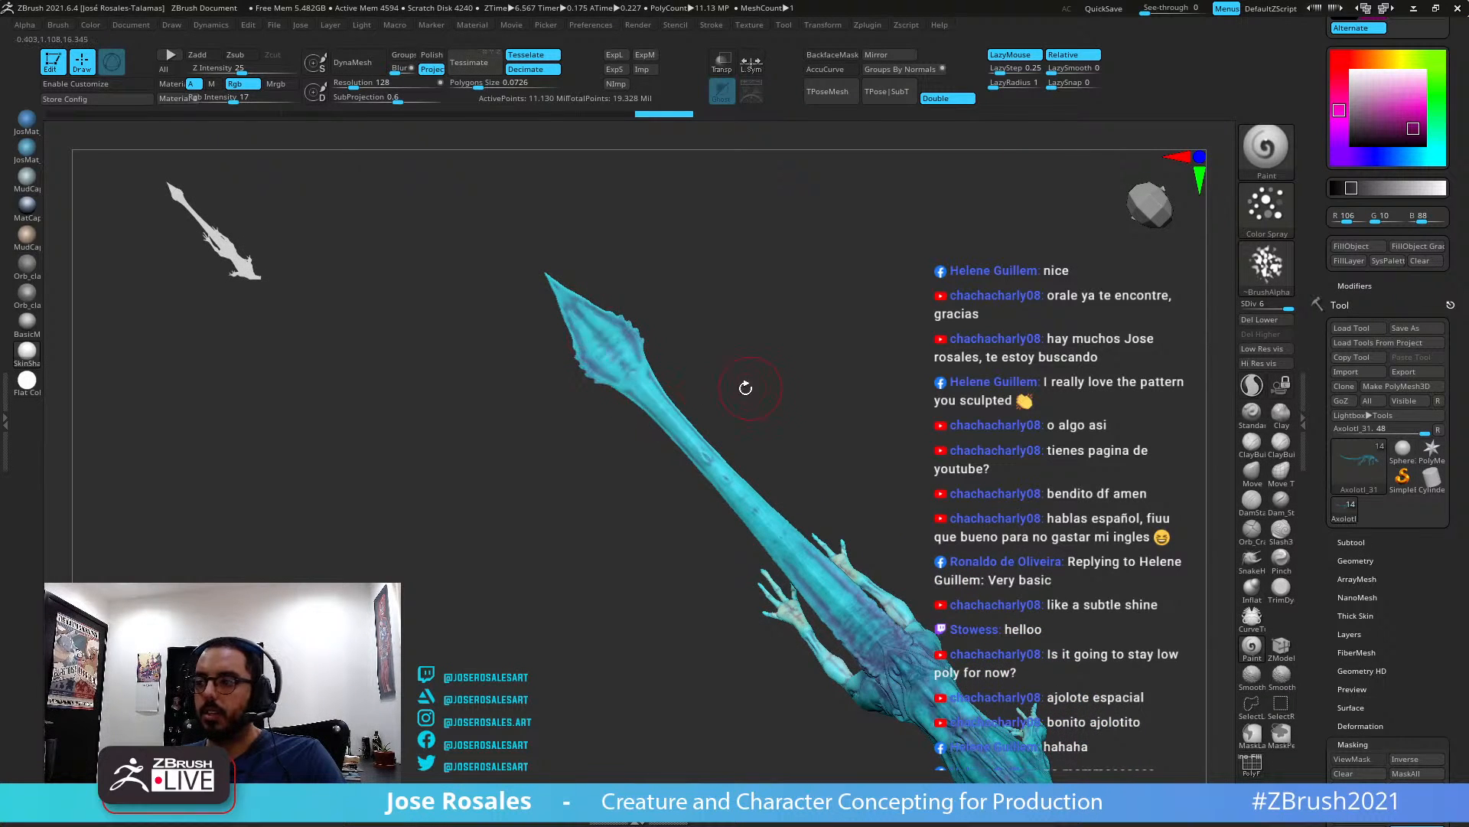
pyautogui.moveTo(747, 383)
pyautogui.mouseDown(button='right')
pyautogui.moveTo(794, 551)
pyautogui.moveTo(810, 361)
pyautogui.moveTo(854, 292)
pyautogui.moveTo(869, 512)
pyautogui.moveTo(800, 398)
pyautogui.moveTo(987, 276)
pyautogui.moveTo(1108, 117)
pyautogui.mouseUp(button='right')
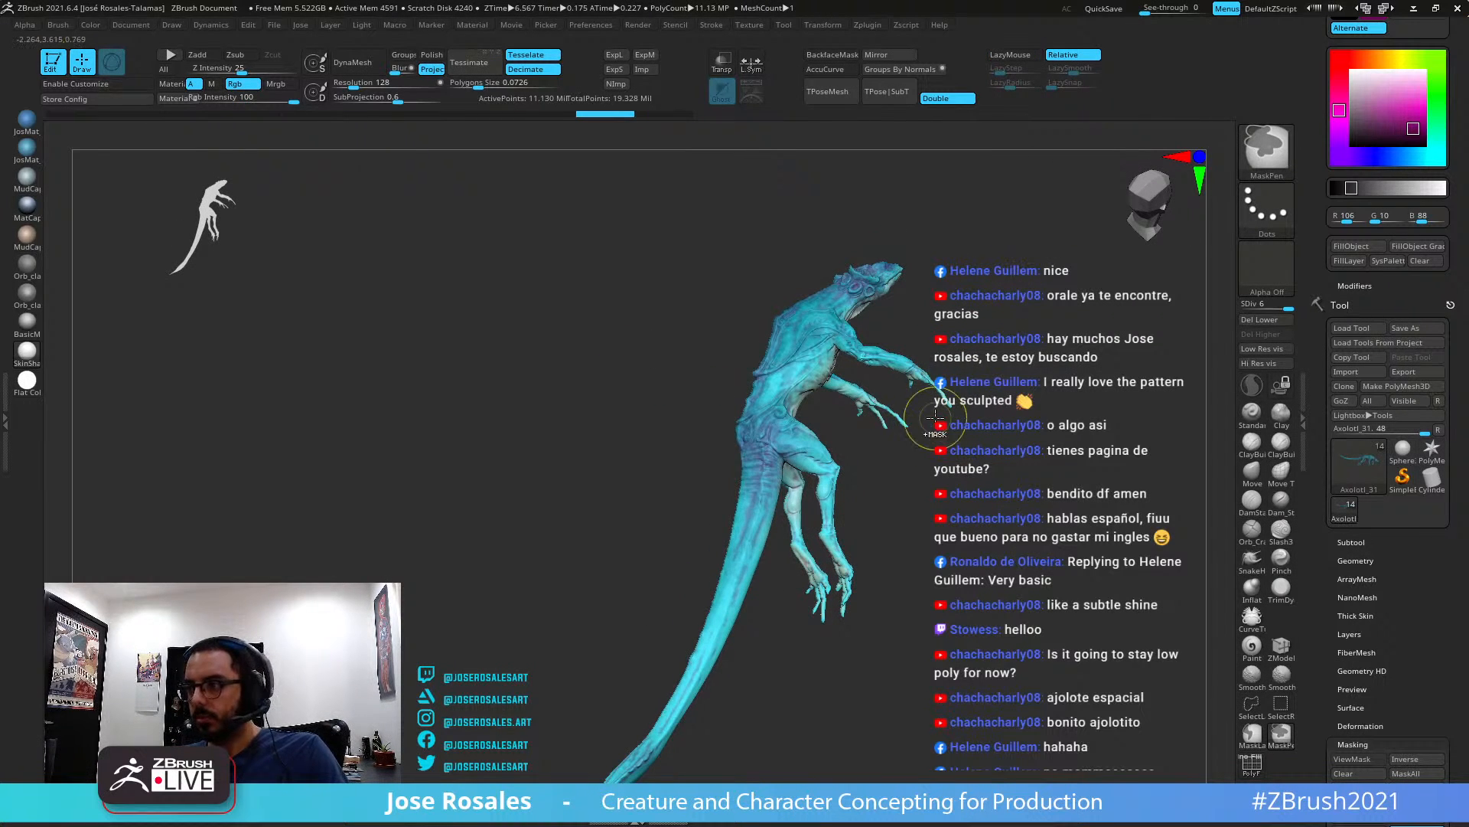
pyautogui.moveTo(937, 429)
pyautogui.mouseDown(button='right')
pyautogui.moveTo(716, 361)
pyautogui.moveTo(821, 414)
pyautogui.moveTo(847, 498)
pyautogui.moveTo(812, 498)
pyautogui.mouseUp(button='right')
# Show the body's mask, lower the body to subdivision level 4 and clear the mask
pyautogui.press('ctrl')
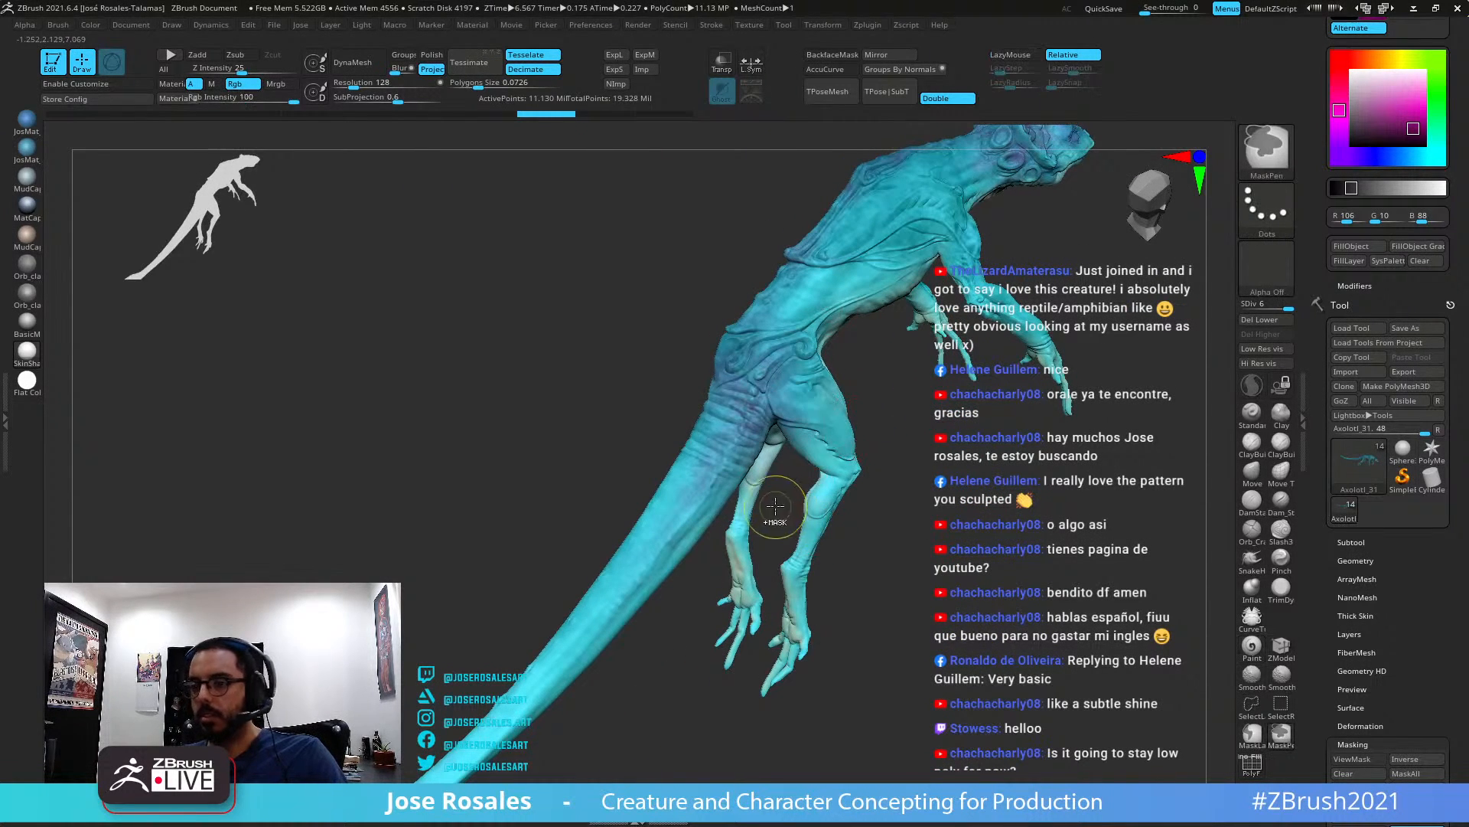
pyautogui.hotkey('ctrl', 'h')
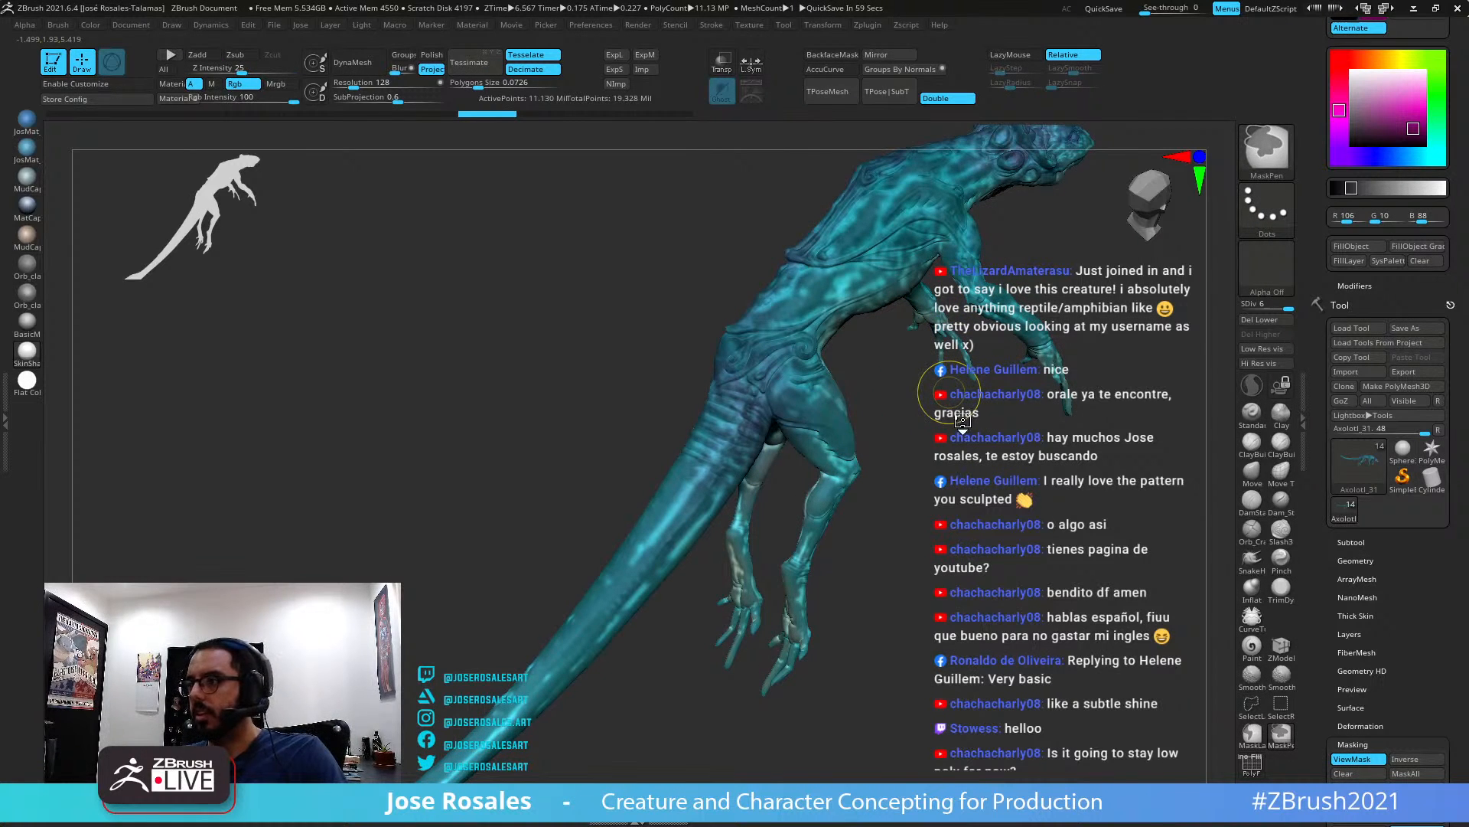
pyautogui.hotkey('shift', 'd')
pyautogui.hotkey('shift', 'd')
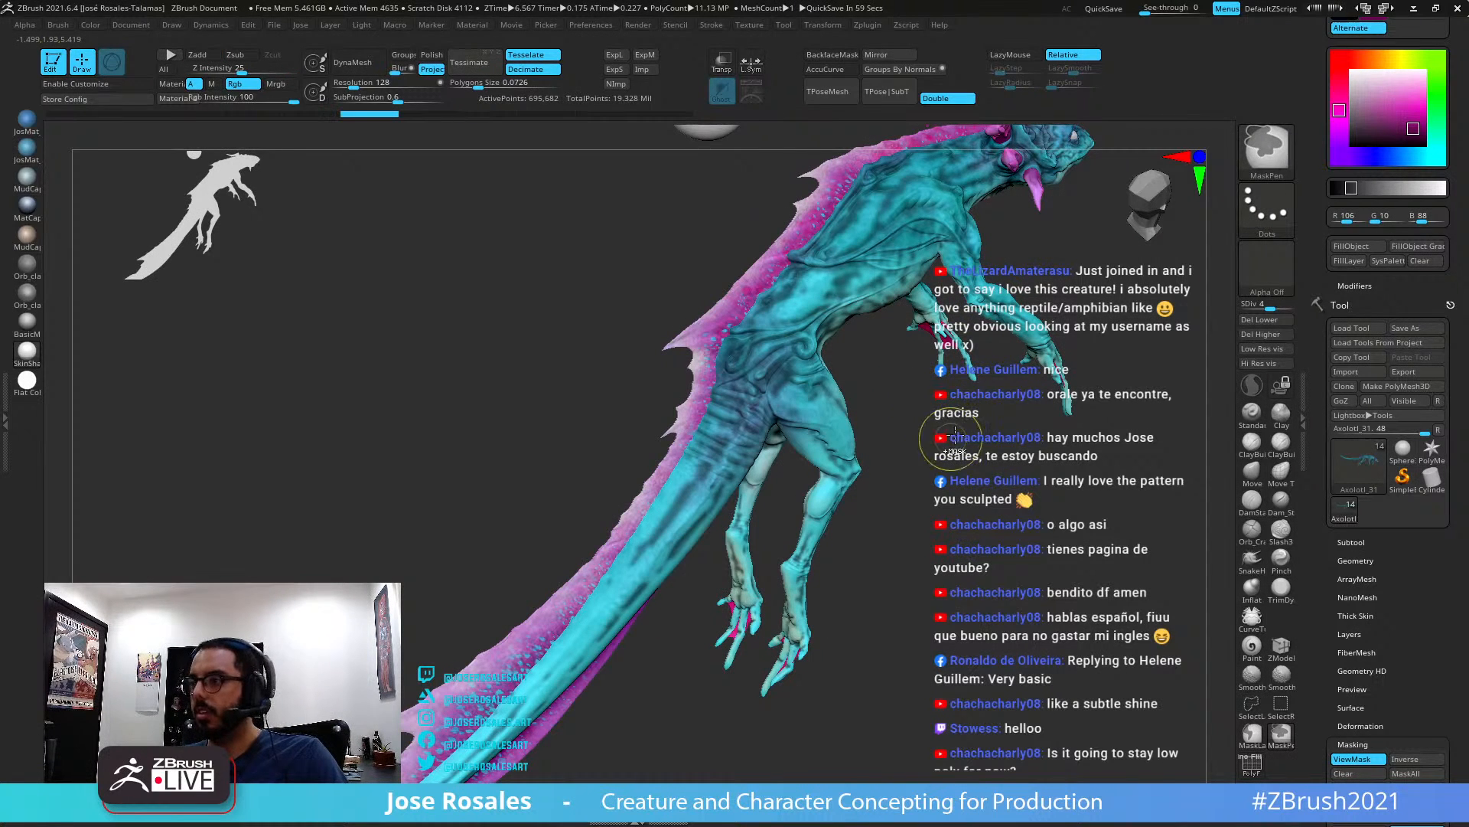
pyautogui.keyDown('ctrl'); pyautogui.moveTo(918, 435); pyautogui.dragTo(998, 516); pyautogui.keyUp('ctrl')
# Sample cyan from the palette sphere, lighten it to pale cyan RGB 199, 243, 245, and isolate the body
pyautogui.keyDown('alt'); pyautogui.moveTo(984, 375); pyautogui.dragTo(949, 378); pyautogui.keyUp('alt')
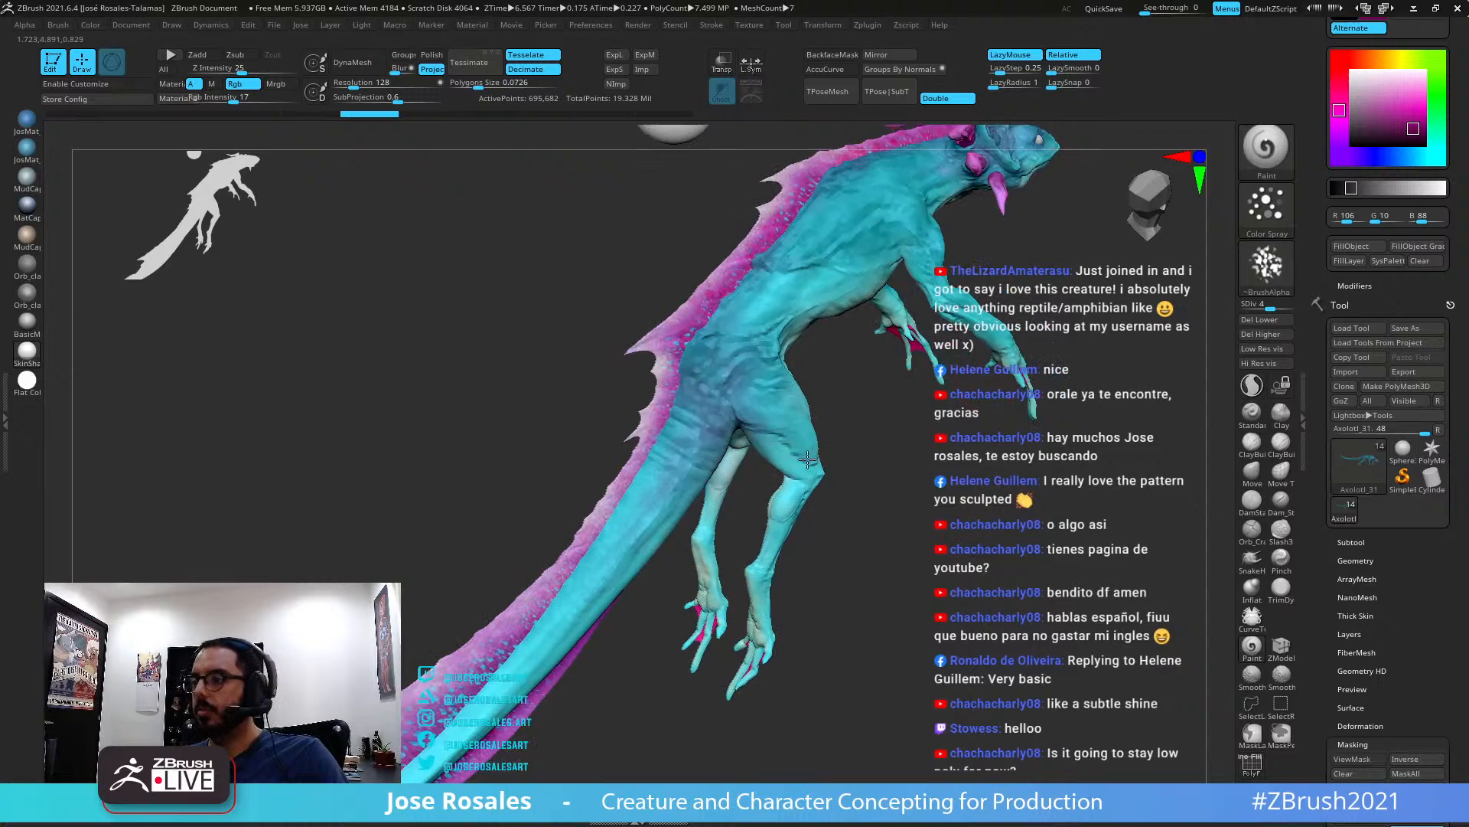
pyautogui.moveTo(807, 459)
pyautogui.keyDown('alt'); pyautogui.mouseDown()
pyautogui.moveTo(934, 452)
pyautogui.moveTo(777, 459)
pyautogui.moveTo(801, 532)
pyautogui.moveTo(909, 451)
pyautogui.moveTo(938, 554)
pyautogui.moveTo(987, 597)
pyautogui.mouseUp(); pyautogui.keyUp('alt')
pyautogui.moveTo(1056, 221); pyautogui.dragTo(1136, 212)
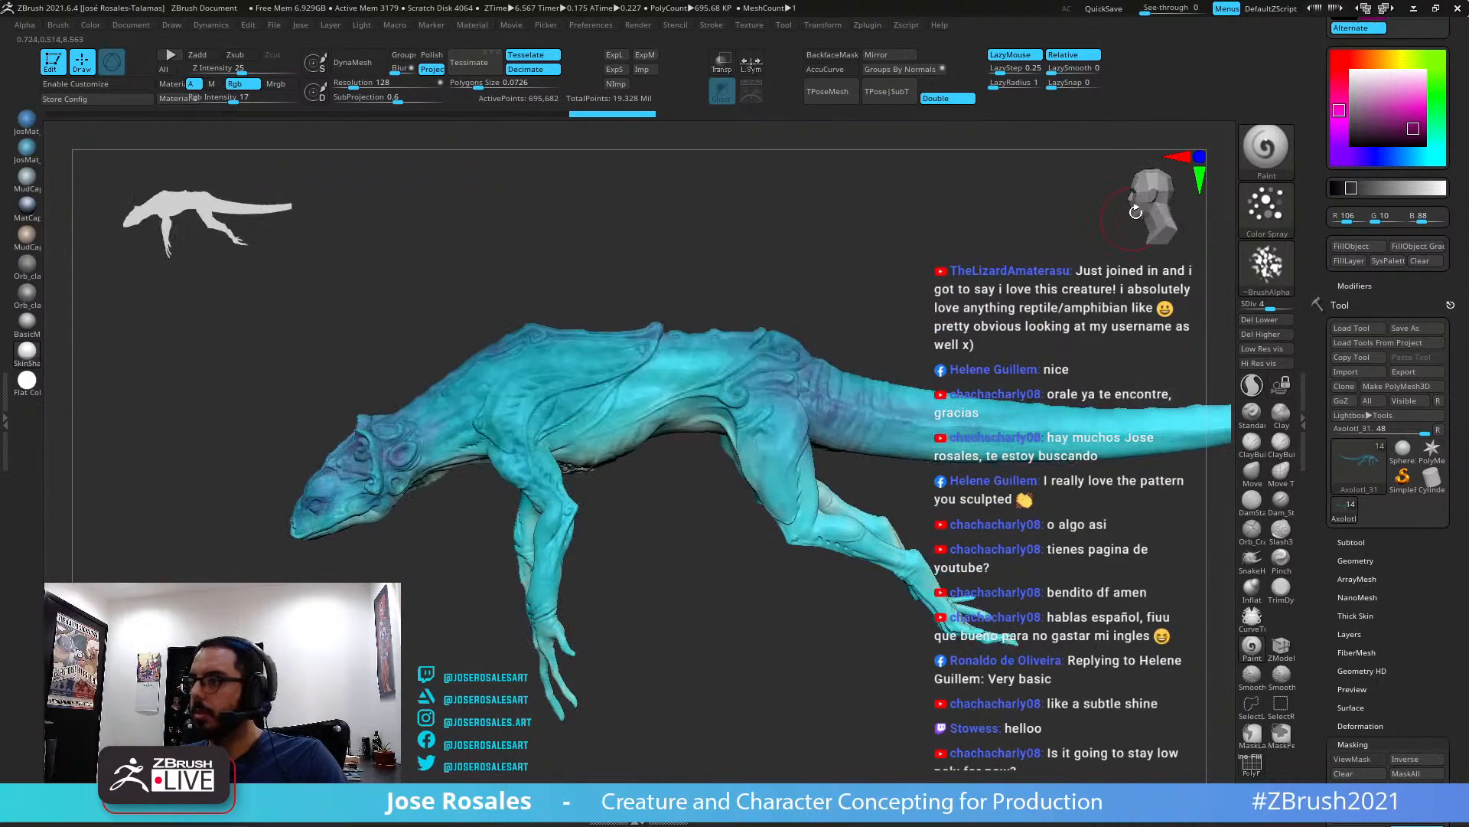
pyautogui.hotkey('shift', 's')
pyautogui.moveTo(892, 311); pyautogui.dragTo(1040, 369)
pyautogui.press('c')
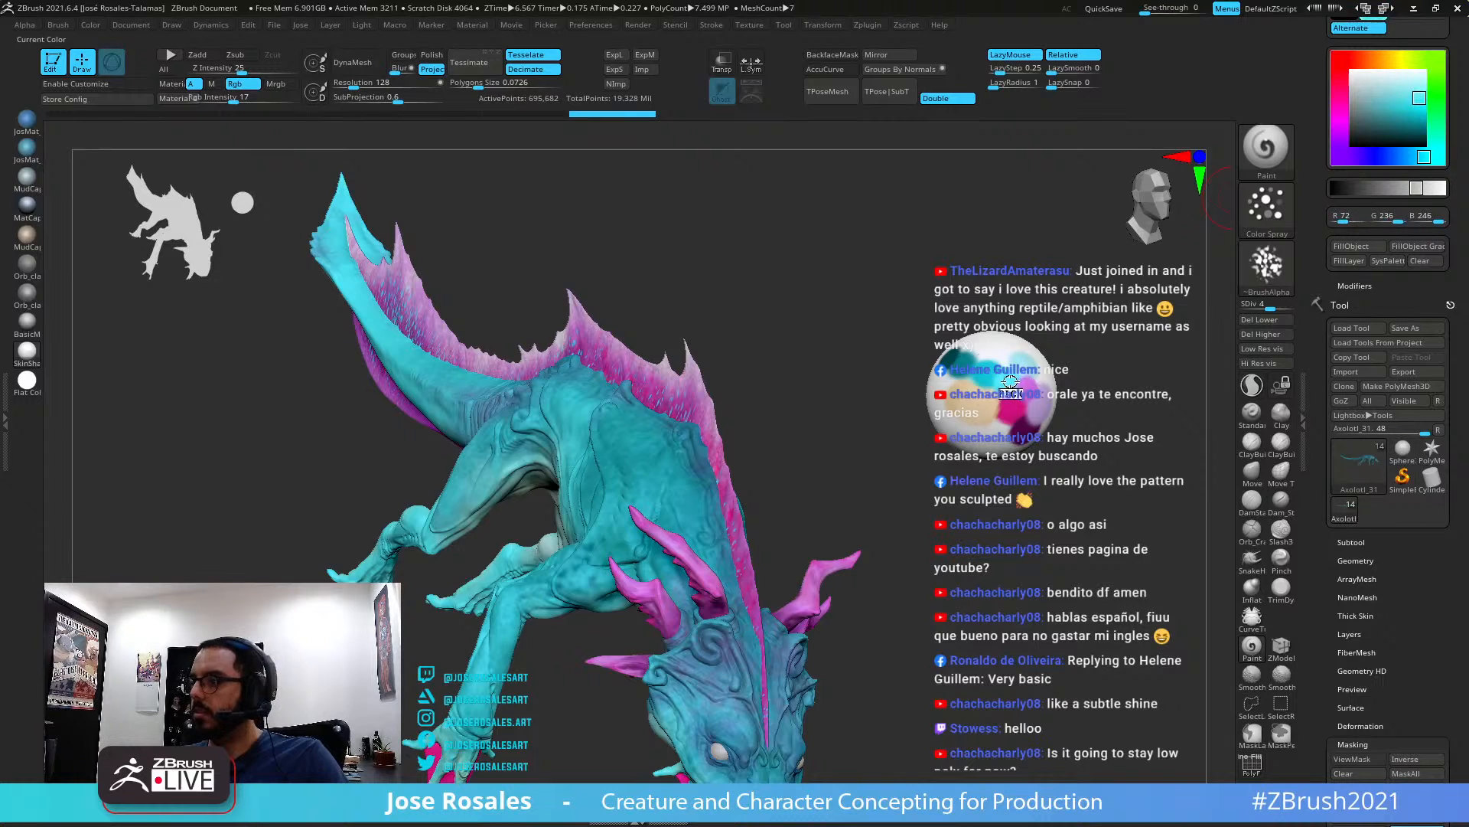
pyautogui.moveTo(987, 413); pyautogui.dragTo(622, 290)
pyautogui.click(1403, 79)
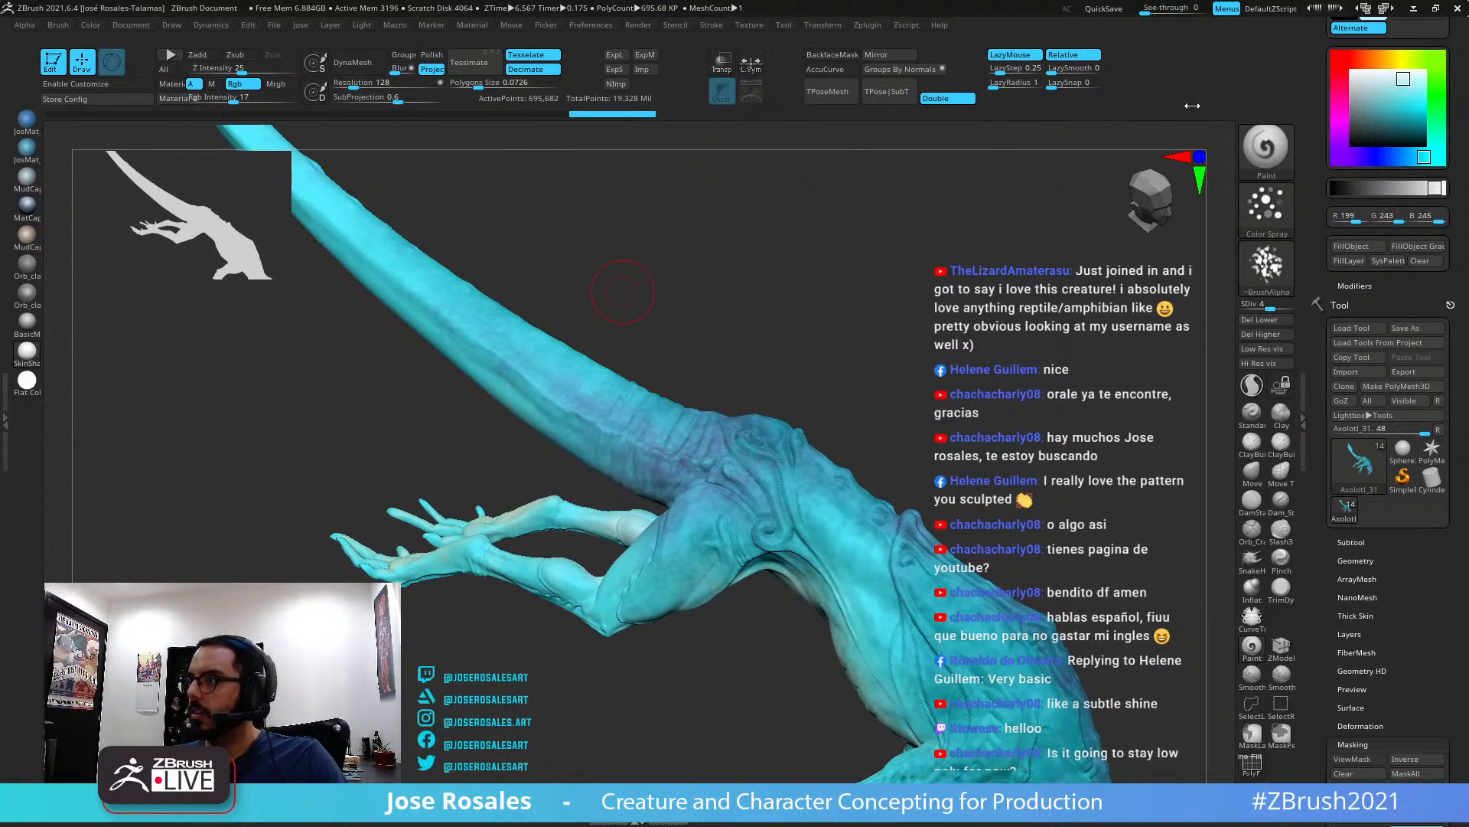
# Raise the RGB intensity to 63 and paint pale cyan over the tail's pointed tip
pyautogui.moveTo(773, 321); pyautogui.dragTo(621, 306)
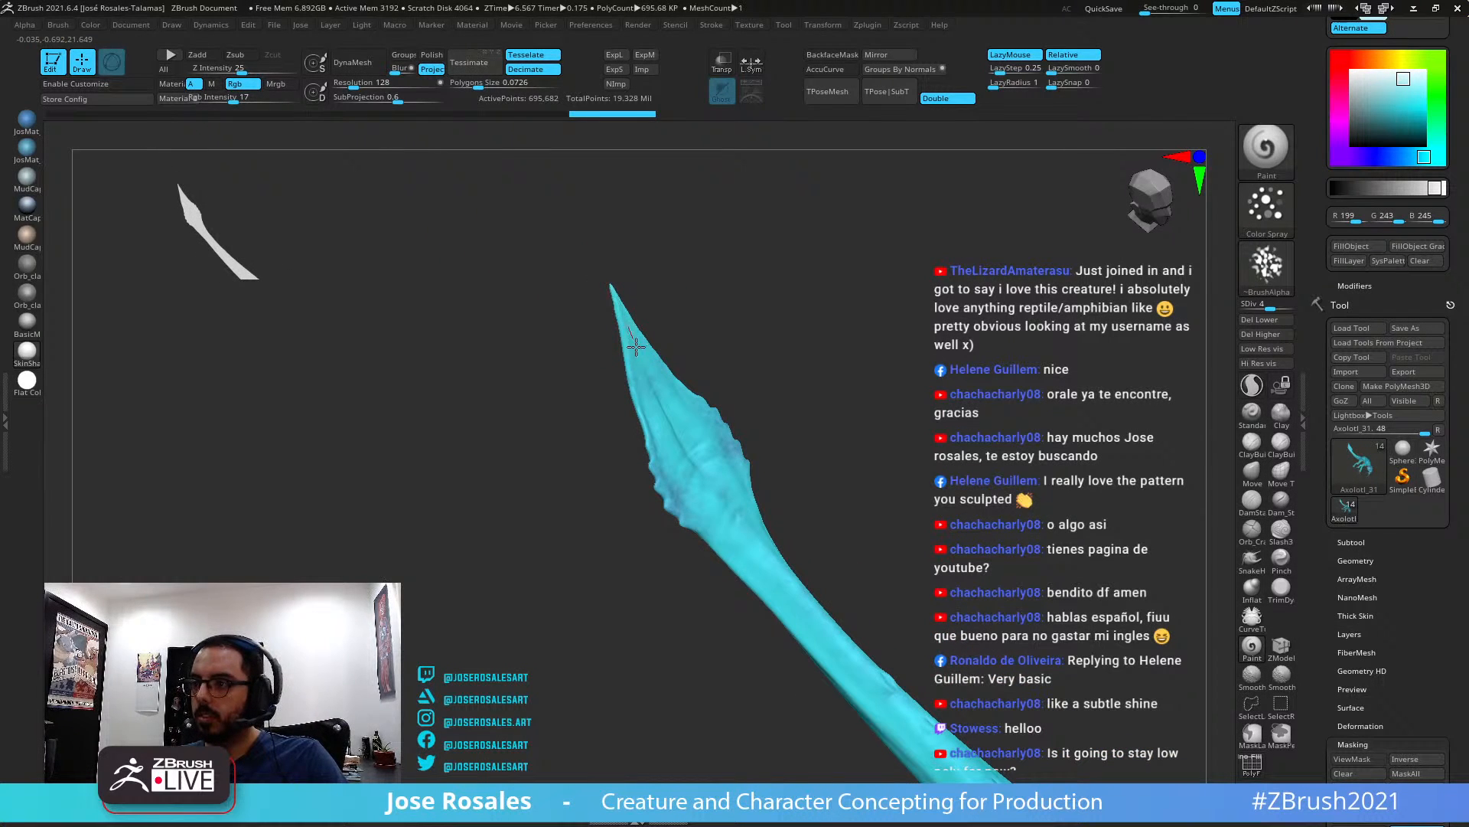
pyautogui.click(273, 98)
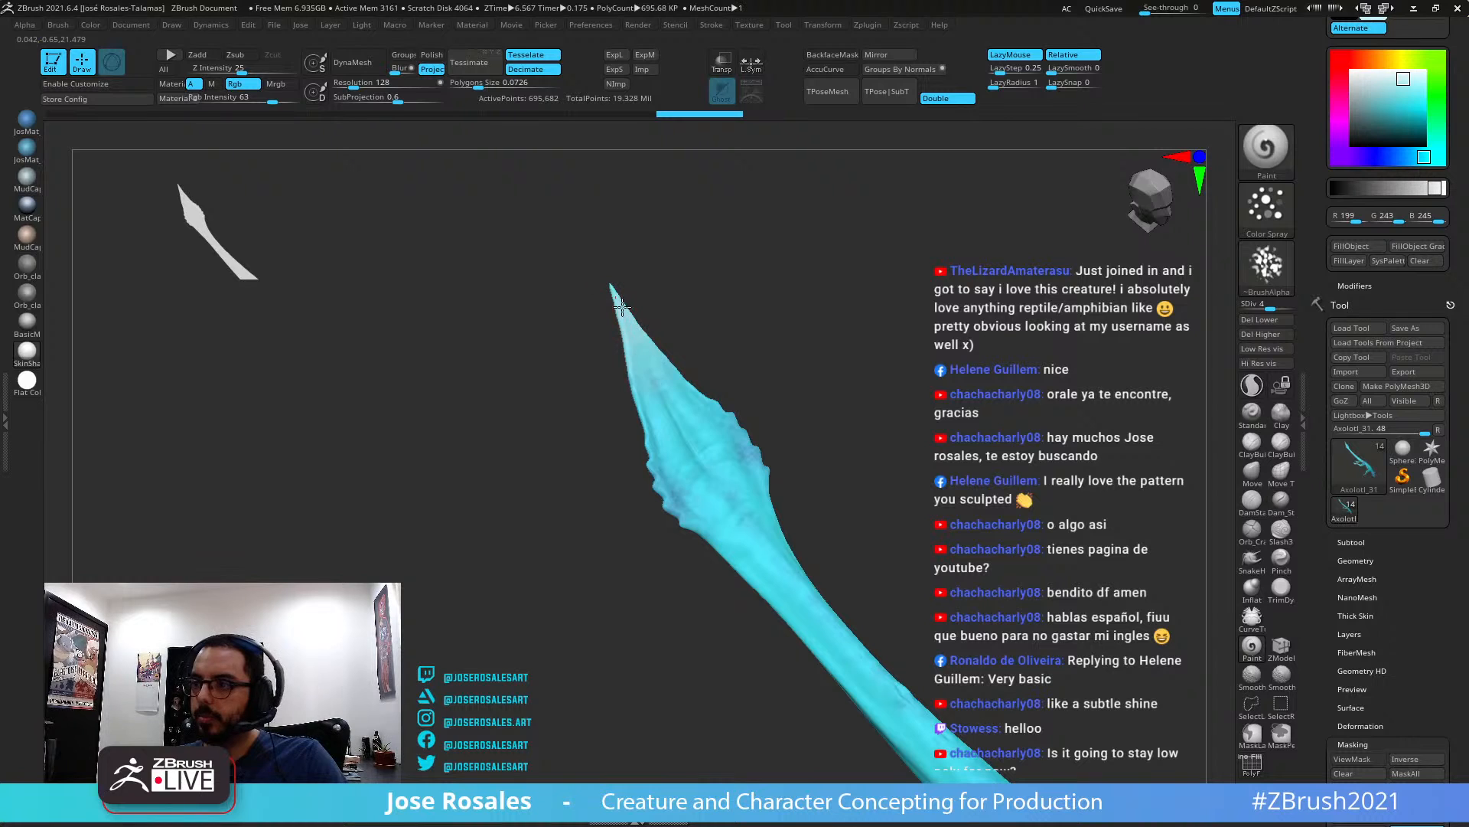
pyautogui.moveTo(622, 306)
pyautogui.mouseDown()
pyautogui.moveTo(666, 433)
pyautogui.moveTo(656, 459)
pyautogui.moveTo(738, 548)
pyautogui.mouseUp()
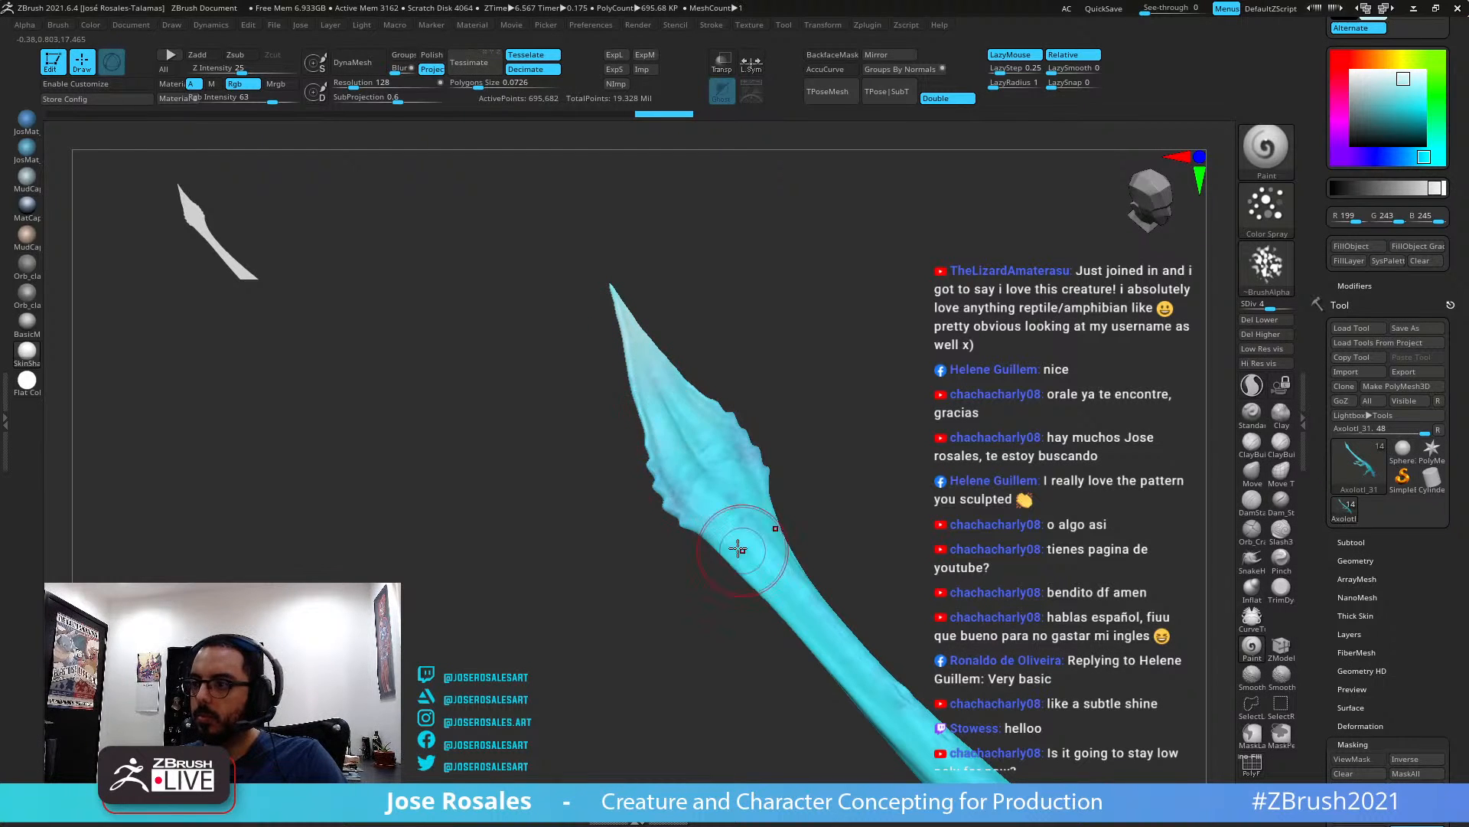
# Paint pale cyan along the underside of the tail and its broad, jagged end
pyautogui.keyDown('alt'); pyautogui.moveTo(616, 484); pyautogui.dragTo(647, 368); pyautogui.keyUp('alt')
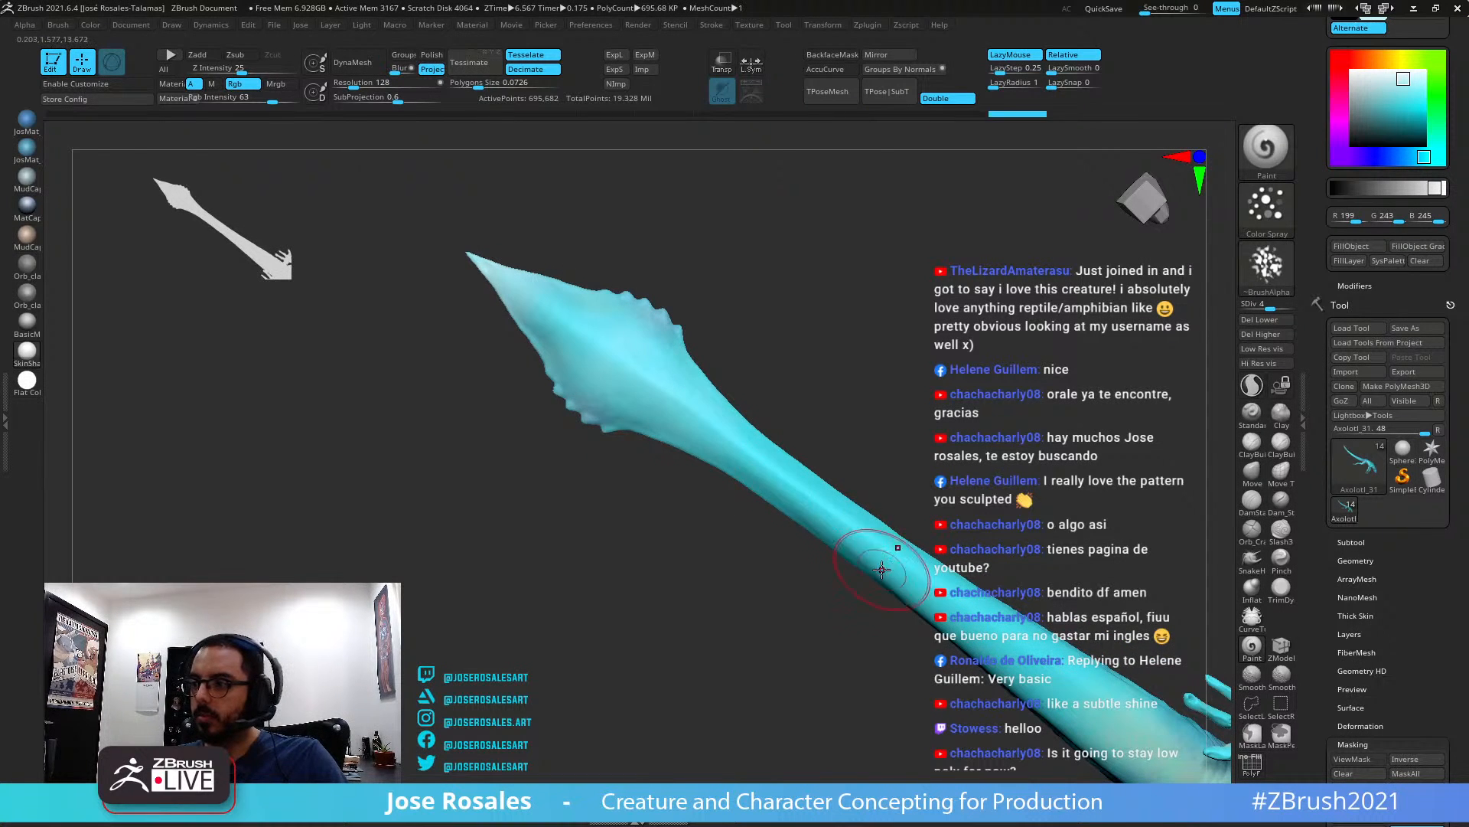
pyautogui.keyDown('alt'); pyautogui.moveTo(767, 551); pyautogui.dragTo(559, 290); pyautogui.keyUp('alt')
pyautogui.moveTo(907, 482); pyautogui.dragTo(885, 482)
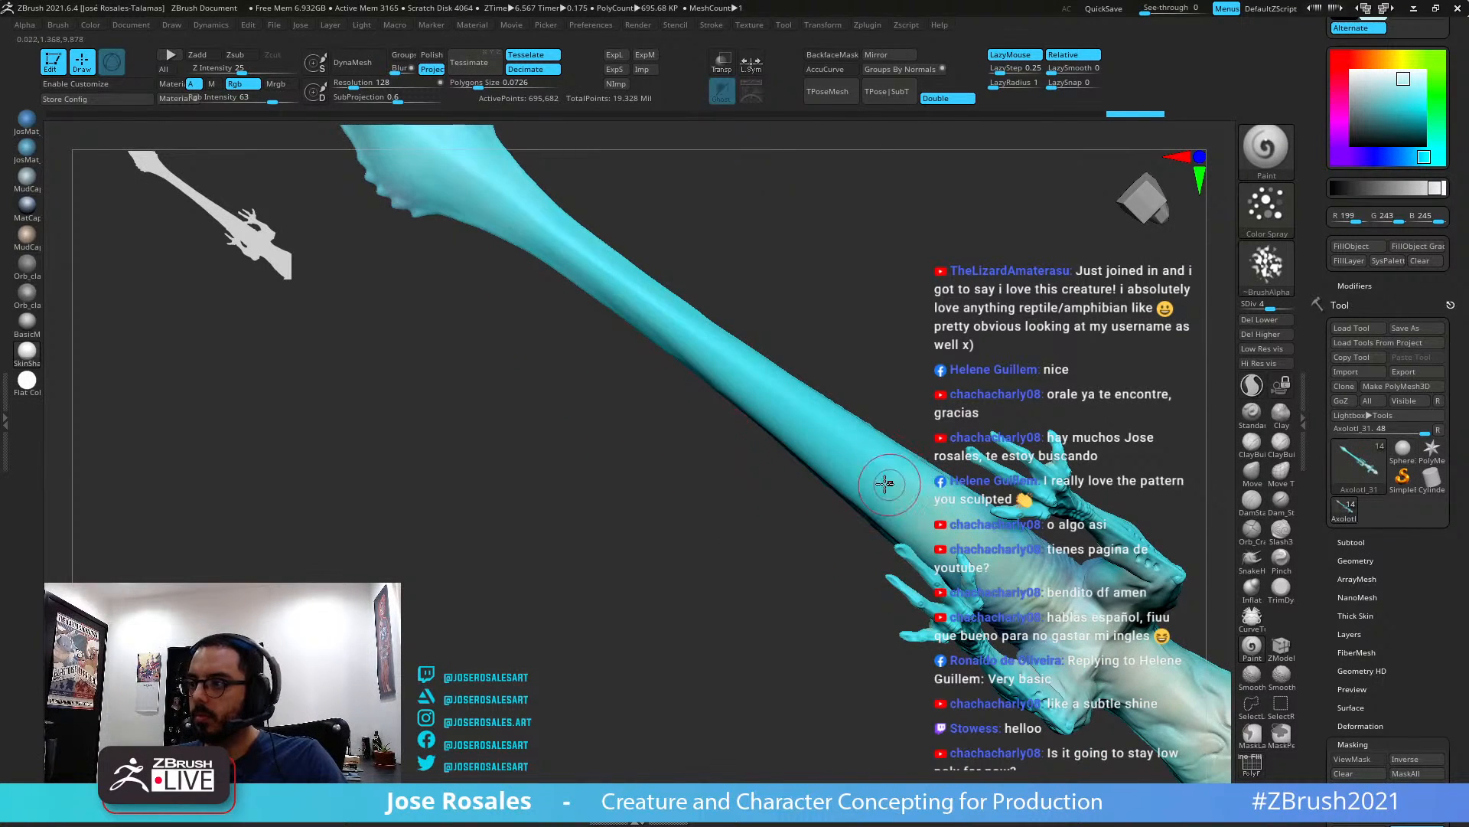
pyautogui.keyDown('alt'); pyautogui.moveTo(341, 142); pyautogui.dragTo(590, 383); pyautogui.keyUp('alt')
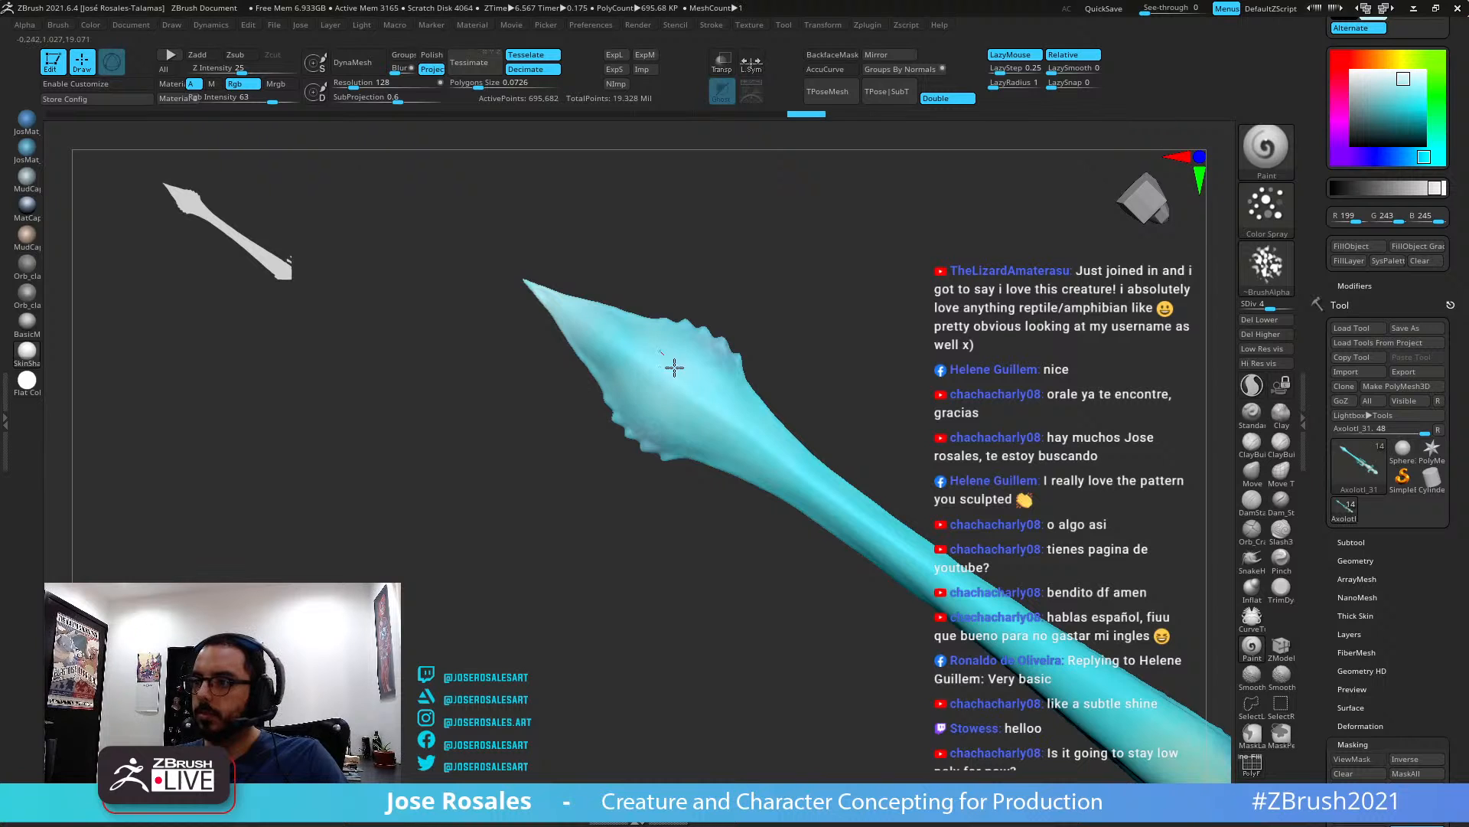
pyautogui.moveTo(722, 420); pyautogui.dragTo(630, 356)
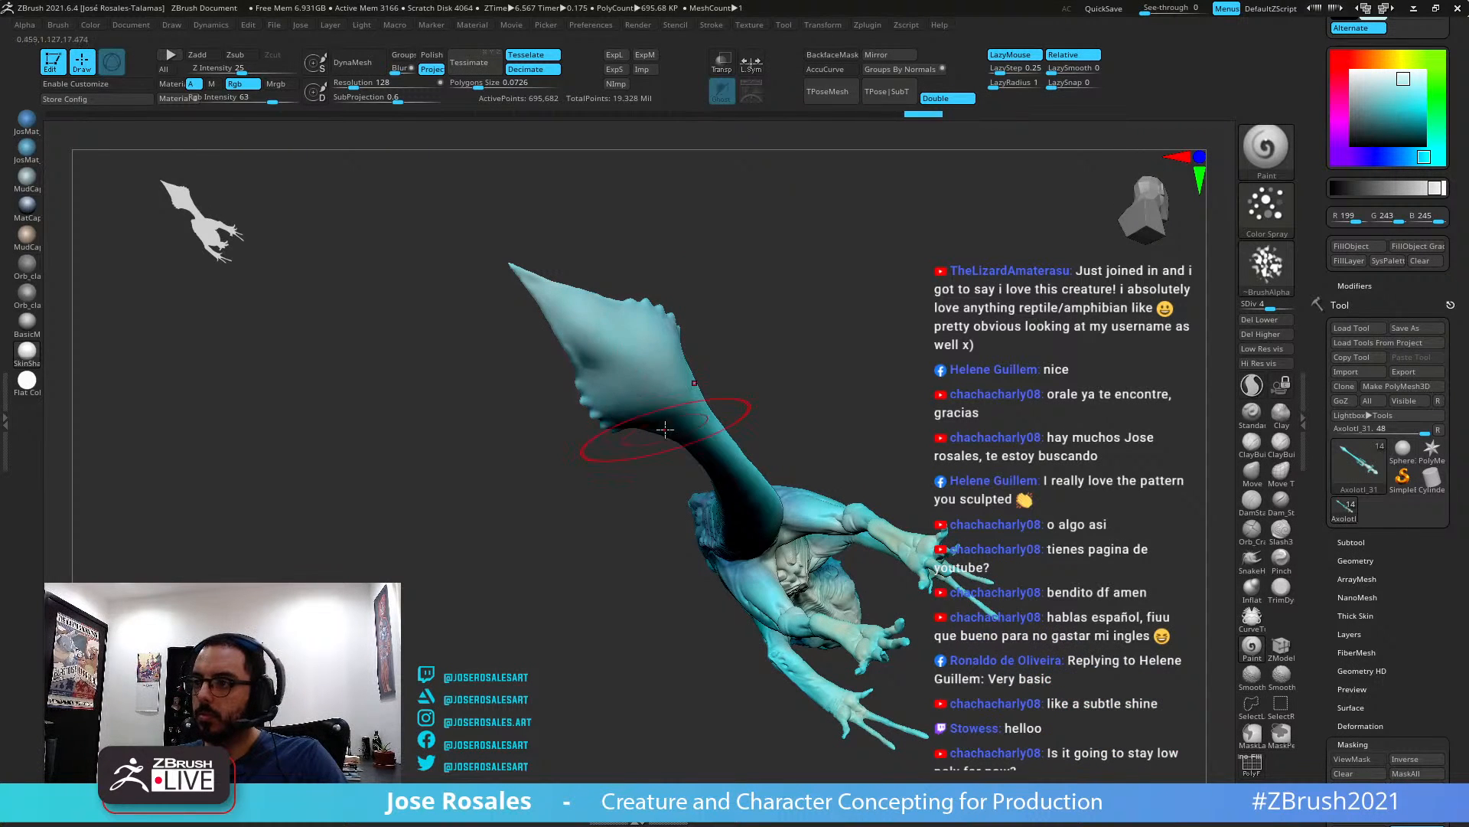
pyautogui.moveTo(665, 430); pyautogui.dragTo(656, 374)
pyautogui.keyDown('alt'); pyautogui.moveTo(735, 314); pyautogui.dragTo(709, 393); pyautogui.keyUp('alt')
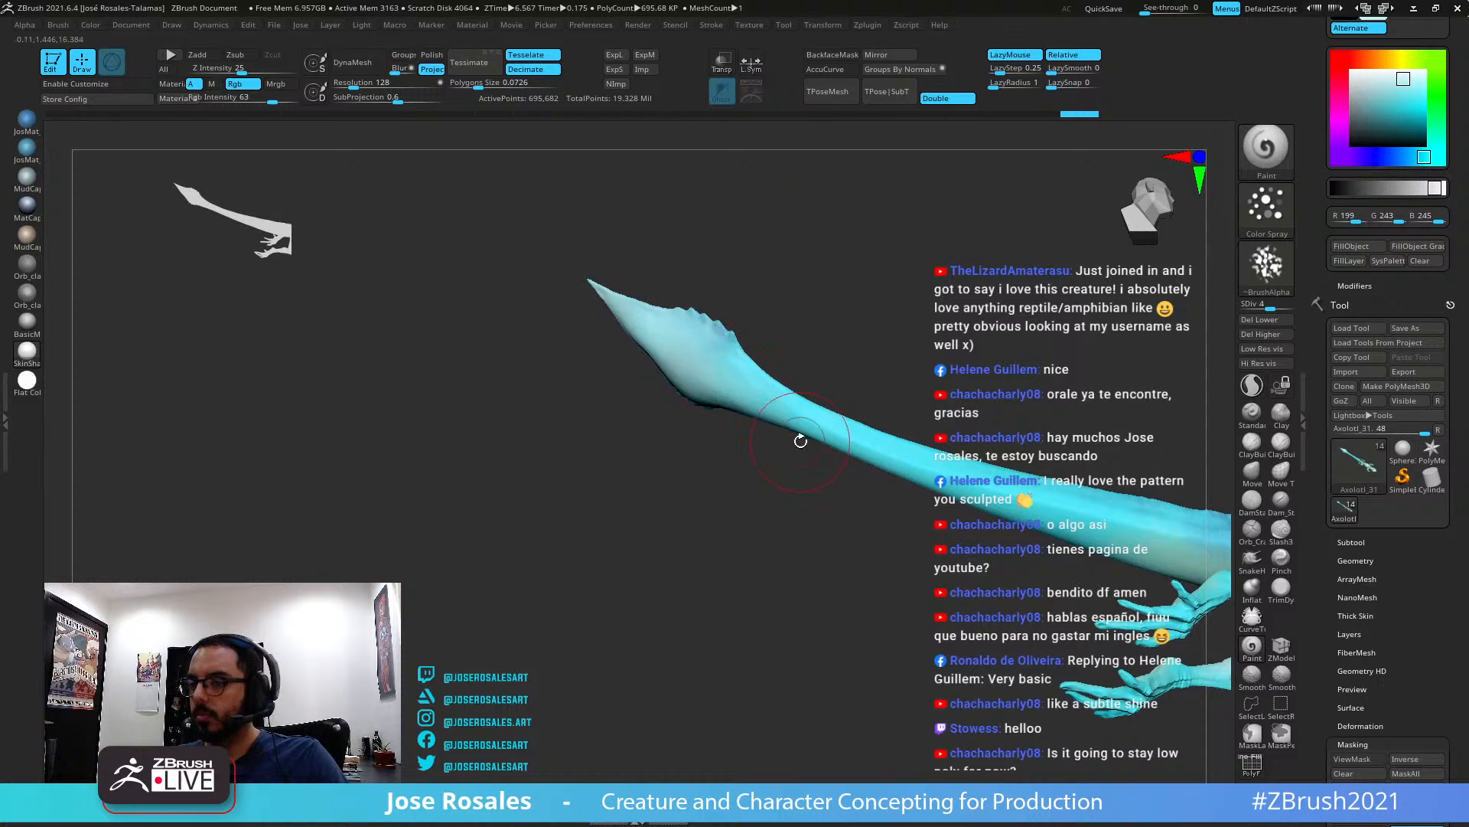
# Paint pale cyan over the soles of the hind feet and the palms and wrists of the front hands
pyautogui.moveTo(800, 440); pyautogui.dragTo(828, 336)
pyautogui.moveTo(984, 335); pyautogui.dragTo(911, 406)
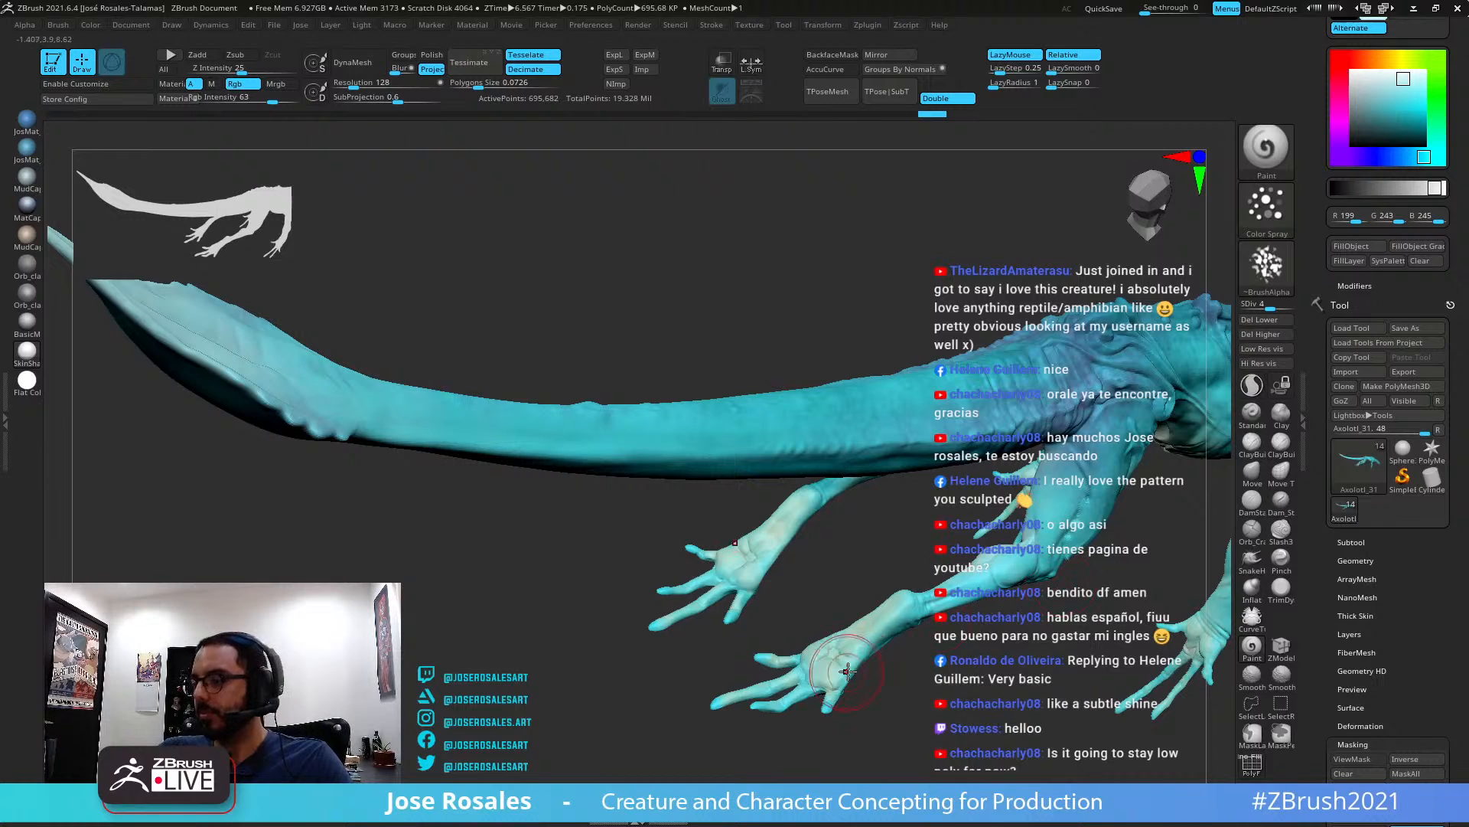
pyautogui.moveTo(836, 714); pyautogui.dragTo(824, 554)
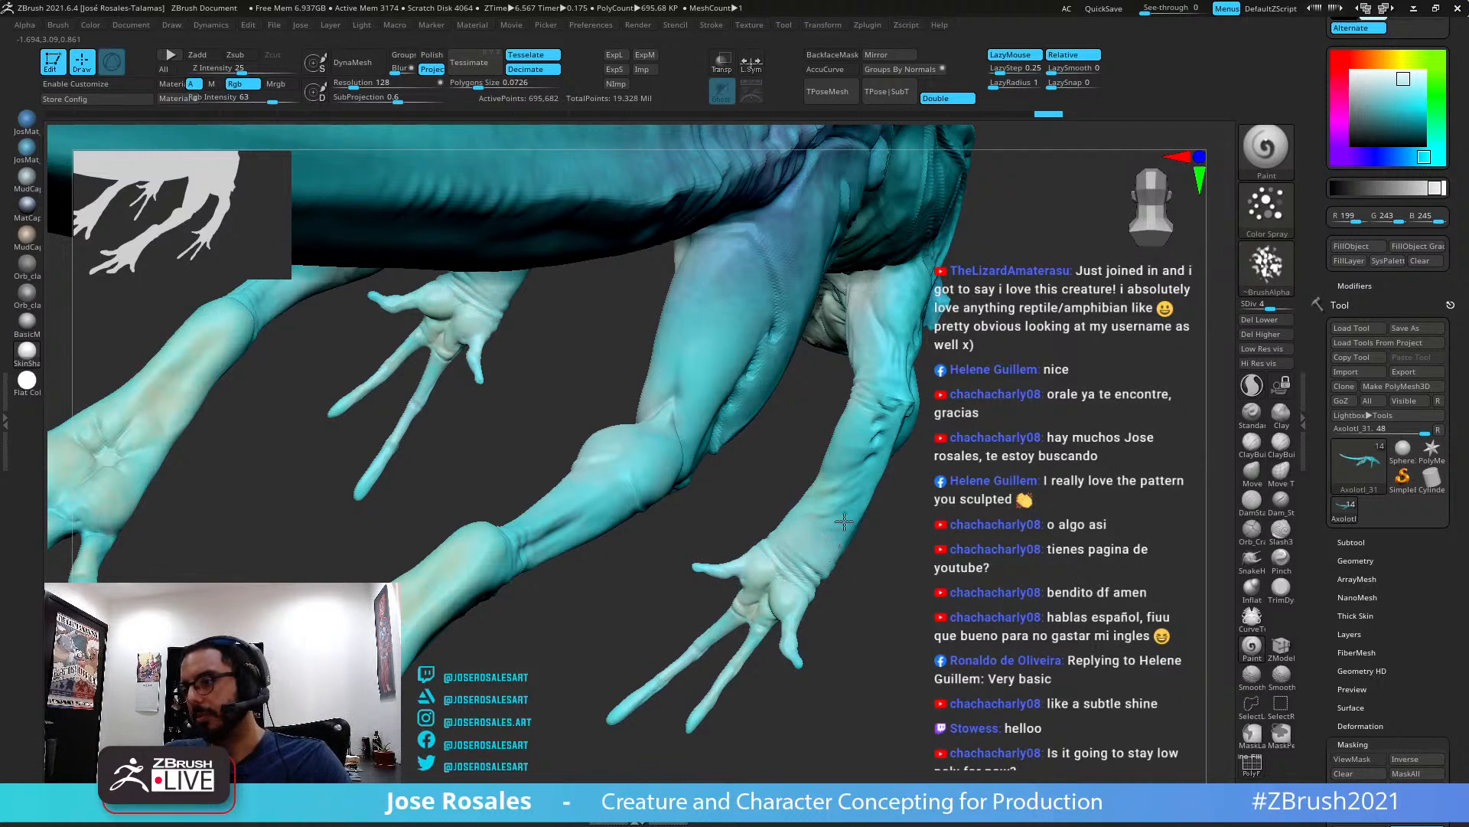
pyautogui.moveTo(532, 507); pyautogui.dragTo(768, 561)
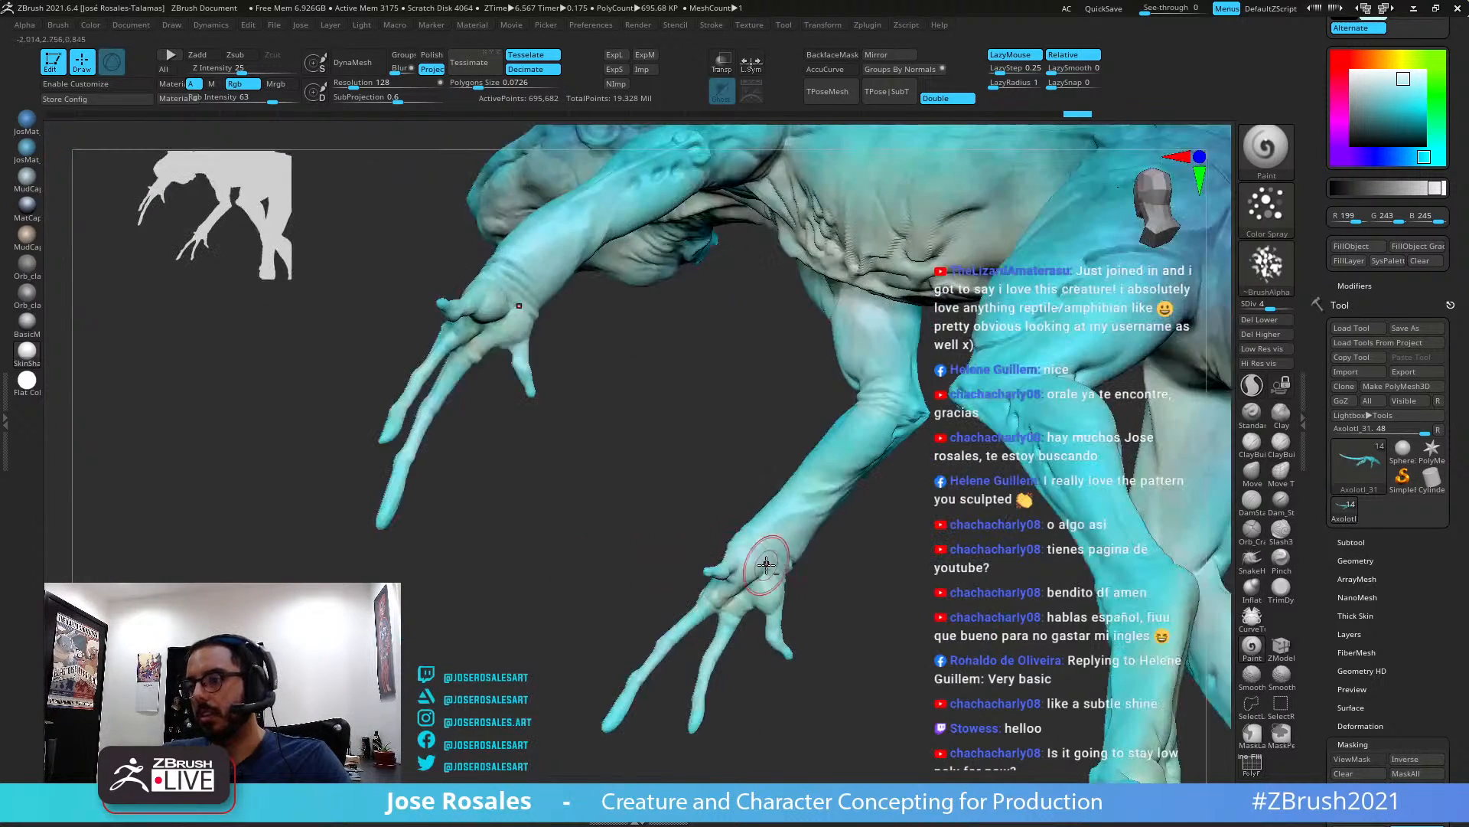
# Lighten the hind legs' inner and rear surfaces down to the toes with pale cyan strokes
pyautogui.moveTo(1071, 551)
pyautogui.keyDown('alt'); pyautogui.mouseDown()
pyautogui.moveTo(707, 521)
pyautogui.moveTo(681, 502)
pyautogui.mouseUp(); pyautogui.keyUp('alt')
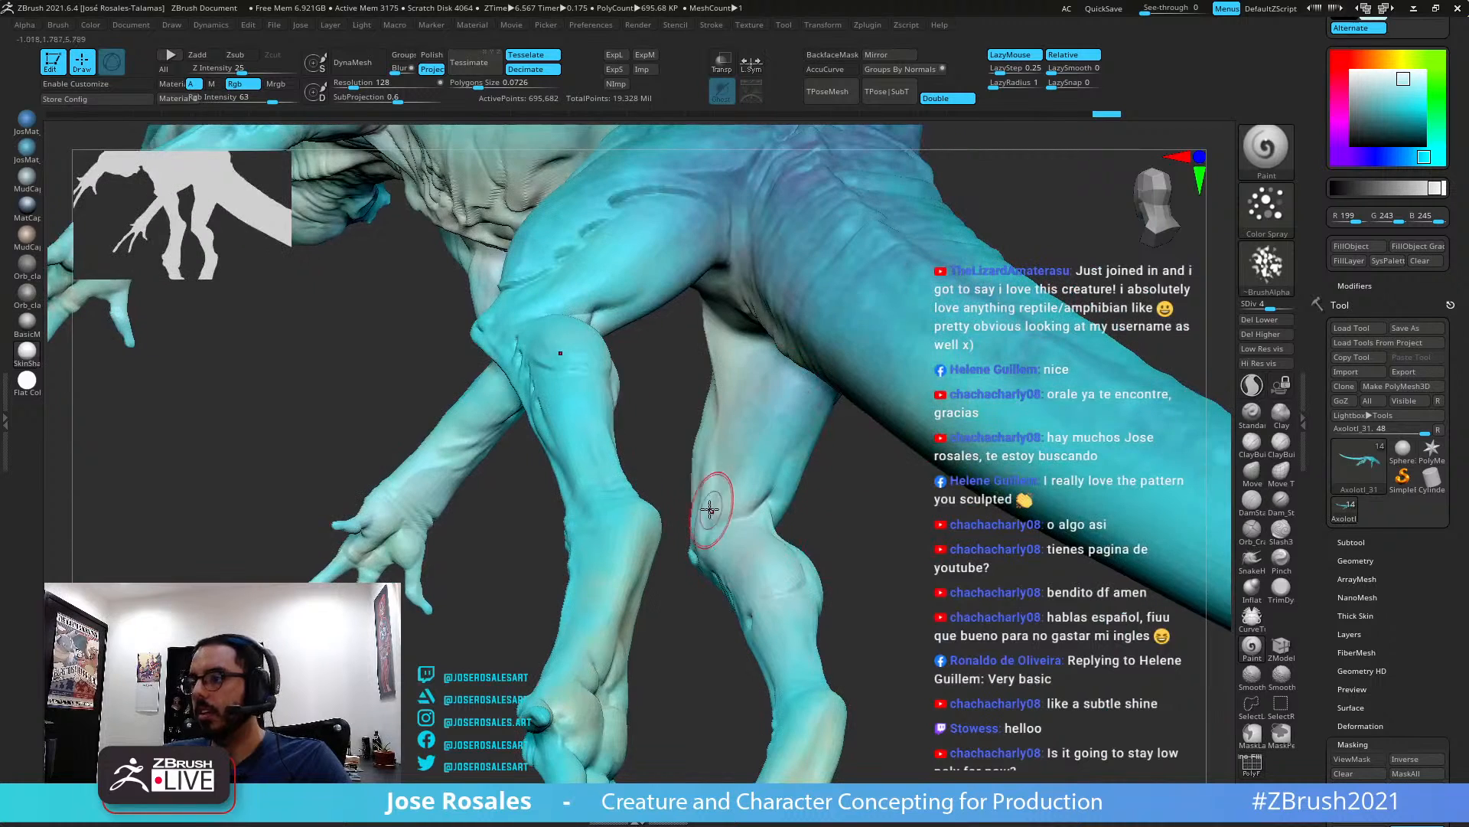
pyautogui.moveTo(763, 425); pyautogui.dragTo(761, 496)
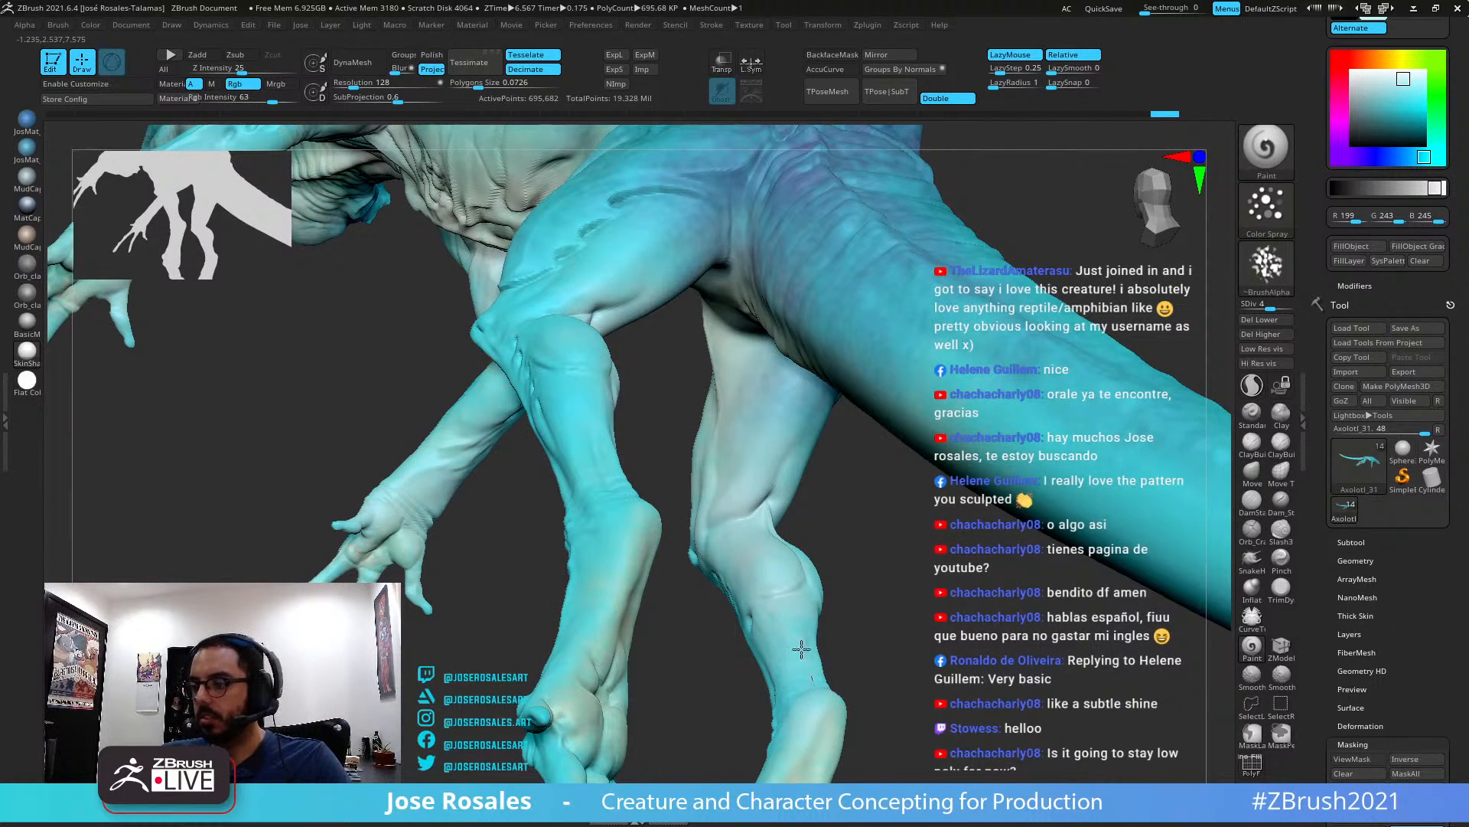
pyautogui.keyDown('alt'); pyautogui.moveTo(673, 681); pyautogui.dragTo(758, 413); pyautogui.keyUp('alt')
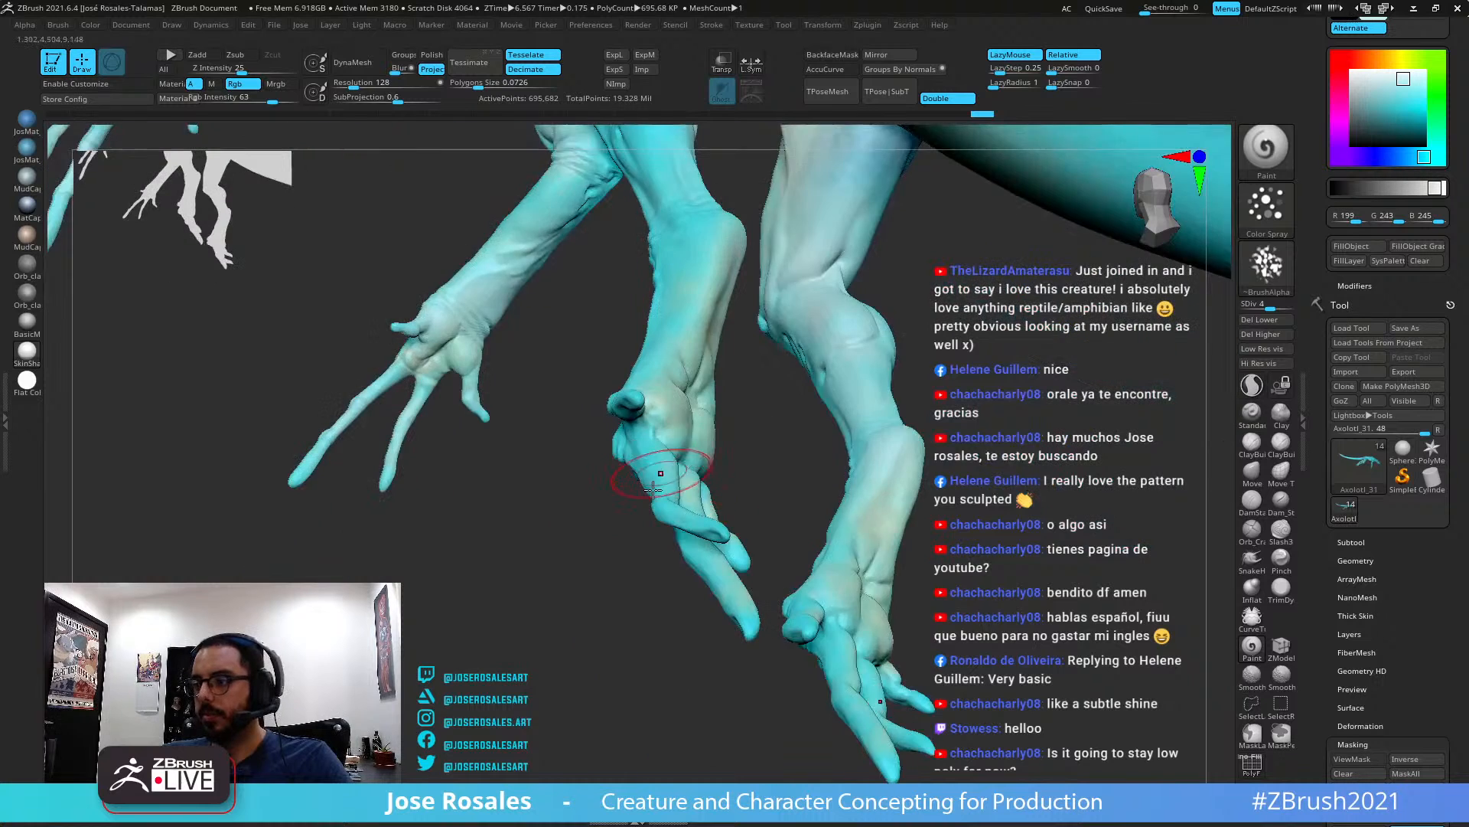
pyautogui.moveTo(582, 475); pyautogui.dragTo(687, 438)
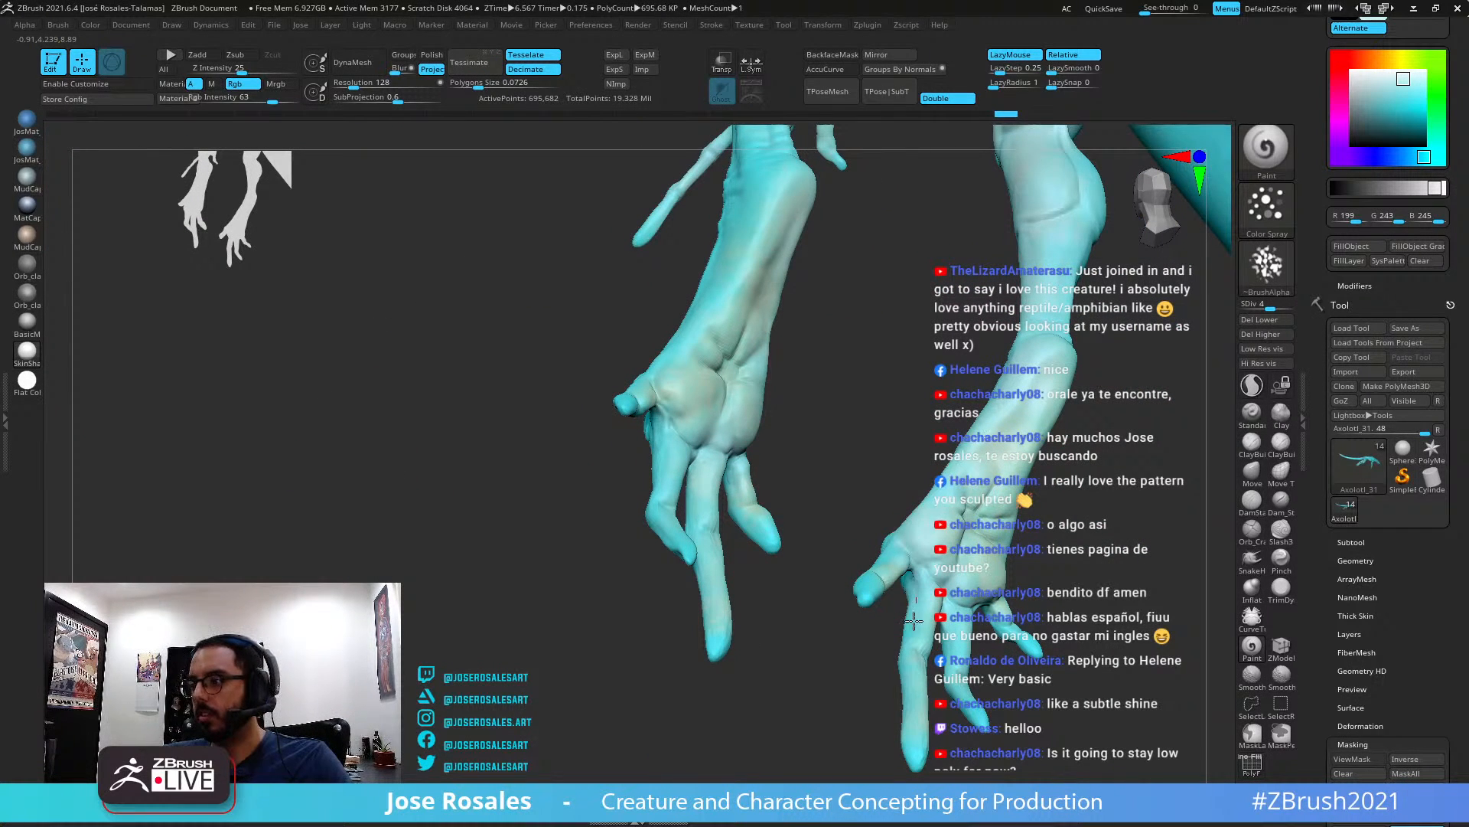
pyautogui.moveTo(812, 314); pyautogui.dragTo(647, 414)
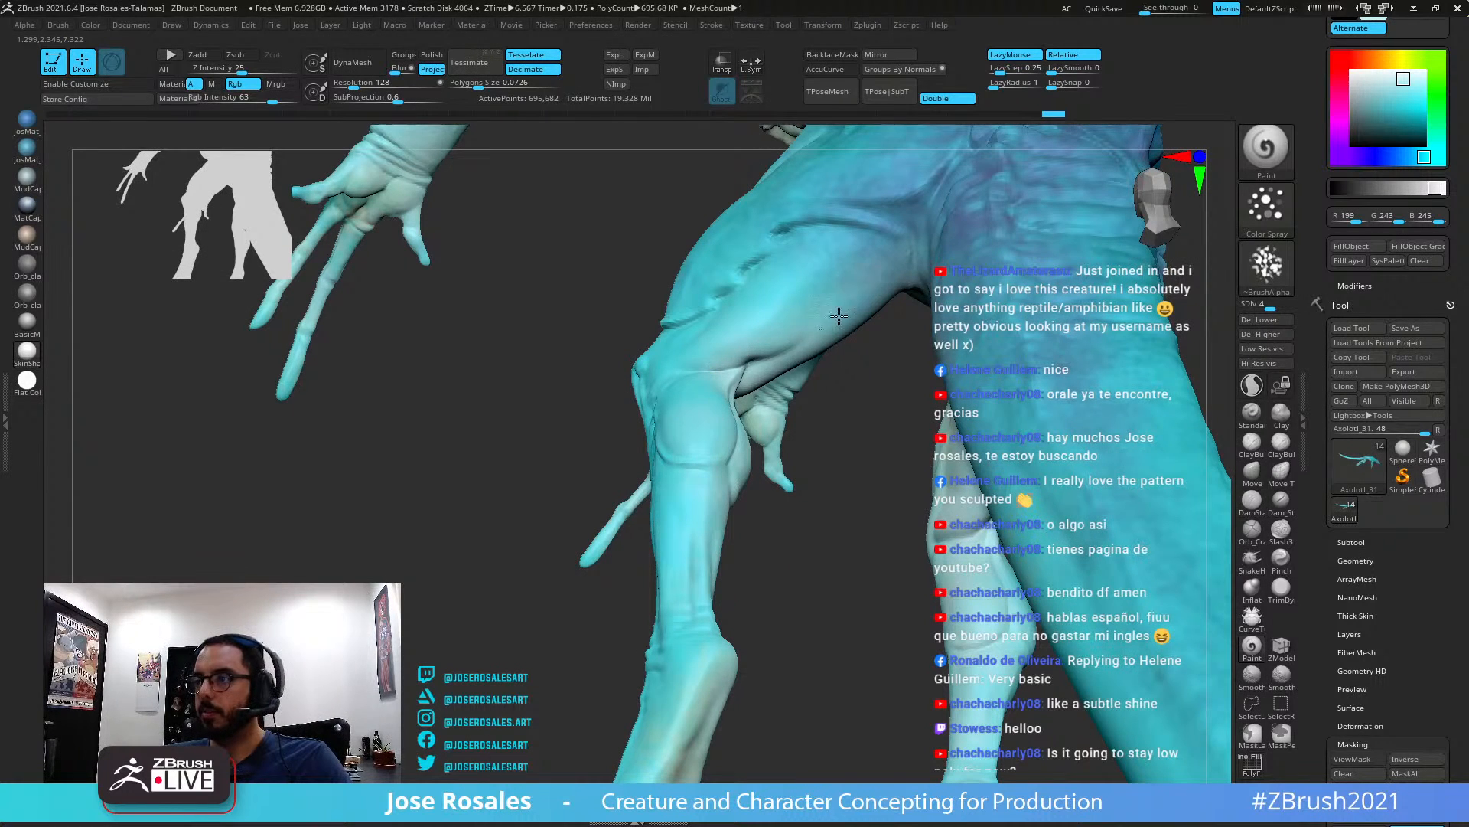
pyautogui.keyDown('alt'); pyautogui.moveTo(825, 372); pyautogui.dragTo(781, 460); pyautogui.keyUp('alt')
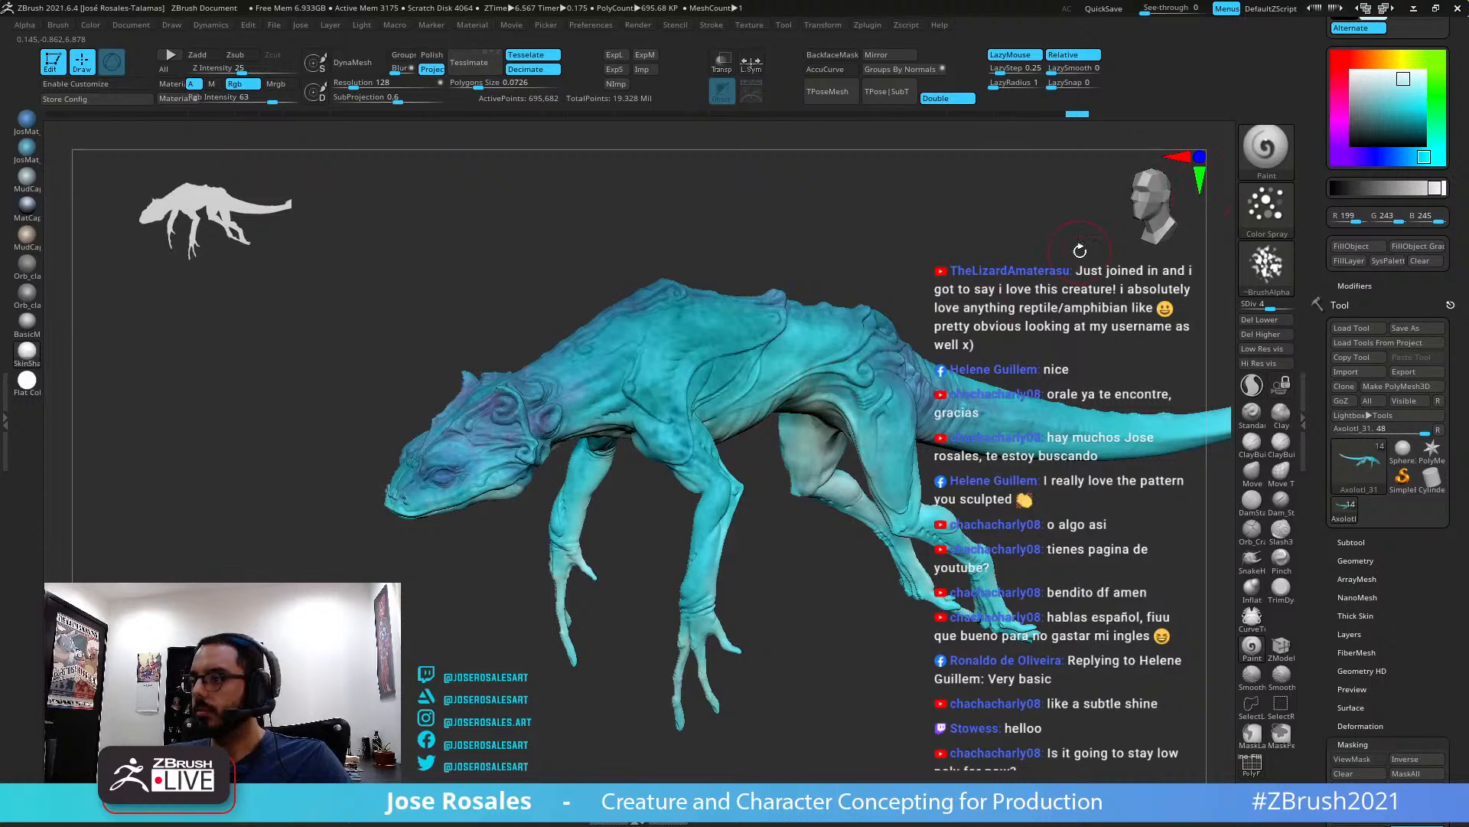
# Examine the lightened body from the side and front, then with the fins and palette sphere shown again
pyautogui.moveTo(1080, 251)
pyautogui.mouseDown()
pyautogui.moveTo(1102, 359)
pyautogui.moveTo(938, 510)
pyautogui.moveTo(1059, 306)
pyautogui.mouseUp()
pyautogui.moveTo(900, 319)
pyautogui.keyDown('alt'); pyautogui.mouseDown()
pyautogui.moveTo(777, 360)
pyautogui.moveTo(1119, 302)
pyautogui.mouseUp(); pyautogui.keyUp('alt')
pyautogui.moveTo(1018, 356); pyautogui.dragTo(1131, 314)
pyautogui.moveTo(1217, 253); pyautogui.dragTo(1131, 322)
pyautogui.press('c')
pyautogui.press('c')
pyautogui.press('c')
pyautogui.press('c')
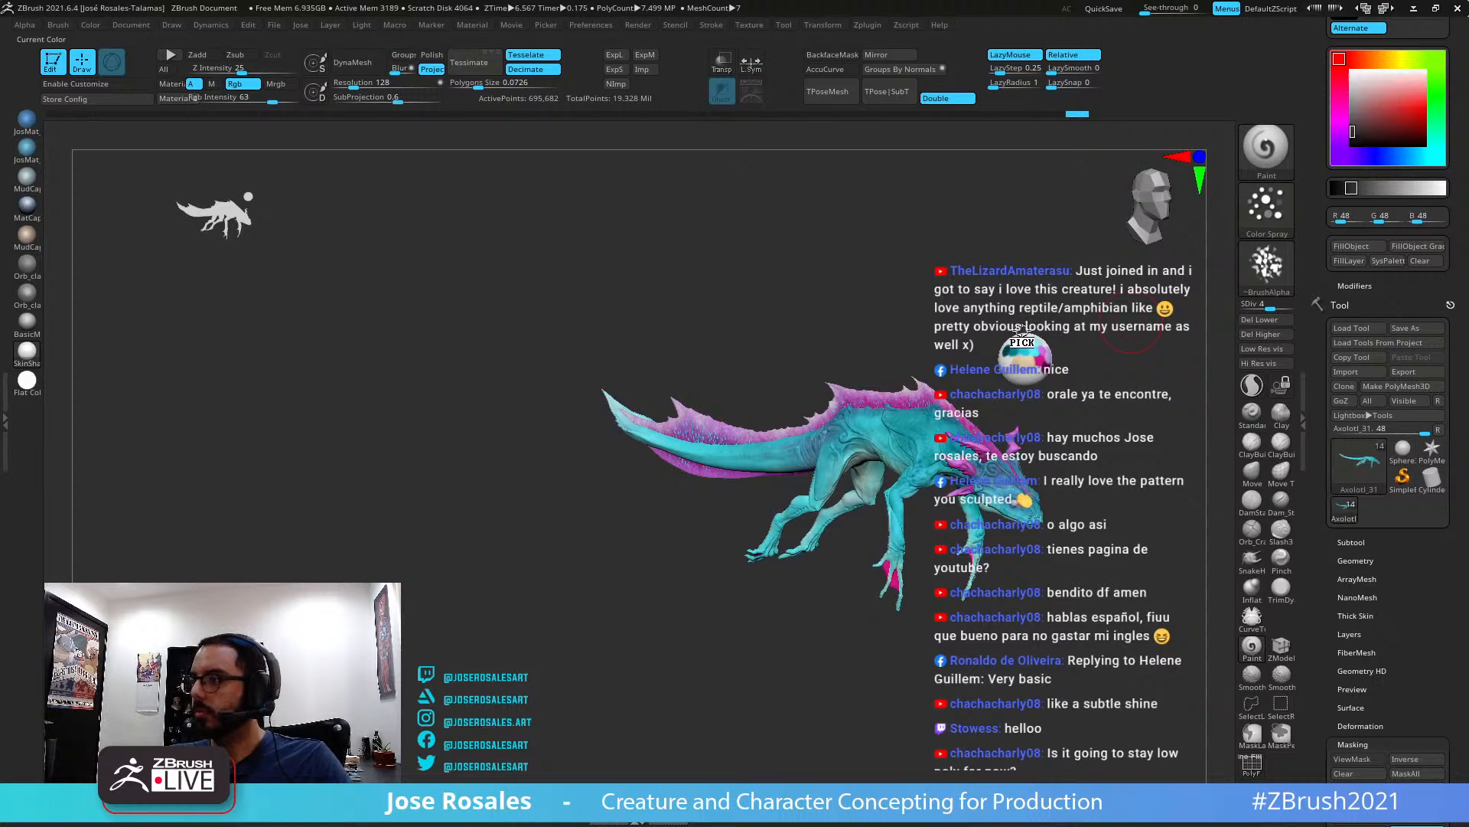
# Set the paint colour to dark teal RGB 0, 76, 81 sampled from the palette sphere and isolate the body
pyautogui.hotkey('shift', 's')
pyautogui.keyDown('alt'); pyautogui.moveTo(594, 328); pyautogui.dragTo(518, 357); pyautogui.keyUp('alt')
pyautogui.moveTo(518, 356); pyautogui.dragTo(515, 393, button='right')
pyautogui.moveTo(566, 357)
pyautogui.mouseDown()
pyautogui.moveTo(499, 304)
pyautogui.moveTo(491, 324)
pyautogui.mouseUp()
pyautogui.keyDown('ctrl'); pyautogui.moveTo(627, 416); pyautogui.dragTo(942, 322, button='right'); pyautogui.keyUp('ctrl')
pyautogui.moveTo(1048, 254); pyautogui.dragTo(946, 213, button='right')
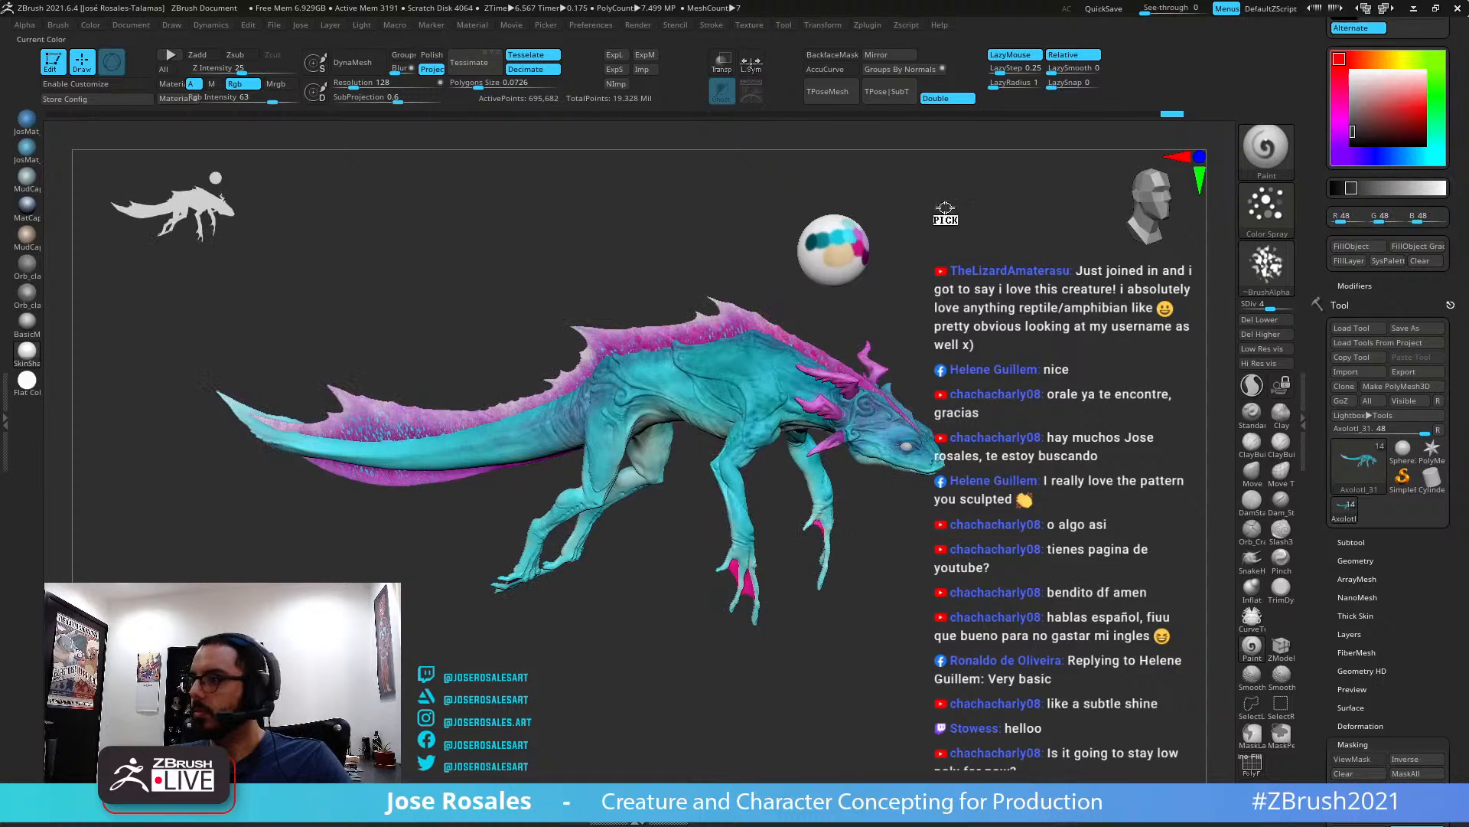
pyautogui.press('c')
pyautogui.moveTo(663, 431); pyautogui.dragTo(693, 440, button='right')
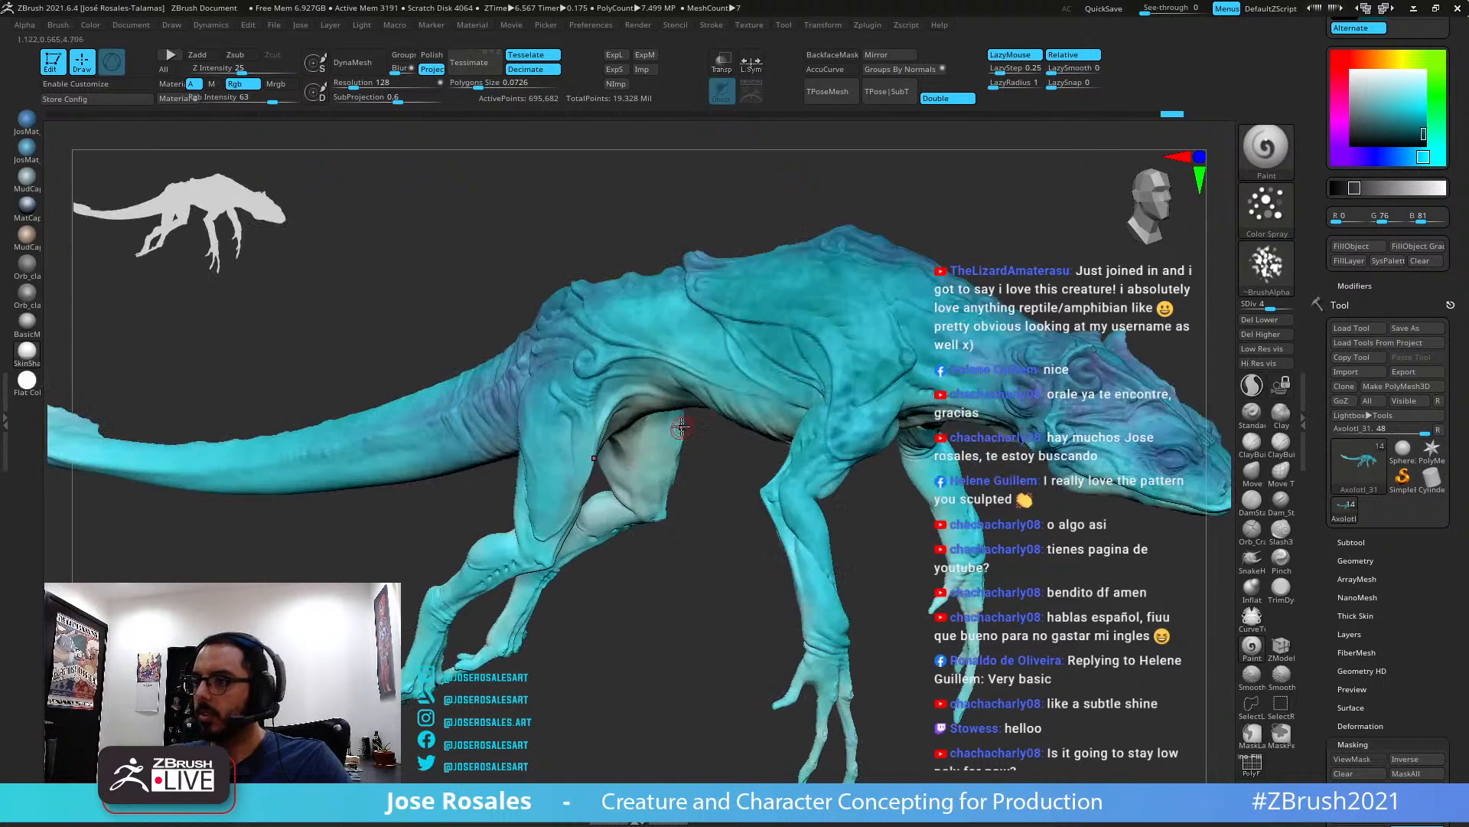
# Paint dark teal strokes over the hips, the base of the tail and the upper thigh
pyautogui.keyDown('alt'); pyautogui.moveTo(531, 430); pyautogui.dragTo(603, 425, button='right'); pyautogui.keyUp('alt')
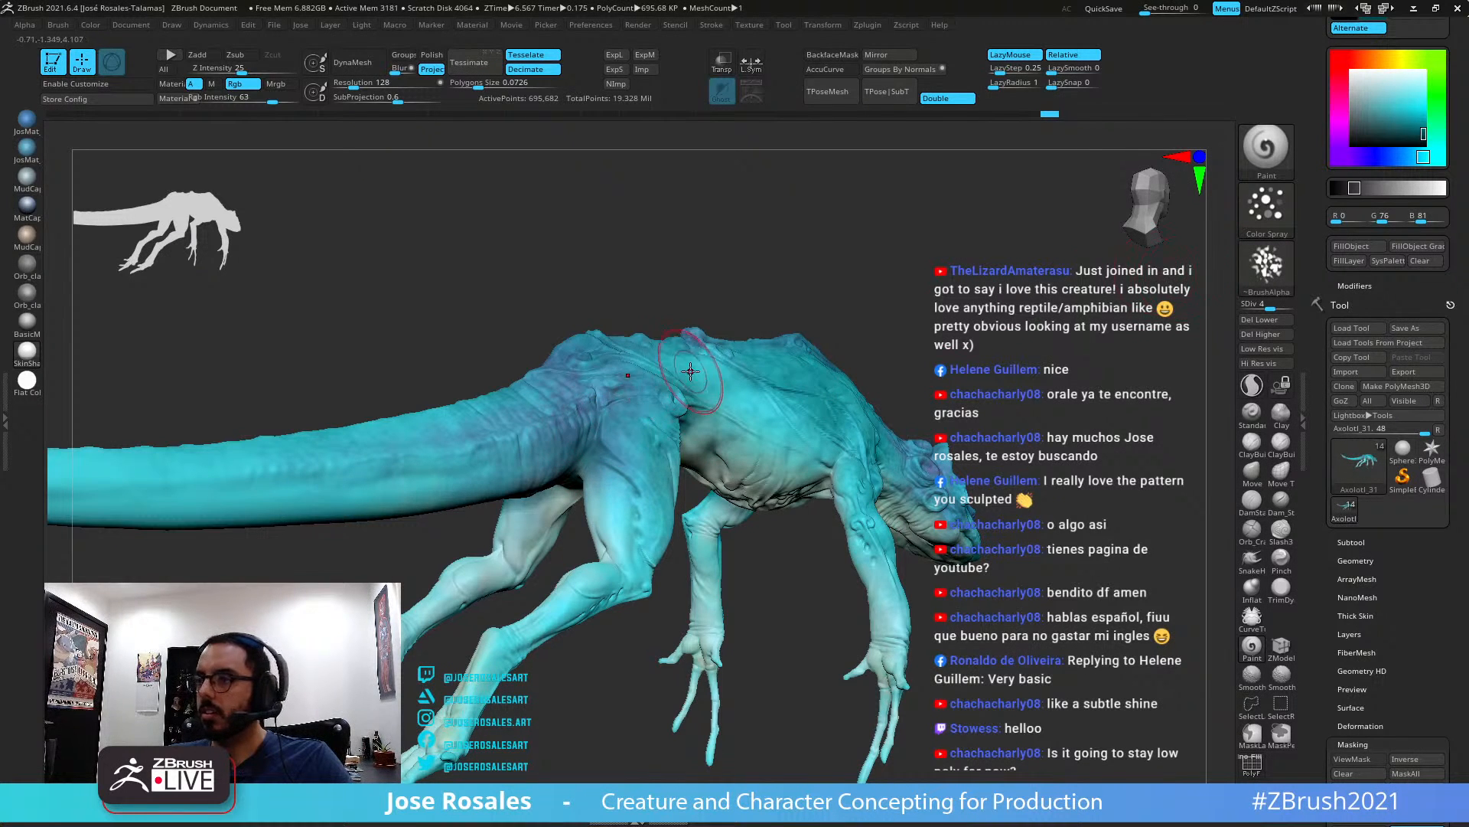
pyautogui.moveTo(619, 447); pyautogui.dragTo(650, 424, button='right')
pyautogui.moveTo(651, 426)
pyautogui.mouseDown()
pyautogui.moveTo(677, 394)
pyautogui.moveTo(788, 429)
pyautogui.mouseUp()
pyautogui.hotkey('ctrl', 'z')
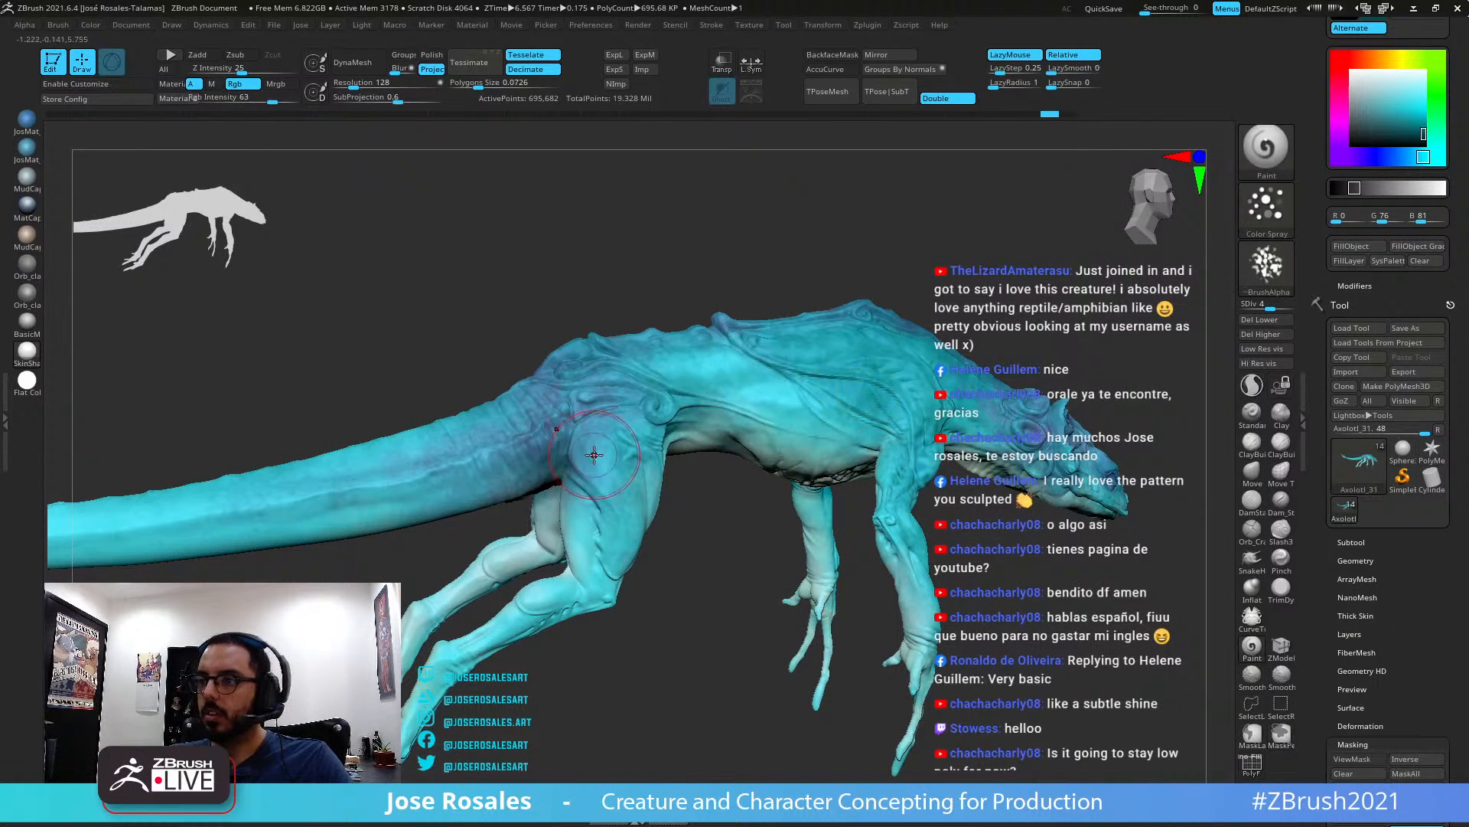
pyautogui.moveTo(608, 452)
pyautogui.mouseDown()
pyautogui.moveTo(509, 458)
pyautogui.moveTo(485, 485)
pyautogui.moveTo(507, 452)
pyautogui.mouseUp()
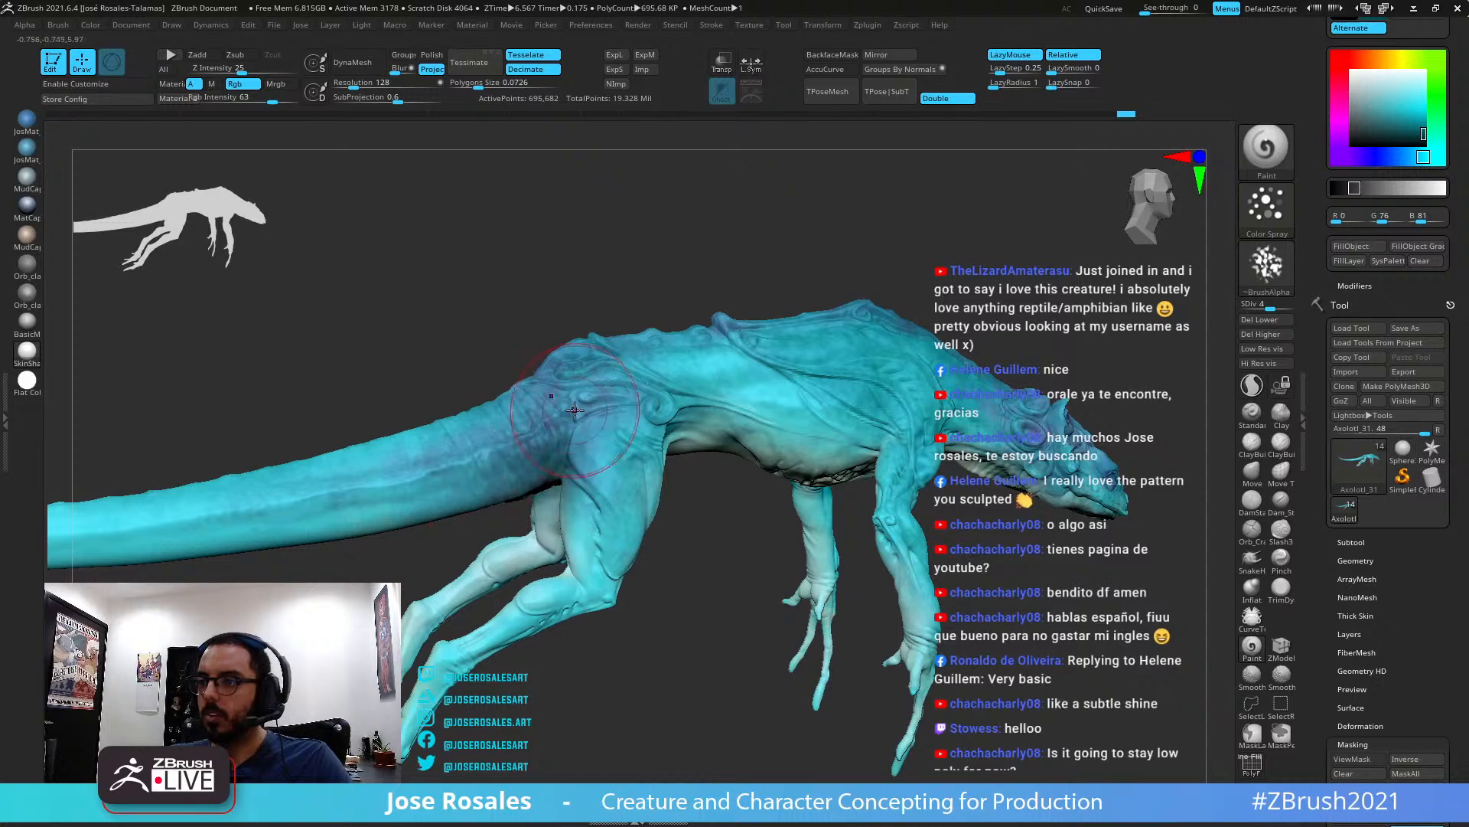
pyautogui.moveTo(582, 425); pyautogui.dragTo(594, 528)
# Shade the shoulders, the throat edges and the sides of the head with dark teal
pyautogui.moveTo(595, 528)
pyautogui.mouseDown(button='right')
pyautogui.moveTo(532, 497)
pyautogui.moveTo(957, 280)
pyautogui.mouseUp(button='right')
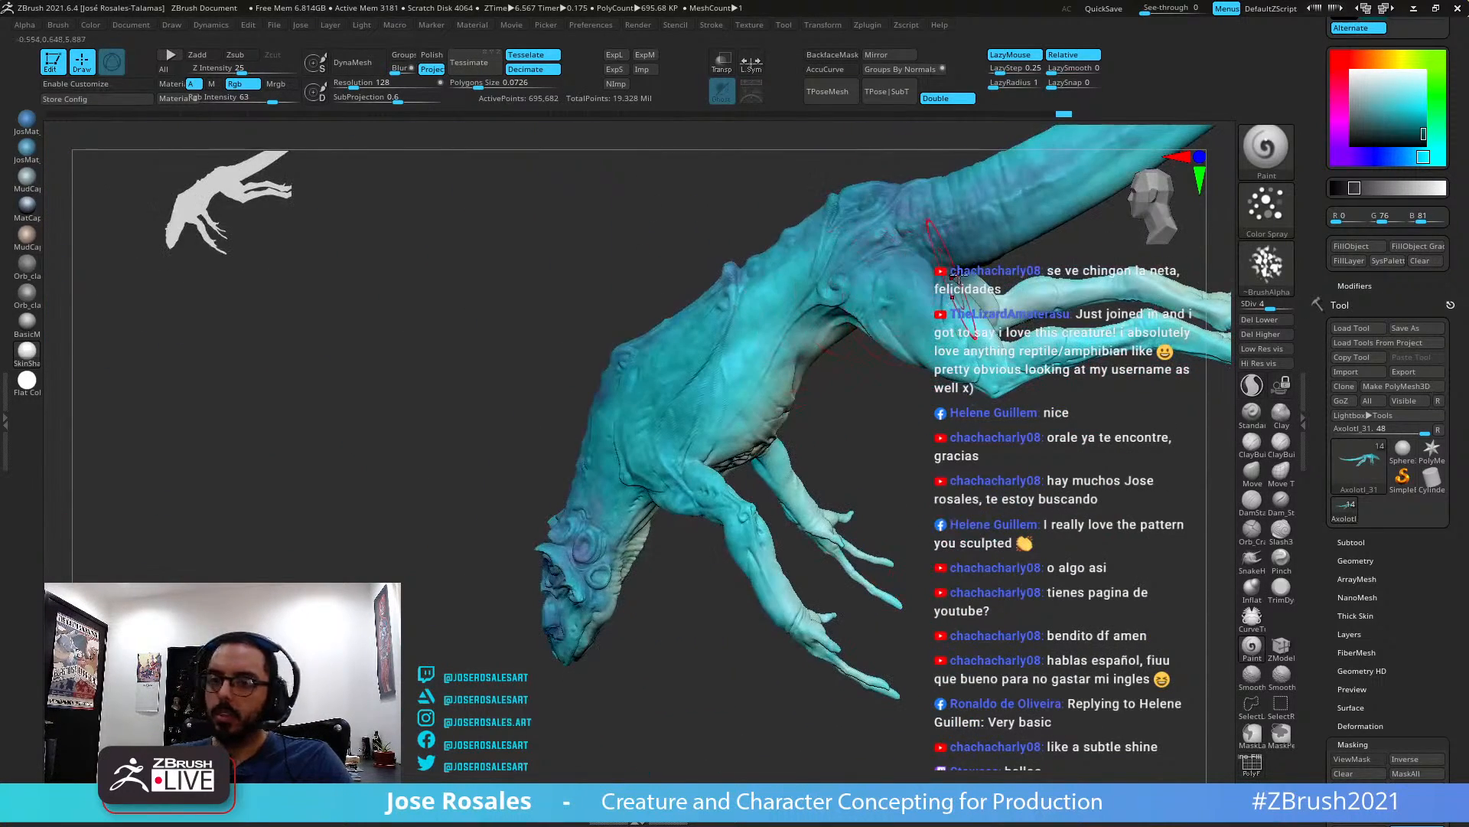
pyautogui.moveTo(849, 151); pyautogui.dragTo(949, 213, button='right')
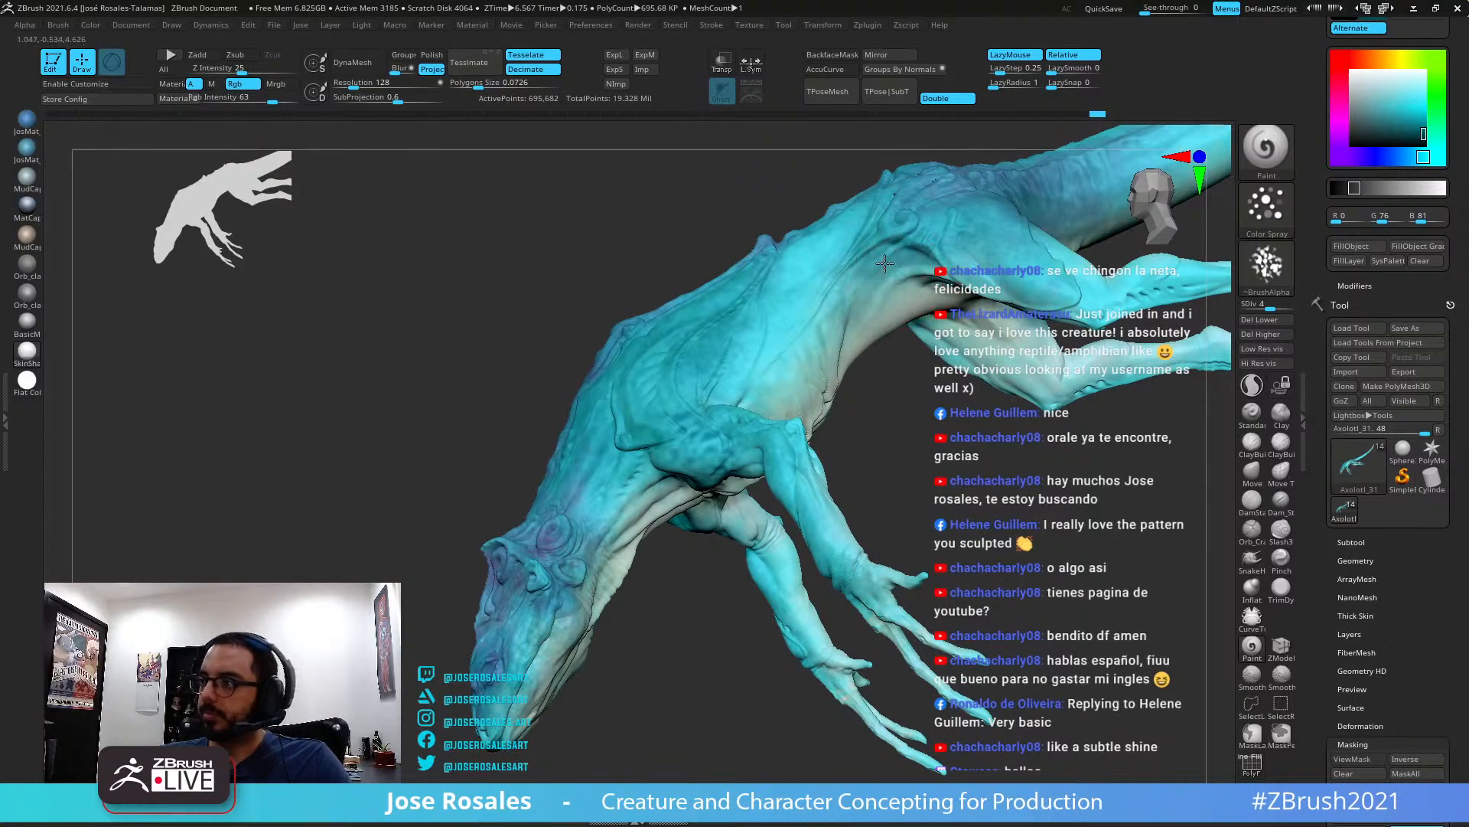
pyautogui.moveTo(601, 498); pyautogui.dragTo(641, 507, button='right')
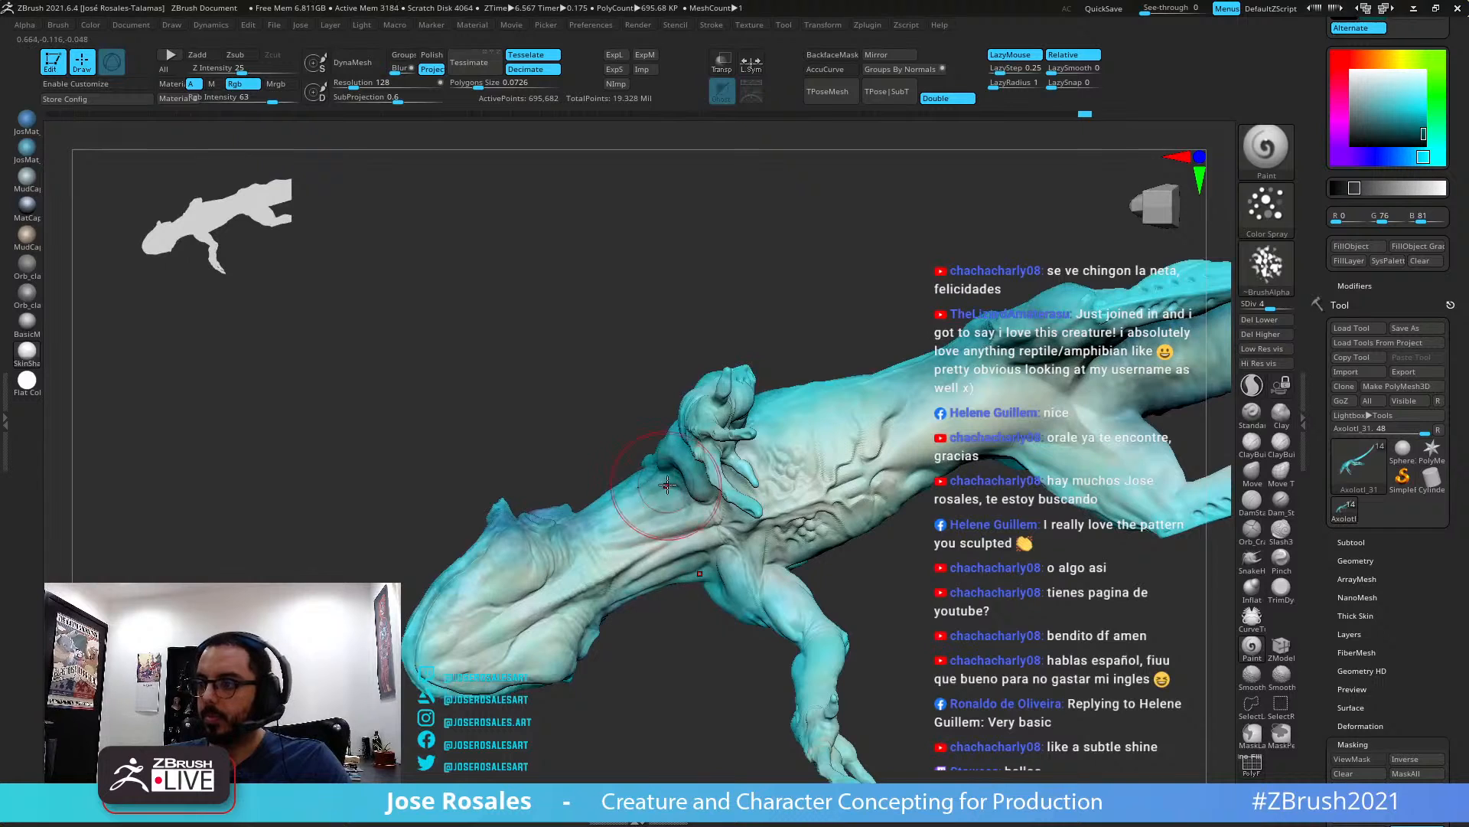
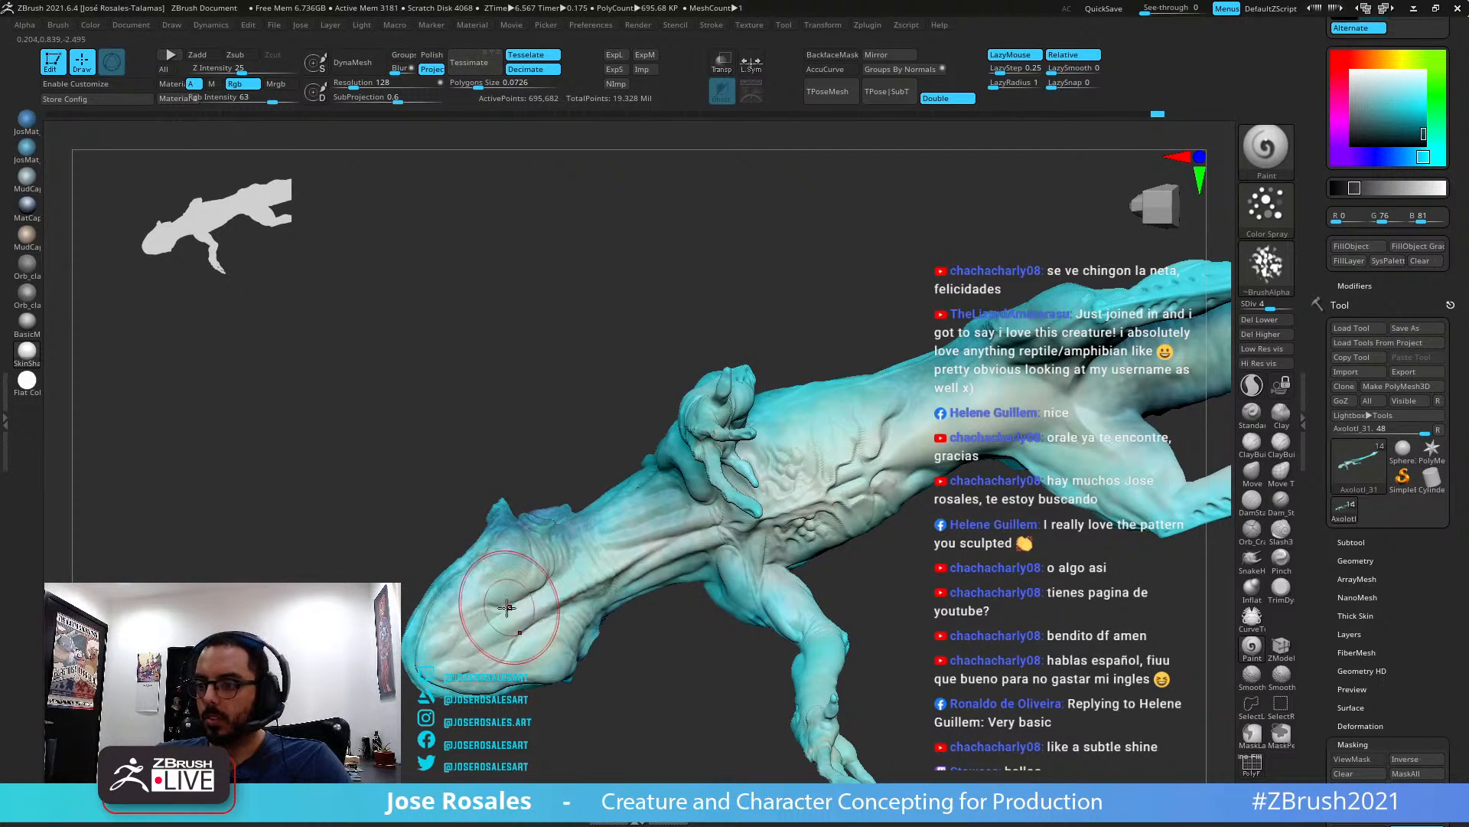
pyautogui.moveTo(417, 666); pyautogui.dragTo(457, 634)
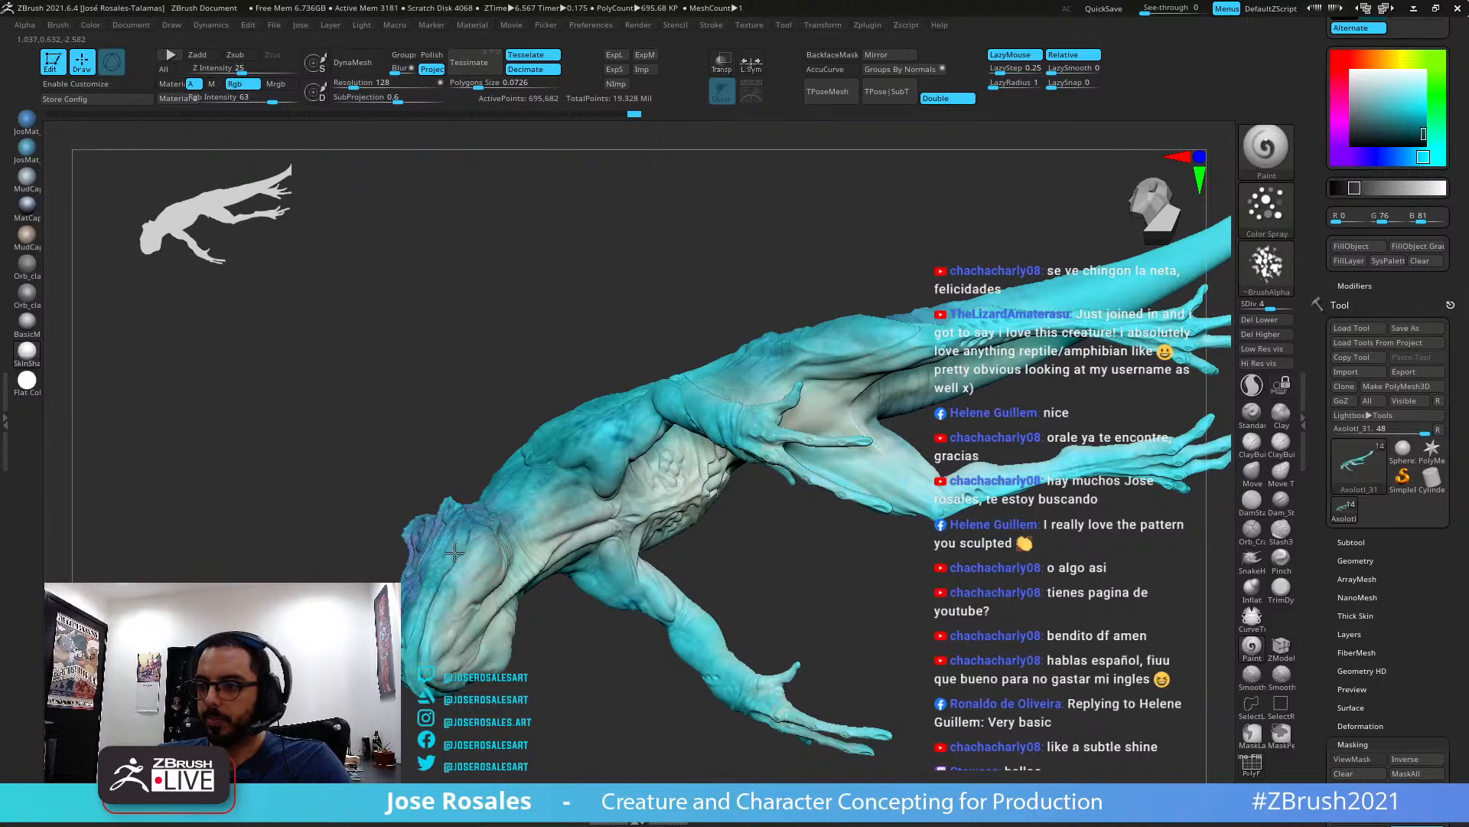
pyautogui.moveTo(458, 538); pyautogui.dragTo(437, 489, button='right')
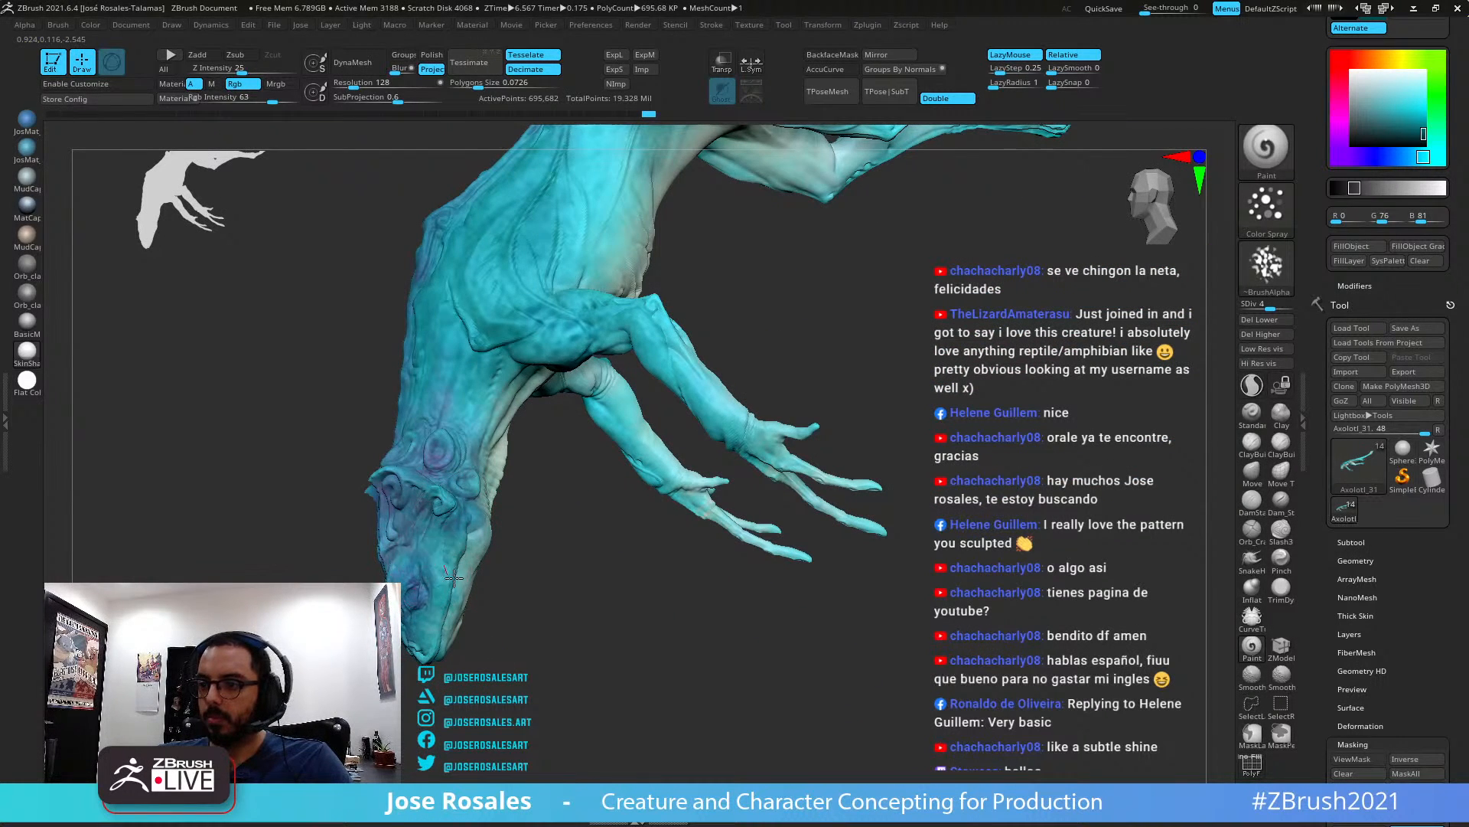
pyautogui.moveTo(454, 578); pyautogui.dragTo(441, 567, button='right')
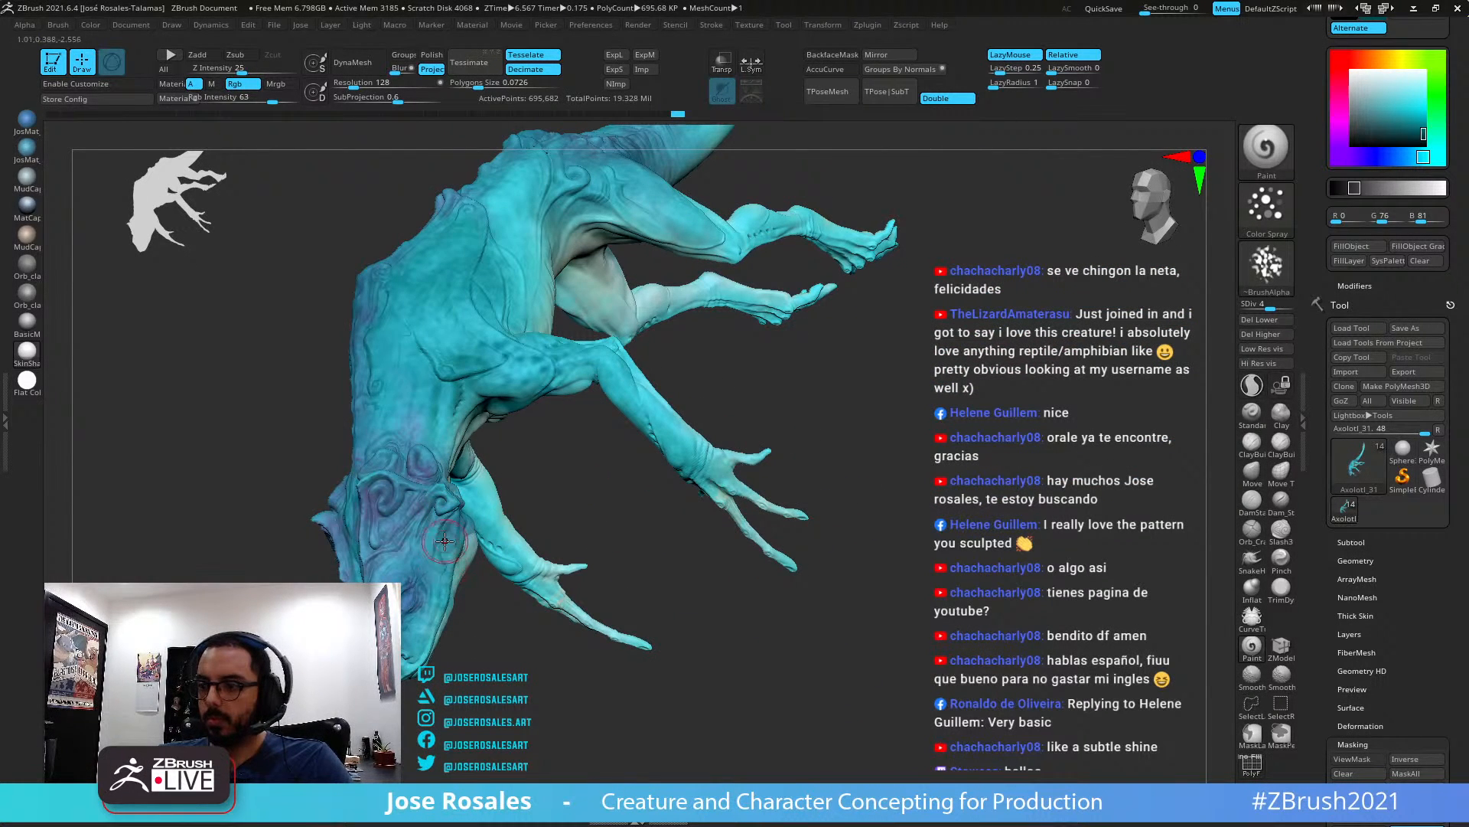
pyautogui.moveTo(441, 560); pyautogui.dragTo(413, 570)
pyautogui.moveTo(413, 570)
pyautogui.mouseDown(button='right')
pyautogui.moveTo(679, 487)
pyautogui.moveTo(631, 510)
pyautogui.mouseUp(button='right')
pyautogui.moveTo(604, 450); pyautogui.dragTo(613, 448)
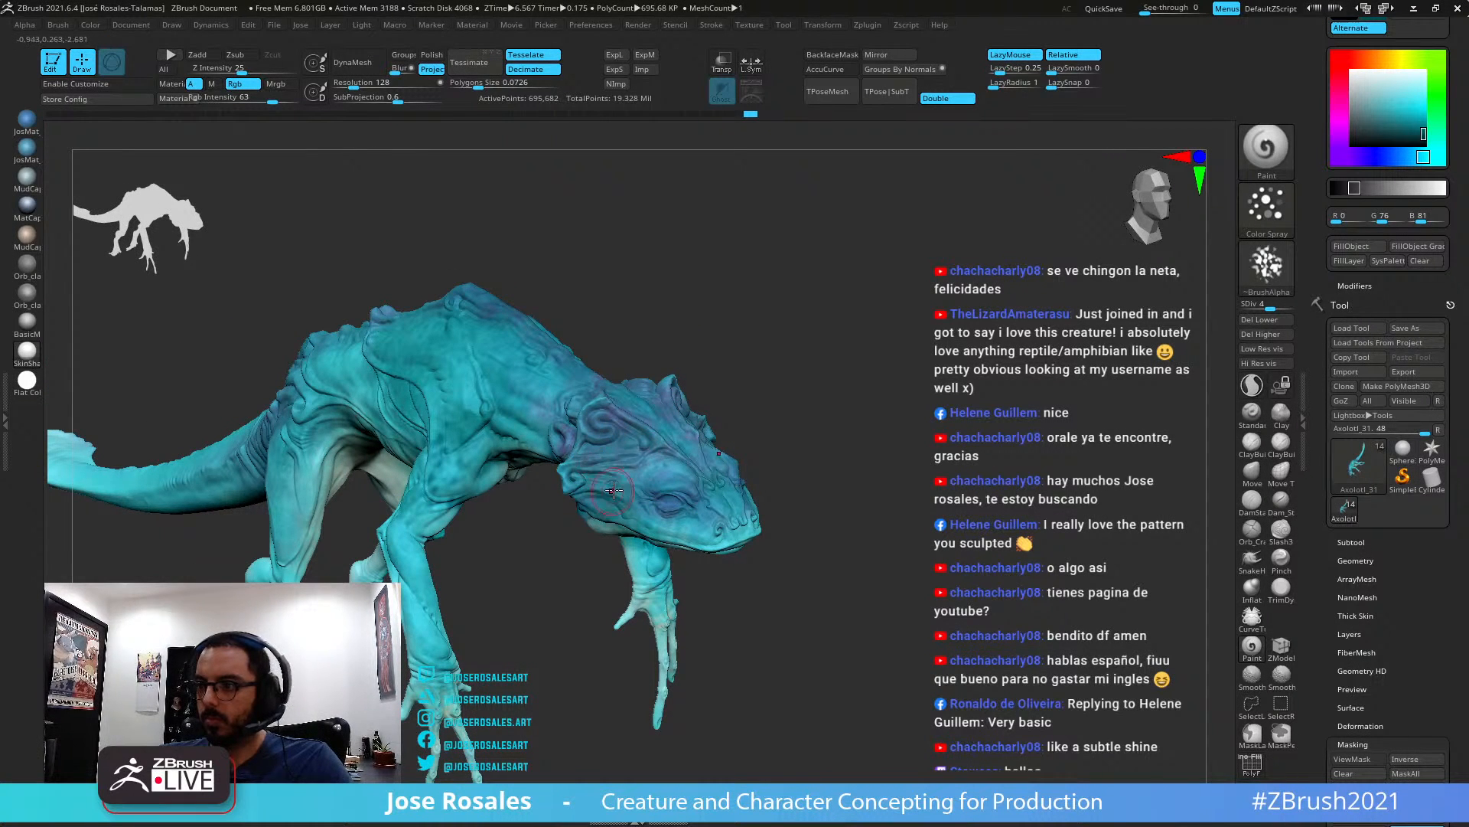
# Examine the dark teal shading on the isolated body from above, the side and underneath
pyautogui.moveTo(614, 490); pyautogui.dragTo(644, 442, button='right')
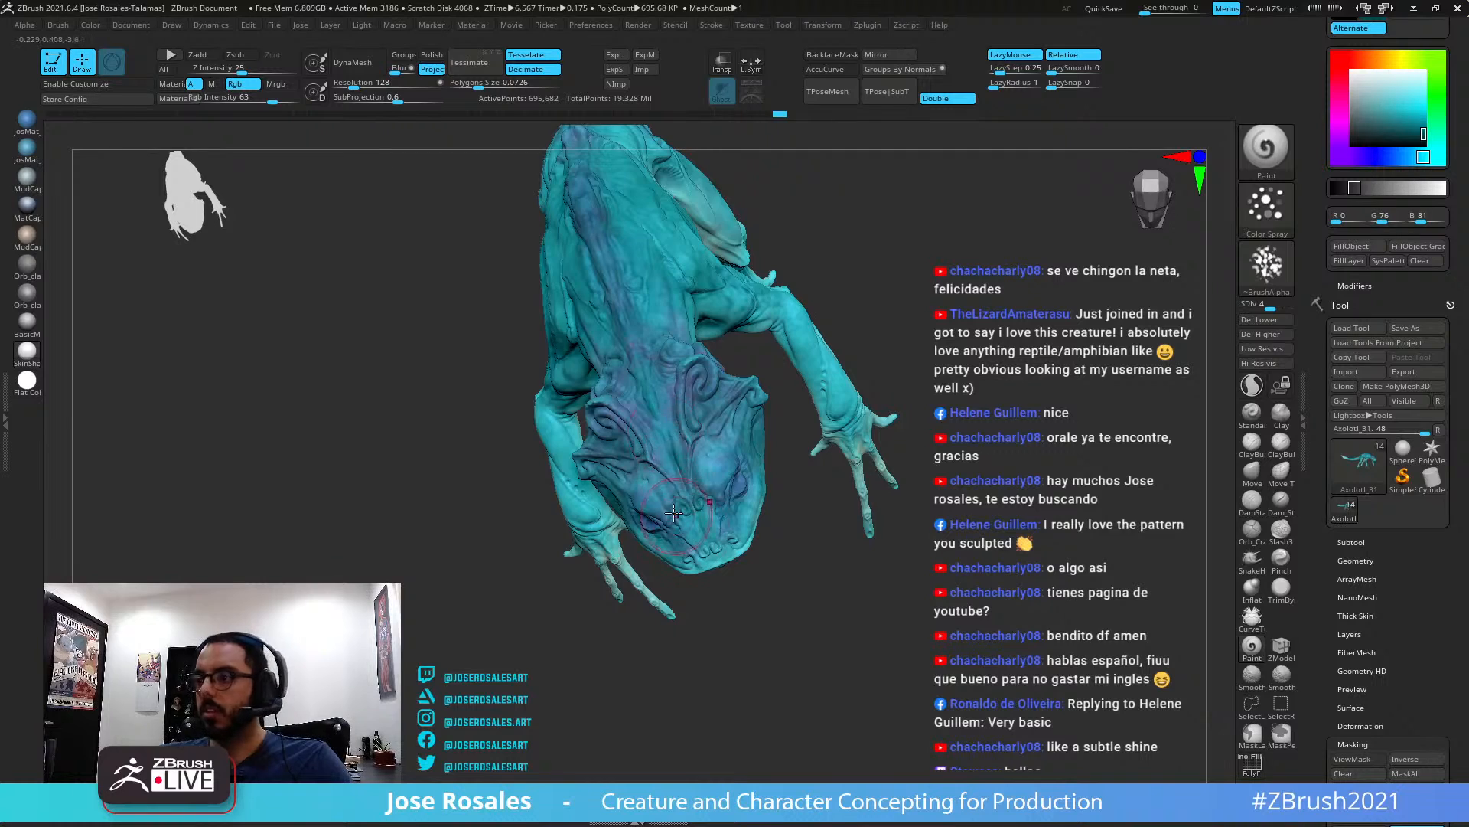
pyautogui.moveTo(673, 514); pyautogui.dragTo(699, 234, button='right')
pyautogui.moveTo(681, 373); pyautogui.dragTo(867, 423, button='right')
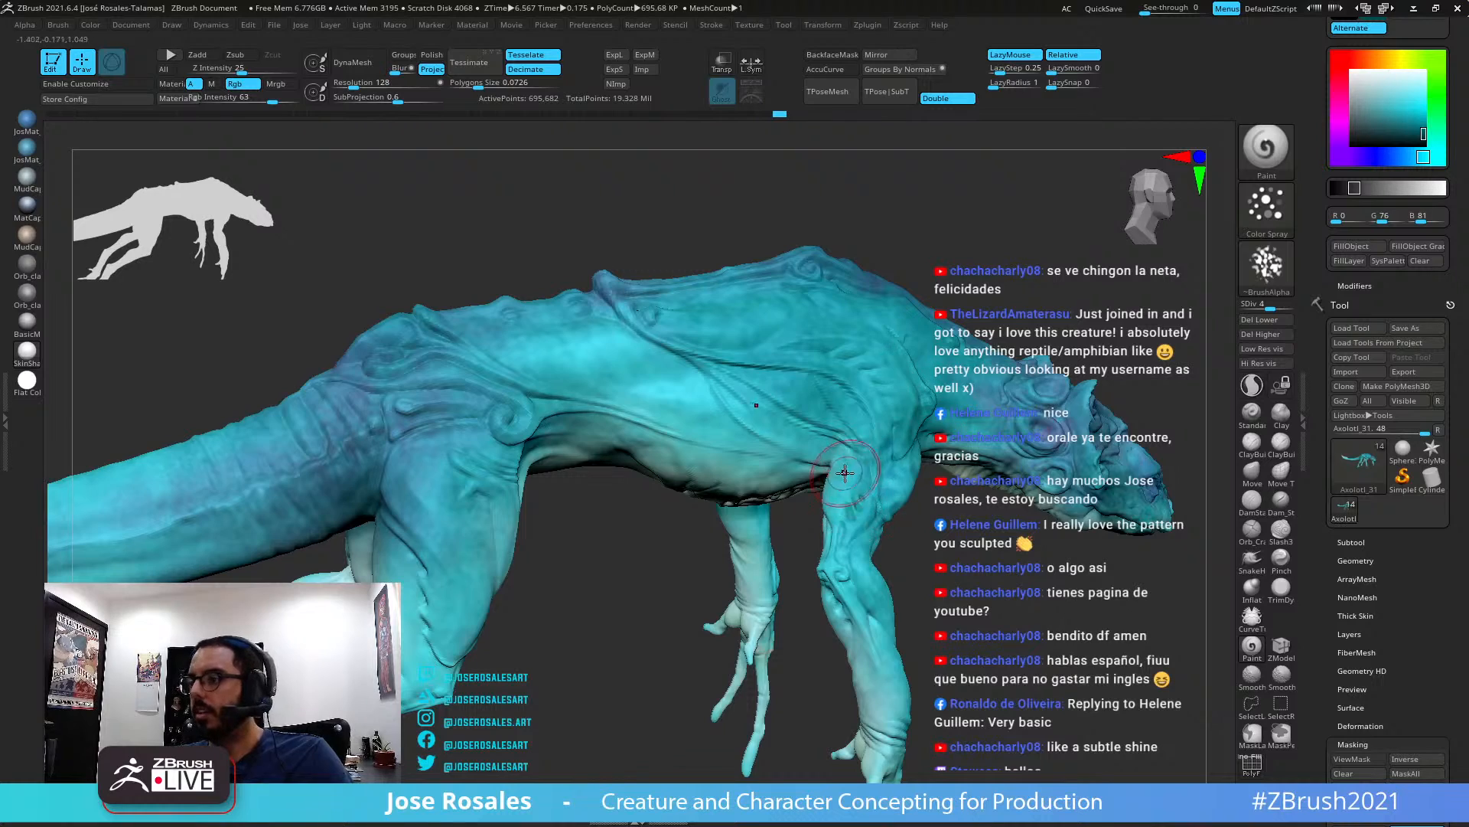
pyautogui.moveTo(845, 472); pyautogui.dragTo(790, 557, button='right')
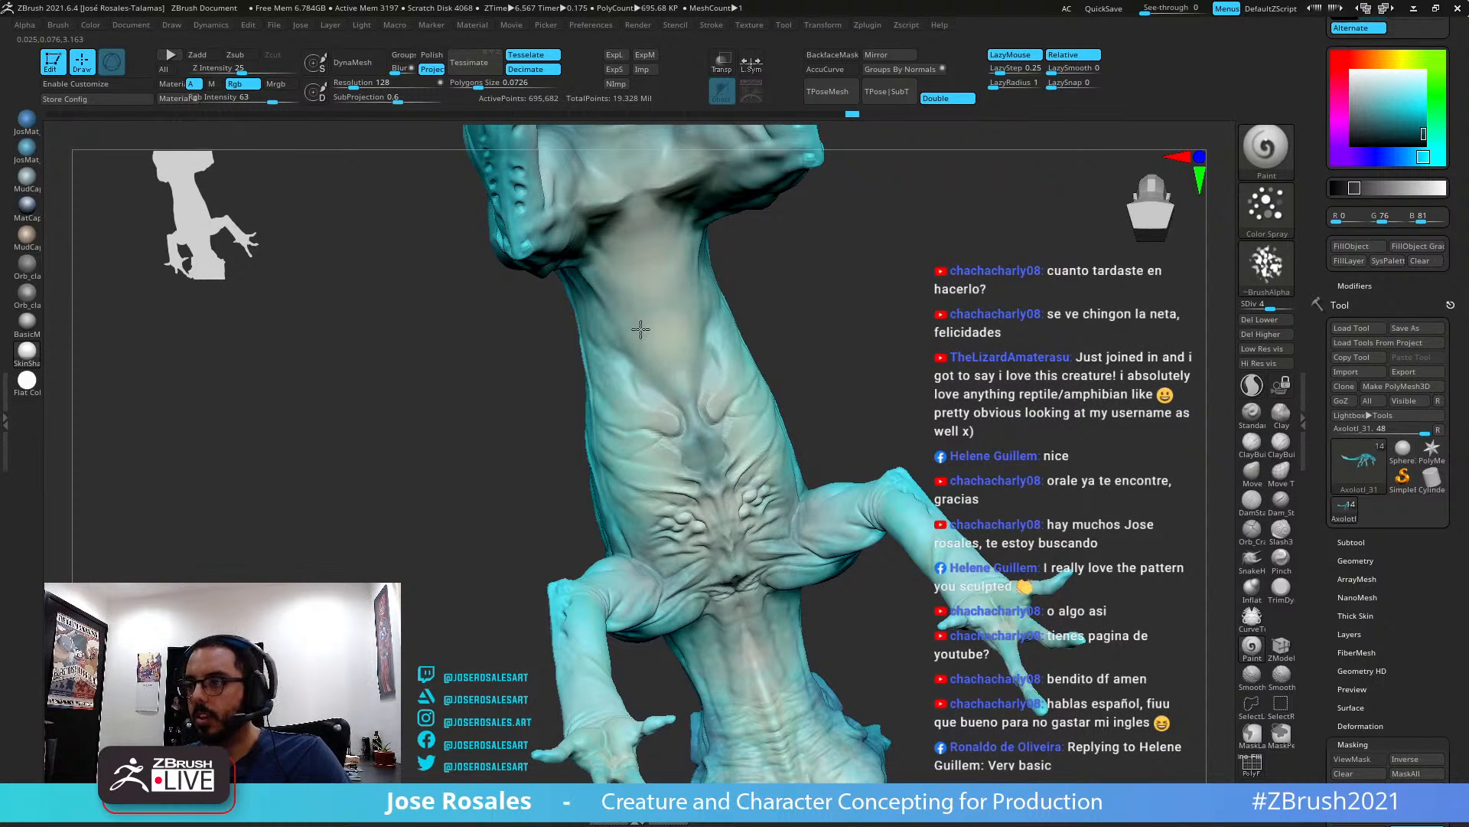
pyautogui.moveTo(714, 198); pyautogui.dragTo(792, 296, button='right')
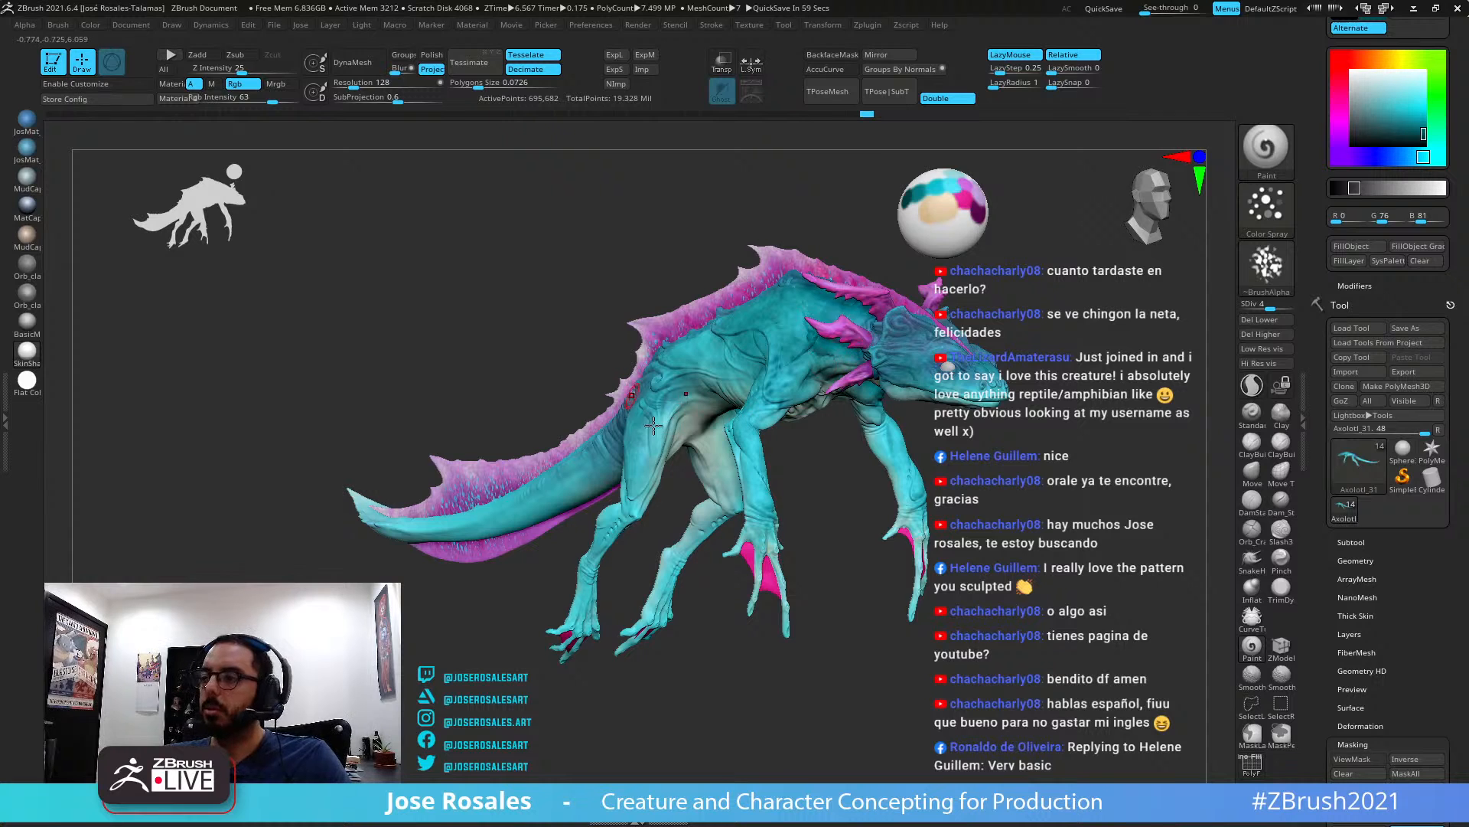
# Compare the body colours with the fins and palette sphere shown and with the body isolated, from both sides
pyautogui.moveTo(775, 406); pyautogui.dragTo(779, 383, button='right')
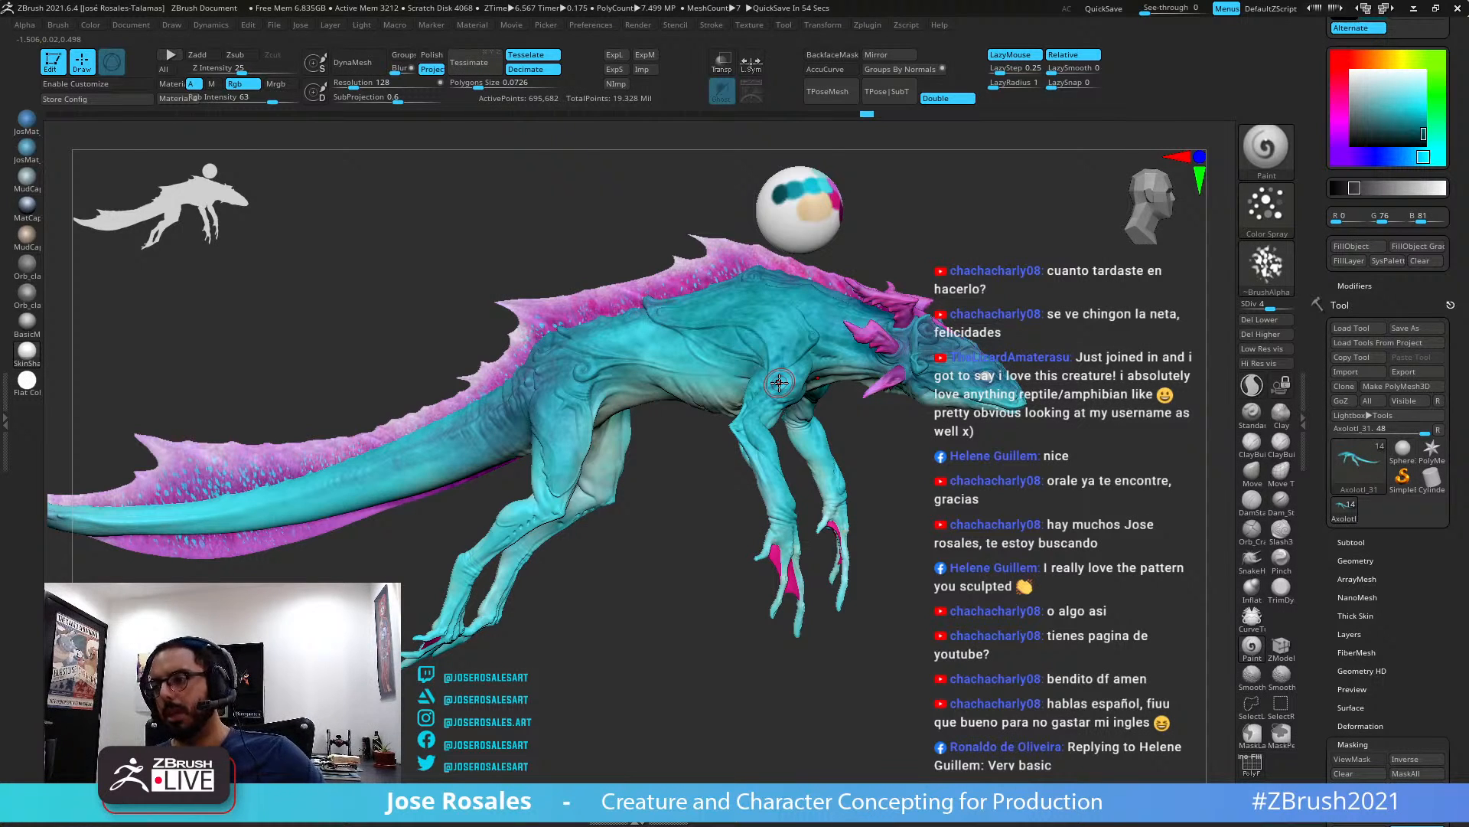
pyautogui.moveTo(765, 441); pyautogui.dragTo(1111, 384, button='right')
pyautogui.moveTo(1081, 509); pyautogui.dragTo(921, 457, button='right')
pyautogui.moveTo(628, 481); pyautogui.dragTo(762, 370, button='right')
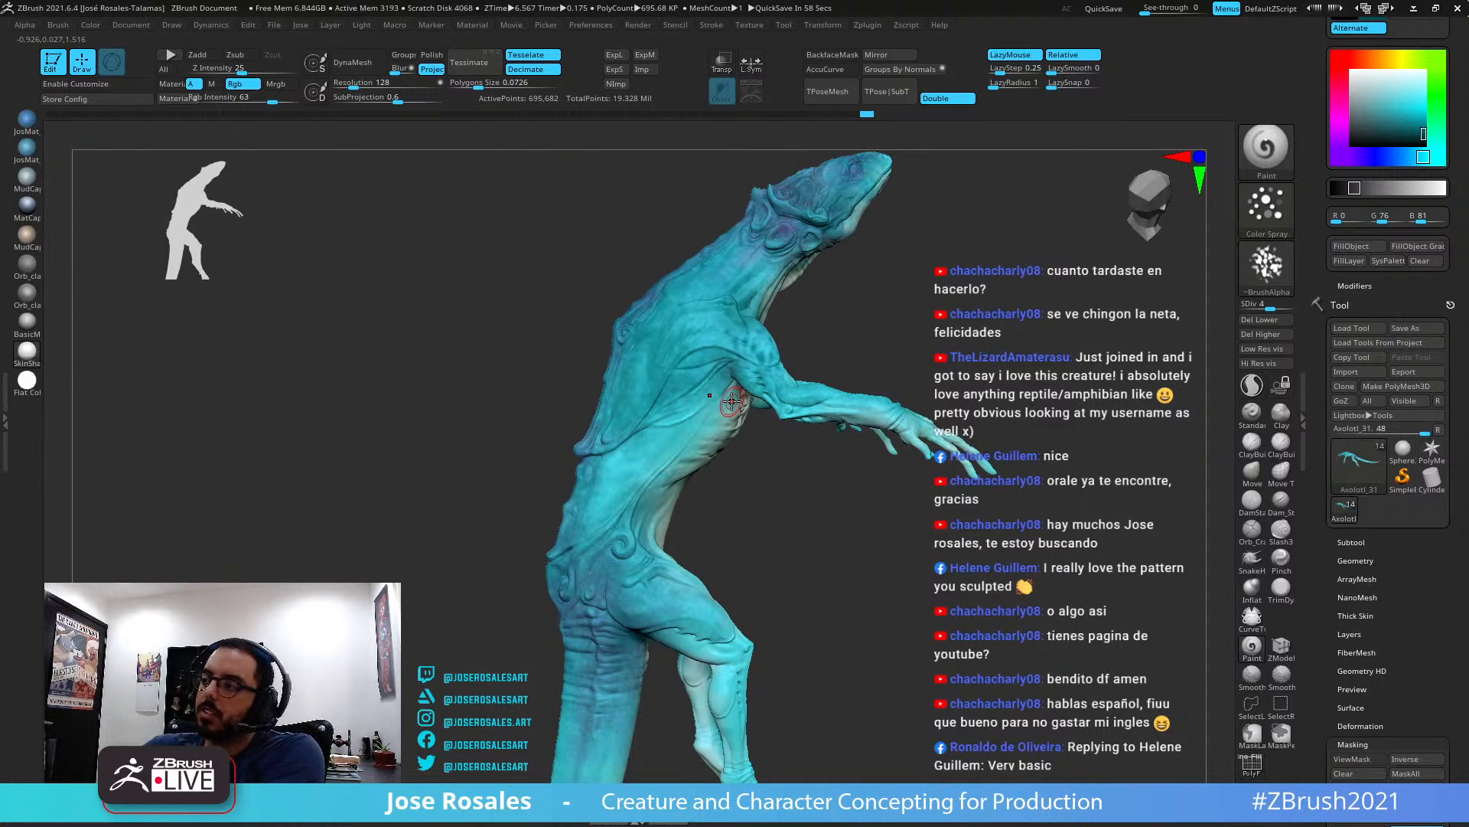
pyautogui.moveTo(730, 401); pyautogui.dragTo(895, 593, button='right')
pyautogui.hotkey('ctrl', 'shift', 's')
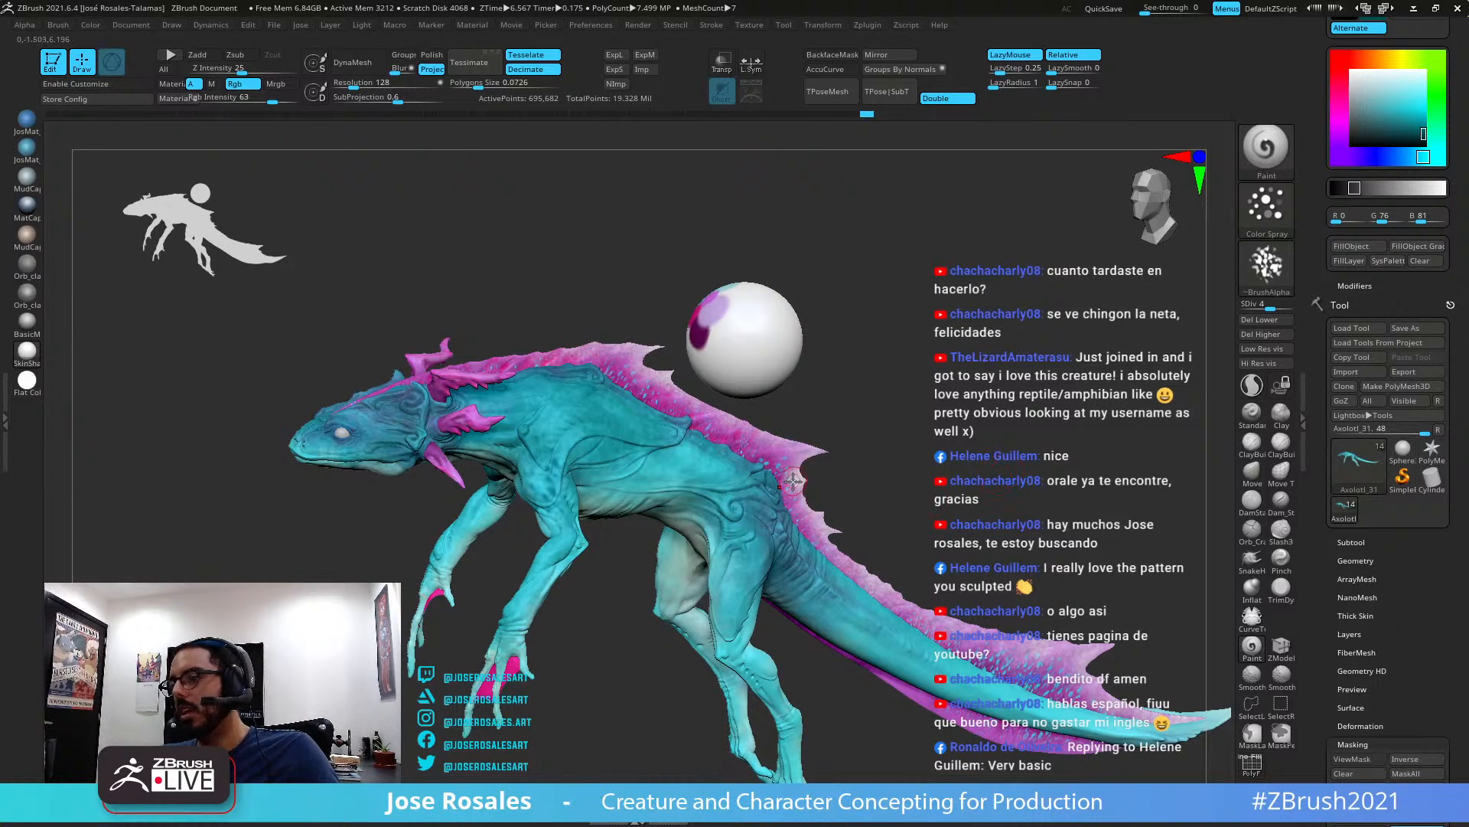
pyautogui.keyDown('ctrl'); pyautogui.keyDown('shift'); pyautogui.click(612, 491); pyautogui.keyUp('shift'); pyautogui.keyUp('ctrl')
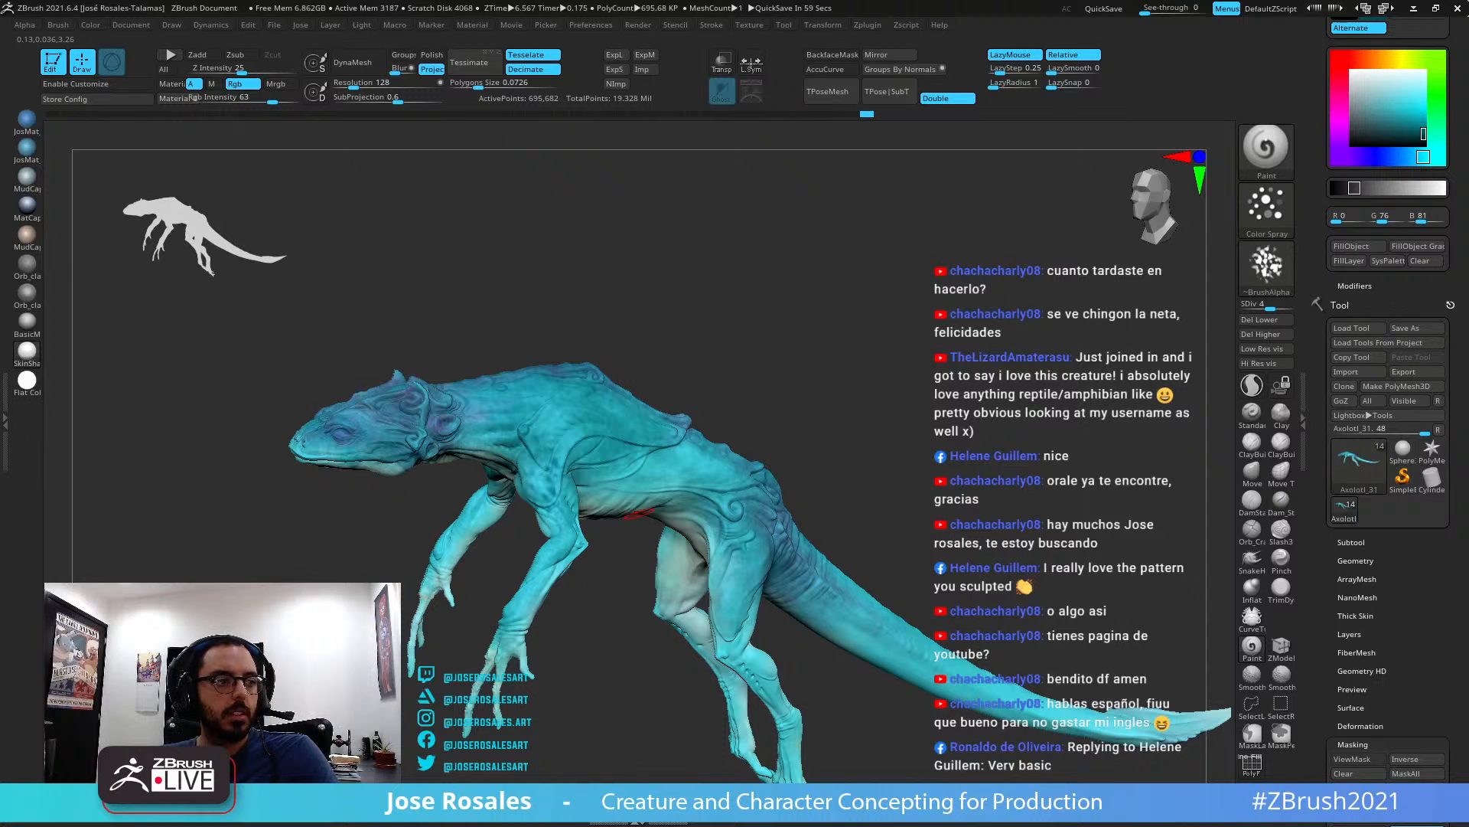
pyautogui.moveTo(640, 513); pyautogui.dragTo(851, 442, button='right')
pyautogui.keyDown('ctrl'); pyautogui.moveTo(851, 442); pyautogui.dragTo(957, 428, button='right'); pyautogui.keyUp('ctrl')
pyautogui.moveTo(957, 429); pyautogui.dragTo(933, 349, button='right')
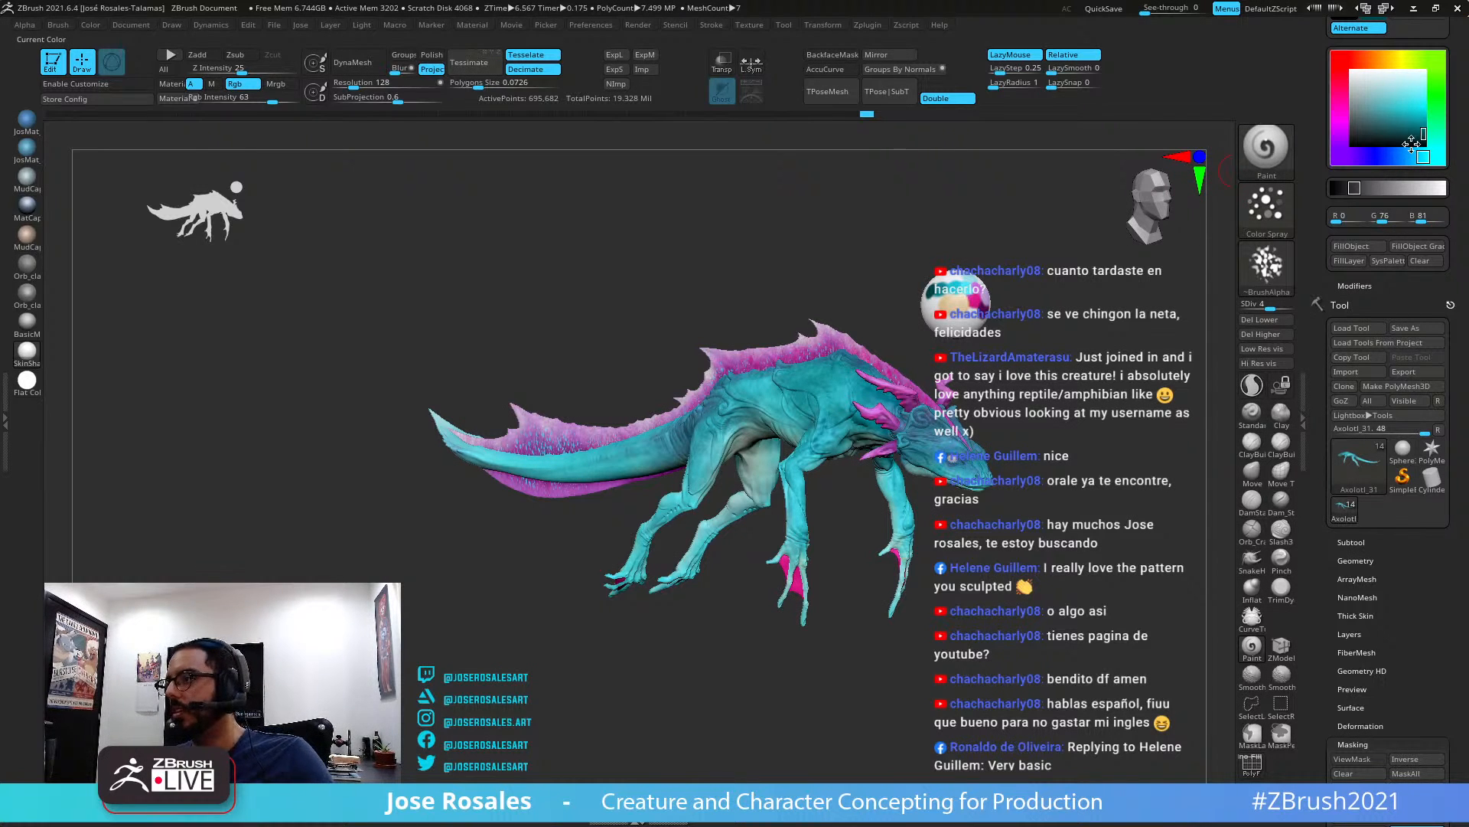
# Set the paint colour to white RGB 255, 255, 255 and the RGB intensity to 11, with the body isolated
pyautogui.moveTo(1409, 133); pyautogui.dragTo(1327, 58)
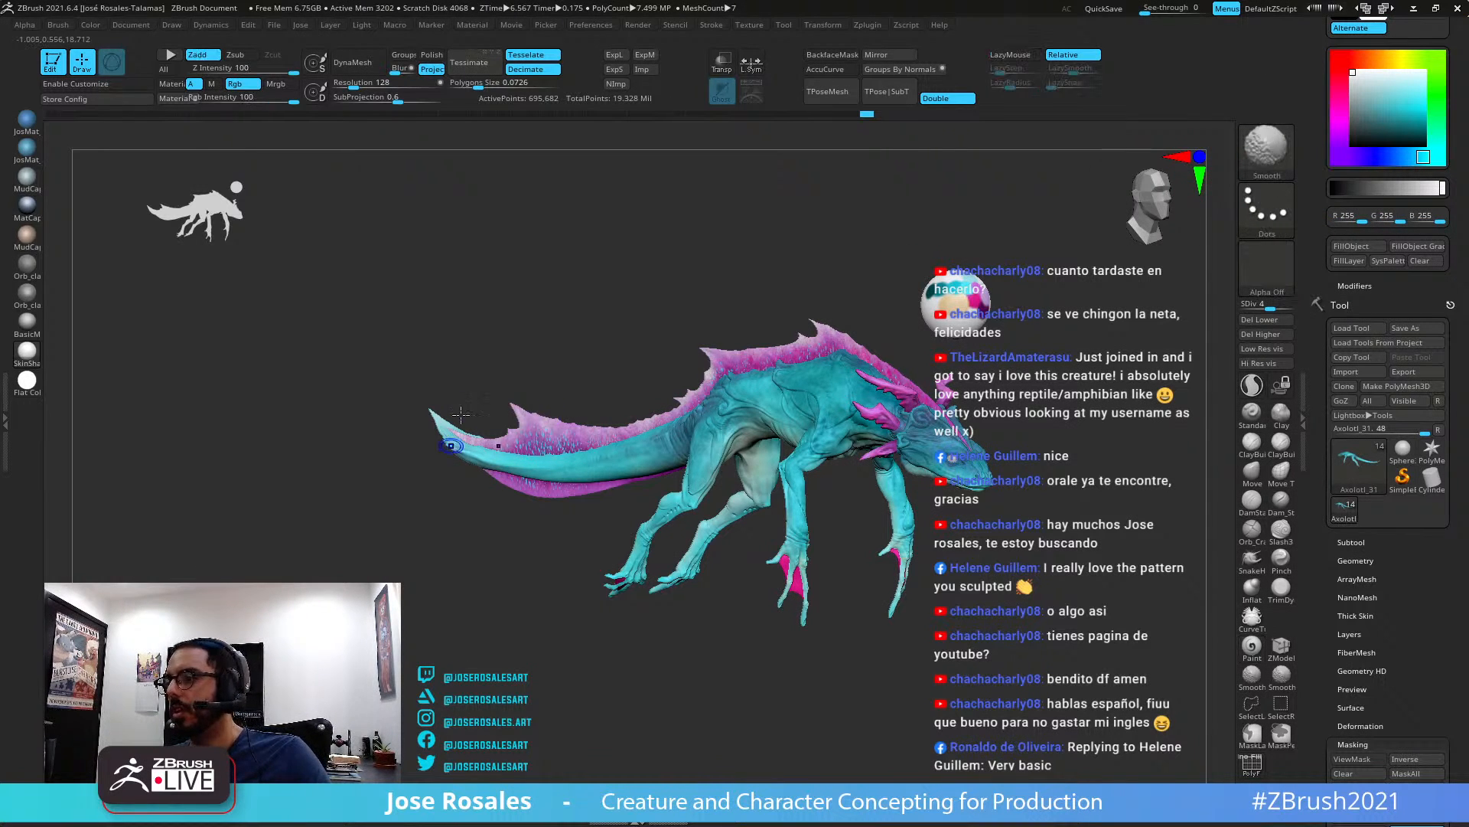
pyautogui.moveTo(461, 415)
pyautogui.keyDown('ctrl'); pyautogui.mouseDown(button='right')
pyautogui.moveTo(649, 361)
pyautogui.moveTo(499, 256)
pyautogui.moveTo(537, 297)
pyautogui.mouseUp(button='right'); pyautogui.keyUp('ctrl')
pyautogui.click(285, 102)
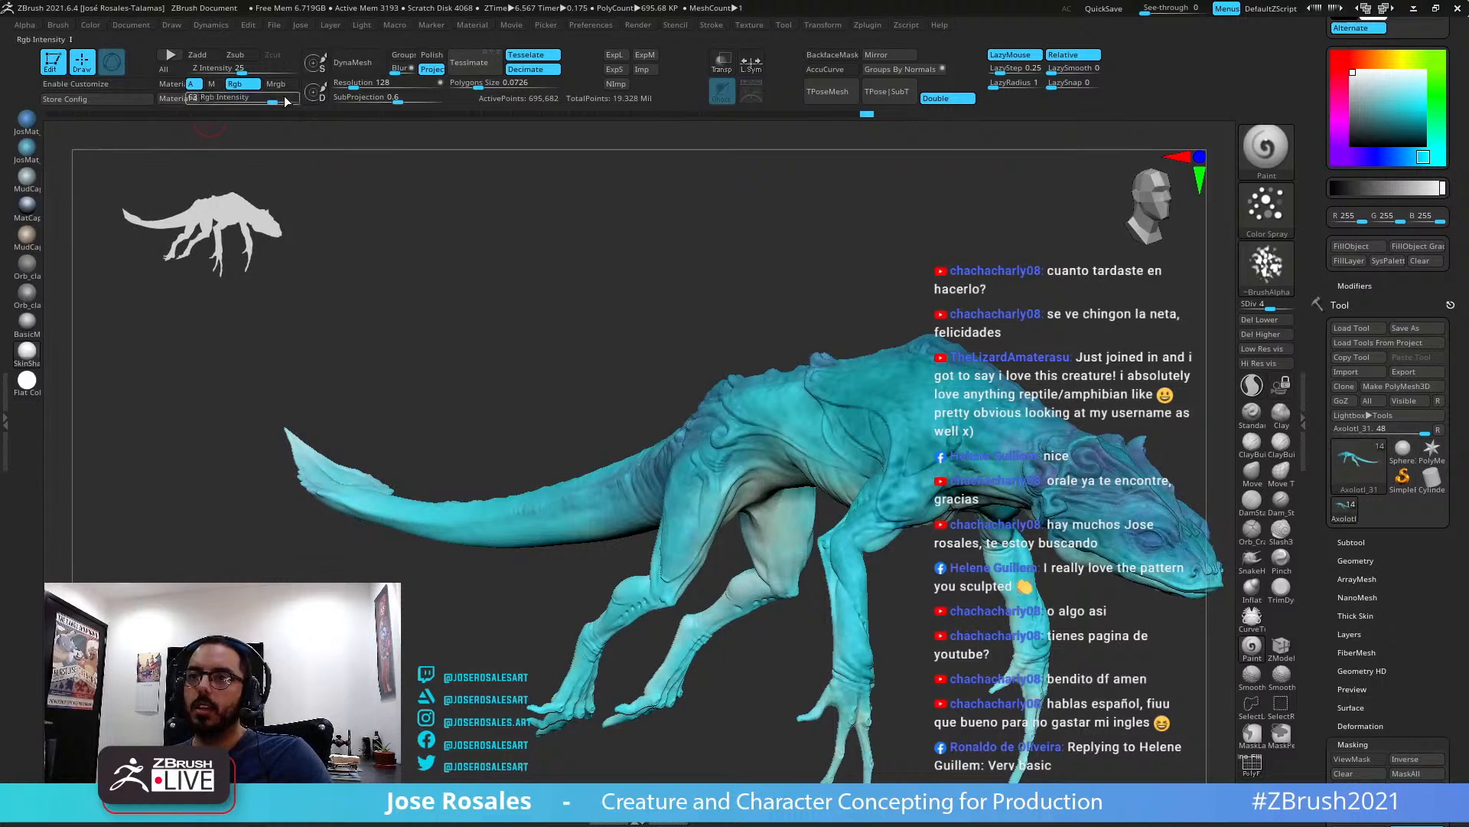
pyautogui.write('17')
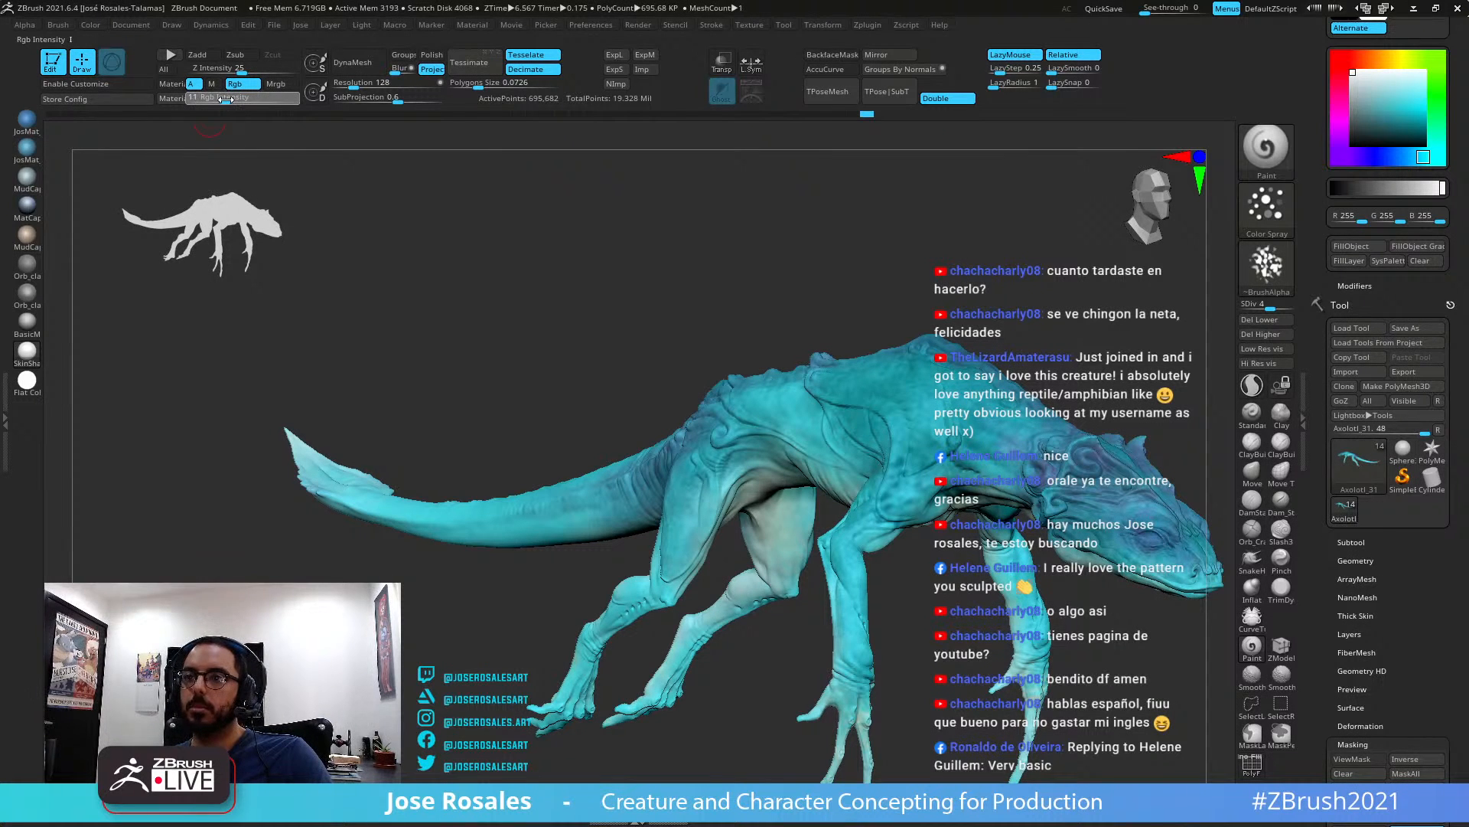
pyautogui.moveTo(223, 100); pyautogui.dragTo(226, 100)
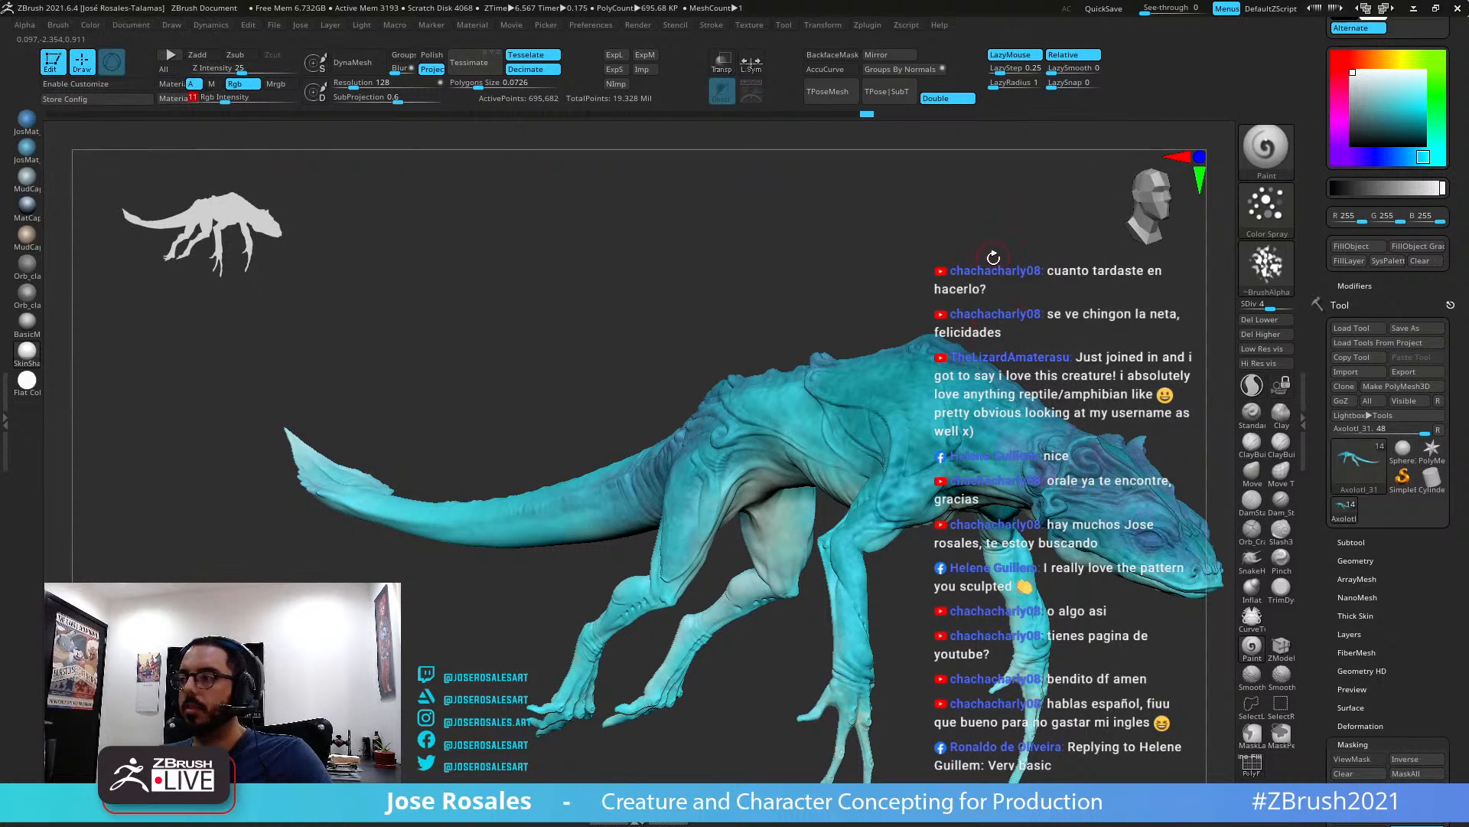
pyautogui.moveTo(993, 255)
pyautogui.keyDown('ctrl'); pyautogui.mouseDown(button='right')
pyautogui.moveTo(1027, 278)
pyautogui.moveTo(987, 227)
pyautogui.mouseUp(button='right'); pyautogui.keyUp('ctrl')
# Fill the whole body with white several times at RGB intensity 11
pyautogui.click(1356, 247)
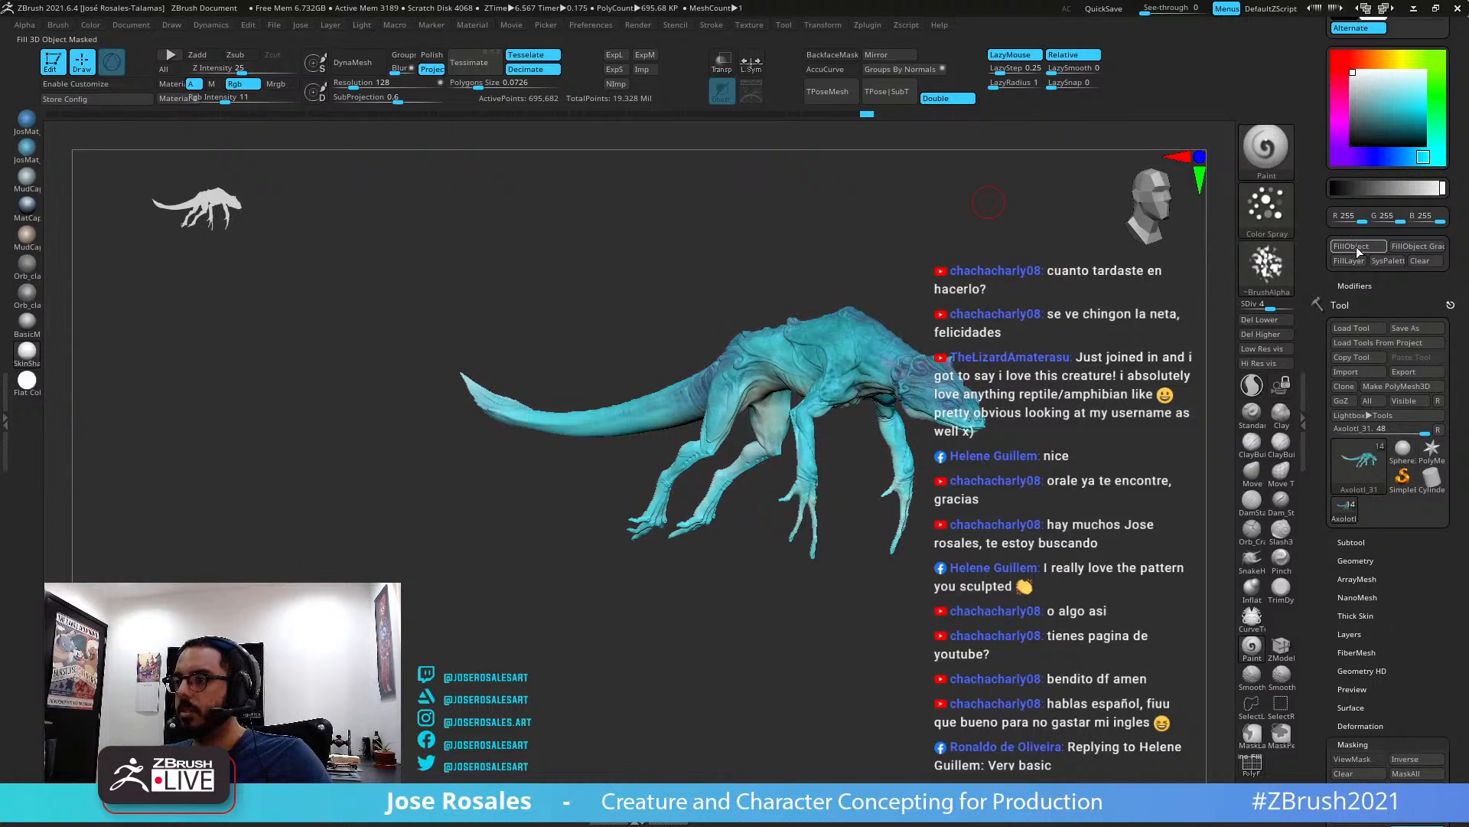
pyautogui.keyDown('alt'); pyautogui.moveTo(1056, 349); pyautogui.dragTo(1125, 390, button='right'); pyautogui.keyUp('alt')
pyautogui.click(1364, 244)
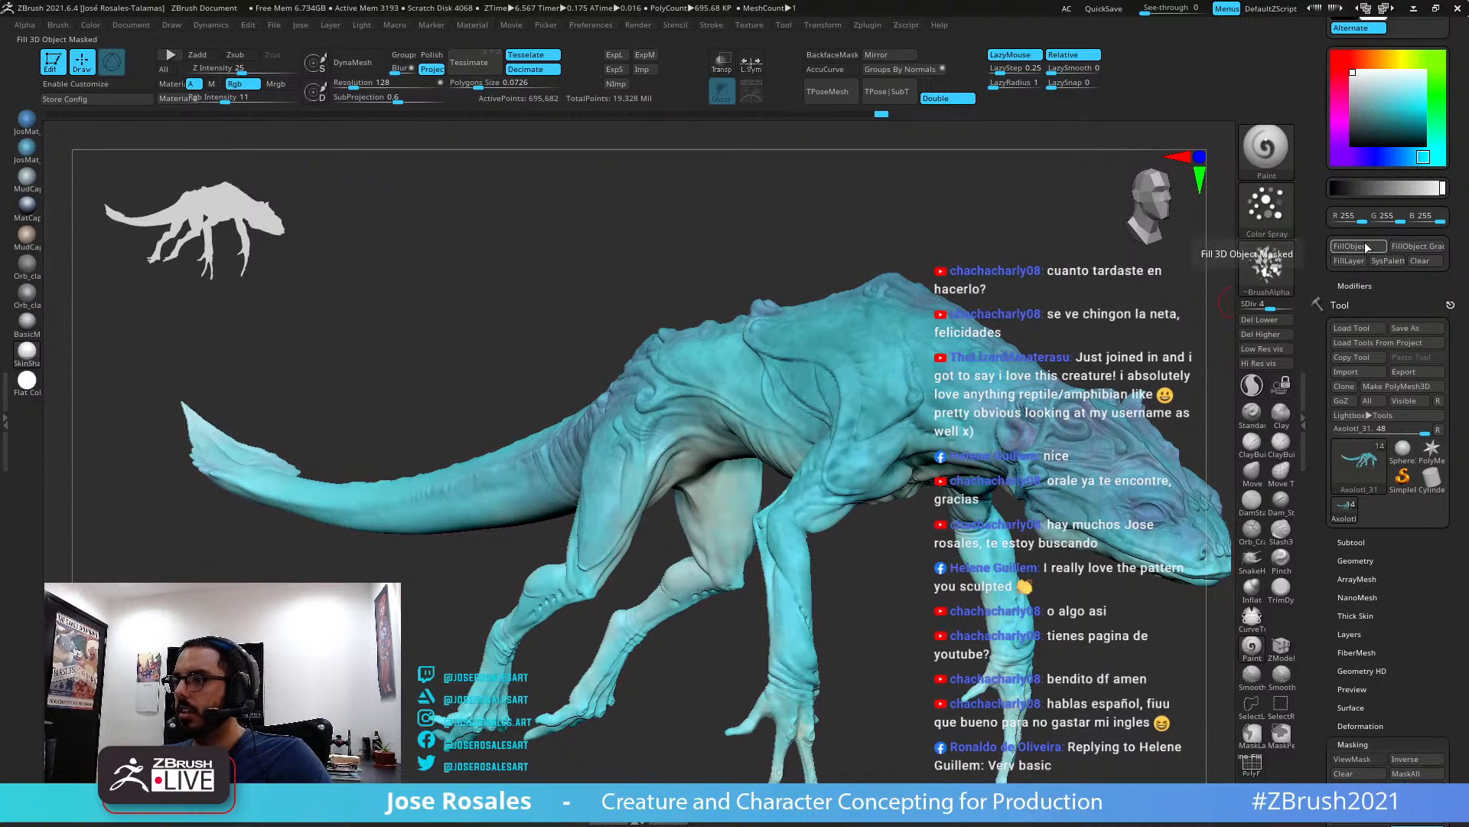
pyautogui.click(1360, 245)
pyautogui.click(1362, 246)
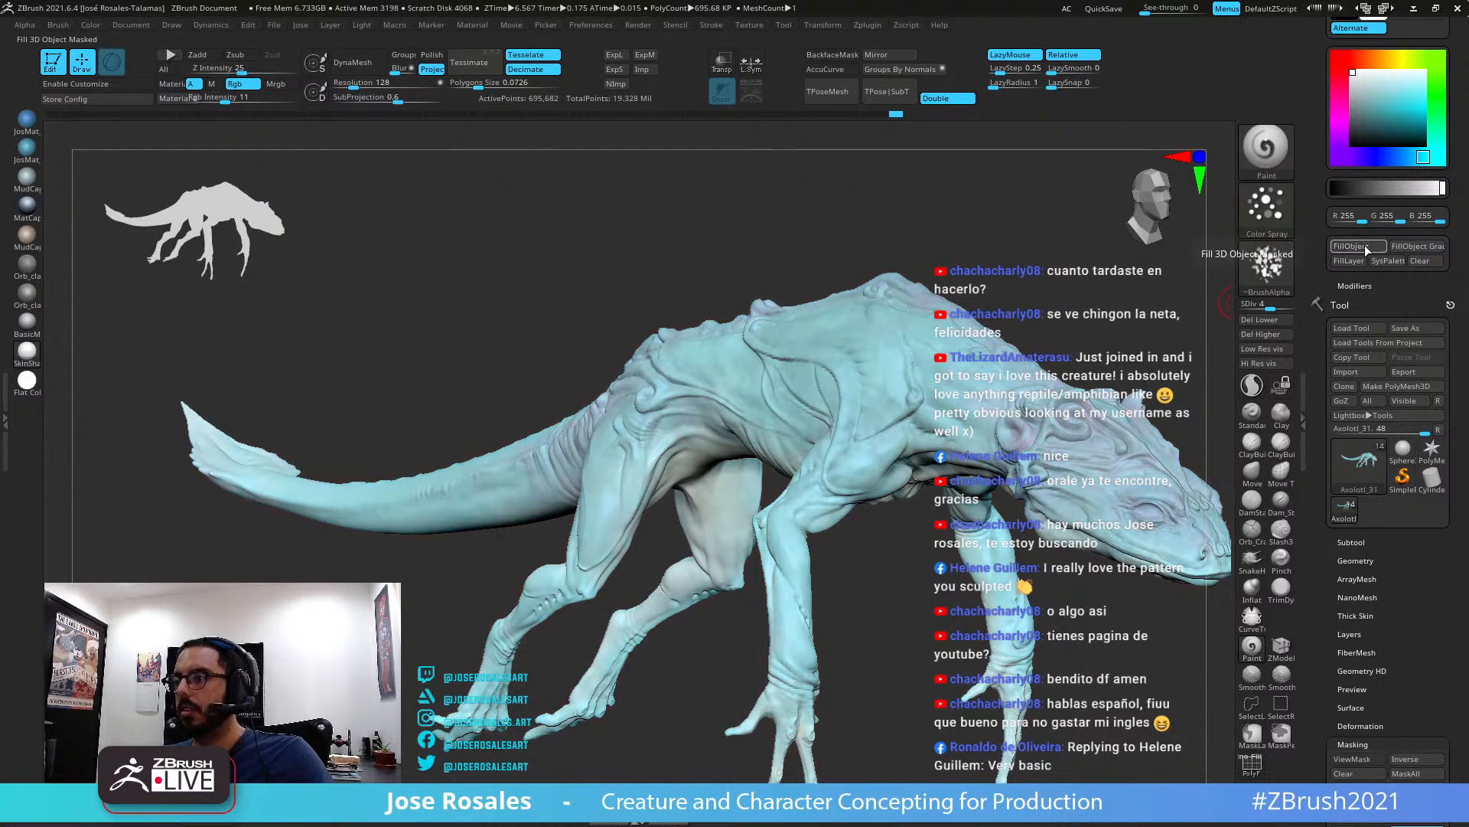
pyautogui.click(1366, 245)
pyautogui.click(1366, 245)
pyautogui.keyDown('ctrl'); pyautogui.moveTo(846, 393); pyautogui.dragTo(1045, 341, button='right'); pyautogui.keyUp('ctrl')
# Undo all the white fills on the body
pyautogui.hotkey('ctrl', 'z')
pyautogui.hotkey('ctrl', 'z')
pyautogui.hotkey('ctrl', 'z')
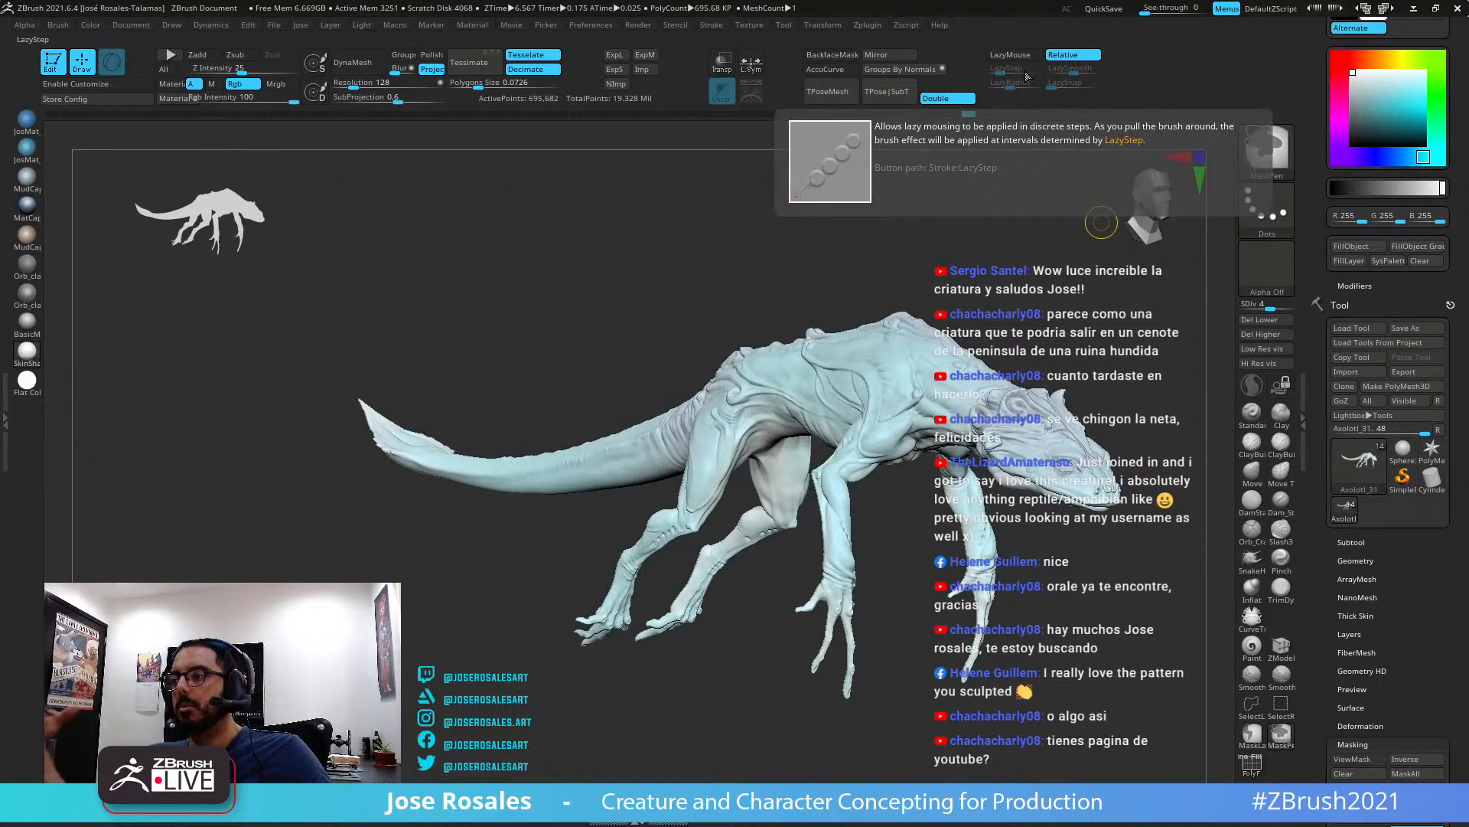
pyautogui.hotkey('ctrl', 'z')
pyautogui.hotkey('ctrl', 'z')
pyautogui.hotkey('ctrl', 'z')
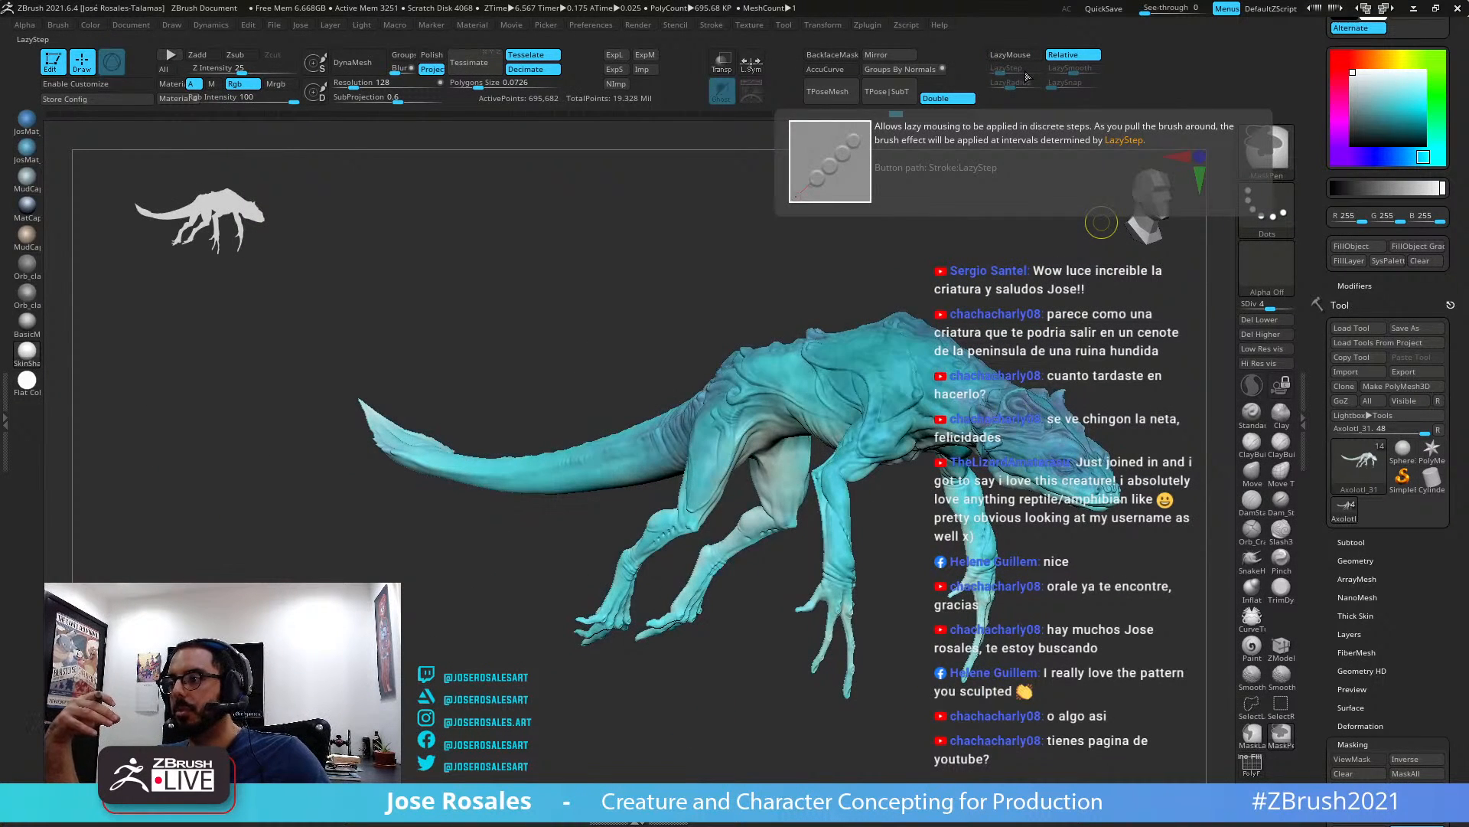
pyautogui.hotkey('ctrl', 'z')
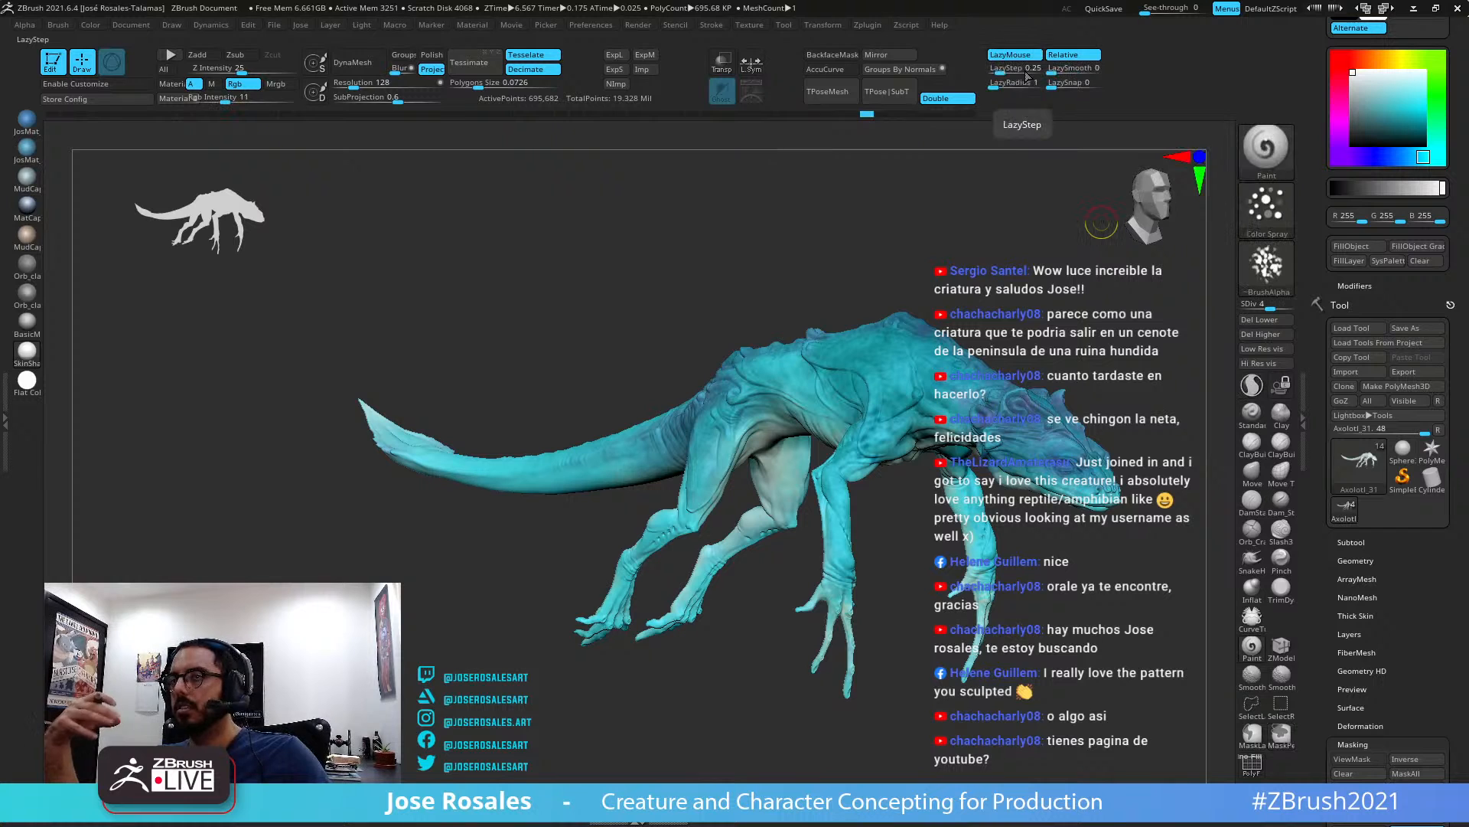
# Lighten the whole body with a single white fill at RGB intensity 11
pyautogui.click(1361, 247)
pyautogui.moveTo(1072, 322); pyautogui.dragTo(937, 276)
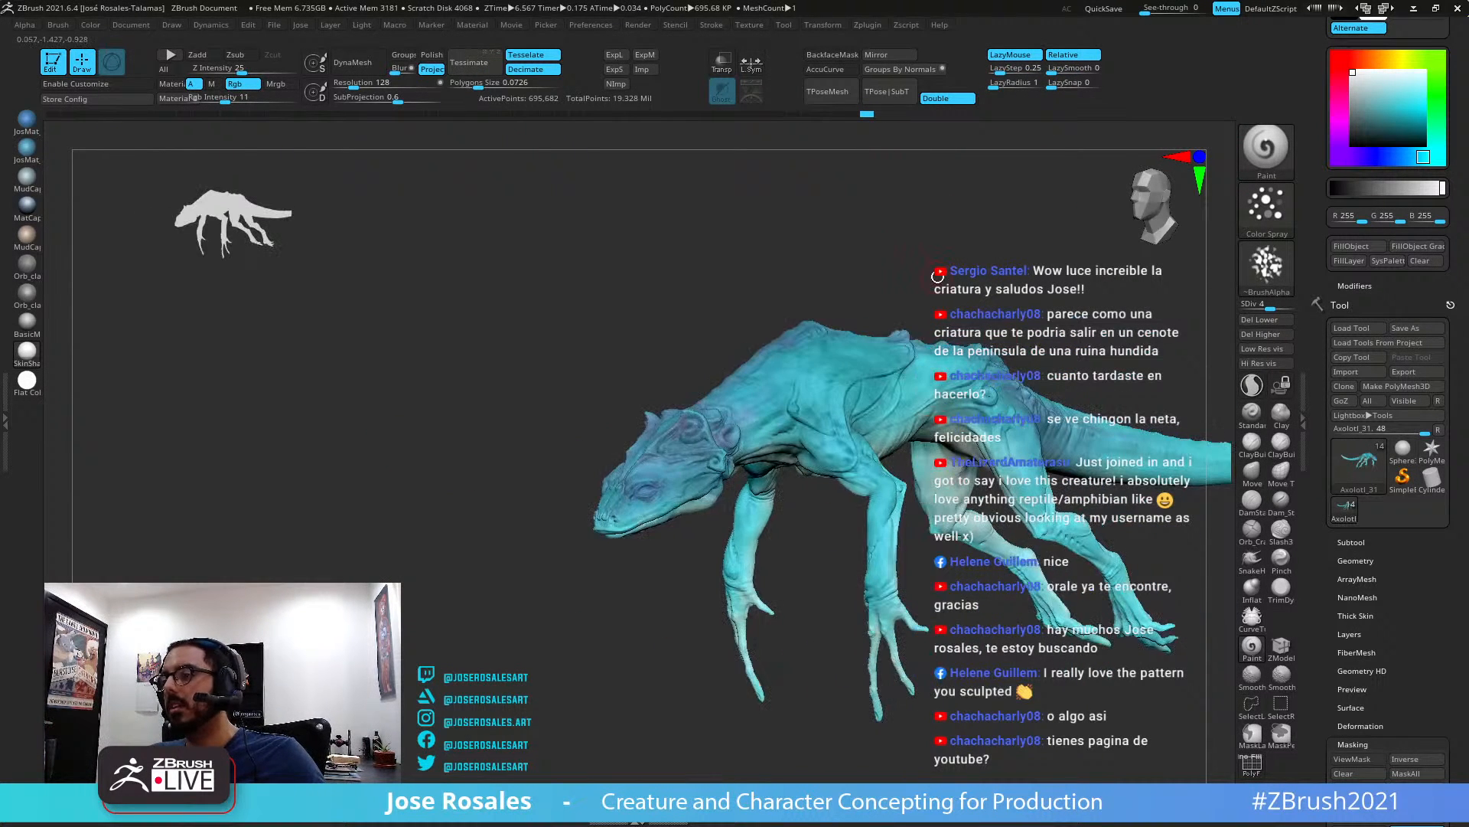
pyautogui.keyDown('alt'); pyautogui.moveTo(1028, 320); pyautogui.dragTo(1033, 389); pyautogui.keyUp('alt')
# Show the fins and palette sphere again and make the Web Fingers subtool active
pyautogui.moveTo(878, 444); pyautogui.dragTo(849, 437)
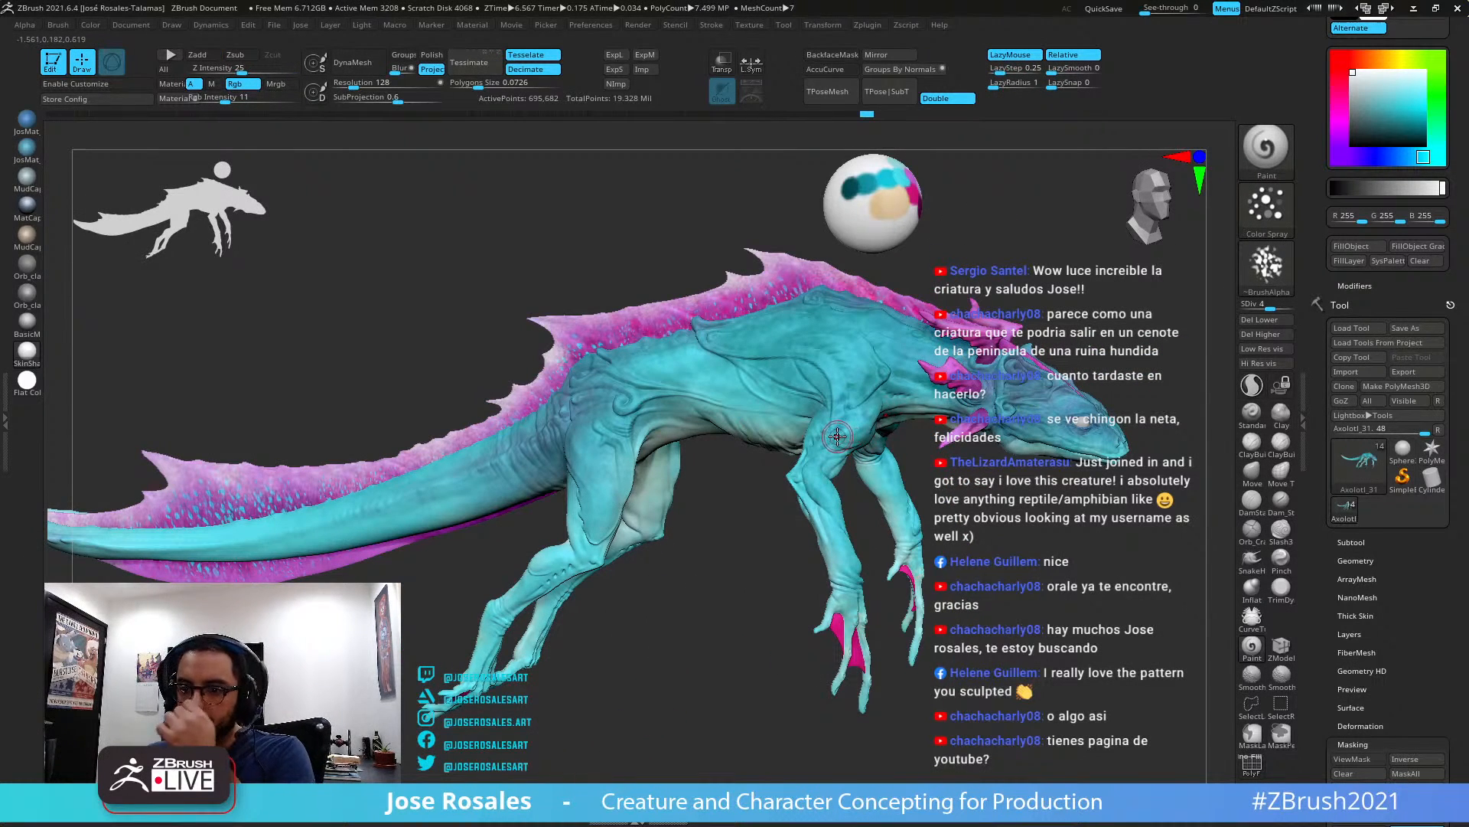
pyautogui.moveTo(877, 374); pyautogui.dragTo(1037, 367)
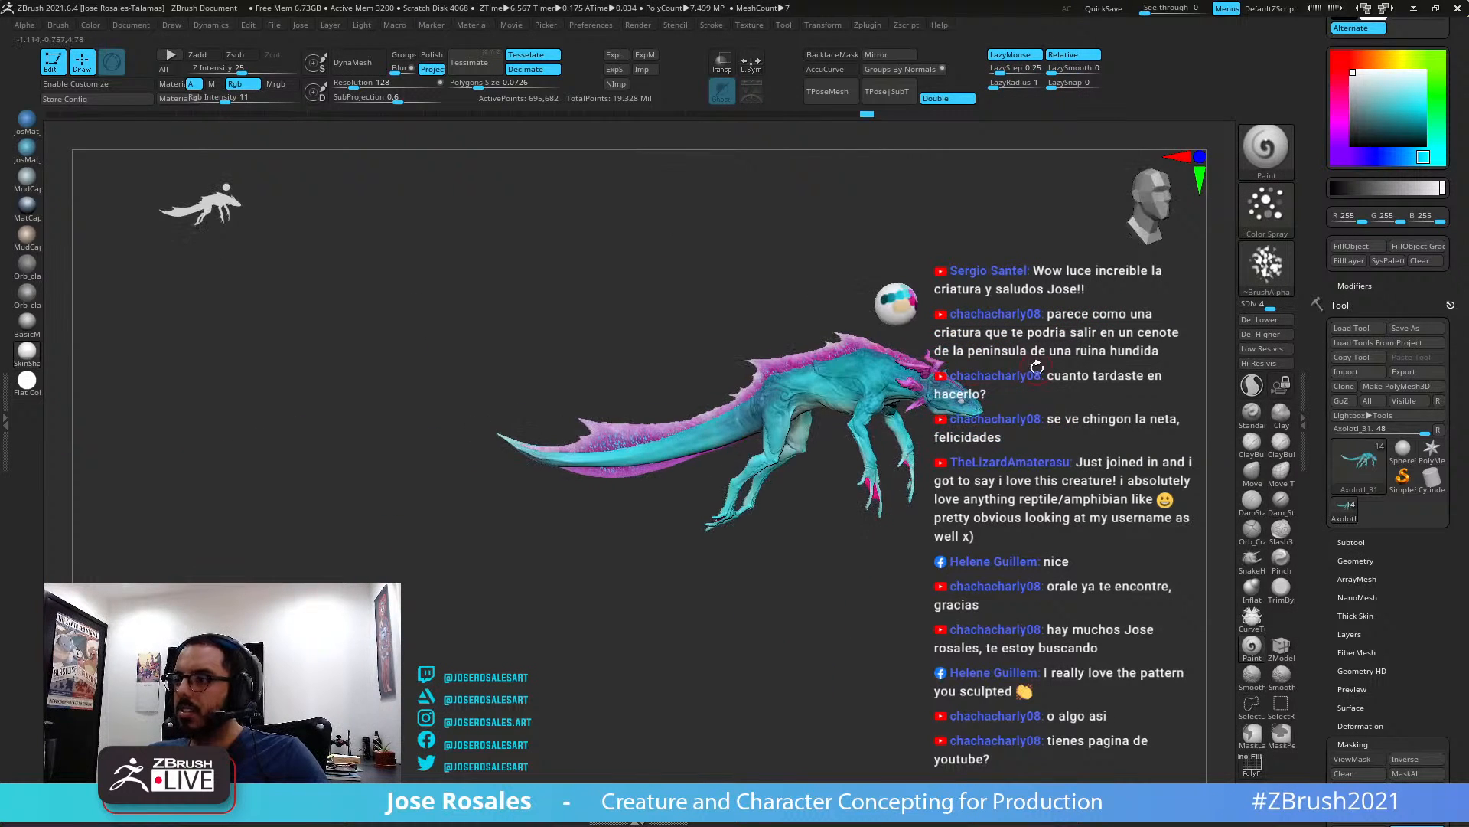
pyautogui.moveTo(782, 452); pyautogui.dragTo(516, 369)
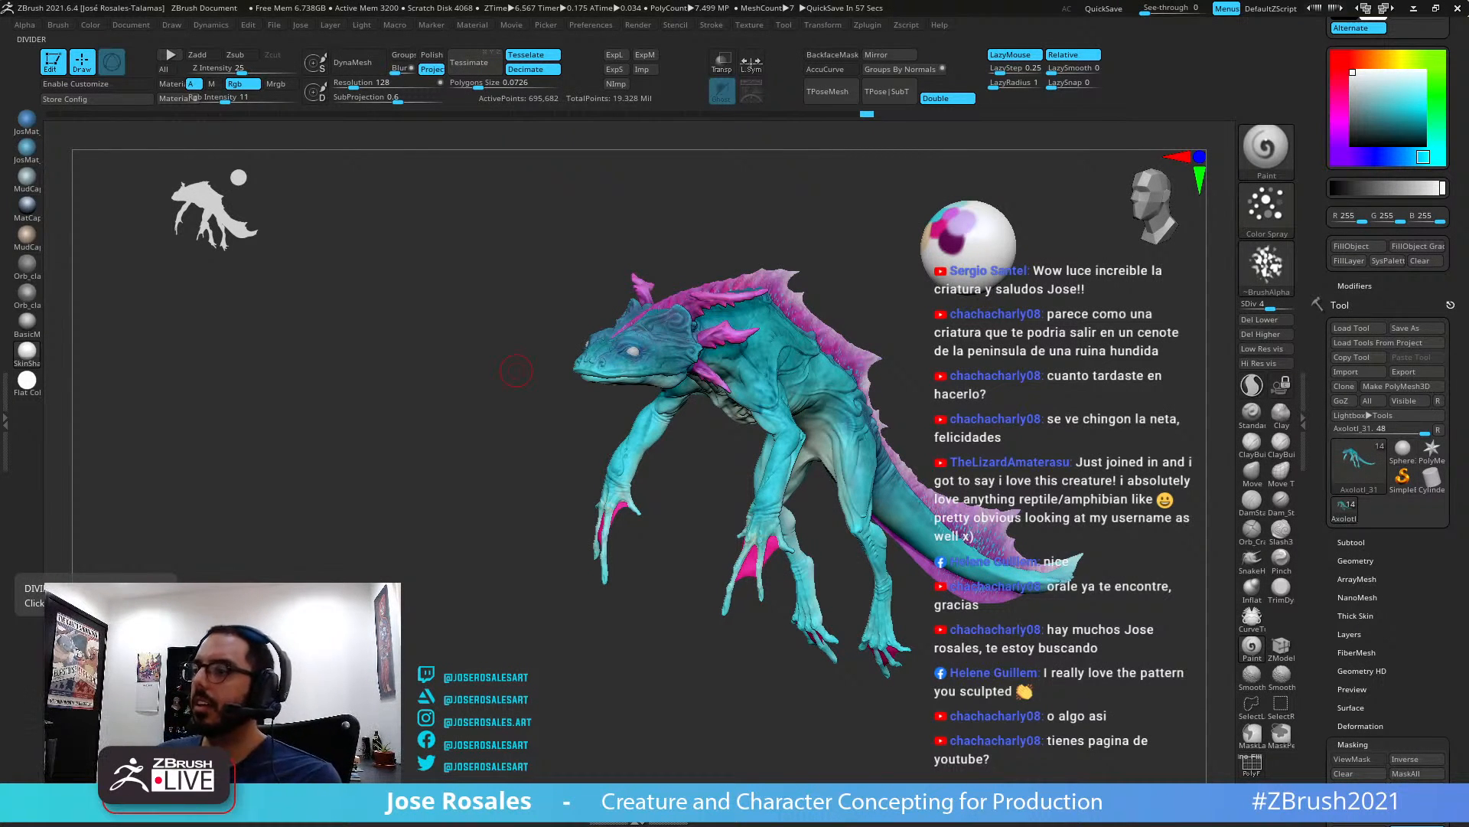
pyautogui.moveTo(864, 379); pyautogui.dragTo(867, 544)
pyautogui.moveTo(972, 637); pyautogui.dragTo(886, 267)
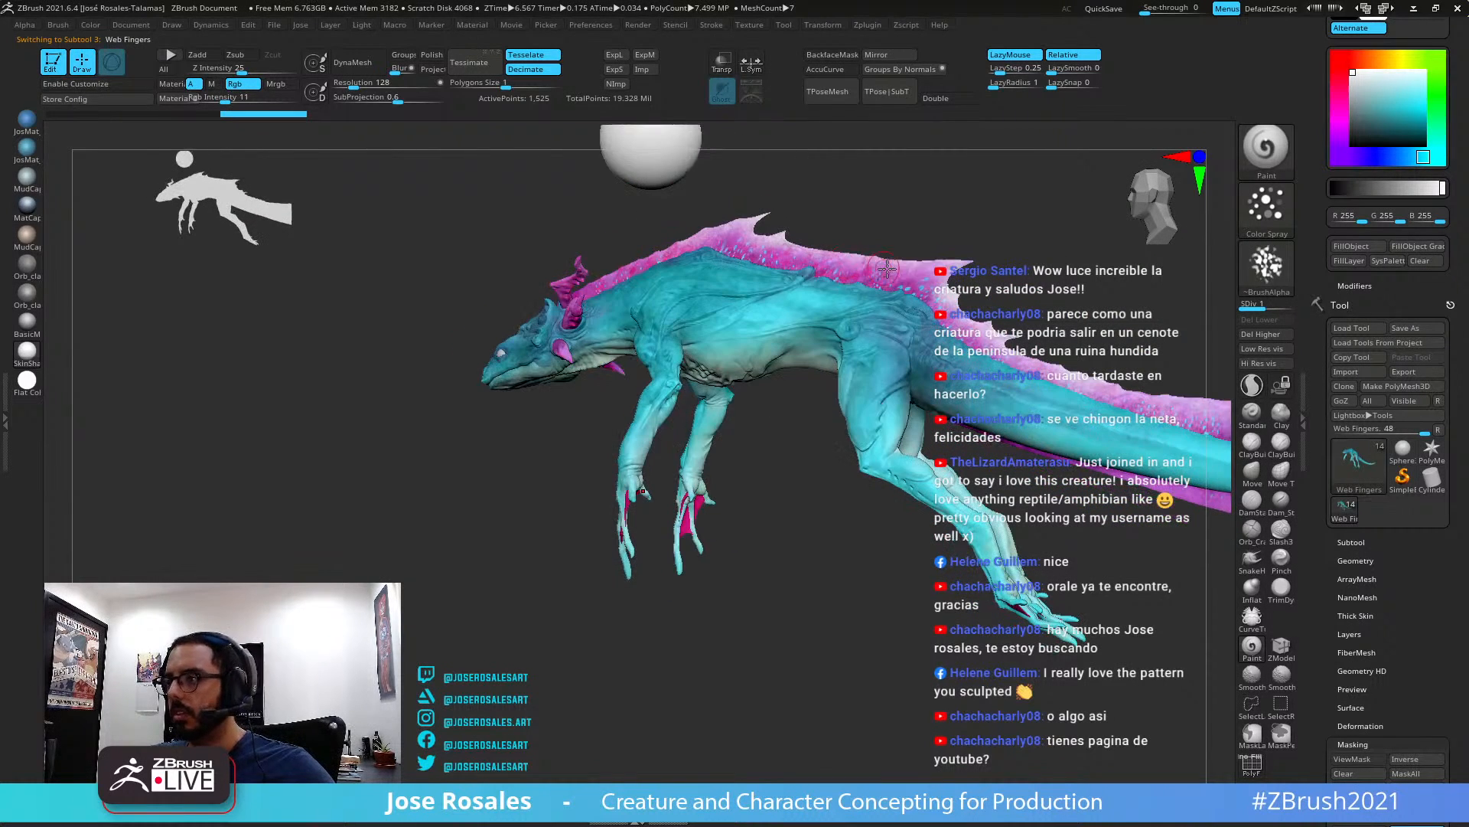
# Make the Axolotl body subtool active and isolate it for close work around the head and shoulder
pyautogui.moveTo(1045, 412)
pyautogui.mouseDown(button='right')
pyautogui.moveTo(452, 377)
pyautogui.moveTo(419, 442)
pyautogui.mouseUp(button='right')
pyautogui.keyDown('alt'); pyautogui.moveTo(669, 344); pyautogui.dragTo(696, 361, button='right'); pyautogui.keyUp('alt')
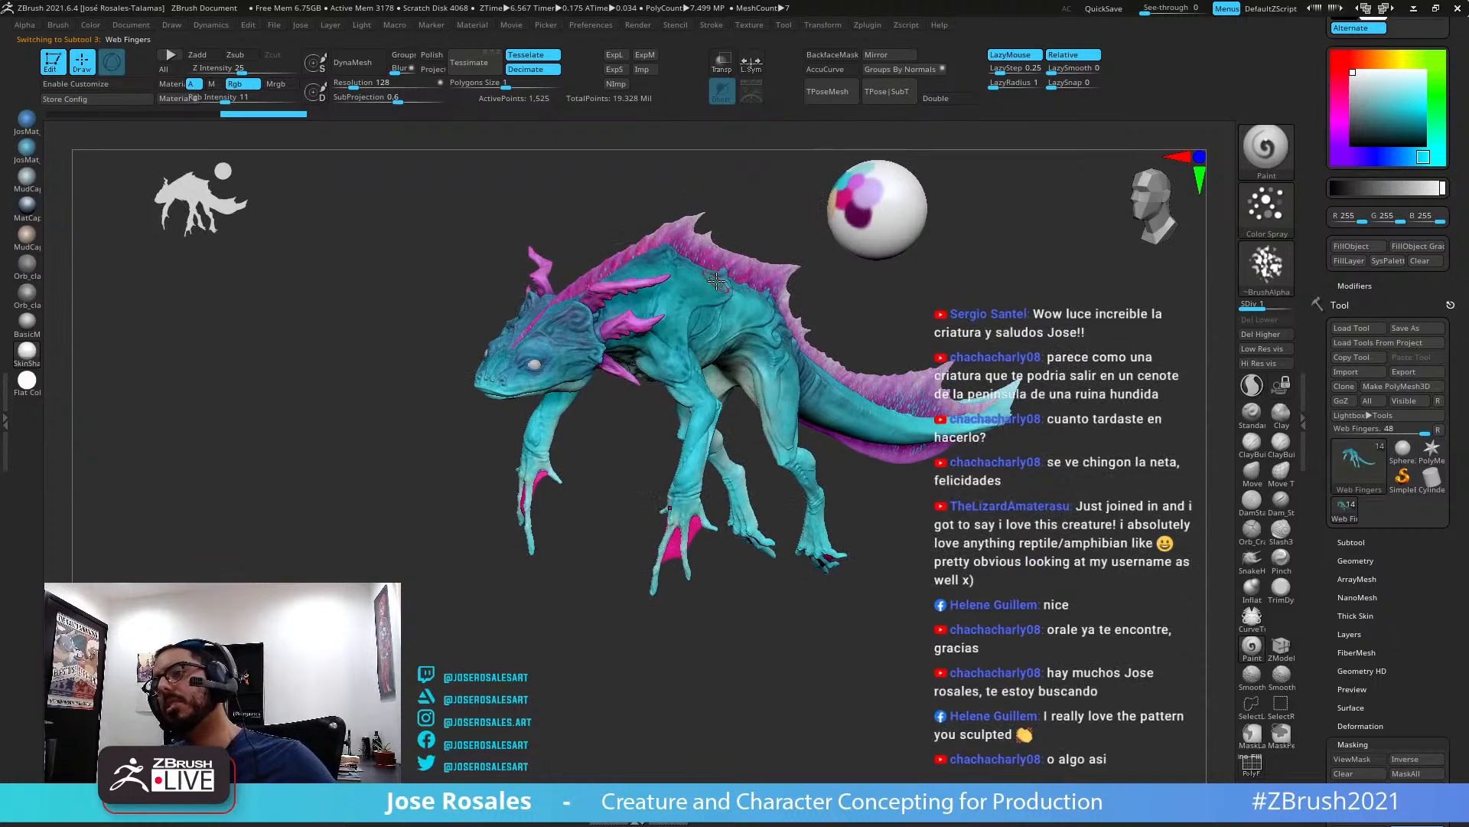
pyautogui.keyDown('alt'); pyautogui.click(688, 414); pyautogui.keyUp('alt')
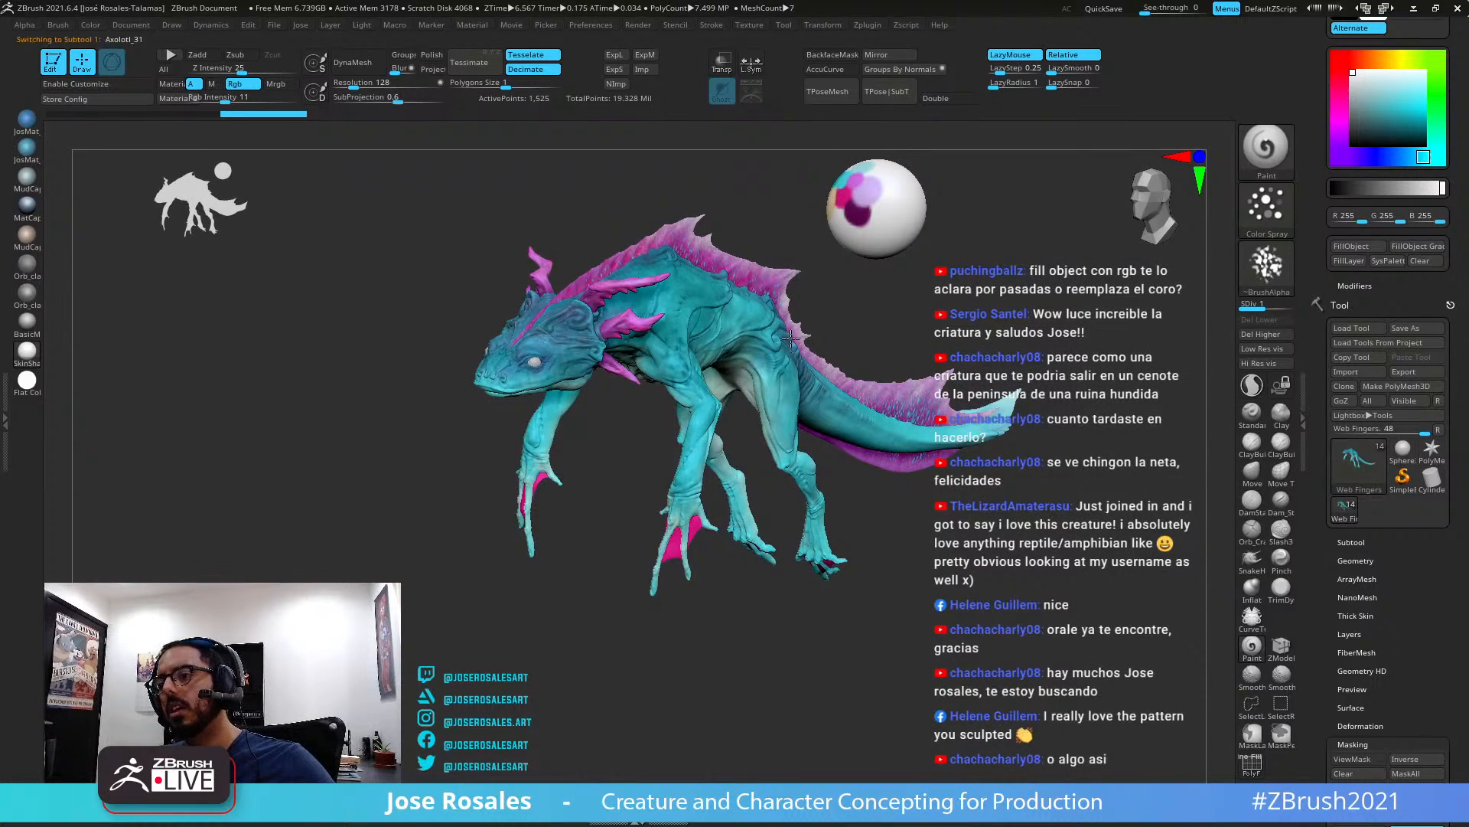
pyautogui.hotkey('shift', 's')
pyautogui.keyDown('ctrl'); pyautogui.moveTo(733, 333); pyautogui.dragTo(802, 292, button='right'); pyautogui.keyUp('ctrl')
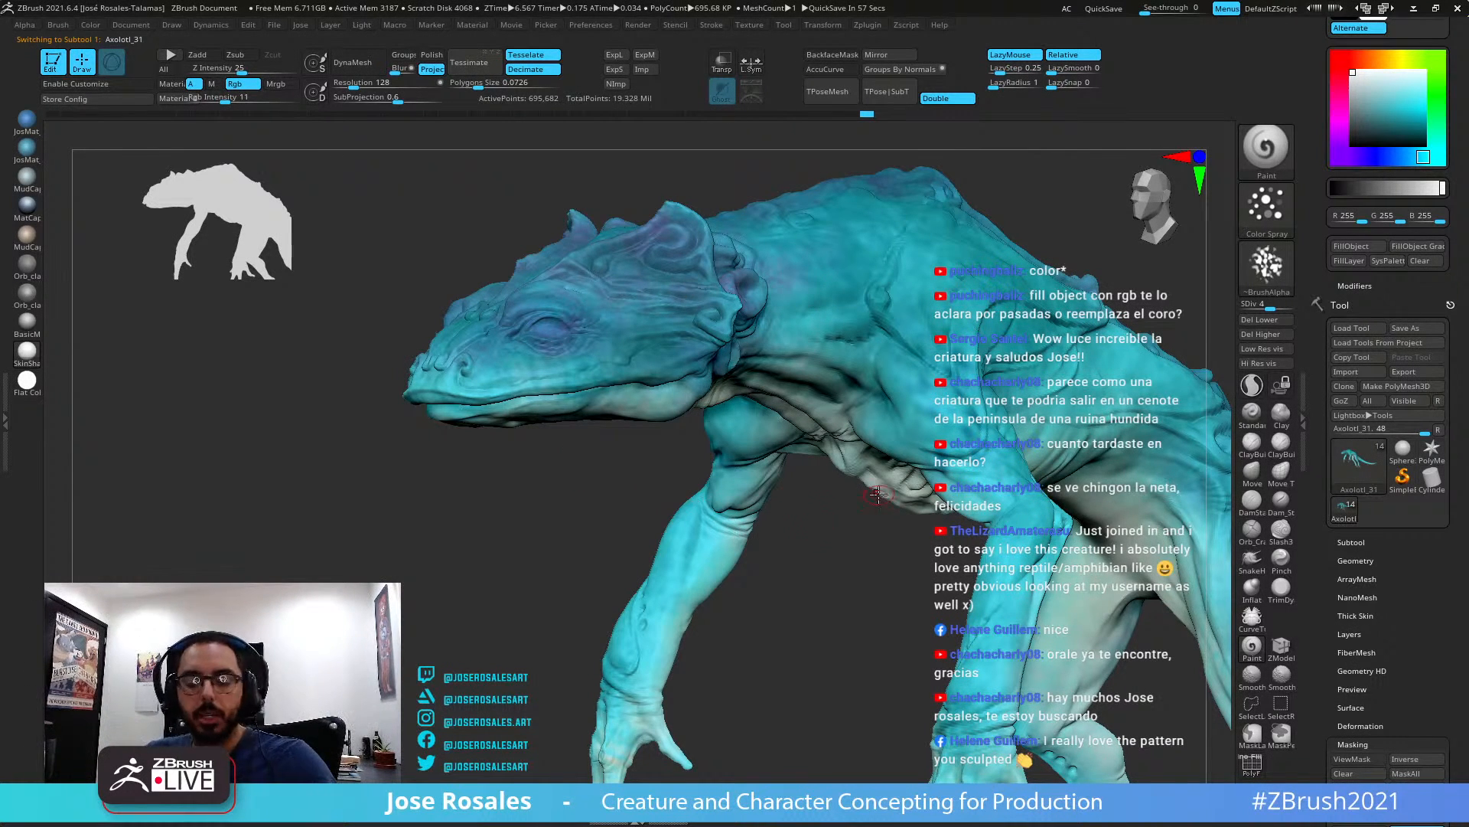
# Paint a magenta stroke across the upper foreleg with the Standard brush, sculpting turned off and only RGB at intensity 100
pyautogui.moveTo(878, 493); pyautogui.dragTo(1035, 436)
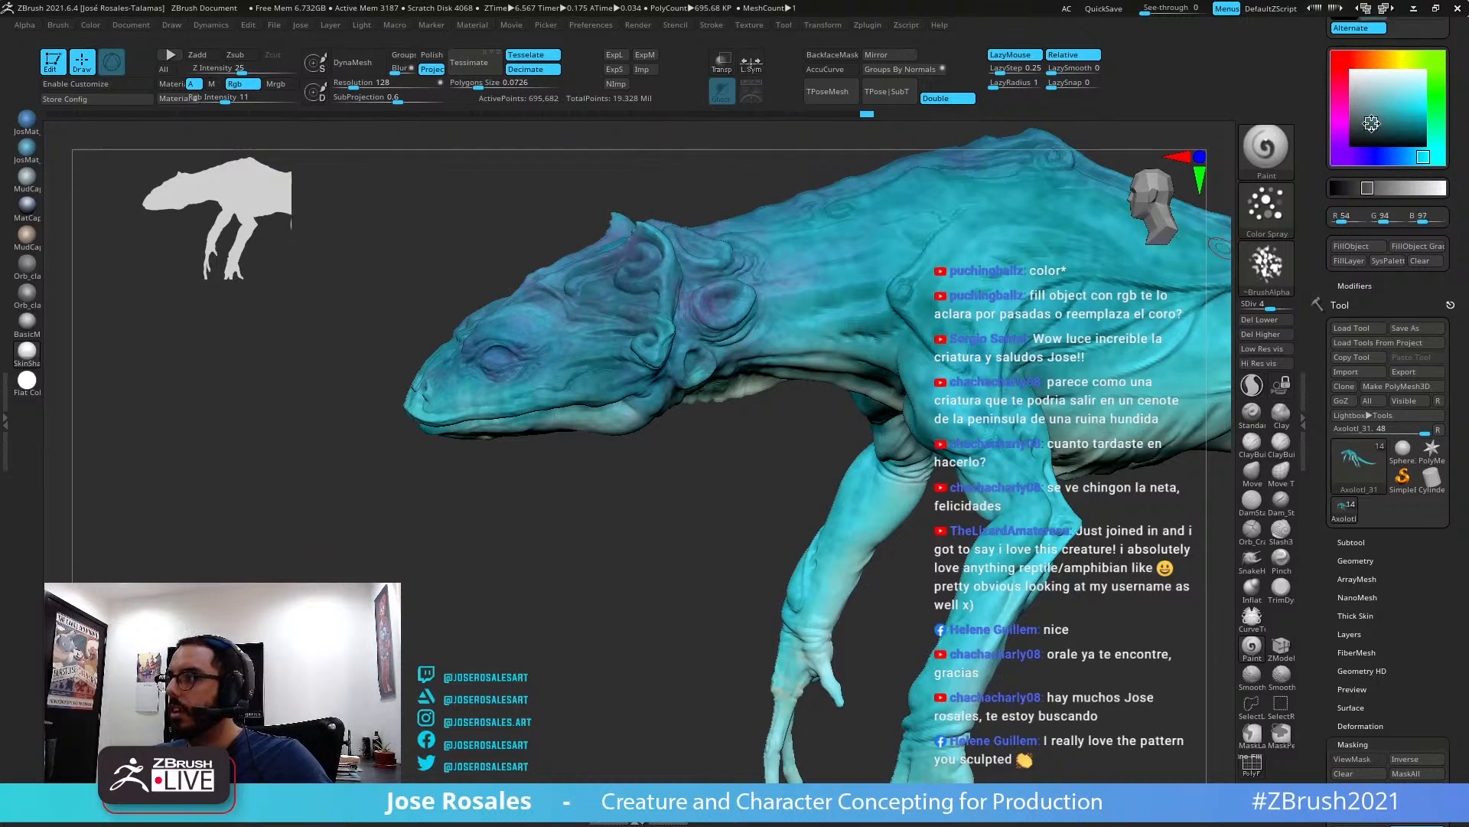
pyautogui.click(1339, 120)
pyautogui.moveTo(1102, 336)
pyautogui.keyDown('ctrl'); pyautogui.mouseDown(button='right')
pyautogui.moveTo(1063, 446)
pyautogui.moveTo(1075, 379)
pyautogui.mouseUp(button='right'); pyautogui.keyUp('ctrl')
pyautogui.press('b')
pyautogui.press('s')
pyautogui.press('t')
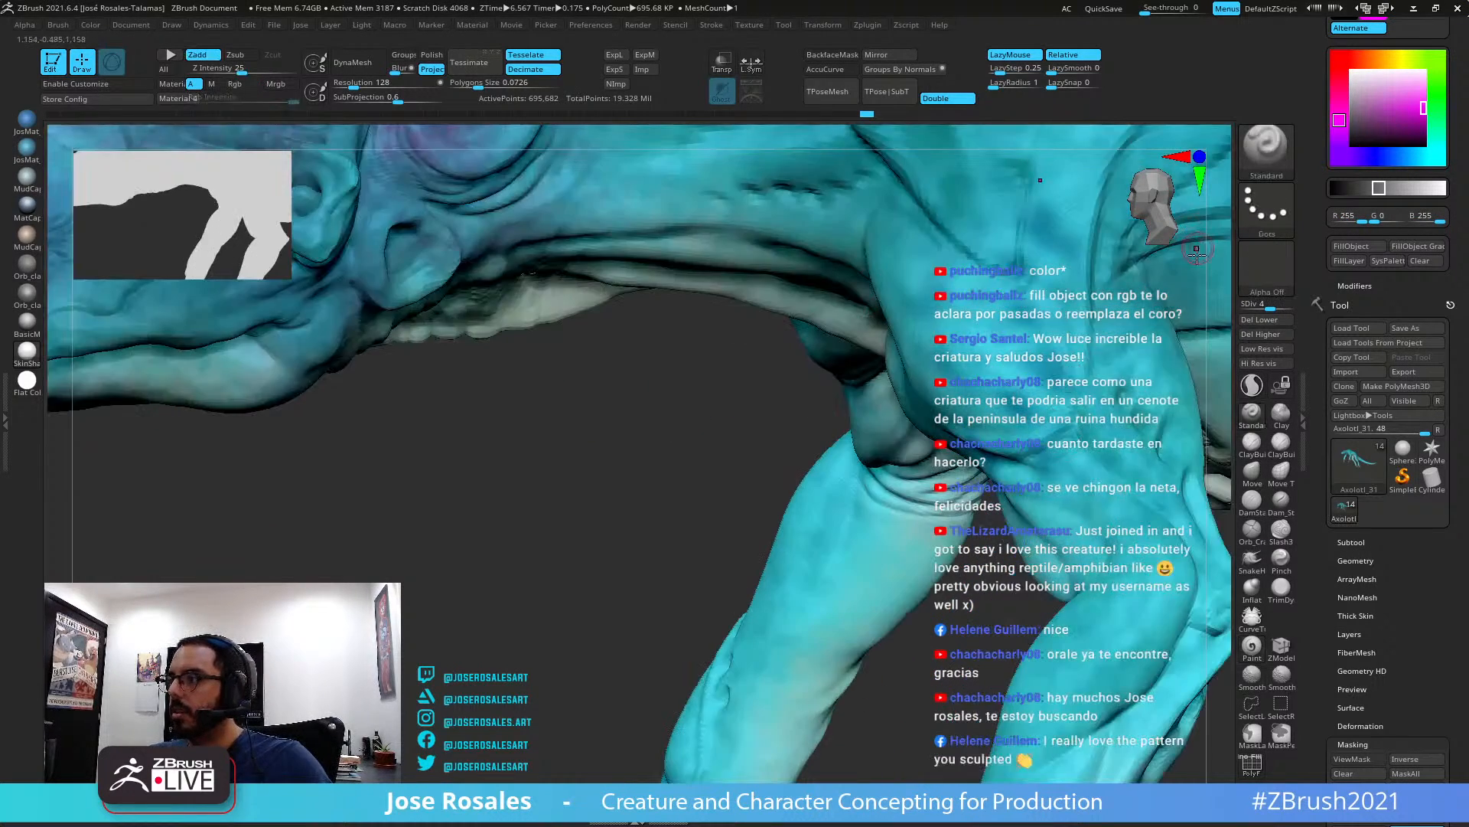
pyautogui.moveTo(1198, 253)
pyautogui.keyDown('alt'); pyautogui.mouseDown(button='right')
pyautogui.moveTo(1041, 344)
pyautogui.moveTo(888, 478)
pyautogui.mouseUp(button='right'); pyautogui.keyUp('alt')
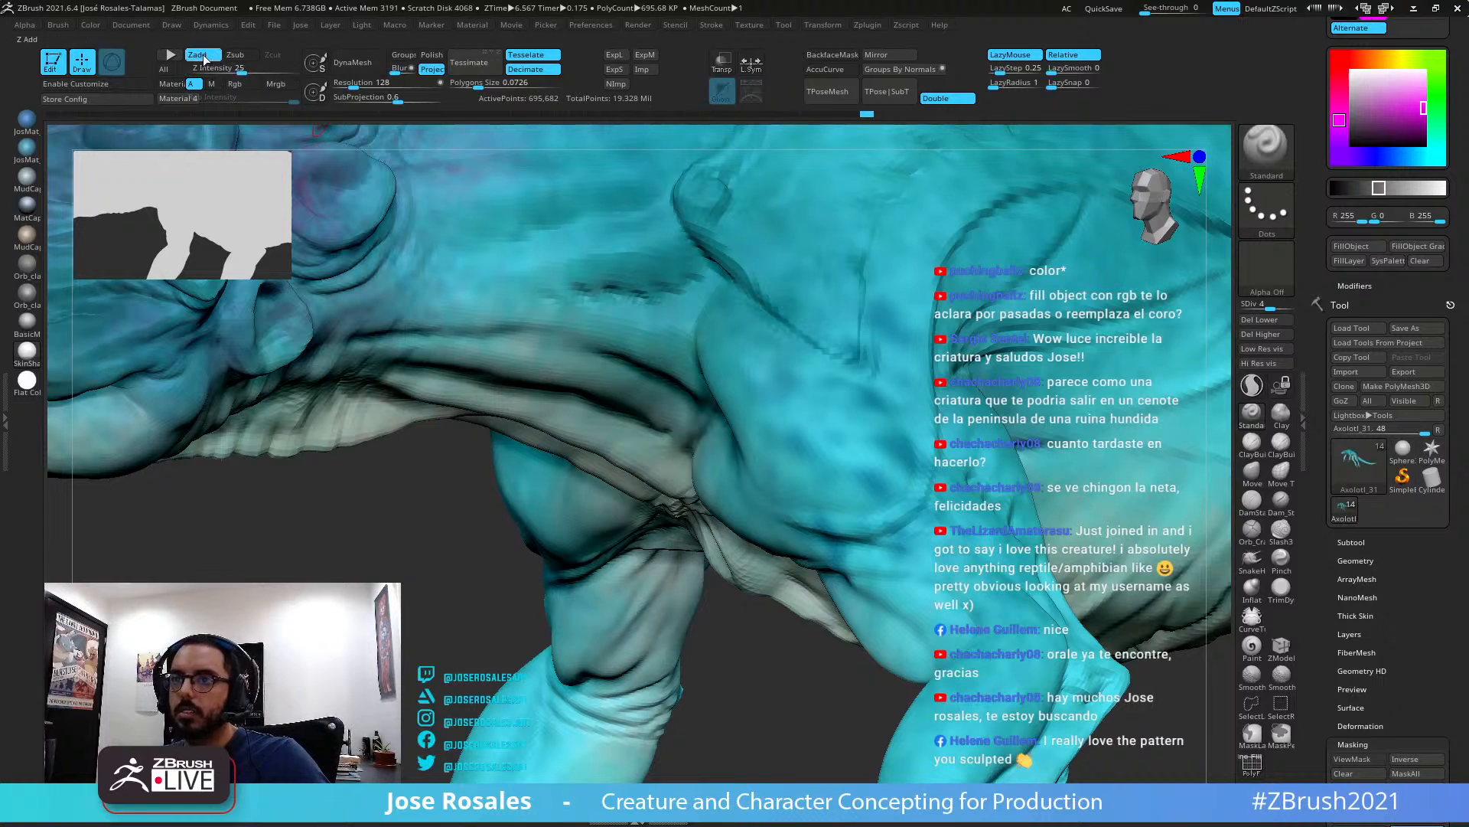
pyautogui.click(235, 84)
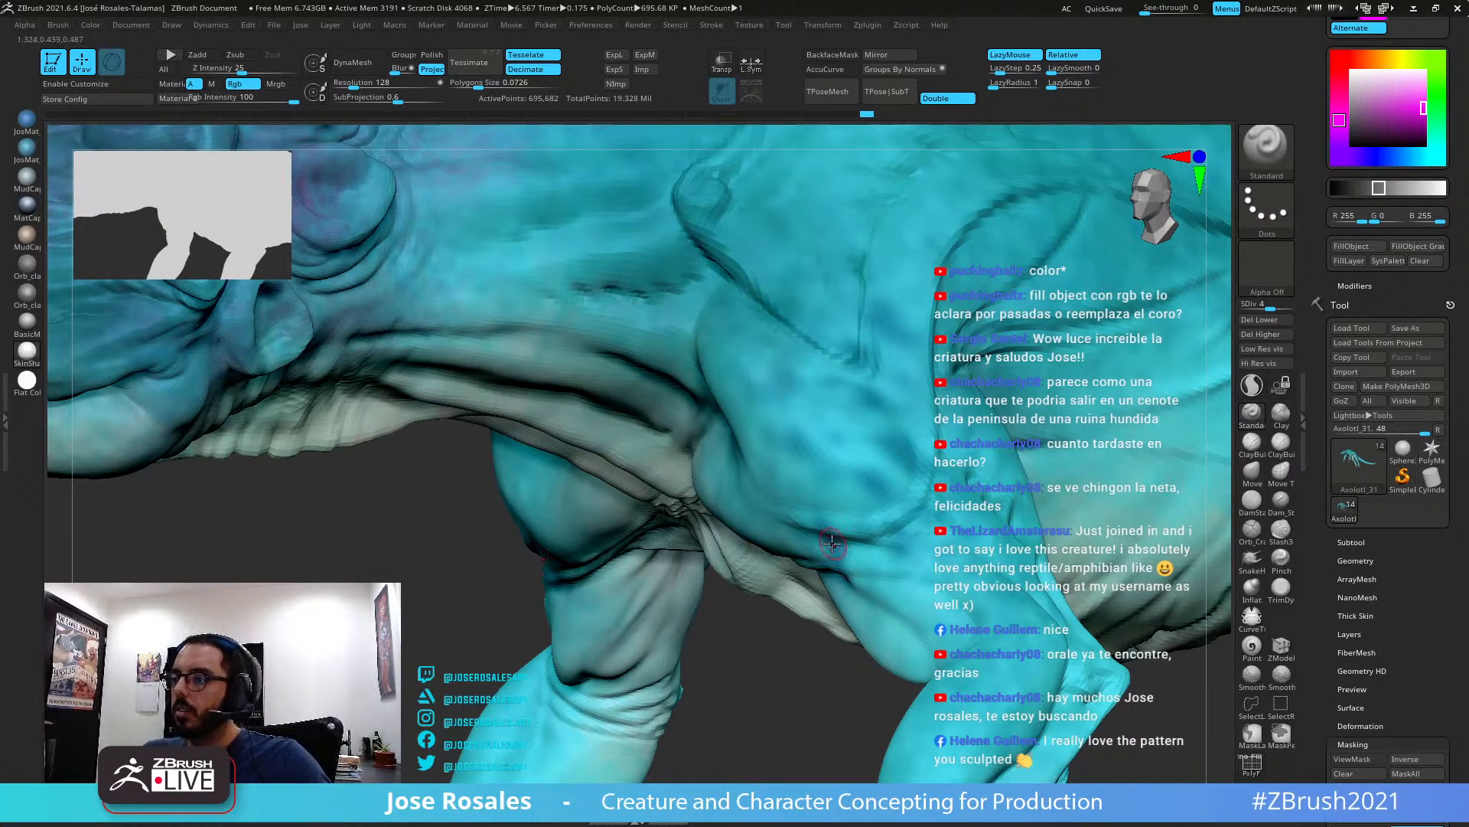
pyautogui.moveTo(815, 526)
pyautogui.mouseDown()
pyautogui.moveTo(898, 522)
pyautogui.moveTo(904, 507)
pyautogui.mouseUp()
pyautogui.keyDown('ctrl'); pyautogui.moveTo(949, 440); pyautogui.dragTo(1102, 245, button='right'); pyautogui.keyUp('ctrl')
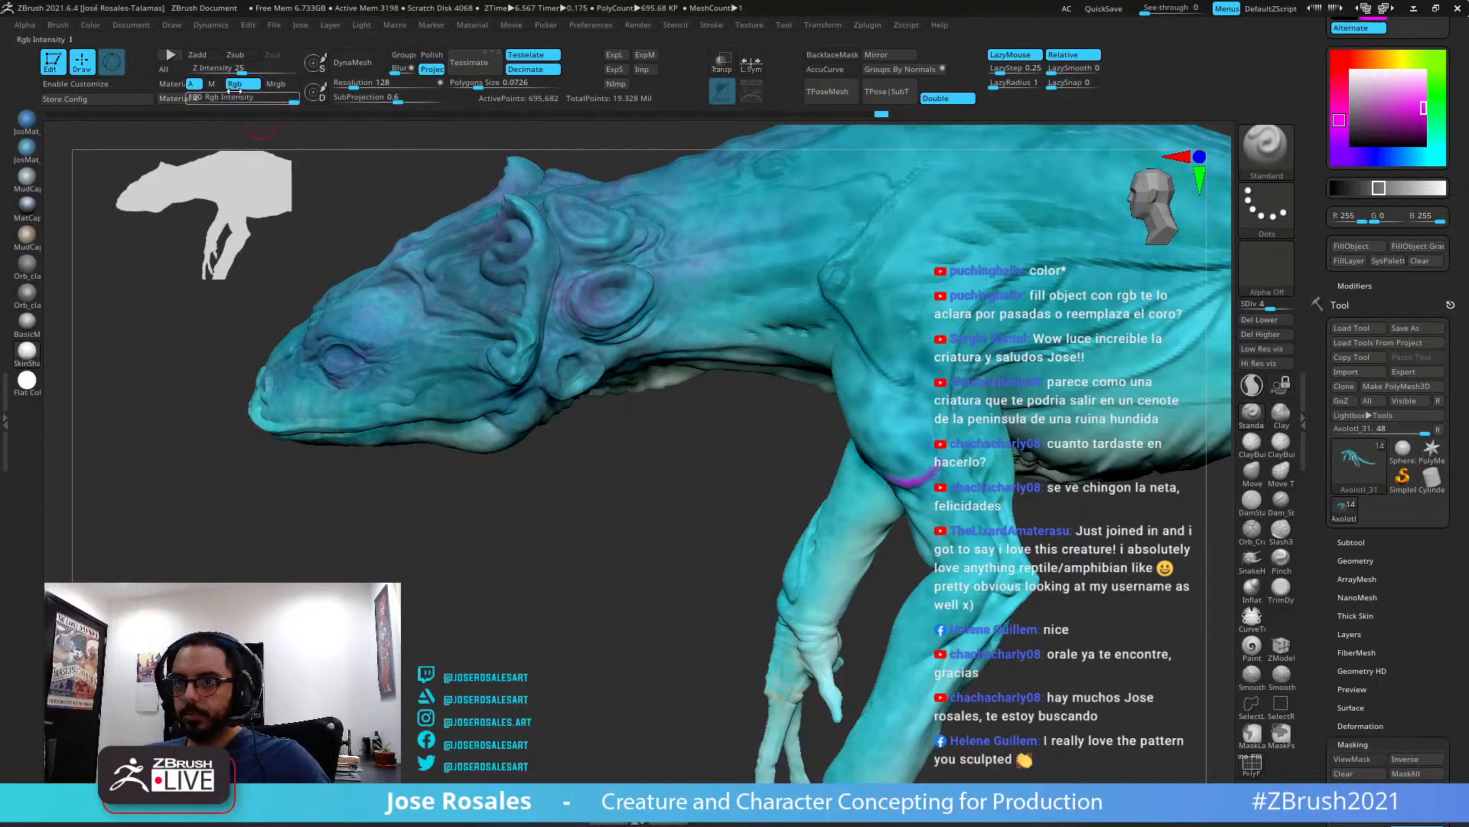
# Lower the RGB intensity to 15, check the body's painted colours in the flat color material, and restore the skin shade material
pyautogui.moveTo(293, 101); pyautogui.dragTo(229, 105)
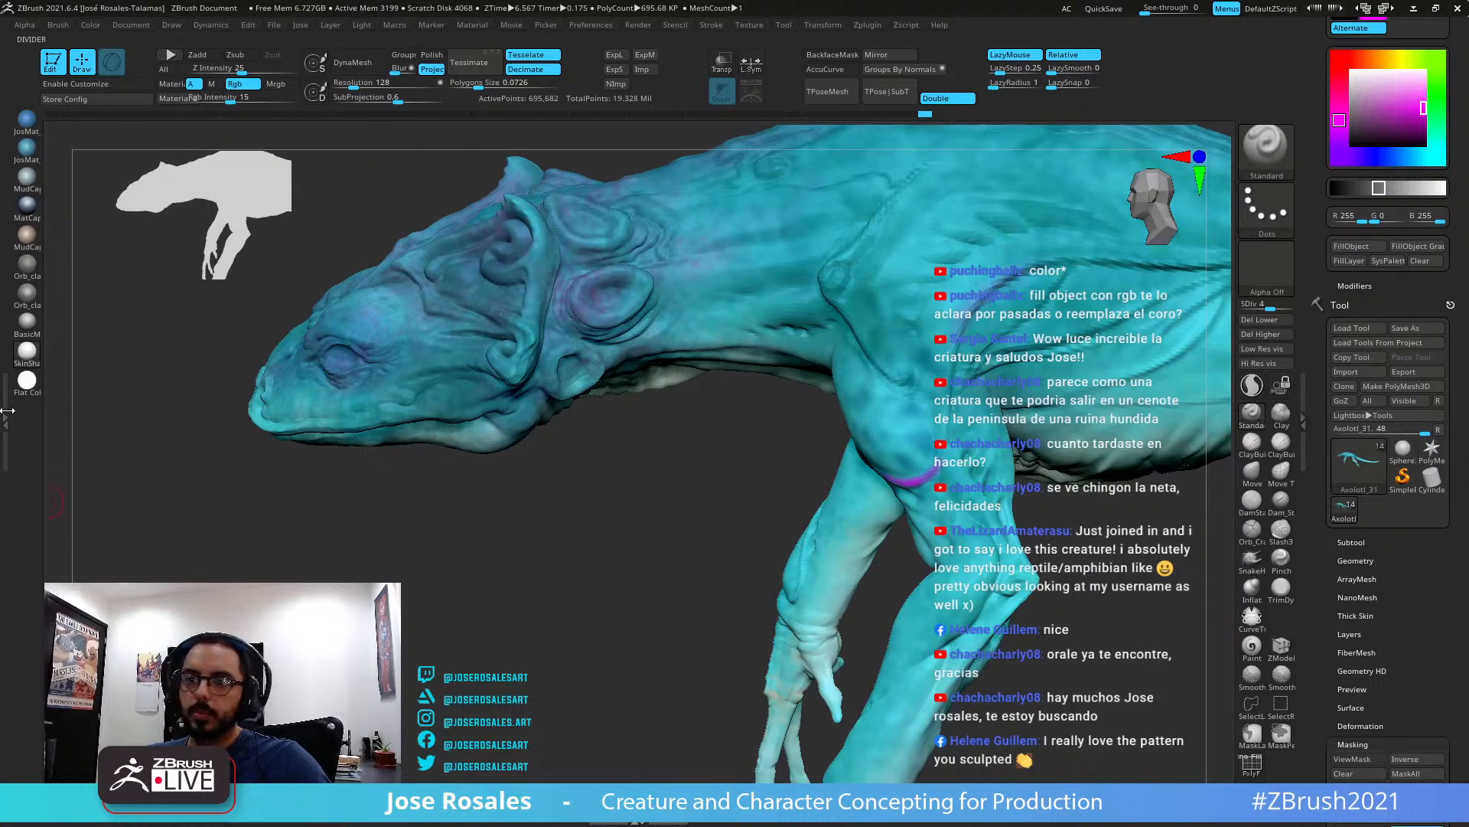
pyautogui.click(29, 380)
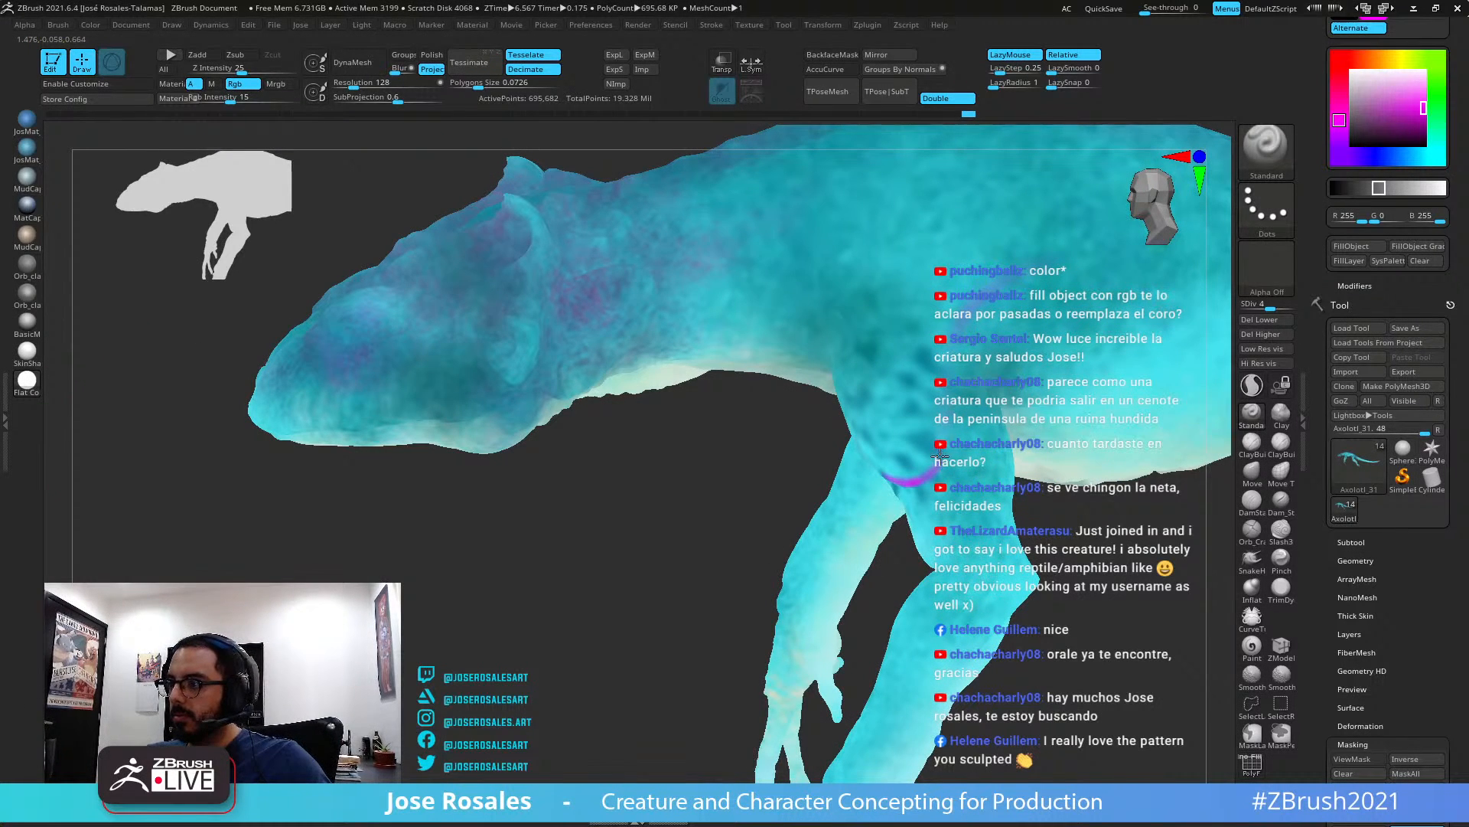
pyautogui.moveTo(954, 394); pyautogui.dragTo(988, 300)
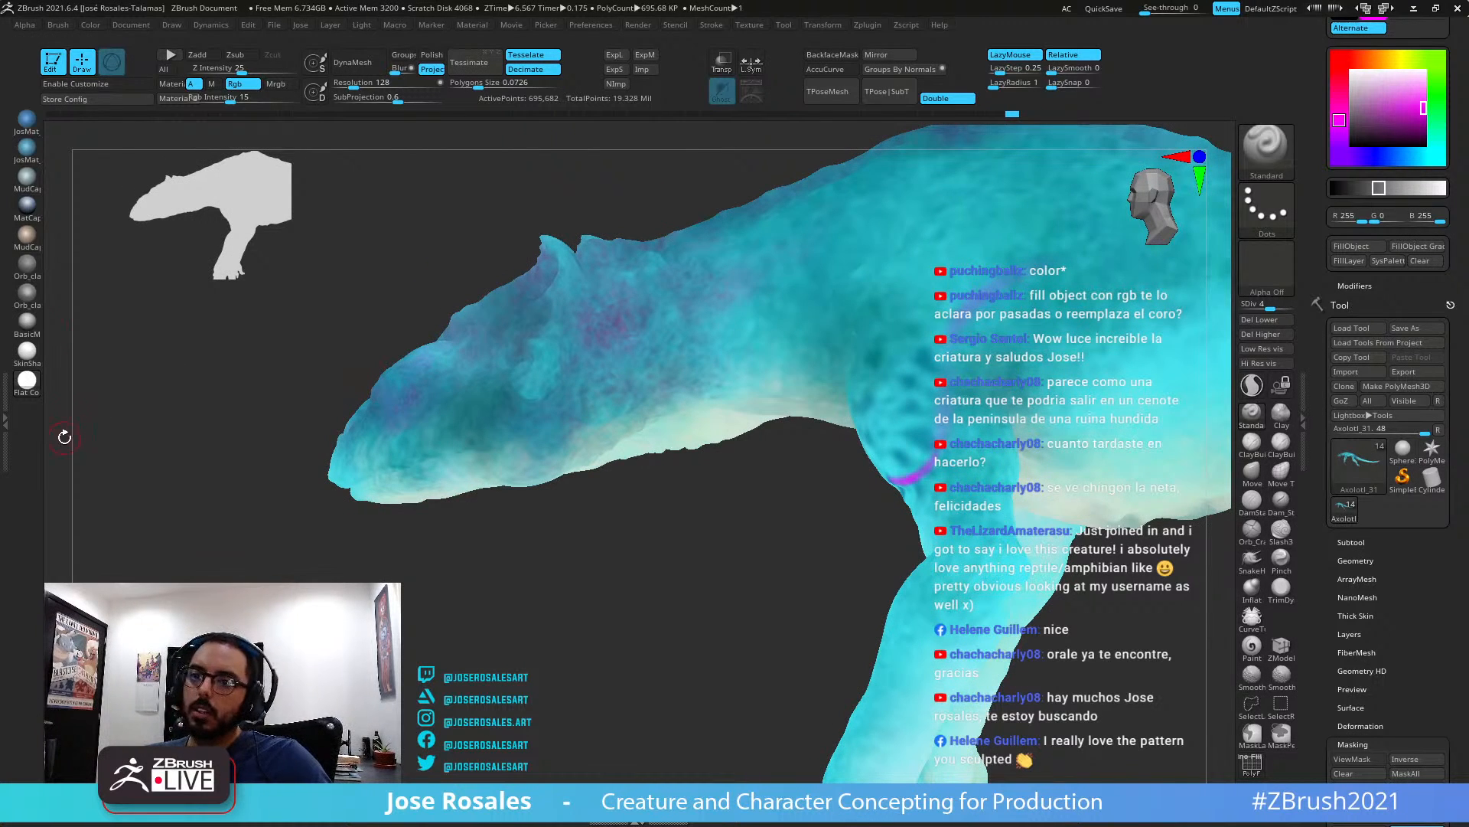
pyautogui.moveTo(64, 437); pyautogui.dragTo(681, 230)
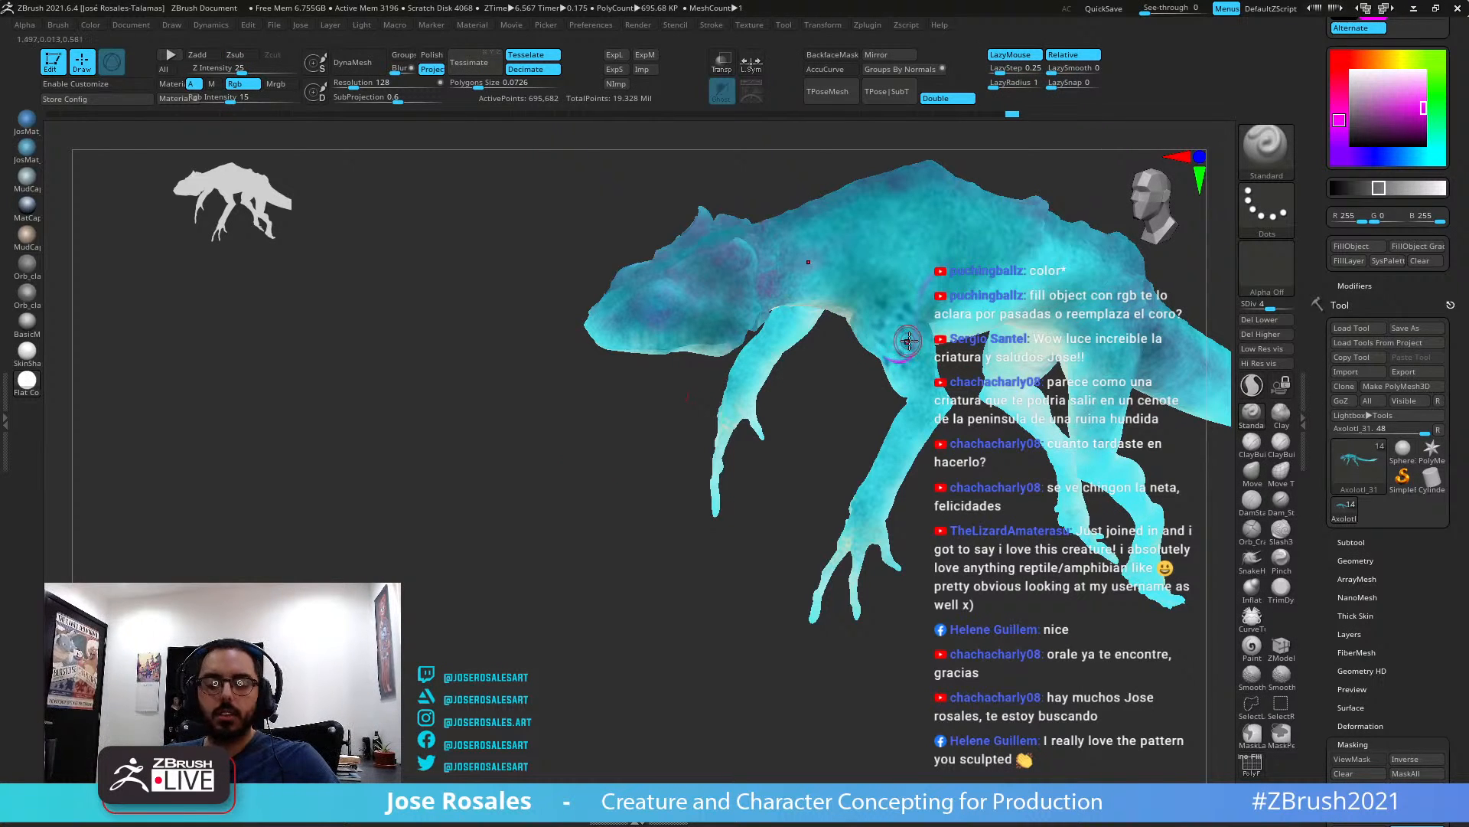
pyautogui.click(27, 352)
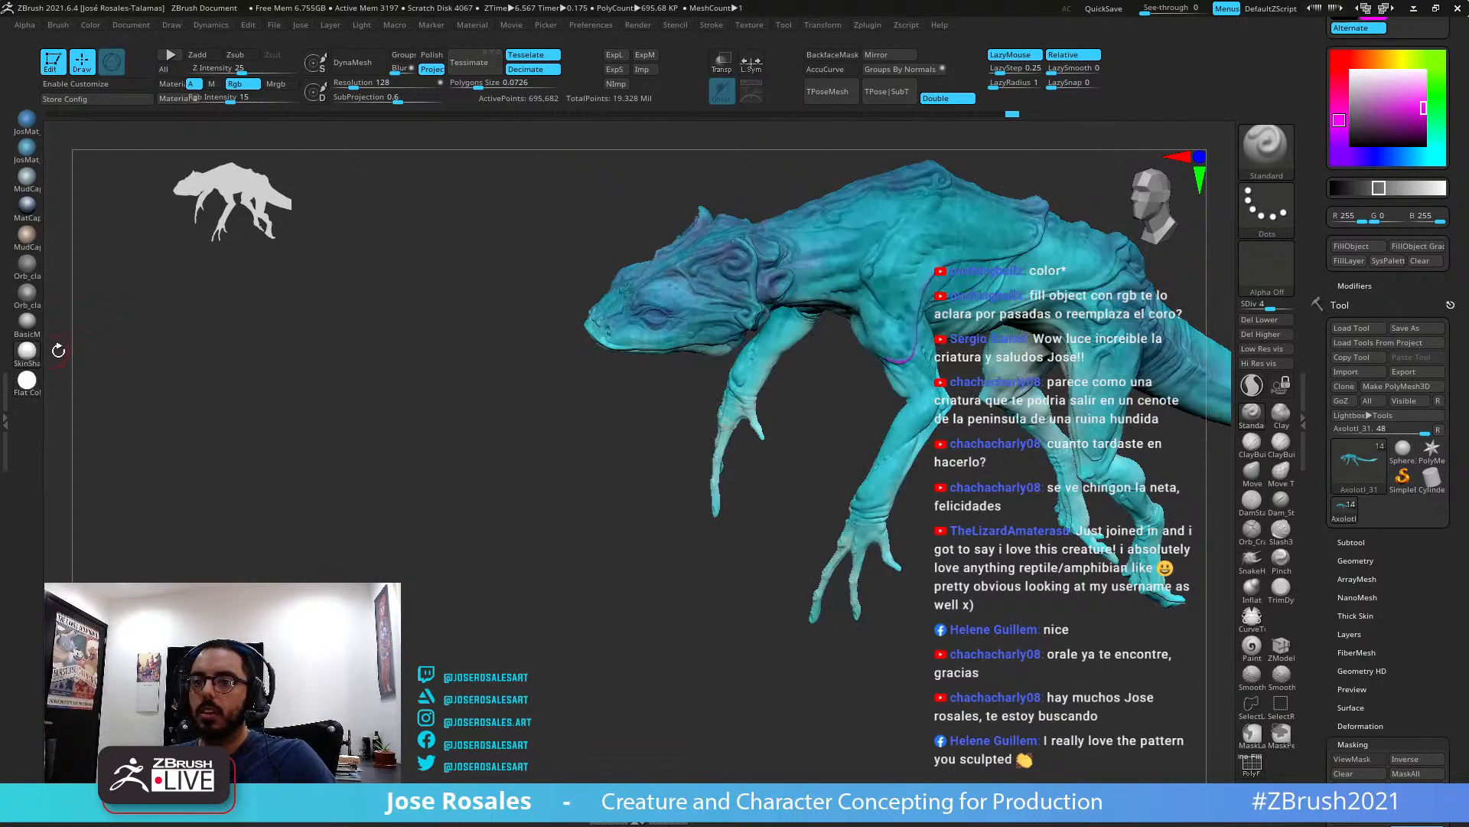
# Paint a faint magenta stroke along the flank fold behind the shoulder
pyautogui.moveTo(1036, 244)
pyautogui.mouseDown(button='right')
pyautogui.moveTo(926, 210)
pyautogui.moveTo(871, 321)
pyautogui.moveTo(781, 358)
pyautogui.mouseUp(button='right')
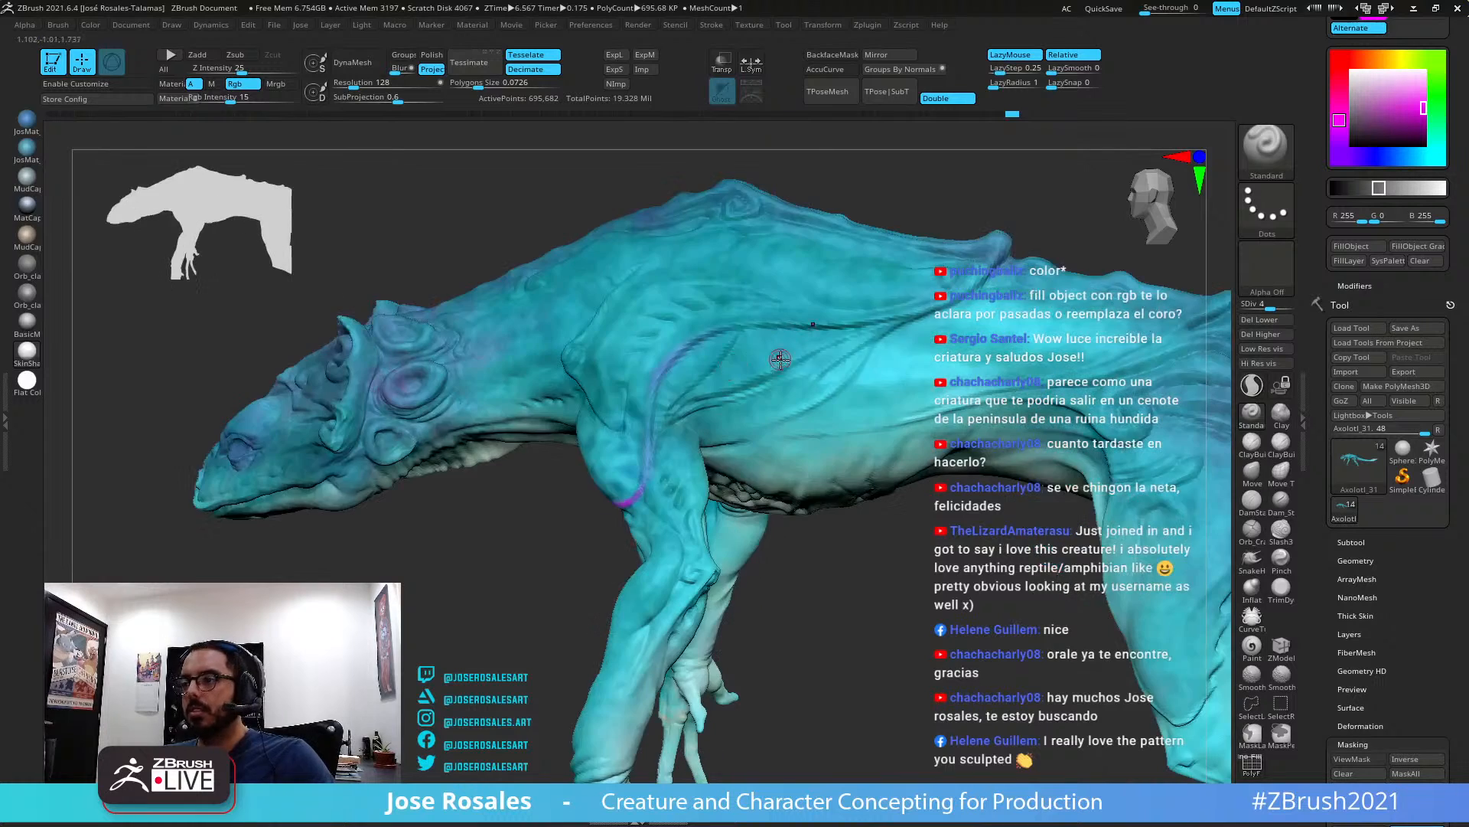
pyautogui.moveTo(886, 330); pyautogui.dragTo(874, 339)
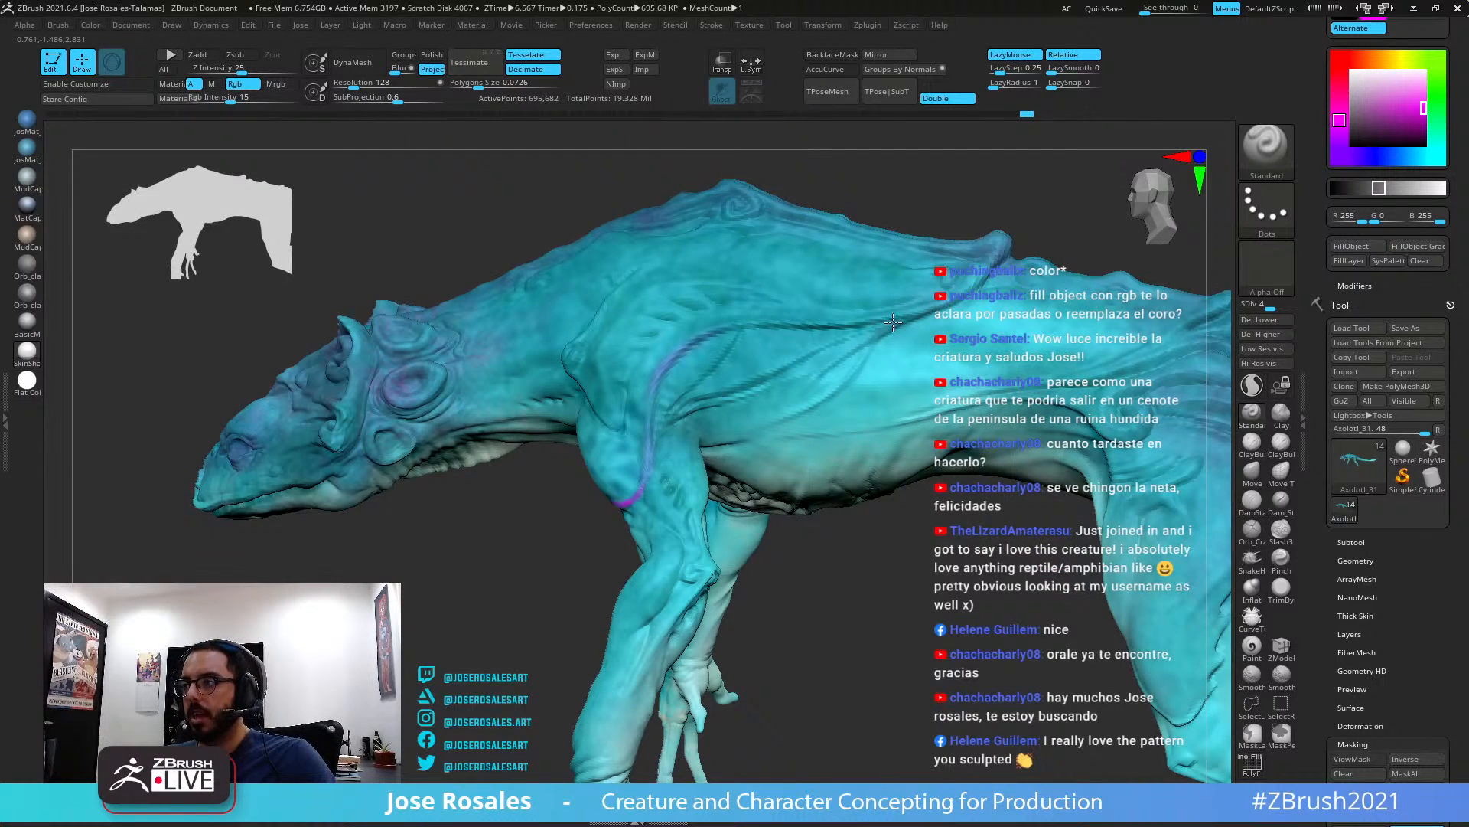
# Show the whole creature with the body at subdivision level 6 and the horns at level 5, and review its colours from all sides
pyautogui.moveTo(892, 322); pyautogui.dragTo(808, 327, button='right')
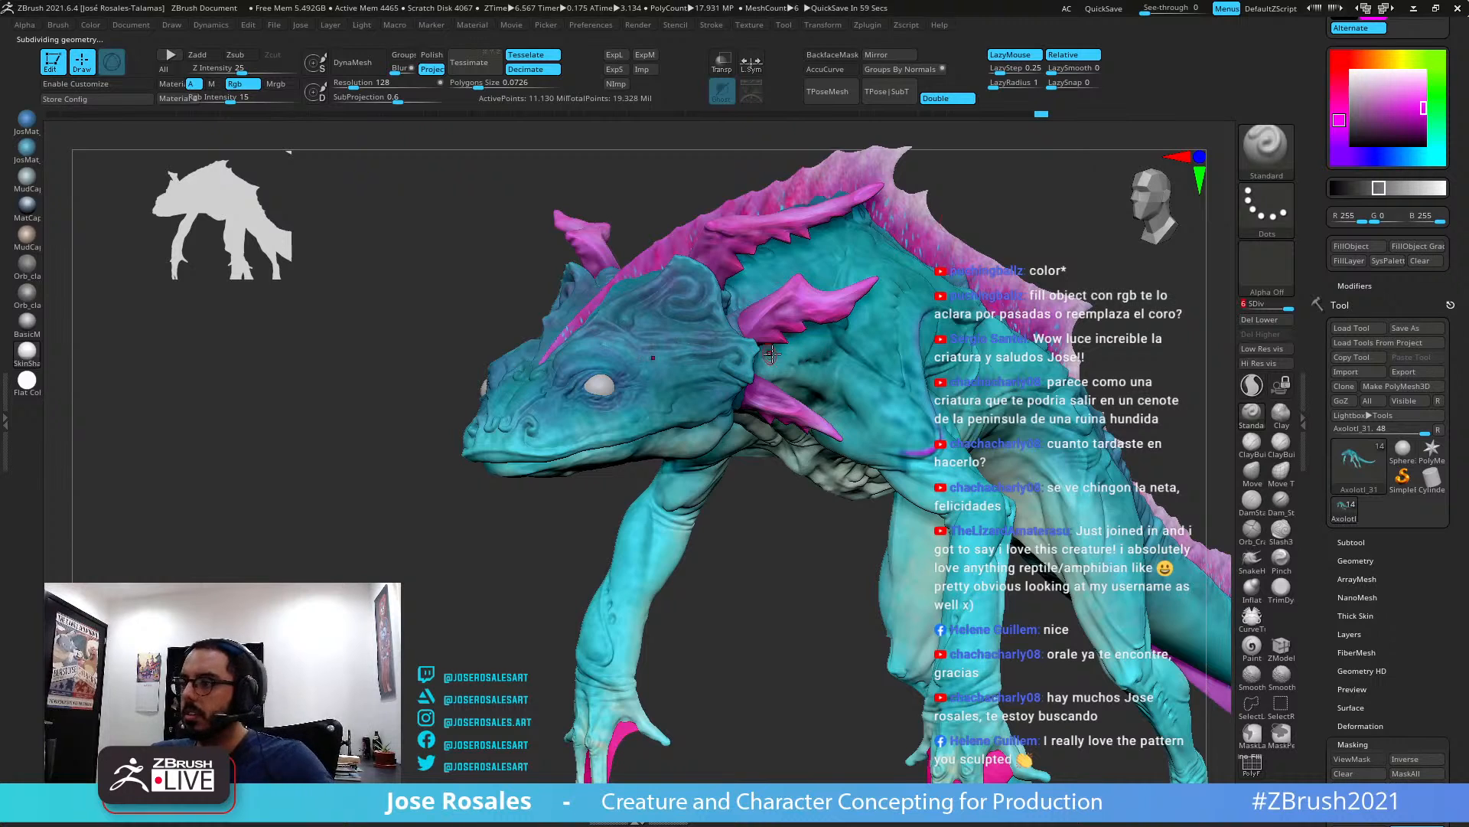
pyautogui.moveTo(772, 354); pyautogui.dragTo(848, 288, button='right')
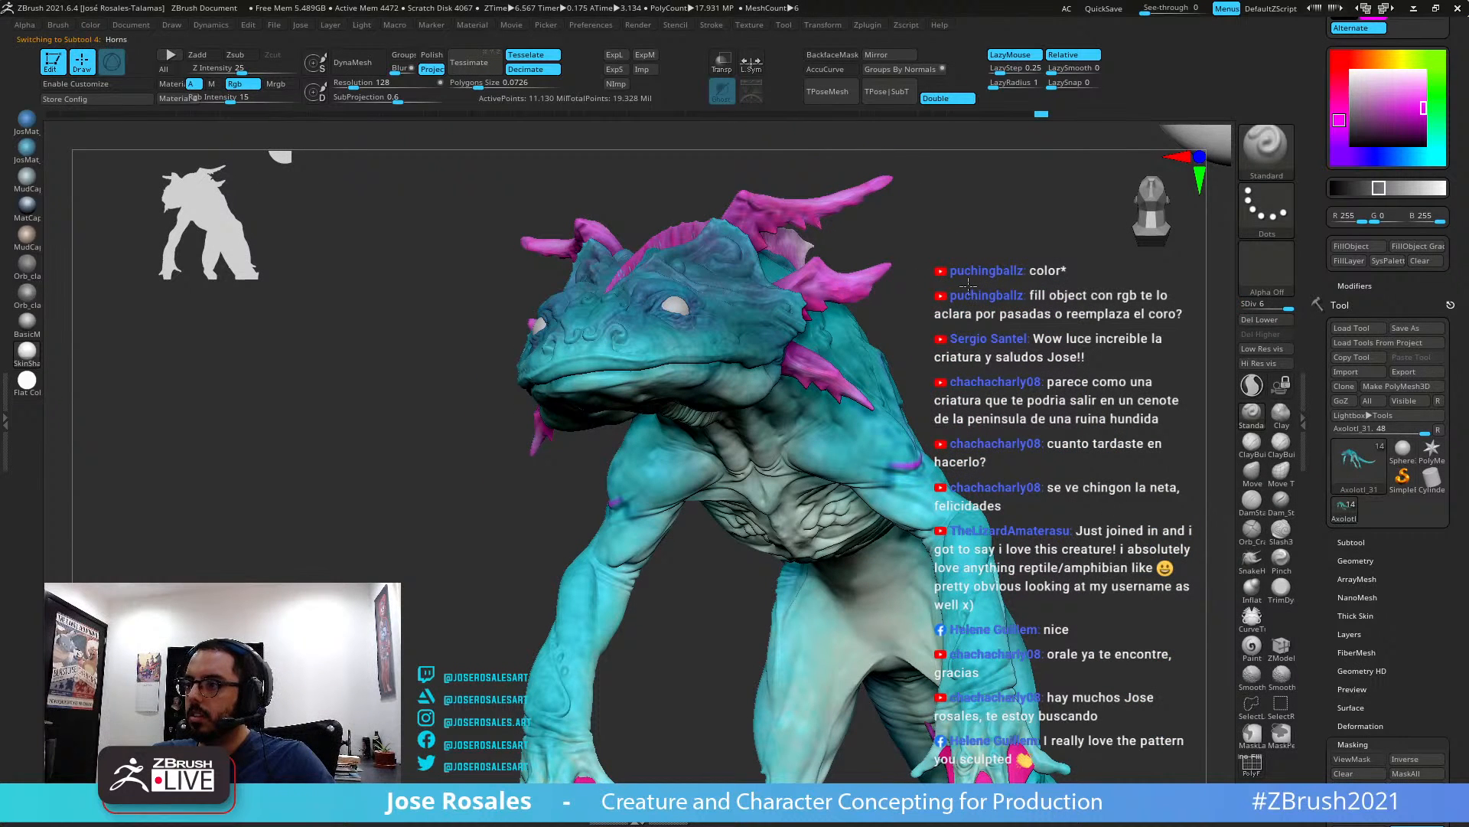
pyautogui.moveTo(1261, 306); pyautogui.dragTo(1292, 306)
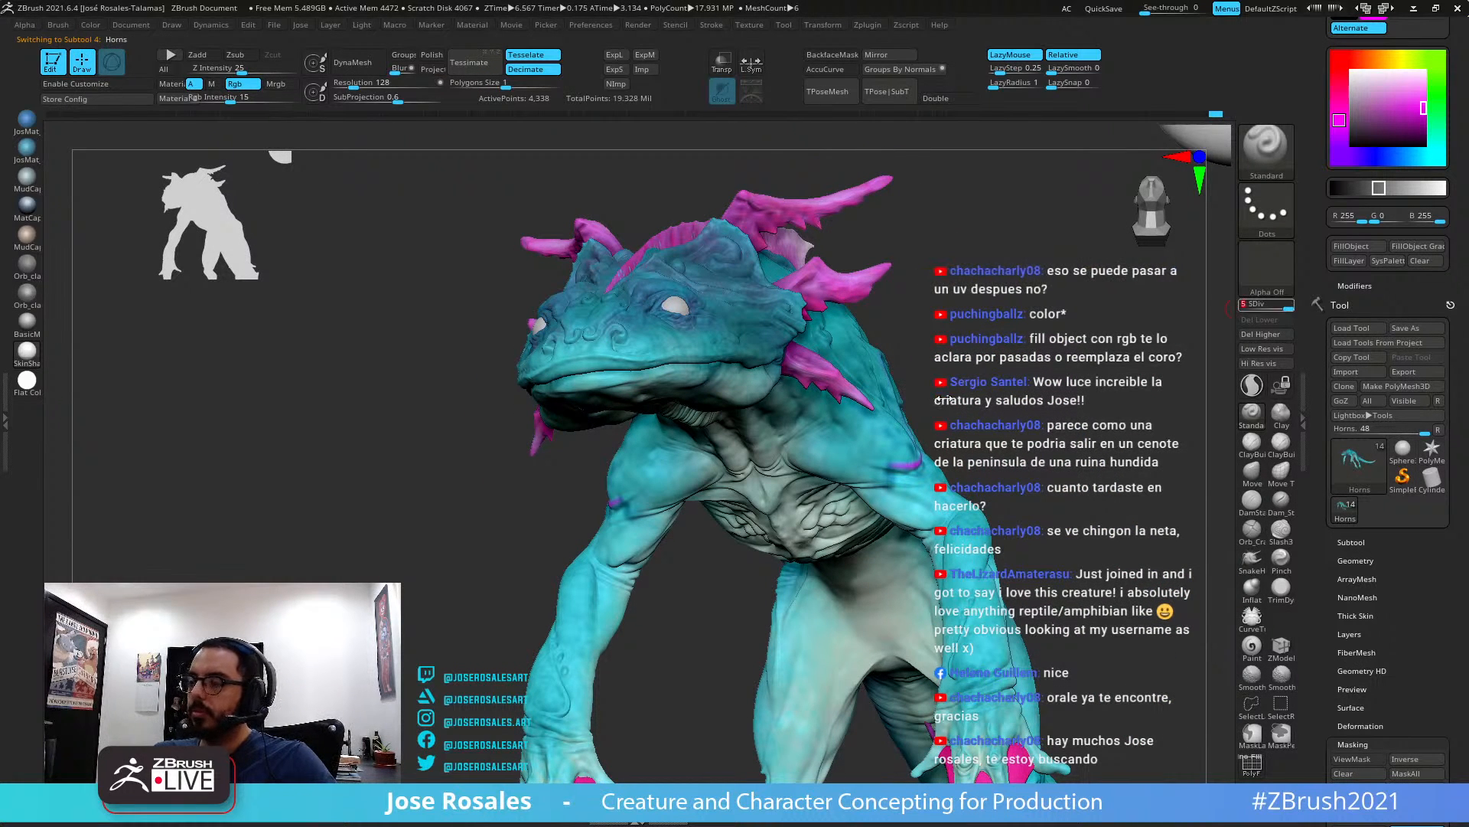
pyautogui.keyDown('alt'); pyautogui.moveTo(923, 355); pyautogui.dragTo(700, 396, button='right'); pyautogui.keyUp('alt')
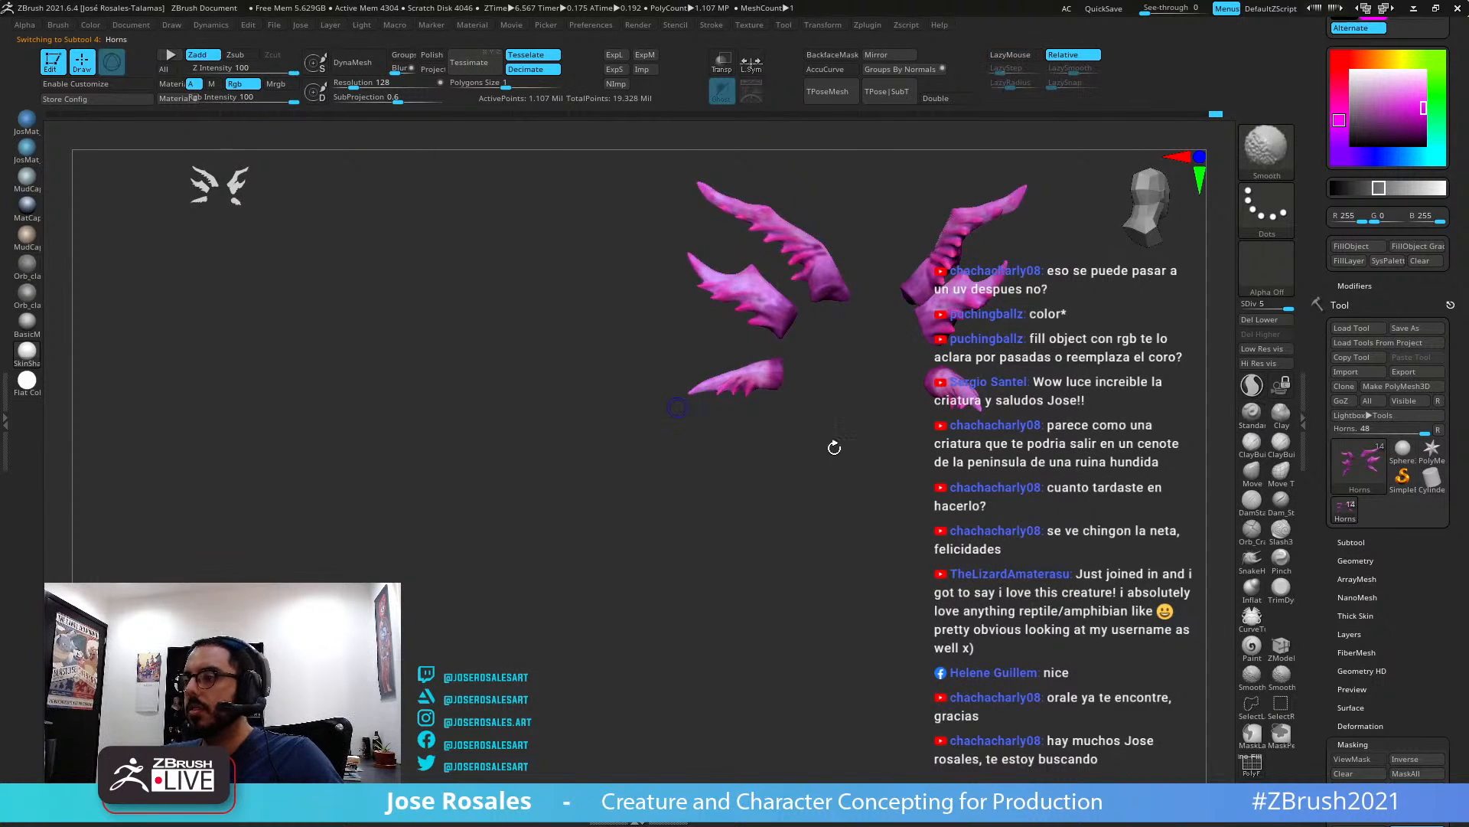
pyautogui.press('f')
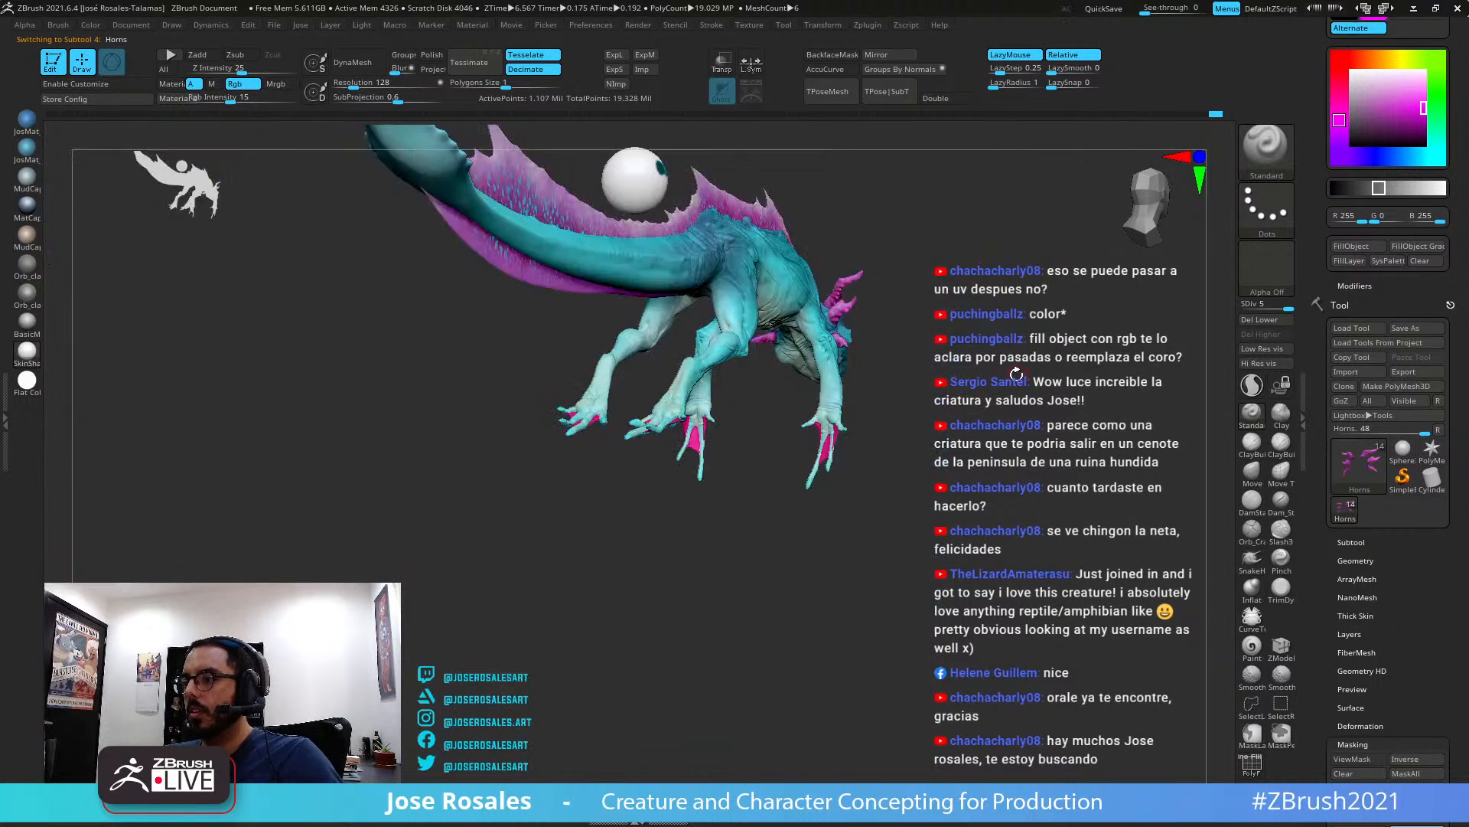
pyautogui.moveTo(1017, 373)
pyautogui.mouseDown(button='right')
pyautogui.moveTo(871, 412)
pyautogui.moveTo(903, 457)
pyautogui.mouseUp(button='right')
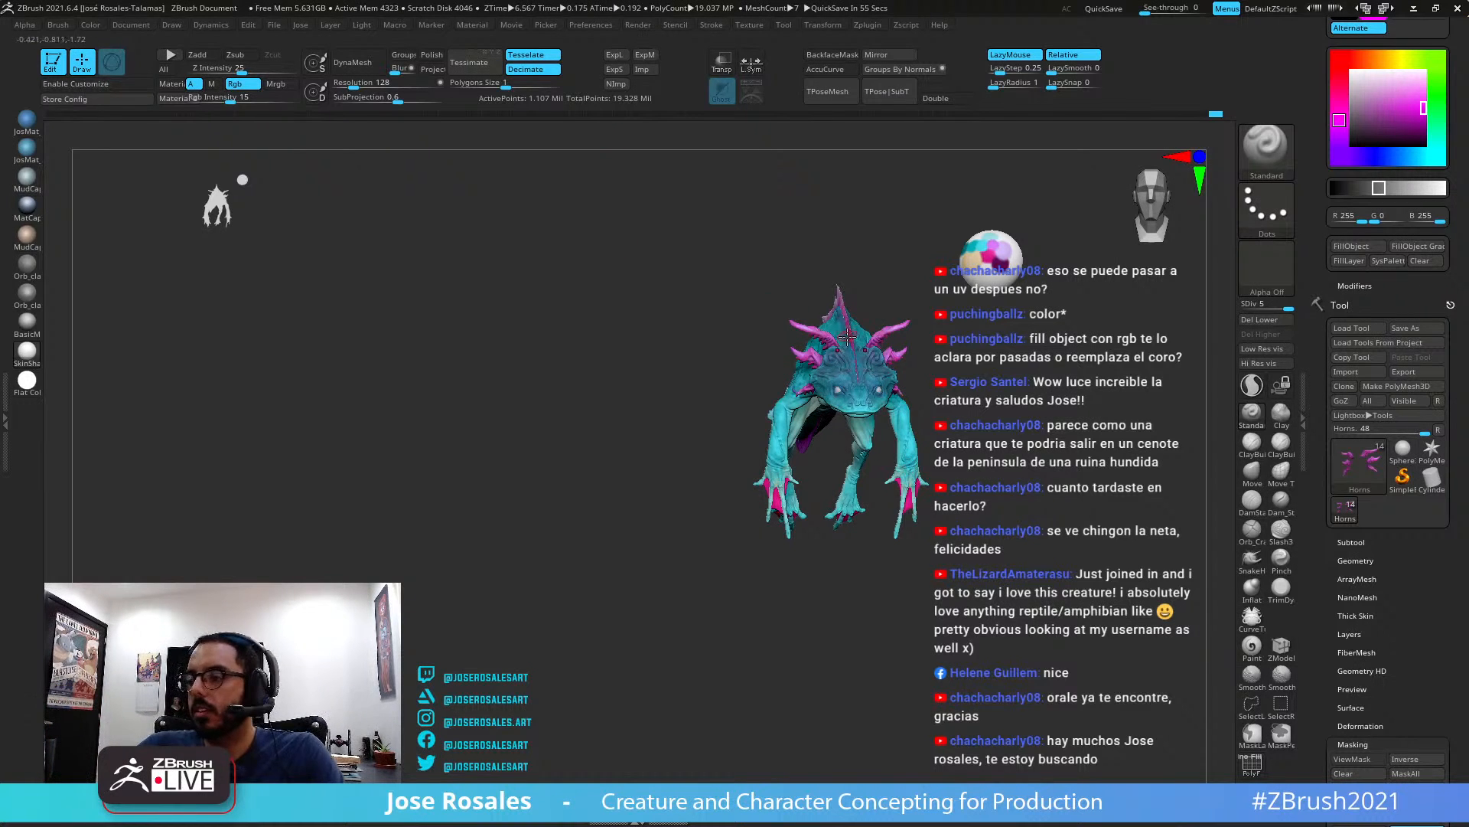
pyautogui.moveTo(847, 336); pyautogui.dragTo(918, 335, button='right')
pyautogui.keyDown('alt'); pyautogui.moveTo(715, 417); pyautogui.dragTo(805, 382, button='right'); pyautogui.keyUp('alt')
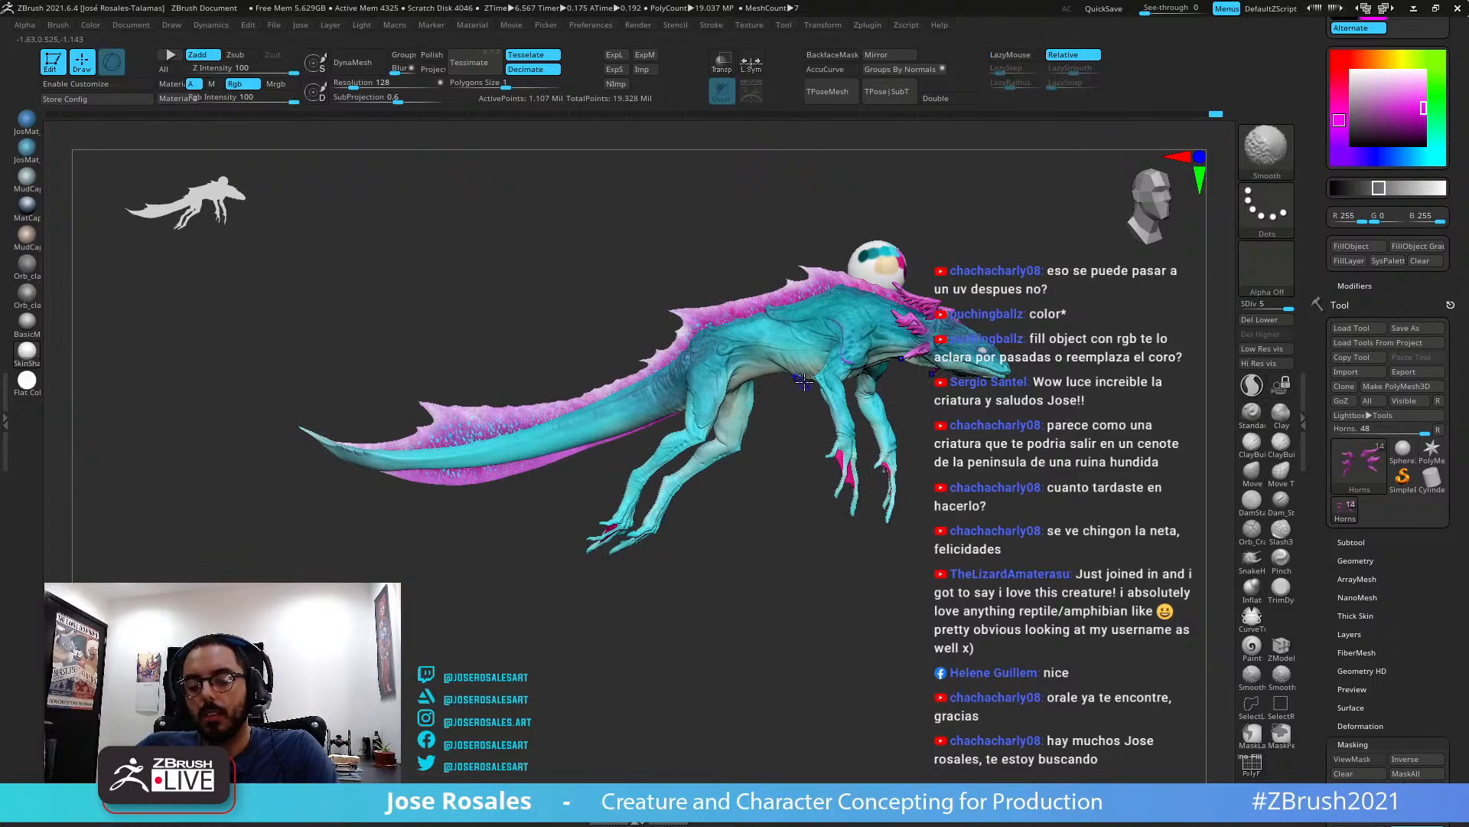
# Switch all visible subtools to their lowest subdivision level, with the Axolotl body active
pyautogui.hotkey('shift', 'd')
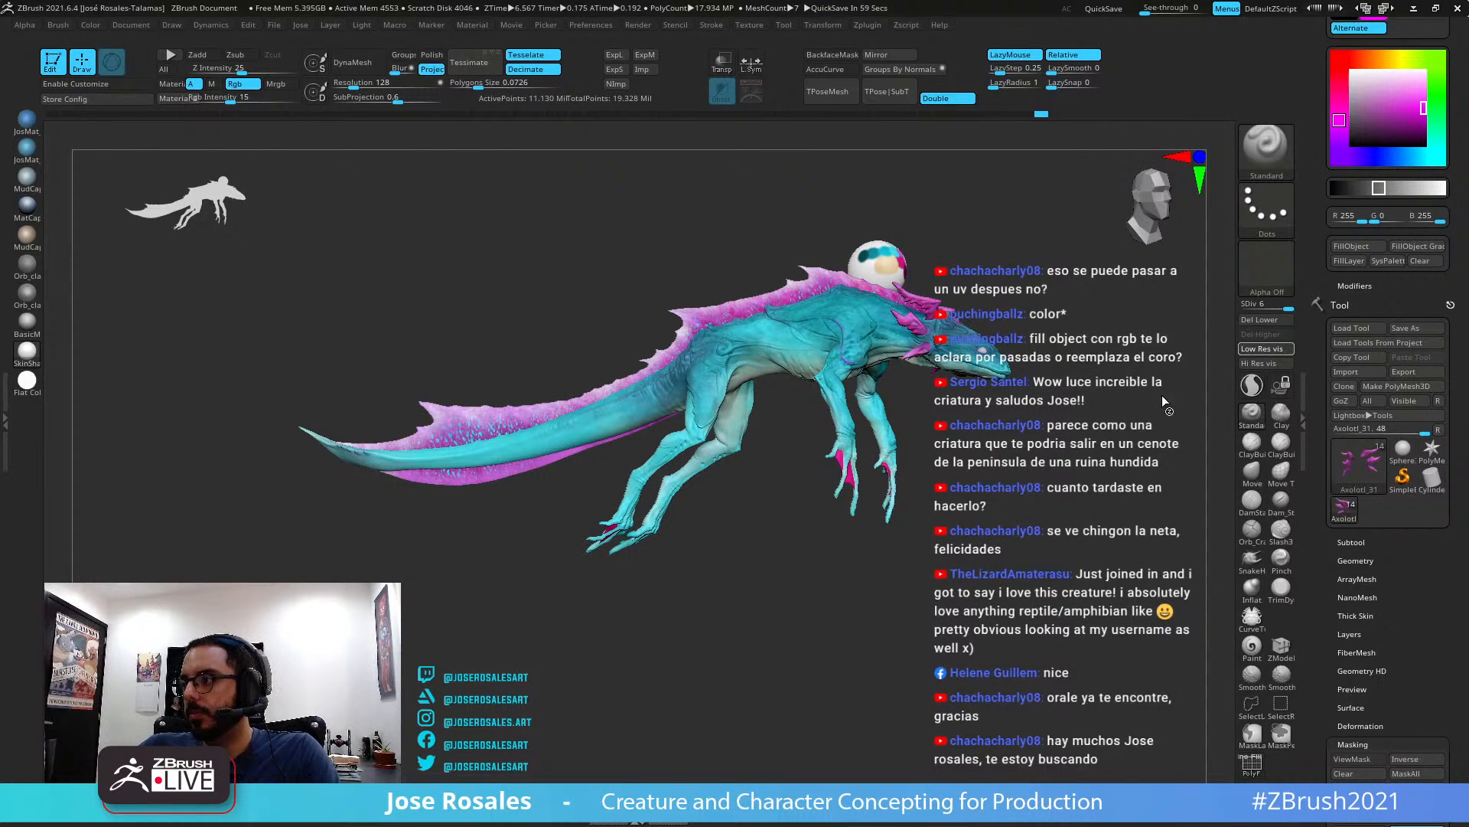
pyautogui.keyDown('alt'); pyautogui.click(848, 458); pyautogui.keyUp('alt')
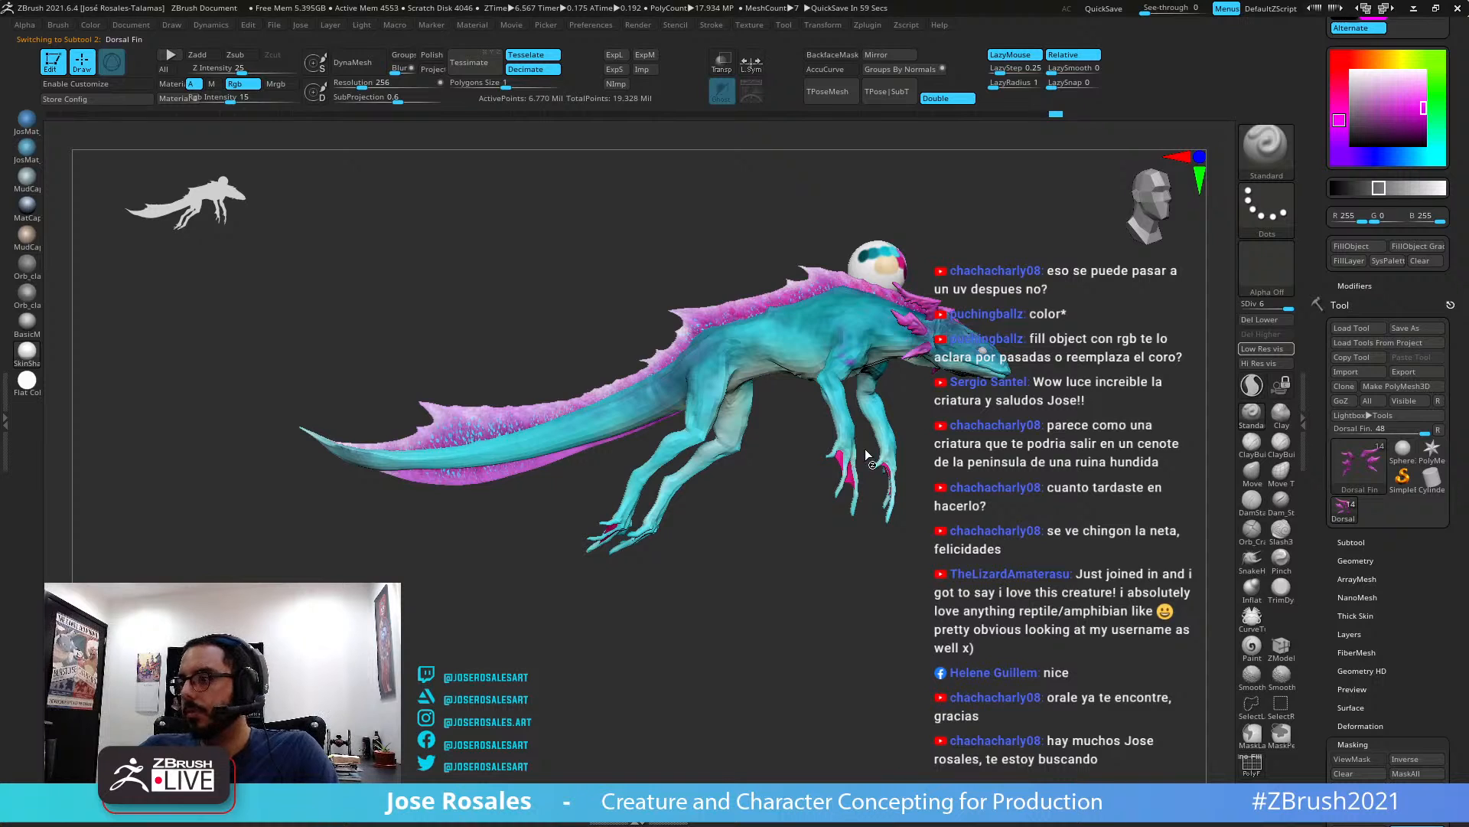
pyautogui.press('shift')
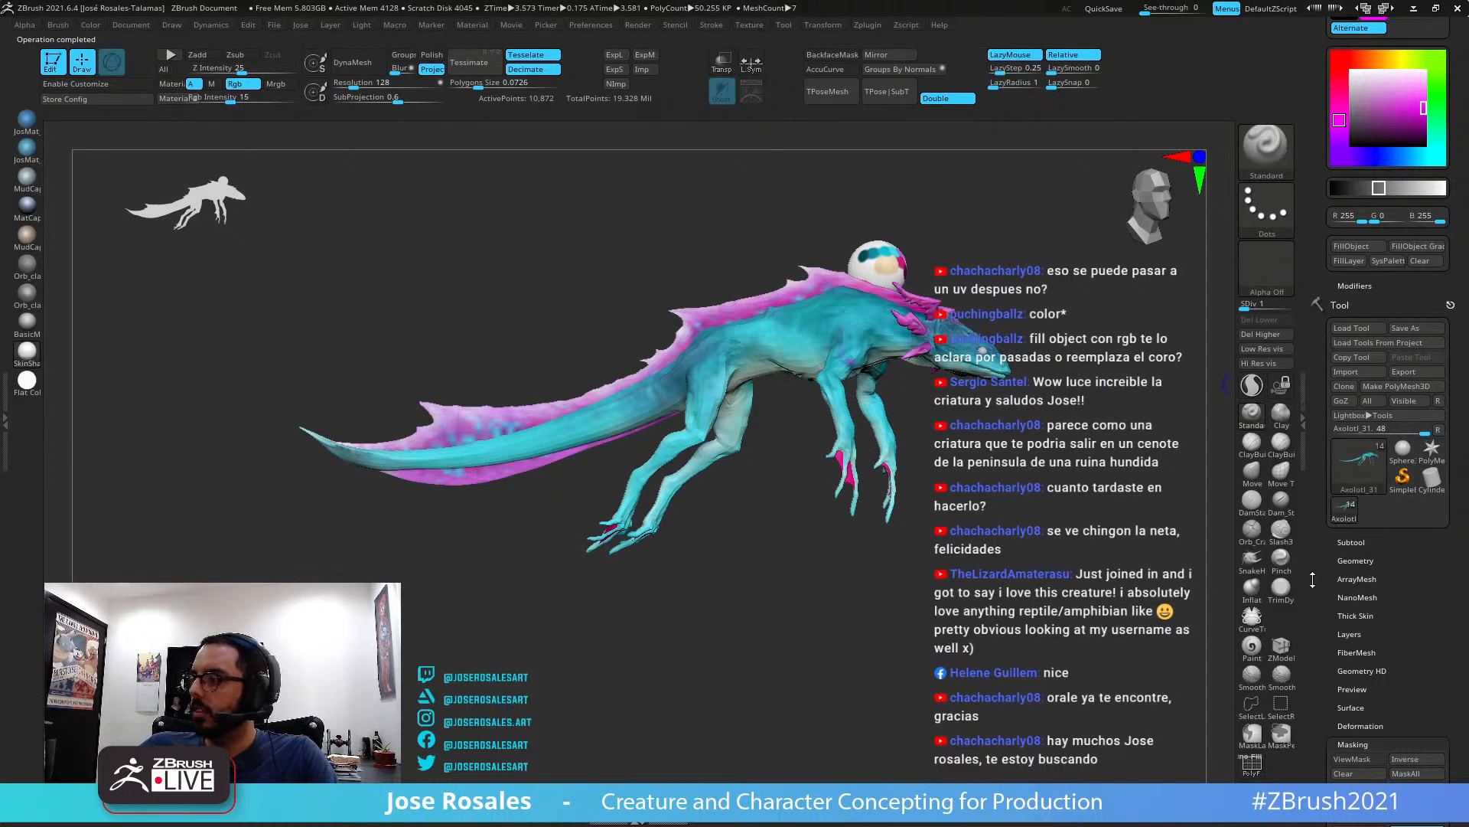
# Hide the polypaint on all subtools and set the main colour to white
pyautogui.click(1351, 542)
pyautogui.click(1421, 574)
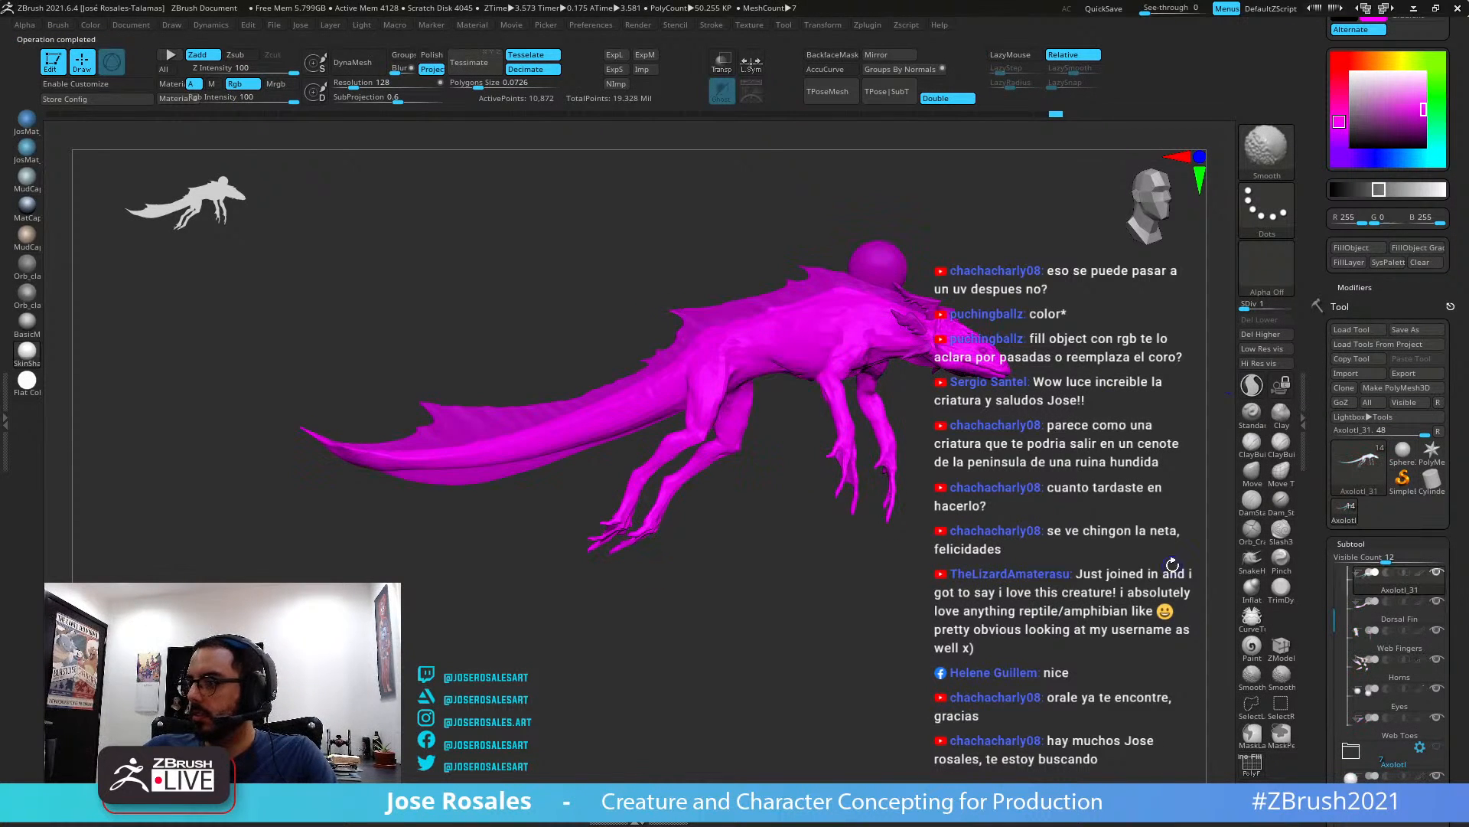
pyautogui.click(1352, 74)
# Display the polyframe, examine the body's polygroups from below, and save the model as Axolotl_32
pyautogui.moveTo(938, 307); pyautogui.dragTo(1003, 347, button='right')
pyautogui.hotkey('shift', 'f')
pyautogui.keyDown('alt'); pyautogui.moveTo(801, 261); pyautogui.dragTo(794, 214, button='right'); pyautogui.keyUp('alt')
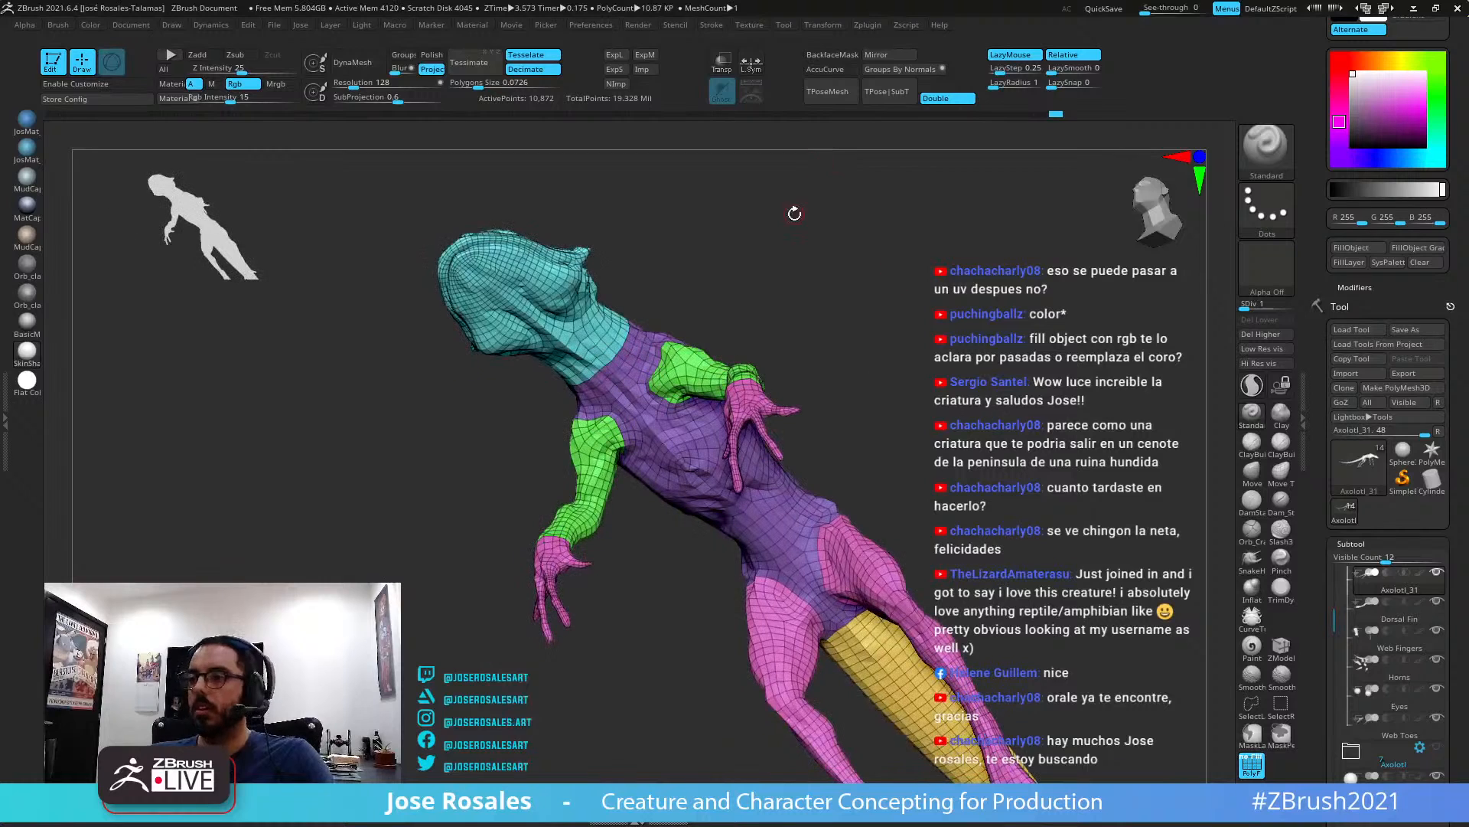
pyautogui.moveTo(785, 413); pyautogui.dragTo(819, 287, button='right')
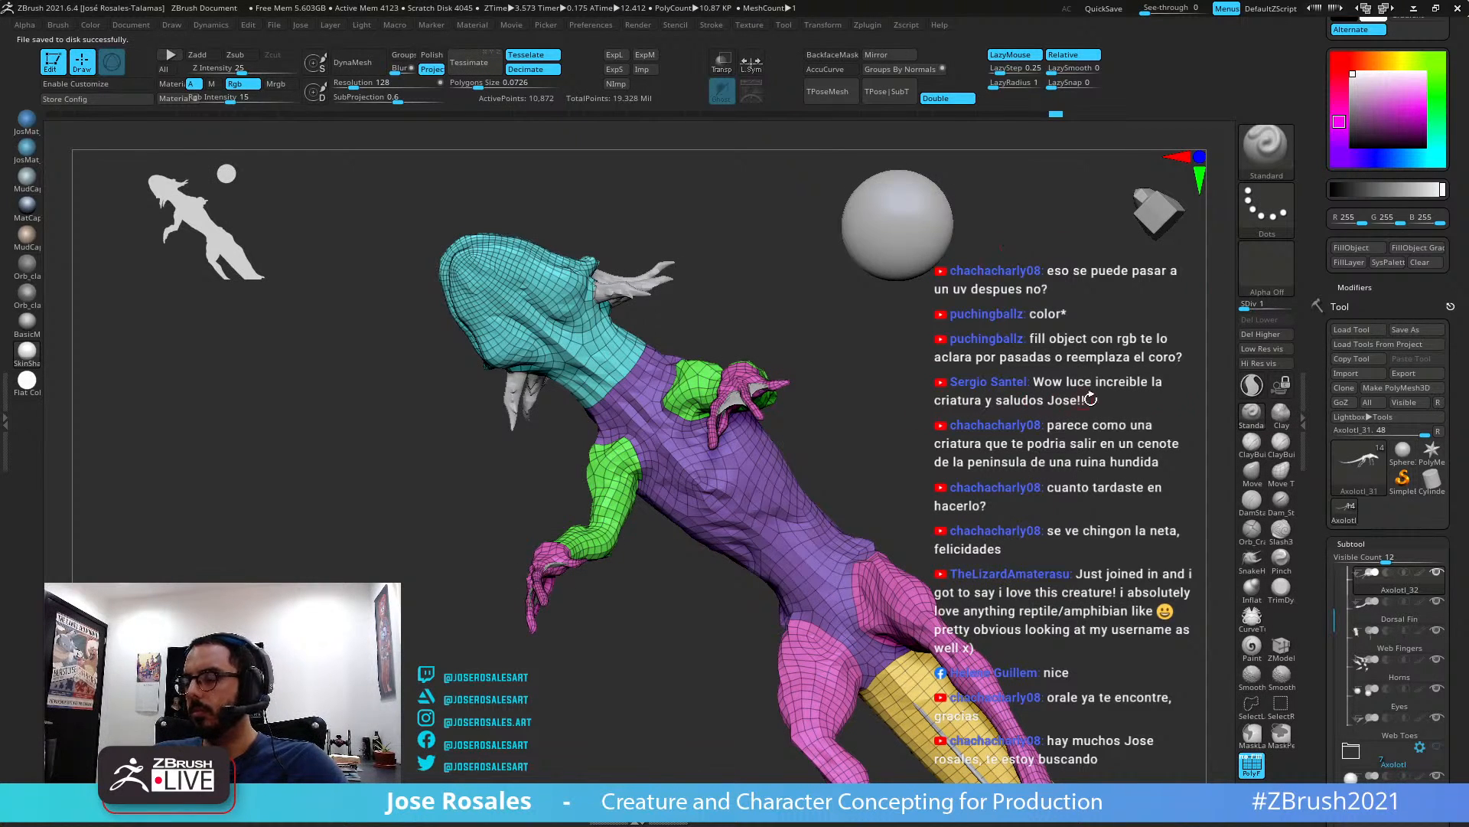
pyautogui.moveTo(1090, 399); pyautogui.dragTo(842, 222)
# Unwrap the low-resolution body with UV Master, using symmetry and its polygroups as UV islands
pyautogui.click(870, 25)
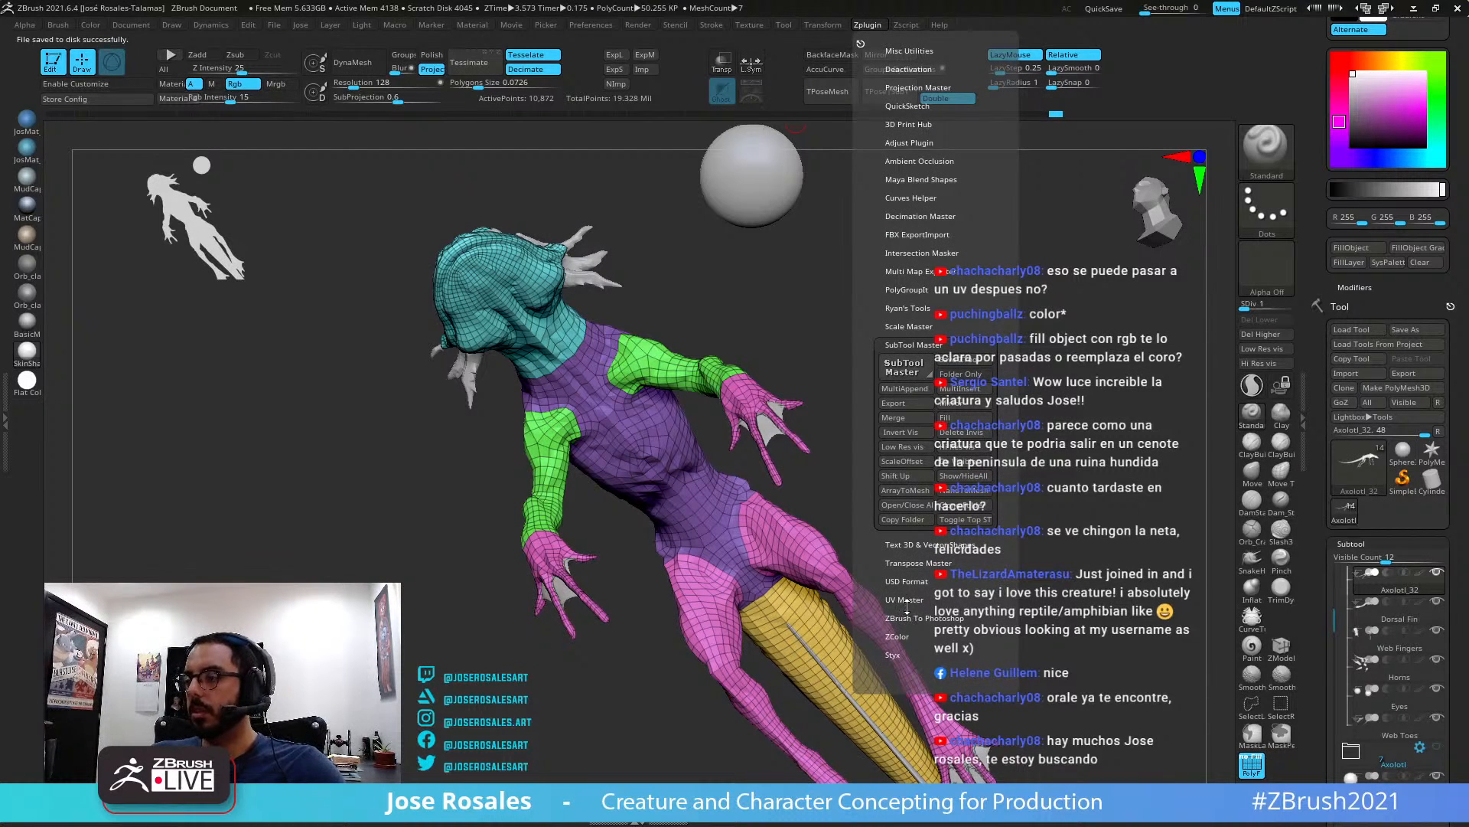
pyautogui.click(905, 600)
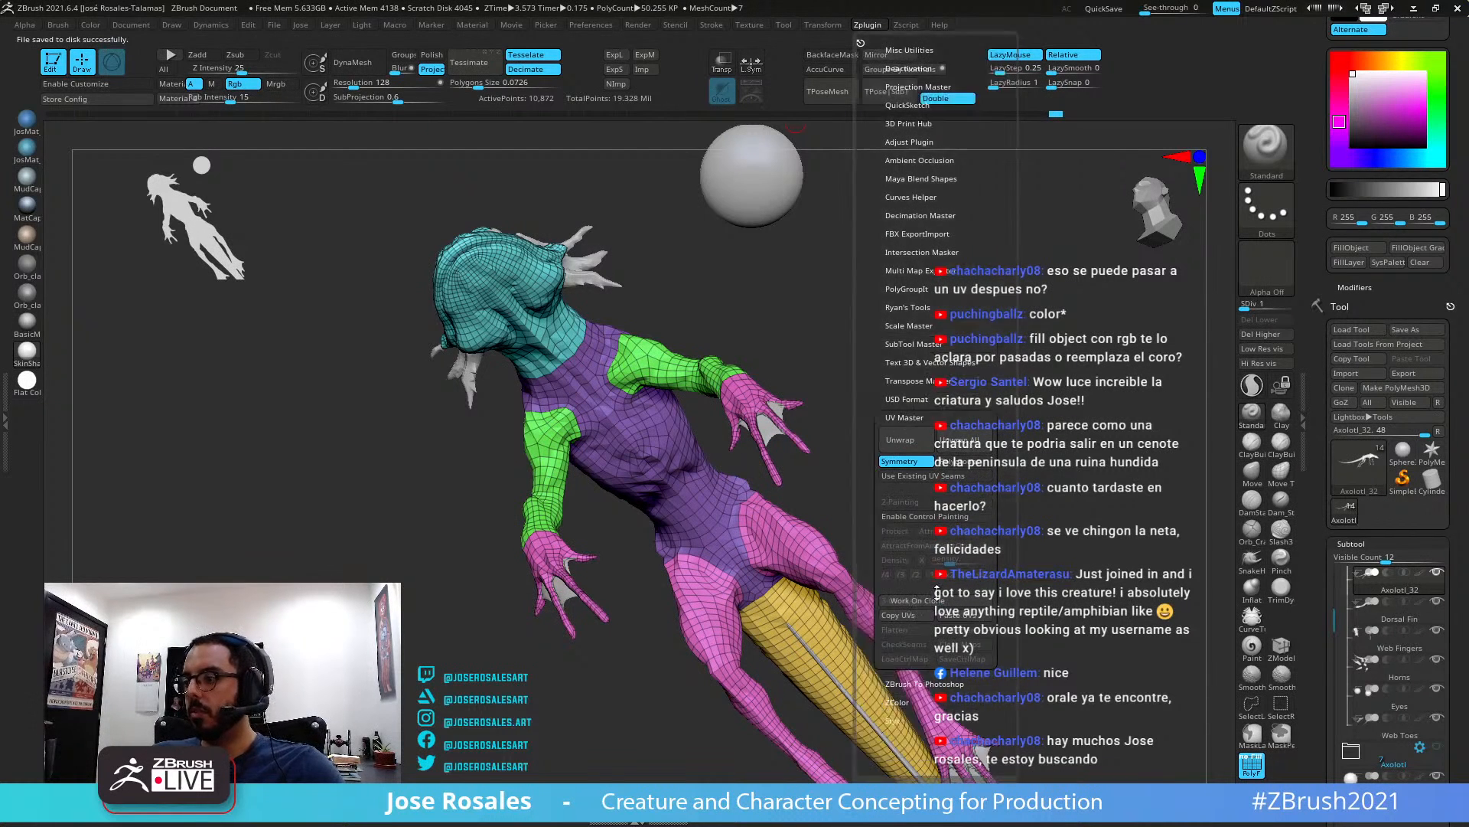
pyautogui.click(972, 462)
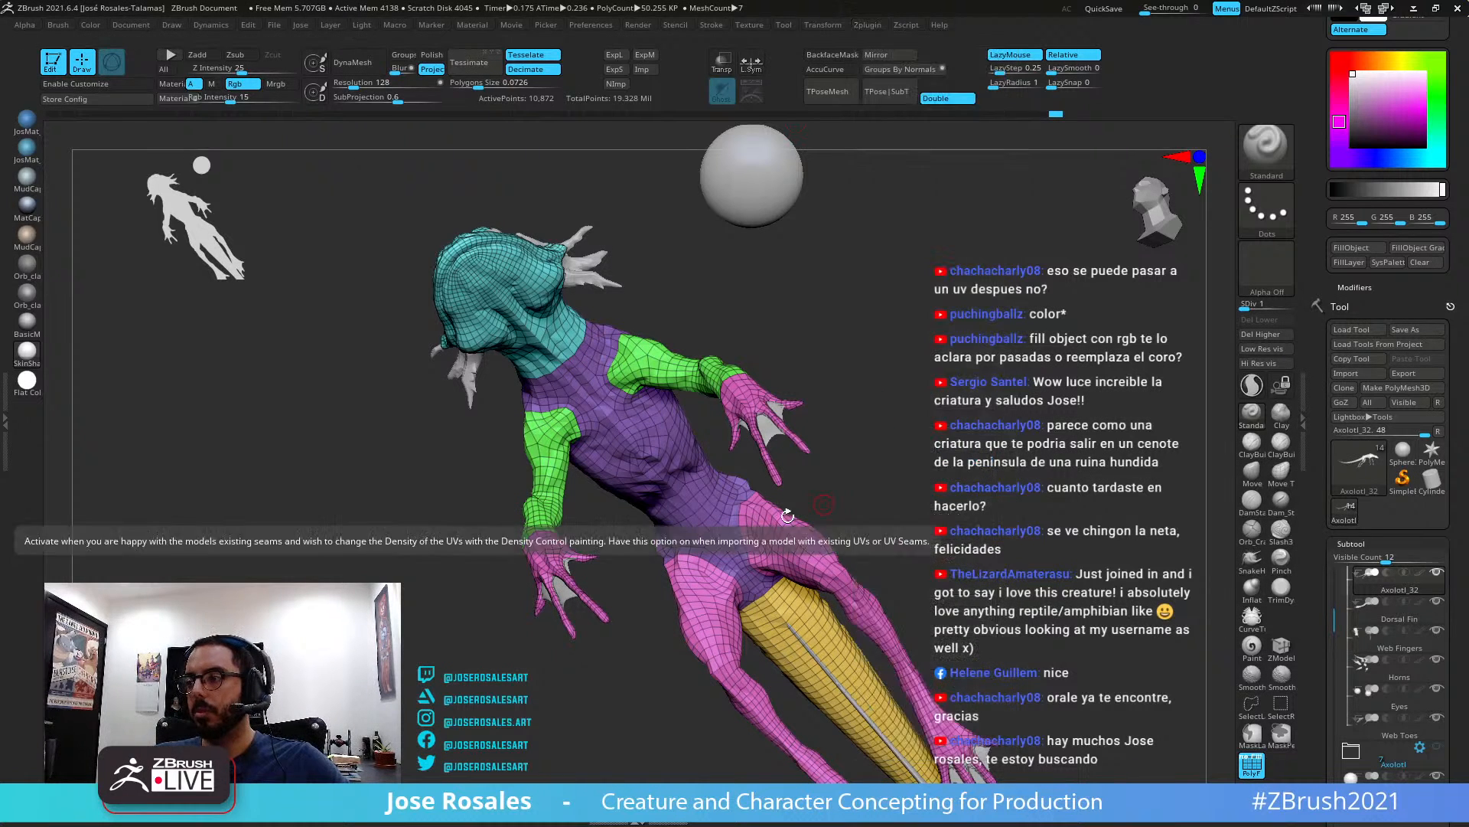
pyautogui.click(868, 25)
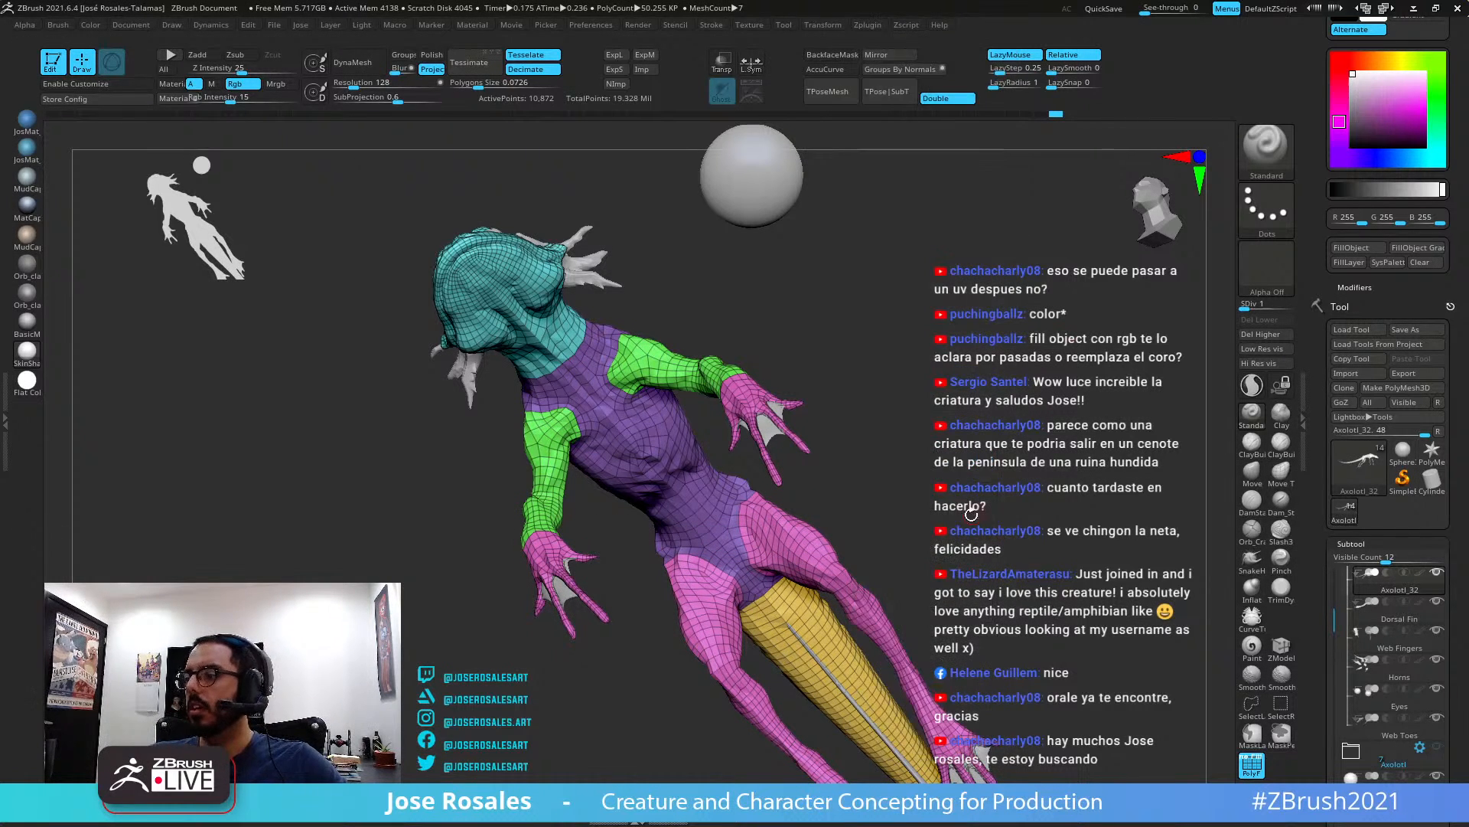
pyautogui.click(877, 28)
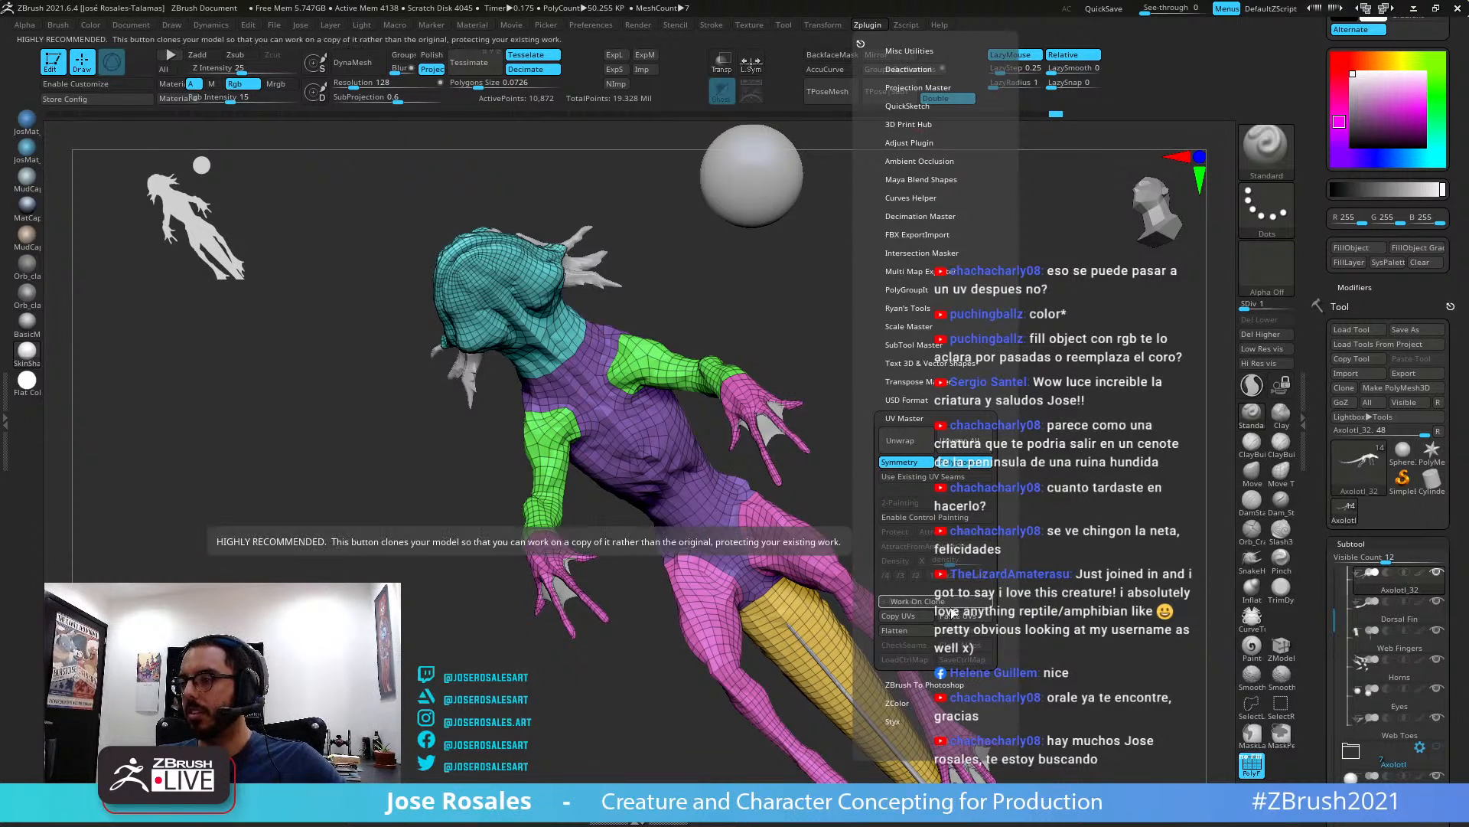
pyautogui.click(921, 449)
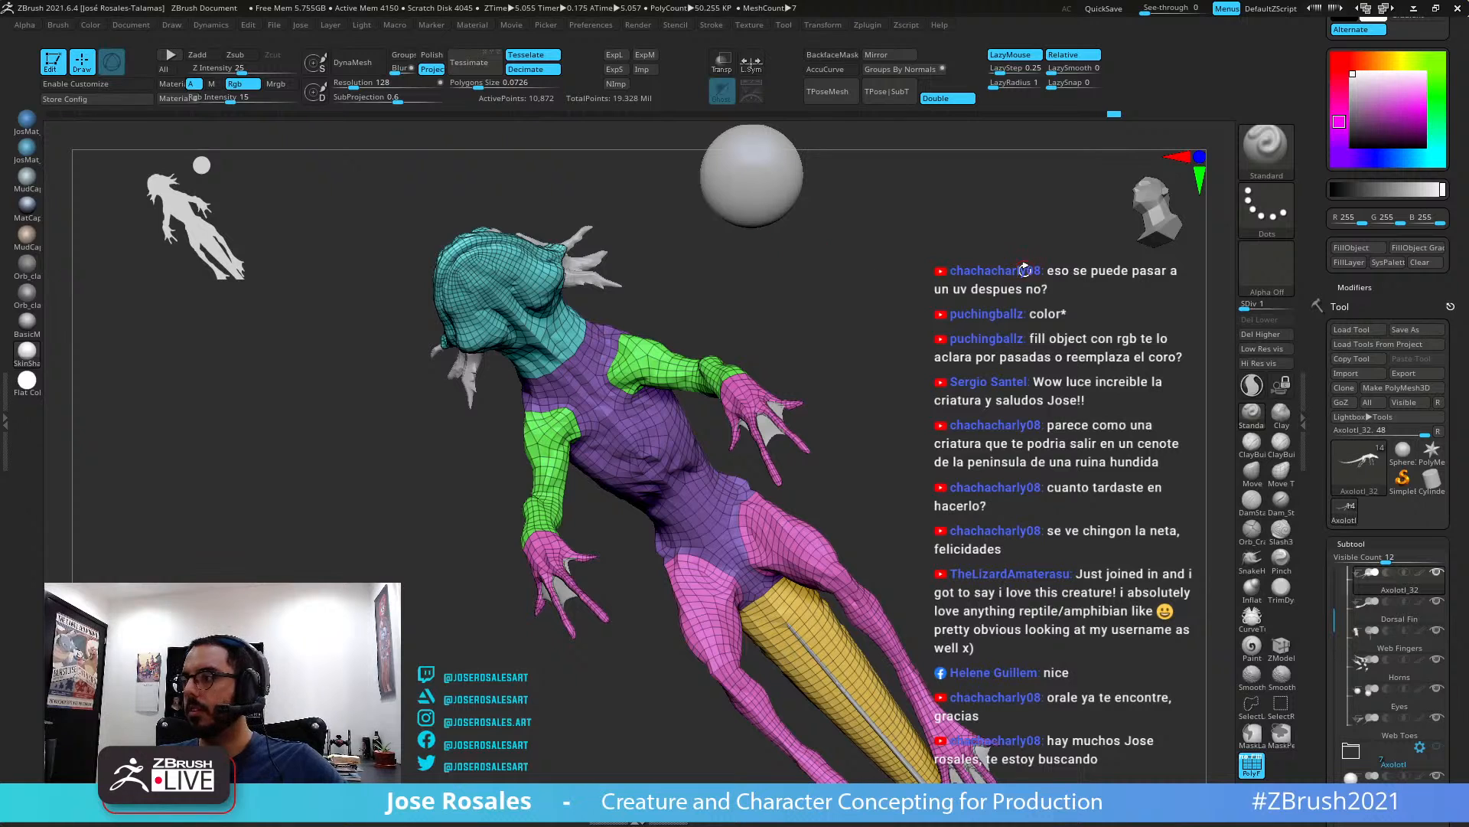
# Try to unwrap the low-resolution body again with UV Master and flatten its UVs
pyautogui.click(869, 26)
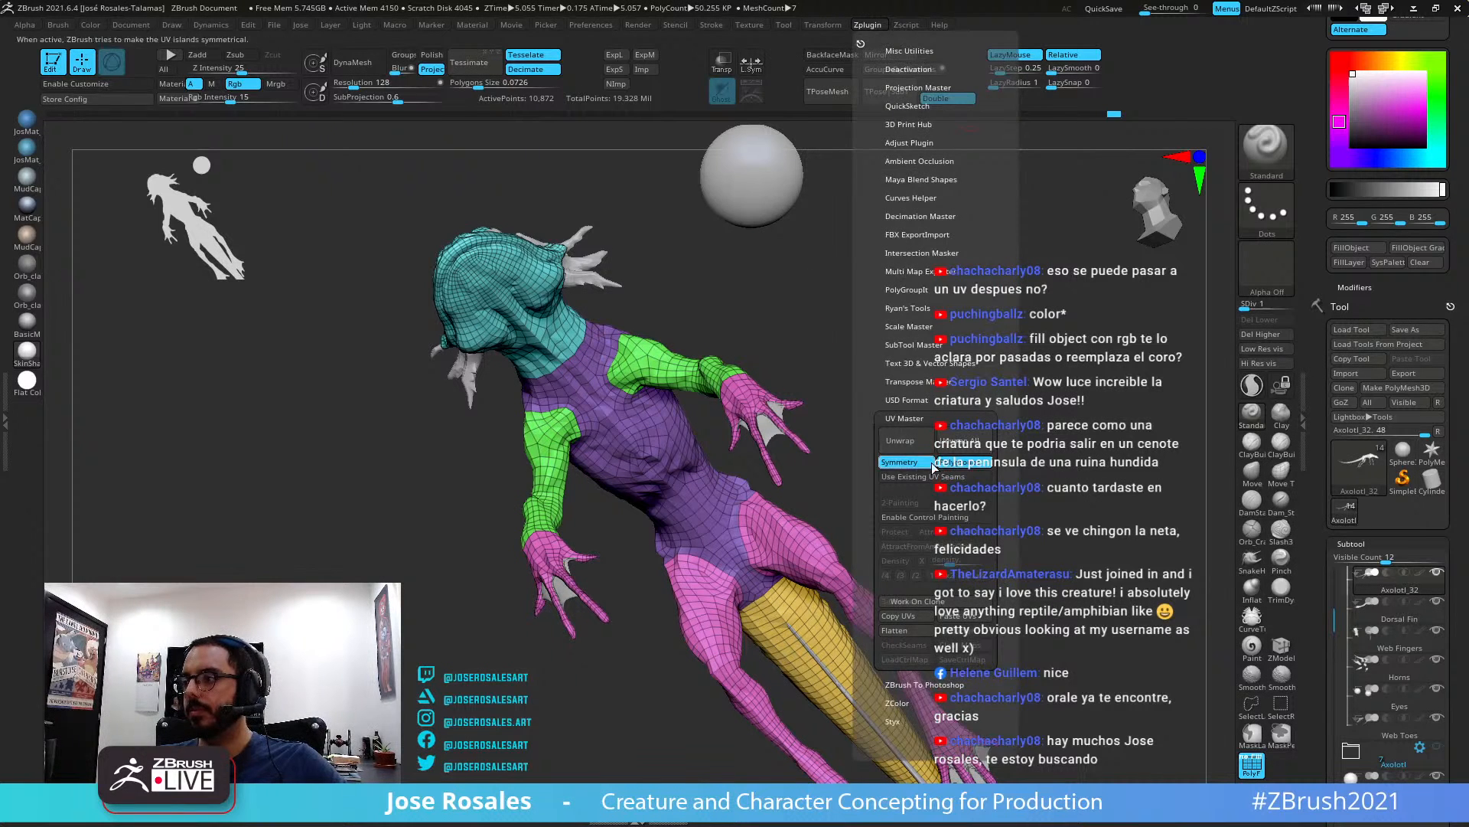
pyautogui.click(919, 454)
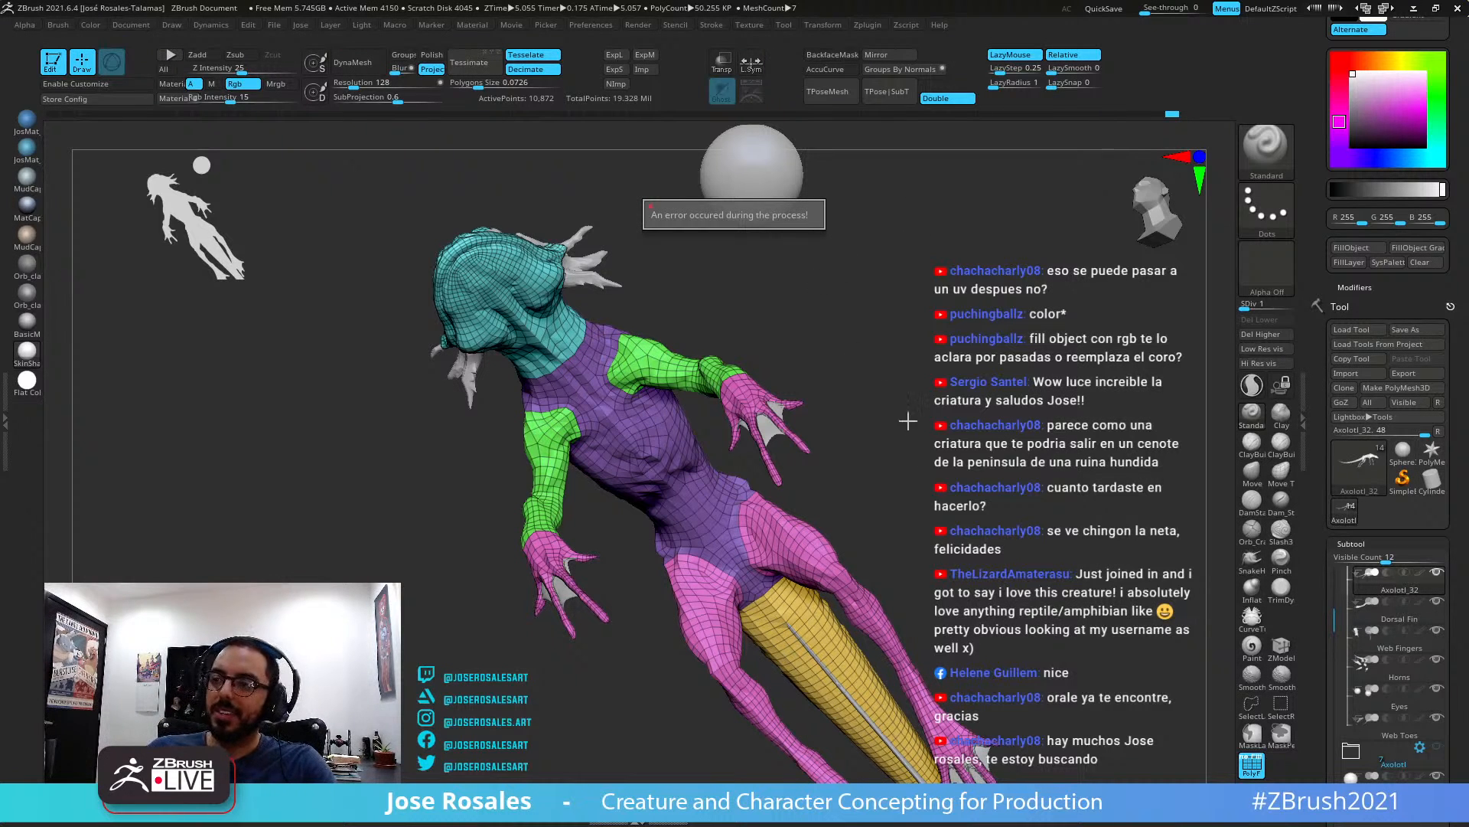
pyautogui.keyDown('alt'); pyautogui.moveTo(811, 333); pyautogui.dragTo(823, 432); pyautogui.keyUp('alt')
pyautogui.click(868, 25)
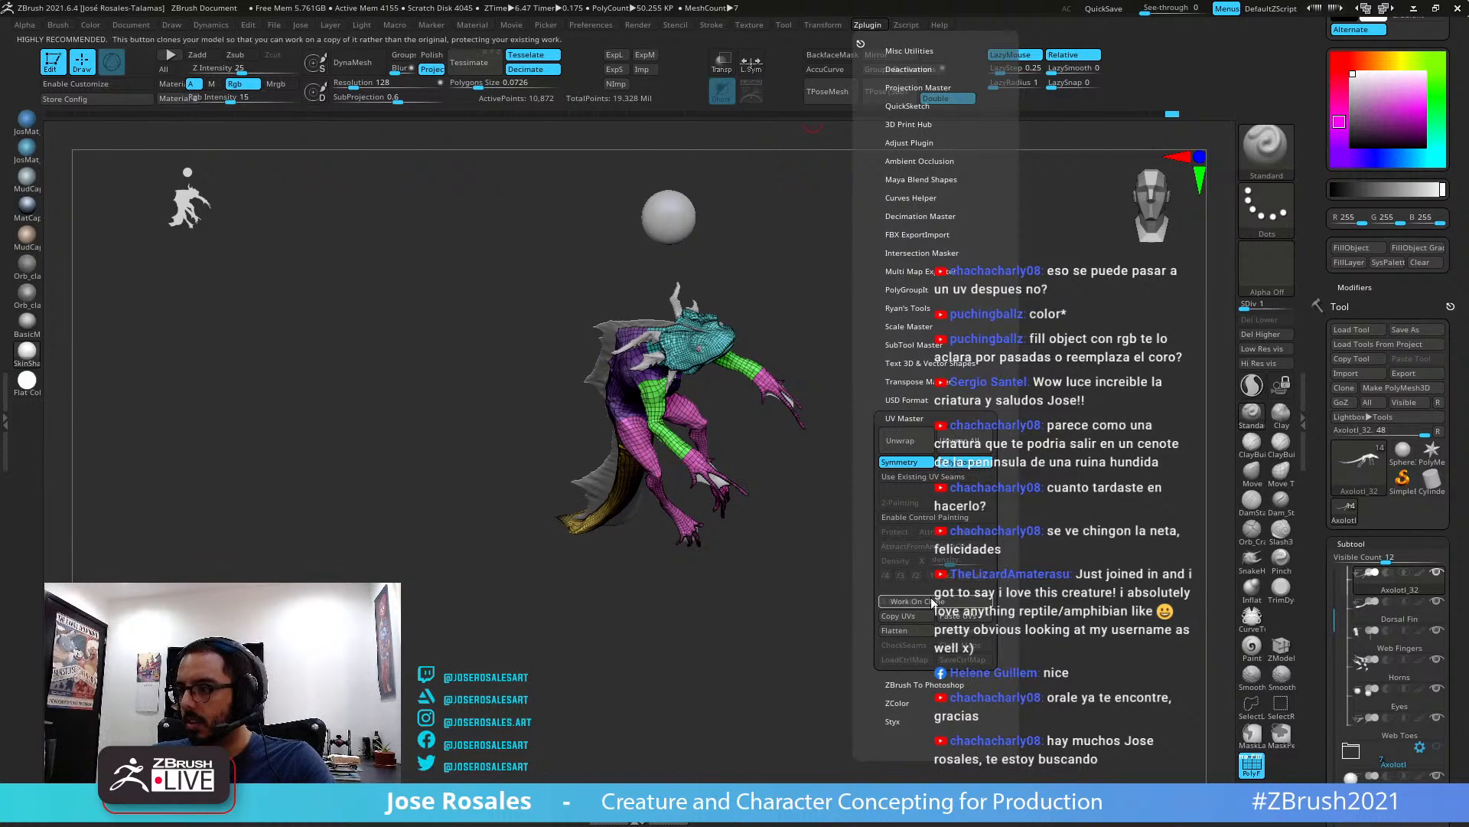
pyautogui.click(910, 632)
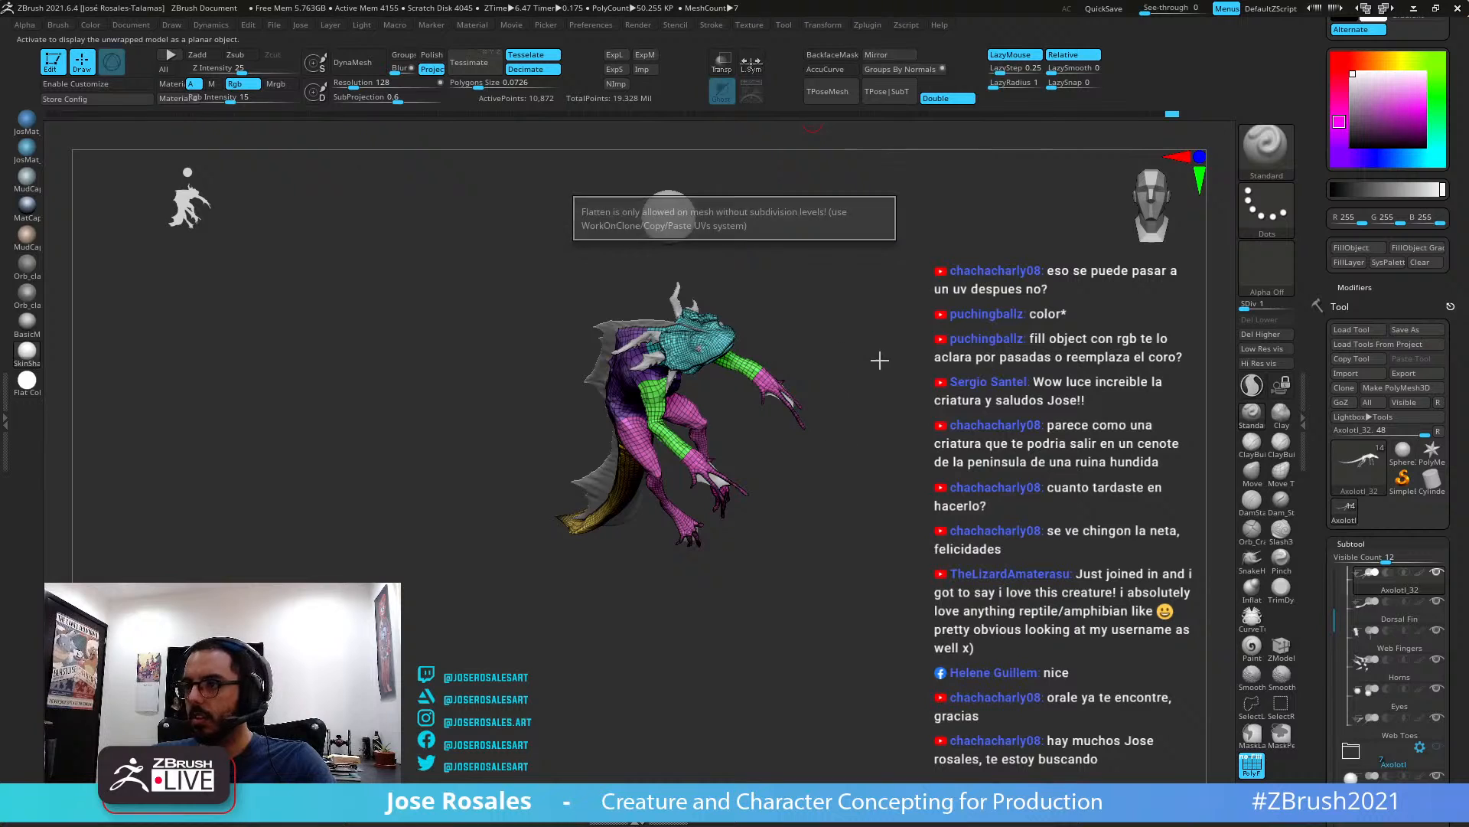
pyautogui.moveTo(880, 355); pyautogui.dragTo(971, 301)
# Hide the polyframe and raise the polypainted body to subdivision level 3
pyautogui.press('shift')
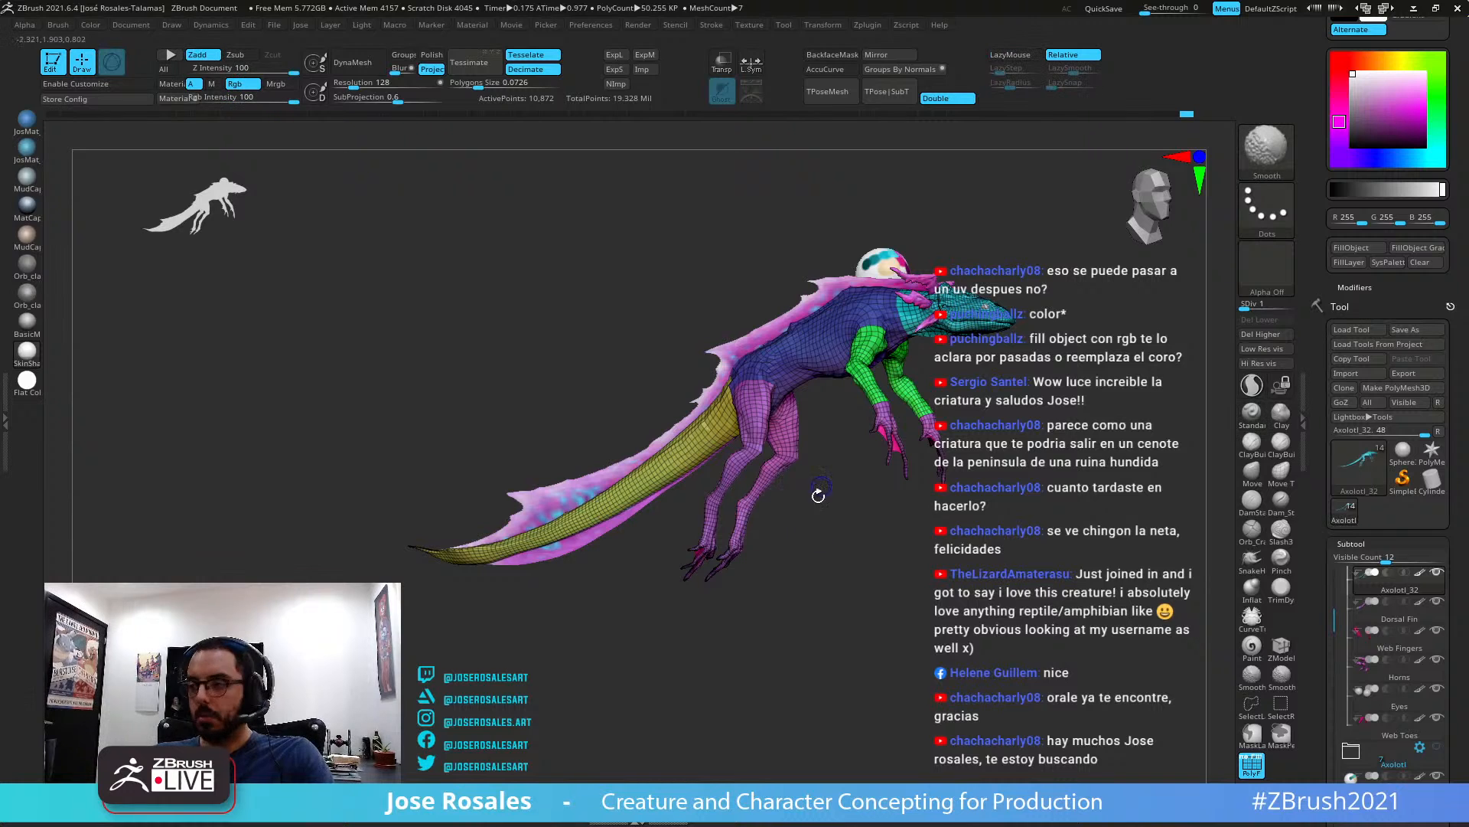
pyautogui.hotkey('shift', 'f')
pyautogui.press('d')
pyautogui.press('d')
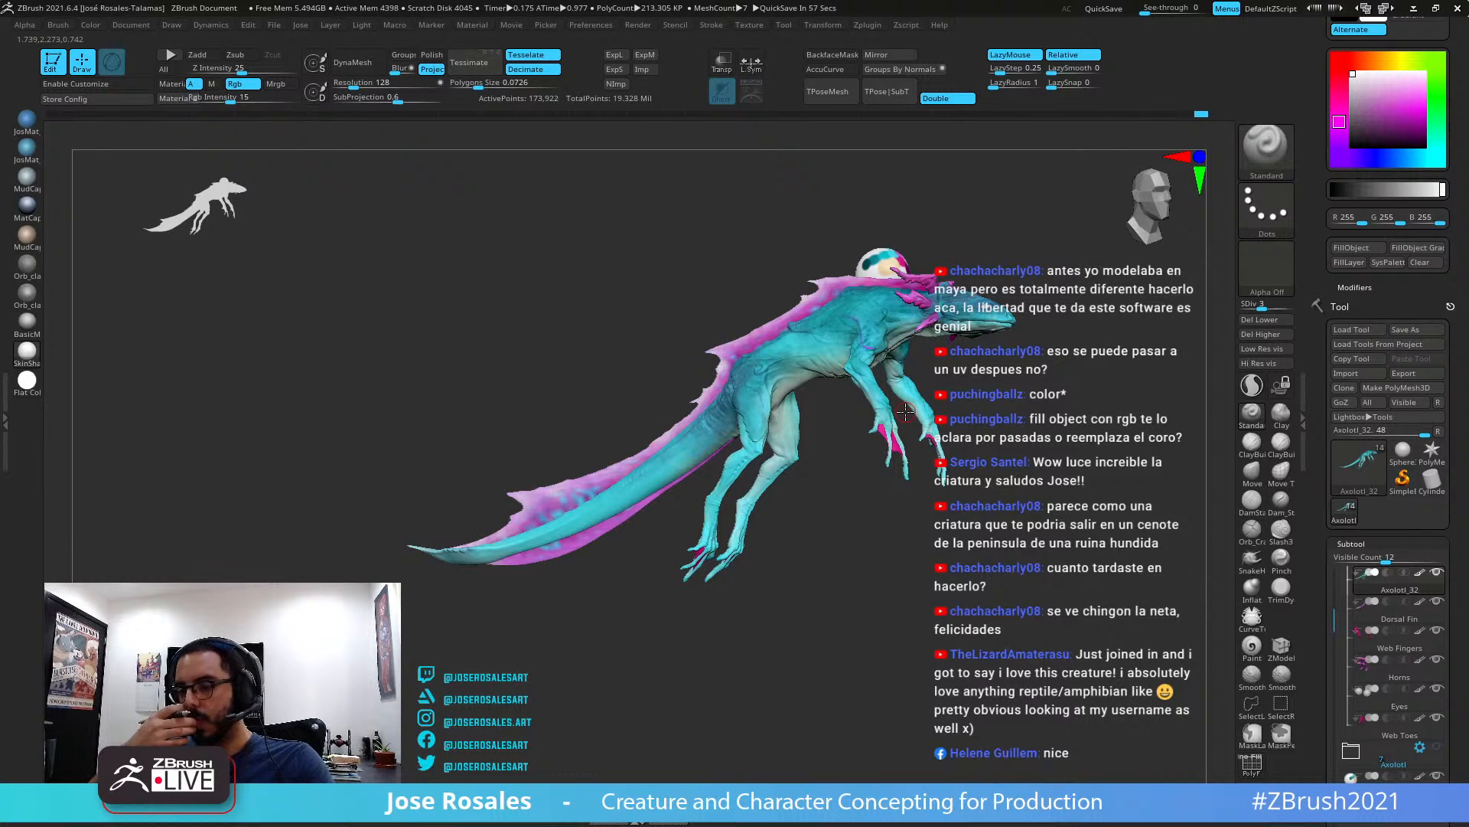
# Undo the unwrapping, subdivision and polypaint display changes back to the coloured body at subdivision level 4
pyautogui.moveTo(770, 427)
pyautogui.keyDown('alt'); pyautogui.mouseDown(button='right')
pyautogui.moveTo(842, 368)
pyautogui.moveTo(741, 431)
pyautogui.mouseUp(button='right'); pyautogui.keyUp('alt')
pyautogui.hotkey('shift', 'd')
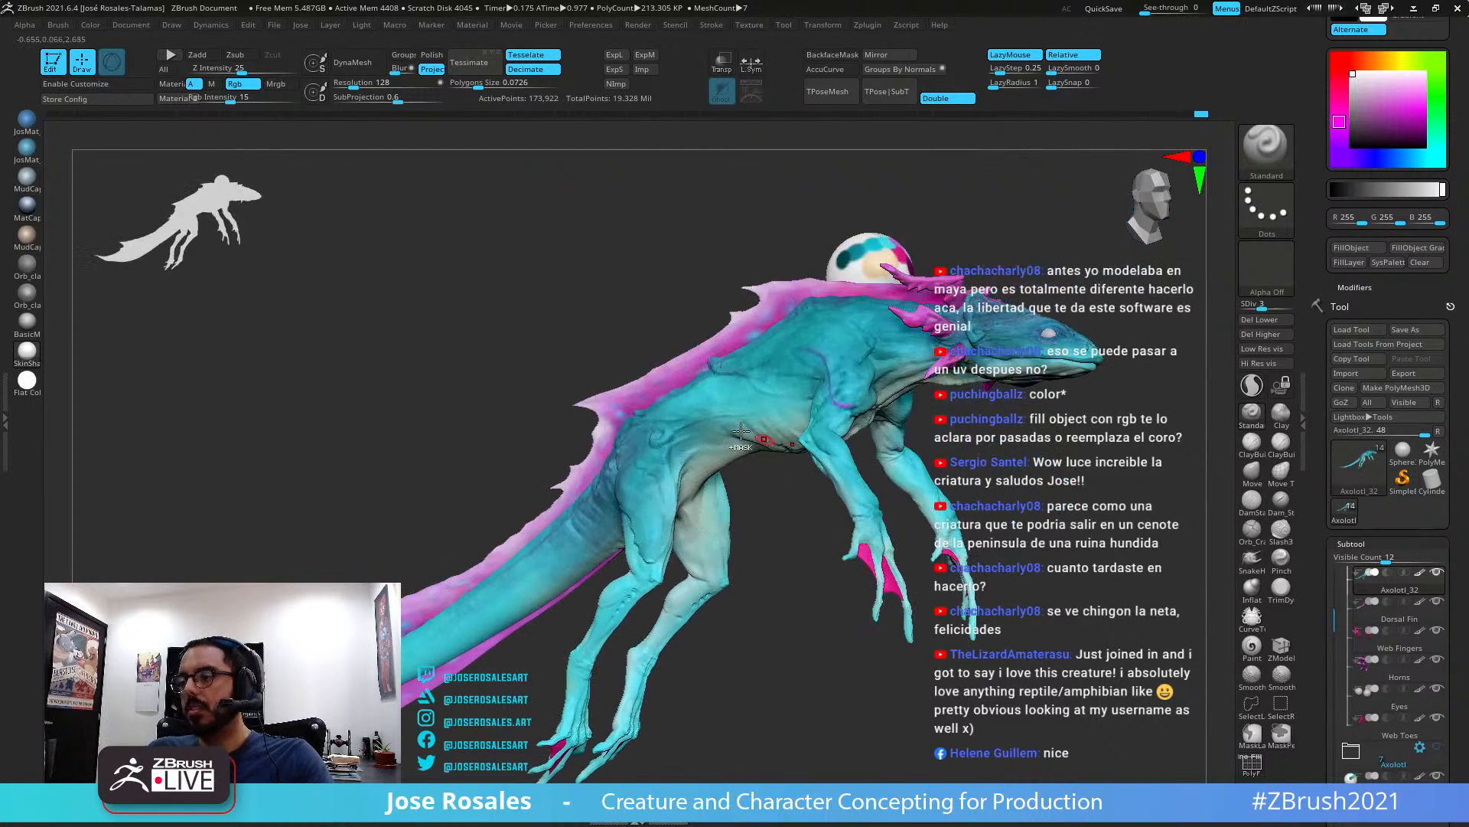
pyautogui.hotkey('shift', 'd')
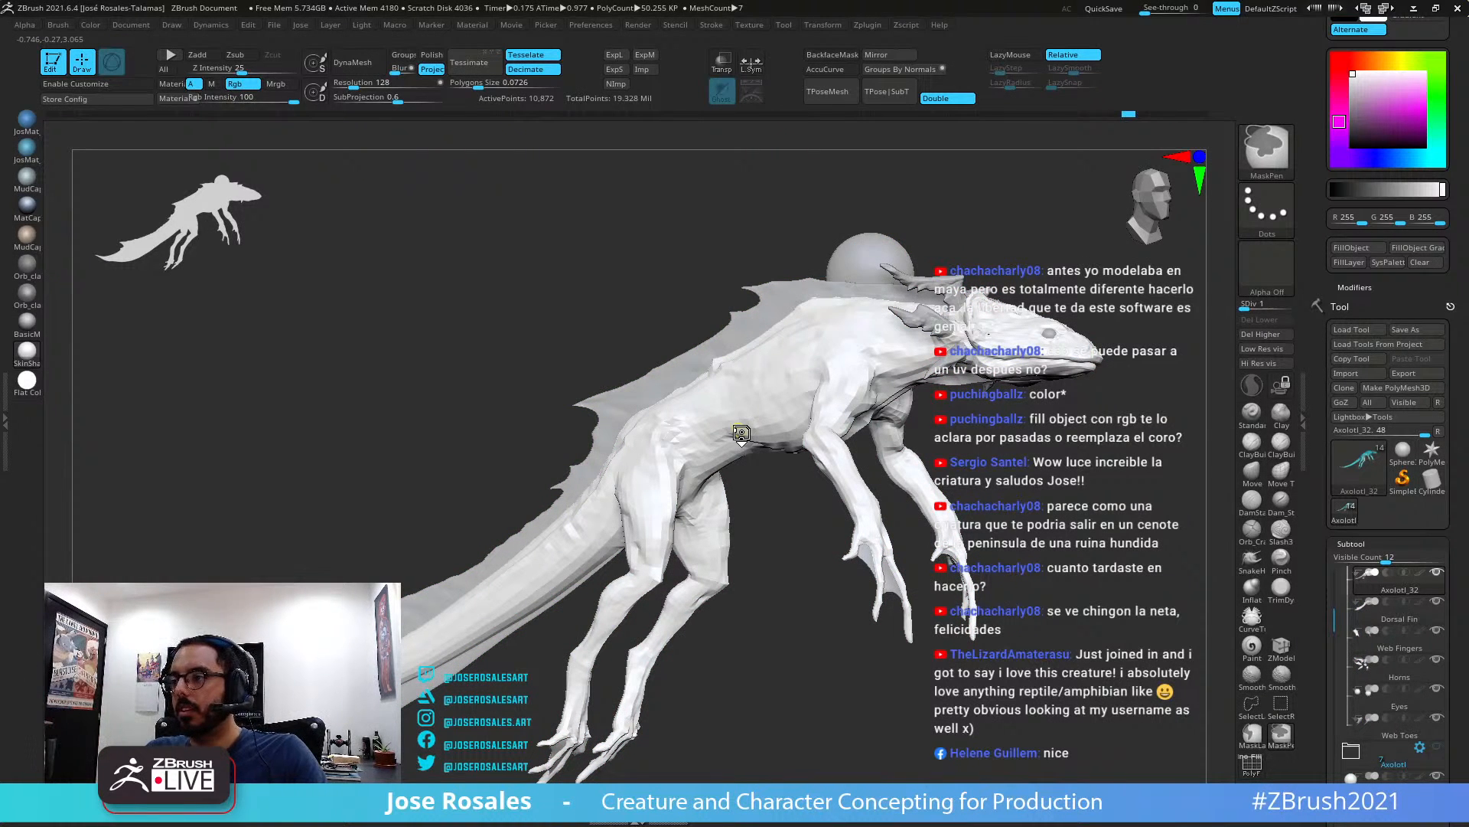
pyautogui.press('l')
pyautogui.moveTo(790, 393); pyautogui.dragTo(846, 322, button='right')
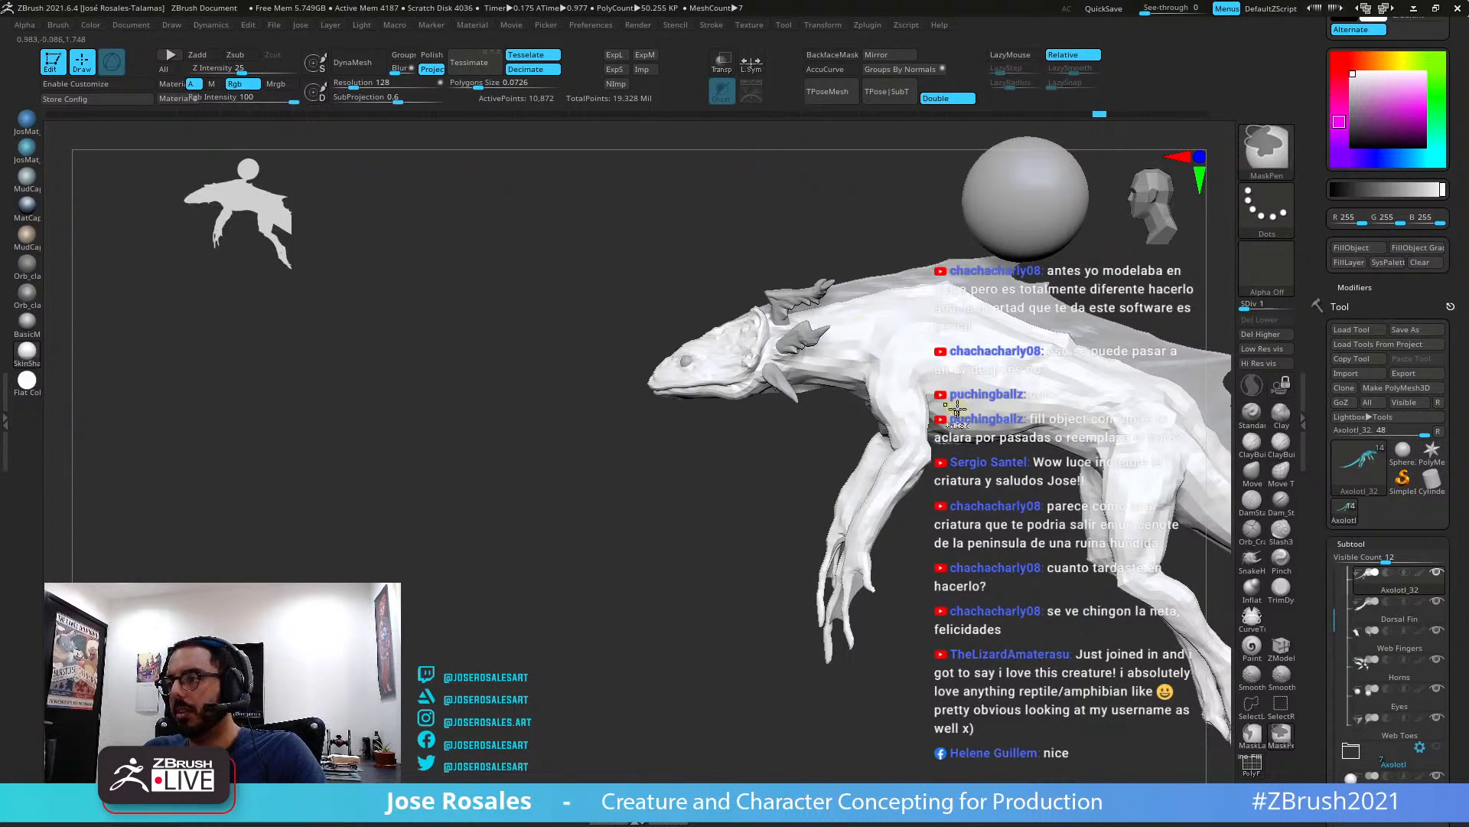
pyautogui.keyDown('alt'); pyautogui.moveTo(970, 378); pyautogui.dragTo(777, 384, button='right'); pyautogui.keyUp('alt')
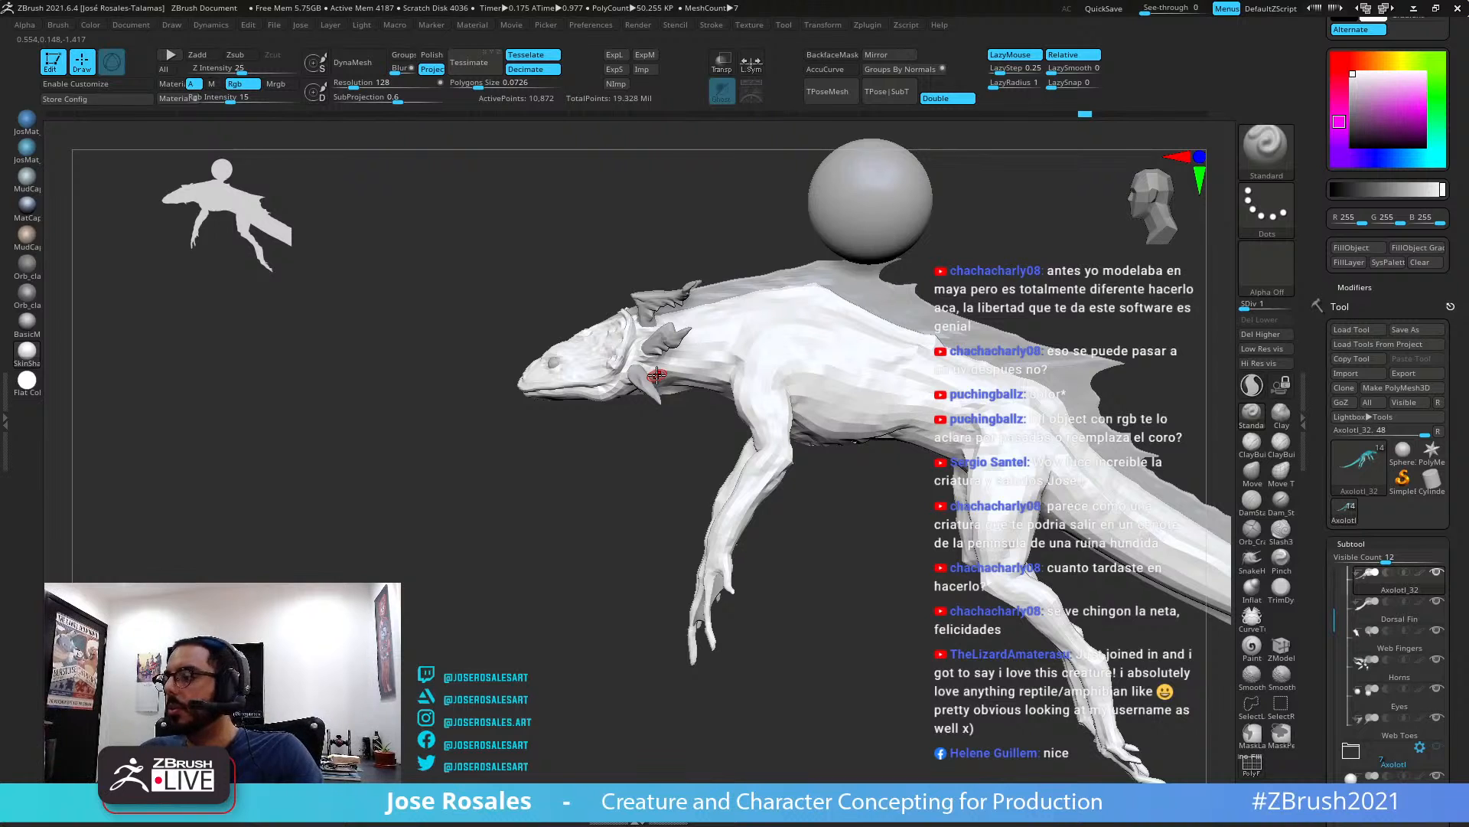
pyautogui.hotkey('ctrl', 'z')
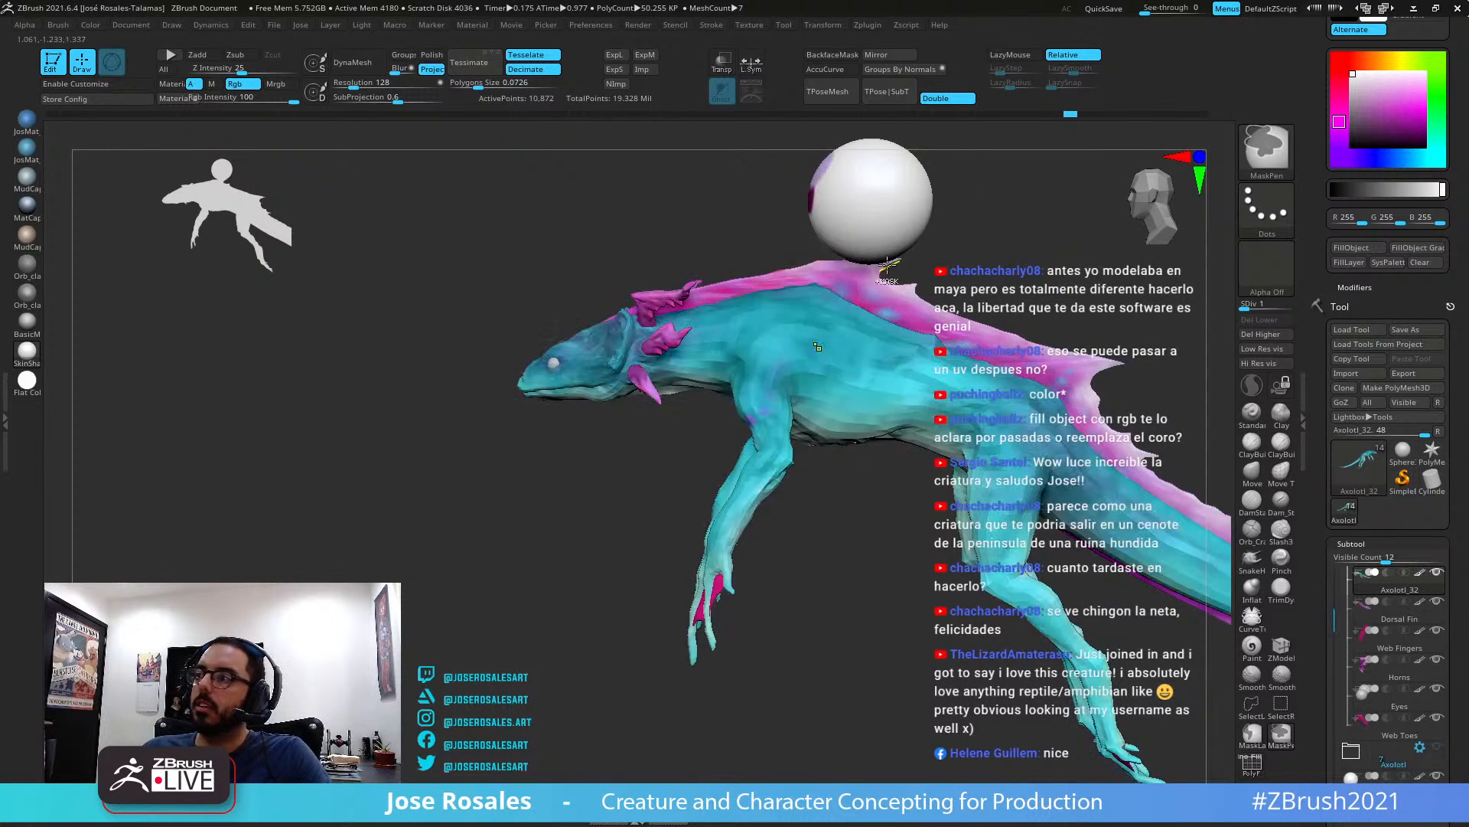
pyautogui.hotkey('ctrl', 'z')
pyautogui.hotkey('ctrl', 'z')
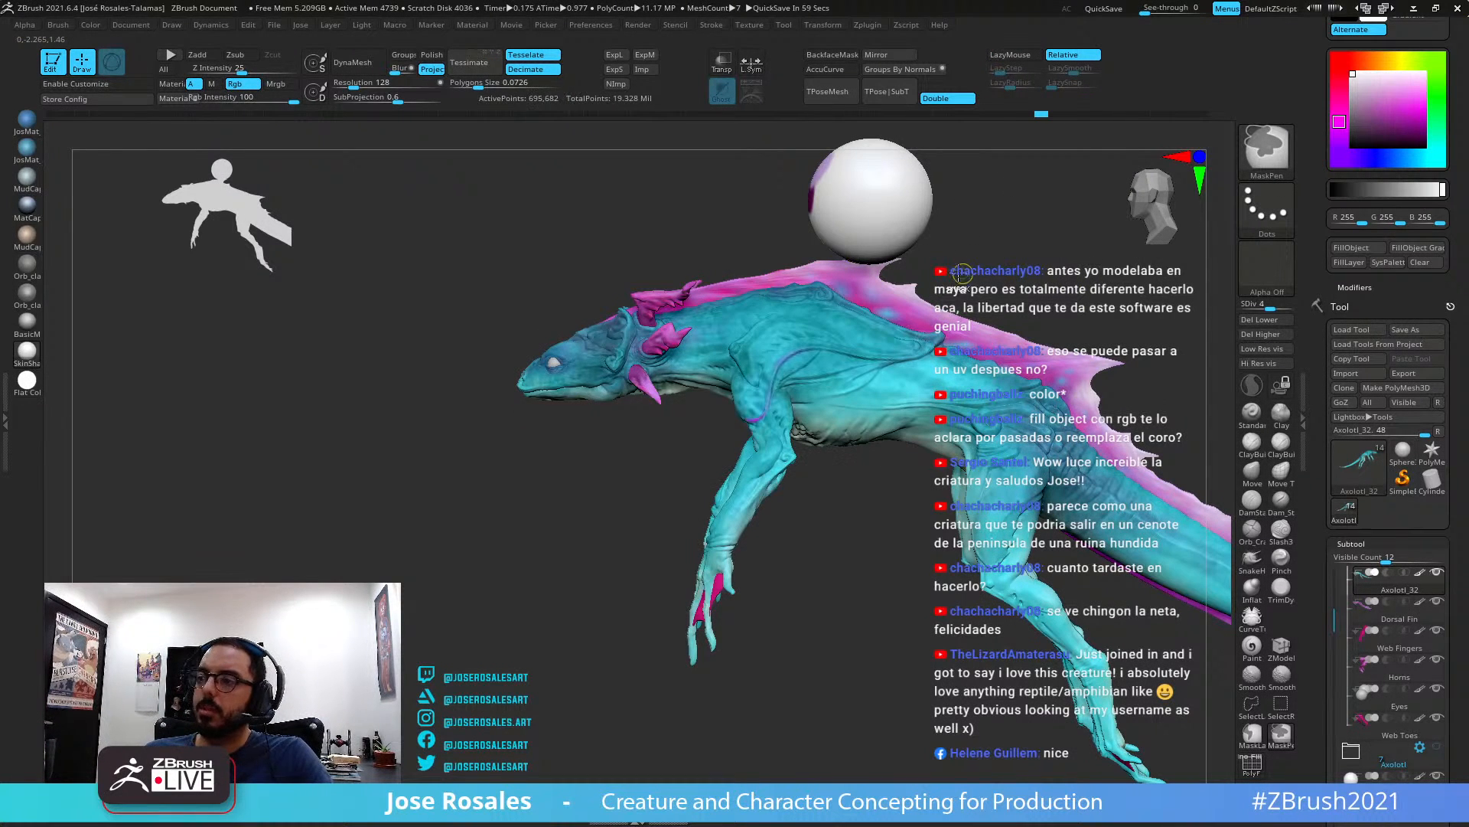
pyautogui.hotkey('ctrl', 'z')
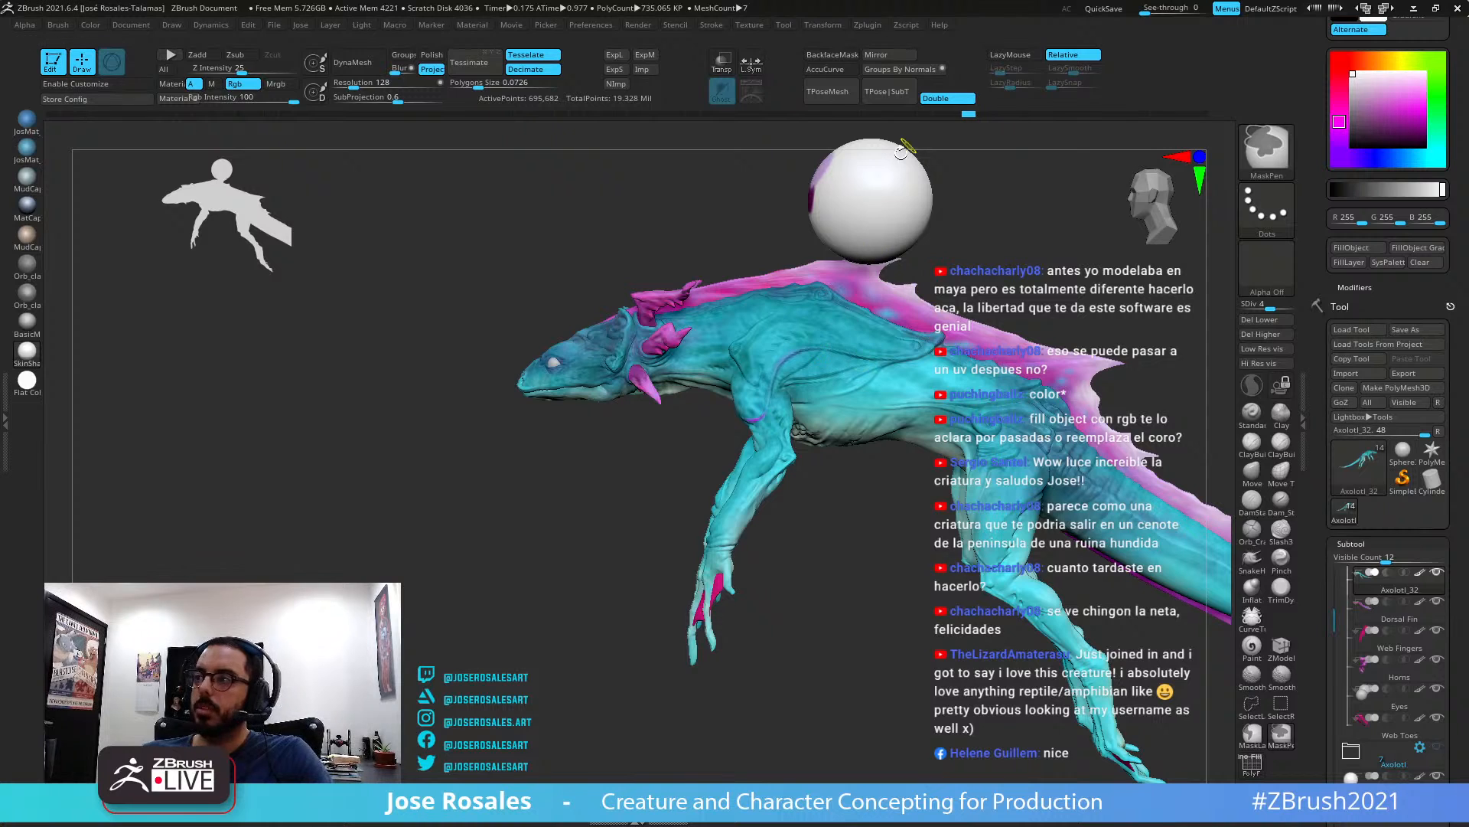
# Step further back through the body's undo history and save the model as Axolotl_33
pyautogui.click(934, 114)
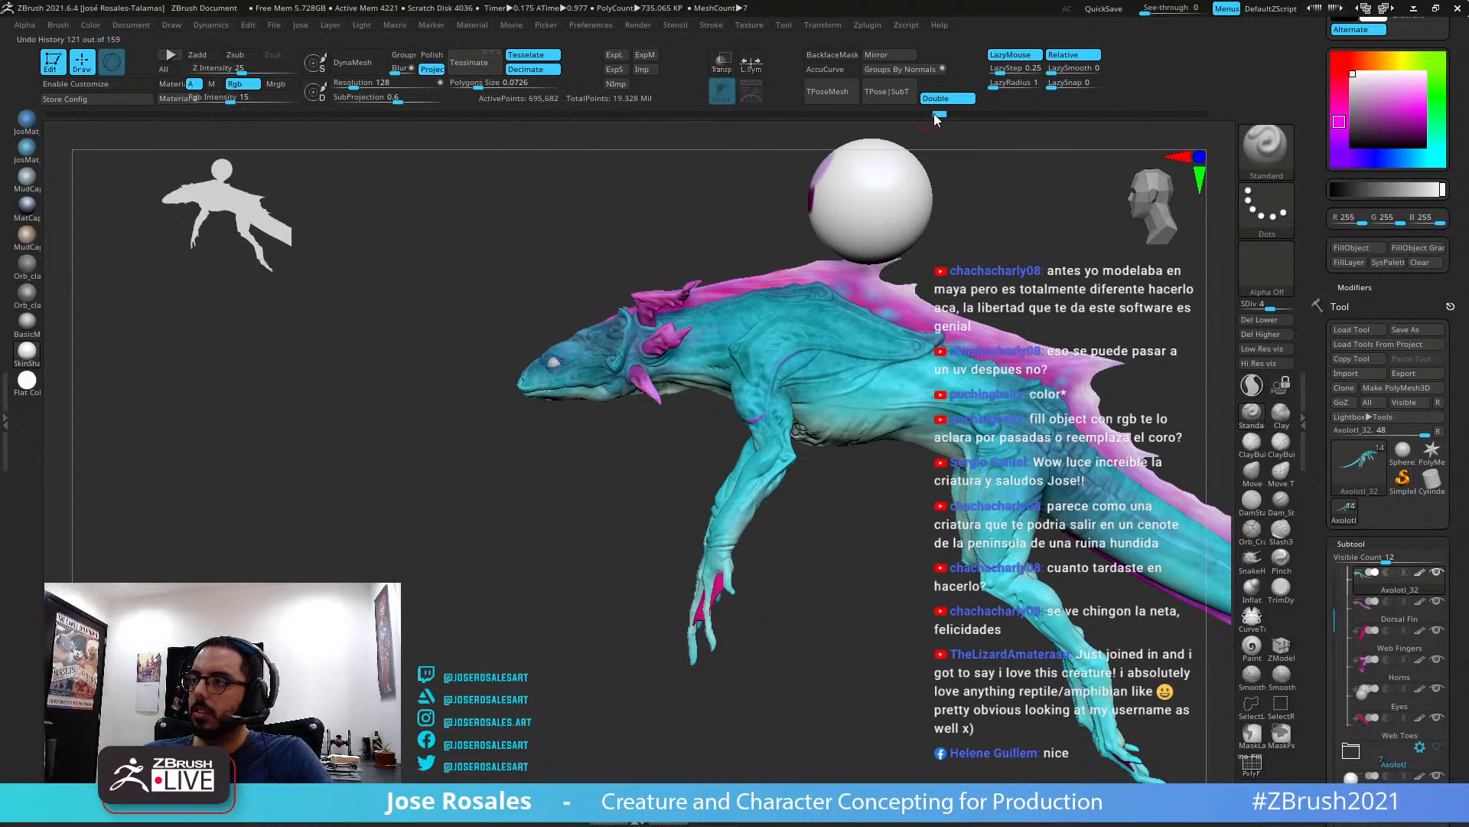
pyautogui.hotkey('ctrl', 'z')
pyautogui.hotkey('ctrl', 'z')
pyautogui.hotkey('ctrl', 'z')
pyautogui.hotkey('ctrl', 'z')
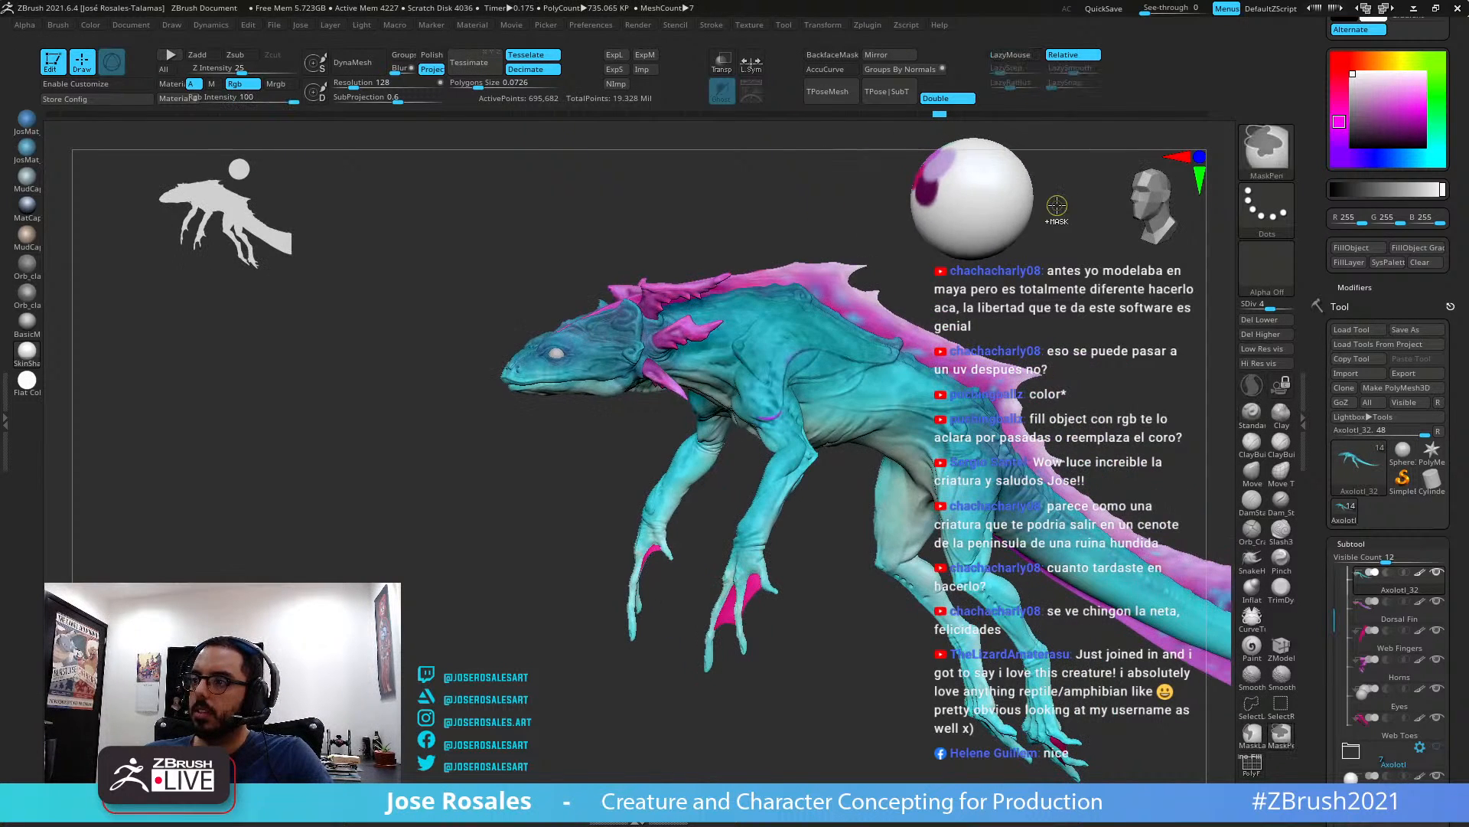
pyautogui.hotkey('ctrl', 'z')
pyautogui.hotkey('ctrl', 'z')
pyautogui.hotkey('ctrl', 'z')
pyautogui.hotkey('ctrl', 'z')
pyautogui.hotkey('ctrl', 'z')
pyautogui.hotkey('ctrl', 'z')
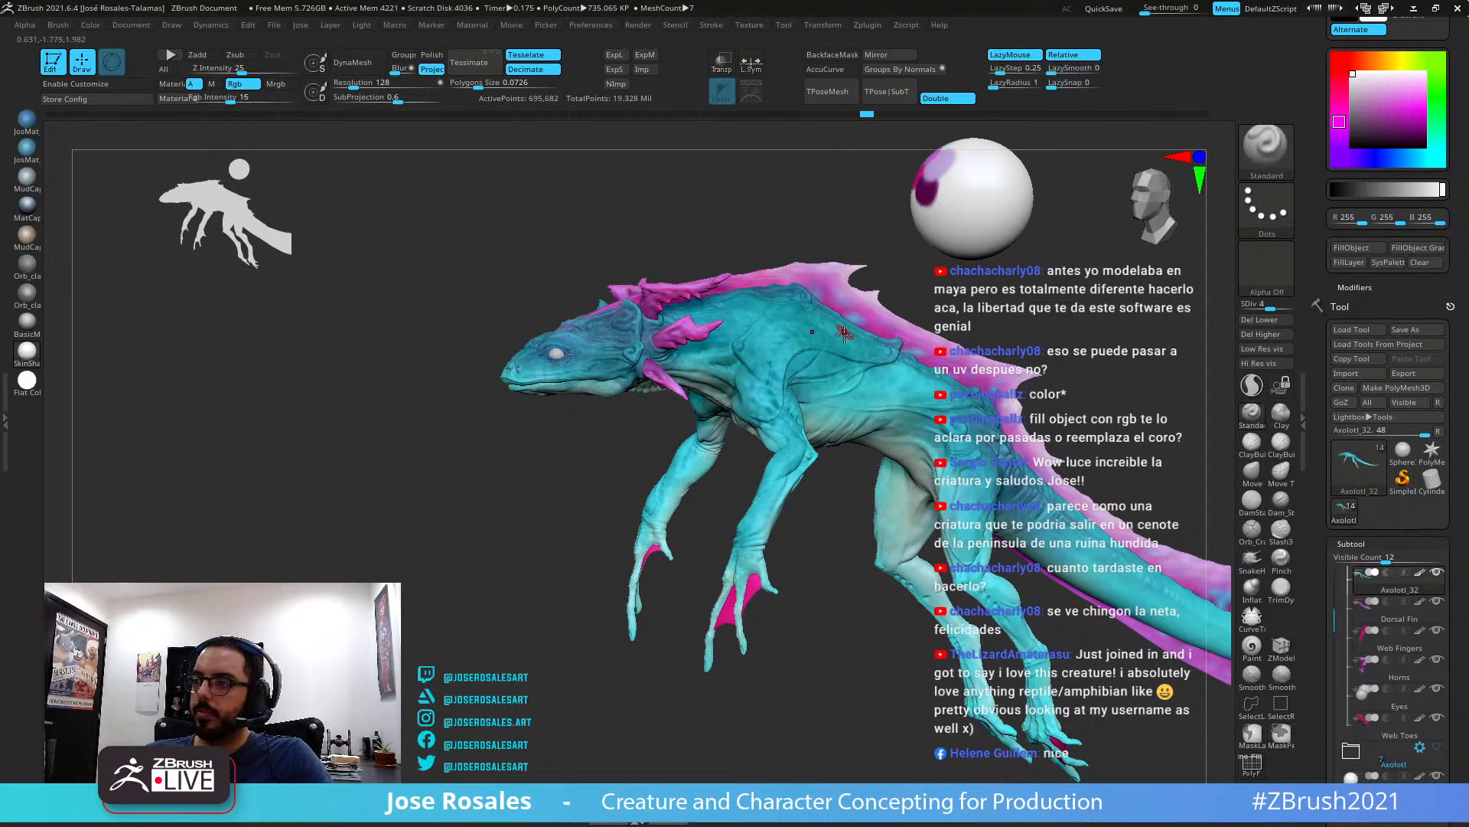
pyautogui.moveTo(877, 400)
pyautogui.mouseDown(button='right')
pyautogui.moveTo(857, 398)
pyautogui.moveTo(930, 329)
pyautogui.moveTo(1002, 320)
pyautogui.mouseUp(button='right')
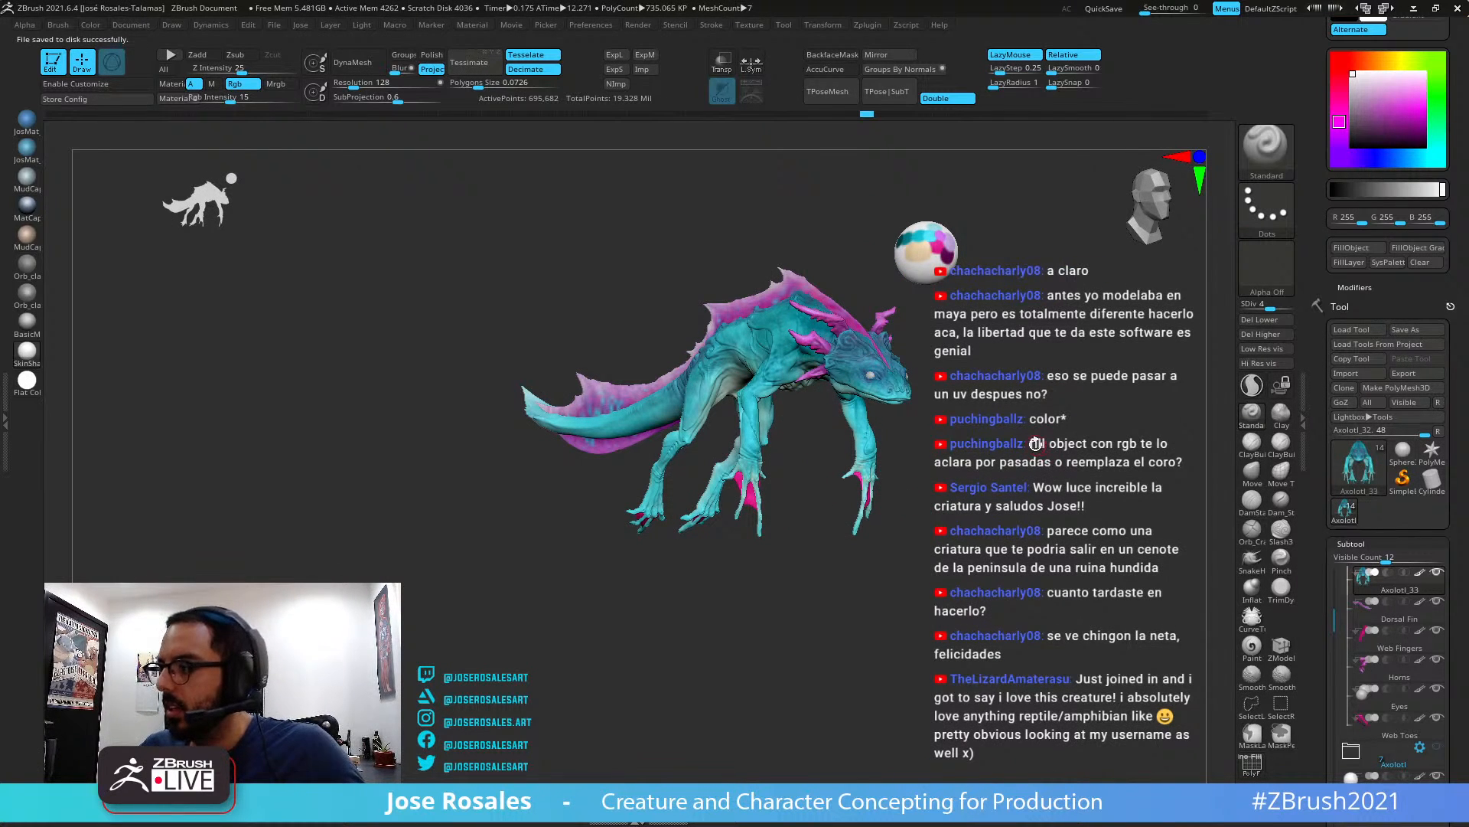
# Make the Dorsal Fin the active subtool and raise it to subdivision level 5
pyautogui.keyDown('alt'); pyautogui.moveTo(975, 338); pyautogui.dragTo(1000, 536); pyautogui.keyUp('alt')
pyautogui.keyDown('alt'); pyautogui.click(872, 360); pyautogui.keyUp('alt')
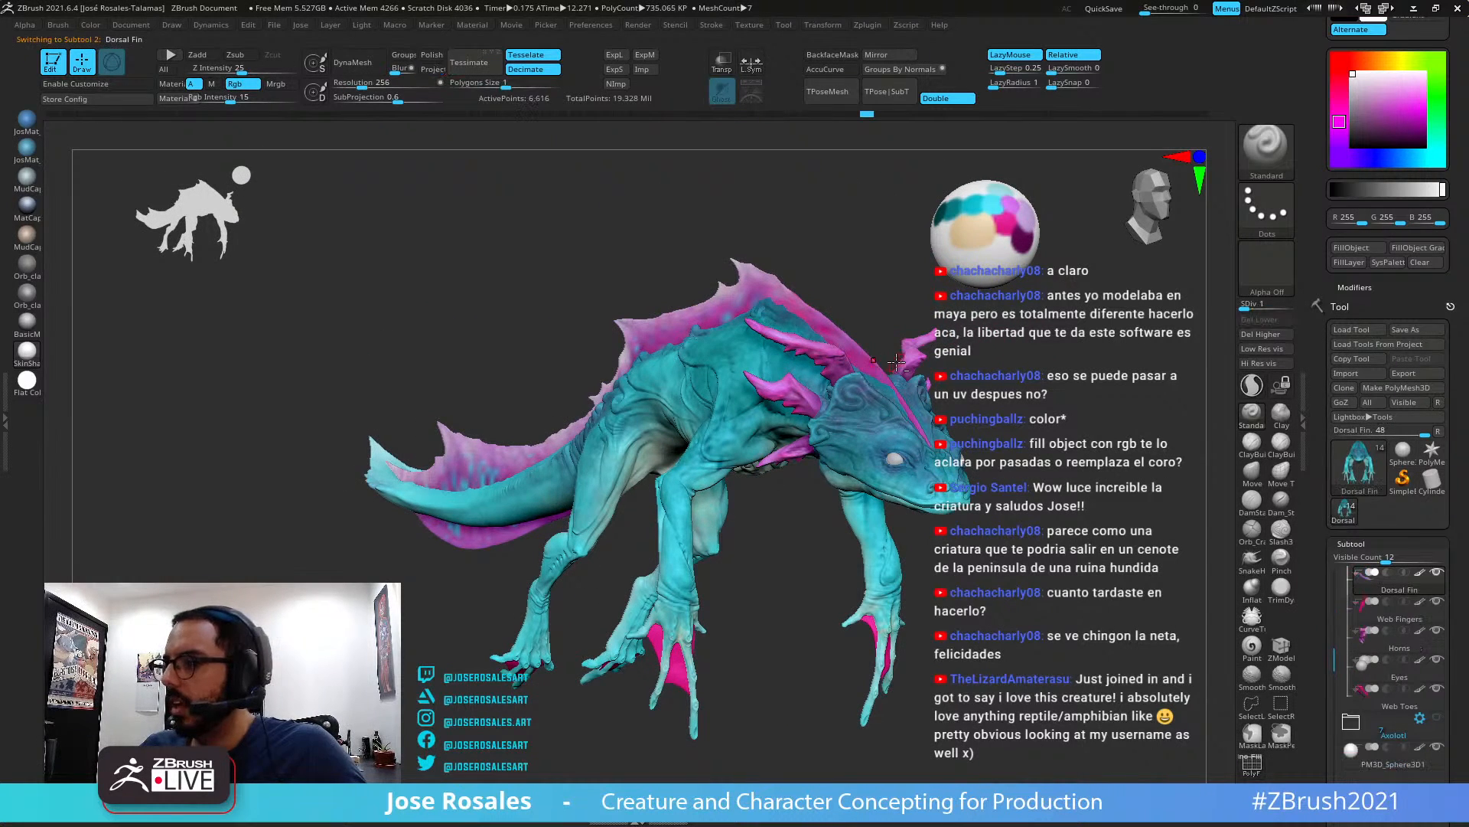
pyautogui.moveTo(896, 361); pyautogui.dragTo(904, 372, button='right')
pyautogui.press('d')
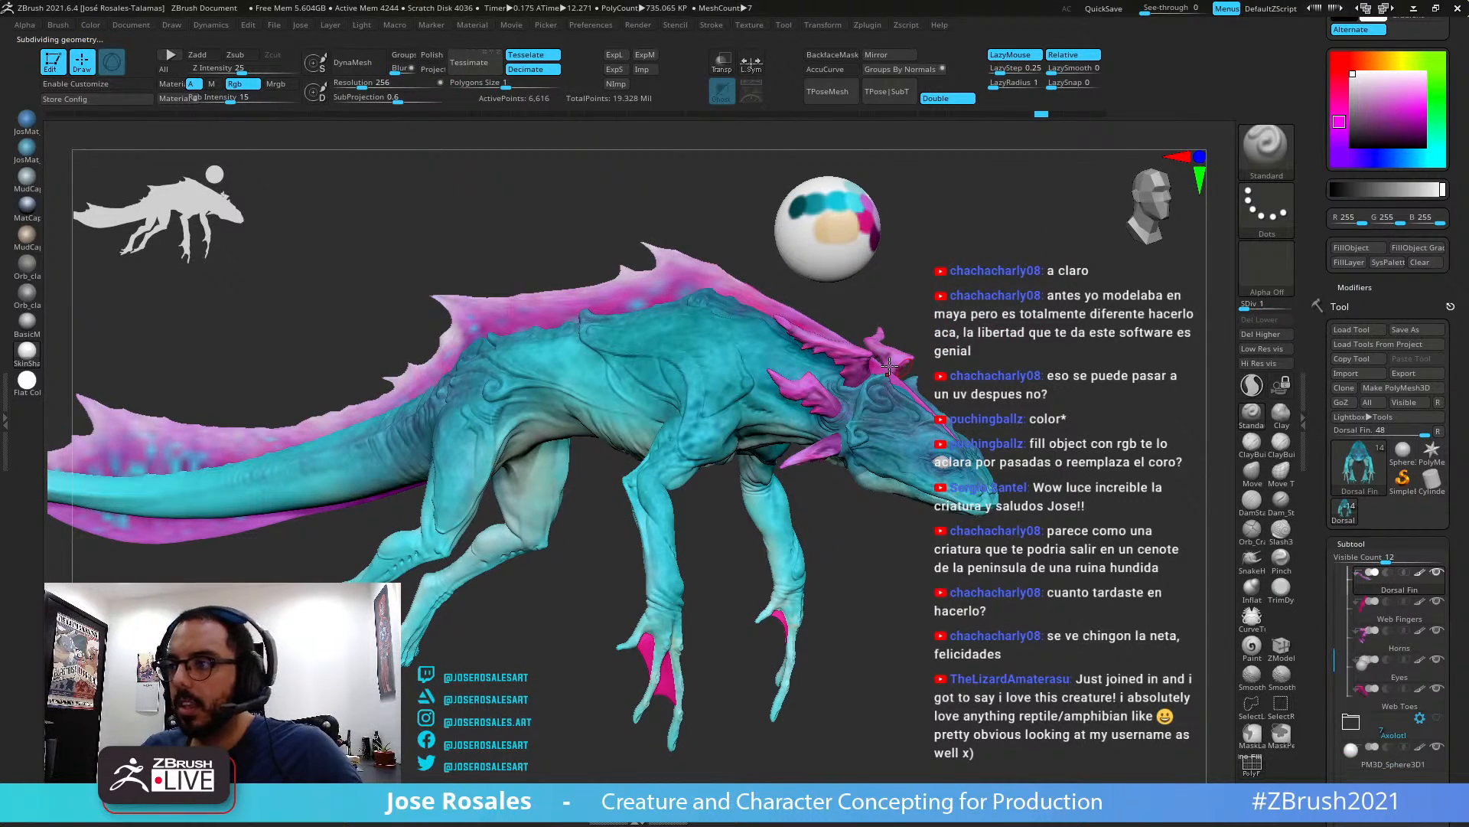
pyautogui.press('d')
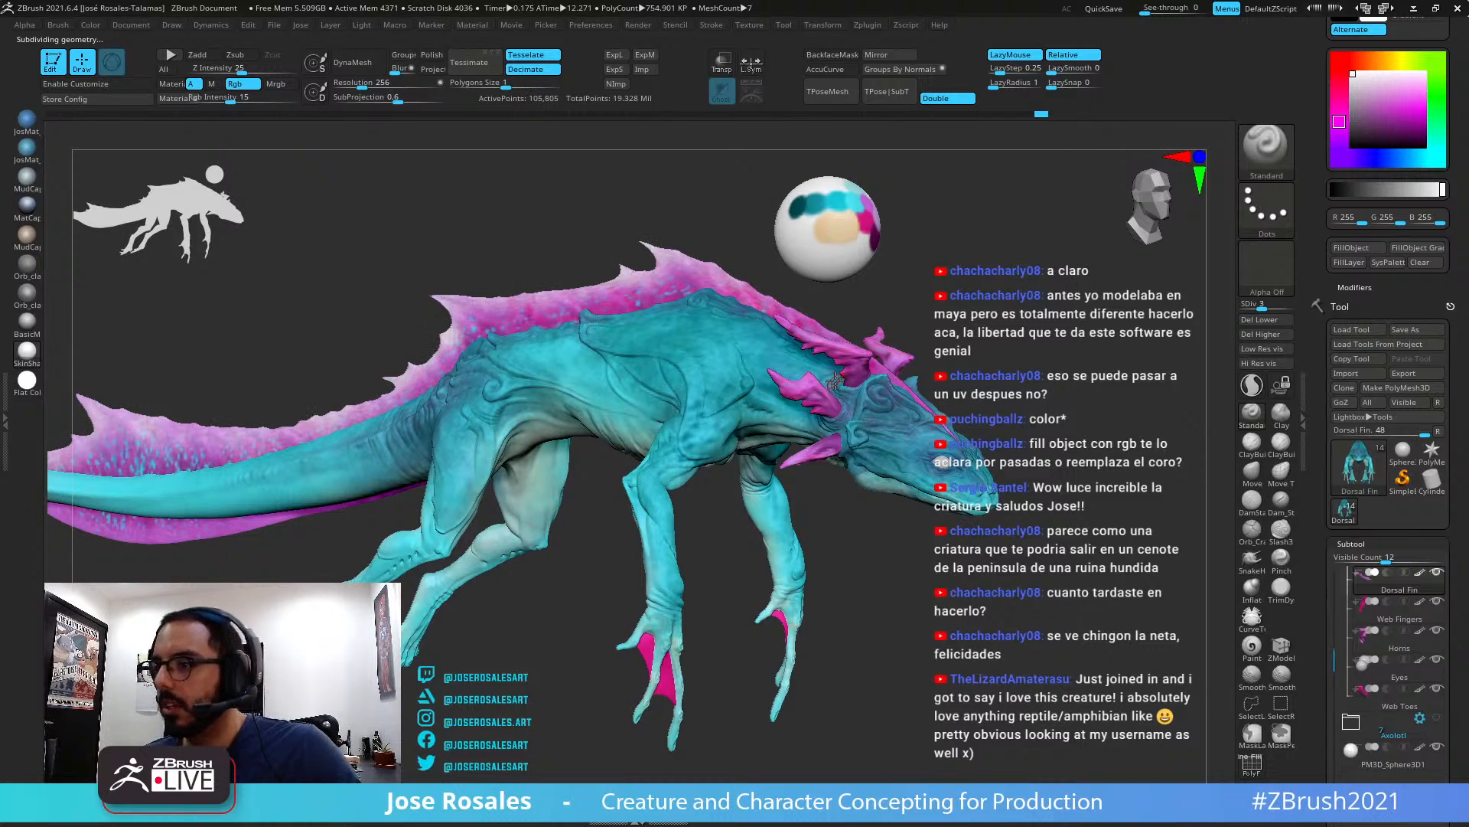
pyautogui.press('d')
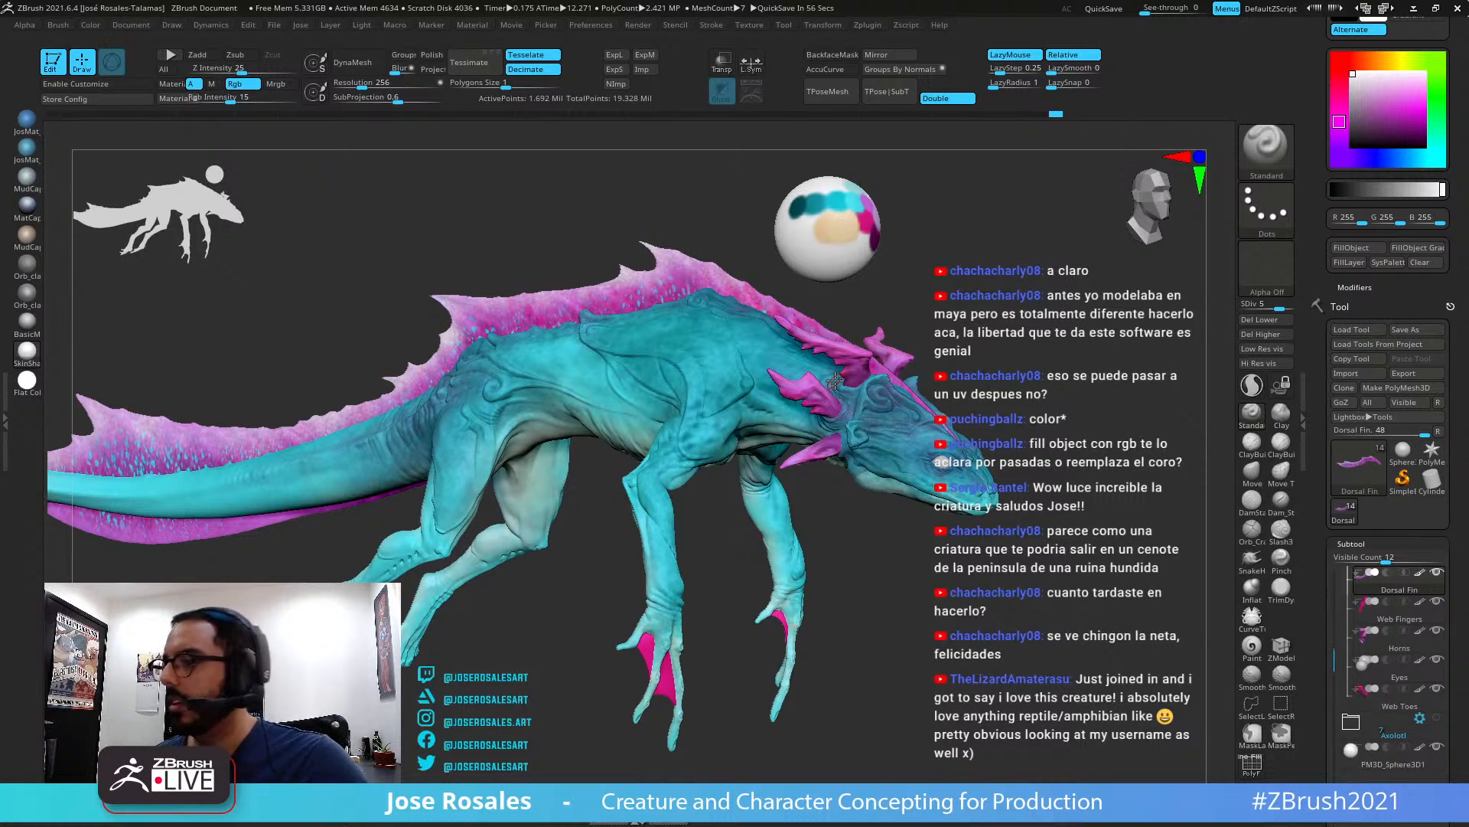
# Examine the painted creature's skin, head and fins from both sides
pyautogui.moveTo(300, 344); pyautogui.dragTo(700, 402)
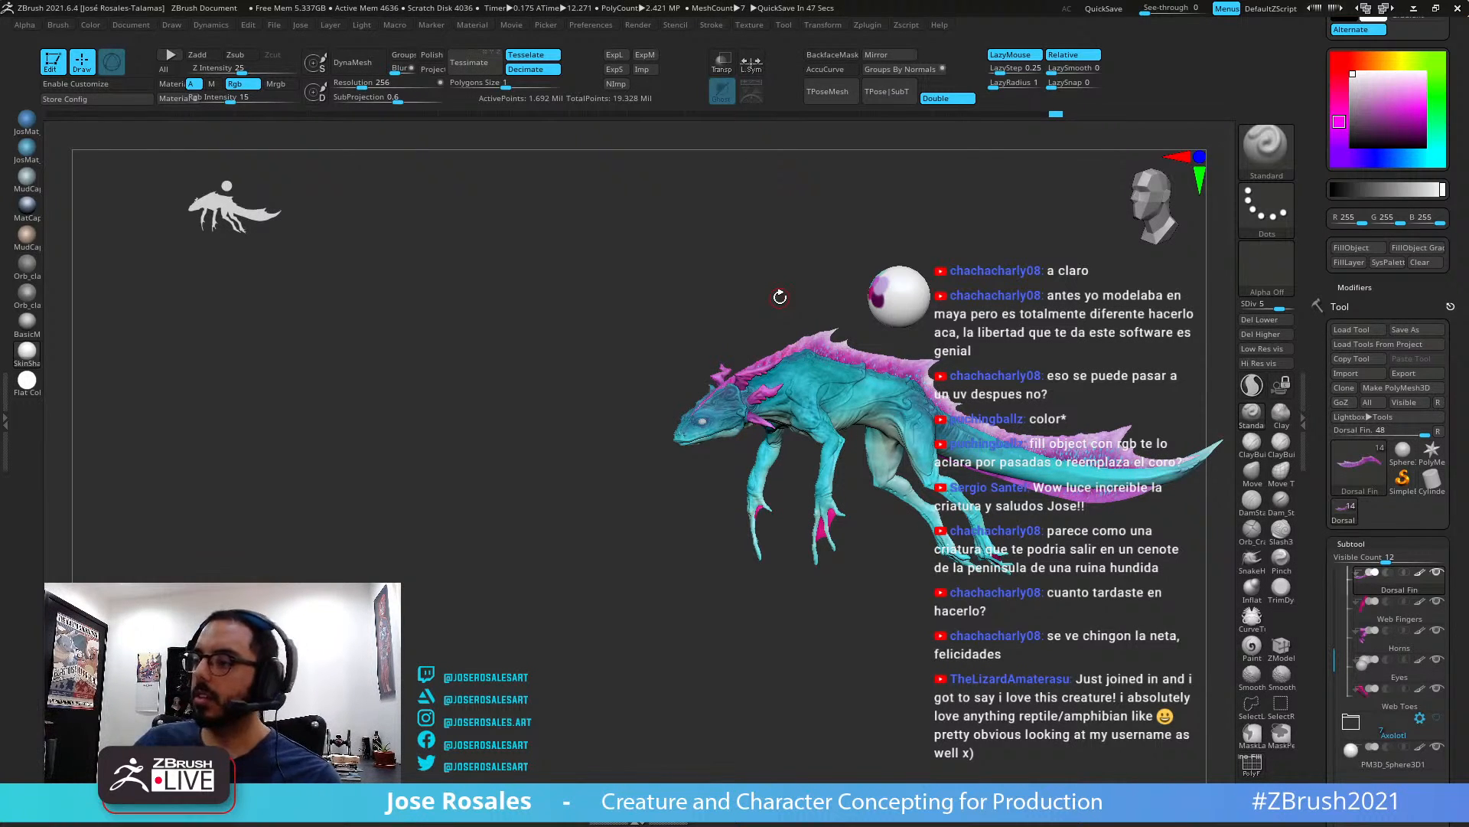
pyautogui.moveTo(779, 297); pyautogui.dragTo(896, 411)
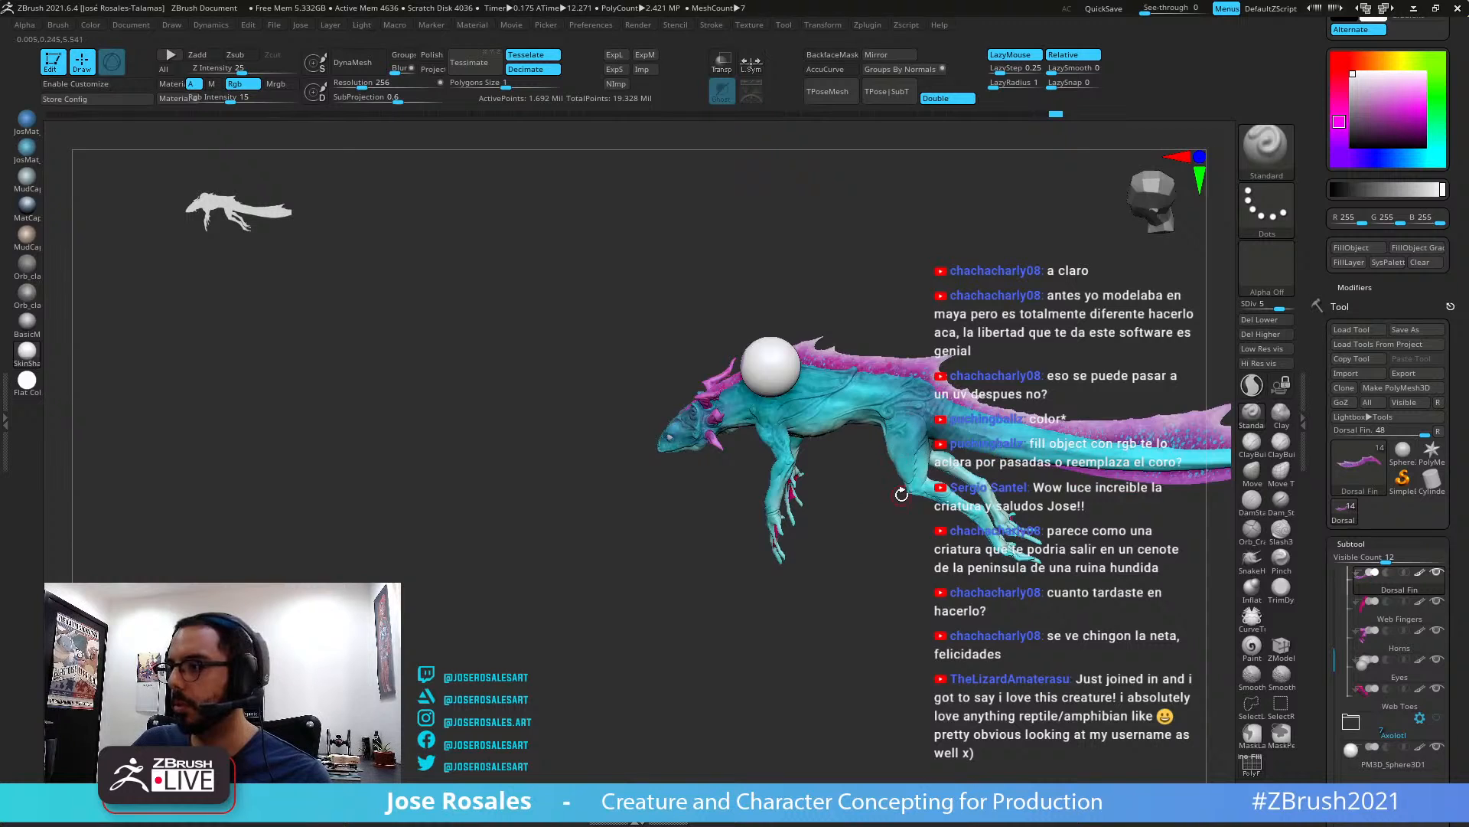
pyautogui.moveTo(902, 493); pyautogui.dragTo(883, 436)
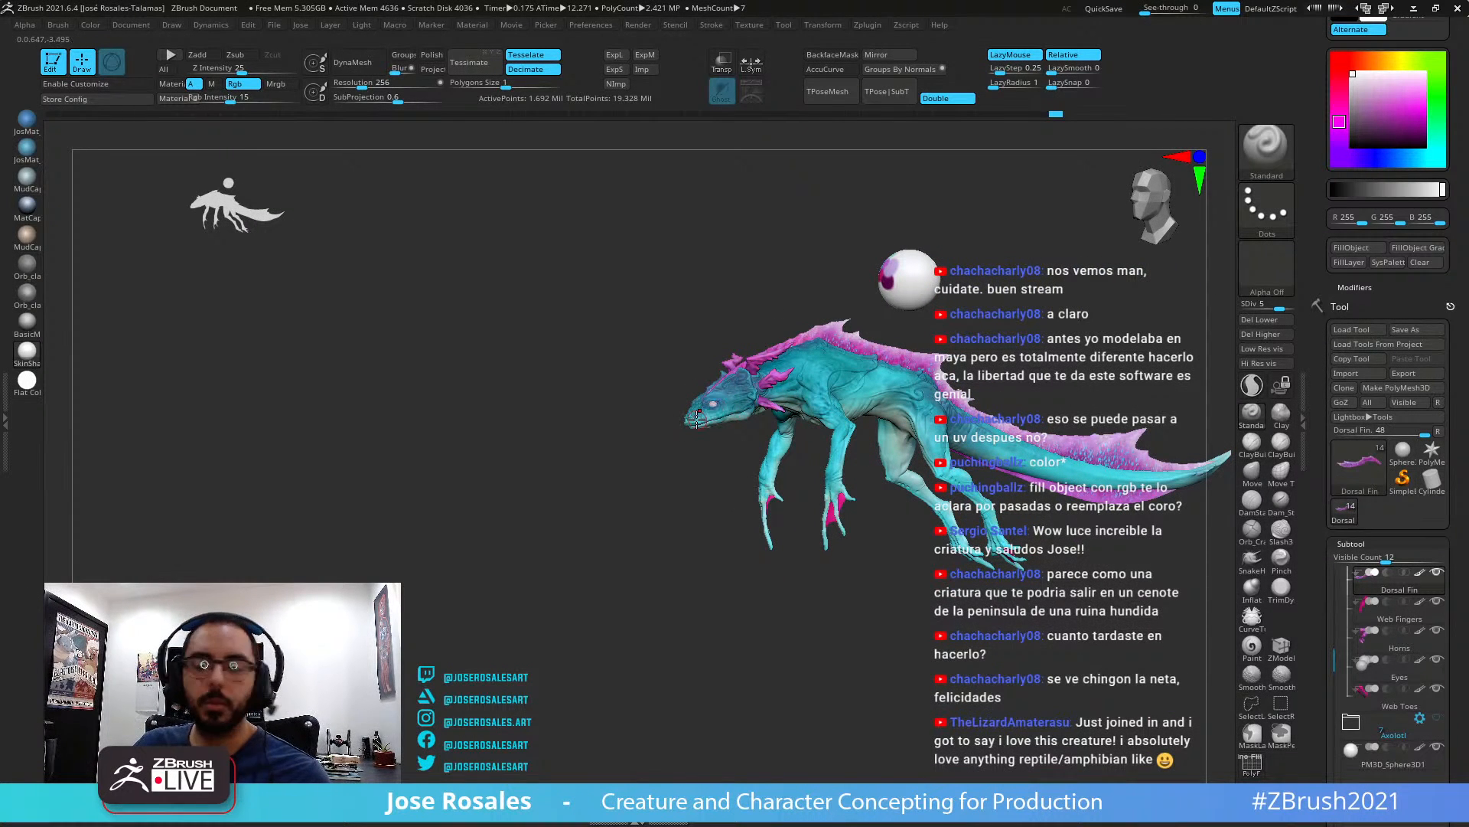
pyautogui.moveTo(724, 427); pyautogui.dragTo(842, 440)
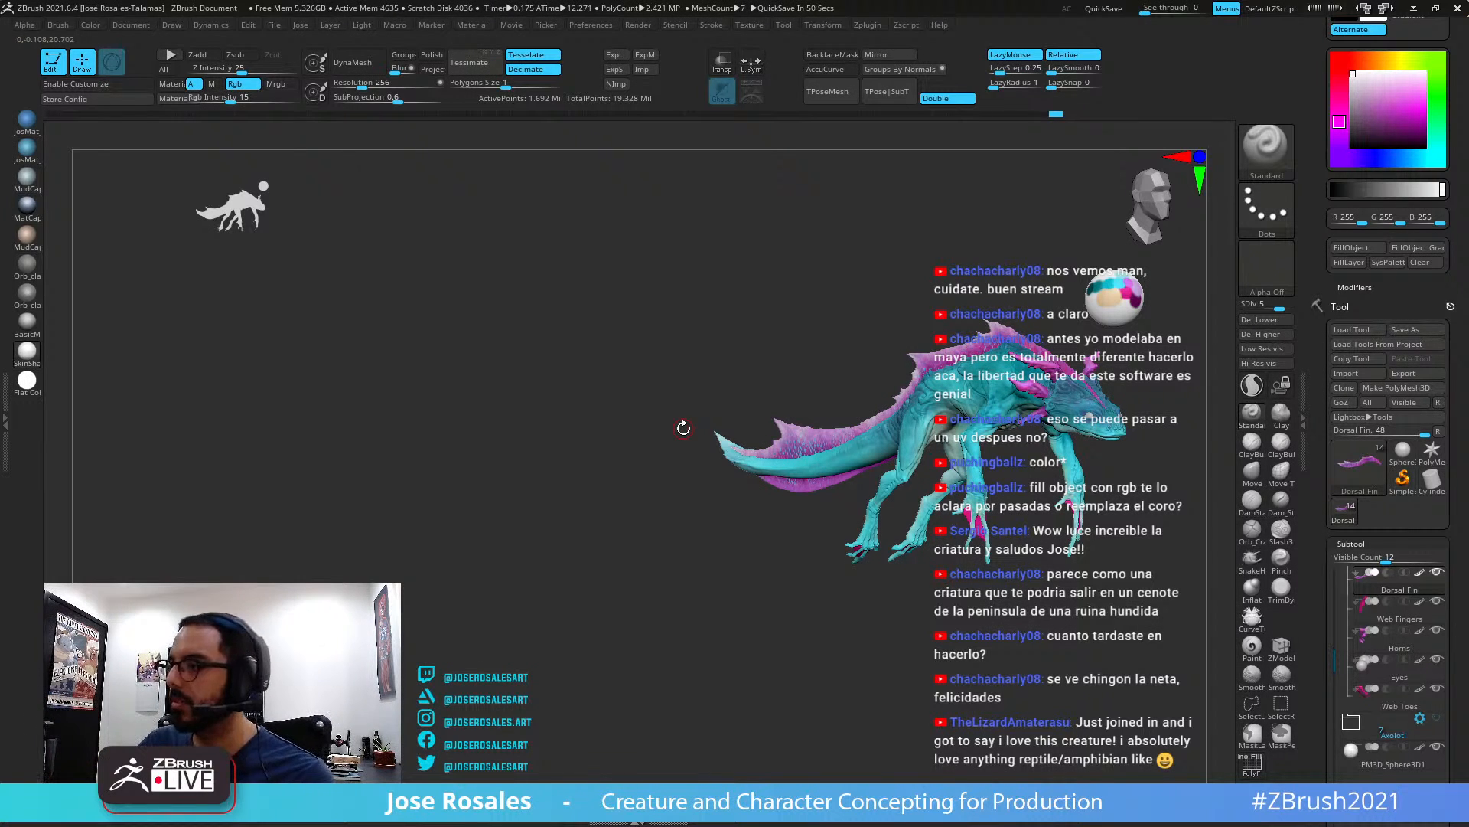
pyautogui.moveTo(816, 446); pyautogui.dragTo(843, 414, button='right')
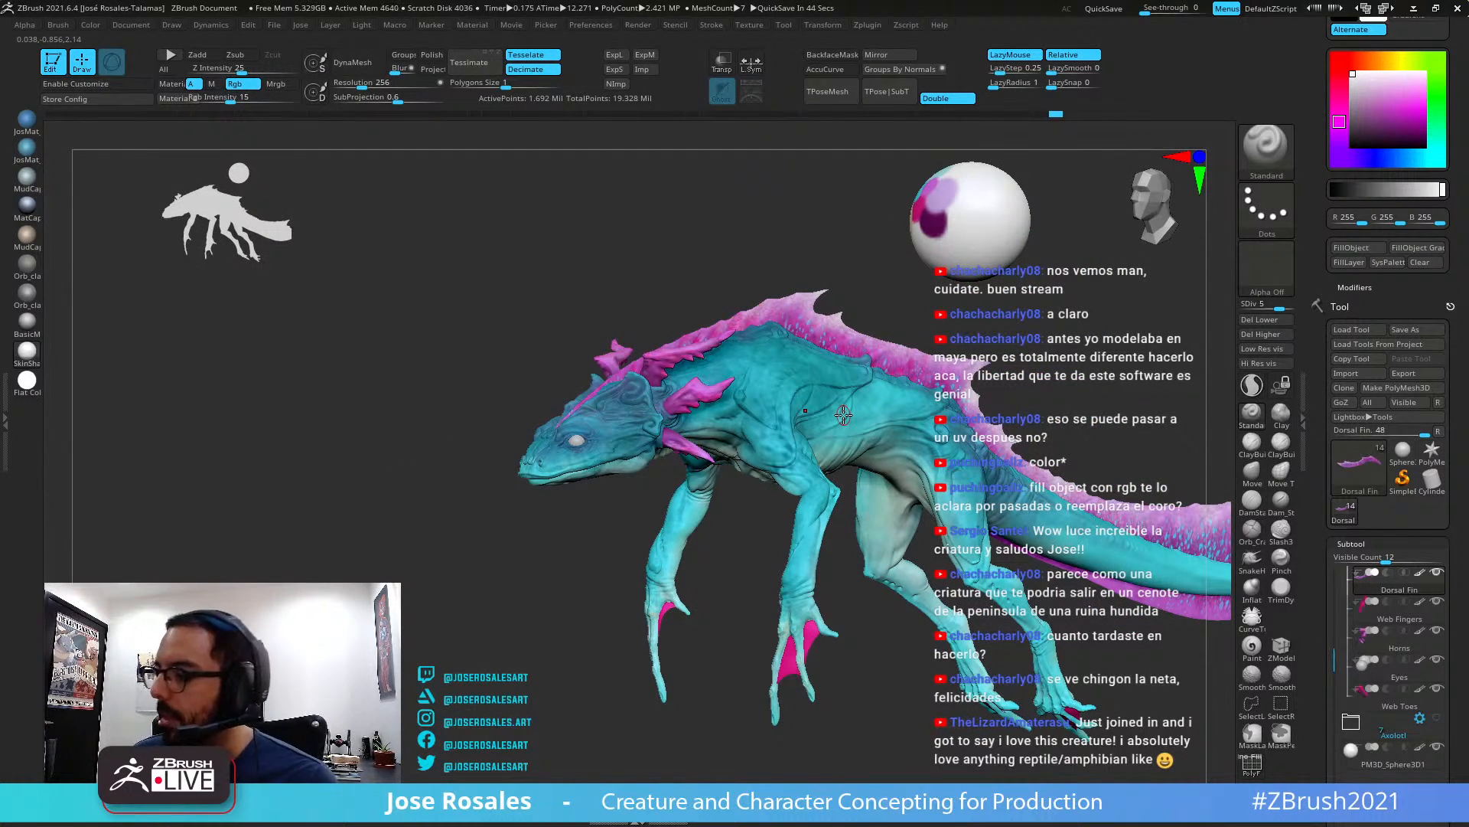